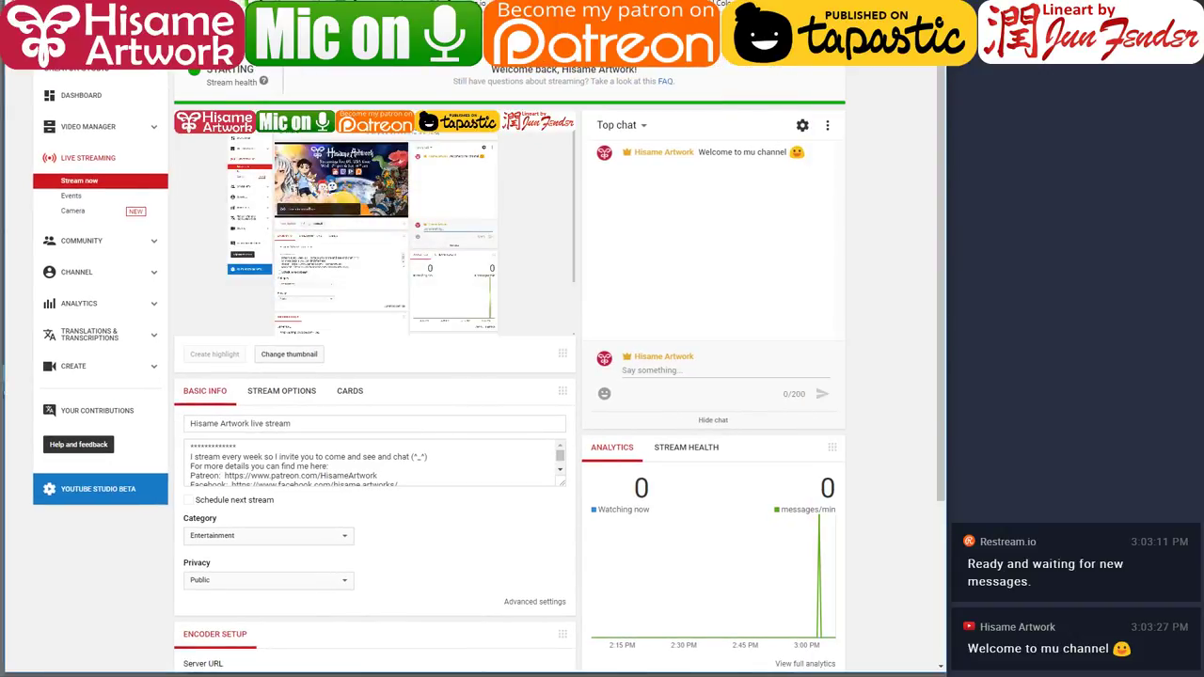
Switch to the comic page in Clip Studio Paint and look closely at its upper panels.
{"action": "key", "text": "alt+Tab"}
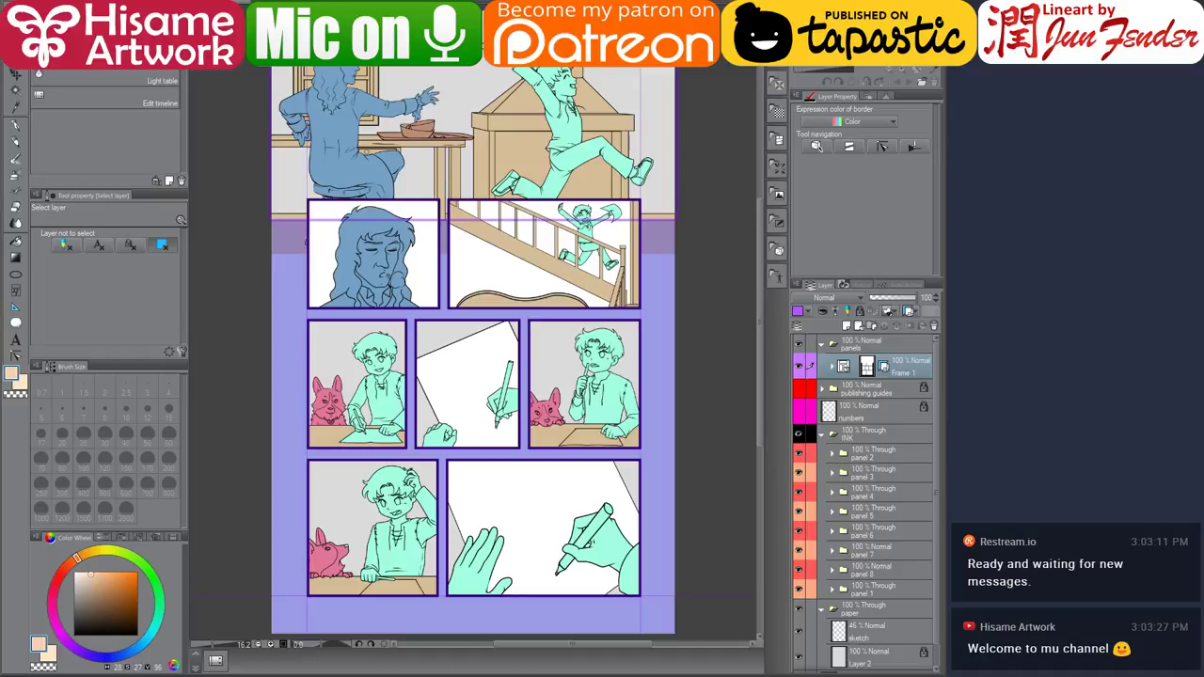
{"action": "left_click_drag", "start_coordinate": [365, 81], "coordinate": [521, 215]}
{"action": "scroll", "coordinate": [522, 216], "scroll_direction": "down", "scroll_amount": 1}
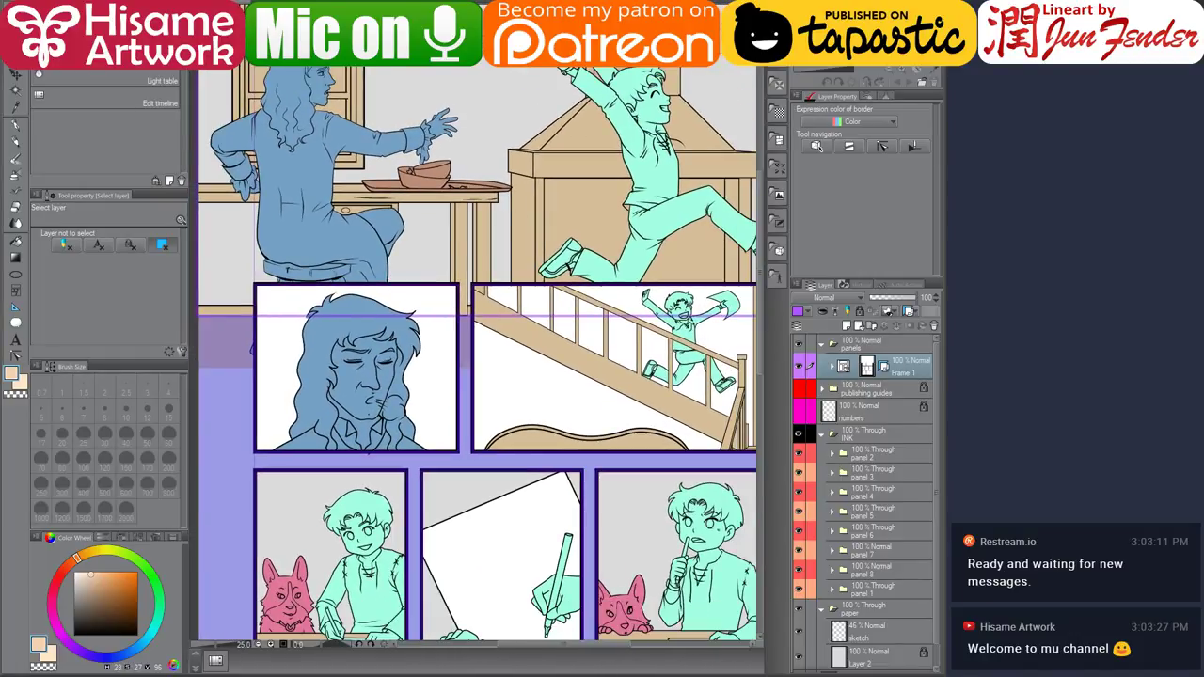
Switch to the file browser, find page_67.jpg in the comic pages folder, and open it in Clip Studio Paint as a color reference.
{"action": "key", "text": "alt+Tab"}
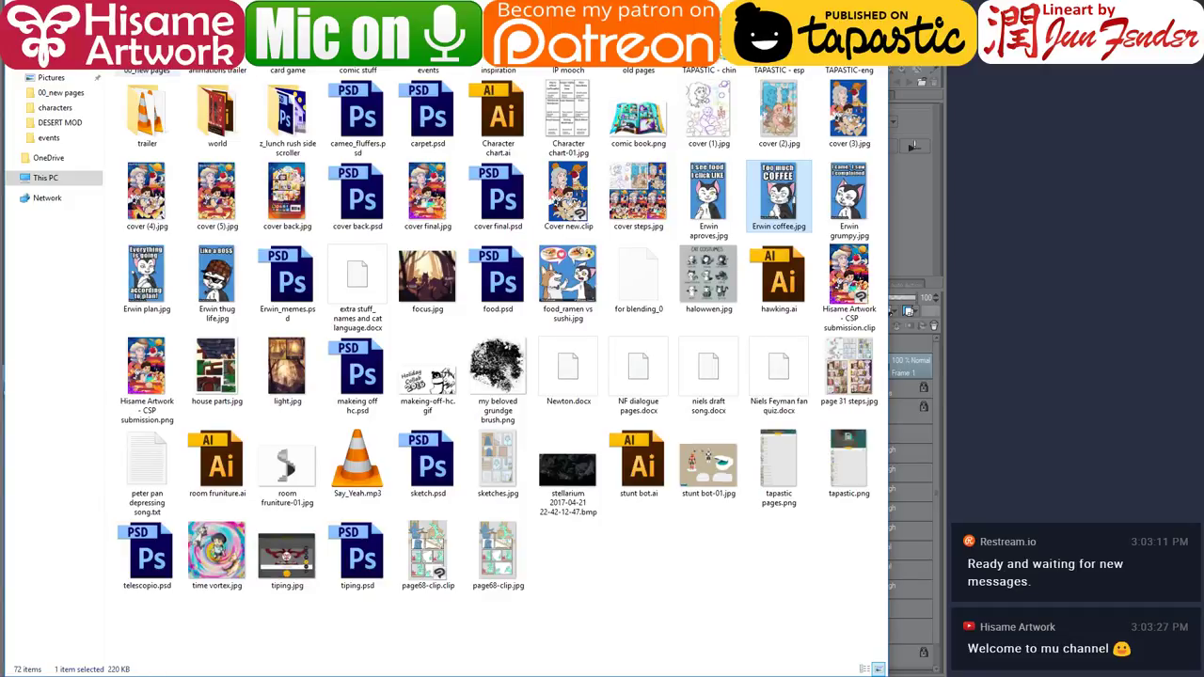
{"action": "double_click", "coordinate": [147, 52]}
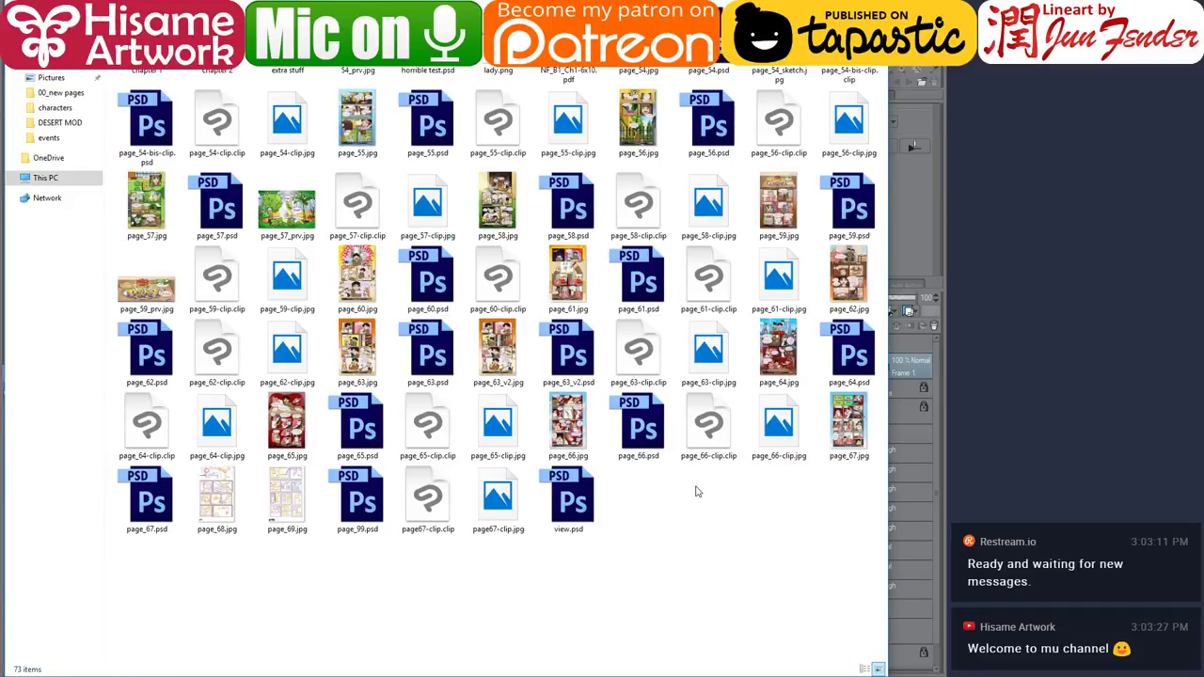
{"action": "left_click_drag", "start_coordinate": [889, 229], "coordinate": [785, 254]}
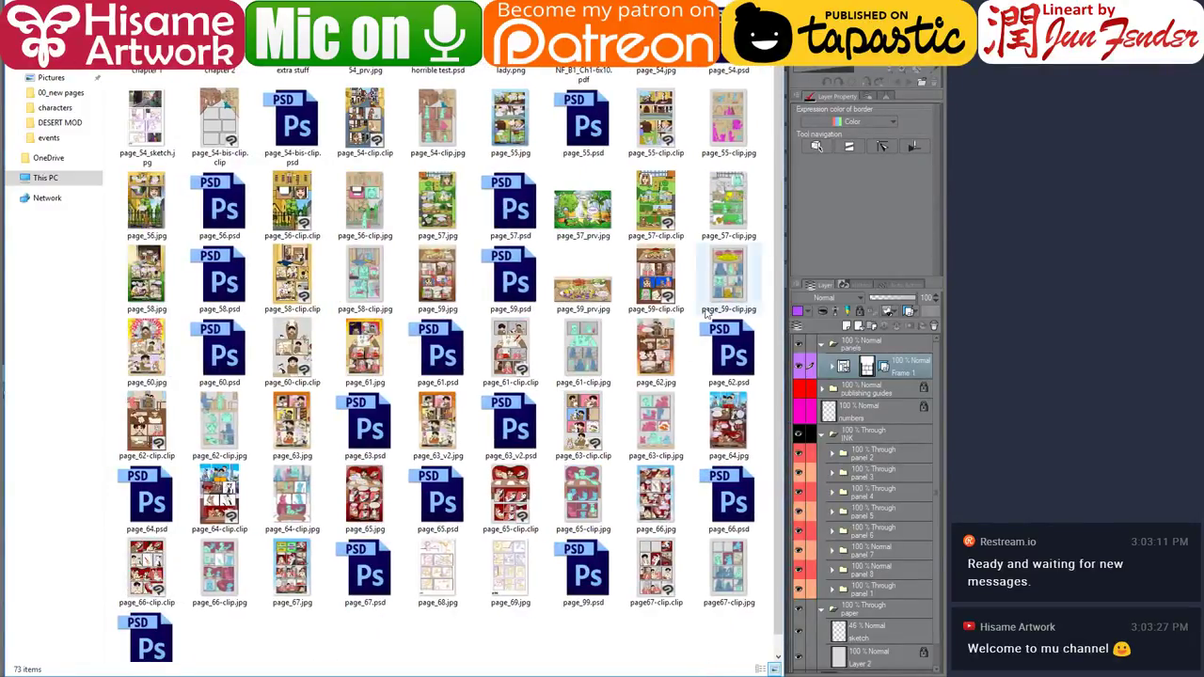
{"action": "scroll", "coordinate": [665, 381], "scroll_direction": "down", "scroll_amount": 1}
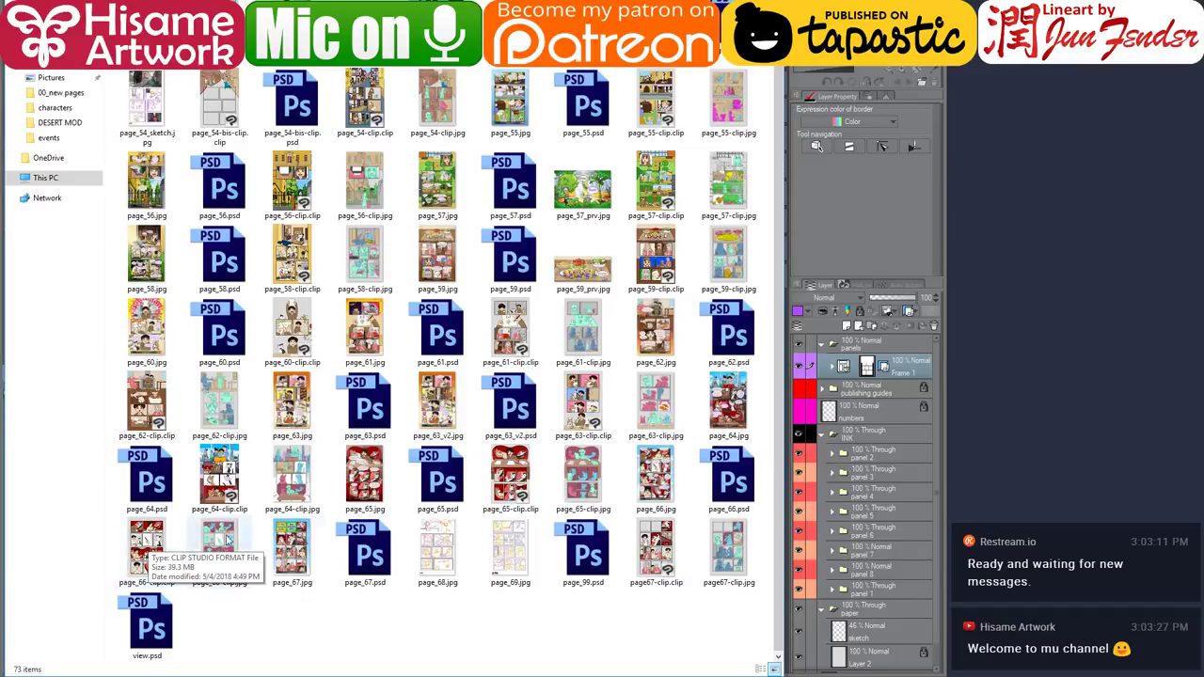
{"action": "left_click", "coordinate": [281, 564]}
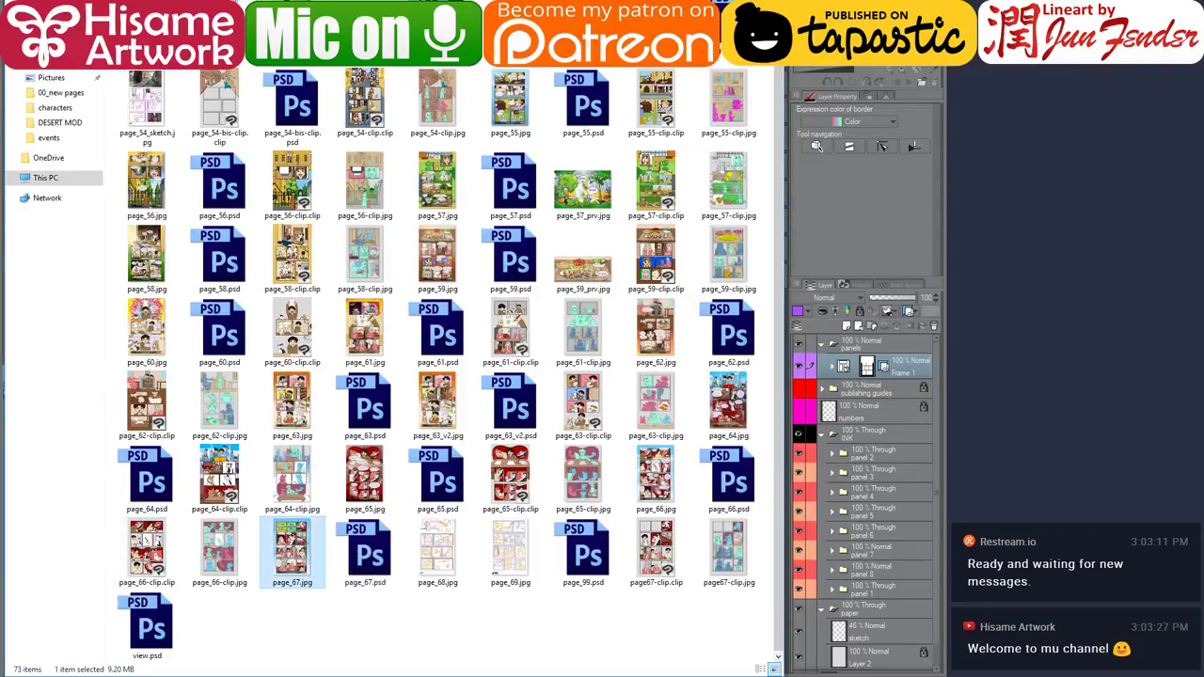
{"action": "left_click_drag", "start_coordinate": [784, 376], "coordinate": [689, 377]}
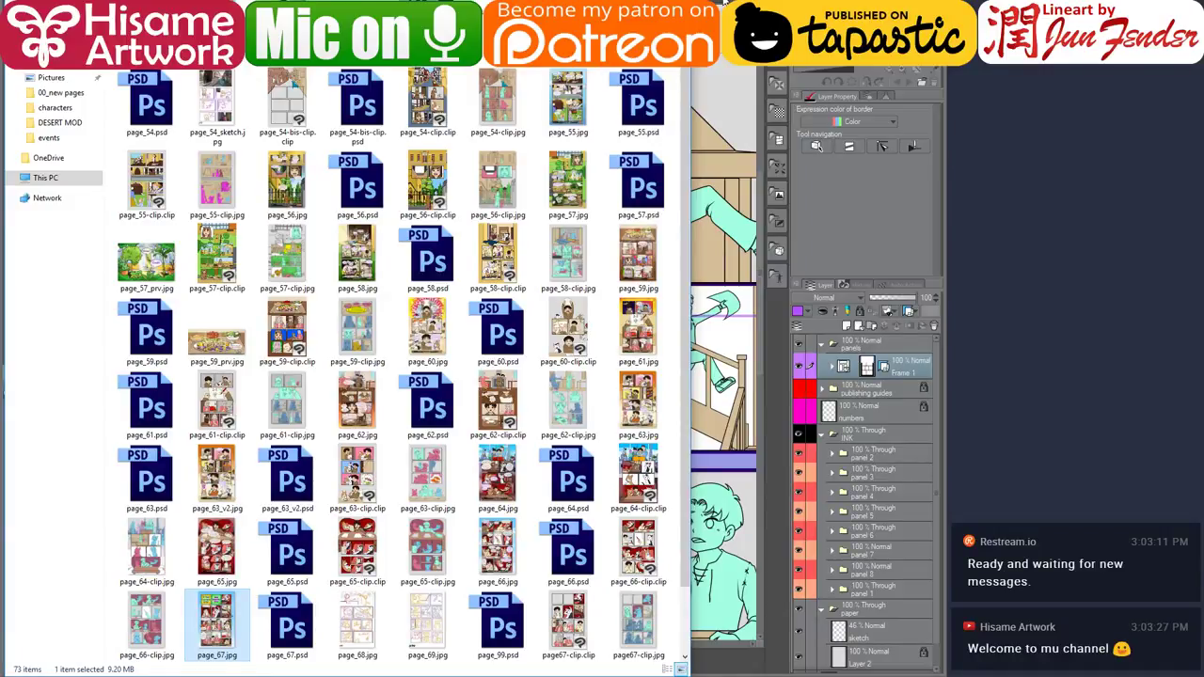
{"action": "double_click", "coordinate": [216, 624]}
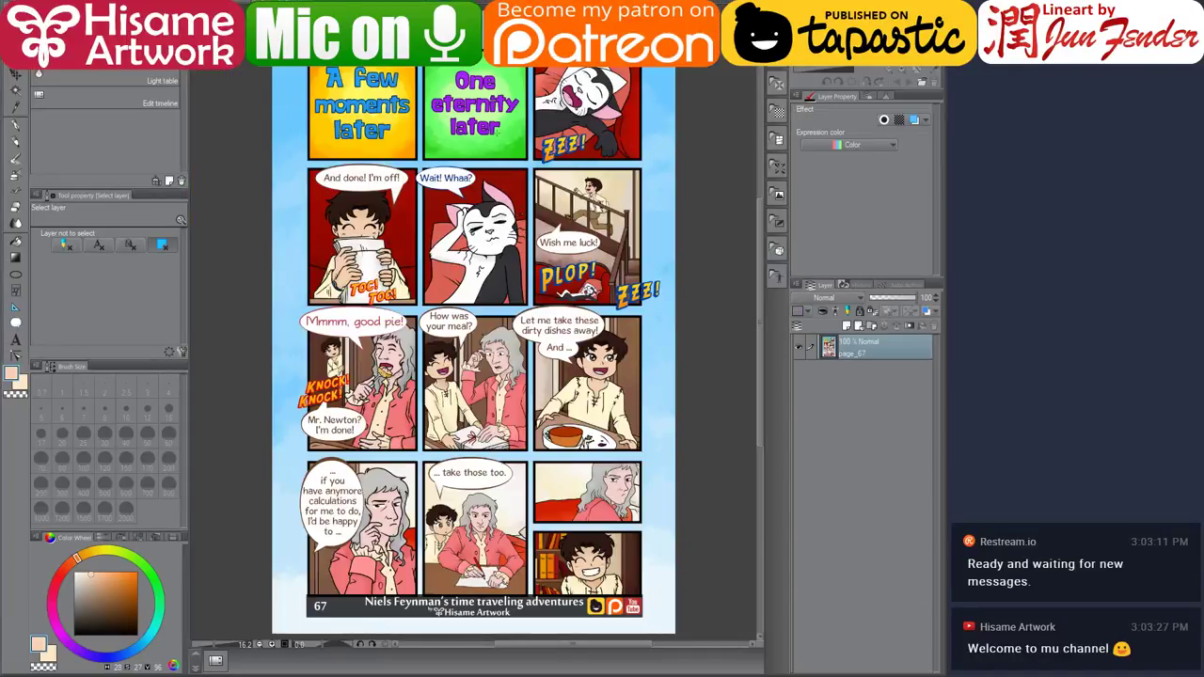
Choose the G-pen and set the drawing color to the dark brown of the boy's hair on page_67.
{"action": "scroll", "coordinate": [377, 376], "scroll_direction": "up", "scroll_amount": 4}
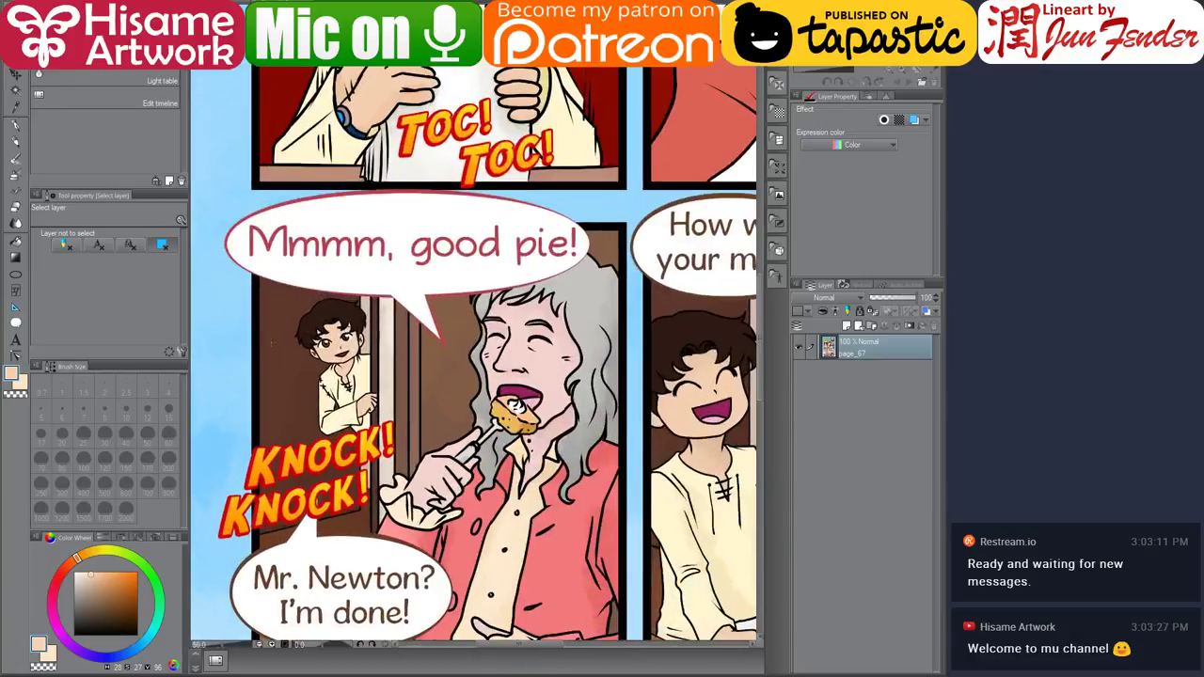
{"action": "left_click", "coordinate": [15, 125]}
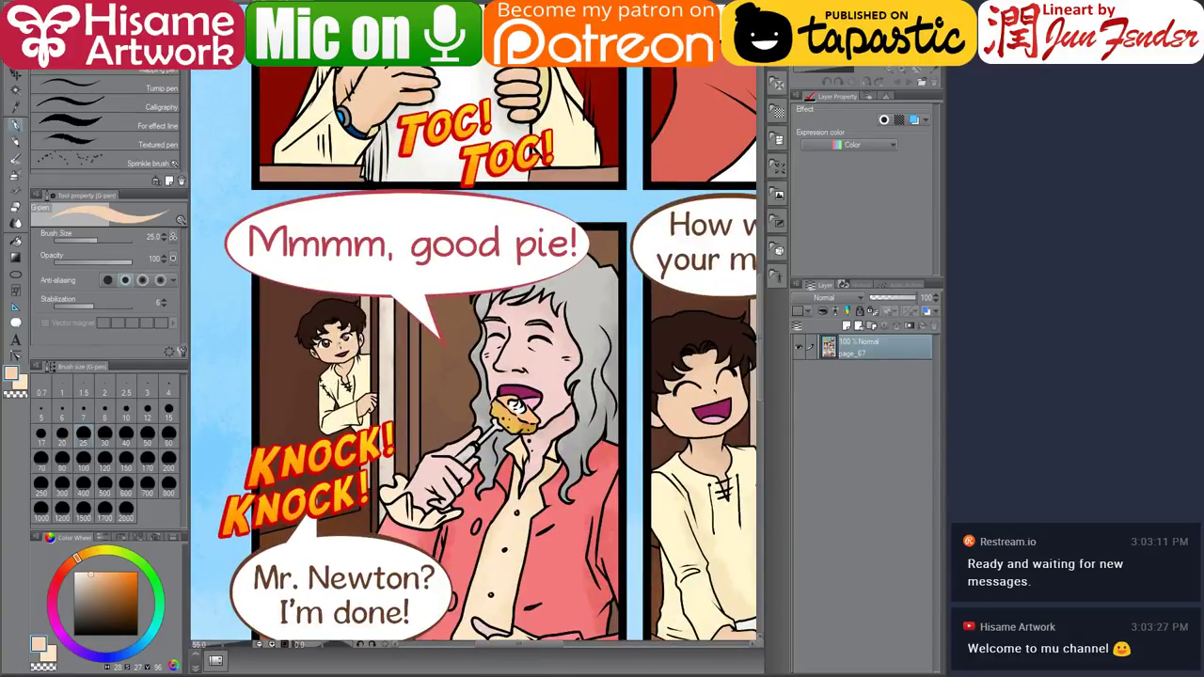
{"action": "key", "text": "x"}
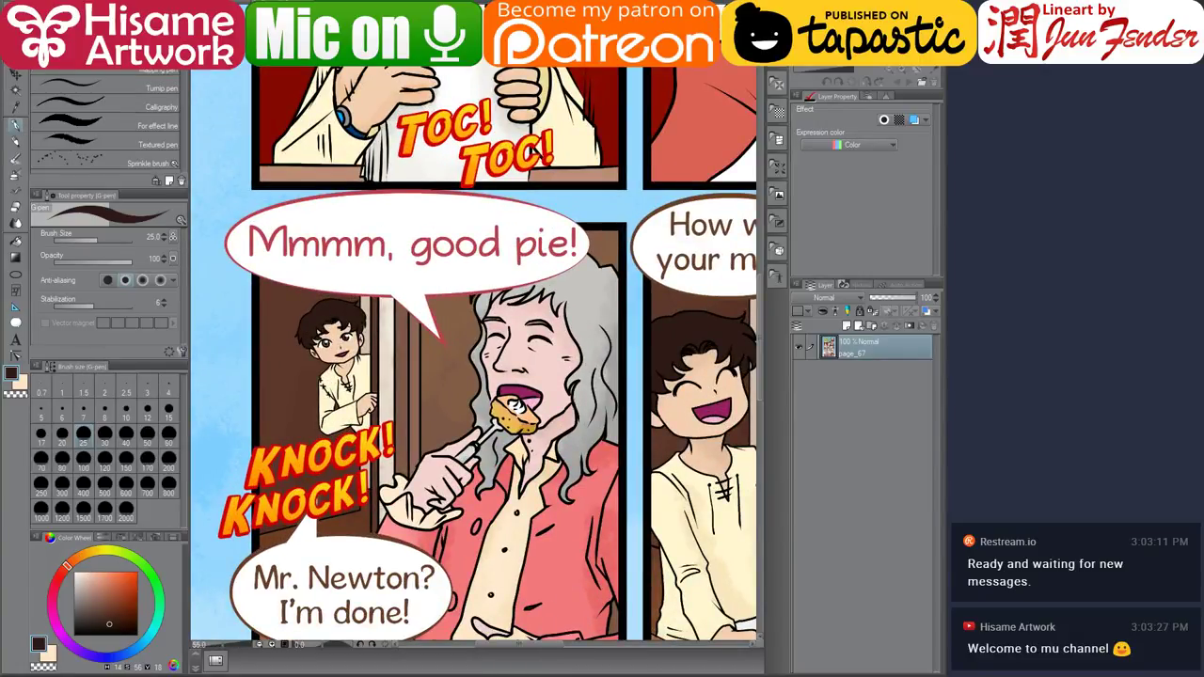
Return to the comic page, make panel 1's Niels color layer active, and load its painted area as a selection.
{"action": "left_click", "coordinate": [314, 46]}
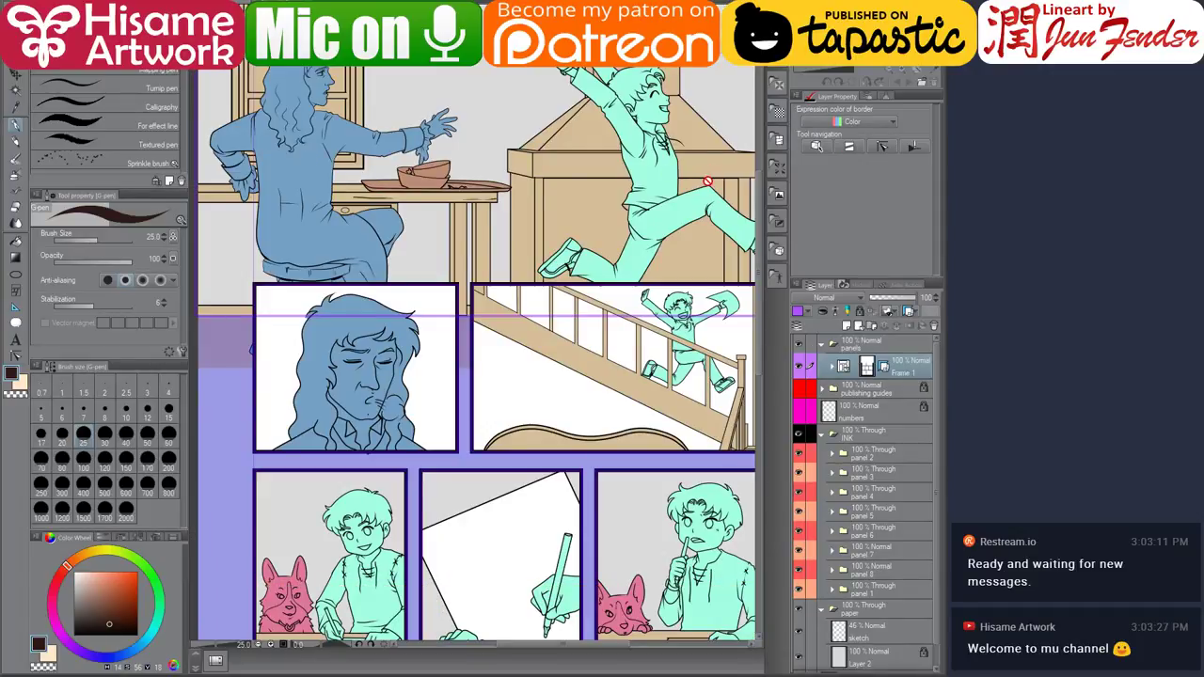
{"action": "left_click", "coordinate": [656, 176], "text": "ctrl+shift"}
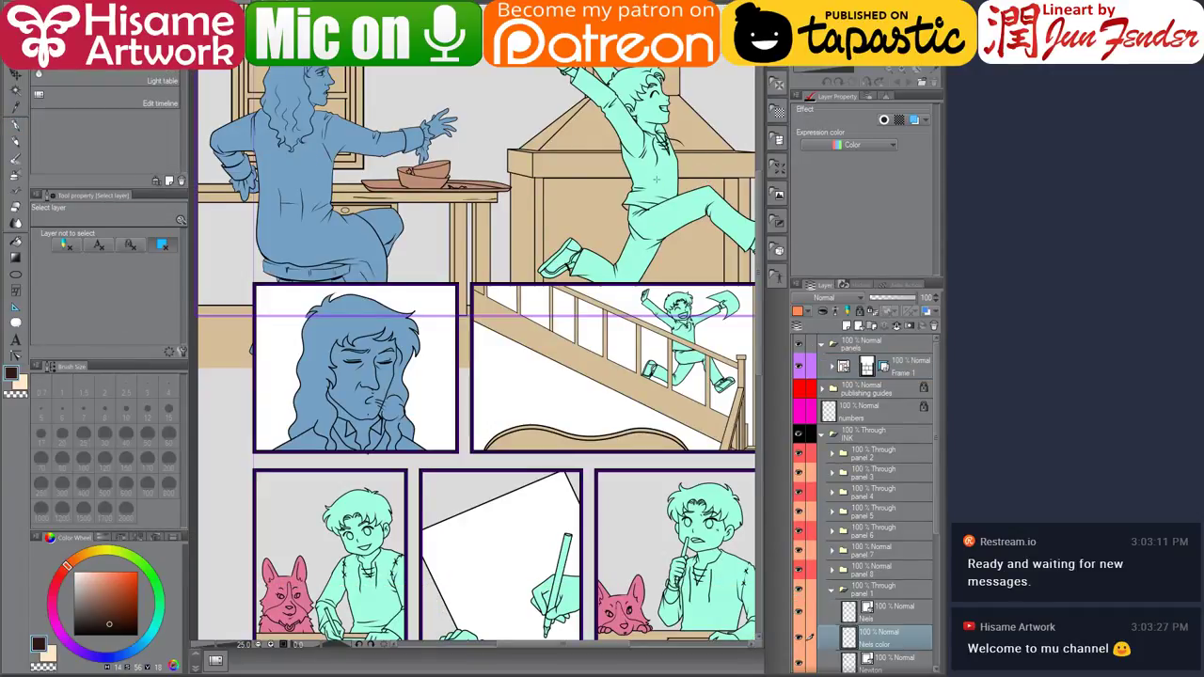
{"action": "mouse_move", "coordinate": [655, 186]}
{"action": "left_mouse_down"}
{"action": "mouse_move", "coordinate": [593, 249]}
{"action": "mouse_move", "coordinate": [589, 283]}
{"action": "left_mouse_up"}
{"action": "scroll", "coordinate": [851, 546], "scroll_direction": "down", "scroll_amount": 3}
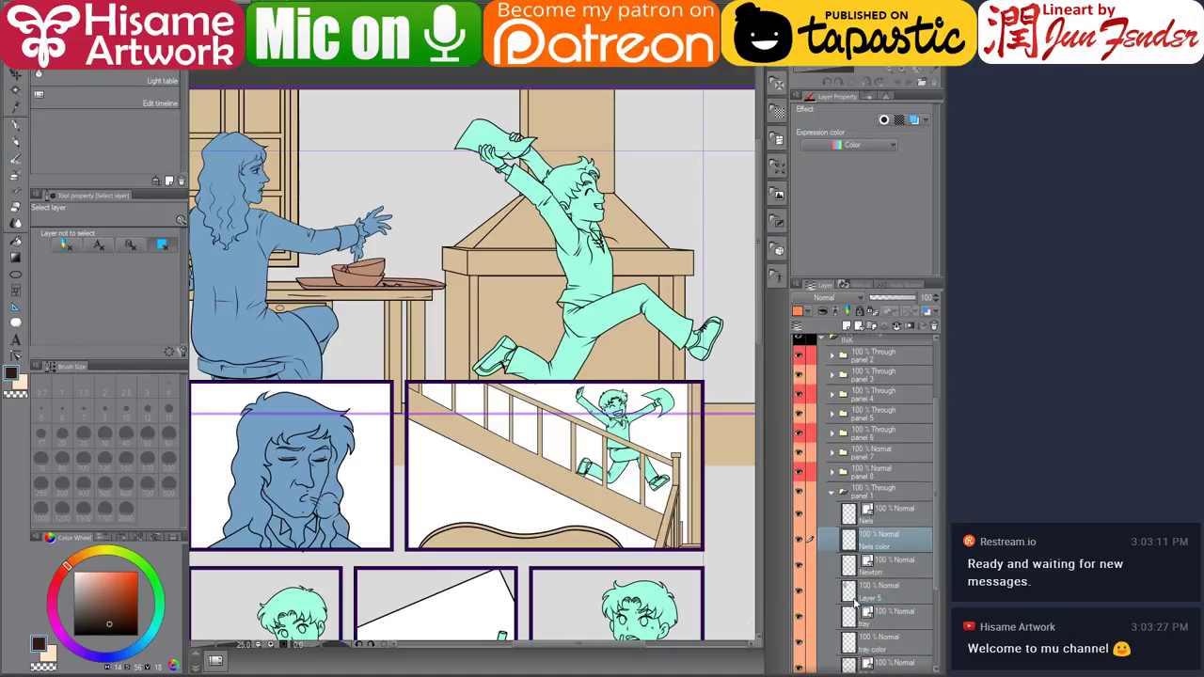
{"action": "left_click", "coordinate": [865, 531], "text": "ctrl"}
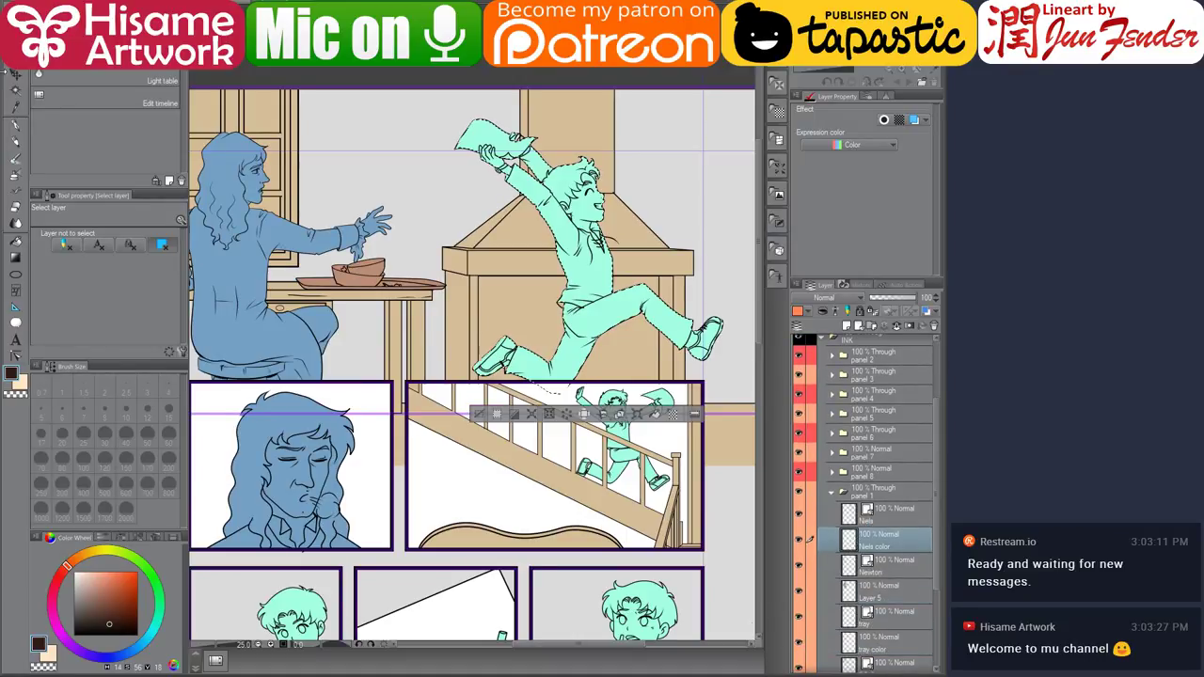
Enlarge the G-pen to 1200 and paint the whole selected running boy in panel 1 dark brown.
{"action": "left_click", "coordinate": [13, 128]}
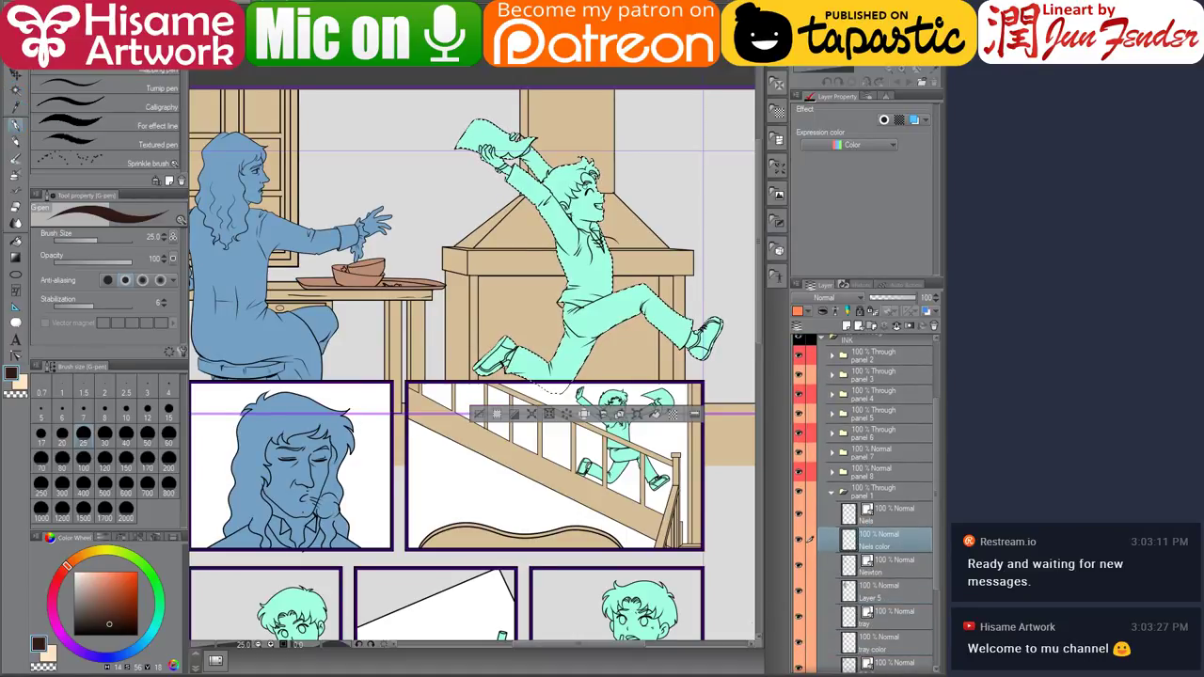
{"action": "key", "text": "bracketright"}
{"action": "key", "text": "bracketright"}
{"action": "key", "text": "bracketright"}
{"action": "key", "text": "bracketright"}
{"action": "key", "text": "bracketright"}
{"action": "key", "text": "bracketright"}
{"action": "key", "text": "bracketright"}
{"action": "key", "text": "bracketright"}
{"action": "key", "text": "bracketright"}
{"action": "key", "text": "bracketright"}
{"action": "key", "text": "bracketright"}
{"action": "key", "text": "bracketright"}
{"action": "key", "text": "bracketright"}
{"action": "key", "text": "bracketright"}
{"action": "key", "text": "bracketright"}
{"action": "key", "text": "bracketright"}
{"action": "key", "text": "bracketright"}
{"action": "key", "text": "bracketright"}
{"action": "key", "text": "bracketright"}
{"action": "key", "text": "bracketright"}
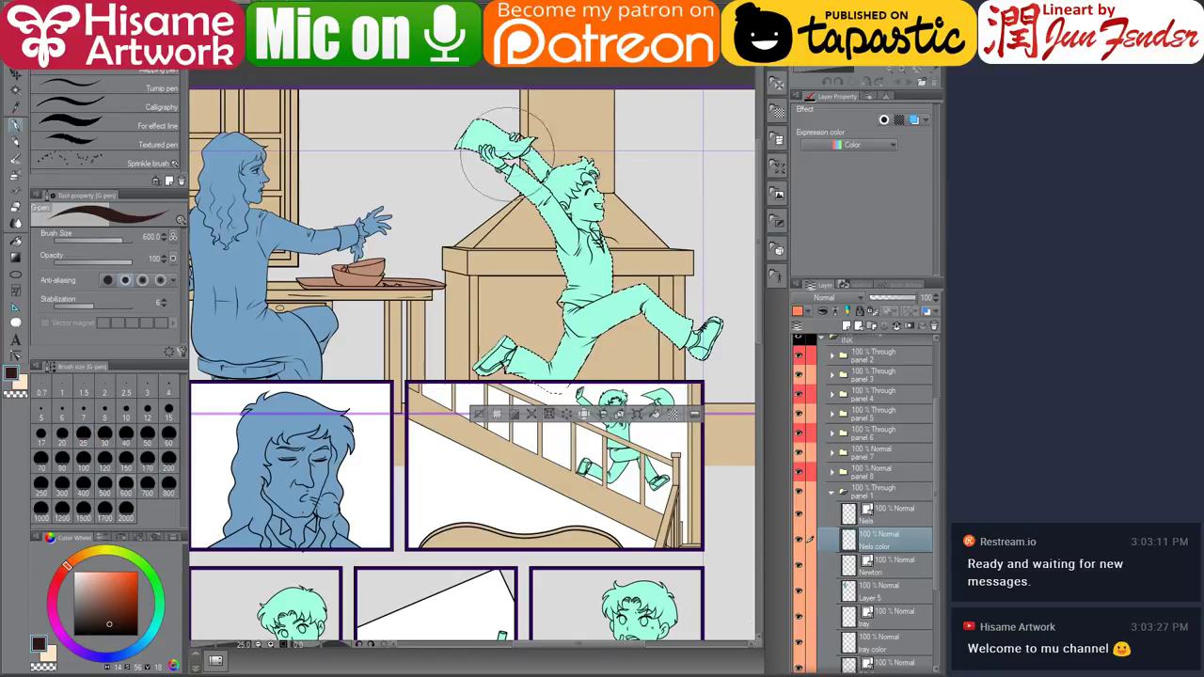
{"action": "mouse_move", "coordinate": [499, 155]}
{"action": "left_mouse_down"}
{"action": "mouse_move", "coordinate": [573, 198]}
{"action": "mouse_move", "coordinate": [548, 330]}
{"action": "mouse_move", "coordinate": [694, 341]}
{"action": "mouse_move", "coordinate": [471, 274]}
{"action": "mouse_move", "coordinate": [526, 260]}
{"action": "mouse_move", "coordinate": [468, 268]}
{"action": "left_mouse_up"}
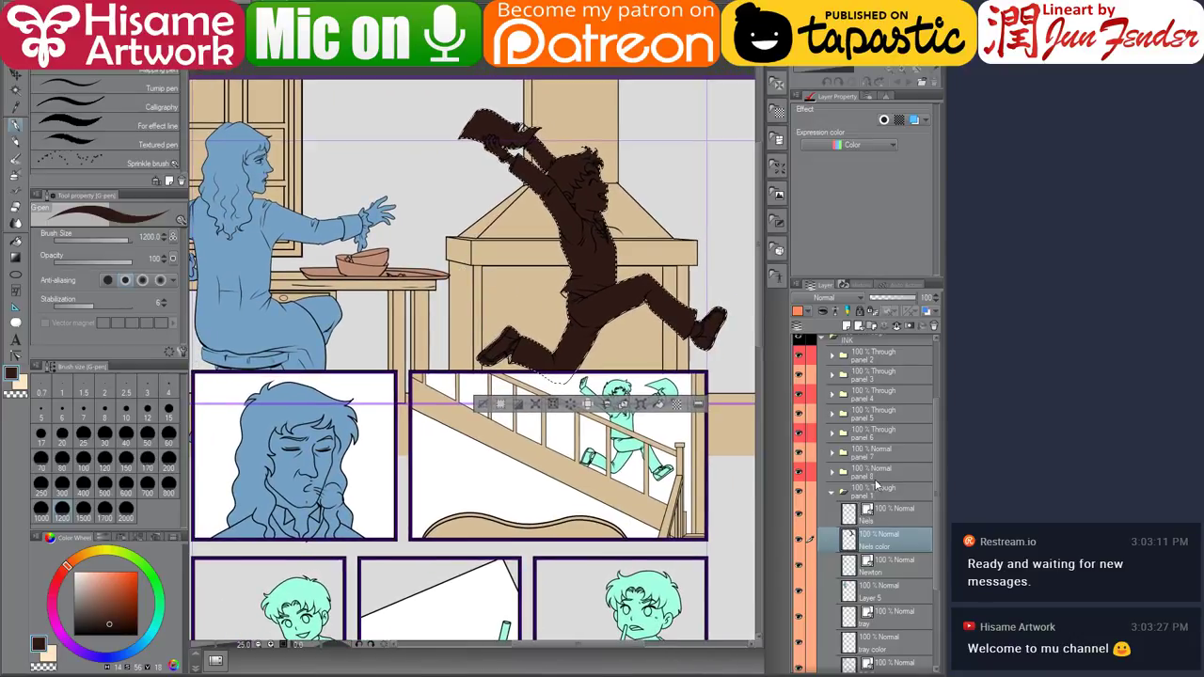
Check the panel 1 artwork by temporarily hiding the panel 2 and panel 3 folders, and show both again.
{"action": "scroll", "coordinate": [873, 485], "scroll_direction": "up", "scroll_amount": 3}
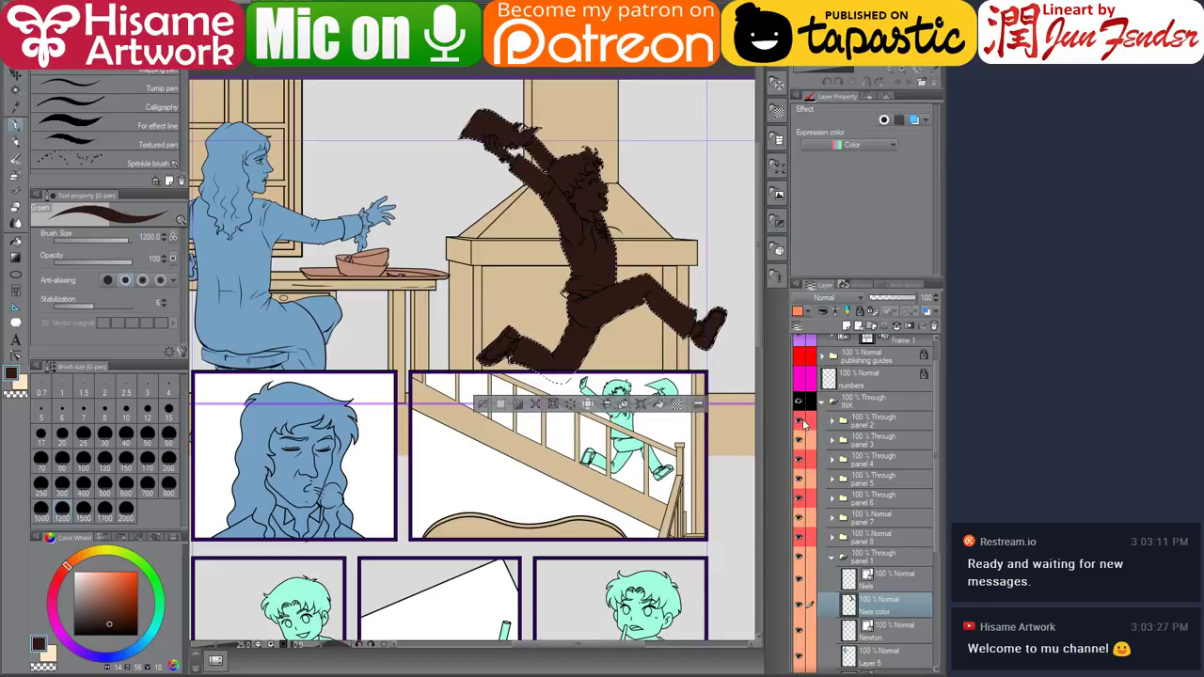
{"action": "left_click", "coordinate": [801, 423]}
{"action": "left_click", "coordinate": [801, 440]}
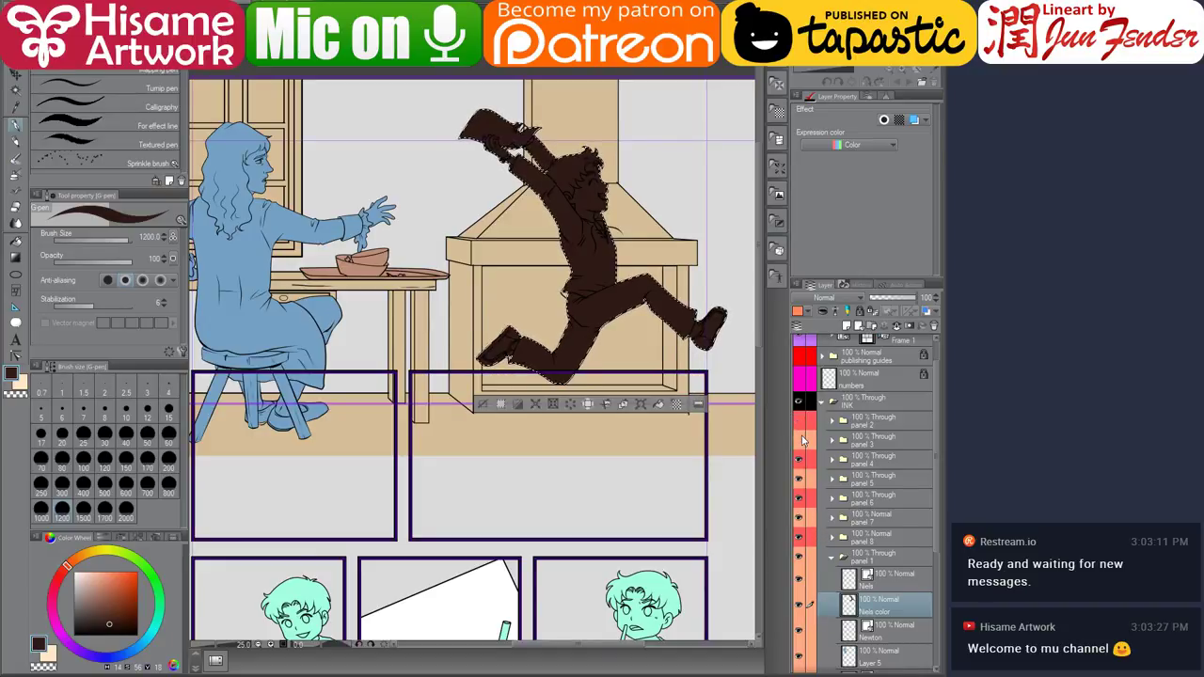
{"action": "left_click", "coordinate": [801, 440]}
{"action": "left_click", "coordinate": [801, 422]}
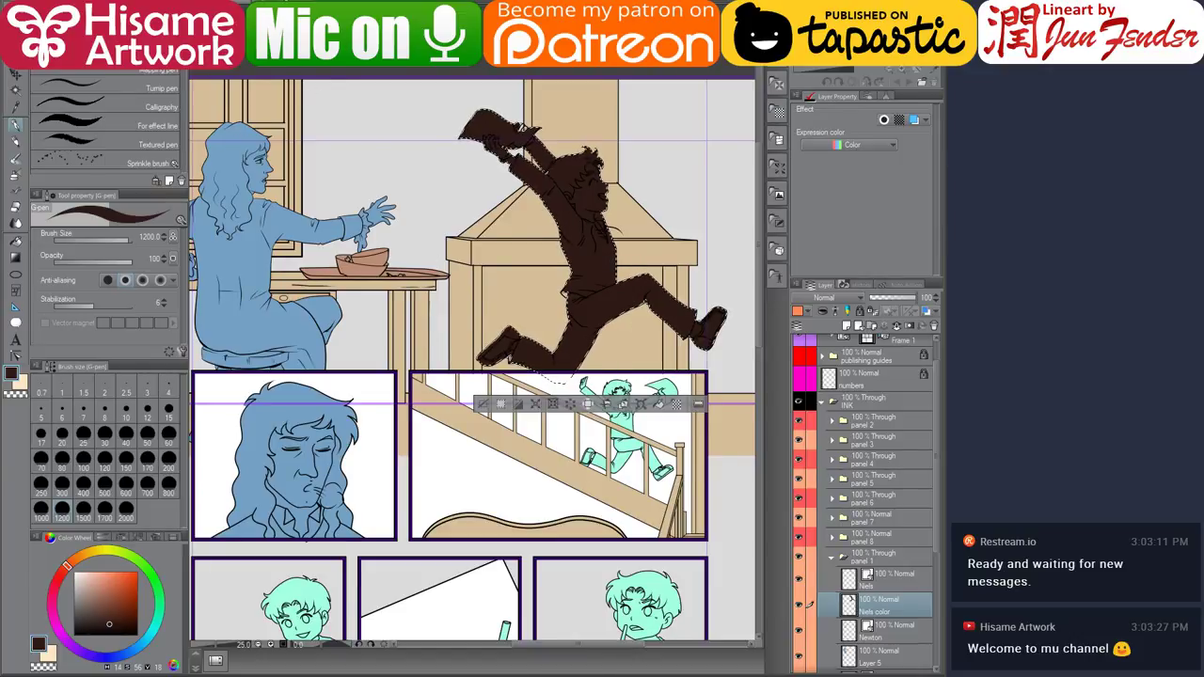
Sample the brown of the boy's trousers from the meal panel on page_67.
{"action": "key", "text": "ctrl+Tab"}
{"action": "scroll", "coordinate": [397, 362], "scroll_direction": "down", "scroll_amount": 2}
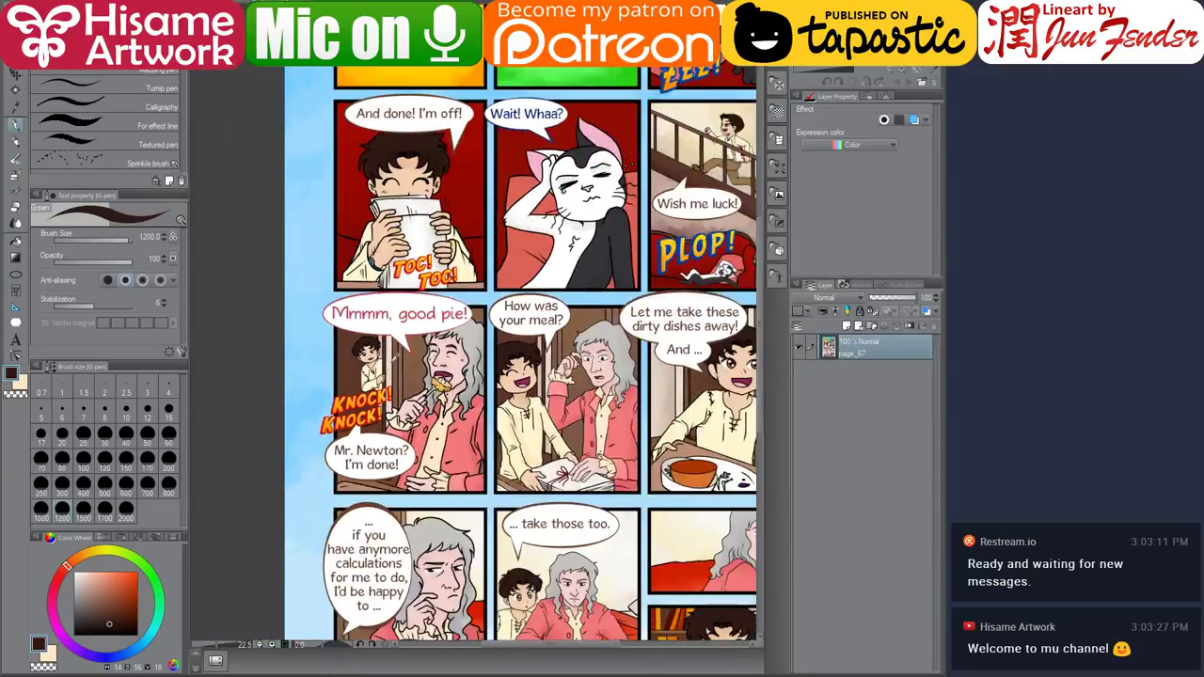
{"action": "scroll", "coordinate": [466, 452], "scroll_direction": "up", "scroll_amount": 2}
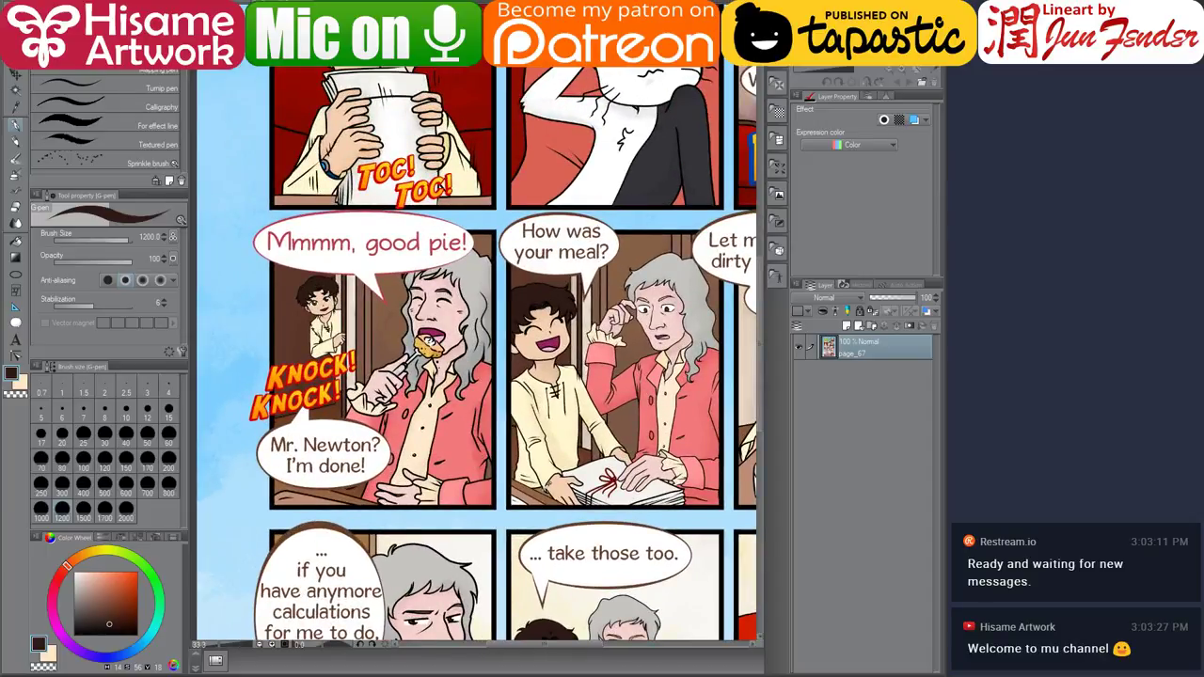
{"action": "left_click", "coordinate": [547, 487], "text": "alt"}
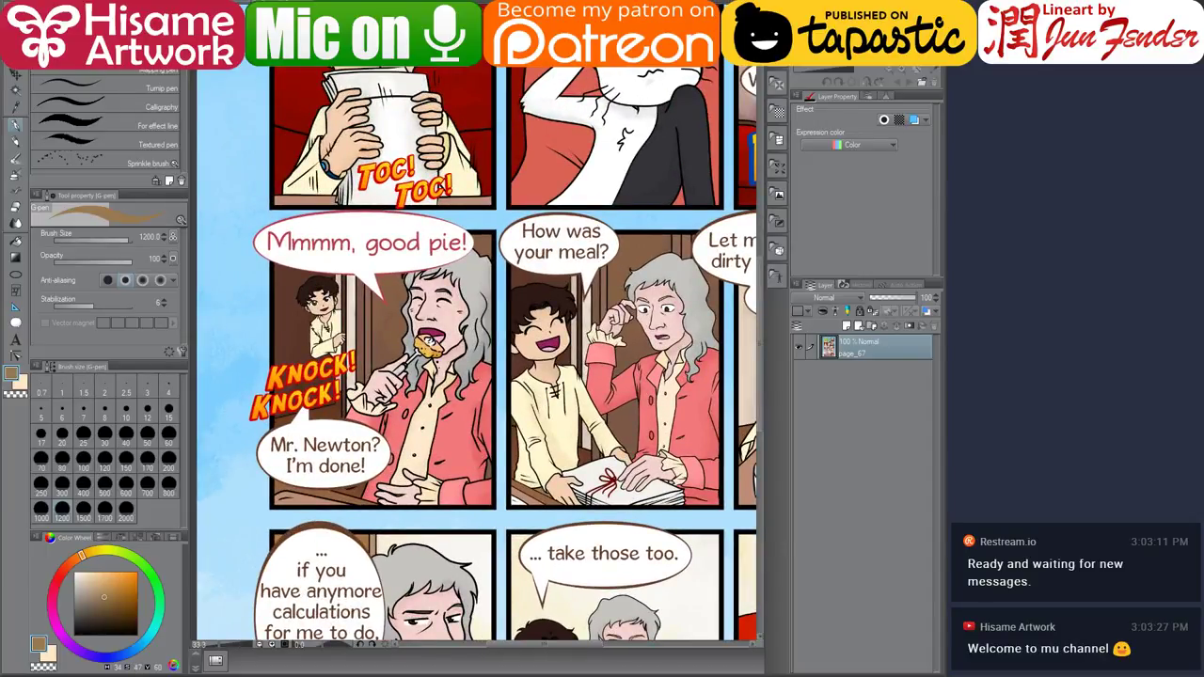
Fill the running boy's trousers in panel 1 with the sampled brown on the Niels color layer.
{"action": "key", "text": "ctrl+Tab"}
{"action": "left_click_drag", "start_coordinate": [640, 356], "coordinate": [593, 344]}
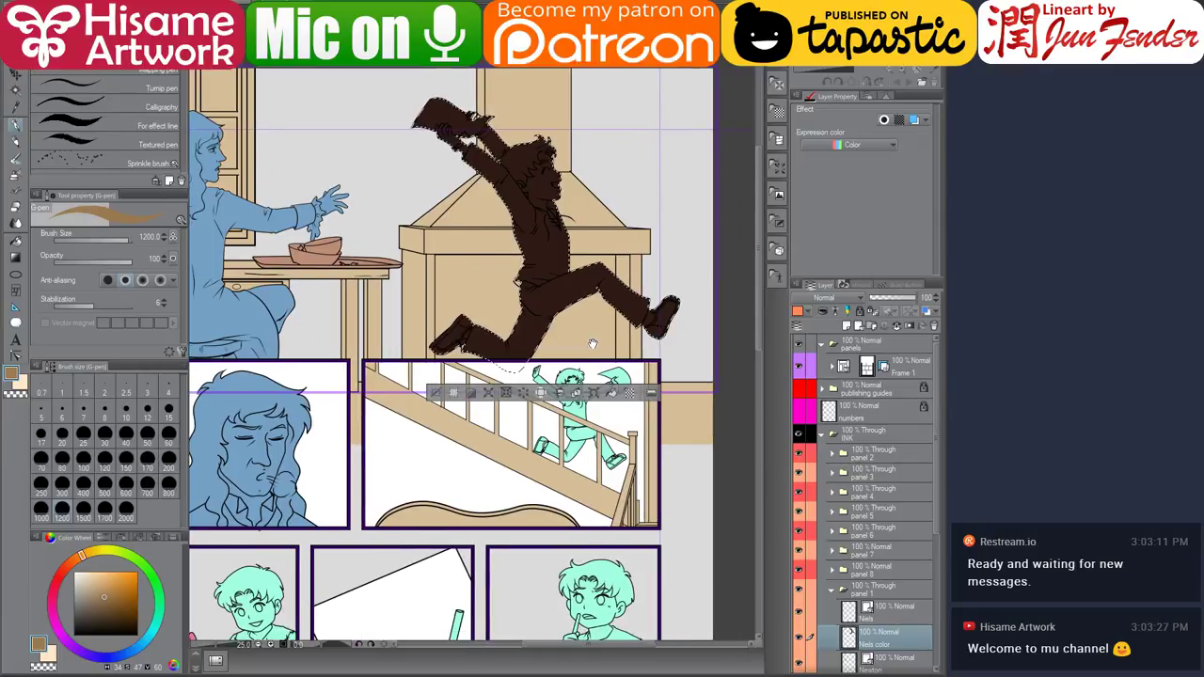
{"action": "left_click", "coordinate": [15, 241]}
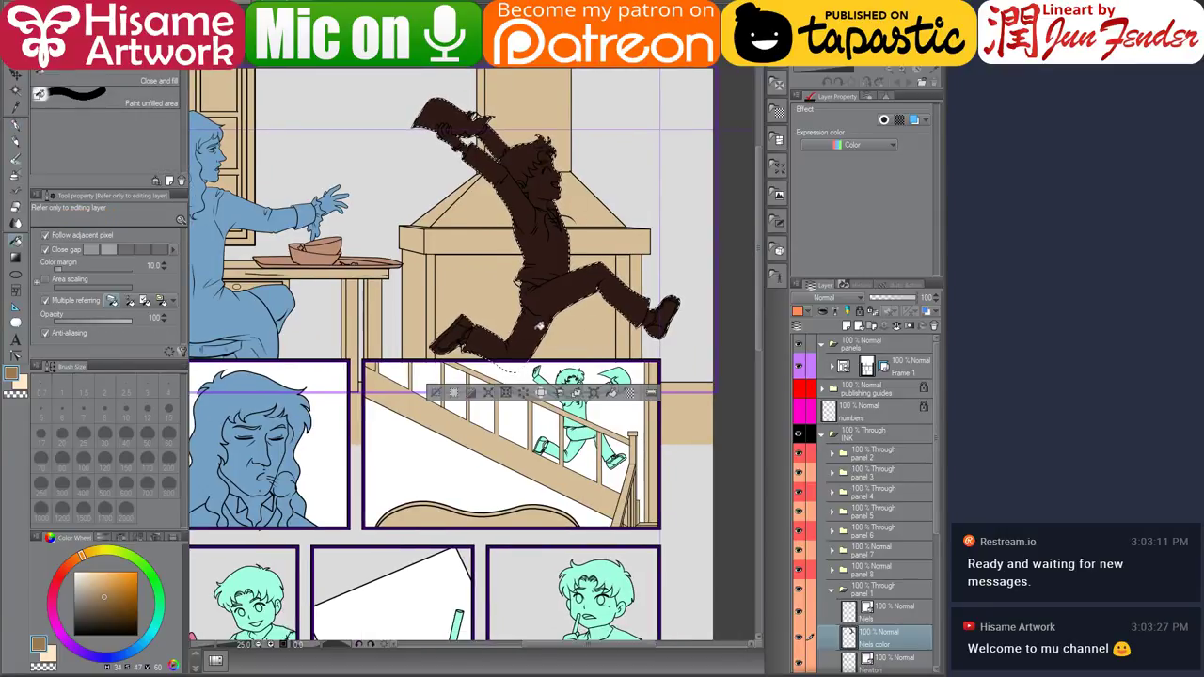
{"action": "left_click", "coordinate": [488, 348]}
{"action": "scroll", "coordinate": [488, 347], "scroll_direction": "up", "scroll_amount": 1}
{"action": "scroll", "coordinate": [481, 362], "scroll_direction": "up", "scroll_amount": 1}
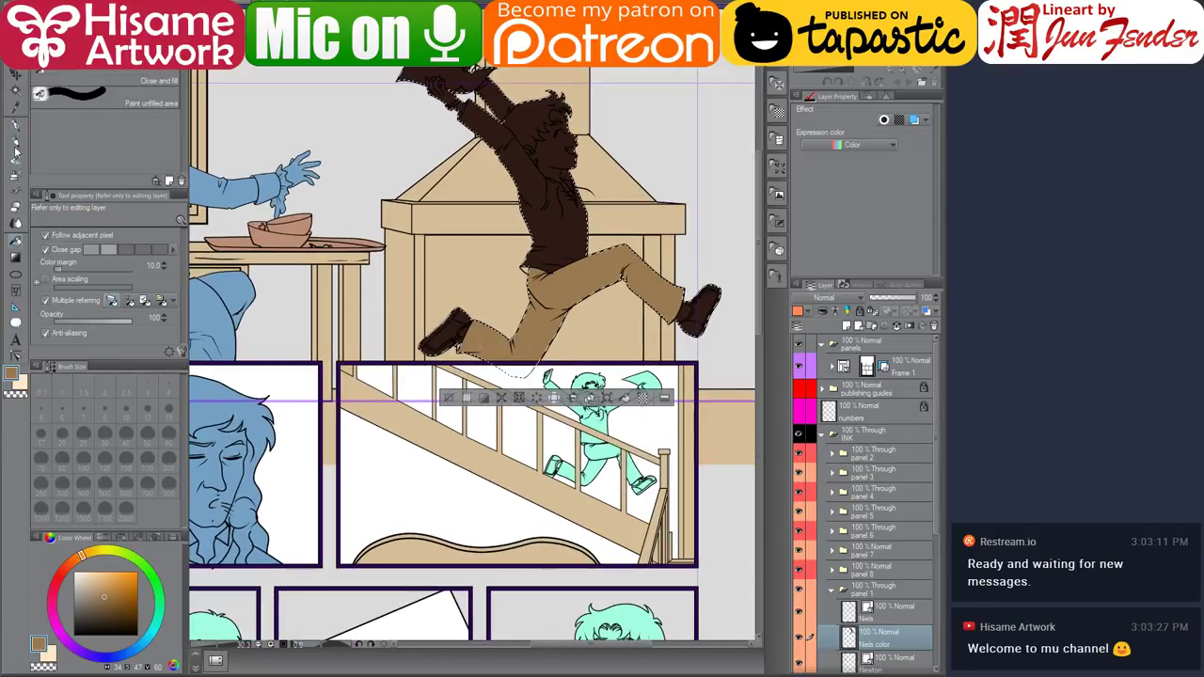
Pick a light grey and fill the running boy's socks with it.
{"action": "key", "text": "p"}
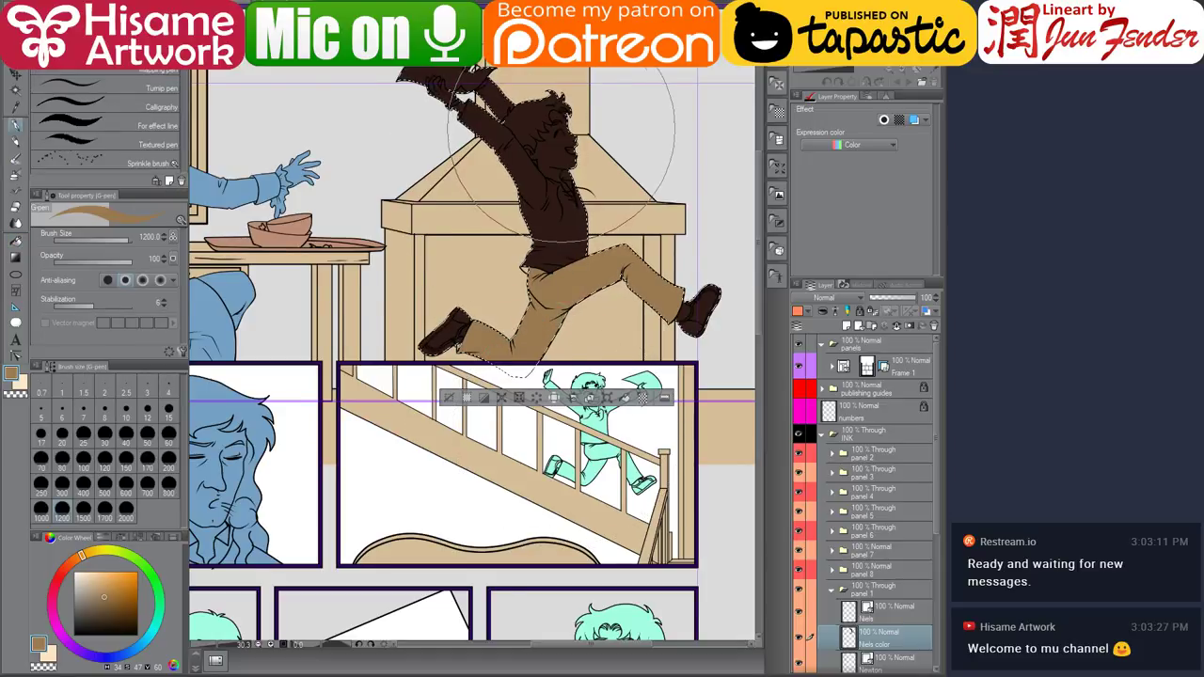
{"action": "scroll", "coordinate": [565, 179], "scroll_direction": "up", "scroll_amount": 2}
{"action": "left_click_drag", "start_coordinate": [551, 202], "coordinate": [480, 324]}
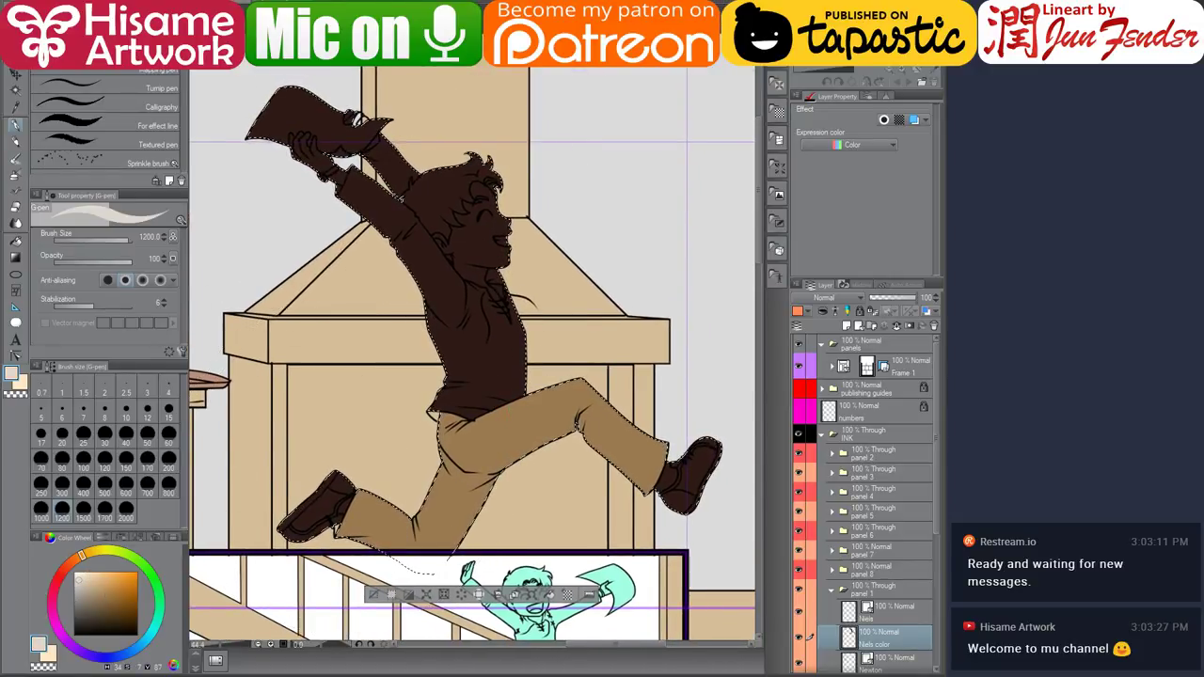
{"action": "left_click", "coordinate": [15, 241]}
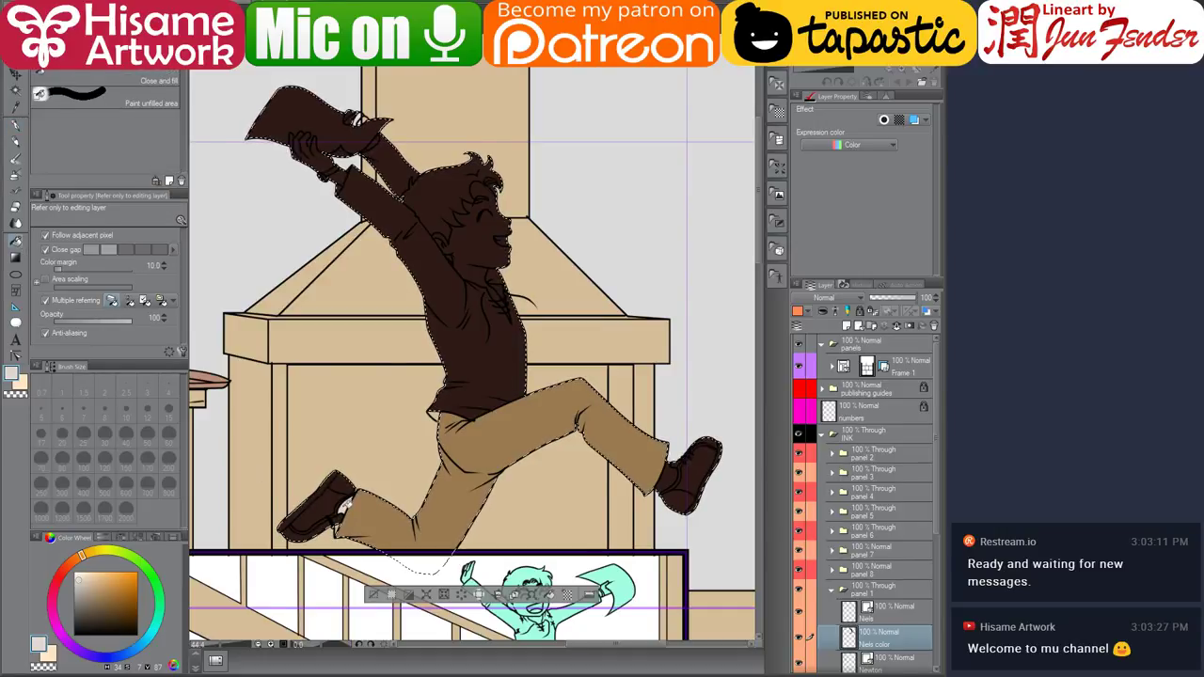
{"action": "left_click_drag", "start_coordinate": [394, 342], "coordinate": [420, 355]}
Check the cream shirt color against page_67 and fill the running boy's shirt and both sleeves with it.
{"action": "key", "text": "ctrl+Tab"}
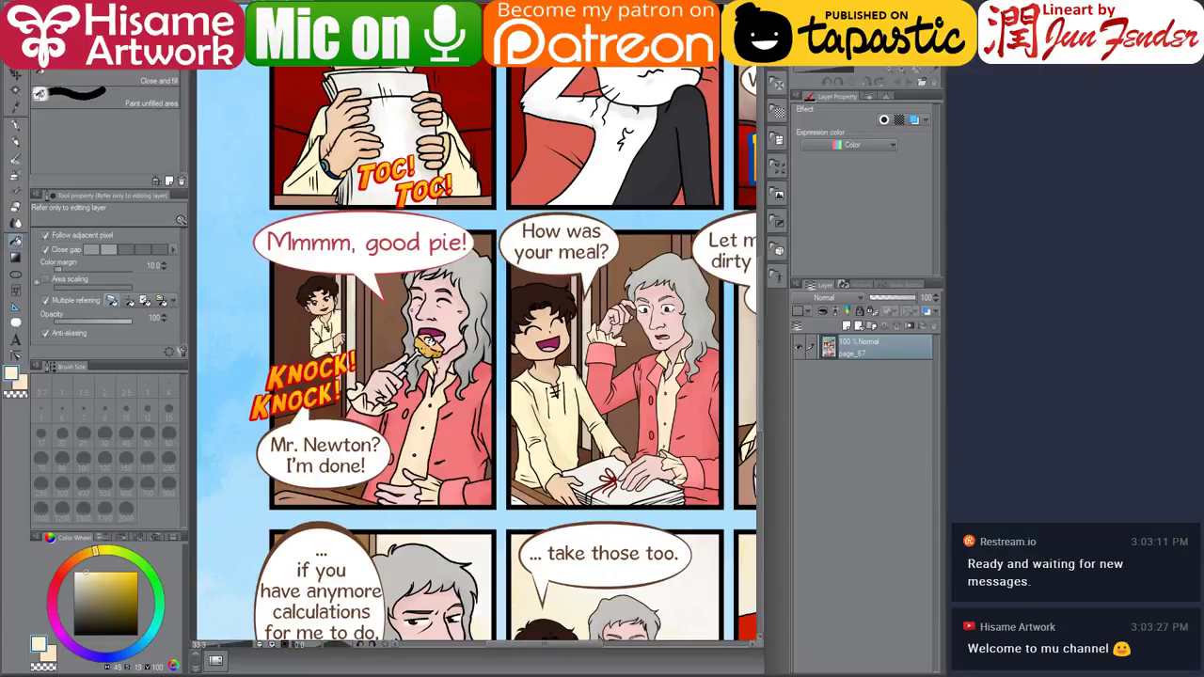
{"action": "key", "text": "ctrl+Tab"}
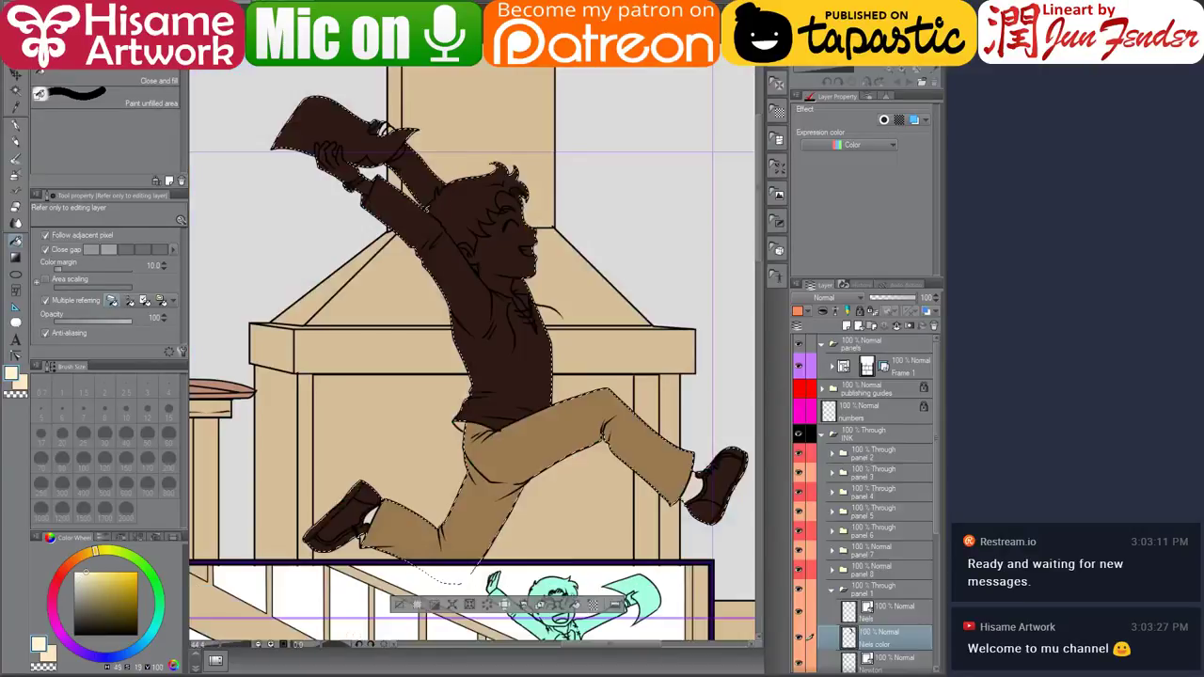
{"action": "left_click", "coordinate": [487, 357]}
{"action": "left_click", "coordinate": [420, 166]}
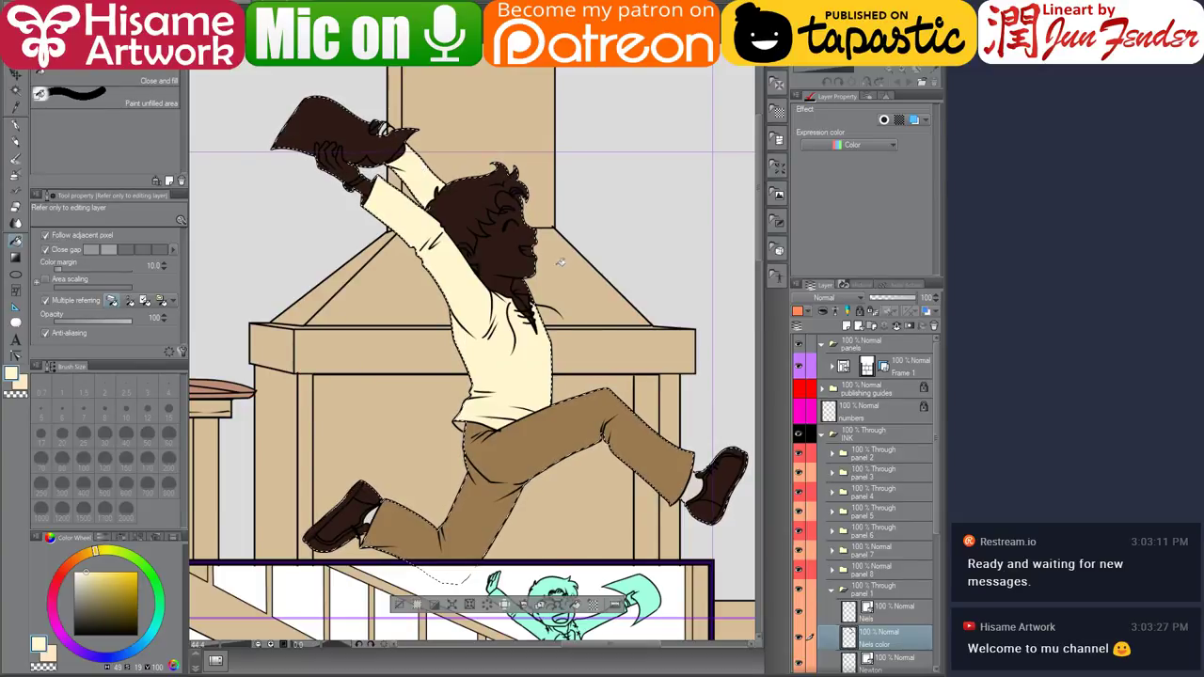
{"action": "scroll", "coordinate": [559, 262], "scroll_direction": "up", "scroll_amount": 1}
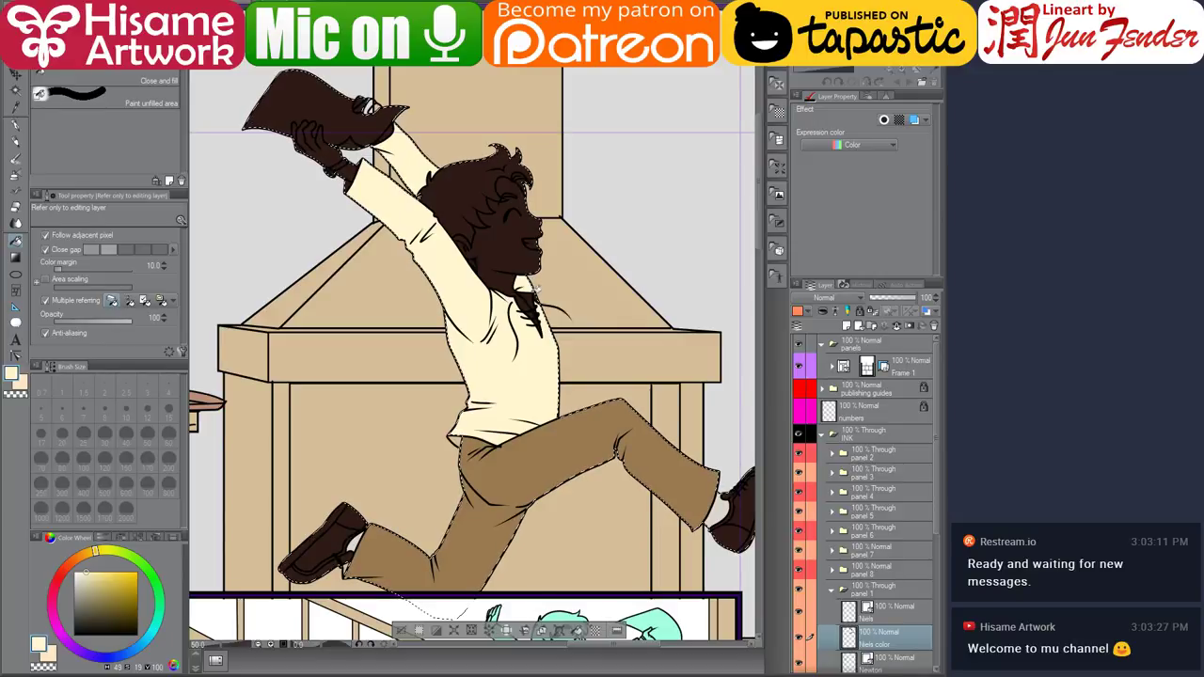
Fill the inside of the running boy's open shirt collar with a slightly darker cream.
{"action": "scroll", "coordinate": [542, 273], "scroll_direction": "up", "scroll_amount": 12}
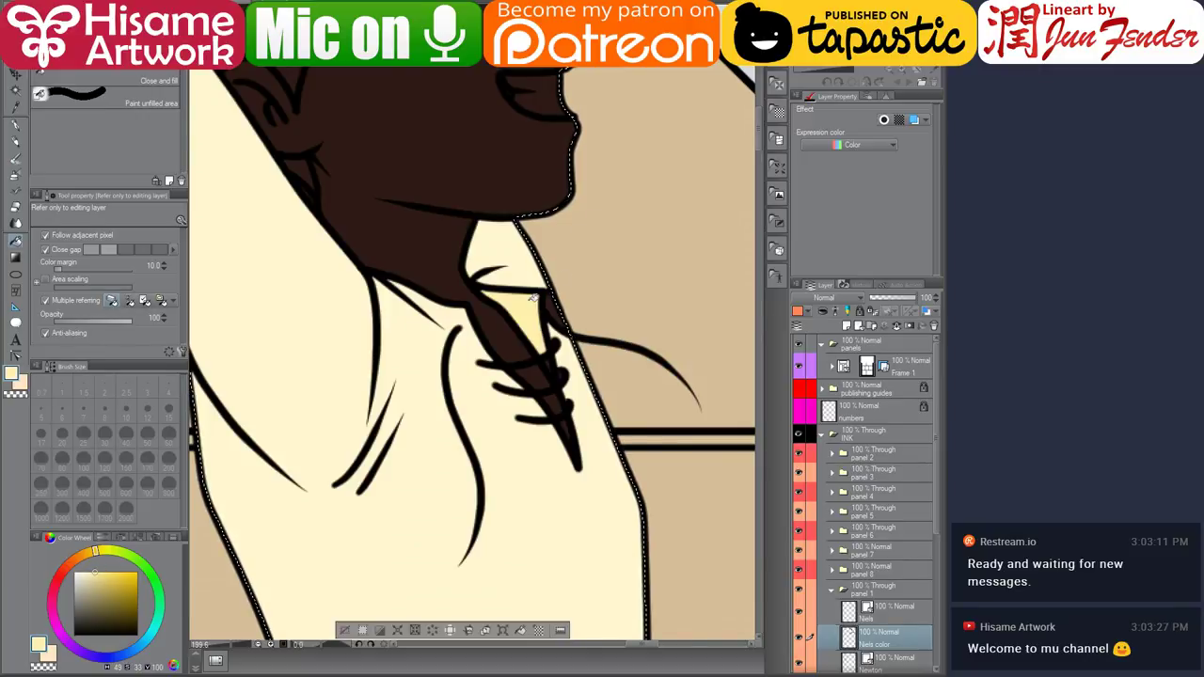
{"action": "left_click", "coordinate": [532, 299]}
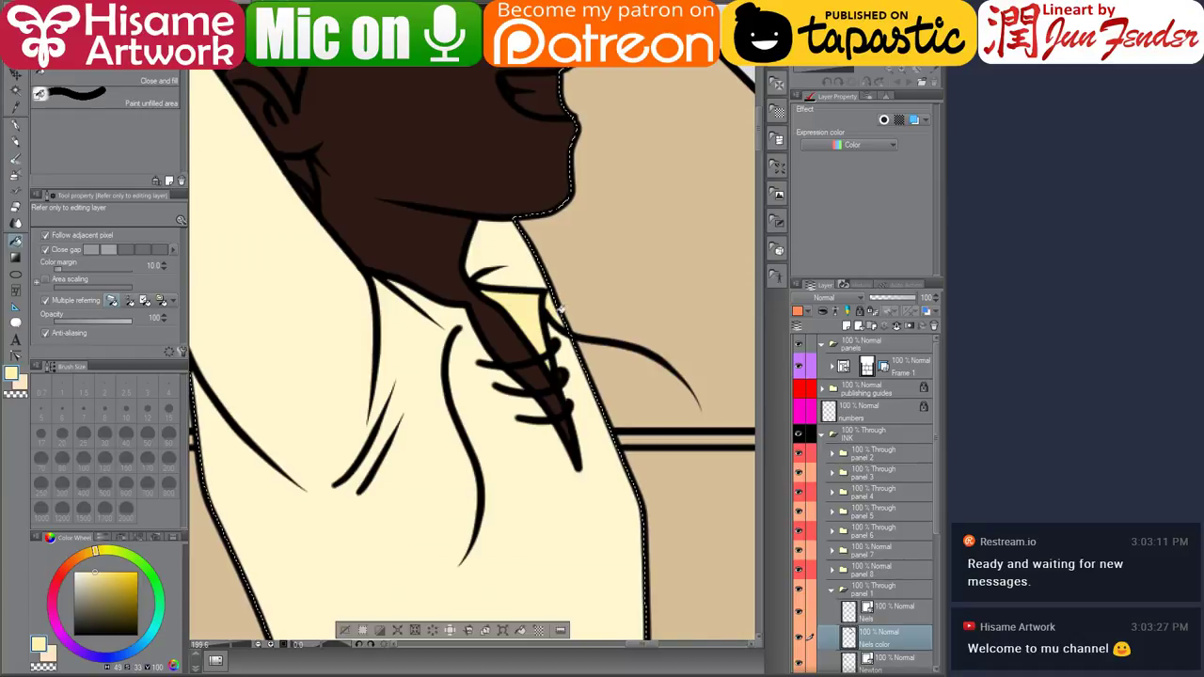
{"action": "scroll", "coordinate": [556, 475], "scroll_direction": "down", "scroll_amount": 1}
{"action": "scroll", "coordinate": [555, 475], "scroll_direction": "down", "scroll_amount": 3}
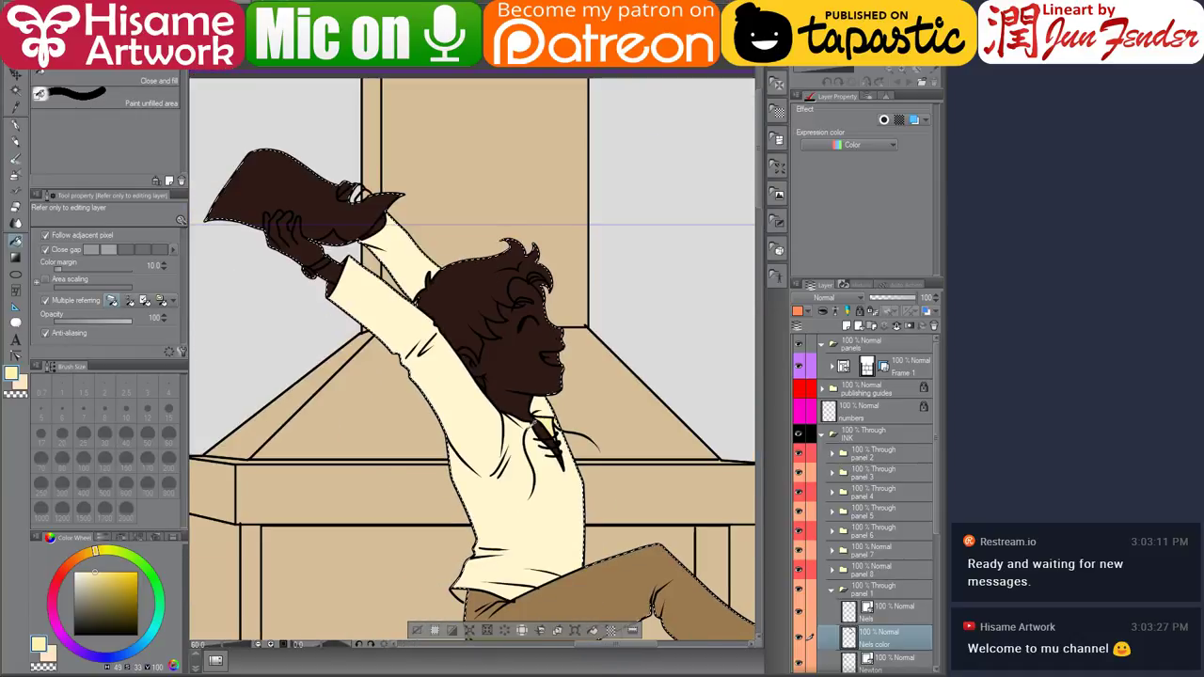
Sample the boy's skin tone from the meal panel on page_67 and fill the running boy's face and neck with it.
{"action": "key", "text": "ctrl+Tab"}
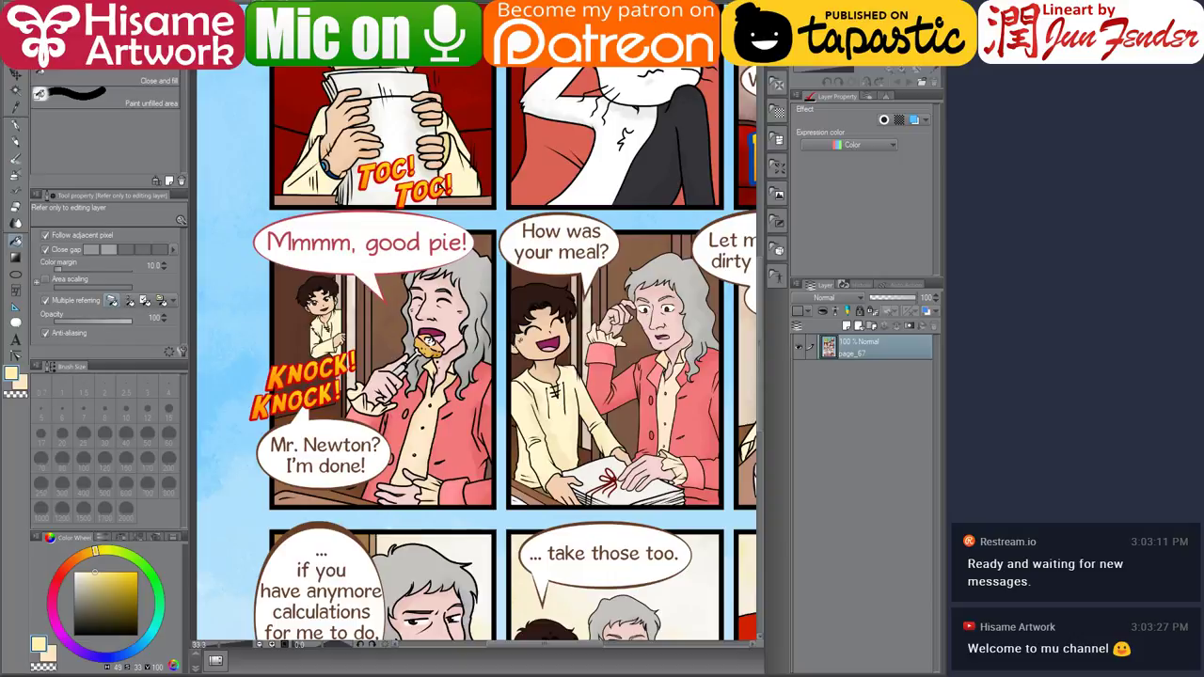
{"action": "scroll", "coordinate": [519, 344], "scroll_direction": "up", "scroll_amount": 1}
{"action": "right_click", "coordinate": [542, 339]}
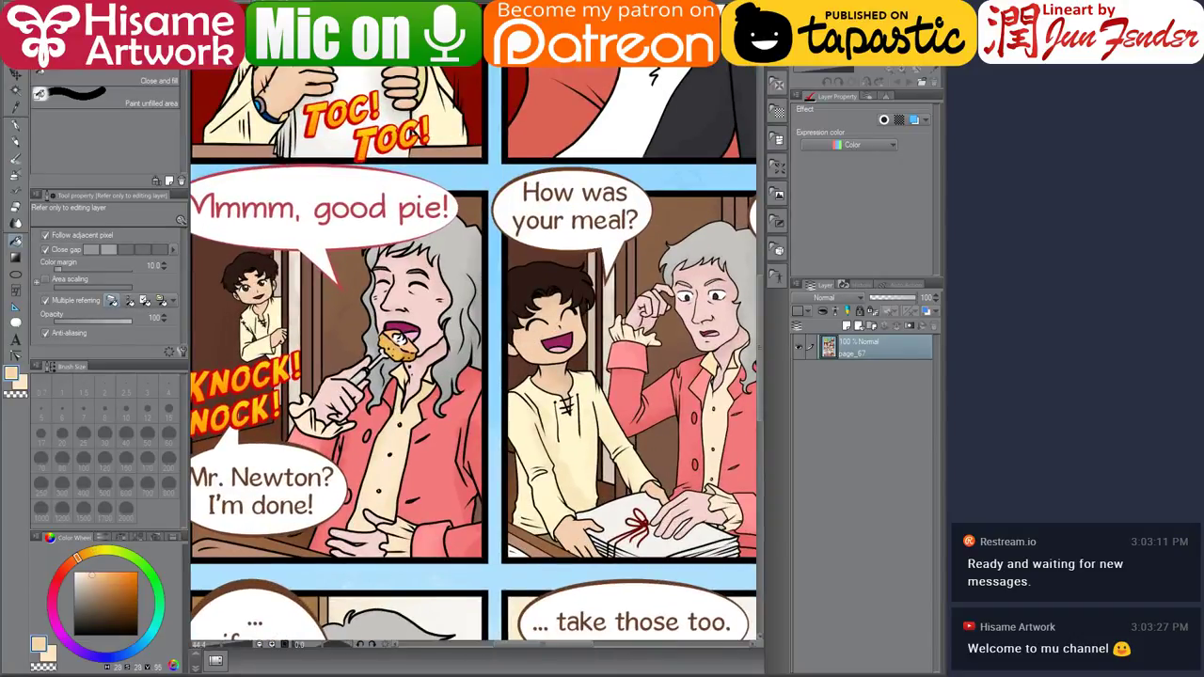
{"action": "key", "text": "ctrl+Tab"}
{"action": "left_click", "coordinate": [521, 371]}
{"action": "left_click_drag", "start_coordinate": [540, 385], "coordinate": [645, 448]}
Fill both of the boy's raised hands and their fingers with the skin tone and clear the selection.
{"action": "scroll", "coordinate": [414, 273], "scroll_direction": "up", "scroll_amount": 3}
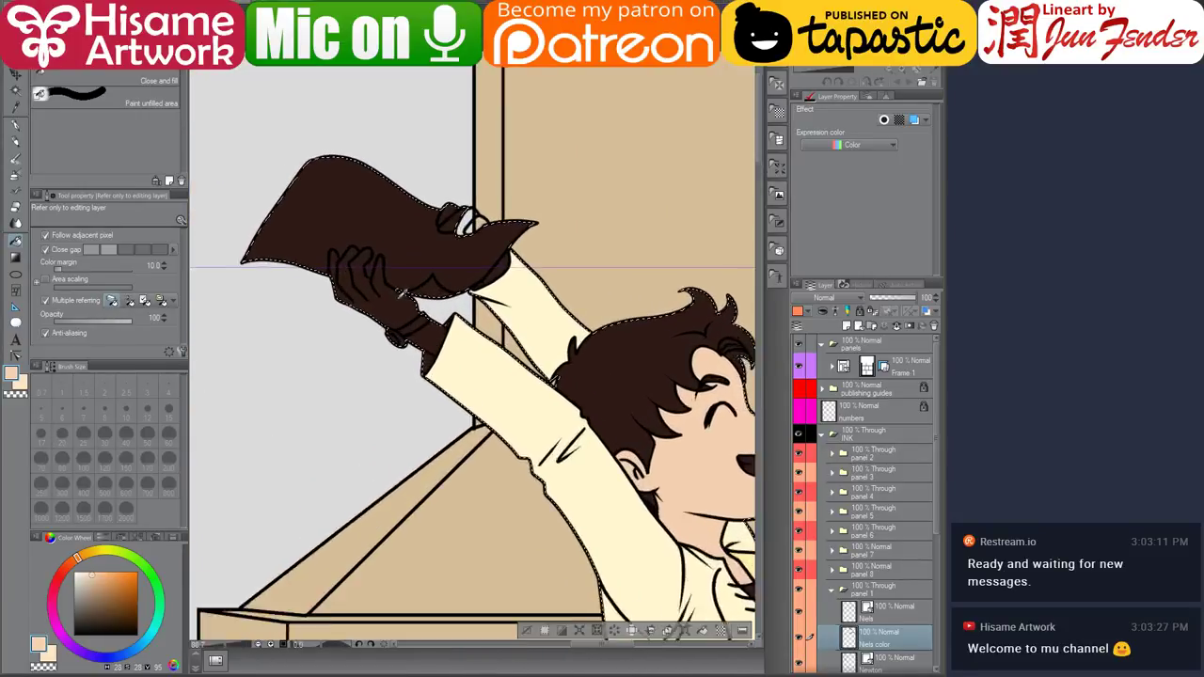
{"action": "scroll", "coordinate": [400, 292], "scroll_direction": "up", "scroll_amount": 2}
{"action": "left_click", "coordinate": [371, 274]}
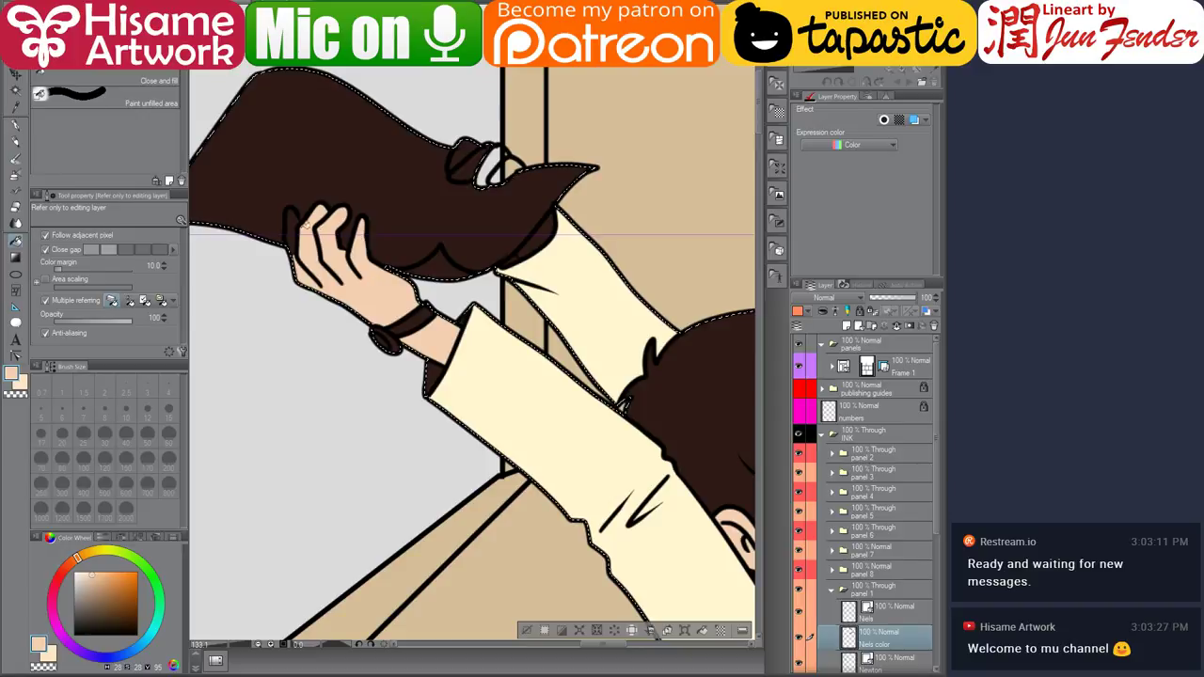
{"action": "left_click", "coordinate": [468, 144]}
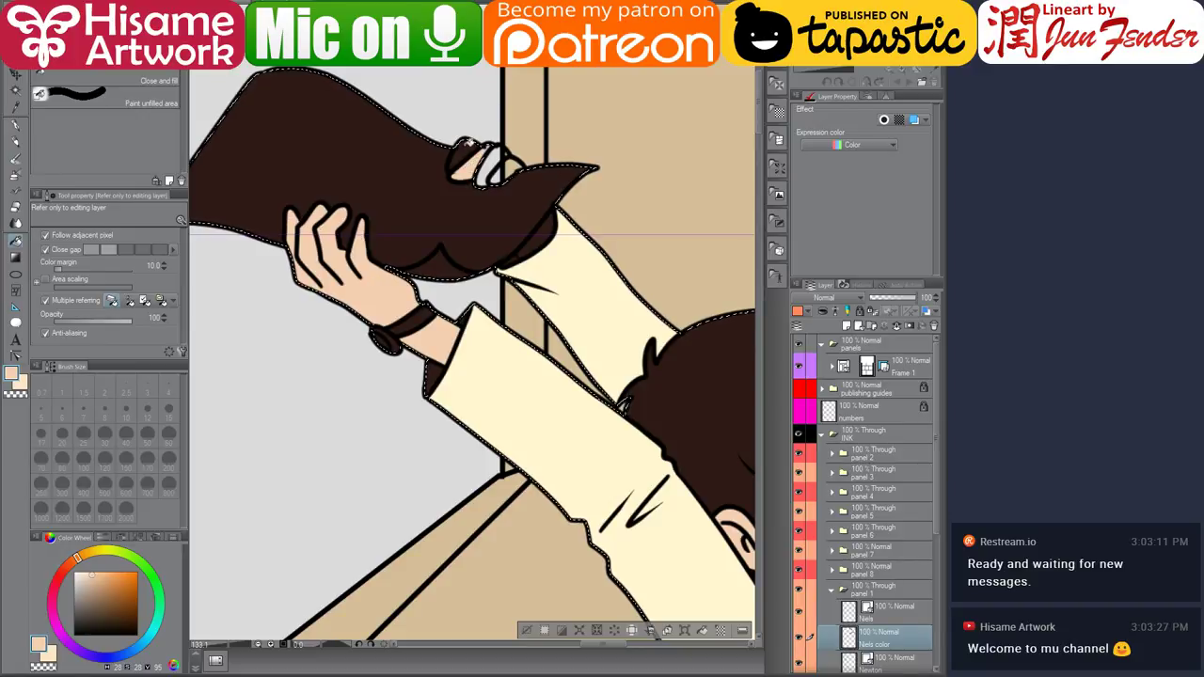
{"action": "key", "text": "ctrl+d"}
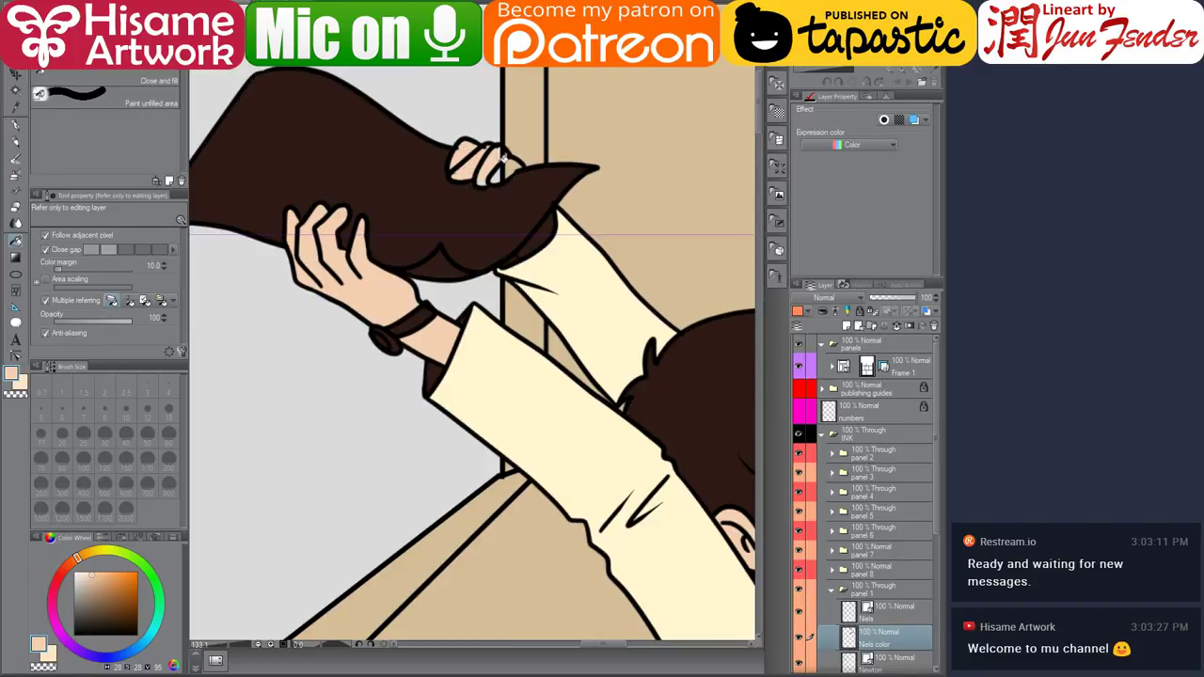
{"action": "left_click", "coordinate": [509, 171]}
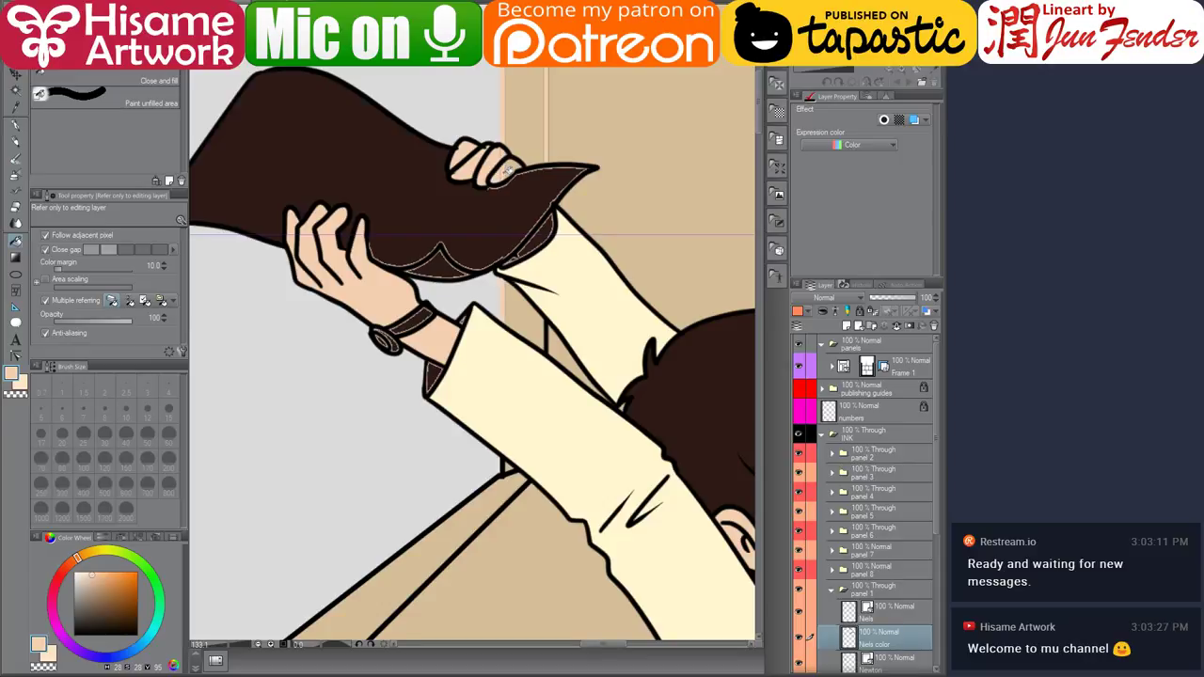
{"action": "key", "text": "ctrl+d"}
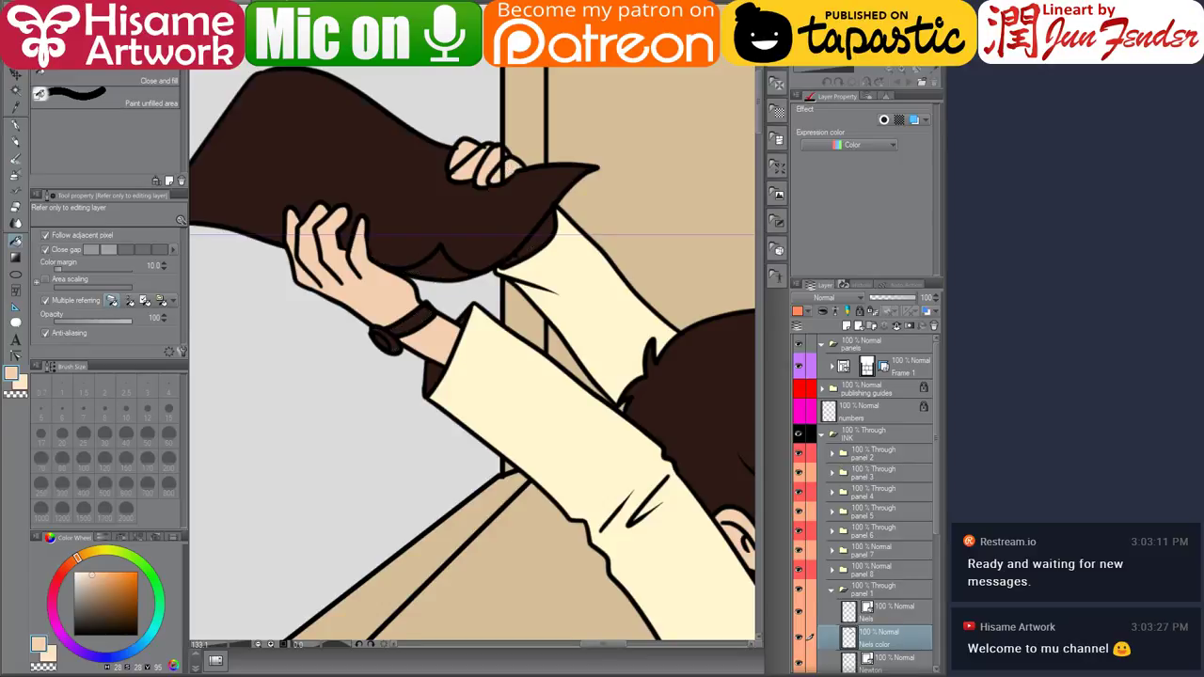
Switch to the G-pen at brush size 25 and touch up the skin tone on the far hand's fingers.
{"action": "left_click", "coordinate": [15, 125]}
{"action": "key", "text": "bracketleft"}
{"action": "key", "text": "bracketleft"}
{"action": "key", "text": "bracketleft"}
{"action": "key", "text": "bracketleft"}
{"action": "key", "text": "bracketleft"}
{"action": "key", "text": "bracketleft"}
{"action": "key", "text": "bracketleft"}
{"action": "key", "text": "bracketleft"}
{"action": "key", "text": "bracketleft"}
{"action": "key", "text": "bracketleft"}
{"action": "key", "text": "bracketleft"}
{"action": "key", "text": "bracketleft"}
{"action": "key", "text": "bracketleft"}
{"action": "key", "text": "bracketleft"}
{"action": "key", "text": "bracketleft"}
{"action": "key", "text": "bracketleft"}
{"action": "key", "text": "bracketleft"}
{"action": "key", "text": "bracketleft"}
{"action": "key", "text": "bracketleft"}
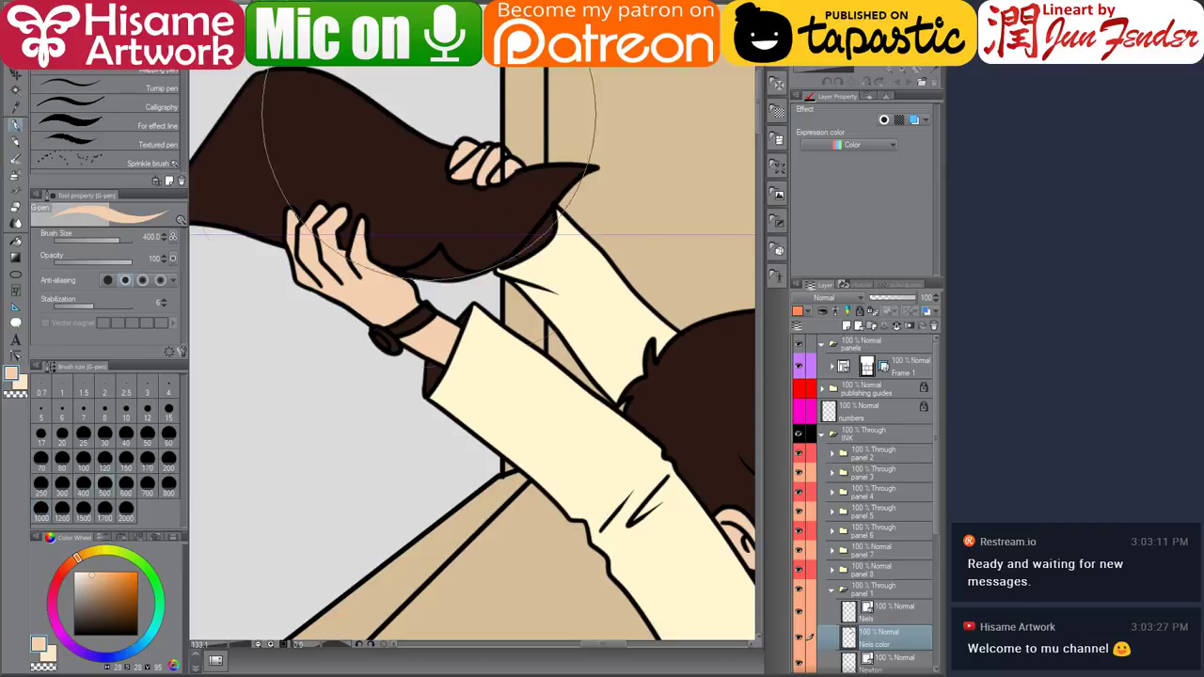
{"action": "key", "text": "bracketleft"}
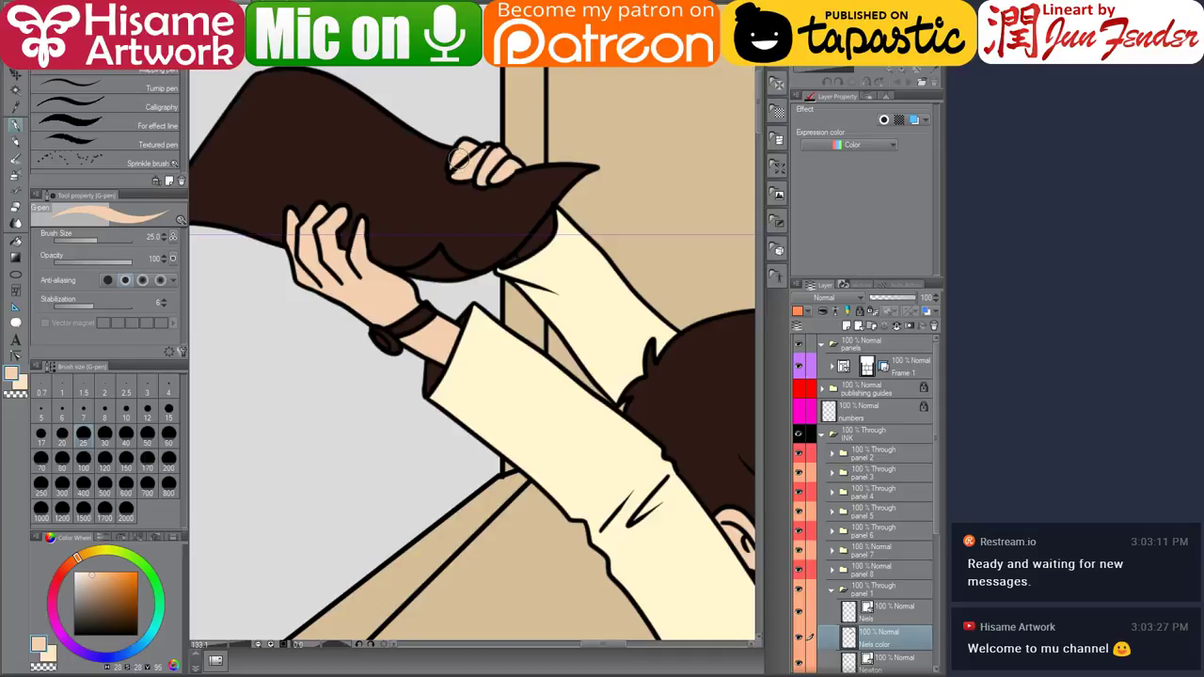
{"action": "scroll", "coordinate": [461, 155], "scroll_direction": "down", "scroll_amount": 4}
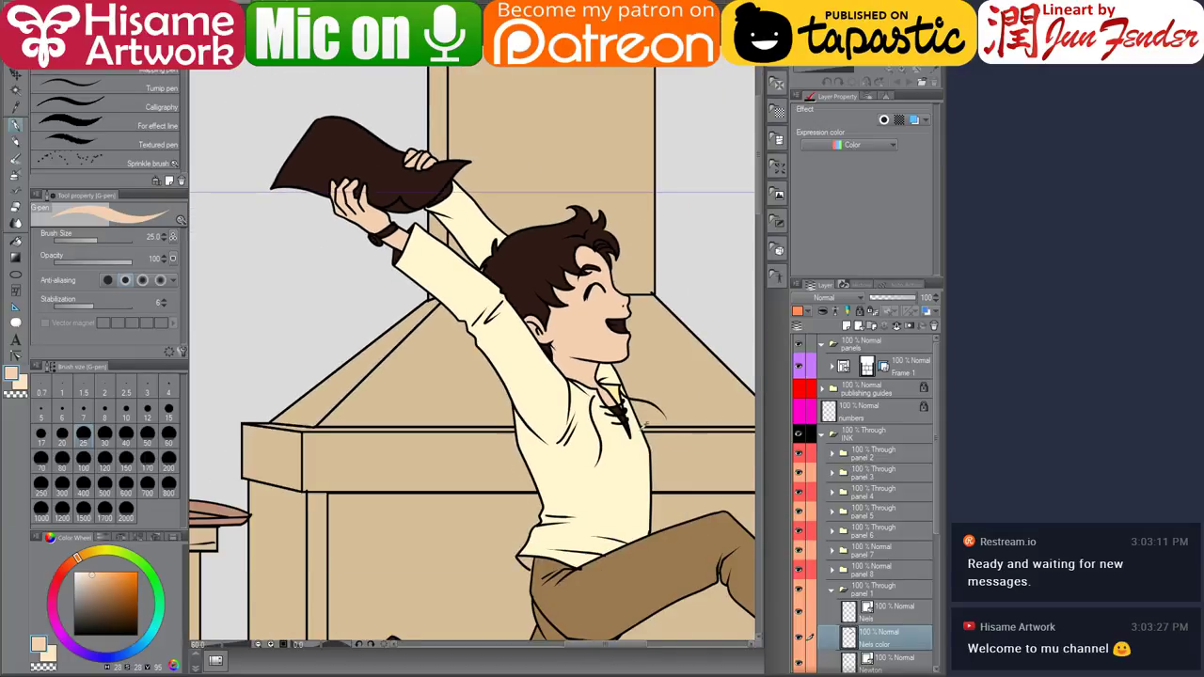
Fill the remaining dark gap in the shirt's laced neckline with the skin tone, undoing the last fill.
{"action": "scroll", "coordinate": [643, 425], "scroll_direction": "up", "scroll_amount": 3}
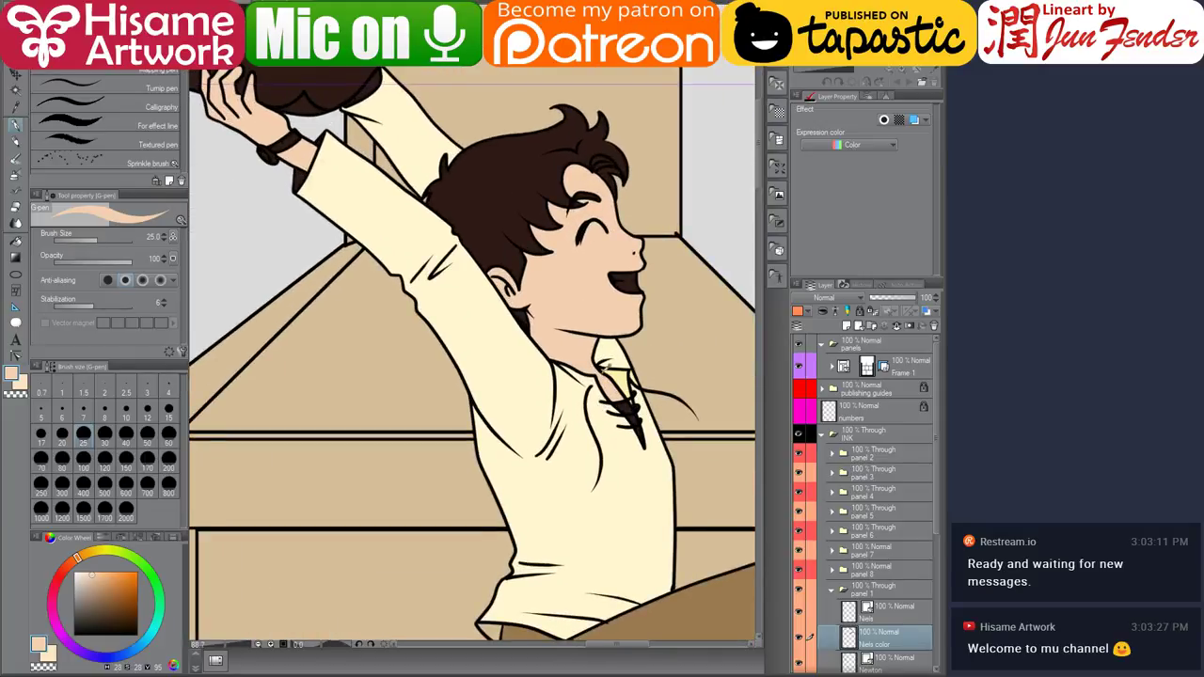
{"action": "left_click", "coordinate": [15, 241]}
{"action": "scroll", "coordinate": [638, 424], "scroll_direction": "up", "scroll_amount": 2}
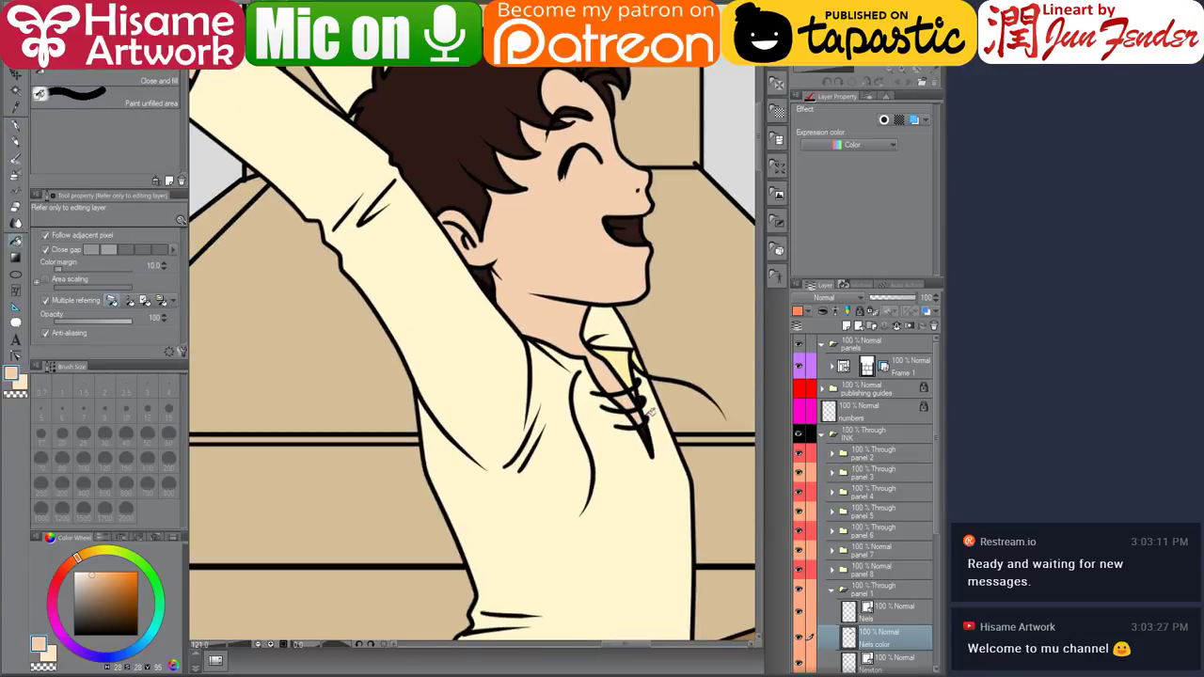
{"action": "left_click", "coordinate": [649, 426]}
{"action": "key", "text": "ctrl+z"}
Pick white and fill the teeth in the boy's smiling mouth with it.
{"action": "mouse_move", "coordinate": [332, 220]}
{"action": "left_mouse_down"}
{"action": "mouse_move", "coordinate": [339, 353]}
{"action": "mouse_move", "coordinate": [362, 370]}
{"action": "left_mouse_up"}
{"action": "left_click", "coordinate": [76, 570]}
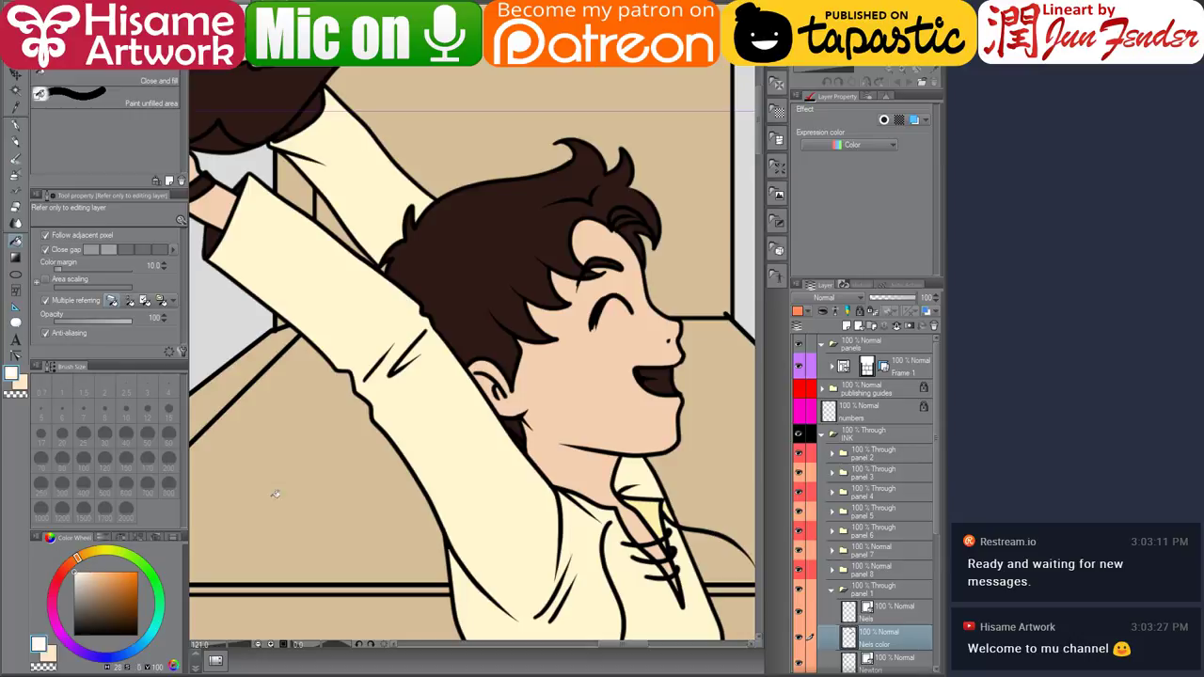
{"action": "mouse_move", "coordinate": [311, 269]}
{"action": "left_mouse_down"}
{"action": "mouse_move", "coordinate": [436, 323]}
{"action": "mouse_move", "coordinate": [549, 441]}
{"action": "mouse_move", "coordinate": [571, 491]}
{"action": "left_mouse_up"}
{"action": "left_click_drag", "start_coordinate": [478, 439], "coordinate": [463, 426]}
{"action": "scroll", "coordinate": [466, 439], "scroll_direction": "down", "scroll_amount": 2}
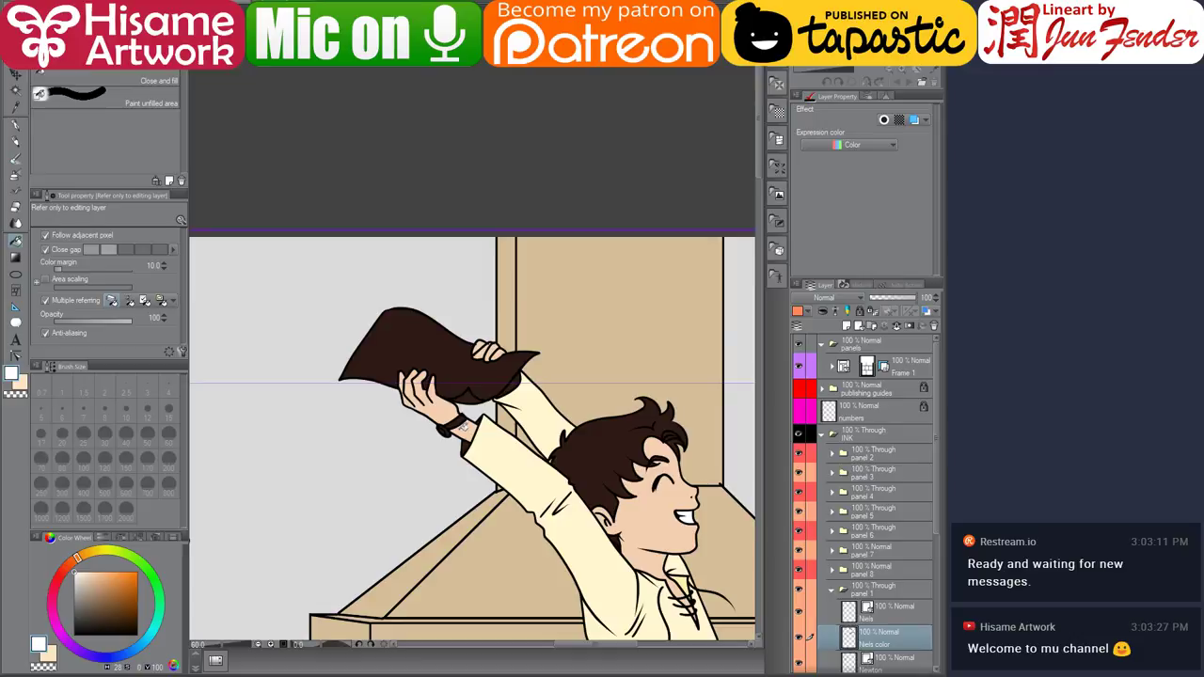
Pick a slightly darker cream than the shirt and fill the insides of both sleeve cuffs with it.
{"action": "scroll", "coordinate": [476, 375], "scroll_direction": "up", "scroll_amount": 4}
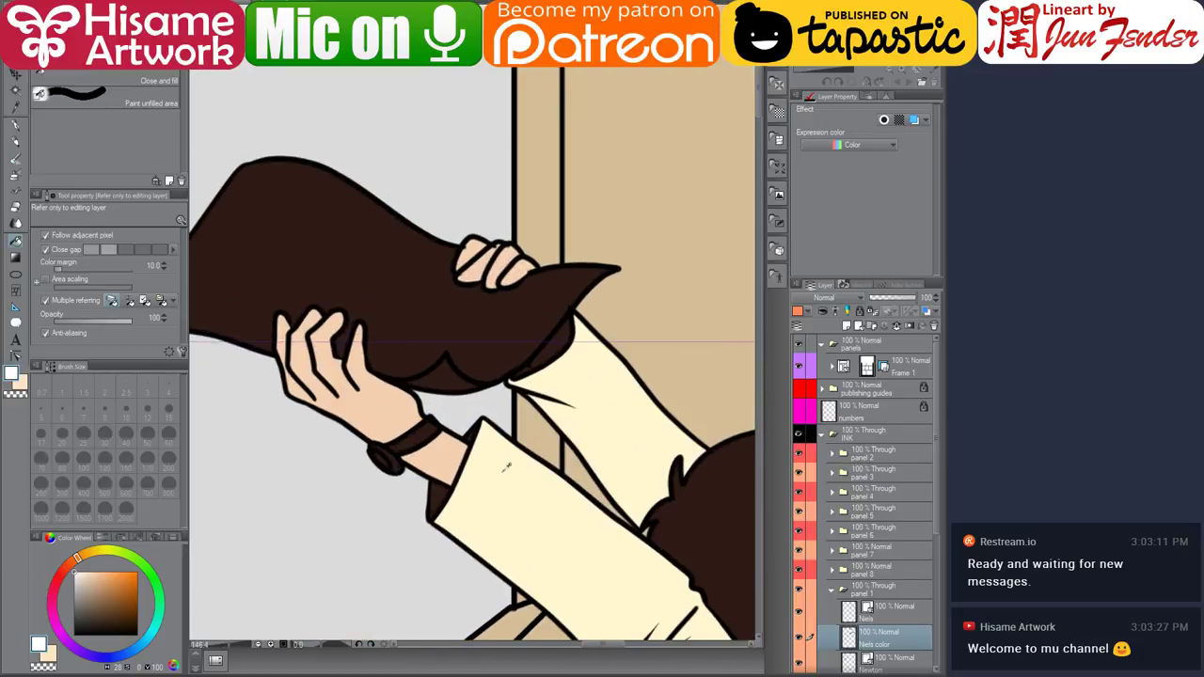
{"action": "scroll", "coordinate": [446, 533], "scroll_direction": "up", "scroll_amount": 1}
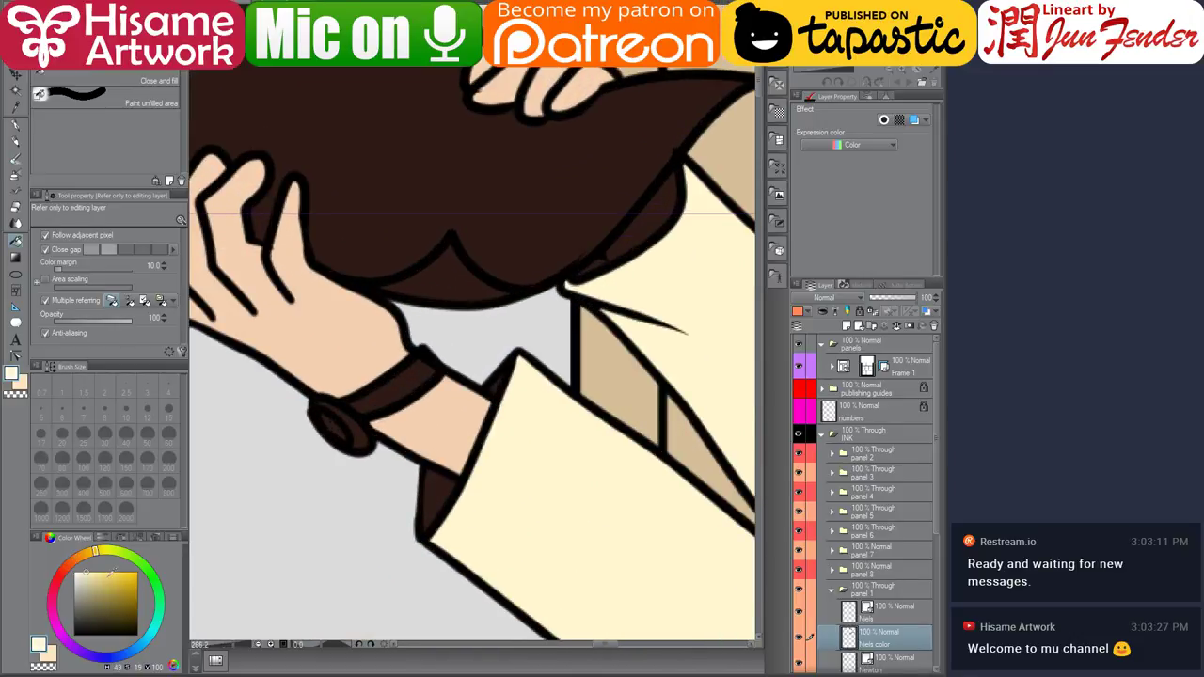
{"action": "left_click_drag", "start_coordinate": [91, 571], "coordinate": [94, 571]}
{"action": "left_click", "coordinate": [92, 552]}
{"action": "left_click", "coordinate": [434, 488]}
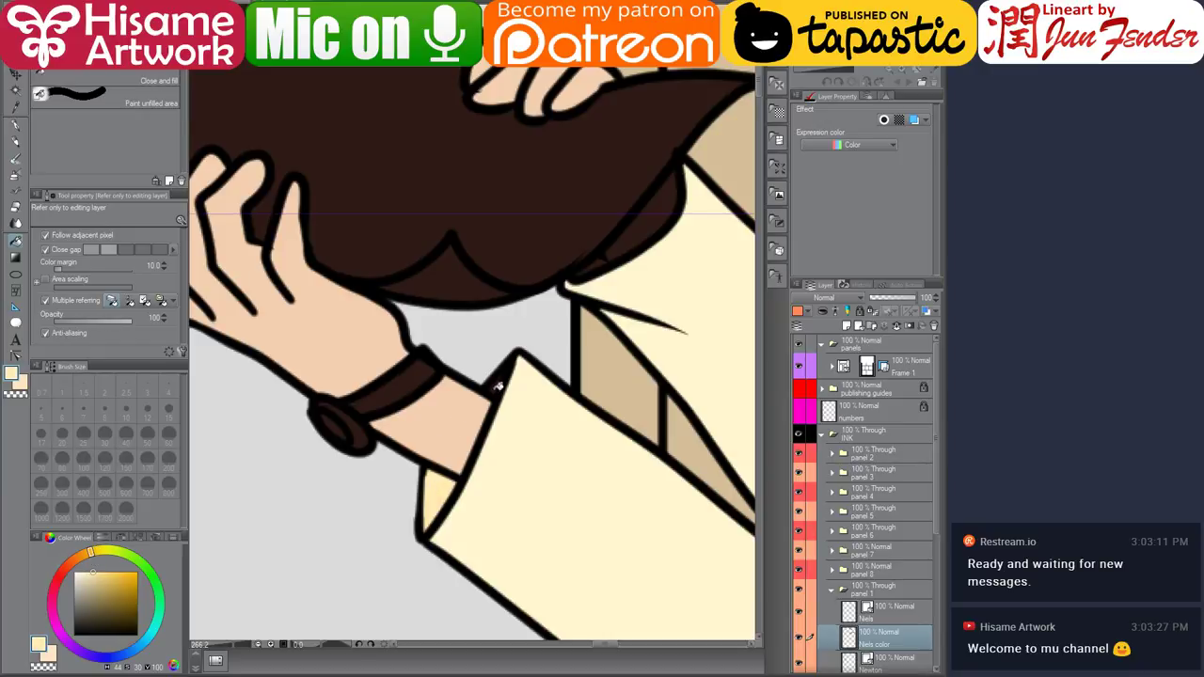
{"action": "left_click_drag", "start_coordinate": [618, 256], "coordinate": [623, 249]}
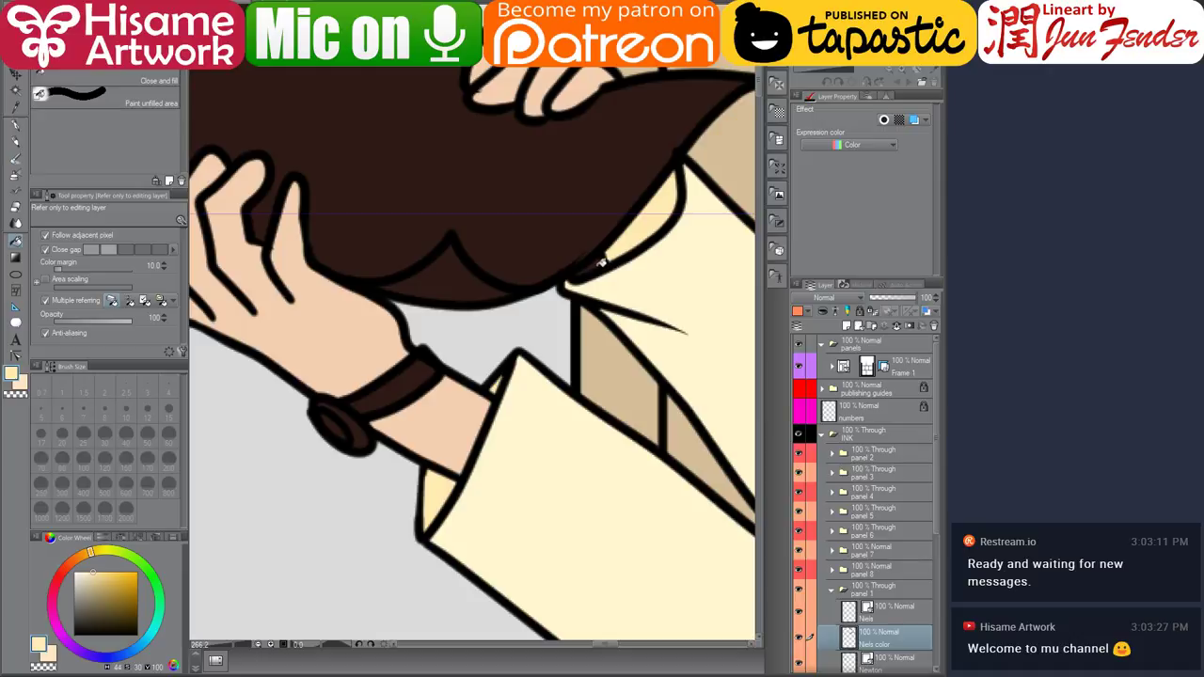
{"action": "left_click", "coordinate": [601, 263]}
Sample the skin tone from the fingers and fill the far forearm between the paper and the sleeve.
{"action": "left_click", "coordinate": [580, 88], "text": "alt"}
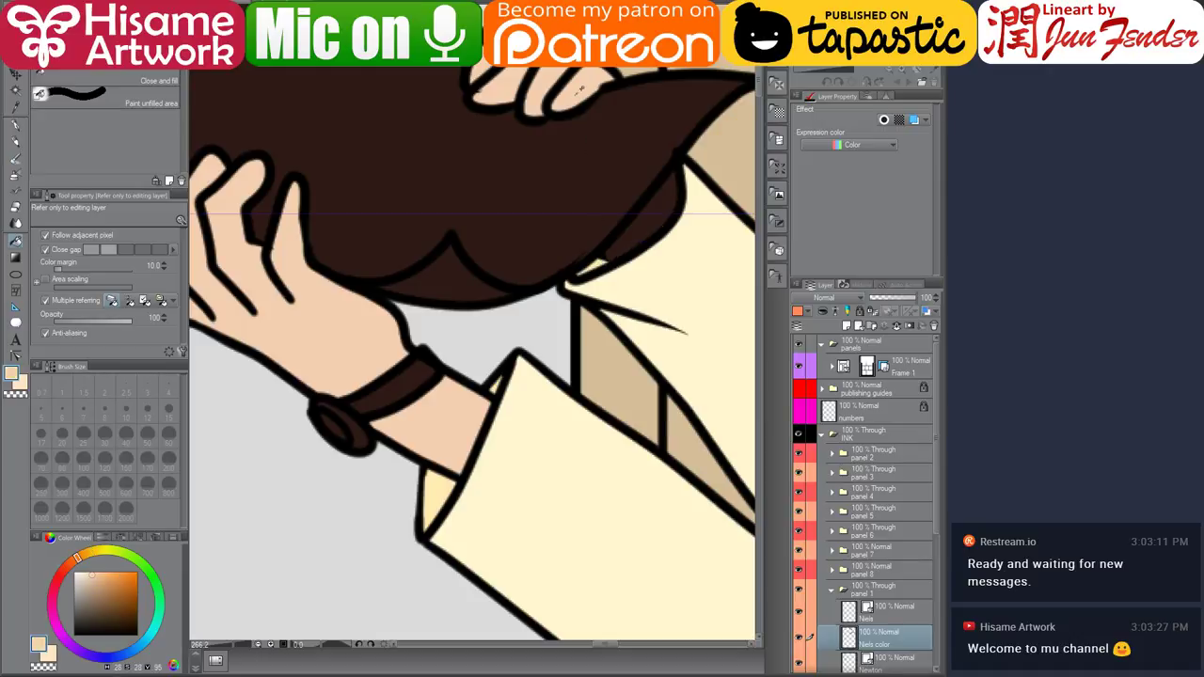
{"action": "left_click", "coordinate": [646, 234]}
{"action": "scroll", "coordinate": [645, 365], "scroll_direction": "down", "scroll_amount": 2}
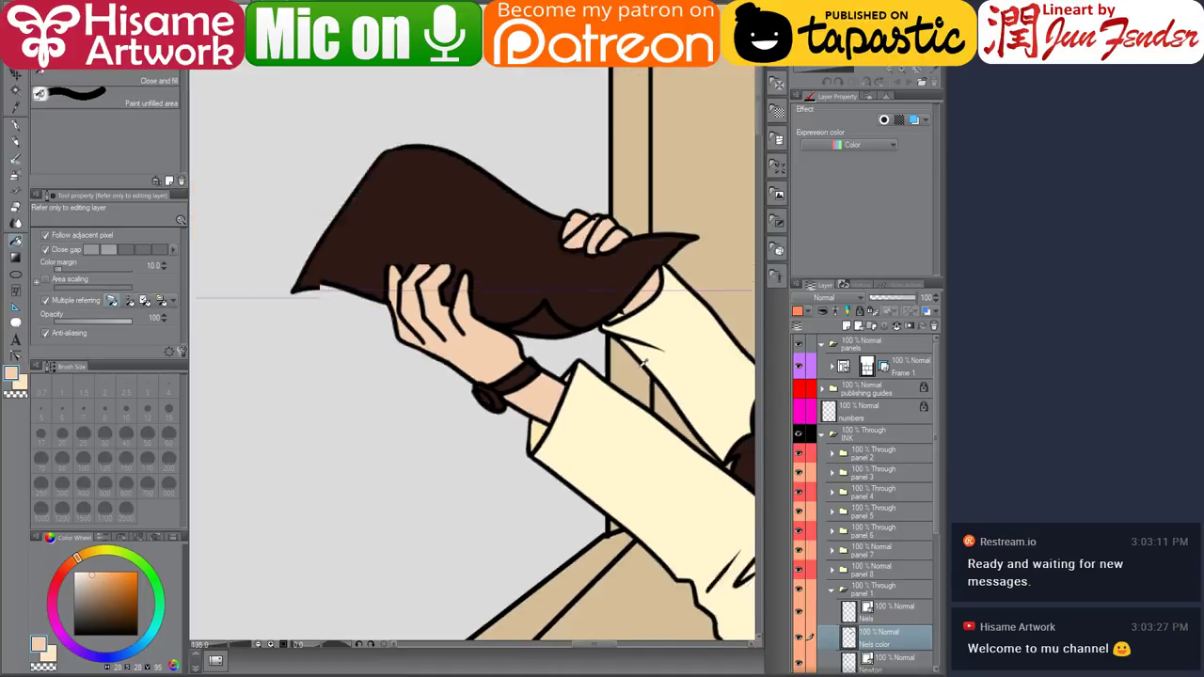
Mix a light greyish beige from the shirt's cream and fill the held paper sheet and its curled underside.
{"action": "scroll", "coordinate": [642, 362], "scroll_direction": "up", "scroll_amount": 3}
{"action": "left_click_drag", "start_coordinate": [614, 325], "coordinate": [581, 344]}
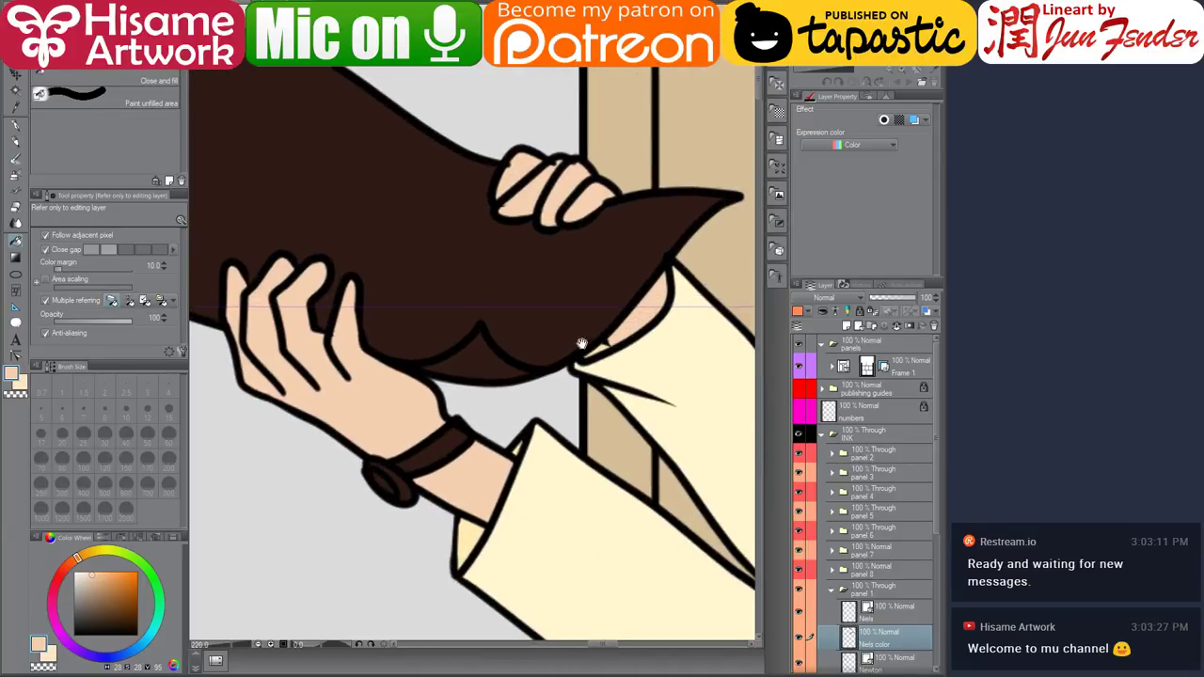
{"action": "left_click", "coordinate": [505, 568], "text": "alt"}
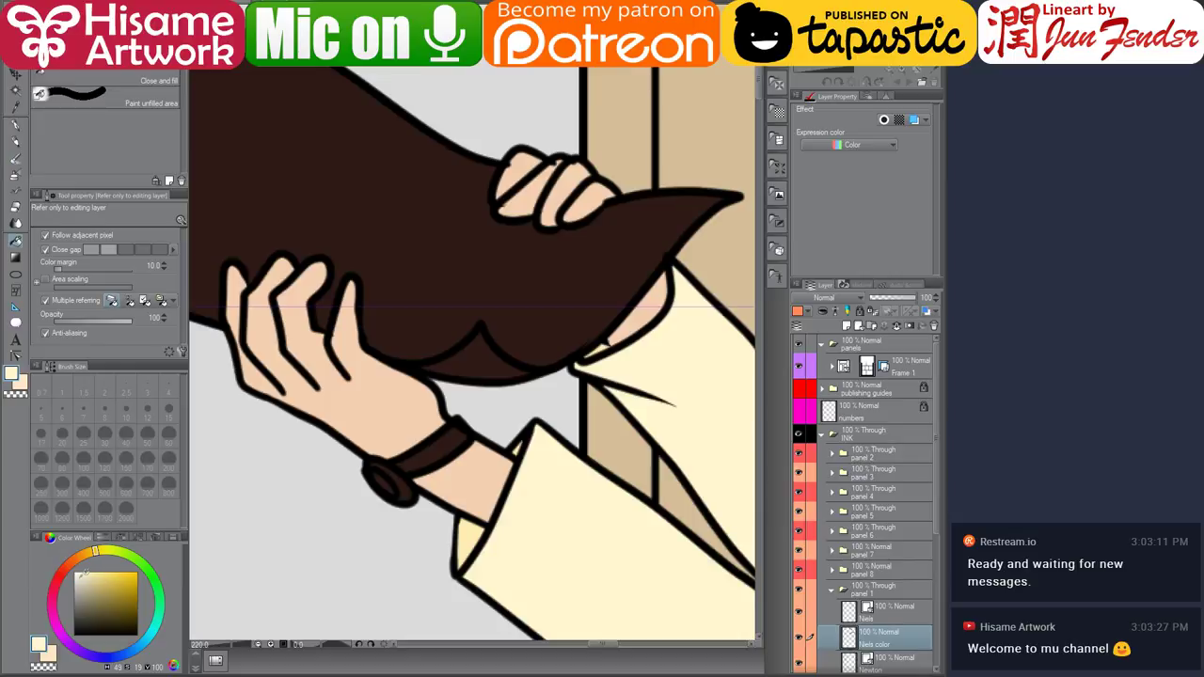
{"action": "left_click", "coordinate": [465, 270]}
{"action": "scroll", "coordinate": [465, 269], "scroll_direction": "down", "scroll_amount": 2}
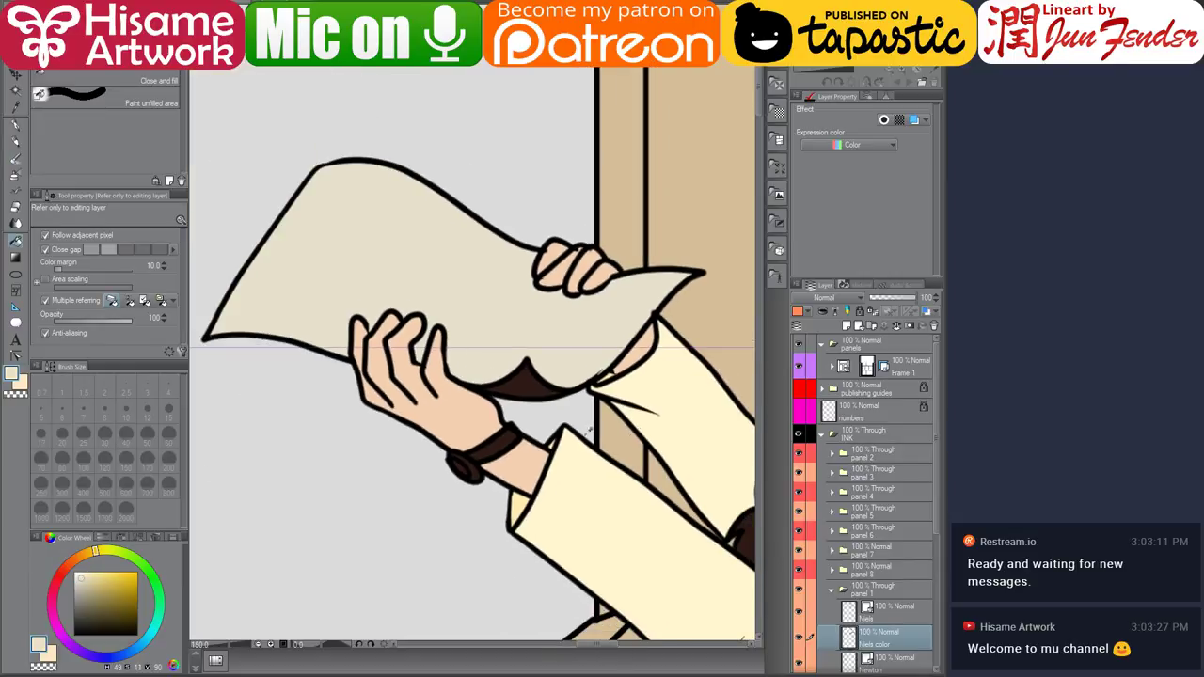
{"action": "left_click", "coordinate": [516, 374]}
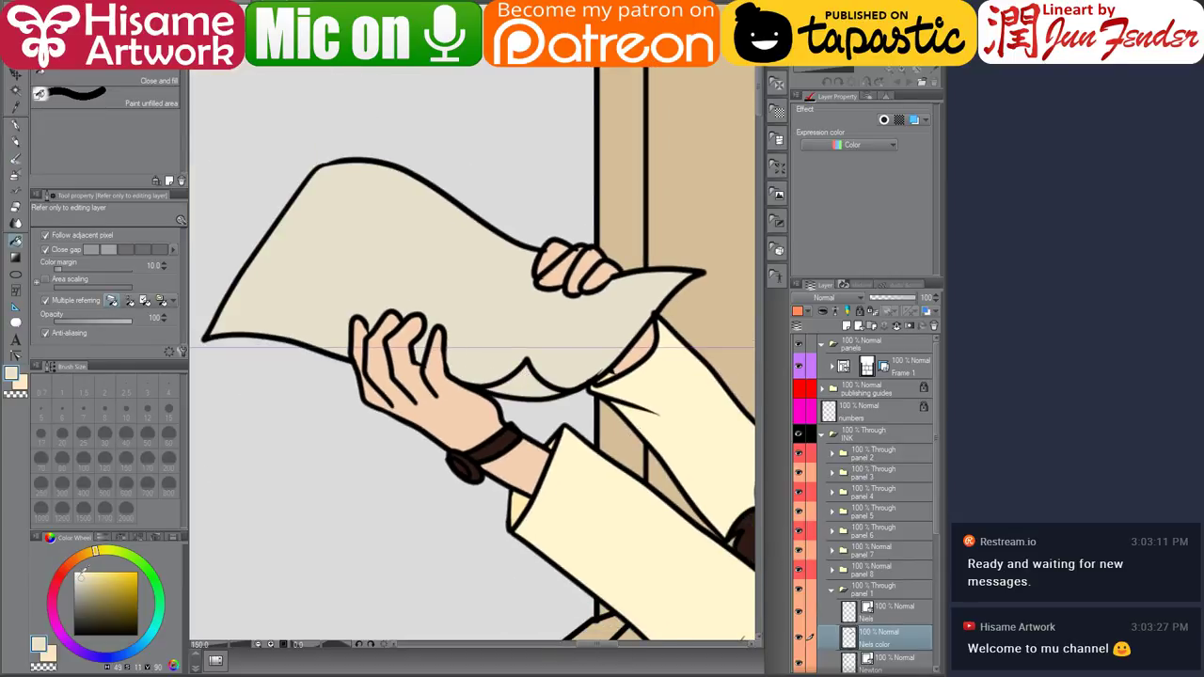
Fill the front of the paper sheet with white and save the page.
{"action": "left_click", "coordinate": [12, 374]}
{"action": "left_click", "coordinate": [433, 302]}
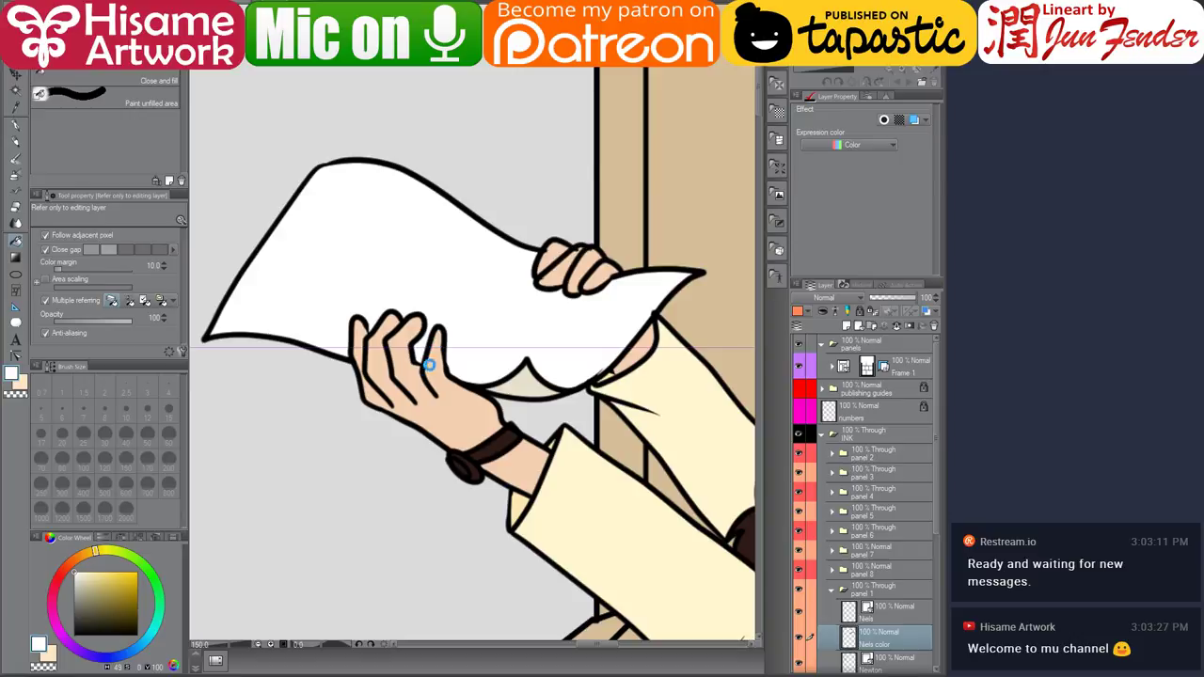
{"action": "key", "text": "ctrl+s"}
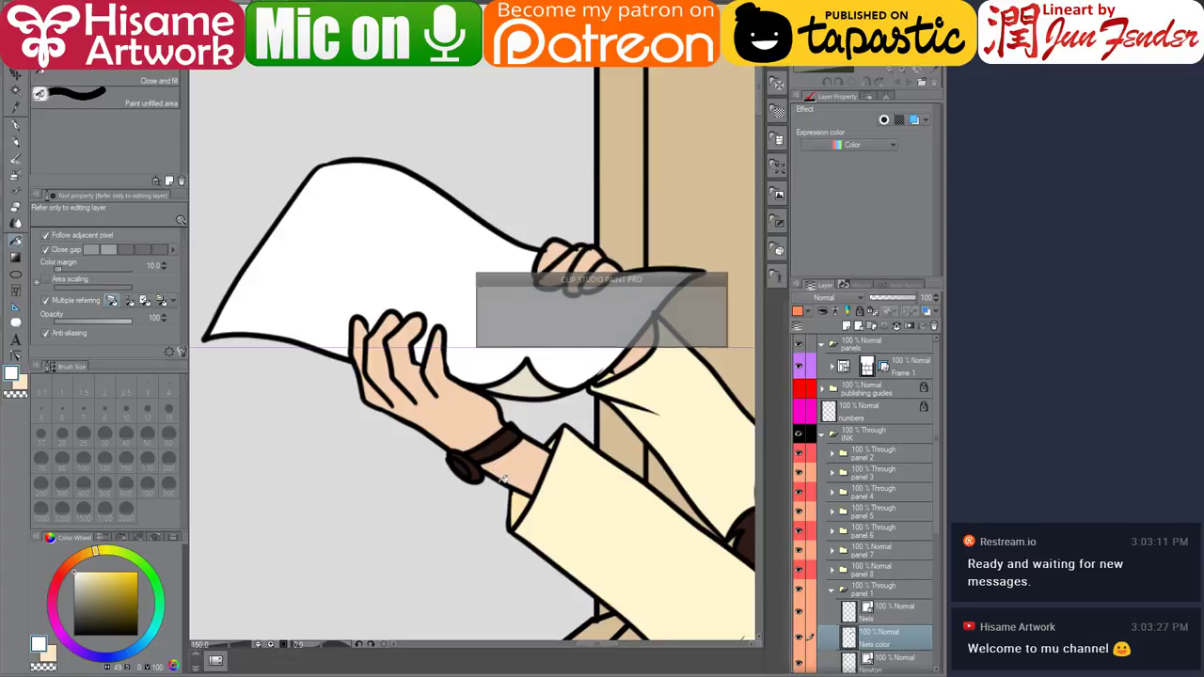
Pick a dark blue and fill the strap of the boy's wristwatch with it.
{"action": "scroll", "coordinate": [503, 479], "scroll_direction": "up", "scroll_amount": 7}
{"action": "left_click_drag", "start_coordinate": [511, 481], "coordinate": [415, 434]}
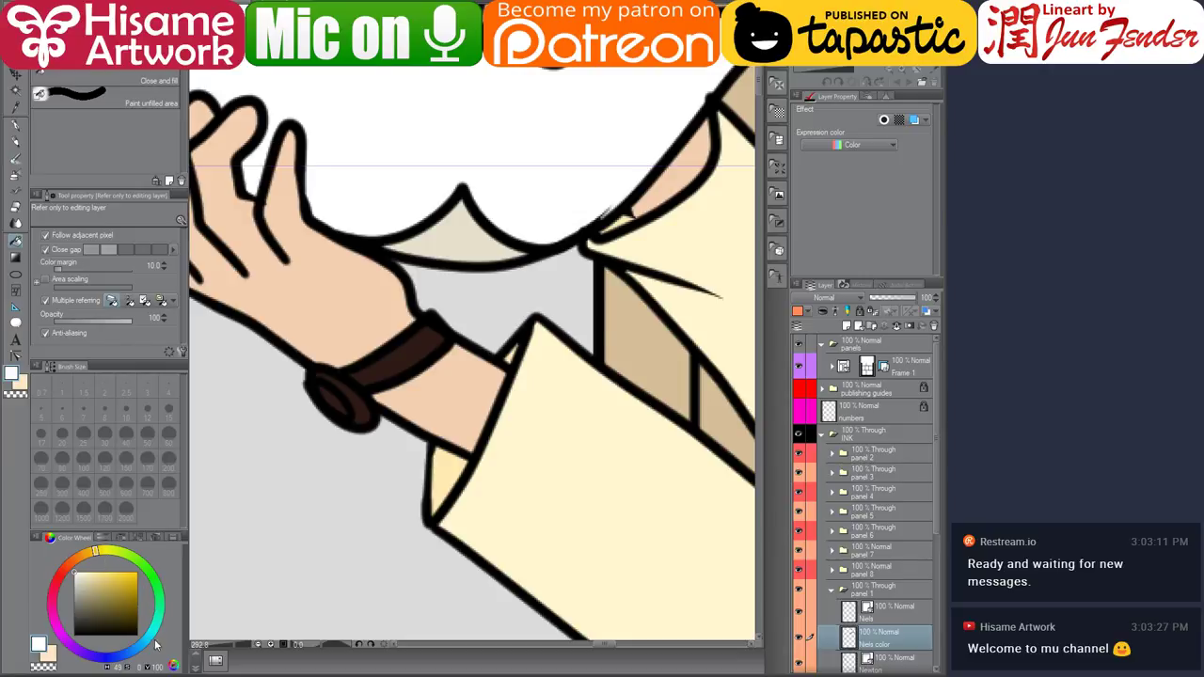
{"action": "left_click", "coordinate": [144, 643]}
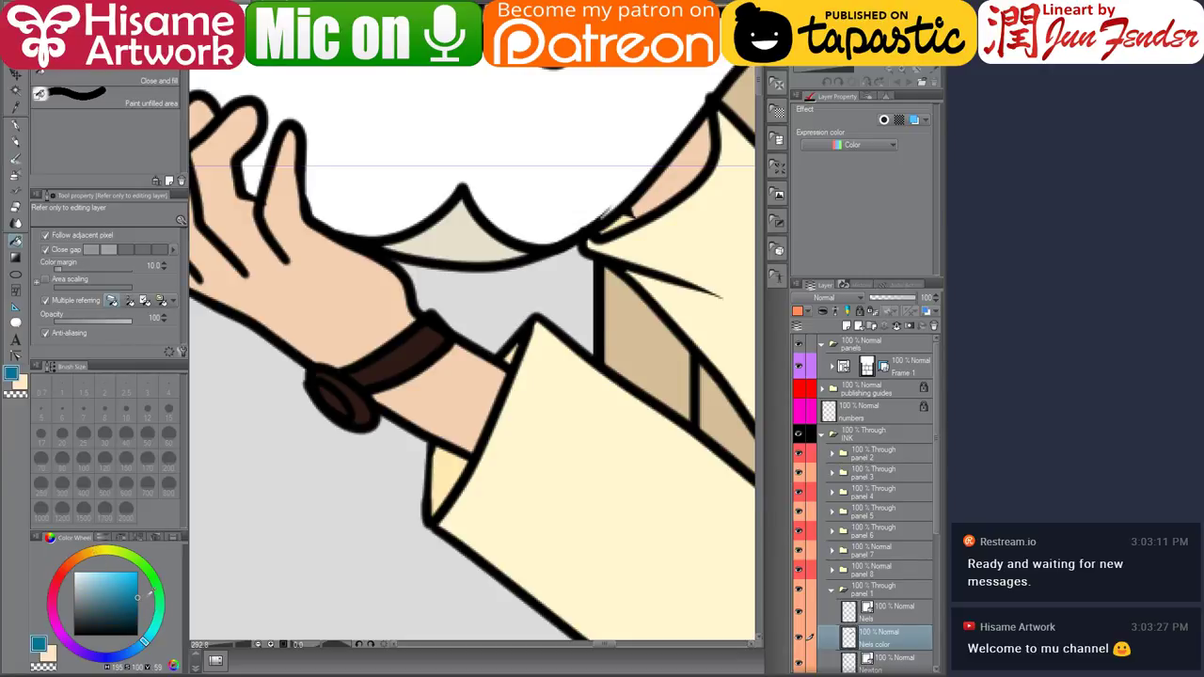
{"action": "left_click", "coordinate": [397, 359]}
Fill the wristwatch's case with a light bluish grey and its dial with a bright blue.
{"action": "left_click", "coordinate": [73, 607]}
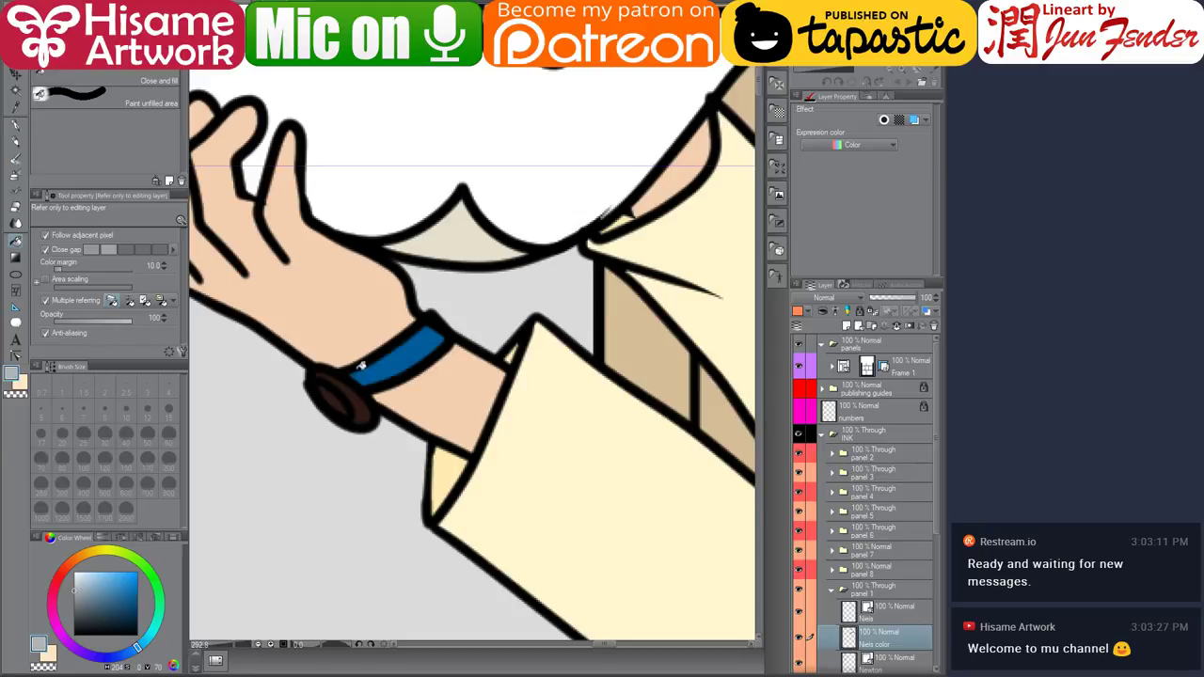
{"action": "left_click", "coordinate": [363, 405]}
{"action": "left_click", "coordinate": [137, 572]}
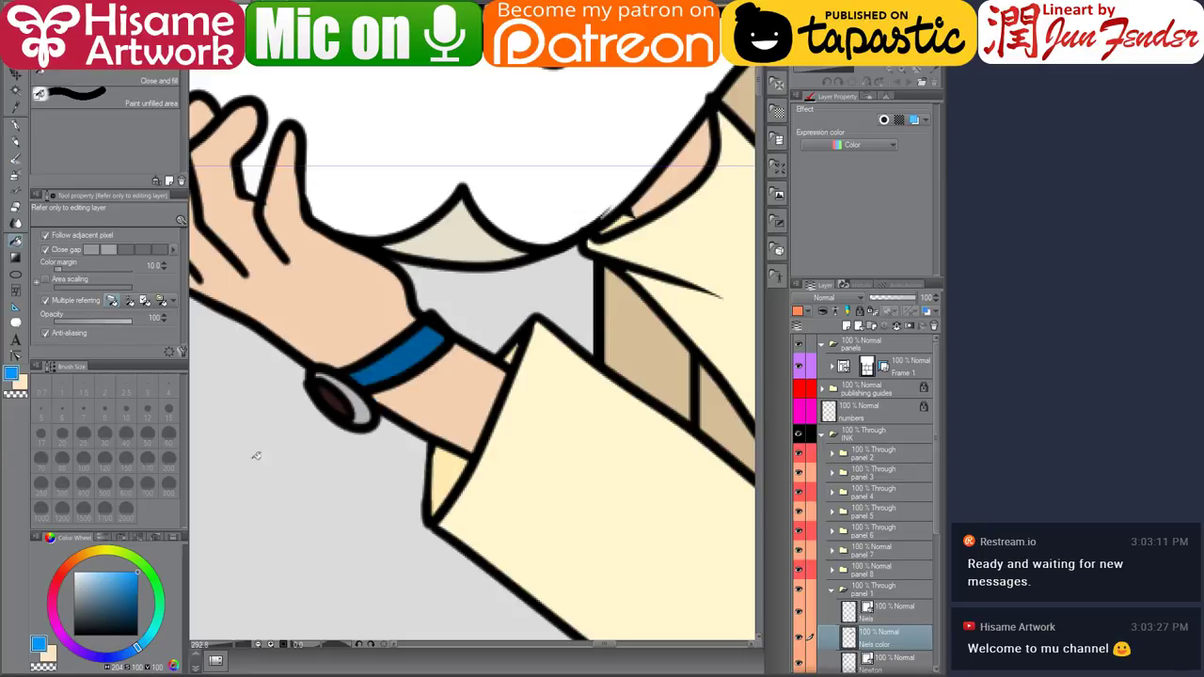
{"action": "left_click", "coordinate": [337, 399]}
{"action": "scroll", "coordinate": [339, 399], "scroll_direction": "down", "scroll_amount": 5}
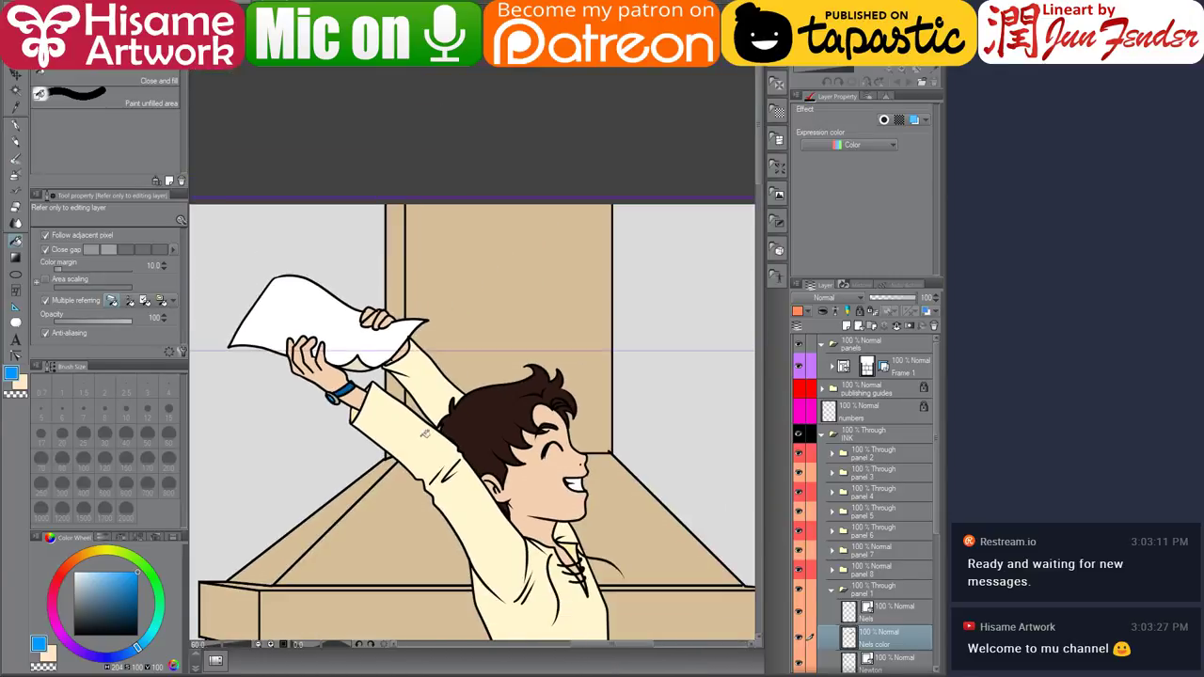
Pick white and fill the soles of both of the running boy's shoes in panel 1.
{"action": "left_click_drag", "start_coordinate": [484, 480], "coordinate": [450, 149]}
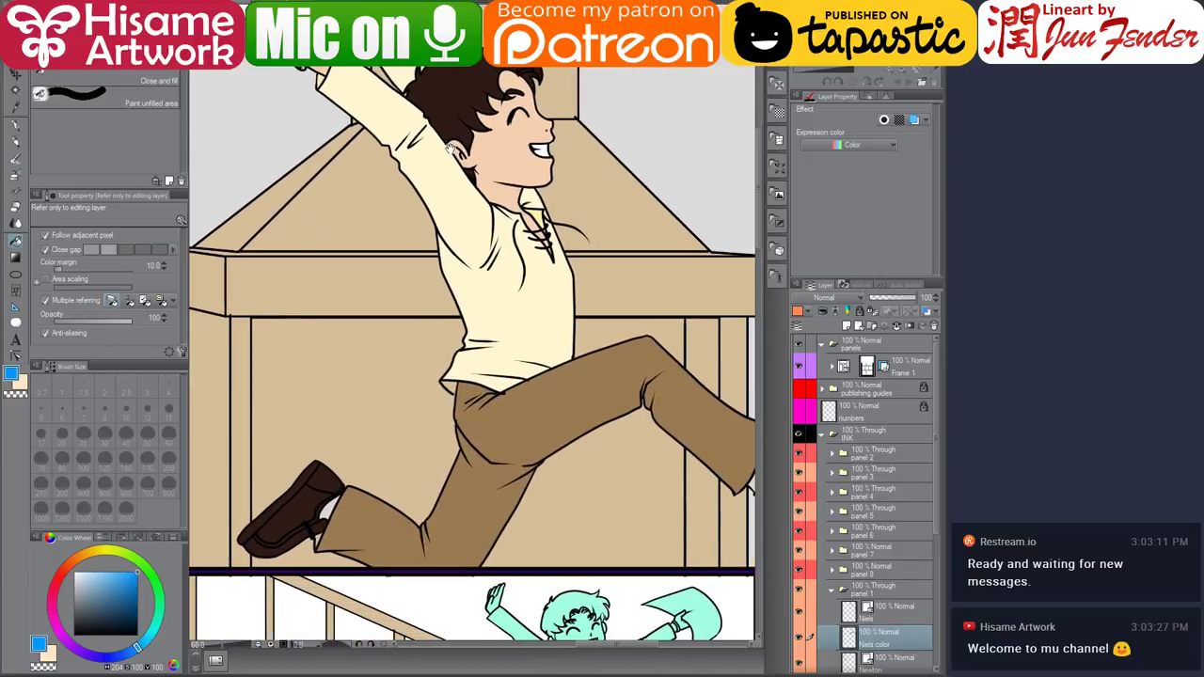
{"action": "scroll", "coordinate": [278, 559], "scroll_direction": "up", "scroll_amount": 3}
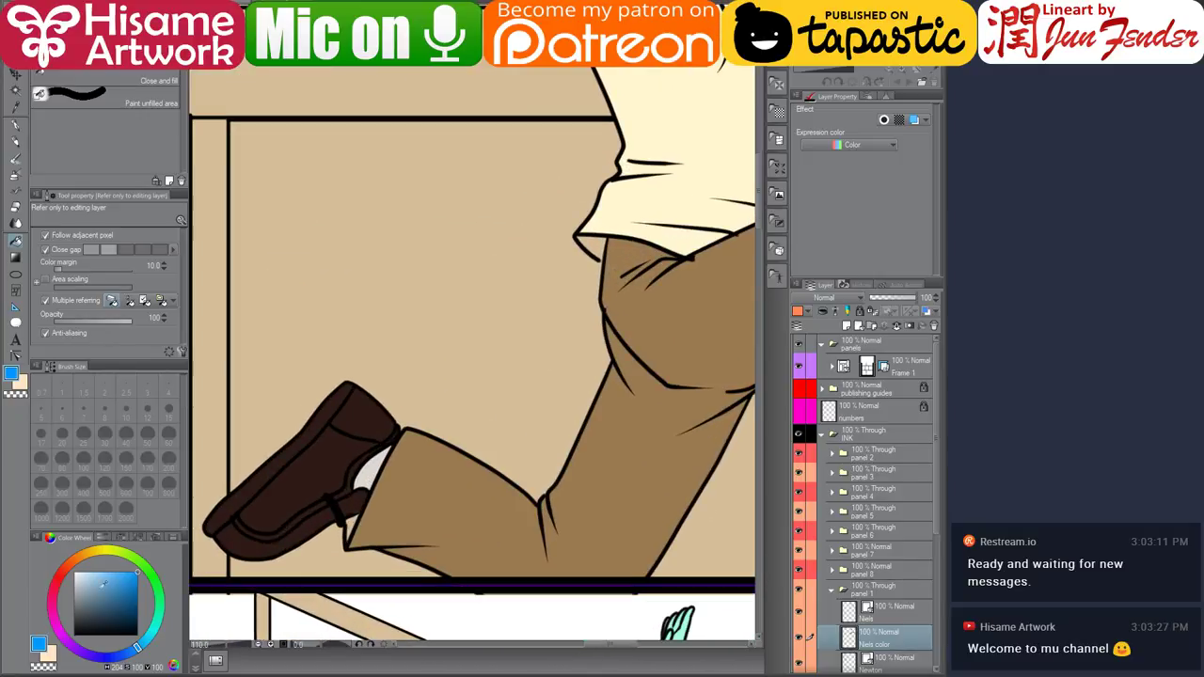
{"action": "left_click", "coordinate": [75, 572]}
{"action": "left_click", "coordinate": [282, 457]}
{"action": "scroll", "coordinate": [297, 535], "scroll_direction": "down", "scroll_amount": 4}
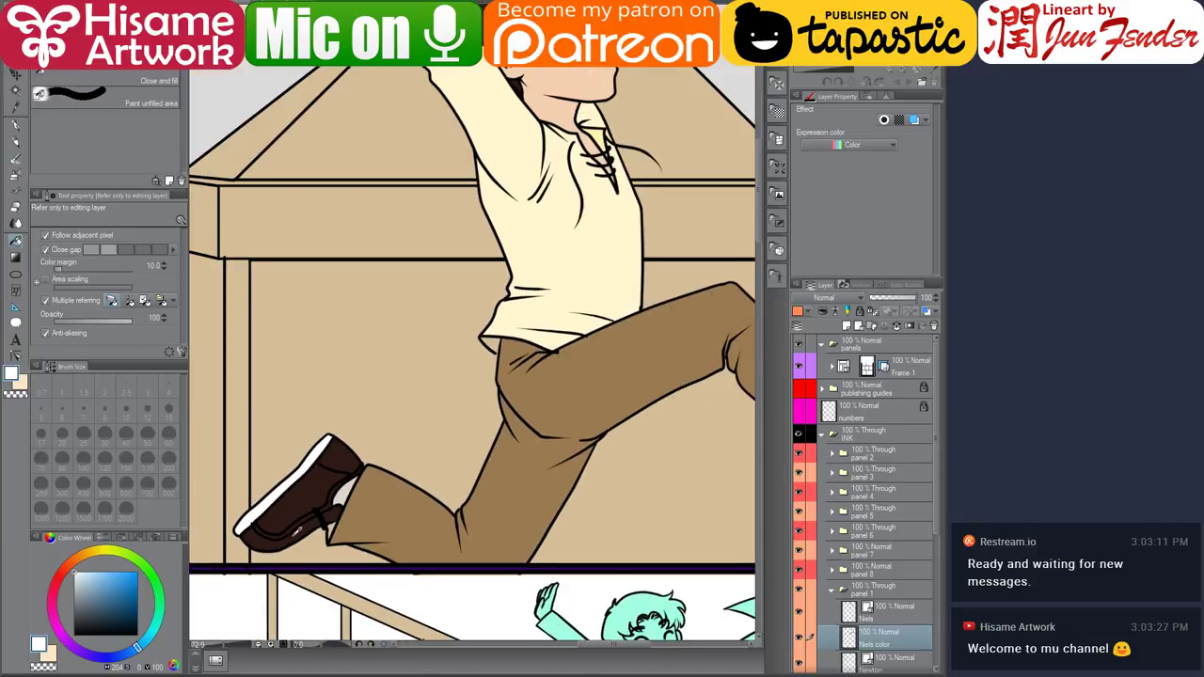
{"action": "scroll", "coordinate": [298, 534], "scroll_direction": "down", "scroll_amount": 3}
{"action": "left_click_drag", "start_coordinate": [563, 498], "coordinate": [527, 489]}
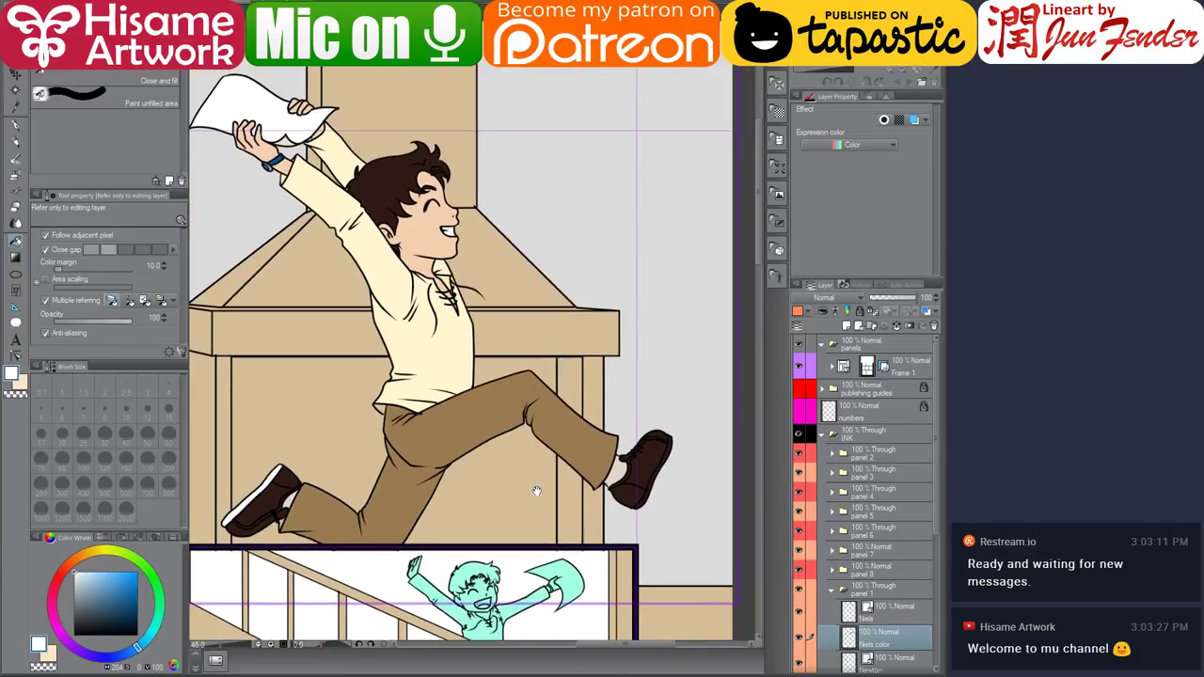
{"action": "left_click", "coordinate": [652, 492]}
{"action": "scroll", "coordinate": [652, 492], "scroll_direction": "down", "scroll_amount": 2}
{"action": "scroll", "coordinate": [406, 506], "scroll_direction": "up", "scroll_amount": 4}
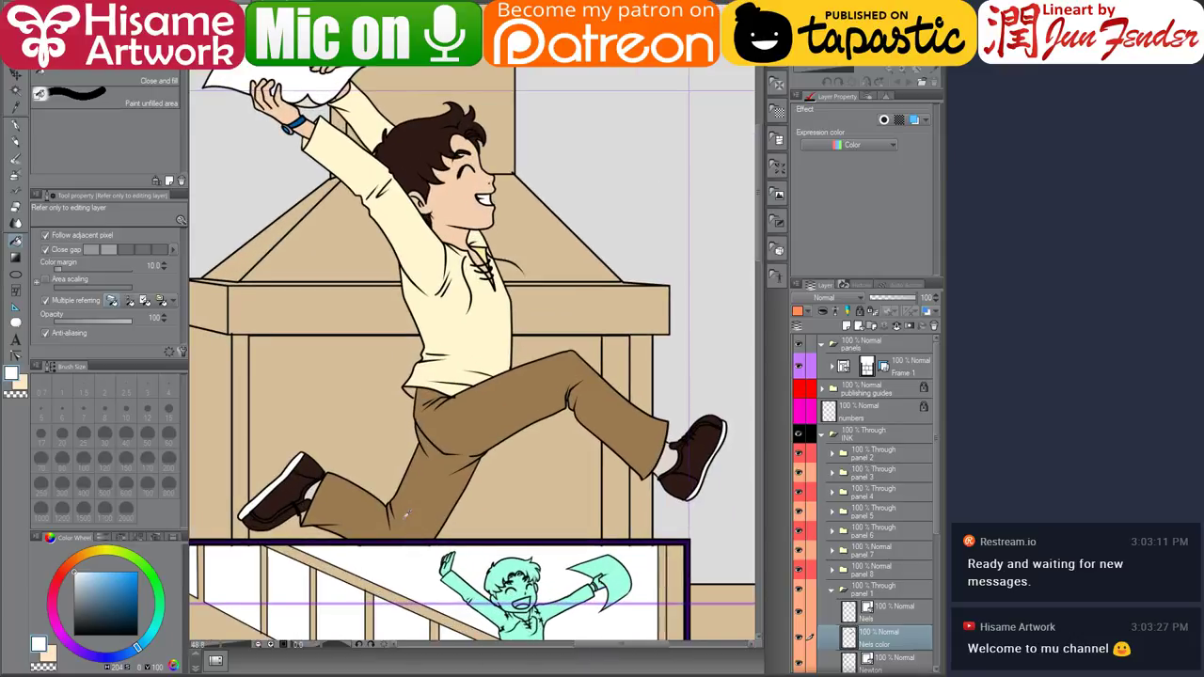
{"action": "left_click_drag", "start_coordinate": [430, 496], "coordinate": [452, 446]}
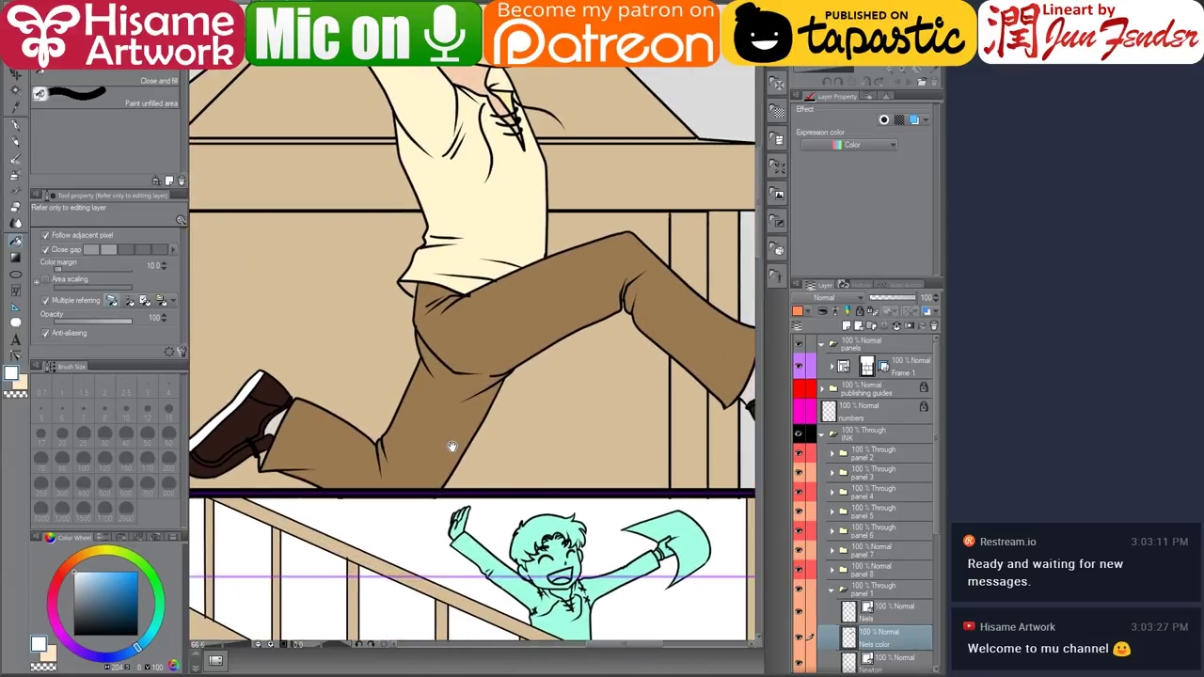
Find the boy's character sheet, Character sheet_nf.jpg, in the file browser and open it as a color reference.
{"action": "key", "text": "alt+Tab"}
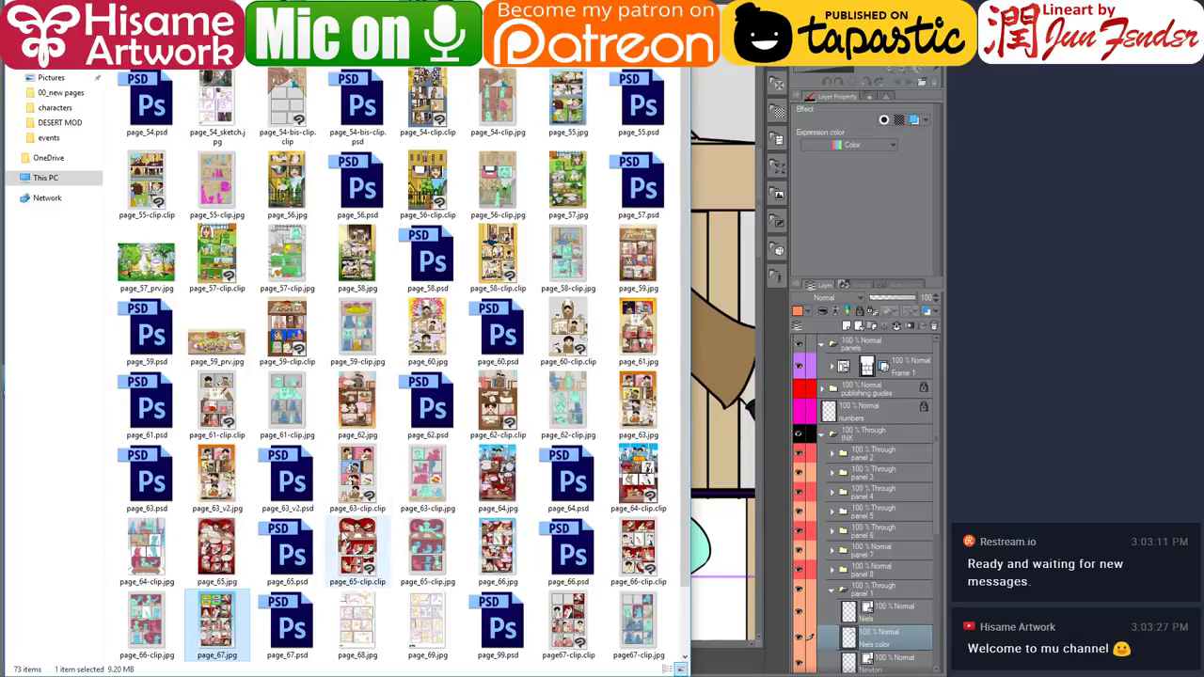
{"action": "scroll", "coordinate": [343, 537], "scroll_direction": "down", "scroll_amount": 1}
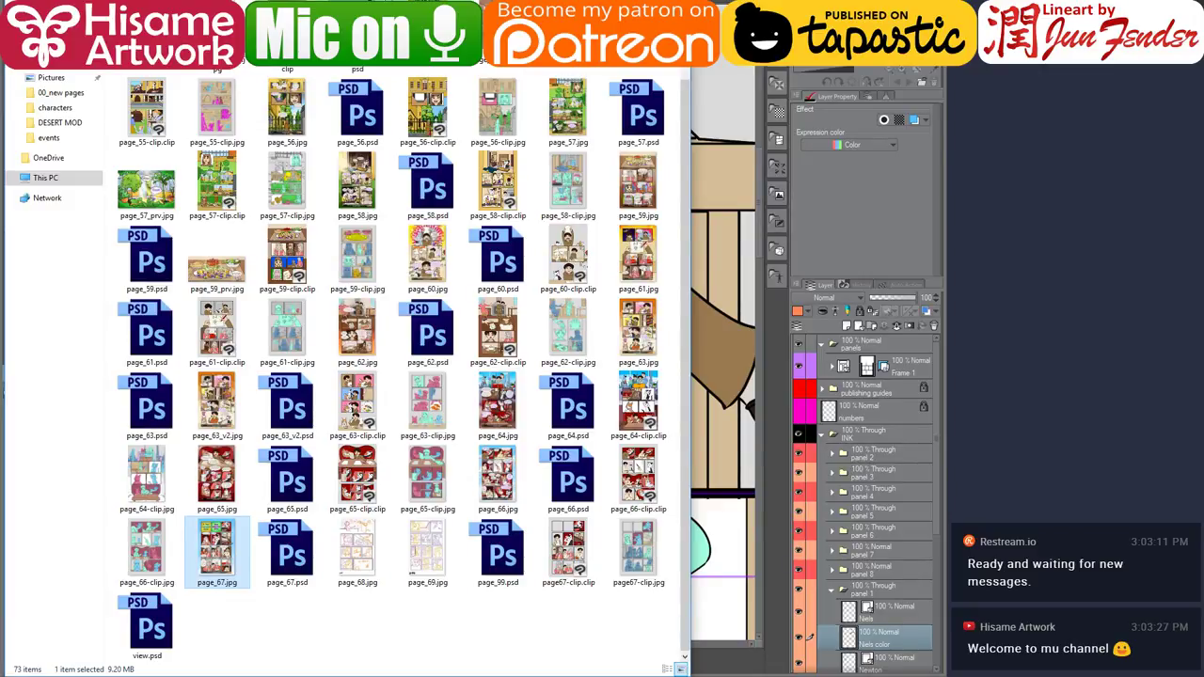
{"action": "left_click", "coordinate": [329, 56]}
{"action": "double_click", "coordinate": [407, 102]}
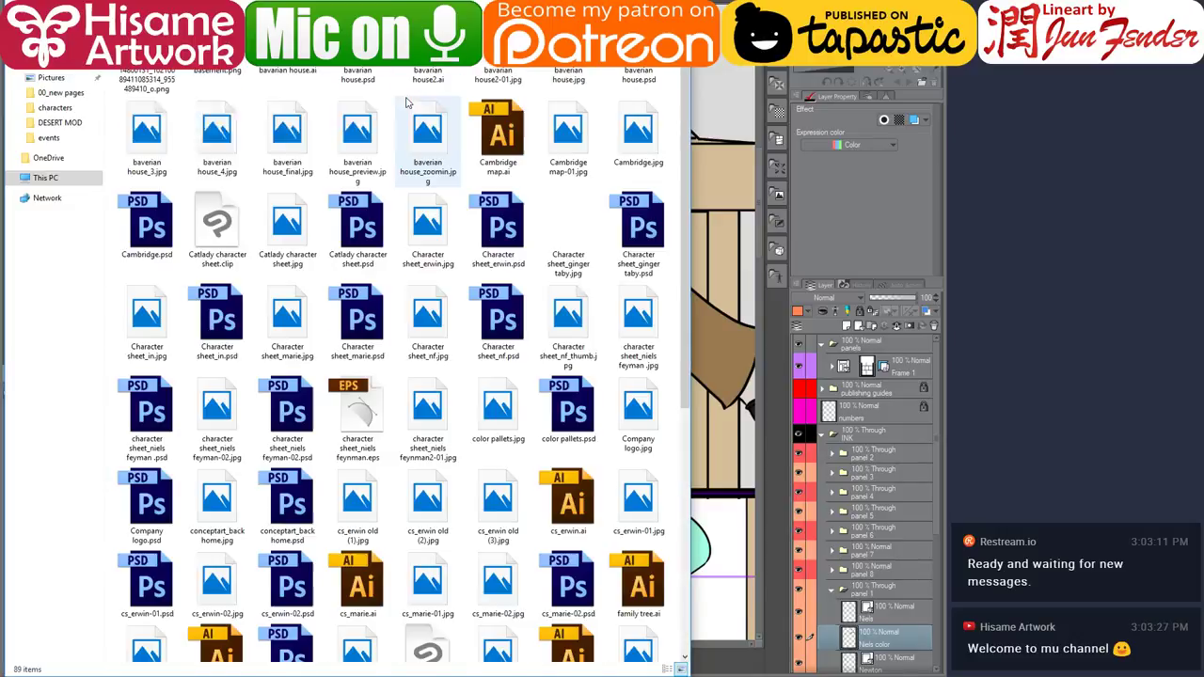
{"action": "left_click", "coordinate": [423, 318]}
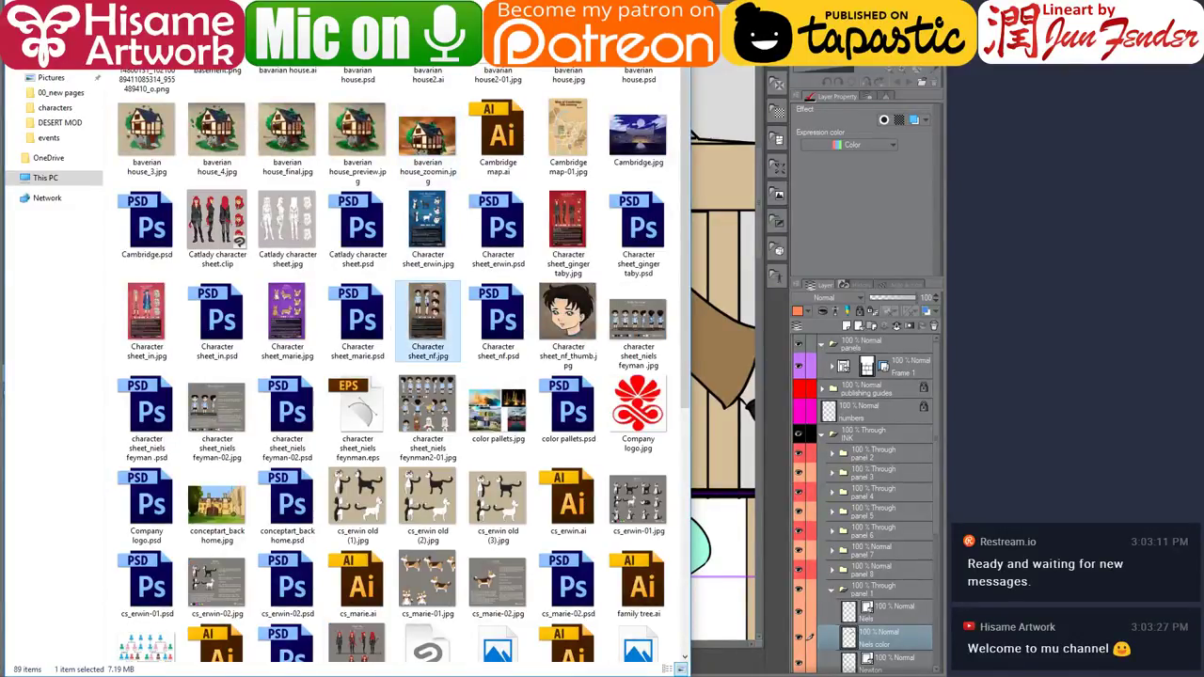
{"action": "key", "text": "alt+Tab"}
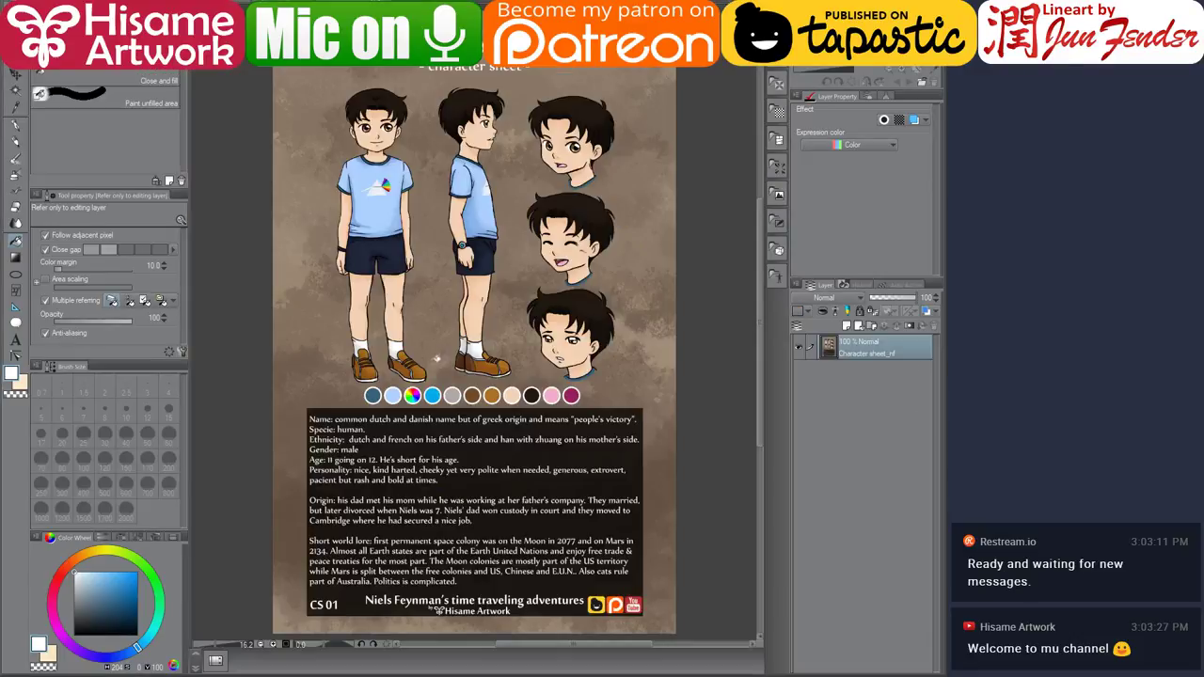
Sample the golden brown swatch from the character sheet and fill the uppers of both of the boy's shoes with it.
{"action": "scroll", "coordinate": [436, 381], "scroll_direction": "up", "scroll_amount": 5}
{"action": "left_click", "coordinate": [590, 420], "text": "alt"}
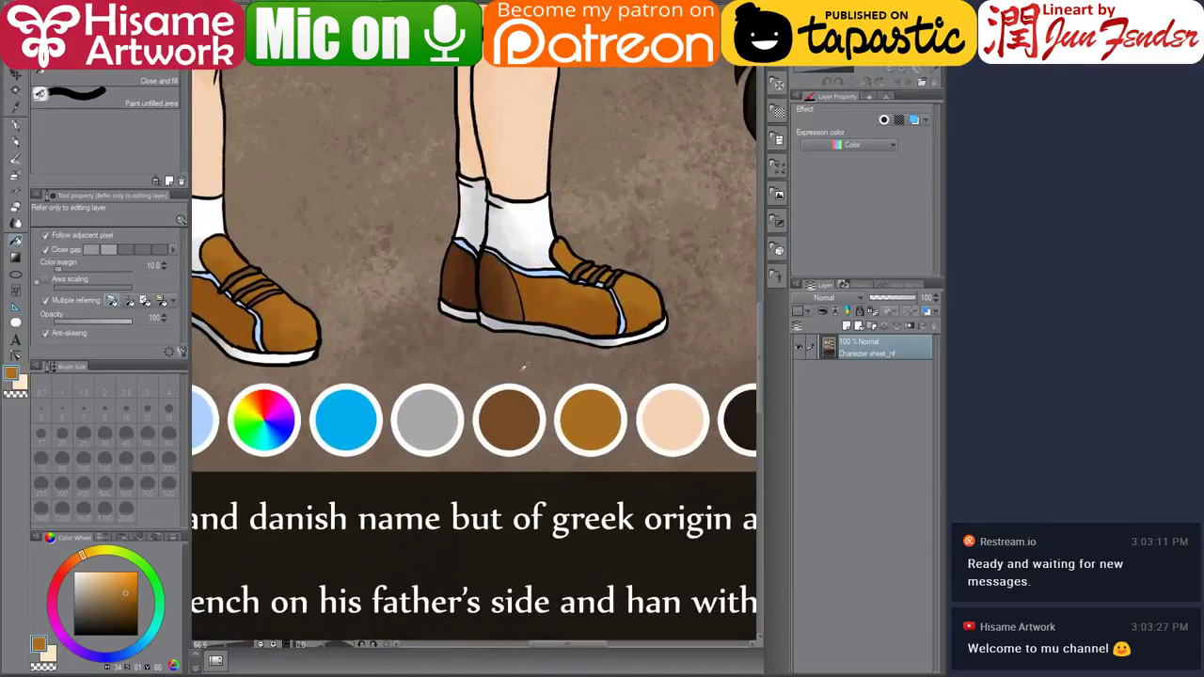
{"action": "key", "text": "ctrl+Tab"}
{"action": "scroll", "coordinate": [554, 427], "scroll_direction": "up", "scroll_amount": 1}
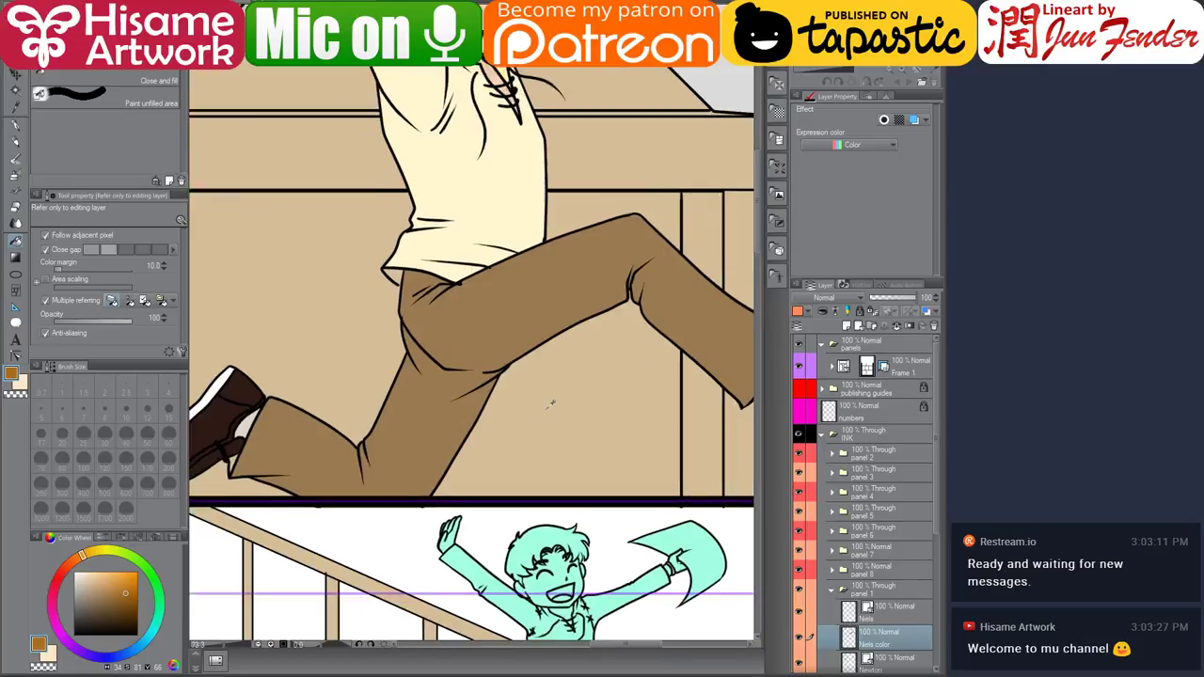
{"action": "scroll", "coordinate": [554, 427], "scroll_direction": "down", "scroll_amount": 2}
{"action": "left_click", "coordinate": [266, 415]}
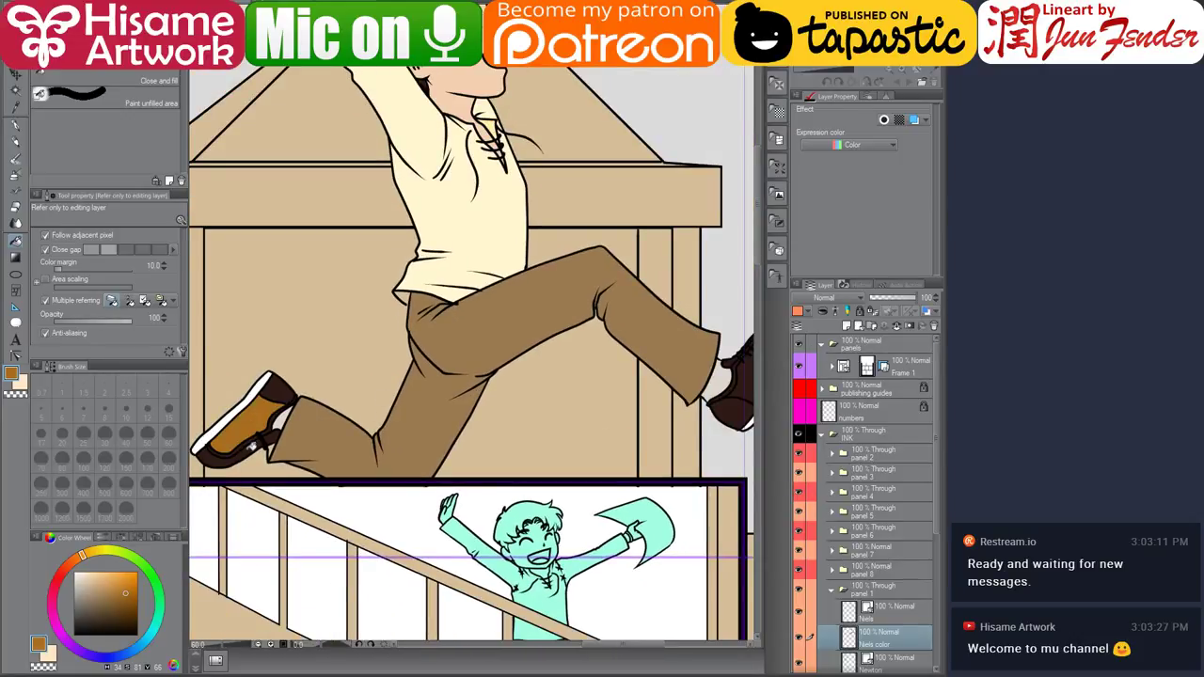
{"action": "left_click", "coordinate": [252, 446]}
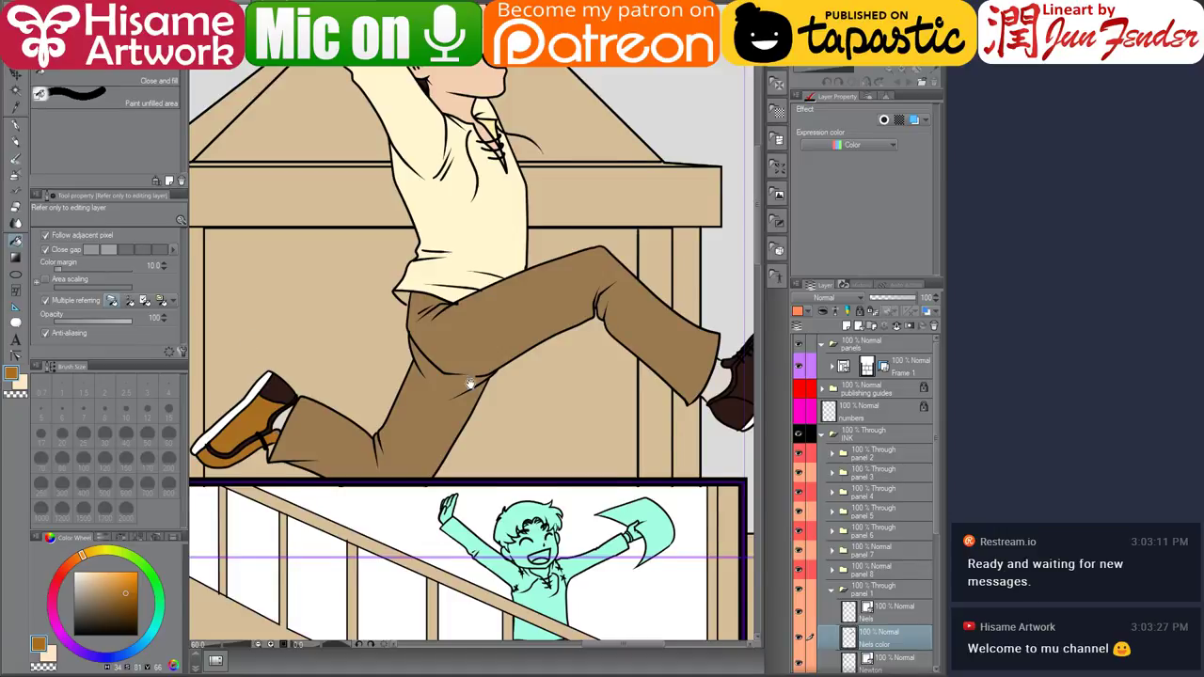
{"action": "left_click_drag", "start_coordinate": [470, 383], "coordinate": [451, 376]}
{"action": "scroll", "coordinate": [521, 465], "scroll_direction": "down", "scroll_amount": 1}
{"action": "left_click", "coordinate": [711, 379]}
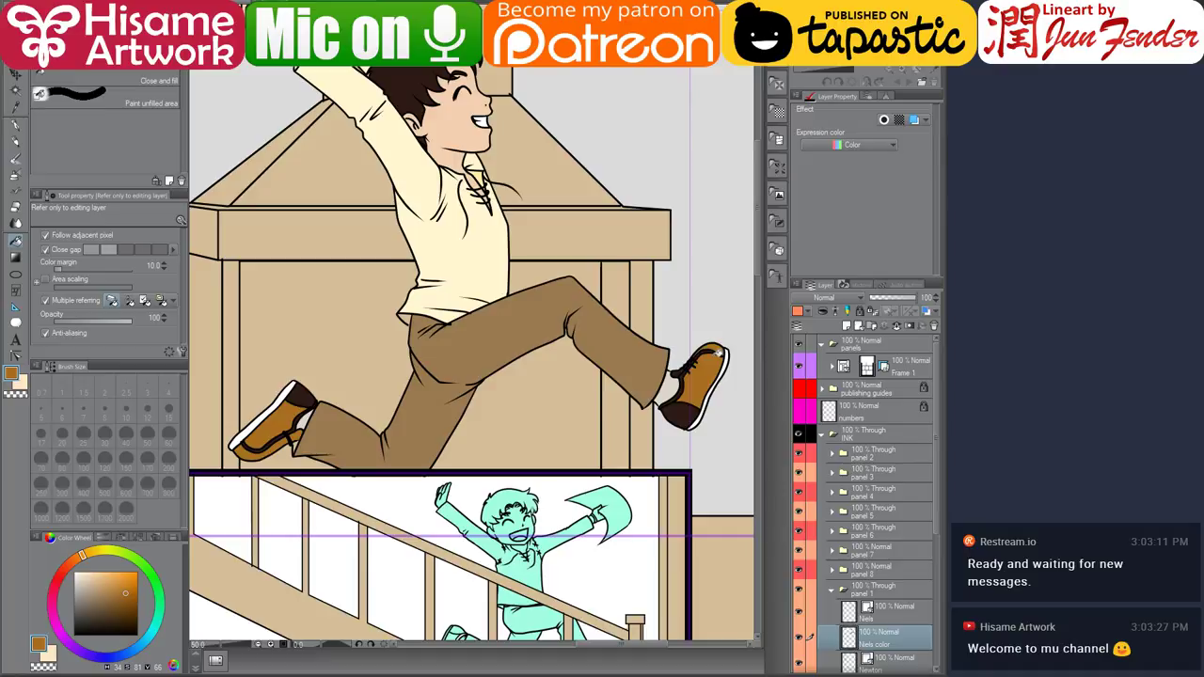
Sample the light blue shoe trim from the character sheet and fill the trim around the ankle openings of both shoes.
{"action": "key", "text": "ctrl+Tab"}
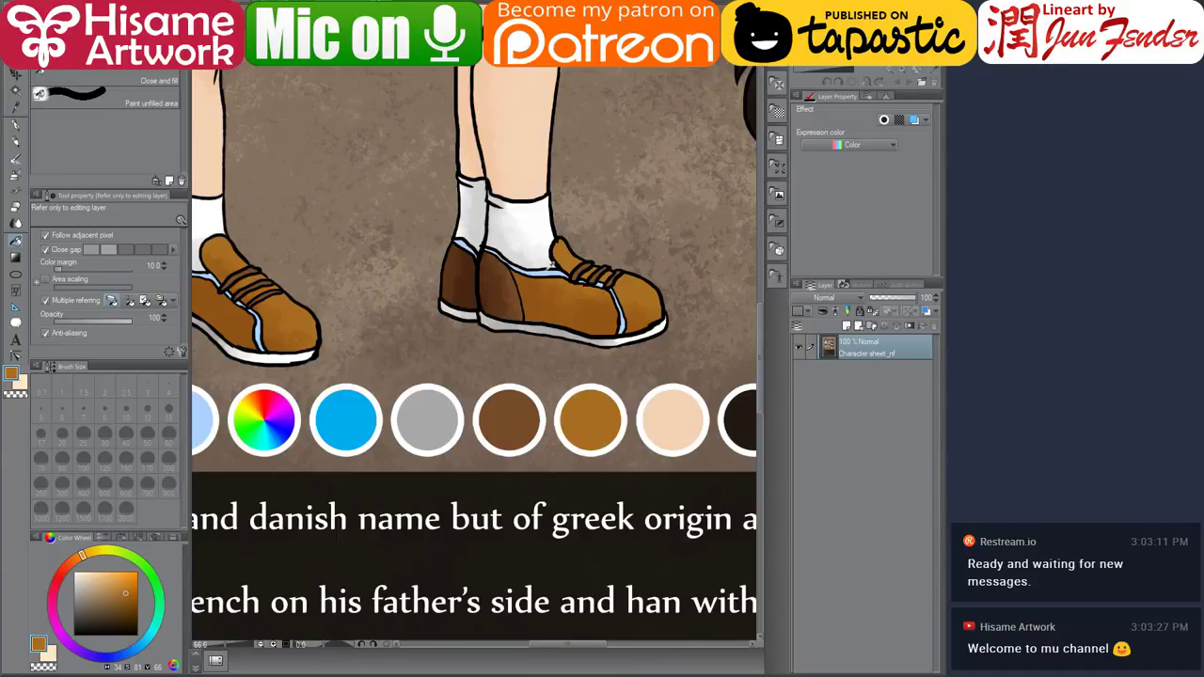
{"action": "left_click", "coordinate": [551, 269], "text": "alt"}
{"action": "key", "text": "ctrl+Tab"}
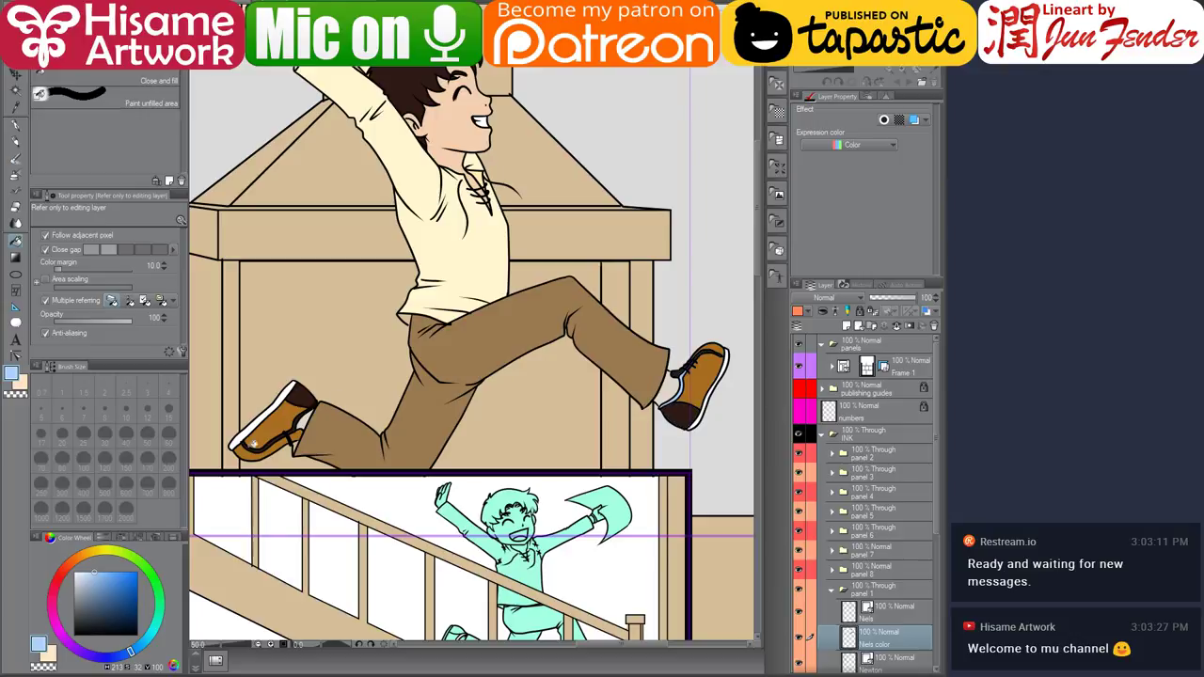
{"action": "scroll", "coordinate": [268, 442], "scroll_direction": "up", "scroll_amount": 3}
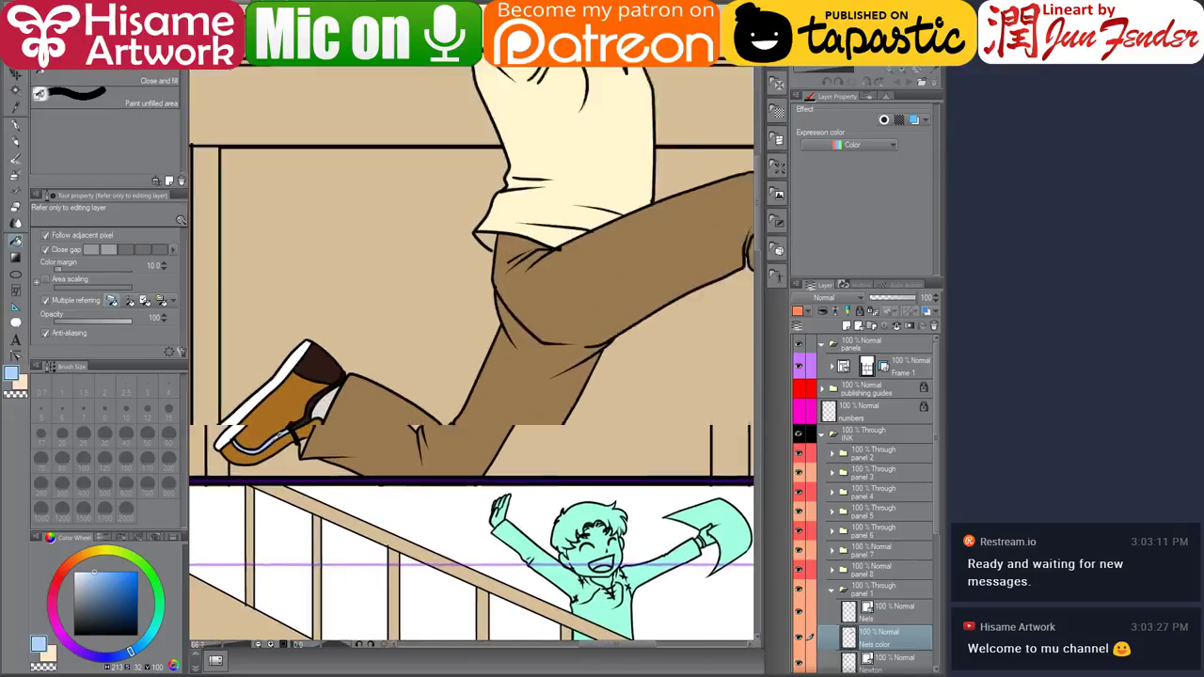
{"action": "scroll", "coordinate": [318, 416], "scroll_direction": "down", "scroll_amount": 3}
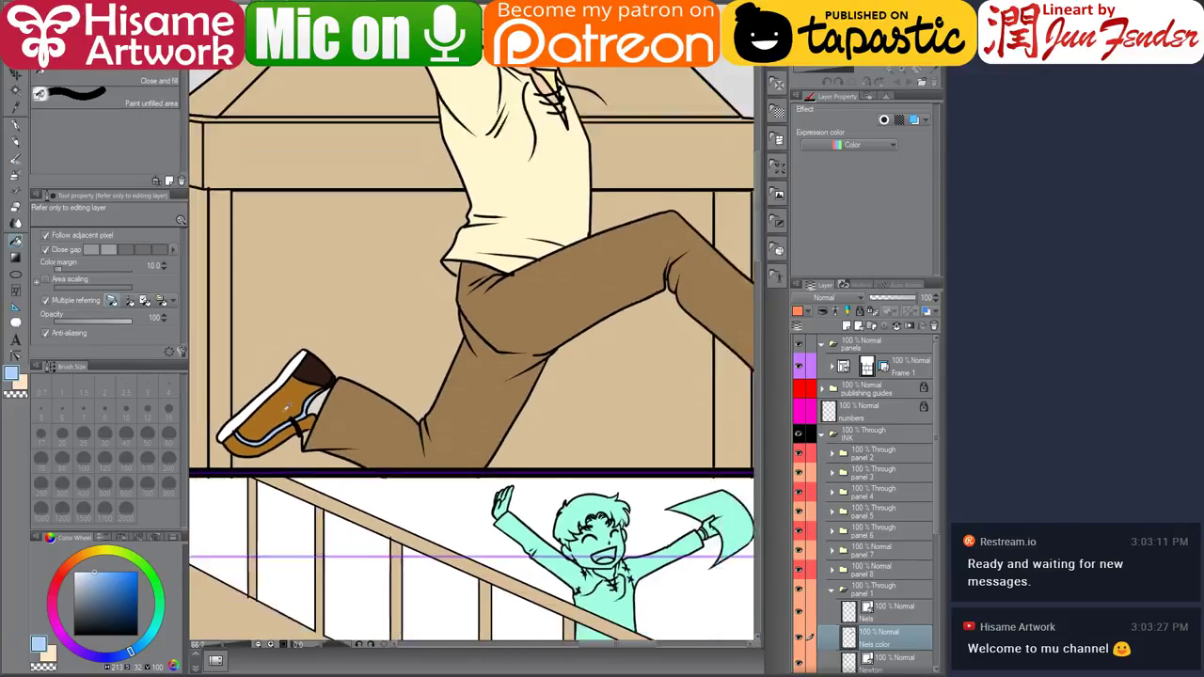
{"action": "scroll", "coordinate": [570, 416], "scroll_direction": "up", "scroll_amount": 5}
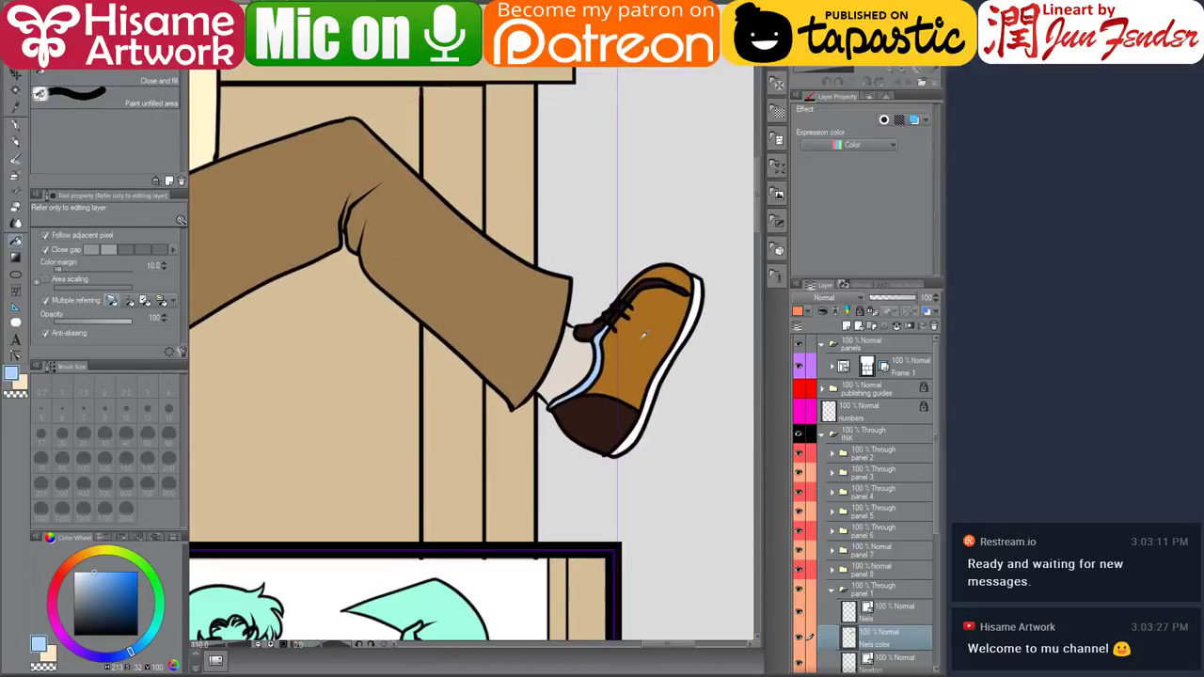
Fill the front shoe's tongue with the golden brown and the strip from its laces toward the toe with the light blue trim color.
{"action": "left_click", "coordinate": [577, 328]}
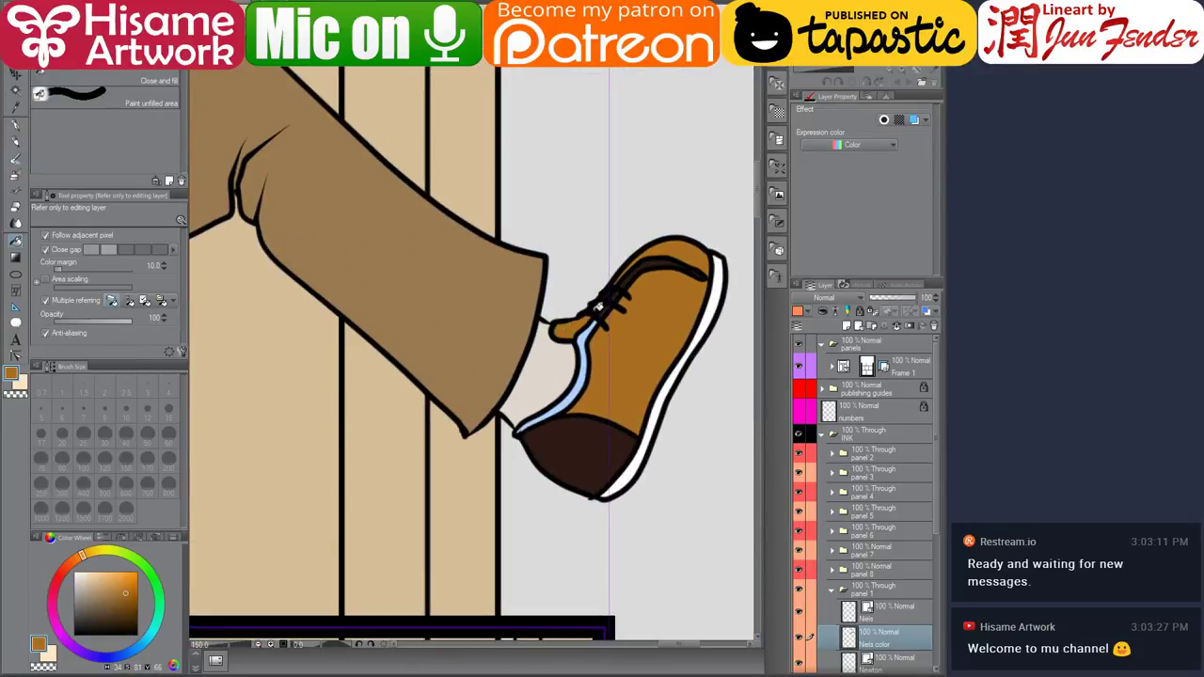
{"action": "left_click", "coordinate": [589, 332], "text": "alt"}
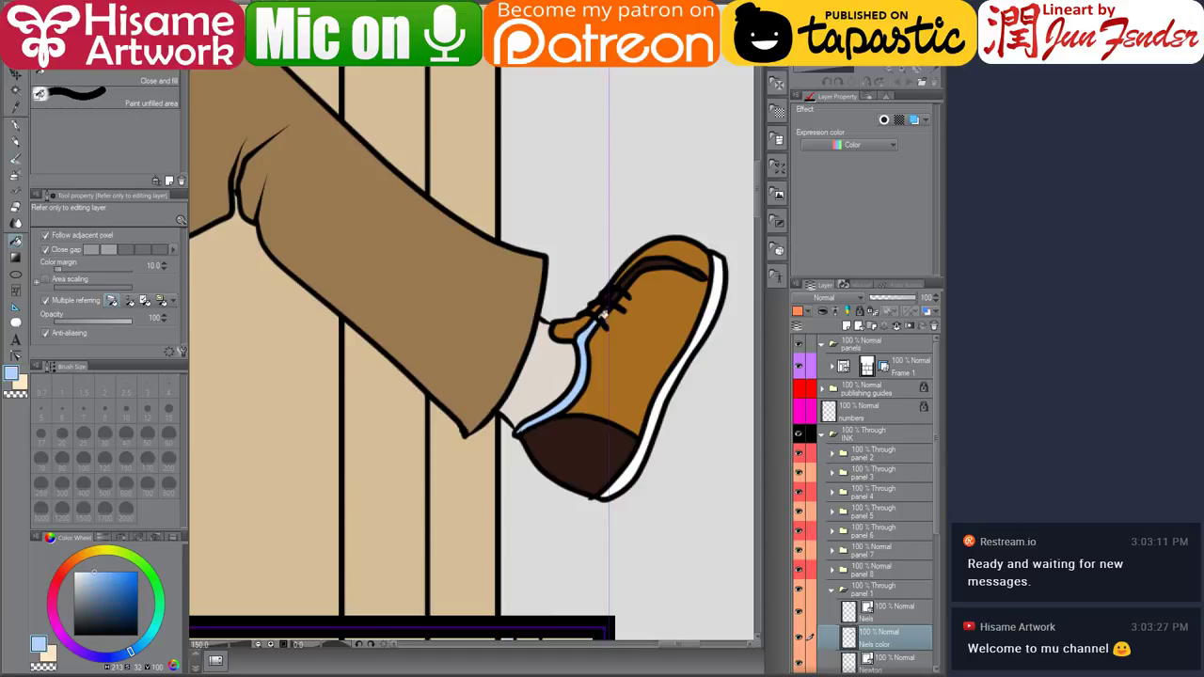
{"action": "left_click_drag", "start_coordinate": [618, 295], "coordinate": [663, 261]}
Sample the dark brown swatch from the character sheet and fill the heel patches of both shoes with it.
{"action": "key", "text": "ctrl+Tab"}
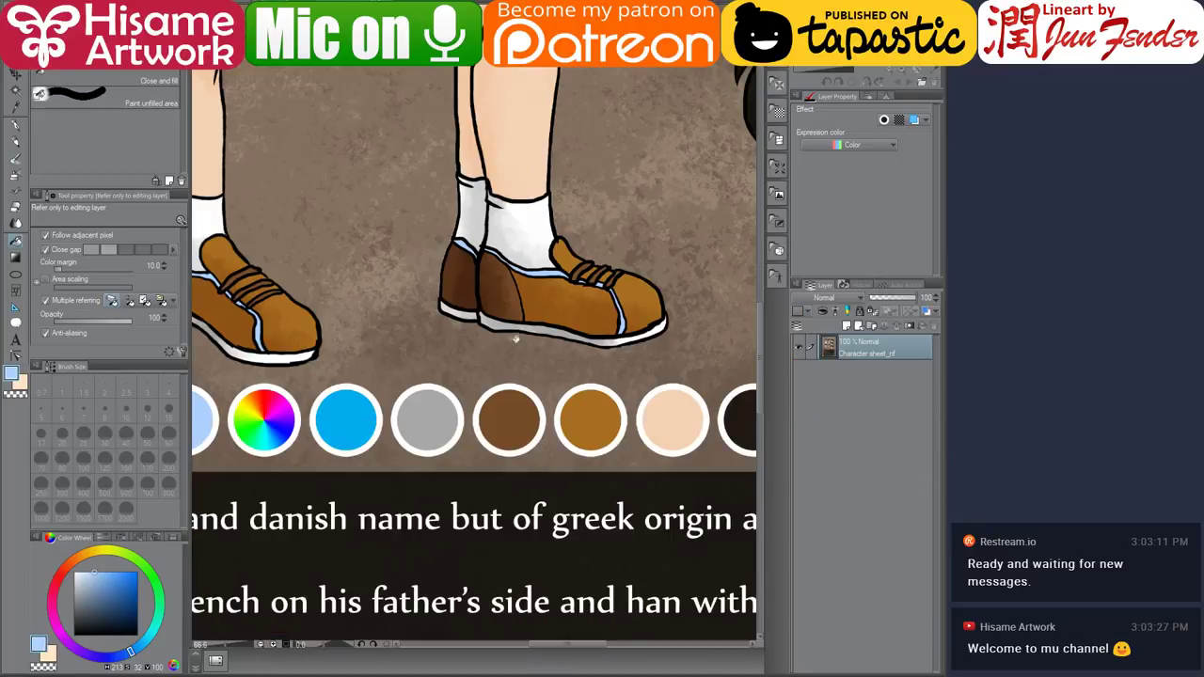
{"action": "left_click", "coordinate": [529, 410], "text": "alt"}
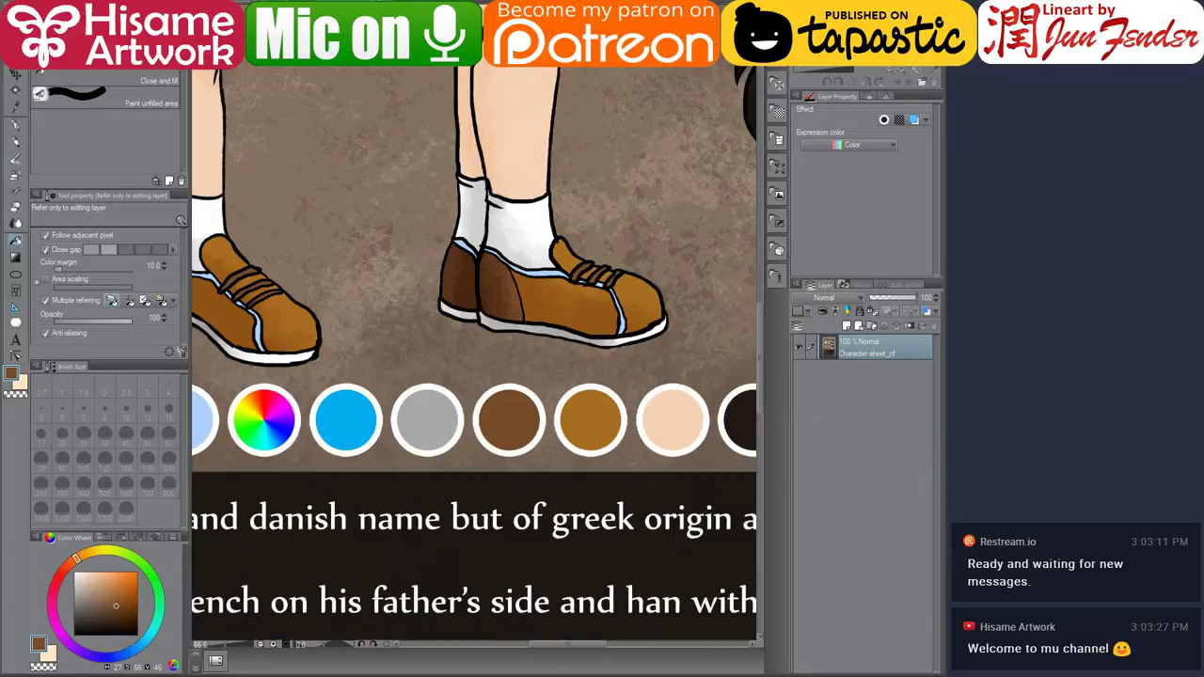
{"action": "key", "text": "ctrl+Tab"}
{"action": "left_click", "coordinate": [580, 435]}
{"action": "scroll", "coordinate": [702, 444], "scroll_direction": "down", "scroll_amount": 3}
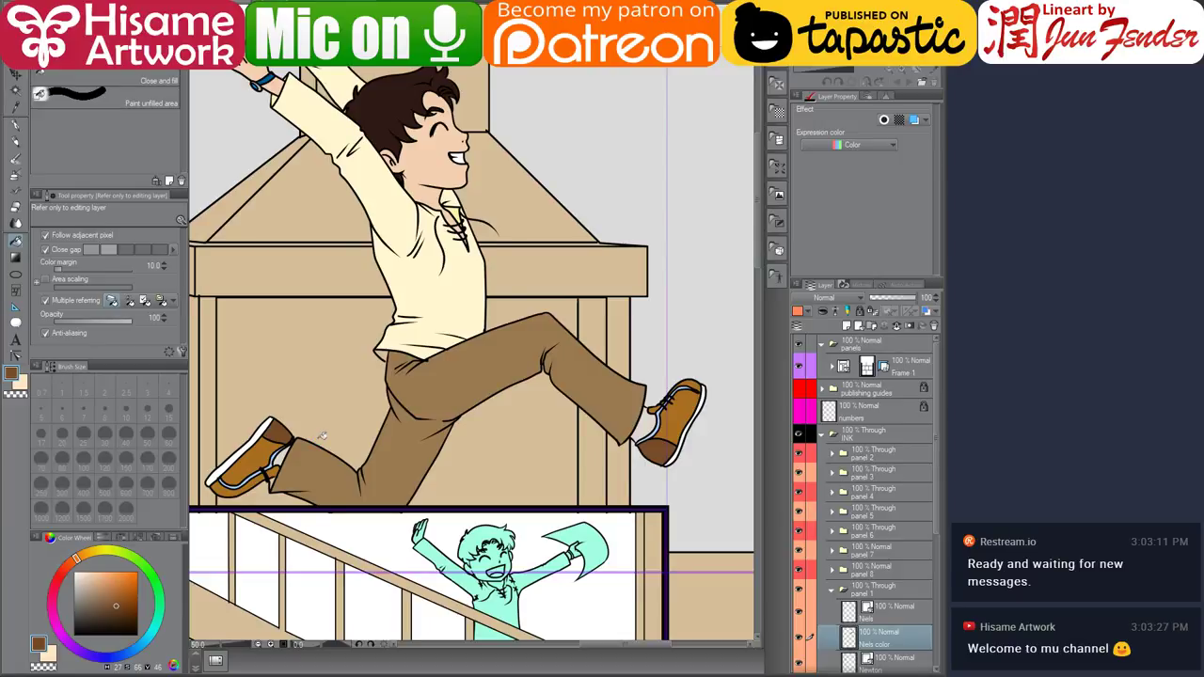
{"action": "scroll", "coordinate": [532, 457], "scroll_direction": "down", "scroll_amount": 2}
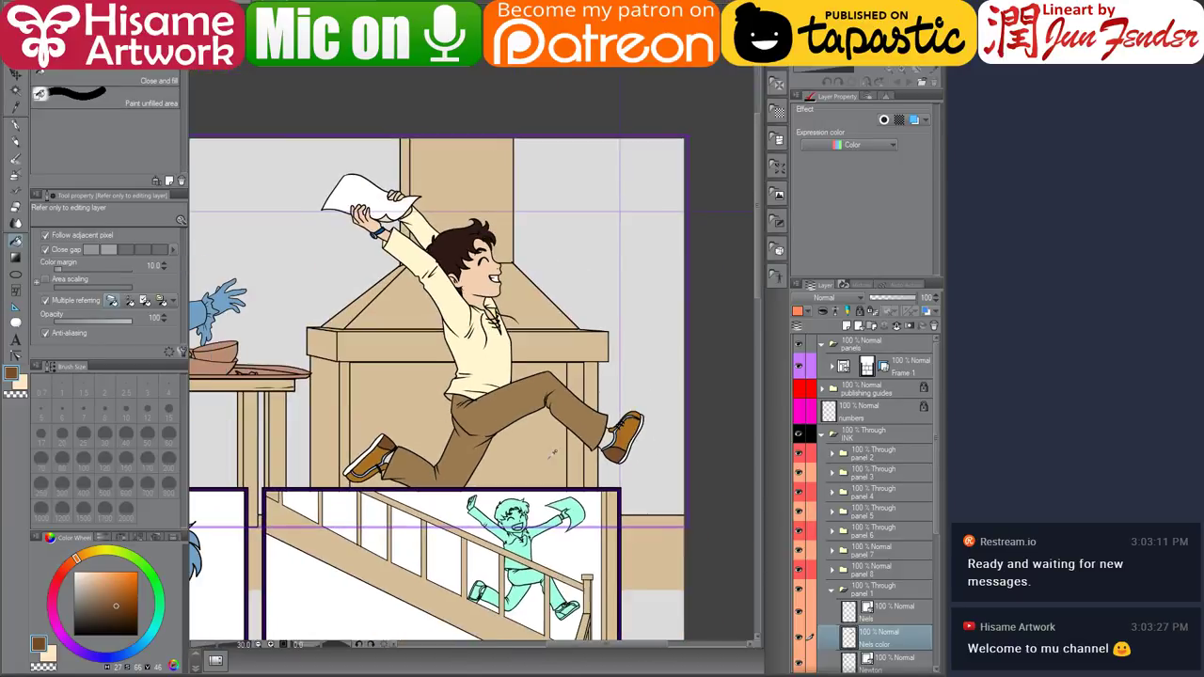
Rename Layer 5, below the Newton line art in the panel 1 folder, to "newton color".
{"action": "scroll", "coordinate": [328, 443], "scroll_direction": "up", "scroll_amount": 1}
{"action": "left_click_drag", "start_coordinate": [504, 470], "coordinate": [549, 452]}
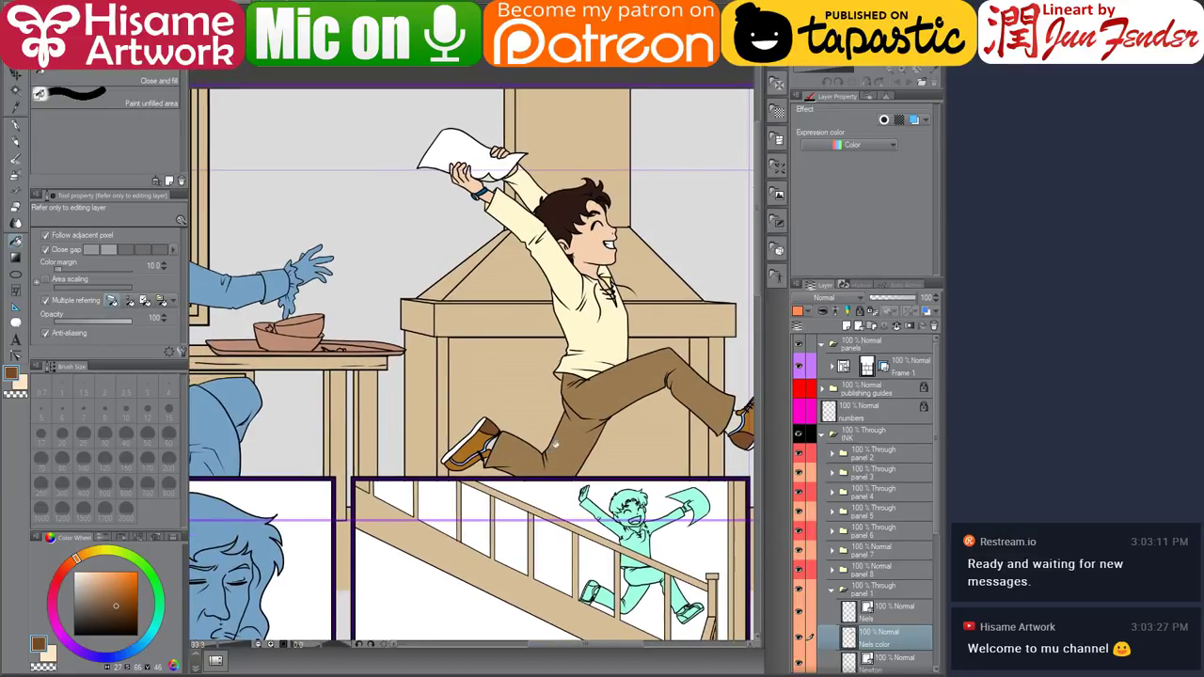
{"action": "scroll", "coordinate": [555, 442], "scroll_direction": "down", "scroll_amount": 1}
{"action": "left_click_drag", "start_coordinate": [509, 427], "coordinate": [531, 410]}
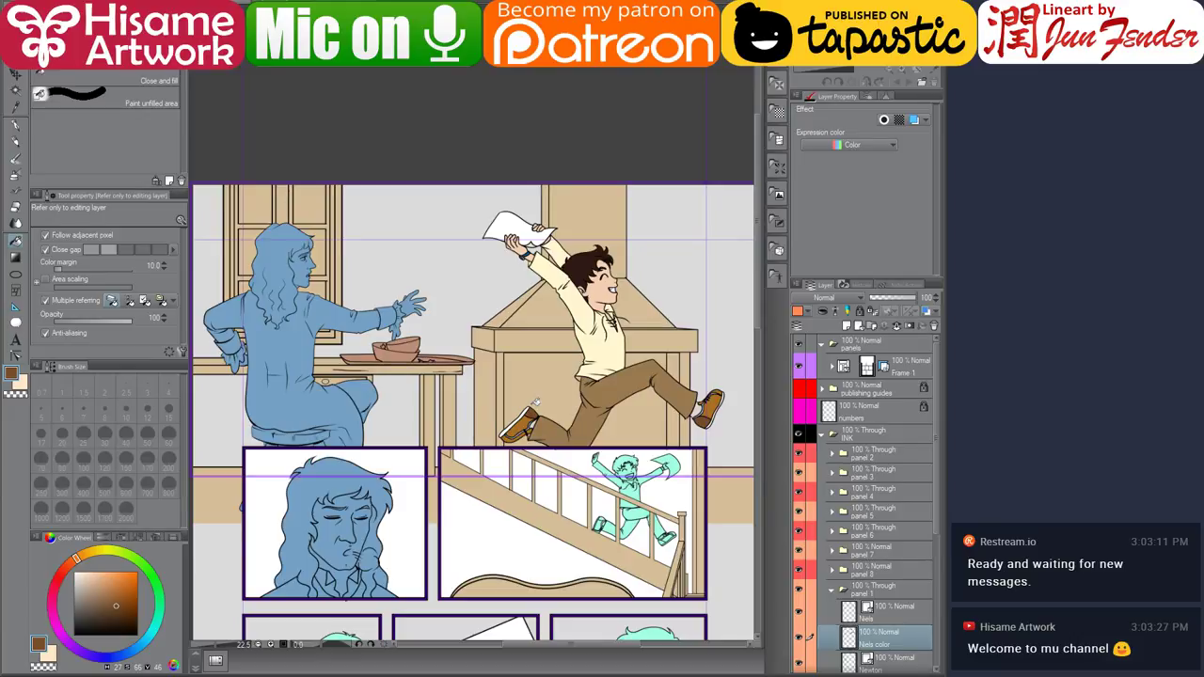
{"action": "scroll", "coordinate": [370, 366], "scroll_direction": "up", "scroll_amount": 1}
{"action": "left_click_drag", "start_coordinate": [353, 362], "coordinate": [494, 398]}
{"action": "scroll", "coordinate": [514, 404], "scroll_direction": "up", "scroll_amount": 1}
{"action": "scroll", "coordinate": [881, 590], "scroll_direction": "down", "scroll_amount": 5}
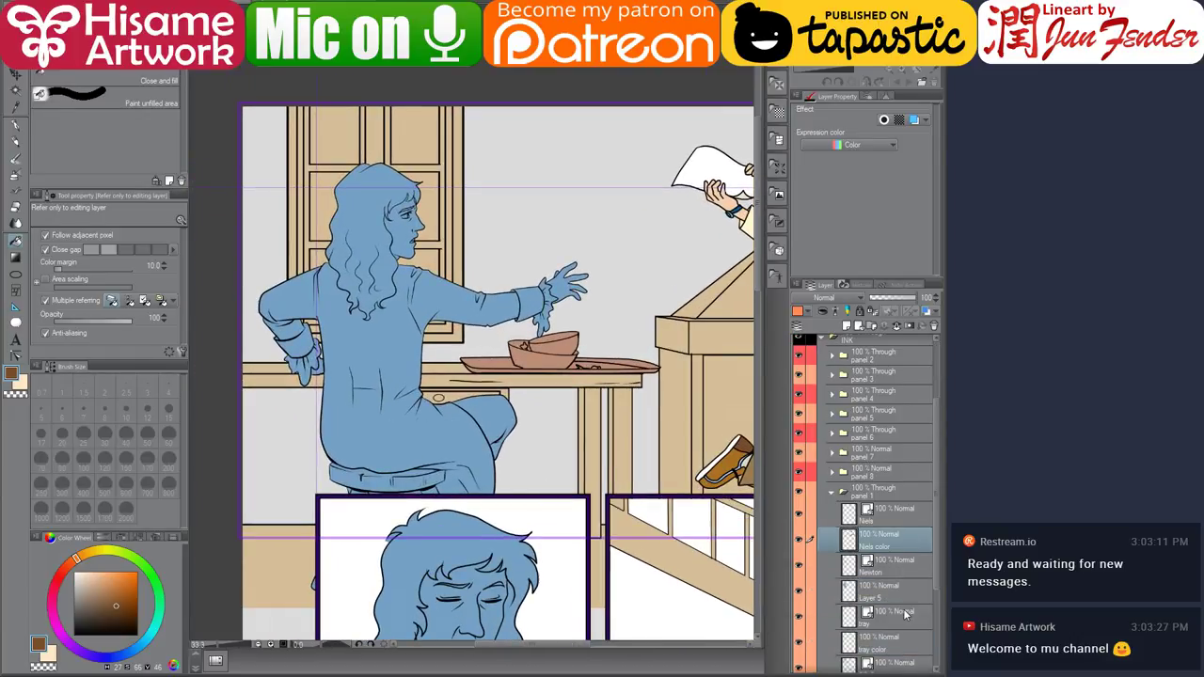
{"action": "left_click", "coordinate": [850, 506]}
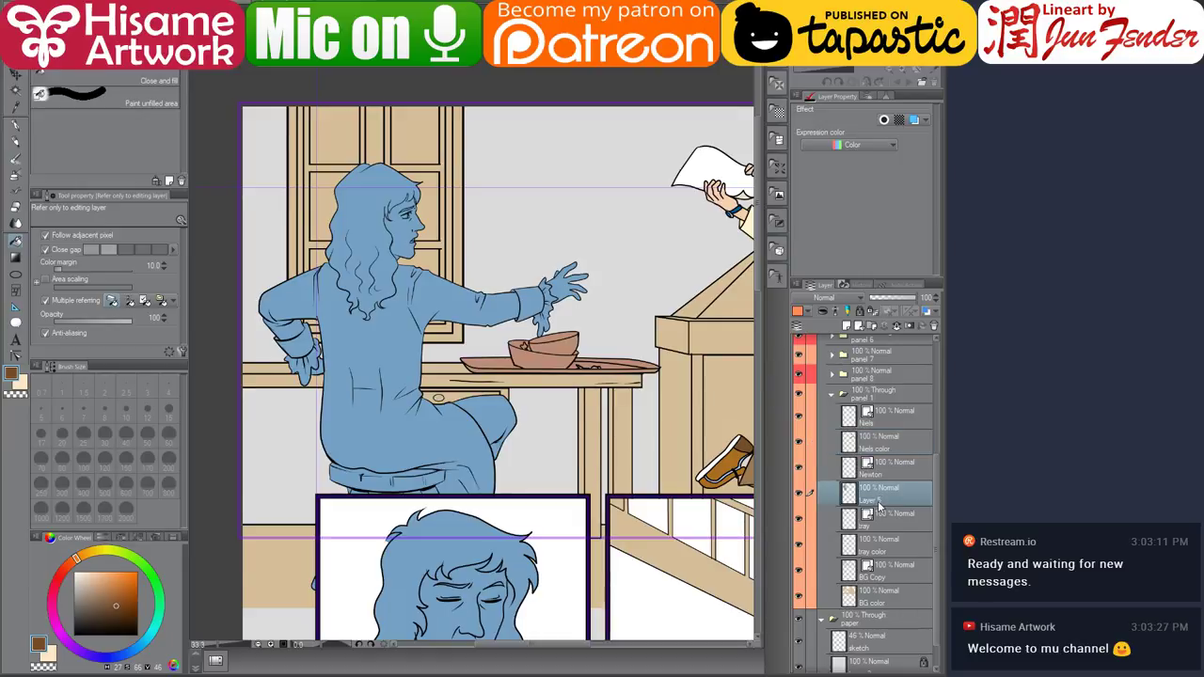
{"action": "double_click", "coordinate": [880, 500]}
{"action": "type", "text": "Newto"}
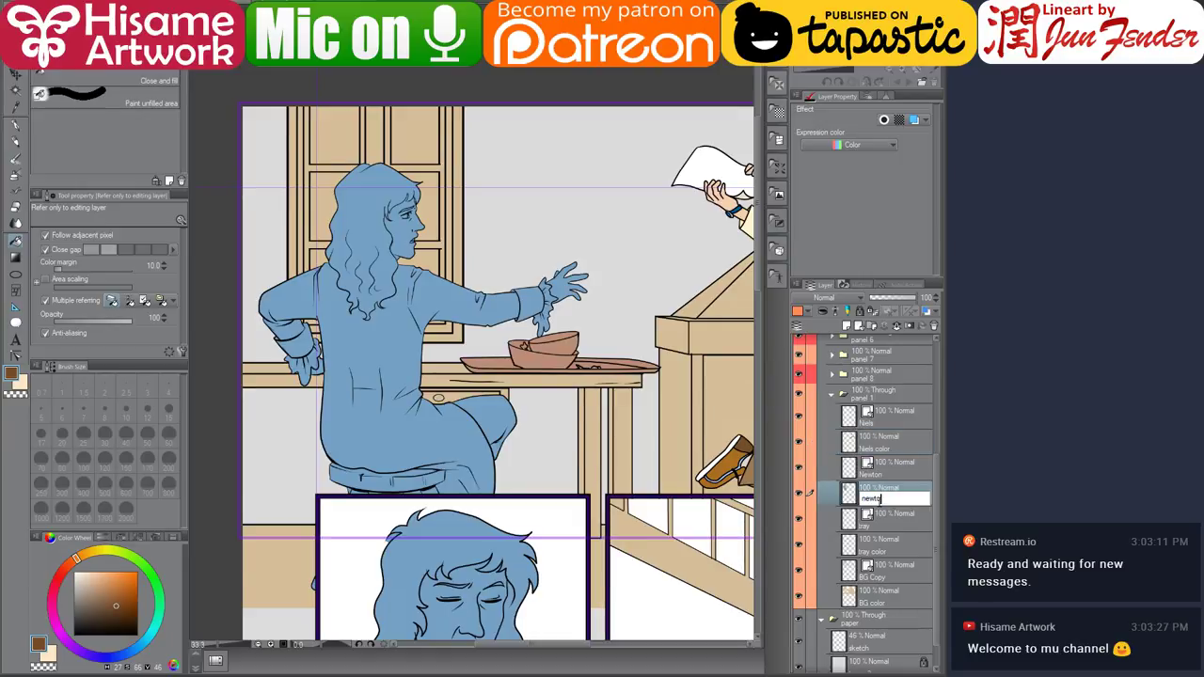
{"action": "type", "text": "n color"}
{"action": "key", "text": "Return"}
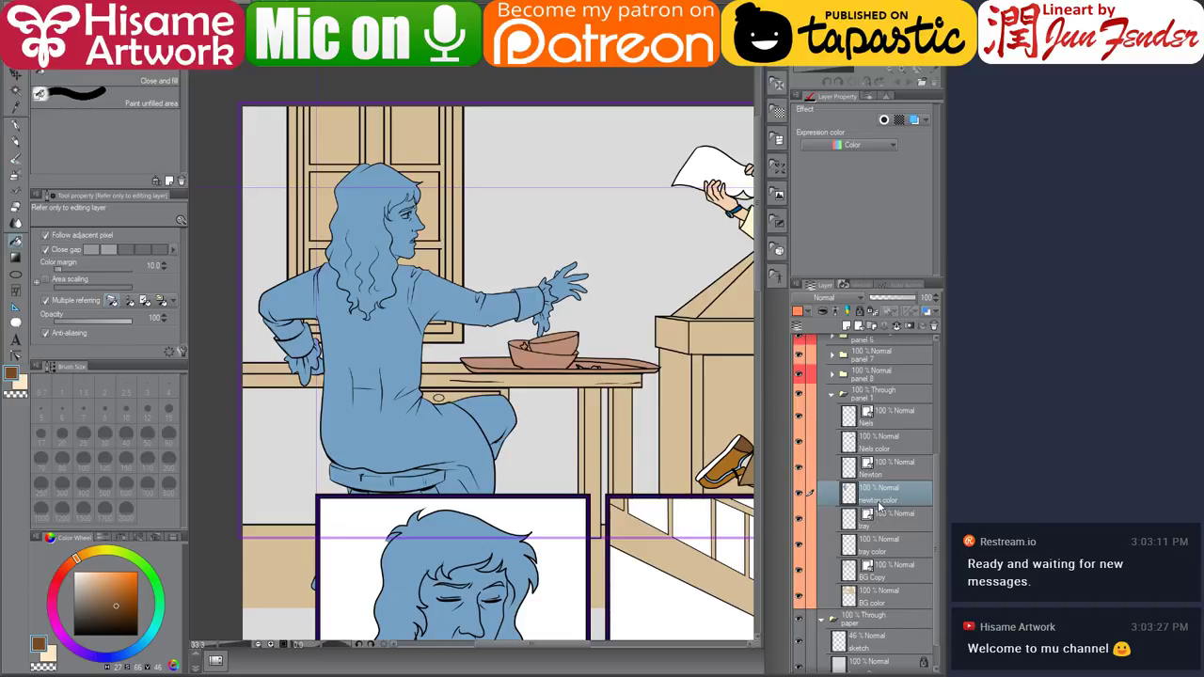
Select the painted area of the newton color layer and sample the coat's salmon pink from Newton on page 67.
{"action": "left_click", "coordinate": [849, 494], "text": "ctrl"}
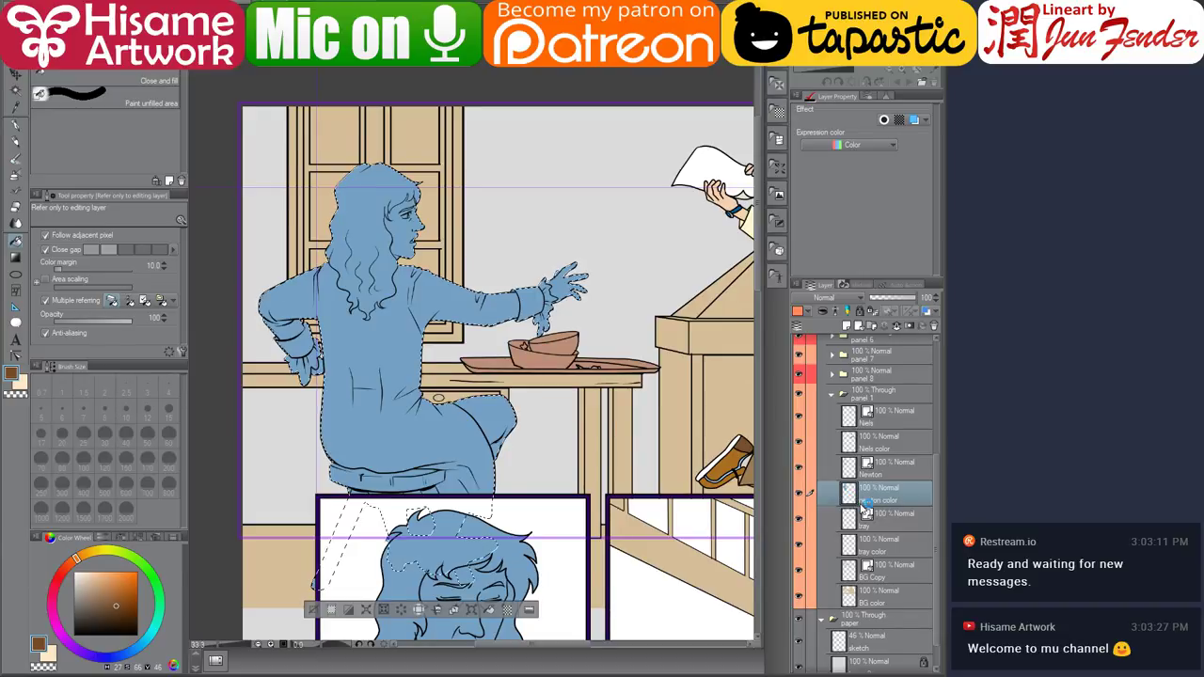
{"action": "key", "text": "ctrl+Tab"}
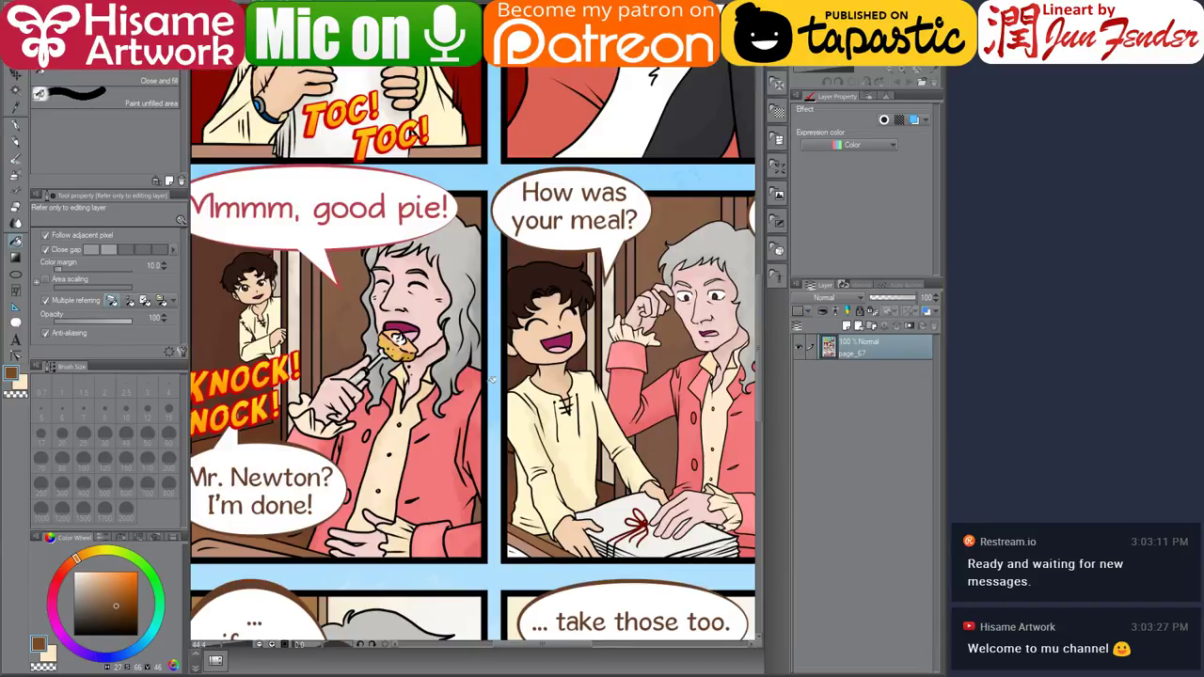
{"action": "left_click", "coordinate": [426, 532], "text": "alt"}
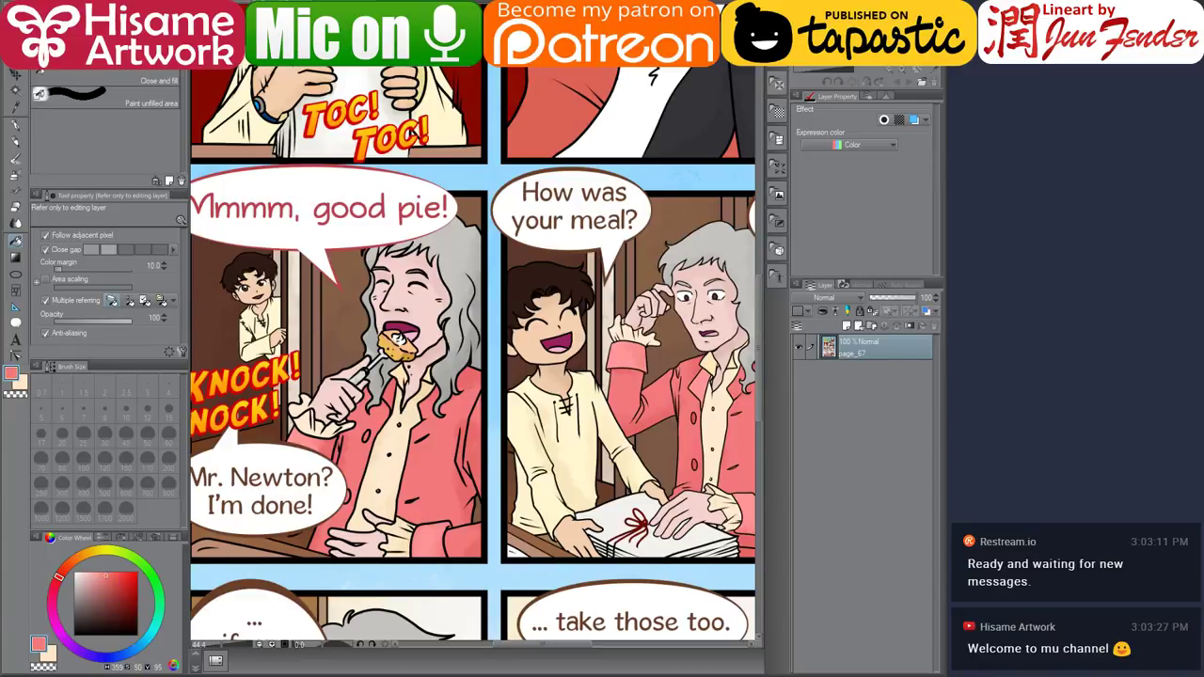
{"action": "key", "text": "ctrl+Tab"}
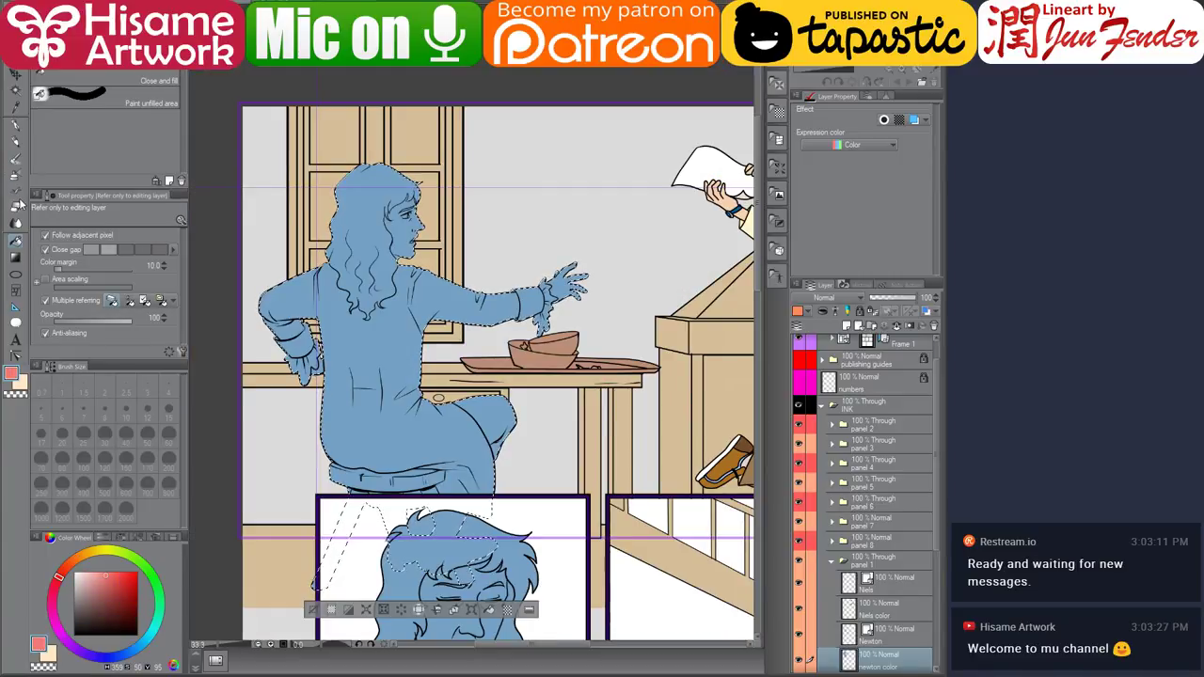
Paint the whole selected Newton silhouette in panel 1 with the coat pink using the G-pen at size 1700.
{"action": "left_click", "coordinate": [15, 125]}
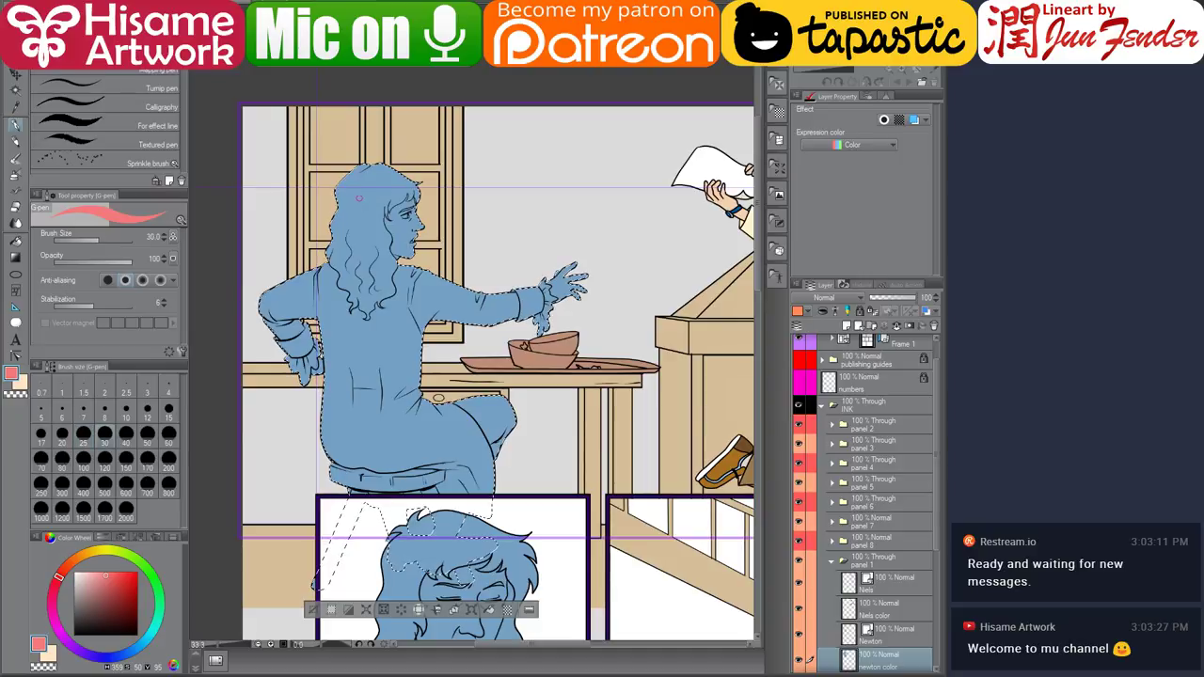
{"action": "key", "text": "bracketright"}
{"action": "key", "text": "bracketright"}
{"action": "key", "text": "bracketright"}
{"action": "key", "text": "bracketright"}
{"action": "key", "text": "bracketright"}
{"action": "key", "text": "bracketright"}
{"action": "key", "text": "bracketright"}
{"action": "key", "text": "bracketright"}
{"action": "key", "text": "bracketright"}
{"action": "key", "text": "bracketright"}
{"action": "key", "text": "bracketright"}
{"action": "key", "text": "bracketright"}
{"action": "key", "text": "bracketright"}
{"action": "key", "text": "bracketright"}
{"action": "key", "text": "bracketright"}
{"action": "key", "text": "bracketright"}
{"action": "key", "text": "bracketright"}
{"action": "key", "text": "bracketright"}
{"action": "key", "text": "bracketright"}
{"action": "key", "text": "bracketright"}
{"action": "mouse_move", "coordinate": [423, 201]}
{"action": "left_mouse_down"}
{"action": "mouse_move", "coordinate": [344, 298]}
{"action": "mouse_move", "coordinate": [358, 365]}
{"action": "mouse_move", "coordinate": [512, 352]}
{"action": "left_mouse_up"}
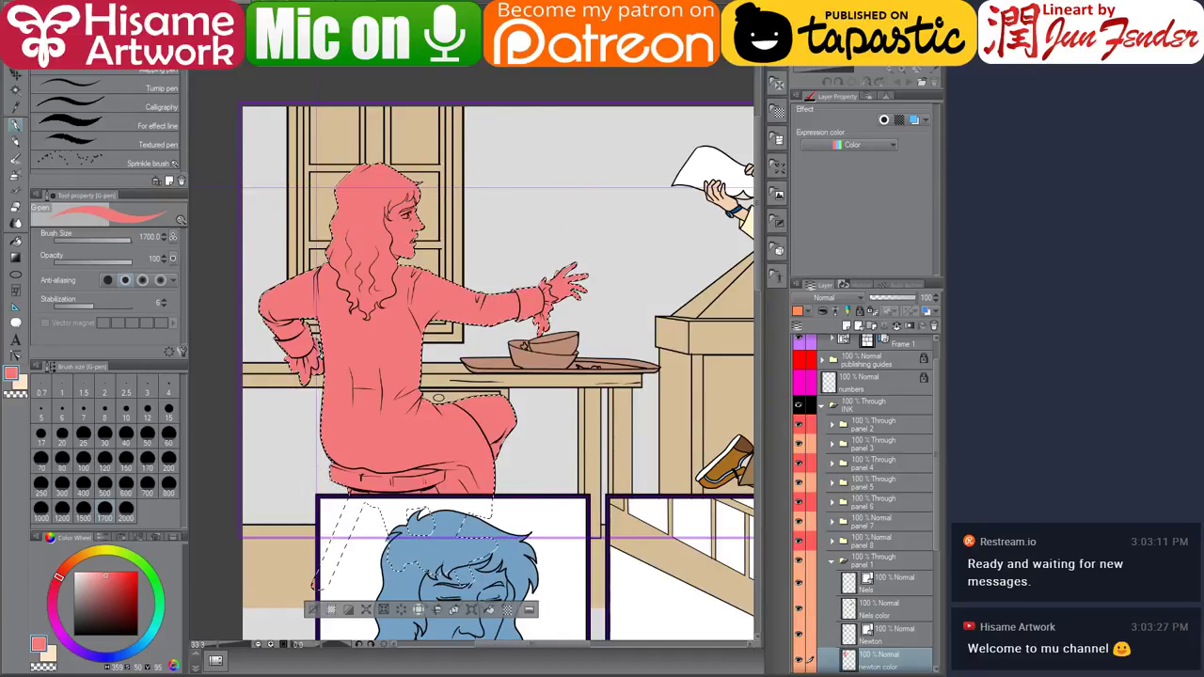
Sample the cream of Newton's shirt from page 67 and fill the ruffles at both of his wrists with it.
{"action": "key", "text": "ctrl+Tab"}
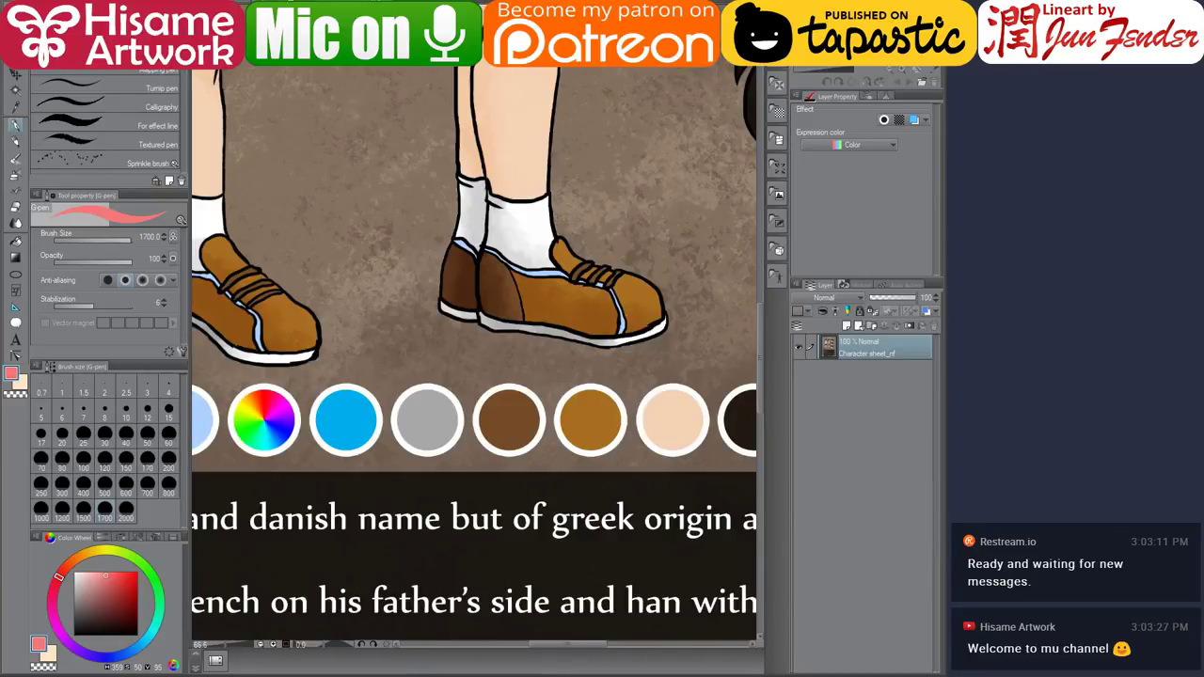
{"action": "key", "text": "ctrl+Tab"}
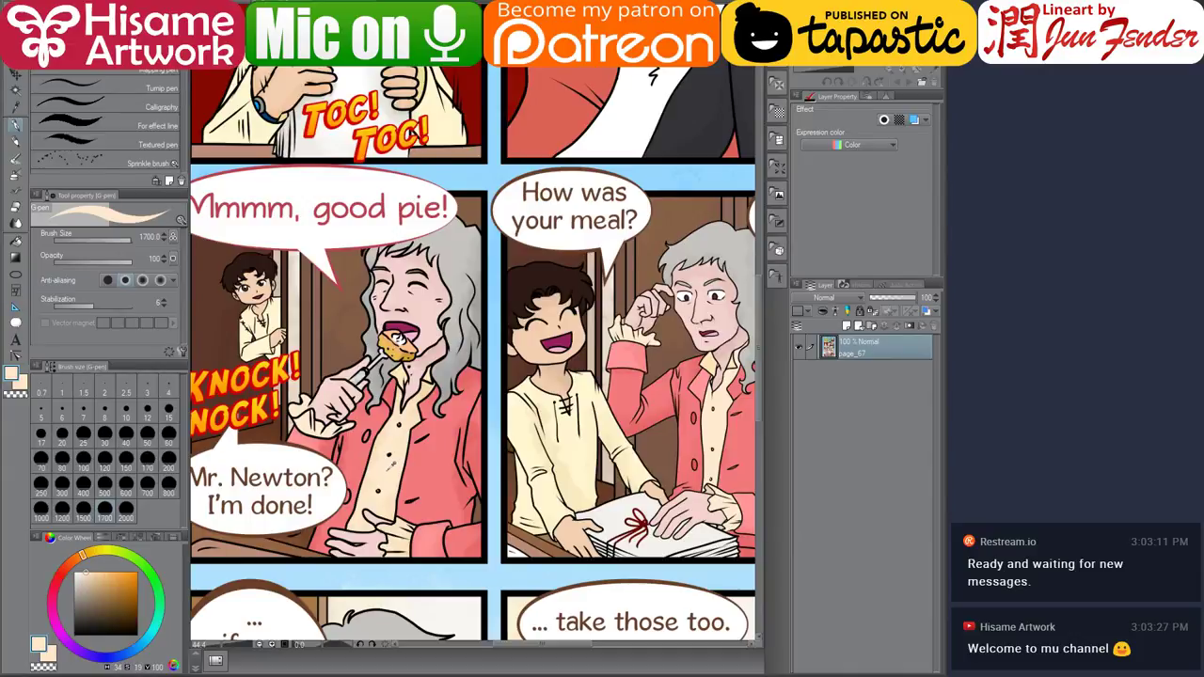
{"action": "key", "text": "ctrl+Tab"}
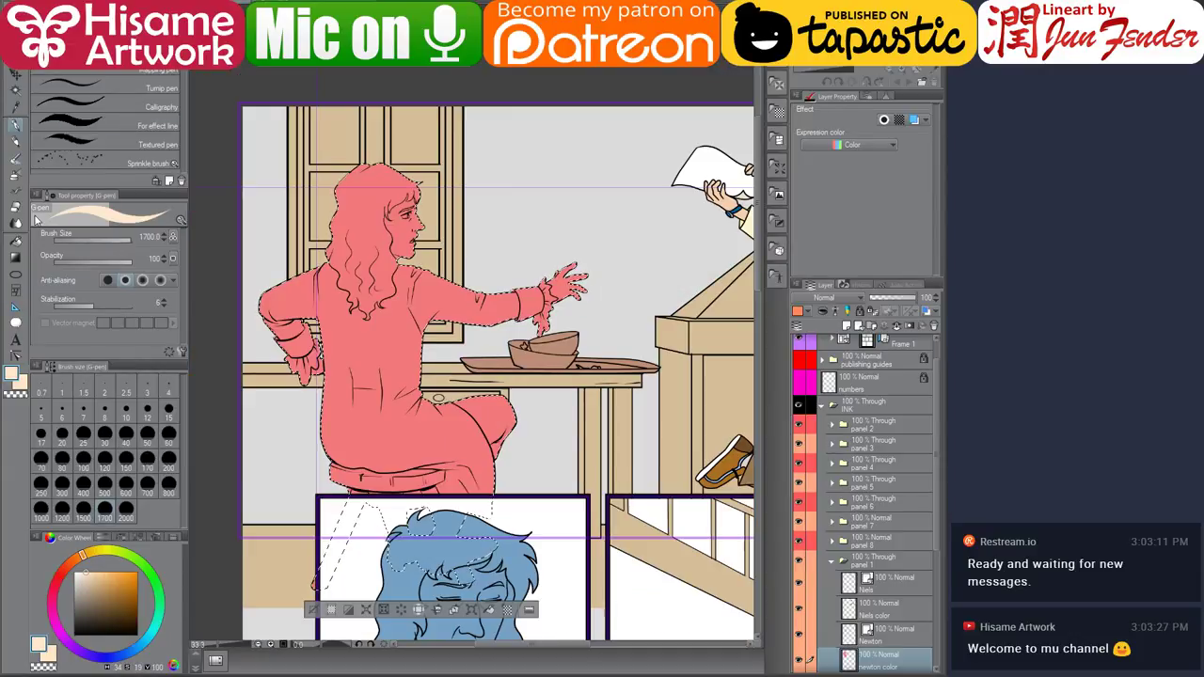
{"action": "left_click", "coordinate": [17, 241]}
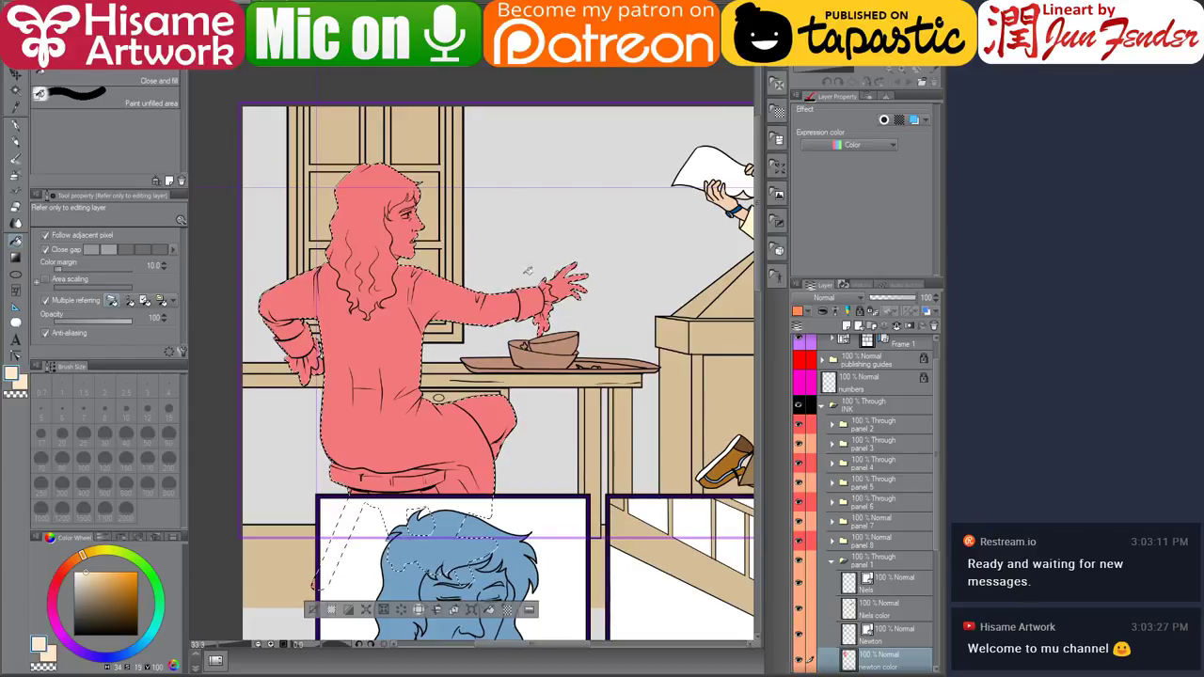
{"action": "left_click", "coordinate": [544, 320]}
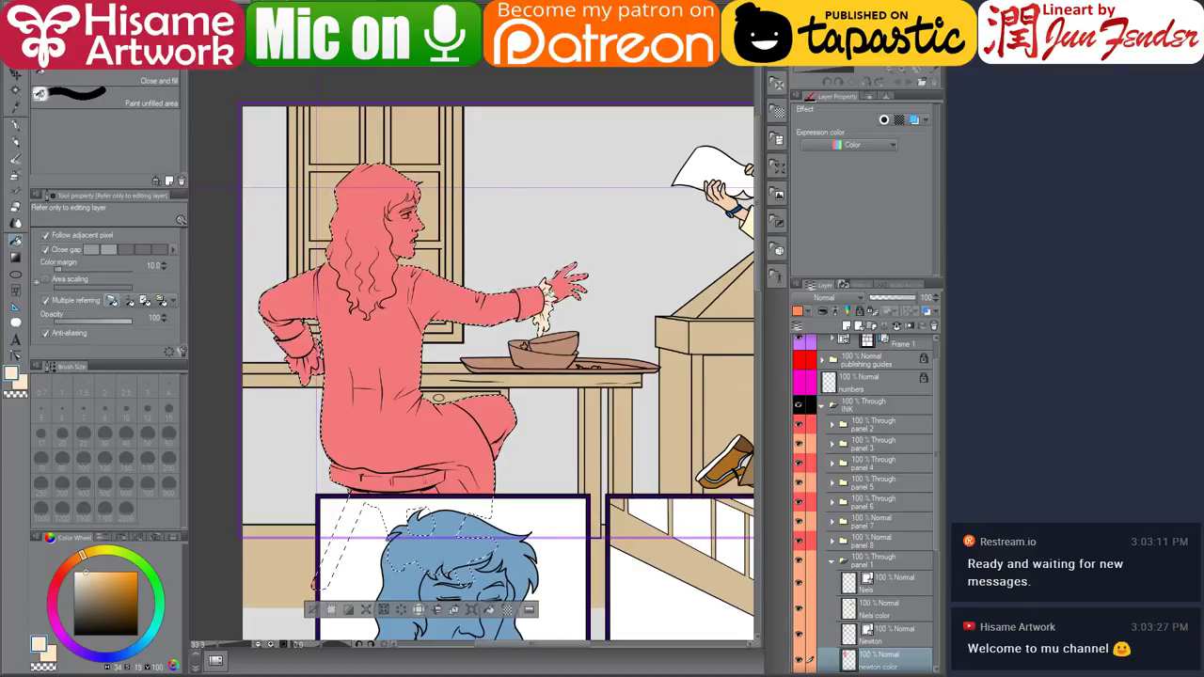
{"action": "scroll", "coordinate": [307, 356], "scroll_direction": "up", "scroll_amount": 2}
{"action": "left_click", "coordinate": [308, 360]}
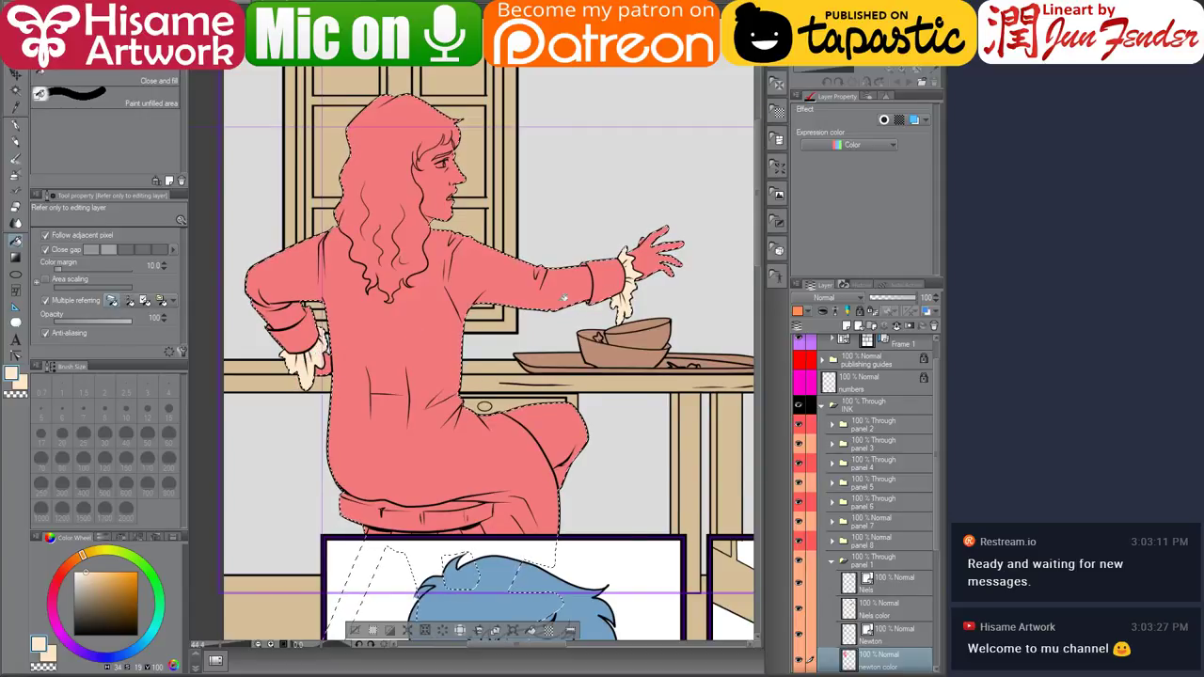
Fill Newton's sleeve cuffs with a slightly lighter coat pink and his face with the skin tone sampled from page 67.
{"action": "left_click", "coordinate": [478, 276], "text": "alt"}
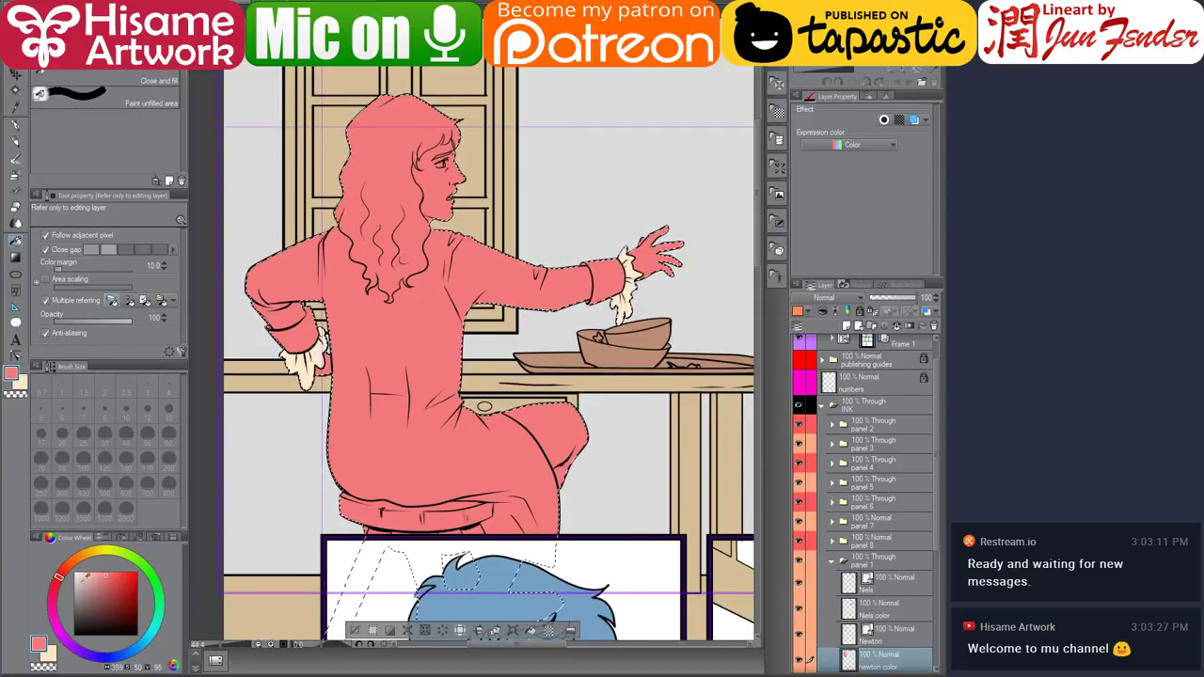
{"action": "left_click", "coordinate": [100, 571]}
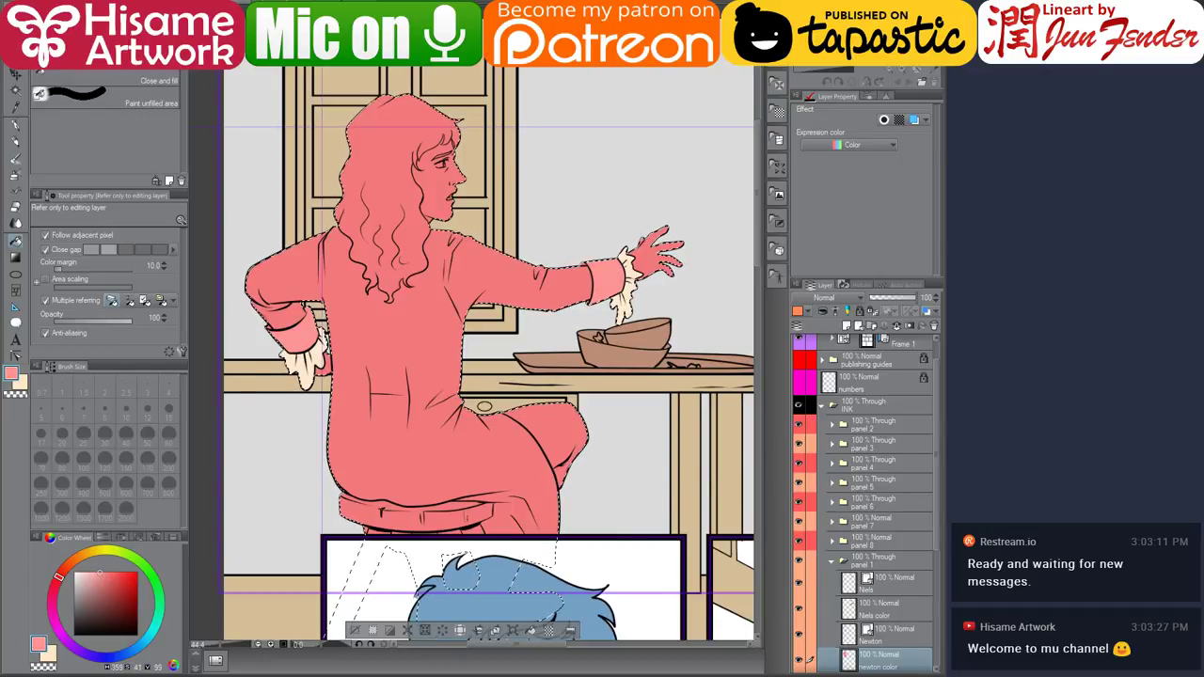
{"action": "key", "text": "ctrl+Tab"}
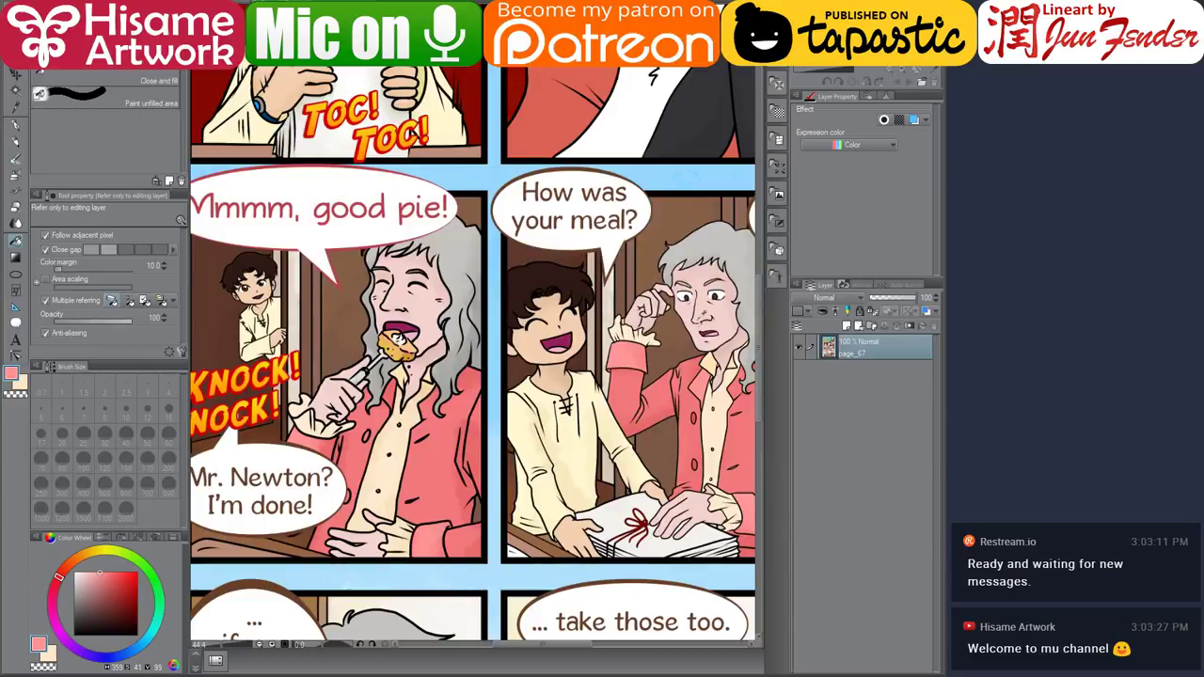
{"action": "left_click", "coordinate": [698, 320], "text": "alt"}
{"action": "left_click", "coordinate": [237, 3]}
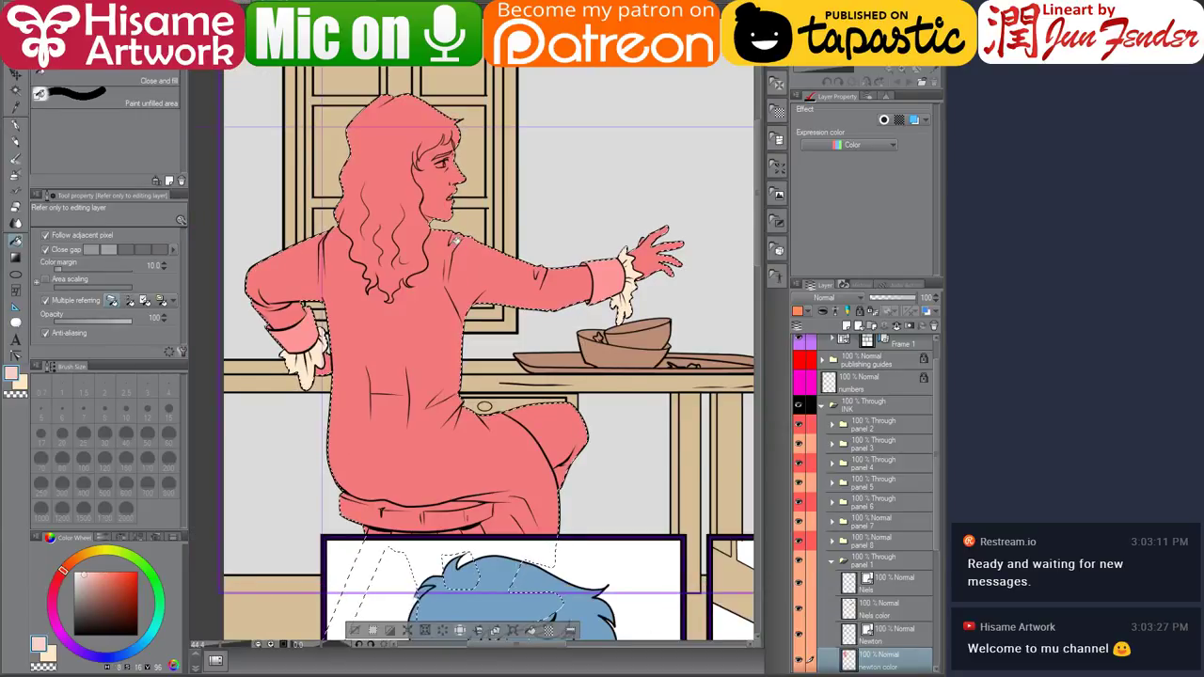
{"action": "left_click", "coordinate": [446, 192]}
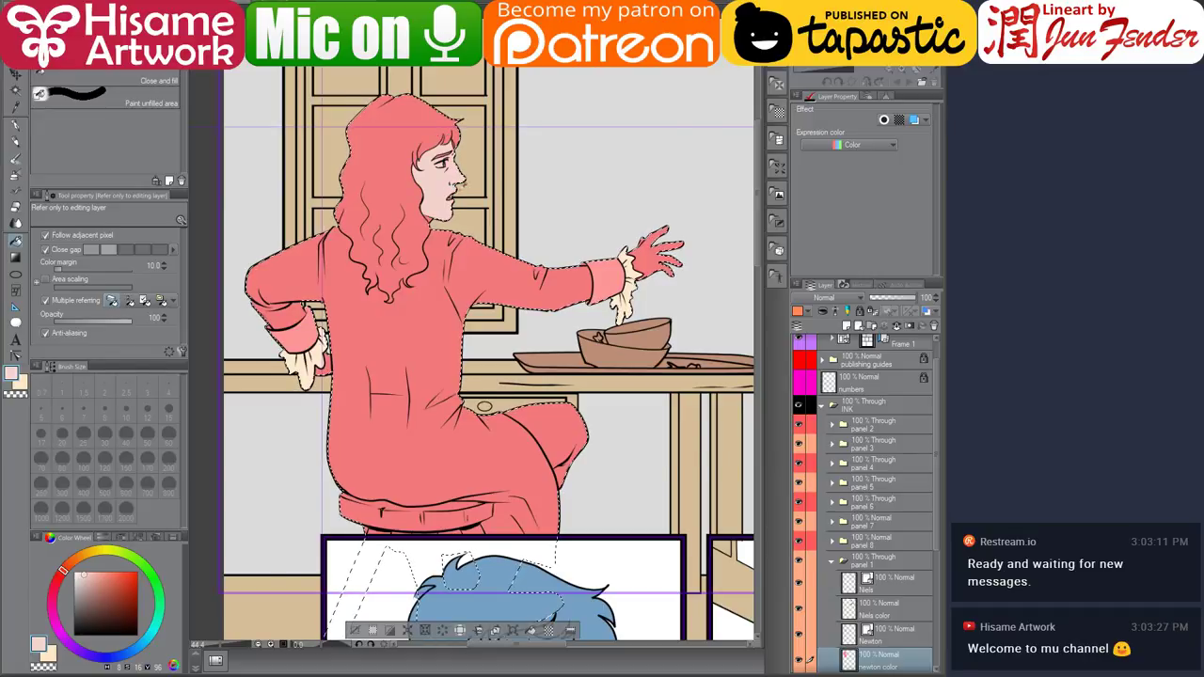
Sample the gray of Newton's hair from page 67 and fill his hair in panel 1 with it.
{"action": "scroll", "coordinate": [441, 135], "scroll_direction": "up", "scroll_amount": 1}
{"action": "scroll", "coordinate": [395, 156], "scroll_direction": "up", "scroll_amount": 6}
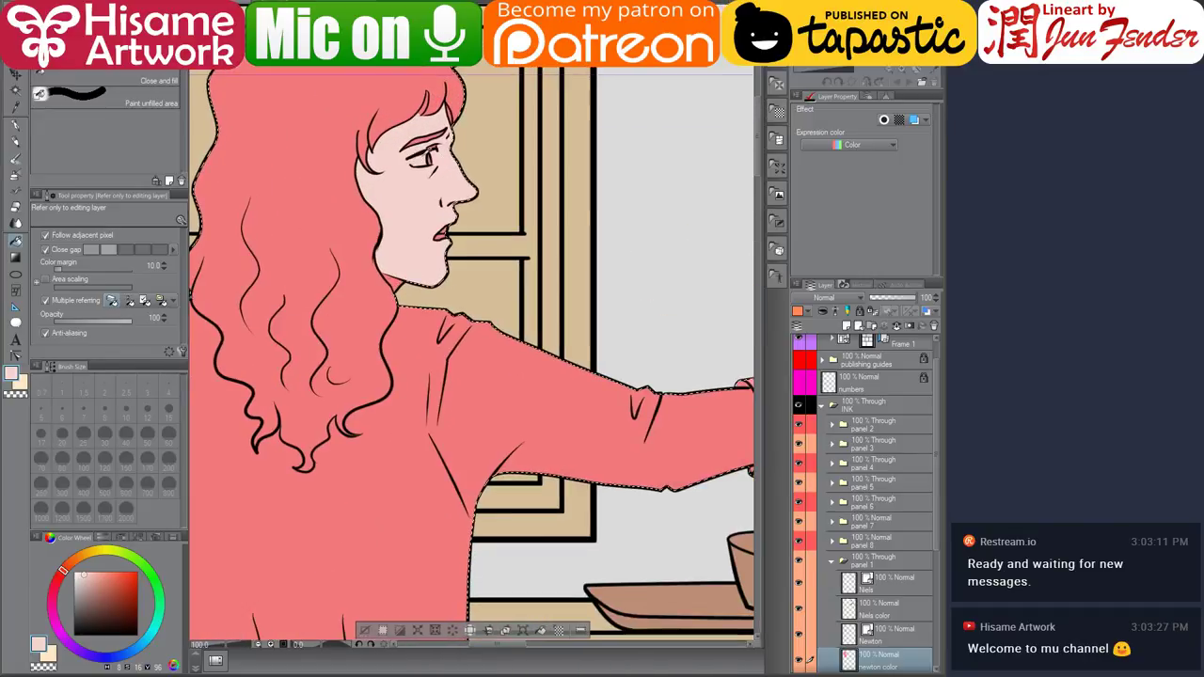
{"action": "scroll", "coordinate": [504, 329], "scroll_direction": "down", "scroll_amount": 2}
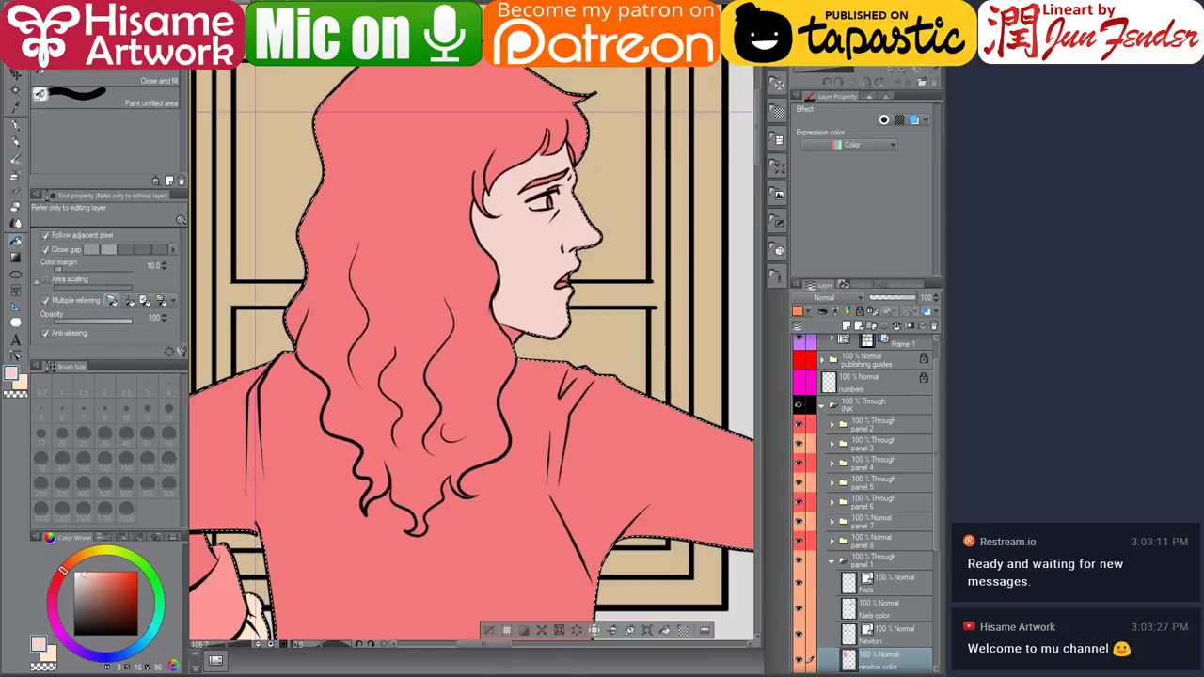
{"action": "key", "text": "ctrl+Tab"}
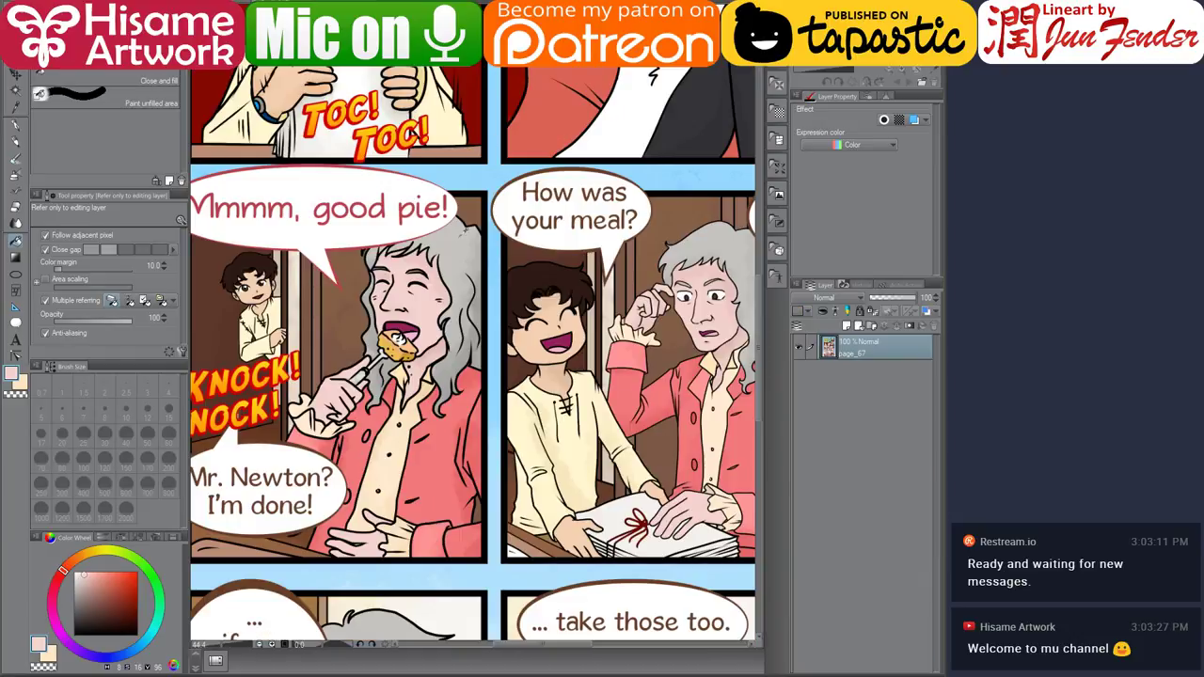
{"action": "right_click", "coordinate": [457, 226]}
{"action": "key", "text": "ctrl+Tab"}
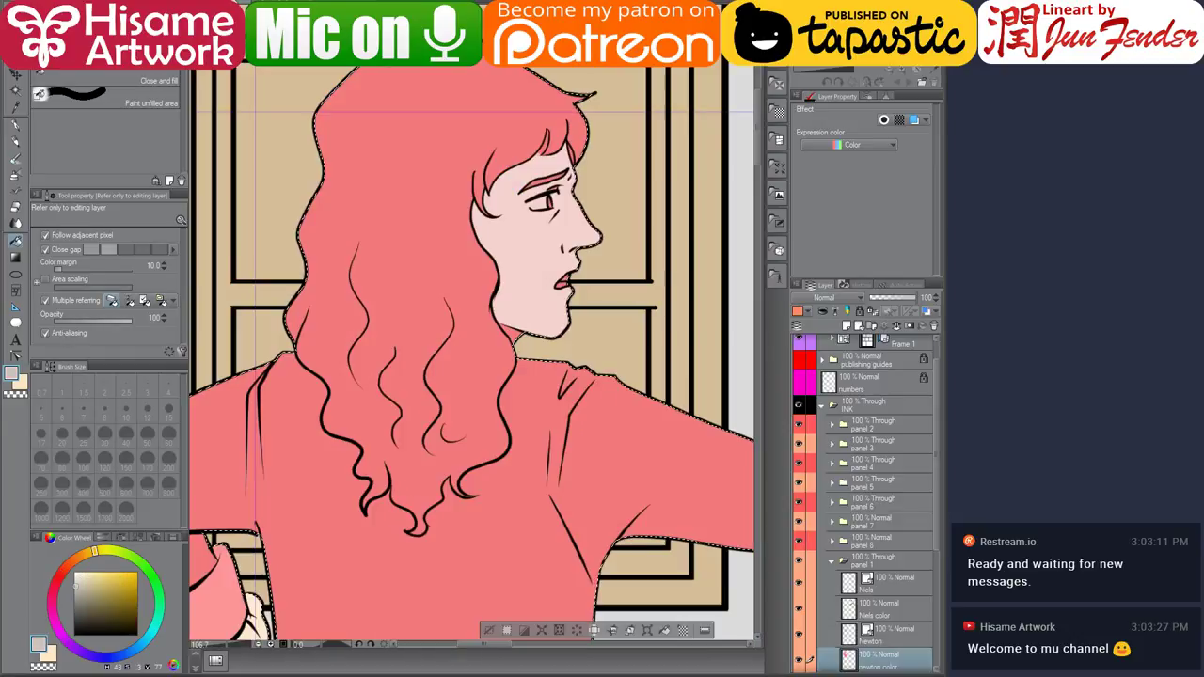
{"action": "left_click", "coordinate": [516, 125]}
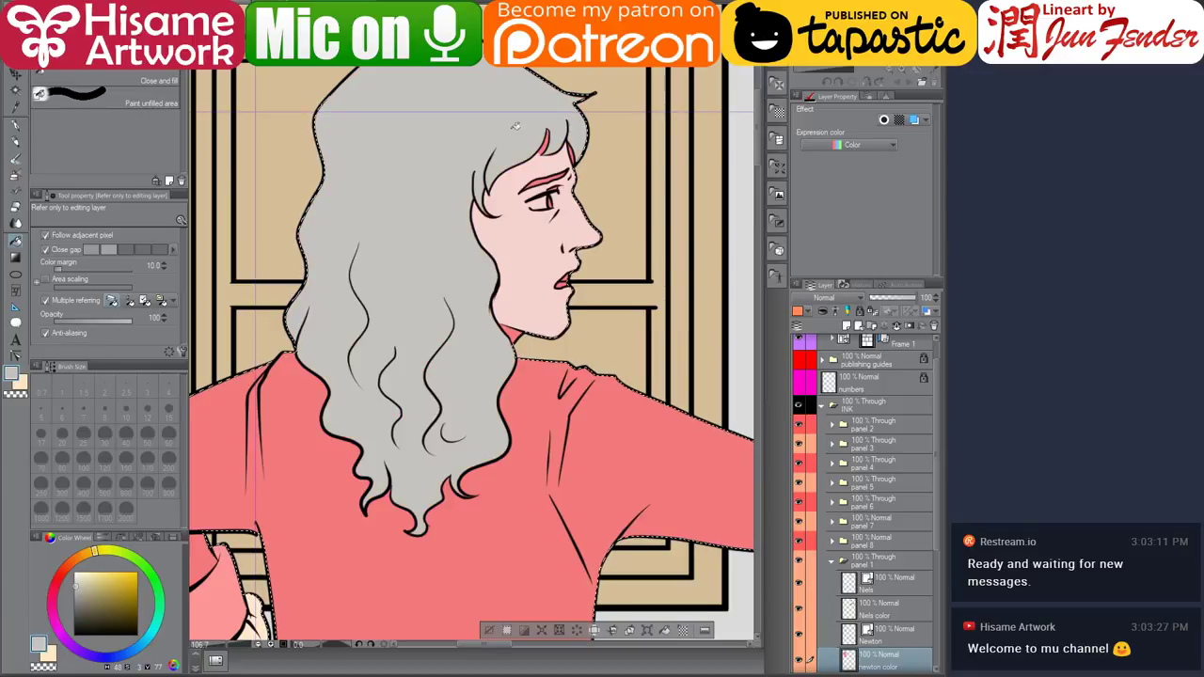
Fill the small neck area under Newton's chin with a slightly darker shade of his face's skin tone.
{"action": "left_click_drag", "start_coordinate": [605, 175], "coordinate": [551, 187]}
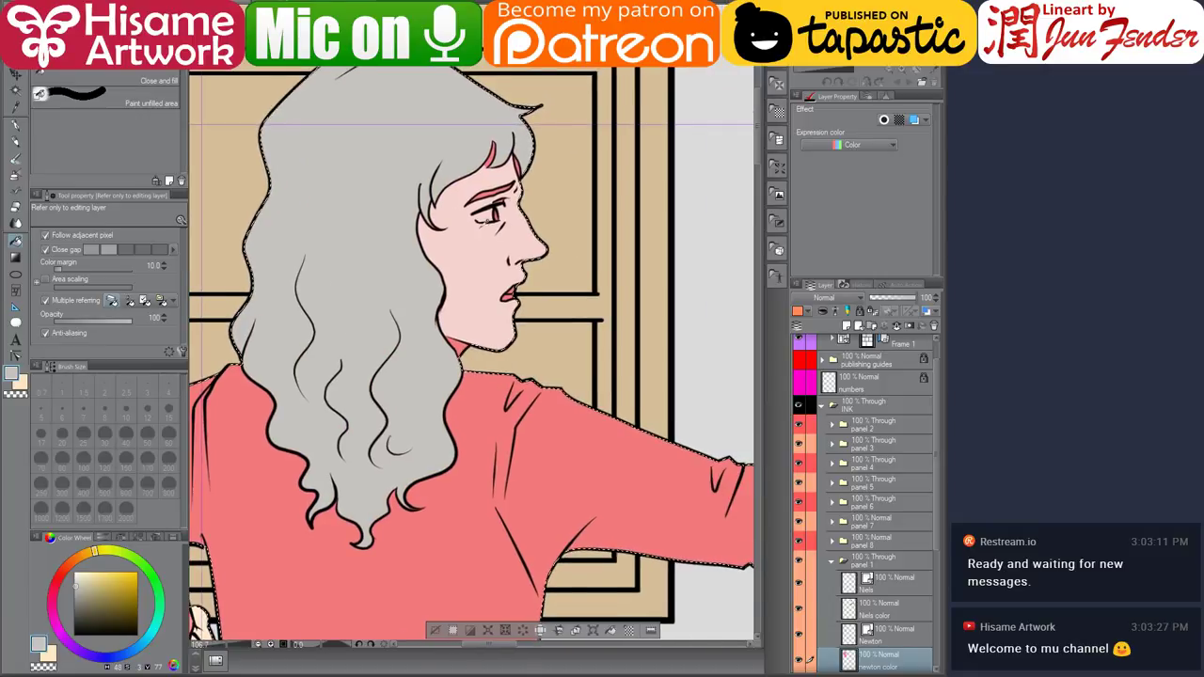
{"action": "scroll", "coordinate": [478, 229], "scroll_direction": "up", "scroll_amount": 2}
{"action": "right_click", "coordinate": [470, 258]}
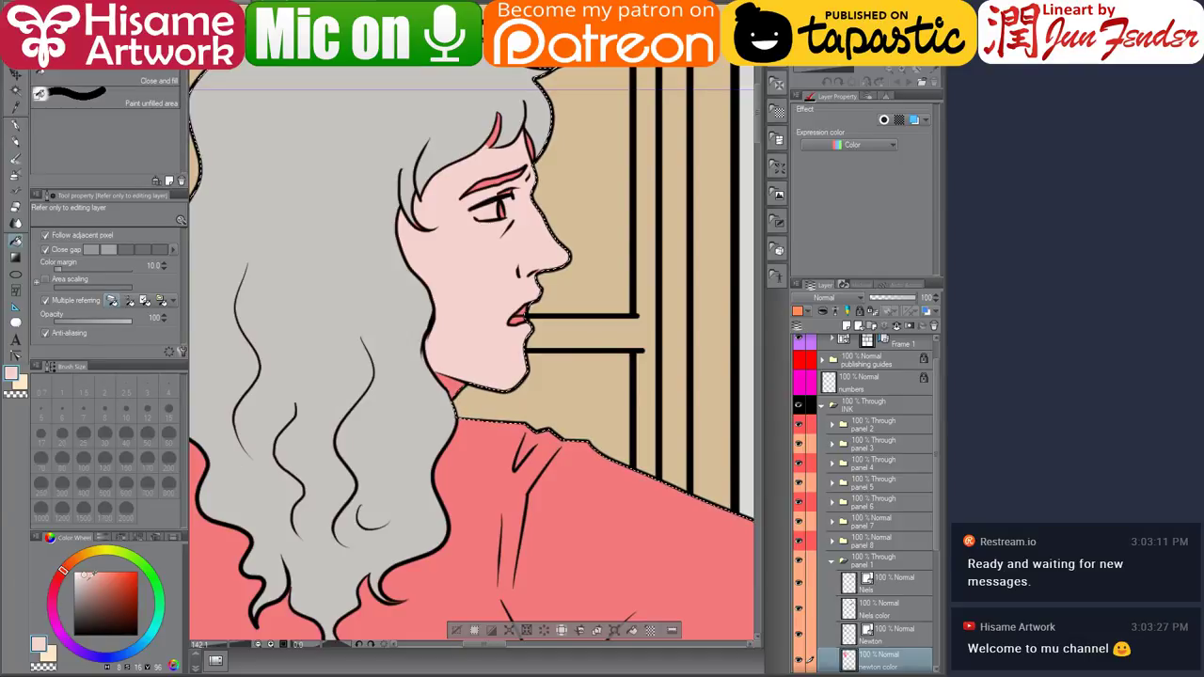
{"action": "left_click", "coordinate": [85, 577]}
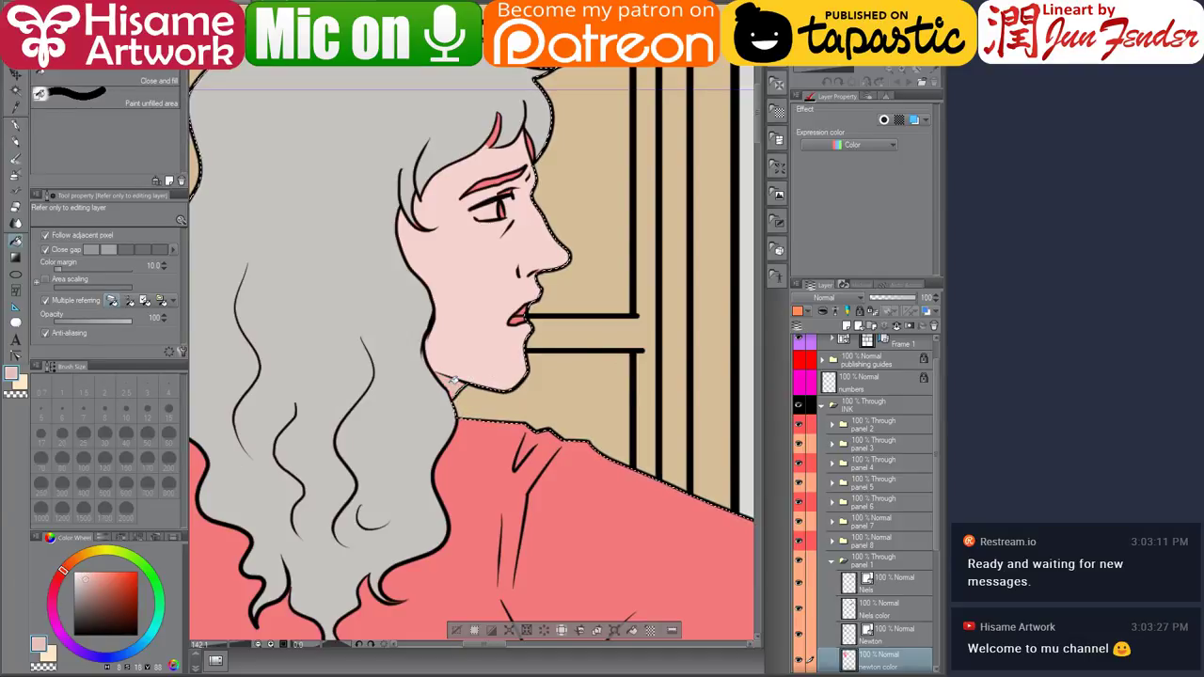
Fill the gaps between Newton's fringe strands with the face skin tone and his eyebrow with the hair gray.
{"action": "left_click", "coordinate": [472, 307], "text": "alt"}
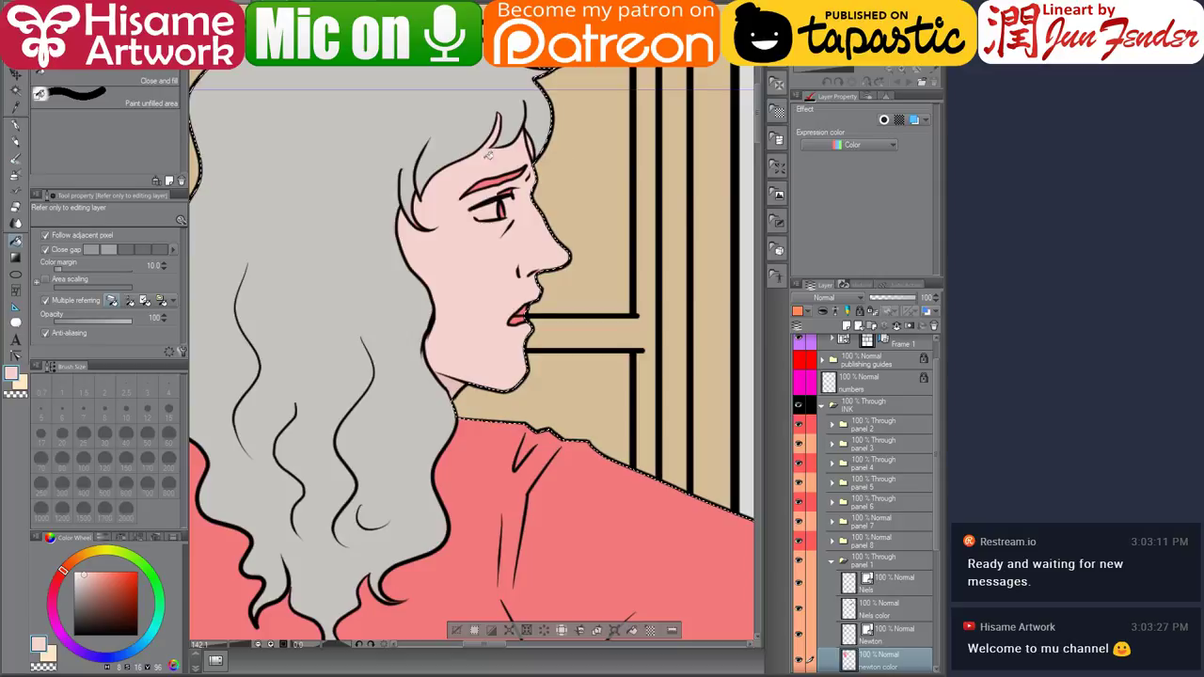
{"action": "left_click", "coordinate": [293, 429], "text": "alt"}
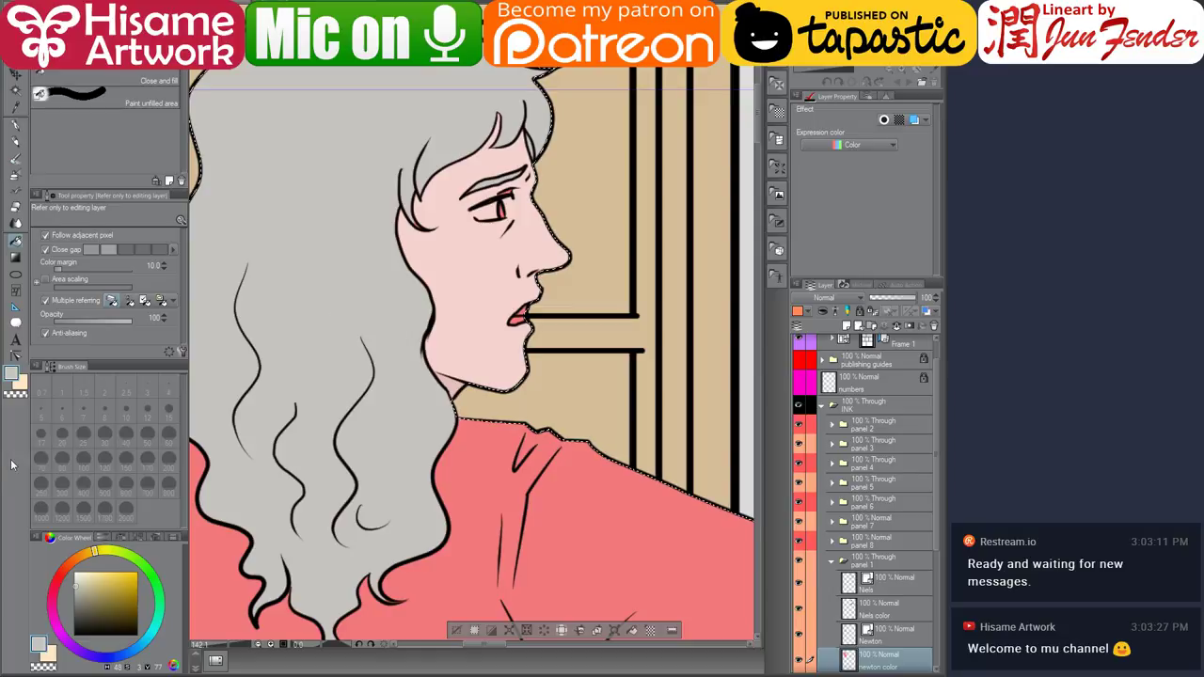
Paint the face skin tone over Newton's mouth area using the G-pen at size 70.
{"action": "left_click", "coordinate": [14, 126]}
{"action": "left_click", "coordinate": [537, 239], "text": "alt"}
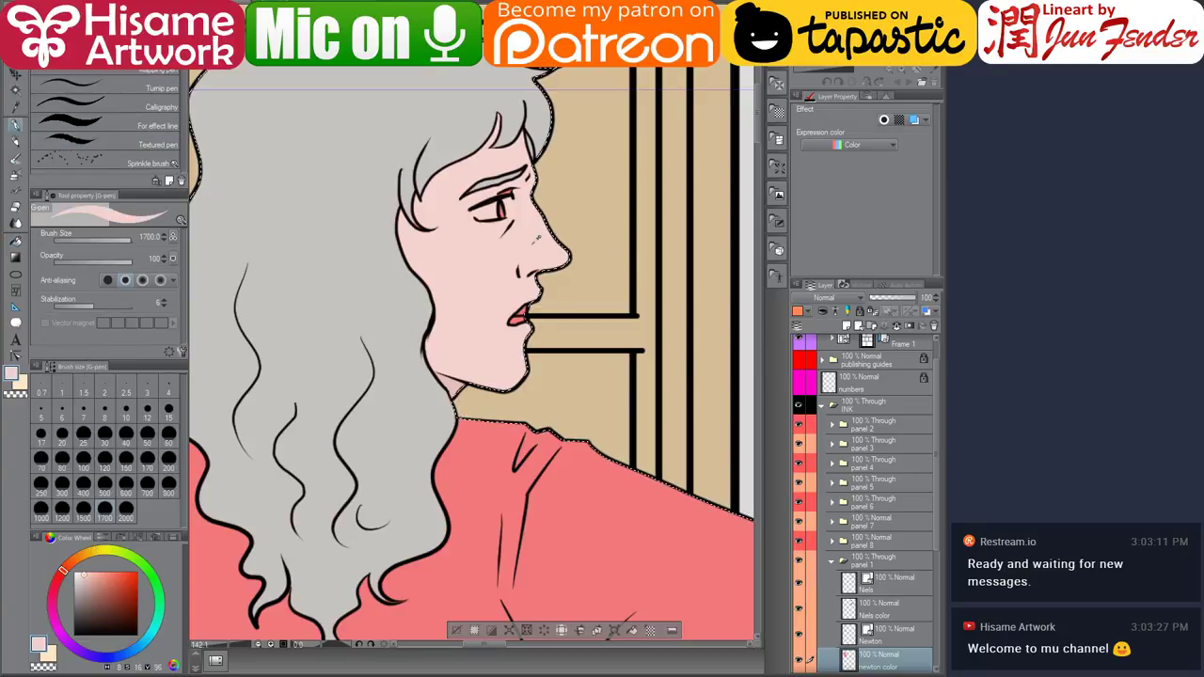
{"action": "key", "text": "]"}
{"action": "key", "text": "bracketleft"}
{"action": "key", "text": "bracketleft"}
{"action": "key", "text": "bracketleft"}
{"action": "key", "text": "bracketleft"}
{"action": "key", "text": "bracketleft"}
{"action": "key", "text": "bracketleft"}
{"action": "key", "text": "bracketleft"}
{"action": "key", "text": "bracketleft"}
{"action": "key", "text": "bracketleft"}
{"action": "key", "text": "bracketleft"}
{"action": "key", "text": "bracketleft"}
{"action": "key", "text": "bracketleft"}
{"action": "key", "text": "bracketleft"}
{"action": "key", "text": "bracketleft"}
{"action": "key", "text": "bracketleft"}
{"action": "key", "text": "bracketleft"}
{"action": "key", "text": "bracketleft"}
{"action": "key", "text": "bracketleft"}
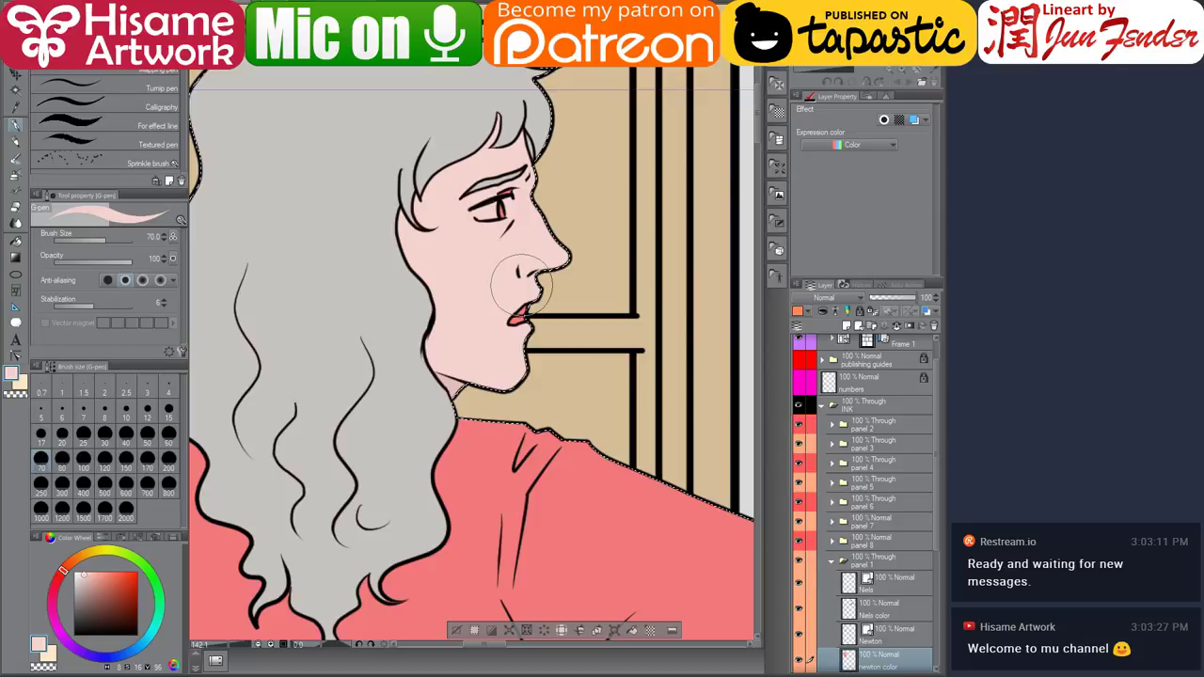
{"action": "scroll", "coordinate": [522, 372], "scroll_direction": "up", "scroll_amount": 2}
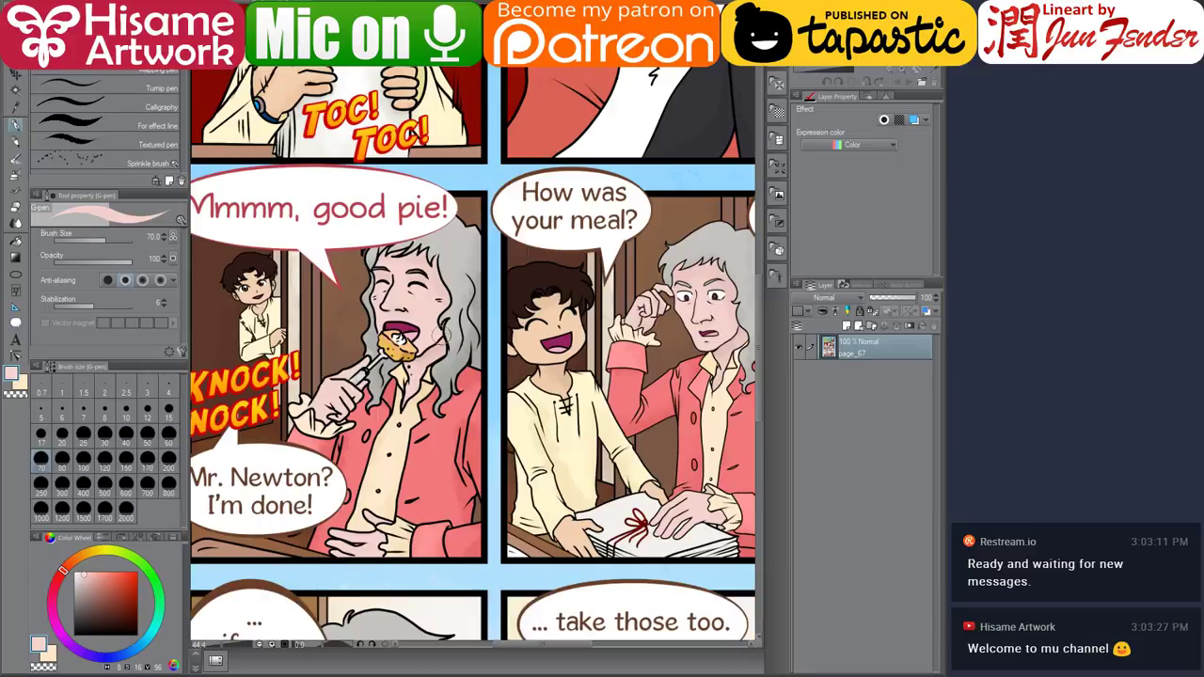
Fill Newton's lower lip with light pink and his mouth opening with dark magenta, sampling both colors from the mouths on page 67.
{"action": "left_click", "coordinate": [557, 345], "text": "alt"}
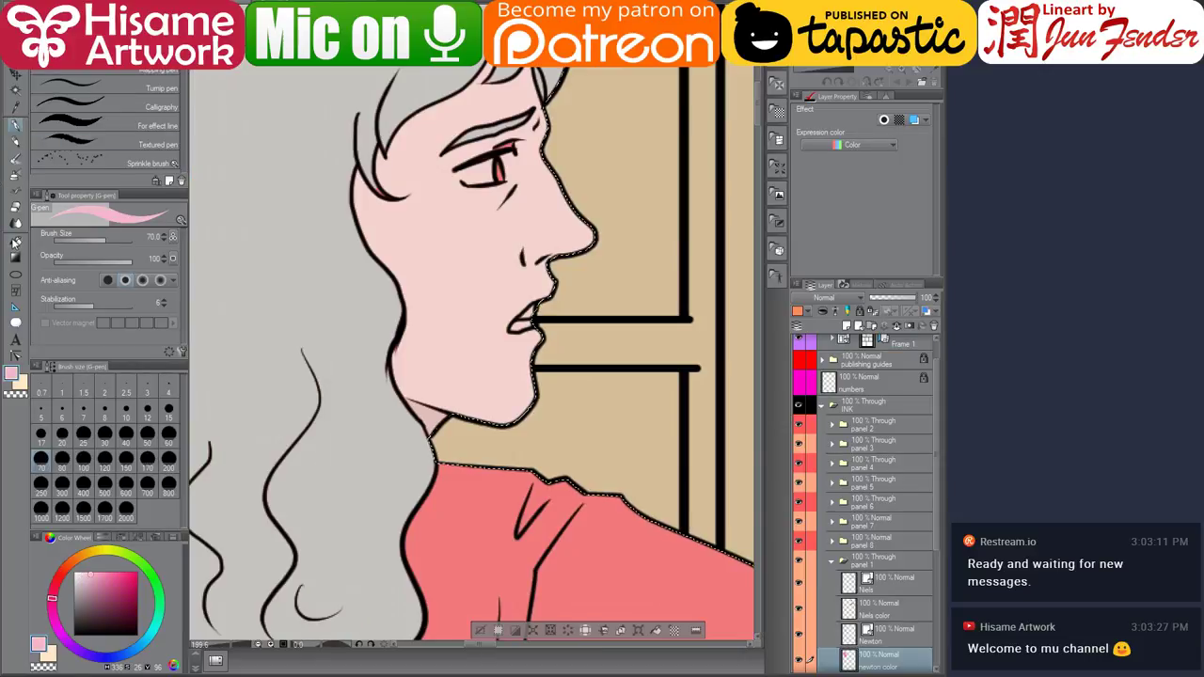
{"action": "left_click", "coordinate": [15, 242]}
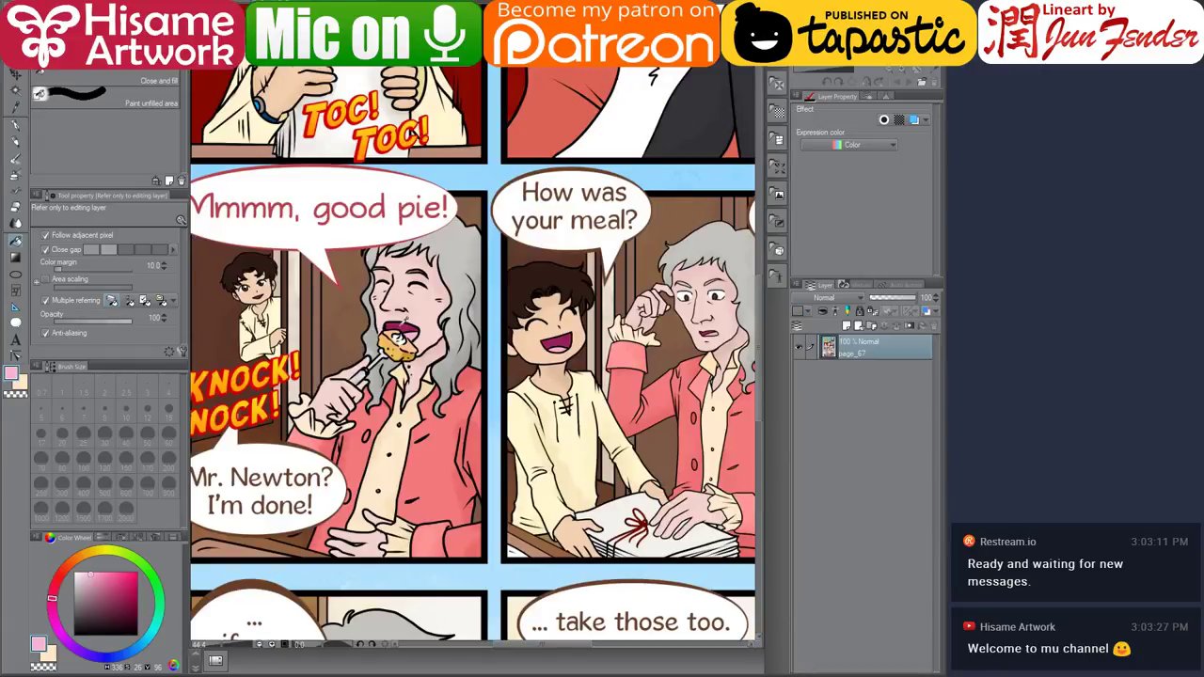
{"action": "left_click", "coordinate": [404, 322], "text": "alt"}
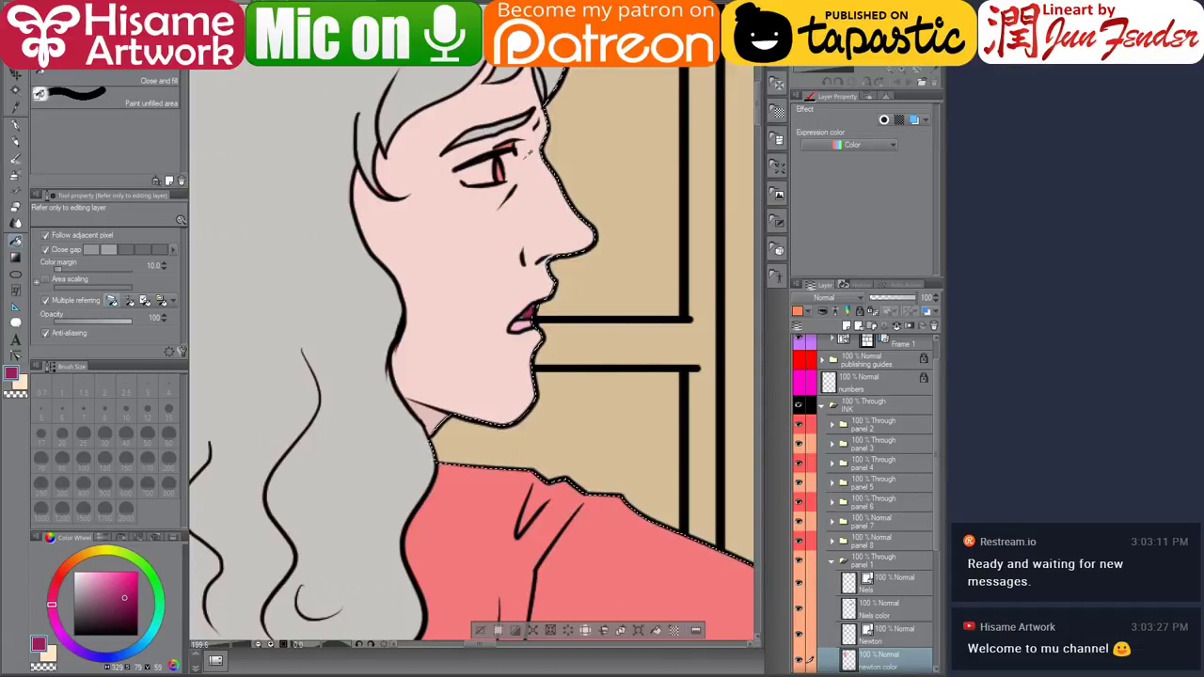
Sample the hair gray beside Newton's sideburn and switch to the G-pen.
{"action": "scroll", "coordinate": [527, 150], "scroll_direction": "up", "scroll_amount": 1}
{"action": "scroll", "coordinate": [530, 152], "scroll_direction": "up", "scroll_amount": 1}
{"action": "scroll", "coordinate": [529, 153], "scroll_direction": "up", "scroll_amount": 1}
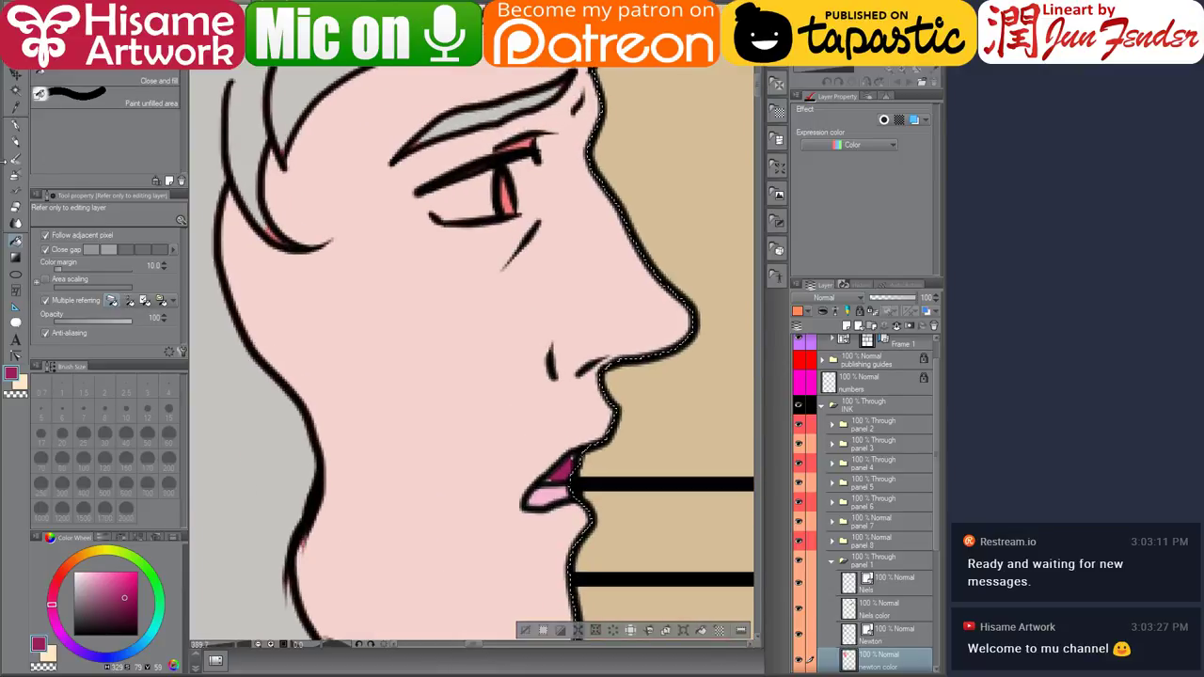
{"action": "left_click_drag", "start_coordinate": [200, 116], "coordinate": [324, 163]}
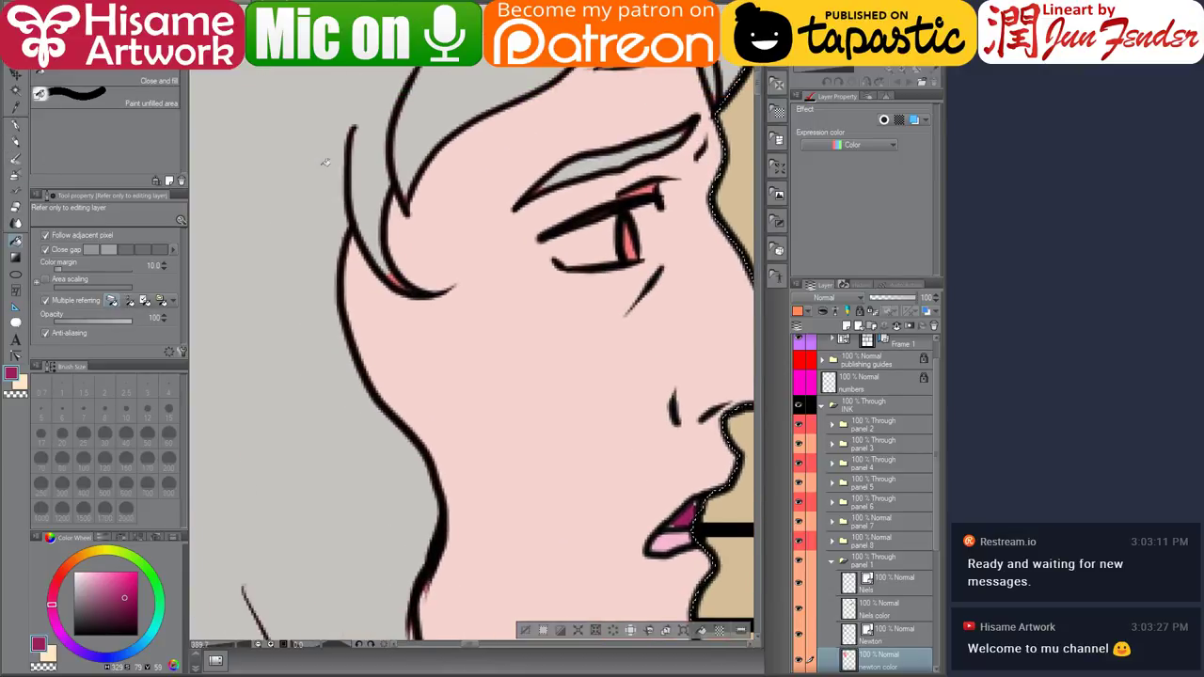
{"action": "left_click", "coordinate": [325, 163], "text": "alt"}
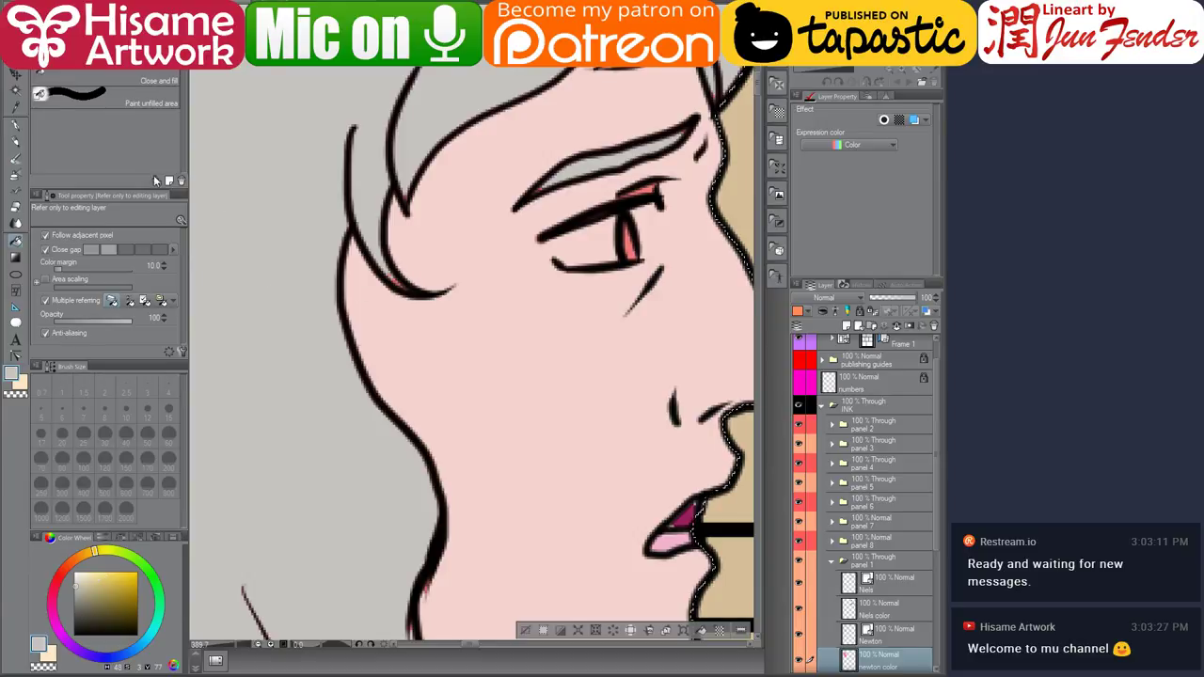
{"action": "key", "text": "p"}
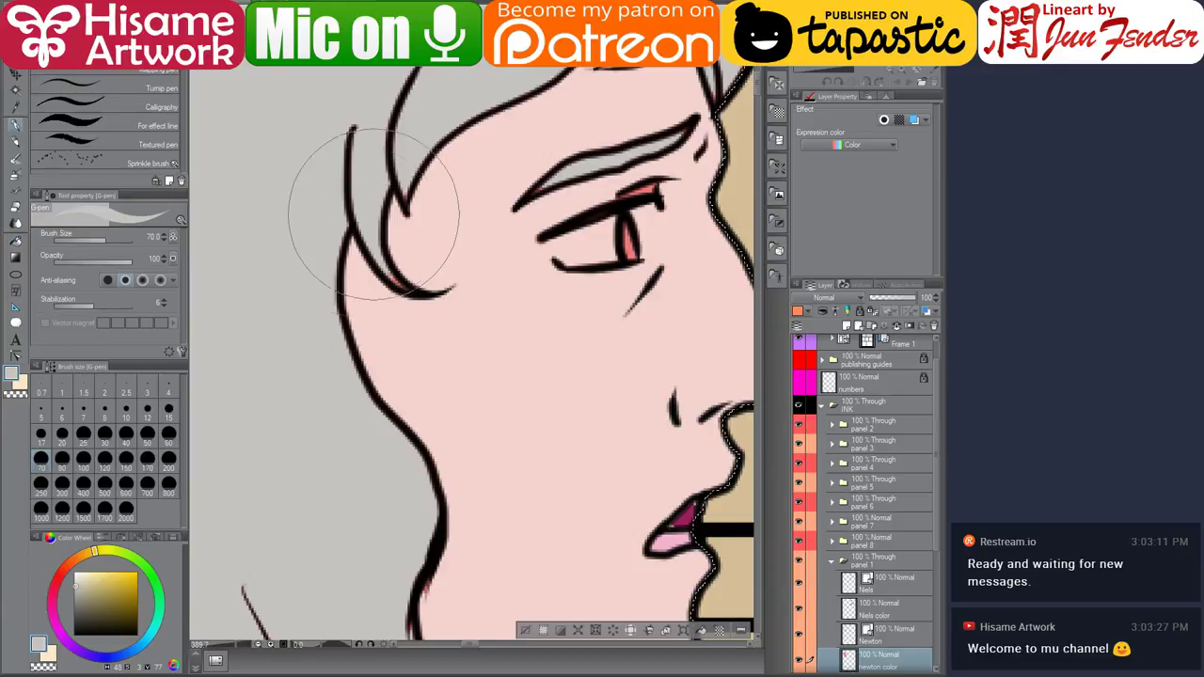
{"action": "key", "text": "p"}
{"action": "key", "text": "bracketleft"}
{"action": "key", "text": "bracketleft"}
{"action": "key", "text": "bracketleft"}
{"action": "key", "text": "bracketleft"}
{"action": "key", "text": "bracketleft"}
{"action": "key", "text": "bracketleft"}
{"action": "key", "text": "bracketleft"}
{"action": "key", "text": "bracketleft"}
{"action": "key", "text": "bracketleft"}
{"action": "key", "text": "bracketleft"}
{"action": "key", "text": "bracketleft"}
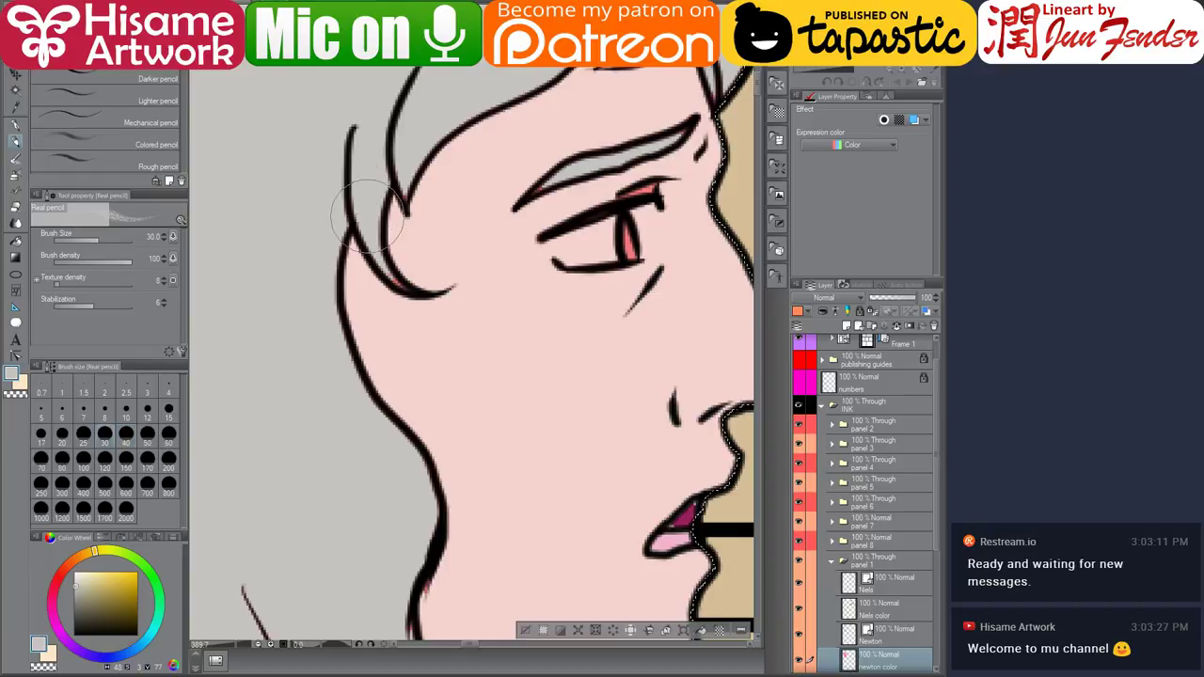
{"action": "key", "text": "bracketleft"}
{"action": "key", "text": "bracketleft"}
{"action": "key", "text": "bracketleft"}
{"action": "key", "text": "bracketleft"}
{"action": "key", "text": "bracketleft"}
{"action": "key", "text": "bracketleft"}
{"action": "key", "text": "bracketleft"}
{"action": "key", "text": "bracketleft"}
{"action": "key", "text": "bracketleft"}
{"action": "key", "text": "bracketleft"}
{"action": "key", "text": "bracketleft"}
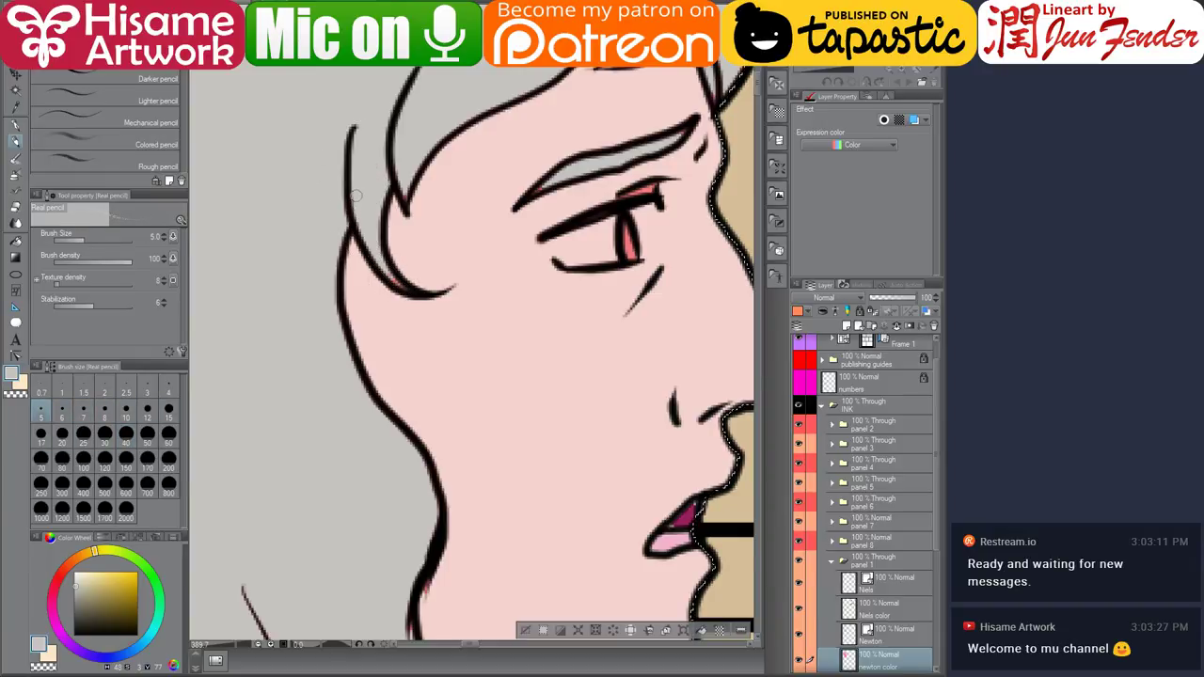
{"action": "scroll", "coordinate": [879, 571], "scroll_direction": "down", "scroll_amount": 3}
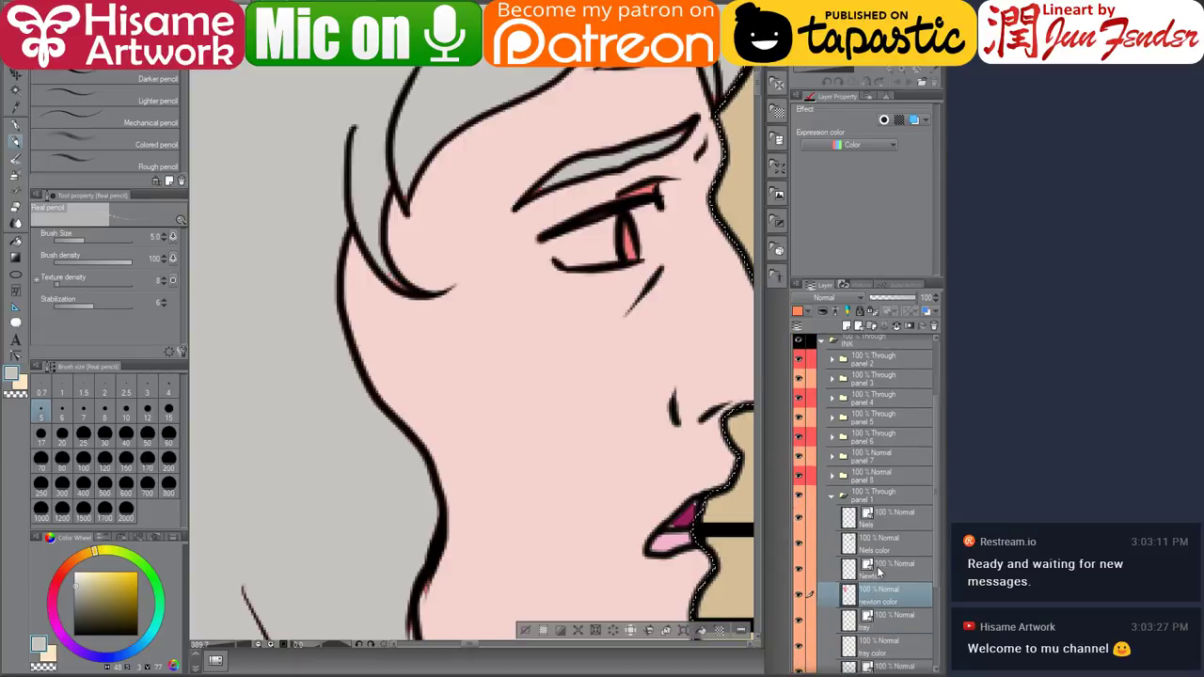
Clear the selection and cover the red gaps in Newton's sideburn strand with the hair gray, using the G-pen at size 5.
{"action": "key", "text": "ctrl+d"}
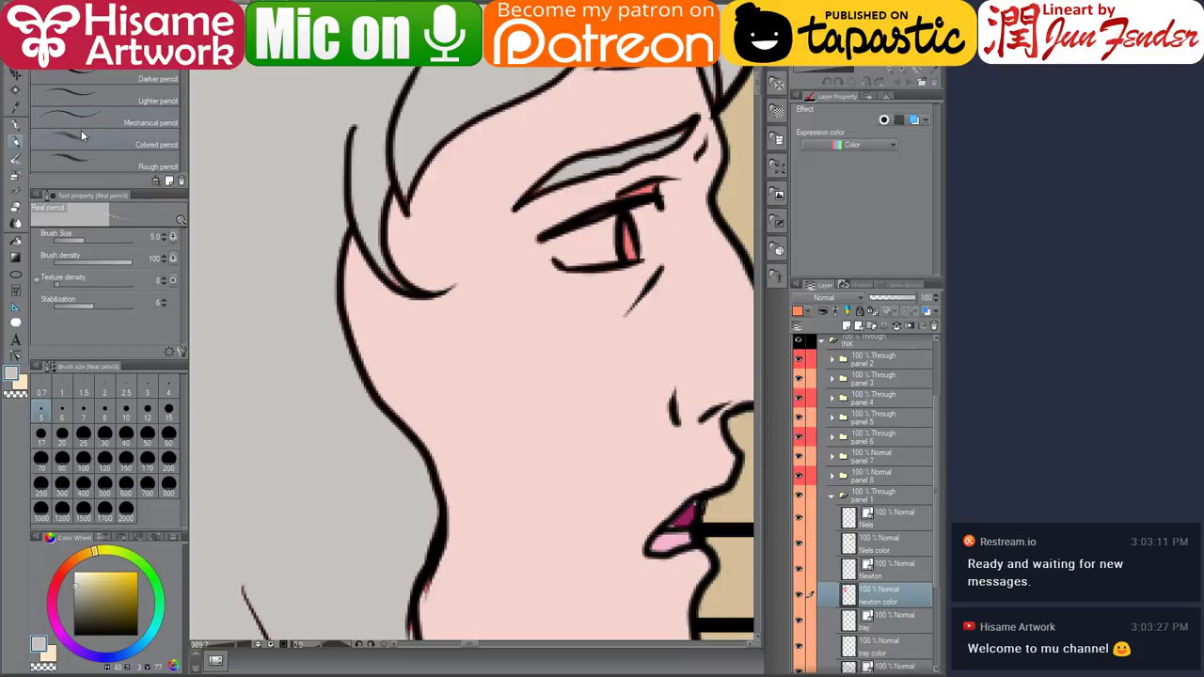
{"action": "left_click", "coordinate": [18, 128]}
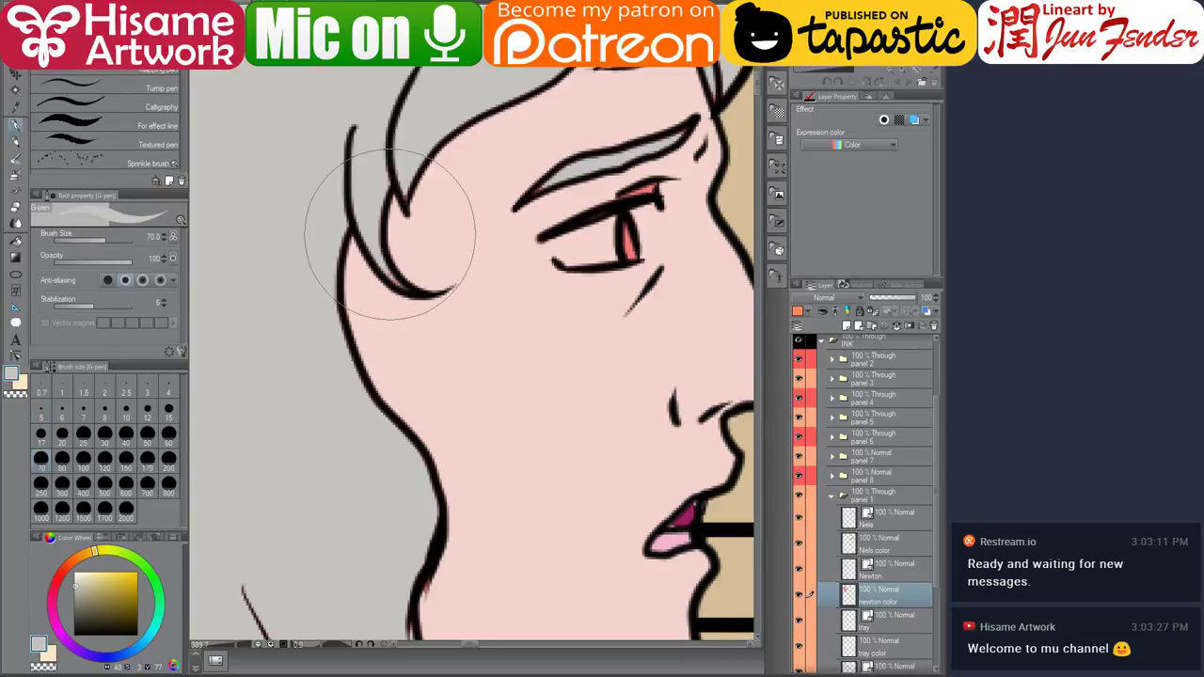
{"action": "key", "text": "["}
{"action": "key", "text": "["}
{"action": "key", "text": "["}
{"action": "key", "text": "["}
{"action": "key", "text": "["}
{"action": "key", "text": "["}
{"action": "key", "text": "["}
{"action": "key", "text": "["}
{"action": "key", "text": "["}
{"action": "key", "text": "["}
{"action": "key", "text": "["}
{"action": "key", "text": "["}
{"action": "key", "text": "["}
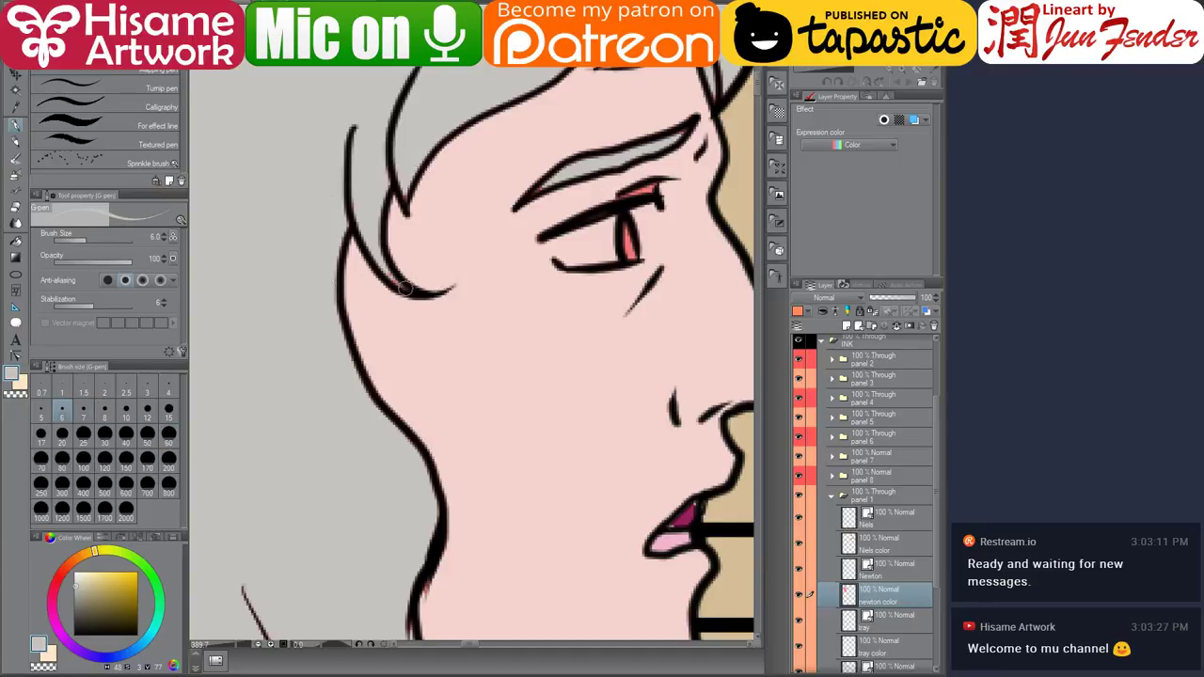
{"action": "key", "text": "bracketleft"}
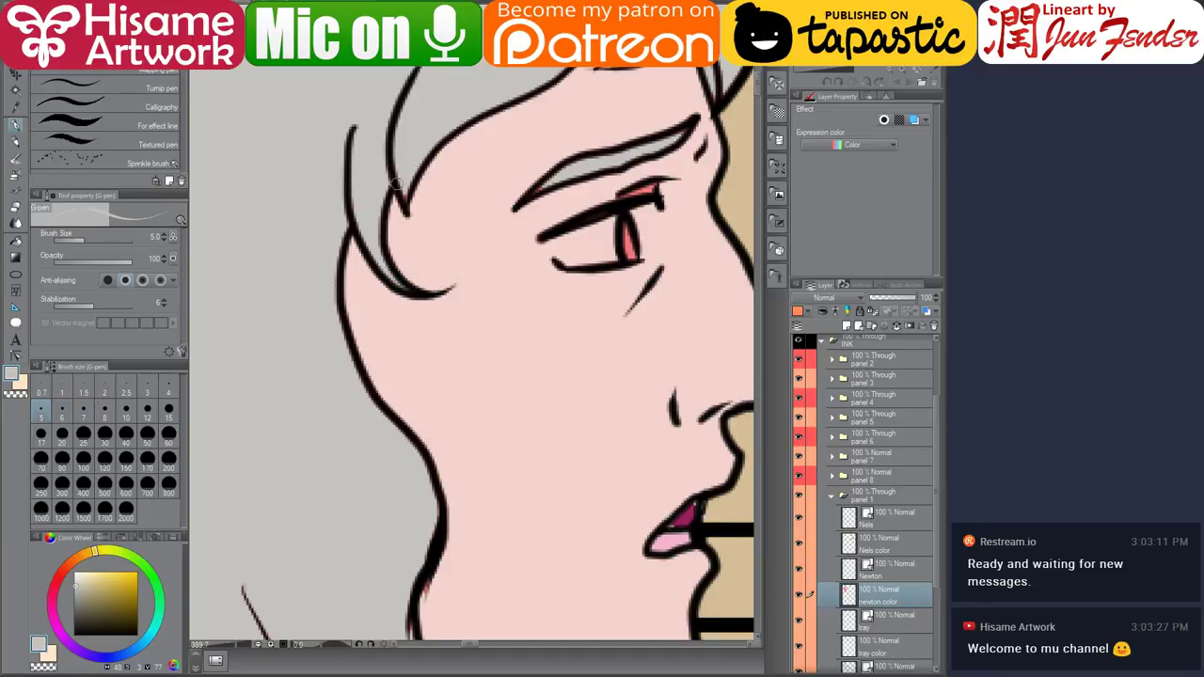
Paint the face skin tone over the red areas of Newton's eye and upper eyelid with an enlarged G-pen.
{"action": "left_click_drag", "start_coordinate": [659, 162], "coordinate": [527, 256]}
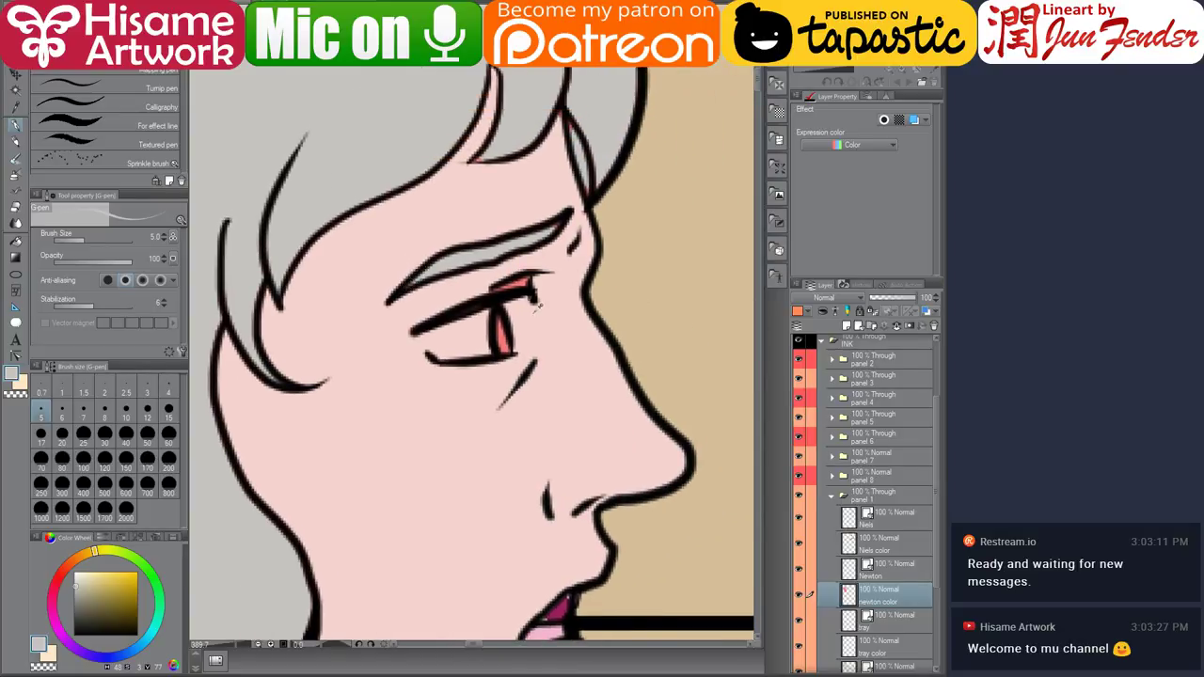
{"action": "left_click", "coordinate": [536, 307], "text": "alt"}
{"action": "key", "text": "]"}
{"action": "key", "text": "]"}
{"action": "key", "text": "]"}
{"action": "key", "text": "]"}
{"action": "key", "text": "]"}
{"action": "key", "text": "]"}
{"action": "key", "text": "]"}
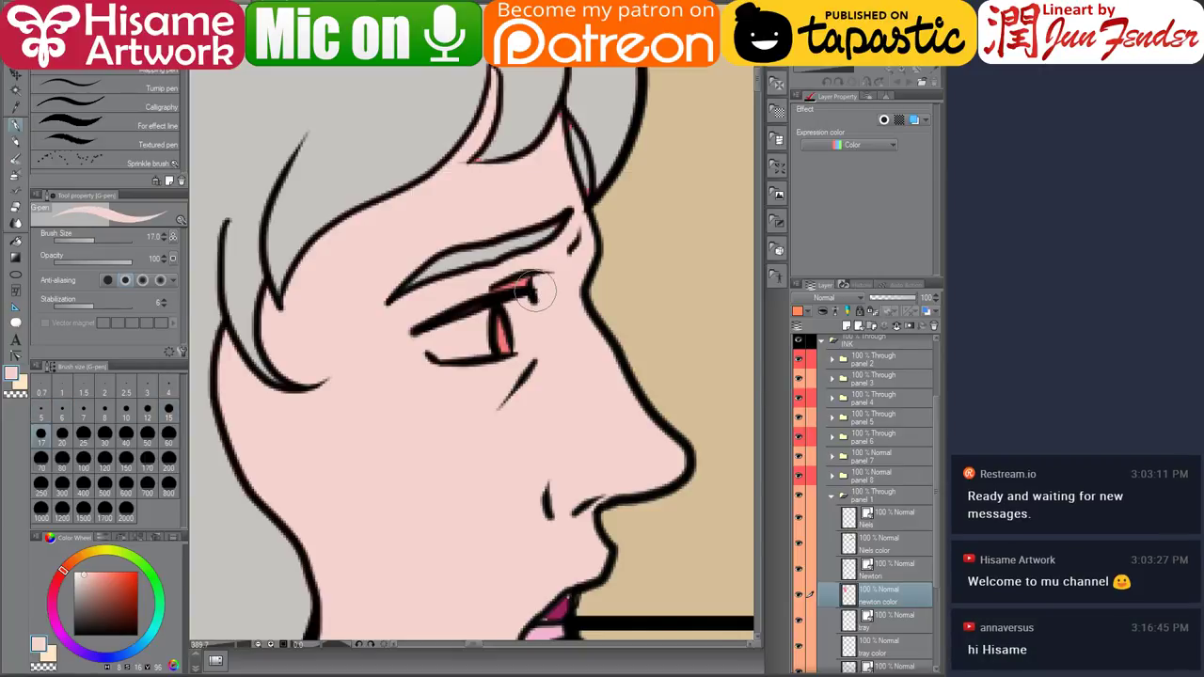
{"action": "key", "text": "bracketright"}
{"action": "key", "text": "bracketright"}
{"action": "mouse_move", "coordinate": [536, 291]}
{"action": "left_mouse_down"}
{"action": "mouse_move", "coordinate": [465, 347]}
{"action": "mouse_move", "coordinate": [541, 310]}
{"action": "mouse_move", "coordinate": [494, 336]}
{"action": "mouse_move", "coordinate": [545, 287]}
{"action": "left_mouse_up"}
{"action": "mouse_move", "coordinate": [540, 132]}
{"action": "left_mouse_down"}
{"action": "mouse_move", "coordinate": [527, 237]}
{"action": "mouse_move", "coordinate": [548, 248]}
{"action": "left_mouse_up"}
Touch up the narrow strand at the front of Newton's fringe with the sampled hair gray, using the G-pen at size 10.
{"action": "left_click", "coordinate": [16, 241]}
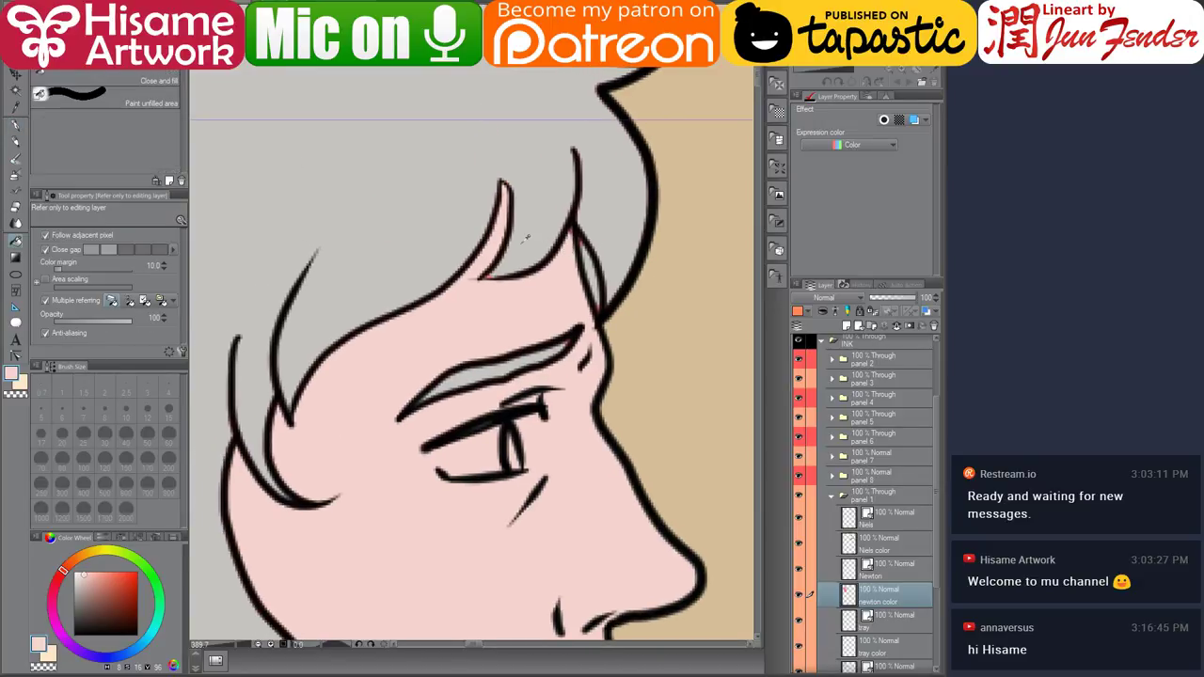
{"action": "left_click", "coordinate": [525, 240], "text": "alt"}
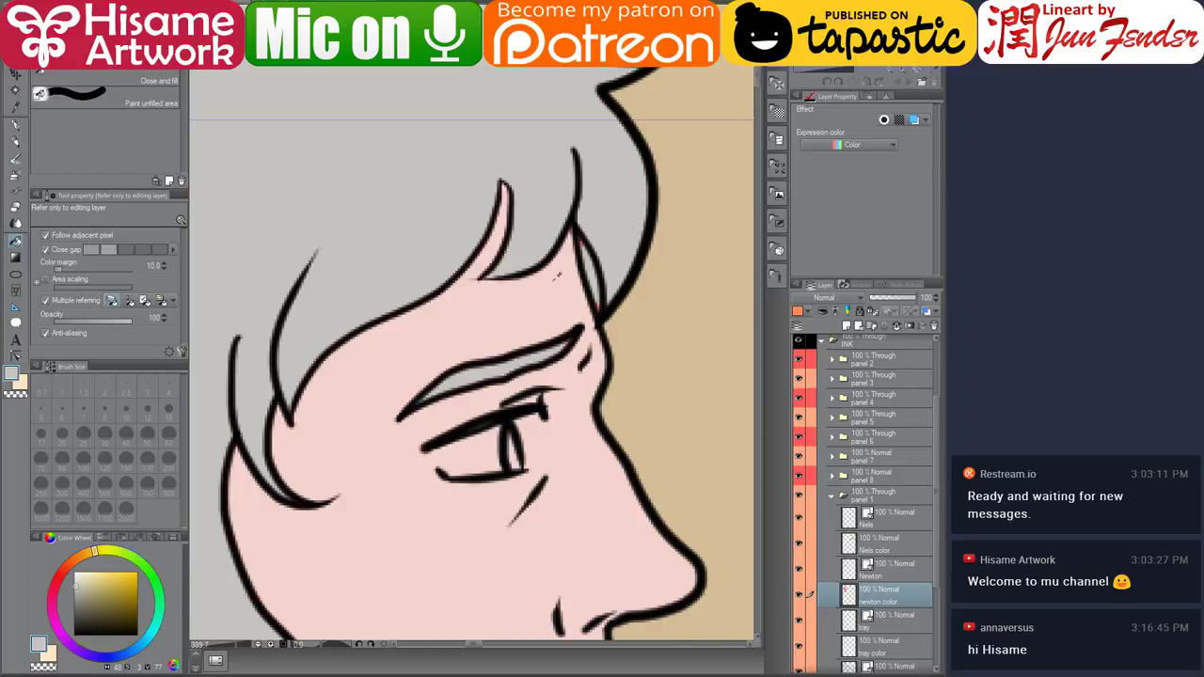
{"action": "left_click", "coordinate": [559, 275], "text": "alt"}
{"action": "left_click", "coordinate": [591, 260], "text": "alt"}
{"action": "left_click", "coordinate": [16, 125]}
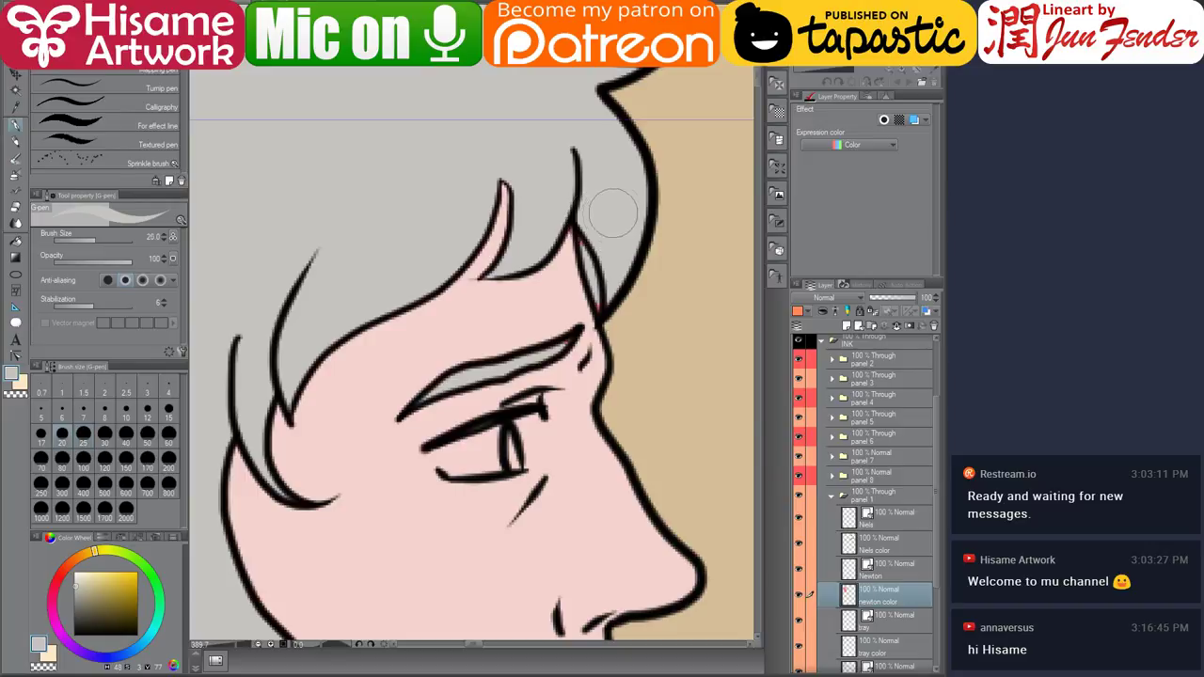
{"action": "key", "text": "bracketleft"}
{"action": "key", "text": "bracketleft"}
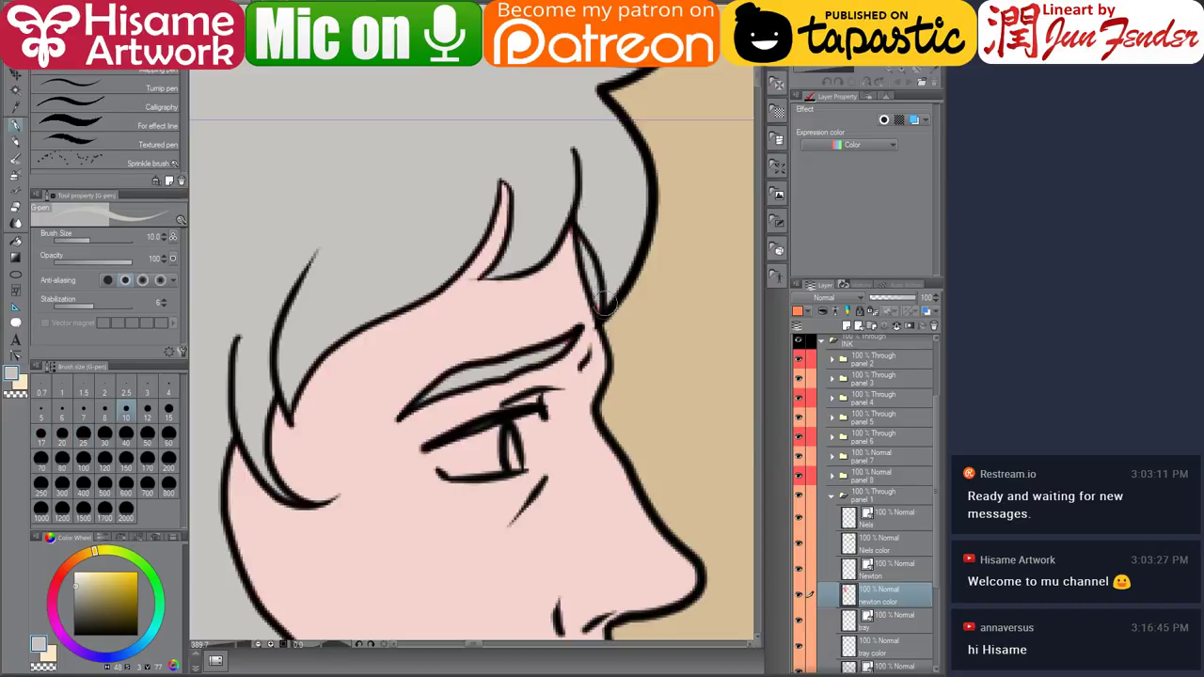
Touch up the forehead tip beneath the front fringe strand with the face skin tone, using the G-pen at size 5.
{"action": "left_click", "coordinate": [562, 255], "text": "alt"}
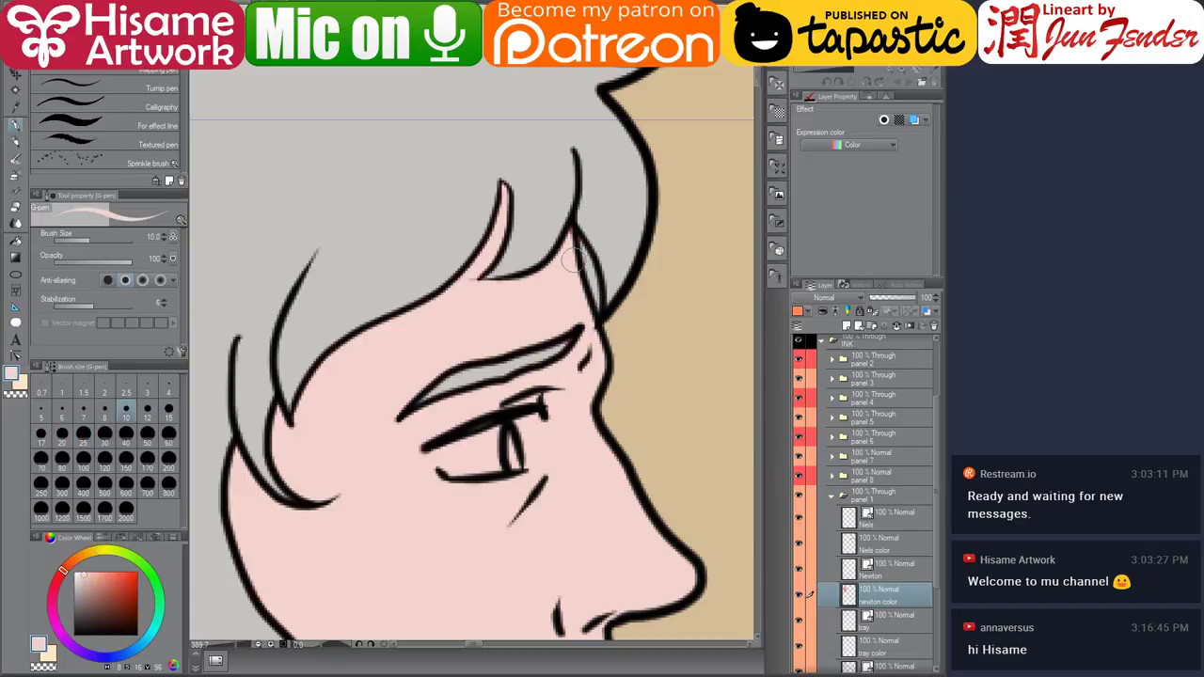
{"action": "key", "text": "bracketleft"}
{"action": "key", "text": "bracketleft"}
{"action": "key", "text": "bracketleft"}
{"action": "key", "text": "bracketleft"}
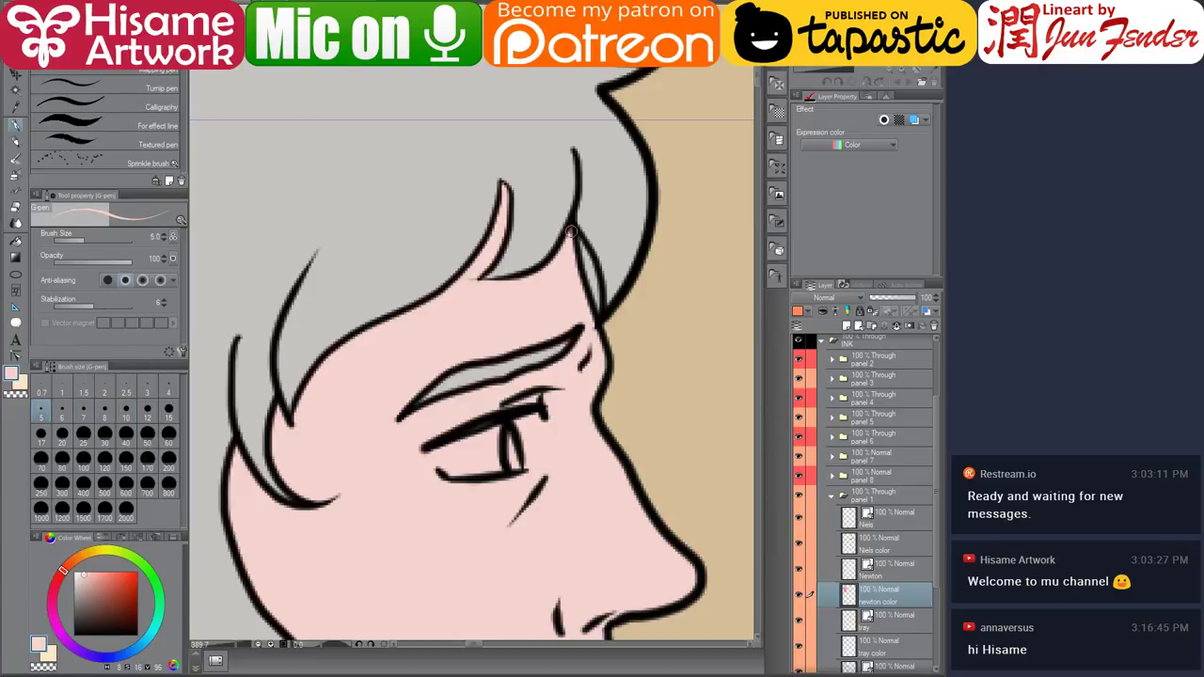
{"action": "left_click", "coordinate": [1153, 674]}
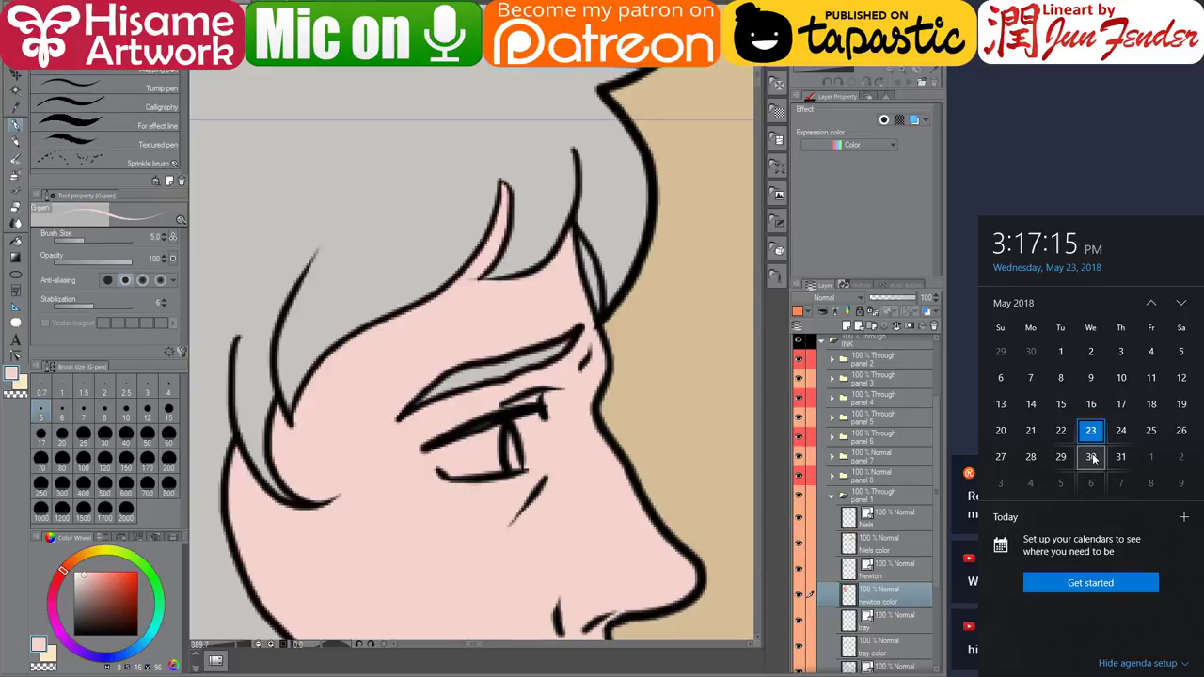
{"action": "left_click", "coordinate": [780, 392]}
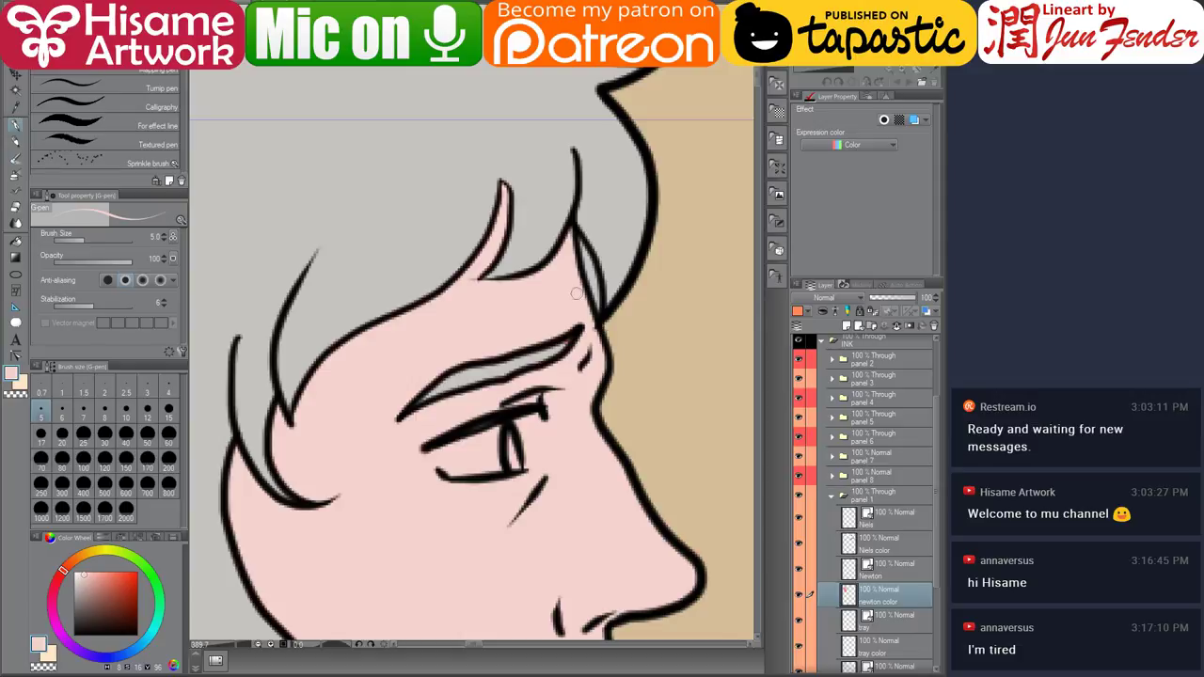
Touch up the edges of Newton's mouth, sampling its dark magenta and the lower lip's light pink.
{"action": "left_click", "coordinate": [535, 355], "text": "alt"}
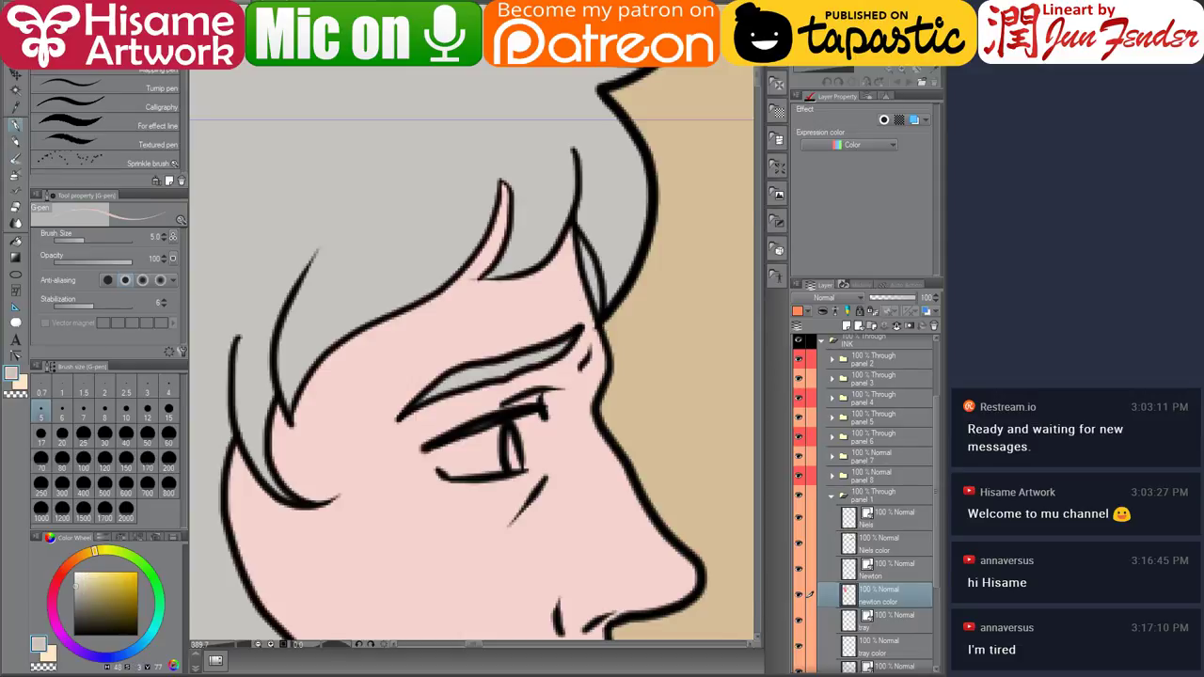
{"action": "scroll", "coordinate": [687, 316], "scroll_direction": "down", "scroll_amount": 3}
{"action": "scroll", "coordinate": [690, 314], "scroll_direction": "down", "scroll_amount": 3}
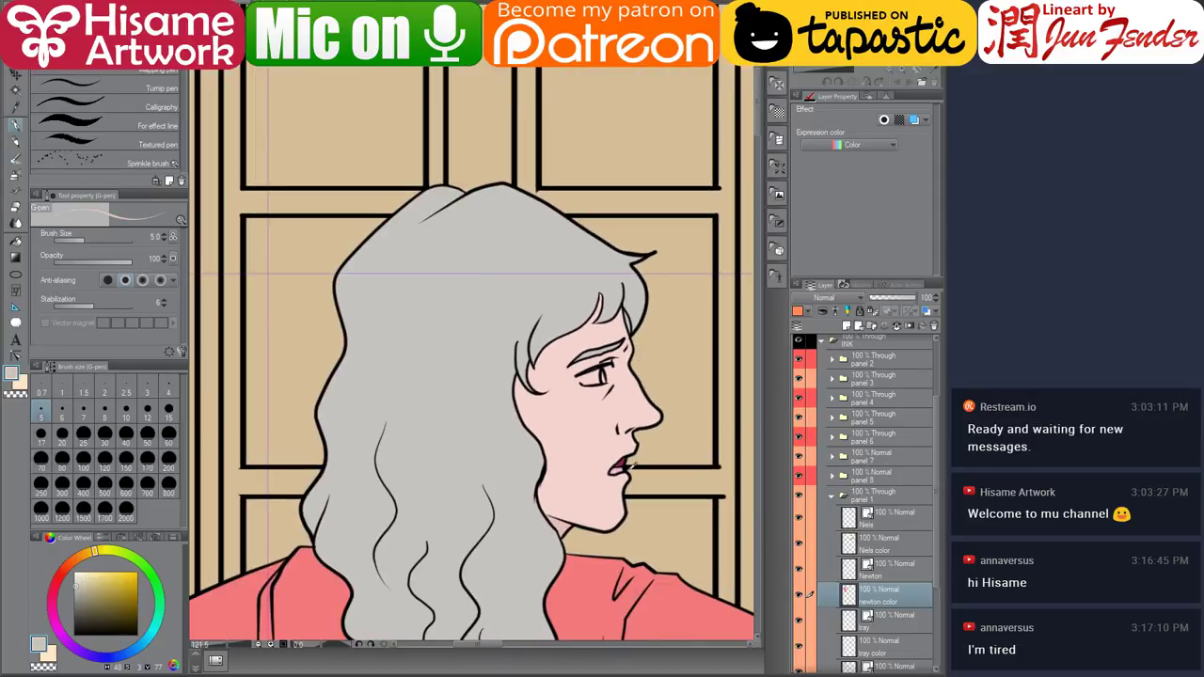
{"action": "scroll", "coordinate": [632, 463], "scroll_direction": "up", "scroll_amount": 6}
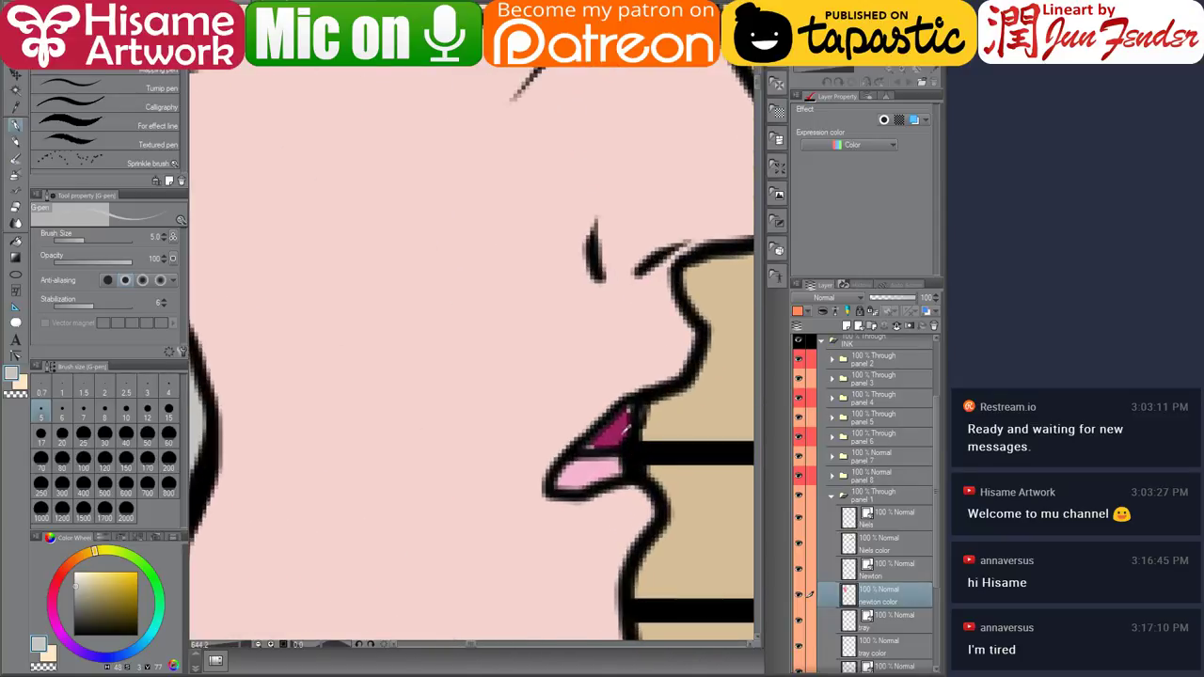
{"action": "left_click", "coordinate": [618, 434], "text": "alt"}
{"action": "mouse_move", "coordinate": [624, 411]}
{"action": "left_mouse_down"}
{"action": "mouse_move", "coordinate": [588, 436]}
{"action": "mouse_move", "coordinate": [585, 470]}
{"action": "mouse_move", "coordinate": [561, 480]}
{"action": "mouse_move", "coordinate": [612, 461]}
{"action": "left_mouse_up"}
{"action": "left_click", "coordinate": [578, 470], "text": "alt"}
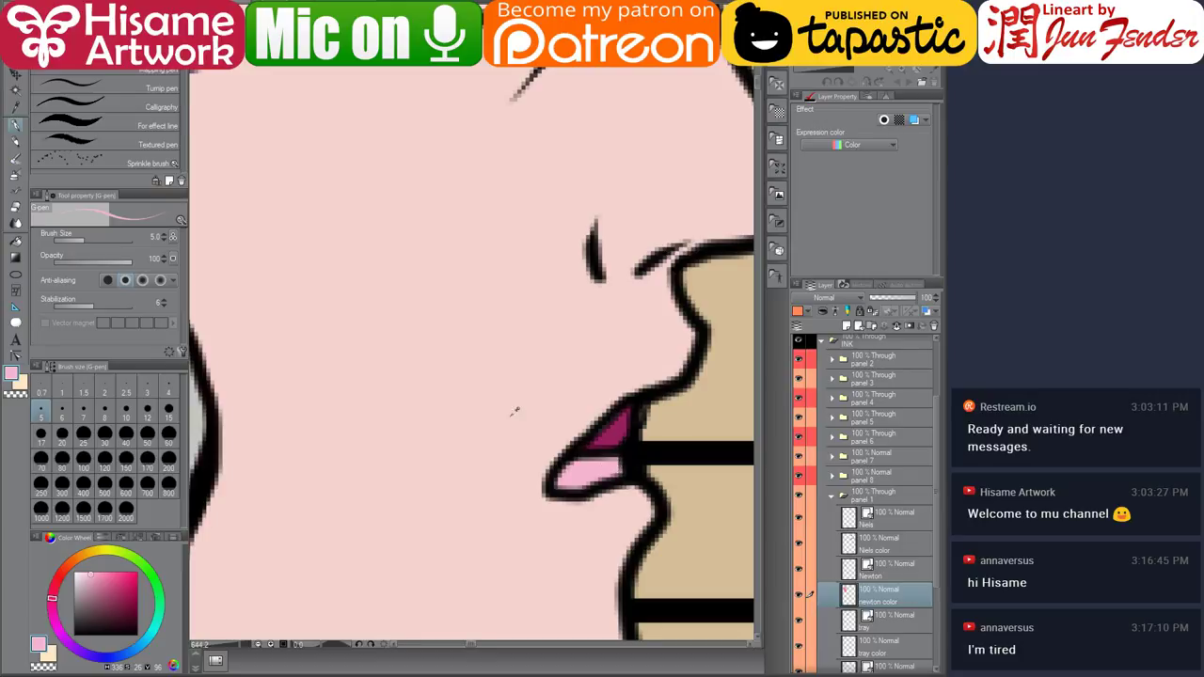
Fill the visible part of Newton's hand resting on his hip with the face skin tone.
{"action": "scroll", "coordinate": [516, 411], "scroll_direction": "down", "scroll_amount": 8}
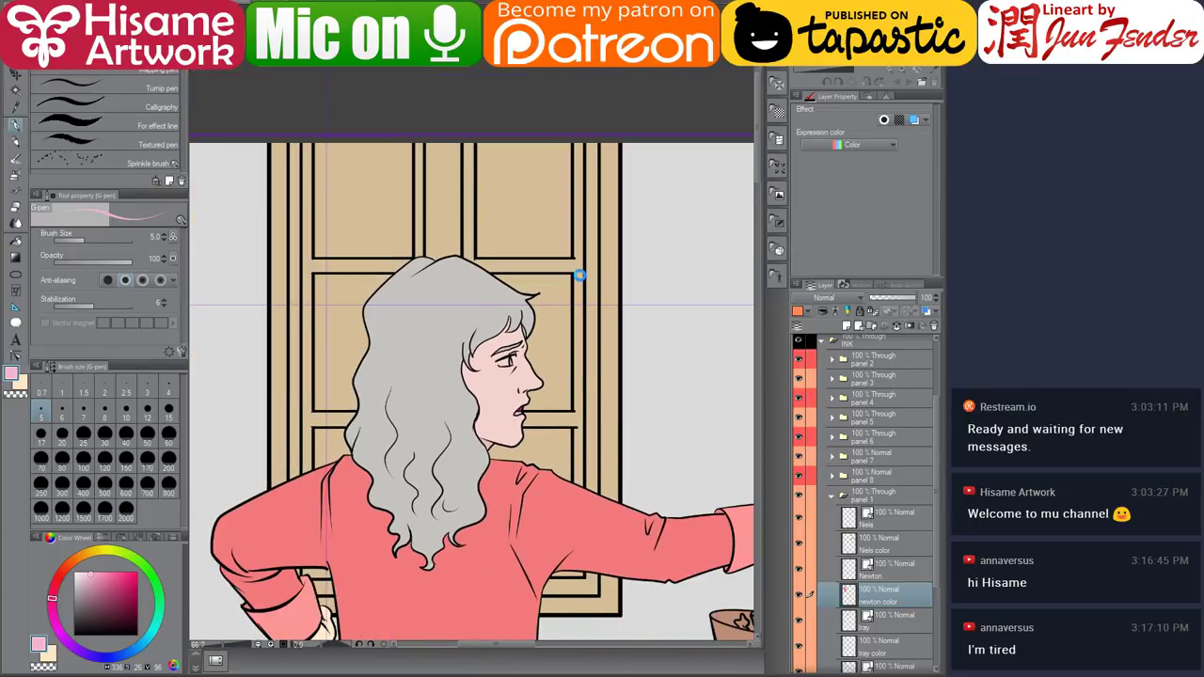
{"action": "left_click_drag", "start_coordinate": [582, 280], "coordinate": [537, 64]}
{"action": "scroll", "coordinate": [528, 443], "scroll_direction": "down", "scroll_amount": 4}
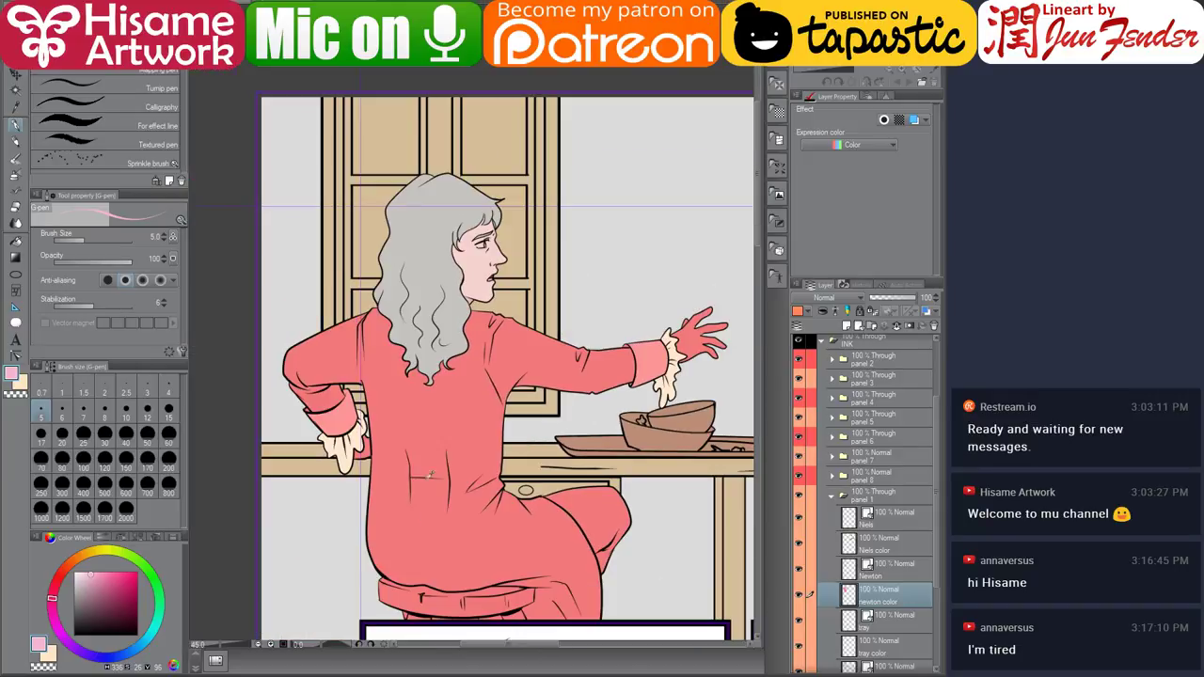
{"action": "scroll", "coordinate": [363, 477], "scroll_direction": "up", "scroll_amount": 5}
{"action": "scroll", "coordinate": [425, 414], "scroll_direction": "up", "scroll_amount": 1}
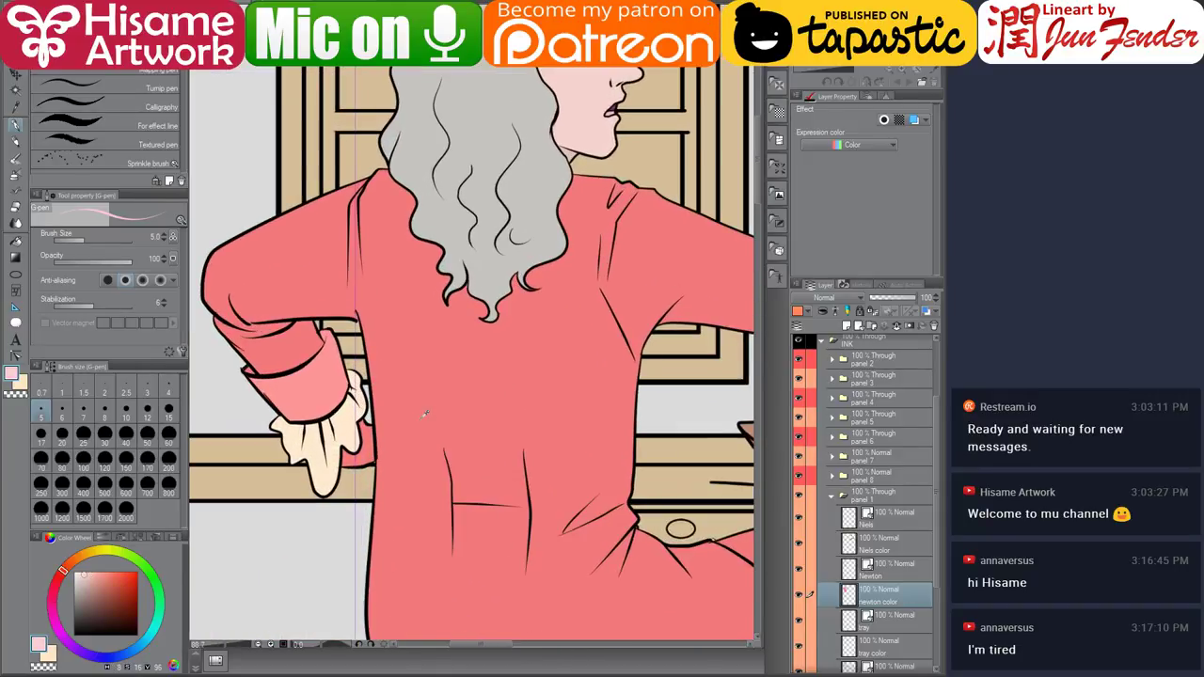
{"action": "left_click", "coordinate": [16, 242]}
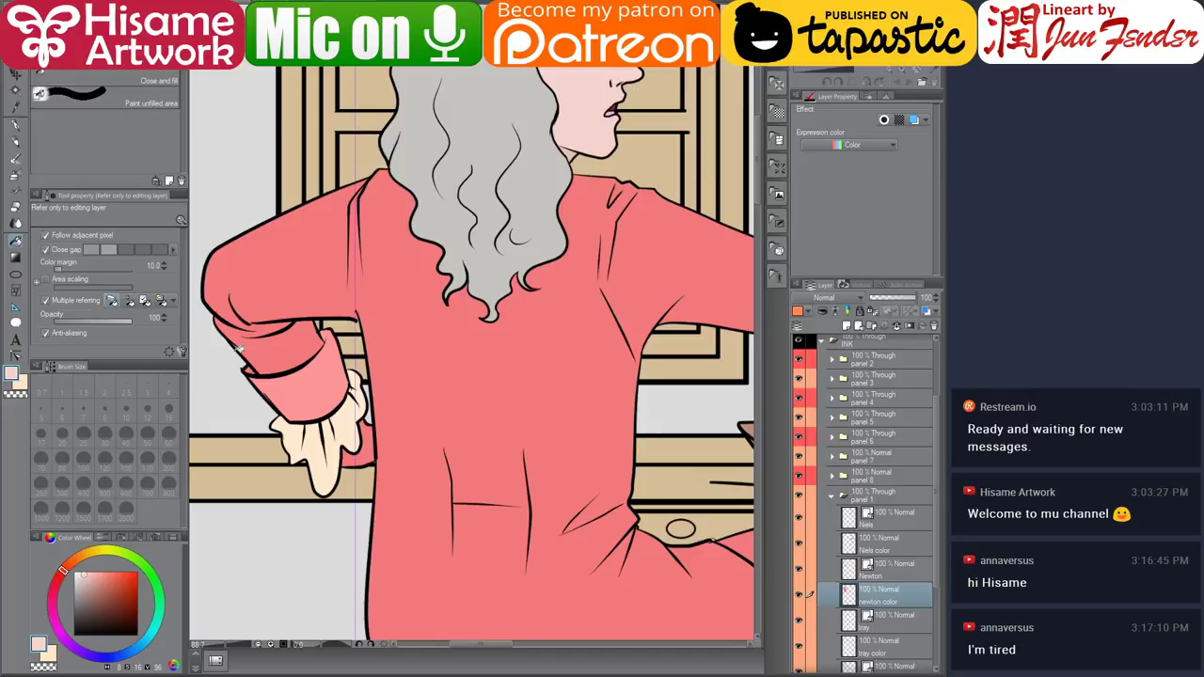
{"action": "left_click", "coordinate": [371, 447]}
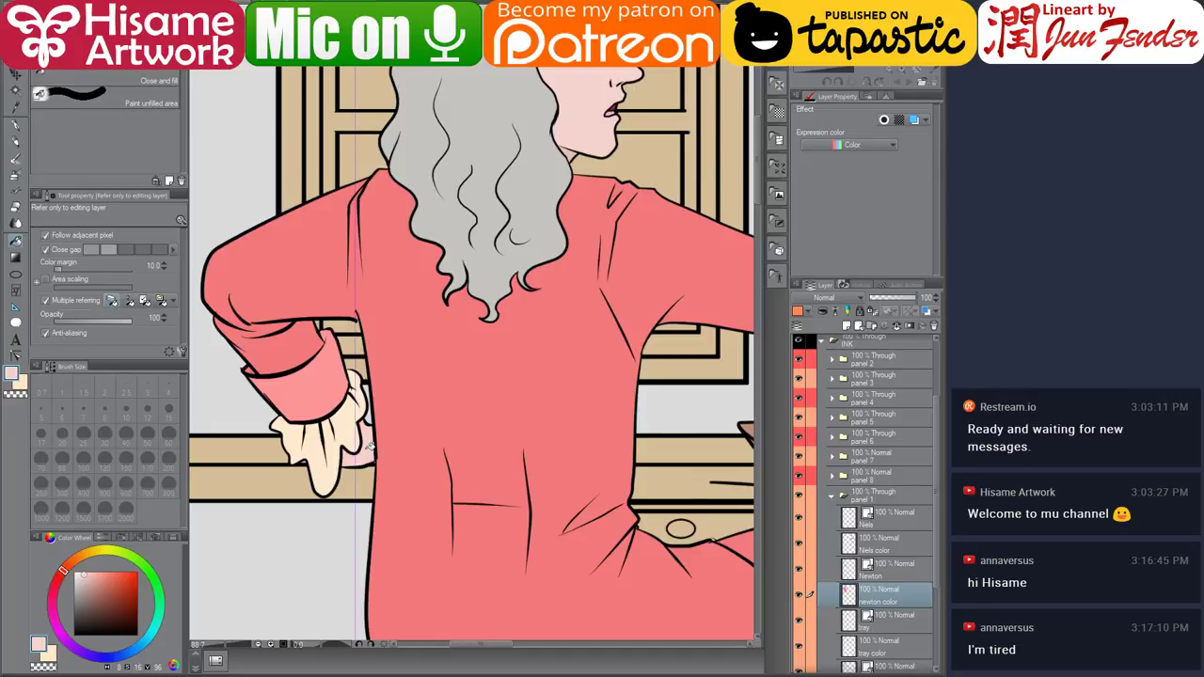
Fill Newton's outstretched hand above the bowls with the face skin tone.
{"action": "scroll", "coordinate": [291, 311], "scroll_direction": "down", "scroll_amount": 3}
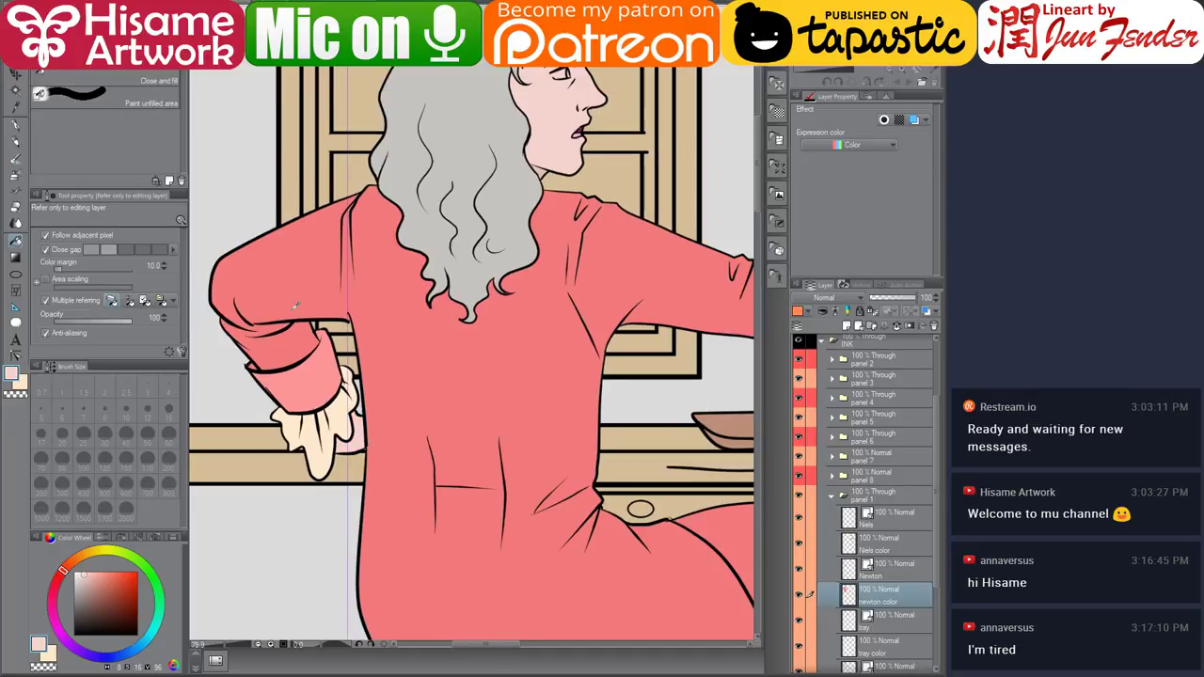
{"action": "left_click_drag", "start_coordinate": [578, 528], "coordinate": [489, 464]}
{"action": "left_click", "coordinate": [664, 223]}
{"action": "scroll", "coordinate": [664, 223], "scroll_direction": "up", "scroll_amount": 1}
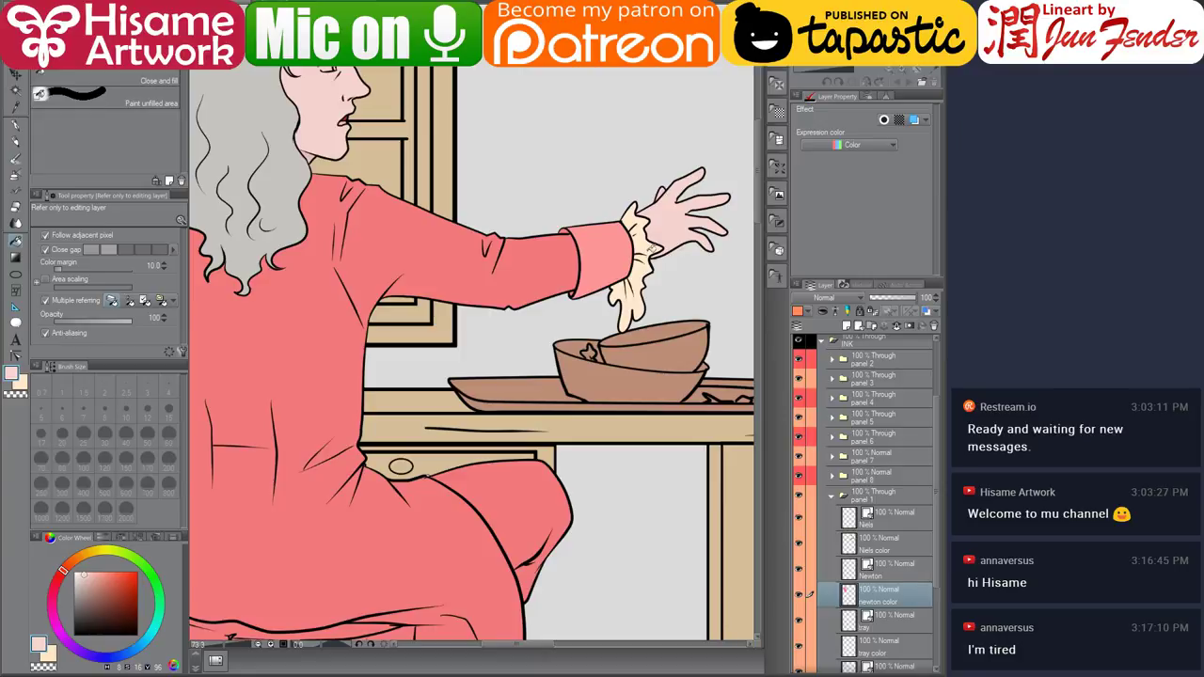
{"action": "key", "text": "ctrl+z"}
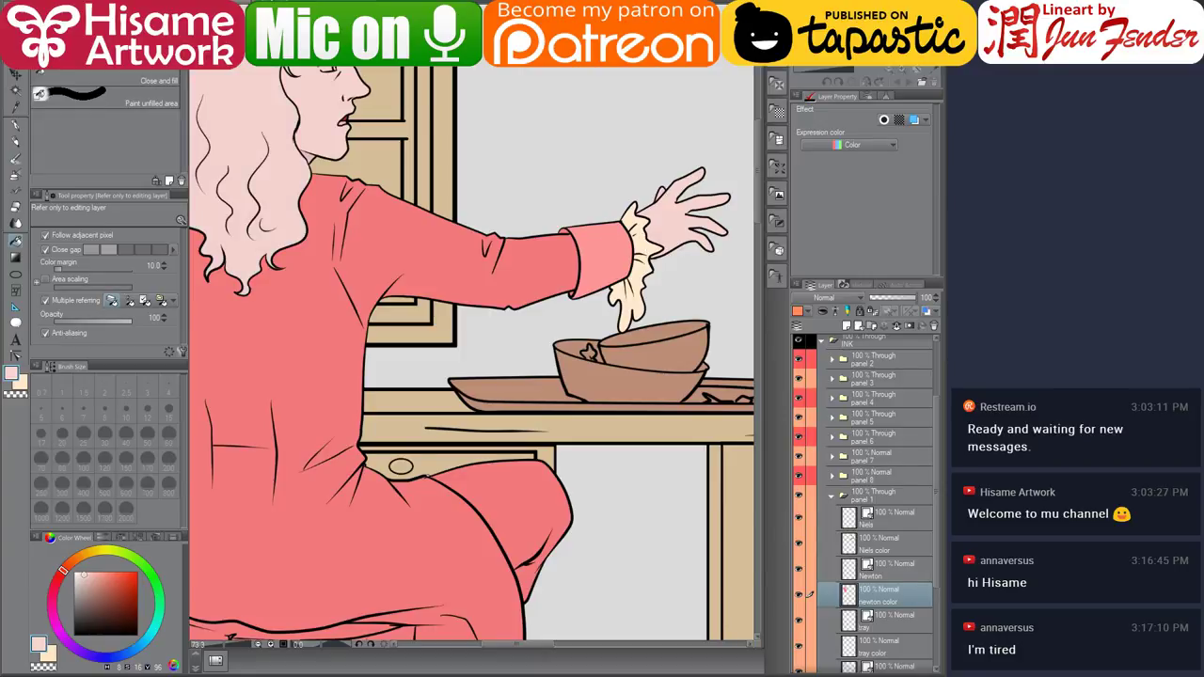
{"action": "key", "text": "ctrl+y"}
Check the finished page 67 for the color of Newton's trousers.
{"action": "key", "text": "ctrl+Tab"}
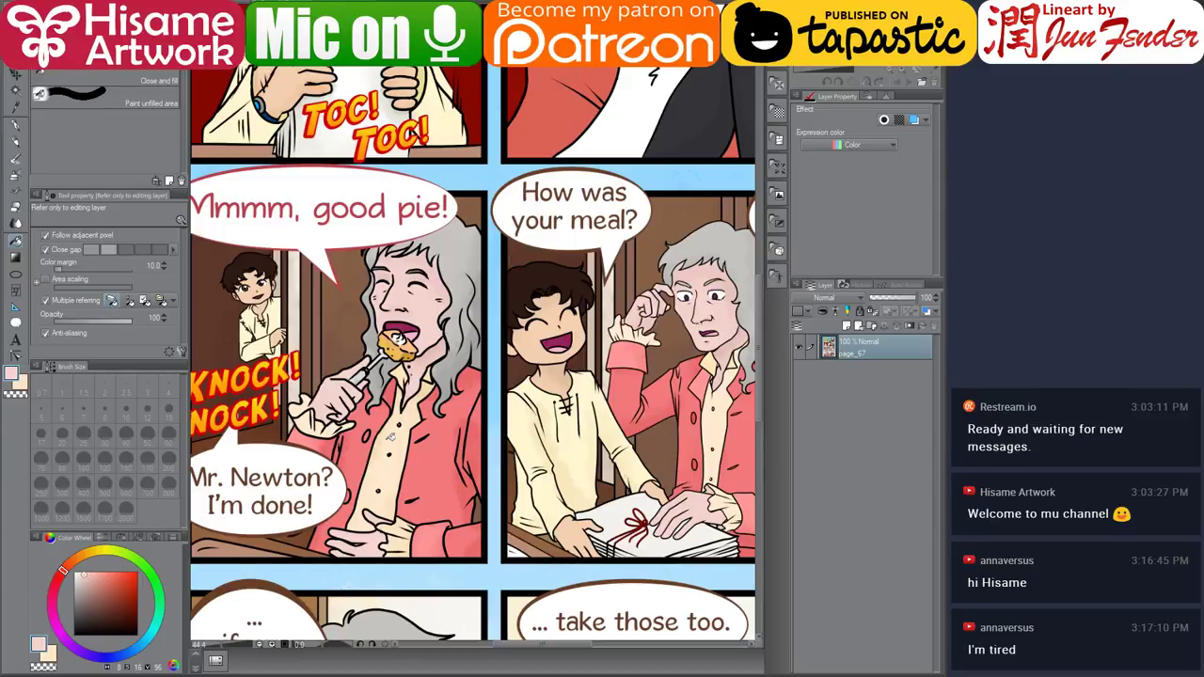
{"action": "scroll", "coordinate": [432, 427], "scroll_direction": "down", "scroll_amount": 5}
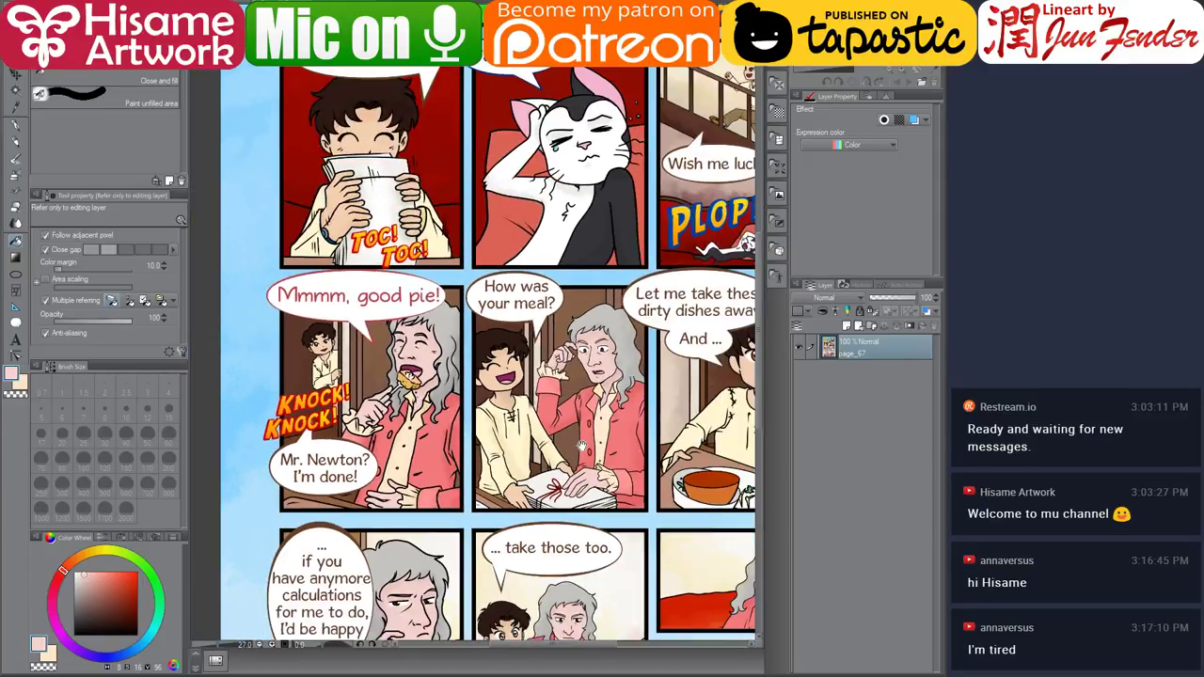
{"action": "left_click_drag", "start_coordinate": [582, 446], "coordinate": [491, 219]}
{"action": "scroll", "coordinate": [490, 220], "scroll_direction": "up", "scroll_amount": 5}
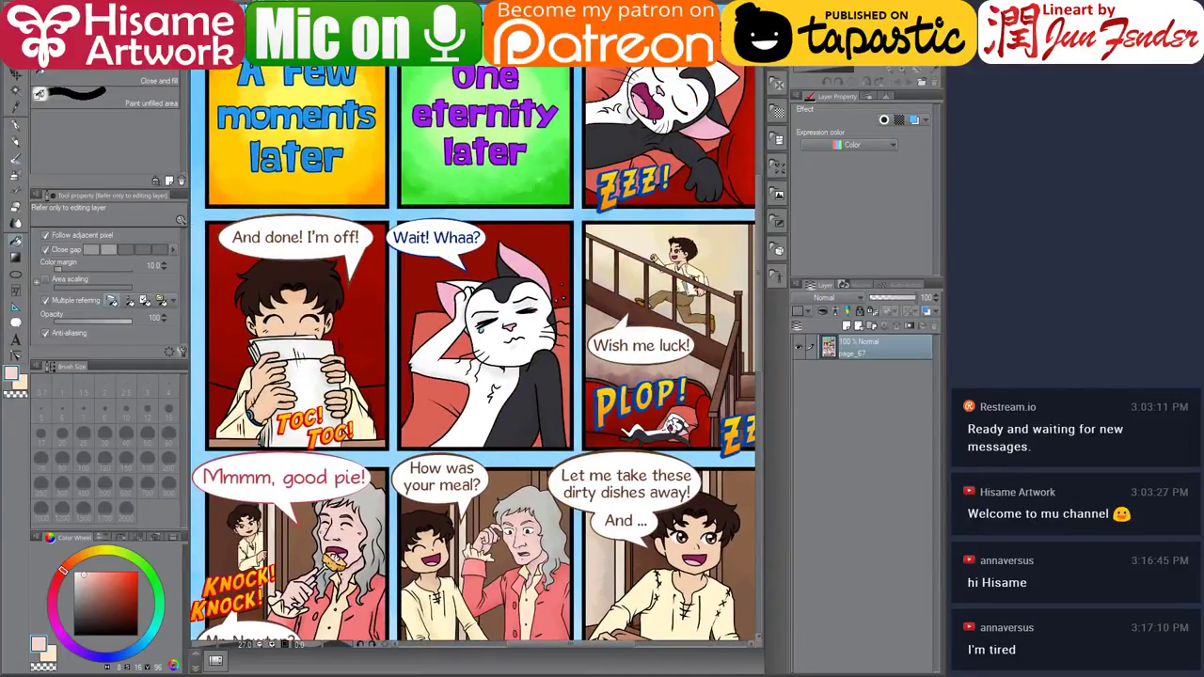
{"action": "key", "text": "ctrl+Tab"}
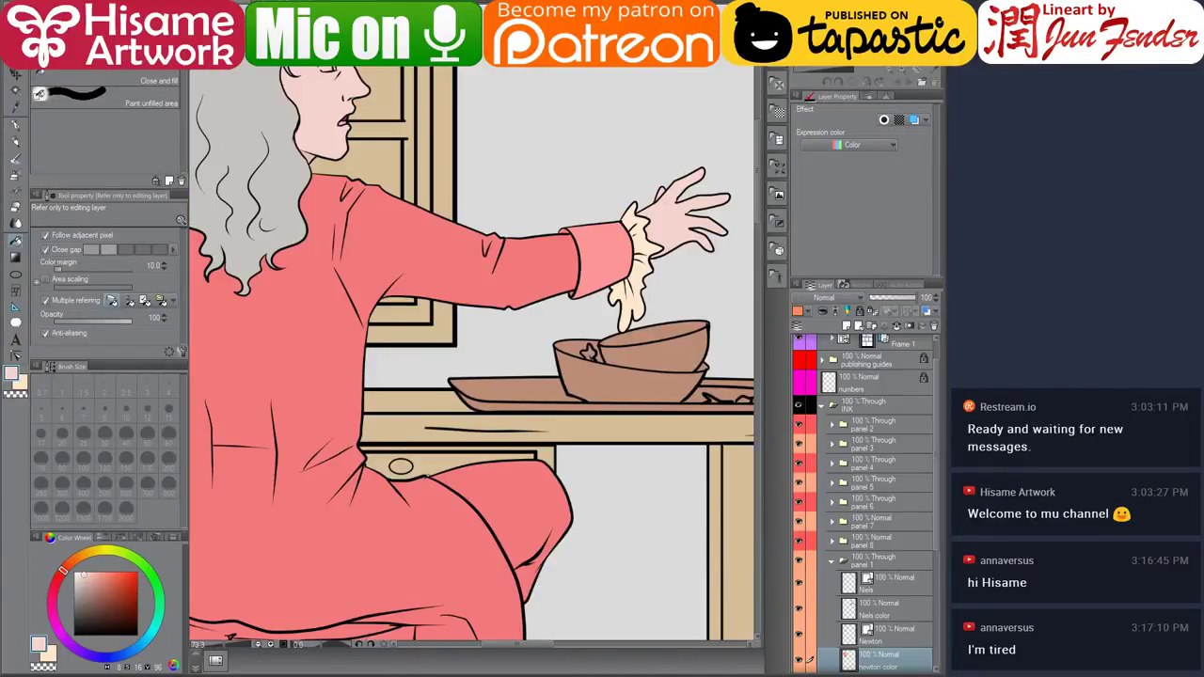
Open Character sheet_in.jpg, sample Newton's brown trouser swatch, and fill his visible trouser leg in panel 1 with it.
{"action": "key", "text": "alt+Tab"}
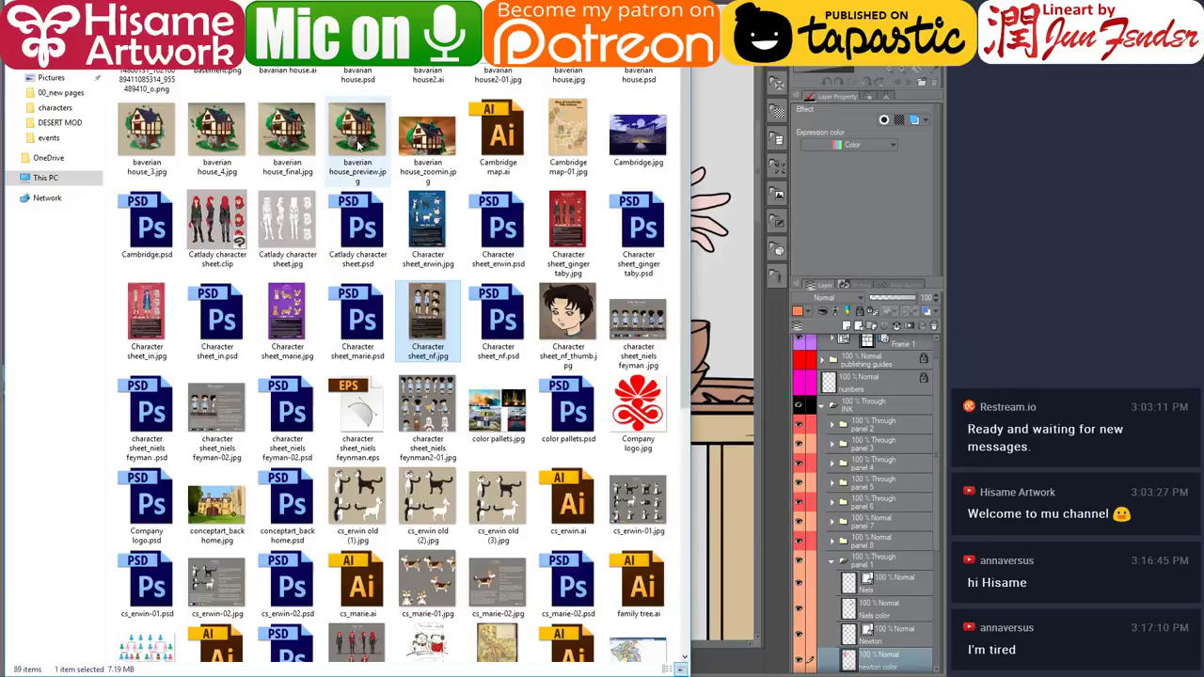
{"action": "left_click", "coordinate": [142, 313]}
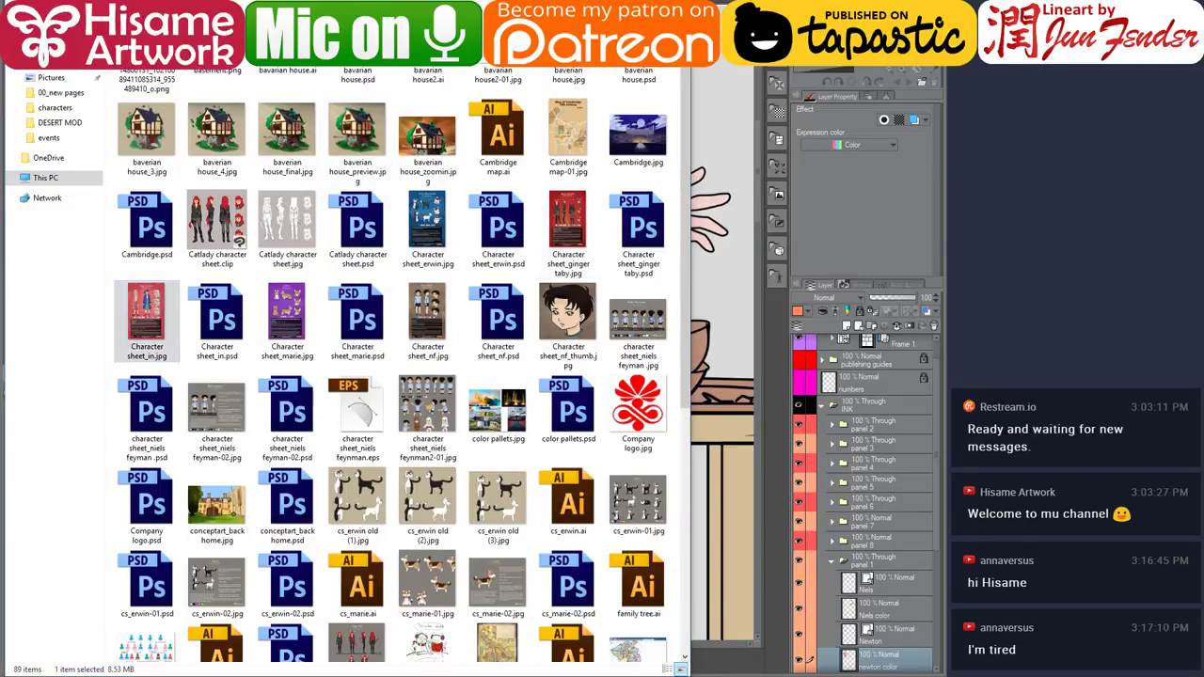
{"action": "scroll", "coordinate": [433, 286], "scroll_direction": "up", "scroll_amount": 4}
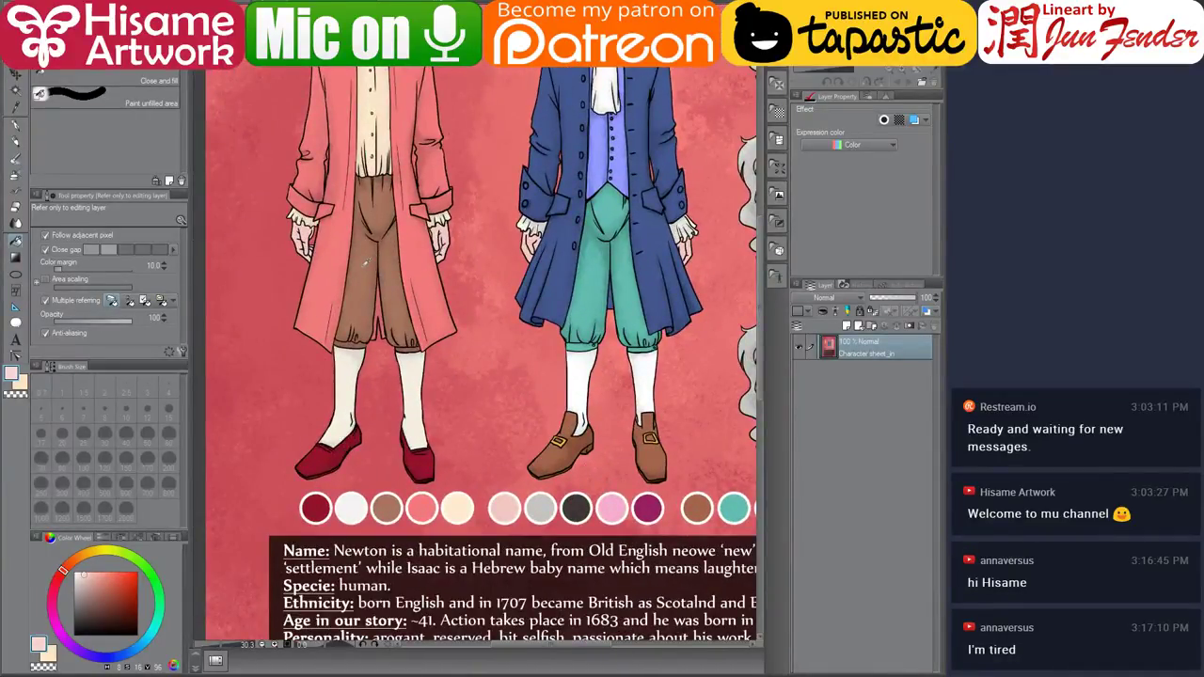
{"action": "left_click", "coordinate": [386, 509], "text": "alt"}
{"action": "key", "text": "ctrl+Tab"}
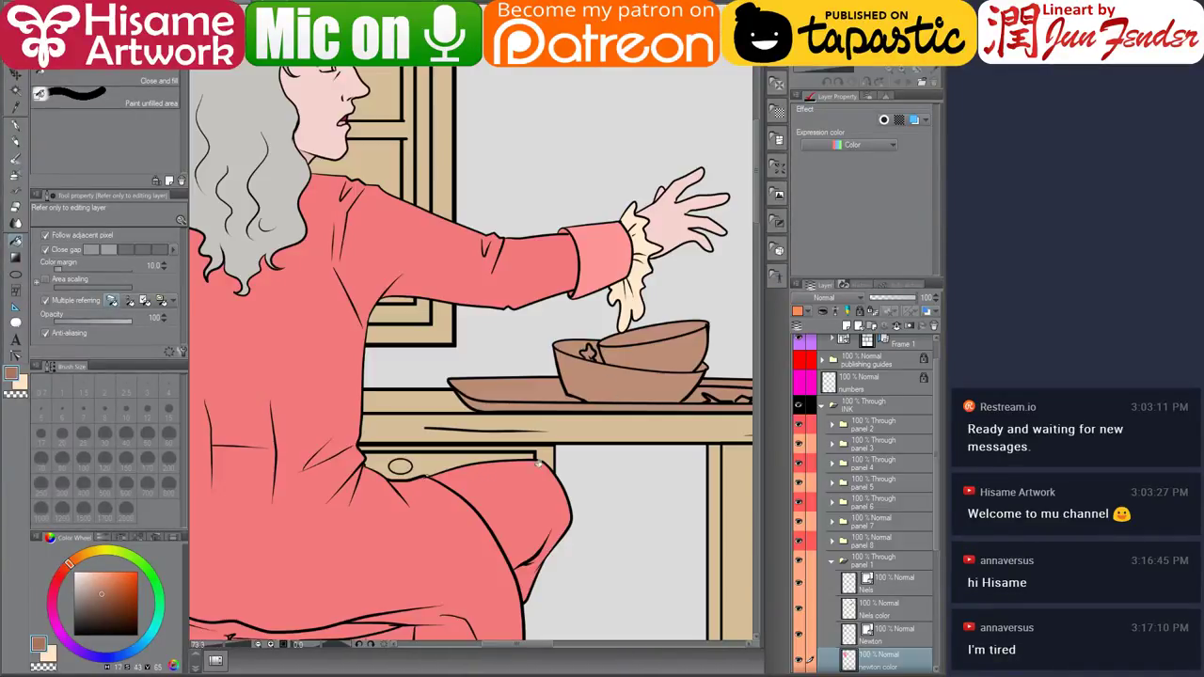
{"action": "left_click", "coordinate": [532, 493]}
Activate the Newton color layer in panel 2 and select its painted silhouette.
{"action": "left_click_drag", "start_coordinate": [530, 536], "coordinate": [456, 420]}
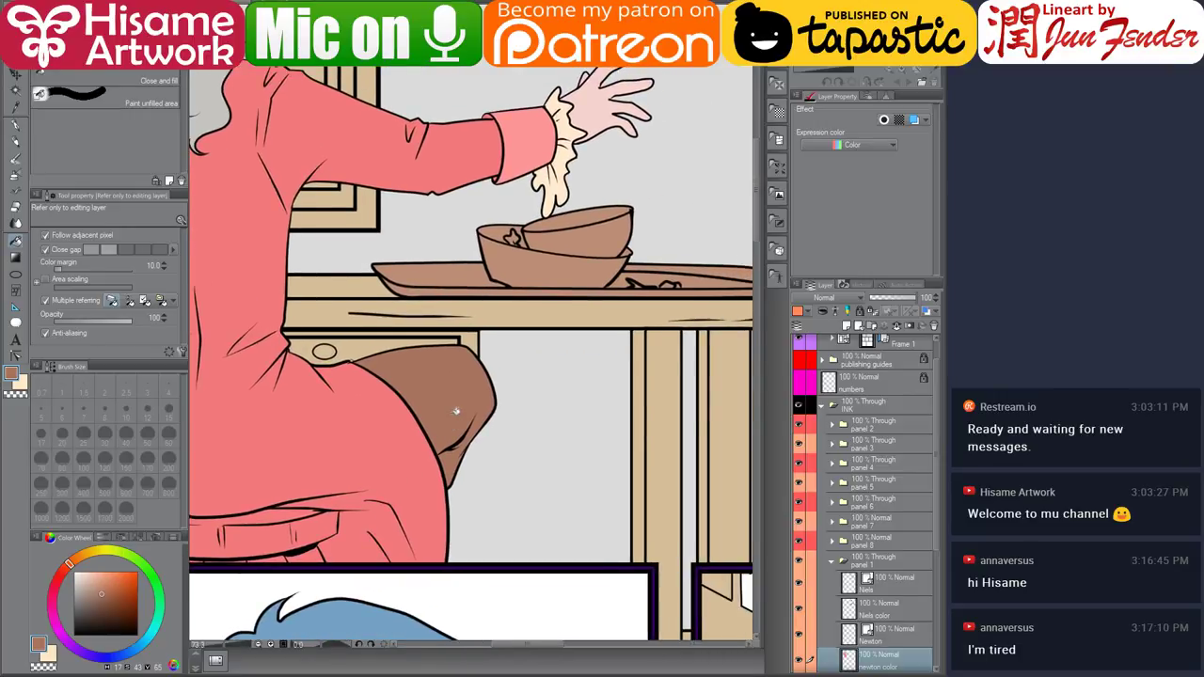
{"action": "scroll", "coordinate": [456, 412], "scroll_direction": "down", "scroll_amount": 5}
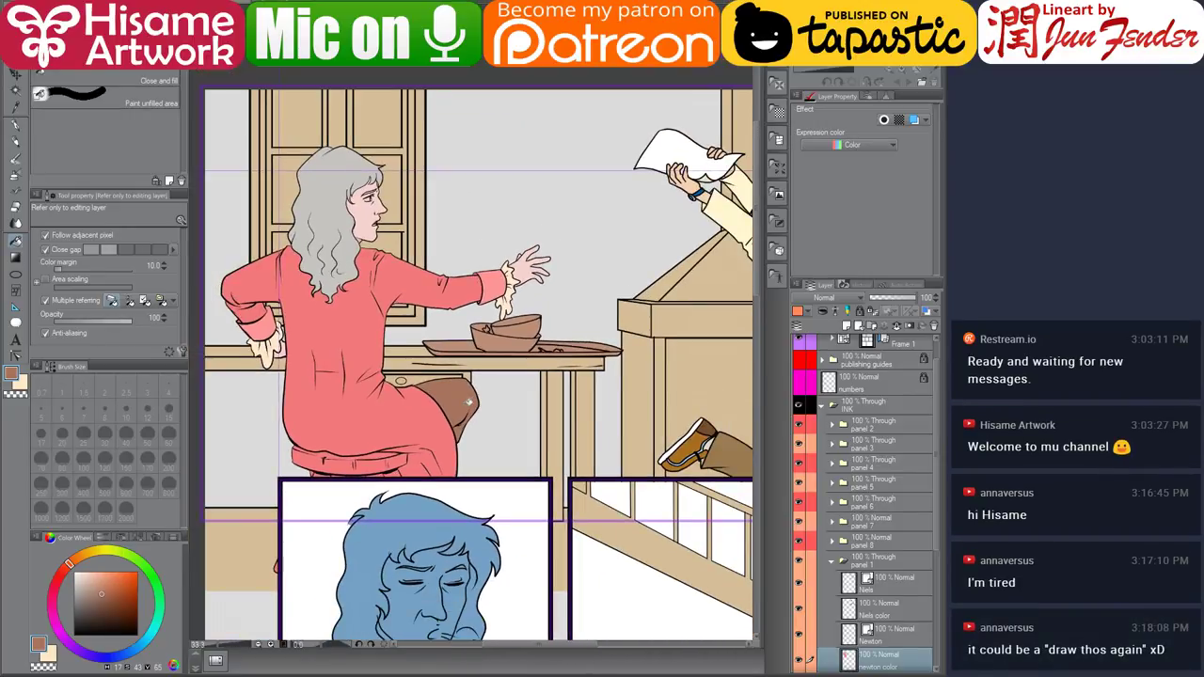
{"action": "left_click_drag", "start_coordinate": [589, 397], "coordinate": [441, 425]}
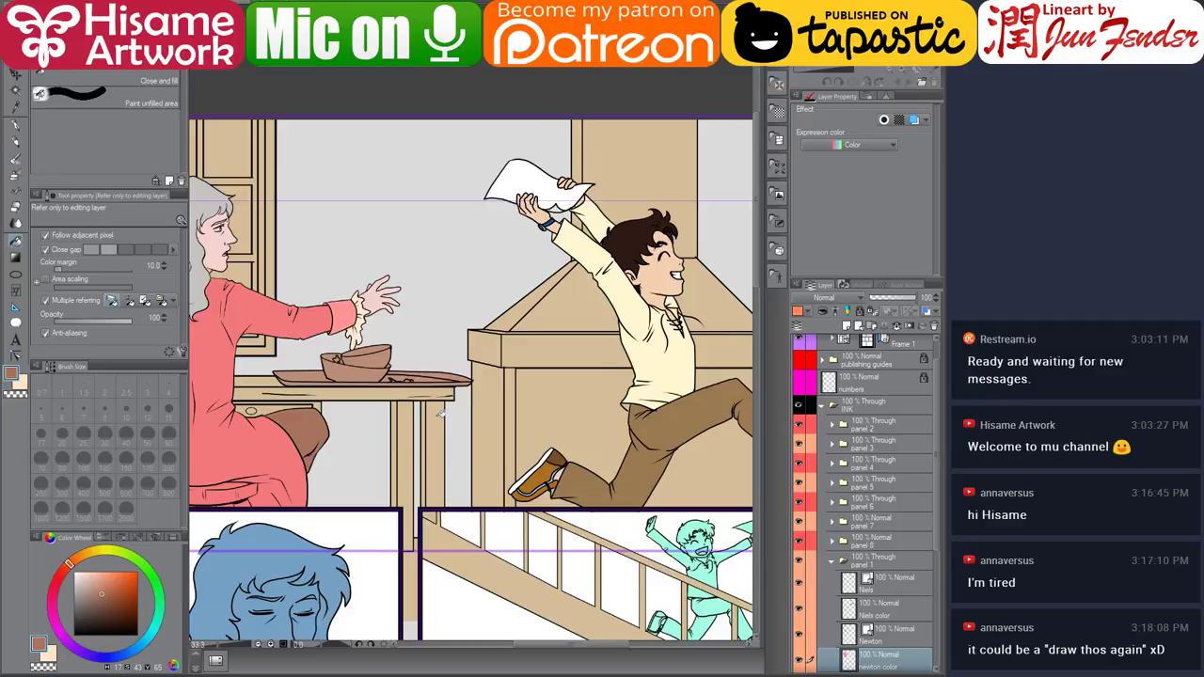
{"action": "scroll", "coordinate": [583, 300], "scroll_direction": "down", "scroll_amount": 3}
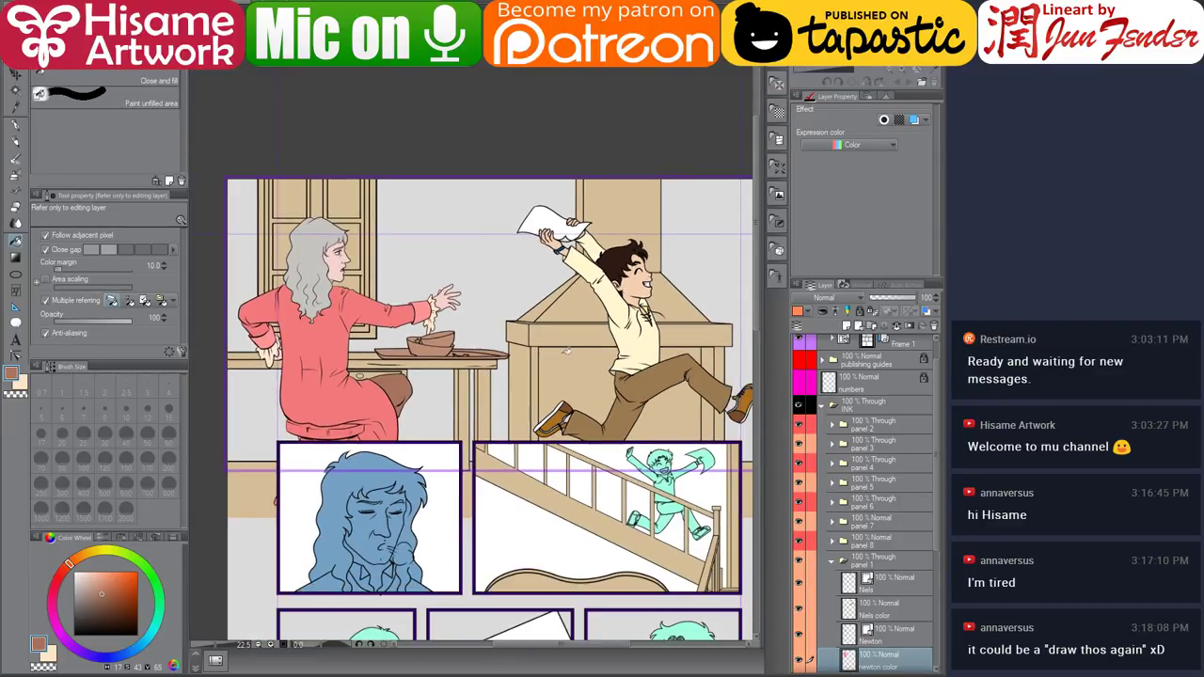
{"action": "left_click_drag", "start_coordinate": [598, 440], "coordinate": [575, 290]}
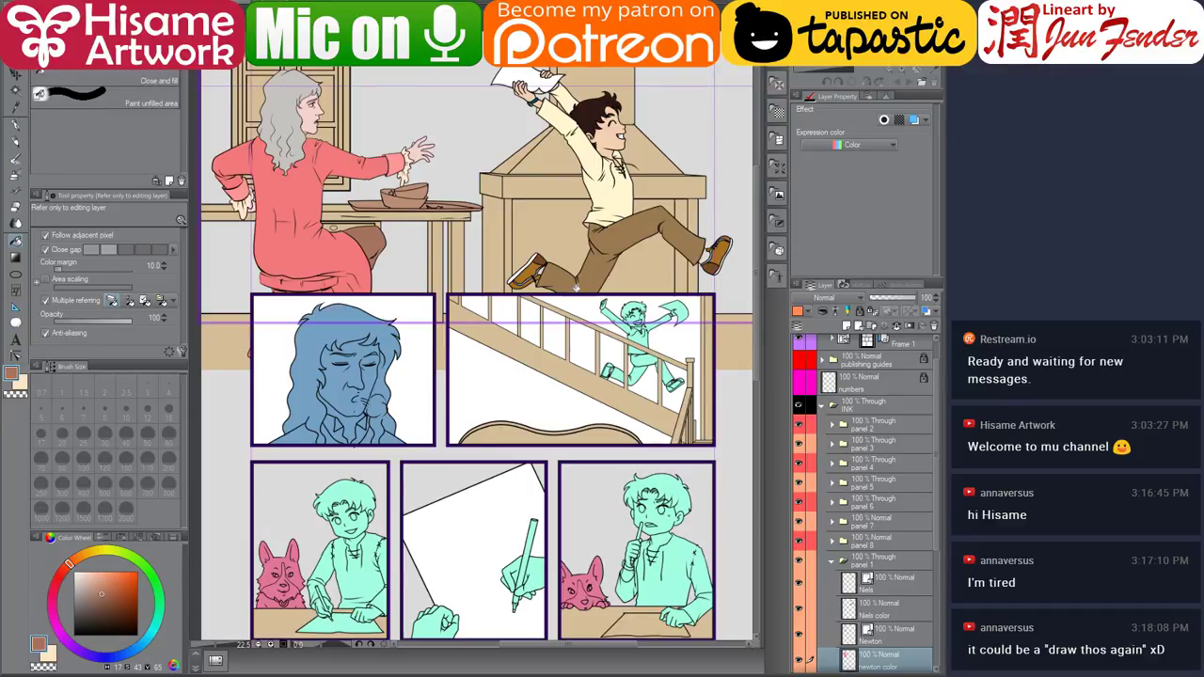
{"action": "scroll", "coordinate": [404, 467], "scroll_direction": "up", "scroll_amount": 1}
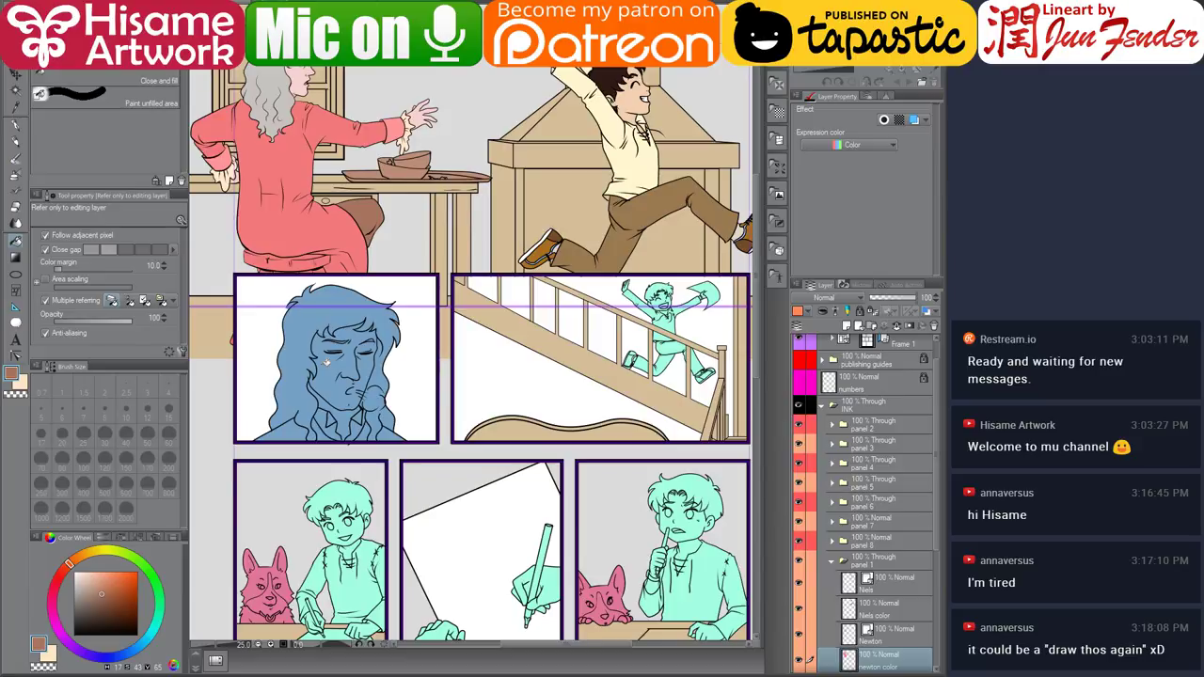
{"action": "left_click", "coordinate": [326, 362], "text": "ctrl+shift"}
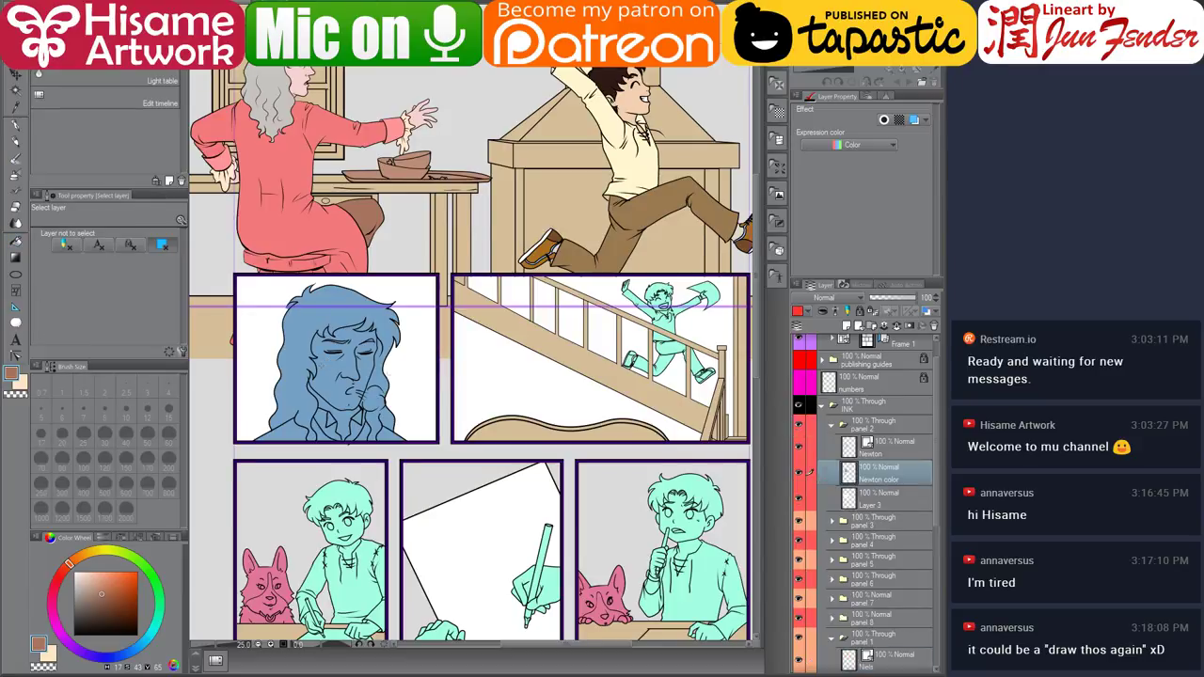
{"action": "left_click", "coordinate": [853, 478], "text": "ctrl"}
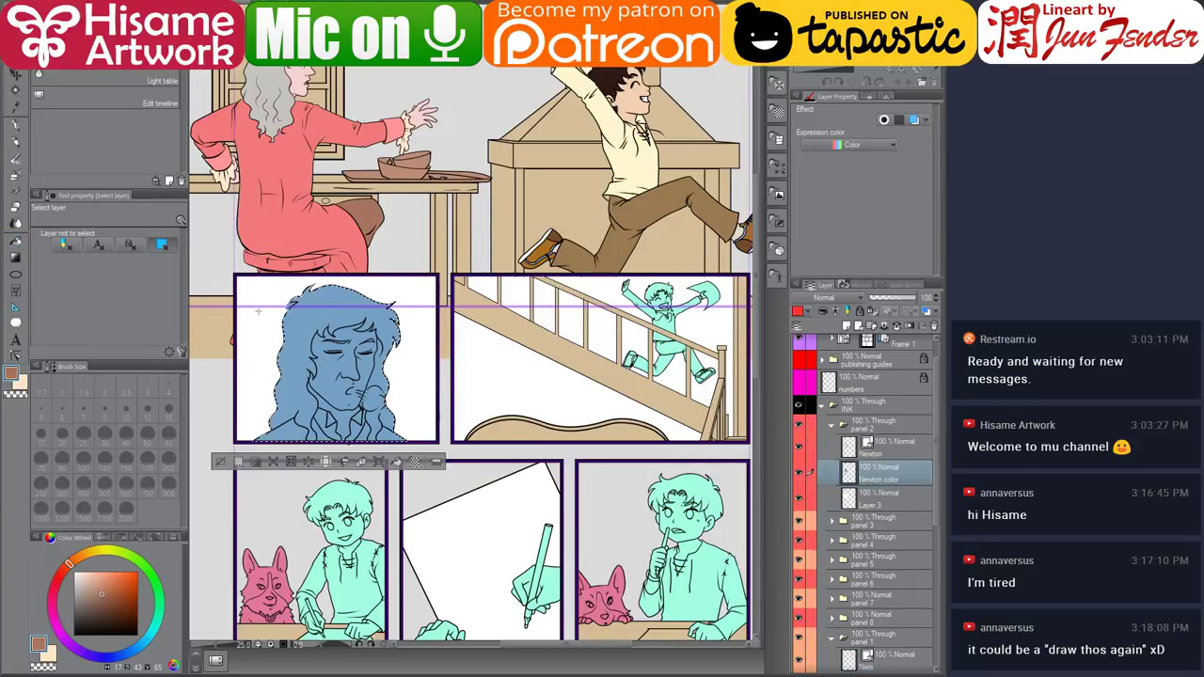
Repaint Newton's selected silhouette in panel 2 mid-grey, using the G-pen enlarged to size 500, and clear the selection.
{"action": "left_click", "coordinate": [15, 126]}
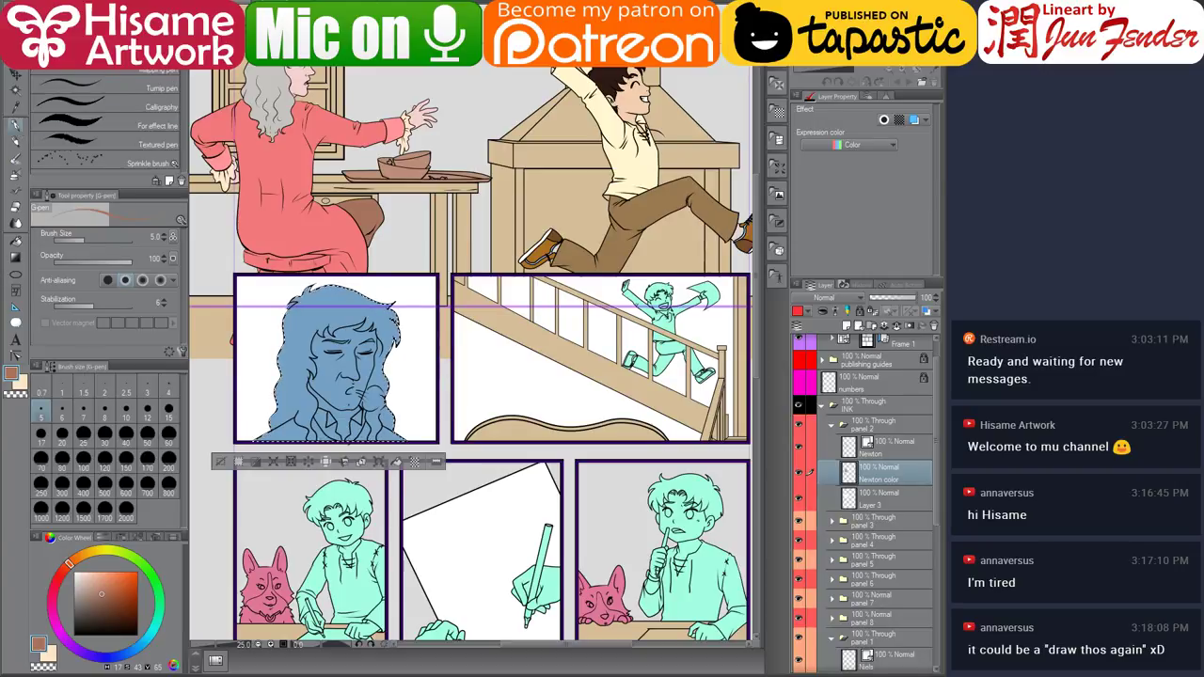
{"action": "left_click", "coordinate": [273, 115], "text": "alt"}
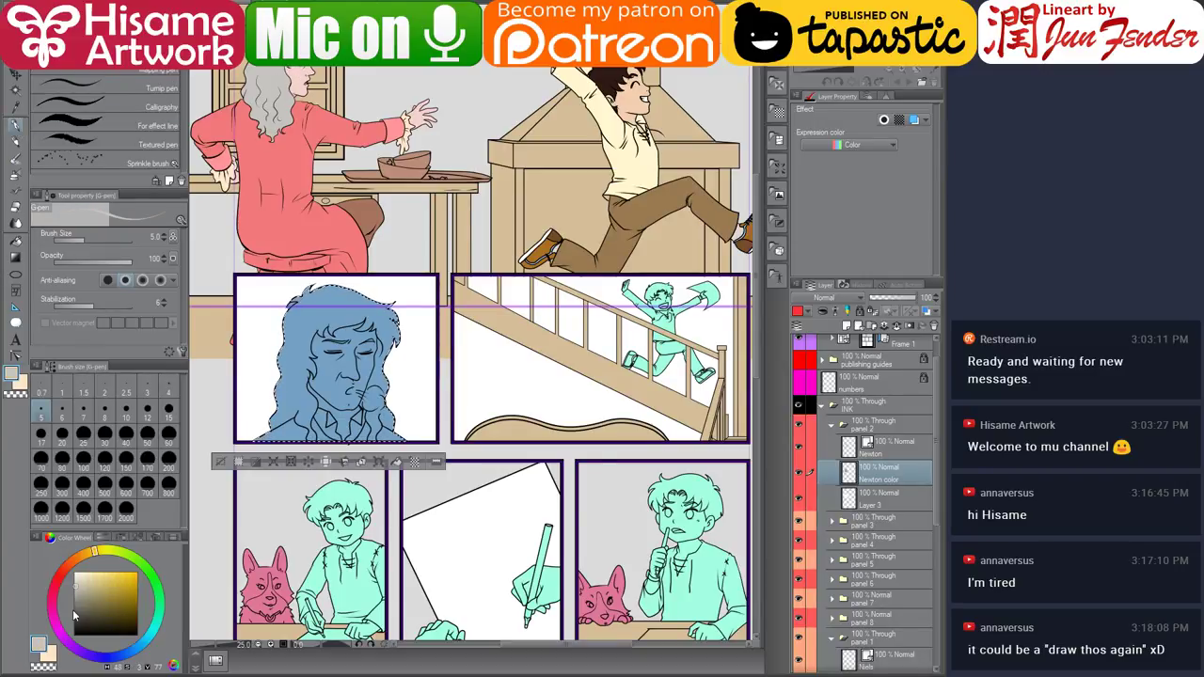
{"action": "left_click", "coordinate": [75, 603]}
{"action": "key", "text": "]"}
{"action": "key", "text": "]"}
{"action": "key", "text": "]"}
{"action": "key", "text": "]"}
{"action": "key", "text": "]"}
{"action": "key", "text": "]"}
{"action": "key", "text": "]"}
{"action": "key", "text": "]"}
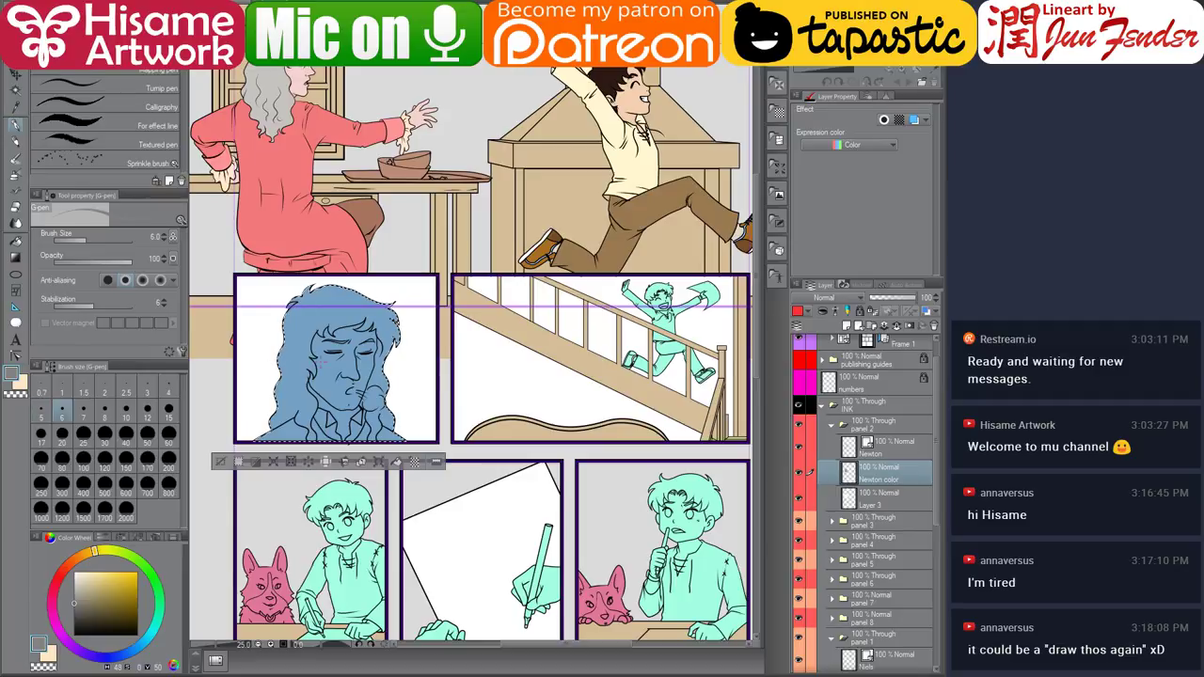
{"action": "key", "text": "bracketright"}
{"action": "key", "text": "bracketright"}
{"action": "key", "text": "bracketright"}
{"action": "key", "text": "bracketright"}
{"action": "key", "text": "bracketright"}
{"action": "key", "text": "bracketright"}
{"action": "key", "text": "bracketright"}
{"action": "key", "text": "bracketright"}
{"action": "key", "text": "bracketright"}
{"action": "key", "text": "bracketright"}
{"action": "key", "text": "bracketright"}
{"action": "key", "text": "bracketright"}
{"action": "key", "text": "bracketright"}
{"action": "key", "text": "bracketright"}
{"action": "key", "text": "bracketright"}
{"action": "key", "text": "bracketright"}
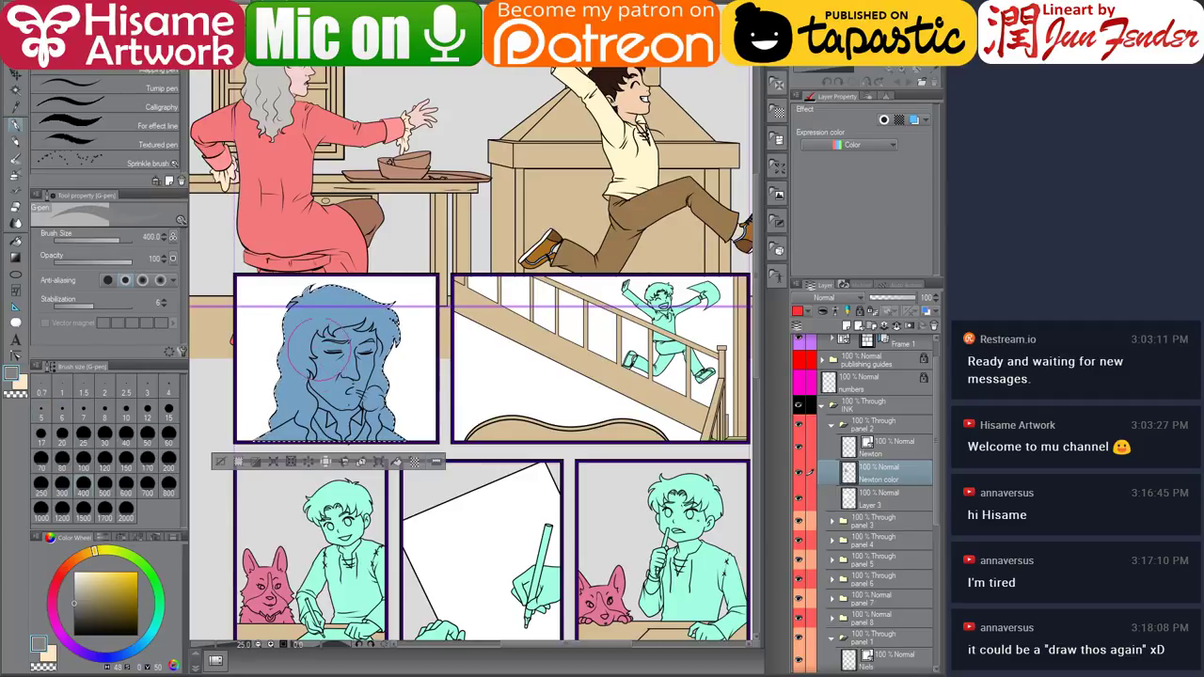
{"action": "mouse_move", "coordinate": [290, 322]}
{"action": "left_mouse_down"}
{"action": "mouse_move", "coordinate": [264, 332]}
{"action": "mouse_move", "coordinate": [362, 419]}
{"action": "left_mouse_up"}
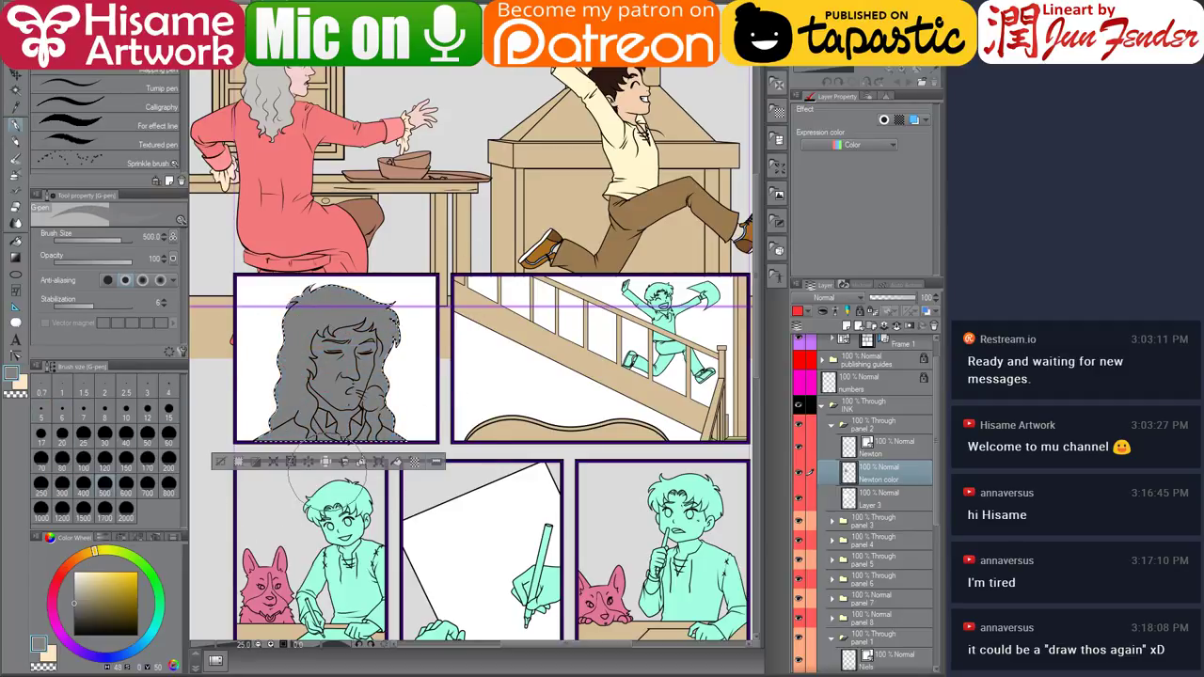
{"action": "scroll", "coordinate": [306, 377], "scroll_direction": "up", "scroll_amount": 2}
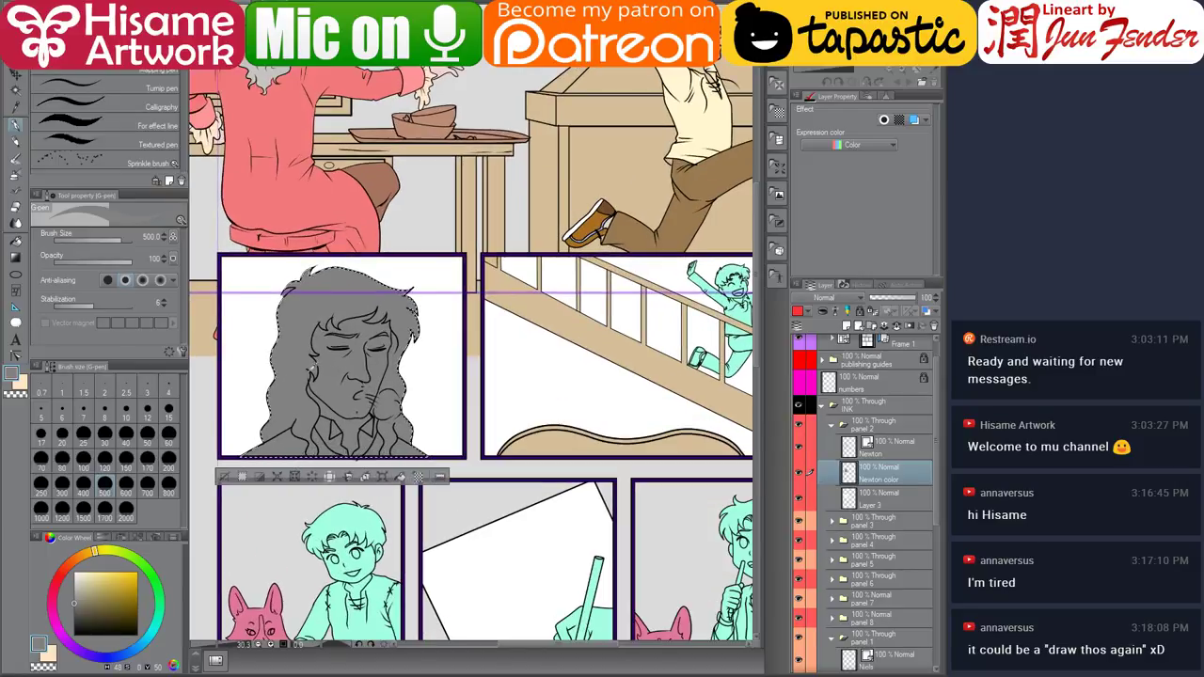
{"action": "left_click_drag", "start_coordinate": [373, 318], "coordinate": [422, 414]}
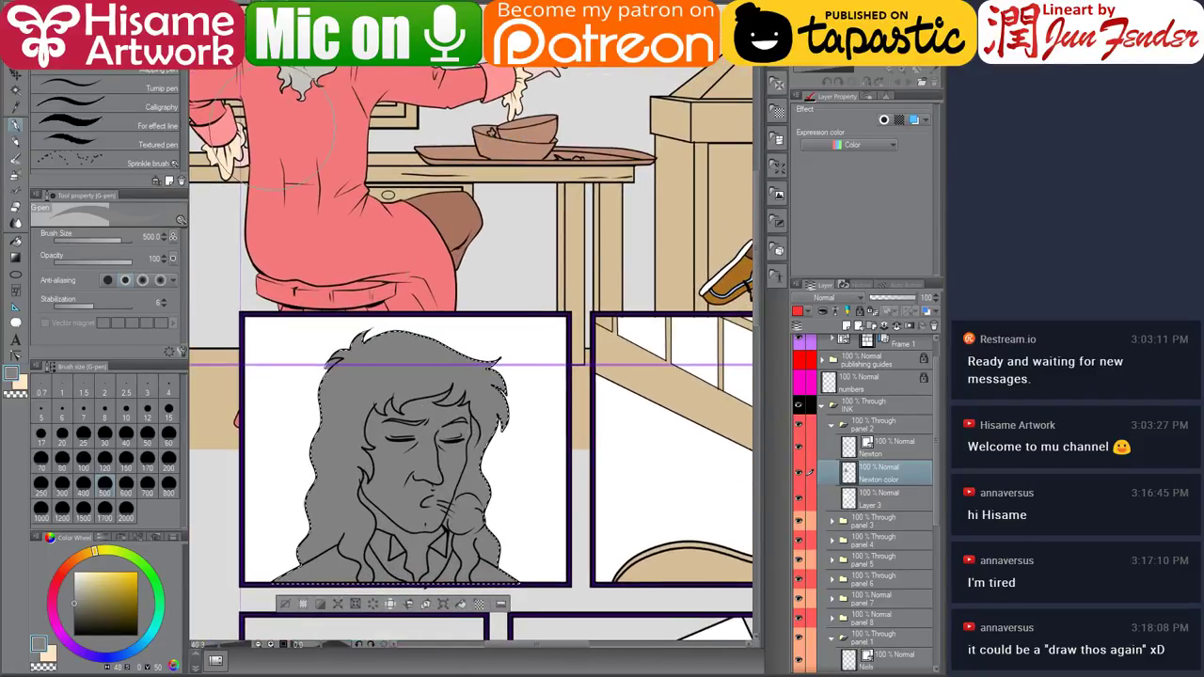
{"action": "key", "text": "ctrl+d"}
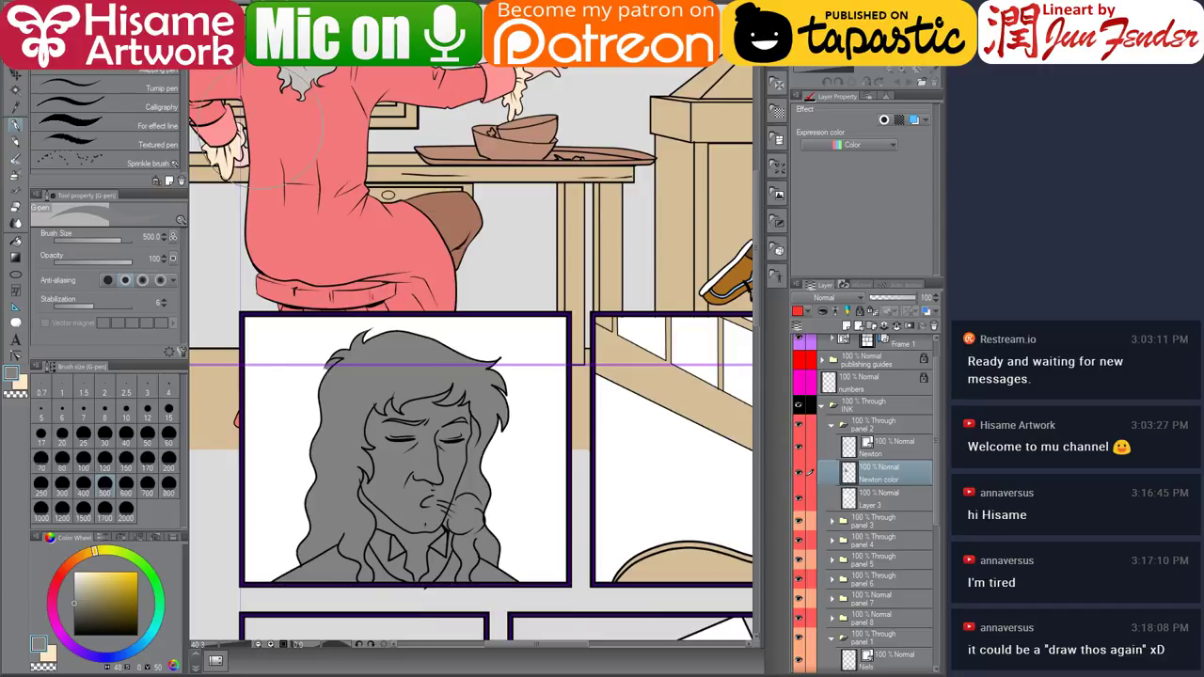
Erase the grey spill between the hair strands at the upper left of Newton's head with the Hard eraser at size 10.
{"action": "scroll", "coordinate": [279, 360], "scroll_direction": "up", "scroll_amount": 6}
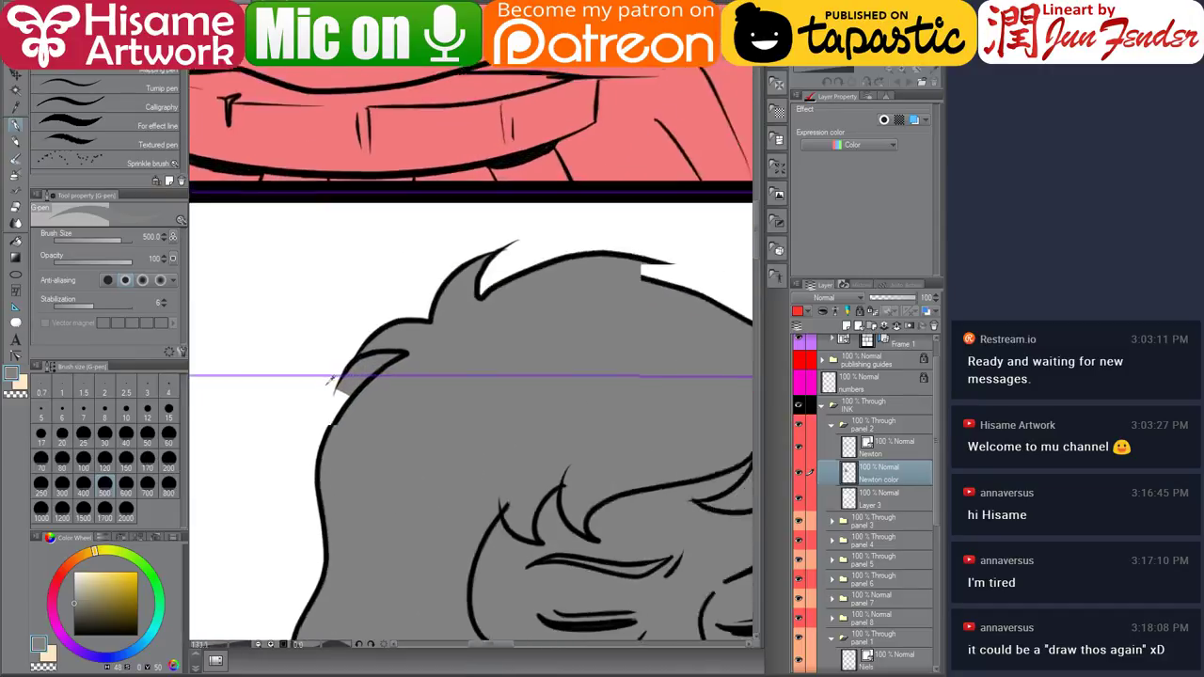
{"action": "scroll", "coordinate": [331, 379], "scroll_direction": "up", "scroll_amount": 2}
{"action": "left_click", "coordinate": [15, 207]}
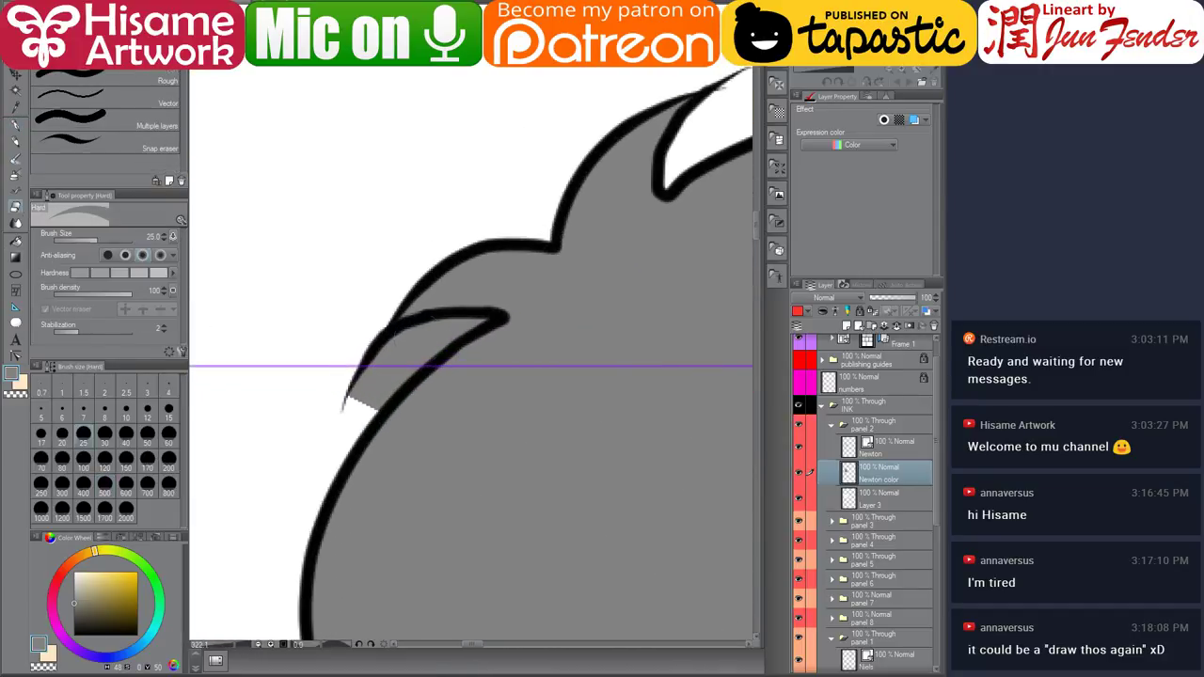
{"action": "key", "text": "bracketleft"}
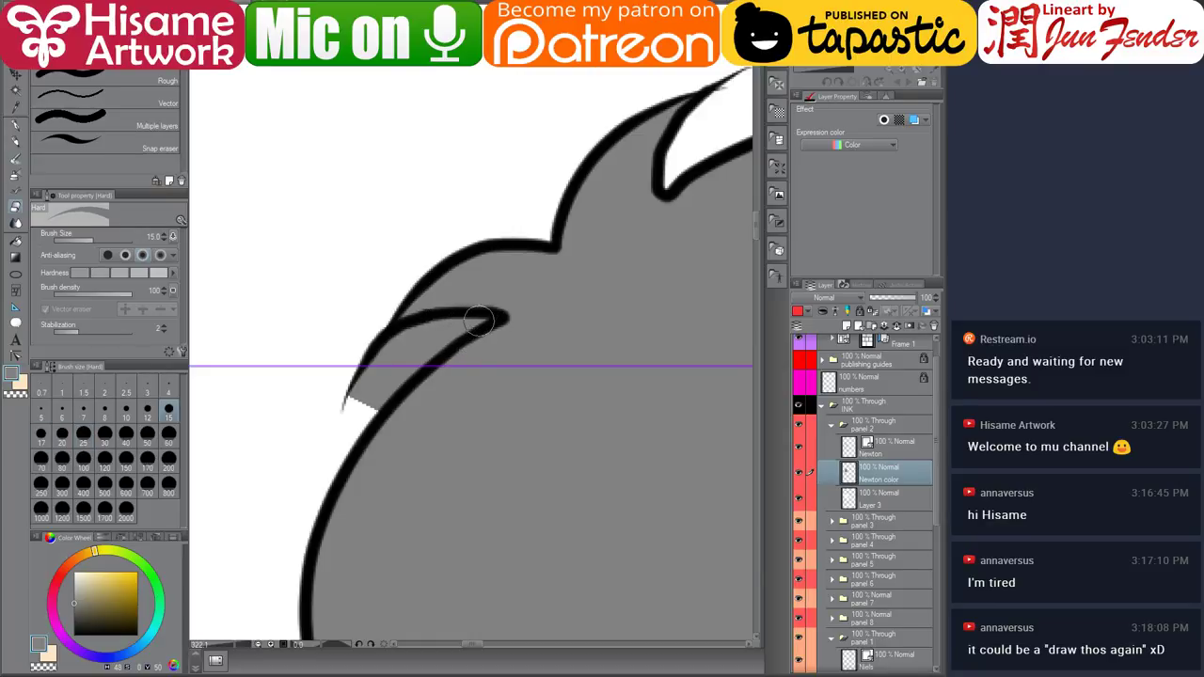
{"action": "key", "text": "bracketleft"}
{"action": "key", "text": "bracketleft"}
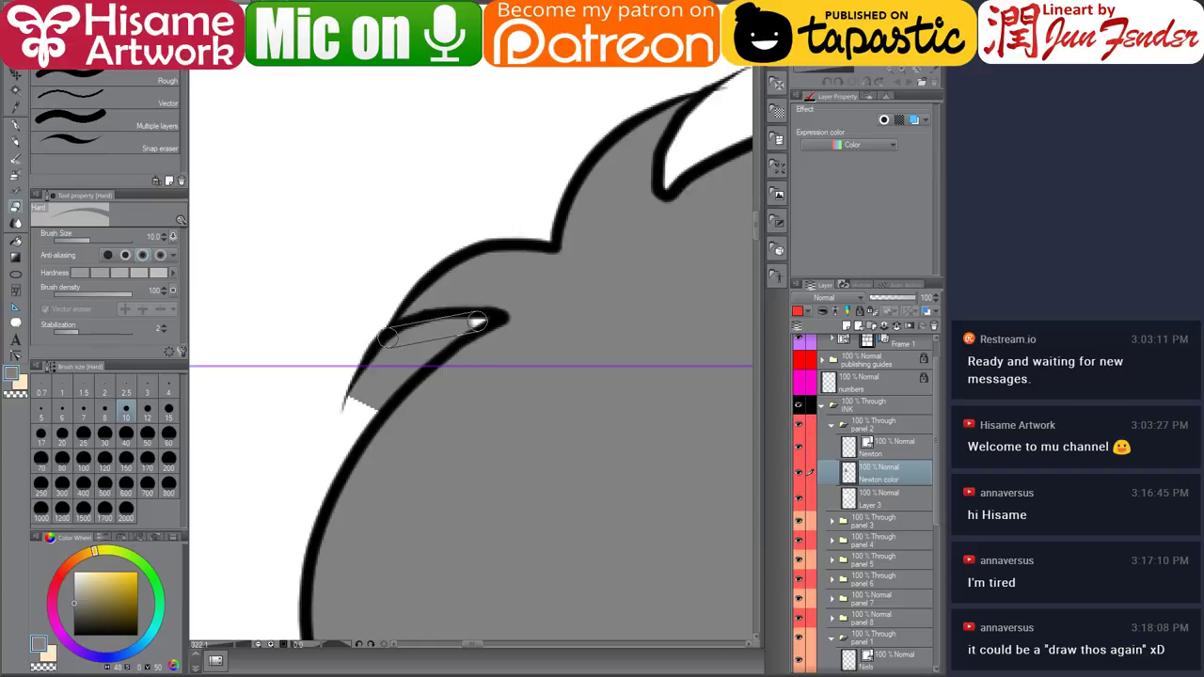
{"action": "left_click", "coordinate": [388, 337], "text": "shift"}
{"action": "left_click", "coordinate": [344, 408], "text": "shift"}
{"action": "left_click_drag", "start_coordinate": [351, 412], "coordinate": [373, 407]}
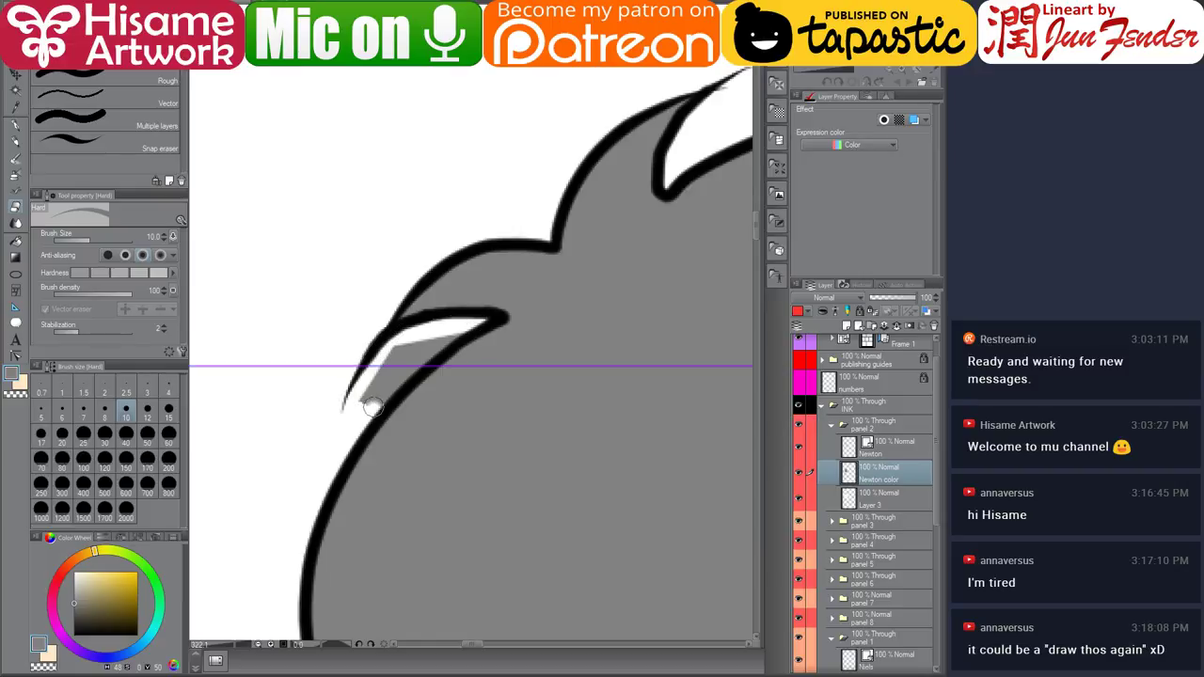
{"action": "left_click", "coordinate": [446, 335], "text": "shift"}
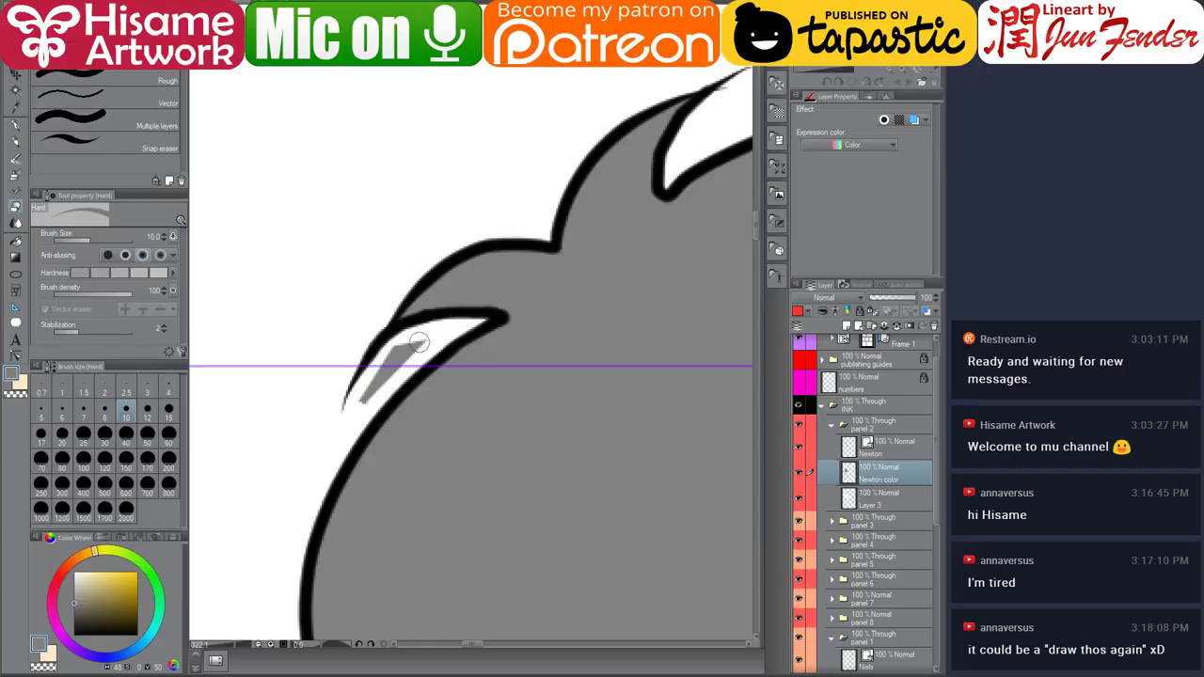
{"action": "left_click_drag", "start_coordinate": [419, 341], "coordinate": [349, 417]}
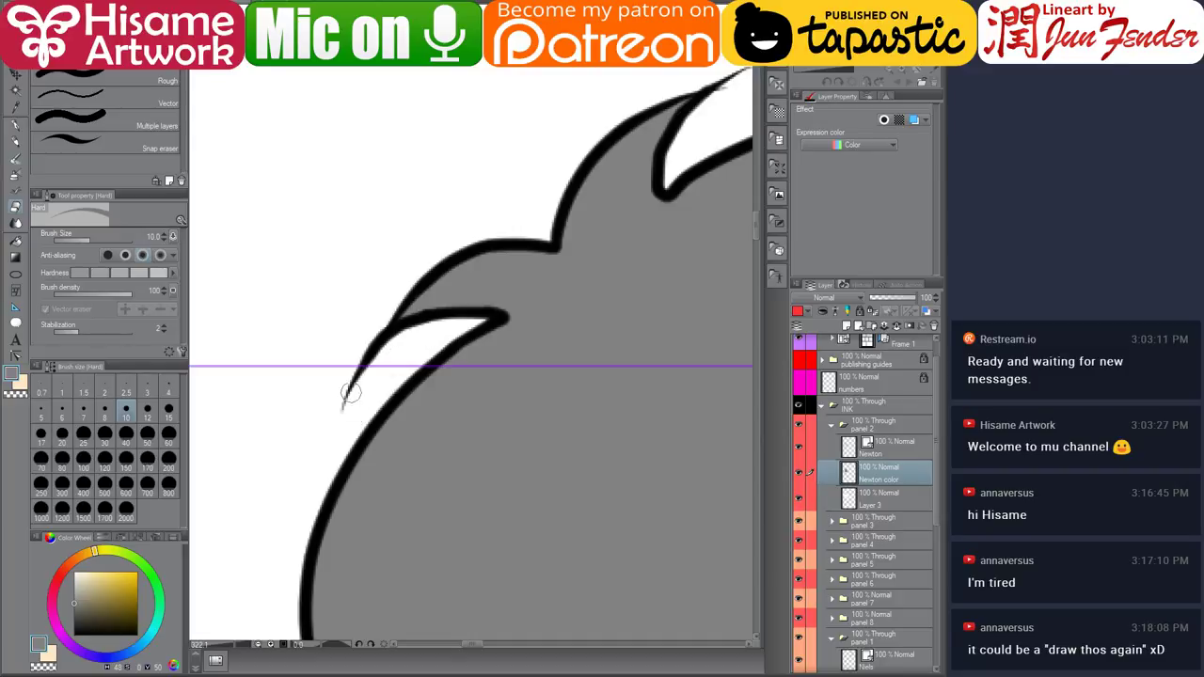
{"action": "scroll", "coordinate": [352, 388], "scroll_direction": "down", "scroll_amount": 6}
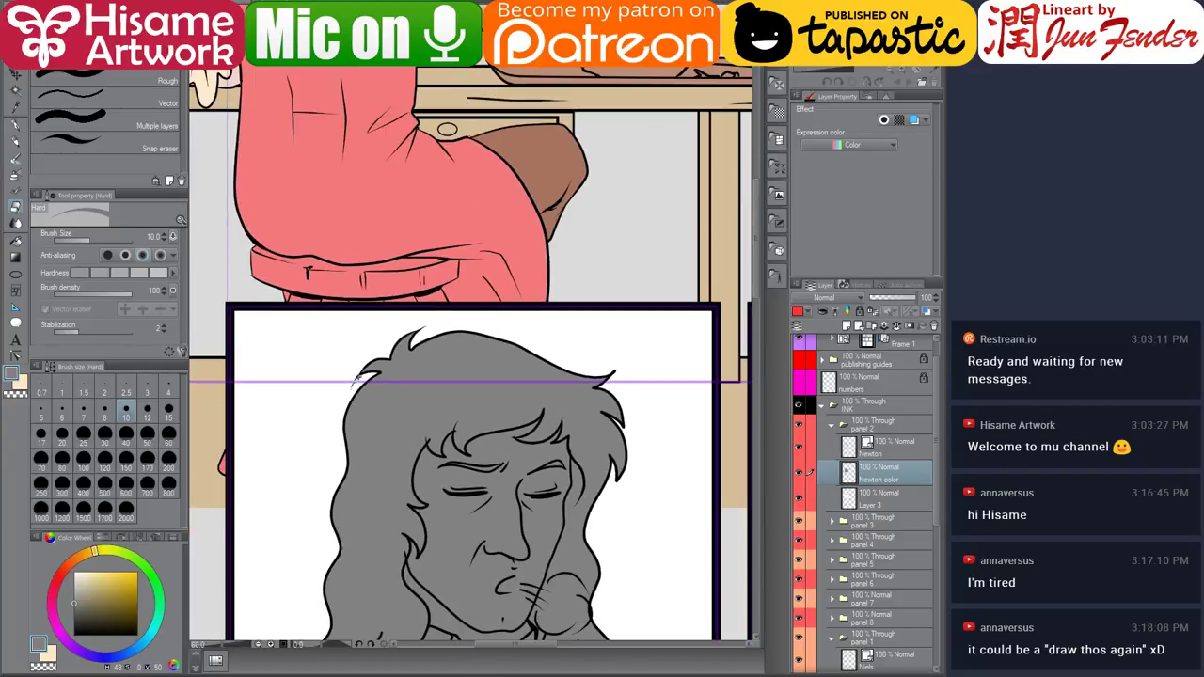
Trim the overshooting ink line ends in Newton's fringe and beside his jaw on the panel 2 Newton line layer with the vector eraser.
{"action": "scroll", "coordinate": [357, 380], "scroll_direction": "up", "scroll_amount": 6}
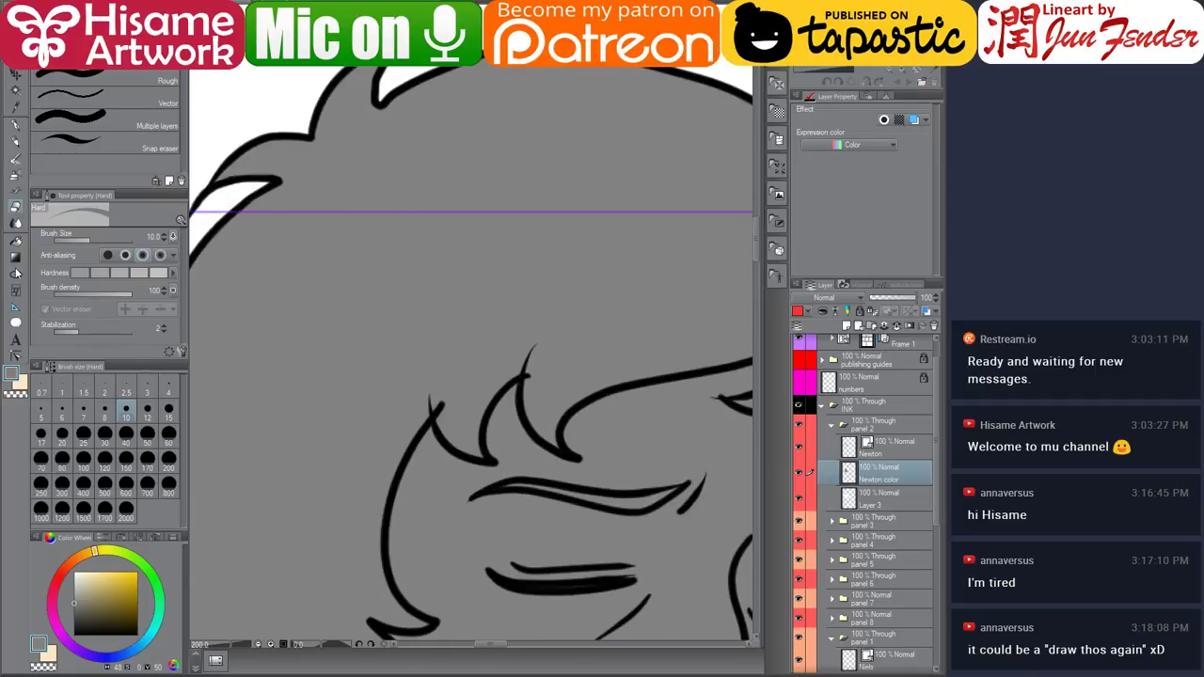
{"action": "left_click", "coordinate": [885, 449]}
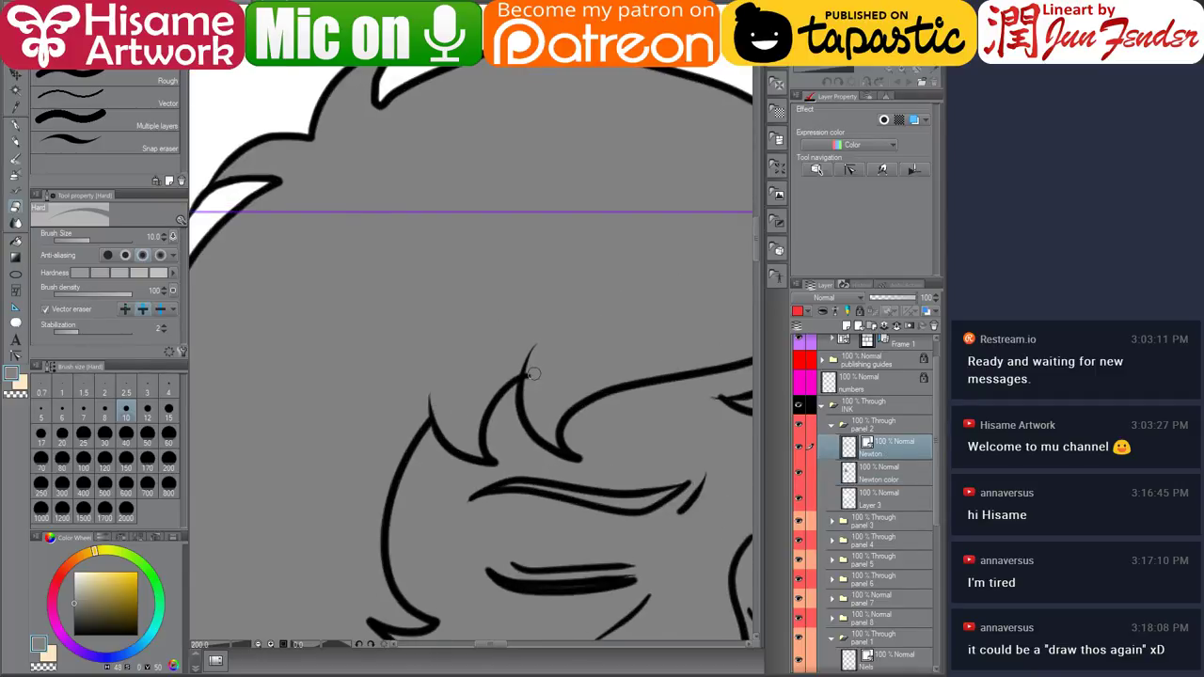
{"action": "scroll", "coordinate": [544, 396], "scroll_direction": "down", "scroll_amount": 5}
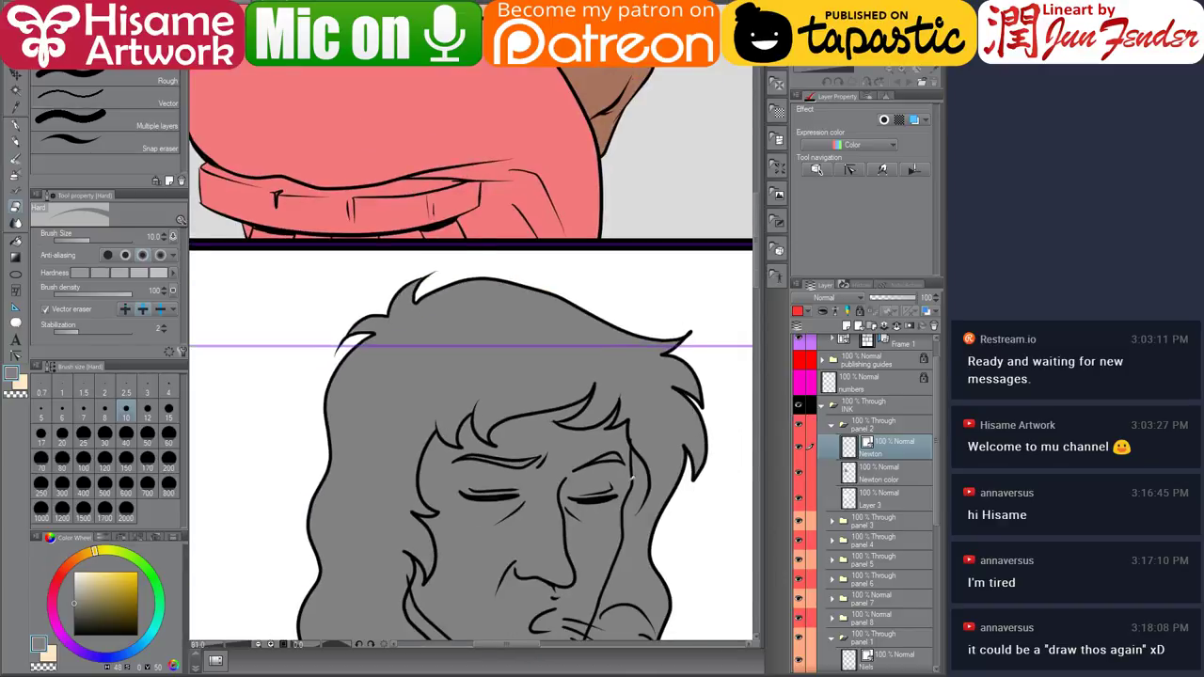
{"action": "scroll", "coordinate": [632, 480], "scroll_direction": "down", "scroll_amount": 2}
{"action": "scroll", "coordinate": [553, 581], "scroll_direction": "up", "scroll_amount": 5}
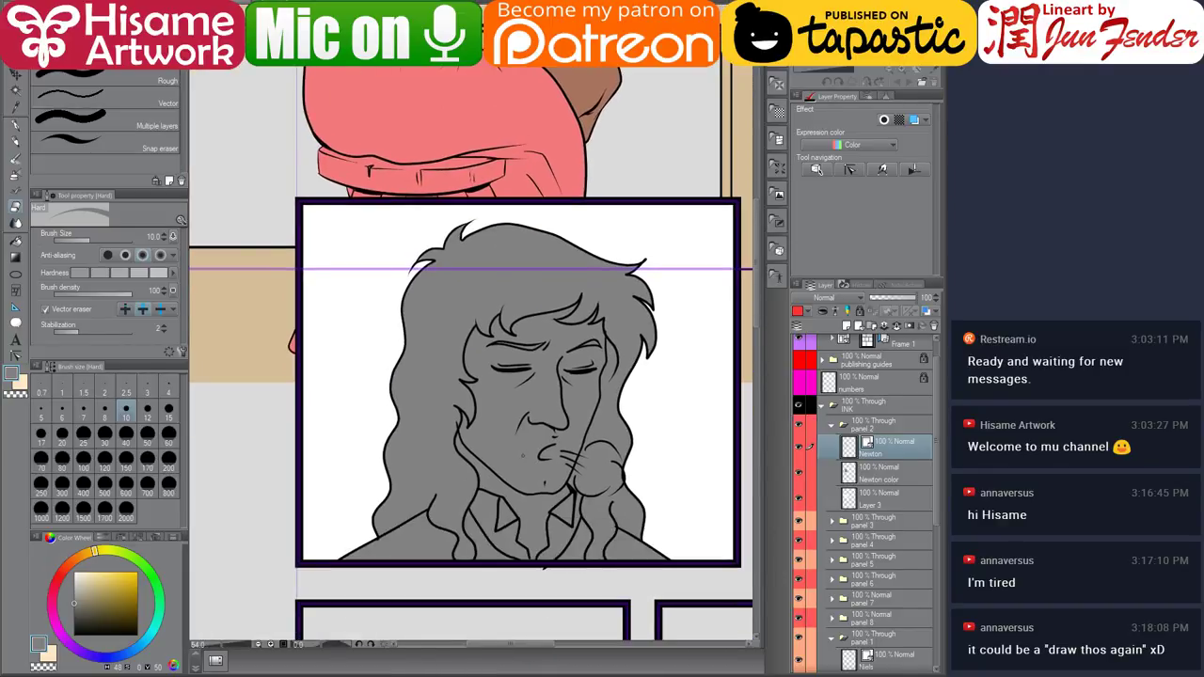
{"action": "scroll", "coordinate": [486, 471], "scroll_direction": "up", "scroll_amount": 2}
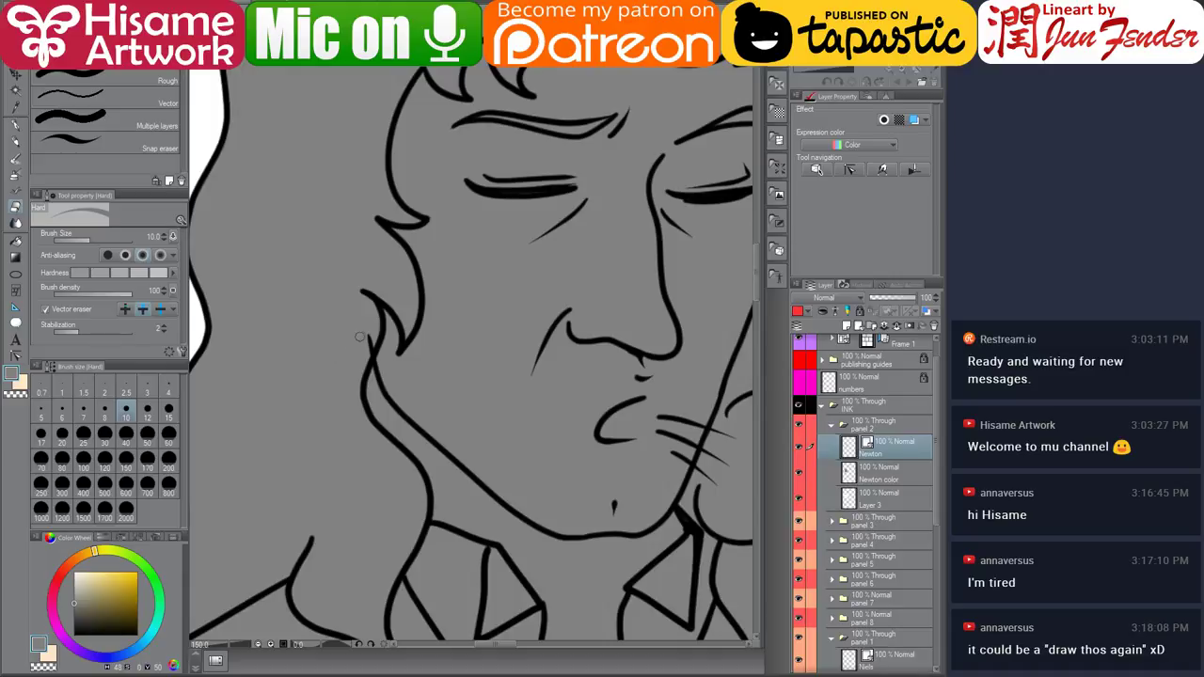
{"action": "left_click", "coordinate": [368, 336]}
{"action": "left_click_drag", "start_coordinate": [664, 416], "coordinate": [455, 433]}
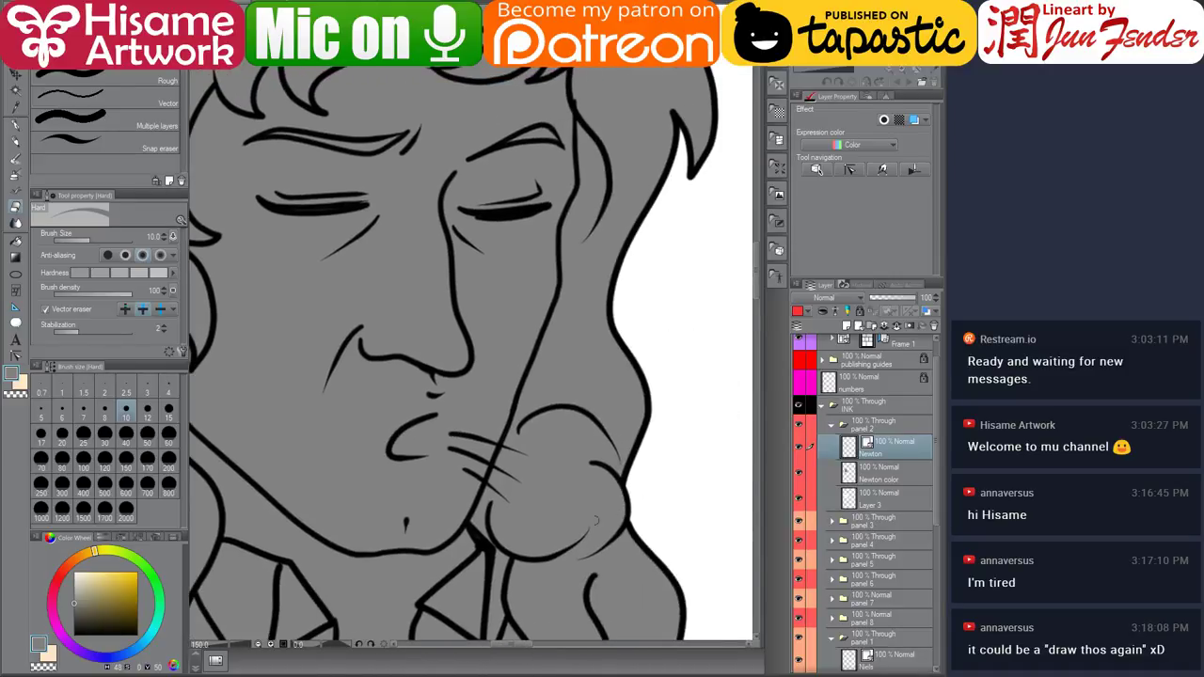
{"action": "left_click_drag", "start_coordinate": [543, 529], "coordinate": [527, 371]}
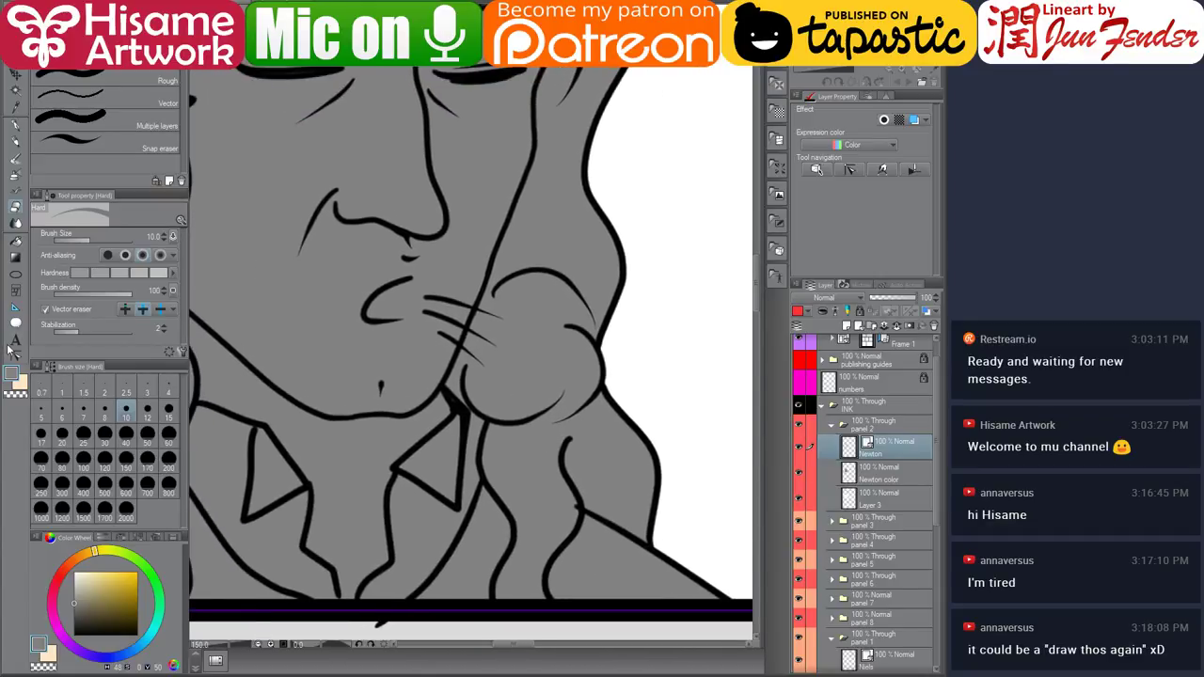
Adjust the vector control points of Newton's shoulder, cheek, fringe and outer hair lines so their ends meet the neighbouring lines cleanly.
{"action": "left_click", "coordinate": [13, 351]}
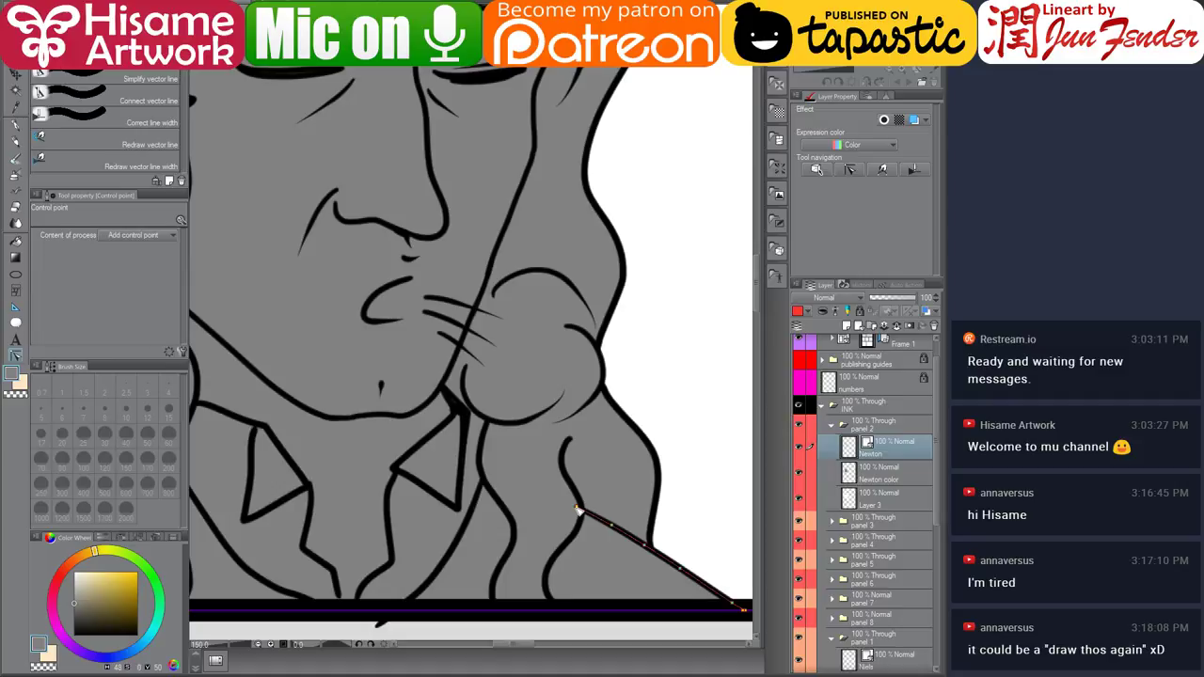
{"action": "left_click_drag", "start_coordinate": [518, 178], "coordinate": [505, 385]}
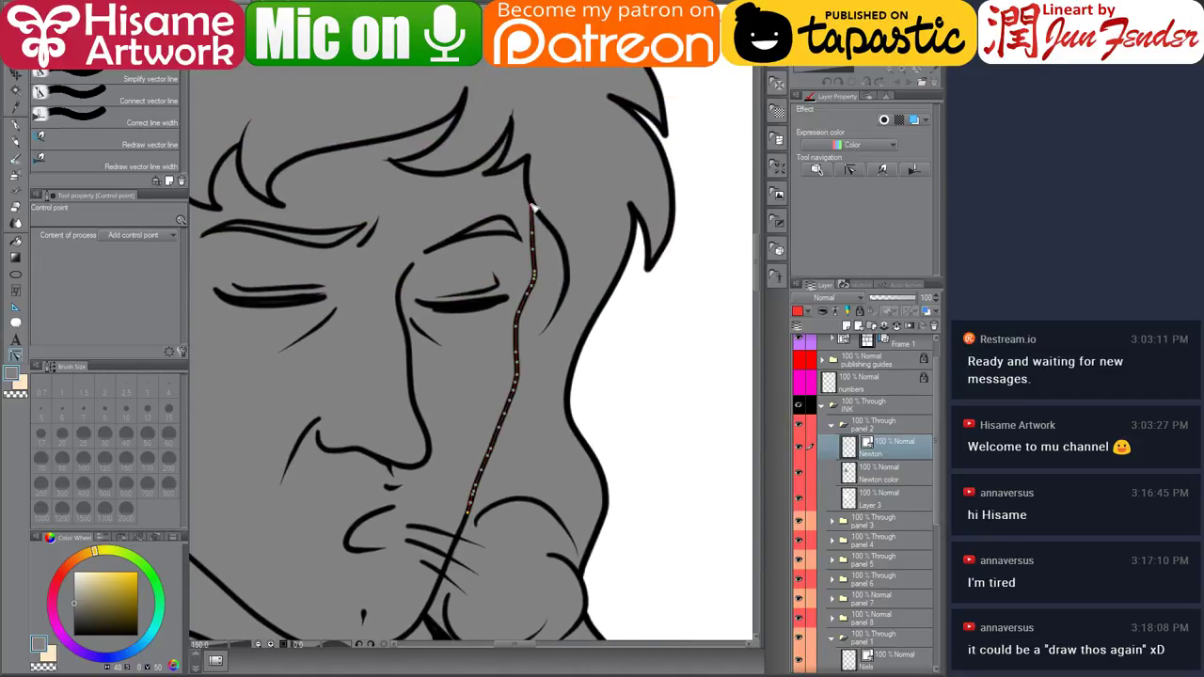
{"action": "left_click_drag", "start_coordinate": [439, 325], "coordinate": [513, 432]}
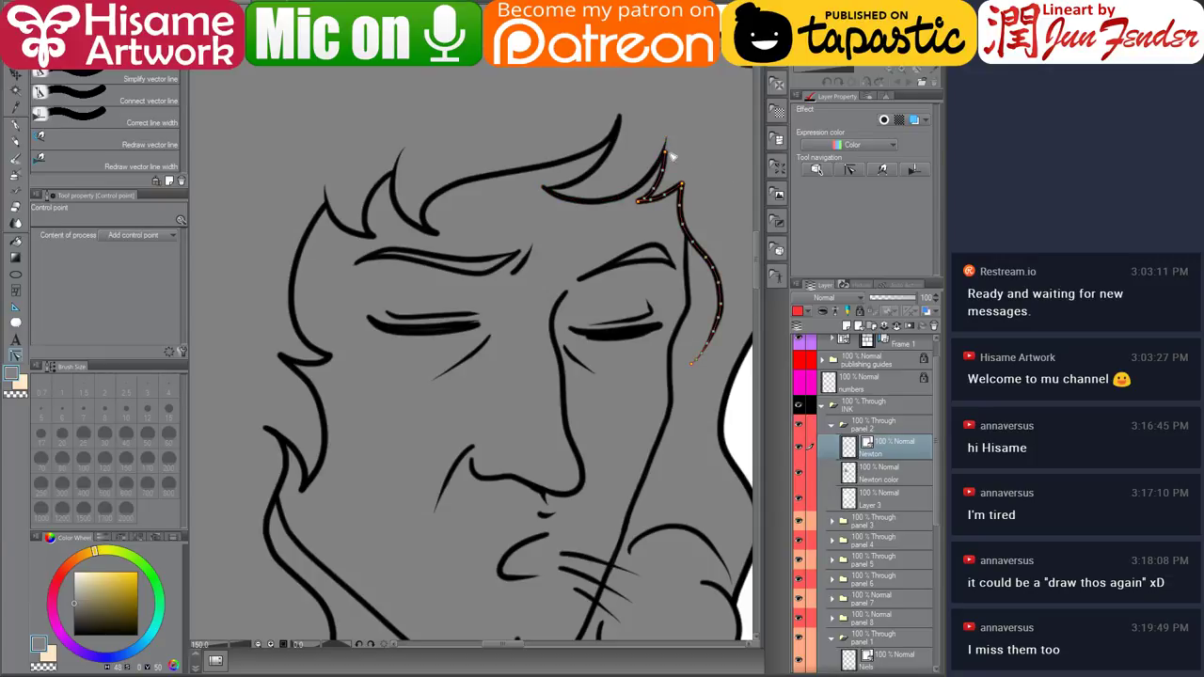
{"action": "left_click_drag", "start_coordinate": [324, 315], "coordinate": [534, 28]}
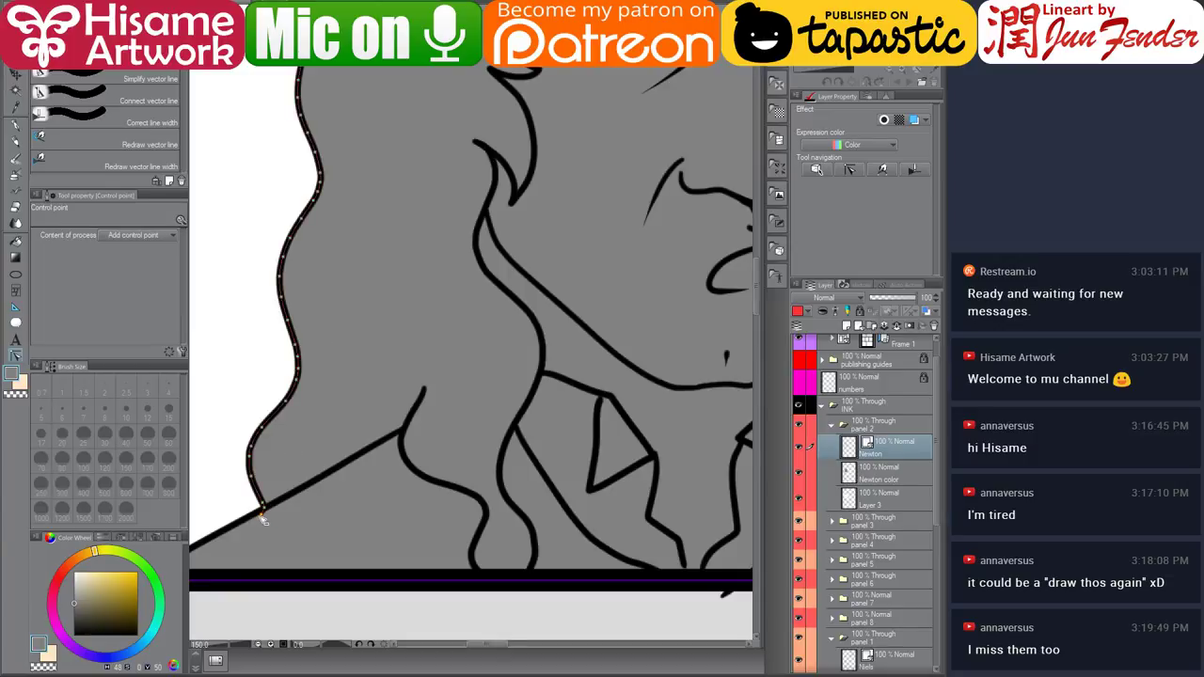
{"action": "scroll", "coordinate": [393, 498], "scroll_direction": "down", "scroll_amount": 4}
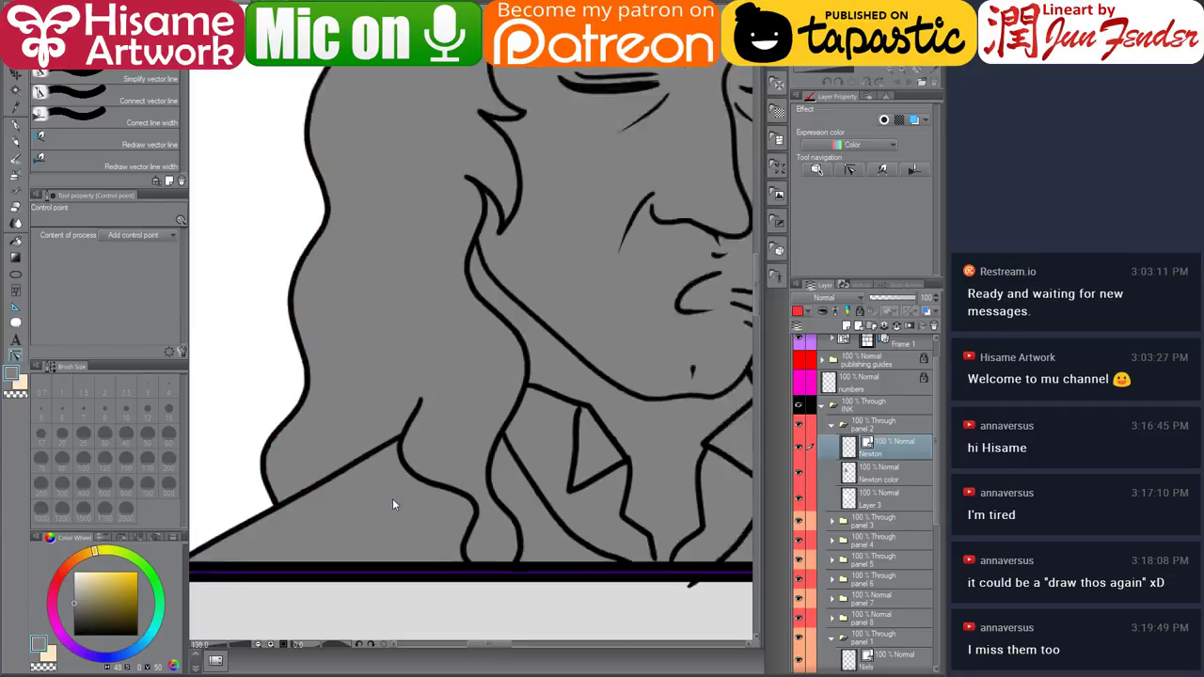
Tidy the corners of both of Newton's shirt collar flaps by adjusting their vector control points, undoing a misplaced move.
{"action": "scroll", "coordinate": [552, 488], "scroll_direction": "up", "scroll_amount": 5}
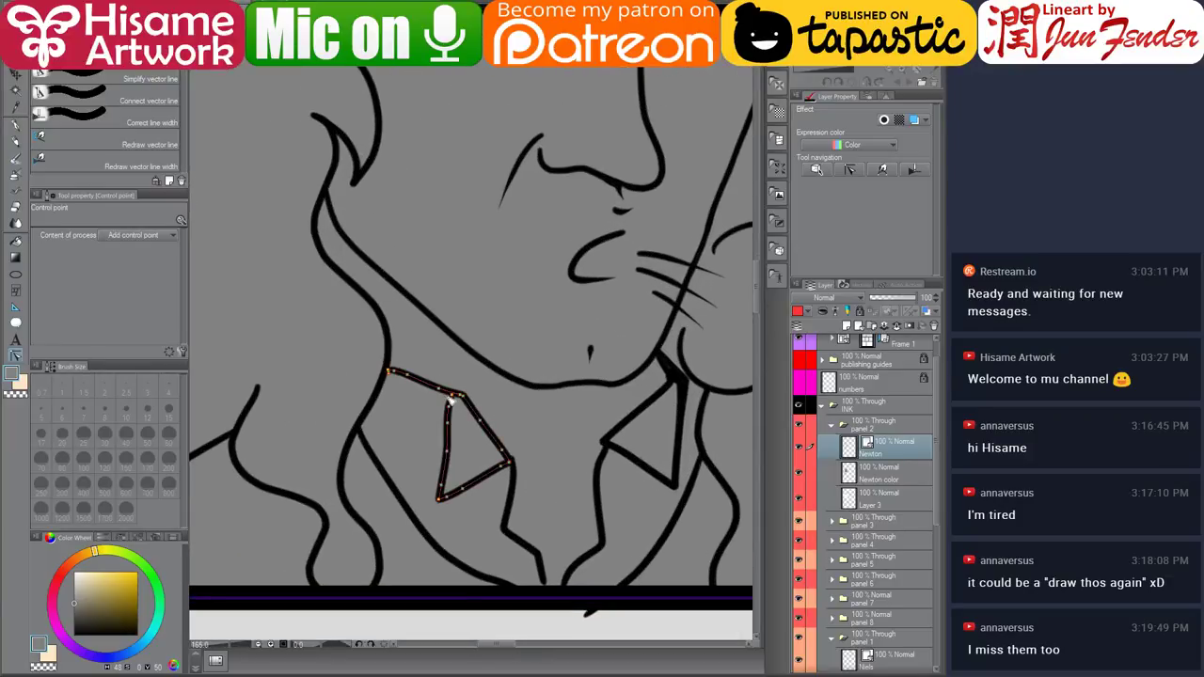
{"action": "mouse_move", "coordinate": [451, 409]}
{"action": "left_mouse_down"}
{"action": "mouse_move", "coordinate": [440, 395]}
{"action": "mouse_move", "coordinate": [459, 415]}
{"action": "left_mouse_up"}
{"action": "key", "text": "ctrl+z"}
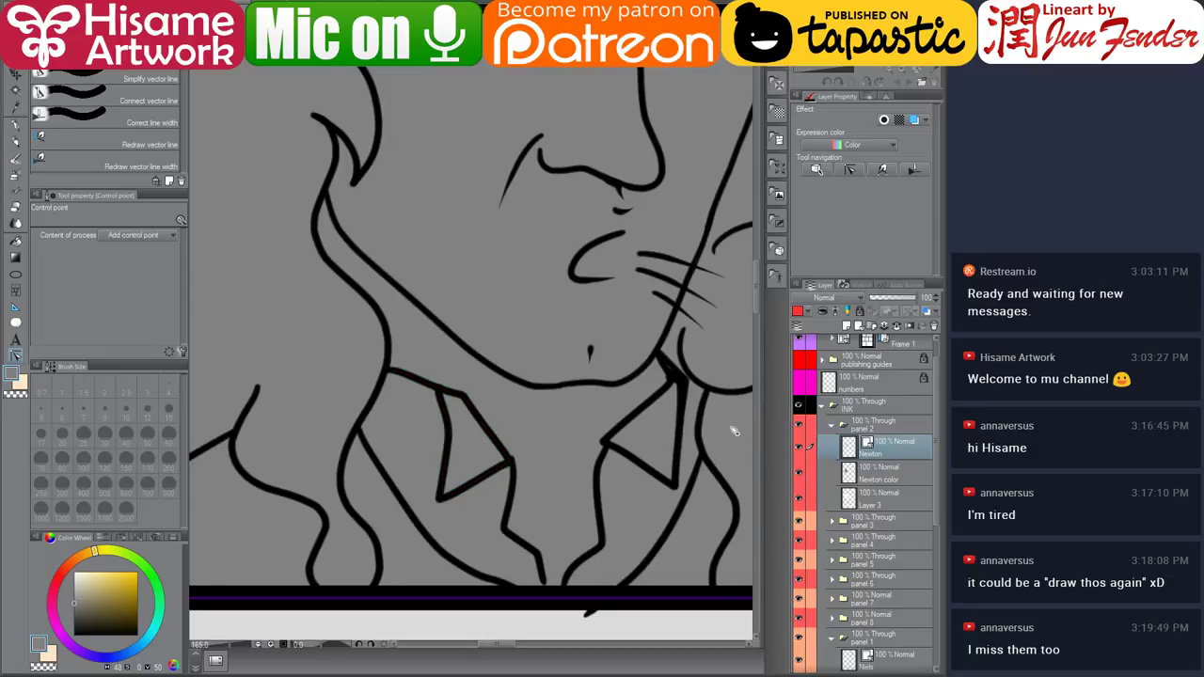
{"action": "left_click_drag", "start_coordinate": [652, 419], "coordinate": [489, 411]}
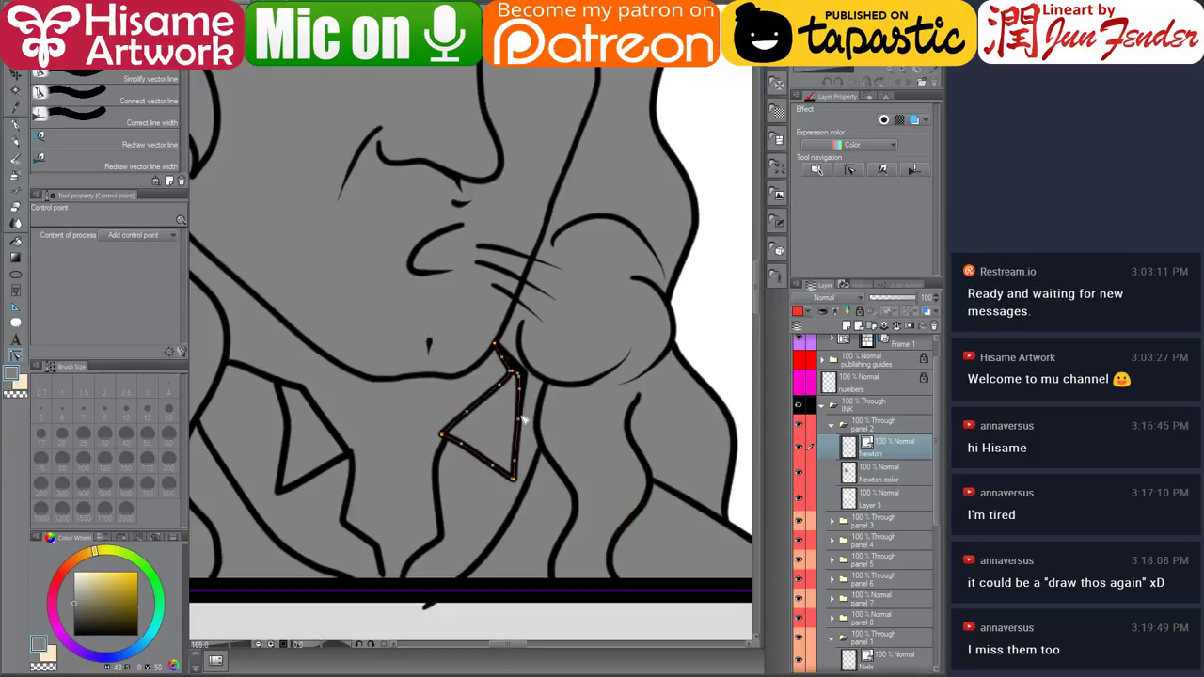
{"action": "scroll", "coordinate": [595, 442], "scroll_direction": "down", "scroll_amount": 2}
{"action": "scroll", "coordinate": [595, 441], "scroll_direction": "down", "scroll_amount": 3}
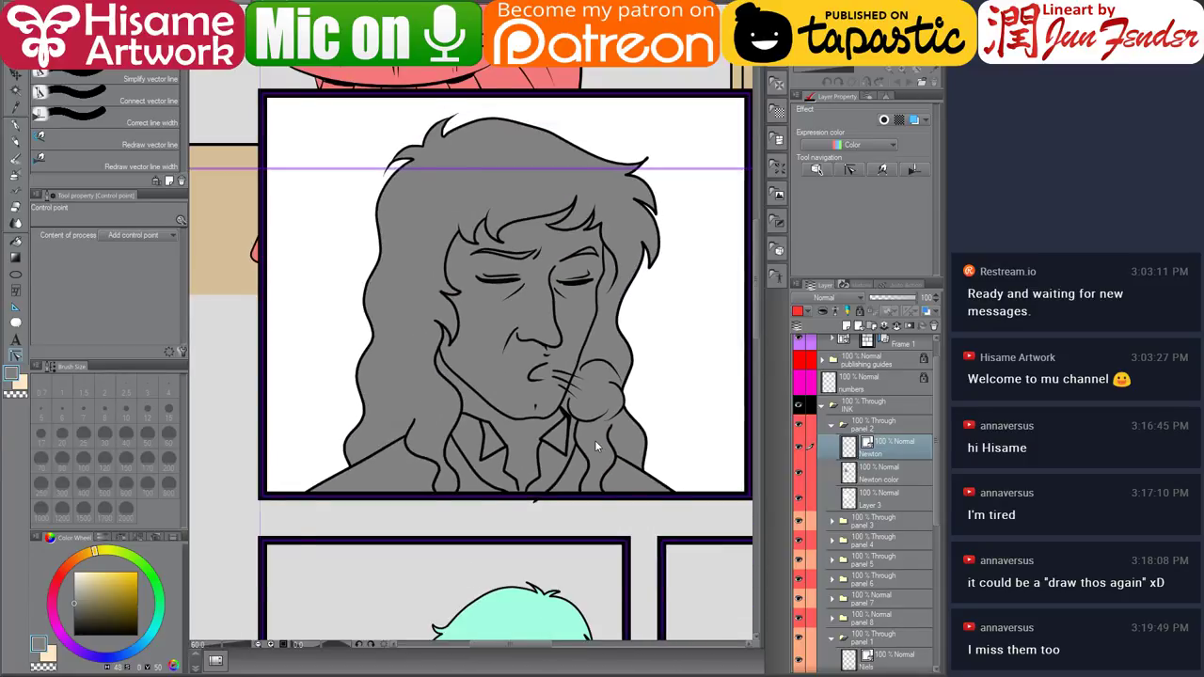
{"action": "scroll", "coordinate": [662, 407], "scroll_direction": "up", "scroll_amount": 1}
{"action": "scroll", "coordinate": [621, 406], "scroll_direction": "up", "scroll_amount": 4}
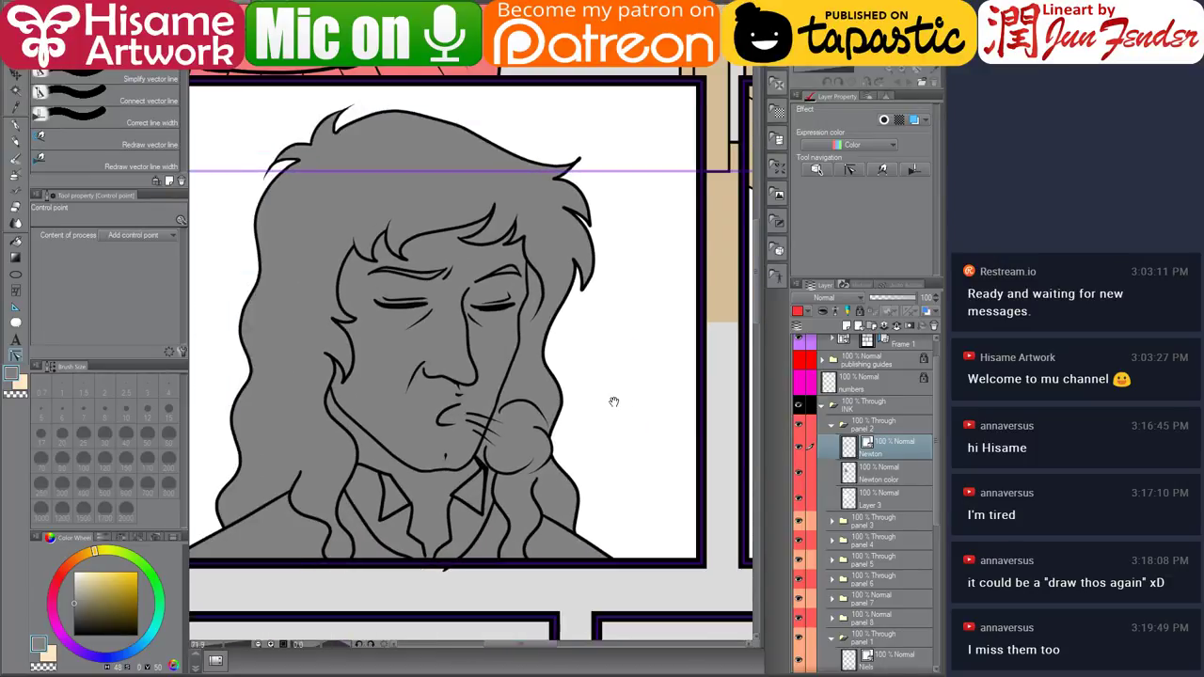
{"action": "scroll", "coordinate": [628, 395], "scroll_direction": "up", "scroll_amount": 2}
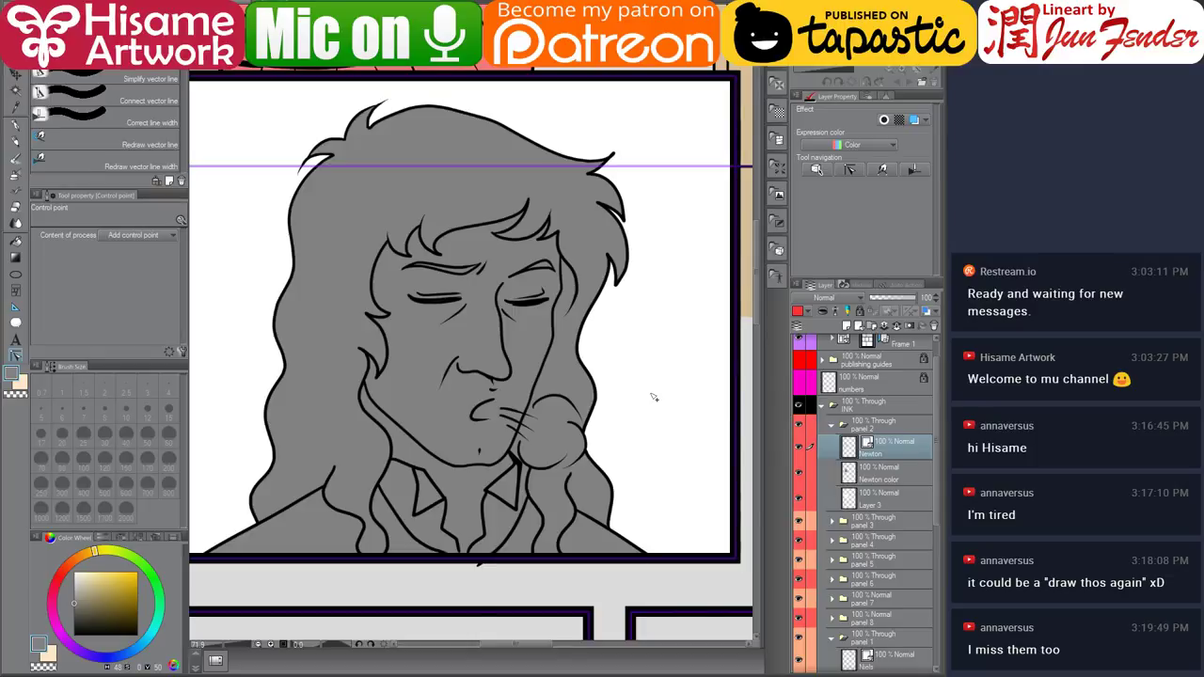
{"action": "scroll", "coordinate": [652, 396], "scroll_direction": "down", "scroll_amount": 2}
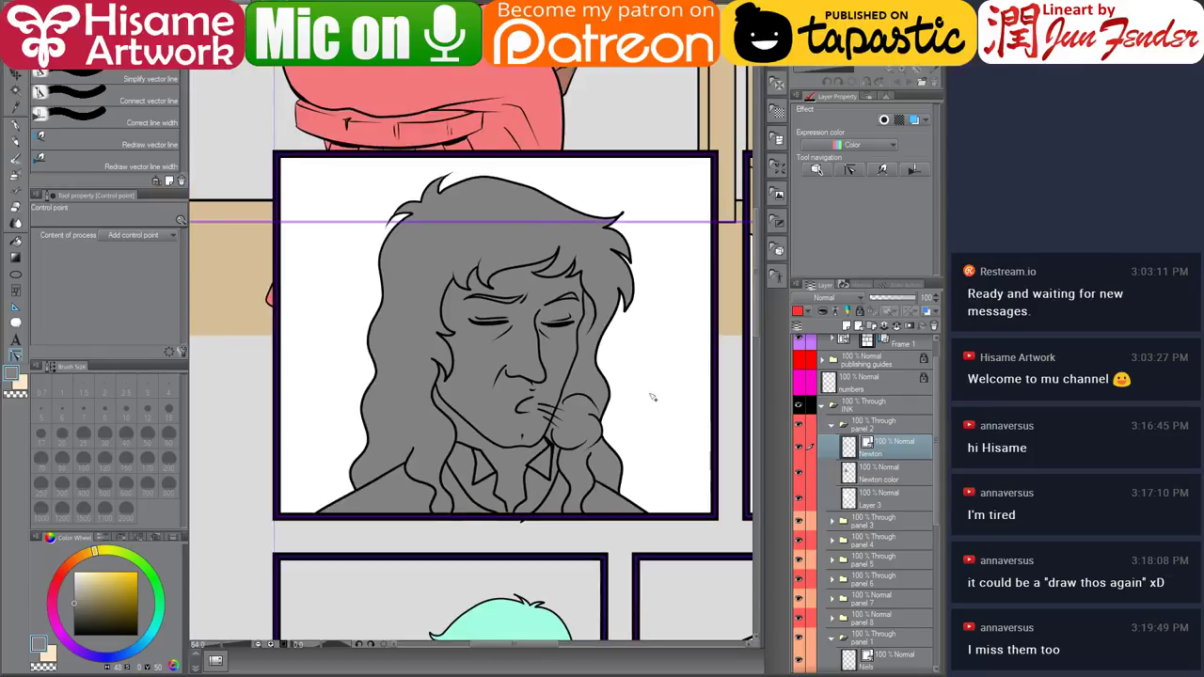
Make a rectangular selection within the panel 2 frame and turn it into a layer mask on the panel 2 folder.
{"action": "left_click_drag", "start_coordinate": [683, 358], "coordinate": [634, 430]}
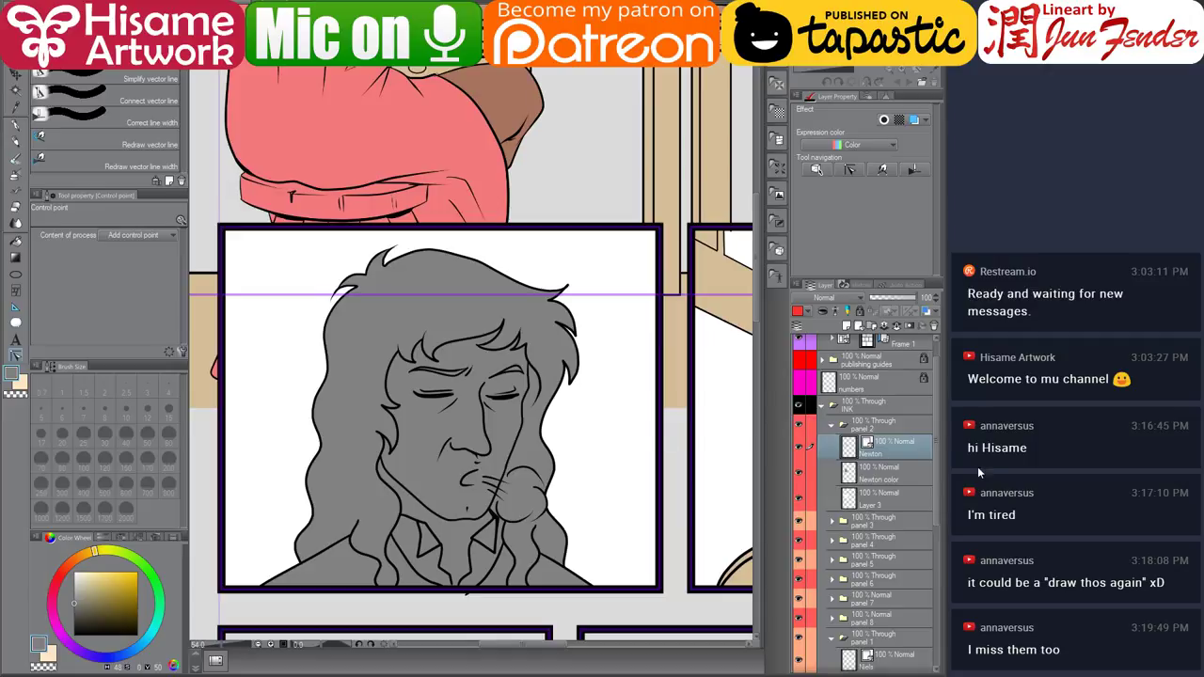
{"action": "left_click", "coordinate": [890, 429]}
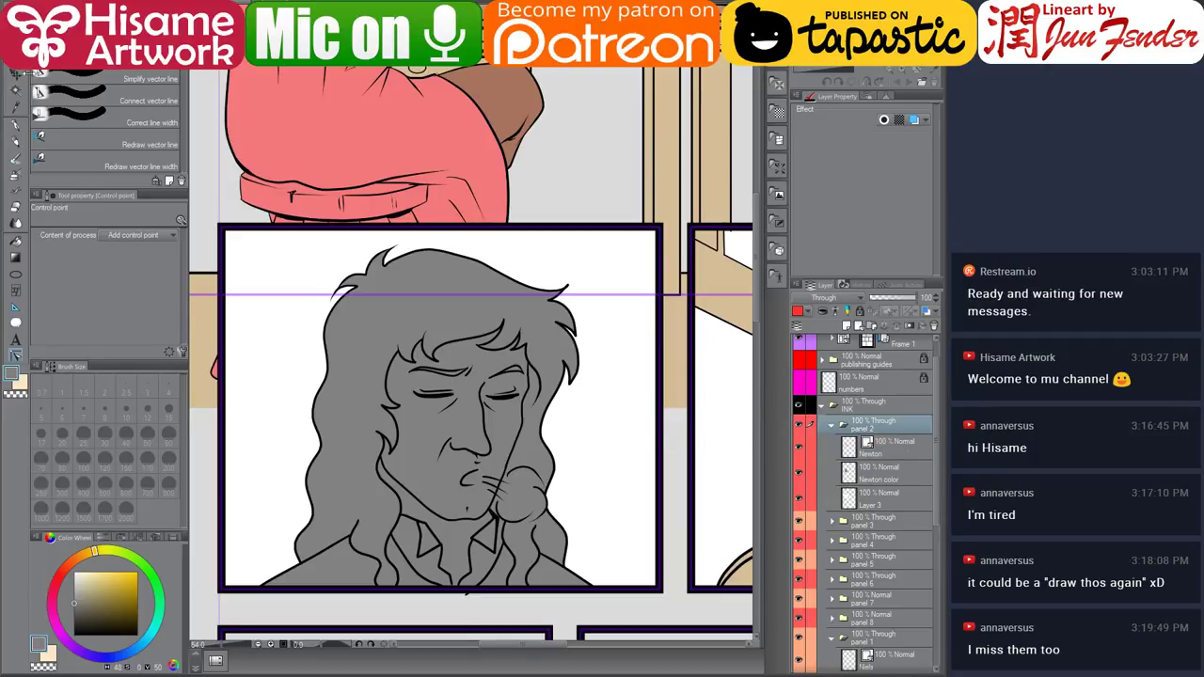
{"action": "left_click", "coordinate": [16, 73]}
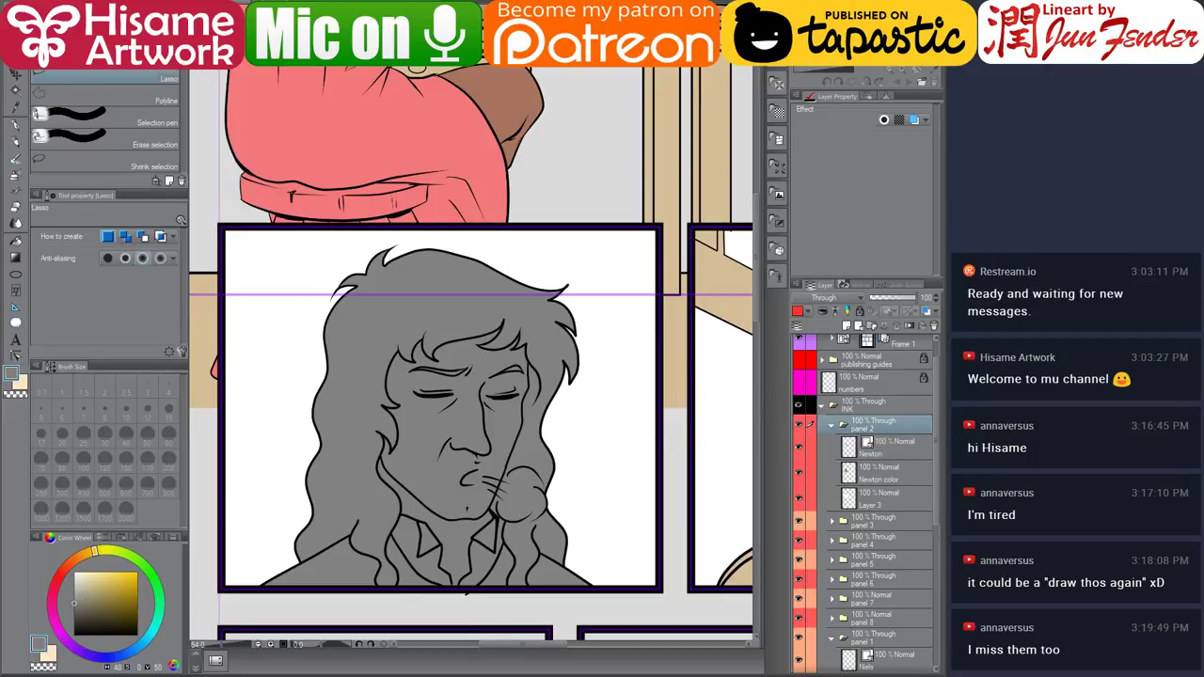
{"action": "left_click", "coordinate": [103, 37]}
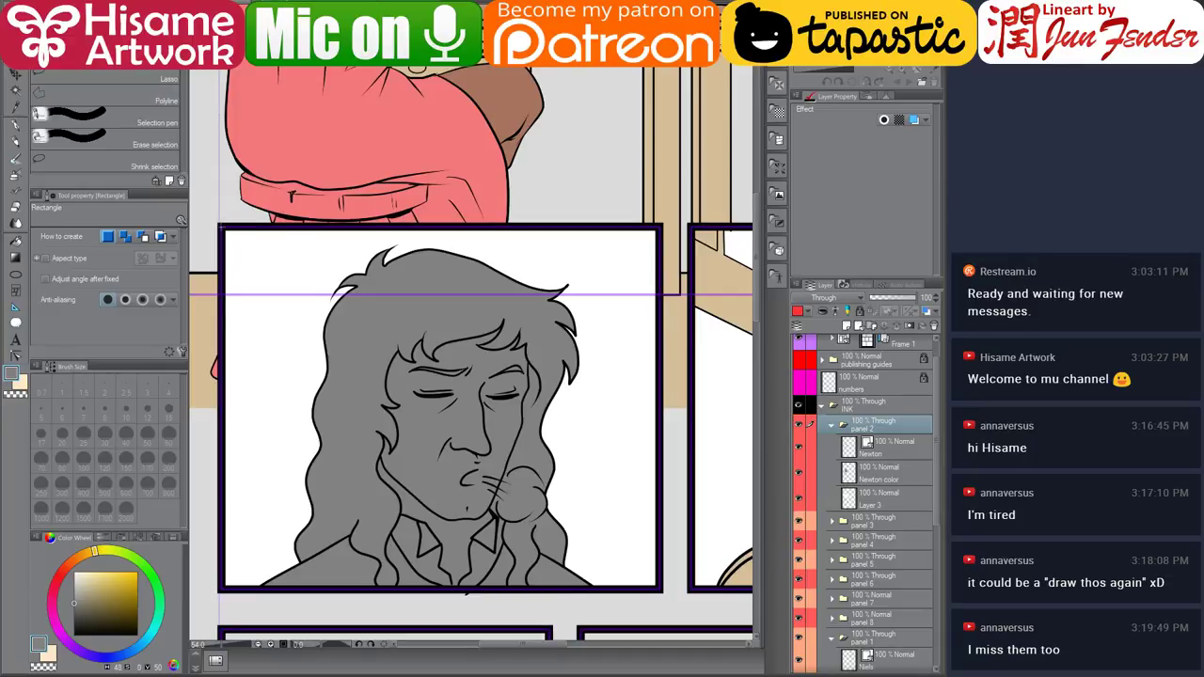
{"action": "left_click_drag", "start_coordinate": [252, 252], "coordinate": [663, 591]}
{"action": "left_click", "coordinate": [920, 425]}
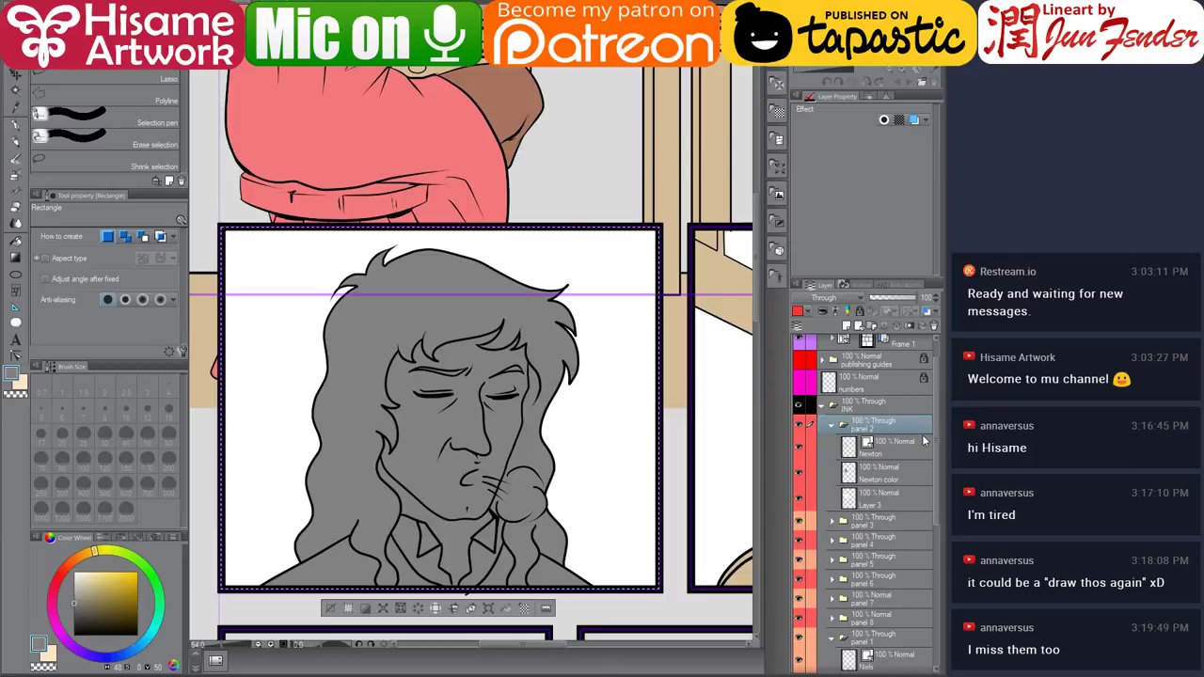
{"action": "left_click", "coordinate": [909, 327]}
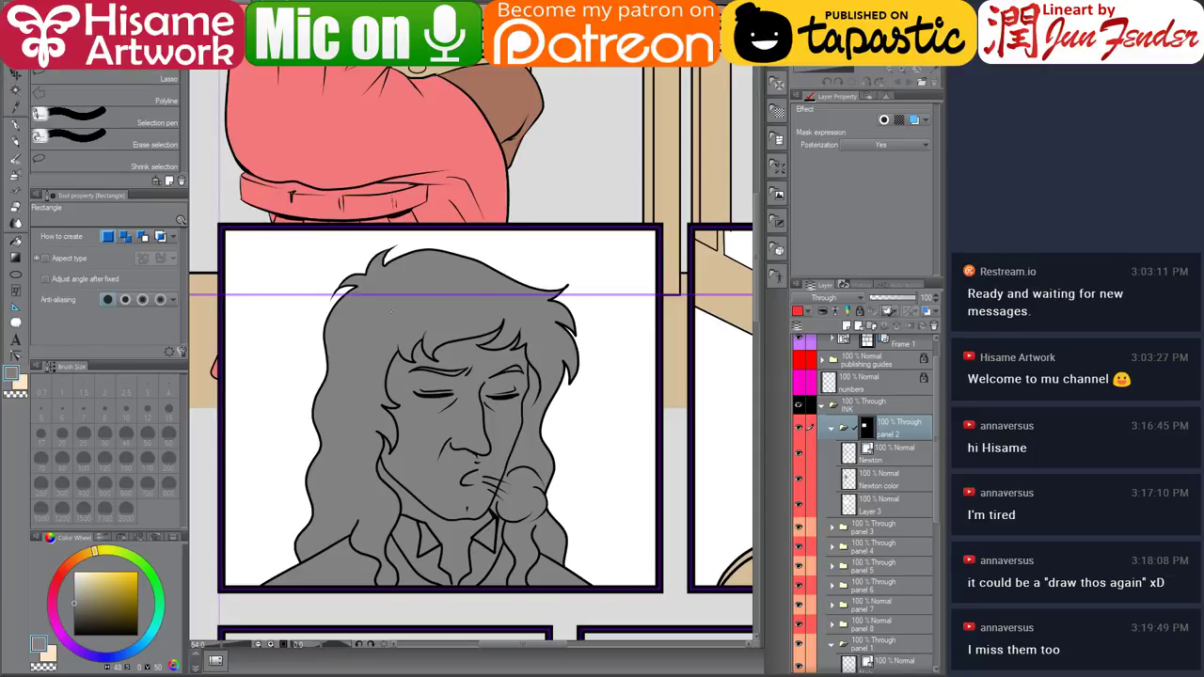
Activate the Newton color layer in panel 2 and load its painted silhouette as a selection.
{"action": "scroll", "coordinate": [613, 375], "scroll_direction": "down", "scroll_amount": 1}
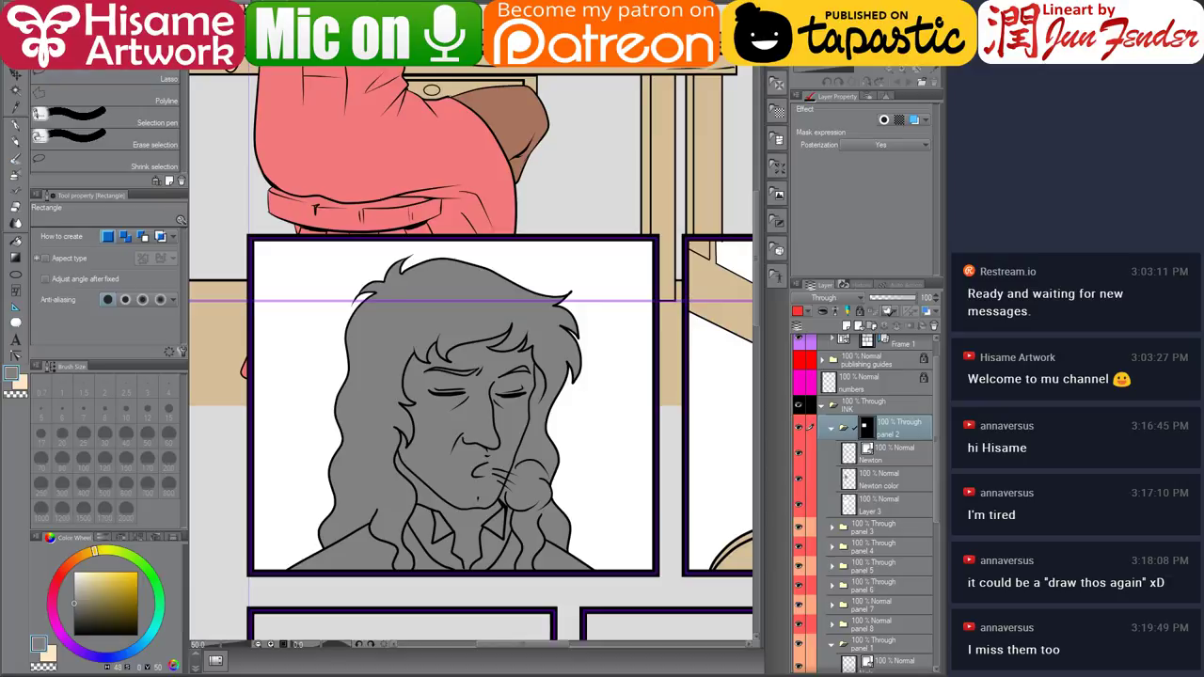
{"action": "left_click", "coordinate": [11, 76]}
{"action": "left_click_drag", "start_coordinate": [478, 138], "coordinate": [485, 262]}
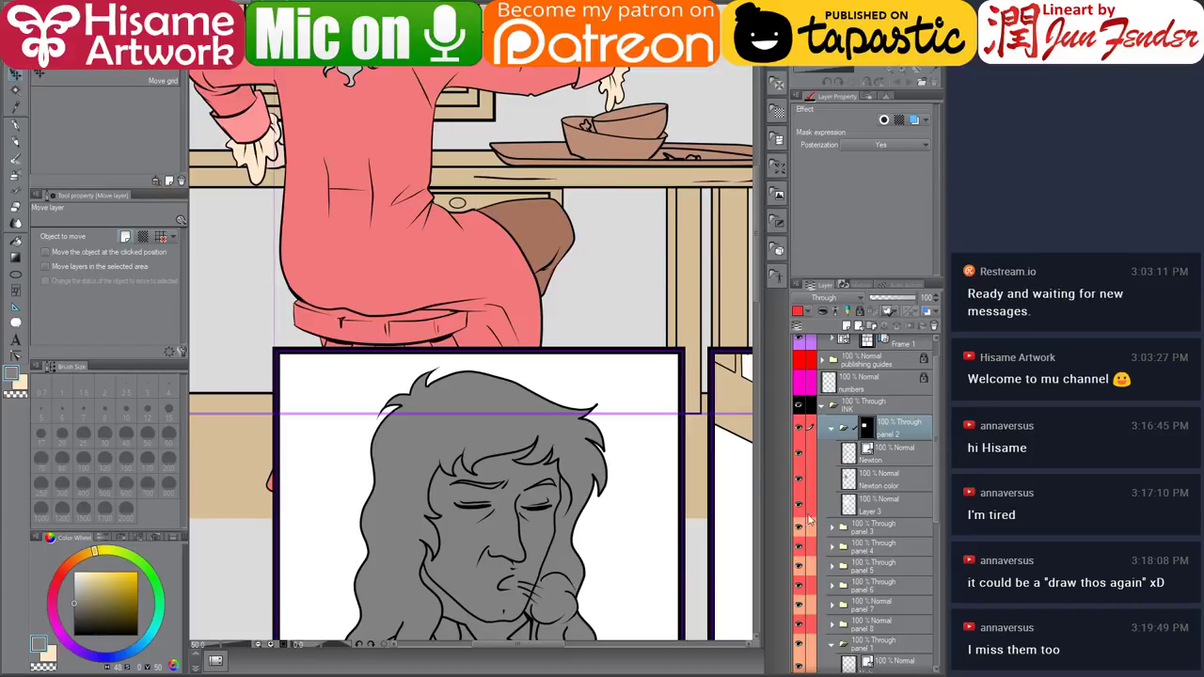
{"action": "scroll", "coordinate": [894, 456], "scroll_direction": "down", "scroll_amount": 2}
{"action": "left_click", "coordinate": [854, 454]}
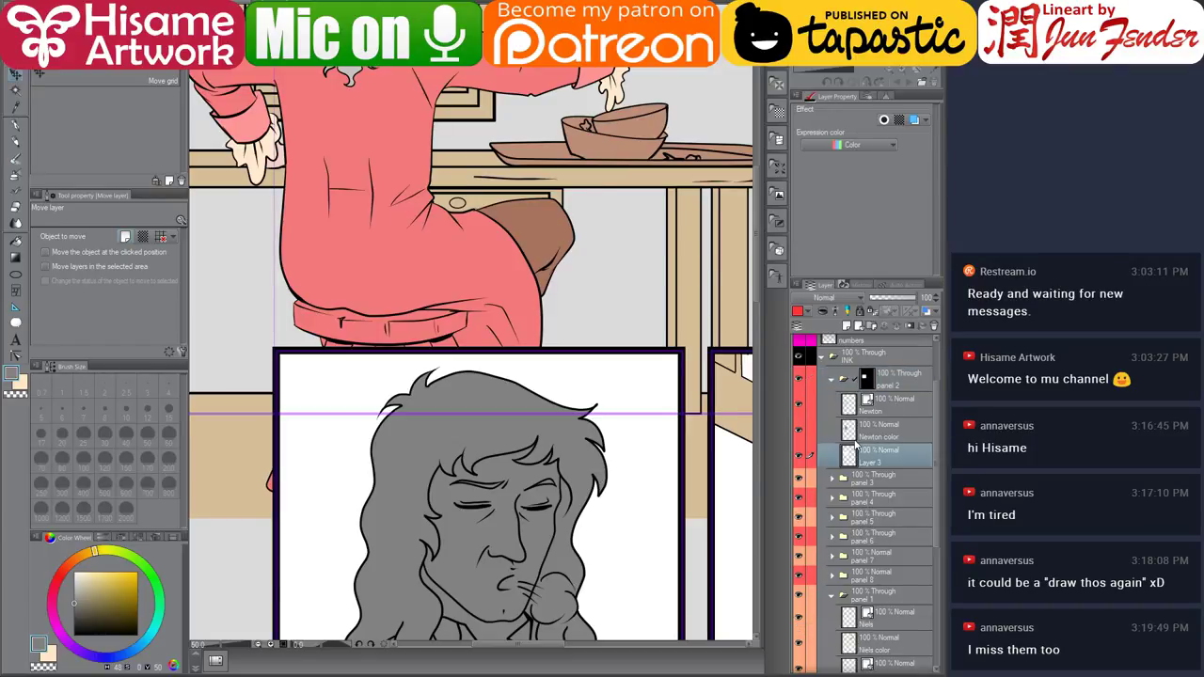
{"action": "left_click", "coordinate": [849, 432]}
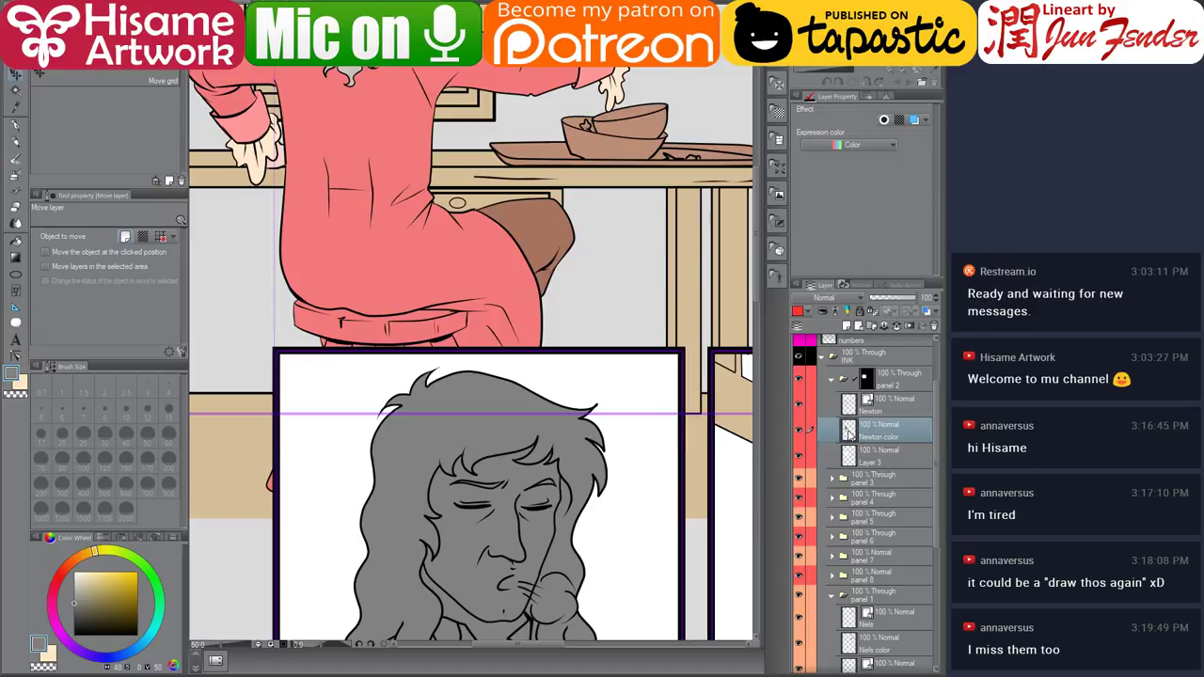
{"action": "left_click", "coordinate": [849, 432], "text": "ctrl"}
Sample the coral red of Newton's coat in panel 1 and fill his coat in panel 2 with it.
{"action": "left_click_drag", "start_coordinate": [635, 456], "coordinate": [589, 372]}
{"action": "left_click", "coordinate": [15, 240]}
{"action": "left_click", "coordinate": [344, 178], "text": "alt"}
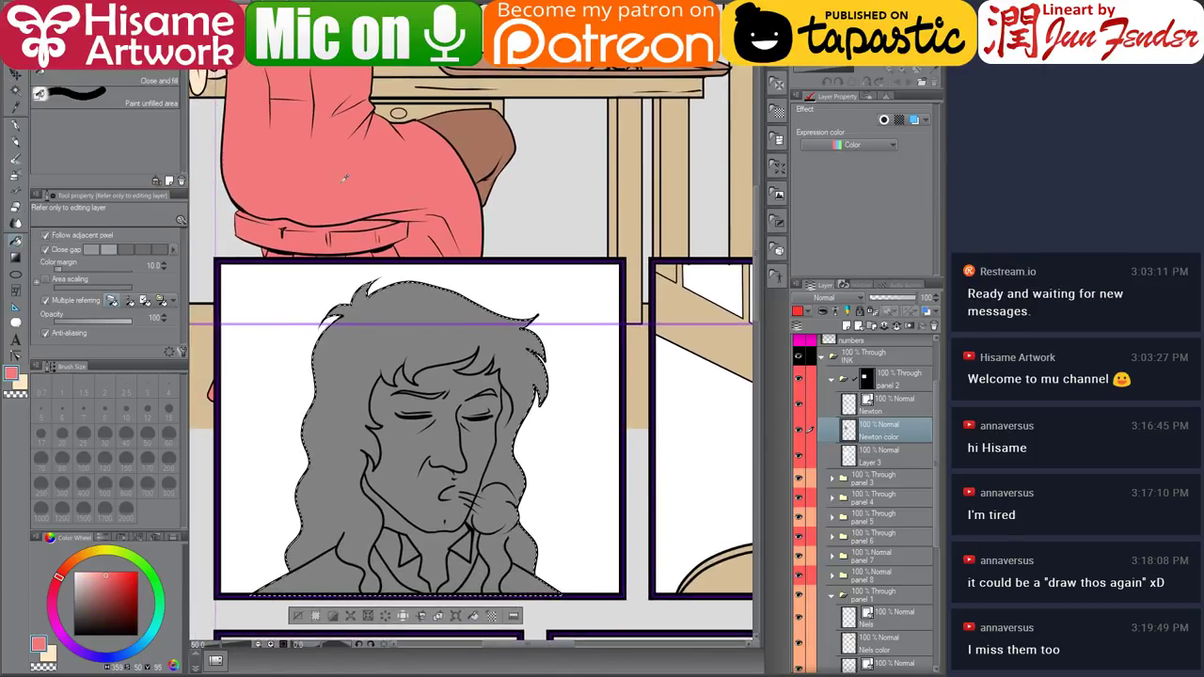
{"action": "left_click", "coordinate": [334, 569]}
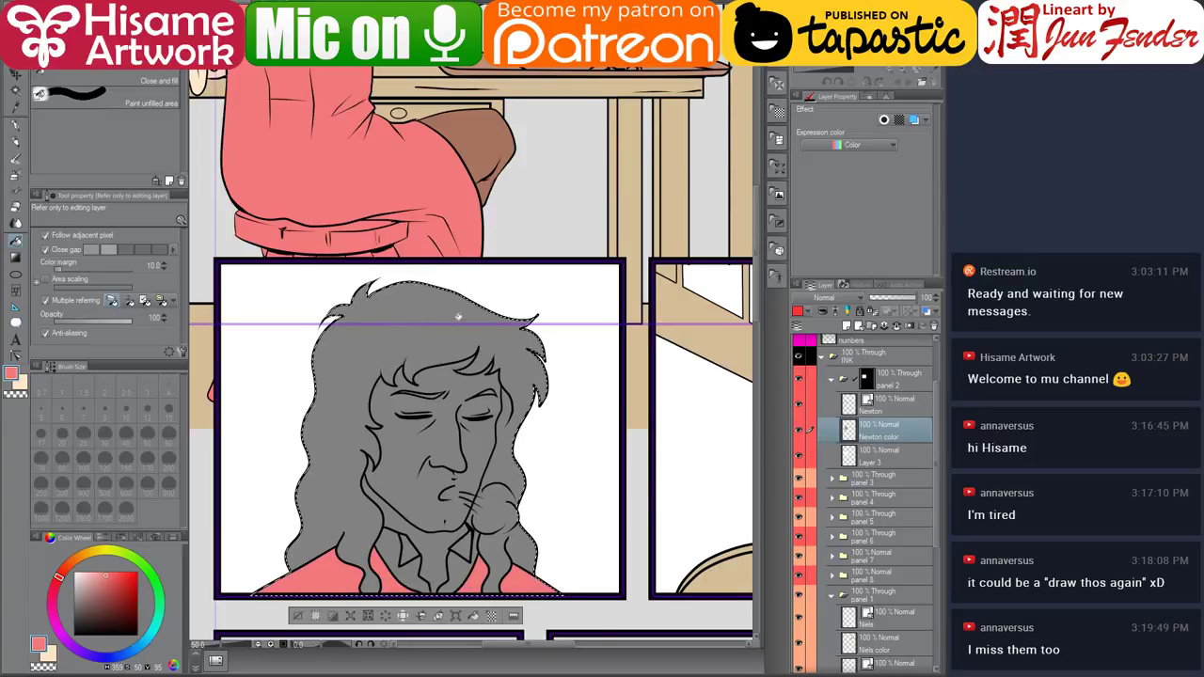
Sample the light grey of Newton's hair in panel 1 and fill his hair in panel 2 with it.
{"action": "left_click_drag", "start_coordinate": [394, 136], "coordinate": [476, 319]}
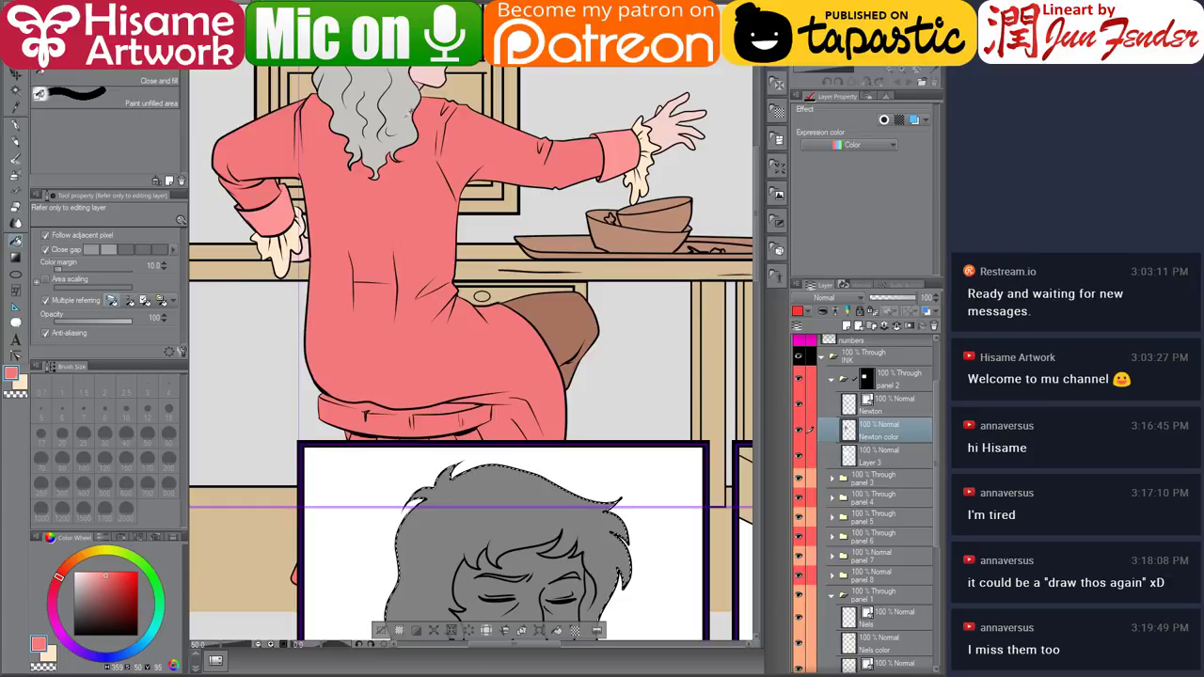
{"action": "left_click", "coordinate": [408, 111], "text": "alt"}
{"action": "left_click_drag", "start_coordinate": [494, 500], "coordinate": [426, 311]}
{"action": "left_click", "coordinate": [427, 311]}
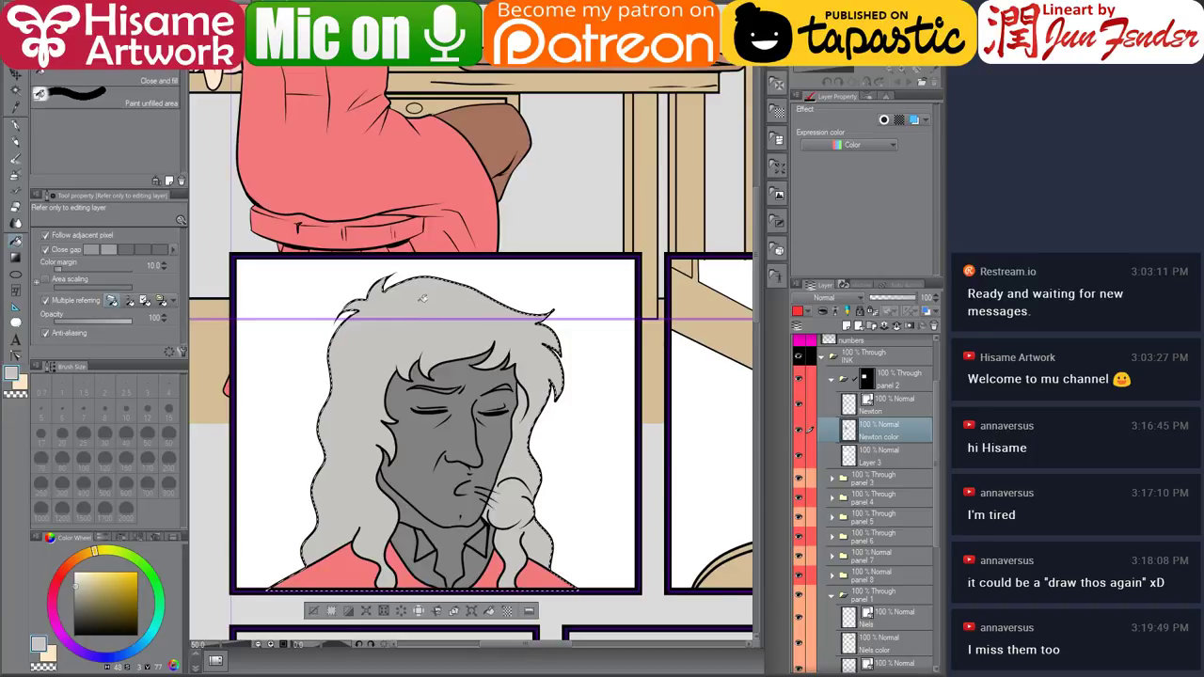
Switch to the cream secondary color and fill both sides of Newton's collar and shirt in panel 2 with it.
{"action": "left_click_drag", "start_coordinate": [423, 298], "coordinate": [426, 325]}
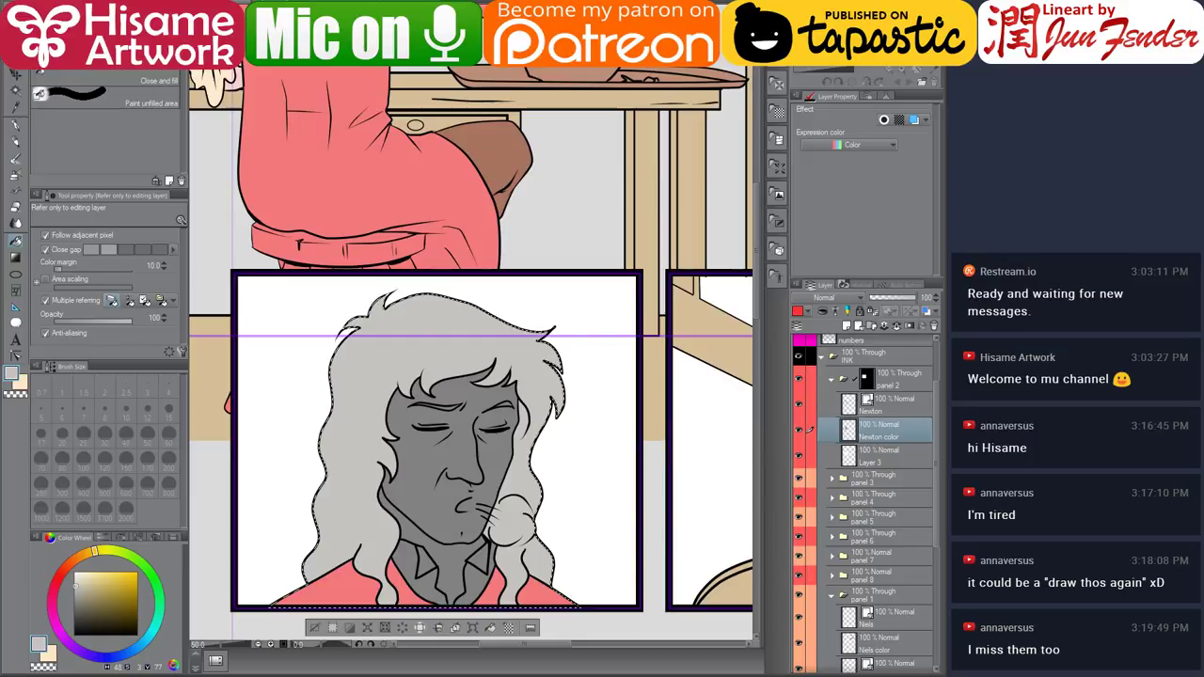
{"action": "key", "text": "x"}
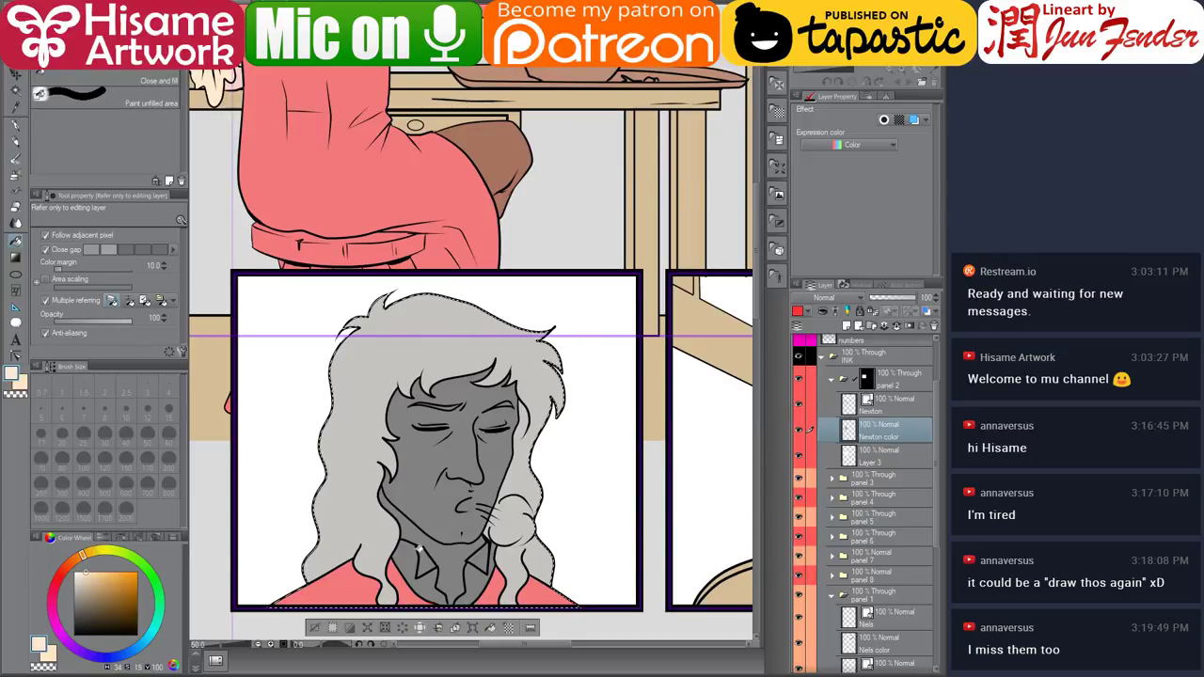
{"action": "left_click_drag", "start_coordinate": [417, 550], "coordinate": [425, 468]}
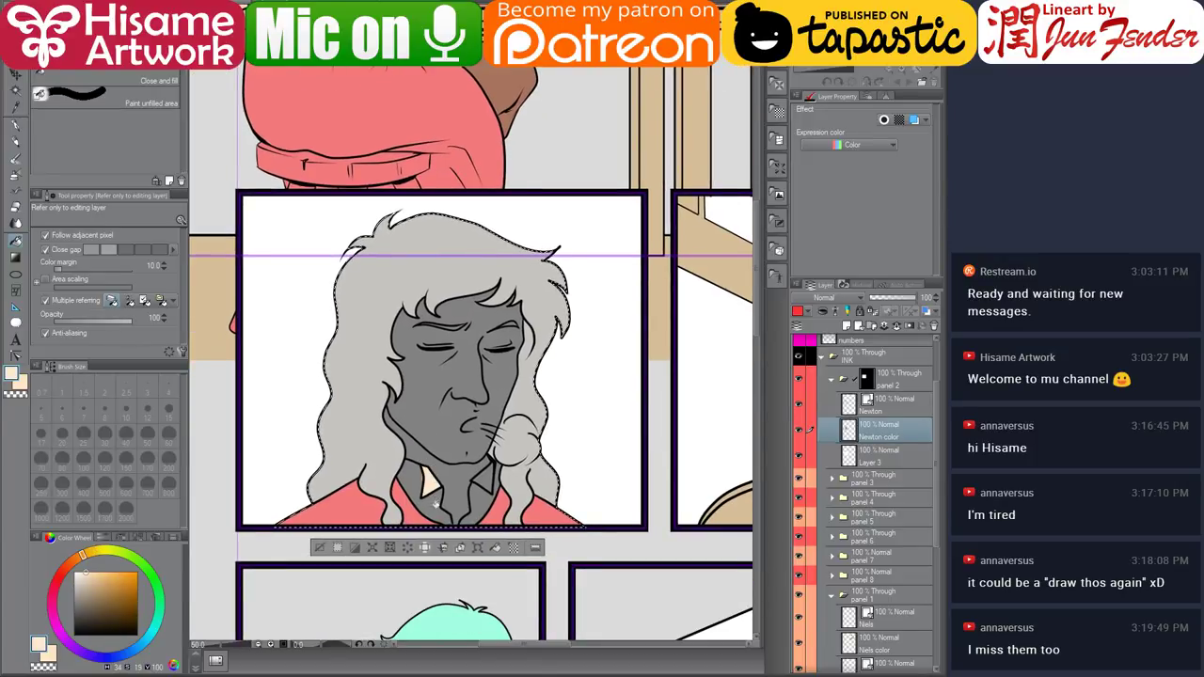
{"action": "left_click", "coordinate": [434, 500]}
{"action": "left_click", "coordinate": [478, 489]}
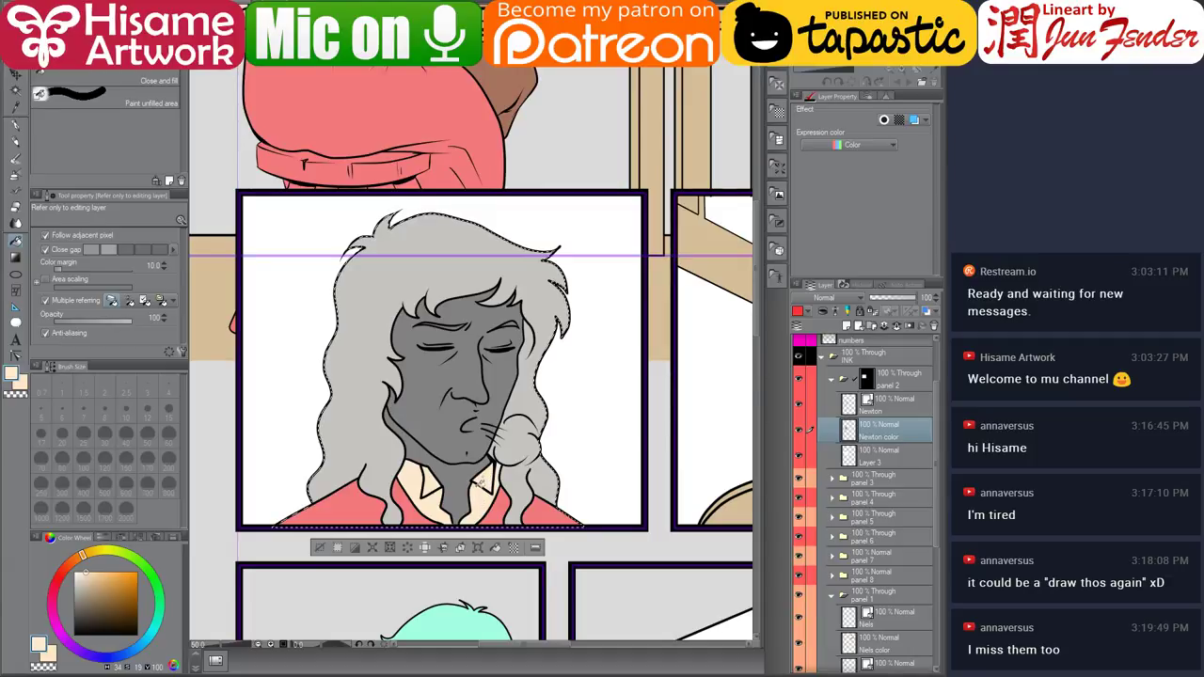
Sample the light pink of Newton's skin in panel 1 and fill his face in panel 2 with it.
{"action": "scroll", "coordinate": [479, 485], "scroll_direction": "up", "scroll_amount": 3}
{"action": "left_click", "coordinate": [595, 138], "text": "alt"}
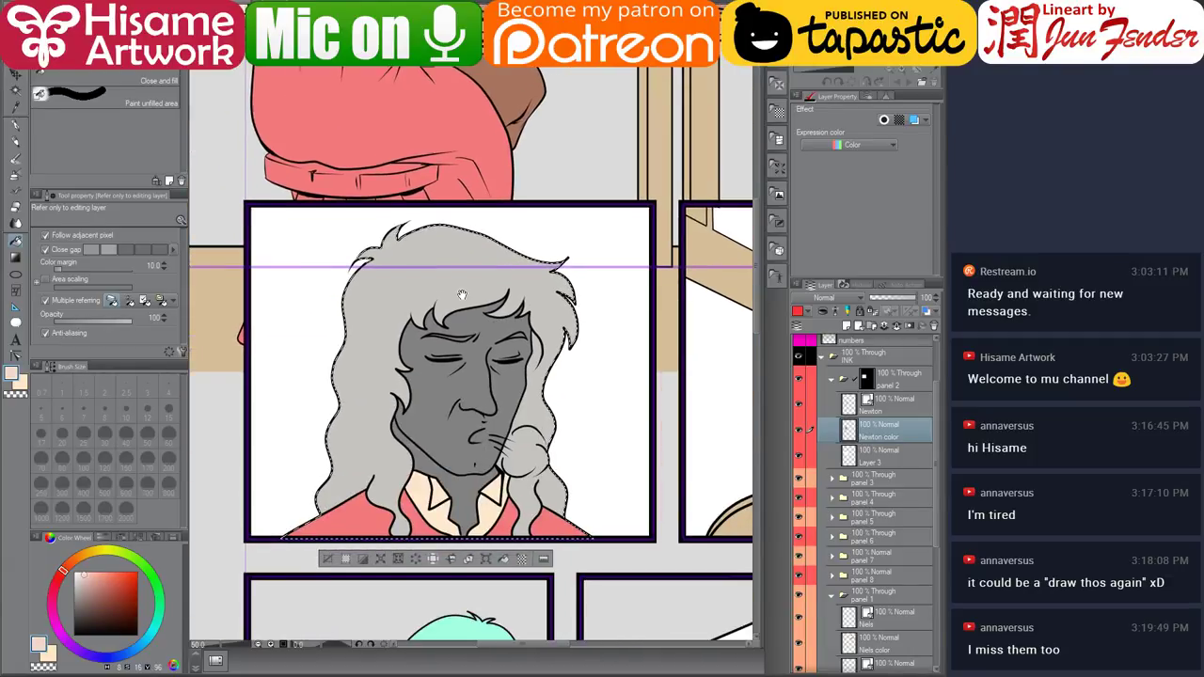
{"action": "scroll", "coordinate": [451, 475], "scroll_direction": "down", "scroll_amount": 3}
{"action": "left_click", "coordinate": [462, 427]}
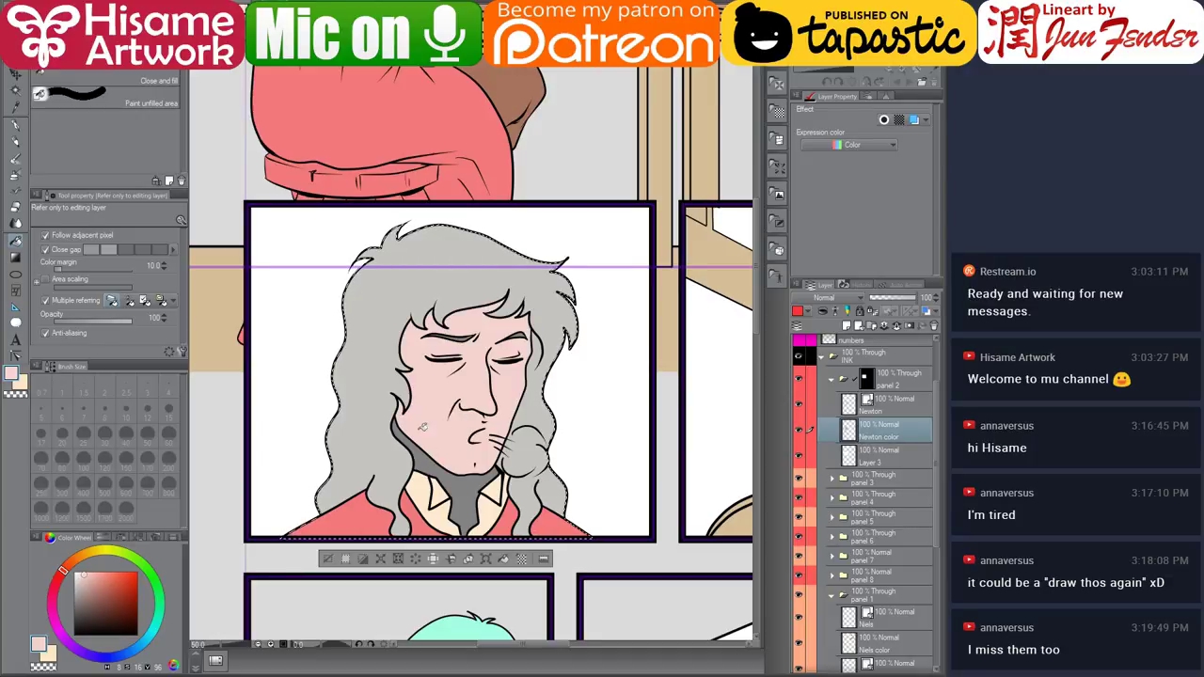
Pick a slightly darker skin tone and fill Newton's neck in panel 2 with it.
{"action": "scroll", "coordinate": [403, 199], "scroll_direction": "up", "scroll_amount": 3}
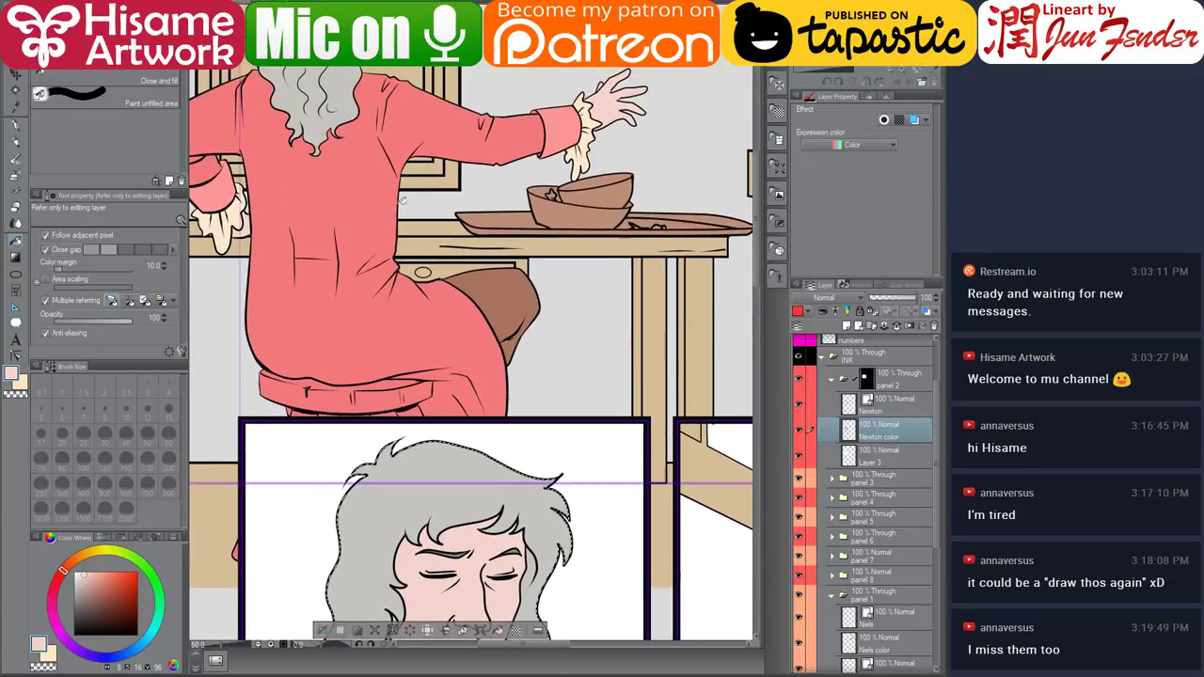
{"action": "scroll", "coordinate": [430, 326], "scroll_direction": "down", "scroll_amount": 2}
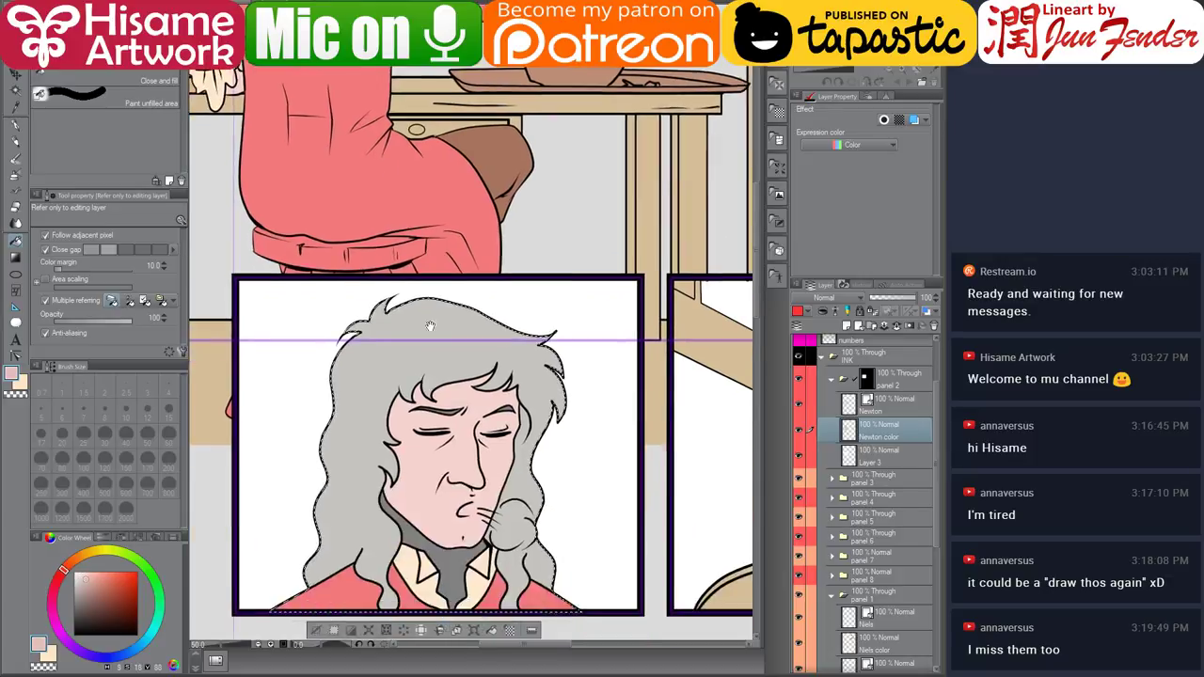
{"action": "left_click_drag", "start_coordinate": [430, 326], "coordinate": [428, 188]}
{"action": "left_click", "coordinate": [448, 432]}
Activate the Newton line art layer in panel 2 and set the G-pen to black with brush size 7.
{"action": "scroll", "coordinate": [435, 410], "scroll_direction": "up", "scroll_amount": 1}
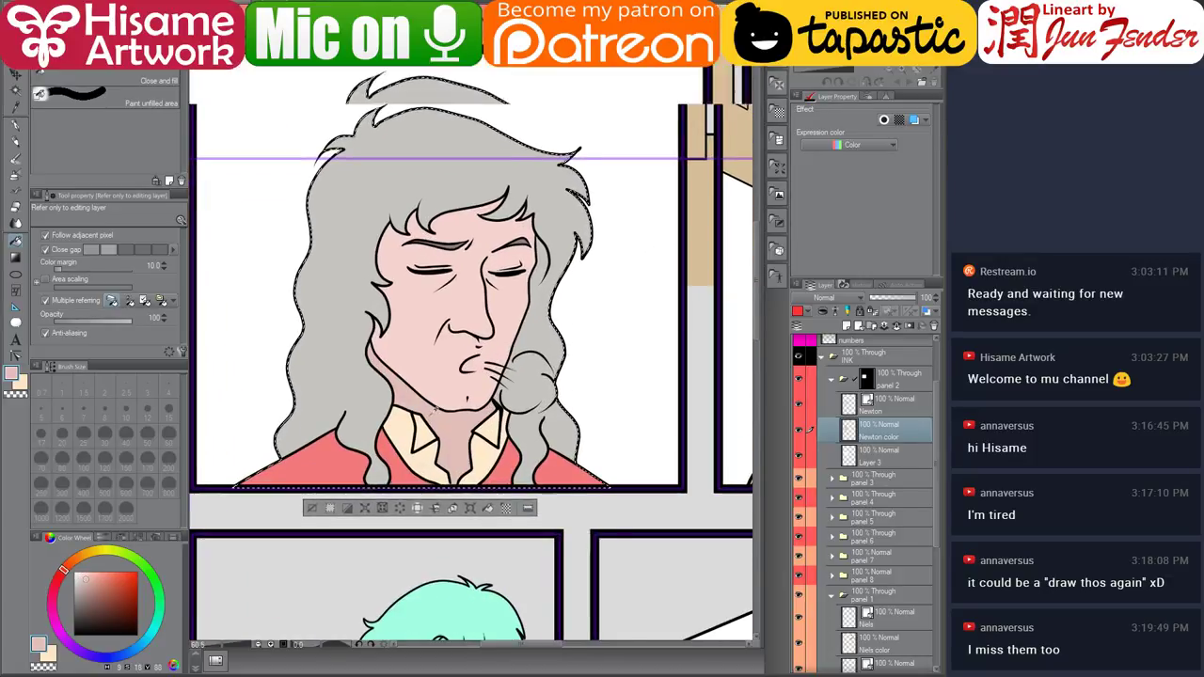
{"action": "scroll", "coordinate": [433, 410], "scroll_direction": "up", "scroll_amount": 1}
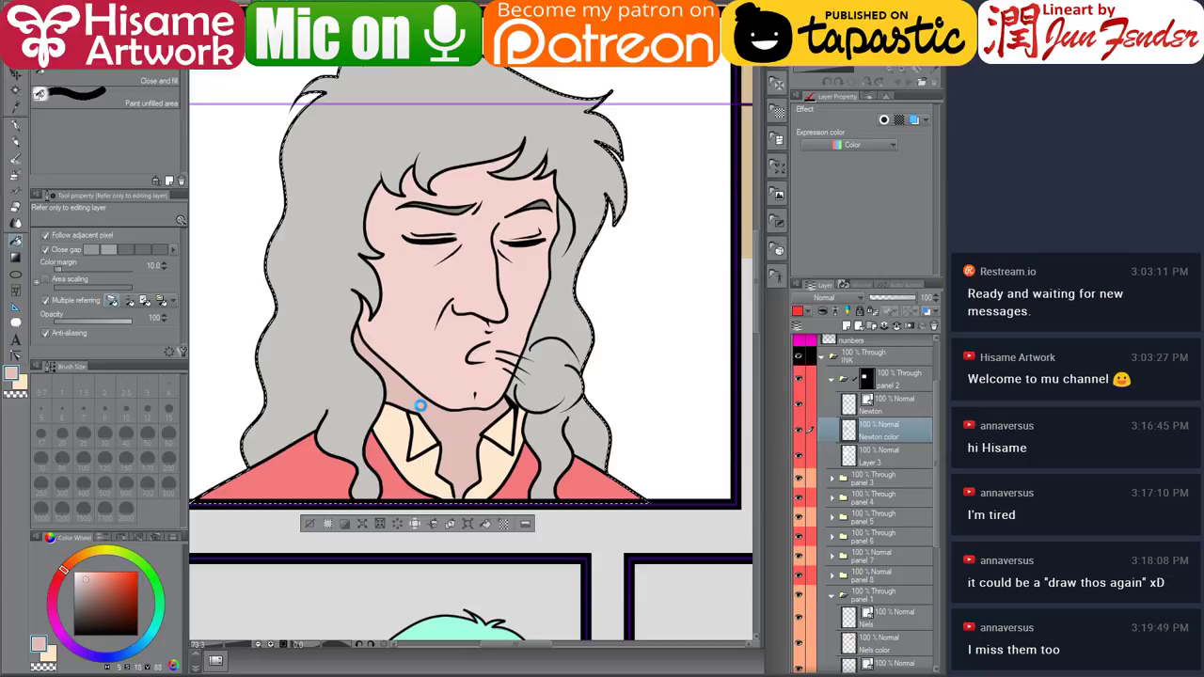
{"action": "scroll", "coordinate": [414, 459], "scroll_direction": "up", "scroll_amount": 3}
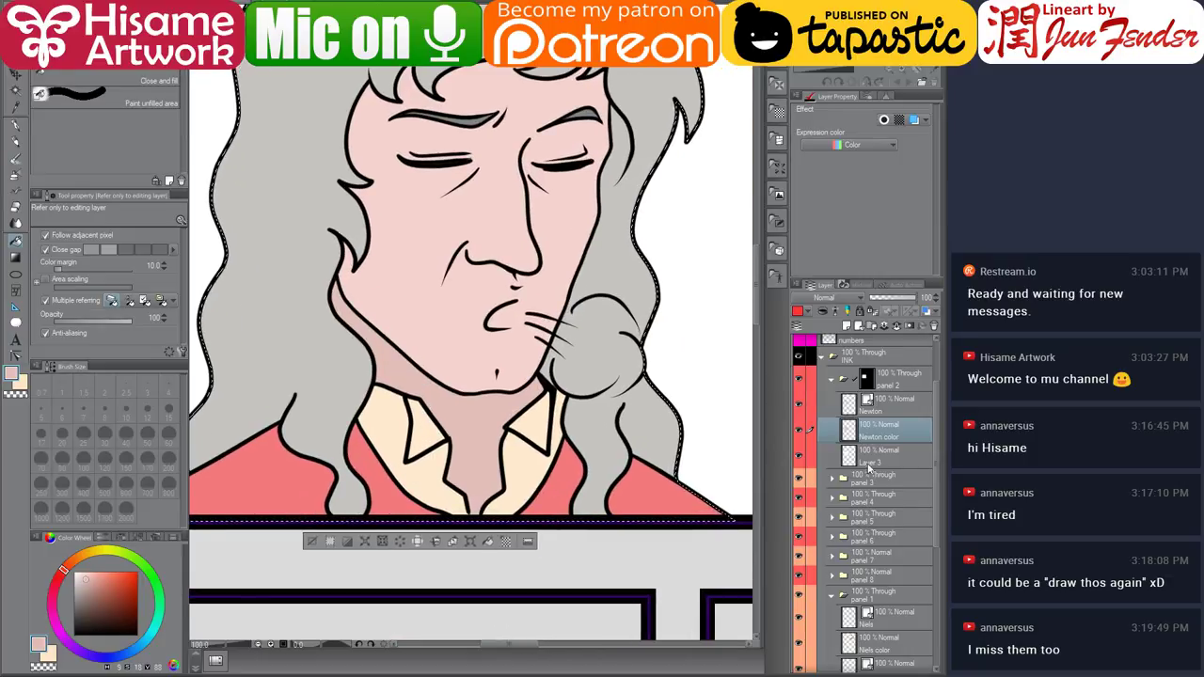
{"action": "left_click", "coordinate": [889, 405]}
{"action": "scroll", "coordinate": [499, 371], "scroll_direction": "up", "scroll_amount": 1}
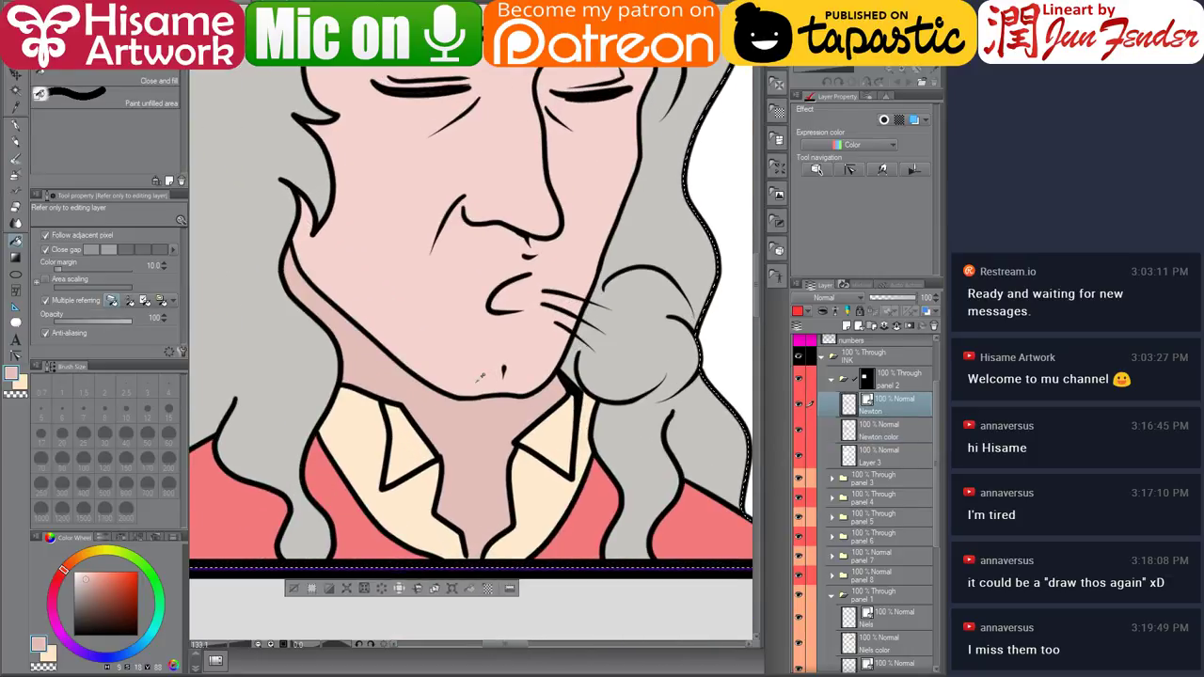
{"action": "left_click_drag", "start_coordinate": [419, 319], "coordinate": [465, 171]}
{"action": "left_click", "coordinate": [15, 125]}
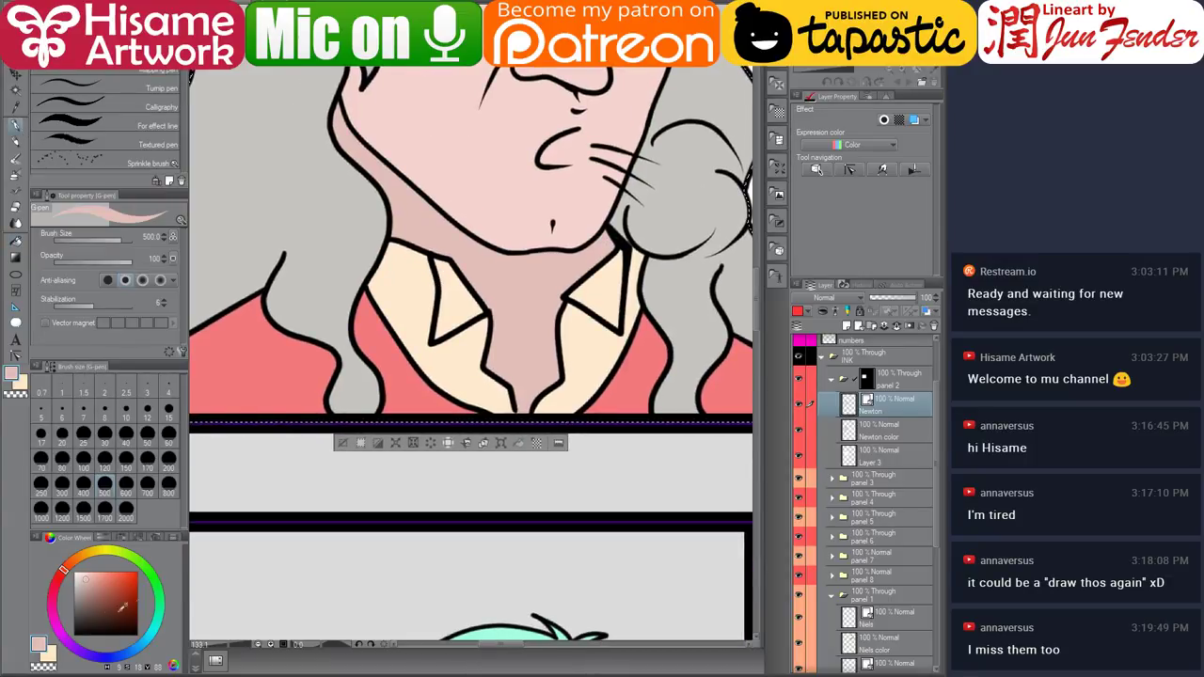
{"action": "left_click_drag", "start_coordinate": [119, 611], "coordinate": [137, 636]}
{"action": "key", "text": "["}
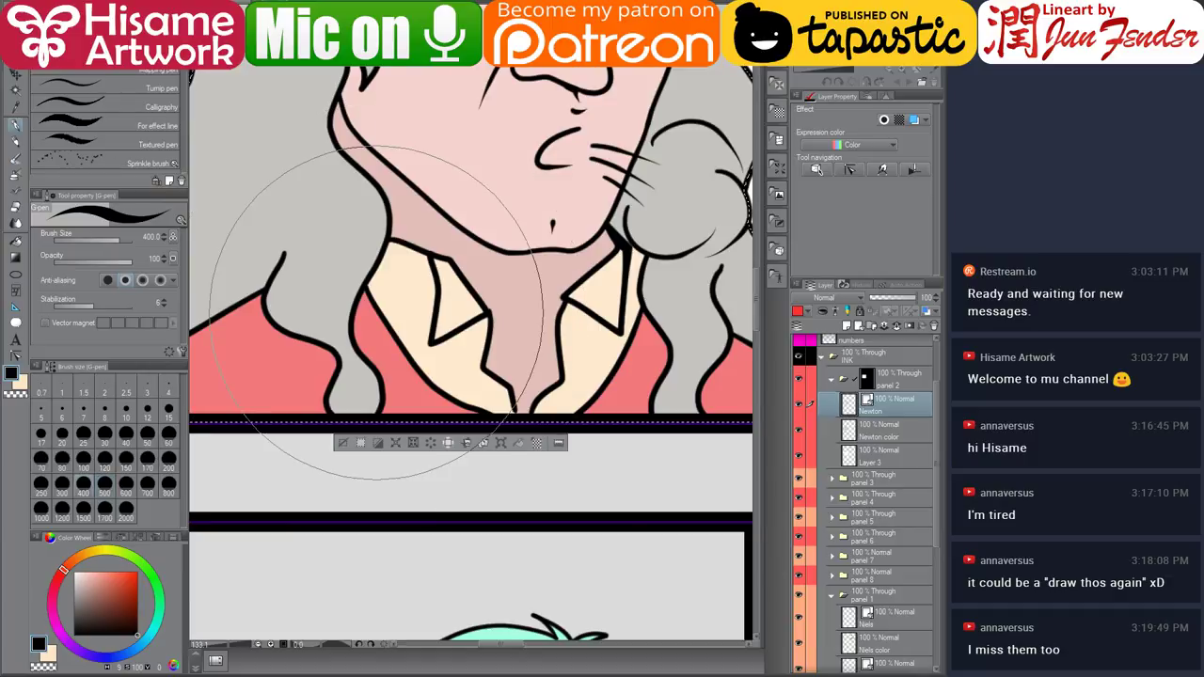
{"action": "key", "text": "bracketleft"}
{"action": "key", "text": "bracketleft"}
{"action": "key", "text": "bracketleft"}
{"action": "key", "text": "bracketleft"}
{"action": "key", "text": "bracketleft"}
{"action": "key", "text": "bracketleft"}
{"action": "key", "text": "bracketleft"}
{"action": "key", "text": "bracketleft"}
{"action": "key", "text": "bracketleft"}
{"action": "key", "text": "bracketleft"}
{"action": "key", "text": "bracketleft"}
{"action": "key", "text": "bracketleft"}
{"action": "key", "text": "bracketleft"}
{"action": "key", "text": "bracketleft"}
{"action": "key", "text": "bracketleft"}
{"action": "key", "text": "bracketleft"}
{"action": "key", "text": "bracketleft"}
{"action": "key", "text": "bracketleft"}
{"action": "key", "text": "bracketleft"}
{"action": "key", "text": "bracketleft"}
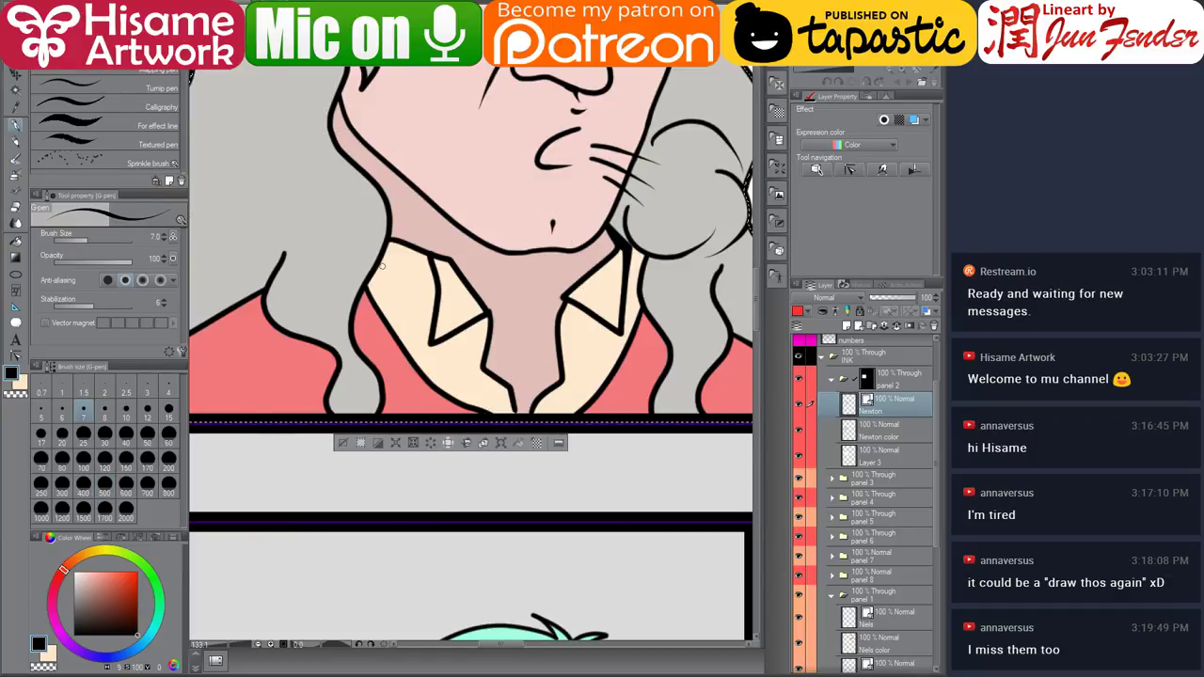
Try a lapel line across the shirt beside Newton's collar, switch to the control point tool, and undo the stroke.
{"action": "mouse_move", "coordinate": [382, 267]}
{"action": "left_mouse_down"}
{"action": "mouse_move", "coordinate": [423, 313]}
{"action": "mouse_move", "coordinate": [439, 404]}
{"action": "left_mouse_up"}
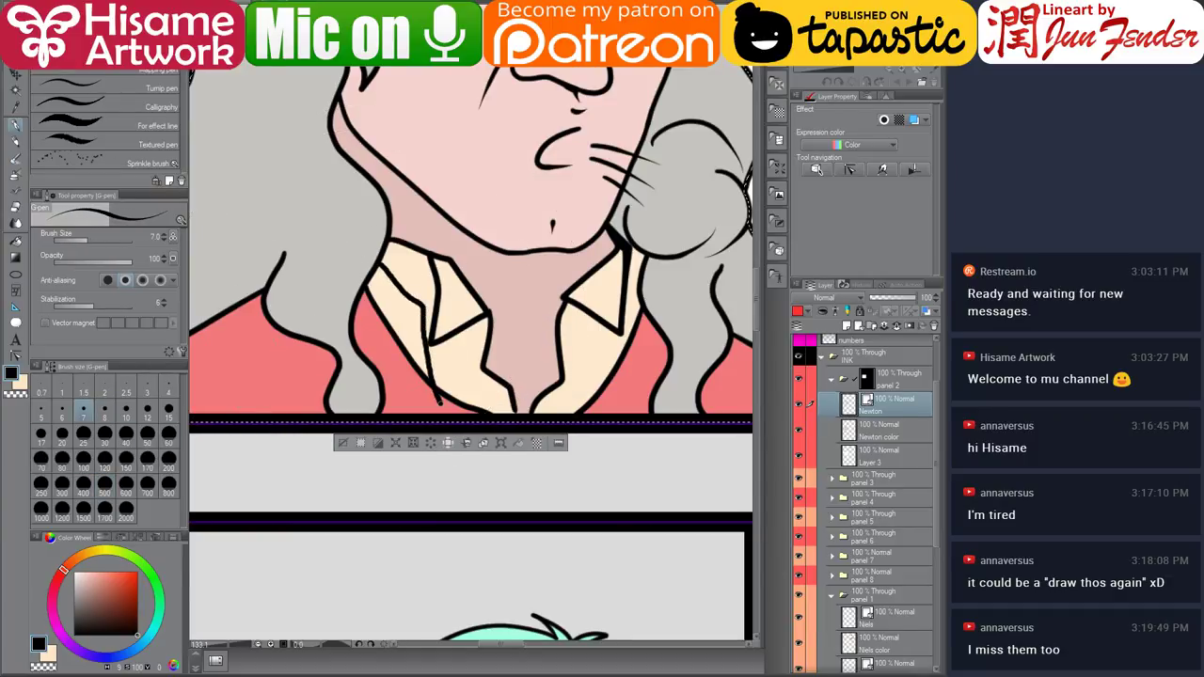
{"action": "key", "text": "y"}
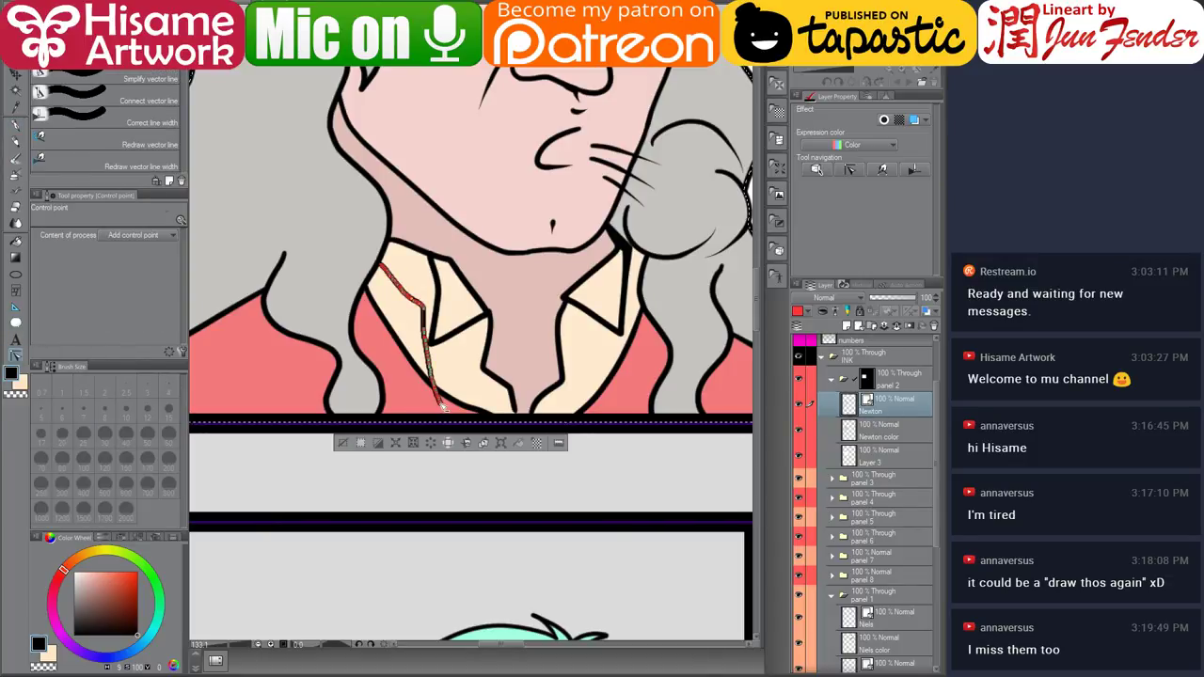
{"action": "scroll", "coordinate": [442, 409], "scroll_direction": "up", "scroll_amount": 2}
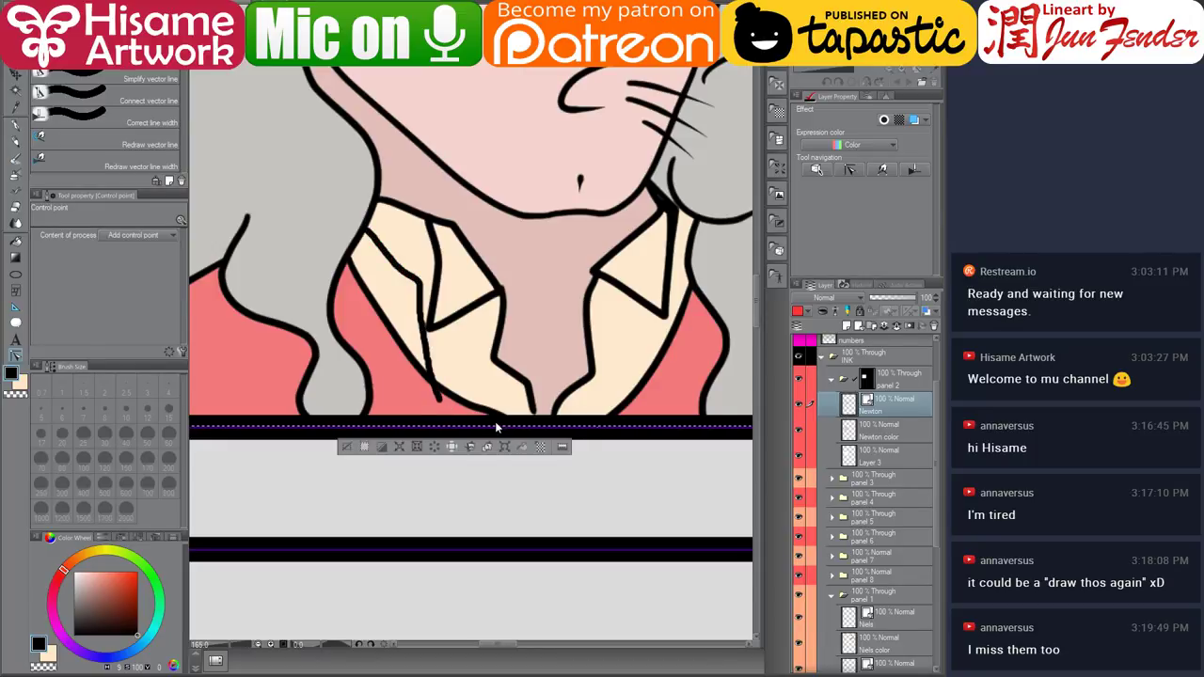
{"action": "key", "text": "ctrl+z"}
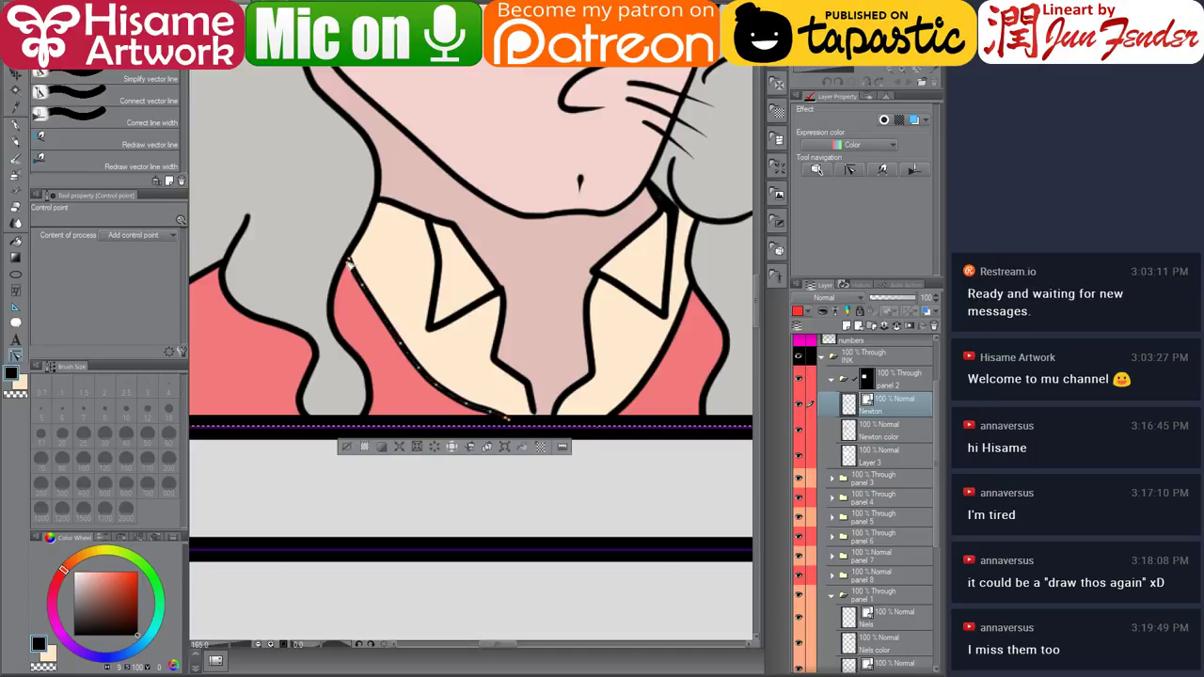
Draw black lapel lines on both sides of Newton's shirt below the collar with the size 7 G-pen.
{"action": "left_click", "coordinate": [15, 124]}
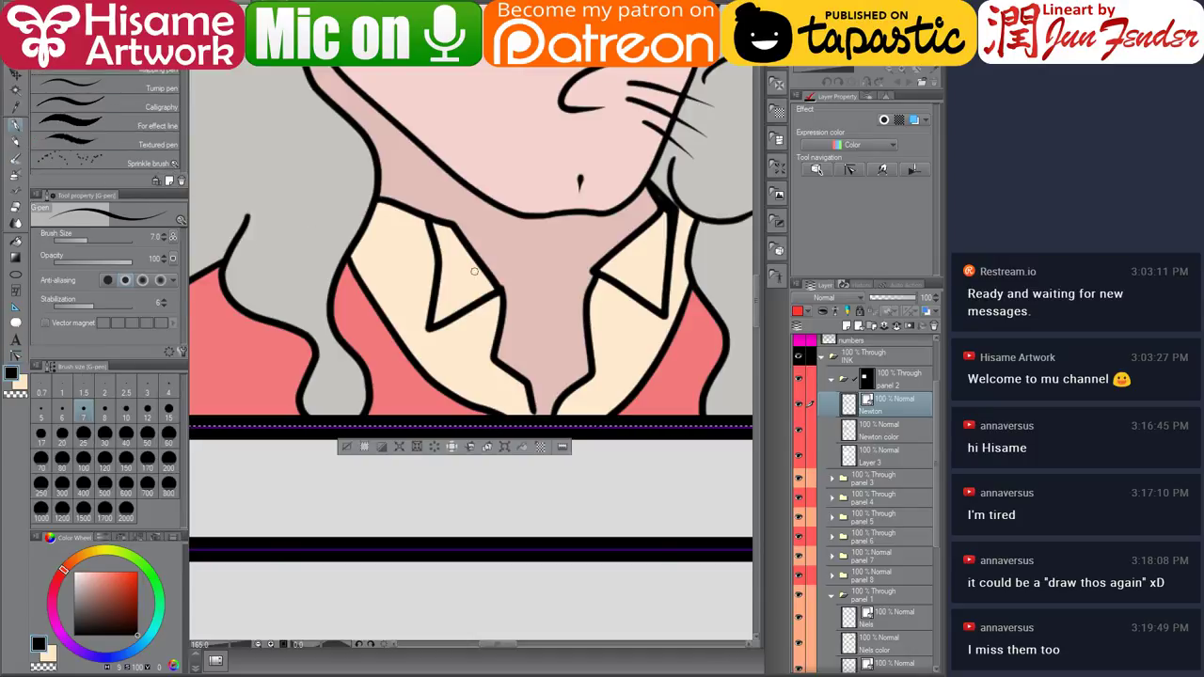
{"action": "left_click_drag", "start_coordinate": [381, 232], "coordinate": [442, 379]}
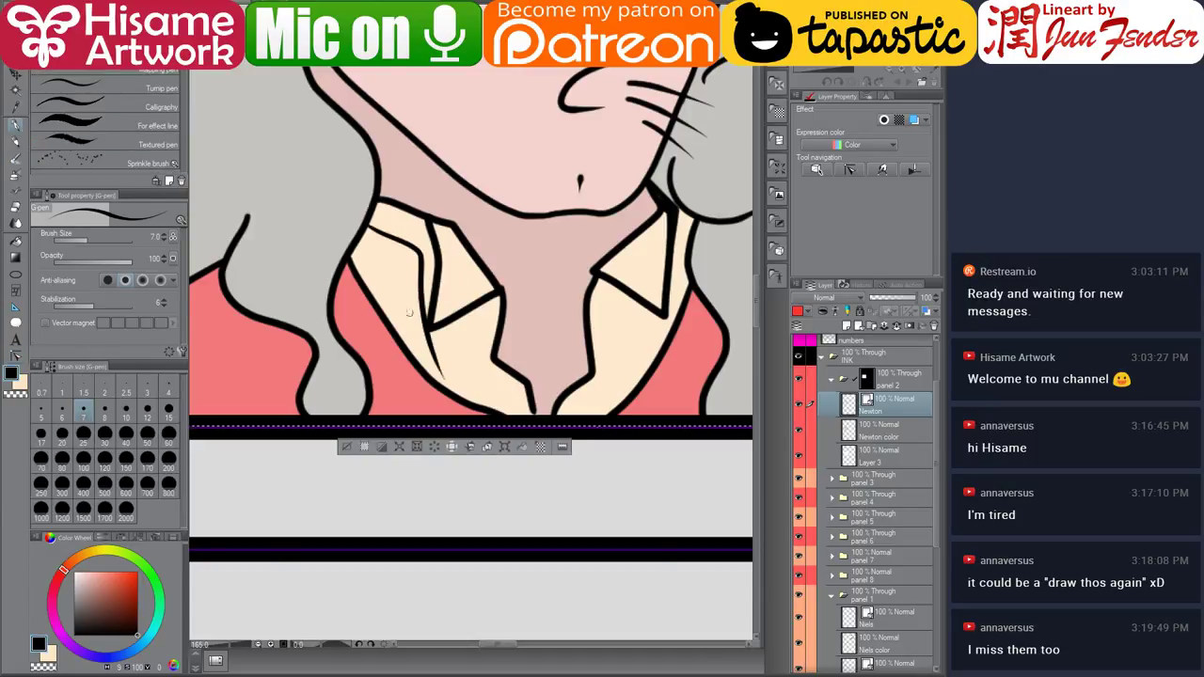
{"action": "key", "text": "ctrl+z"}
{"action": "mouse_move", "coordinate": [369, 235]}
{"action": "left_mouse_down"}
{"action": "mouse_move", "coordinate": [416, 297]}
{"action": "mouse_move", "coordinate": [453, 389]}
{"action": "left_mouse_up"}
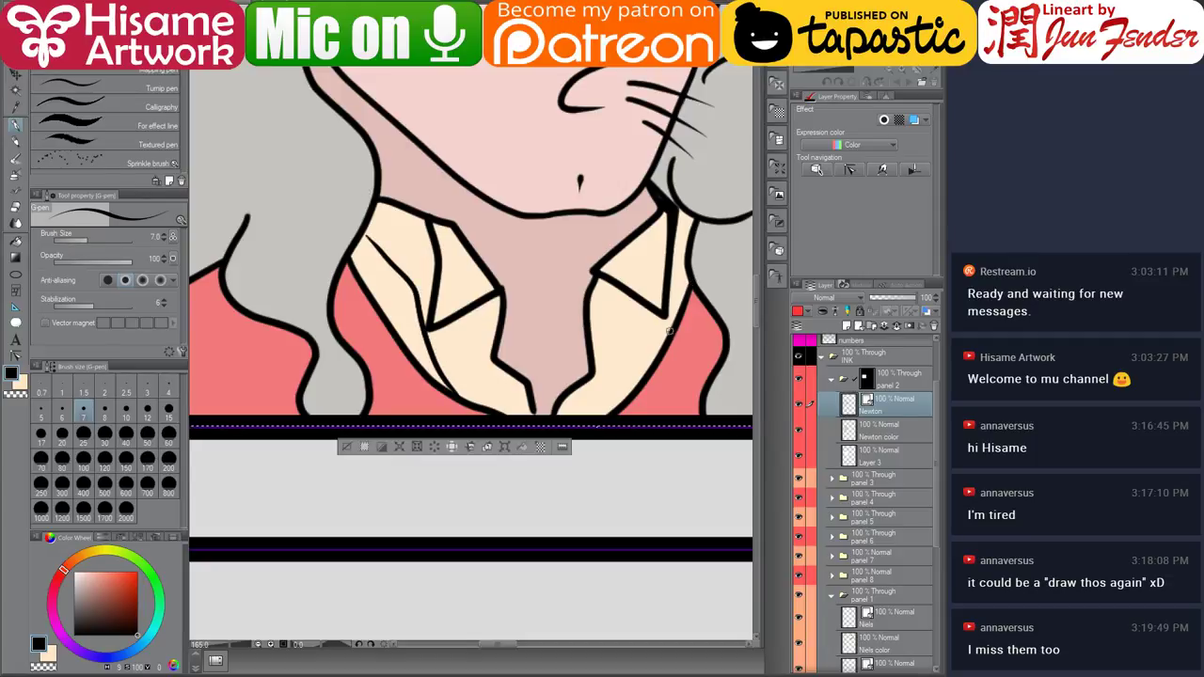
{"action": "mouse_move", "coordinate": [685, 290]}
{"action": "left_mouse_down"}
{"action": "mouse_move", "coordinate": [624, 356]}
{"action": "mouse_move", "coordinate": [602, 414]}
{"action": "left_mouse_up"}
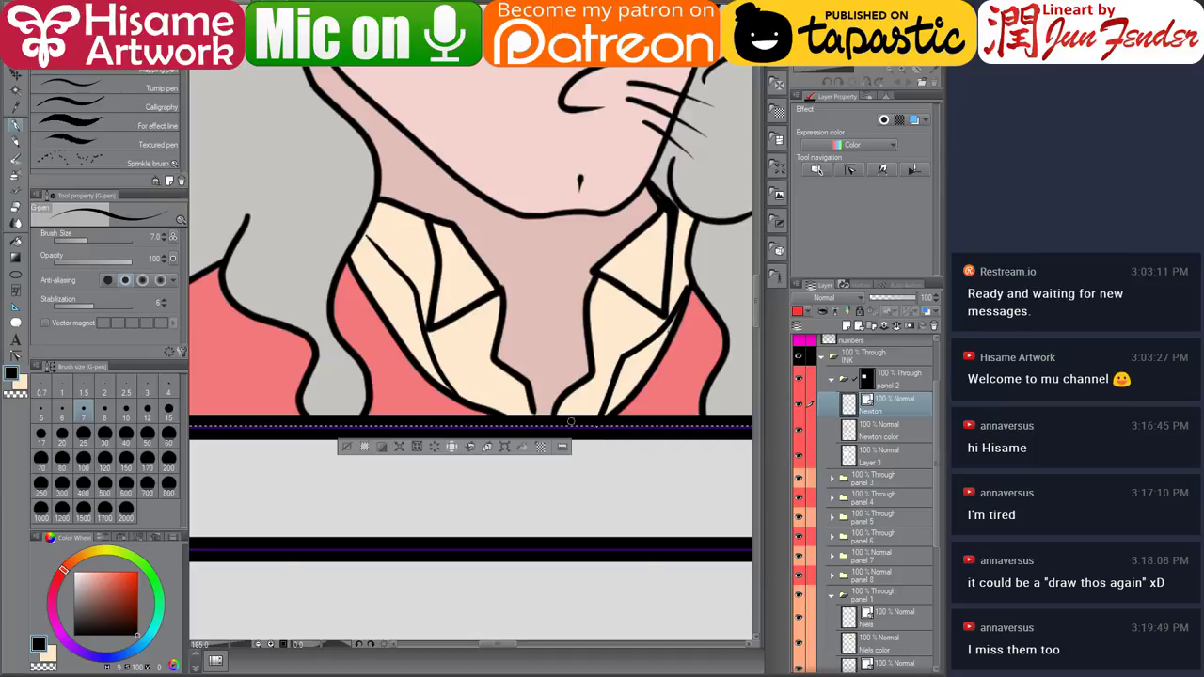
On the Newton color layer, sample the coat's coral red and fill both new lapel areas with it.
{"action": "left_click", "coordinate": [880, 435]}
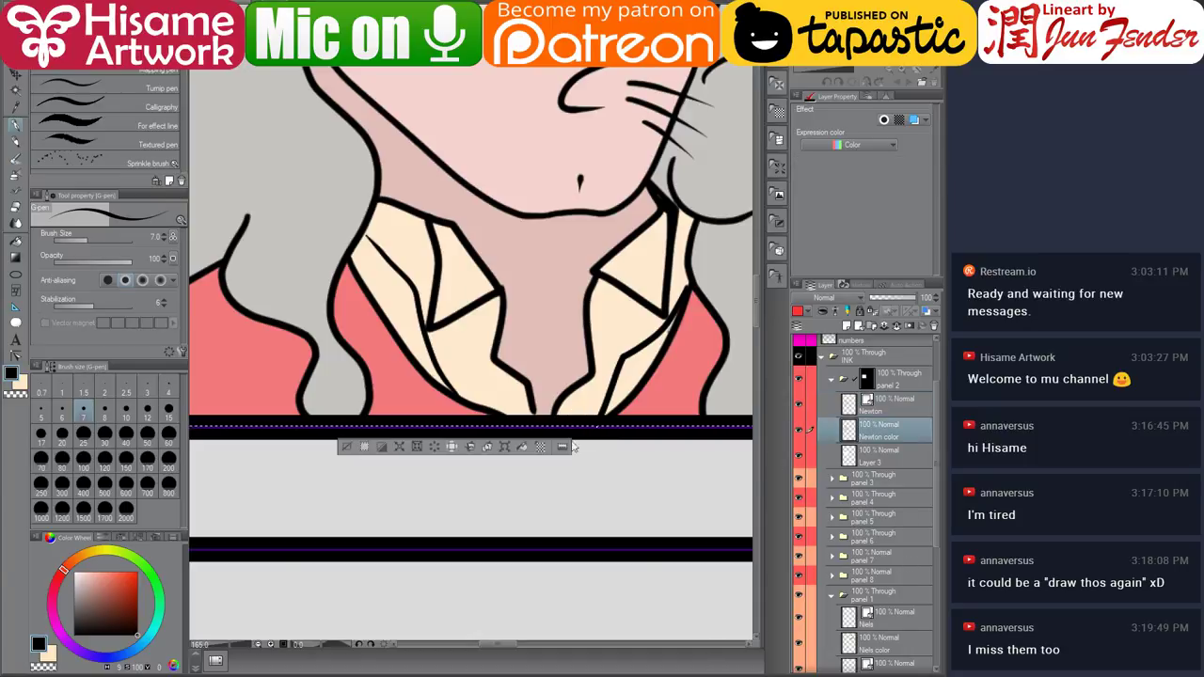
{"action": "left_click", "coordinate": [16, 242]}
{"action": "right_click", "coordinate": [280, 347]}
{"action": "left_click_drag", "start_coordinate": [414, 275], "coordinate": [394, 288]}
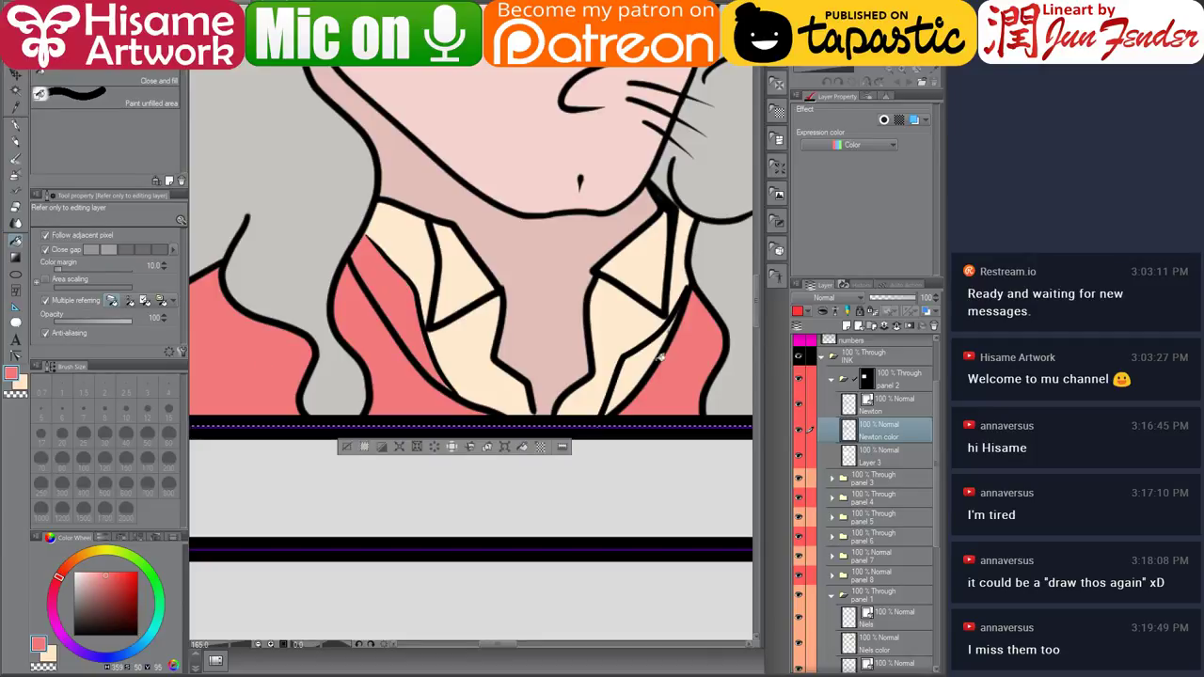
{"action": "left_click_drag", "start_coordinate": [658, 357], "coordinate": [640, 365]}
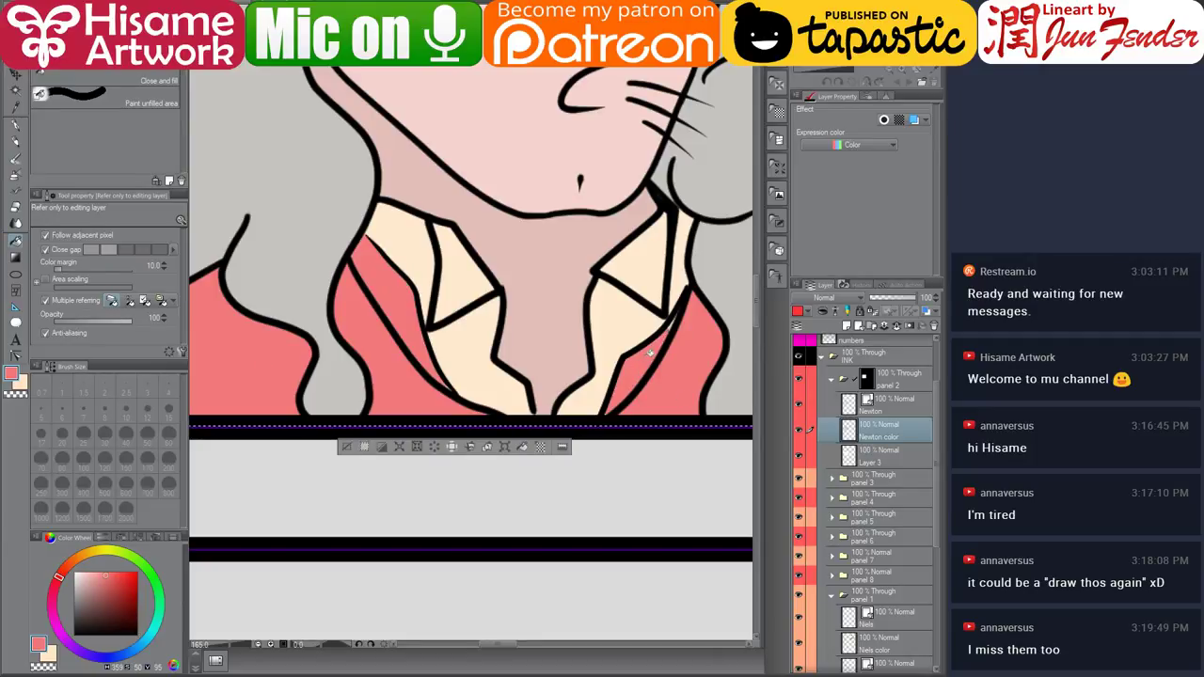
Return to the G-pen with the coral red and set its brush size to 20.
{"action": "left_click", "coordinate": [15, 125]}
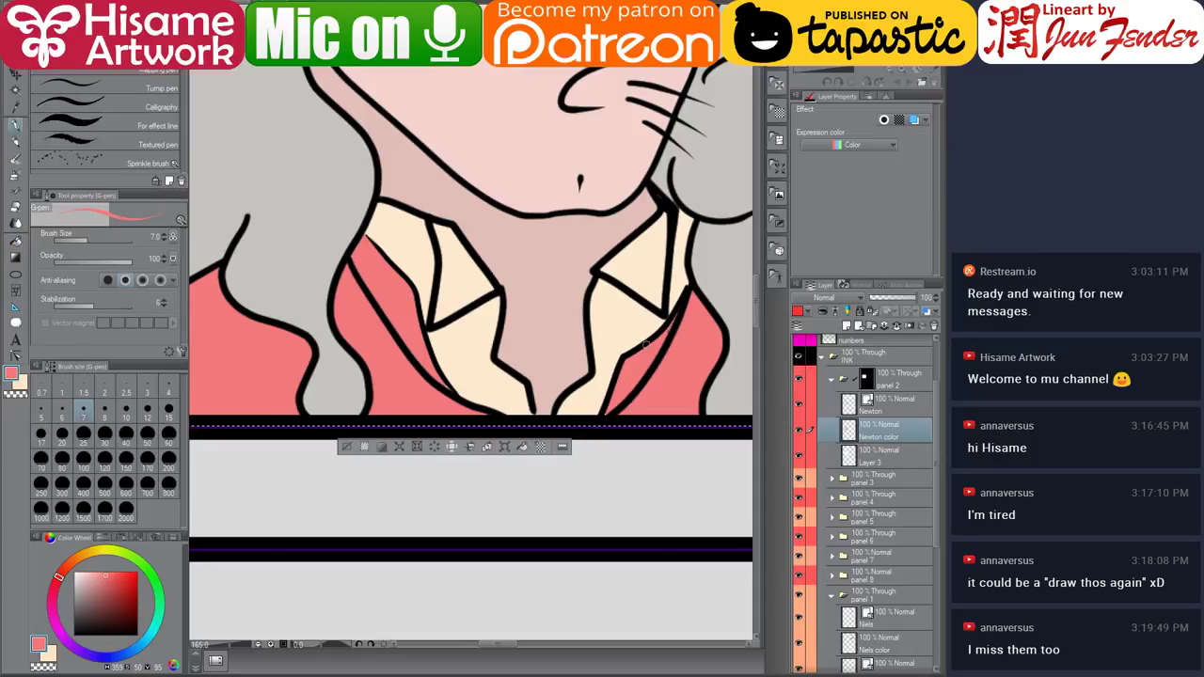
{"action": "key", "text": "bracketright"}
{"action": "key", "text": "bracketright"}
{"action": "key", "text": "bracketright"}
{"action": "key", "text": "bracketright"}
{"action": "key", "text": "bracketright"}
{"action": "key", "text": "bracketright"}
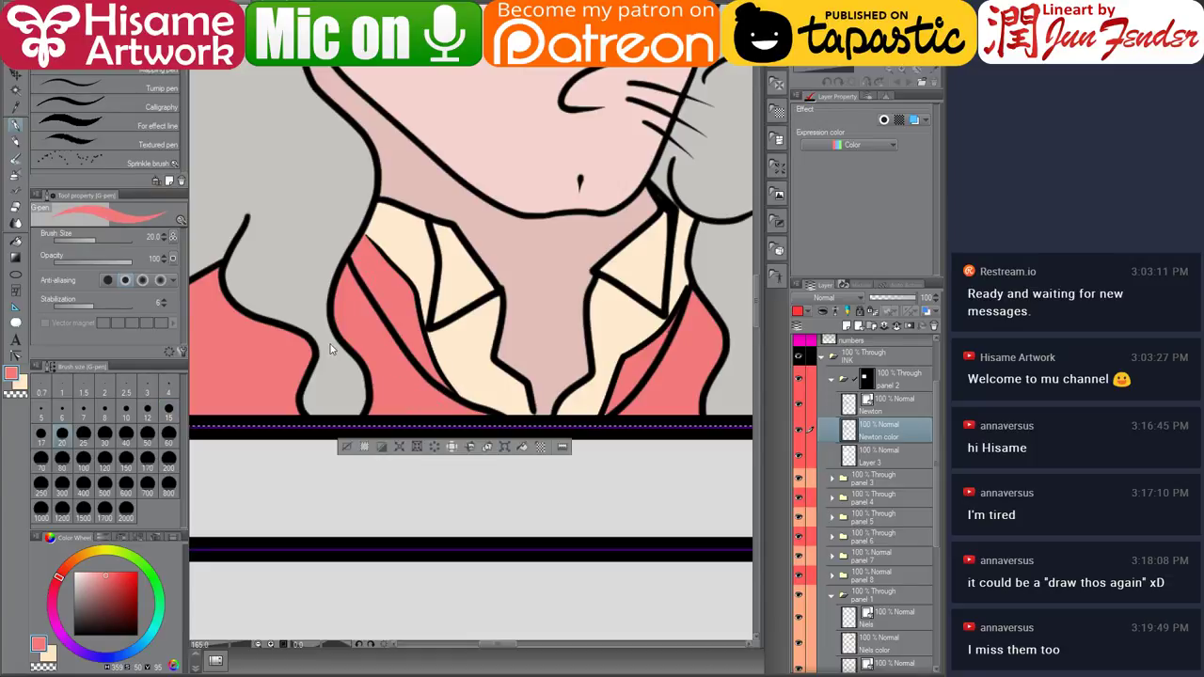
Expand the panel 3 folder, activate its Niels color layer and load the painted silhouette as a selection.
{"action": "scroll", "coordinate": [505, 329], "scroll_direction": "down", "scroll_amount": 3}
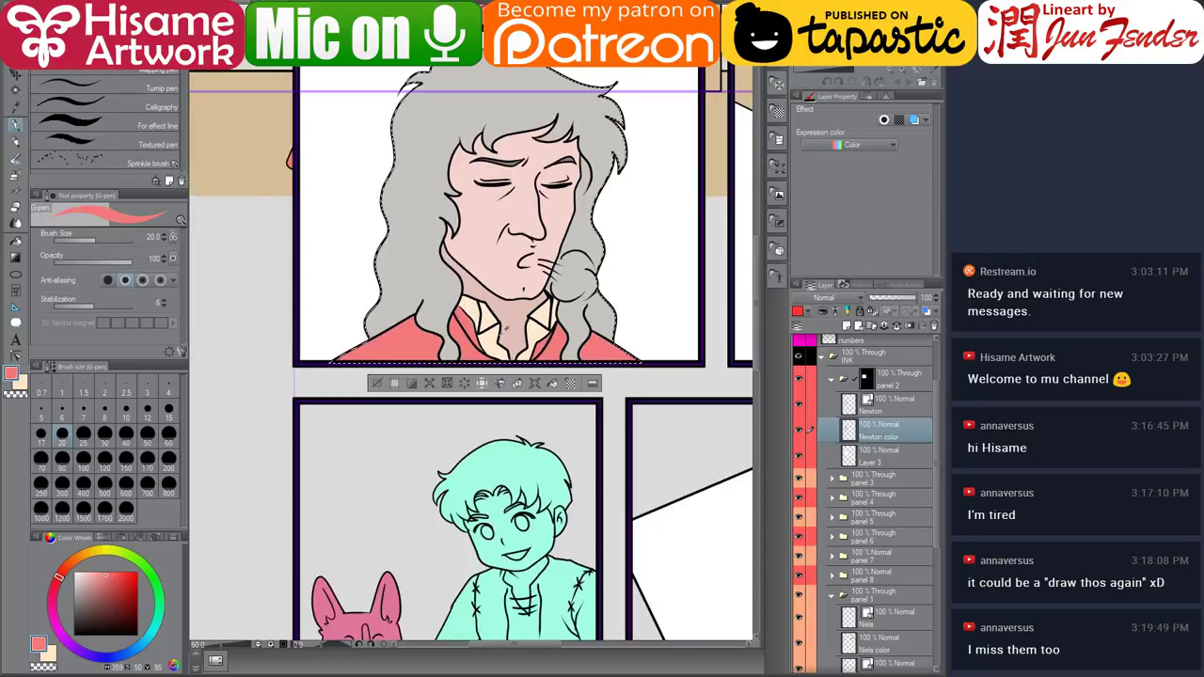
{"action": "scroll", "coordinate": [506, 329], "scroll_direction": "down", "scroll_amount": 2}
{"action": "left_click_drag", "start_coordinate": [589, 264], "coordinate": [360, 349]}
{"action": "scroll", "coordinate": [360, 349], "scroll_direction": "up", "scroll_amount": 2}
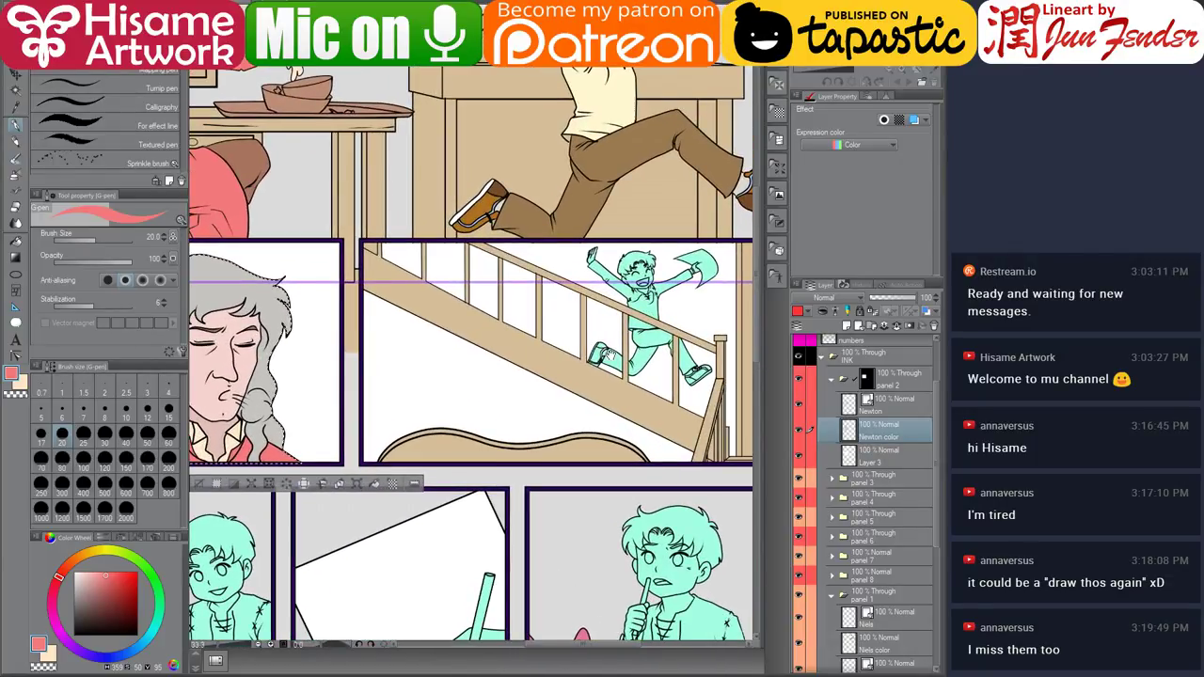
{"action": "left_click_drag", "start_coordinate": [609, 354], "coordinate": [552, 367]}
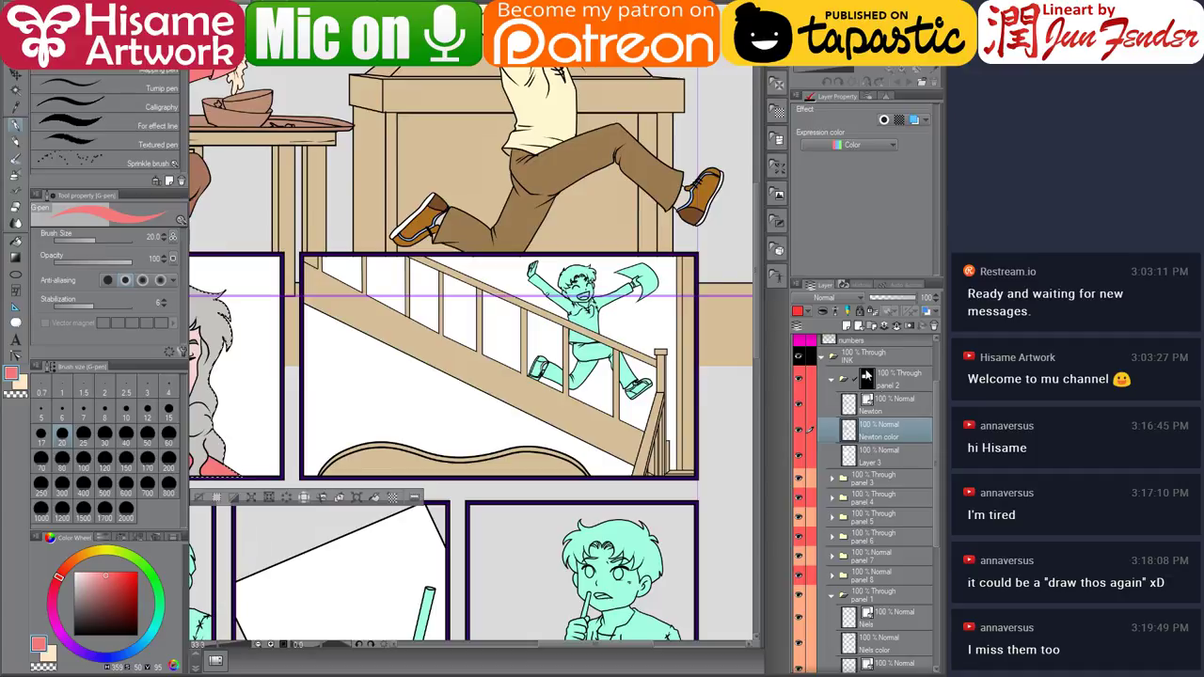
{"action": "left_click", "coordinate": [833, 479]}
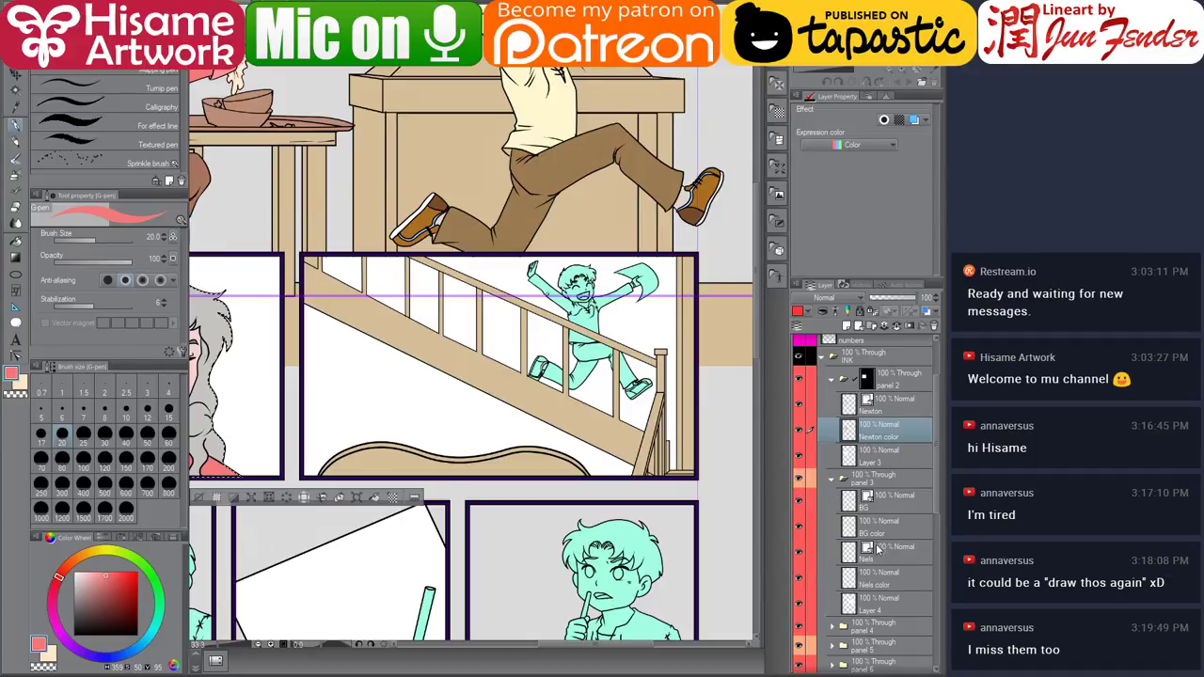
{"action": "left_click", "coordinate": [858, 581]}
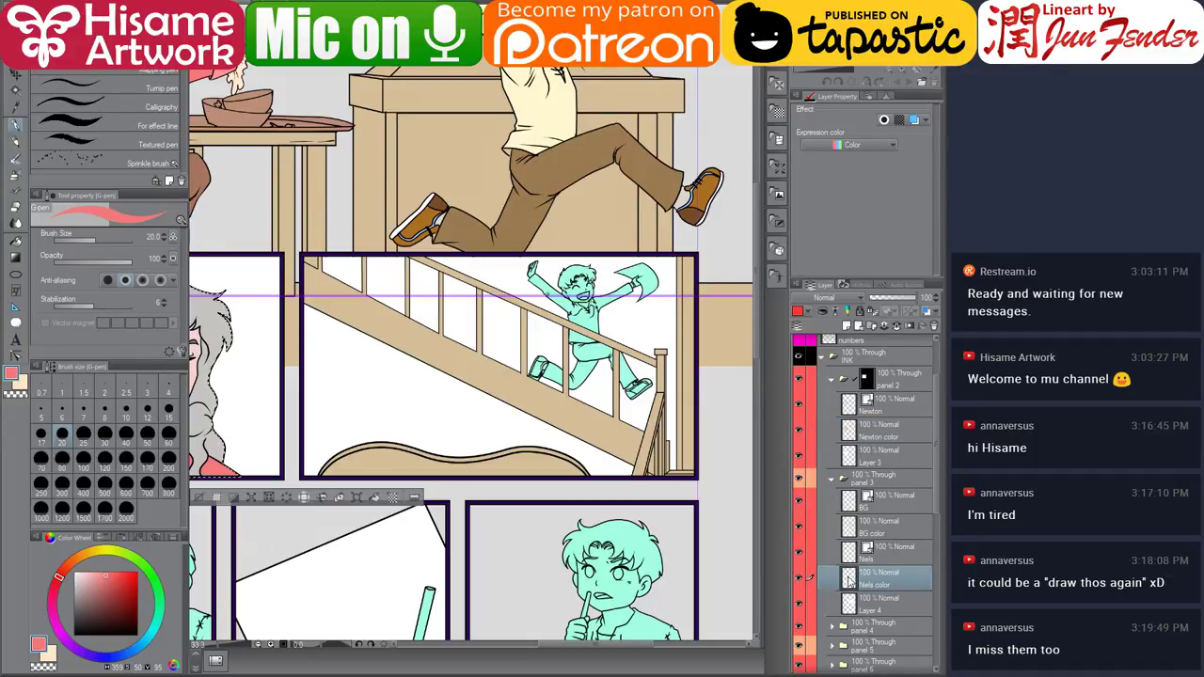
{"action": "left_click", "coordinate": [849, 578], "text": "ctrl"}
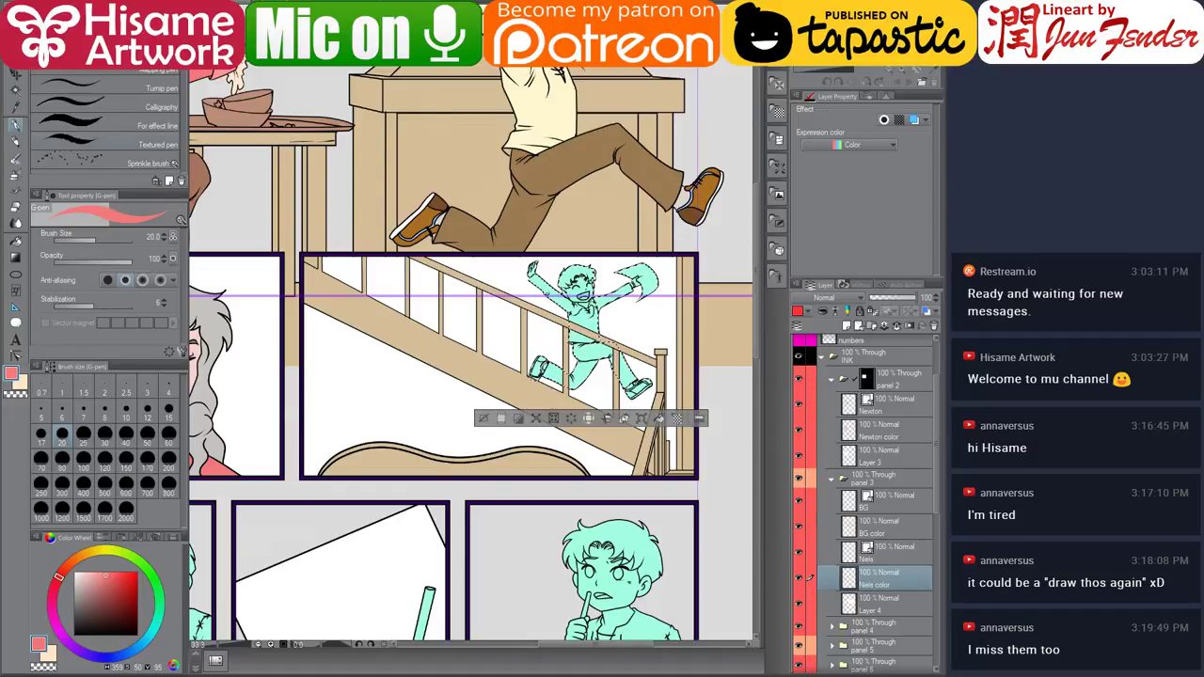
Sample the dark brown of Newton's hair and paint over Niels's whole selected silhouette with the G-pen at size 400.
{"action": "left_click_drag", "start_coordinate": [492, 115], "coordinate": [472, 186]}
{"action": "left_click", "coordinate": [508, 75], "text": "alt"}
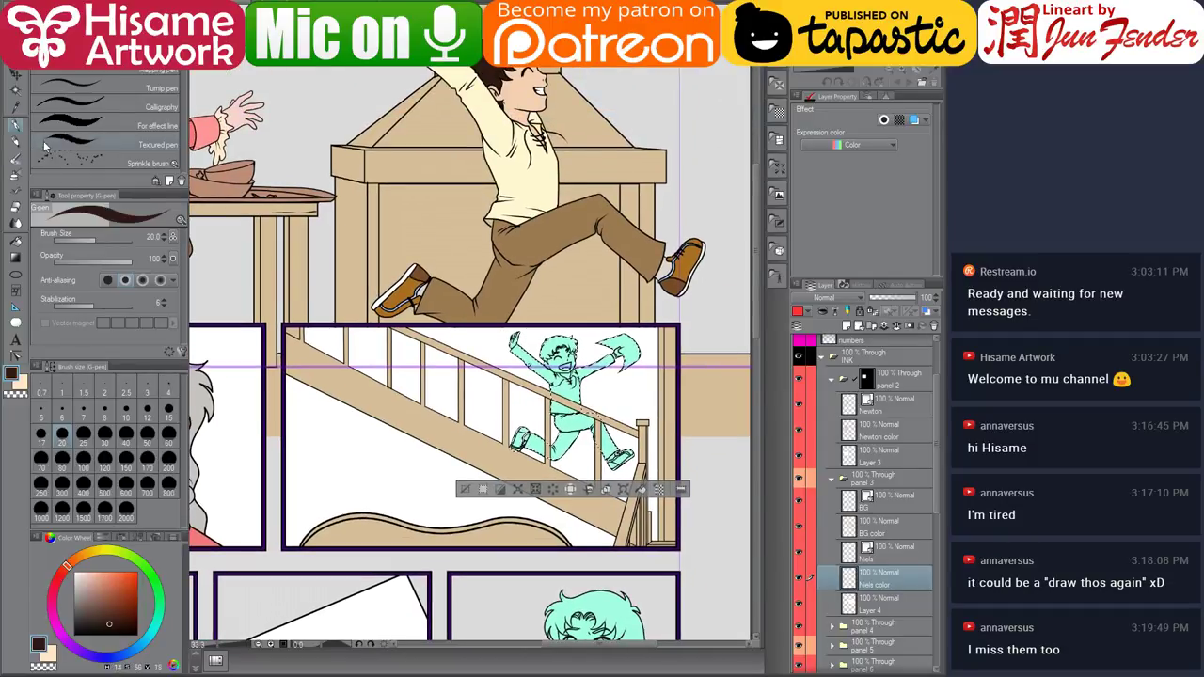
{"action": "key", "text": "bracketright"}
{"action": "key", "text": "bracketright"}
{"action": "key", "text": "bracketright"}
{"action": "key", "text": "bracketright"}
{"action": "key", "text": "bracketright"}
{"action": "key", "text": "bracketright"}
{"action": "key", "text": "bracketright"}
{"action": "key", "text": "bracketright"}
{"action": "key", "text": "bracketright"}
{"action": "key", "text": "bracketright"}
{"action": "key", "text": "bracketright"}
{"action": "key", "text": "bracketright"}
{"action": "key", "text": "bracketright"}
{"action": "key", "text": "bracketright"}
{"action": "mouse_move", "coordinate": [537, 362]}
{"action": "left_mouse_down"}
{"action": "mouse_move", "coordinate": [566, 311]}
{"action": "mouse_move", "coordinate": [559, 372]}
{"action": "mouse_move", "coordinate": [577, 412]}
{"action": "left_mouse_up"}
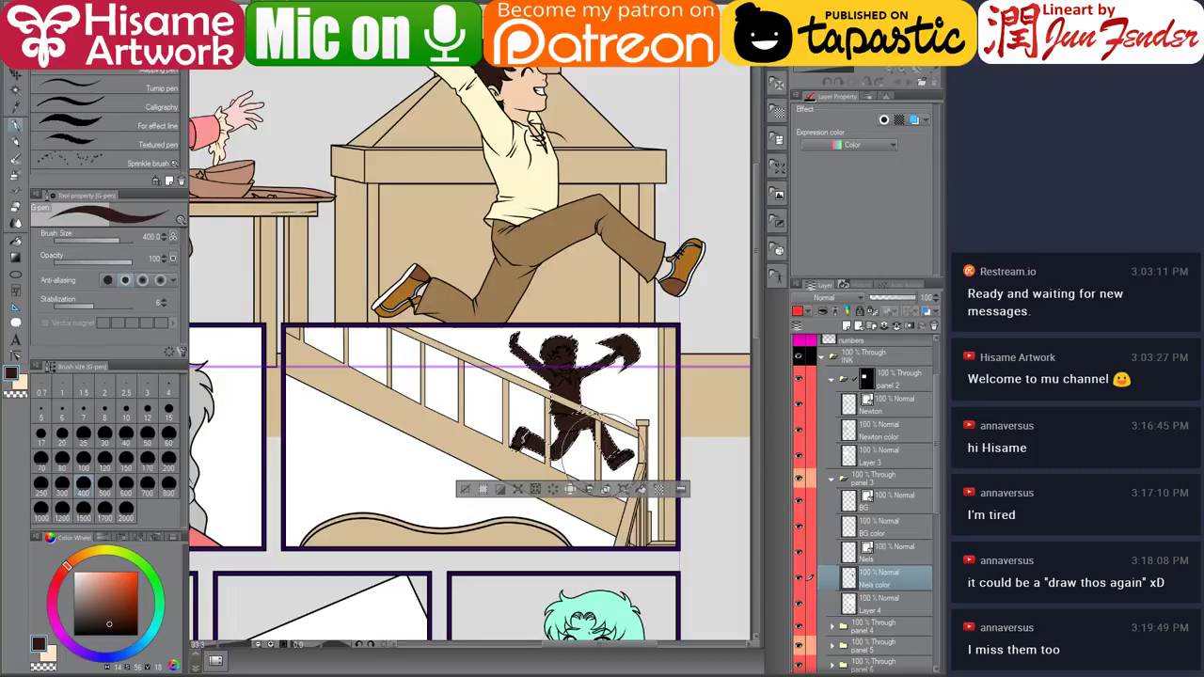
Hide panel 3's BG and BG color layers, deselect, and fill Niels's trousers with the brown sampled from Newton's trousers.
{"action": "left_click_drag", "start_coordinate": [799, 500], "coordinate": [800, 525]}
{"action": "key", "text": "ctrl+d"}
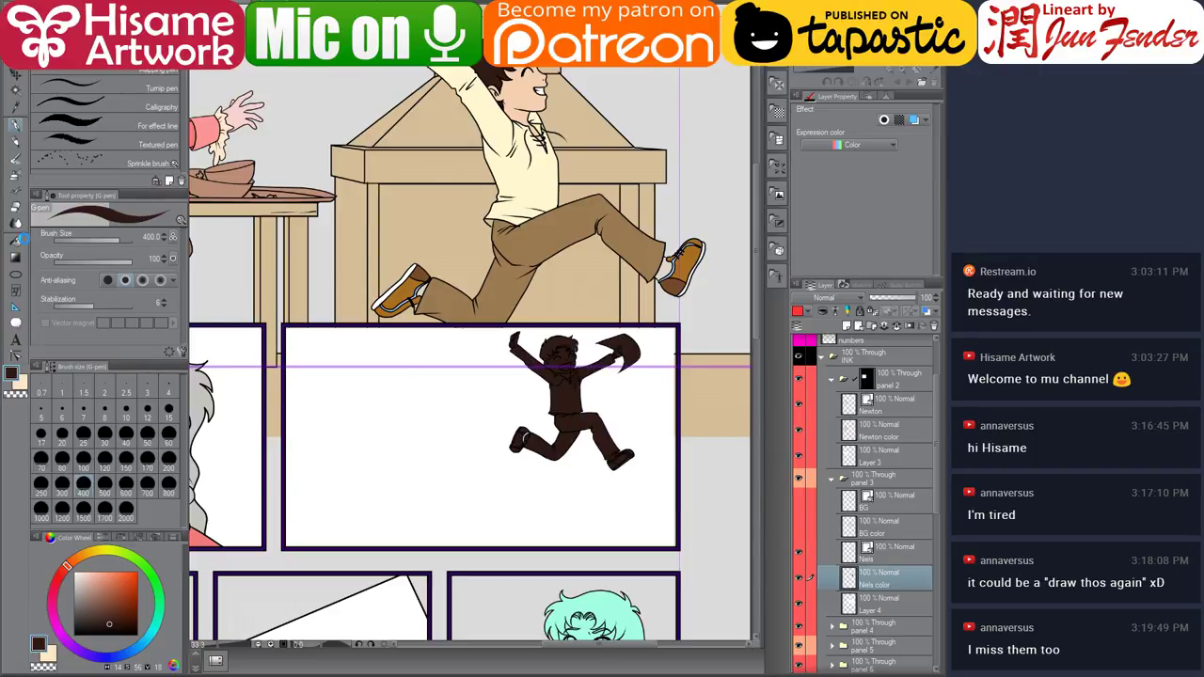
{"action": "left_click", "coordinate": [16, 240]}
{"action": "left_click", "coordinate": [499, 292], "text": "alt"}
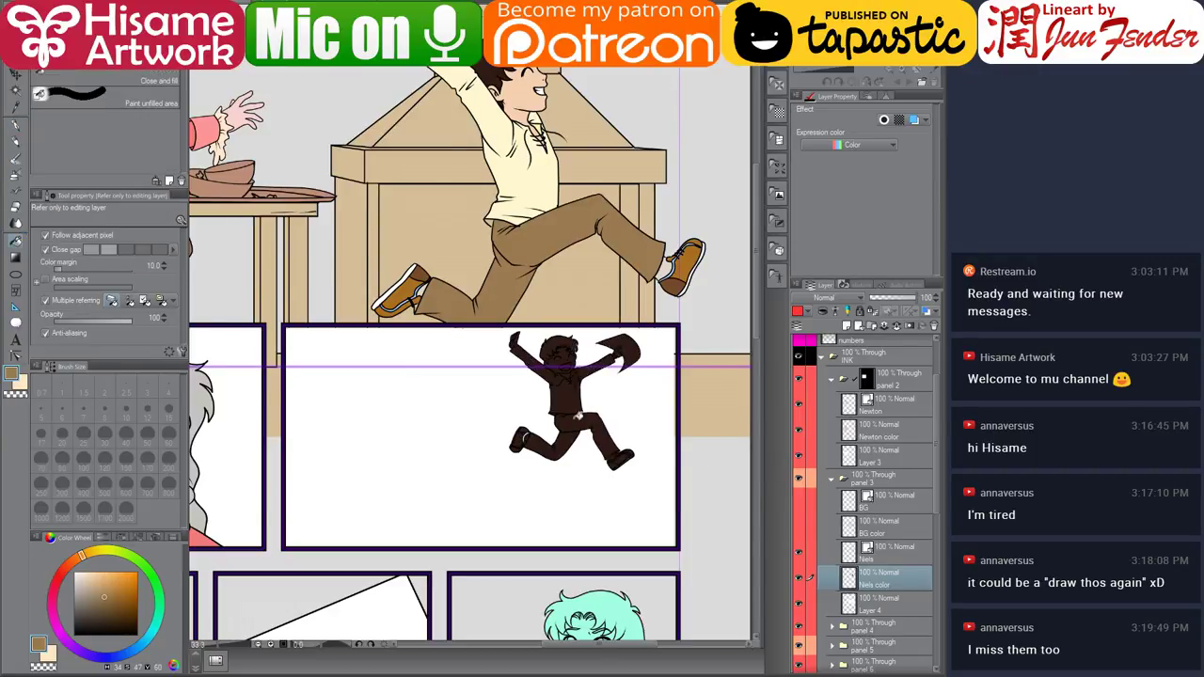
{"action": "left_click", "coordinate": [579, 415]}
{"action": "left_click", "coordinate": [571, 438]}
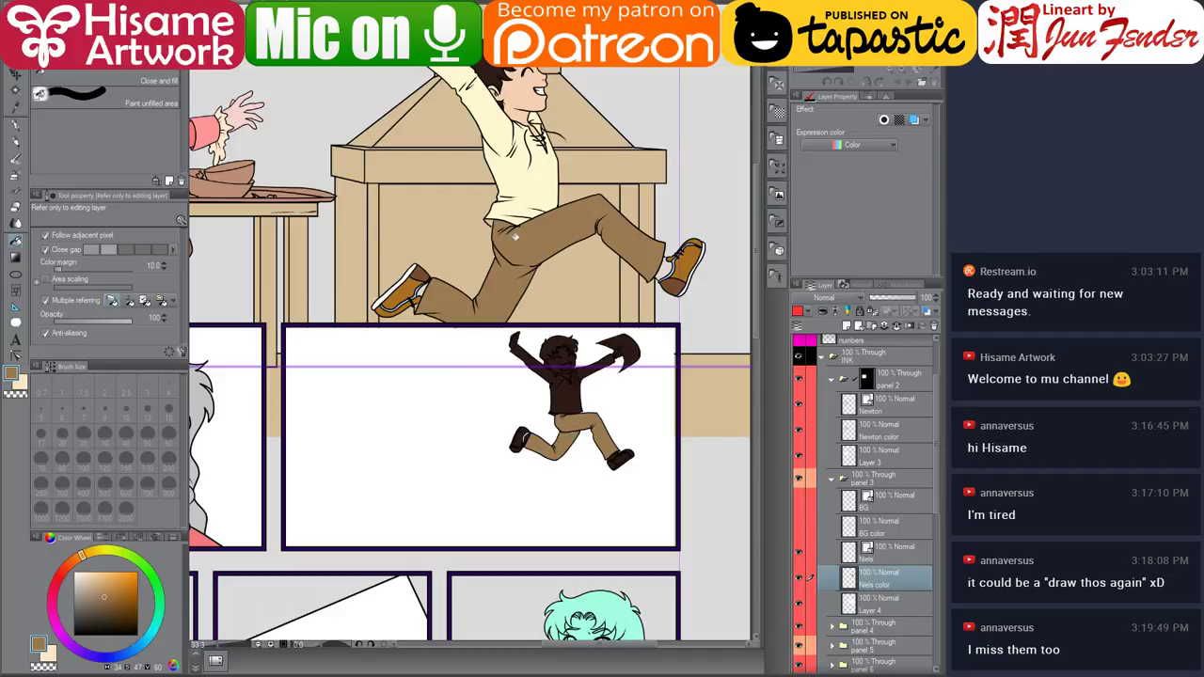
Fill Niels's shirt with the cream and his face with the skin tone, both sampled from Newton in panel 2.
{"action": "left_click", "coordinate": [517, 180], "text": "alt"}
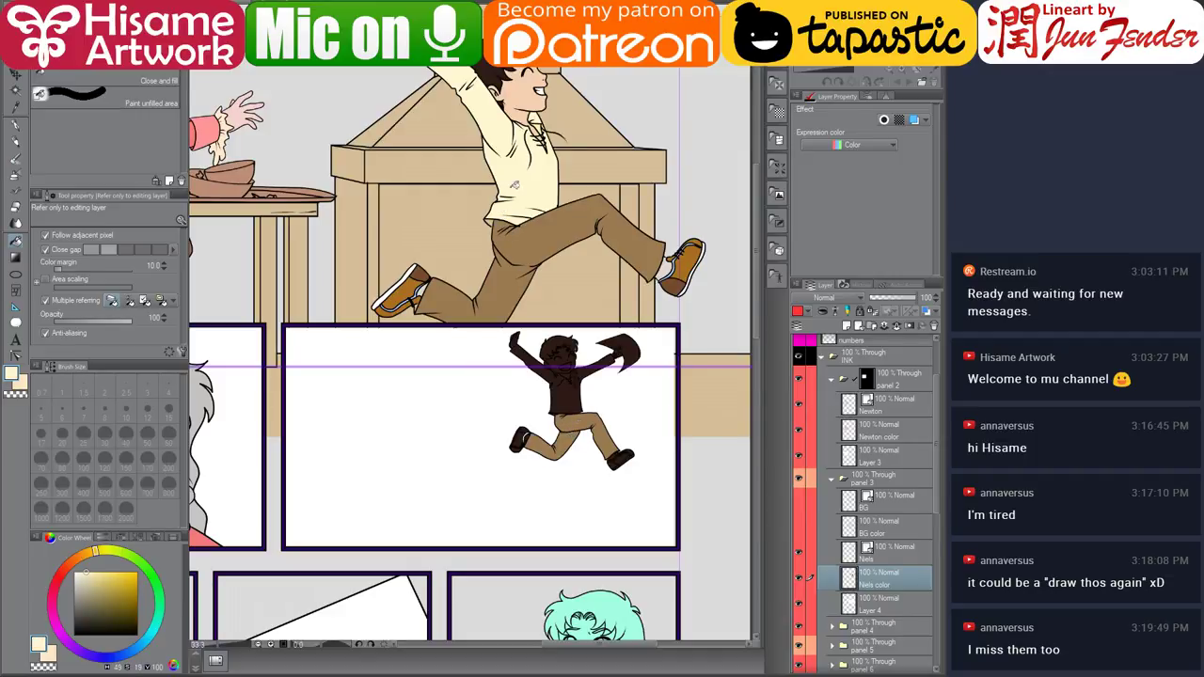
{"action": "left_click", "coordinate": [567, 395]}
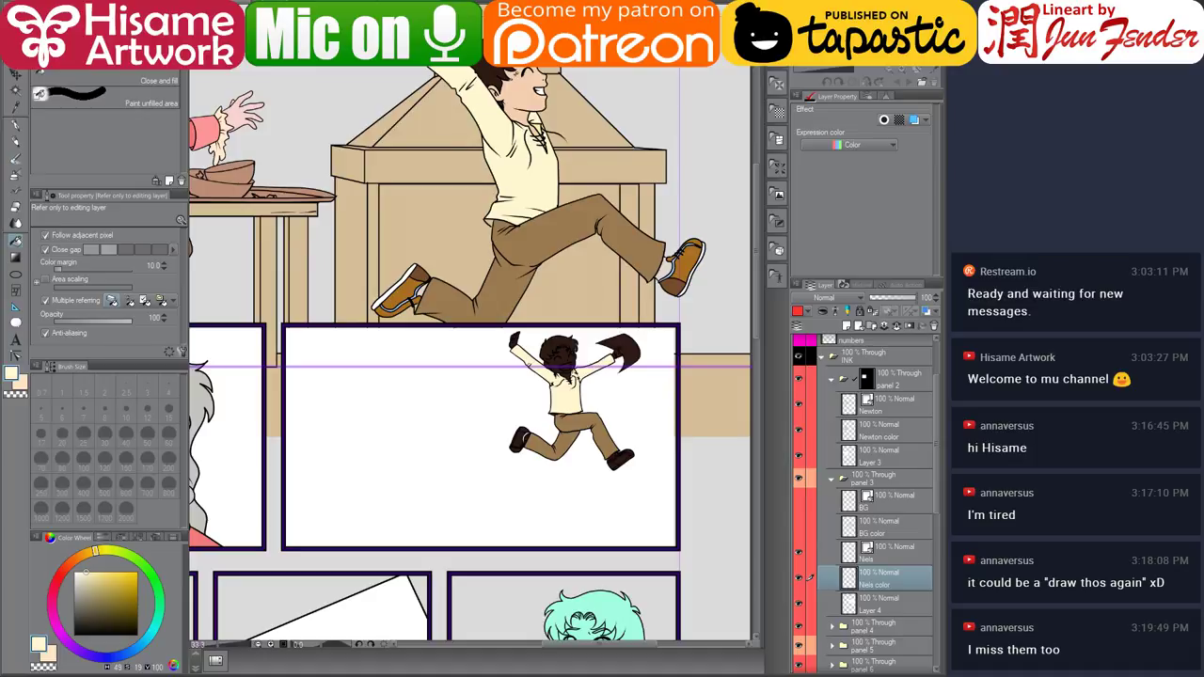
{"action": "left_click", "coordinate": [514, 85], "text": "alt"}
{"action": "left_click", "coordinate": [563, 350]}
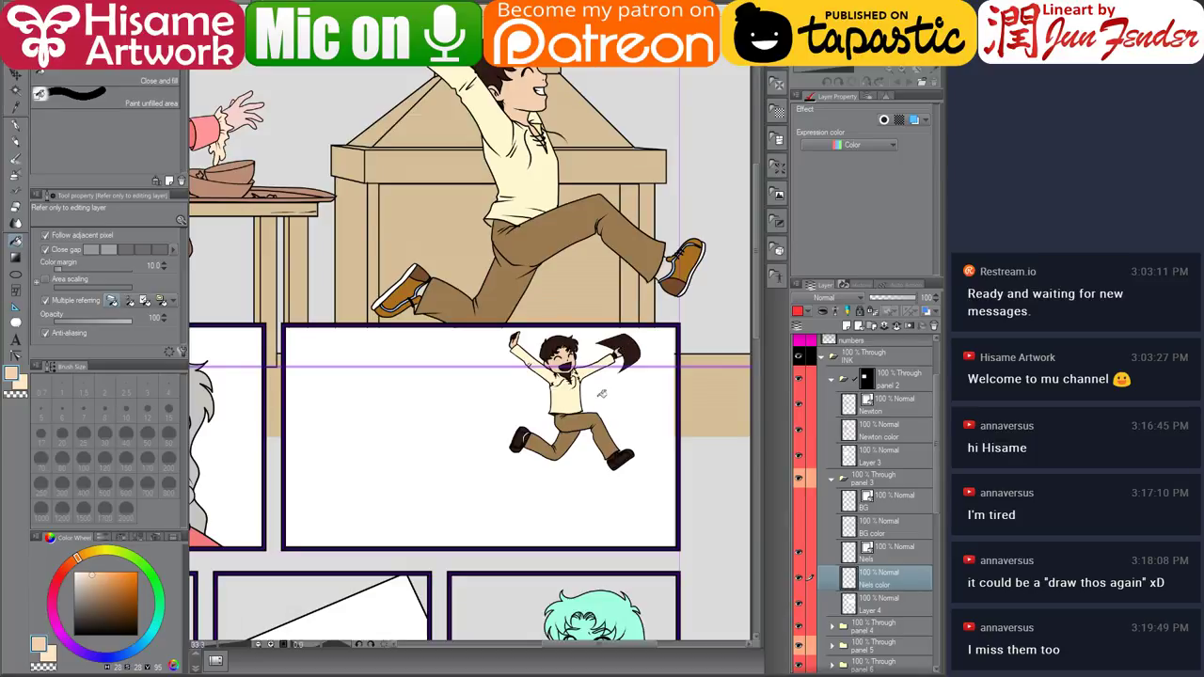
Fill the sheet in Niels's hand with white, and his neck and raised fingers with the skin tone.
{"action": "scroll", "coordinate": [602, 394], "scroll_direction": "up", "scroll_amount": 5}
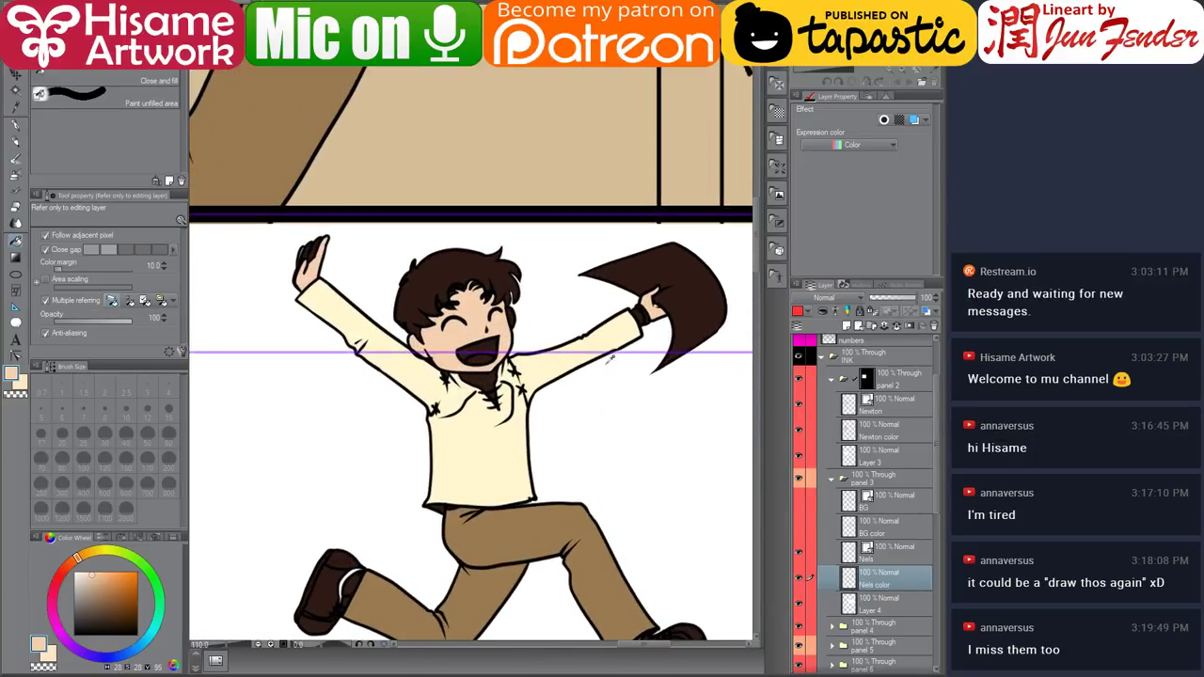
{"action": "key", "text": "x"}
{"action": "left_click", "coordinate": [679, 320]}
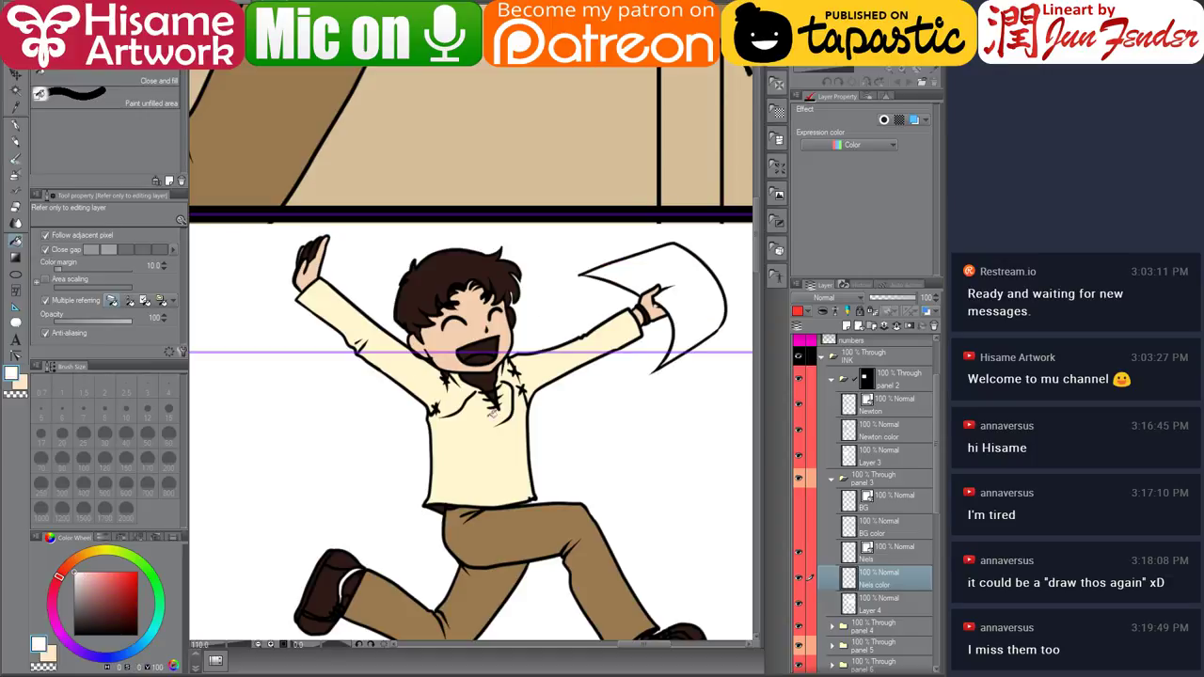
{"action": "key", "text": "x"}
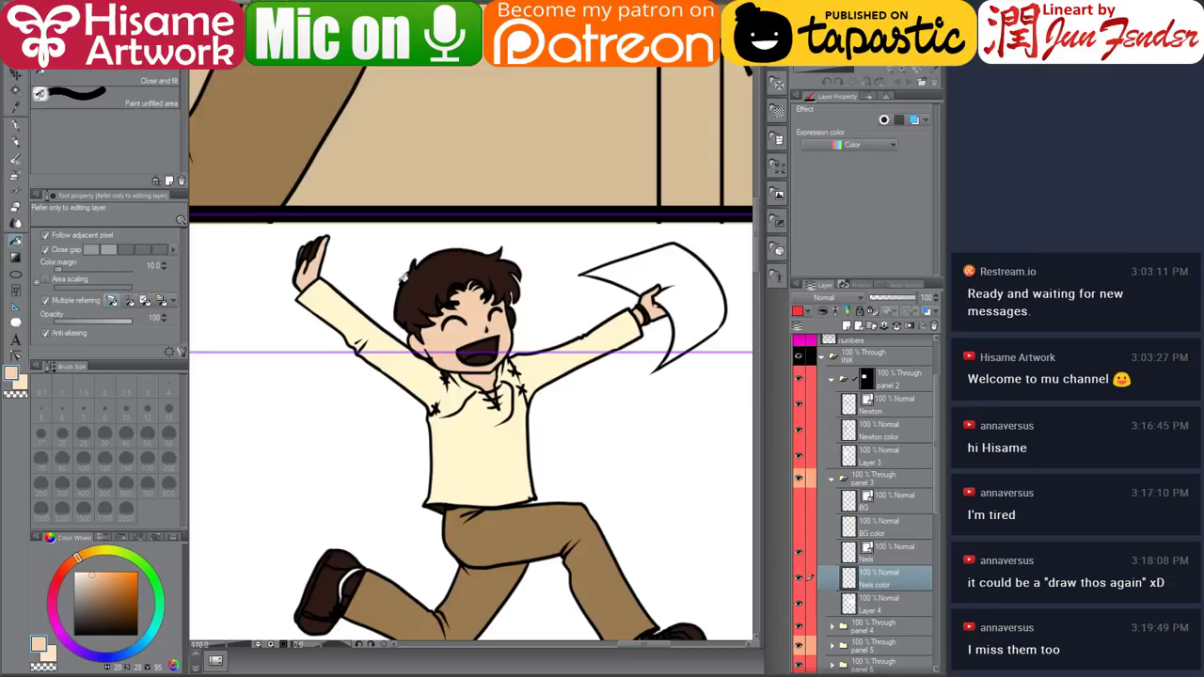
{"action": "left_click", "coordinate": [313, 248]}
On the Niels ink layer, erase the bracelet lines around his wrist with the Hard eraser at size 10.
{"action": "left_click_drag", "start_coordinate": [623, 303], "coordinate": [594, 354]}
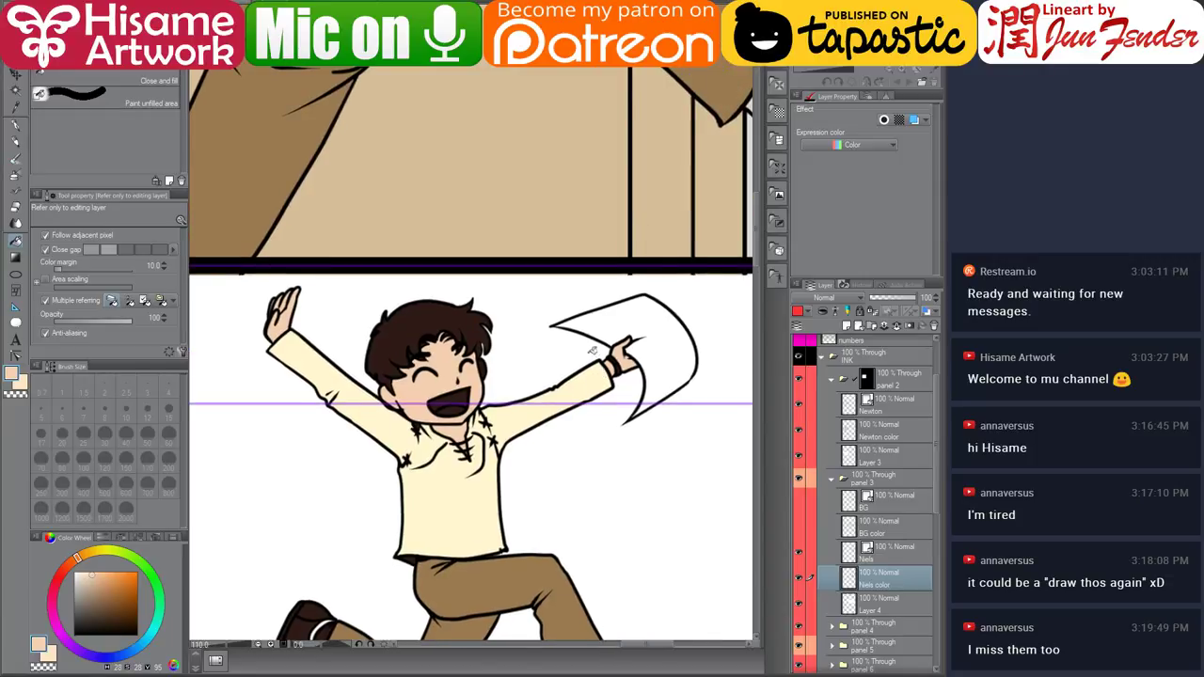
{"action": "scroll", "coordinate": [591, 351], "scroll_direction": "down", "scroll_amount": 3}
{"action": "scroll", "coordinate": [591, 358], "scroll_direction": "down", "scroll_amount": 3}
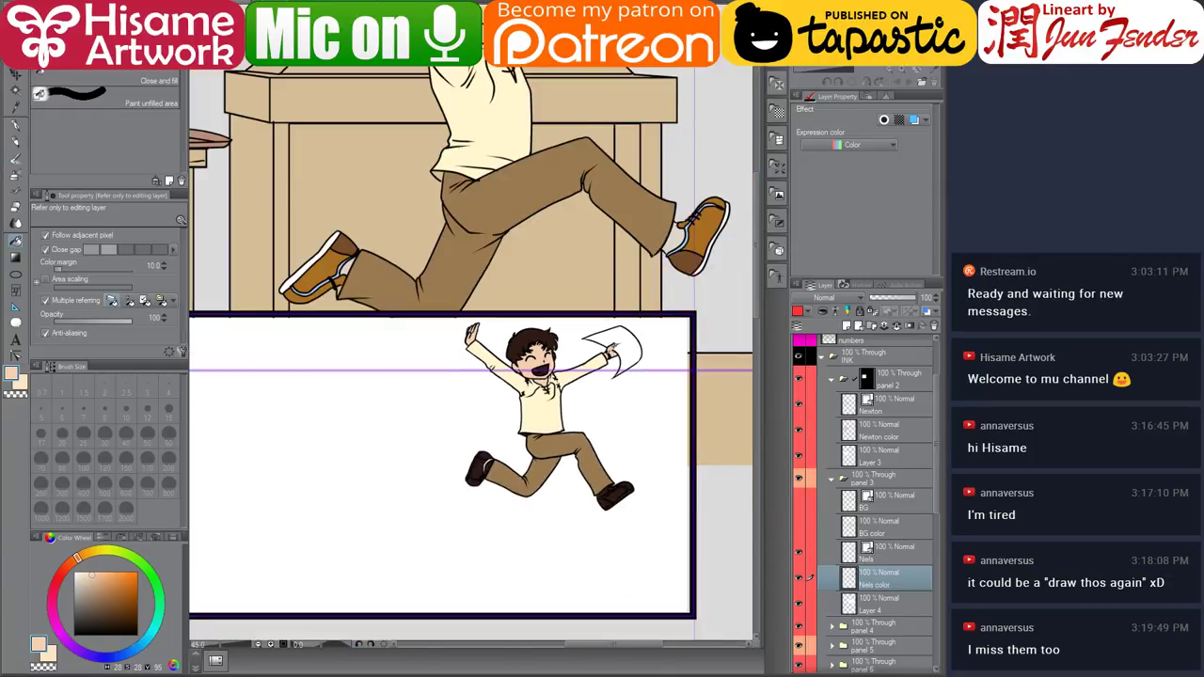
{"action": "scroll", "coordinate": [591, 358], "scroll_direction": "up", "scroll_amount": 2}
{"action": "scroll", "coordinate": [611, 348], "scroll_direction": "up", "scroll_amount": 4}
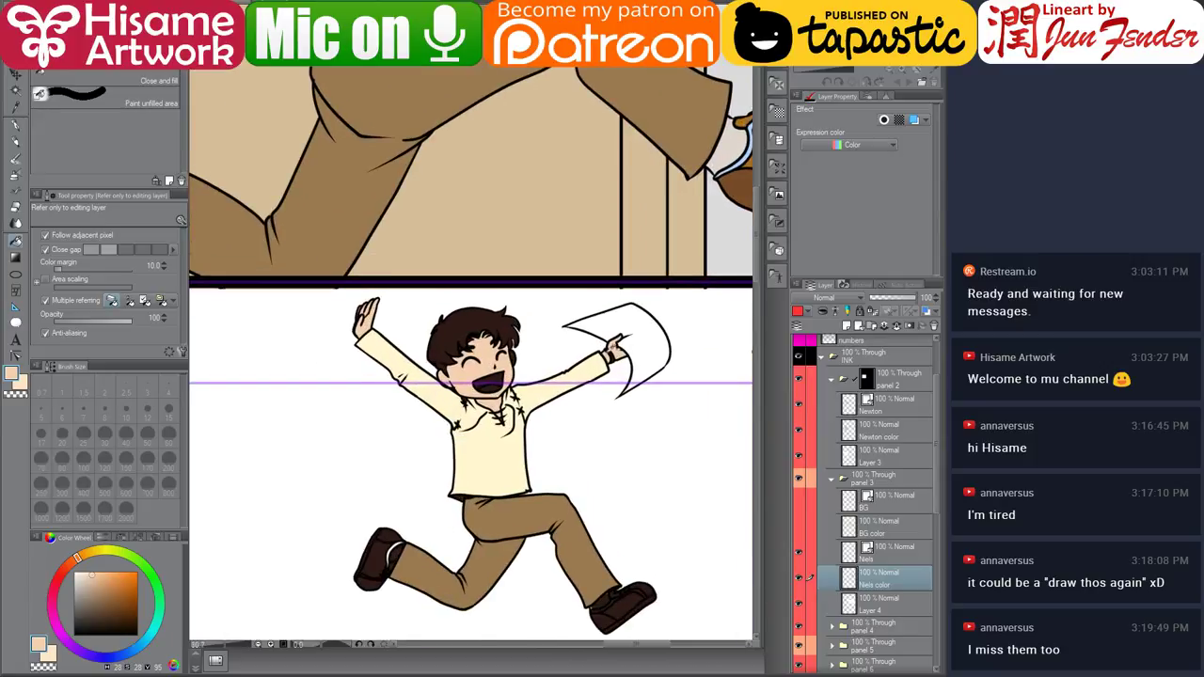
{"action": "scroll", "coordinate": [617, 356], "scroll_direction": "up", "scroll_amount": 3}
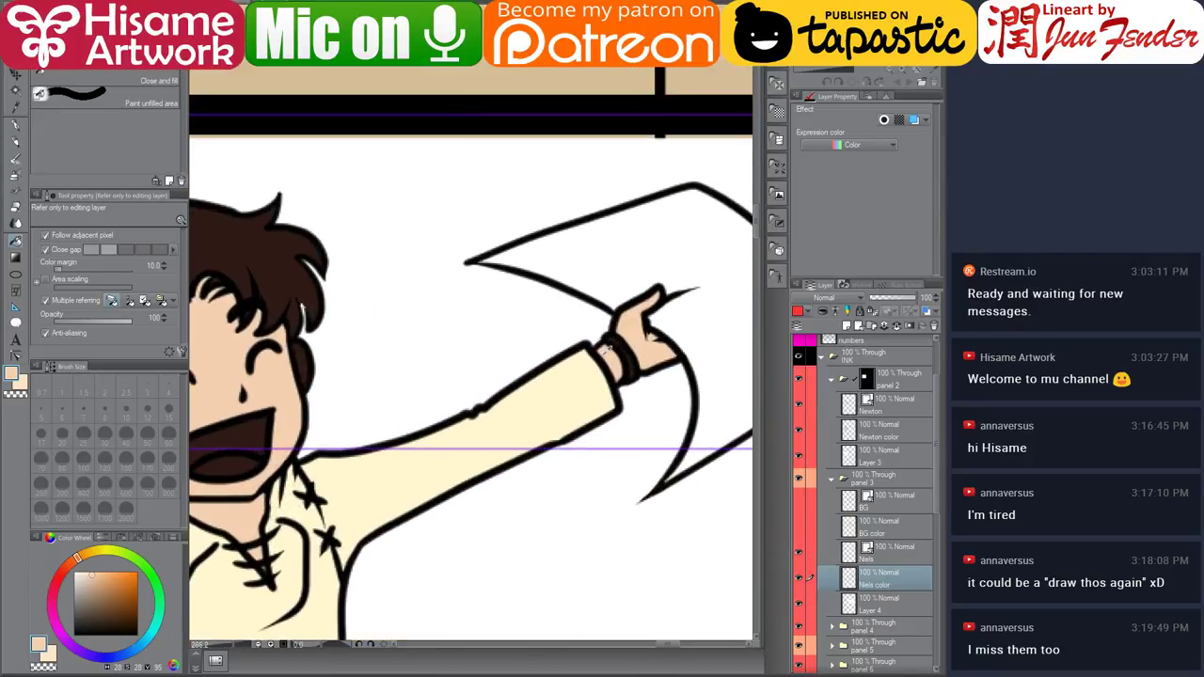
{"action": "left_click", "coordinate": [886, 551]}
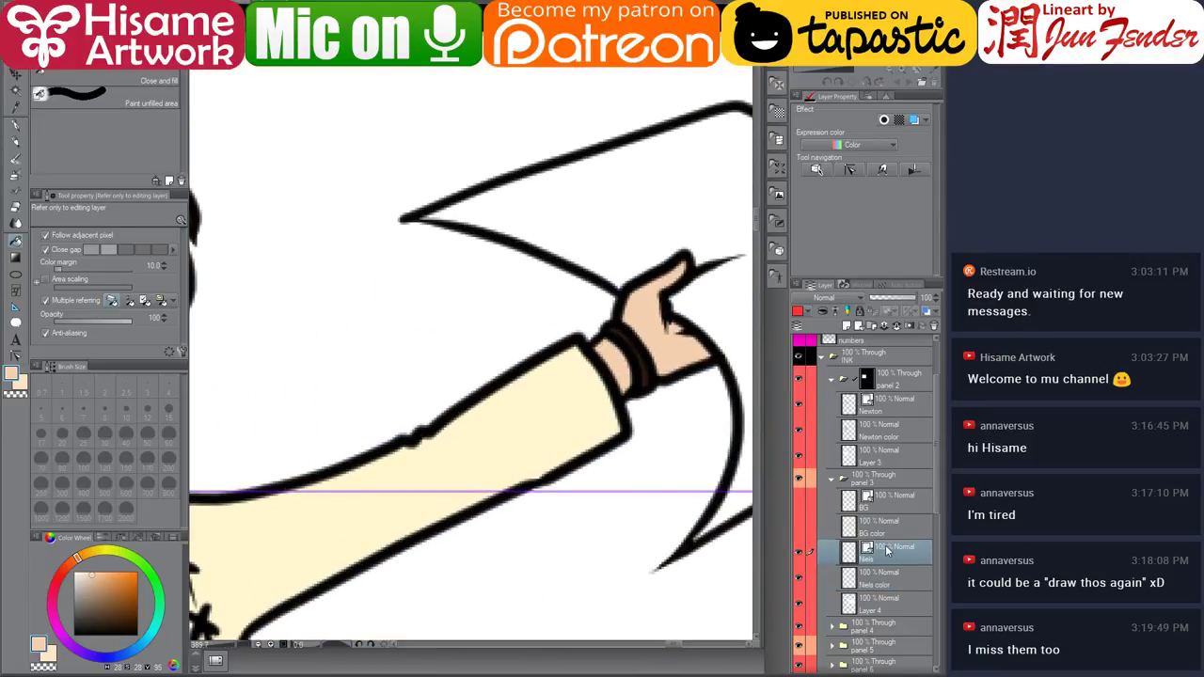
{"action": "left_click", "coordinate": [15, 205]}
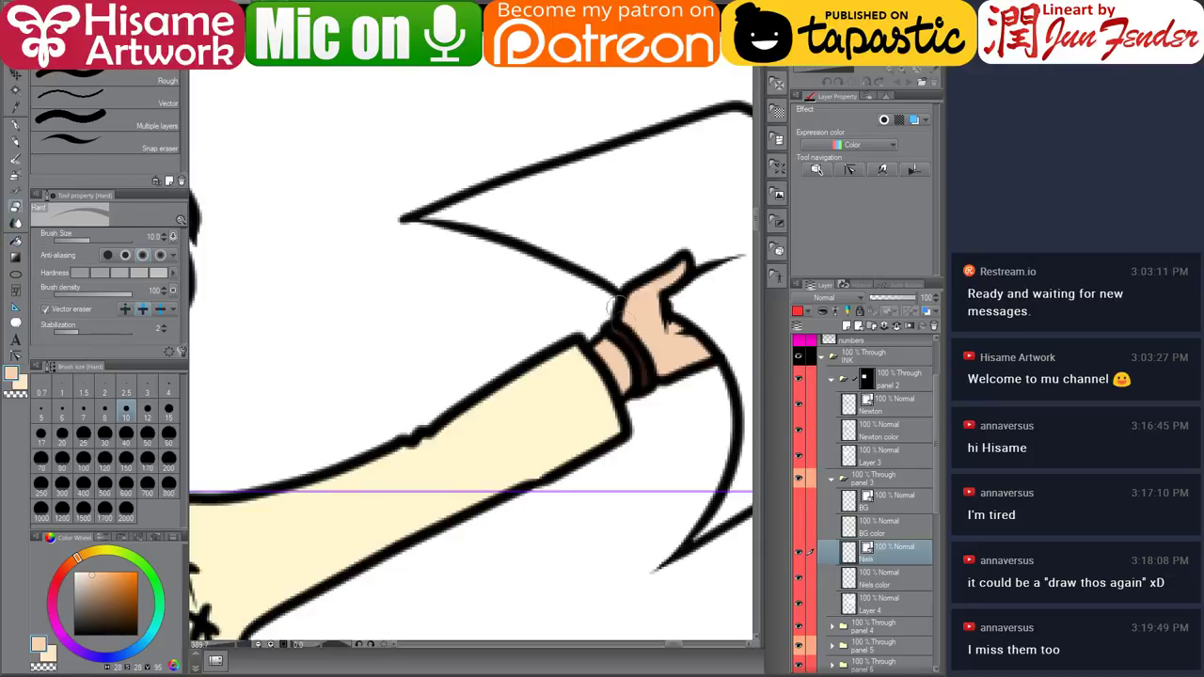
{"action": "left_click_drag", "start_coordinate": [648, 337], "coordinate": [643, 365]}
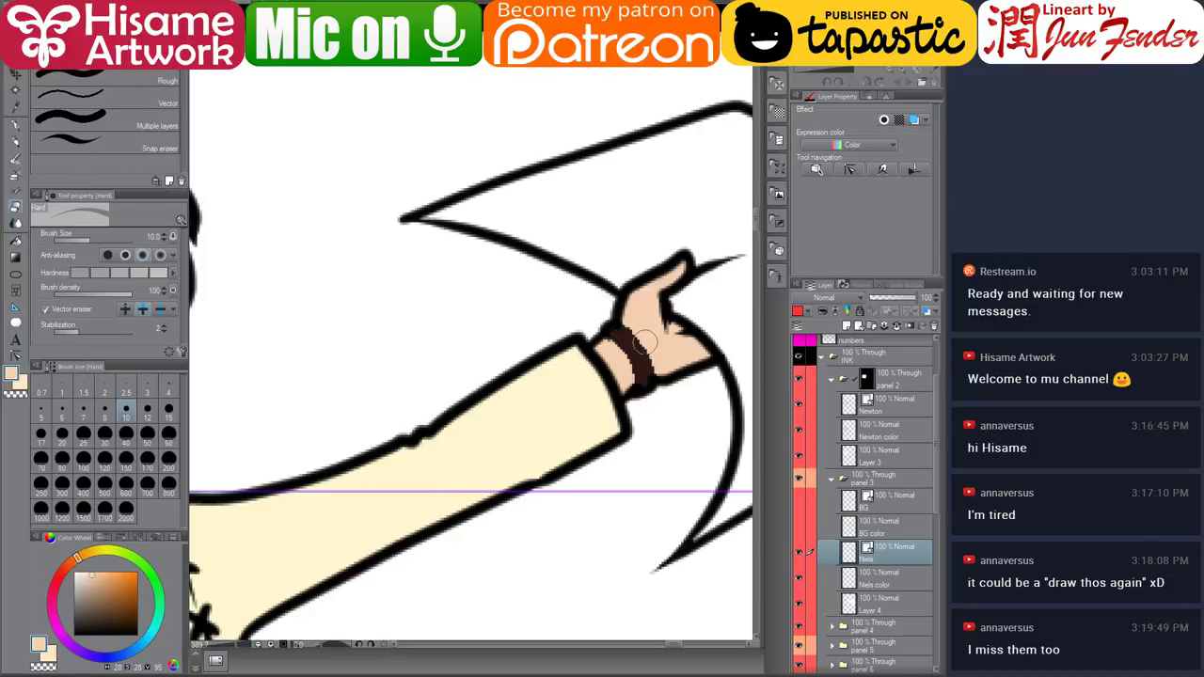
On the Niels color layer, paint skin tone over the dark bracelet area with the G-pen at size 7.
{"action": "left_click", "coordinate": [885, 576]}
{"action": "left_click", "coordinate": [15, 126]}
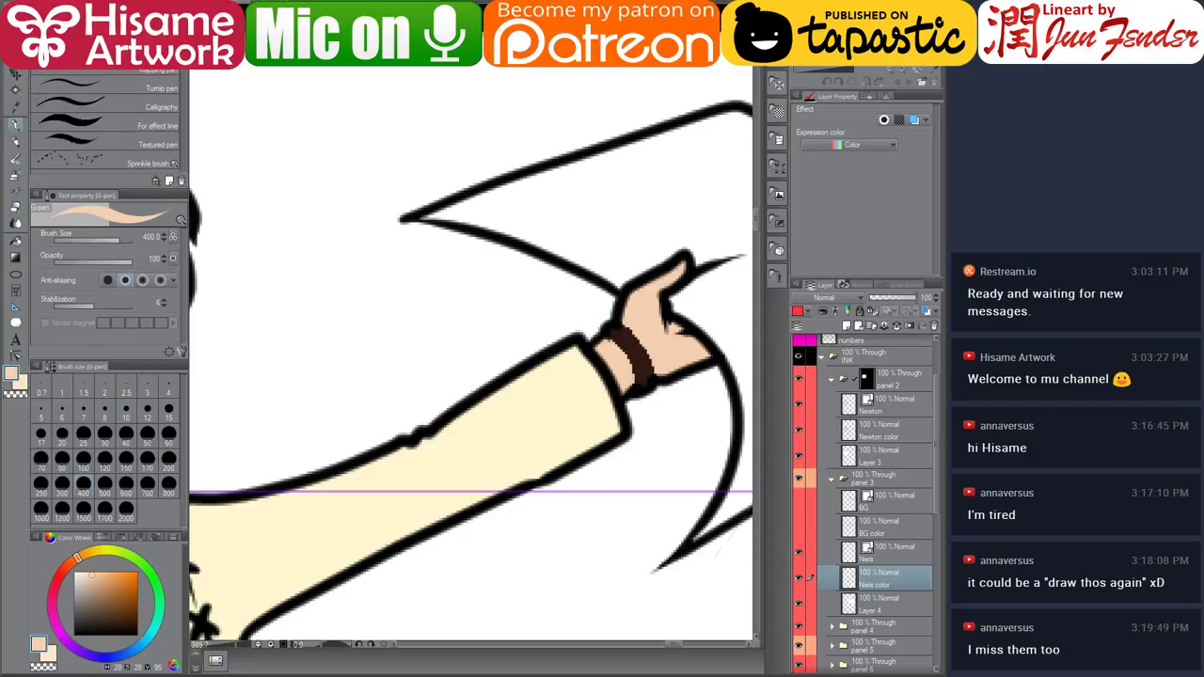
{"action": "key", "text": "bracketleft"}
{"action": "key", "text": "bracketleft"}
{"action": "key", "text": "bracketleft"}
{"action": "key", "text": "bracketleft"}
{"action": "key", "text": "bracketleft"}
{"action": "key", "text": "bracketleft"}
{"action": "key", "text": "bracketleft"}
{"action": "key", "text": "bracketleft"}
{"action": "key", "text": "bracketleft"}
{"action": "key", "text": "bracketleft"}
{"action": "key", "text": "bracketleft"}
{"action": "key", "text": "bracketleft"}
{"action": "key", "text": "bracketleft"}
{"action": "key", "text": "bracketleft"}
{"action": "key", "text": "bracketleft"}
{"action": "key", "text": "bracketleft"}
{"action": "key", "text": "bracketleft"}
{"action": "key", "text": "bracketleft"}
{"action": "key", "text": "bracketleft"}
{"action": "key", "text": "bracketleft"}
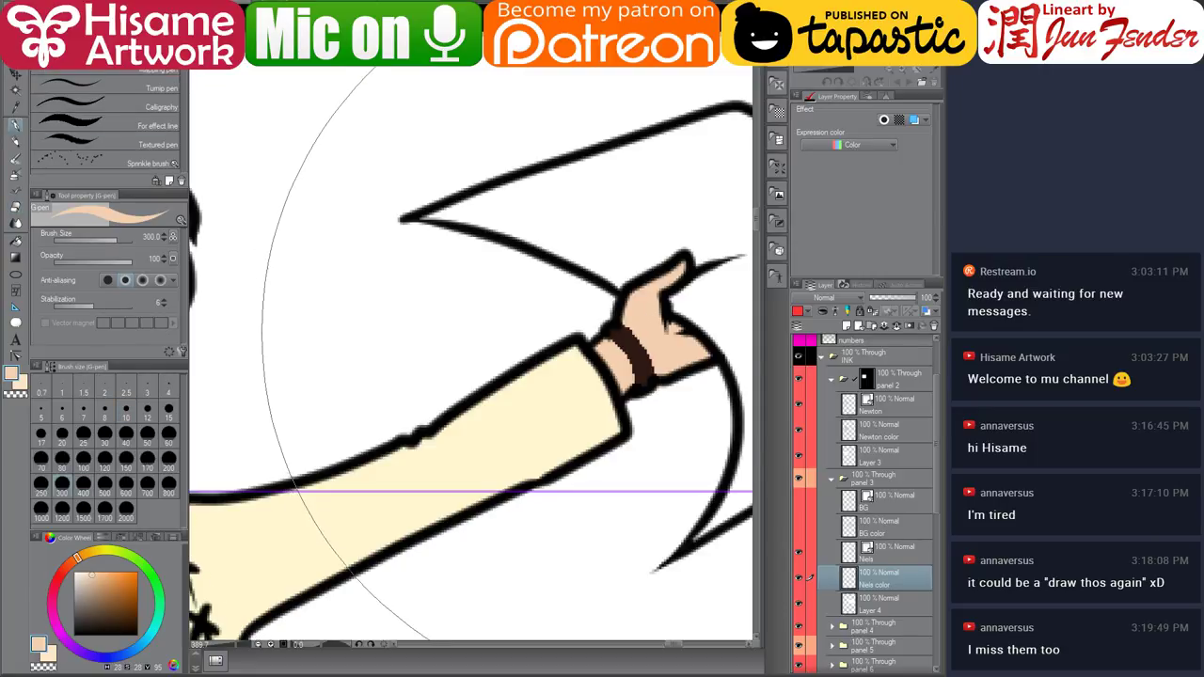
{"action": "mouse_move", "coordinate": [633, 337]}
{"action": "left_mouse_down"}
{"action": "mouse_move", "coordinate": [604, 352]}
{"action": "mouse_move", "coordinate": [622, 345]}
{"action": "mouse_move", "coordinate": [638, 381]}
{"action": "left_mouse_up"}
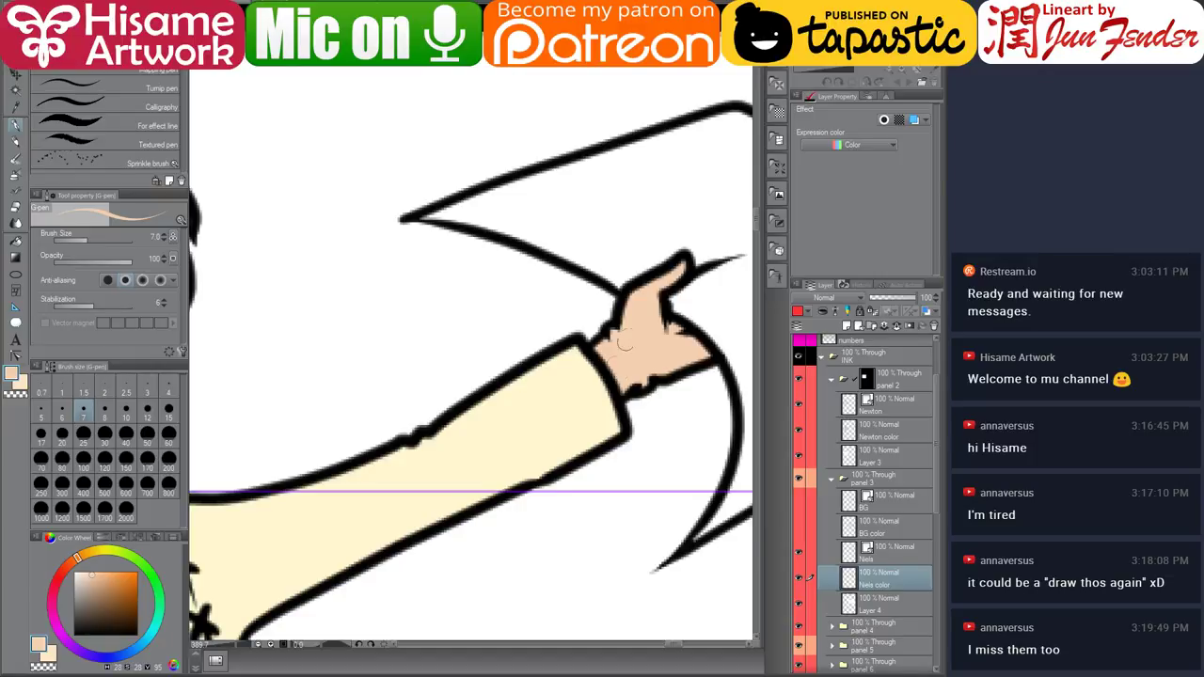
Repair the wrist outline on the Niels ink layer with the Control point tool.
{"action": "left_click", "coordinate": [873, 606]}
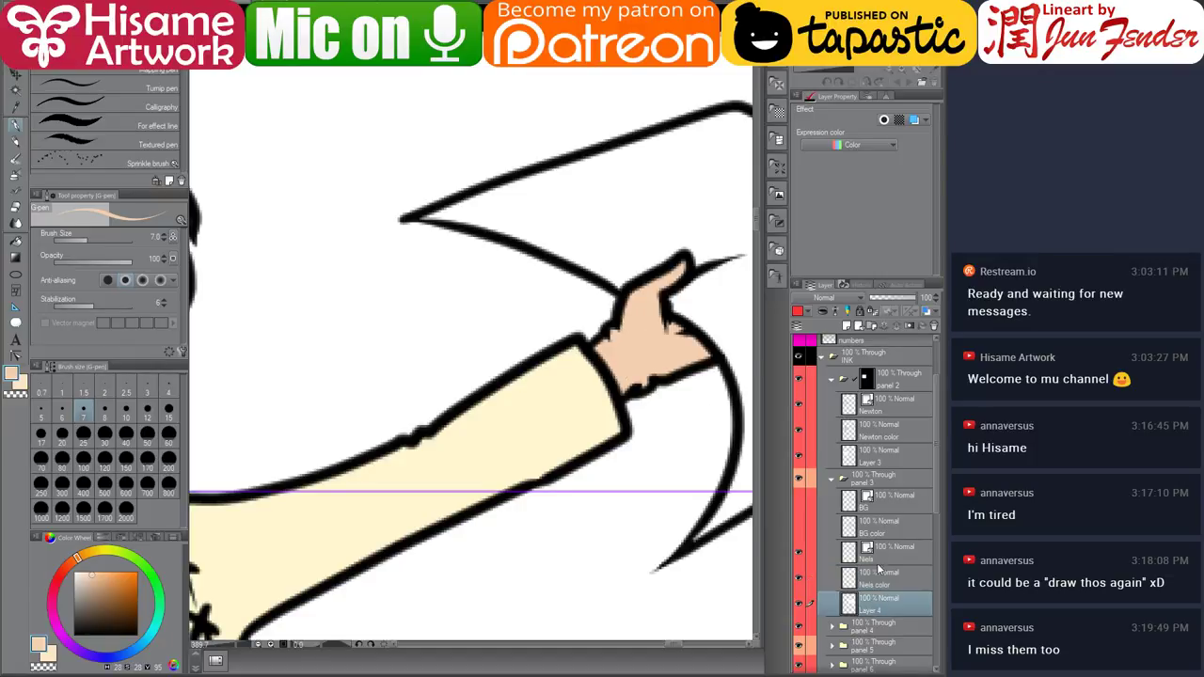
{"action": "left_click", "coordinate": [882, 553]}
{"action": "left_click", "coordinate": [16, 355]}
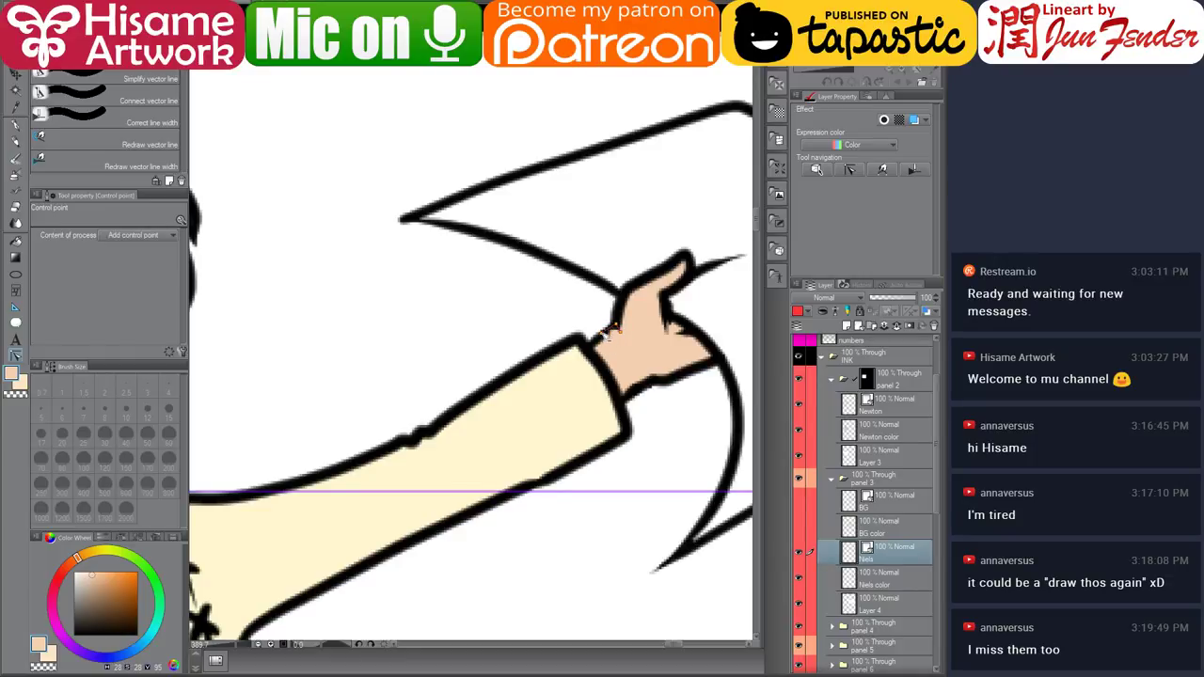
On the Niels color layer, fill the uppers and front toe of Niels's shoes with the orange-brown sampled from Newton's shoe.
{"action": "scroll", "coordinate": [525, 634], "scroll_direction": "down", "scroll_amount": 5}
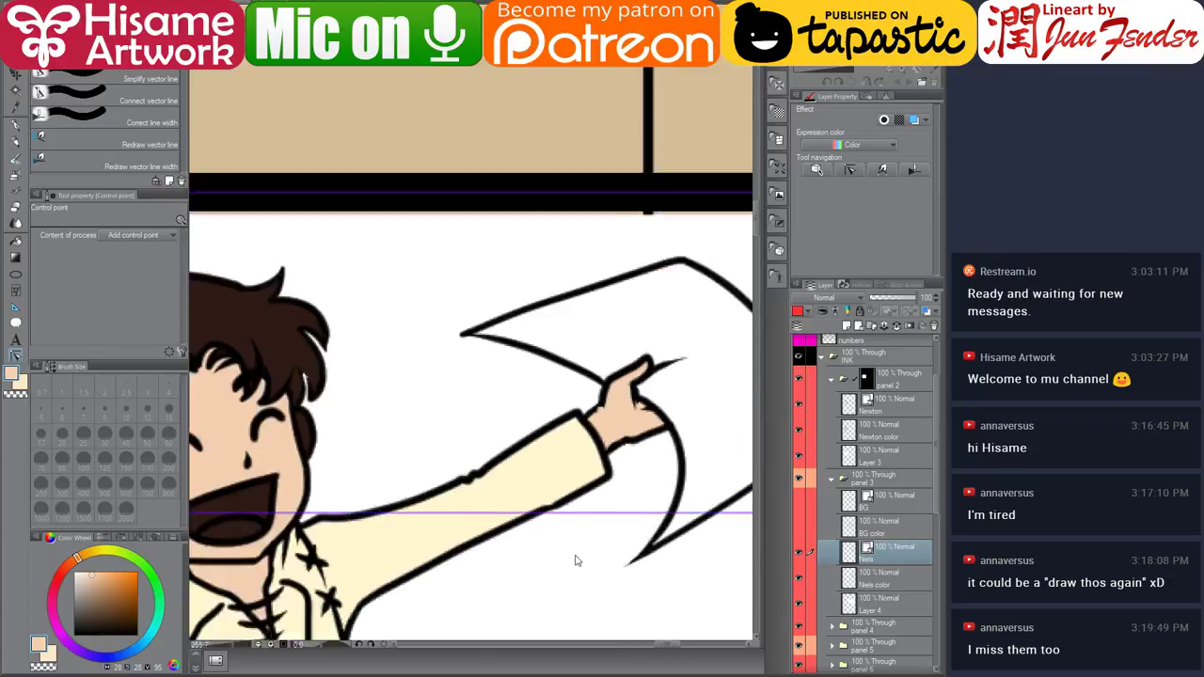
{"action": "scroll", "coordinate": [544, 540], "scroll_direction": "down", "scroll_amount": 4}
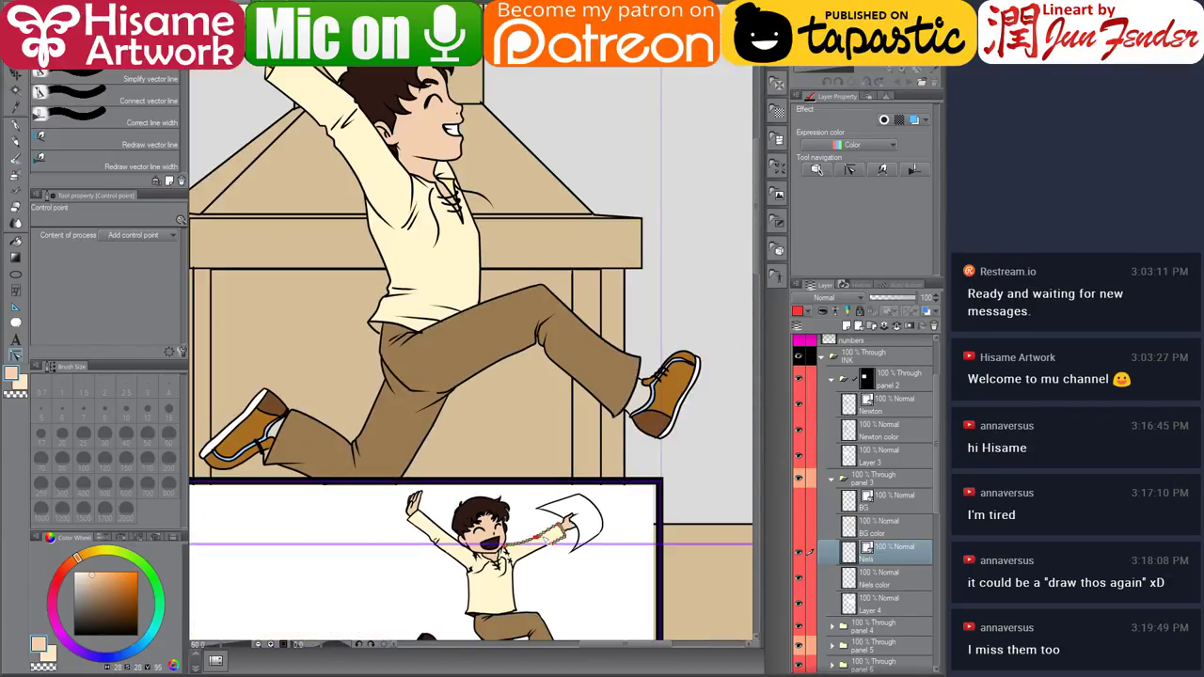
{"action": "left_click_drag", "start_coordinate": [486, 550], "coordinate": [557, 462]}
{"action": "scroll", "coordinate": [609, 428], "scroll_direction": "up", "scroll_amount": 3}
{"action": "scroll", "coordinate": [608, 429], "scroll_direction": "up", "scroll_amount": 3}
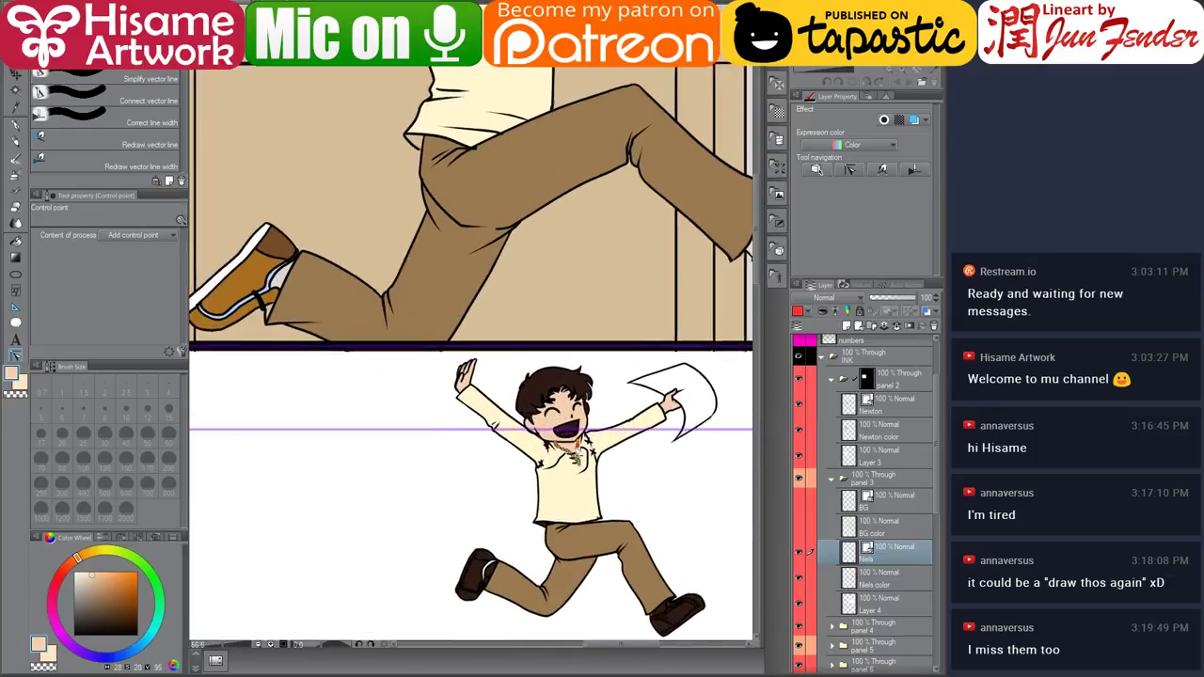
{"action": "left_click", "coordinate": [15, 241]}
{"action": "left_click", "coordinate": [222, 252], "text": "alt"}
{"action": "left_click_drag", "start_coordinate": [543, 479], "coordinate": [512, 418]}
{"action": "left_click", "coordinate": [877, 578]}
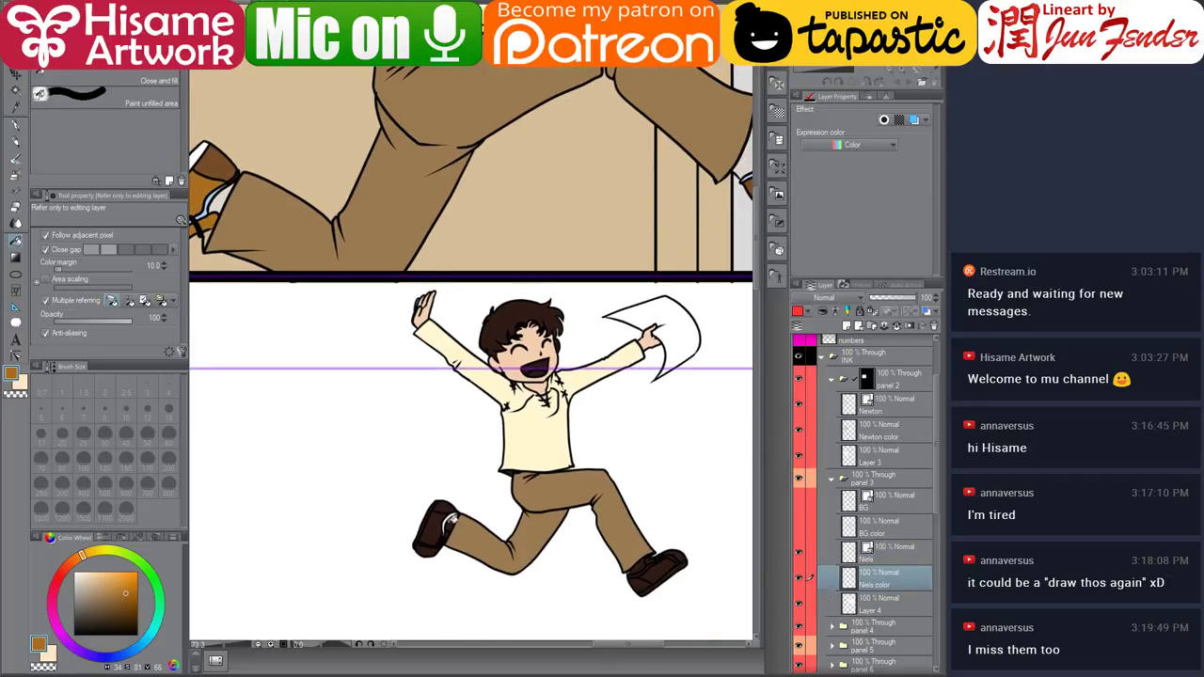
{"action": "left_click", "coordinate": [437, 532]}
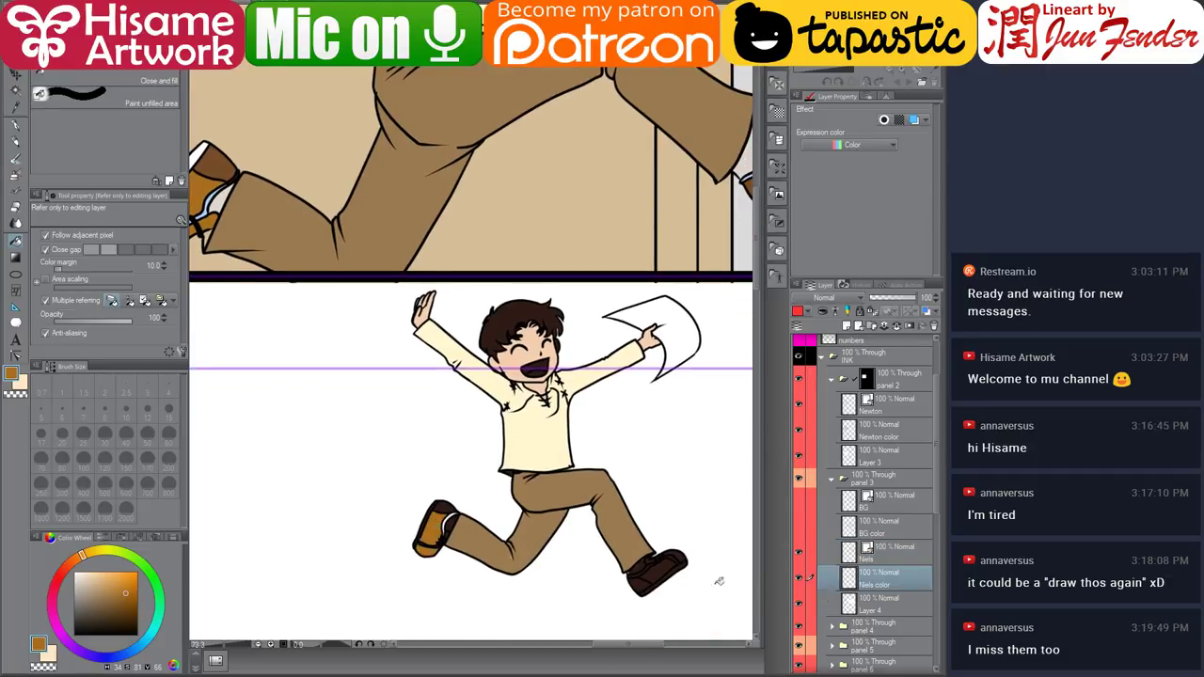
{"action": "left_click", "coordinate": [672, 564]}
{"action": "scroll", "coordinate": [680, 559], "scroll_direction": "up", "scroll_amount": 2}
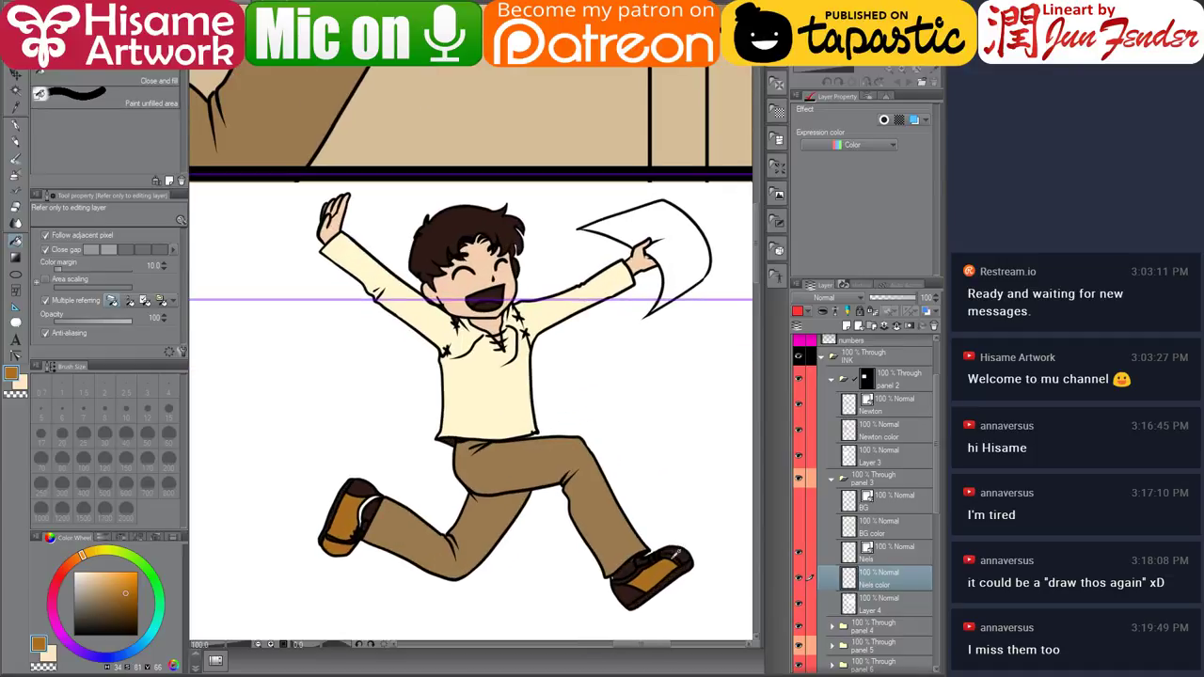
{"action": "left_click", "coordinate": [688, 543]}
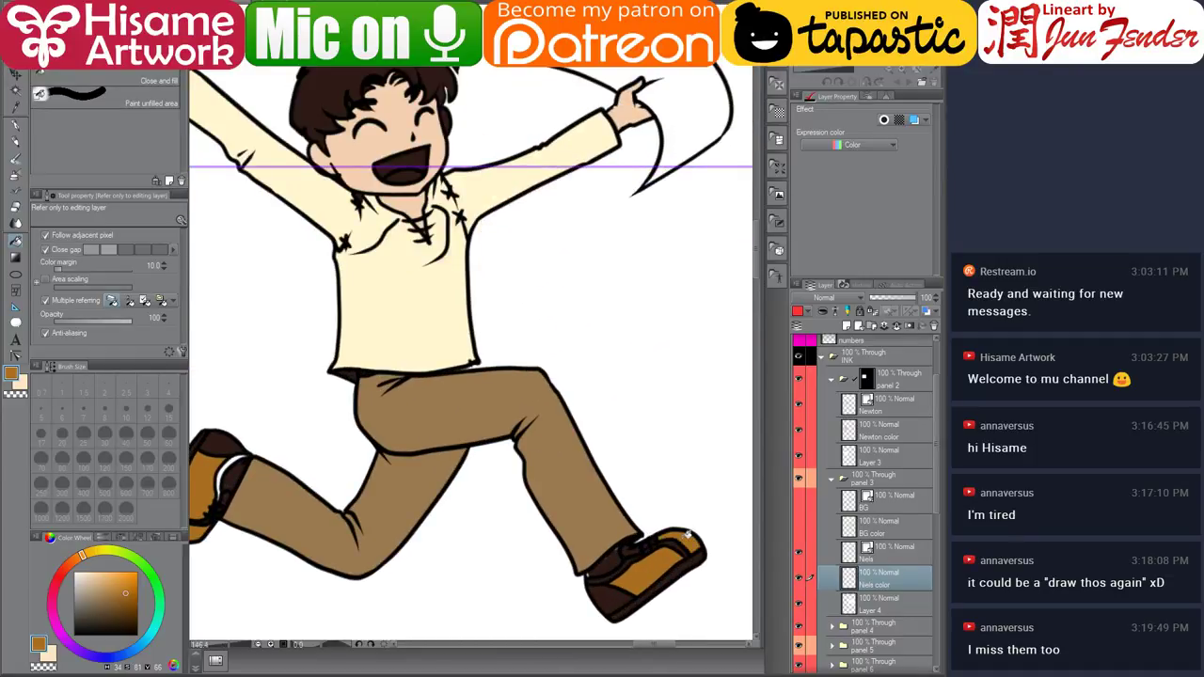
Sample white and fill the soles of both of Niels's shoes with it.
{"action": "left_click", "coordinate": [672, 175], "text": "alt"}
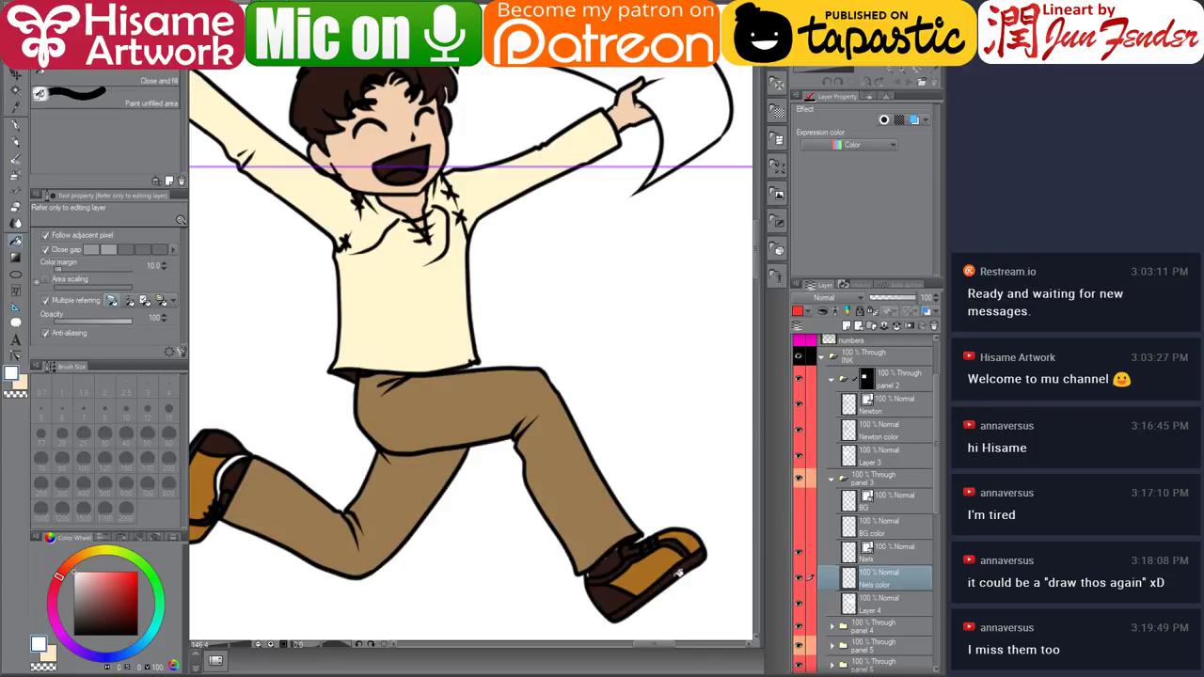
{"action": "left_click", "coordinate": [679, 570]}
{"action": "left_click_drag", "start_coordinate": [381, 498], "coordinate": [477, 488]}
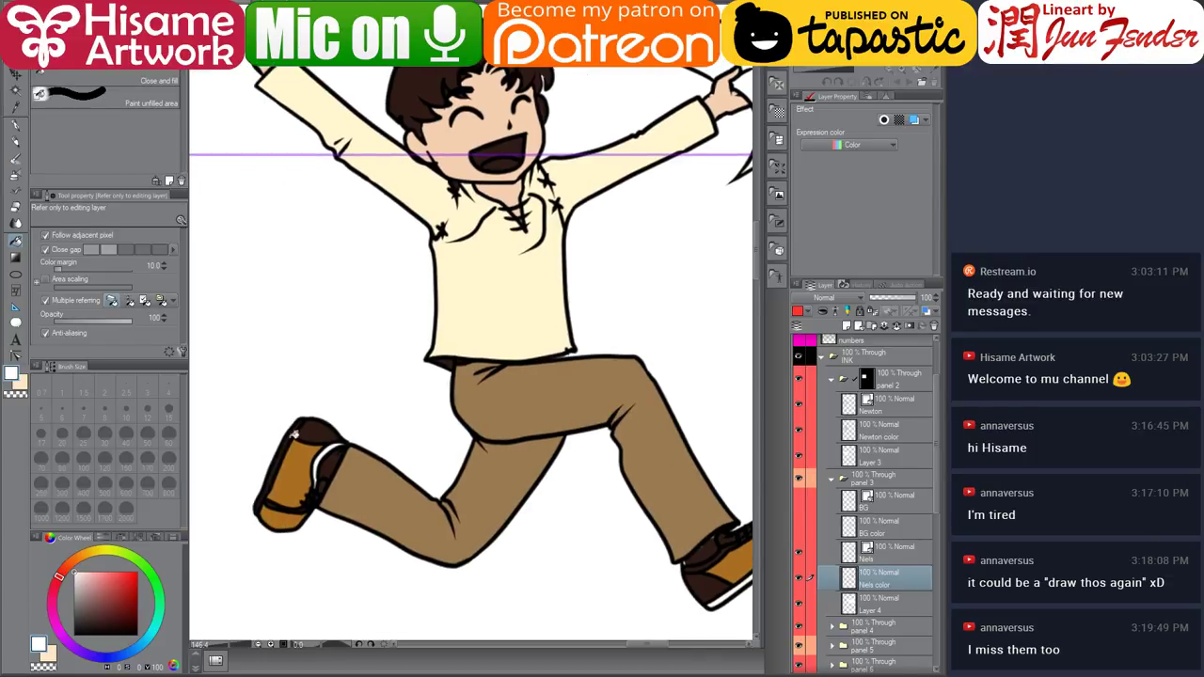
{"action": "left_click", "coordinate": [291, 436]}
Sample the skin tone from Niels's face and fill his ear beside the hair with it.
{"action": "left_click_drag", "start_coordinate": [561, 208], "coordinate": [451, 543]}
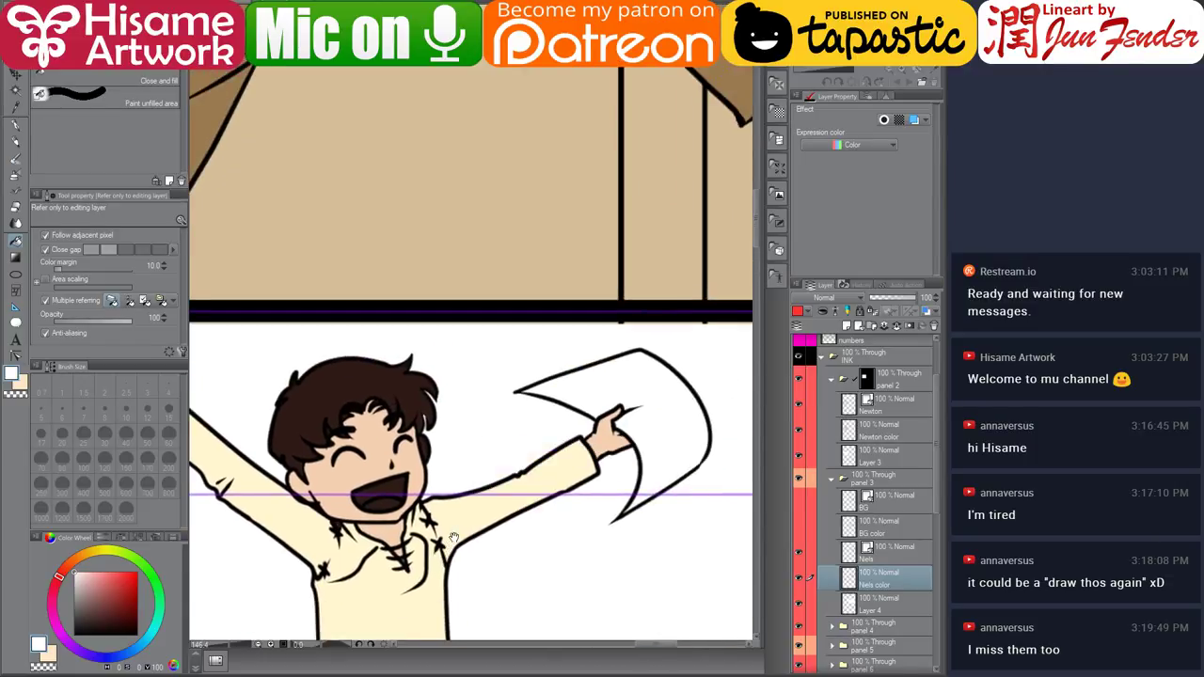
{"action": "scroll", "coordinate": [505, 594], "scroll_direction": "down", "scroll_amount": 1}
{"action": "scroll", "coordinate": [506, 594], "scroll_direction": "down", "scroll_amount": 1}
{"action": "scroll", "coordinate": [482, 561], "scroll_direction": "up", "scroll_amount": 3}
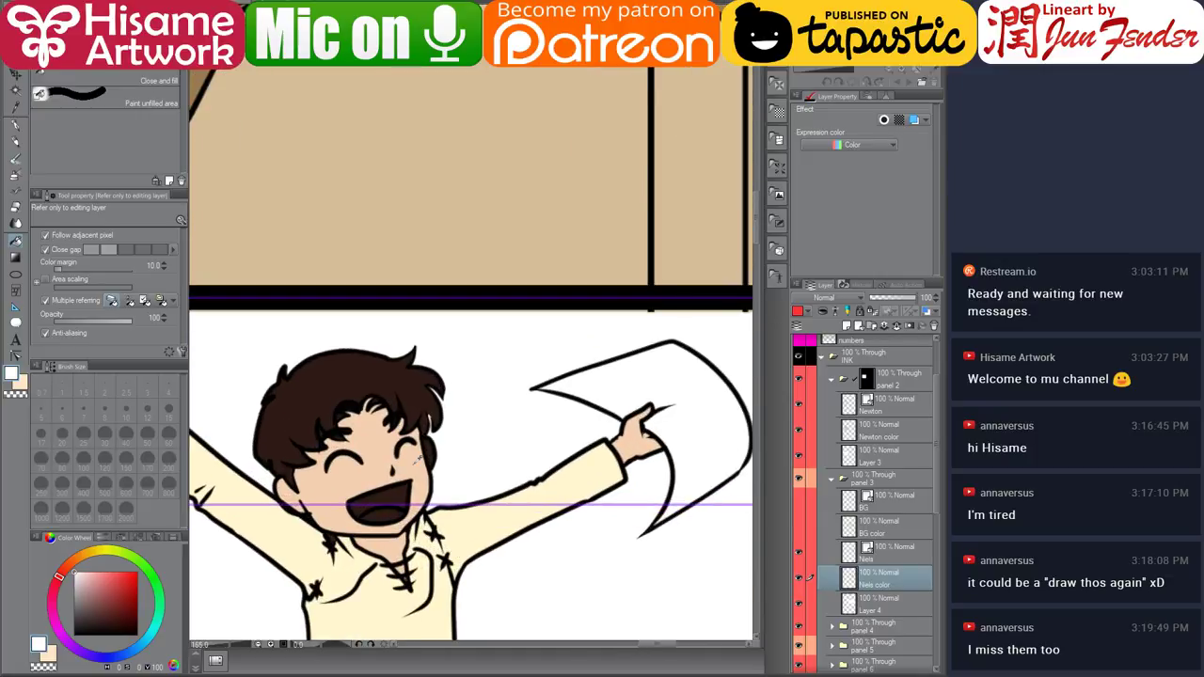
{"action": "left_click", "coordinate": [420, 457], "text": "alt"}
{"action": "left_click", "coordinate": [432, 449]}
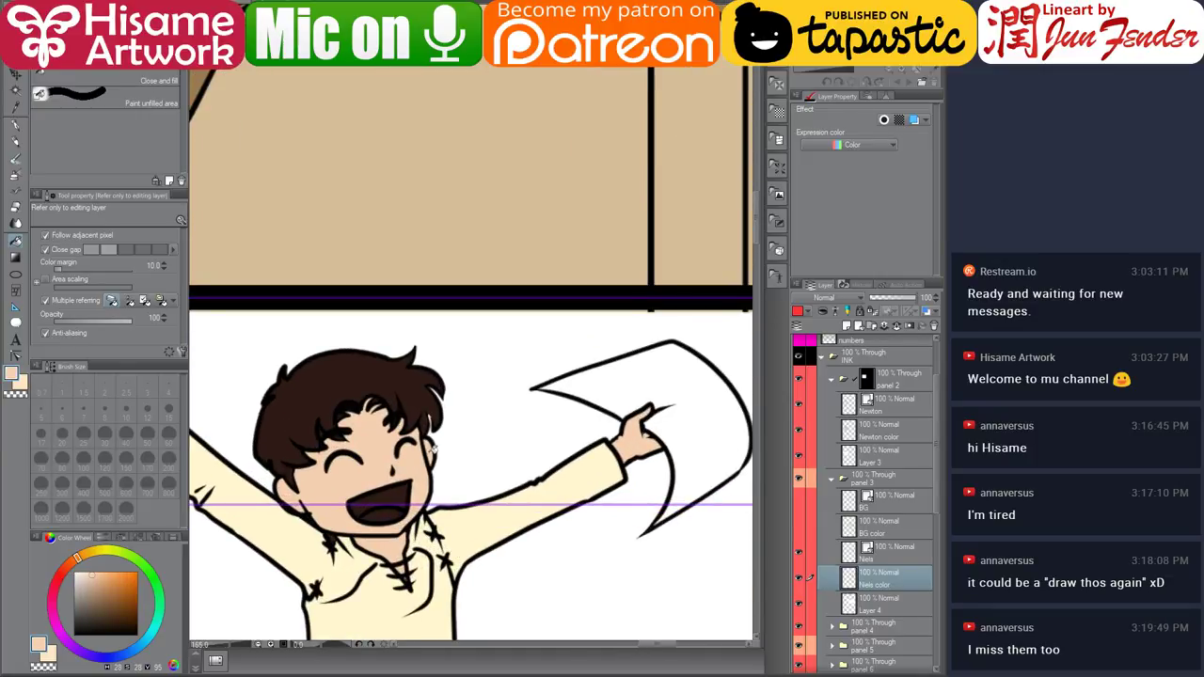
Fill Niels's remaining ear with the skin tone and his open mouth with the magenta sampled from the mouth on the finished page_67.
{"action": "left_click", "coordinate": [433, 449]}
{"action": "key", "text": "ctrl+Tab"}
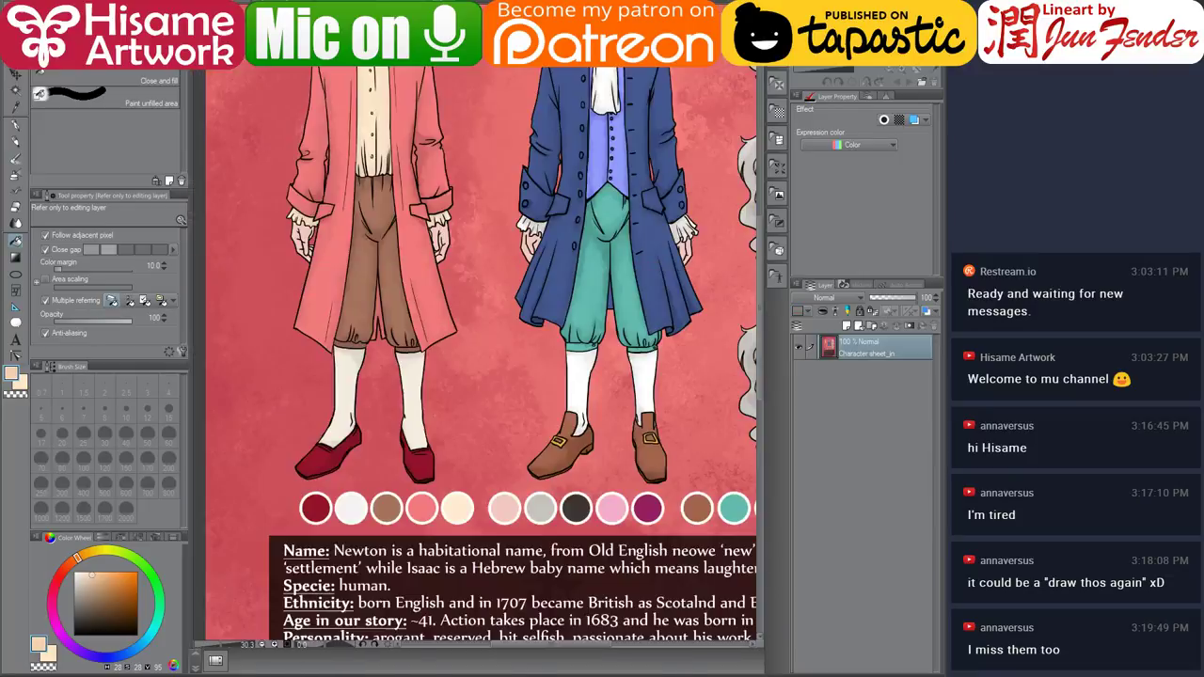
{"action": "left_click_drag", "start_coordinate": [603, 321], "coordinate": [551, 389]}
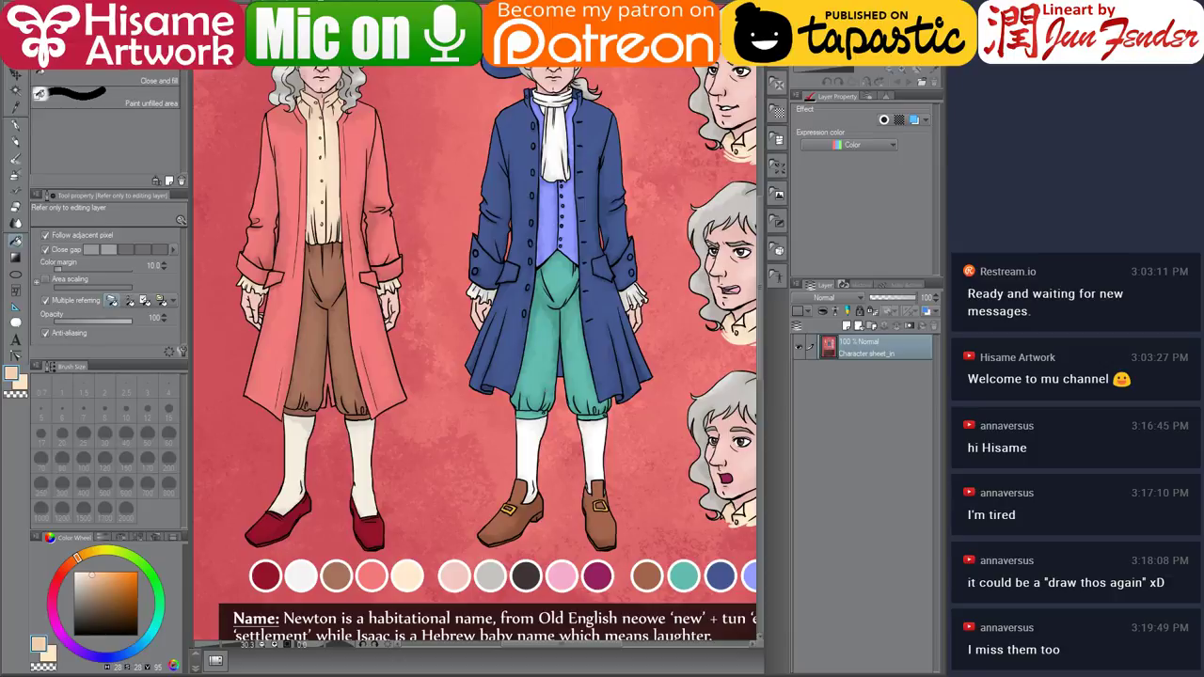
{"action": "key", "text": "ctrl+Tab"}
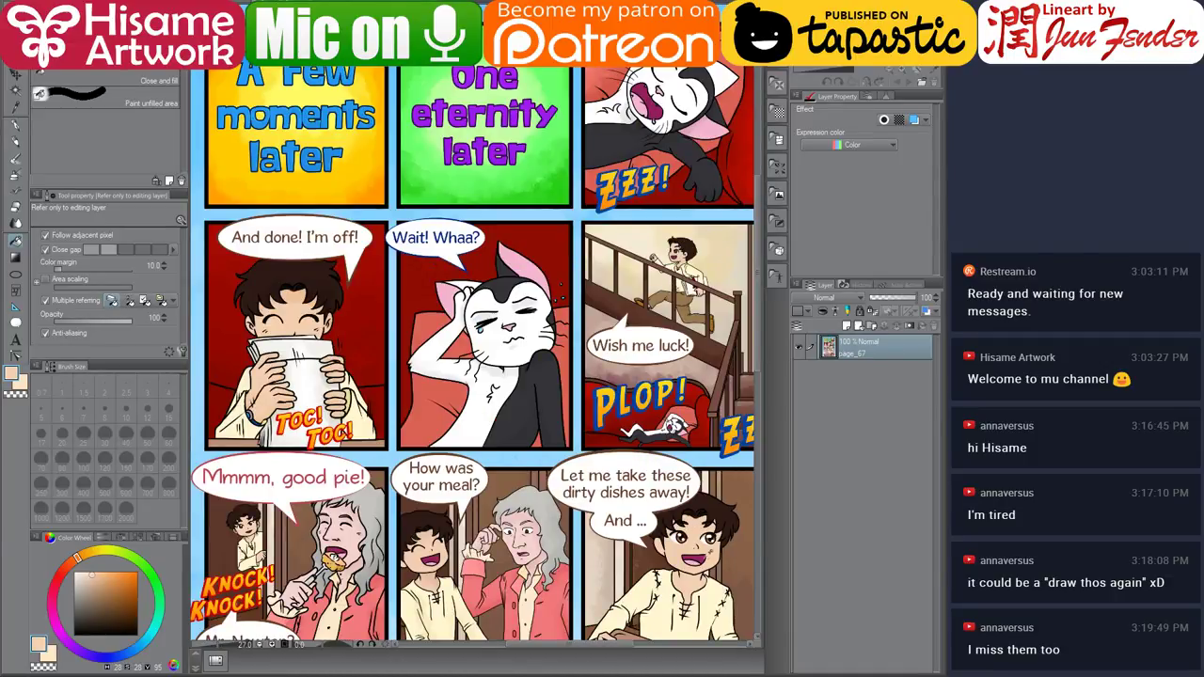
{"action": "left_click", "coordinate": [702, 557], "text": "alt"}
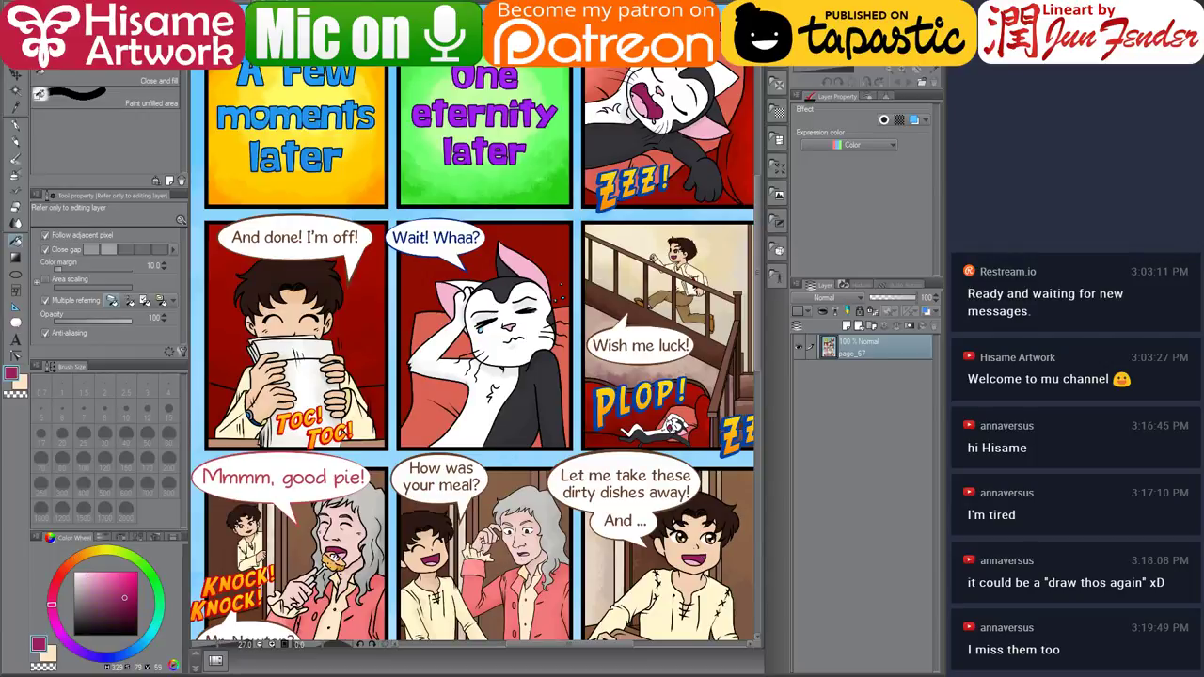
{"action": "key", "text": "ctrl+Tab"}
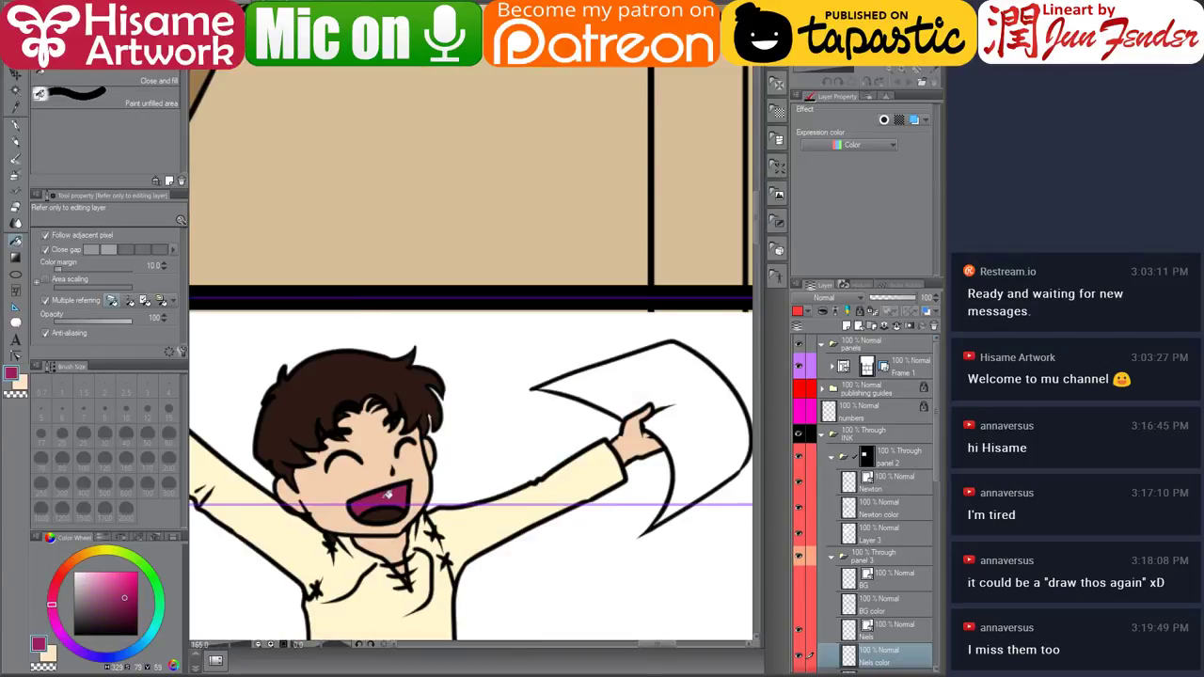
Sample the light pink swatch from Newton's character sheet and fill Niels's tongue with it.
{"action": "key", "text": "ctrl+Tab"}
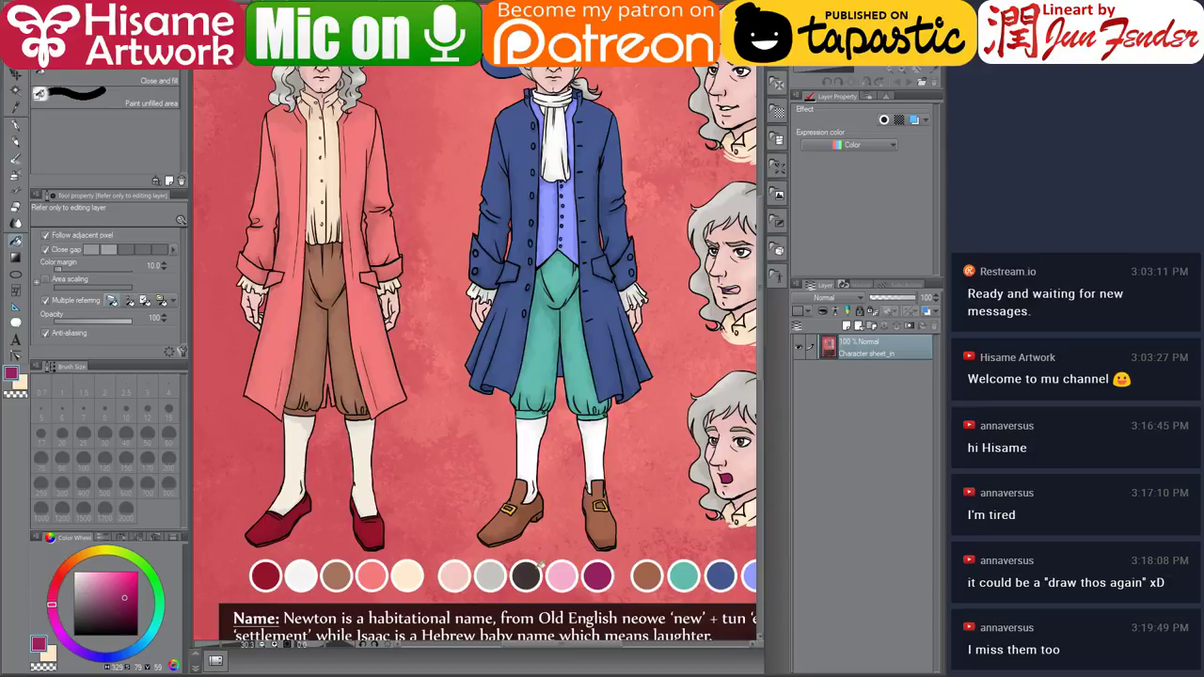
{"action": "left_click", "coordinate": [557, 572], "text": "alt"}
{"action": "key", "text": "ctrl+Tab"}
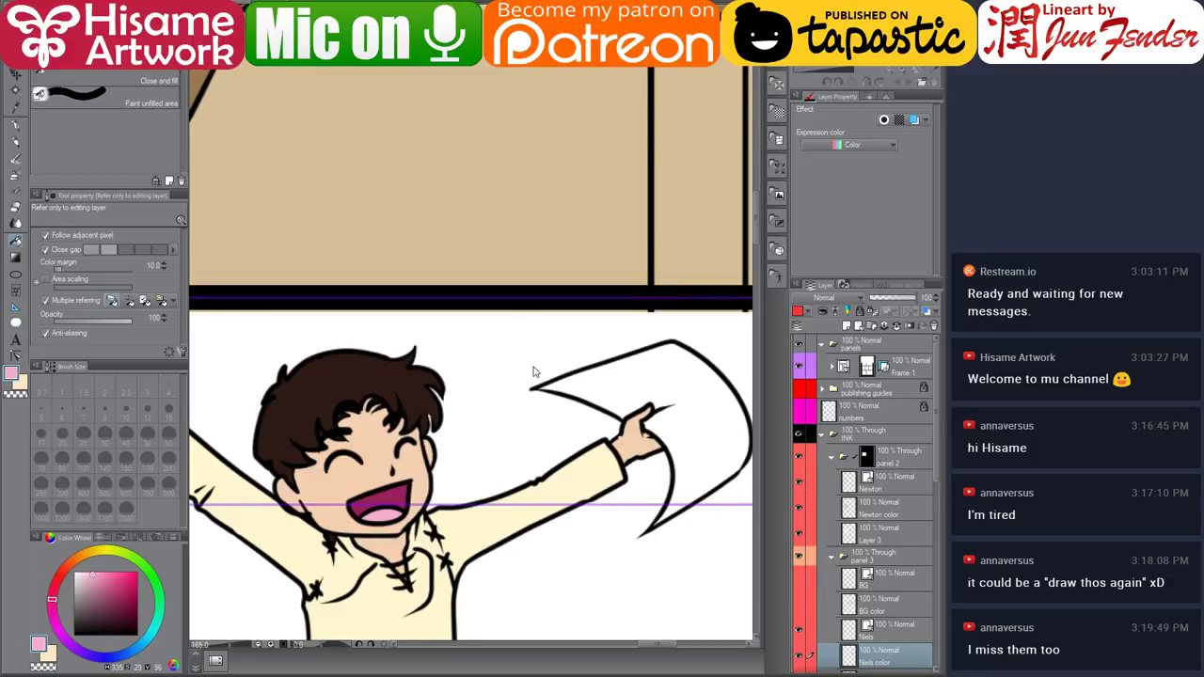
Sample the cream from Niels's shirt and fill the small dark underside of the shirt hem above his trousers.
{"action": "scroll", "coordinate": [532, 370], "scroll_direction": "down", "scroll_amount": 2}
{"action": "scroll", "coordinate": [538, 361], "scroll_direction": "down", "scroll_amount": 2}
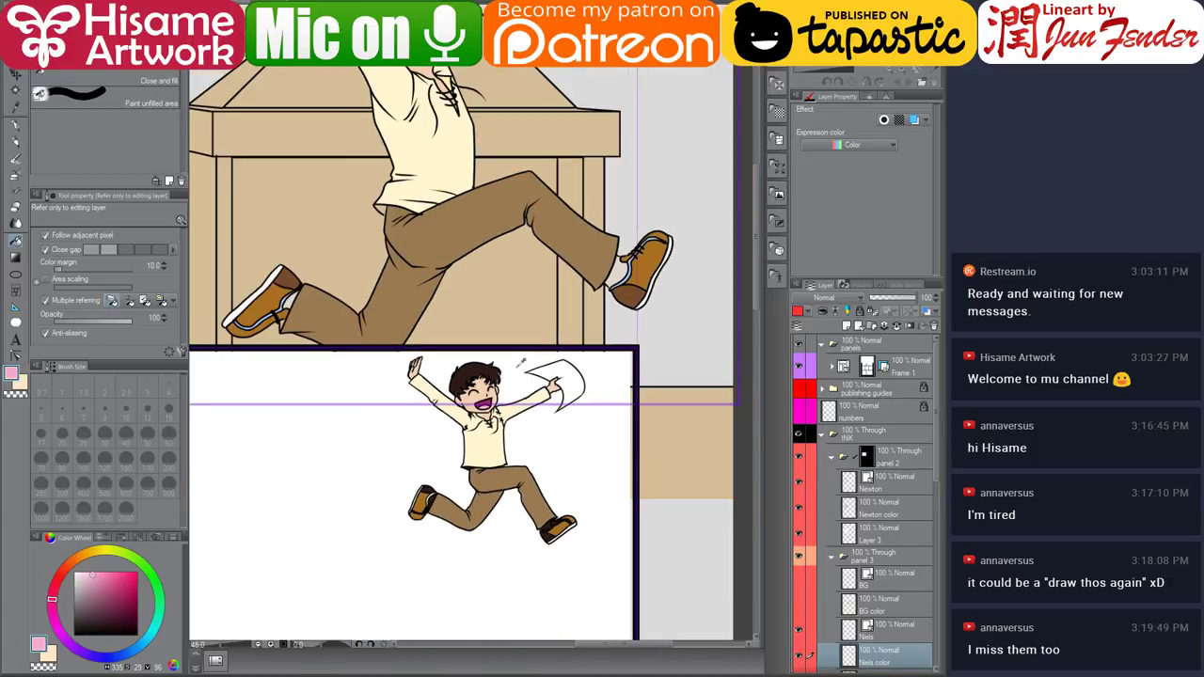
{"action": "scroll", "coordinate": [480, 498], "scroll_direction": "up", "scroll_amount": 5}
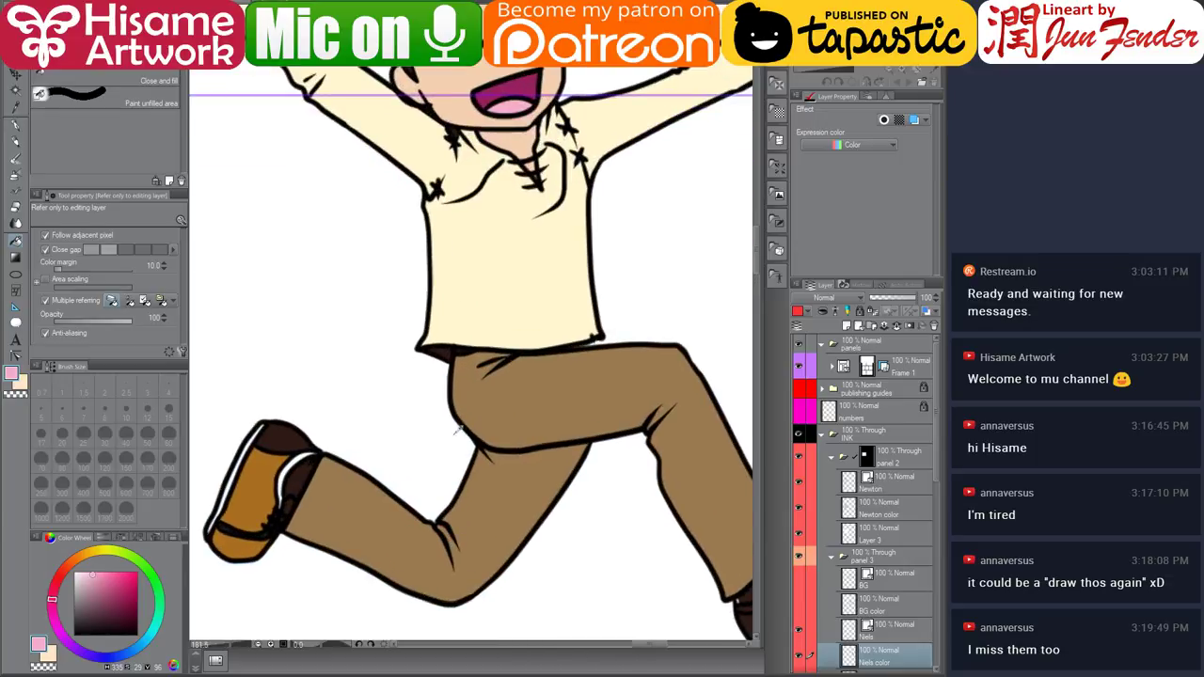
{"action": "left_click", "coordinate": [464, 288], "text": "alt"}
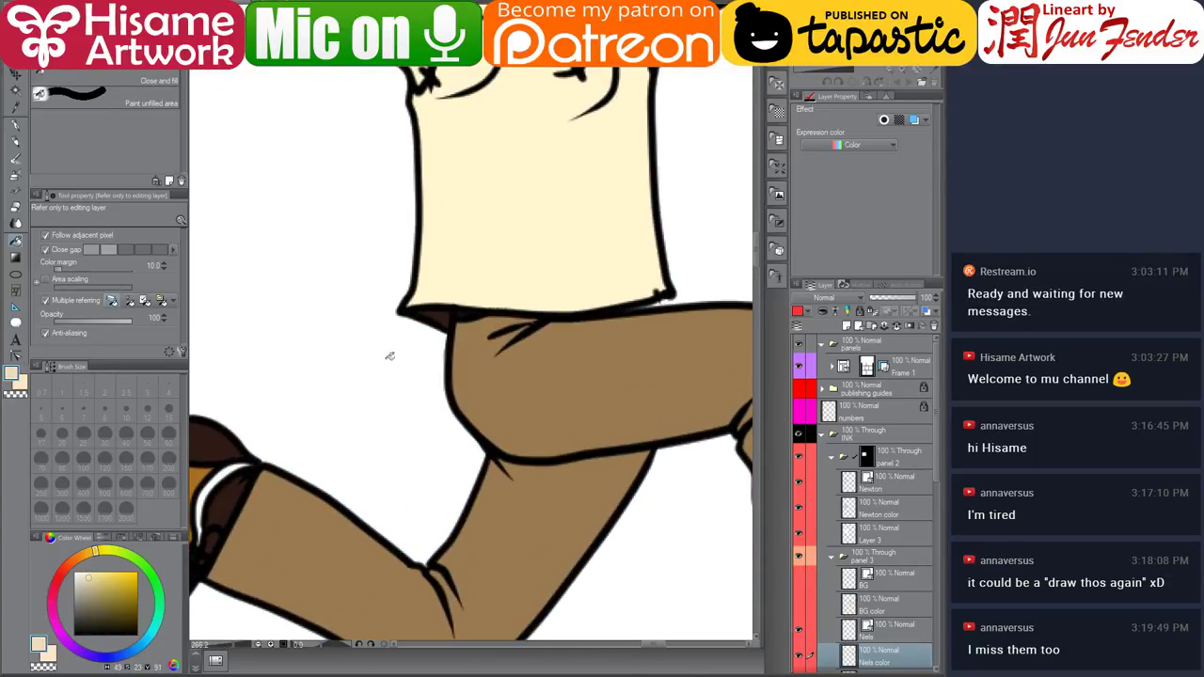
{"action": "left_click", "coordinate": [452, 325]}
{"action": "scroll", "coordinate": [482, 331], "scroll_direction": "down", "scroll_amount": 4}
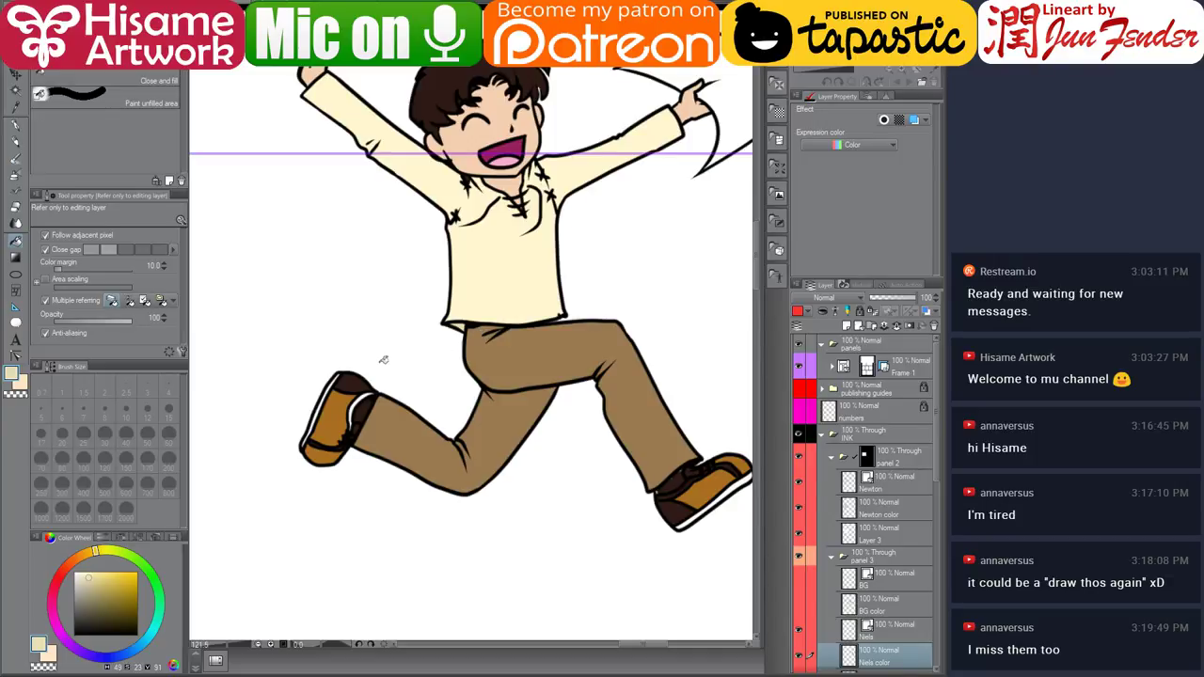
Sample white and fill the socks above both of Niels's shoes with it.
{"action": "left_click", "coordinate": [373, 314], "text": "alt"}
{"action": "left_click", "coordinate": [363, 408]}
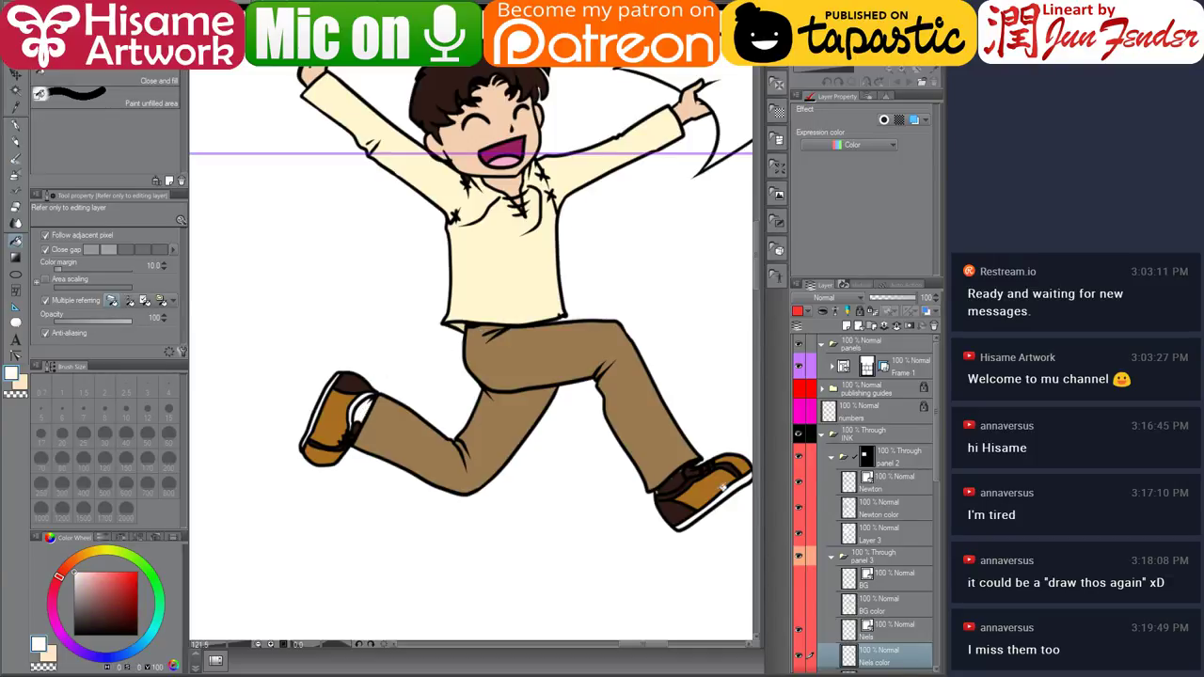
{"action": "left_click", "coordinate": [674, 482]}
Sample the medium brown swatch from Niels's character sheet and fill the heels of both his shoes with it.
{"action": "key", "text": "ctrl+Tab"}
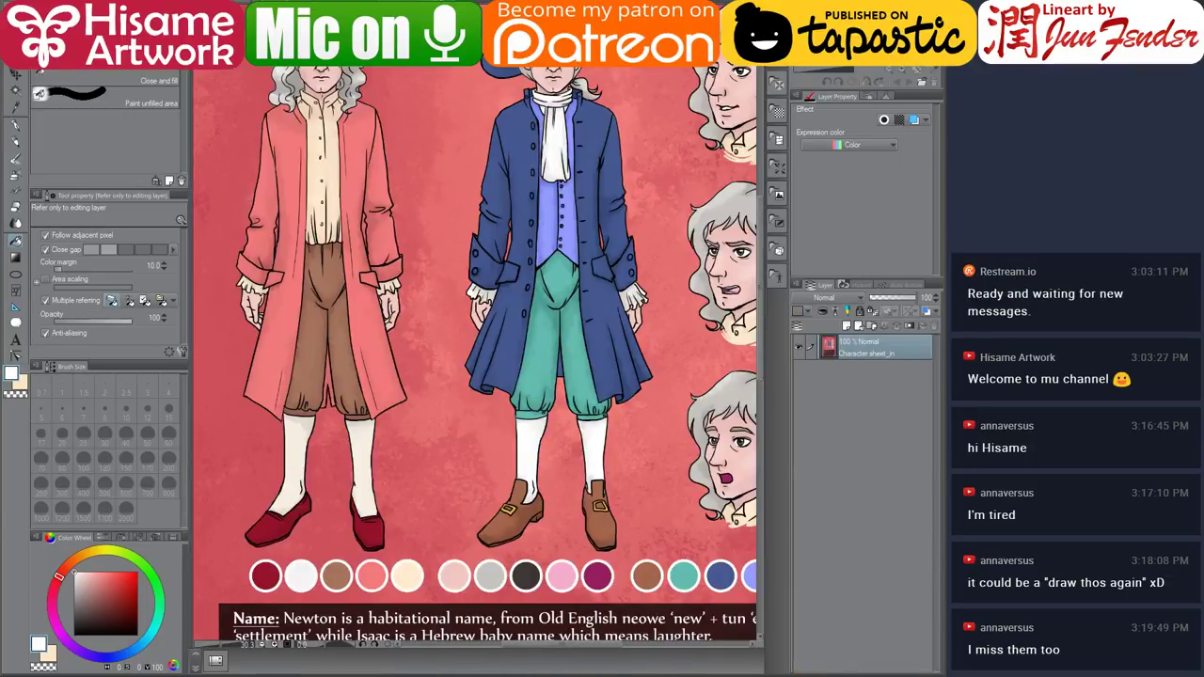
{"action": "key", "text": "ctrl+Tab"}
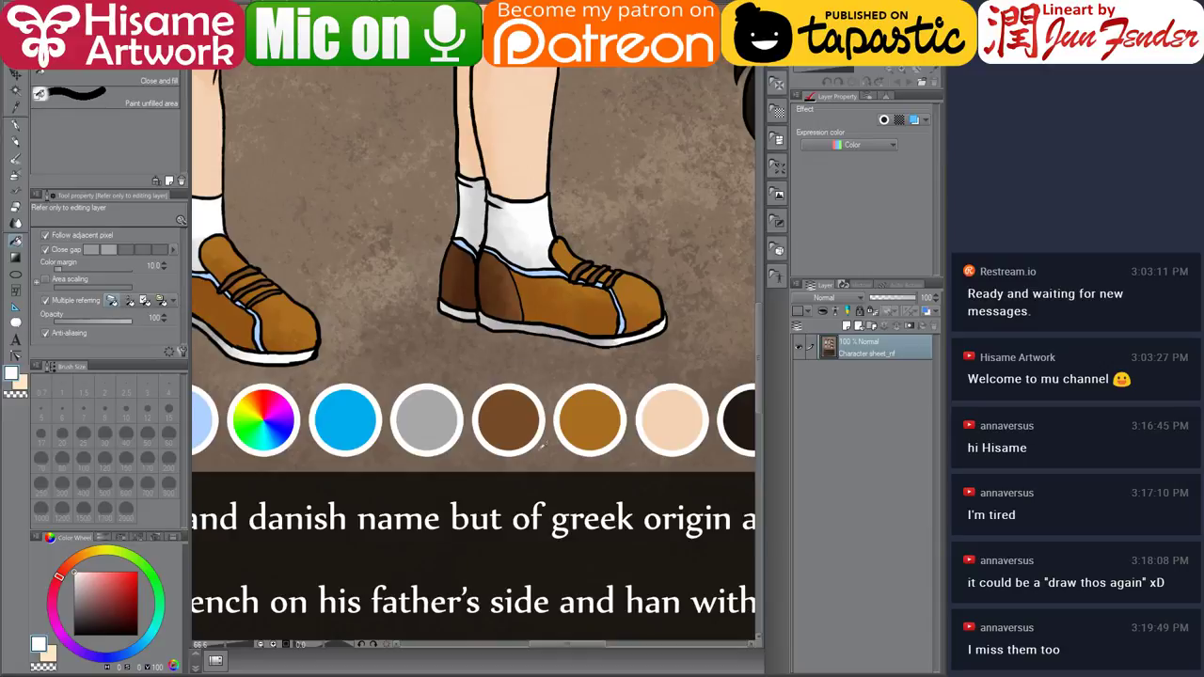
{"action": "left_click", "coordinate": [504, 411], "text": "alt"}
{"action": "key", "text": "ctrl+Tab"}
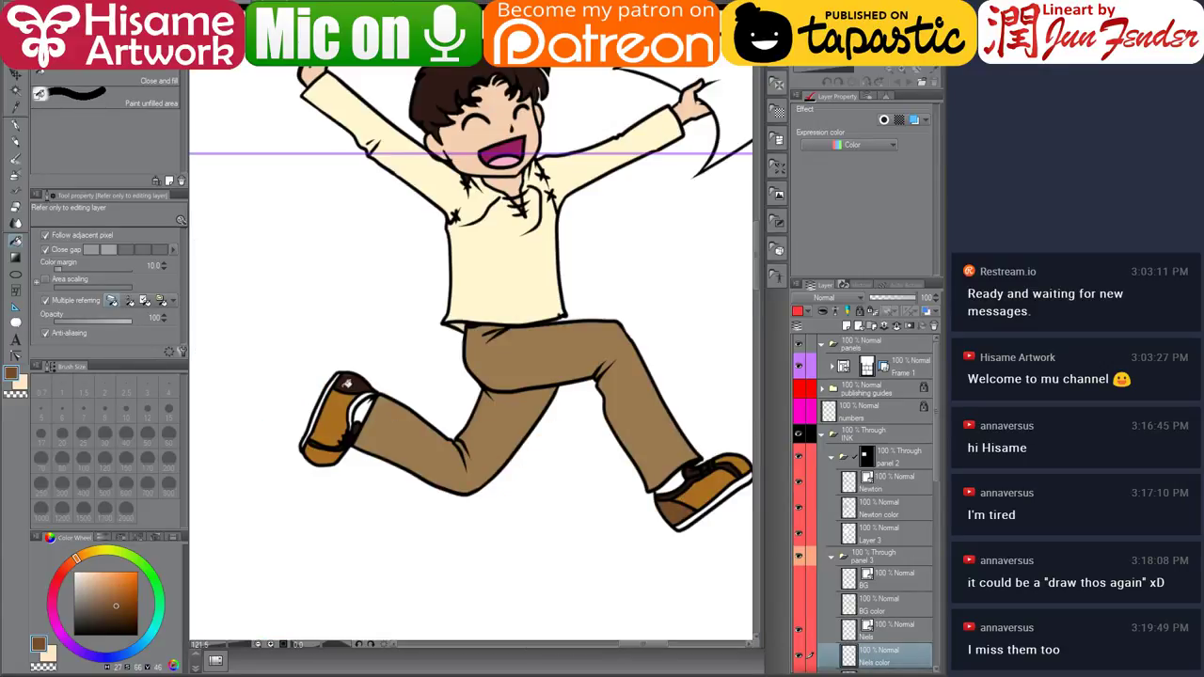
{"action": "scroll", "coordinate": [336, 439], "scroll_direction": "up", "scroll_amount": 4}
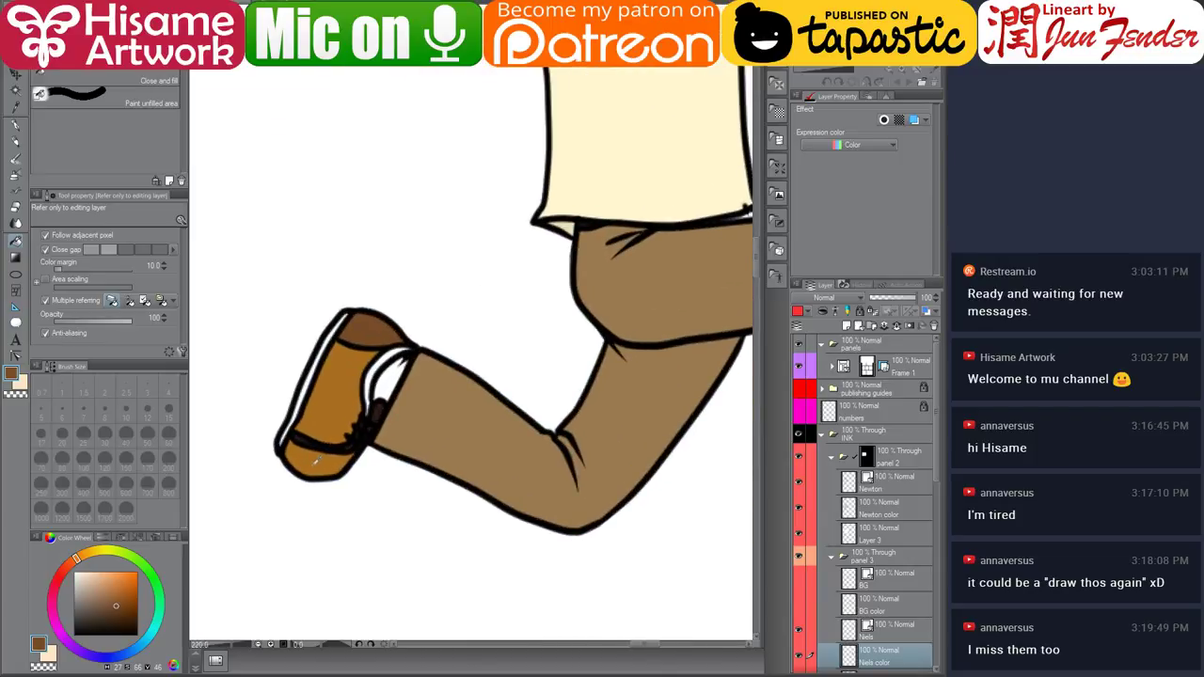
Sample the orange-brown from Niels's shoe and fill the remaining dark areas around the laces of both shoes.
{"action": "left_click", "coordinate": [327, 450], "text": "alt"}
{"action": "scroll", "coordinate": [273, 372], "scroll_direction": "down", "scroll_amount": 5}
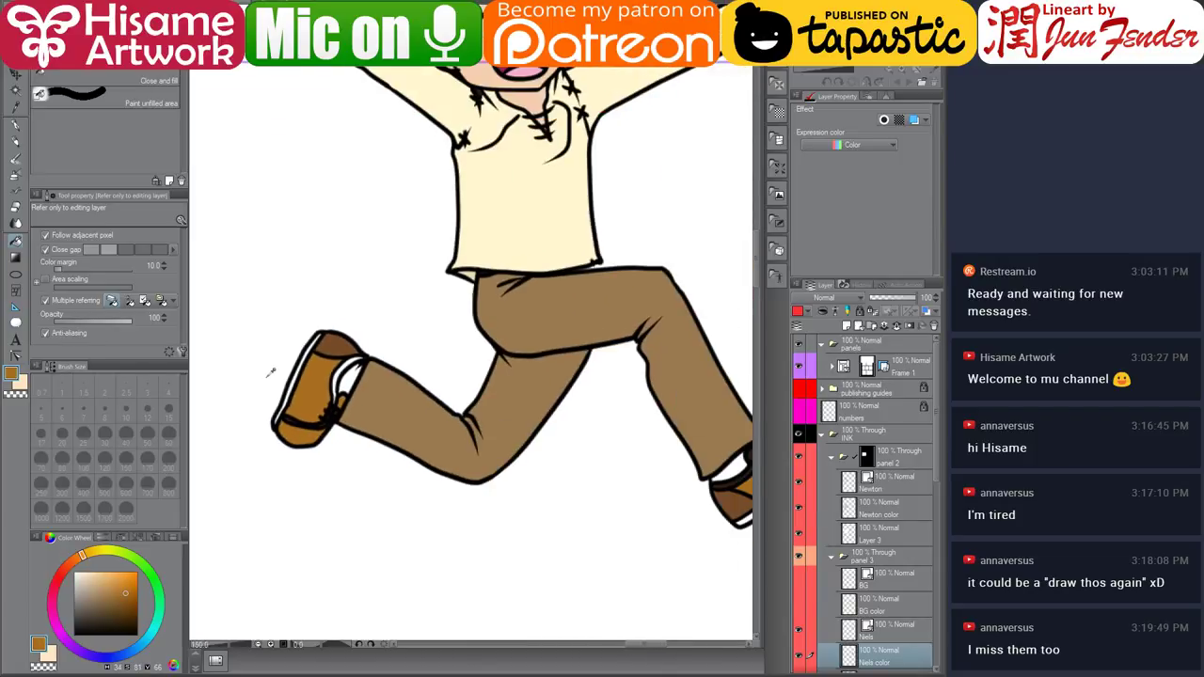
{"action": "scroll", "coordinate": [517, 418], "scroll_direction": "up", "scroll_amount": 6}
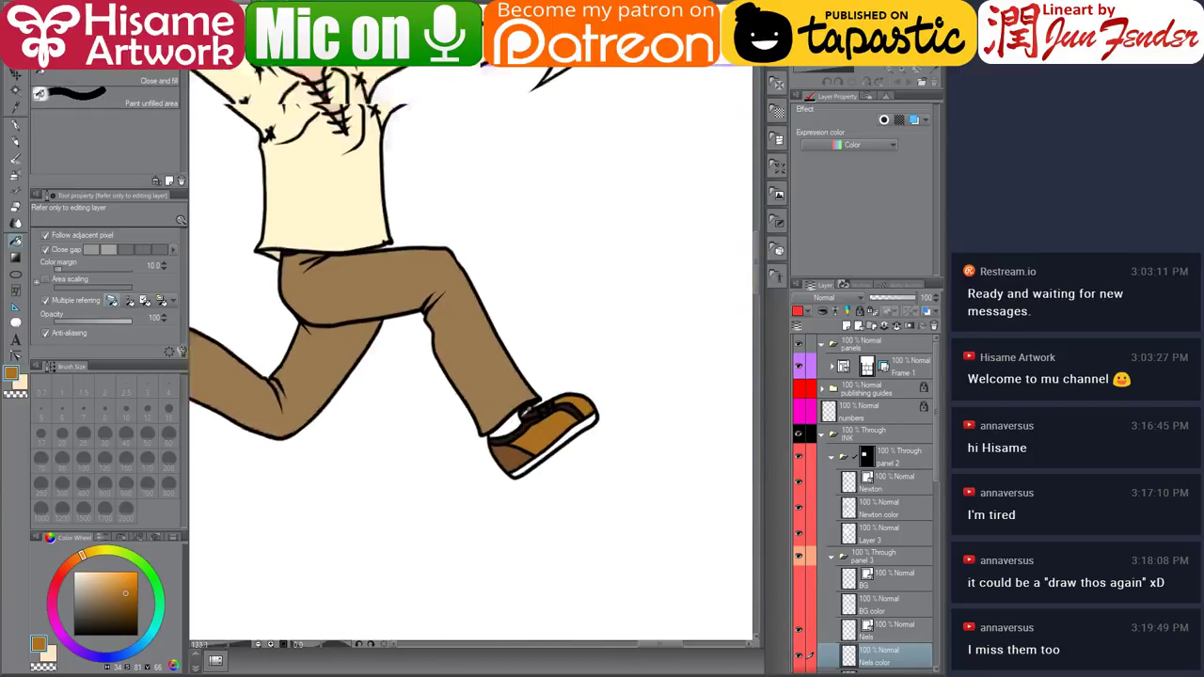
{"action": "left_click", "coordinate": [527, 407], "text": "alt"}
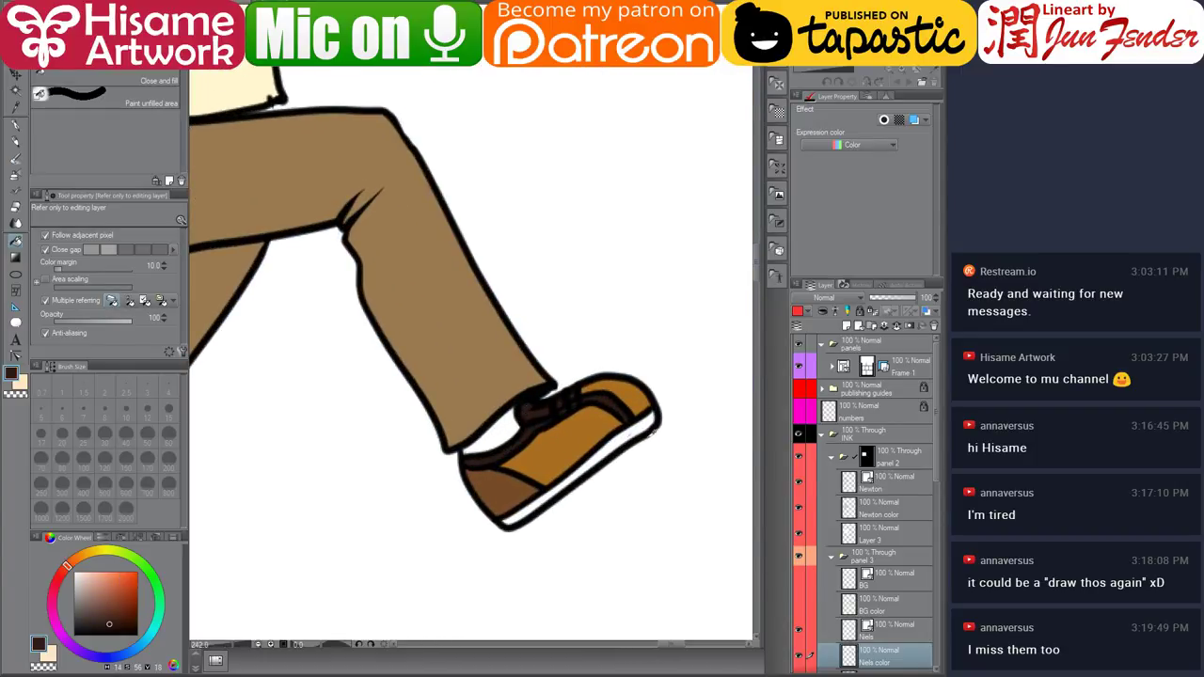
{"action": "scroll", "coordinate": [649, 431], "scroll_direction": "down", "scroll_amount": 2}
{"action": "left_click", "coordinate": [590, 440], "text": "alt"}
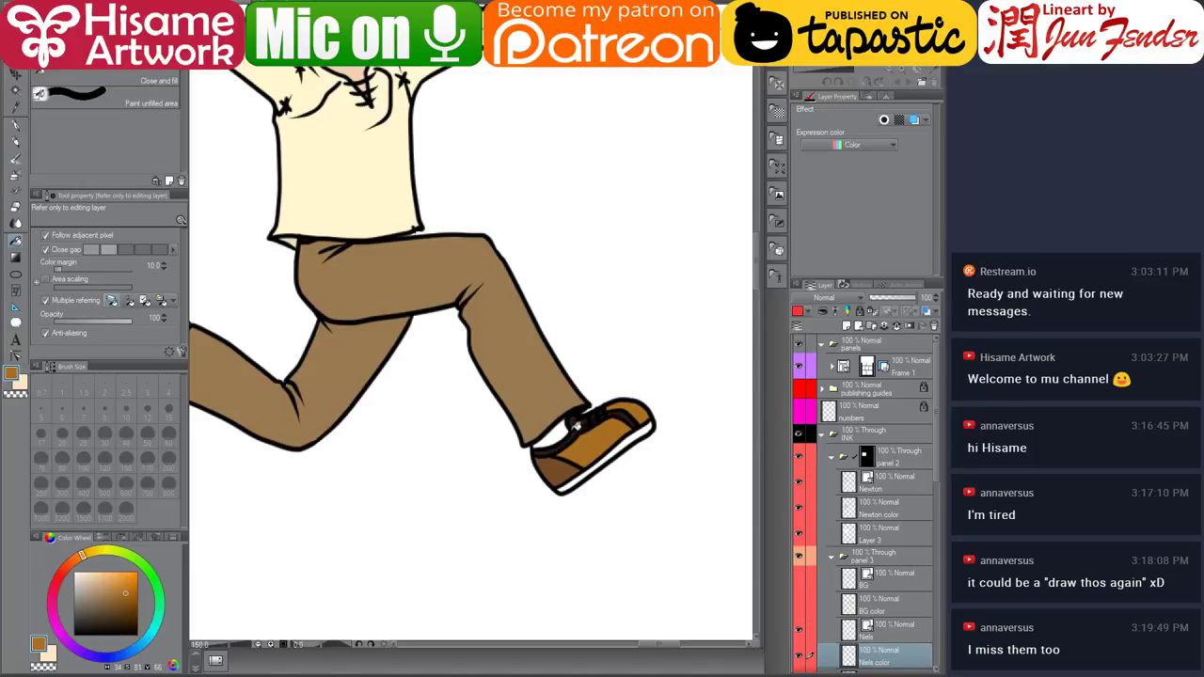
{"action": "scroll", "coordinate": [659, 416], "scroll_direction": "down", "scroll_amount": 2}
{"action": "scroll", "coordinate": [660, 414], "scroll_direction": "down", "scroll_amount": 3}
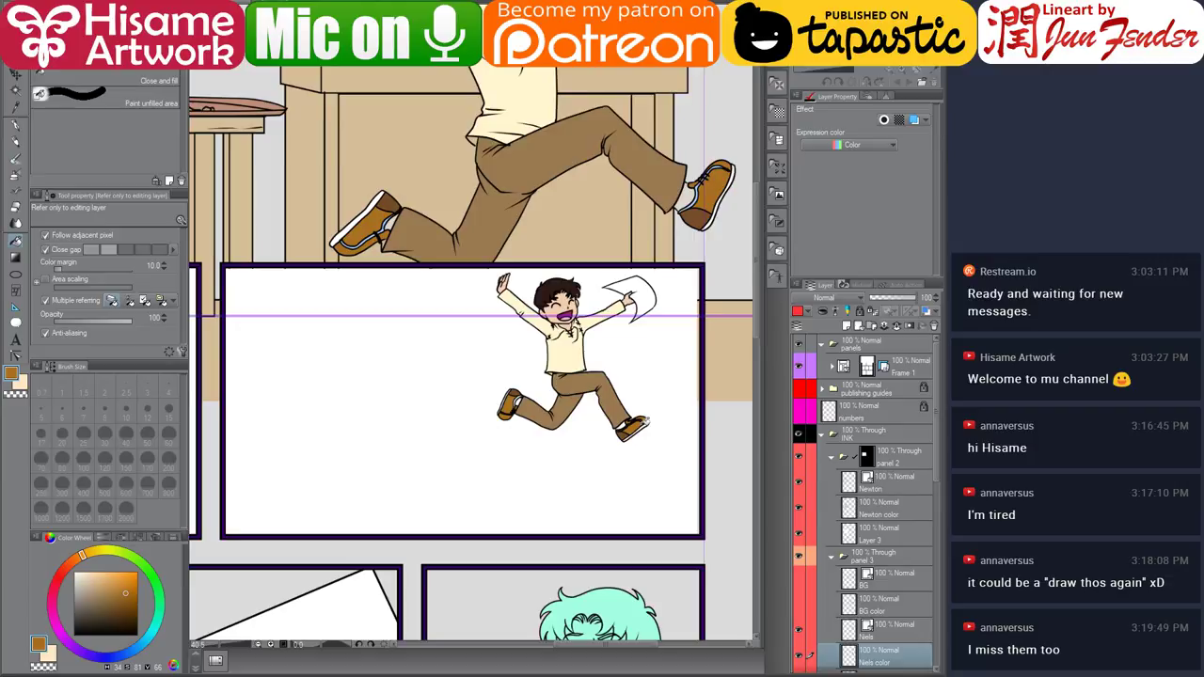
{"action": "scroll", "coordinate": [648, 417], "scroll_direction": "down", "scroll_amount": 2}
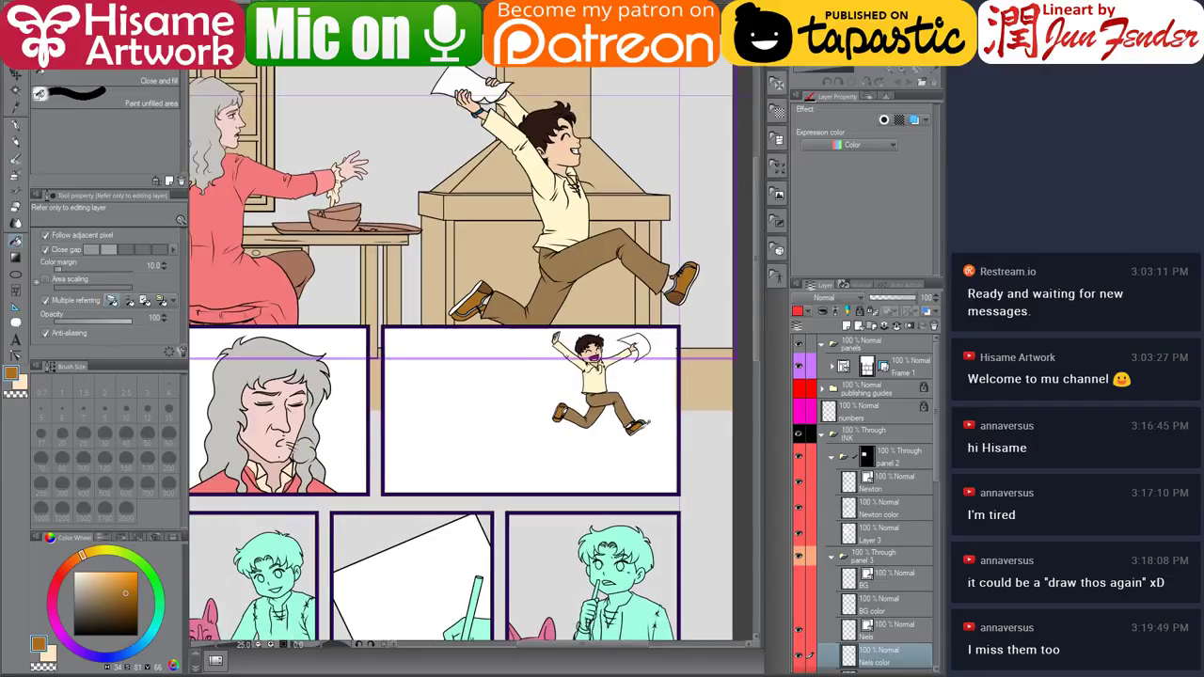
Show panel 3's background layers, then make the BG color layer active and load its filled areas as a selection.
{"action": "left_click", "coordinate": [799, 602]}
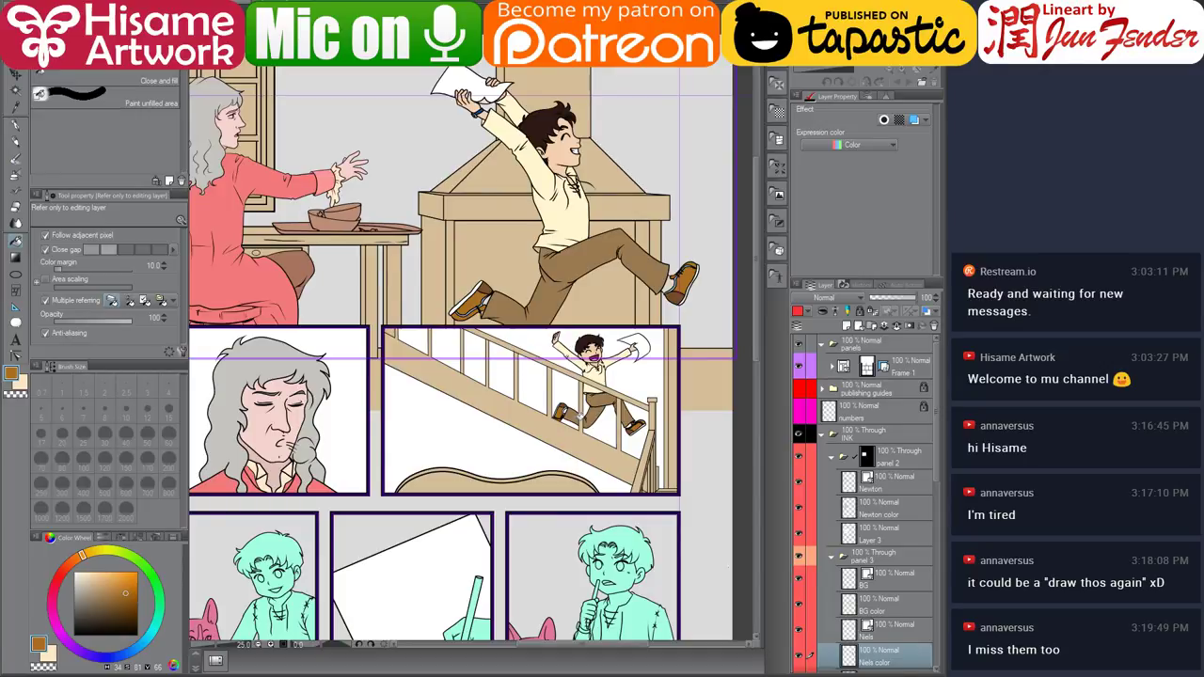
{"action": "scroll", "coordinate": [613, 491], "scroll_direction": "up", "scroll_amount": 3}
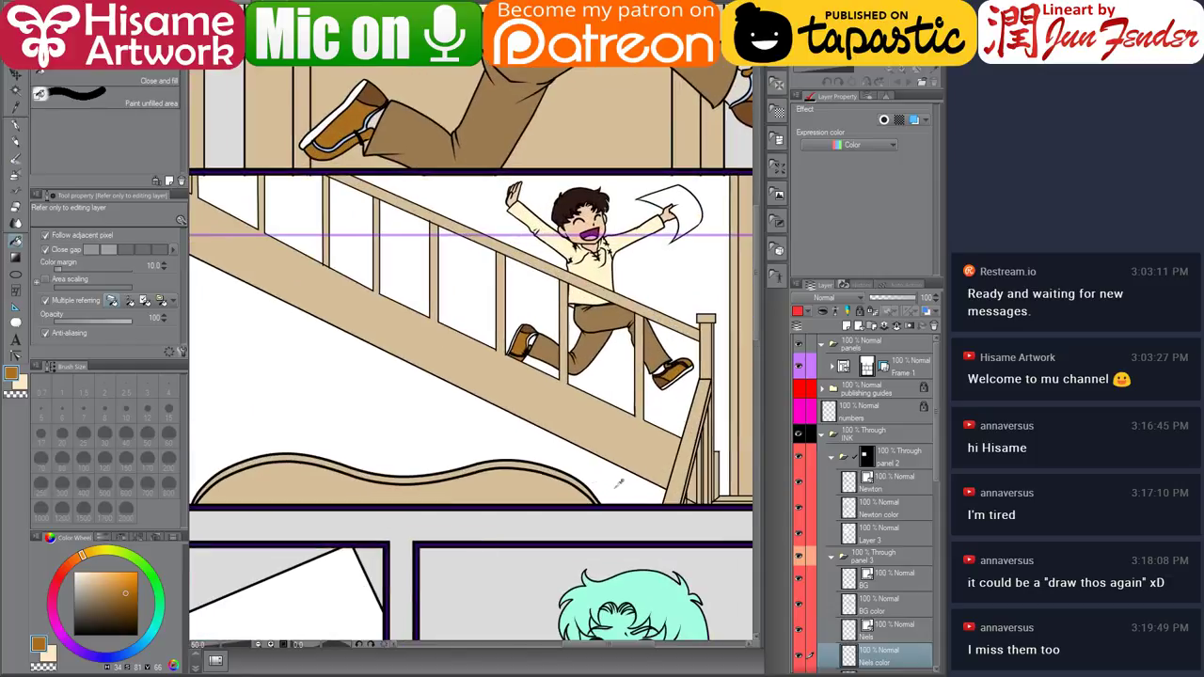
{"action": "scroll", "coordinate": [864, 544], "scroll_direction": "down", "scroll_amount": 3}
{"action": "left_click", "coordinate": [852, 513]}
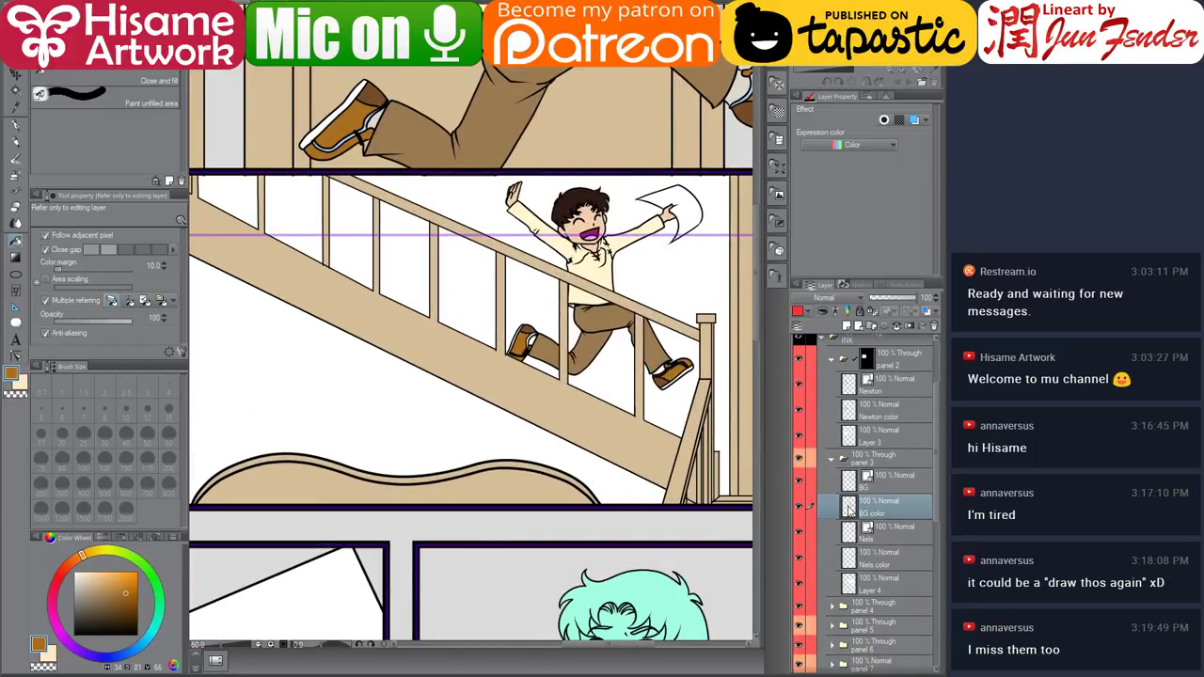
{"action": "left_click", "coordinate": [850, 508], "text": "ctrl"}
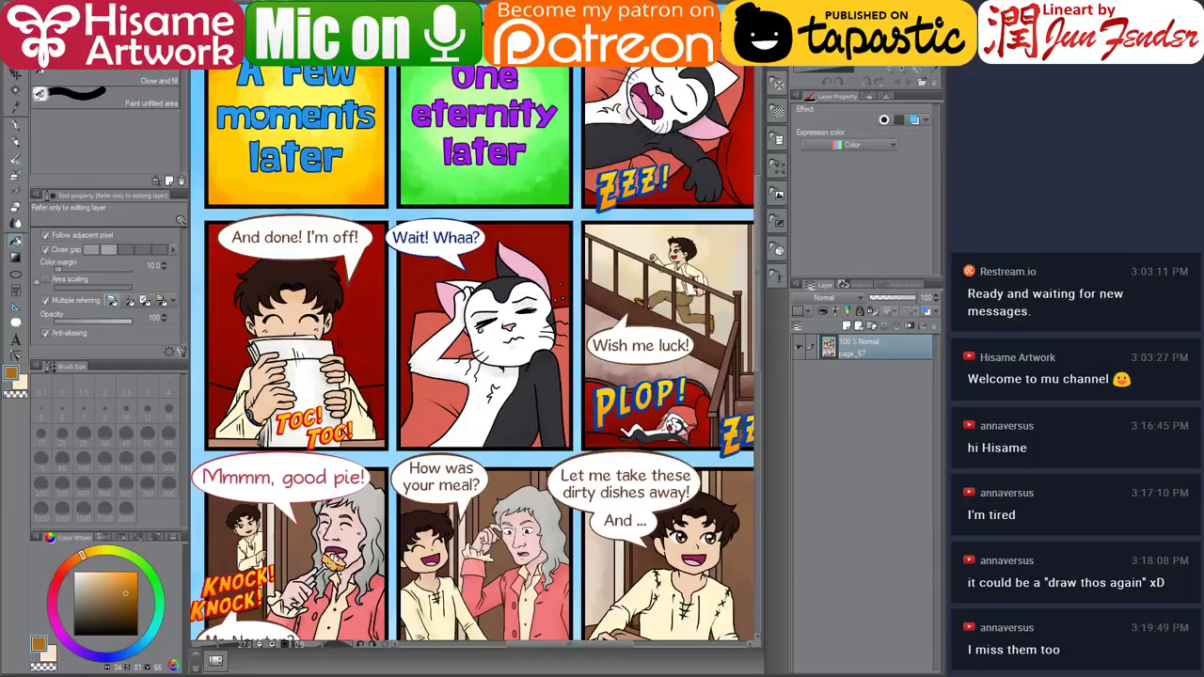
Fill panel 3's sofa back with the dark red and its trim with the dark brown, both sampled from page_67.
{"action": "left_click", "coordinate": [228, 270], "text": "alt"}
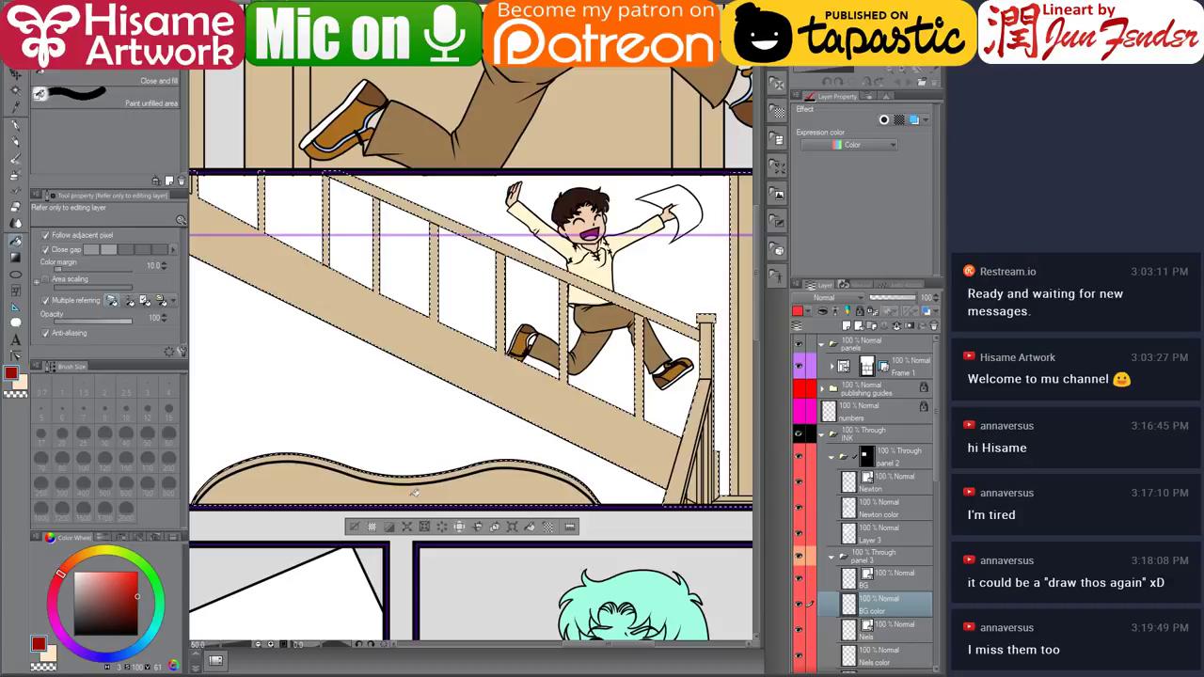
{"action": "left_click", "coordinate": [395, 484]}
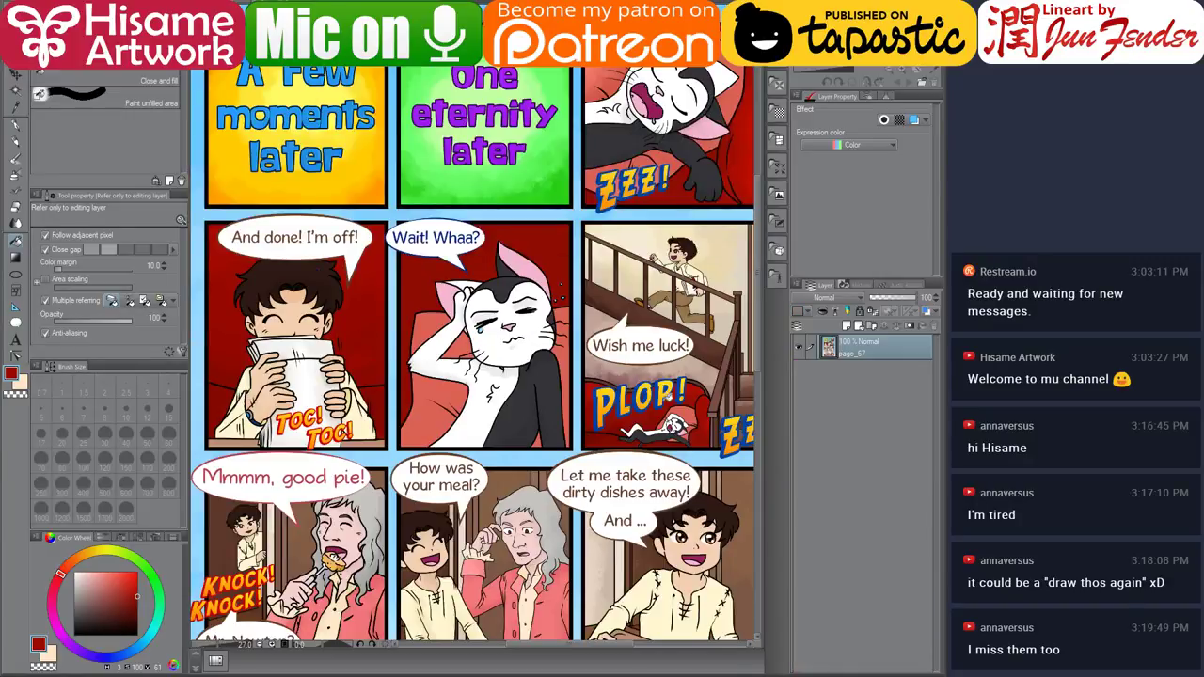
{"action": "scroll", "coordinate": [698, 389], "scroll_direction": "up", "scroll_amount": 5}
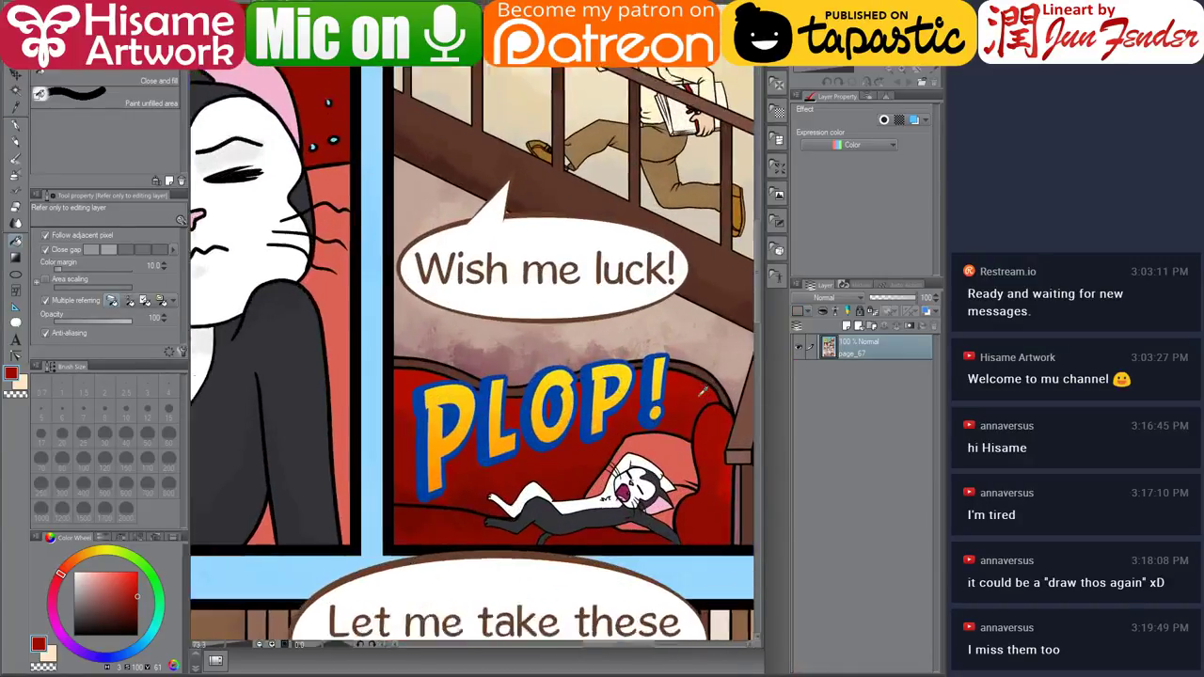
{"action": "left_click", "coordinate": [693, 363], "text": "alt"}
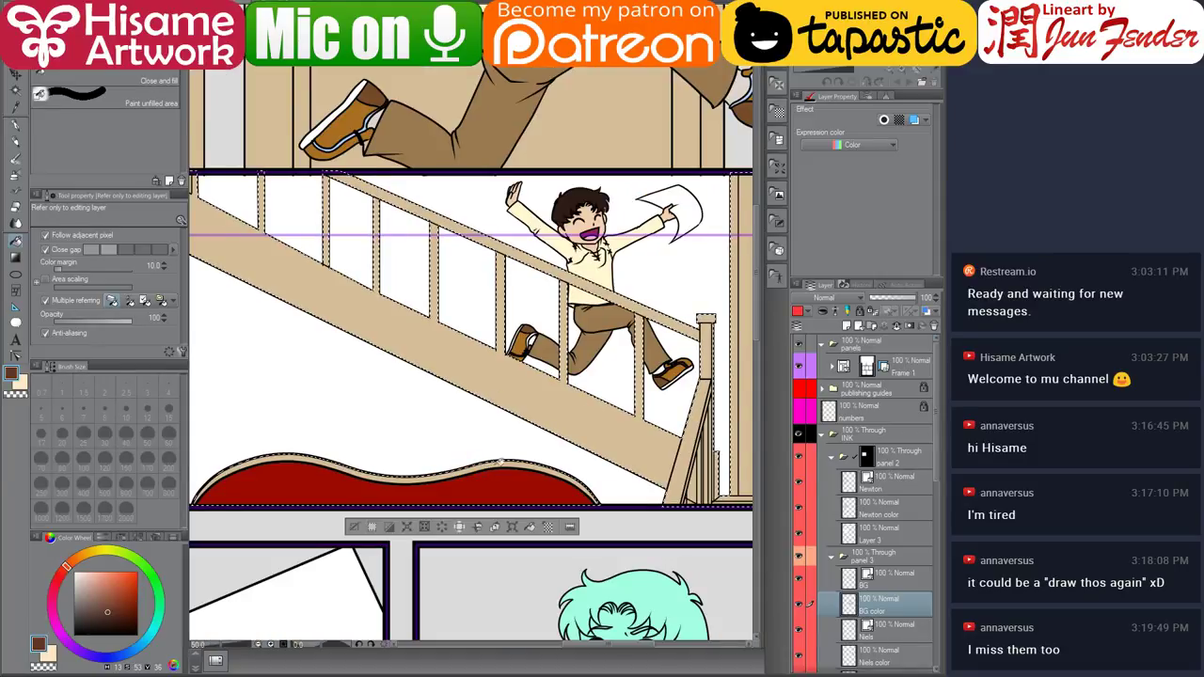
{"action": "left_click", "coordinate": [500, 461]}
{"action": "scroll", "coordinate": [489, 471], "scroll_direction": "down", "scroll_amount": 3}
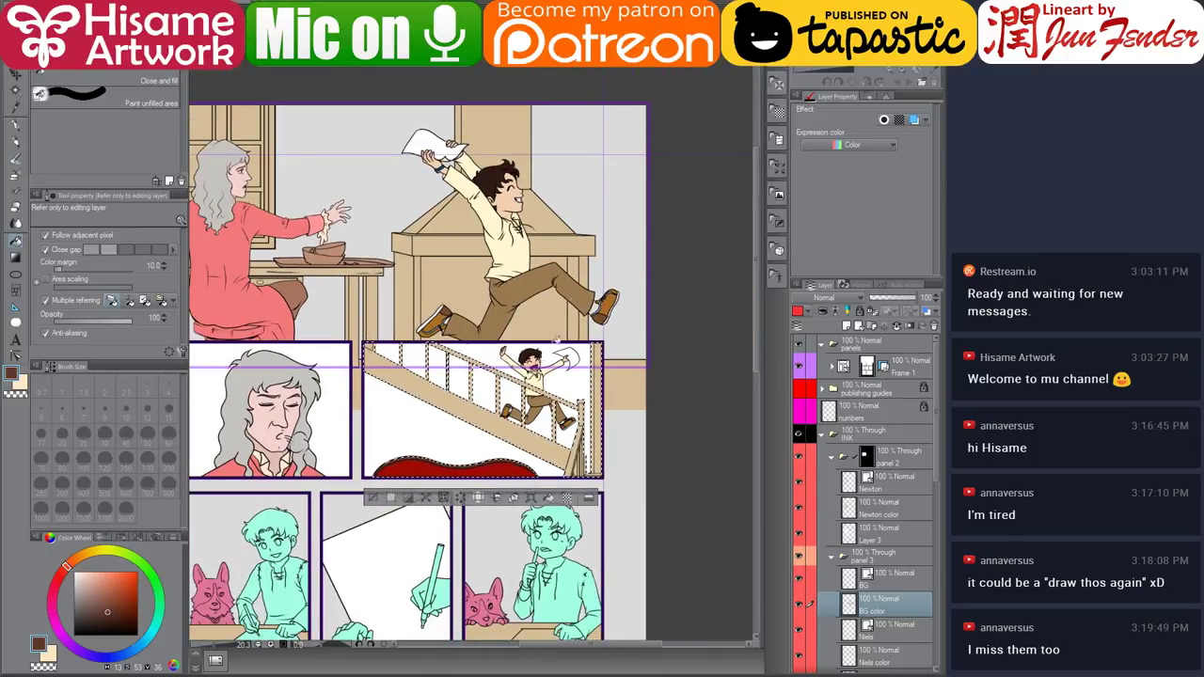
Clear the selection, make panel 4's Niels color layer active and load Niels's filled shape as a selection.
{"action": "left_click_drag", "start_coordinate": [439, 446], "coordinate": [533, 251]}
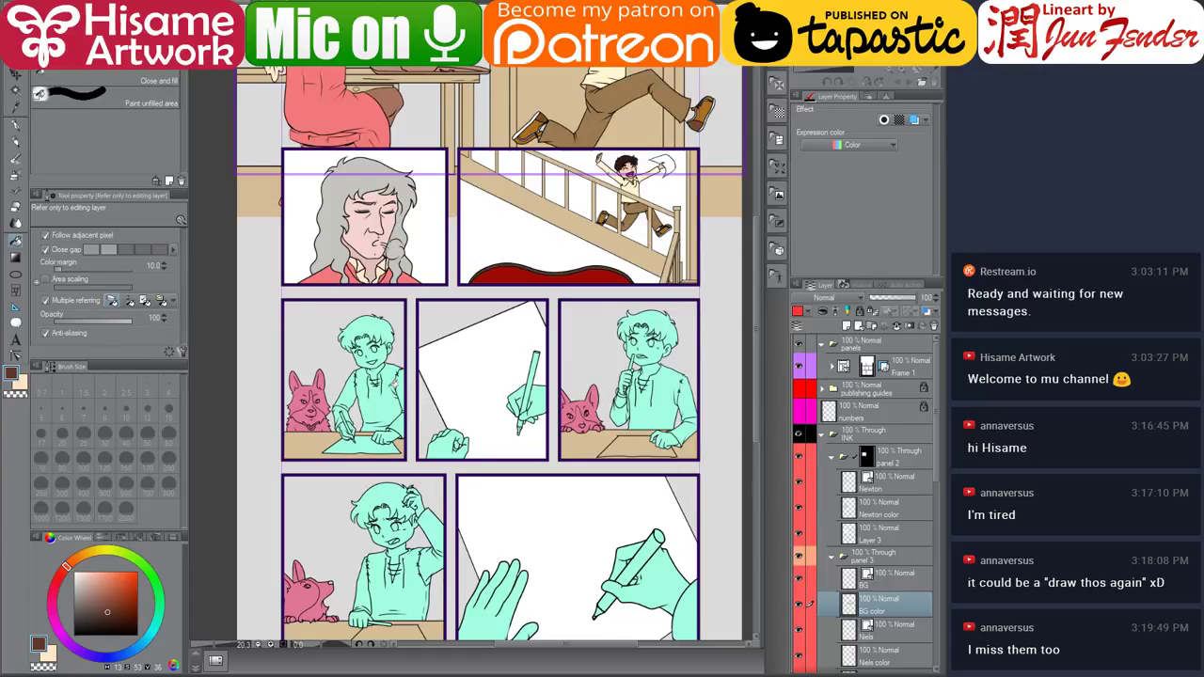
{"action": "key", "text": "r"}
{"action": "key", "text": "o"}
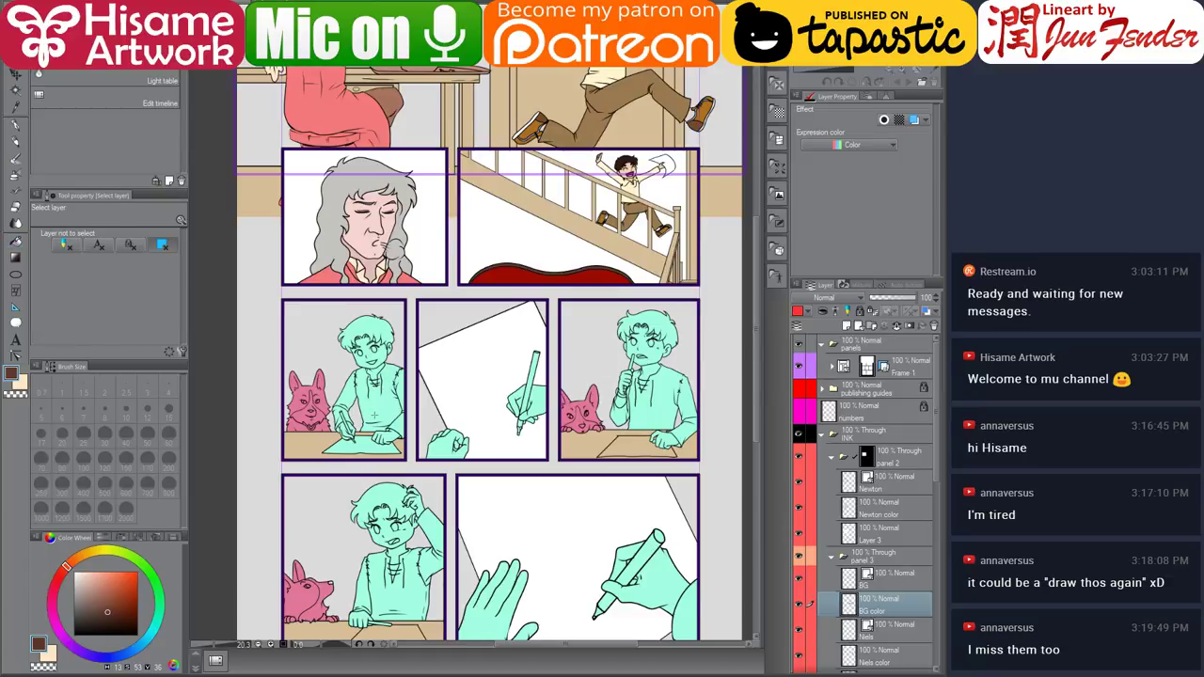
{"action": "left_click", "coordinate": [644, 450]}
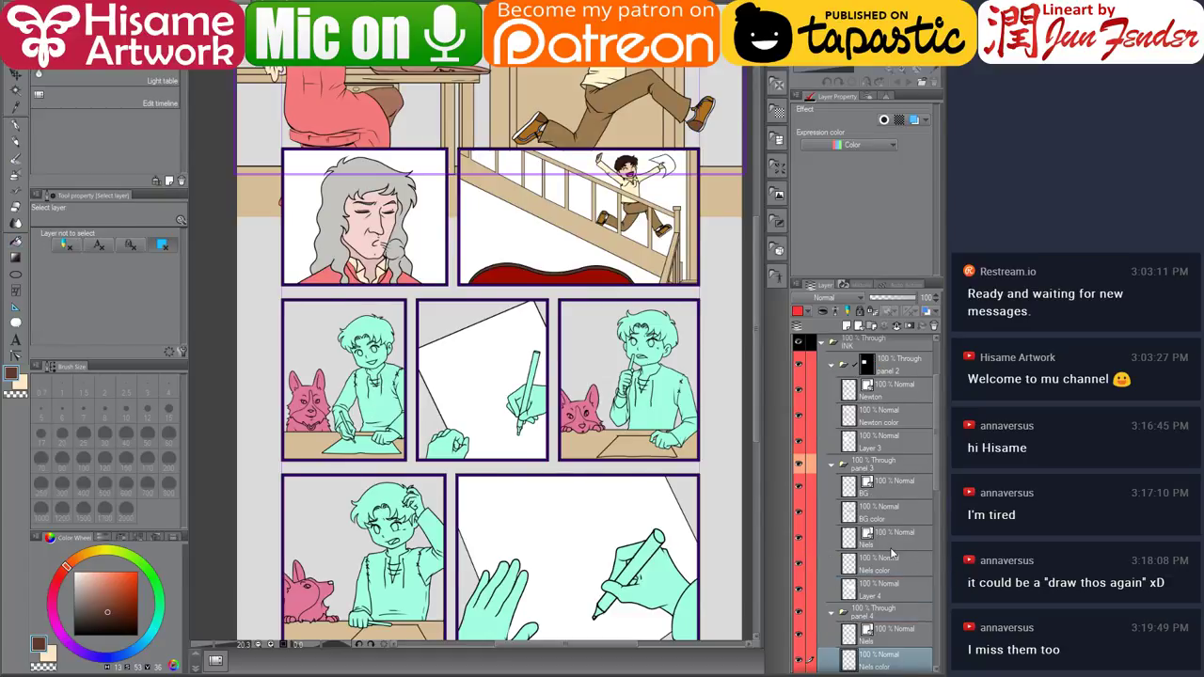
{"action": "scroll", "coordinate": [891, 553], "scroll_direction": "down", "scroll_amount": 3}
{"action": "left_click", "coordinate": [851, 578], "text": "ctrl"}
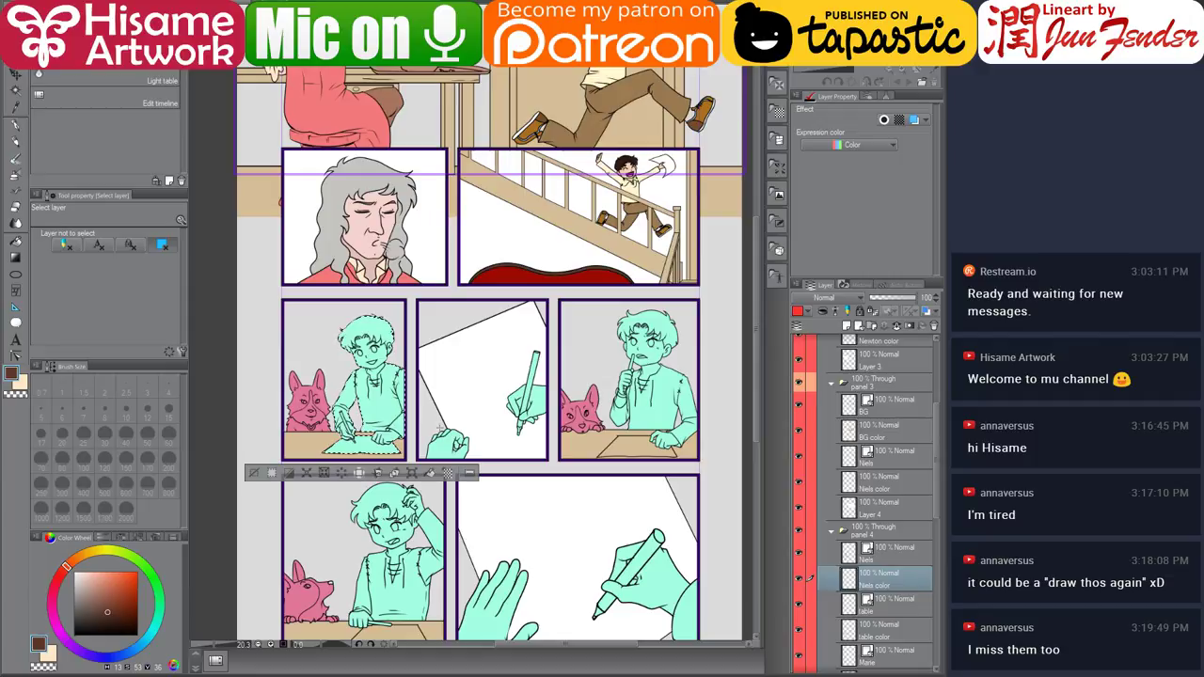
With the G-pen at size 600, paint Niels's whole selected shape in panel 4 with the dark brown hair color.
{"action": "scroll", "coordinate": [414, 395], "scroll_direction": "up", "scroll_amount": 2}
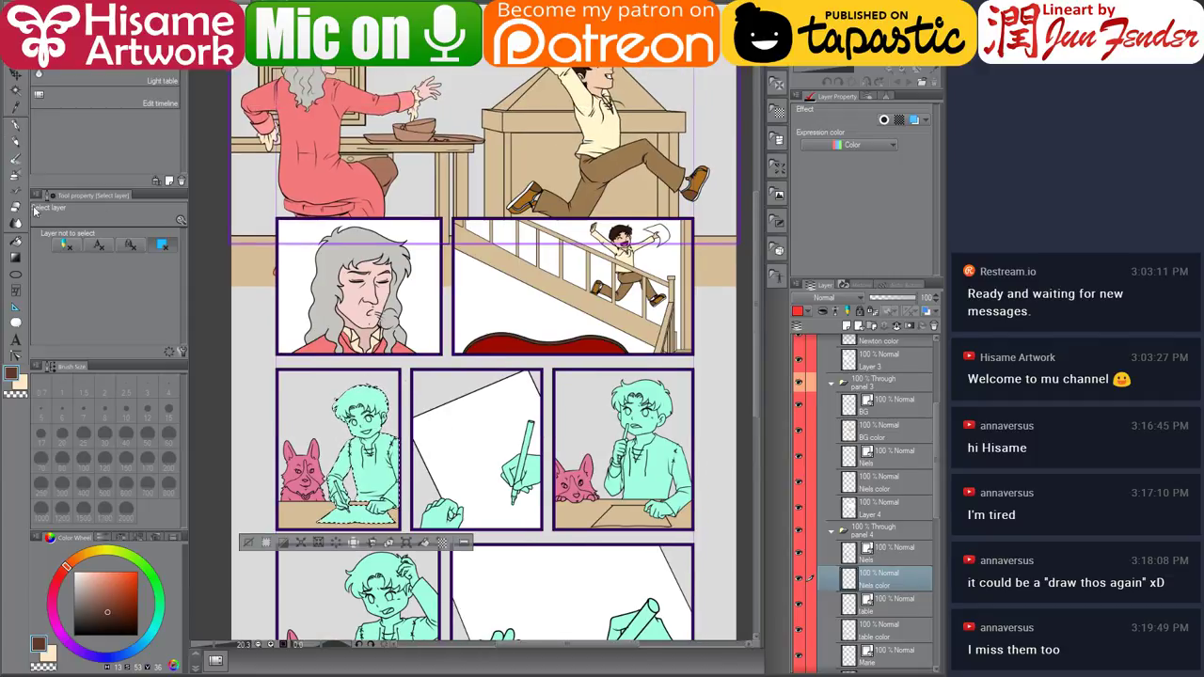
{"action": "left_click", "coordinate": [14, 127]}
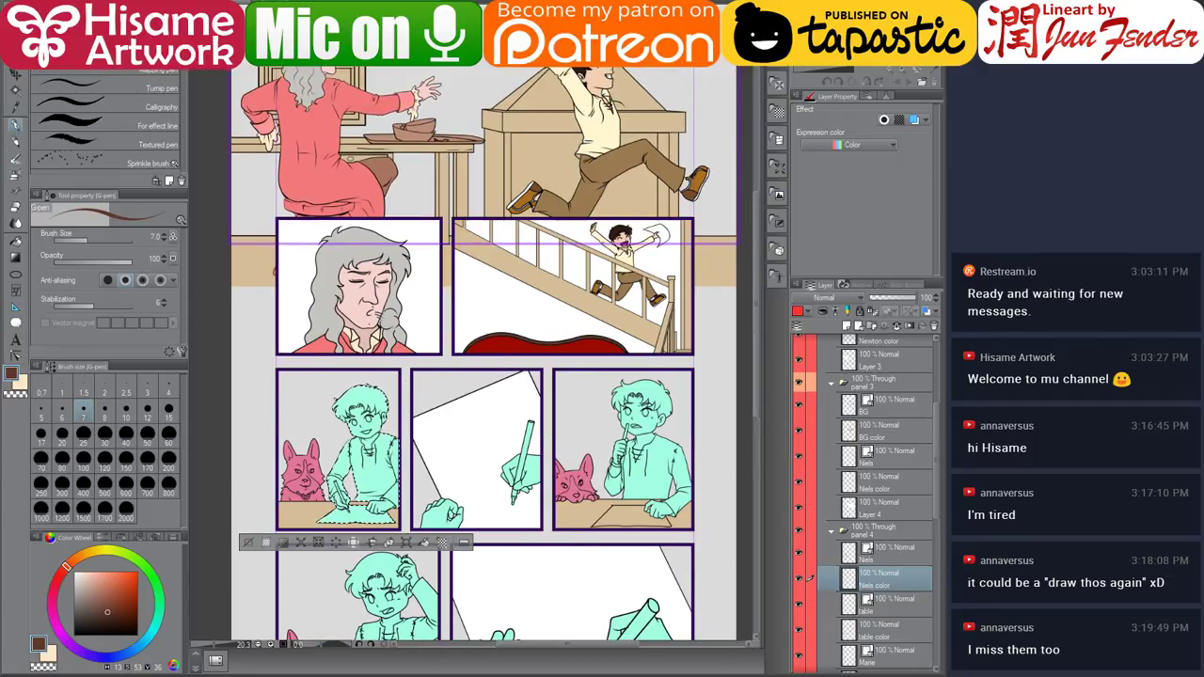
{"action": "left_click", "coordinate": [109, 624]}
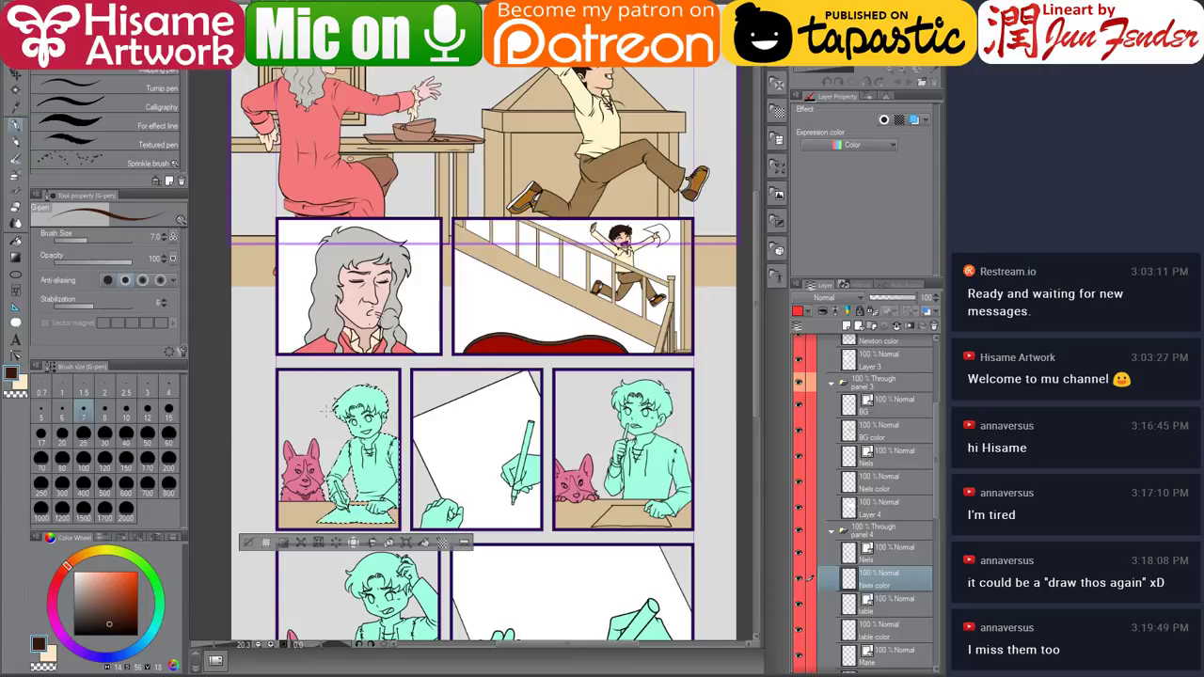
{"action": "key", "text": "]"}
{"action": "key", "text": "]"}
{"action": "key", "text": "]"}
{"action": "key", "text": "]"}
{"action": "key", "text": "]"}
{"action": "key", "text": "]"}
{"action": "key", "text": "]"}
{"action": "key", "text": "]"}
{"action": "key", "text": "]"}
{"action": "key", "text": "]"}
{"action": "key", "text": "]"}
{"action": "key", "text": "]"}
{"action": "key", "text": "]"}
{"action": "key", "text": "]"}
{"action": "key", "text": "]"}
{"action": "key", "text": "]"}
{"action": "key", "text": "]"}
{"action": "key", "text": "]"}
{"action": "key", "text": "]"}
{"action": "key", "text": "]"}
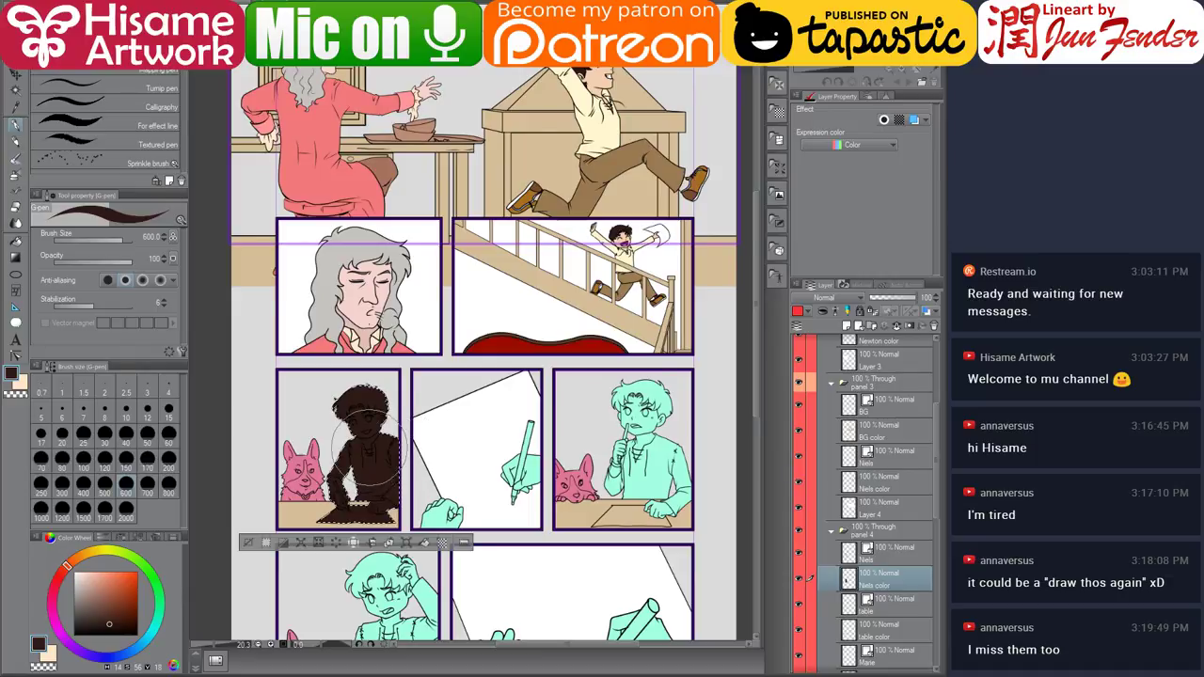
Fill the shirt body and sleeves of the boy drawing at the table with the cream sampled from the running boy's shirt.
{"action": "scroll", "coordinate": [360, 446], "scroll_direction": "up", "scroll_amount": 2}
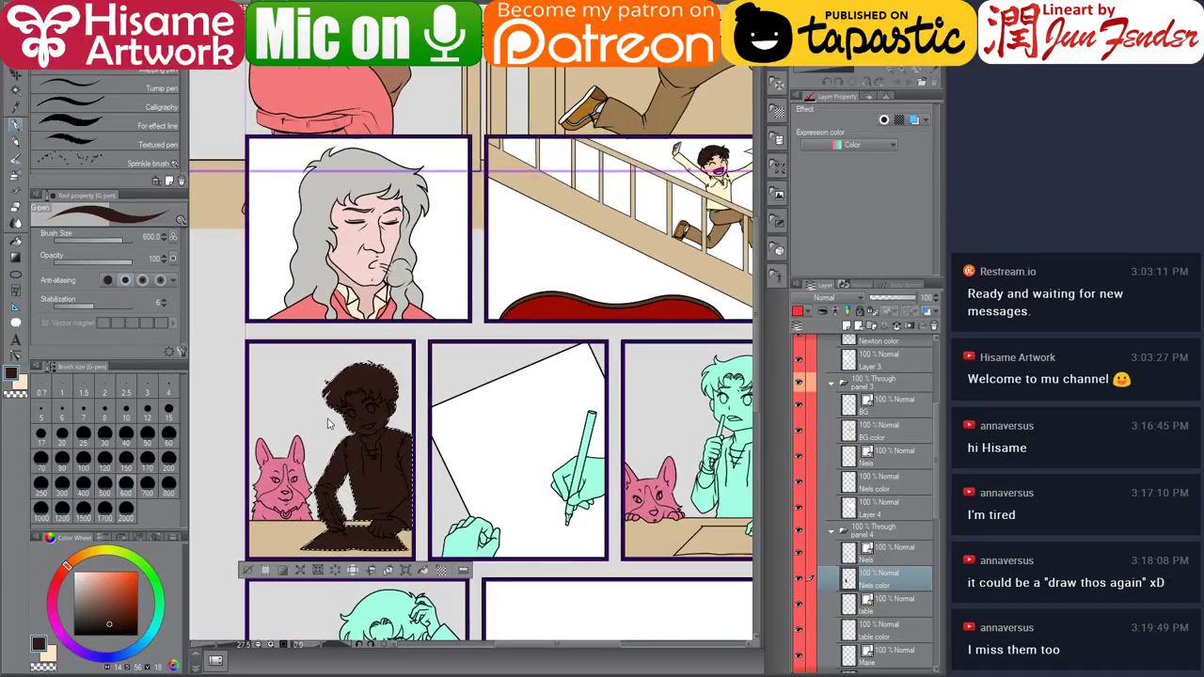
{"action": "scroll", "coordinate": [350, 410], "scroll_direction": "down", "scroll_amount": 3}
{"action": "left_click", "coordinate": [585, 153], "text": "alt"}
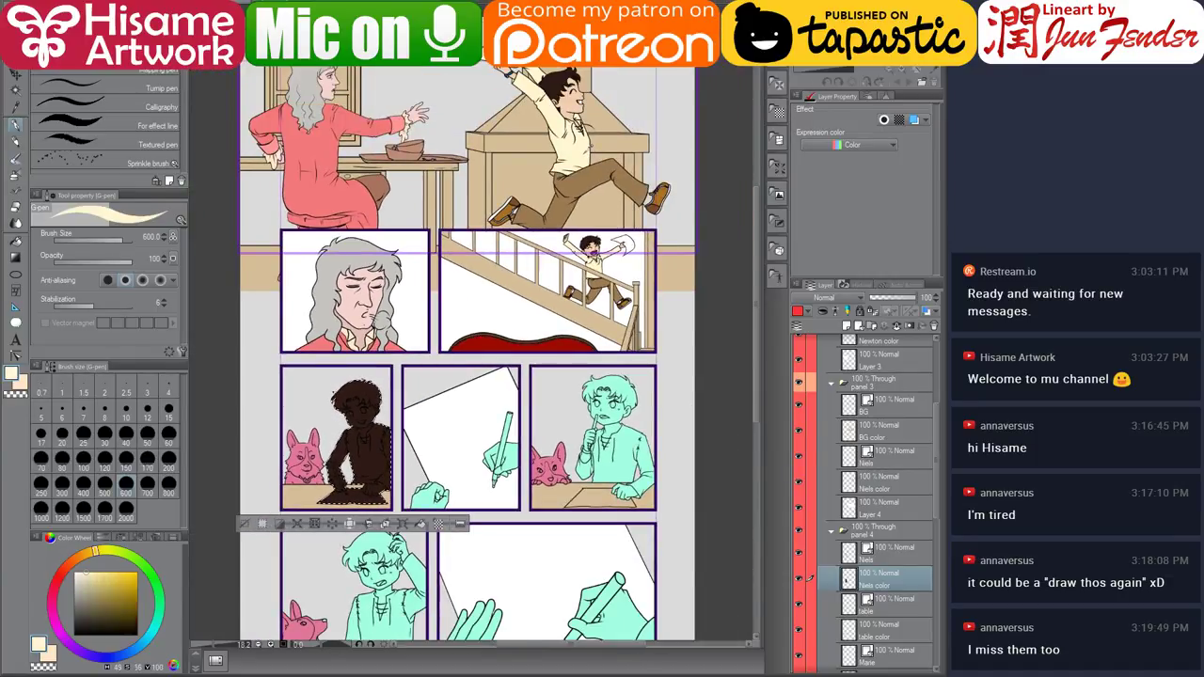
{"action": "scroll", "coordinate": [343, 475], "scroll_direction": "up", "scroll_amount": 5}
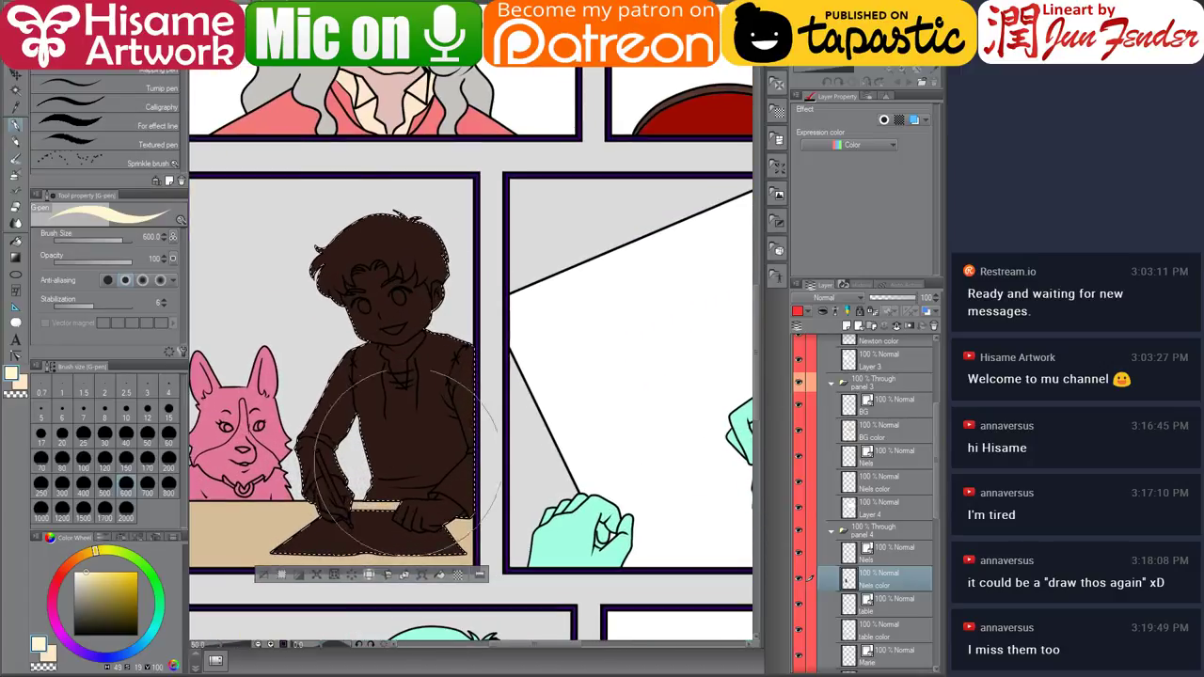
{"action": "left_click", "coordinate": [16, 242]}
{"action": "left_click", "coordinate": [432, 433]}
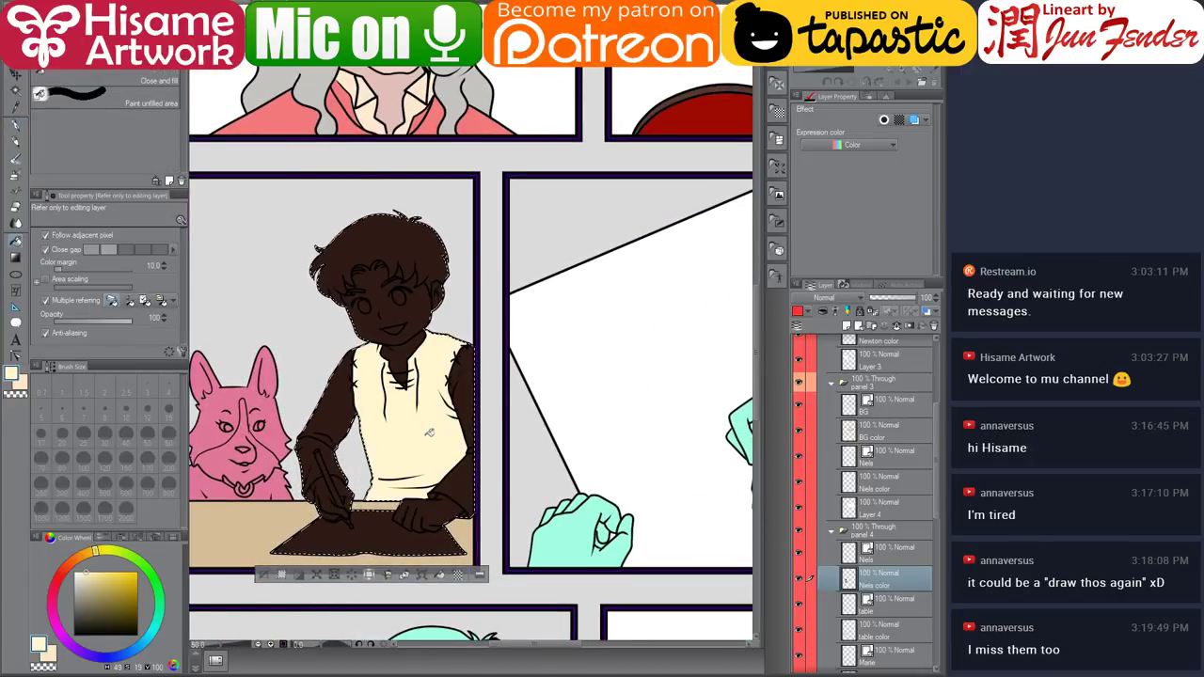
{"action": "left_click", "coordinate": [321, 424]}
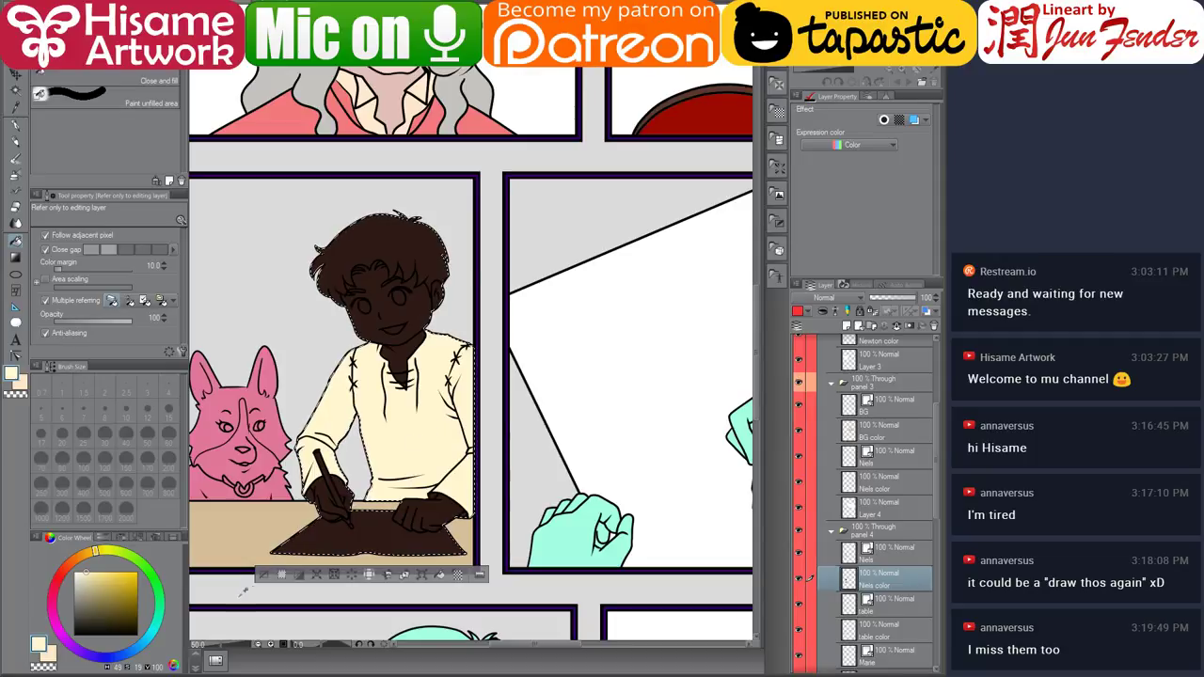
Fill the insides of both shirt cuffs with a slightly darker cream.
{"action": "scroll", "coordinate": [350, 517], "scroll_direction": "up", "scroll_amount": 5}
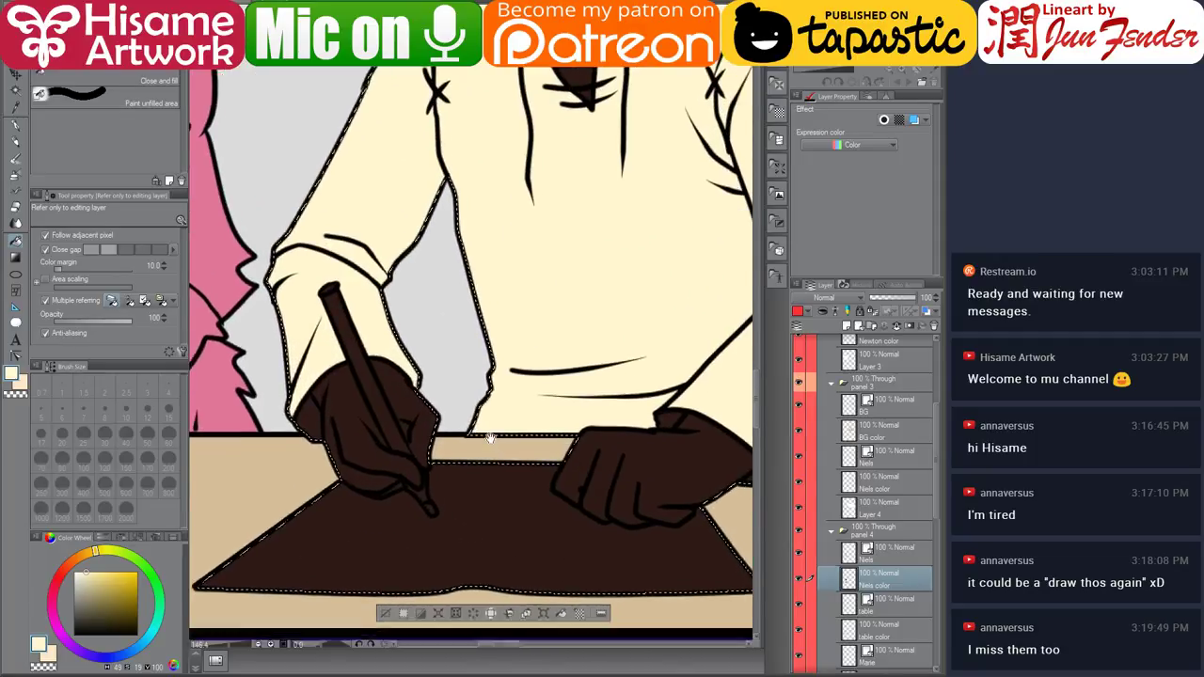
{"action": "scroll", "coordinate": [489, 439], "scroll_direction": "down", "scroll_amount": 1}
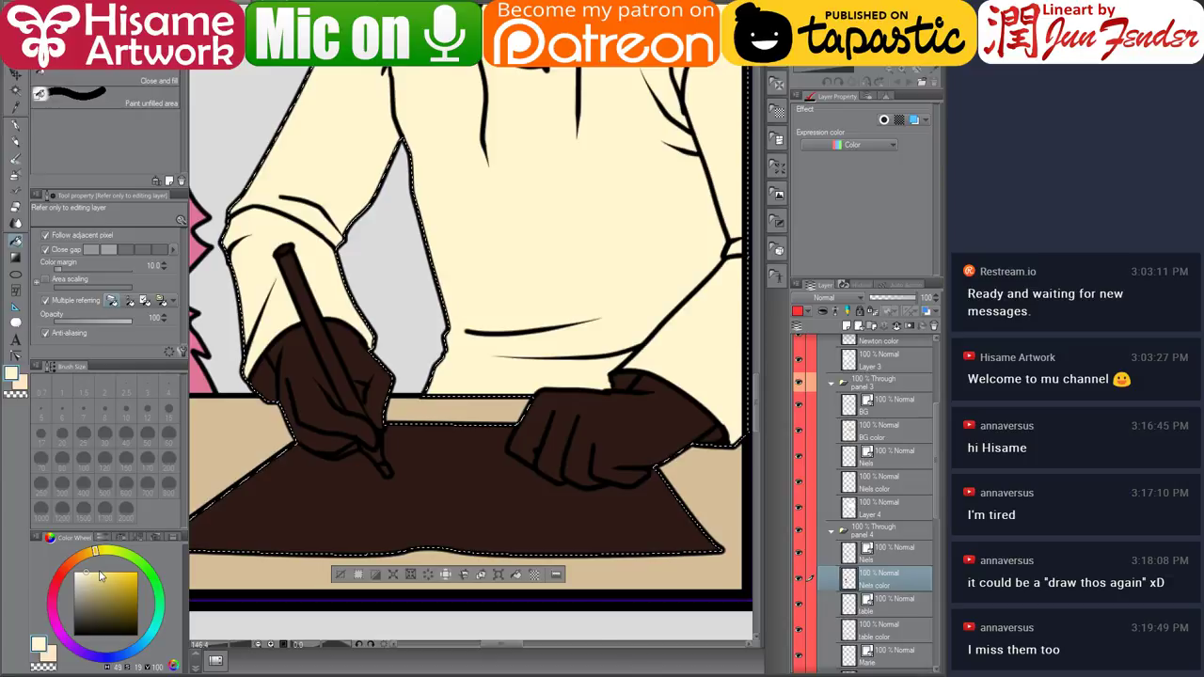
{"action": "left_click", "coordinate": [104, 579]}
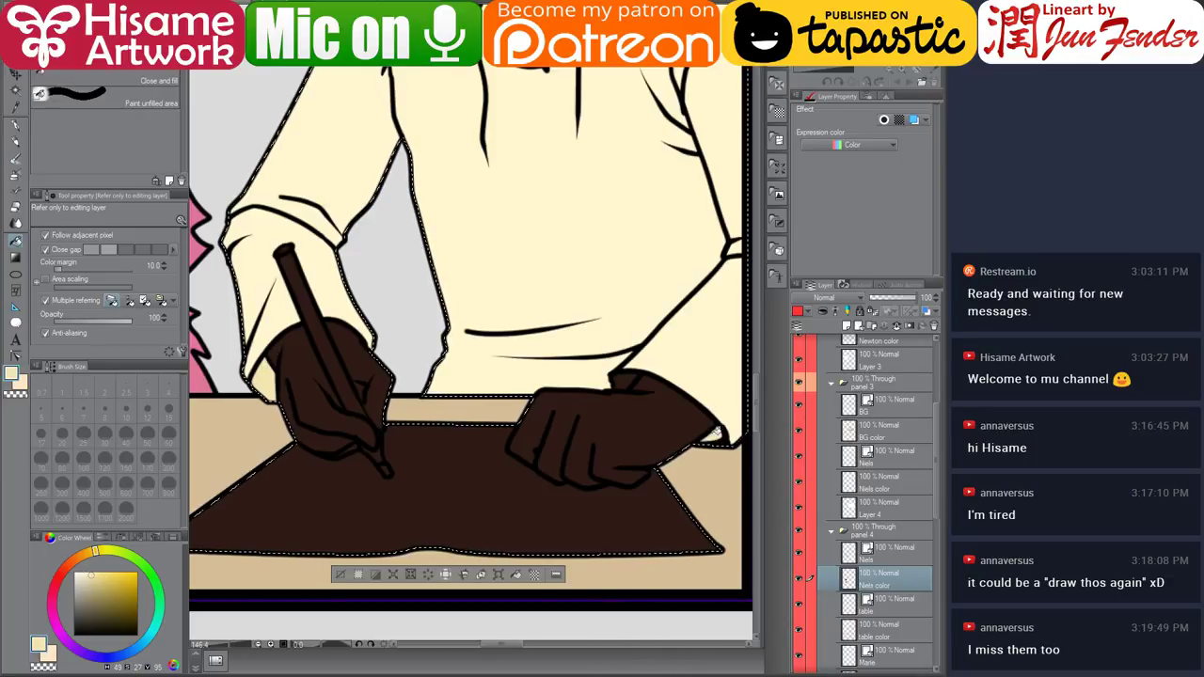
Fill the sheet of paper under the boy's hands with a pale off-white.
{"action": "scroll", "coordinate": [451, 434], "scroll_direction": "down", "scroll_amount": 2}
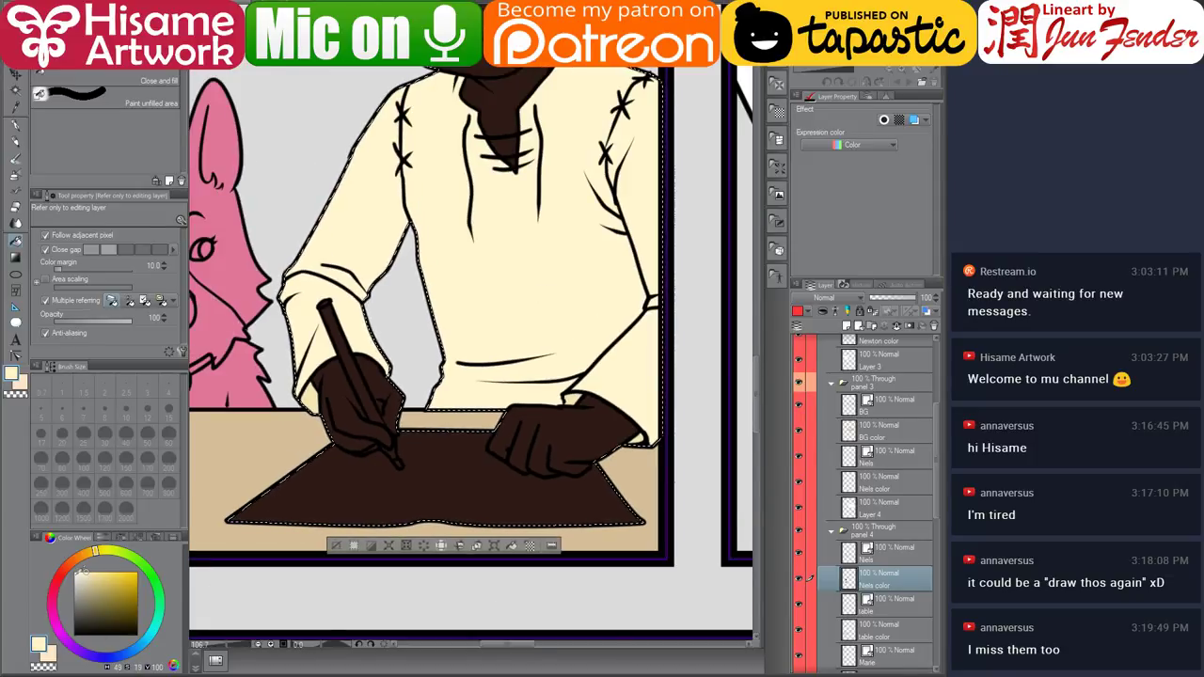
{"action": "left_click", "coordinate": [82, 575]}
{"action": "left_click", "coordinate": [425, 480]}
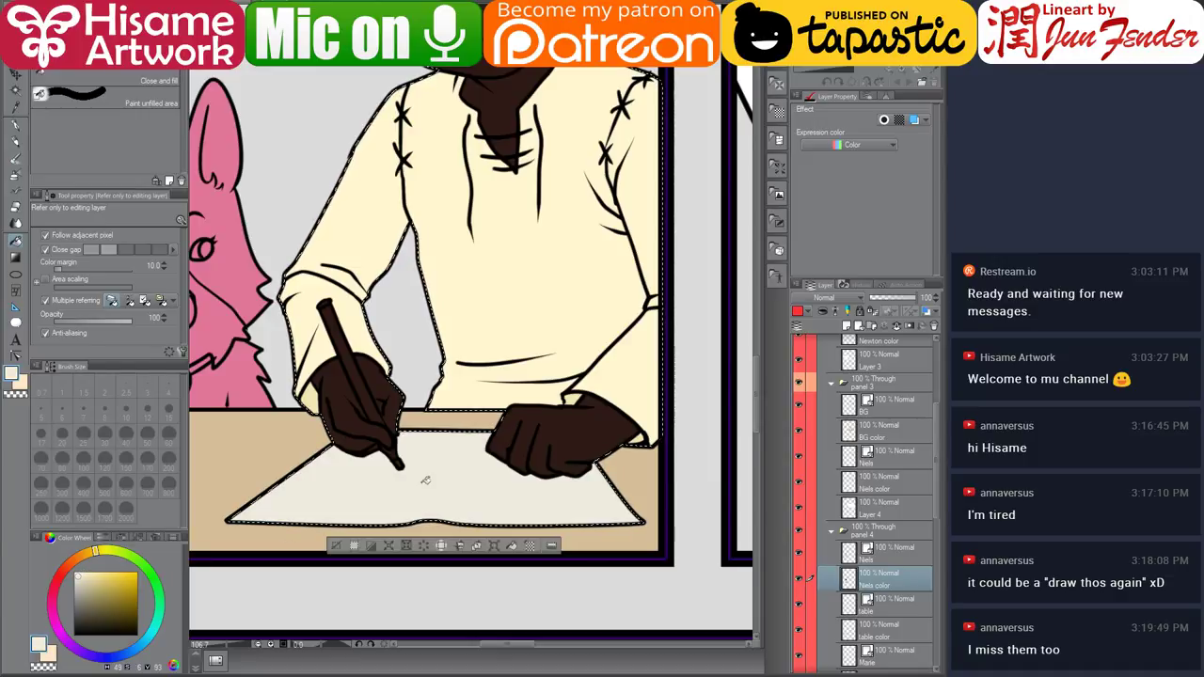
Fill the boy's face and both hands with the light skin tone used for the characters in the panels above.
{"action": "scroll", "coordinate": [334, 522], "scroll_direction": "down", "scroll_amount": 1}
{"action": "scroll", "coordinate": [334, 522], "scroll_direction": "down", "scroll_amount": 5}
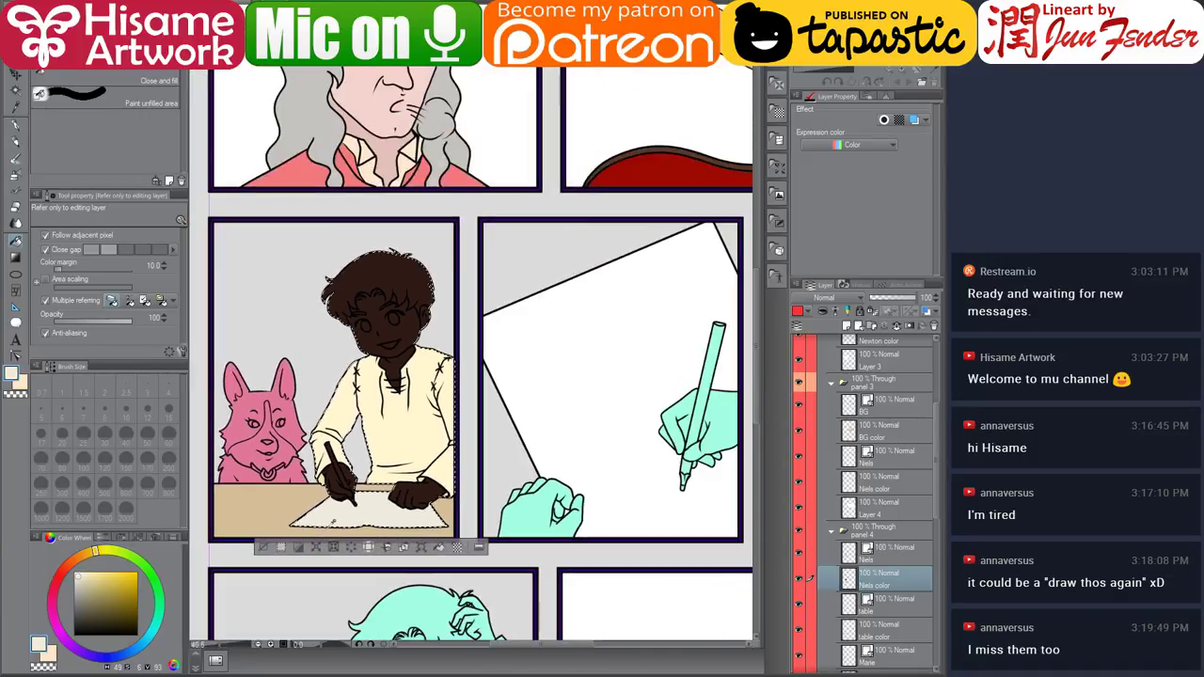
{"action": "scroll", "coordinate": [403, 387], "scroll_direction": "up", "scroll_amount": 2}
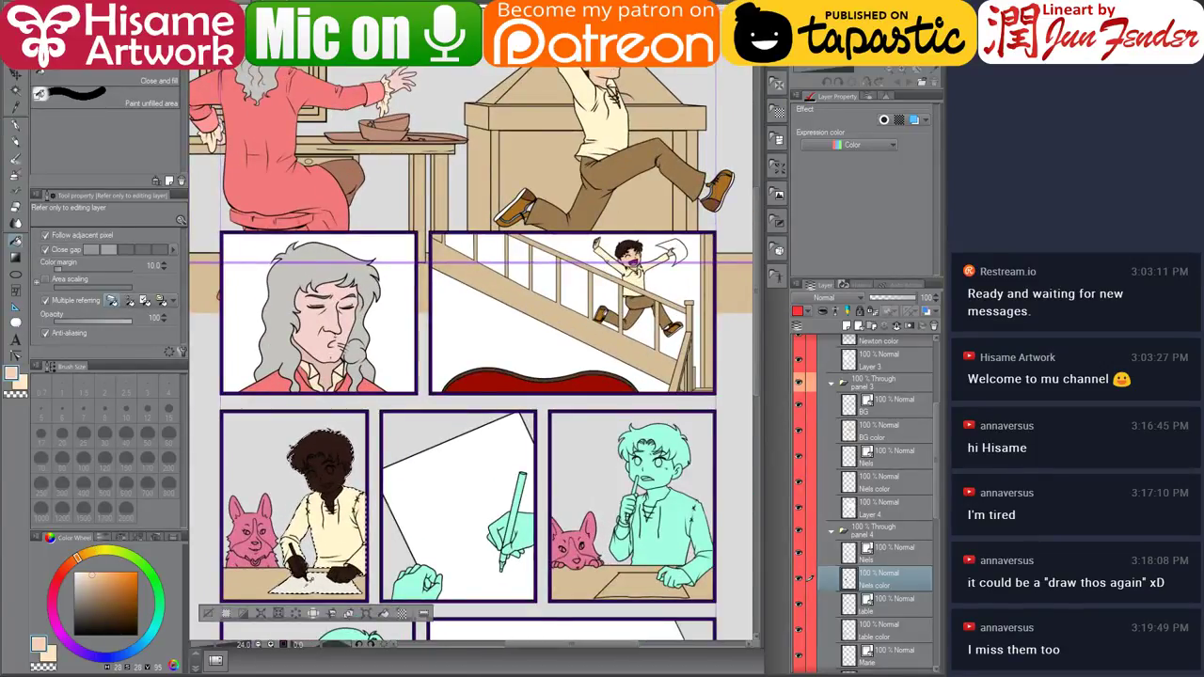
{"action": "scroll", "coordinate": [296, 565], "scroll_direction": "up", "scroll_amount": 5}
{"action": "scroll", "coordinate": [287, 570], "scroll_direction": "up", "scroll_amount": 1}
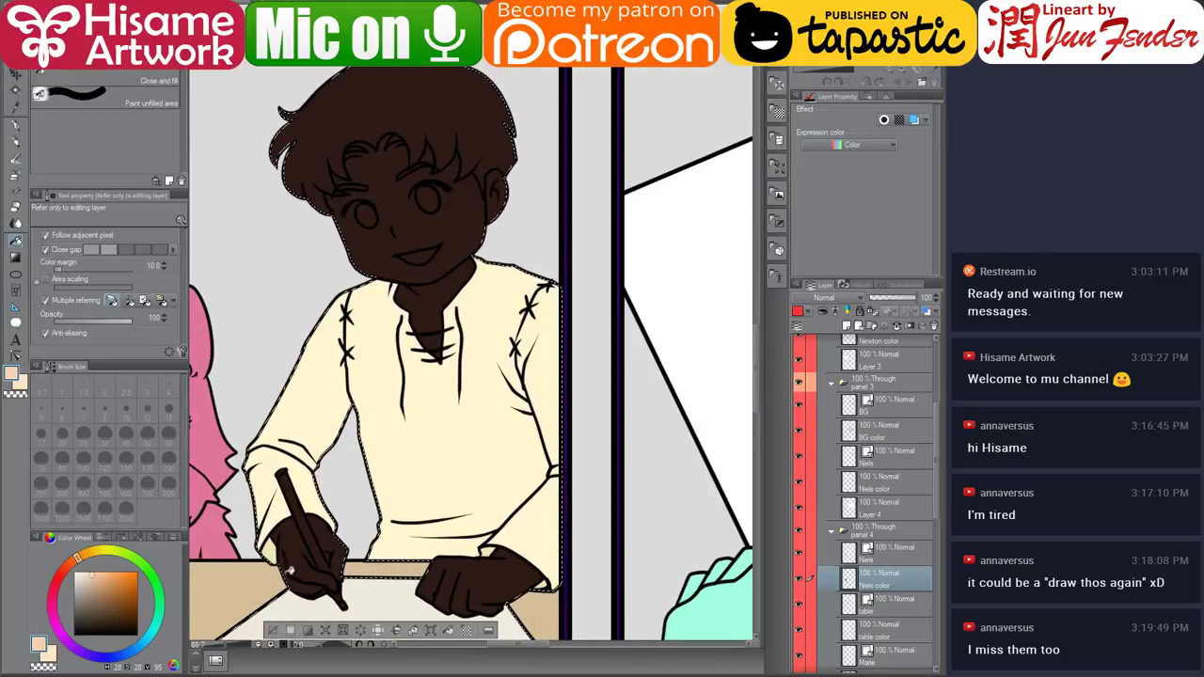
{"action": "left_click_drag", "start_coordinate": [443, 457], "coordinate": [484, 373]}
{"action": "left_click", "coordinate": [477, 147]}
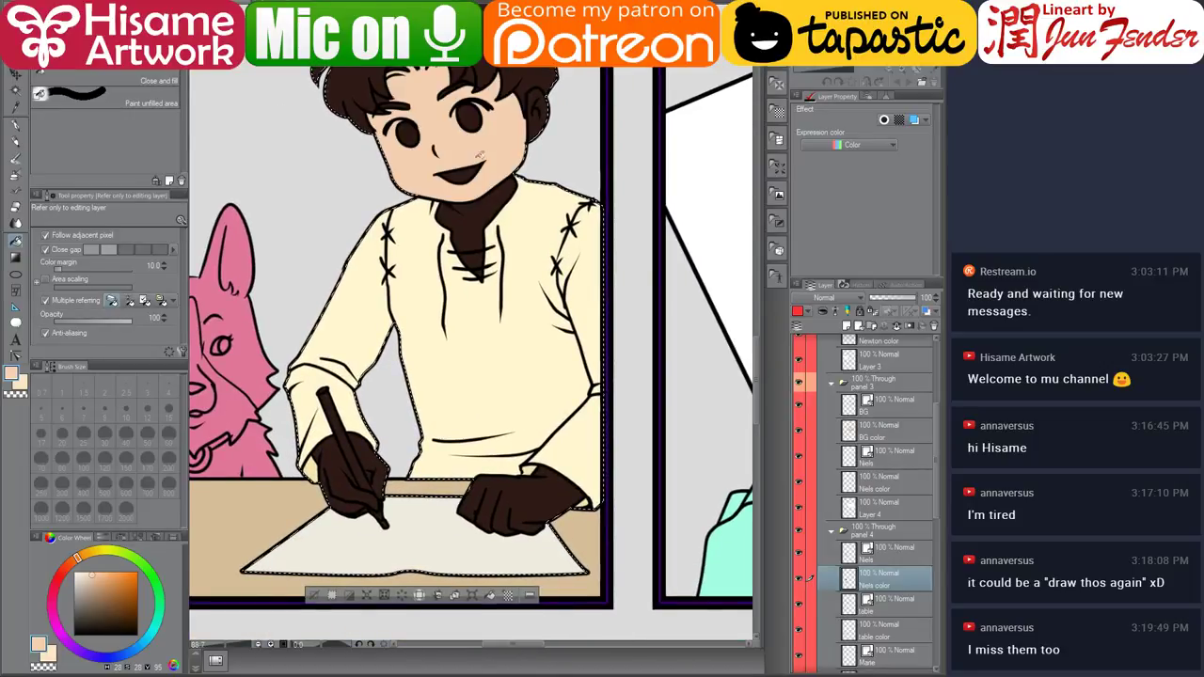
{"action": "left_click", "coordinate": [354, 451]}
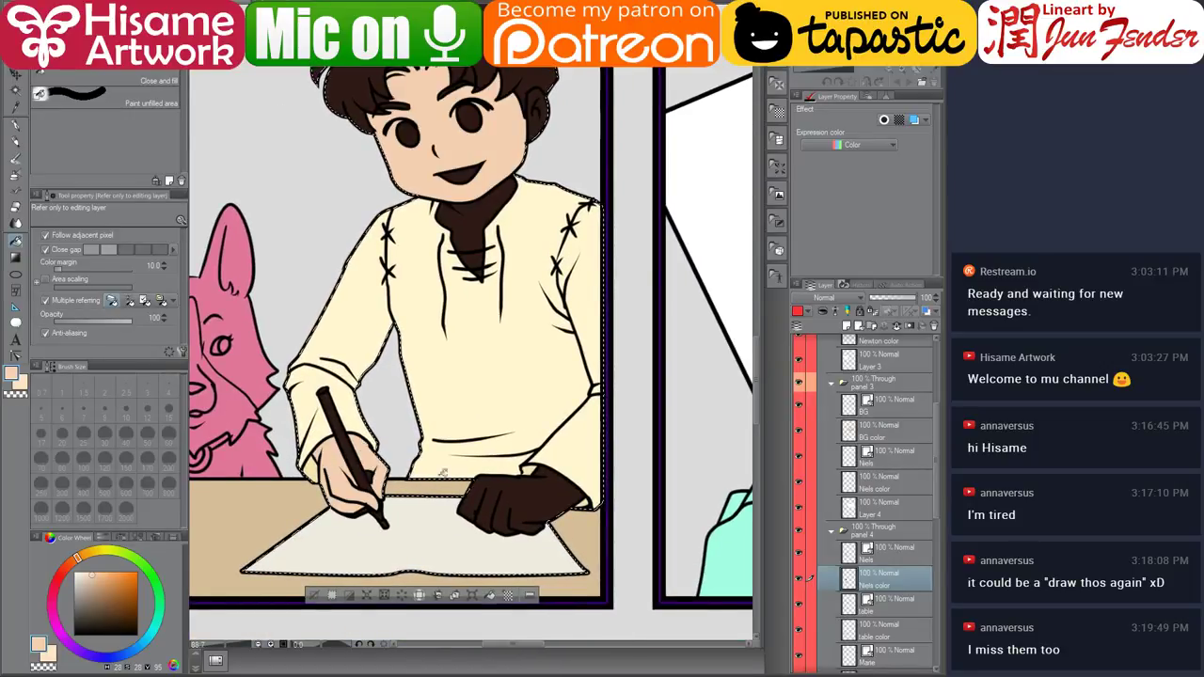
{"action": "left_click", "coordinate": [517, 498]}
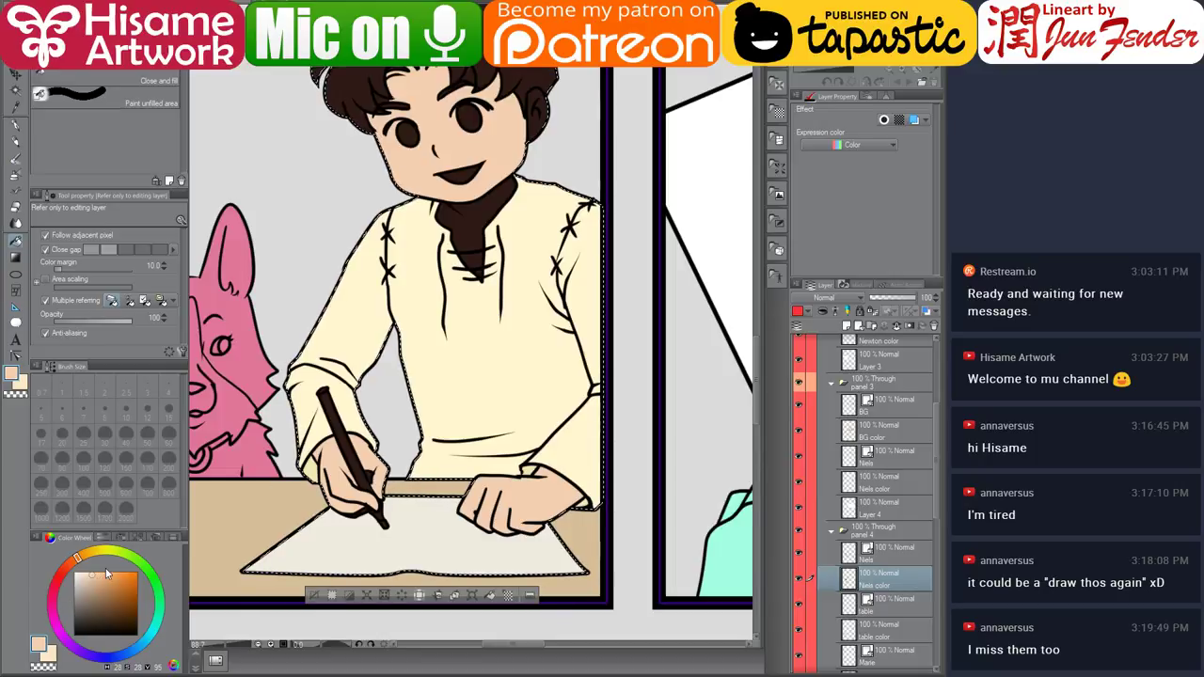
Choose a saturated dark red and fill the pen in the boy's hand with it.
{"action": "left_click", "coordinate": [94, 580]}
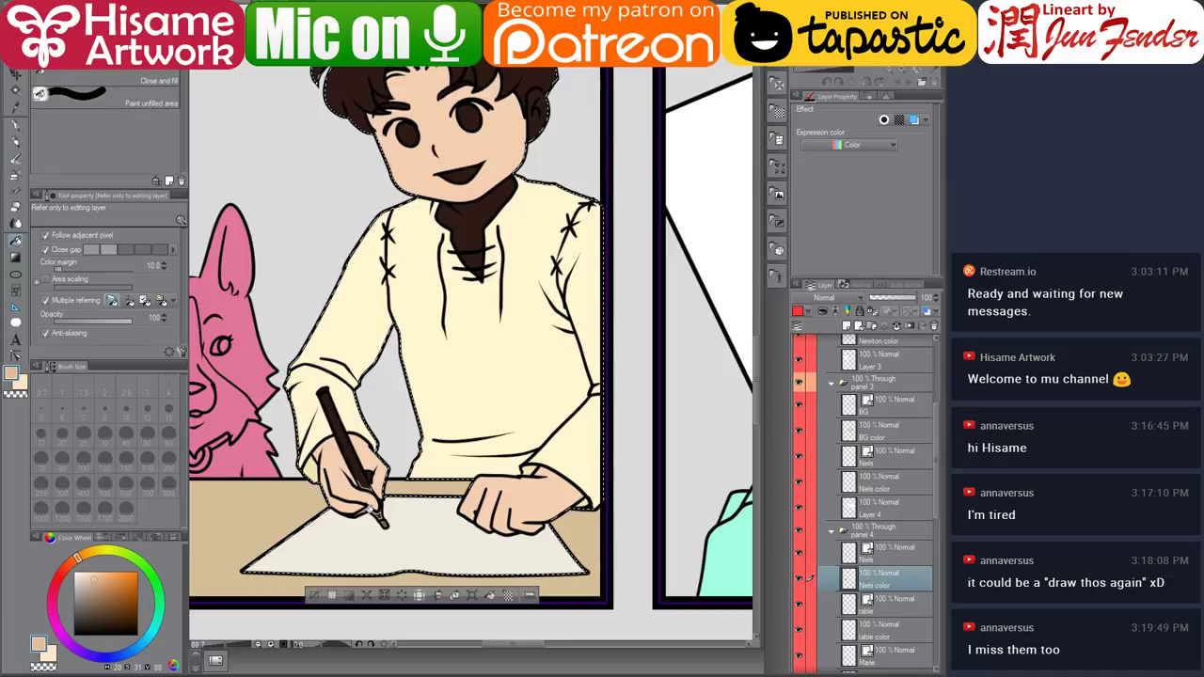
{"action": "scroll", "coordinate": [405, 495], "scroll_direction": "up", "scroll_amount": 3}
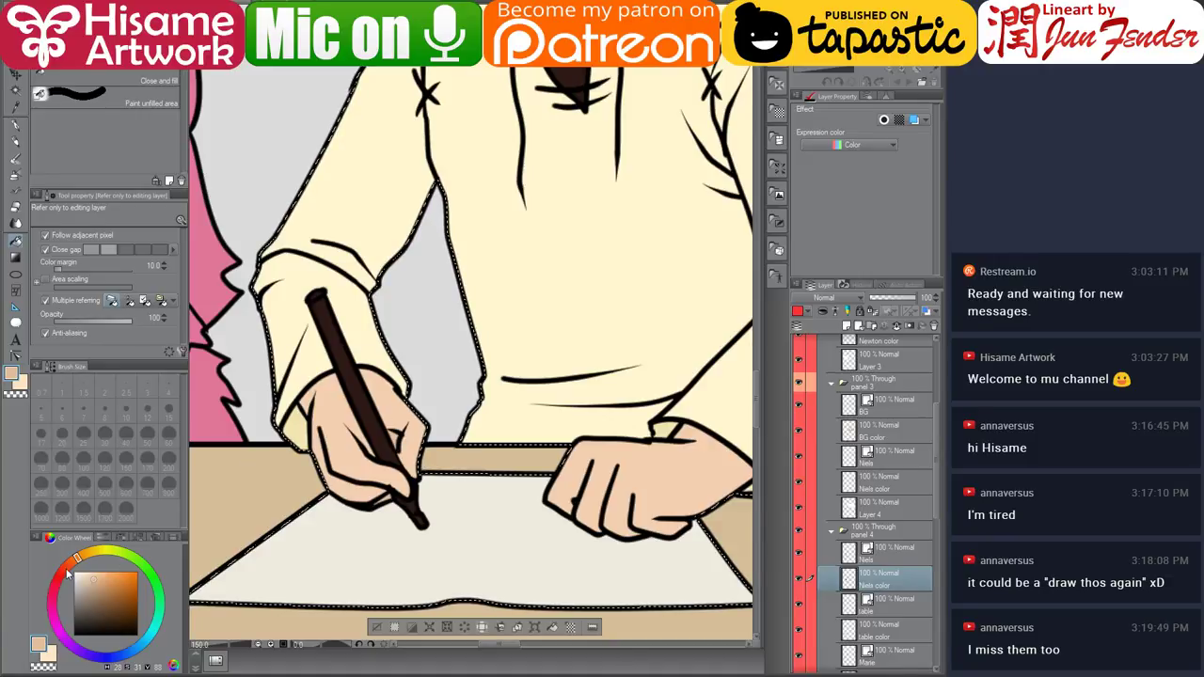
{"action": "left_click", "coordinate": [68, 569]}
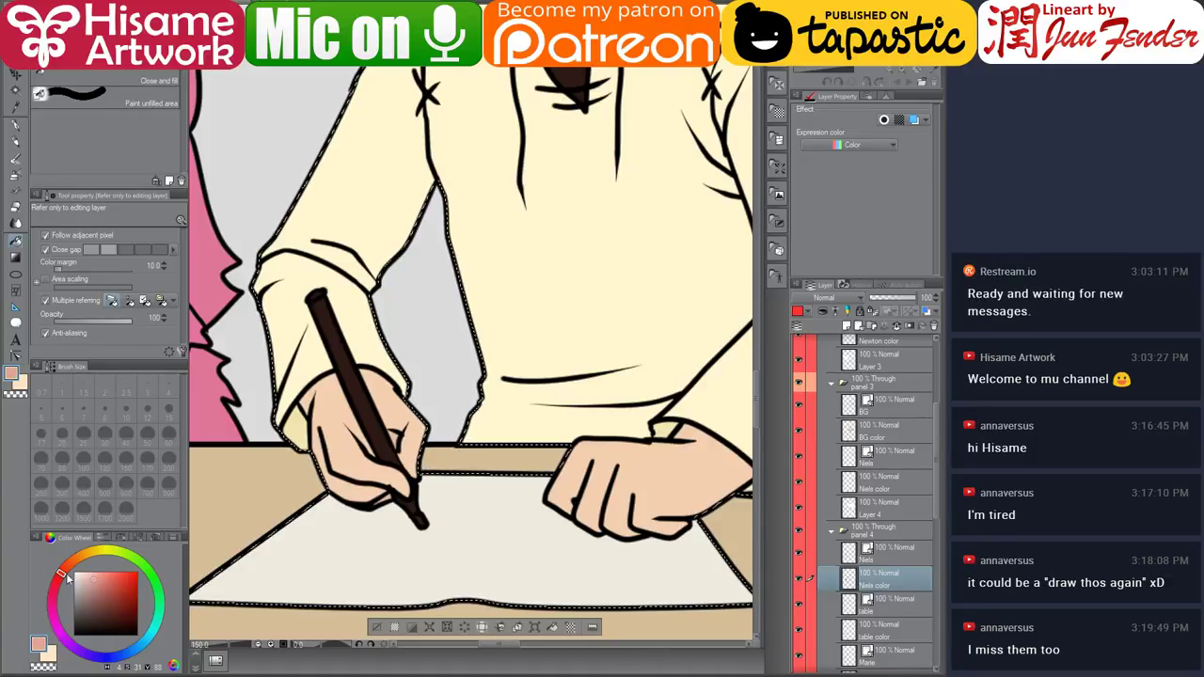
{"action": "left_click", "coordinate": [138, 585]}
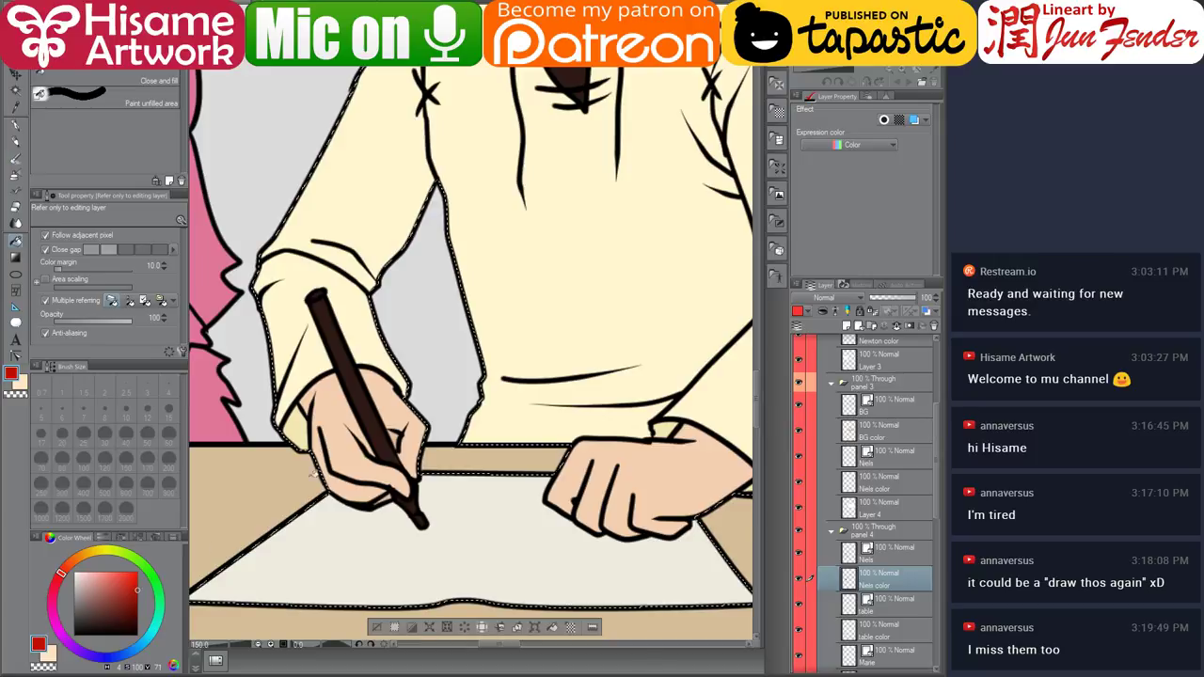
{"action": "left_click", "coordinate": [388, 411]}
Fill the boy's neck and open collar area with the skin tone sampled from his face.
{"action": "left_click_drag", "start_coordinate": [540, 291], "coordinate": [424, 573]}
{"action": "left_click", "coordinate": [463, 248], "text": "alt"}
{"action": "left_click", "coordinate": [461, 282]}
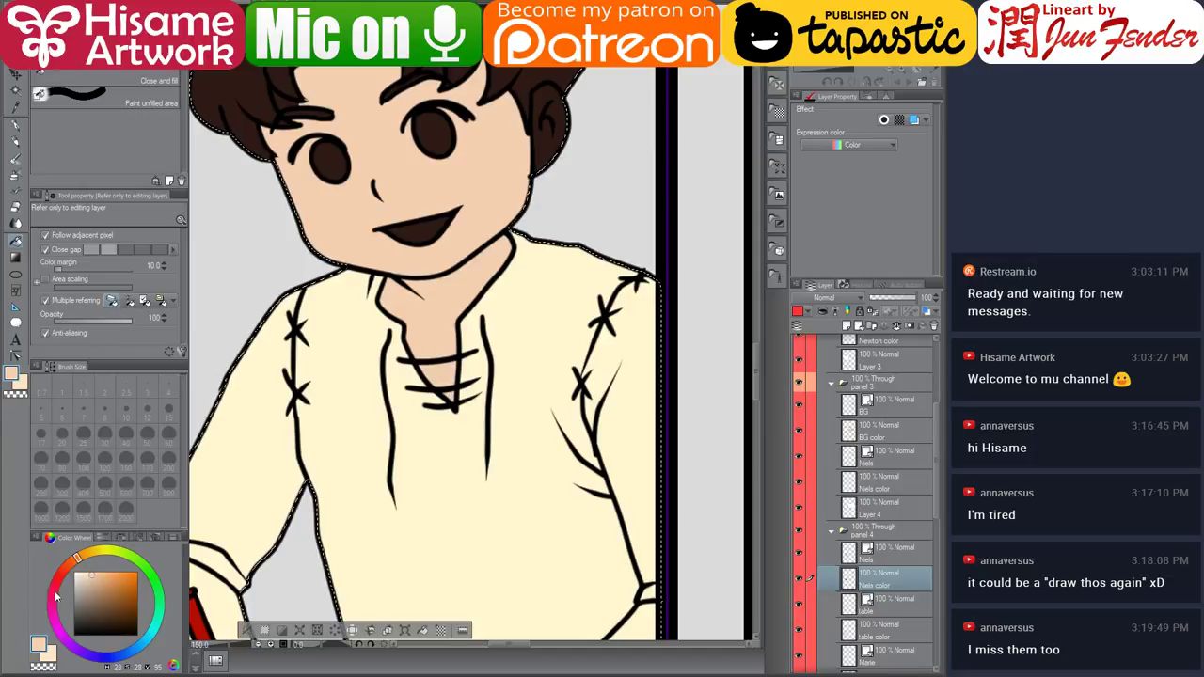
Try a slightly darker skin tone on the boy's neck and undo the fill.
{"action": "left_click", "coordinate": [97, 576]}
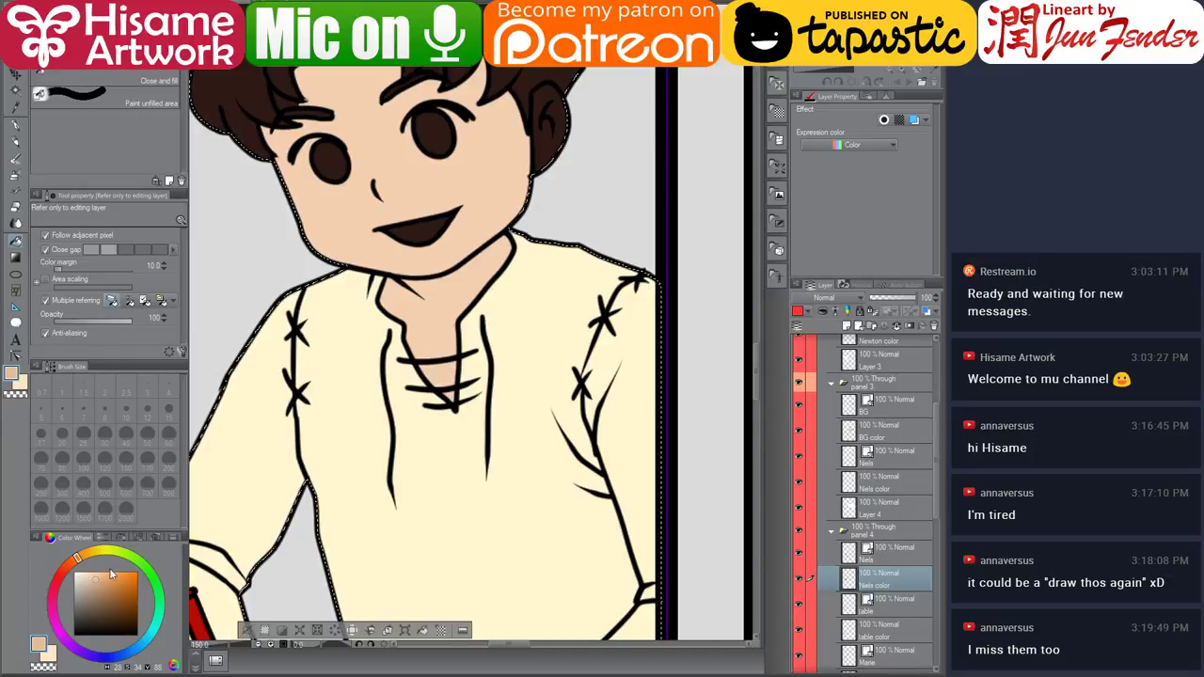
{"action": "left_click", "coordinate": [439, 311]}
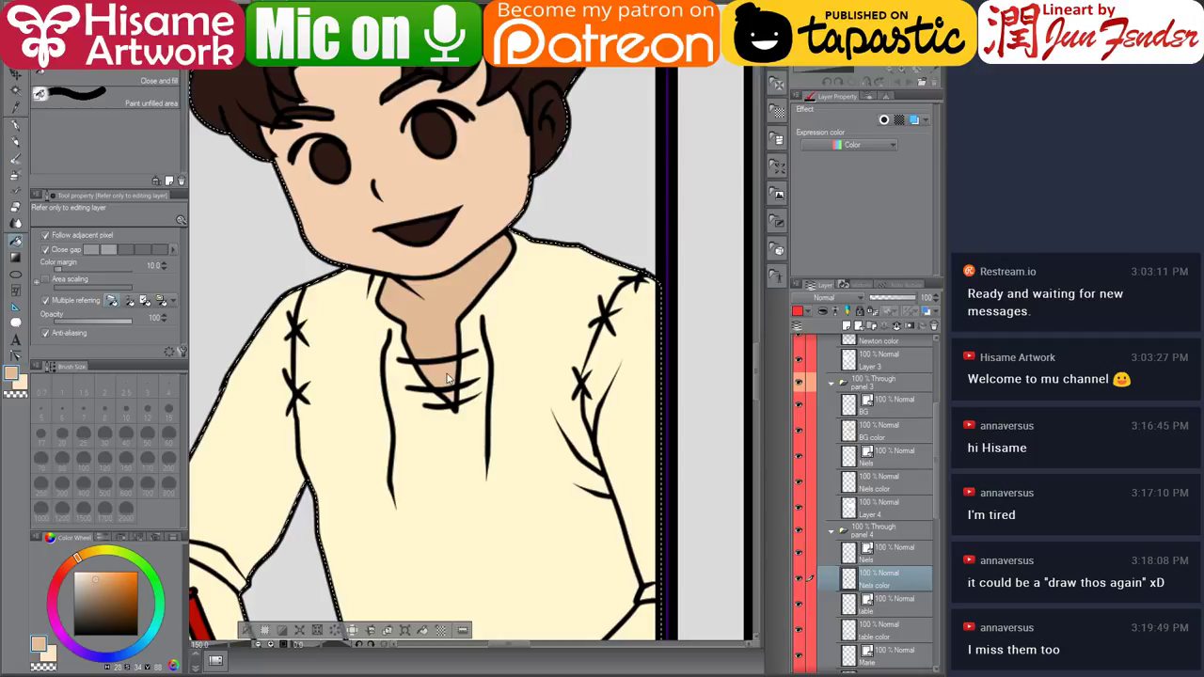
{"action": "key", "text": "ctrl+z"}
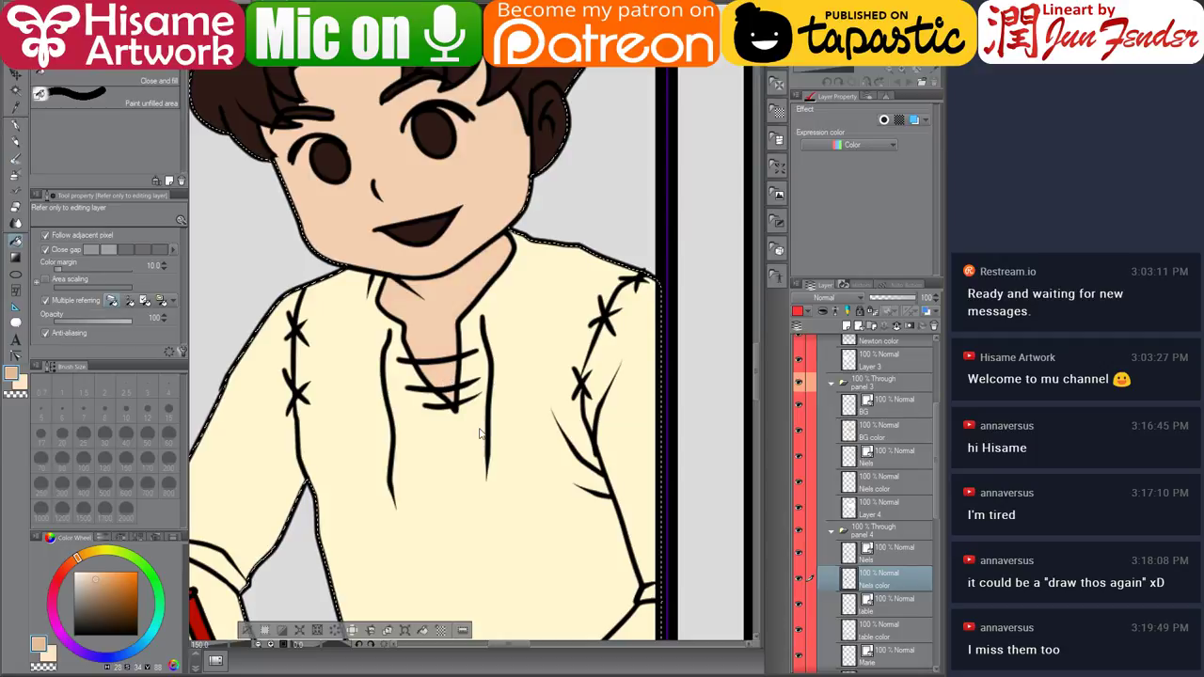
Hide the Niels line art layer above the Niels color layer to inspect the flat colors of the writing hand.
{"action": "scroll", "coordinate": [497, 423], "scroll_direction": "down", "scroll_amount": 3}
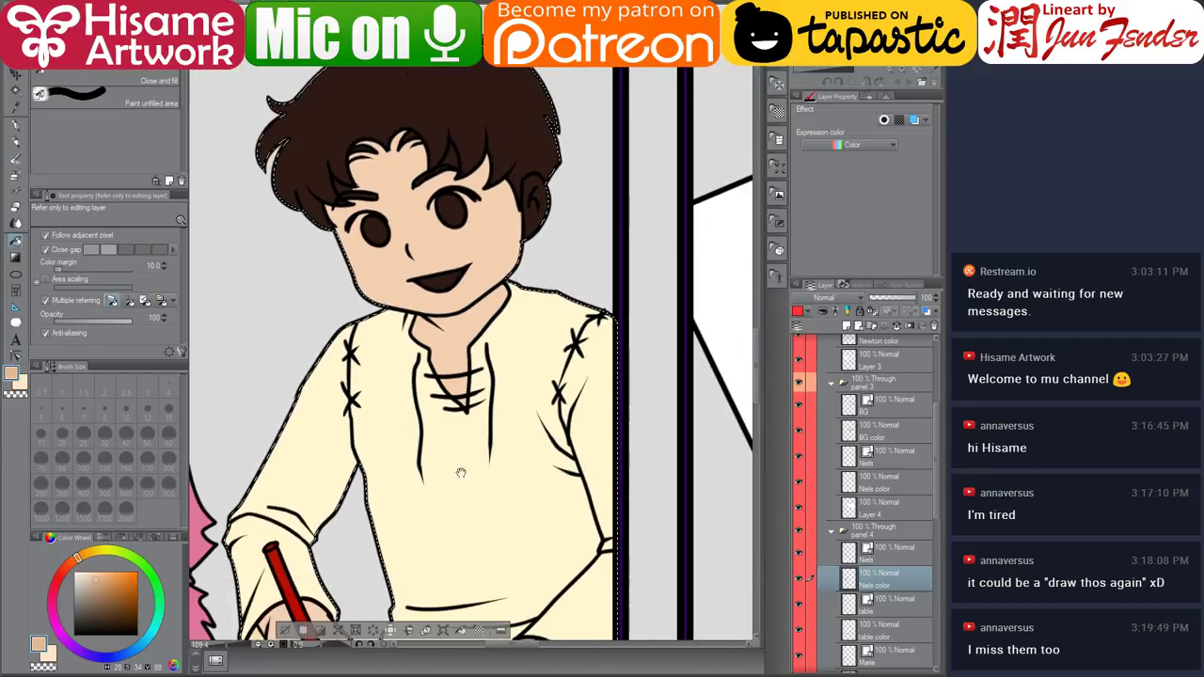
{"action": "left_click_drag", "start_coordinate": [390, 516], "coordinate": [428, 353]}
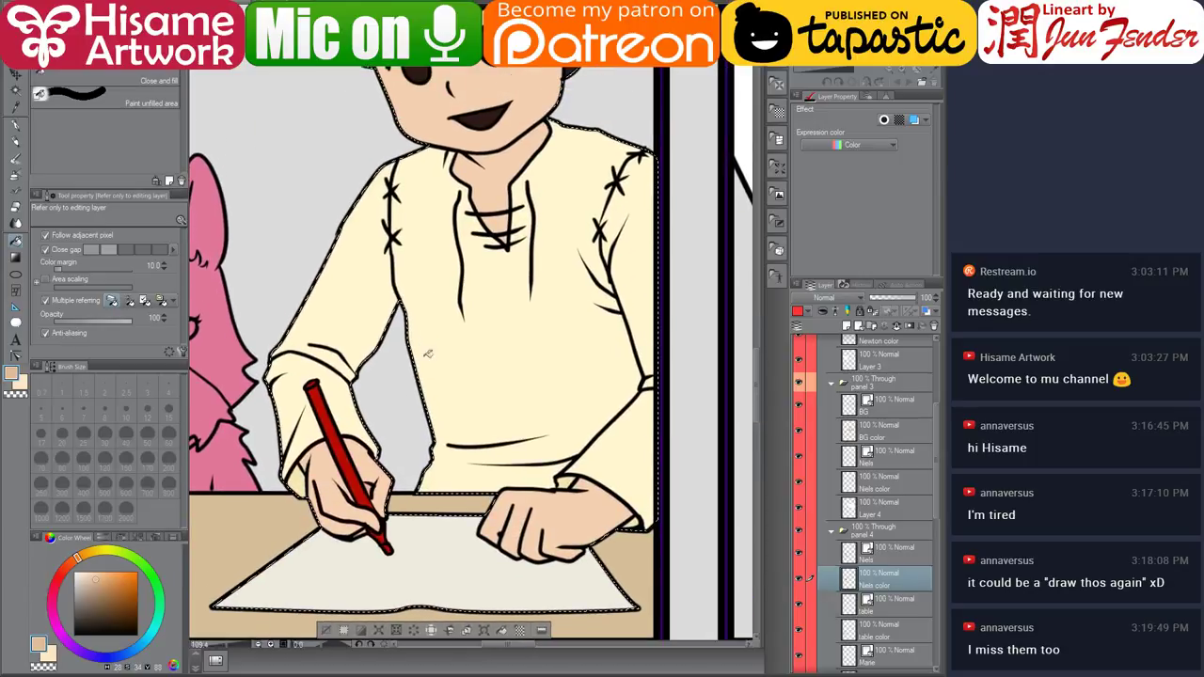
{"action": "scroll", "coordinate": [372, 498], "scroll_direction": "up", "scroll_amount": 4}
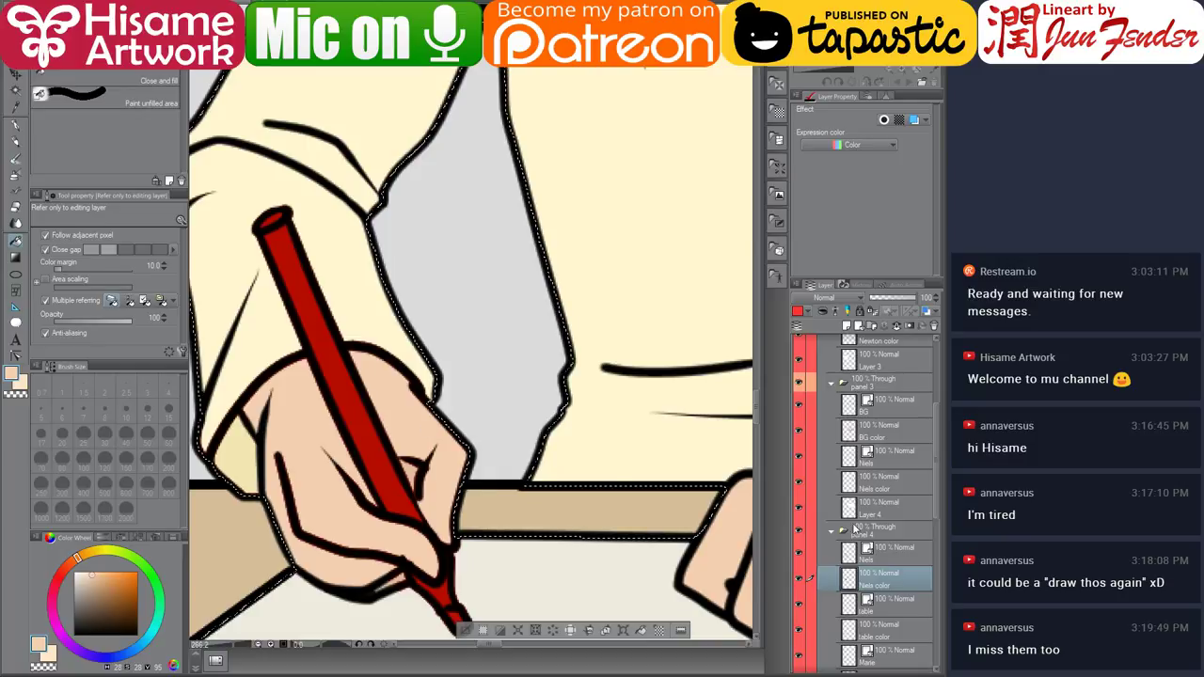
{"action": "left_click", "coordinate": [799, 553]}
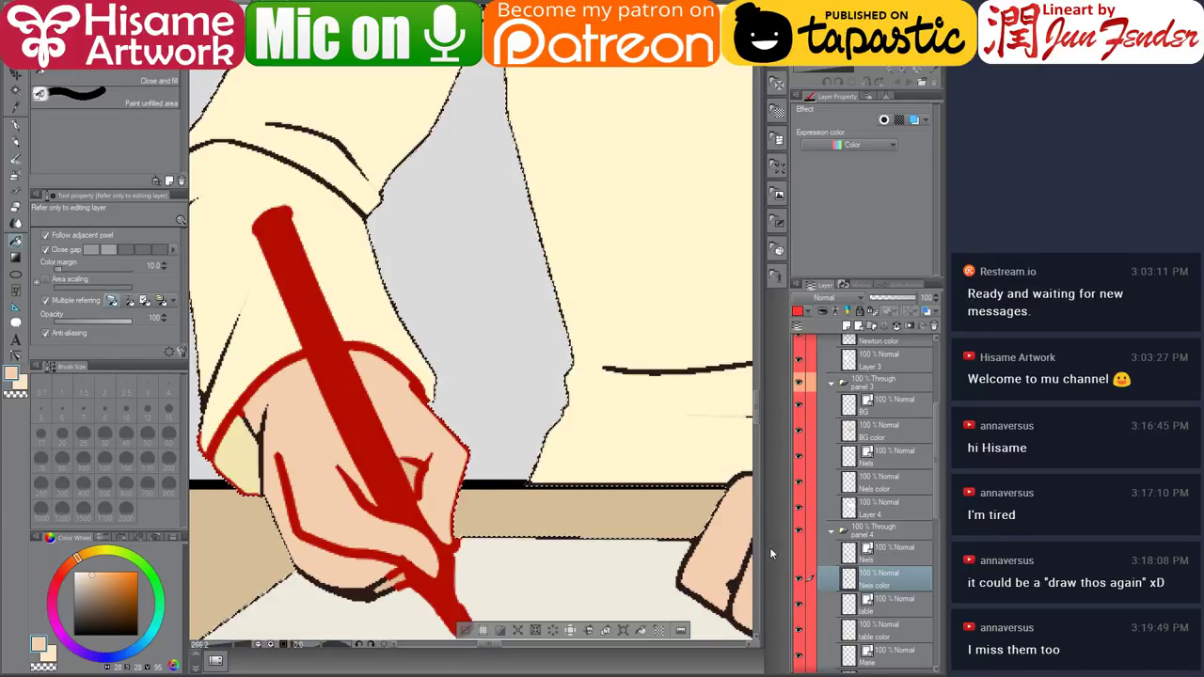
{"action": "left_click_drag", "start_coordinate": [366, 505], "coordinate": [412, 435]}
{"action": "scroll", "coordinate": [405, 435], "scroll_direction": "up", "scroll_amount": 1}
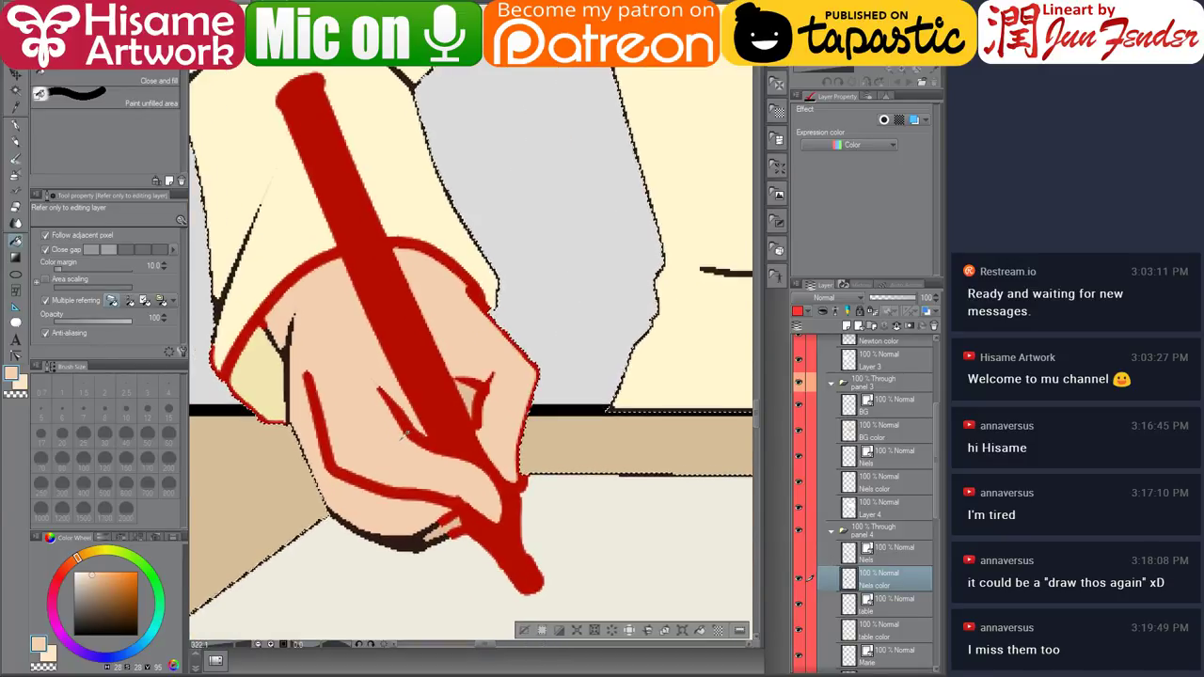
{"action": "left_click_drag", "start_coordinate": [367, 350], "coordinate": [456, 396]}
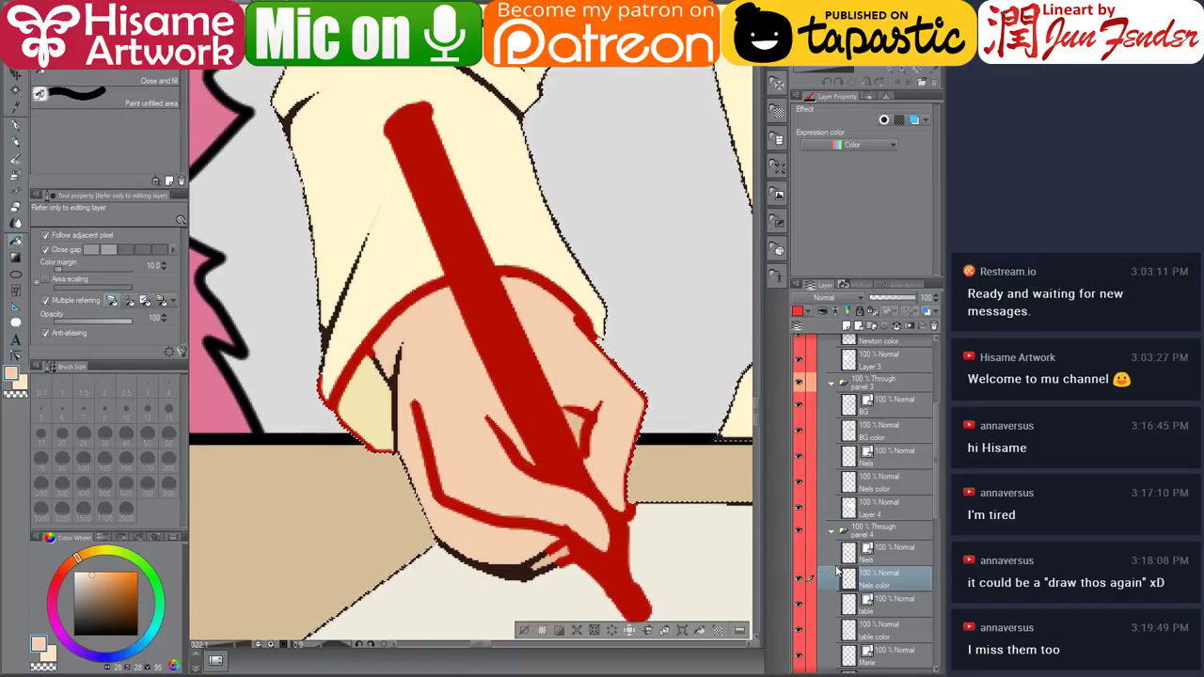
Paint over the stray red along the sleeve cuff with the sampled shirt cream, using the G-pen at size 15.
{"action": "left_click", "coordinate": [15, 124]}
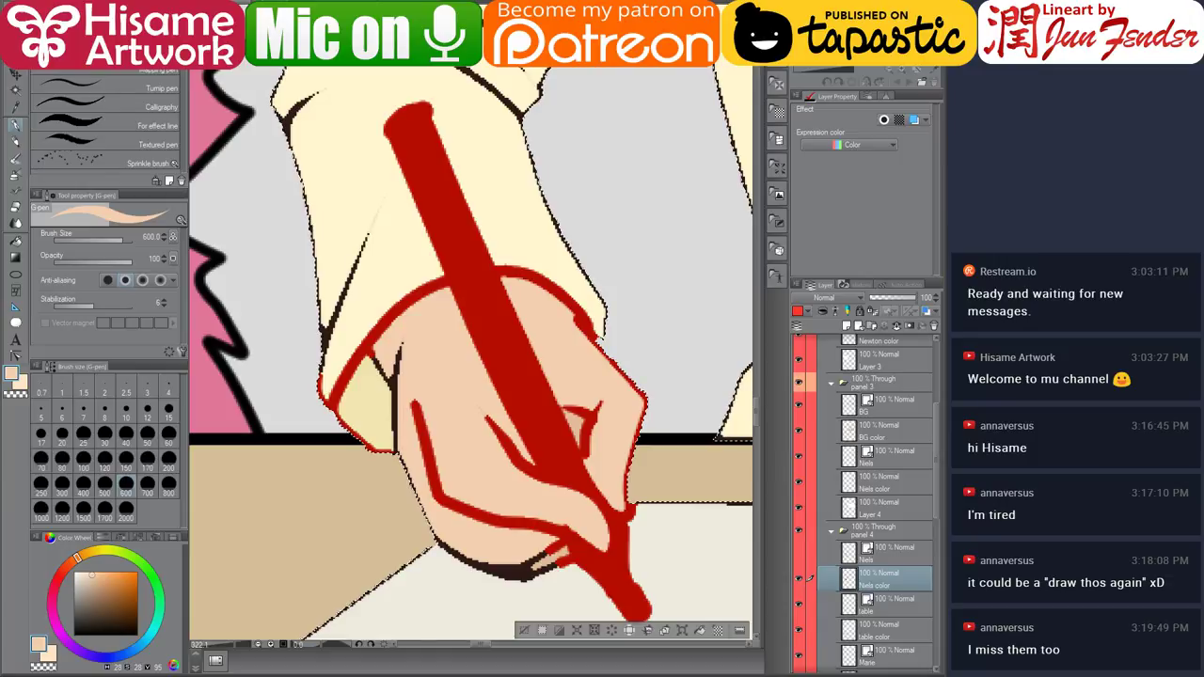
{"action": "left_click", "coordinate": [83, 438]}
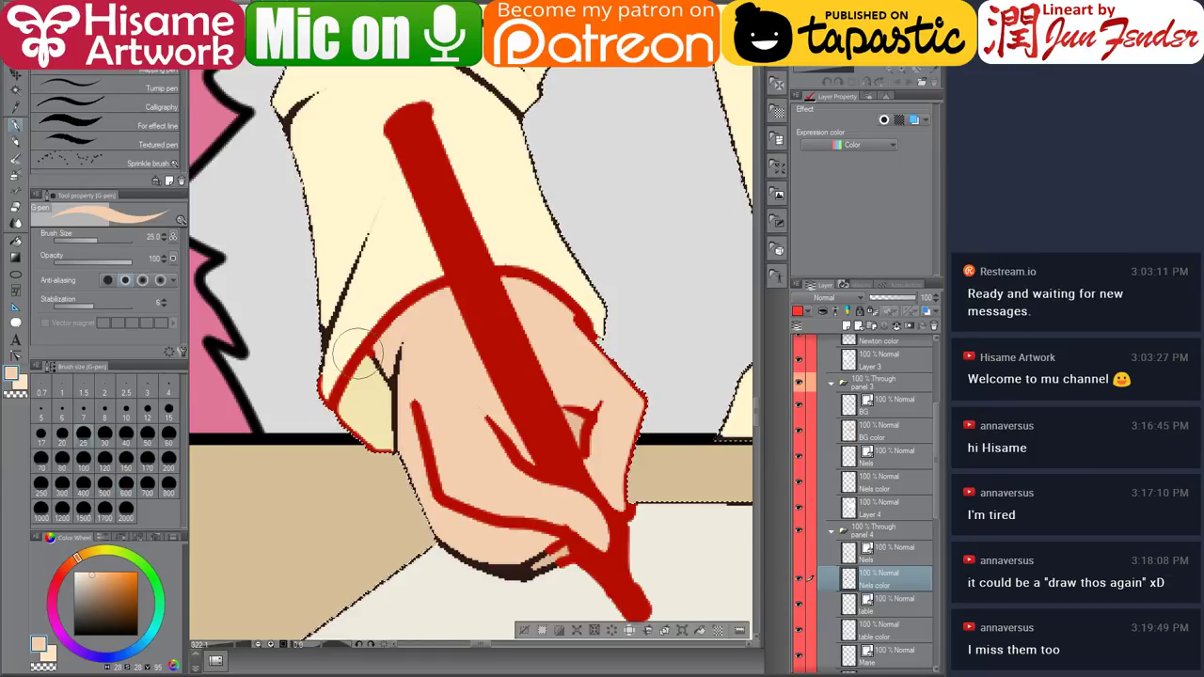
{"action": "left_click", "coordinate": [83, 410]}
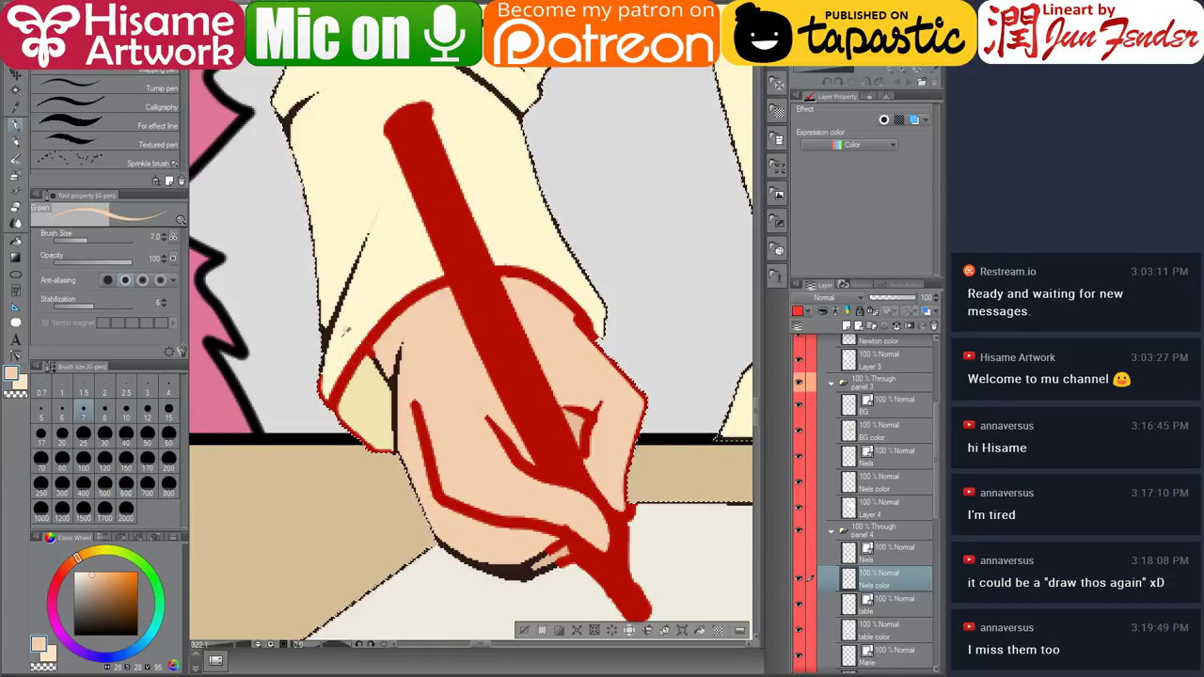
{"action": "left_click", "coordinate": [346, 331], "text": "alt"}
{"action": "key", "text": "bracketright"}
{"action": "key", "text": "bracketright"}
{"action": "key", "text": "bracketright"}
{"action": "key", "text": "bracketright"}
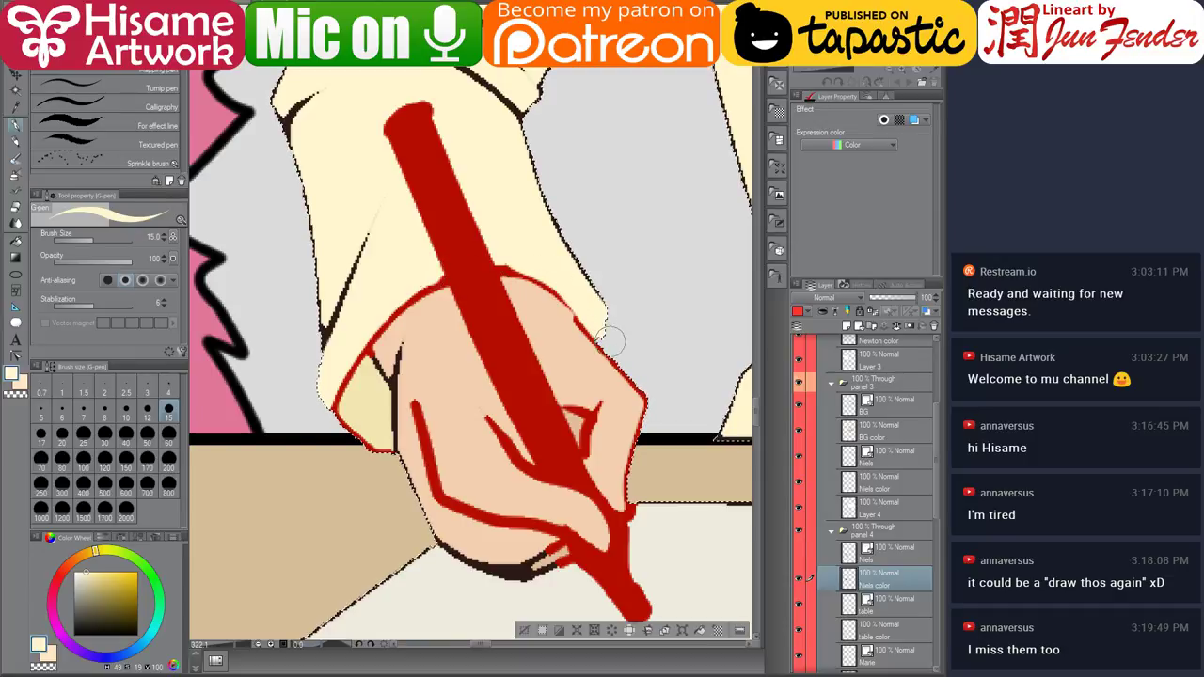
Paint over the stray red lines on the writing hand with its sampled skin tone, leaving the pen red.
{"action": "left_click", "coordinate": [600, 380], "text": "alt"}
{"action": "left_click_drag", "start_coordinate": [573, 398], "coordinate": [605, 468]}
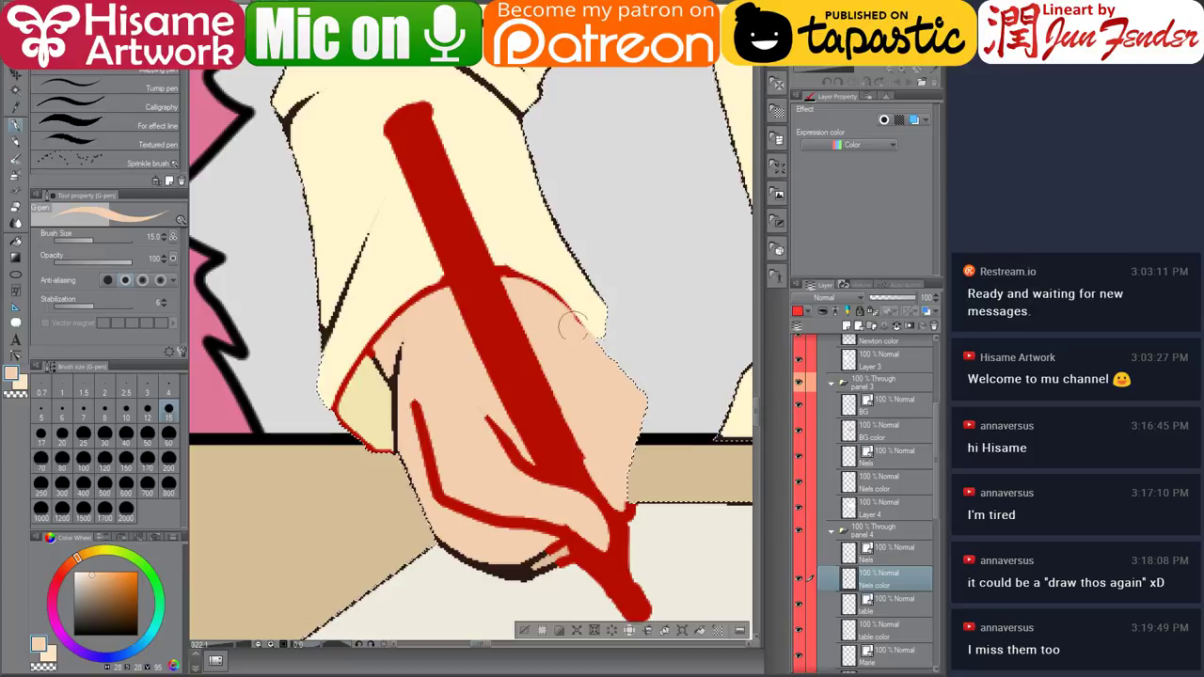
{"action": "mouse_move", "coordinate": [411, 403]}
{"action": "left_mouse_down"}
{"action": "mouse_move", "coordinate": [475, 499]}
{"action": "mouse_move", "coordinate": [538, 516]}
{"action": "mouse_move", "coordinate": [546, 557]}
{"action": "mouse_move", "coordinate": [520, 565]}
{"action": "mouse_move", "coordinate": [558, 551]}
{"action": "mouse_move", "coordinate": [492, 431]}
{"action": "left_mouse_up"}
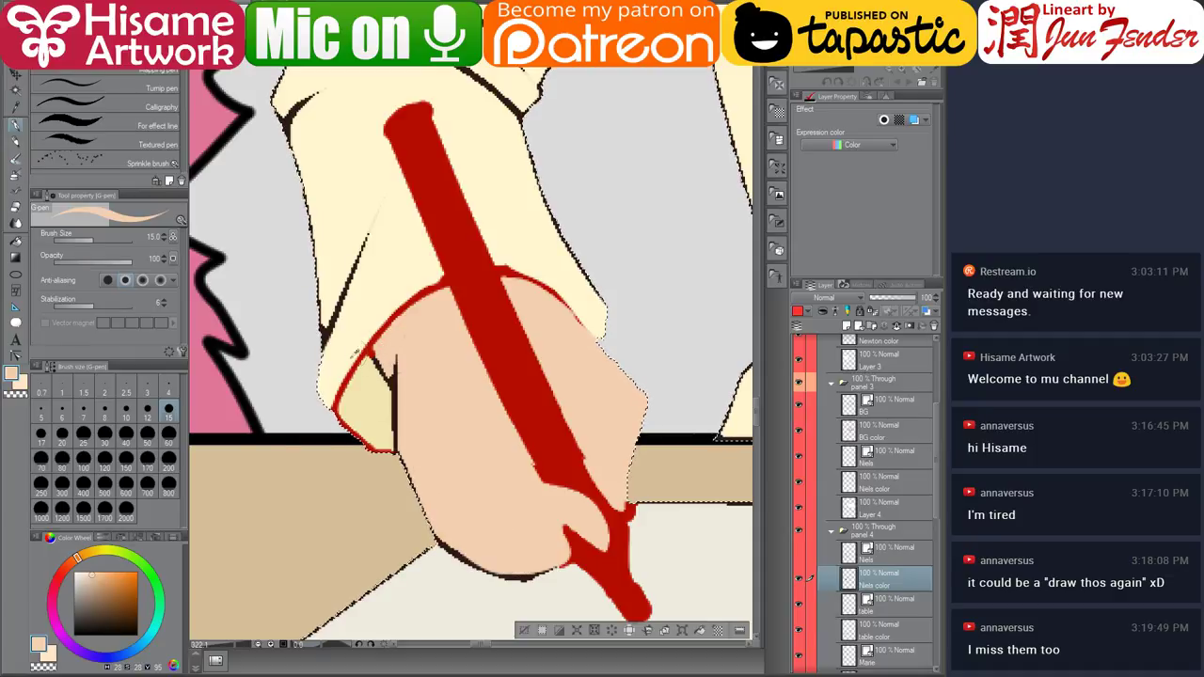
Paint over the red around the inner cuff and along the sleeve opening with the sampled cuff and shirt creams.
{"action": "left_click", "coordinate": [367, 361], "text": "alt"}
{"action": "mouse_move", "coordinate": [367, 359]}
{"action": "left_mouse_down"}
{"action": "mouse_move", "coordinate": [347, 411]}
{"action": "mouse_move", "coordinate": [380, 446]}
{"action": "mouse_move", "coordinate": [357, 428]}
{"action": "left_mouse_up"}
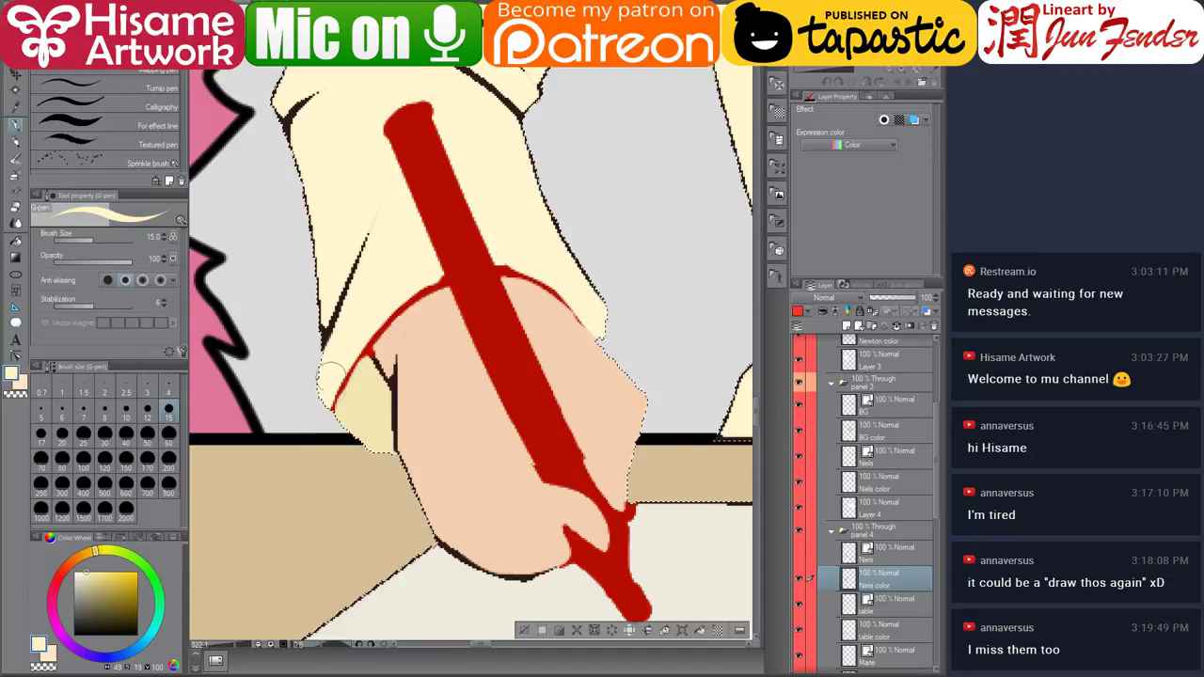
{"action": "mouse_move", "coordinate": [336, 378]}
{"action": "left_mouse_down"}
{"action": "mouse_move", "coordinate": [435, 273]}
{"action": "mouse_move", "coordinate": [430, 285]}
{"action": "left_mouse_up"}
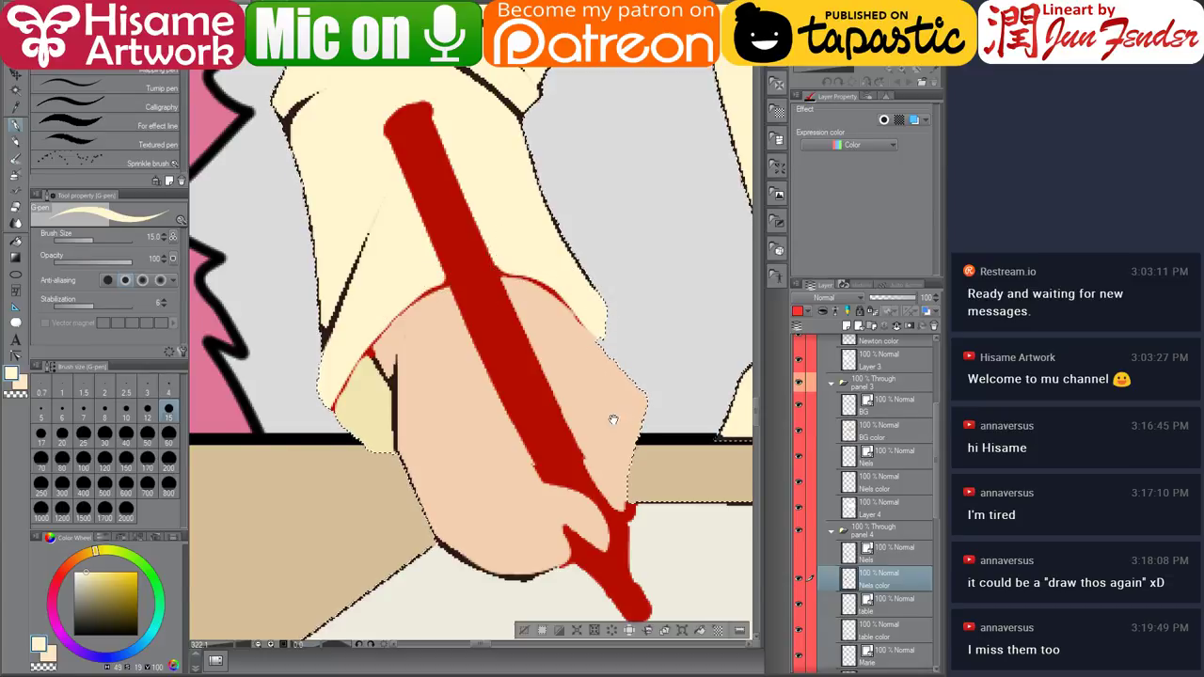
Trim the red around the pen's tip with the paper's off-white and show the Niels line art layer again.
{"action": "left_click_drag", "start_coordinate": [613, 423], "coordinate": [497, 307]}
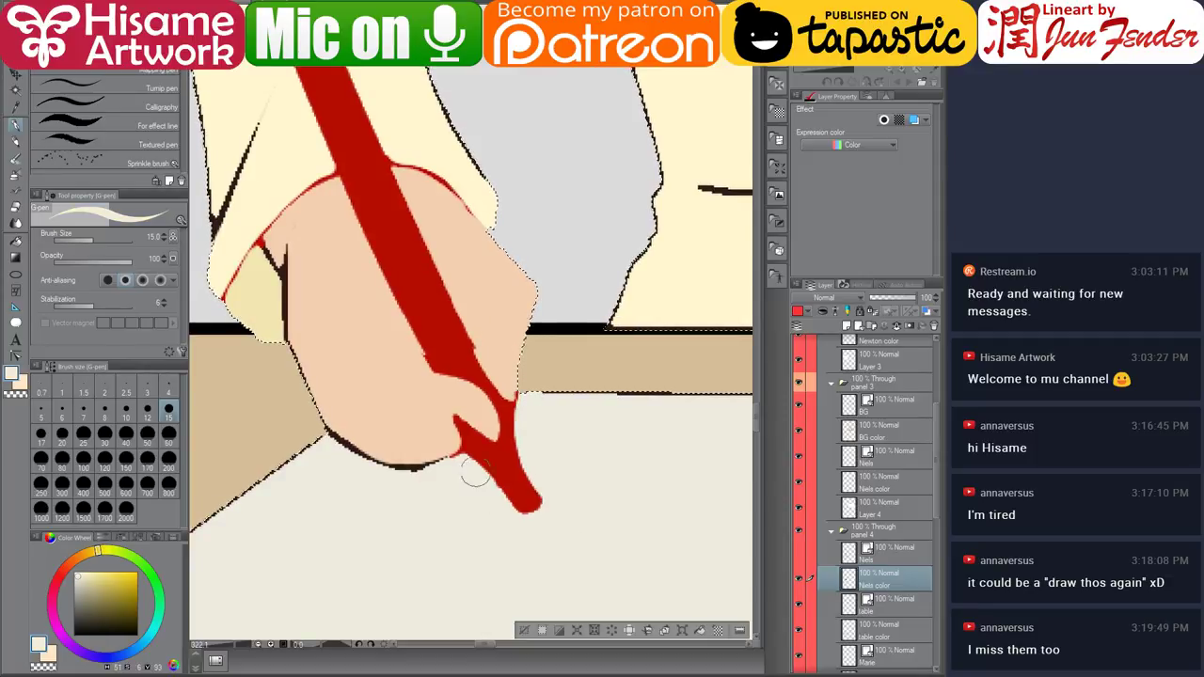
{"action": "mouse_move", "coordinate": [463, 471]}
{"action": "left_mouse_down"}
{"action": "mouse_move", "coordinate": [519, 534]}
{"action": "mouse_move", "coordinate": [499, 498]}
{"action": "mouse_move", "coordinate": [528, 515]}
{"action": "mouse_move", "coordinate": [529, 460]}
{"action": "left_mouse_up"}
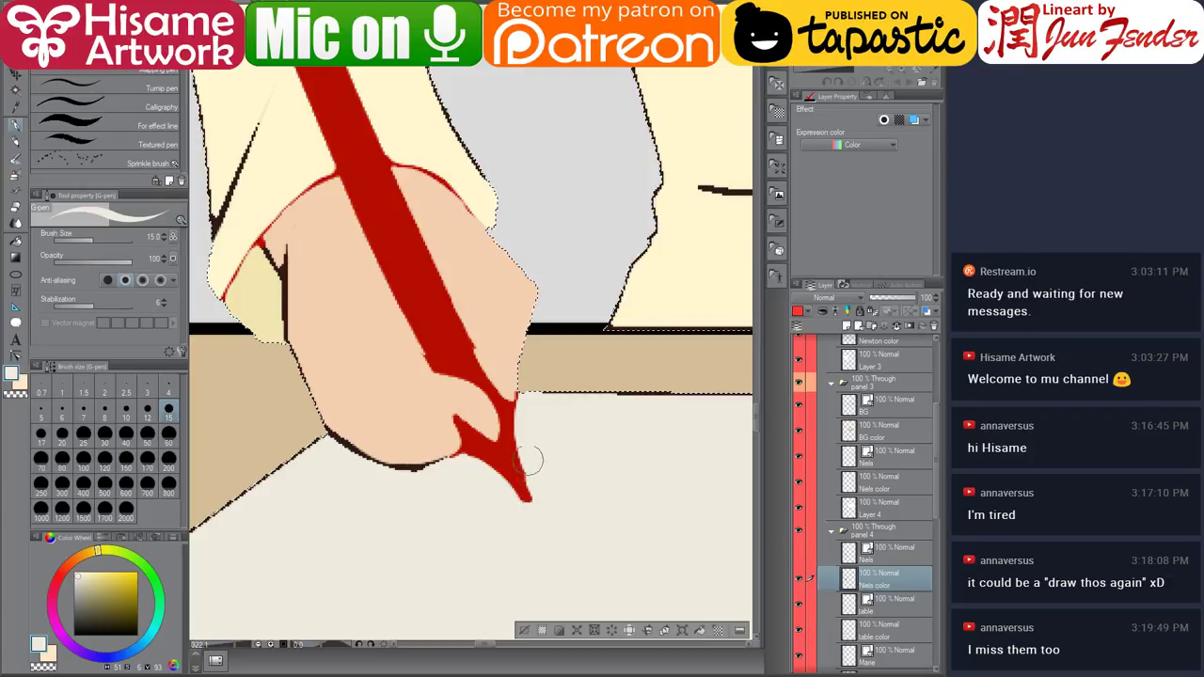
{"action": "left_click", "coordinate": [798, 557]}
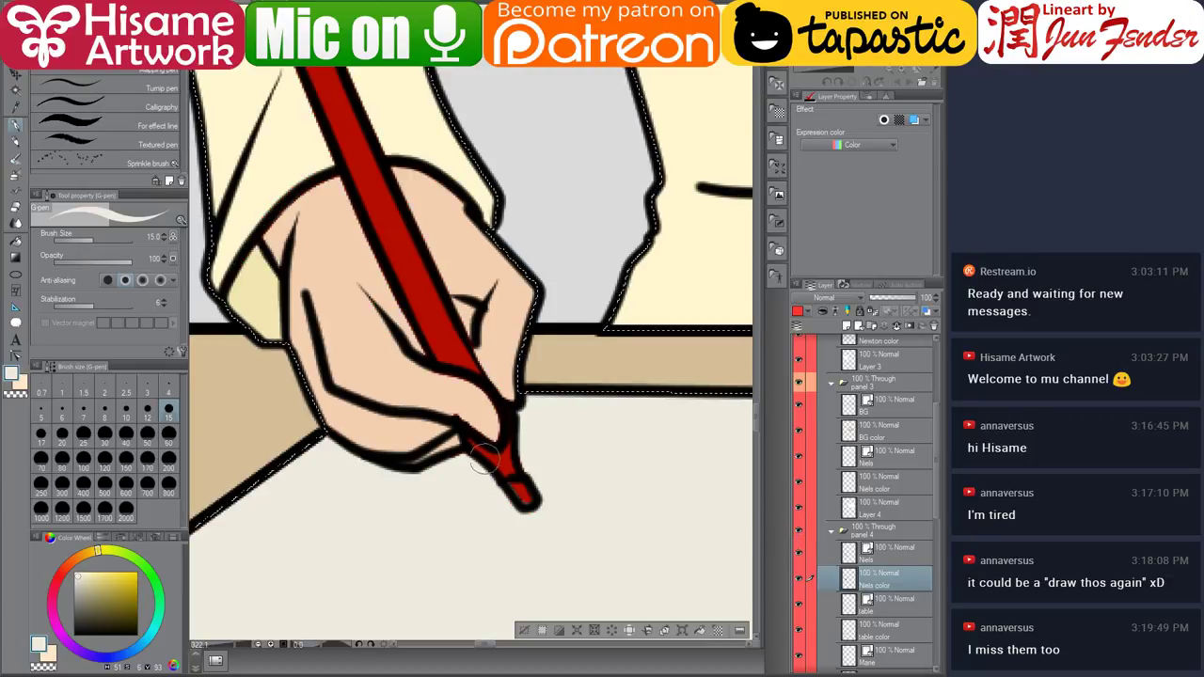
Color the pen's tapered end with the sampled shirt cream and its point dark gray.
{"action": "left_click", "coordinate": [651, 283], "text": "alt"}
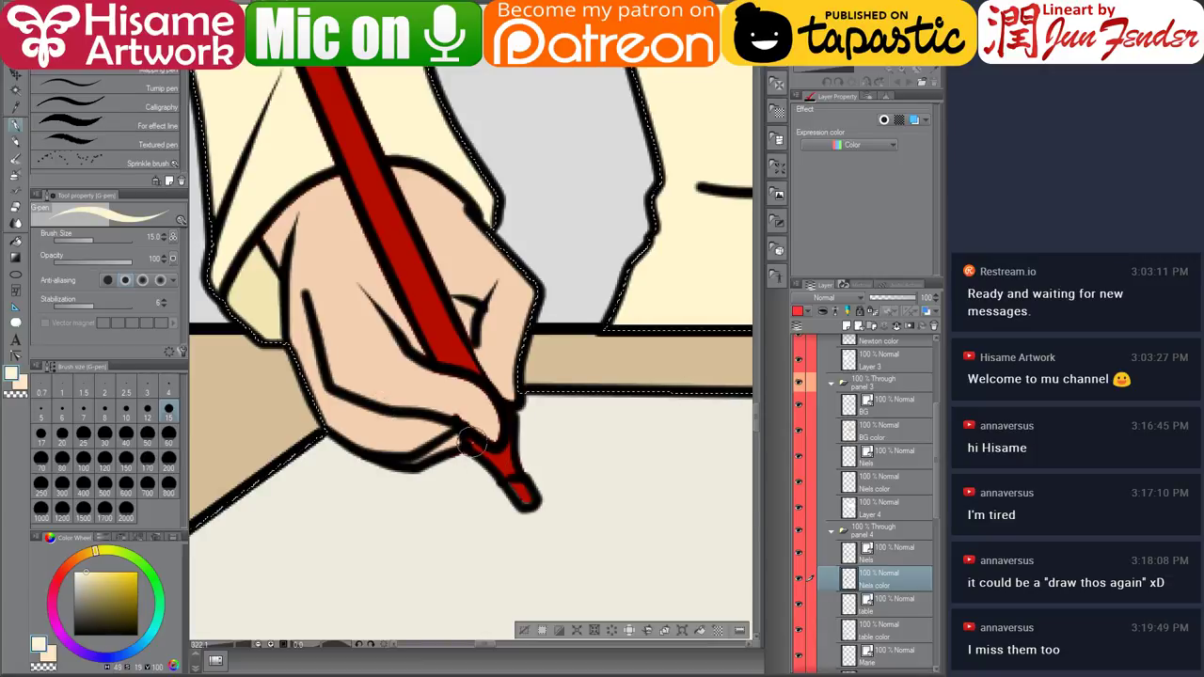
{"action": "mouse_move", "coordinate": [471, 443]}
{"action": "left_mouse_down"}
{"action": "mouse_move", "coordinate": [508, 473]}
{"action": "mouse_move", "coordinate": [509, 445]}
{"action": "left_mouse_up"}
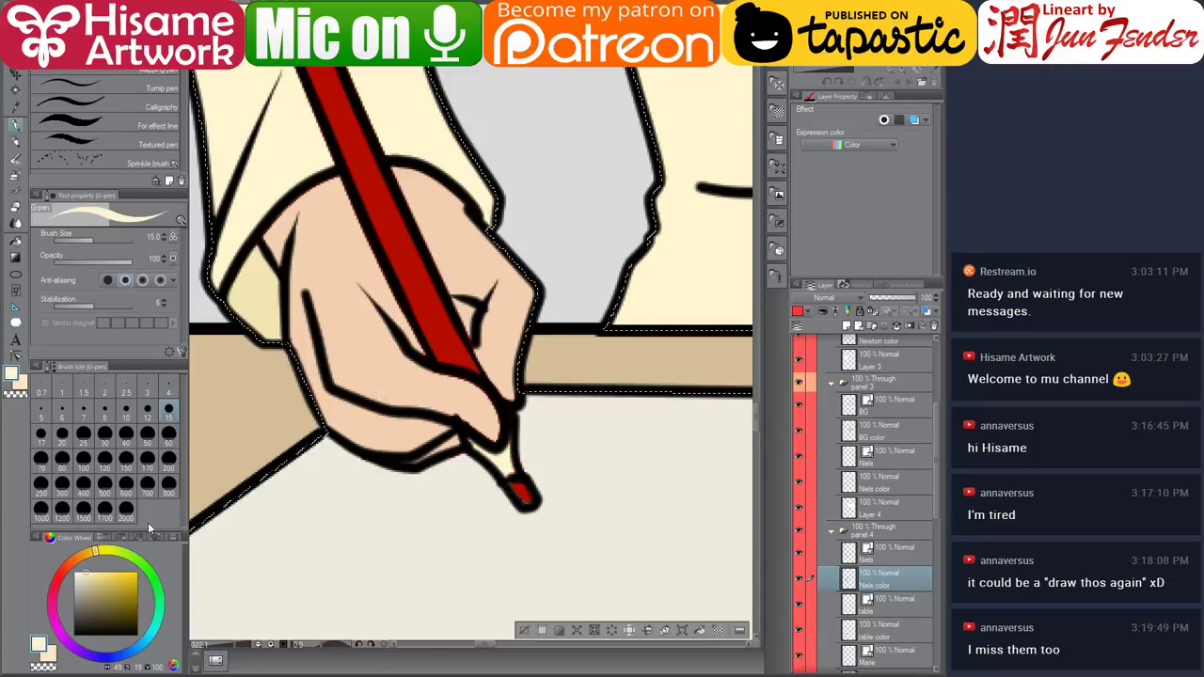
{"action": "left_click", "coordinate": [130, 609]}
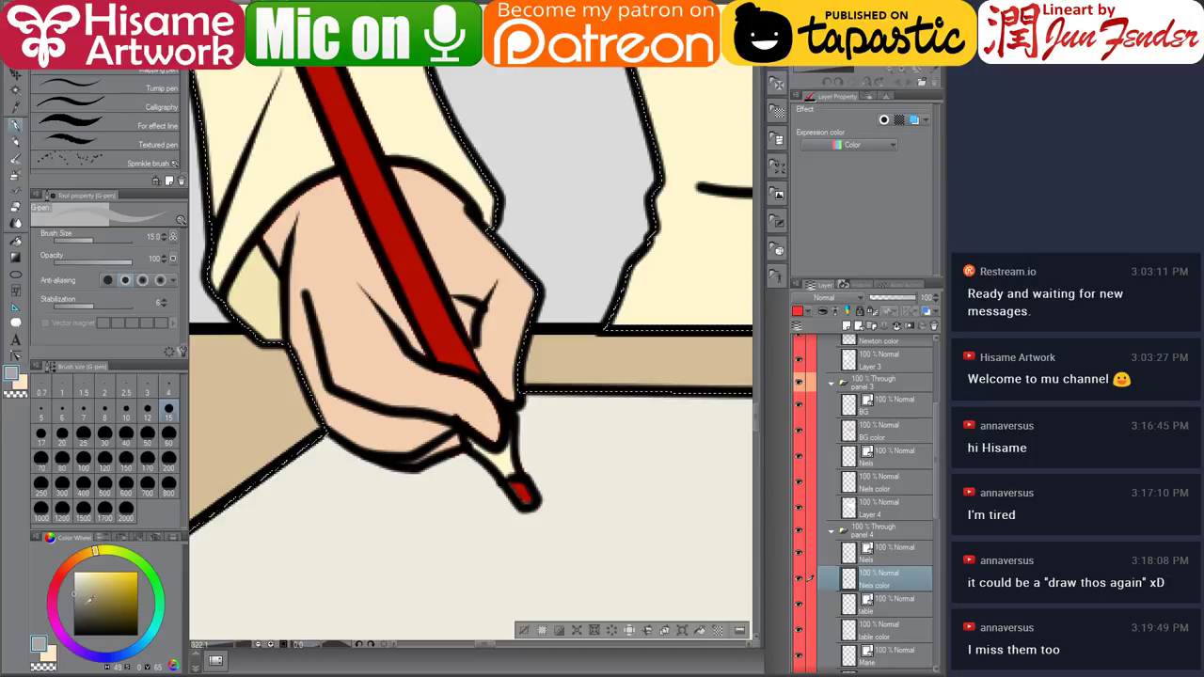
{"action": "left_click", "coordinate": [75, 612]}
{"action": "left_click_drag", "start_coordinate": [517, 482], "coordinate": [522, 489]}
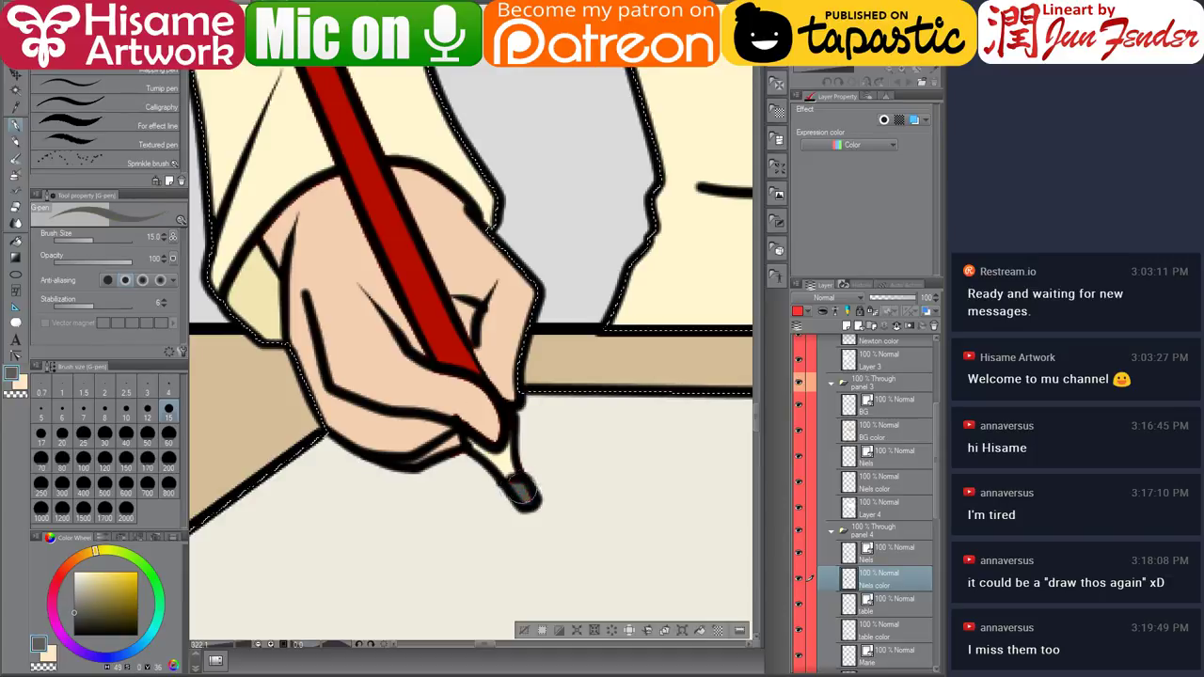
{"action": "left_click", "coordinate": [509, 461], "text": "alt"}
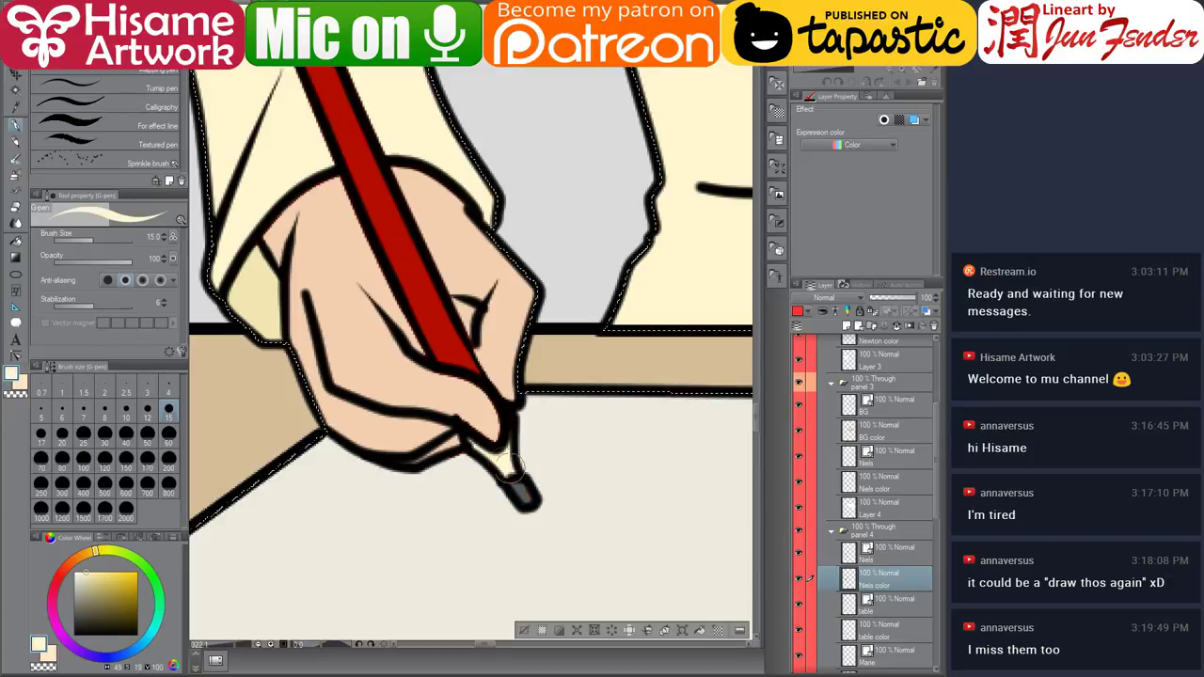
Touch up the edges between the red pen and the writing hand with the sampled skin tone and pen red.
{"action": "left_click", "coordinate": [452, 411], "text": "alt"}
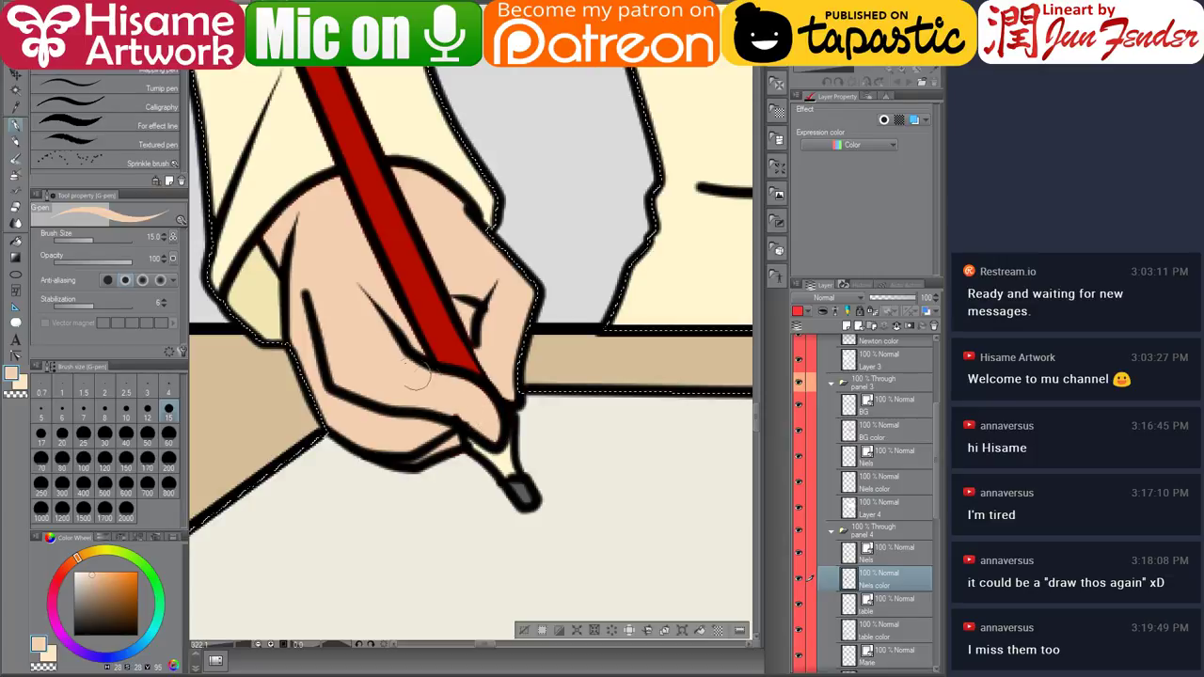
{"action": "left_click_drag", "start_coordinate": [498, 371], "coordinate": [487, 472]}
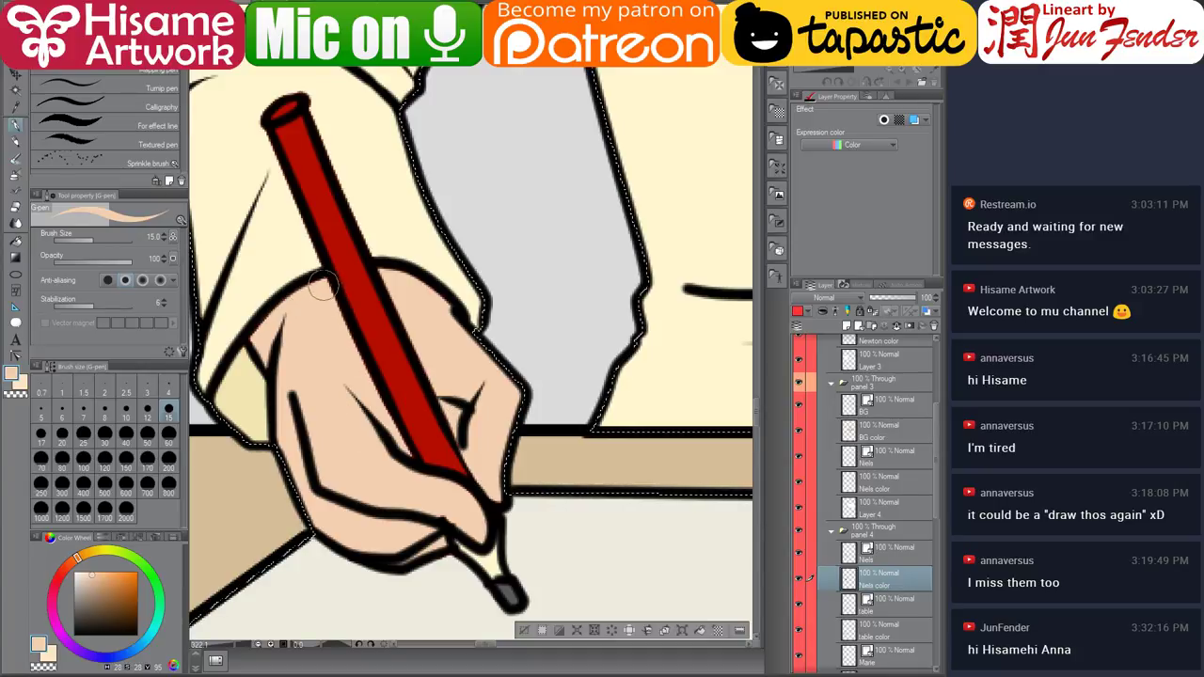
{"action": "left_click", "coordinate": [412, 425], "text": "alt"}
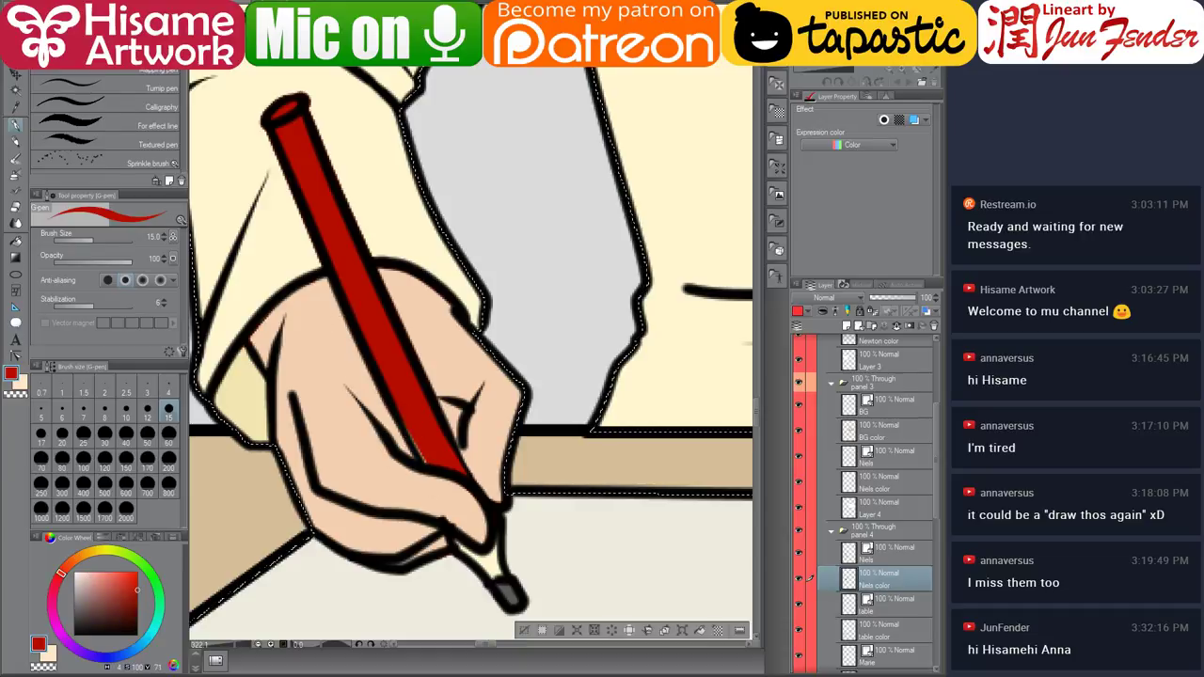
{"action": "left_click", "coordinate": [407, 295], "text": "alt"}
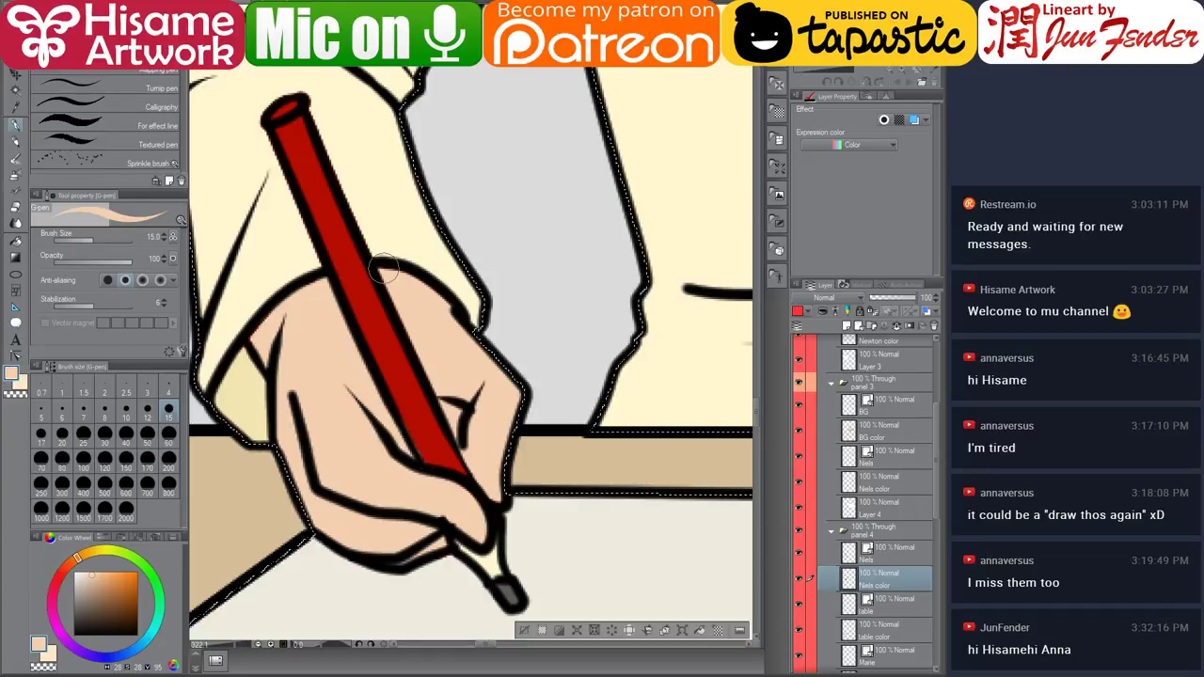
{"action": "scroll", "coordinate": [484, 442], "scroll_direction": "down", "scroll_amount": 1}
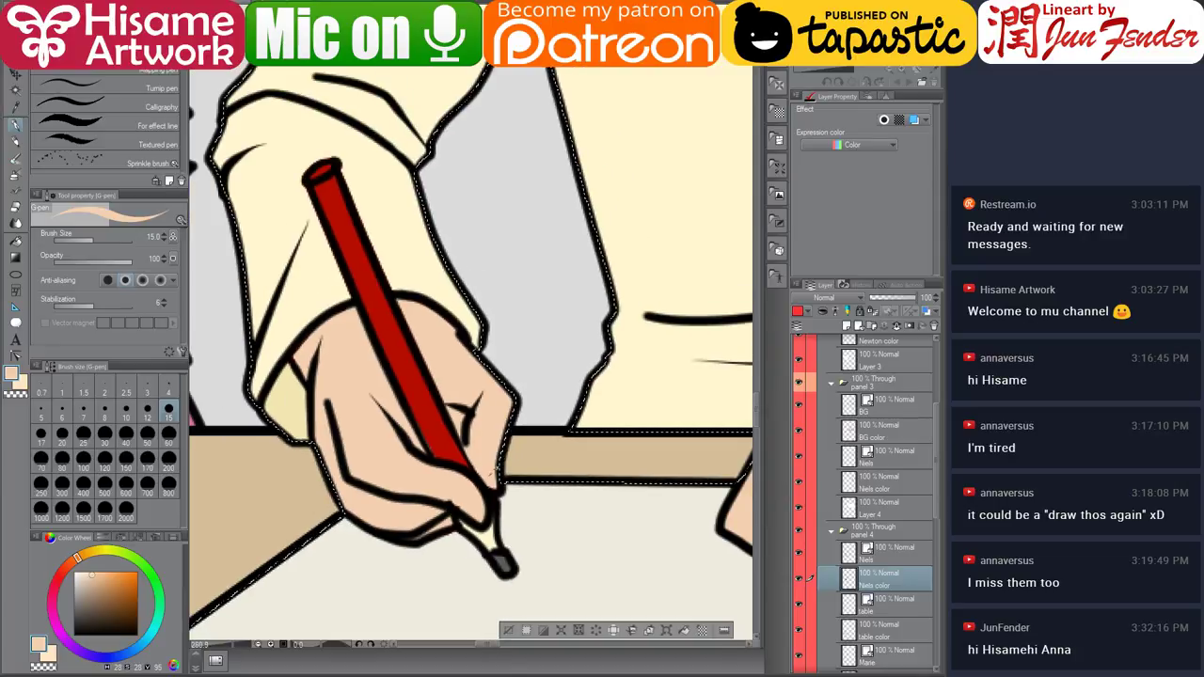
{"action": "scroll", "coordinate": [311, 360], "scroll_direction": "up", "scroll_amount": 2}
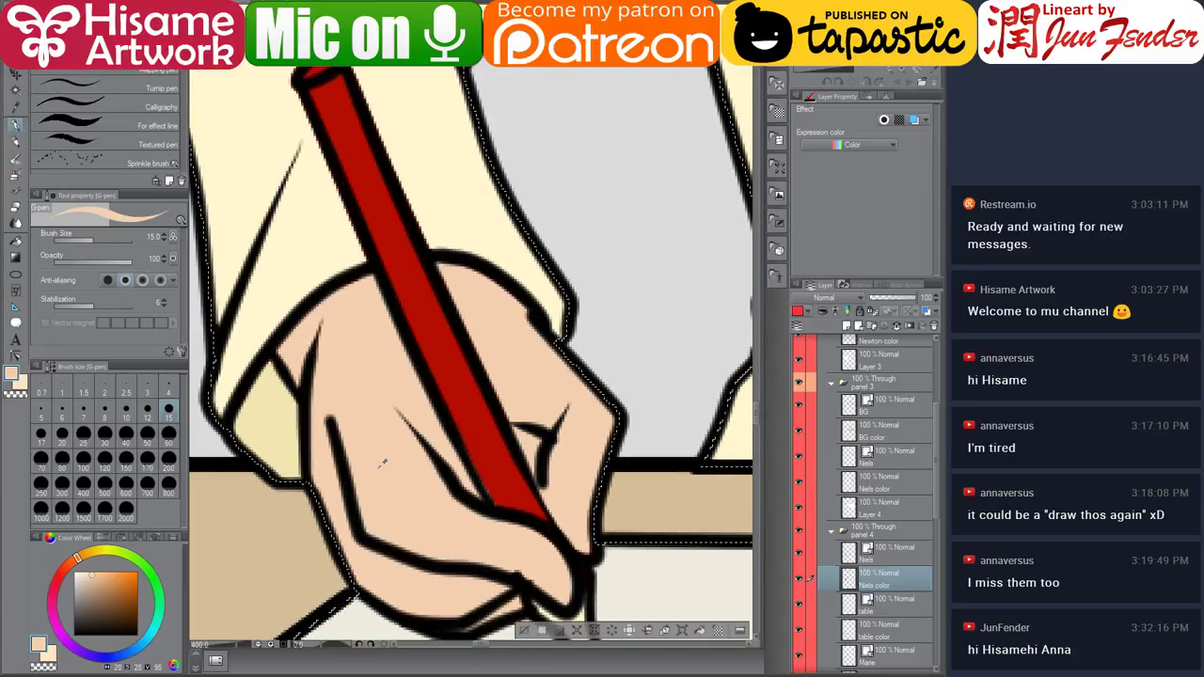
{"action": "scroll", "coordinate": [383, 462], "scroll_direction": "down", "scroll_amount": 3}
{"action": "scroll", "coordinate": [383, 462], "scroll_direction": "down", "scroll_amount": 3}
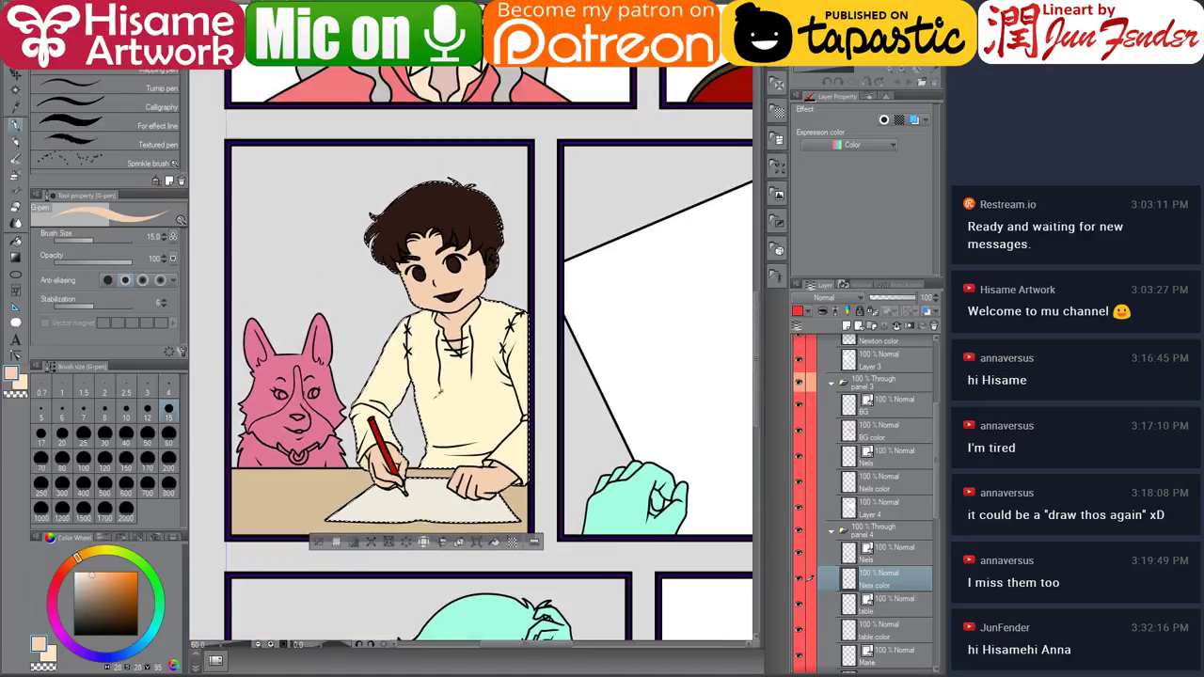
Touch up the boy's fringe along his forehead with the sampled hair brown and skin tone.
{"action": "scroll", "coordinate": [457, 204], "scroll_direction": "up", "scroll_amount": 5}
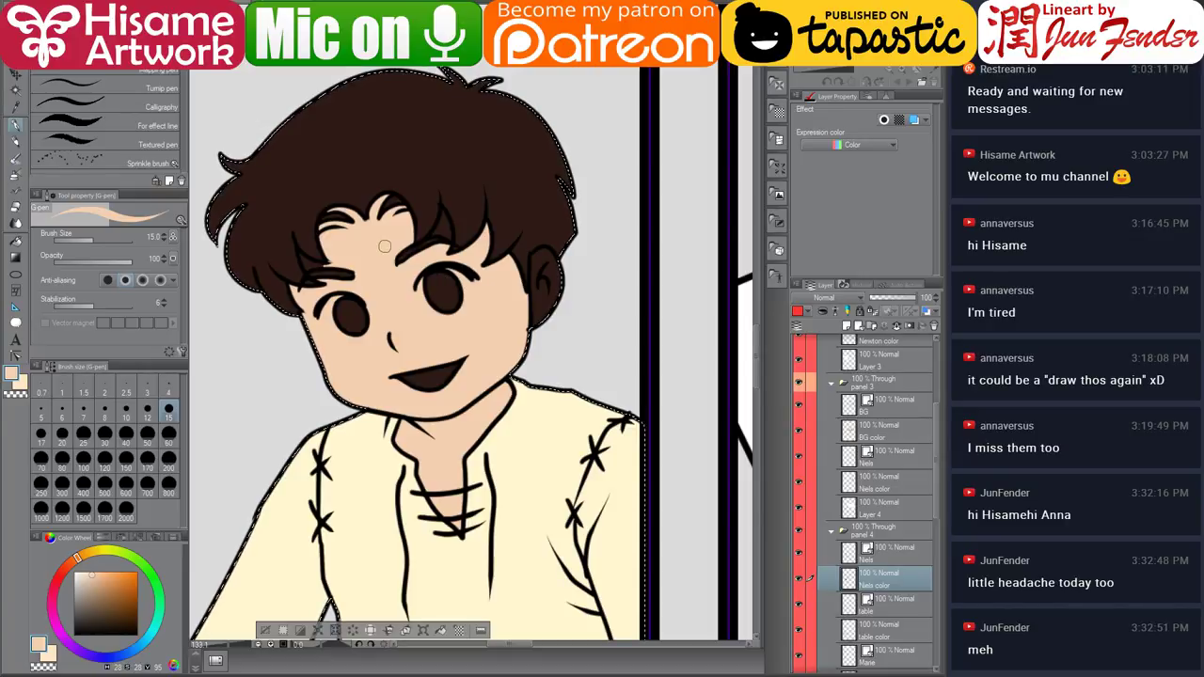
{"action": "left_click_drag", "start_coordinate": [411, 275], "coordinate": [485, 409]}
{"action": "left_click", "coordinate": [394, 318], "text": "alt"}
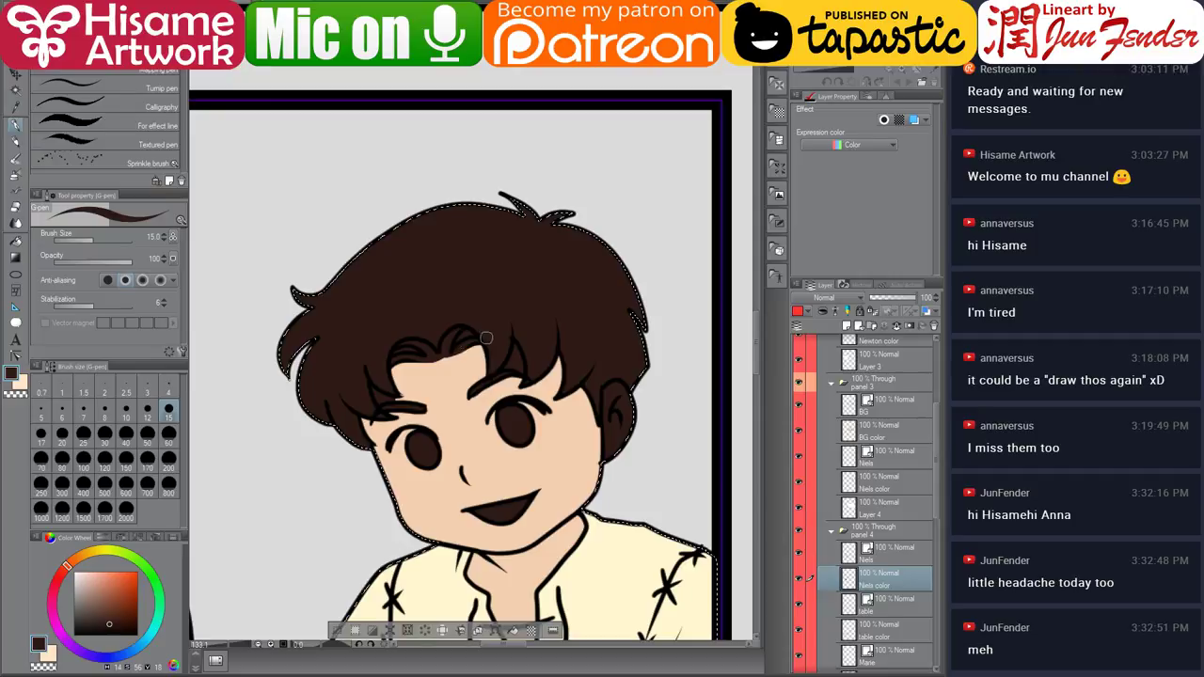
{"action": "left_click", "coordinate": [406, 379], "text": "alt"}
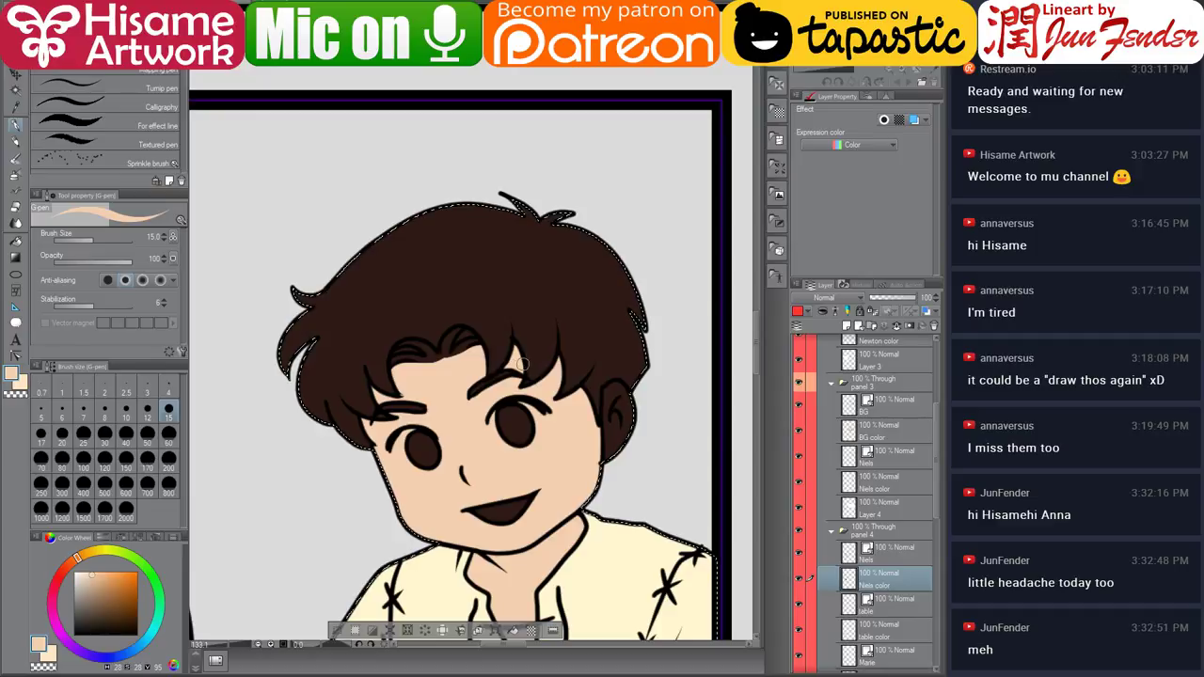
Paint the boy's ear with the skin tone at brush size 20 and touch up the hair beside it with the sampled brown.
{"action": "scroll", "coordinate": [601, 547], "scroll_direction": "up", "scroll_amount": 1}
{"action": "scroll", "coordinate": [603, 546], "scroll_direction": "up", "scroll_amount": 1}
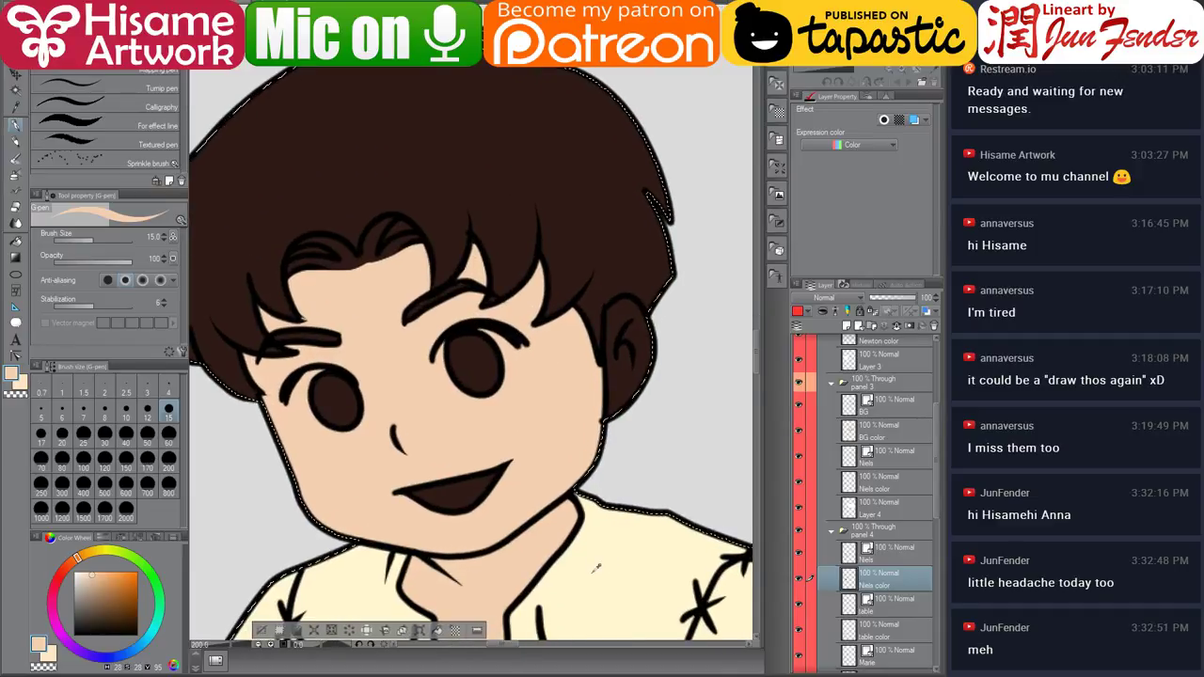
{"action": "left_click", "coordinate": [63, 434]}
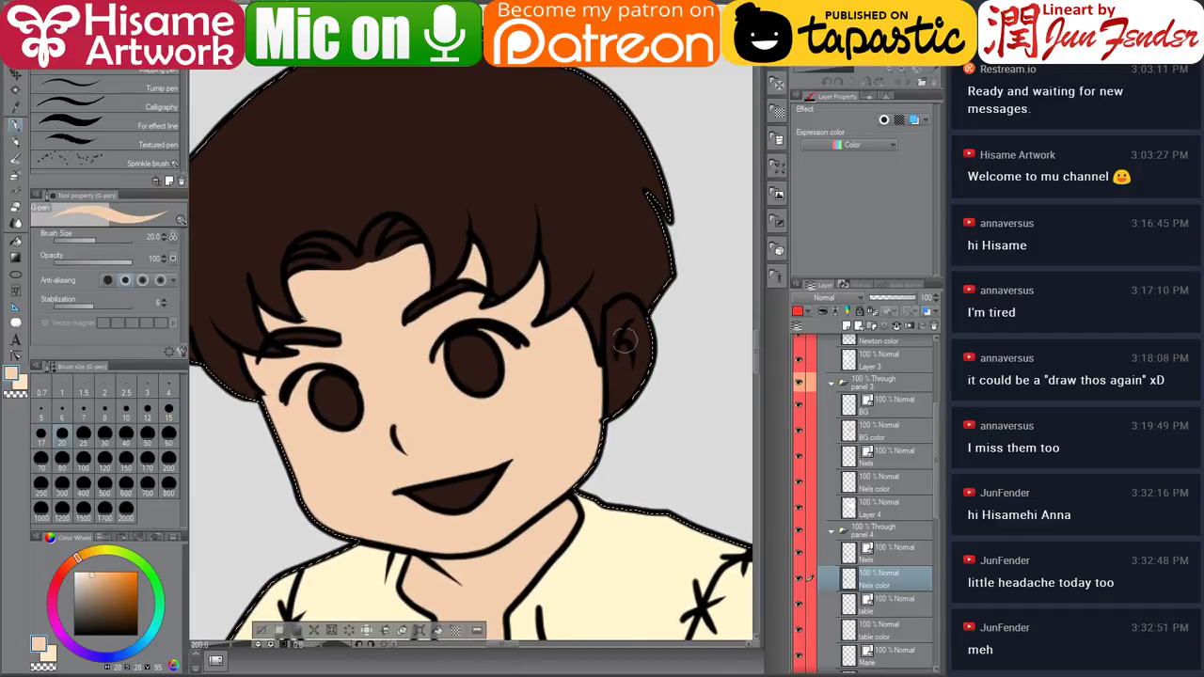
{"action": "left_click_drag", "start_coordinate": [623, 325], "coordinate": [629, 365]}
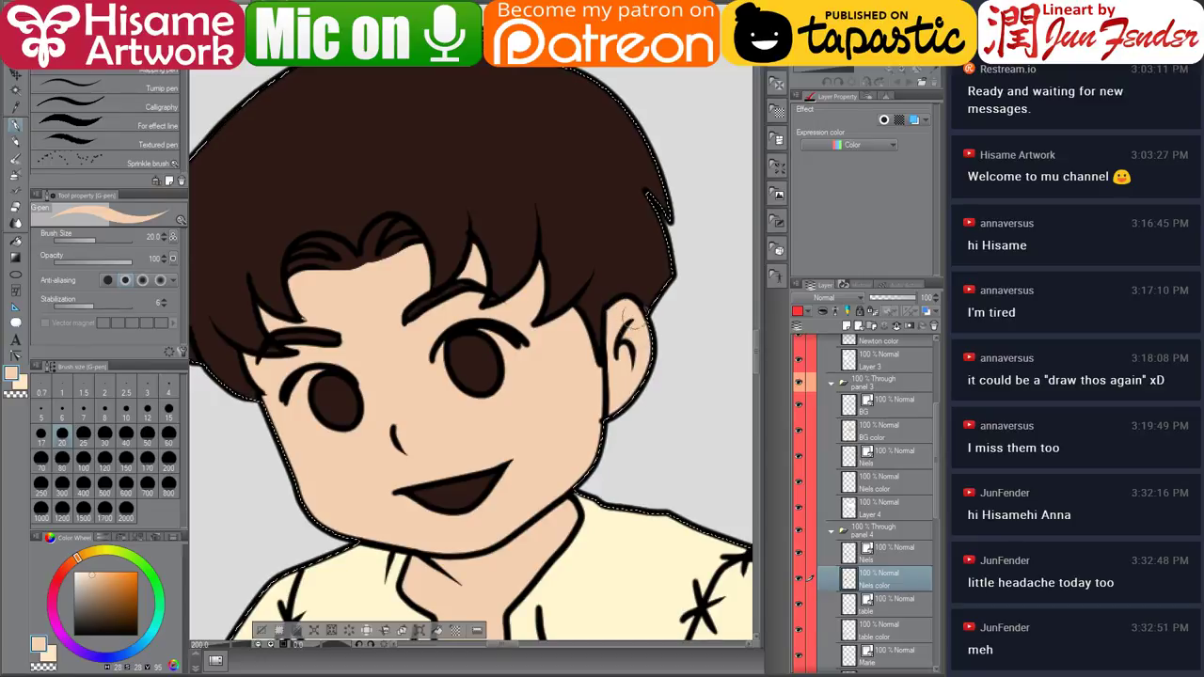
{"action": "left_click", "coordinate": [612, 277], "text": "alt"}
{"action": "mouse_move", "coordinate": [539, 426]}
{"action": "left_mouse_down"}
{"action": "mouse_move", "coordinate": [645, 382]}
{"action": "mouse_move", "coordinate": [588, 402]}
{"action": "left_mouse_up"}
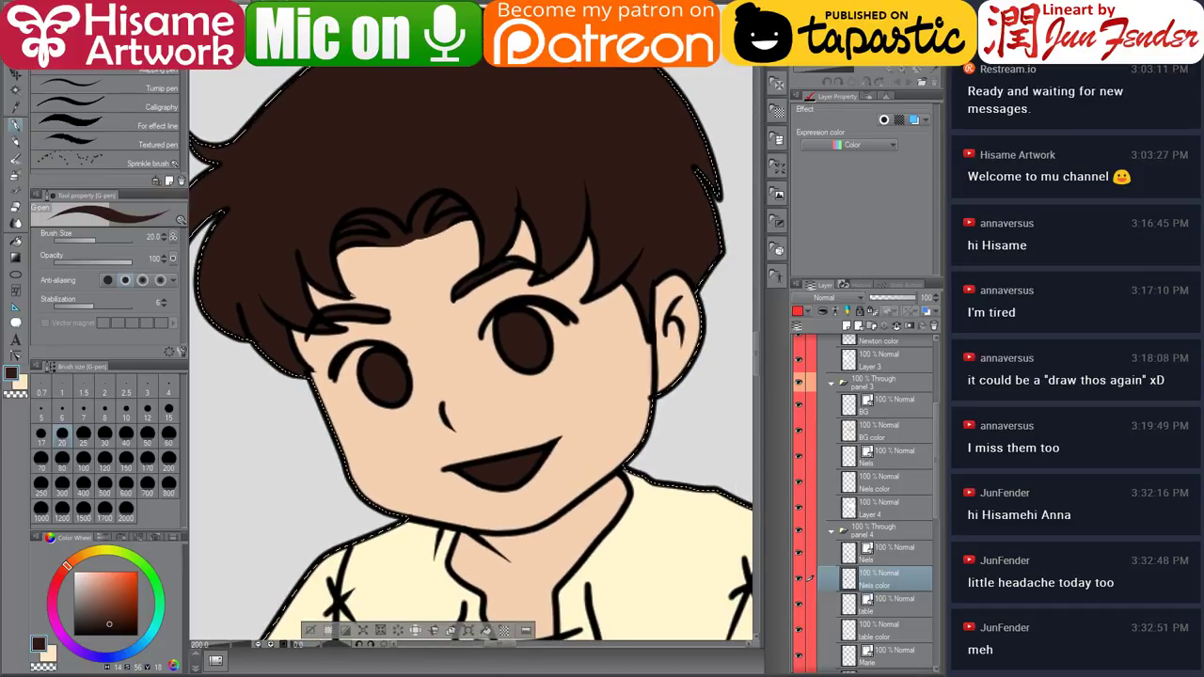
Fill the boy's mouth with the magenta sampled from the running boy's mouth in the staircase panel.
{"action": "scroll", "coordinate": [418, 501], "scroll_direction": "down", "scroll_amount": 5}
{"action": "scroll", "coordinate": [450, 538], "scroll_direction": "down", "scroll_amount": 4}
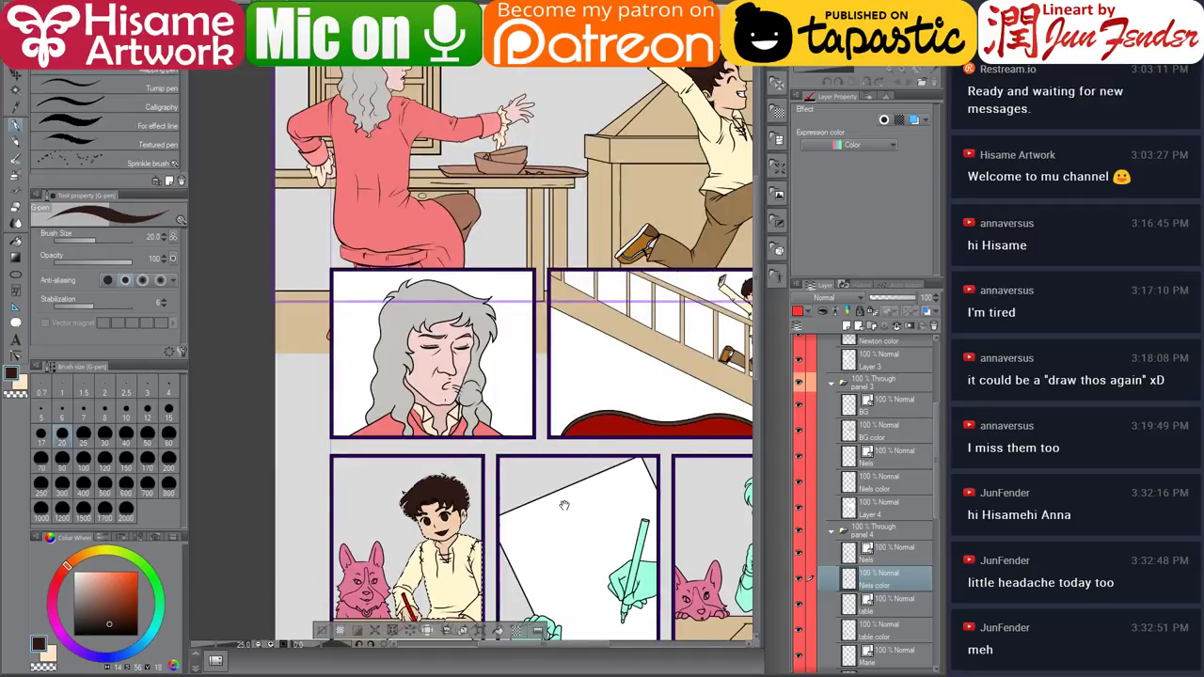
{"action": "left_click_drag", "start_coordinate": [565, 505], "coordinate": [484, 472]}
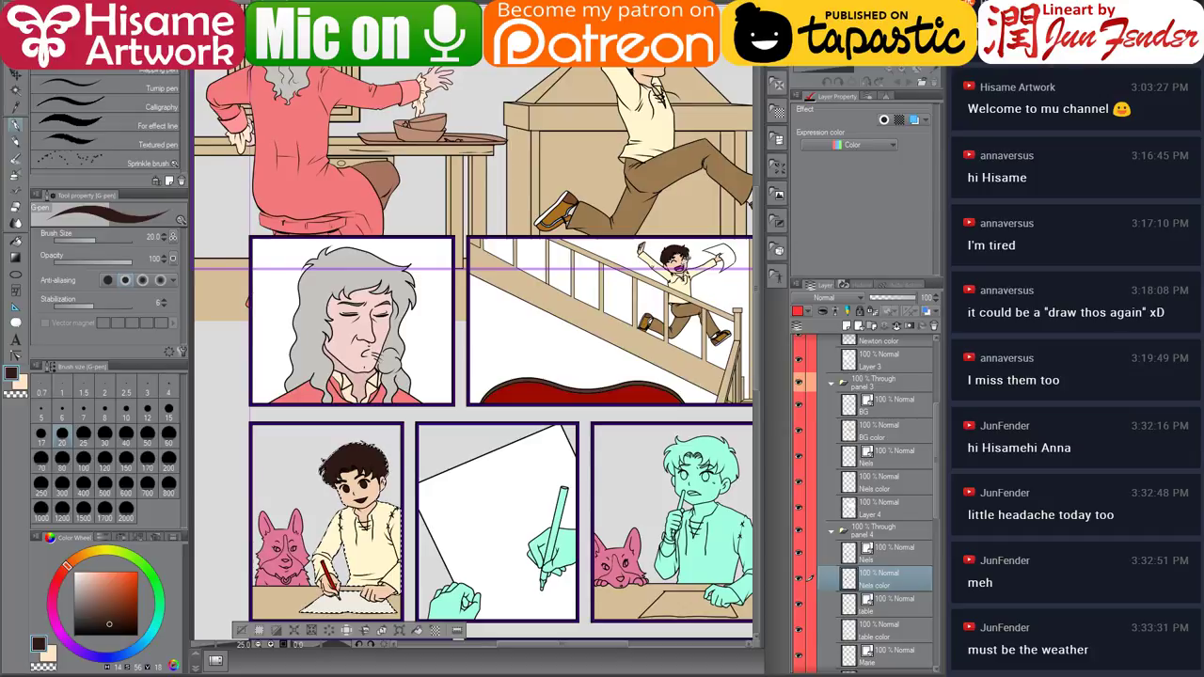
{"action": "scroll", "coordinate": [326, 531], "scroll_direction": "up", "scroll_amount": 3}
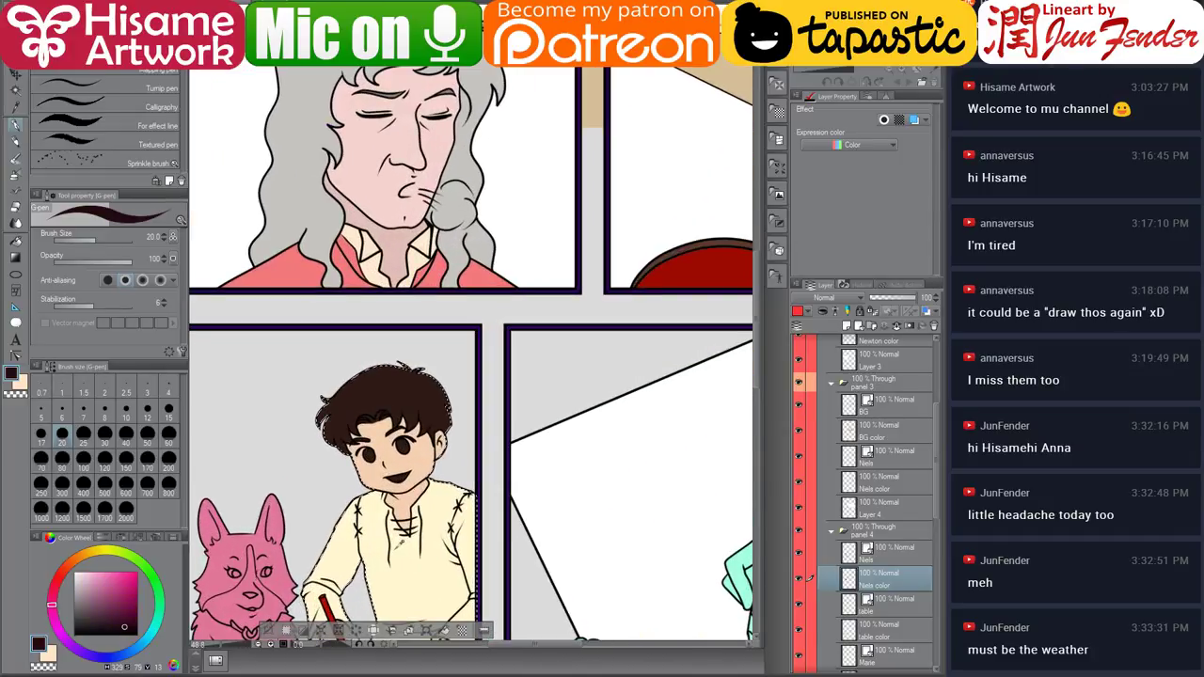
{"action": "scroll", "coordinate": [373, 495], "scroll_direction": "down", "scroll_amount": 4}
{"action": "scroll", "coordinate": [656, 325], "scroll_direction": "up", "scroll_amount": 4}
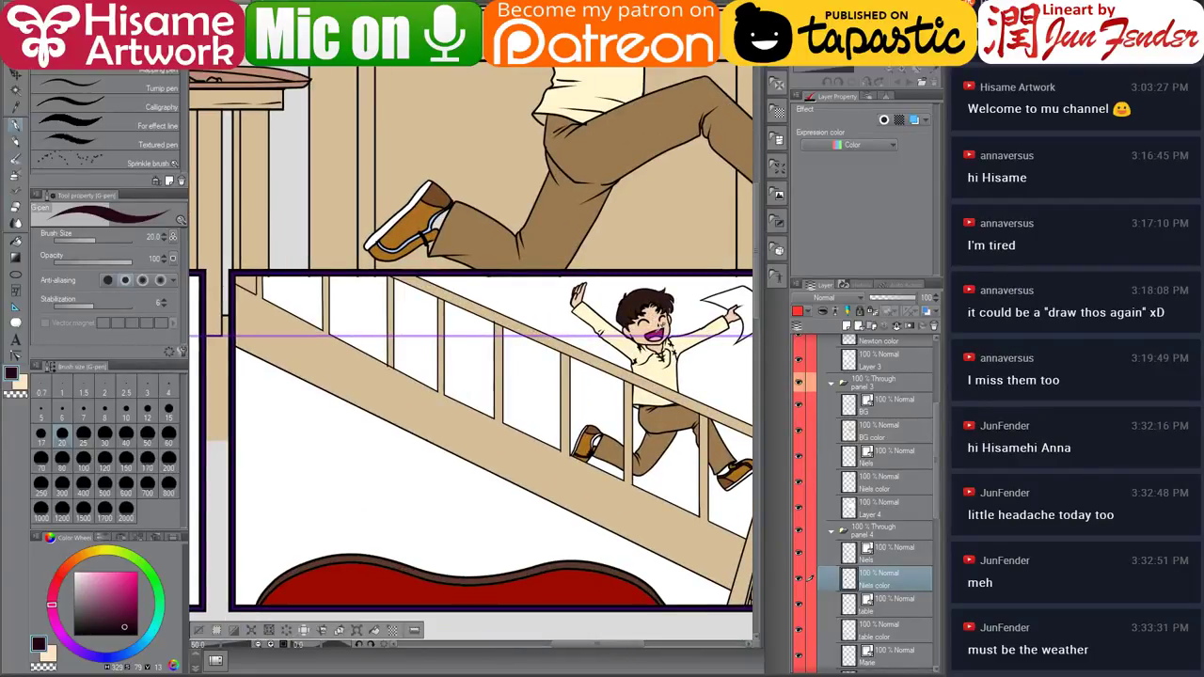
{"action": "left_click", "coordinate": [656, 335], "text": "alt"}
{"action": "scroll", "coordinate": [673, 392], "scroll_direction": "down", "scroll_amount": 4}
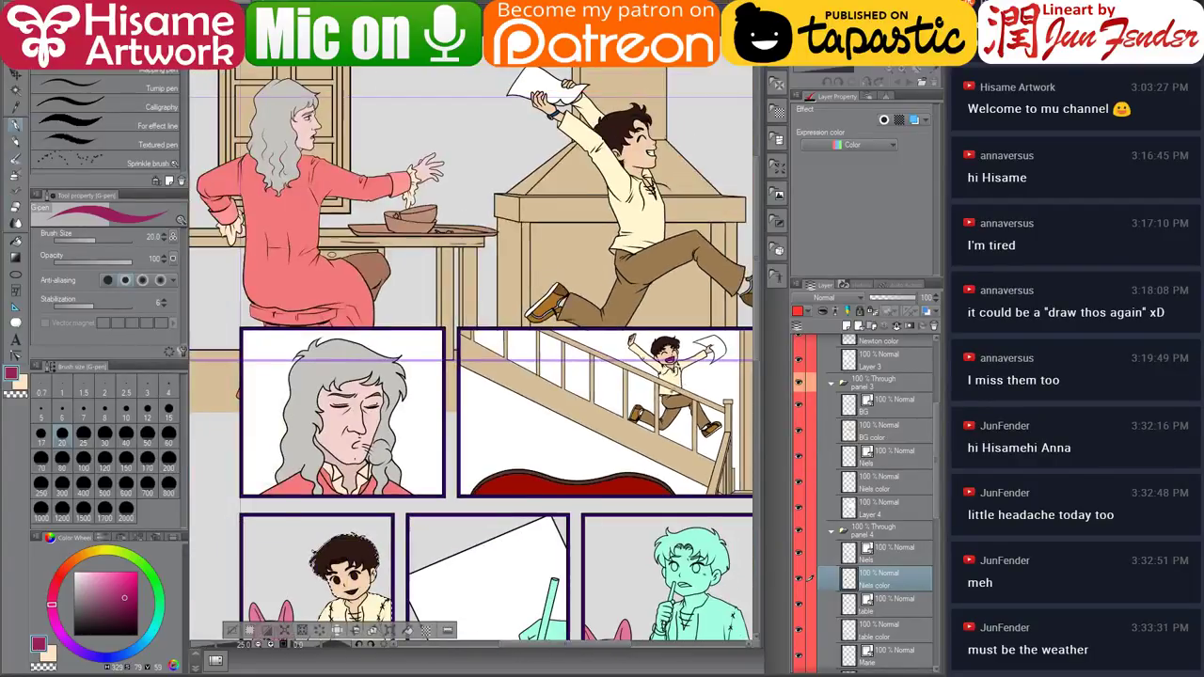
{"action": "scroll", "coordinate": [476, 557], "scroll_direction": "up", "scroll_amount": 5}
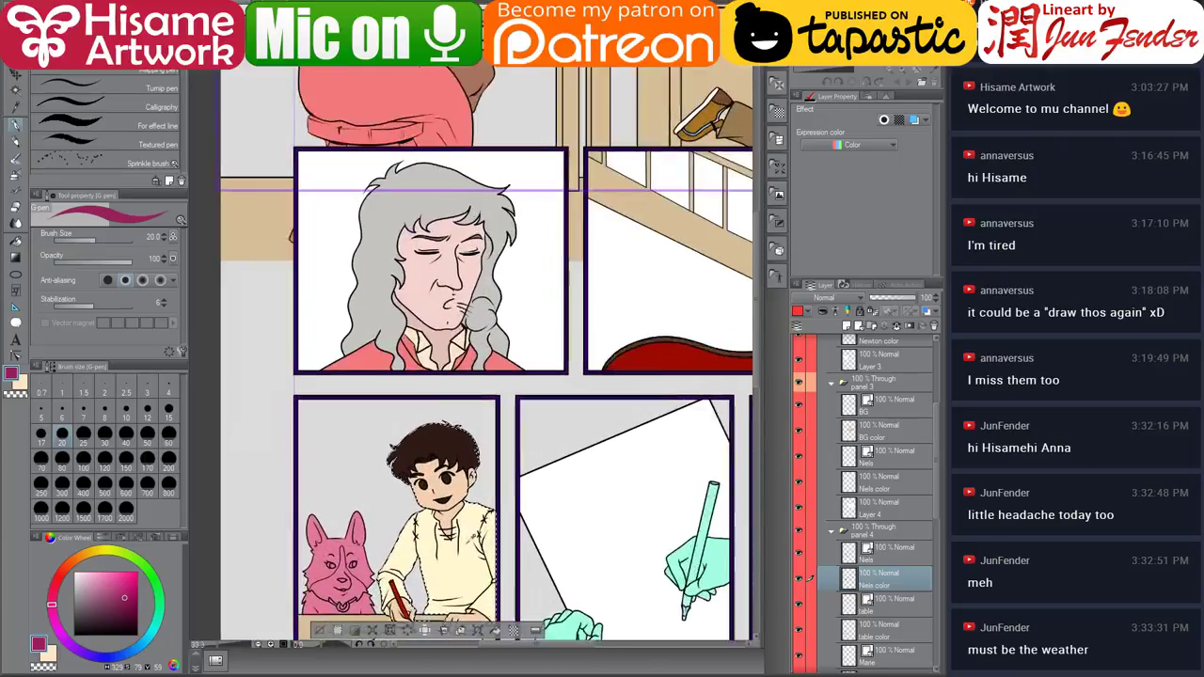
{"action": "scroll", "coordinate": [435, 473], "scroll_direction": "up", "scroll_amount": 4}
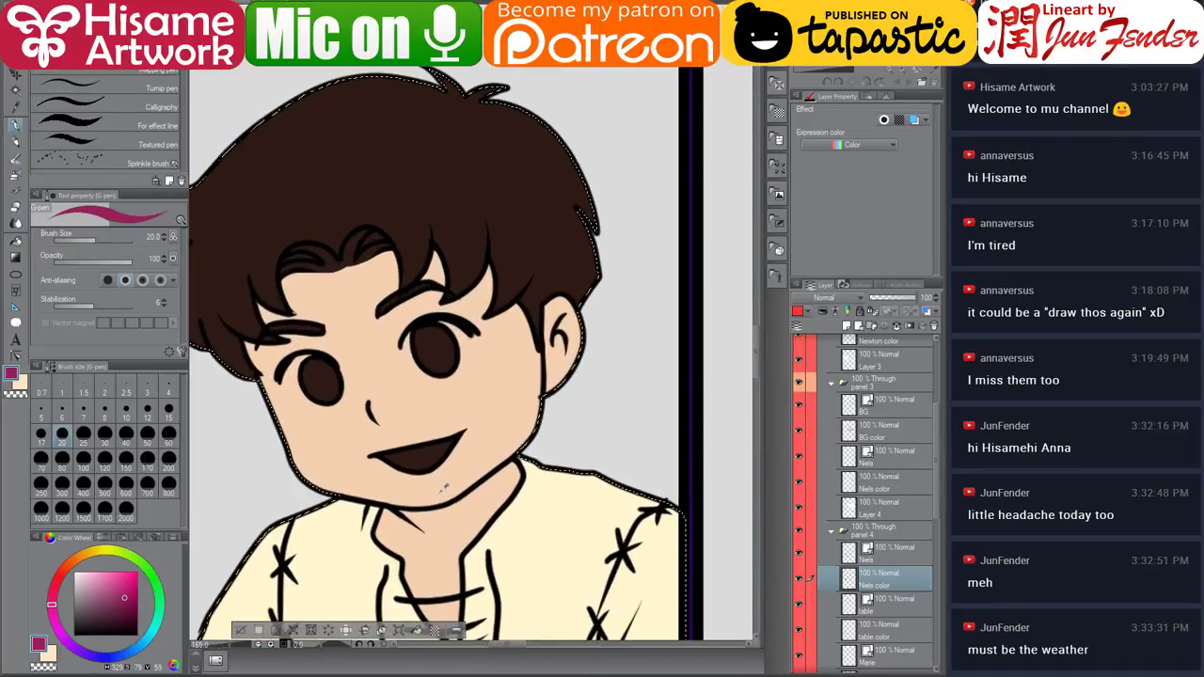
{"action": "left_click", "coordinate": [15, 242]}
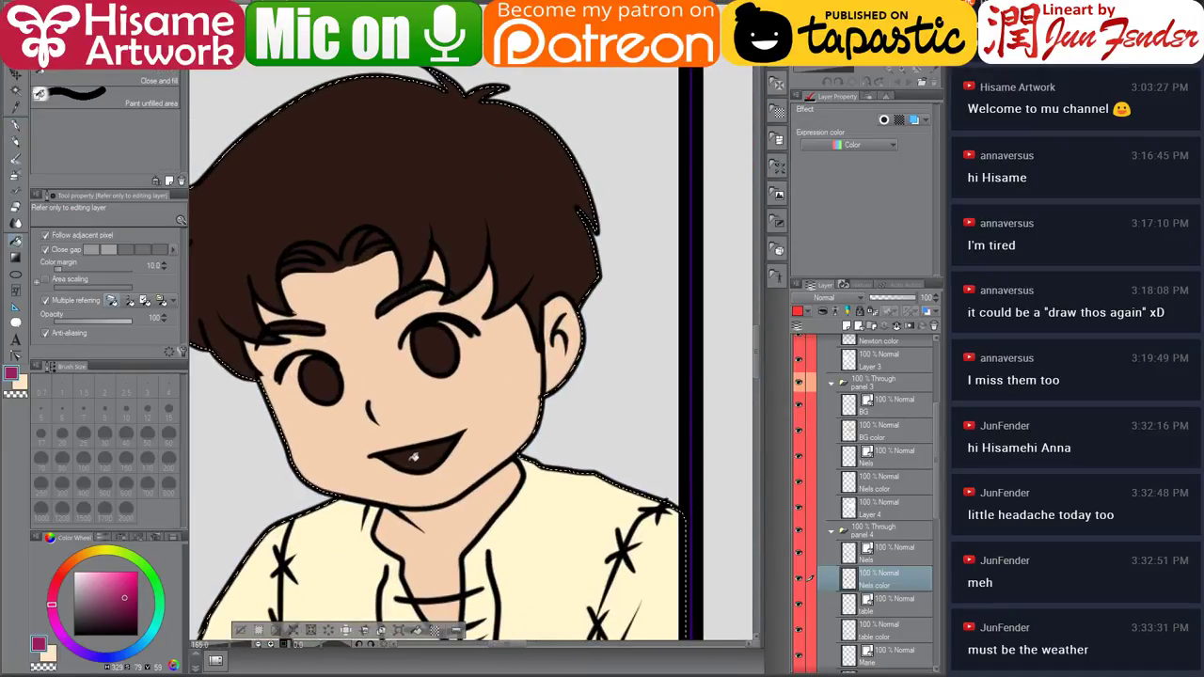
{"action": "left_click", "coordinate": [422, 453]}
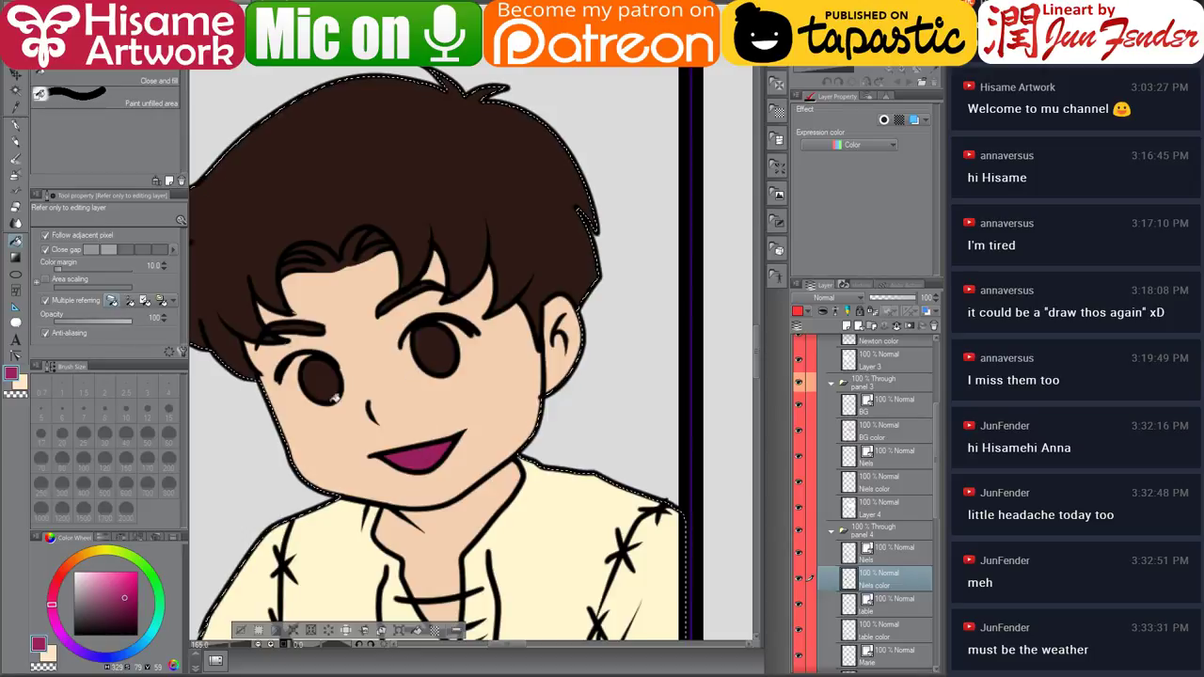
Paint both of the boy's eyes white with the G-pen at size 20 and sample his skin tone for the surrounding edges.
{"action": "left_click_drag", "start_coordinate": [83, 582], "coordinate": [64, 508]}
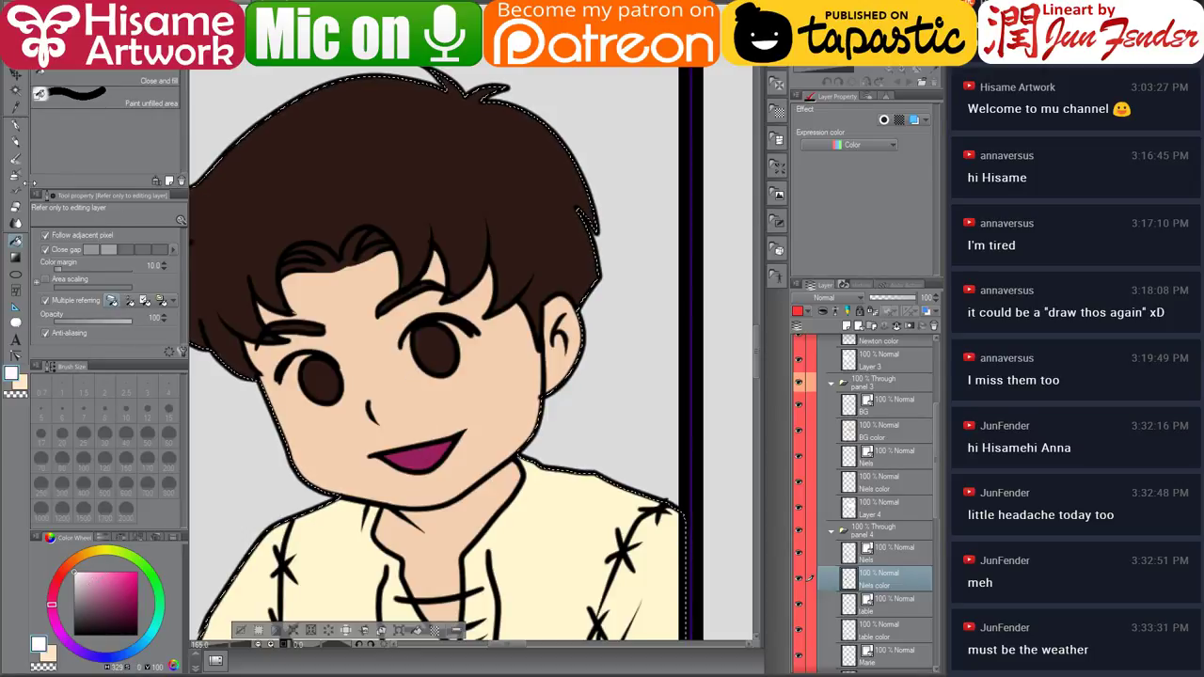
{"action": "left_click", "coordinate": [16, 130]}
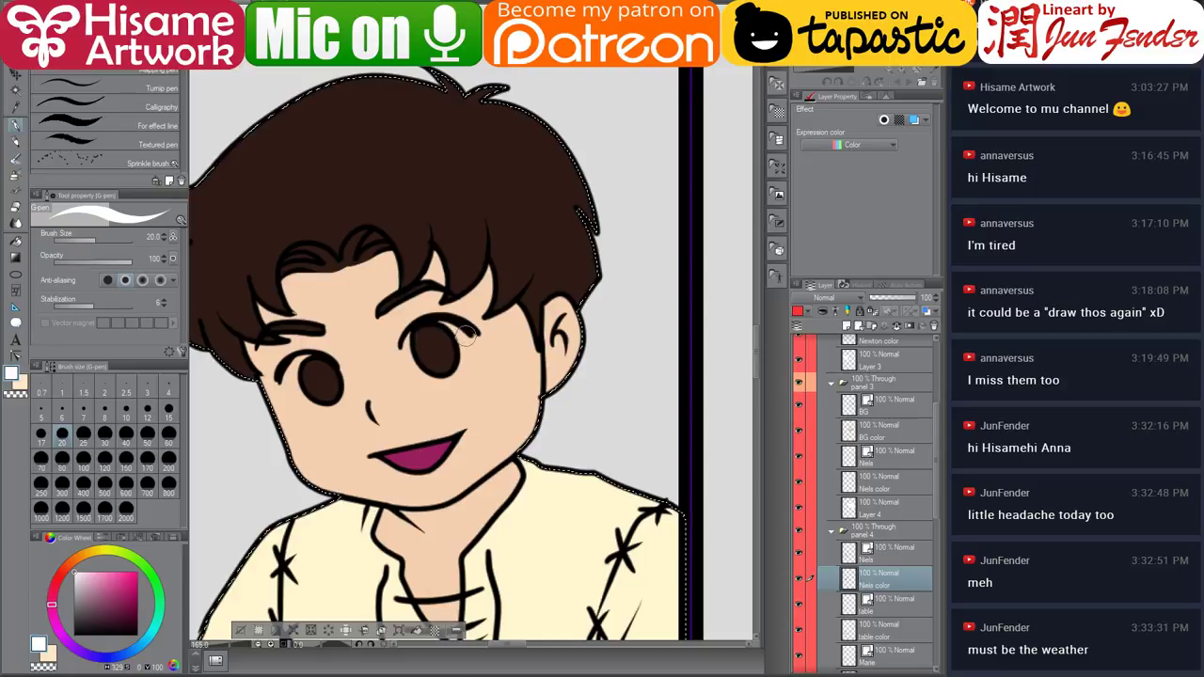
{"action": "mouse_move", "coordinate": [467, 334]}
{"action": "left_mouse_down"}
{"action": "mouse_move", "coordinate": [431, 328]}
{"action": "mouse_move", "coordinate": [413, 347]}
{"action": "mouse_move", "coordinate": [433, 371]}
{"action": "mouse_move", "coordinate": [459, 337]}
{"action": "mouse_move", "coordinate": [433, 354]}
{"action": "left_mouse_up"}
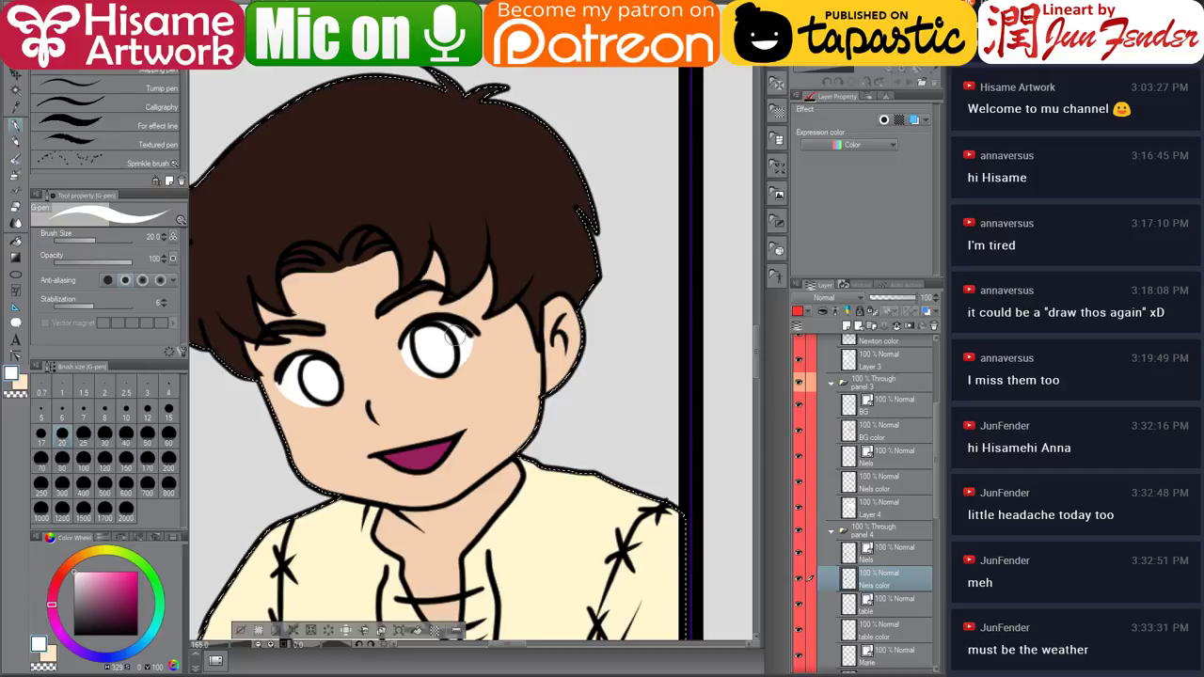
{"action": "left_click_drag", "start_coordinate": [440, 364], "coordinate": [468, 335]}
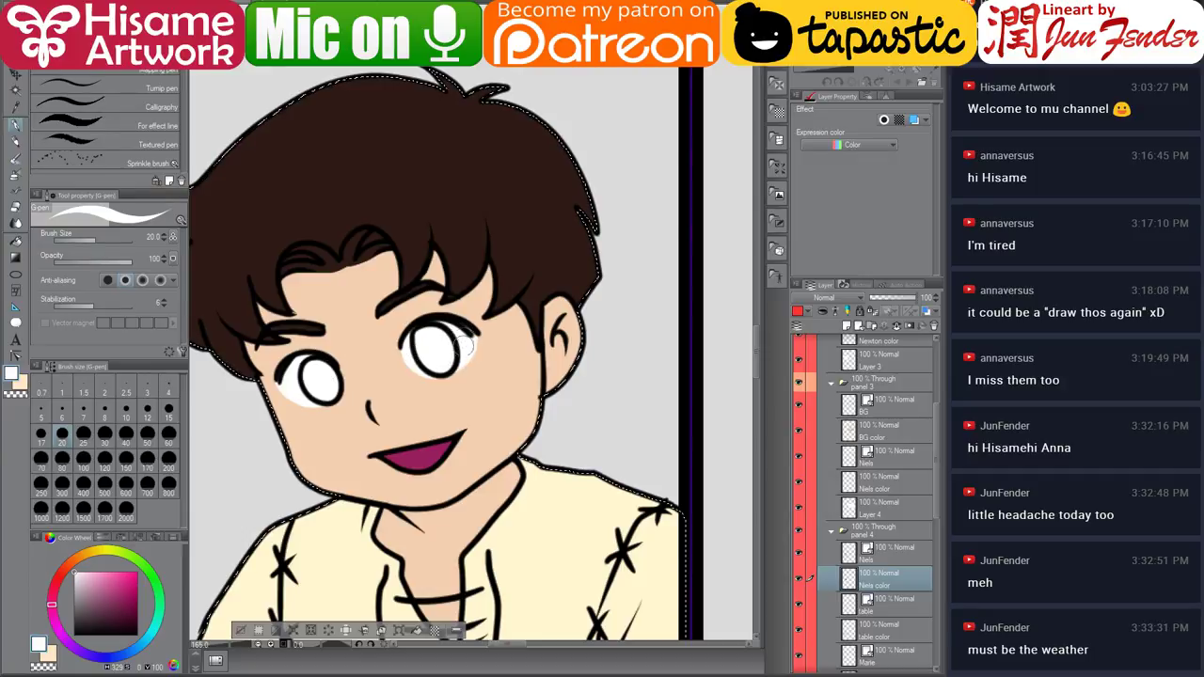
{"action": "left_click", "coordinate": [273, 367], "text": "alt"}
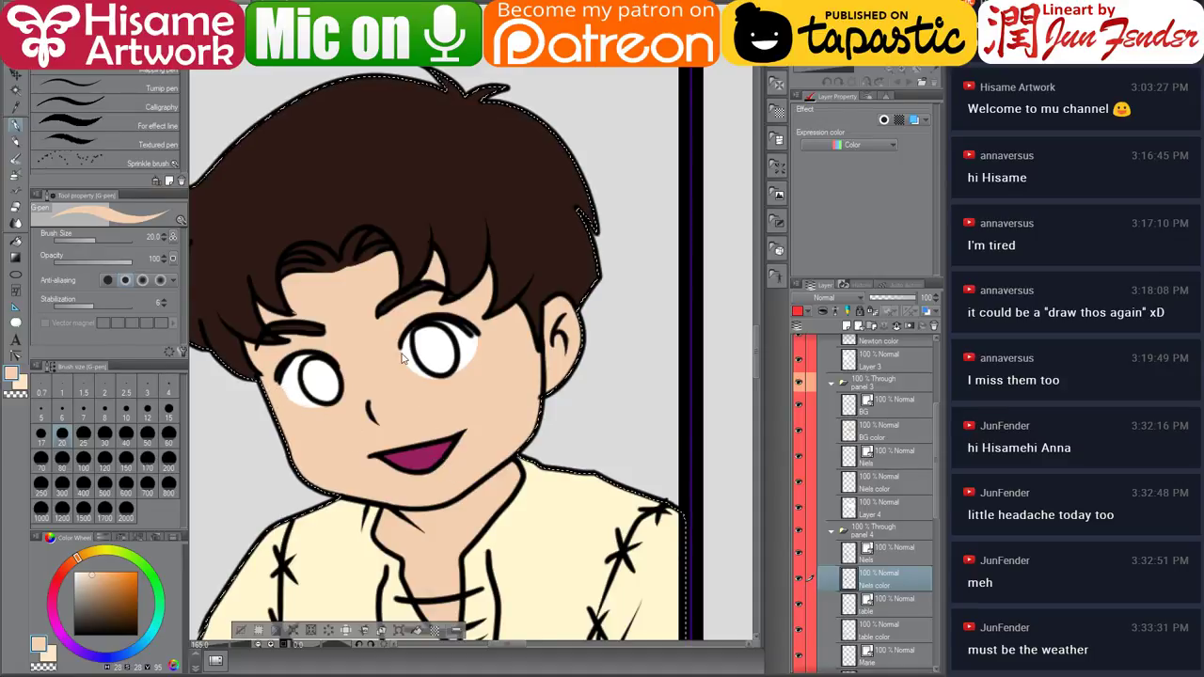
Paint both of the boy's irises with the medium brown sampled from the swatches on his character sheet, and clear the selection.
{"action": "key", "text": "ctrl+Tab"}
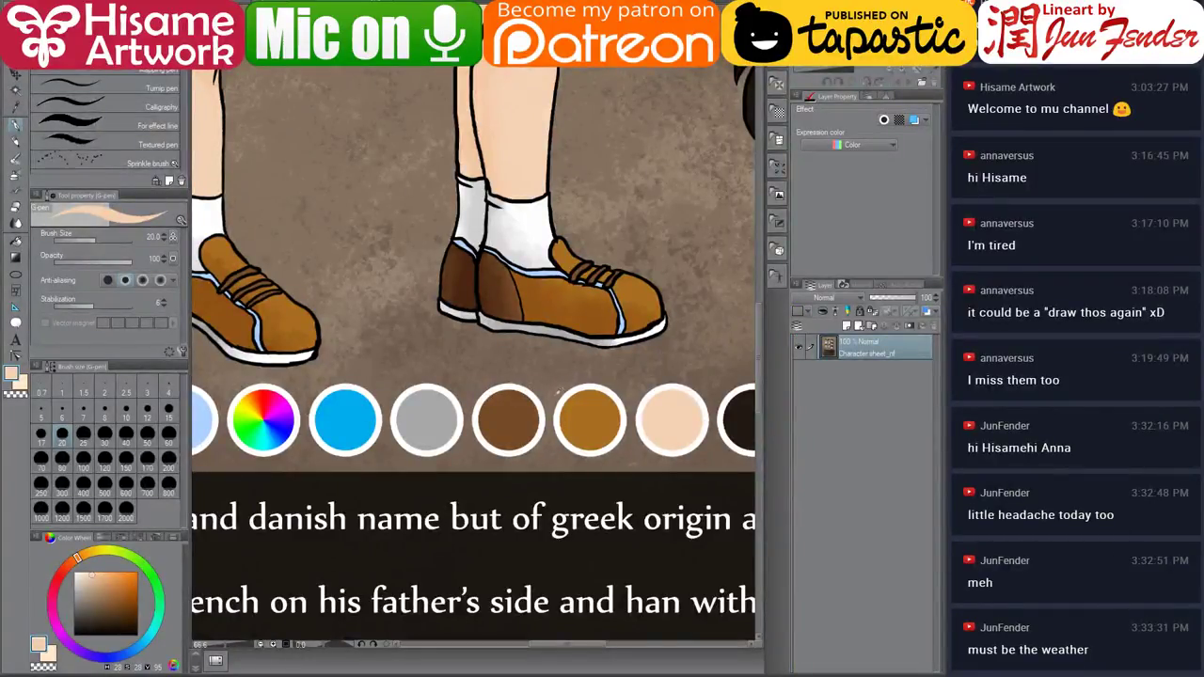
{"action": "left_click", "coordinate": [487, 400], "text": "alt"}
{"action": "key", "text": "ctrl+Tab"}
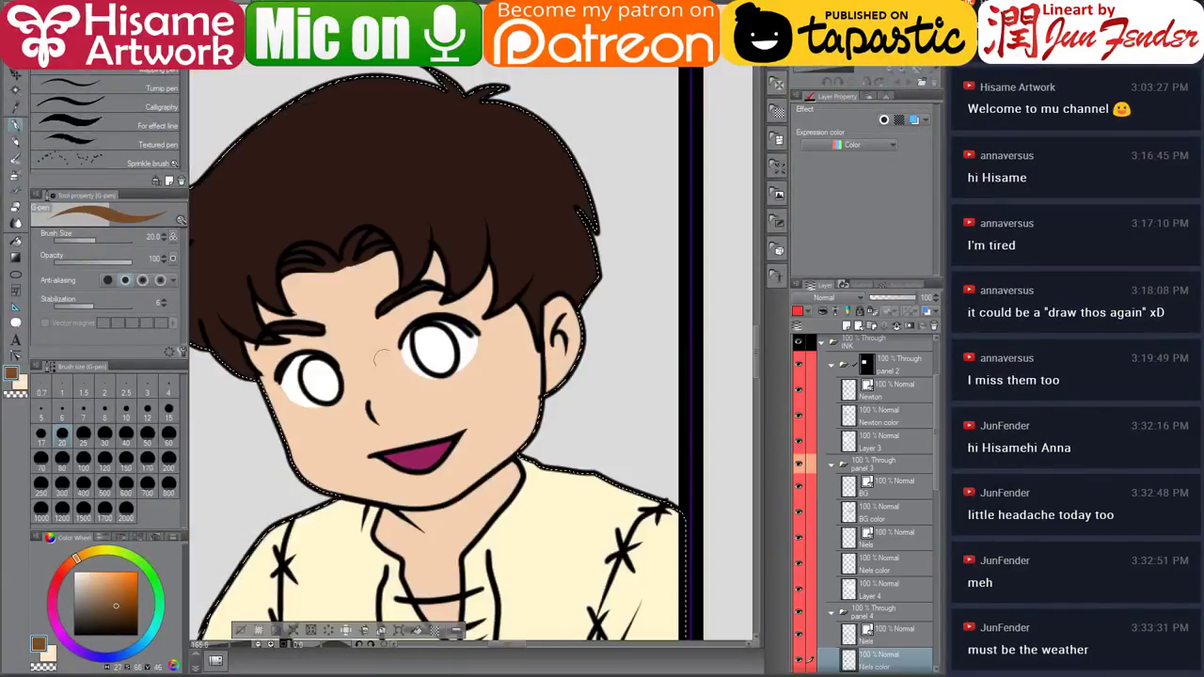
{"action": "mouse_move", "coordinate": [448, 339]}
{"action": "left_mouse_down"}
{"action": "mouse_move", "coordinate": [437, 333]}
{"action": "mouse_move", "coordinate": [425, 353]}
{"action": "mouse_move", "coordinate": [433, 343]}
{"action": "left_mouse_up"}
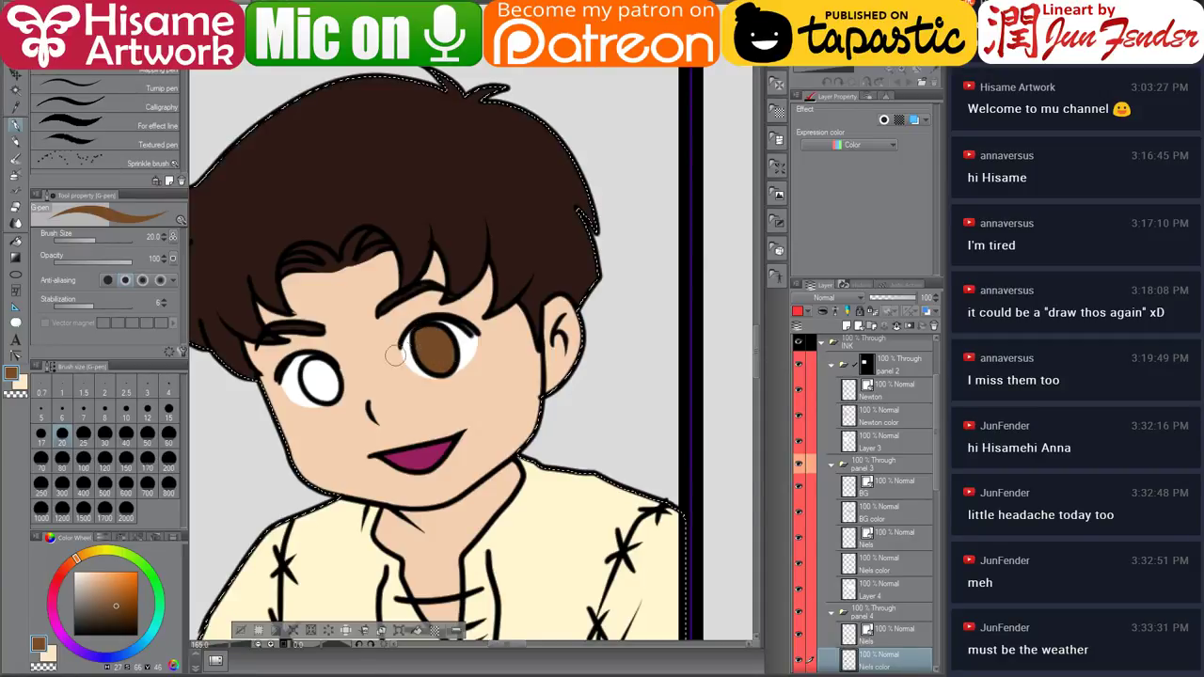
{"action": "left_click_drag", "start_coordinate": [318, 372], "coordinate": [320, 373]}
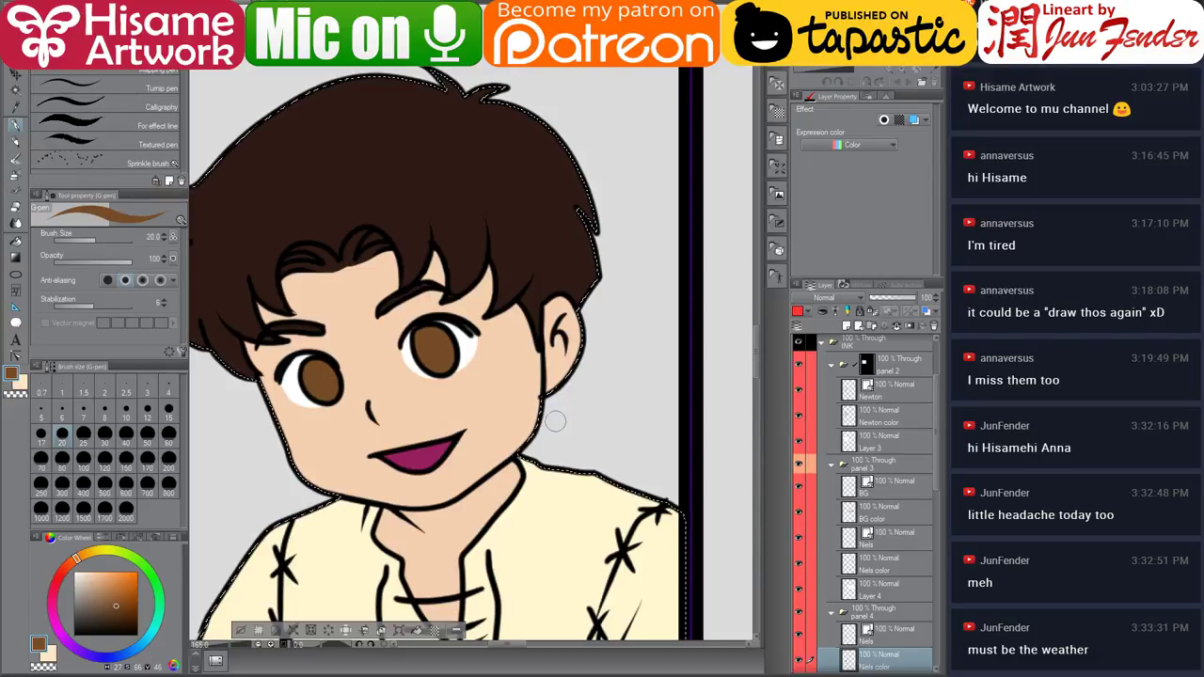
{"action": "scroll", "coordinate": [564, 428], "scroll_direction": "down", "scroll_amount": 3}
{"action": "scroll", "coordinate": [581, 446], "scroll_direction": "down", "scroll_amount": 1}
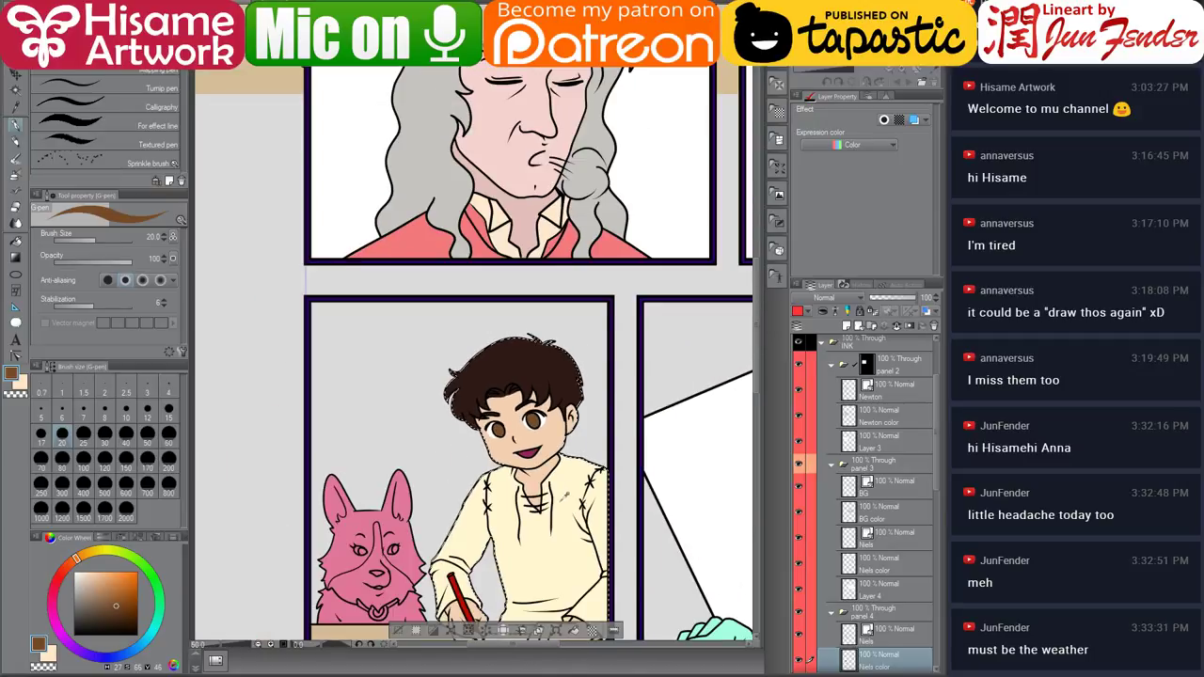
{"action": "left_click_drag", "start_coordinate": [568, 531], "coordinate": [523, 428]}
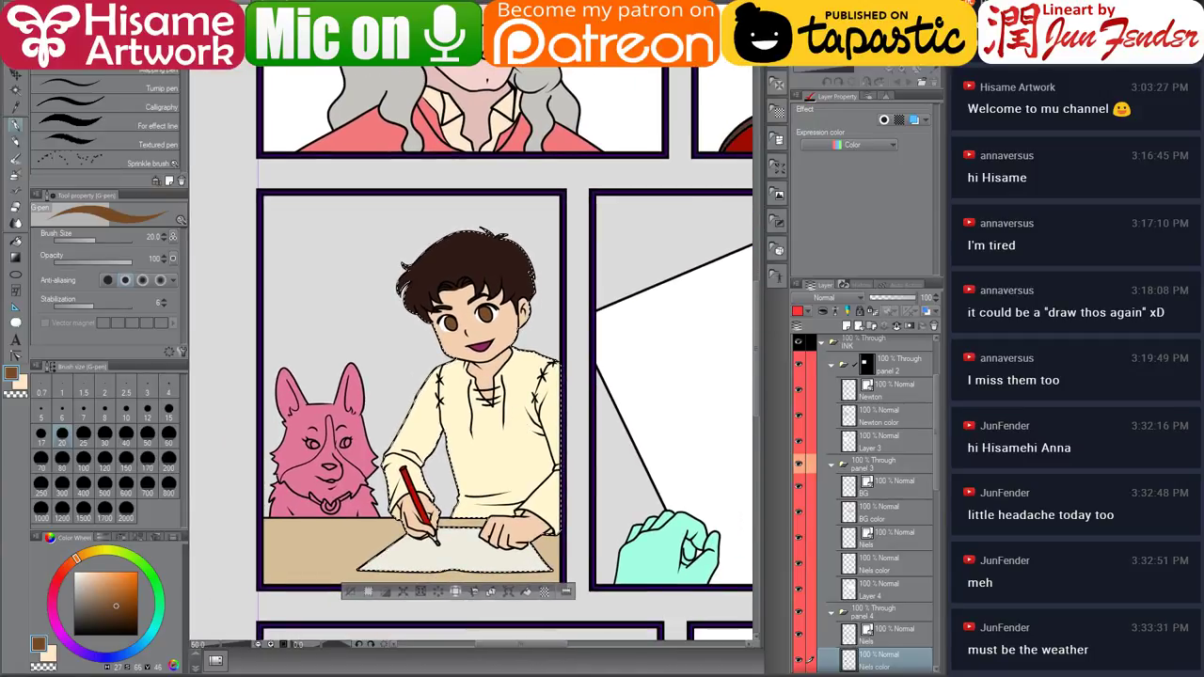
{"action": "key", "text": "ctrl+d"}
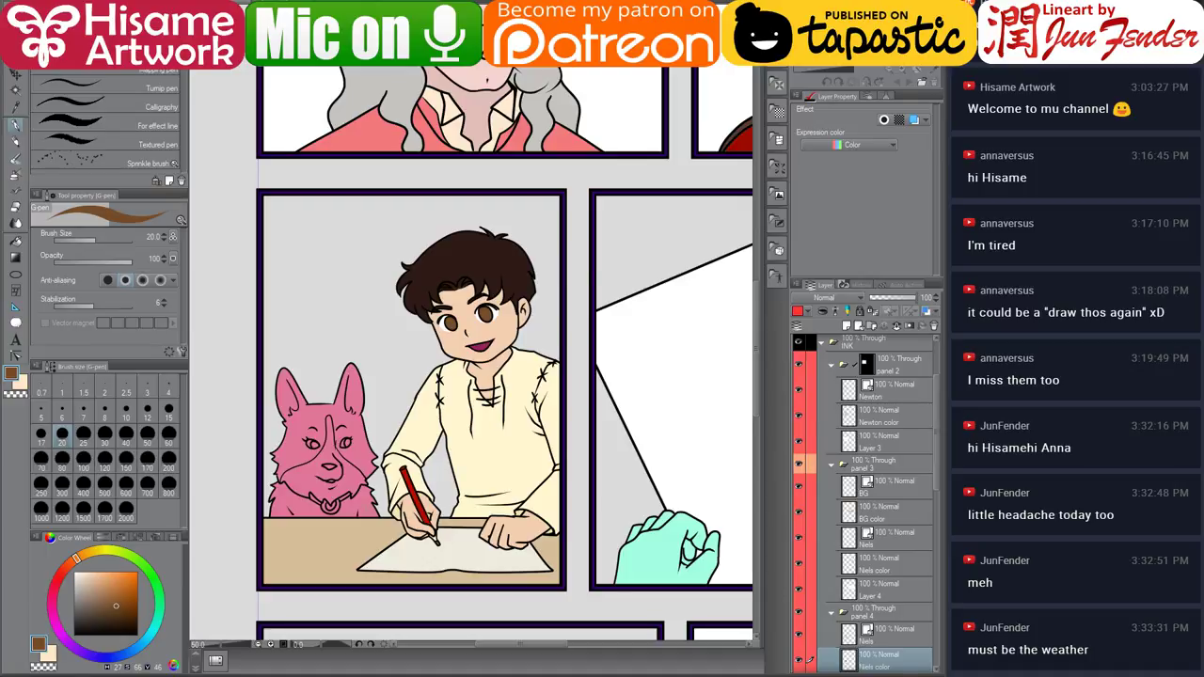
Find the layer holding the pink dog's flat color in the panel 4 folder and rename it "color marie".
{"action": "scroll", "coordinate": [288, 523], "scroll_direction": "up", "scroll_amount": 3}
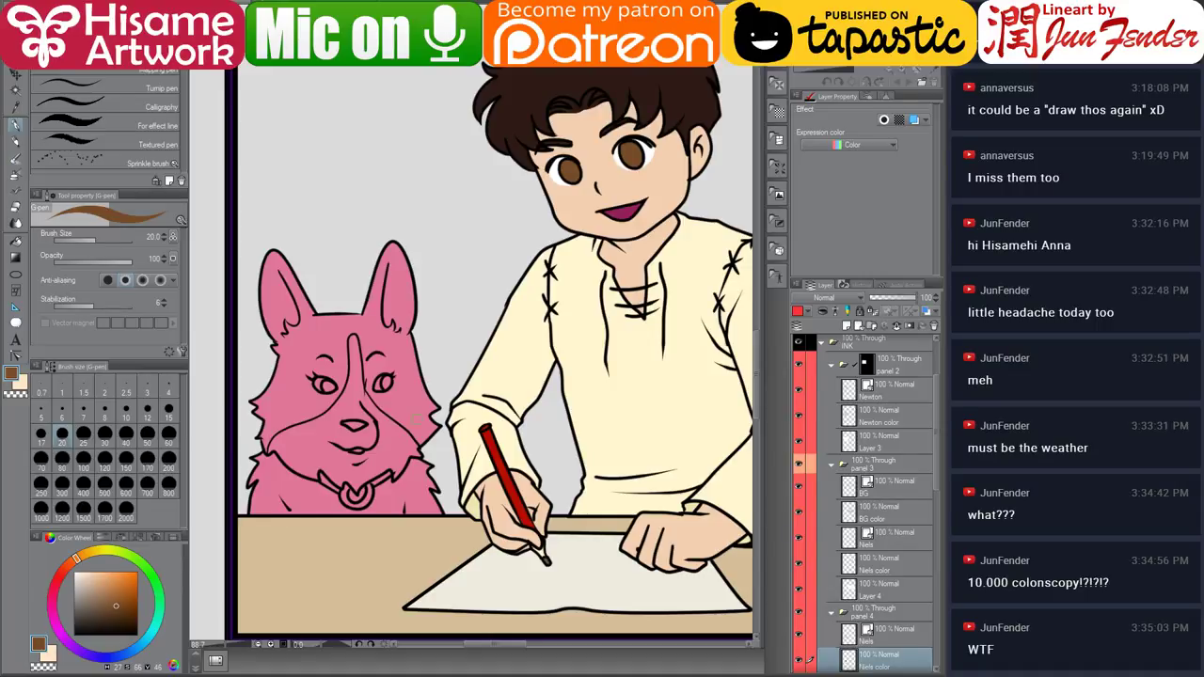
{"action": "key", "text": "shift+space"}
{"action": "left_click_drag", "start_coordinate": [401, 415], "coordinate": [407, 409]}
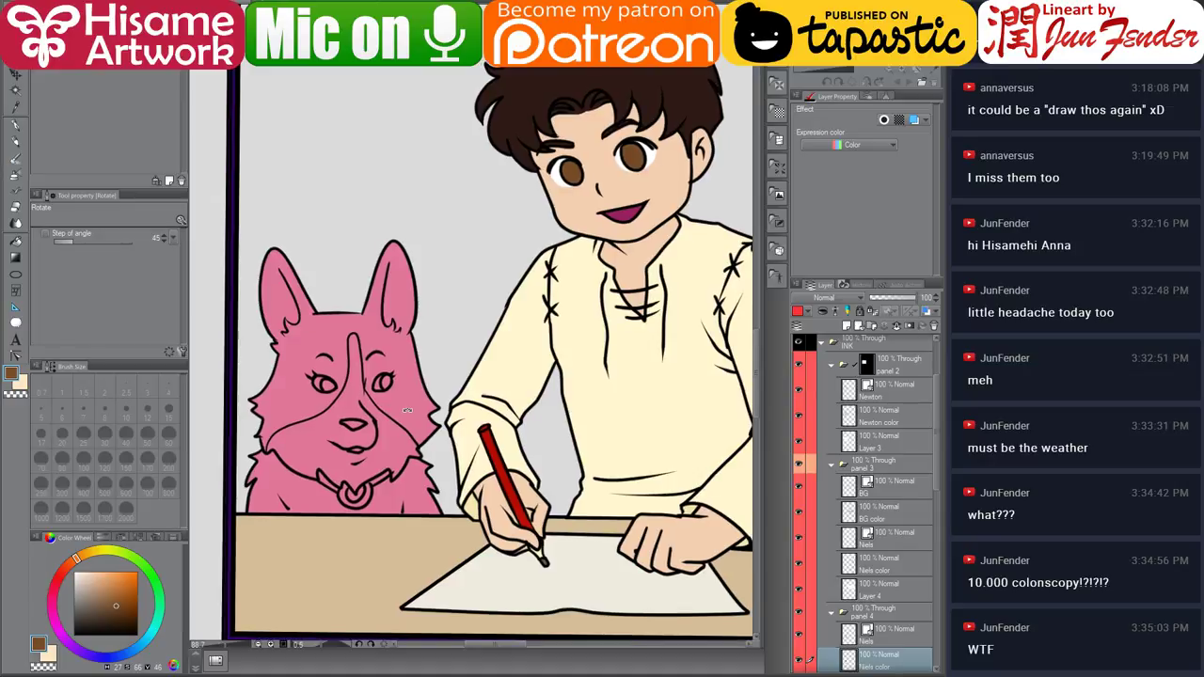
{"action": "key", "text": "ctrl+shift"}
{"action": "scroll", "coordinate": [870, 526], "scroll_direction": "down", "scroll_amount": 3}
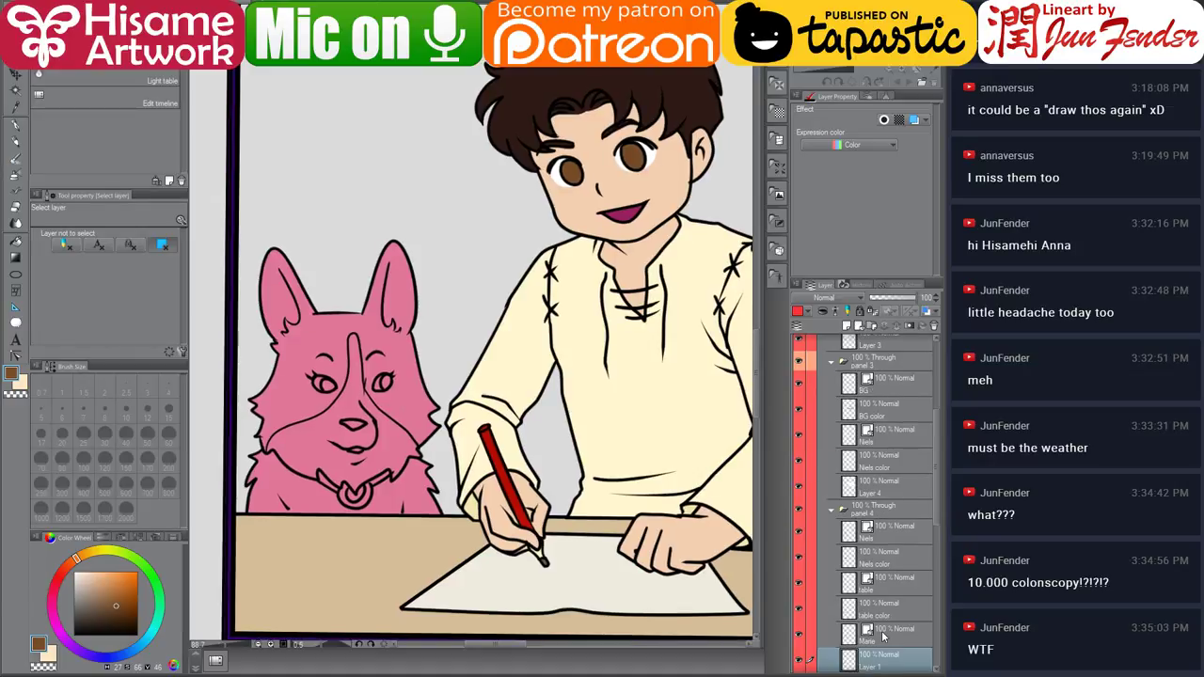
{"action": "left_click", "coordinate": [861, 607]}
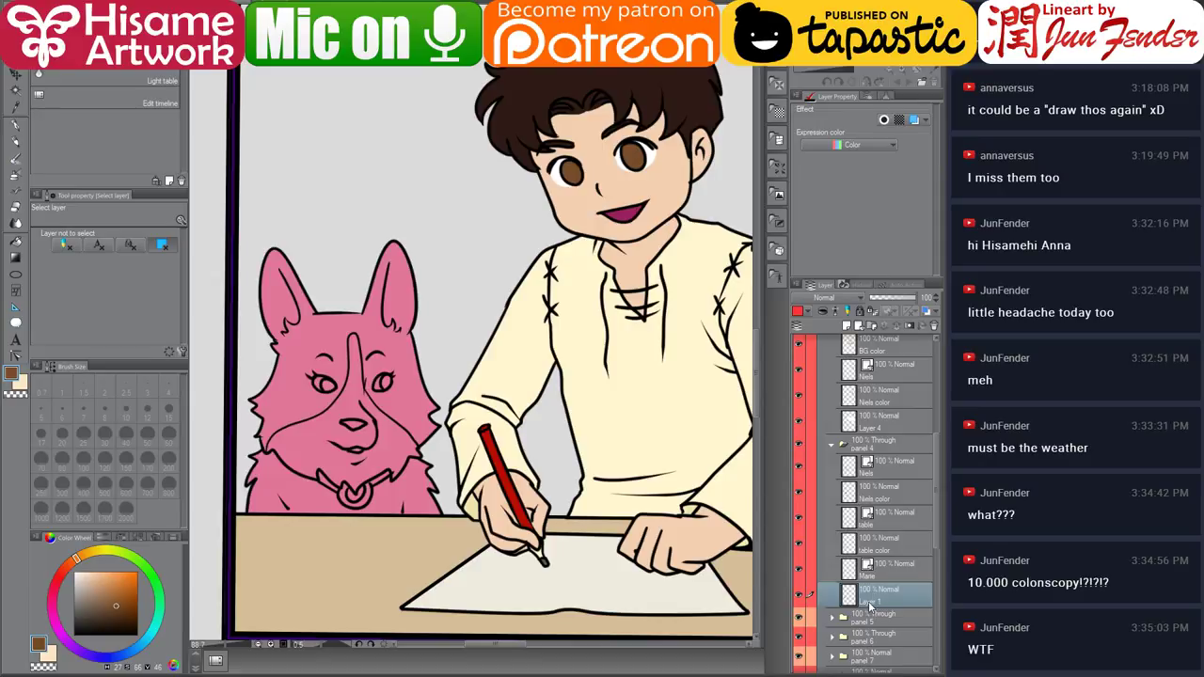
{"action": "double_click", "coordinate": [872, 605]}
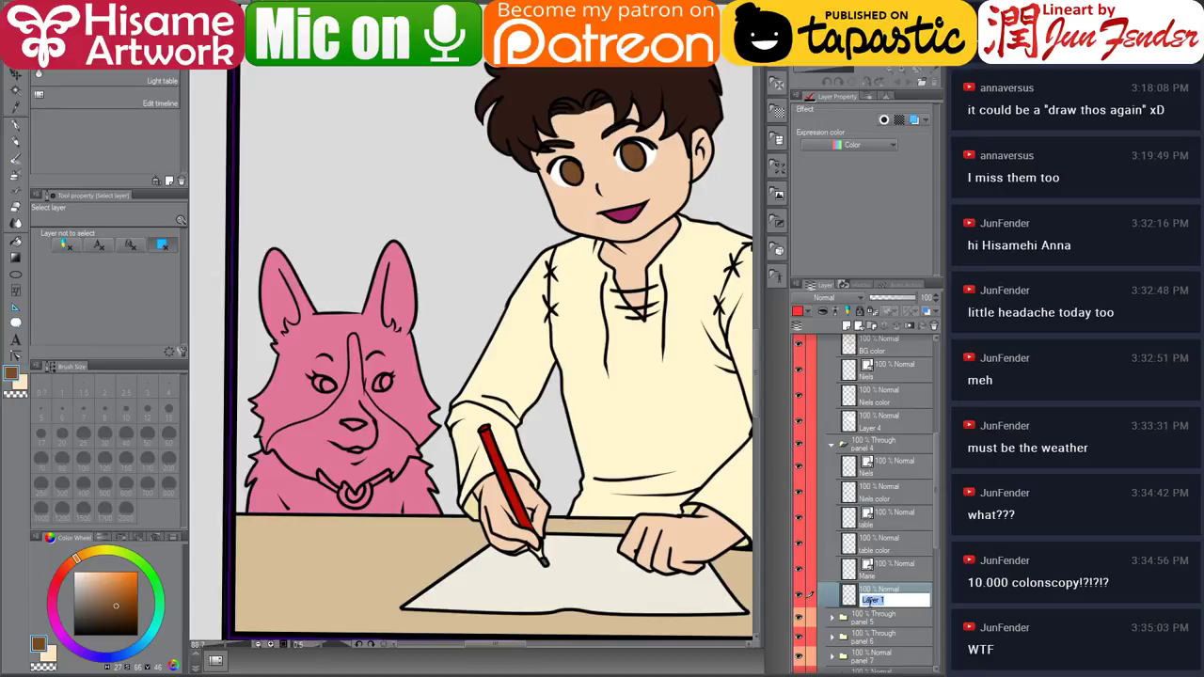
{"action": "type", "text": "color marie"}
{"action": "key", "text": "Return"}
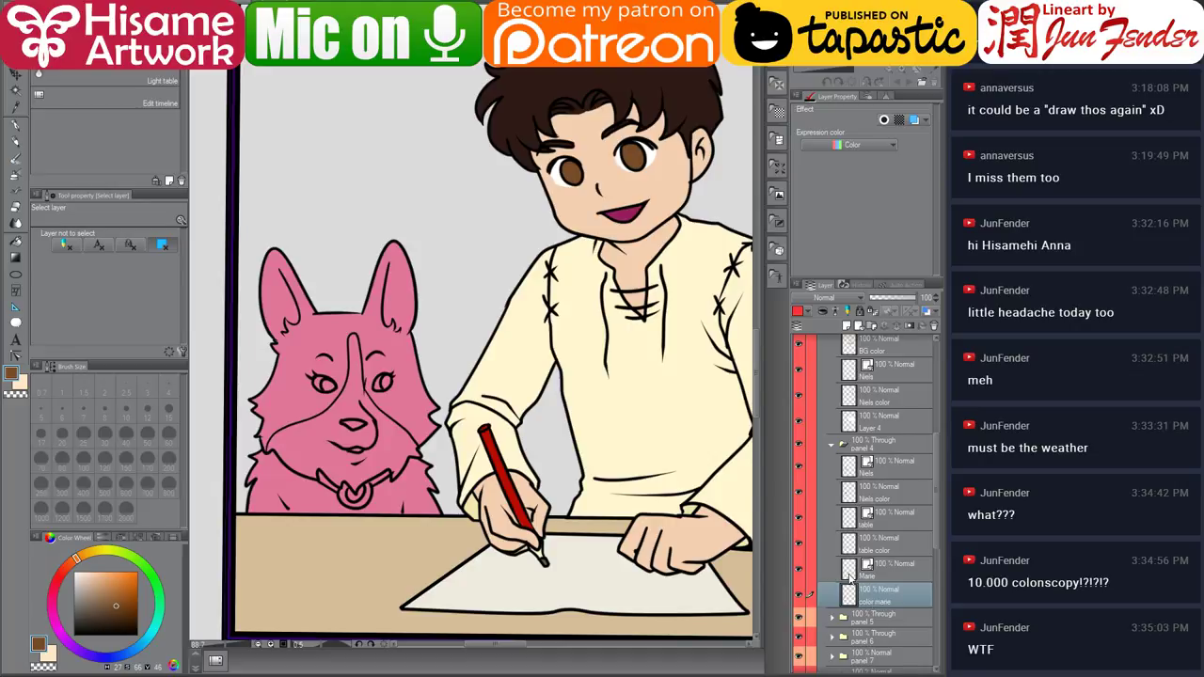
Select the dog's painted area from the color marie layer and set the G-pen to brush size 60.
{"action": "left_click", "coordinate": [851, 595], "text": "ctrl"}
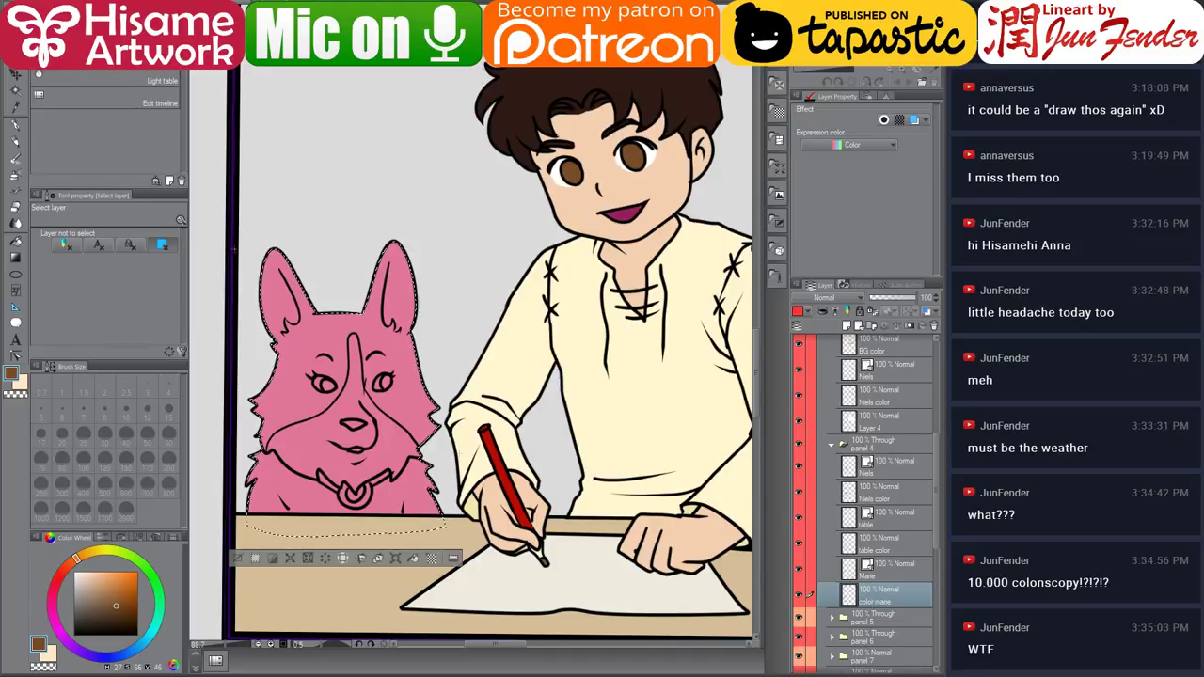
{"action": "left_click", "coordinate": [15, 125]}
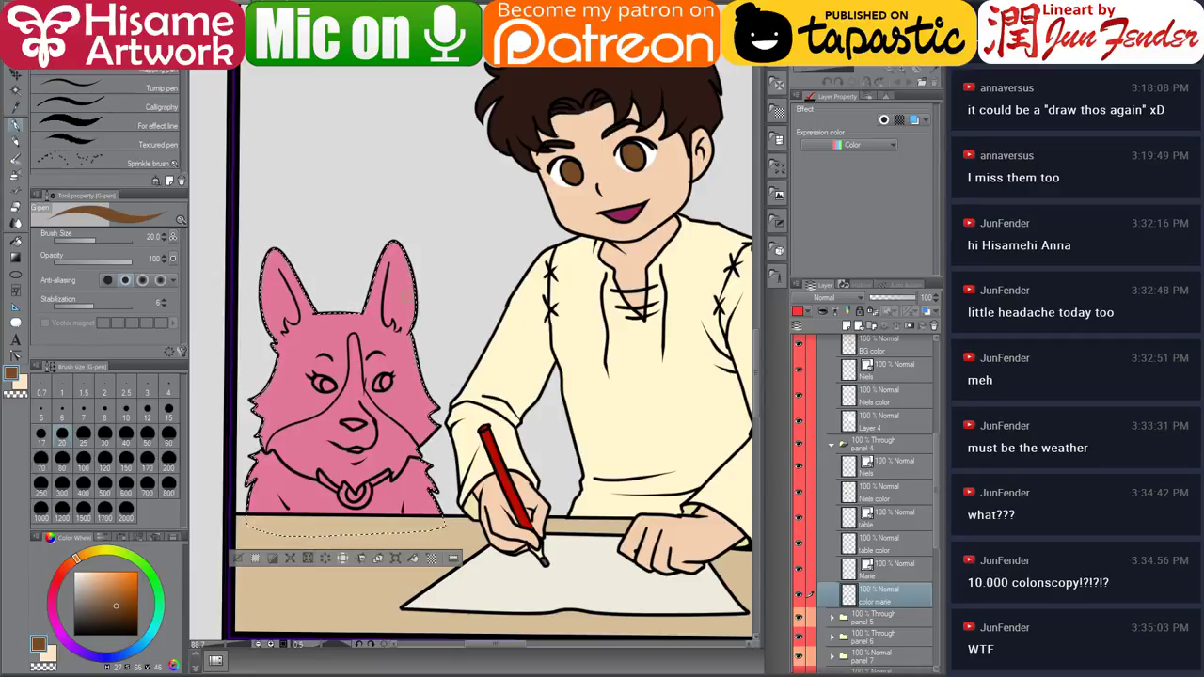
{"action": "key", "text": "bracketright"}
{"action": "key", "text": "bracketright"}
{"action": "key", "text": "bracketright"}
{"action": "key", "text": "bracketright"}
{"action": "key", "text": "bracketright"}
Look over the neighbouring panels and the finished comic page page_67 for a color reference for the dog.
{"action": "scroll", "coordinate": [400, 283], "scroll_direction": "down", "scroll_amount": 3}
{"action": "scroll", "coordinate": [400, 291], "scroll_direction": "down", "scroll_amount": 2}
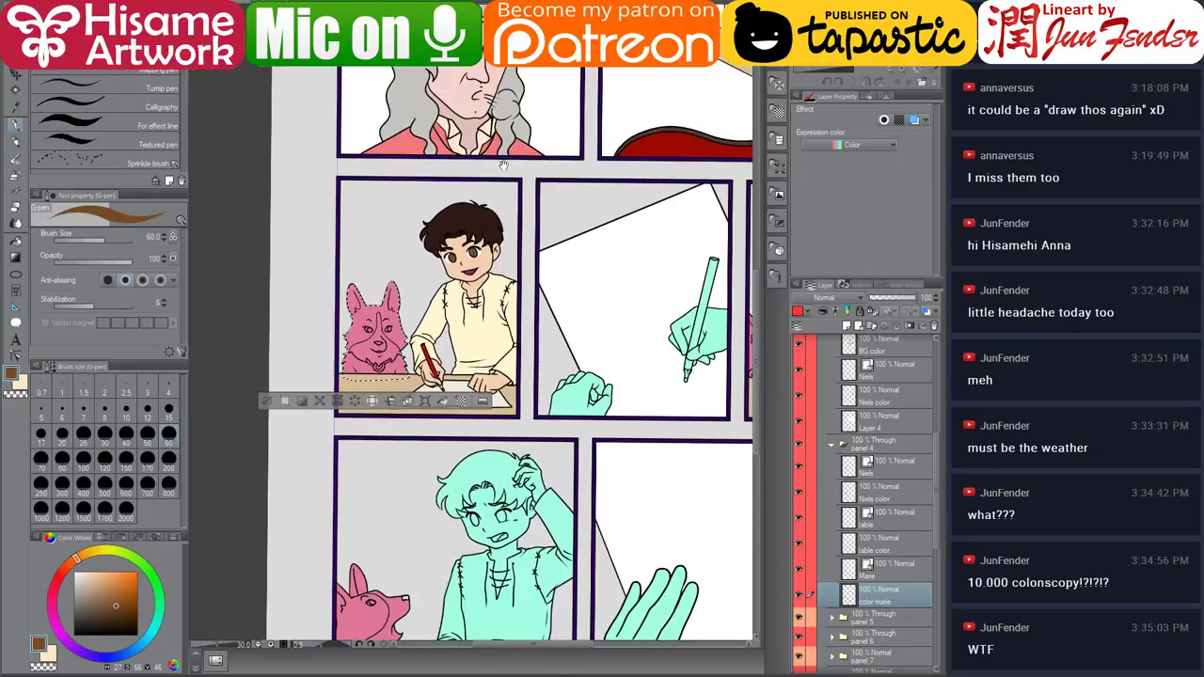
{"action": "left_click_drag", "start_coordinate": [504, 166], "coordinate": [466, 395]}
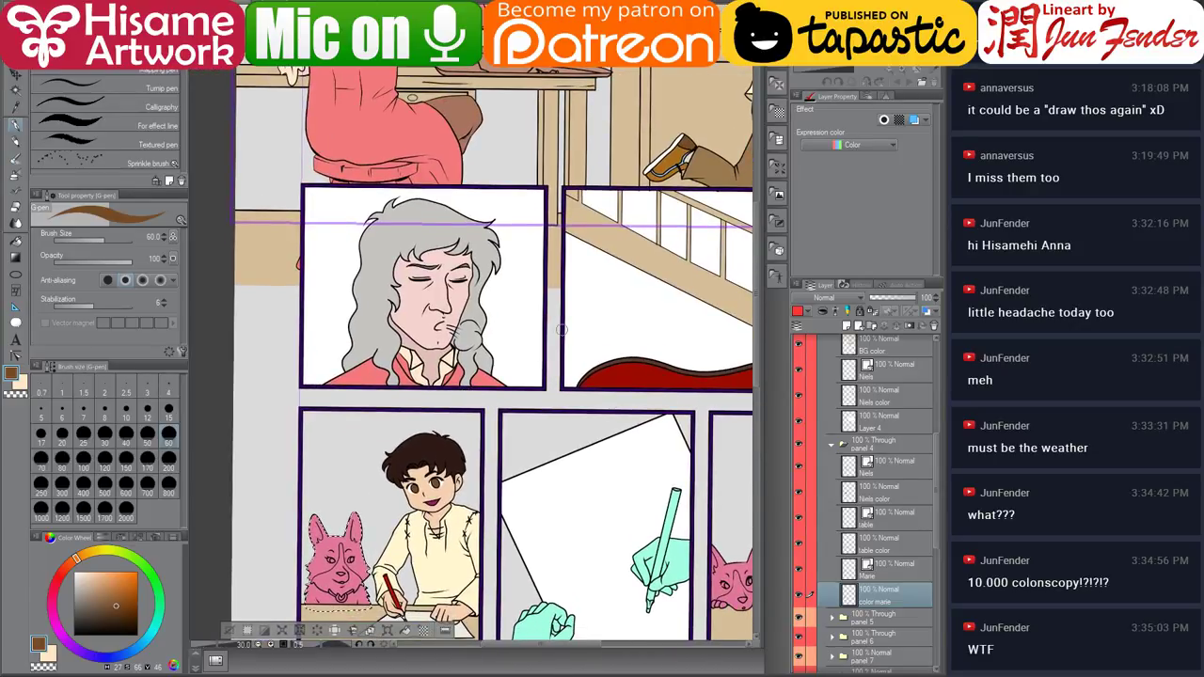
{"action": "scroll", "coordinate": [562, 330], "scroll_direction": "down", "scroll_amount": 1}
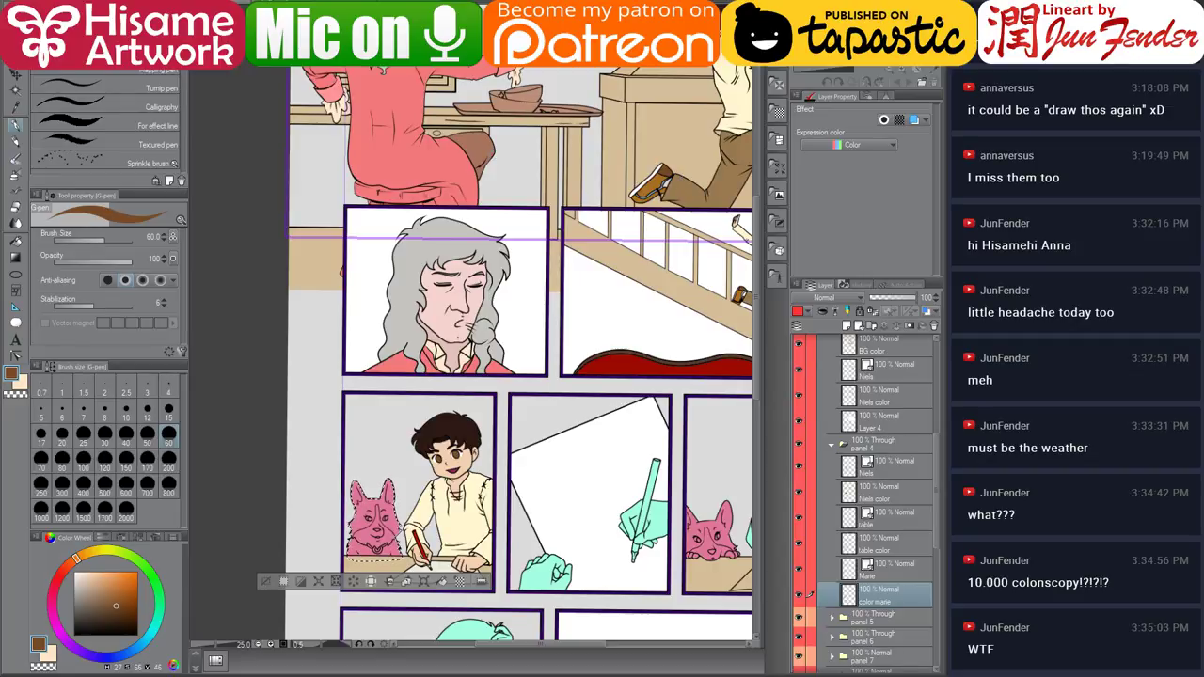
{"action": "key", "text": "ctrl+Tab"}
{"action": "scroll", "coordinate": [625, 402], "scroll_direction": "down", "scroll_amount": 4}
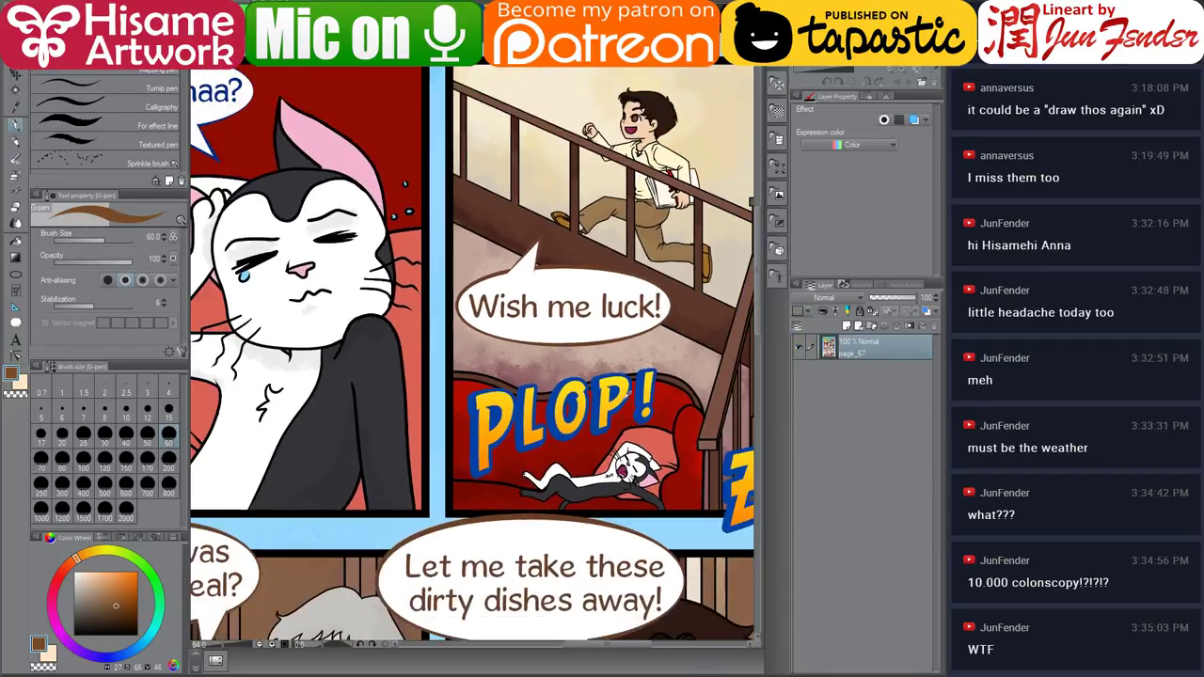
{"action": "scroll", "coordinate": [623, 394], "scroll_direction": "down", "scroll_amount": 3}
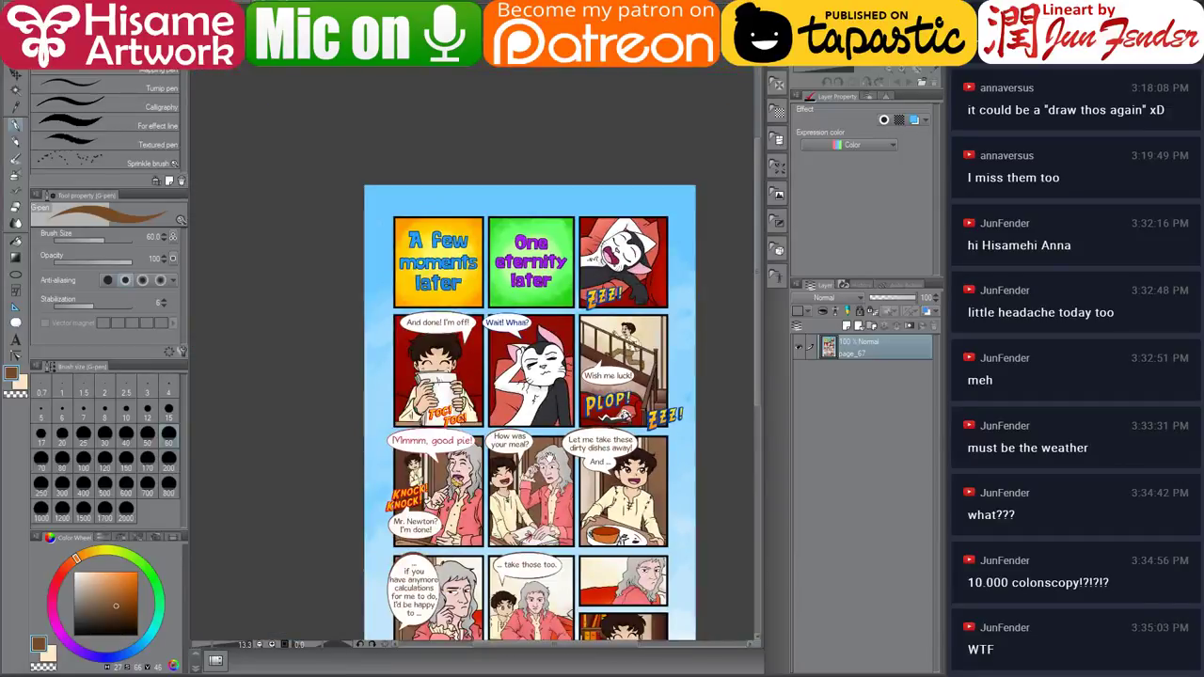
{"action": "left_click_drag", "start_coordinate": [548, 454], "coordinate": [525, 362]}
{"action": "scroll", "coordinate": [523, 230], "scroll_direction": "up", "scroll_amount": 1}
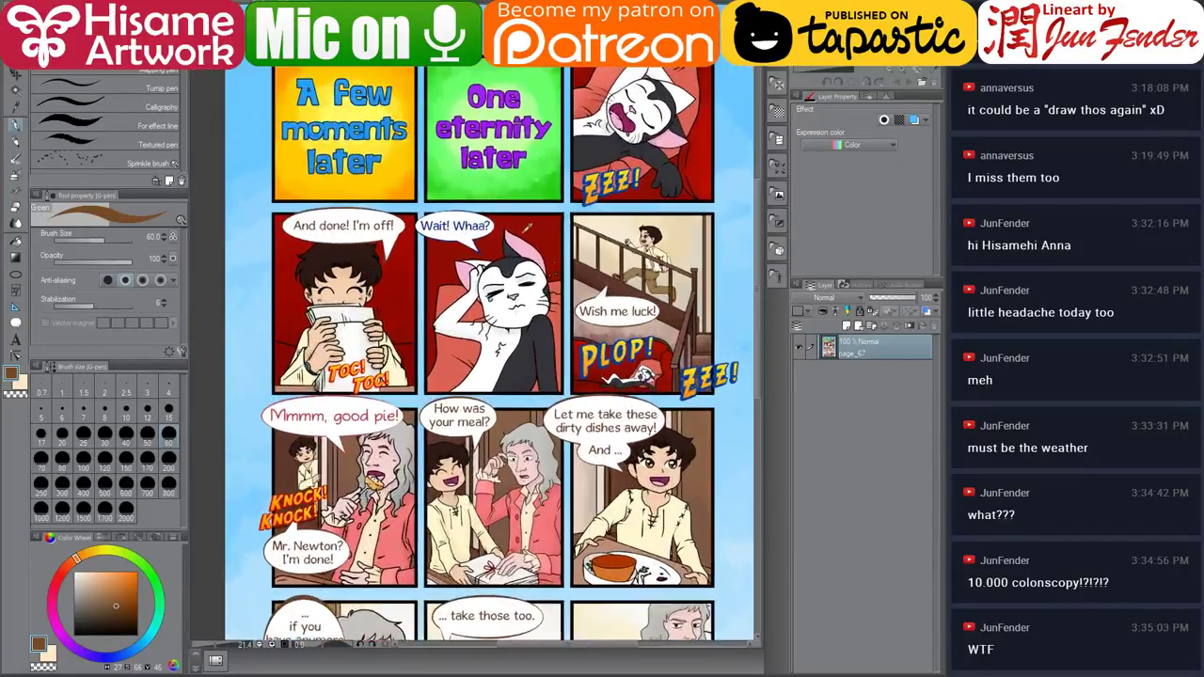
{"action": "scroll", "coordinate": [522, 232], "scroll_direction": "down", "scroll_amount": 2}
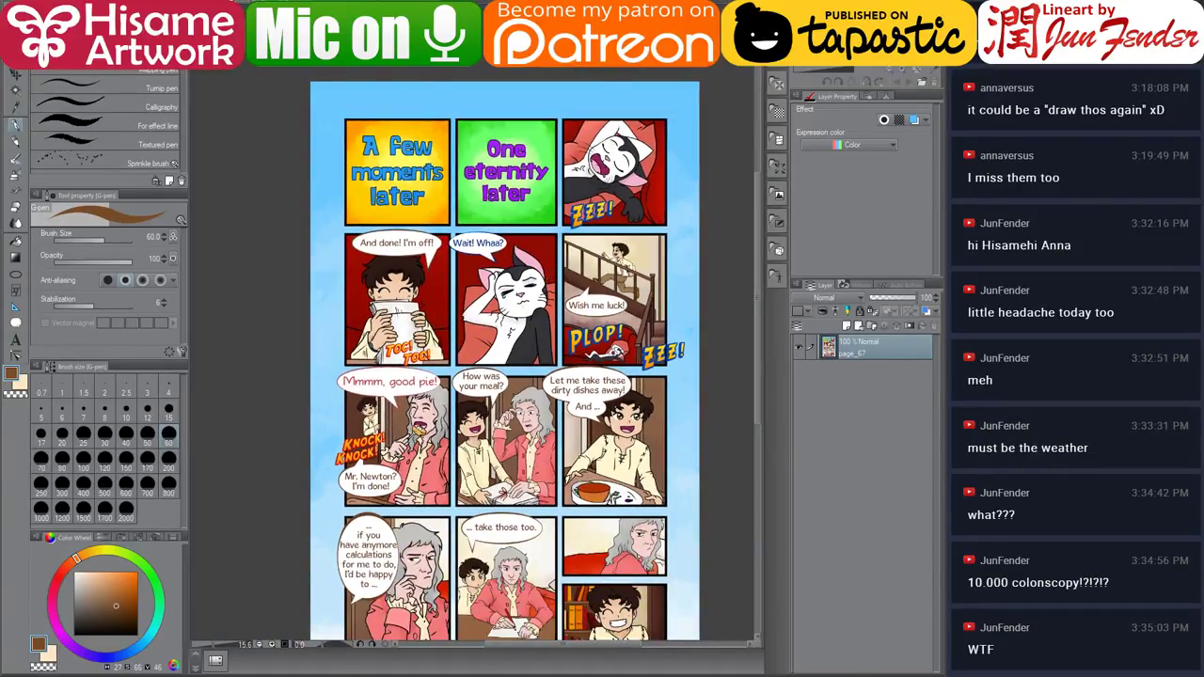
{"action": "key", "text": "ctrl+Tab"}
Open Character sheet_marie.jpg from the reference folder and sample the tan fur swatch for the dog.
{"action": "mouse_move", "coordinate": [120, 676]}
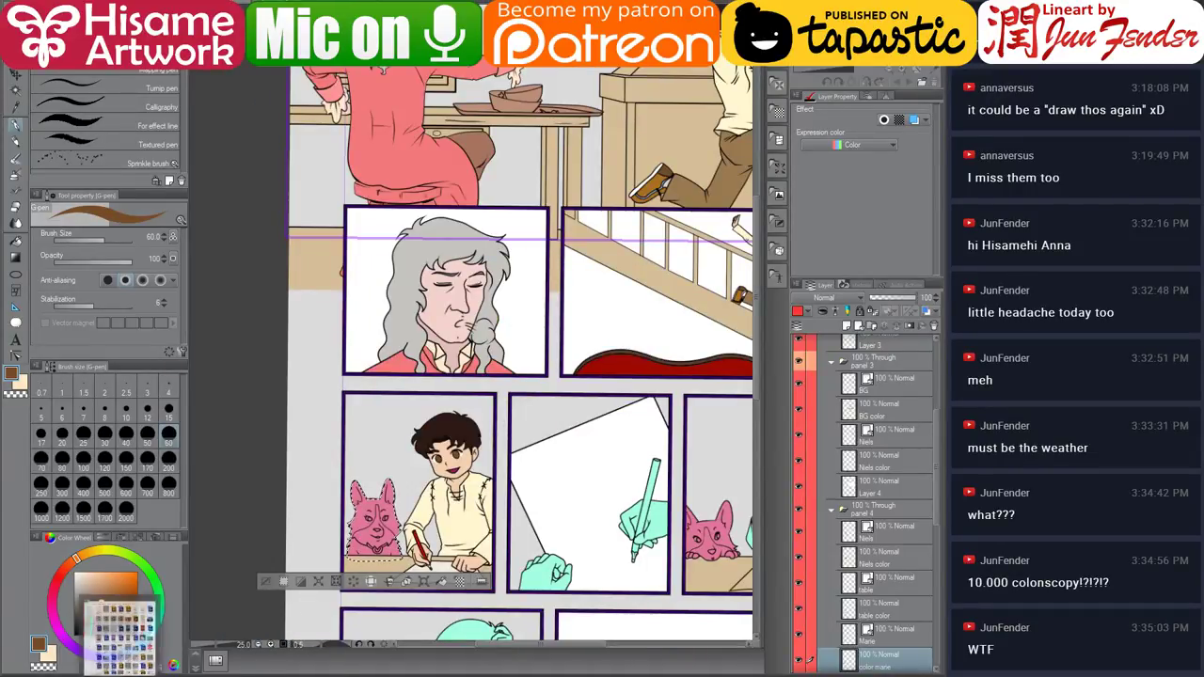
{"action": "left_click", "coordinate": [119, 632]}
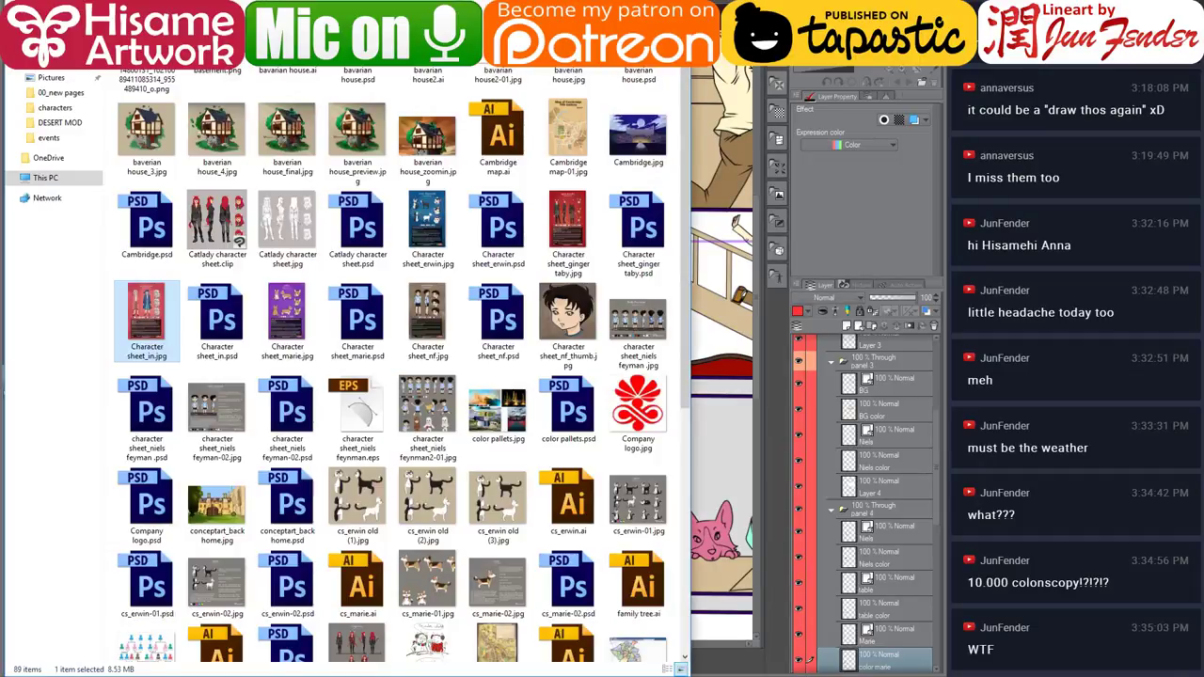
{"action": "double_click", "coordinate": [299, 320]}
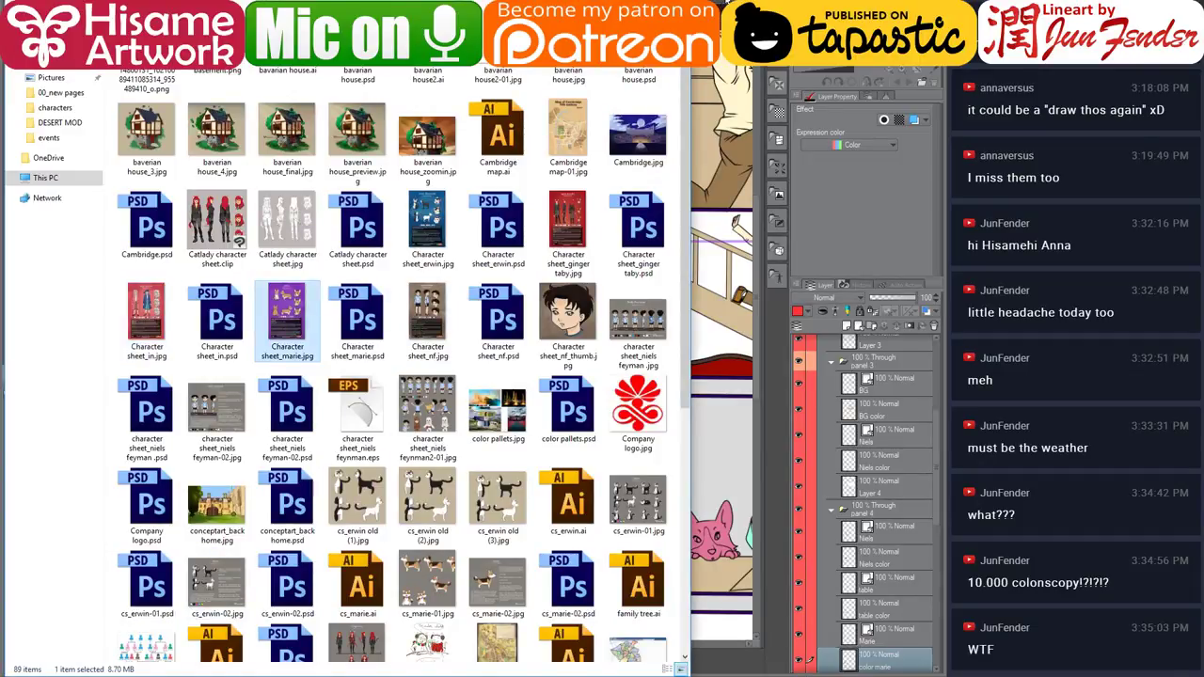
{"action": "key", "text": "Return"}
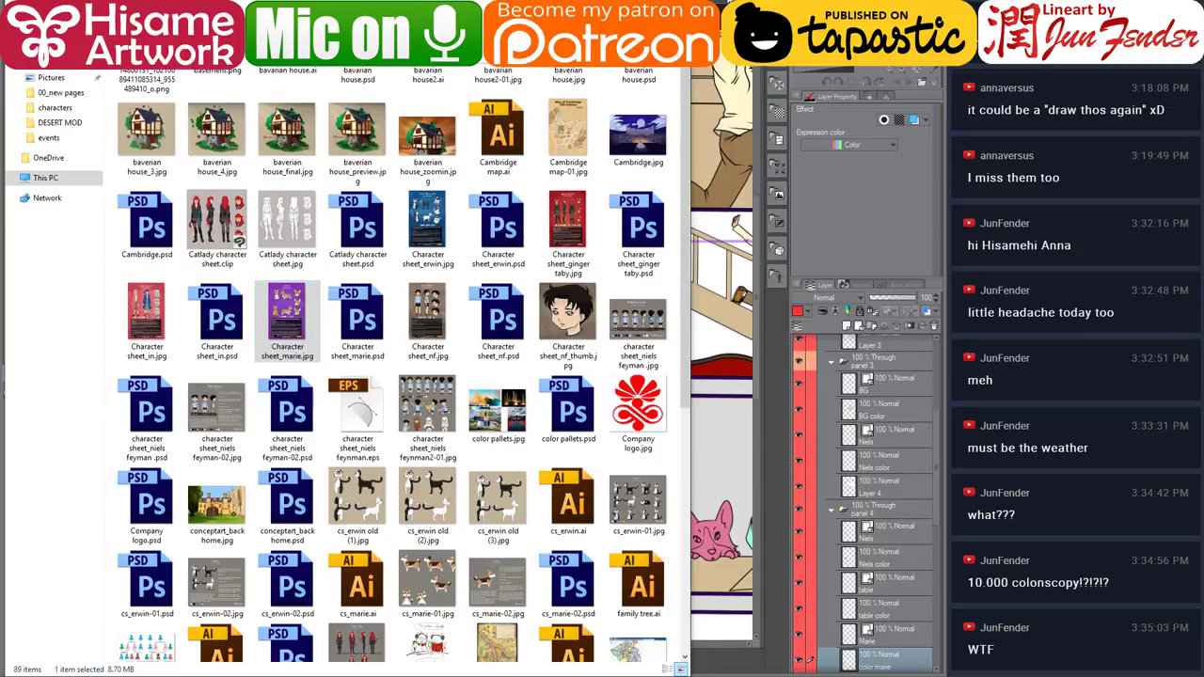
{"action": "scroll", "coordinate": [476, 295], "scroll_direction": "up", "scroll_amount": 3}
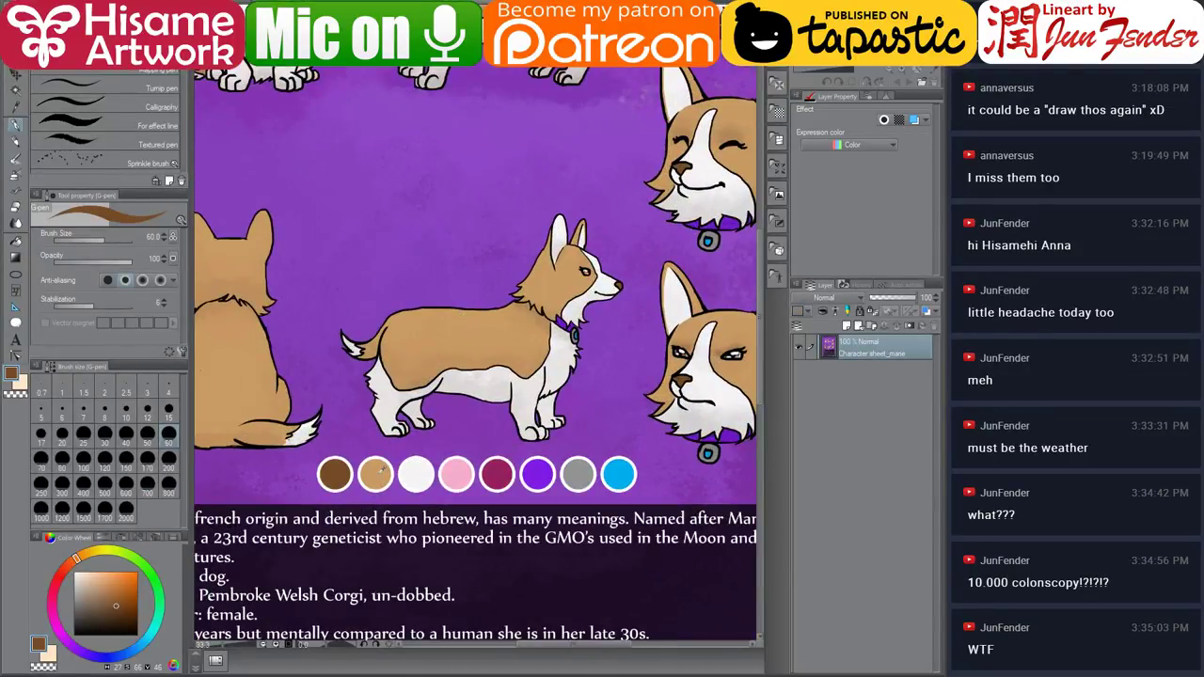
{"action": "left_click", "coordinate": [375, 475], "text": "alt"}
{"action": "key", "text": "ctrl+Tab"}
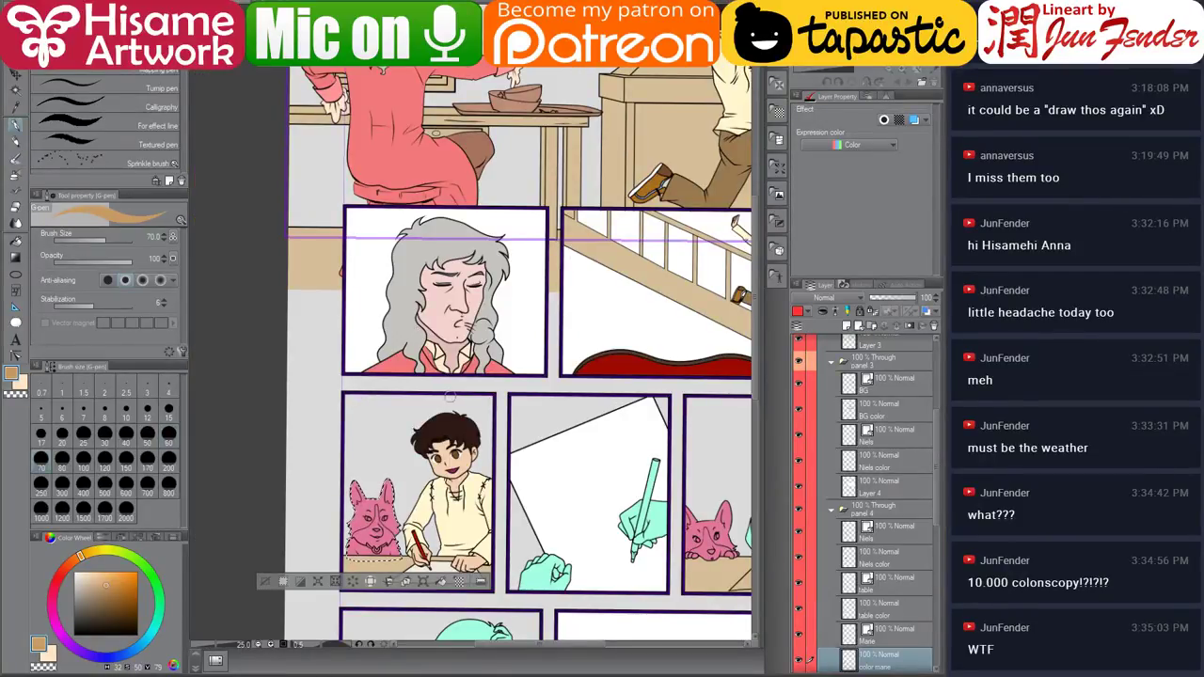
Paint the whole selected dog with the sampled tan using the G-pen at brush size 200.
{"action": "left_click", "coordinate": [147, 458]}
{"action": "key", "text": "]"}
{"action": "mouse_move", "coordinate": [359, 481]}
{"action": "left_mouse_down"}
{"action": "mouse_move", "coordinate": [401, 553]}
{"action": "mouse_move", "coordinate": [372, 505]}
{"action": "left_mouse_up"}
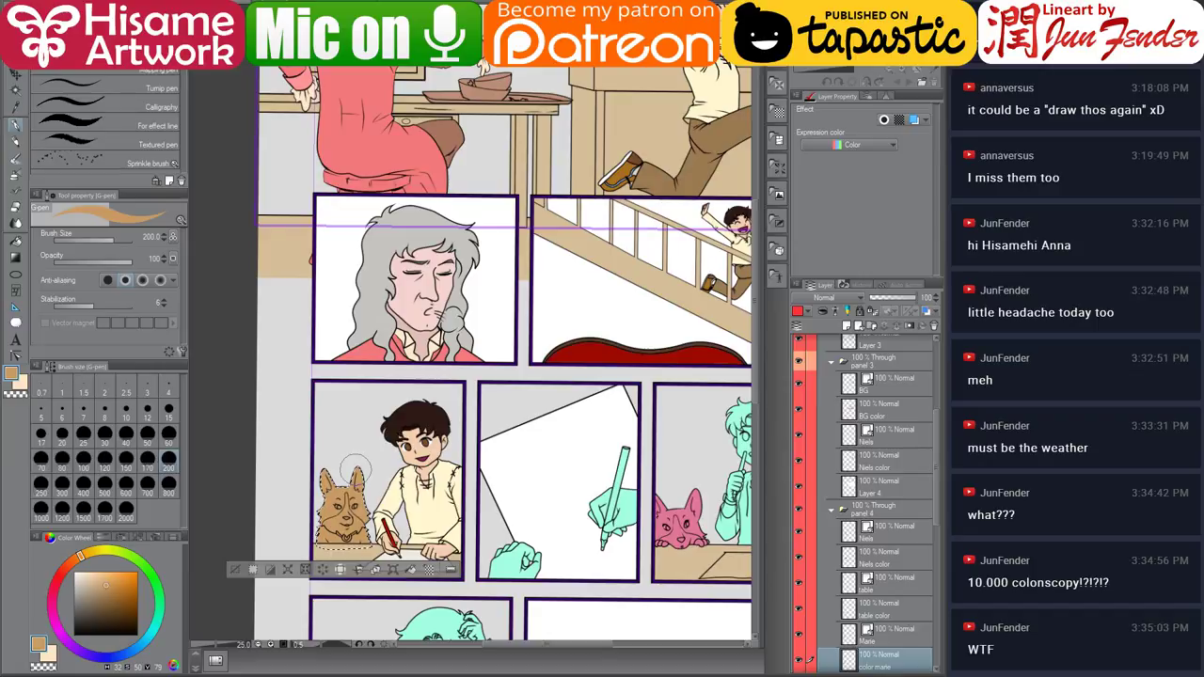
{"action": "scroll", "coordinate": [358, 512], "scroll_direction": "up", "scroll_amount": 5}
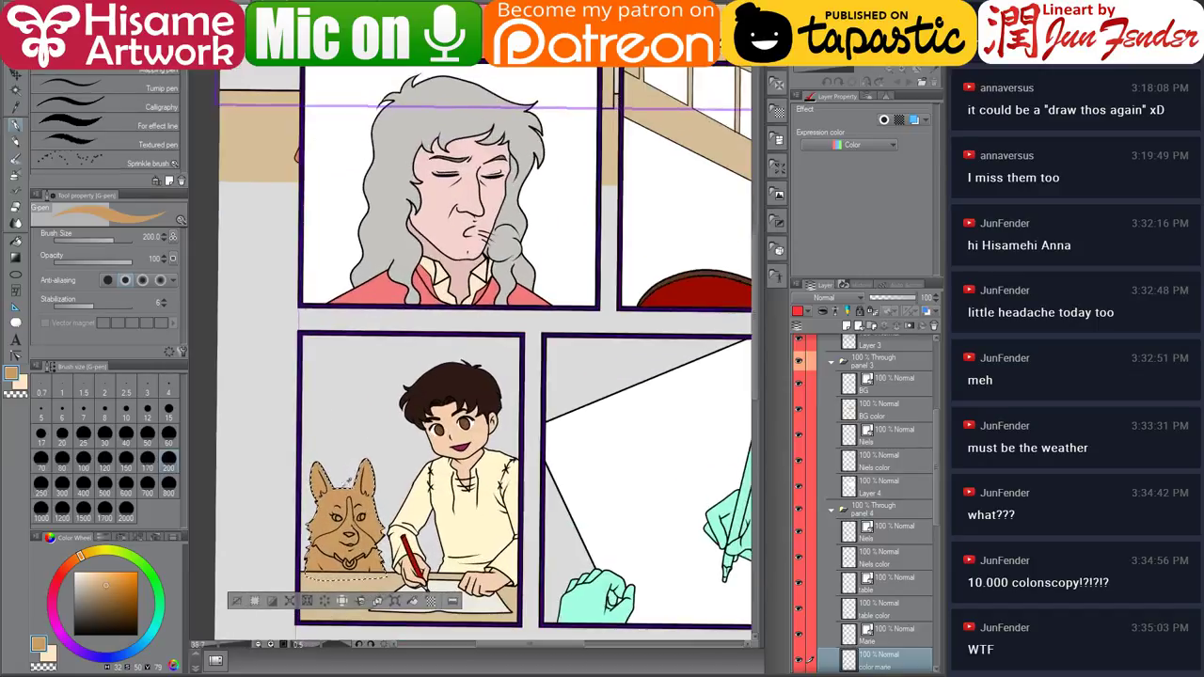
Fill the dog's face blaze, muzzle and chest with the white sampled from the Marie character sheet's palette.
{"action": "left_click_drag", "start_coordinate": [399, 518], "coordinate": [403, 488]}
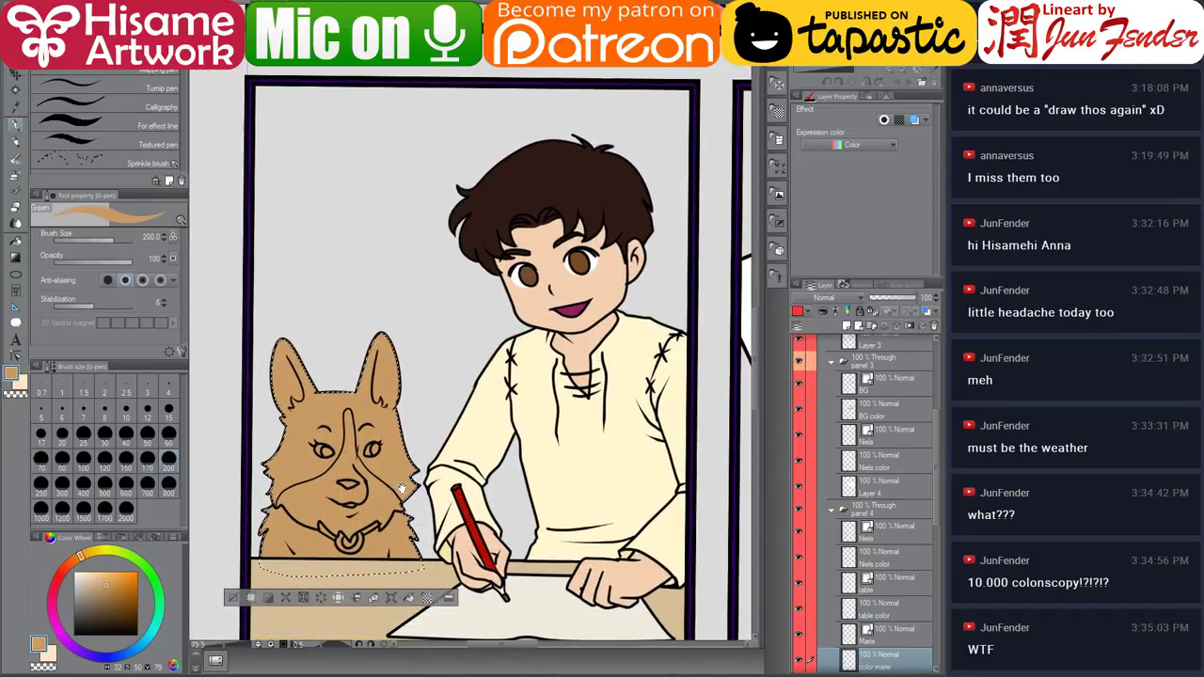
{"action": "key", "text": "ctrl+Tab"}
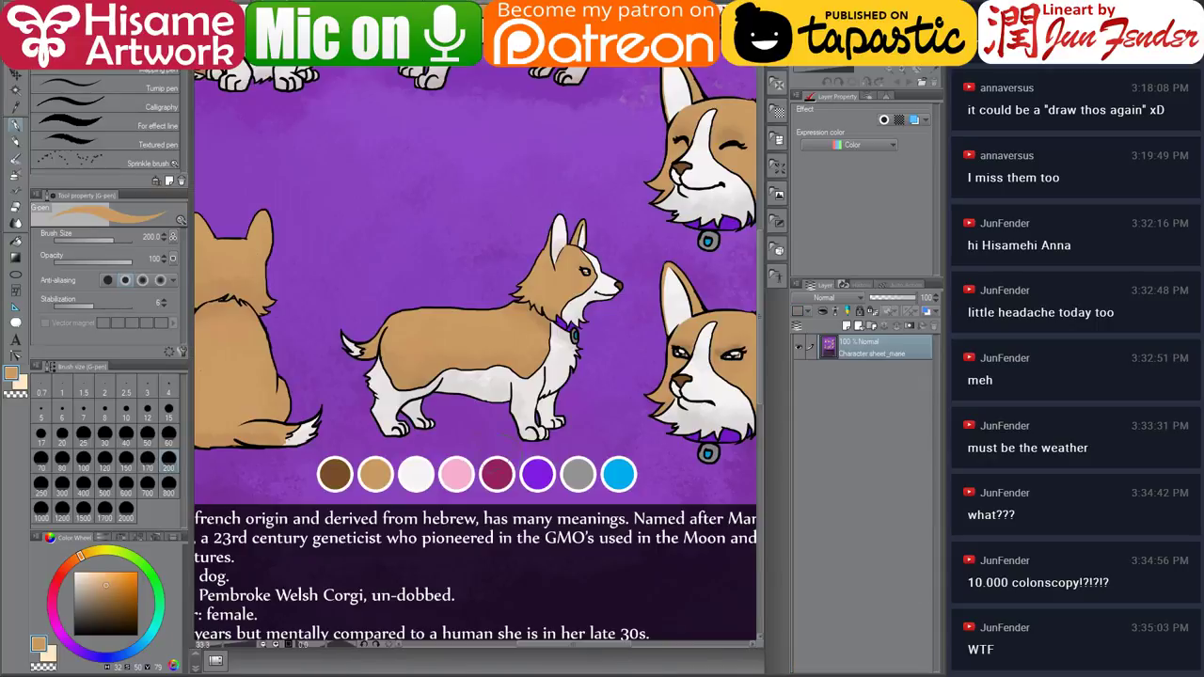
{"action": "left_click", "coordinate": [418, 470], "text": "alt"}
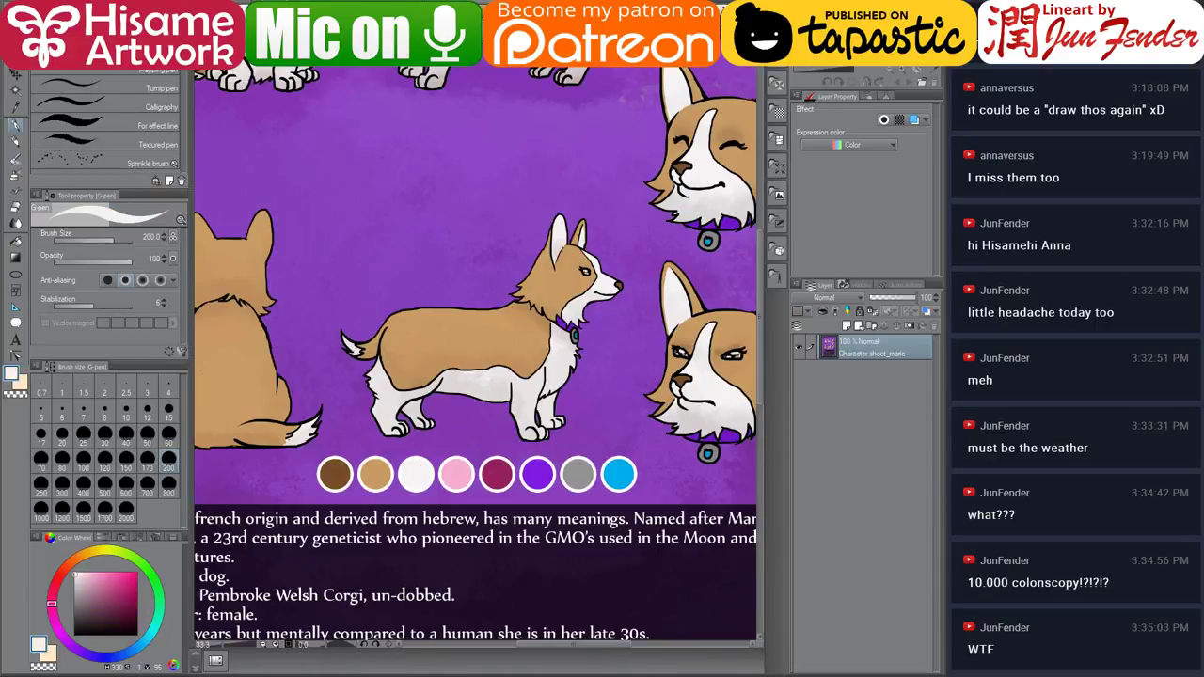
{"action": "key", "text": "ctrl+Tab"}
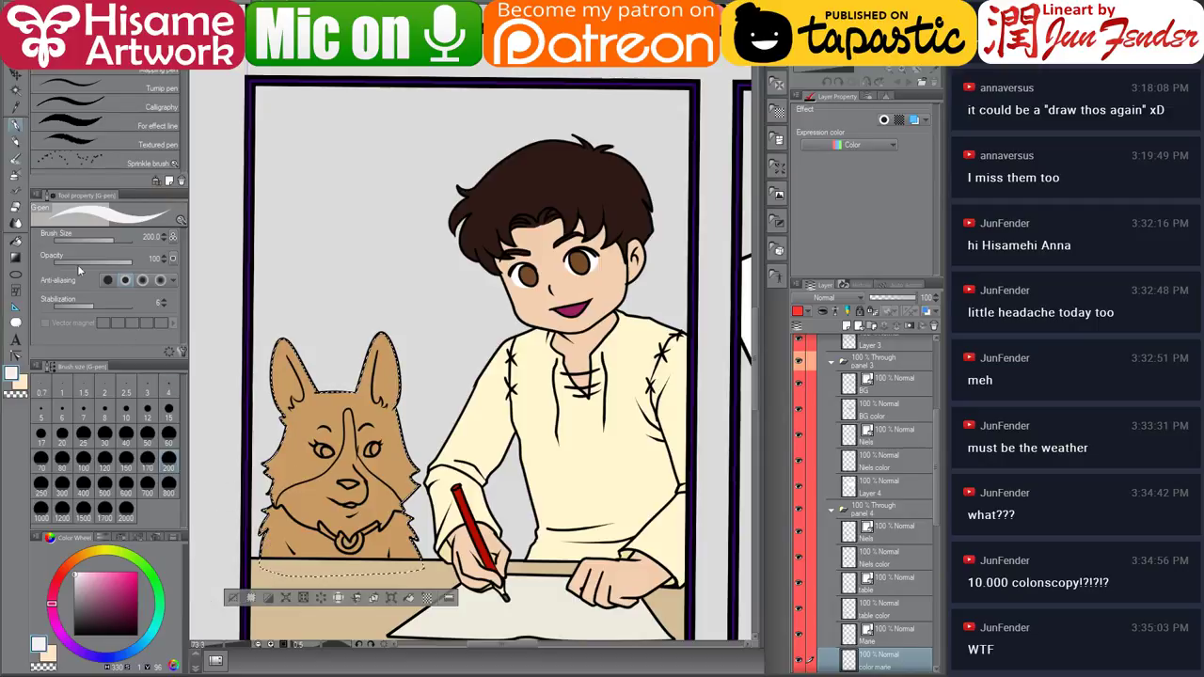
{"action": "left_click", "coordinate": [16, 241]}
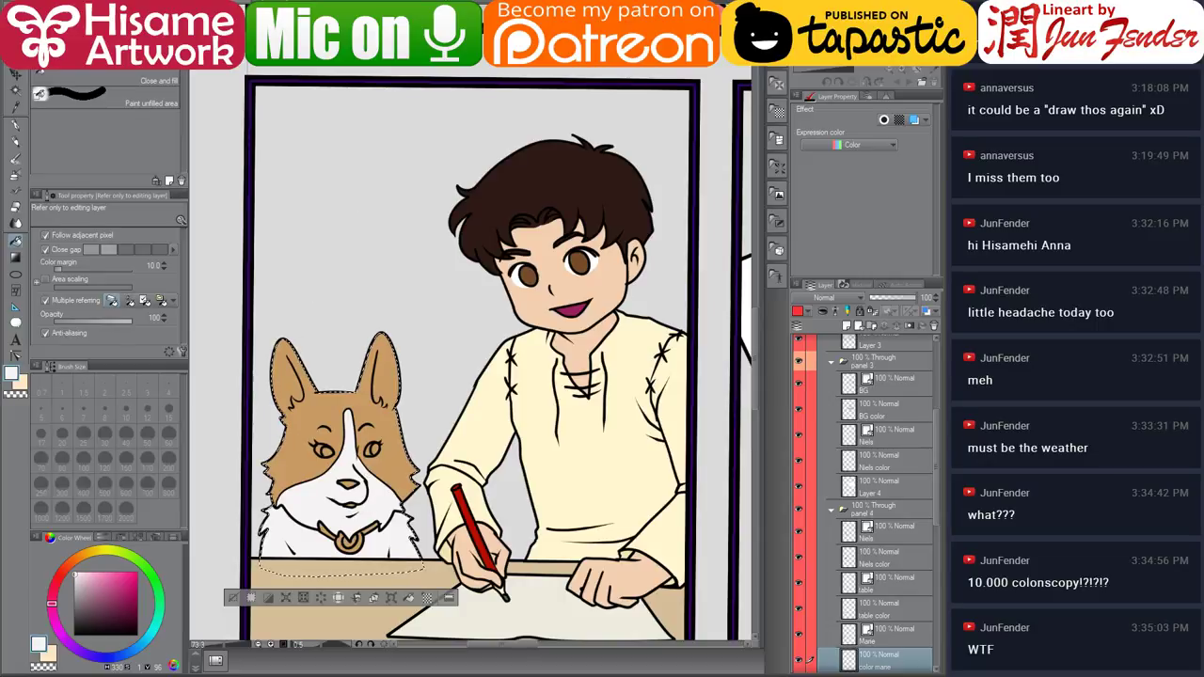
Fill both visible parts of the dog's collar with the purple sampled from the character sheet's palette.
{"action": "key", "text": "ctrl+Tab"}
{"action": "left_click", "coordinate": [537, 471], "text": "alt"}
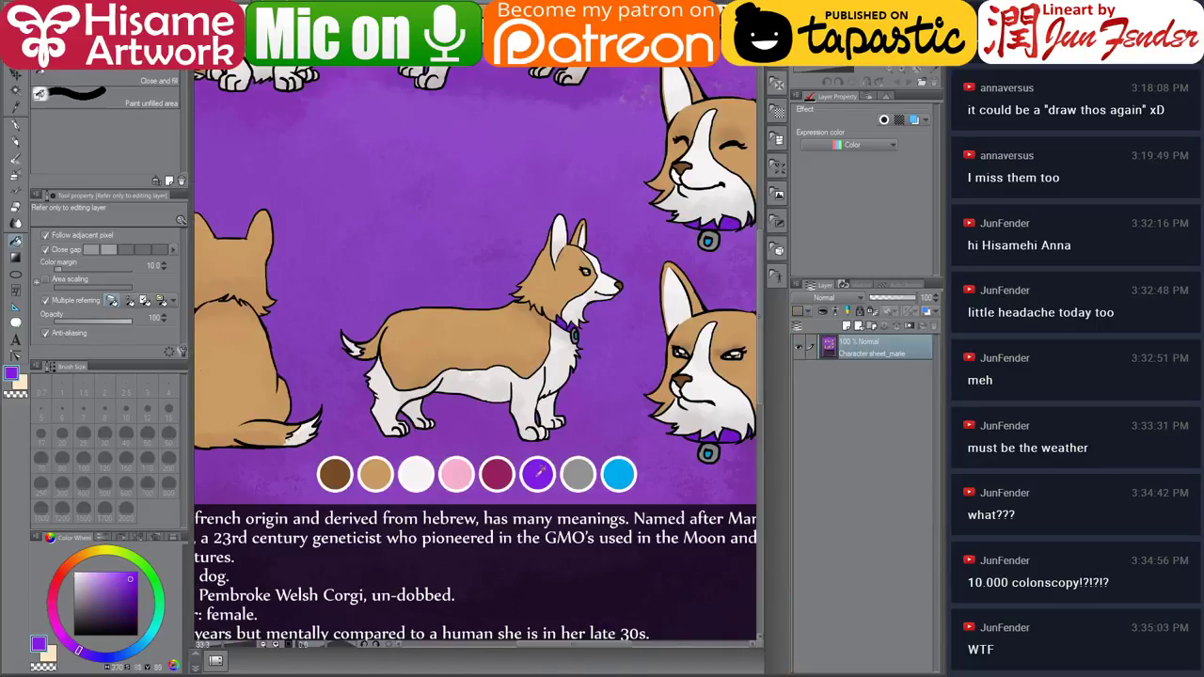
{"action": "key", "text": "ctrl+Tab"}
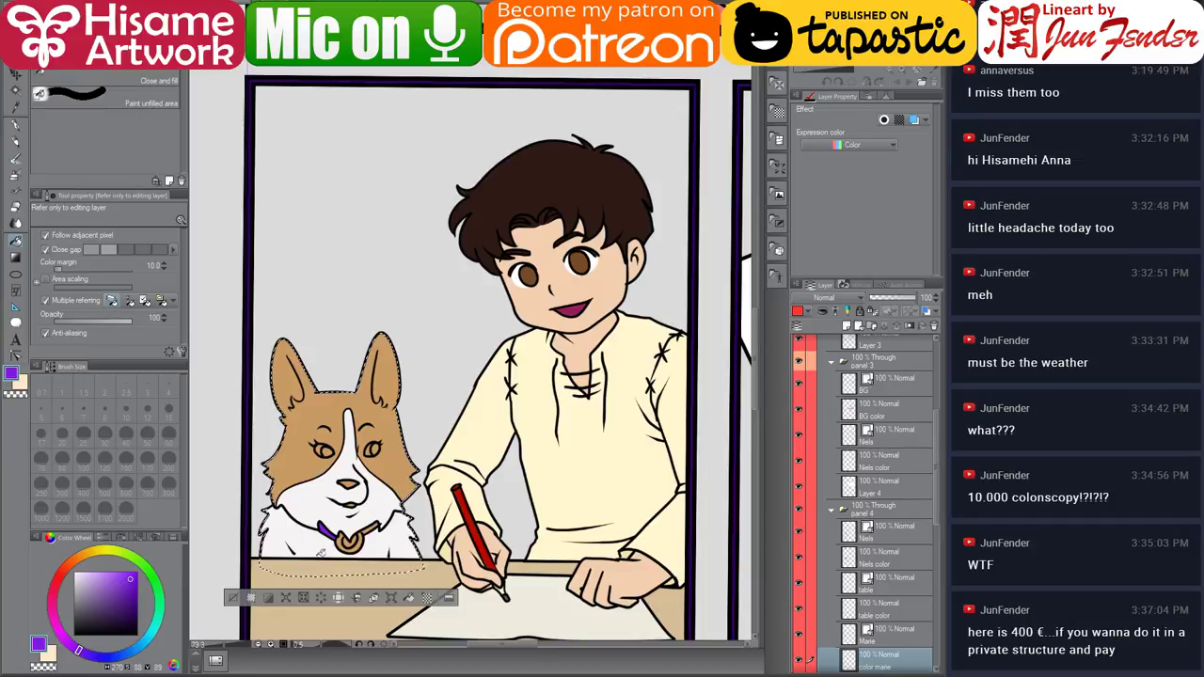
{"action": "scroll", "coordinate": [316, 555], "scroll_direction": "up", "scroll_amount": 3}
{"action": "left_click_drag", "start_coordinate": [468, 495], "coordinate": [530, 553]}
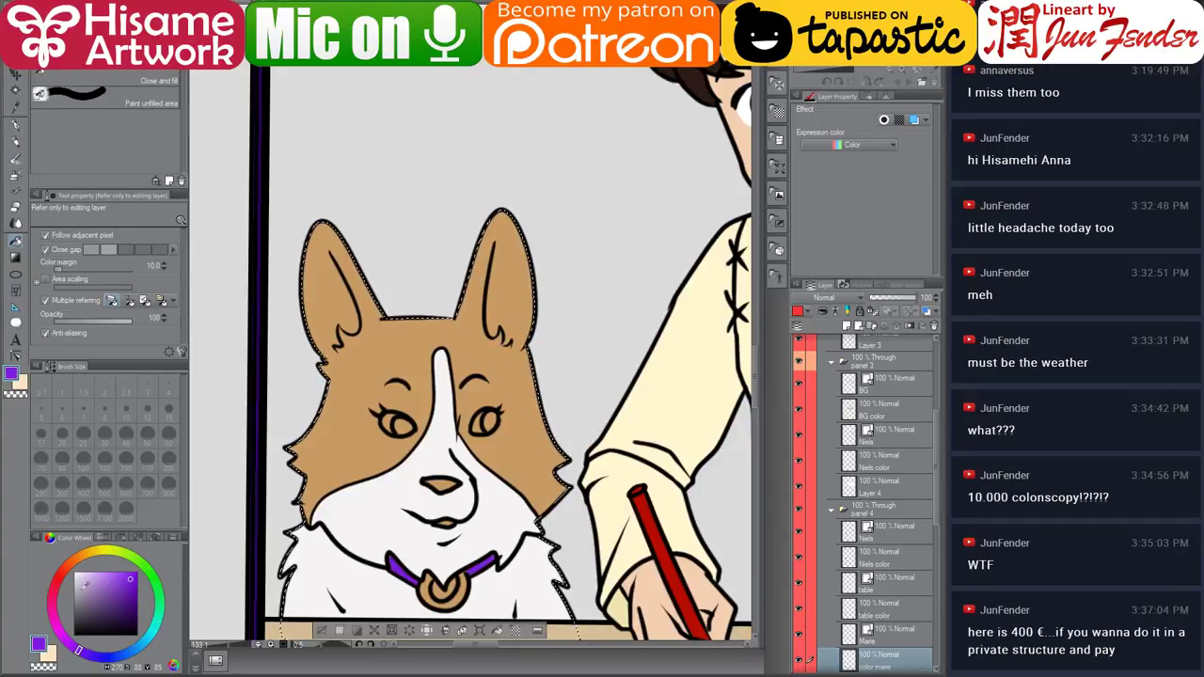
Fill the collar tag's ring with a medium gray and its center with a bright sky blue.
{"action": "left_click", "coordinate": [77, 589]}
{"action": "left_click", "coordinate": [456, 596]}
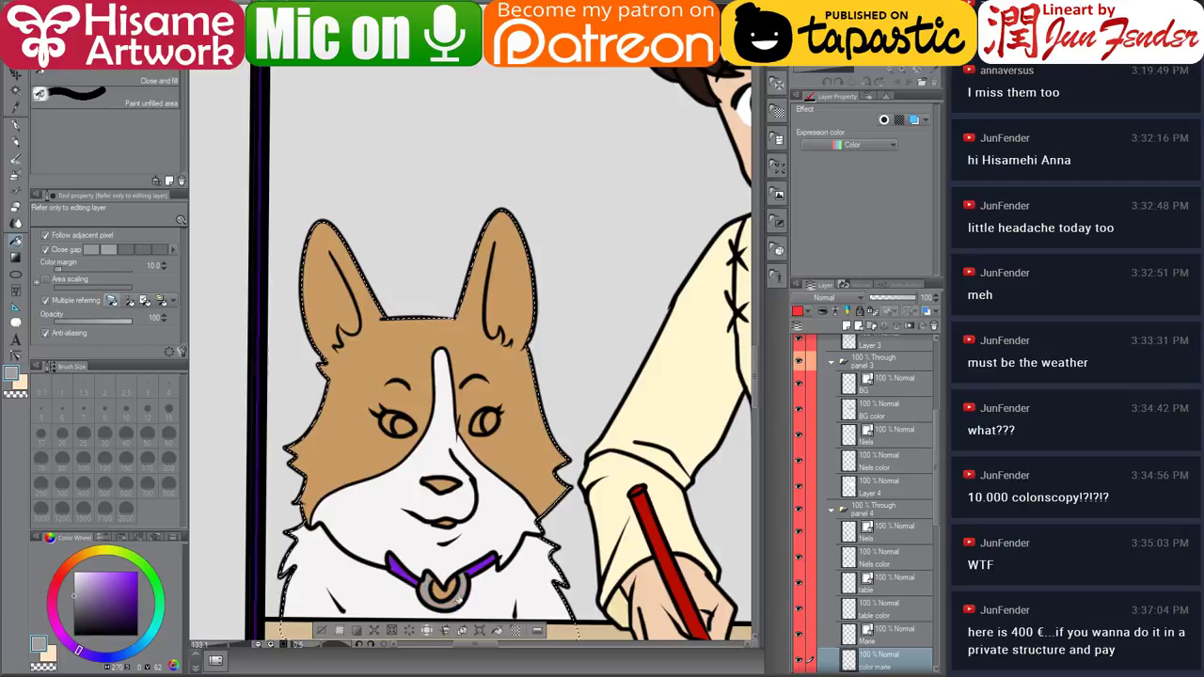
{"action": "left_click", "coordinate": [136, 650]}
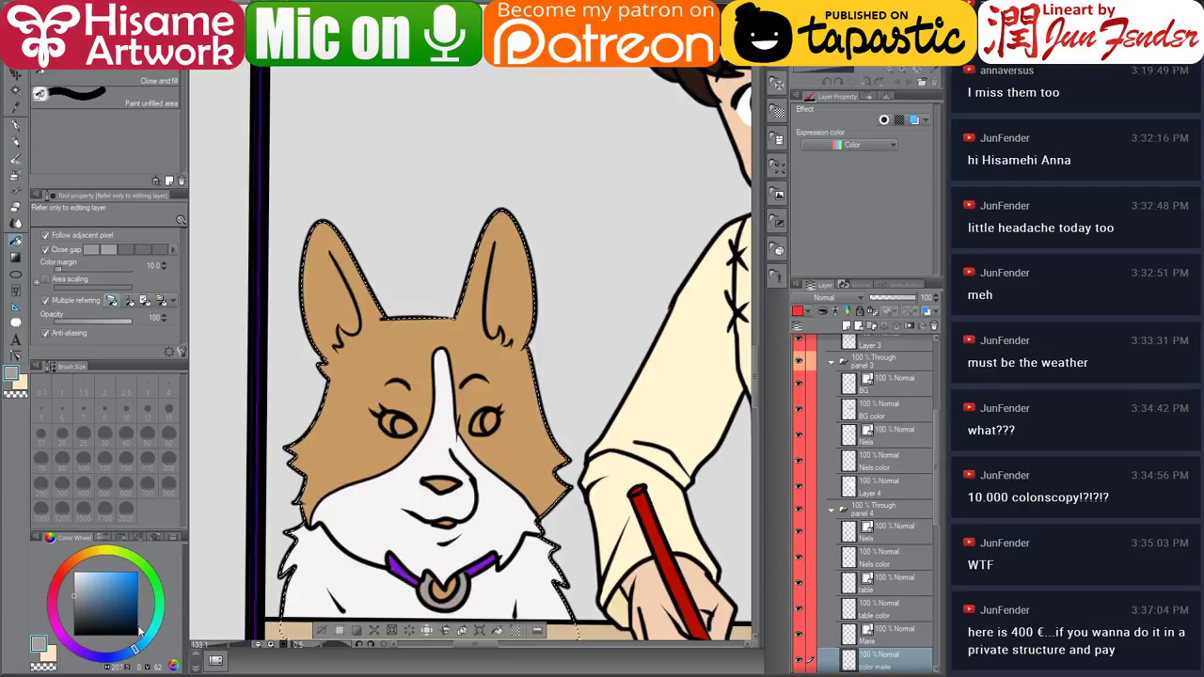
{"action": "left_click", "coordinate": [137, 573]}
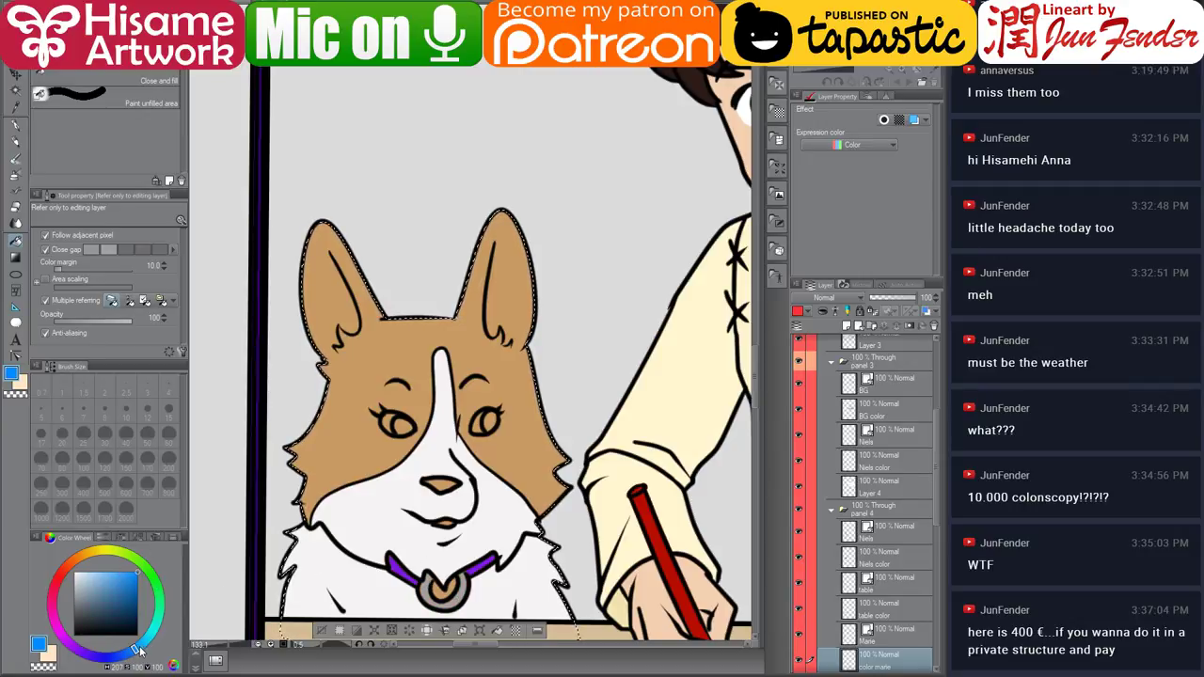
{"action": "left_click_drag", "start_coordinate": [136, 649], "coordinate": [142, 645]}
{"action": "left_click", "coordinate": [443, 587]}
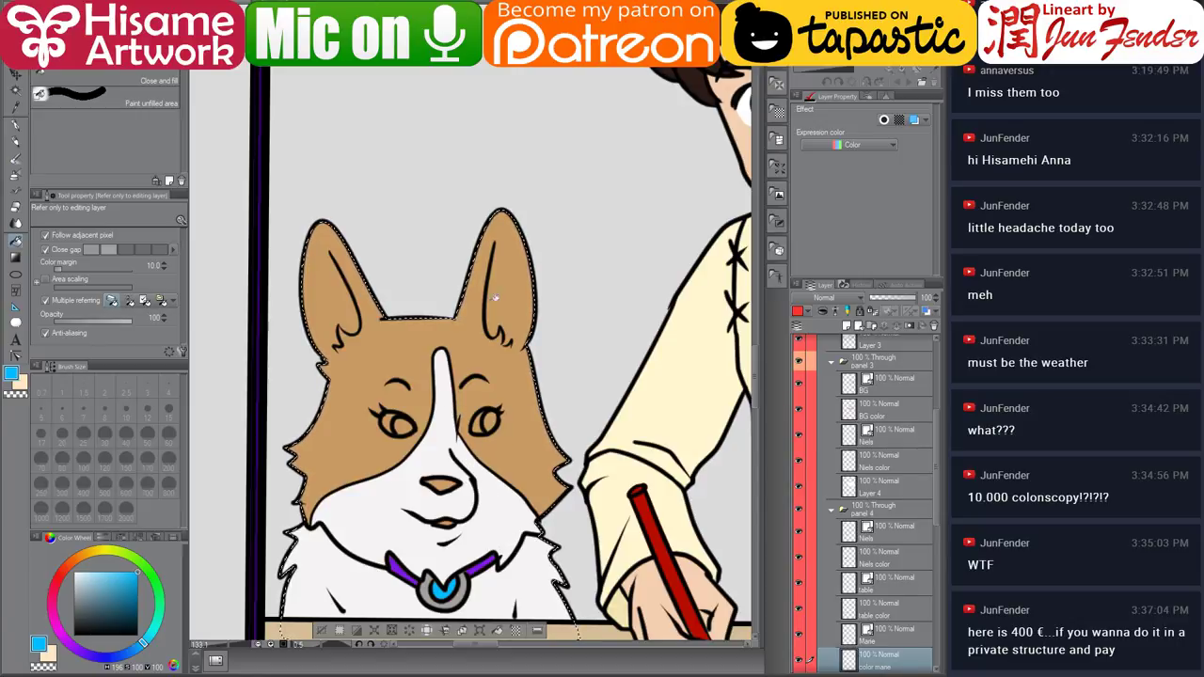
Fill the dog's nose with dark brown and its mouth with the magenta sampled from the boy's mouth.
{"action": "left_click_drag", "start_coordinate": [558, 386], "coordinate": [478, 408]}
{"action": "left_click", "coordinate": [448, 375], "text": "alt"}
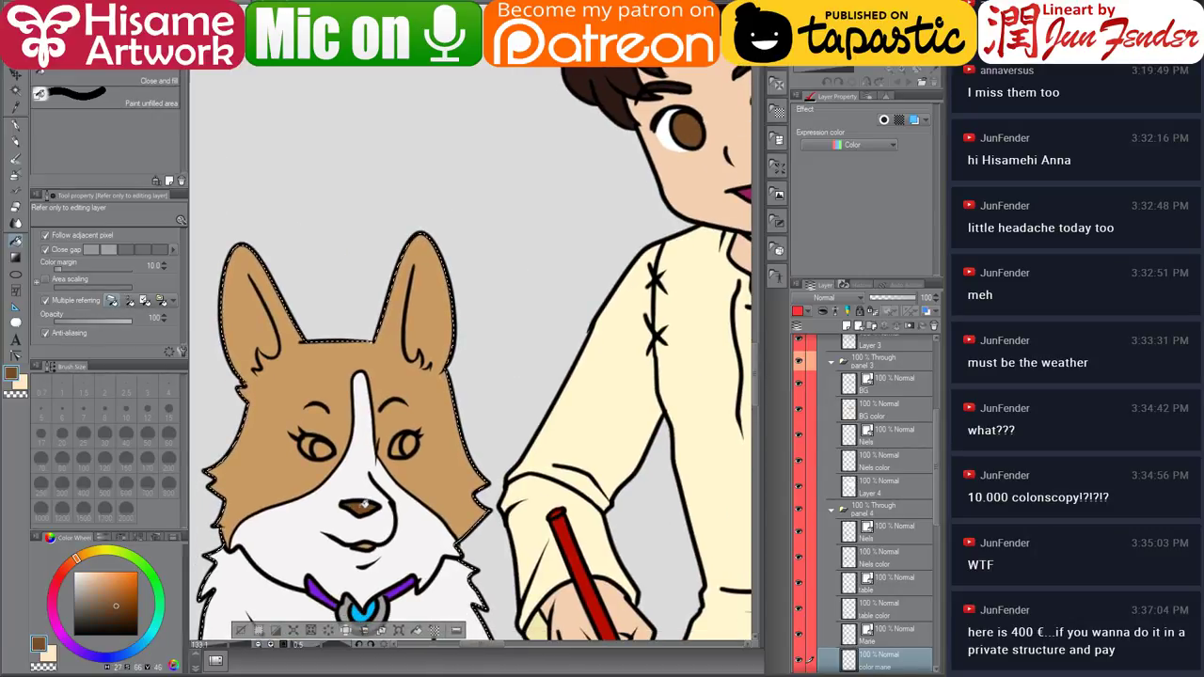
{"action": "left_click_drag", "start_coordinate": [533, 380], "coordinate": [455, 359]}
{"action": "left_click", "coordinate": [687, 169], "text": "alt"}
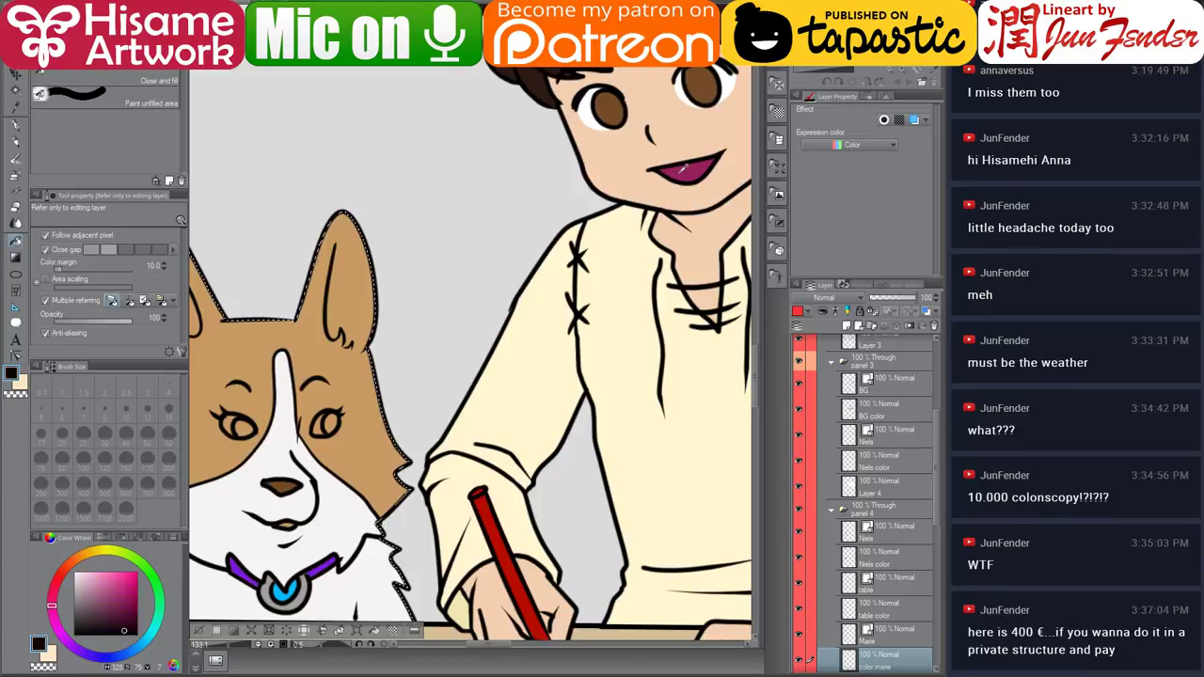
{"action": "left_click_drag", "start_coordinate": [335, 504], "coordinate": [447, 455]}
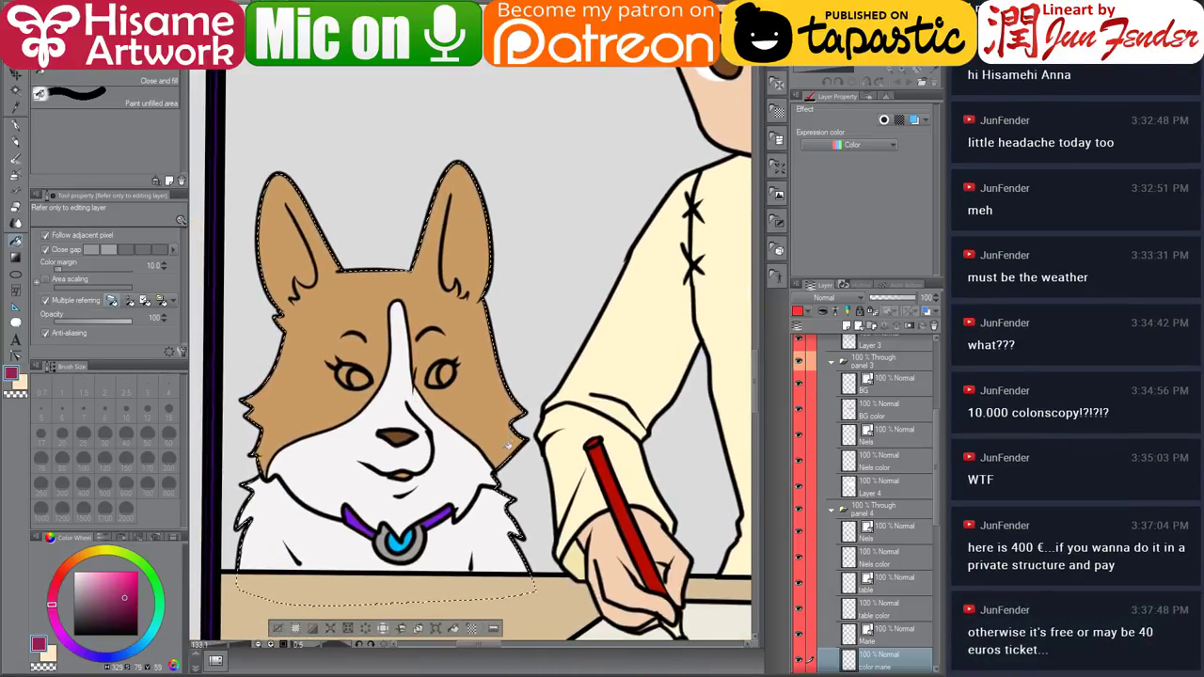
{"action": "left_click", "coordinate": [404, 473]}
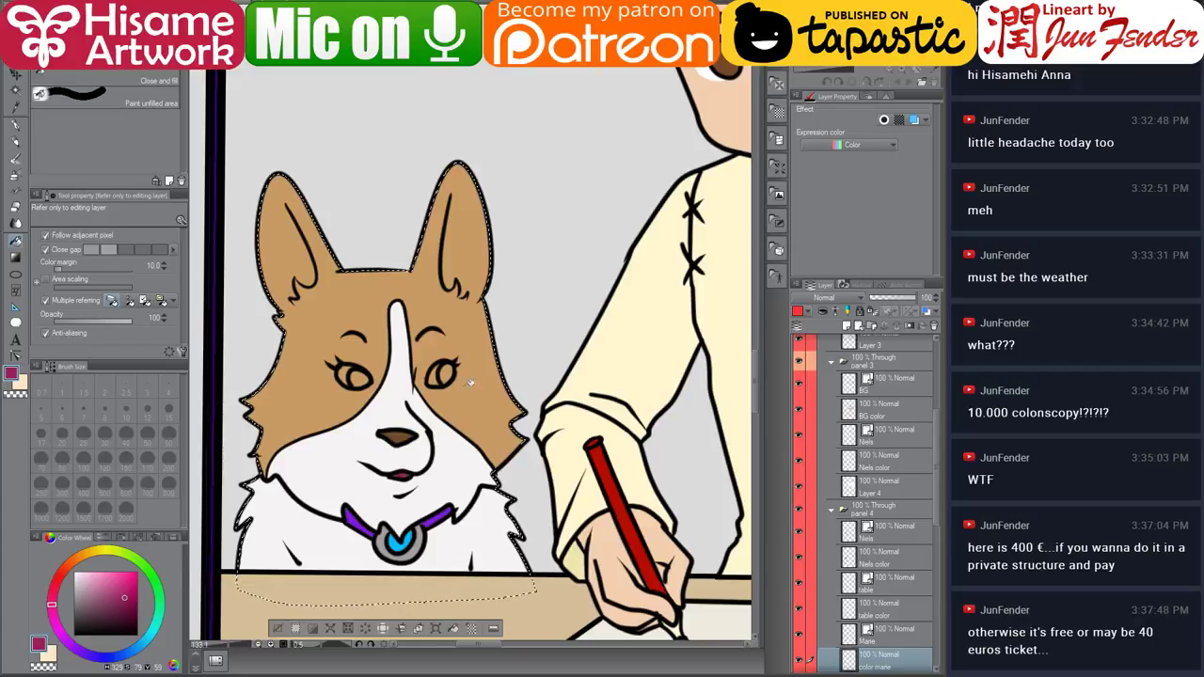
Fill the whites of the dog's eyes with the fur white and both irises with the nose's brown.
{"action": "left_click_drag", "start_coordinate": [460, 403], "coordinate": [436, 435]}
{"action": "right_click", "coordinate": [380, 429]}
{"action": "left_click", "coordinate": [412, 401]}
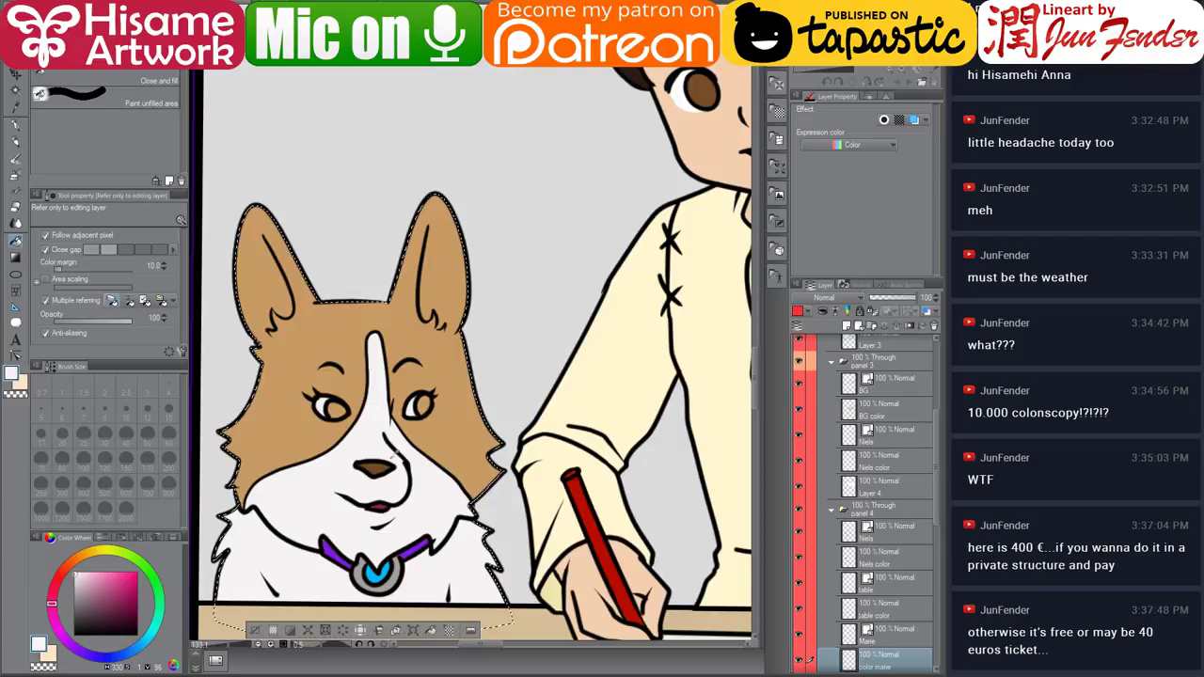
{"action": "left_click", "coordinate": [381, 456], "text": "alt"}
{"action": "left_click", "coordinate": [419, 406]}
{"action": "left_click", "coordinate": [335, 408]}
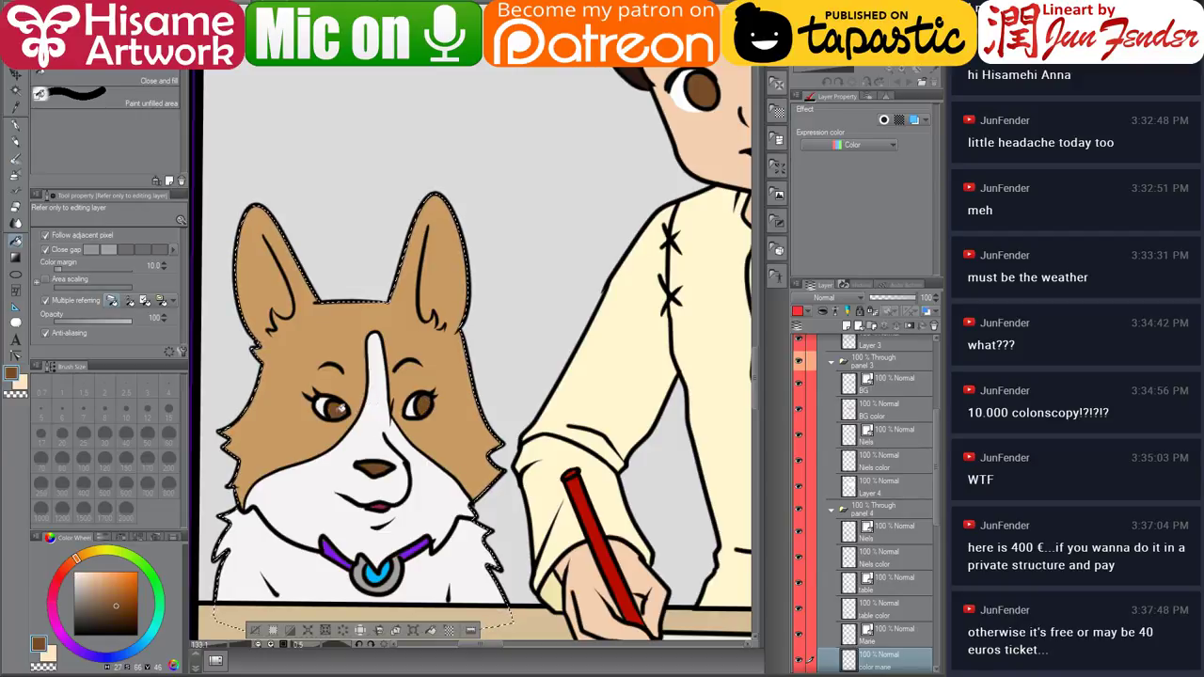
Touch up the dog's mouth in its magenta with the G-pen at brush size 10 and sample white for the eyes.
{"action": "left_click", "coordinate": [418, 406], "text": "alt"}
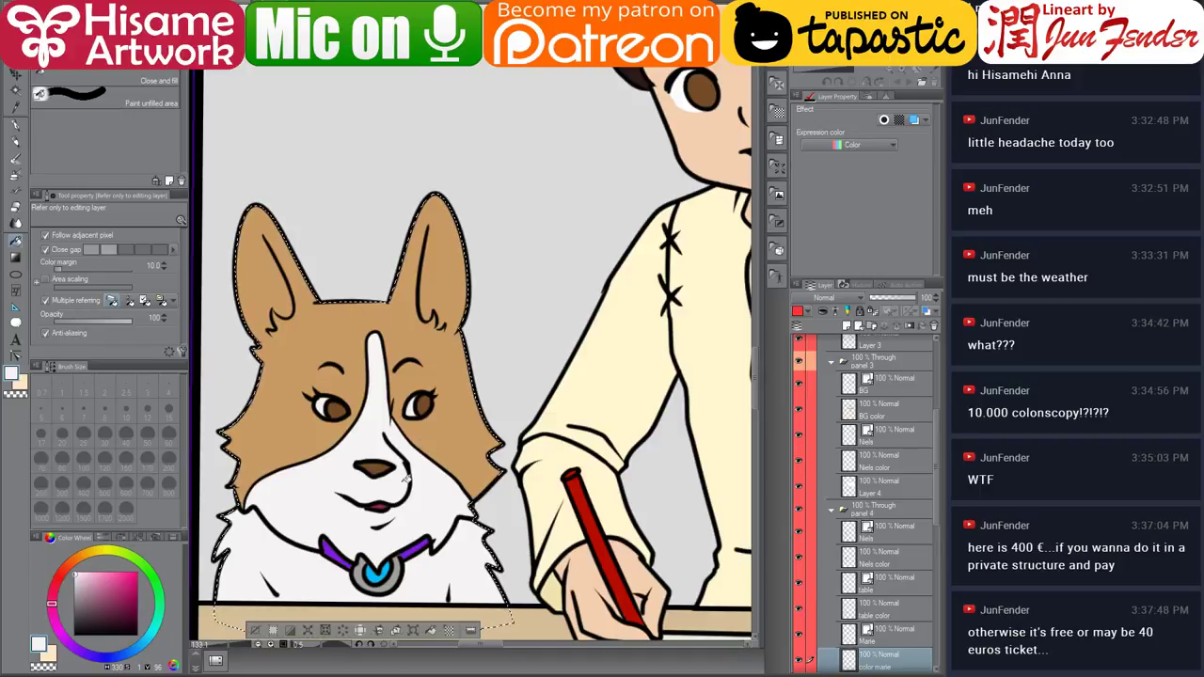
{"action": "left_click", "coordinate": [15, 125]}
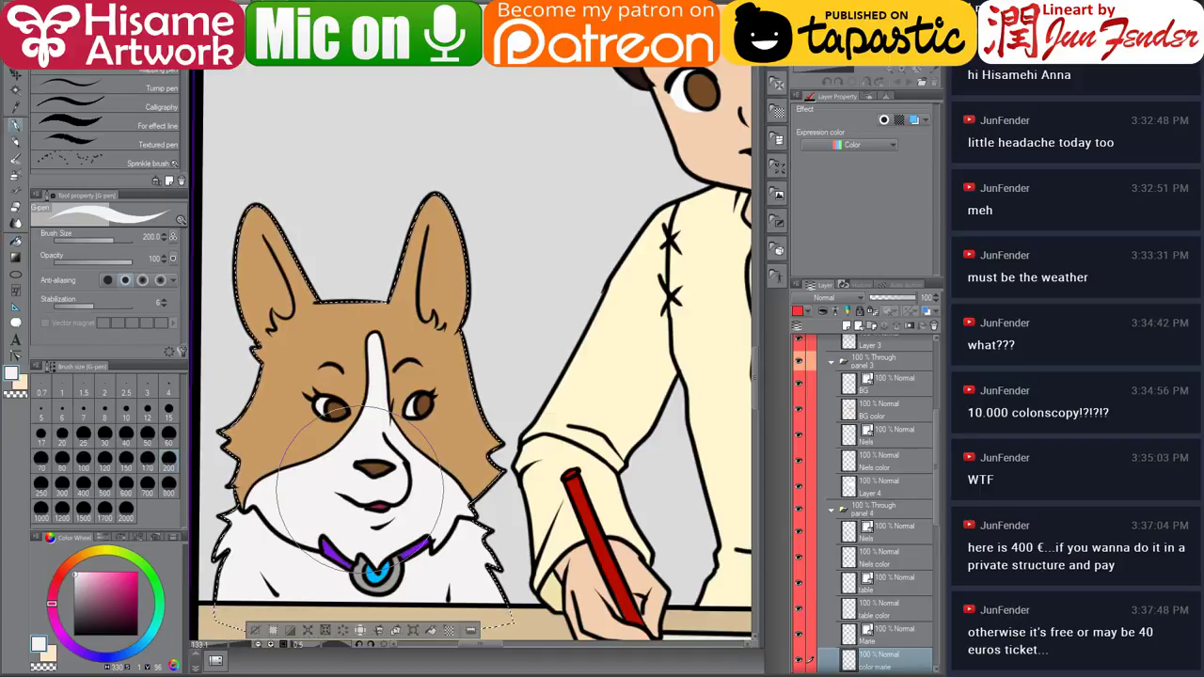
{"action": "scroll", "coordinate": [341, 511], "scroll_direction": "up", "scroll_amount": 1}
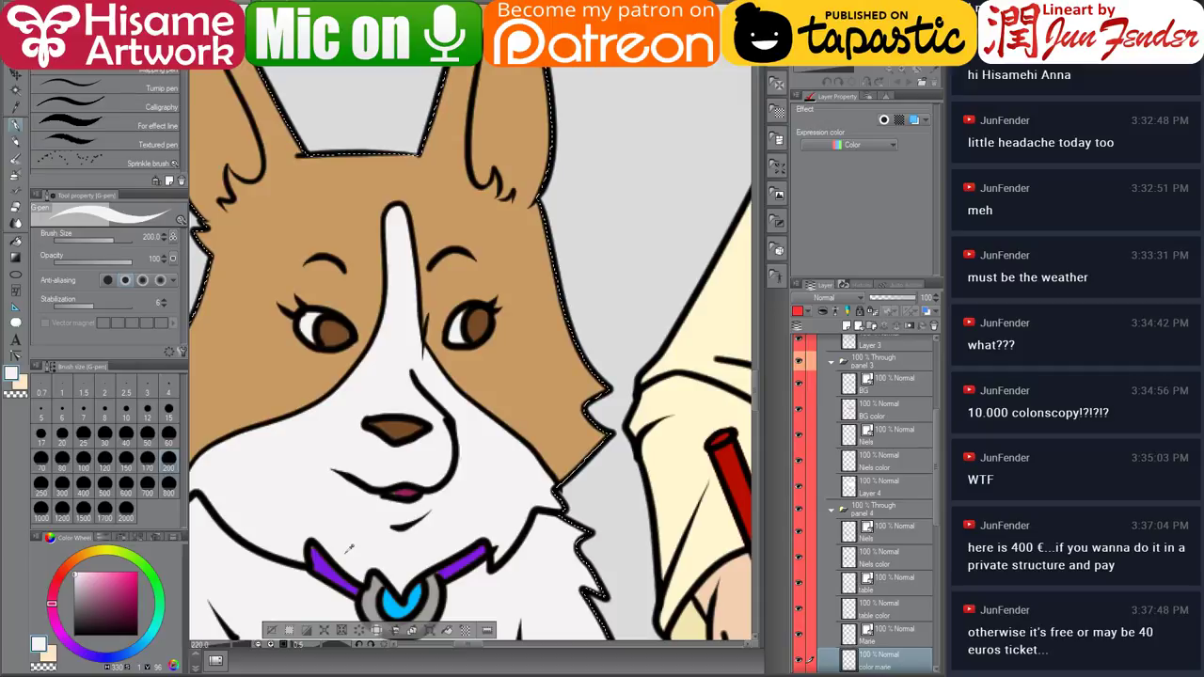
{"action": "left_click", "coordinate": [126, 415]}
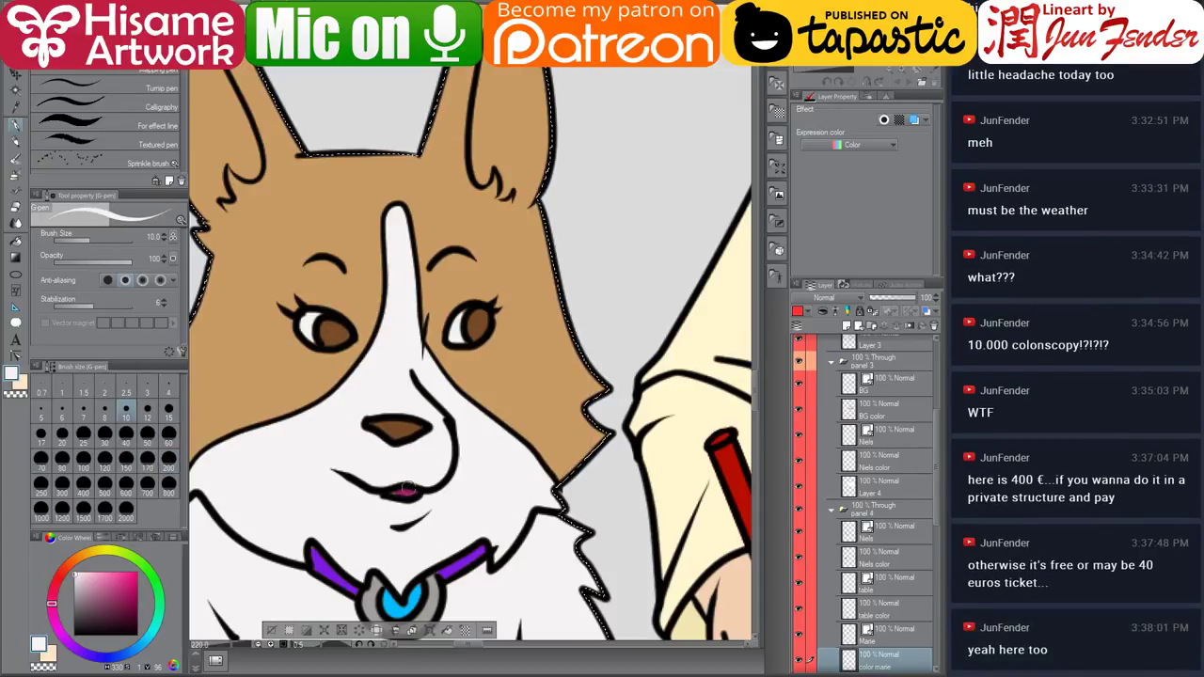
{"action": "left_click", "coordinate": [408, 488], "text": "alt"}
{"action": "left_click_drag", "start_coordinate": [393, 492], "coordinate": [415, 492]}
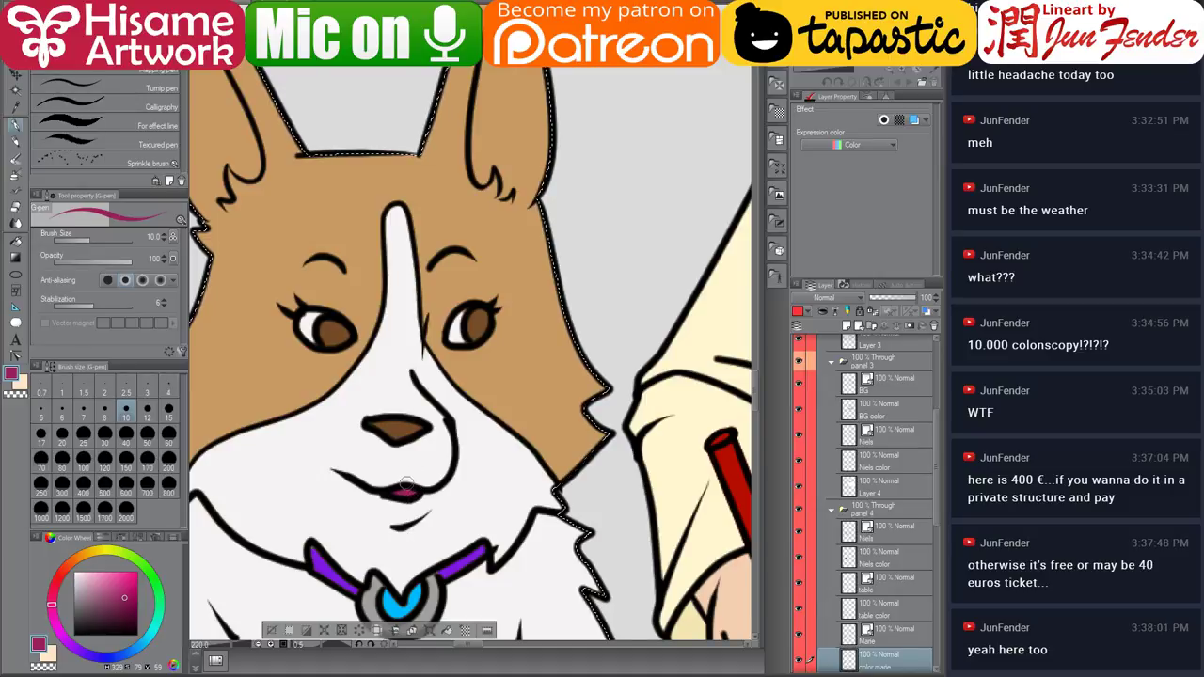
{"action": "left_click", "coordinate": [457, 318], "text": "alt"}
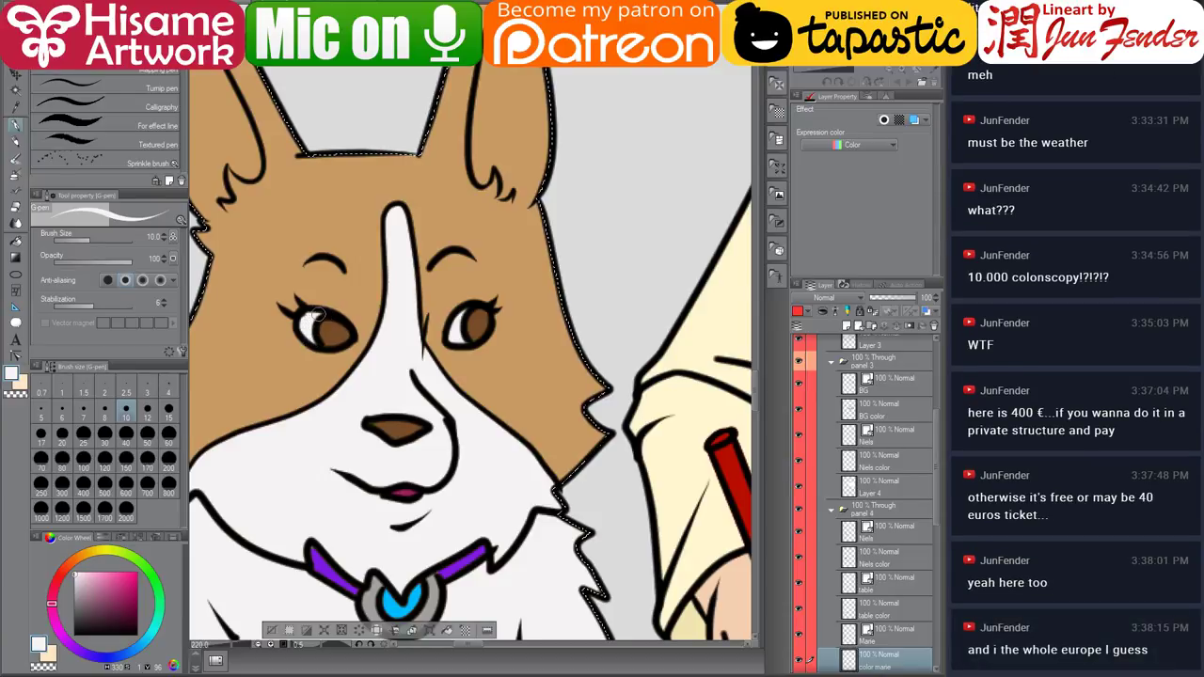
Paint the insides of both dog ears white with the G-pen at size 17 and clean the fur tuft edge with tan.
{"action": "left_click_drag", "start_coordinate": [454, 271], "coordinate": [506, 420]}
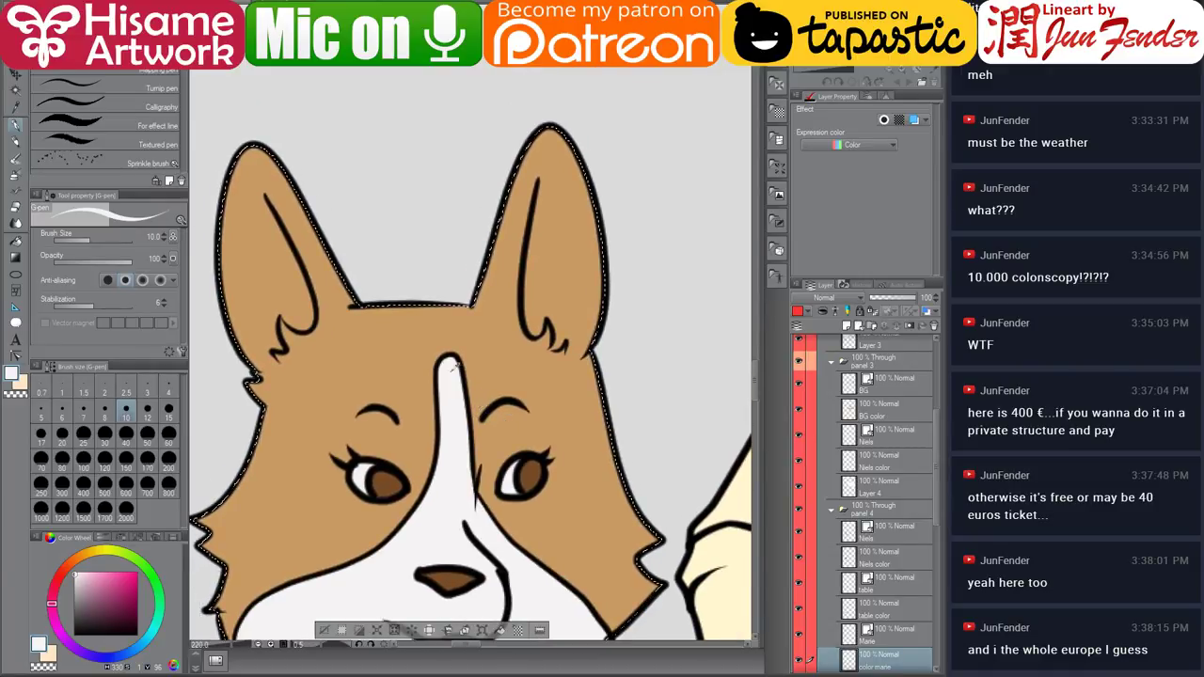
{"action": "key", "text": "bracketright"}
{"action": "key", "text": "bracketright"}
{"action": "key", "text": "bracketright"}
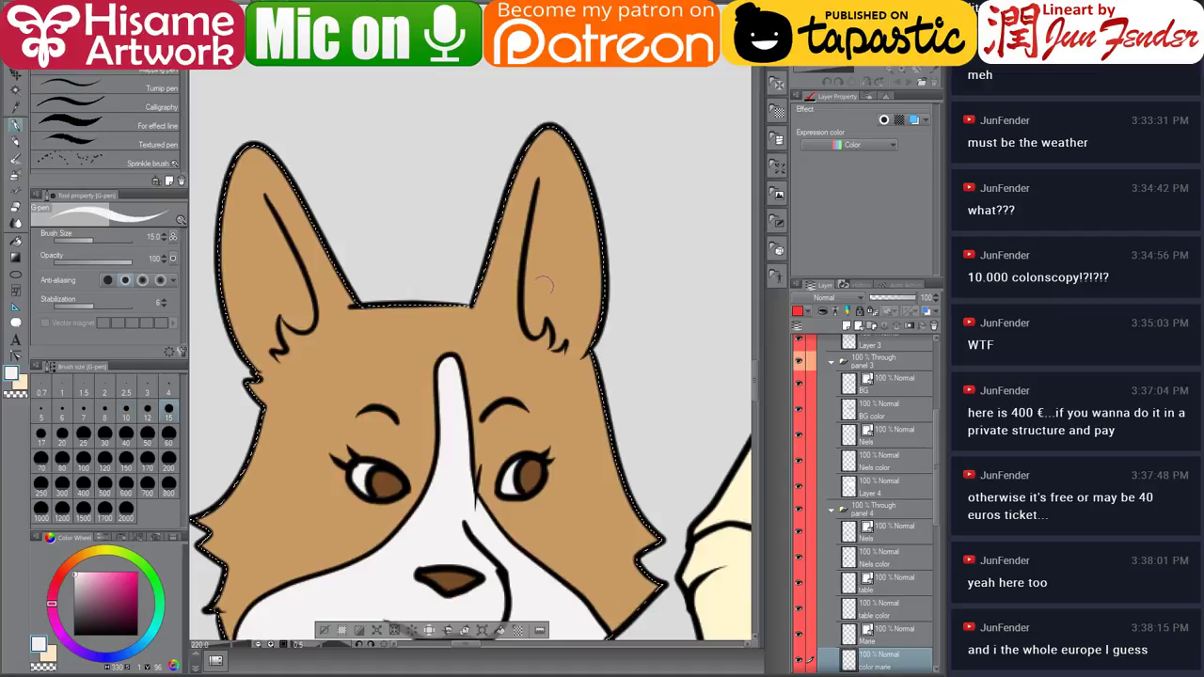
{"action": "left_click_drag", "start_coordinate": [538, 334], "coordinate": [544, 194]}
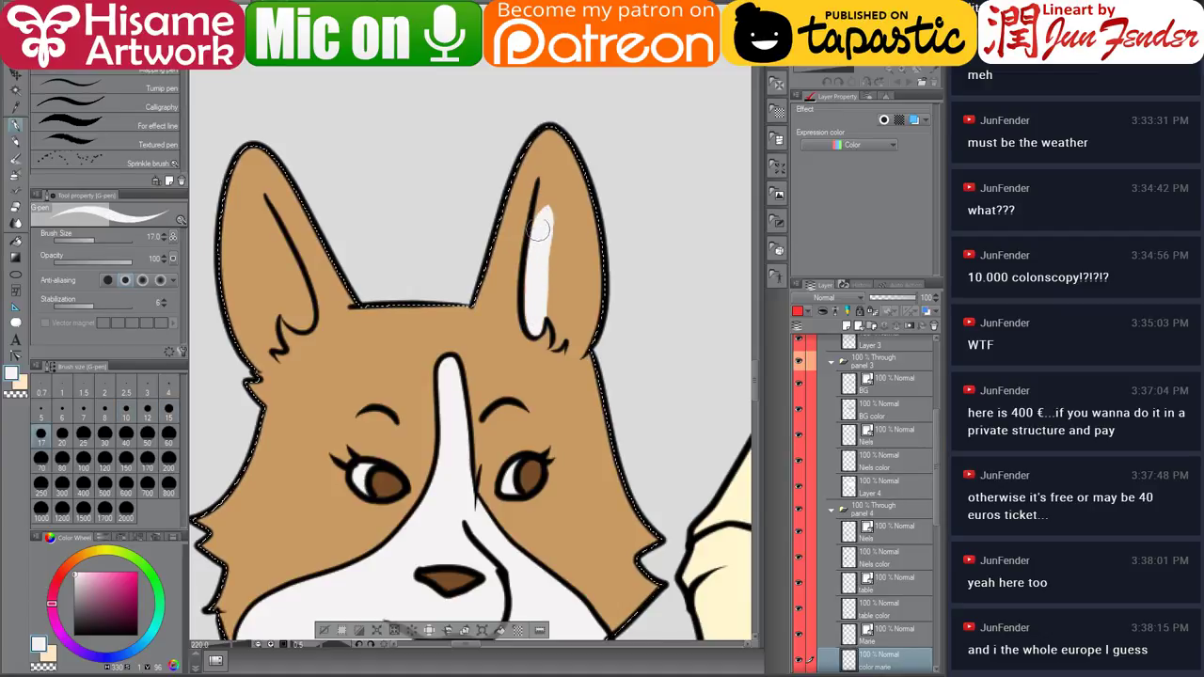
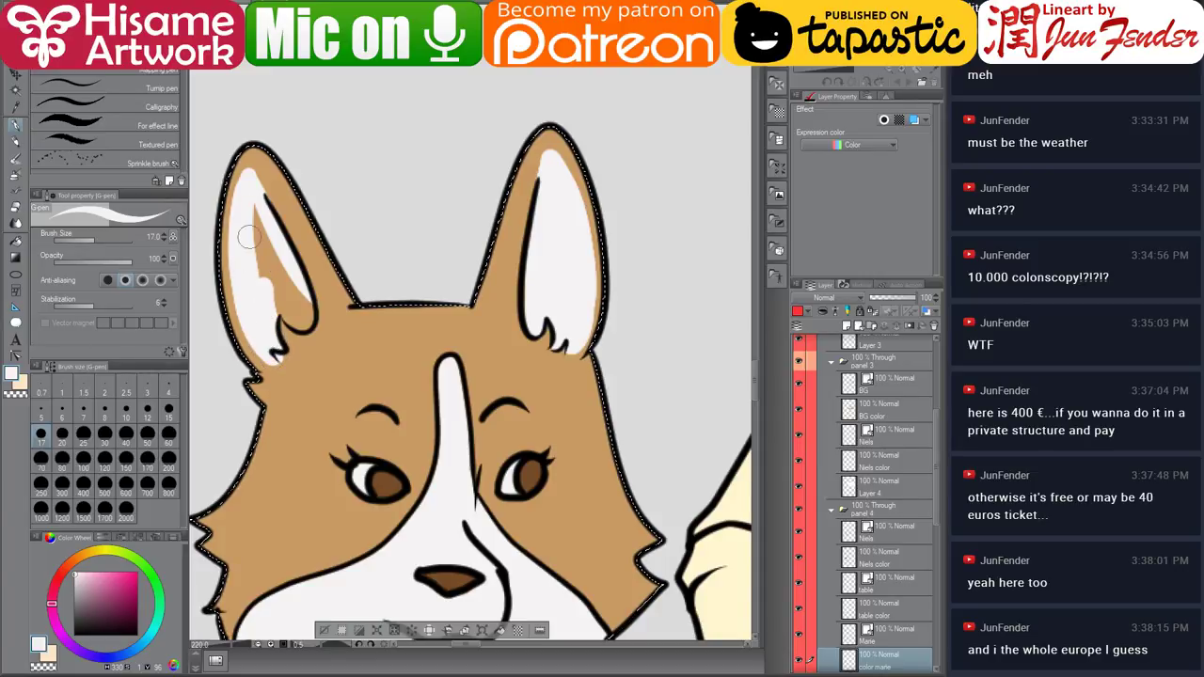
{"action": "mouse_move", "coordinate": [279, 309]}
{"action": "left_mouse_down"}
{"action": "mouse_move", "coordinate": [307, 321]}
{"action": "mouse_move", "coordinate": [249, 216]}
{"action": "mouse_move", "coordinate": [283, 301]}
{"action": "left_mouse_up"}
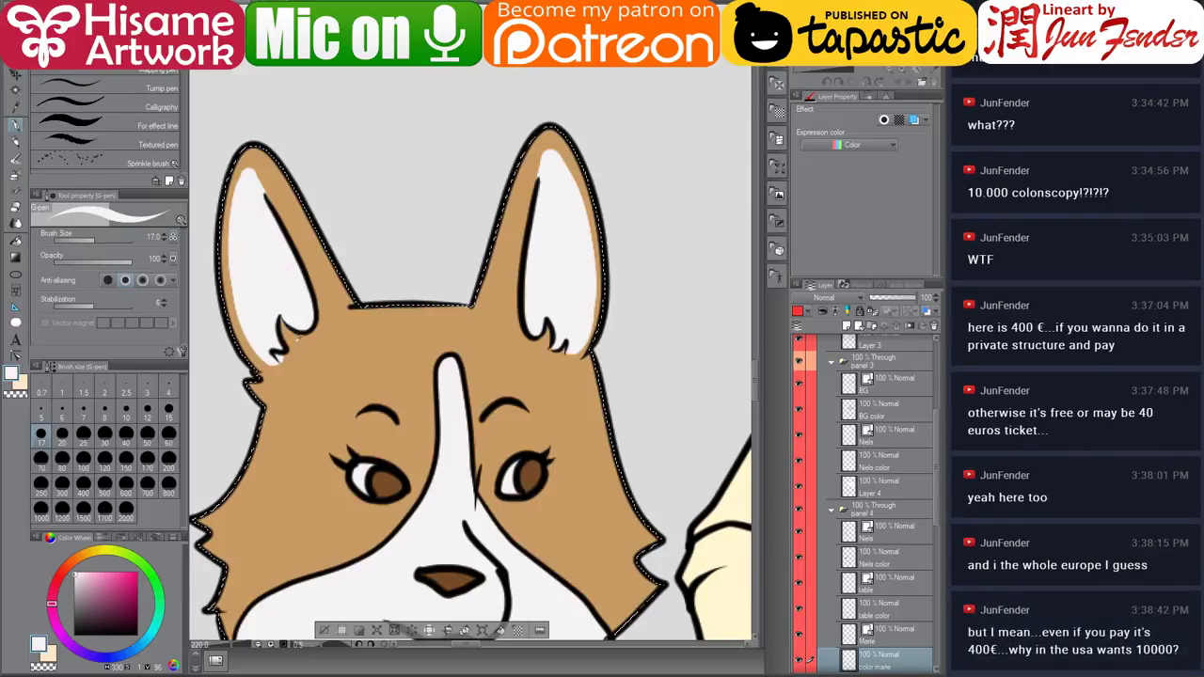
{"action": "left_click", "coordinate": [297, 339], "text": "alt"}
{"action": "left_click_drag", "start_coordinate": [286, 359], "coordinate": [286, 357]}
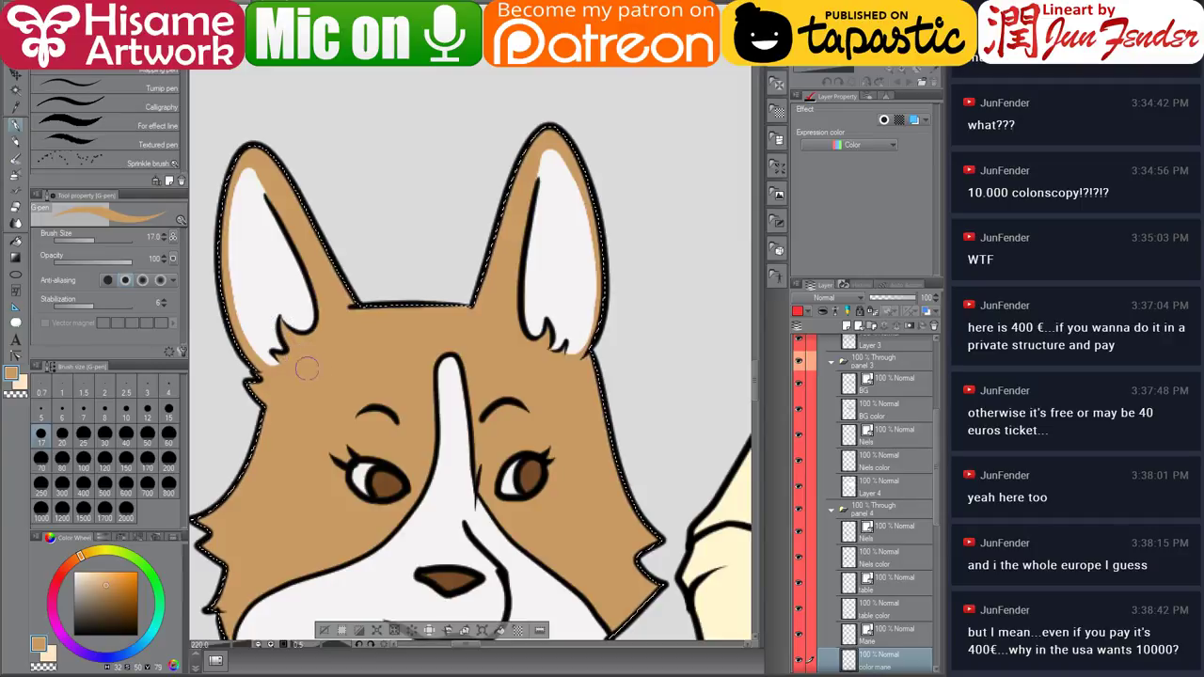
Clean the tan spot beside the dog's collar on the color marie layer with the G-pen, using white sampled from the chest fur.
{"action": "left_click_drag", "start_coordinate": [316, 390], "coordinate": [284, 207]}
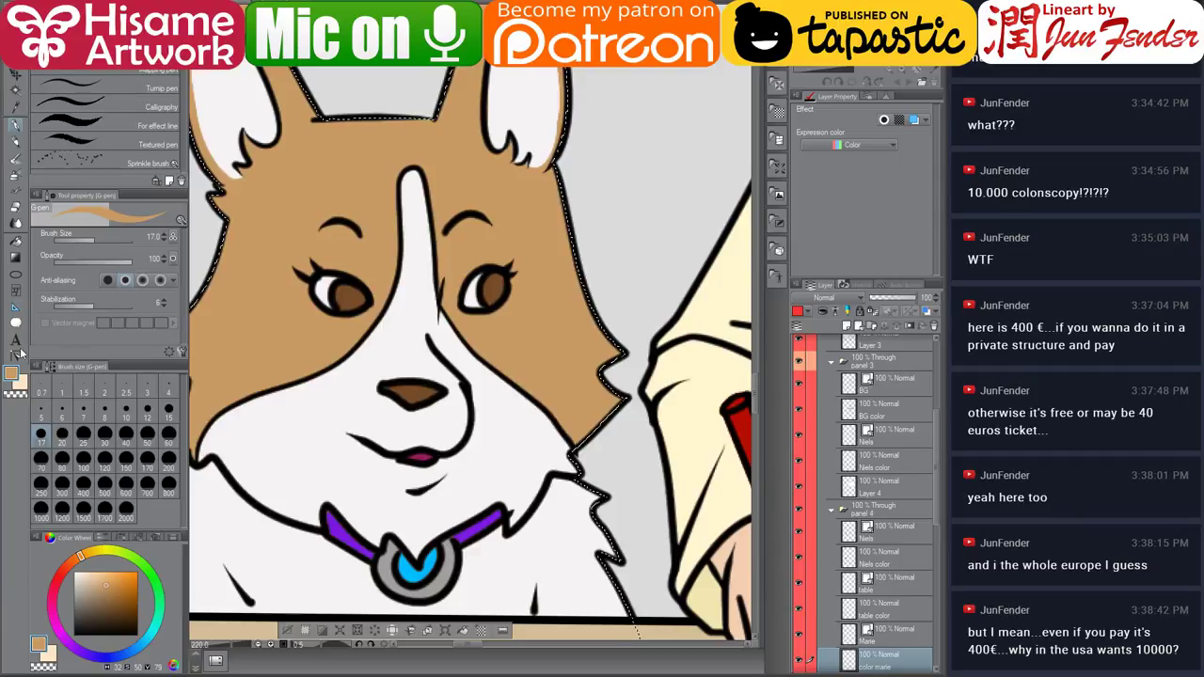
{"action": "left_click", "coordinate": [16, 355]}
{"action": "left_click", "coordinate": [514, 514]}
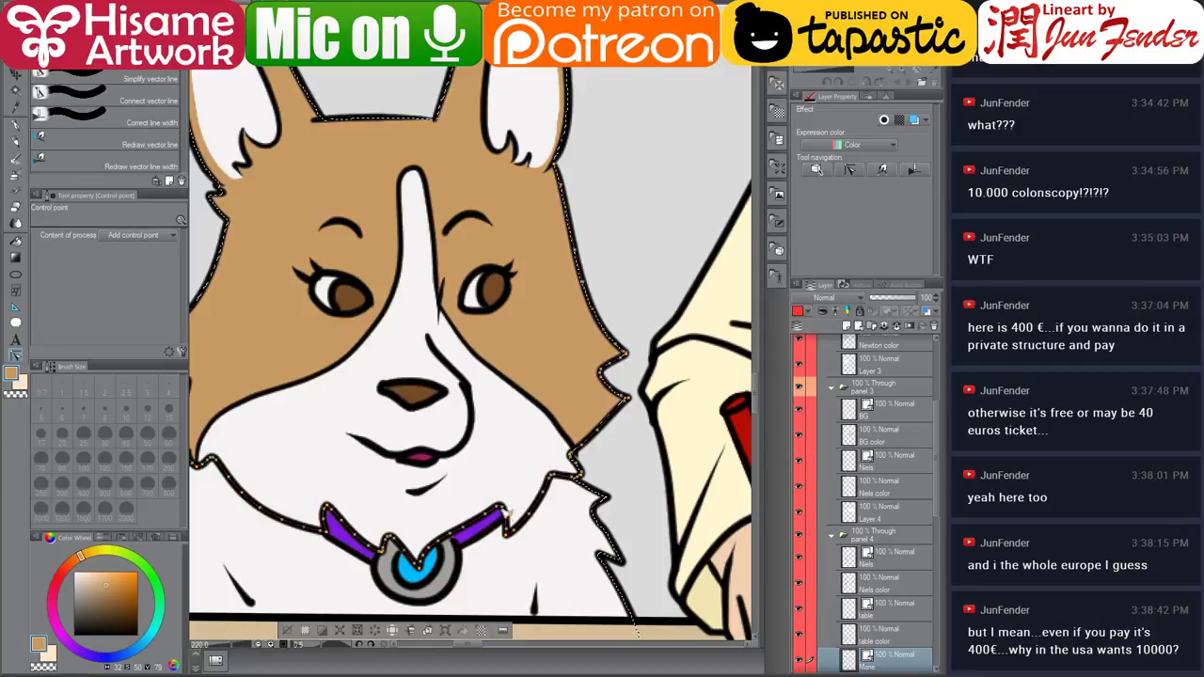
{"action": "left_click", "coordinate": [15, 128]}
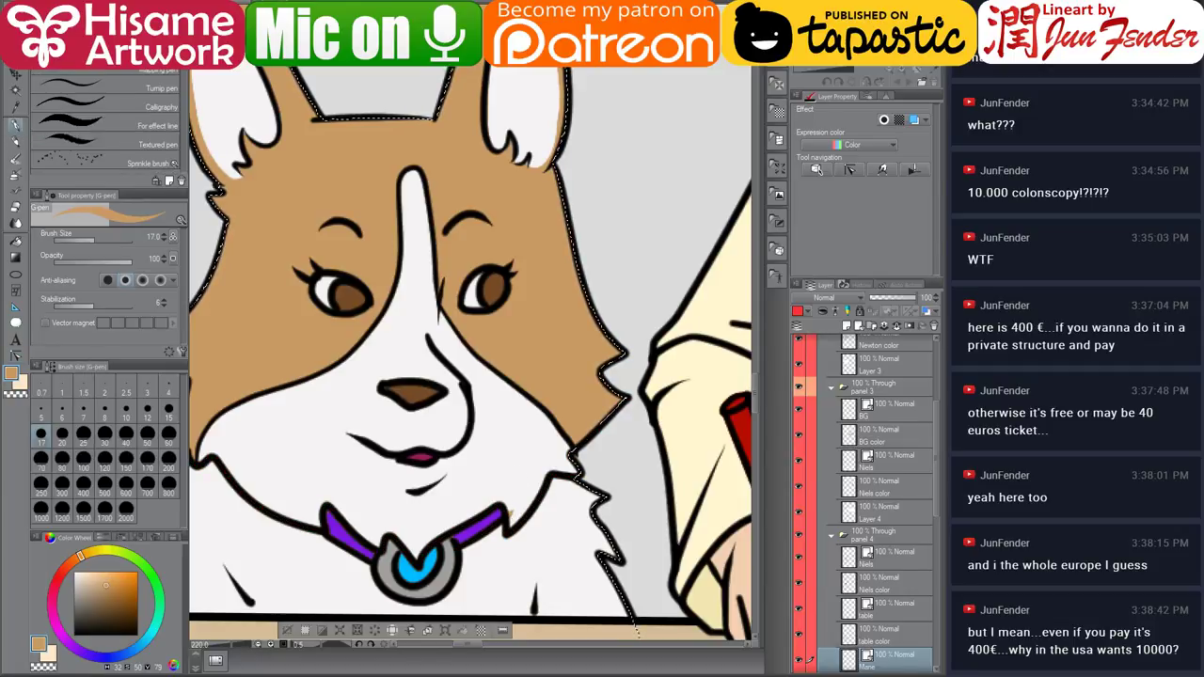
{"action": "scroll", "coordinate": [511, 480], "scroll_direction": "down", "scroll_amount": 2}
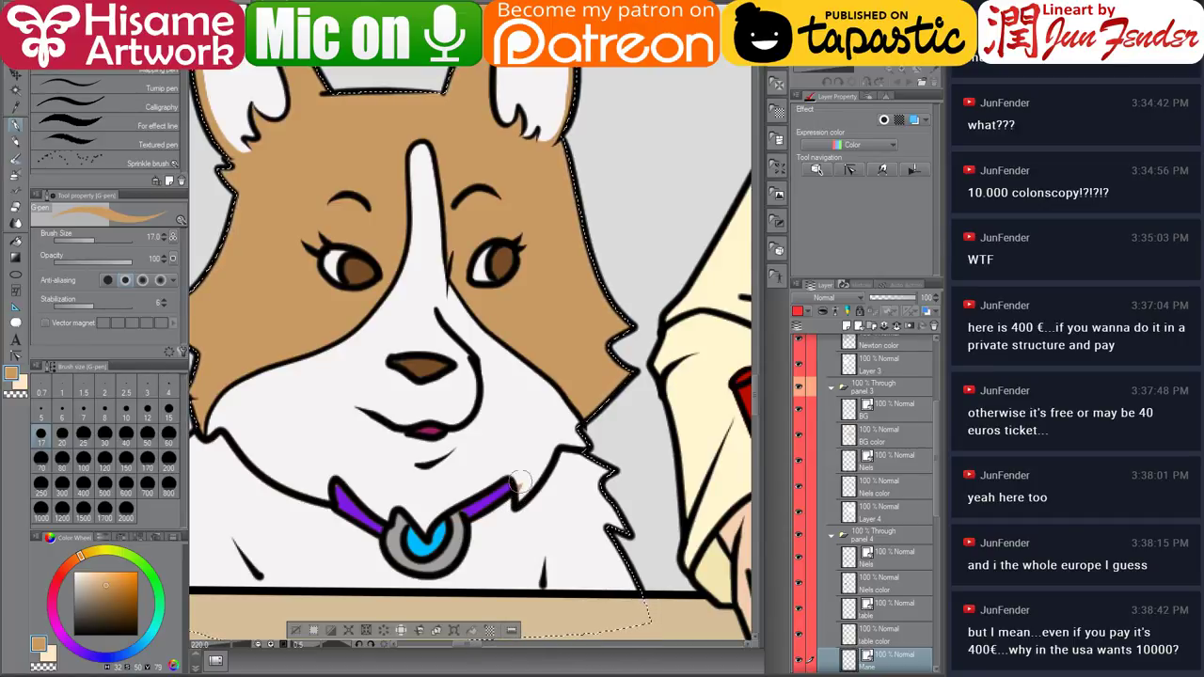
{"action": "left_click", "coordinate": [517, 488], "text": "alt"}
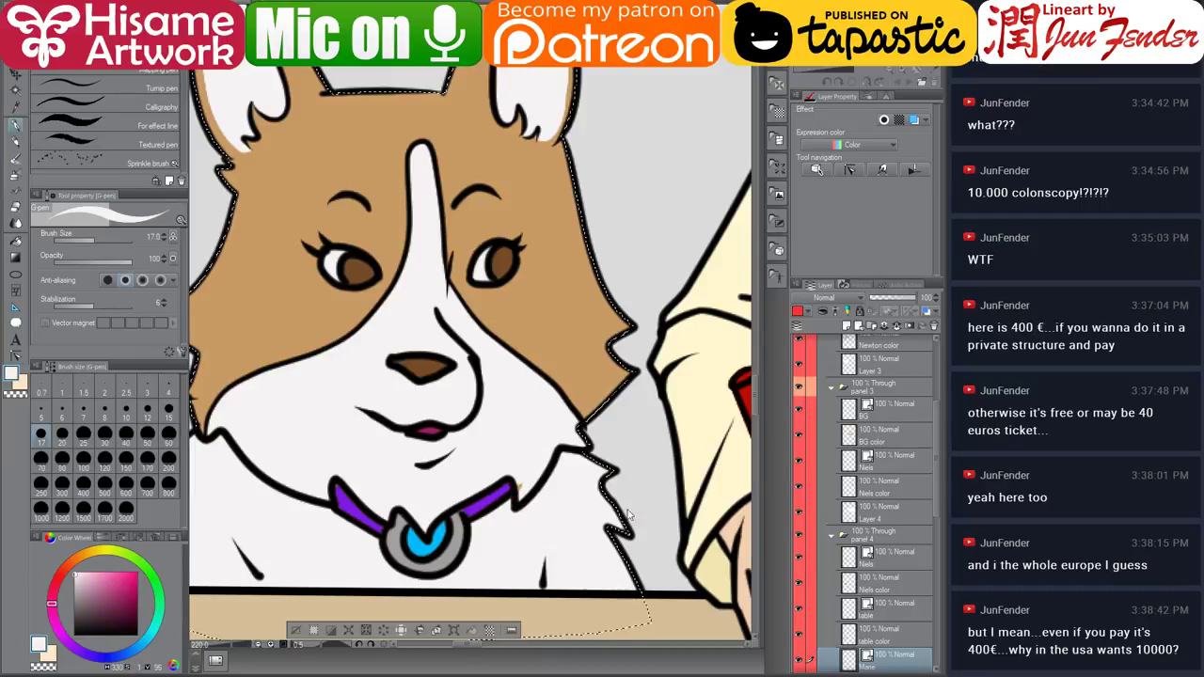
{"action": "scroll", "coordinate": [932, 545], "scroll_direction": "down", "scroll_amount": 3}
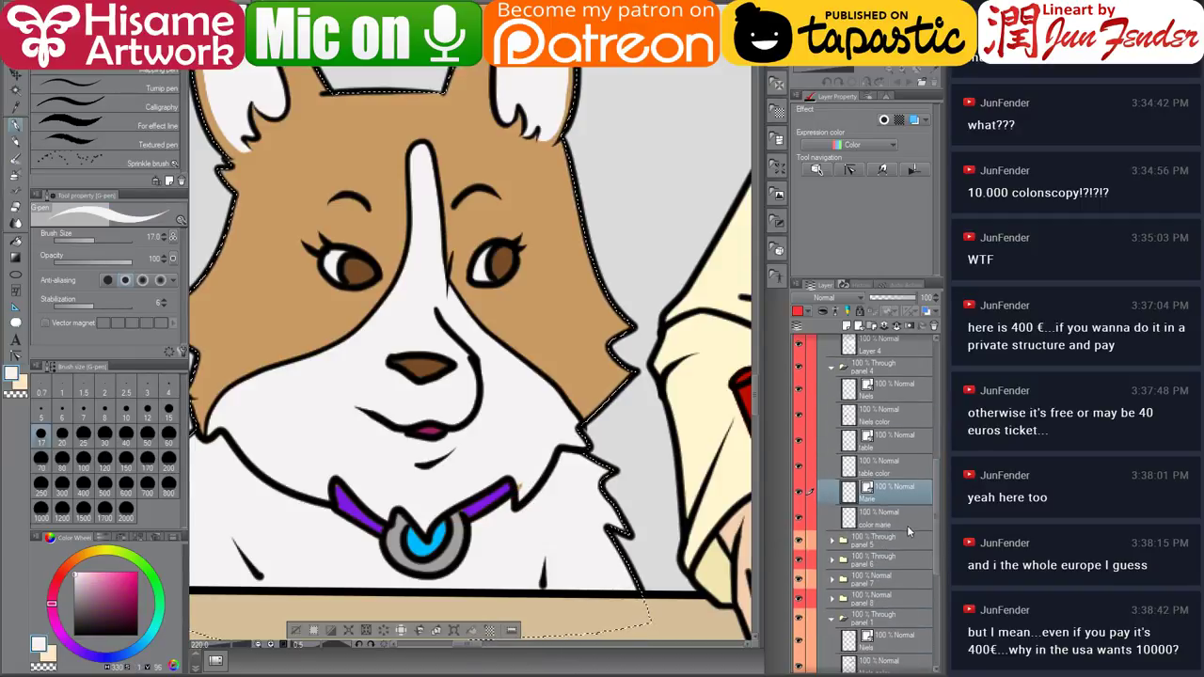
{"action": "left_click", "coordinate": [834, 508]}
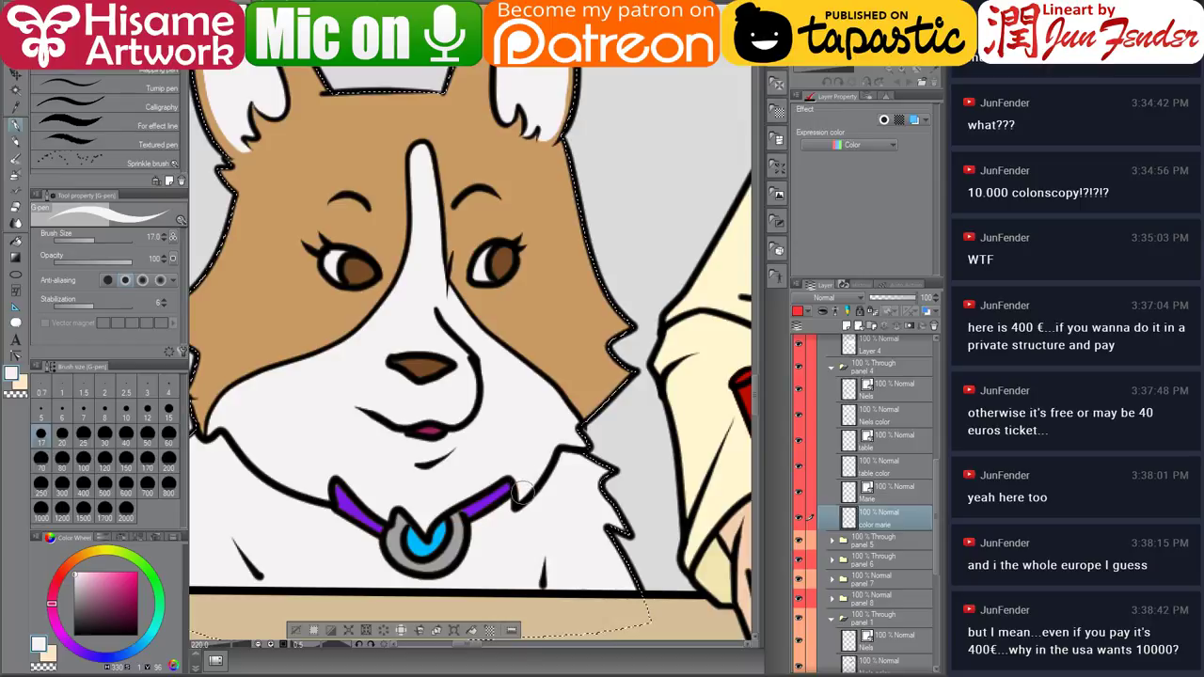
Touch up the dog's collar with the G-pen in its own sampled purple and clear the selection.
{"action": "left_click", "coordinate": [466, 511], "text": "alt"}
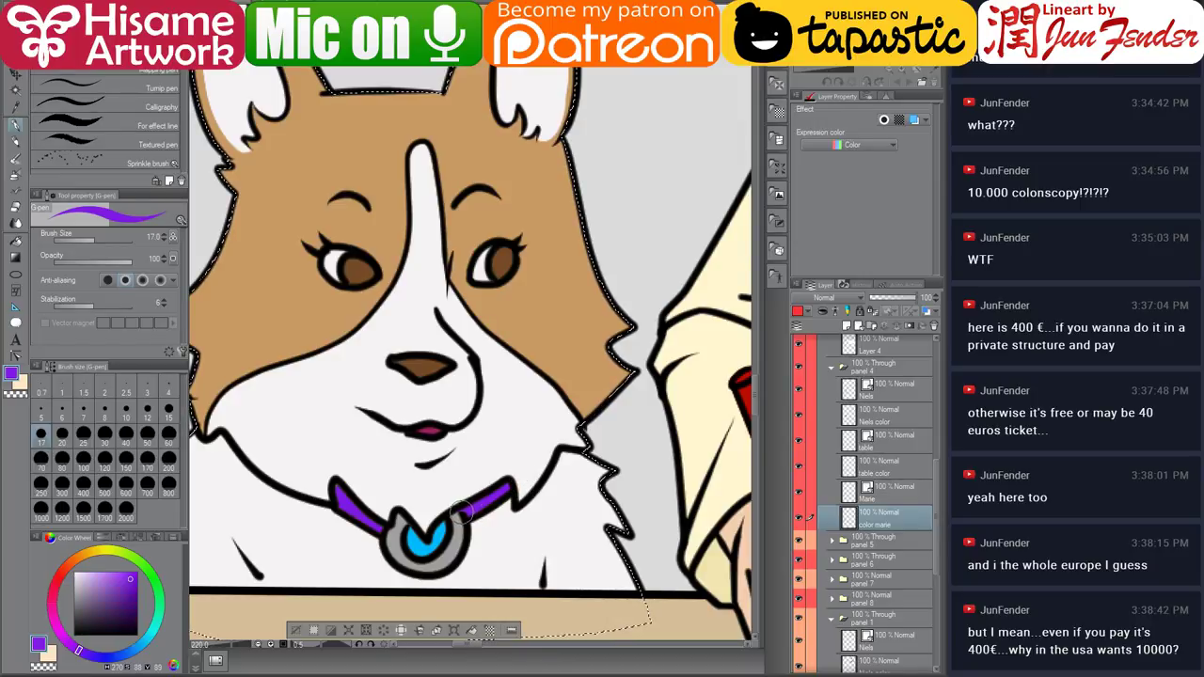
{"action": "left_click_drag", "start_coordinate": [337, 490], "coordinate": [347, 501]}
{"action": "left_click", "coordinate": [15, 355]}
{"action": "key", "text": "ctrl+d"}
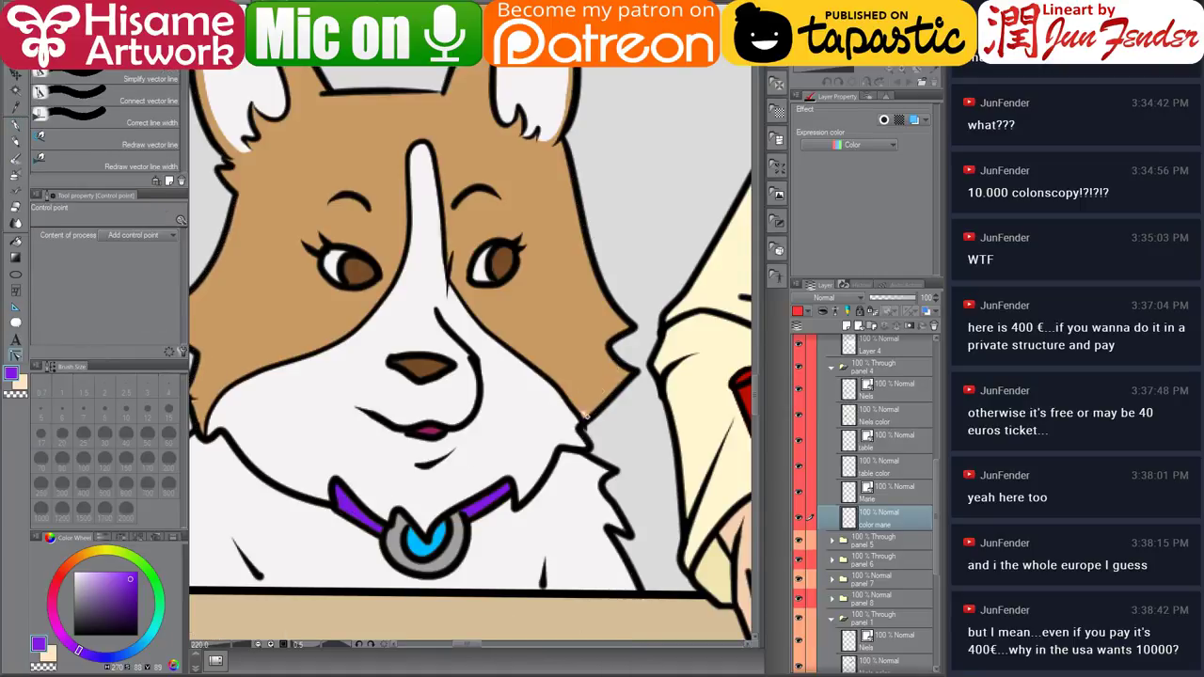
Examine the colored corgi and boy in panel 4 up close and against the neighbouring panels of the page.
{"action": "left_click", "coordinate": [586, 432], "text": "ctrl+shift"}
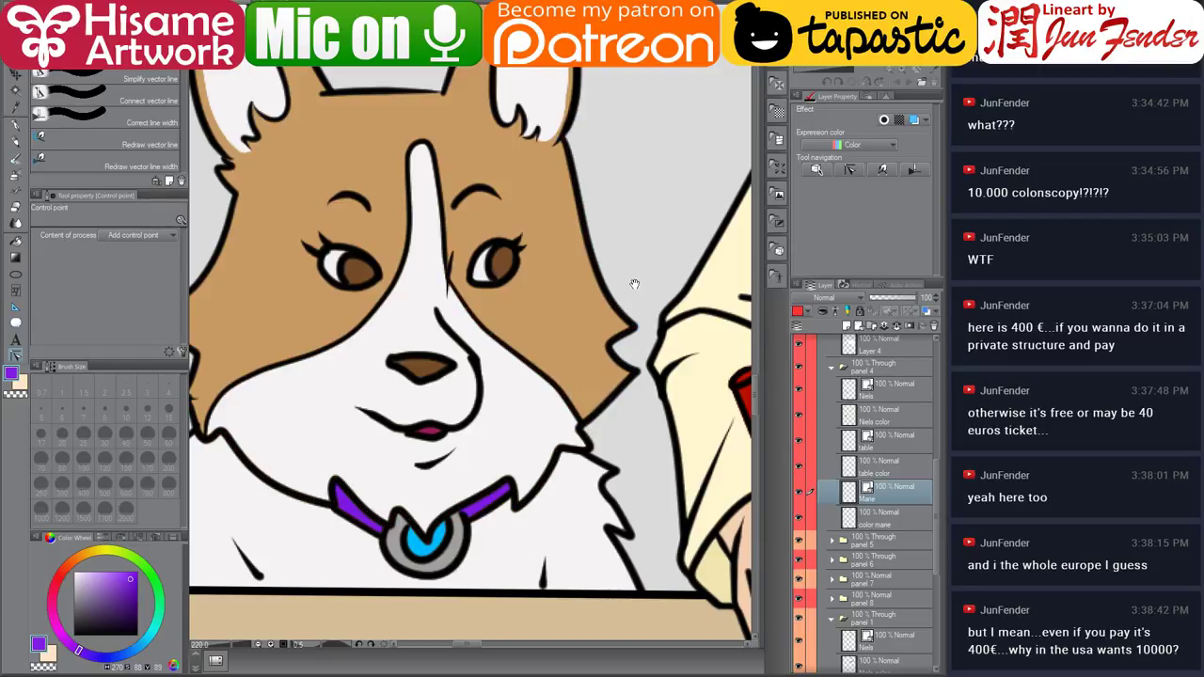
{"action": "left_click_drag", "start_coordinate": [635, 285], "coordinate": [654, 305]}
{"action": "left_click_drag", "start_coordinate": [241, 414], "coordinate": [348, 403]}
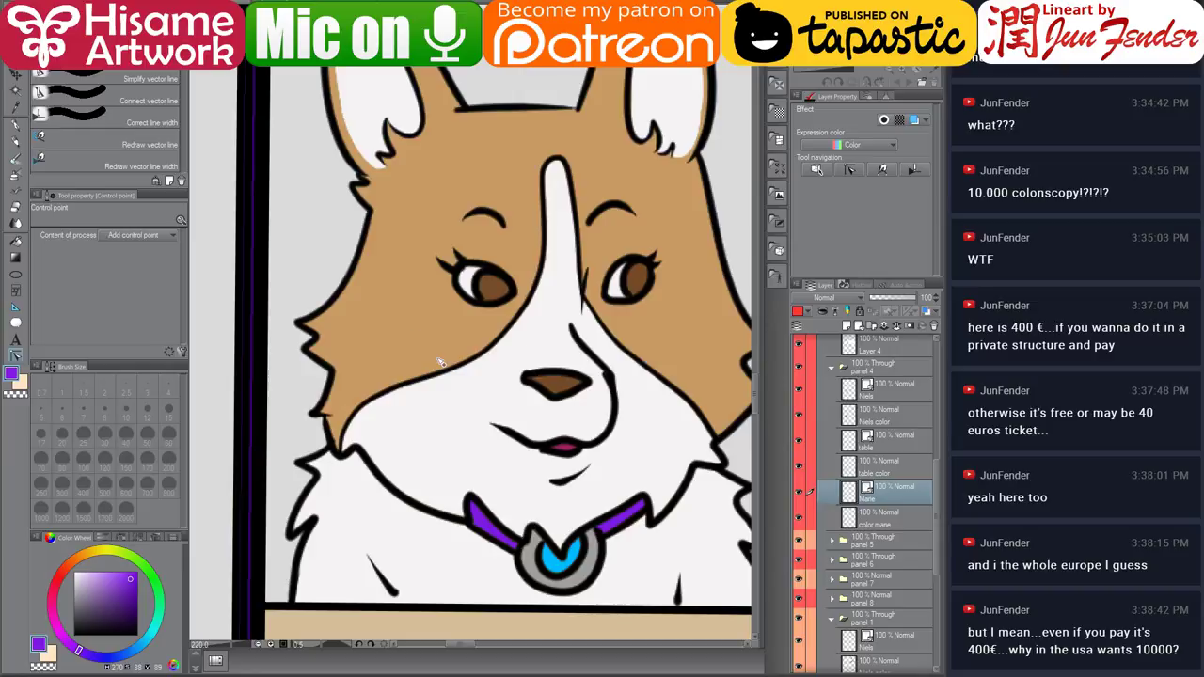
{"action": "scroll", "coordinate": [381, 438], "scroll_direction": "down", "scroll_amount": 6}
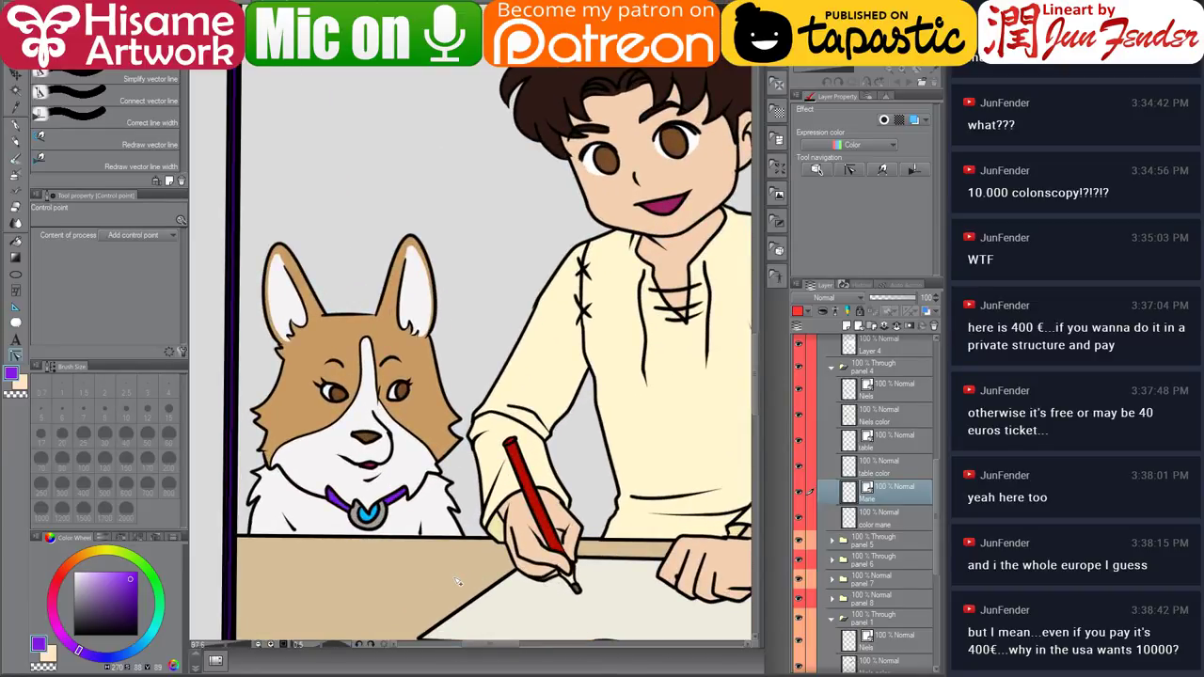
{"action": "scroll", "coordinate": [407, 588], "scroll_direction": "down", "scroll_amount": 2}
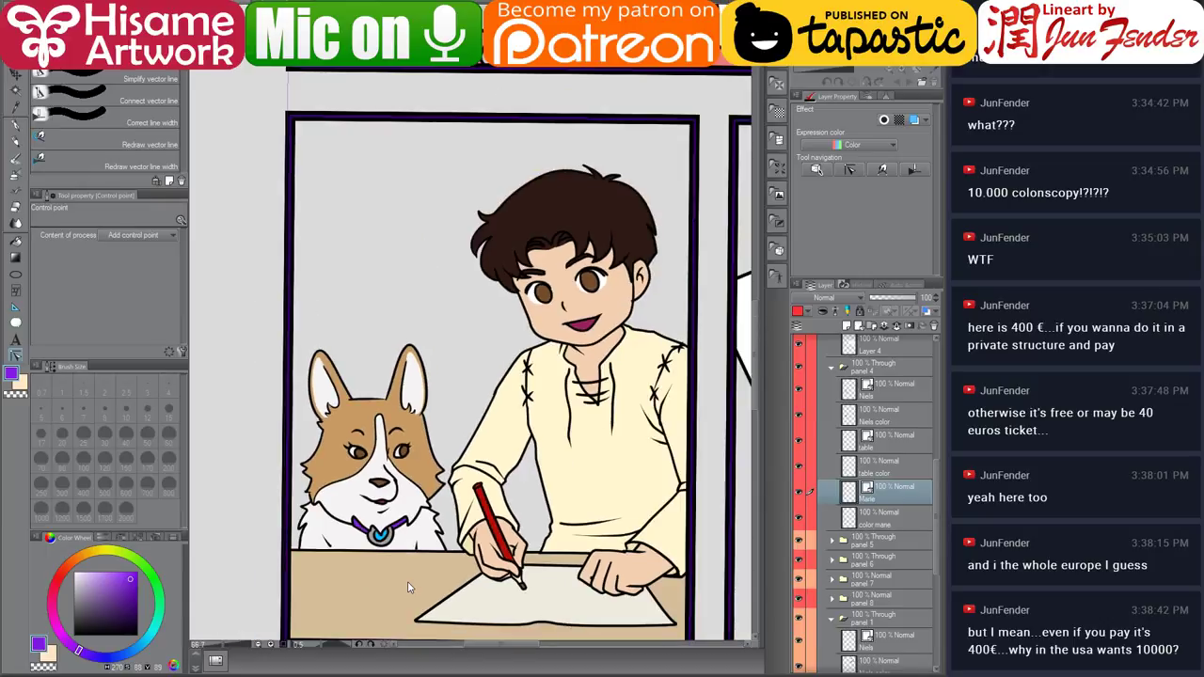
{"action": "scroll", "coordinate": [402, 577], "scroll_direction": "up", "scroll_amount": 5}
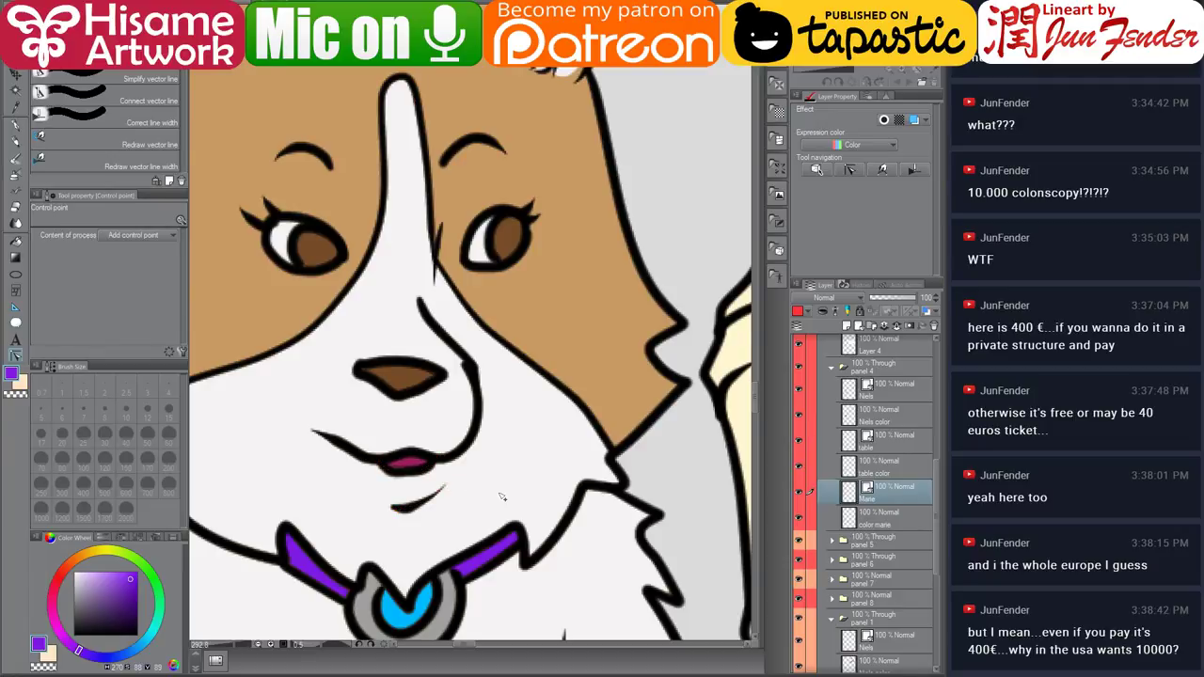
{"action": "scroll", "coordinate": [501, 497], "scroll_direction": "down", "scroll_amount": 5}
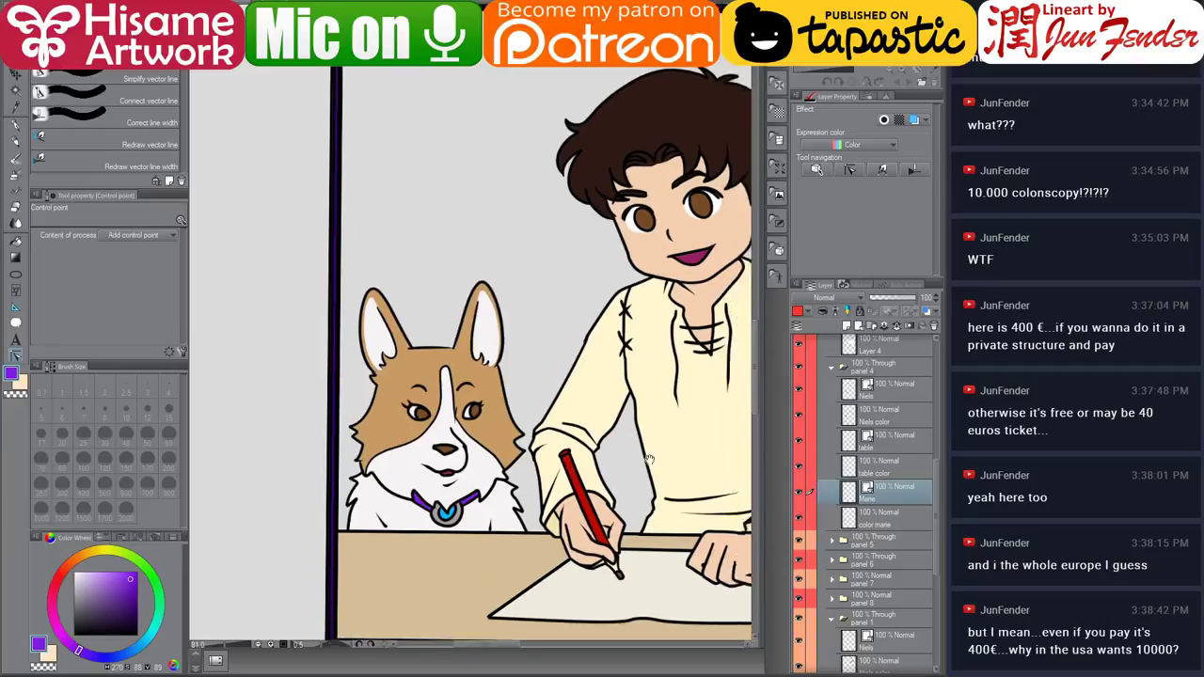
{"action": "left_click_drag", "start_coordinate": [648, 458], "coordinate": [477, 444]}
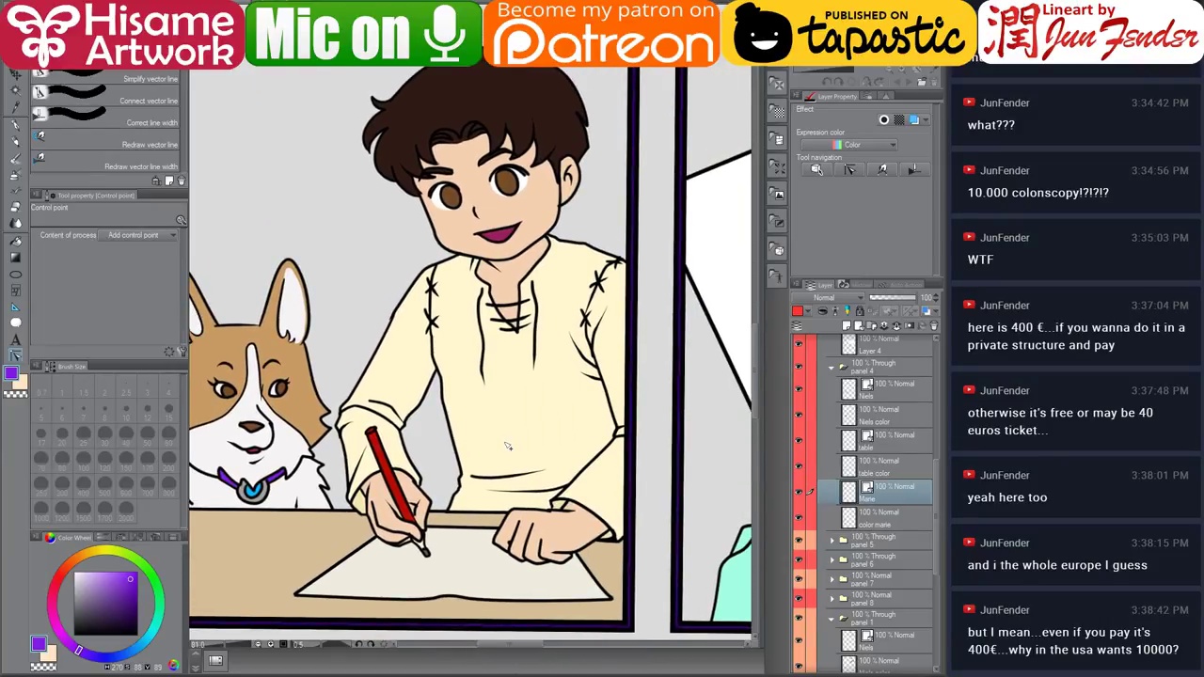
{"action": "scroll", "coordinate": [506, 448], "scroll_direction": "down", "scroll_amount": 4}
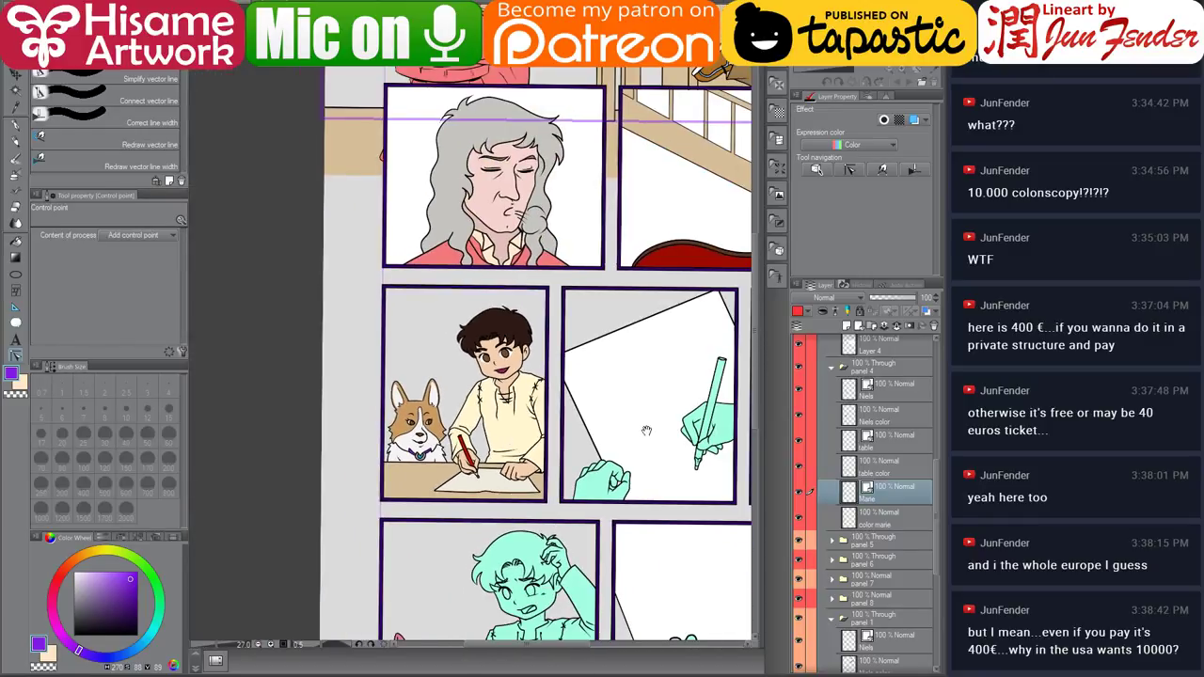
{"action": "left_click_drag", "start_coordinate": [646, 430], "coordinate": [538, 422]}
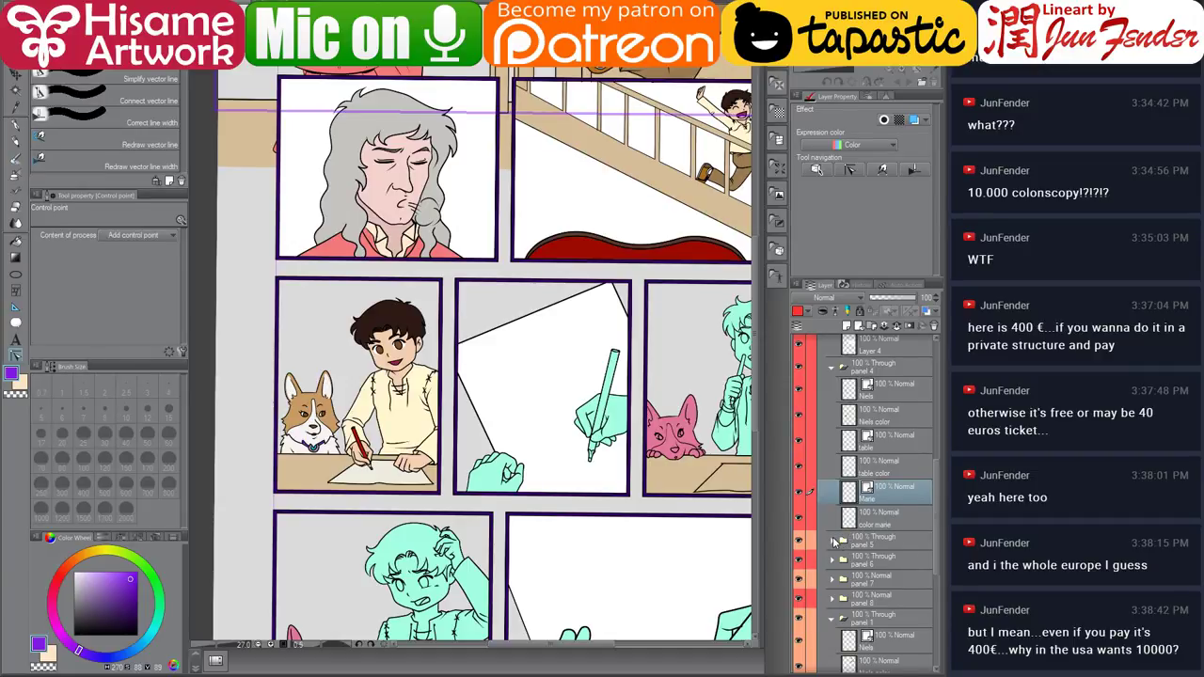
Expand the panel 5 folder and load the hands color layer's painted area as a selection.
{"action": "left_click", "coordinate": [834, 541]}
{"action": "scroll", "coordinate": [880, 562], "scroll_direction": "down", "scroll_amount": 2}
{"action": "left_click", "coordinate": [853, 561]}
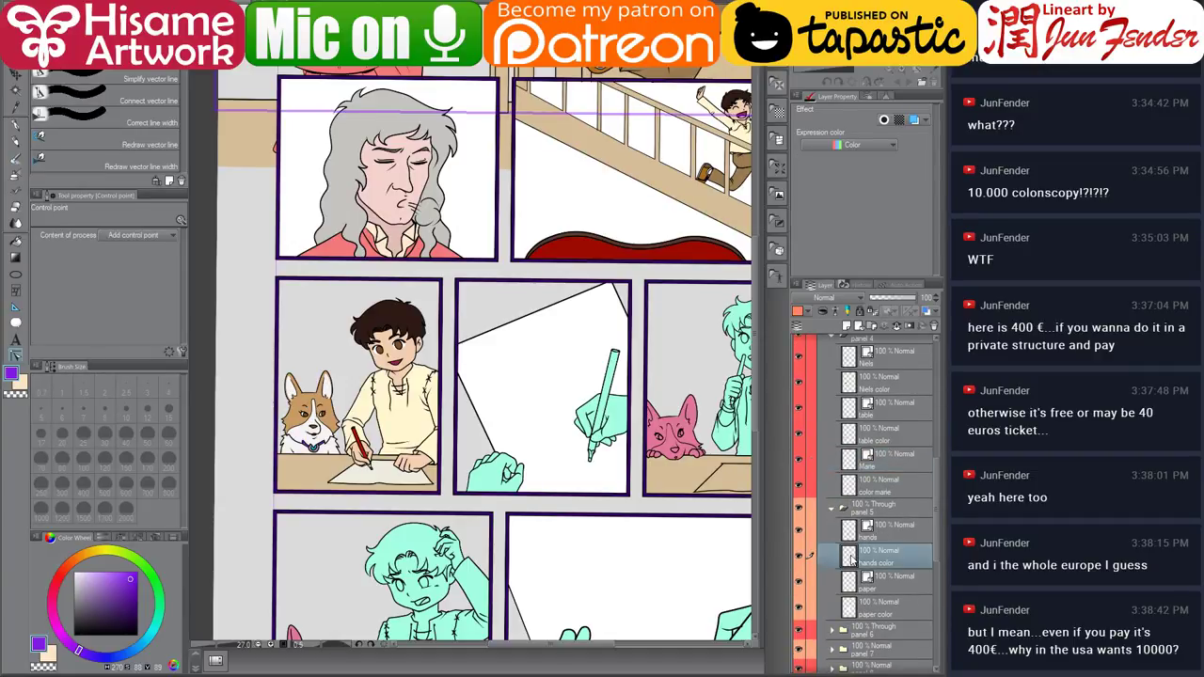
{"action": "left_click", "coordinate": [851, 558], "text": "ctrl"}
Paint the selected hands and pencil in panel 5 with the boy's sampled skin tone, using the G-pen at size 300.
{"action": "scroll", "coordinate": [681, 429], "scroll_direction": "up", "scroll_amount": 2}
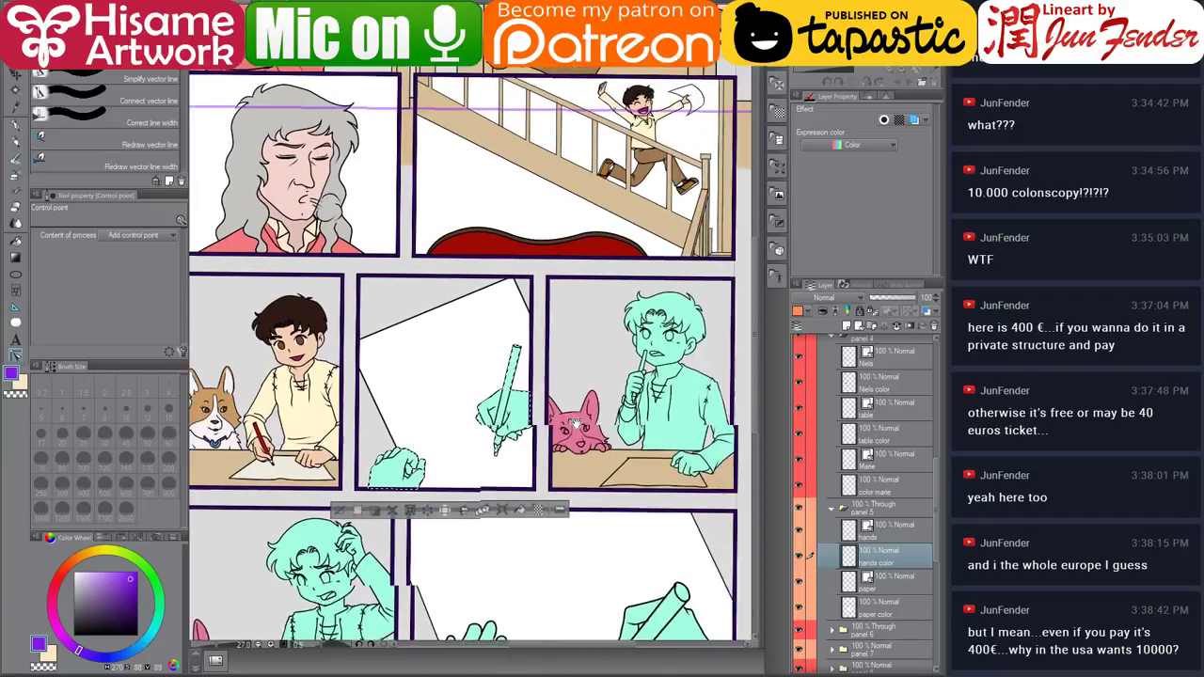
{"action": "scroll", "coordinate": [592, 440], "scroll_direction": "up", "scroll_amount": 2}
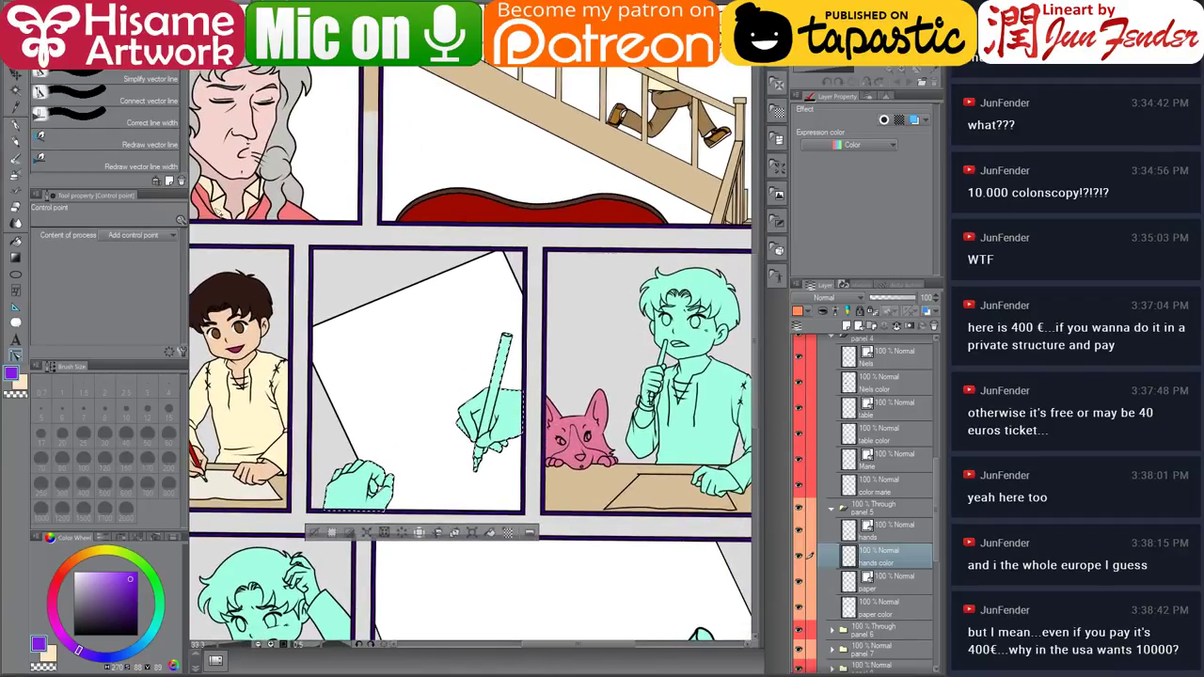
{"action": "key", "text": "p"}
{"action": "scroll", "coordinate": [254, 347], "scroll_direction": "up", "scroll_amount": 1}
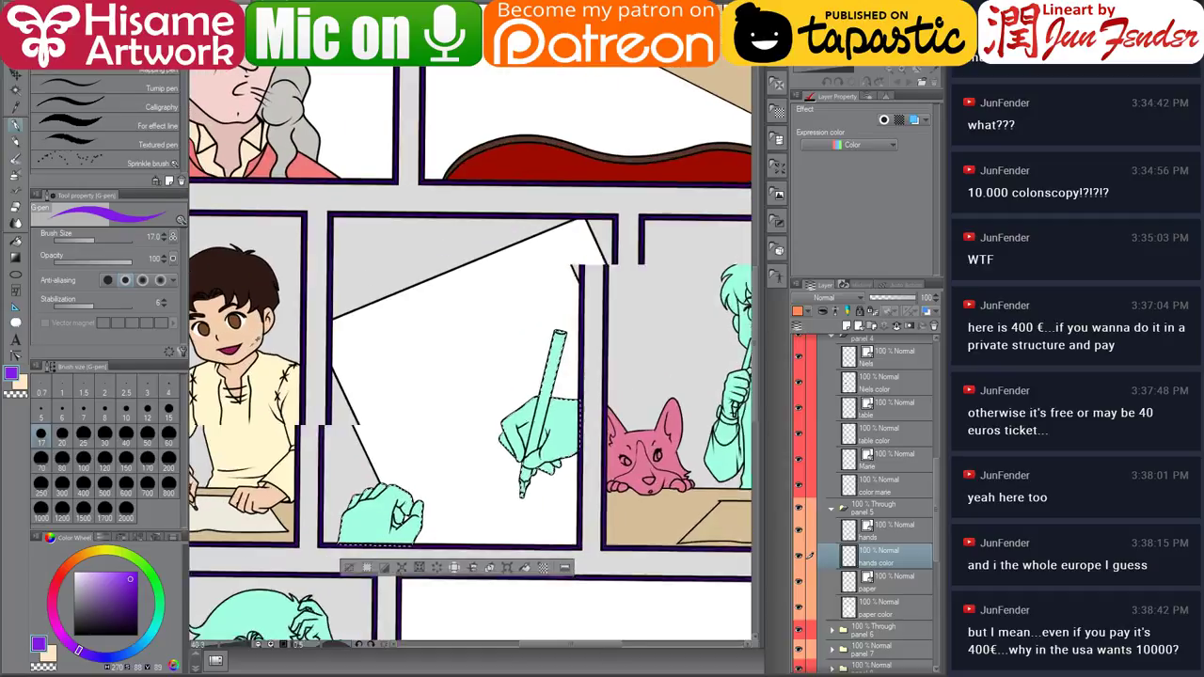
{"action": "left_click", "coordinate": [254, 322], "text": "alt"}
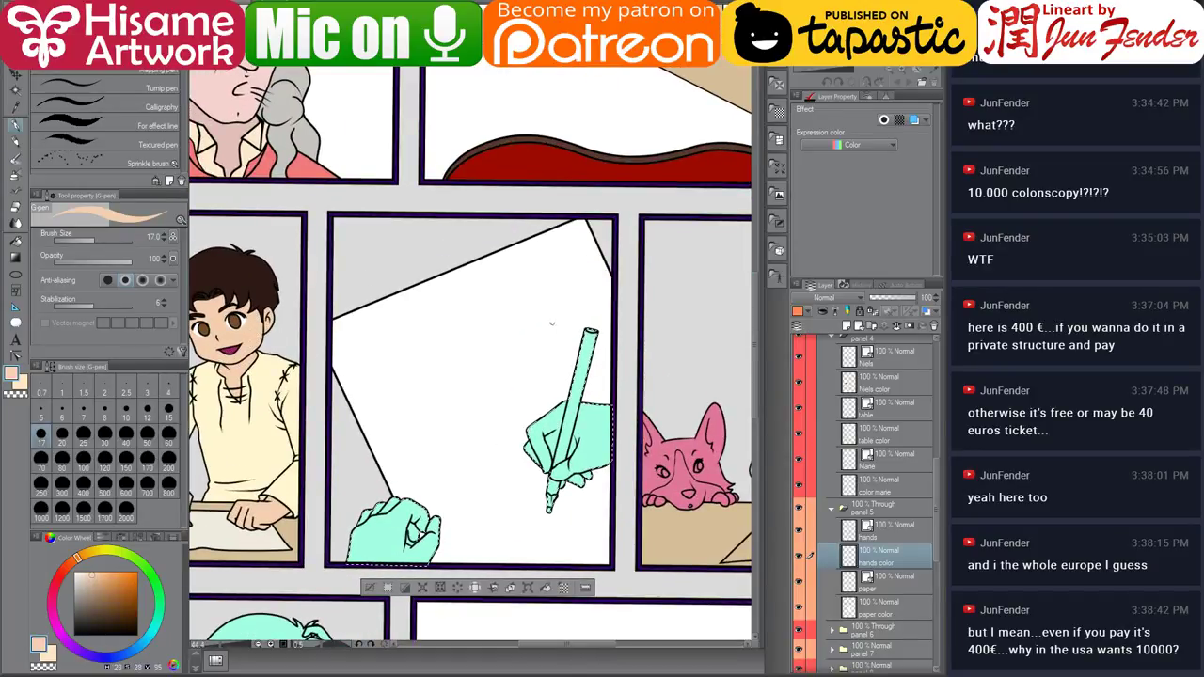
{"action": "key", "text": "]"}
{"action": "key", "text": "]"}
{"action": "key", "text": "]"}
{"action": "key", "text": "]"}
{"action": "key", "text": "]"}
{"action": "key", "text": "]"}
{"action": "key", "text": "]"}
{"action": "key", "text": "]"}
{"action": "key", "text": "]"}
{"action": "key", "text": "]"}
{"action": "key", "text": "]"}
{"action": "key", "text": "]"}
{"action": "key", "text": "]"}
{"action": "key", "text": "]"}
{"action": "key", "text": "]"}
{"action": "left_click_drag", "start_coordinate": [588, 344], "coordinate": [540, 517]}
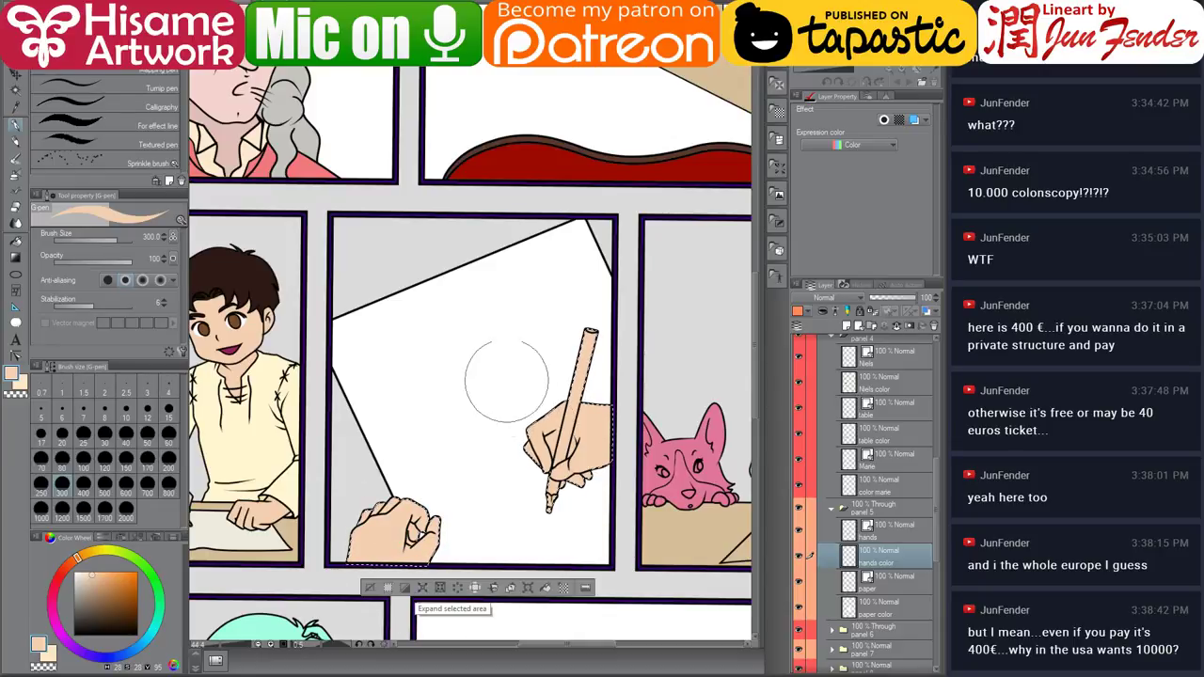
Fill the pencil's barrel with dark red sampled from the panel above and its wooden tip with cream sampled from the boy's shirt.
{"action": "left_click", "coordinate": [518, 161], "text": "alt"}
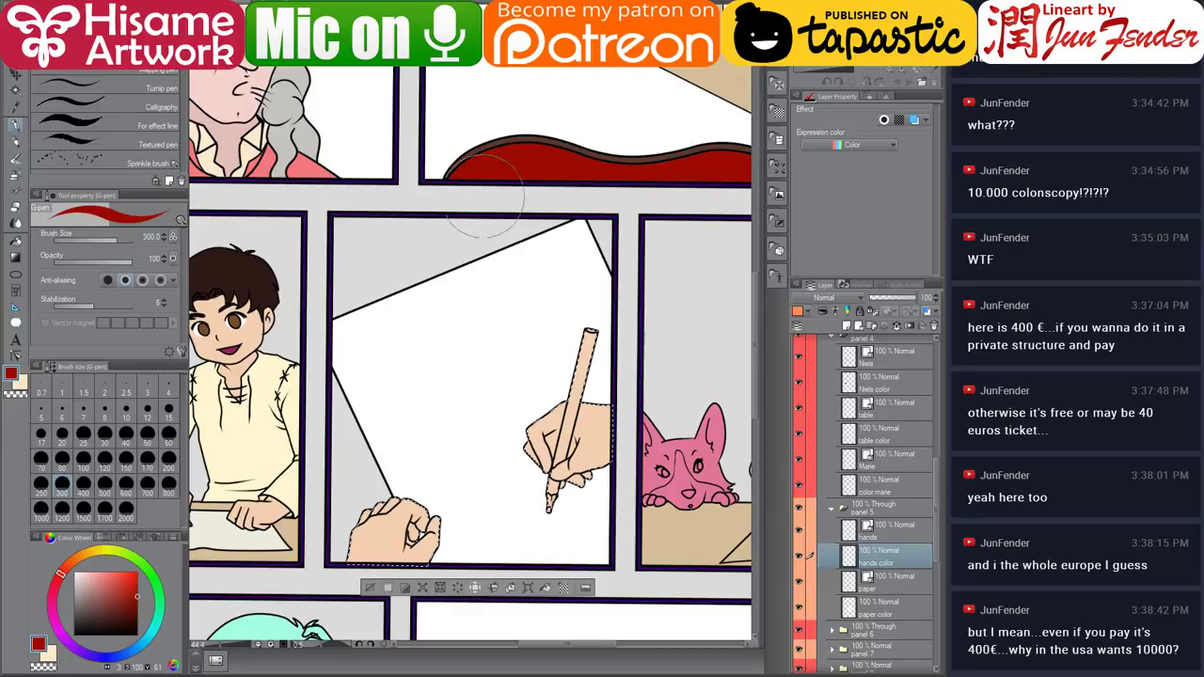
{"action": "left_click", "coordinate": [17, 242]}
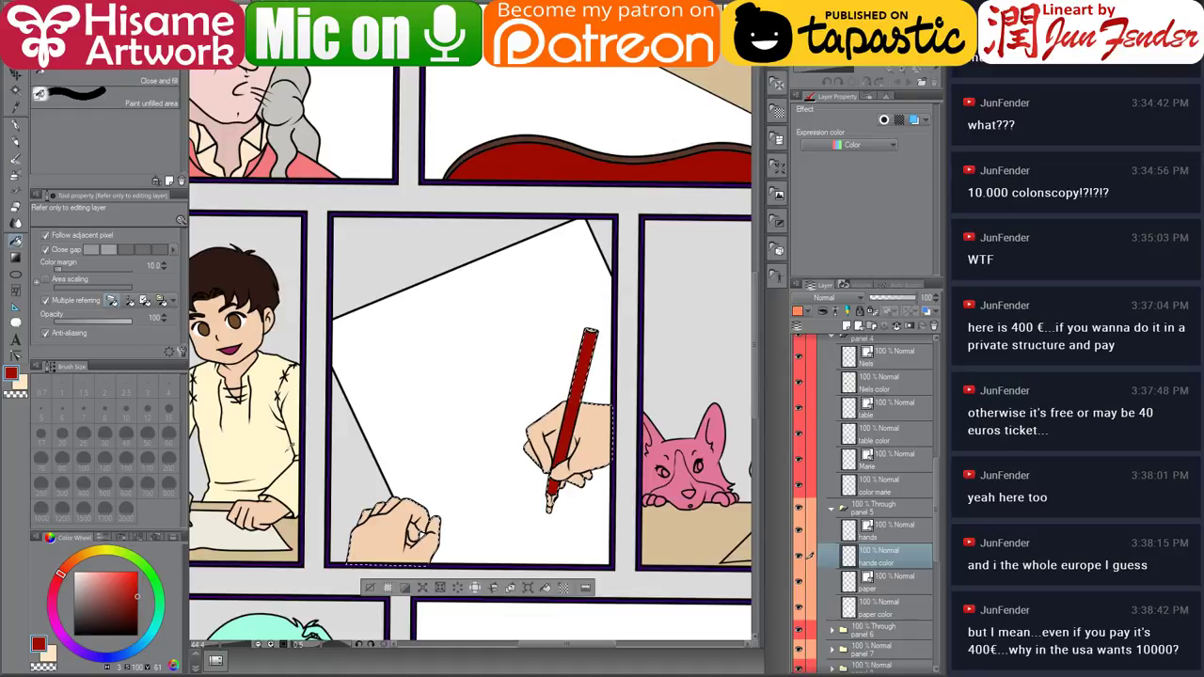
{"action": "left_click", "coordinate": [266, 494], "text": "alt"}
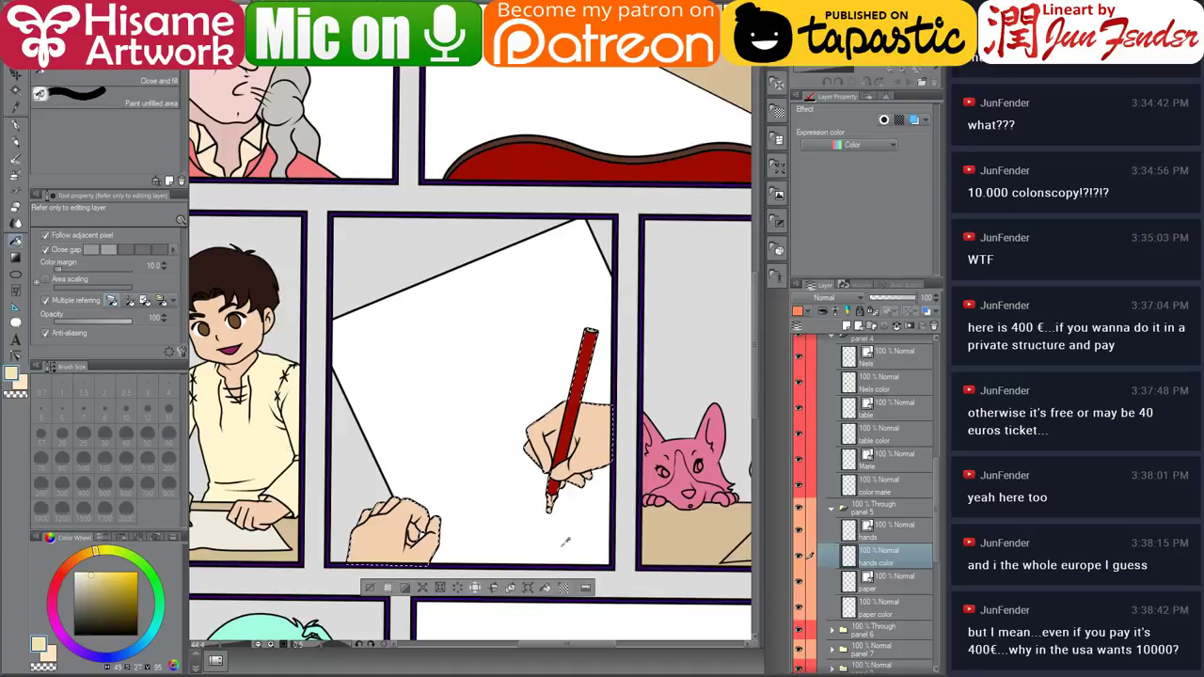
{"action": "scroll", "coordinate": [592, 529], "scroll_direction": "up", "scroll_amount": 3}
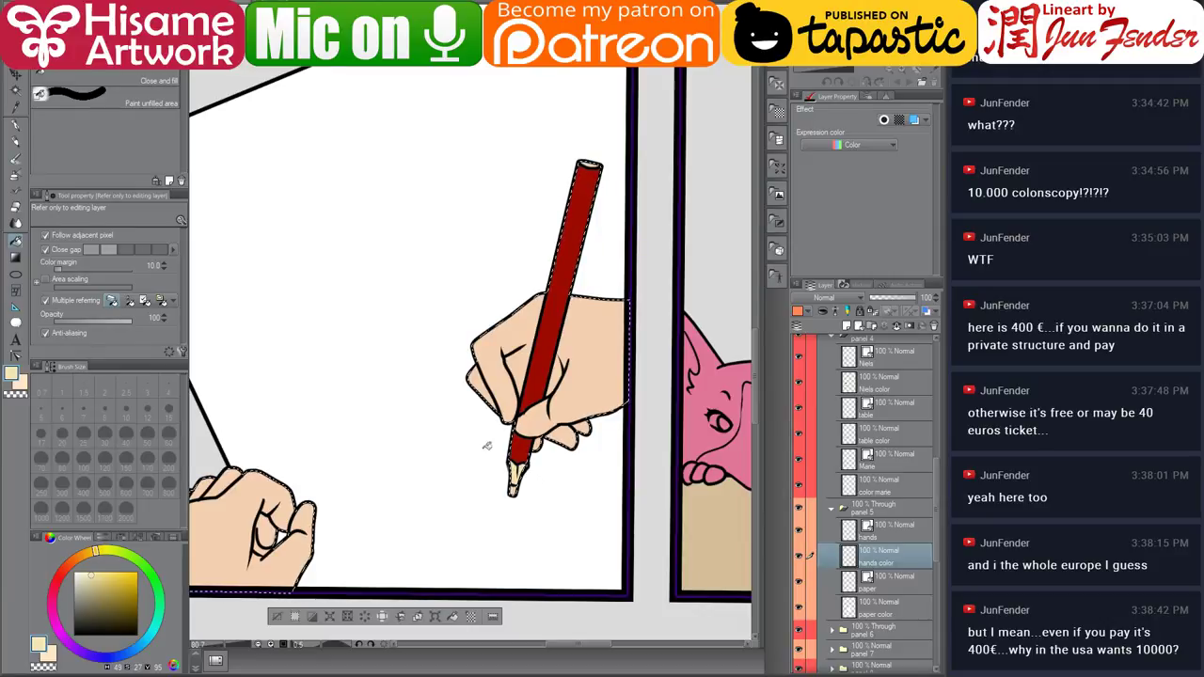
Fill the pencil's lead point with a dark gray.
{"action": "left_click", "coordinate": [75, 609]}
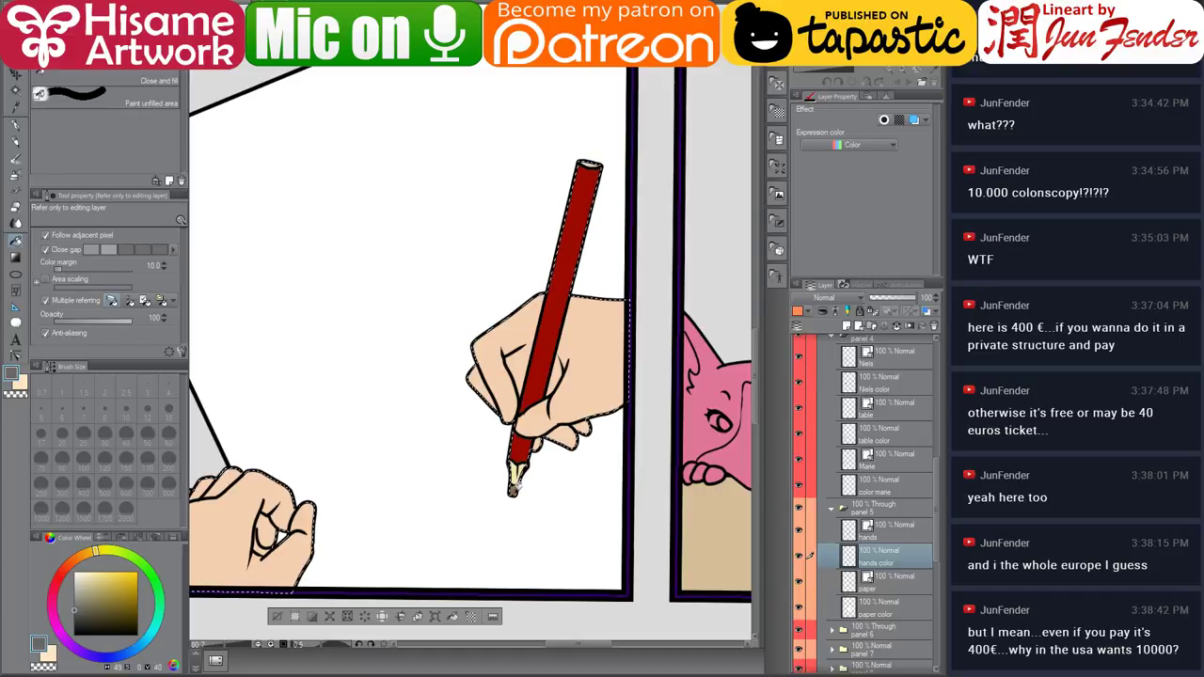
{"action": "left_click", "coordinate": [513, 489]}
{"action": "left_click_drag", "start_coordinate": [472, 477], "coordinate": [537, 491]}
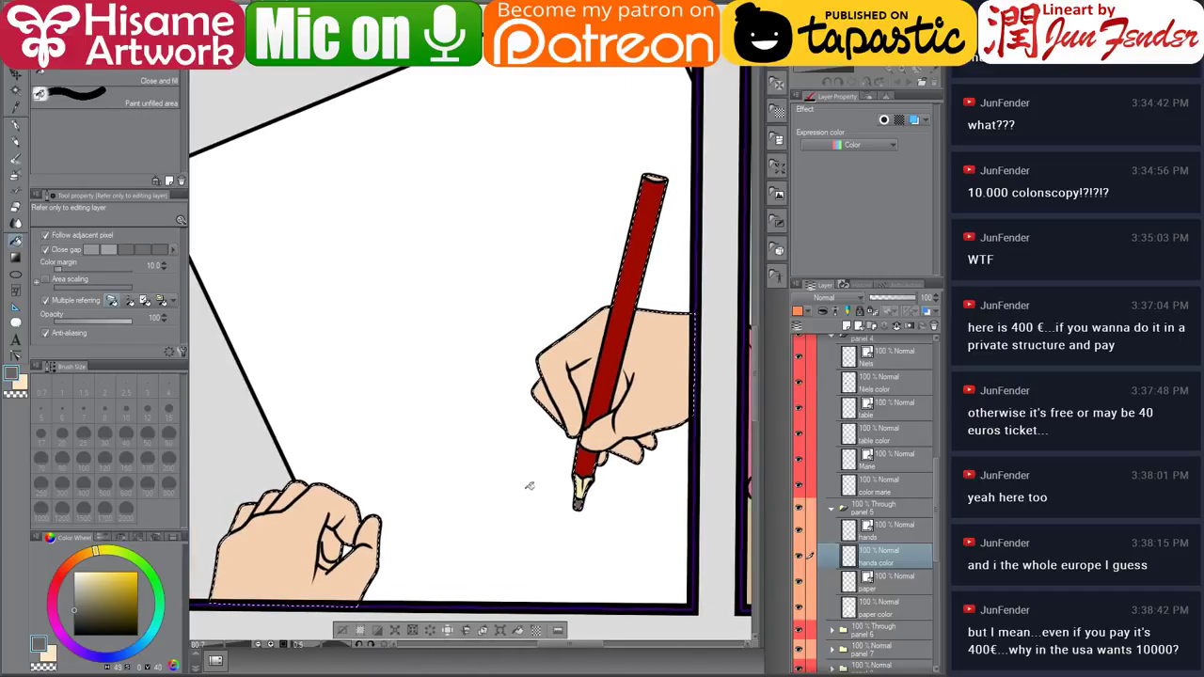
{"action": "scroll", "coordinate": [515, 477], "scroll_direction": "down", "scroll_amount": 6}
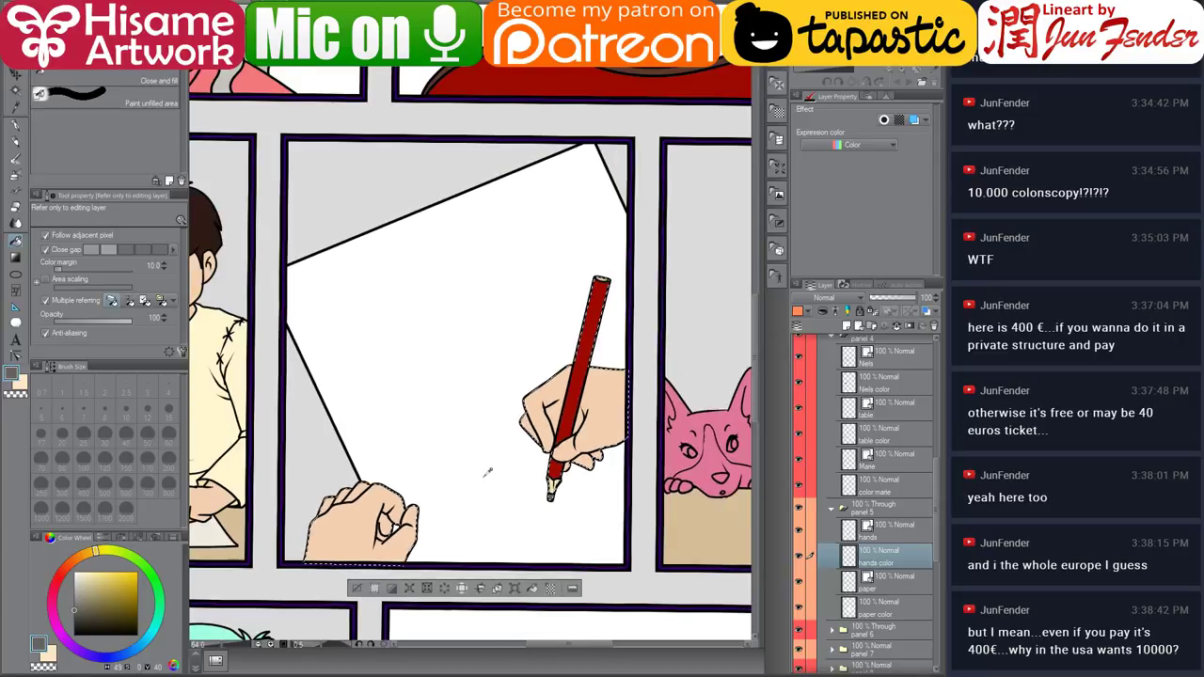
Fill the flat upper end of the pencil with the dark red sampled from its barrel.
{"action": "scroll", "coordinate": [516, 477], "scroll_direction": "up", "scroll_amount": 2}
{"action": "scroll", "coordinate": [525, 390], "scroll_direction": "up", "scroll_amount": 5}
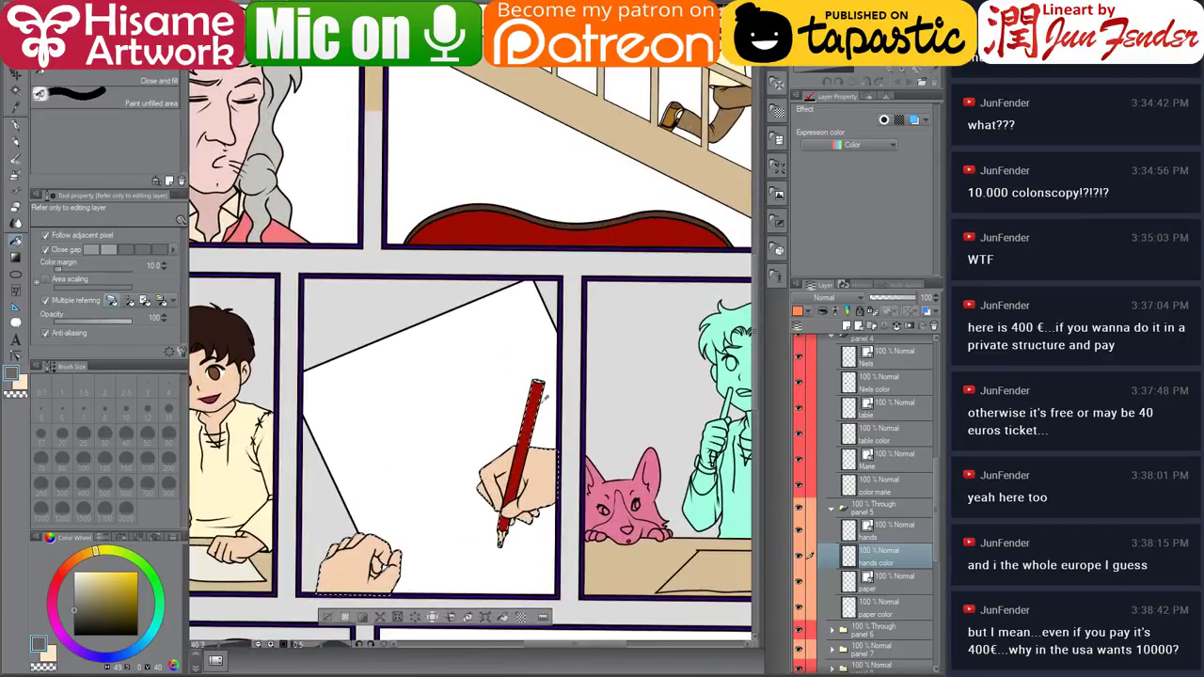
{"action": "left_click", "coordinate": [518, 391], "text": "alt"}
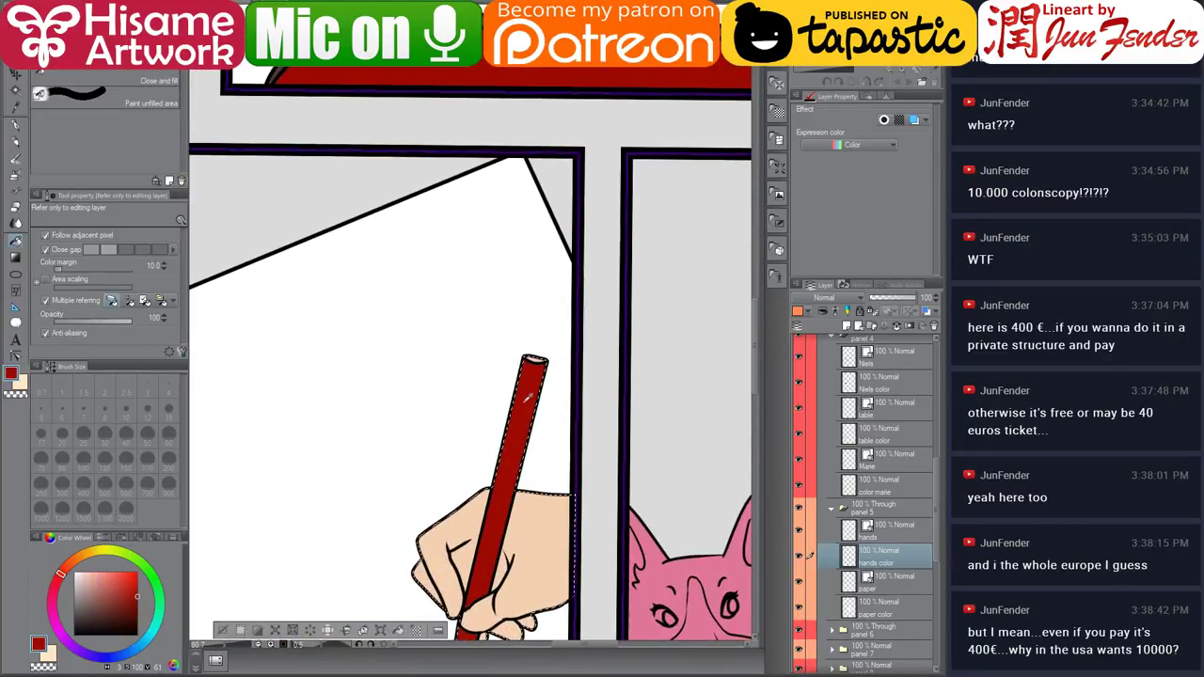
{"action": "left_click_drag", "start_coordinate": [467, 508], "coordinate": [429, 371]}
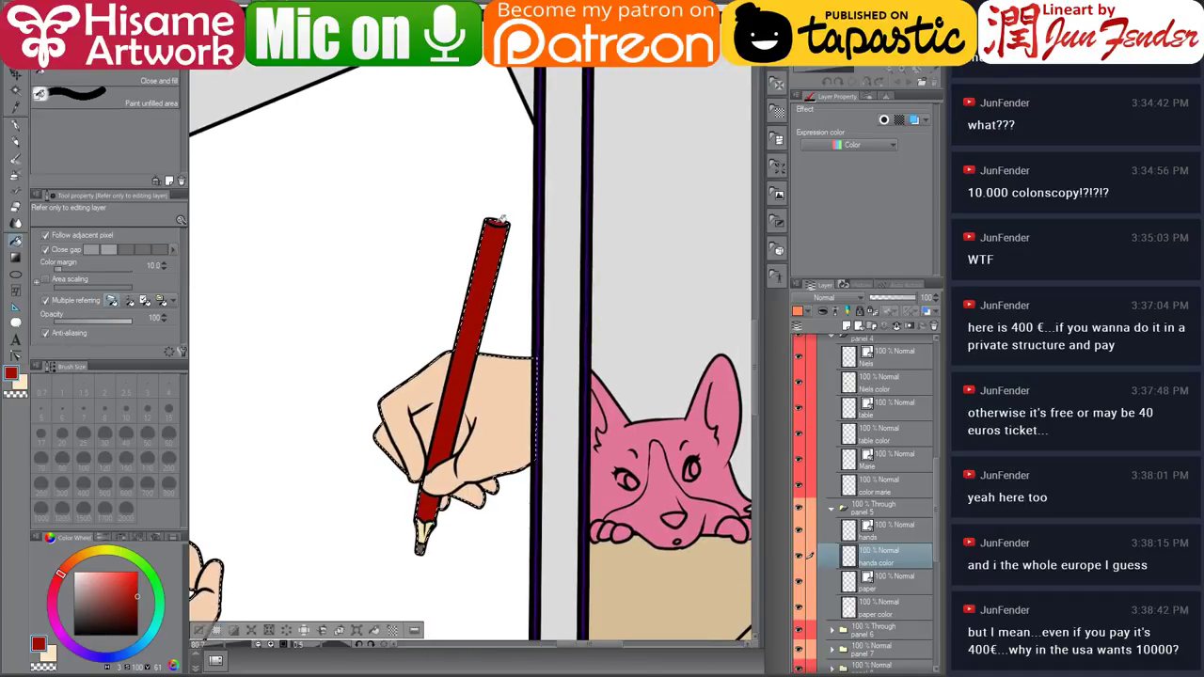
{"action": "key", "text": "p"}
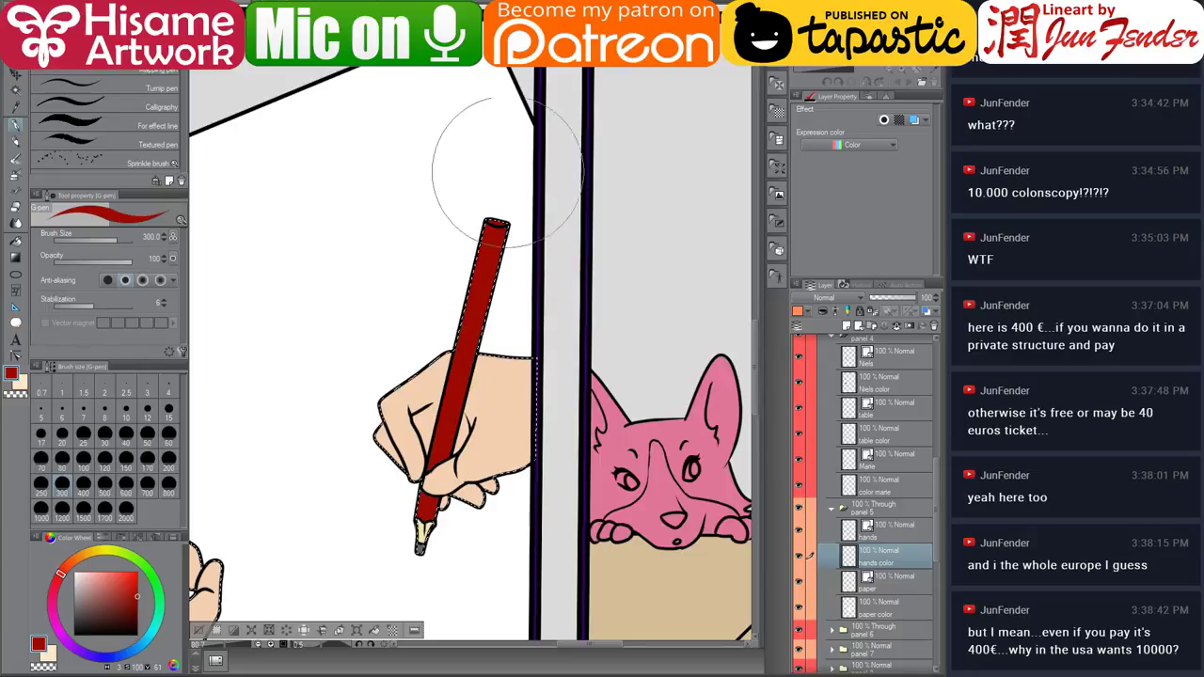
Deselect the hands and select the boy's painted area on the "Niels color" layer of panel 6.
{"action": "key", "text": "ctrl+d"}
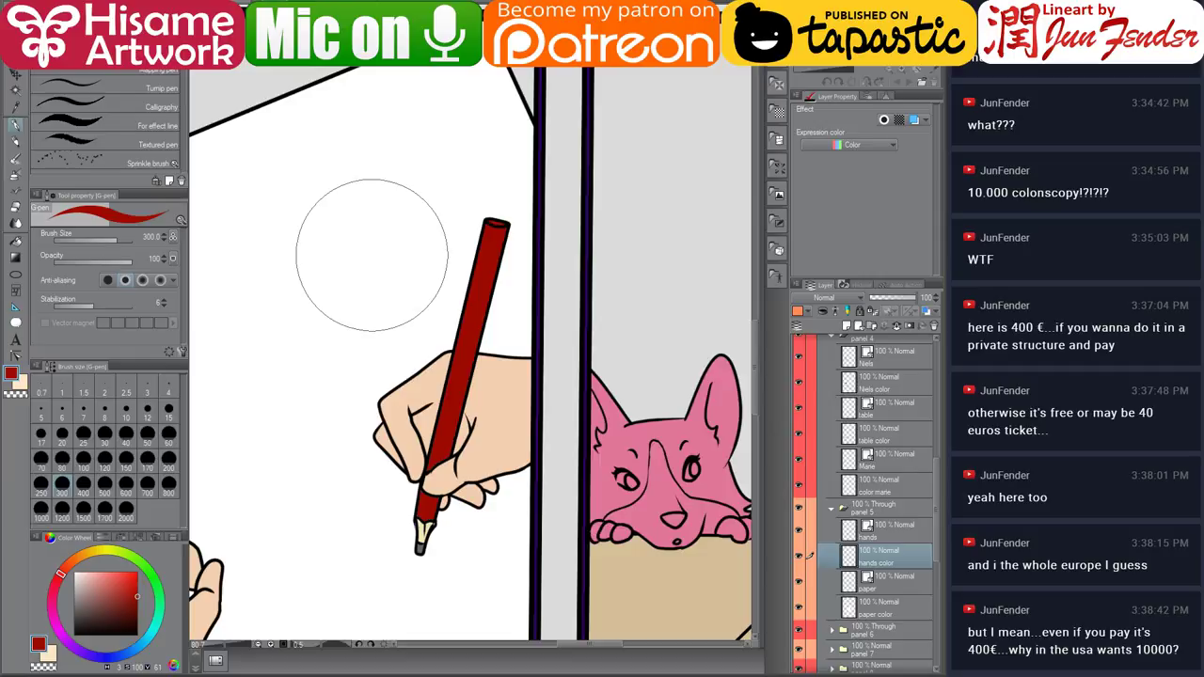
{"action": "scroll", "coordinate": [353, 390], "scroll_direction": "down", "scroll_amount": 2}
{"action": "scroll", "coordinate": [354, 389], "scroll_direction": "down", "scroll_amount": 1}
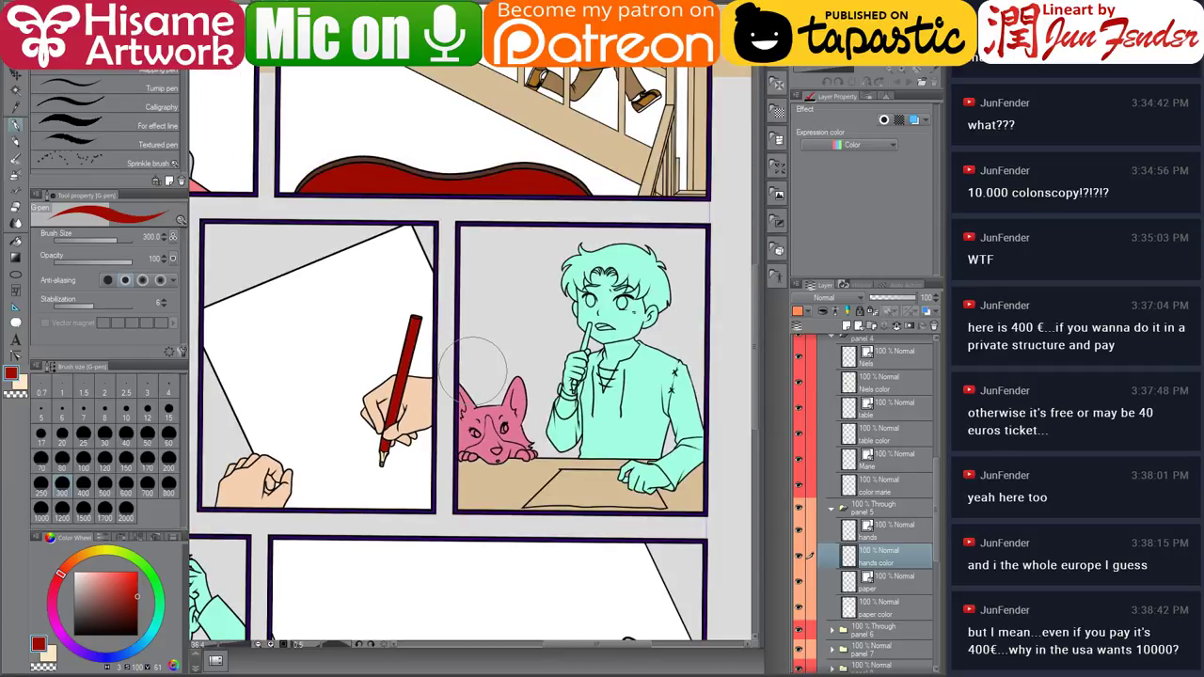
{"action": "left_click_drag", "start_coordinate": [449, 382], "coordinate": [472, 377]}
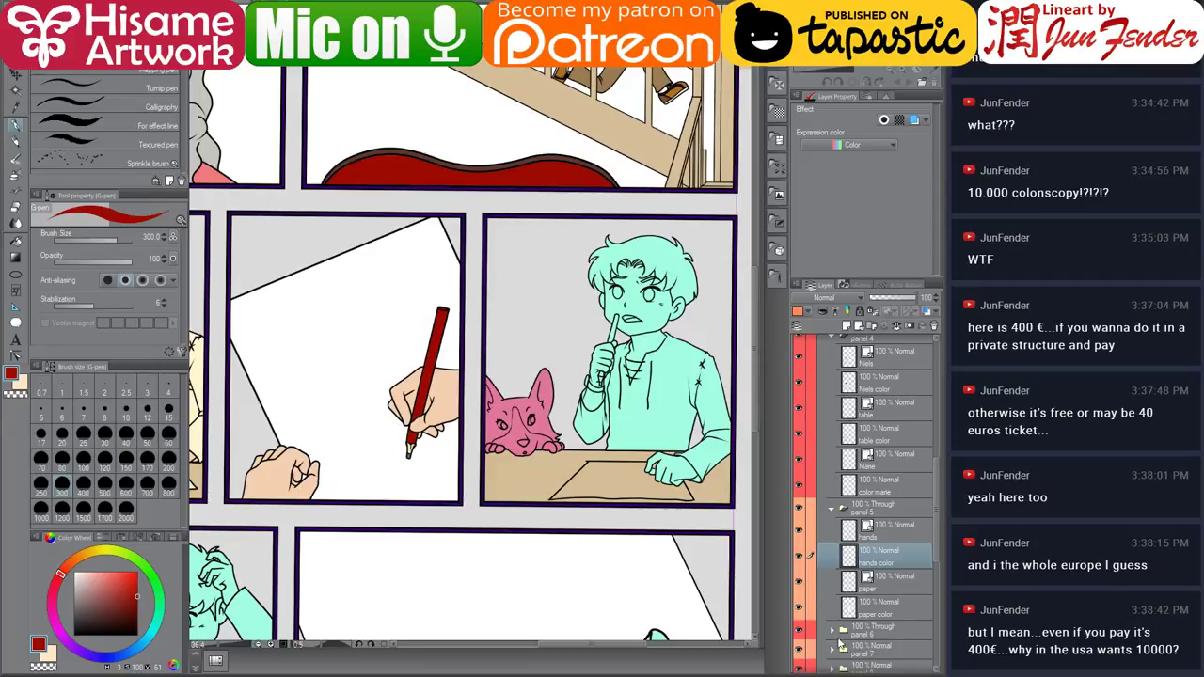
{"action": "scroll", "coordinate": [866, 577], "scroll_direction": "down", "scroll_amount": 3}
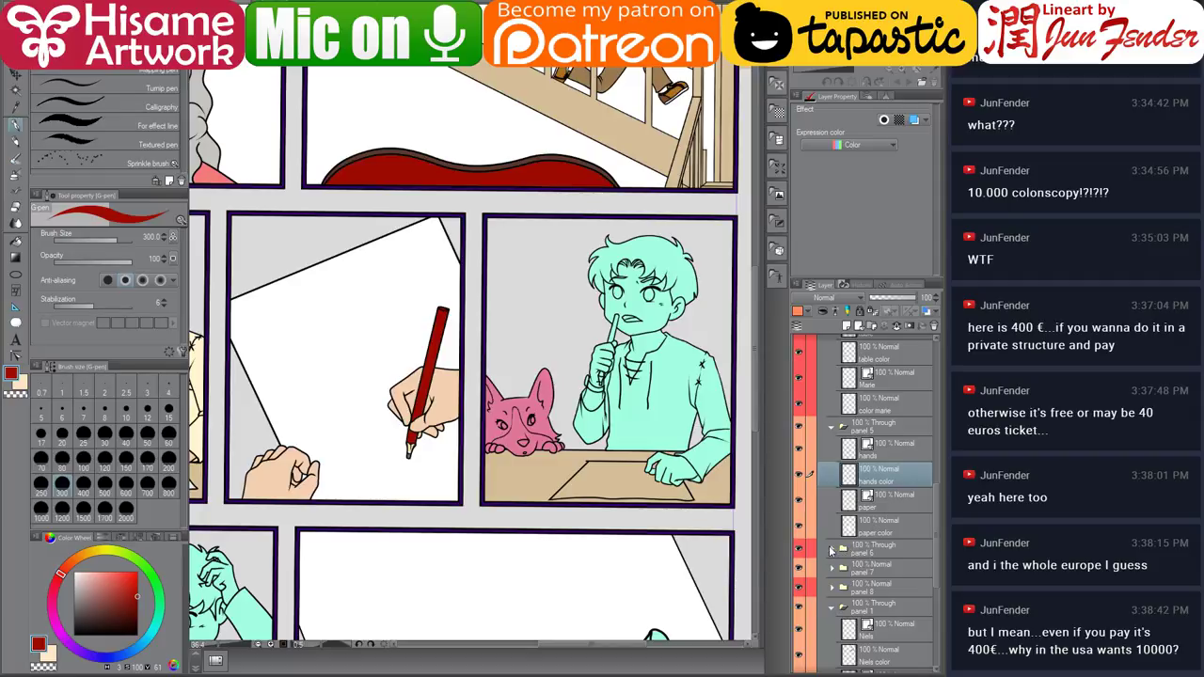
{"action": "left_click", "coordinate": [832, 550]}
{"action": "scroll", "coordinate": [873, 568], "scroll_direction": "down", "scroll_amount": 4}
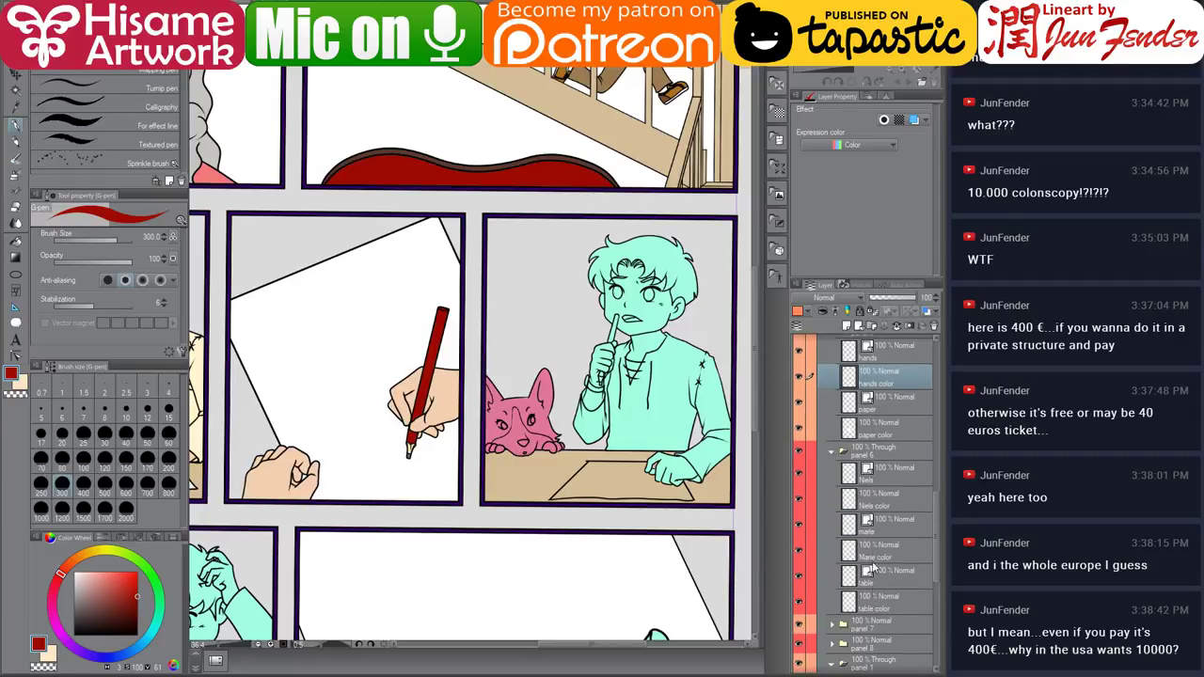
{"action": "left_click", "coordinate": [851, 502]}
{"action": "left_click", "coordinate": [850, 501], "text": "ctrl"}
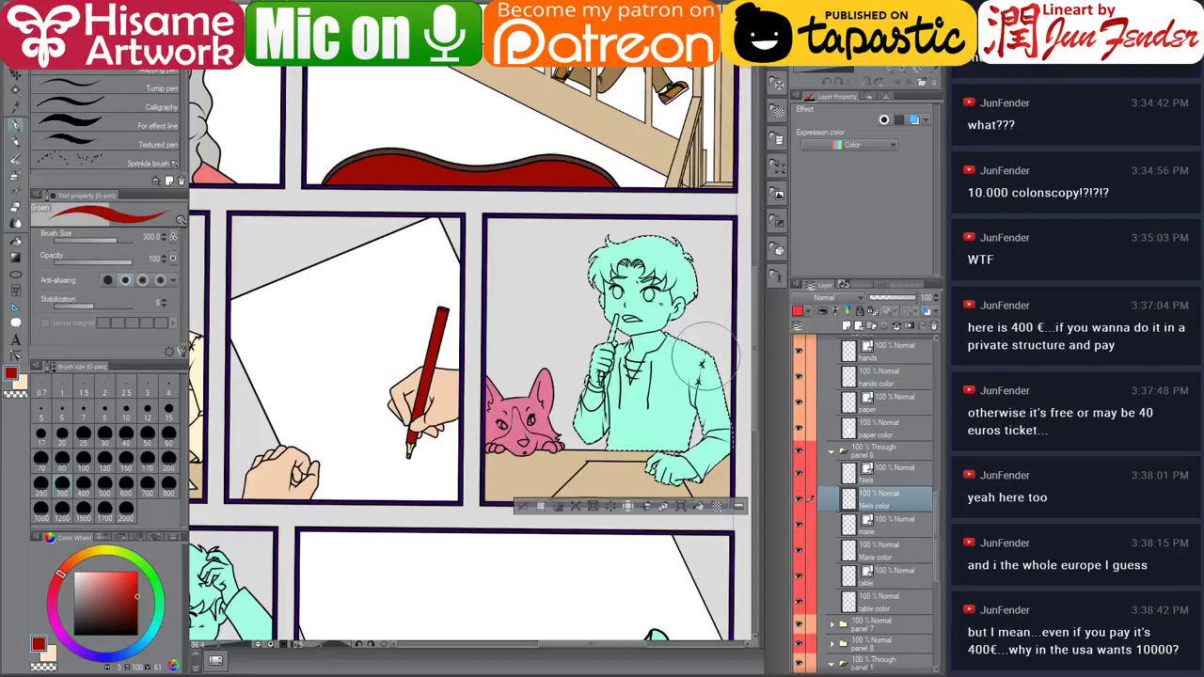
Paint the whole selected boy in panel 6 with the dark brown sampled from his hair in the staircase panel.
{"action": "scroll", "coordinate": [675, 349], "scroll_direction": "up", "scroll_amount": 1}
{"action": "scroll", "coordinate": [676, 349], "scroll_direction": "up", "scroll_amount": 1}
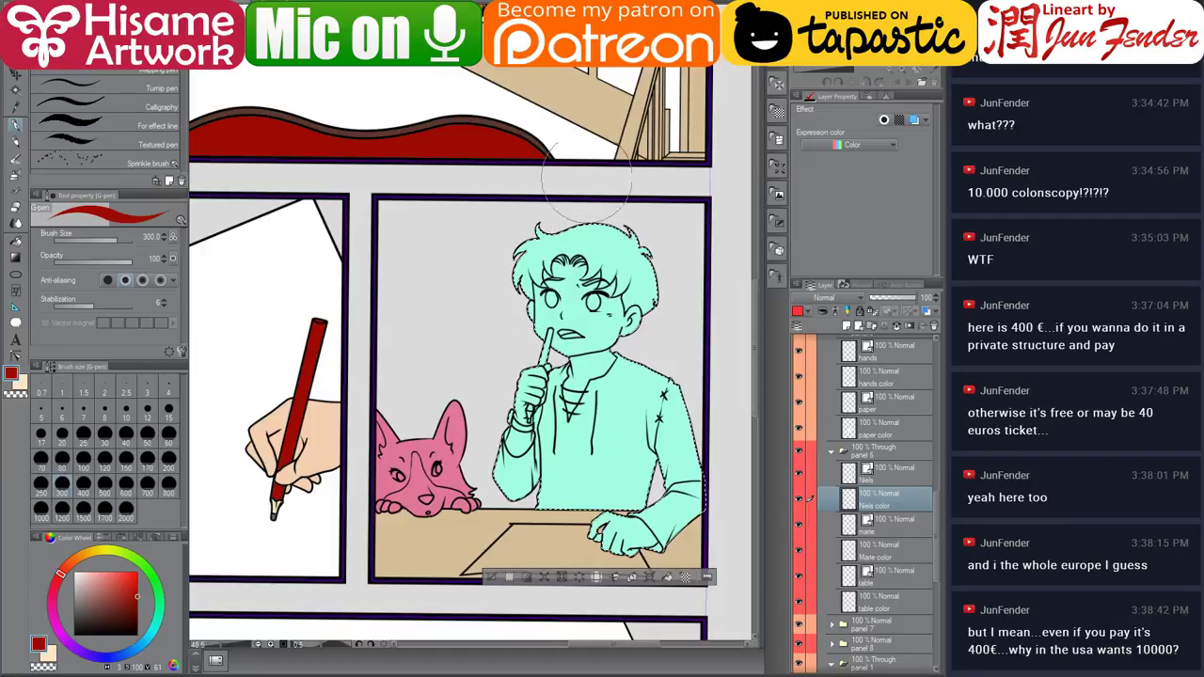
{"action": "scroll", "coordinate": [587, 178], "scroll_direction": "up", "scroll_amount": 5}
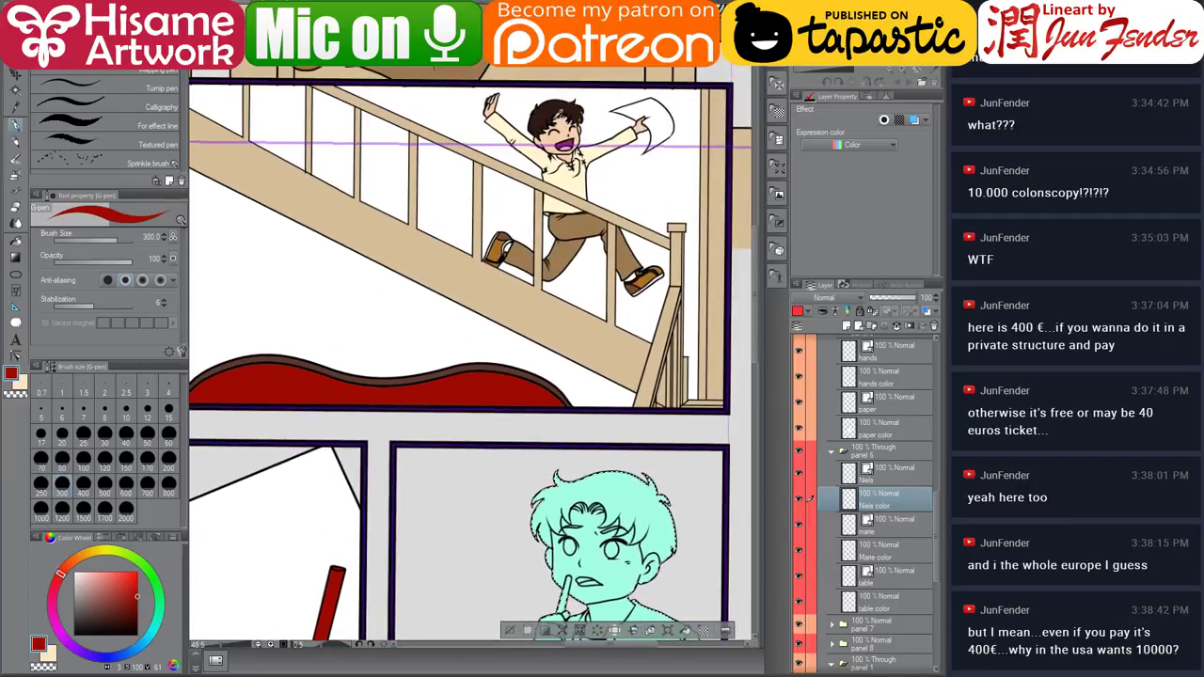
{"action": "left_click", "coordinate": [554, 111], "text": "alt"}
{"action": "mouse_move", "coordinate": [557, 431]}
{"action": "left_mouse_down"}
{"action": "mouse_move", "coordinate": [513, 165]}
{"action": "mouse_move", "coordinate": [494, 276]}
{"action": "left_mouse_up"}
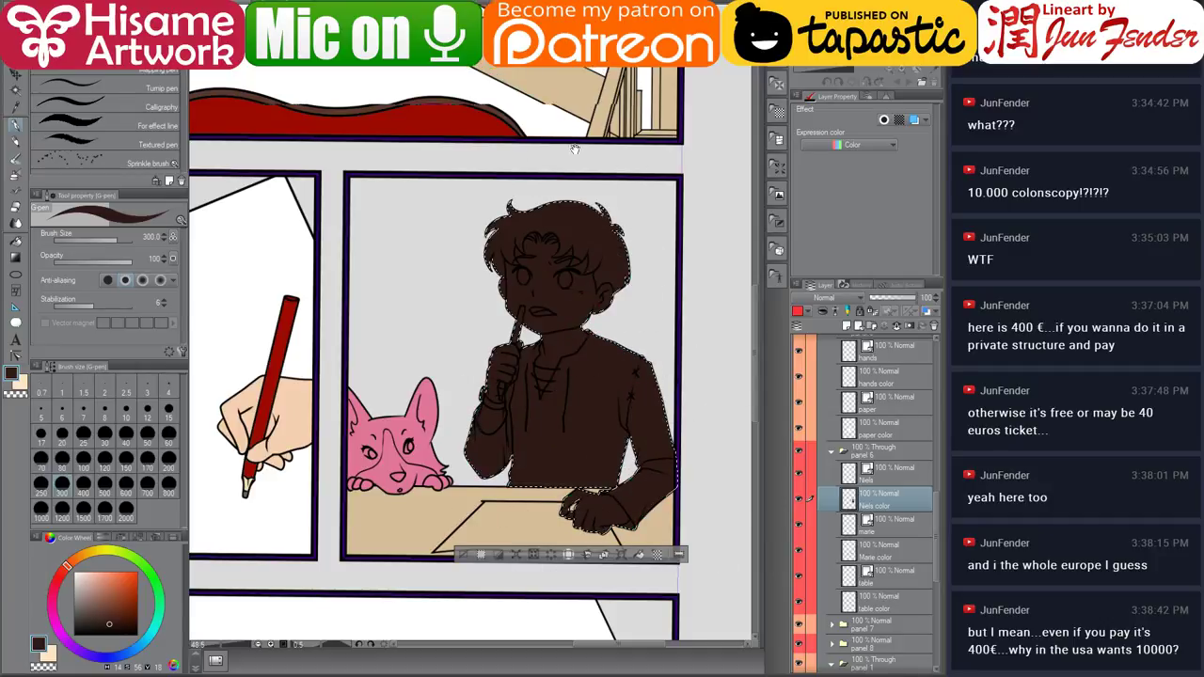
Fill the boy's face, ears and neck in panel 6 with the skin tone sampled from the staircase panel.
{"action": "scroll", "coordinate": [568, 221], "scroll_direction": "up", "scroll_amount": 5}
{"action": "left_click", "coordinate": [536, 109], "text": "alt"}
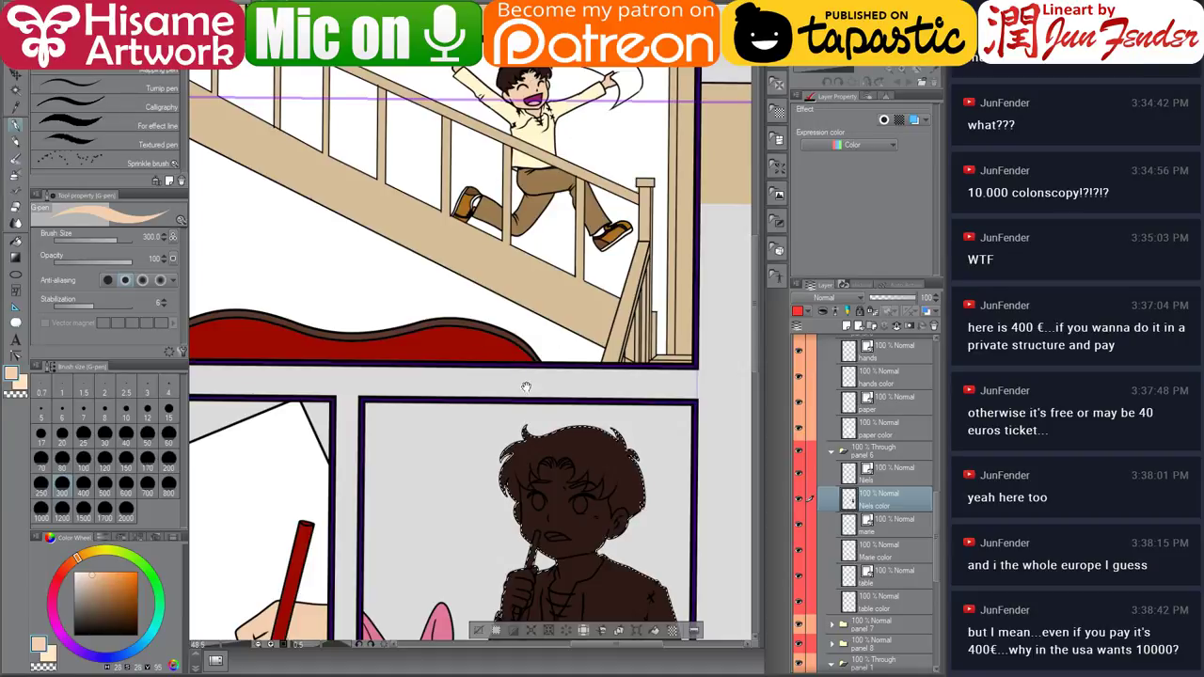
{"action": "scroll", "coordinate": [537, 109], "scroll_direction": "down", "scroll_amount": 4}
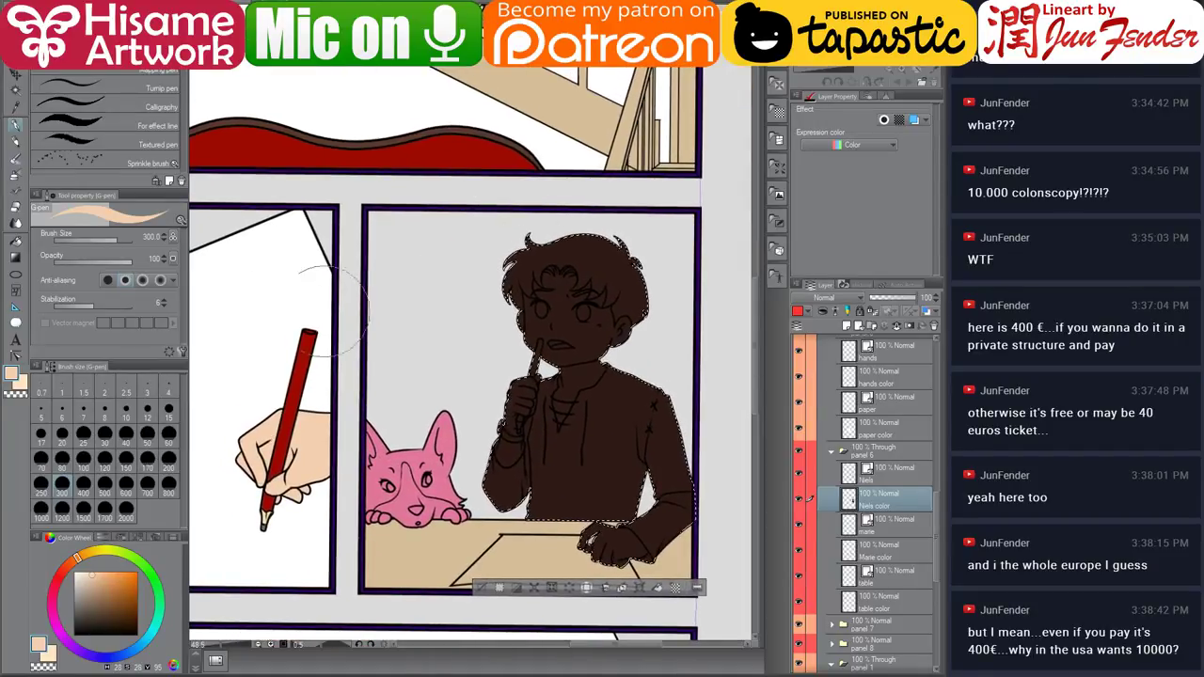
{"action": "left_click", "coordinate": [16, 239]}
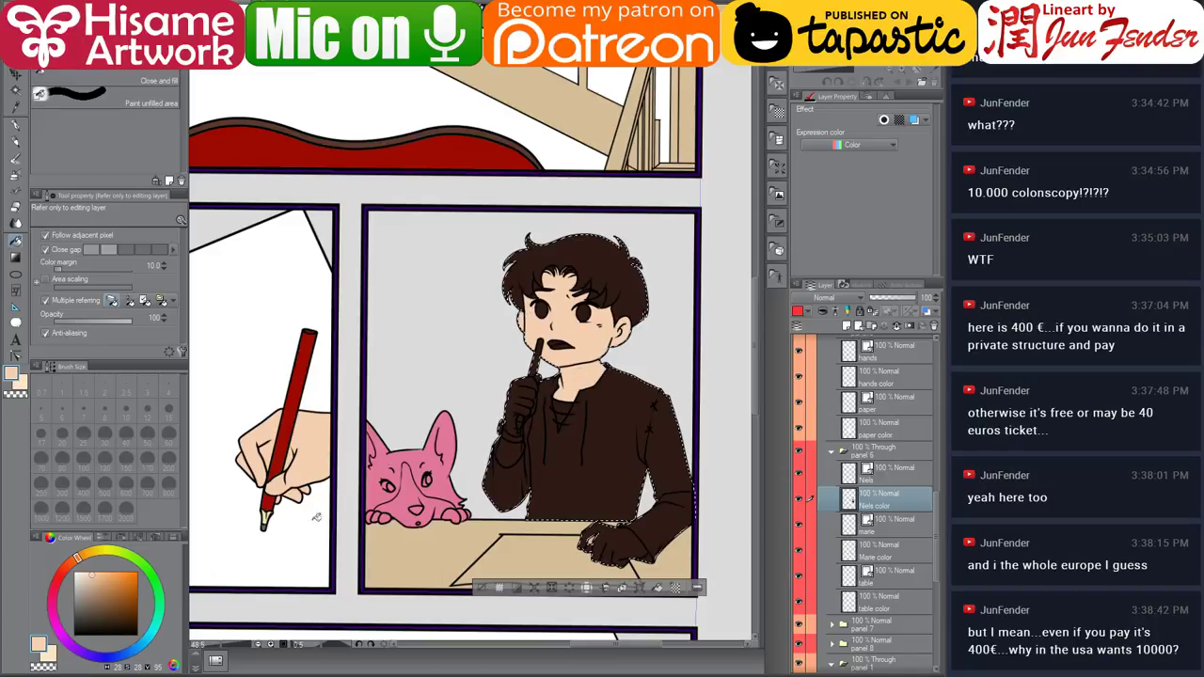
{"action": "left_click", "coordinate": [98, 579]}
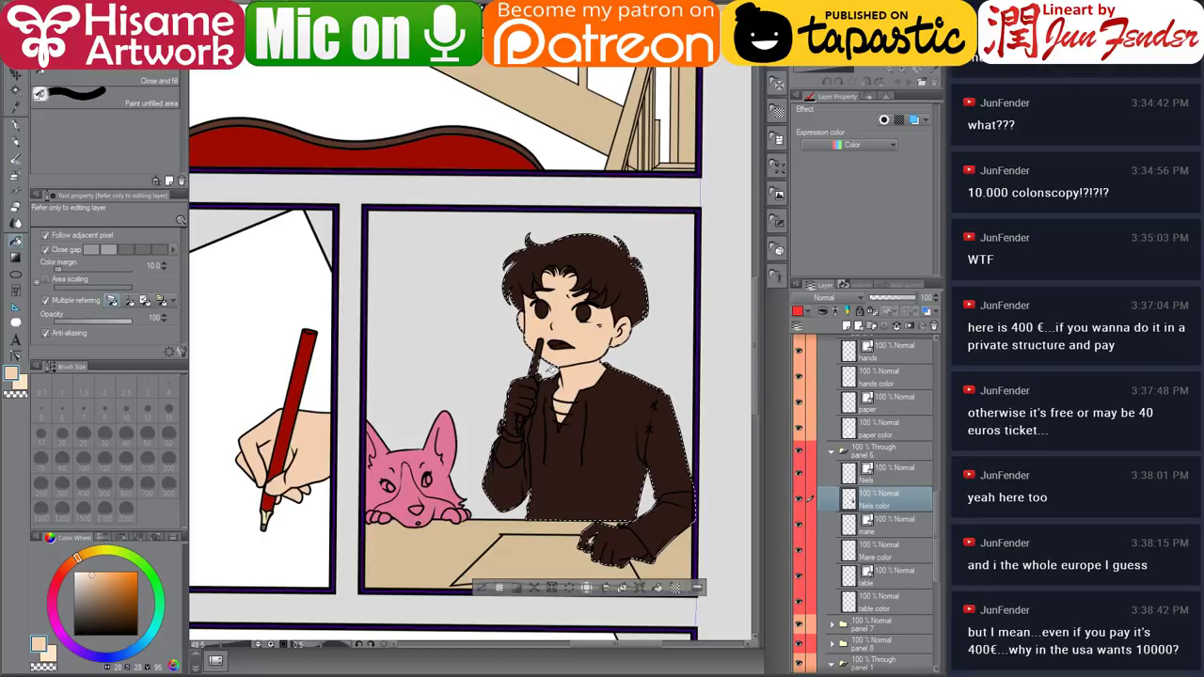
{"action": "scroll", "coordinate": [564, 468], "scroll_direction": "up", "scroll_amount": 2}
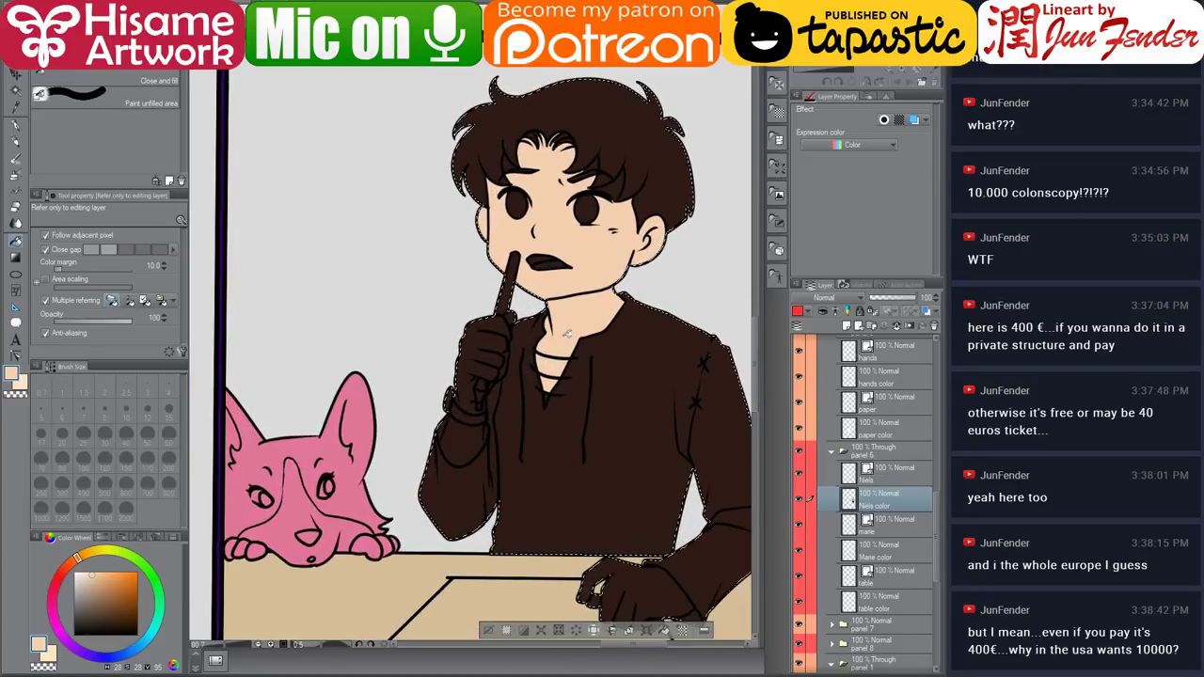
Fill the boy's raised hand, his forearm and the hand resting on the table with the same skin tone.
{"action": "left_click", "coordinate": [475, 344]}
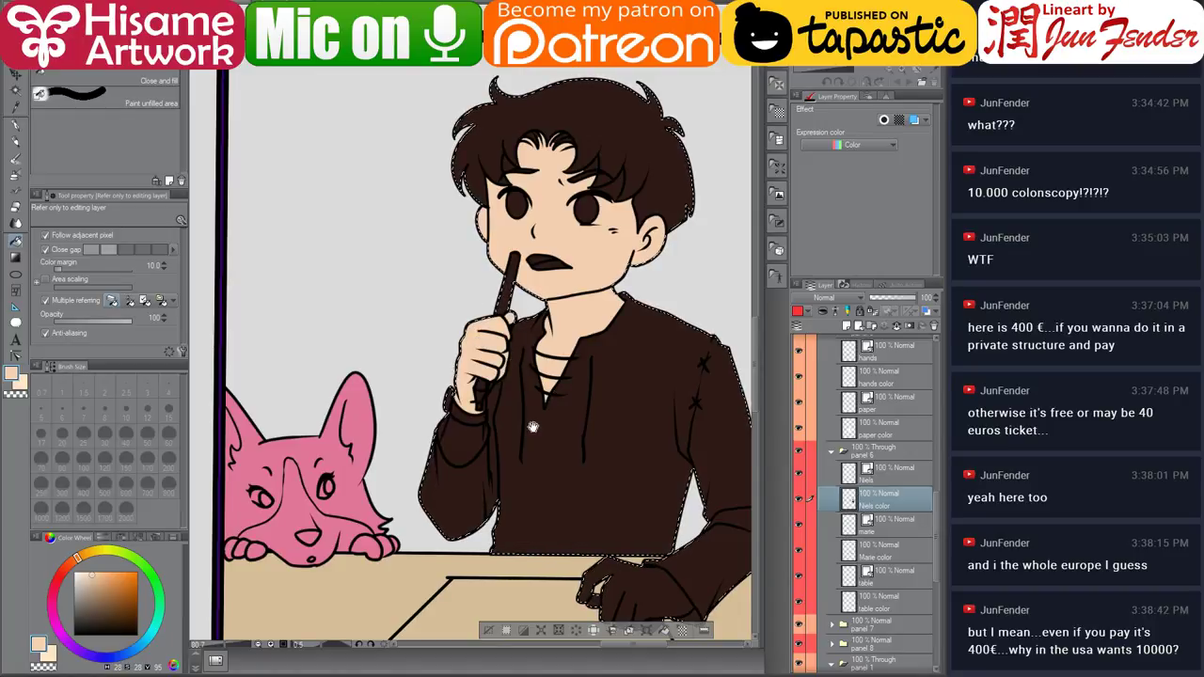
{"action": "left_click_drag", "start_coordinate": [531, 427], "coordinate": [498, 347]}
{"action": "left_click", "coordinate": [446, 373]}
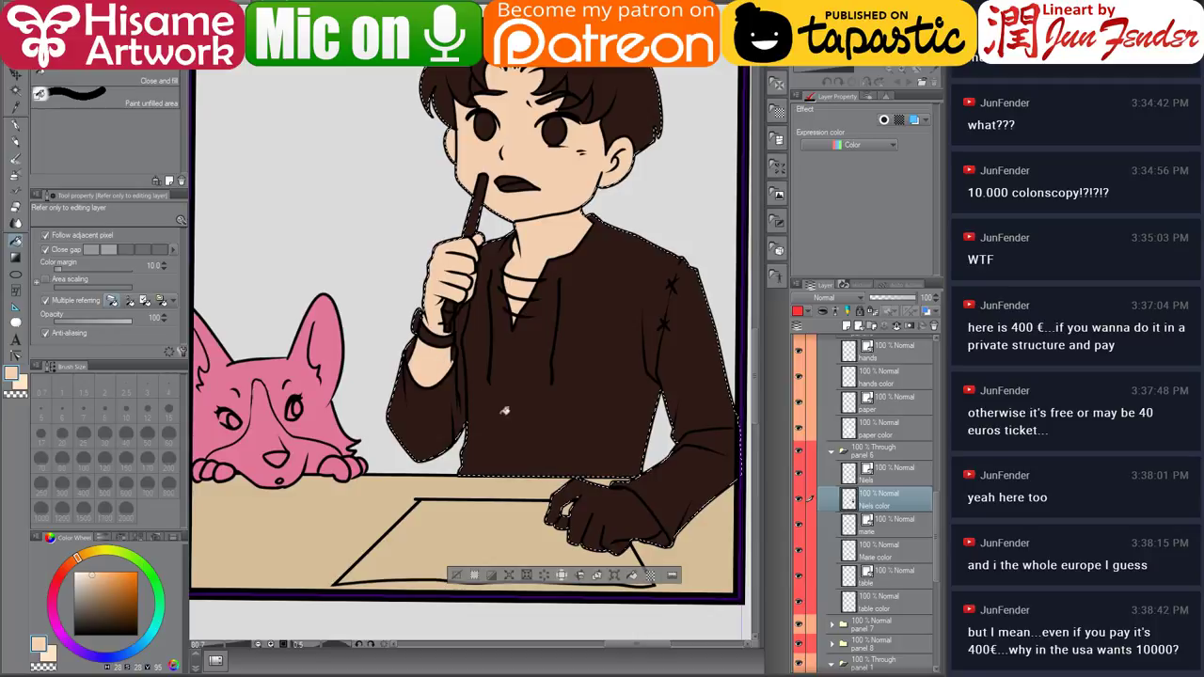
{"action": "left_click", "coordinate": [631, 501]}
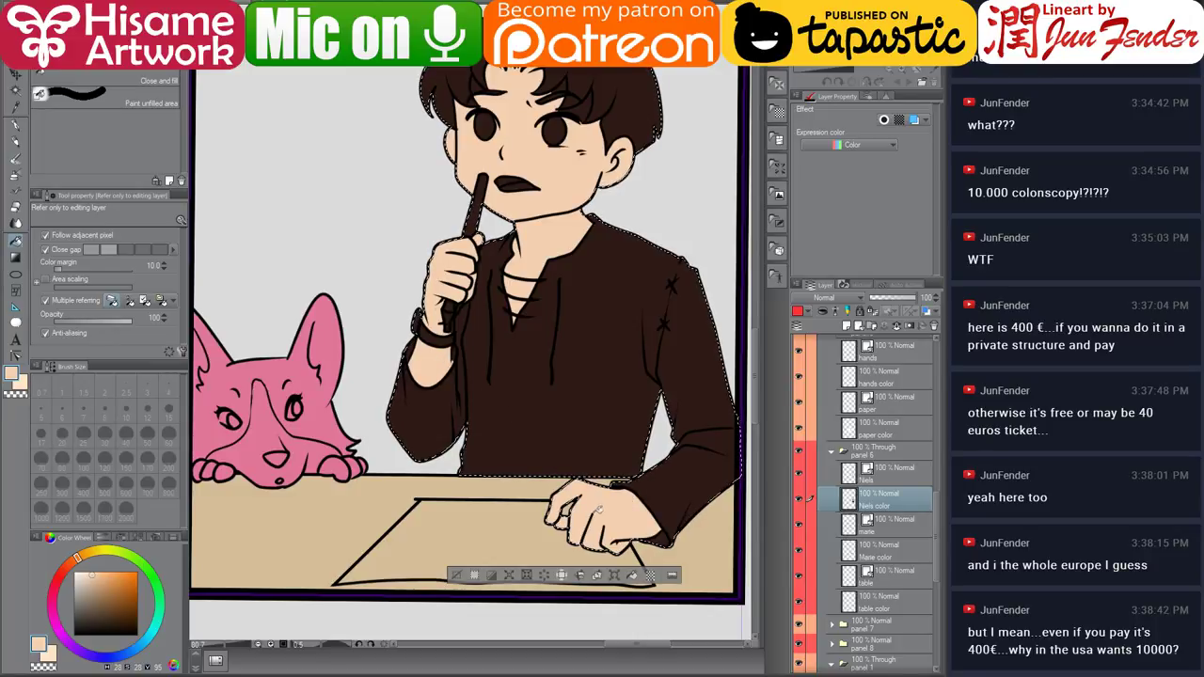
Fill the boy's shirt with cream sampled from the staircase panel and the insides of its cuffs with a slightly darker cream.
{"action": "scroll", "coordinate": [591, 456], "scroll_direction": "down", "scroll_amount": 1}
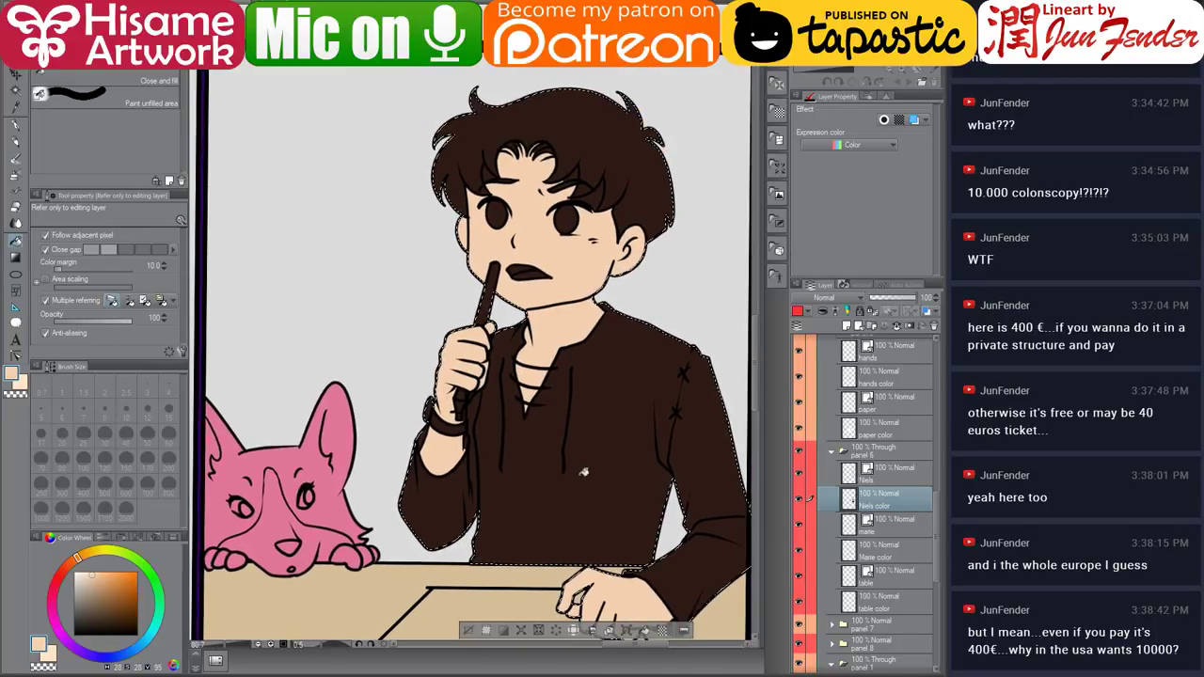
{"action": "scroll", "coordinate": [583, 471], "scroll_direction": "down", "scroll_amount": 1}
{"action": "scroll", "coordinate": [584, 470], "scroll_direction": "down", "scroll_amount": 2}
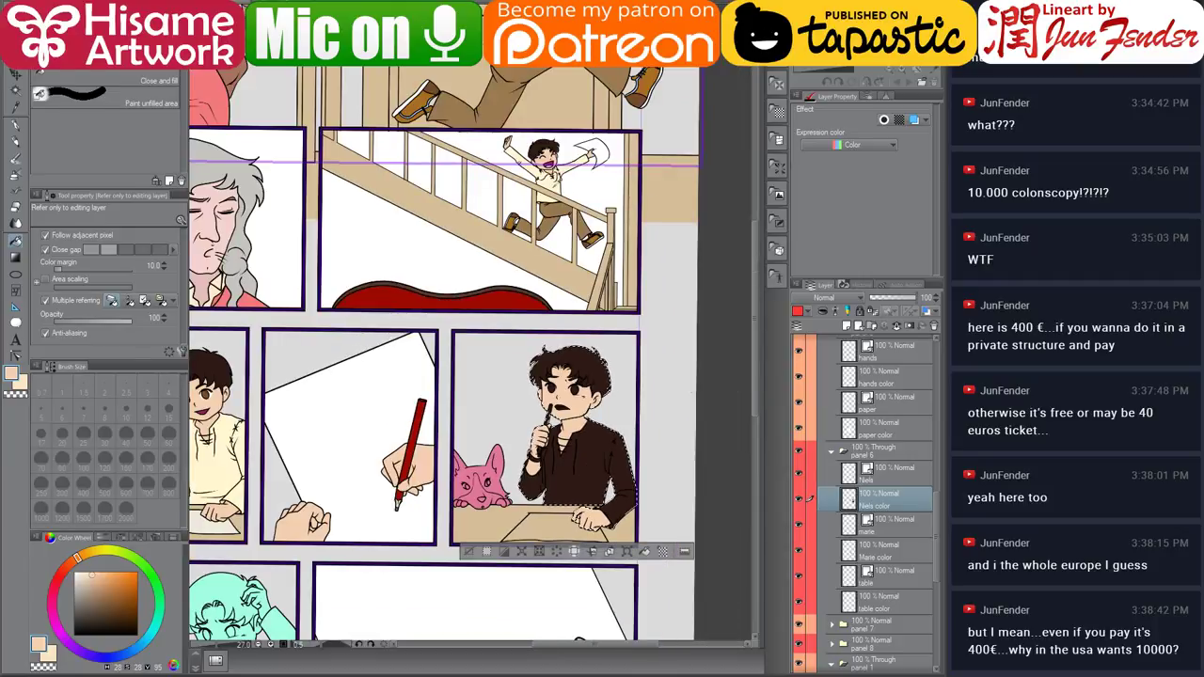
{"action": "right_click", "coordinate": [551, 181]}
{"action": "scroll", "coordinate": [607, 498], "scroll_direction": "up", "scroll_amount": 3}
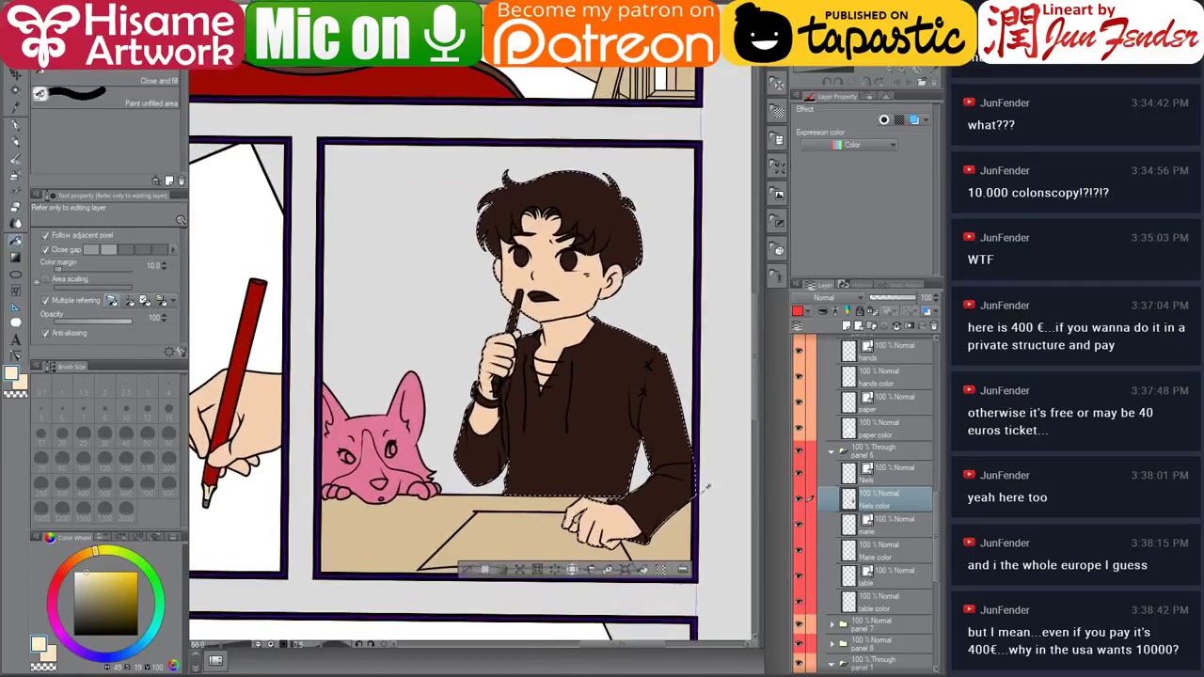
{"action": "left_click", "coordinate": [539, 396]}
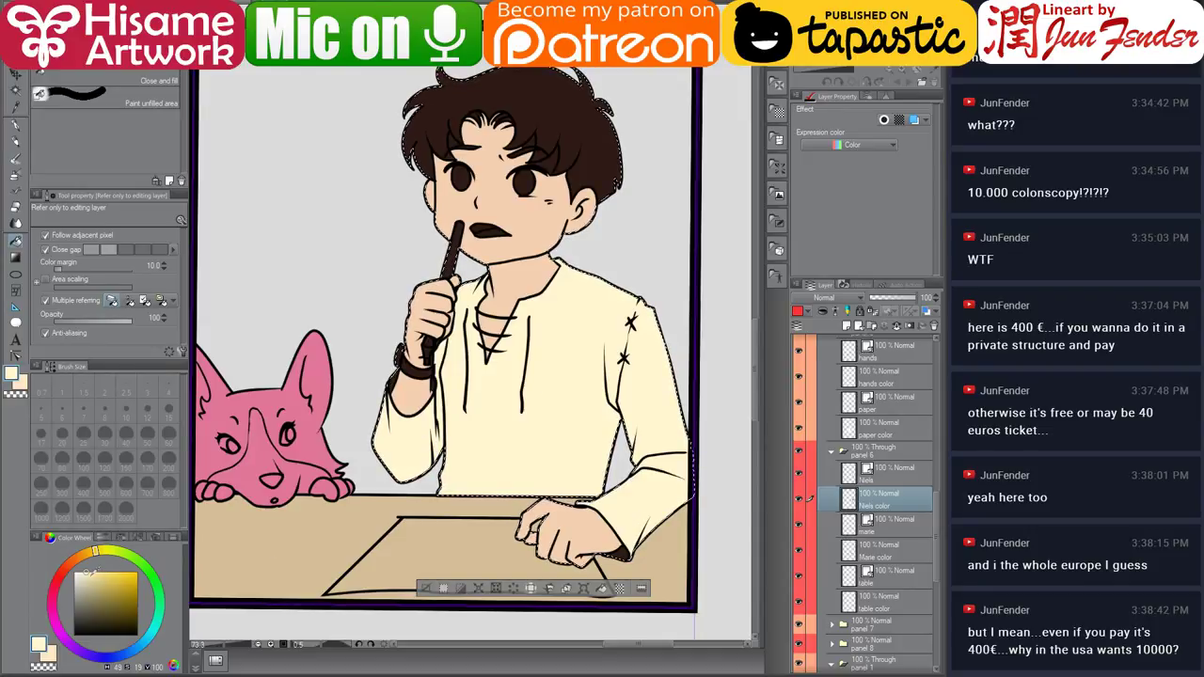
{"action": "left_click", "coordinate": [91, 576]}
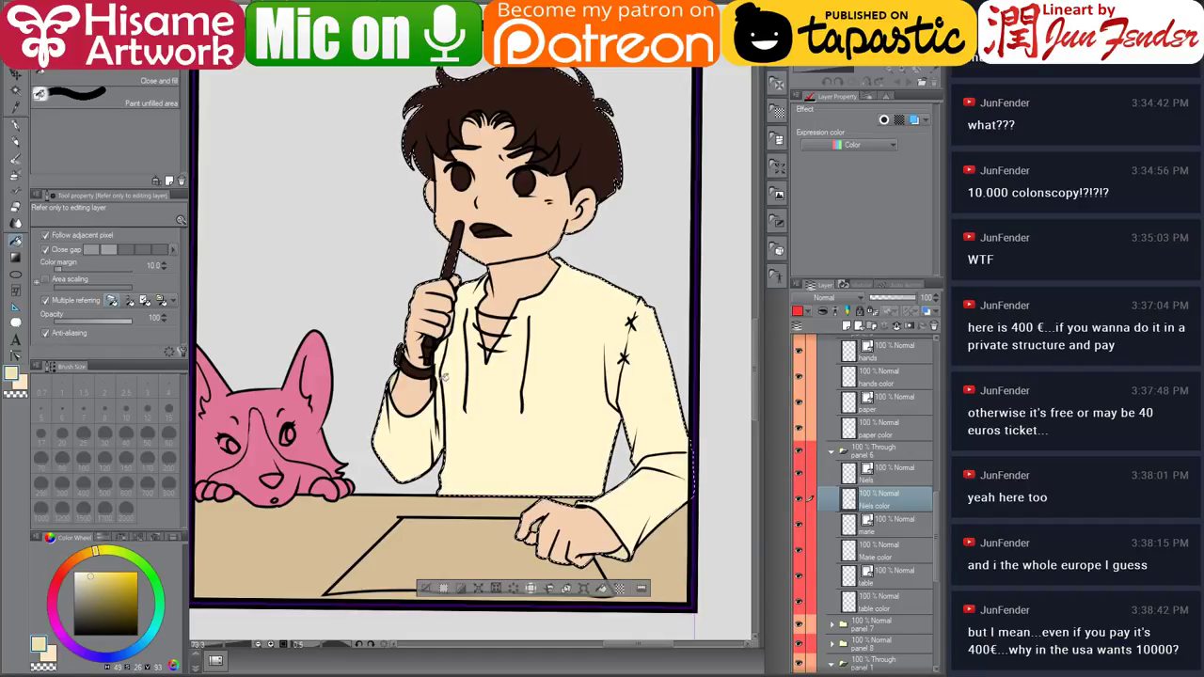
{"action": "scroll", "coordinate": [432, 361], "scroll_direction": "up", "scroll_amount": 2}
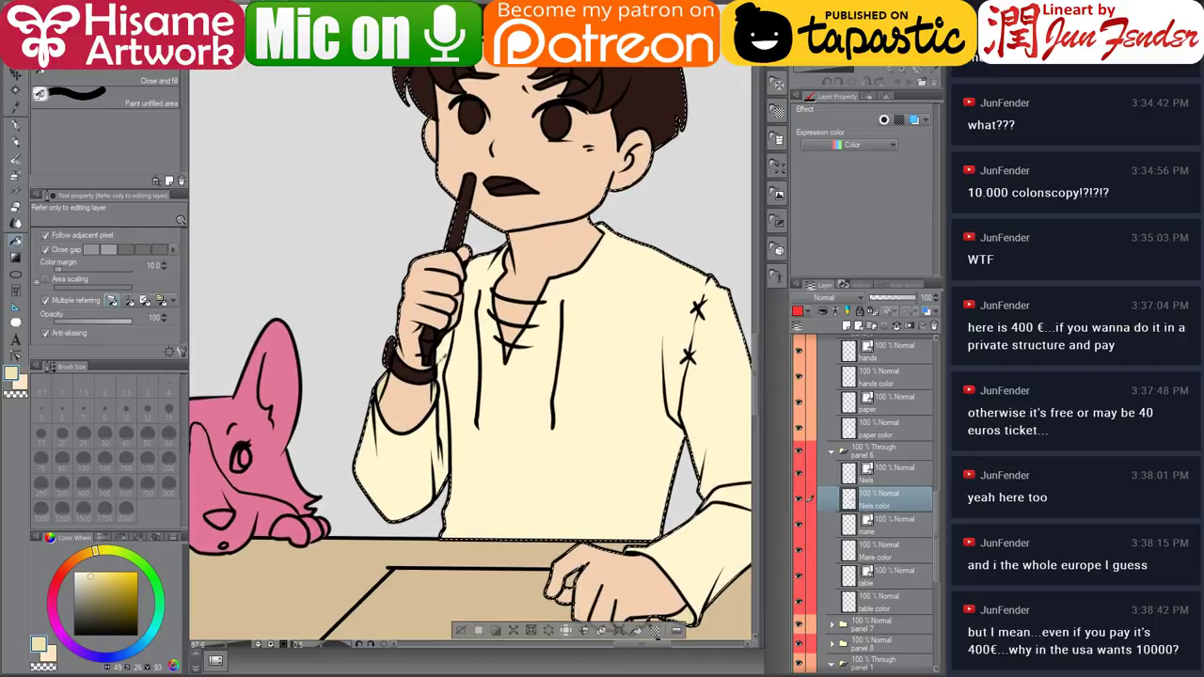
Touch up the hand holding the pencil with the skin tone sampled from it.
{"action": "left_click", "coordinate": [440, 266], "text": "alt"}
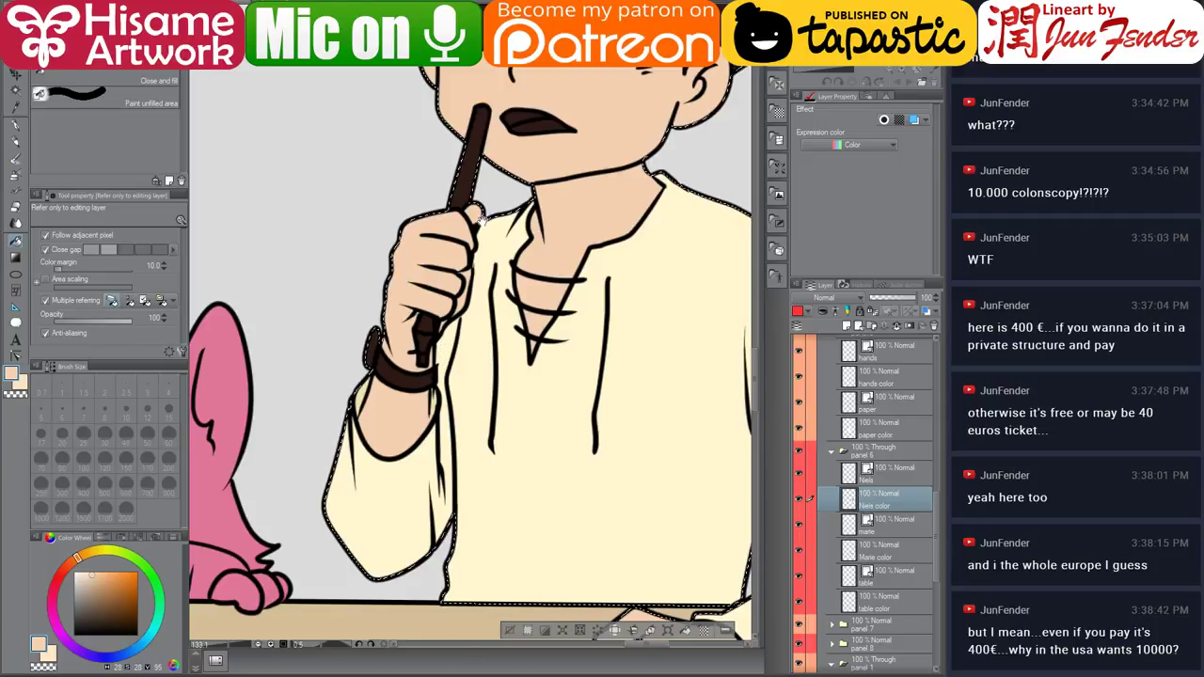
{"action": "left_click_drag", "start_coordinate": [482, 220], "coordinate": [467, 320]}
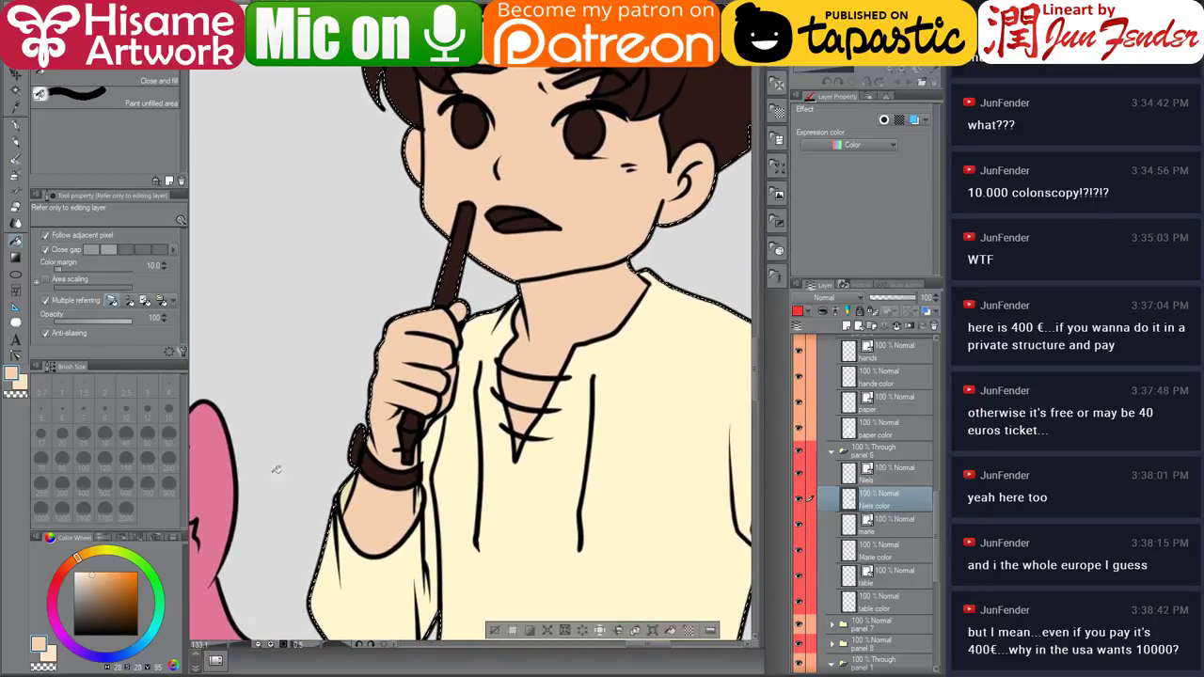
{"action": "scroll", "coordinate": [284, 451], "scroll_direction": "down", "scroll_amount": 5}
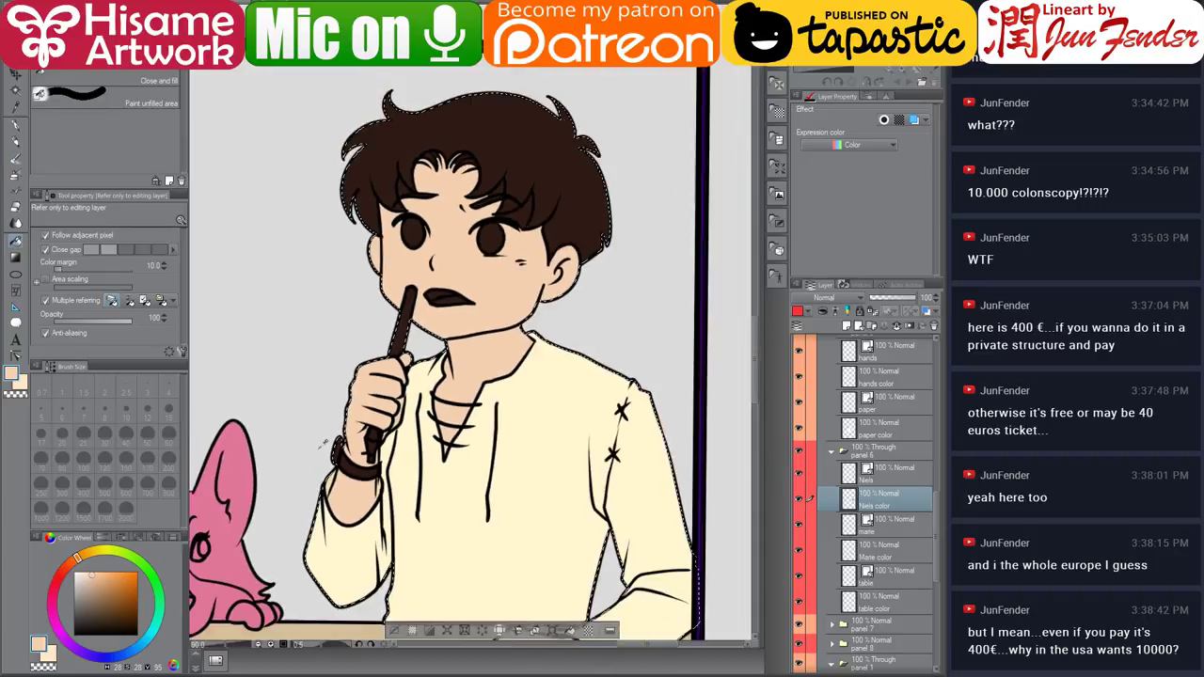
Fill the boy's pencil with dark red sampled from the pencil in panel 5 and its wooden tip with the darker cream.
{"action": "left_click_drag", "start_coordinate": [322, 457], "coordinate": [527, 454]}
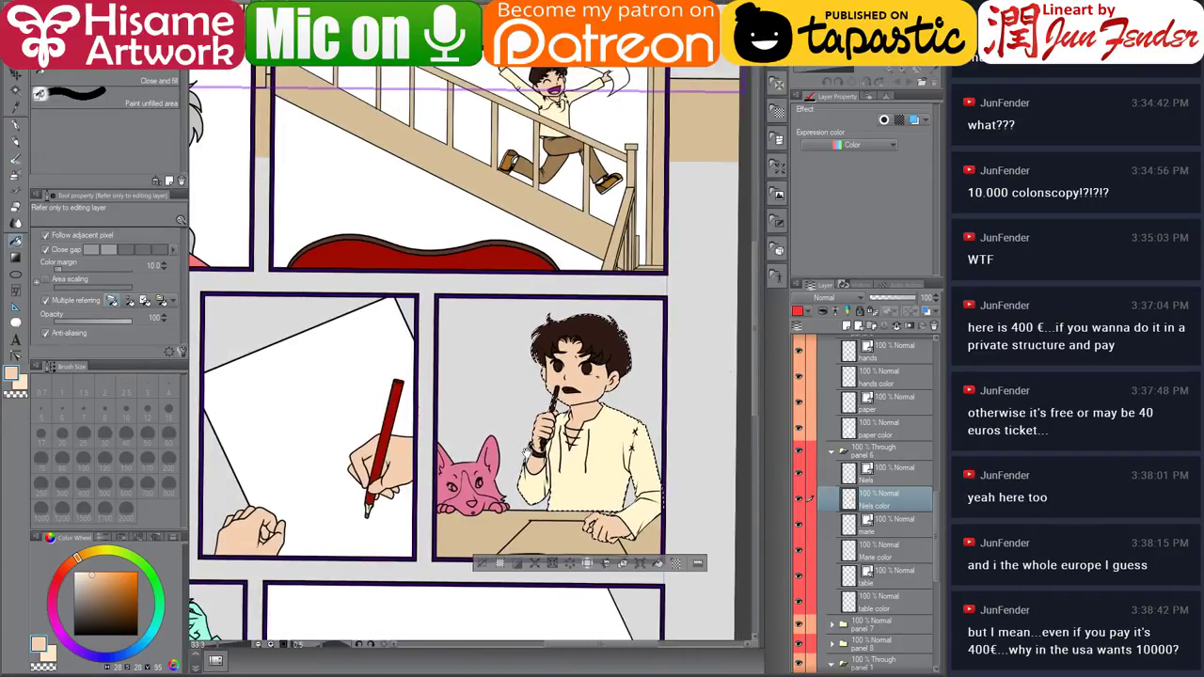
{"action": "left_click", "coordinate": [396, 389], "text": "alt"}
{"action": "scroll", "coordinate": [563, 466], "scroll_direction": "up", "scroll_amount": 5}
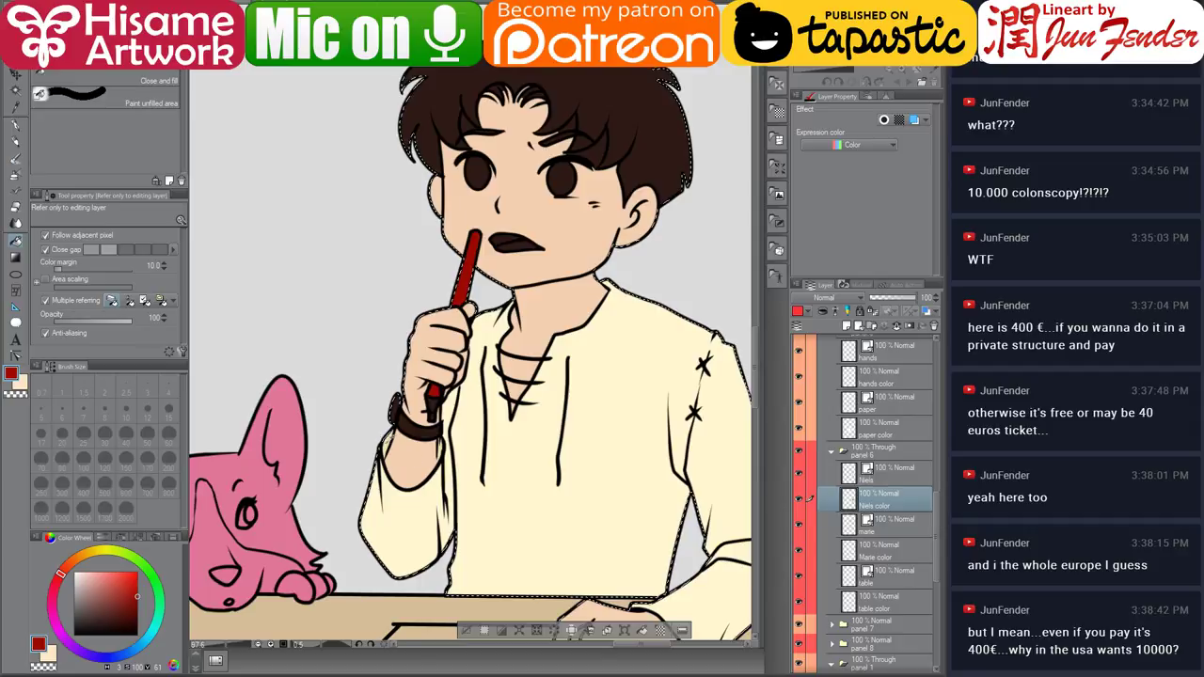
{"action": "left_click", "coordinate": [430, 407], "text": "alt"}
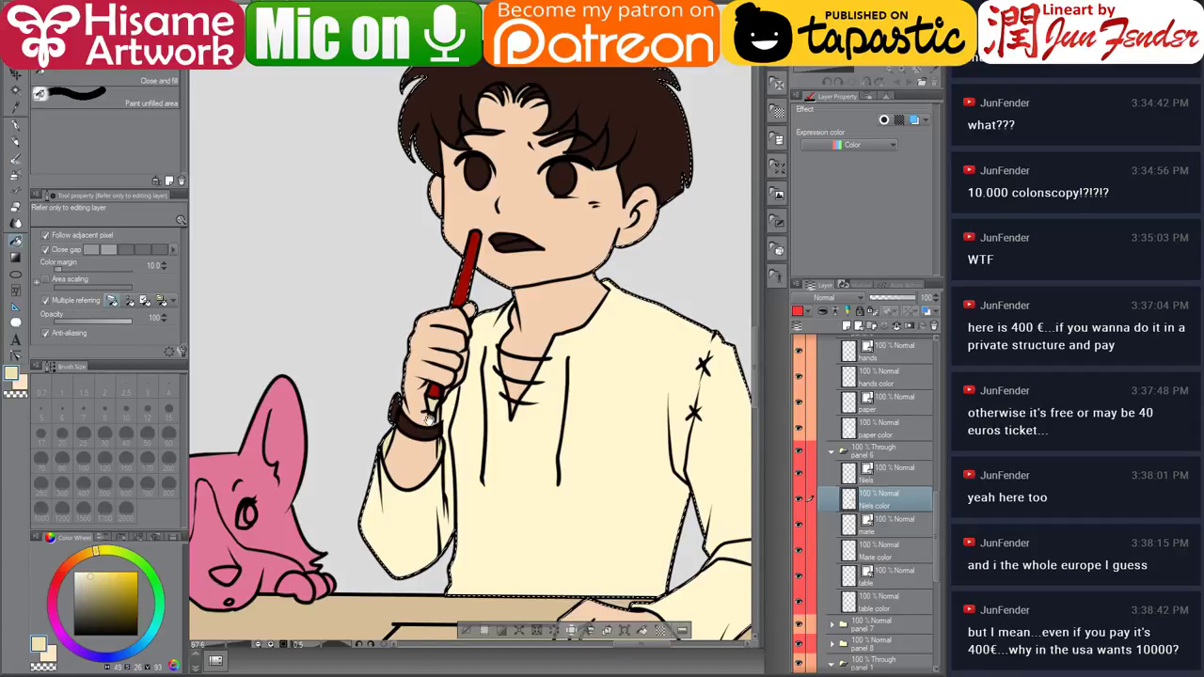
{"action": "left_click_drag", "start_coordinate": [430, 417], "coordinate": [399, 414]}
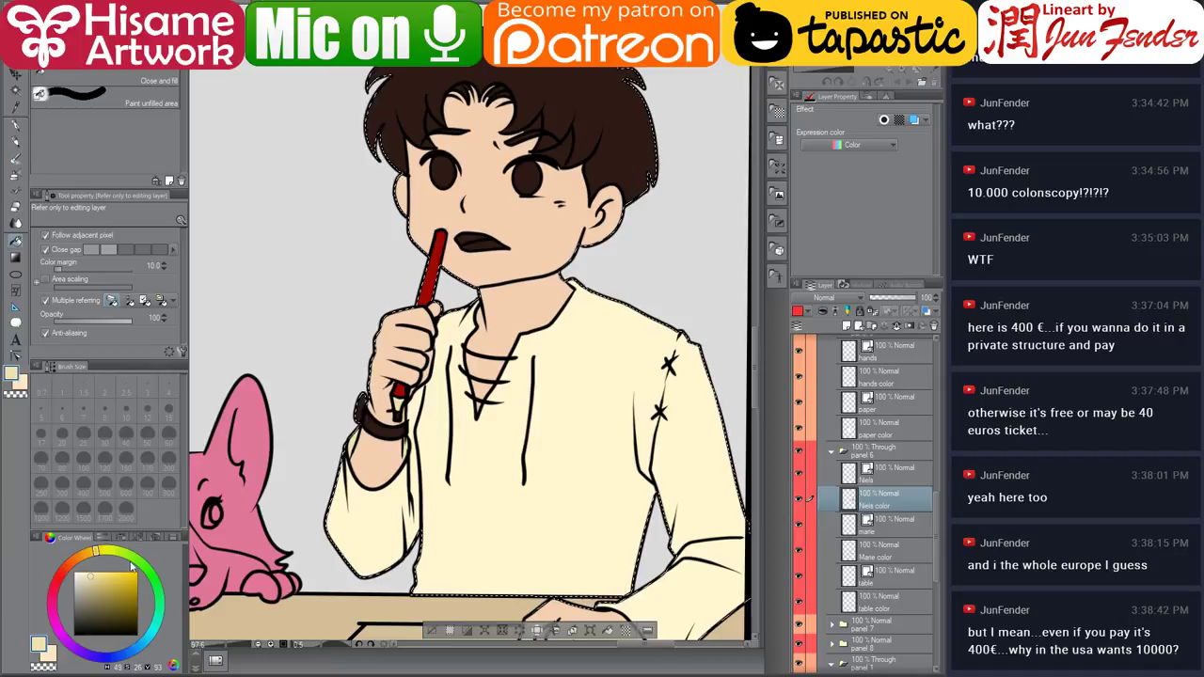
Fill the boy's wristwatch strap with a saturated dark blue and the watch case with a medium gray.
{"action": "left_click", "coordinate": [368, 421], "text": "alt"}
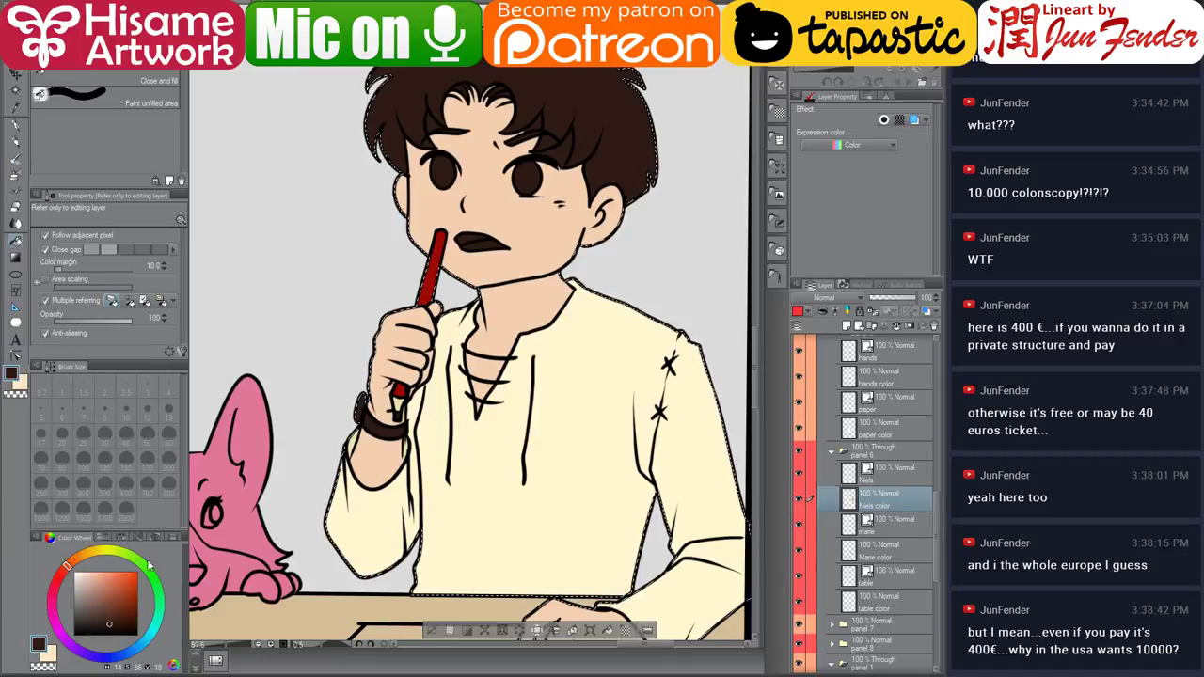
{"action": "left_click", "coordinate": [143, 647]}
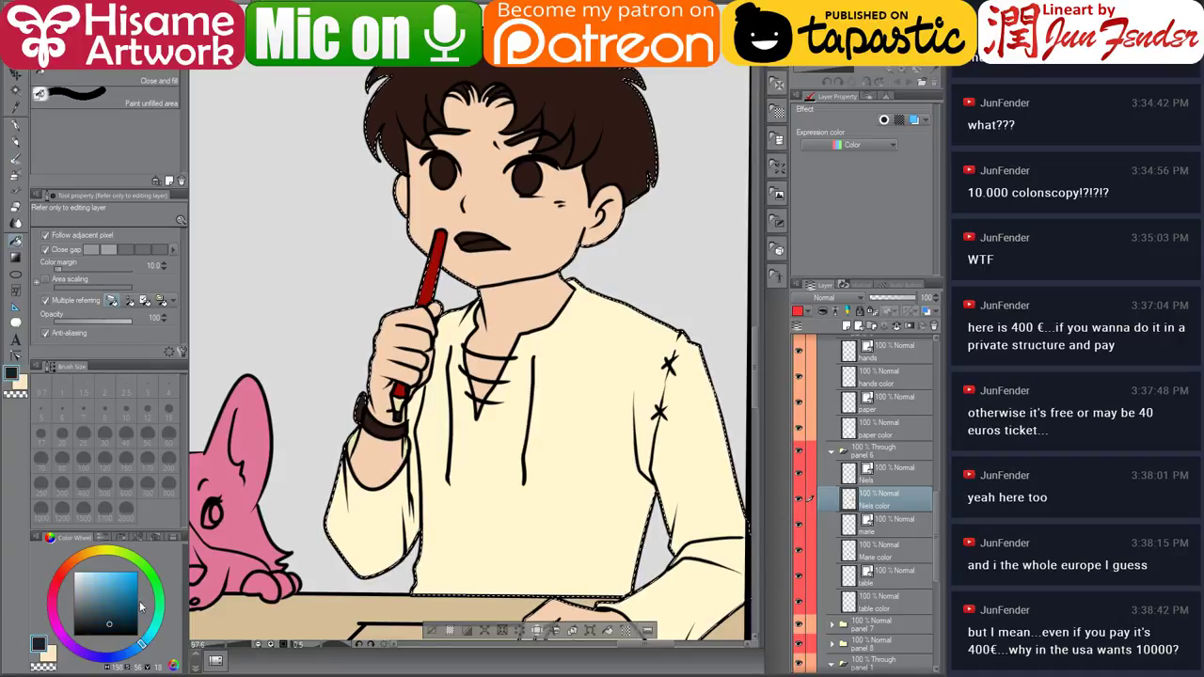
{"action": "left_click", "coordinate": [140, 596]}
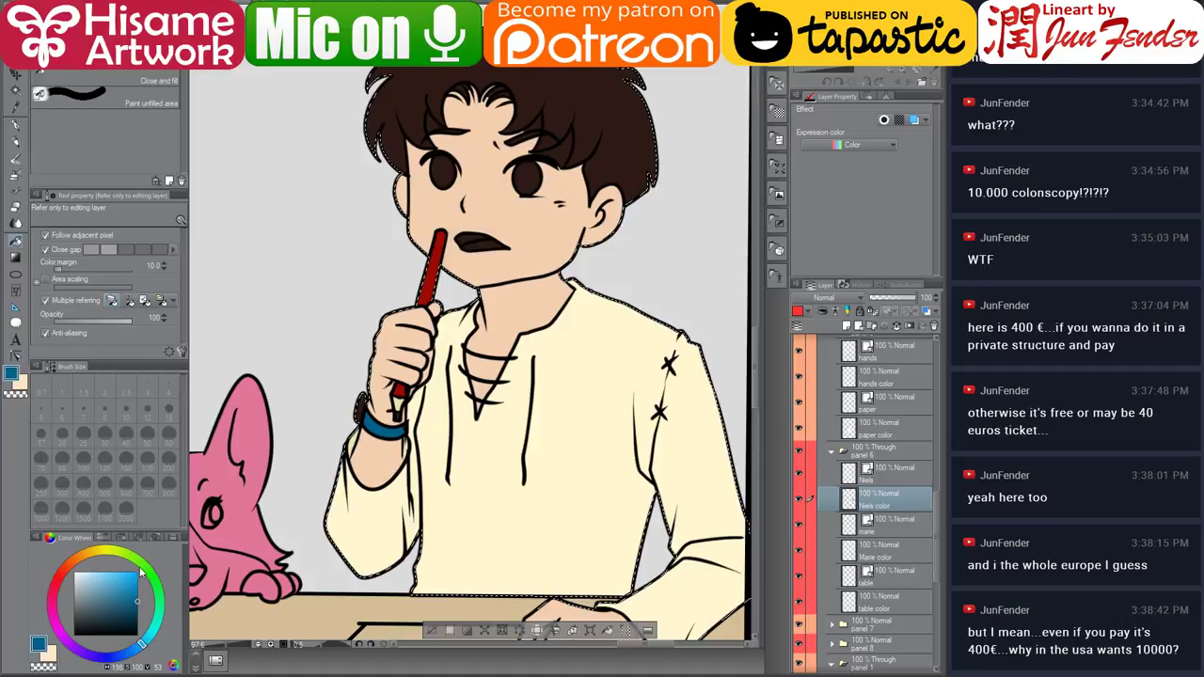
{"action": "left_click", "coordinate": [74, 606]}
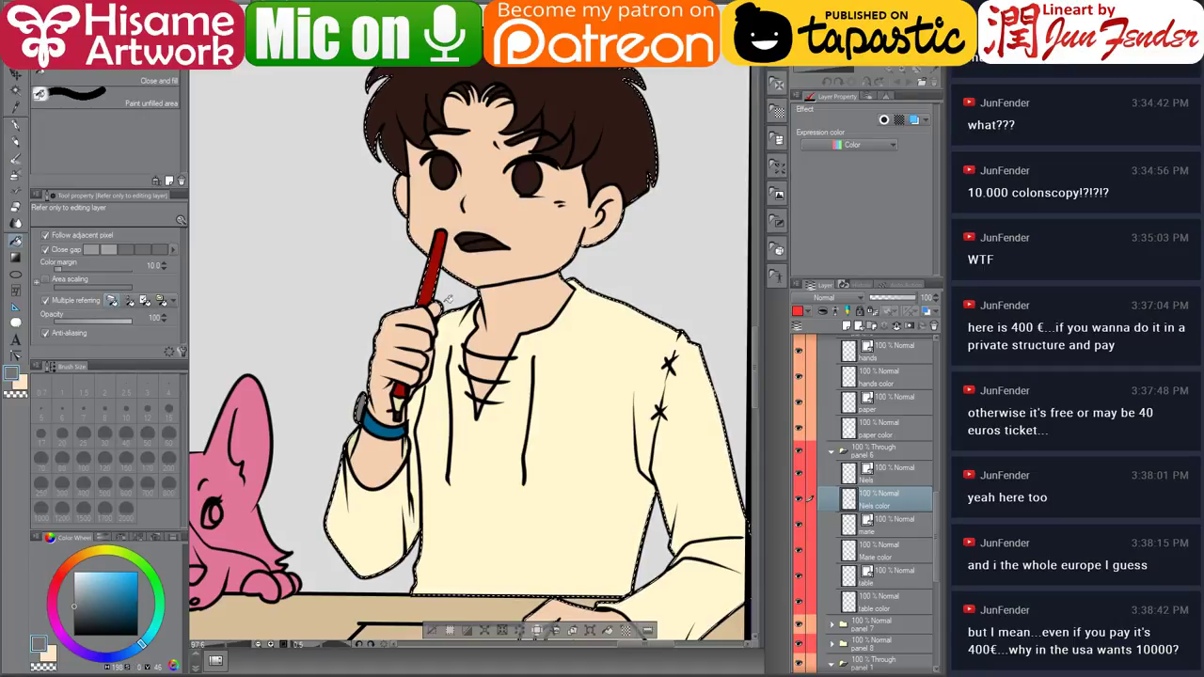
{"action": "scroll", "coordinate": [477, 347], "scroll_direction": "down", "scroll_amount": 3}
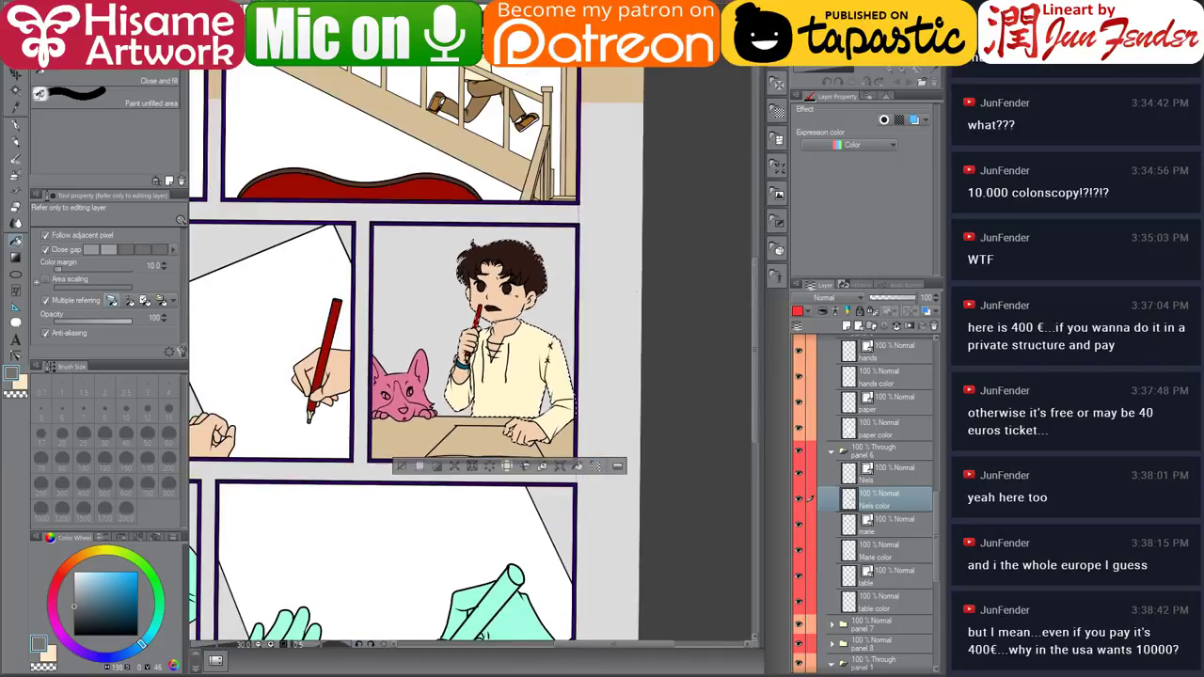
Fill the boy's mouth interior with dark magenta and his tongue with light pink, both sampled from the boy in the staircase panel.
{"action": "scroll", "coordinate": [473, 216], "scroll_direction": "up", "scroll_amount": 2}
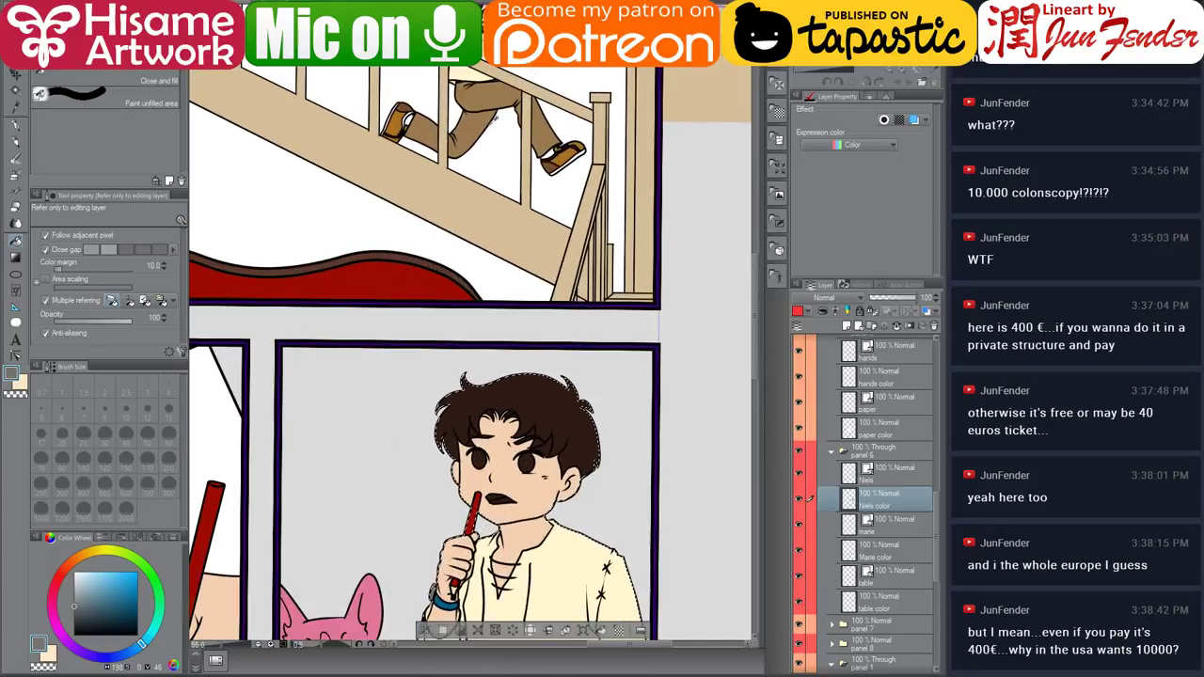
{"action": "left_click_drag", "start_coordinate": [546, 314], "coordinate": [544, 350]}
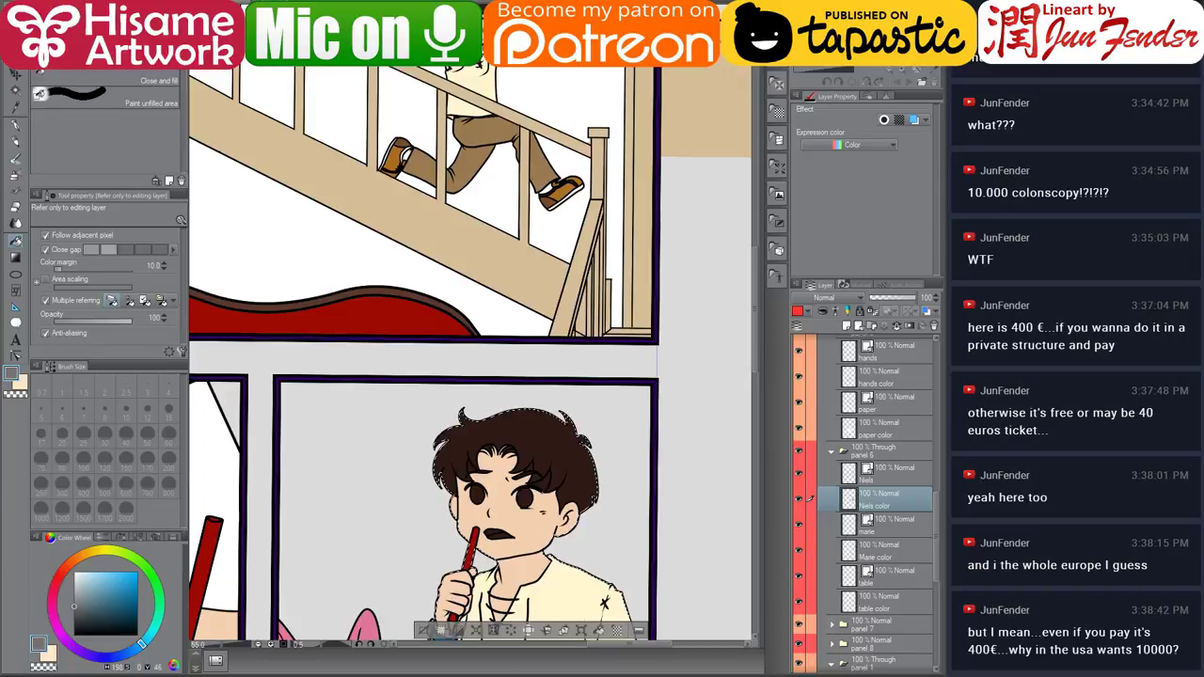
{"action": "left_click", "coordinate": [491, 49], "text": "alt"}
{"action": "left_click", "coordinate": [494, 531]}
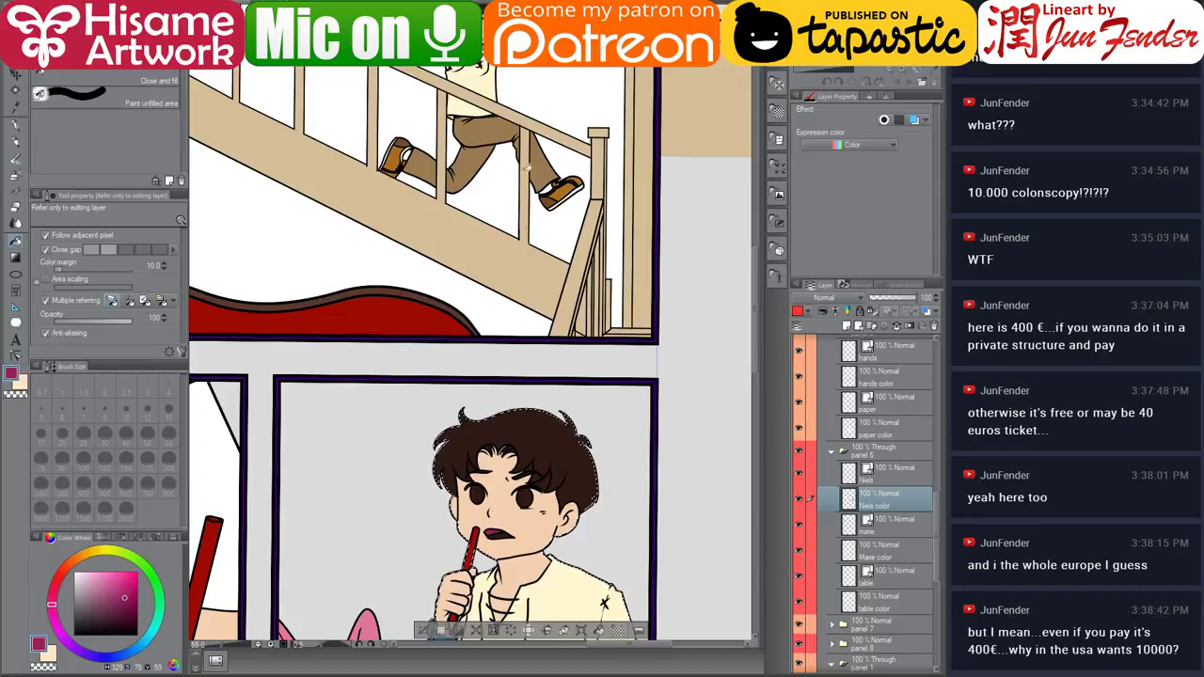
{"action": "left_click", "coordinate": [491, 49], "text": "alt"}
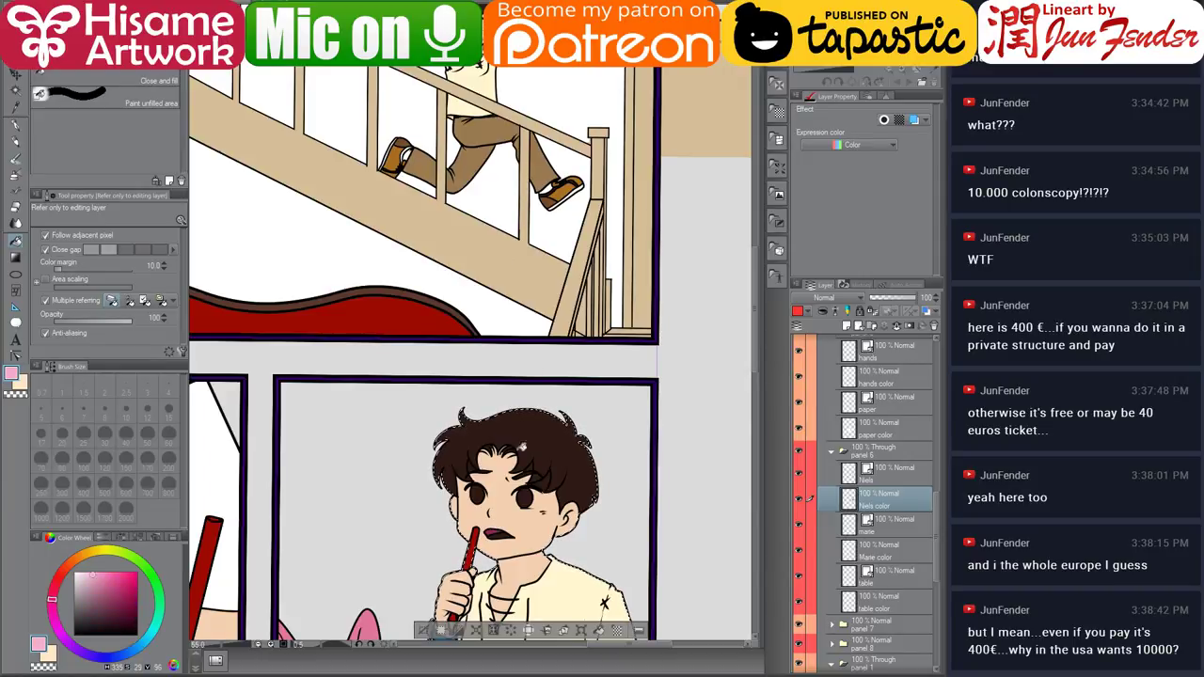
{"action": "left_click", "coordinate": [504, 534]}
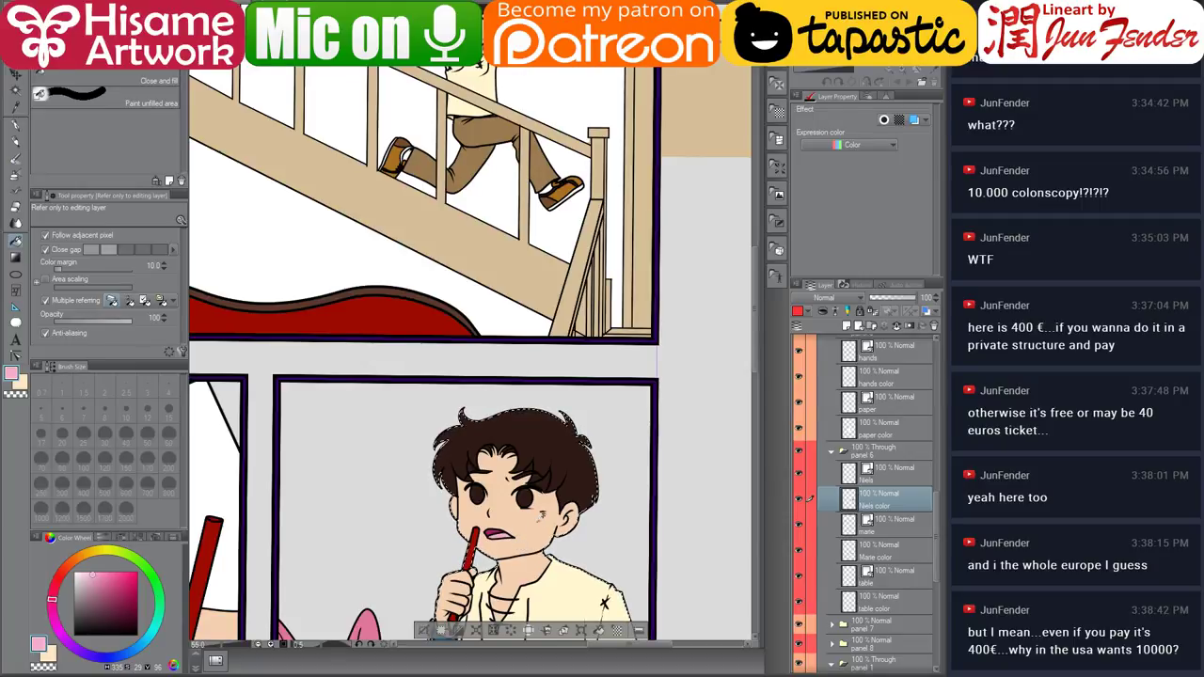
Paint the skin-colored gaps between the hair strands above the boy's forehead with his sampled dark brown, using the G-pen at size 30.
{"action": "scroll", "coordinate": [541, 513], "scroll_direction": "up", "scroll_amount": 2}
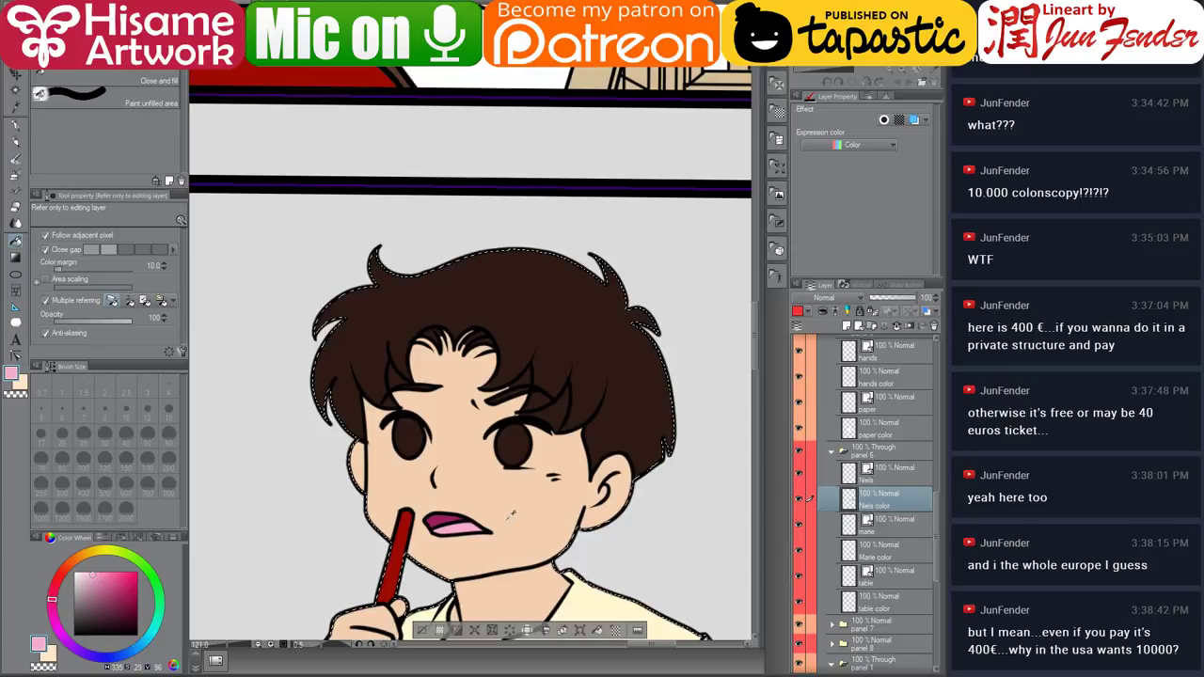
{"action": "left_click", "coordinate": [513, 512], "text": "alt"}
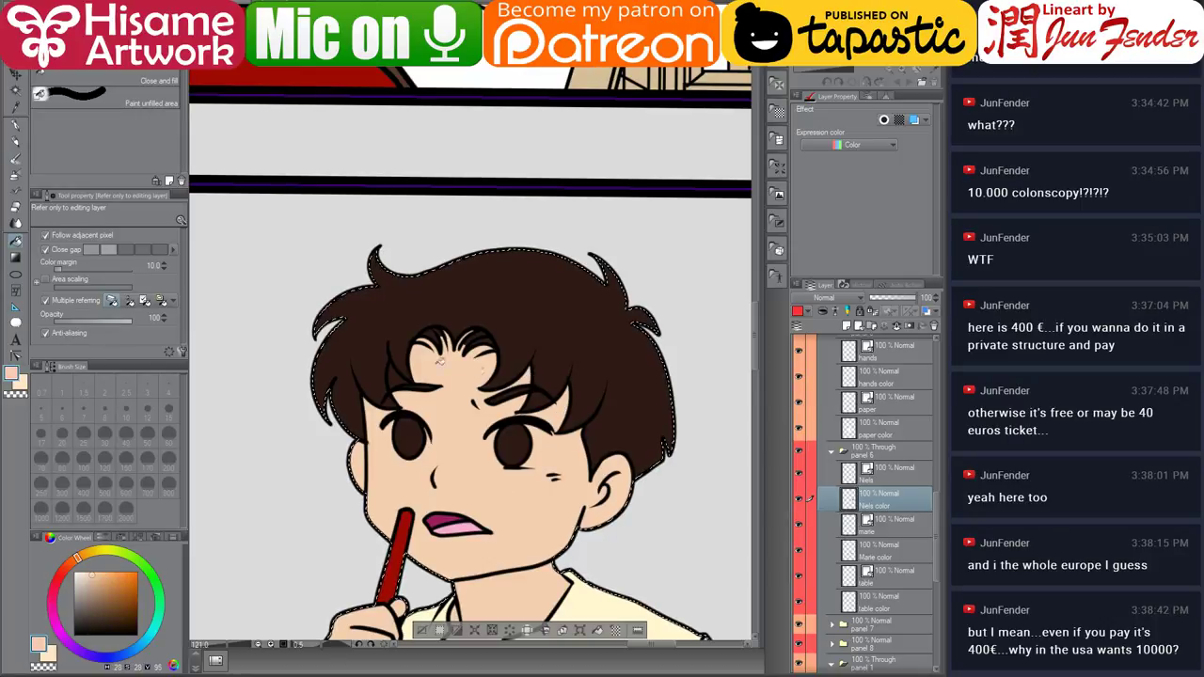
{"action": "scroll", "coordinate": [539, 478], "scroll_direction": "down", "scroll_amount": 2}
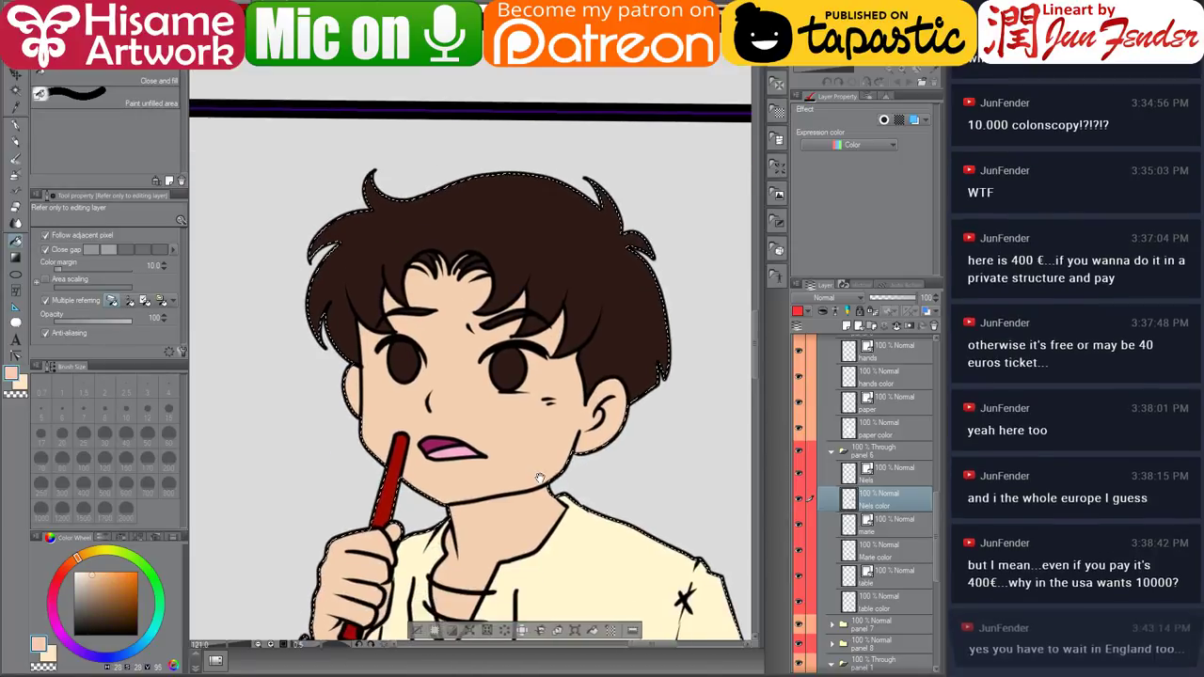
{"action": "key", "text": "p"}
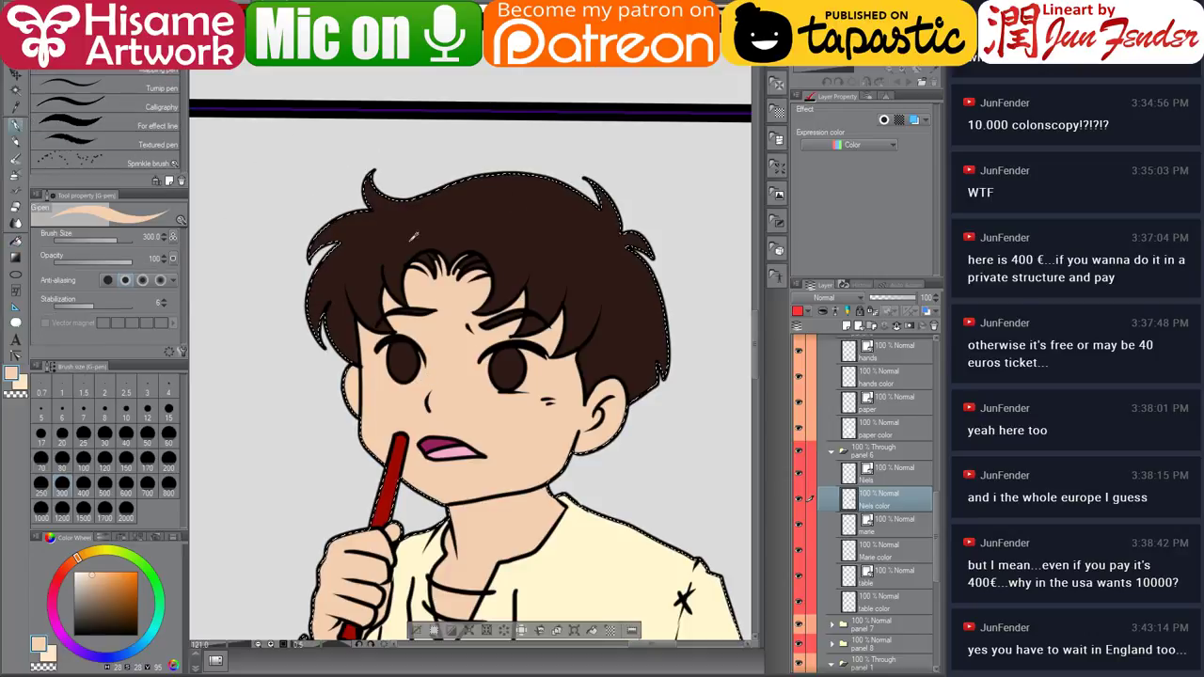
{"action": "left_click", "coordinate": [411, 239], "text": "alt"}
{"action": "key", "text": "["}
{"action": "key", "text": "["}
{"action": "key", "text": "["}
{"action": "key", "text": "["}
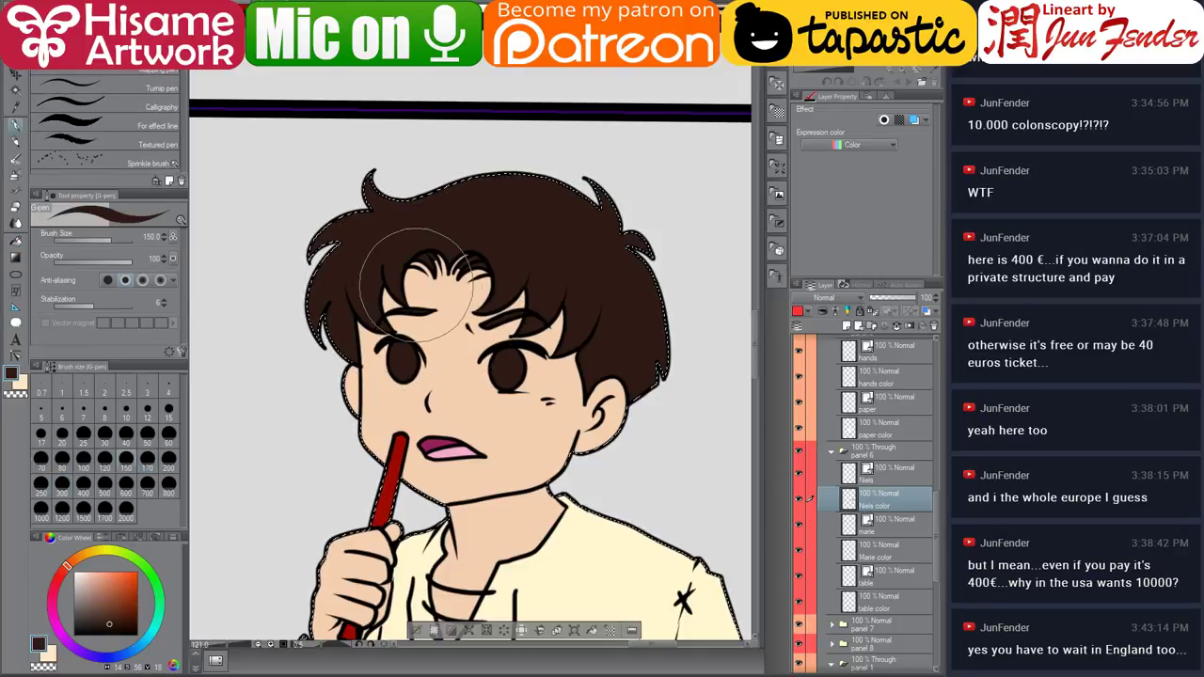
{"action": "key", "text": "bracketleft"}
{"action": "key", "text": "bracketleft"}
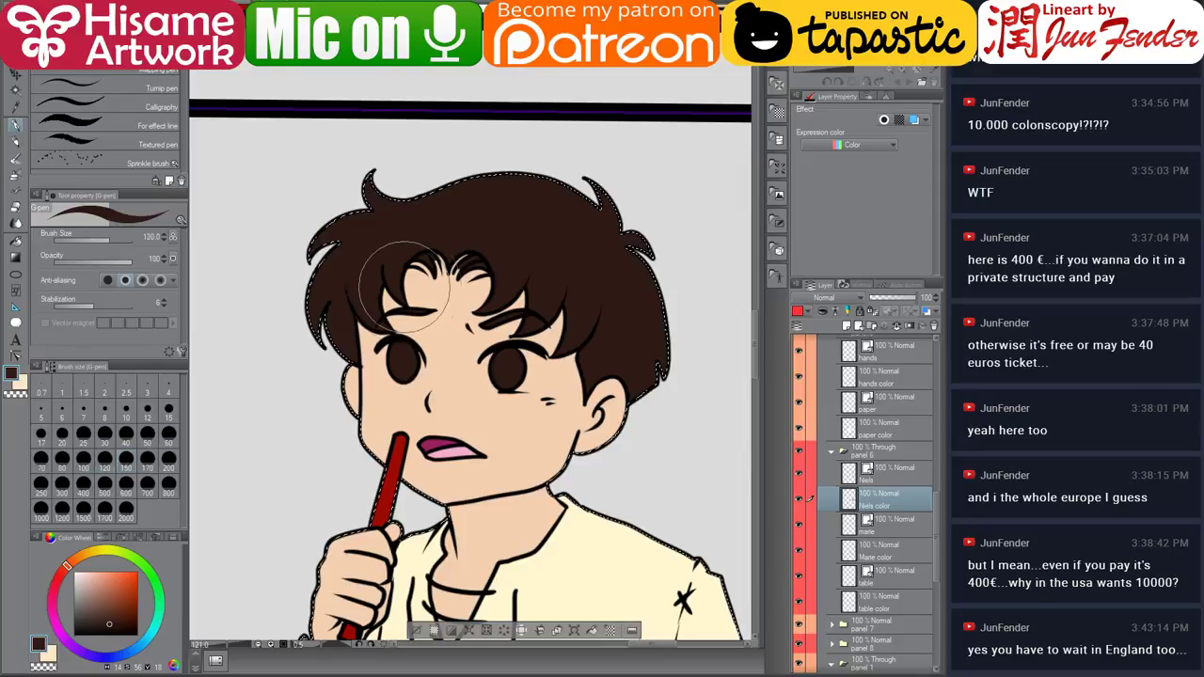
{"action": "key", "text": "bracketleft"}
{"action": "key", "text": "bracketleft"}
{"action": "key", "text": "bracketleft"}
{"action": "key", "text": "bracketleft"}
{"action": "key", "text": "bracketleft"}
{"action": "key", "text": "bracketleft"}
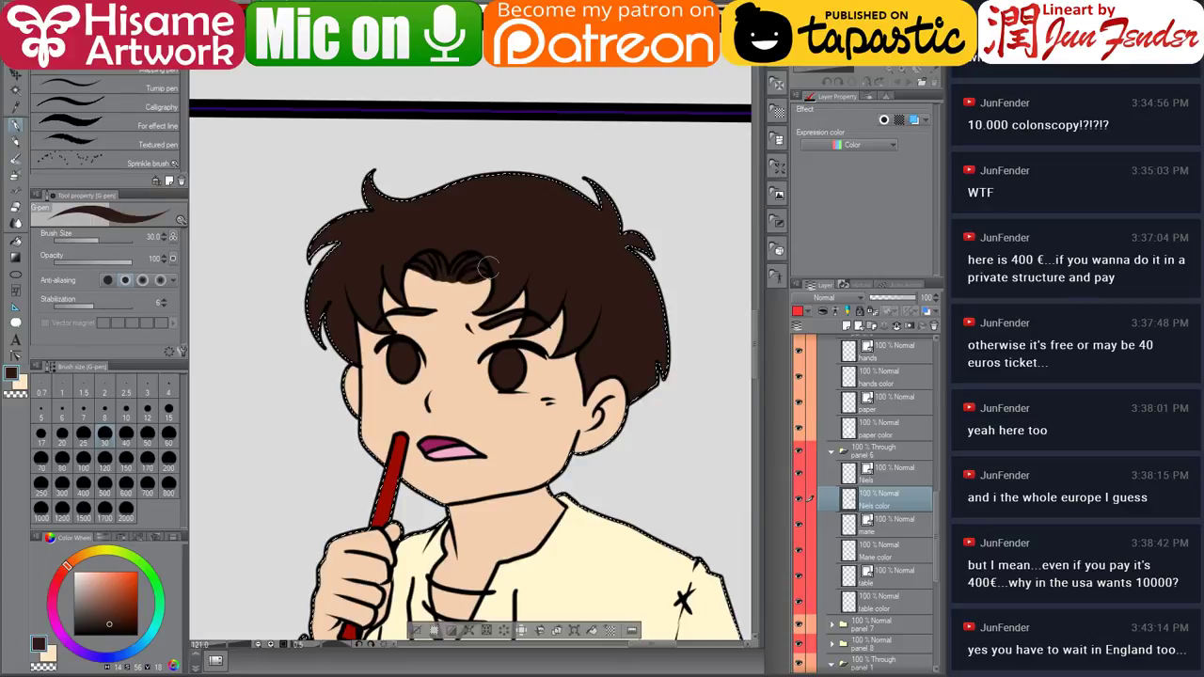
{"action": "left_click_drag", "start_coordinate": [416, 507], "coordinate": [417, 242]}
{"action": "left_click_drag", "start_coordinate": [406, 370], "coordinate": [419, 444]}
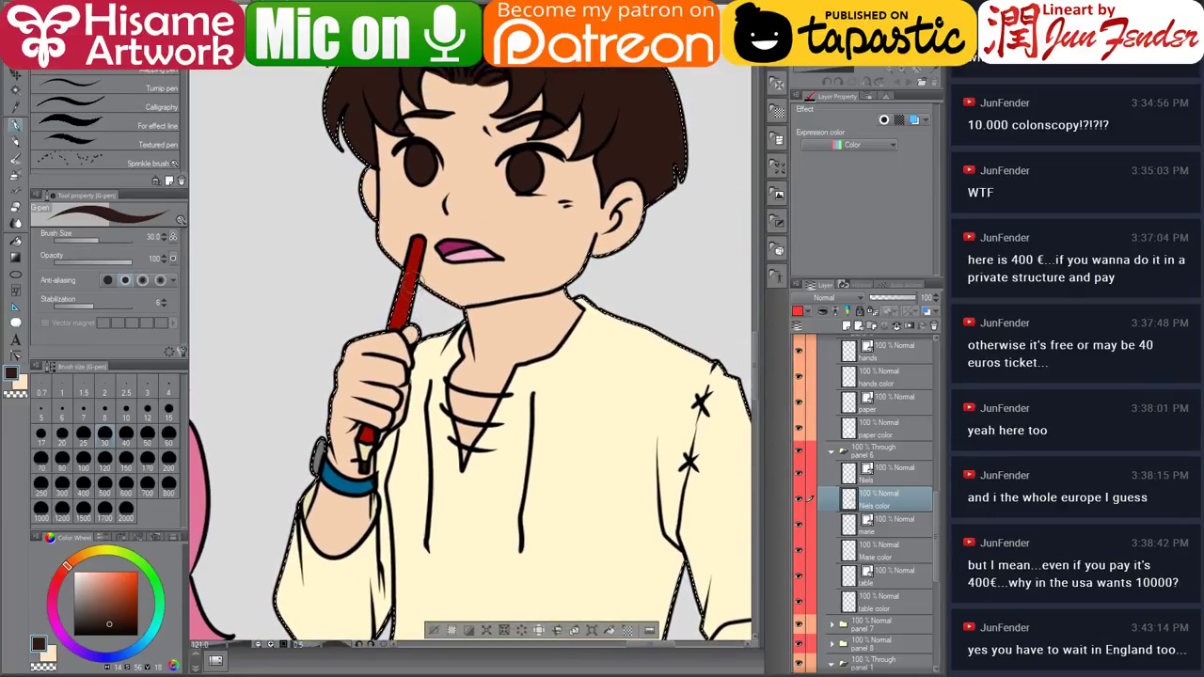
Paint the boy's eye farther from the pencil white and trim the overflow with the sampled skin tone.
{"action": "left_click_drag", "start_coordinate": [459, 211], "coordinate": [435, 330]}
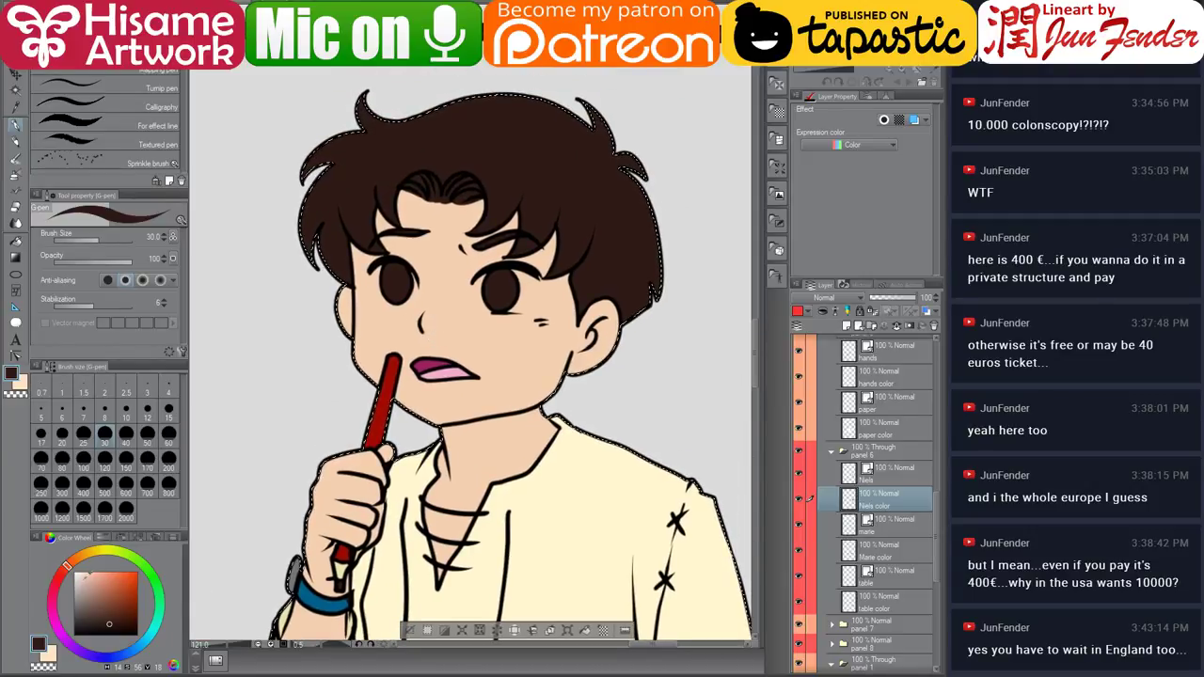
{"action": "left_click", "coordinate": [76, 574]}
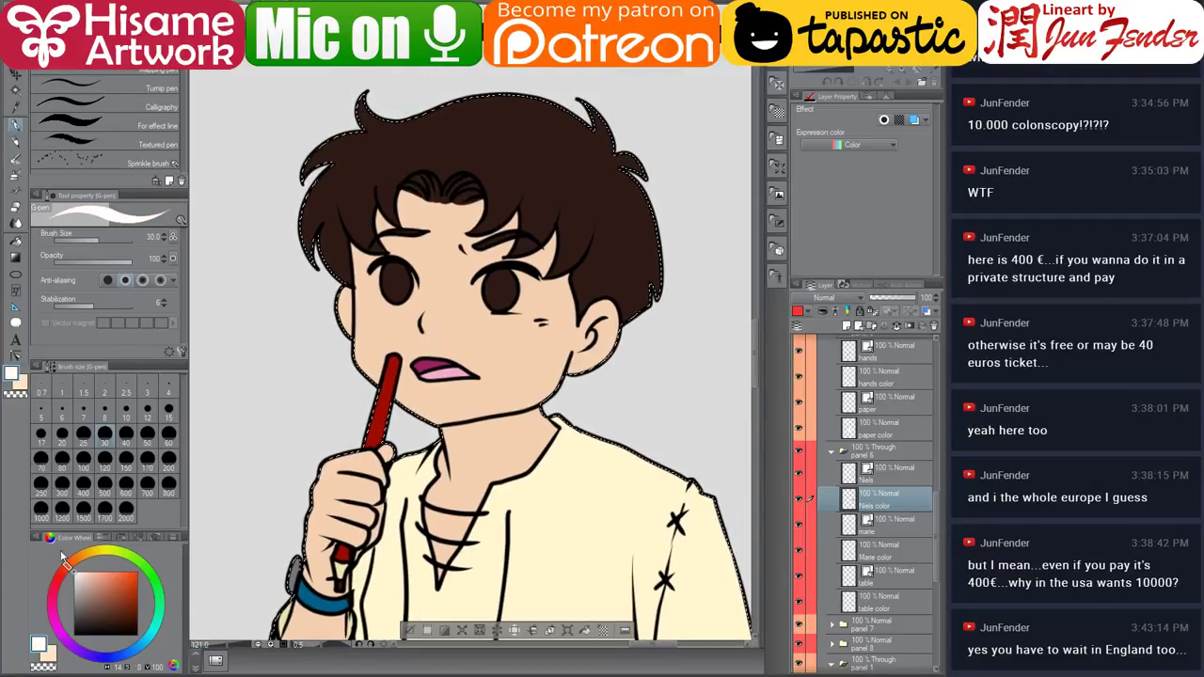
{"action": "left_click", "coordinate": [494, 283]}
{"action": "mouse_move", "coordinate": [496, 282]}
{"action": "left_mouse_down"}
{"action": "mouse_move", "coordinate": [492, 307]}
{"action": "mouse_move", "coordinate": [518, 299]}
{"action": "mouse_move", "coordinate": [491, 288]}
{"action": "left_mouse_up"}
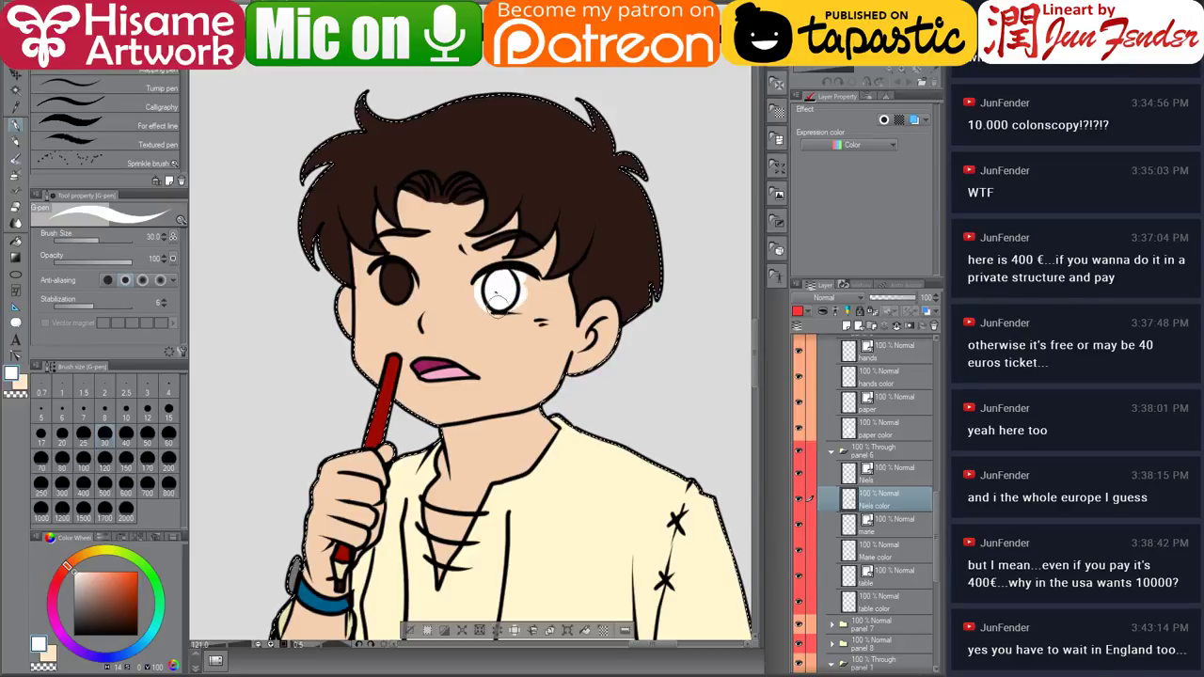
{"action": "left_click", "coordinate": [515, 320], "text": "alt"}
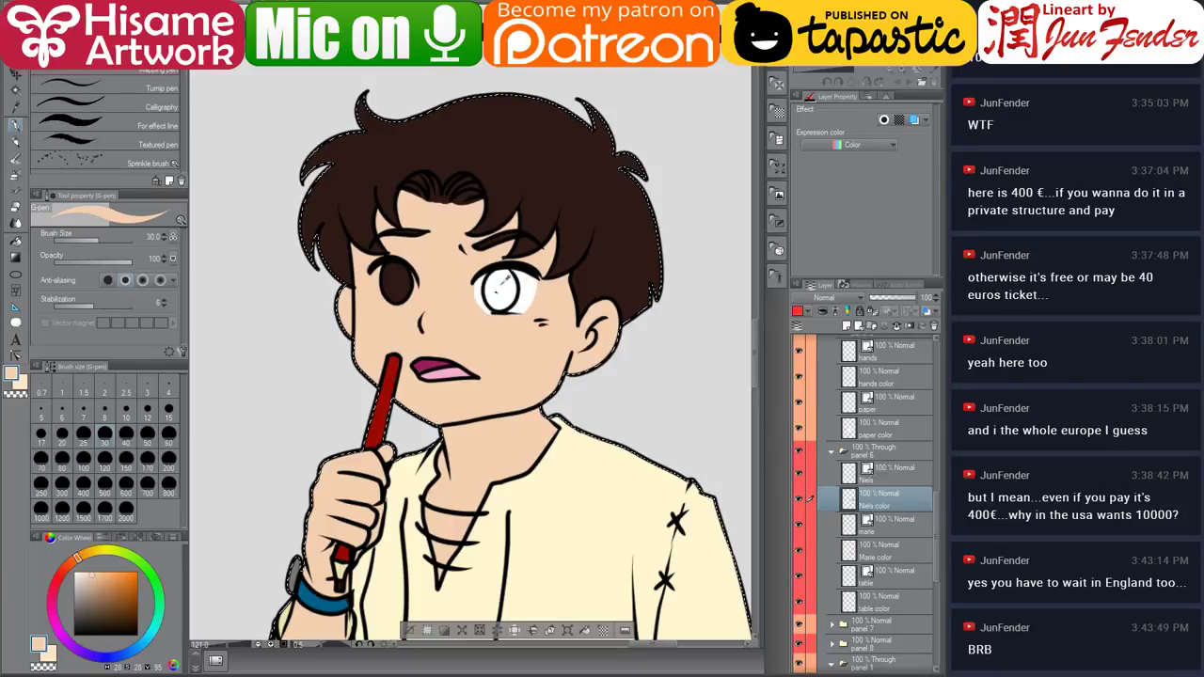
{"action": "left_click", "coordinate": [504, 292], "text": "alt"}
{"action": "left_click_drag", "start_coordinate": [499, 280], "coordinate": [510, 342]}
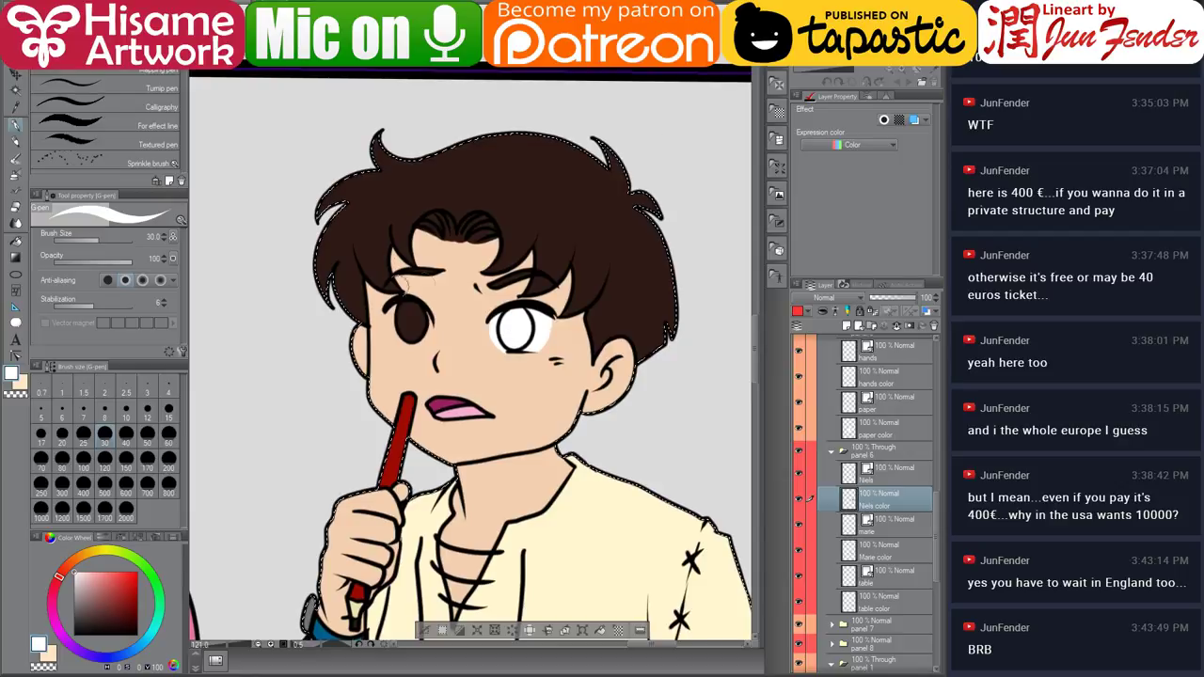
Paint the boy's eye on the pencil side white and clean its outer edges, alternating sampled white and skin tone.
{"action": "left_click_drag", "start_coordinate": [388, 308], "coordinate": [414, 325]}
{"action": "left_click", "coordinate": [400, 348], "text": "alt"}
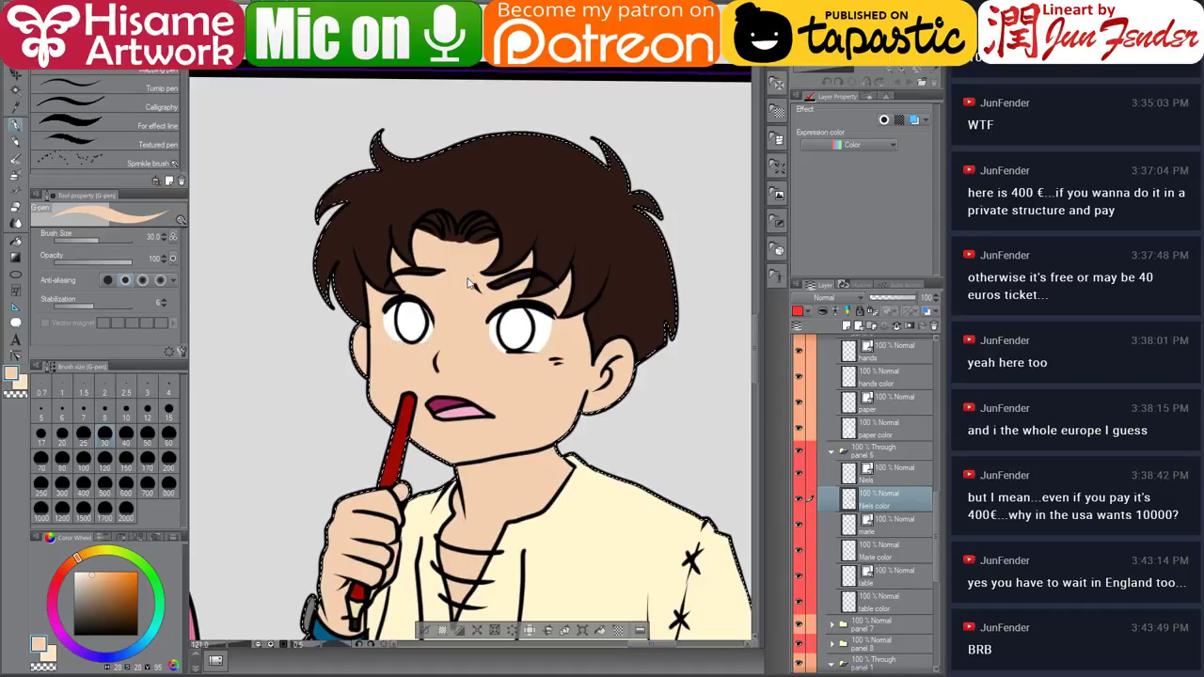
{"action": "left_click_drag", "start_coordinate": [470, 283], "coordinate": [485, 127]}
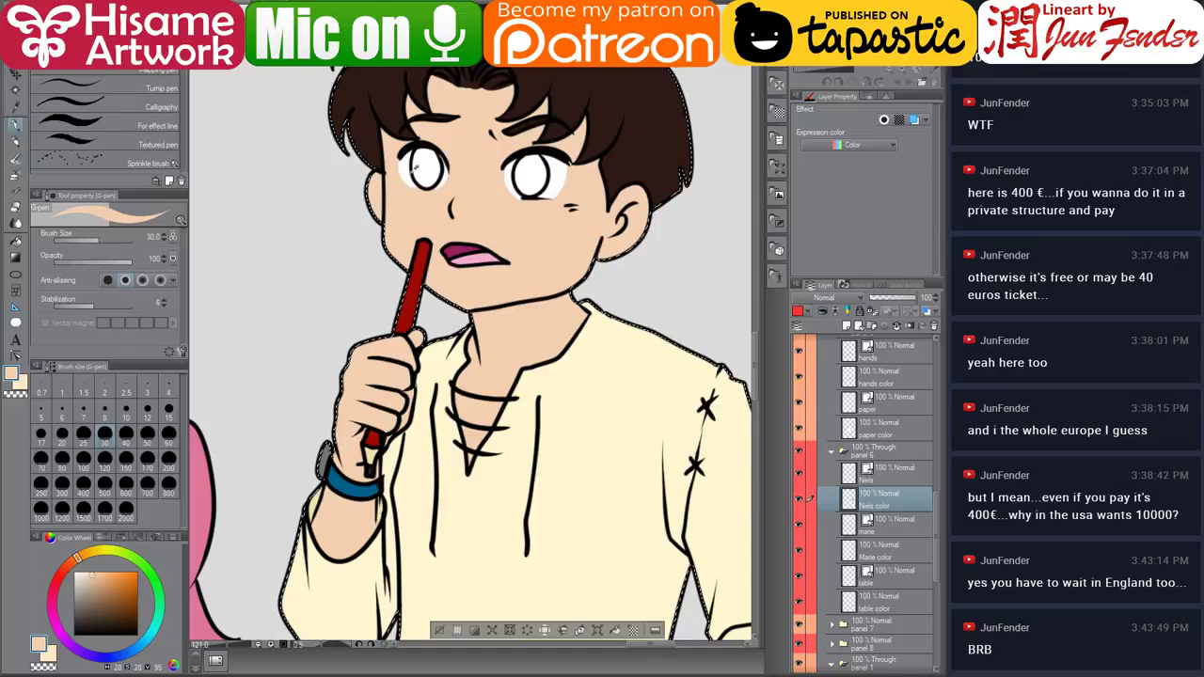
{"action": "left_click", "coordinate": [417, 168], "text": "alt"}
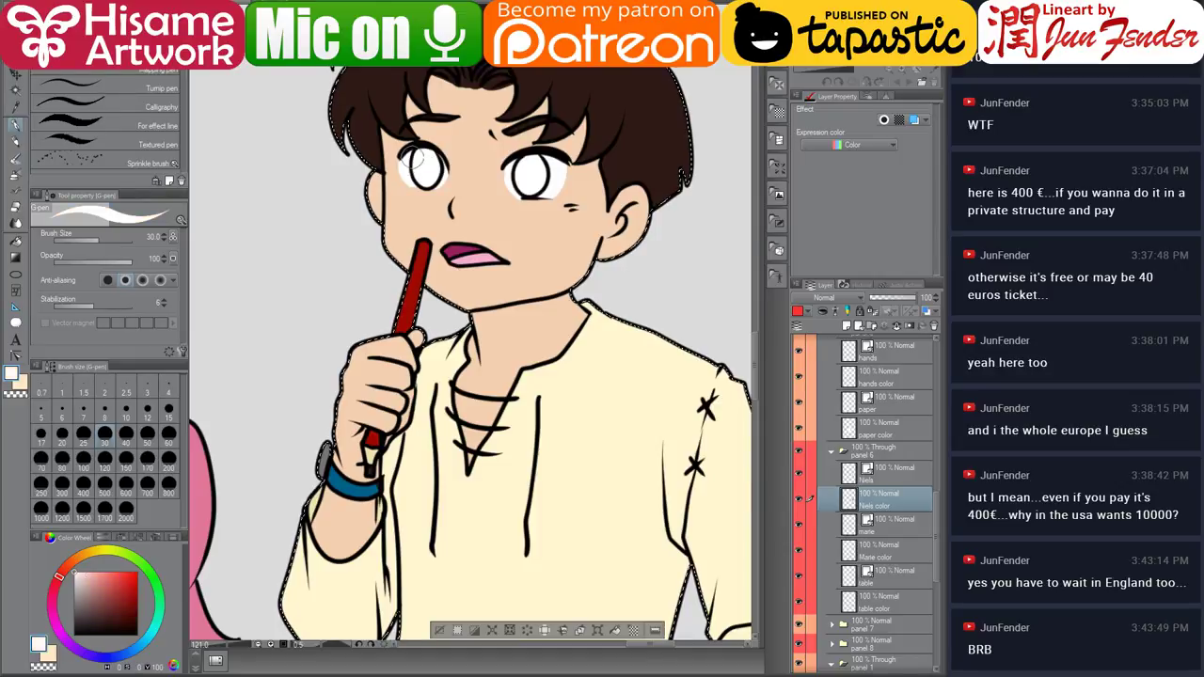
{"action": "left_click", "coordinate": [418, 206], "text": "alt"}
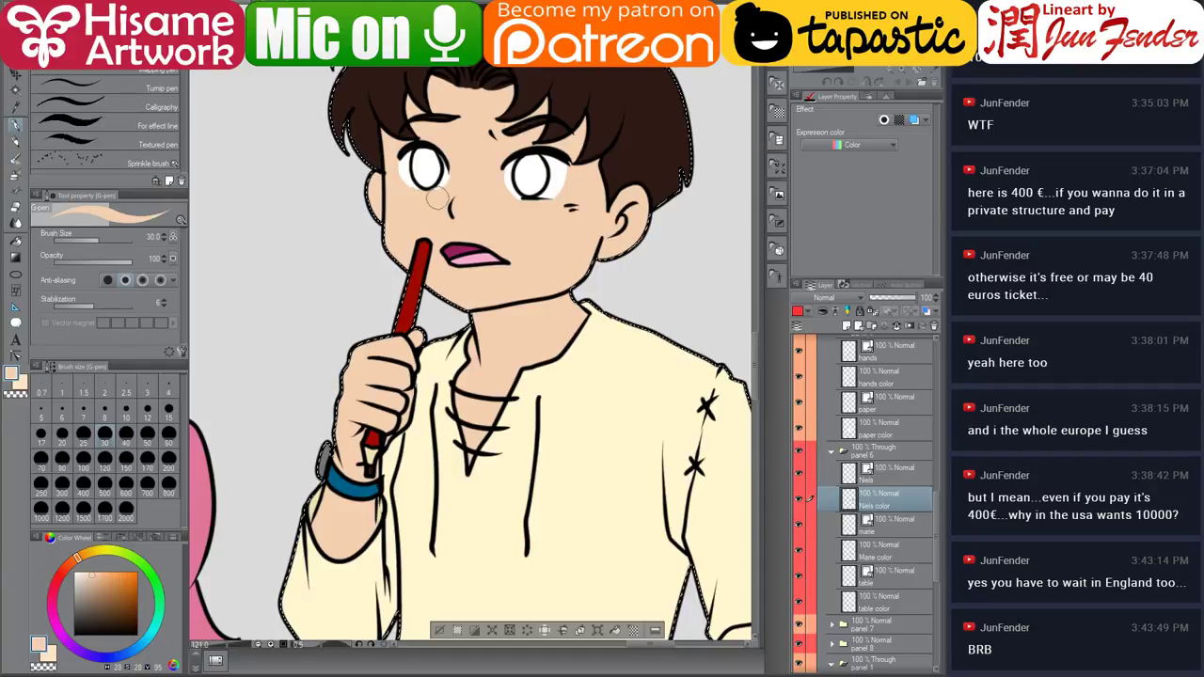
{"action": "left_click", "coordinate": [420, 165], "text": "alt"}
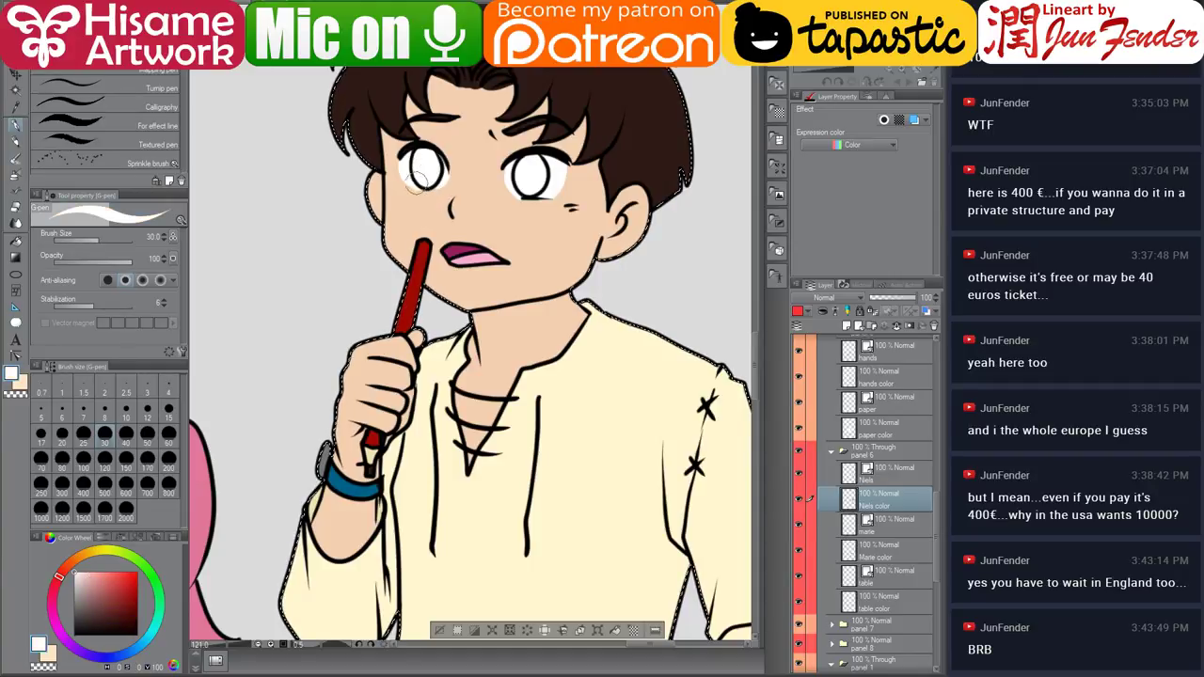
{"action": "left_click", "coordinate": [400, 158], "text": "alt"}
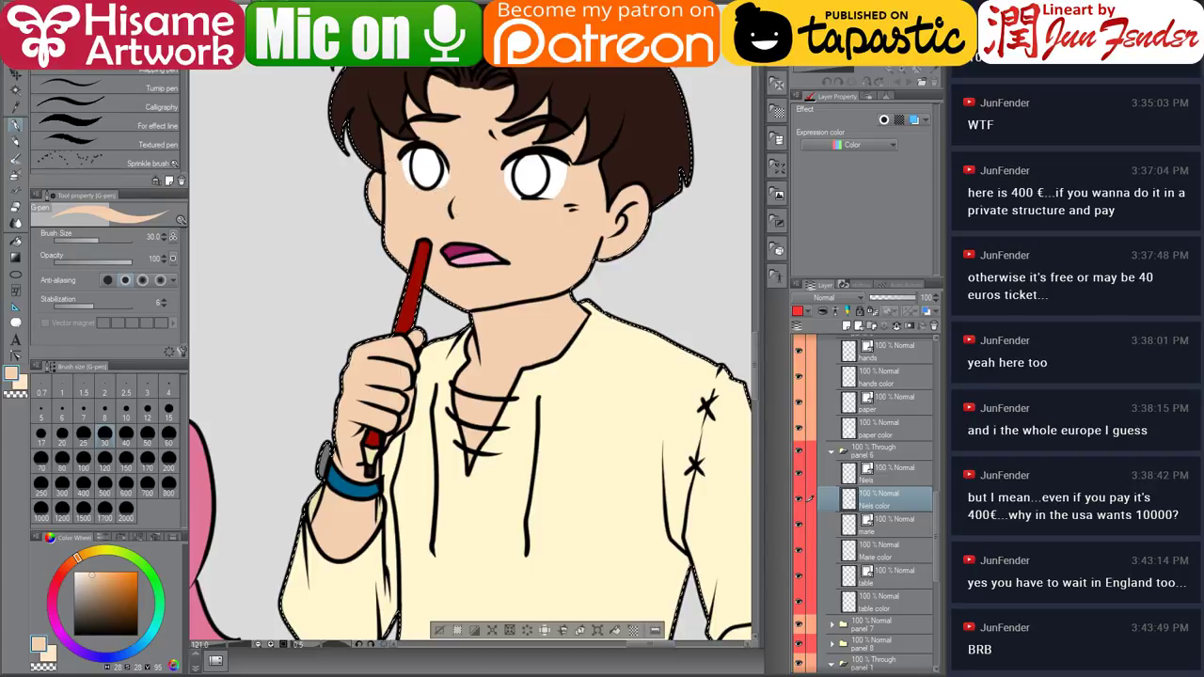
Refine the lower and outer edges of the white in the pencil-side eye with a size 8 pen.
{"action": "scroll", "coordinate": [440, 132], "scroll_direction": "up", "scroll_amount": 4}
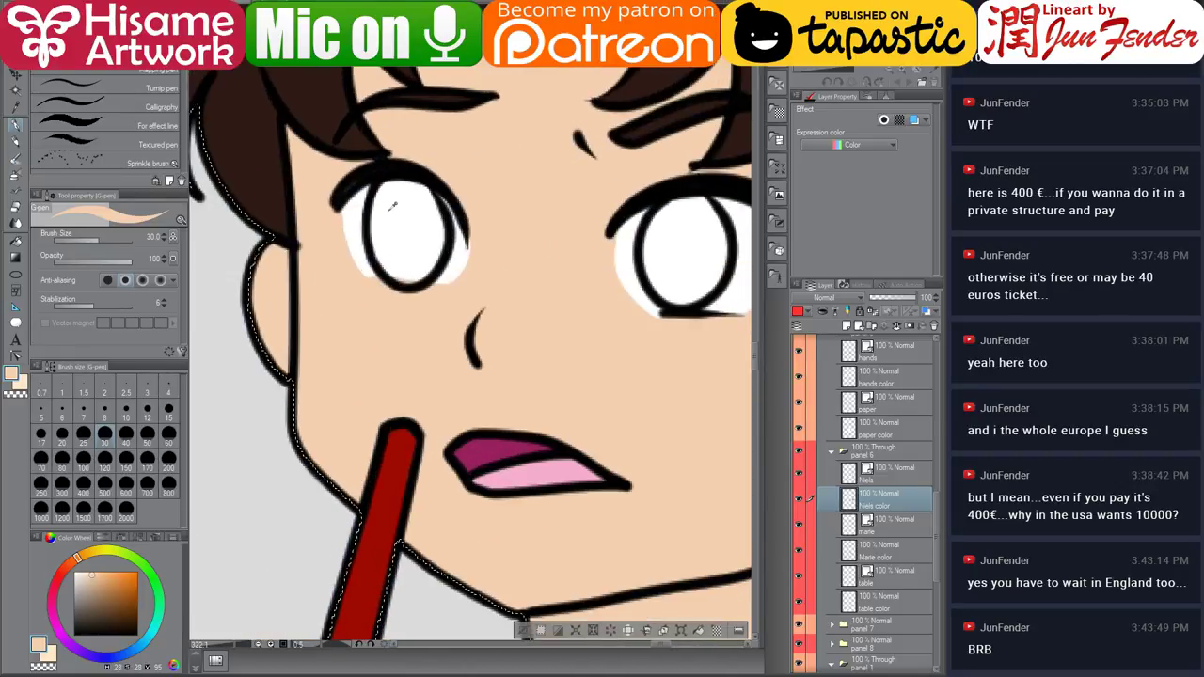
{"action": "left_click", "coordinate": [409, 224], "text": "alt"}
{"action": "key", "text": "bracketleft"}
{"action": "key", "text": "bracketleft"}
{"action": "key", "text": "bracketleft"}
{"action": "key", "text": "bracketleft"}
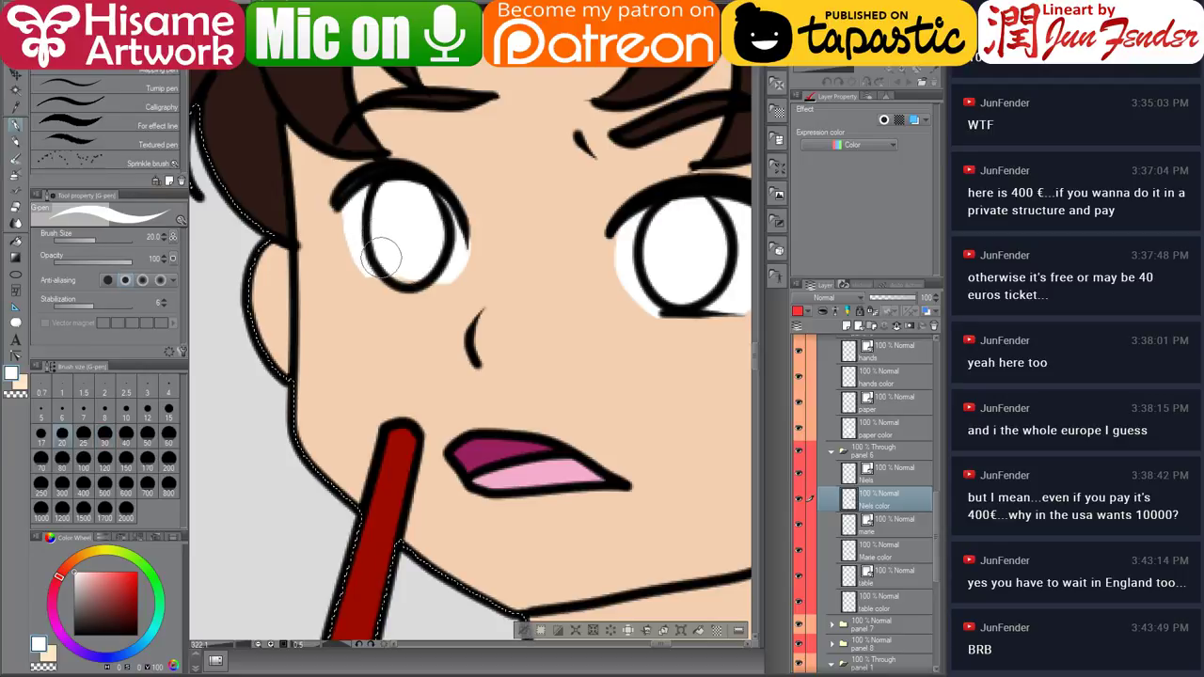
{"action": "key", "text": "bracketleft"}
{"action": "key", "text": "bracketleft"}
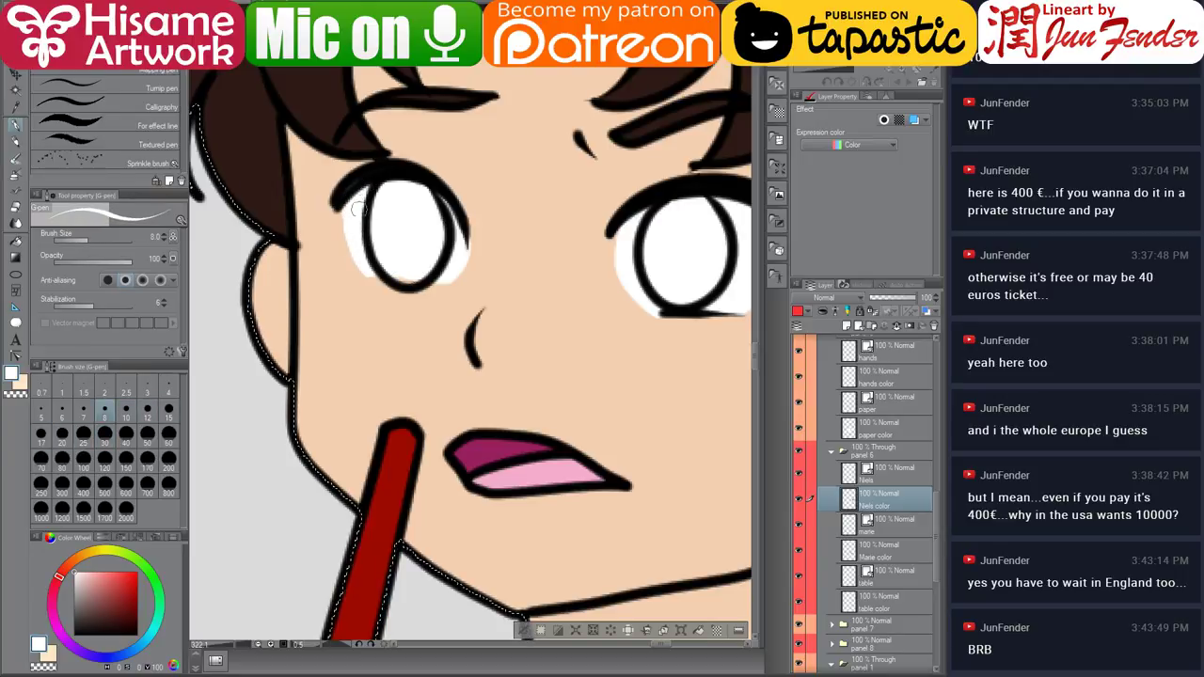
{"action": "mouse_move", "coordinate": [366, 266]}
{"action": "left_mouse_down"}
{"action": "mouse_move", "coordinate": [386, 282]}
{"action": "mouse_move", "coordinate": [440, 281]}
{"action": "left_mouse_up"}
{"action": "left_click", "coordinate": [365, 179], "text": "alt"}
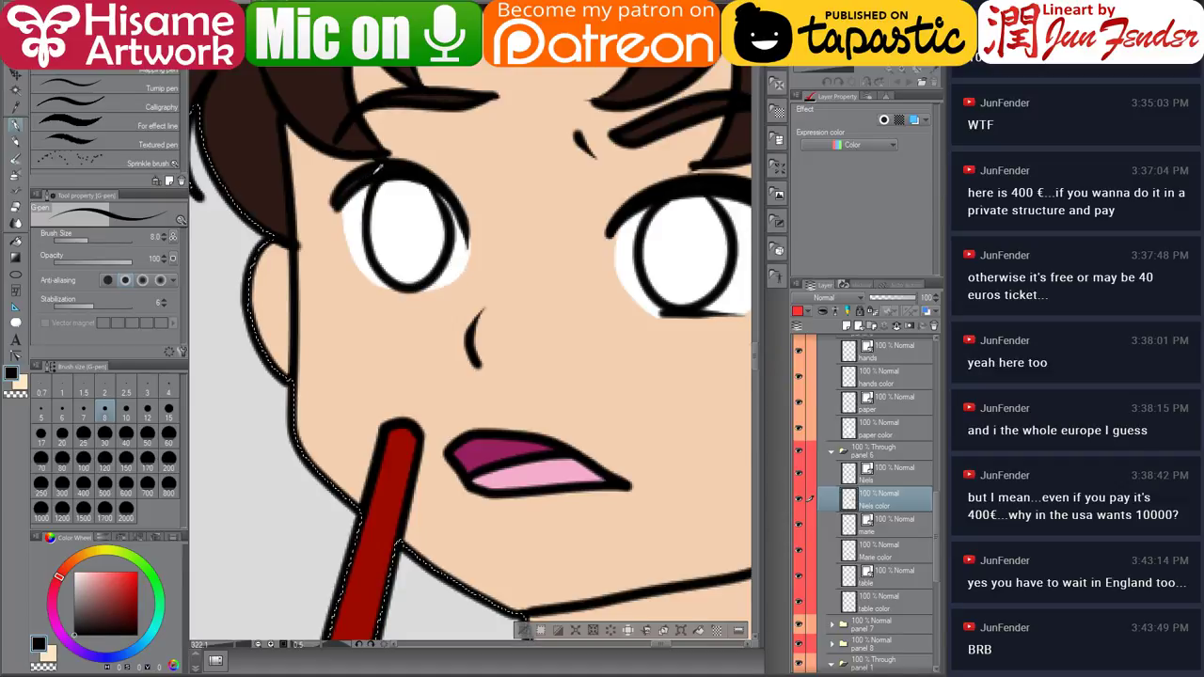
Extend the white into the inner corner of the eye farther from the pencil and clear the selection.
{"action": "left_click_drag", "start_coordinate": [579, 180], "coordinate": [411, 161]}
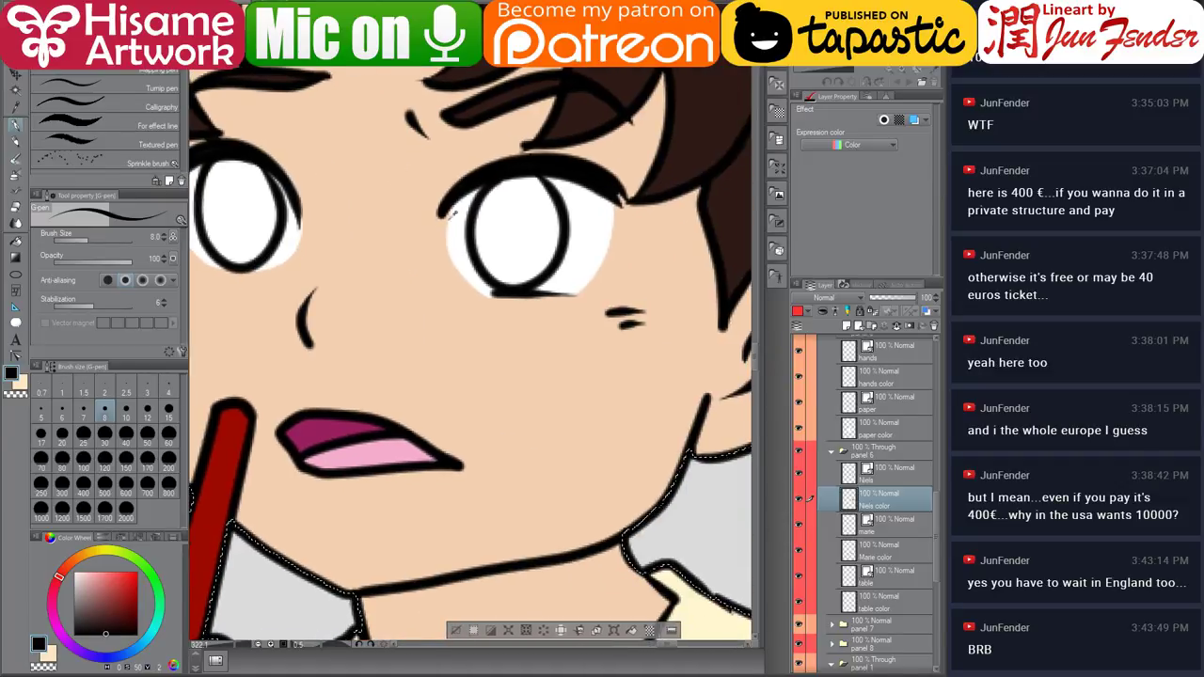
{"action": "left_click", "coordinate": [464, 262], "text": "alt"}
{"action": "left_click_drag", "start_coordinate": [463, 260], "coordinate": [448, 216]}
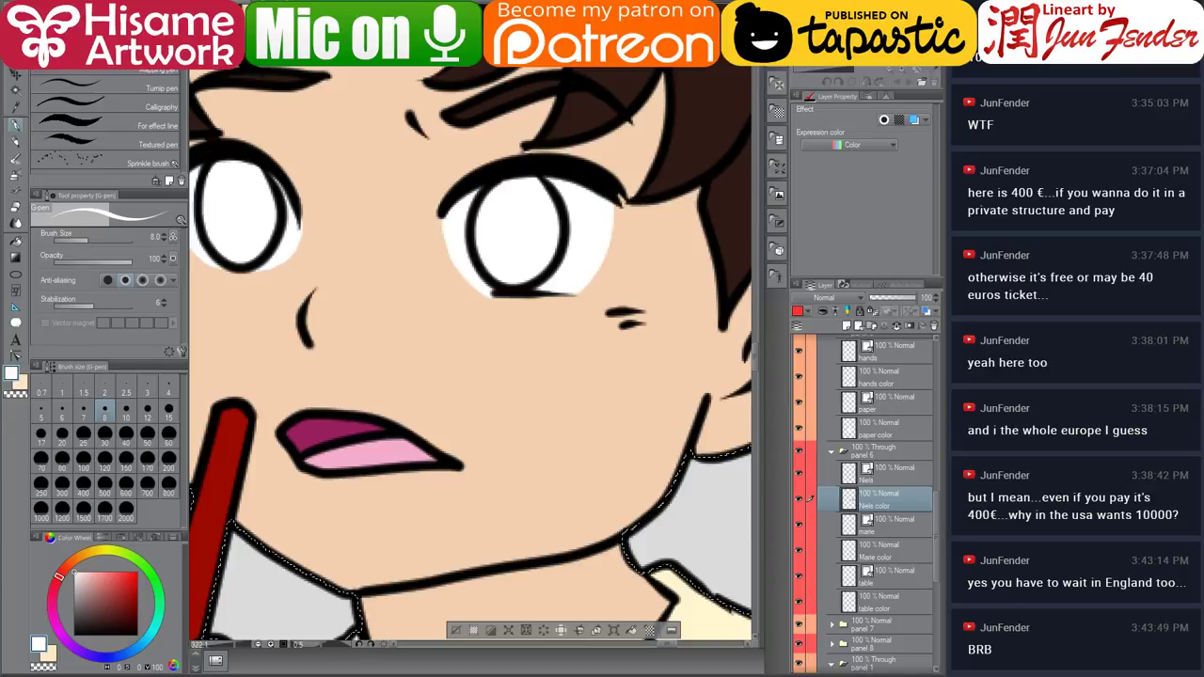
{"action": "scroll", "coordinate": [639, 314], "scroll_direction": "down", "scroll_amount": 4}
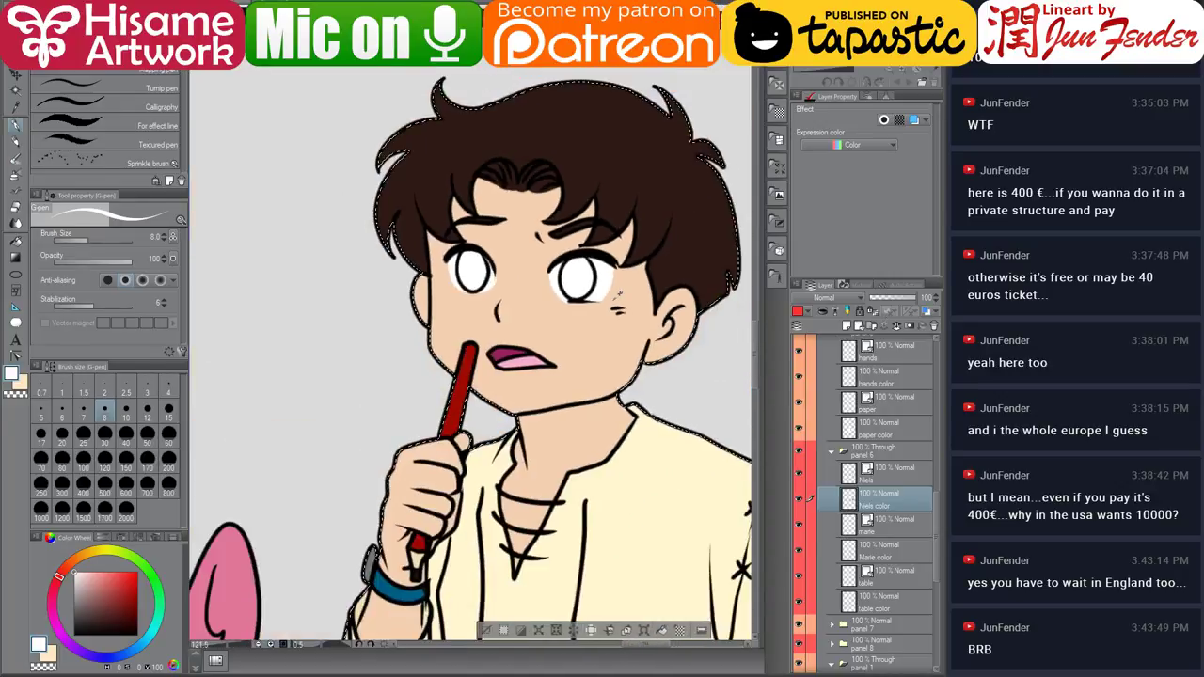
{"action": "key", "text": "ctrl+d"}
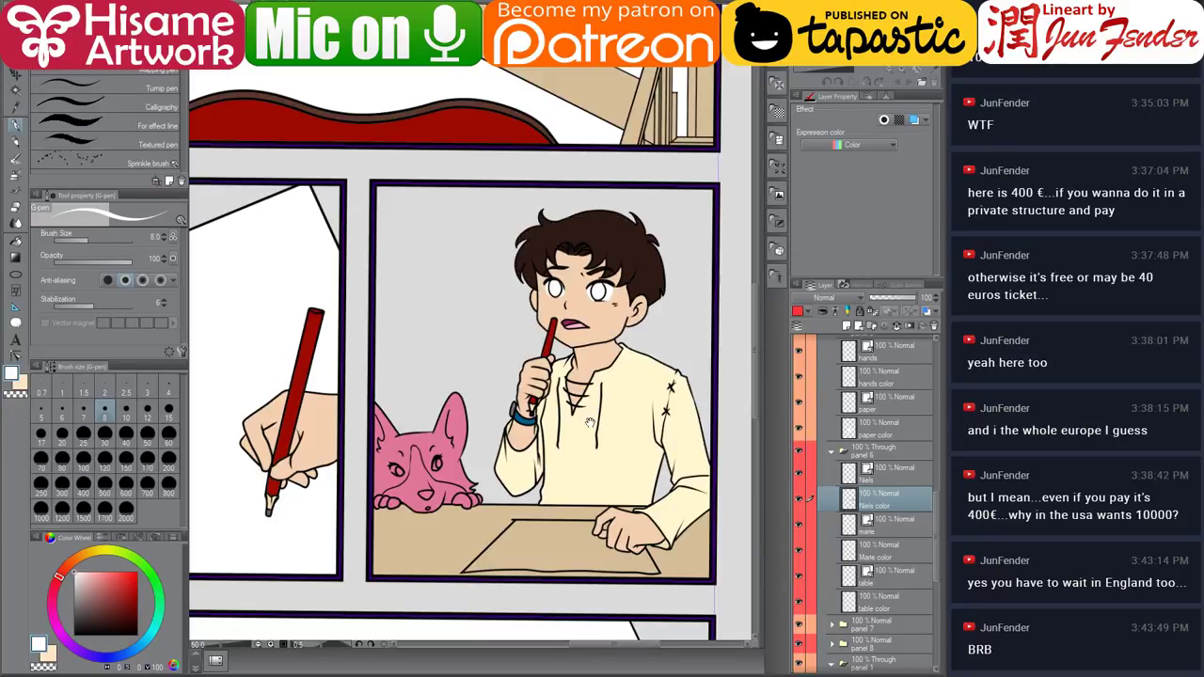
Fill both of the boy's irises in panel 6 with the brown sampled from his eye in panel 4.
{"action": "scroll", "coordinate": [593, 393], "scroll_direction": "down", "scroll_amount": 5}
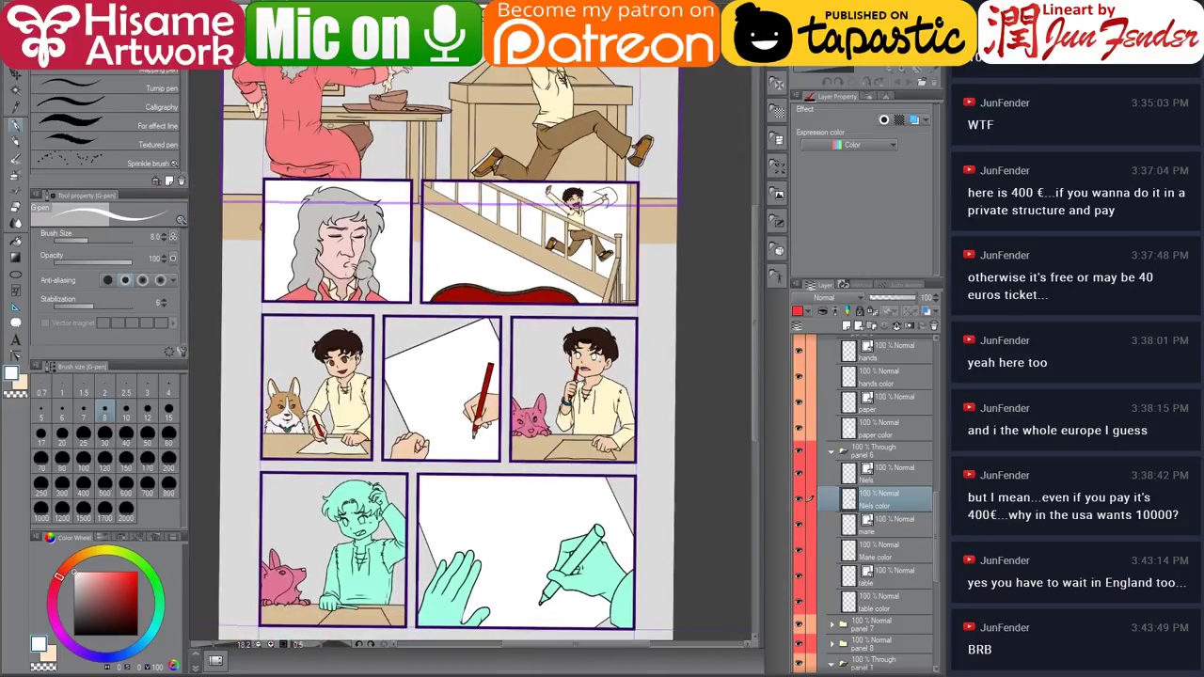
{"action": "left_click", "coordinate": [346, 358], "text": "alt"}
{"action": "scroll", "coordinate": [584, 362], "scroll_direction": "up", "scroll_amount": 5}
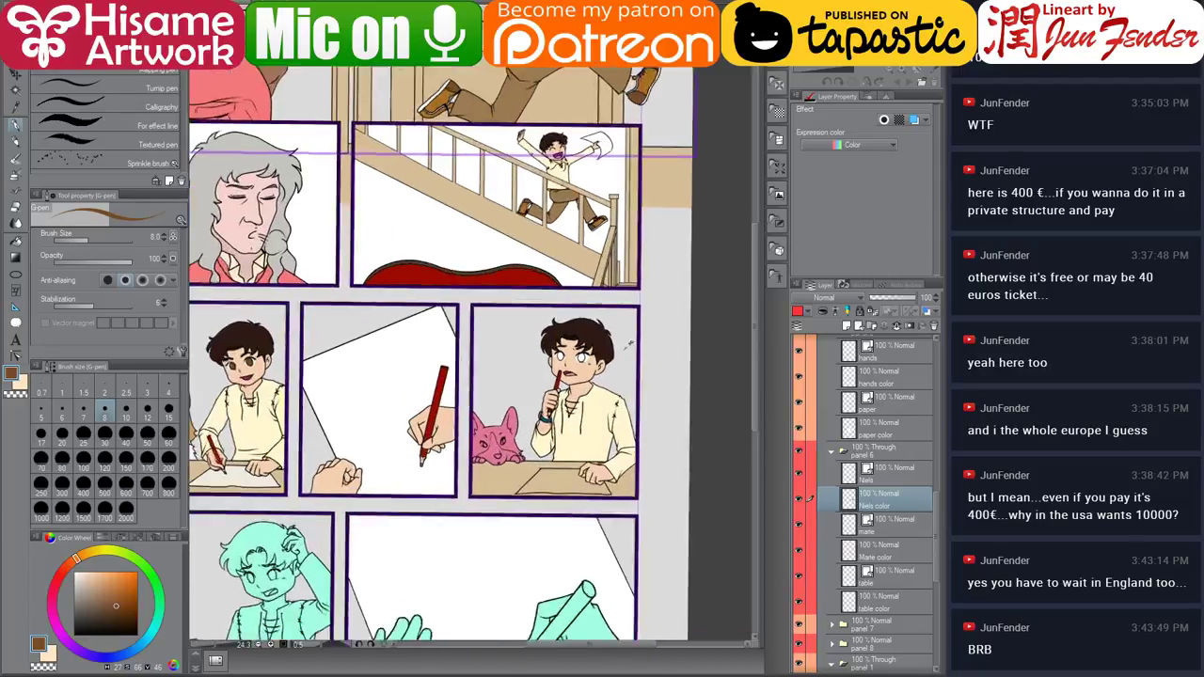
{"action": "scroll", "coordinate": [568, 378], "scroll_direction": "up", "scroll_amount": 3}
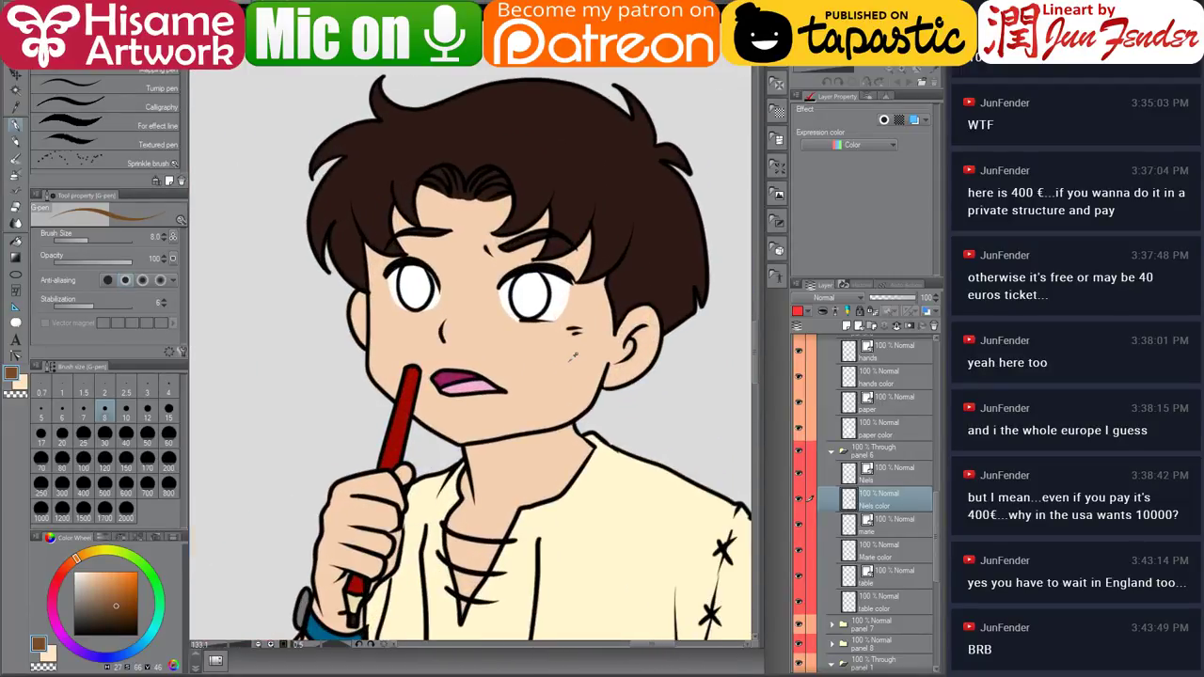
{"action": "left_click", "coordinate": [17, 241]}
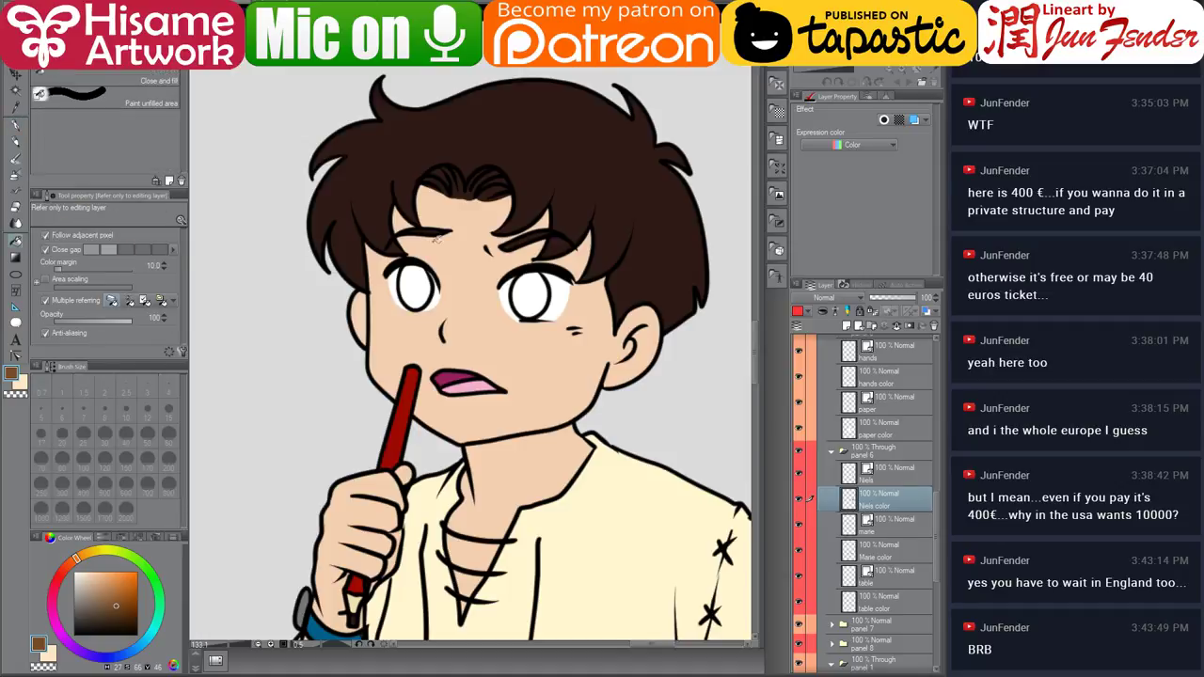
{"action": "left_click", "coordinate": [530, 290]}
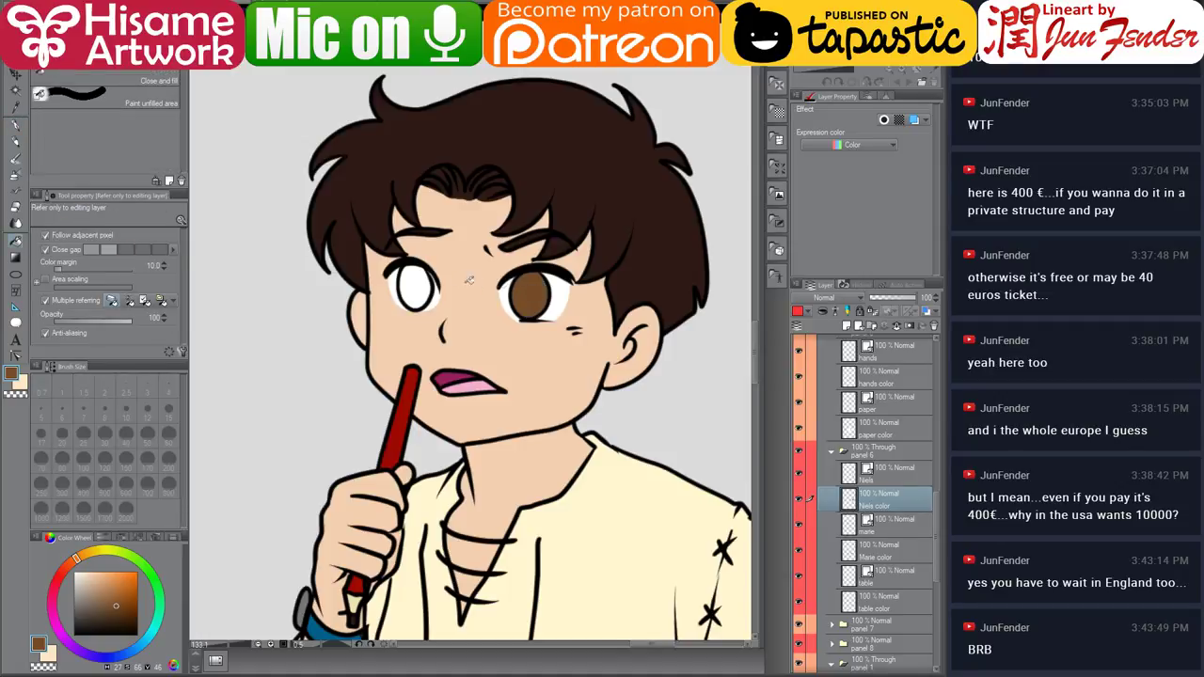
{"action": "left_click", "coordinate": [413, 280]}
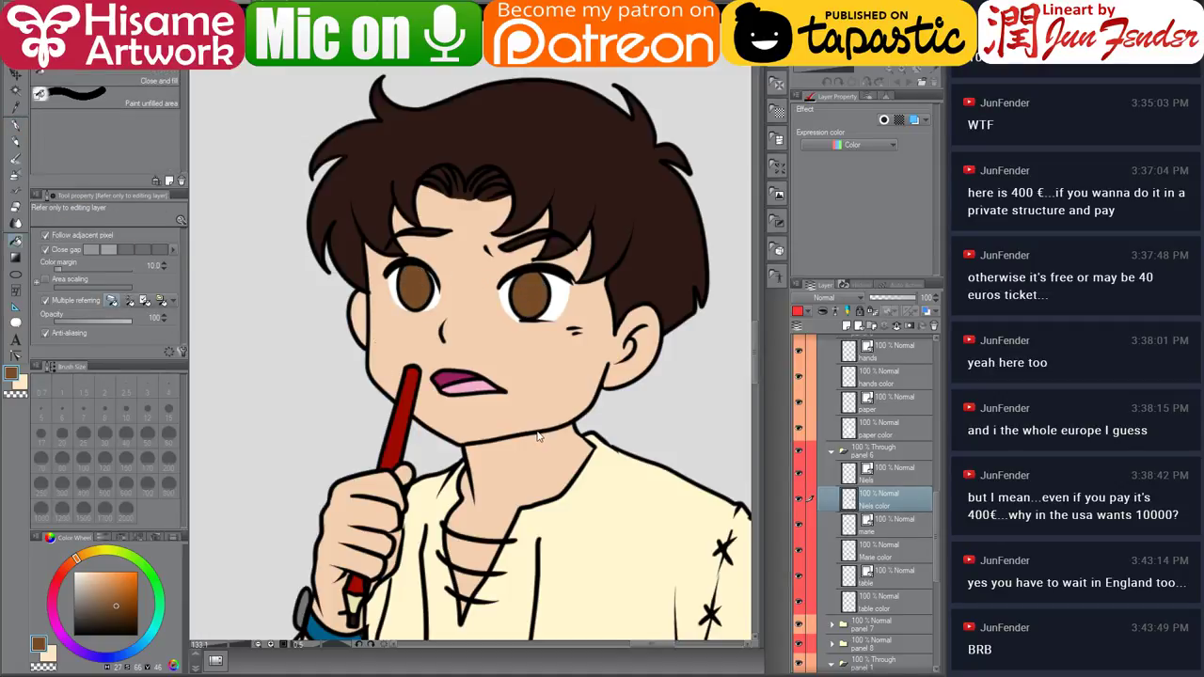
Move the end point of the paper's upper outline on the table line layer in panel 6 to meet the corner.
{"action": "left_click_drag", "start_coordinate": [566, 466], "coordinate": [568, 140]}
{"action": "scroll", "coordinate": [508, 169], "scroll_direction": "down", "scroll_amount": 5}
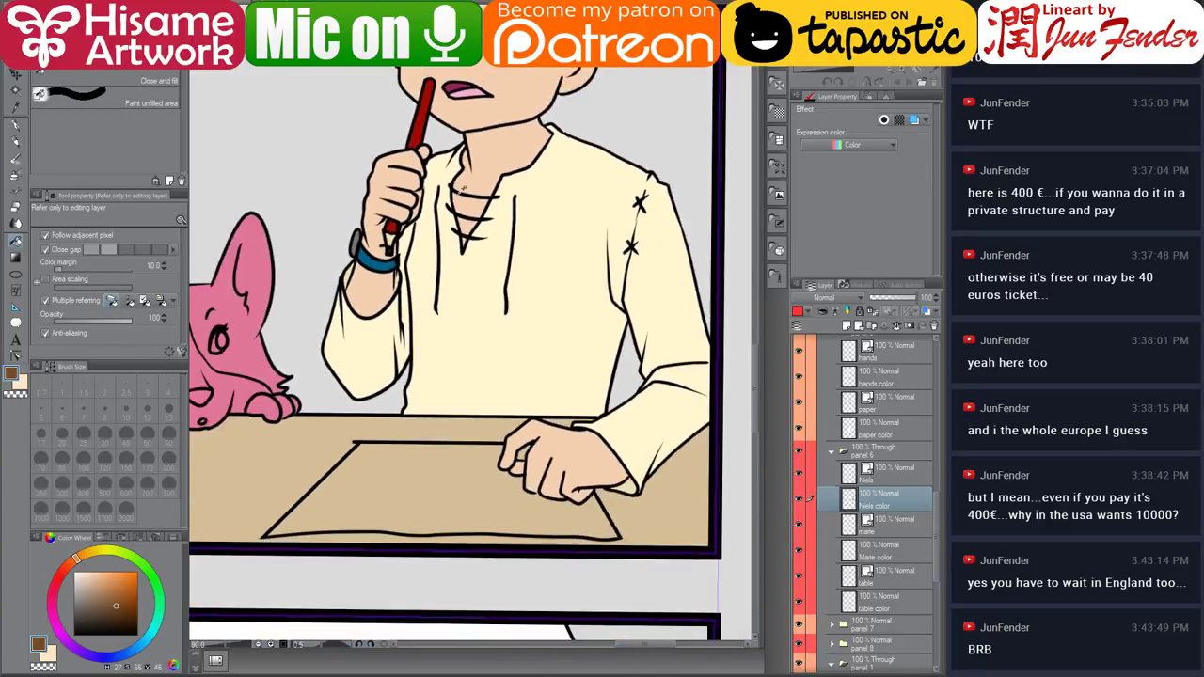
{"action": "scroll", "coordinate": [422, 405], "scroll_direction": "up", "scroll_amount": 2}
{"action": "scroll", "coordinate": [281, 442], "scroll_direction": "up", "scroll_amount": 1}
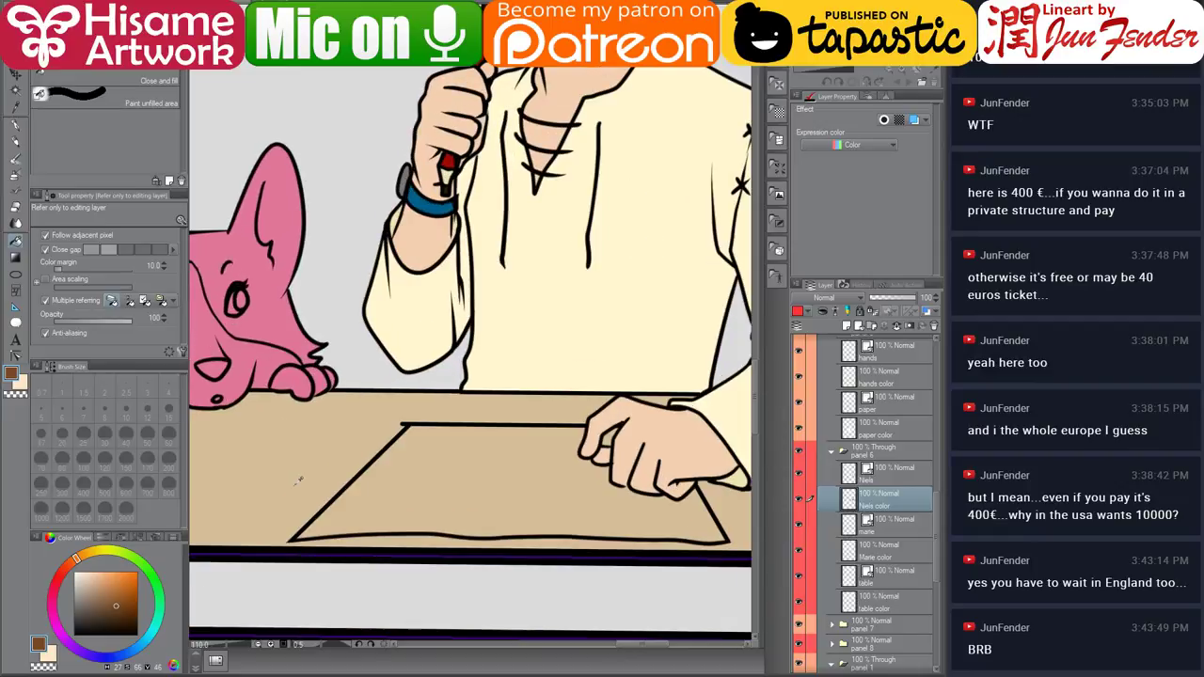
{"action": "left_click", "coordinate": [894, 478]}
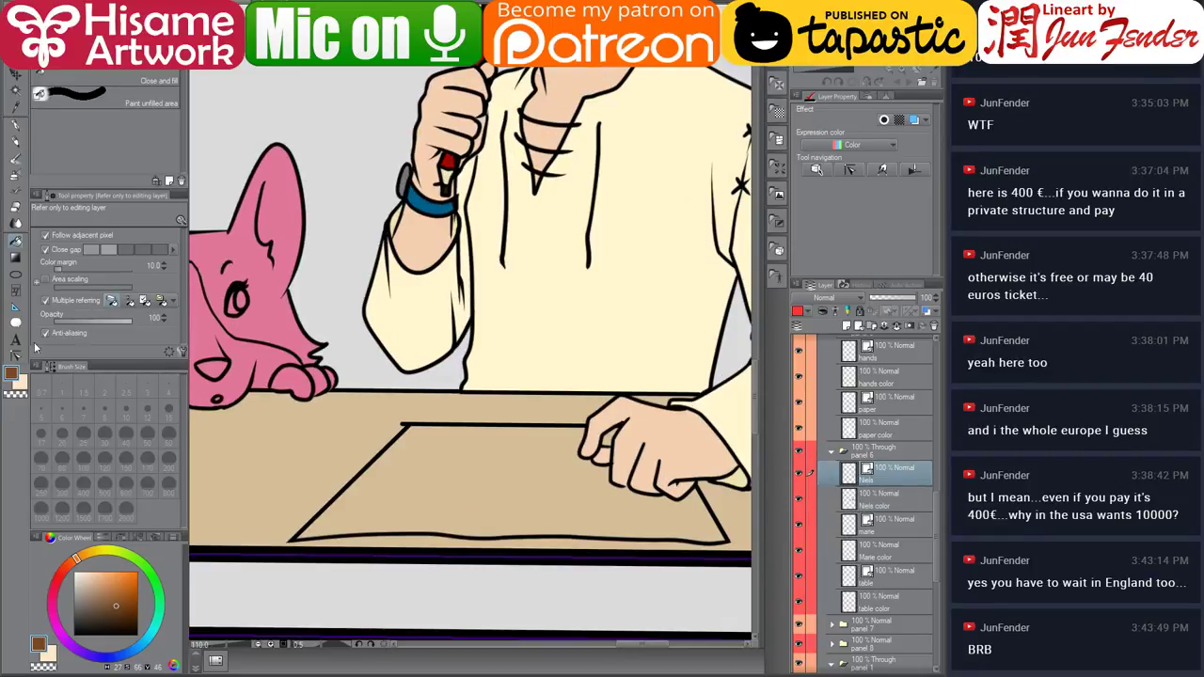
{"action": "left_click", "coordinate": [16, 353]}
{"action": "left_click", "coordinate": [406, 429], "text": "ctrl+shift"}
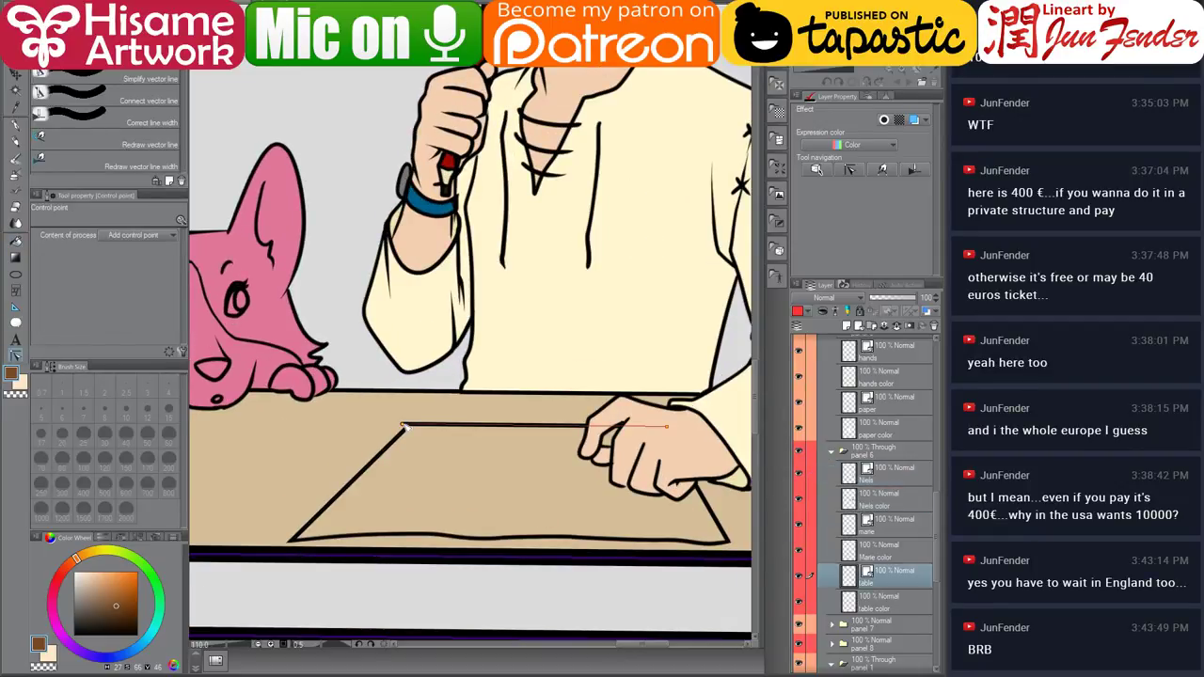
{"action": "left_click_drag", "start_coordinate": [402, 426], "coordinate": [410, 427]}
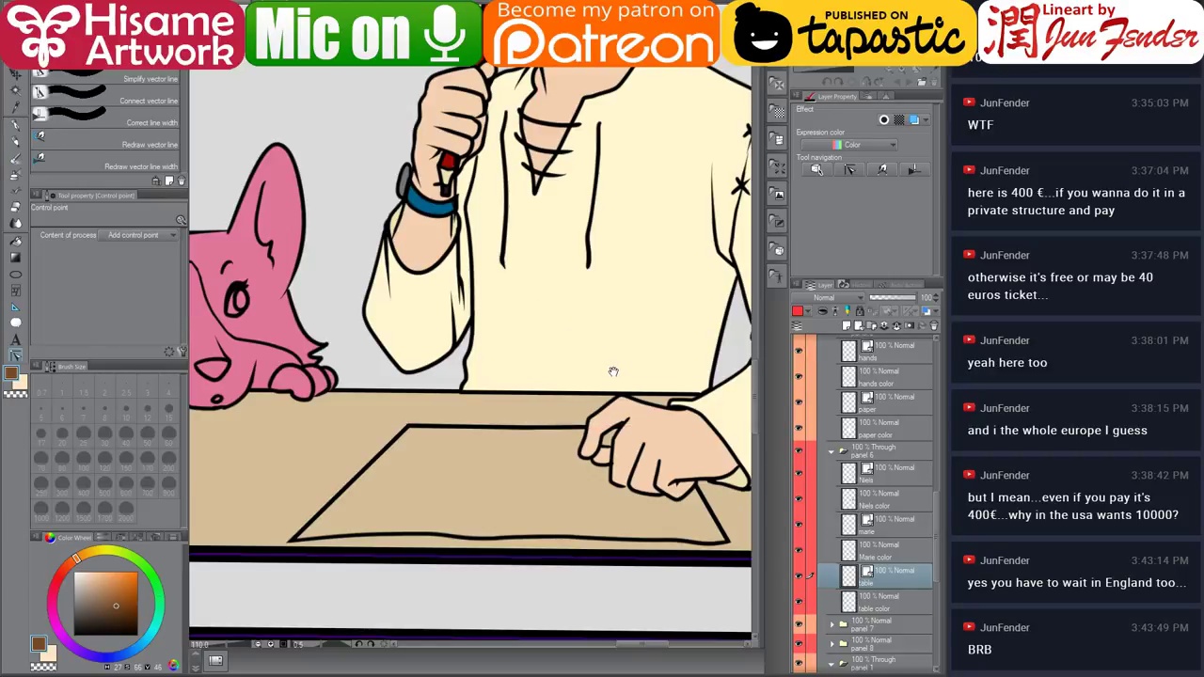
Fill the sheet of paper on the table color layer in panel 6 with white sampled from the boy's eye.
{"action": "left_click_drag", "start_coordinate": [612, 372], "coordinate": [568, 394]}
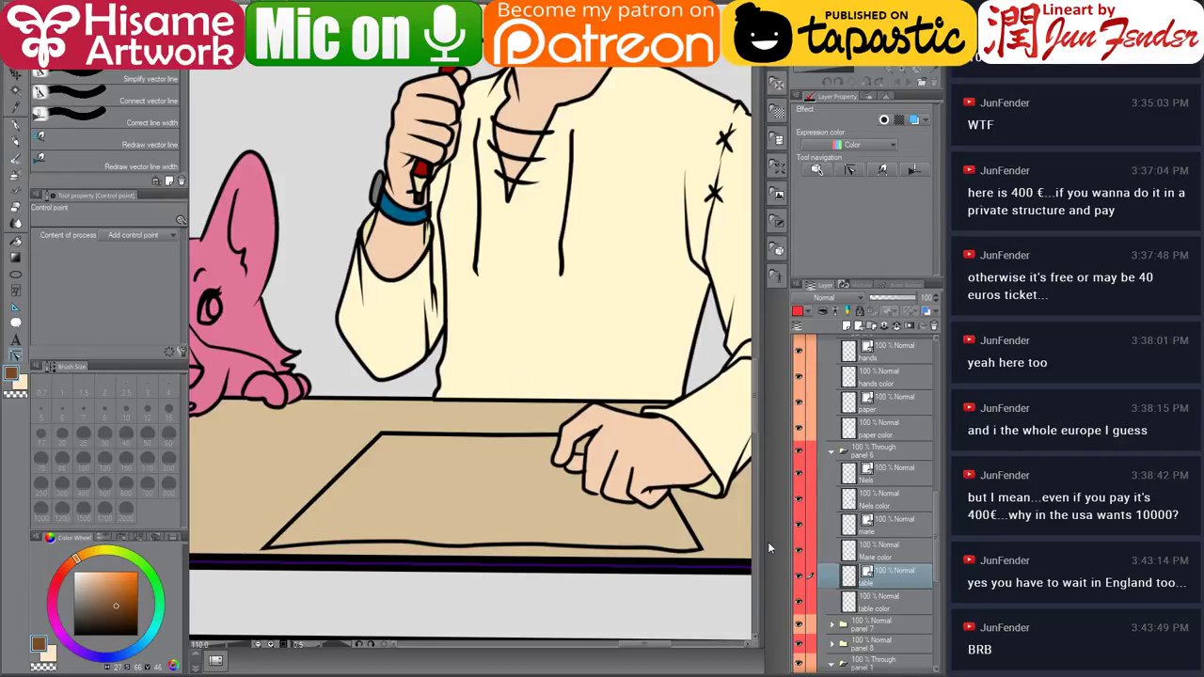
{"action": "left_click", "coordinate": [878, 607]}
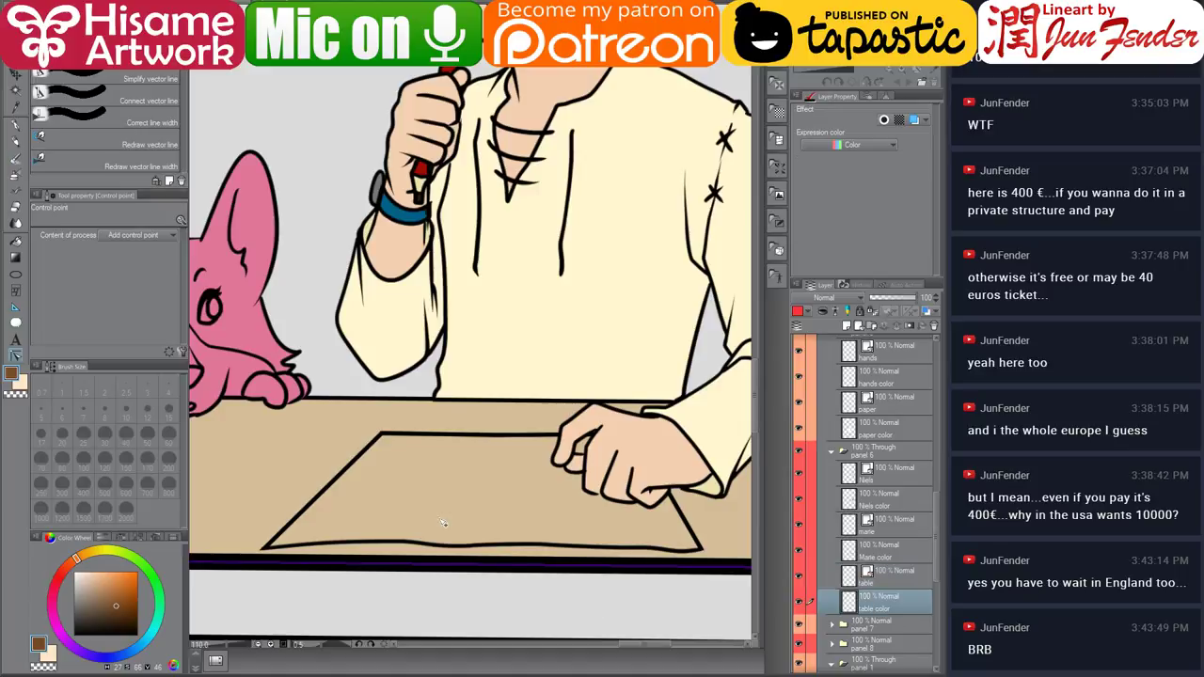
{"action": "left_click", "coordinate": [15, 125]}
{"action": "left_click_drag", "start_coordinate": [511, 185], "coordinate": [474, 354]}
{"action": "left_click", "coordinate": [554, 93], "text": "alt"}
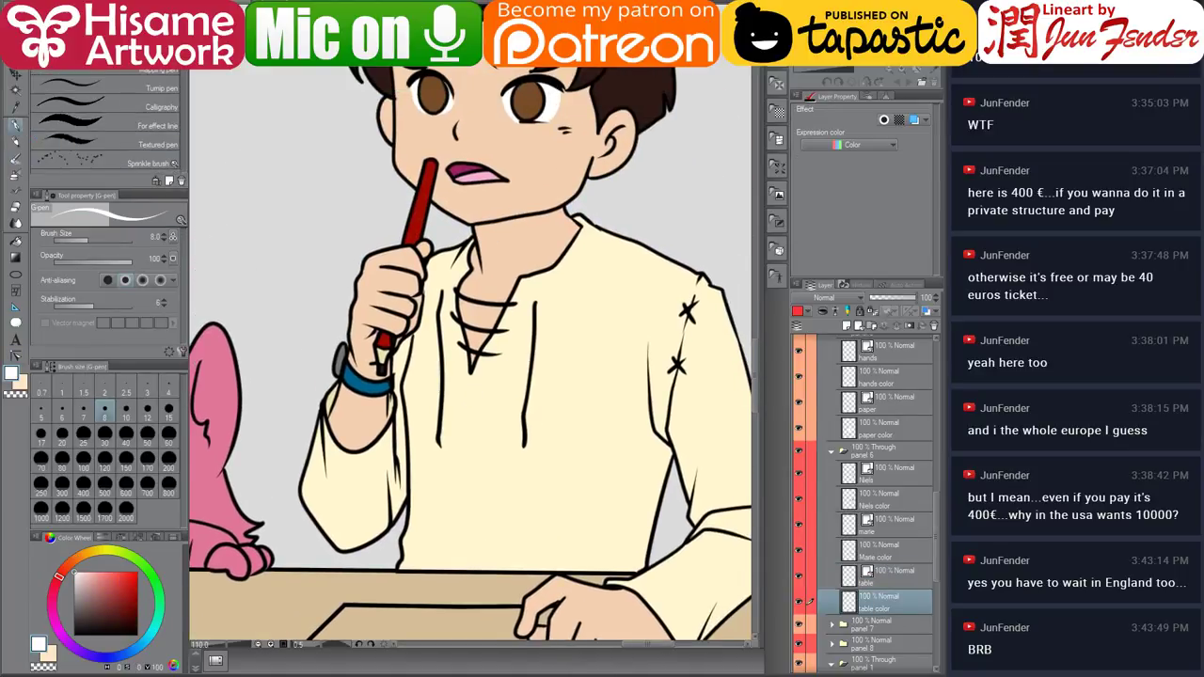
{"action": "mouse_move", "coordinate": [469, 468]}
{"action": "left_mouse_down"}
{"action": "mouse_move", "coordinate": [536, 352]}
{"action": "mouse_move", "coordinate": [590, 297]}
{"action": "left_mouse_up"}
{"action": "scroll", "coordinate": [530, 292], "scroll_direction": "down", "scroll_amount": 5}
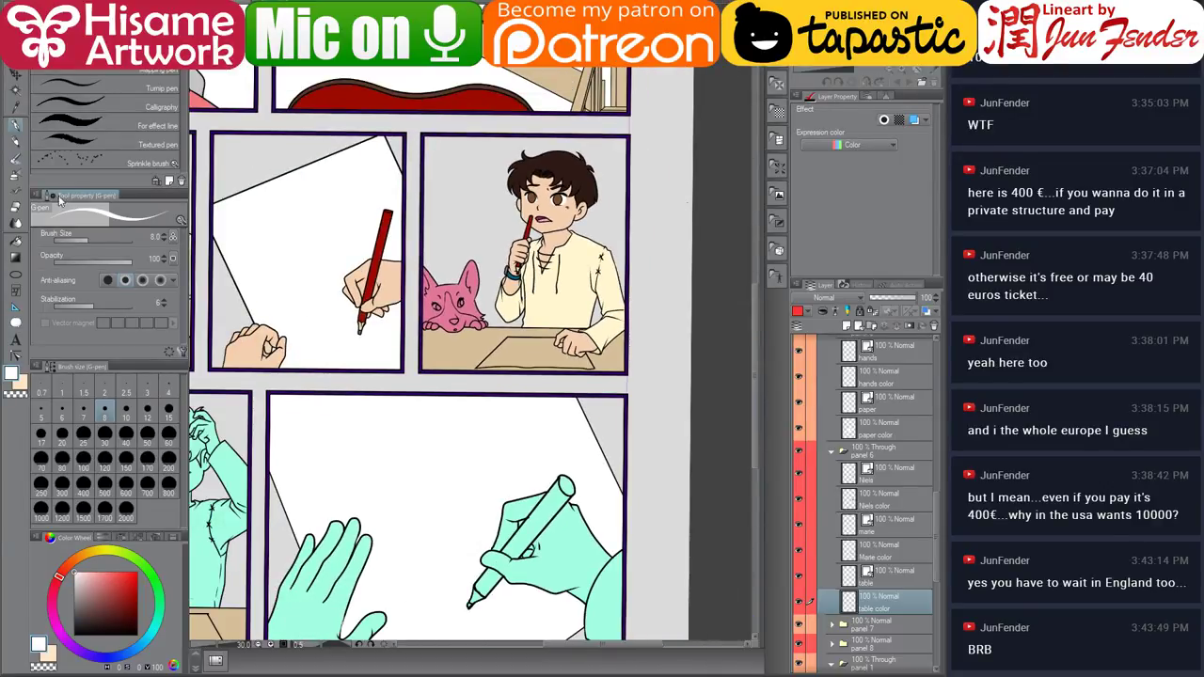
{"action": "left_click", "coordinate": [16, 241]}
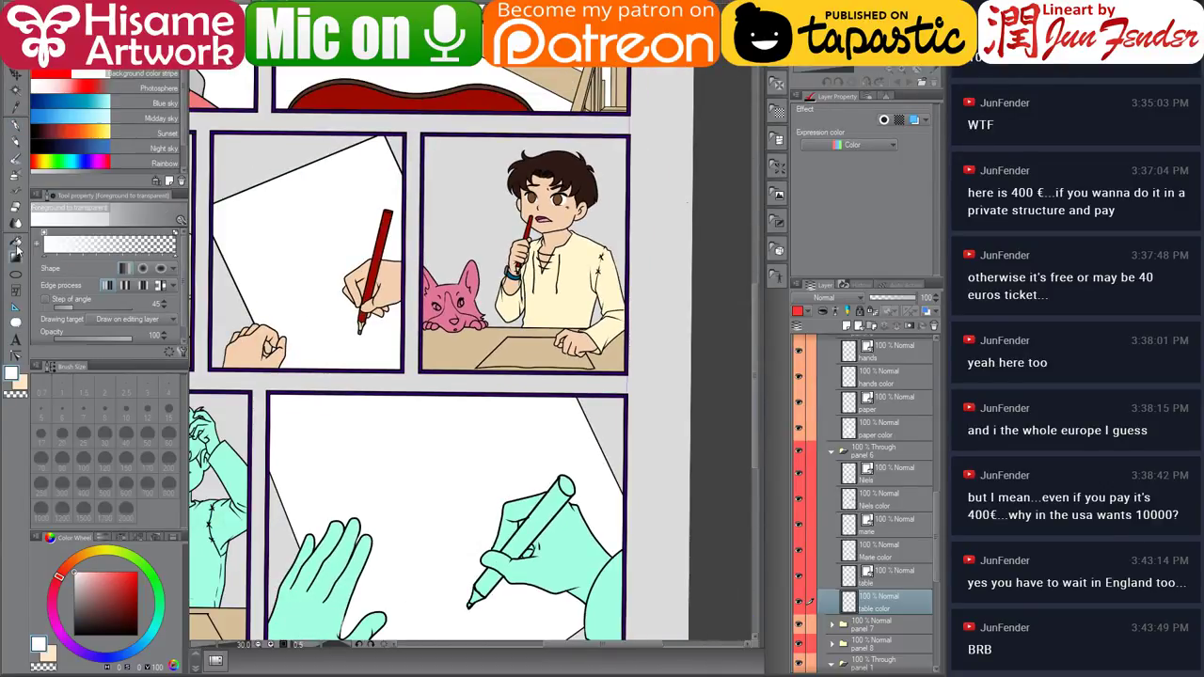
{"action": "left_click", "coordinate": [550, 352]}
{"action": "scroll", "coordinate": [555, 346], "scroll_direction": "up", "scroll_amount": 3}
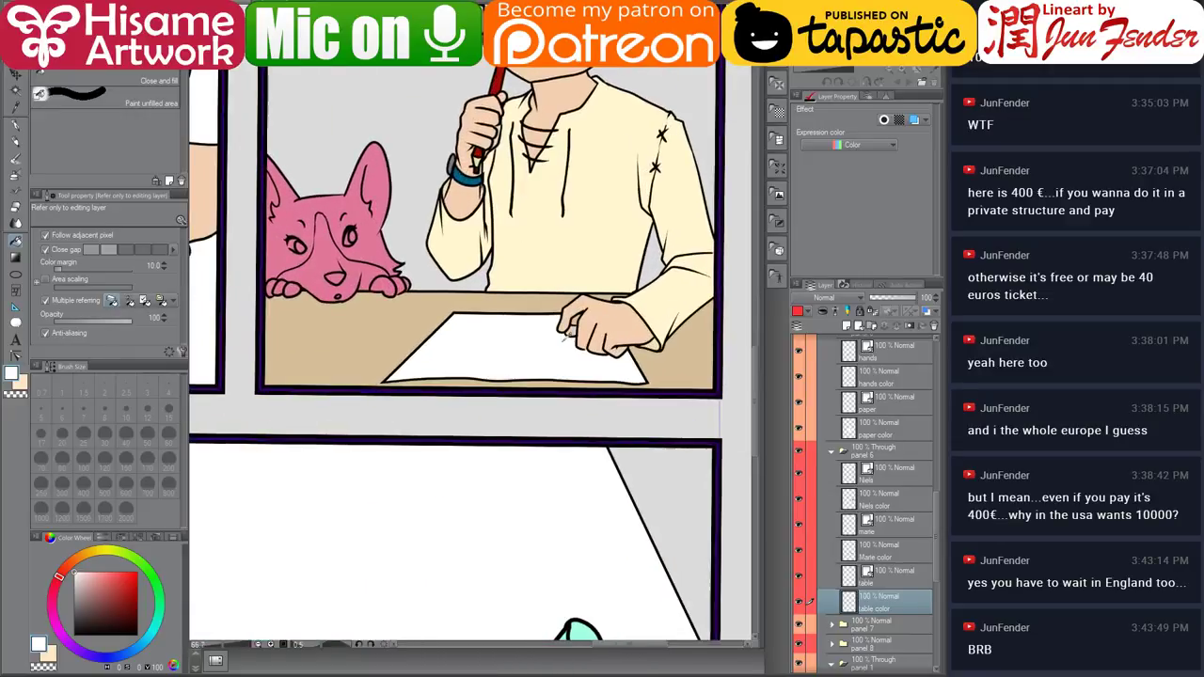
Select the pink dog's area on its color layer in panel 6 and paint the fur with panel 4's corgi tan at brush size 150.
{"action": "scroll", "coordinate": [538, 345], "scroll_direction": "down", "scroll_amount": 3}
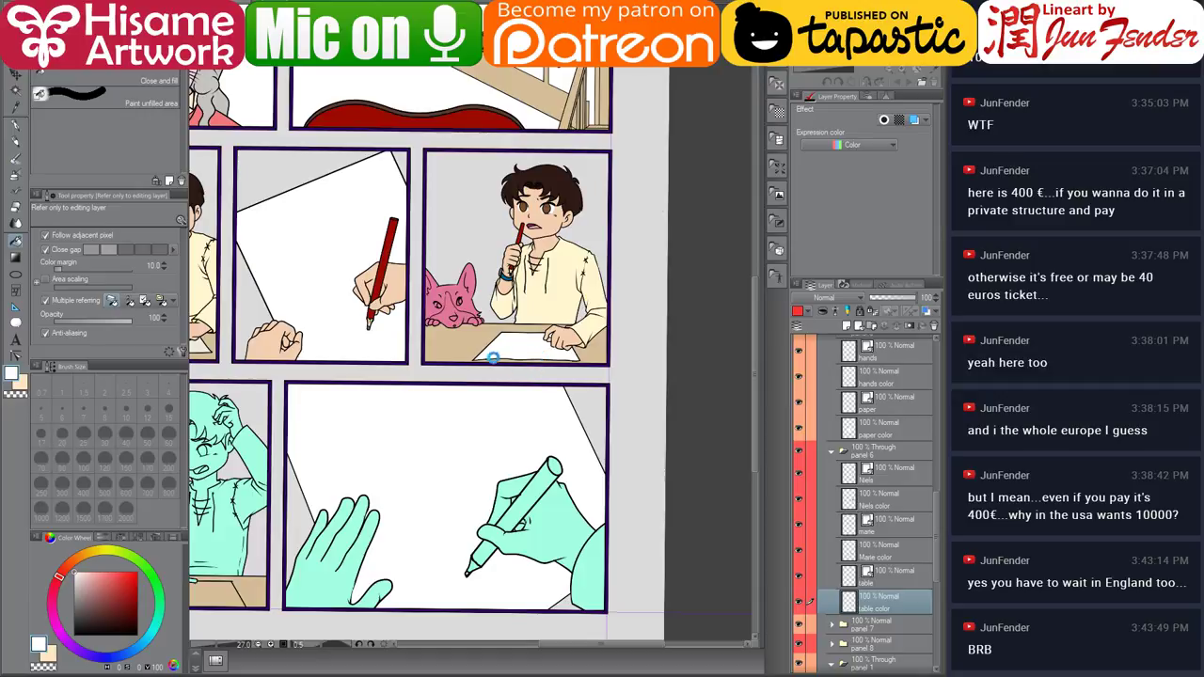
{"action": "scroll", "coordinate": [494, 356], "scroll_direction": "down", "scroll_amount": 1}
{"action": "left_click_drag", "start_coordinate": [450, 305], "coordinate": [582, 340]}
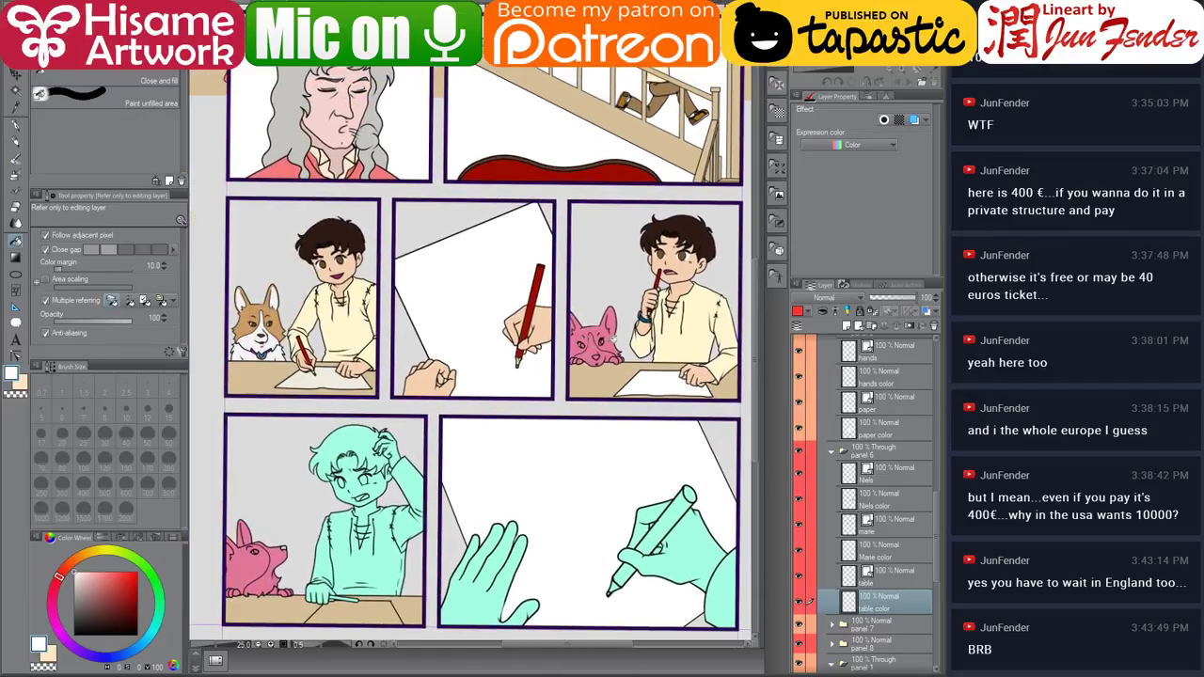
{"action": "left_click_drag", "start_coordinate": [656, 200], "coordinate": [625, 291]}
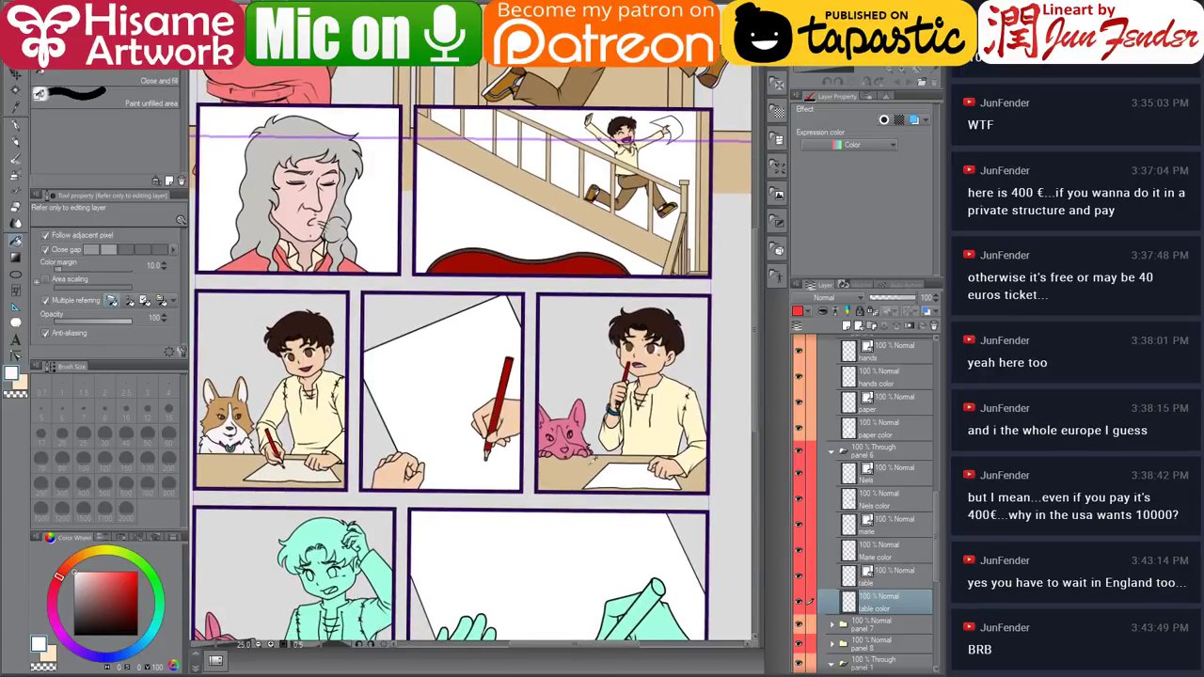
{"action": "scroll", "coordinate": [589, 461], "scroll_direction": "up", "scroll_amount": 2}
{"action": "left_click_drag", "start_coordinate": [559, 467], "coordinate": [653, 468]}
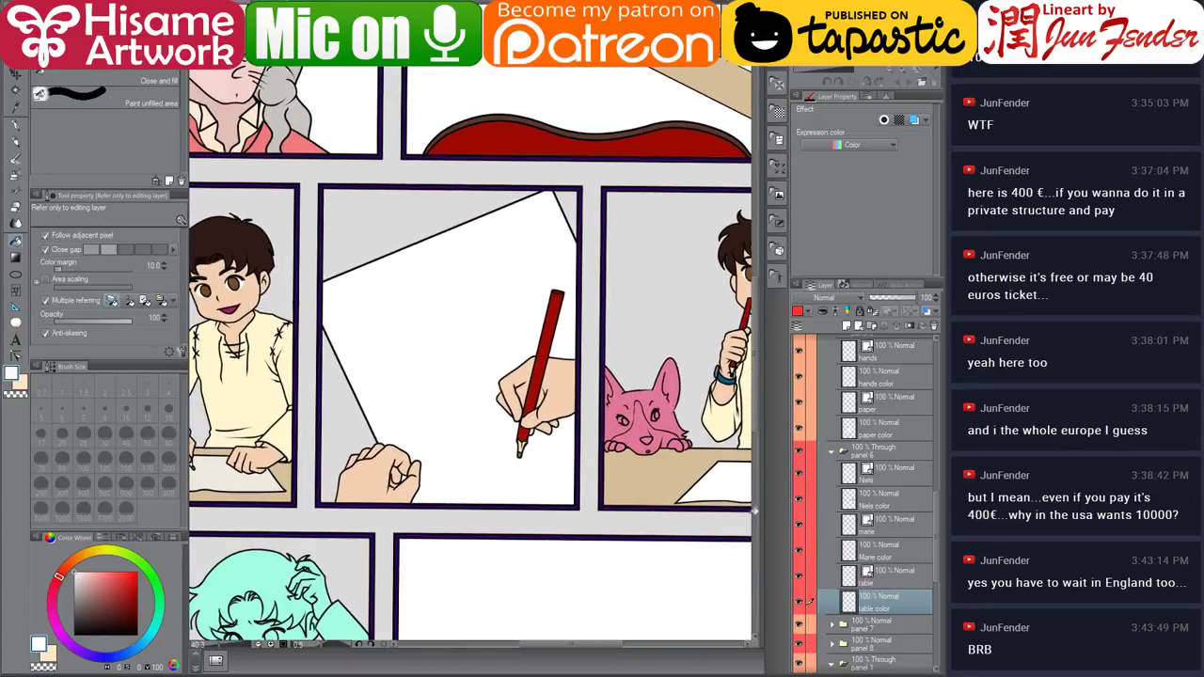
{"action": "left_click", "coordinate": [874, 555]}
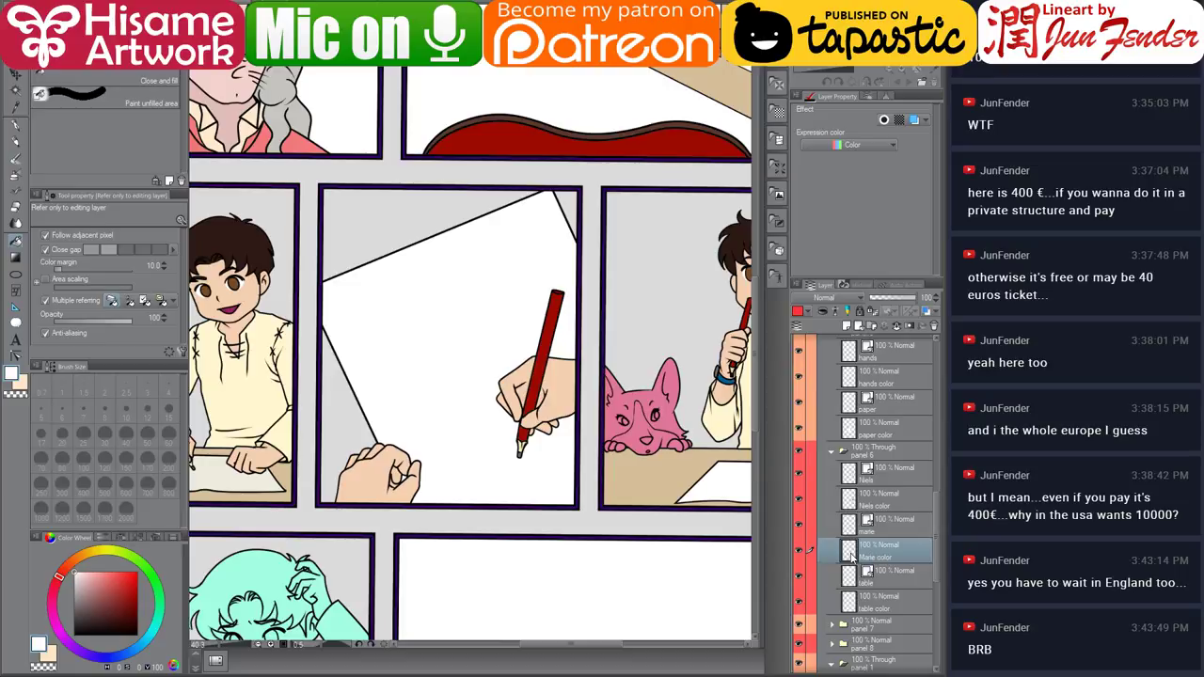
{"action": "left_click", "coordinate": [852, 555], "text": "ctrl"}
{"action": "left_click", "coordinate": [17, 132]}
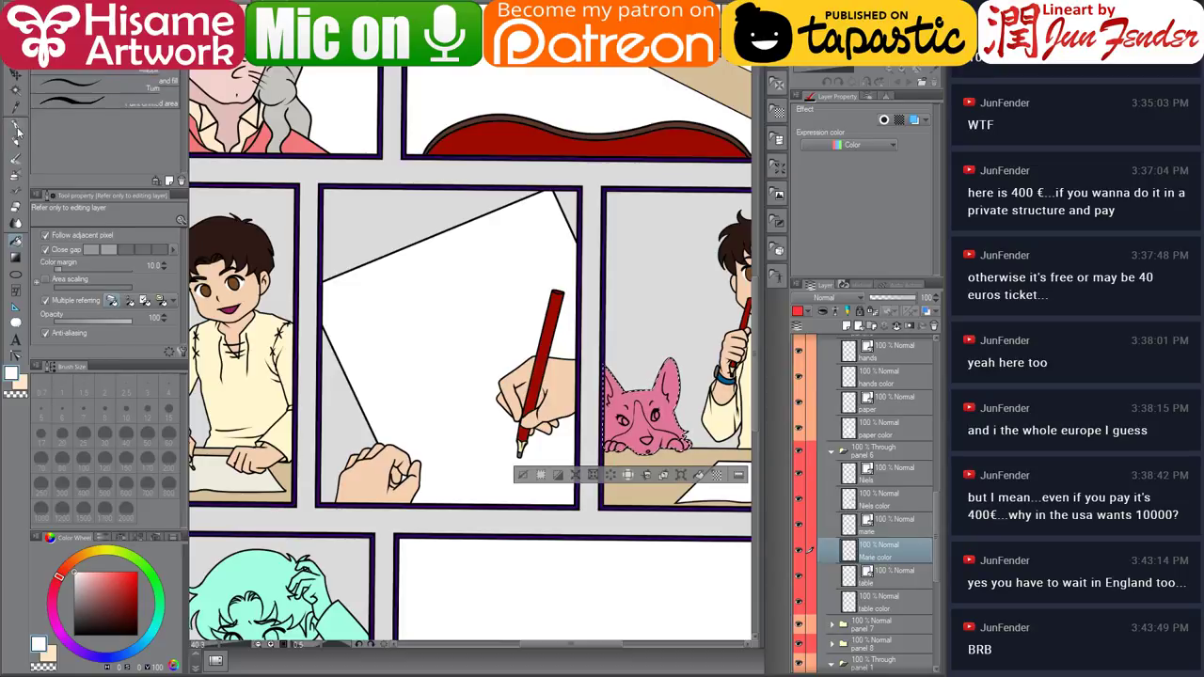
{"action": "left_click_drag", "start_coordinate": [314, 341], "coordinate": [463, 333]}
{"action": "left_click", "coordinate": [248, 348], "text": "alt"}
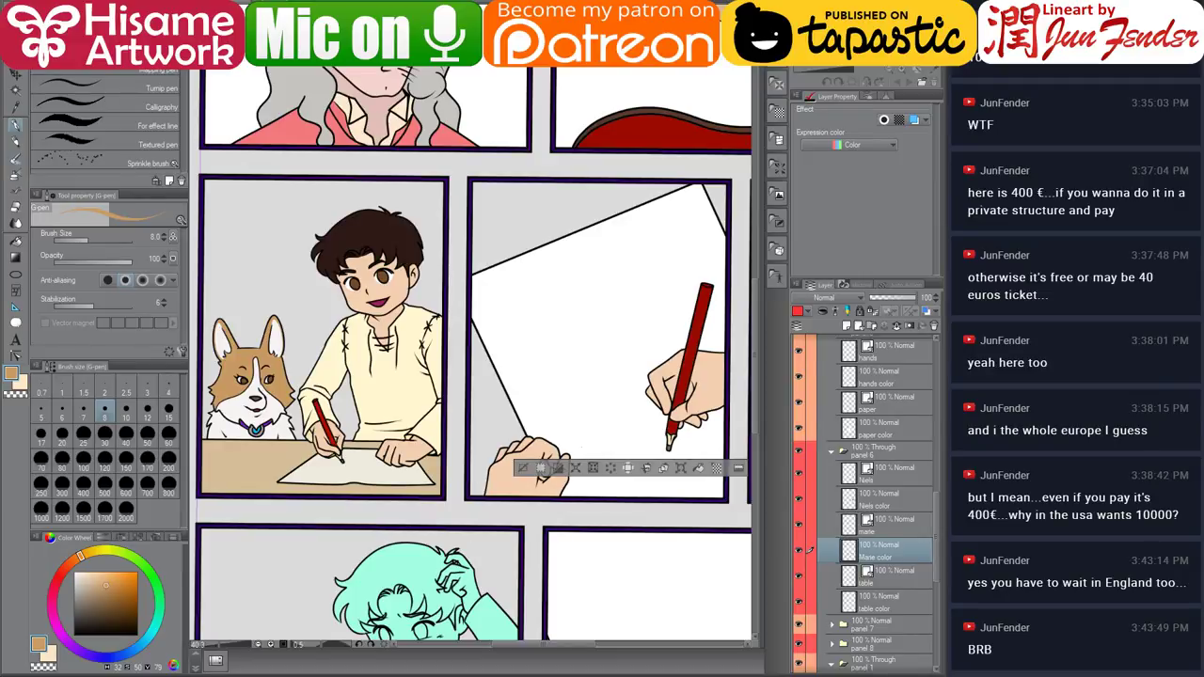
{"action": "left_click_drag", "start_coordinate": [582, 448], "coordinate": [379, 458]}
{"action": "key", "text": "]"}
{"action": "key", "text": "]"}
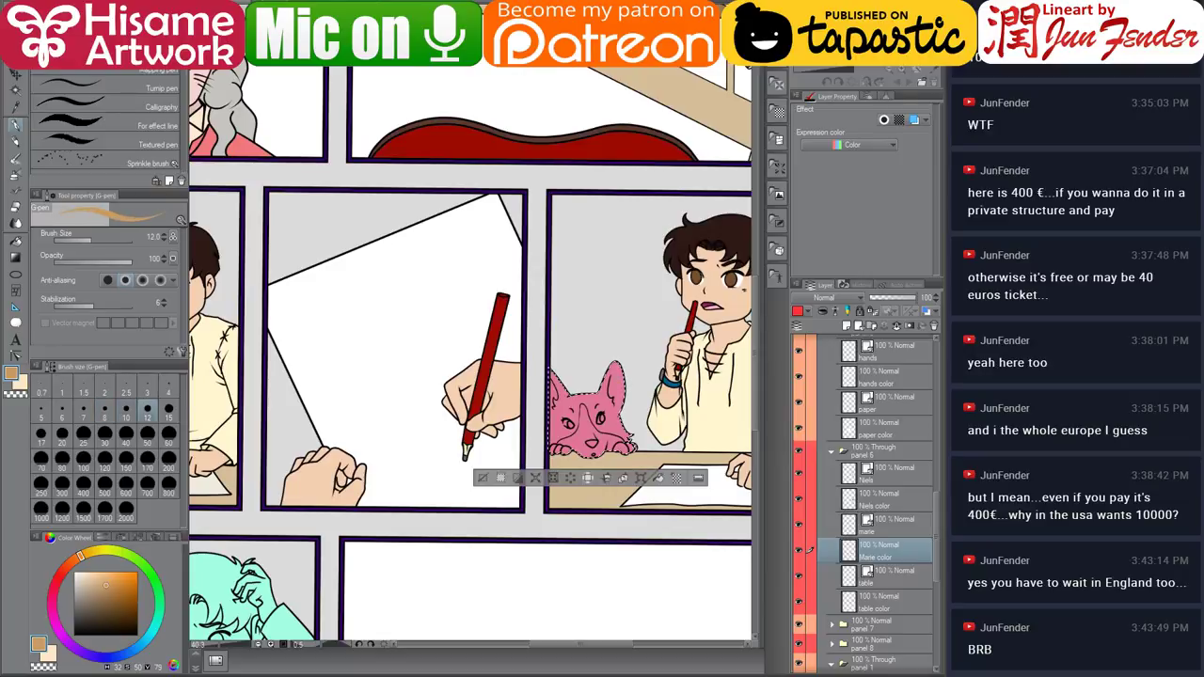
{"action": "key", "text": "]"}
{"action": "key", "text": "]"}
{"action": "key", "text": "]"}
{"action": "key", "text": "]"}
{"action": "key", "text": "]"}
{"action": "key", "text": "]"}
{"action": "key", "text": "]"}
{"action": "key", "text": "]"}
{"action": "key", "text": "]"}
{"action": "key", "text": "]"}
{"action": "key", "text": "]"}
{"action": "key", "text": "]"}
{"action": "key", "text": "]"}
{"action": "left_click_drag", "start_coordinate": [564, 384], "coordinate": [548, 463]}
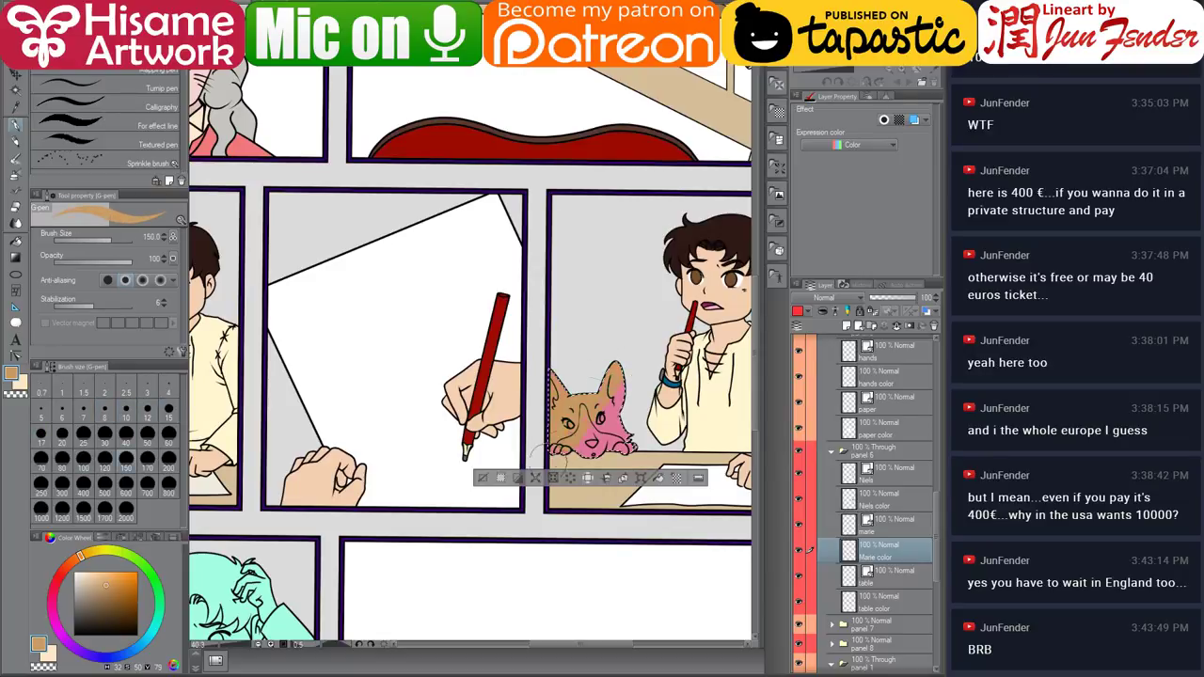
Color the dog's blaze, muzzle and paws in panel 6 with the off-white sampled from the panel 4 corgi's chest.
{"action": "mouse_move", "coordinate": [456, 361]}
{"action": "left_mouse_down"}
{"action": "mouse_move", "coordinate": [690, 382]}
{"action": "mouse_move", "coordinate": [503, 353]}
{"action": "mouse_move", "coordinate": [320, 371]}
{"action": "mouse_move", "coordinate": [341, 335]}
{"action": "left_mouse_up"}
{"action": "left_click", "coordinate": [266, 438], "text": "alt"}
{"action": "key", "text": "g"}
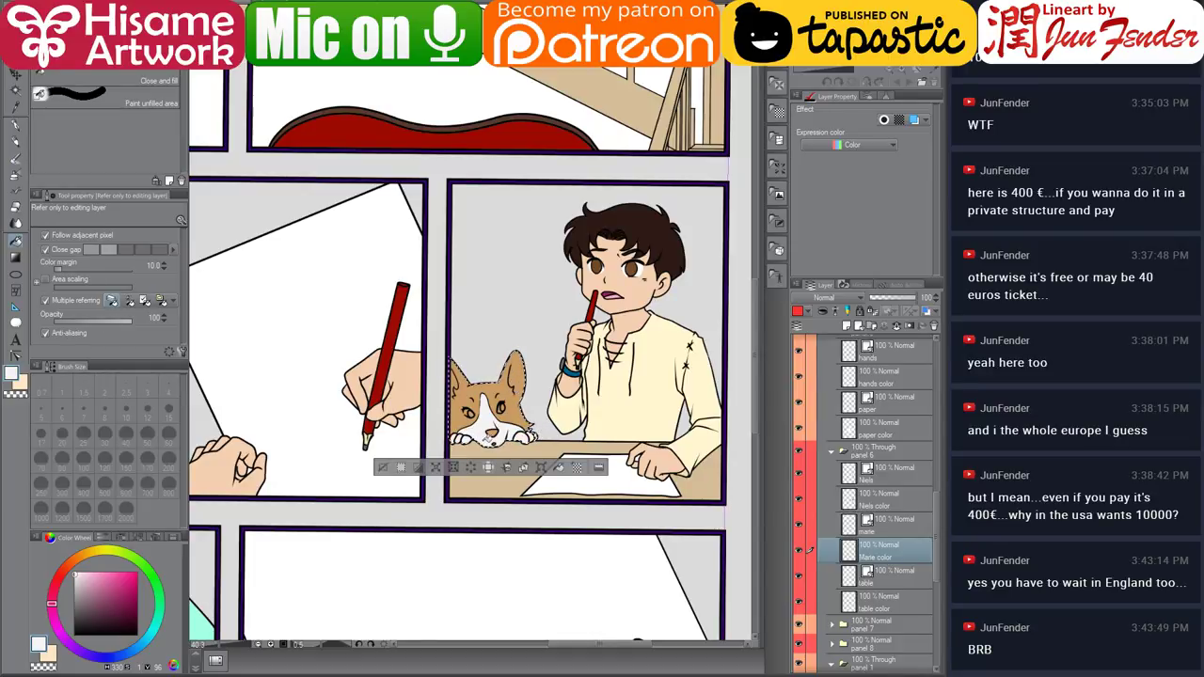
Fill the dog's nose and both irises with the brown sampled from the boy's eye.
{"action": "scroll", "coordinate": [487, 435], "scroll_direction": "up", "scroll_amount": 2}
{"action": "scroll", "coordinate": [622, 319], "scroll_direction": "up", "scroll_amount": 2}
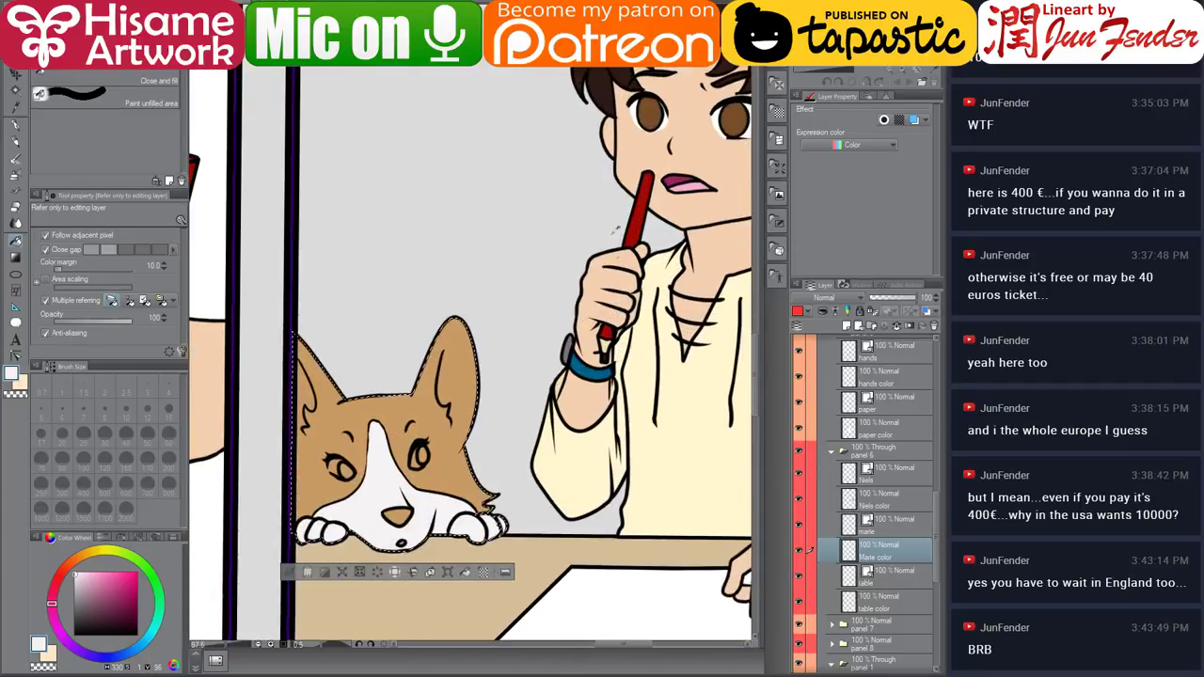
{"action": "left_click", "coordinate": [659, 110], "text": "alt"}
{"action": "scroll", "coordinate": [400, 513], "scroll_direction": "up", "scroll_amount": 2}
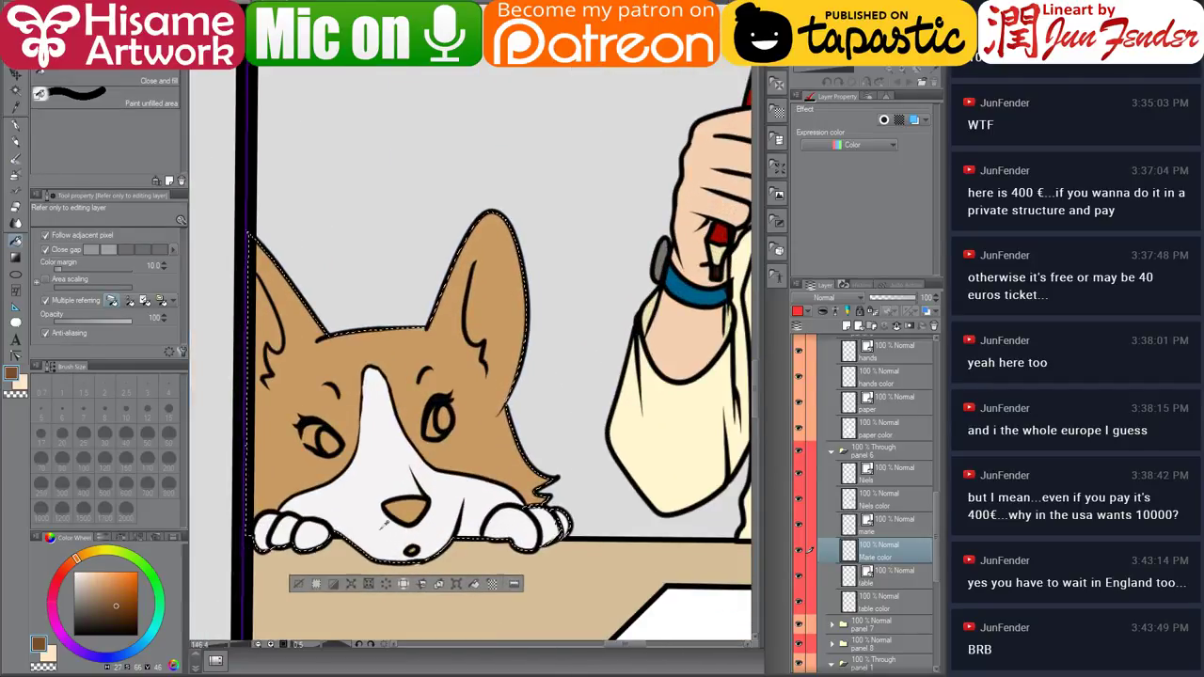
{"action": "left_click", "coordinate": [412, 498]}
{"action": "left_click", "coordinate": [441, 420]}
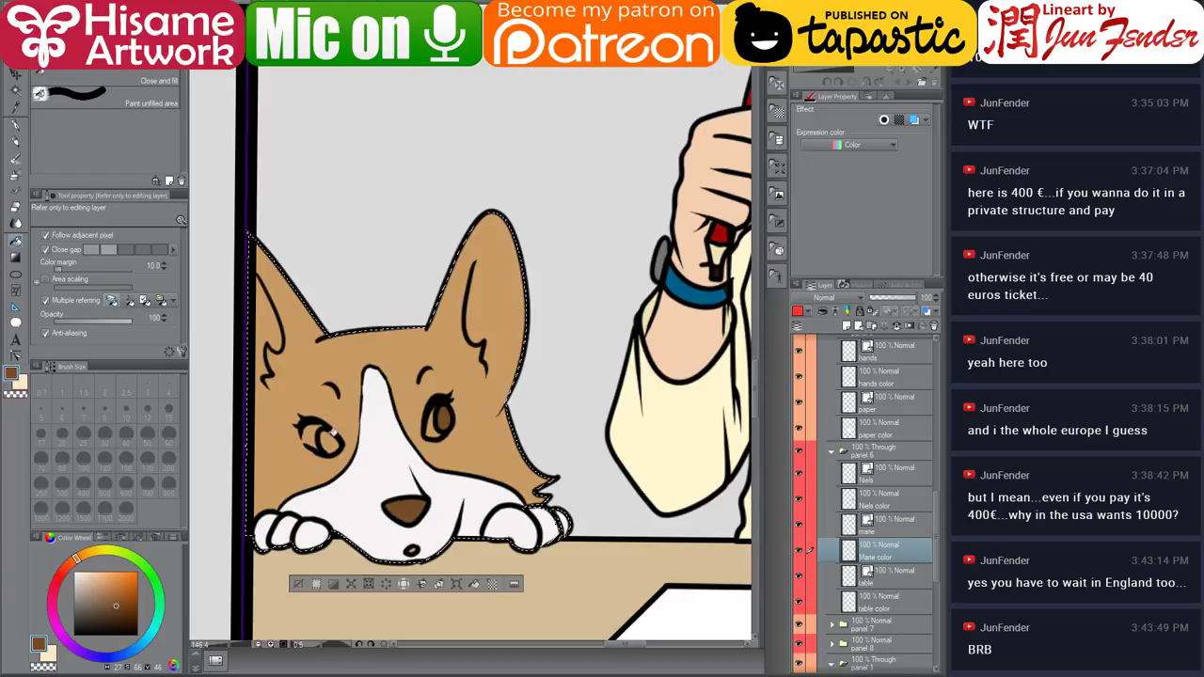
{"action": "left_click", "coordinate": [328, 441]}
Clear the selection, paint the dog's small mouth dark red with a size 10 pen, and switch the drawing color to white.
{"action": "left_click", "coordinate": [15, 125]}
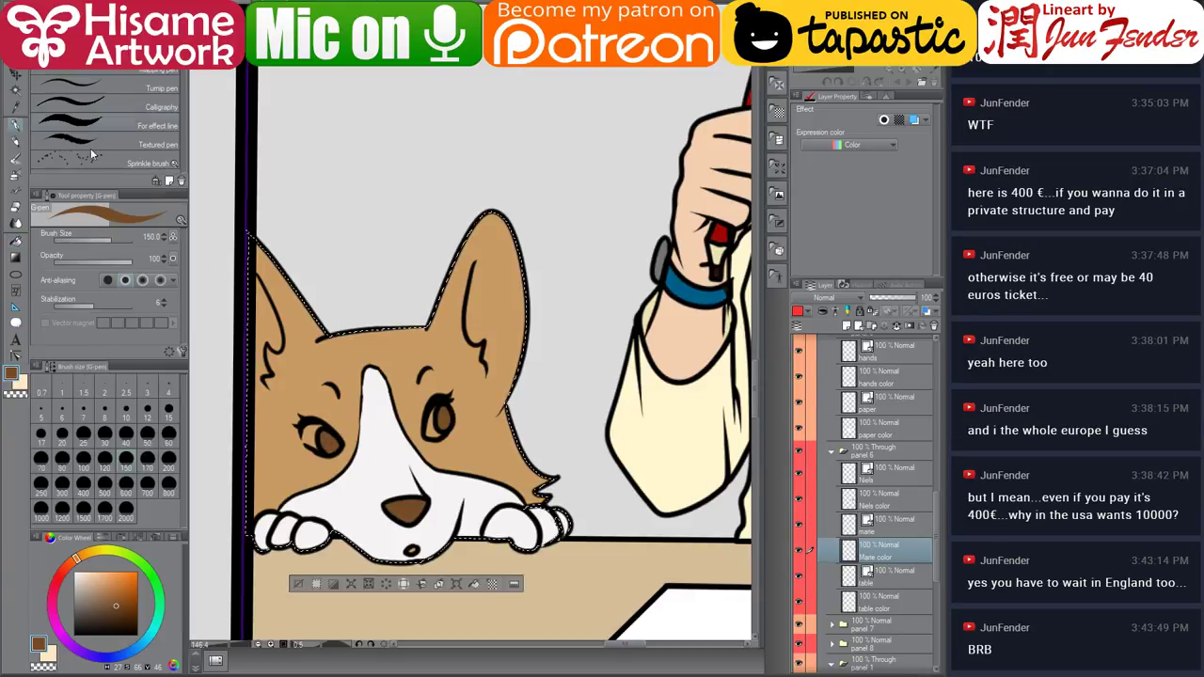
{"action": "key", "text": "ctrl+d"}
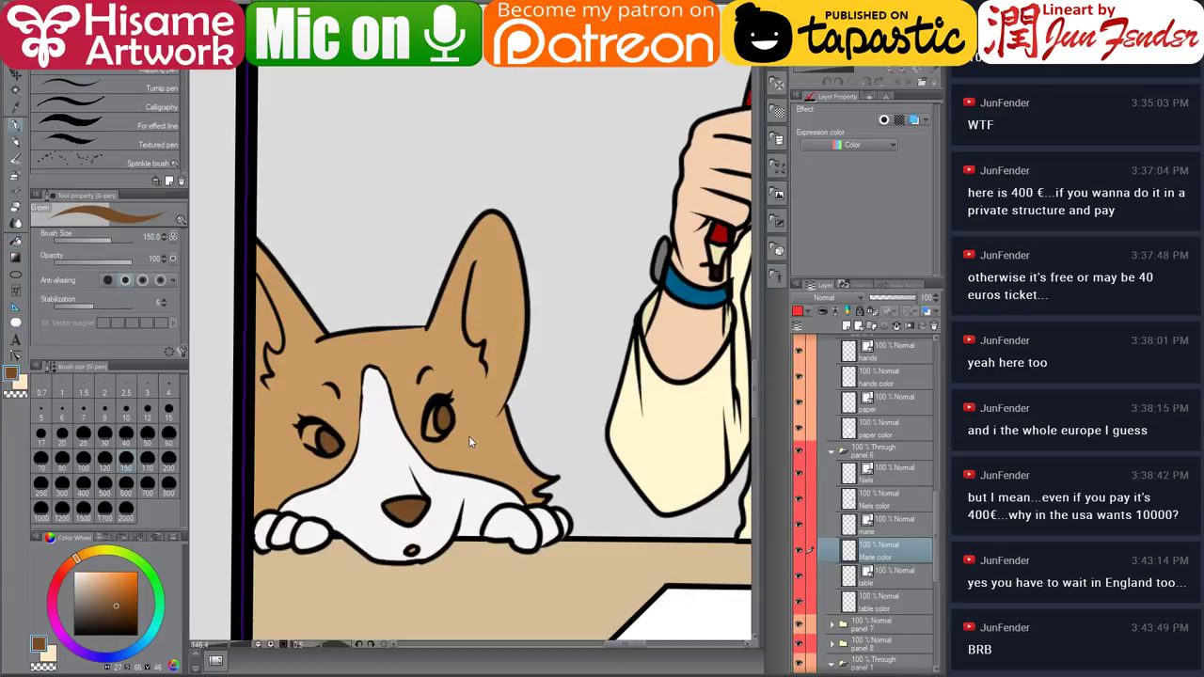
{"action": "left_click", "coordinate": [53, 593]}
{"action": "key", "text": "bracketleft"}
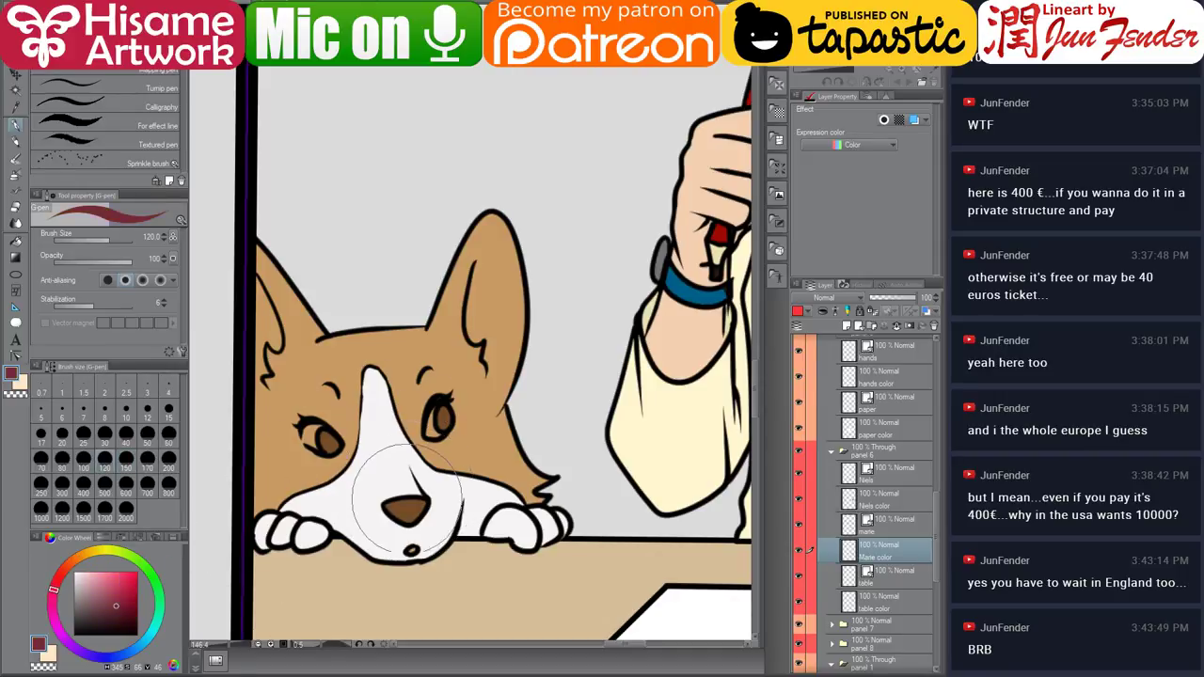
{"action": "key", "text": "bracketleft"}
{"action": "key", "text": "bracketleft"}
{"action": "key", "text": "bracketleft"}
{"action": "key", "text": "bracketleft"}
{"action": "key", "text": "bracketleft"}
{"action": "key", "text": "bracketleft"}
{"action": "key", "text": "bracketleft"}
{"action": "key", "text": "bracketleft"}
{"action": "key", "text": "bracketleft"}
{"action": "key", "text": "bracketleft"}
{"action": "key", "text": "bracketleft"}
{"action": "key", "text": "bracketleft"}
{"action": "key", "text": "bracketleft"}
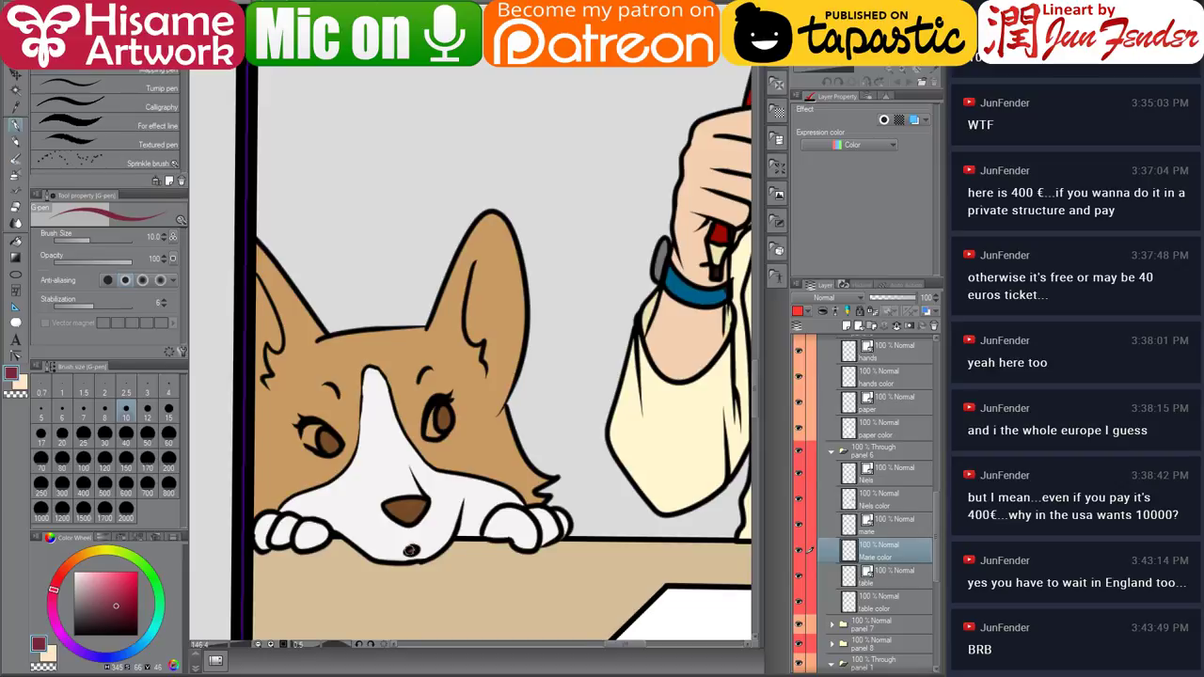
{"action": "left_click_drag", "start_coordinate": [109, 576], "coordinate": [61, 548]}
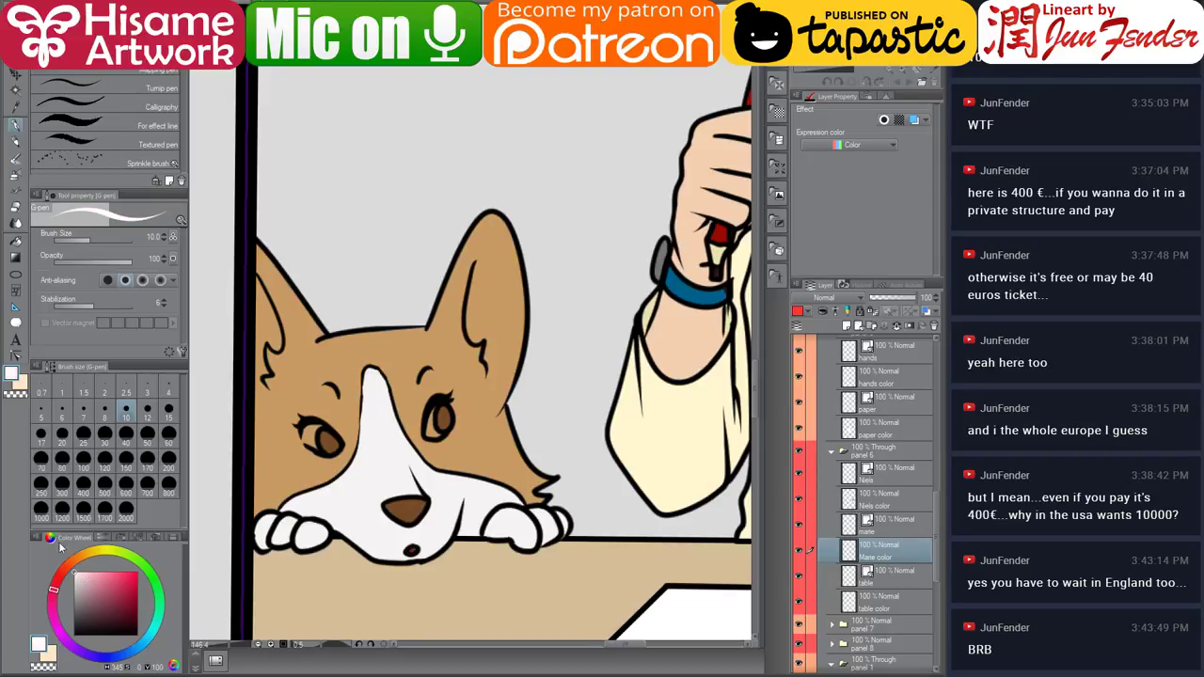
Paint the whites of both of the corgi's eyes in panel 6 with white at brush size 15.
{"action": "key", "text": "bracketright"}
{"action": "key", "text": "bracketright"}
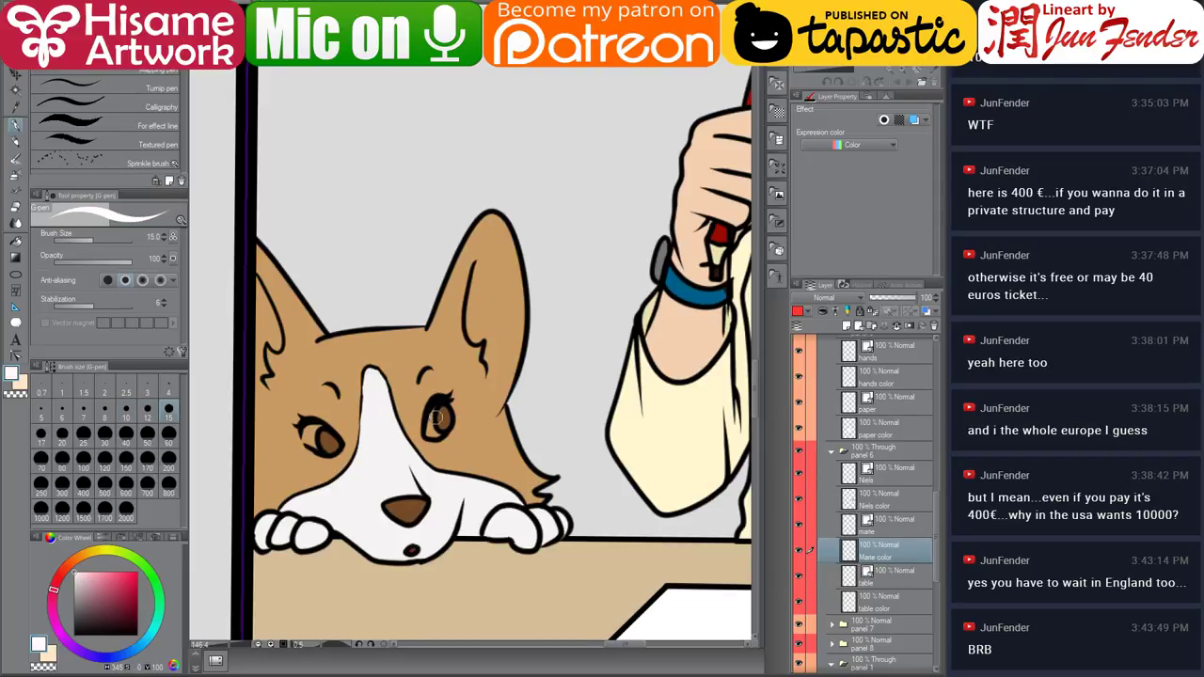
{"action": "mouse_move", "coordinate": [431, 410]}
{"action": "left_mouse_down"}
{"action": "mouse_move", "coordinate": [435, 431]}
{"action": "mouse_move", "coordinate": [431, 417]}
{"action": "left_mouse_up"}
{"action": "left_click_drag", "start_coordinate": [315, 435], "coordinate": [308, 434]}
Color the insides of both corgi ears in panel 6 with the off-white sampled from its muzzle at brush size 25.
{"action": "left_click", "coordinate": [447, 489], "text": "alt"}
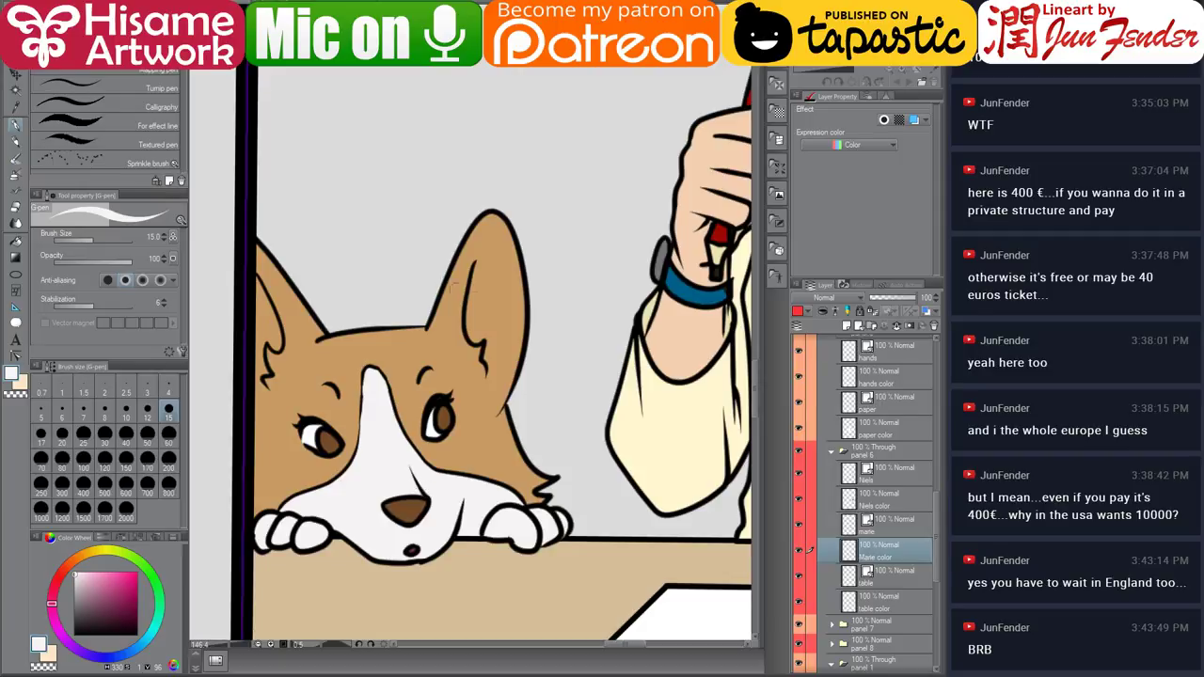
{"action": "key", "text": "bracketright"}
{"action": "key", "text": "bracketright"}
{"action": "key", "text": "bracketright"}
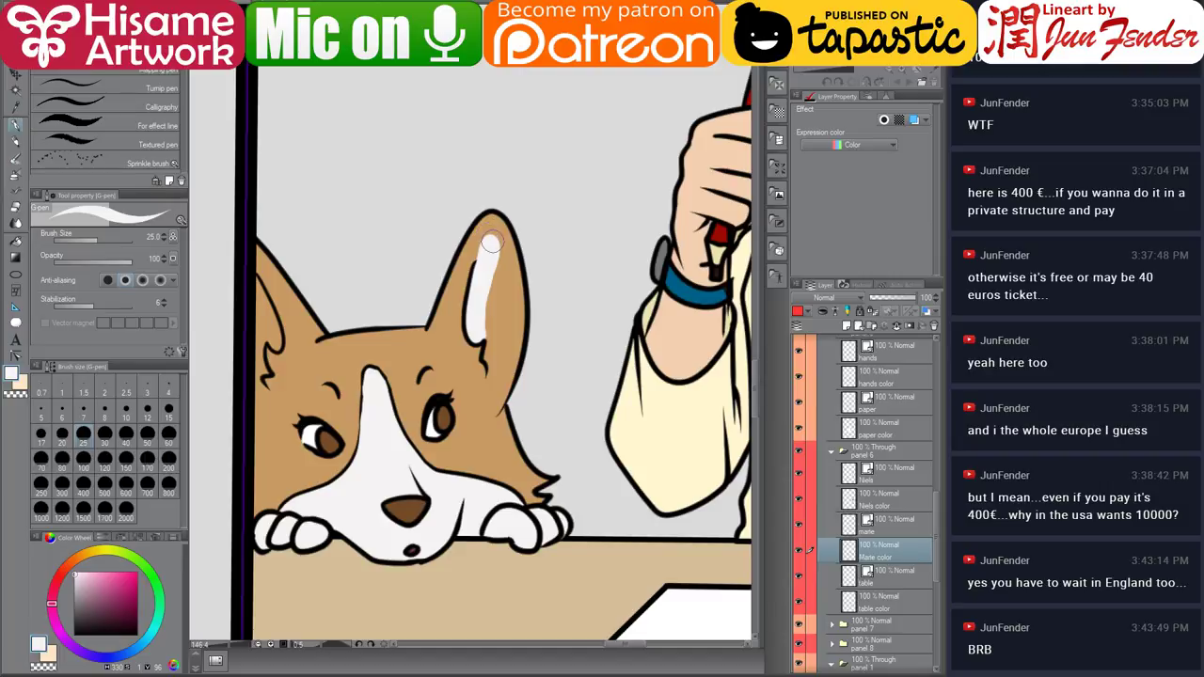
{"action": "mouse_move", "coordinate": [488, 241]}
{"action": "left_mouse_down"}
{"action": "mouse_move", "coordinate": [508, 343]}
{"action": "mouse_move", "coordinate": [494, 287]}
{"action": "mouse_move", "coordinate": [493, 373]}
{"action": "mouse_move", "coordinate": [504, 320]}
{"action": "mouse_move", "coordinate": [495, 376]}
{"action": "left_mouse_up"}
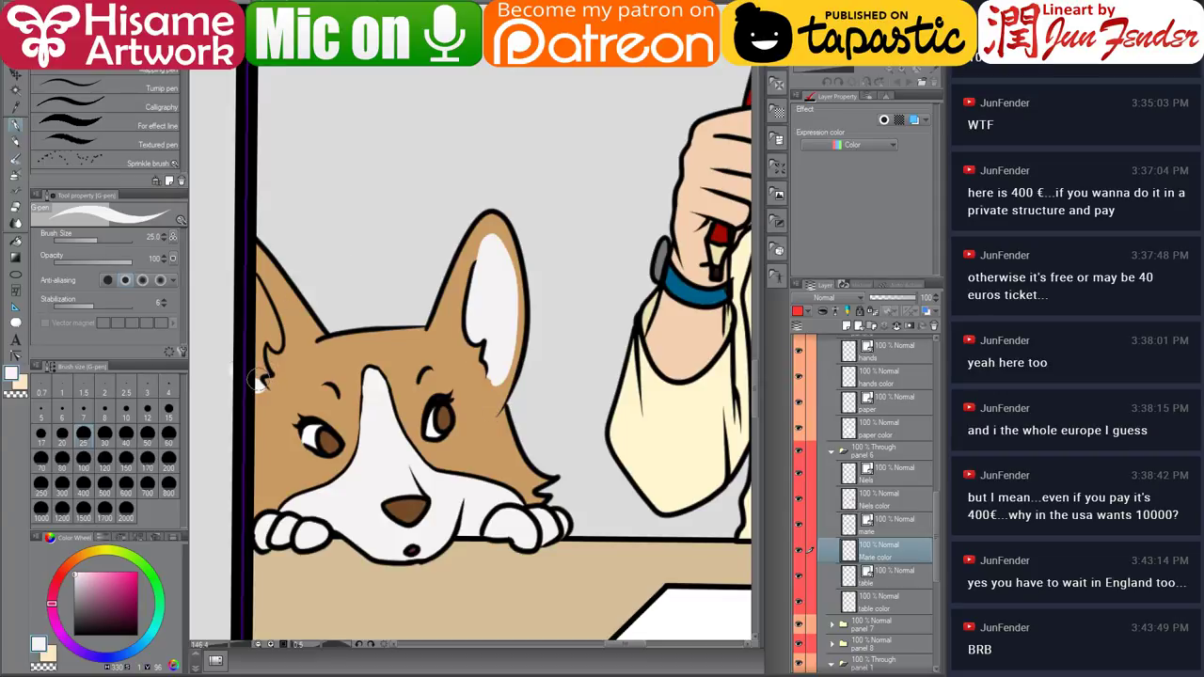
{"action": "mouse_move", "coordinate": [257, 386]}
{"action": "left_mouse_down"}
{"action": "mouse_move", "coordinate": [258, 331]}
{"action": "mouse_move", "coordinate": [257, 363]}
{"action": "mouse_move", "coordinate": [266, 337]}
{"action": "mouse_move", "coordinate": [277, 347]}
{"action": "mouse_move", "coordinate": [245, 278]}
{"action": "mouse_move", "coordinate": [261, 320]}
{"action": "mouse_move", "coordinate": [243, 332]}
{"action": "left_mouse_up"}
{"action": "left_click_drag", "start_coordinate": [271, 373], "coordinate": [260, 385]}
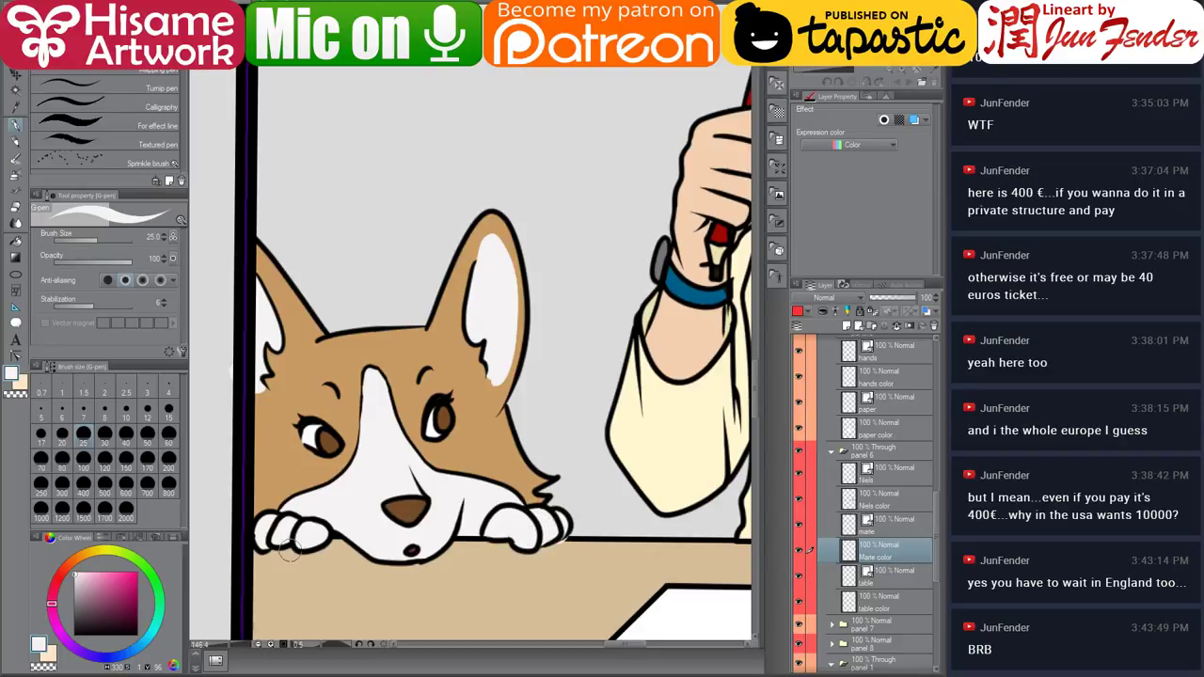
{"action": "left_click", "coordinate": [16, 209]}
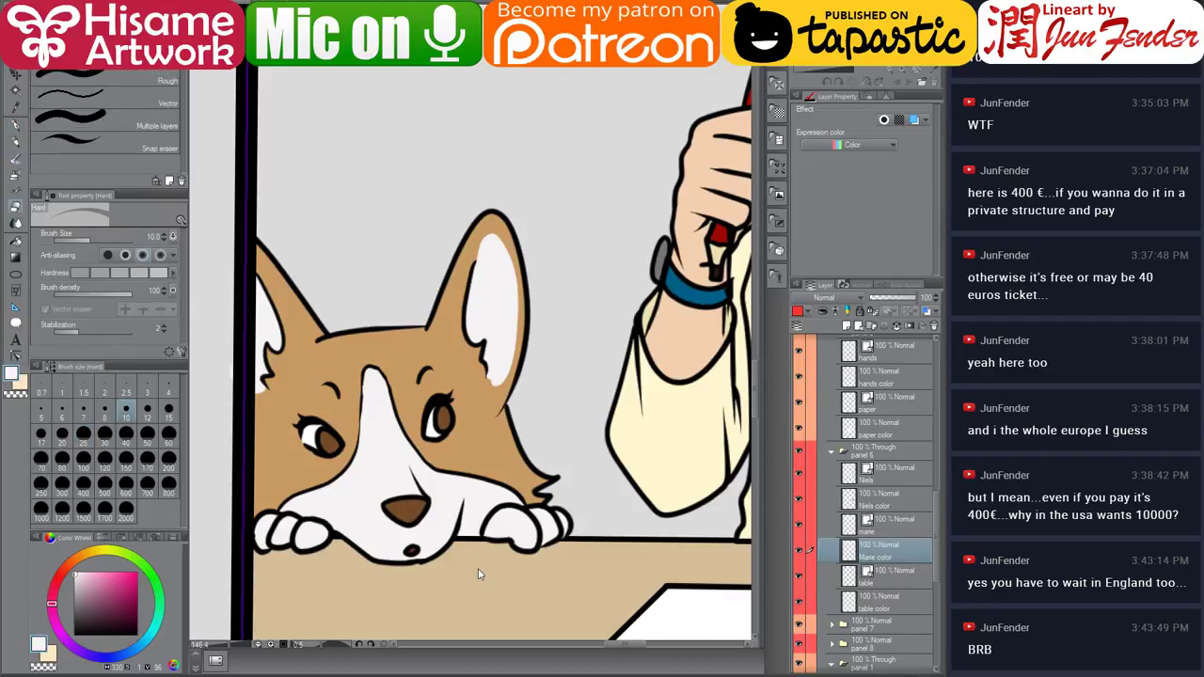
Make the boy's color layer in panel 7 active and load its painted area as a selection.
{"action": "scroll", "coordinate": [611, 508], "scroll_direction": "down", "scroll_amount": 5}
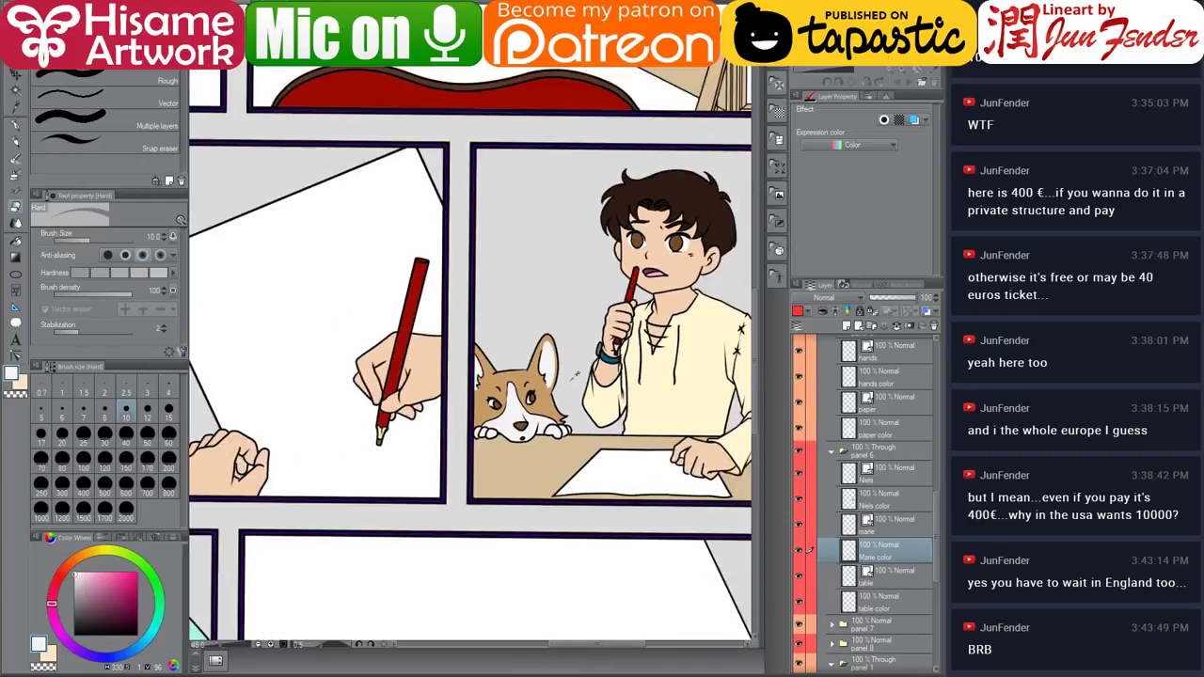
{"action": "scroll", "coordinate": [470, 358], "scroll_direction": "down", "scroll_amount": 3}
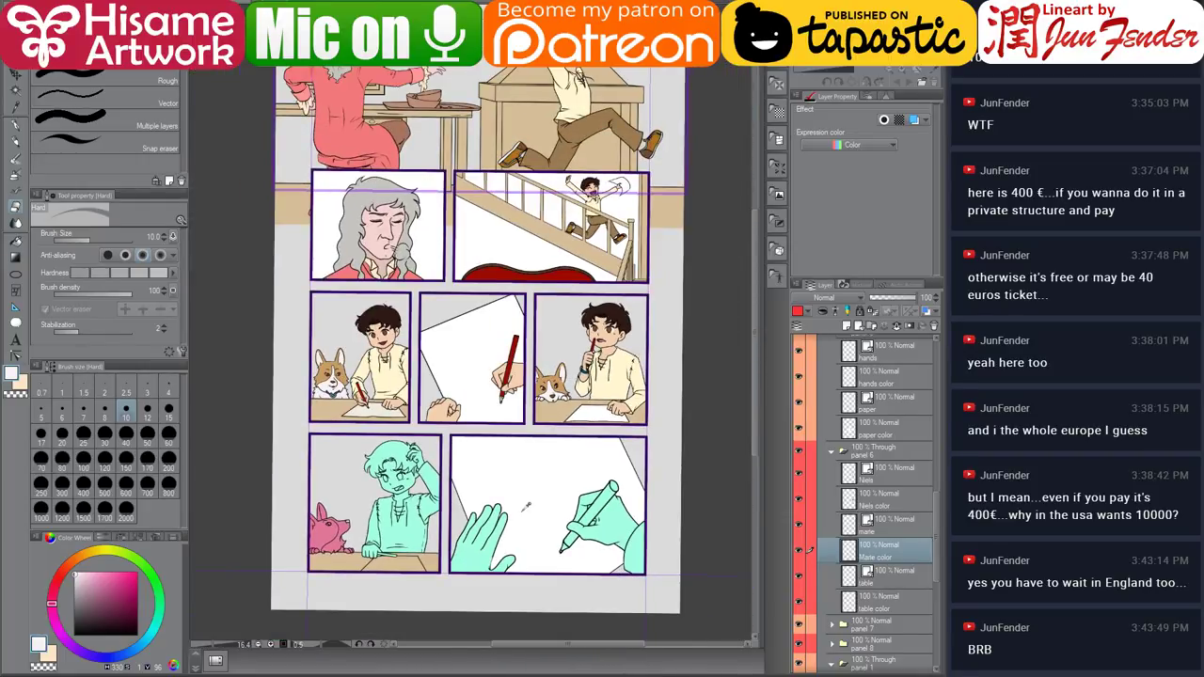
{"action": "scroll", "coordinate": [526, 507], "scroll_direction": "up", "scroll_amount": 2}
{"action": "left_click_drag", "start_coordinate": [543, 497], "coordinate": [557, 460]}
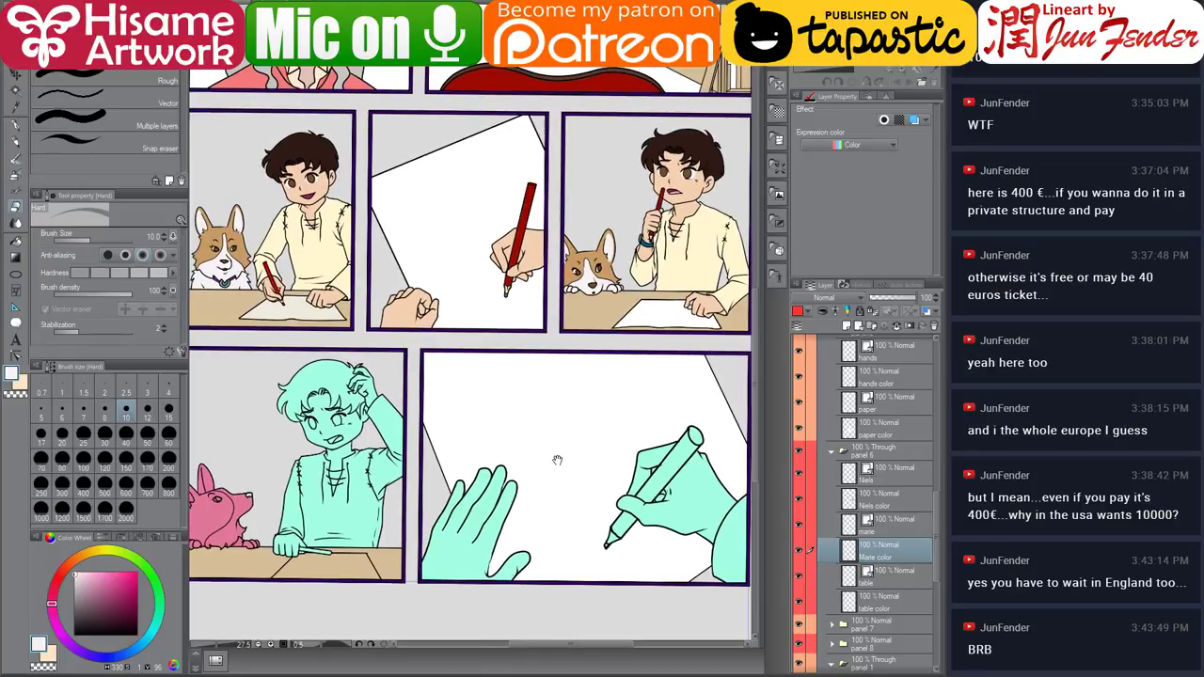
{"action": "left_click", "coordinate": [15, 75]}
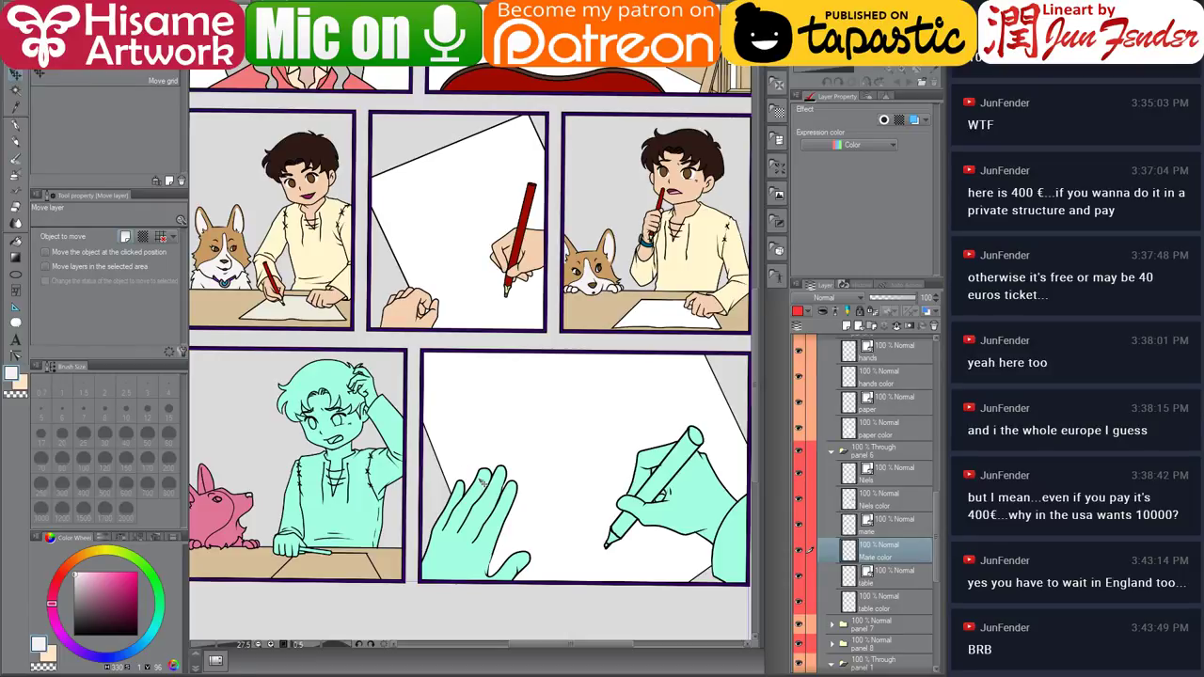
{"action": "left_click_drag", "start_coordinate": [431, 461], "coordinate": [499, 427]}
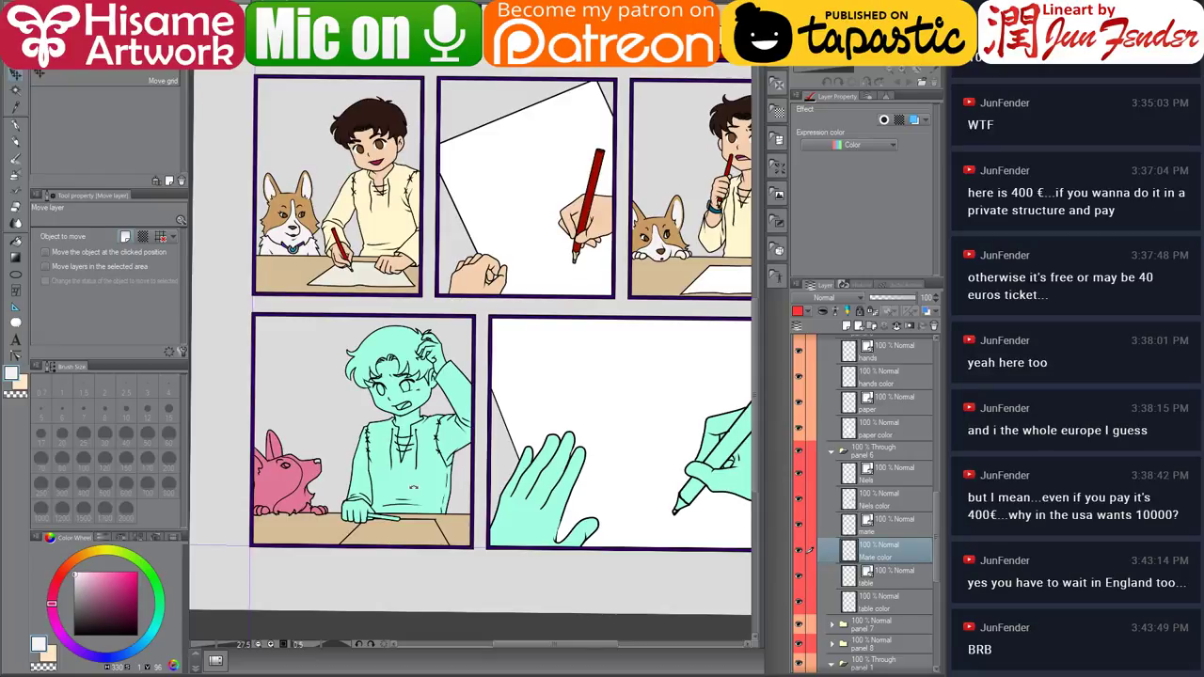
{"action": "key", "text": "r"}
{"action": "left_click", "coordinate": [404, 477], "text": "ctrl+shift"}
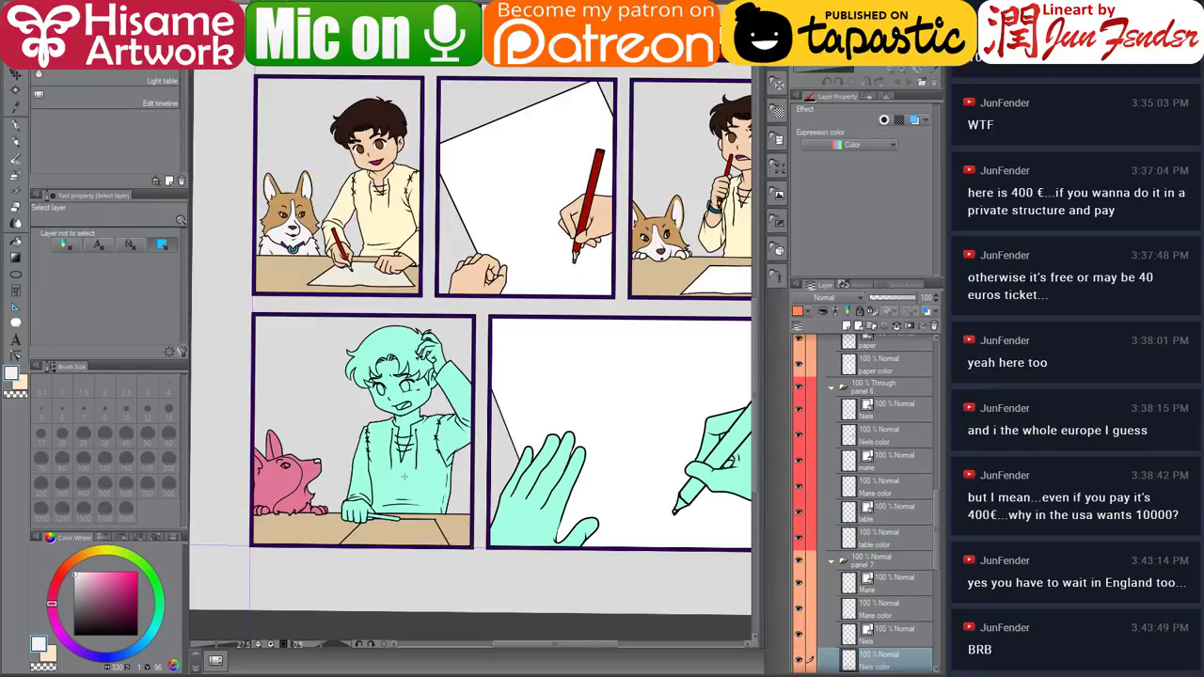
{"action": "left_click", "coordinate": [851, 664], "text": "ctrl"}
Paint the whole selected boy in panel 7 with the dark brown of his panel 4 hair at brush size 400.
{"action": "scroll", "coordinate": [362, 455], "scroll_direction": "up", "scroll_amount": 2}
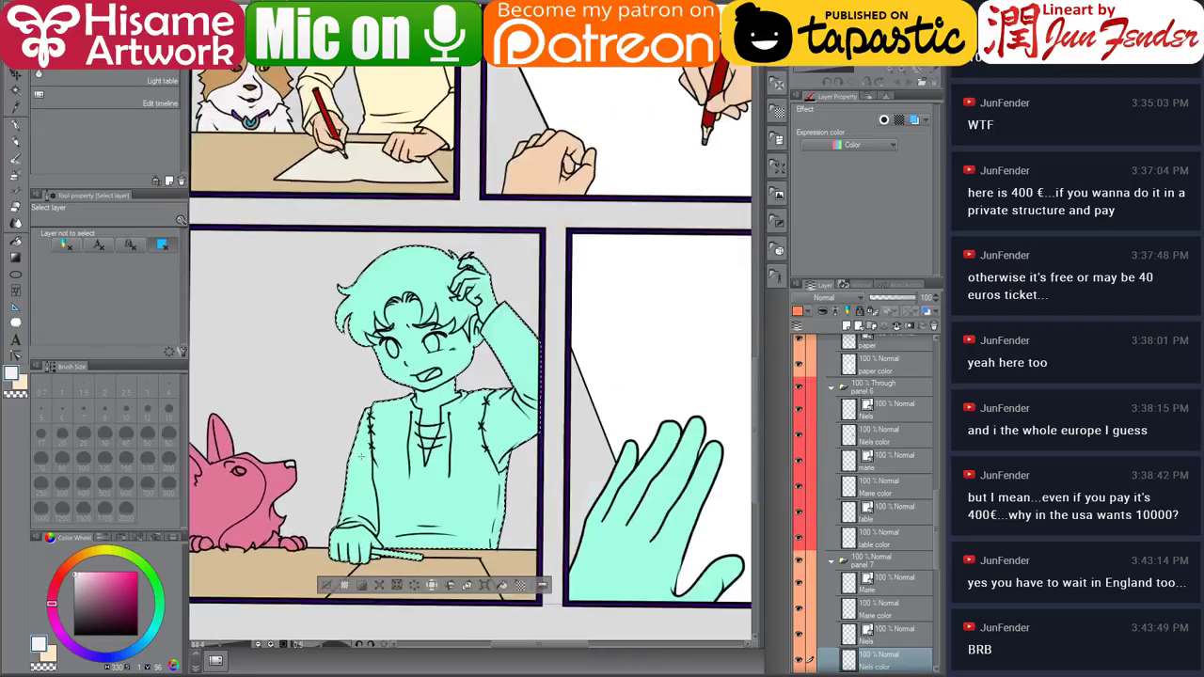
{"action": "left_click_drag", "start_coordinate": [424, 220], "coordinate": [499, 416]}
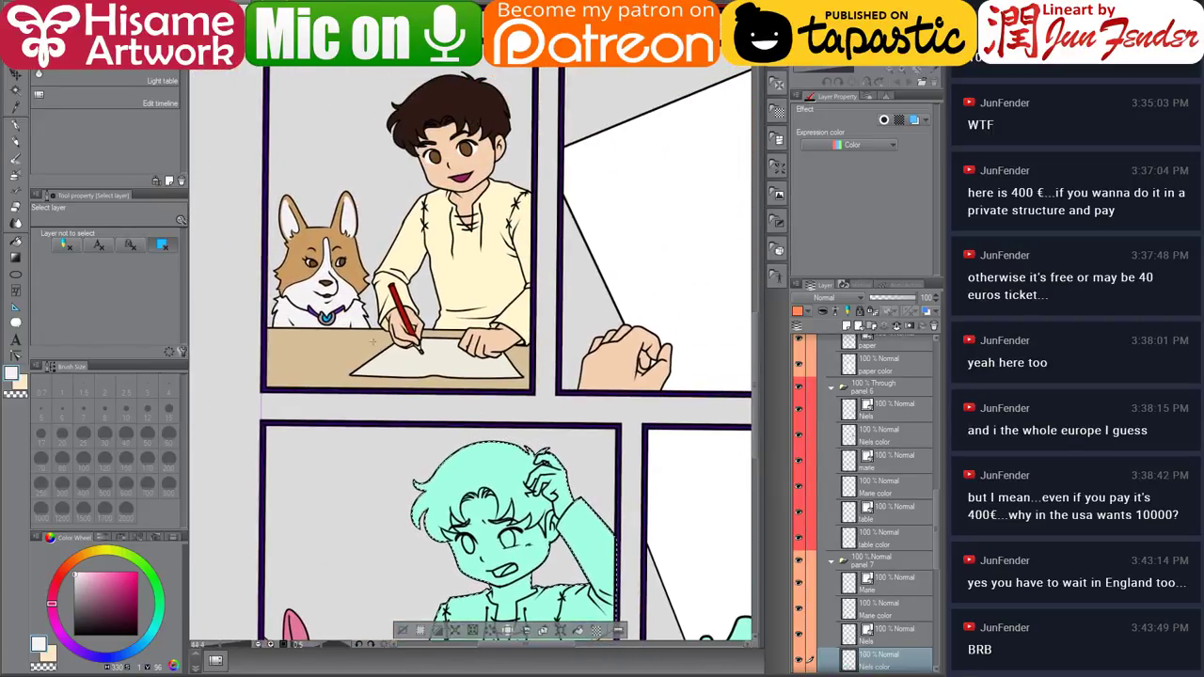
{"action": "key", "text": "p"}
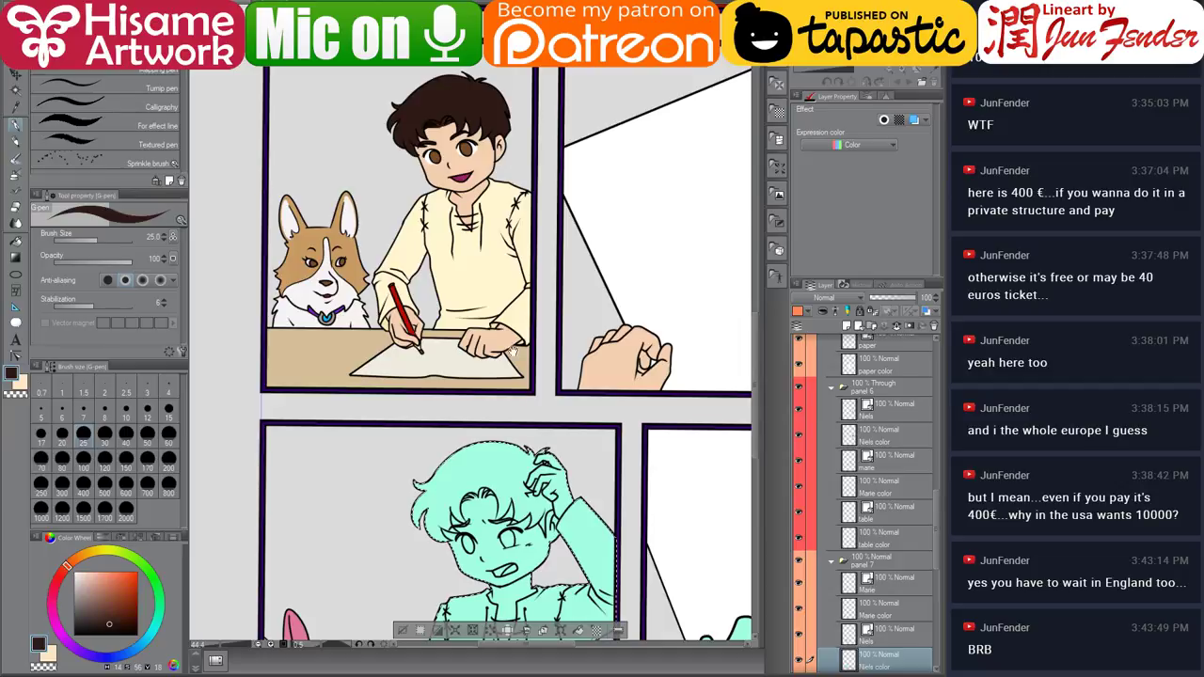
{"action": "left_click_drag", "start_coordinate": [514, 351], "coordinate": [458, 195]}
{"action": "key", "text": "]"}
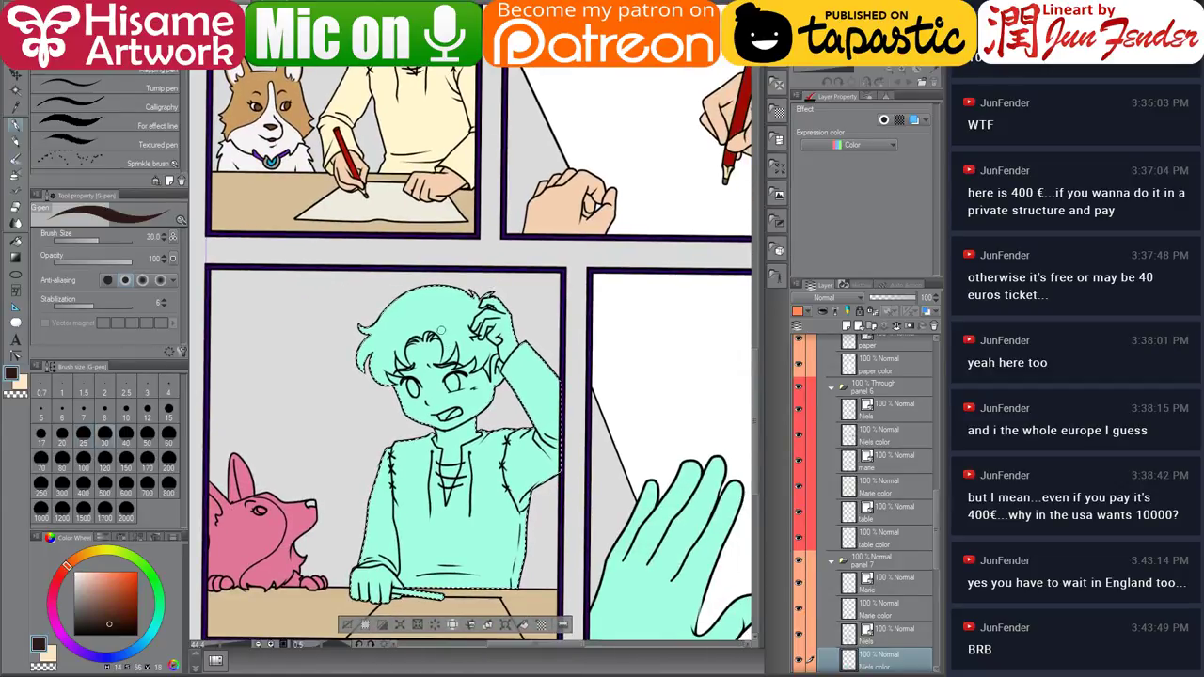
{"action": "key", "text": "]"}
{"action": "key", "text": "]"}
{"action": "key", "text": "]"}
{"action": "key", "text": "]"}
{"action": "key", "text": "]"}
{"action": "key", "text": "]"}
{"action": "key", "text": "]"}
{"action": "key", "text": "]"}
{"action": "key", "text": "]"}
{"action": "key", "text": "]"}
{"action": "key", "text": "]"}
{"action": "key", "text": "]"}
{"action": "key", "text": "]"}
{"action": "mouse_move", "coordinate": [461, 315]}
{"action": "left_mouse_down"}
{"action": "mouse_move", "coordinate": [405, 338]}
{"action": "mouse_move", "coordinate": [381, 483]}
{"action": "mouse_move", "coordinate": [428, 565]}
{"action": "mouse_move", "coordinate": [527, 414]}
{"action": "left_mouse_up"}
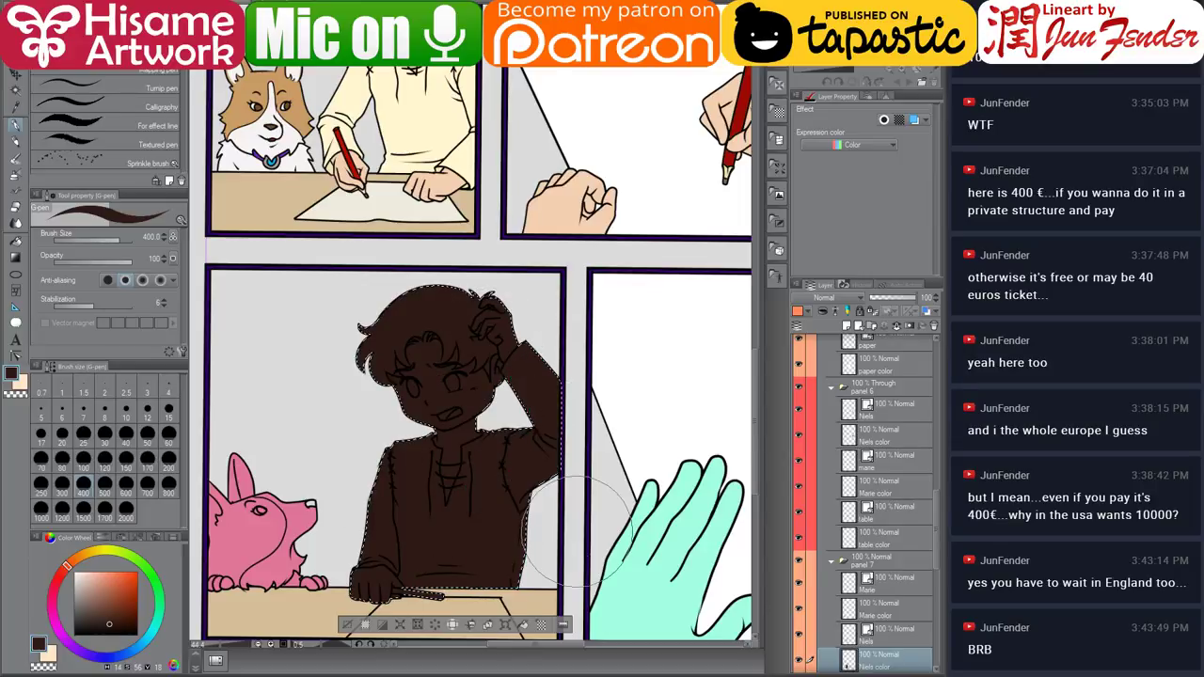
Fill the boy's shirt and sleeves in panel 7 with the cream color of his panel 4 shirt.
{"action": "mouse_move", "coordinate": [452, 279]}
{"action": "left_mouse_down"}
{"action": "mouse_move", "coordinate": [467, 297]}
{"action": "mouse_move", "coordinate": [468, 285]}
{"action": "left_mouse_up"}
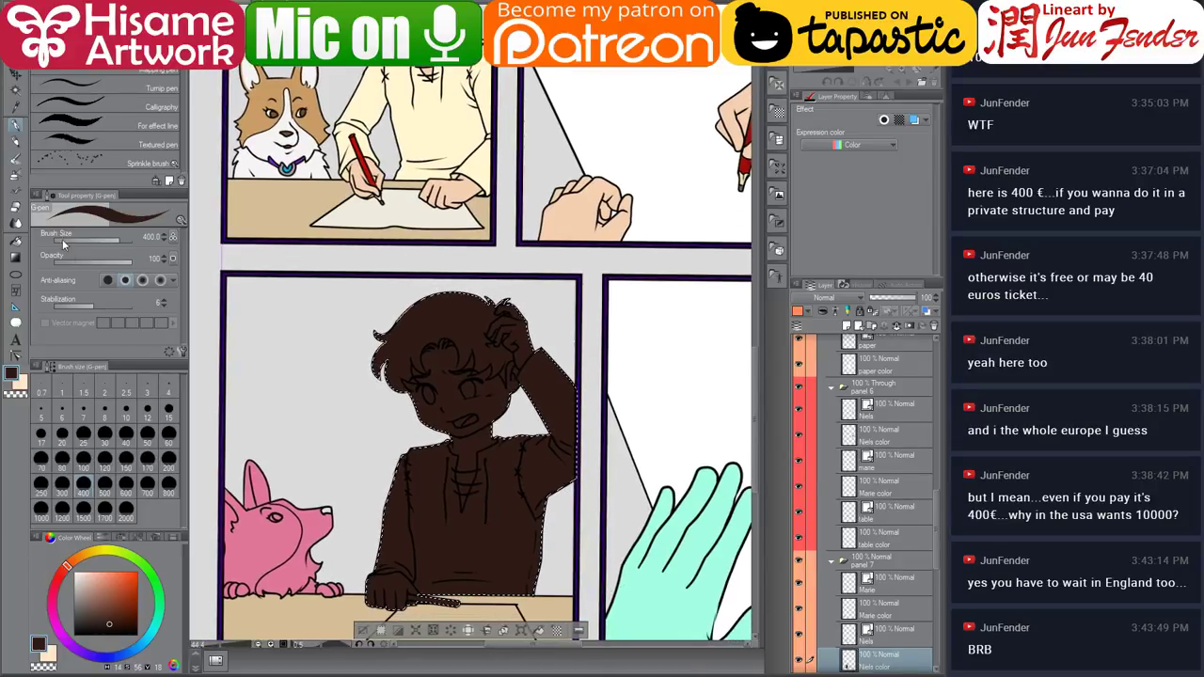
{"action": "left_click", "coordinate": [15, 241]}
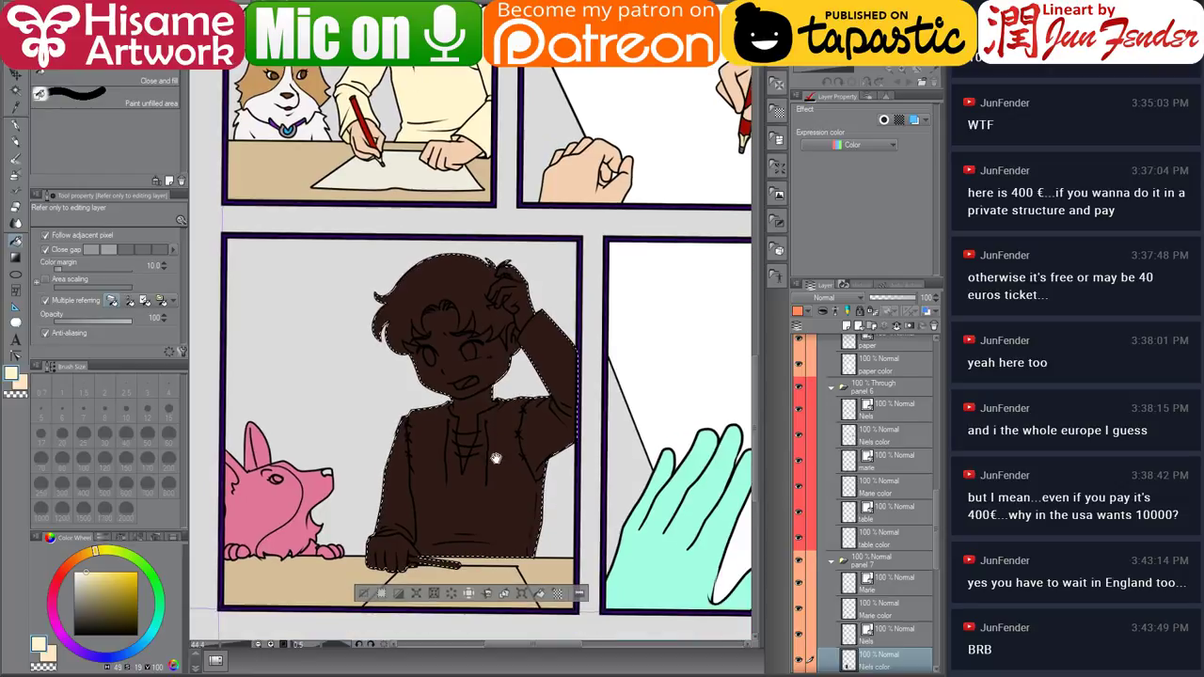
{"action": "scroll", "coordinate": [470, 489], "scroll_direction": "down", "scroll_amount": 1}
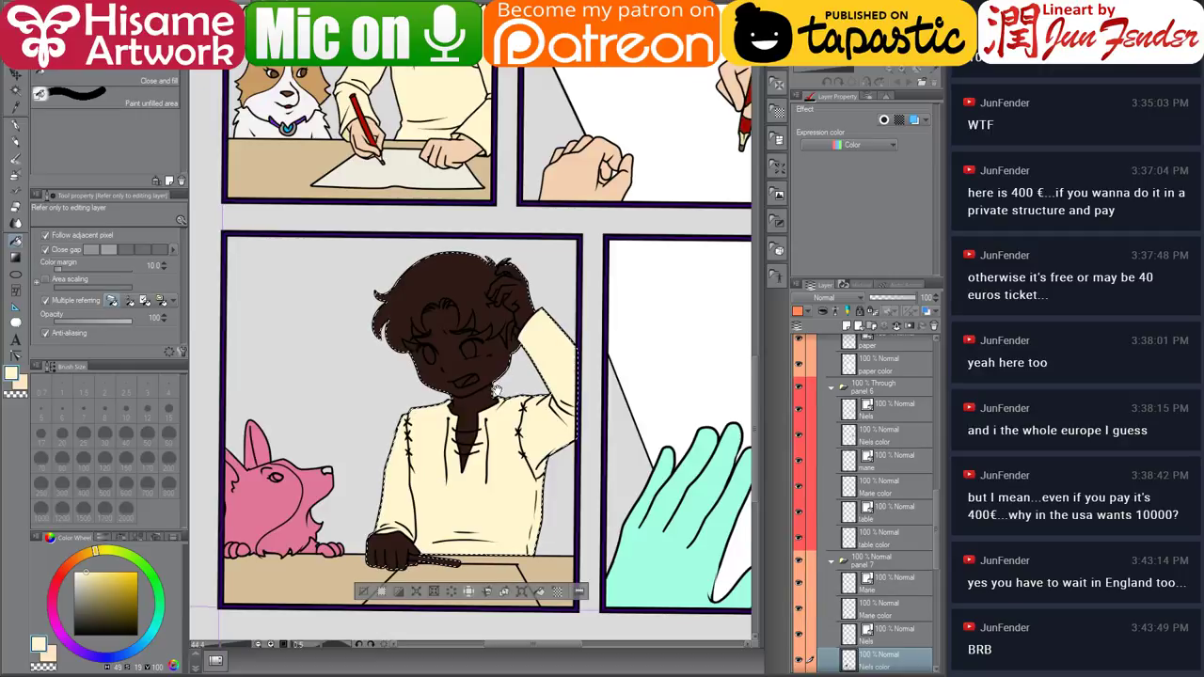
Fill the boy's face, neck and both hands in panel 7 with the light skin tone used in panel 4.
{"action": "left_click_drag", "start_coordinate": [497, 389], "coordinate": [512, 419]}
{"action": "key", "text": "x"}
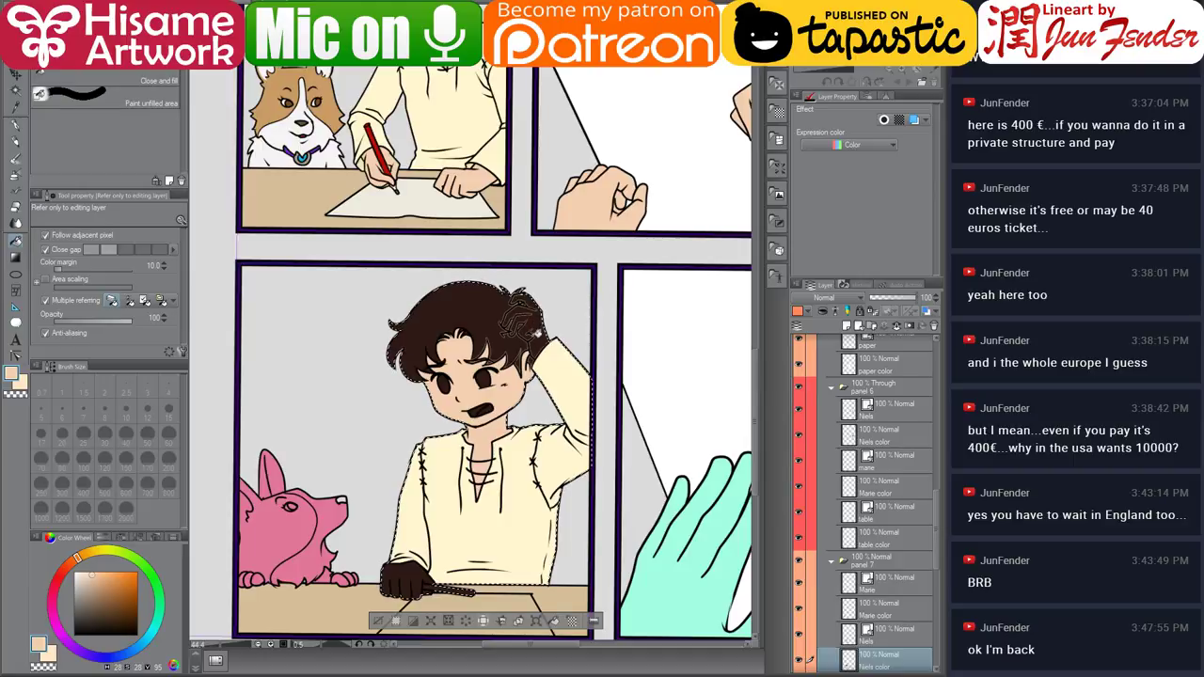
{"action": "left_click", "coordinate": [544, 327]}
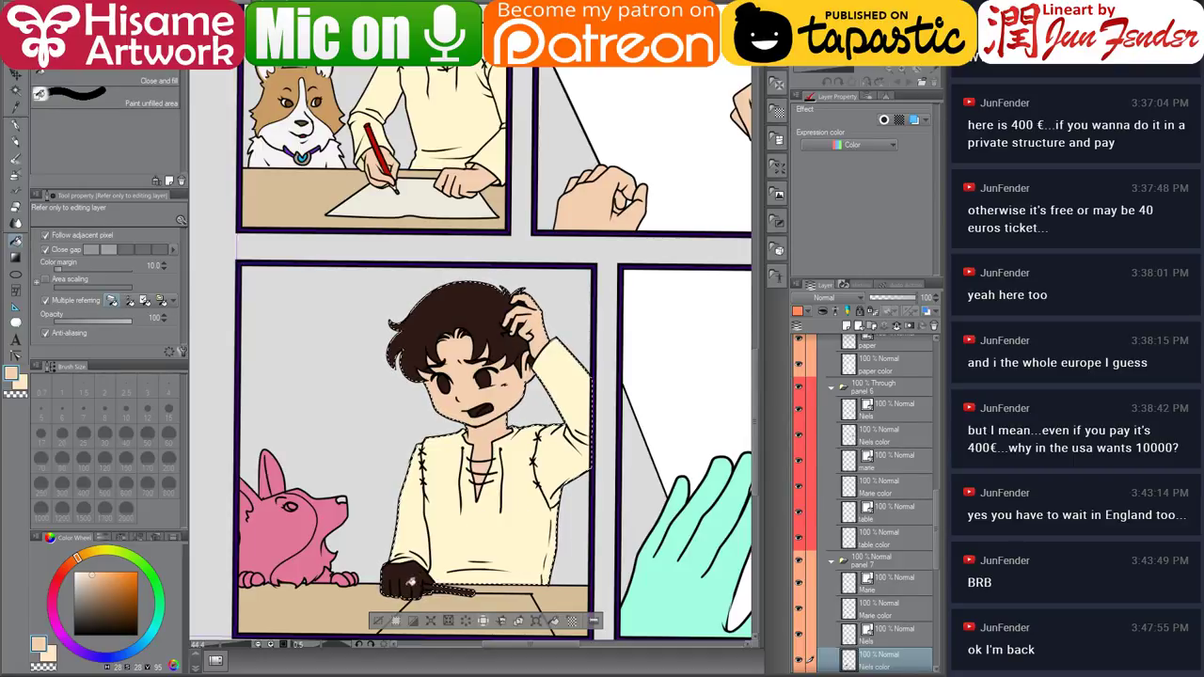
{"action": "left_click", "coordinate": [410, 578]}
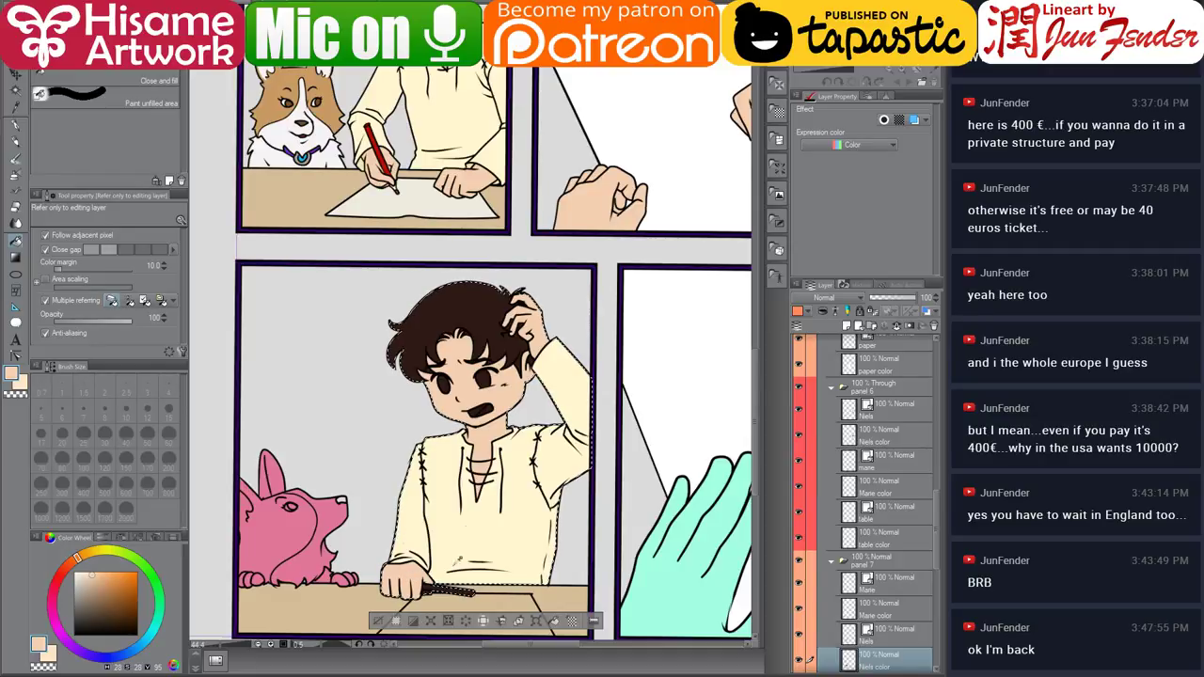
Touch up the boy's forelock with his dark hair brown and his ear with the skin tone, using a size 30 pen.
{"action": "scroll", "coordinate": [461, 533], "scroll_direction": "up", "scroll_amount": 3}
{"action": "scroll", "coordinate": [460, 541], "scroll_direction": "down", "scroll_amount": 3}
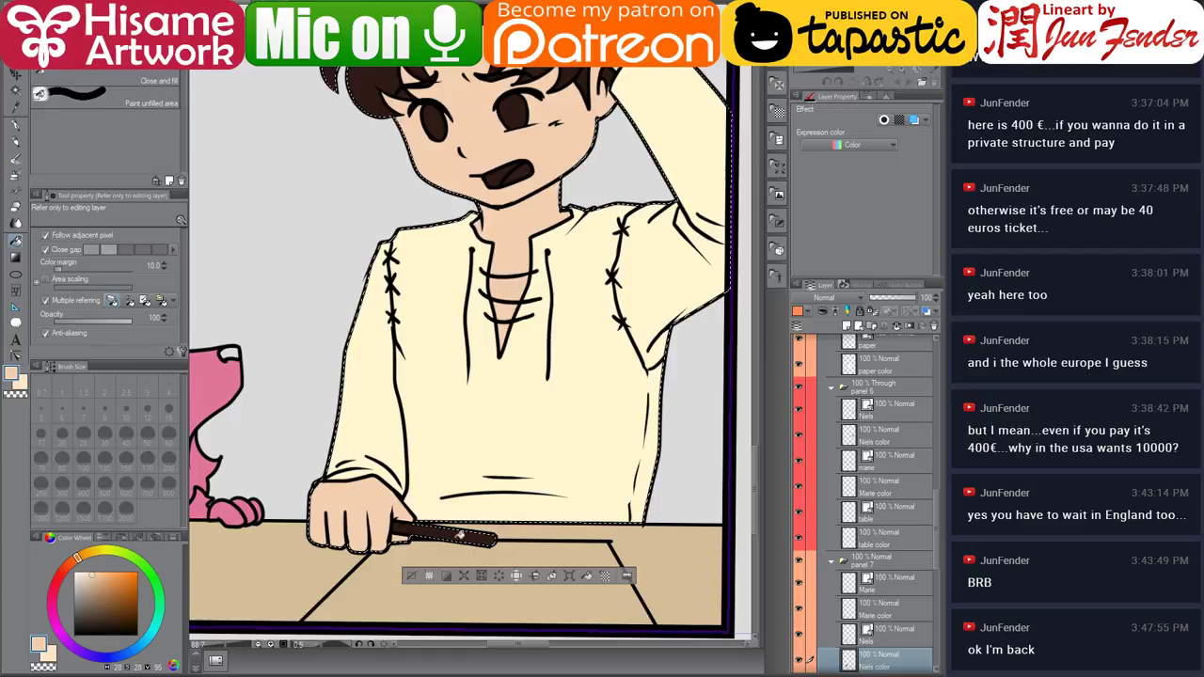
{"action": "scroll", "coordinate": [461, 527], "scroll_direction": "up", "scroll_amount": 5}
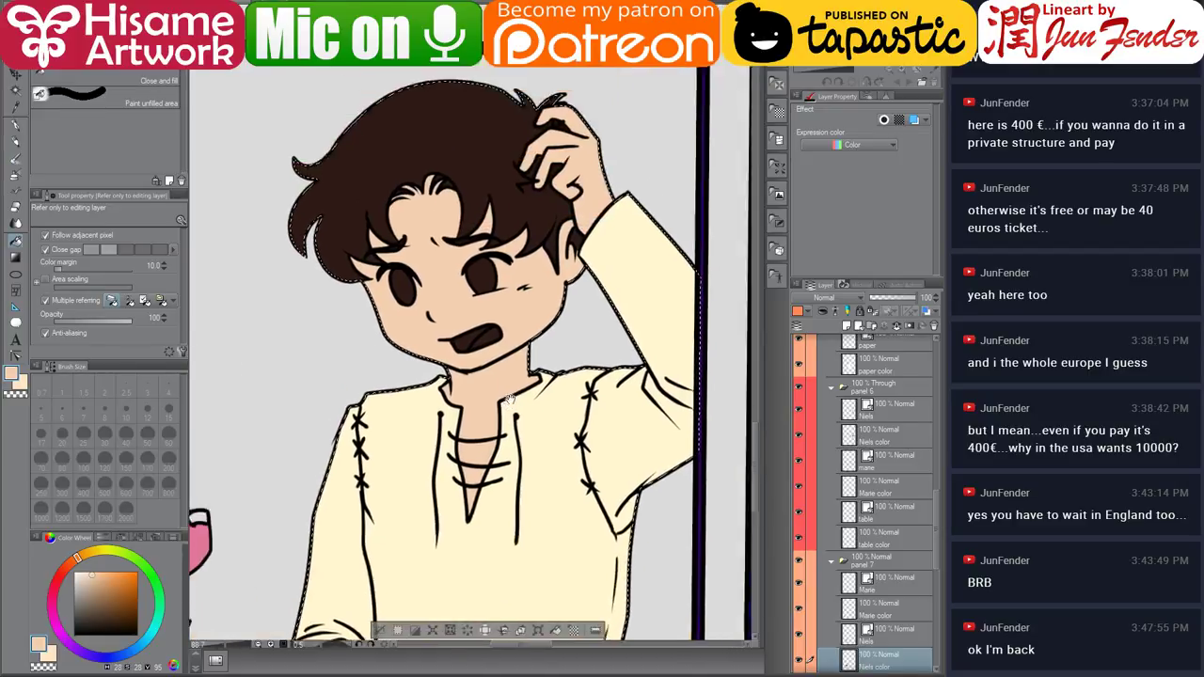
{"action": "left_click", "coordinate": [15, 127]}
{"action": "left_click", "coordinate": [401, 208], "text": "alt"}
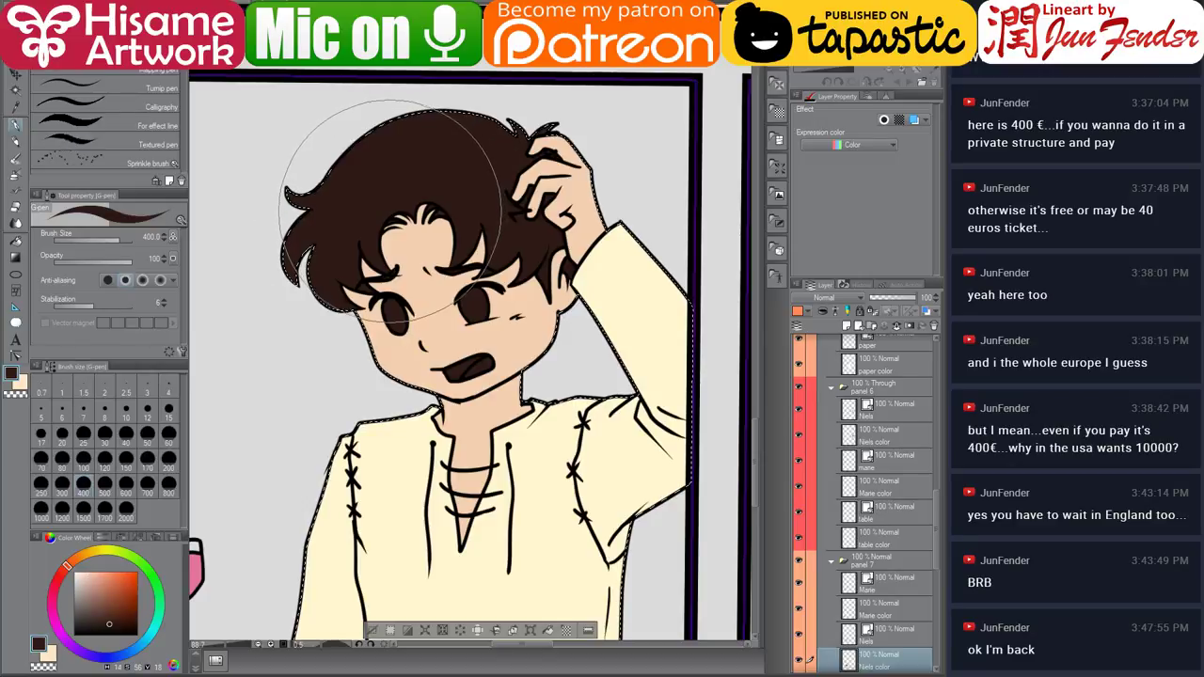
{"action": "key", "text": "bracketleft"}
{"action": "key", "text": "bracketleft"}
{"action": "key", "text": "bracketleft"}
{"action": "key", "text": "bracketleft"}
{"action": "key", "text": "bracketleft"}
{"action": "key", "text": "bracketleft"}
{"action": "key", "text": "bracketleft"}
{"action": "key", "text": "bracketleft"}
{"action": "key", "text": "bracketleft"}
{"action": "key", "text": "bracketleft"}
{"action": "mouse_move", "coordinate": [387, 226]}
{"action": "left_mouse_down"}
{"action": "mouse_move", "coordinate": [426, 212]}
{"action": "mouse_move", "coordinate": [422, 220]}
{"action": "left_mouse_up"}
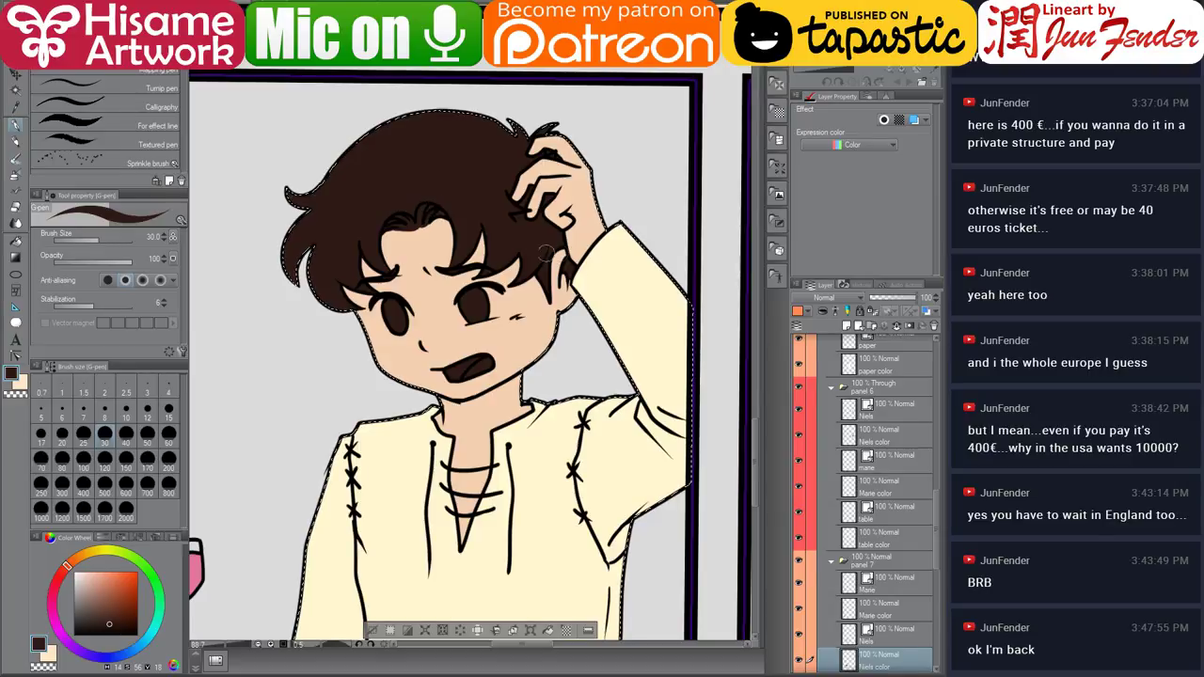
{"action": "left_click", "coordinate": [563, 273], "text": "alt"}
{"action": "mouse_move", "coordinate": [564, 267]}
{"action": "left_mouse_down"}
{"action": "mouse_move", "coordinate": [563, 286]}
{"action": "mouse_move", "coordinate": [564, 271]}
{"action": "left_mouse_up"}
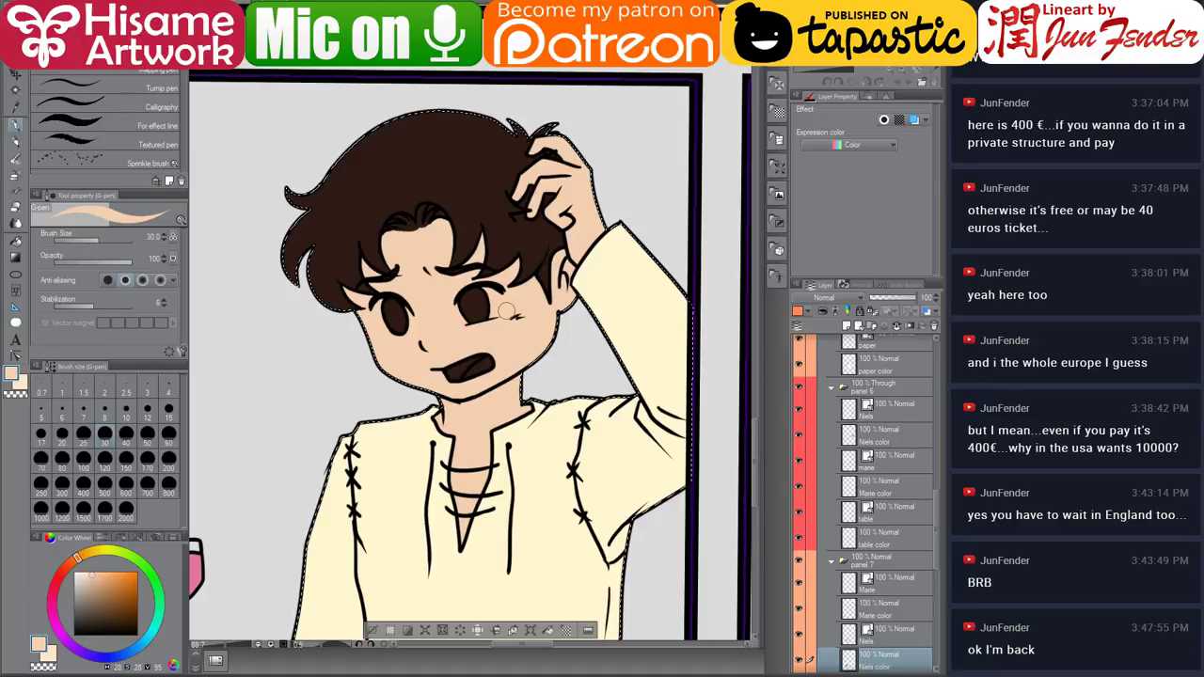
Fill the pencil under the boy's hand in panel 7 with the red sampled from the panel 4 pencil.
{"action": "scroll", "coordinate": [507, 310], "scroll_direction": "down", "scroll_amount": 1}
{"action": "scroll", "coordinate": [507, 311], "scroll_direction": "down", "scroll_amount": 1}
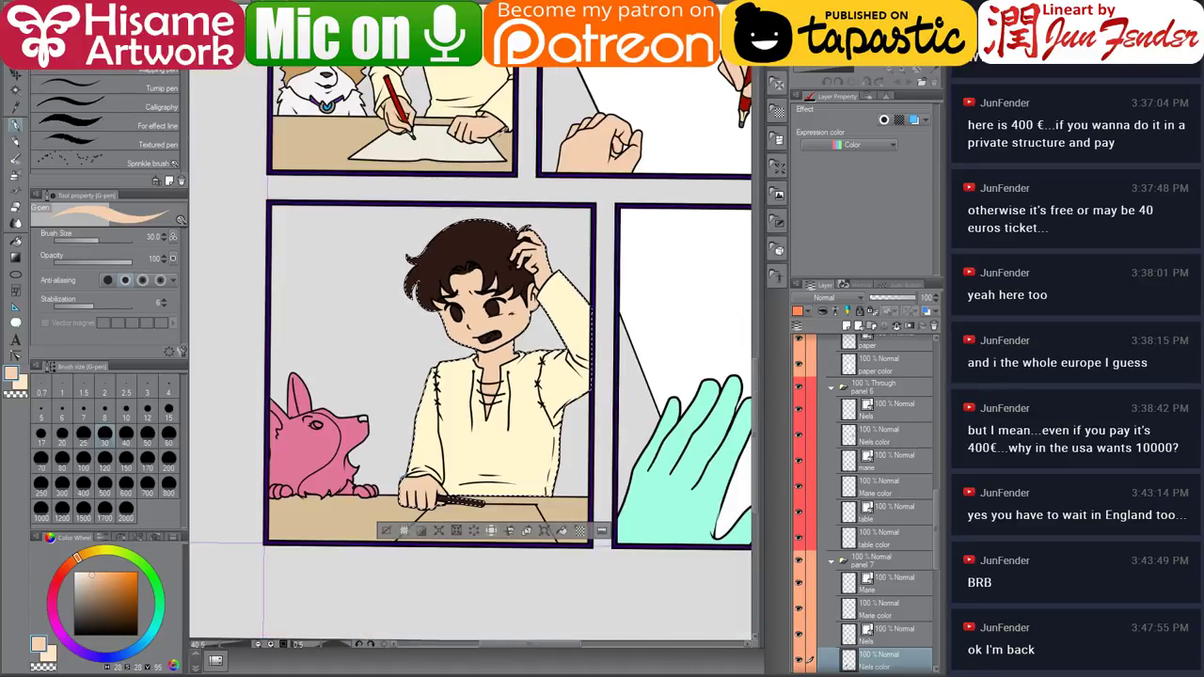
{"action": "left_click", "coordinate": [395, 94], "text": "alt"}
{"action": "scroll", "coordinate": [459, 494], "scroll_direction": "up", "scroll_amount": 2}
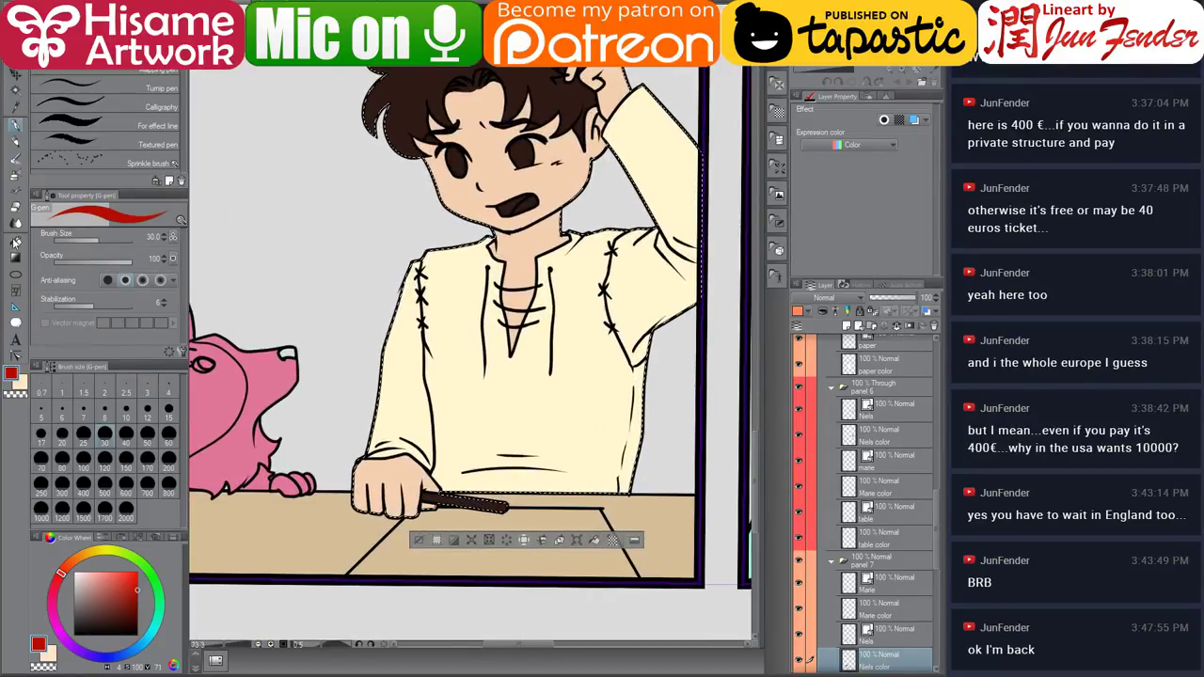
{"action": "key", "text": "g"}
{"action": "left_click", "coordinate": [497, 507]}
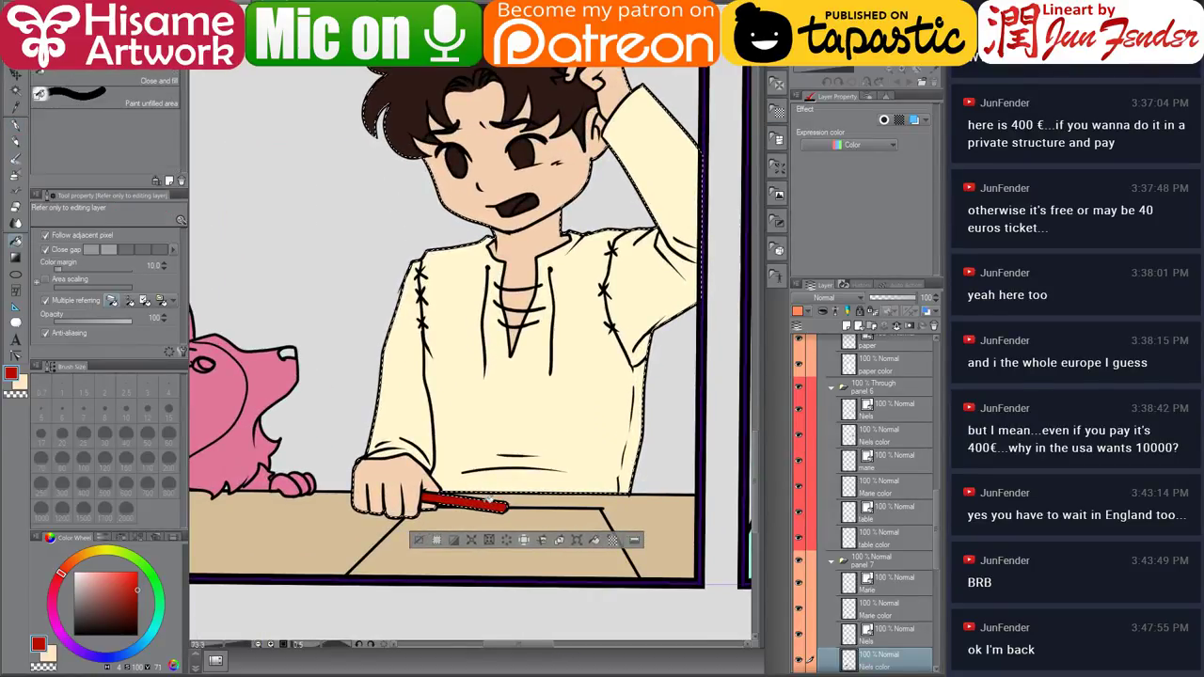
Clear the selection and fill the paper on the panel 7 desk with the white sampled from panel 8's paper.
{"action": "scroll", "coordinate": [459, 516], "scroll_direction": "down", "scroll_amount": 2}
{"action": "scroll", "coordinate": [459, 516], "scroll_direction": "down", "scroll_amount": 2}
{"action": "left_click", "coordinate": [664, 259], "text": "alt"}
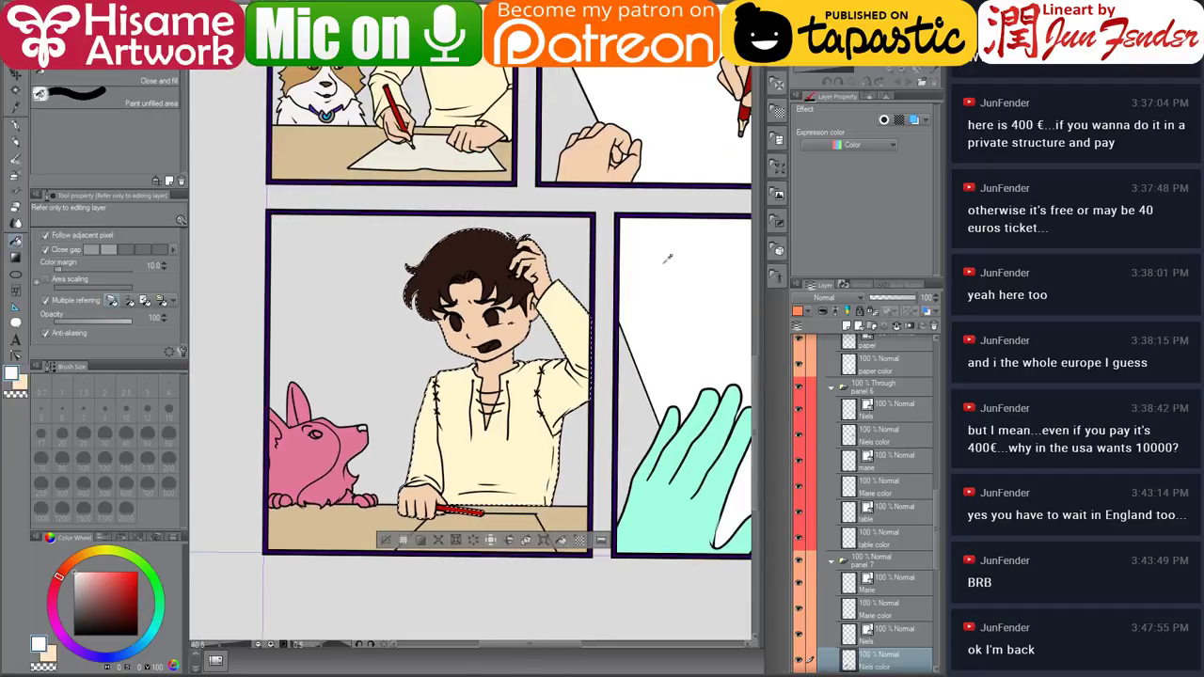
{"action": "key", "text": "ctrl+d"}
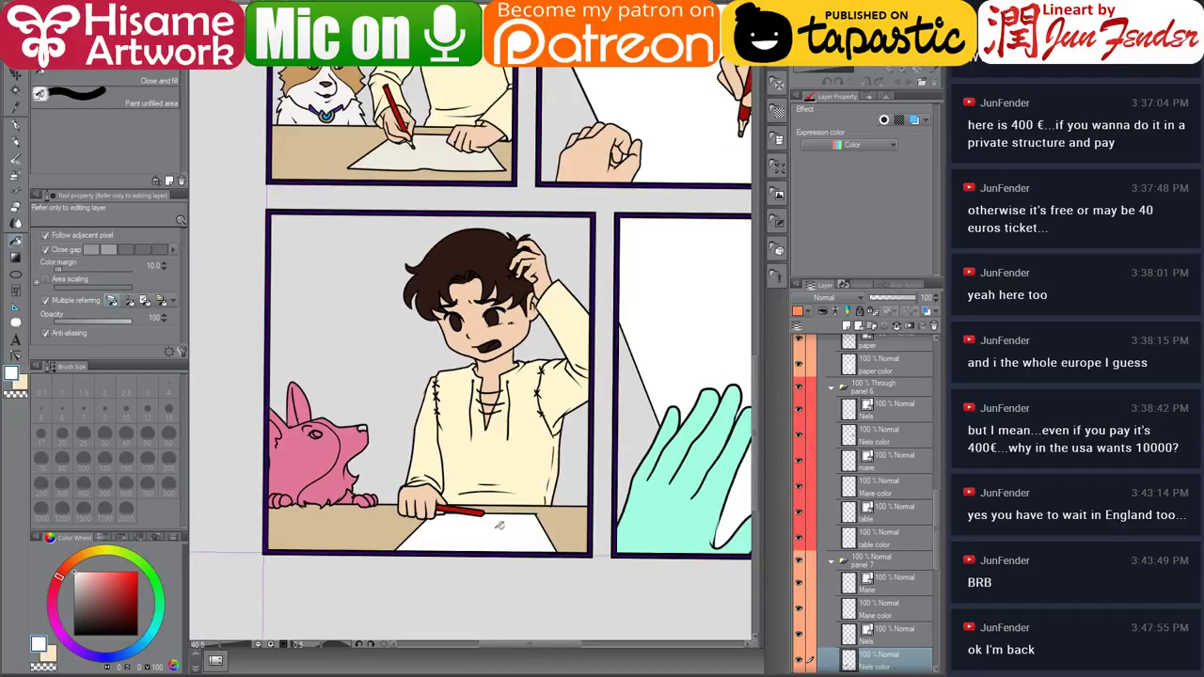
Paint the whites of both of the boy's eyes in panel 7 with the G-pen, using sizes 15 and 20.
{"action": "scroll", "coordinate": [502, 530], "scroll_direction": "up", "scroll_amount": 2}
{"action": "scroll", "coordinate": [498, 300], "scroll_direction": "up", "scroll_amount": 1}
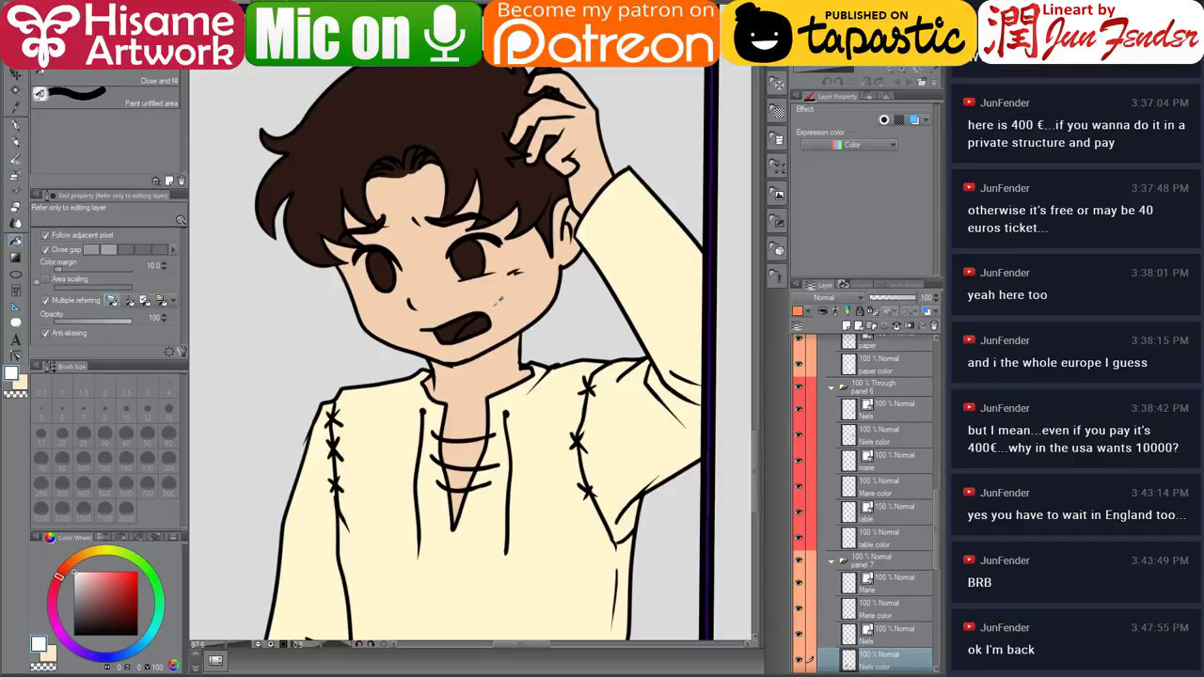
{"action": "left_click", "coordinate": [15, 136]}
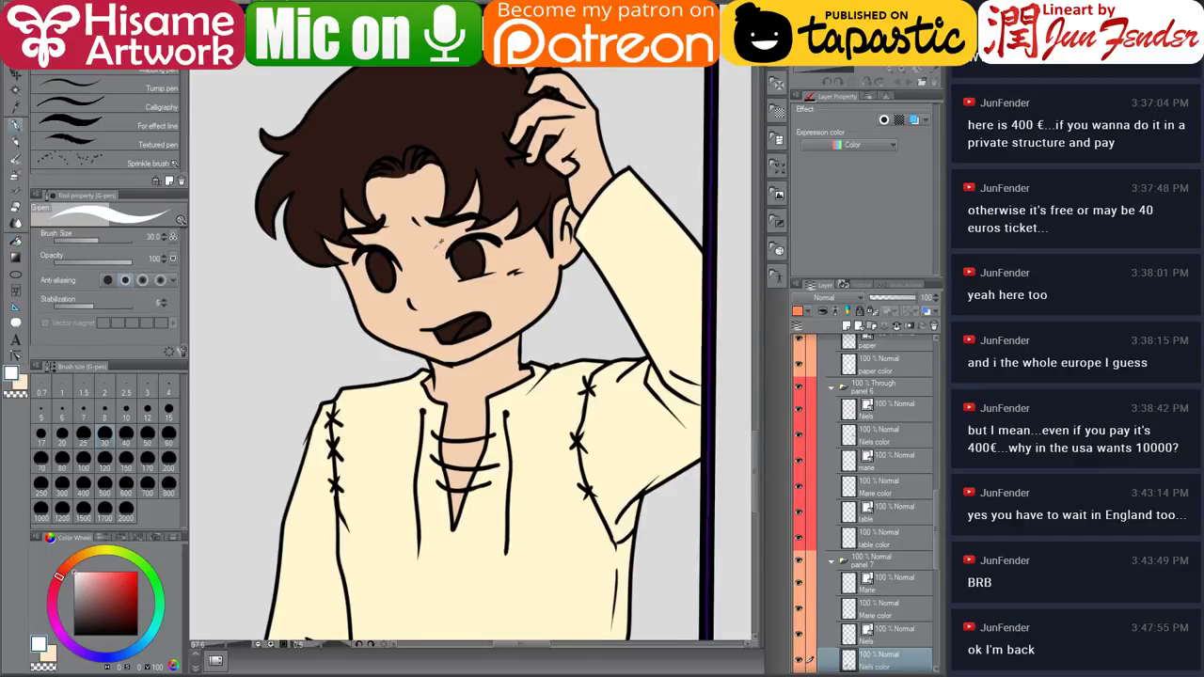
{"action": "scroll", "coordinate": [438, 243], "scroll_direction": "up", "scroll_amount": 2}
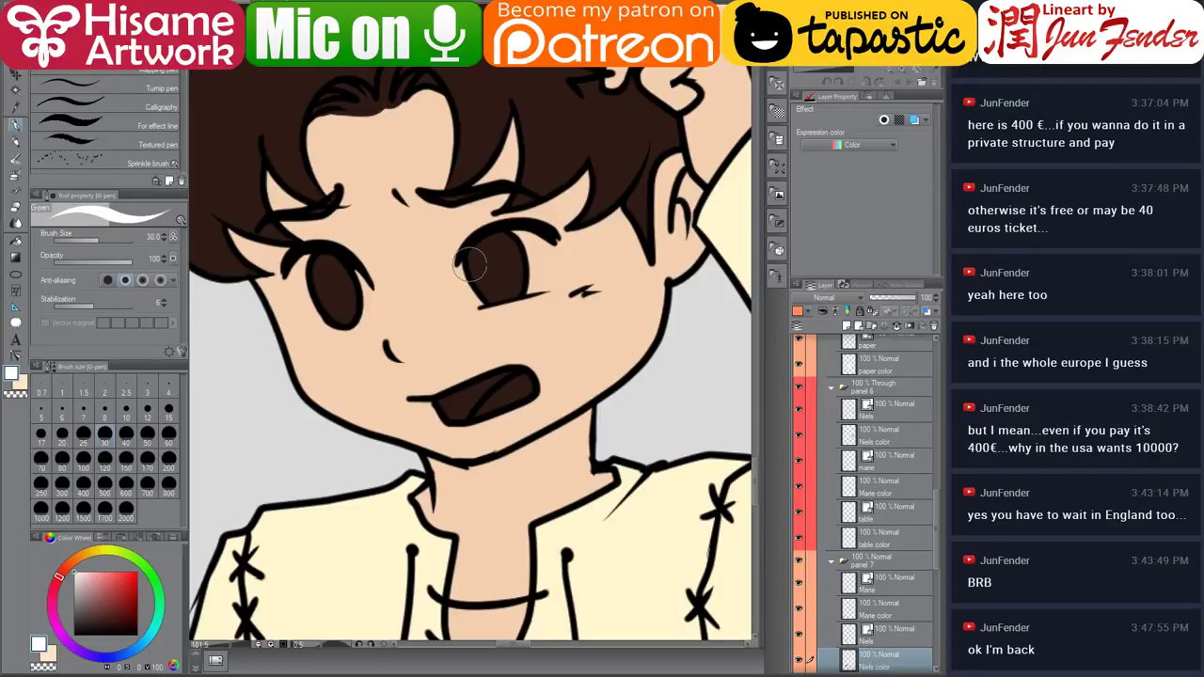
{"action": "key", "text": "bracketleft"}
{"action": "key", "text": "bracketleft"}
{"action": "key", "text": "bracketleft"}
{"action": "key", "text": "bracketleft"}
{"action": "left_click_drag", "start_coordinate": [467, 263], "coordinate": [484, 302]}
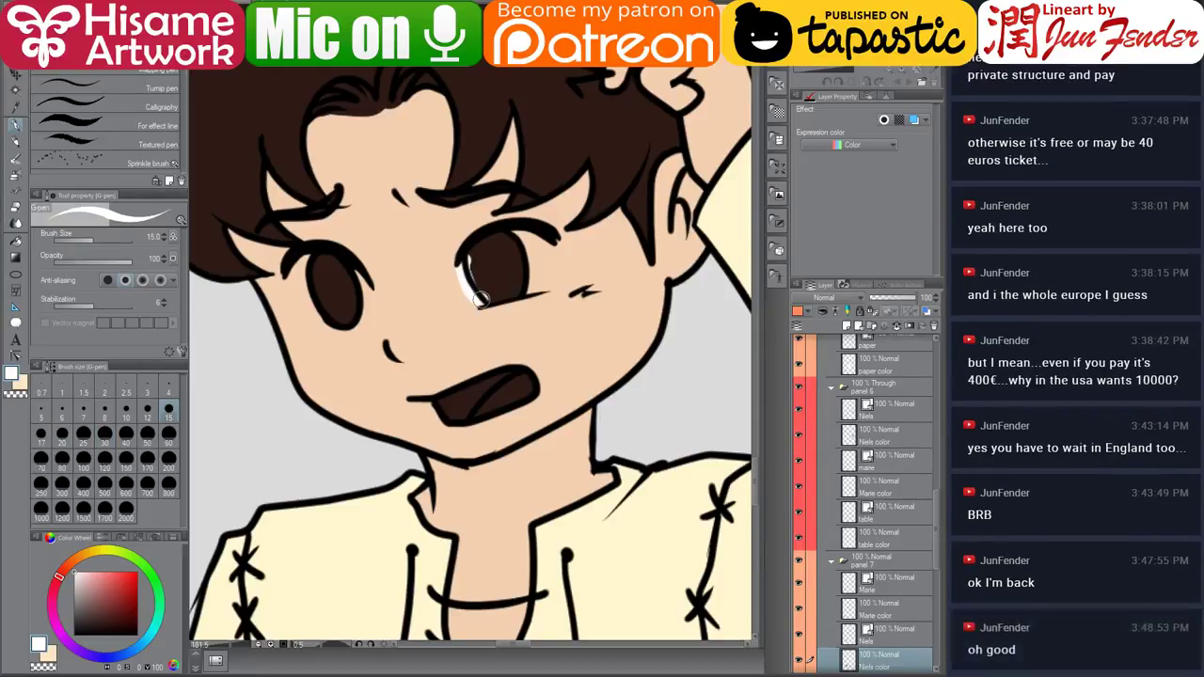
{"action": "mouse_move", "coordinate": [504, 233]}
{"action": "left_mouse_down"}
{"action": "mouse_move", "coordinate": [521, 287]}
{"action": "mouse_move", "coordinate": [535, 285]}
{"action": "mouse_move", "coordinate": [535, 234]}
{"action": "mouse_move", "coordinate": [522, 234]}
{"action": "mouse_move", "coordinate": [538, 285]}
{"action": "mouse_move", "coordinate": [534, 237]}
{"action": "mouse_move", "coordinate": [495, 241]}
{"action": "mouse_move", "coordinate": [491, 224]}
{"action": "mouse_move", "coordinate": [441, 204]}
{"action": "mouse_move", "coordinate": [469, 250]}
{"action": "mouse_move", "coordinate": [497, 268]}
{"action": "mouse_move", "coordinate": [506, 246]}
{"action": "mouse_move", "coordinate": [476, 254]}
{"action": "mouse_move", "coordinate": [486, 292]}
{"action": "mouse_move", "coordinate": [508, 266]}
{"action": "left_mouse_up"}
{"action": "key", "text": "bracketright"}
{"action": "key", "text": "bracketright"}
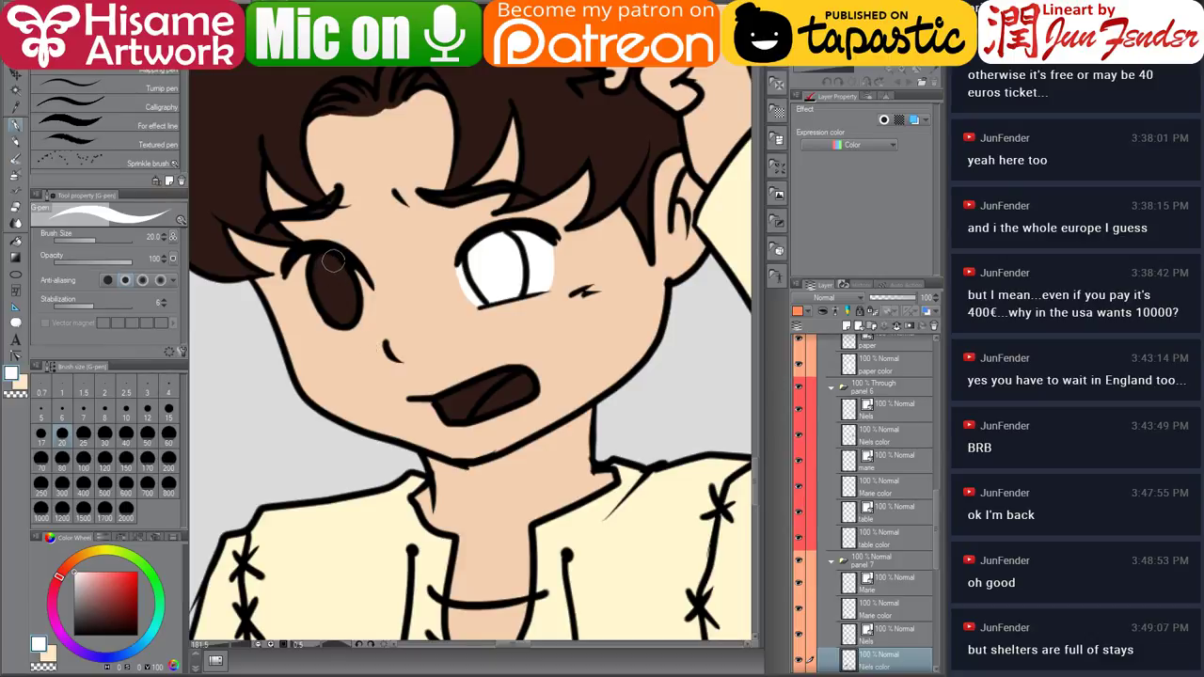
{"action": "mouse_move", "coordinate": [333, 262]}
{"action": "left_mouse_down"}
{"action": "mouse_move", "coordinate": [299, 279]}
{"action": "mouse_move", "coordinate": [330, 315]}
{"action": "mouse_move", "coordinate": [349, 309]}
{"action": "mouse_move", "coordinate": [353, 287]}
{"action": "mouse_move", "coordinate": [322, 269]}
{"action": "mouse_move", "coordinate": [342, 303]}
{"action": "mouse_move", "coordinate": [300, 261]}
{"action": "mouse_move", "coordinate": [307, 299]}
{"action": "mouse_move", "coordinate": [339, 314]}
{"action": "mouse_move", "coordinate": [356, 282]}
{"action": "left_mouse_up"}
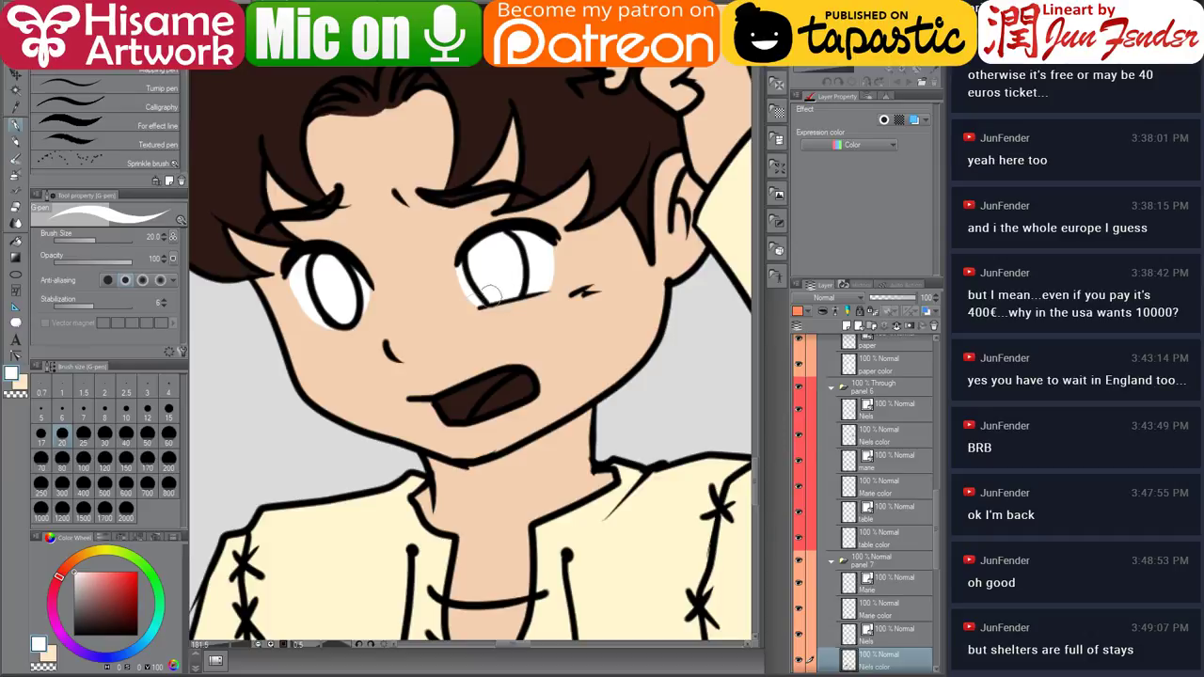
Fill both of the boy's irises in panel 7 with the brown sampled from his eye in panel 4.
{"action": "scroll", "coordinate": [473, 343], "scroll_direction": "down", "scroll_amount": 5}
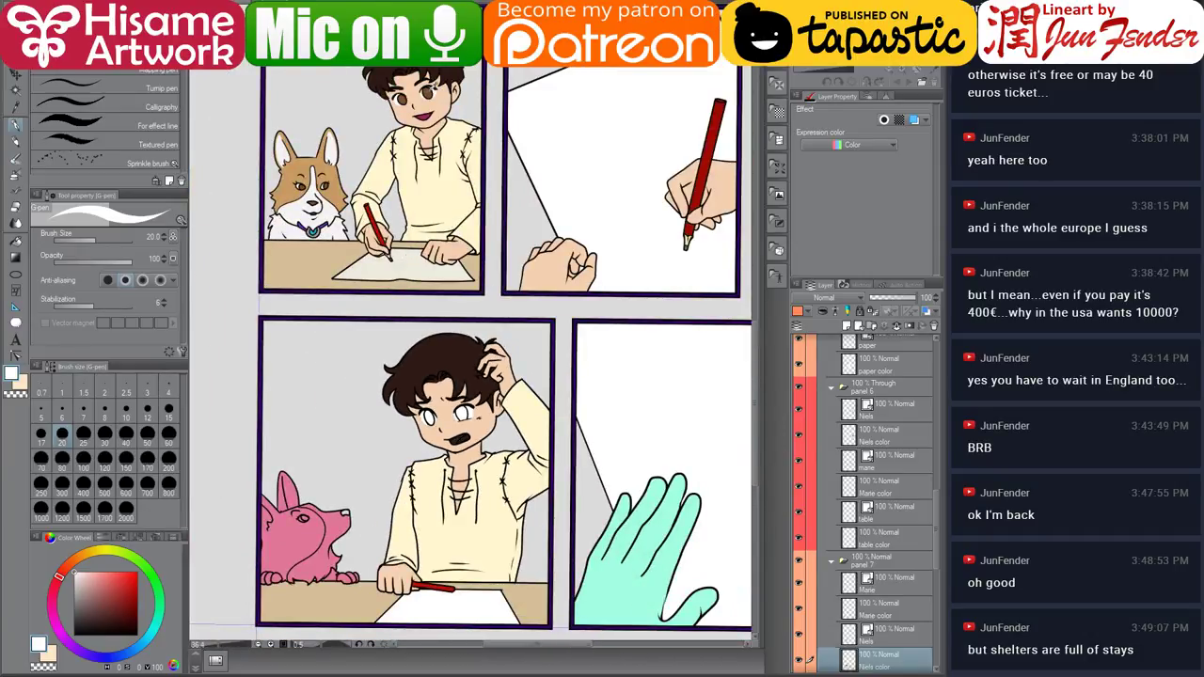
{"action": "left_click", "coordinate": [432, 88], "text": "alt"}
{"action": "scroll", "coordinate": [475, 435], "scroll_direction": "up", "scroll_amount": 5}
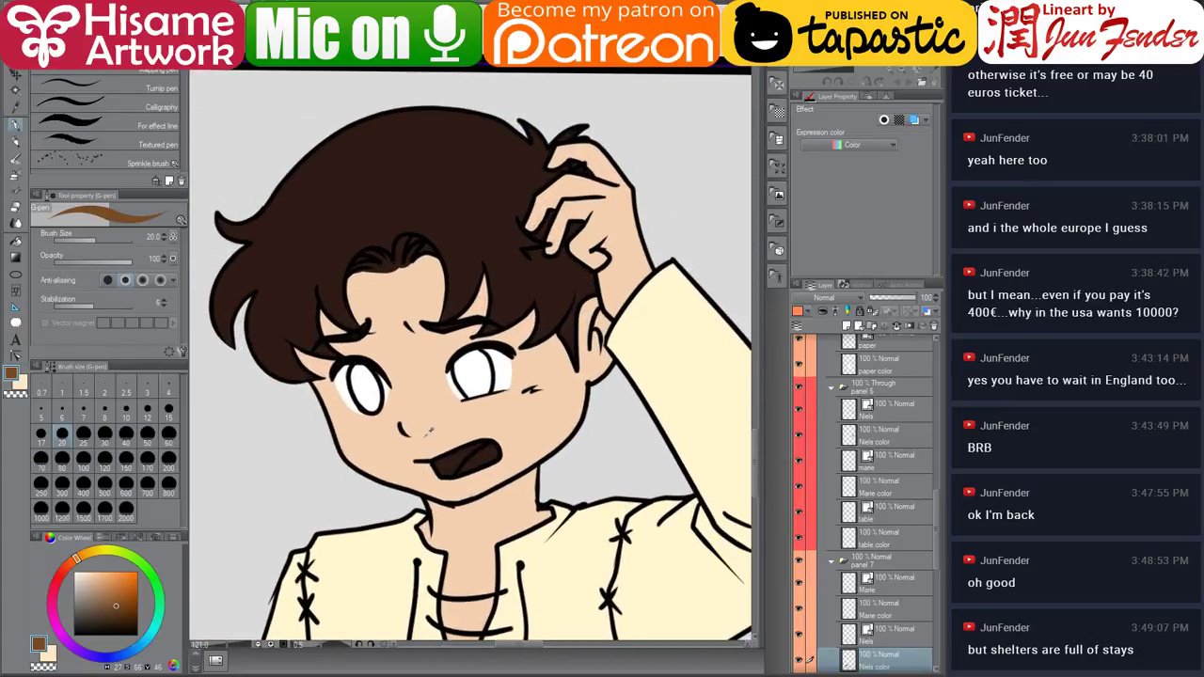
{"action": "scroll", "coordinate": [430, 431], "scroll_direction": "up", "scroll_amount": 1}
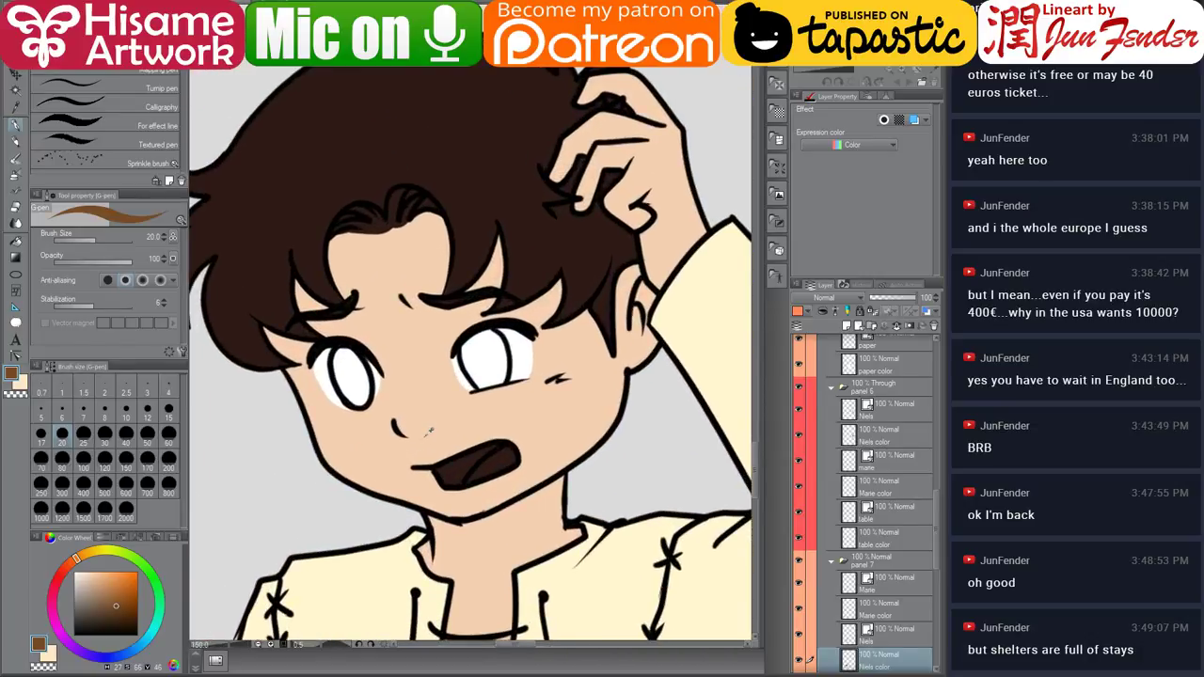
{"action": "left_click", "coordinate": [16, 241]}
{"action": "left_click", "coordinate": [485, 352]}
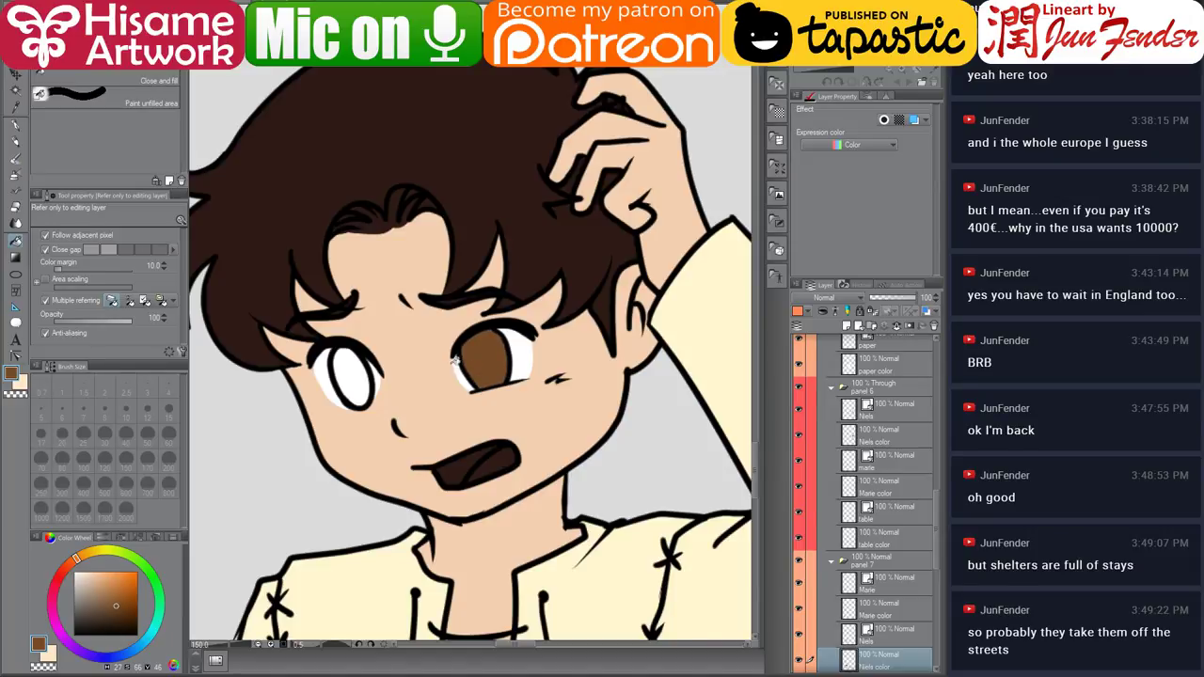
{"action": "left_click", "coordinate": [354, 372]}
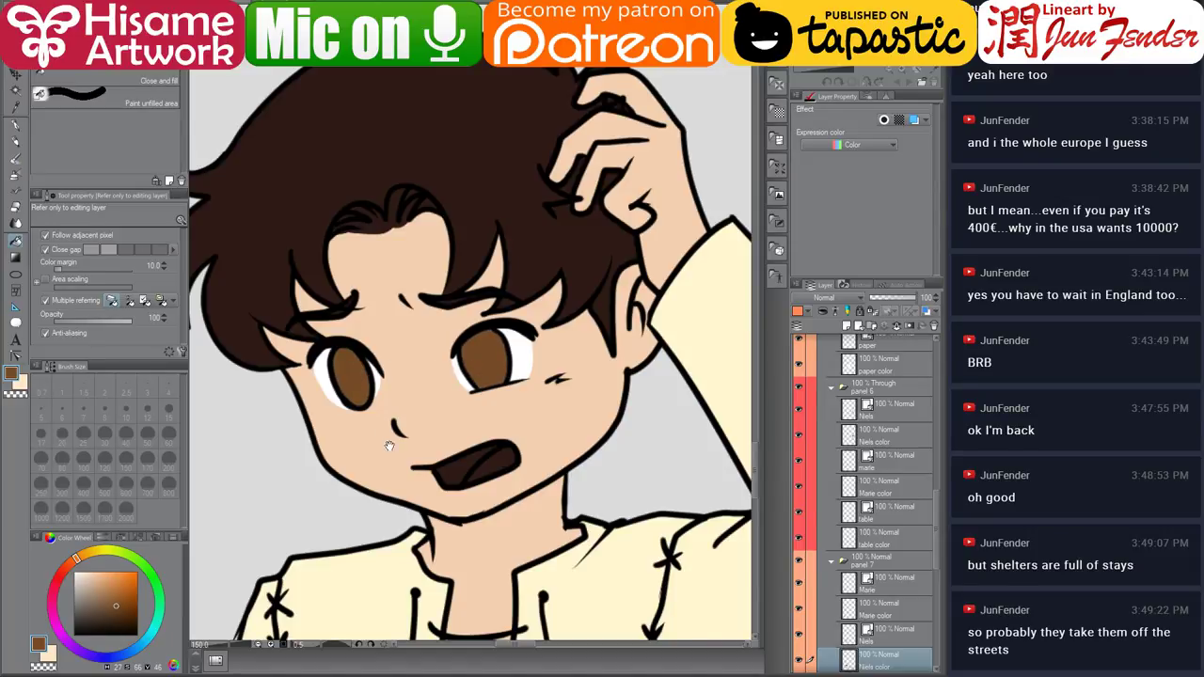
Fill the inside of the boy's mouth in panel 7 with the dark magenta sampled from his panel 4 mouth.
{"action": "scroll", "coordinate": [354, 363], "scroll_direction": "down", "scroll_amount": 6}
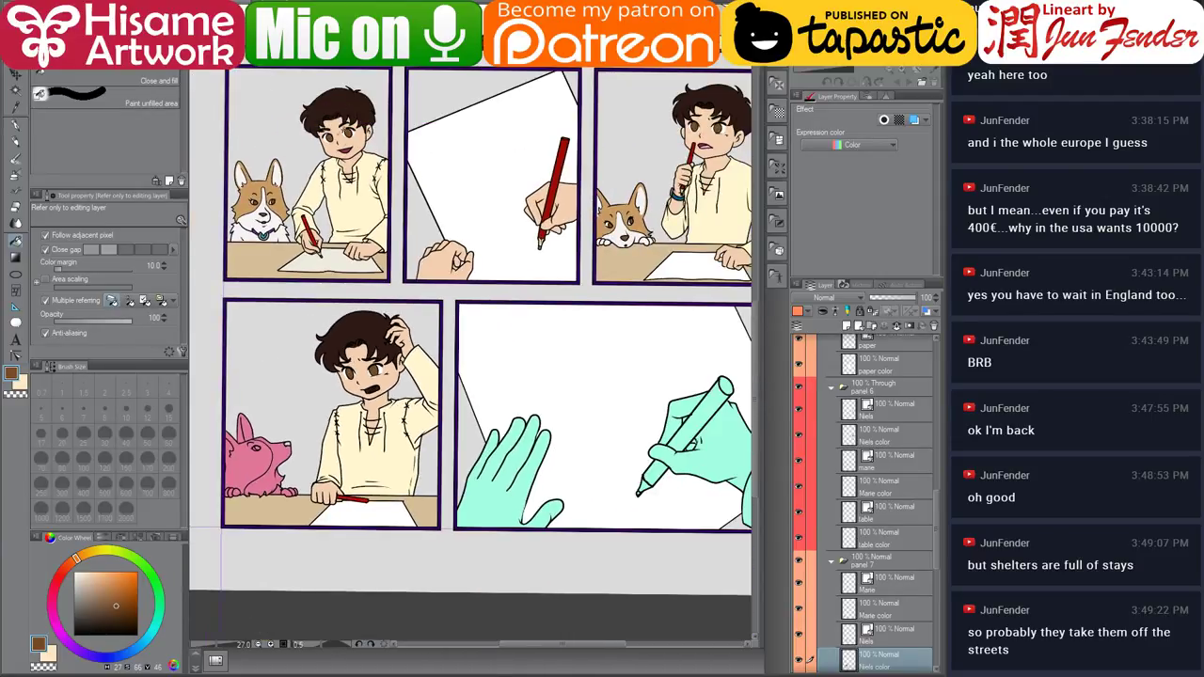
{"action": "left_click", "coordinate": [346, 149], "text": "alt"}
{"action": "scroll", "coordinate": [372, 385], "scroll_direction": "up", "scroll_amount": 3}
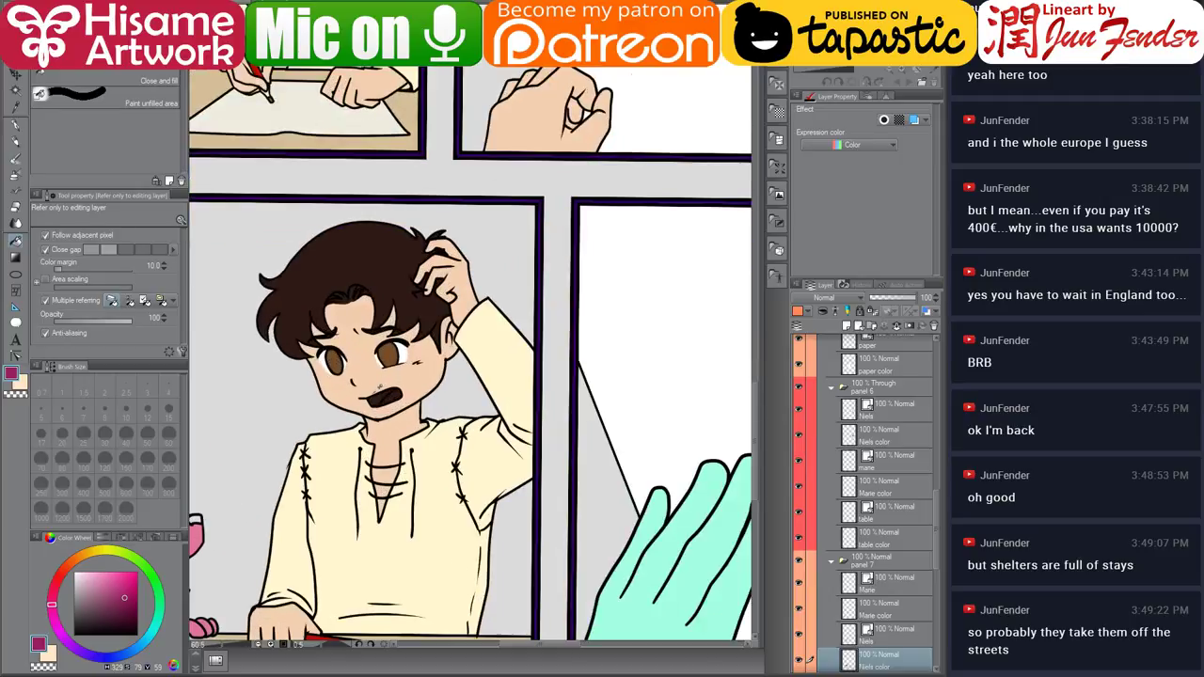
Fill the boy's tongue in panel 7 with the light pink sampled from his mouth in panel 6.
{"action": "scroll", "coordinate": [379, 397], "scroll_direction": "down", "scroll_amount": 5}
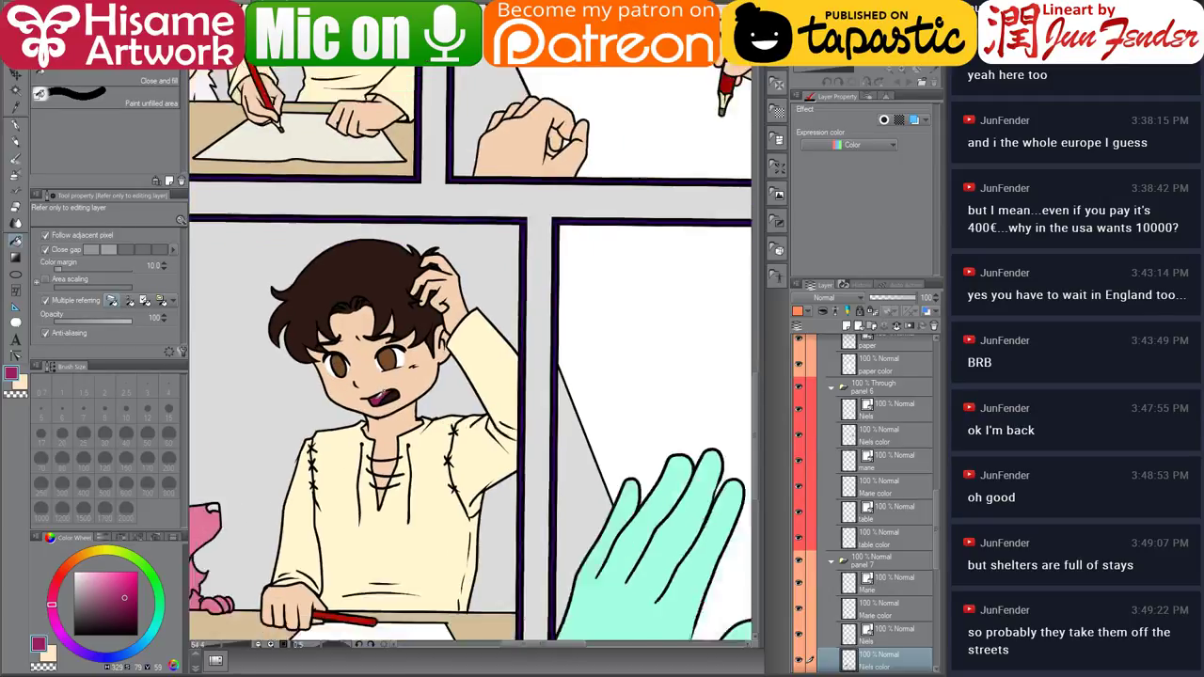
{"action": "scroll", "coordinate": [440, 350], "scroll_direction": "down", "scroll_amount": 1}
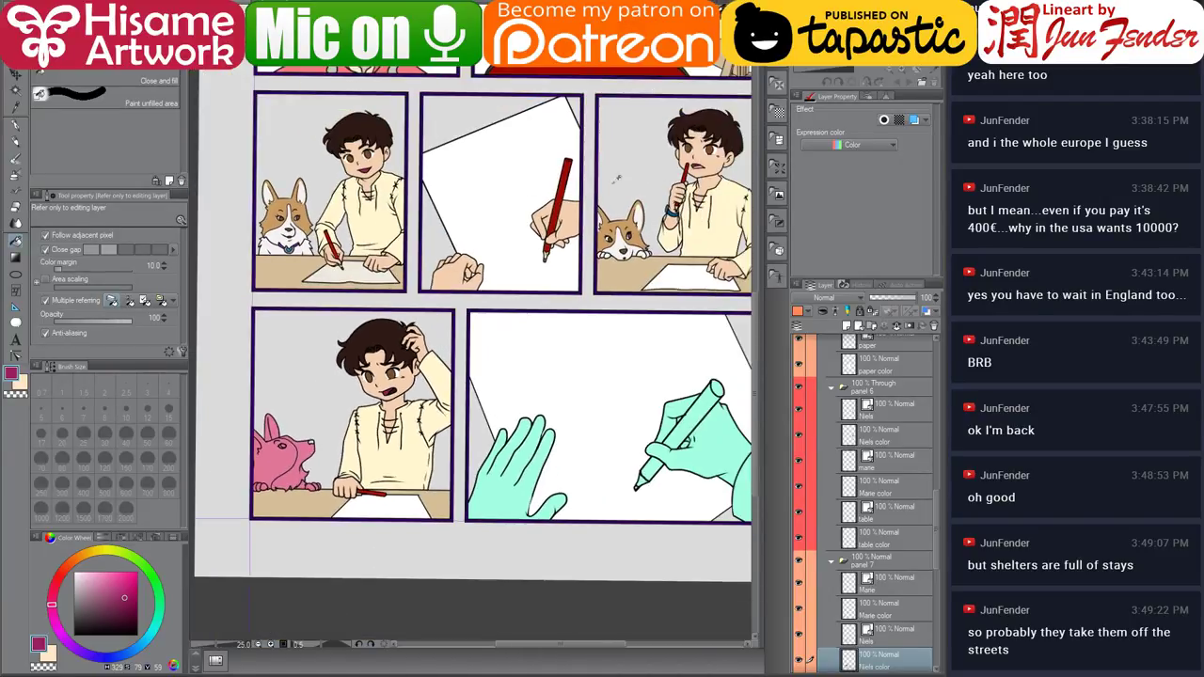
{"action": "scroll", "coordinate": [693, 165], "scroll_direction": "up", "scroll_amount": 4}
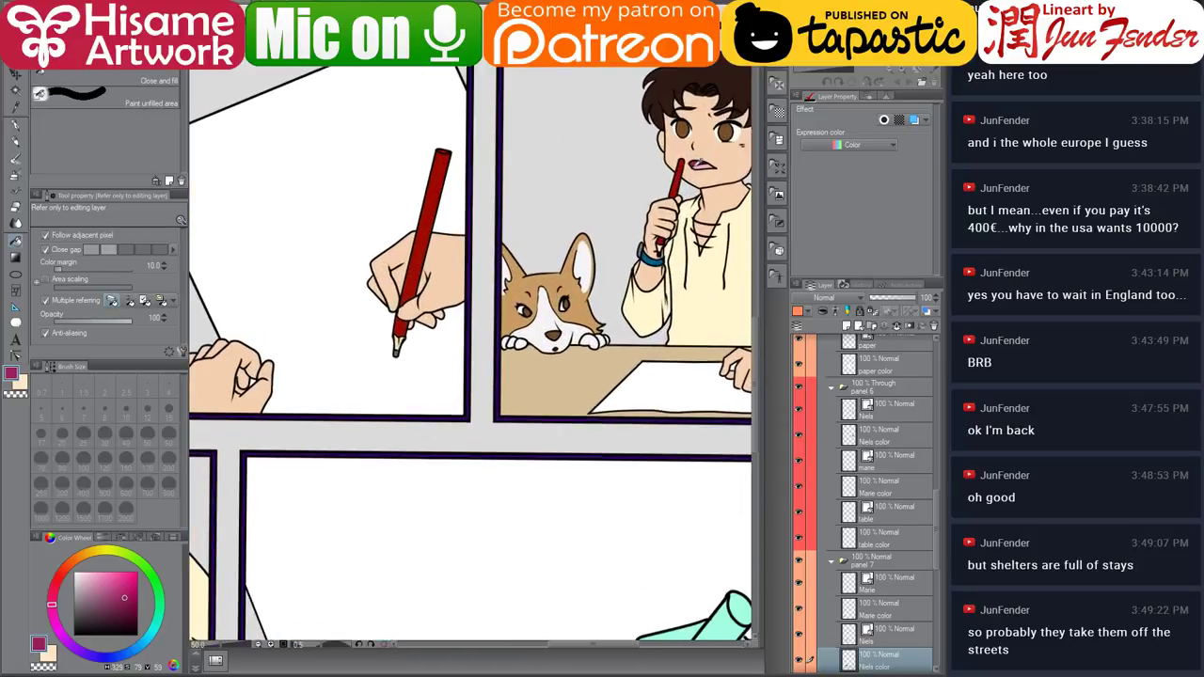
{"action": "left_click", "coordinate": [712, 158], "text": "alt"}
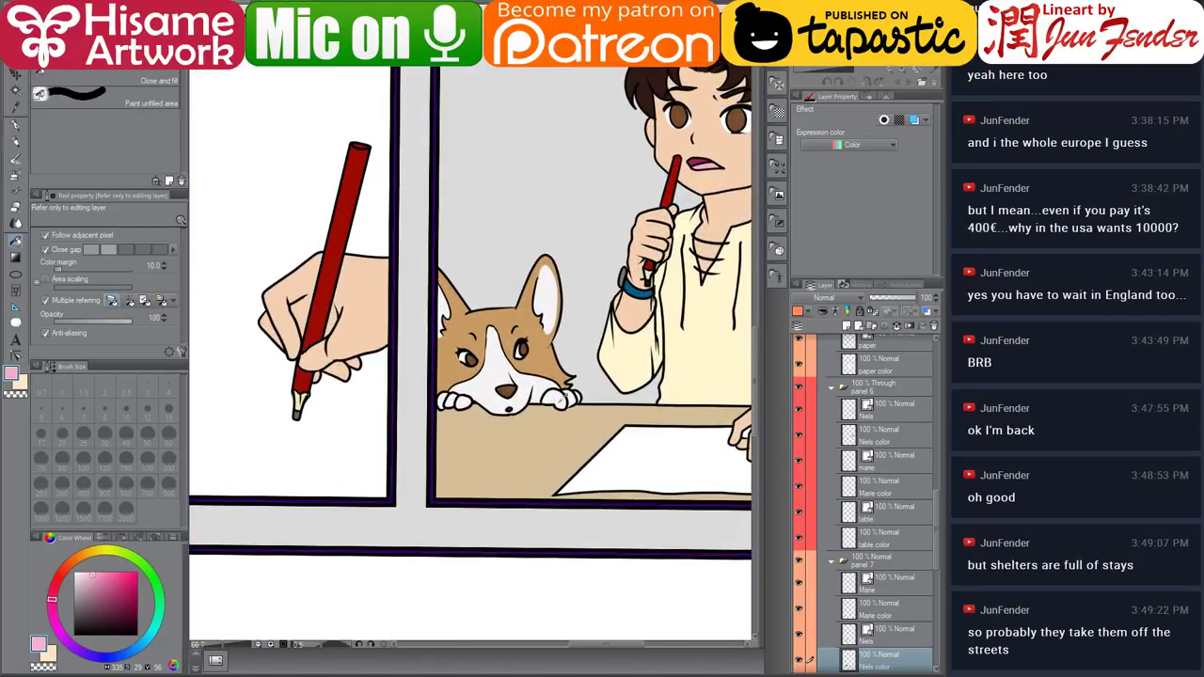
{"action": "scroll", "coordinate": [563, 400], "scroll_direction": "down", "scroll_amount": 3}
{"action": "scroll", "coordinate": [288, 540], "scroll_direction": "up", "scroll_amount": 1}
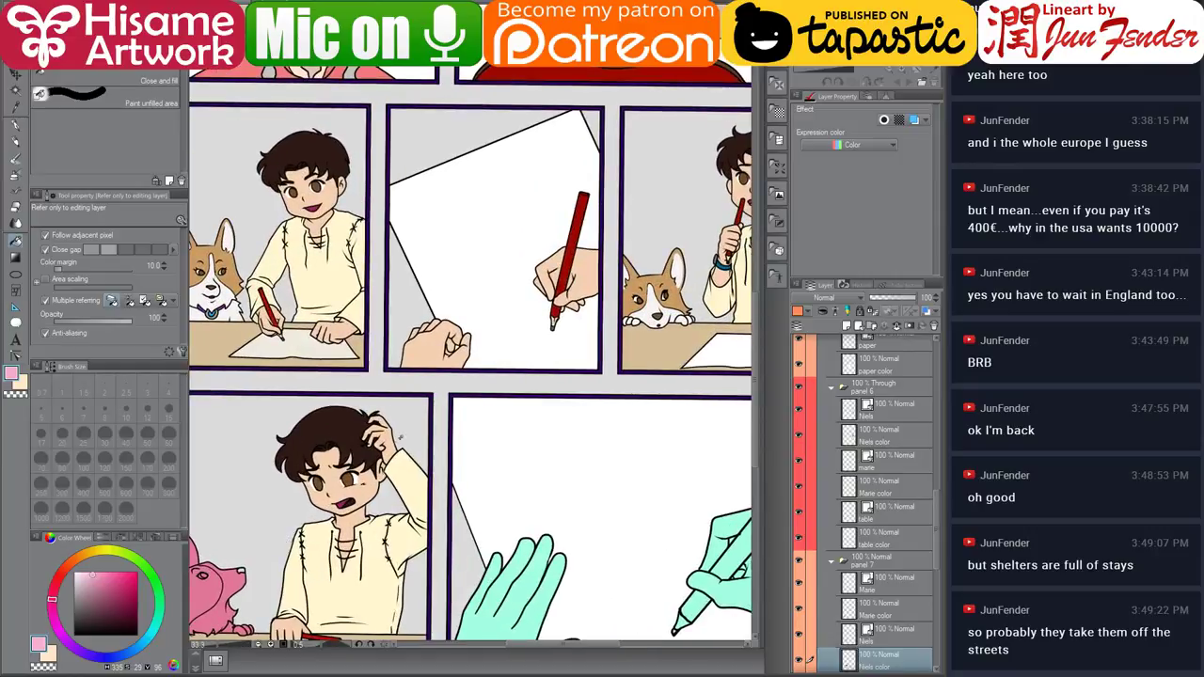
{"action": "scroll", "coordinate": [400, 435], "scroll_direction": "up", "scroll_amount": 4}
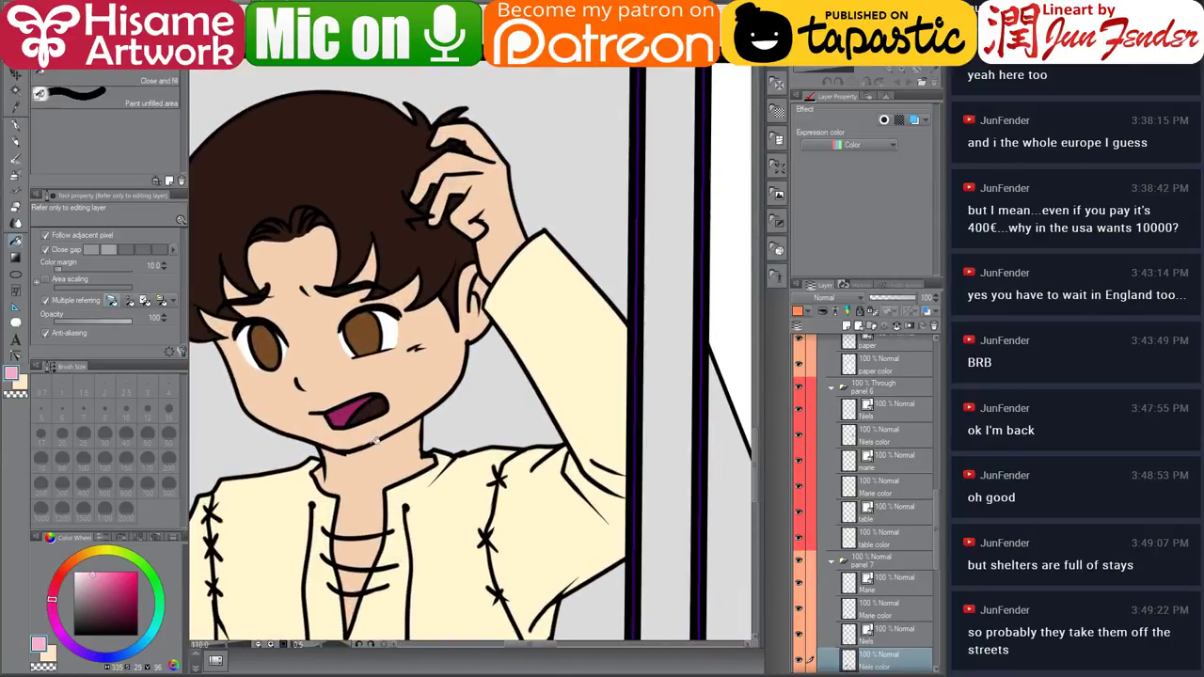
{"action": "left_click", "coordinate": [375, 409]}
Switch to the dog's color layer in the panel 7 folder and select everything painted on it.
{"action": "scroll", "coordinate": [377, 405], "scroll_direction": "down", "scroll_amount": 3}
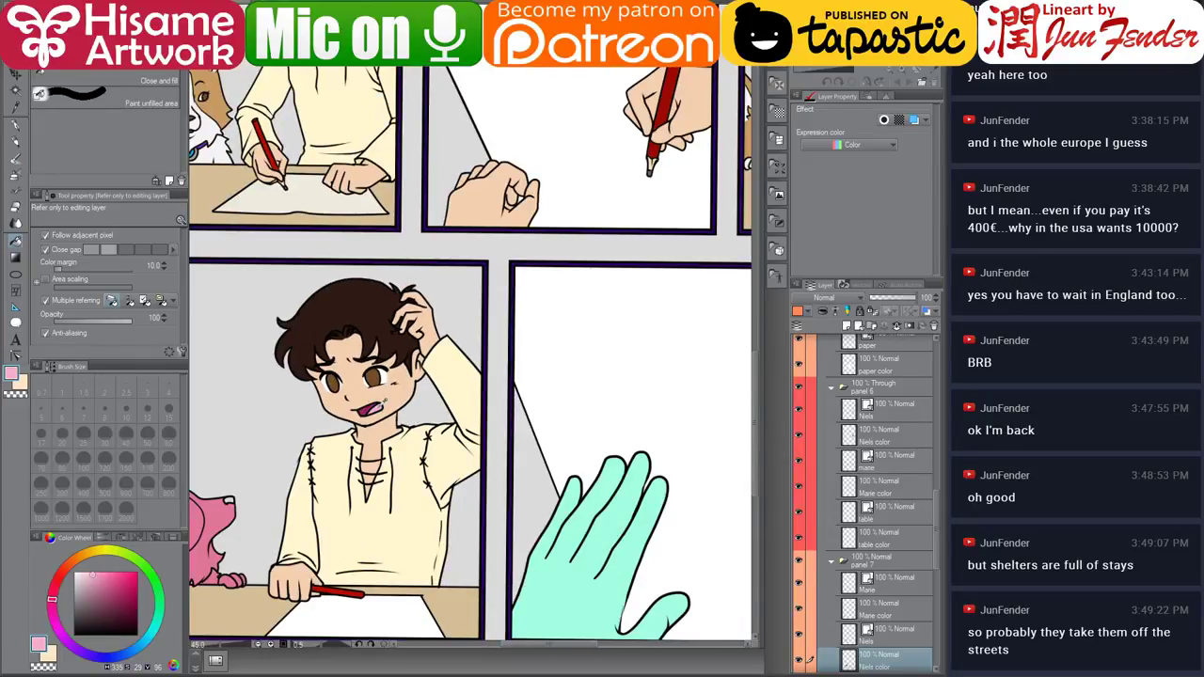
{"action": "scroll", "coordinate": [439, 392], "scroll_direction": "down", "scroll_amount": 4}
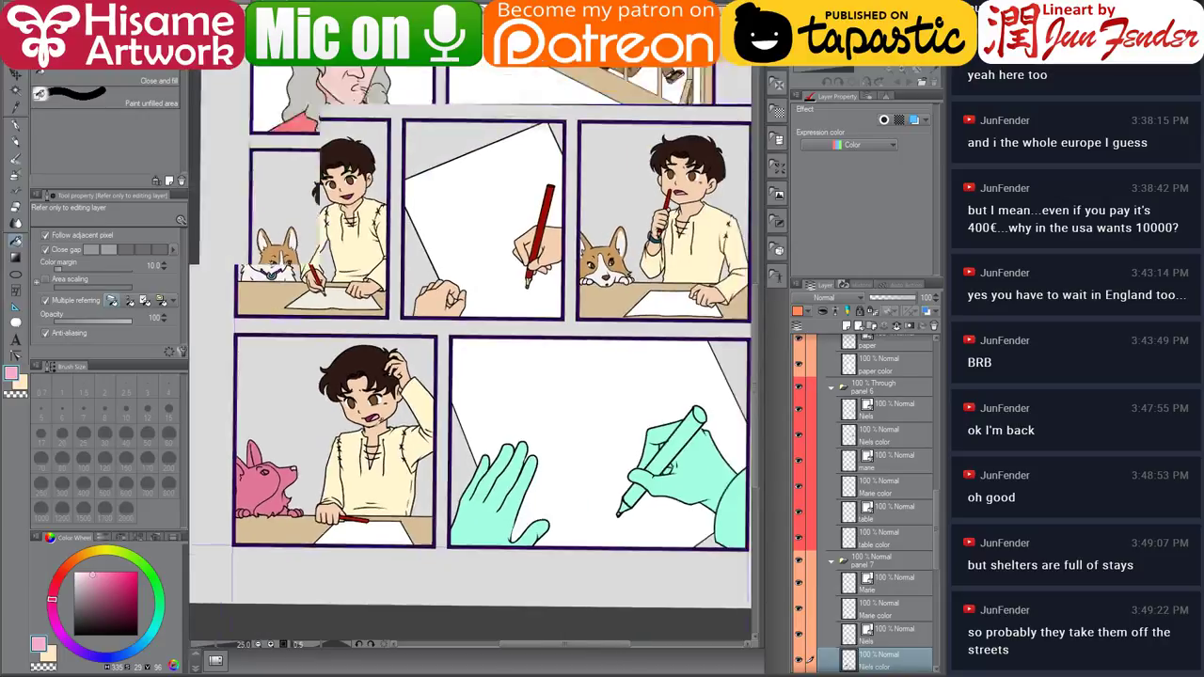
{"action": "scroll", "coordinate": [262, 466], "scroll_direction": "up", "scroll_amount": 5}
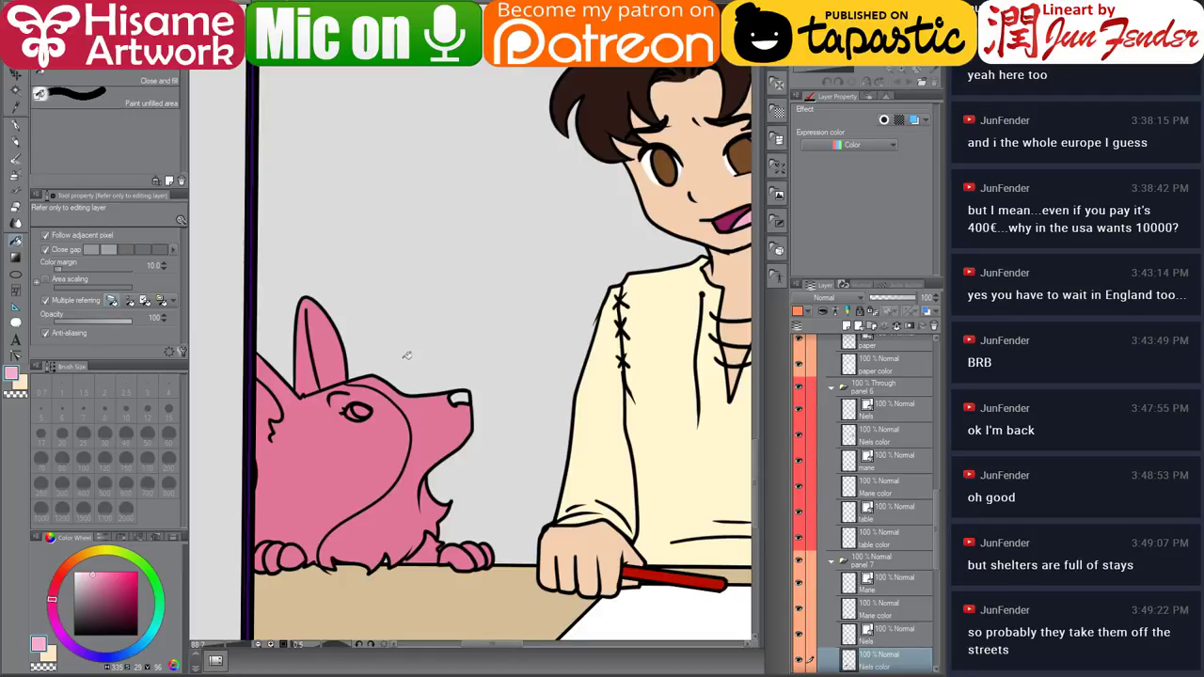
{"action": "scroll", "coordinate": [869, 643], "scroll_direction": "down", "scroll_amount": 3}
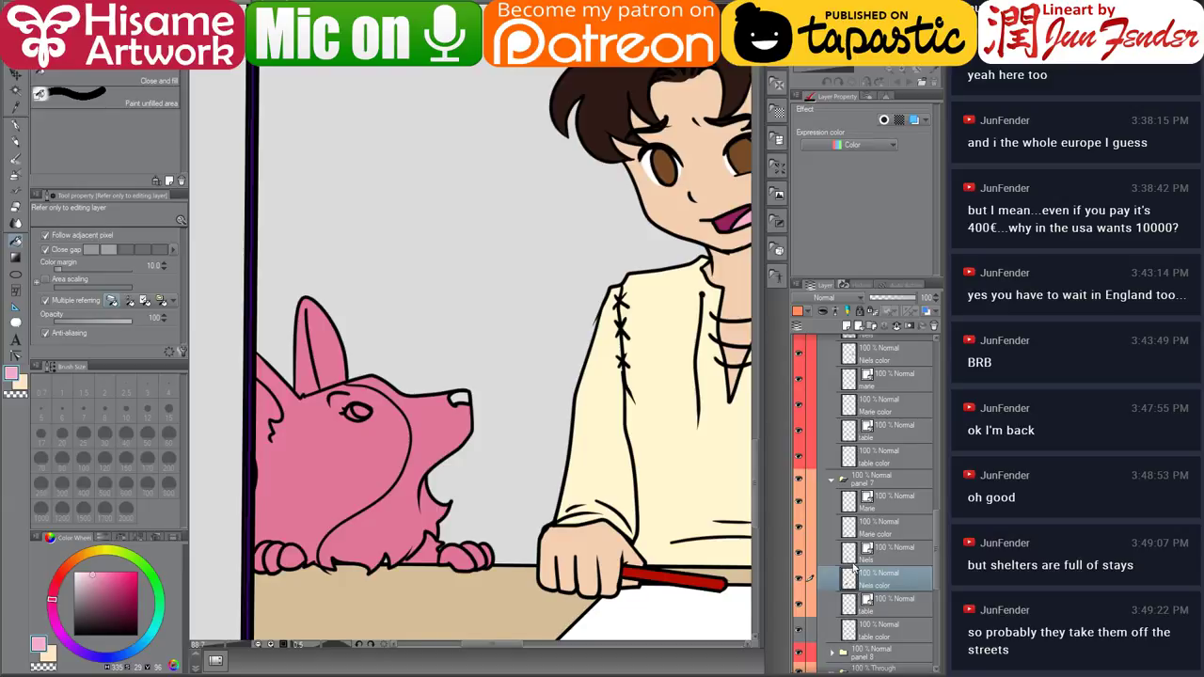
{"action": "left_click", "coordinate": [853, 527]}
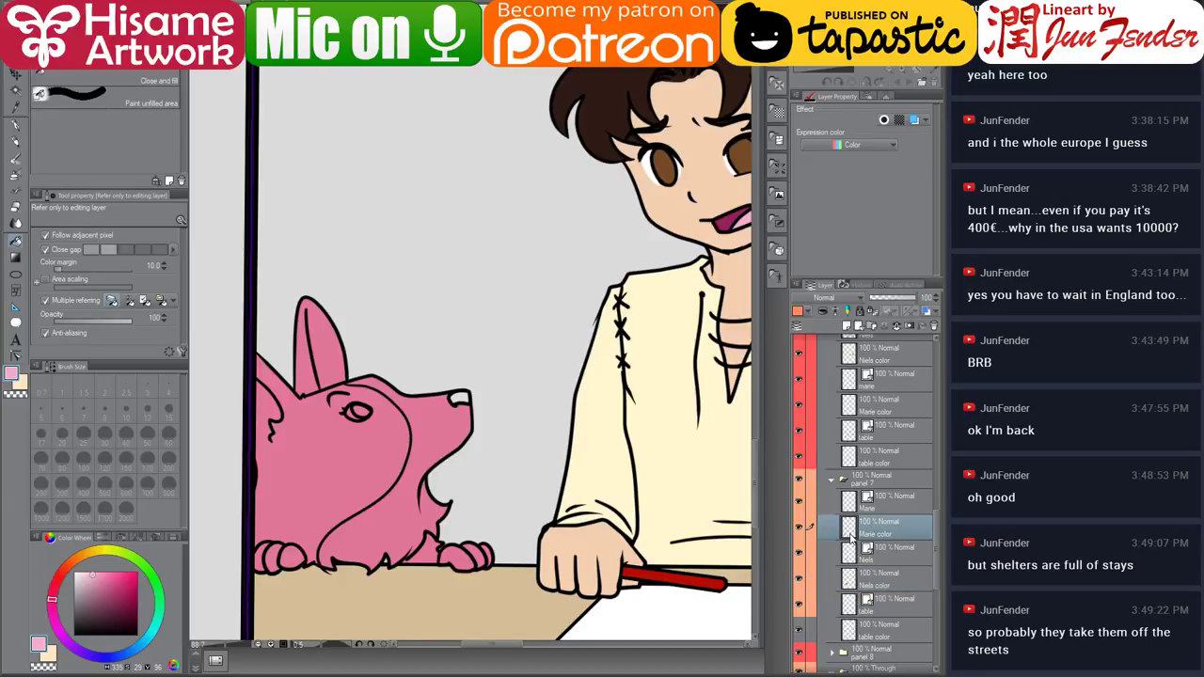
{"action": "left_click", "coordinate": [850, 535], "text": "ctrl"}
Recolor the selected dog with the tan sampled from the panel 4 corgi using a size 1000 pen, and clear the selection.
{"action": "scroll", "coordinate": [554, 548], "scroll_direction": "down", "scroll_amount": 4}
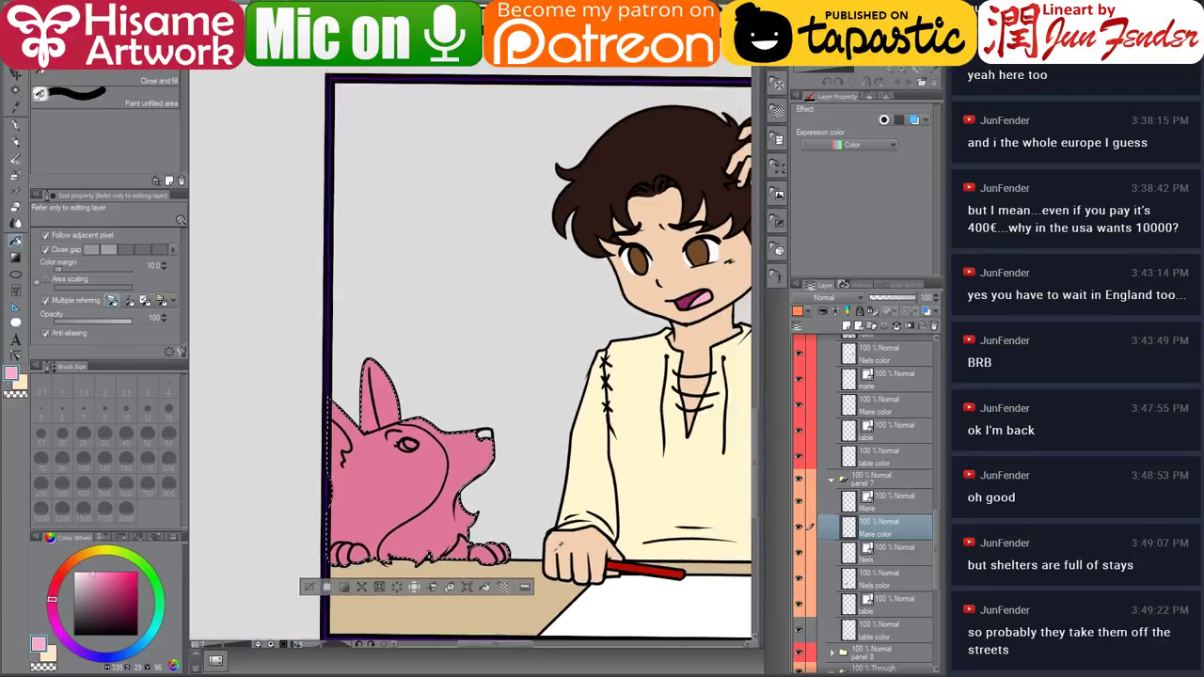
{"action": "key", "text": "ctrl+minus"}
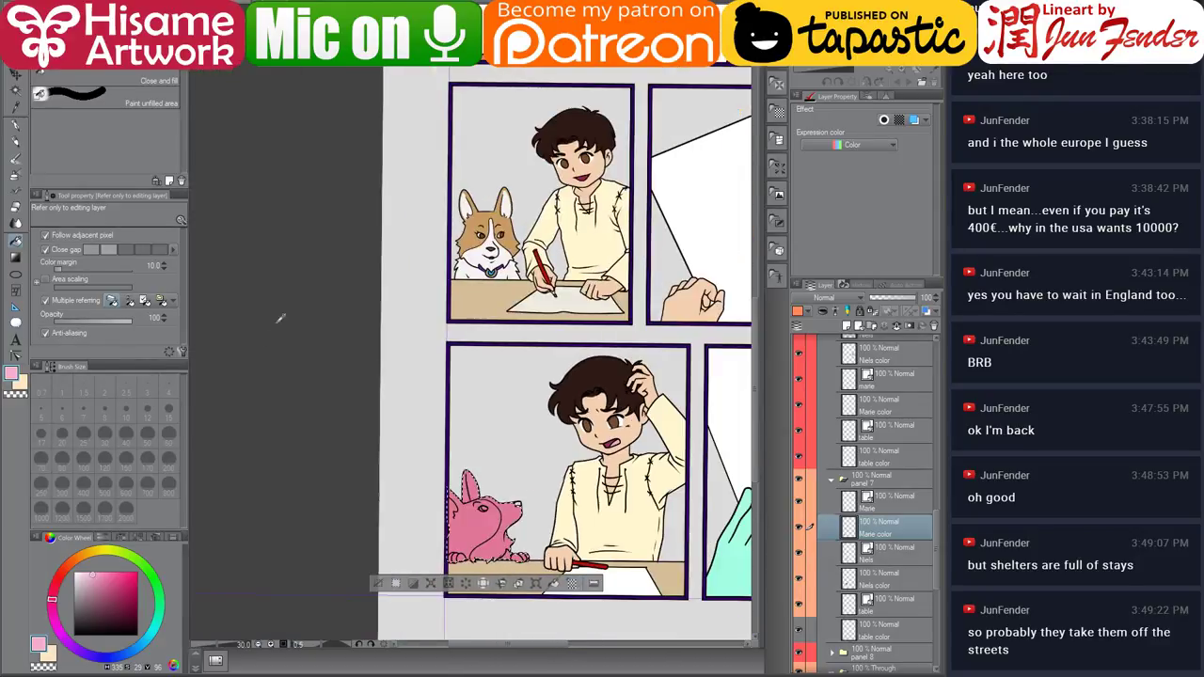
{"action": "left_click", "coordinate": [14, 130]}
{"action": "left_click", "coordinate": [508, 229], "text": "alt"}
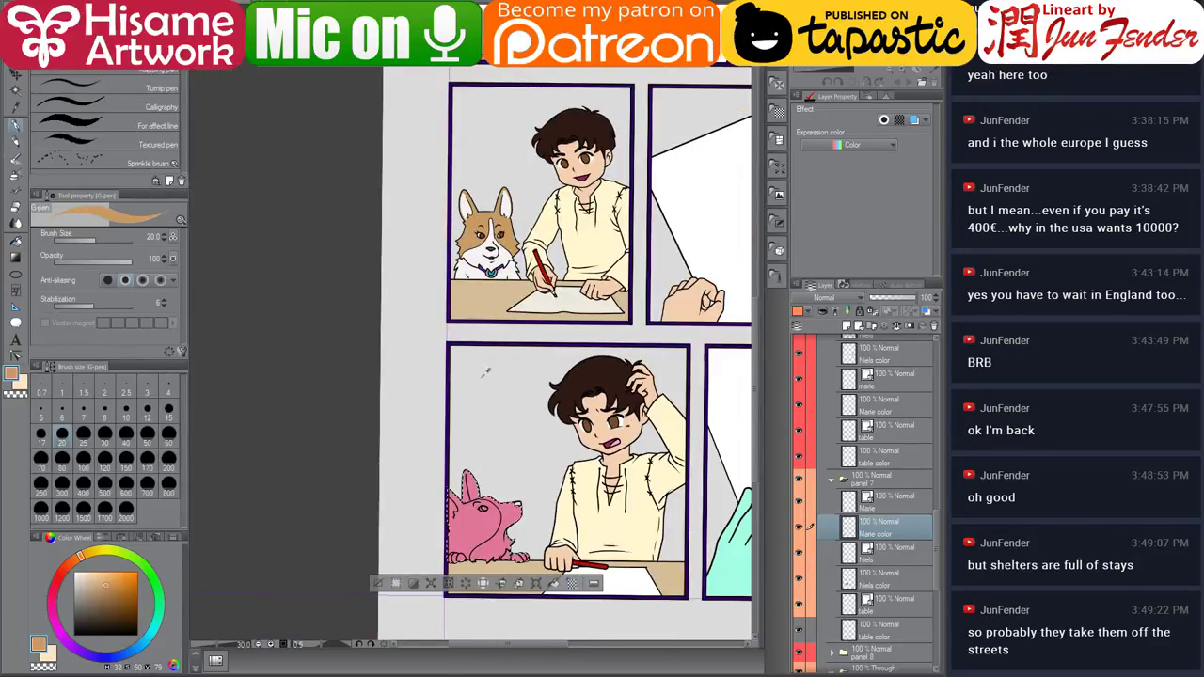
{"action": "key", "text": "]"}
{"action": "key", "text": "]"}
{"action": "key", "text": "]"}
{"action": "key", "text": "]"}
{"action": "key", "text": "]"}
{"action": "key", "text": "]"}
{"action": "key", "text": "]"}
{"action": "key", "text": "]"}
{"action": "key", "text": "]"}
{"action": "key", "text": "]"}
{"action": "key", "text": "]"}
{"action": "key", "text": "]"}
{"action": "key", "text": "]"}
{"action": "key", "text": "]"}
{"action": "key", "text": "]"}
{"action": "key", "text": "]"}
{"action": "key", "text": "]"}
{"action": "key", "text": "]"}
{"action": "key", "text": "]"}
{"action": "key", "text": "]"}
{"action": "left_click", "coordinate": [478, 494]}
{"action": "scroll", "coordinate": [495, 528], "scroll_direction": "up", "scroll_amount": 2}
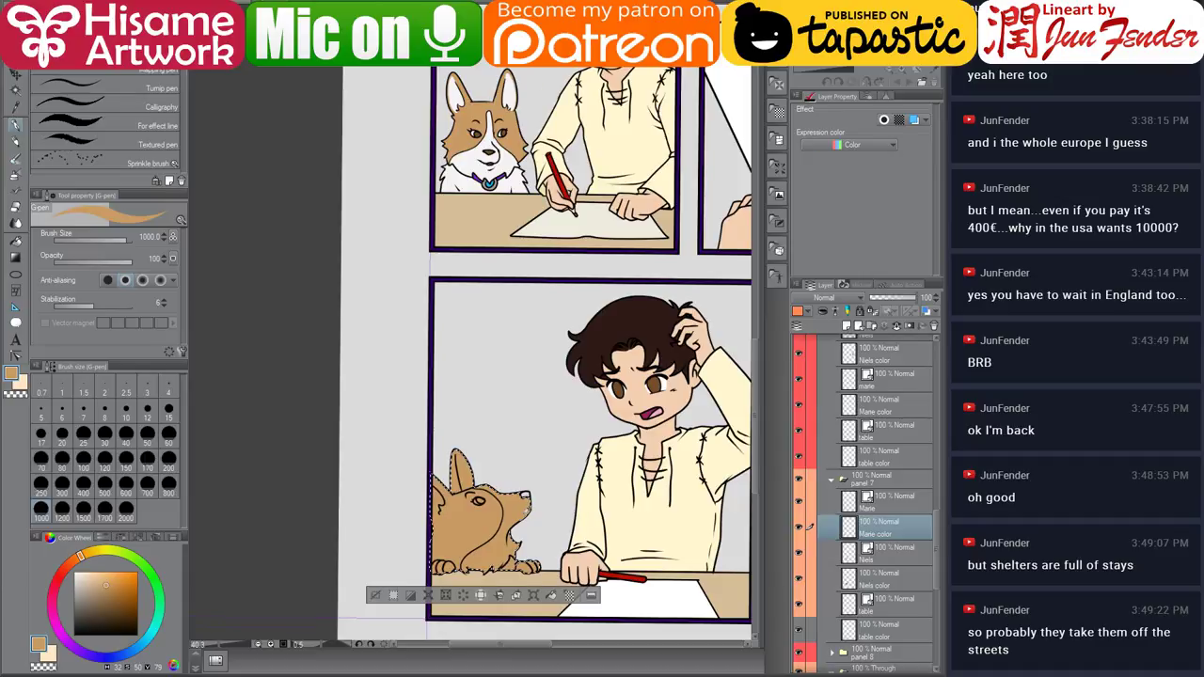
{"action": "key", "text": "ctrl+plus"}
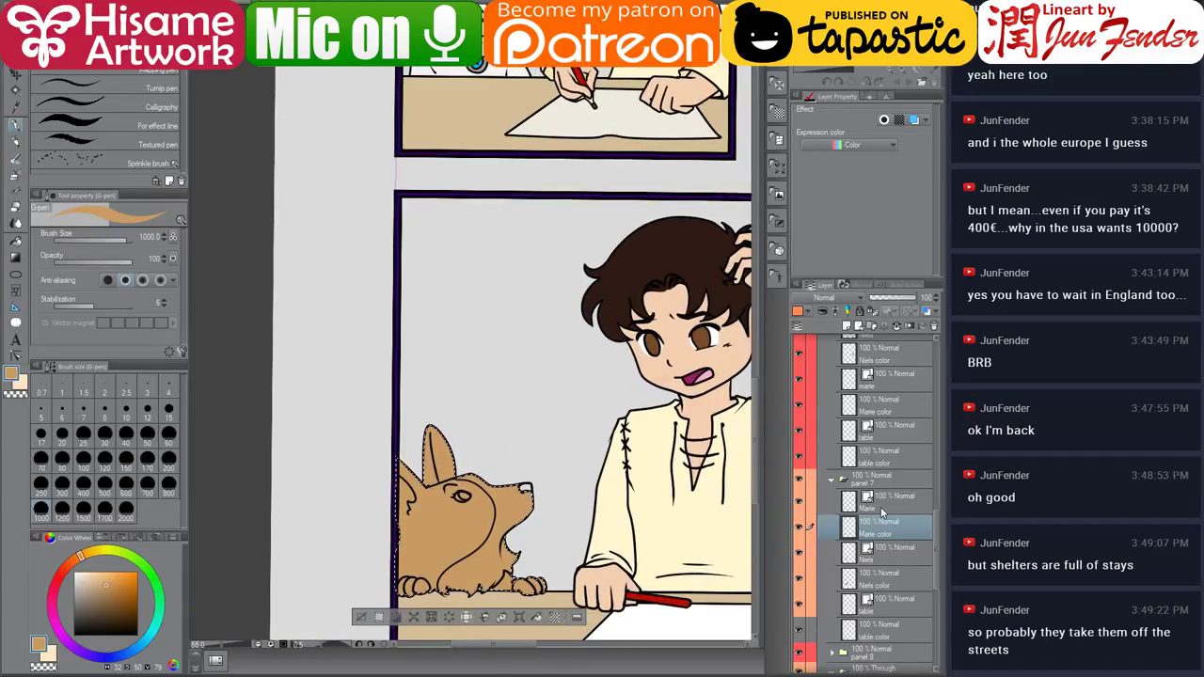
{"action": "key", "text": "ctrl+d"}
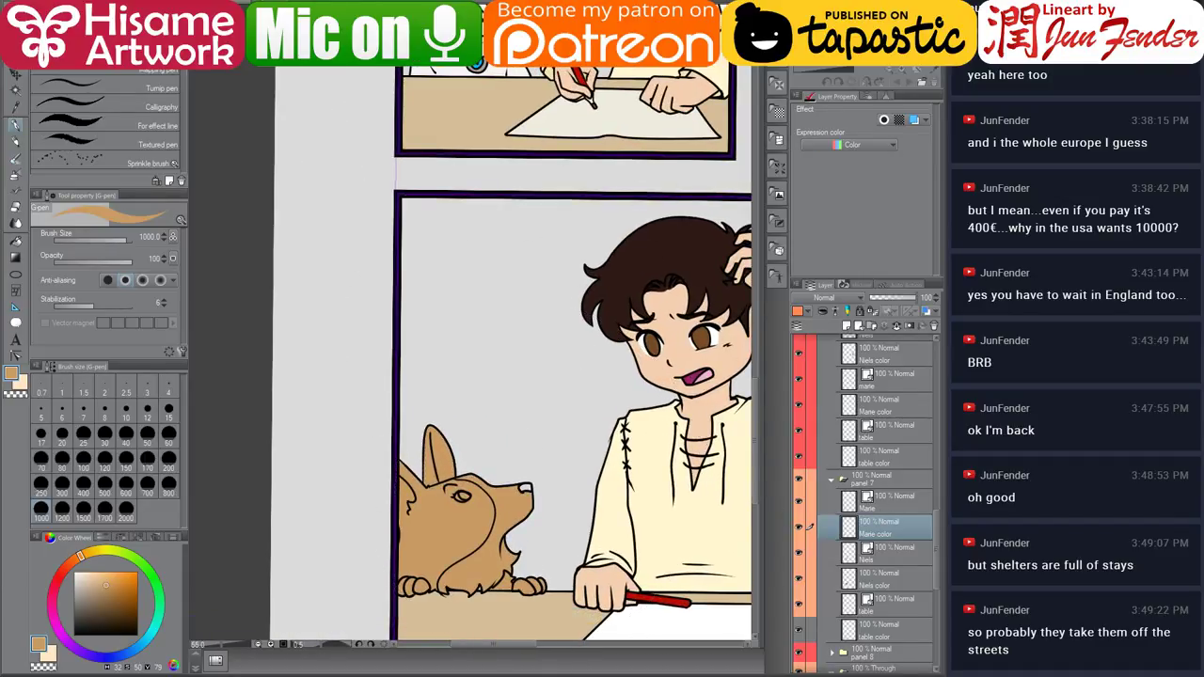
Fill the panel 7 dog's muzzle, chest fur and all the toes of both paws with off-white.
{"action": "key", "text": "c"}
{"action": "left_click", "coordinate": [19, 241]}
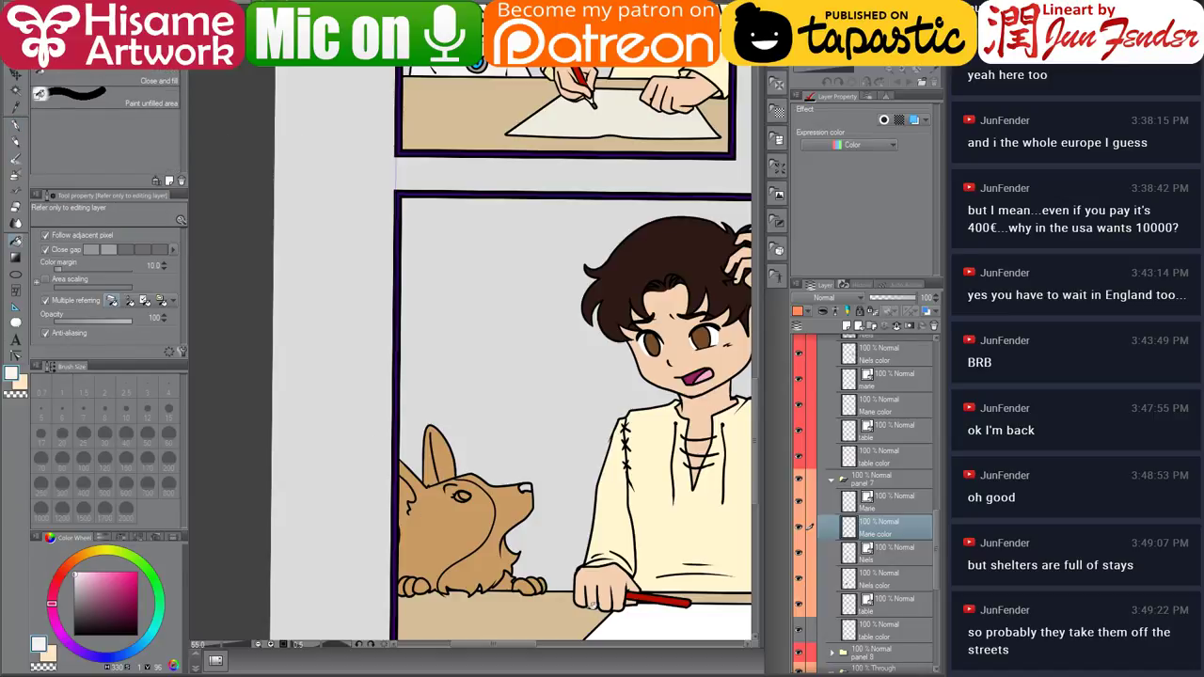
{"action": "left_click", "coordinate": [477, 570]}
{"action": "scroll", "coordinate": [478, 574], "scroll_direction": "up", "scroll_amount": 3}
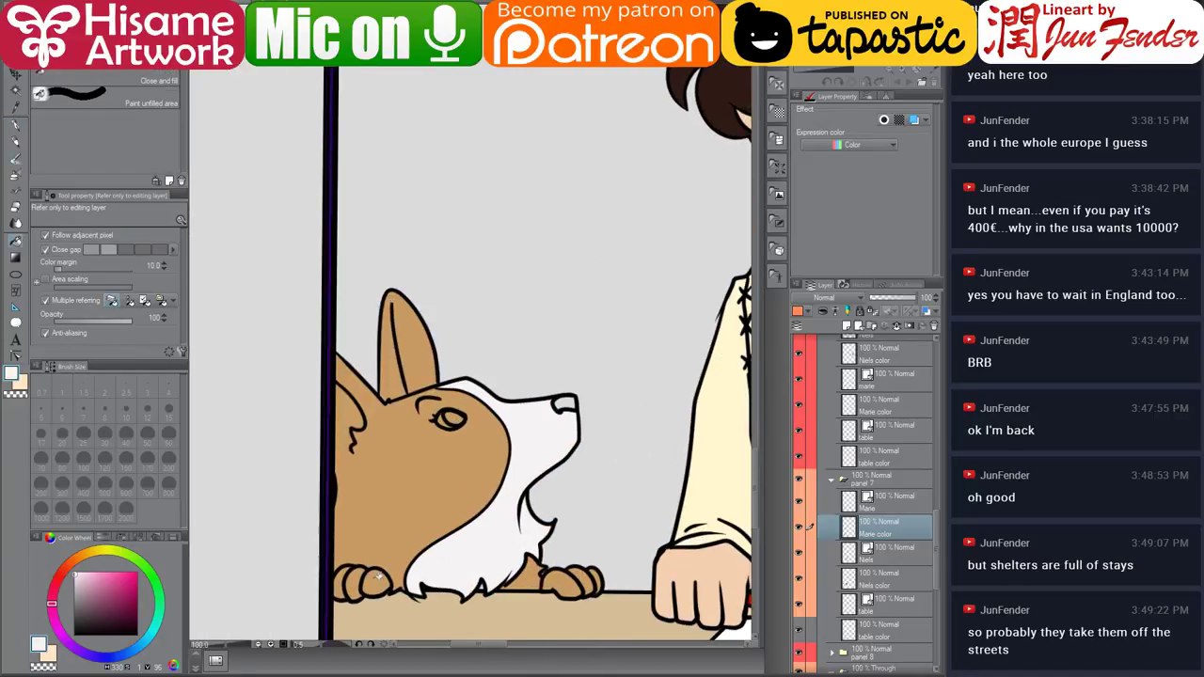
{"action": "left_click", "coordinate": [359, 581]}
{"action": "left_click", "coordinate": [340, 582]}
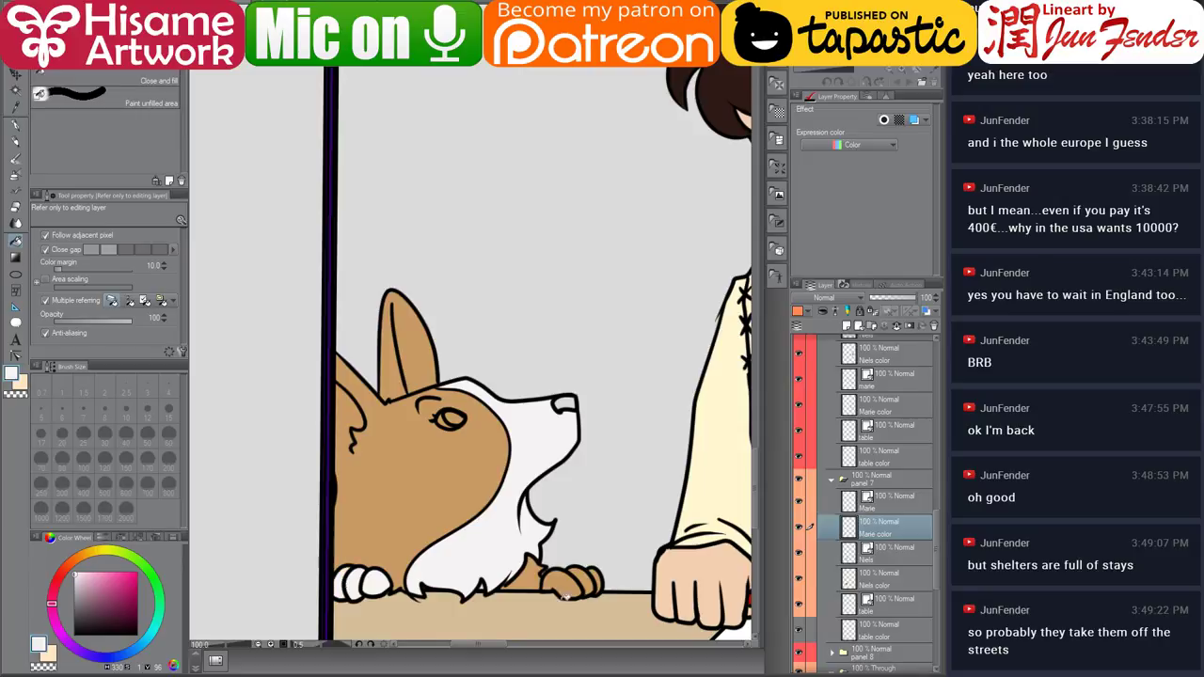
{"action": "left_click", "coordinate": [556, 584]}
{"action": "left_click", "coordinate": [572, 581]}
{"action": "left_click", "coordinate": [589, 580]}
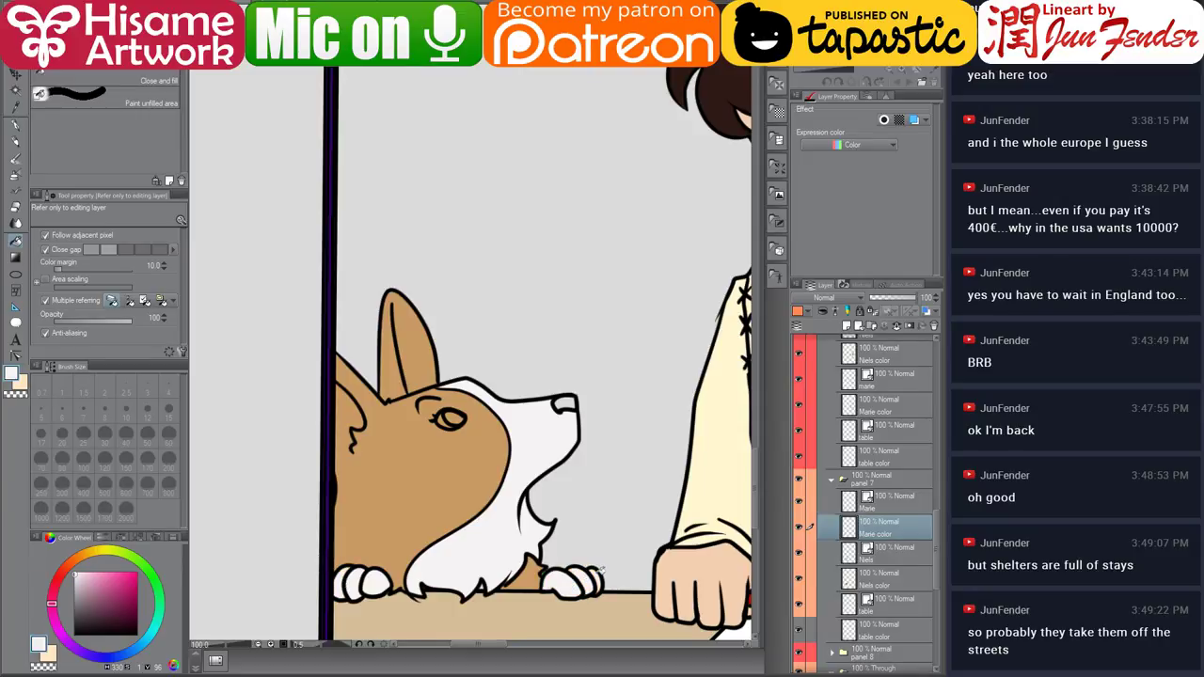
{"action": "left_click", "coordinate": [529, 580]}
Fill the panel 7 dog's nose with the brown sampled from the boy's iris.
{"action": "left_click_drag", "start_coordinate": [630, 333], "coordinate": [470, 477]}
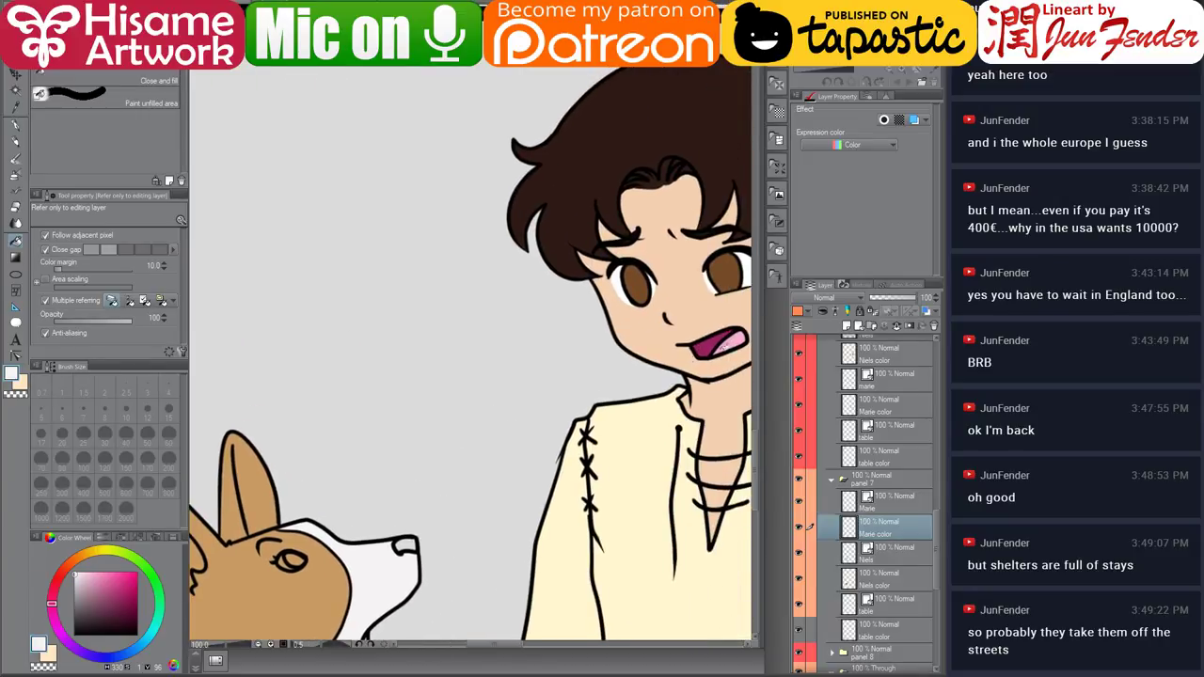
{"action": "left_click_drag", "start_coordinate": [568, 397], "coordinate": [525, 262]}
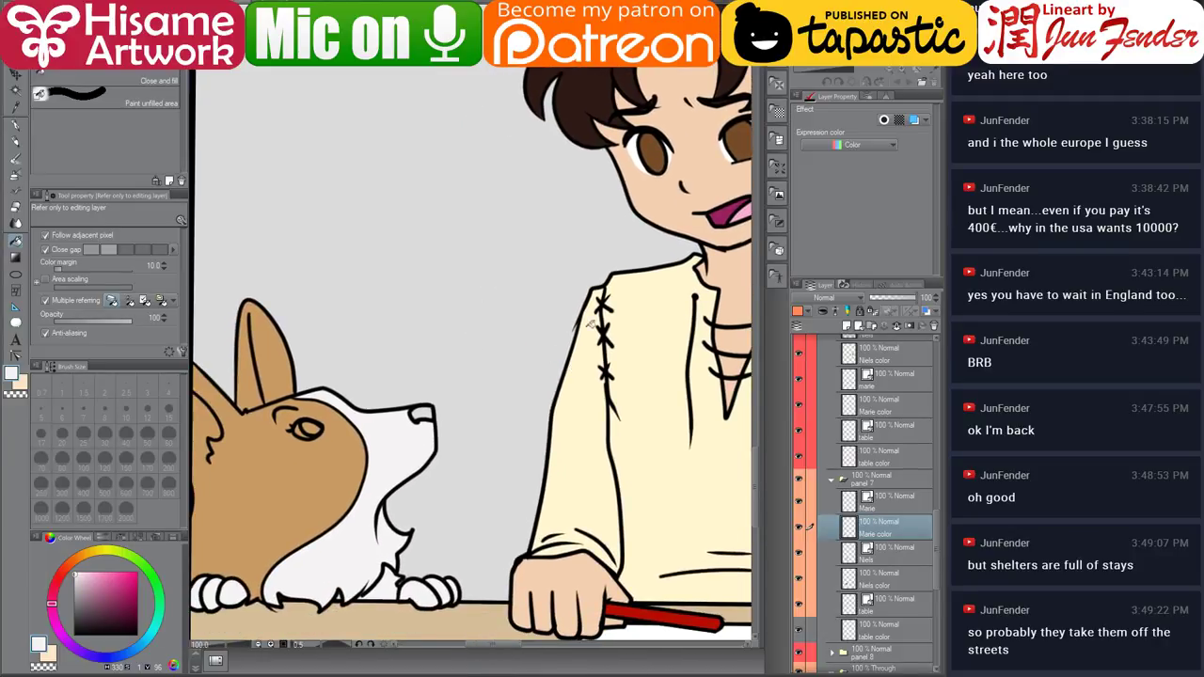
{"action": "left_click", "coordinate": [656, 151], "text": "alt"}
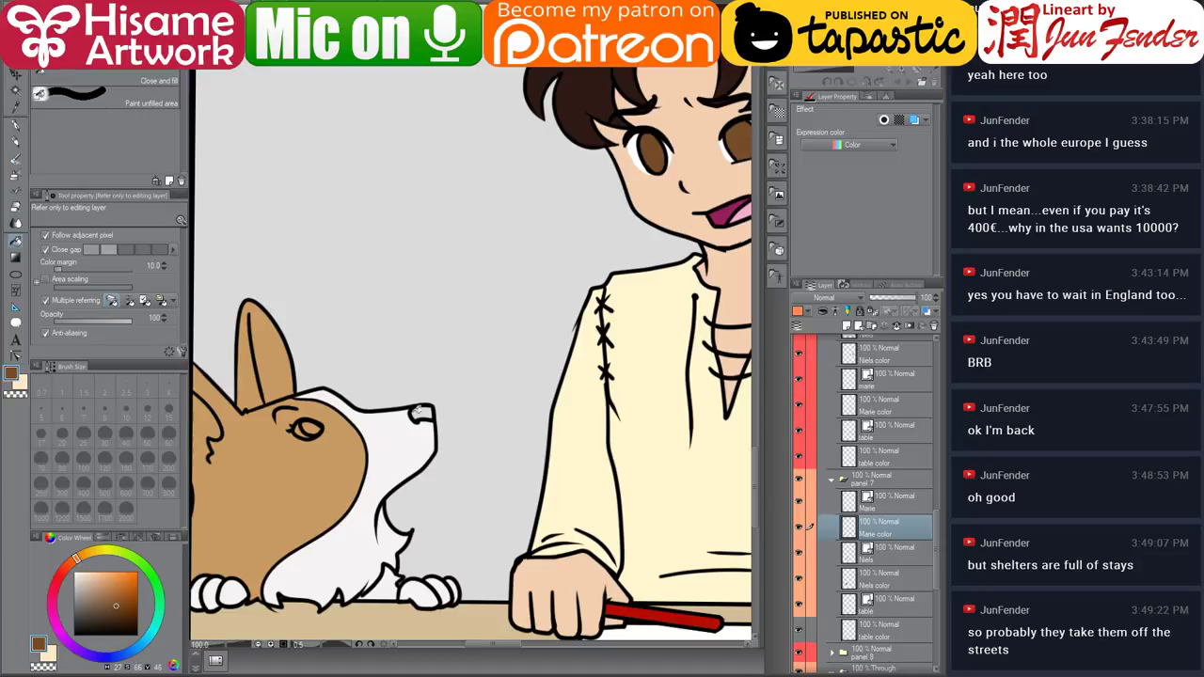
{"action": "left_click_drag", "start_coordinate": [415, 411], "coordinate": [429, 411]}
{"action": "left_click", "coordinate": [427, 410]}
{"action": "scroll", "coordinate": [307, 429], "scroll_direction": "up", "scroll_amount": 3}
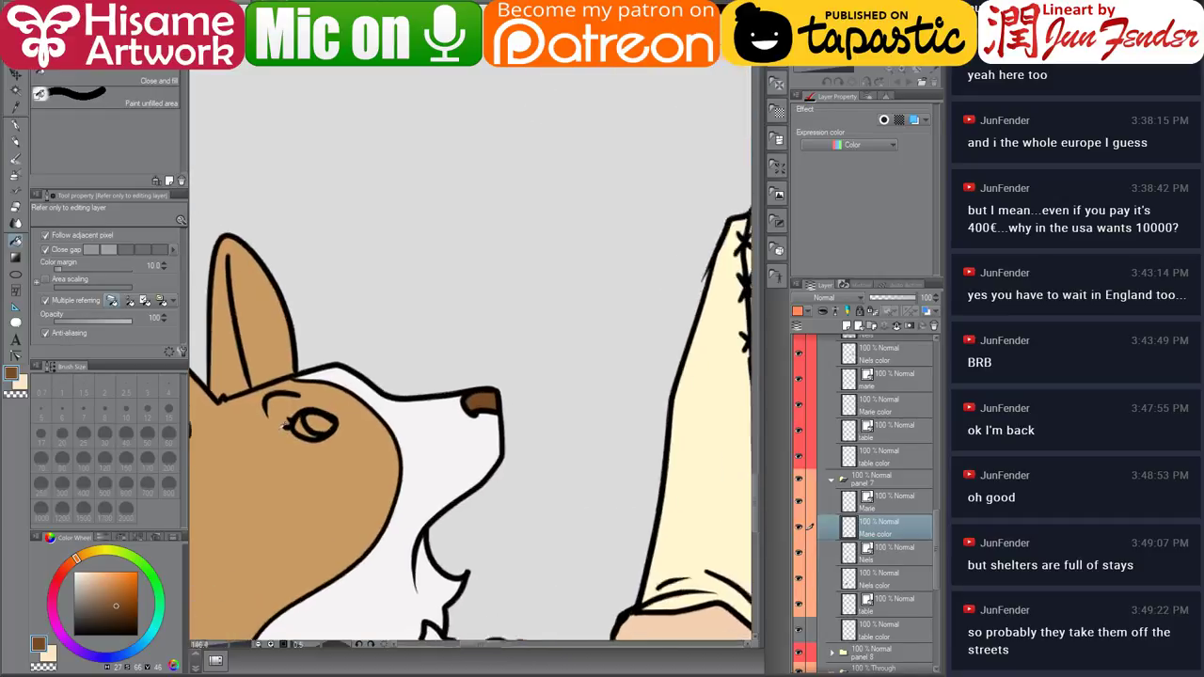
Fill the eye of the corgi in panel 7 with white and its iris with the nose's brown.
{"action": "left_click_drag", "start_coordinate": [382, 540], "coordinate": [434, 441]}
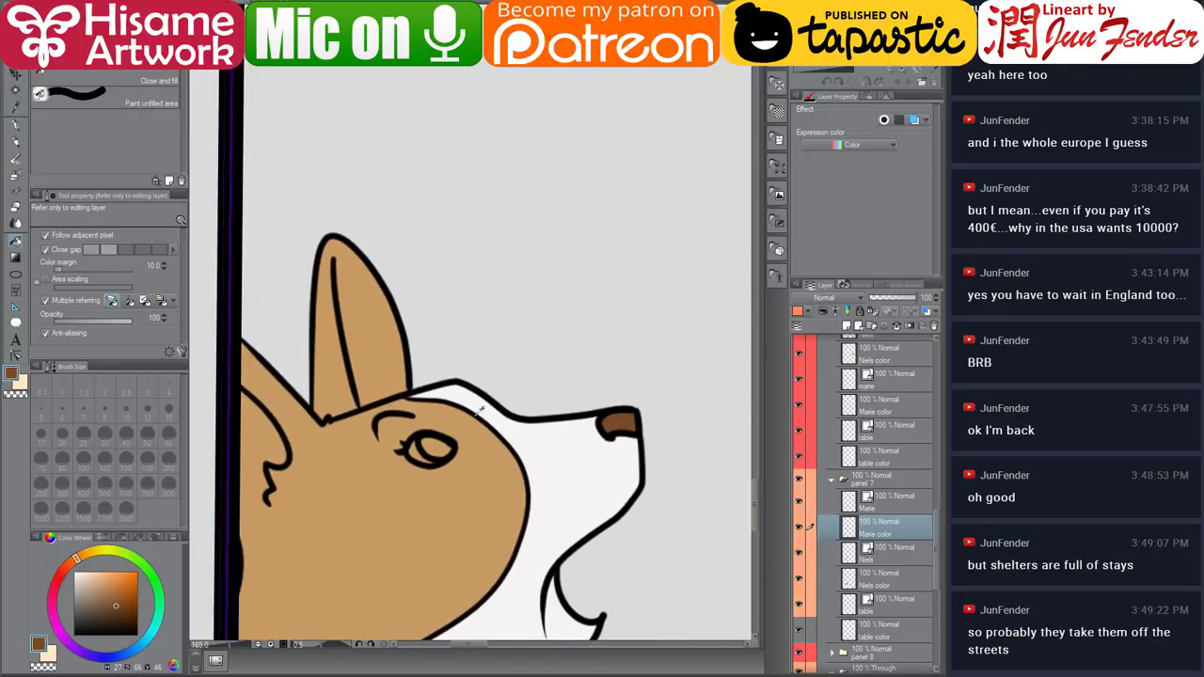
{"action": "left_click", "coordinate": [525, 421], "text": "alt"}
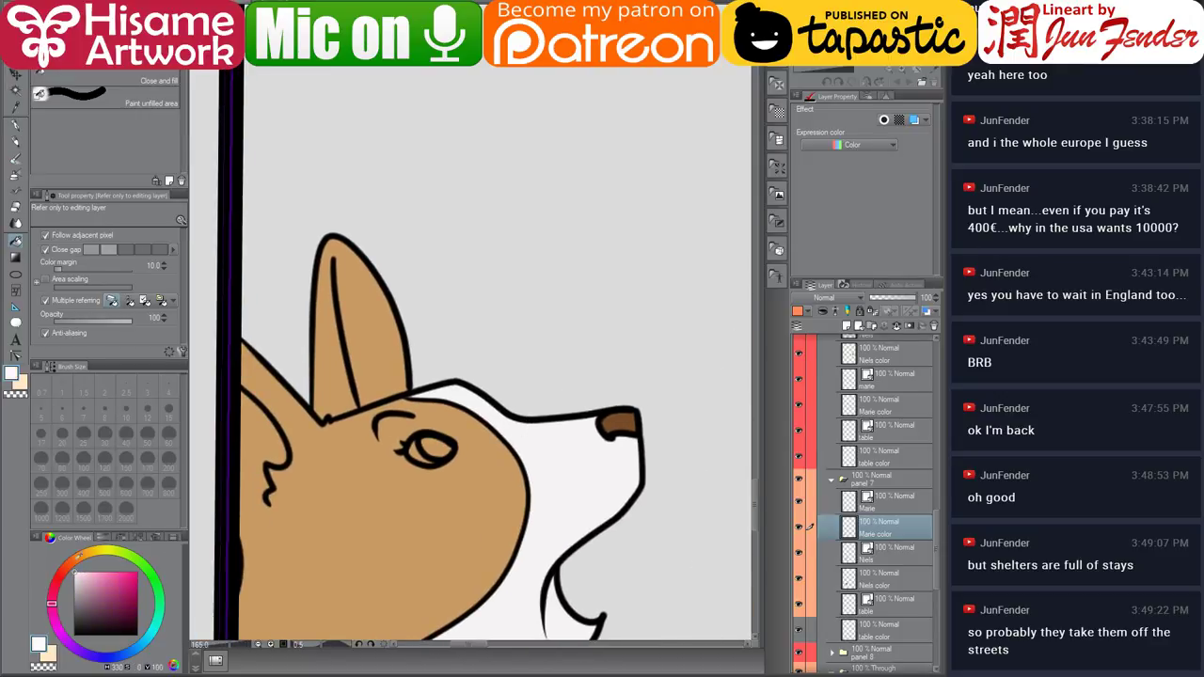
{"action": "left_click", "coordinate": [421, 449]}
{"action": "left_click", "coordinate": [623, 423], "text": "alt"}
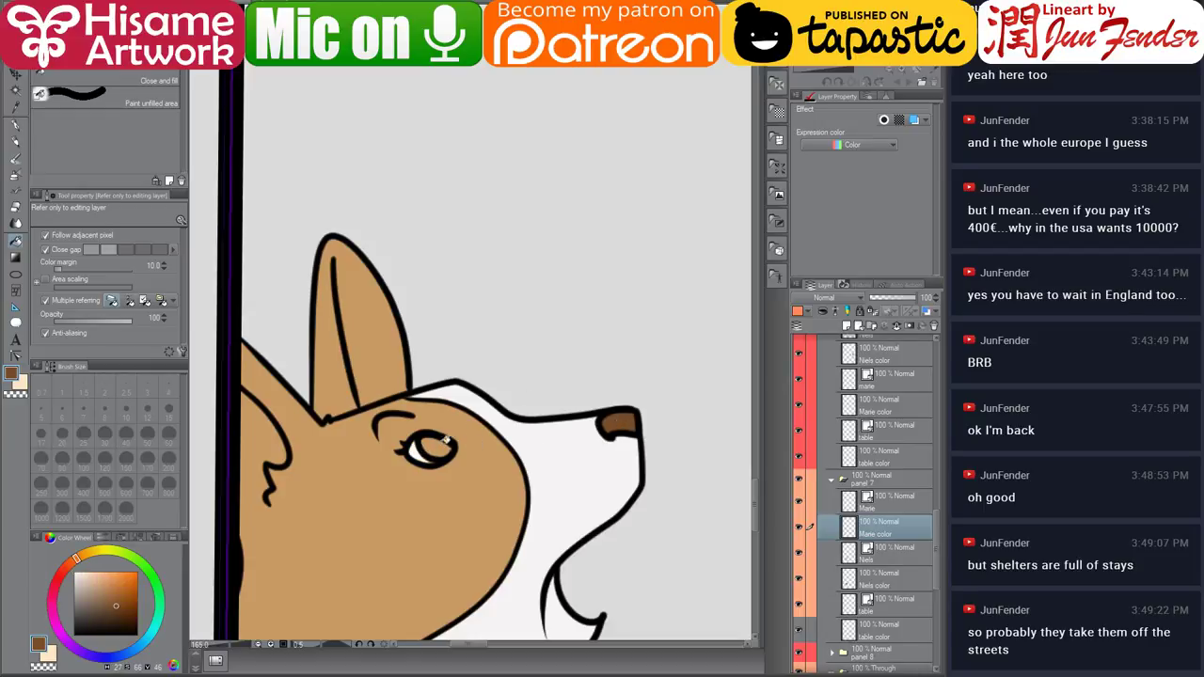
{"action": "left_click", "coordinate": [448, 446]}
Paint the inside of the corgi's ear cut off by the panel border off-white with the G-pen at size 25.
{"action": "left_click", "coordinate": [14, 129]}
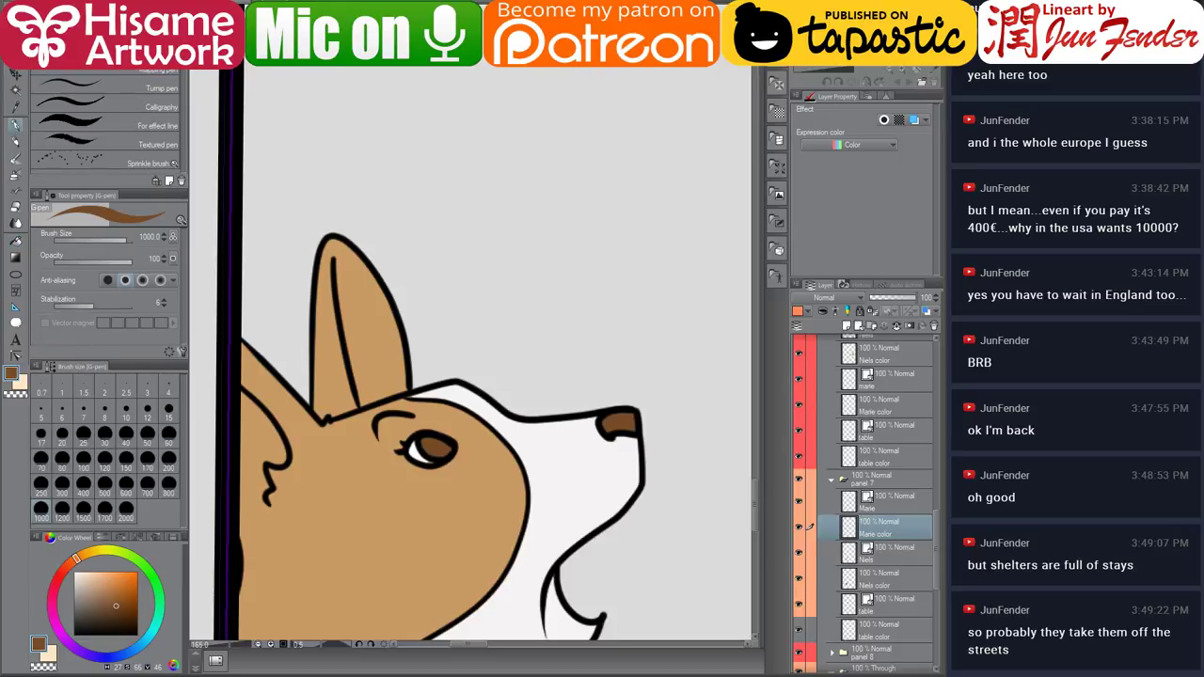
{"action": "left_click", "coordinate": [126, 411]}
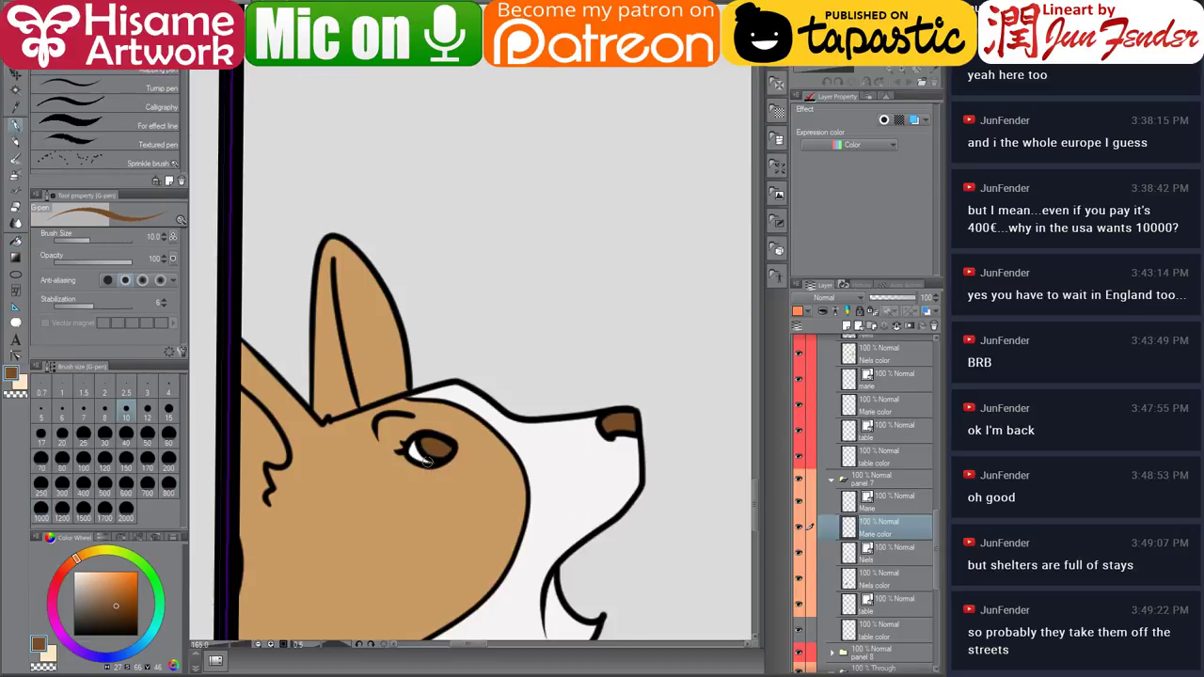
{"action": "left_click", "coordinate": [422, 452], "text": "alt"}
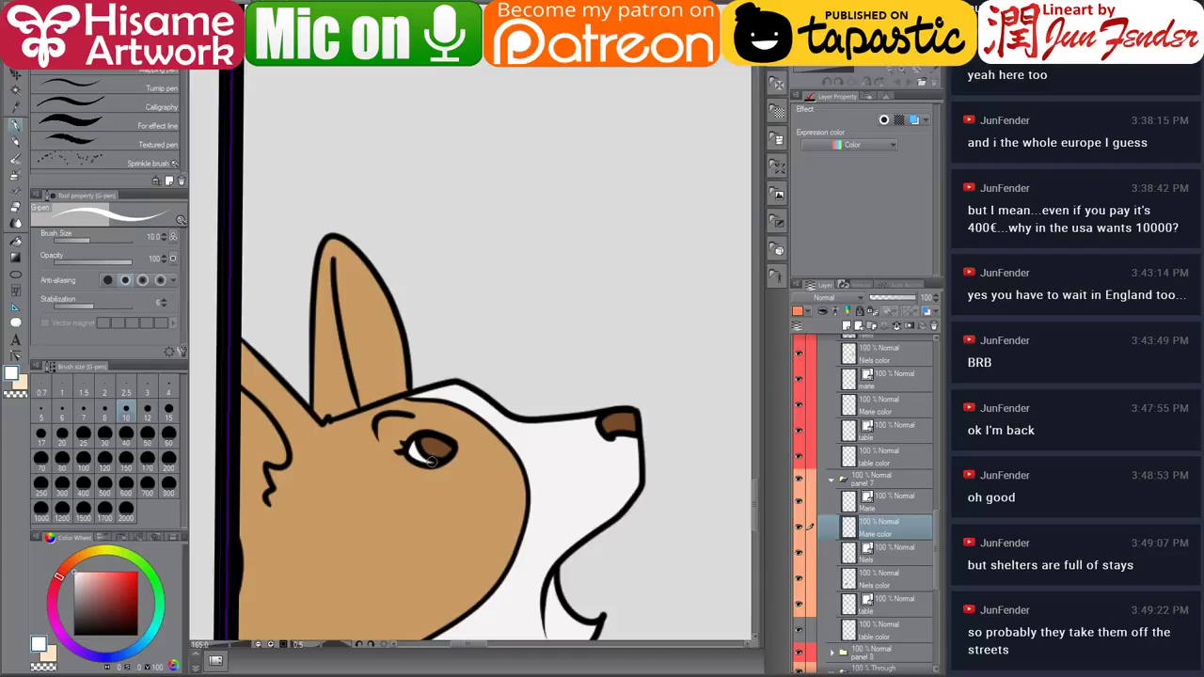
{"action": "left_click", "coordinate": [516, 425], "text": "alt"}
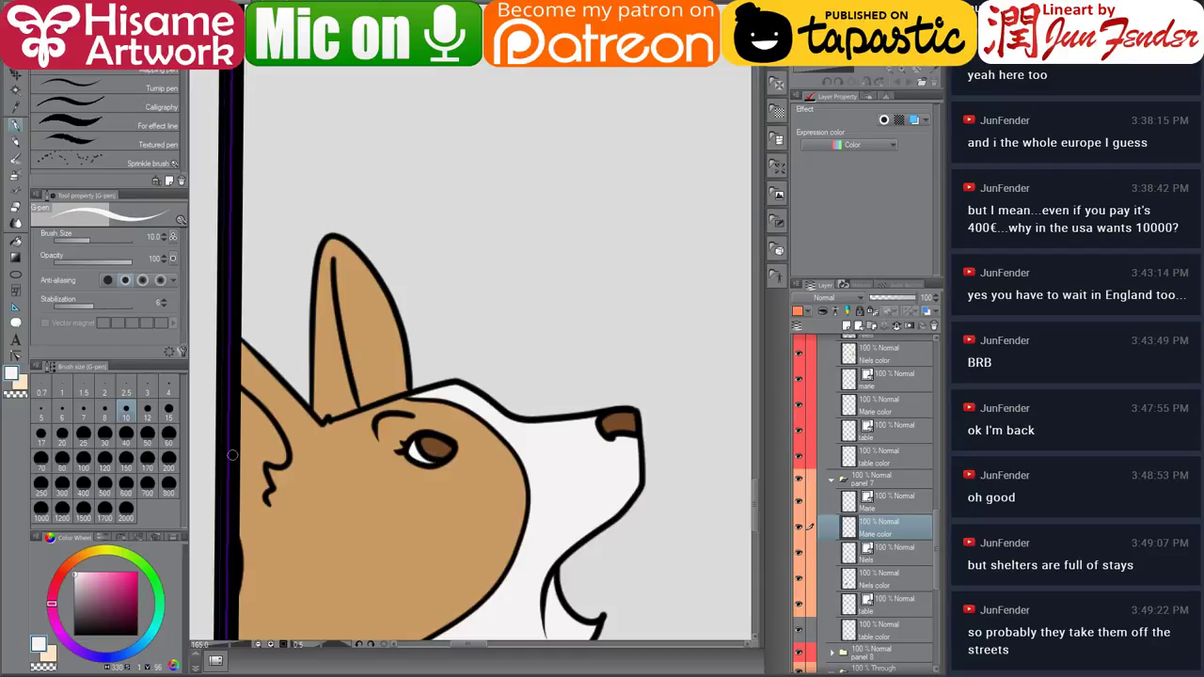
{"action": "left_click_drag", "start_coordinate": [349, 479], "coordinate": [420, 455]}
{"action": "key", "text": "bracketright"}
{"action": "key", "text": "bracketright"}
{"action": "key", "text": "bracketright"}
{"action": "key", "text": "bracketright"}
{"action": "key", "text": "bracketright"}
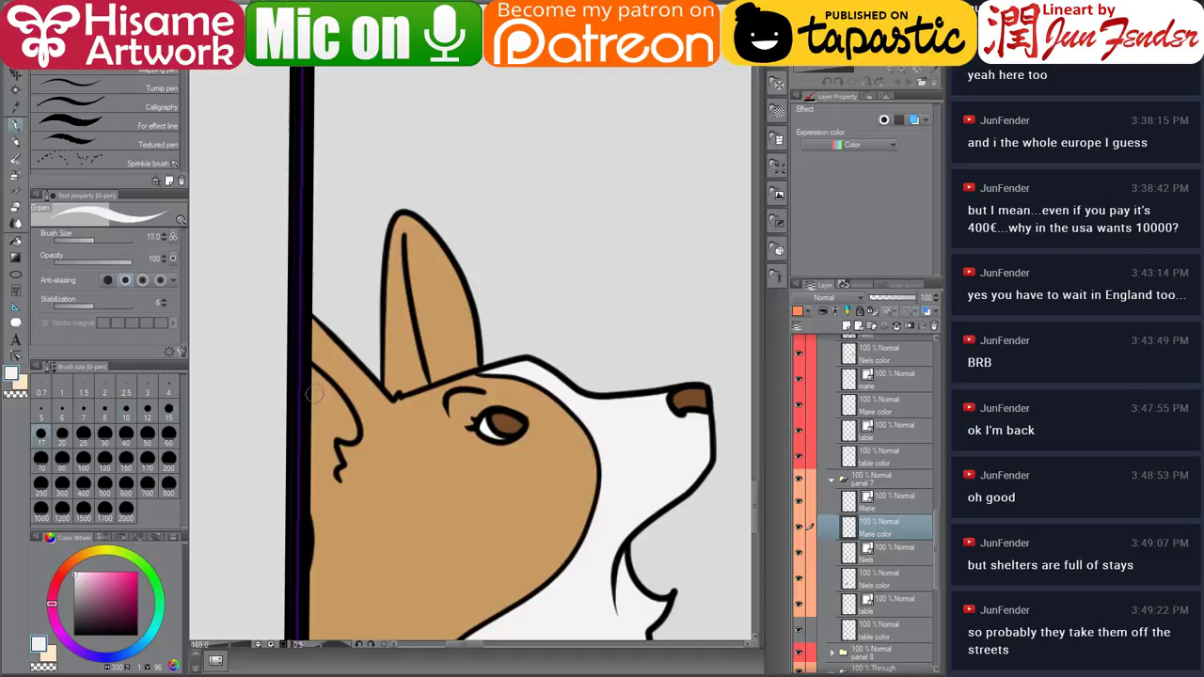
{"action": "mouse_move", "coordinate": [314, 376]}
{"action": "left_mouse_down"}
{"action": "mouse_move", "coordinate": [348, 426]}
{"action": "mouse_move", "coordinate": [323, 426]}
{"action": "mouse_move", "coordinate": [333, 479]}
{"action": "mouse_move", "coordinate": [295, 452]}
{"action": "mouse_move", "coordinate": [306, 397]}
{"action": "mouse_move", "coordinate": [323, 420]}
{"action": "left_mouse_up"}
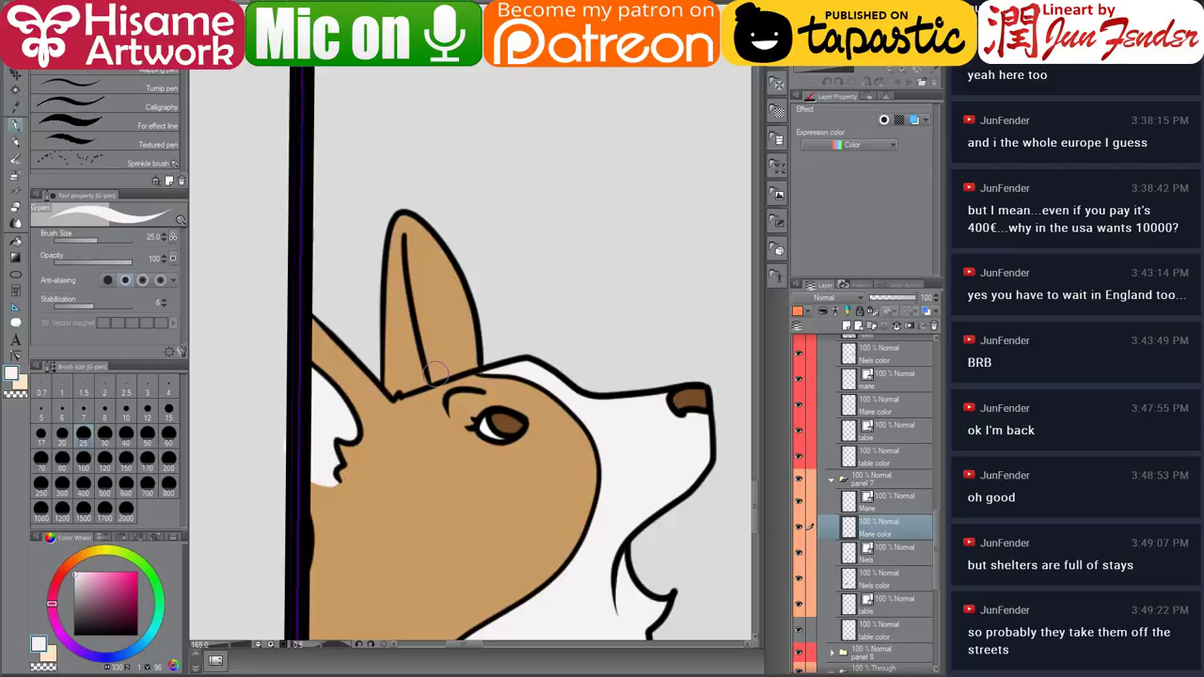
Paint the inside of the corgi's upright ear off-white, leaving a tan rim along its outer edge.
{"action": "left_click_drag", "start_coordinate": [434, 381], "coordinate": [411, 266]}
{"action": "left_click_drag", "start_coordinate": [429, 320], "coordinate": [437, 350]}
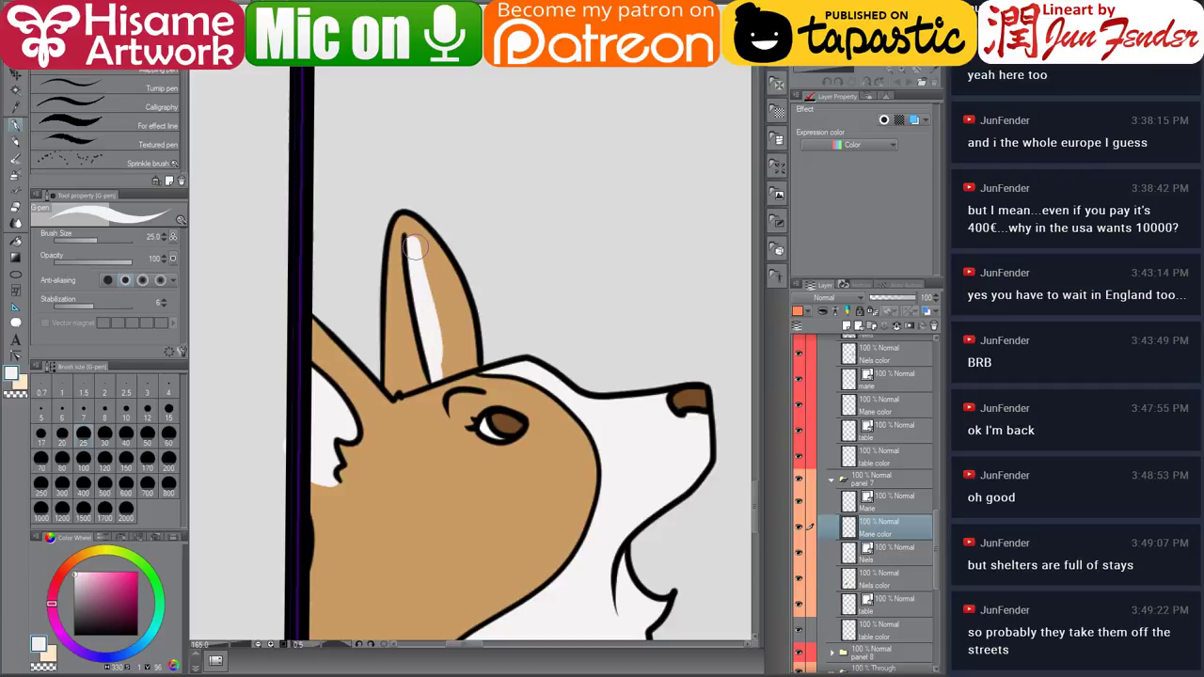
{"action": "left_click_drag", "start_coordinate": [414, 243], "coordinate": [465, 348]}
{"action": "key", "text": "ctrl+z"}
{"action": "mouse_move", "coordinate": [411, 241]}
{"action": "left_mouse_down"}
{"action": "mouse_move", "coordinate": [450, 317]}
{"action": "mouse_move", "coordinate": [462, 367]}
{"action": "mouse_move", "coordinate": [439, 327]}
{"action": "mouse_move", "coordinate": [466, 374]}
{"action": "left_mouse_up"}
Refine the tan rim of the upright ear down to its base using sampled fur colors and brush size 12.
{"action": "left_click", "coordinate": [464, 376], "text": "alt"}
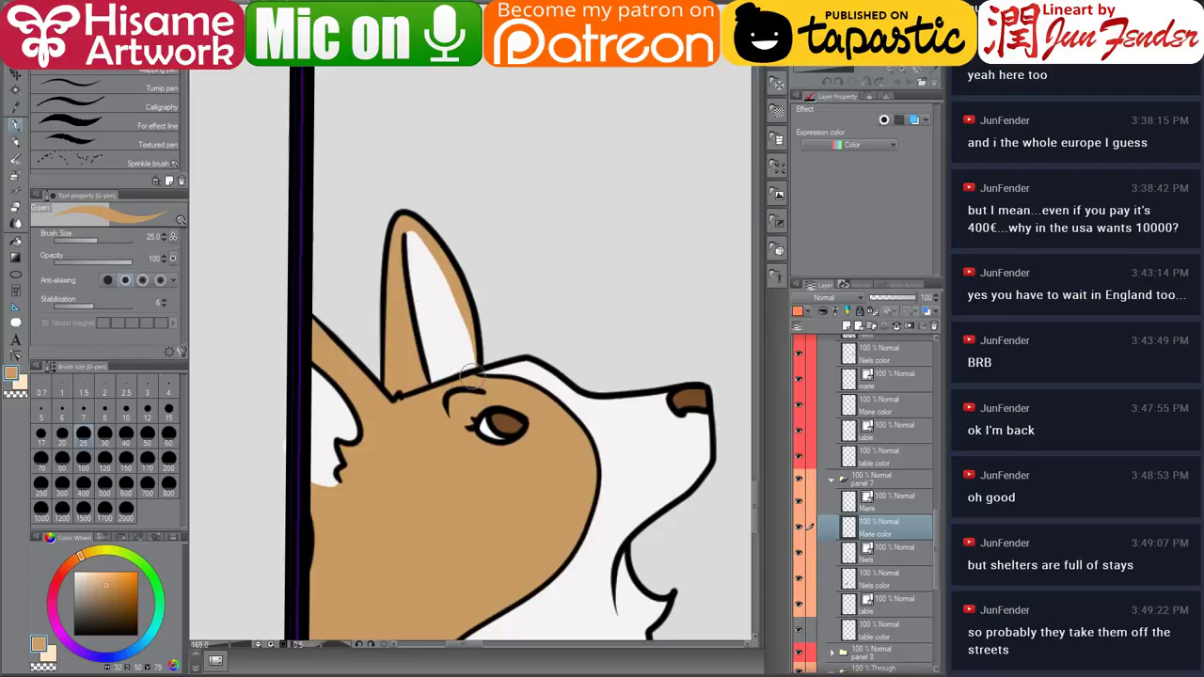
{"action": "left_click", "coordinate": [475, 373], "text": "alt"}
{"action": "key", "text": "bracketleft"}
{"action": "key", "text": "bracketleft"}
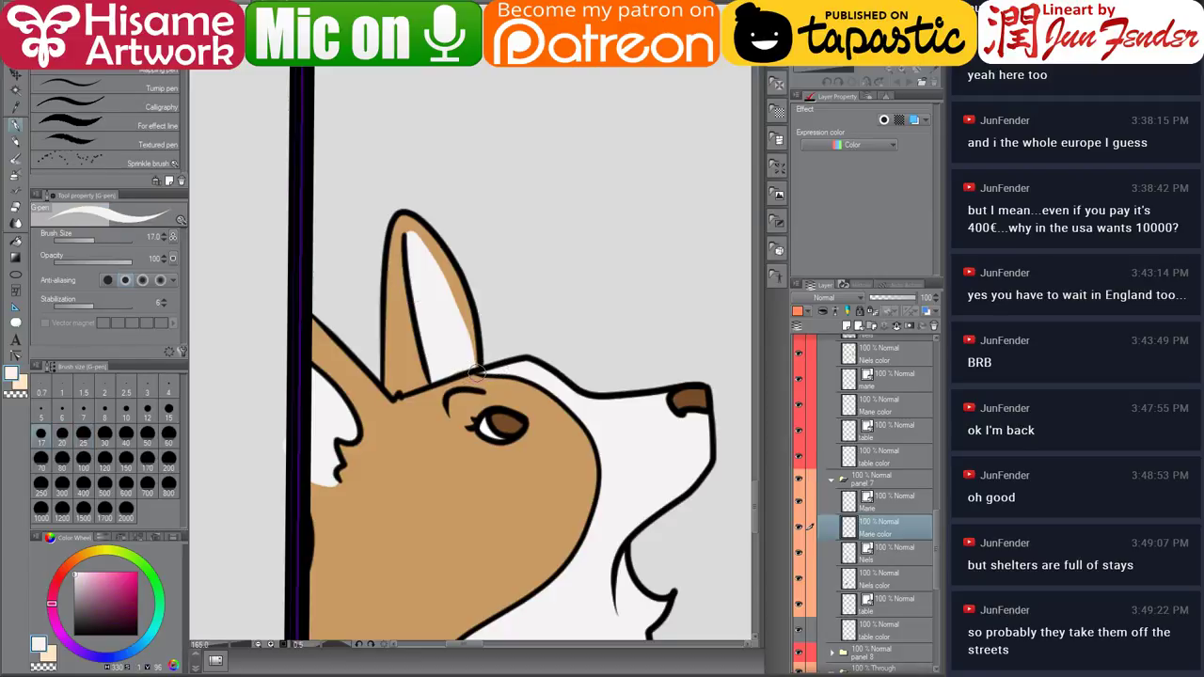
{"action": "key", "text": "bracketleft"}
{"action": "key", "text": "bracketleft"}
{"action": "left_click", "coordinate": [474, 375], "text": "alt"}
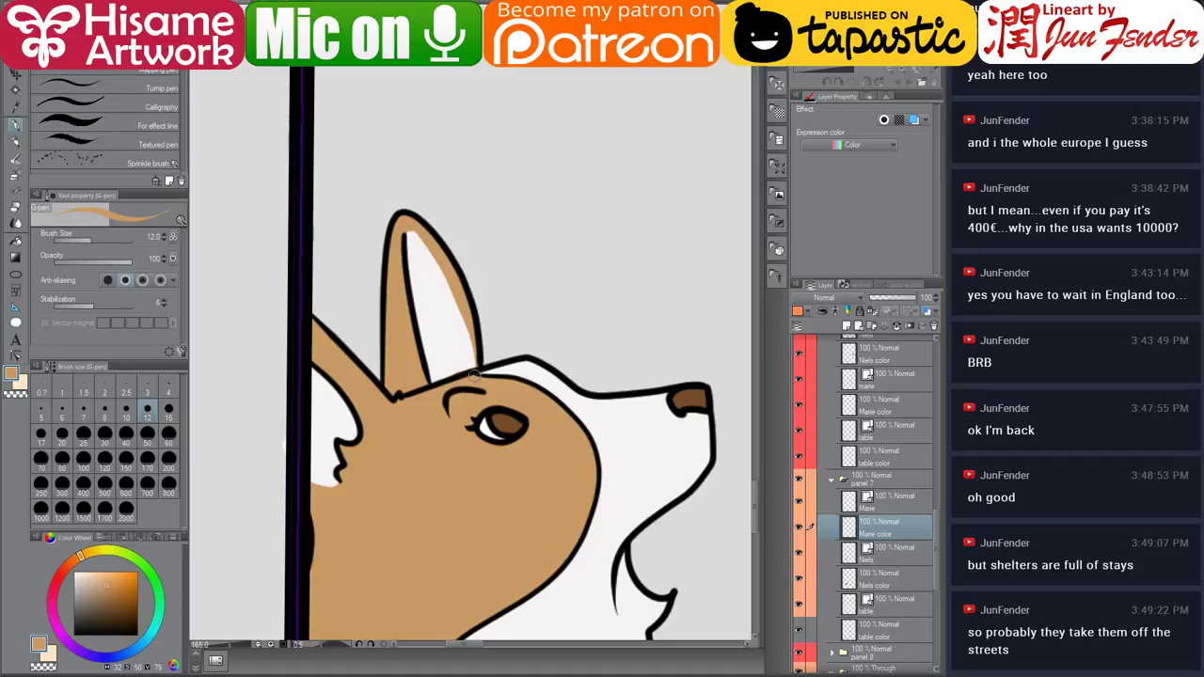
{"action": "left_click", "coordinate": [463, 354], "text": "alt"}
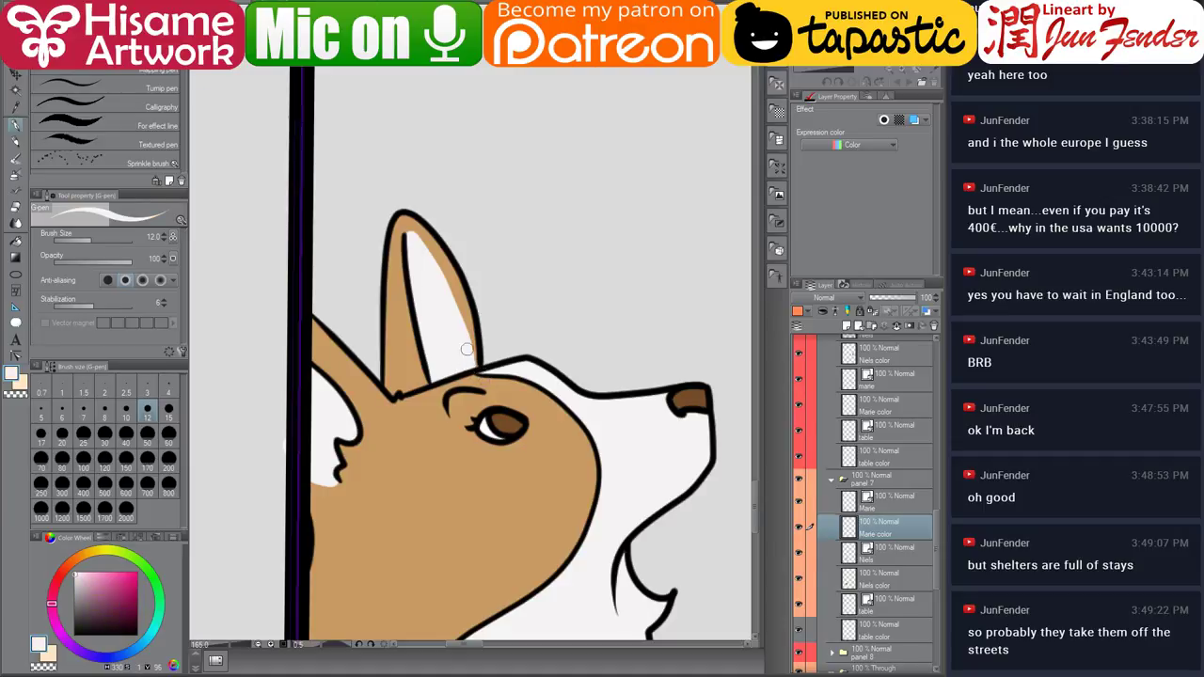
{"action": "left_click", "coordinate": [467, 287], "text": "alt"}
{"action": "mouse_move", "coordinate": [461, 303]}
{"action": "left_mouse_down"}
{"action": "mouse_move", "coordinate": [474, 369]}
{"action": "mouse_move", "coordinate": [477, 355]}
{"action": "left_mouse_up"}
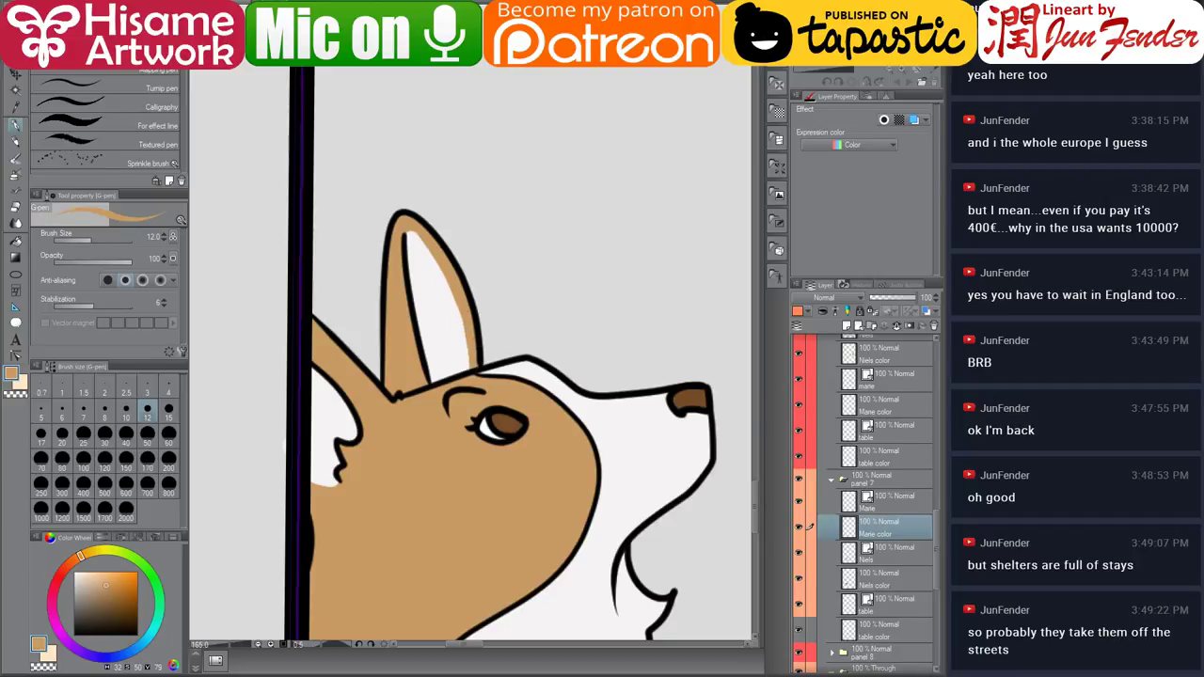
Make the corgi's color layer in panel 4 the active layer by picking it from the artwork.
{"action": "scroll", "coordinate": [439, 446], "scroll_direction": "down", "scroll_amount": 6}
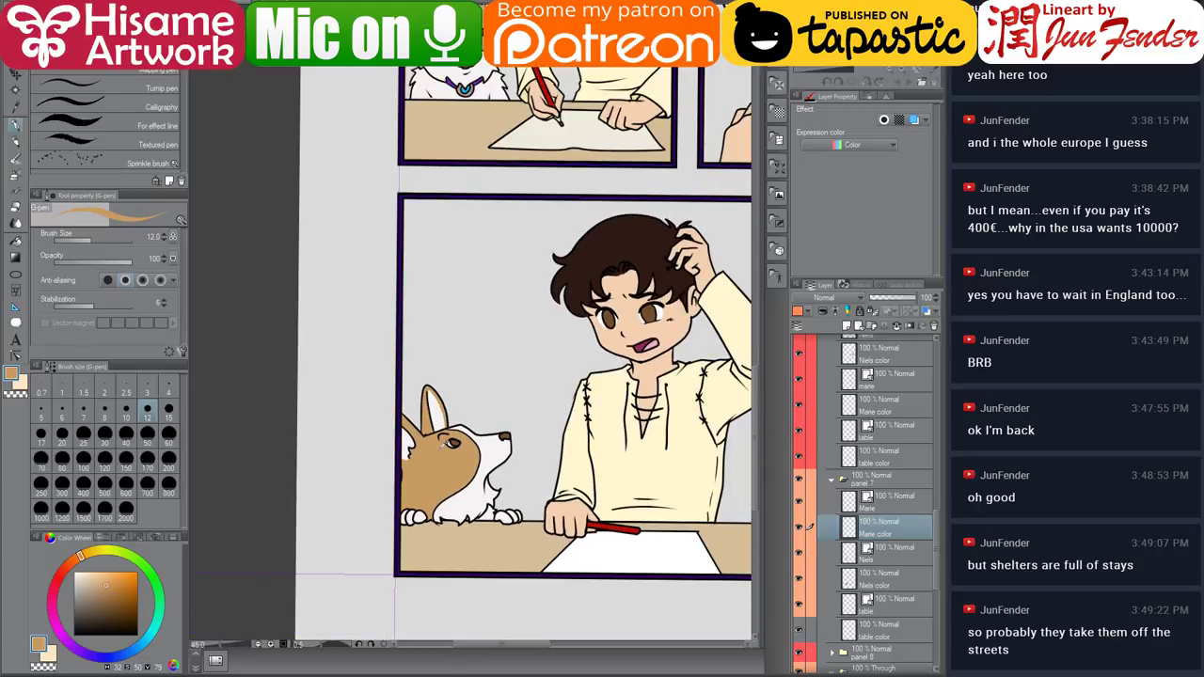
{"action": "left_click_drag", "start_coordinate": [558, 223], "coordinate": [499, 620]}
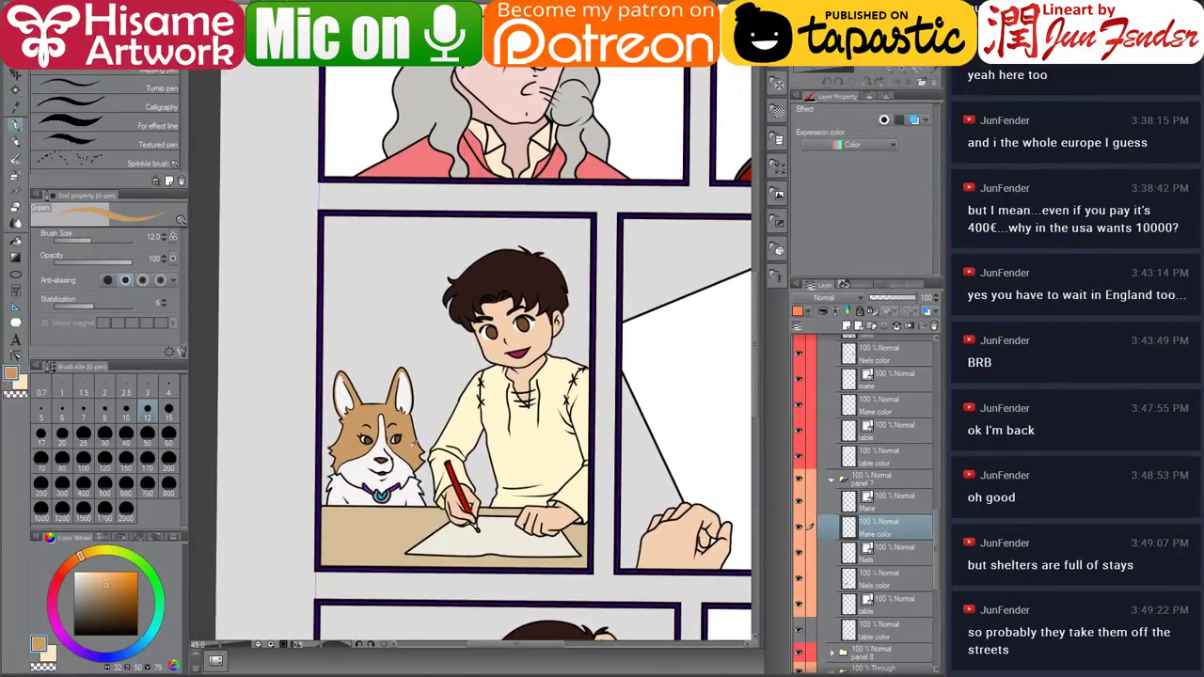
{"action": "scroll", "coordinate": [402, 481], "scroll_direction": "up", "scroll_amount": 5}
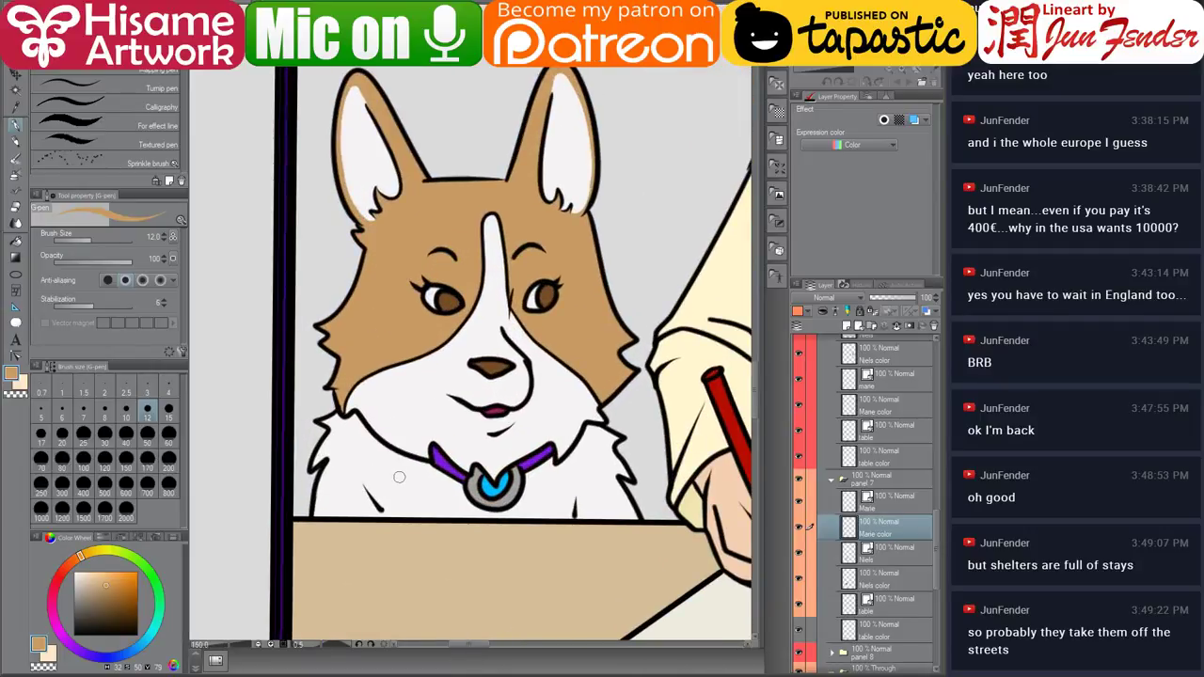
{"action": "key", "text": "alt+v"}
{"action": "key", "text": "r"}
{"action": "key", "text": "Escape"}
{"action": "key", "text": "Escape"}
{"action": "key", "text": "r"}
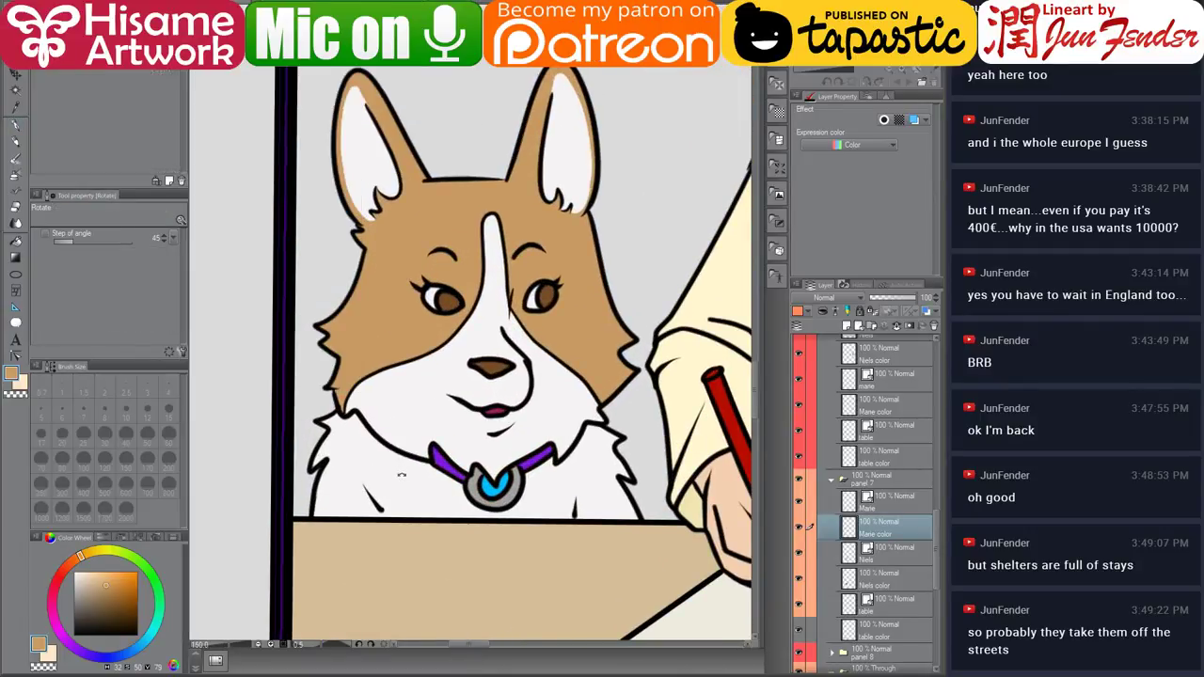
{"action": "left_click", "coordinate": [401, 476], "text": "ctrl+shift"}
{"action": "scroll", "coordinate": [408, 460], "scroll_direction": "up", "scroll_amount": 2}
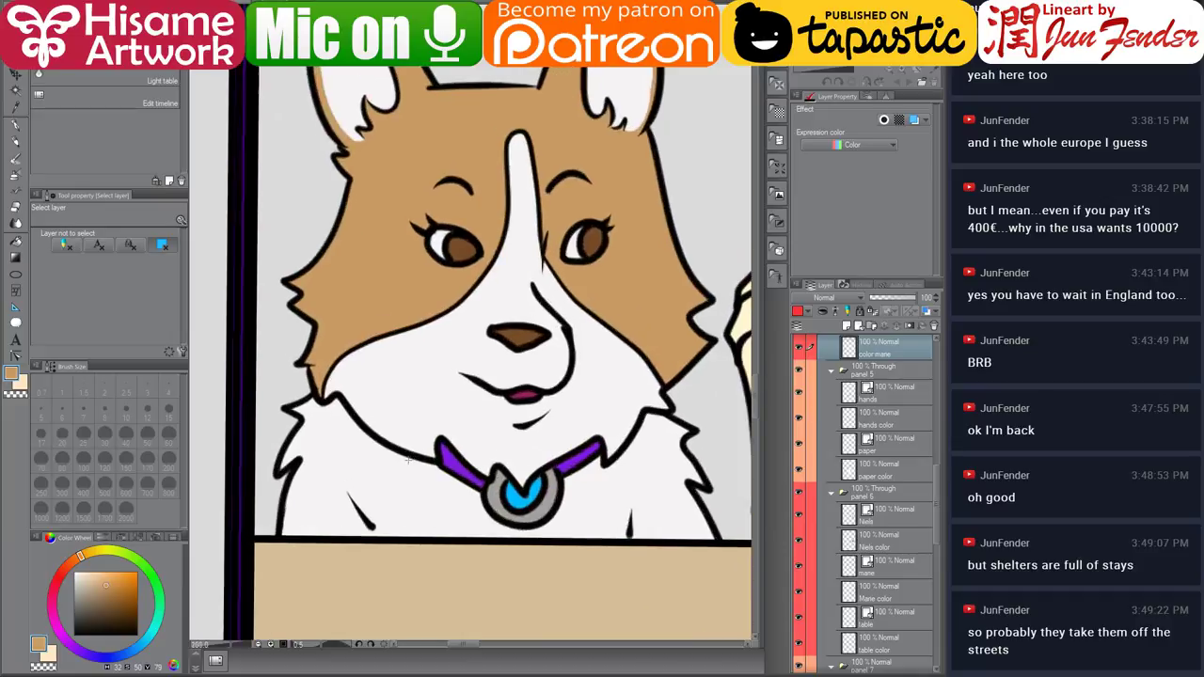
{"action": "scroll", "coordinate": [445, 466], "scroll_direction": "up", "scroll_amount": 2}
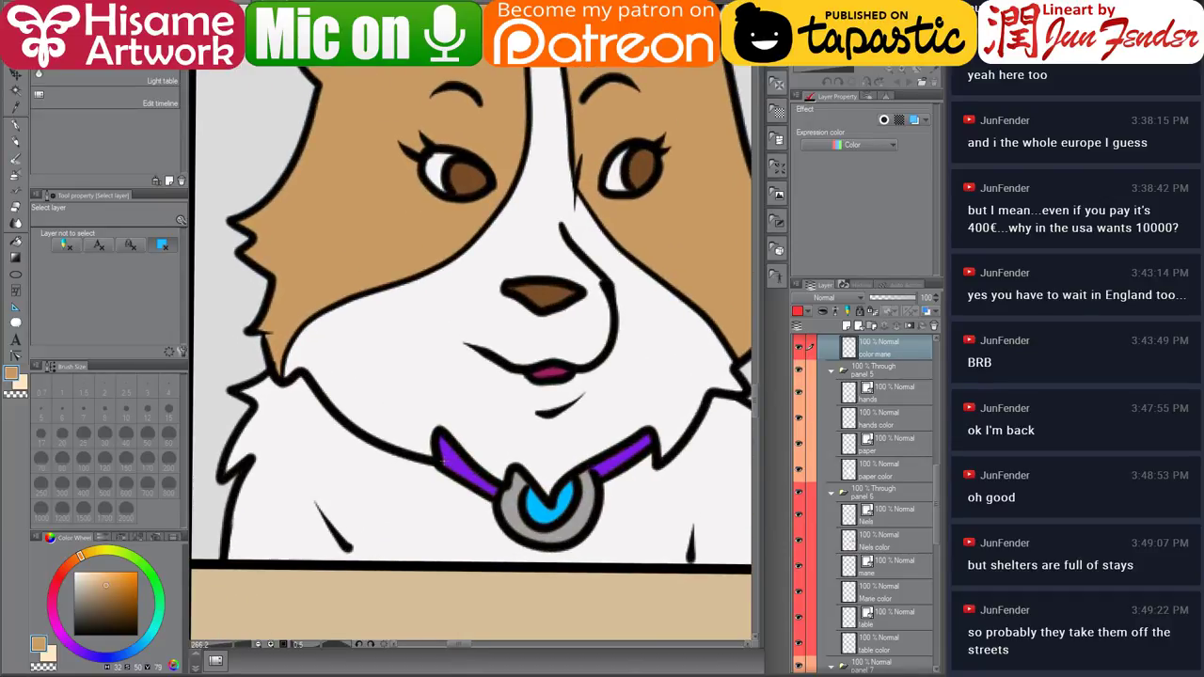
Paint the fur on the left side of the corgi's body in panel 4 tan with the G-pen, keeping the chest white.
{"action": "left_click", "coordinate": [15, 125]}
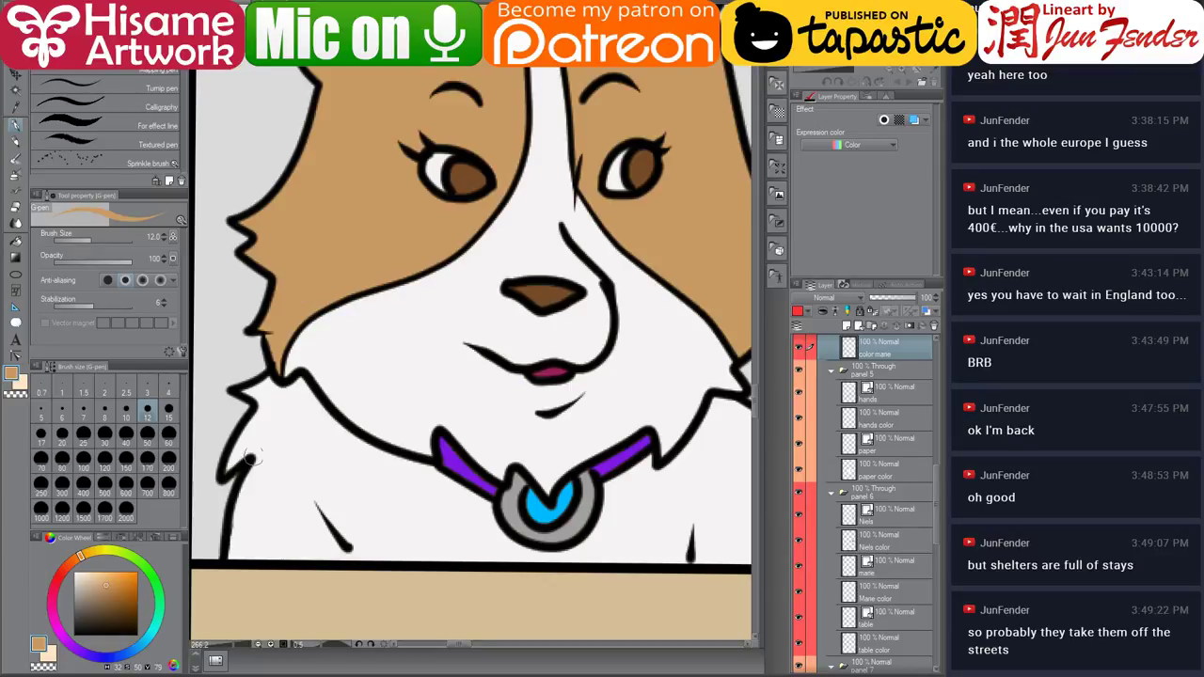
{"action": "mouse_move", "coordinate": [224, 470]}
{"action": "left_mouse_down"}
{"action": "mouse_move", "coordinate": [272, 415]}
{"action": "mouse_move", "coordinate": [245, 446]}
{"action": "mouse_move", "coordinate": [277, 441]}
{"action": "left_mouse_up"}
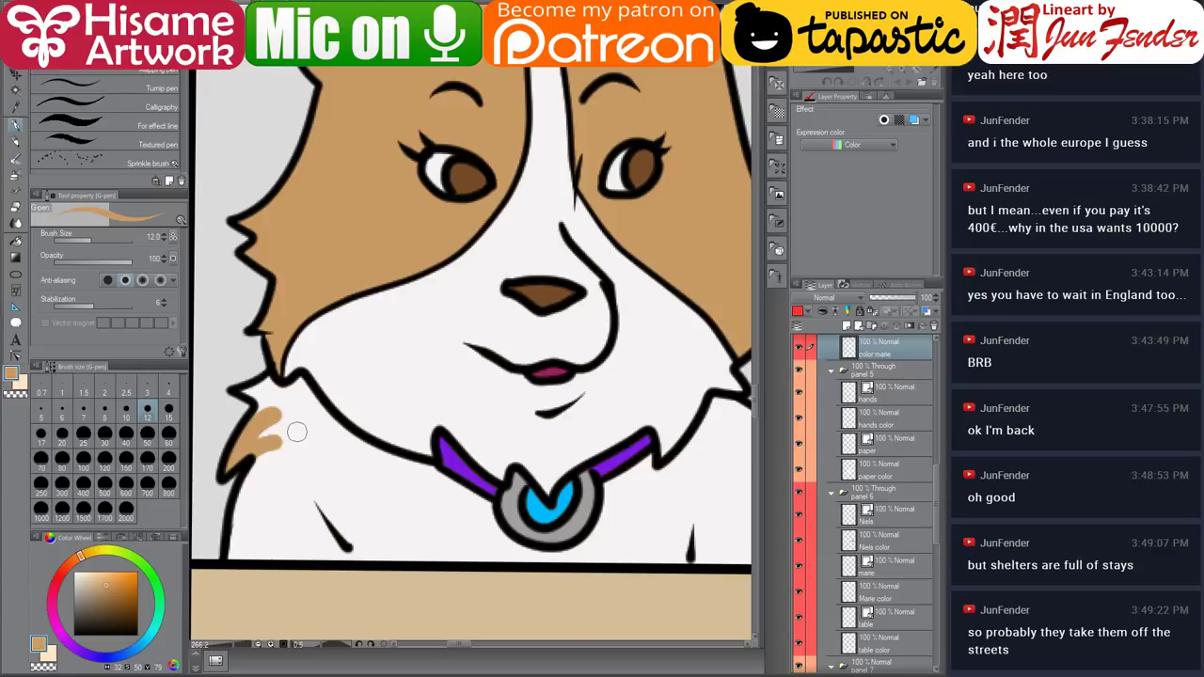
{"action": "mouse_move", "coordinate": [299, 384]}
{"action": "left_mouse_down"}
{"action": "mouse_move", "coordinate": [337, 471]}
{"action": "mouse_move", "coordinate": [342, 505]}
{"action": "mouse_move", "coordinate": [325, 527]}
{"action": "left_mouse_up"}
{"action": "key", "text": "ctrl+z"}
{"action": "mouse_move", "coordinate": [300, 376]}
{"action": "left_mouse_down"}
{"action": "mouse_move", "coordinate": [308, 495]}
{"action": "mouse_move", "coordinate": [343, 559]}
{"action": "left_mouse_up"}
{"action": "mouse_move", "coordinate": [273, 450]}
{"action": "left_mouse_down"}
{"action": "mouse_move", "coordinate": [237, 565]}
{"action": "mouse_move", "coordinate": [258, 468]}
{"action": "mouse_move", "coordinate": [246, 562]}
{"action": "mouse_move", "coordinate": [310, 552]}
{"action": "mouse_move", "coordinate": [278, 509]}
{"action": "mouse_move", "coordinate": [231, 506]}
{"action": "mouse_move", "coordinate": [269, 518]}
{"action": "mouse_move", "coordinate": [284, 542]}
{"action": "mouse_move", "coordinate": [264, 546]}
{"action": "mouse_move", "coordinate": [271, 481]}
{"action": "mouse_move", "coordinate": [275, 532]}
{"action": "mouse_move", "coordinate": [322, 552]}
{"action": "mouse_move", "coordinate": [287, 493]}
{"action": "mouse_move", "coordinate": [273, 415]}
{"action": "mouse_move", "coordinate": [267, 449]}
{"action": "mouse_move", "coordinate": [288, 489]}
{"action": "mouse_move", "coordinate": [270, 377]}
{"action": "mouse_move", "coordinate": [242, 391]}
{"action": "mouse_move", "coordinate": [270, 426]}
{"action": "mouse_move", "coordinate": [255, 419]}
{"action": "mouse_move", "coordinate": [260, 389]}
{"action": "mouse_move", "coordinate": [280, 384]}
{"action": "mouse_move", "coordinate": [297, 423]}
{"action": "left_mouse_up"}
Paint the fur on the right side of the corgi's body tan with brush size 17.
{"action": "left_click", "coordinate": [40, 434]}
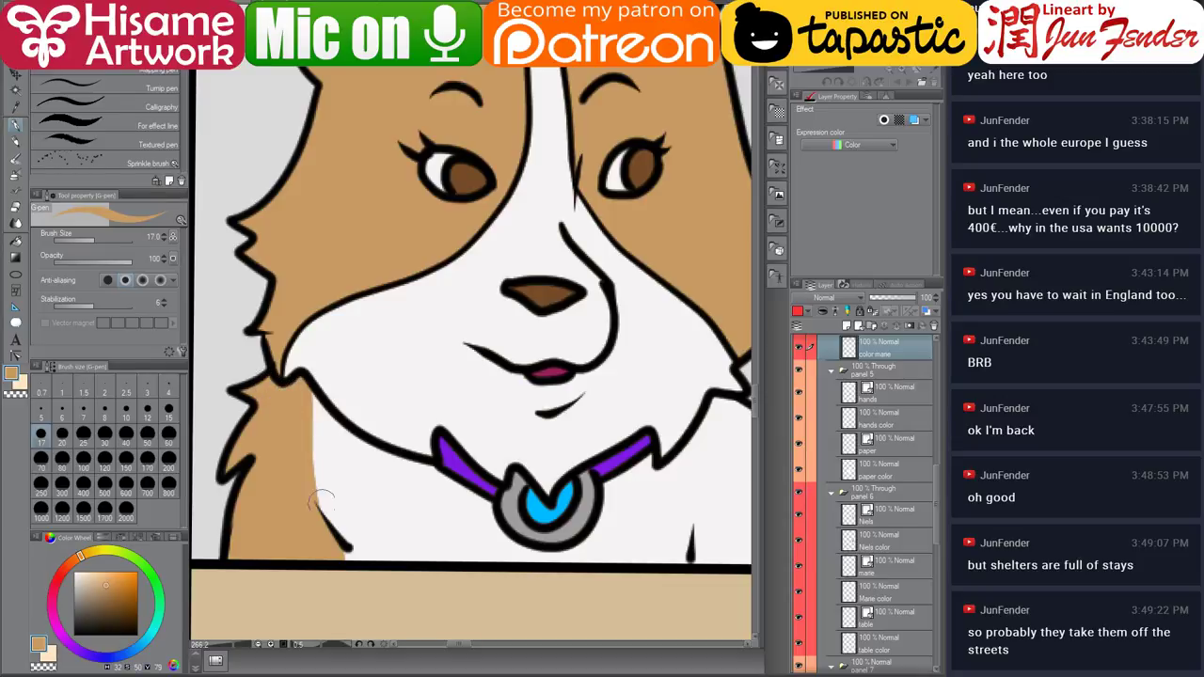
{"action": "mouse_move", "coordinate": [677, 441]}
{"action": "left_mouse_down"}
{"action": "mouse_move", "coordinate": [363, 369]}
{"action": "mouse_move", "coordinate": [417, 387]}
{"action": "left_mouse_up"}
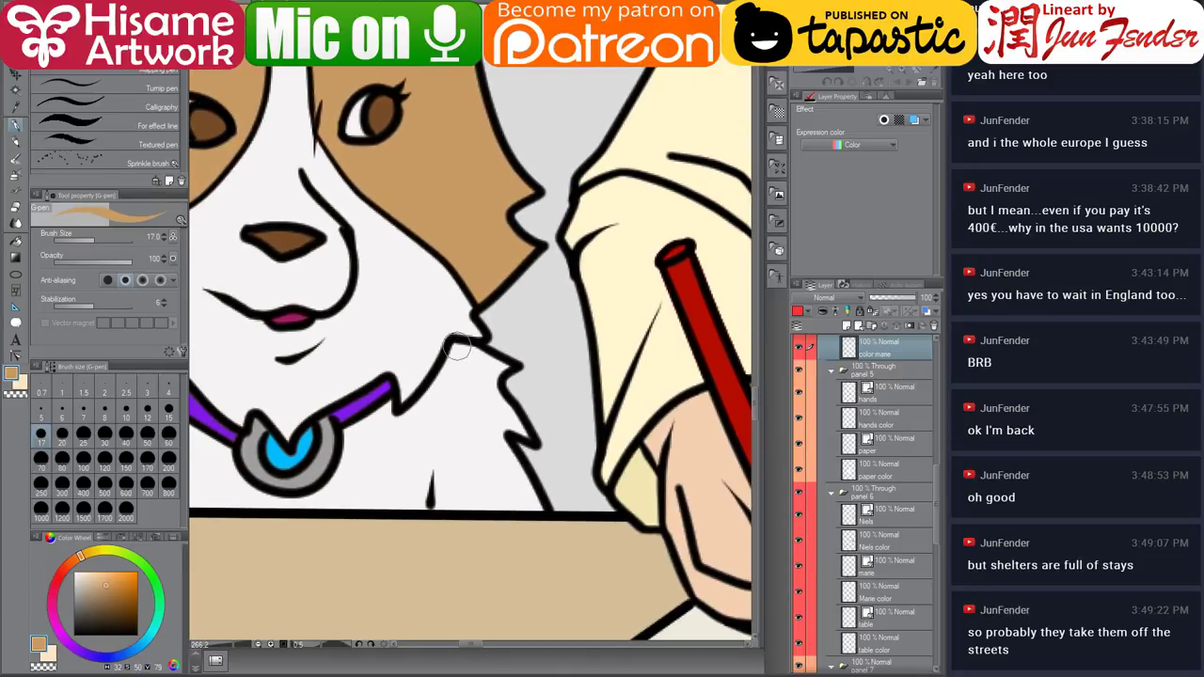
{"action": "mouse_move", "coordinate": [459, 350]}
{"action": "left_mouse_down"}
{"action": "mouse_move", "coordinate": [467, 387]}
{"action": "mouse_move", "coordinate": [439, 507]}
{"action": "mouse_move", "coordinate": [540, 510]}
{"action": "mouse_move", "coordinate": [491, 437]}
{"action": "mouse_move", "coordinate": [527, 494]}
{"action": "mouse_move", "coordinate": [480, 461]}
{"action": "left_mouse_up"}
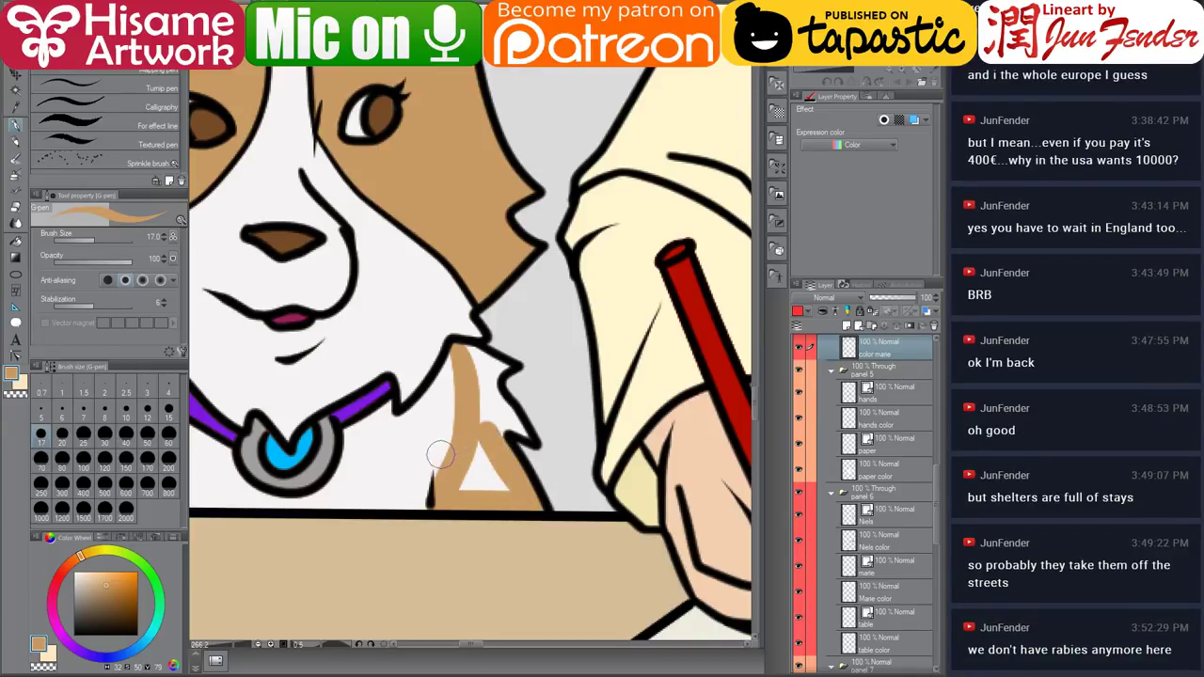
{"action": "mouse_move", "coordinate": [442, 457]}
{"action": "left_mouse_down"}
{"action": "mouse_move", "coordinate": [477, 445]}
{"action": "mouse_move", "coordinate": [468, 483]}
{"action": "mouse_move", "coordinate": [499, 492]}
{"action": "mouse_move", "coordinate": [486, 400]}
{"action": "mouse_move", "coordinate": [499, 435]}
{"action": "mouse_move", "coordinate": [505, 421]}
{"action": "mouse_move", "coordinate": [525, 438]}
{"action": "mouse_move", "coordinate": [470, 361]}
{"action": "mouse_move", "coordinate": [500, 368]}
{"action": "mouse_move", "coordinate": [454, 384]}
{"action": "left_mouse_up"}
Compare the corgi's coloring in panel 4 with the character sheet and review the whole comic page.
{"action": "scroll", "coordinate": [454, 383], "scroll_direction": "down", "scroll_amount": 10}
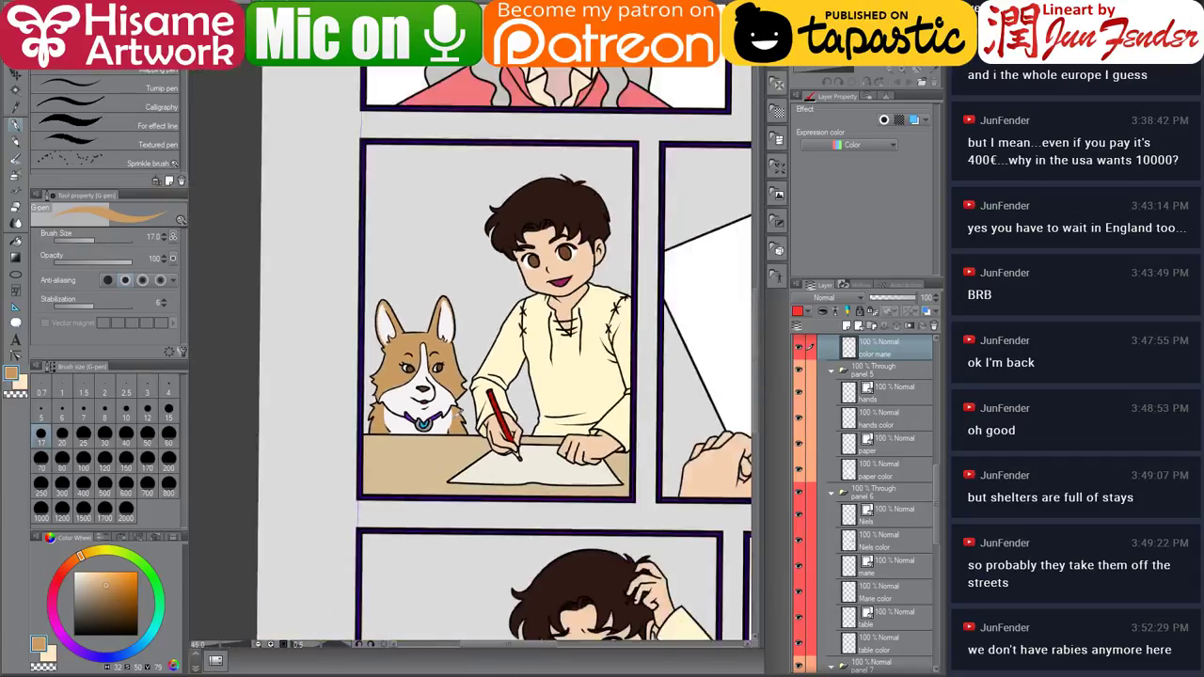
{"action": "scroll", "coordinate": [504, 394], "scroll_direction": "up", "scroll_amount": 2}
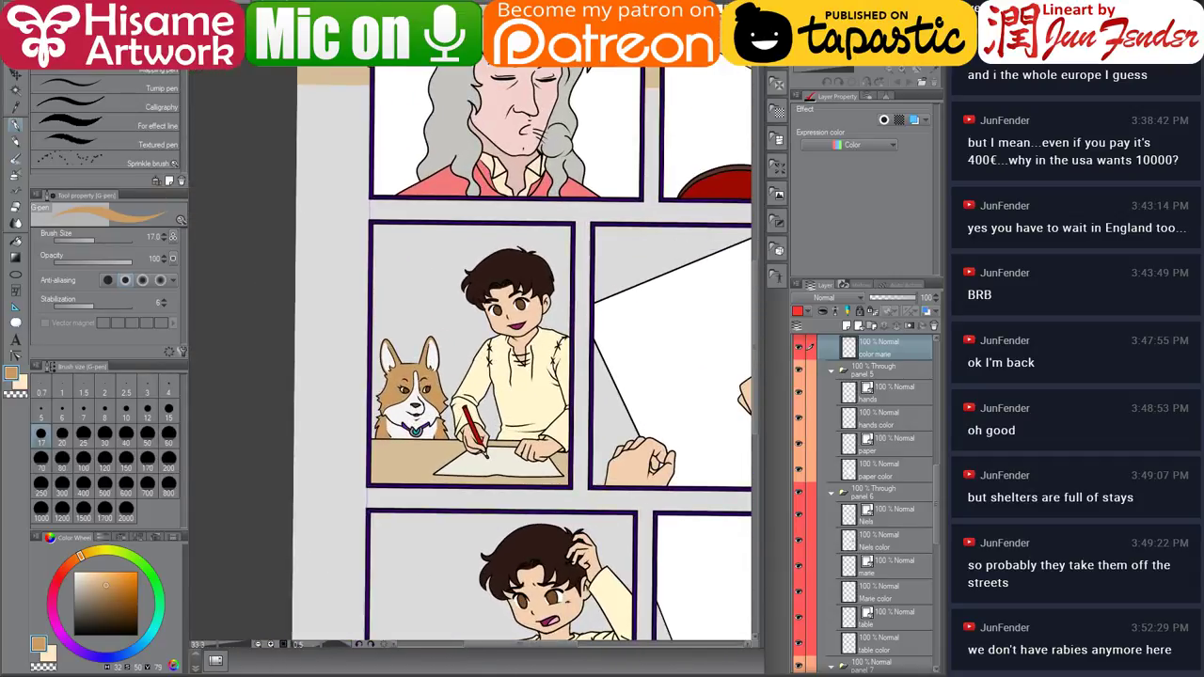
{"action": "key", "text": "ctrl+Tab"}
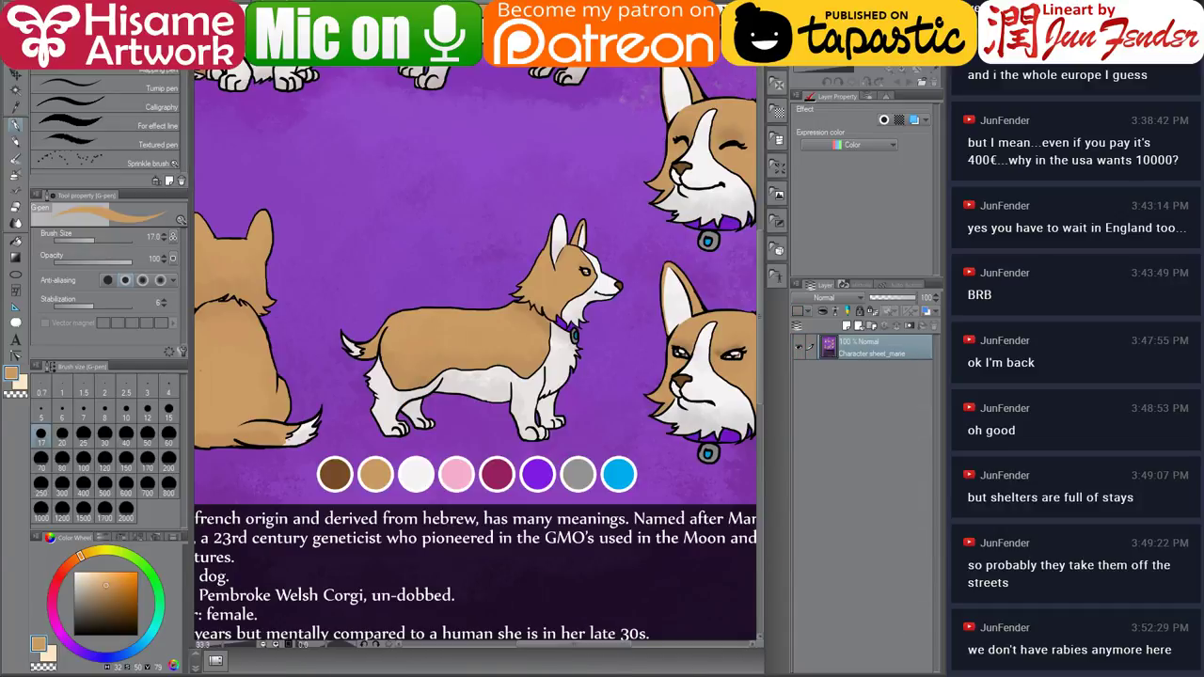
{"action": "key", "text": "ctrl+Tab"}
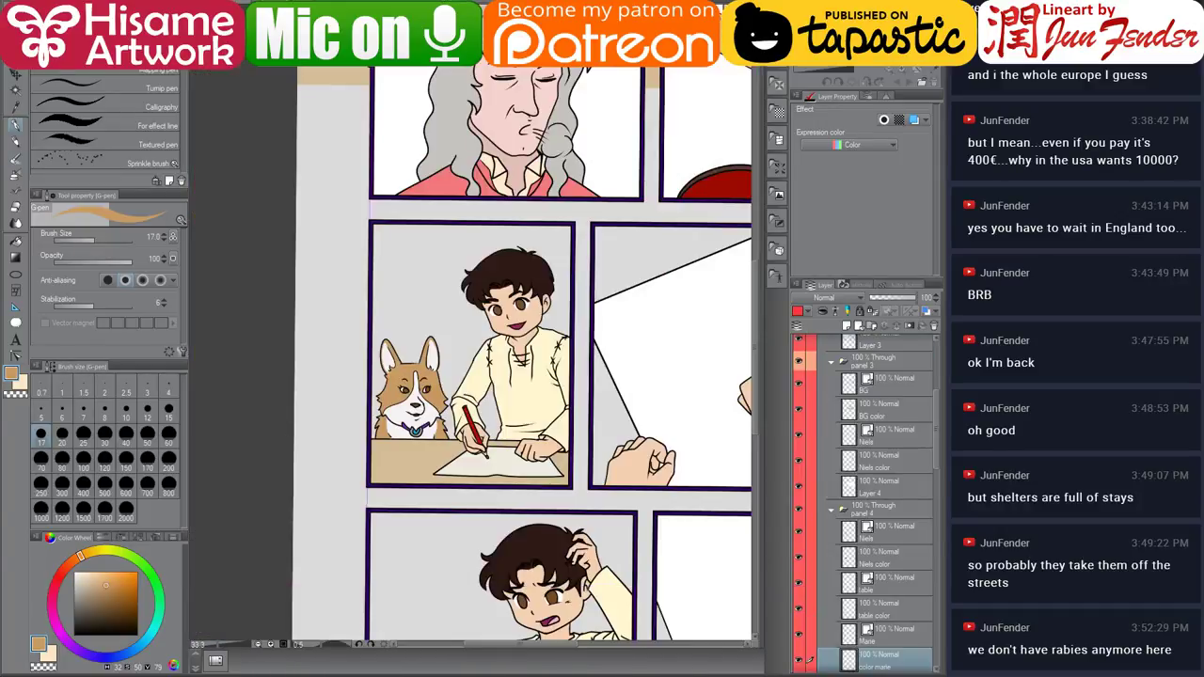
{"action": "scroll", "coordinate": [303, 397], "scroll_direction": "down", "scroll_amount": 3}
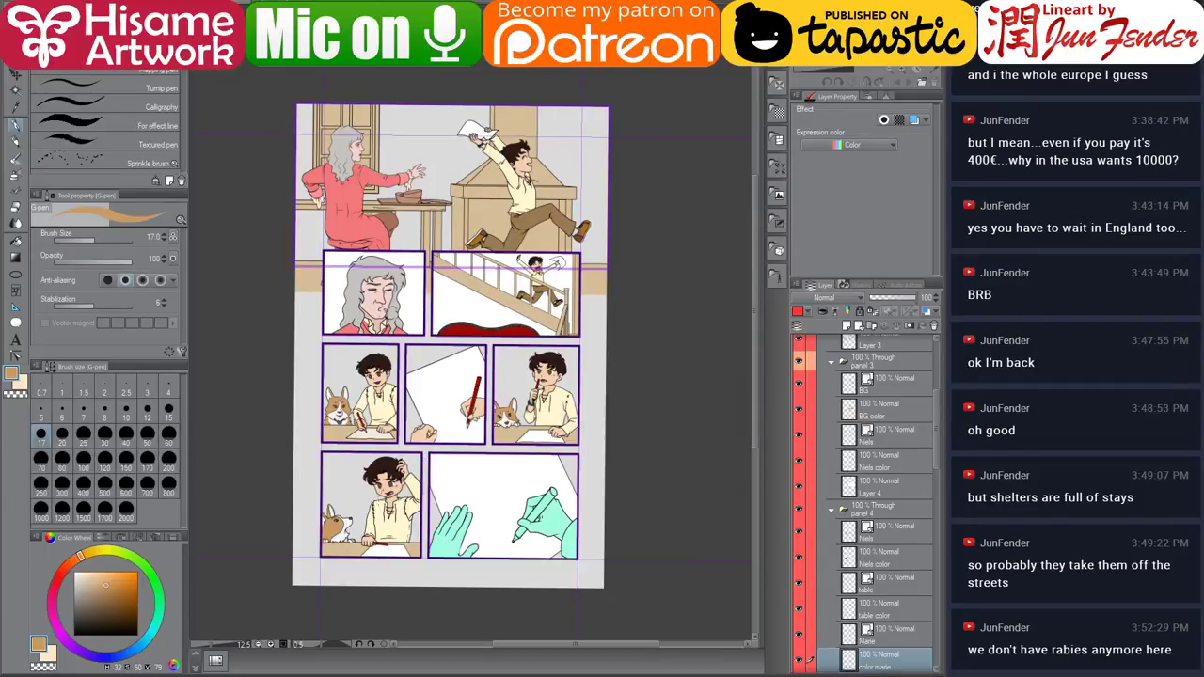
Make the hands color layer of panel 8 active by picking it from the artwork and load its painted area as a selection.
{"action": "scroll", "coordinate": [382, 497], "scroll_direction": "up", "scroll_amount": 3}
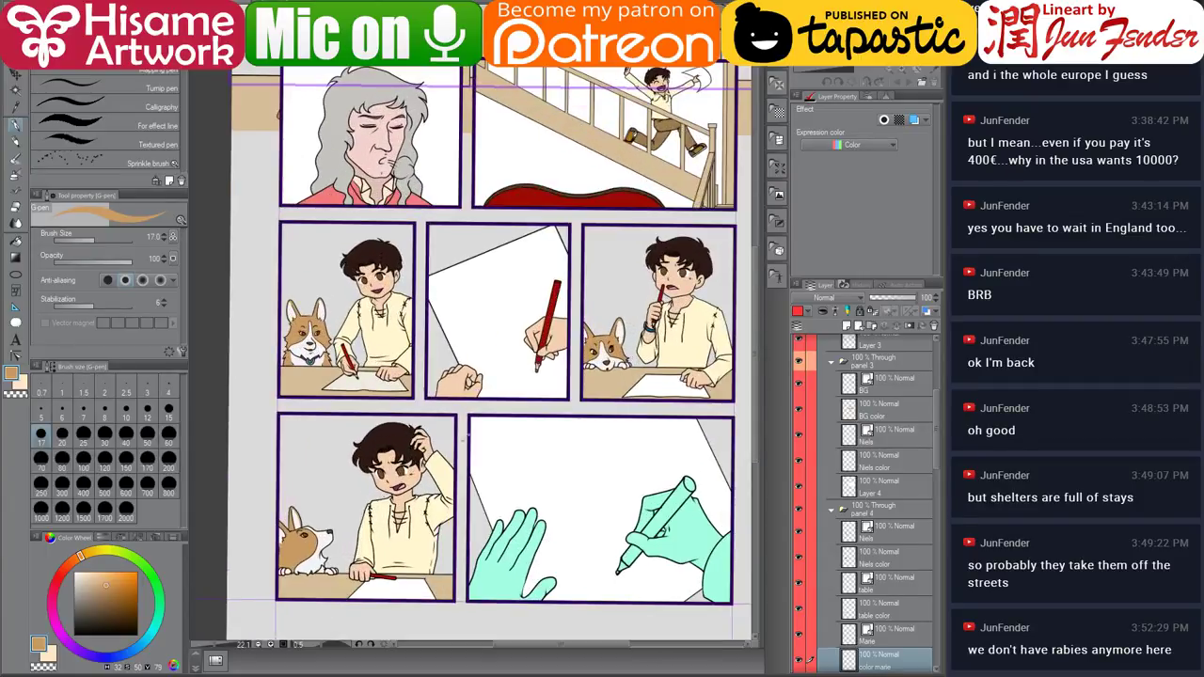
{"action": "scroll", "coordinate": [585, 517], "scroll_direction": "down", "scroll_amount": 1}
{"action": "scroll", "coordinate": [586, 517], "scroll_direction": "up", "scroll_amount": 1}
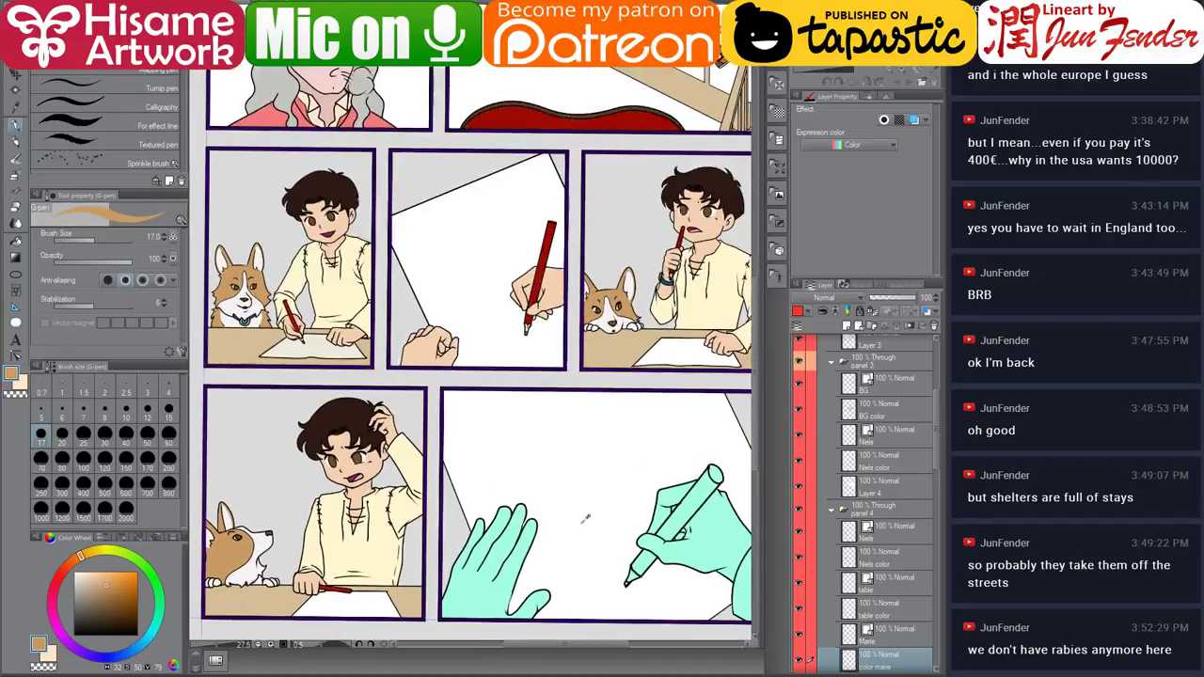
{"action": "left_click_drag", "start_coordinate": [580, 526], "coordinate": [508, 456]}
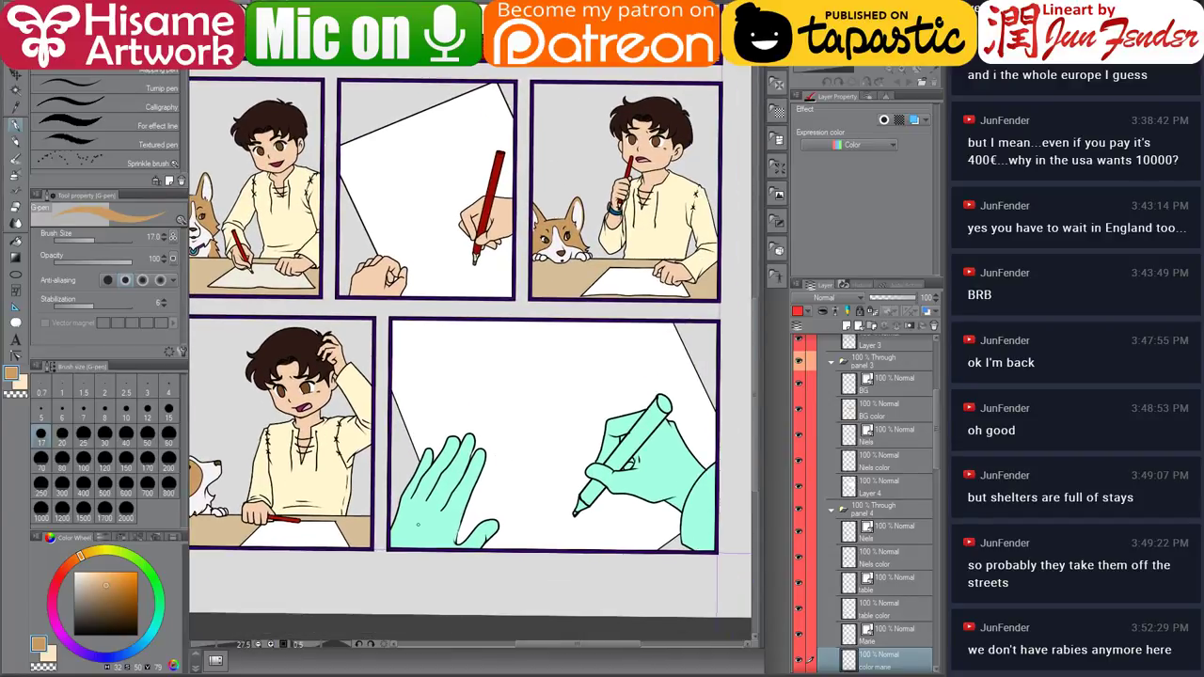
{"action": "key", "text": "ctrl+shift"}
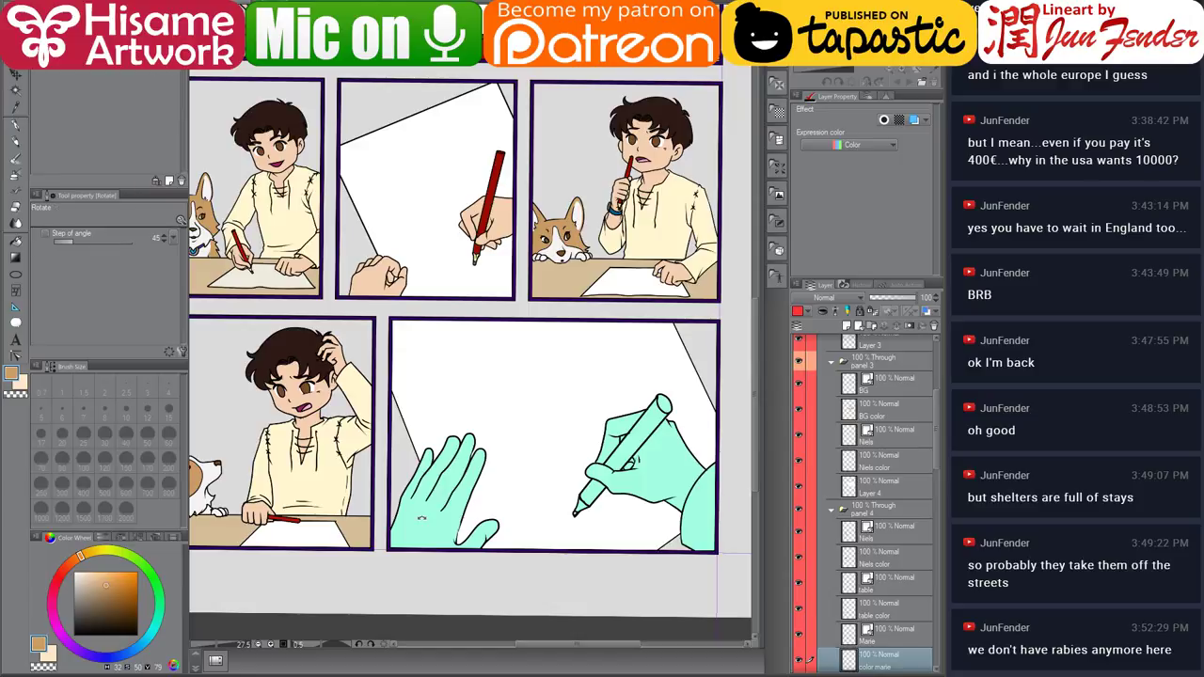
{"action": "left_click", "coordinate": [852, 659], "text": "ctrl"}
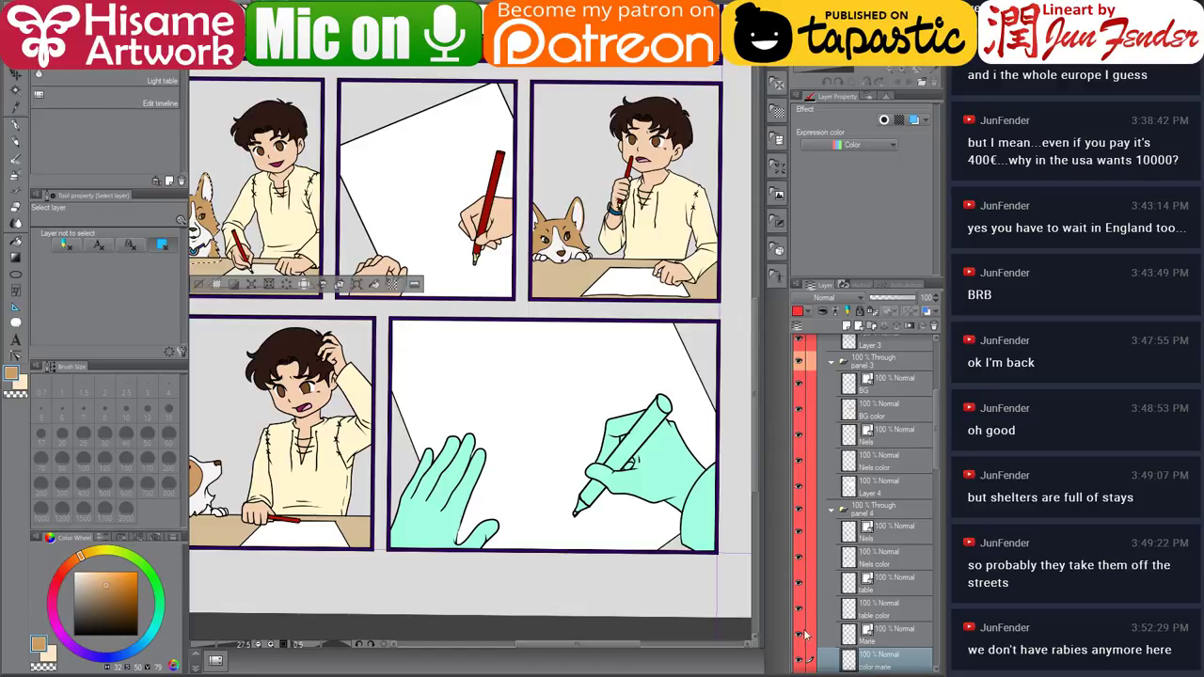
{"action": "key", "text": "ctrl+d"}
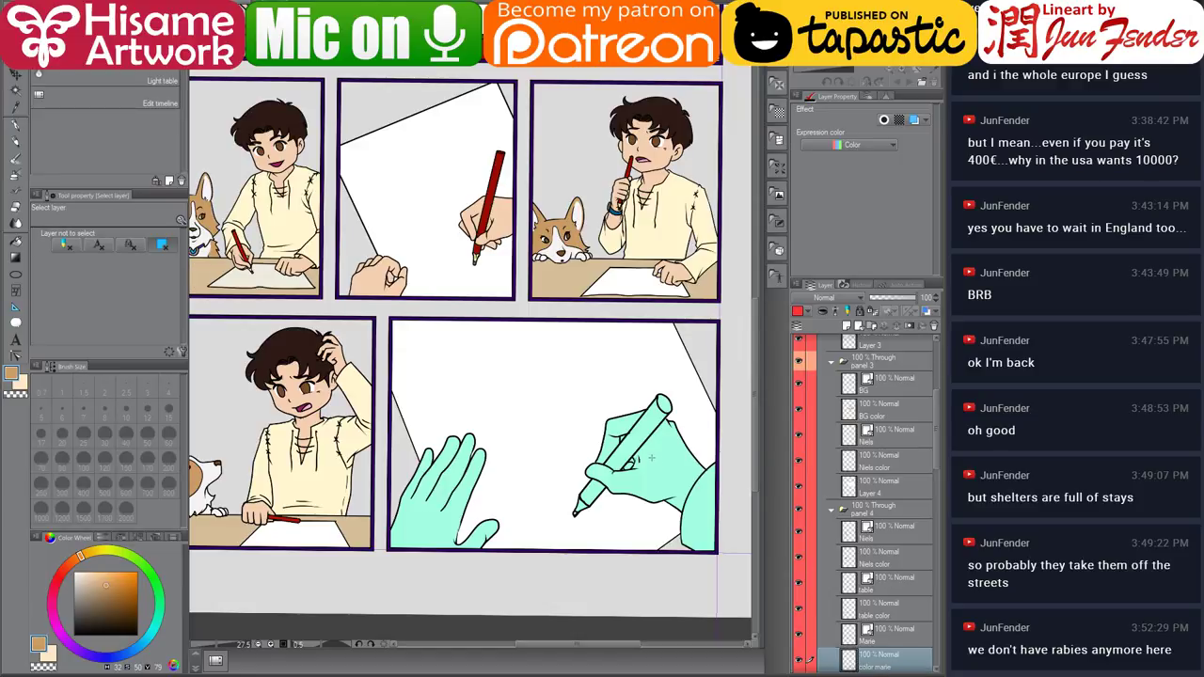
{"action": "left_click", "coordinate": [419, 535], "text": "ctrl+shift"}
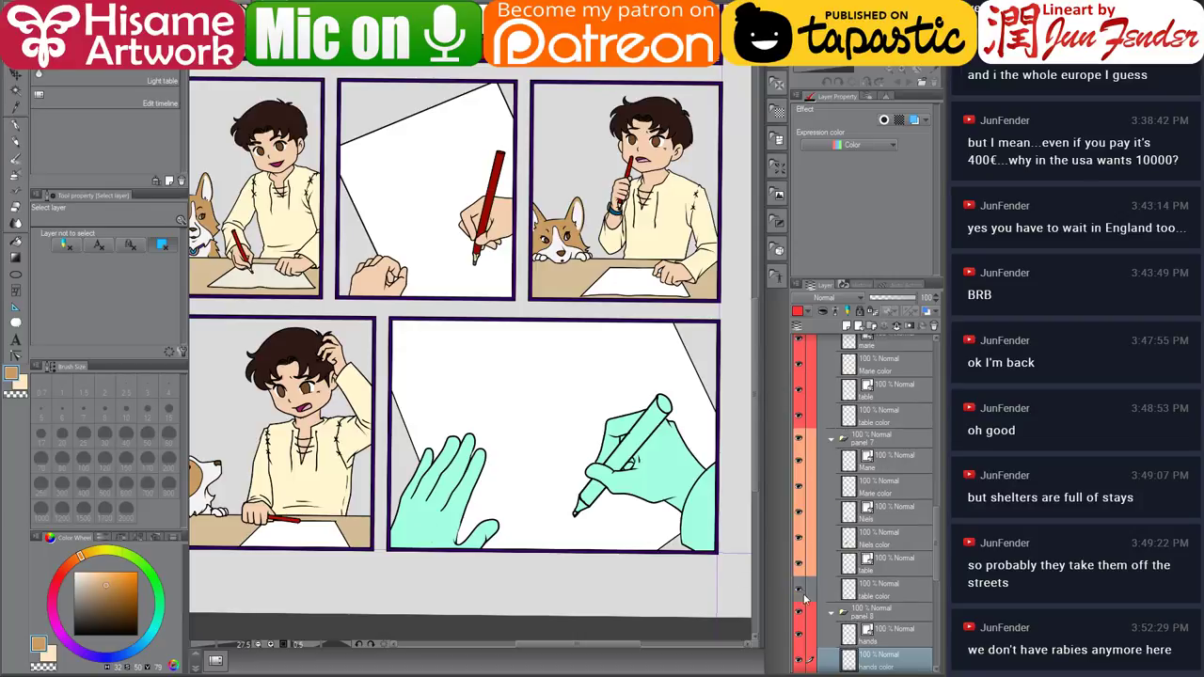
{"action": "left_click", "coordinate": [854, 670], "text": "ctrl"}
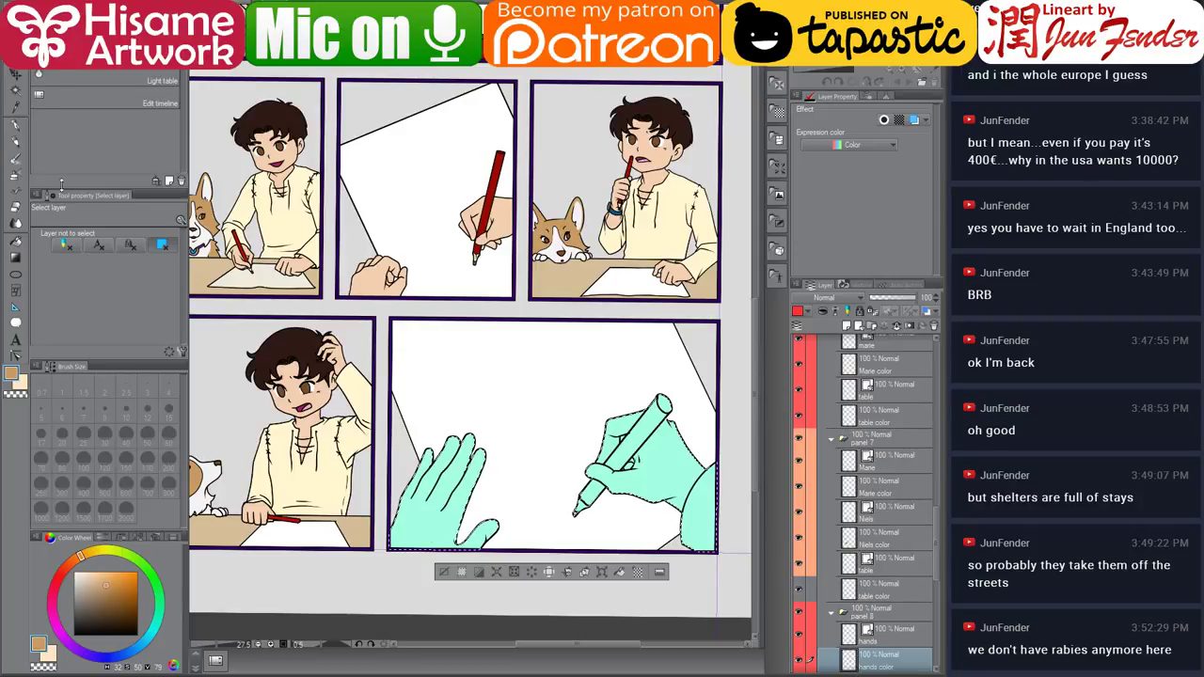
Paint the selected hands, sleeve and pencil in panel 8 with the boy's skin tone, using the G-pen at size 1200.
{"action": "key", "text": "p"}
{"action": "left_click_drag", "start_coordinate": [336, 512], "coordinate": [378, 501]}
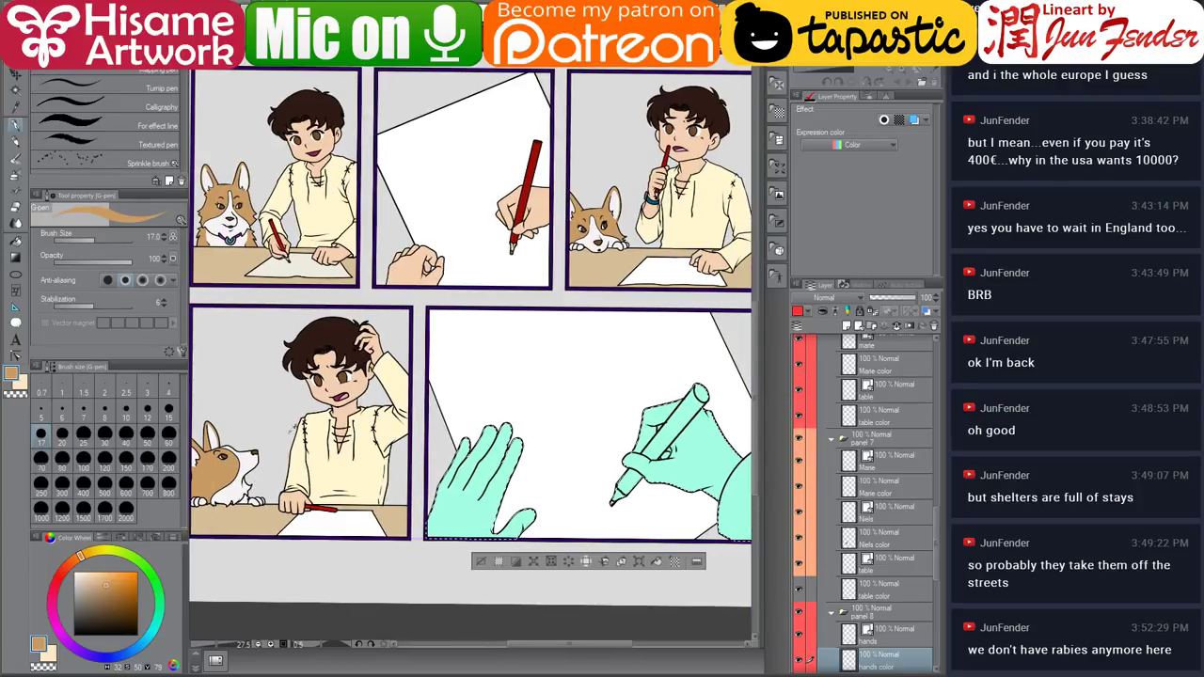
{"action": "left_click", "coordinate": [359, 381], "text": "alt"}
{"action": "key", "text": "]"}
{"action": "key", "text": "]"}
{"action": "key", "text": "]"}
{"action": "key", "text": "]"}
{"action": "key", "text": "]"}
{"action": "key", "text": "]"}
{"action": "key", "text": "]"}
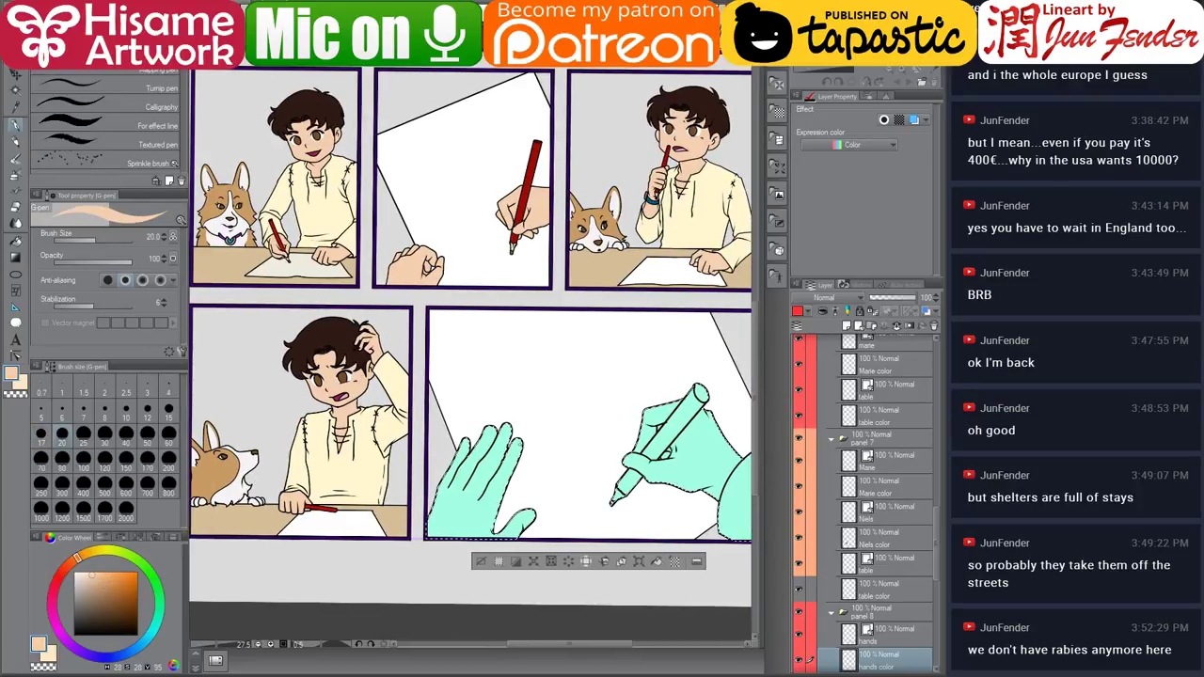
{"action": "key", "text": "]"}
{"action": "key", "text": "]"}
{"action": "key", "text": "]"}
{"action": "key", "text": "]"}
{"action": "key", "text": "]"}
{"action": "key", "text": "]"}
{"action": "key", "text": "]"}
{"action": "key", "text": "]"}
{"action": "key", "text": "]"}
{"action": "key", "text": "]"}
{"action": "key", "text": "]"}
{"action": "key", "text": "]"}
{"action": "key", "text": "]"}
{"action": "key", "text": "]"}
{"action": "key", "text": "]"}
{"action": "mouse_move", "coordinate": [522, 435]}
{"action": "left_mouse_down"}
{"action": "mouse_move", "coordinate": [473, 500]}
{"action": "mouse_move", "coordinate": [497, 458]}
{"action": "mouse_move", "coordinate": [588, 439]}
{"action": "mouse_move", "coordinate": [724, 508]}
{"action": "left_mouse_up"}
{"action": "left_click_drag", "start_coordinate": [646, 334], "coordinate": [531, 348]}
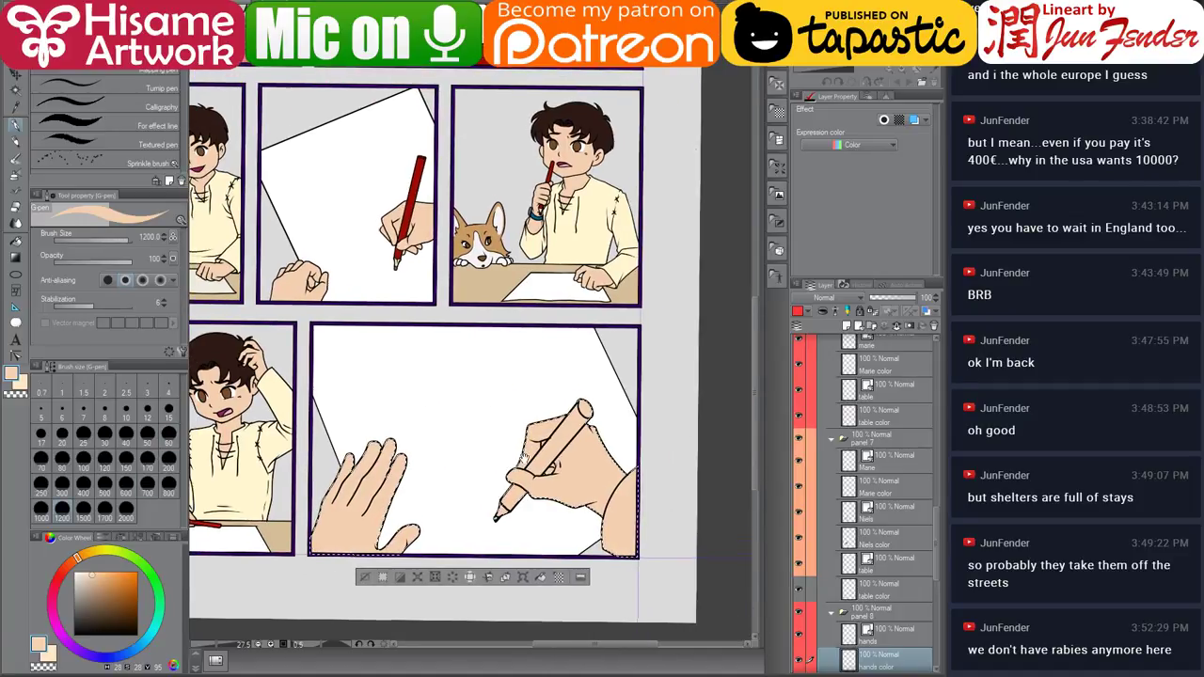
Fill the sleeve in panel 8 with the cream color sampled from the boy's shirt.
{"action": "left_click", "coordinate": [588, 227], "text": "alt"}
{"action": "left_click", "coordinate": [16, 242]}
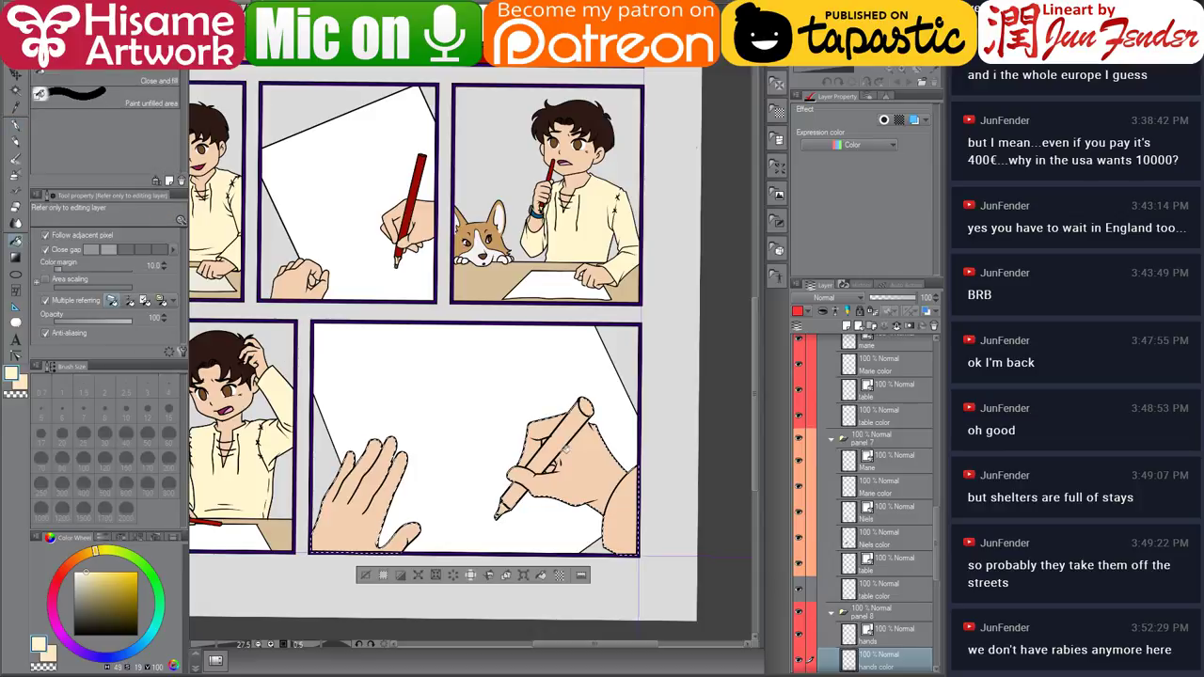
{"action": "left_click_drag", "start_coordinate": [548, 458], "coordinate": [593, 472]}
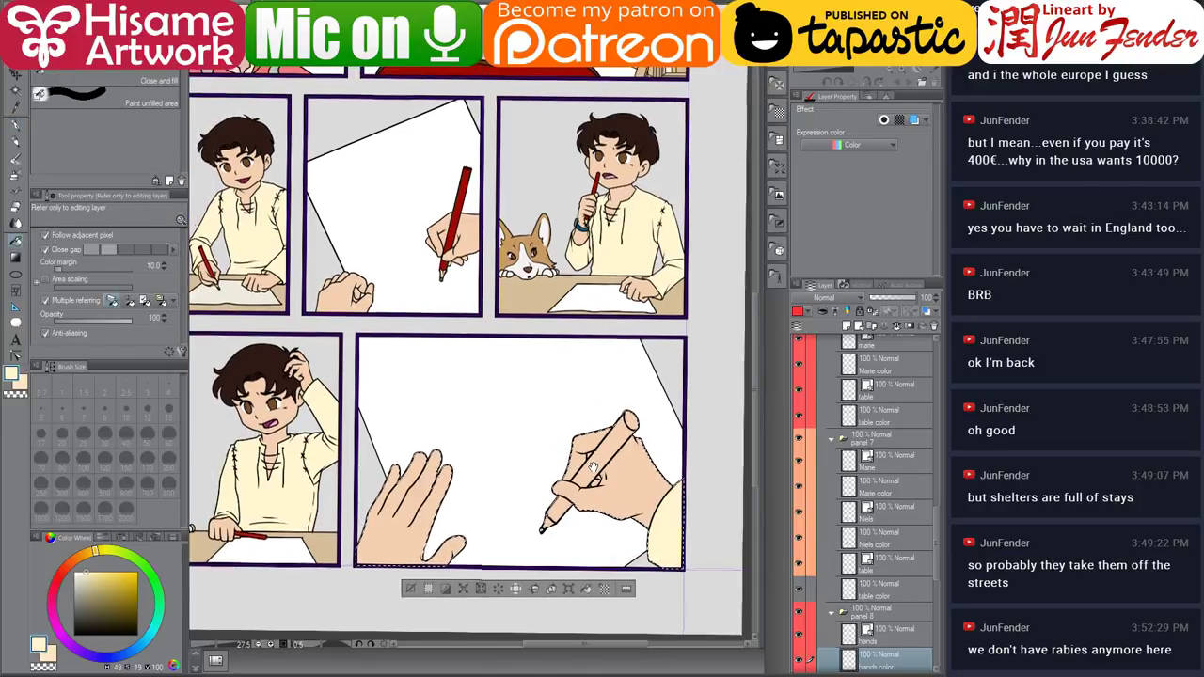
Fill the pencil's body in panel 8 with the dark red of the panel 5 pencil and its blunt end with a lighter red.
{"action": "left_click", "coordinate": [467, 177], "text": "alt"}
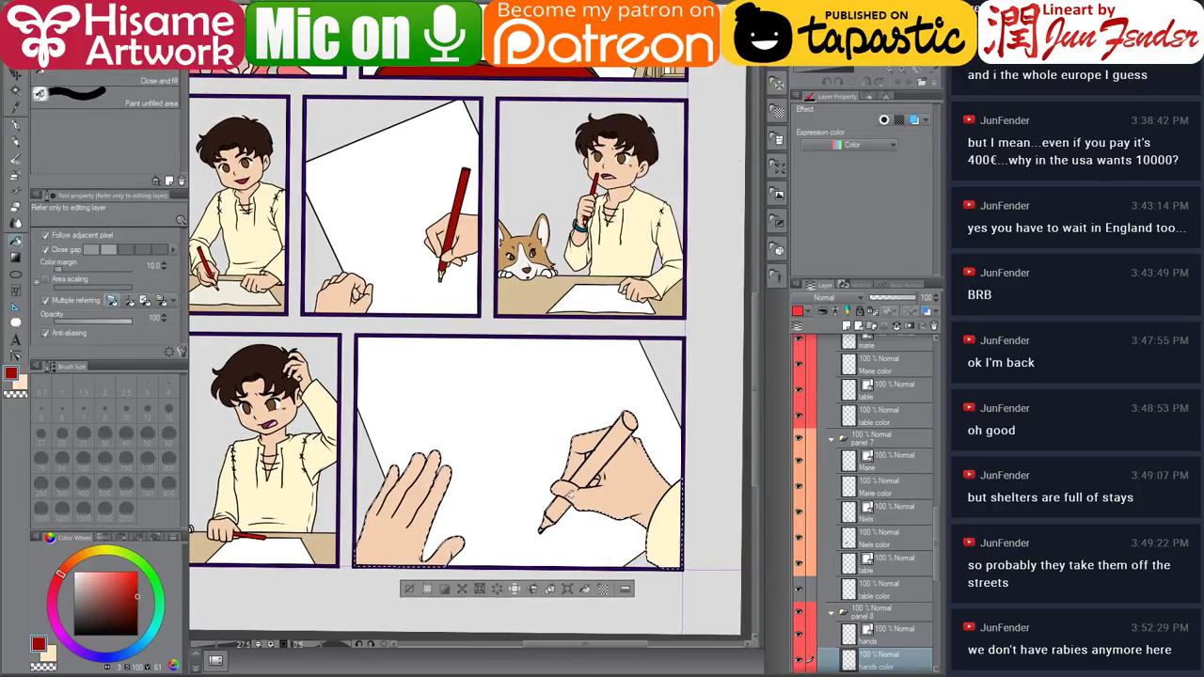
{"action": "left_click", "coordinate": [567, 499]}
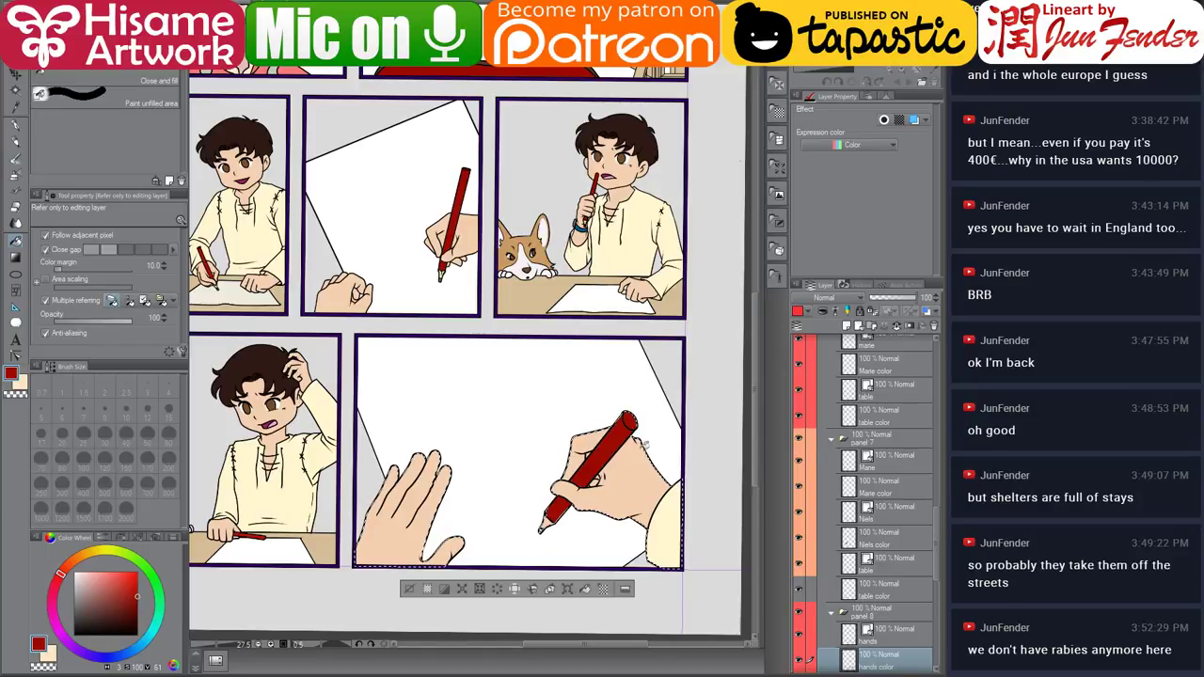
{"action": "left_click", "coordinate": [129, 588]}
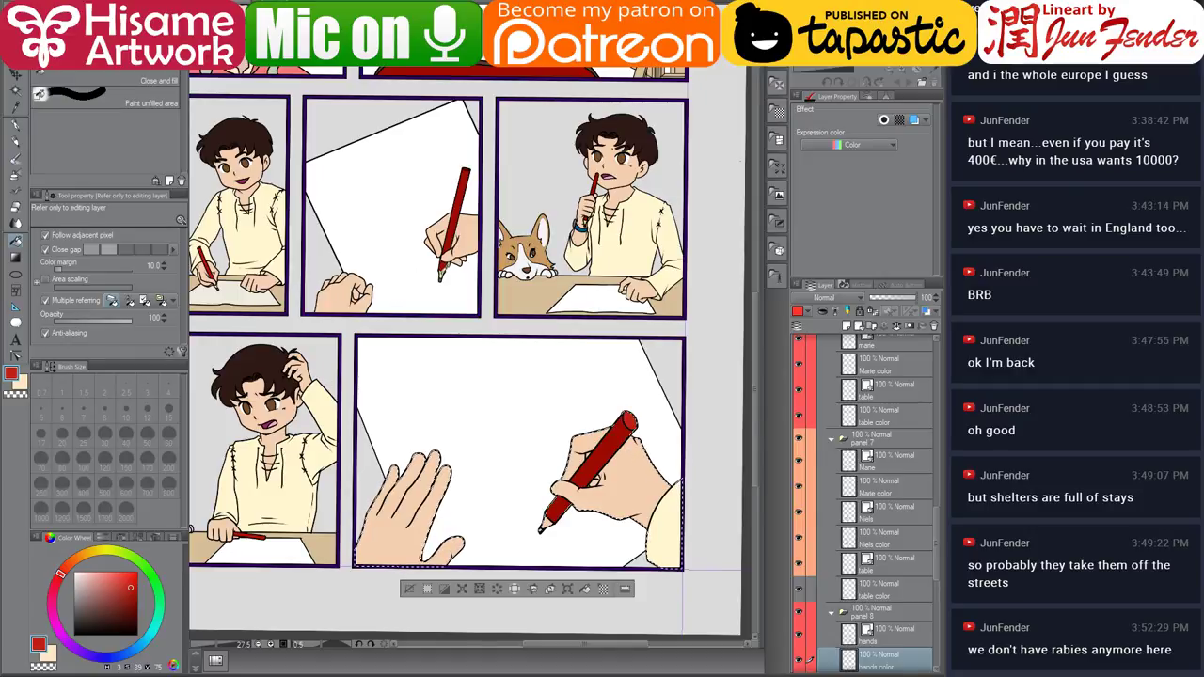
Fill the pencil's sharpened wood pale yellow and its lead gray with colors sampled from the panel 5 pencil, and clear the selection.
{"action": "right_click", "coordinate": [446, 270]}
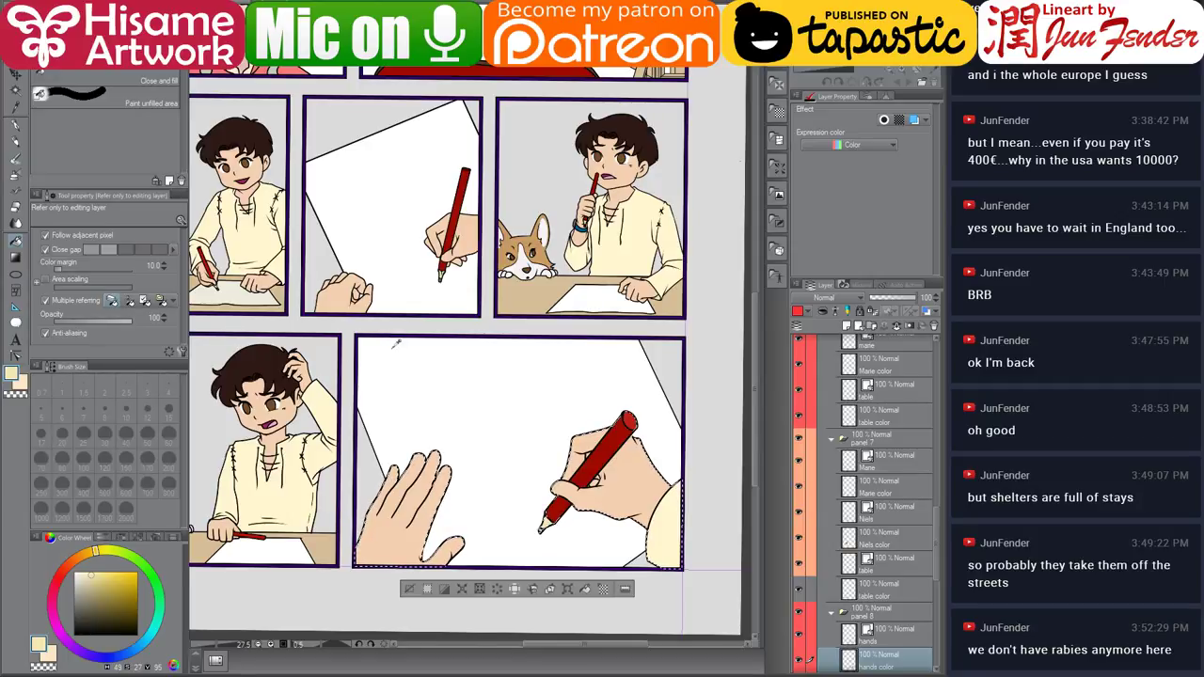
{"action": "scroll", "coordinate": [420, 202], "scroll_direction": "up", "scroll_amount": 5}
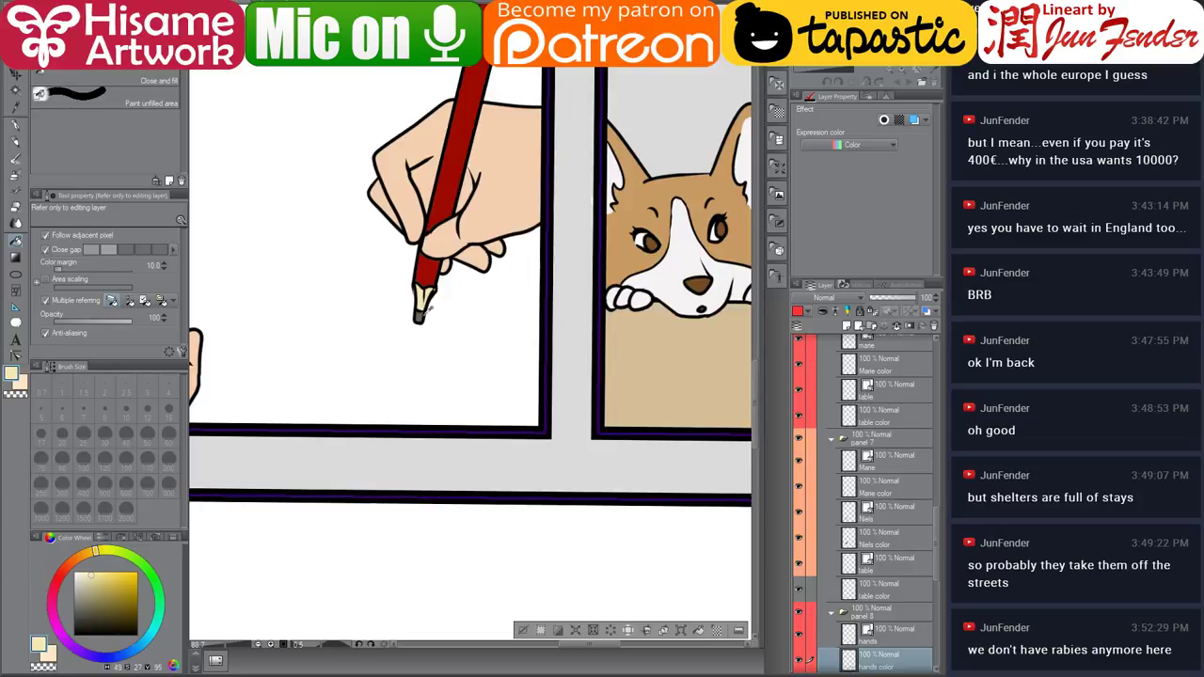
{"action": "right_click", "coordinate": [422, 311]}
{"action": "left_click_drag", "start_coordinate": [524, 334], "coordinate": [513, 310]}
{"action": "mouse_move", "coordinate": [659, 602]}
{"action": "left_mouse_down"}
{"action": "mouse_move", "coordinate": [436, 112]}
{"action": "mouse_move", "coordinate": [442, 129]}
{"action": "left_mouse_up"}
{"action": "left_click_drag", "start_coordinate": [534, 386], "coordinate": [494, 229]}
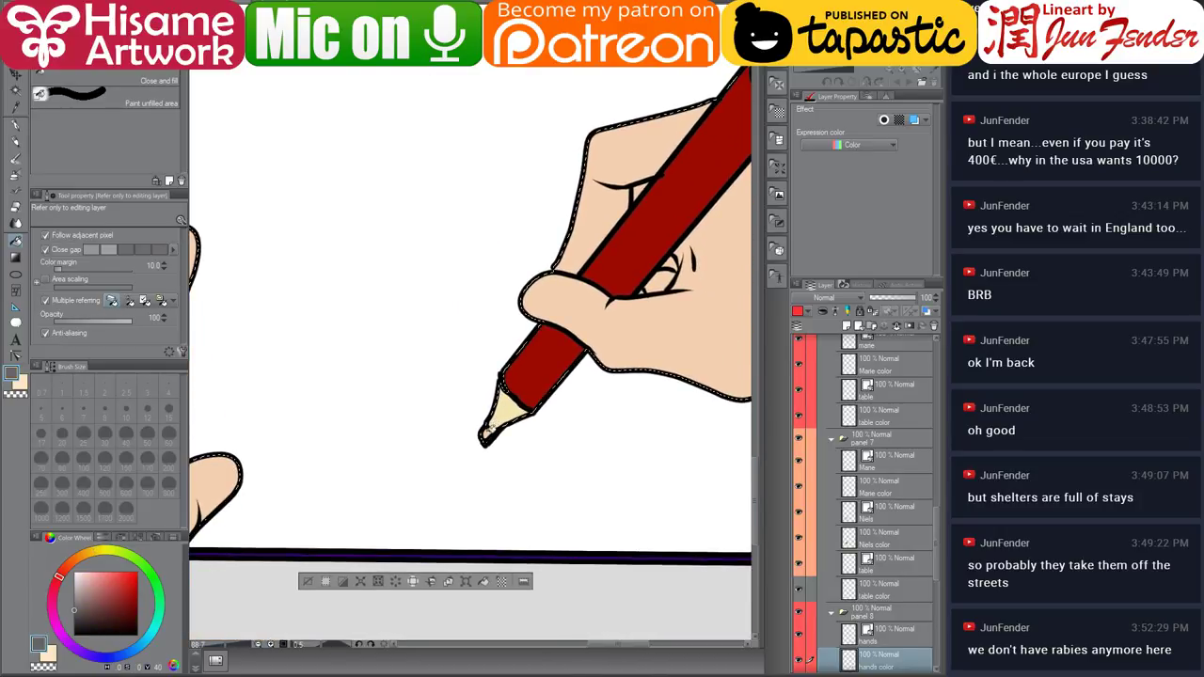
{"action": "left_click", "coordinate": [488, 432]}
{"action": "scroll", "coordinate": [488, 430], "scroll_direction": "down", "scroll_amount": 5}
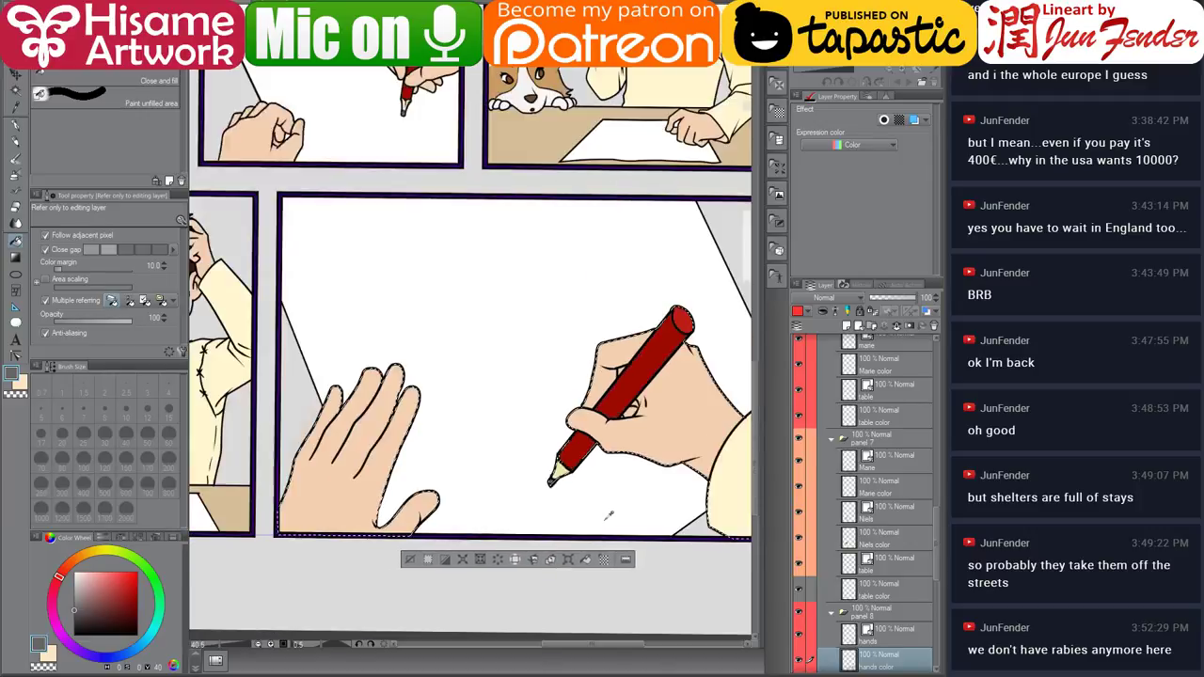
{"action": "scroll", "coordinate": [594, 513], "scroll_direction": "down", "scroll_amount": 3}
{"action": "scroll", "coordinate": [602, 380], "scroll_direction": "up", "scroll_amount": 2}
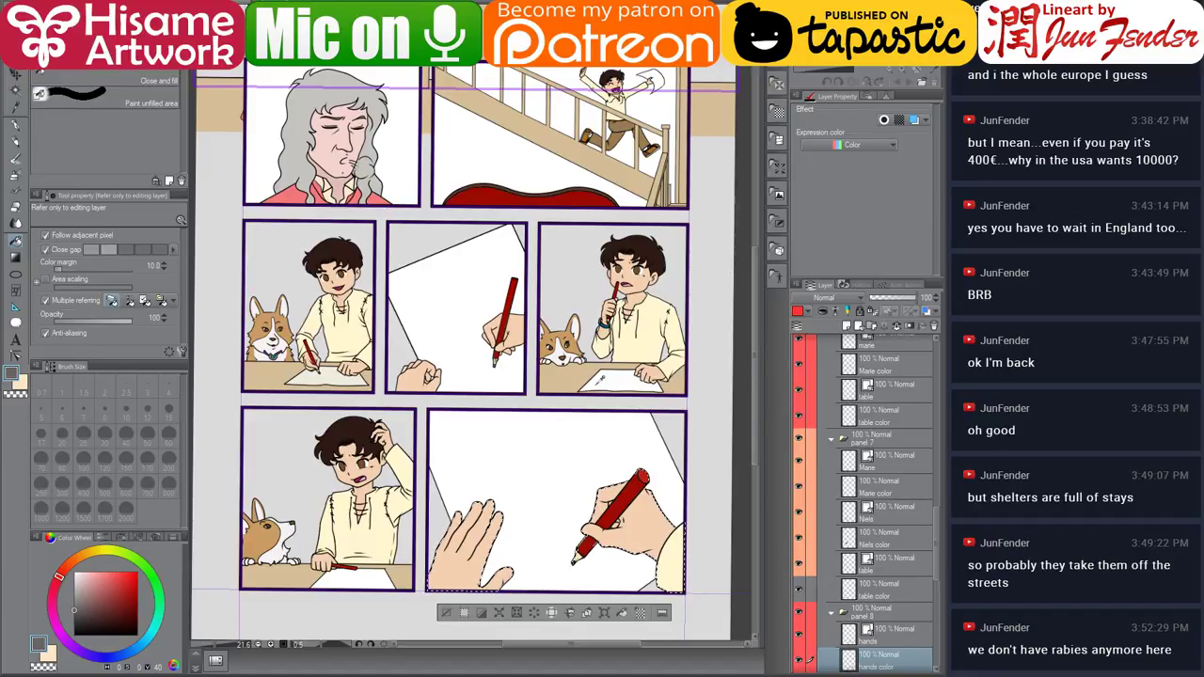
{"action": "key", "text": "ctrl+d"}
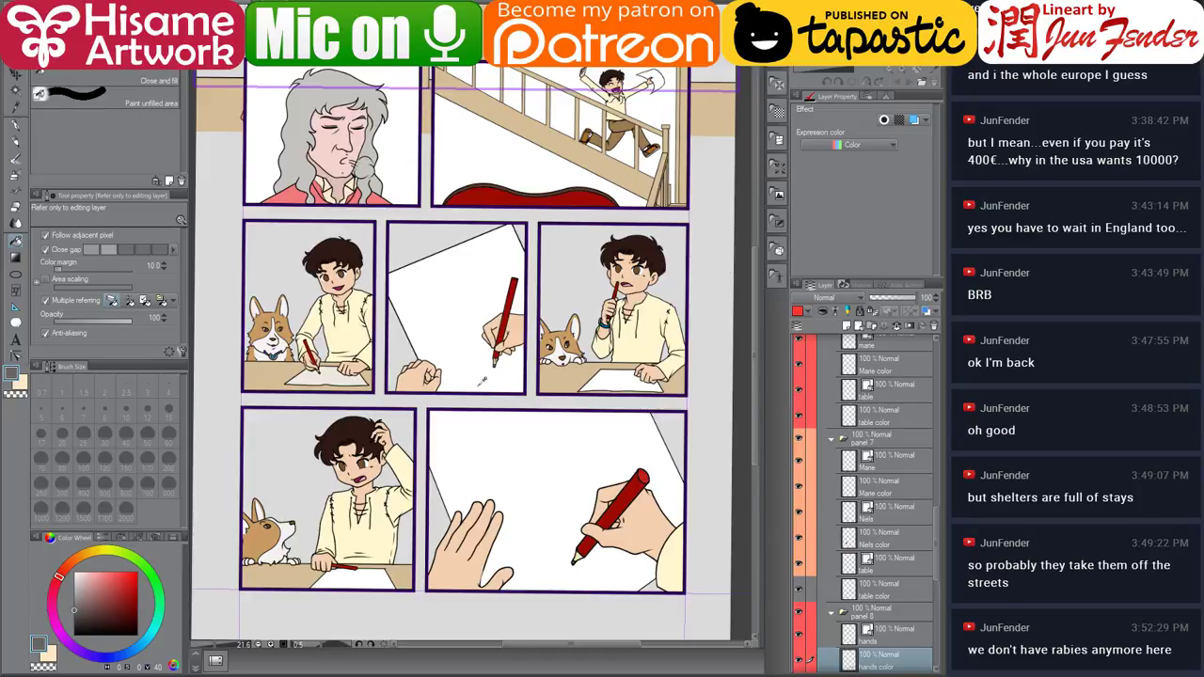
Check the background of panel 1 by temporarily hiding the Niels and Newton layers, and make the newton color layer active.
{"action": "scroll", "coordinate": [480, 382], "scroll_direction": "down", "scroll_amount": 2}
{"action": "left_click_drag", "start_coordinate": [478, 288], "coordinate": [475, 368]}
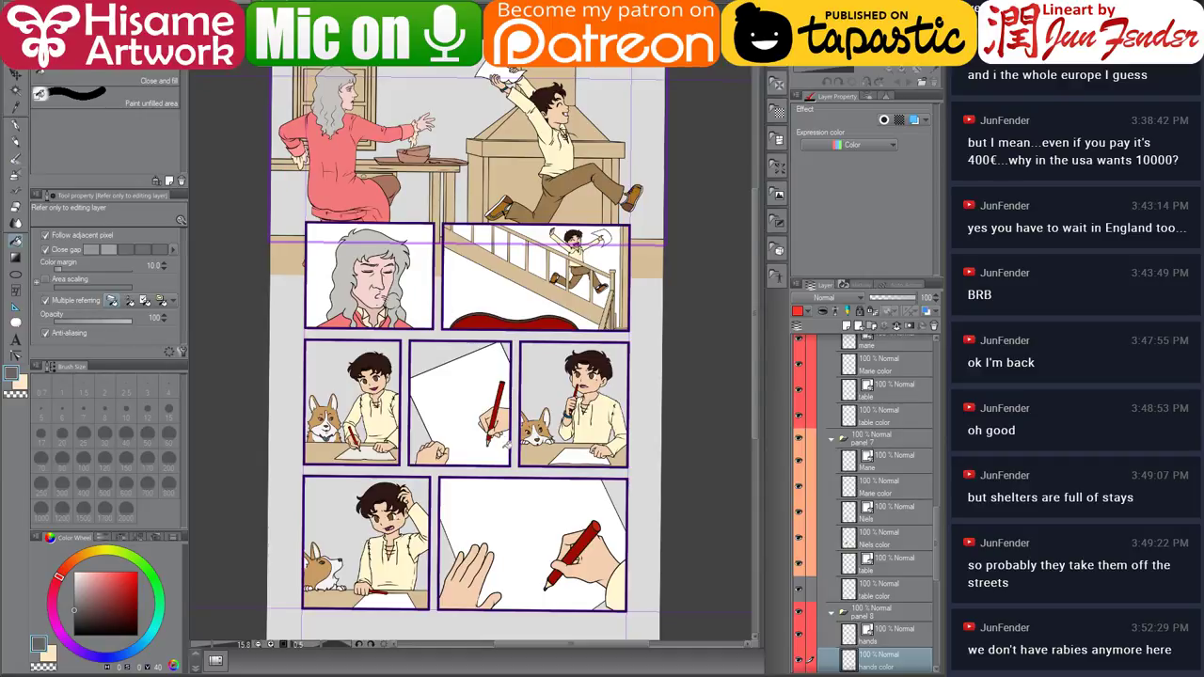
{"action": "scroll", "coordinate": [333, 128], "scroll_direction": "up", "scroll_amount": 3}
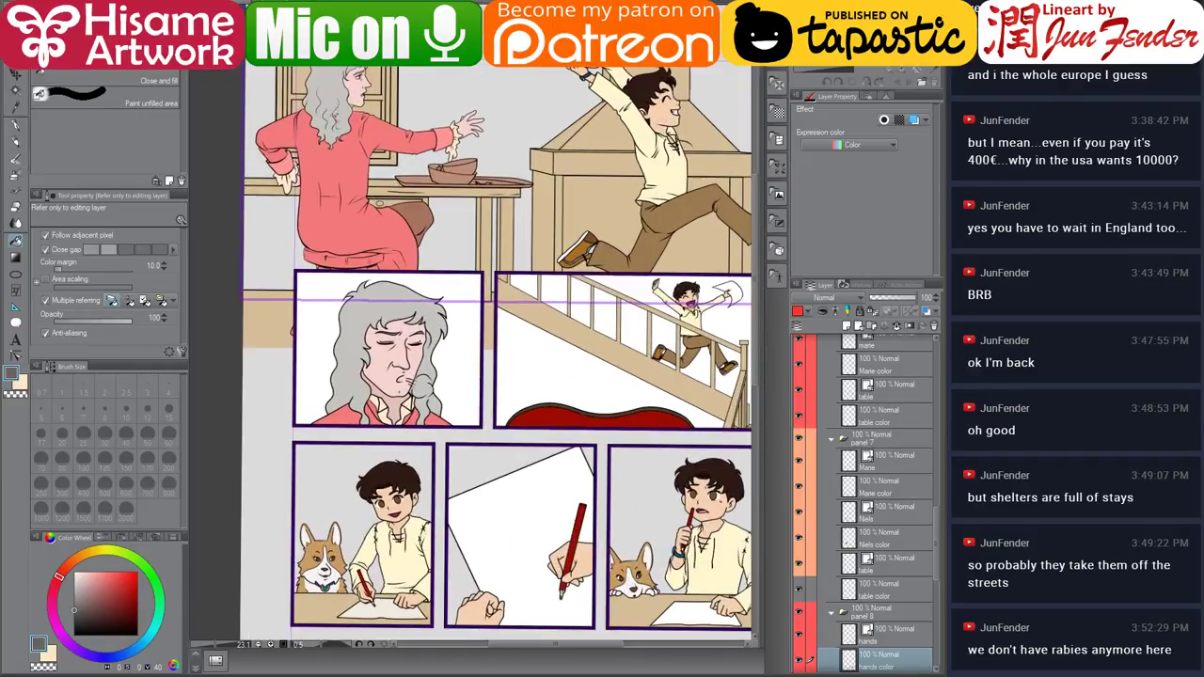
{"action": "left_click_drag", "start_coordinate": [397, 148], "coordinate": [373, 356]}
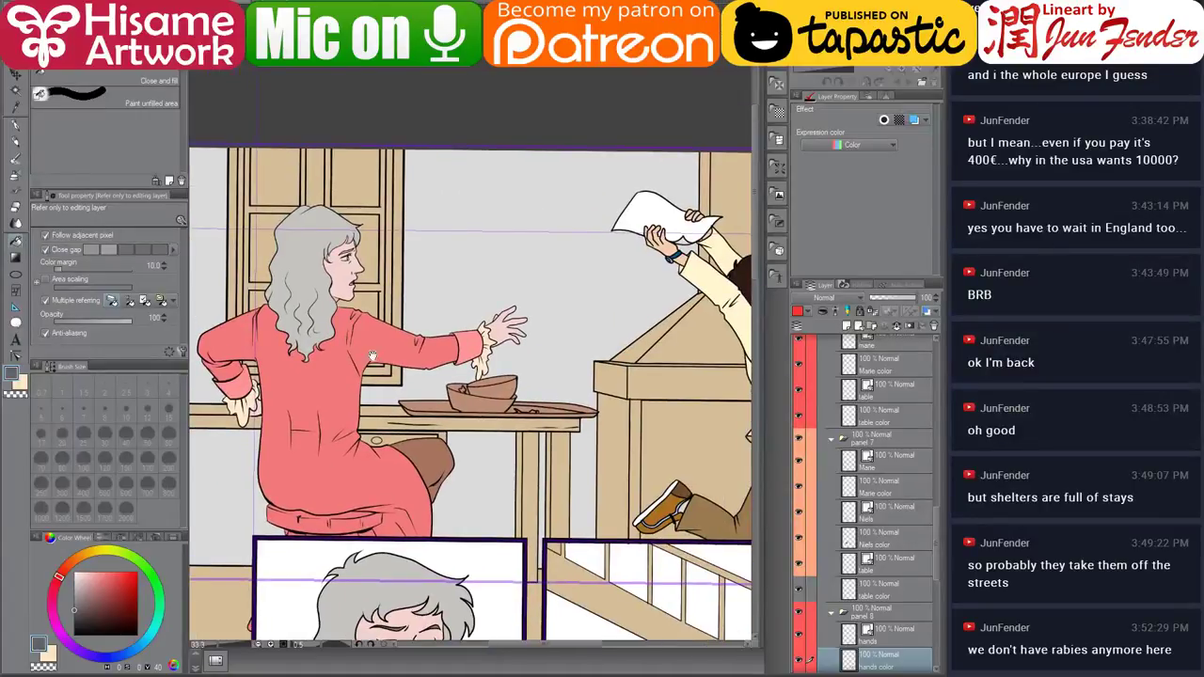
{"action": "left_click", "coordinate": [372, 421], "text": "ctrl+shift"}
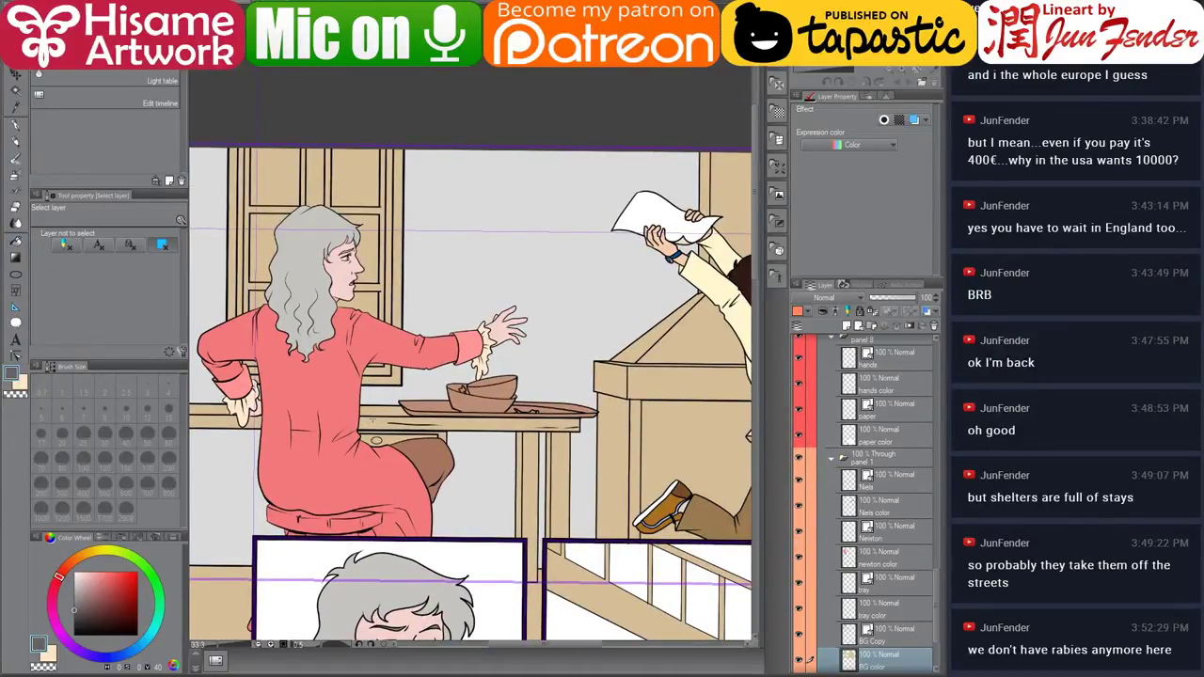
{"action": "scroll", "coordinate": [876, 567], "scroll_direction": "down", "scroll_amount": 2}
{"action": "scroll", "coordinate": [503, 469], "scroll_direction": "down", "scroll_amount": 2}
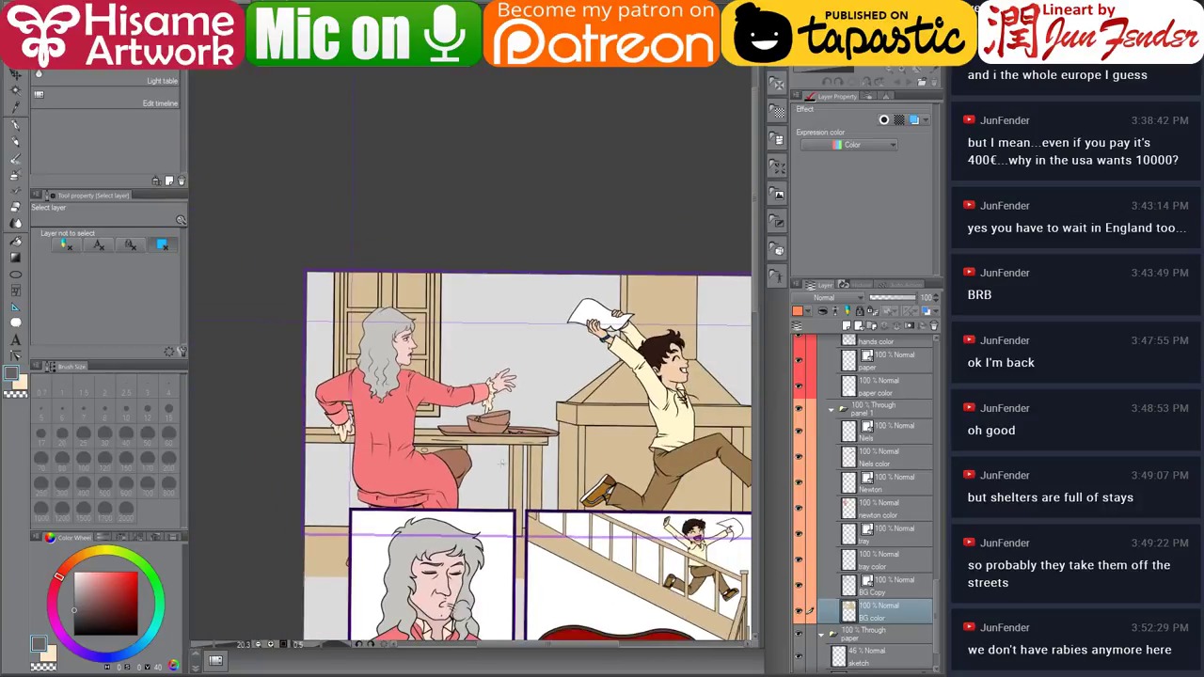
{"action": "left_click_drag", "start_coordinate": [615, 423], "coordinate": [584, 416]}
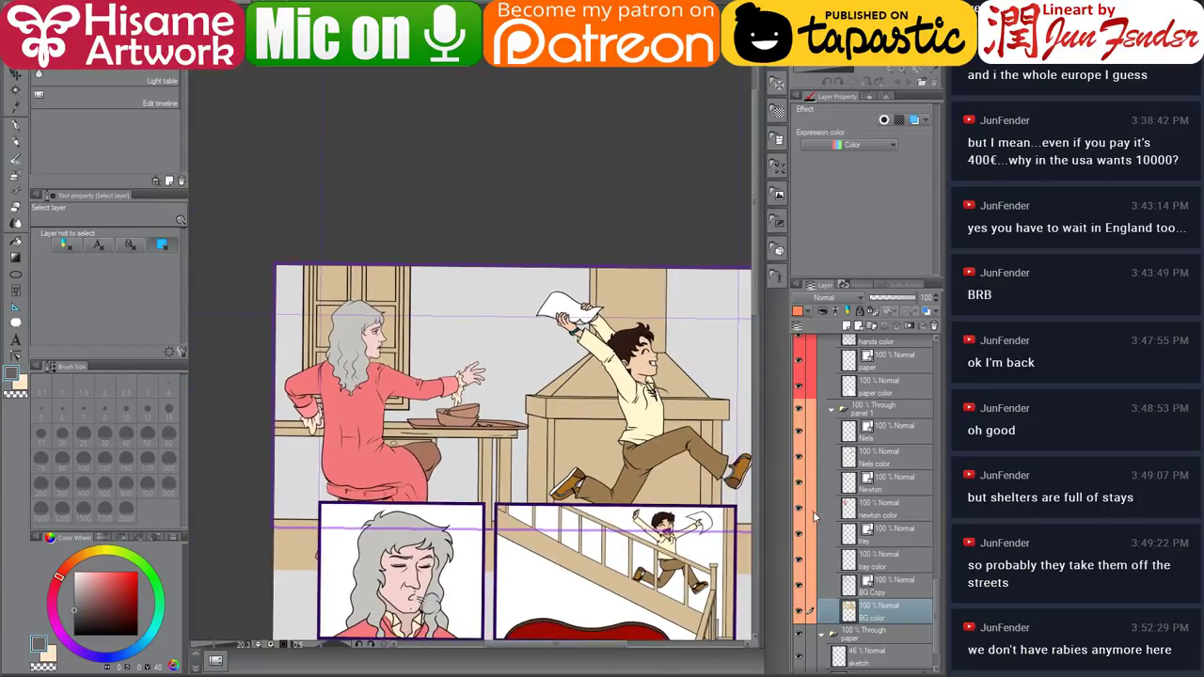
{"action": "left_click_drag", "start_coordinate": [800, 509], "coordinate": [805, 429]}
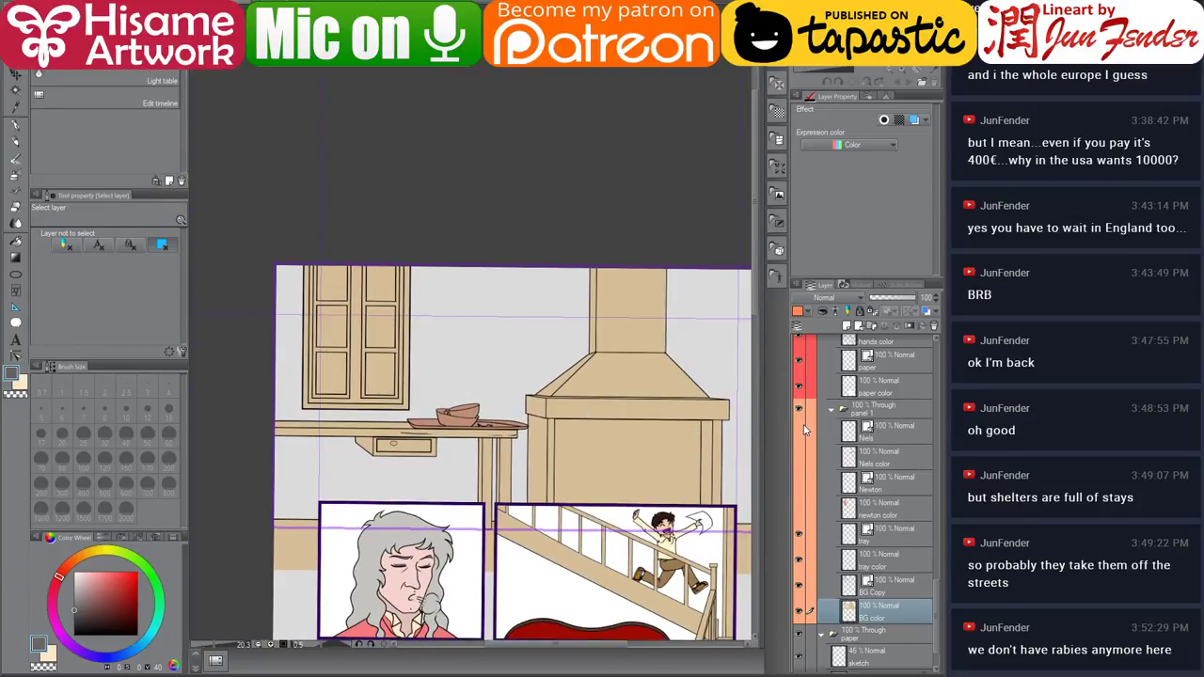
{"action": "left_click_drag", "start_coordinate": [800, 514], "coordinate": [802, 433]}
{"action": "left_click", "coordinate": [844, 512]}
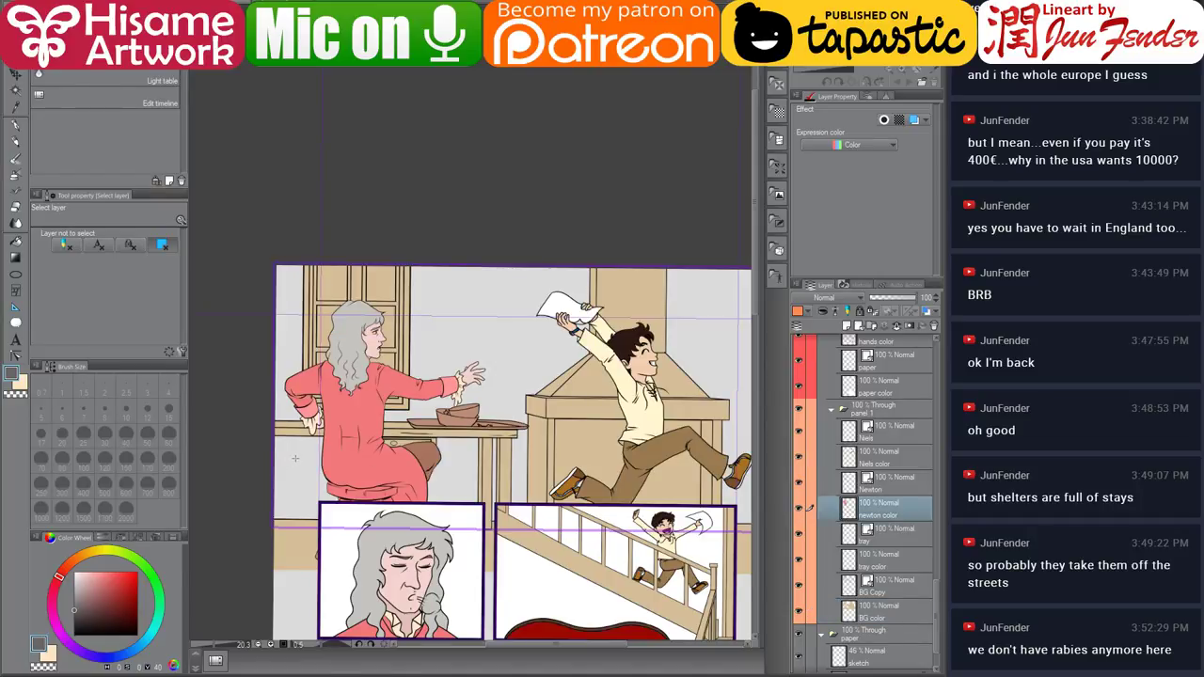
{"action": "scroll", "coordinate": [310, 461], "scroll_direction": "up", "scroll_amount": 4}
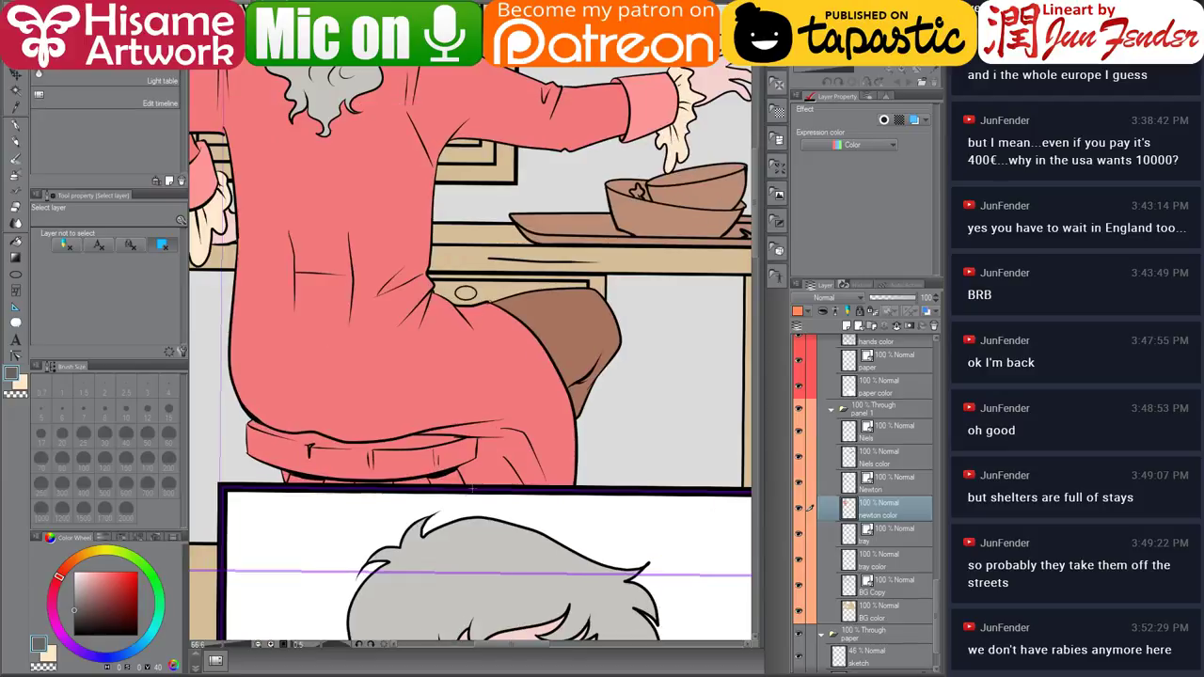
Look through the open reference documents and open page_62-clip.clip from the 00_new pages folder as a color reference.
{"action": "key", "text": "ctrl+Tab"}
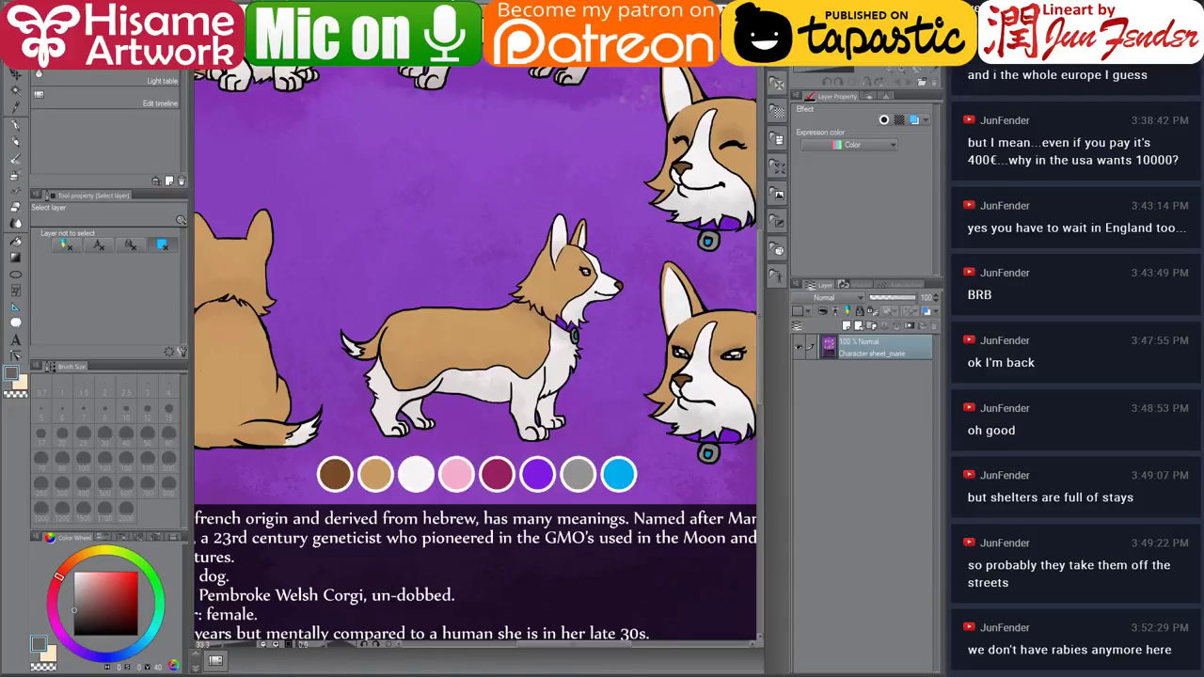
{"action": "key", "text": "ctrl+Tab"}
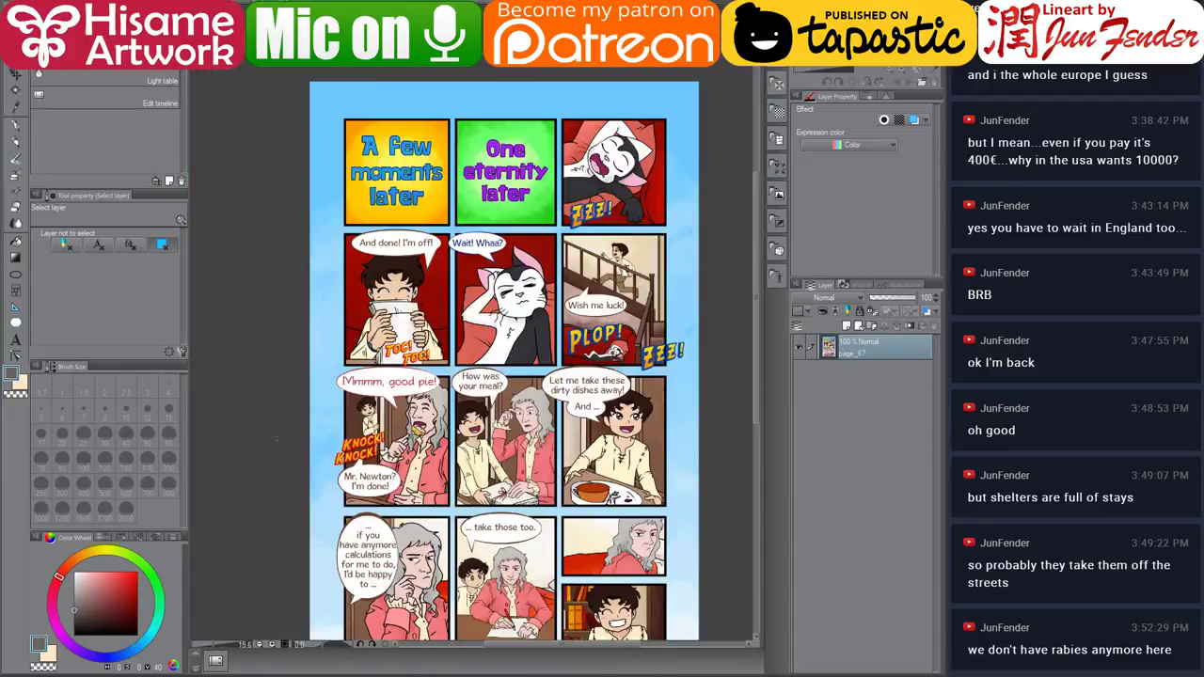
{"action": "scroll", "coordinate": [270, 430], "scroll_direction": "down", "scroll_amount": 3}
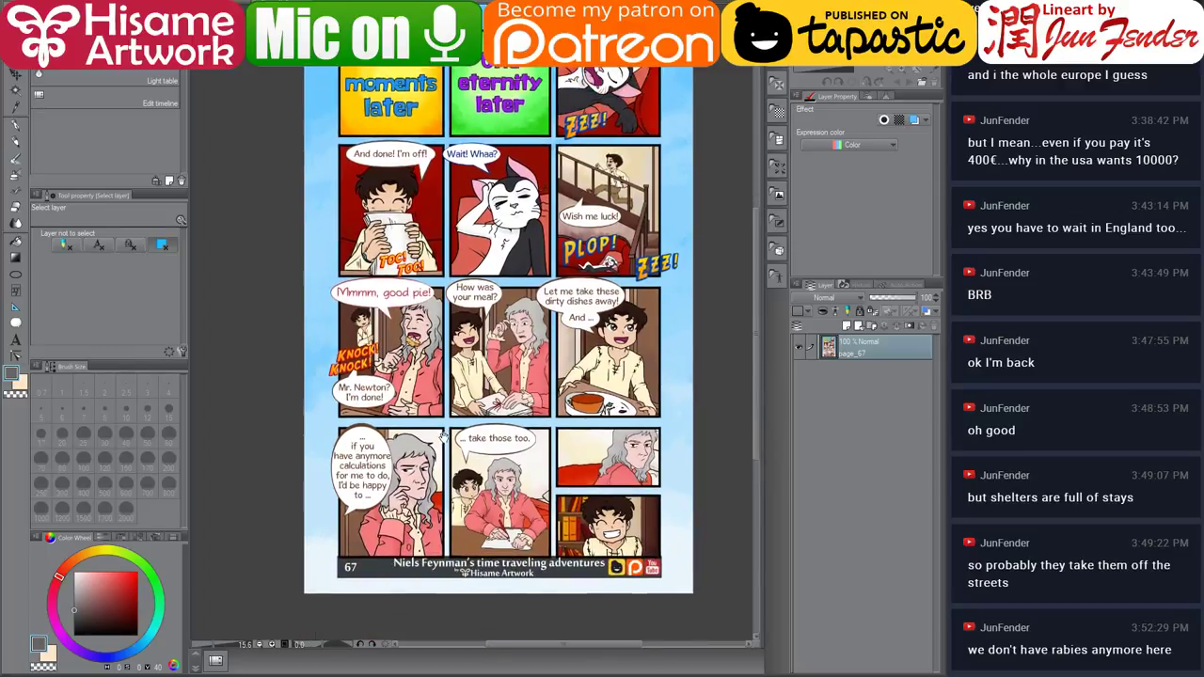
{"action": "key", "text": "ctrl+Tab"}
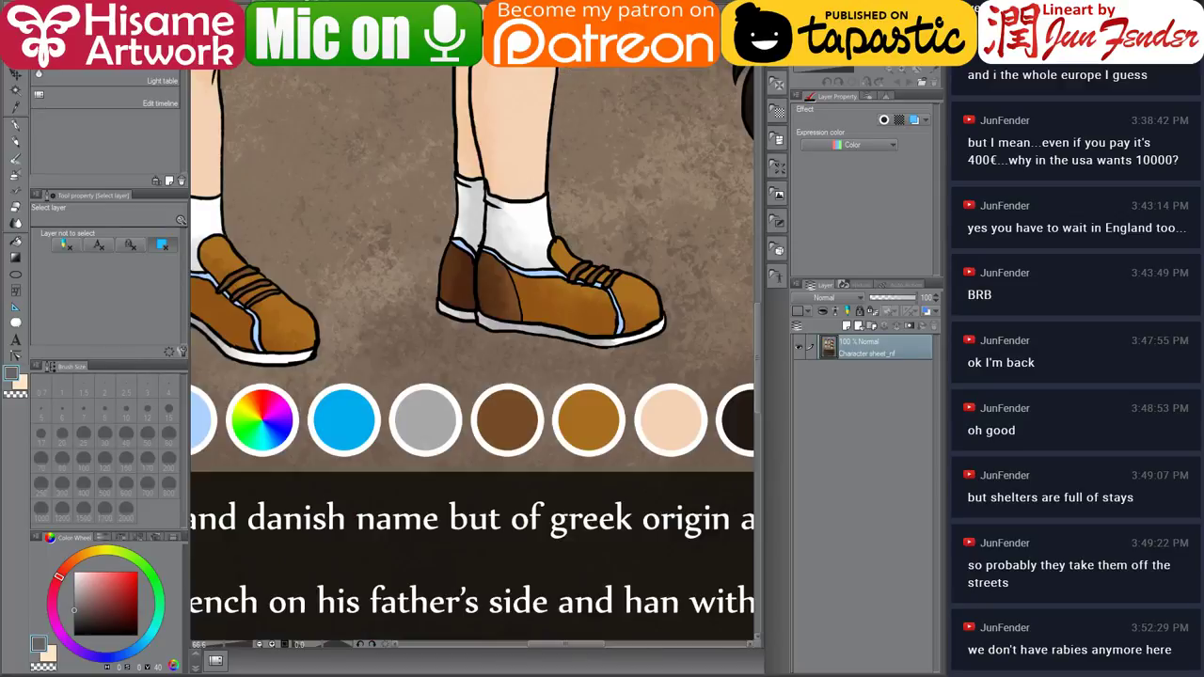
{"action": "key", "text": "alt+Tab"}
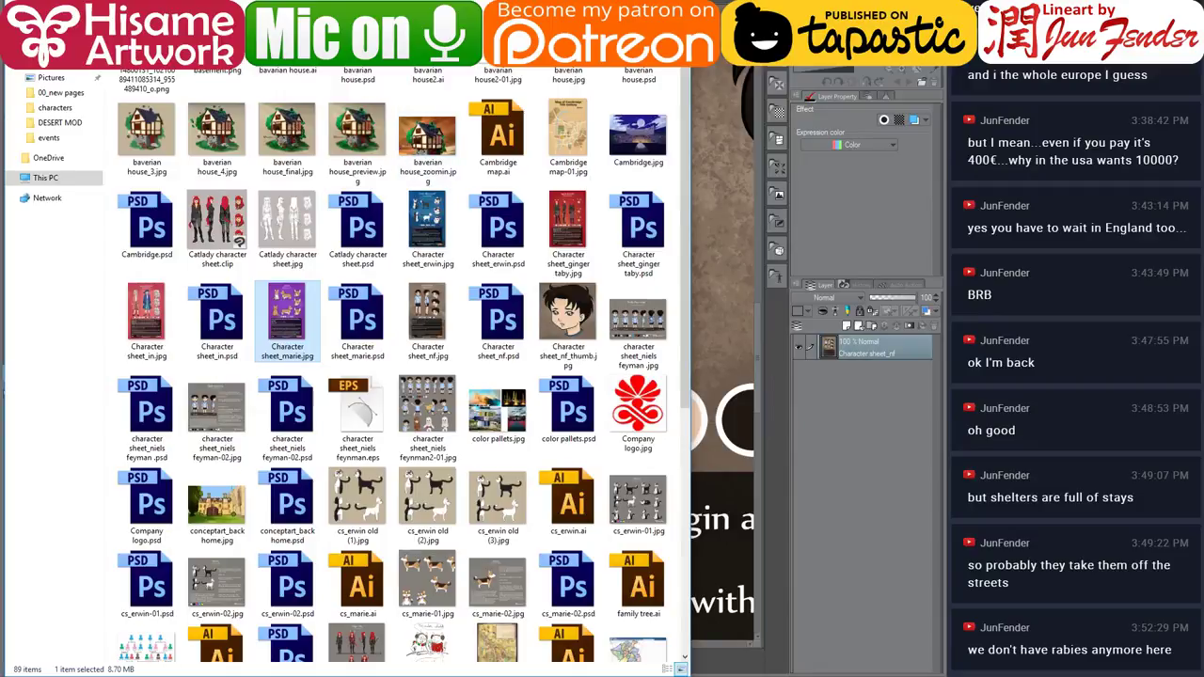
{"action": "key", "text": "alt+Up"}
{"action": "double_click", "coordinate": [147, 73]}
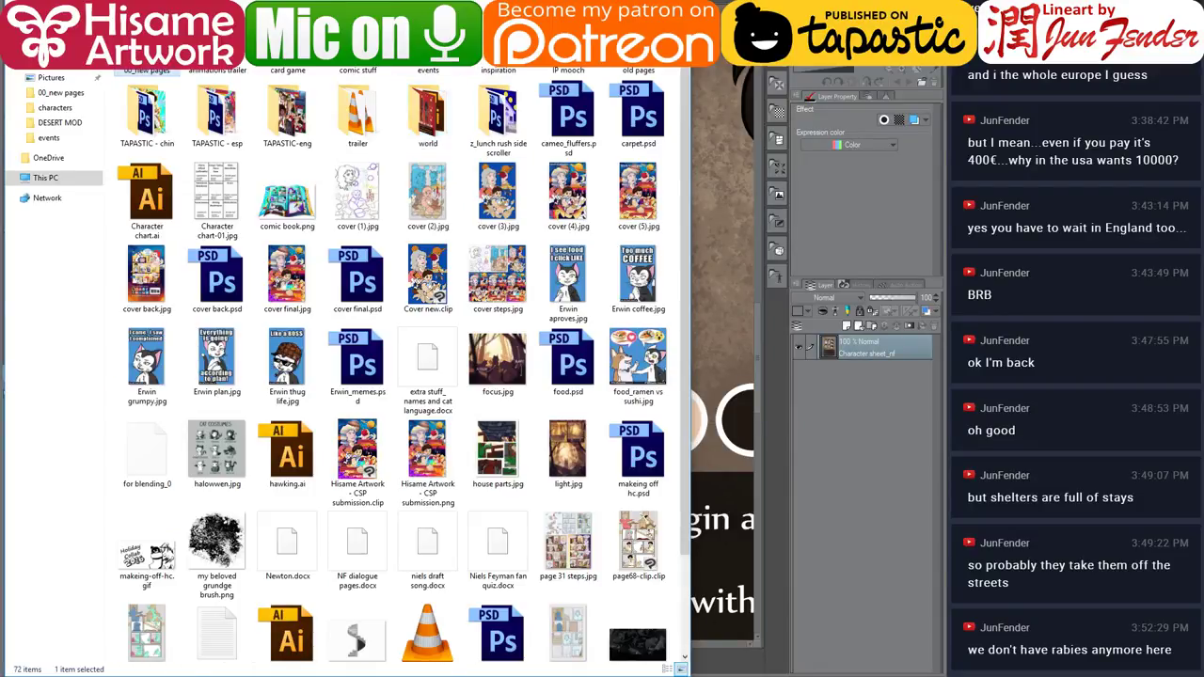
{"action": "scroll", "coordinate": [396, 466], "scroll_direction": "down", "scroll_amount": 2}
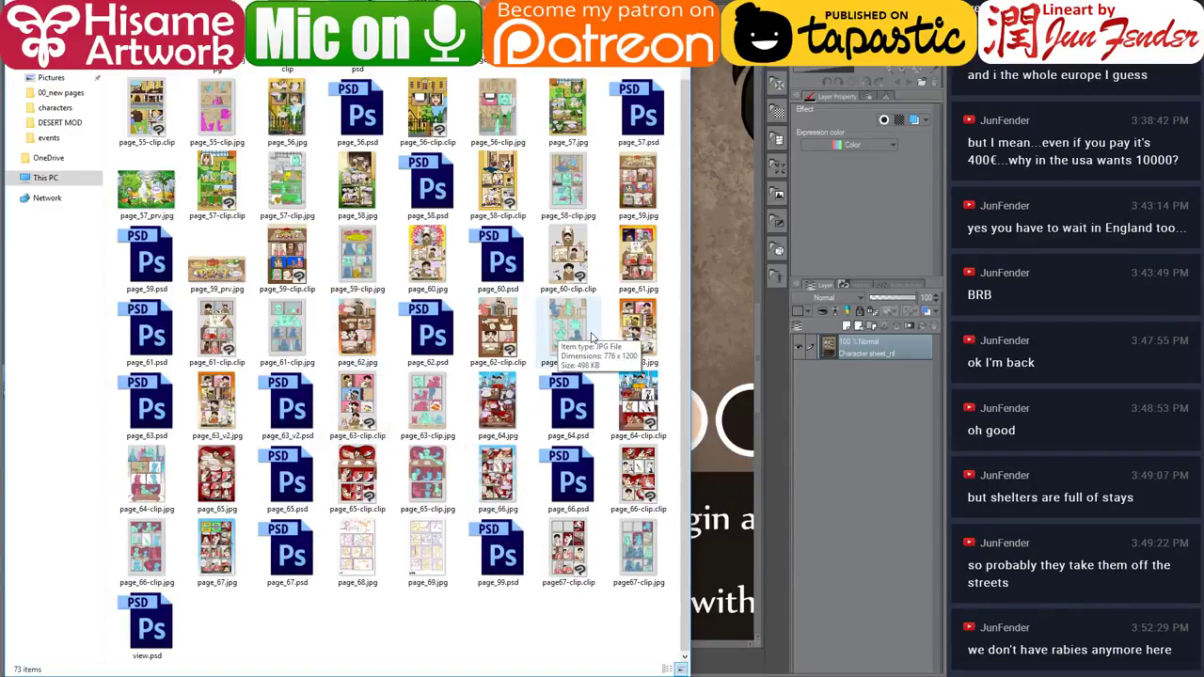
{"action": "left_click", "coordinate": [491, 335]}
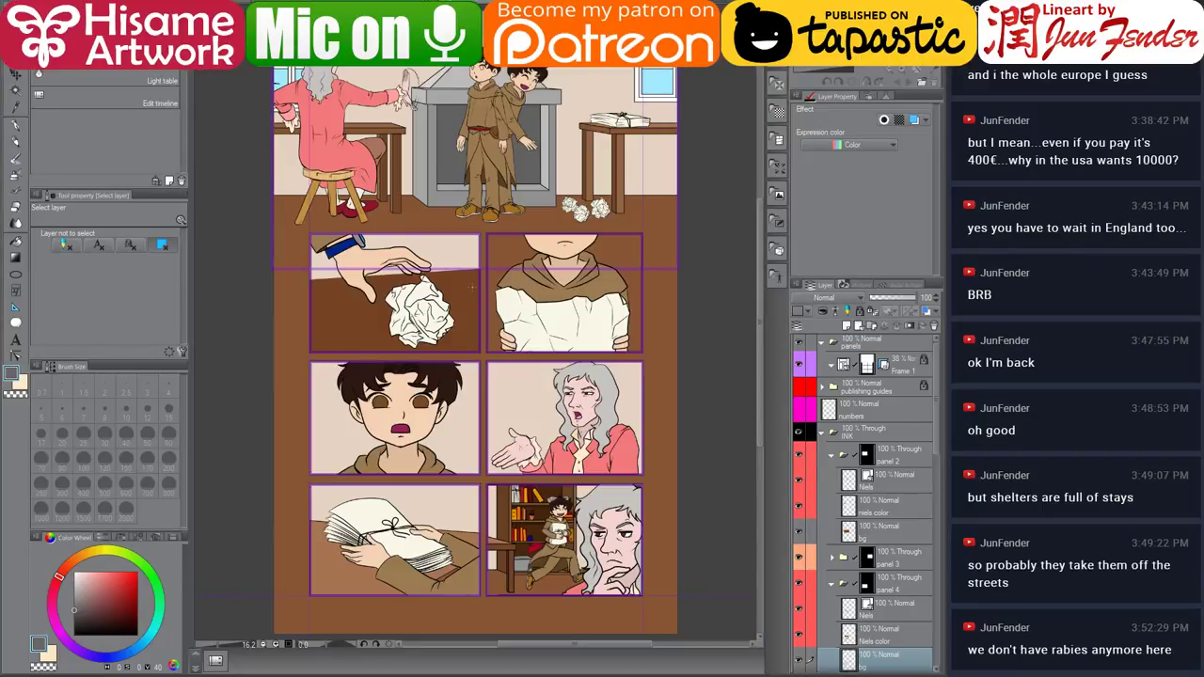
Fill the stool's seat in panel 1 with the light tan sampled from the stool seat on page 62.
{"action": "scroll", "coordinate": [380, 181], "scroll_direction": "up", "scroll_amount": 5}
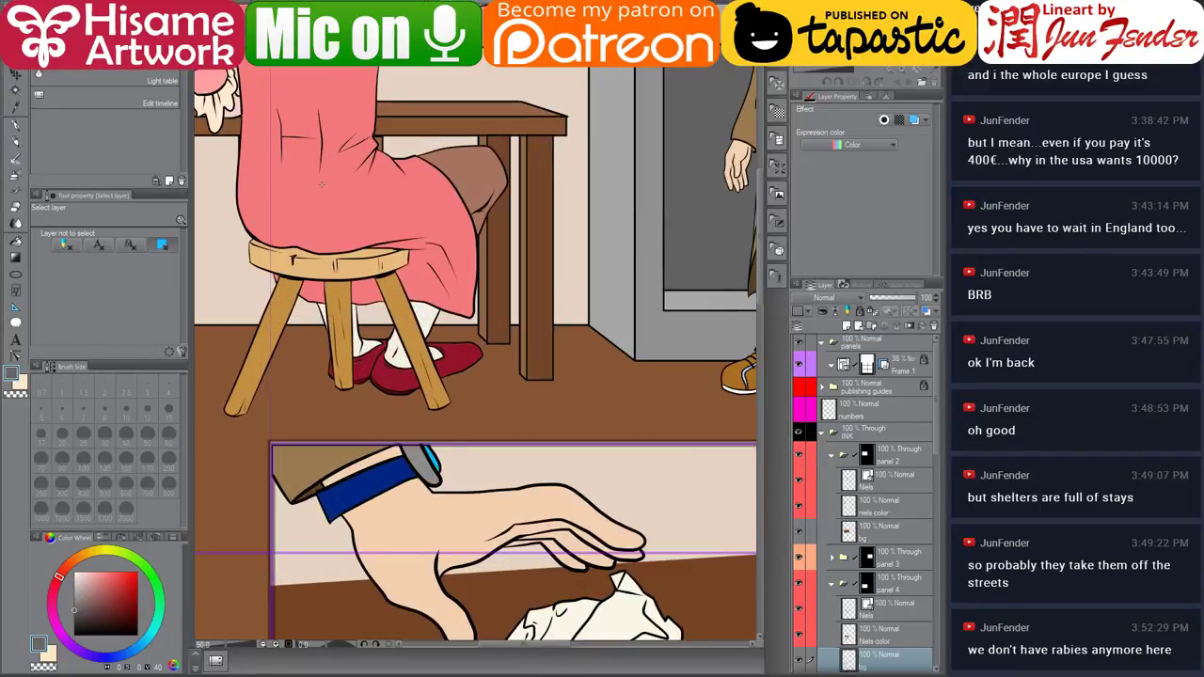
{"action": "left_click_drag", "start_coordinate": [380, 180], "coordinate": [437, 339]}
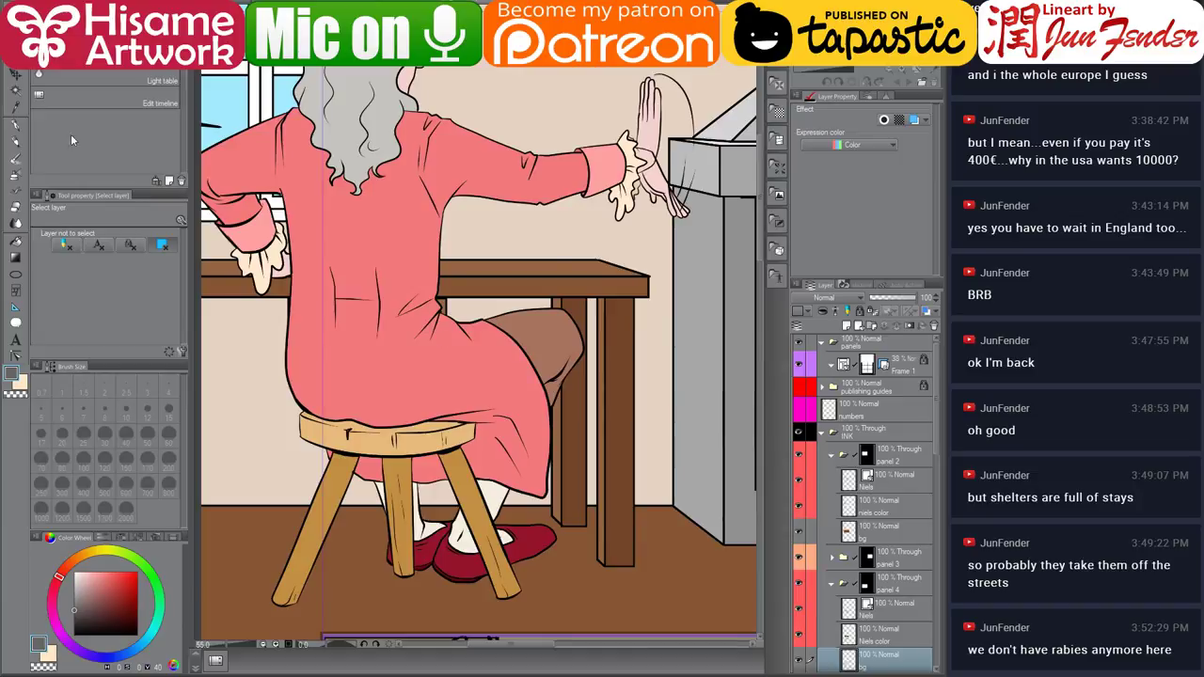
{"action": "left_click", "coordinate": [15, 241]}
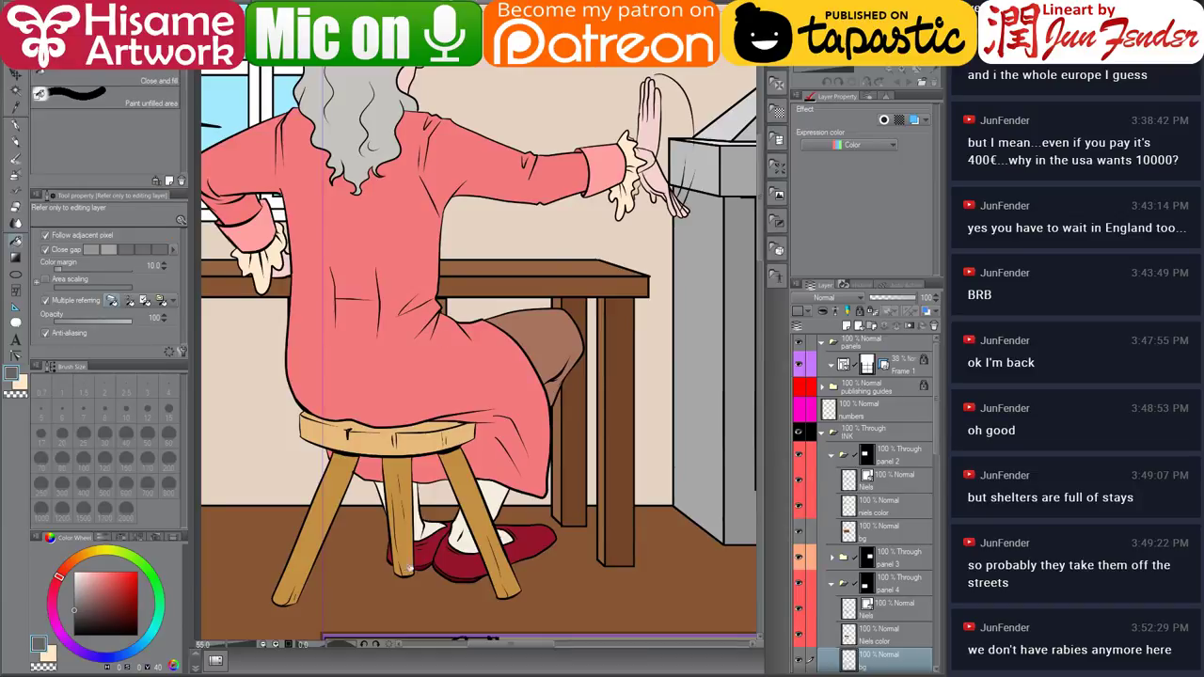
{"action": "left_click", "coordinate": [399, 439], "text": "alt"}
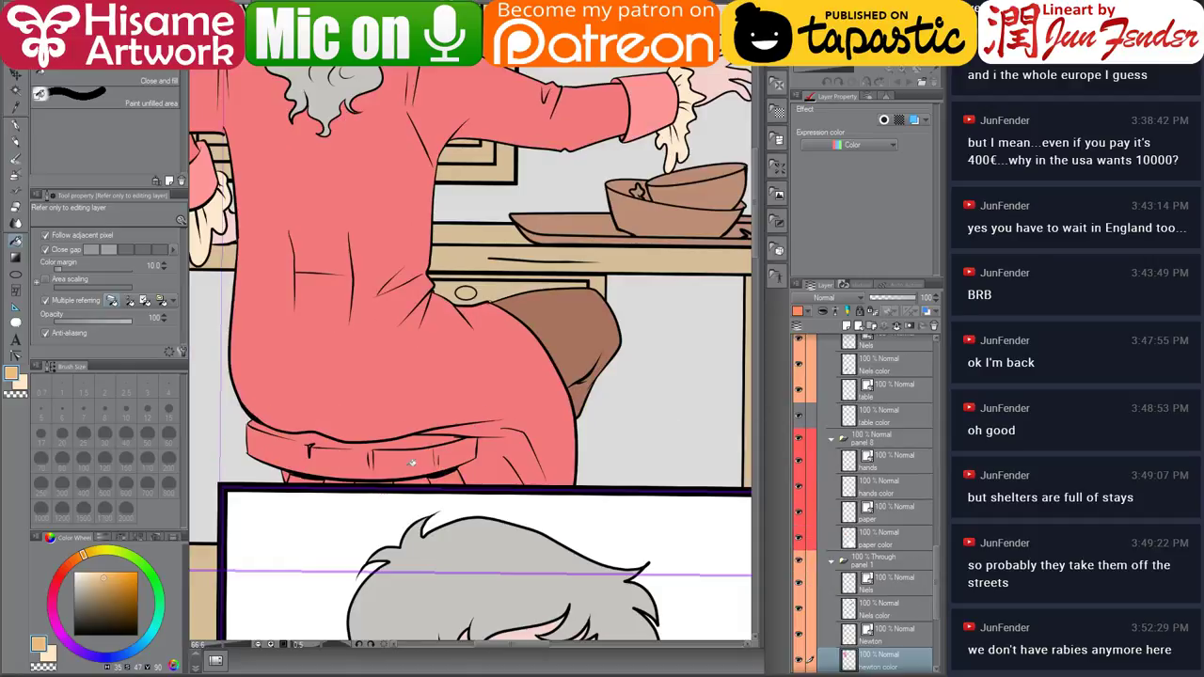
{"action": "left_click", "coordinate": [412, 458]}
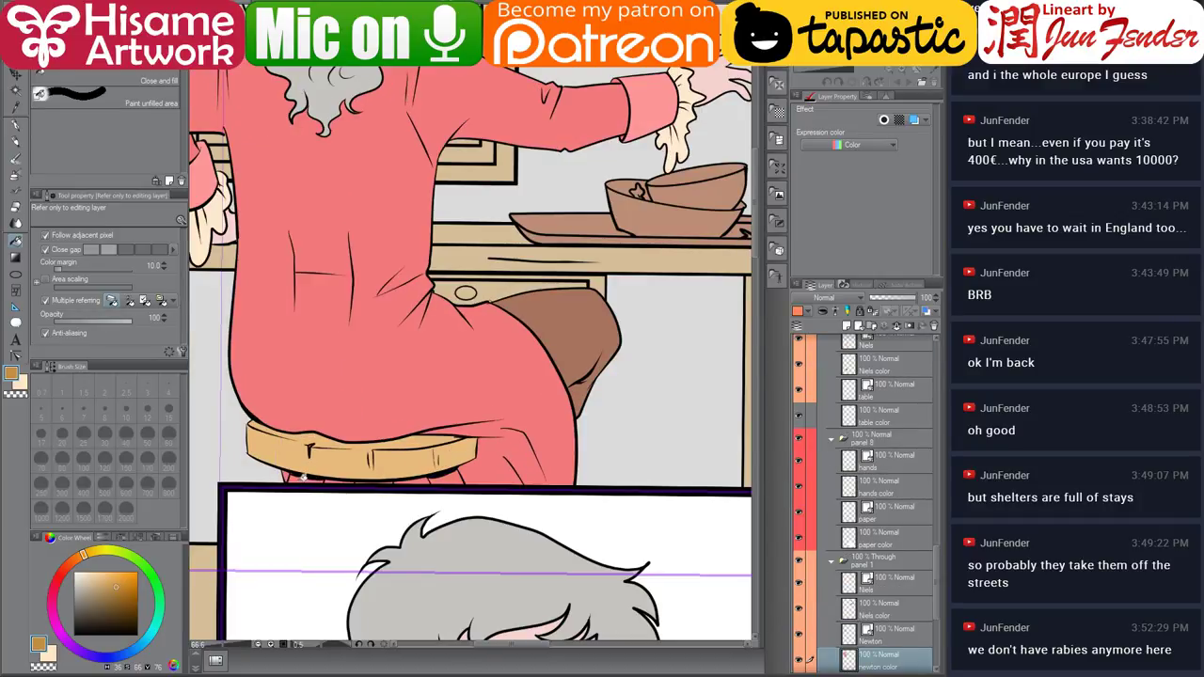
Fill the visible tops of the stool's legs in panel 1 with a darker tan.
{"action": "left_click_drag", "start_coordinate": [461, 483], "coordinate": [536, 328]}
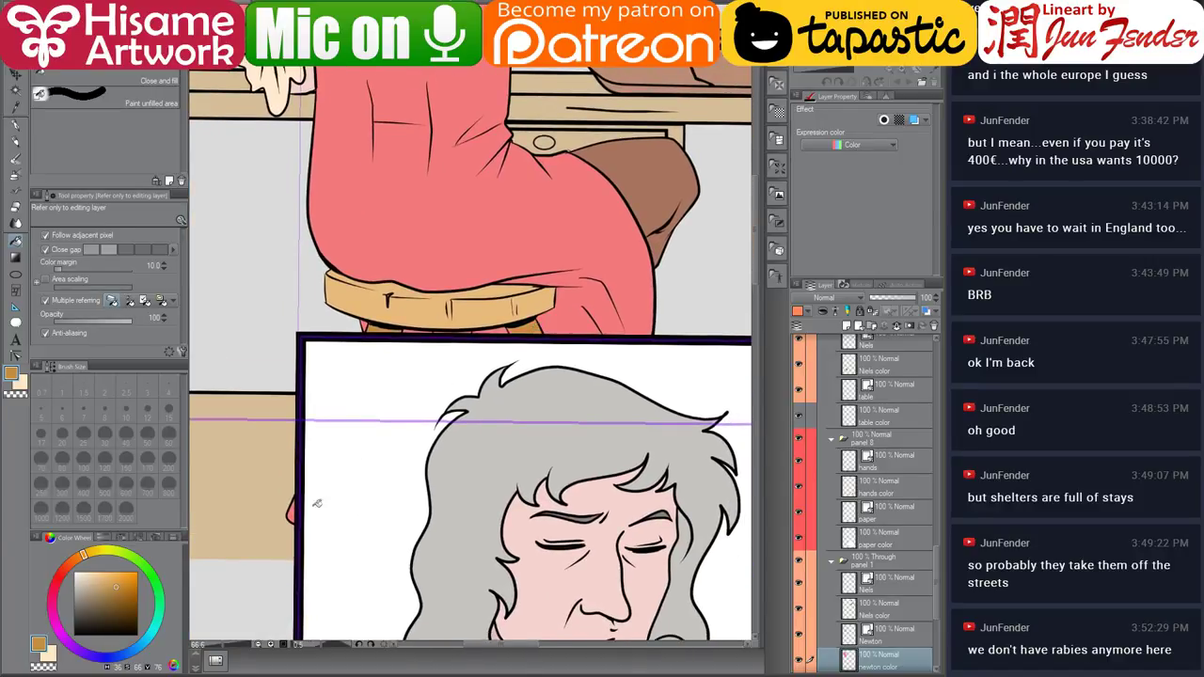
{"action": "scroll", "coordinate": [398, 341], "scroll_direction": "up", "scroll_amount": 4}
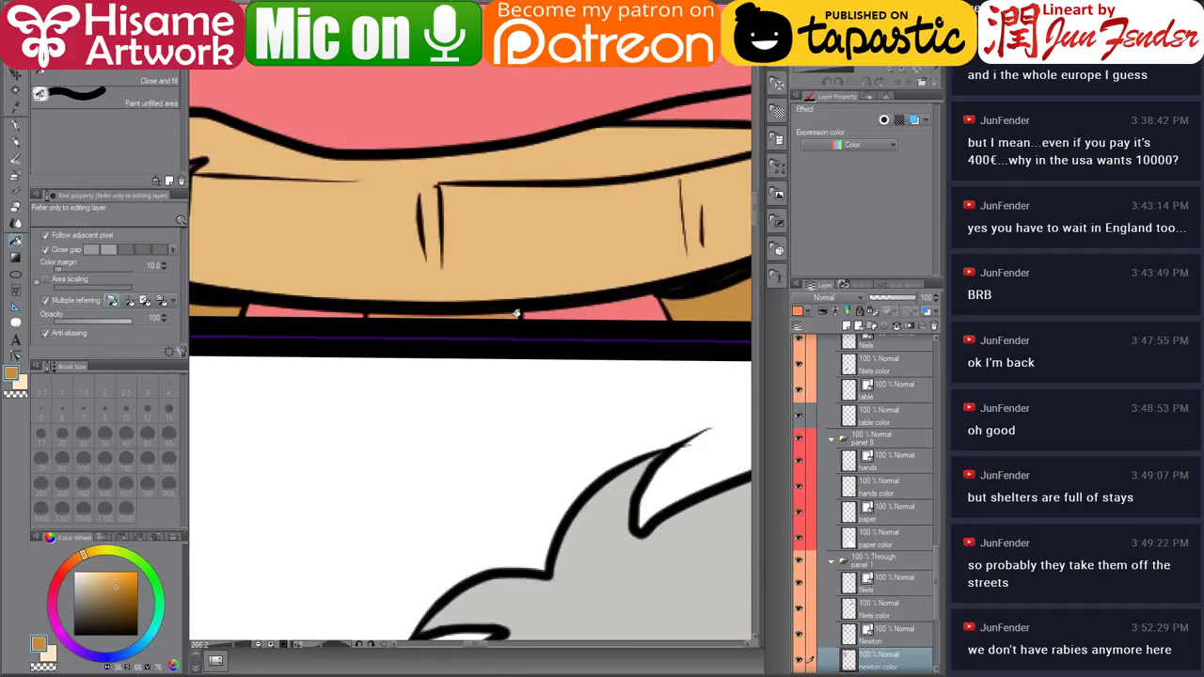
{"action": "scroll", "coordinate": [480, 376], "scroll_direction": "down", "scroll_amount": 2}
{"action": "scroll", "coordinate": [434, 436], "scroll_direction": "down", "scroll_amount": 5}
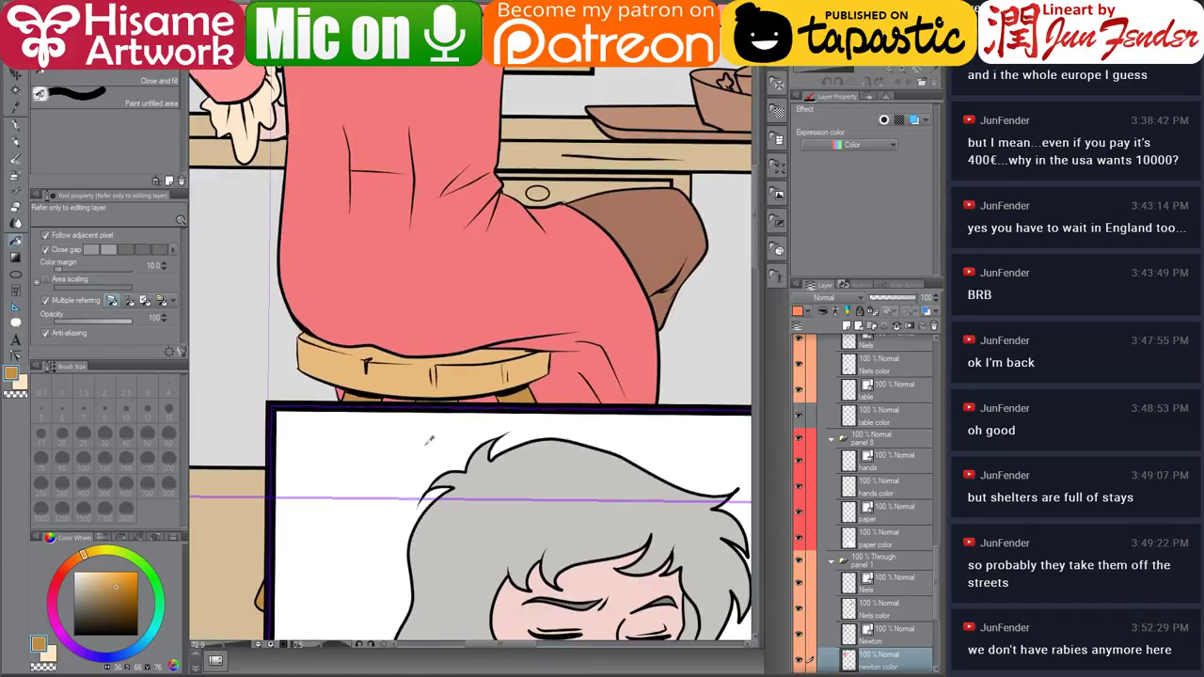
{"action": "left_click_drag", "start_coordinate": [570, 282], "coordinate": [480, 301]}
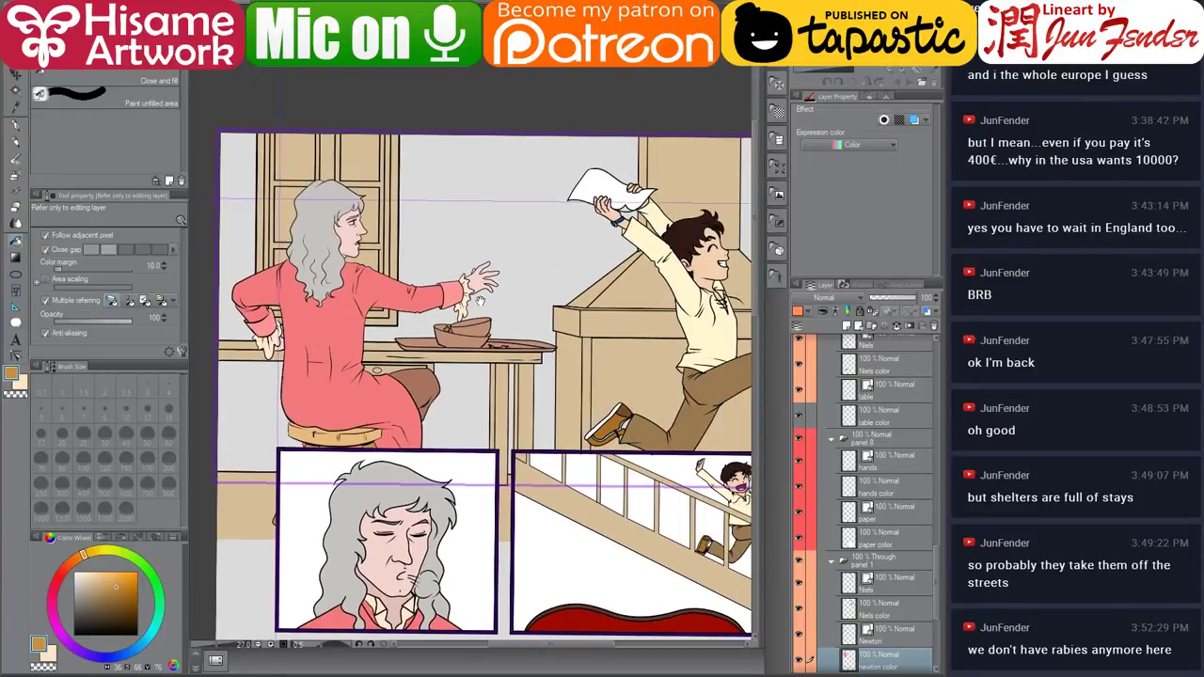
Paint the white of Newton's eye in panel 1 with the G-pen at brush size 12.
{"action": "scroll", "coordinate": [360, 199], "scroll_direction": "up", "scroll_amount": 6}
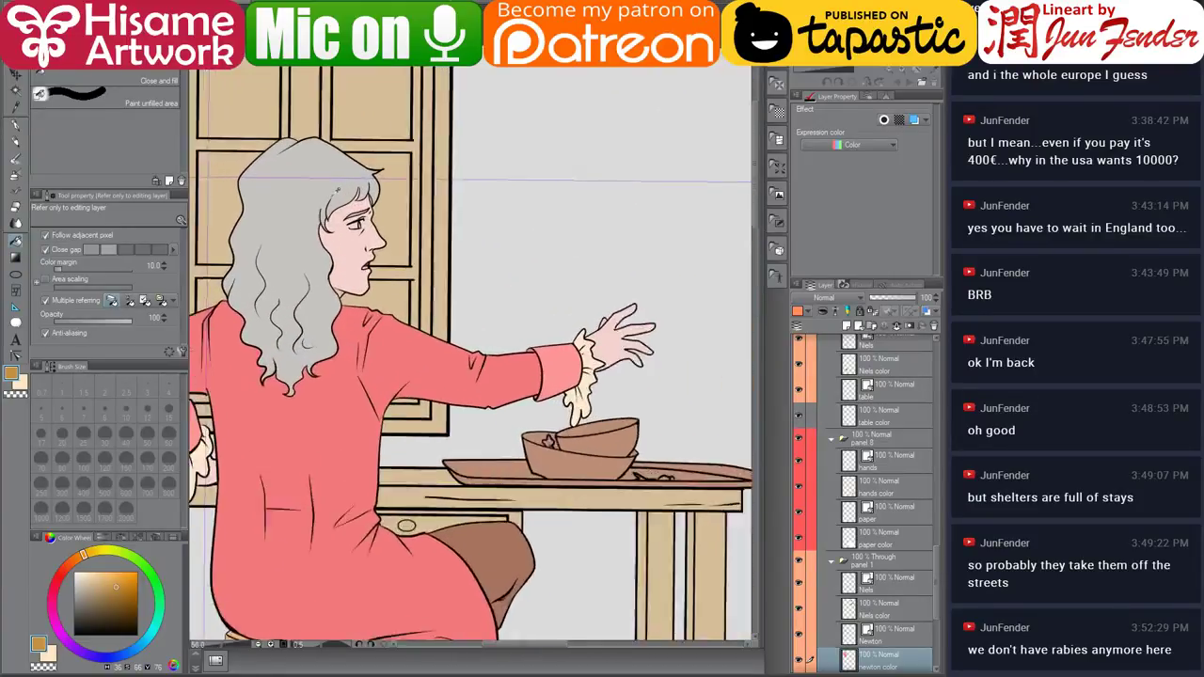
{"action": "scroll", "coordinate": [378, 258], "scroll_direction": "up", "scroll_amount": 2}
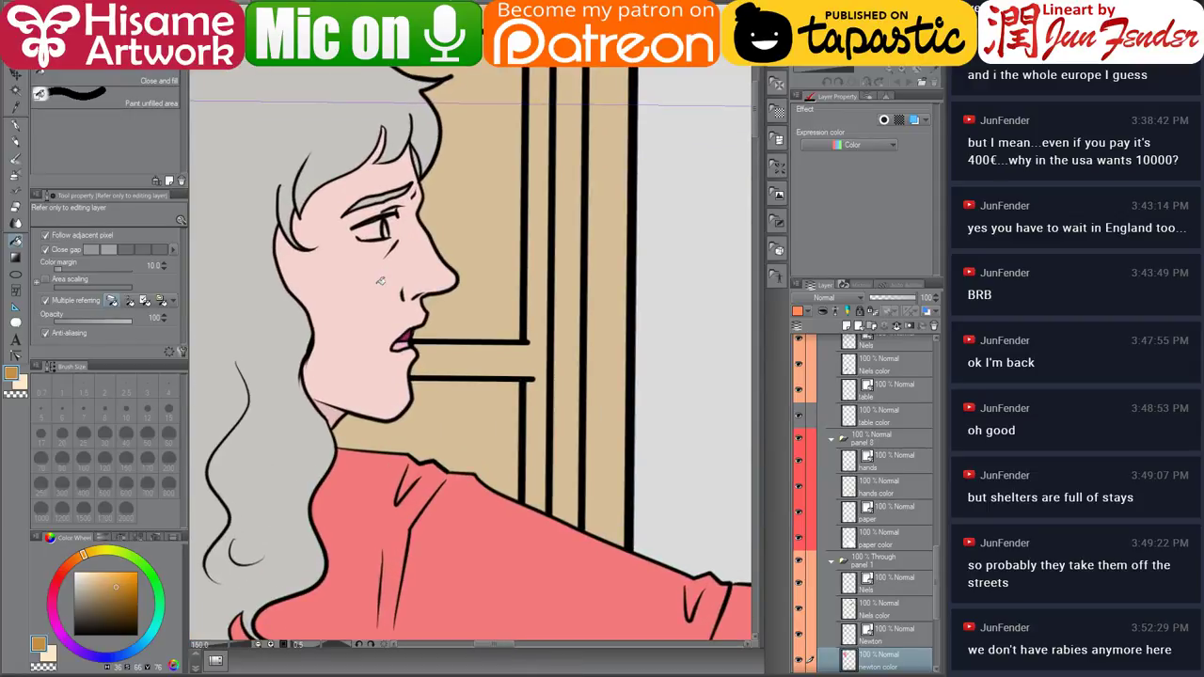
{"action": "left_click", "coordinate": [15, 129]}
{"action": "left_click", "coordinate": [82, 576]}
{"action": "left_click_drag", "start_coordinate": [82, 575], "coordinate": [64, 551]}
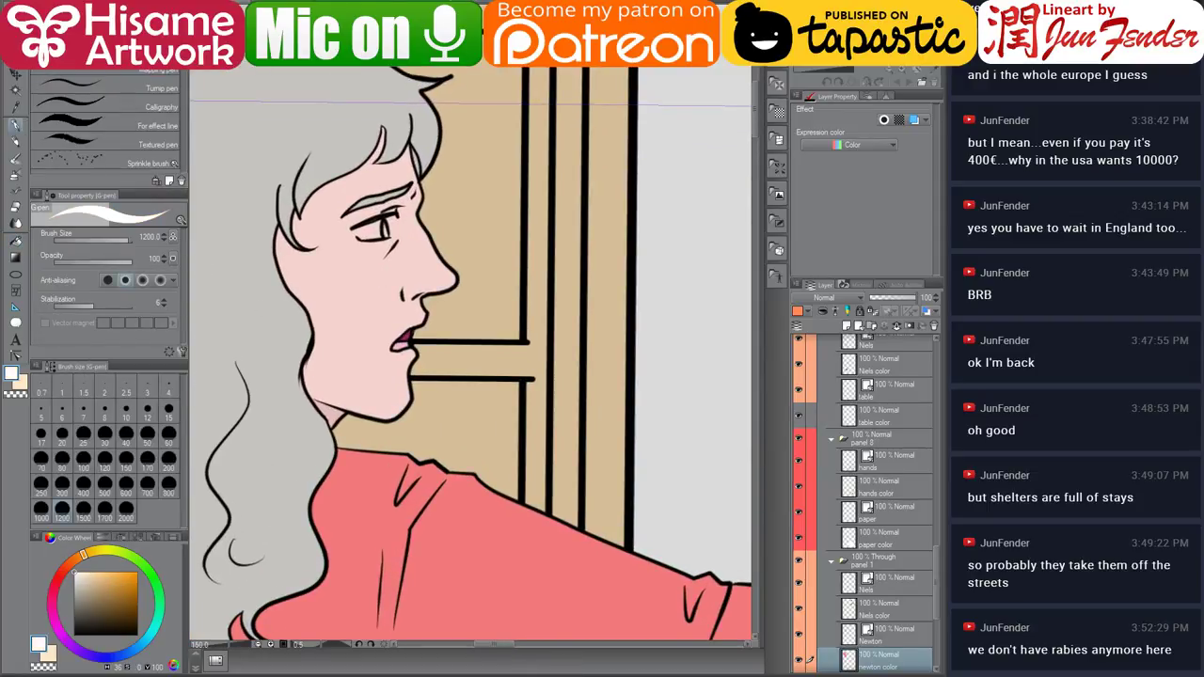
{"action": "scroll", "coordinate": [337, 148], "scroll_direction": "up", "scroll_amount": 3}
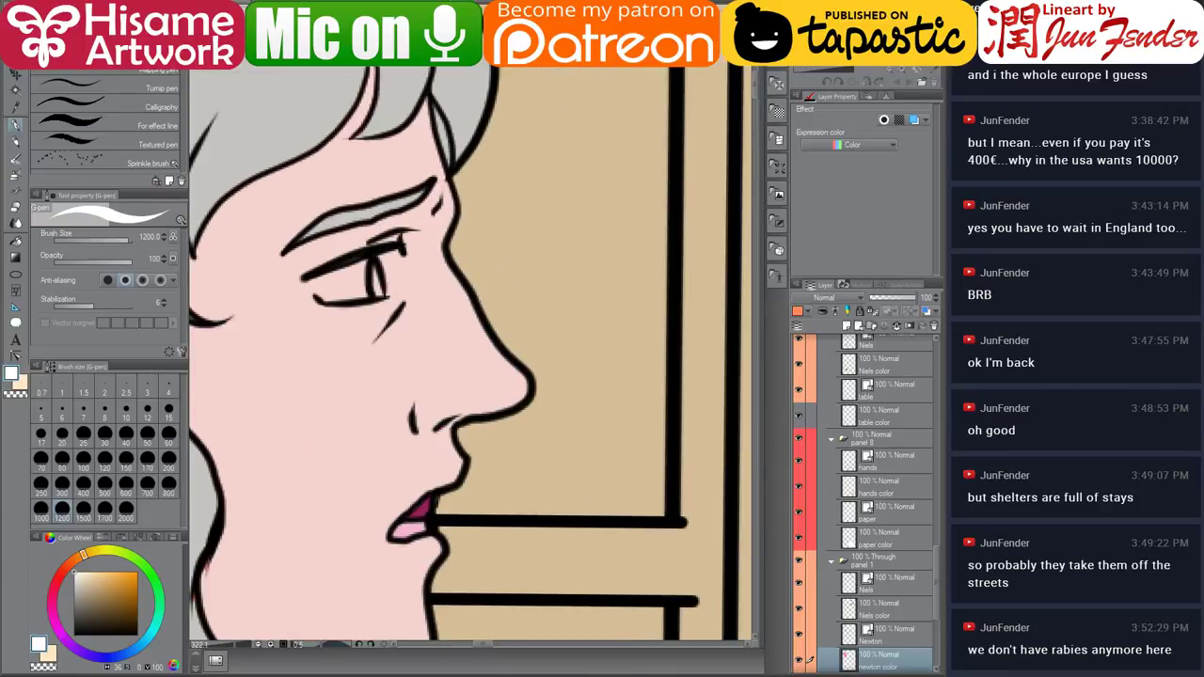
{"action": "key", "text": "bracketleft"}
{"action": "key", "text": "bracketleft"}
{"action": "key", "text": "bracketleft"}
{"action": "key", "text": "bracketleft"}
{"action": "key", "text": "bracketleft"}
{"action": "key", "text": "bracketleft"}
{"action": "key", "text": "bracketleft"}
{"action": "key", "text": "bracketleft"}
{"action": "key", "text": "bracketleft"}
{"action": "key", "text": "bracketleft"}
{"action": "key", "text": "bracketleft"}
{"action": "key", "text": "bracketleft"}
{"action": "key", "text": "bracketleft"}
{"action": "key", "text": "bracketleft"}
{"action": "key", "text": "bracketleft"}
{"action": "key", "text": "bracketleft"}
{"action": "key", "text": "bracketleft"}
{"action": "key", "text": "bracketleft"}
{"action": "key", "text": "bracketleft"}
{"action": "key", "text": "bracketleft"}
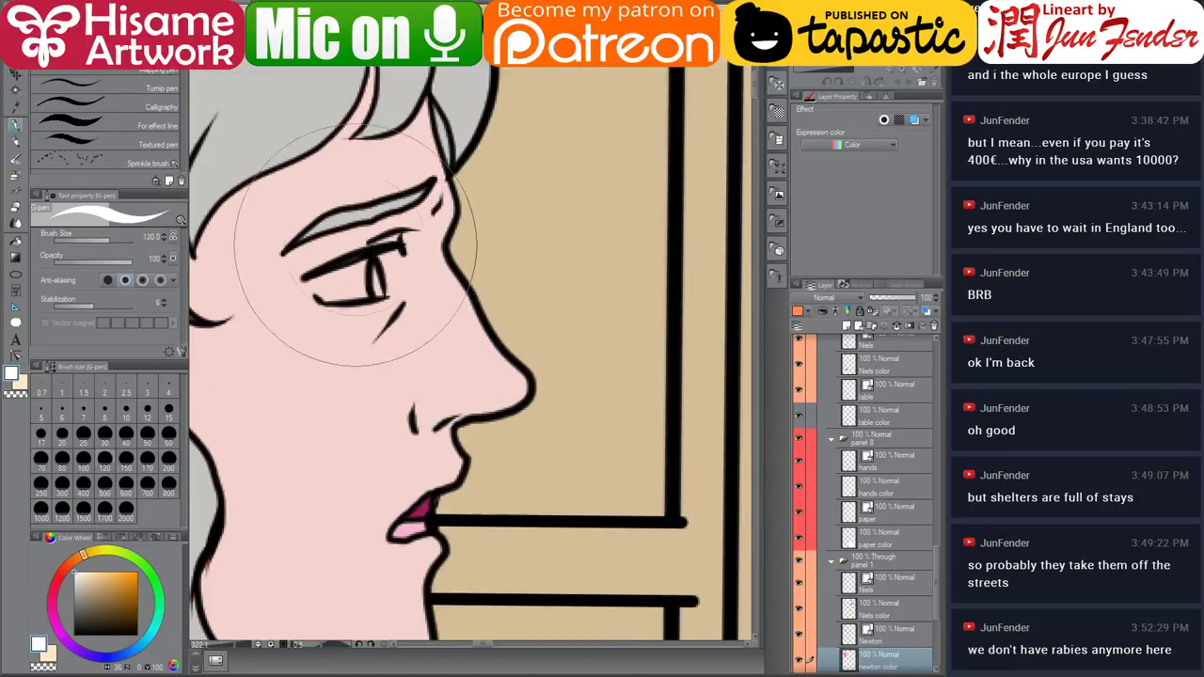
{"action": "mouse_move", "coordinate": [331, 273]}
{"action": "left_mouse_down"}
{"action": "mouse_move", "coordinate": [363, 274]}
{"action": "mouse_move", "coordinate": [356, 288]}
{"action": "mouse_move", "coordinate": [362, 263]}
{"action": "mouse_move", "coordinate": [367, 293]}
{"action": "left_mouse_up"}
Paint the iris of Newton's eye in panel 1 dark brown with the G-pen.
{"action": "left_click", "coordinate": [71, 562]}
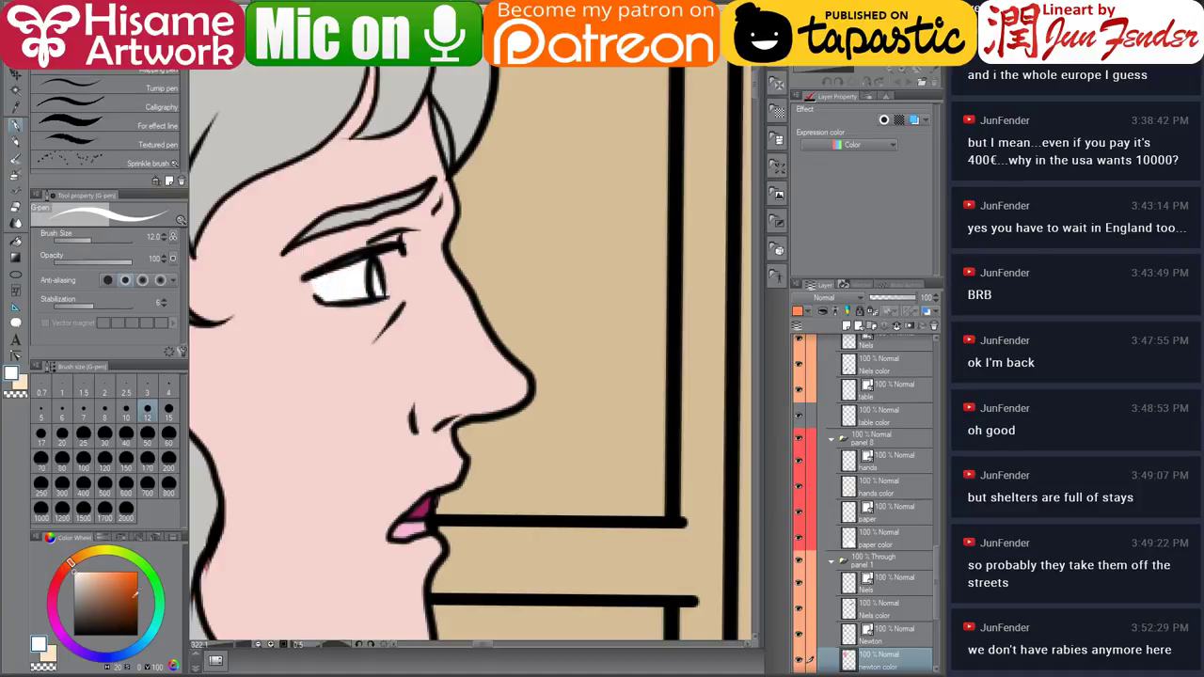
{"action": "left_click", "coordinate": [138, 596]}
{"action": "left_click_drag", "start_coordinate": [138, 597], "coordinate": [109, 612]}
{"action": "mouse_move", "coordinate": [365, 293]}
{"action": "left_mouse_down"}
{"action": "mouse_move", "coordinate": [375, 273]}
{"action": "mouse_move", "coordinate": [379, 288]}
{"action": "mouse_move", "coordinate": [373, 273]}
{"action": "left_mouse_up"}
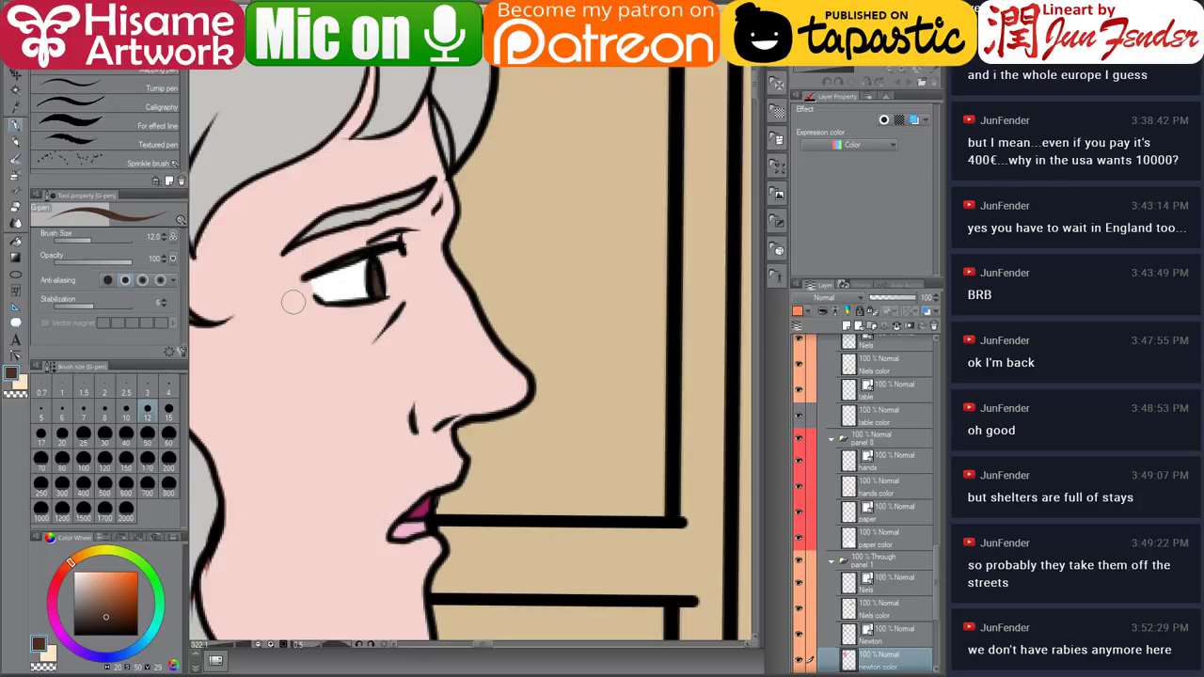
{"action": "scroll", "coordinate": [294, 305], "scroll_direction": "down", "scroll_amount": 2}
{"action": "scroll", "coordinate": [396, 324], "scroll_direction": "down", "scroll_amount": 4}
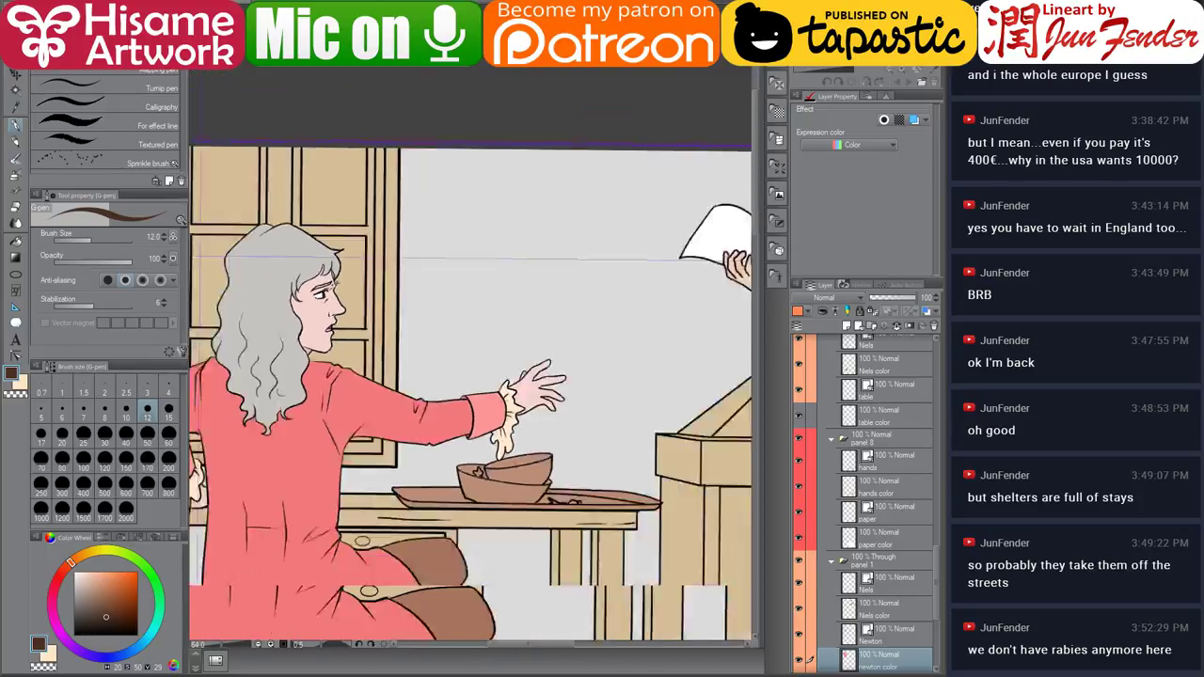
{"action": "left_click_drag", "start_coordinate": [396, 323], "coordinate": [431, 332]}
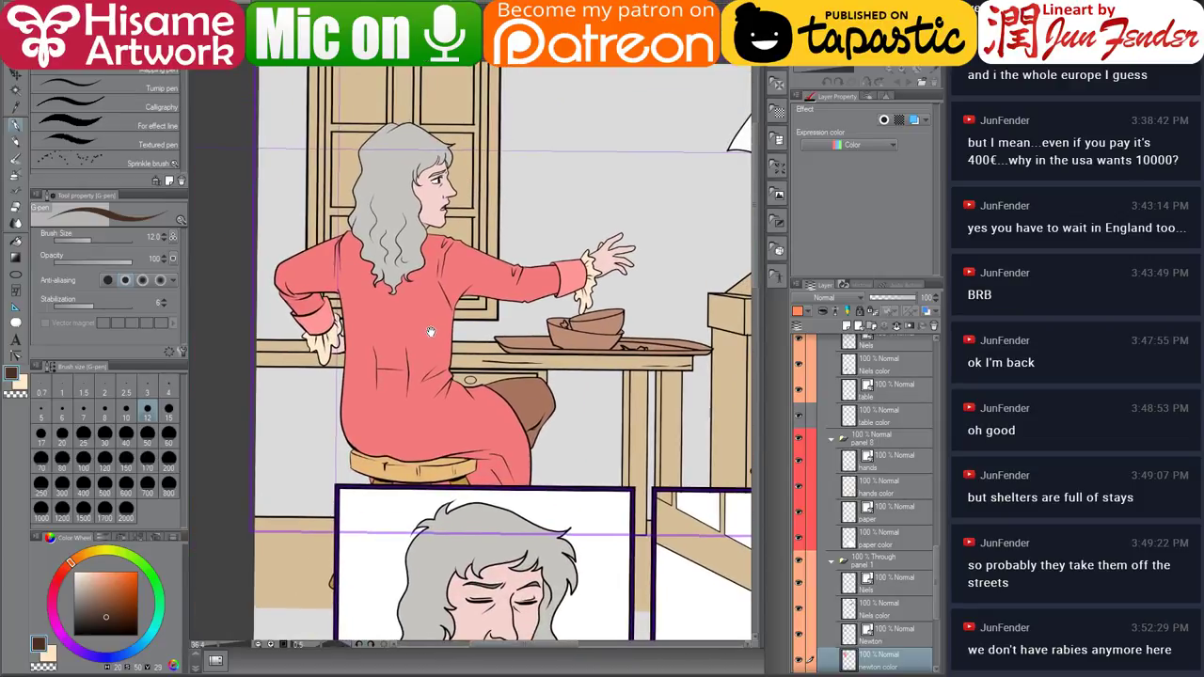
Compare the colored Newton in panel 1 with the outfit and palette on his character sheet.
{"action": "scroll", "coordinate": [537, 252], "scroll_direction": "up", "scroll_amount": 2}
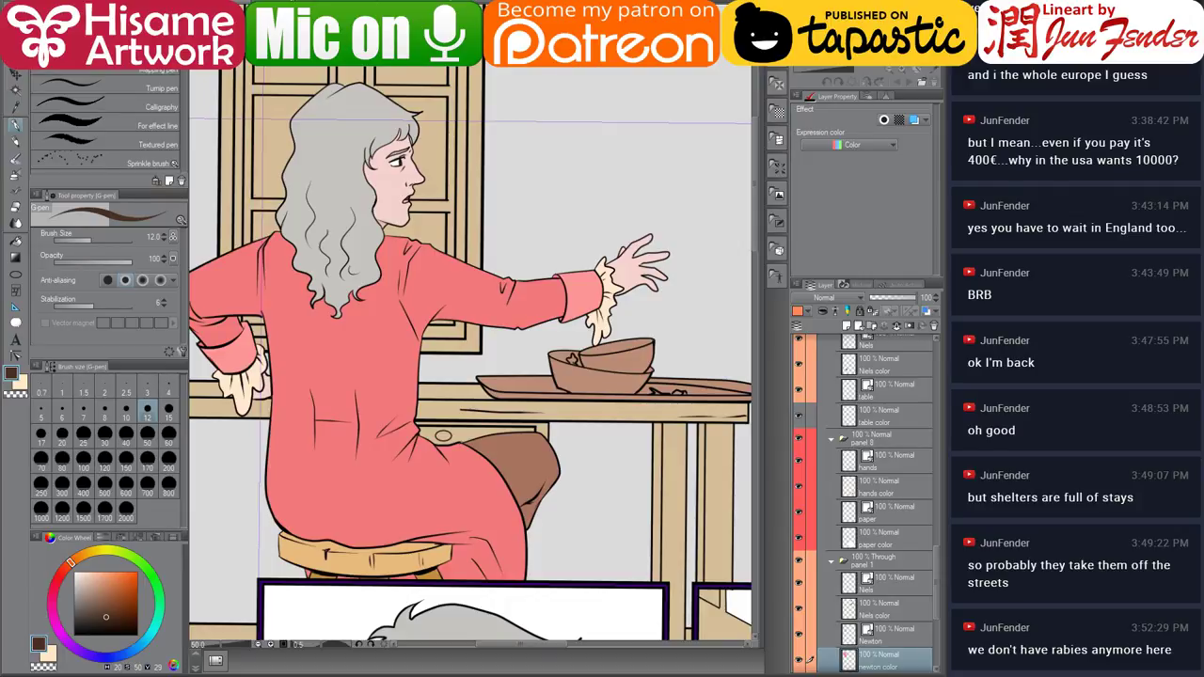
{"action": "key", "text": "ctrl+Tab"}
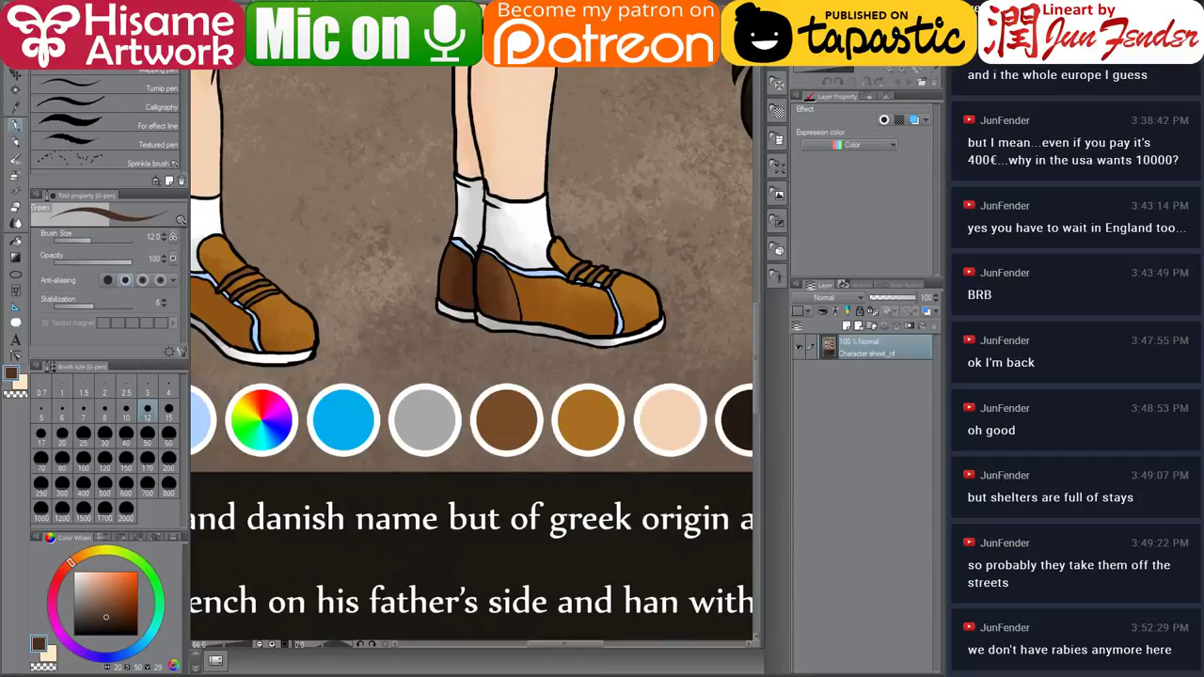
{"action": "key", "text": "ctrl+Tab"}
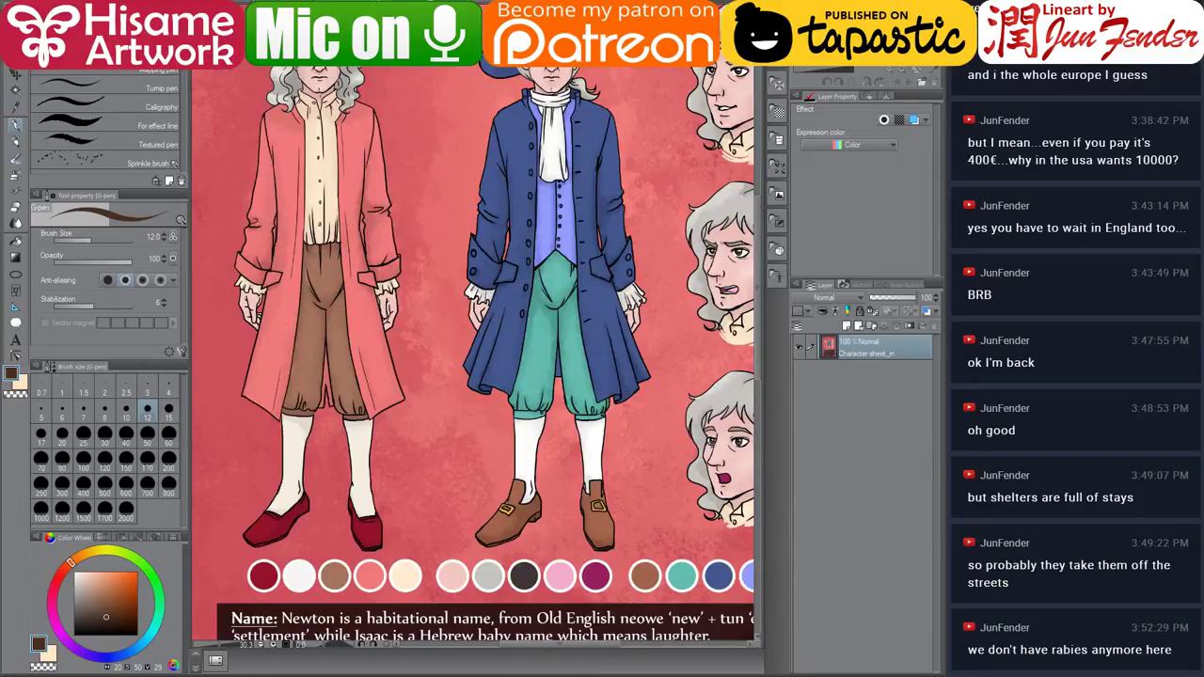
{"action": "key", "text": "ctrl+Tab"}
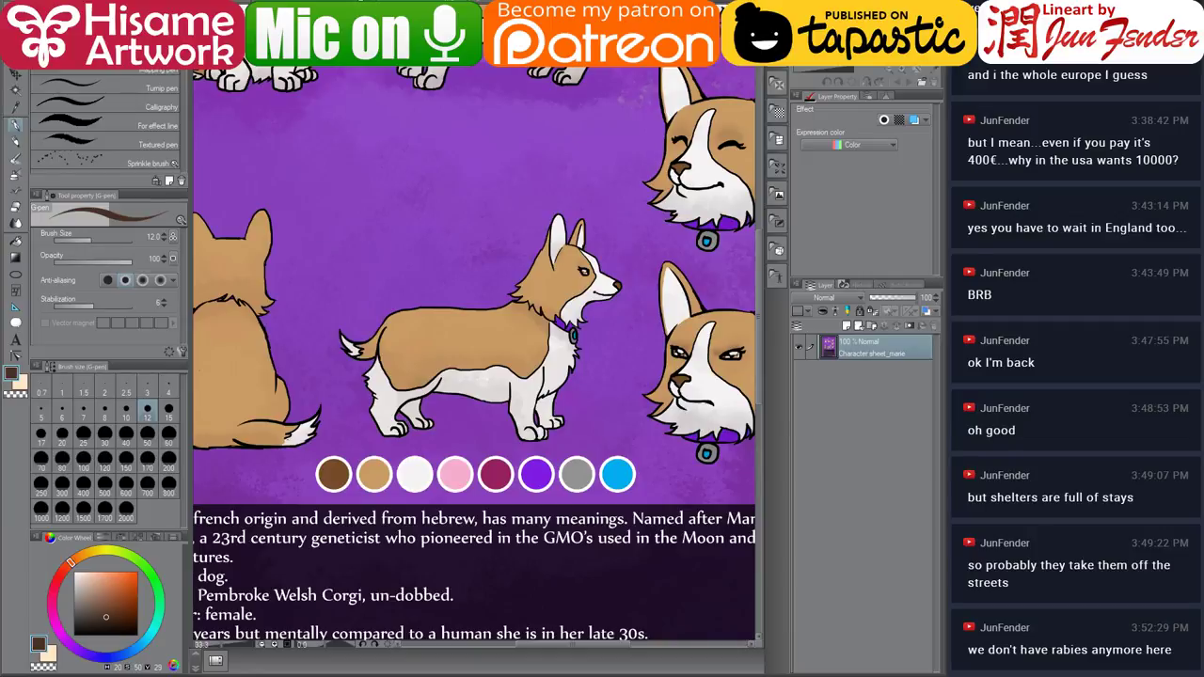
{"action": "key", "text": "ctrl+shift+Tab"}
{"action": "left_click_drag", "start_coordinate": [410, 141], "coordinate": [432, 193]}
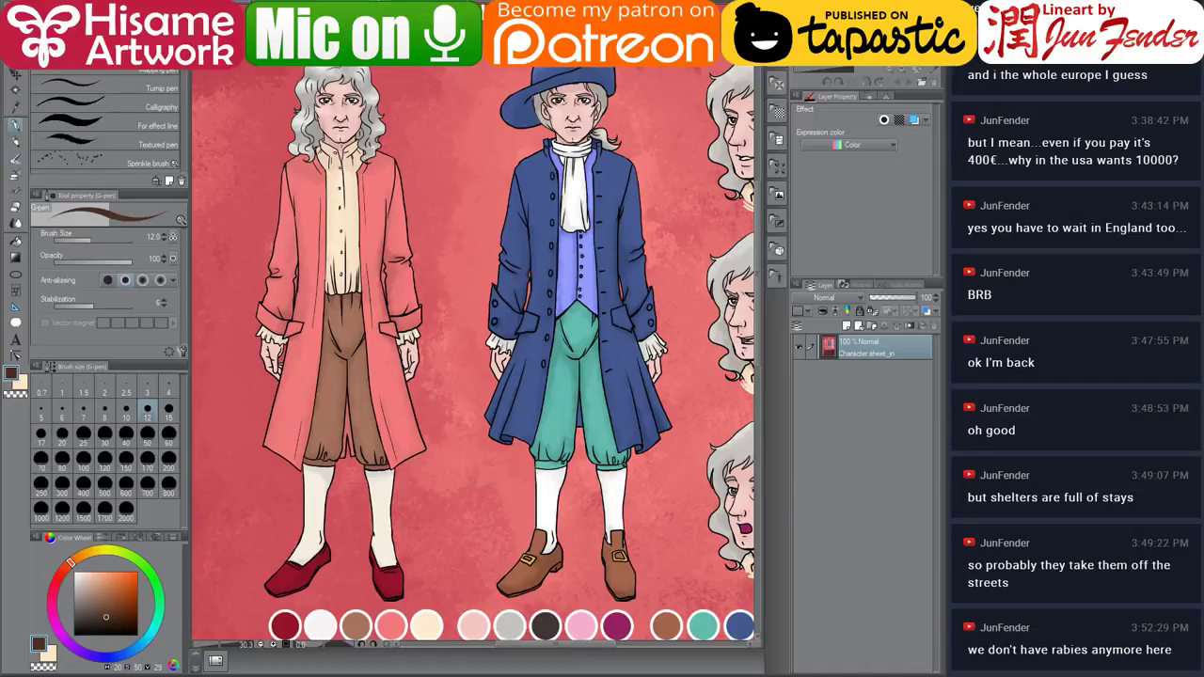
{"action": "key", "text": "ctrl+Tab"}
Hide the Niels, Niels color, Newton and newton color layers of panel 1.
{"action": "scroll", "coordinate": [363, 311], "scroll_direction": "down", "scroll_amount": 2}
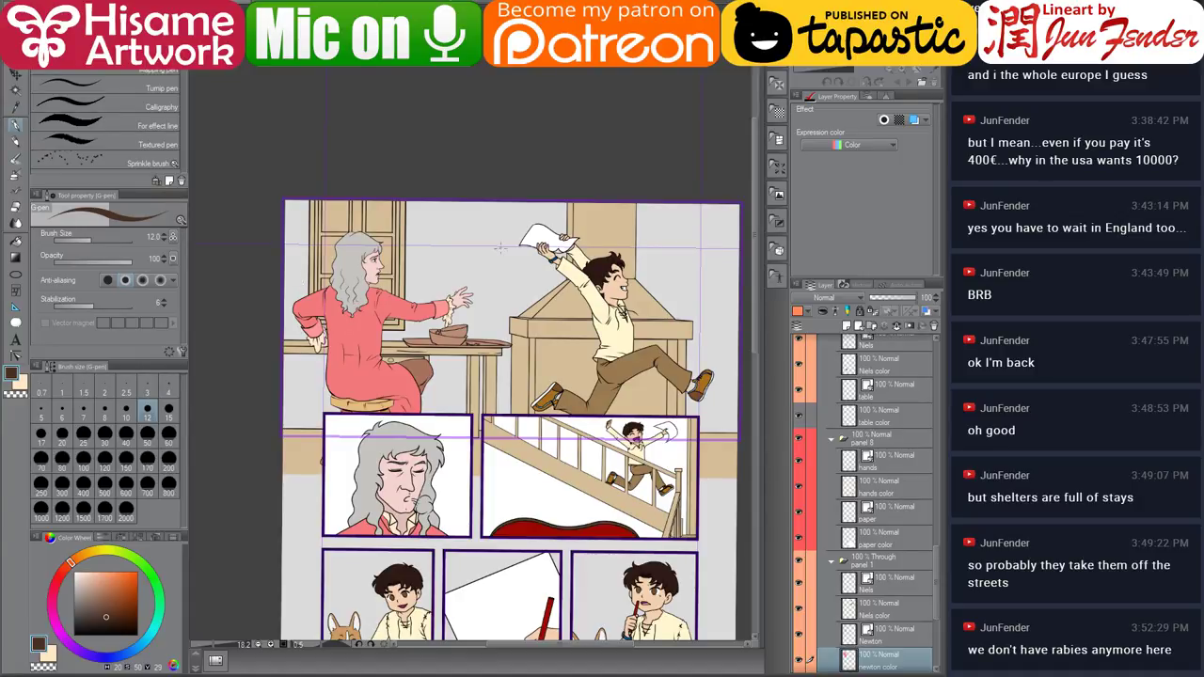
{"action": "scroll", "coordinate": [393, 324], "scroll_direction": "up", "scroll_amount": 3}
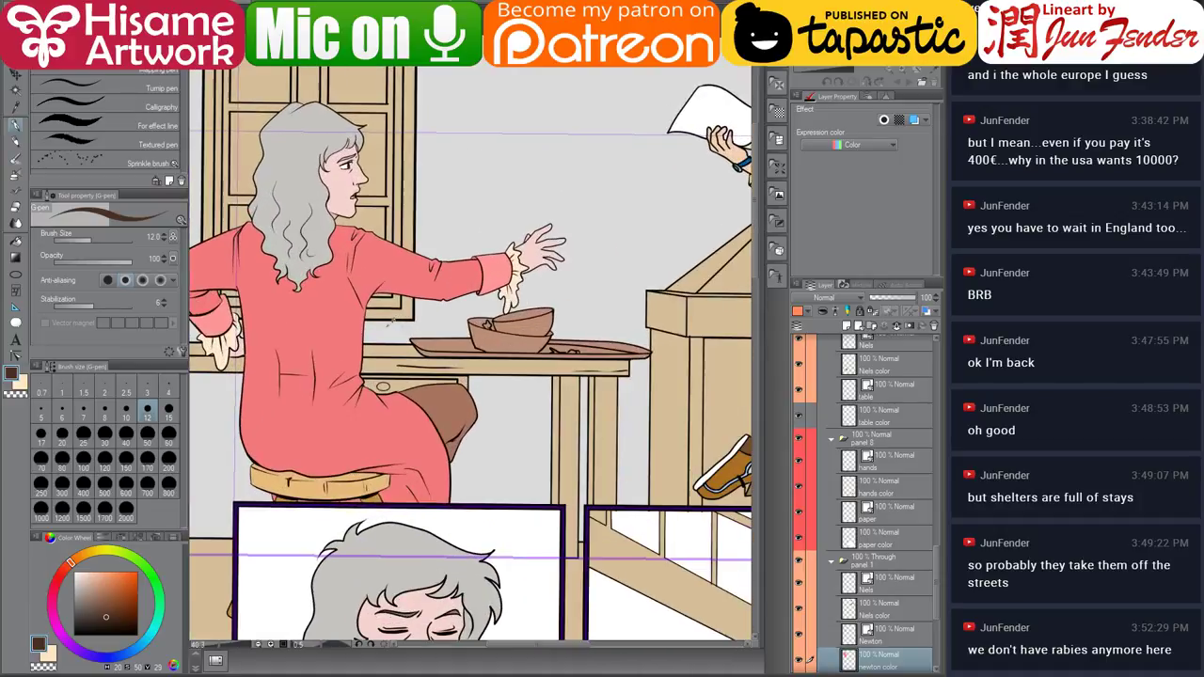
{"action": "scroll", "coordinate": [836, 555], "scroll_direction": "down", "scroll_amount": 3}
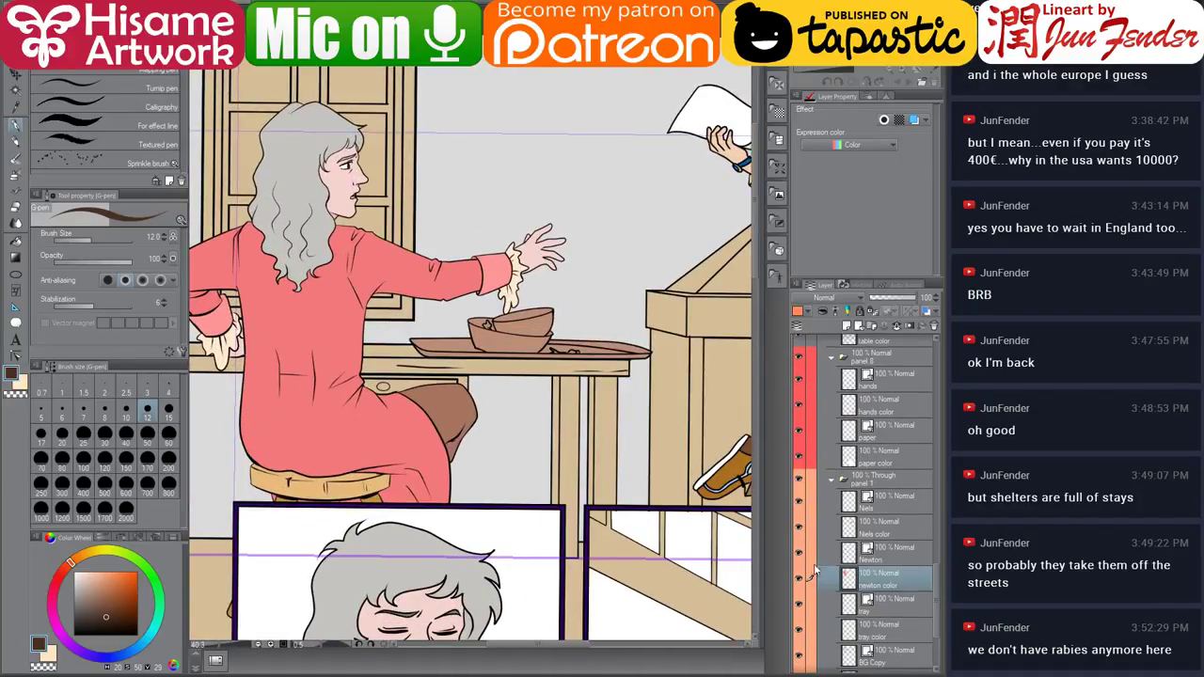
{"action": "left_click_drag", "start_coordinate": [801, 582], "coordinate": [805, 503]}
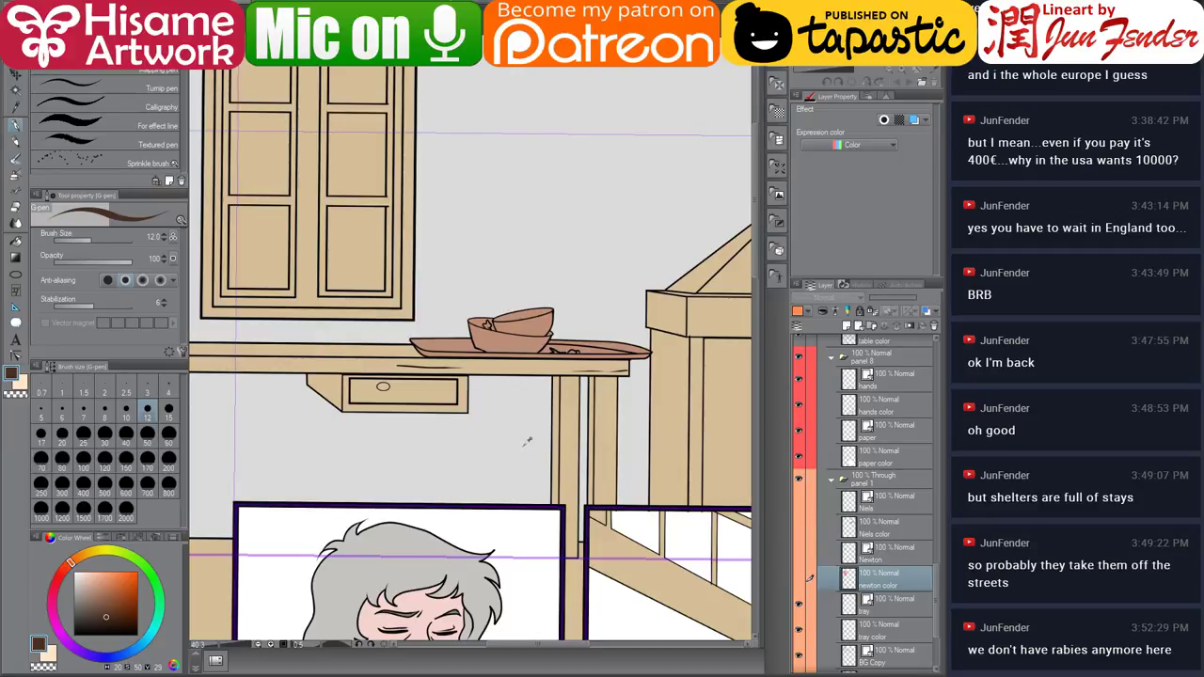
On panel 1's BG color layer, select the painted areas and fill the window frame with white.
{"action": "scroll", "coordinate": [527, 439], "scroll_direction": "down", "scroll_amount": 2}
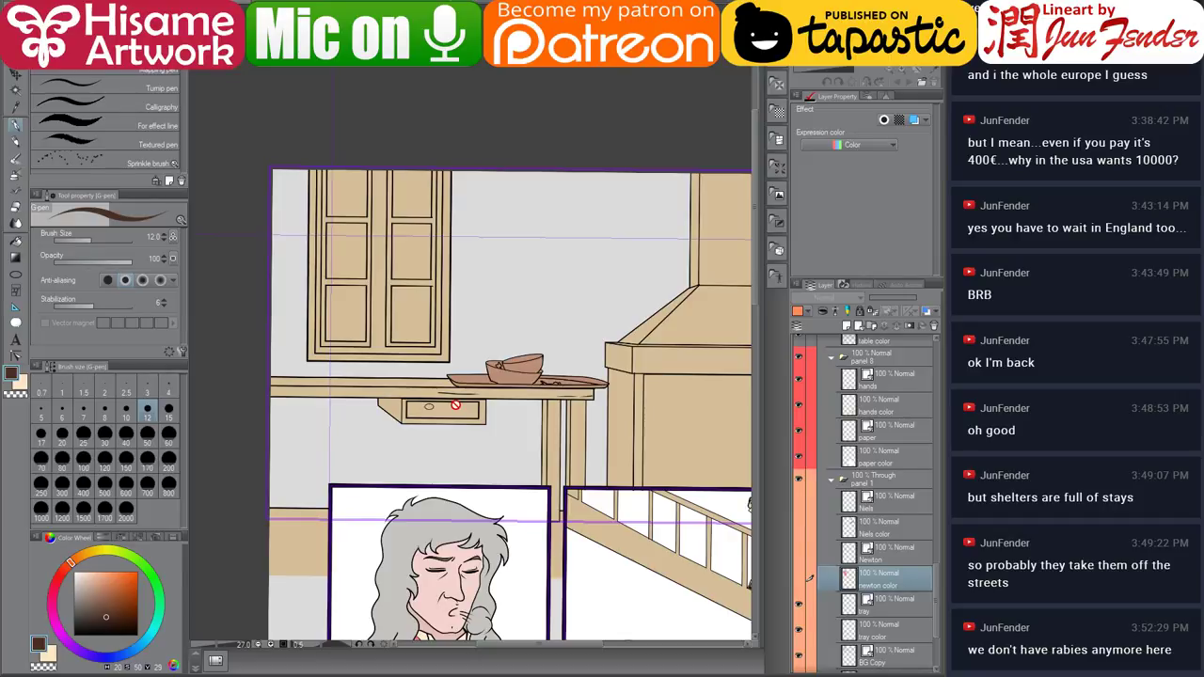
{"action": "key", "text": "alt+v"}
{"action": "key", "text": "Escape"}
{"action": "key", "text": "r"}
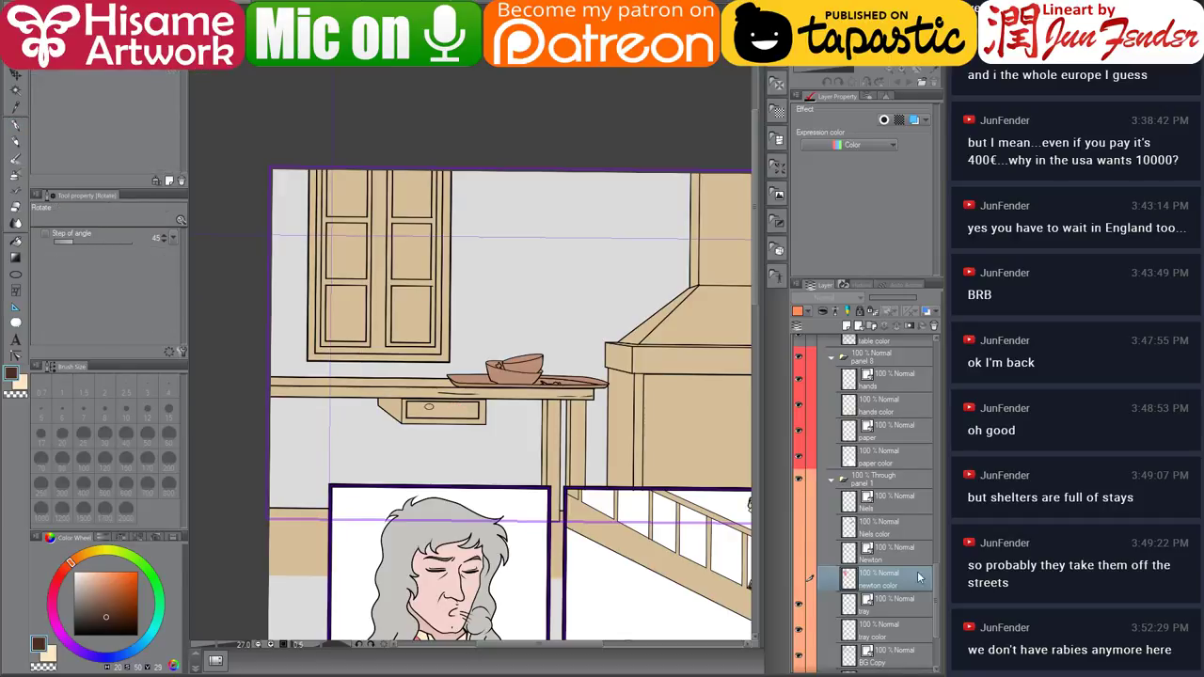
{"action": "scroll", "coordinate": [892, 606], "scroll_direction": "down", "scroll_amount": 2}
{"action": "scroll", "coordinate": [890, 609], "scroll_direction": "down", "scroll_amount": 1}
{"action": "left_click", "coordinate": [887, 599]}
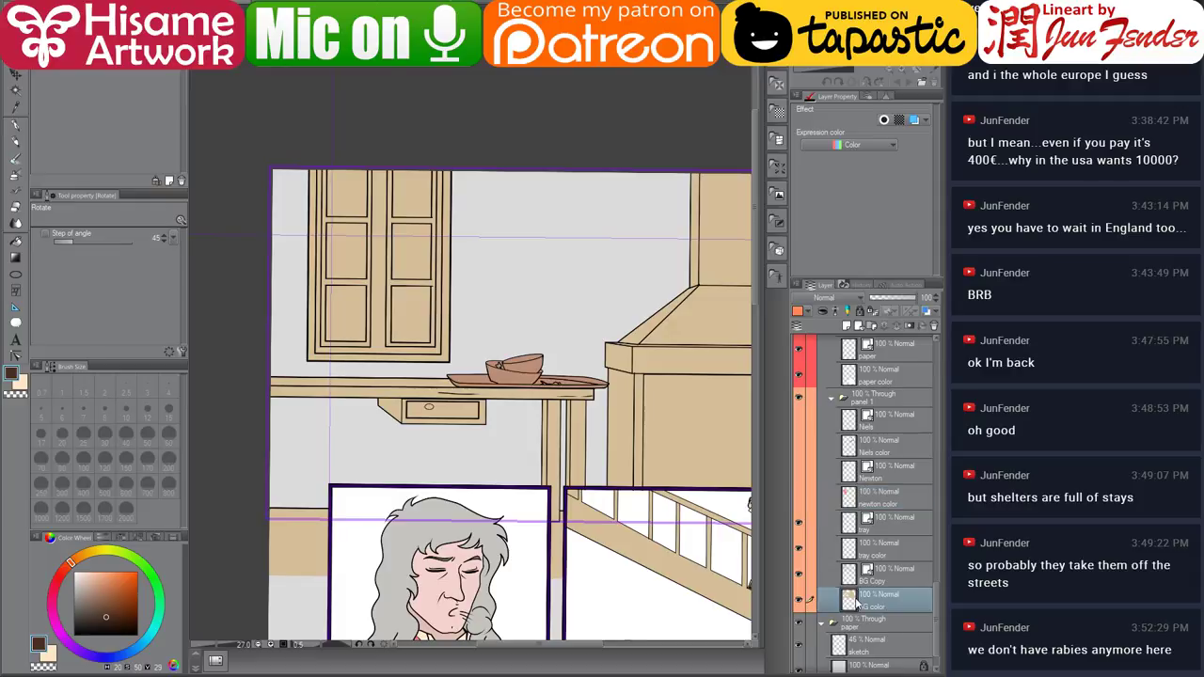
{"action": "key", "text": "ctrl+a"}
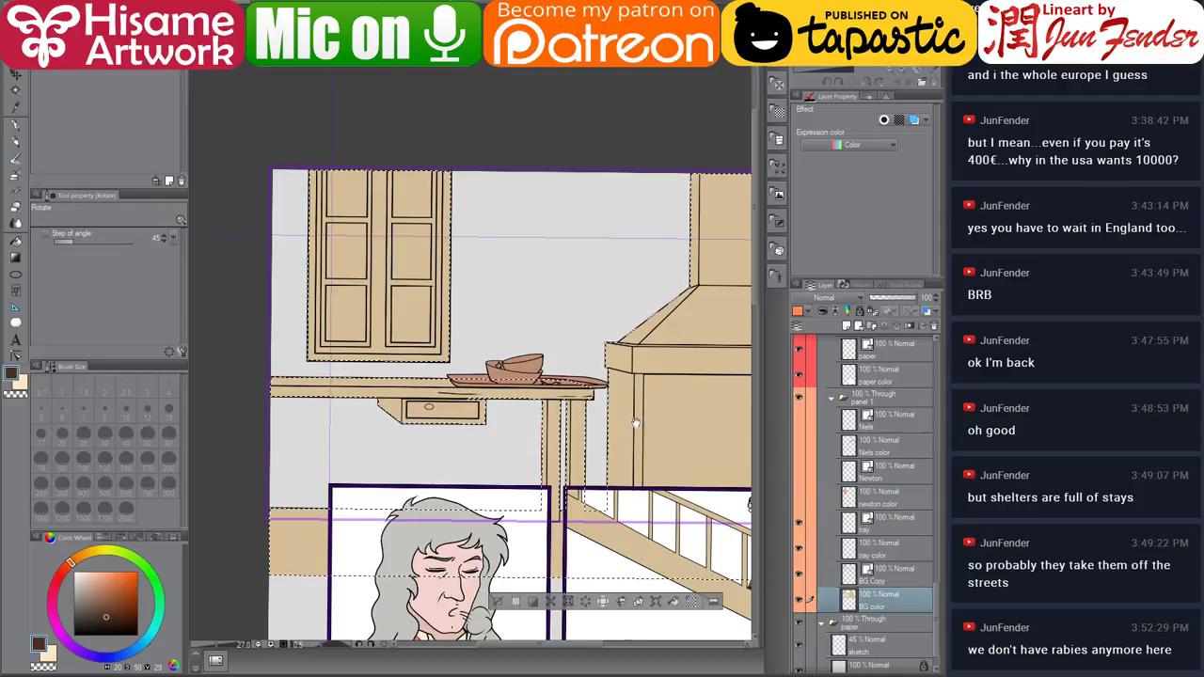
{"action": "left_click_drag", "start_coordinate": [642, 414], "coordinate": [607, 429]}
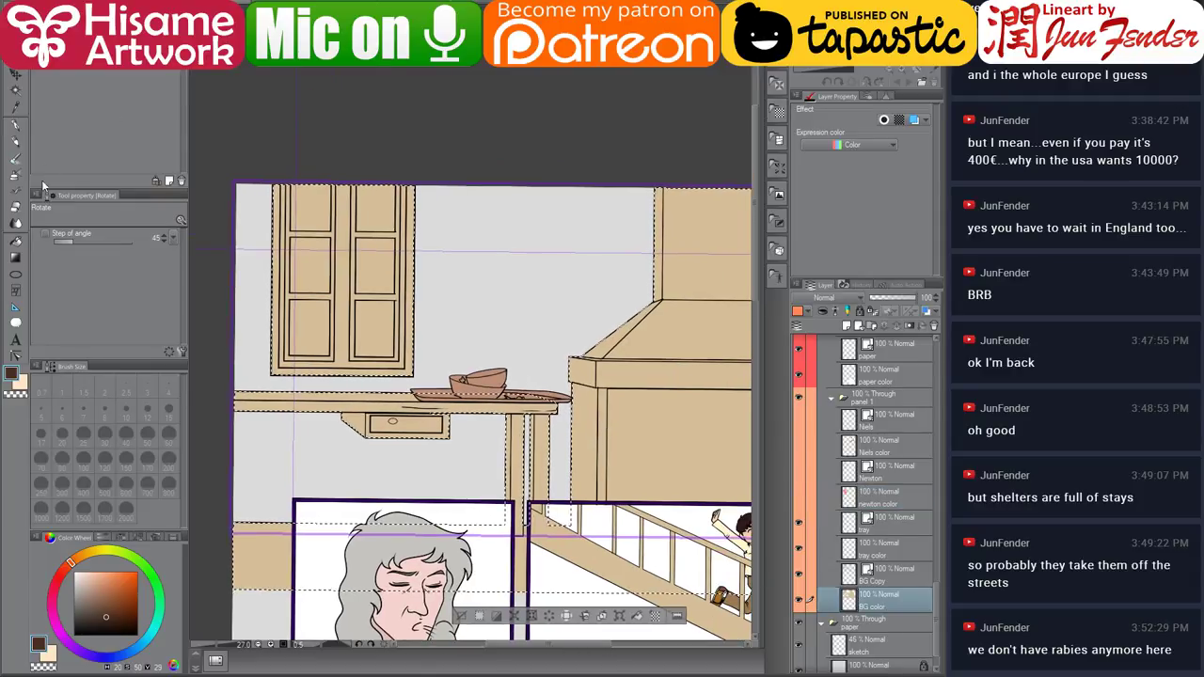
{"action": "key", "text": "g"}
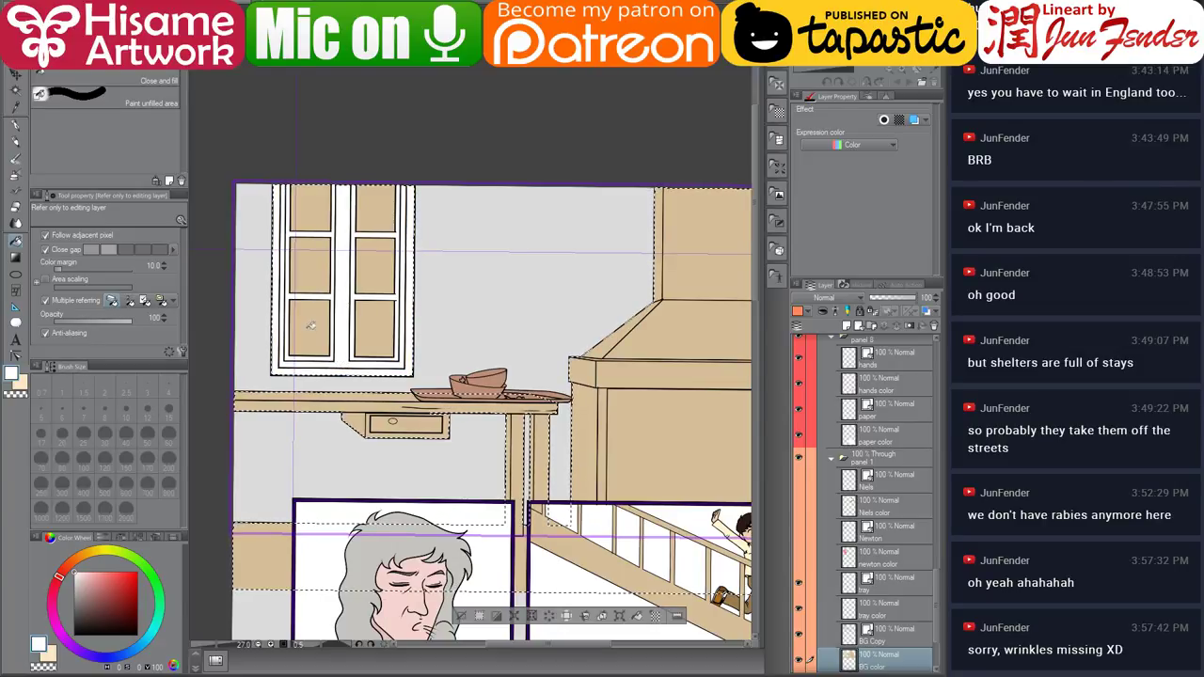
Fill the six window panes in panel 1 with light blue and clear the selection.
{"action": "scroll", "coordinate": [281, 315], "scroll_direction": "up", "scroll_amount": 2}
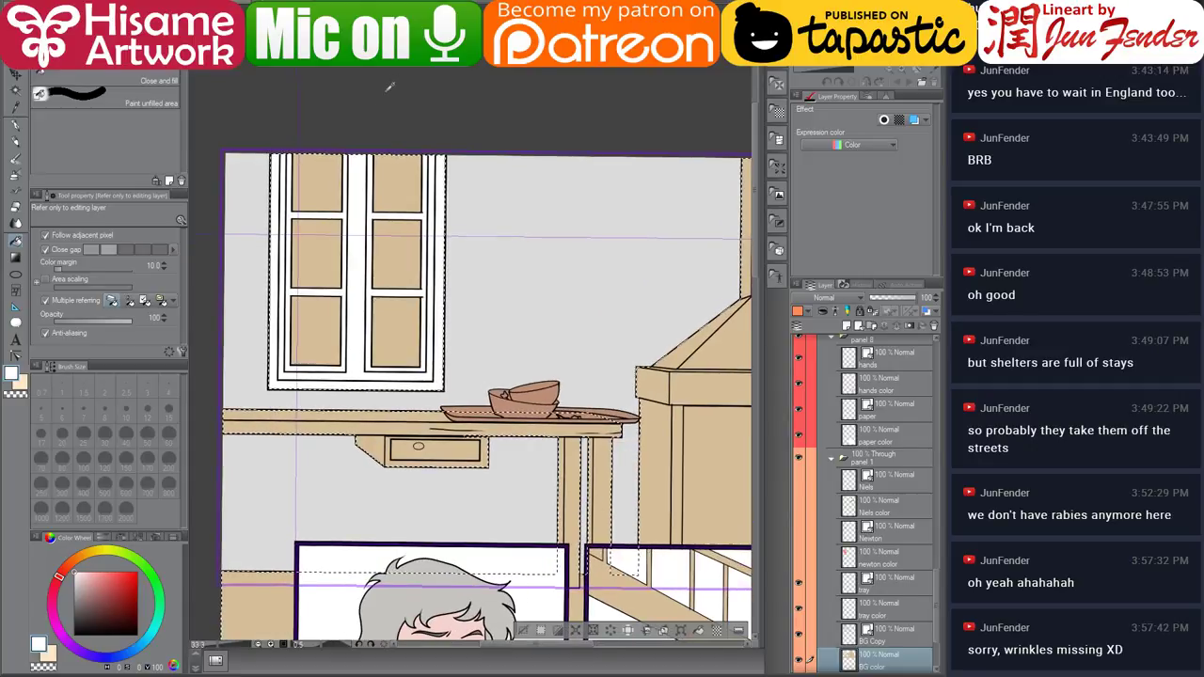
{"action": "scroll", "coordinate": [344, 256], "scroll_direction": "up", "scroll_amount": 2}
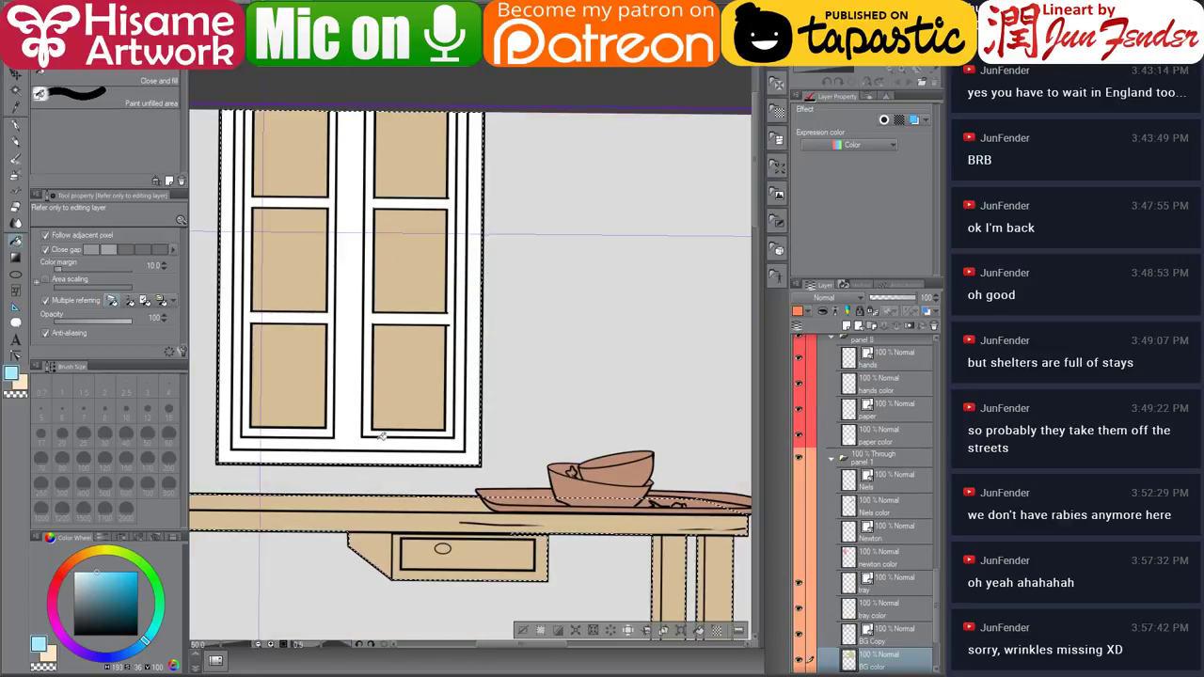
{"action": "left_click_drag", "start_coordinate": [361, 320], "coordinate": [352, 360]}
{"action": "left_click", "coordinate": [291, 367]}
{"action": "left_click", "coordinate": [290, 259]}
{"action": "left_click", "coordinate": [301, 146]}
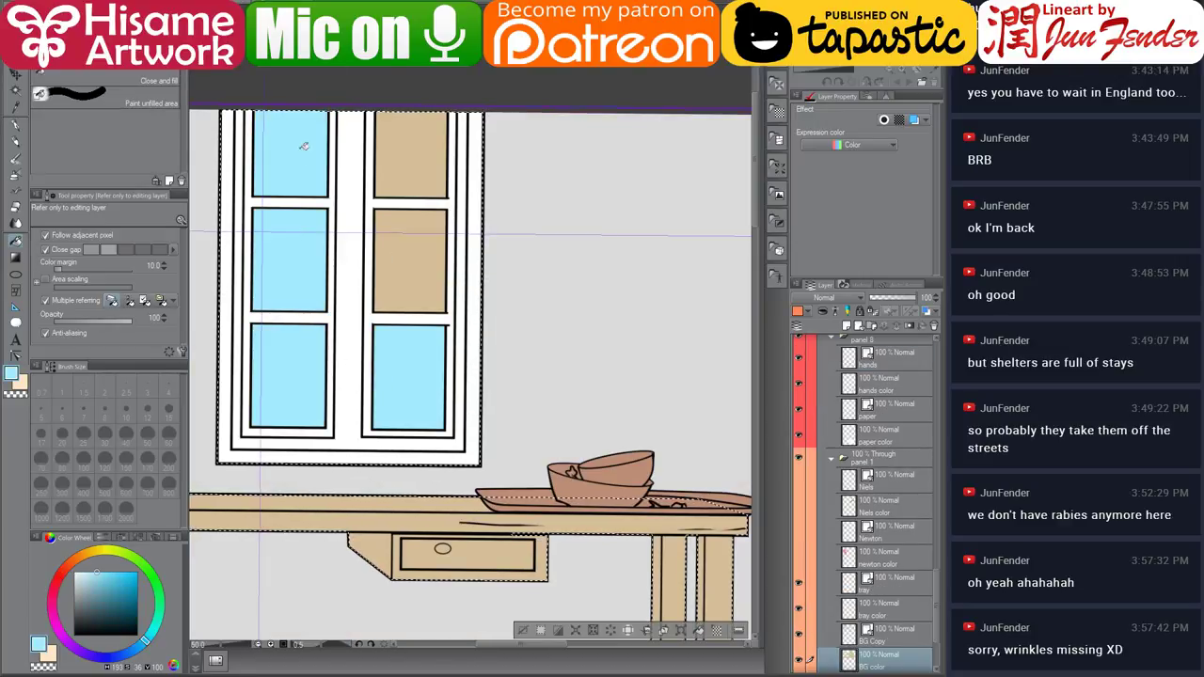
{"action": "left_click", "coordinate": [410, 151]}
{"action": "left_click", "coordinate": [410, 262]}
{"action": "key", "text": "ctrl+d"}
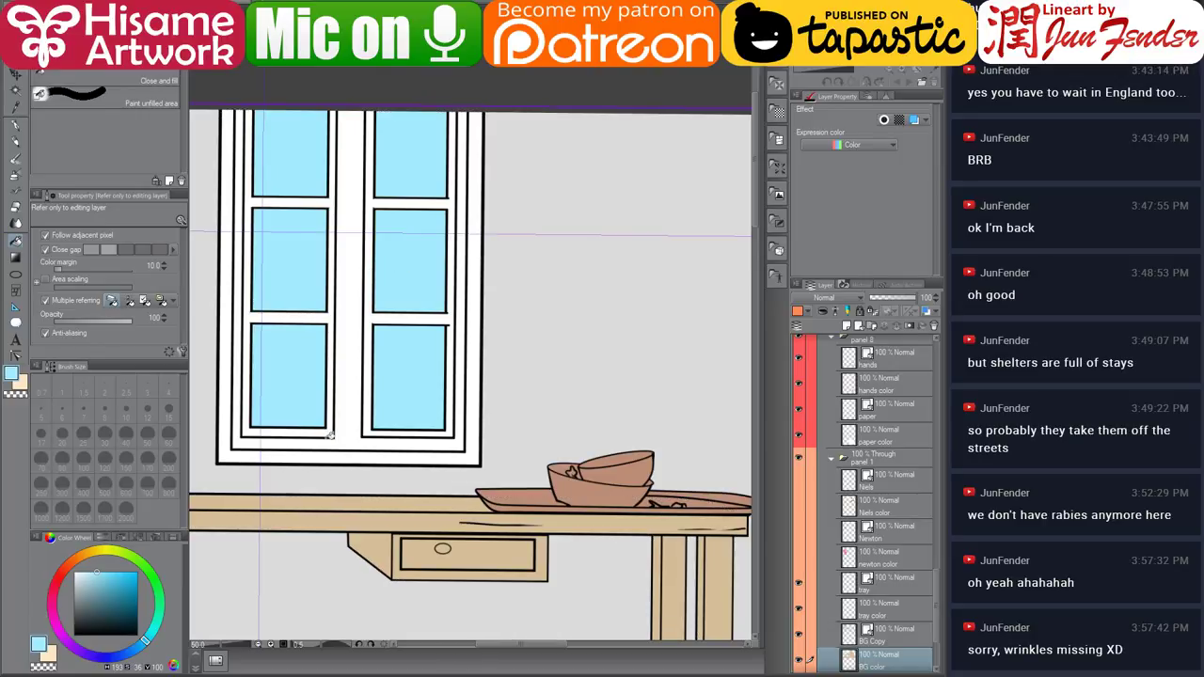
Hide panel 1's BG color layer and make the BG Copy line-art layer active.
{"action": "scroll", "coordinate": [274, 313], "scroll_direction": "up", "scroll_amount": 1}
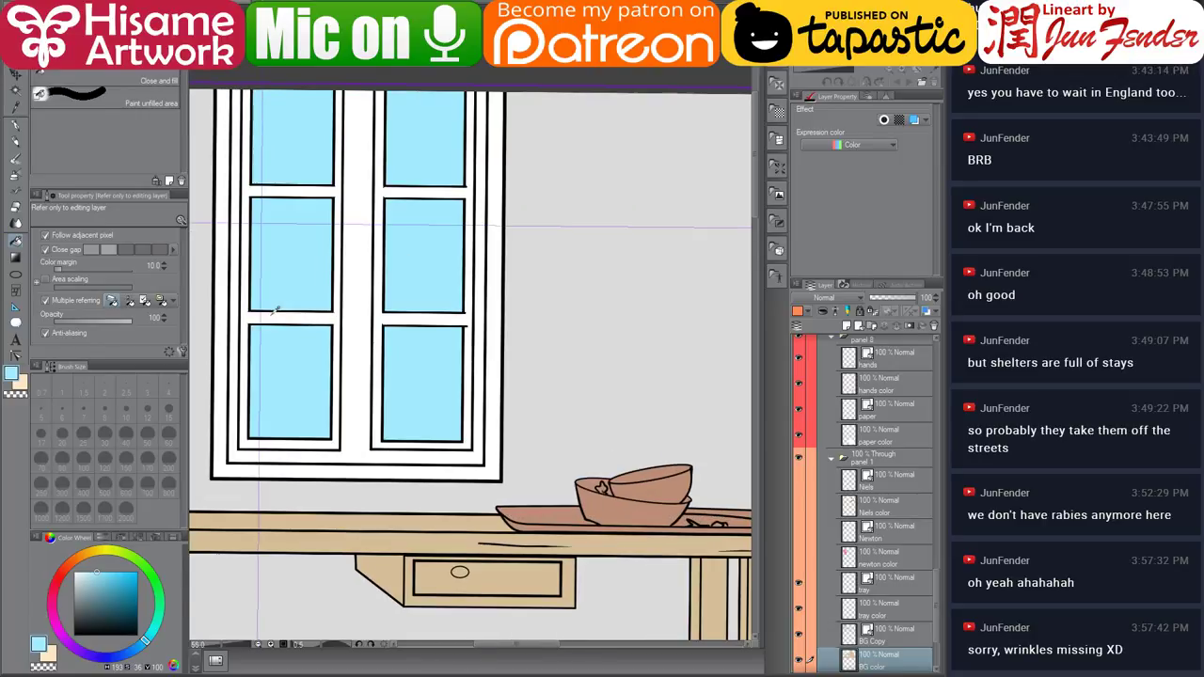
{"action": "scroll", "coordinate": [274, 311], "scroll_direction": "up", "scroll_amount": 1}
{"action": "left_click_drag", "start_coordinate": [339, 369], "coordinate": [420, 428]}
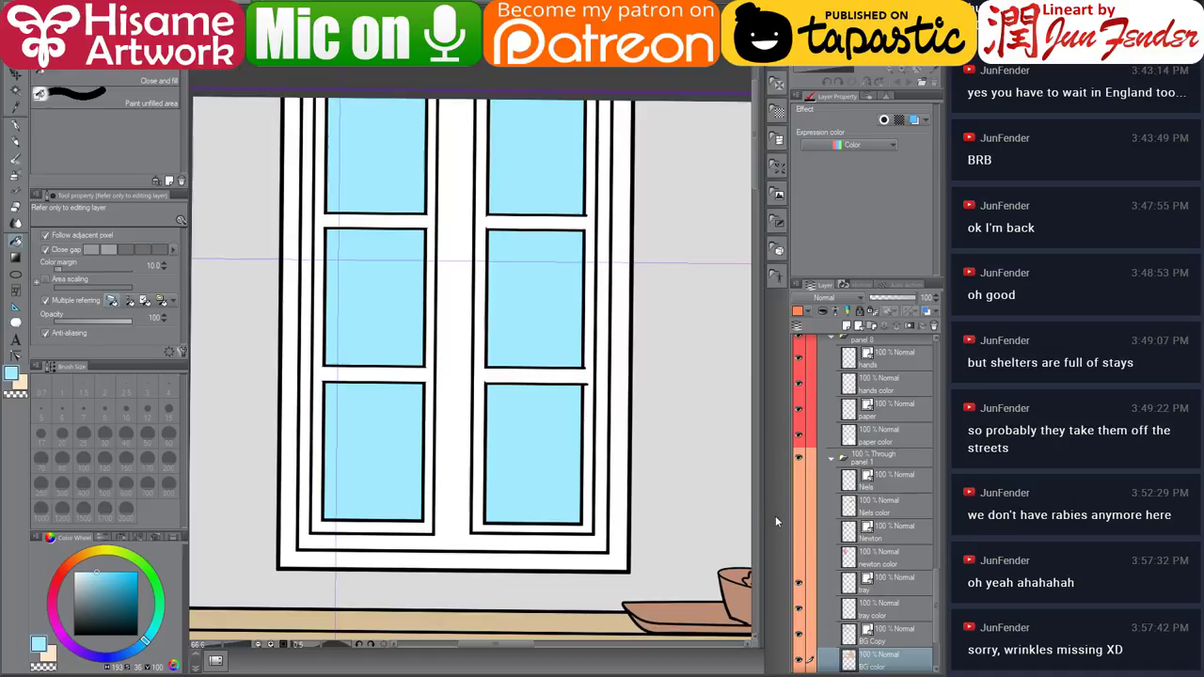
{"action": "left_click", "coordinate": [799, 662]}
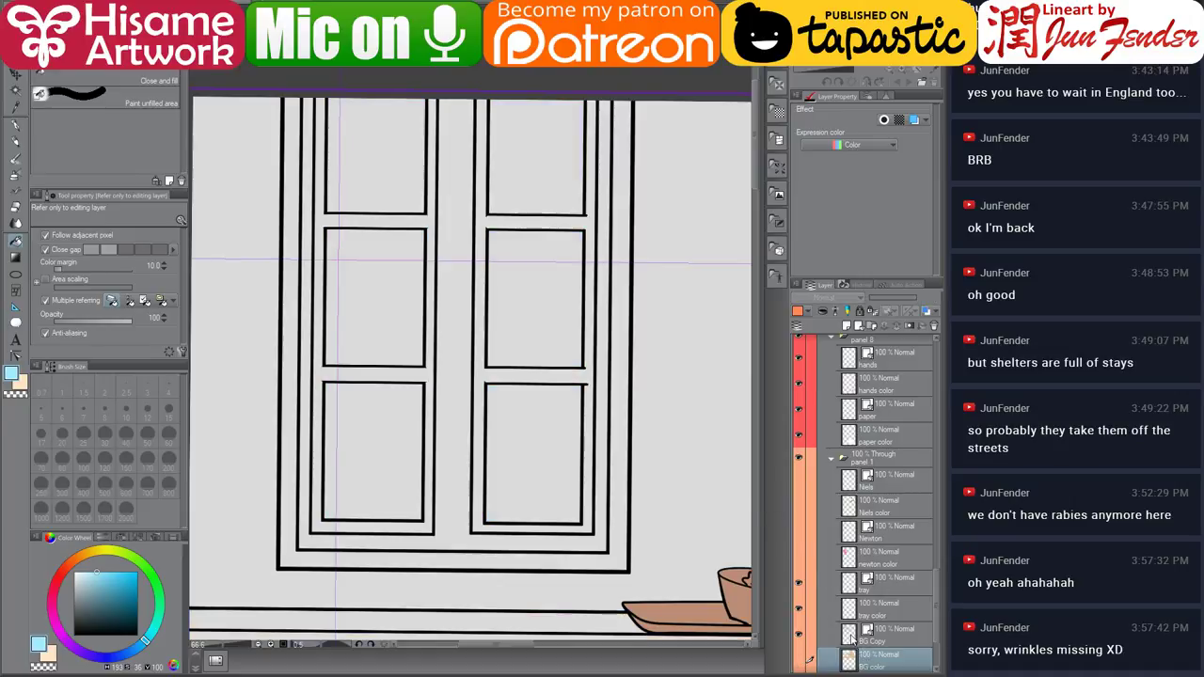
{"action": "left_click", "coordinate": [809, 635]}
{"action": "key", "text": "m"}
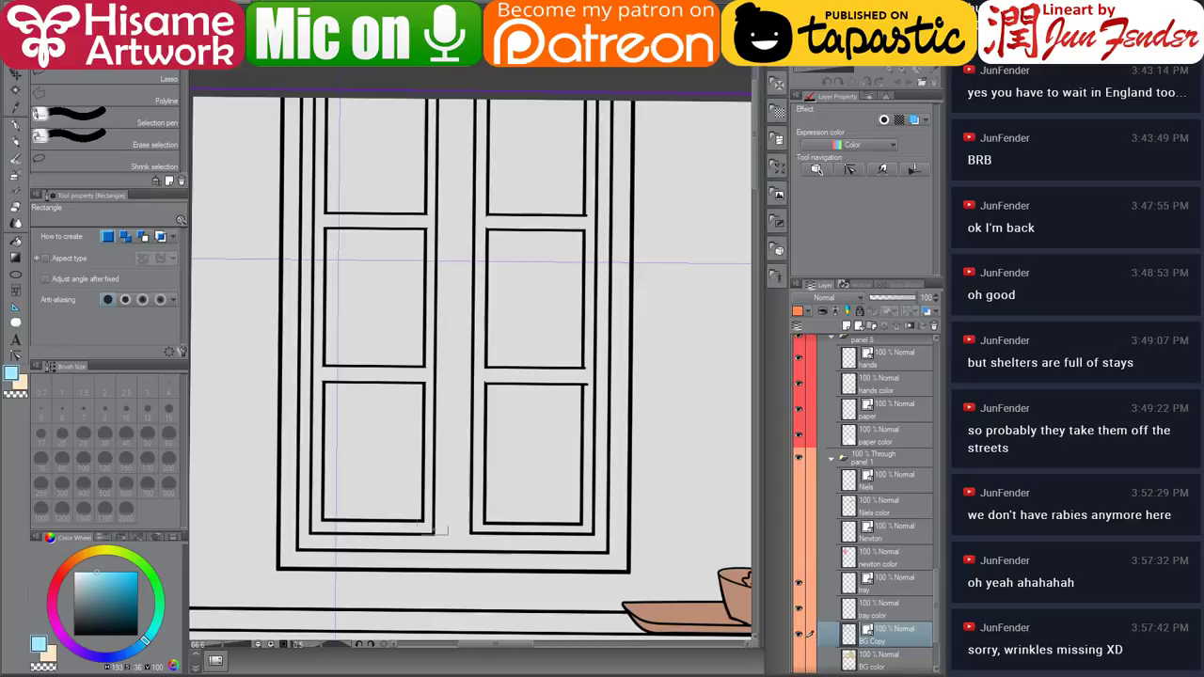
{"action": "left_click_drag", "start_coordinate": [418, 523], "coordinate": [305, 381]}
{"action": "left_click", "coordinate": [447, 536]}
{"action": "left_click_drag", "start_coordinate": [448, 540], "coordinate": [305, 94]}
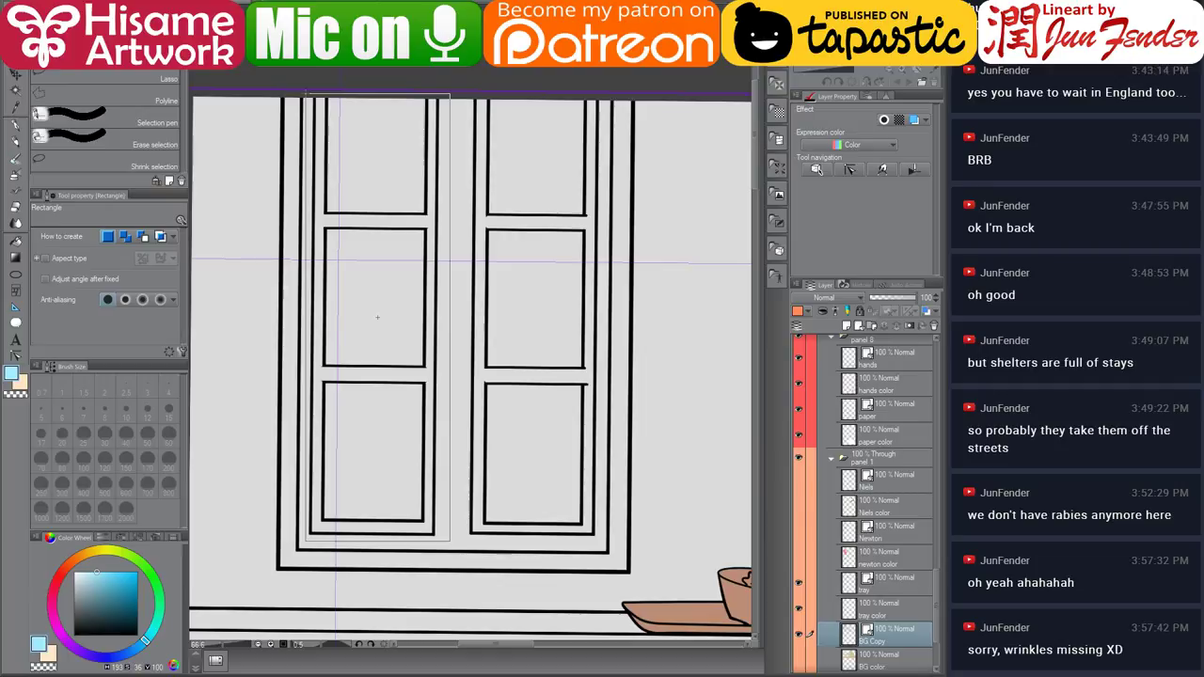
{"action": "left_click", "coordinate": [490, 354]}
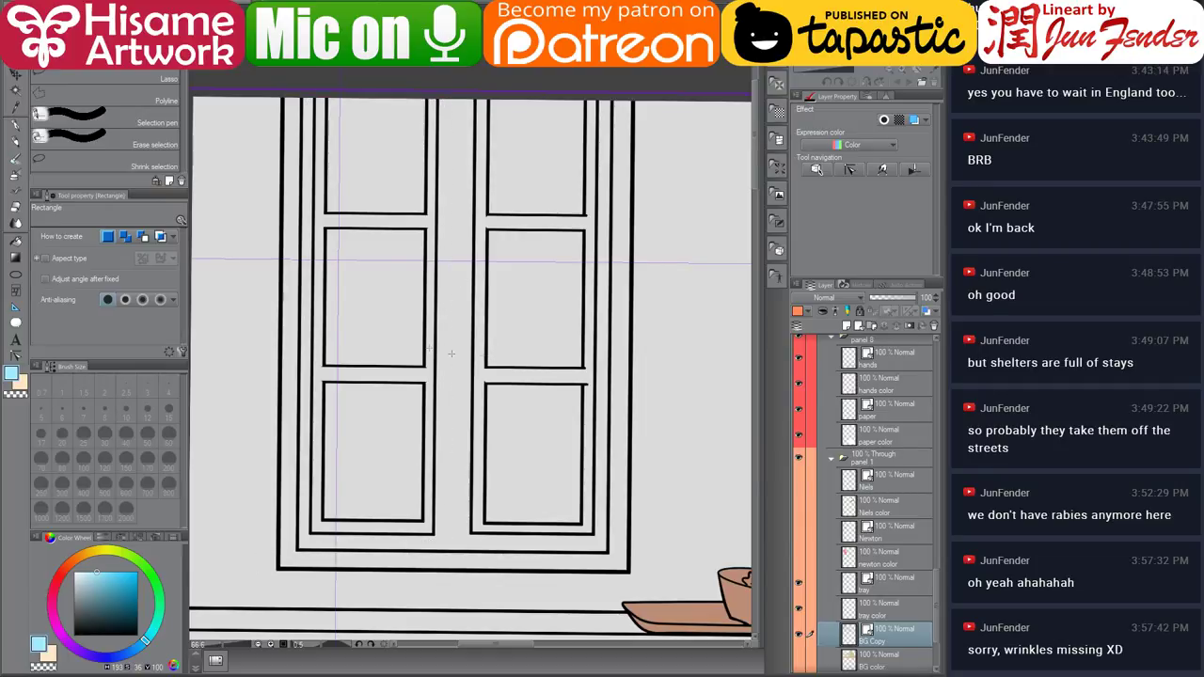
Erase the outlines surrounding the left and right pane columns of the window with the vector eraser at size 10.
{"action": "key", "text": "e"}
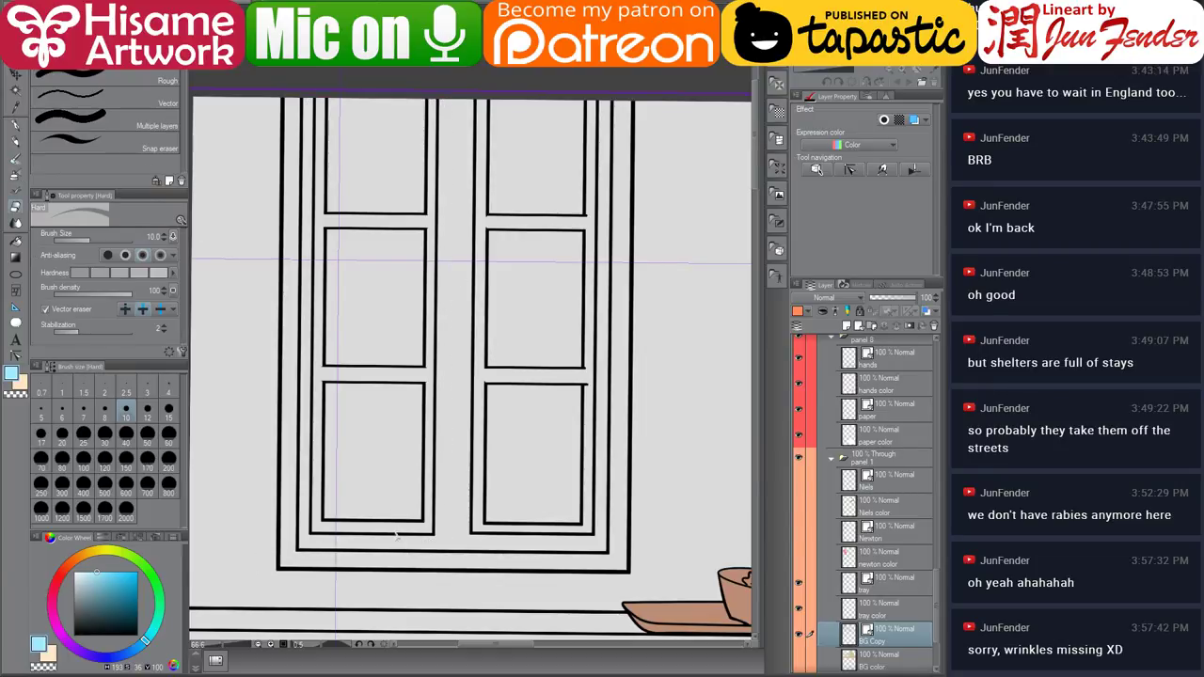
{"action": "left_click", "coordinate": [396, 534]}
{"action": "left_click", "coordinate": [515, 535]}
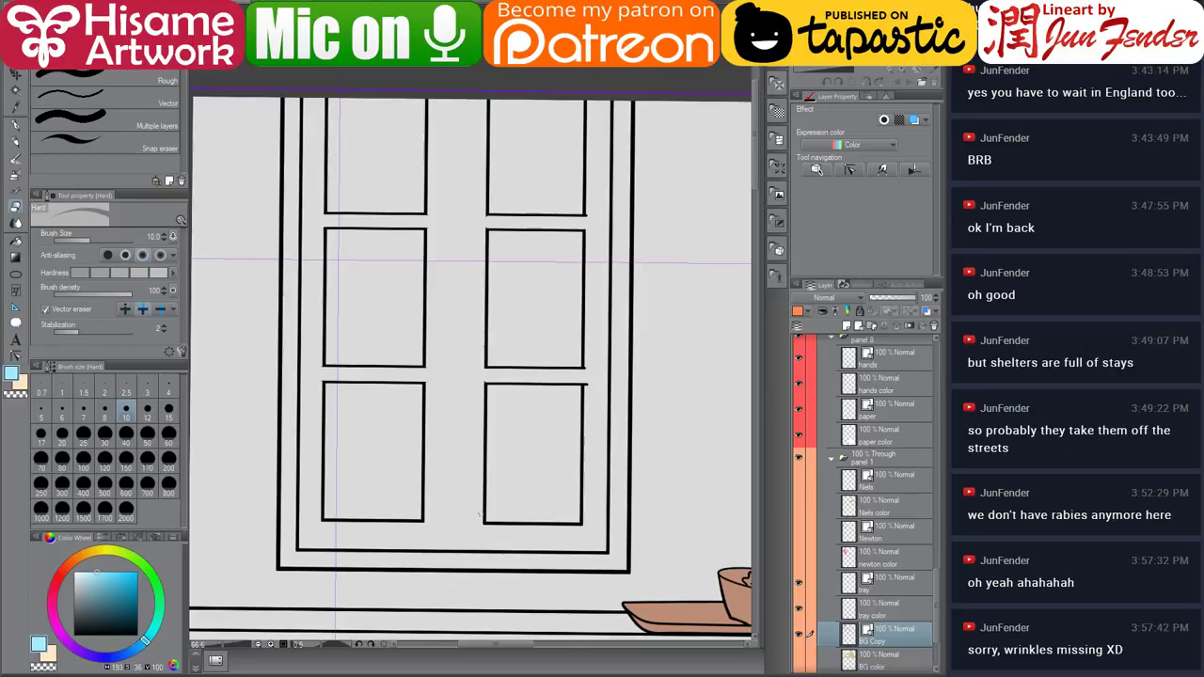
Draw a black vertical line down the middle of the window to its inner frame with the G-pen at brush size 8.
{"action": "key", "text": "p"}
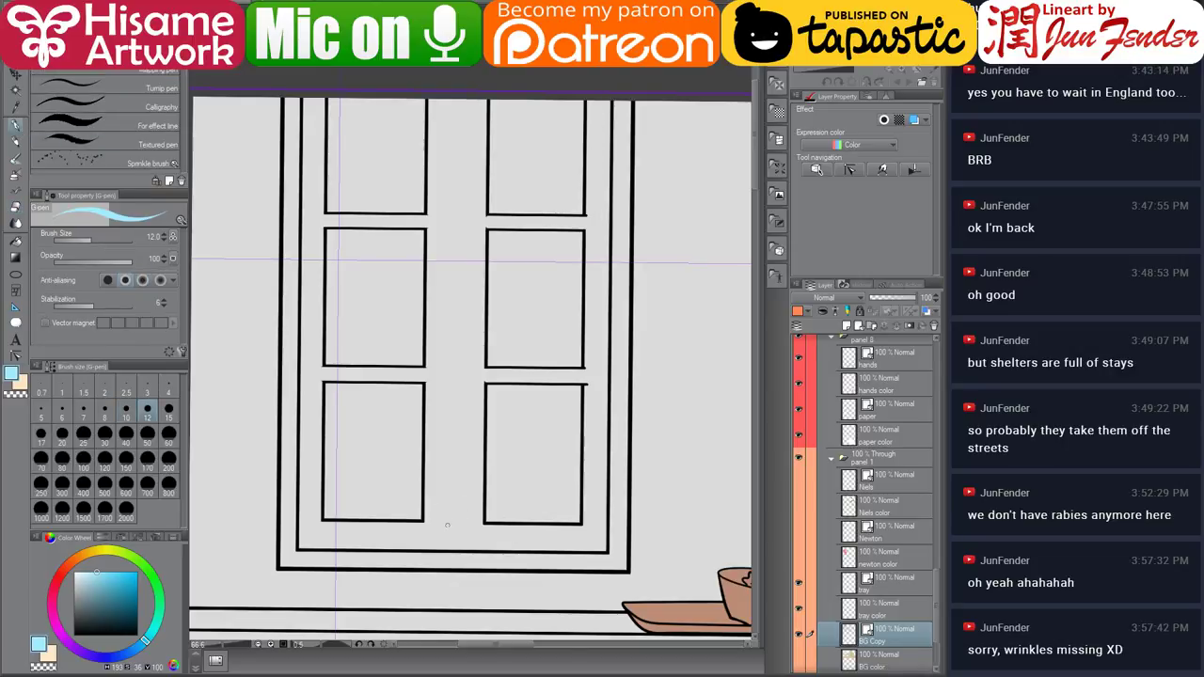
{"action": "left_click", "coordinate": [452, 554], "text": "alt"}
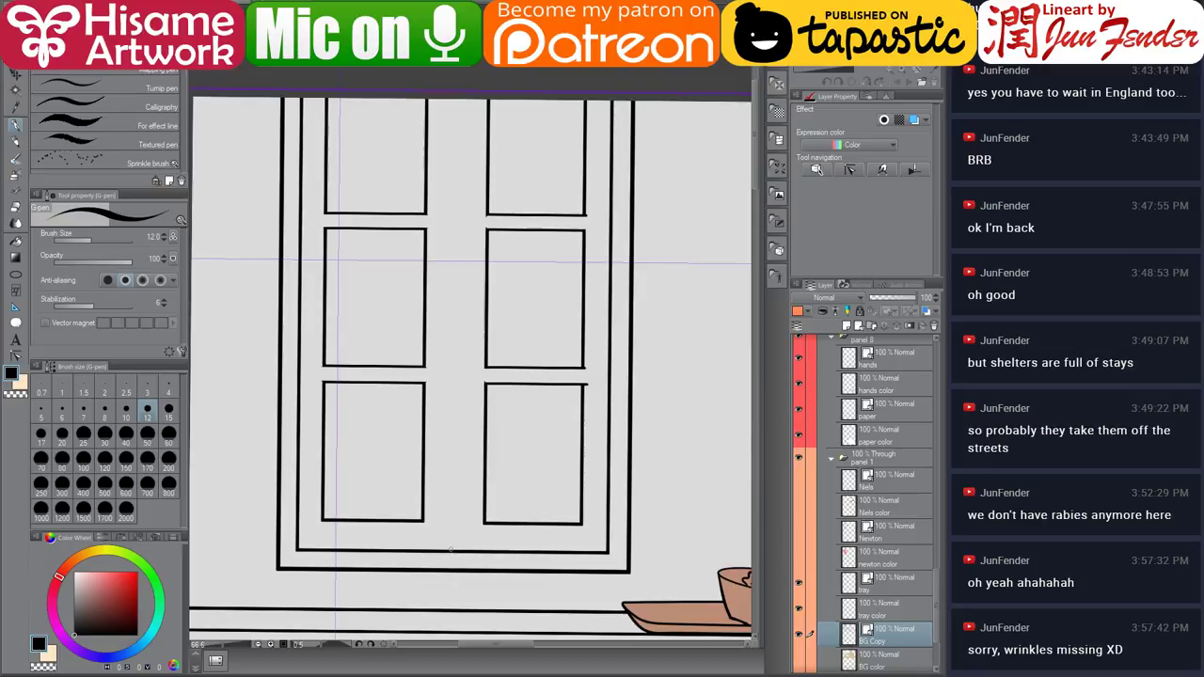
{"action": "left_click", "coordinate": [451, 548]}
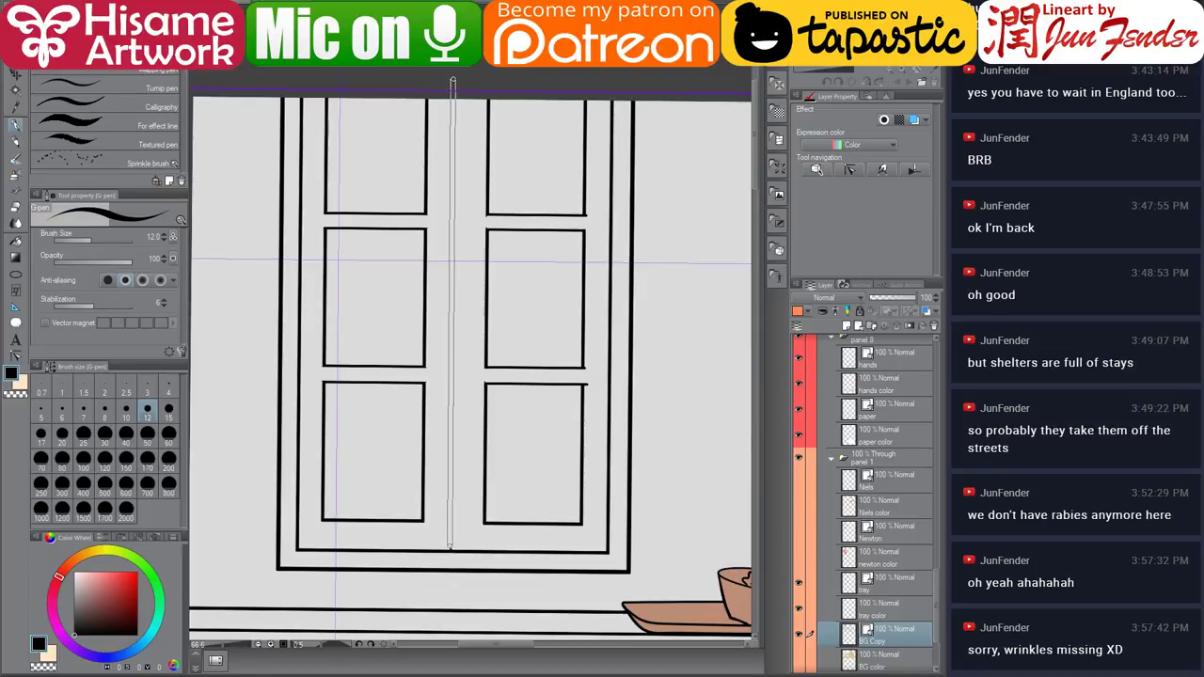
{"action": "left_click_drag", "start_coordinate": [455, 82], "coordinate": [456, 83]}
{"action": "key", "text": "ctrl+z"}
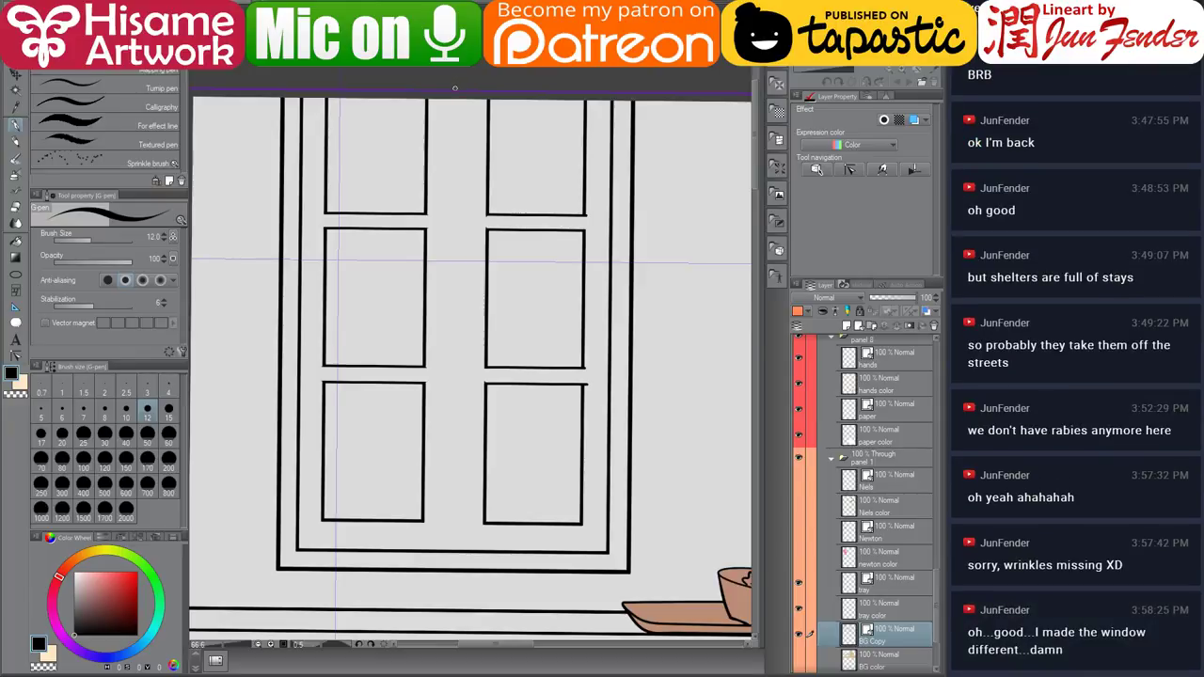
{"action": "key", "text": "bracketleft"}
{"action": "key", "text": "bracketleft"}
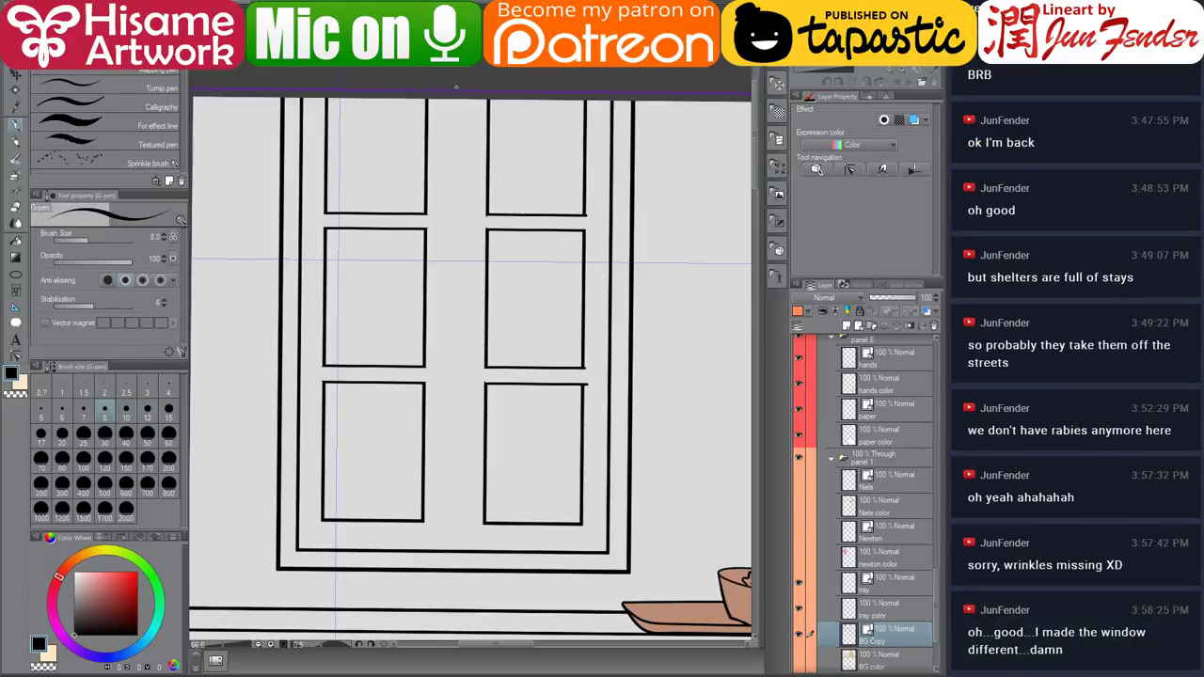
{"action": "left_click_drag", "start_coordinate": [459, 86], "coordinate": [450, 555]}
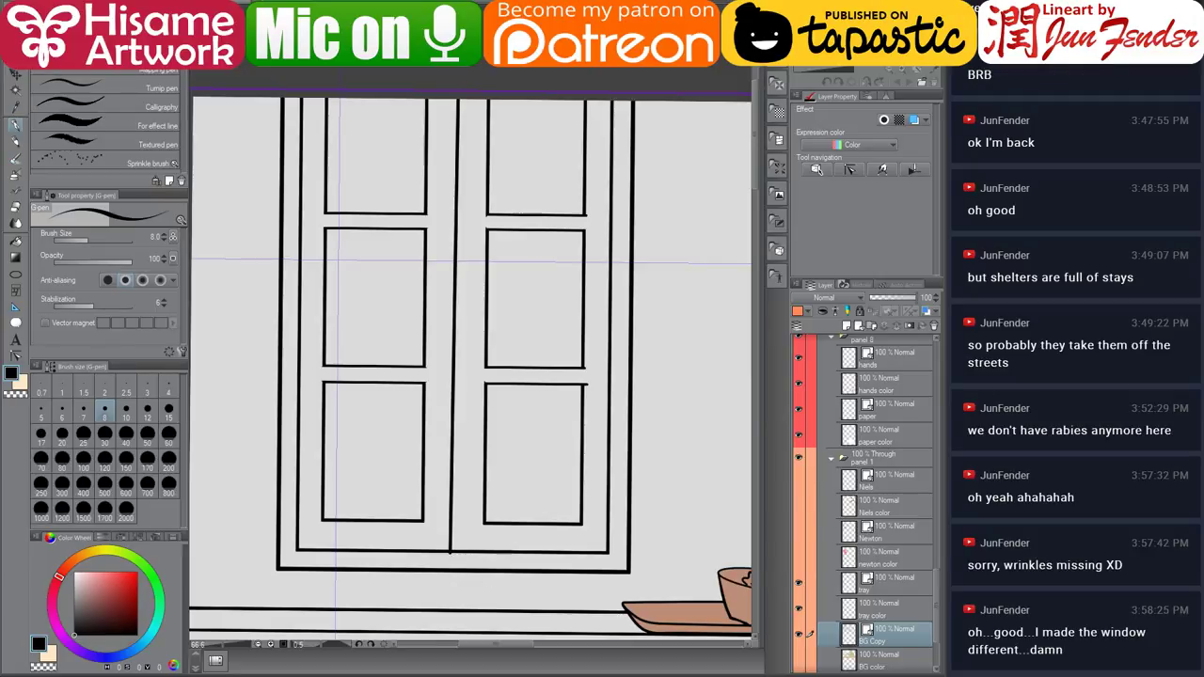
Select the left column of window panes and enlarge it to fill the space up to the center line.
{"action": "left_click", "coordinate": [16, 73]}
{"action": "left_click_drag", "start_coordinate": [314, 98], "coordinate": [446, 548]}
{"action": "key", "text": "ctrl+t"}
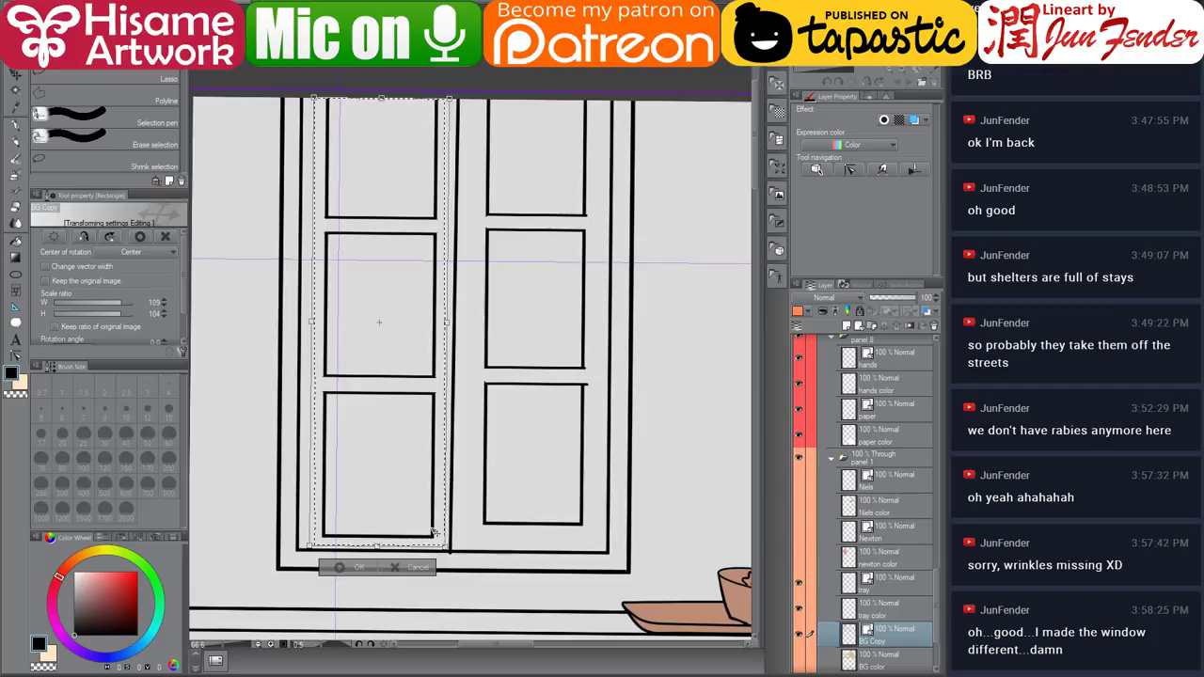
{"action": "key", "text": "Return"}
Select the right column of window panes and scale it to 114% width and 104% height, extending it toward the center line.
{"action": "left_click_drag", "start_coordinate": [476, 92], "coordinate": [593, 538]}
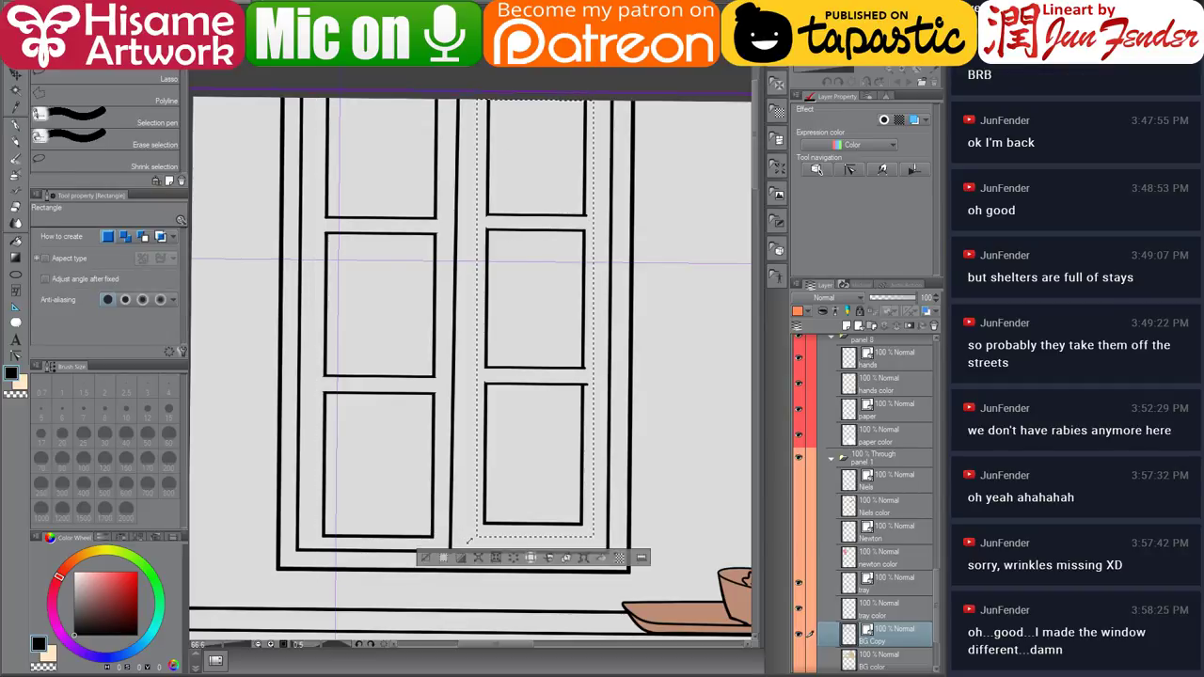
{"action": "key", "text": "ctrl+t"}
{"action": "left_click_drag", "start_coordinate": [472, 538], "coordinate": [456, 553]}
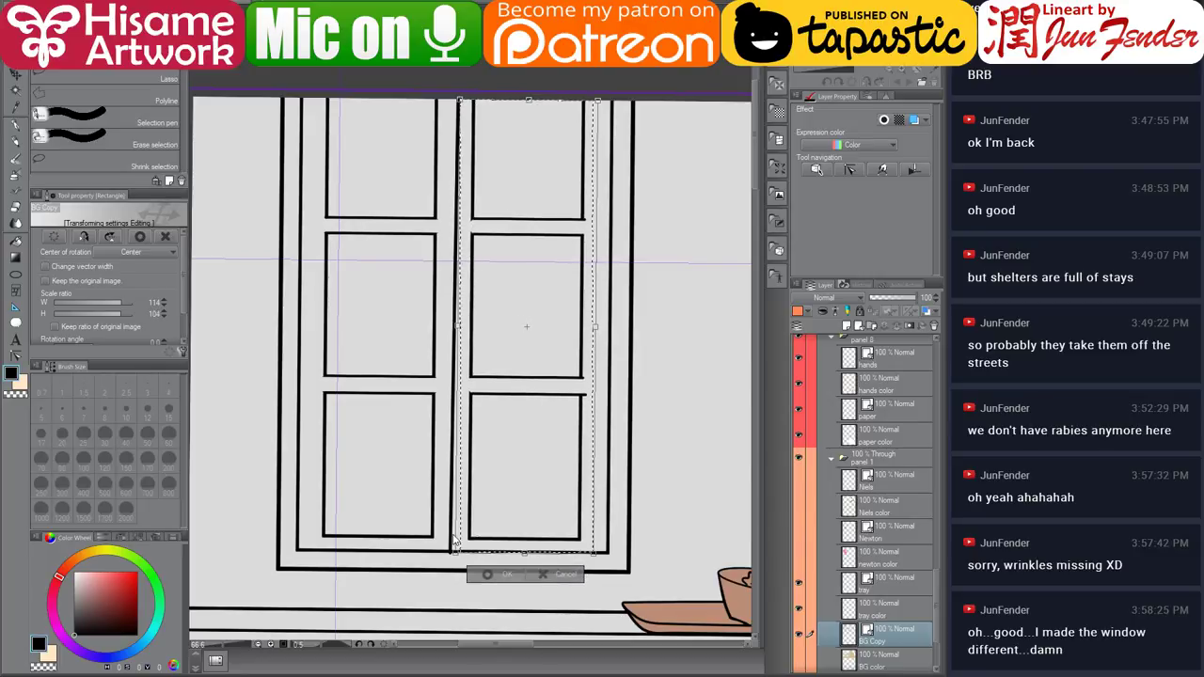
{"action": "key", "text": "Return"}
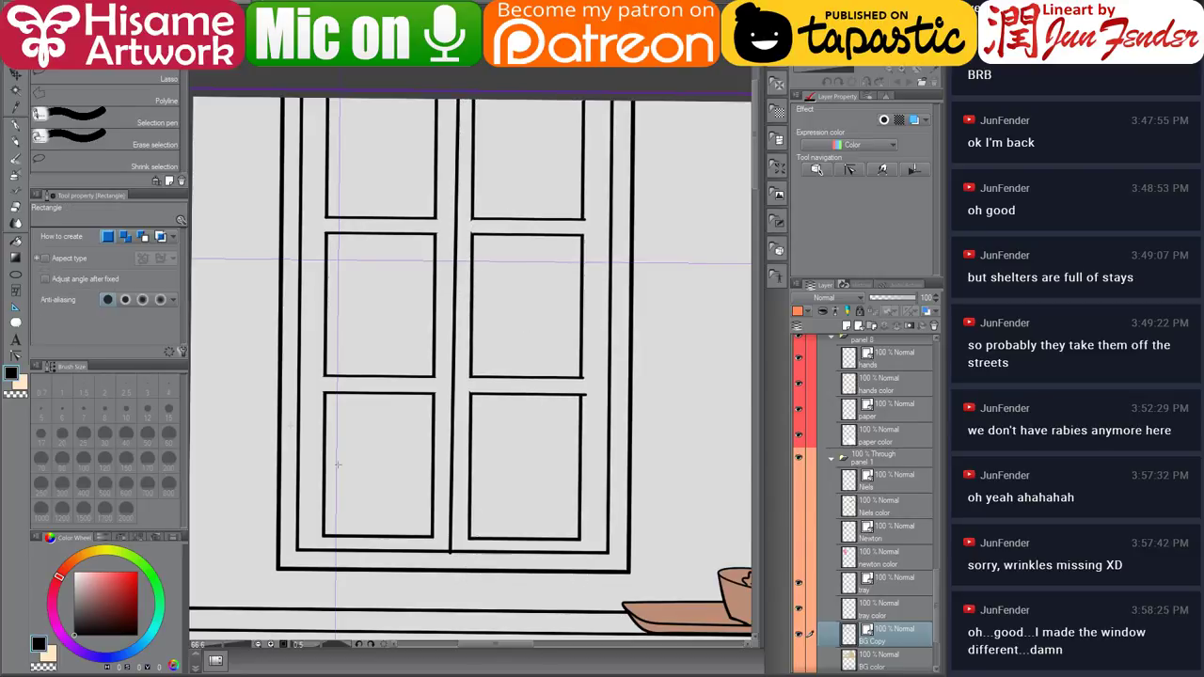
Trim the overshooting lower end of the window's center line with the vector eraser, undoing the accidental erasure of the inner frame.
{"action": "left_click", "coordinate": [14, 208]}
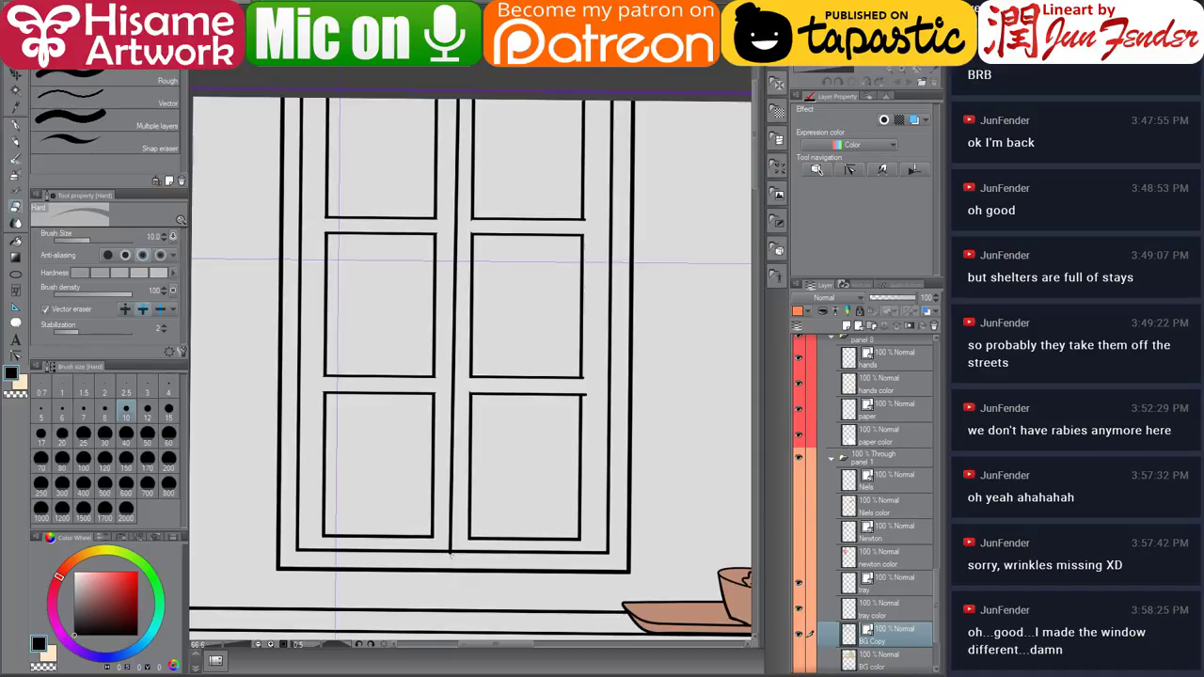
{"action": "left_click_drag", "start_coordinate": [449, 552], "coordinate": [459, 556]}
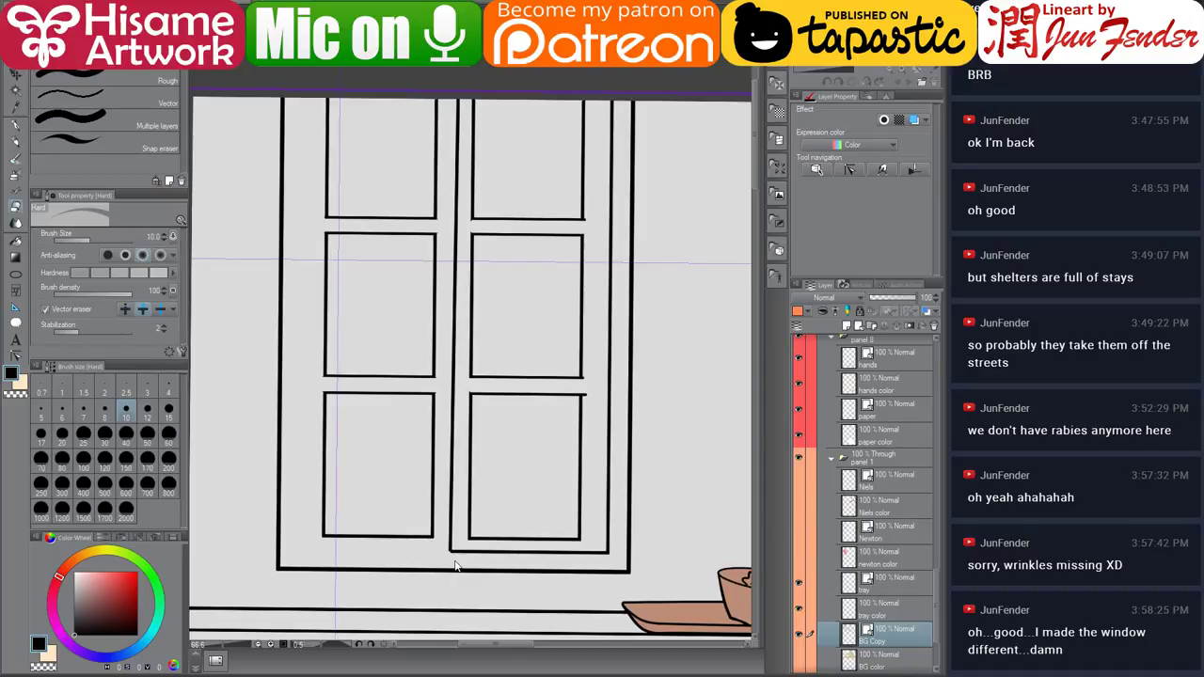
{"action": "key", "text": "ctrl+z"}
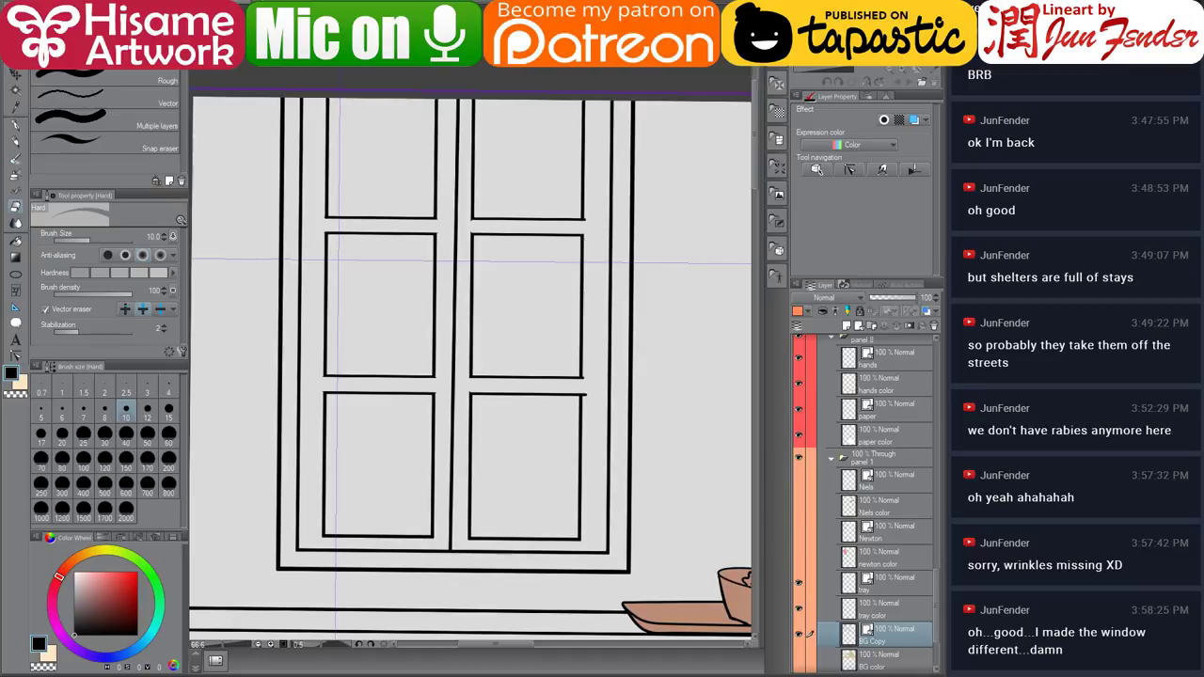
Open page_25.jpg from the folder of earlier comic pages and examine how its window is drawn.
{"action": "key", "text": "alt+Tab"}
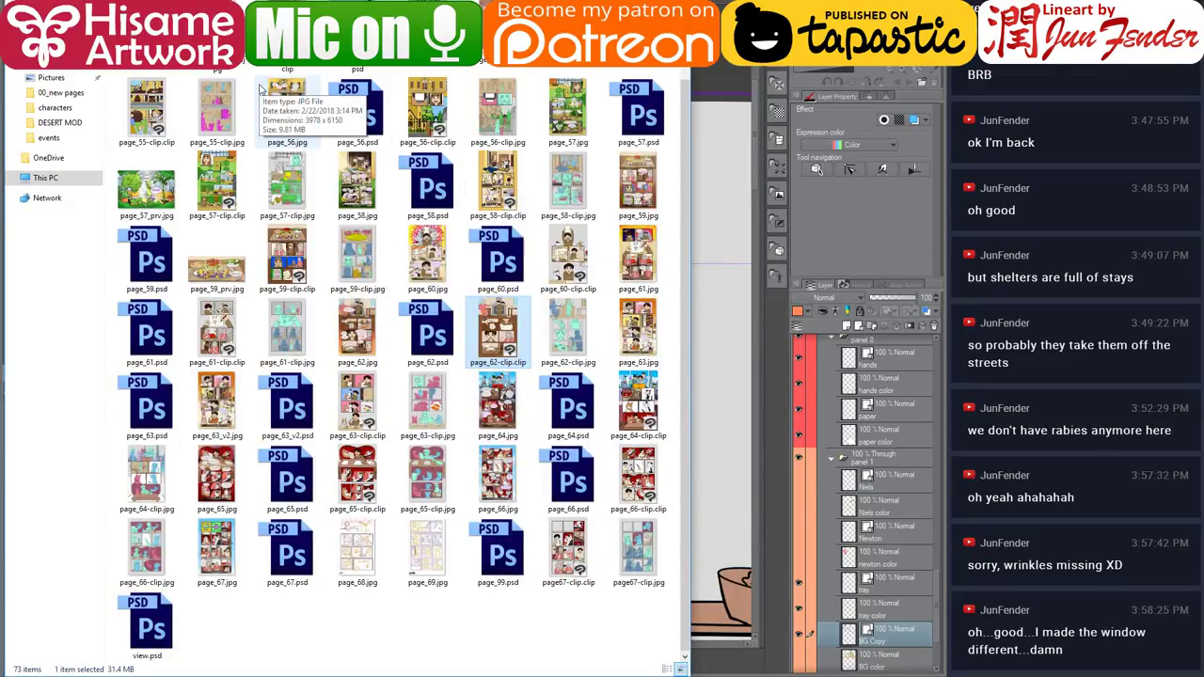
{"action": "left_click", "coordinate": [572, 334]}
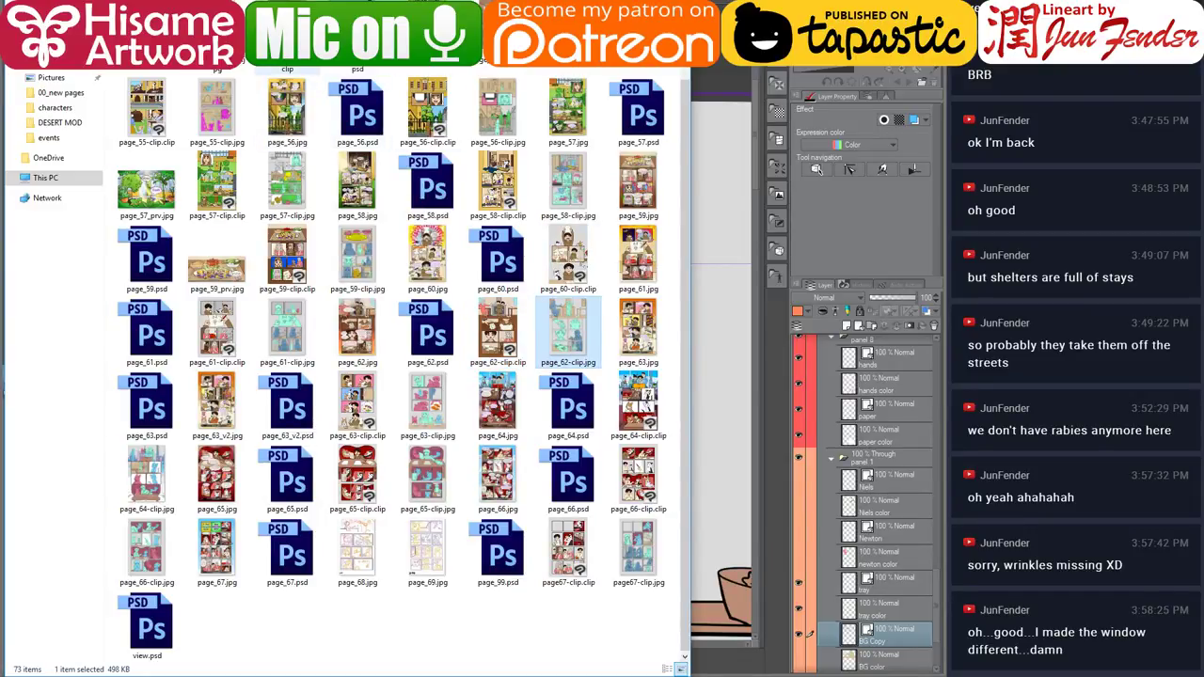
{"action": "key", "text": "alt+Up"}
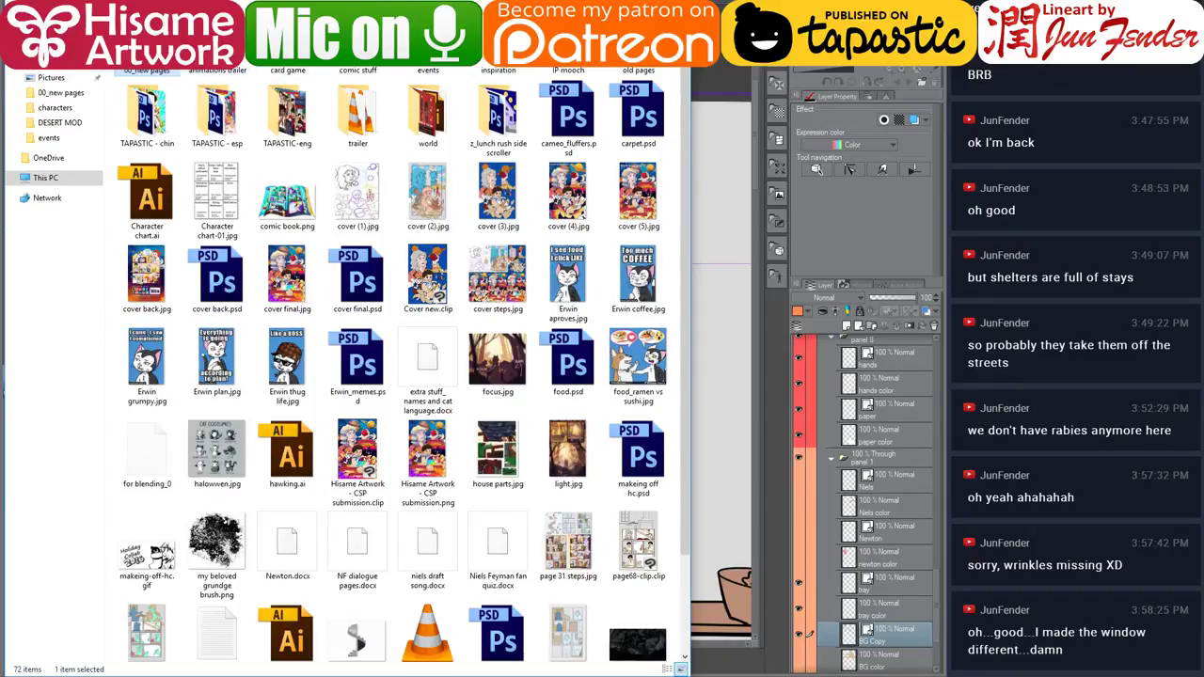
{"action": "double_click", "coordinate": [147, 71]}
{"action": "double_click", "coordinate": [147, 73]}
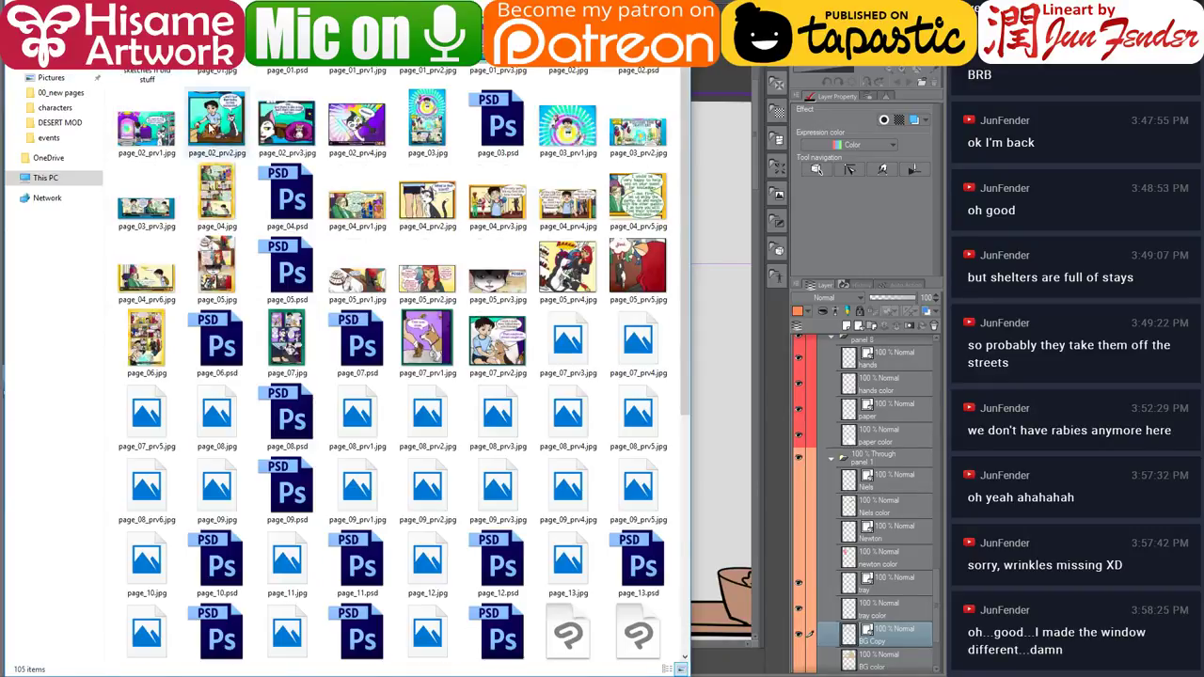
{"action": "scroll", "coordinate": [445, 377], "scroll_direction": "down", "scroll_amount": 5}
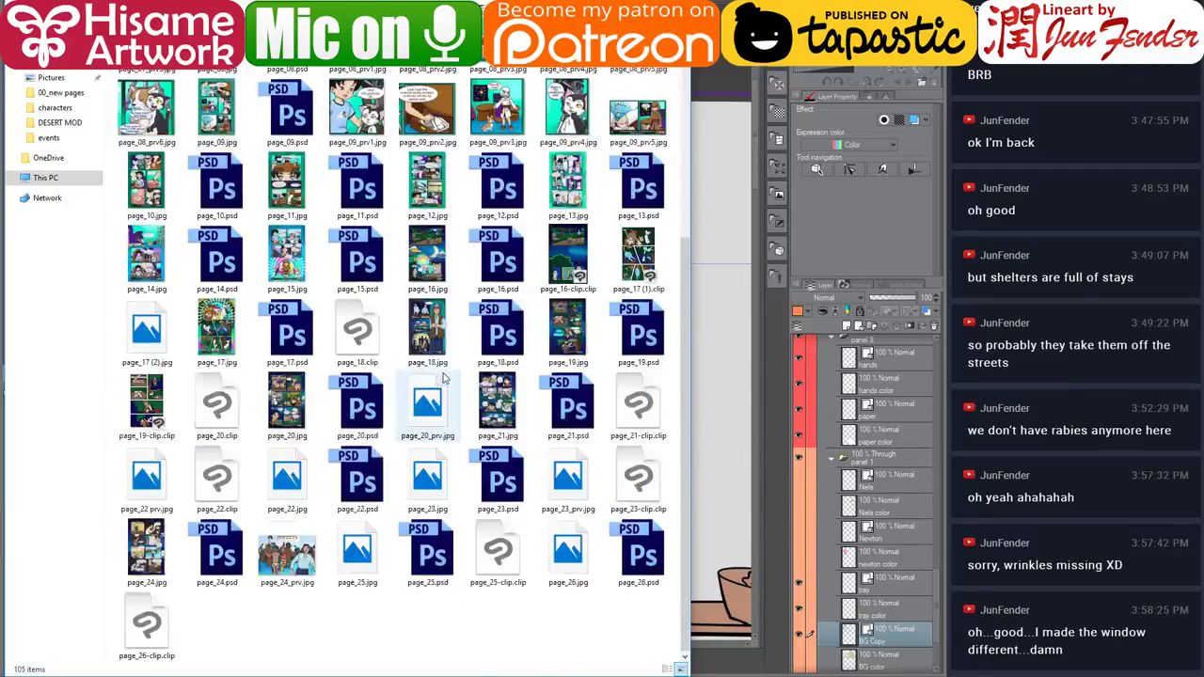
{"action": "left_click", "coordinate": [355, 546]}
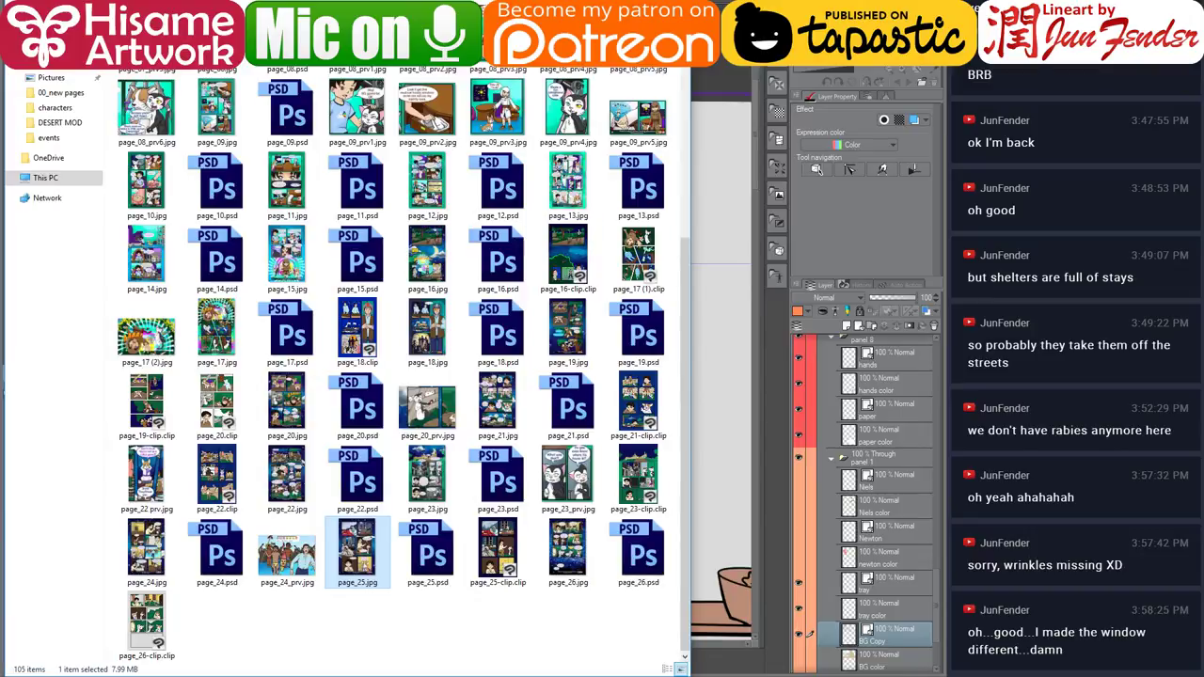
{"action": "left_click", "coordinate": [725, 4]}
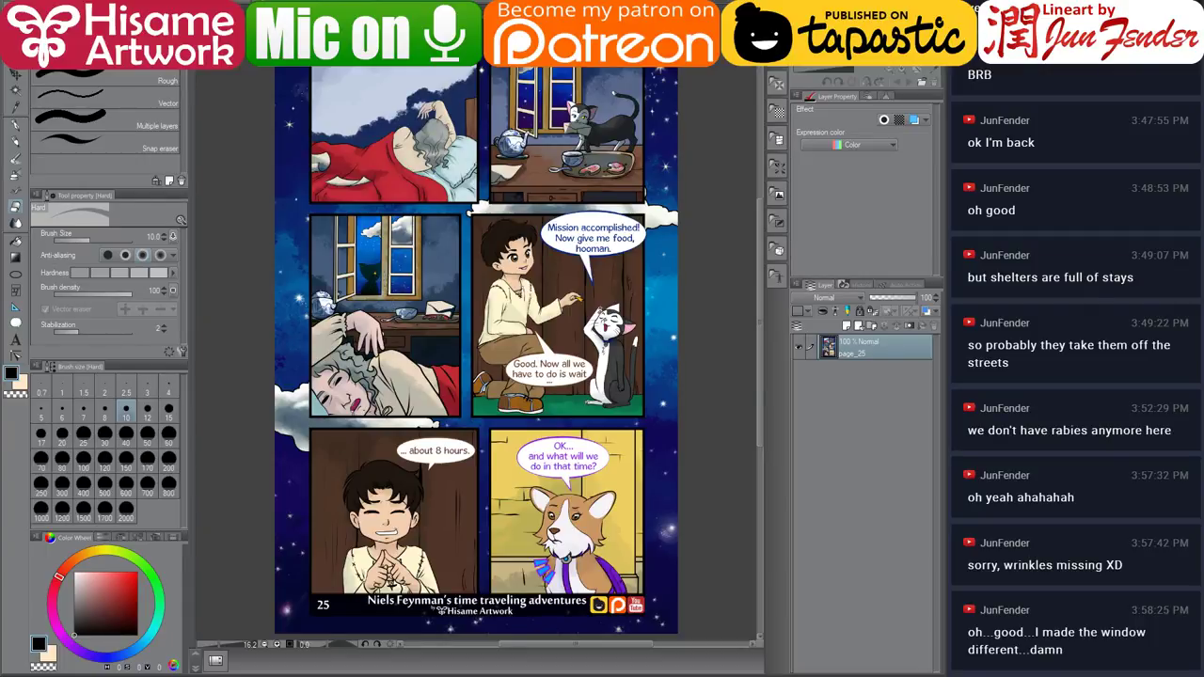
{"action": "key", "text": "ctrl+Tab"}
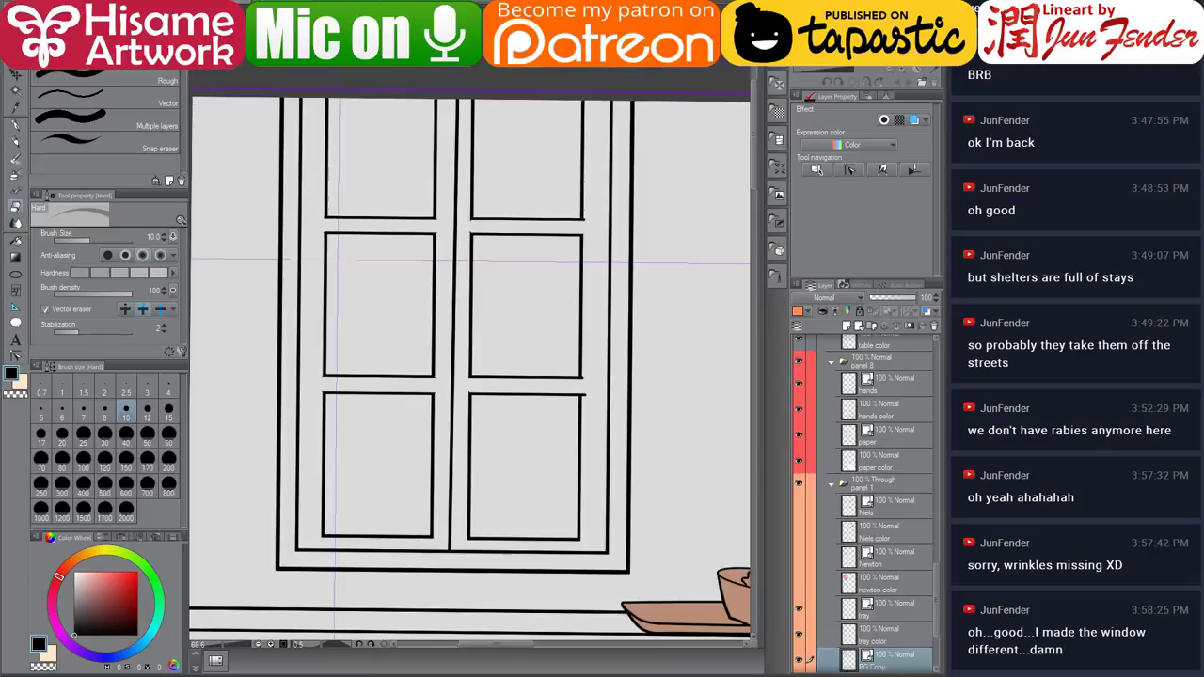
Undo the window line art edits: the pane enlargements, the center line and the erased frames around both pane columns.
{"action": "key", "text": "ctrl+z"}
{"action": "key", "text": "ctrl+z"}
{"action": "key", "text": "ctrl+z"}
{"action": "key", "text": "ctrl+z"}
{"action": "key", "text": "ctrl+z"}
{"action": "key", "text": "ctrl+z"}
{"action": "key", "text": "ctrl+z"}
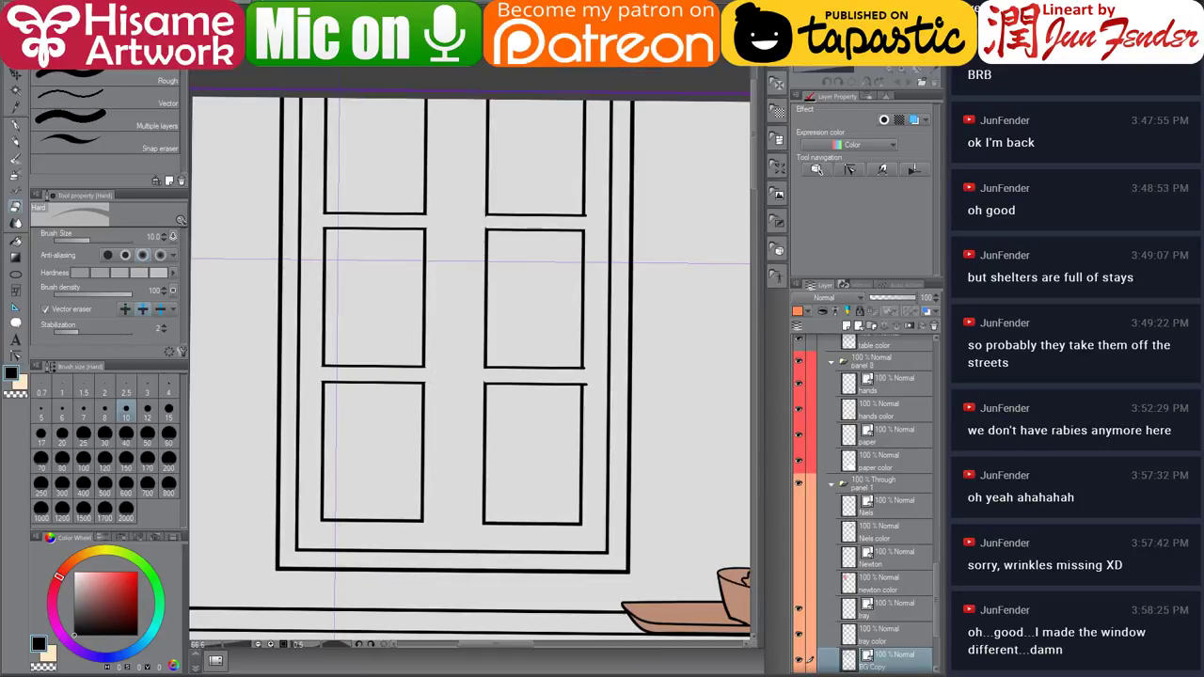
{"action": "key", "text": "ctrl+z"}
{"action": "key", "text": "ctrl+z"}
{"action": "key", "text": "ctrl+z"}
{"action": "key", "text": "ctrl+z"}
{"action": "key", "text": "ctrl+z"}
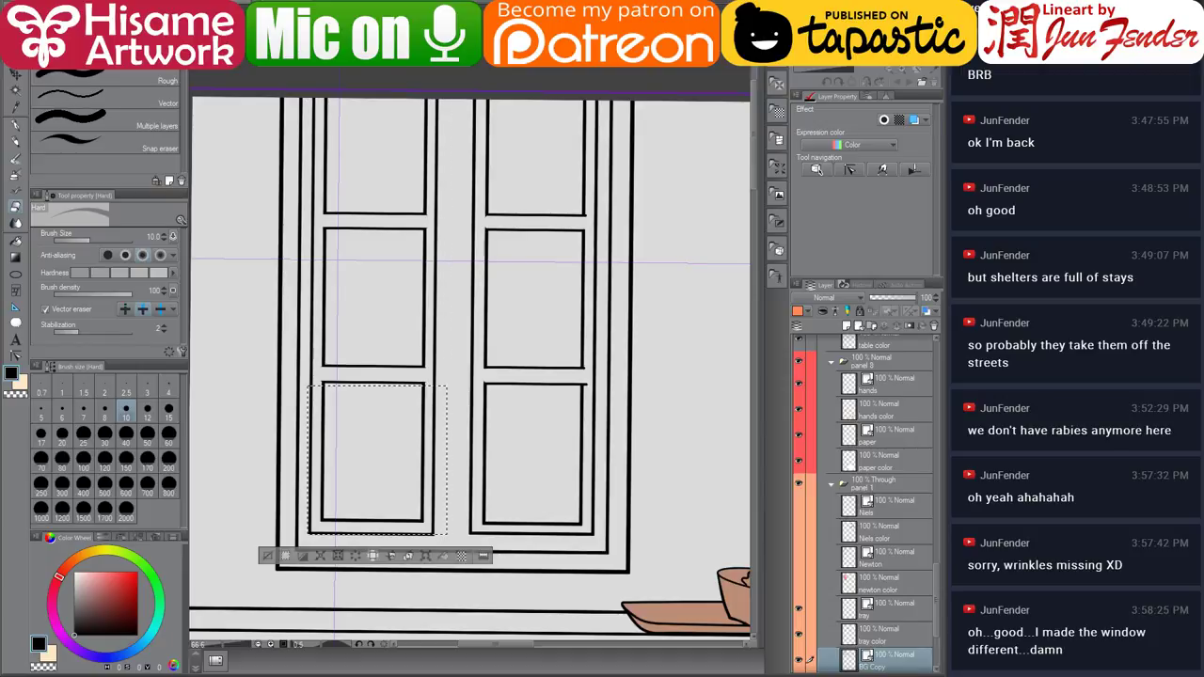
{"action": "key", "text": "ctrl+z"}
{"action": "key", "text": "ctrl+z"}
{"action": "key", "text": "ctrl+z"}
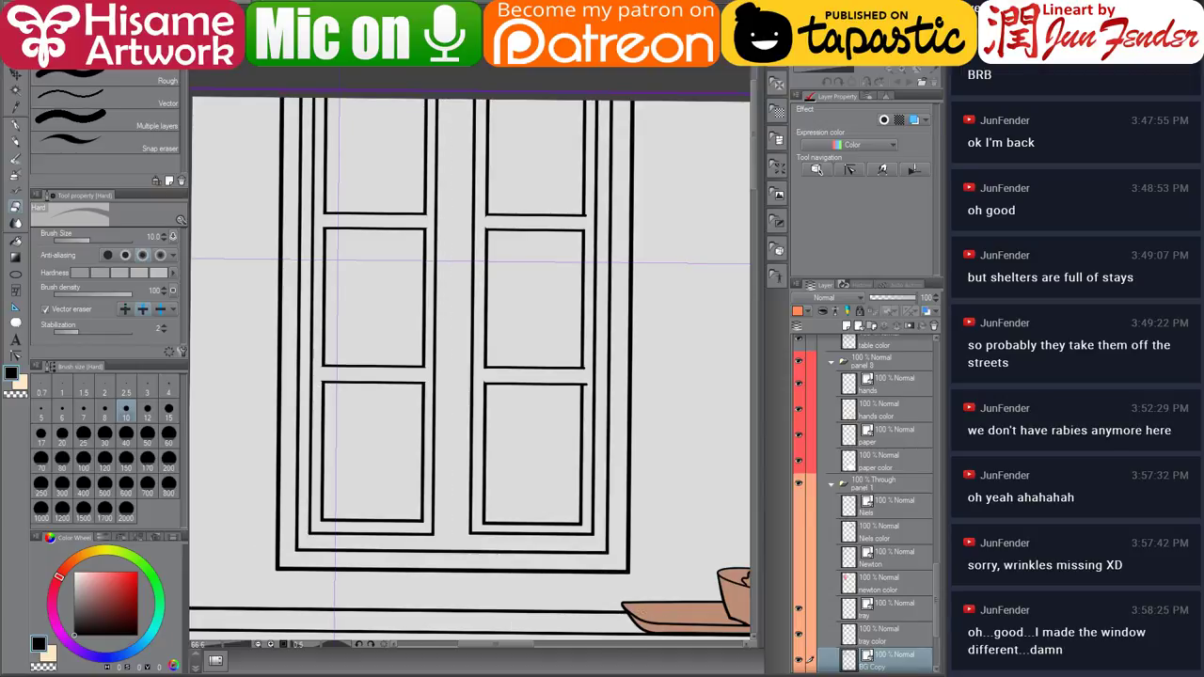
{"action": "scroll", "coordinate": [546, 154], "scroll_direction": "down", "scroll_amount": 2}
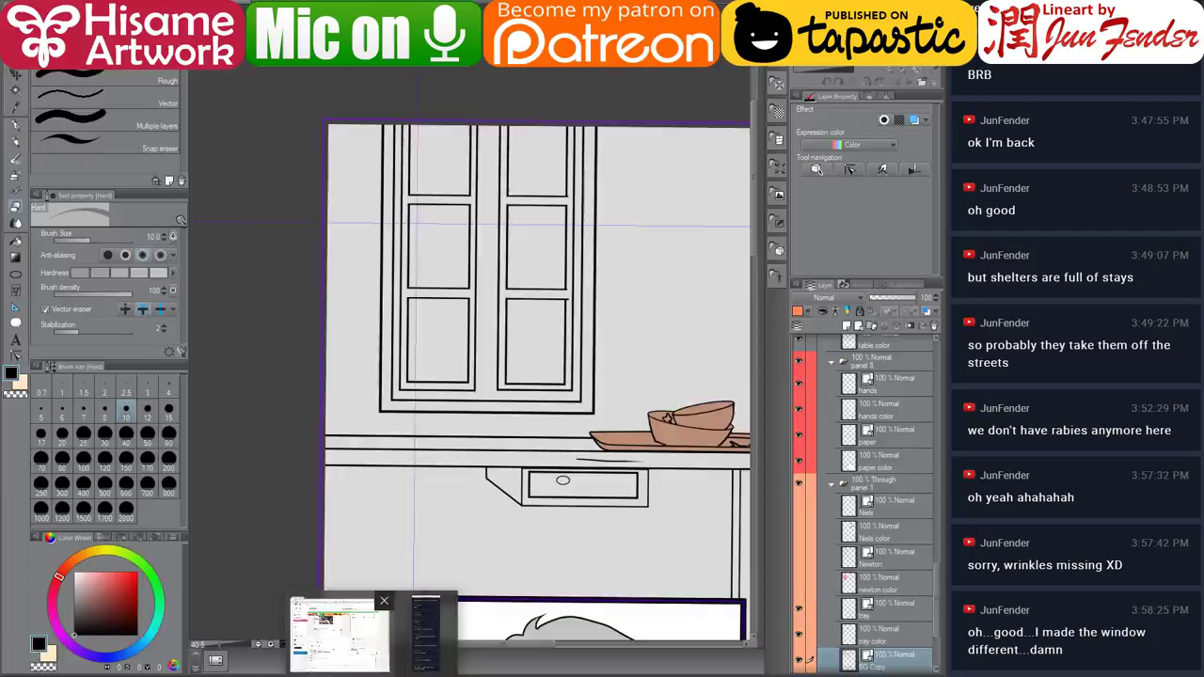
Switch to the web browser and open the Hisame Artwork profile on Tapas.
{"action": "key", "text": "alt+Tab"}
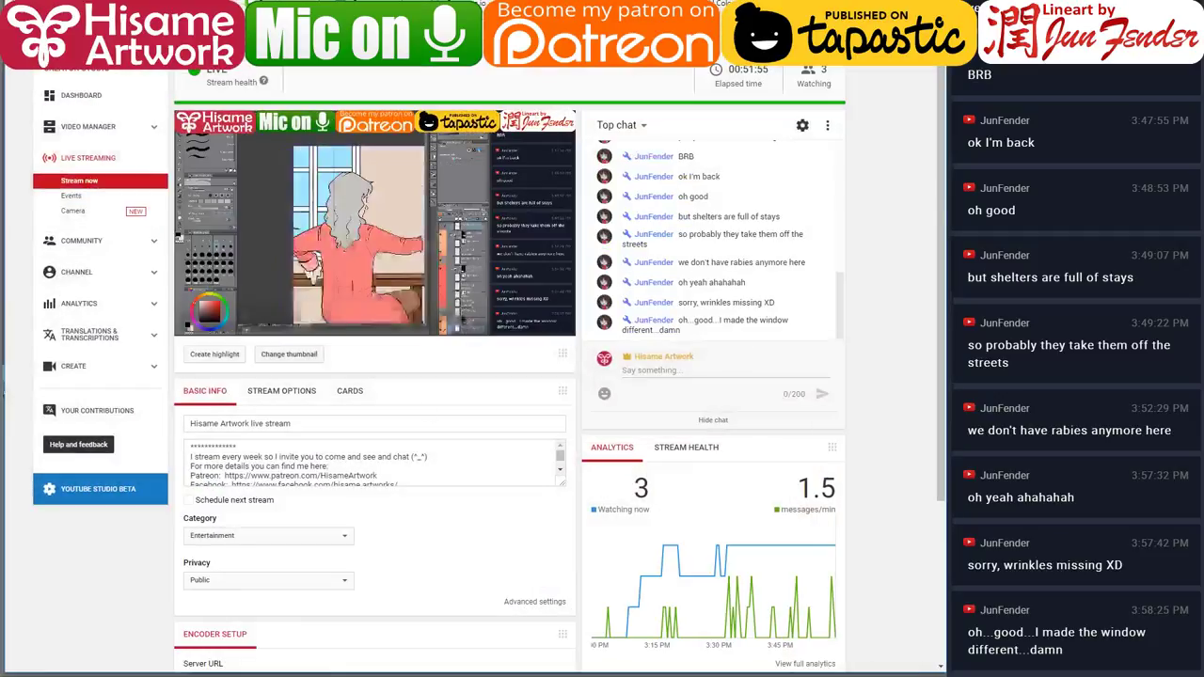
{"action": "key", "text": "alt+Tab"}
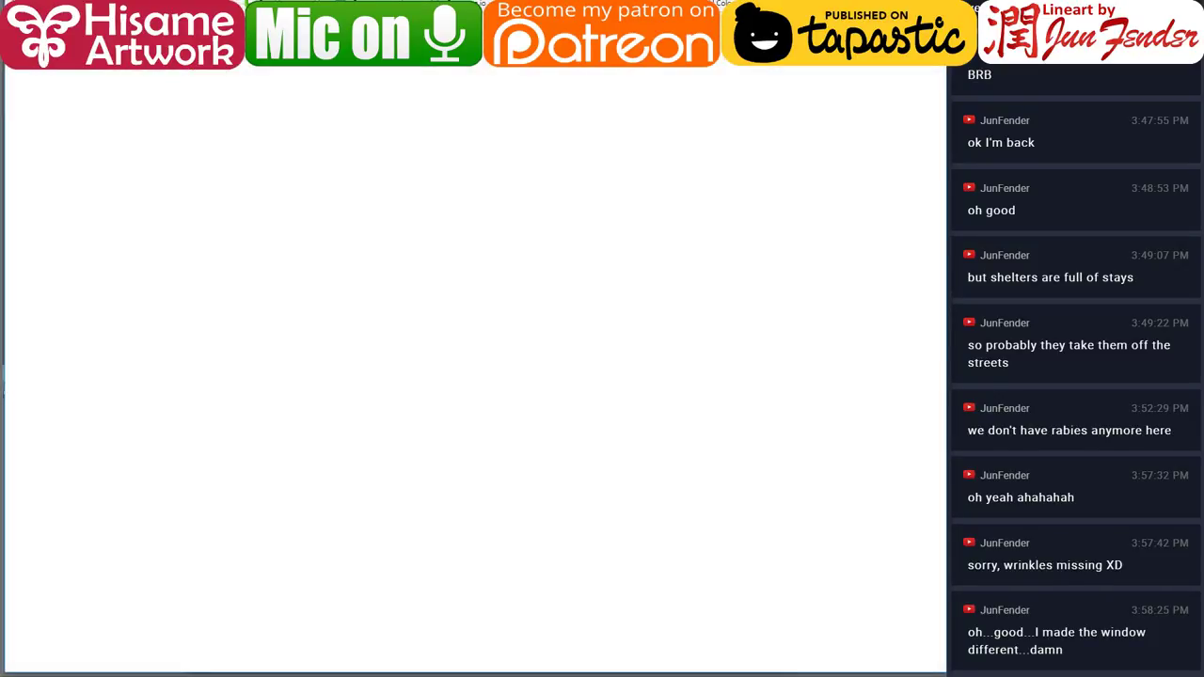
{"action": "type", "text": "tapa"}
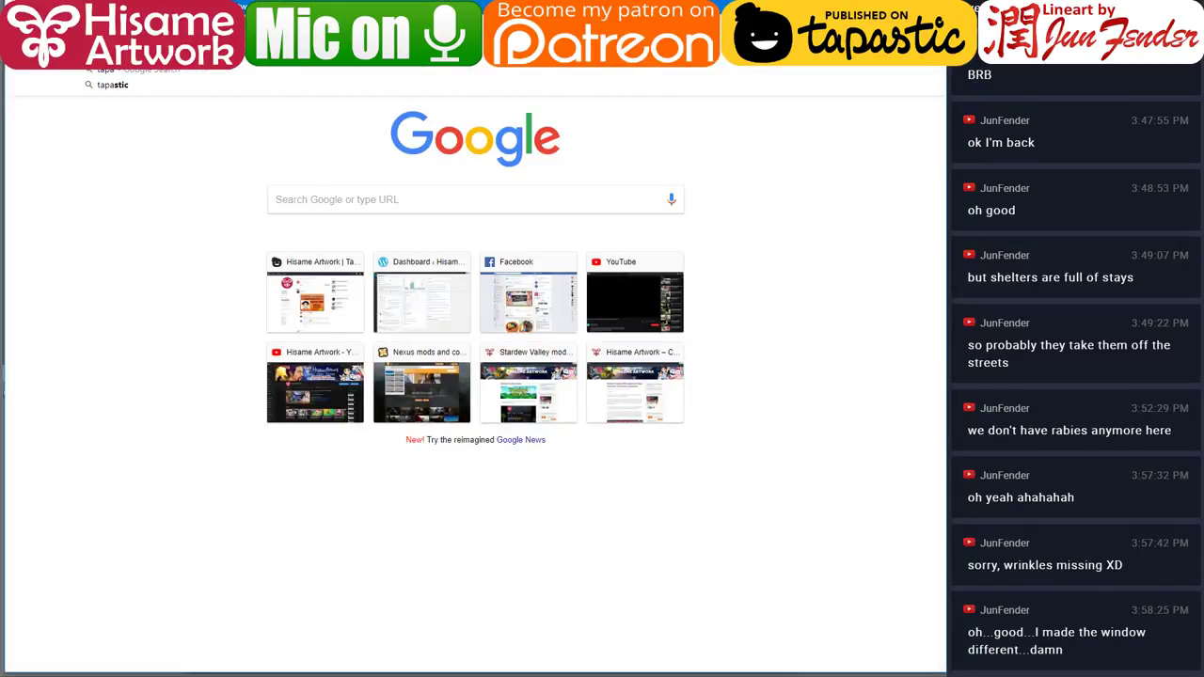
{"action": "key", "text": "Return"}
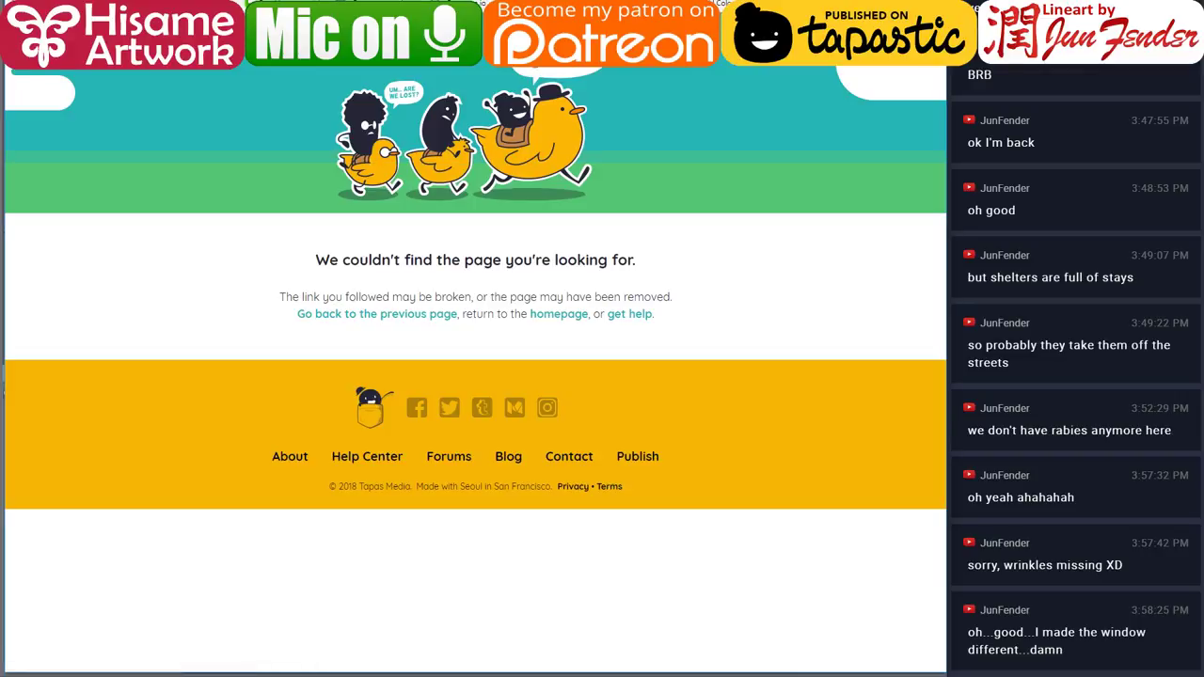
{"action": "type", "text": "t"}
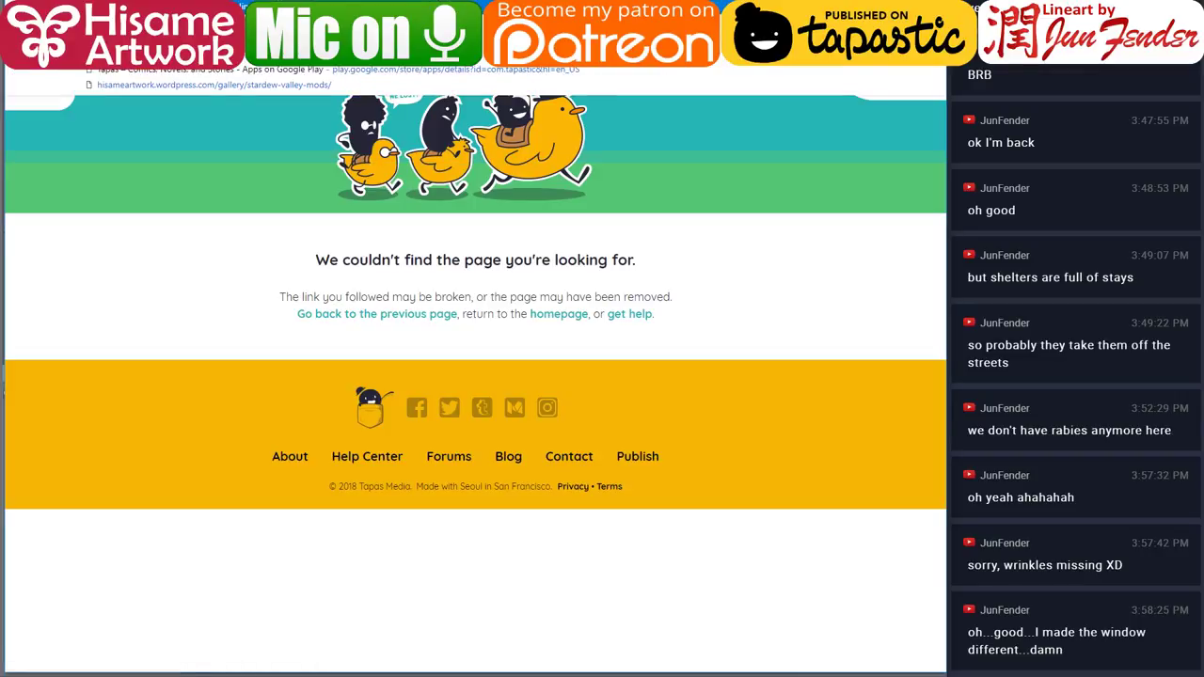
{"action": "type", "text": "ta"}
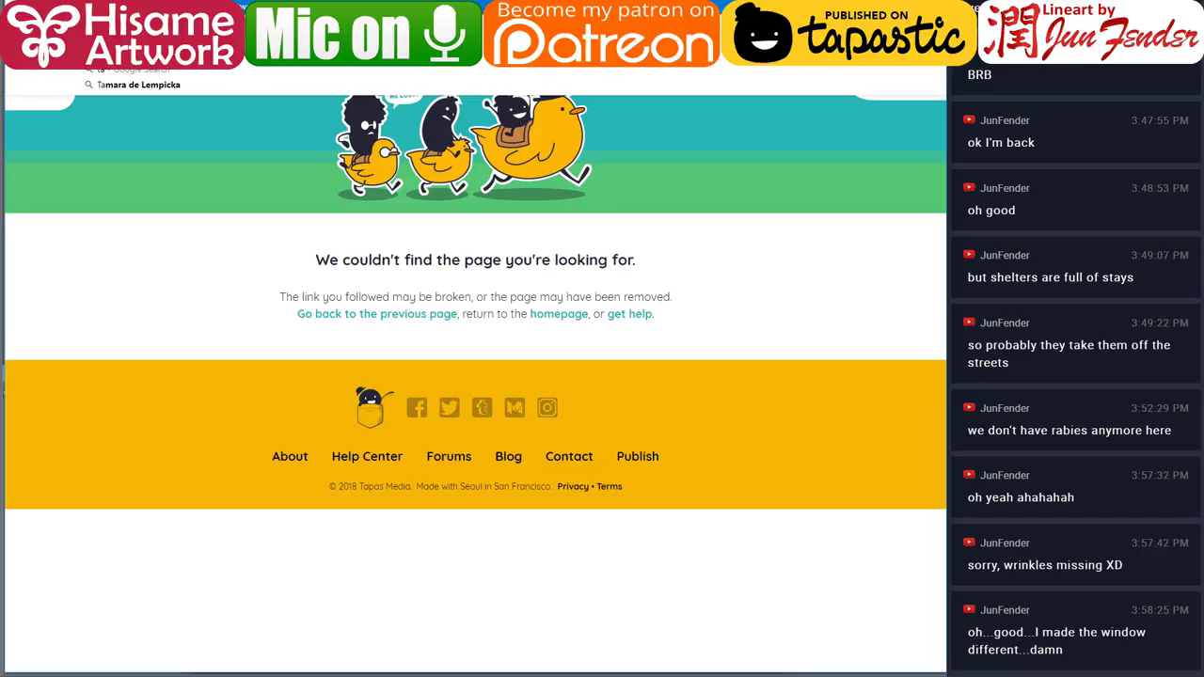
{"action": "key", "text": "Return"}
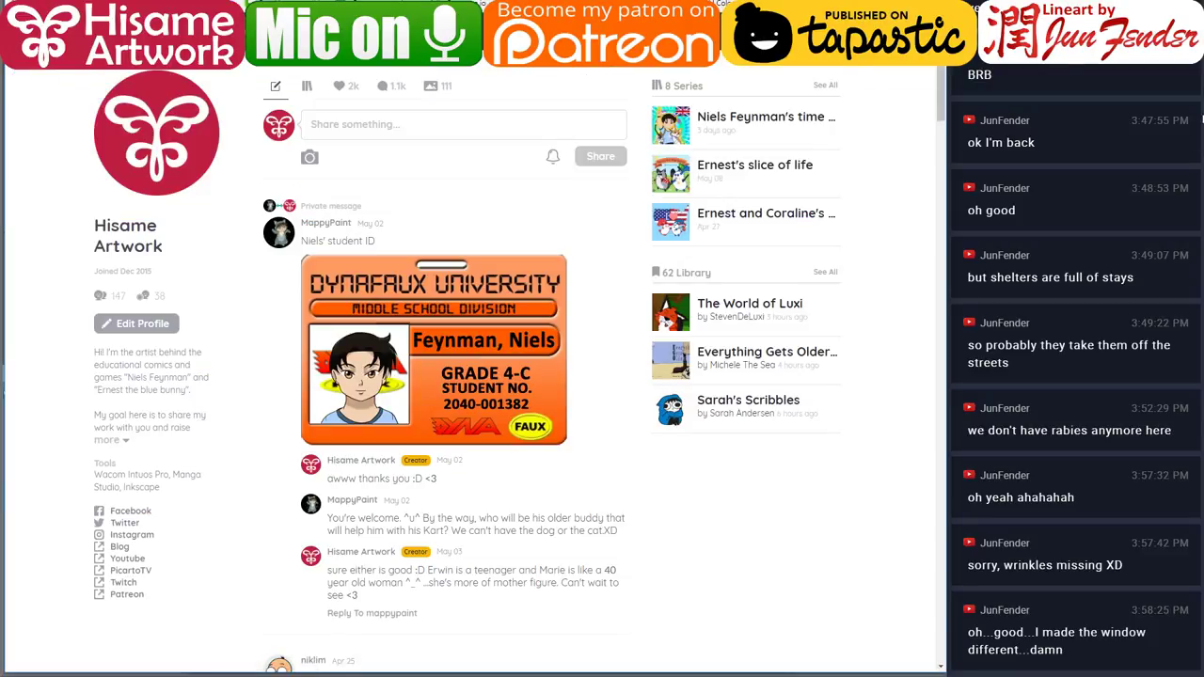
Open the Niels Feynman's time traveling adventures series and examine the windows on Page 62.
{"action": "left_click", "coordinate": [772, 126]}
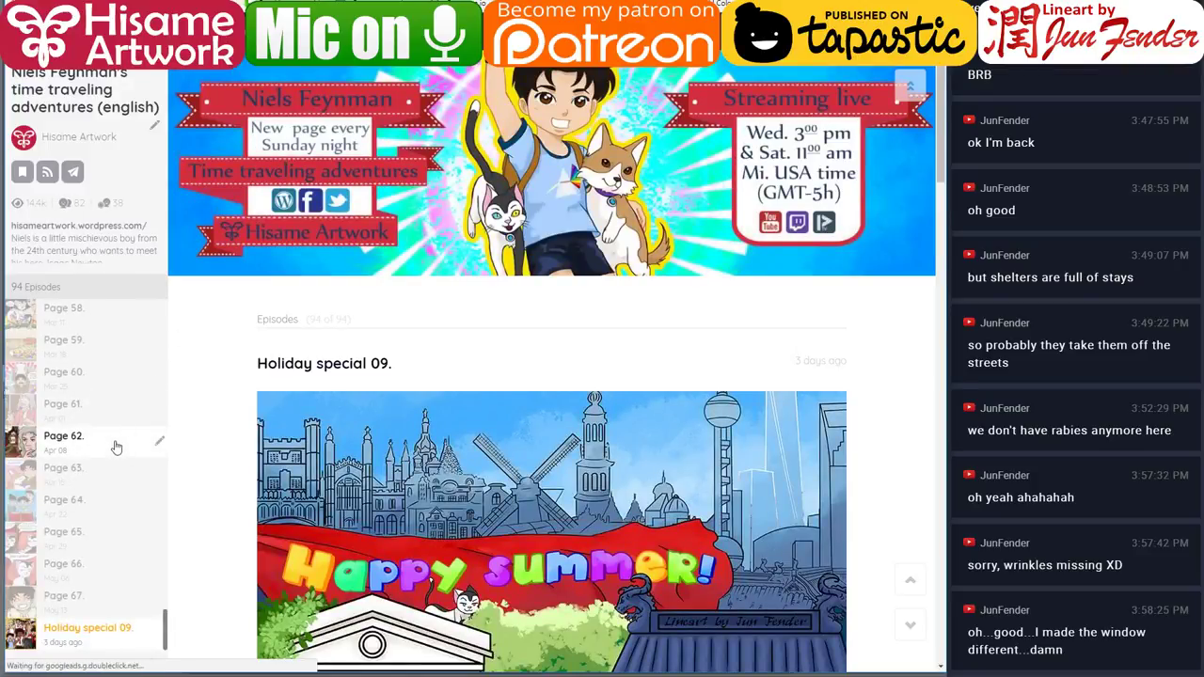
{"action": "left_click", "coordinate": [115, 448]}
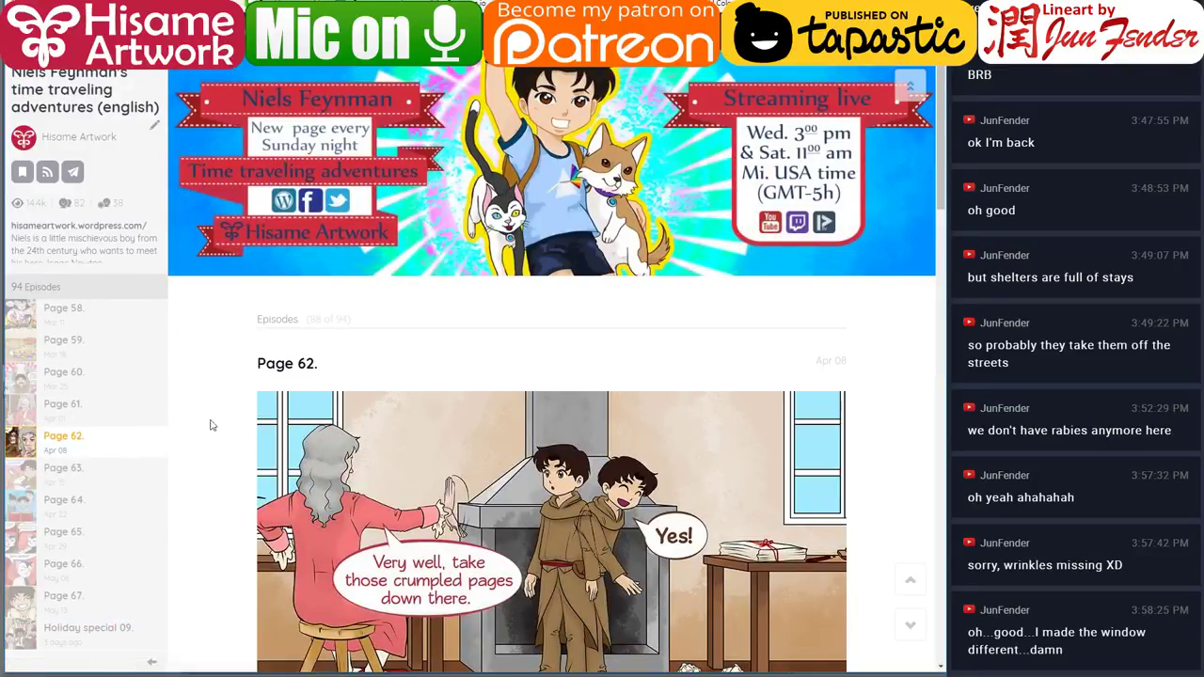
{"action": "scroll", "coordinate": [186, 422], "scroll_direction": "down", "scroll_amount": 3}
{"action": "scroll", "coordinate": [236, 223], "scroll_direction": "up", "scroll_amount": 3}
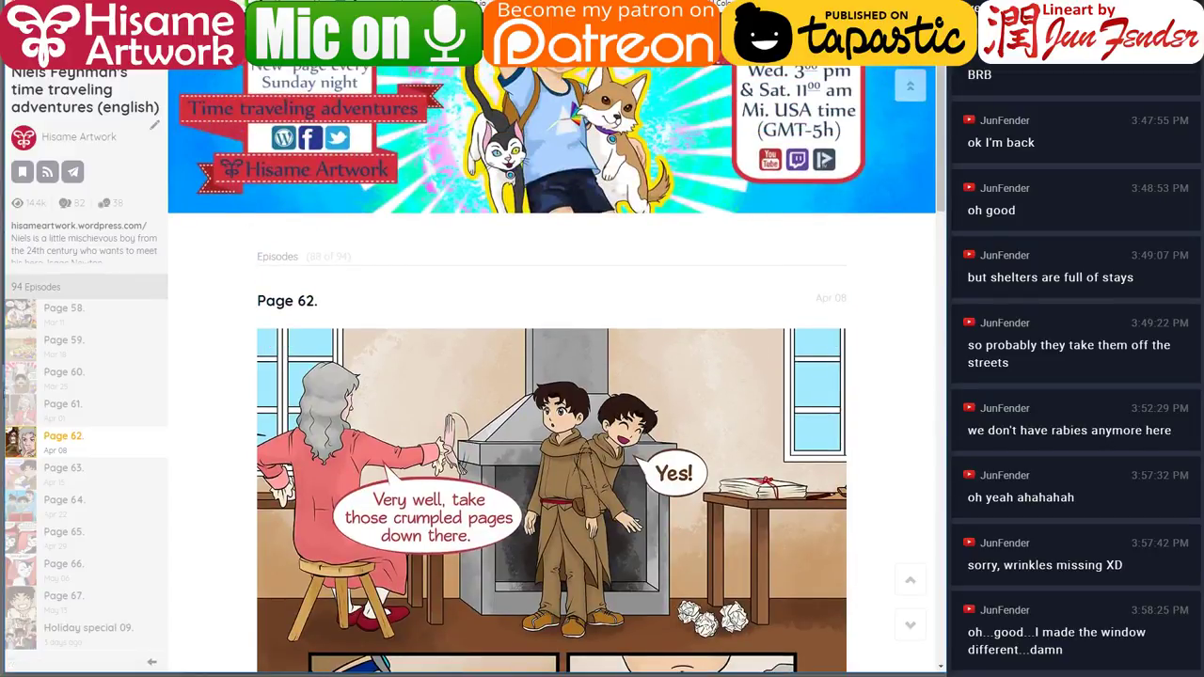
{"action": "key", "text": "alt+Tab"}
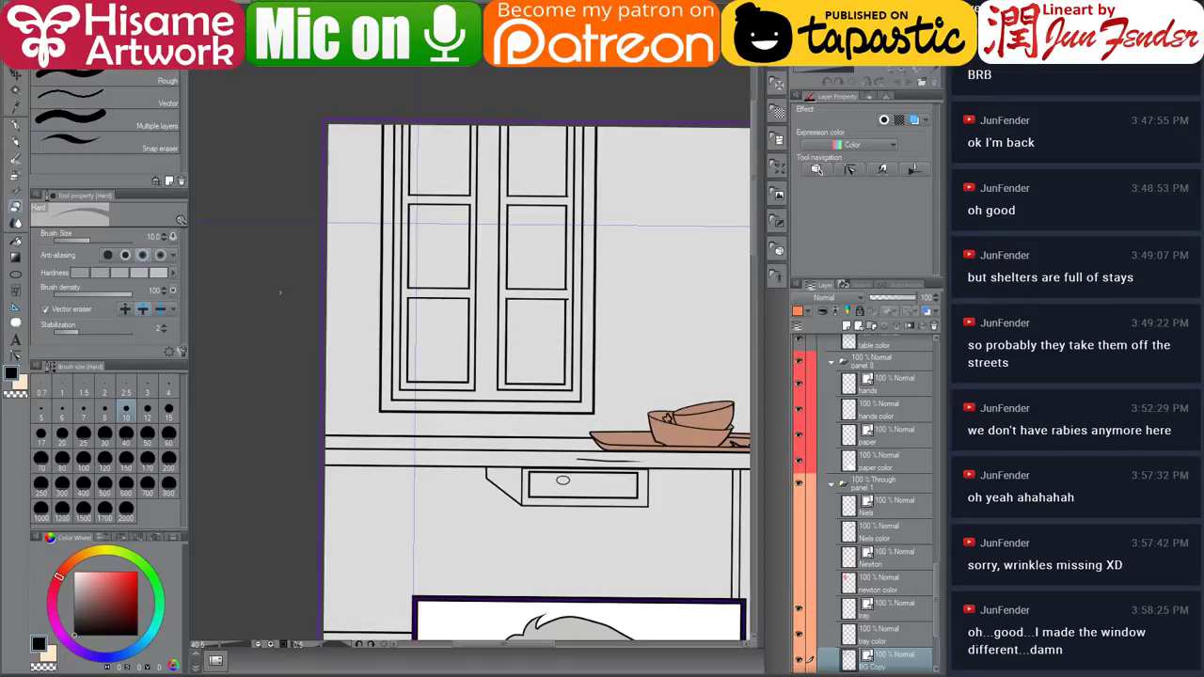
Return to the comic series in the browser and look over the Page 67 panels for window drawings.
{"action": "key", "text": "alt+Tab"}
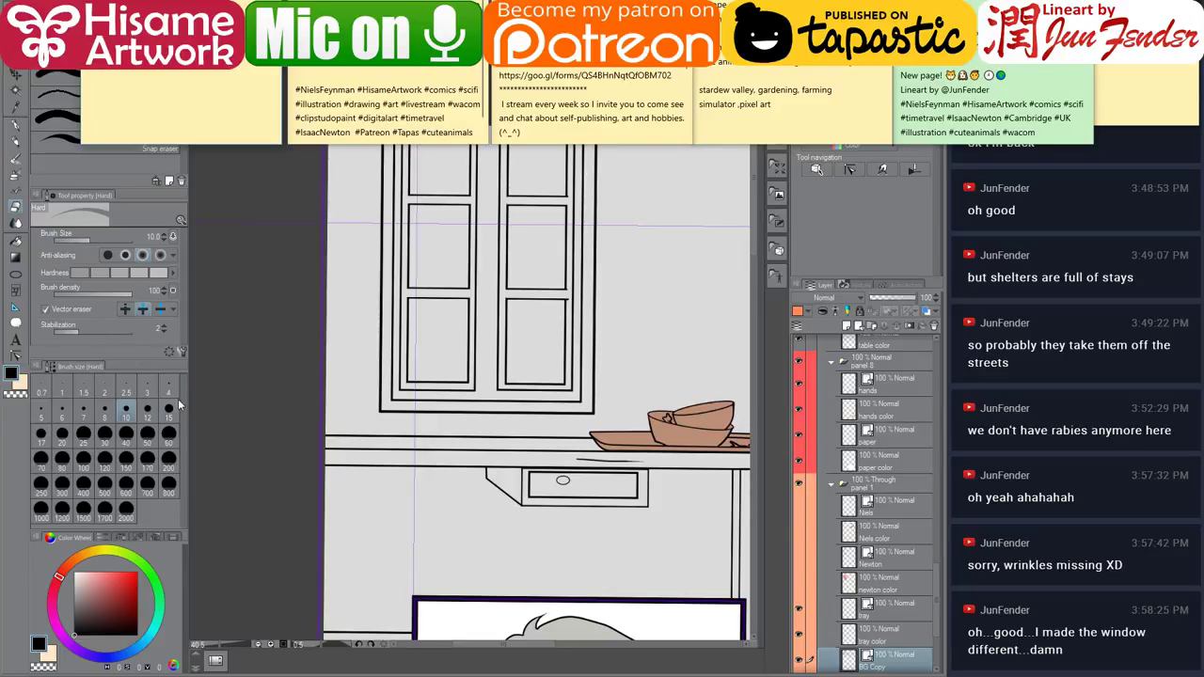
{"action": "key", "text": "alt+Tab"}
{"action": "scroll", "coordinate": [409, 307], "scroll_direction": "up", "scroll_amount": 1}
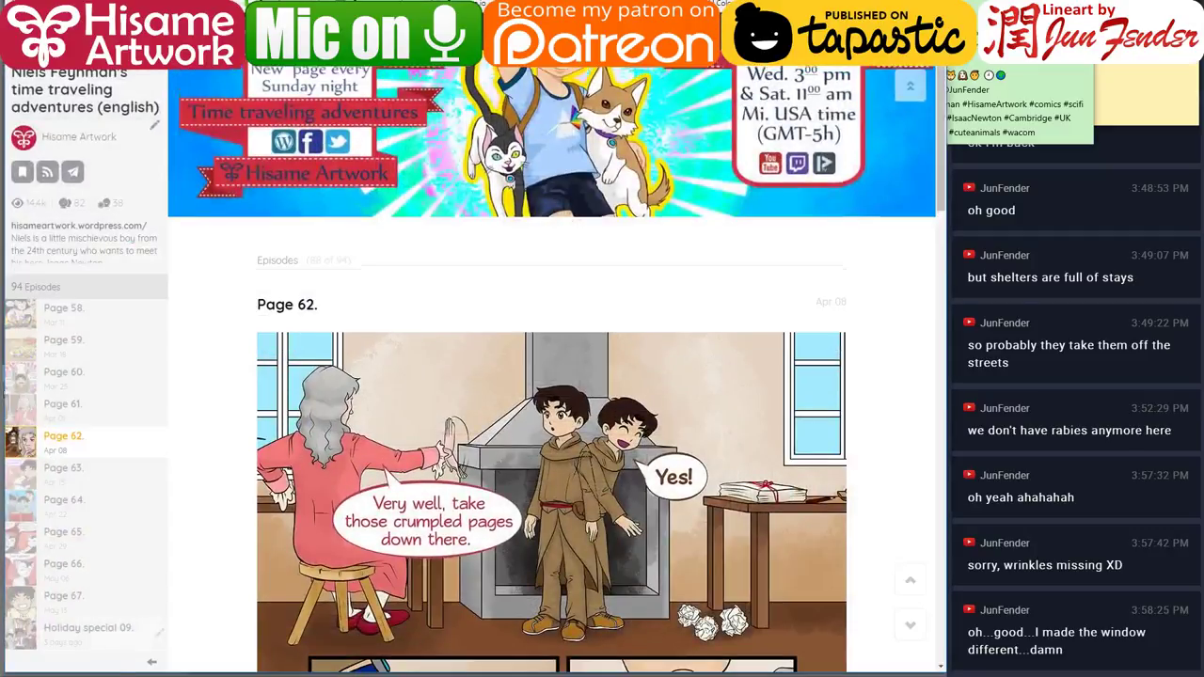
{"action": "left_click", "coordinate": [83, 599]}
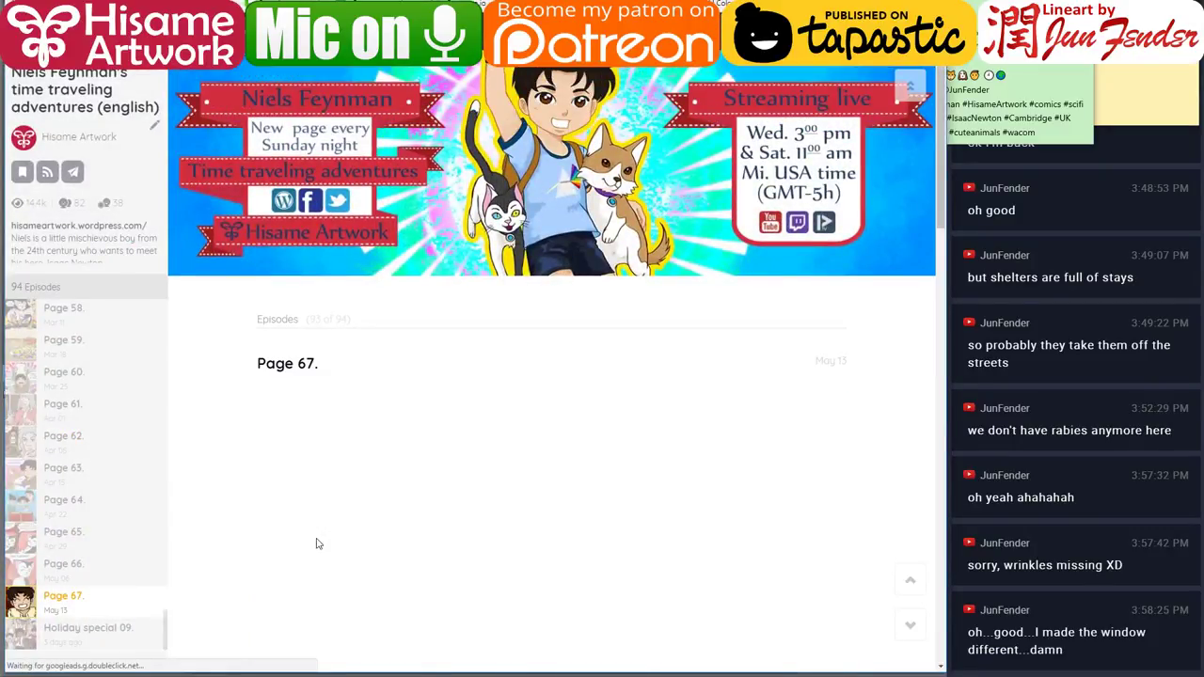
{"action": "scroll", "coordinate": [317, 543], "scroll_direction": "down", "scroll_amount": 5}
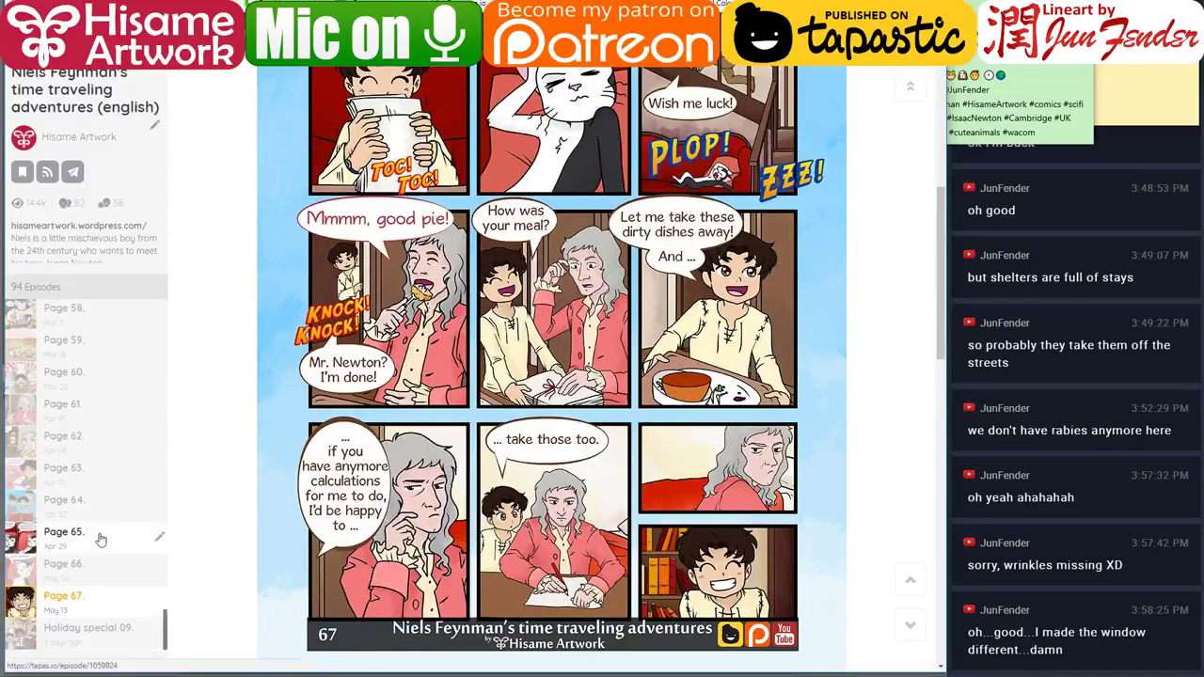
Browse Pages 63 to 65 for the window's design, and switch back to the comic page in Clip Studio Paint.
{"action": "left_click", "coordinate": [78, 482]}
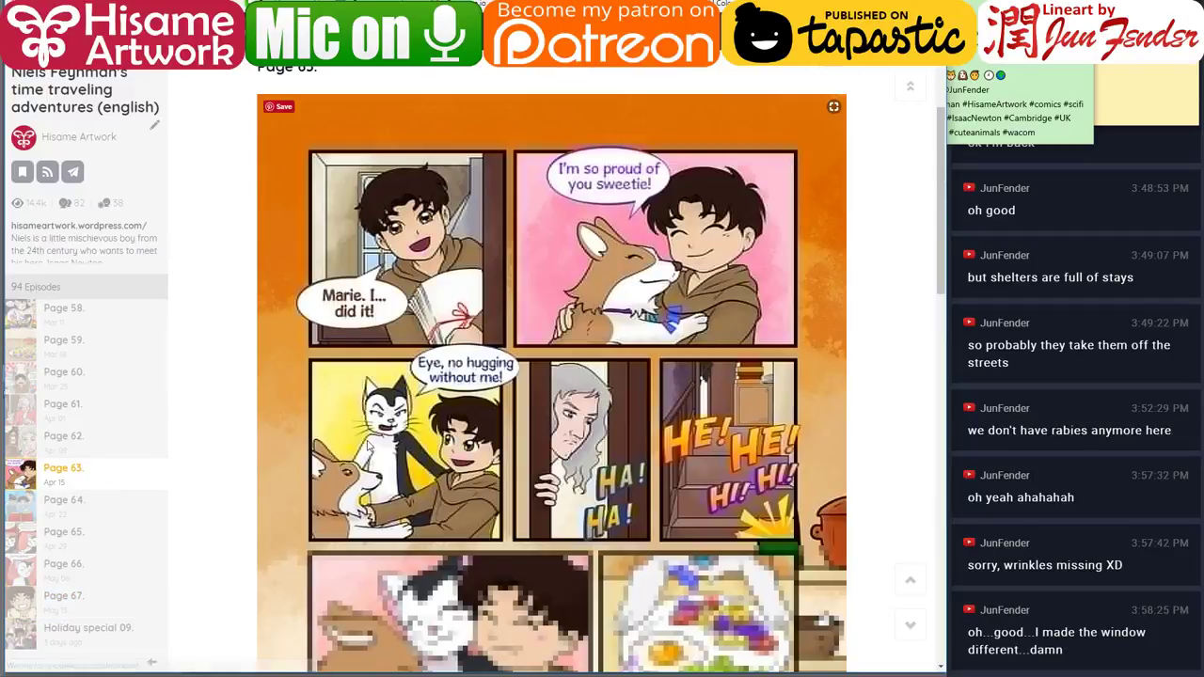
{"action": "scroll", "coordinate": [368, 445], "scroll_direction": "down", "scroll_amount": 4}
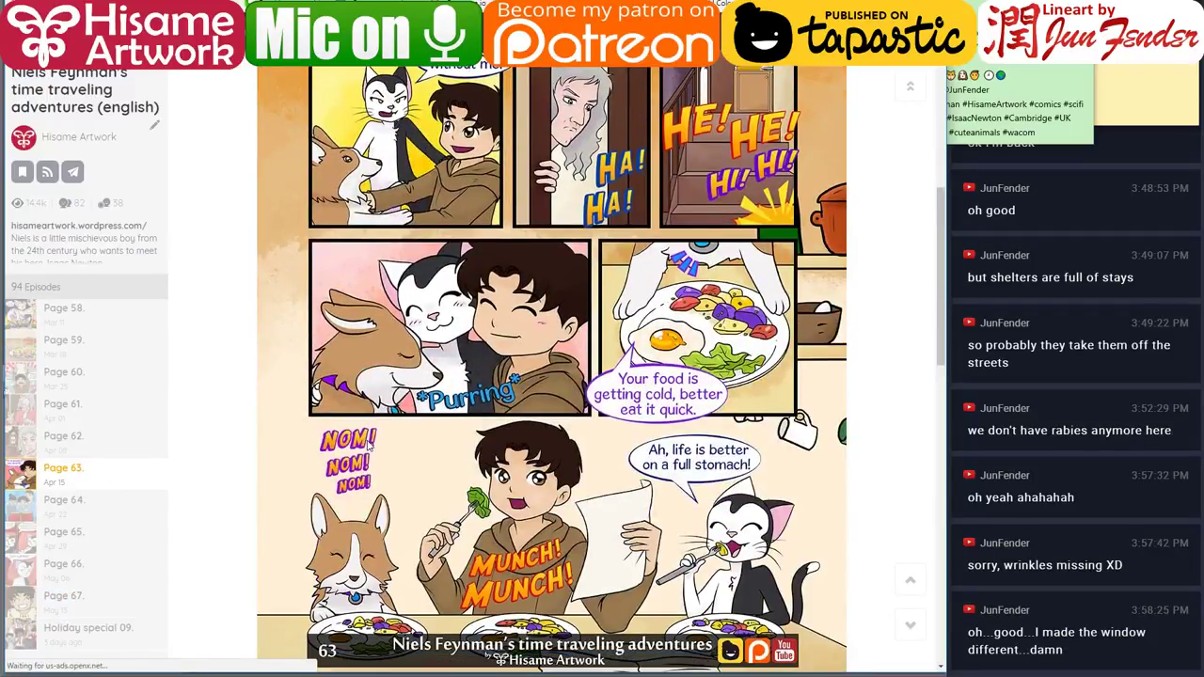
{"action": "scroll", "coordinate": [366, 447], "scroll_direction": "up", "scroll_amount": 4}
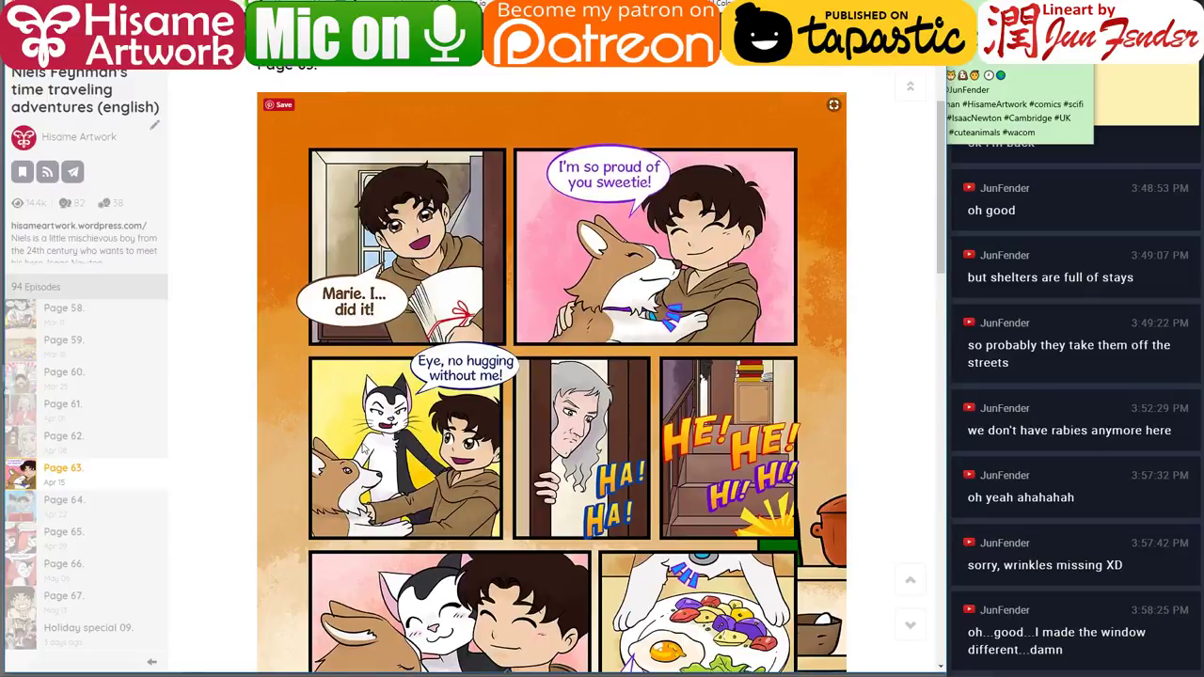
{"action": "scroll", "coordinate": [365, 450], "scroll_direction": "down", "scroll_amount": 4}
{"action": "scroll", "coordinate": [365, 450], "scroll_direction": "down", "scroll_amount": 18}
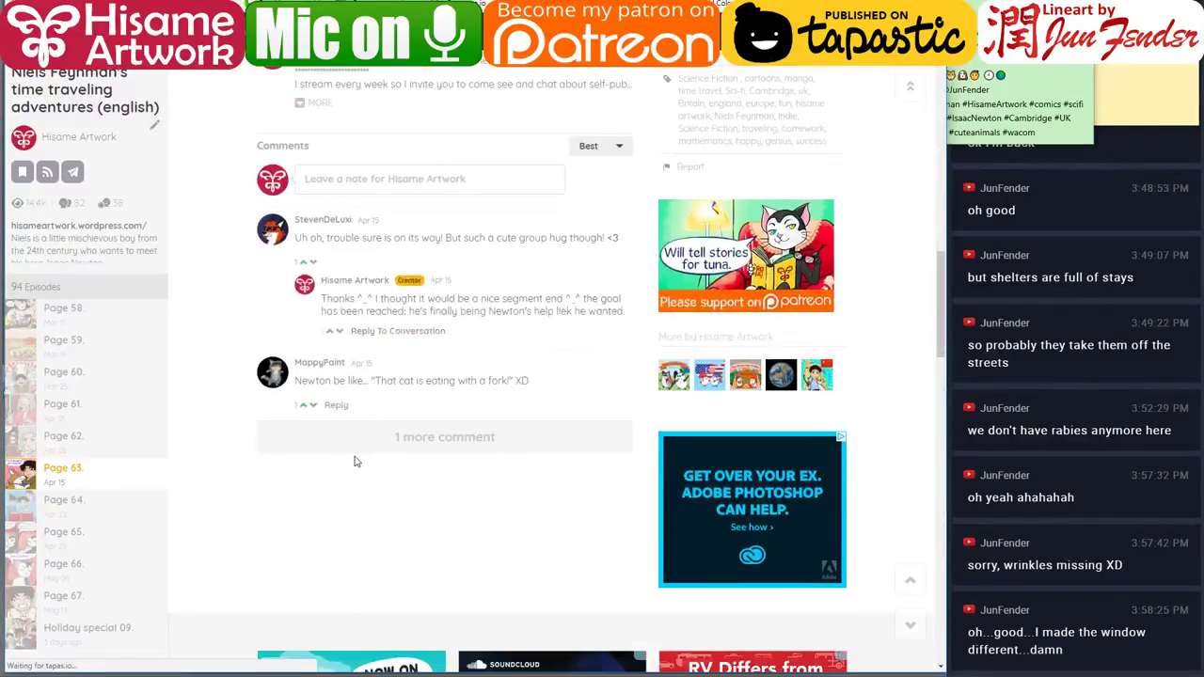
{"action": "scroll", "coordinate": [353, 459], "scroll_direction": "down", "scroll_amount": 5}
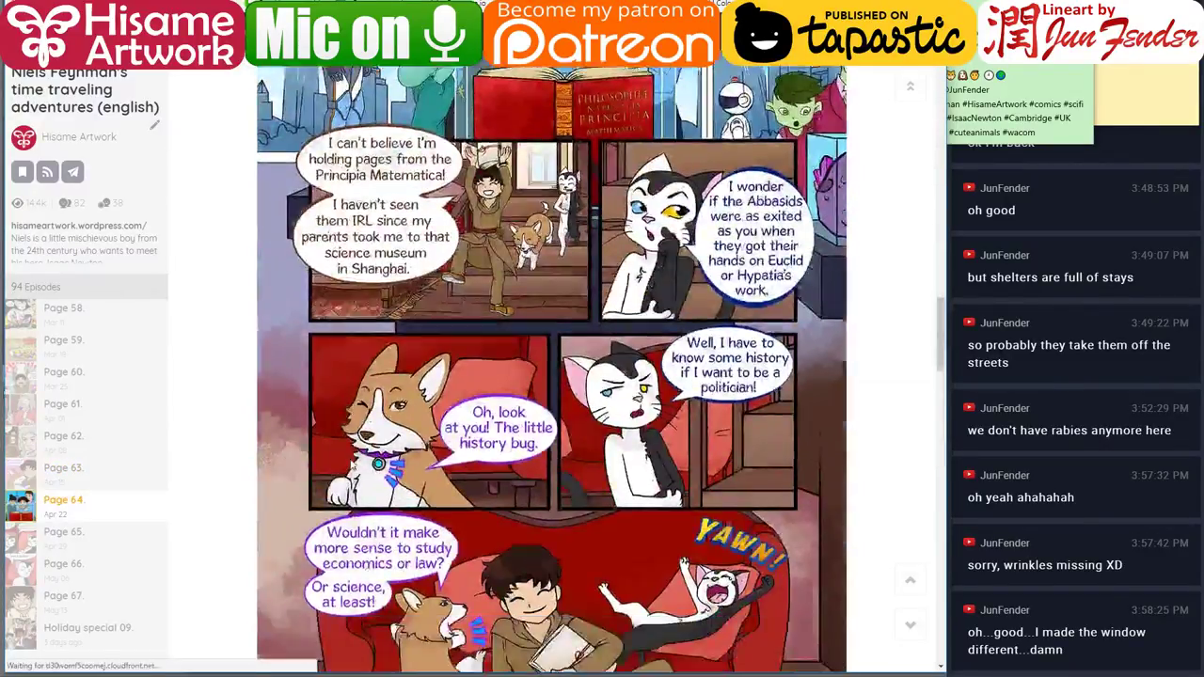
{"action": "scroll", "coordinate": [352, 463], "scroll_direction": "down", "scroll_amount": 4}
{"action": "scroll", "coordinate": [351, 464], "scroll_direction": "down", "scroll_amount": 14}
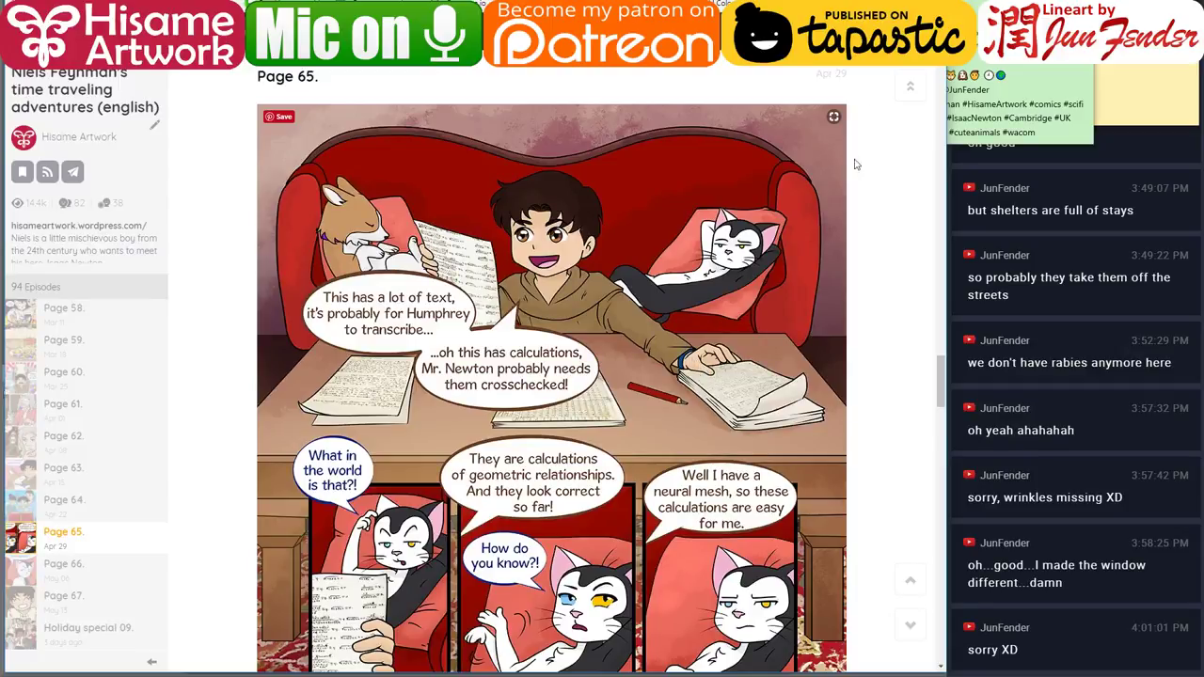
{"action": "key", "text": "alt+Tab"}
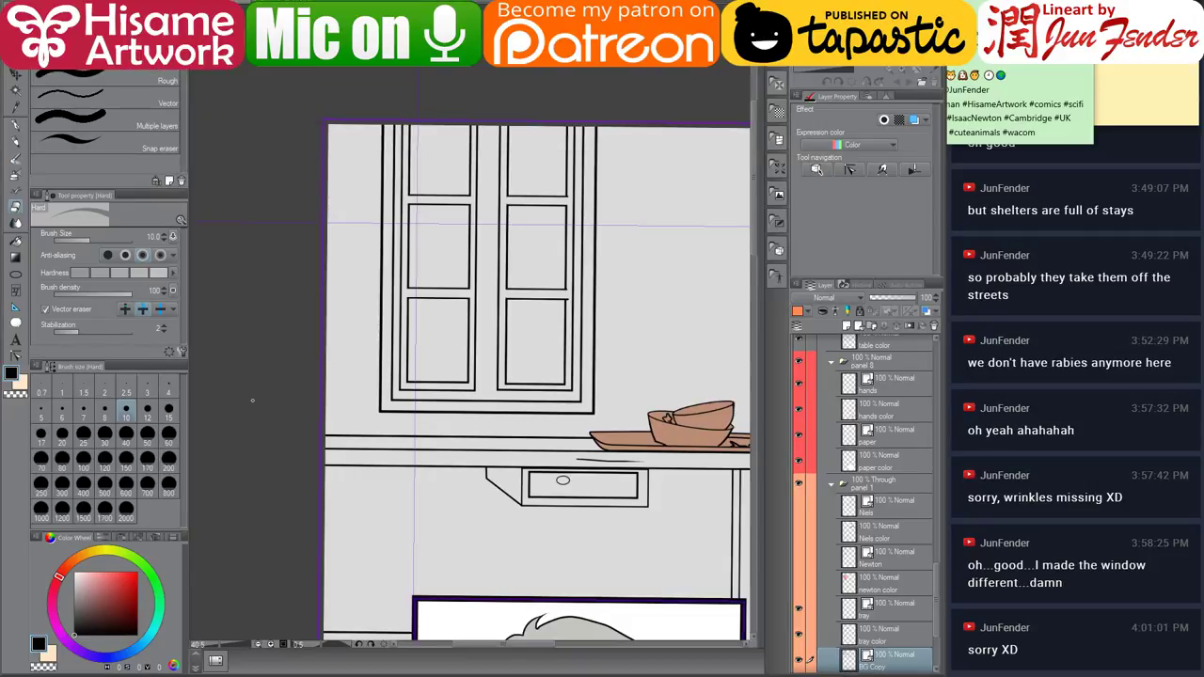
{"action": "scroll", "coordinate": [292, 385], "scroll_direction": "down", "scroll_amount": 3}
{"action": "scroll", "coordinate": [295, 379], "scroll_direction": "up", "scroll_amount": 2}
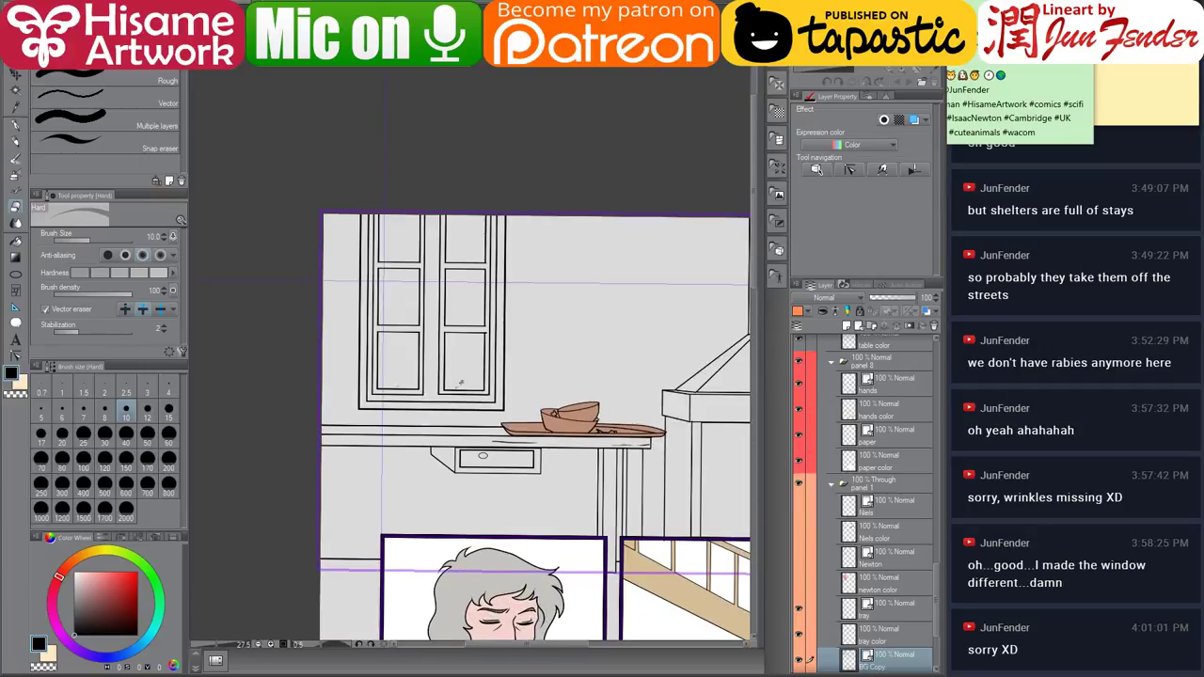
Select the BG color layer in panel 1 and make it visible beneath the window and table line art.
{"action": "scroll", "coordinate": [460, 382], "scroll_direction": "up", "scroll_amount": 3}
{"action": "scroll", "coordinate": [874, 574], "scroll_direction": "down", "scroll_amount": 2}
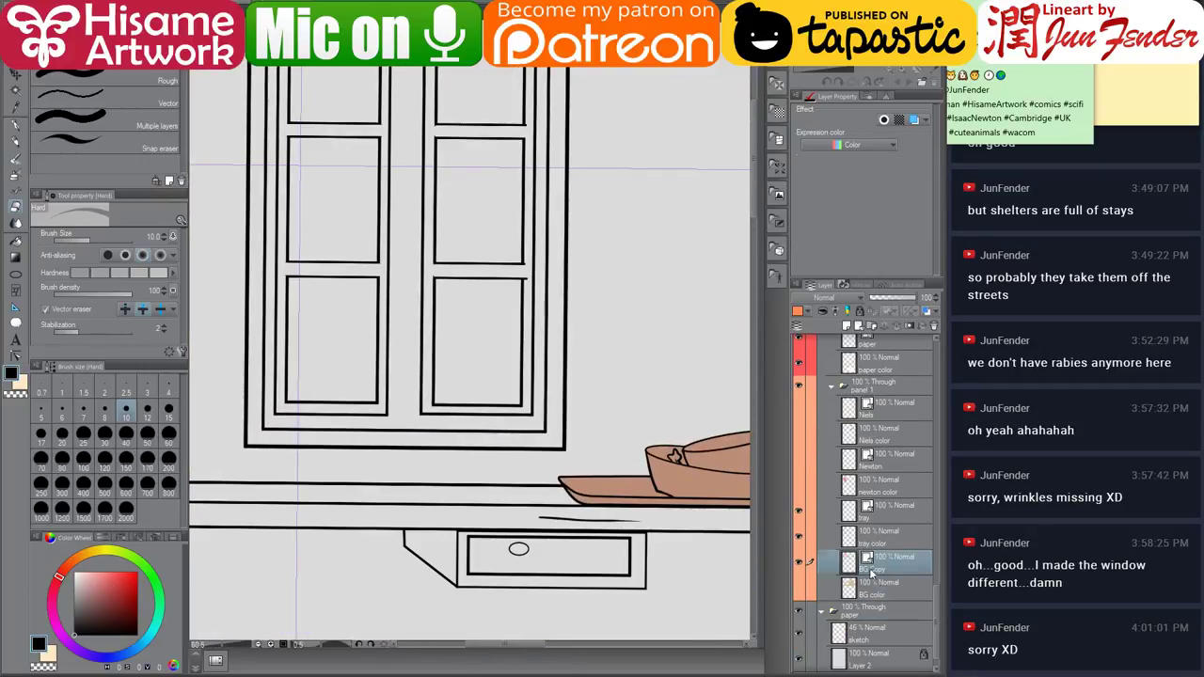
{"action": "left_click", "coordinate": [875, 588]}
{"action": "left_click", "coordinate": [798, 587]}
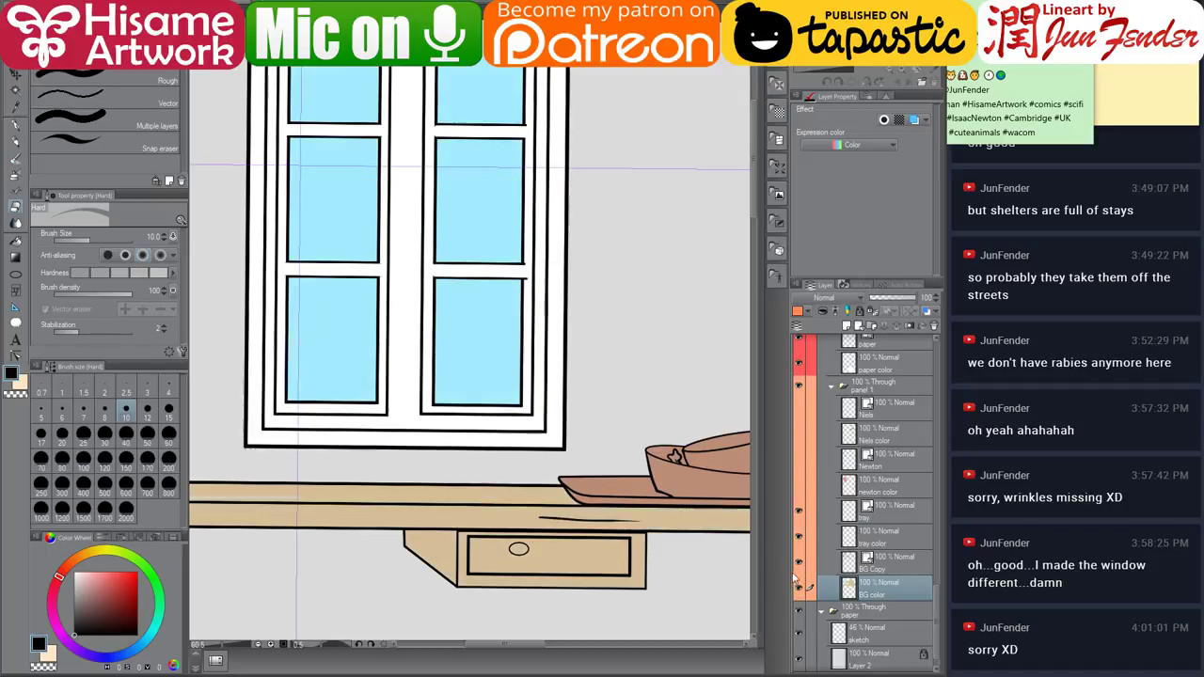
{"action": "left_click_drag", "start_coordinate": [397, 237], "coordinate": [395, 267]}
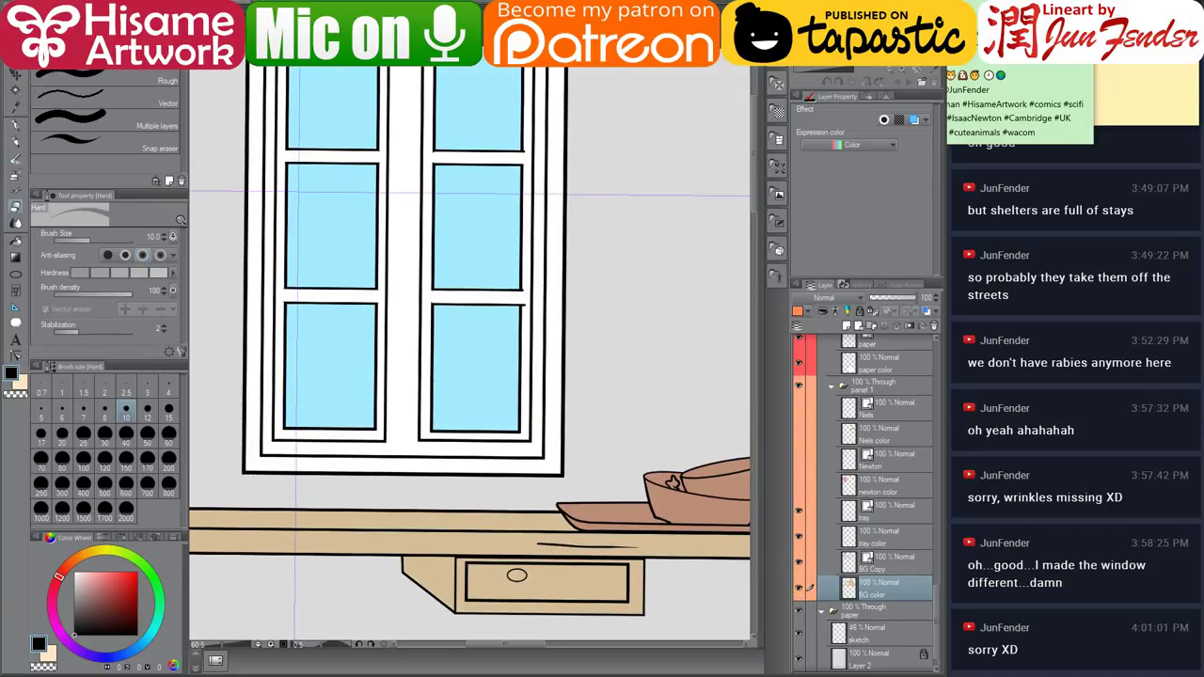
{"action": "scroll", "coordinate": [398, 261], "scroll_direction": "down", "scroll_amount": 2}
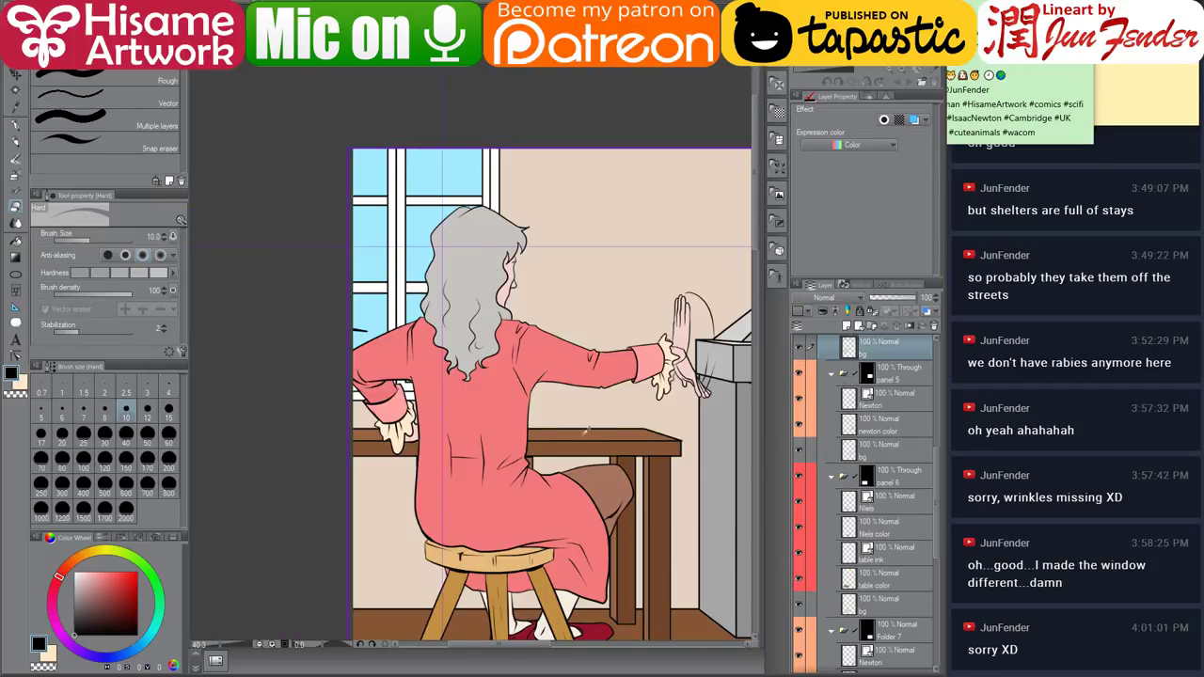
Sample the tabletop brown from the reference page and fill panel 1's tabletop on BG color, hiding the tray layers to reach it all.
{"action": "left_click", "coordinate": [581, 441], "text": "alt"}
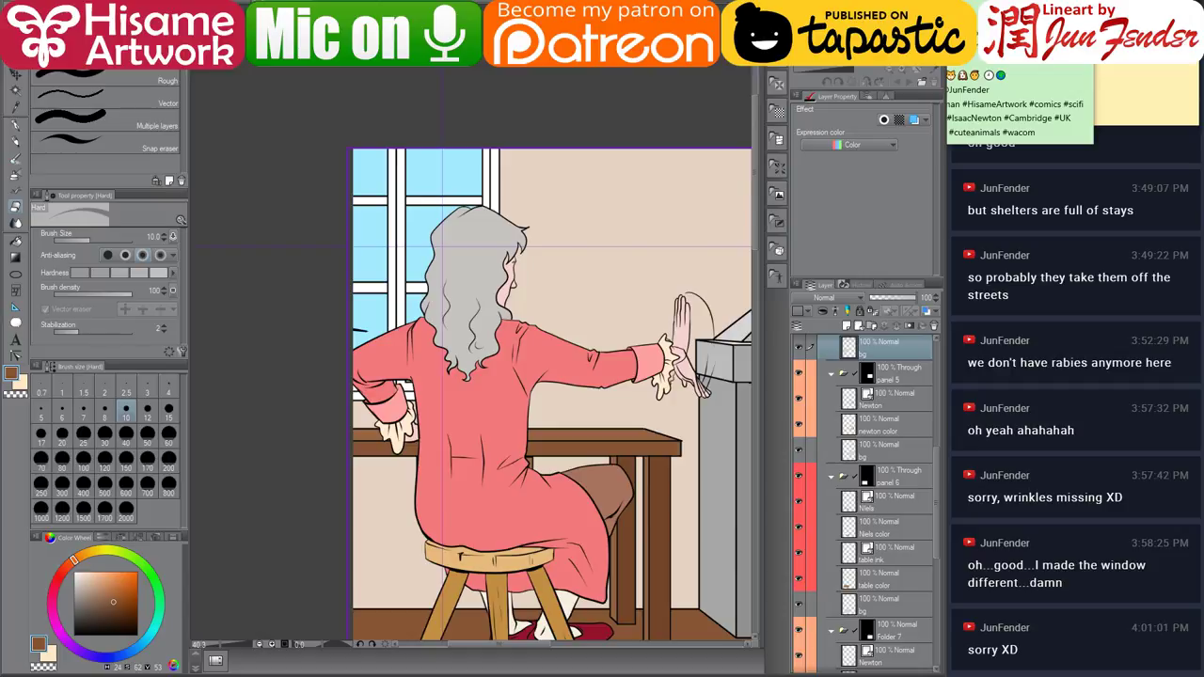
{"action": "left_click", "coordinate": [640, 428], "text": "alt"}
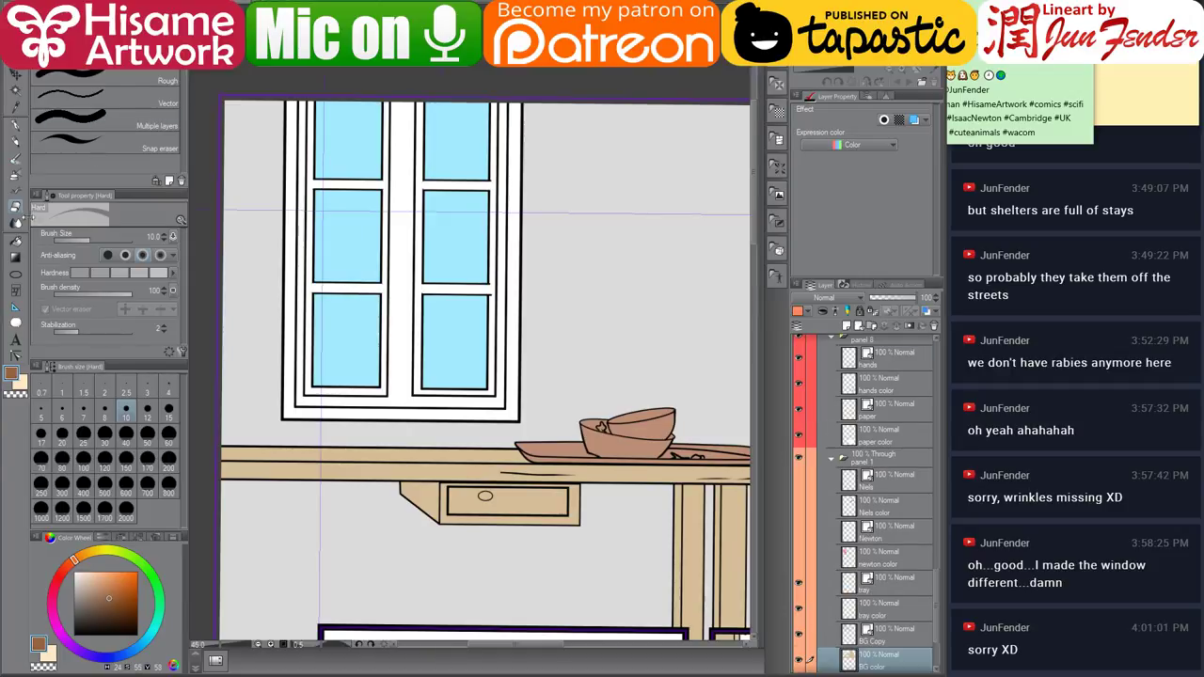
{"action": "left_click", "coordinate": [16, 240]}
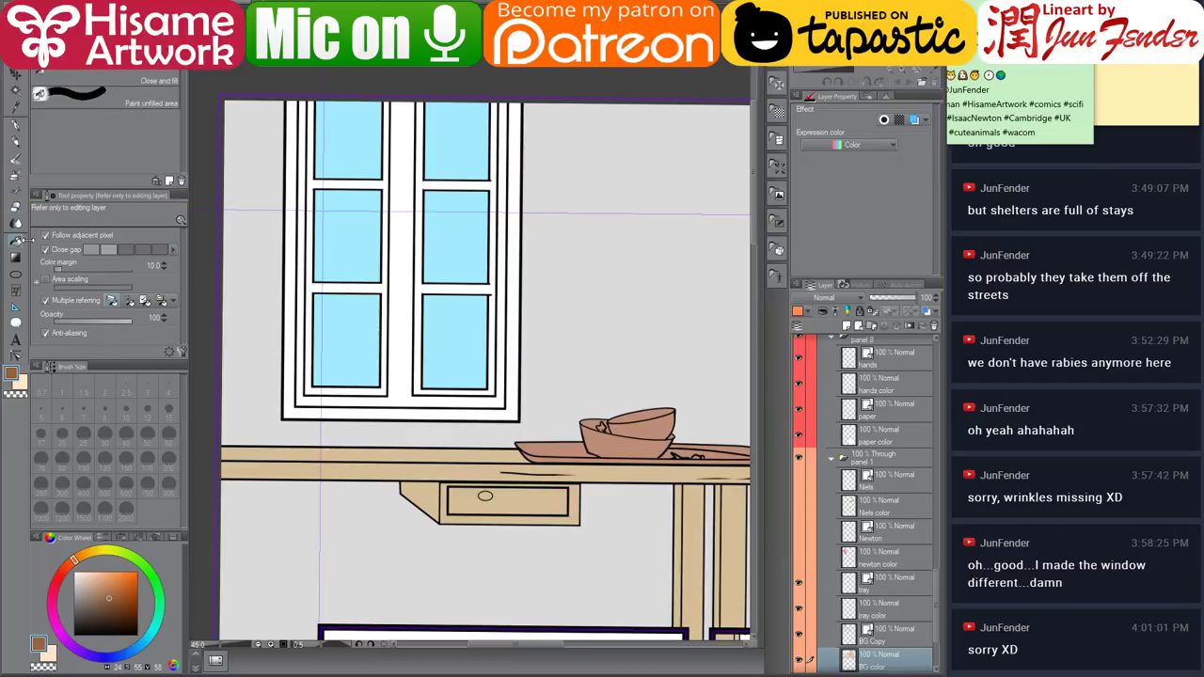
{"action": "left_click", "coordinate": [433, 450]}
{"action": "left_click_drag", "start_coordinate": [500, 461], "coordinate": [423, 398]}
{"action": "left_click", "coordinate": [800, 609]}
{"action": "left_click", "coordinate": [800, 585]}
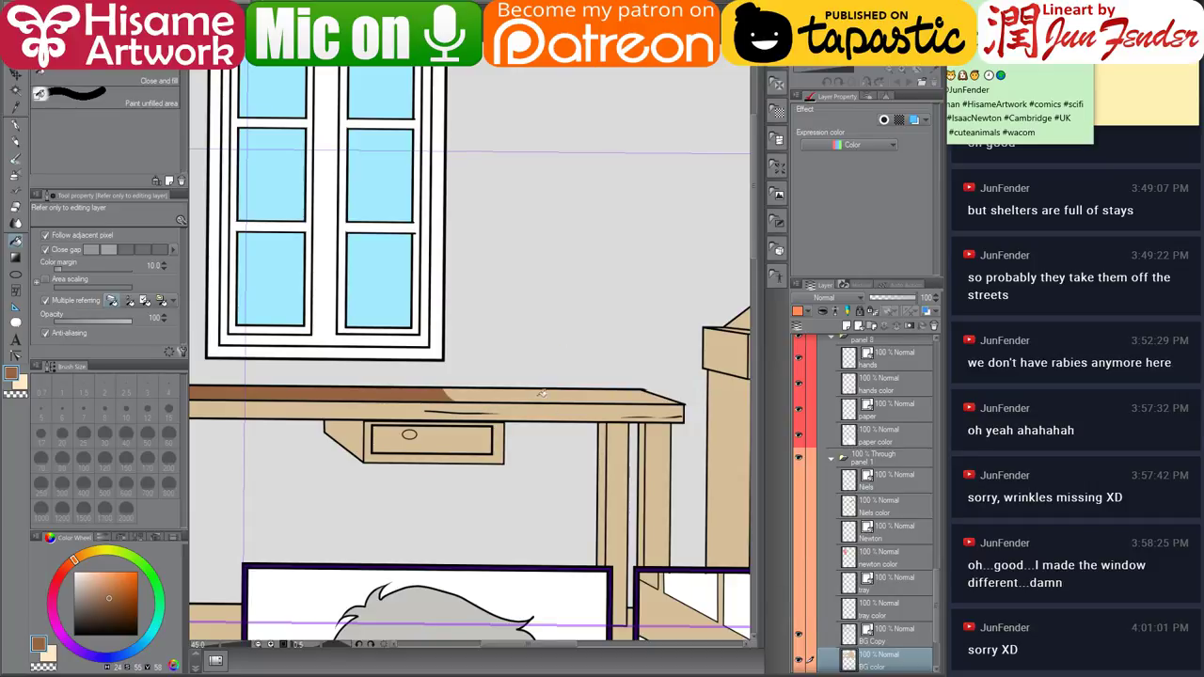
{"action": "left_click", "coordinate": [542, 394]}
Sample the table's front-edge brown from the reference page and fill the front edge of panel 1's table with it.
{"action": "left_click", "coordinate": [216, 47]}
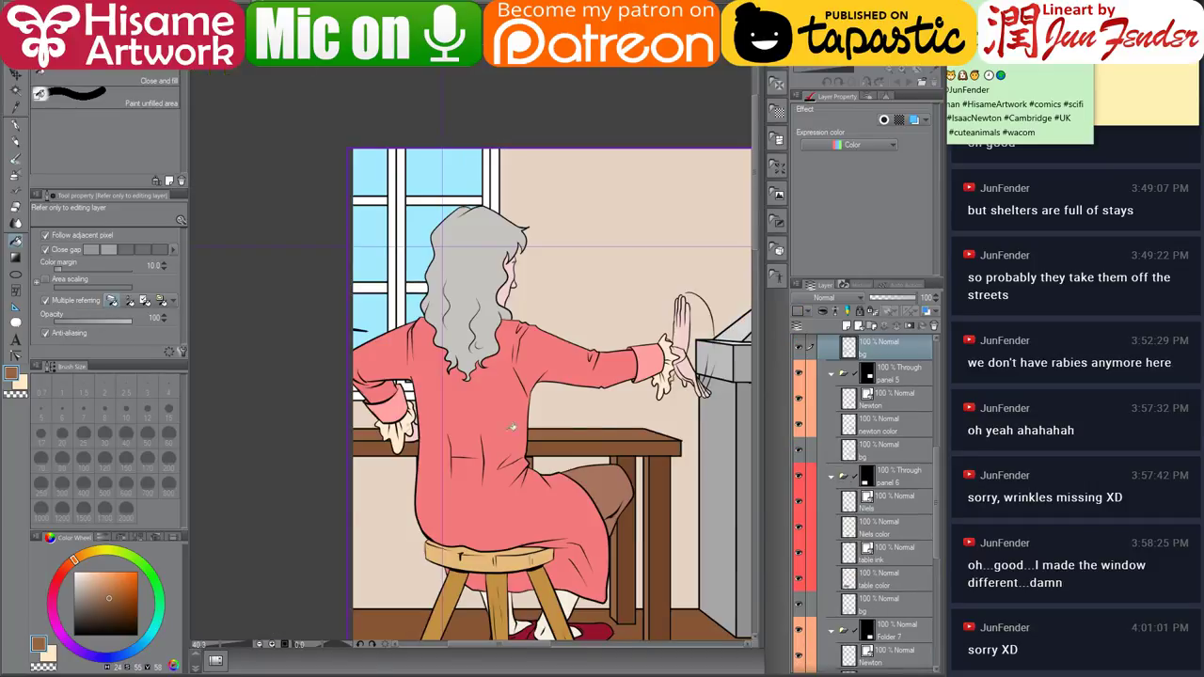
{"action": "left_click", "coordinate": [592, 437], "text": "alt"}
{"action": "left_click", "coordinate": [311, 47]}
{"action": "left_click", "coordinate": [466, 408]}
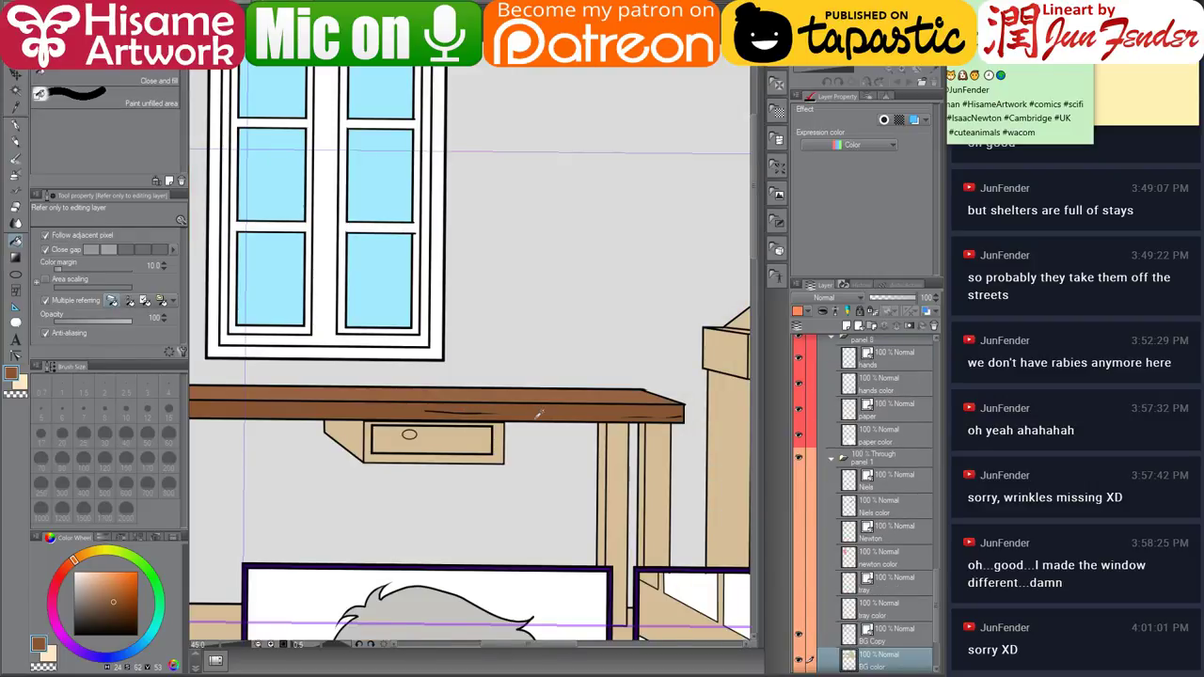
Sample the table leg brown from the reference page and fill the front faces of both table legs in panel 1.
{"action": "scroll", "coordinate": [538, 414], "scroll_direction": "down", "scroll_amount": 2}
{"action": "scroll", "coordinate": [570, 433], "scroll_direction": "up", "scroll_amount": 1}
{"action": "left_click_drag", "start_coordinate": [542, 431], "coordinate": [570, 425]}
{"action": "key", "text": "ctrl+Tab"}
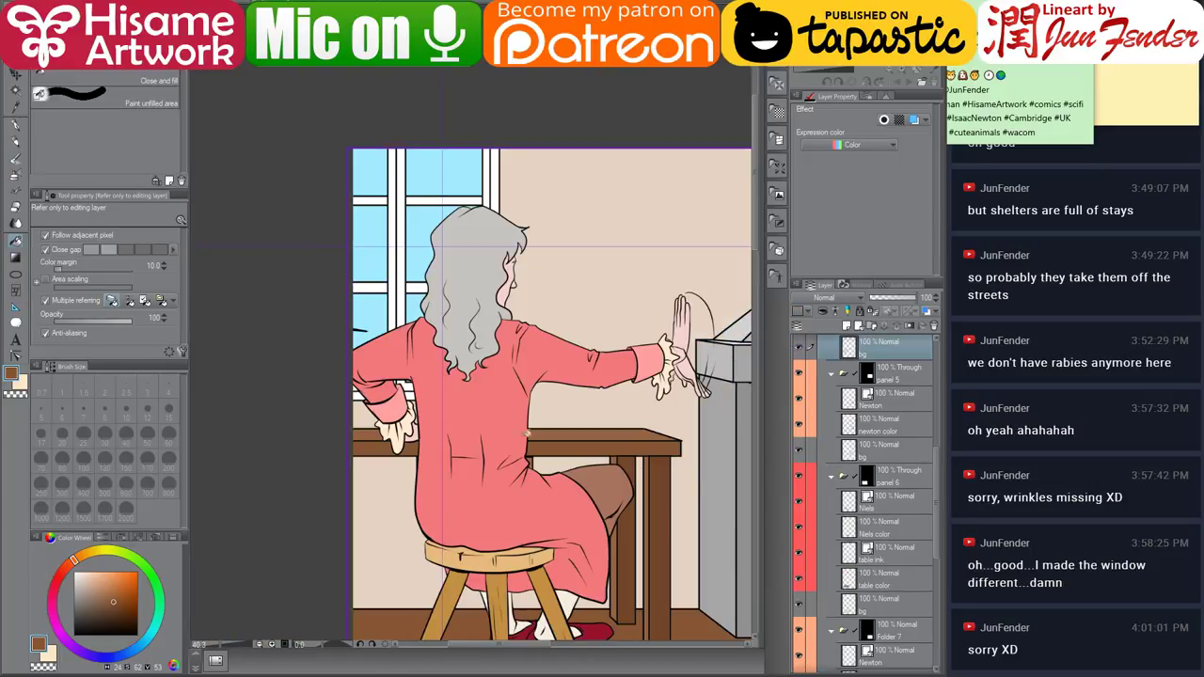
{"action": "left_click", "coordinate": [671, 480], "text": "alt"}
{"action": "key", "text": "ctrl+Tab"}
{"action": "left_click_drag", "start_coordinate": [572, 453], "coordinate": [557, 448]}
{"action": "left_click", "coordinate": [635, 439]}
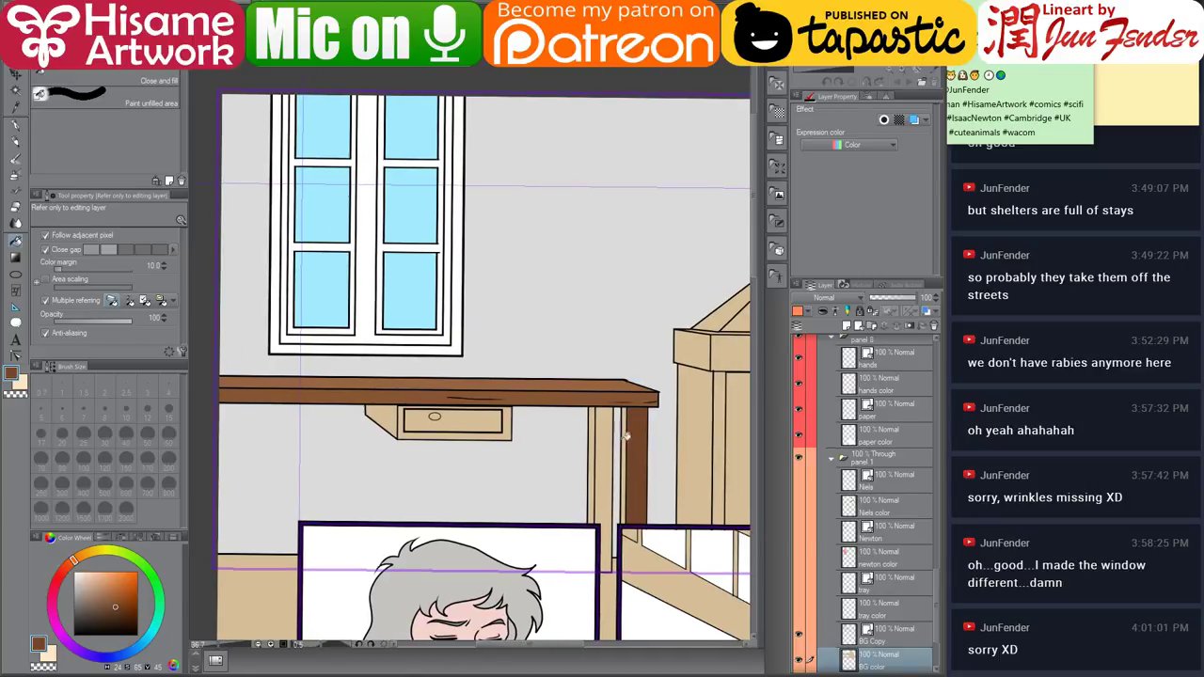
{"action": "left_click", "coordinate": [612, 440]}
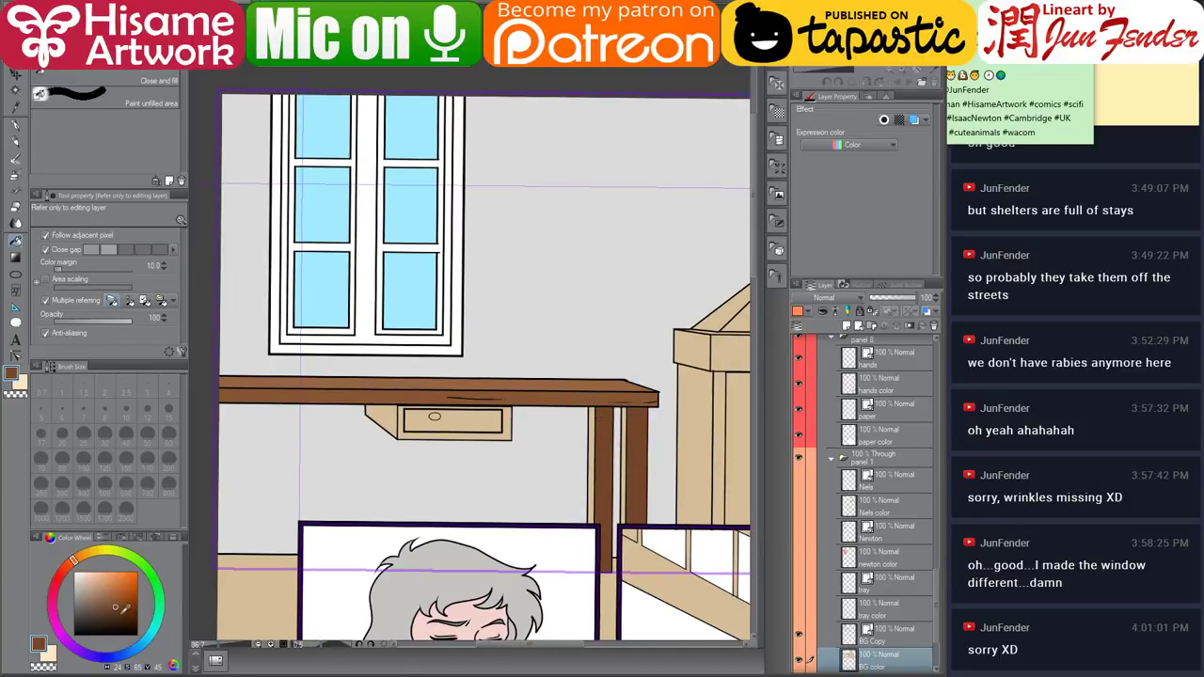
Choose a slightly darker brown and fill the shaded sides of the table legs and of the drawer box.
{"action": "left_click", "coordinate": [117, 612]}
{"action": "left_click", "coordinate": [593, 489]}
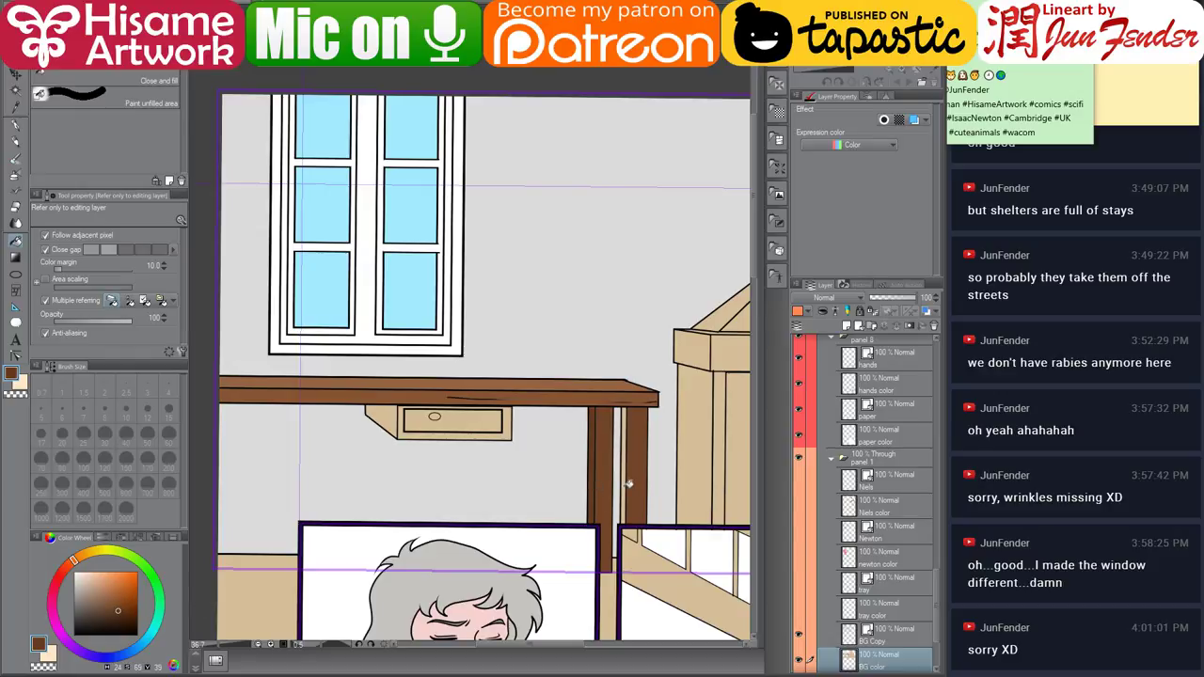
{"action": "left_click", "coordinate": [625, 484]}
{"action": "left_click", "coordinate": [393, 414]}
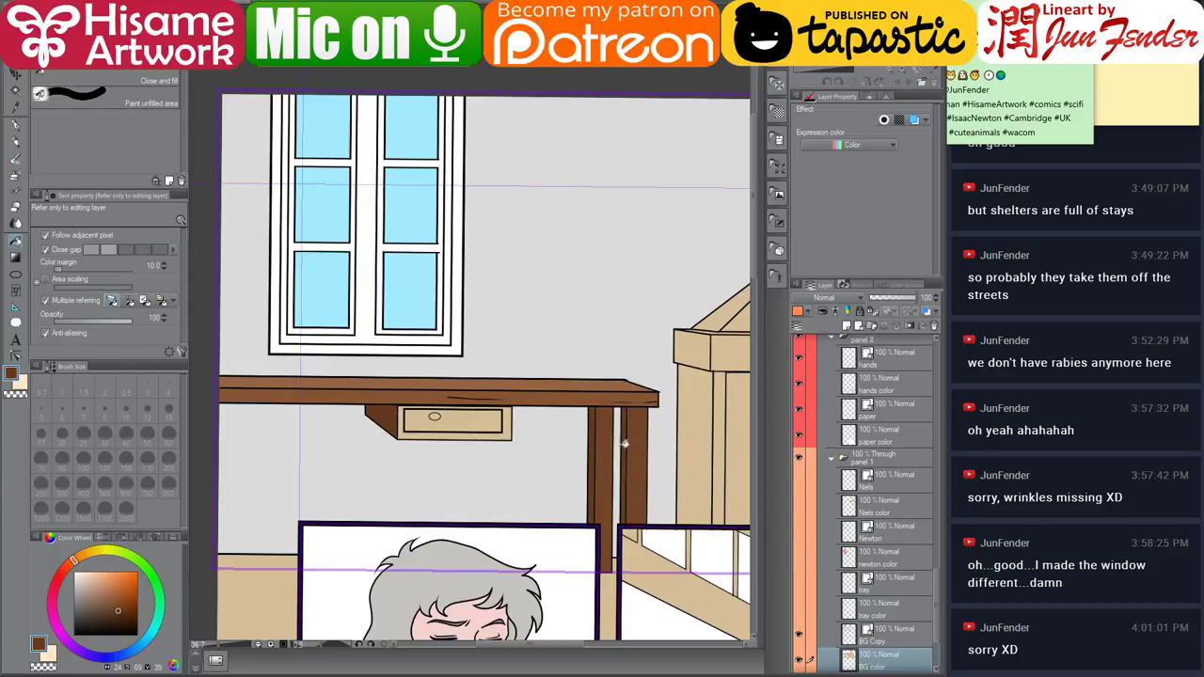
Fill the drawer's frame, front panel and knob with browns sampled from the table leg, front edge and tabletop.
{"action": "left_click", "coordinate": [636, 446], "text": "alt"}
{"action": "left_click", "coordinate": [511, 414]}
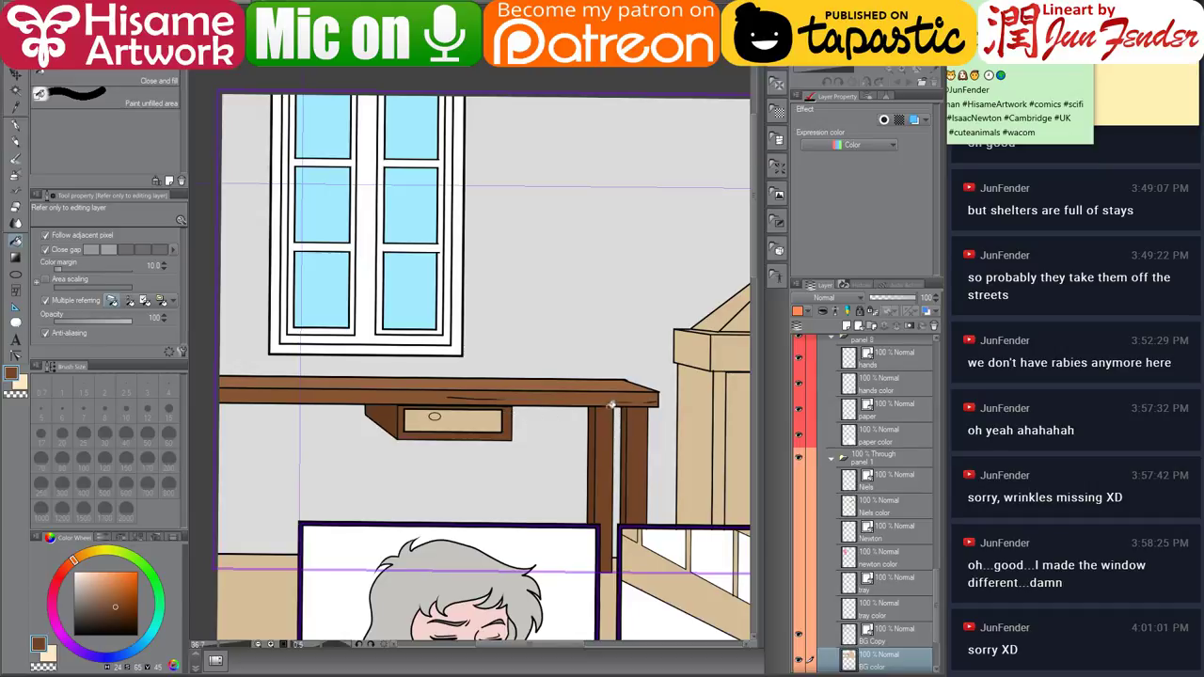
{"action": "left_click", "coordinate": [593, 391], "text": "alt"}
{"action": "left_click", "coordinate": [485, 418]}
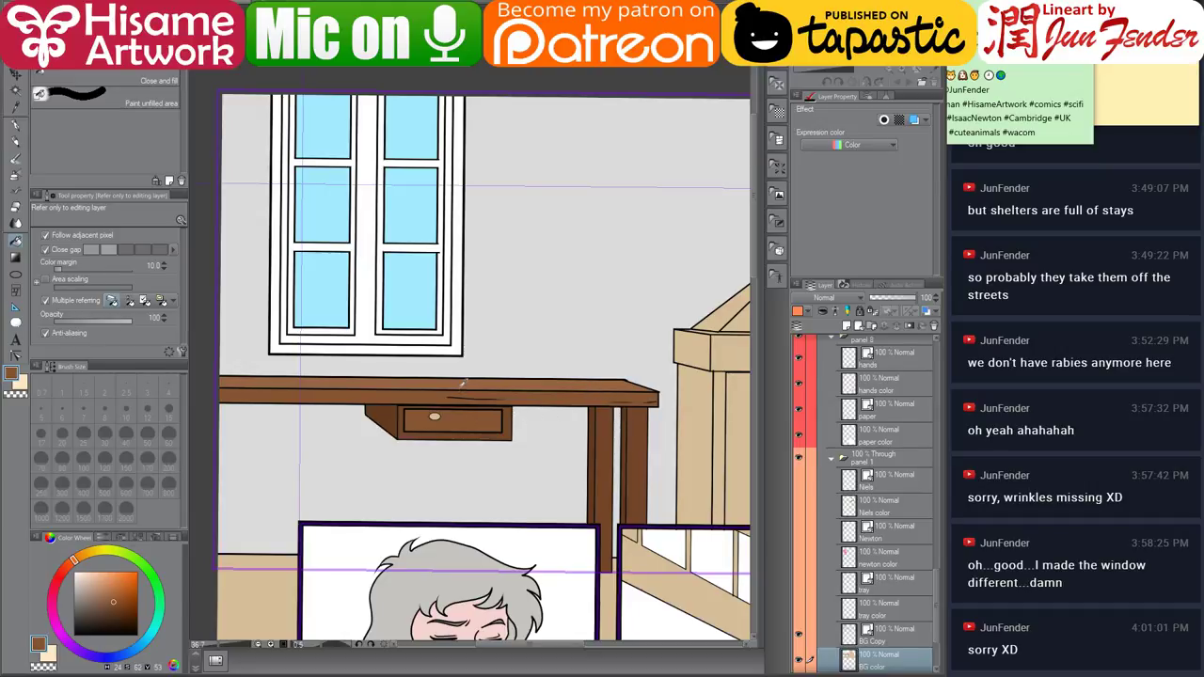
{"action": "left_click", "coordinate": [460, 385], "text": "alt"}
{"action": "left_click", "coordinate": [435, 416]}
Select the painted area of the BG color layer, preview the character and tray layers over the background, and clear the selection.
{"action": "left_click_drag", "start_coordinate": [612, 487], "coordinate": [289, 479]}
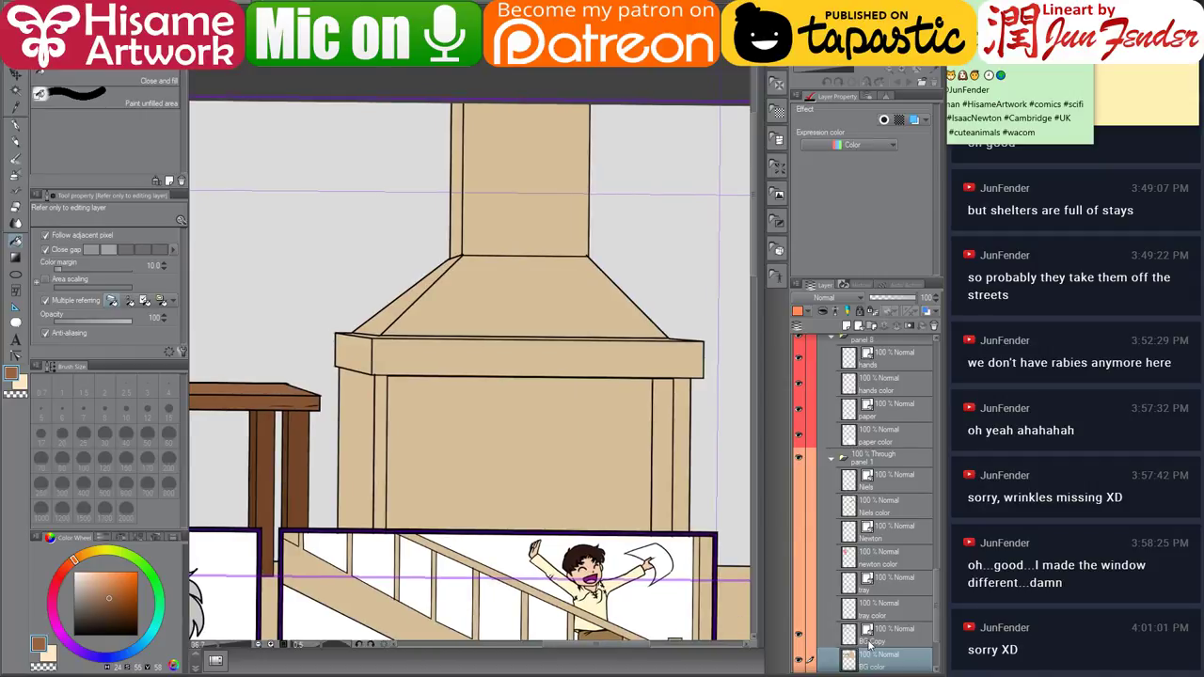
{"action": "scroll", "coordinate": [868, 646], "scroll_direction": "down", "scroll_amount": 2}
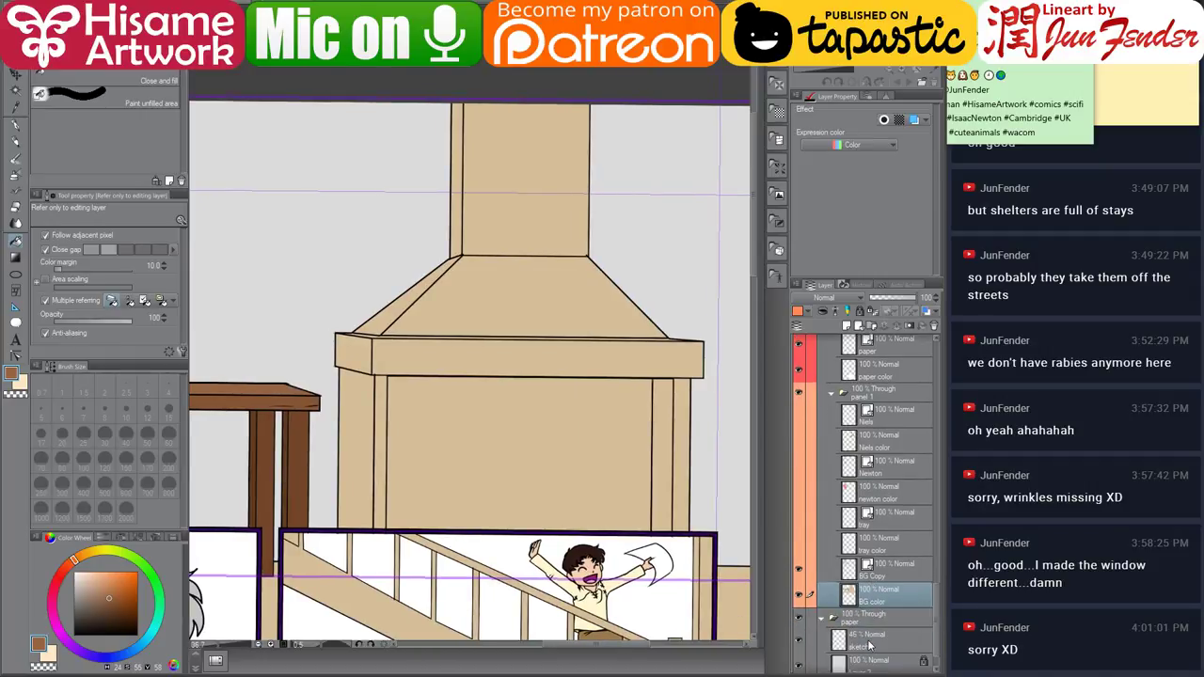
{"action": "left_click", "coordinate": [850, 594], "text": "ctrl"}
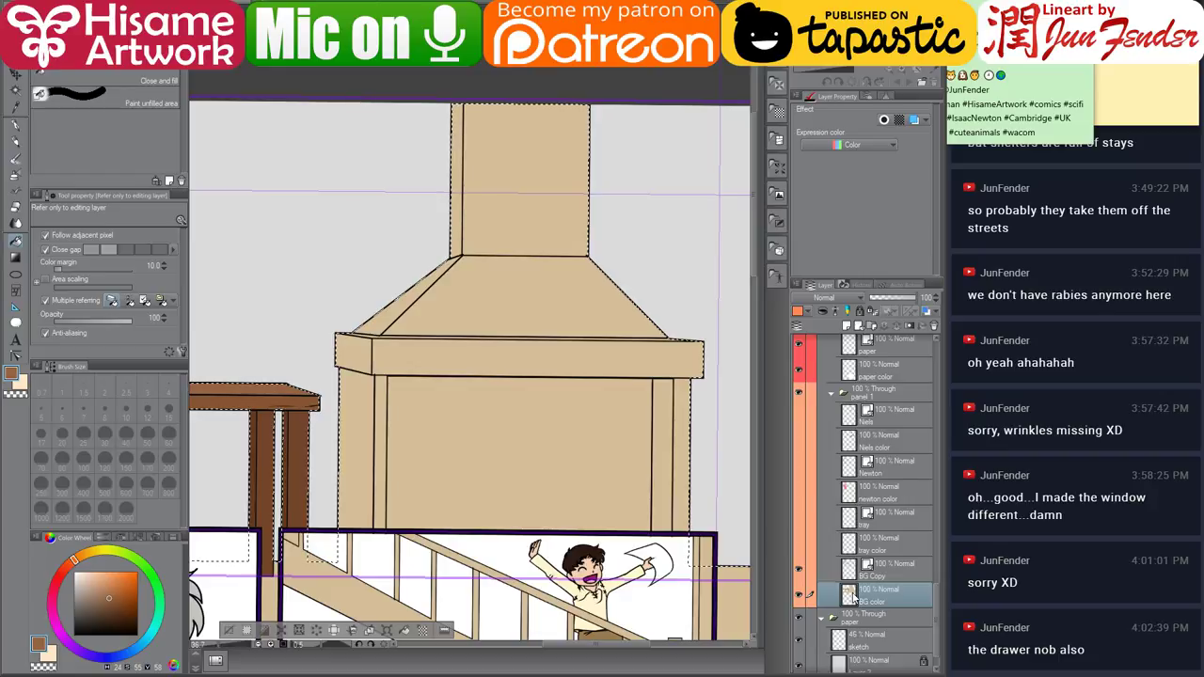
{"action": "left_click_drag", "start_coordinate": [653, 489], "coordinate": [675, 485]}
{"action": "left_click_drag", "start_coordinate": [492, 476], "coordinate": [688, 480]}
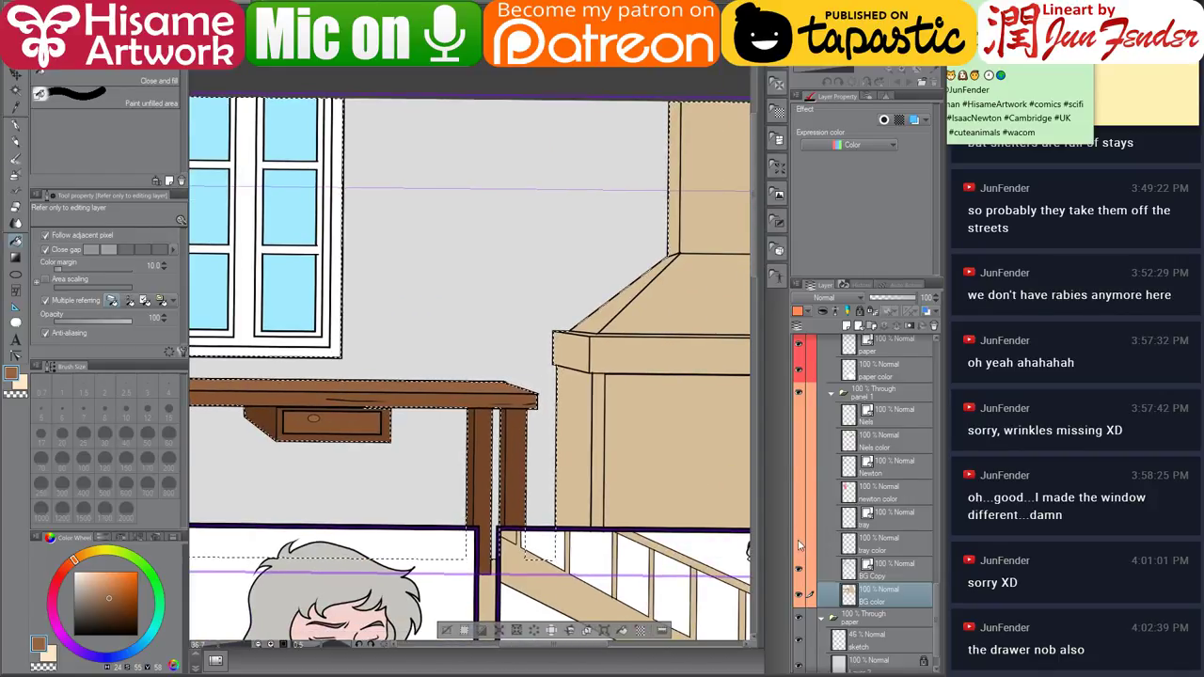
{"action": "left_click_drag", "start_coordinate": [799, 544], "coordinate": [799, 414]}
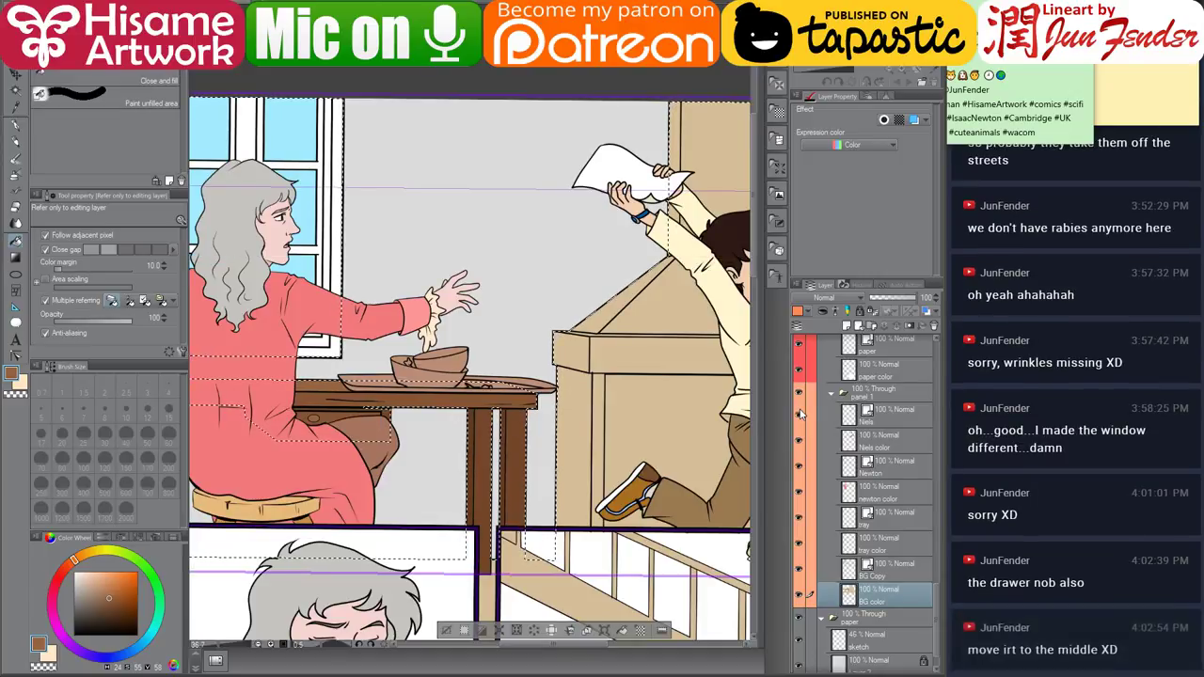
{"action": "left_click_drag", "start_coordinate": [799, 410], "coordinate": [804, 487]}
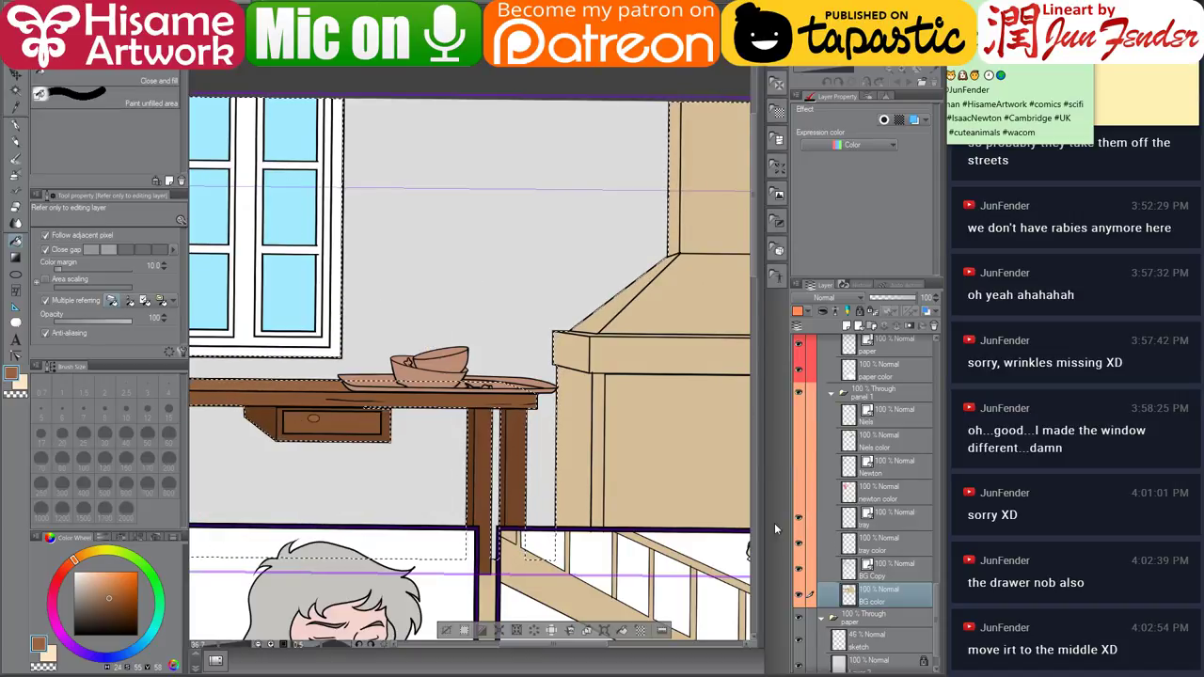
{"action": "key", "text": "ctrl+d"}
Select the drawer knob outline on the BG Copy layer, enlarge it to about 155% by 153%, and move it to the drawer's center.
{"action": "scroll", "coordinate": [310, 428], "scroll_direction": "up", "scroll_amount": 4}
{"action": "scroll", "coordinate": [311, 428], "scroll_direction": "up", "scroll_amount": 3}
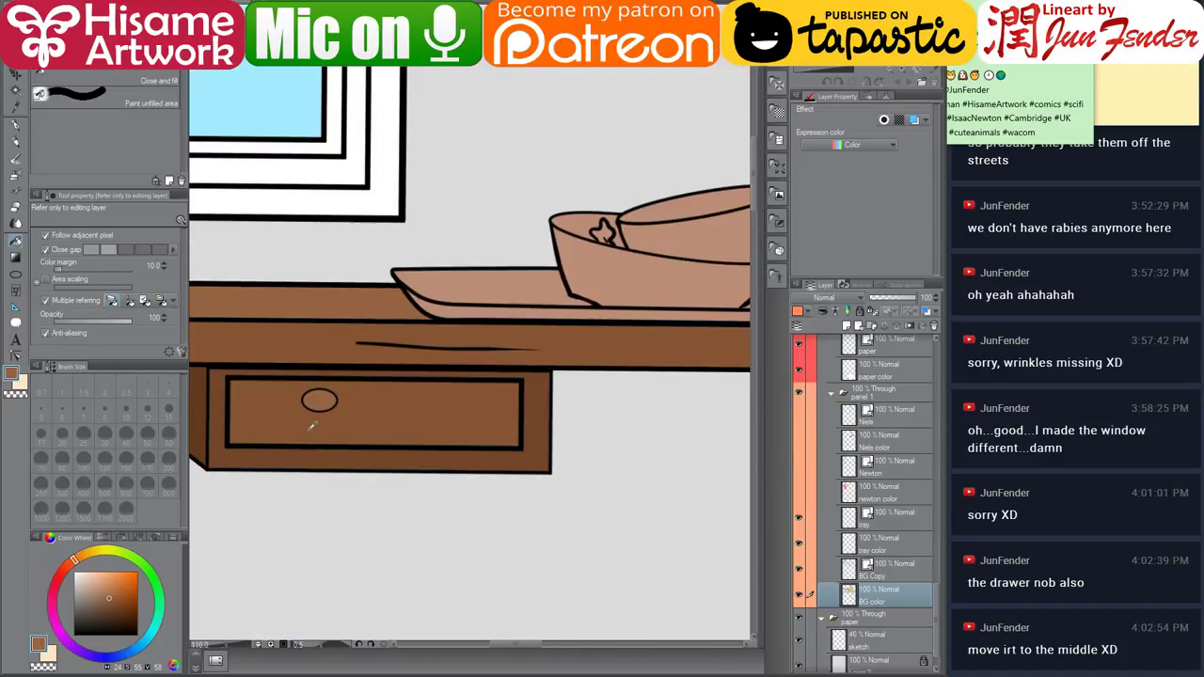
{"action": "left_click", "coordinate": [869, 567]}
{"action": "left_click_drag", "start_coordinate": [572, 459], "coordinate": [626, 452]}
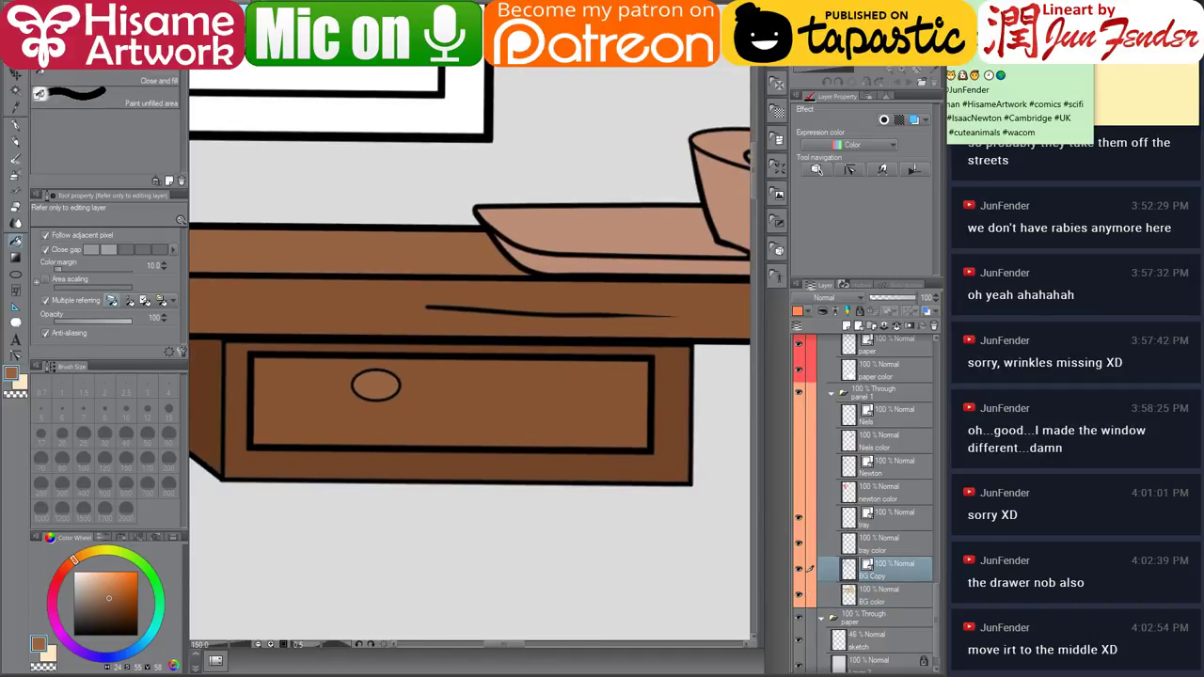
{"action": "key", "text": "m"}
{"action": "left_click_drag", "start_coordinate": [423, 407], "coordinate": [508, 408]}
{"action": "key", "text": "ctrl+t"}
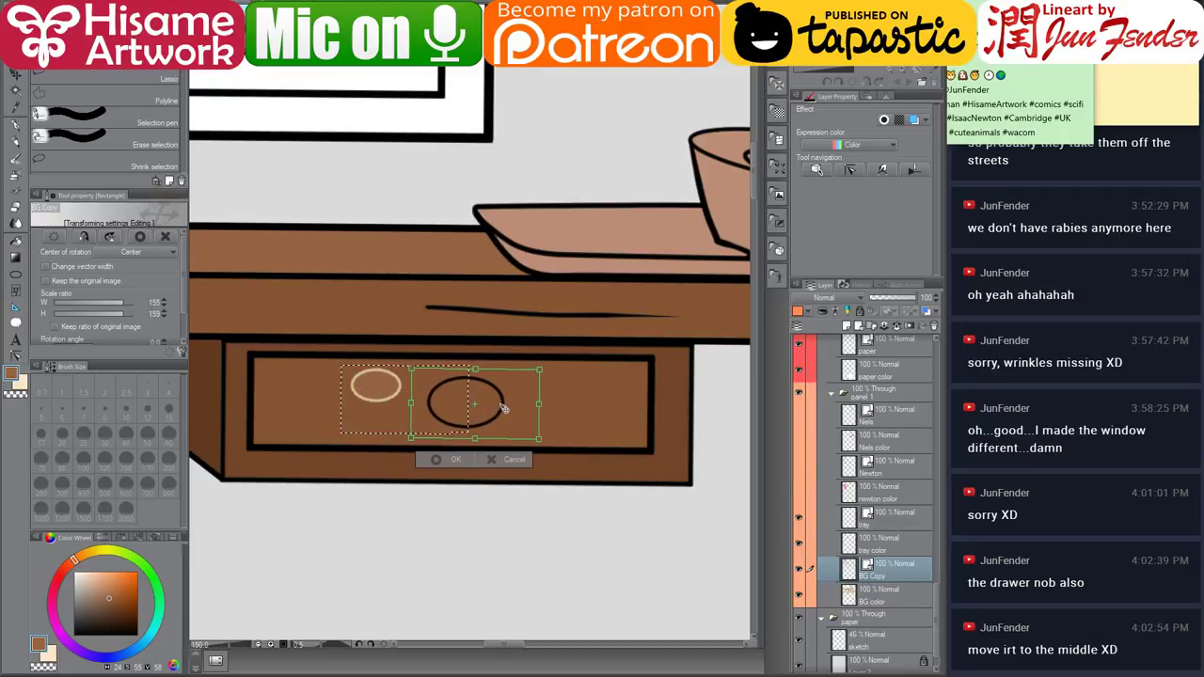
{"action": "key", "text": "Return"}
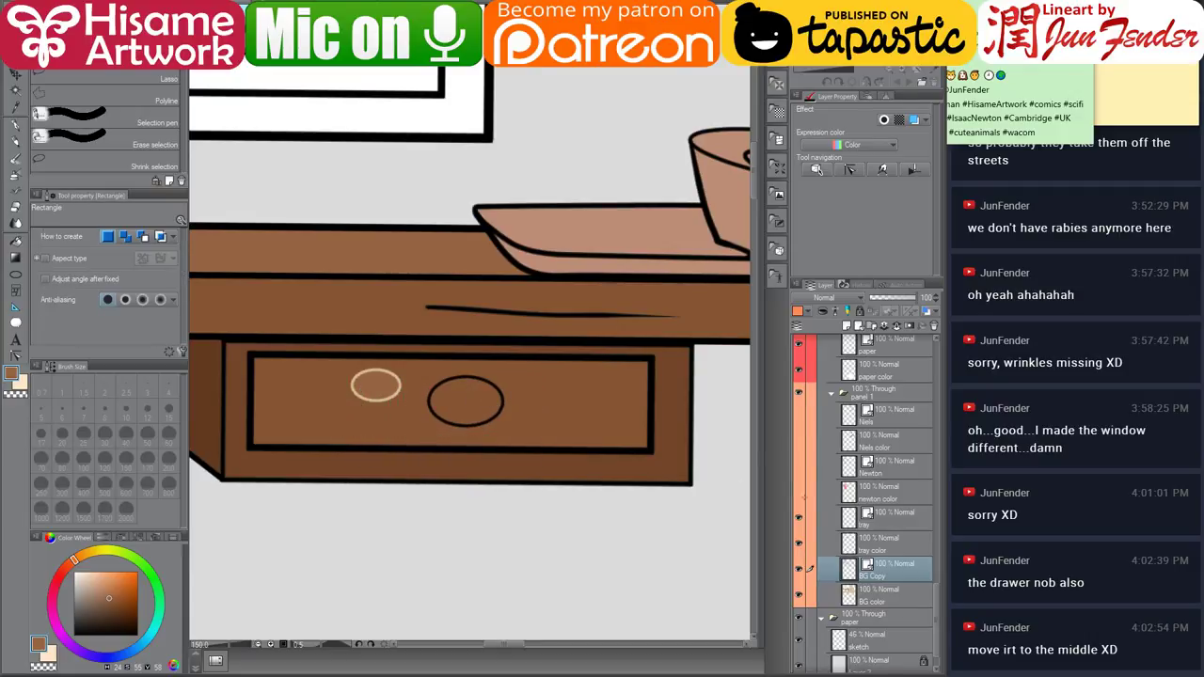
Paint over the old knob's leftover mark on the BG color layer with the drawer-front brown, using the G-pen at size 50.
{"action": "left_click", "coordinate": [857, 593]}
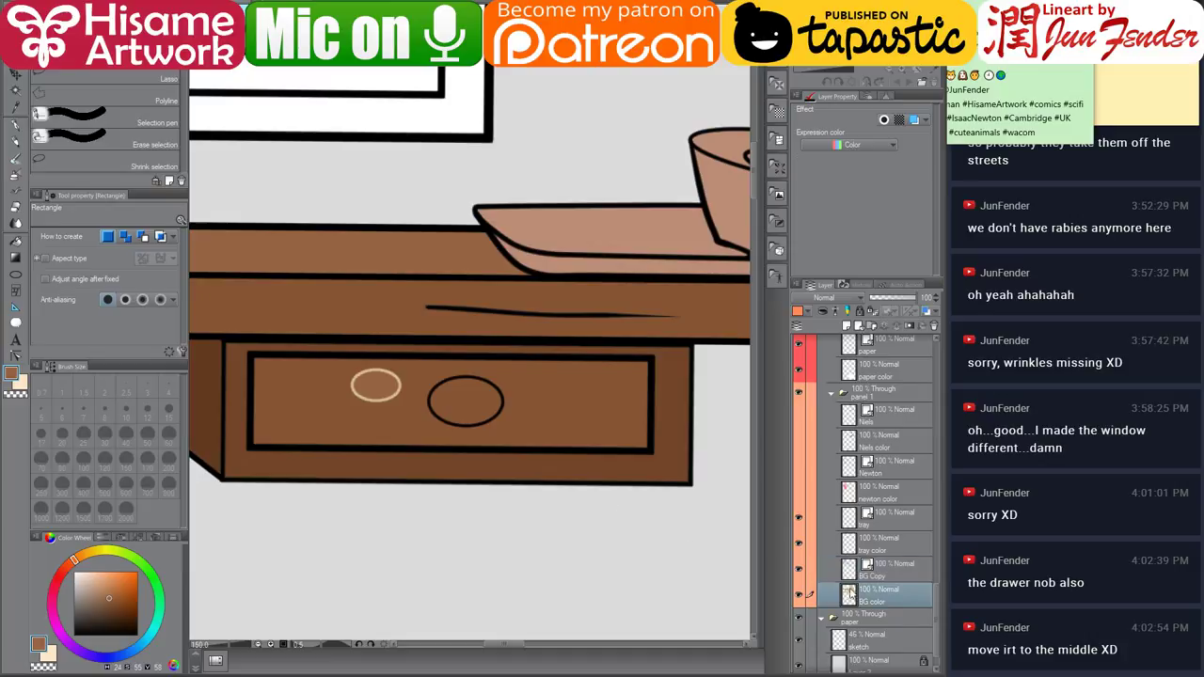
{"action": "left_click", "coordinate": [19, 125]}
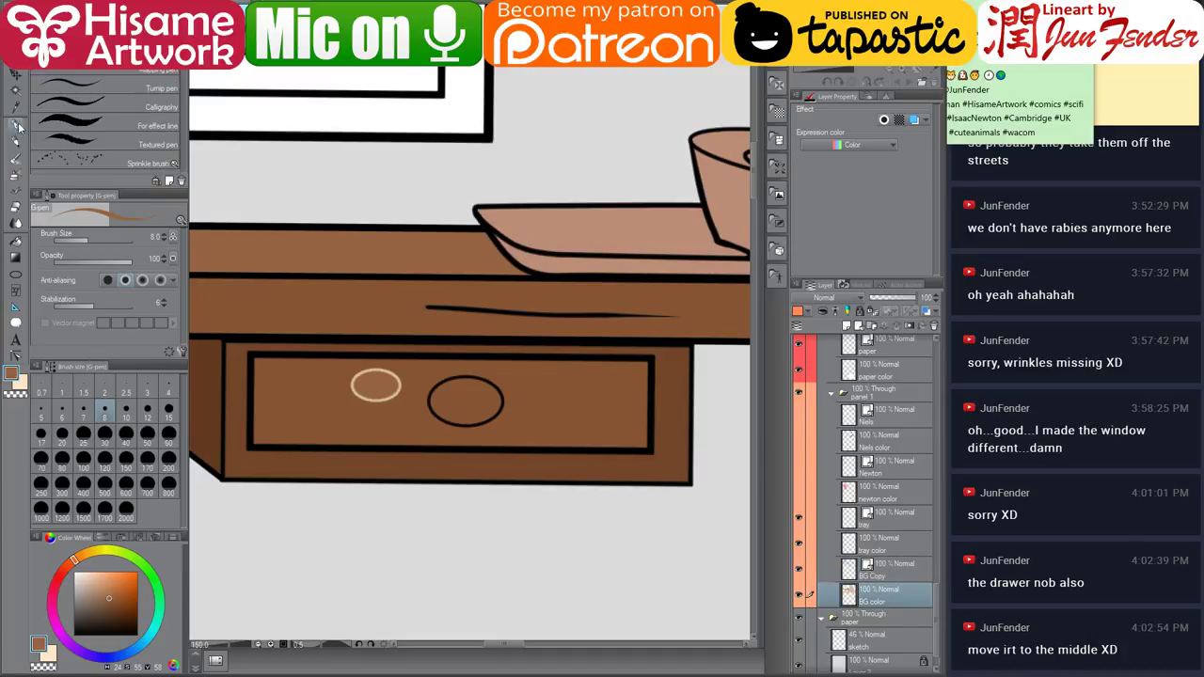
{"action": "left_click", "coordinate": [329, 411], "text": "alt"}
{"action": "key", "text": "bracketright"}
{"action": "key", "text": "bracketright"}
{"action": "key", "text": "bracketright"}
{"action": "key", "text": "bracketright"}
{"action": "key", "text": "bracketright"}
{"action": "key", "text": "bracketright"}
{"action": "key", "text": "bracketright"}
{"action": "key", "text": "bracketright"}
{"action": "key", "text": "bracketright"}
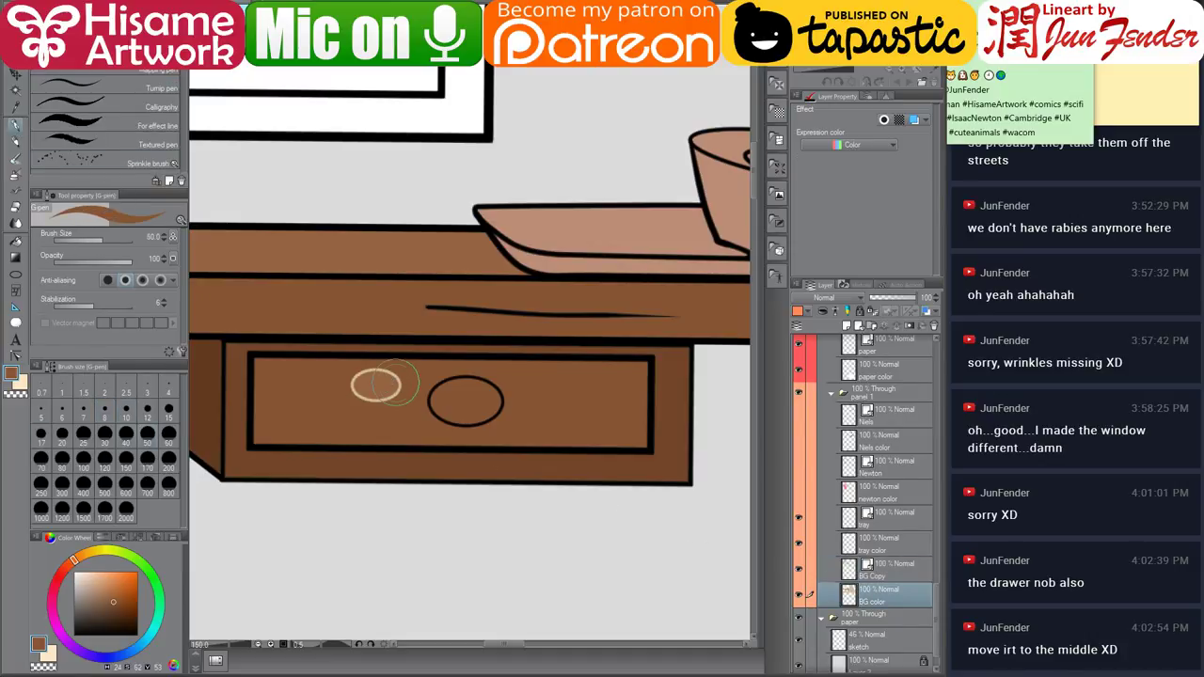
{"action": "left_click_drag", "start_coordinate": [389, 382], "coordinate": [354, 390]}
Fill the enlarged drawer knob with the lighter brown sampled from the tabletop.
{"action": "left_click", "coordinate": [346, 284], "text": "alt"}
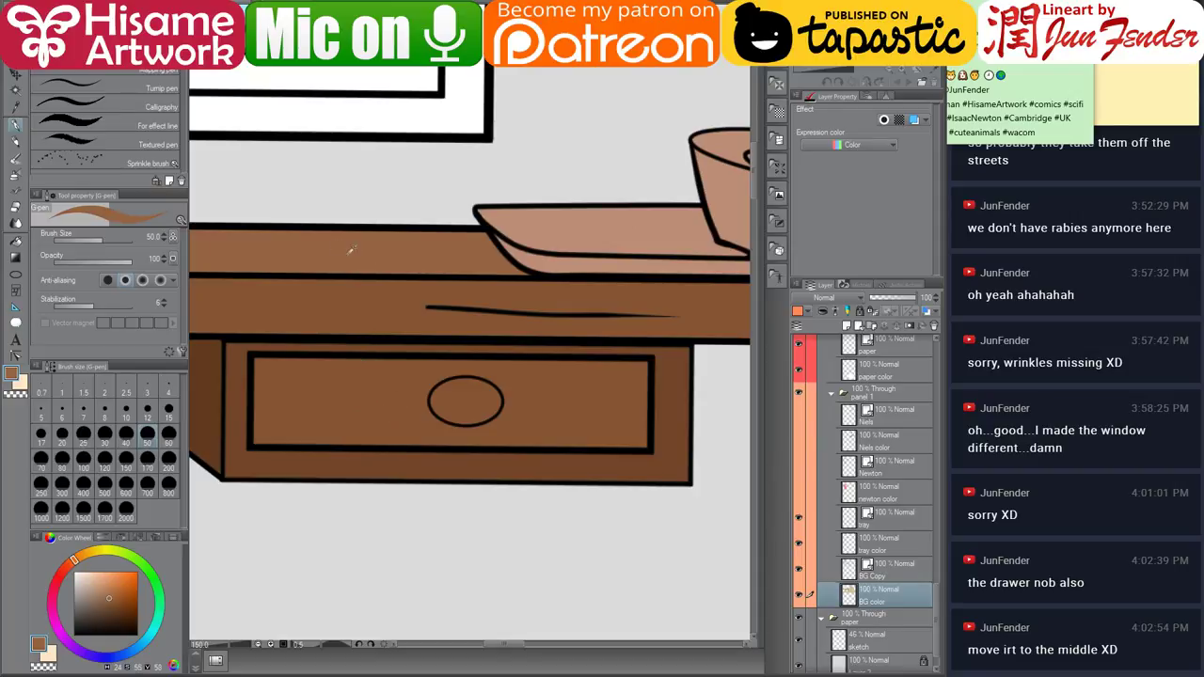
{"action": "left_click", "coordinate": [17, 241]}
{"action": "left_click", "coordinate": [478, 396]}
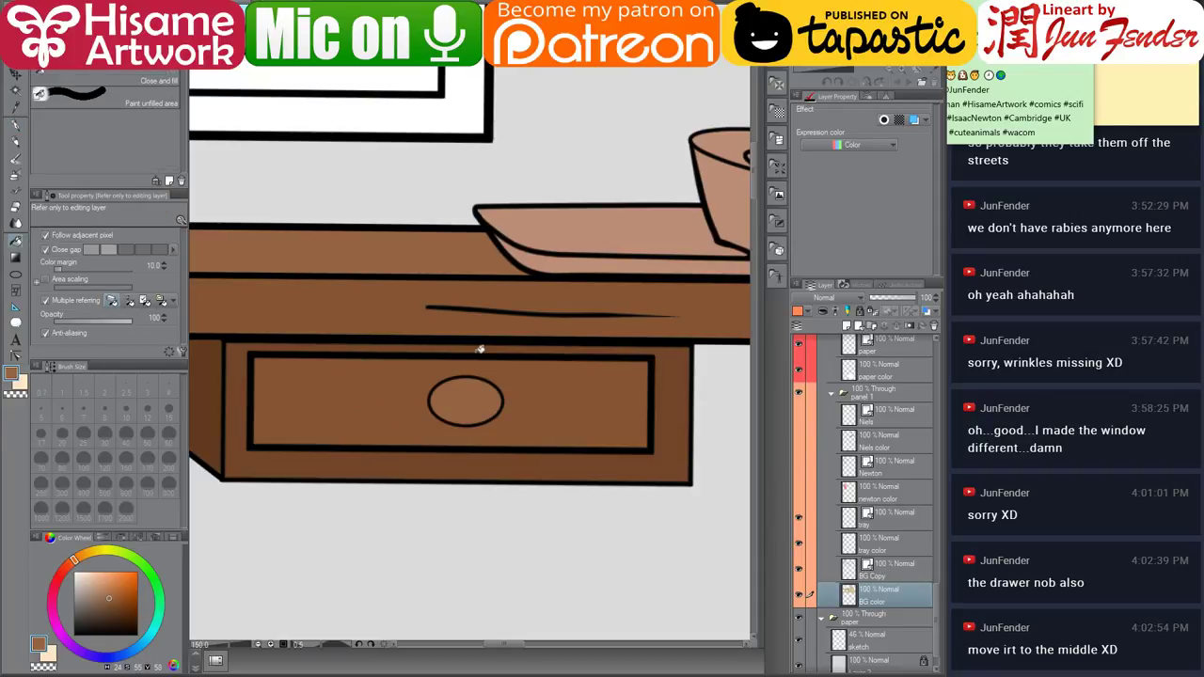
Hide the tray and tray color layers in panel 1.
{"action": "scroll", "coordinate": [480, 349], "scroll_direction": "down", "scroll_amount": 5}
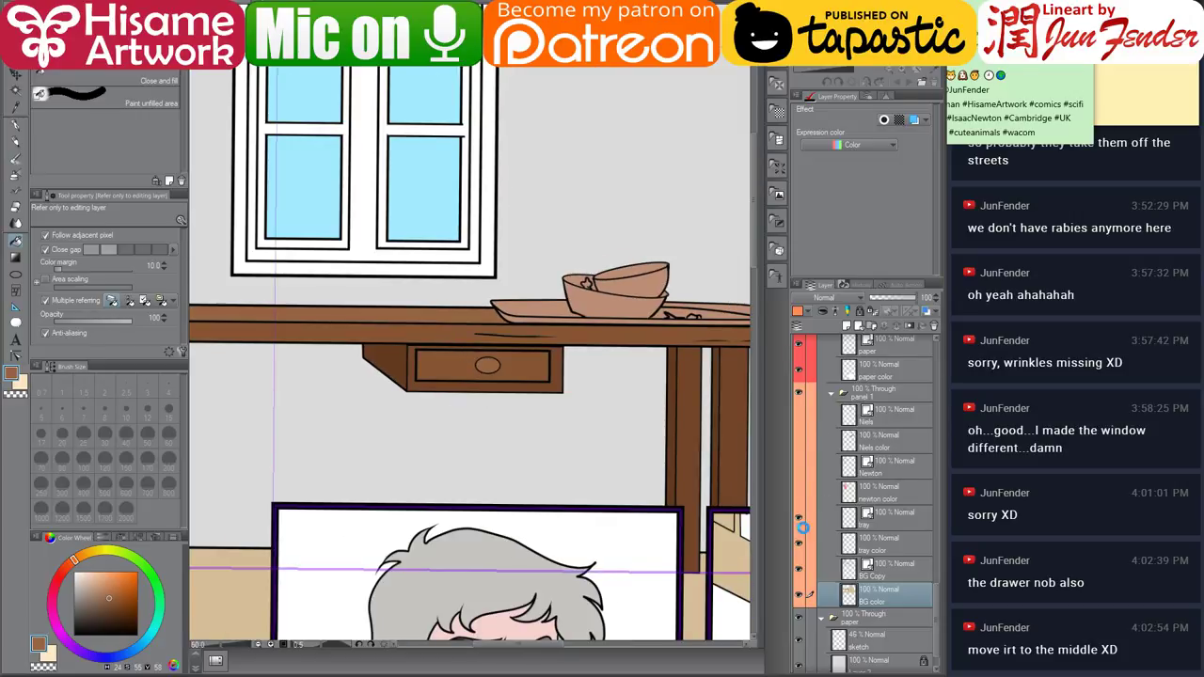
{"action": "left_click_drag", "start_coordinate": [799, 515], "coordinate": [799, 543]}
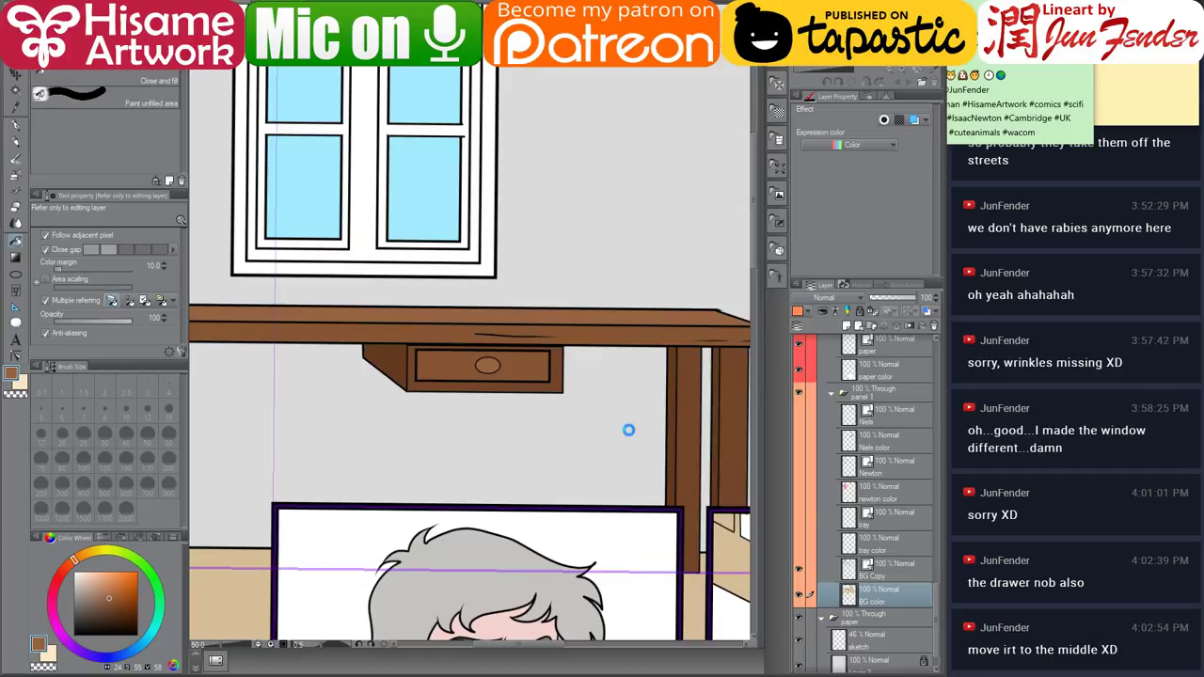
{"action": "scroll", "coordinate": [581, 433], "scroll_direction": "down", "scroll_amount": 3}
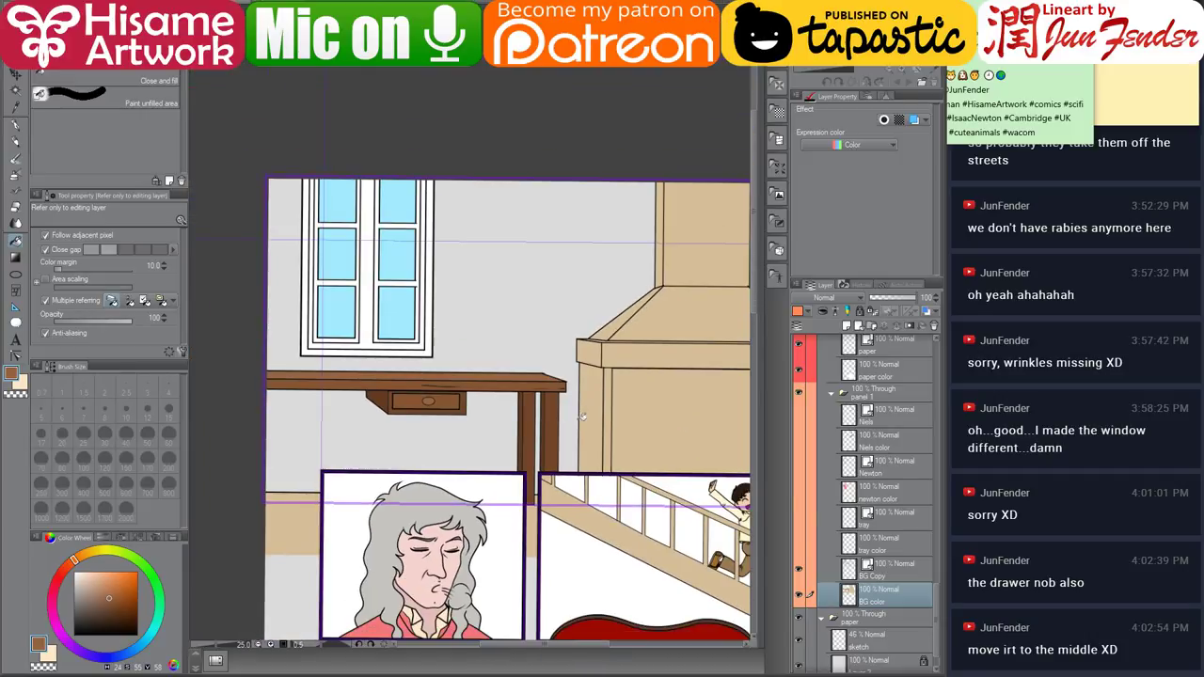
Align the vector line ends at the fireplace's mantel corner and the hood-chimney joint on the BG Copy layer, using the Control point tool.
{"action": "left_click_drag", "start_coordinate": [623, 386], "coordinate": [509, 379]}
{"action": "scroll", "coordinate": [509, 379], "scroll_direction": "up", "scroll_amount": 2}
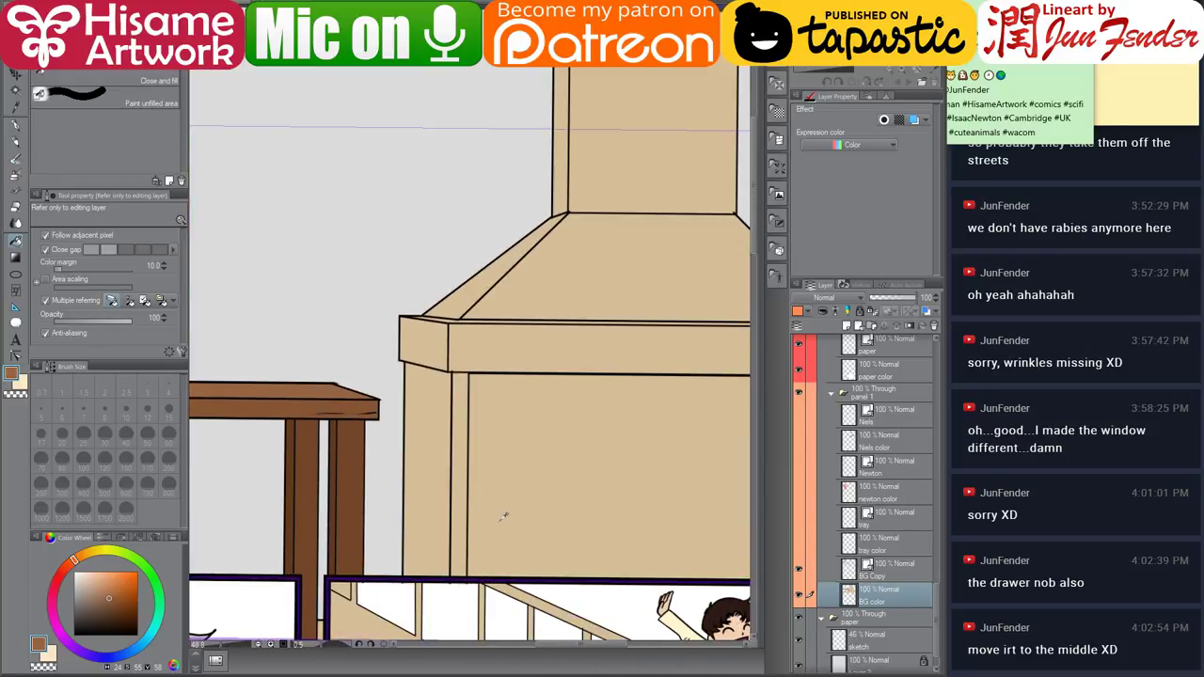
{"action": "scroll", "coordinate": [504, 516], "scroll_direction": "up", "scroll_amount": 1}
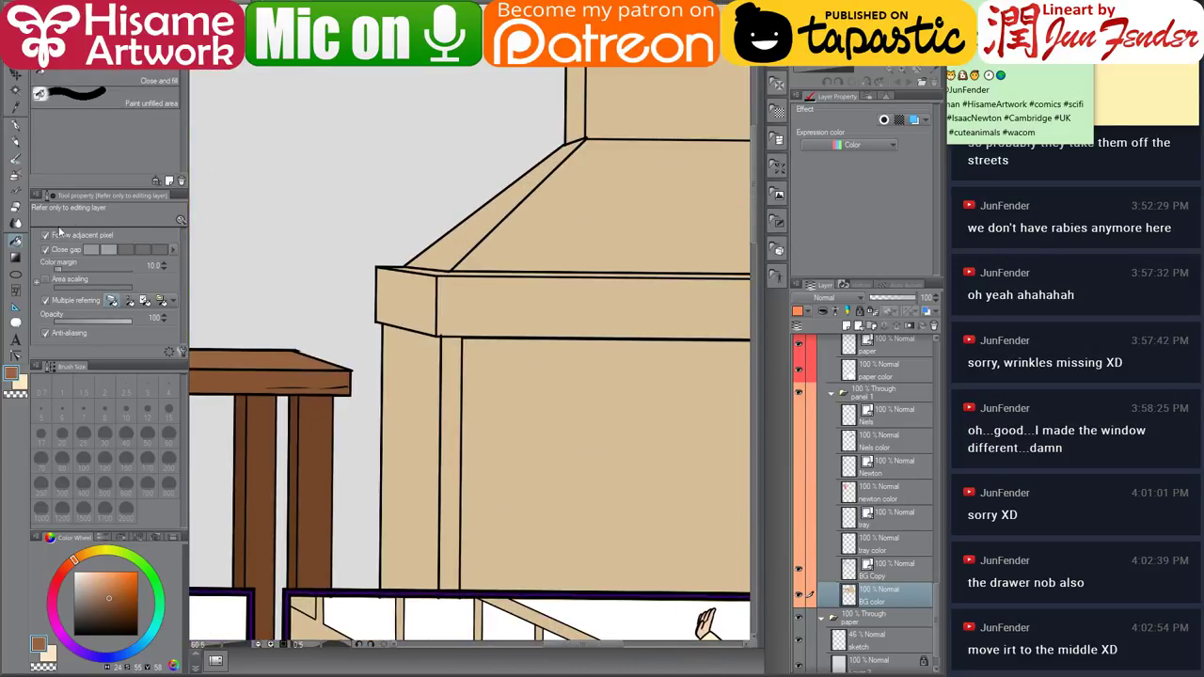
{"action": "left_click", "coordinate": [15, 354]}
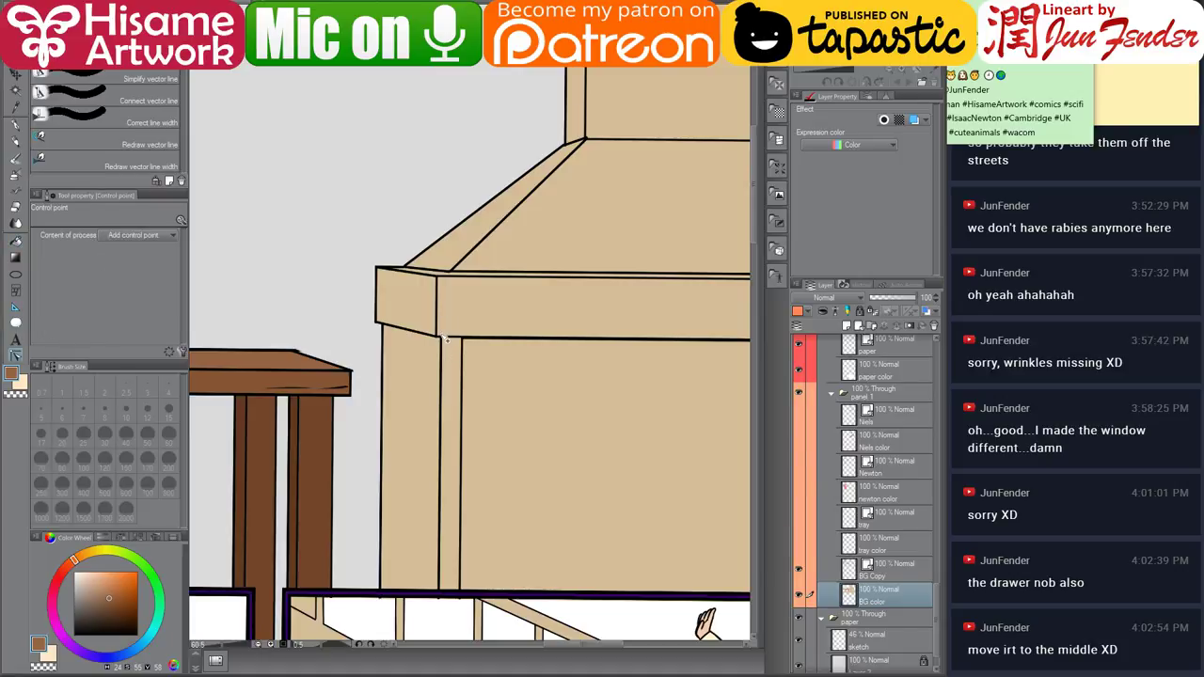
{"action": "key", "text": "alt+]"}
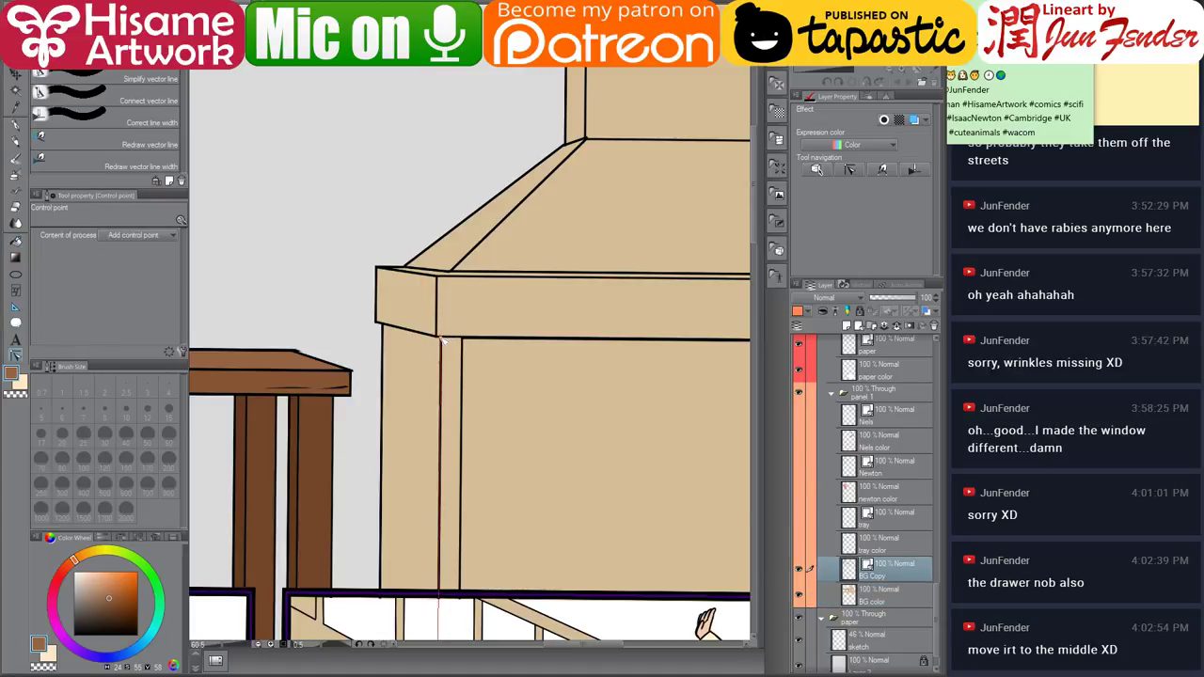
{"action": "left_click_drag", "start_coordinate": [563, 345], "coordinate": [336, 462]}
{"action": "left_click_drag", "start_coordinate": [453, 239], "coordinate": [464, 249]}
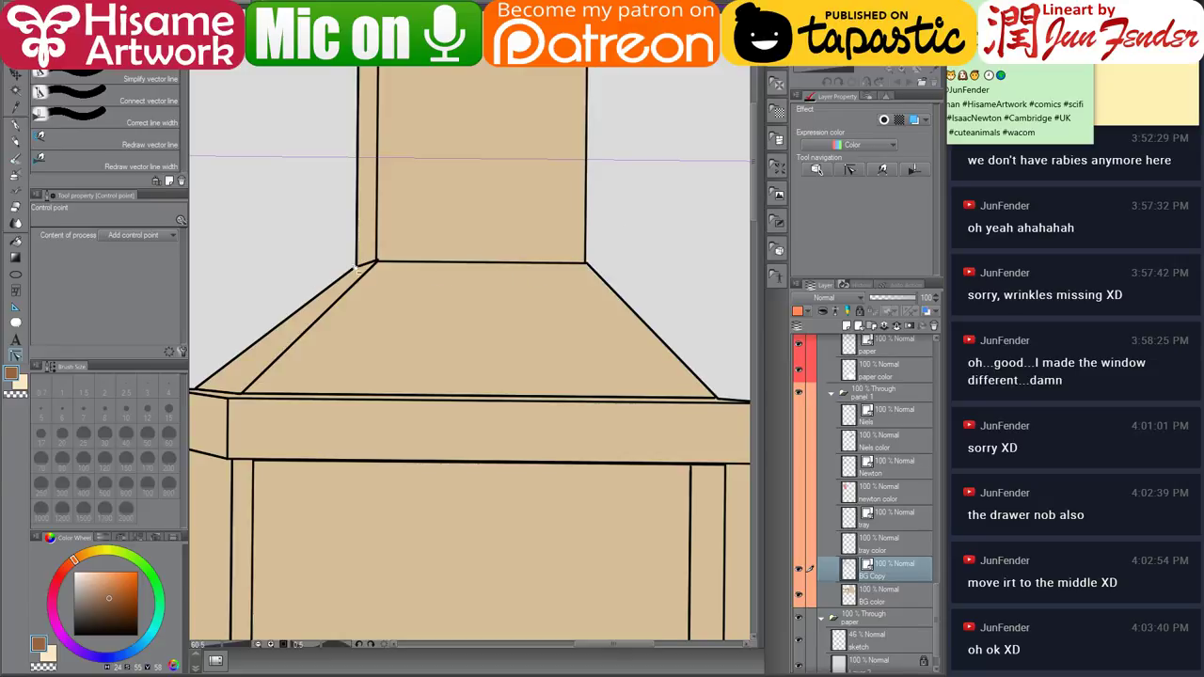
{"action": "left_click_drag", "start_coordinate": [329, 267], "coordinate": [376, 270]}
{"action": "scroll", "coordinate": [421, 263], "scroll_direction": "up", "scroll_amount": 1}
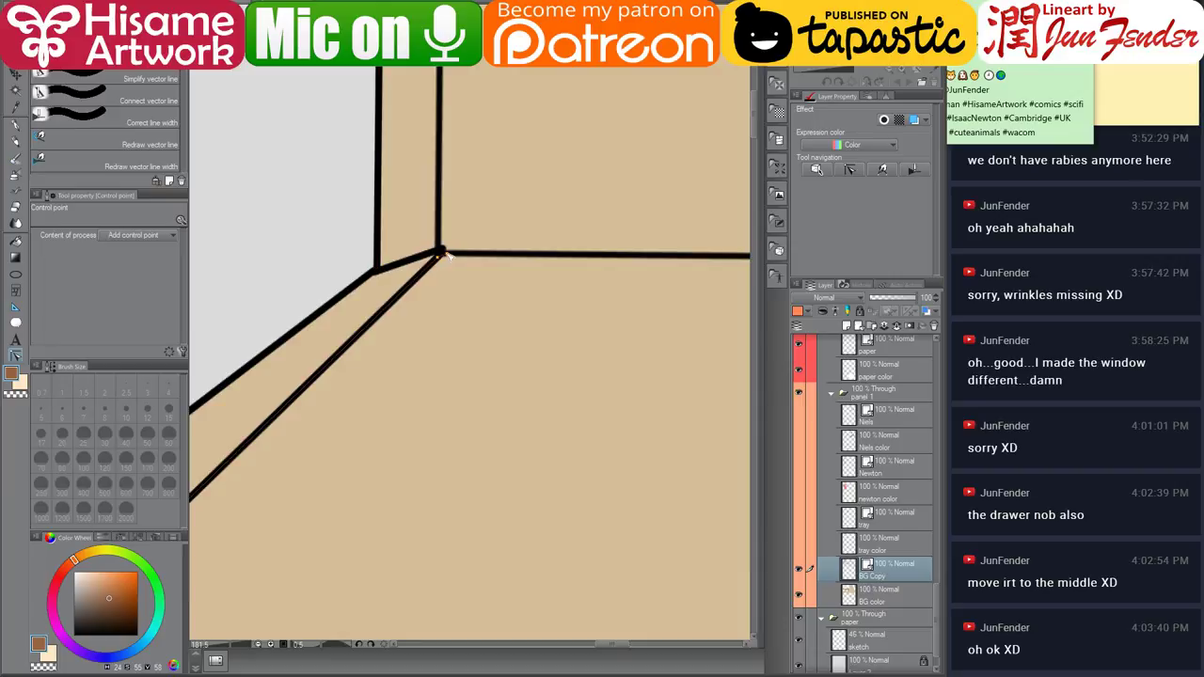
{"action": "left_click_drag", "start_coordinate": [441, 249], "coordinate": [440, 255]}
Clean up the slanted outline on the hood's right side where it meets the mantel on the BG Copy layer.
{"action": "left_click_drag", "start_coordinate": [701, 353], "coordinate": [425, 361]}
{"action": "left_click_drag", "start_coordinate": [656, 415], "coordinate": [321, 378]}
{"action": "left_click_drag", "start_coordinate": [464, 371], "coordinate": [248, 304]}
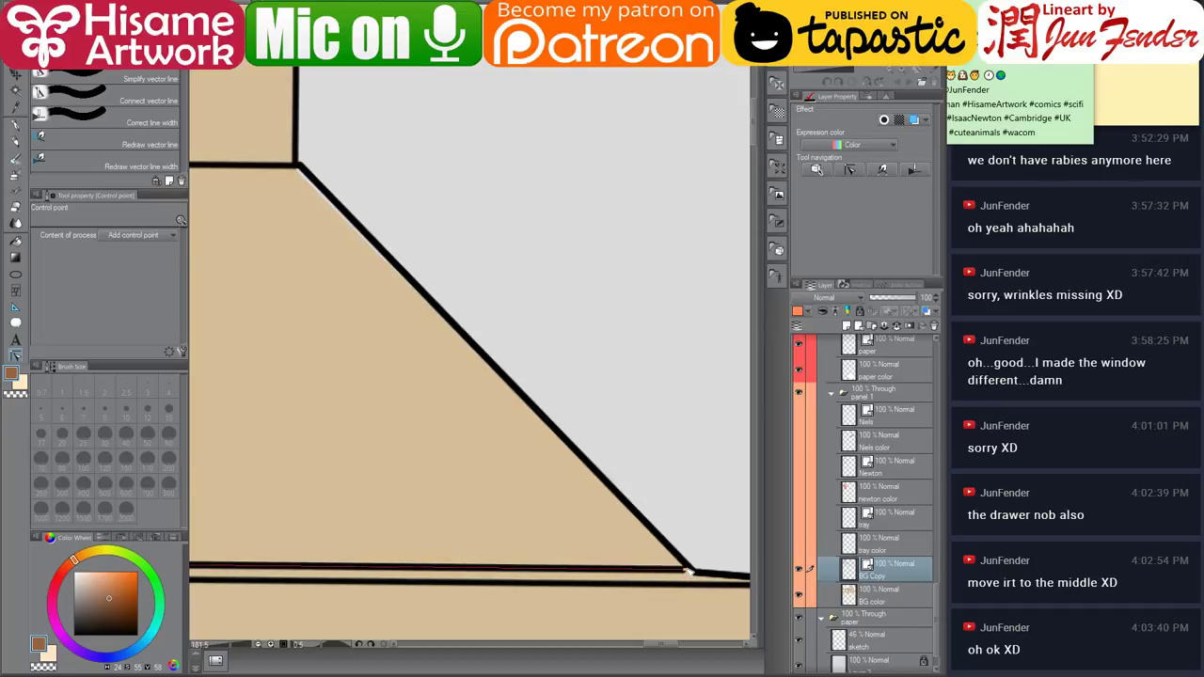
{"action": "scroll", "coordinate": [540, 339], "scroll_direction": "down", "scroll_amount": 4}
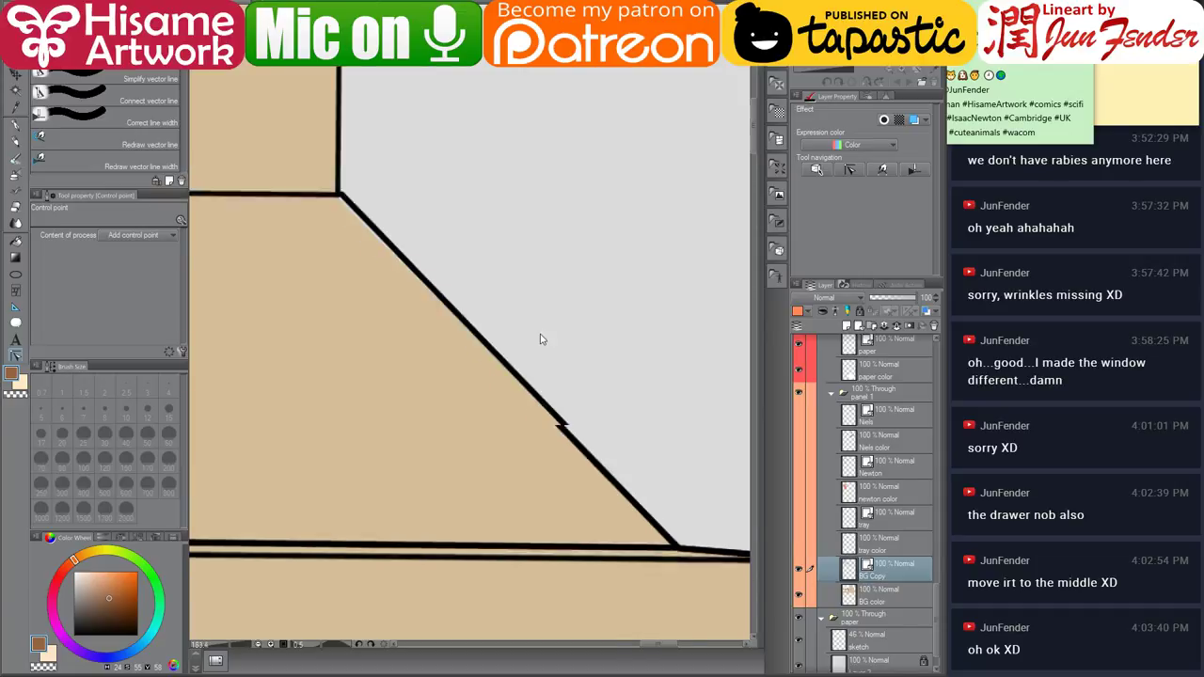
{"action": "scroll", "coordinate": [541, 340], "scroll_direction": "down", "scroll_amount": 3}
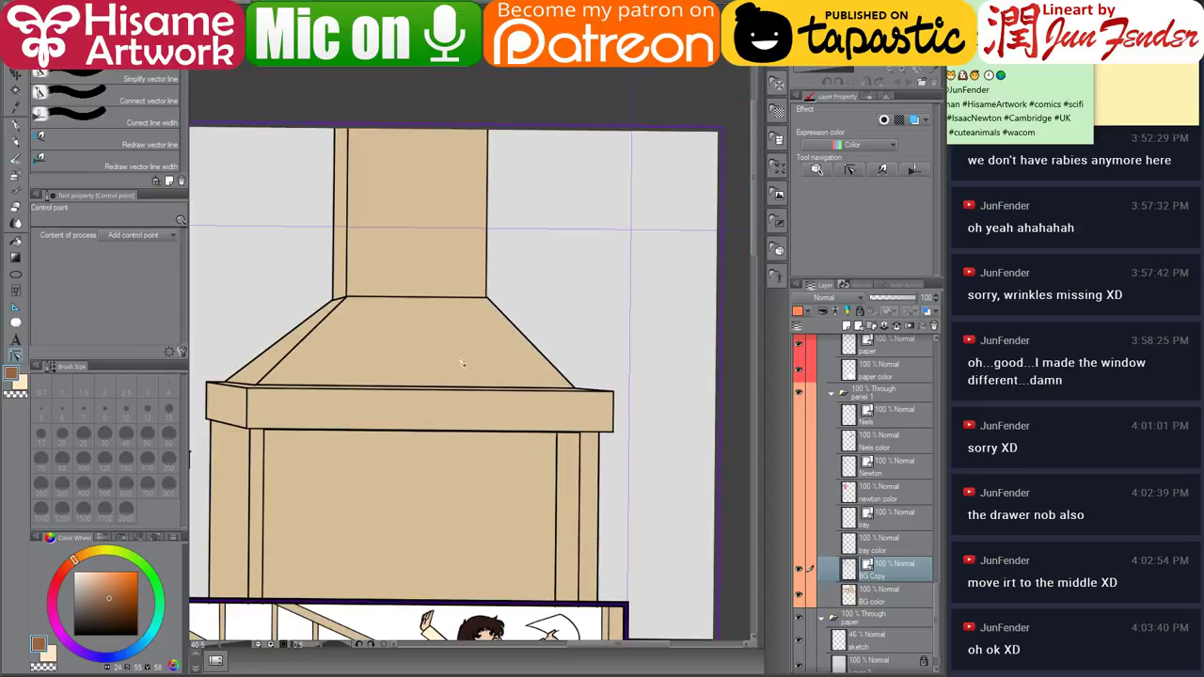
{"action": "left_click_drag", "start_coordinate": [485, 407], "coordinate": [607, 325]}
{"action": "scroll", "coordinate": [613, 406], "scroll_direction": "down", "scroll_amount": 2}
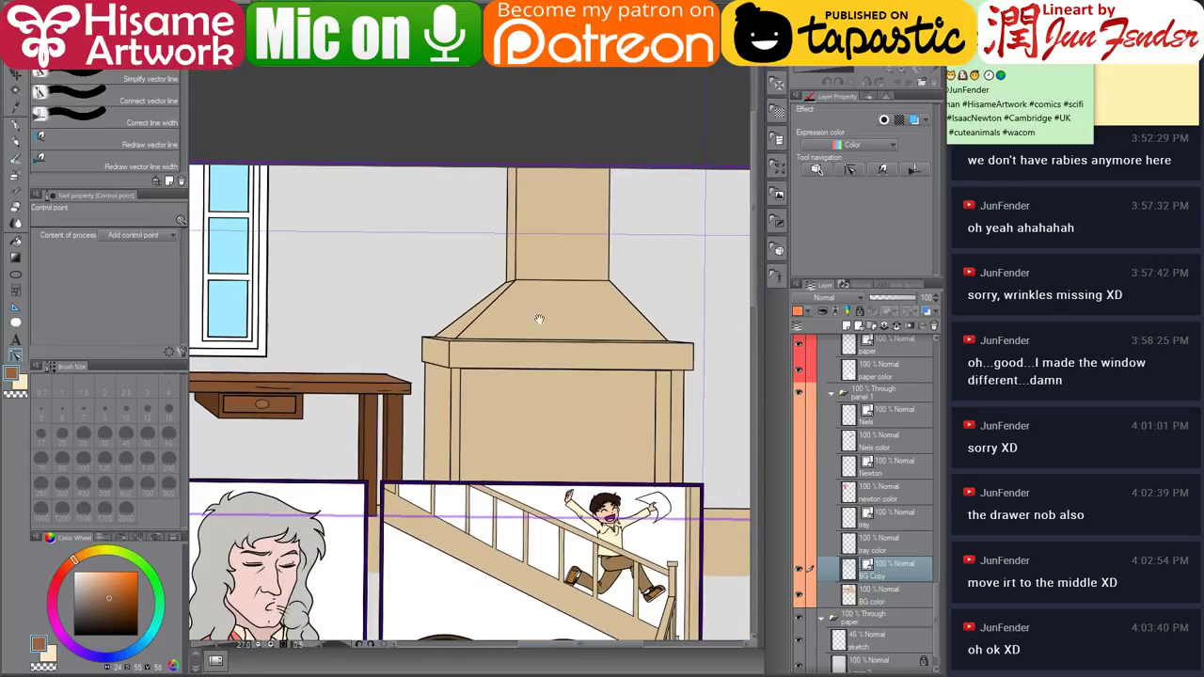
{"action": "left_click_drag", "start_coordinate": [535, 314], "coordinate": [574, 350]}
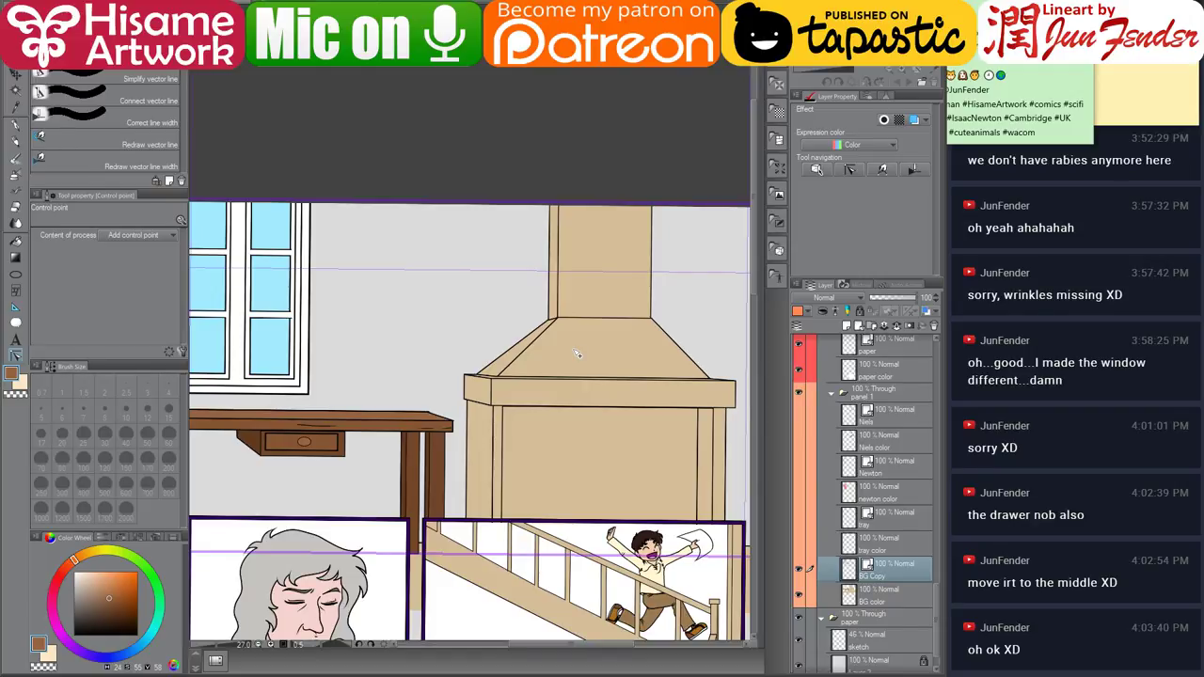
Select the BG color layer's painted area and fill the hood and chimney with the greys sampled from the earlier page's fireplace.
{"action": "left_click", "coordinate": [853, 598]}
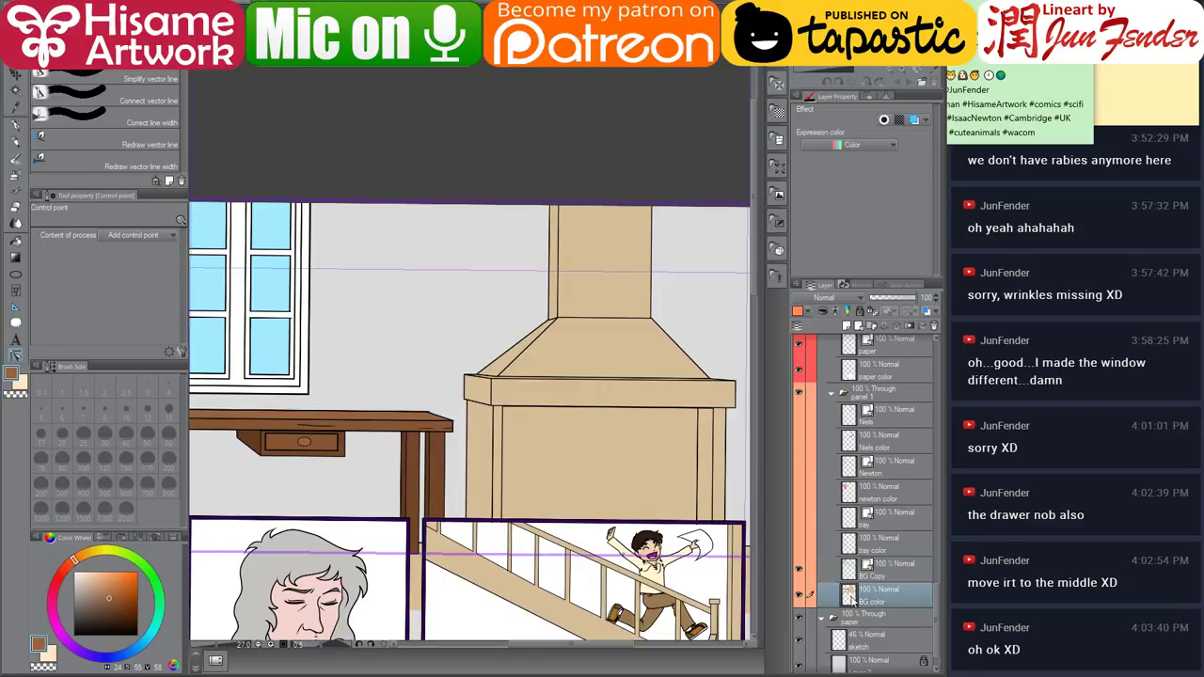
{"action": "left_click", "coordinate": [851, 595], "text": "ctrl"}
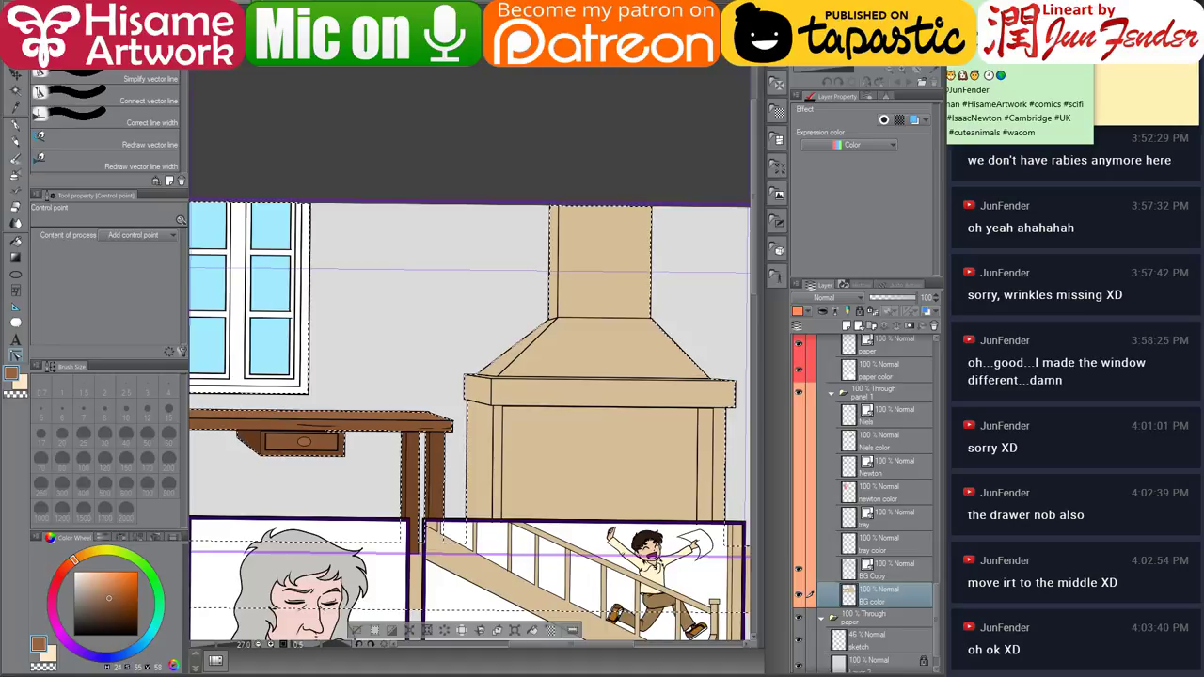
{"action": "key", "text": "ctrl+Tab"}
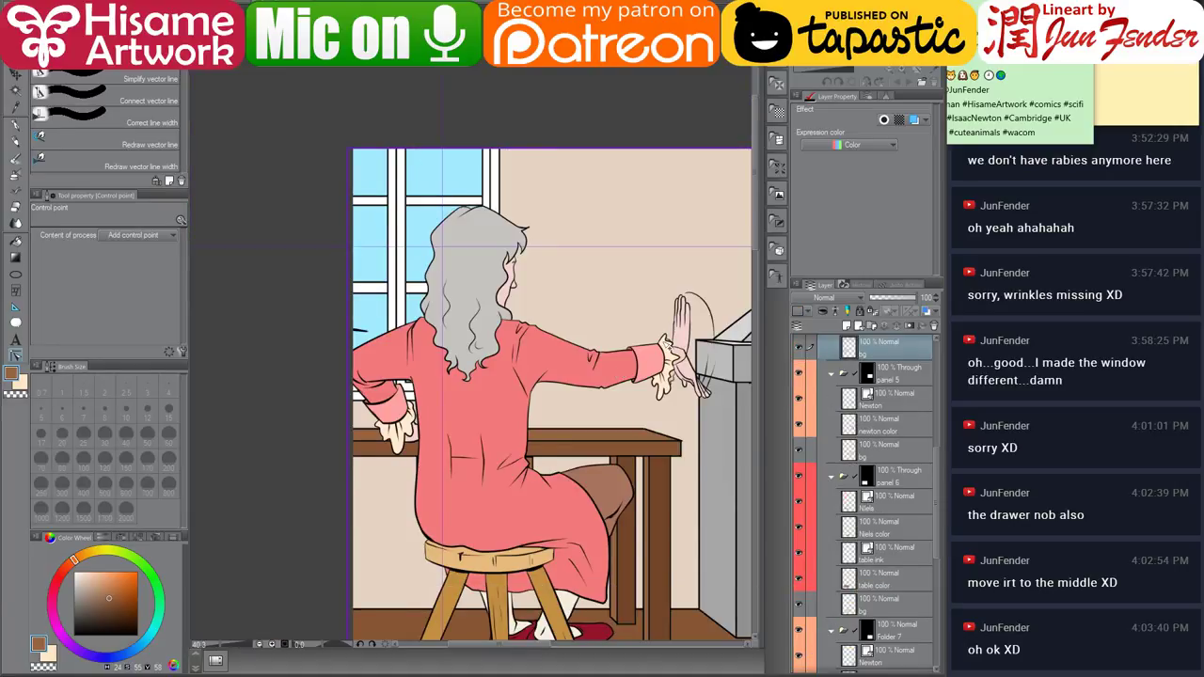
{"action": "left_click_drag", "start_coordinate": [660, 342], "coordinate": [313, 301]}
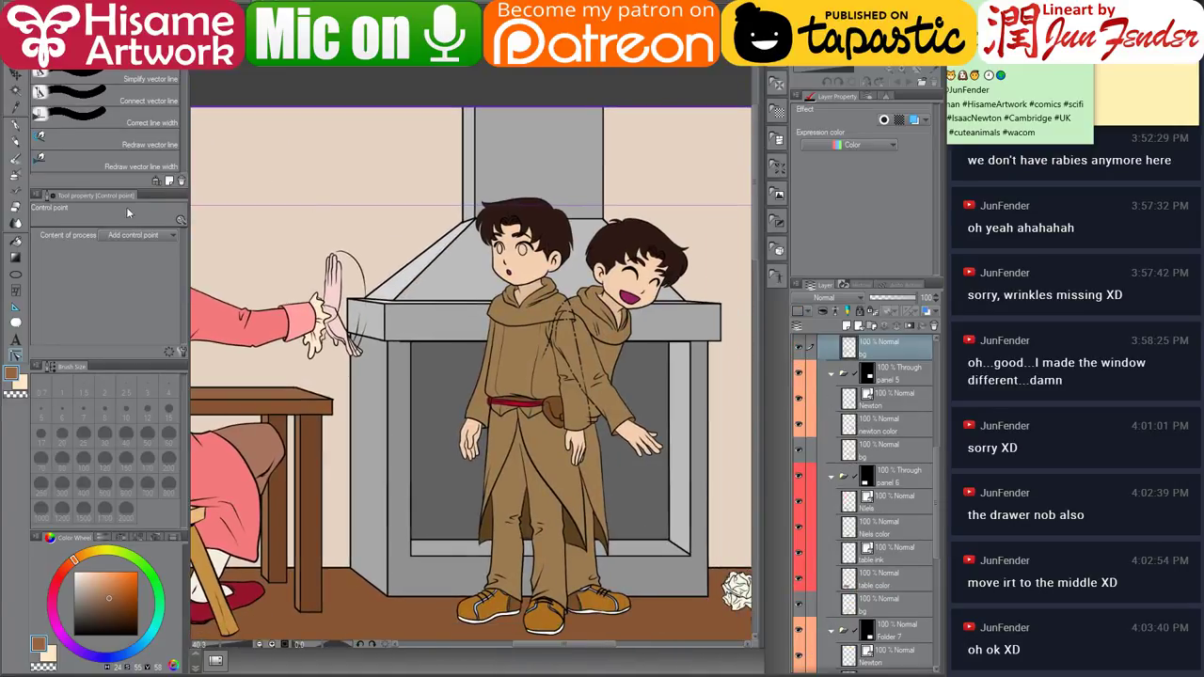
{"action": "left_click", "coordinate": [15, 241]}
{"action": "left_click", "coordinate": [393, 276], "text": "alt"}
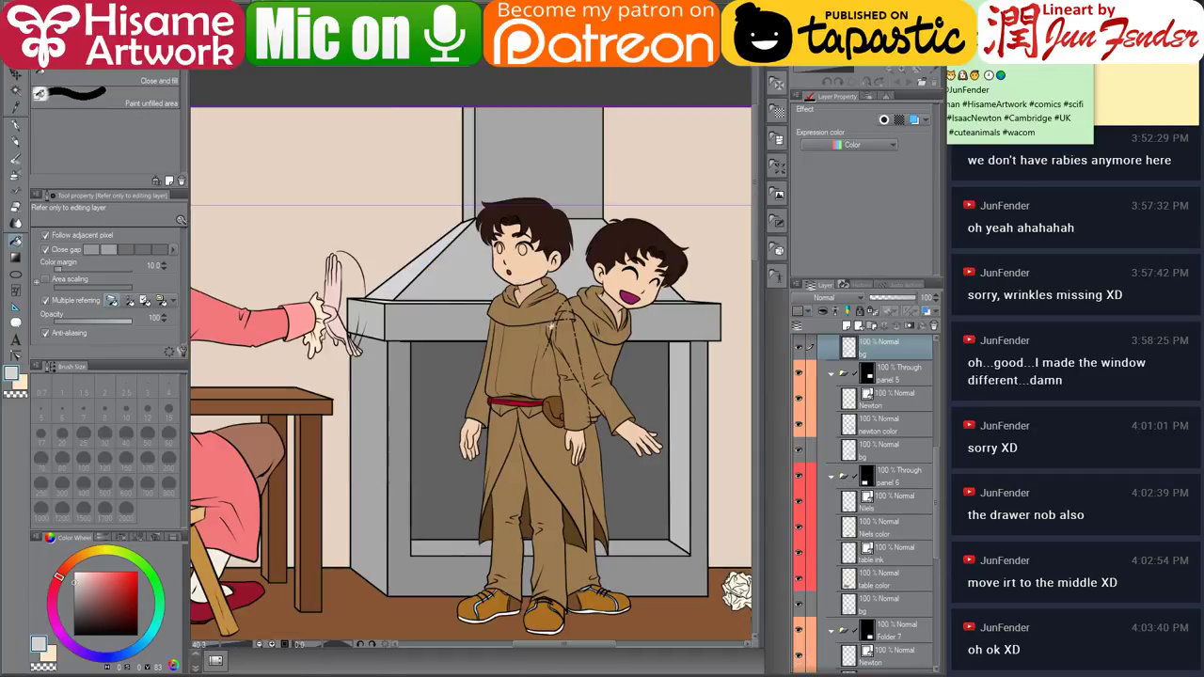
{"action": "left_click", "coordinate": [475, 273], "text": "alt"}
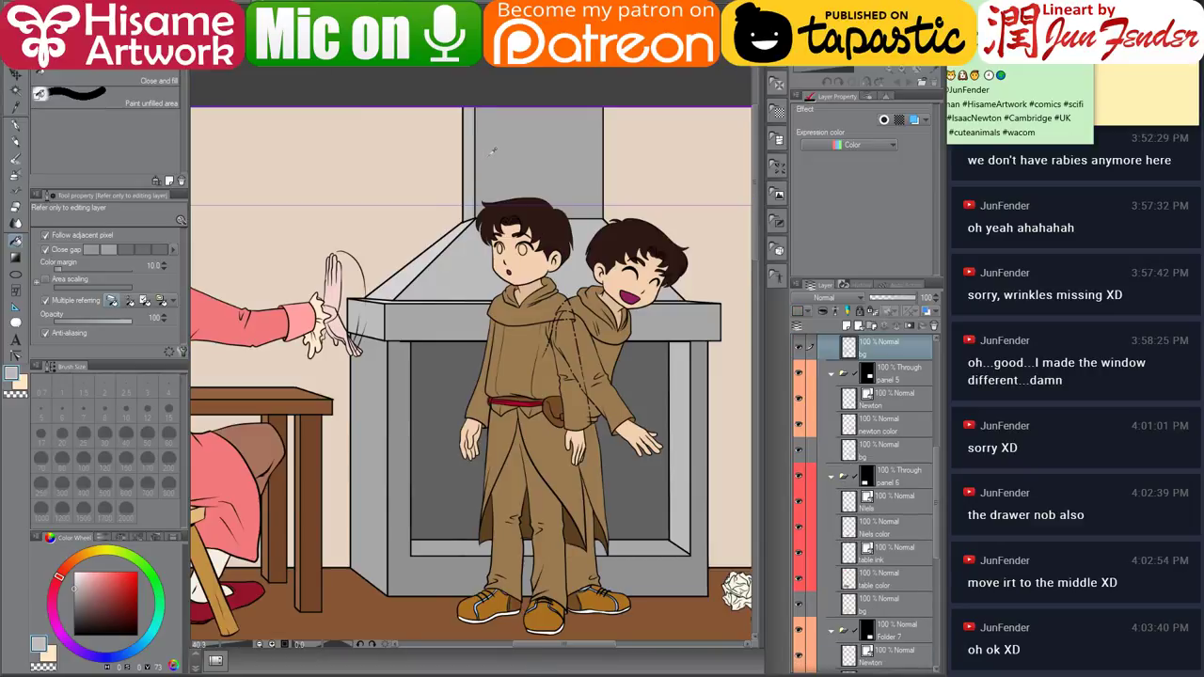
{"action": "left_click", "coordinate": [493, 150], "text": "alt"}
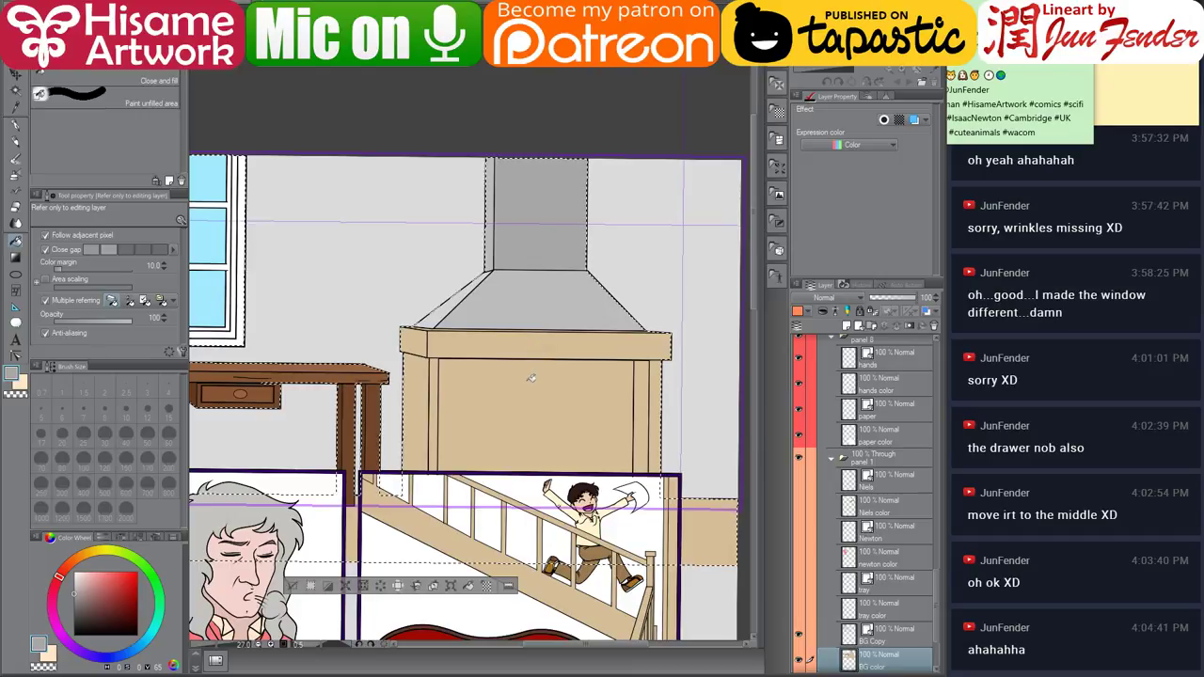
Fill the firebox opening with the dark grey sampled from the earlier page's fireplace.
{"action": "scroll", "coordinate": [530, 376], "scroll_direction": "up", "scroll_amount": 2}
{"action": "left_click_drag", "start_coordinate": [579, 357], "coordinate": [565, 403]}
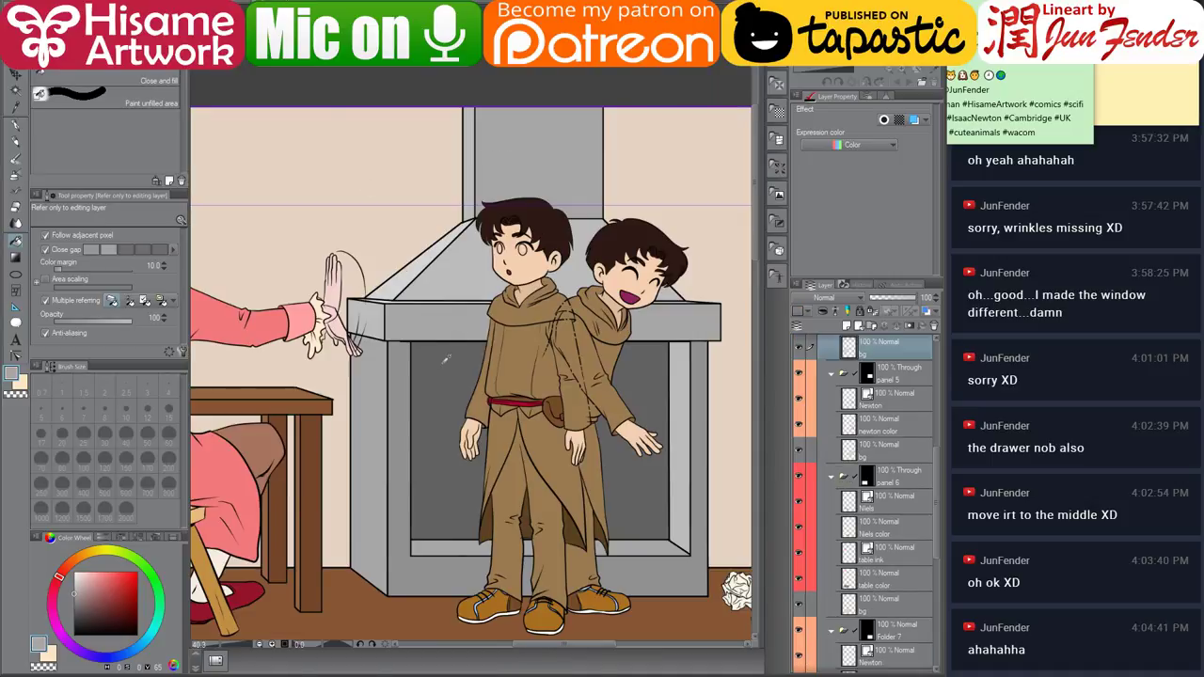
{"action": "left_click", "coordinate": [443, 364], "text": "alt"}
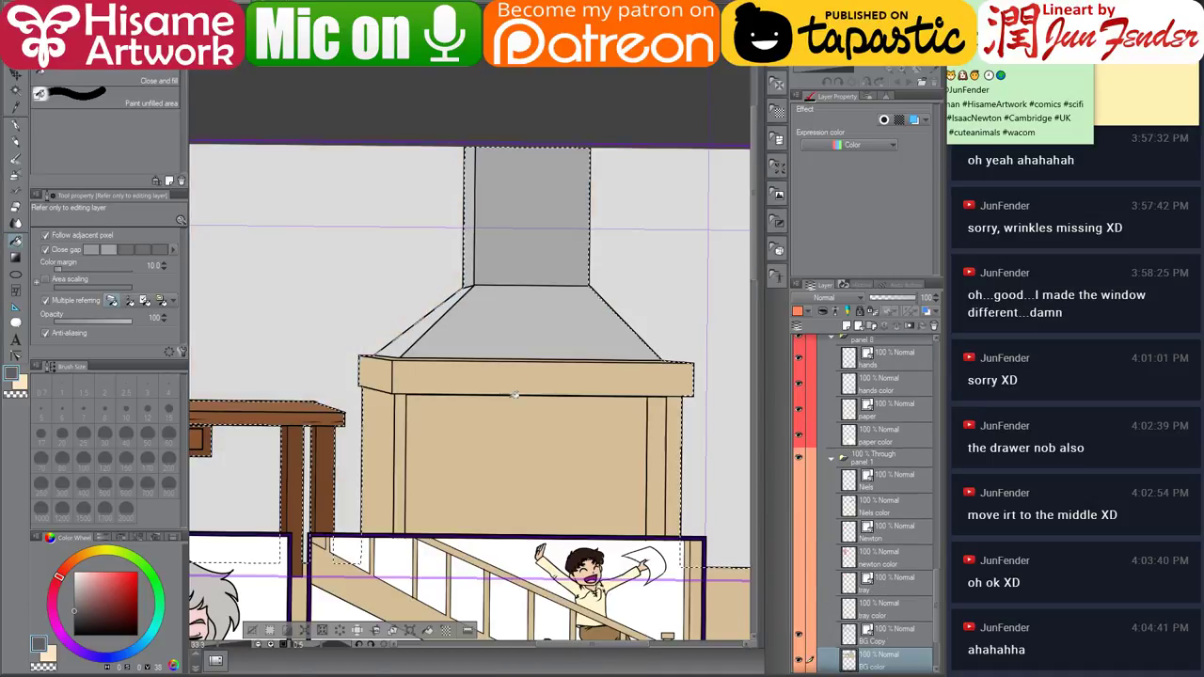
{"action": "left_click", "coordinate": [503, 432]}
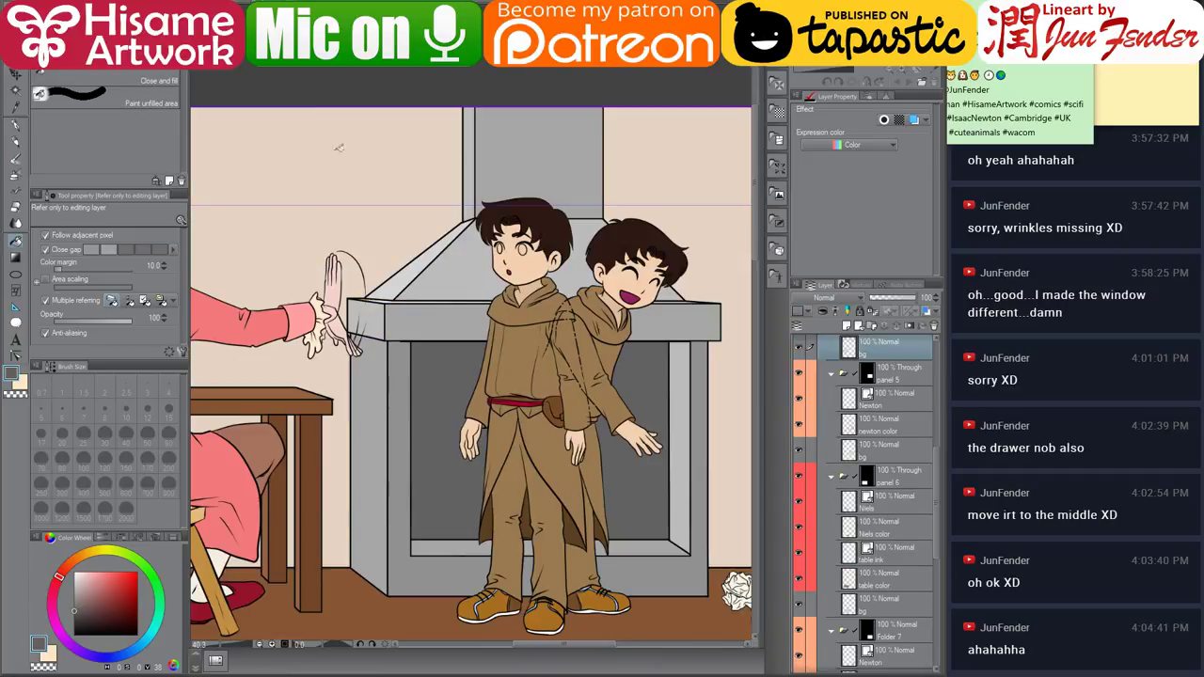
Fill the outer and inner faces of the fireplace's side pillars with the matching greys sampled from the earlier page.
{"action": "left_click", "coordinate": [389, 360], "text": "alt"}
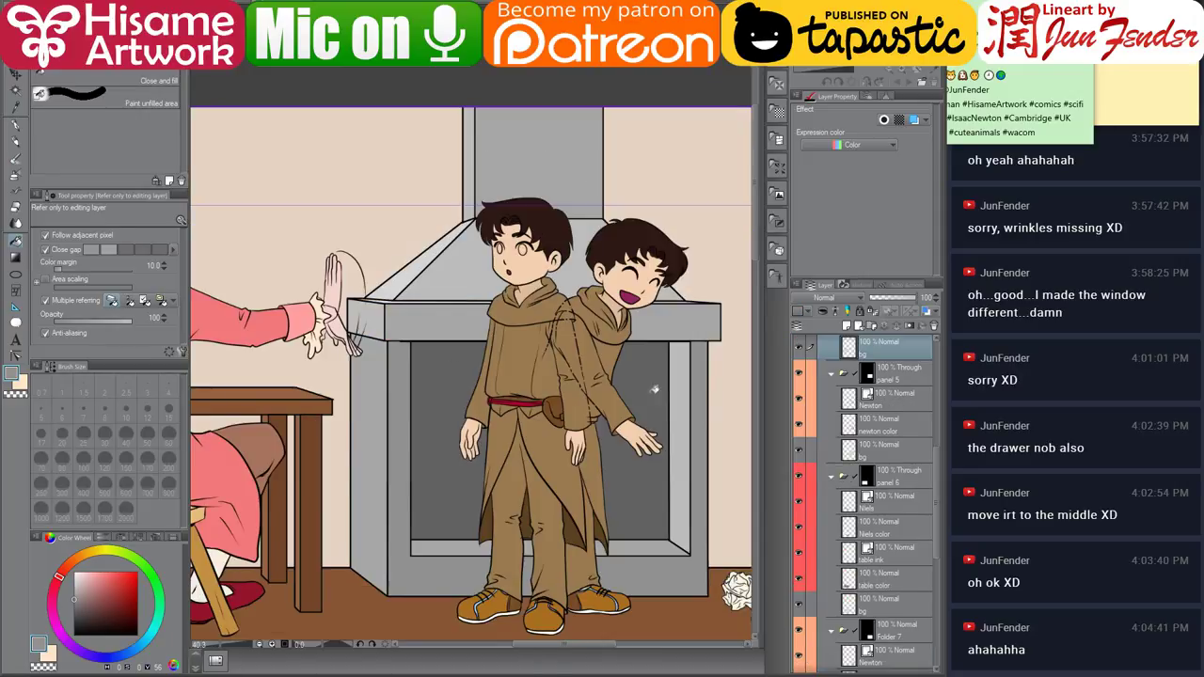
{"action": "left_click", "coordinate": [680, 389], "text": "alt"}
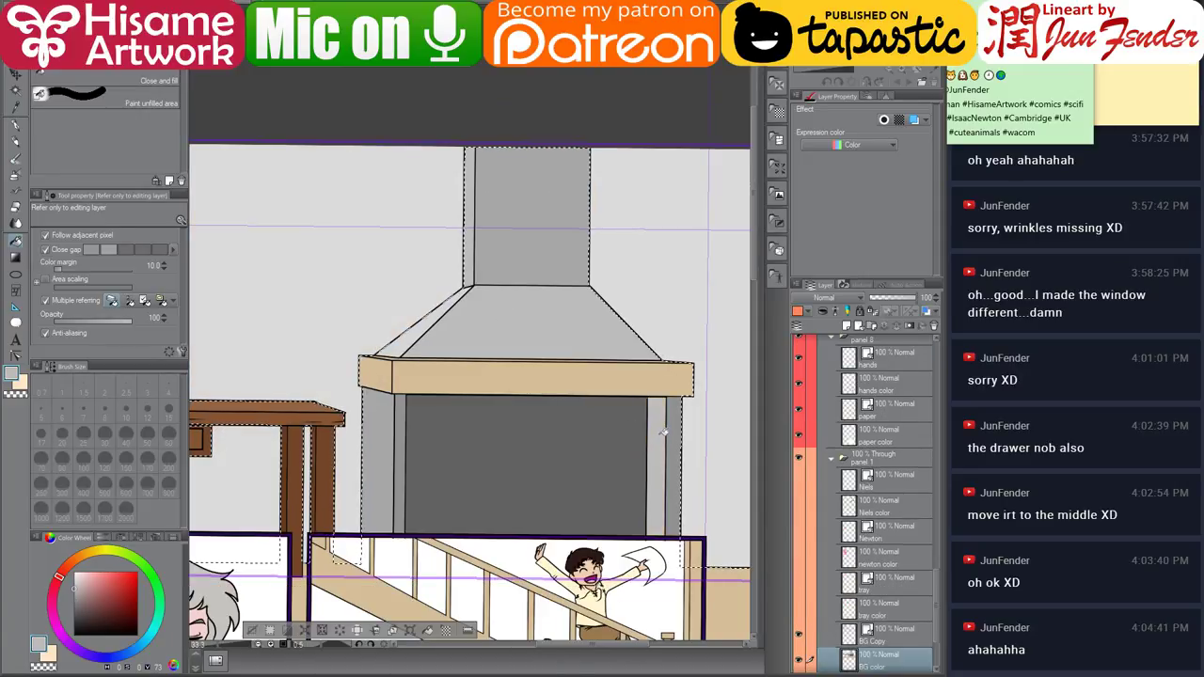
{"action": "left_click", "coordinate": [663, 433]}
{"action": "left_click_drag", "start_coordinate": [604, 418], "coordinate": [592, 395]}
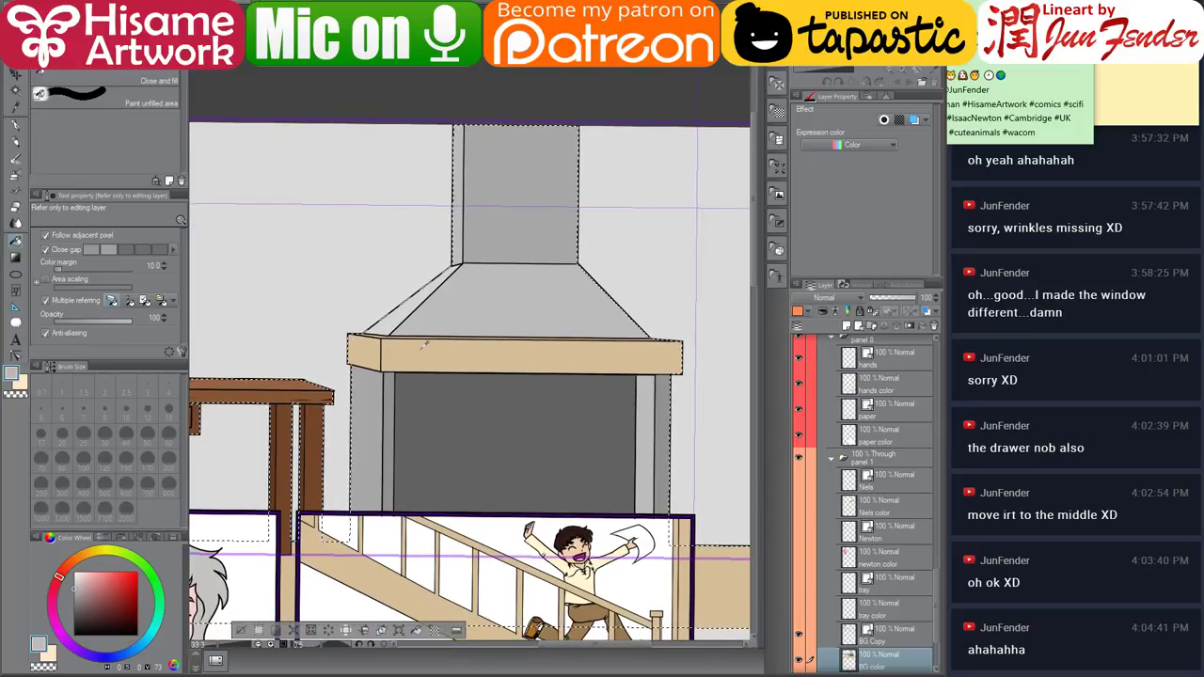
Fill the mantel and the hood's narrow side face with greys sampled from the earlier page's fireplace, and clear the selection.
{"action": "left_click_drag", "start_coordinate": [420, 346], "coordinate": [446, 359]}
{"action": "scroll", "coordinate": [447, 356], "scroll_direction": "down", "scroll_amount": 2}
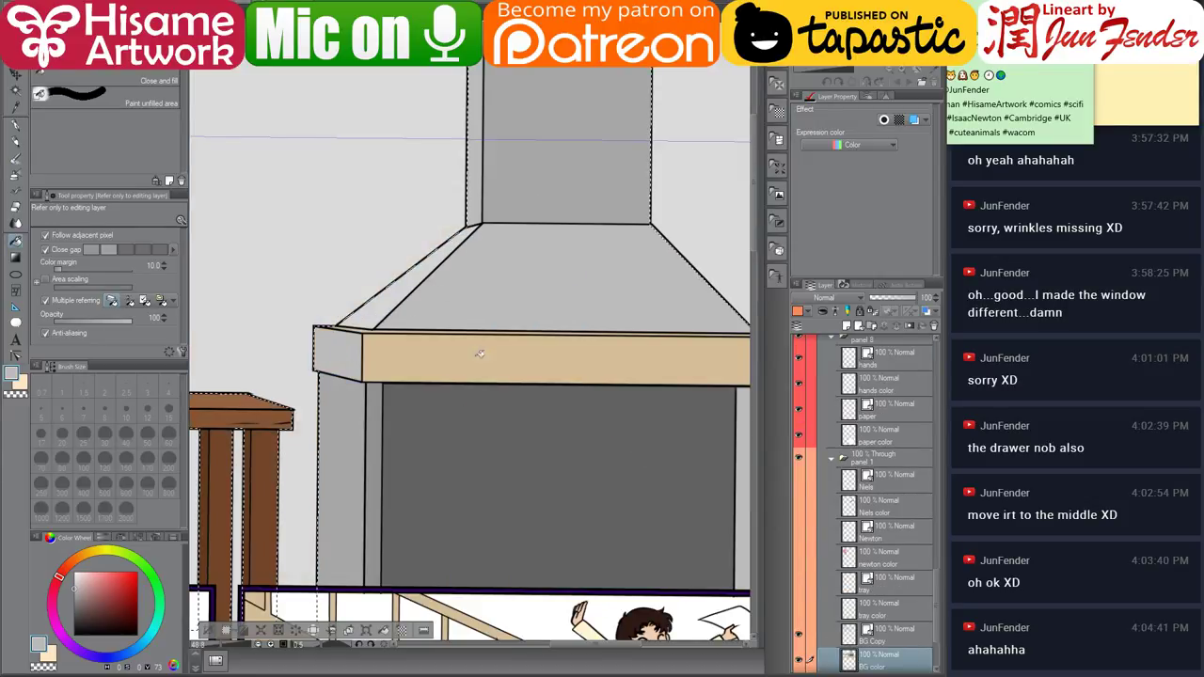
{"action": "scroll", "coordinate": [527, 332], "scroll_direction": "up", "scroll_amount": 2}
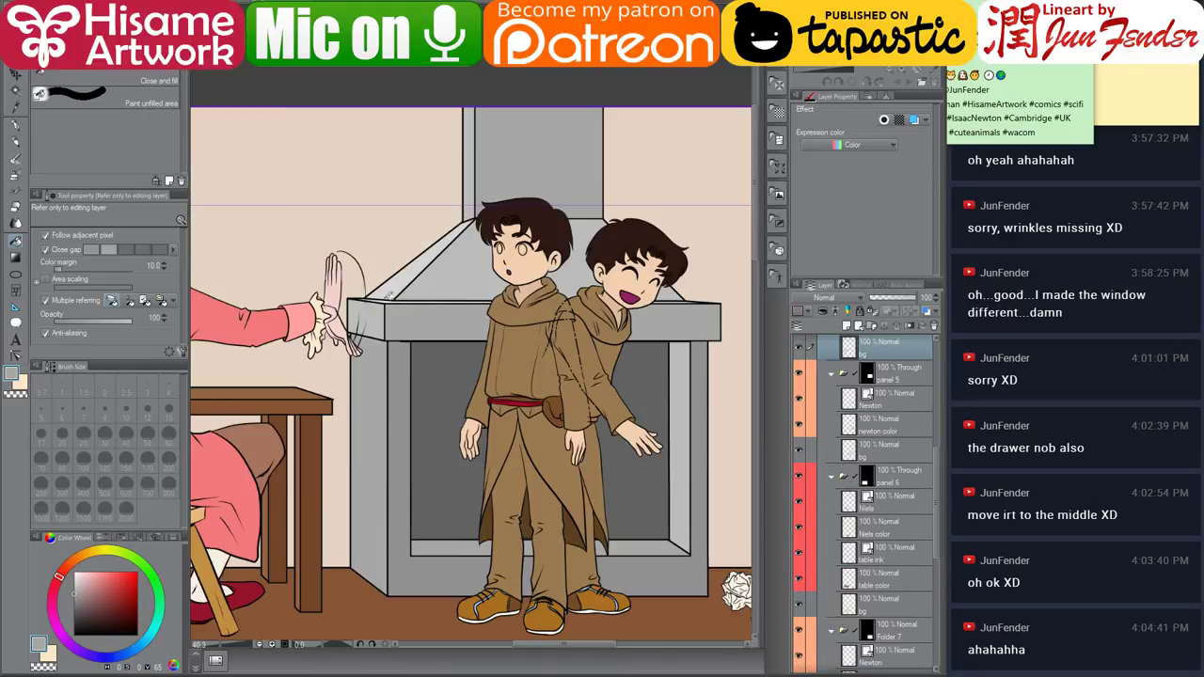
{"action": "left_click", "coordinate": [391, 294], "text": "alt"}
{"action": "left_click", "coordinate": [392, 294], "text": "alt"}
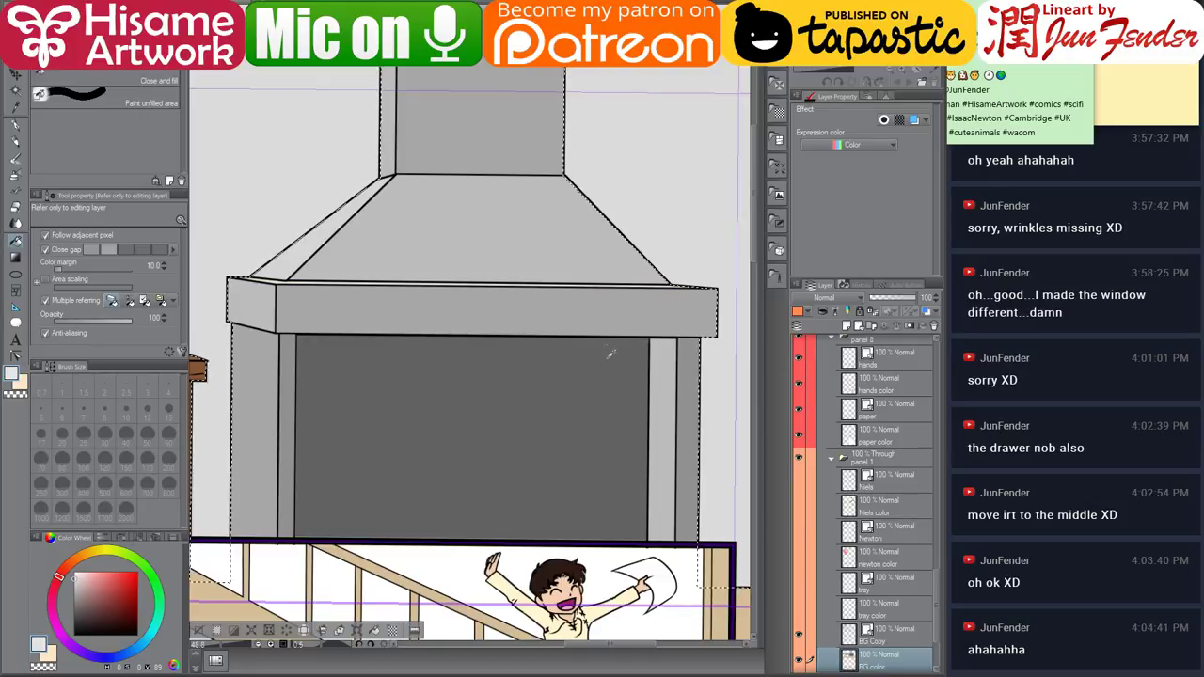
{"action": "scroll", "coordinate": [598, 372], "scroll_direction": "down", "scroll_amount": 1}
{"action": "scroll", "coordinate": [597, 371], "scroll_direction": "down", "scroll_amount": 1}
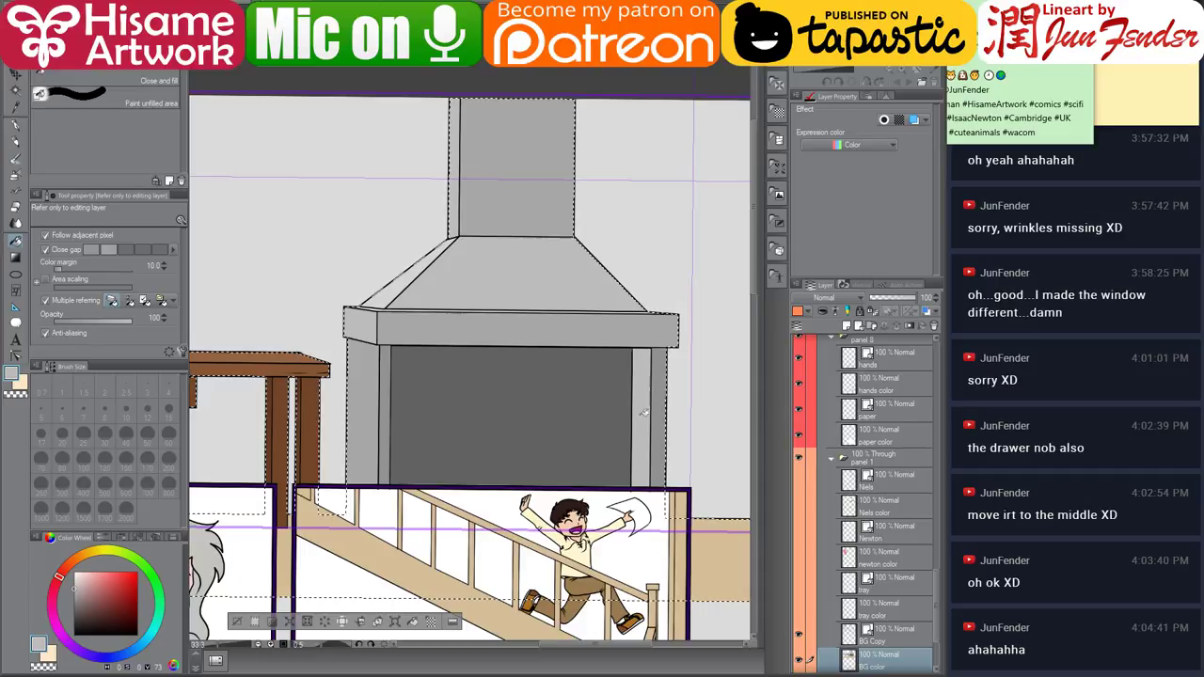
{"action": "scroll", "coordinate": [661, 414], "scroll_direction": "down", "scroll_amount": 1}
{"action": "scroll", "coordinate": [660, 398], "scroll_direction": "down", "scroll_amount": 3}
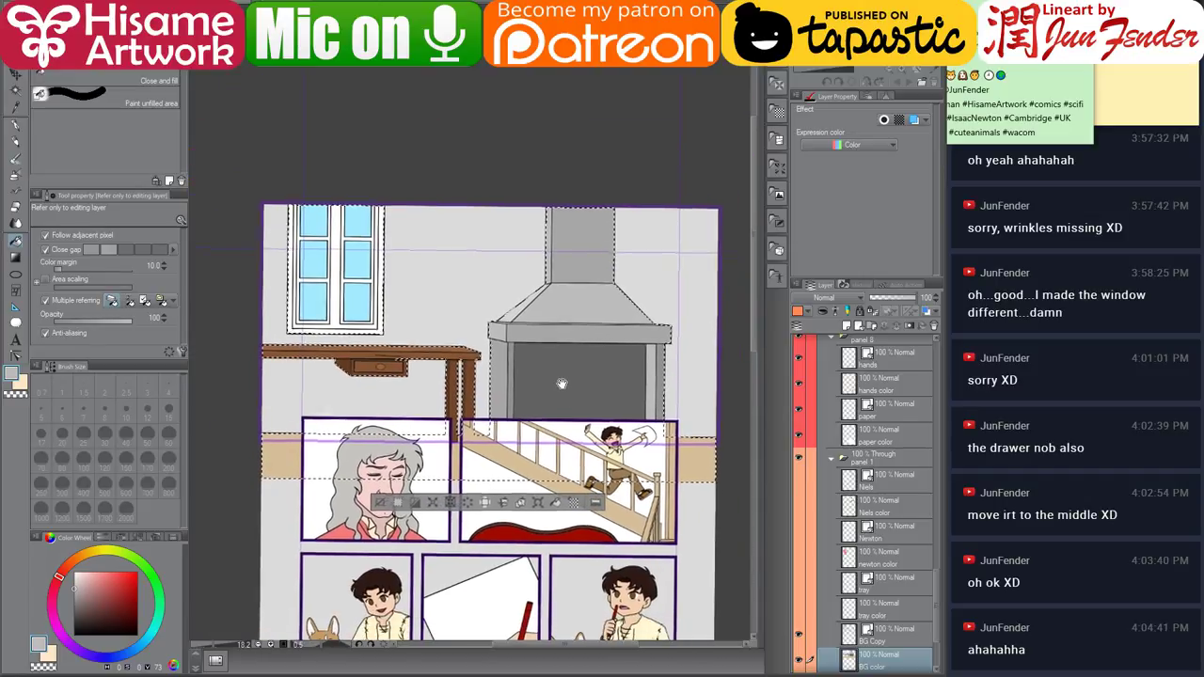
{"action": "scroll", "coordinate": [544, 348], "scroll_direction": "up", "scroll_amount": 2}
{"action": "key", "text": "ctrl+d"}
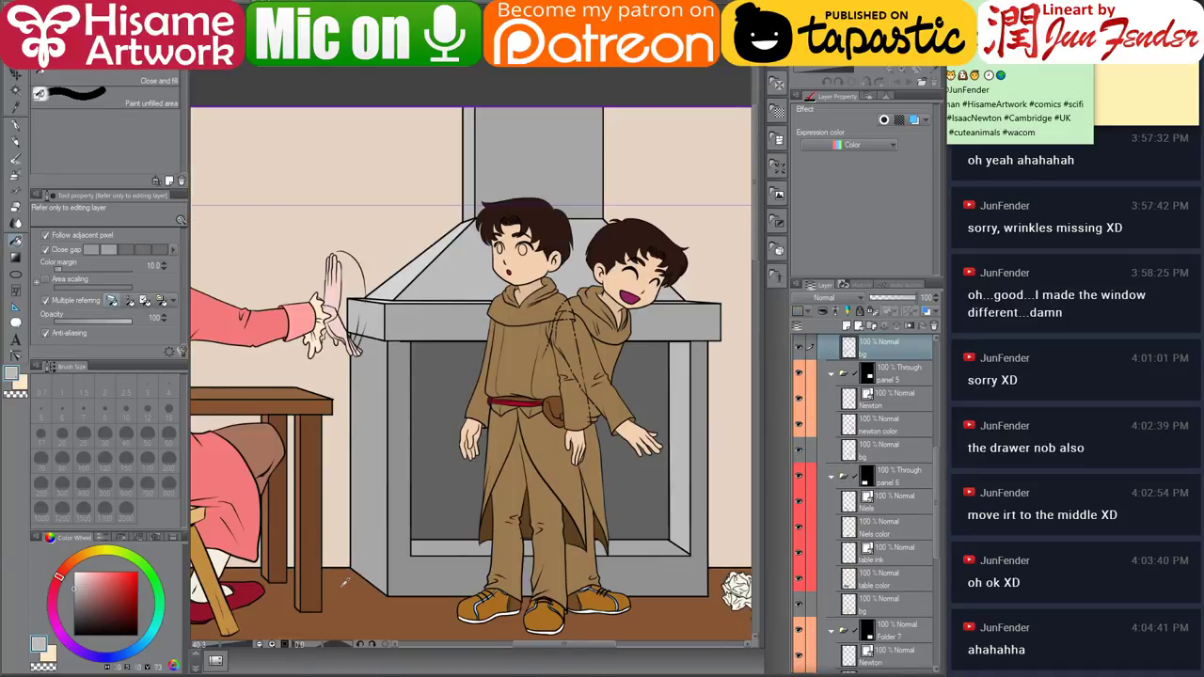
Fill the floor strips behind the lower panels with the brown sampled from the earlier page's floor.
{"action": "left_click", "coordinate": [342, 586], "text": "alt"}
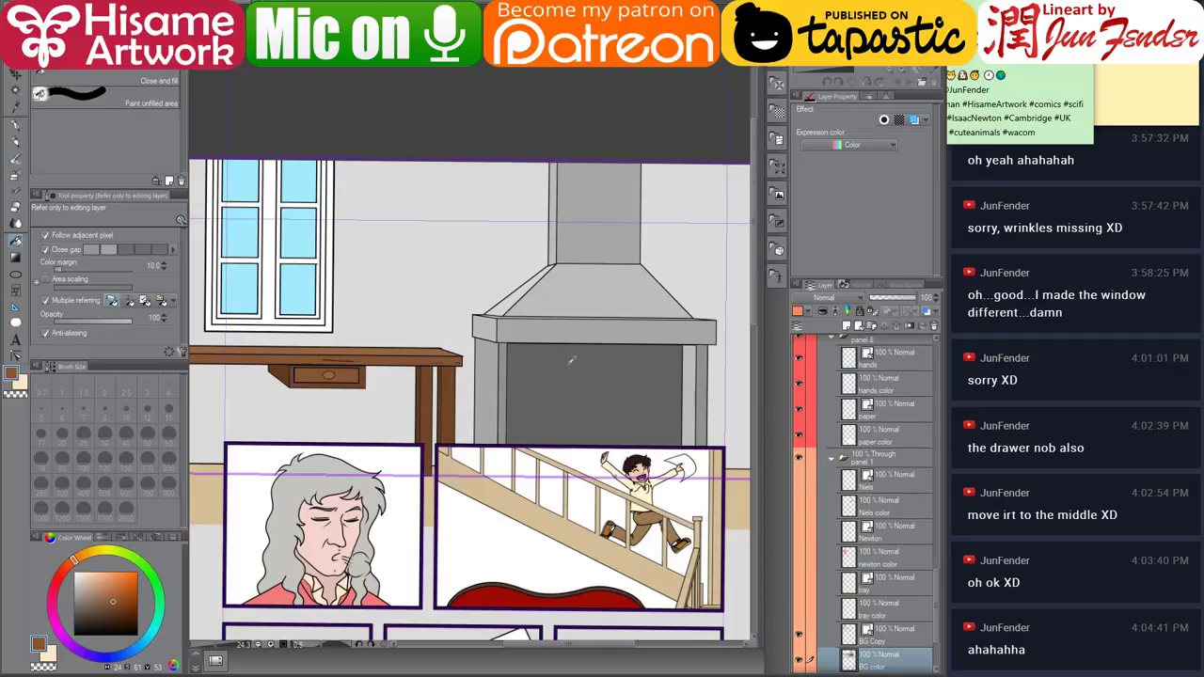
{"action": "scroll", "coordinate": [482, 388], "scroll_direction": "down", "scroll_amount": 2}
{"action": "left_click", "coordinate": [460, 462]}
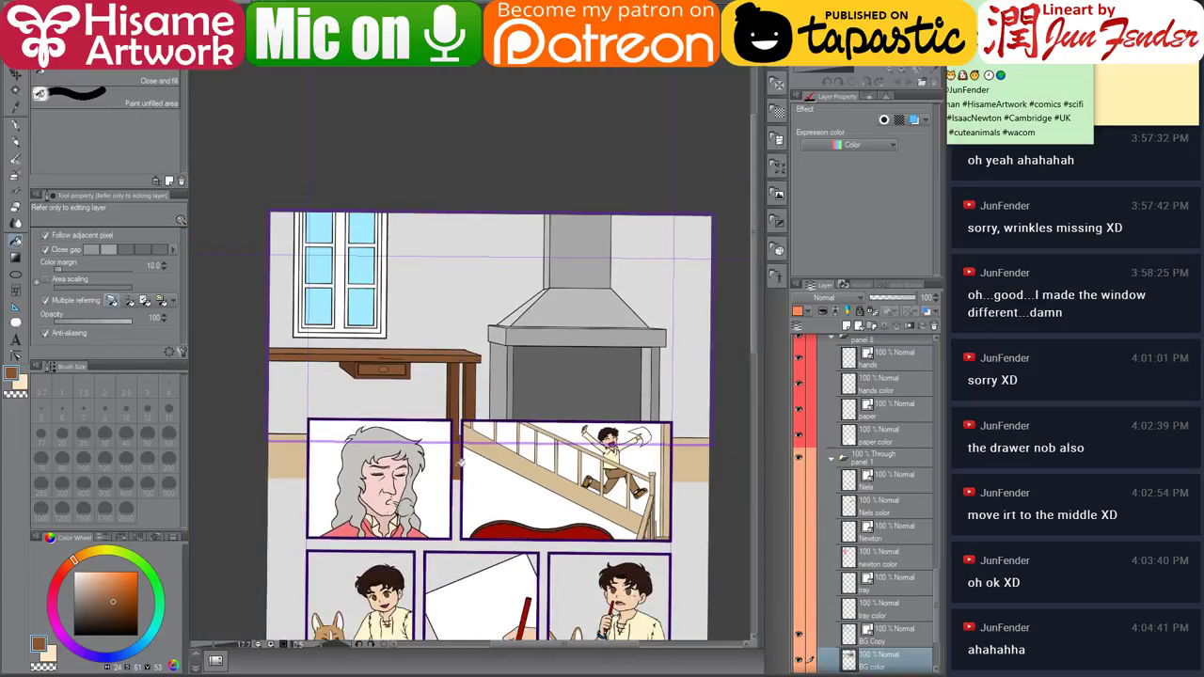
{"action": "left_click", "coordinate": [295, 456]}
{"action": "left_click", "coordinate": [686, 461]}
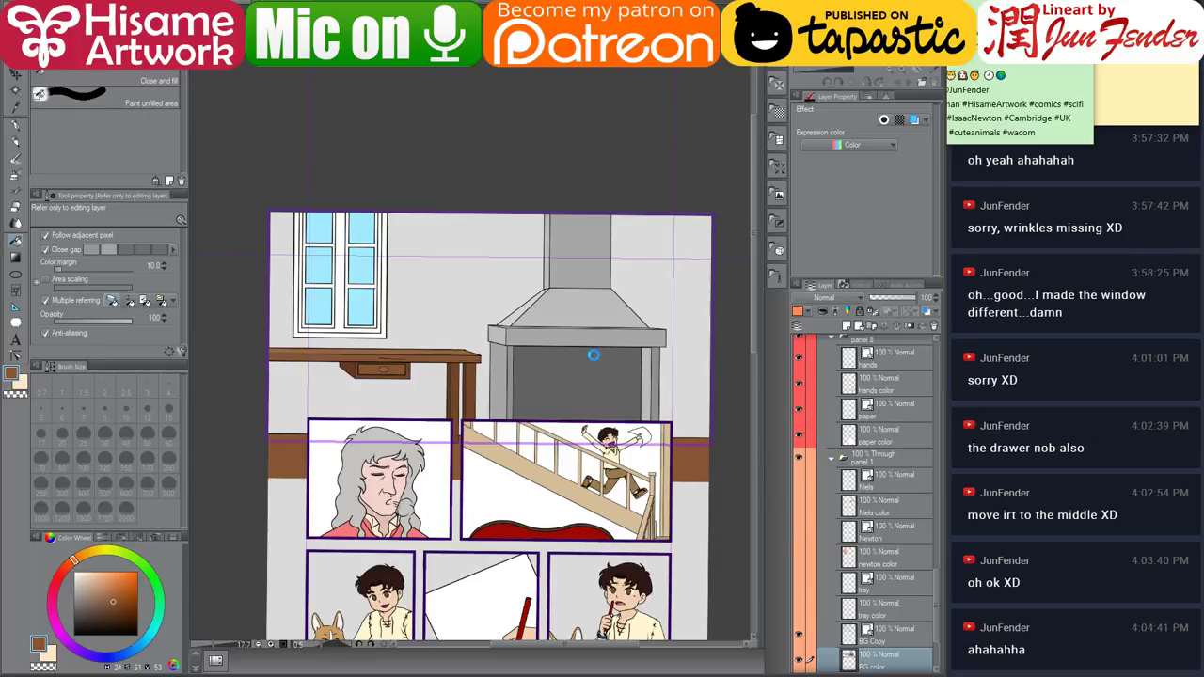
Paint the brown floor around the two upper inset panels down to the gutter below them with the G-pen at size 700.
{"action": "left_click_drag", "start_coordinate": [630, 464], "coordinate": [648, 265]}
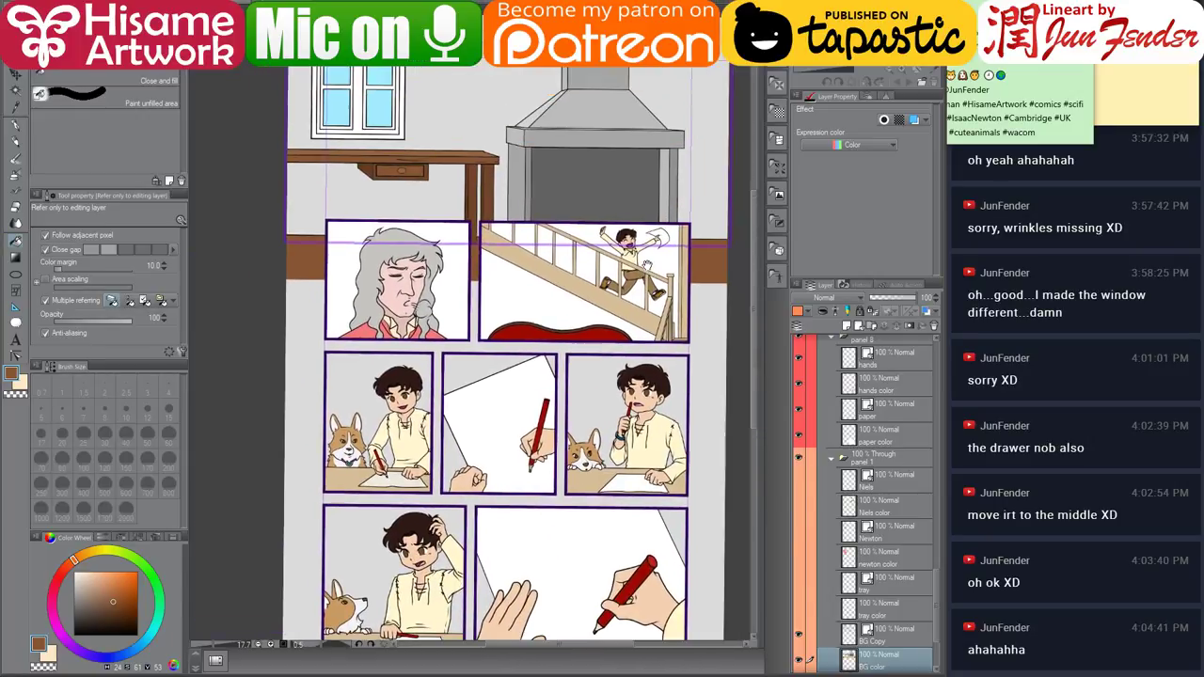
{"action": "left_click", "coordinate": [16, 125]}
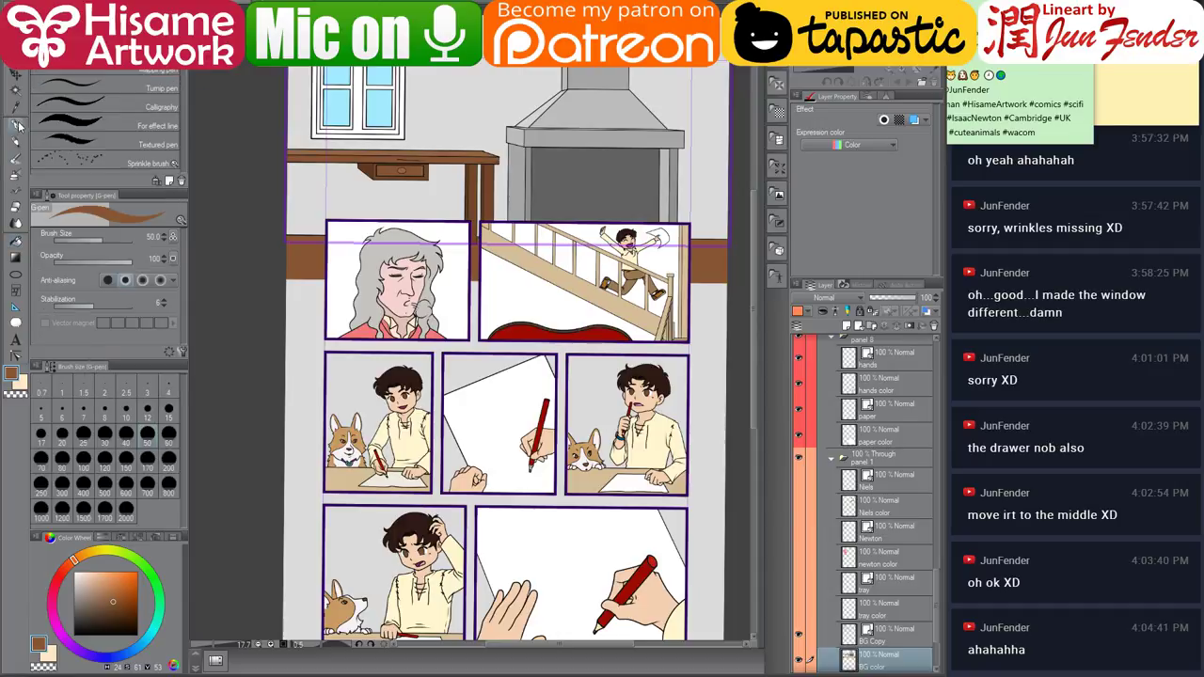
{"action": "key", "text": "]"}
{"action": "key", "text": "]"}
{"action": "key", "text": "]"}
{"action": "key", "text": "]"}
{"action": "key", "text": "]"}
{"action": "key", "text": "]"}
{"action": "key", "text": "]"}
{"action": "key", "text": "]"}
{"action": "key", "text": "]"}
{"action": "key", "text": "]"}
{"action": "key", "text": "]"}
{"action": "key", "text": "]"}
{"action": "key", "text": "]"}
{"action": "key", "text": "]"}
{"action": "key", "text": "]"}
{"action": "key", "text": "]"}
{"action": "key", "text": "["}
{"action": "key", "text": "["}
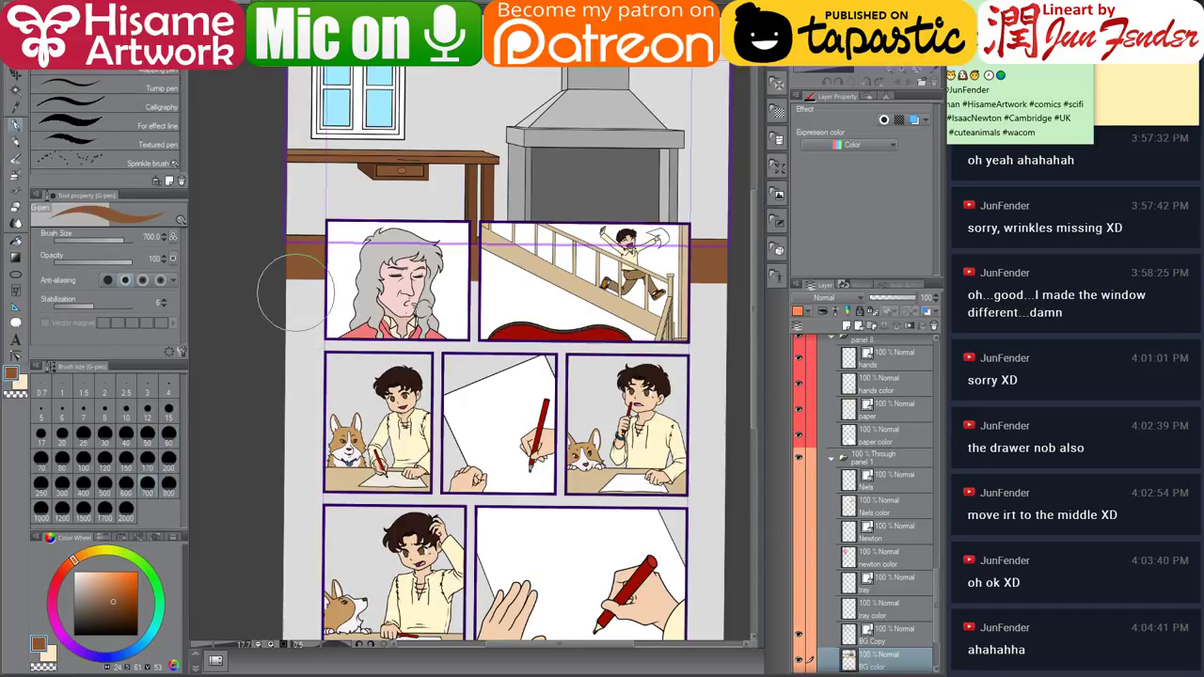
{"action": "mouse_move", "coordinate": [293, 293]}
{"action": "left_mouse_down"}
{"action": "mouse_move", "coordinate": [362, 290]}
{"action": "mouse_move", "coordinate": [289, 308]}
{"action": "mouse_move", "coordinate": [376, 323]}
{"action": "mouse_move", "coordinate": [298, 326]}
{"action": "mouse_move", "coordinate": [516, 299]}
{"action": "mouse_move", "coordinate": [441, 307]}
{"action": "mouse_move", "coordinate": [691, 306]}
{"action": "mouse_move", "coordinate": [517, 318]}
{"action": "mouse_move", "coordinate": [703, 318]}
{"action": "left_mouse_up"}
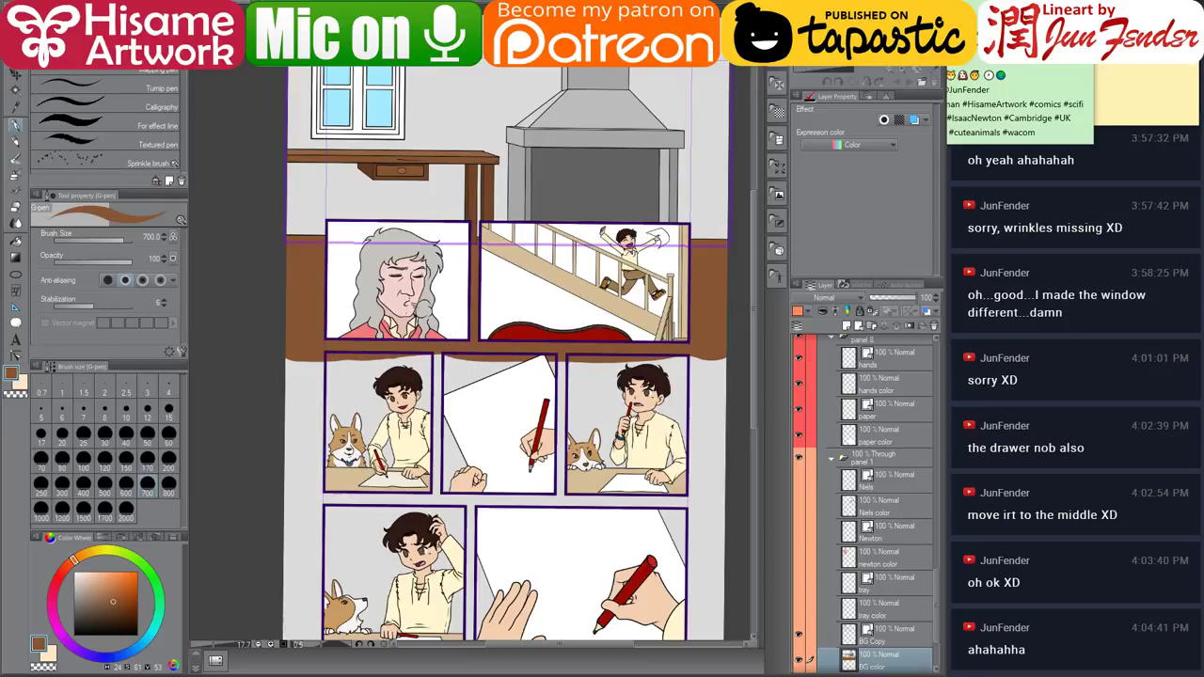
Examine the reference documents and the earlier page's full layout to see how its floor color continues behind the panels.
{"action": "key", "text": "ctrl+Tab"}
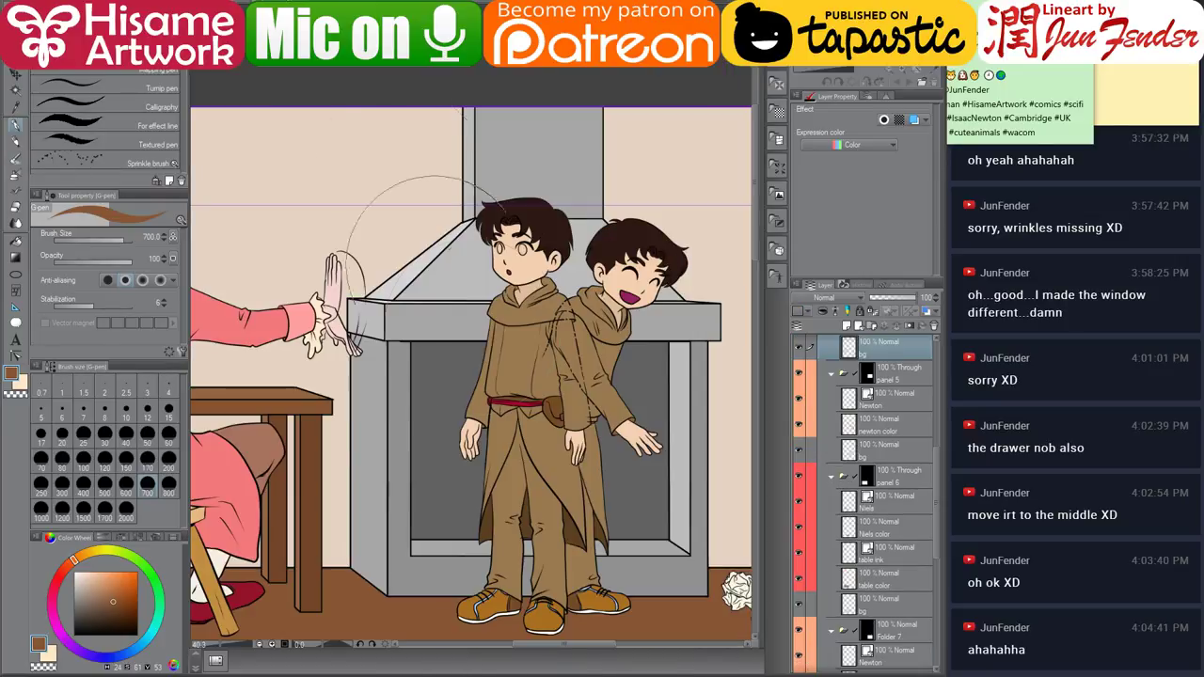
{"action": "key", "text": "ctrl+Tab"}
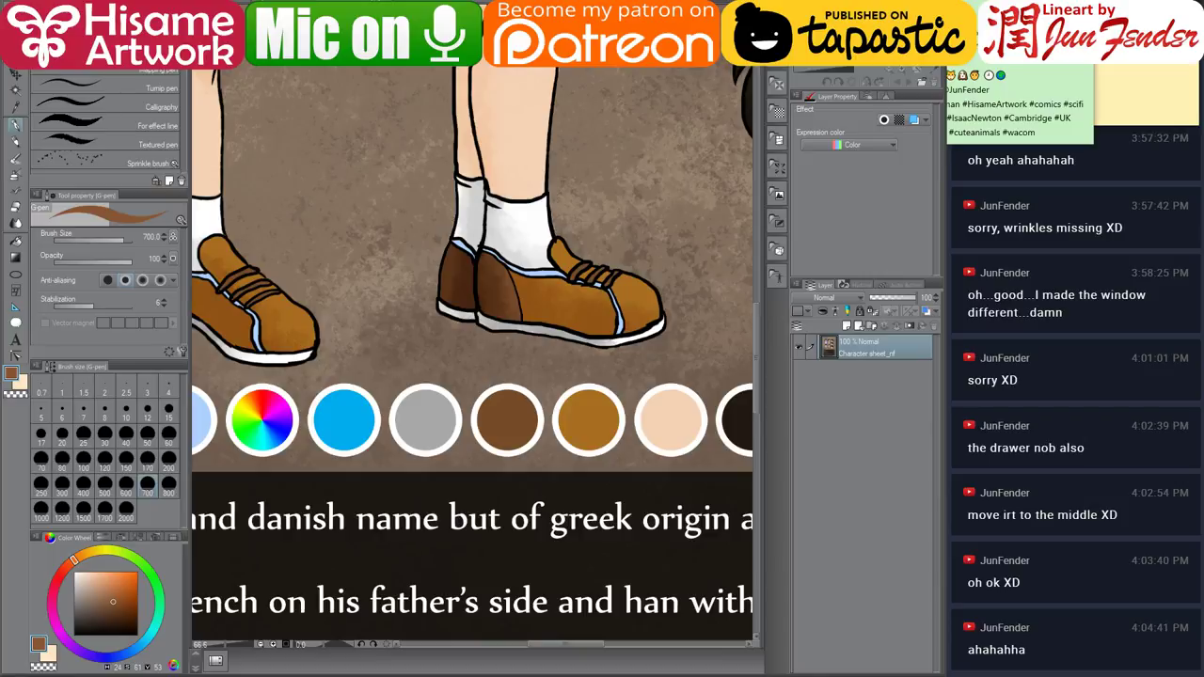
{"action": "key", "text": "ctrl+Tab"}
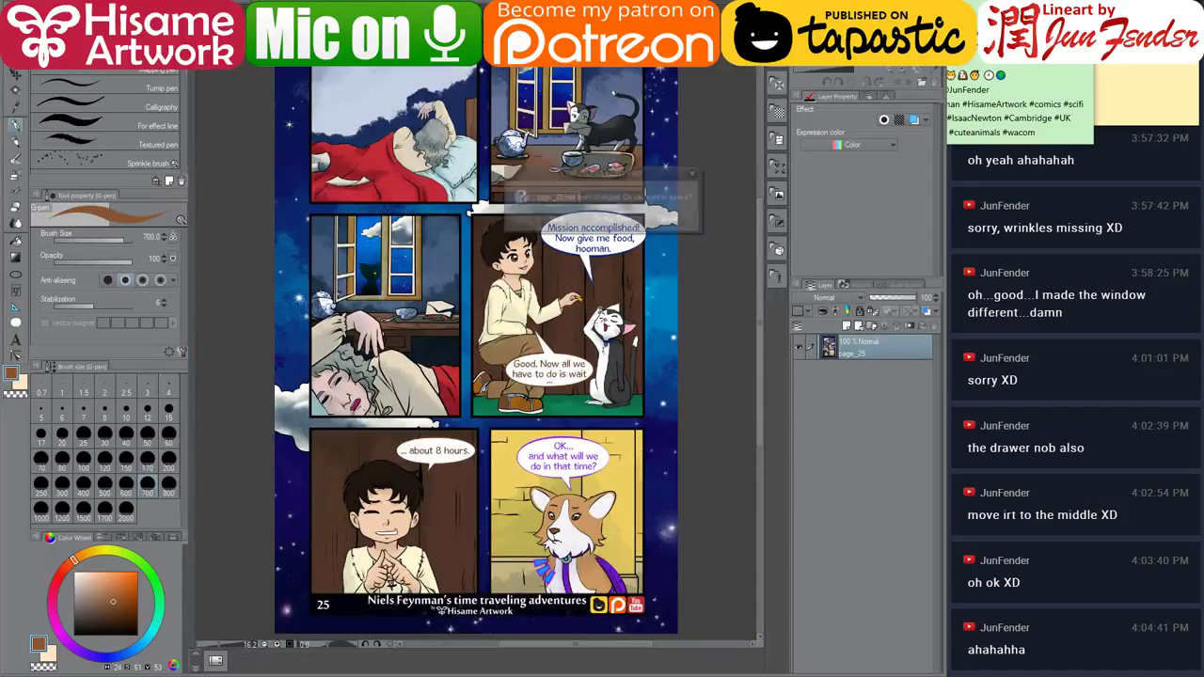
{"action": "key", "text": "ctrl+Tab"}
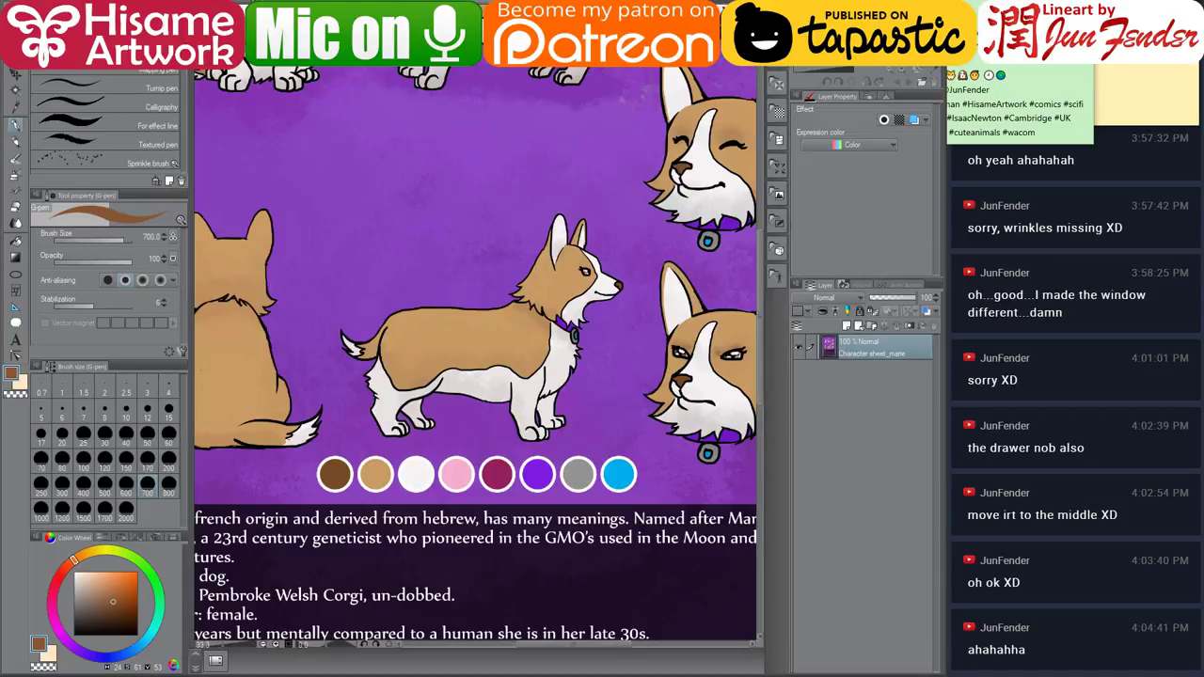
{"action": "key", "text": "ctrl+Tab"}
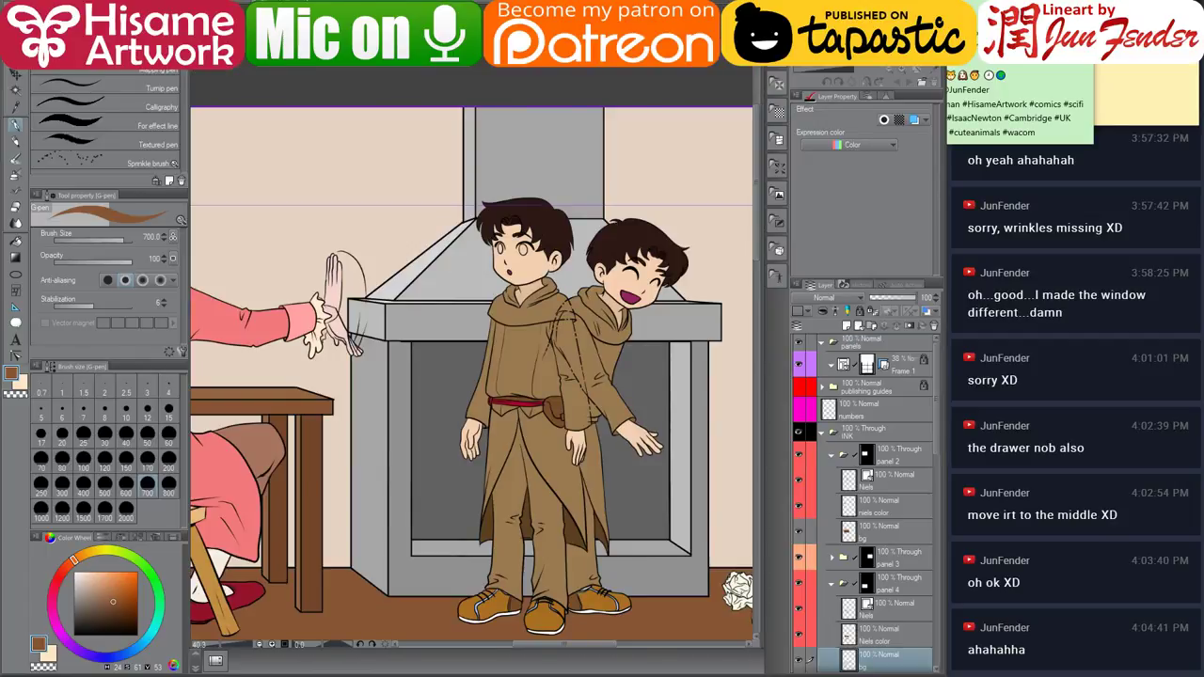
{"action": "scroll", "coordinate": [523, 367], "scroll_direction": "down", "scroll_amount": 6}
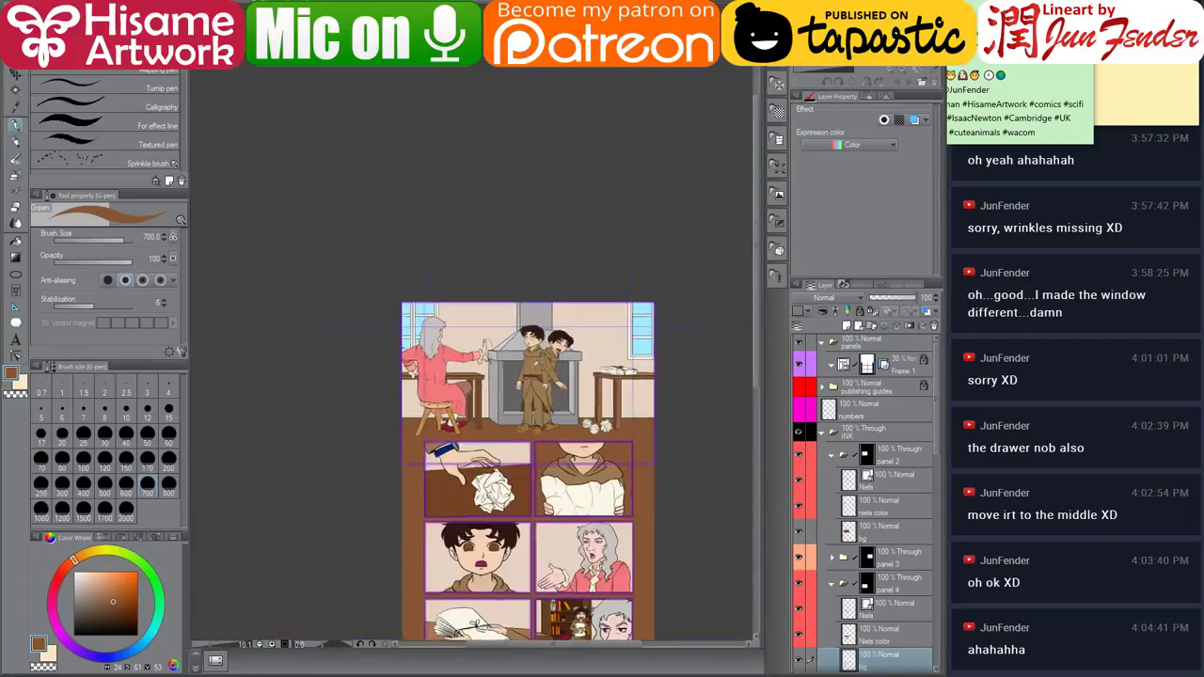
{"action": "scroll", "coordinate": [489, 536], "scroll_direction": "up", "scroll_amount": 2}
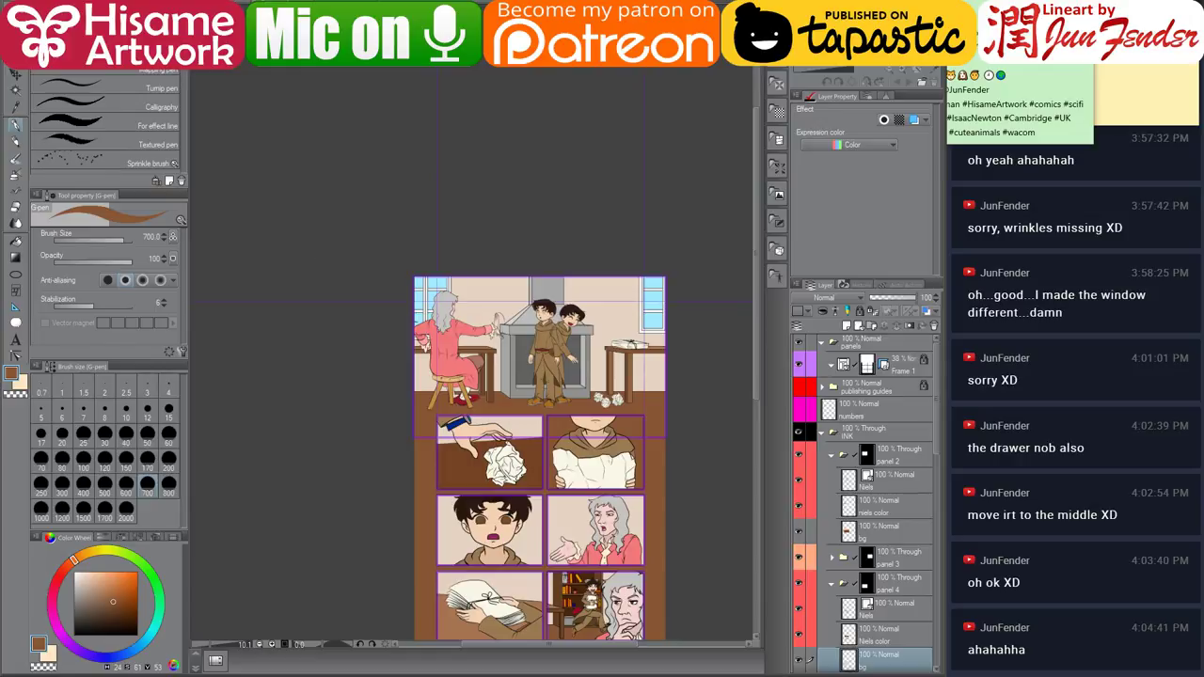
{"action": "key", "text": "ctrl+Tab"}
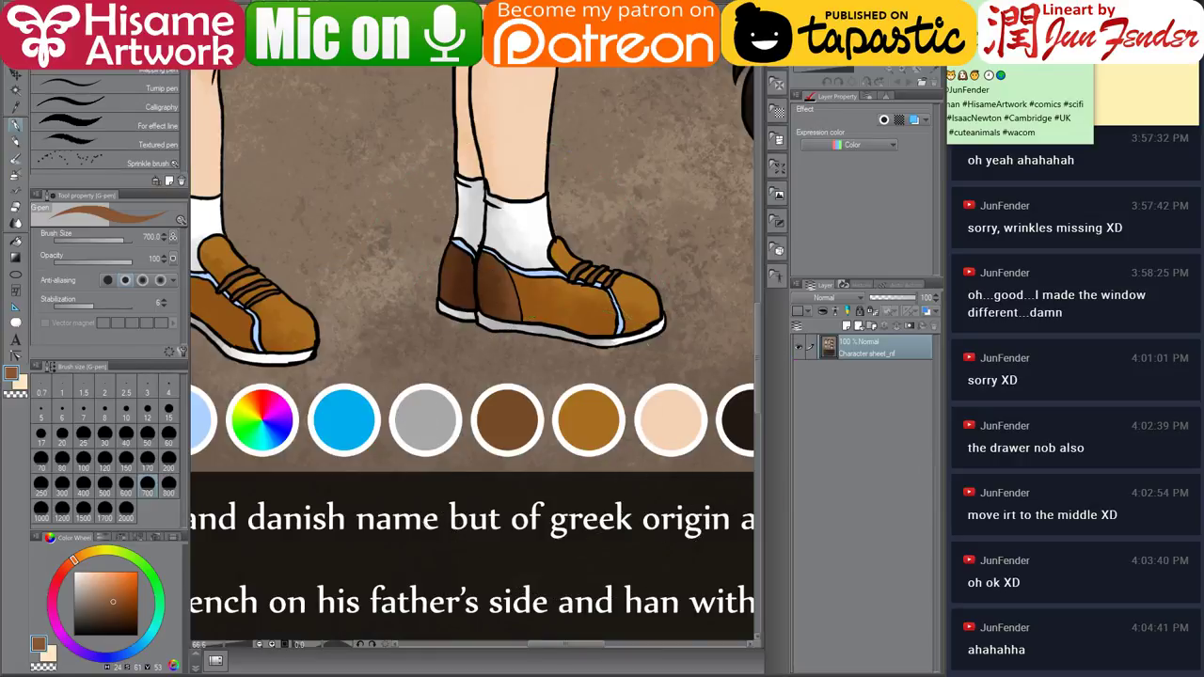
{"action": "key", "text": "ctrl+Tab"}
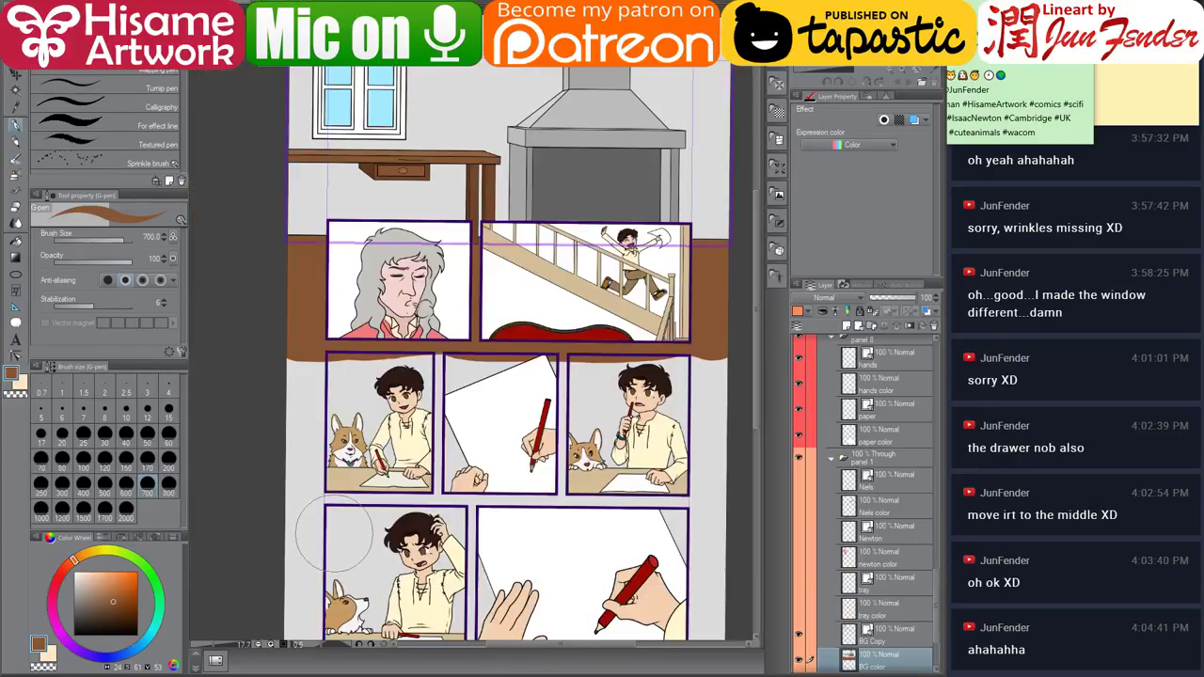
{"action": "left_click_drag", "start_coordinate": [498, 481], "coordinate": [462, 438]}
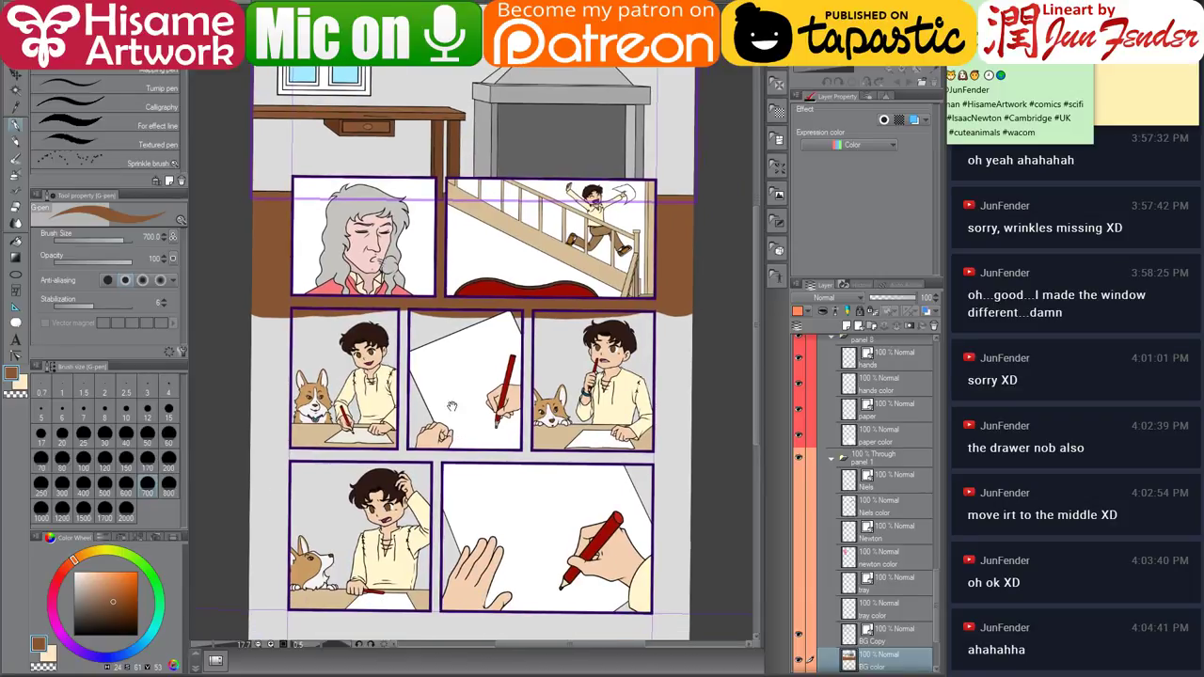
Open page_65.jpg from the comic pages folder, sample the light brown of its wooden table, and return to the current comic page.
{"action": "key", "text": "alt+Tab"}
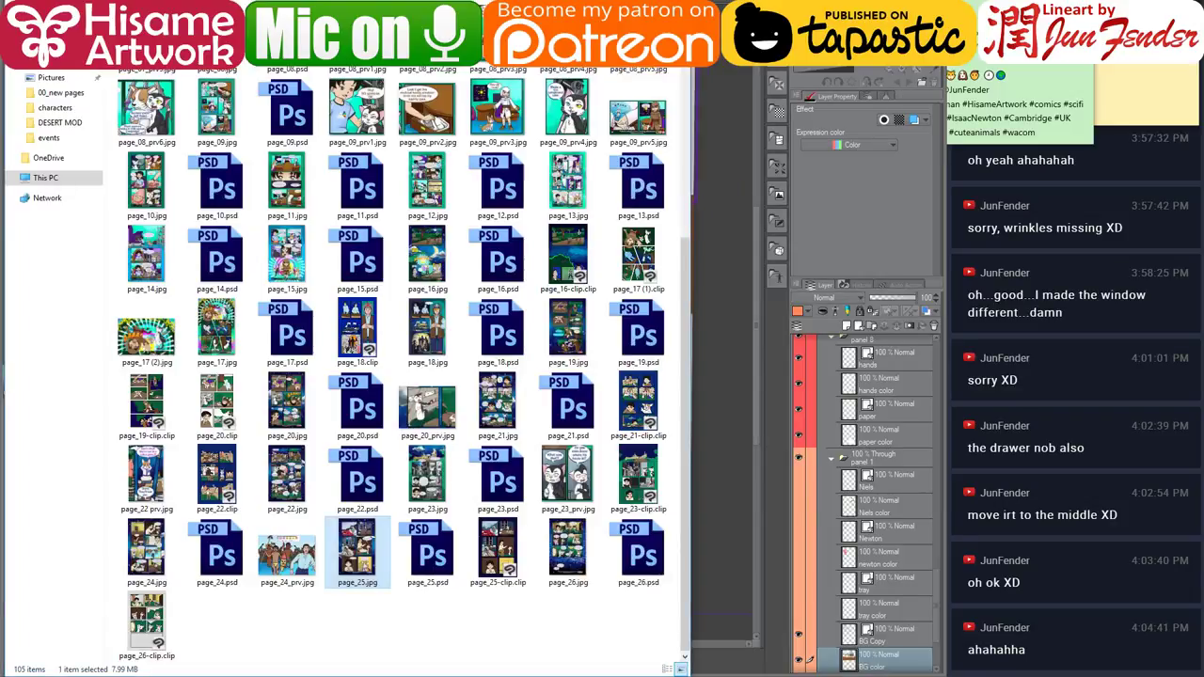
{"action": "key", "text": "alt+Up"}
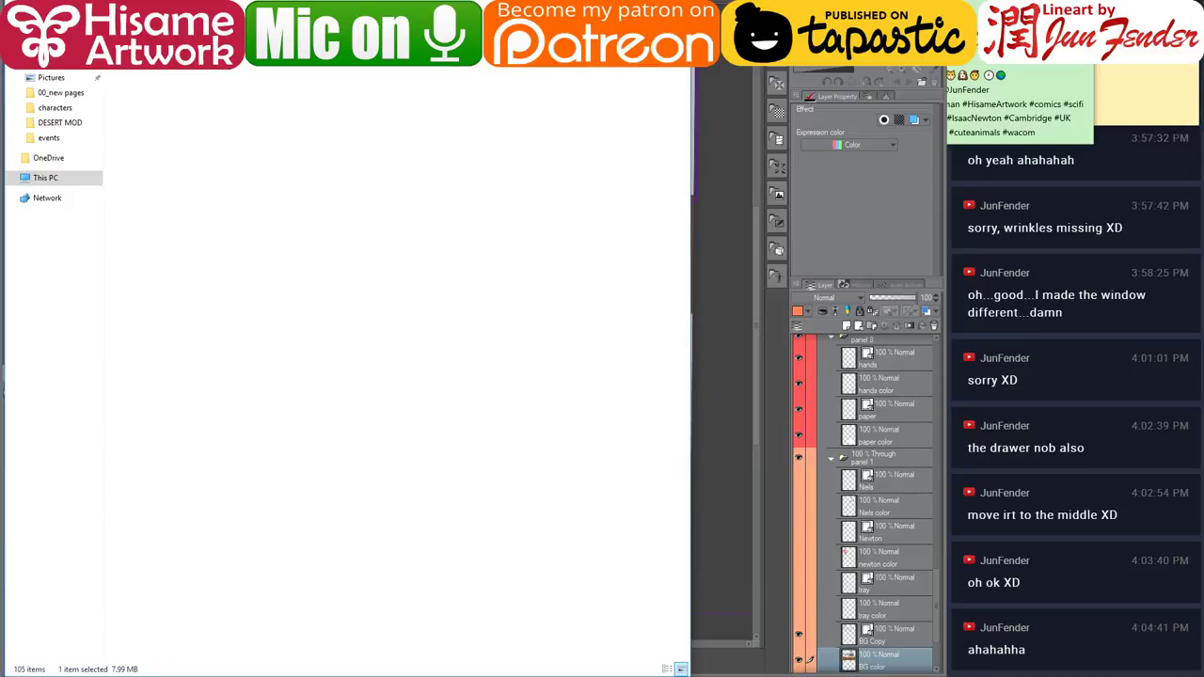
{"action": "scroll", "coordinate": [317, 491], "scroll_direction": "down", "scroll_amount": 2}
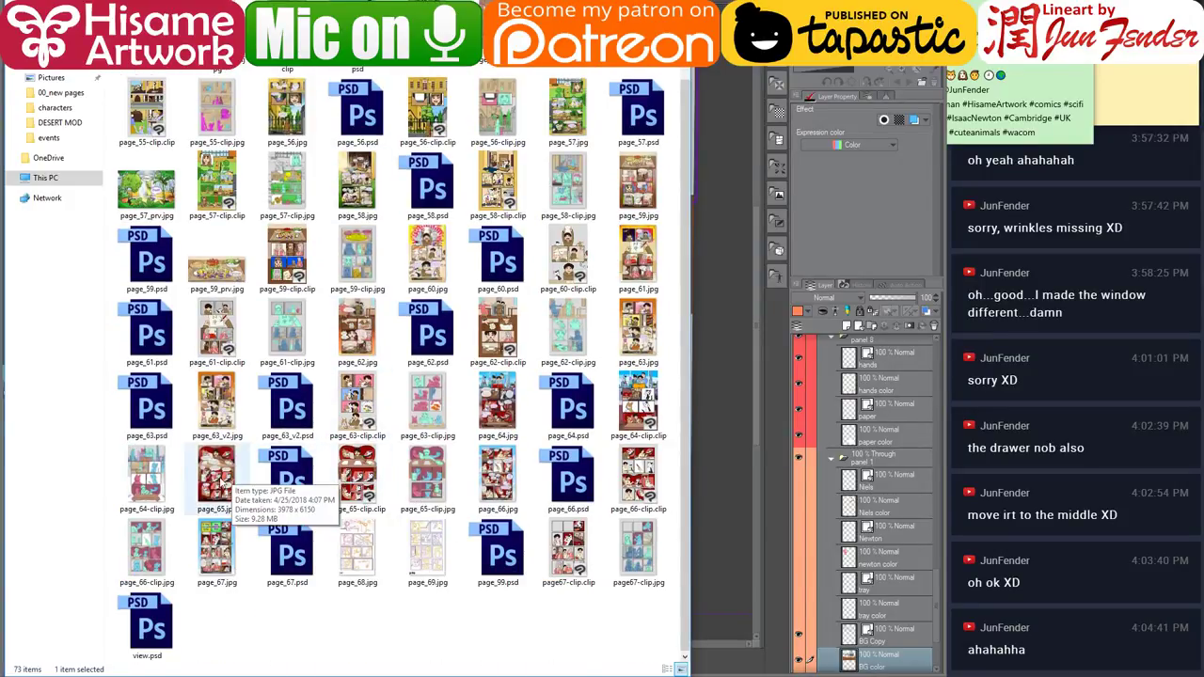
{"action": "left_click", "coordinate": [219, 480]}
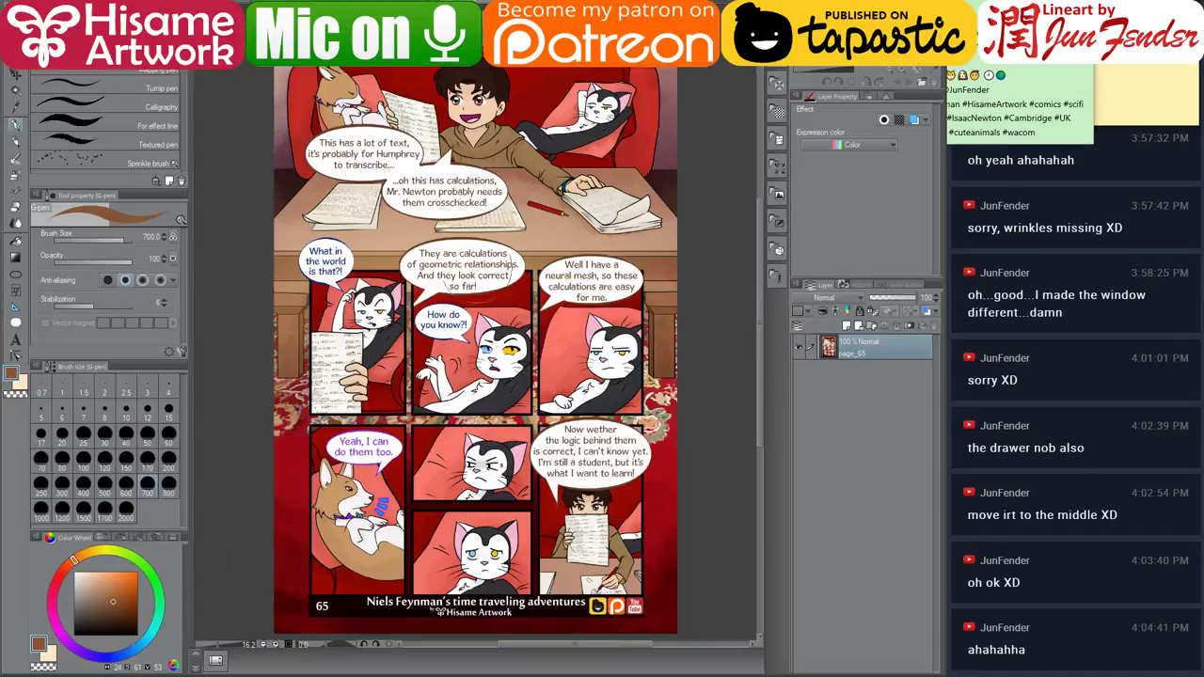
{"action": "scroll", "coordinate": [448, 196], "scroll_direction": "up", "scroll_amount": 1}
{"action": "left_click", "coordinate": [377, 238], "text": "alt"}
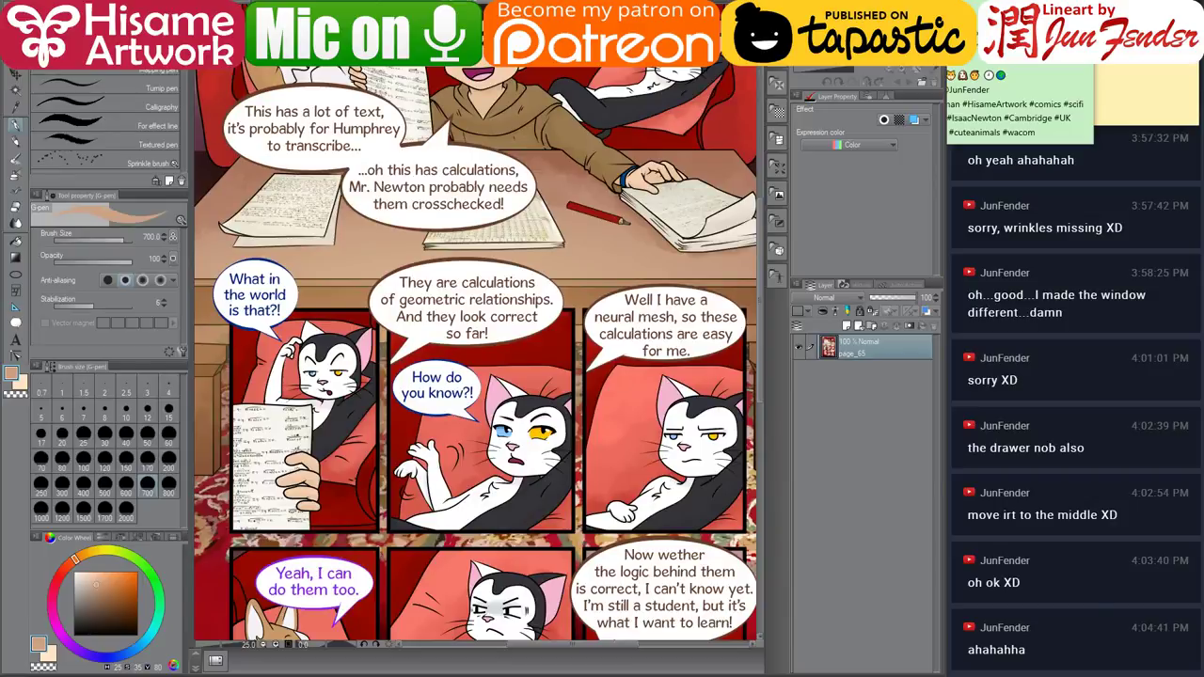
{"action": "key", "text": "ctrl+Tab"}
{"action": "scroll", "coordinate": [453, 352], "scroll_direction": "up", "scroll_amount": 2}
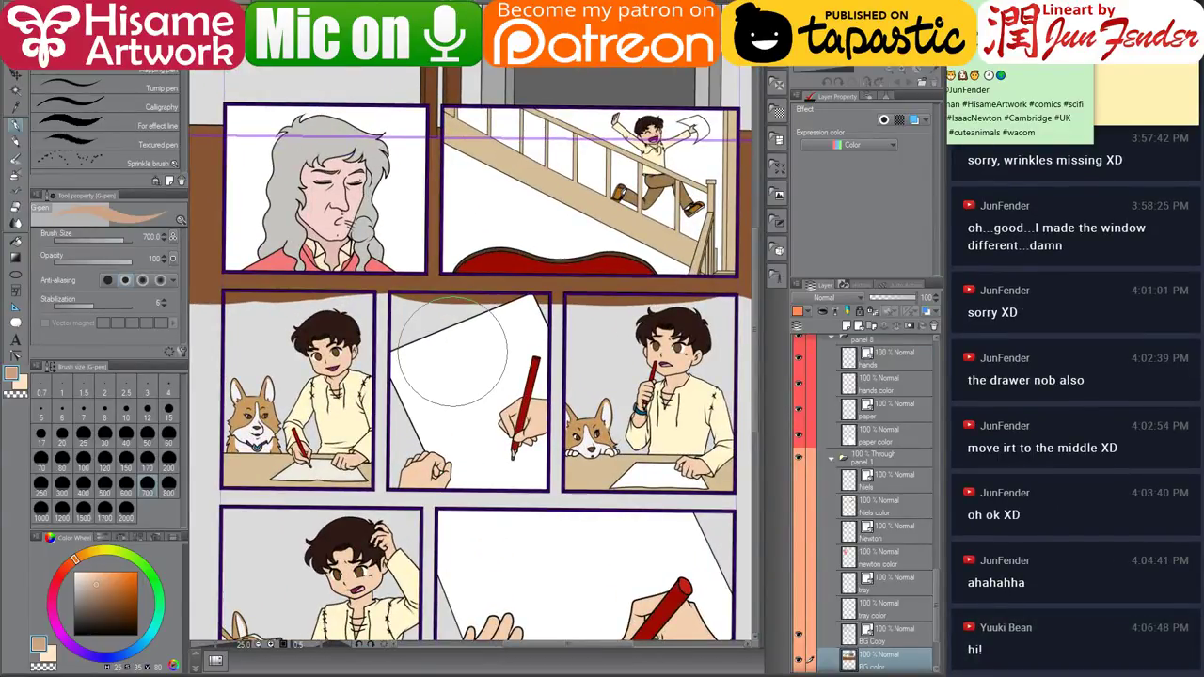
{"action": "scroll", "coordinate": [881, 557], "scroll_direction": "down", "scroll_amount": 4}
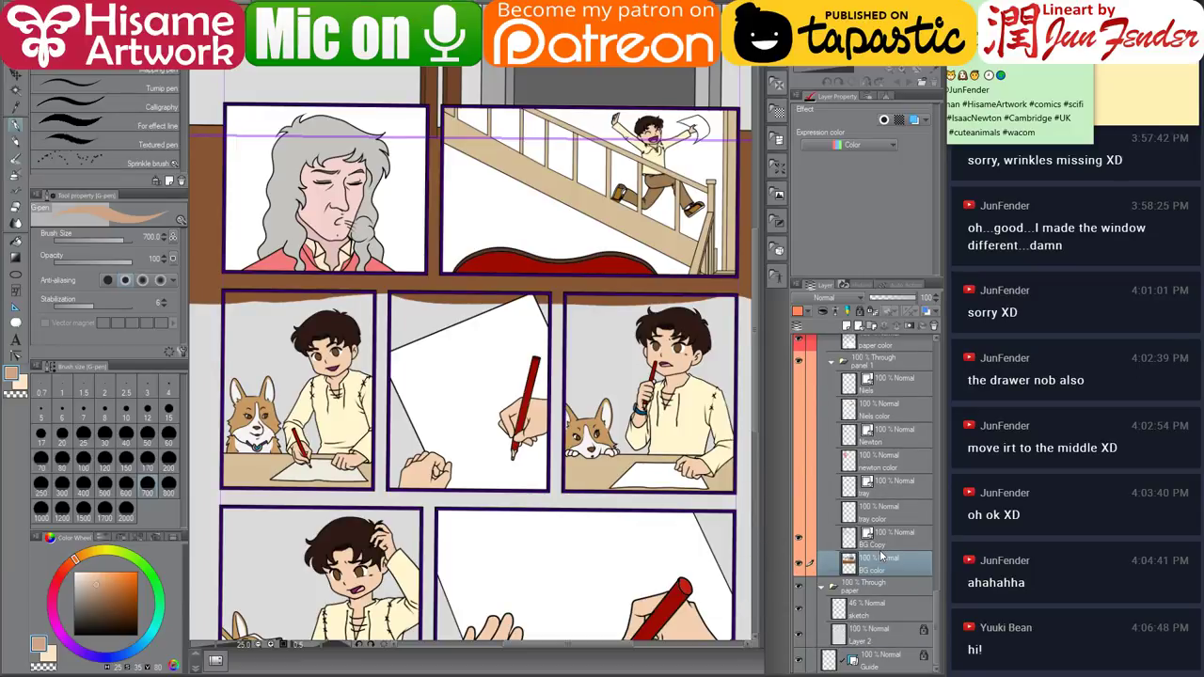
Switch to the YouTube live stream page, send the chat message "Hiii can you hear me ok?", and return to the comic page.
{"action": "key", "text": "alt+Tab"}
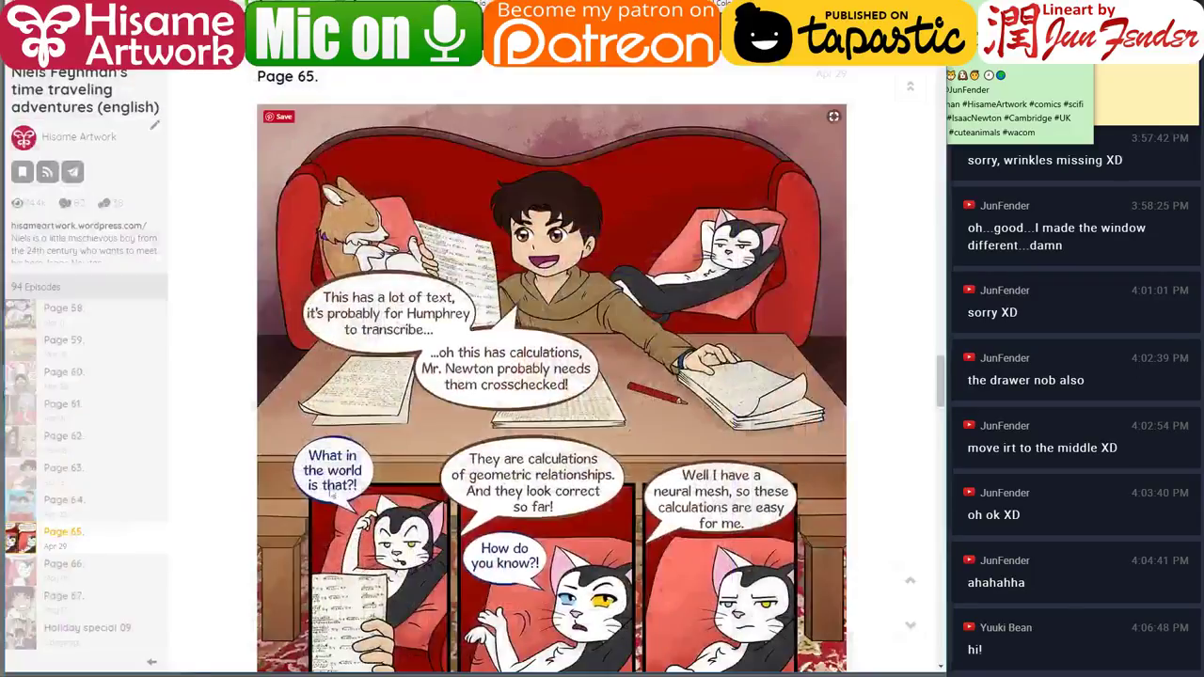
{"action": "key", "text": "alt+Tab"}
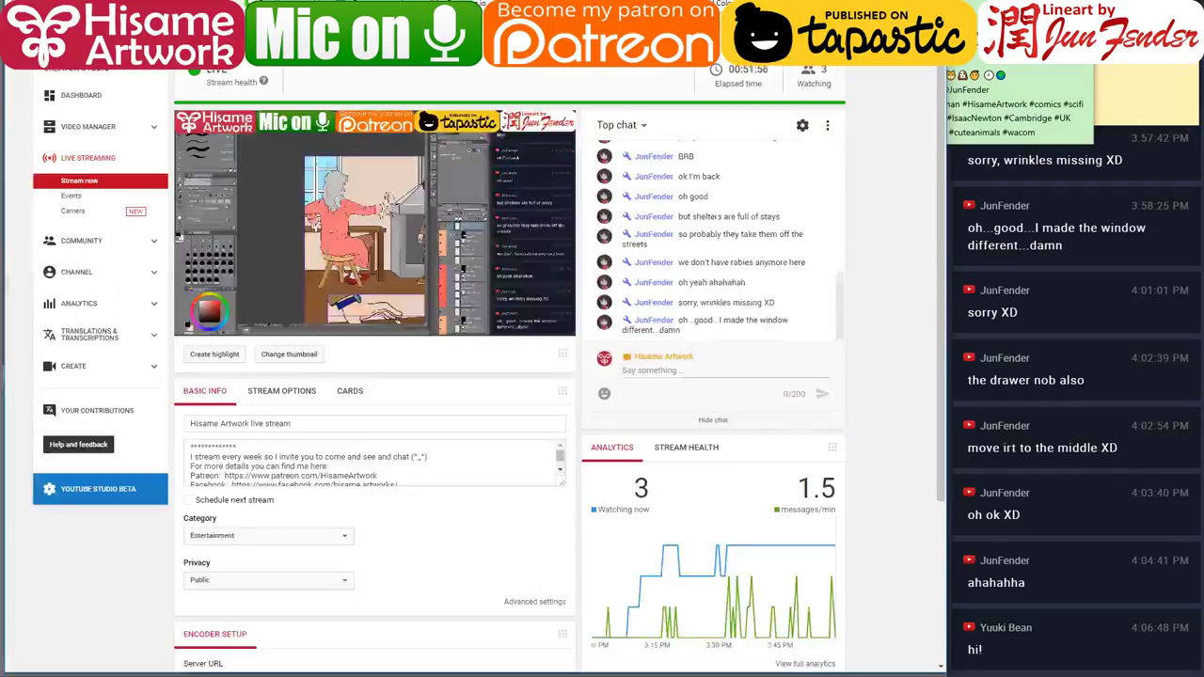
{"action": "left_click", "coordinate": [689, 371]}
{"action": "type", "text": "Hi"}
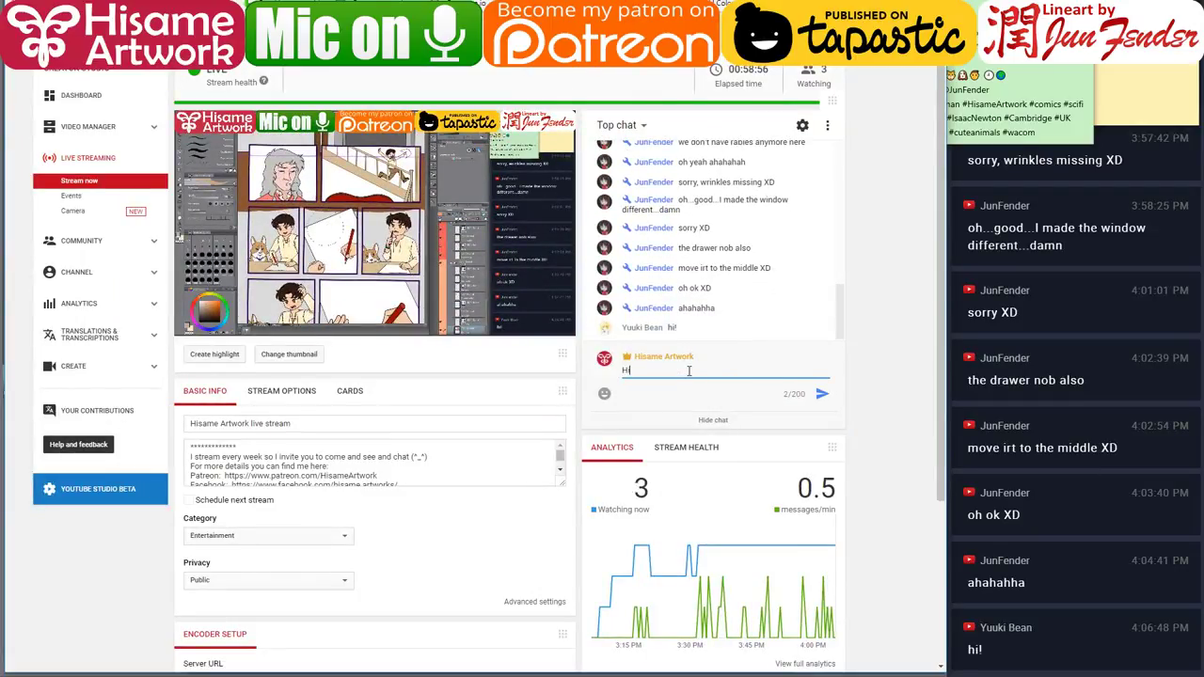
{"action": "type", "text": "ii     "}
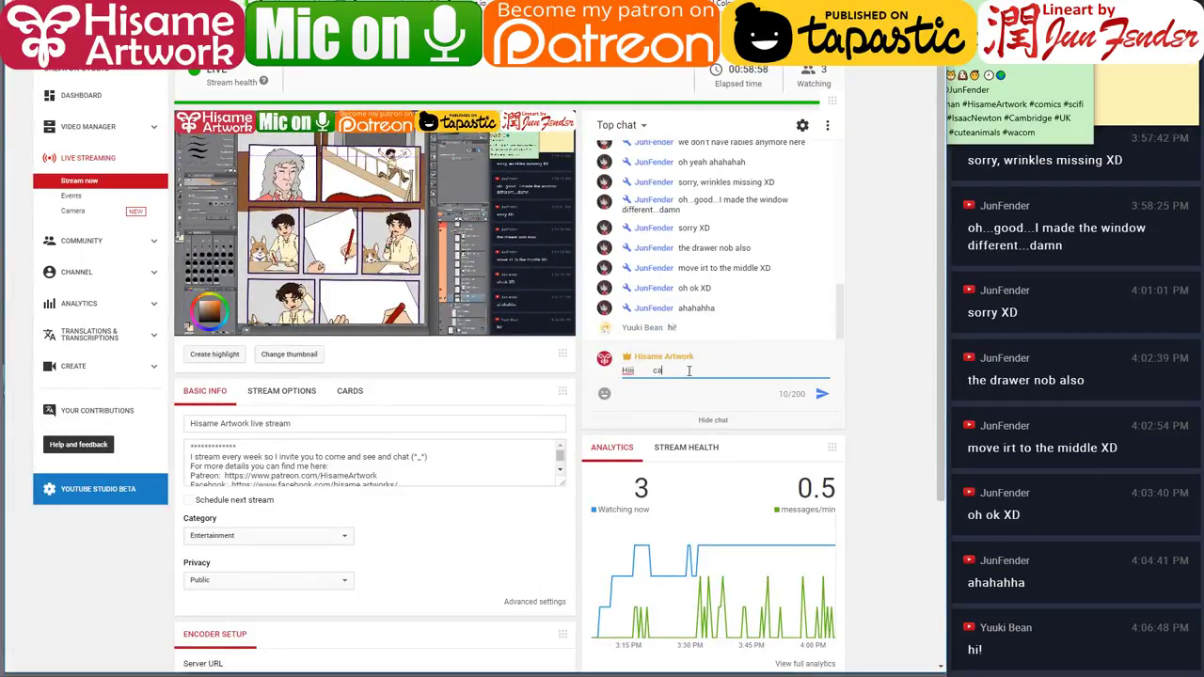
{"action": "type", "text": "can you hear m"}
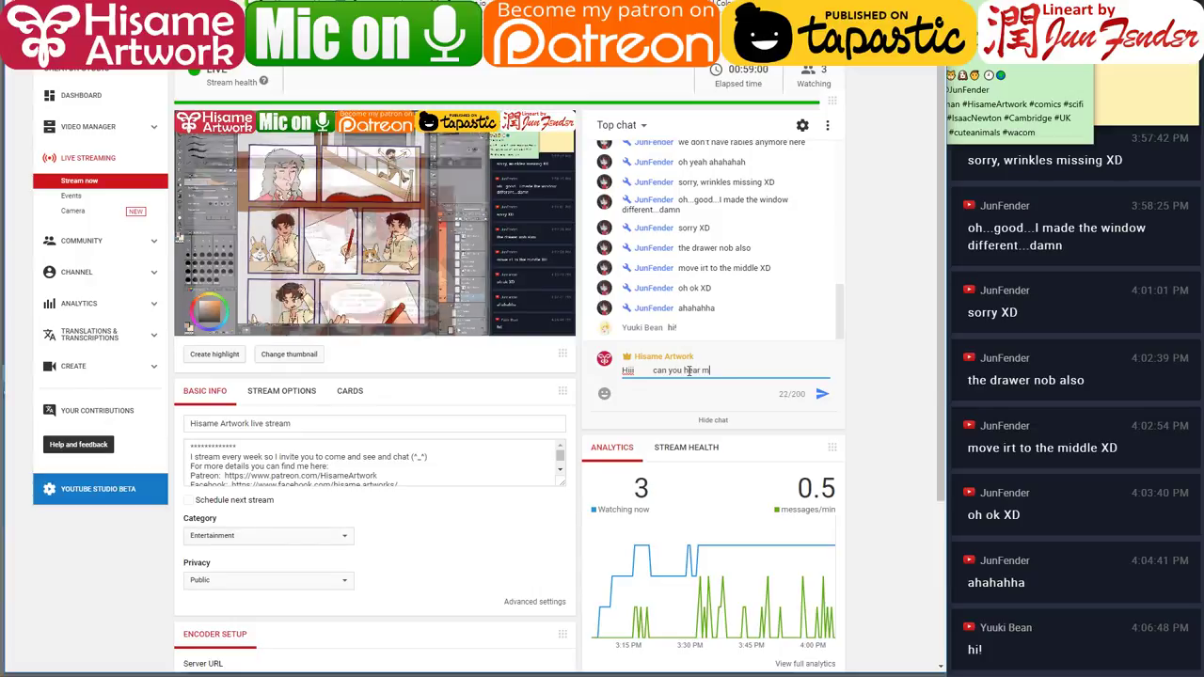
{"action": "type", "text": "e ok?"}
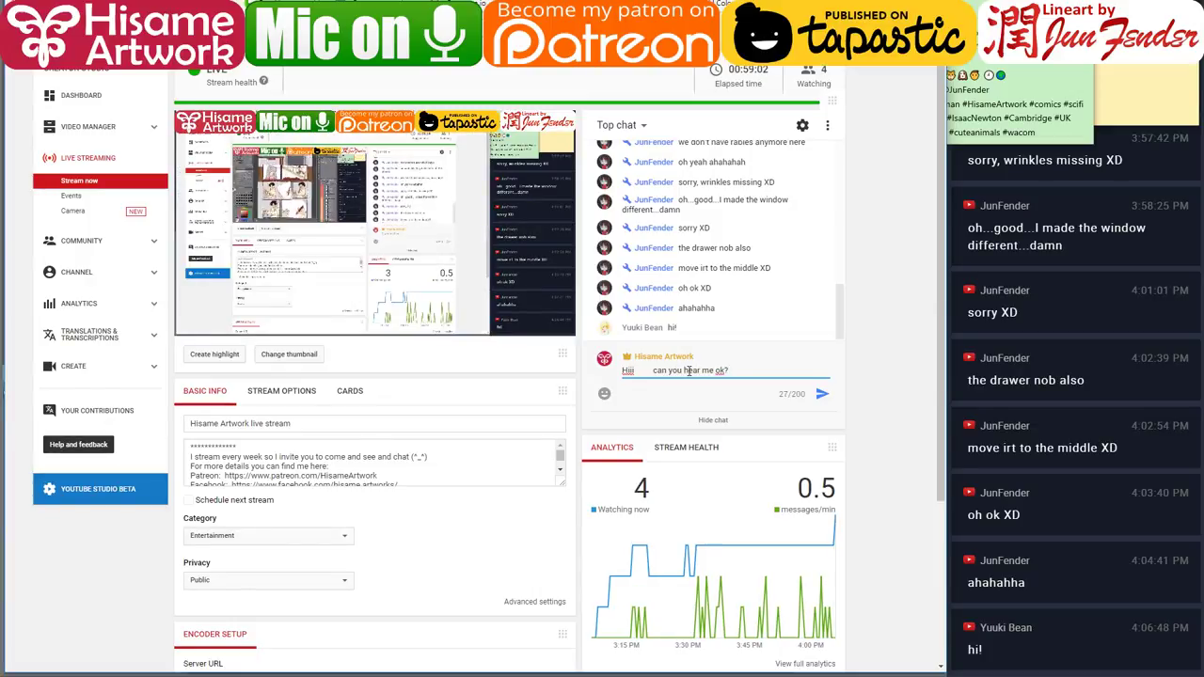
{"action": "key", "text": "Return"}
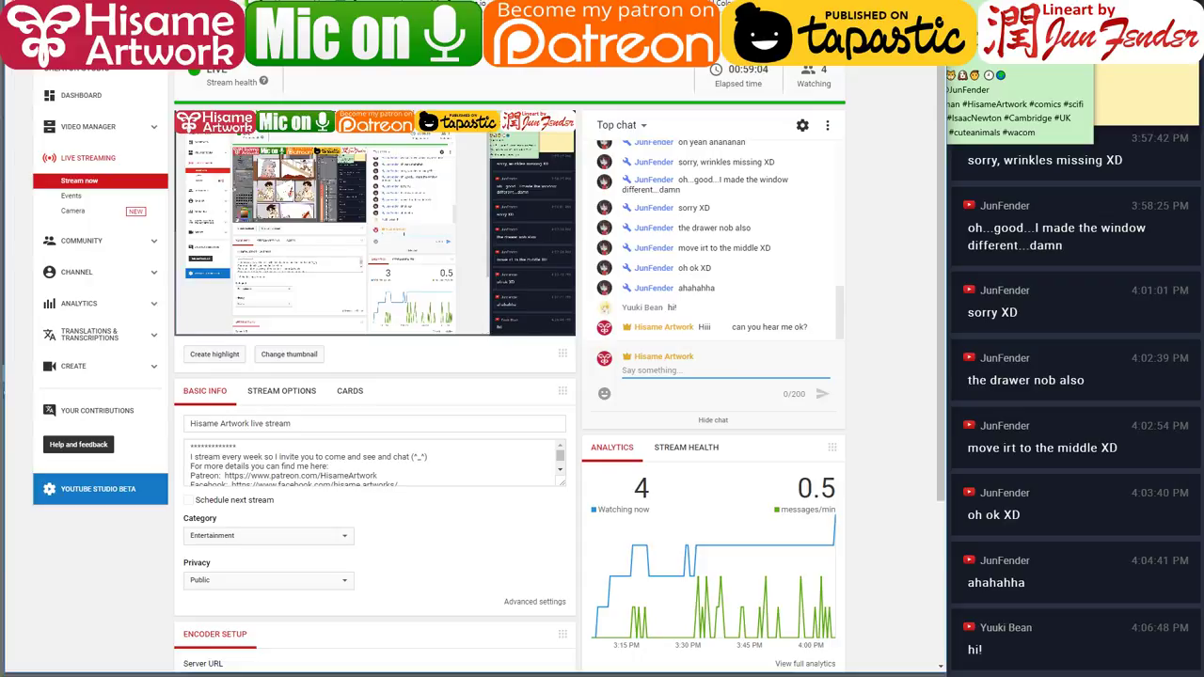
{"action": "key", "text": "alt+Tab"}
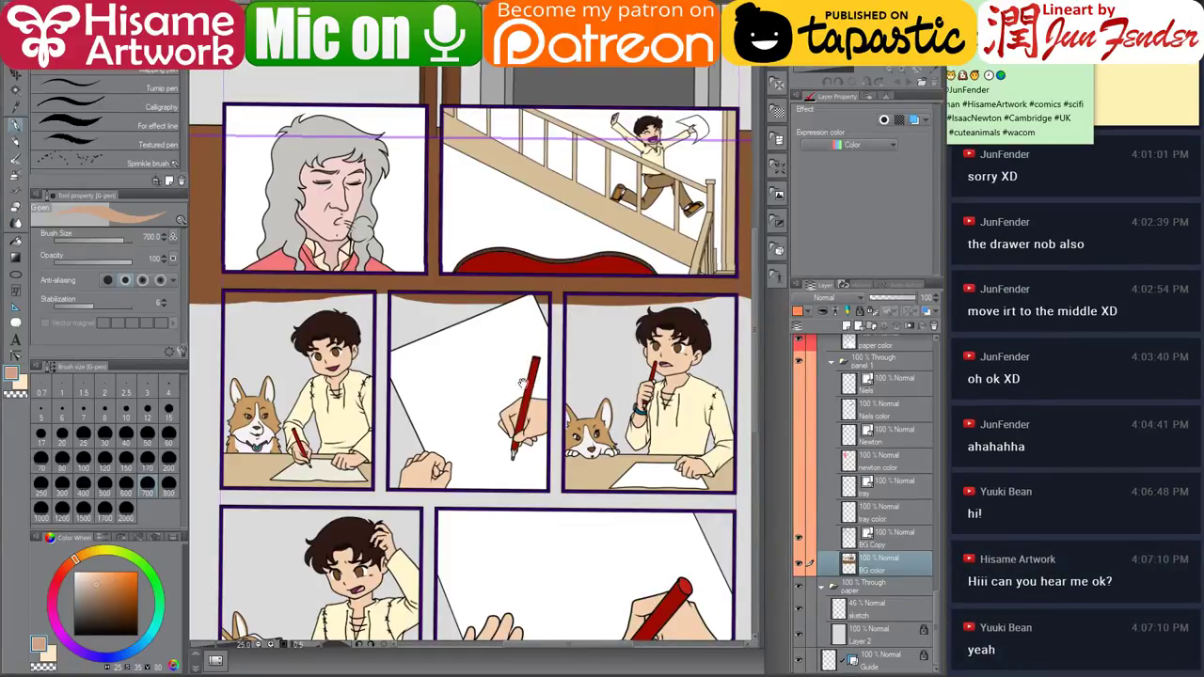
Add a new layer below the paper color layer in the panel 5 folder and name it "table color".
{"action": "mouse_move", "coordinate": [523, 375]}
{"action": "left_mouse_down"}
{"action": "mouse_move", "coordinate": [487, 395]}
{"action": "mouse_move", "coordinate": [461, 391]}
{"action": "mouse_move", "coordinate": [483, 387]}
{"action": "left_mouse_up"}
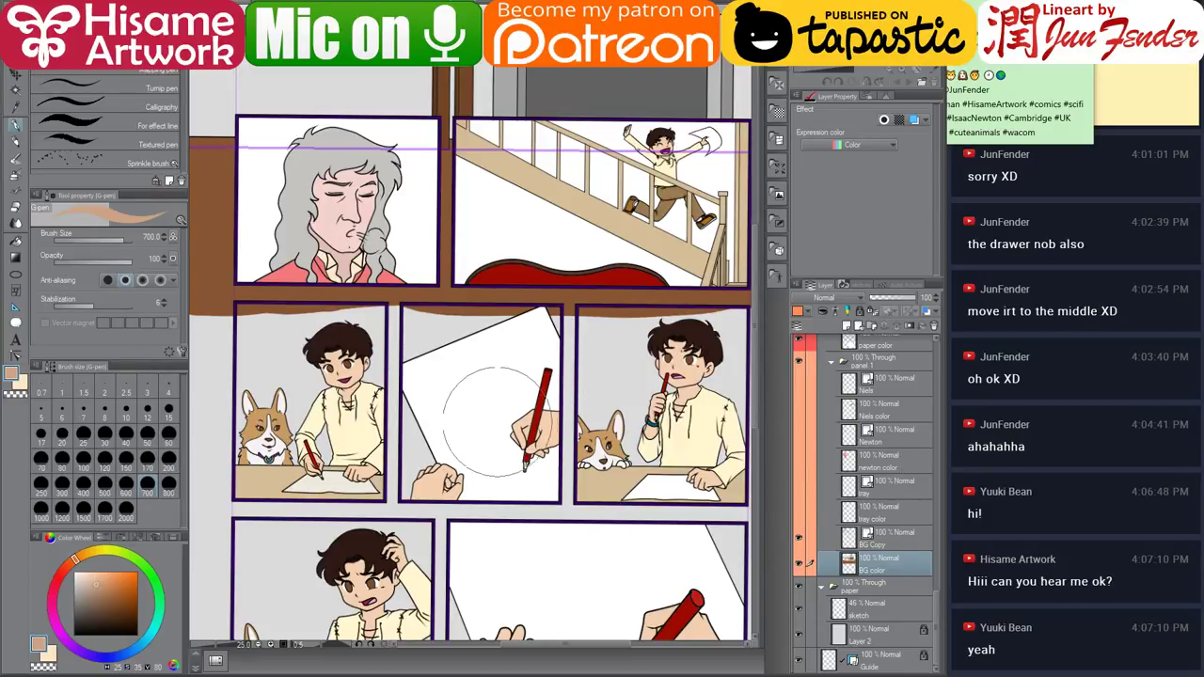
{"action": "left_click", "coordinate": [483, 405], "text": "ctrl+shift"}
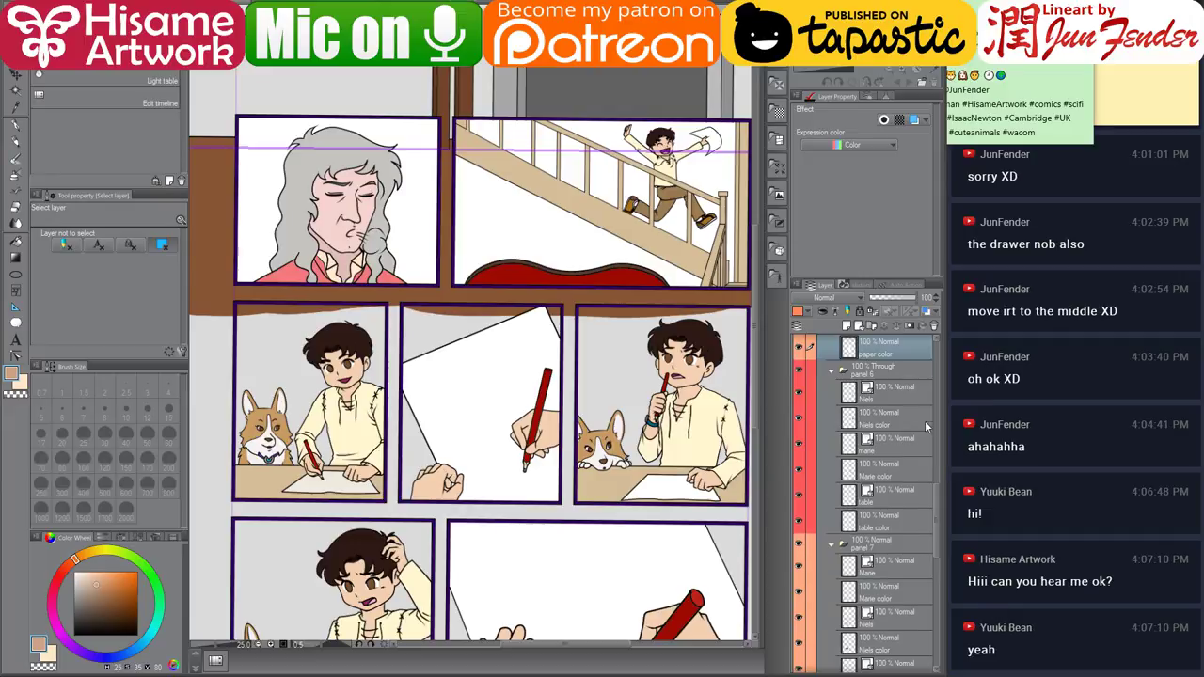
{"action": "scroll", "coordinate": [909, 437], "scroll_direction": "up", "scroll_amount": 5}
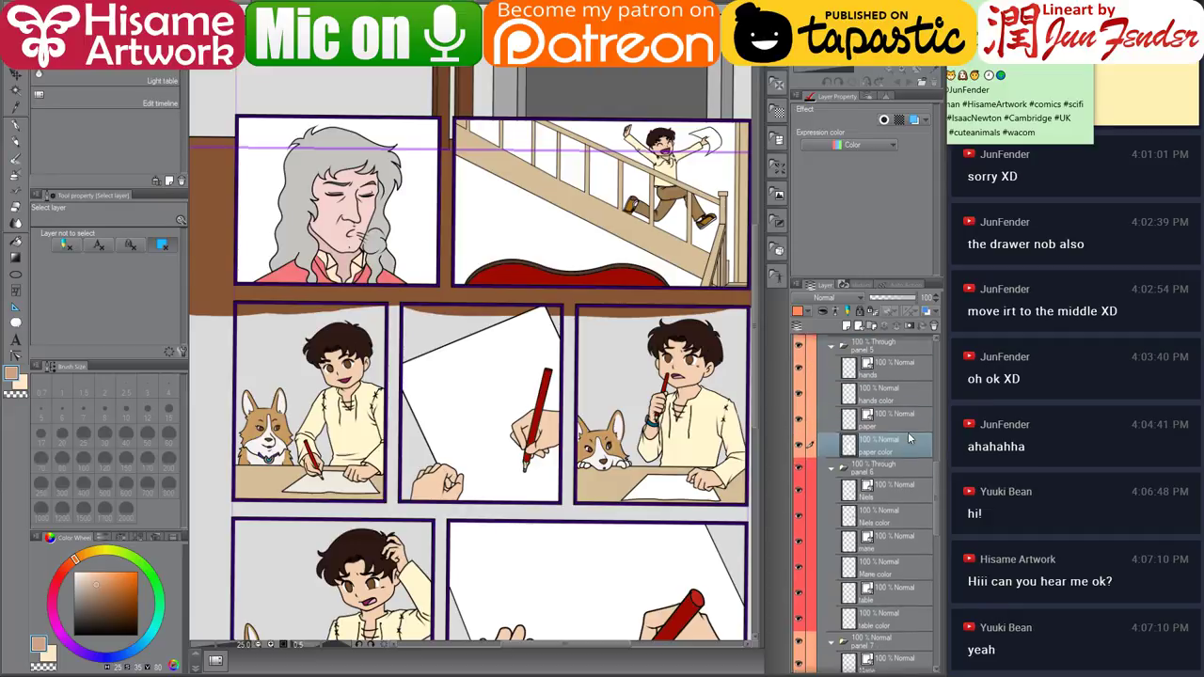
{"action": "left_click", "coordinate": [847, 325]}
{"action": "left_click_drag", "start_coordinate": [897, 517], "coordinate": [889, 544]}
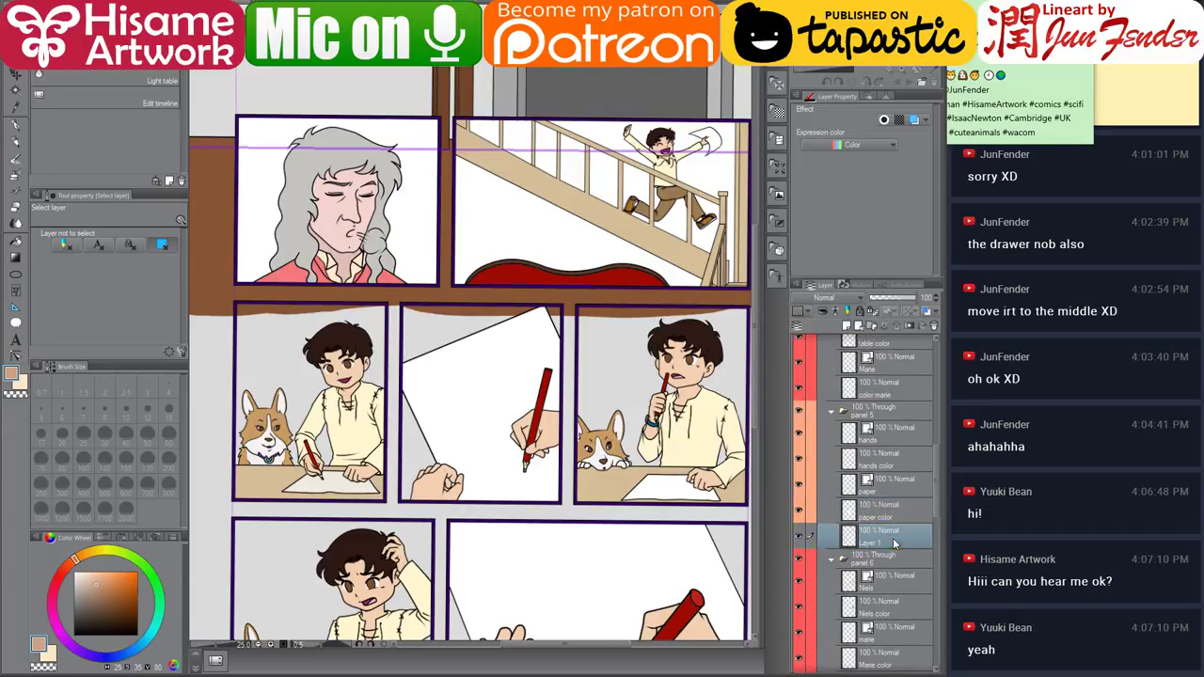
{"action": "double_click", "coordinate": [872, 543]}
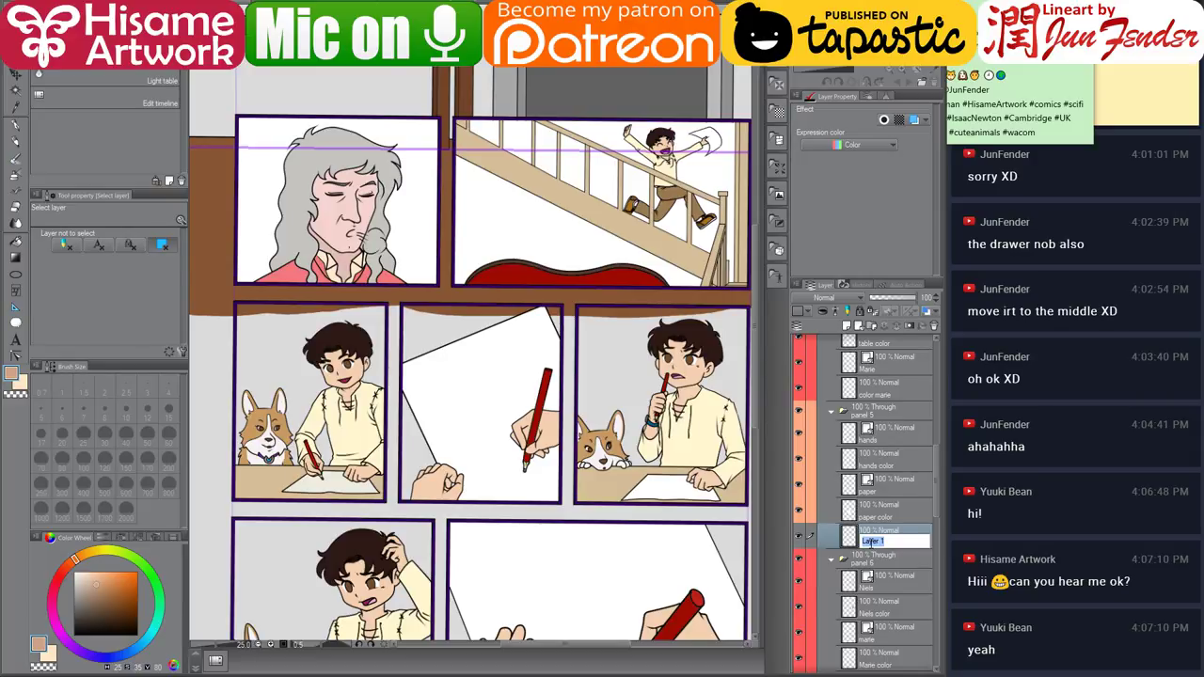
{"action": "type", "text": "table color"}
{"action": "key", "text": "Return"}
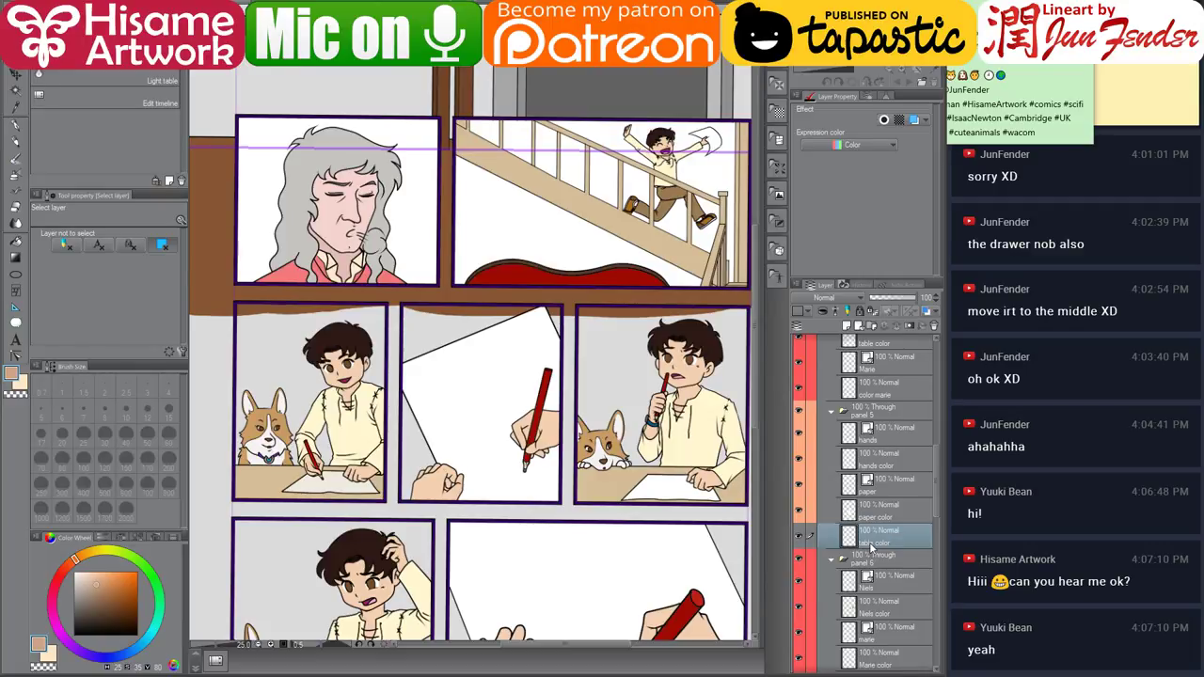
Paint the tabletop areas around the paper in panel 5 light brown with the G-pen on the table color layer.
{"action": "left_click", "coordinate": [15, 125]}
{"action": "scroll", "coordinate": [494, 352], "scroll_direction": "up", "scroll_amount": 2}
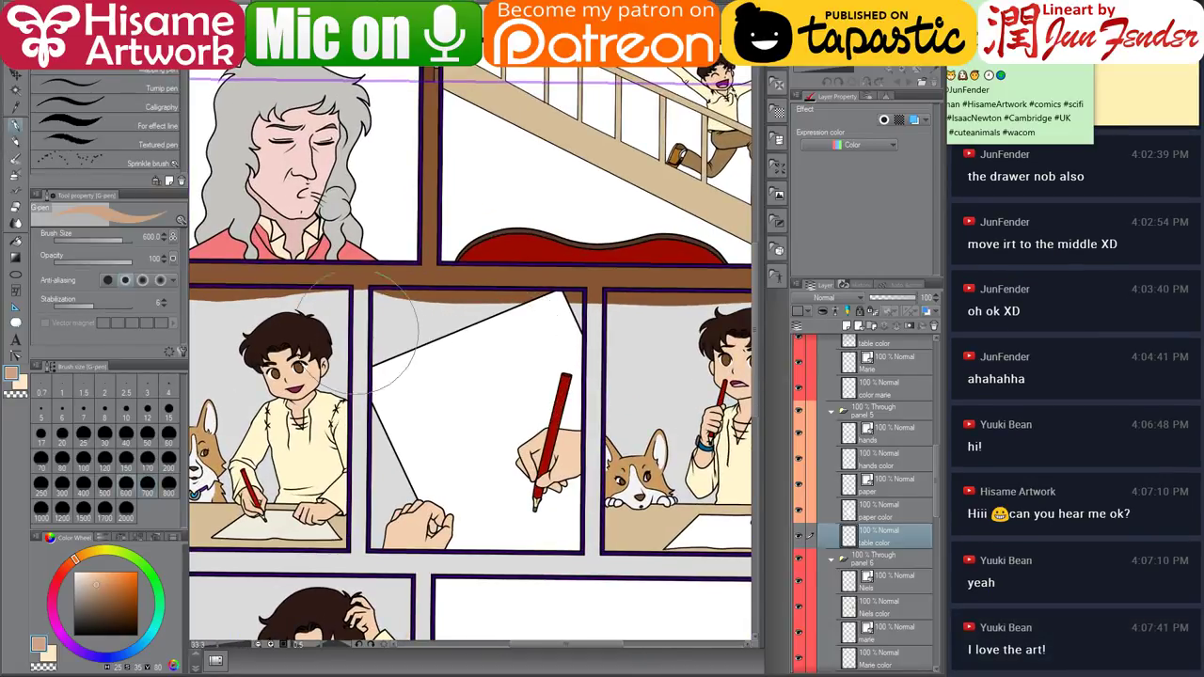
{"action": "left_click", "coordinate": [104, 457]}
{"action": "mouse_move", "coordinate": [386, 299]}
{"action": "left_mouse_down"}
{"action": "mouse_move", "coordinate": [412, 327]}
{"action": "mouse_move", "coordinate": [386, 312]}
{"action": "mouse_move", "coordinate": [383, 389]}
{"action": "mouse_move", "coordinate": [393, 306]}
{"action": "mouse_move", "coordinate": [455, 302]}
{"action": "mouse_move", "coordinate": [400, 297]}
{"action": "mouse_move", "coordinate": [559, 305]}
{"action": "mouse_move", "coordinate": [570, 339]}
{"action": "left_mouse_up"}
{"action": "left_click", "coordinate": [147, 457]}
{"action": "mouse_move", "coordinate": [381, 409]}
{"action": "left_mouse_down"}
{"action": "mouse_move", "coordinate": [393, 555]}
{"action": "mouse_move", "coordinate": [385, 494]}
{"action": "mouse_move", "coordinate": [386, 544]}
{"action": "mouse_move", "coordinate": [422, 515]}
{"action": "left_mouse_up"}
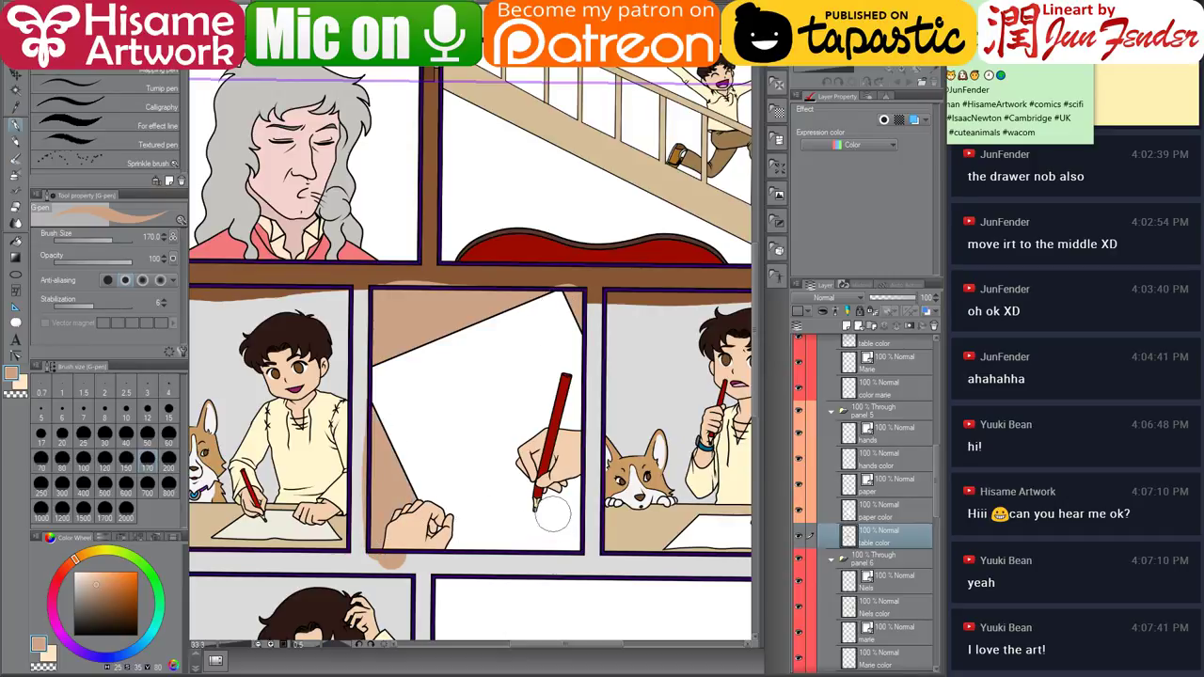
Mask the panel 5 folder with a rectangular selection along the panel's frame to clip the table color to it.
{"action": "left_click", "coordinate": [874, 412]}
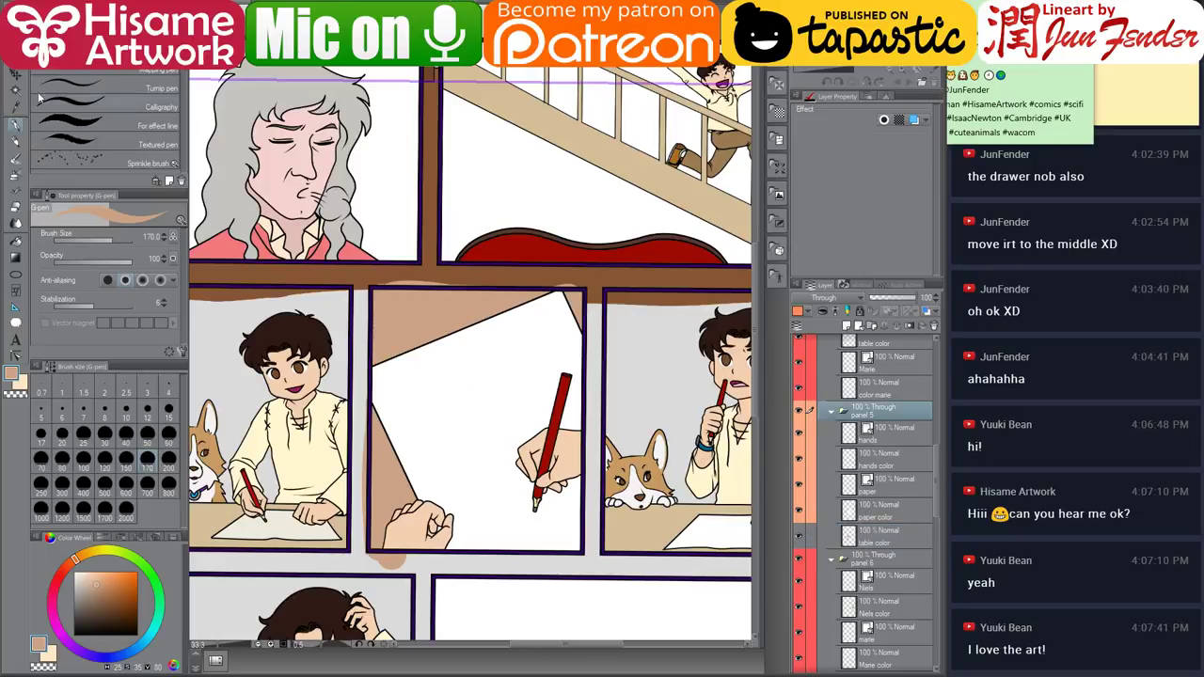
{"action": "key", "text": "m"}
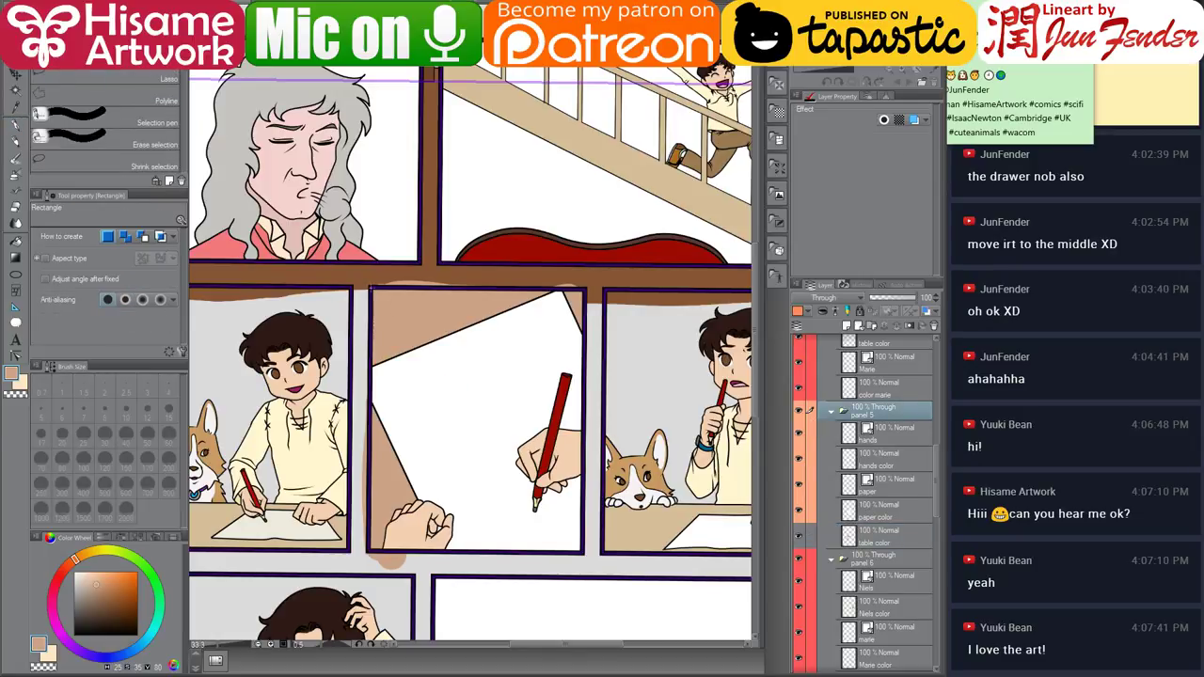
{"action": "left_click_drag", "start_coordinate": [372, 288], "coordinate": [584, 551]}
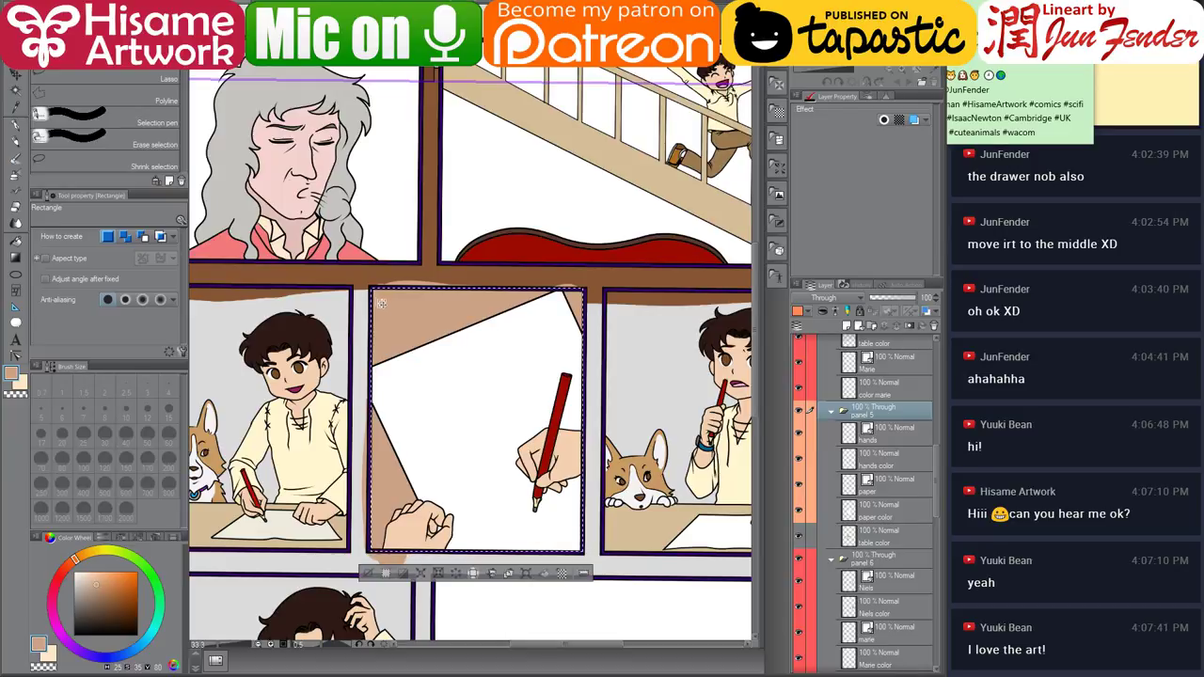
{"action": "key", "text": "ctrl+d"}
{"action": "left_click", "coordinate": [476, 421]}
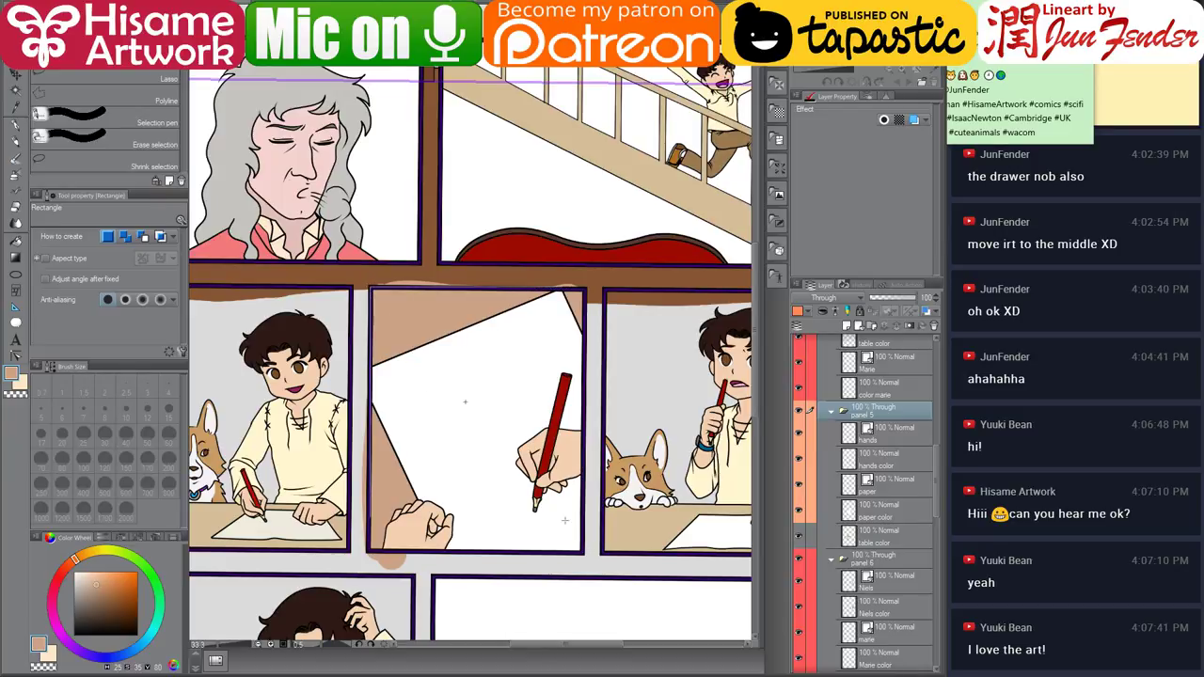
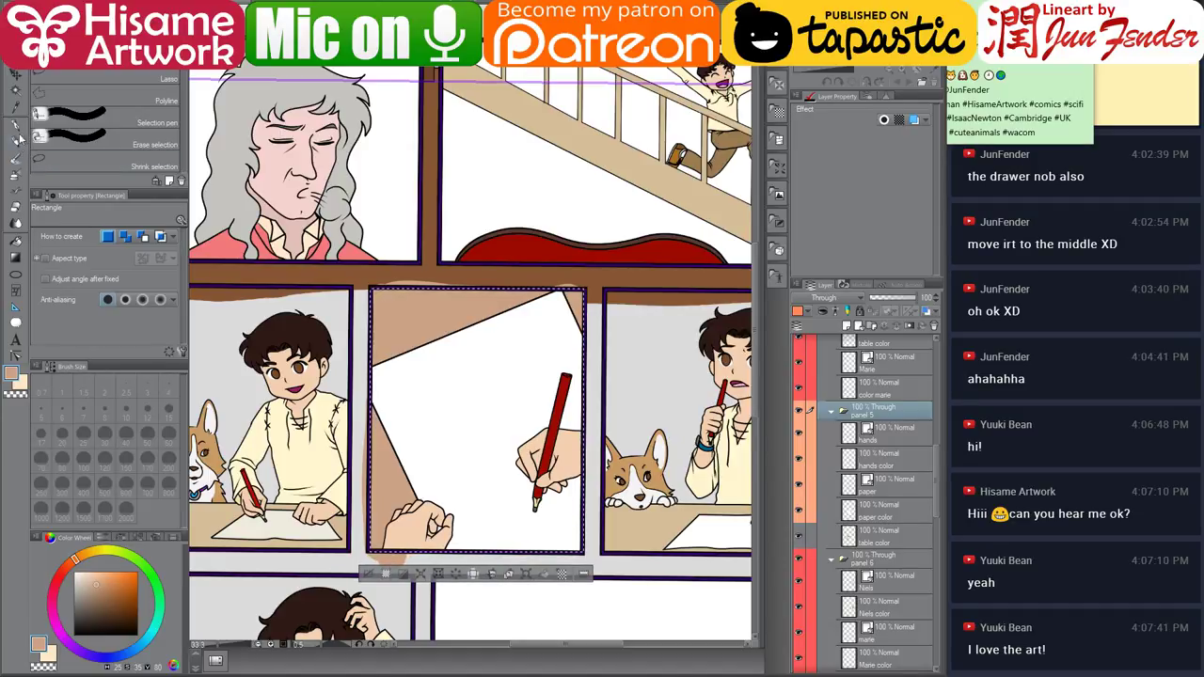
{"action": "left_click", "coordinate": [910, 326]}
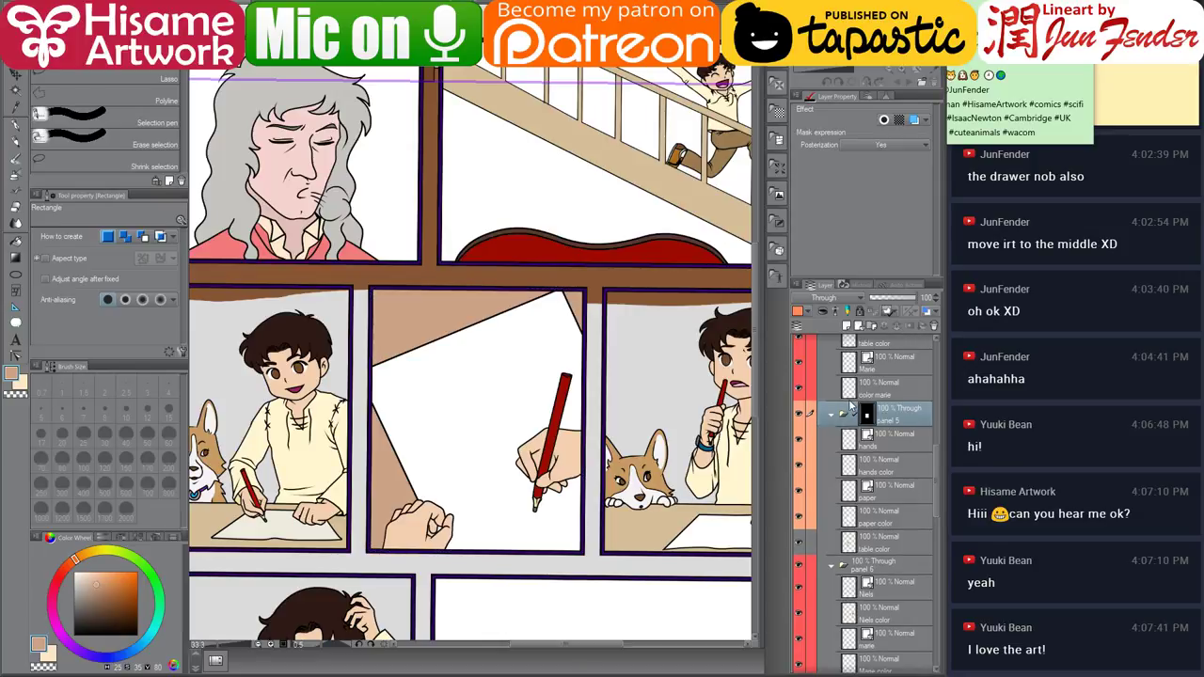
Browse the 3D pose materials and place the "Slip on a banana peel" figure on the page.
{"action": "left_click", "coordinate": [778, 275]}
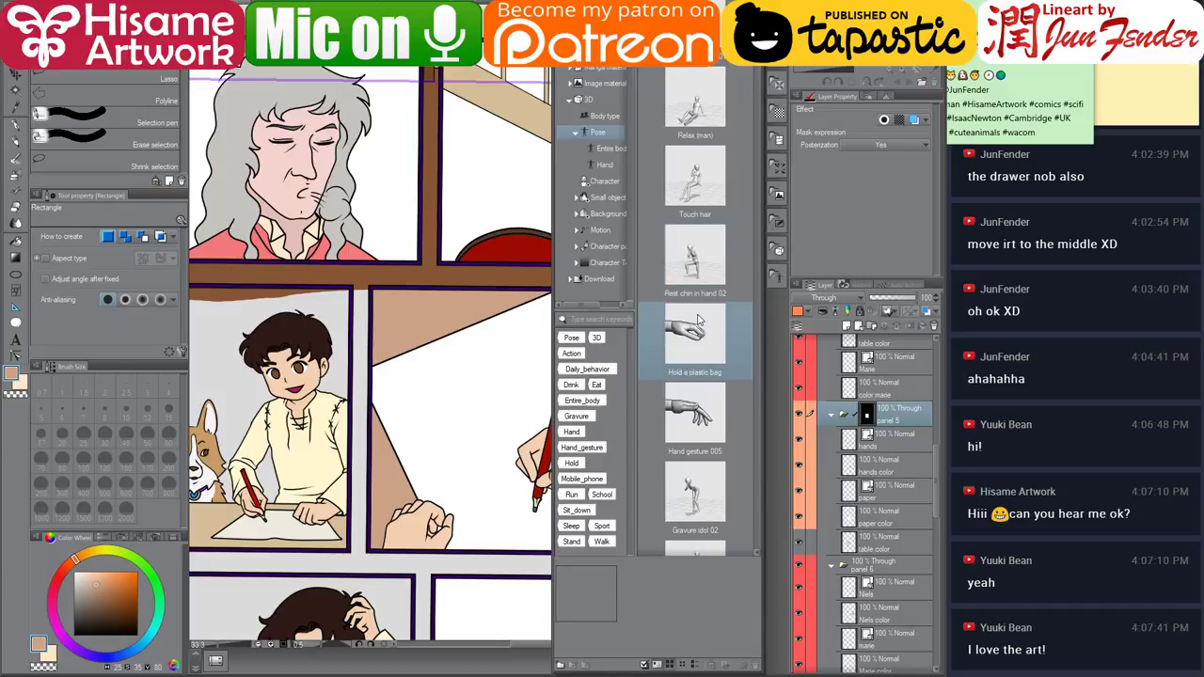
{"action": "scroll", "coordinate": [698, 322], "scroll_direction": "down", "scroll_amount": 8}
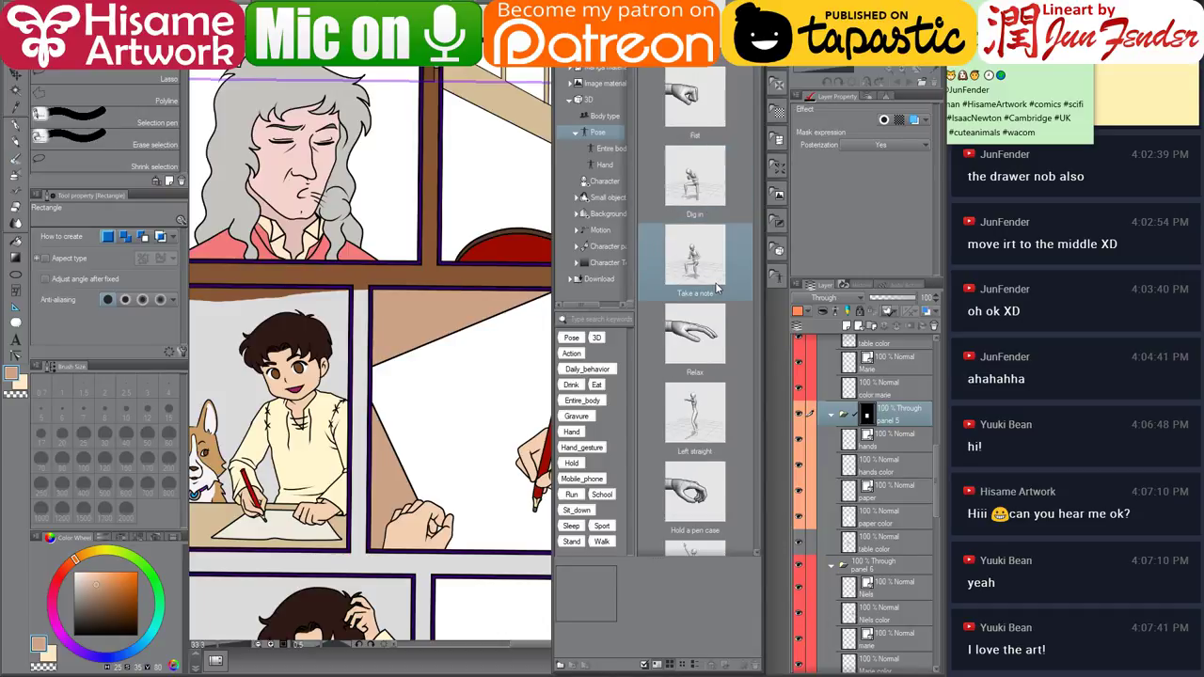
{"action": "scroll", "coordinate": [735, 275], "scroll_direction": "down", "scroll_amount": 6}
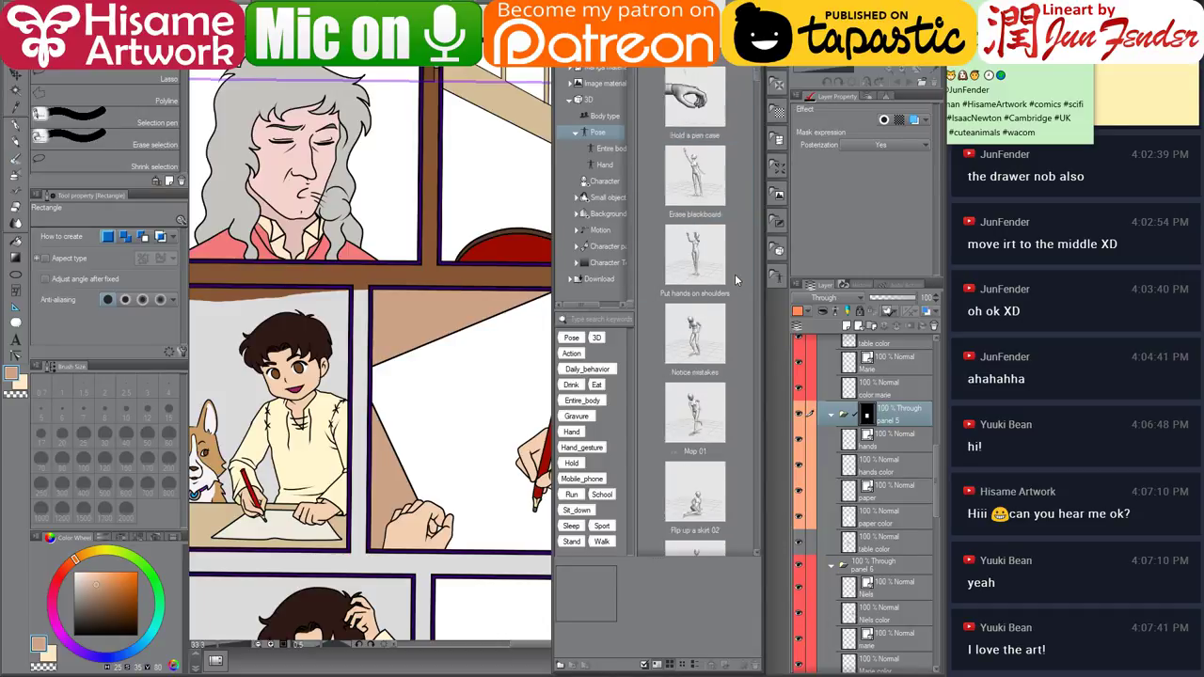
{"action": "scroll", "coordinate": [735, 274], "scroll_direction": "down", "scroll_amount": 5}
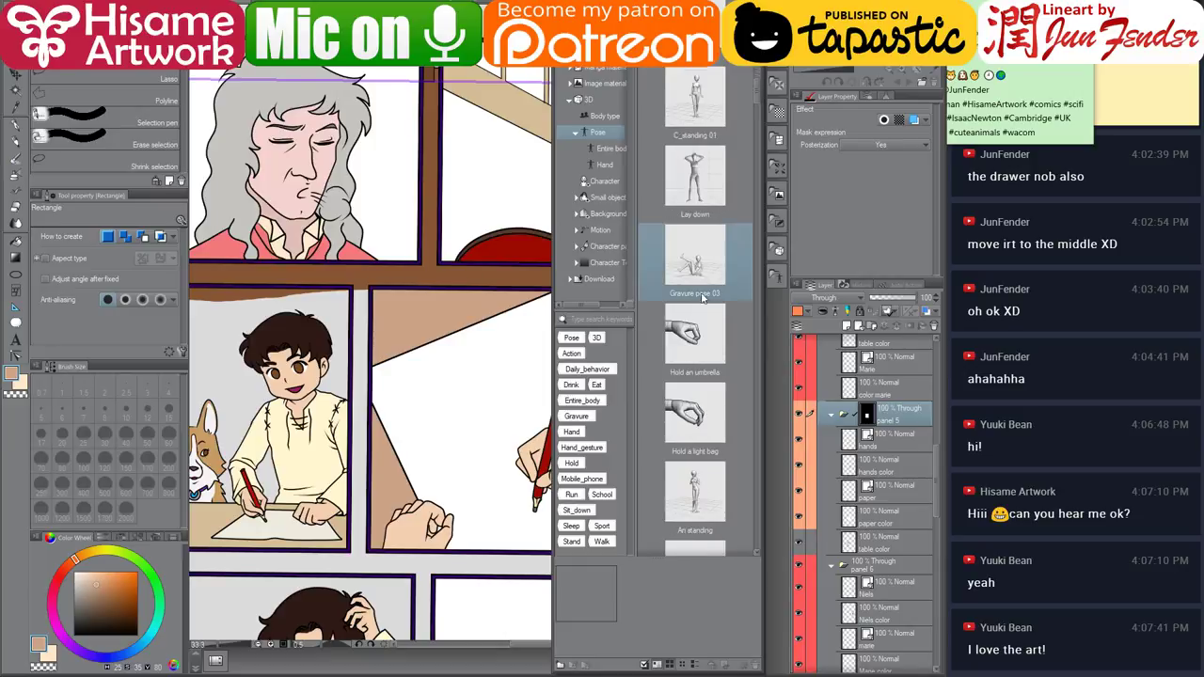
{"action": "scroll", "coordinate": [705, 268], "scroll_direction": "down", "scroll_amount": 3}
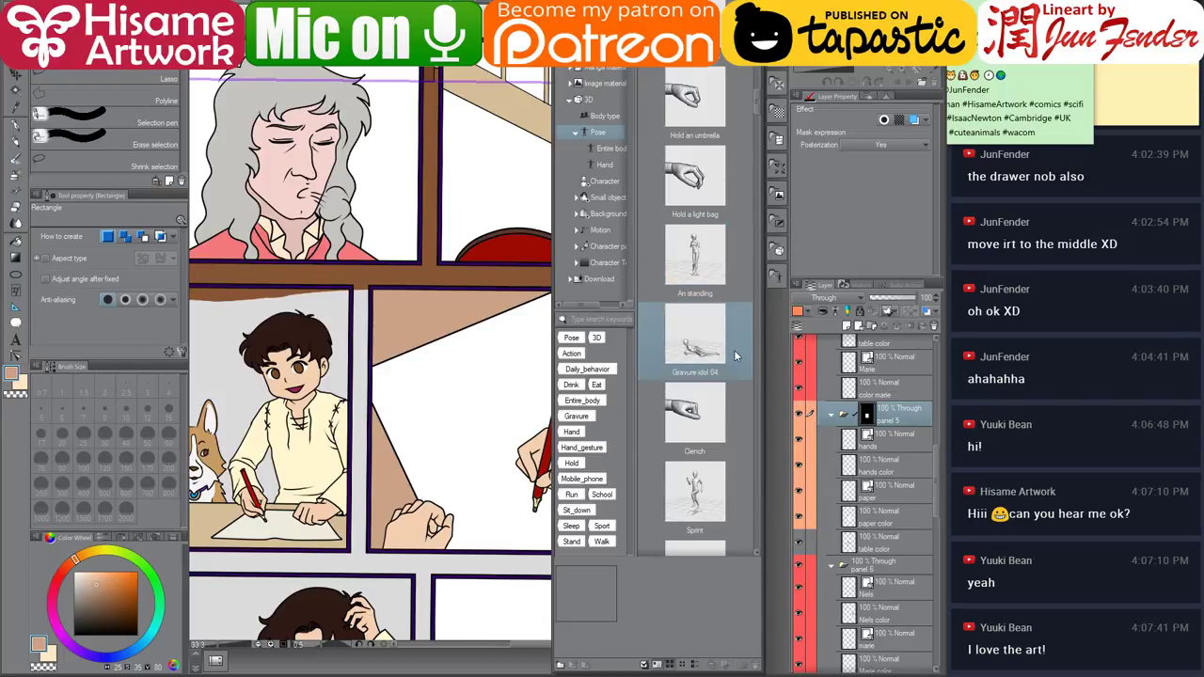
{"action": "scroll", "coordinate": [734, 350], "scroll_direction": "down", "scroll_amount": 2}
{"action": "scroll", "coordinate": [731, 347], "scroll_direction": "down", "scroll_amount": 3}
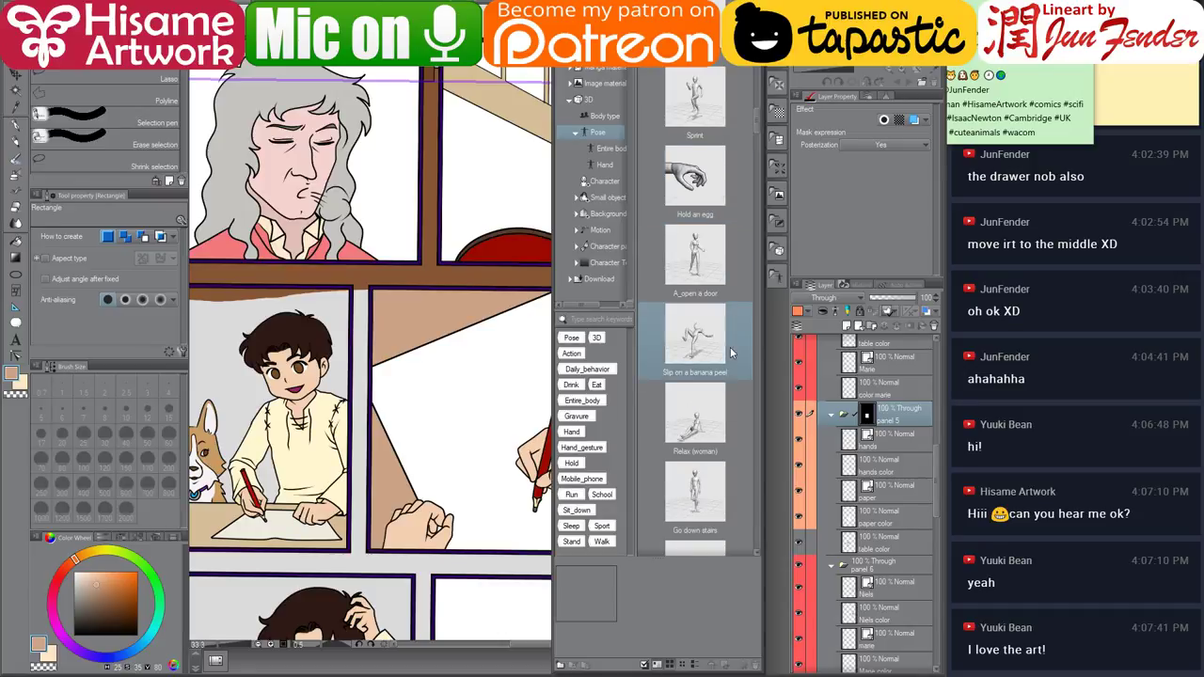
{"action": "left_click_drag", "start_coordinate": [717, 371], "coordinate": [329, 357]}
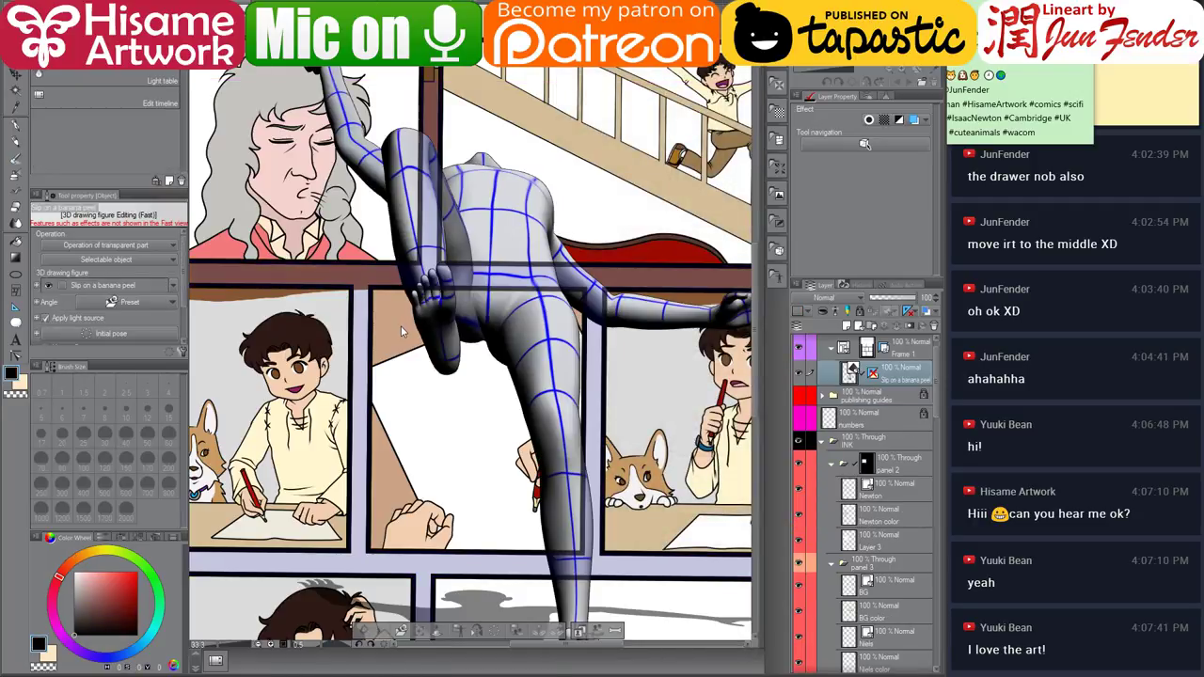
Try reposing the 3D figure by swinging its leg, bending its torso and turning its body at the hips.
{"action": "scroll", "coordinate": [405, 304], "scroll_direction": "down", "scroll_amount": 5}
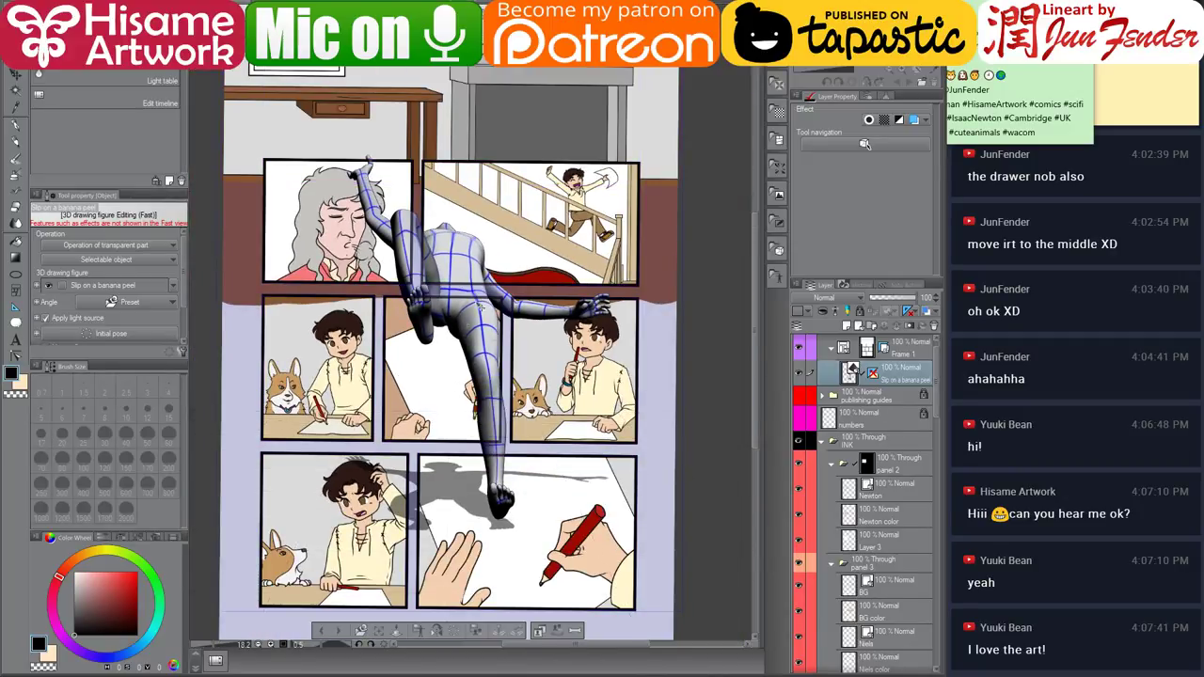
{"action": "left_click_drag", "start_coordinate": [478, 335], "coordinate": [347, 336]}
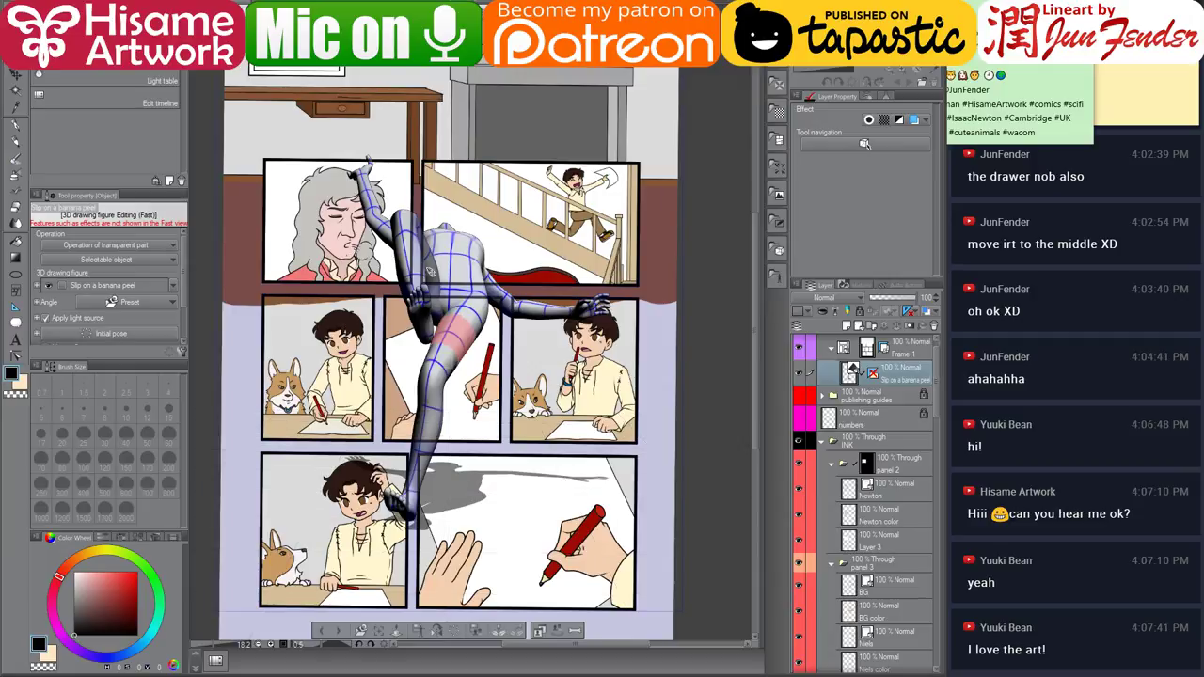
{"action": "left_click_drag", "start_coordinate": [422, 269], "coordinate": [466, 105]}
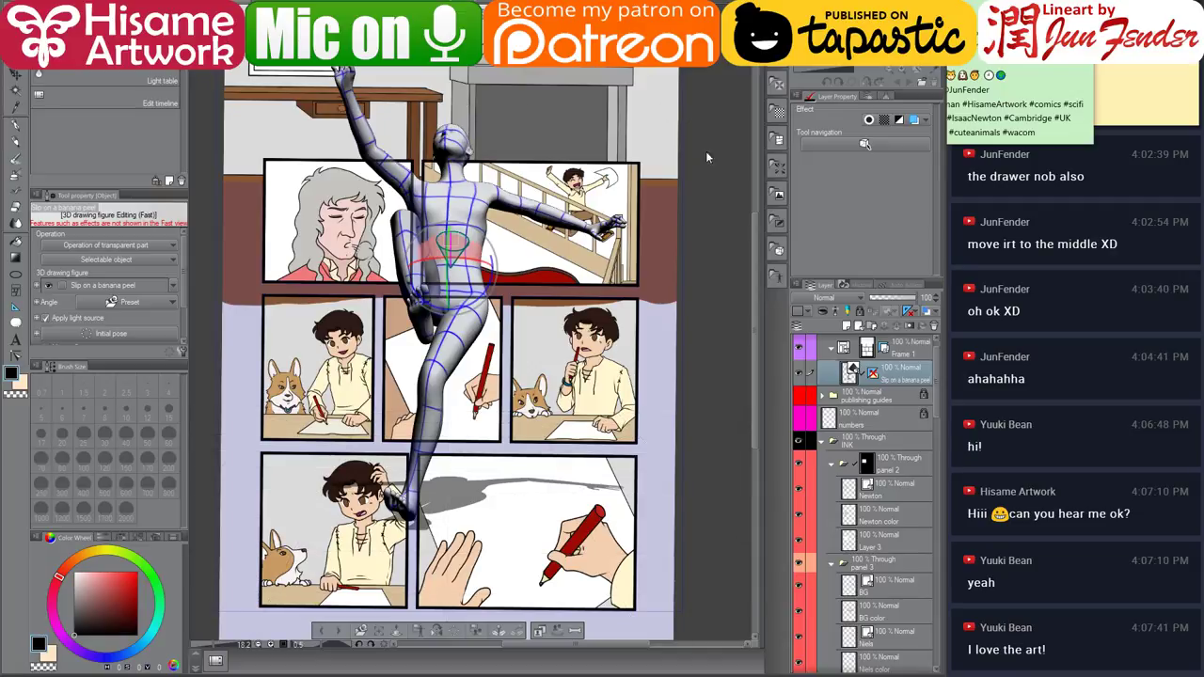
{"action": "left_click_drag", "start_coordinate": [488, 256], "coordinate": [410, 265]}
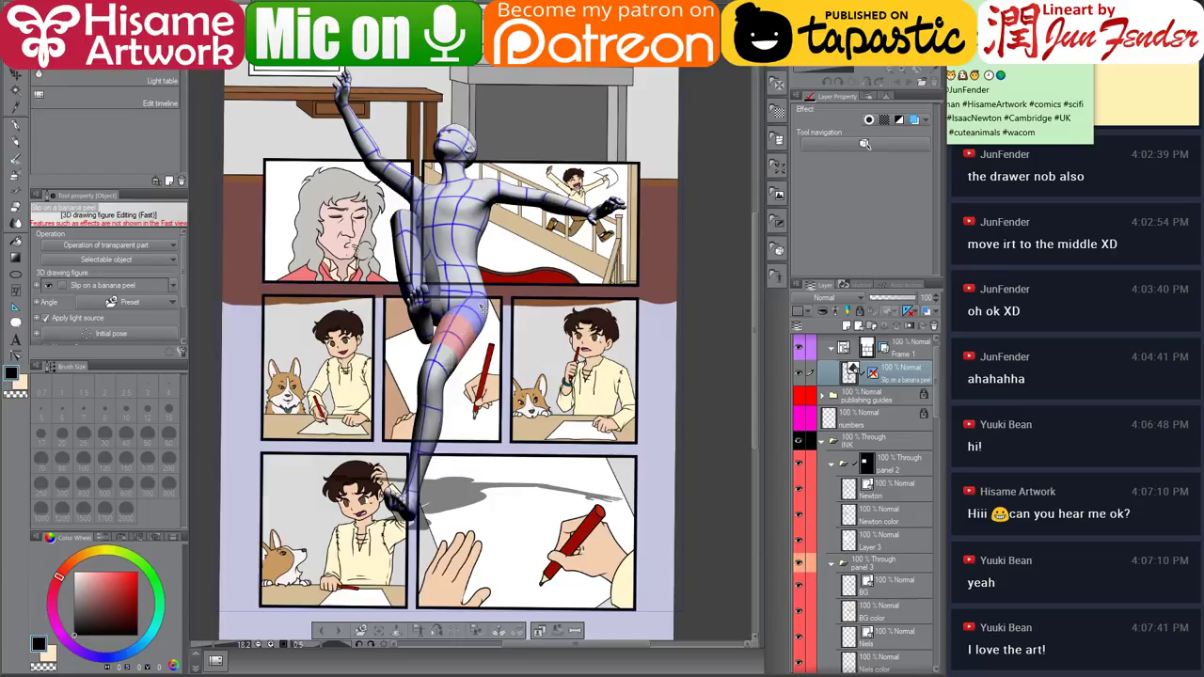
{"action": "left_click", "coordinate": [461, 331]}
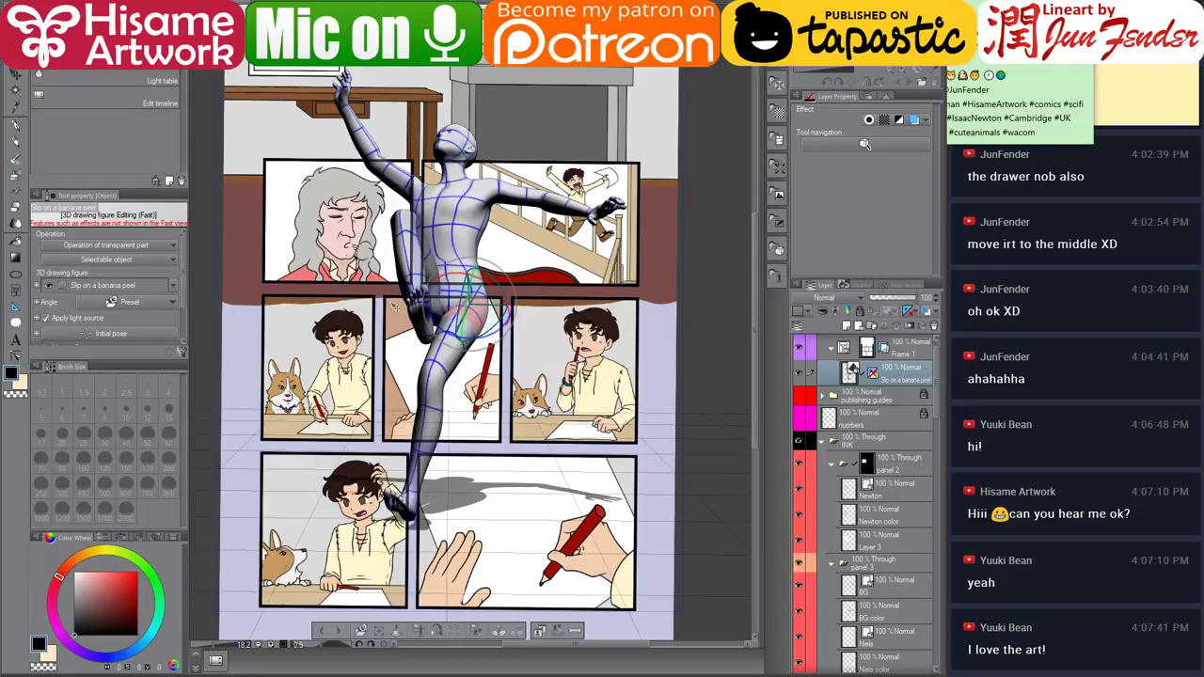
{"action": "mouse_move", "coordinate": [498, 287]}
{"action": "left_mouse_down"}
{"action": "mouse_move", "coordinate": [451, 280]}
{"action": "mouse_move", "coordinate": [478, 271]}
{"action": "mouse_move", "coordinate": [497, 282]}
{"action": "left_mouse_up"}
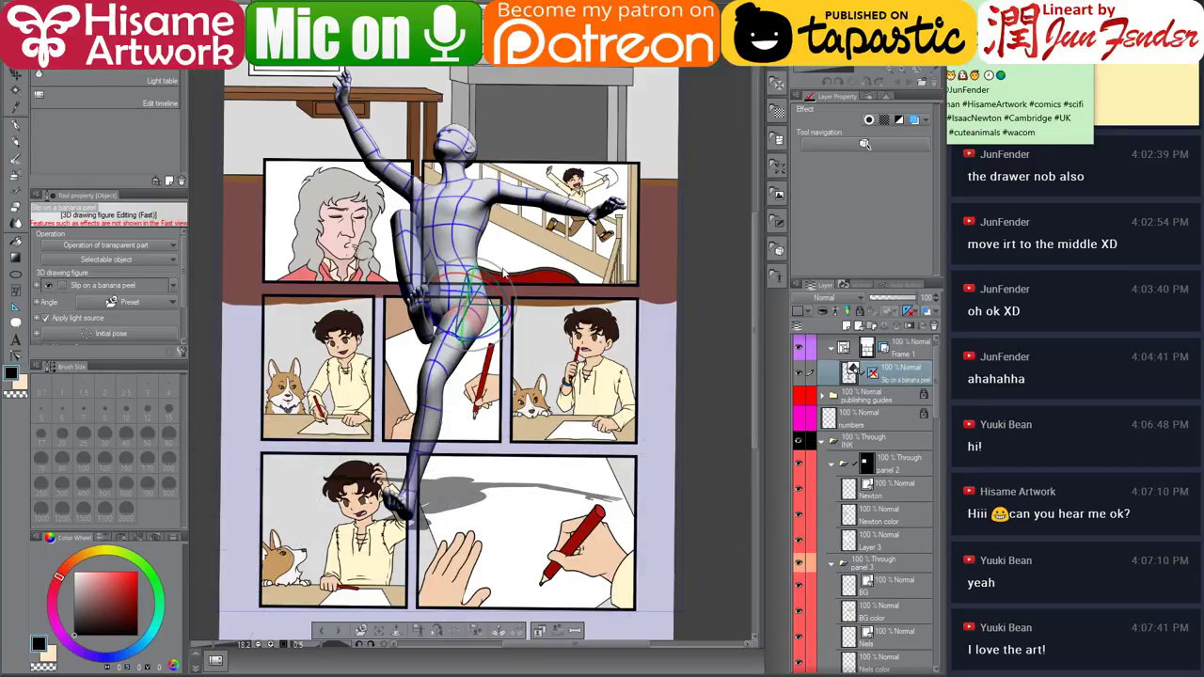
{"action": "key", "text": "ctrl+z"}
{"action": "key", "text": "ctrl+z"}
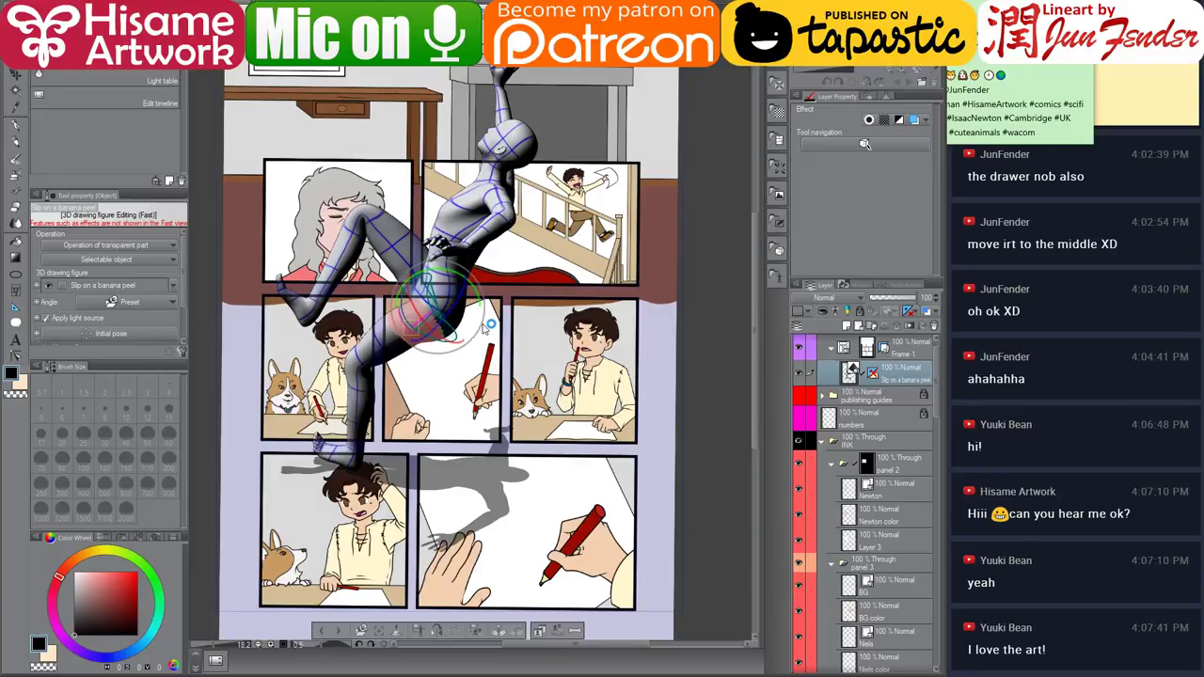
{"action": "left_click_drag", "start_coordinate": [489, 325], "coordinate": [621, 308]}
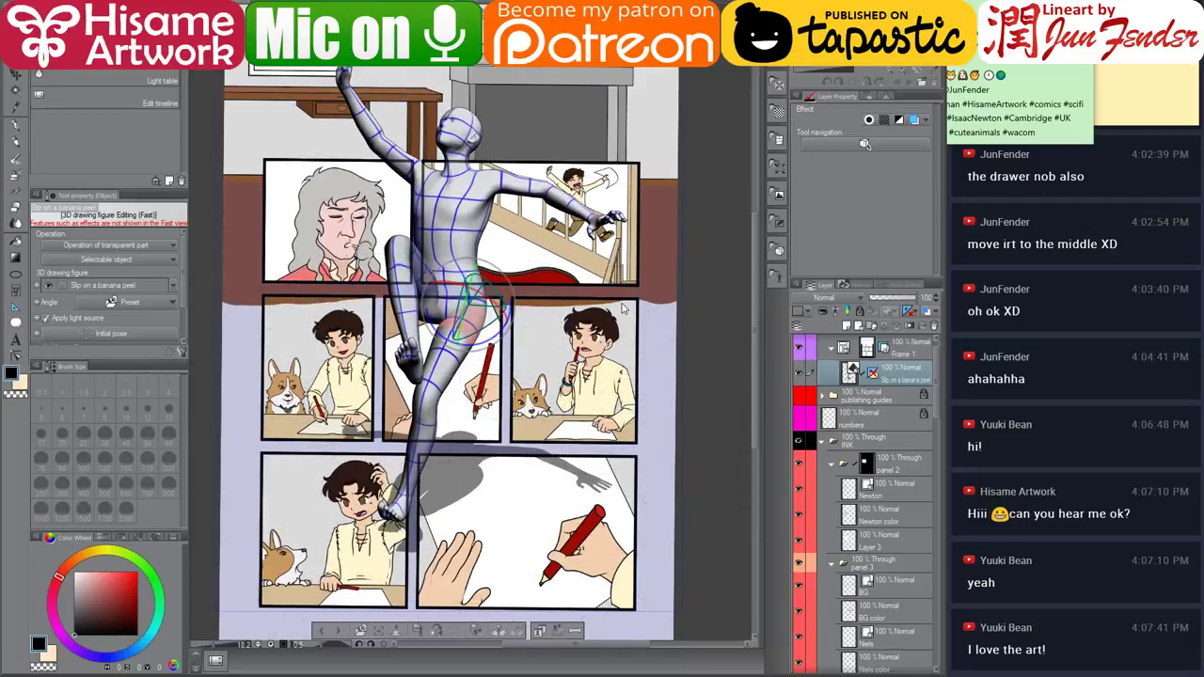
Delete the 3D figure and its layer from the page.
{"action": "key", "text": "Delete"}
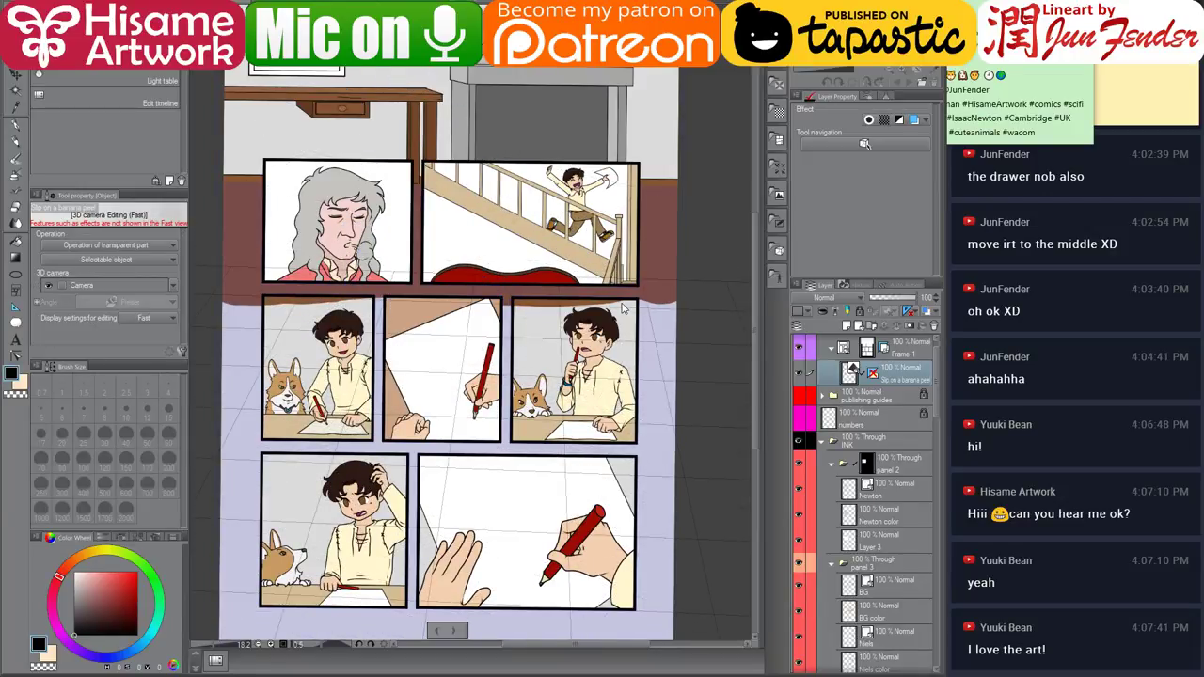
{"action": "left_click", "coordinate": [936, 327]}
{"action": "left_click", "coordinate": [611, 220]}
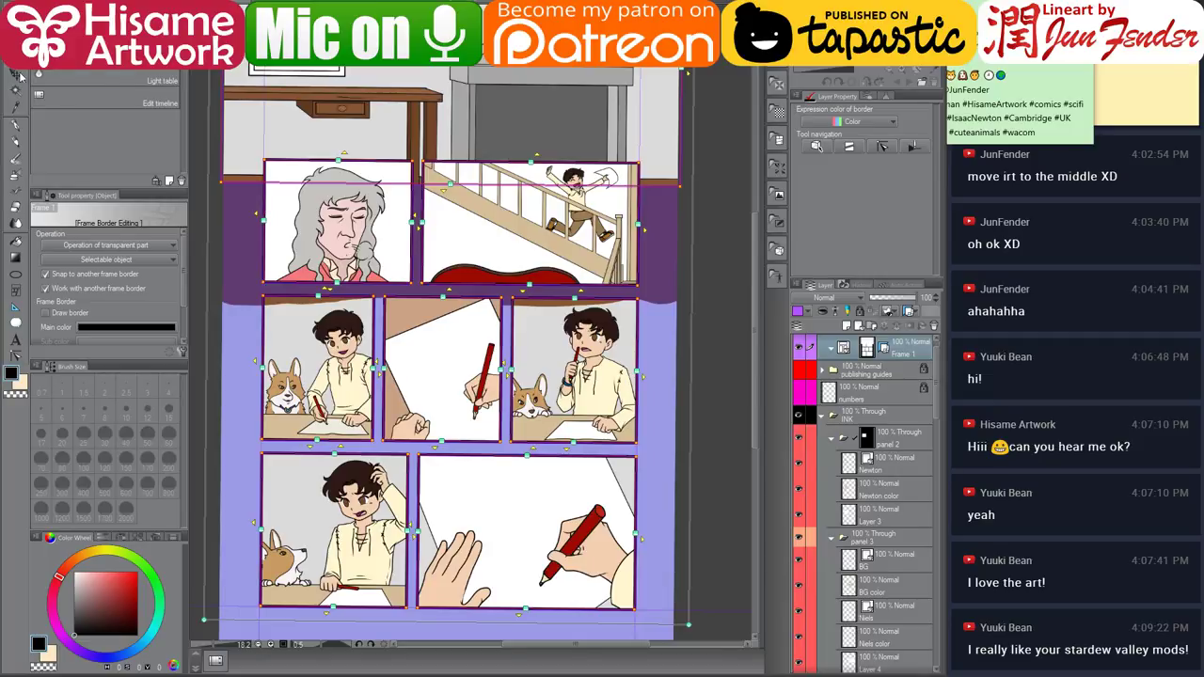
Select the paper color layer of panel 5 by picking the white paper on the canvas.
{"action": "key", "text": "m"}
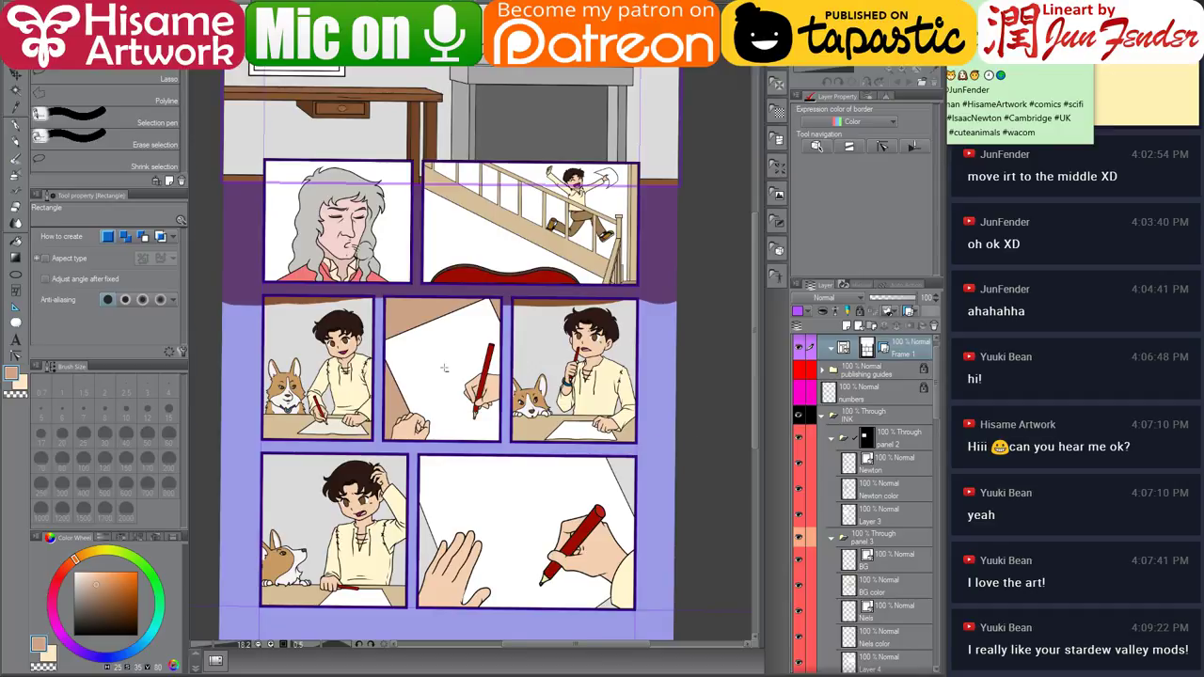
{"action": "scroll", "coordinate": [444, 368], "scroll_direction": "up", "scroll_amount": 3}
{"action": "key", "text": "alt+v"}
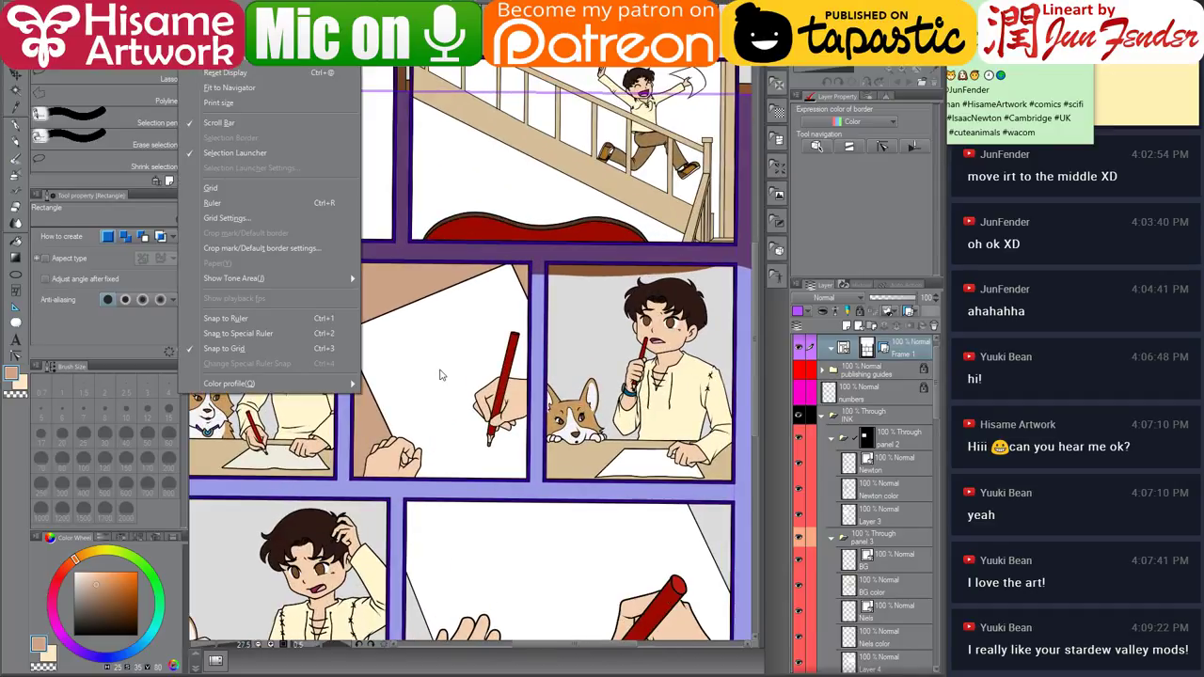
{"action": "key", "text": "Escape"}
{"action": "key", "text": "r"}
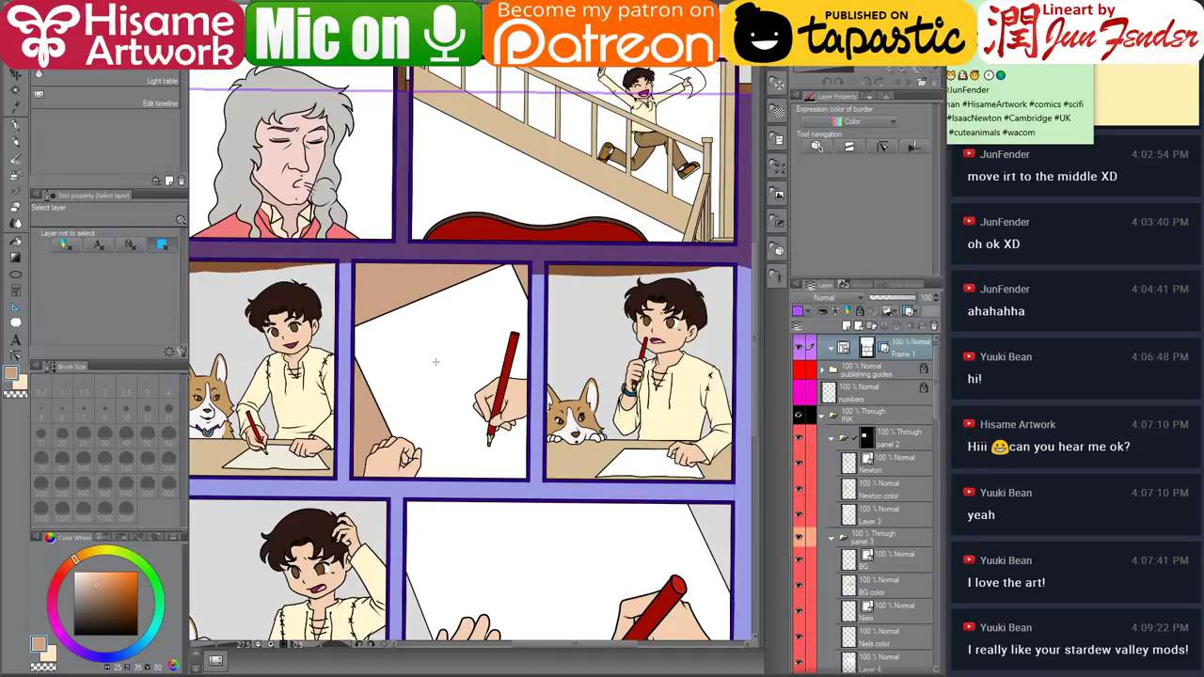
{"action": "left_click", "coordinate": [482, 370], "text": "ctrl+shift"}
{"action": "left_click_drag", "start_coordinate": [560, 367], "coordinate": [589, 311]}
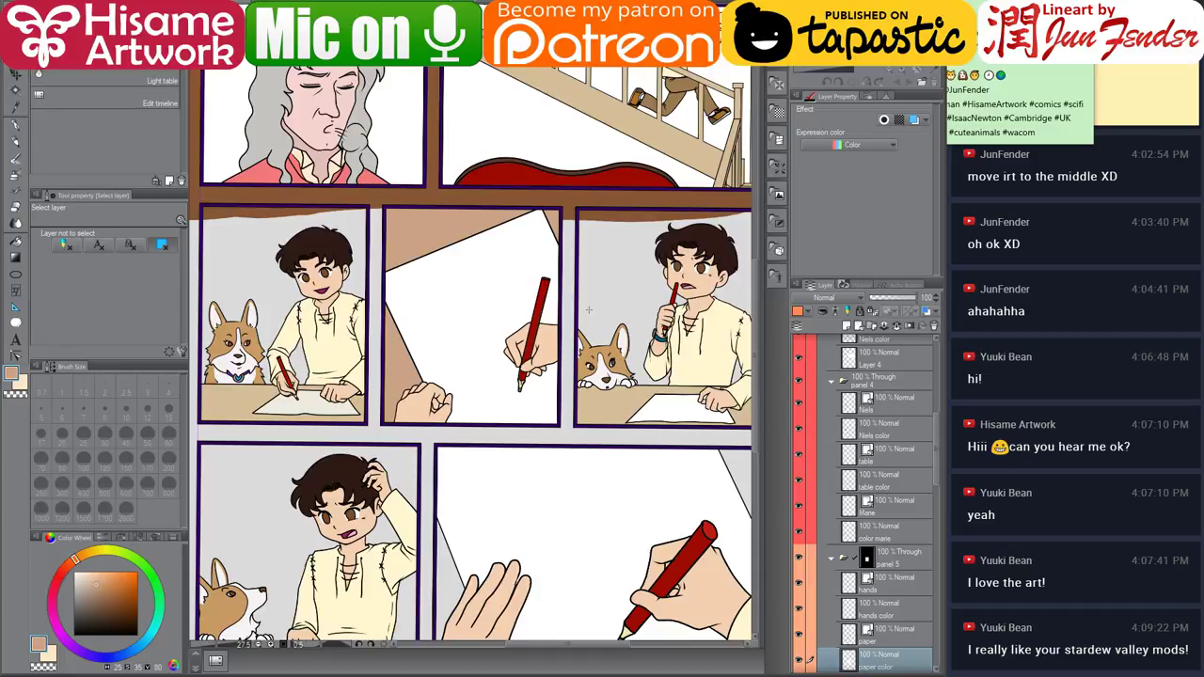
{"action": "left_click_drag", "start_coordinate": [614, 339], "coordinate": [571, 329]}
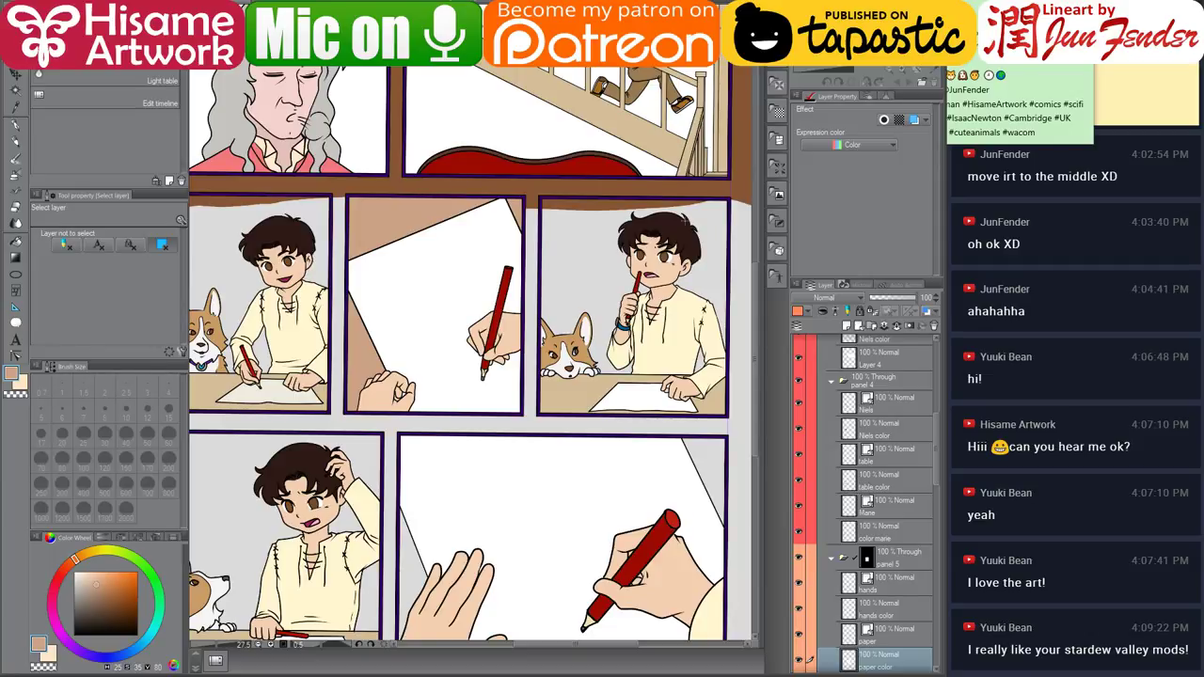
{"action": "left_click_drag", "start_coordinate": [604, 252], "coordinate": [574, 264]}
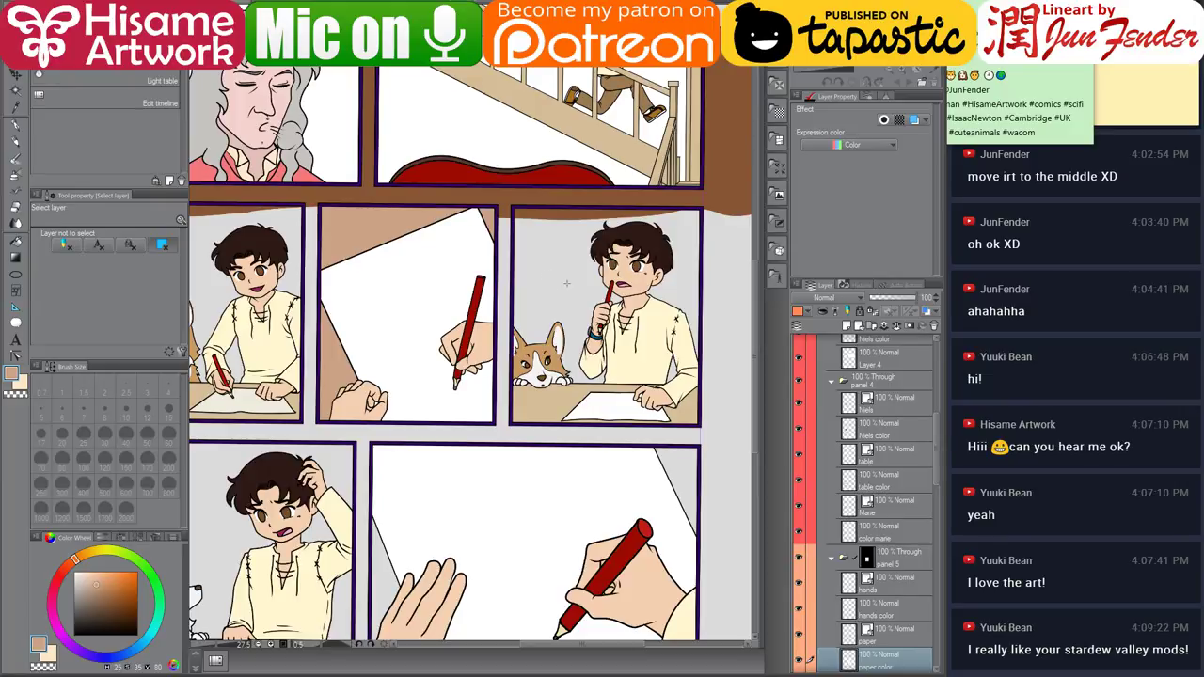
{"action": "scroll", "coordinate": [566, 281], "scroll_direction": "down", "scroll_amount": 3}
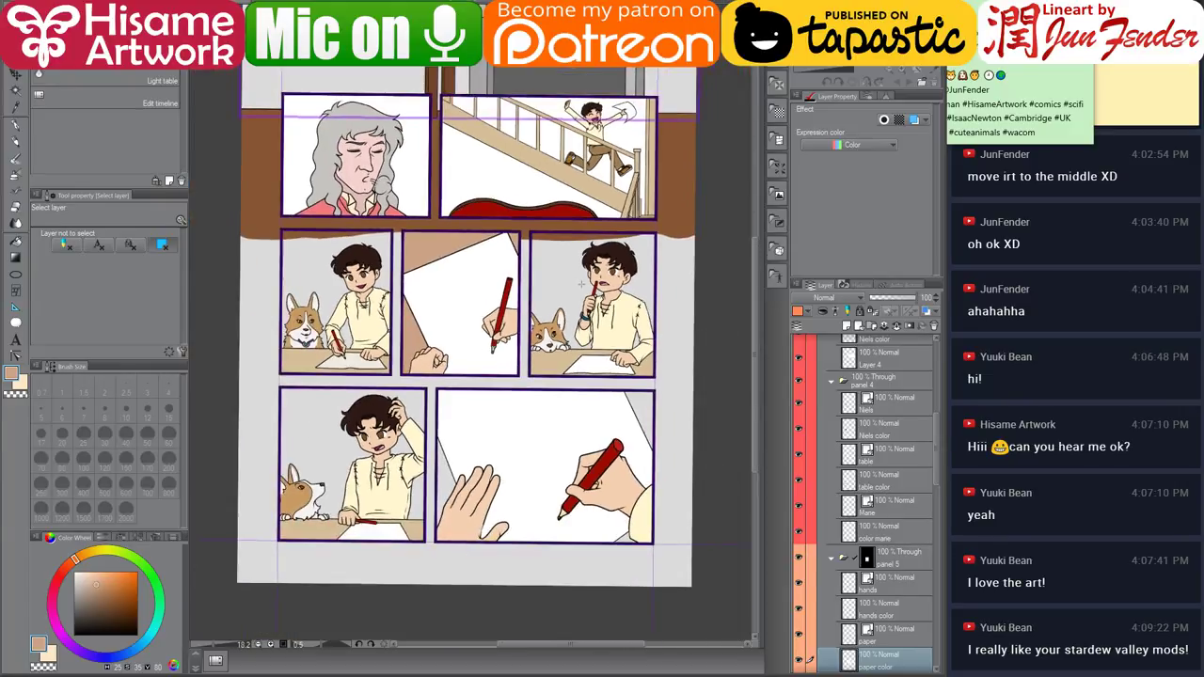
{"action": "scroll", "coordinate": [565, 277], "scroll_direction": "up", "scroll_amount": 6}
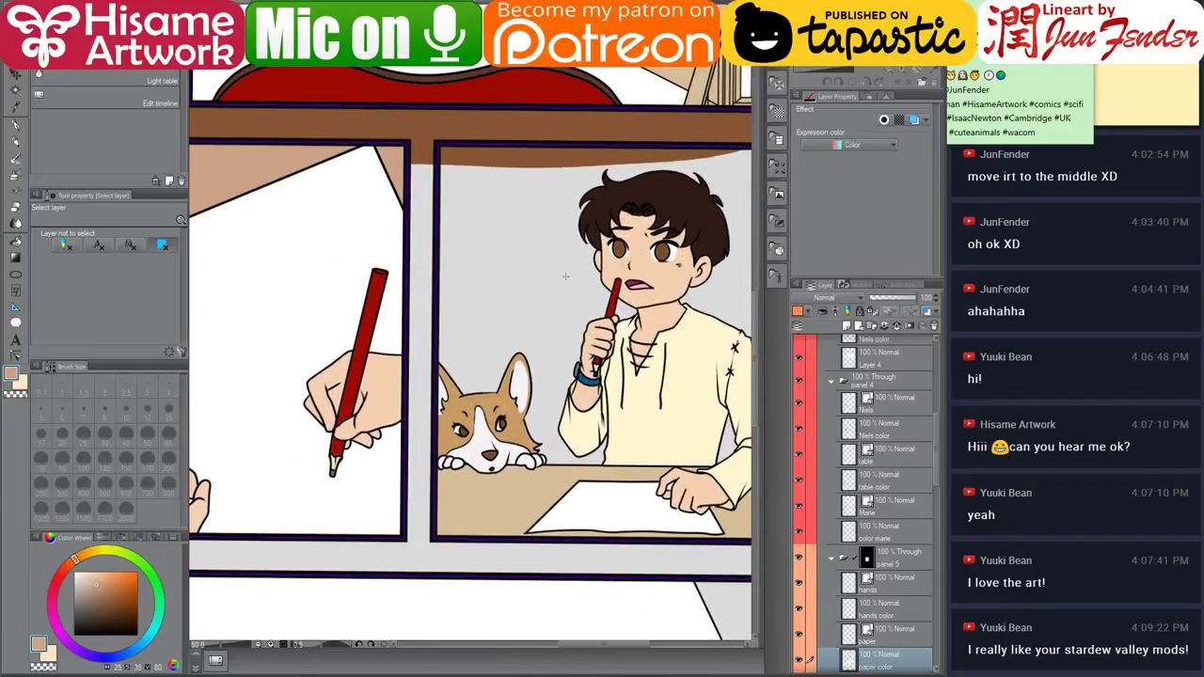
{"action": "left_click_drag", "start_coordinate": [597, 296], "coordinate": [662, 282]}
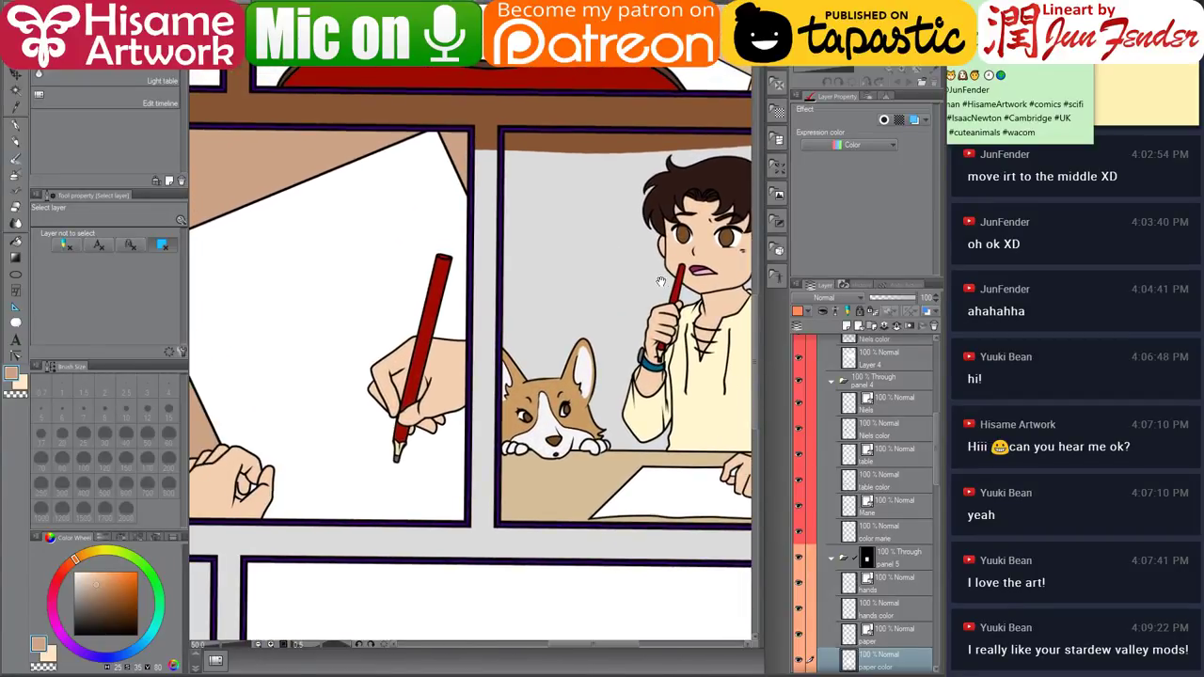
{"action": "scroll", "coordinate": [665, 279], "scroll_direction": "down", "scroll_amount": 2}
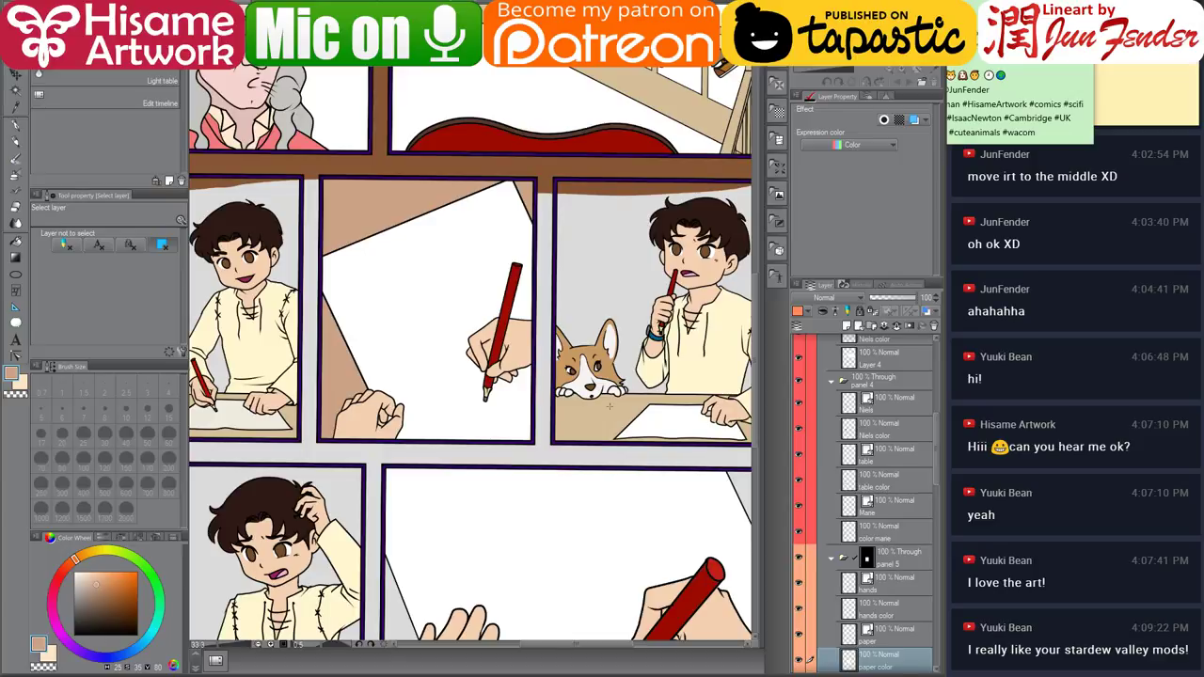
Recolor the table in panel 6 brown on its table color layer, using a size 500 G-pen within the layer's painted area.
{"action": "scroll", "coordinate": [875, 527], "scroll_direction": "down", "scroll_amount": 10}
{"action": "left_click", "coordinate": [875, 580]}
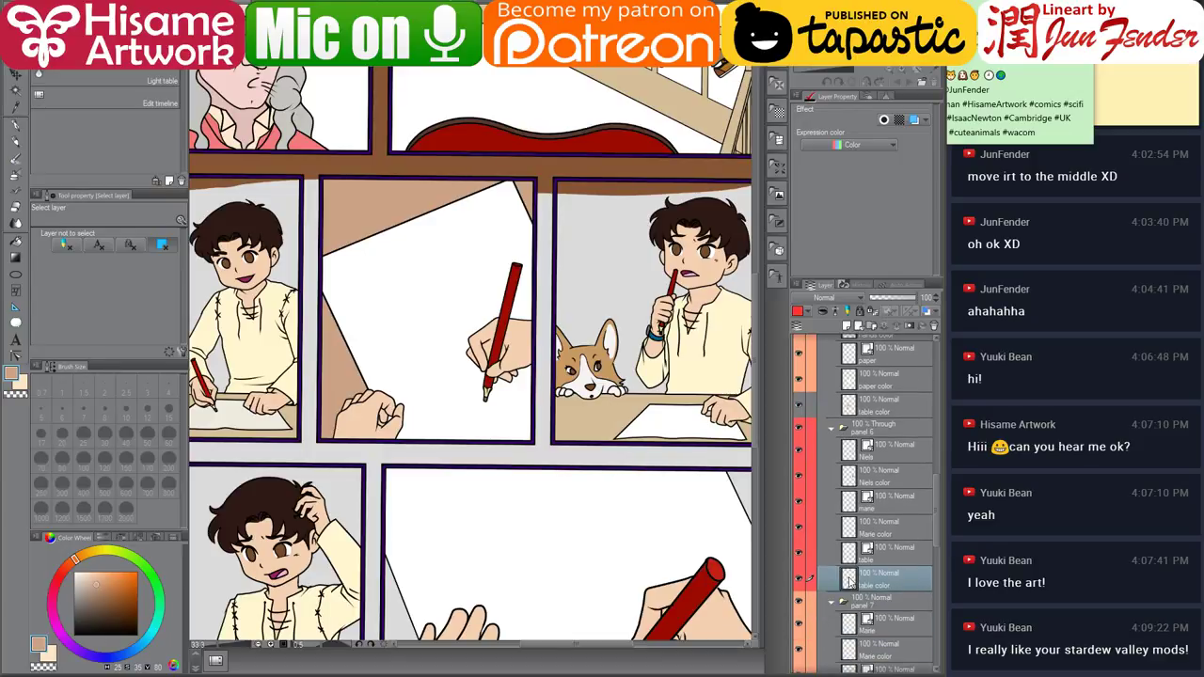
{"action": "left_click", "coordinate": [850, 582], "text": "ctrl"}
{"action": "scroll", "coordinate": [479, 387], "scroll_direction": "down", "scroll_amount": 1}
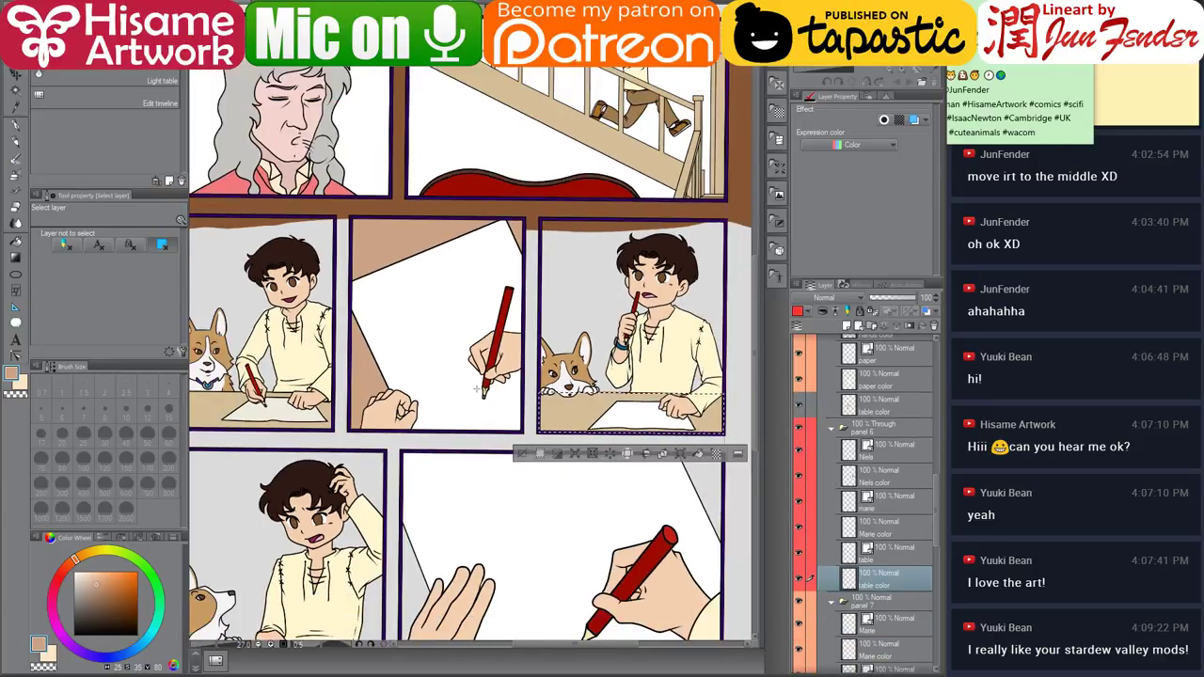
{"action": "scroll", "coordinate": [480, 387], "scroll_direction": "down", "scroll_amount": 2}
{"action": "scroll", "coordinate": [501, 365], "scroll_direction": "up", "scroll_amount": 1}
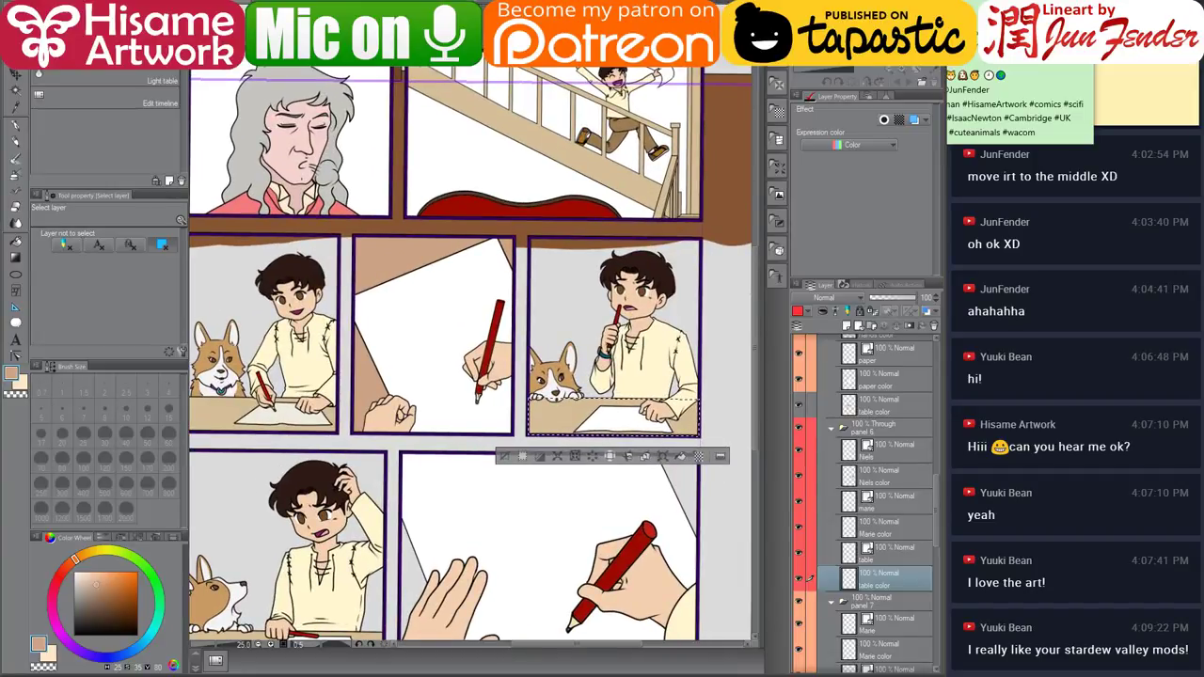
{"action": "left_click", "coordinate": [16, 126]}
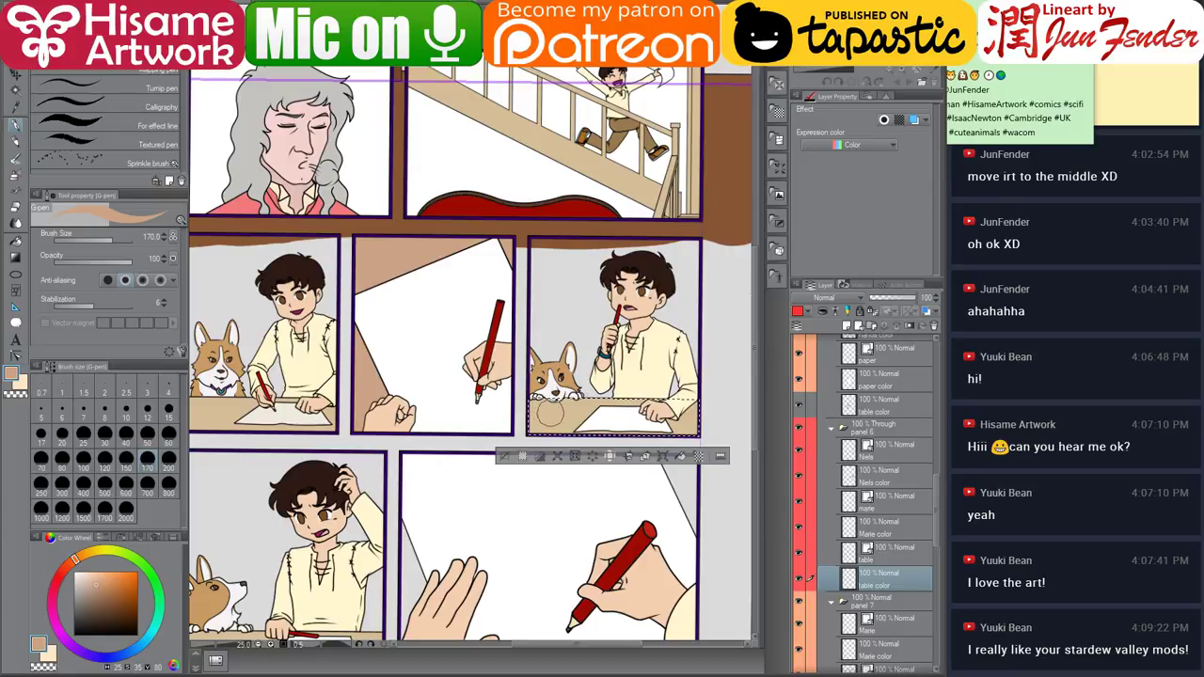
{"action": "left_click", "coordinate": [104, 481]}
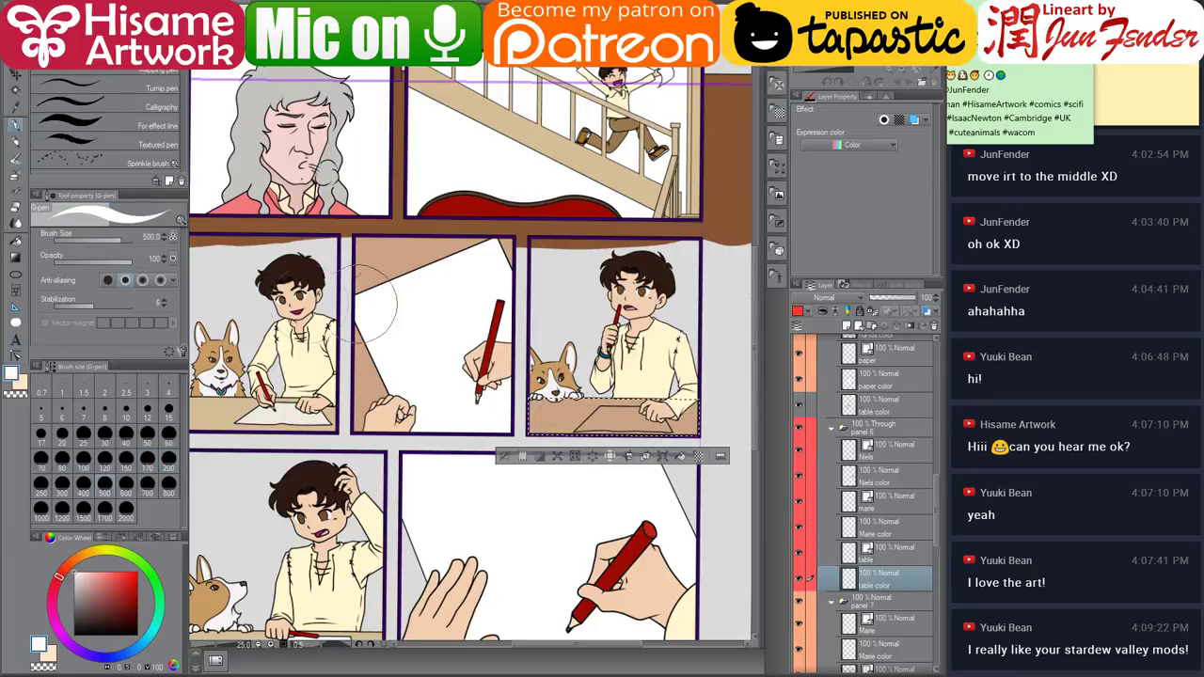
Fill the sheet of paper in panel 6 with white on the Niels color layer, pick the table's brown again and clear the selection.
{"action": "left_click", "coordinate": [16, 243]}
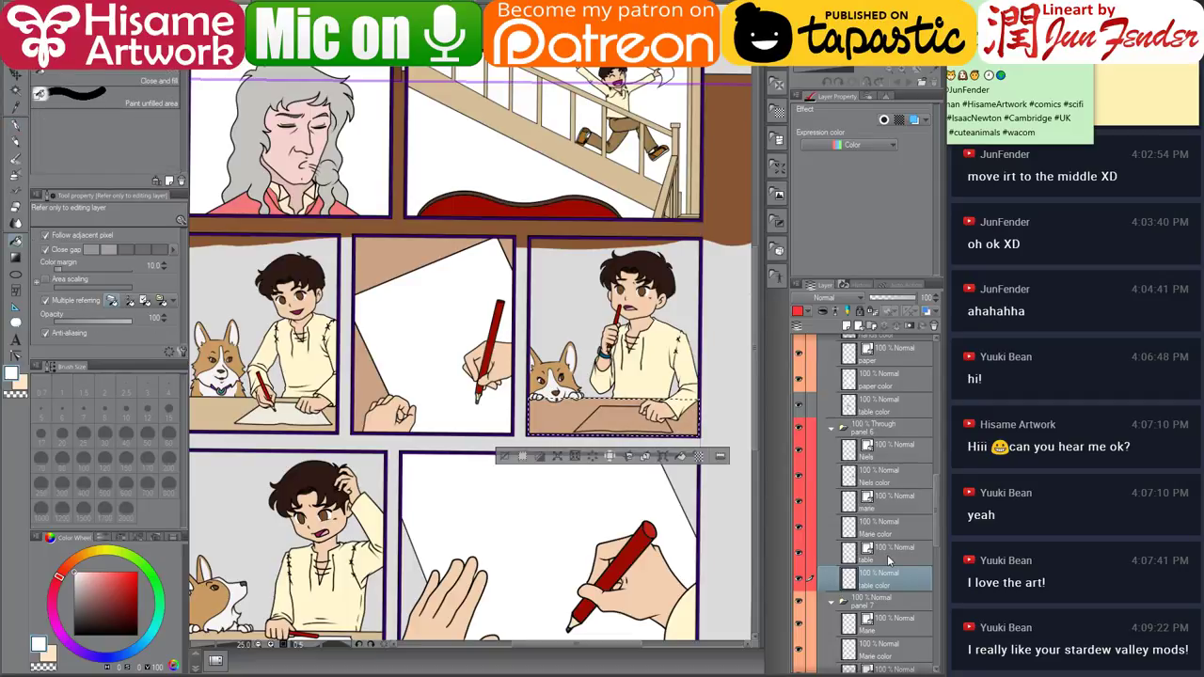
{"action": "left_click", "coordinate": [893, 481]}
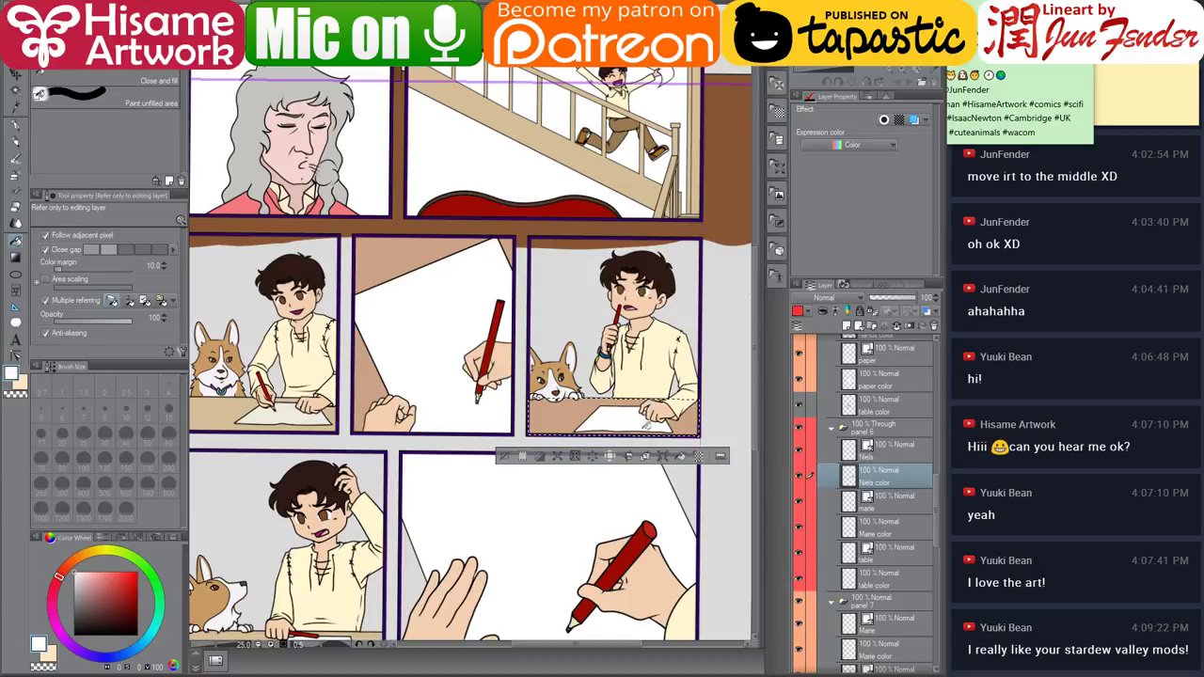
{"action": "left_click_drag", "start_coordinate": [526, 422], "coordinate": [591, 449]}
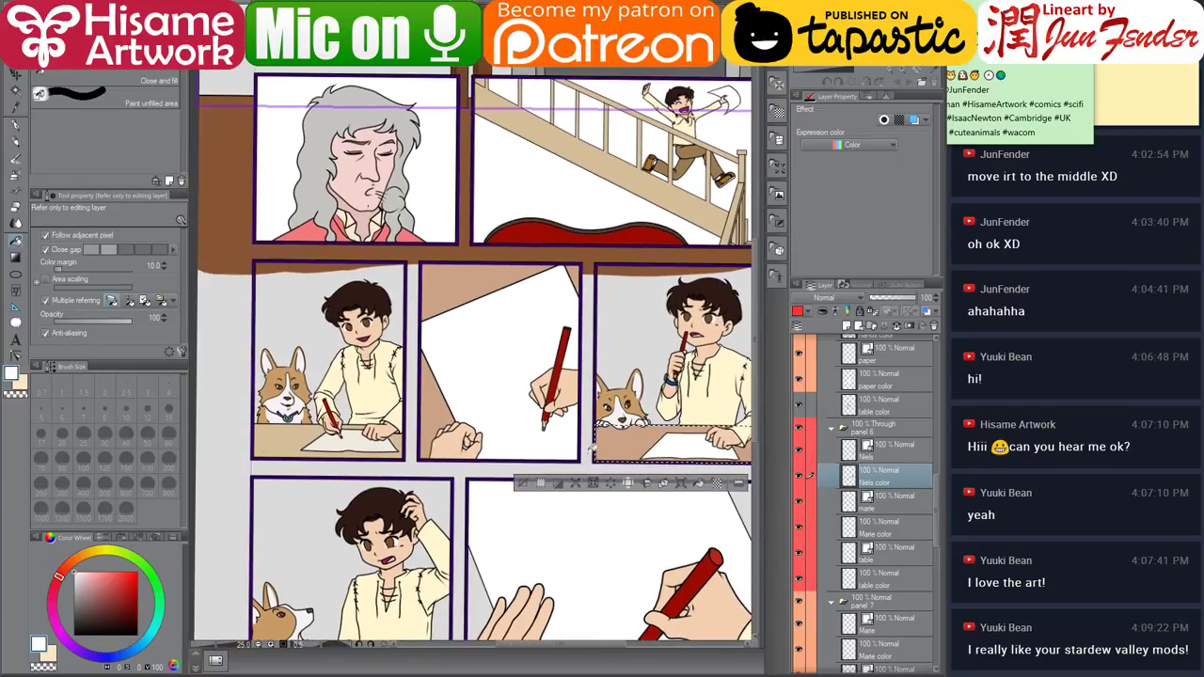
{"action": "left_click", "coordinate": [610, 440], "text": "alt"}
{"action": "key", "text": "ctrl+d"}
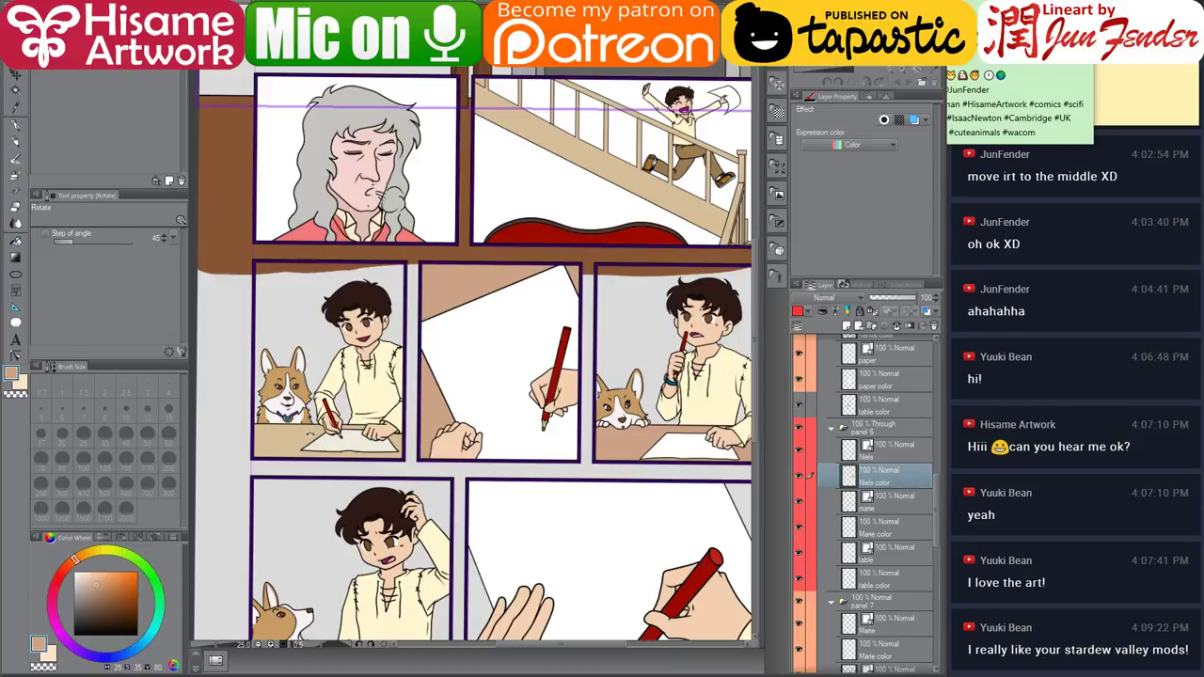
Fill the table in panel 4 with the same brown on its table color layer, within the layer's painted area.
{"action": "left_click", "coordinate": [307, 434], "text": "ctrl+shift"}
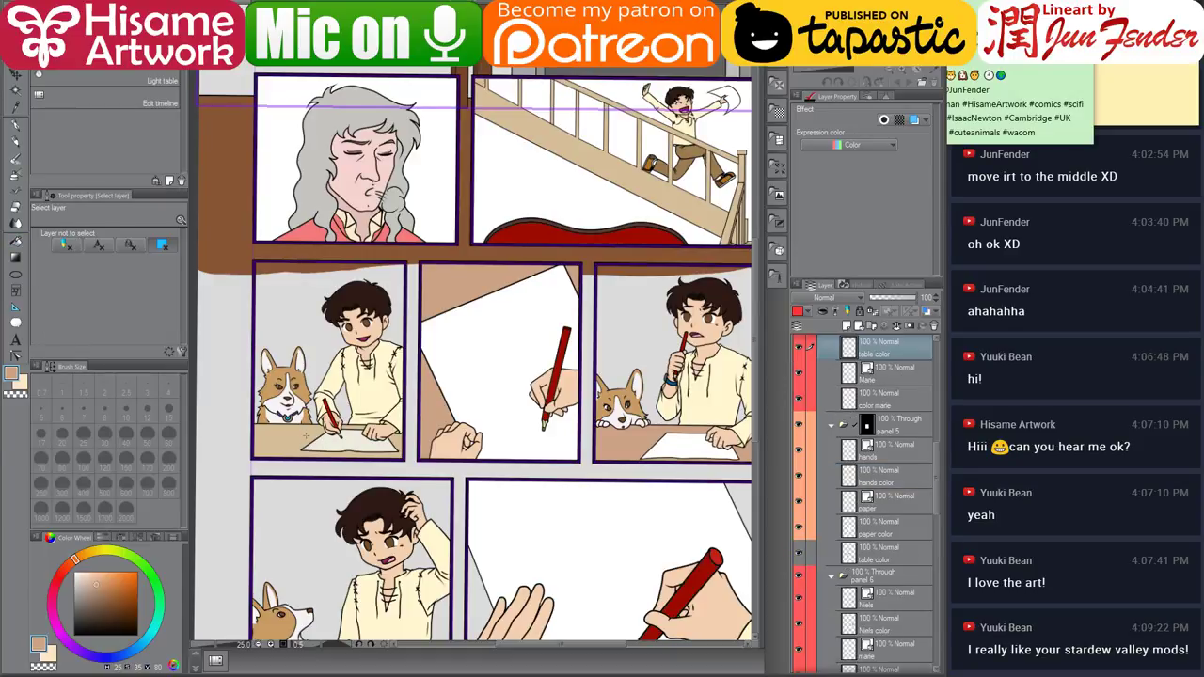
{"action": "left_click", "coordinate": [849, 347], "text": "ctrl"}
{"action": "left_click", "coordinate": [15, 240]}
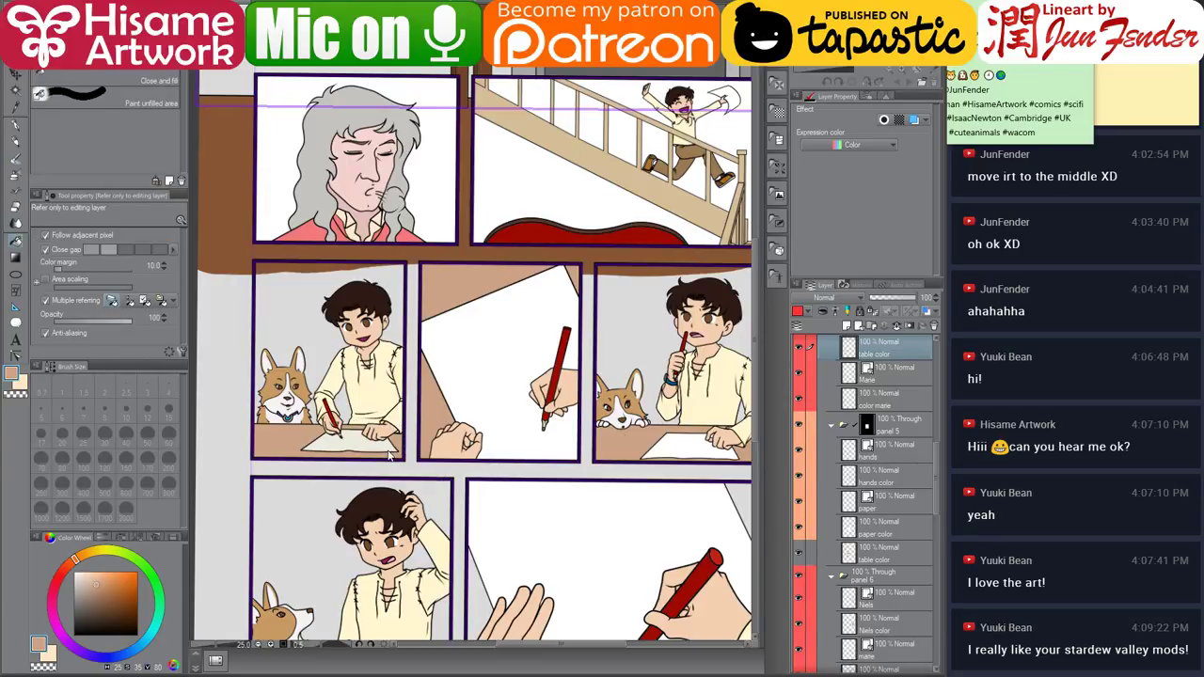
{"action": "key", "text": "ctrl+d"}
Fill the table areas in panel 7 with the same brown on its table color layer and clear the selection.
{"action": "left_click_drag", "start_coordinate": [605, 438], "coordinate": [590, 484]}
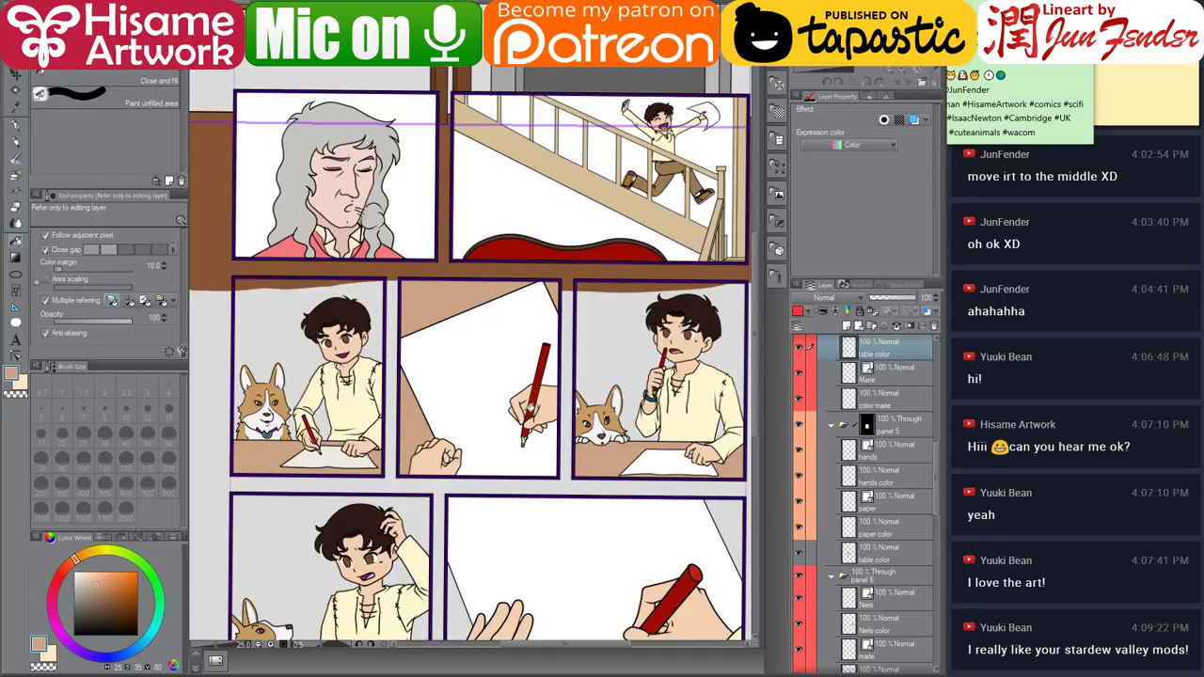
{"action": "left_click_drag", "start_coordinate": [572, 424], "coordinate": [561, 453]}
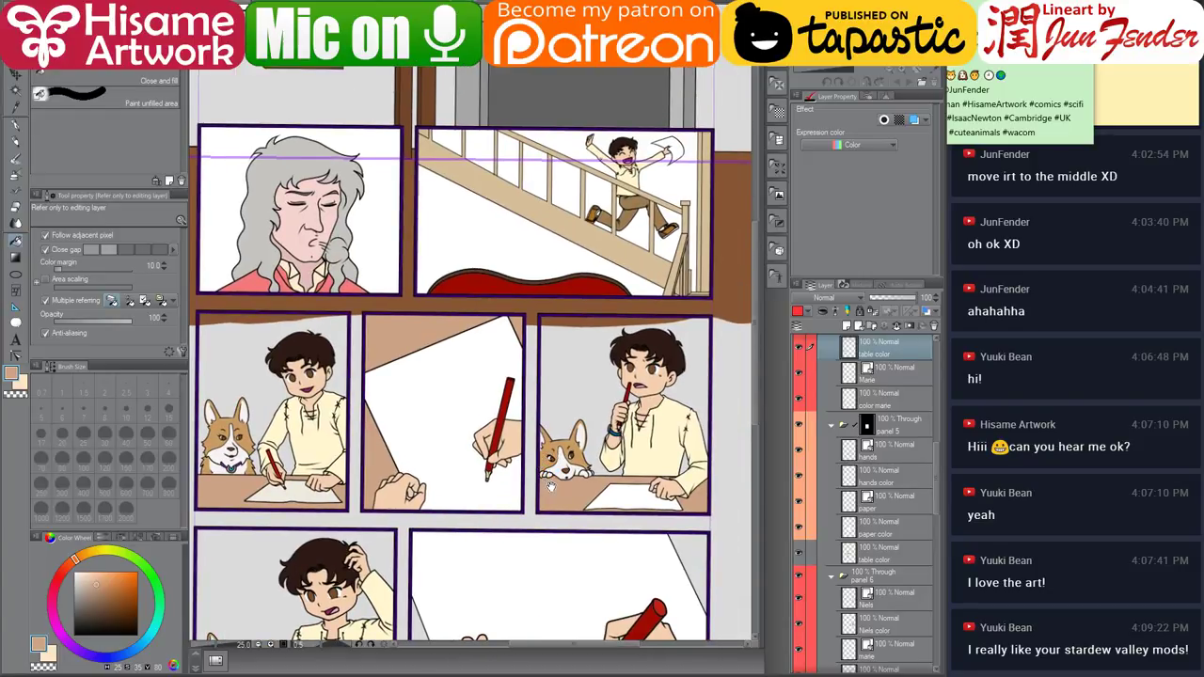
{"action": "left_click_drag", "start_coordinate": [546, 480], "coordinate": [563, 394]}
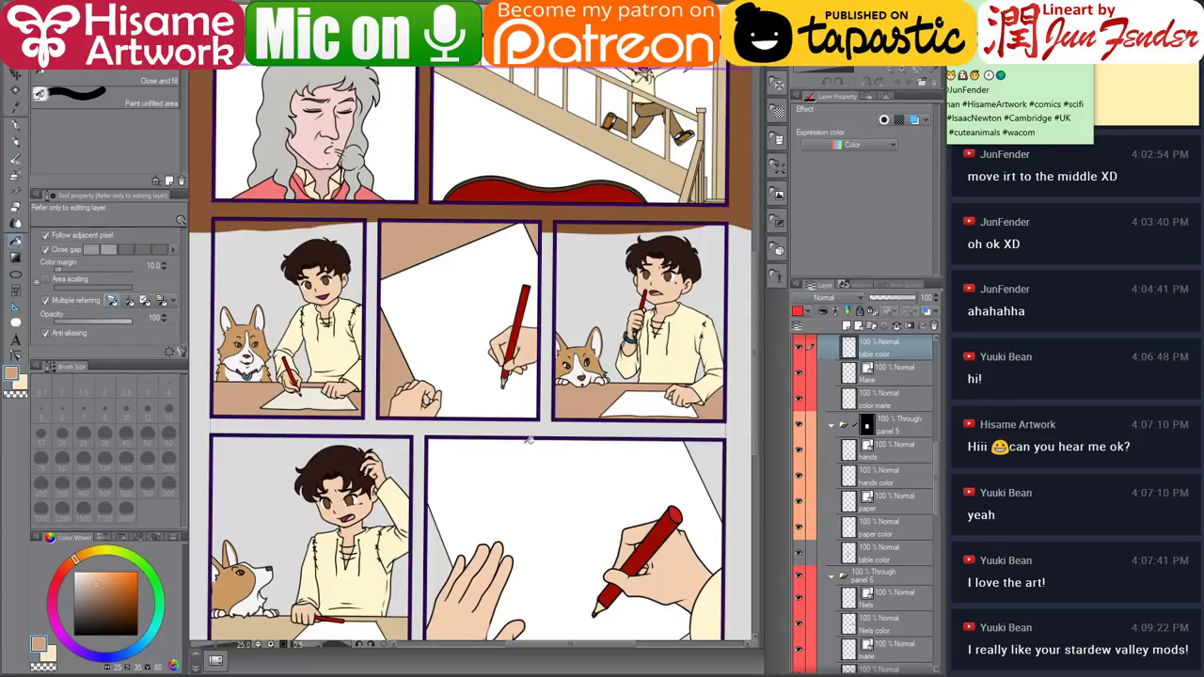
{"action": "left_click_drag", "start_coordinate": [546, 463], "coordinate": [547, 416]}
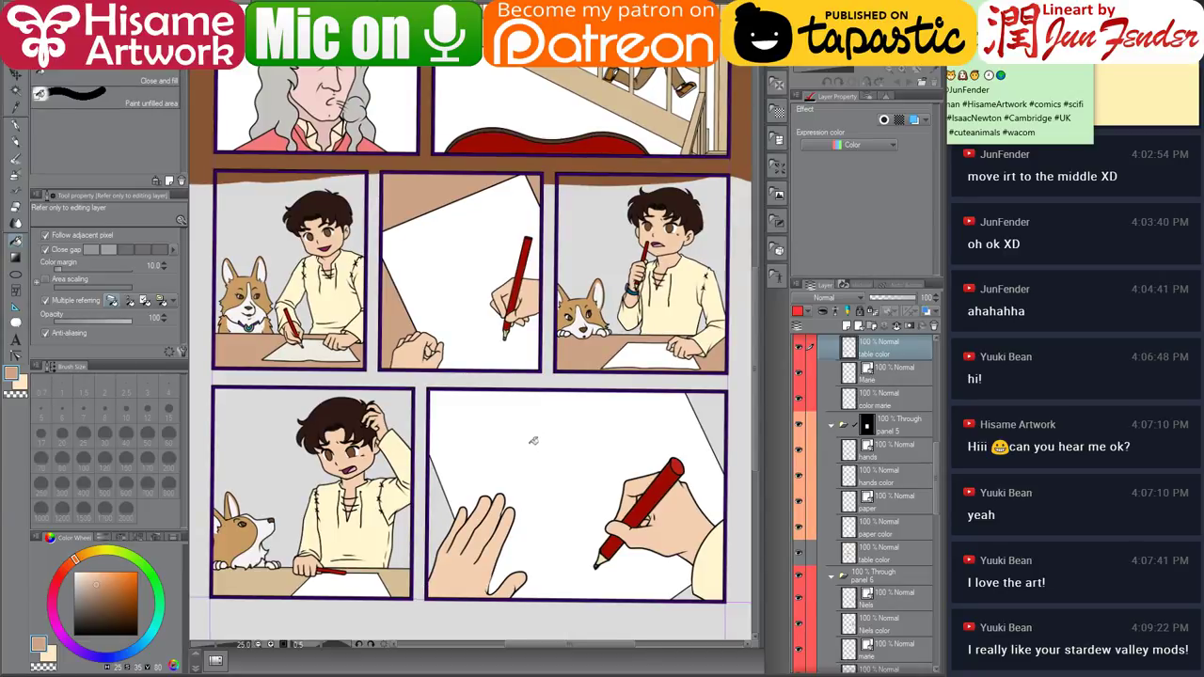
{"action": "left_click", "coordinate": [278, 578], "text": "ctrl+shift"}
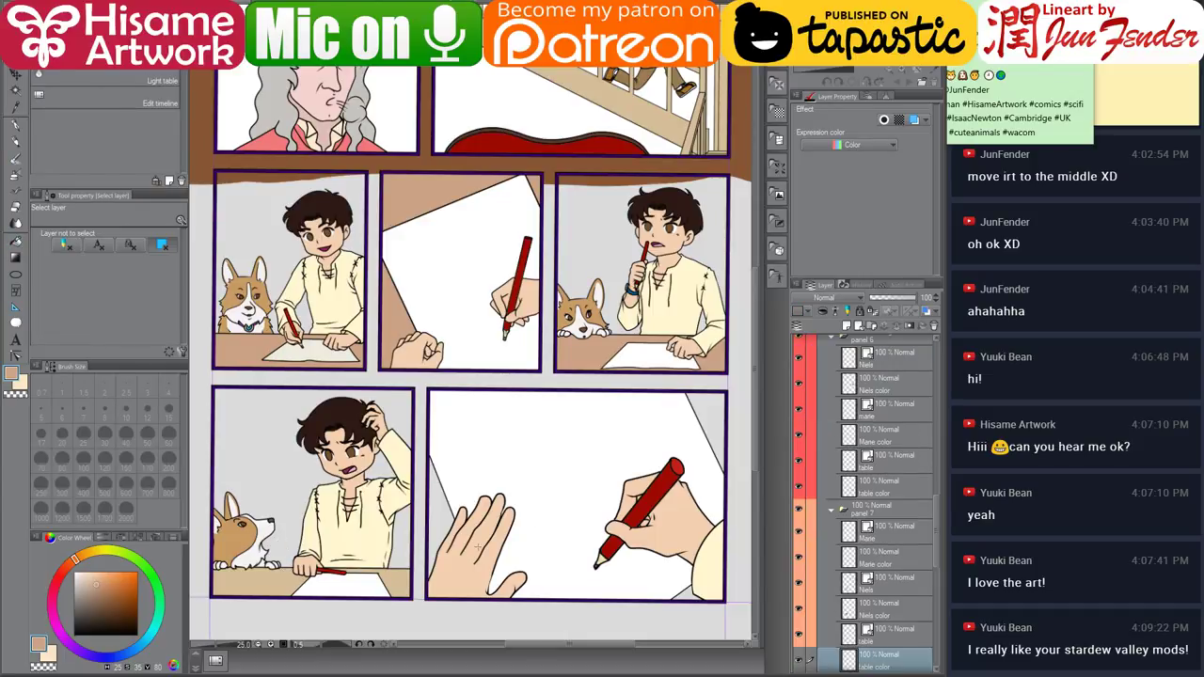
{"action": "left_click", "coordinate": [851, 661], "text": "ctrl"}
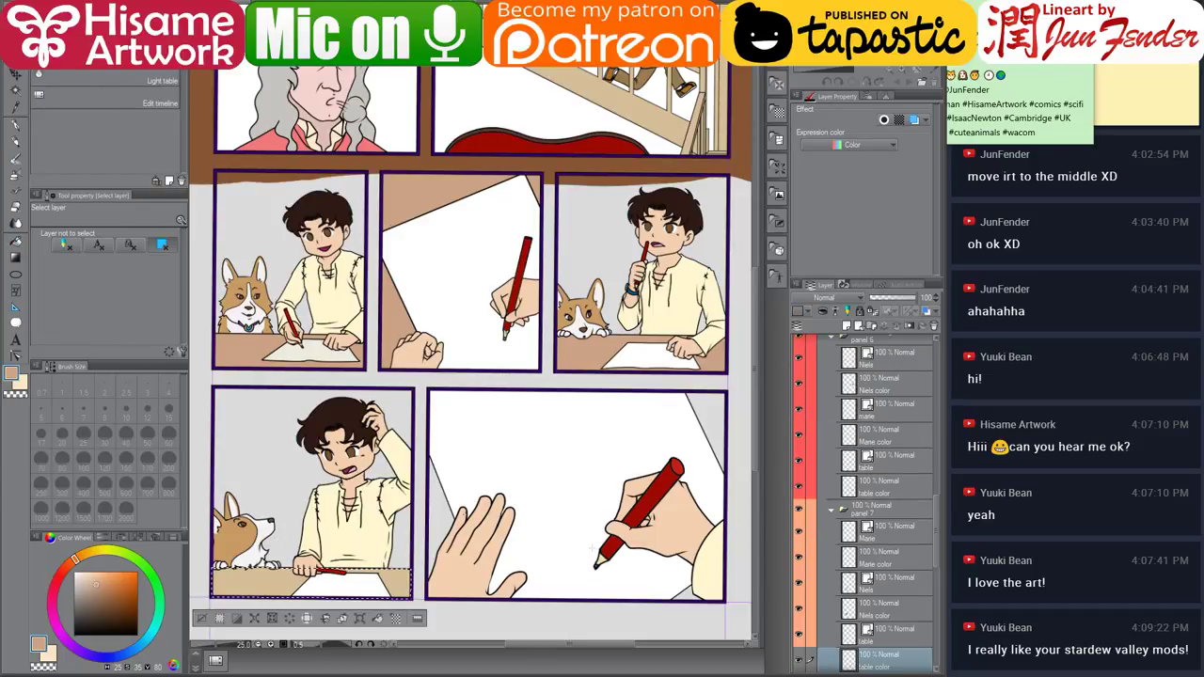
{"action": "left_click", "coordinate": [16, 242]}
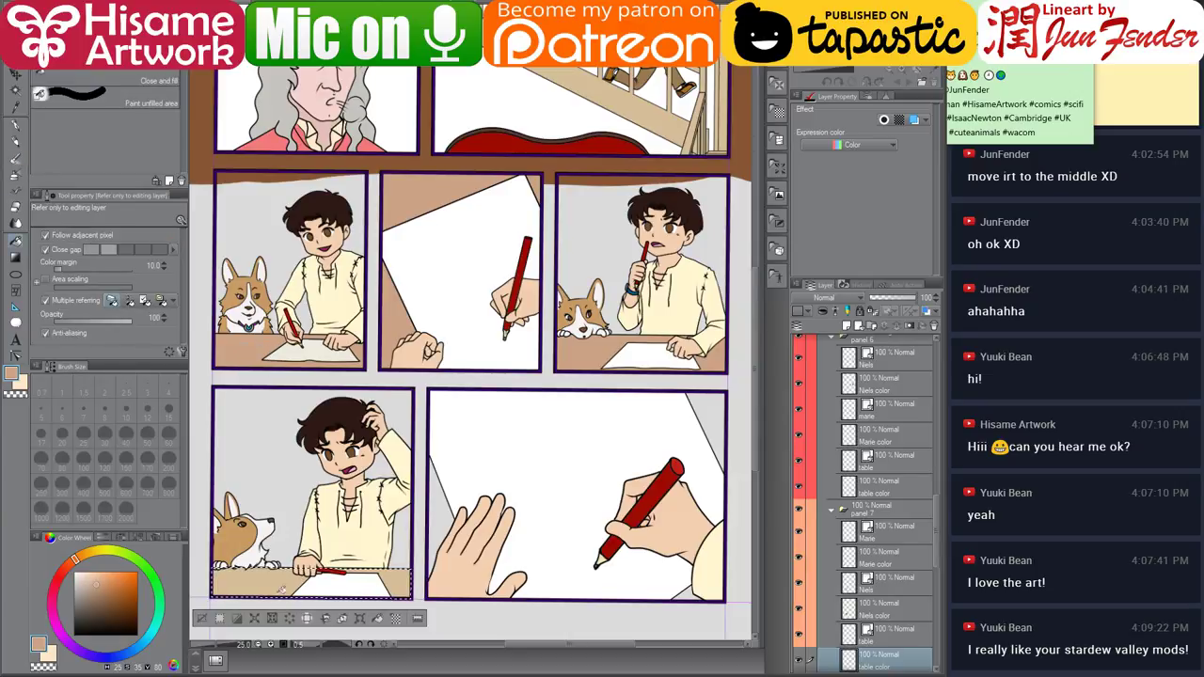
{"action": "left_click", "coordinate": [403, 574]}
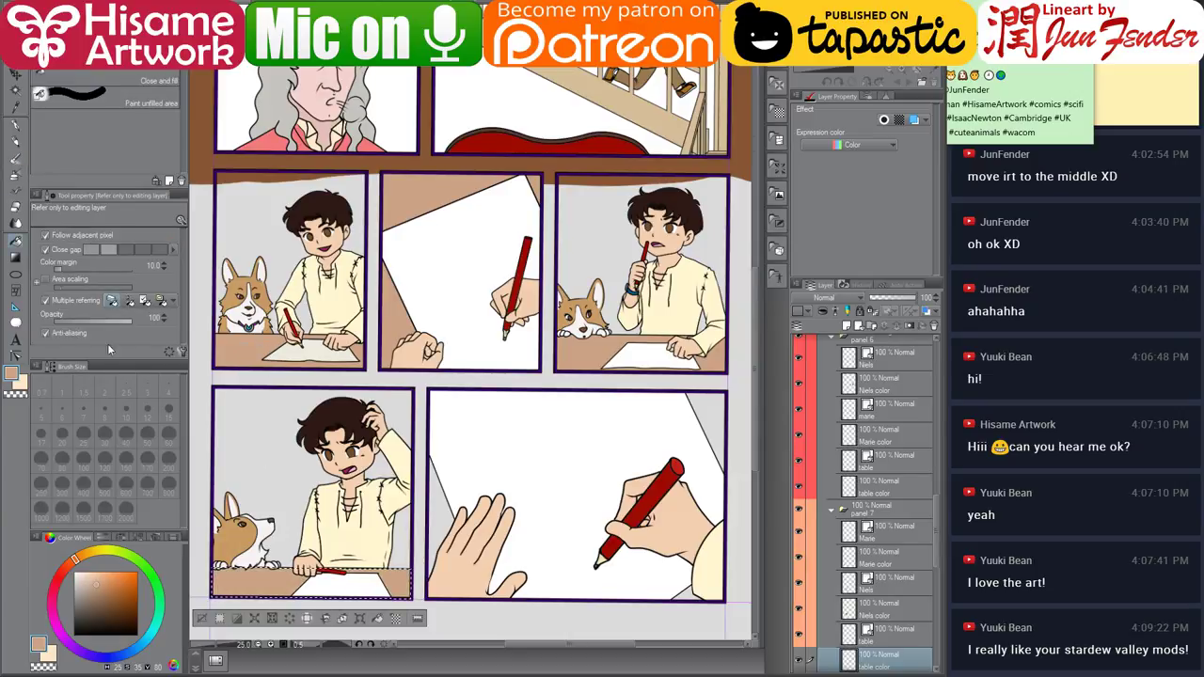
{"action": "left_click", "coordinate": [16, 128]}
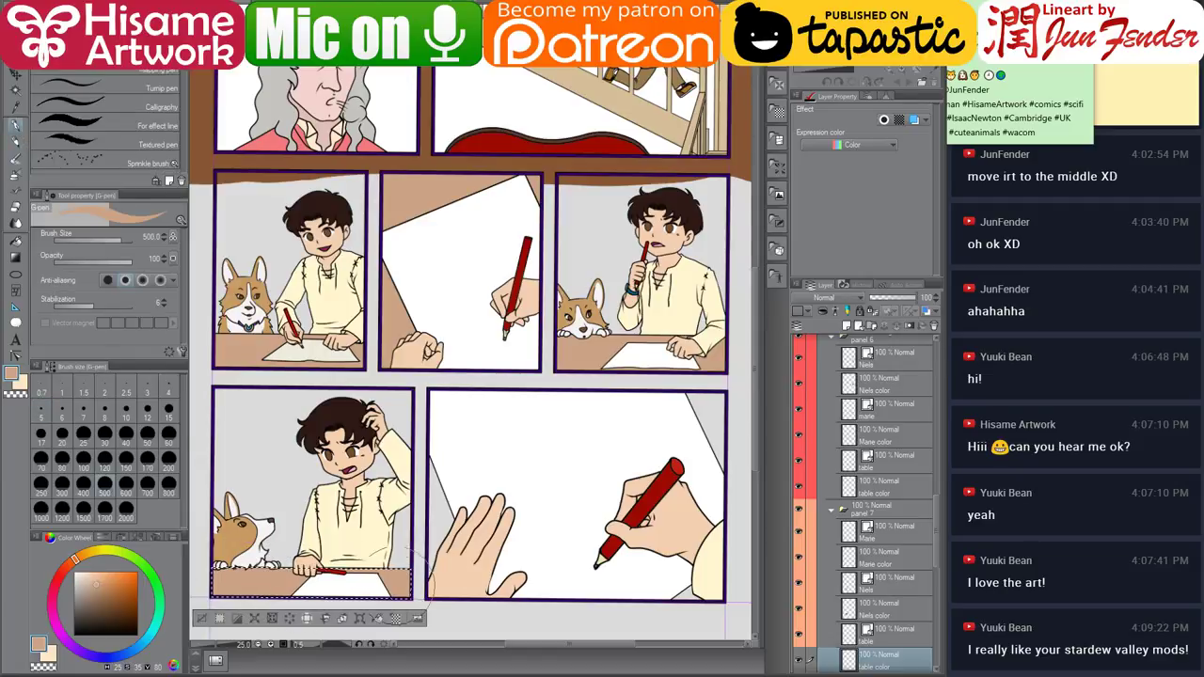
{"action": "key", "text": "ctrl+d"}
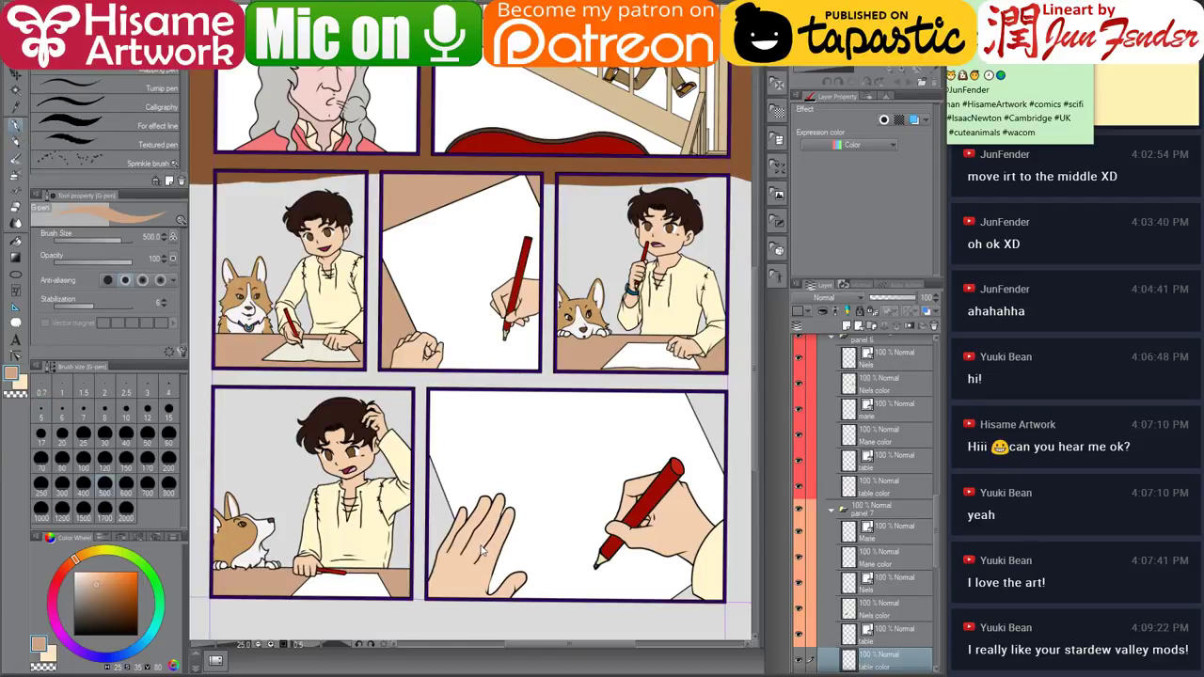
Add a layer named "table color" directly beneath the paper color layer in panel 8's folder.
{"action": "scroll", "coordinate": [439, 518], "scroll_direction": "right", "scroll_amount": 2}
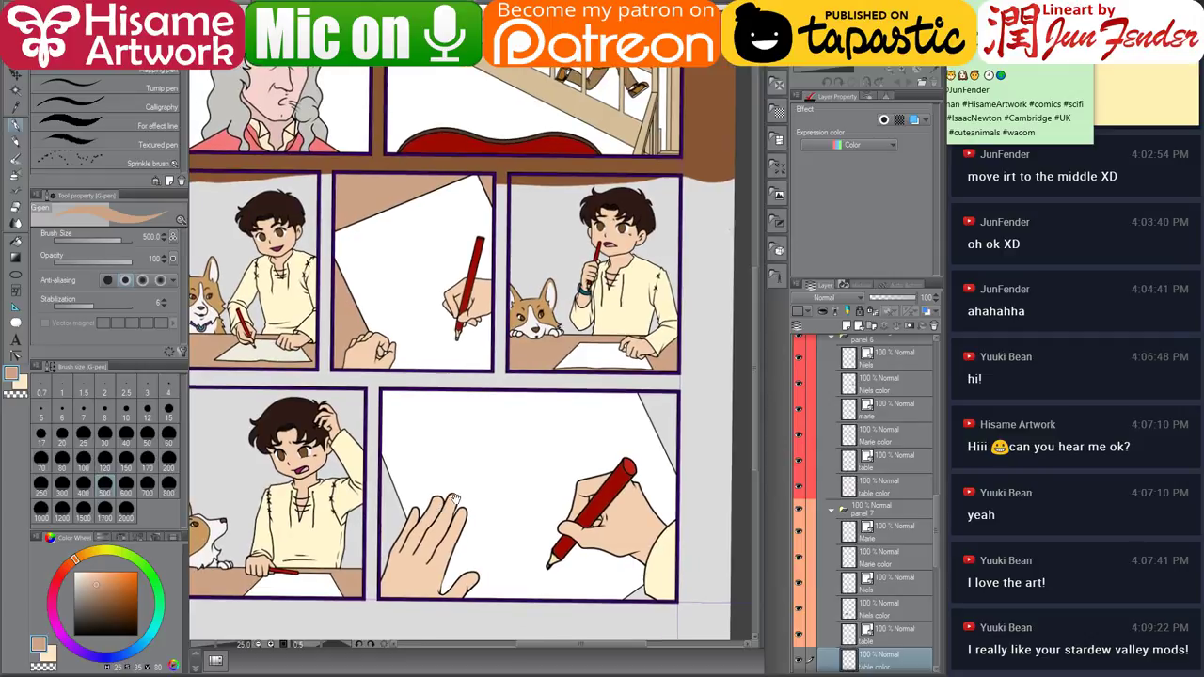
{"action": "left_click_drag", "start_coordinate": [938, 541], "coordinate": [937, 649]}
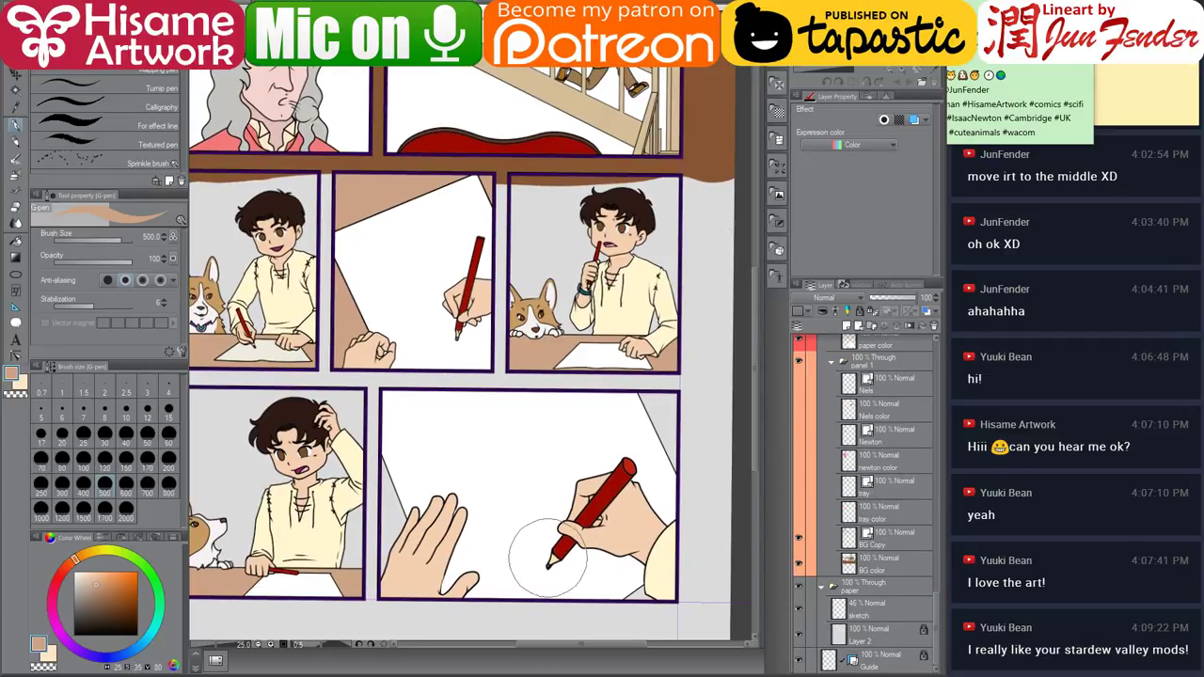
{"action": "key", "text": "ctrl+shift"}
{"action": "left_click", "coordinate": [535, 532], "text": "ctrl+shift"}
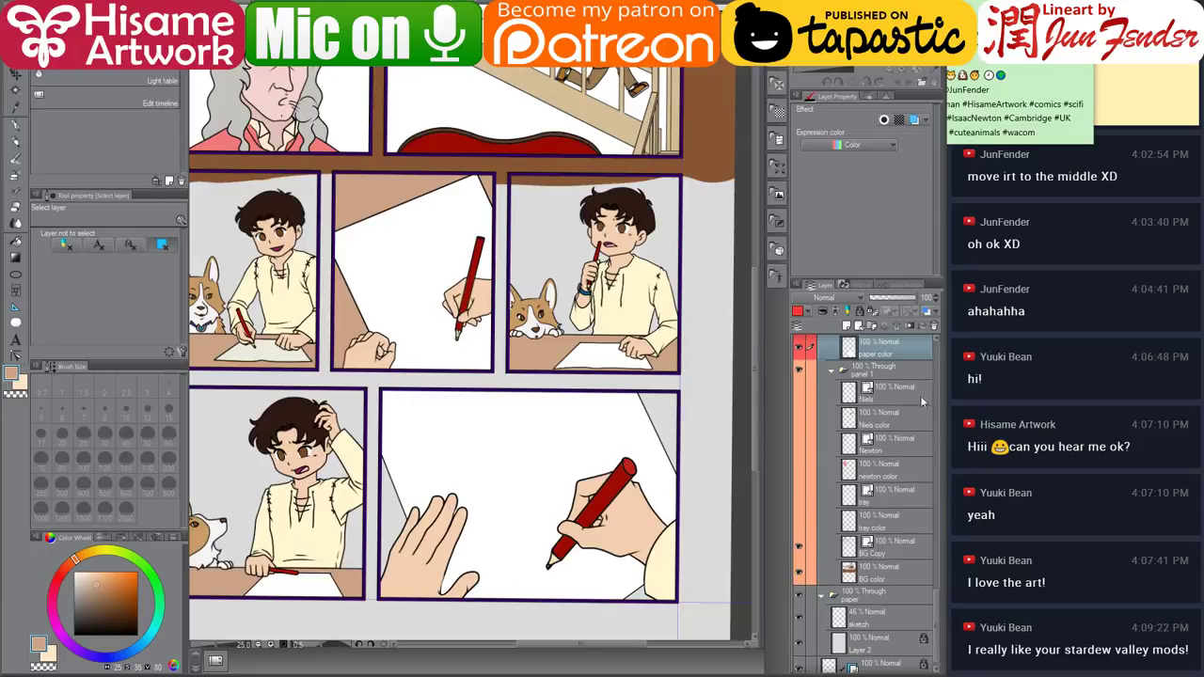
{"action": "scroll", "coordinate": [937, 342], "scroll_direction": "up", "scroll_amount": 1}
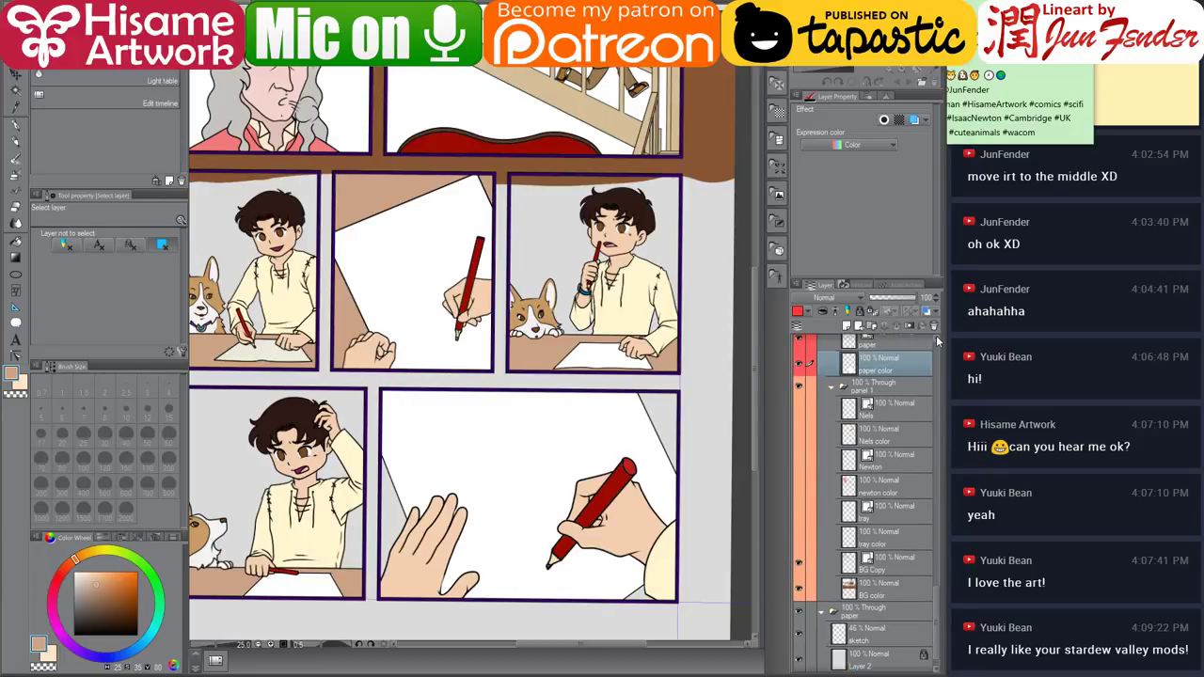
{"action": "left_click", "coordinate": [846, 327]}
{"action": "left_click_drag", "start_coordinate": [894, 402], "coordinate": [892, 403]}
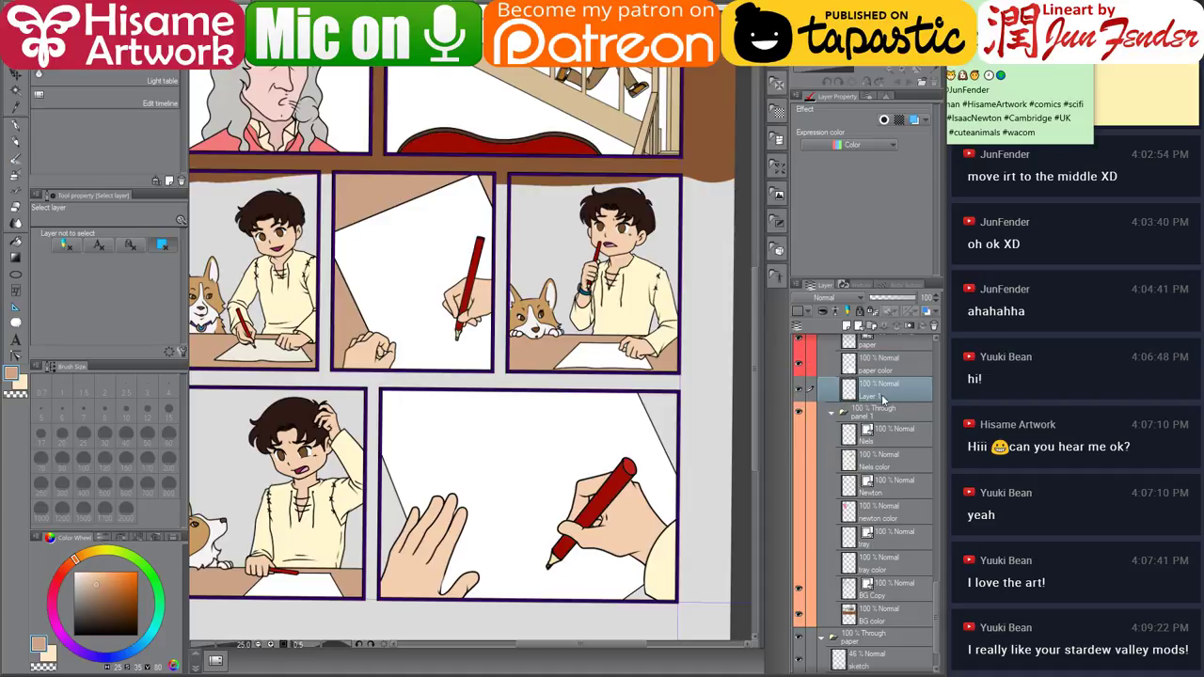
{"action": "double_click", "coordinate": [875, 395]}
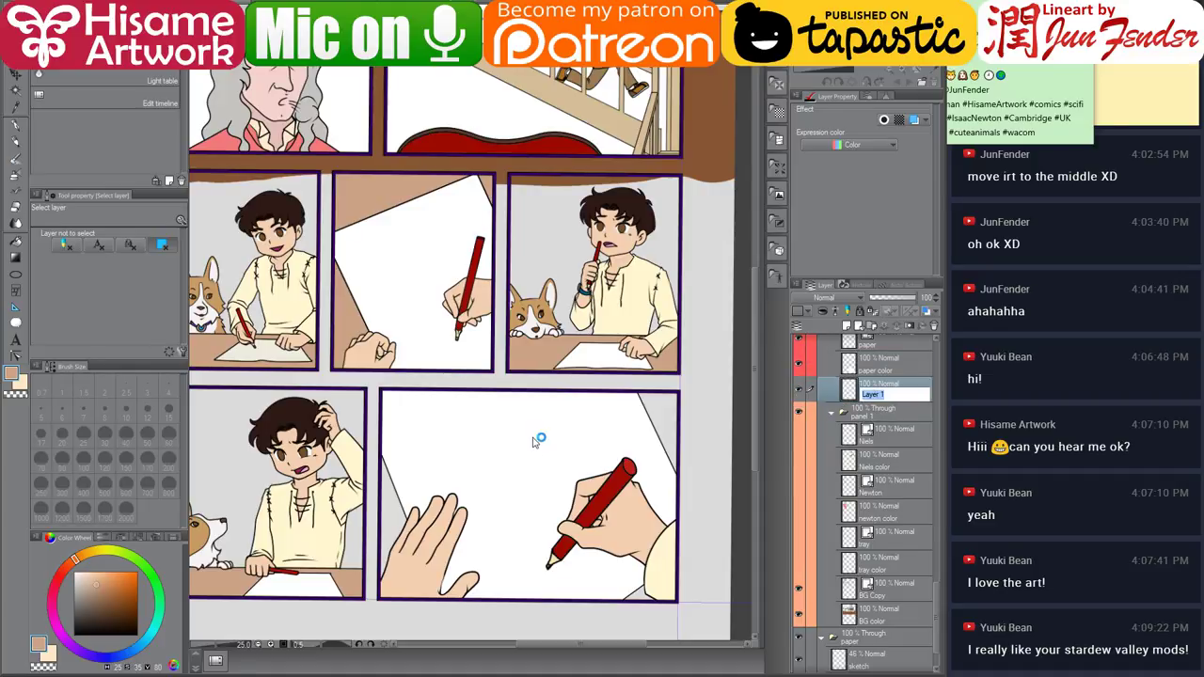
{"action": "type", "text": "table color"}
{"action": "key", "text": "Return"}
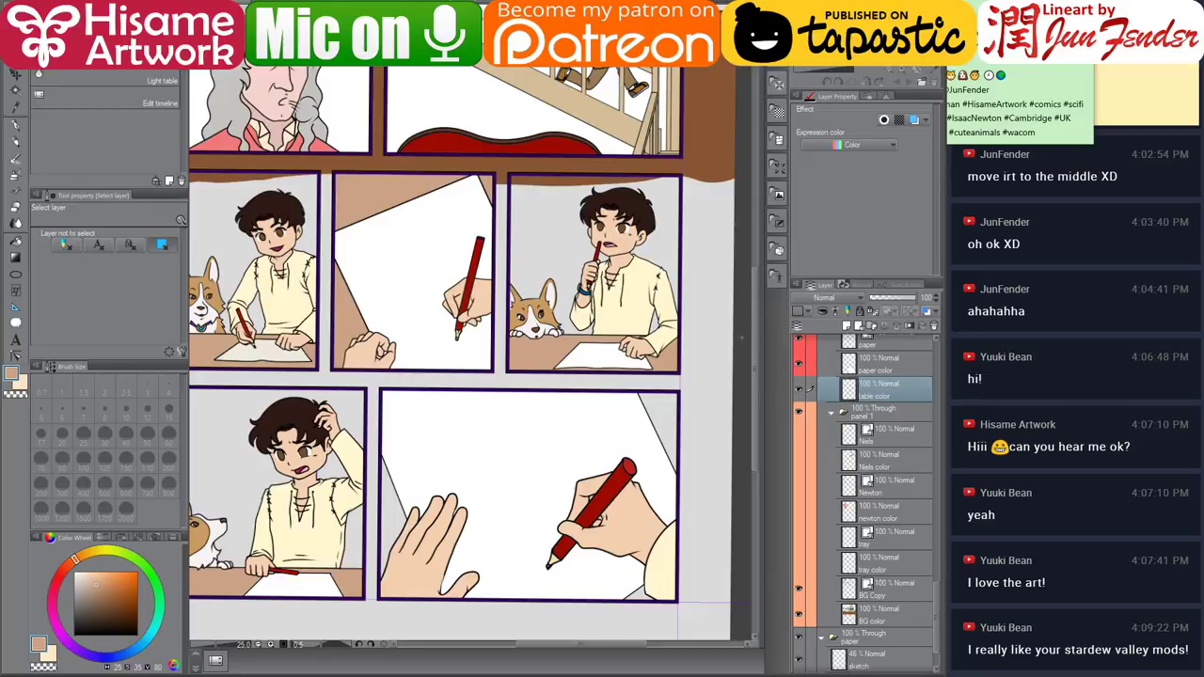
Paint the table around the paper in panel 8 brown with the size 500 G-pen on the new table color layer.
{"action": "left_click", "coordinate": [849, 391], "text": "ctrl"}
{"action": "left_click", "coordinate": [638, 219]}
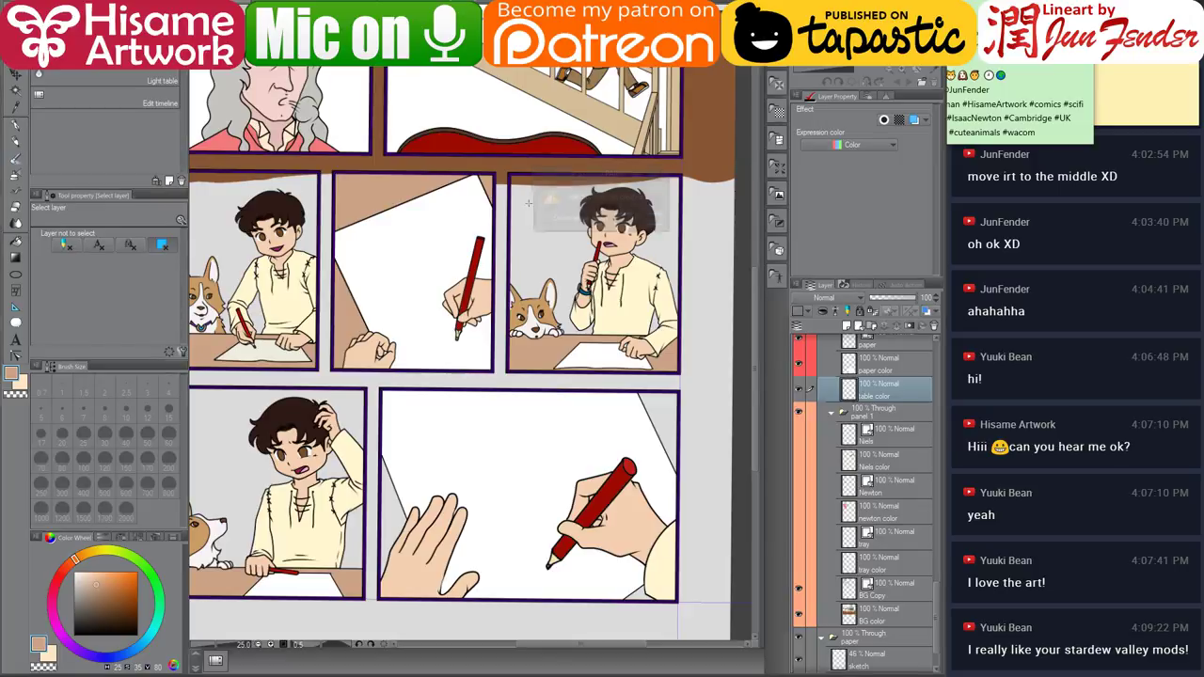
{"action": "left_click", "coordinate": [15, 123]}
{"action": "mouse_move", "coordinate": [406, 405]}
{"action": "left_mouse_down"}
{"action": "mouse_move", "coordinate": [400, 508]}
{"action": "mouse_move", "coordinate": [428, 588]}
{"action": "mouse_move", "coordinate": [578, 458]}
{"action": "mouse_move", "coordinate": [643, 419]}
{"action": "mouse_move", "coordinate": [685, 452]}
{"action": "mouse_move", "coordinate": [658, 597]}
{"action": "mouse_move", "coordinate": [612, 607]}
{"action": "mouse_move", "coordinate": [654, 589]}
{"action": "left_mouse_up"}
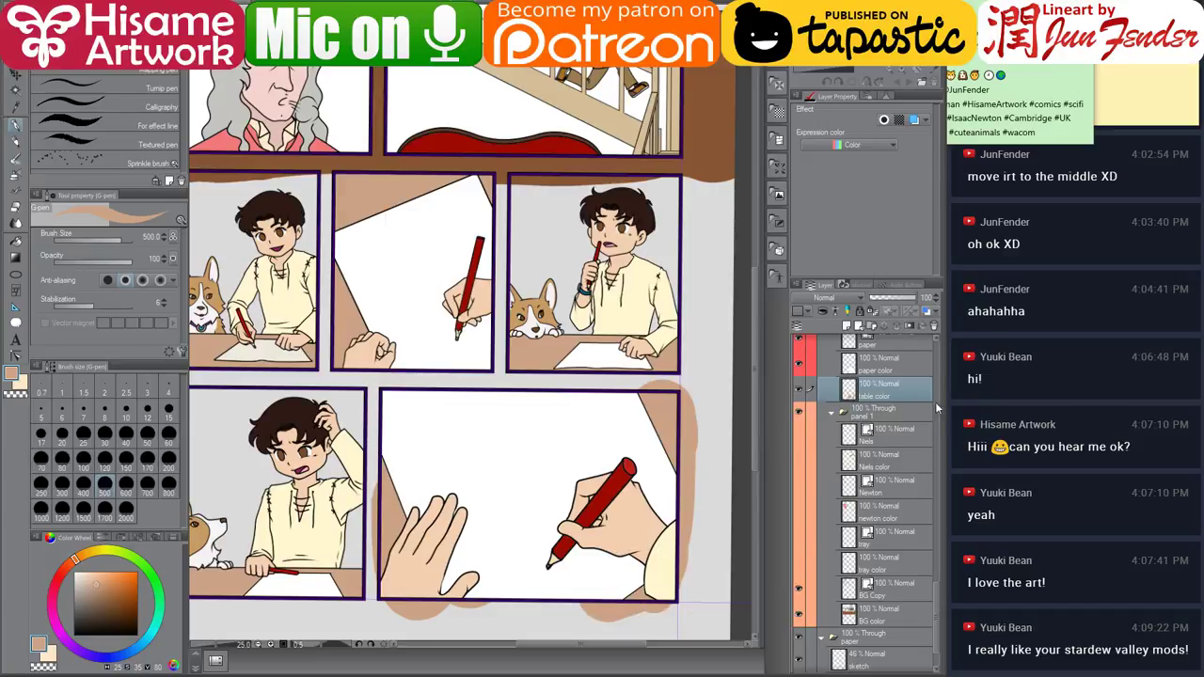
Mask the panel 8 folder to a rectangular selection along the panel's frame to hide the paint outside it.
{"action": "scroll", "coordinate": [937, 342], "scroll_direction": "up", "scroll_amount": 3}
{"action": "scroll", "coordinate": [938, 343], "scroll_direction": "up", "scroll_amount": 3}
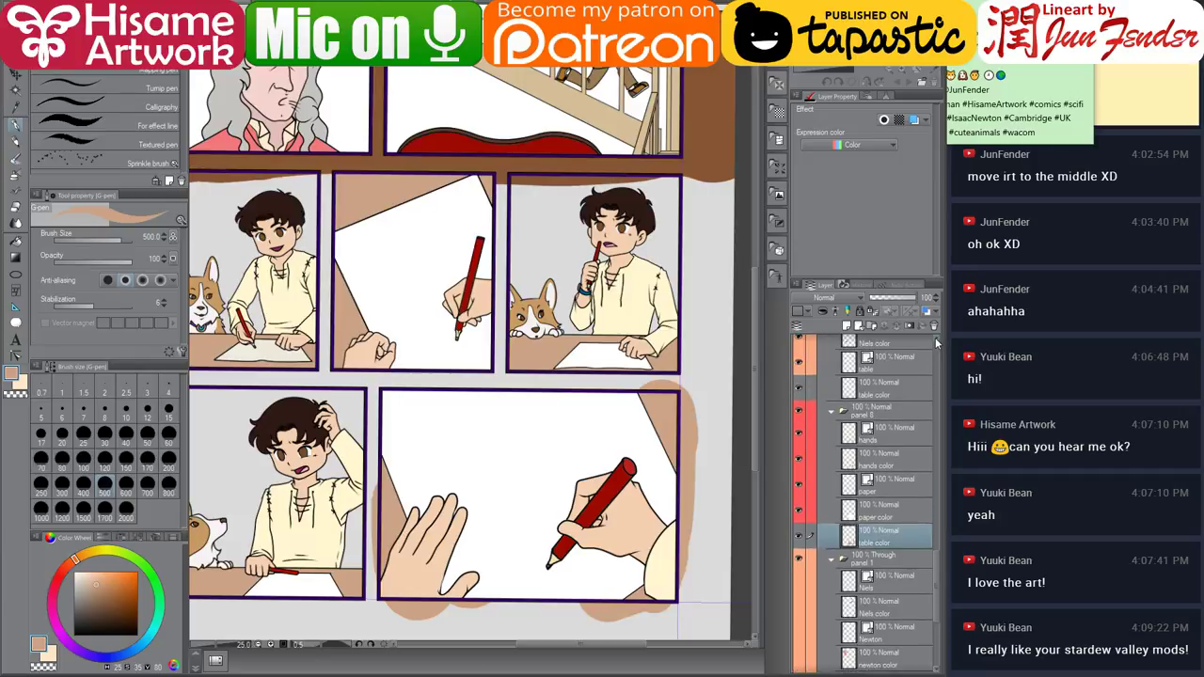
{"action": "left_click", "coordinate": [887, 447]}
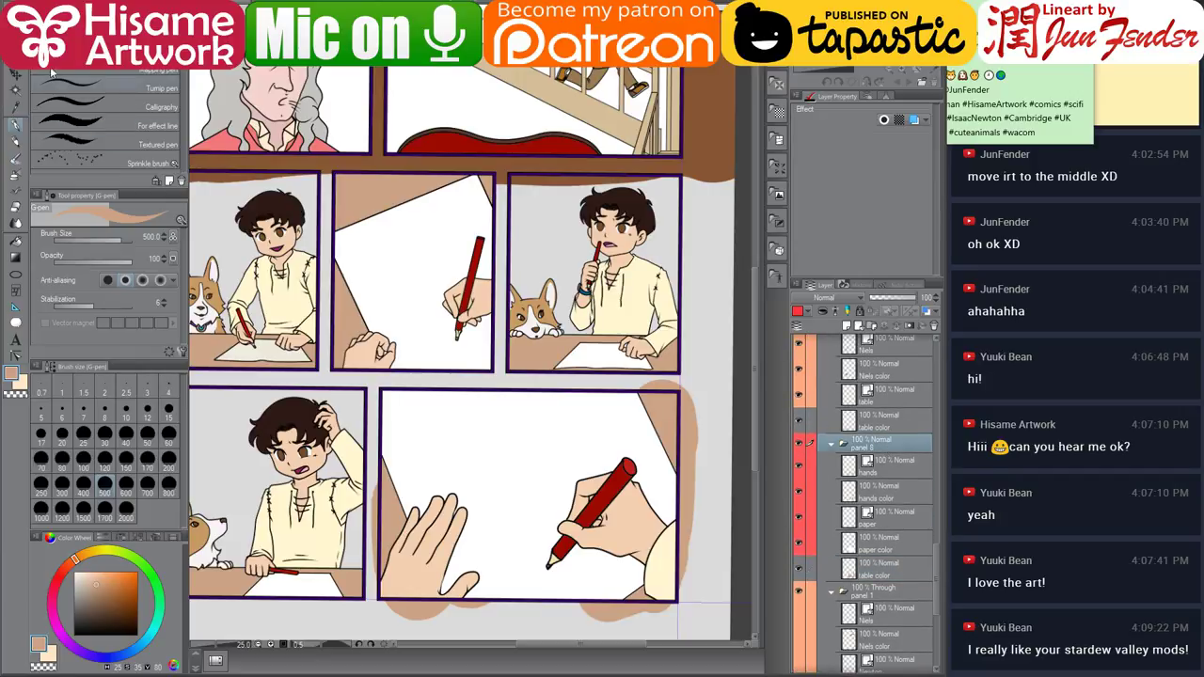
{"action": "key", "text": "m"}
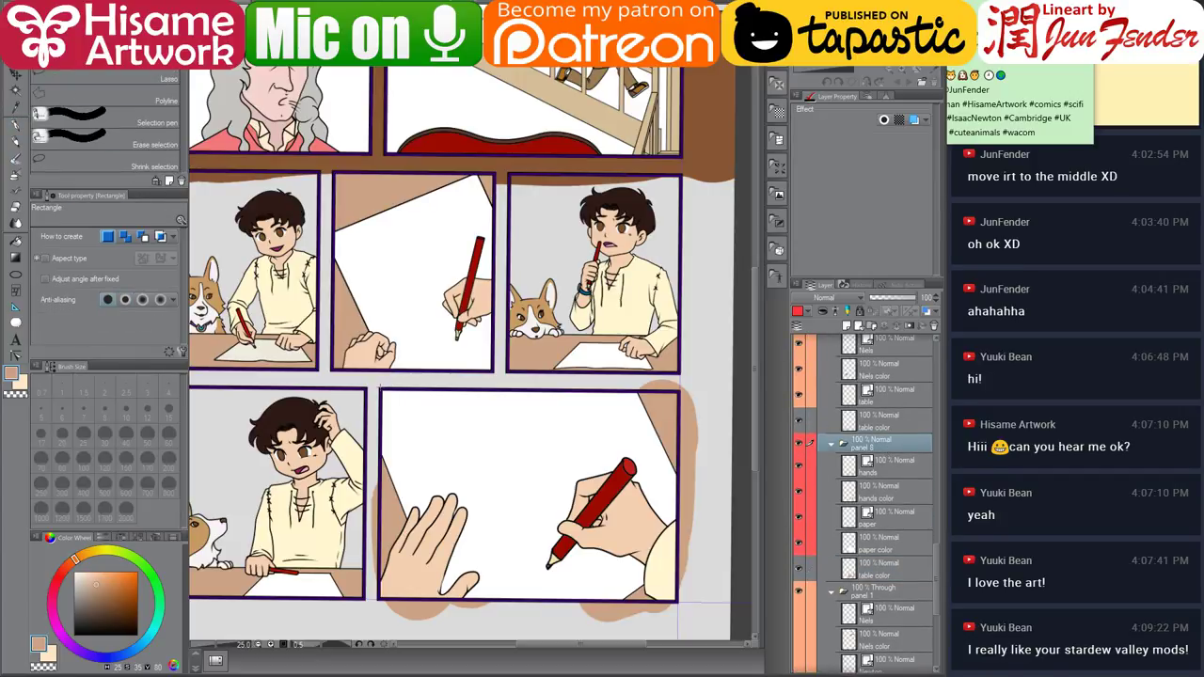
{"action": "left_click_drag", "start_coordinate": [381, 387], "coordinate": [681, 603]}
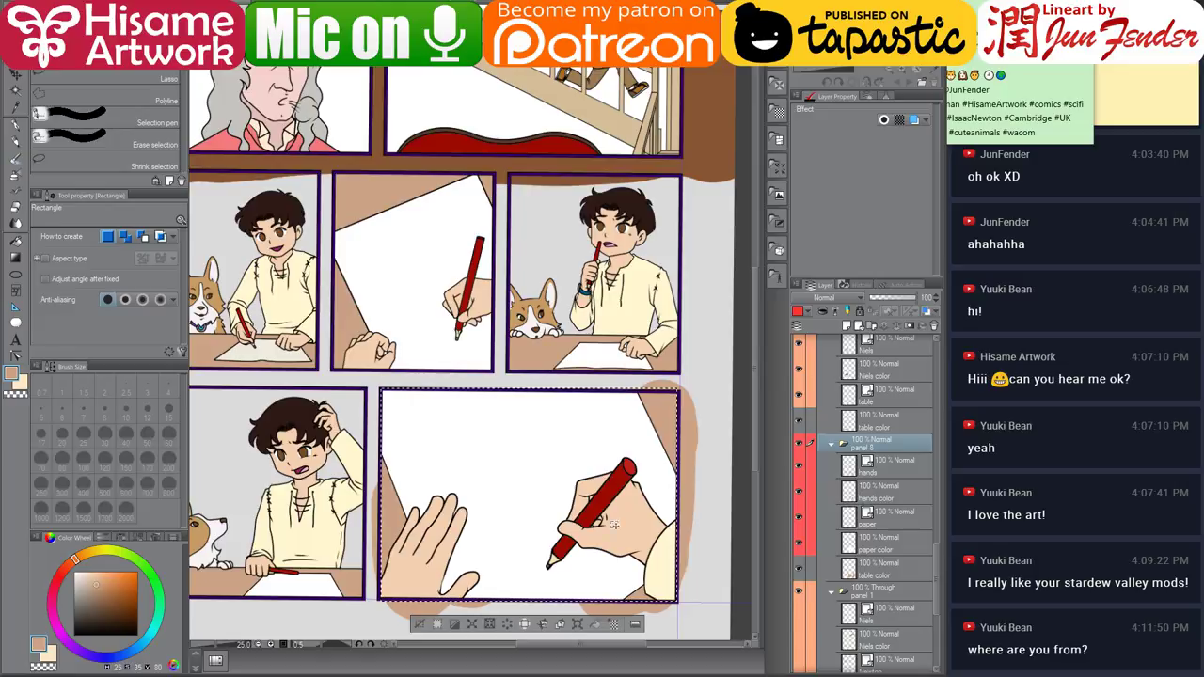
{"action": "left_click", "coordinate": [909, 326]}
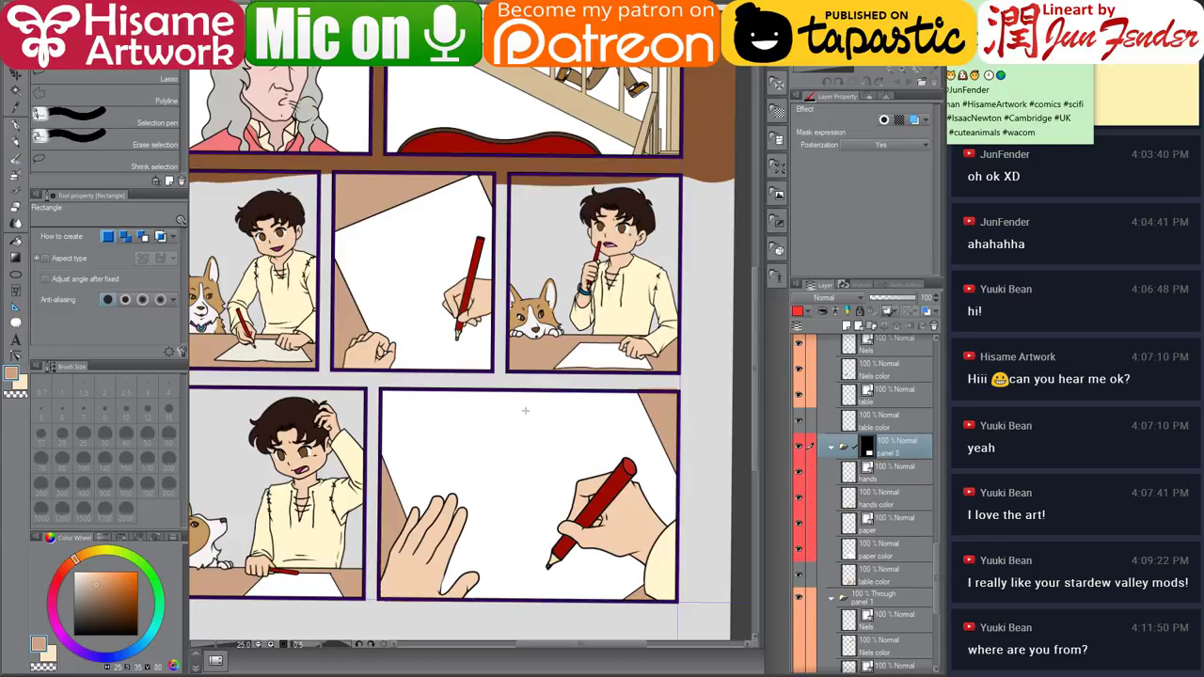
Try a transform on the panel 8 folder's mask, and delete the mask from the folder.
{"action": "scroll", "coordinate": [681, 551], "scroll_direction": "up", "scroll_amount": 2}
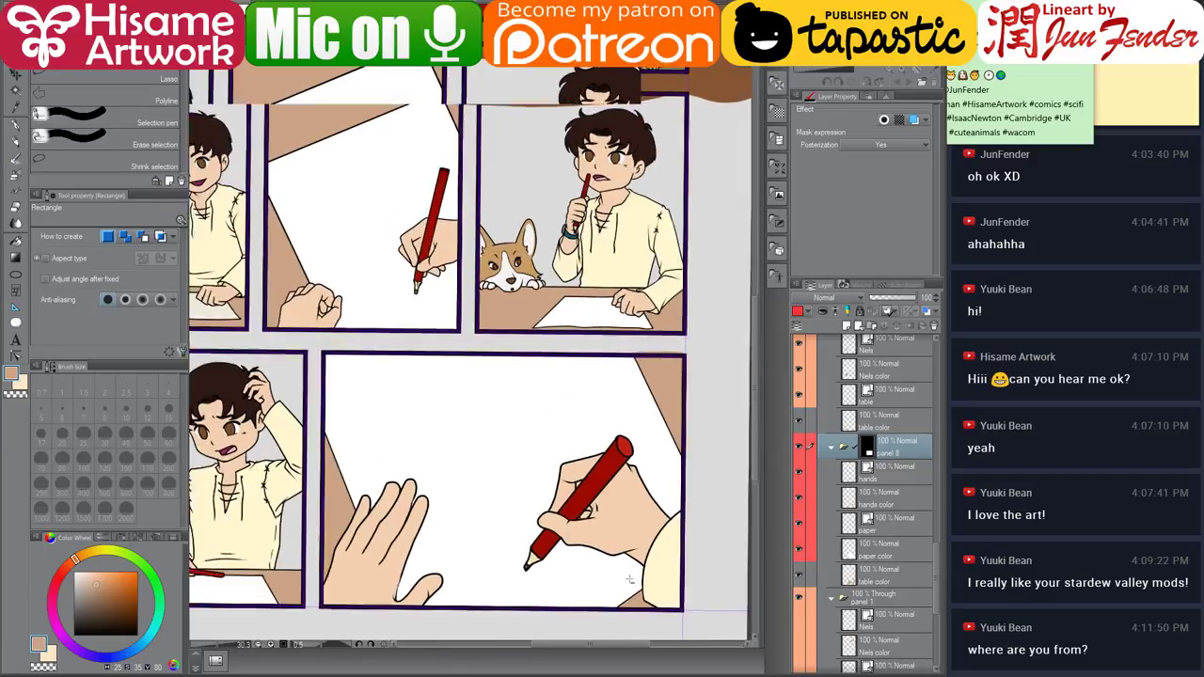
{"action": "left_click_drag", "start_coordinate": [680, 550], "coordinate": [666, 504]}
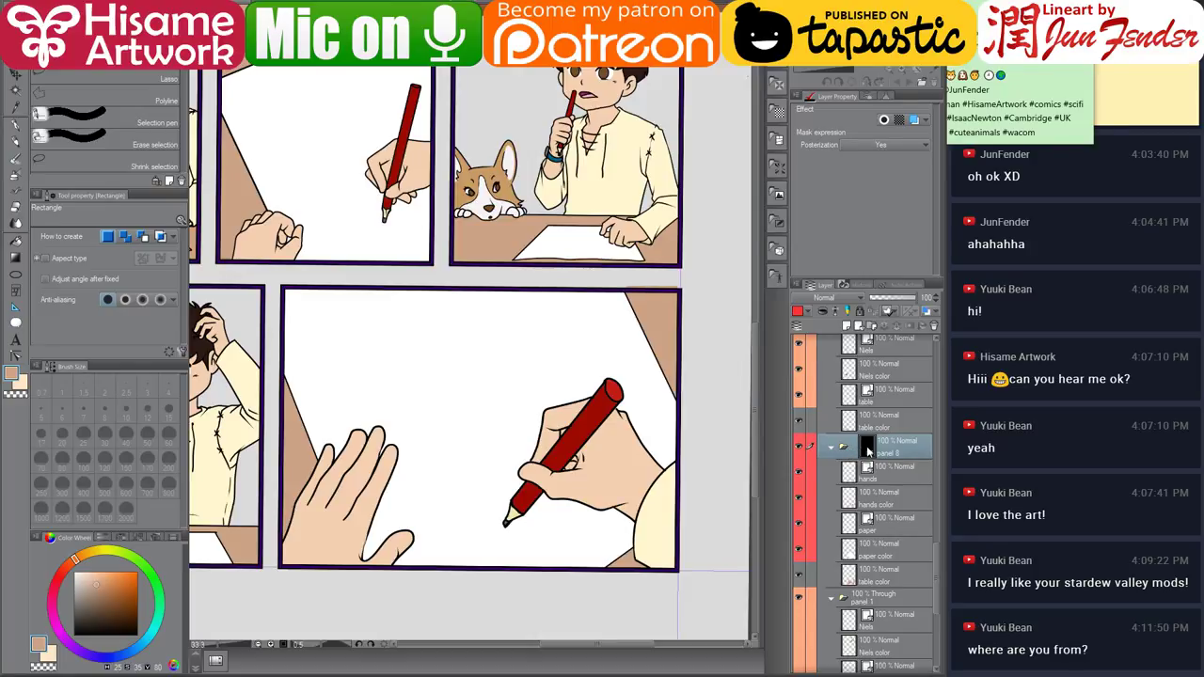
{"action": "key", "text": "ctrl+t"}
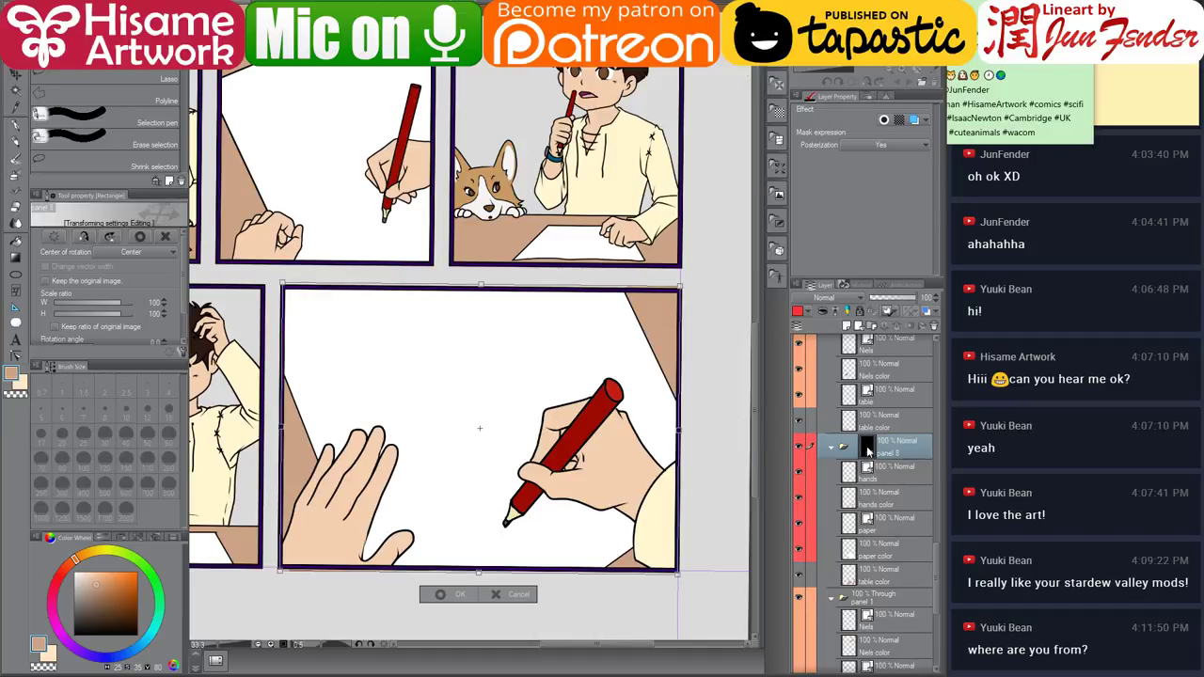
{"action": "key", "text": "Return"}
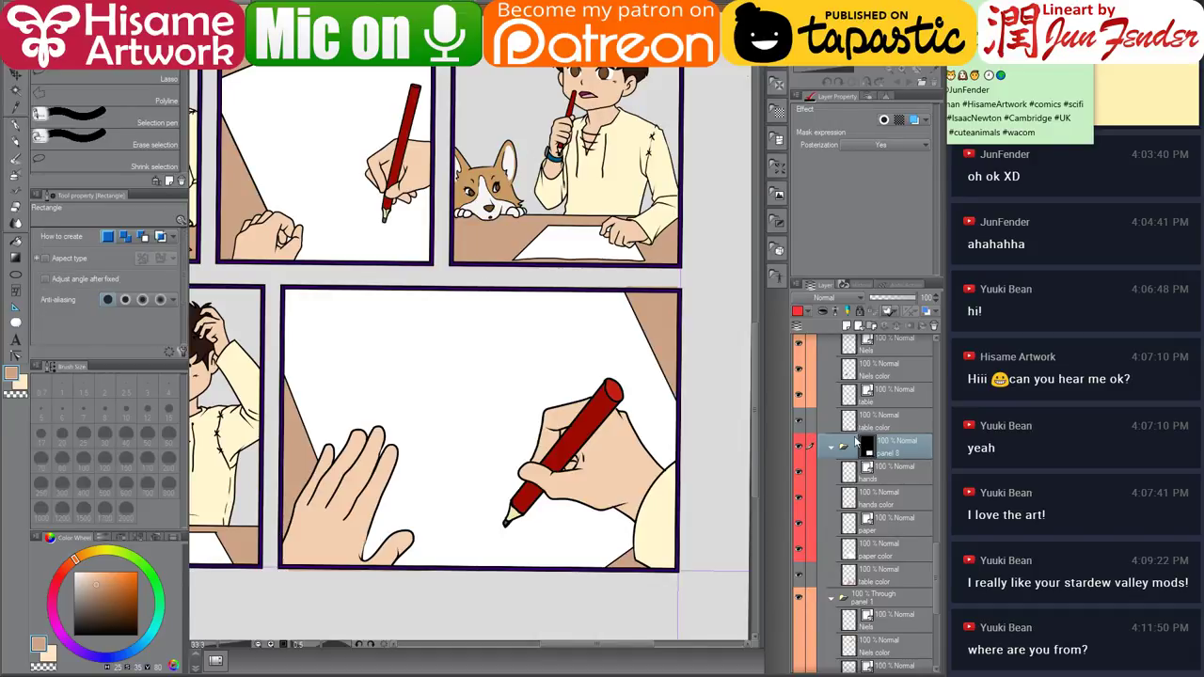
{"action": "right_click", "coordinate": [867, 447]}
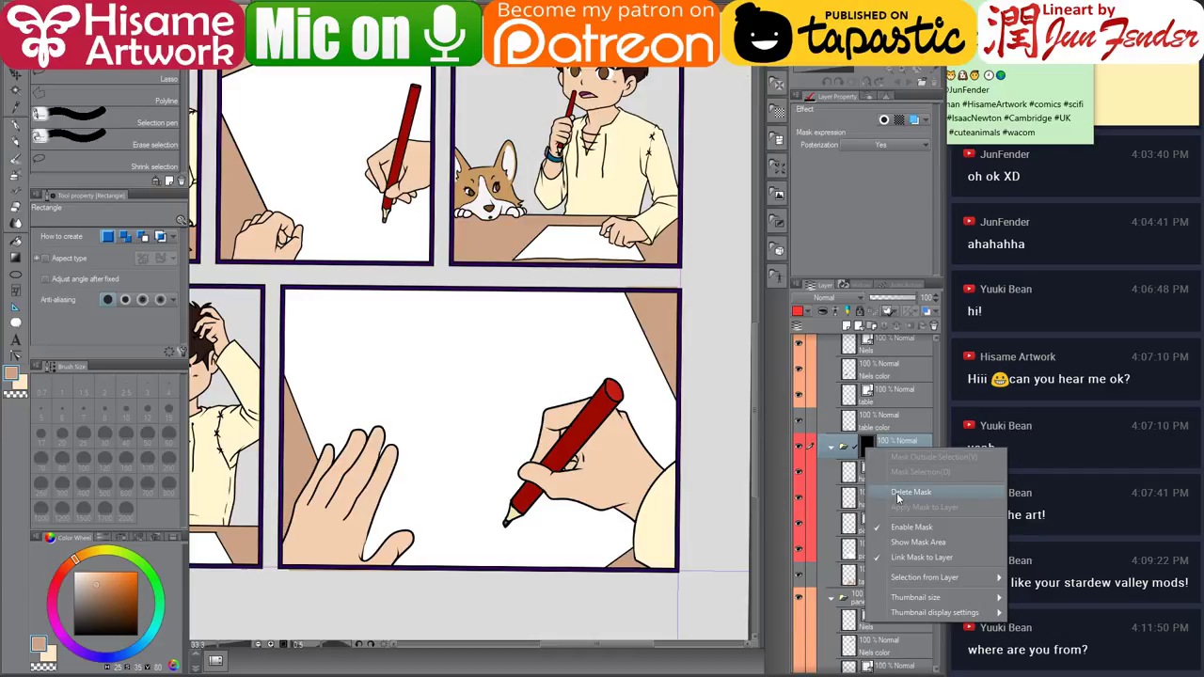
{"action": "left_click", "coordinate": [898, 494]}
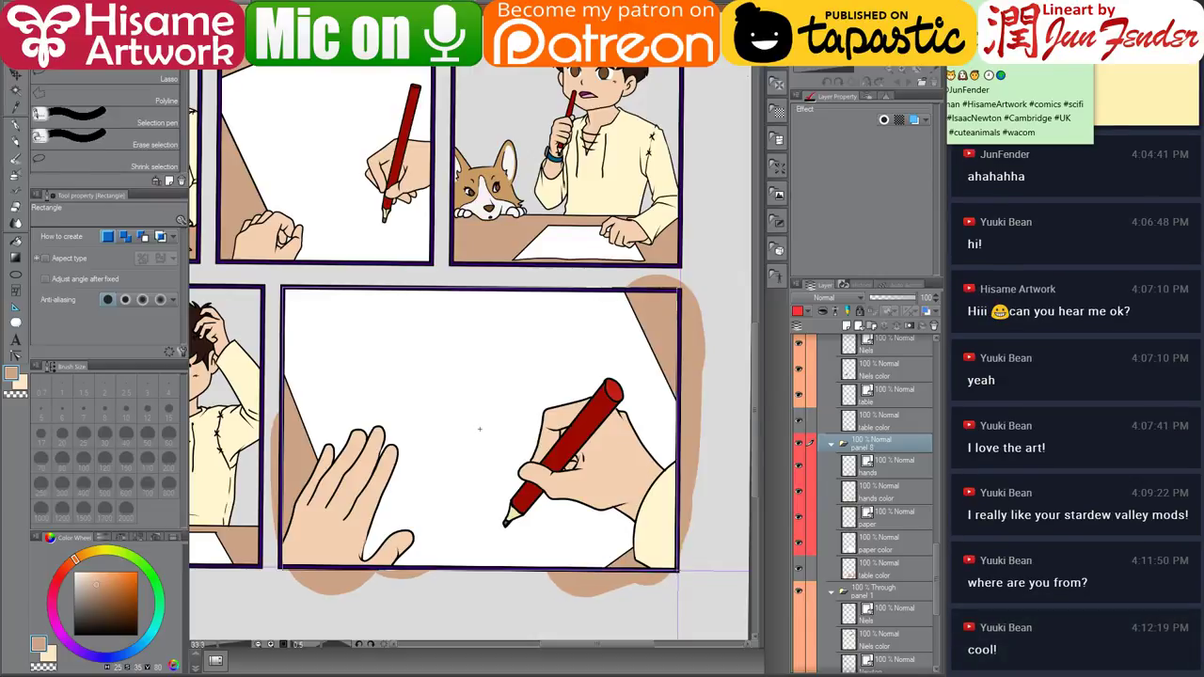
{"action": "left_click_drag", "start_coordinate": [283, 288], "coordinate": [677, 571]}
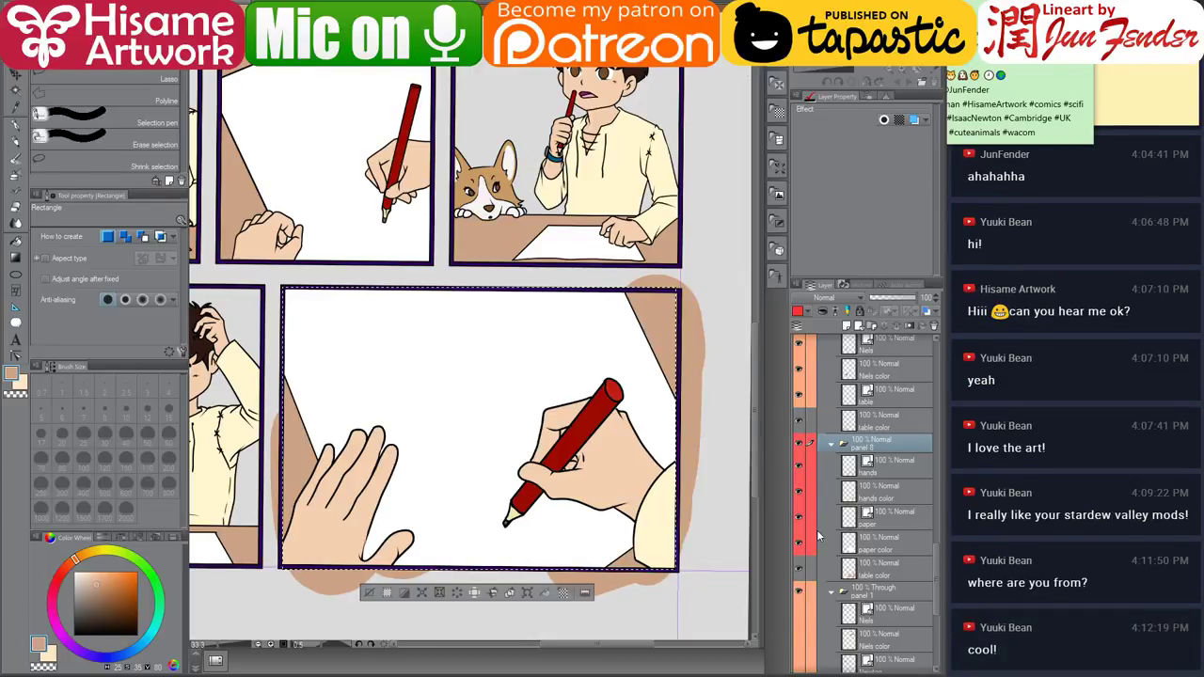
{"action": "left_click", "coordinate": [282, 279]}
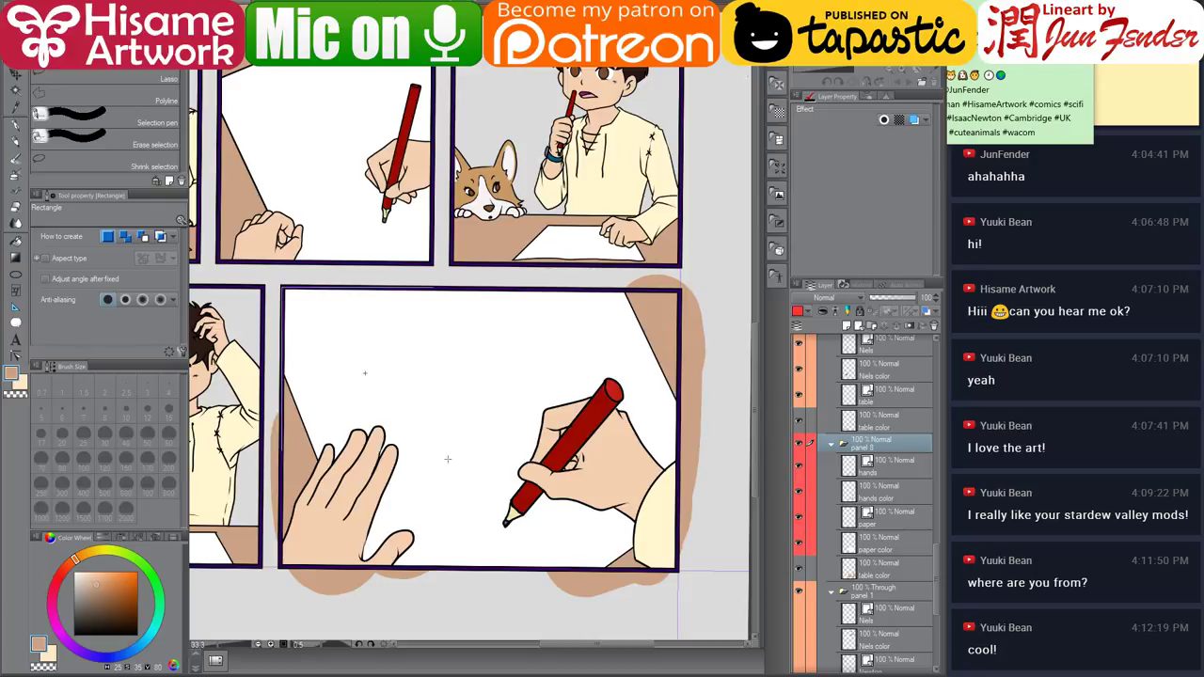
{"action": "left_click_drag", "start_coordinate": [680, 566], "coordinate": [680, 572]}
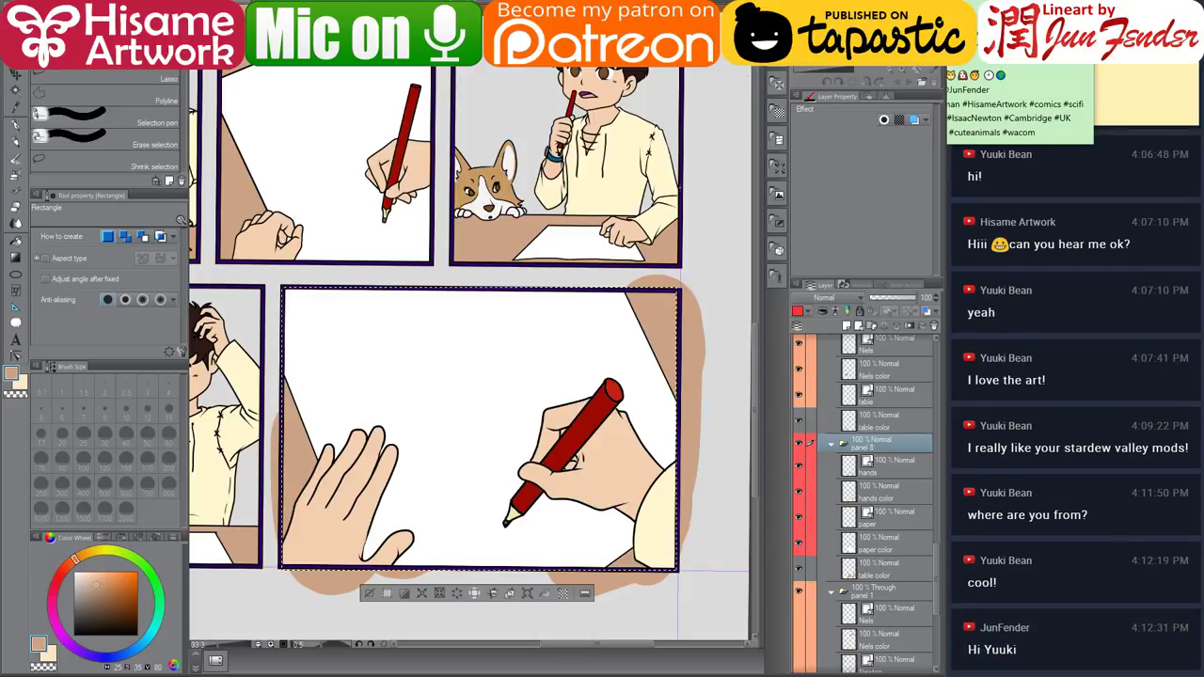
{"action": "scroll", "coordinate": [690, 291], "scroll_direction": "up", "scroll_amount": 3}
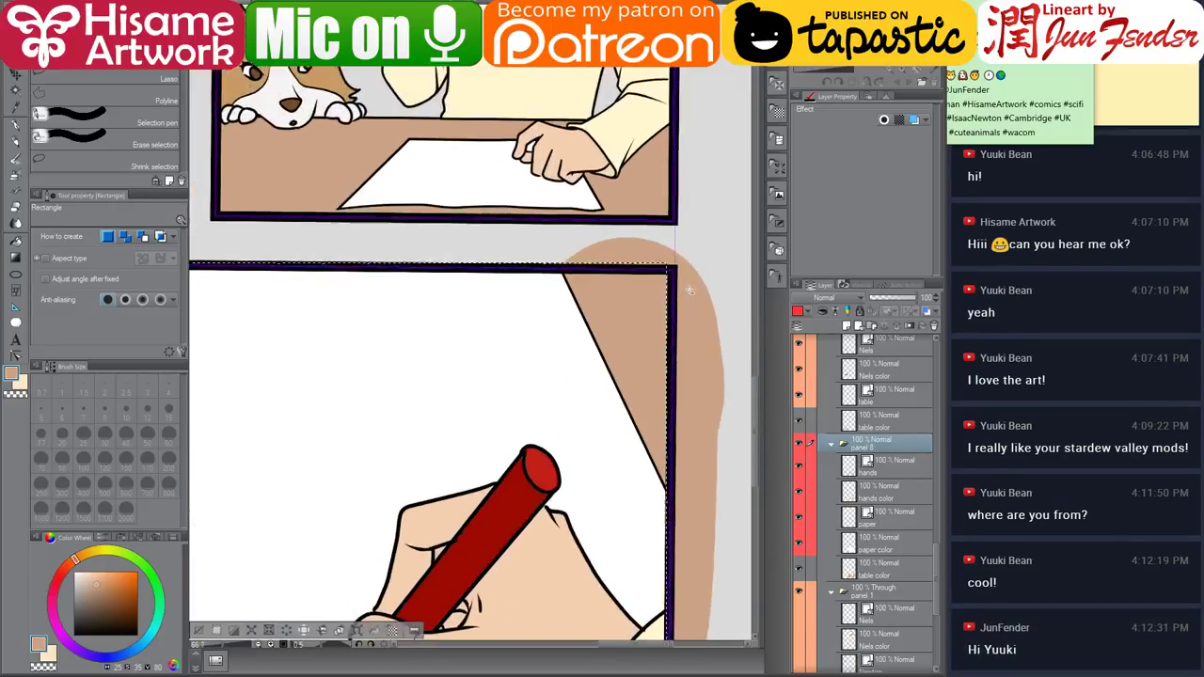
{"action": "scroll", "coordinate": [690, 291], "scroll_direction": "up", "scroll_amount": 4}
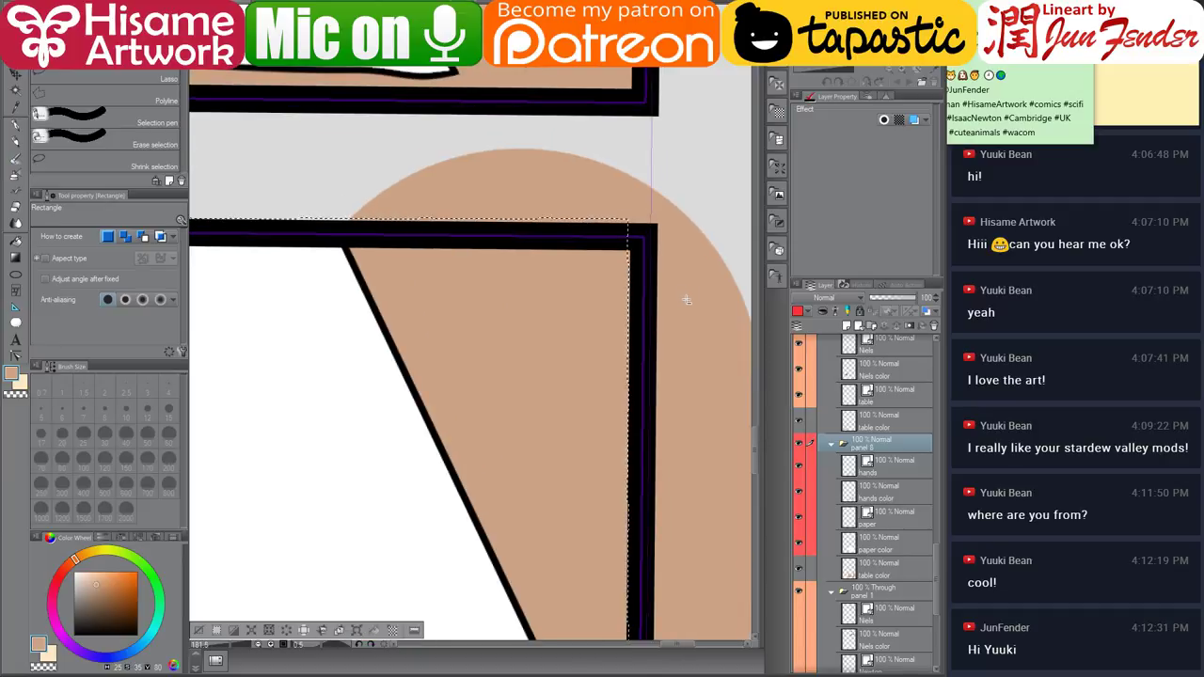
{"action": "mouse_move", "coordinate": [706, 404]}
{"action": "left_mouse_down"}
{"action": "mouse_move", "coordinate": [675, 119]}
{"action": "mouse_move", "coordinate": [682, 19]}
{"action": "left_mouse_up"}
{"action": "left_click_drag", "start_coordinate": [672, 488], "coordinate": [666, 40]}
{"action": "left_click_drag", "start_coordinate": [642, 471], "coordinate": [649, 127]}
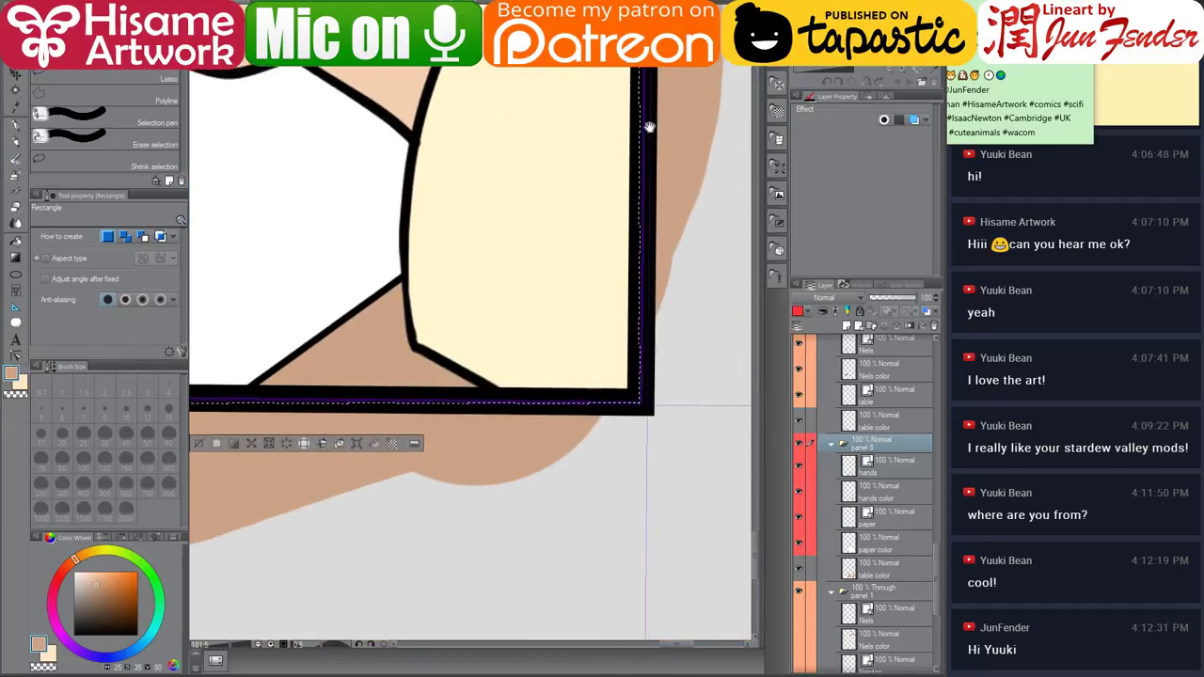
{"action": "scroll", "coordinate": [654, 475], "scroll_direction": "down", "scroll_amount": 8}
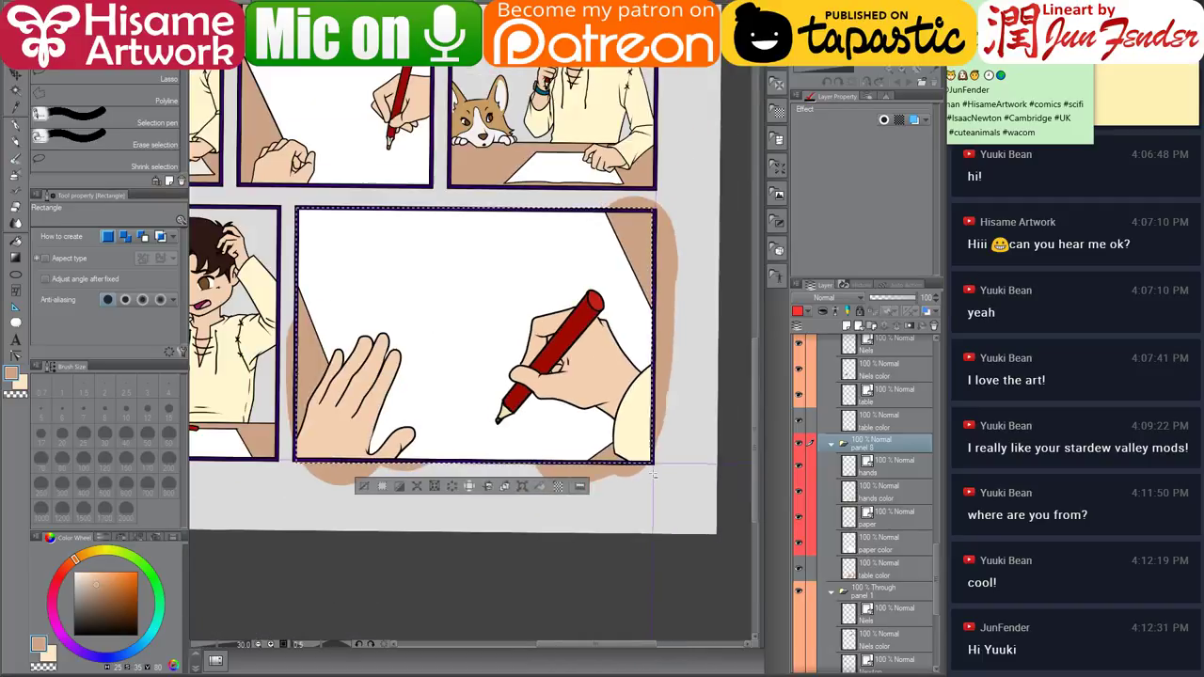
{"action": "scroll", "coordinate": [653, 471], "scroll_direction": "down", "scroll_amount": 2}
{"action": "scroll", "coordinate": [513, 284], "scroll_direction": "up", "scroll_amount": 4}
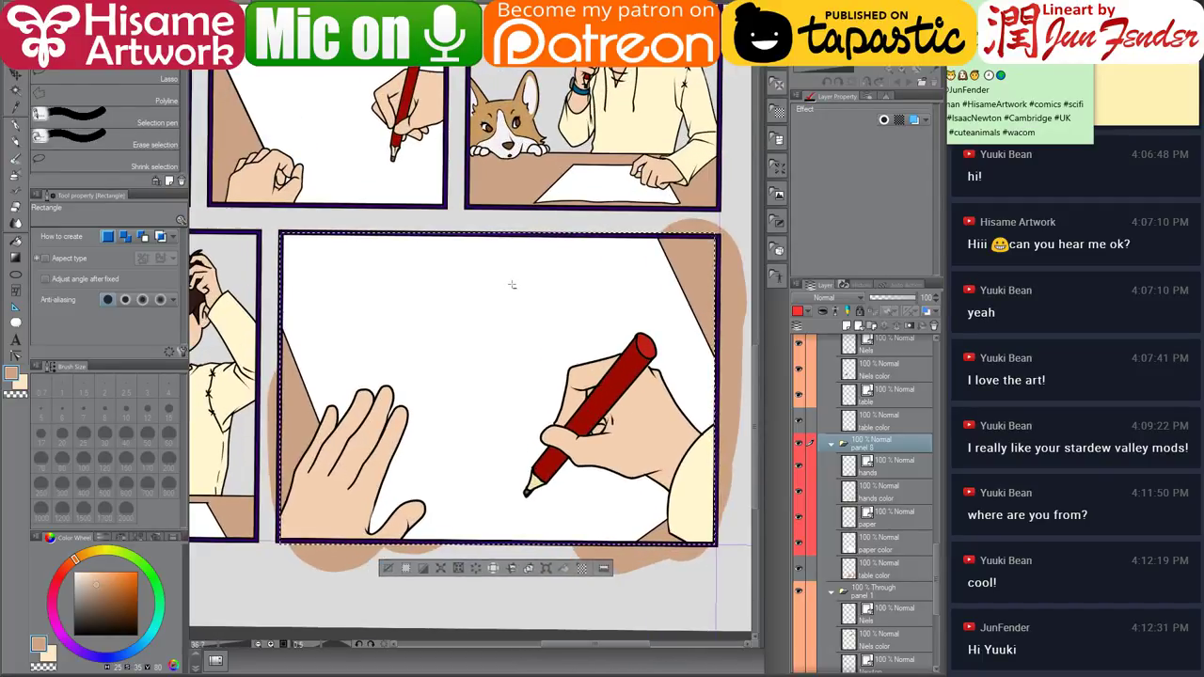
{"action": "key", "text": "ctrl+d"}
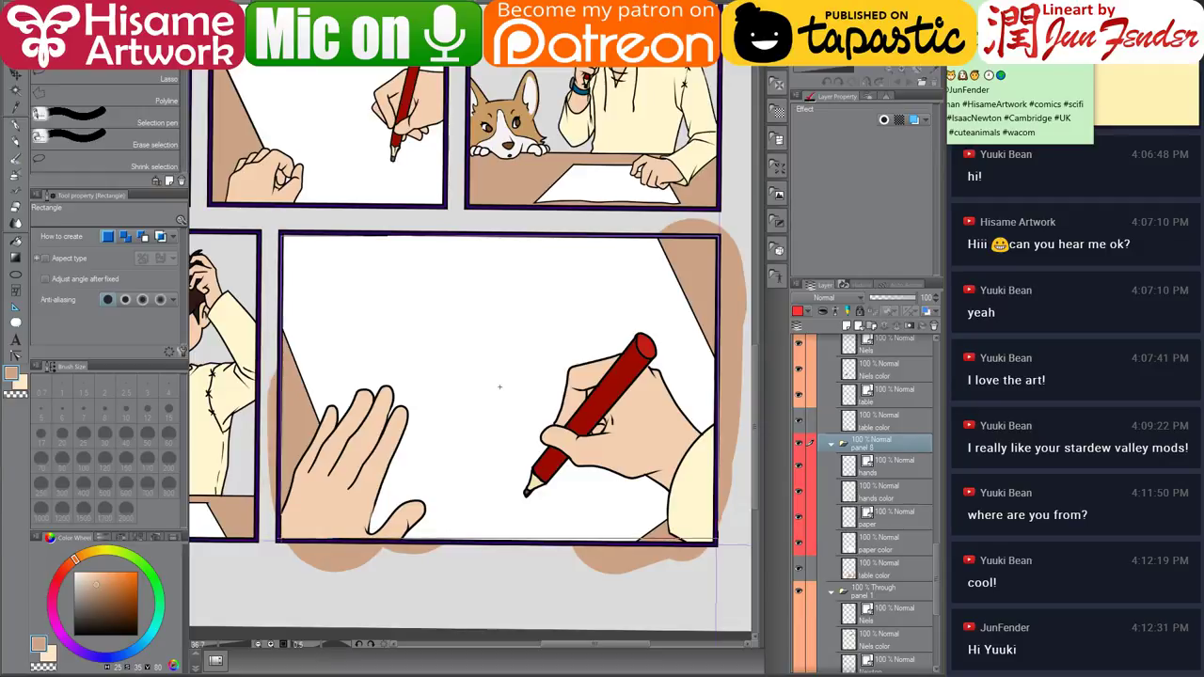
{"action": "left_click_drag", "start_coordinate": [294, 532], "coordinate": [294, 534]}
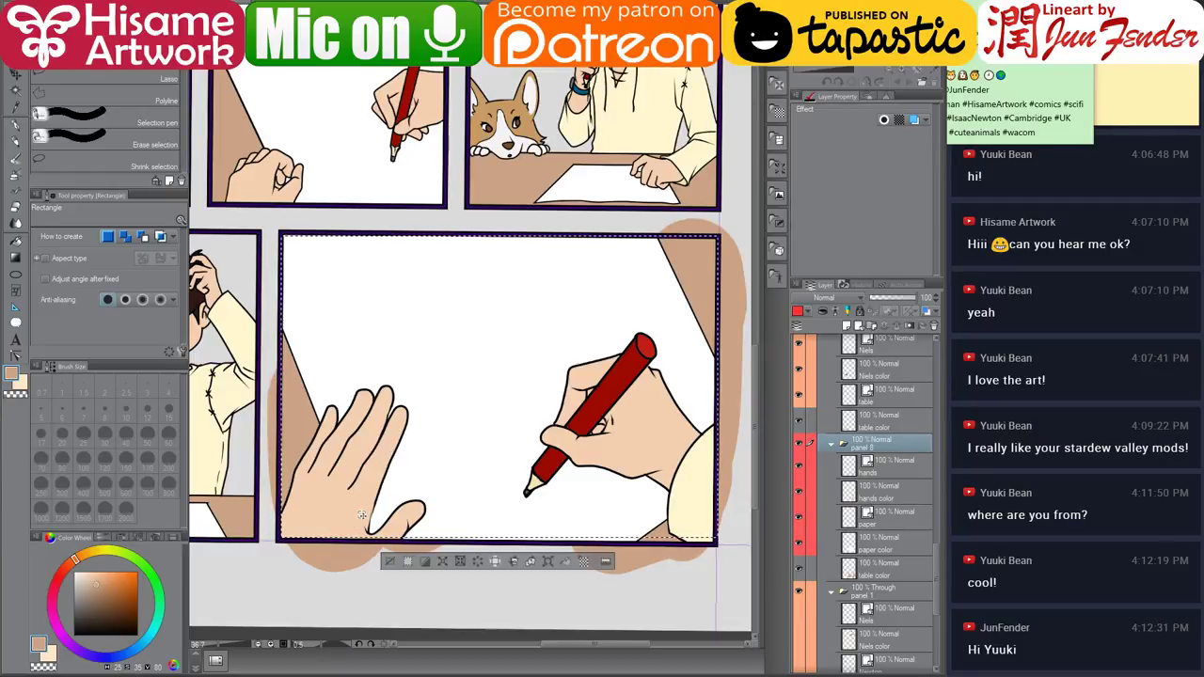
{"action": "key", "text": "ctrl+d"}
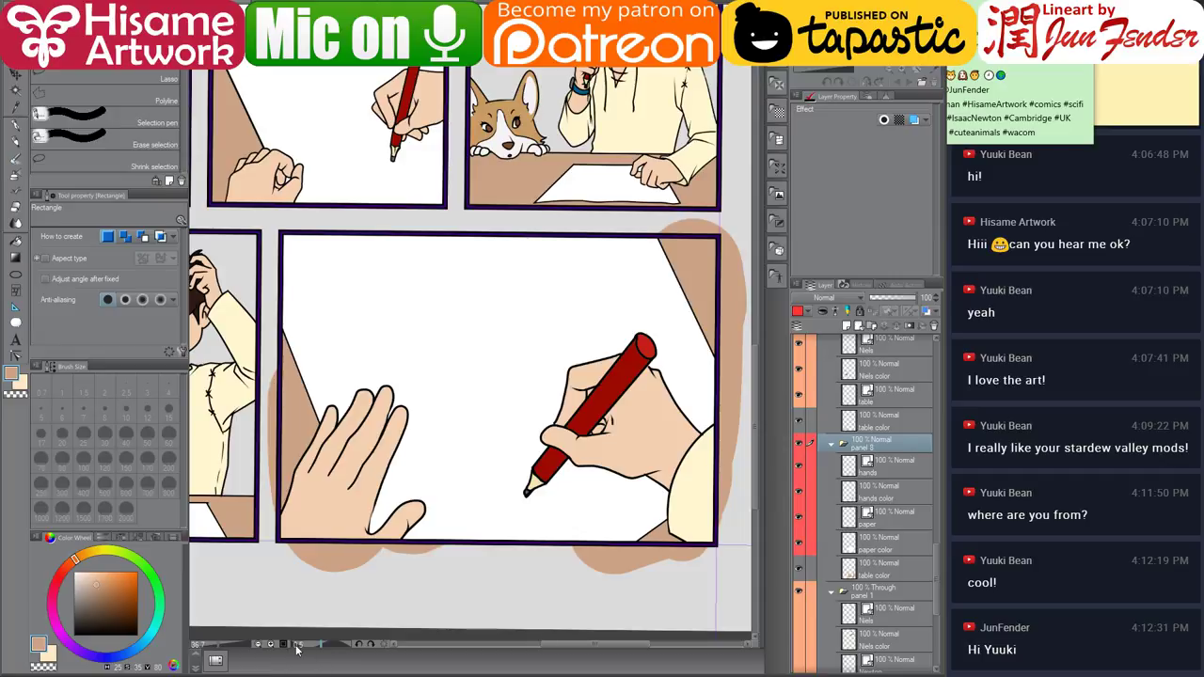
Rotate the canvas view until the borders of the comic panels are exactly level.
{"action": "left_click", "coordinate": [306, 646]}
{"action": "left_click", "coordinate": [306, 649]}
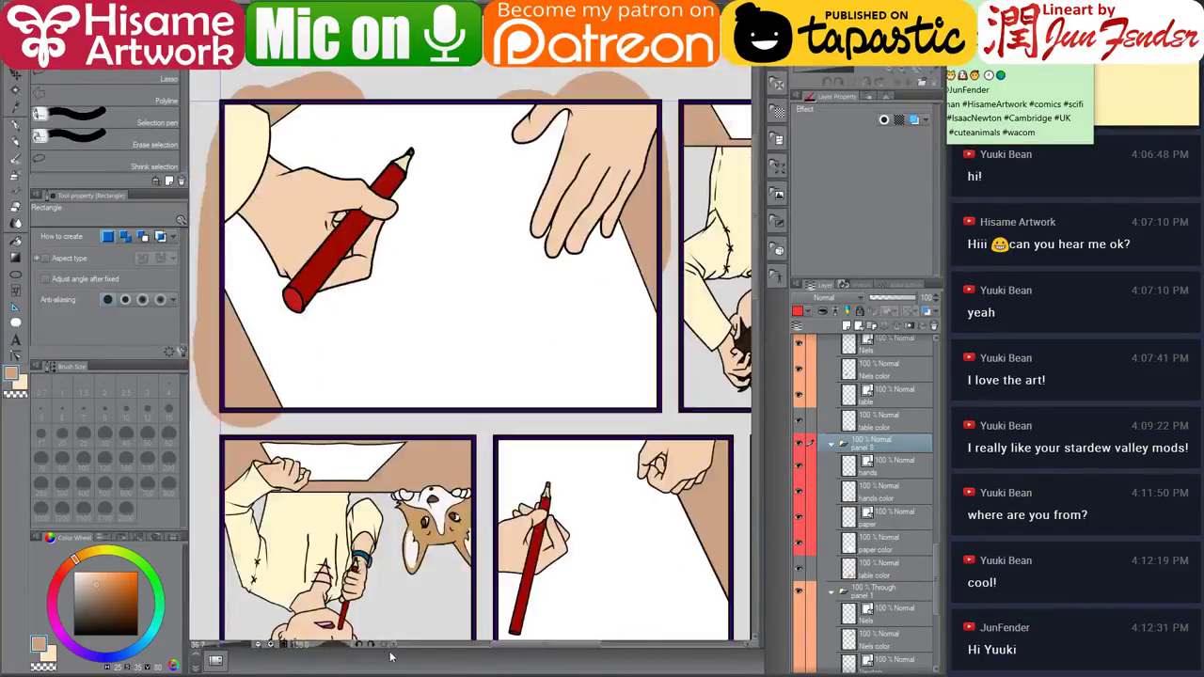
{"action": "left_click", "coordinate": [337, 647]}
{"action": "left_click", "coordinate": [335, 647]}
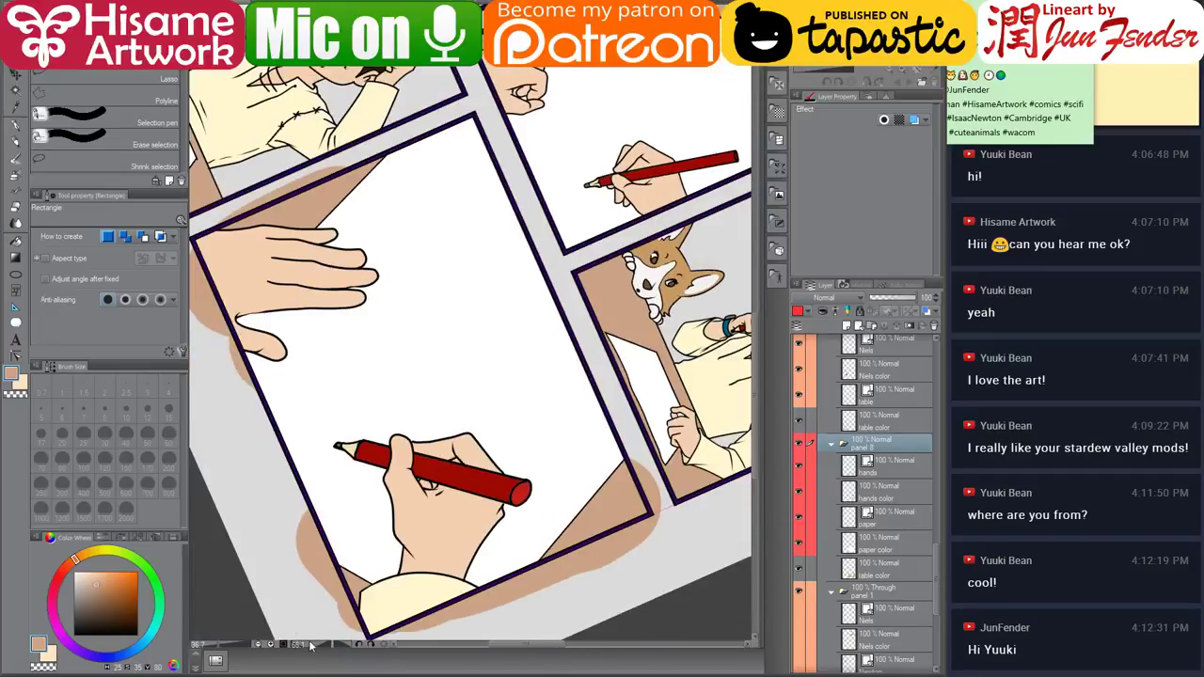
{"action": "left_click", "coordinate": [301, 647]}
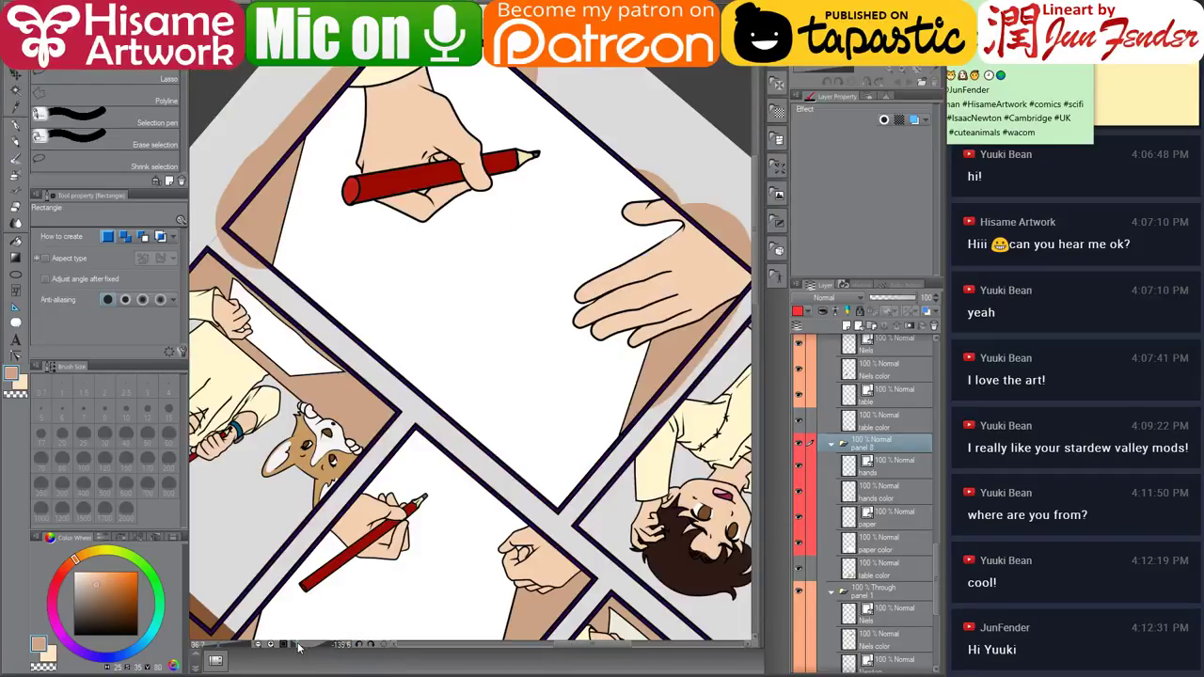
{"action": "left_click", "coordinate": [348, 647]}
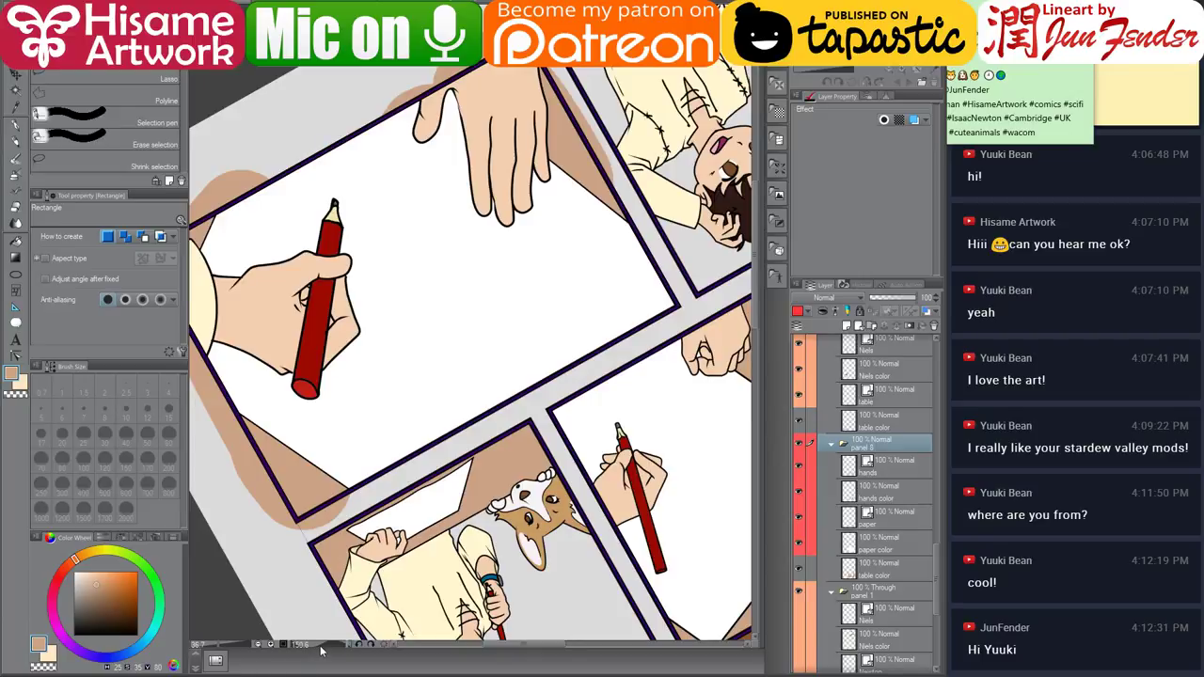
{"action": "left_click", "coordinate": [328, 647]}
{"action": "left_click_drag", "start_coordinate": [327, 647], "coordinate": [326, 646]}
{"action": "left_click", "coordinate": [325, 647]}
{"action": "left_click", "coordinate": [326, 648]}
{"action": "left_click", "coordinate": [326, 648]}
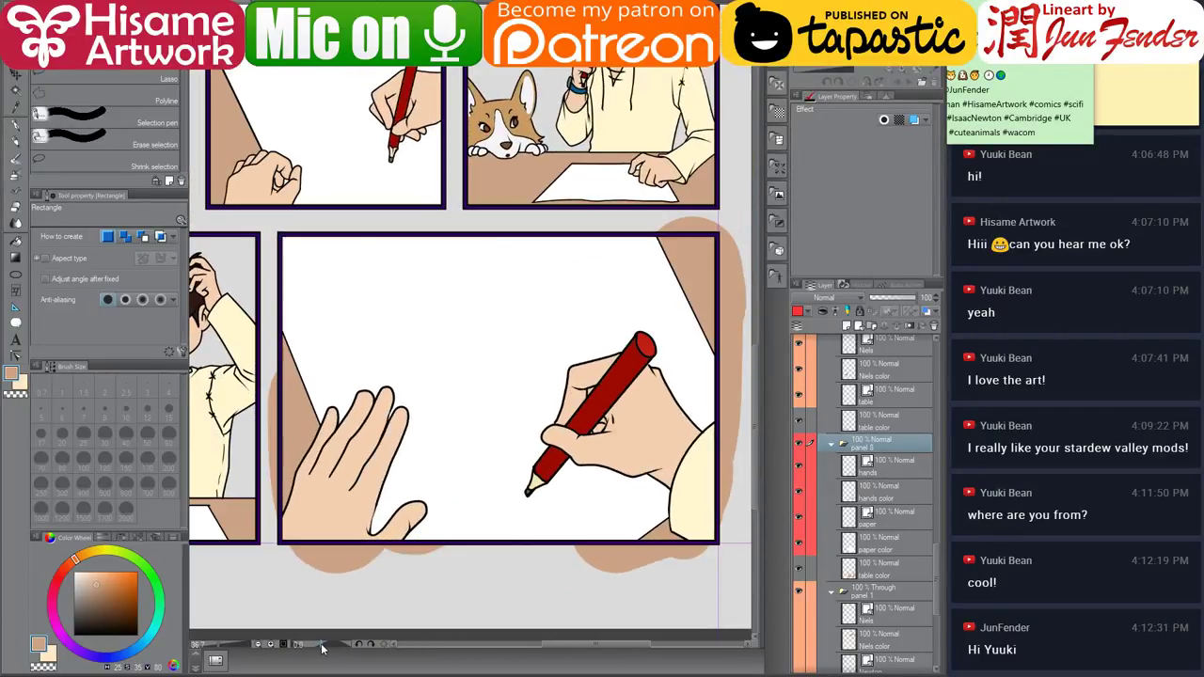
{"action": "scroll", "coordinate": [438, 307], "scroll_direction": "up", "scroll_amount": 1}
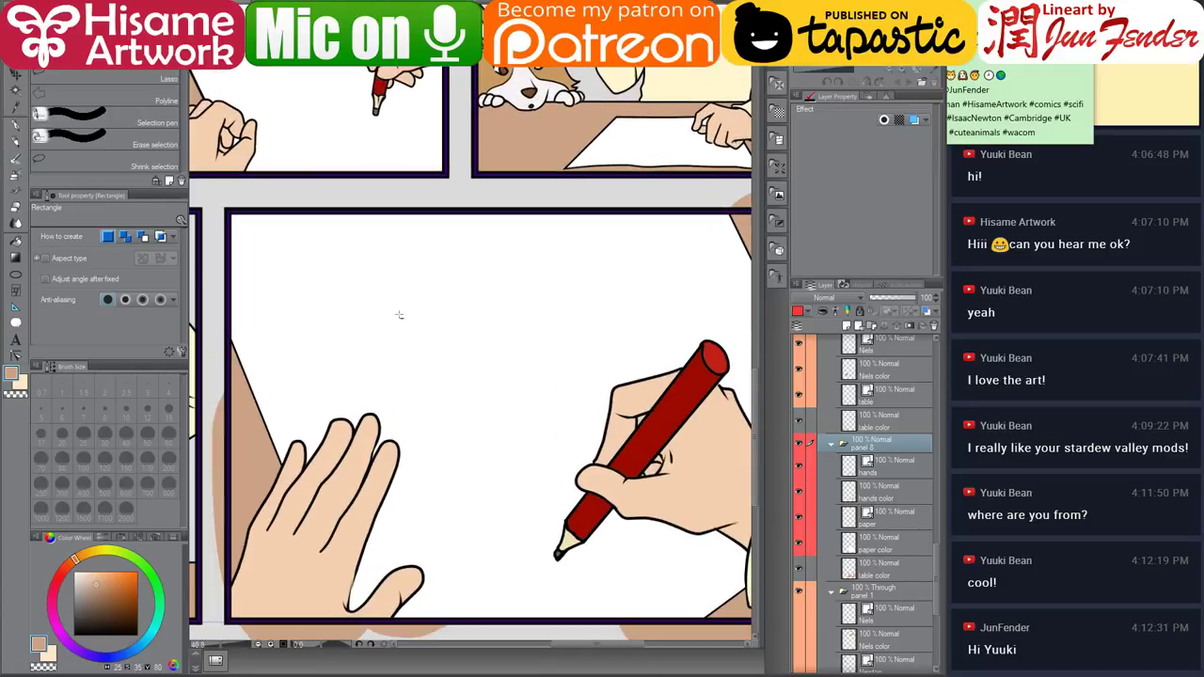
{"action": "scroll", "coordinate": [401, 314], "scroll_direction": "down", "scroll_amount": 1}
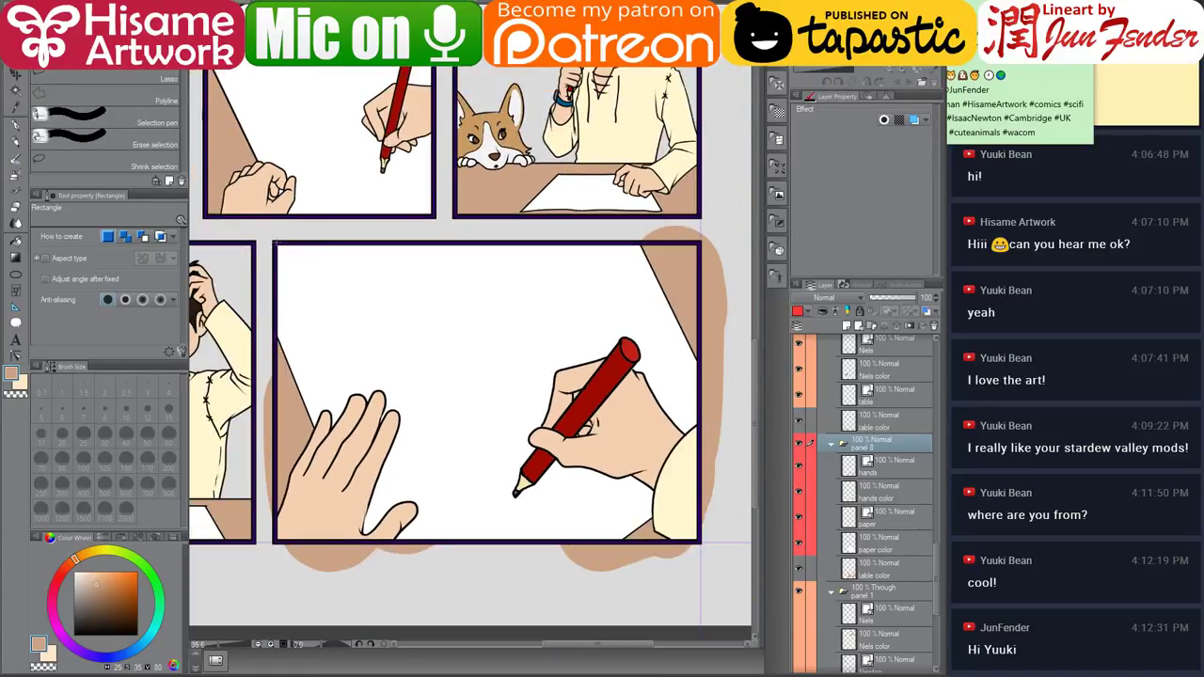
Select the rectangle of the large bottom panel with the two hands and mask the panel 8 folder to it.
{"action": "left_click_drag", "start_coordinate": [275, 243], "coordinate": [702, 543]}
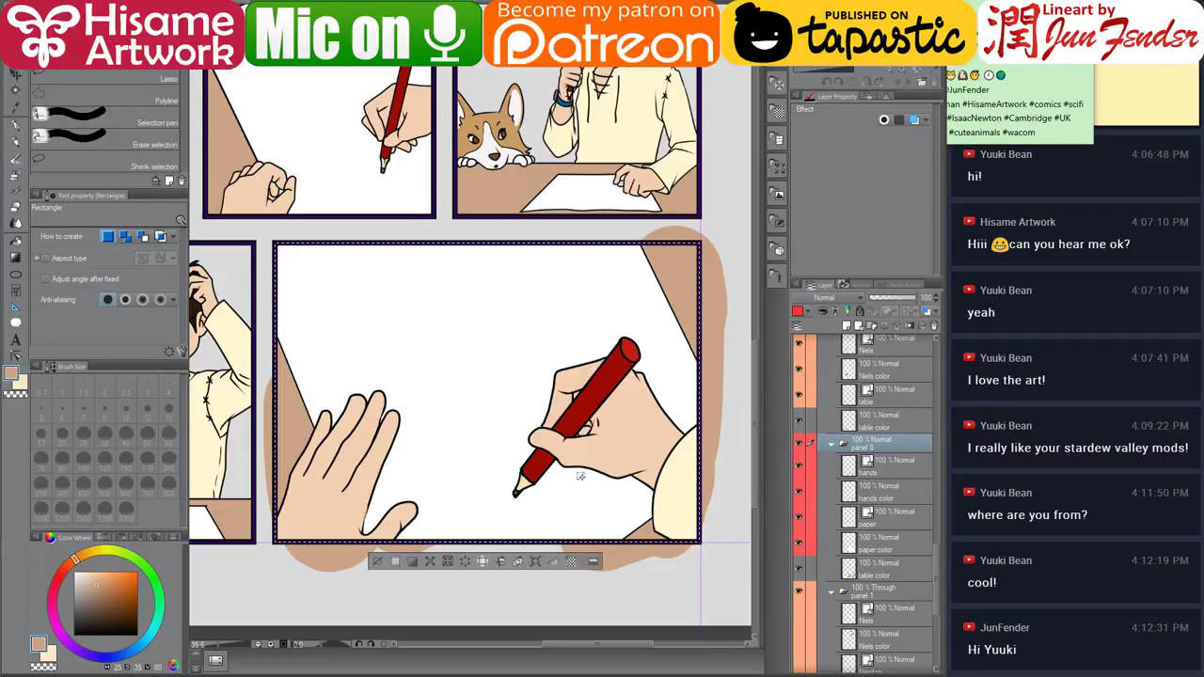
{"action": "scroll", "coordinate": [529, 372], "scroll_direction": "up", "scroll_amount": 1}
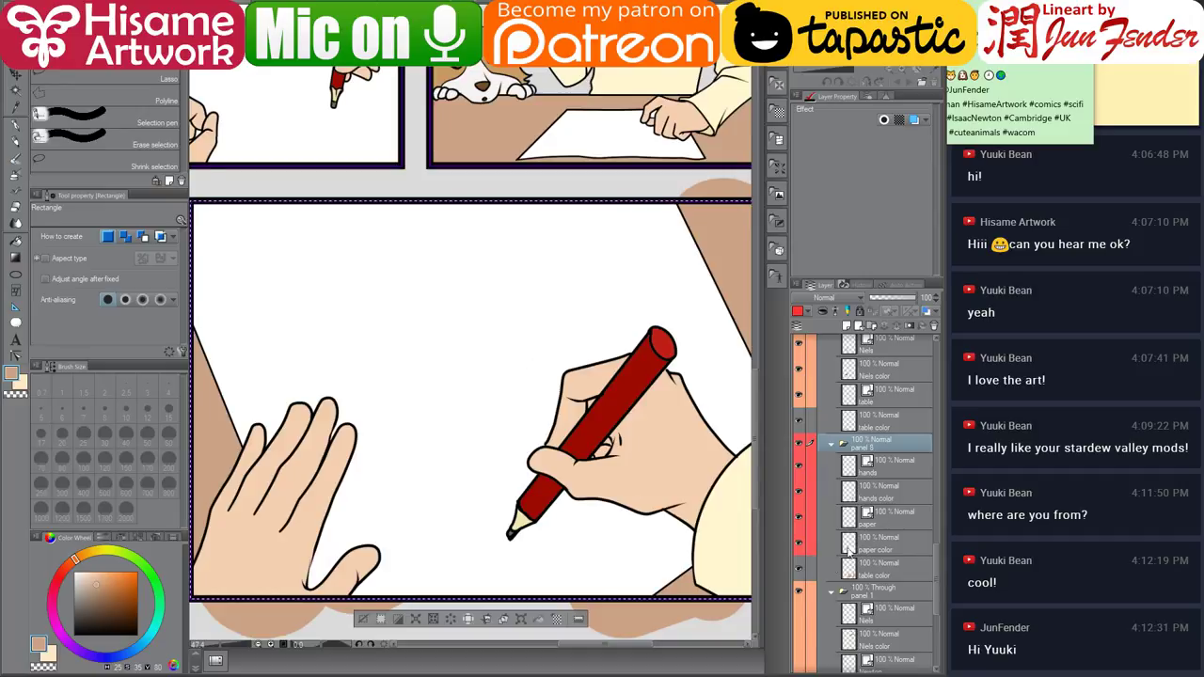
{"action": "left_click", "coordinate": [911, 327]}
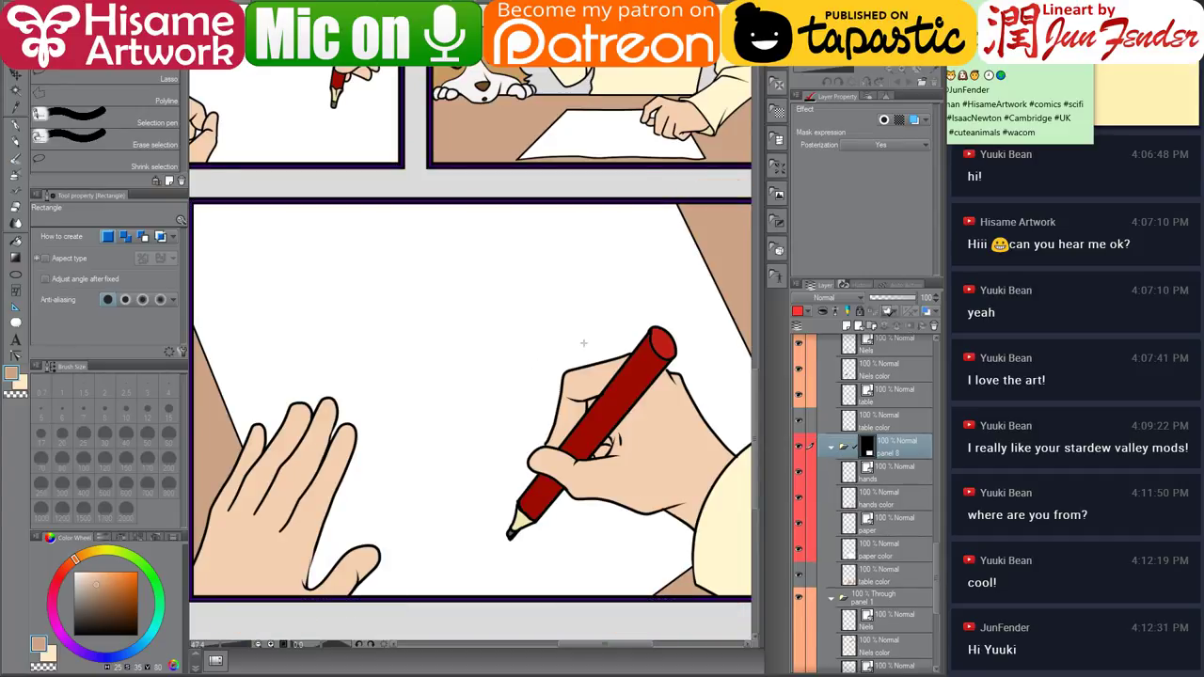
{"action": "scroll", "coordinate": [420, 490], "scroll_direction": "down", "scroll_amount": 2}
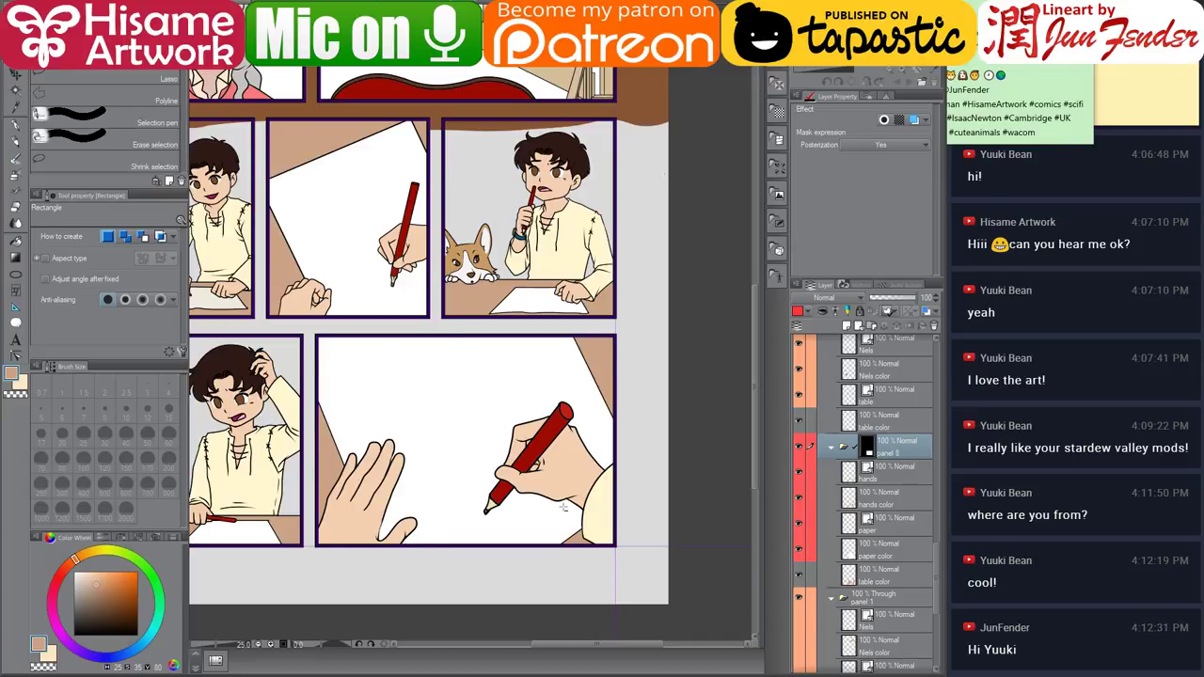
{"action": "scroll", "coordinate": [563, 507], "scroll_direction": "down", "scroll_amount": 2}
{"action": "left_click_drag", "start_coordinate": [329, 155], "coordinate": [381, 193]}
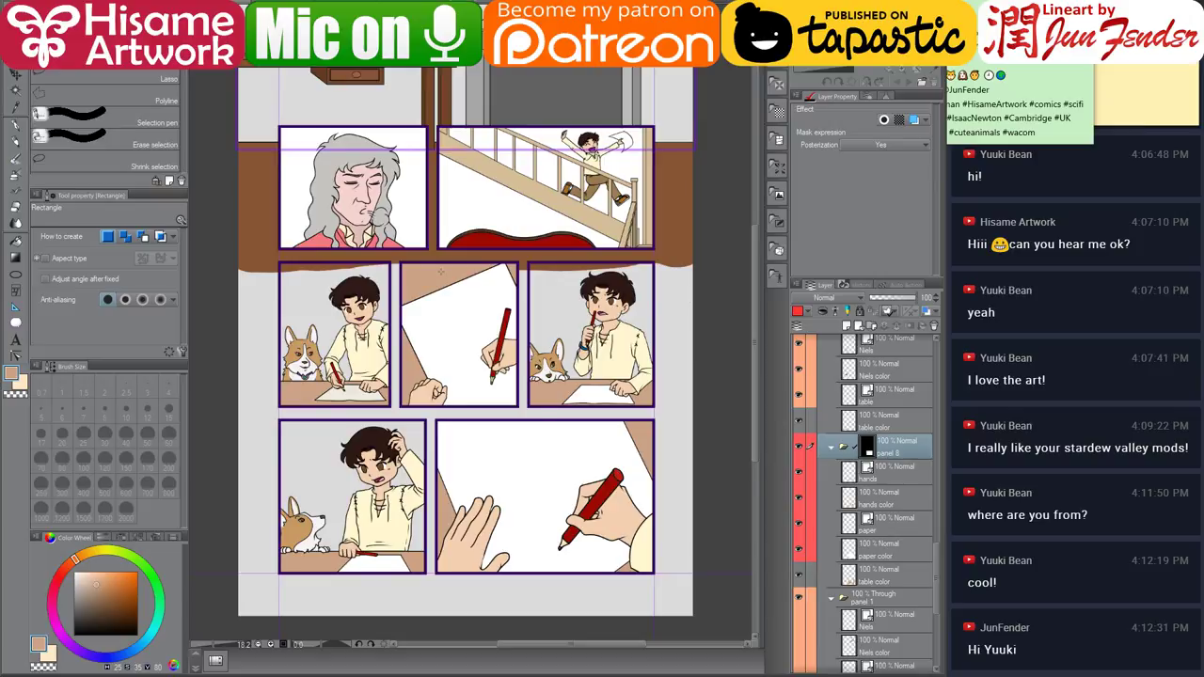
Make the panel 3 folder in the INK group active and toggle its visibility to identify its artwork.
{"action": "scroll", "coordinate": [423, 180], "scroll_direction": "up", "scroll_amount": 2}
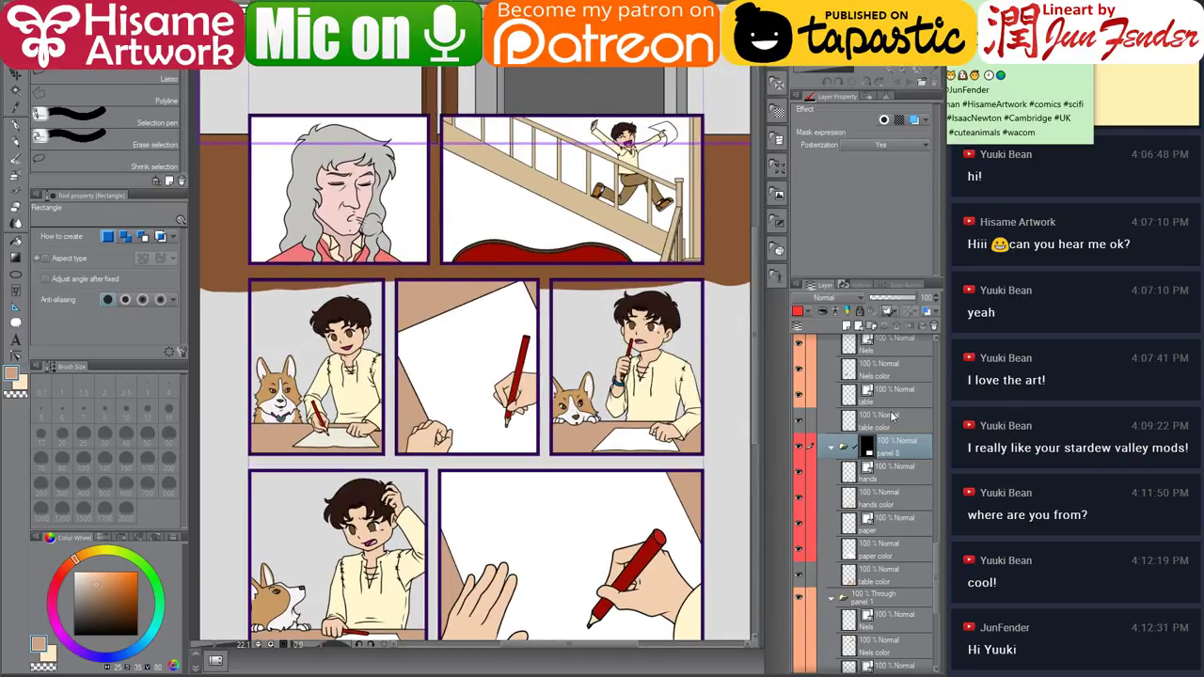
{"action": "scroll", "coordinate": [885, 424], "scroll_direction": "down", "scroll_amount": 4}
{"action": "scroll", "coordinate": [887, 409], "scroll_direction": "up", "scroll_amount": 5}
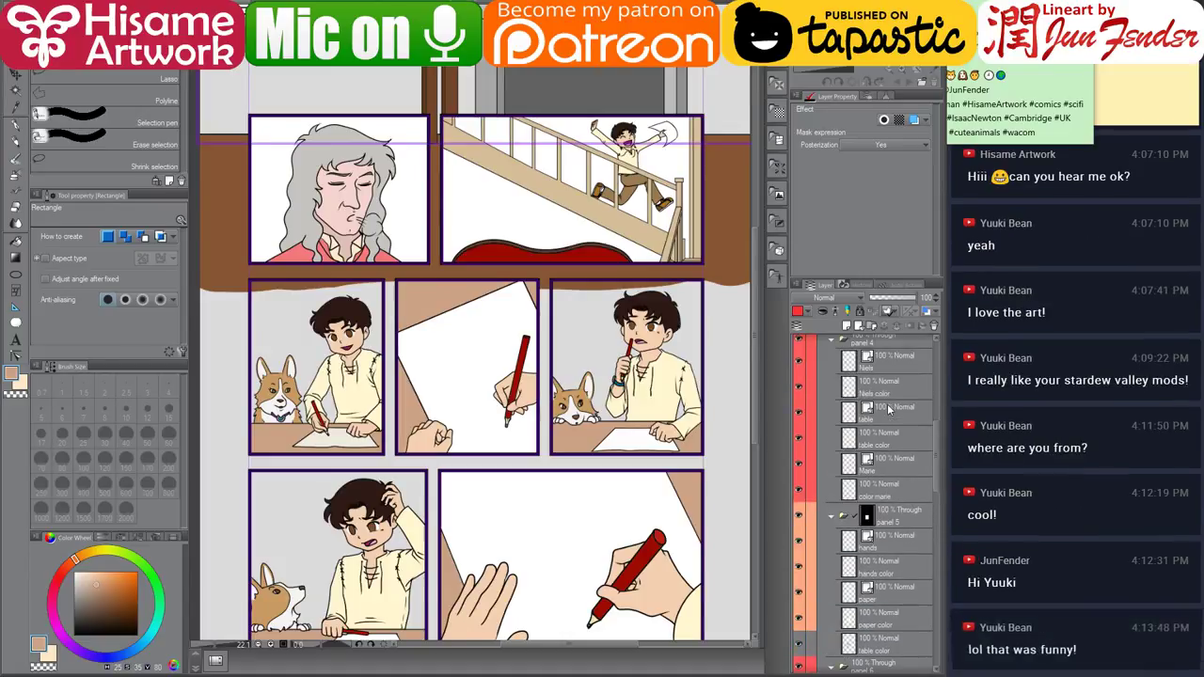
{"action": "scroll", "coordinate": [888, 406], "scroll_direction": "up", "scroll_amount": 6}
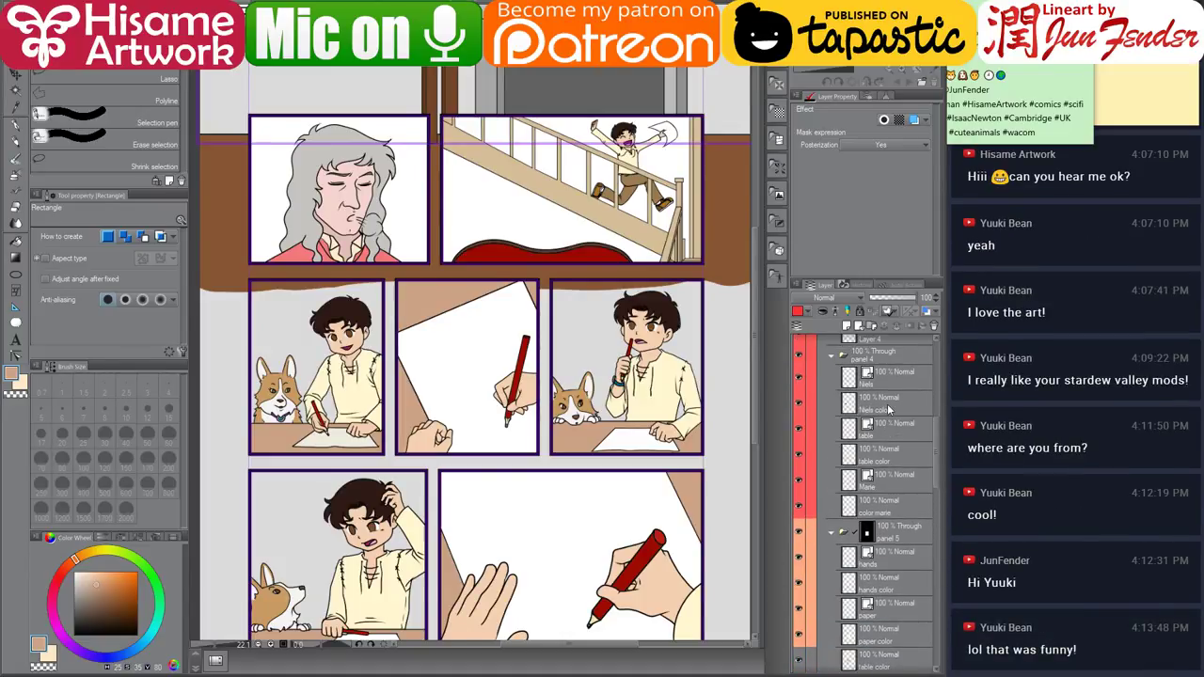
{"action": "scroll", "coordinate": [888, 409], "scroll_direction": "down", "scroll_amount": 2}
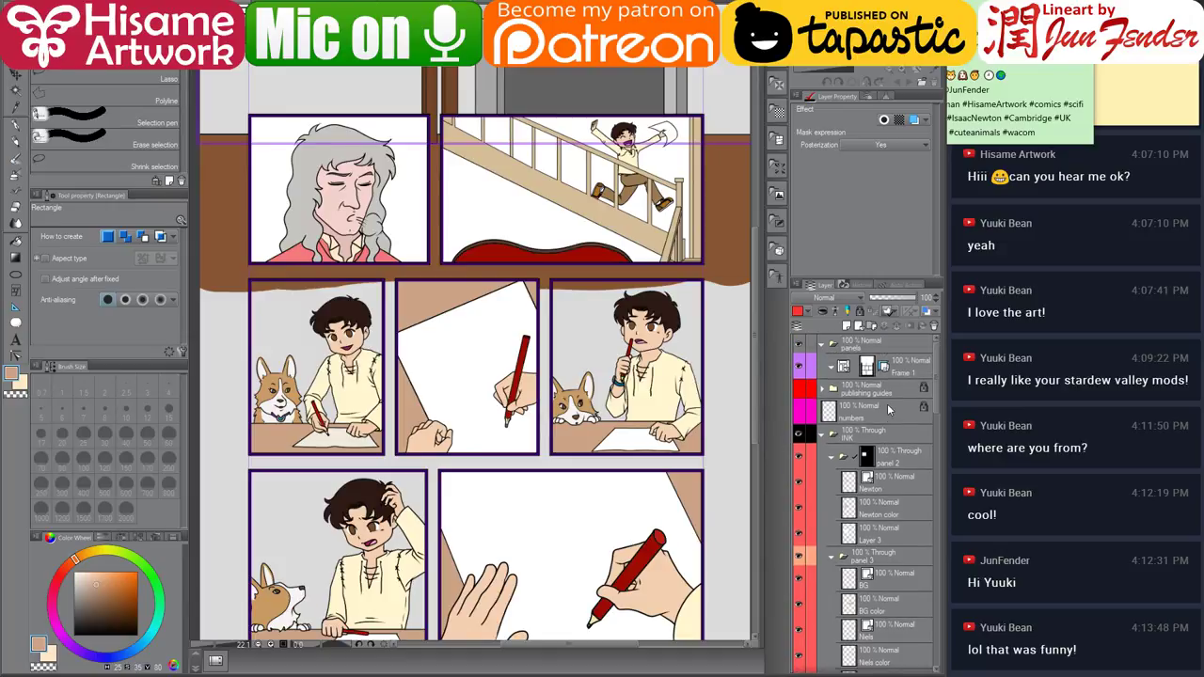
{"action": "left_click", "coordinate": [899, 371]}
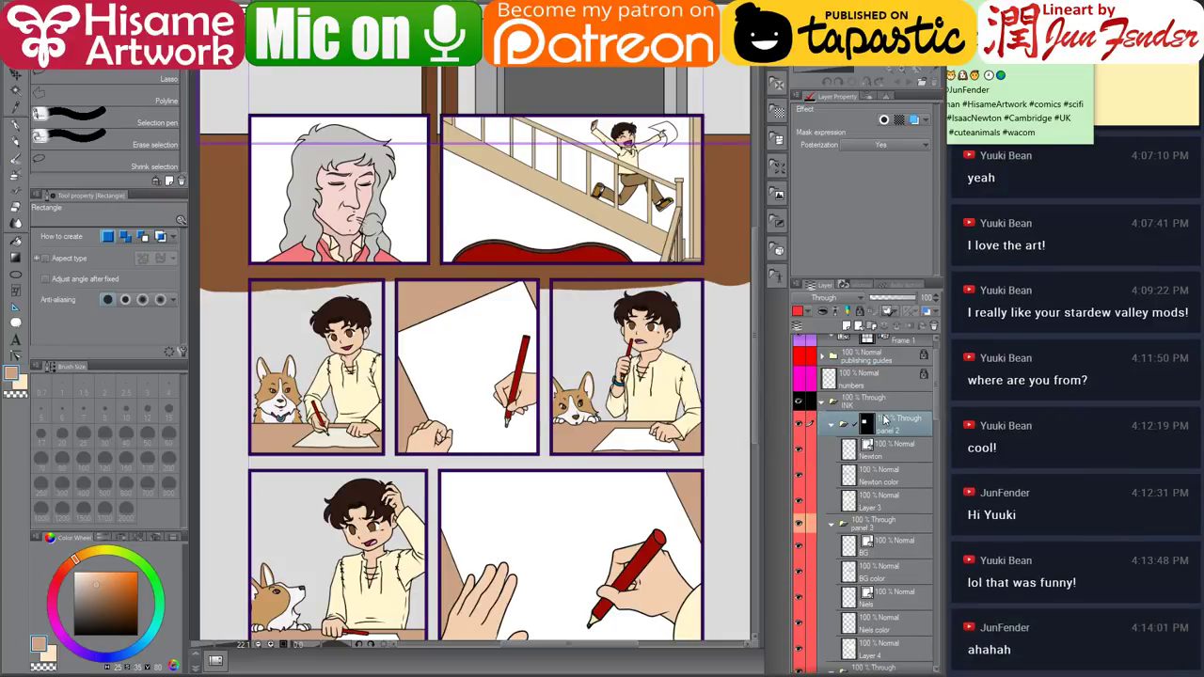
{"action": "scroll", "coordinate": [857, 443], "scroll_direction": "down", "scroll_amount": 1}
{"action": "left_click", "coordinate": [850, 450]}
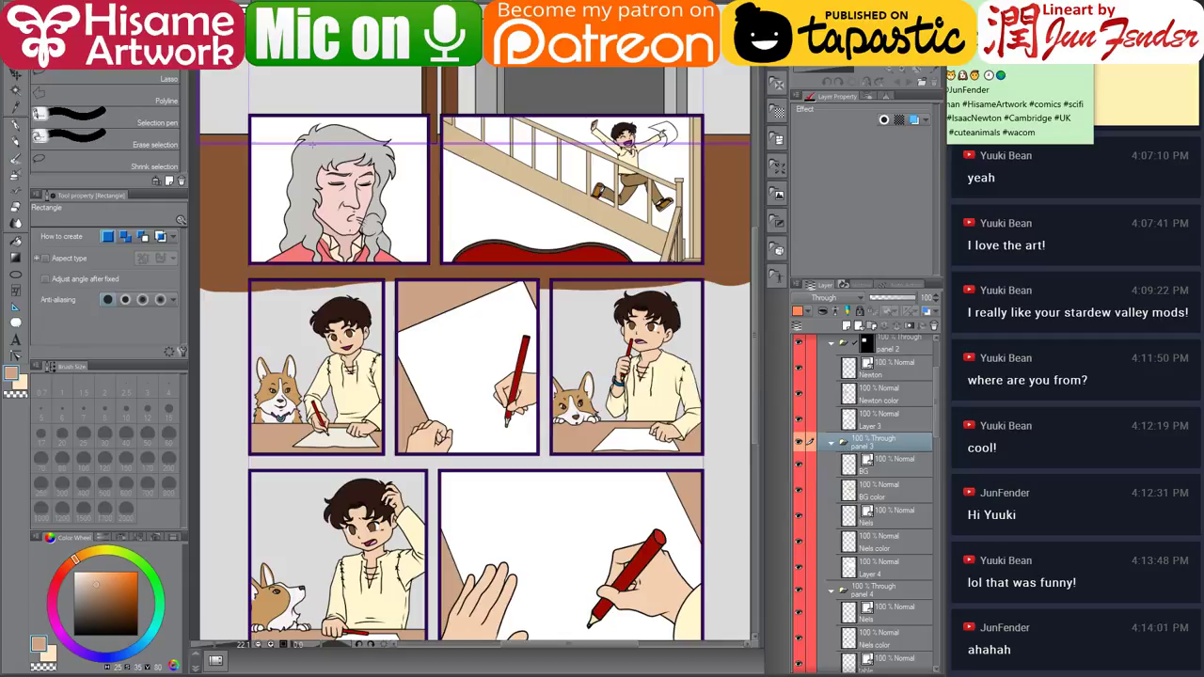
{"action": "left_click", "coordinate": [798, 441]}
{"action": "left_click", "coordinate": [799, 442]}
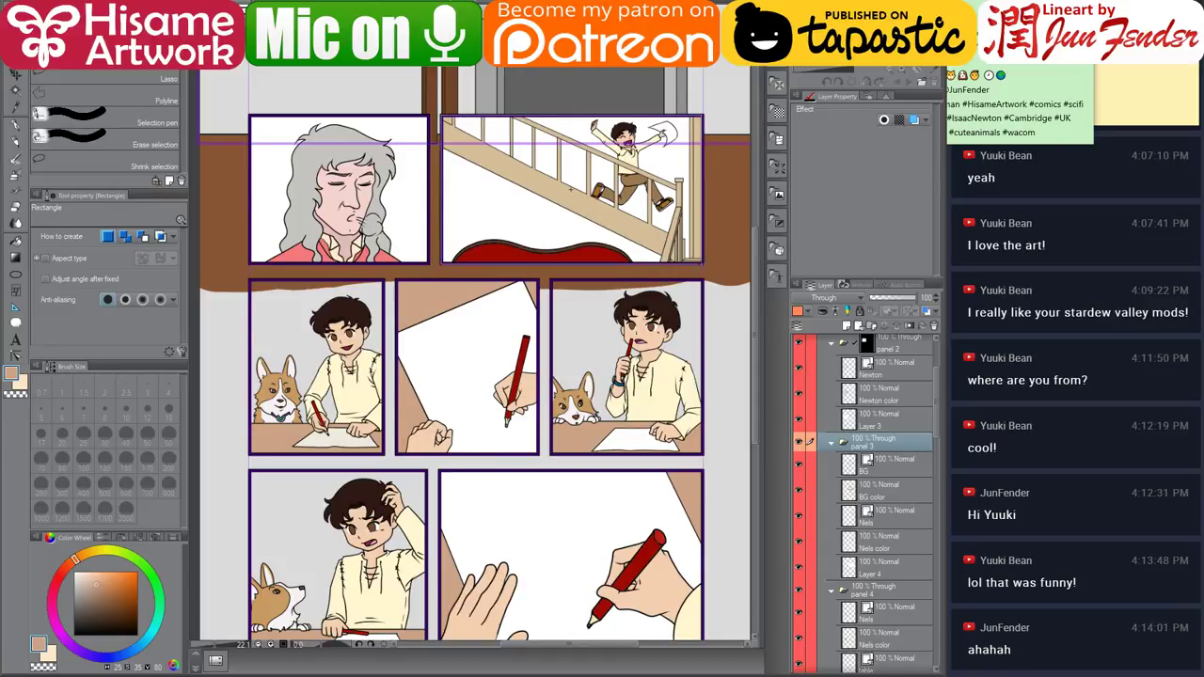
Select the rectangle of the staircase panel and mask the panel 3 folder to it.
{"action": "scroll", "coordinate": [736, 146], "scroll_direction": "up", "scroll_amount": 3}
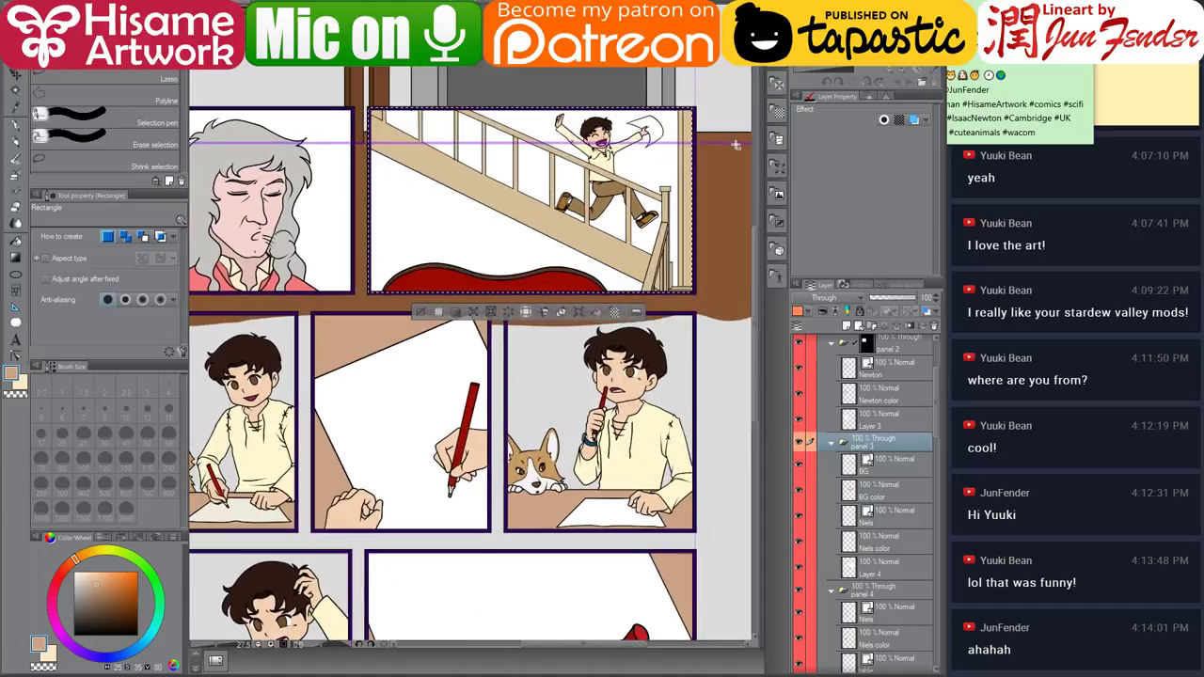
{"action": "scroll", "coordinate": [709, 161], "scroll_direction": "up", "scroll_amount": 2}
{"action": "scroll", "coordinate": [709, 162], "scroll_direction": "down", "scroll_amount": 2}
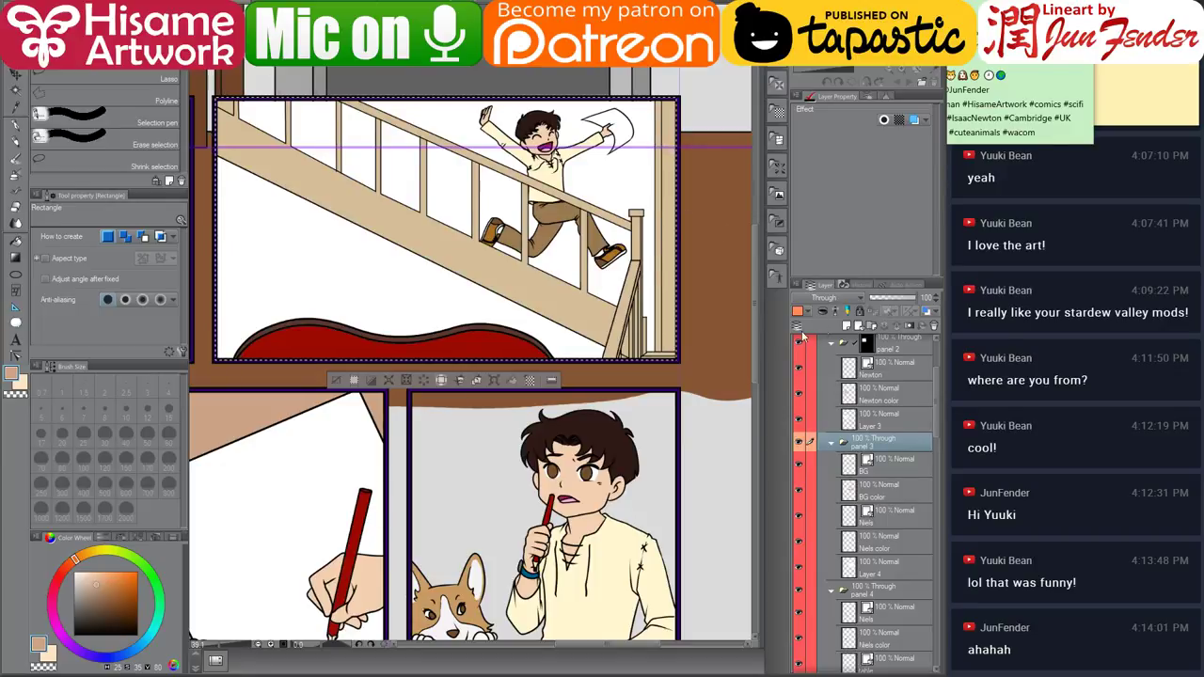
{"action": "left_click", "coordinate": [912, 326]}
{"action": "scroll", "coordinate": [629, 248], "scroll_direction": "down", "scroll_amount": 2}
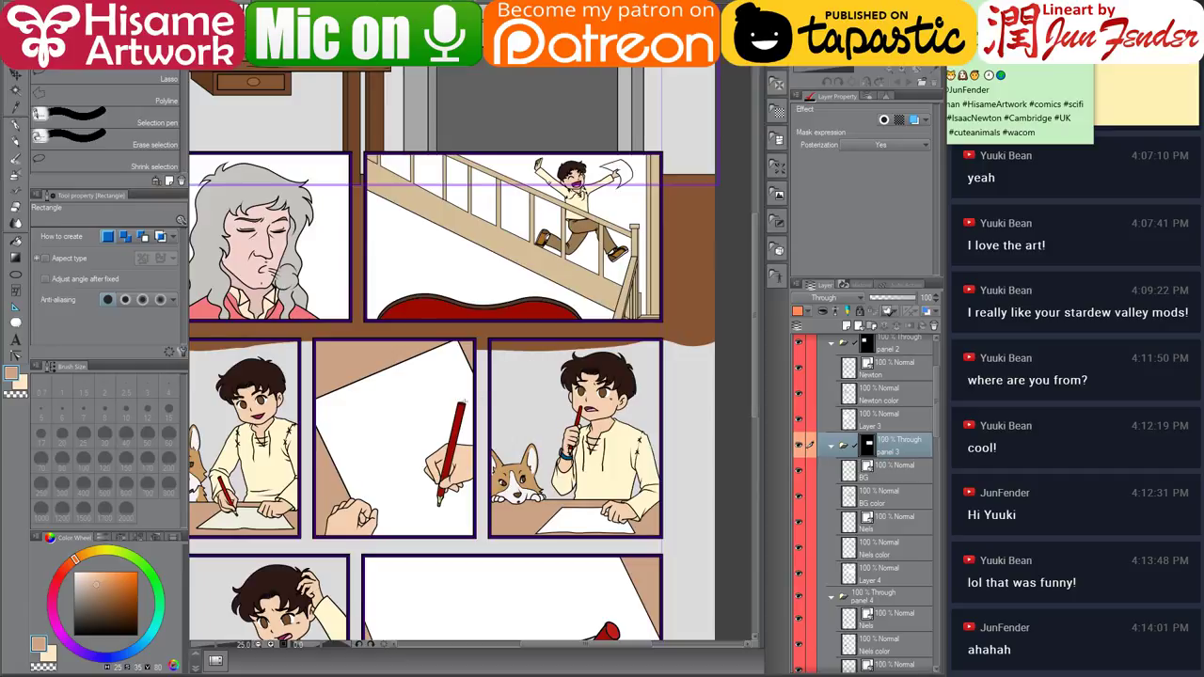
Select the rectangle of the panel where the boy writes beside the corgi and mask the panel 4 folder to it.
{"action": "left_click_drag", "start_coordinate": [430, 410], "coordinate": [495, 311]}
{"action": "scroll", "coordinate": [899, 499], "scroll_direction": "down", "scroll_amount": 3}
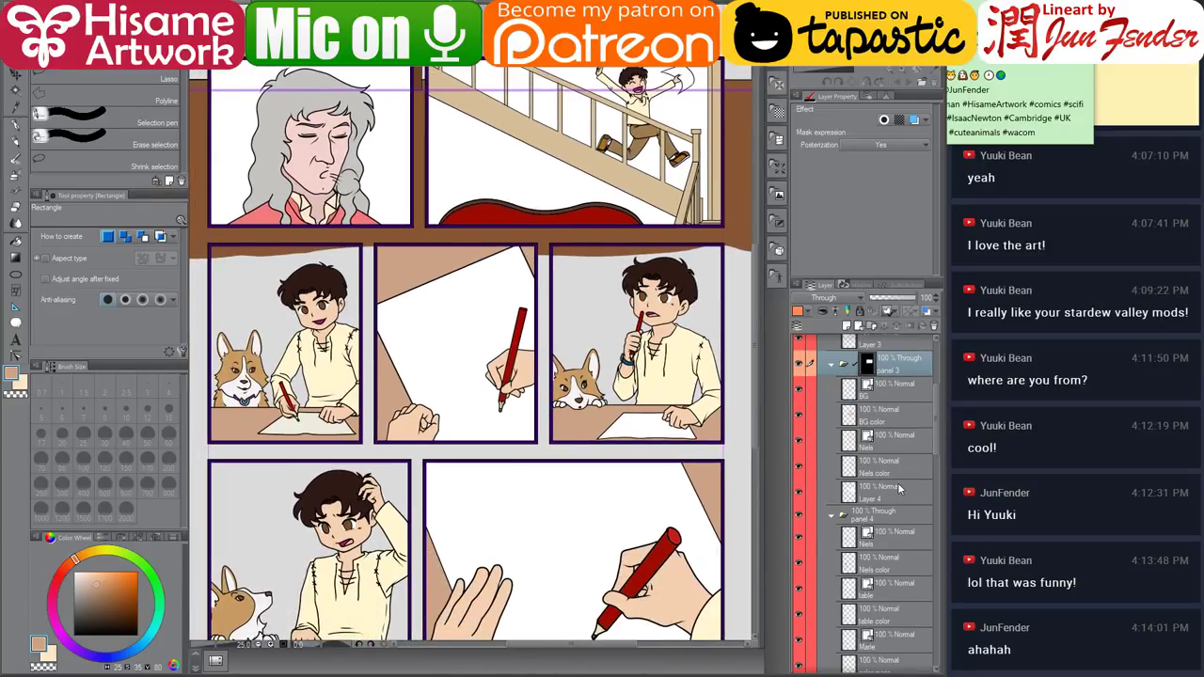
{"action": "left_click", "coordinate": [880, 513]}
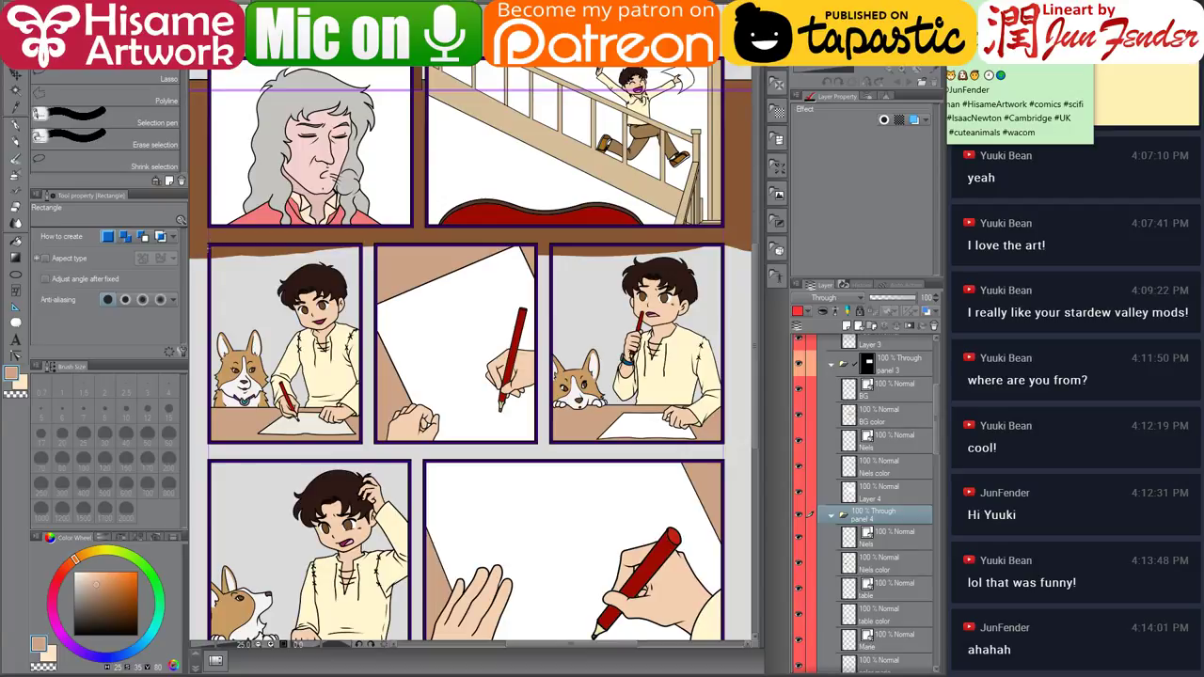
{"action": "left_click_drag", "start_coordinate": [209, 245], "coordinate": [362, 442]}
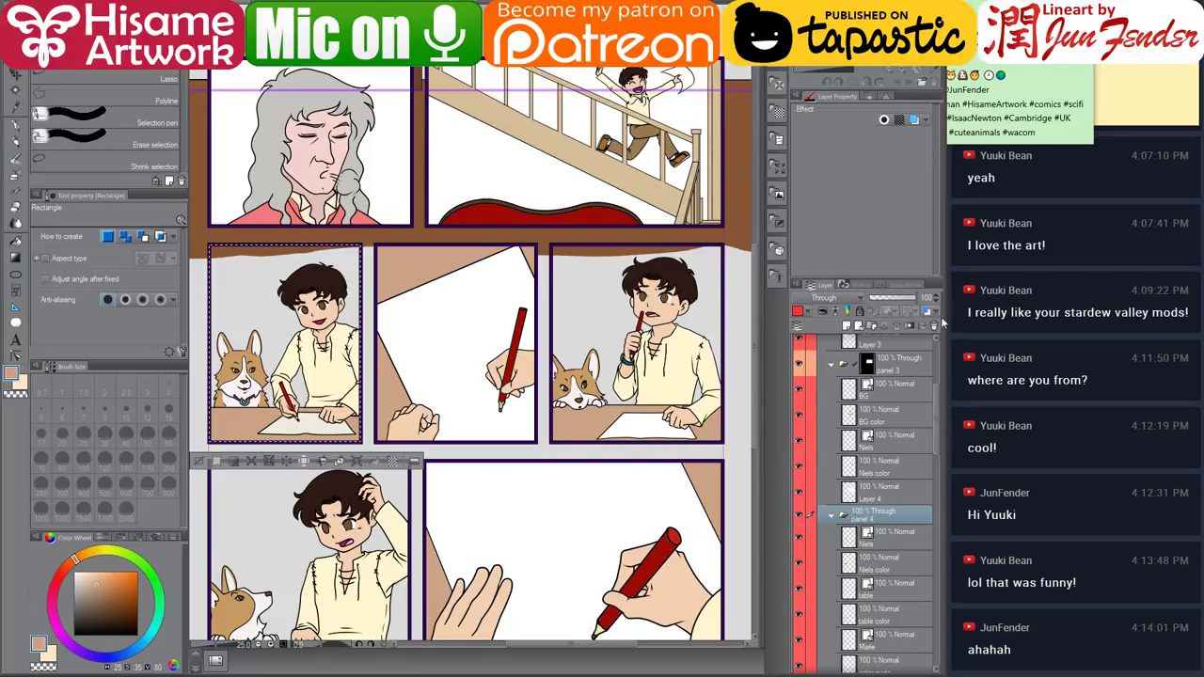
{"action": "left_click", "coordinate": [911, 326]}
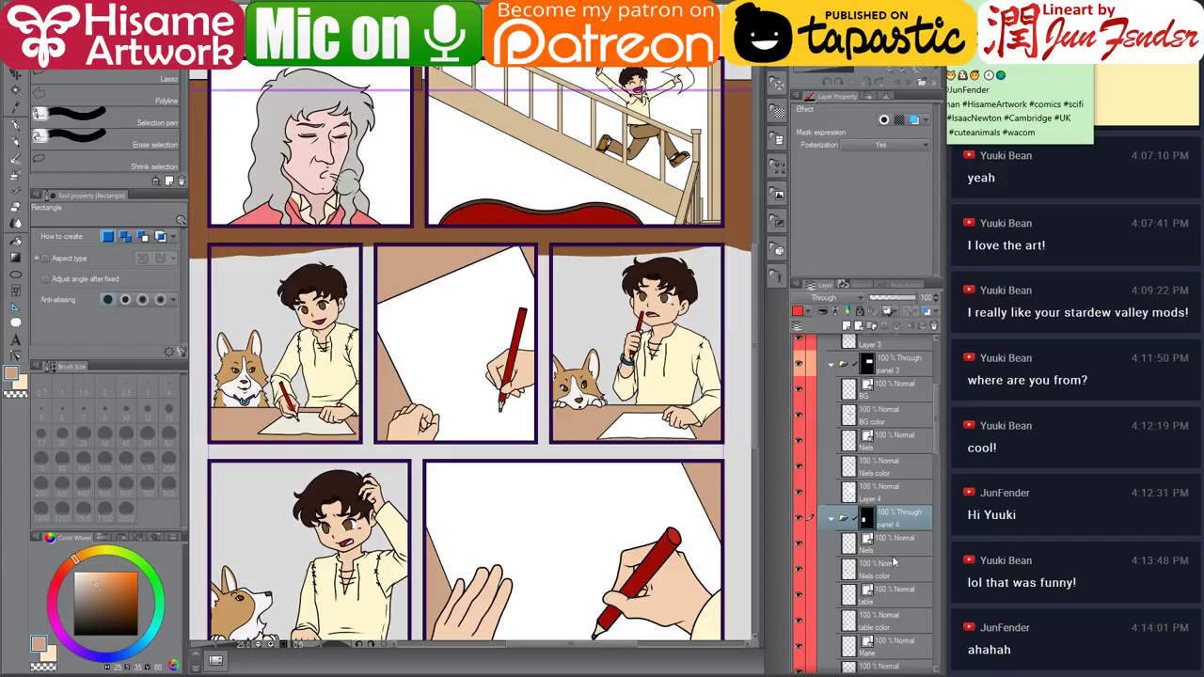
{"action": "scroll", "coordinate": [894, 562], "scroll_direction": "down", "scroll_amount": 2}
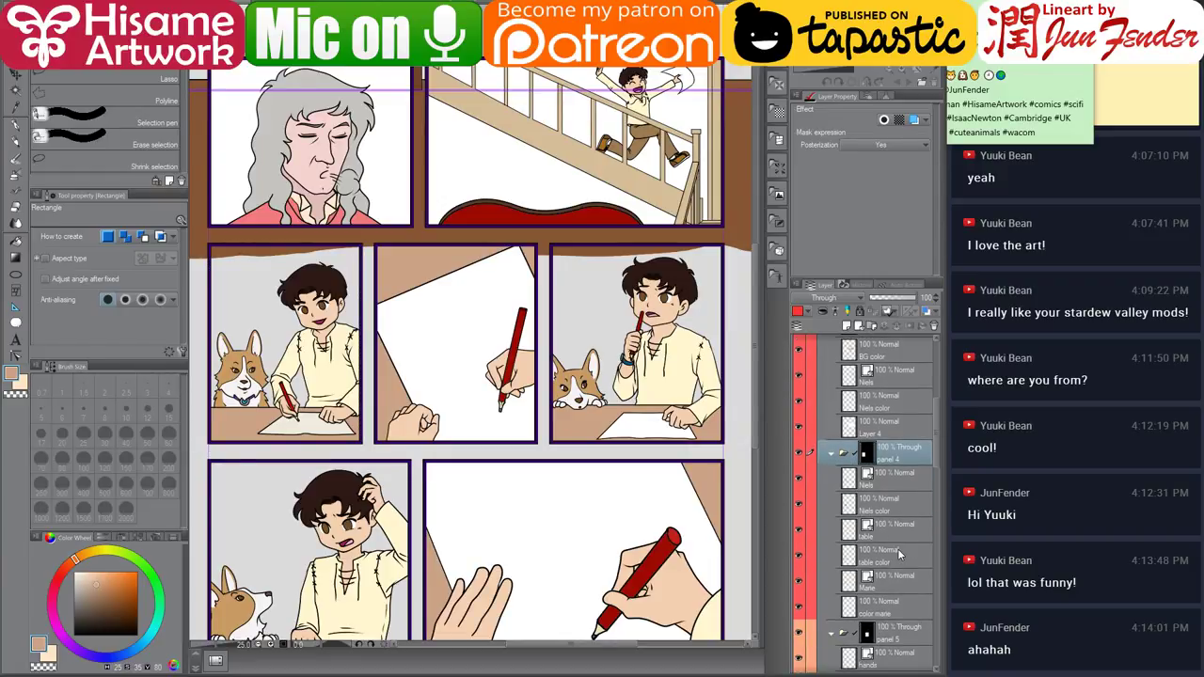
{"action": "scroll", "coordinate": [902, 550], "scroll_direction": "up", "scroll_amount": 3}
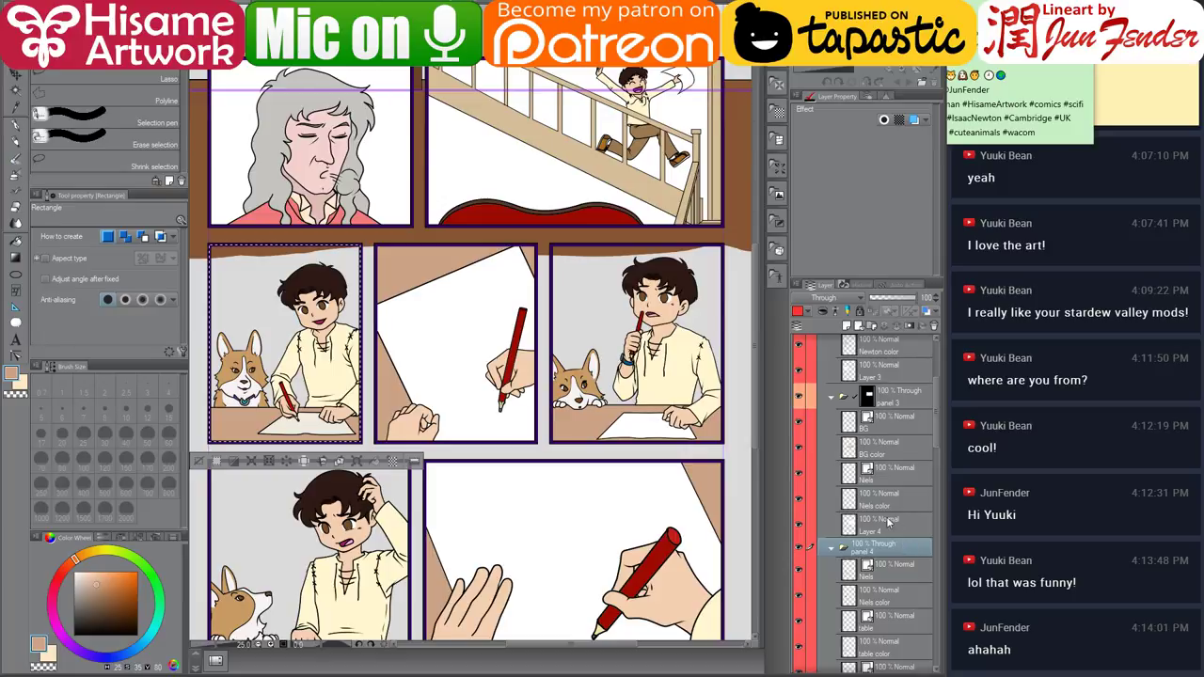
{"action": "left_click", "coordinate": [800, 548]}
{"action": "left_click", "coordinate": [800, 547]}
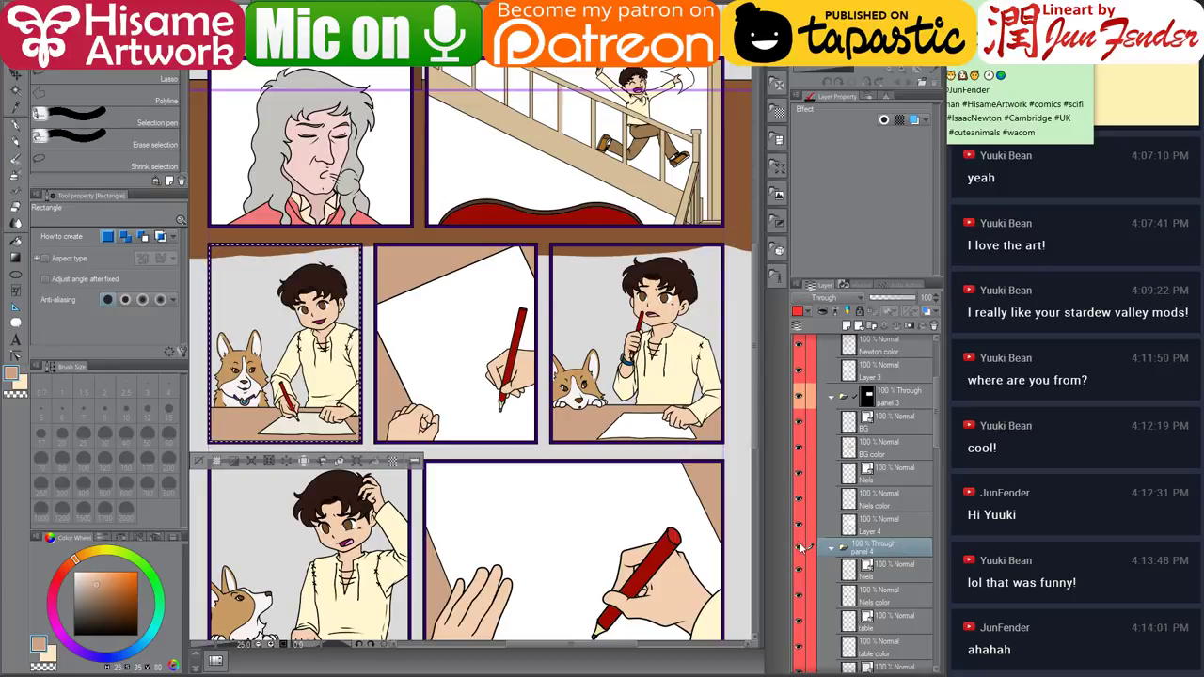
{"action": "left_click", "coordinate": [919, 327]}
Make the panel 6 folder active and toggle its visibility to identify its artwork.
{"action": "scroll", "coordinate": [894, 489], "scroll_direction": "down", "scroll_amount": 3}
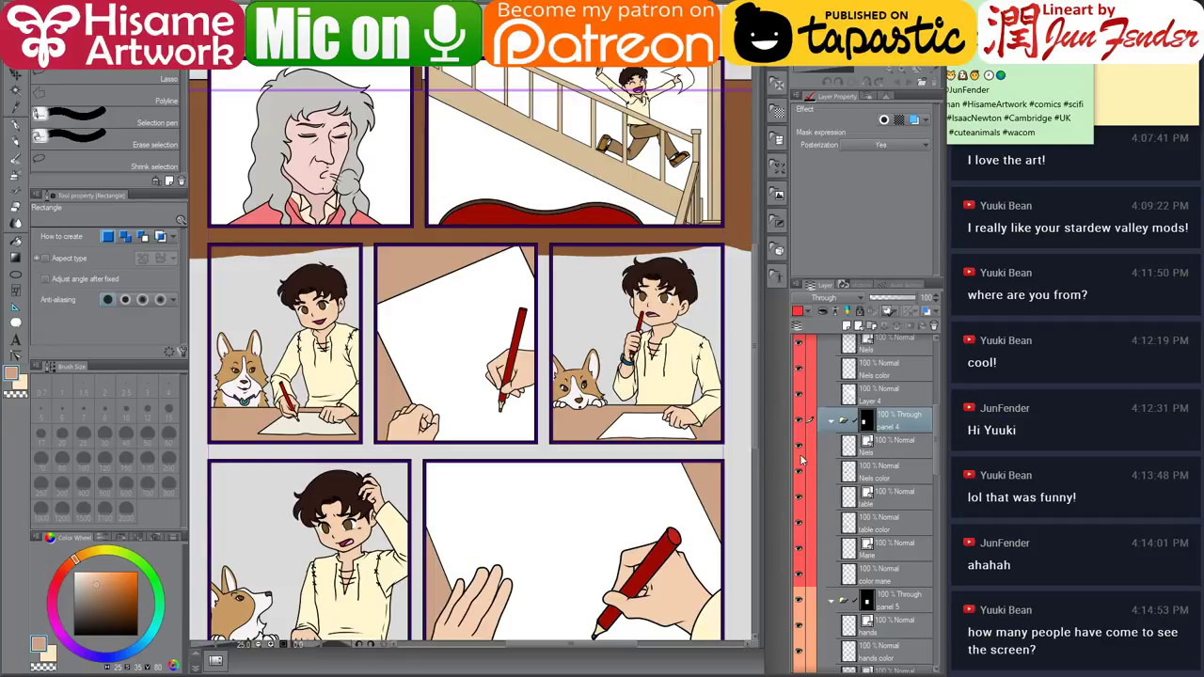
{"action": "scroll", "coordinate": [890, 499], "scroll_direction": "down", "scroll_amount": 3}
{"action": "scroll", "coordinate": [884, 522], "scroll_direction": "down", "scroll_amount": 1}
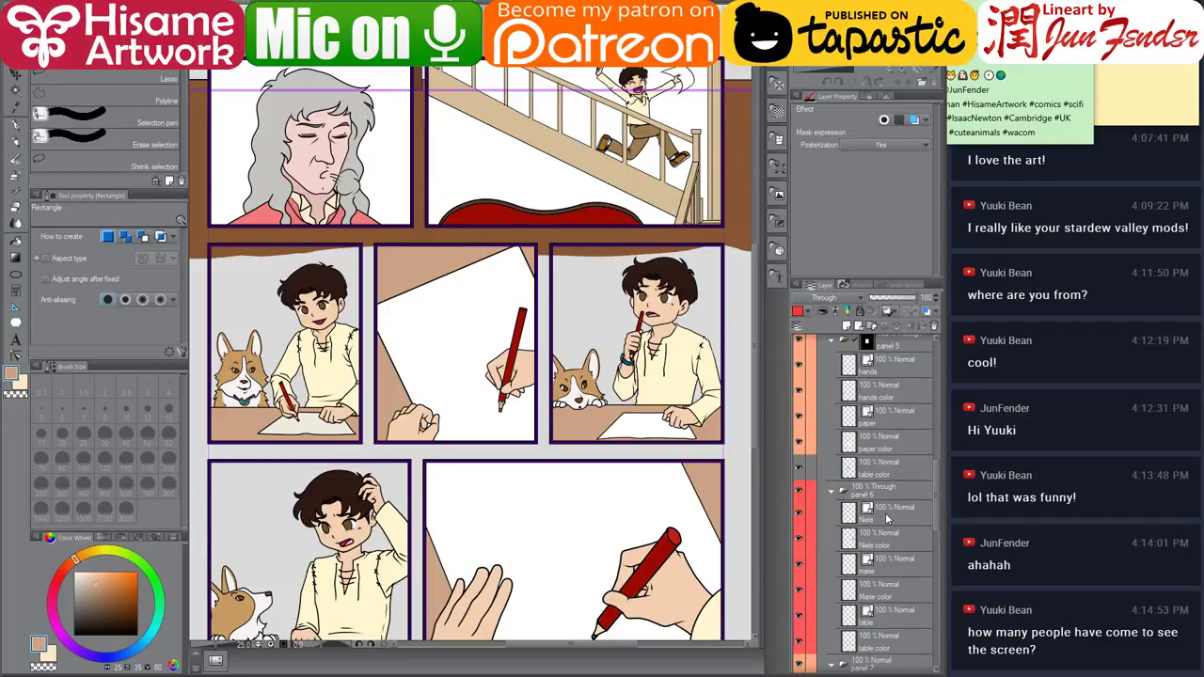
{"action": "left_click", "coordinate": [892, 493]}
{"action": "left_click_drag", "start_coordinate": [555, 505], "coordinate": [576, 399]}
{"action": "left_click", "coordinate": [798, 492]}
{"action": "left_click", "coordinate": [799, 491]}
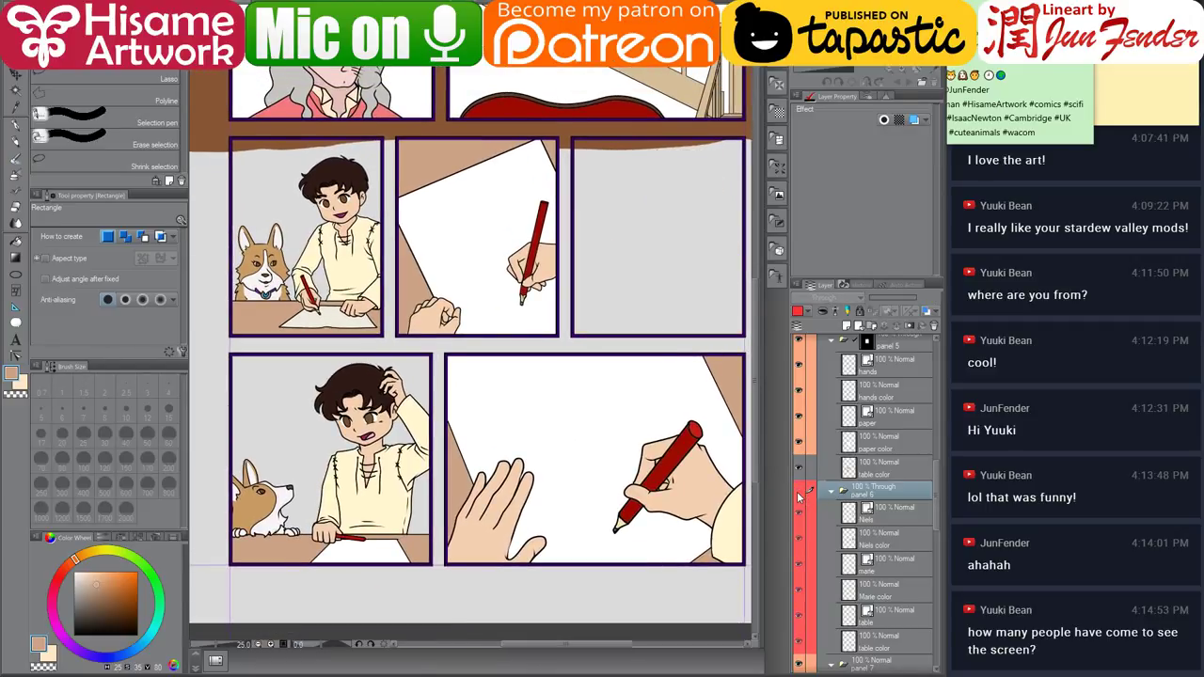
{"action": "left_click", "coordinate": [799, 491]}
Select the rectangle of the panel where the boy holds the pencil to his mouth and mask the panel 6 folder to it.
{"action": "left_click_drag", "start_coordinate": [696, 341], "coordinate": [639, 444]}
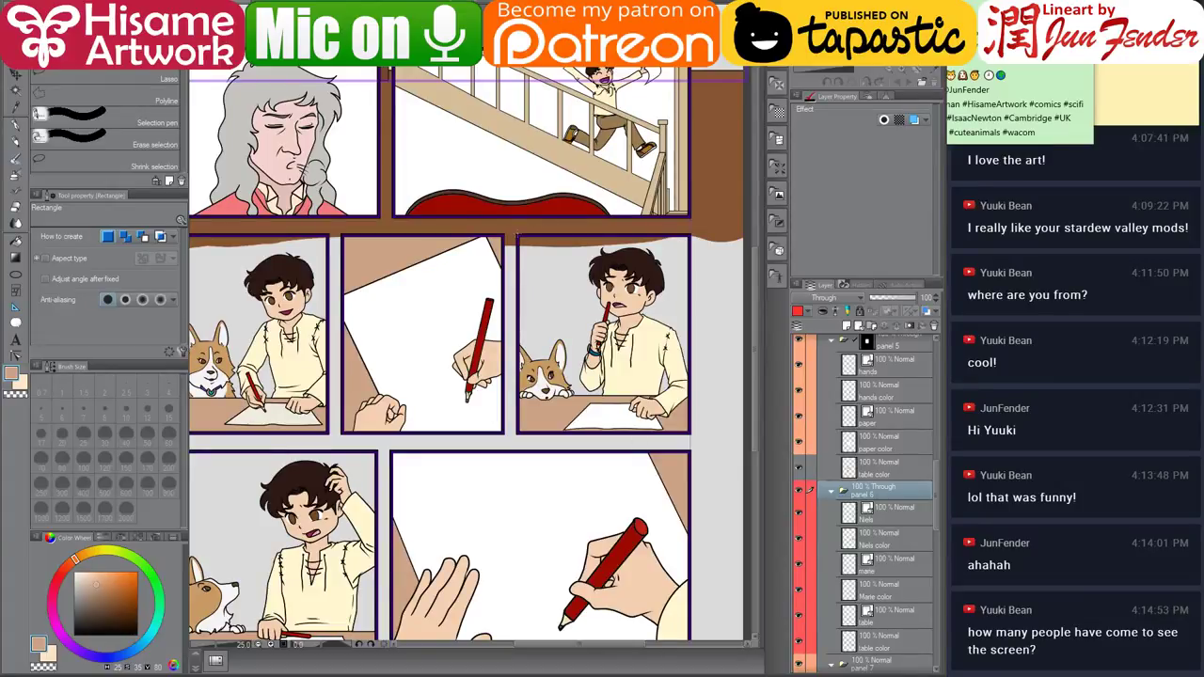
{"action": "left_click_drag", "start_coordinate": [518, 236], "coordinate": [690, 434]}
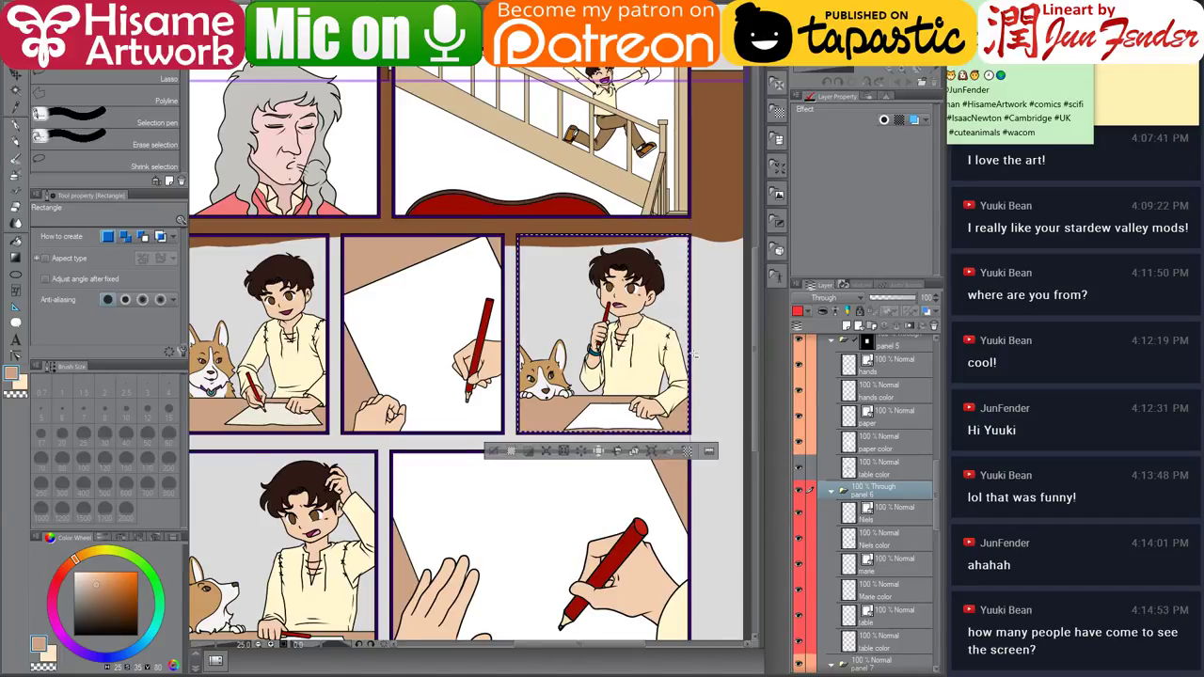
{"action": "scroll", "coordinate": [705, 385], "scroll_direction": "up", "scroll_amount": 3}
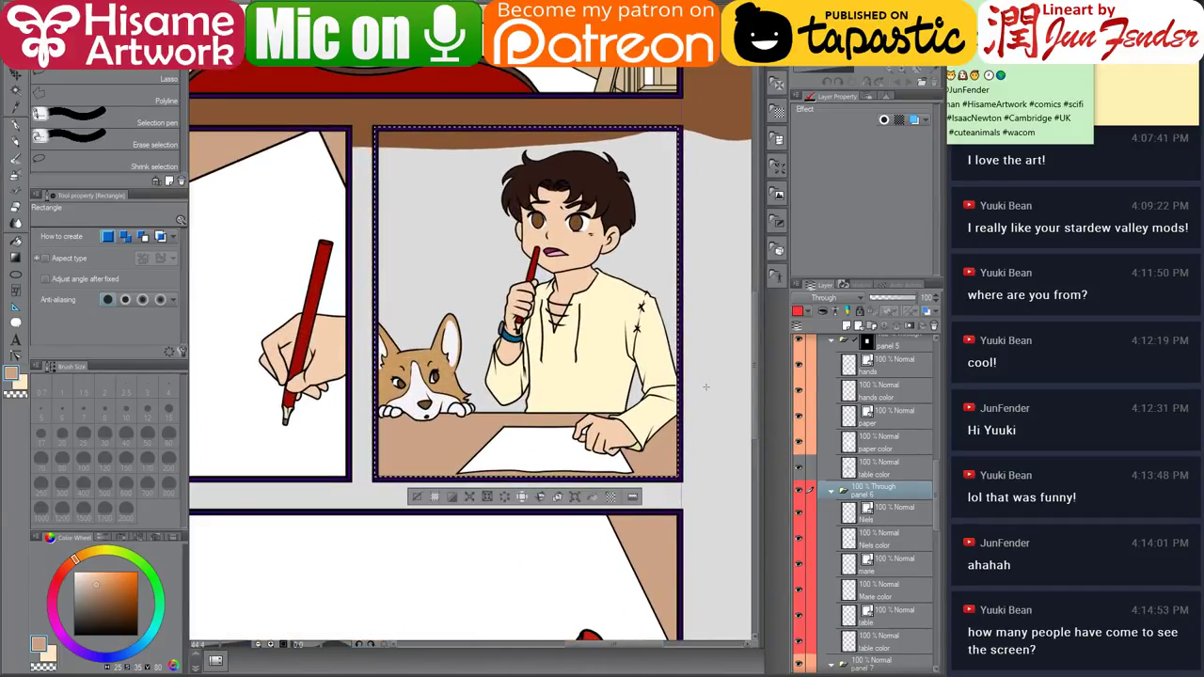
{"action": "key", "text": "alt+f"}
{"action": "key", "text": "Escape"}
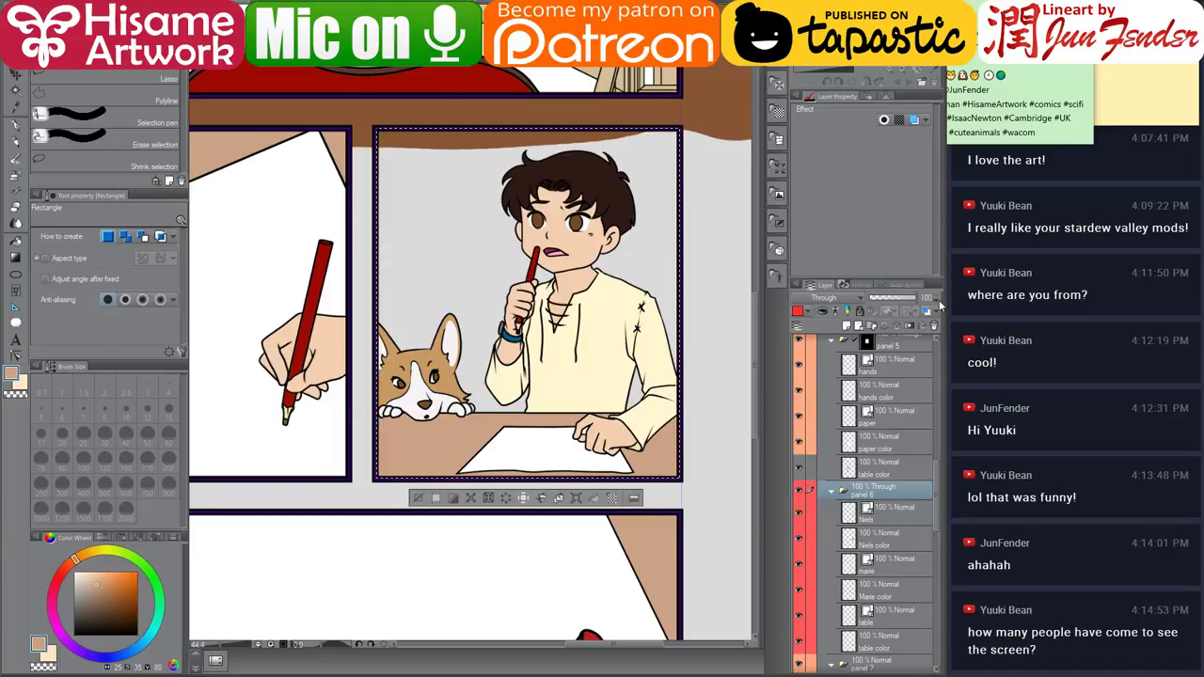
{"action": "left_click", "coordinate": [919, 326]}
Identify the panel 7 folder's artwork by toggling its visibility and mask the folder to the rectangle of the panel with the boy scratching his head.
{"action": "scroll", "coordinate": [658, 336], "scroll_direction": "down", "scroll_amount": 4}
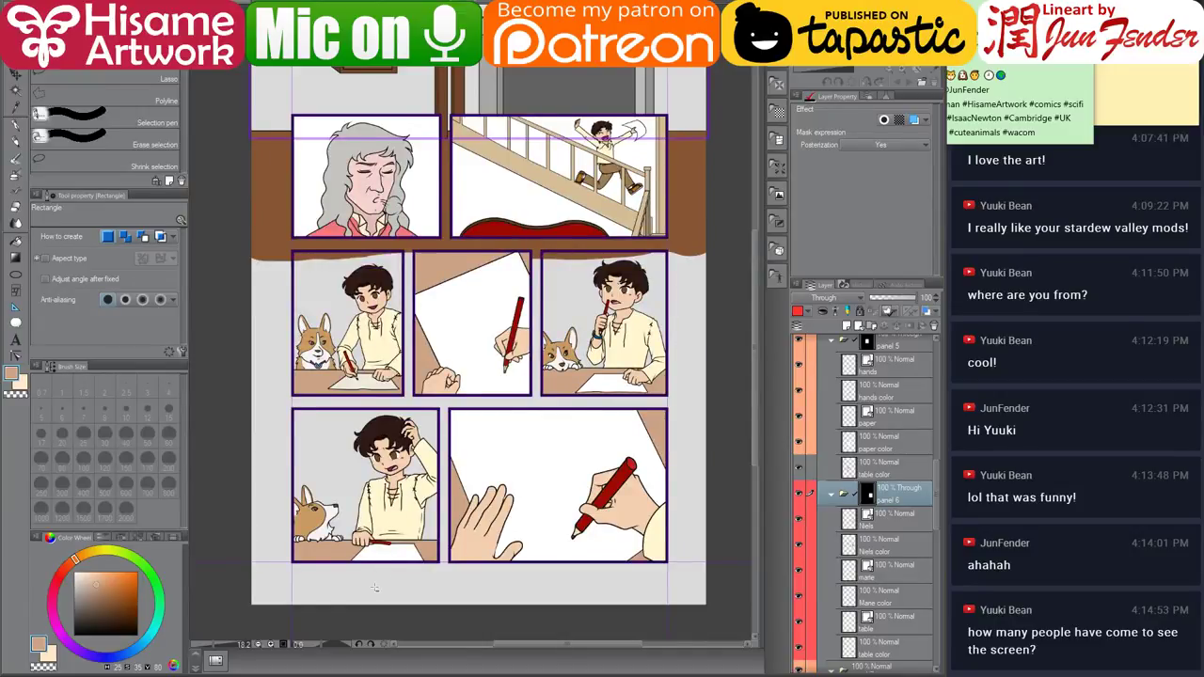
{"action": "scroll", "coordinate": [375, 588], "scroll_direction": "up", "scroll_amount": 5}
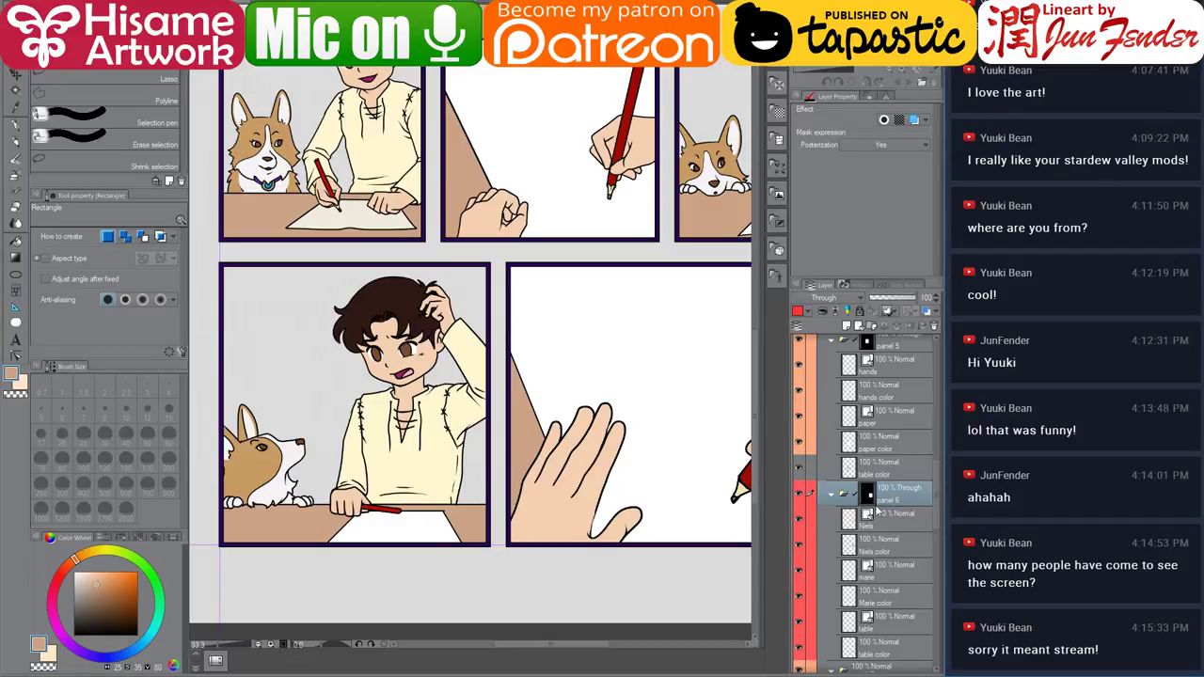
{"action": "scroll", "coordinate": [867, 503], "scroll_direction": "down", "scroll_amount": 3}
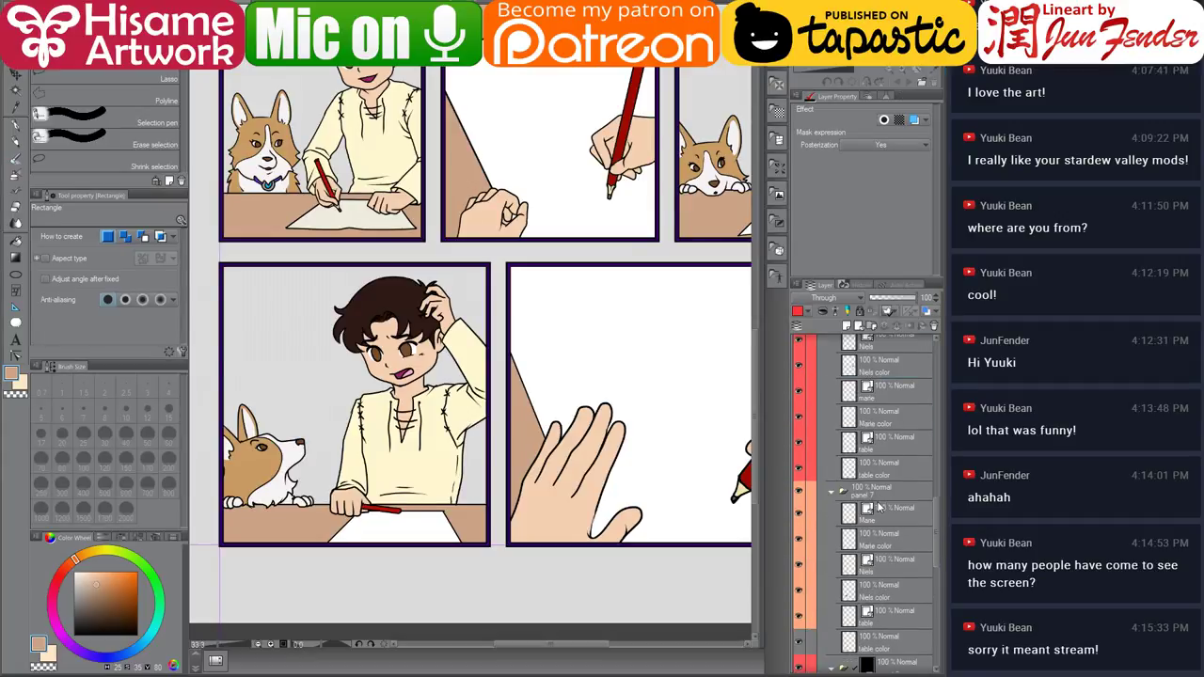
{"action": "left_click", "coordinate": [870, 496]}
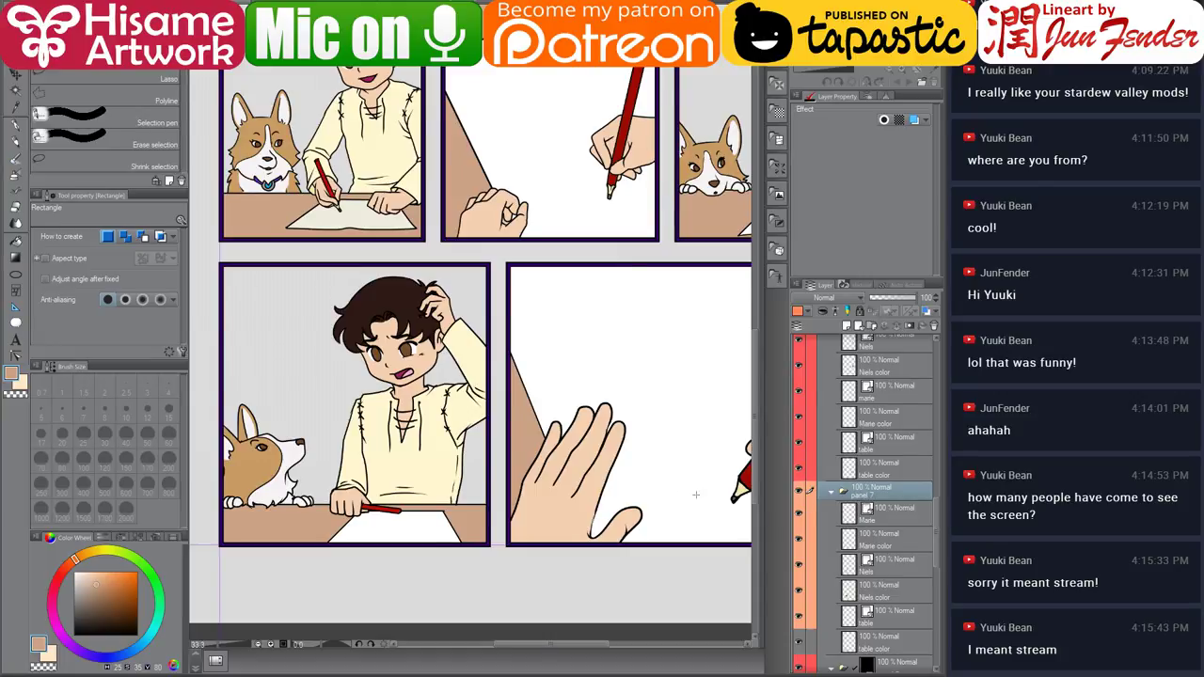
{"action": "left_click_drag", "start_coordinate": [635, 472], "coordinate": [618, 474]}
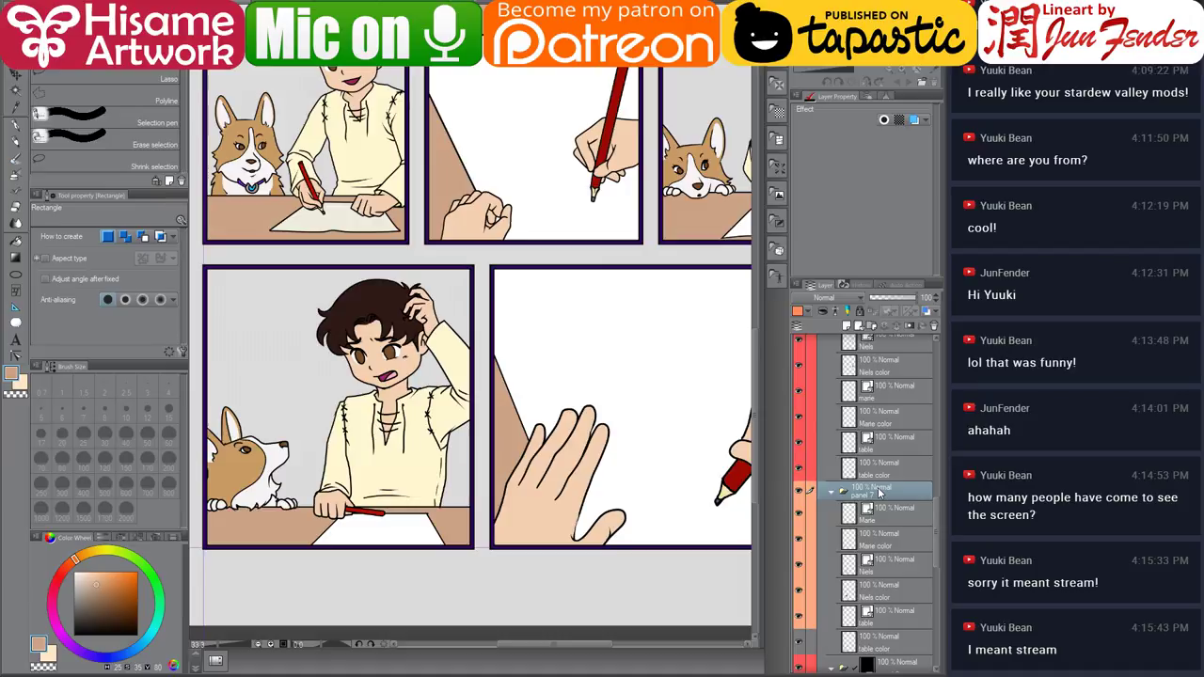
{"action": "left_click", "coordinate": [798, 492]}
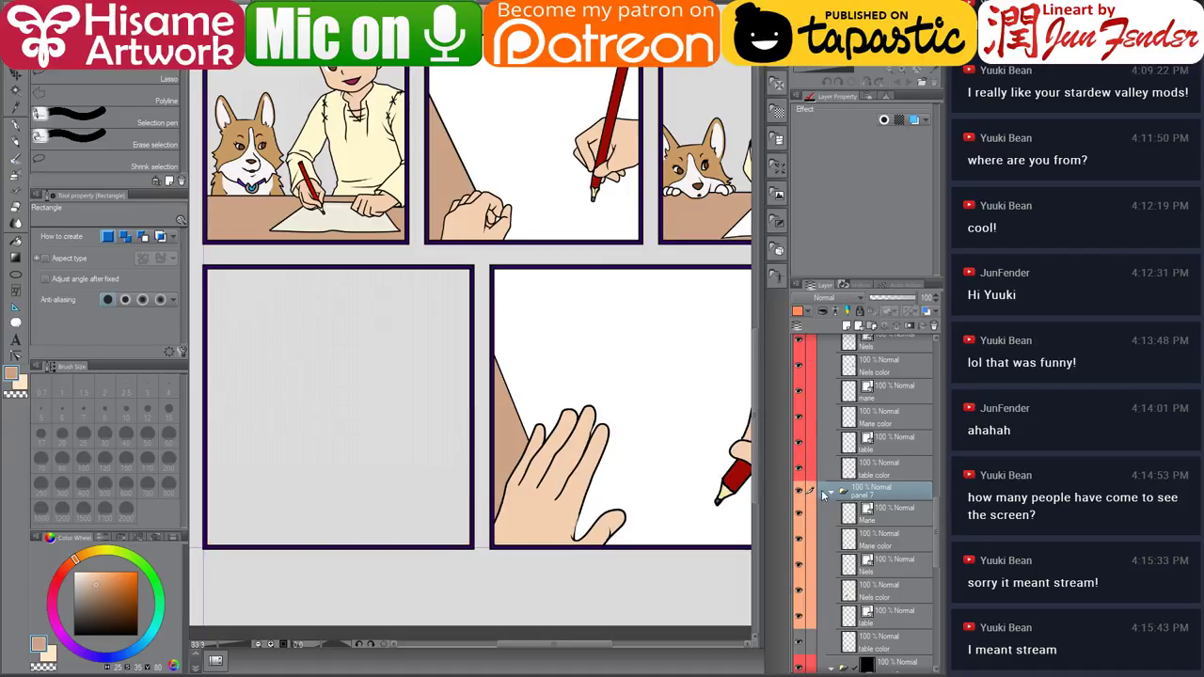
{"action": "left_click", "coordinate": [799, 491]}
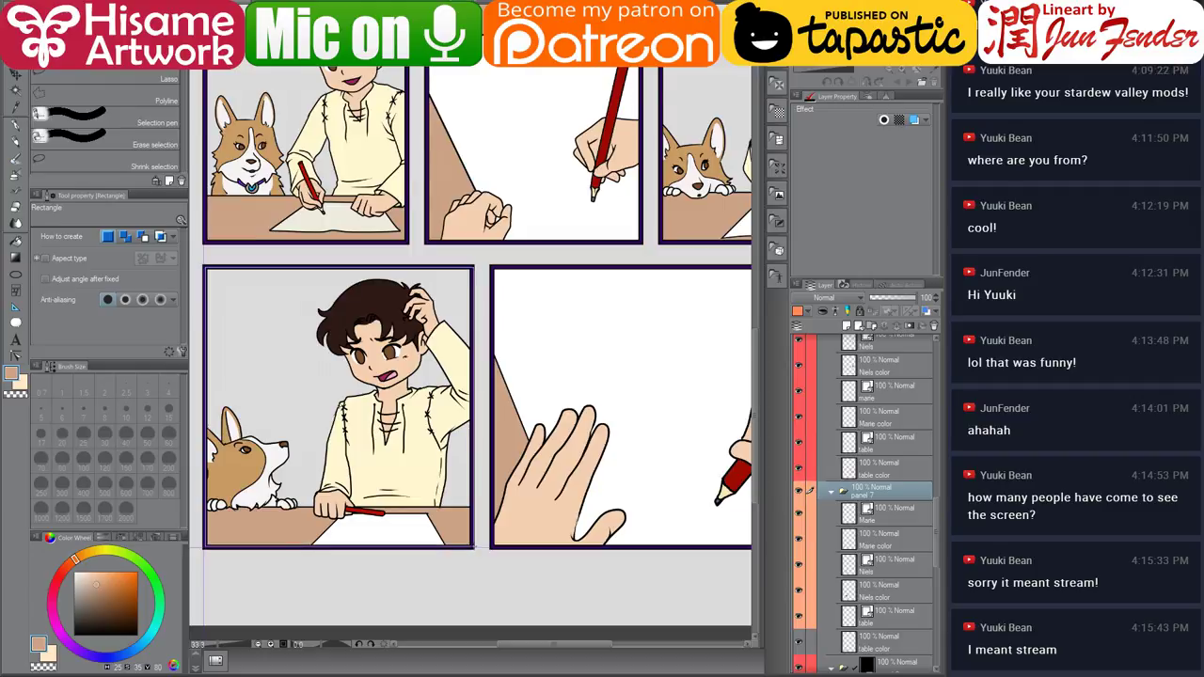
{"action": "left_click_drag", "start_coordinate": [475, 548], "coordinate": [474, 548]}
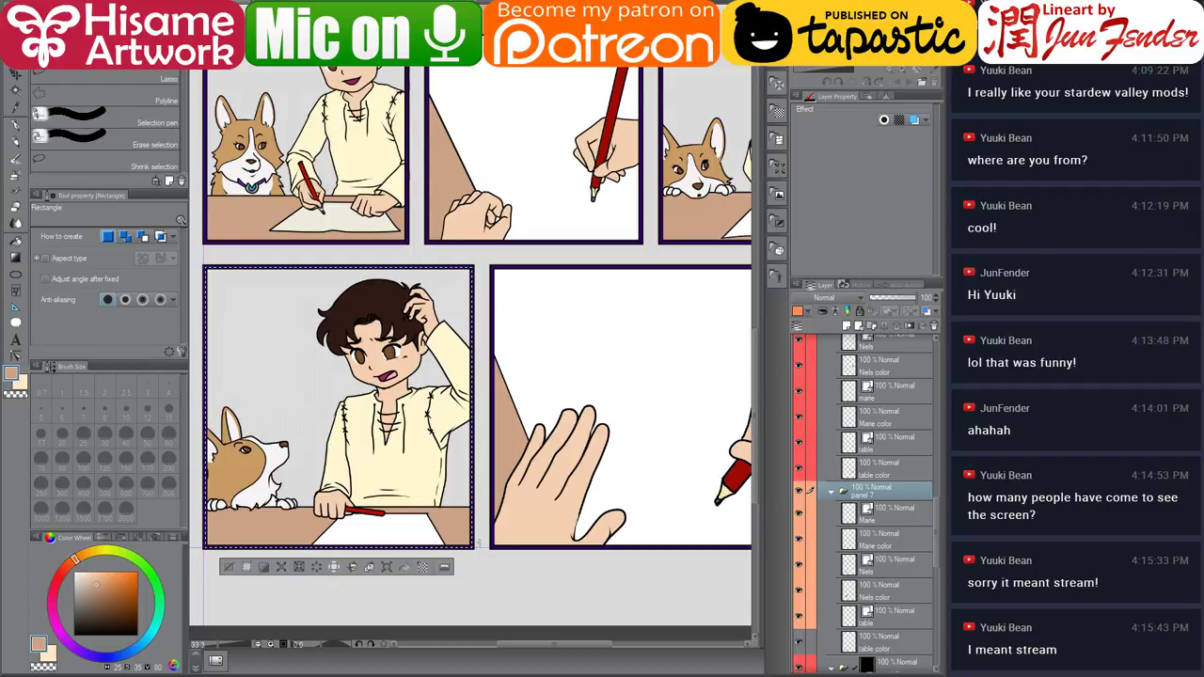
{"action": "left_click", "coordinate": [911, 327]}
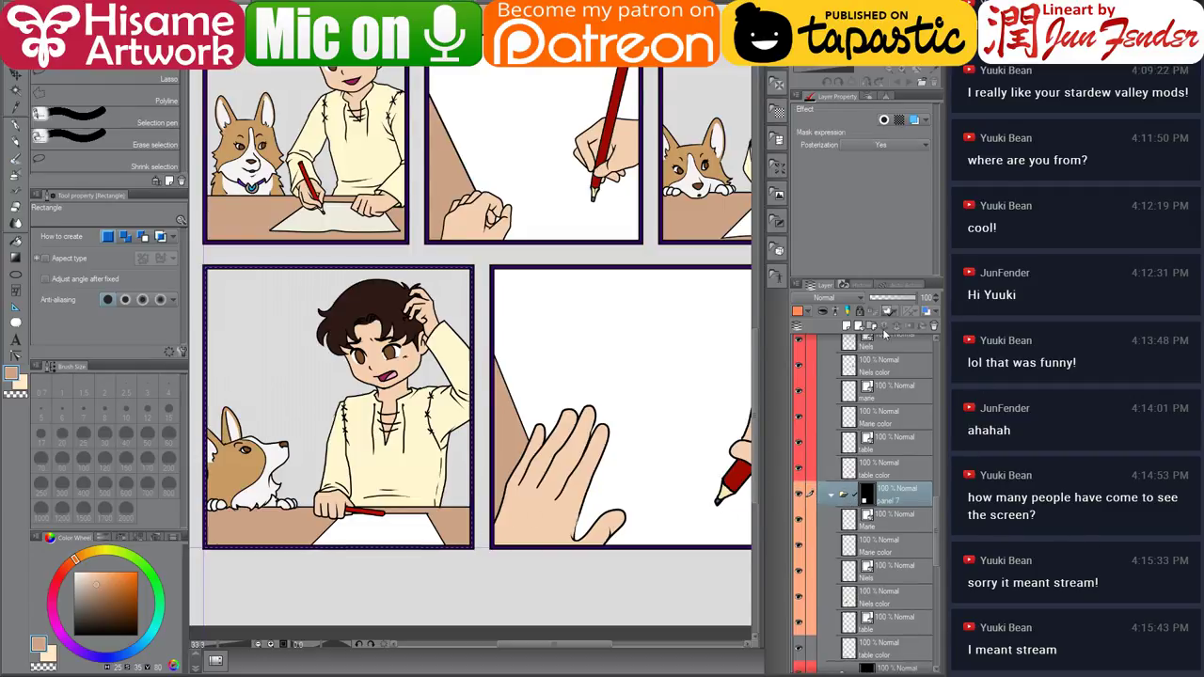
Make the panel 8 folder active and toggle its visibility to check which artwork it holds.
{"action": "left_click_drag", "start_coordinate": [654, 383], "coordinate": [493, 407]}
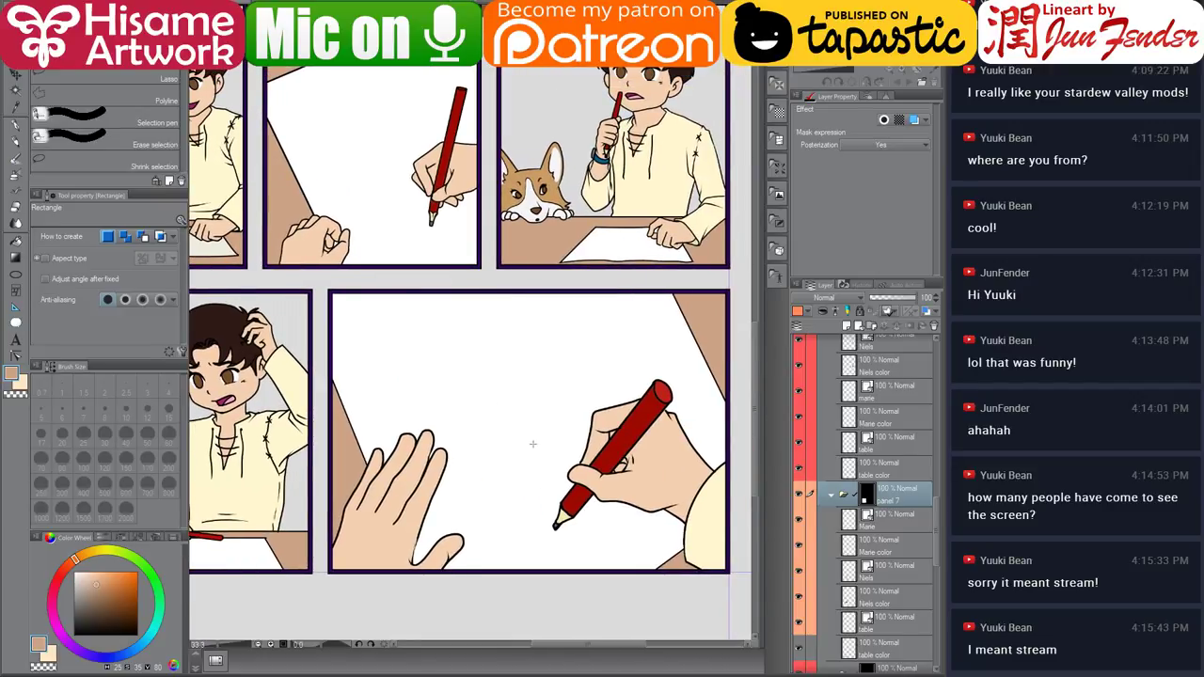
{"action": "scroll", "coordinate": [533, 444], "scroll_direction": "down", "scroll_amount": 2}
{"action": "scroll", "coordinate": [504, 437], "scroll_direction": "up", "scroll_amount": 1}
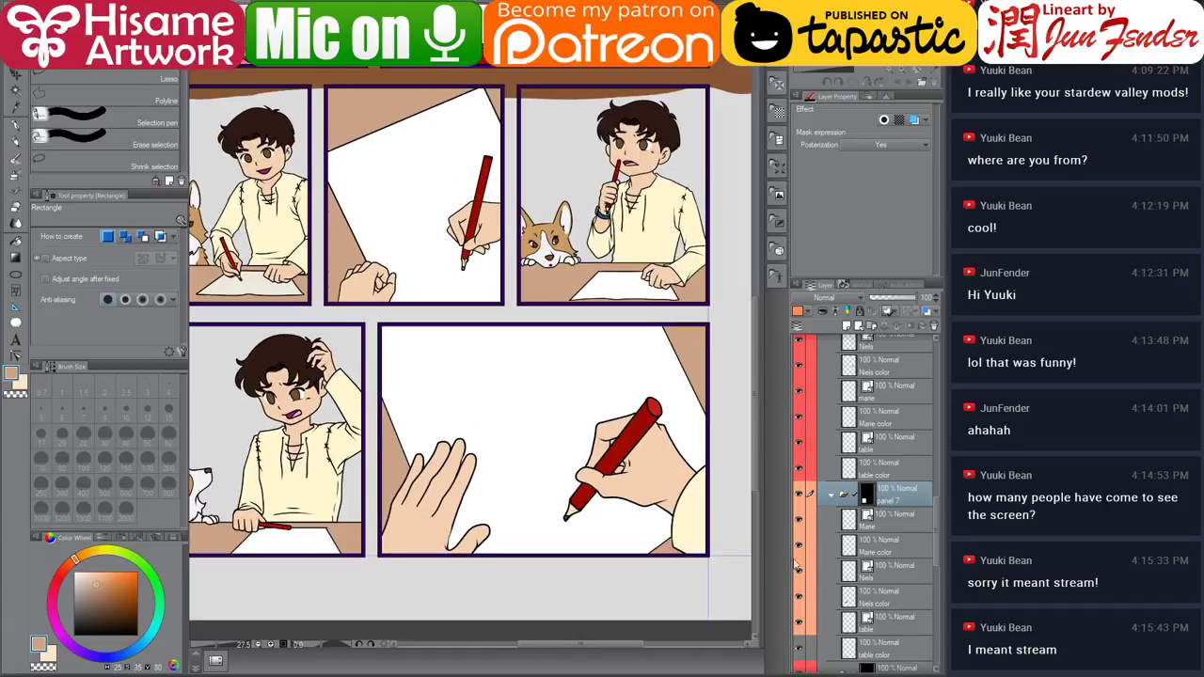
{"action": "scroll", "coordinate": [797, 566], "scroll_direction": "down", "scroll_amount": 6}
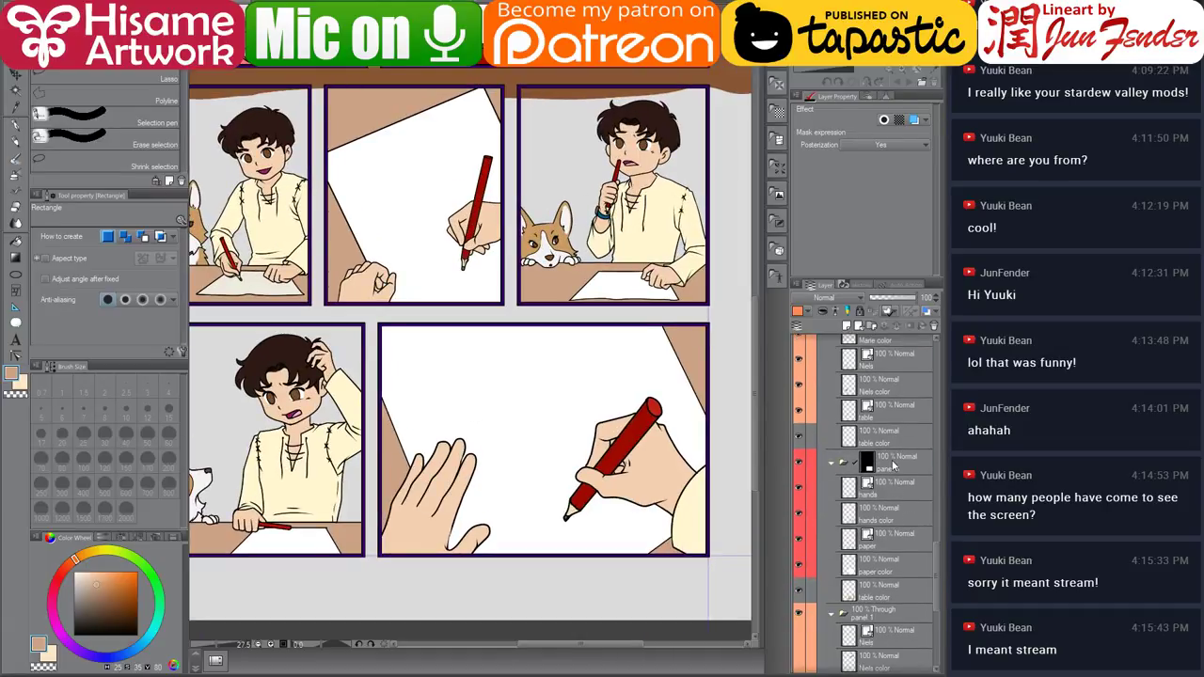
{"action": "left_click", "coordinate": [894, 465]}
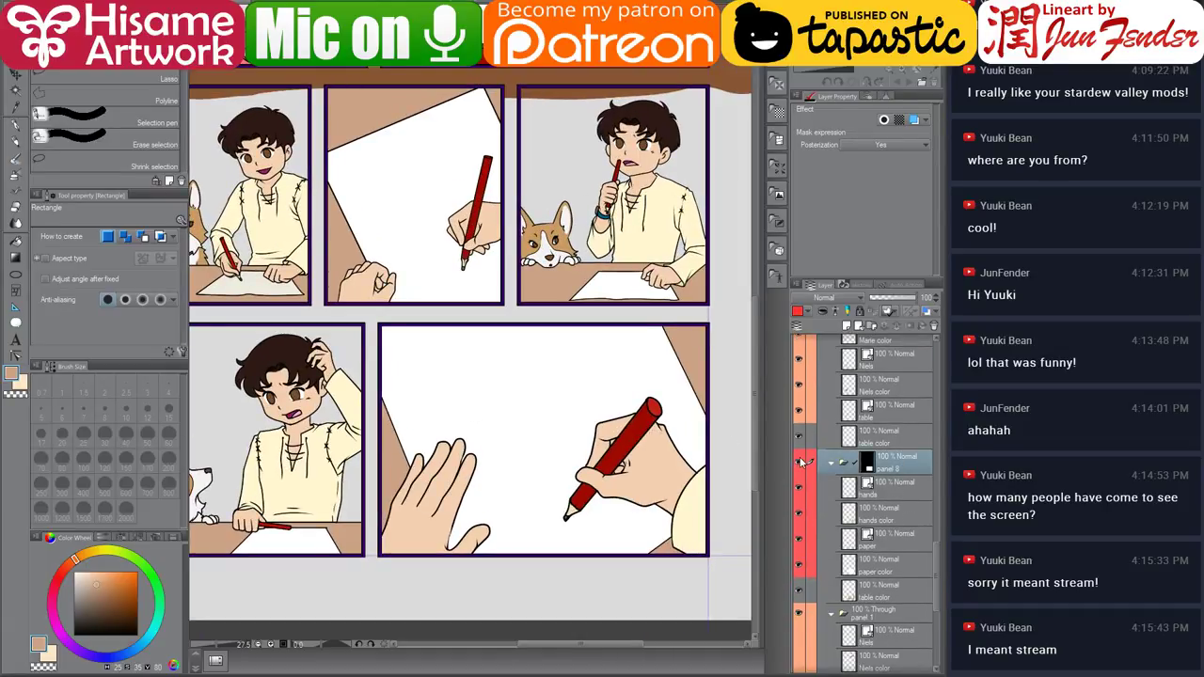
{"action": "left_click", "coordinate": [801, 462]}
{"action": "left_click", "coordinate": [800, 462]}
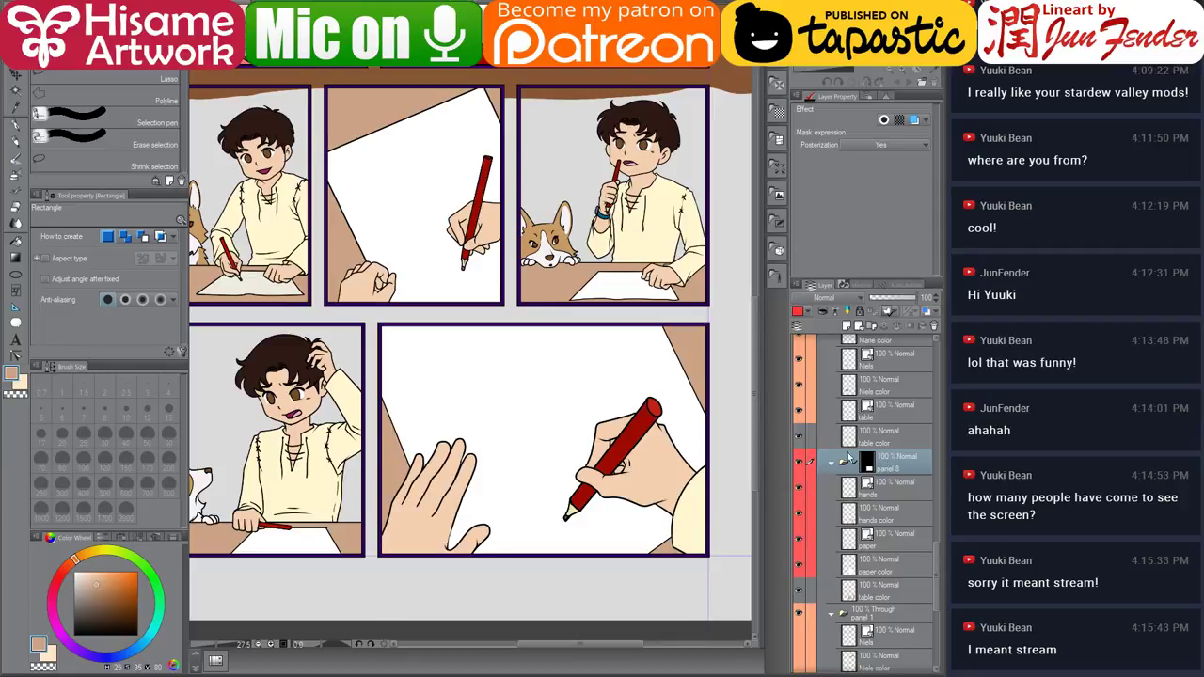
Try reselecting the rectangle of the large two-hands panel for the already masked panel 8 folder.
{"action": "scroll", "coordinate": [627, 444], "scroll_direction": "up", "scroll_amount": 2}
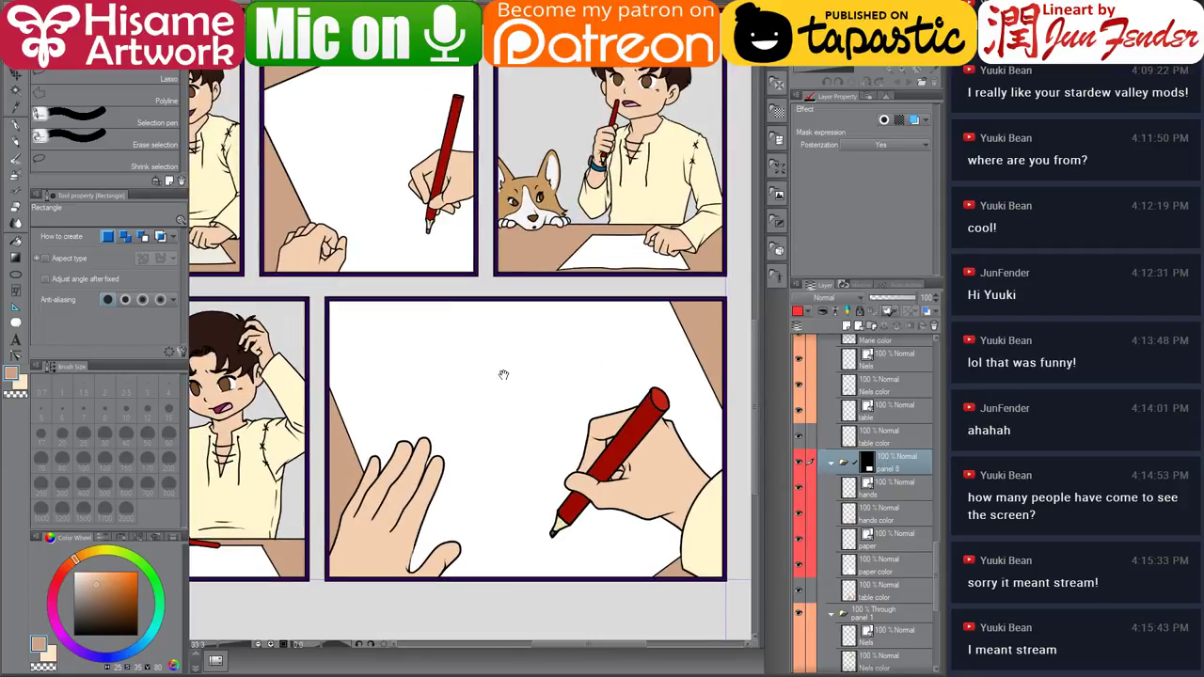
{"action": "left_click_drag", "start_coordinate": [503, 375], "coordinate": [467, 382]}
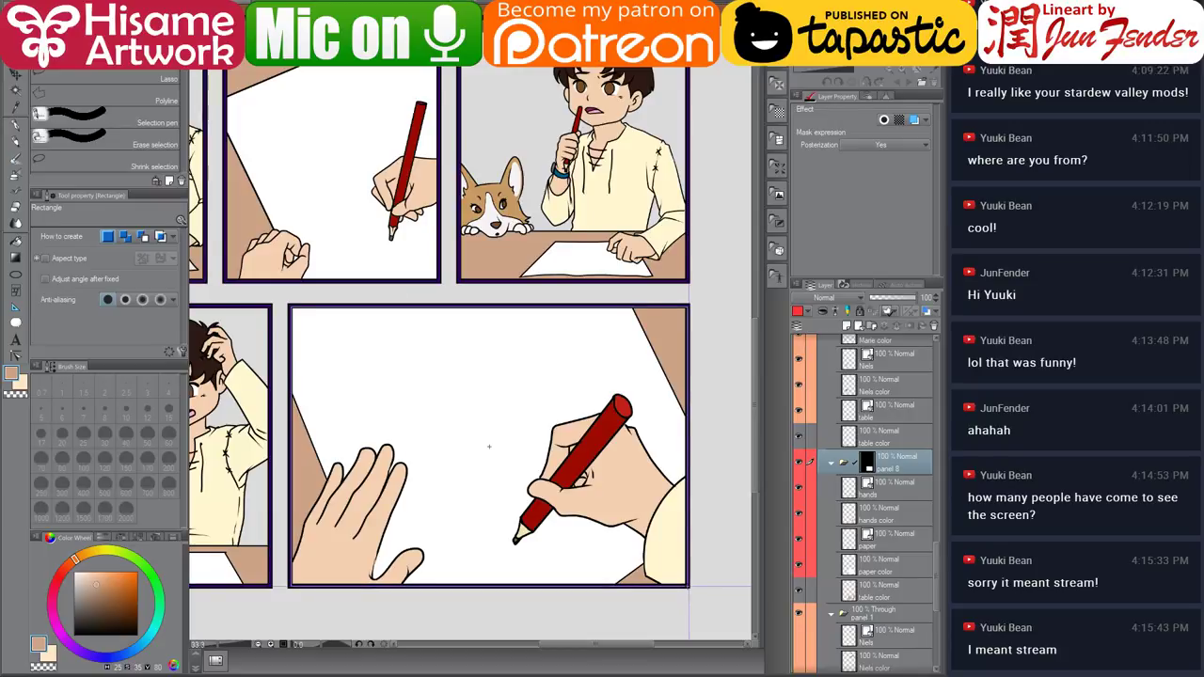
{"action": "left_click_drag", "start_coordinate": [688, 587], "coordinate": [689, 587]}
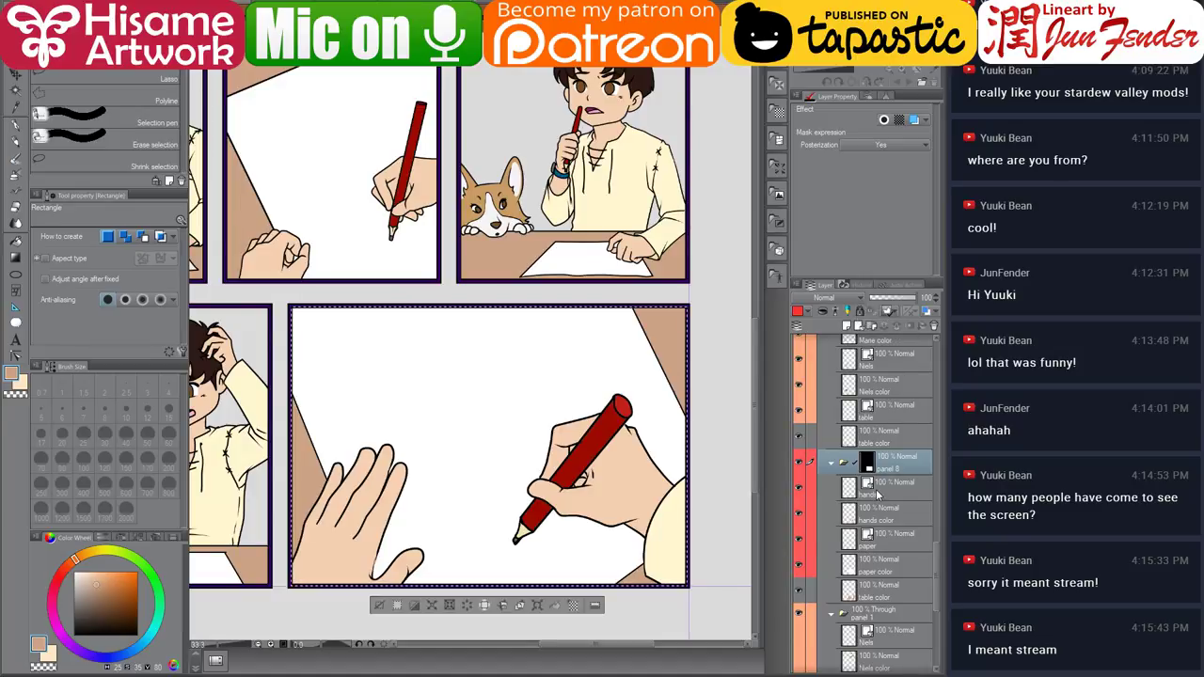
{"action": "scroll", "coordinate": [877, 496], "scroll_direction": "down", "scroll_amount": 1}
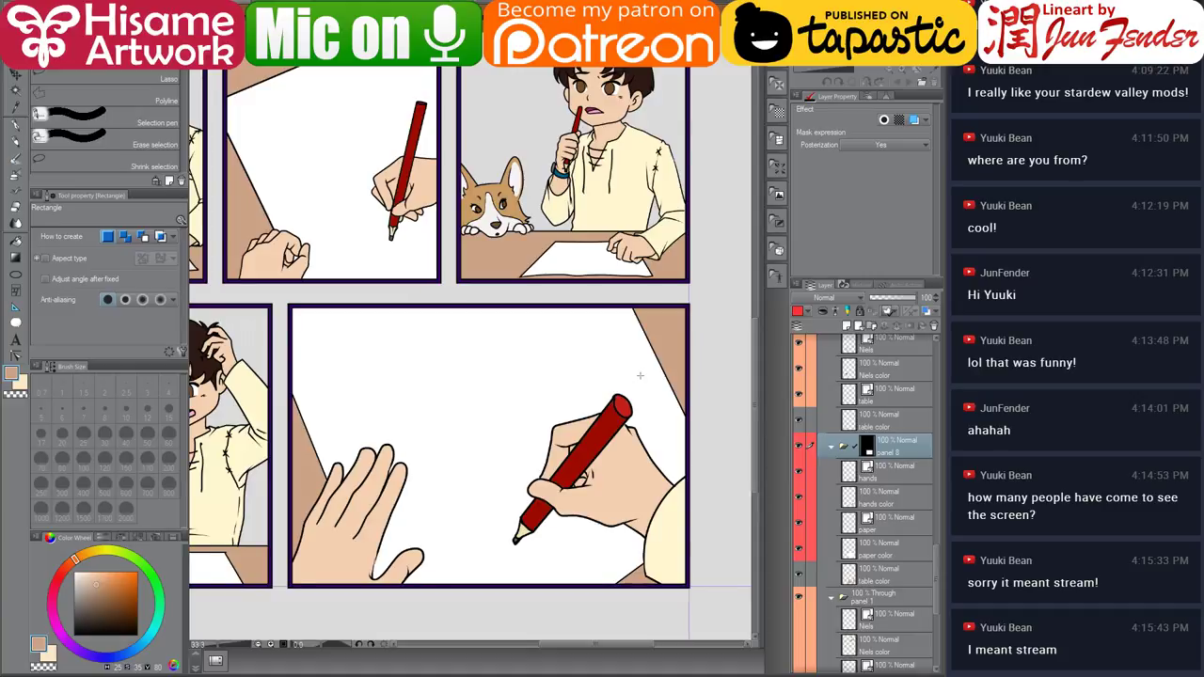
{"action": "scroll", "coordinate": [640, 376], "scroll_direction": "down", "scroll_amount": 4}
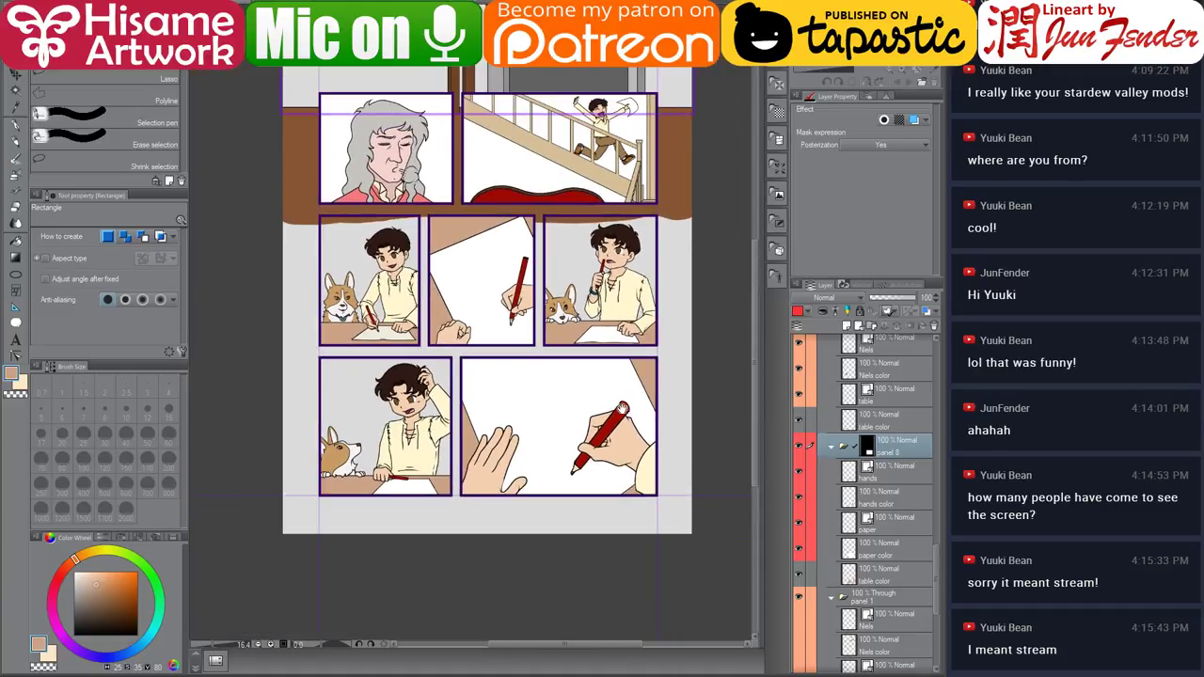
{"action": "left_click_drag", "start_coordinate": [612, 126], "coordinate": [612, 365]}
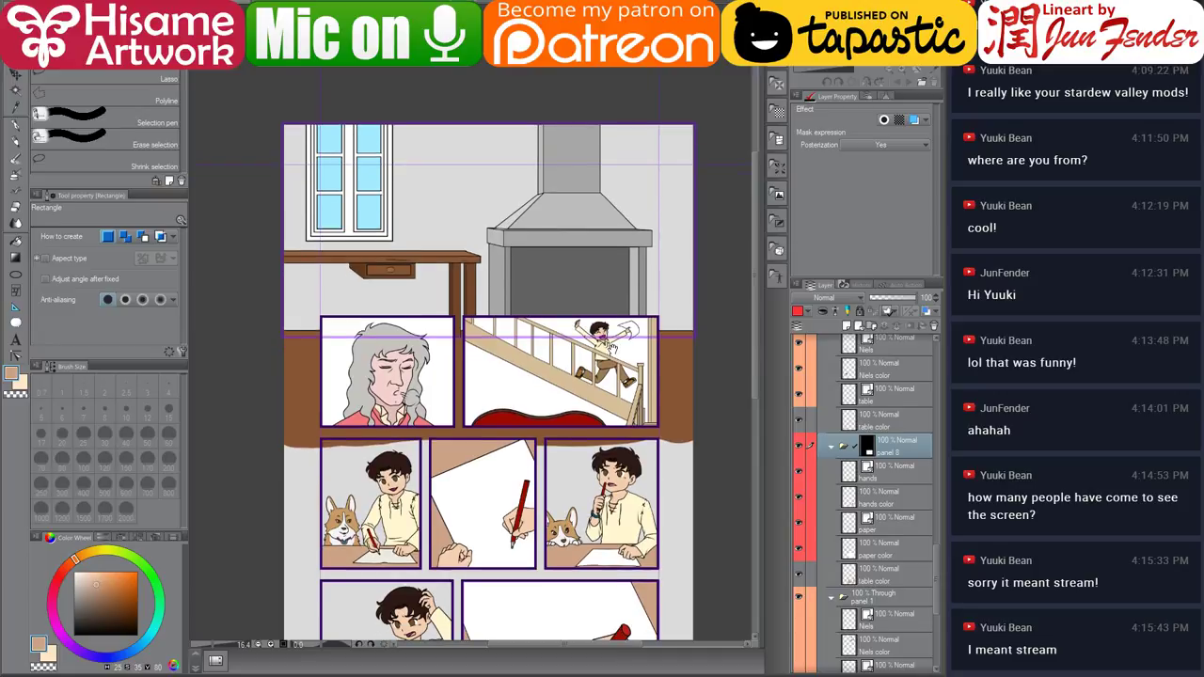
{"action": "scroll", "coordinate": [502, 313], "scroll_direction": "up", "scroll_amount": 2}
{"action": "scroll", "coordinate": [503, 309], "scroll_direction": "down", "scroll_amount": 1}
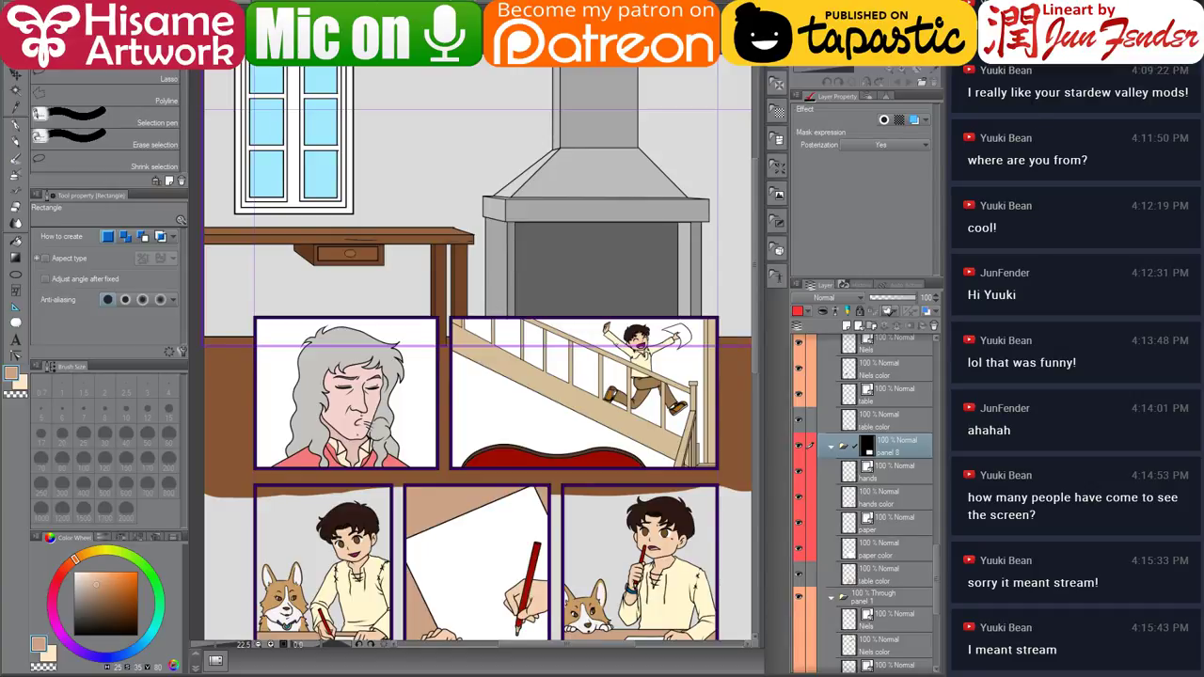
{"action": "left_click_drag", "start_coordinate": [1049, 4], "coordinate": [1059, 147]}
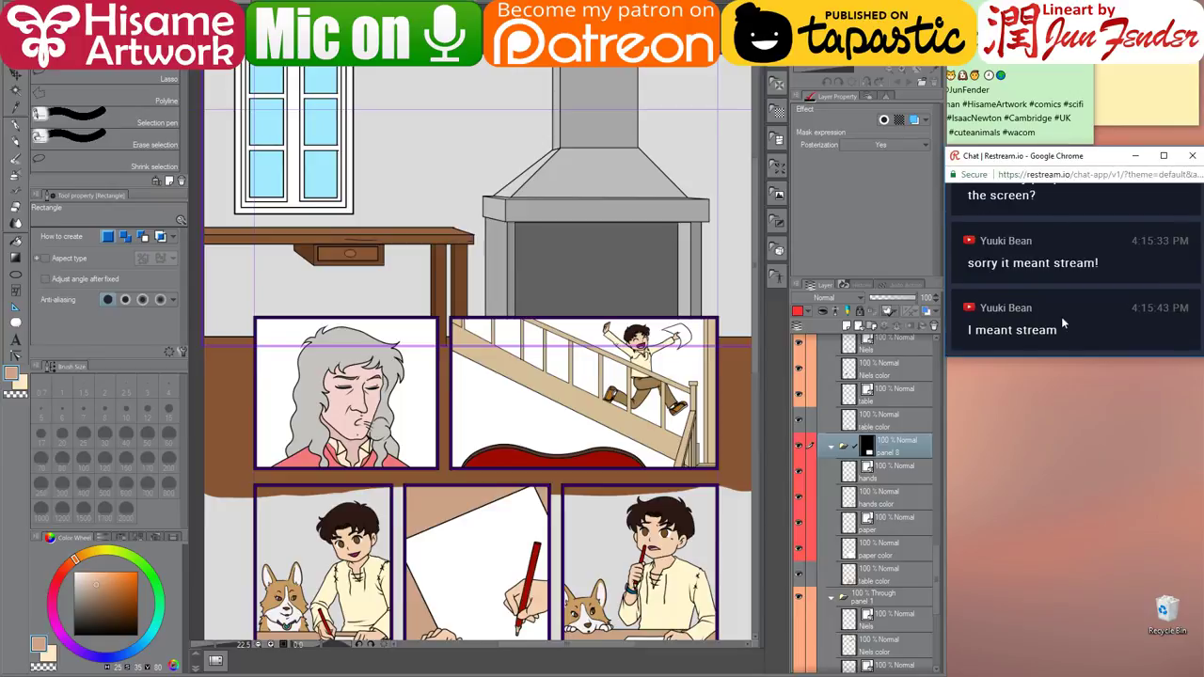
{"action": "mouse_move", "coordinate": [1053, 353]}
{"action": "left_mouse_down"}
{"action": "mouse_move", "coordinate": [1031, 671]}
{"action": "mouse_move", "coordinate": [1031, 352]}
{"action": "left_mouse_up"}
{"action": "left_click_drag", "start_coordinate": [989, 4], "coordinate": [993, 301]}
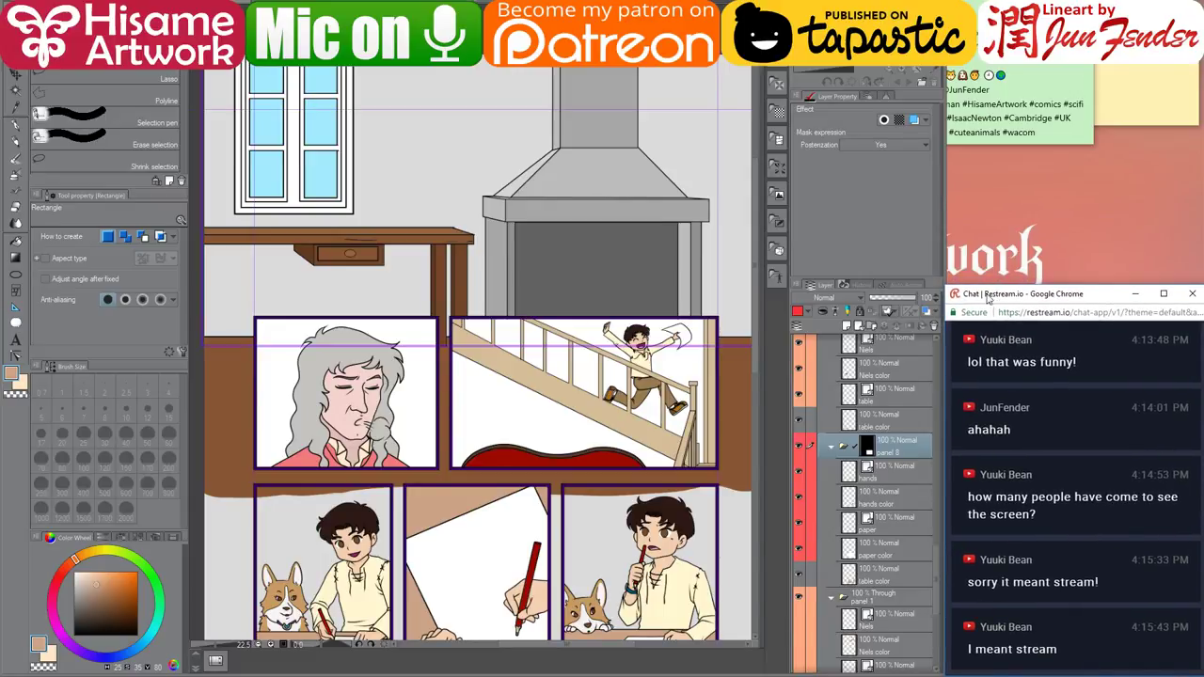
{"action": "double_click", "coordinate": [1023, 288]}
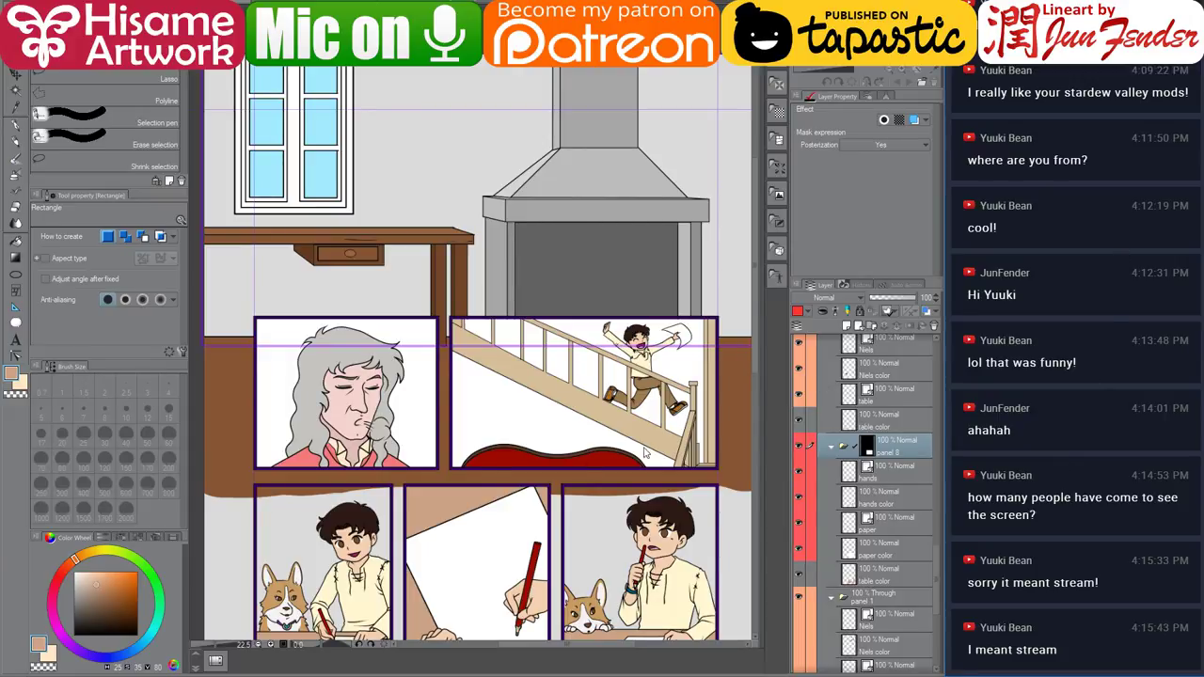
{"action": "key", "text": "ctrl+s"}
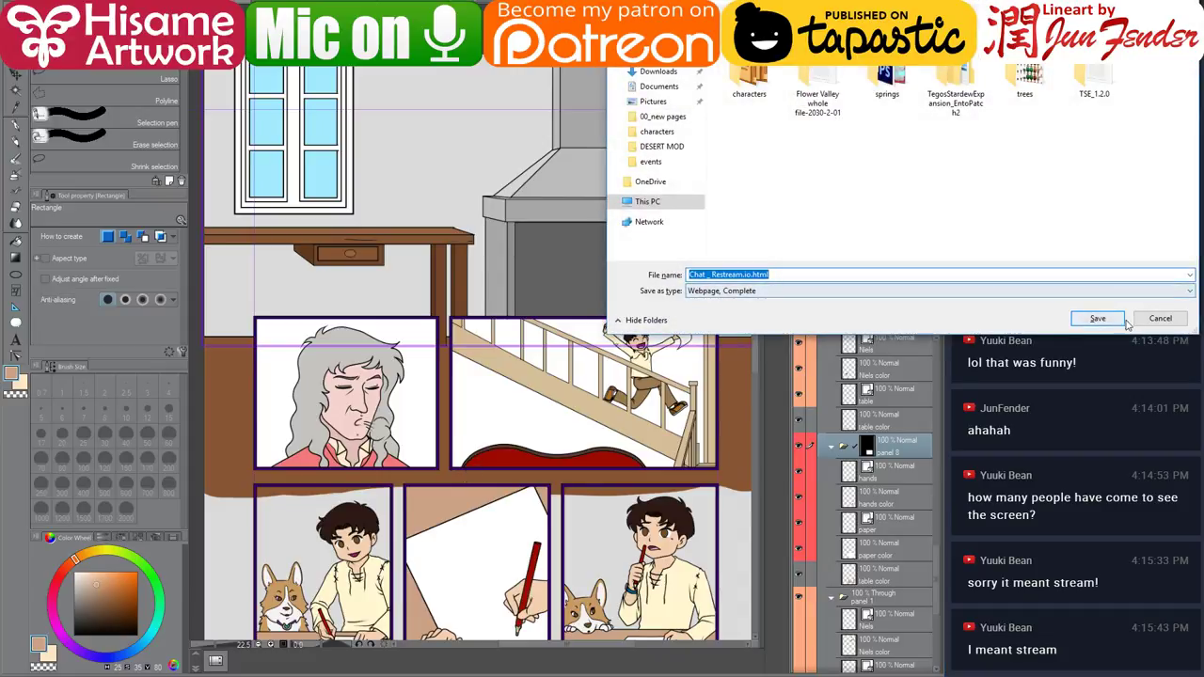
{"action": "left_click", "coordinate": [1097, 318]}
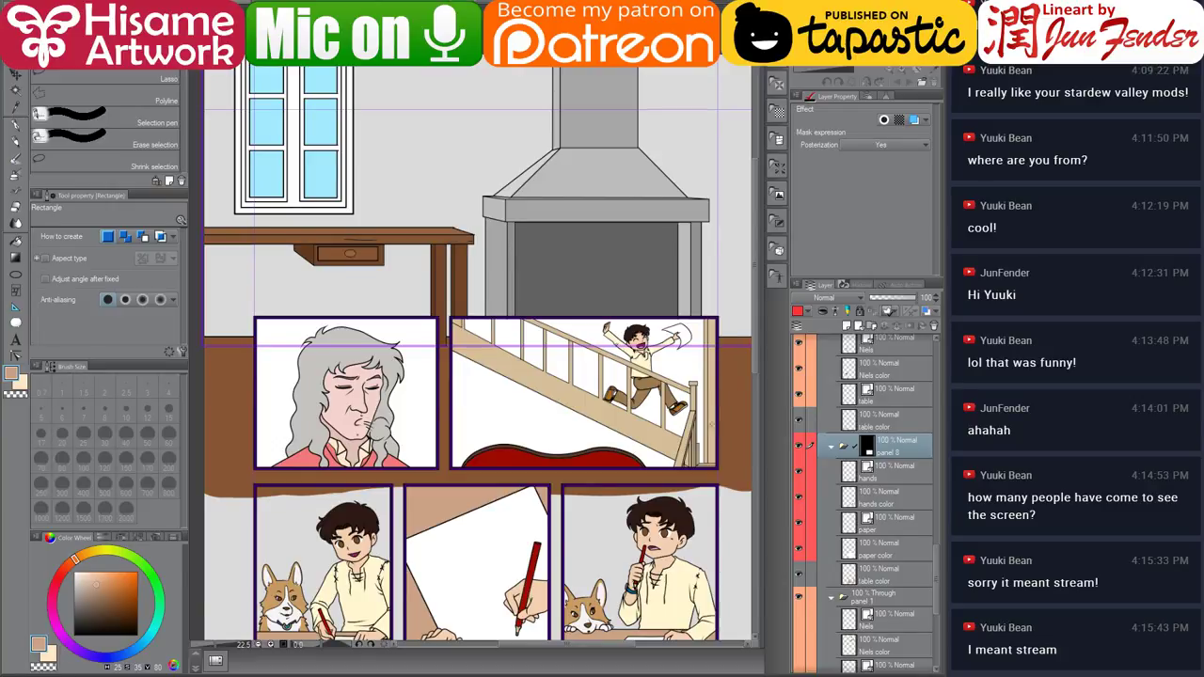
Make the Niels color layer in the panel 3 folder active by picking it from the running boy's rear shoe on the stairs.
{"action": "scroll", "coordinate": [905, 498], "scroll_direction": "down", "scroll_amount": 4}
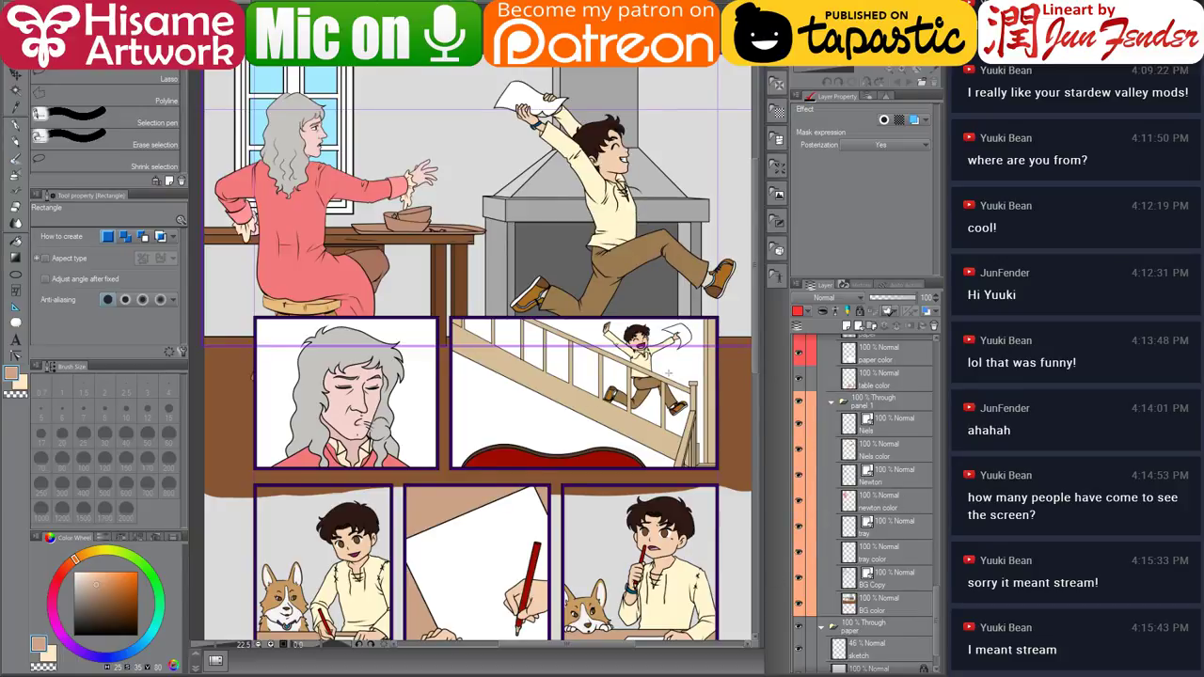
{"action": "left_click_drag", "start_coordinate": [526, 417], "coordinate": [518, 478]}
{"action": "scroll", "coordinate": [547, 514], "scroll_direction": "up", "scroll_amount": 10}
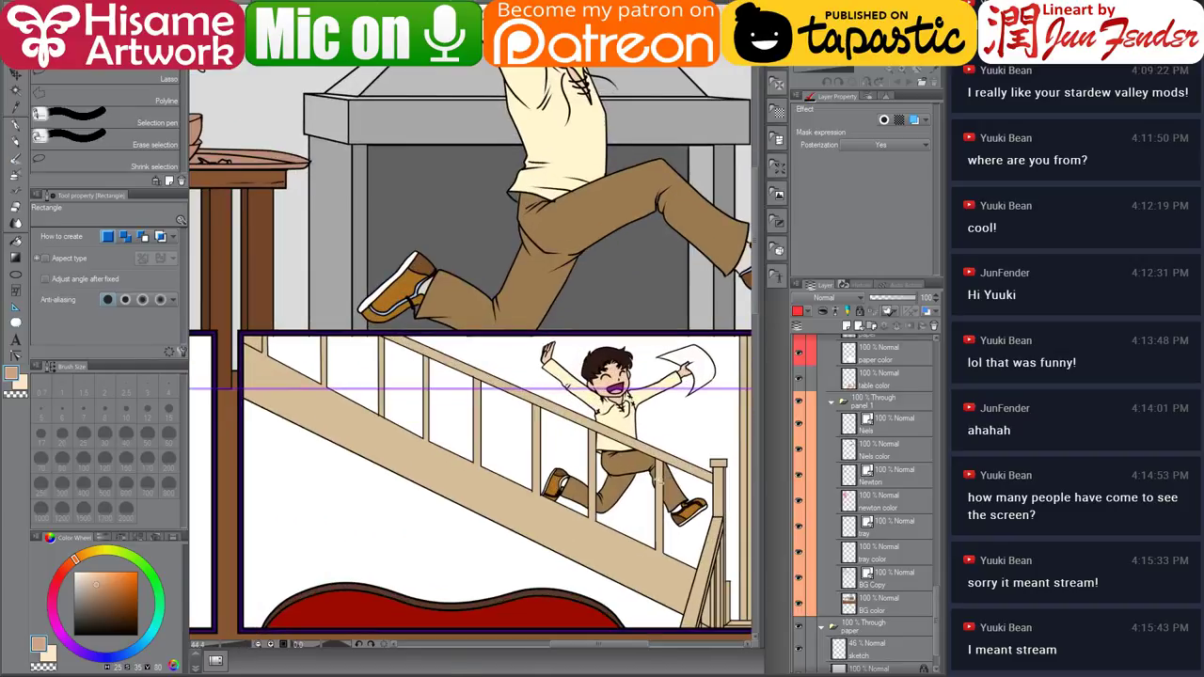
{"action": "scroll", "coordinate": [548, 514], "scroll_direction": "up", "scroll_amount": 2}
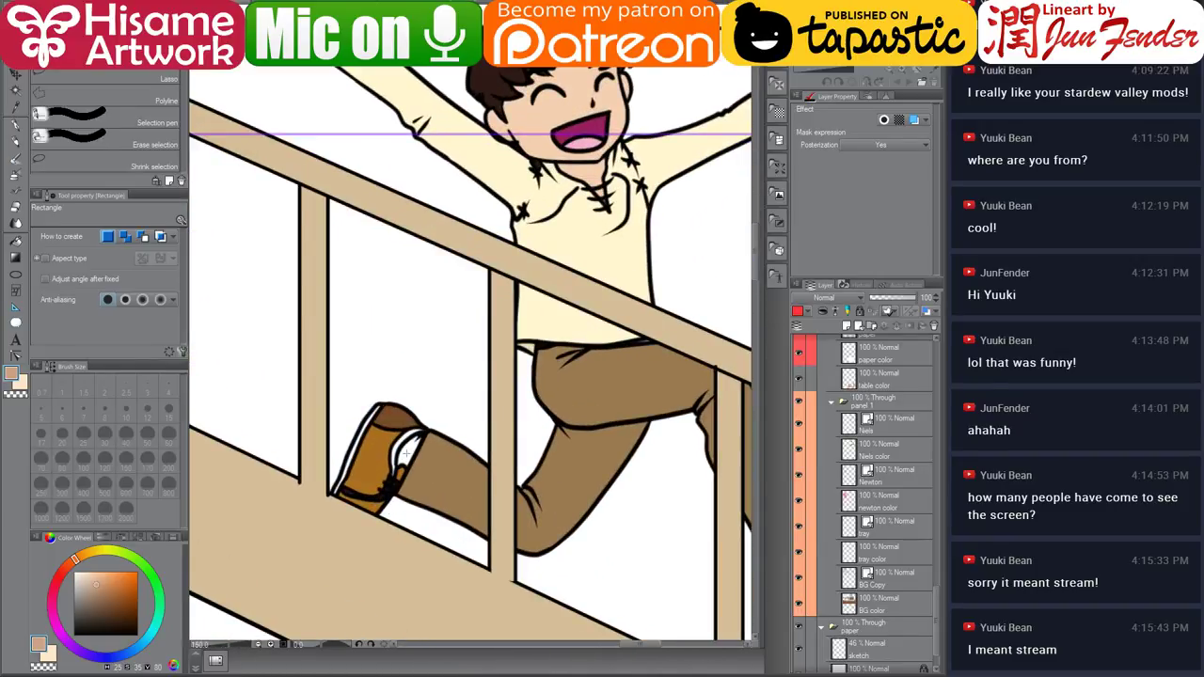
{"action": "key", "text": "o"}
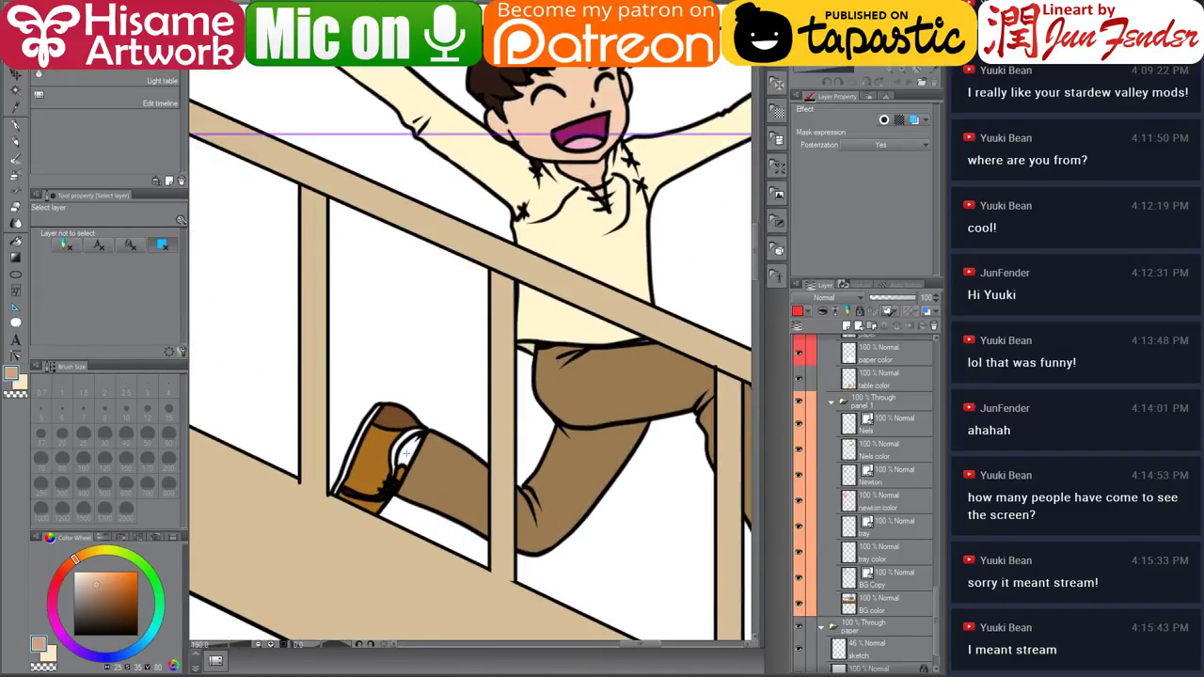
{"action": "left_click", "coordinate": [410, 453]}
{"action": "scroll", "coordinate": [409, 454], "scroll_direction": "up", "scroll_amount": 4}
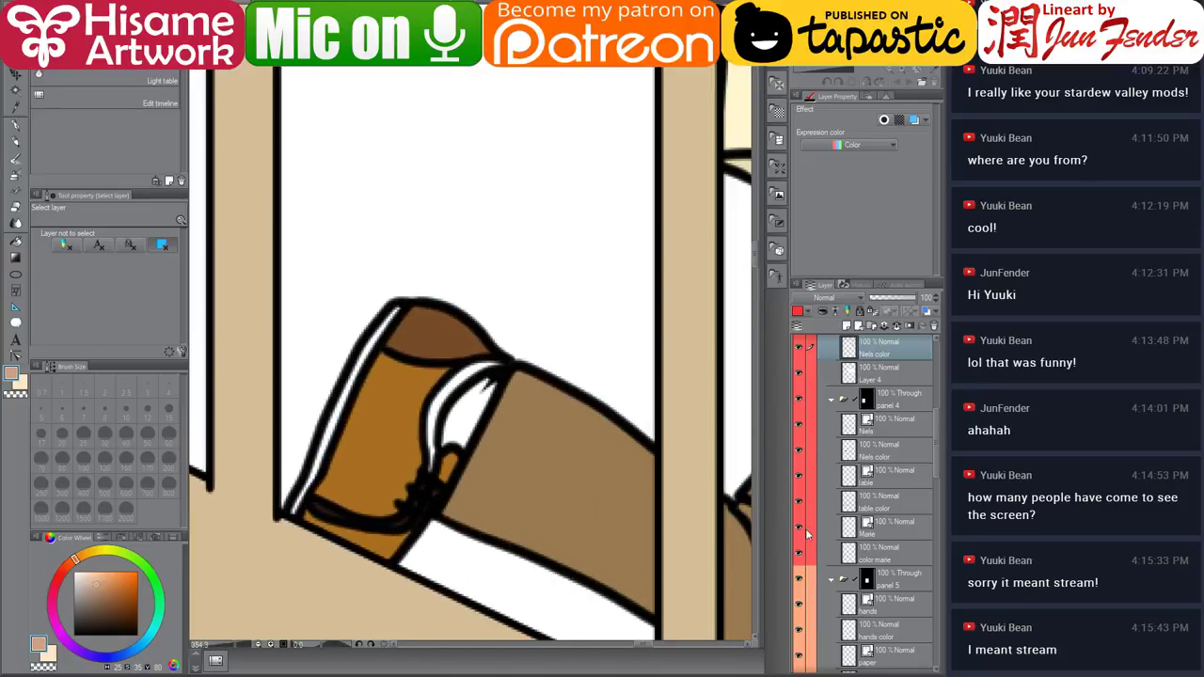
{"action": "scroll", "coordinate": [894, 374], "scroll_direction": "up", "scroll_amount": 2}
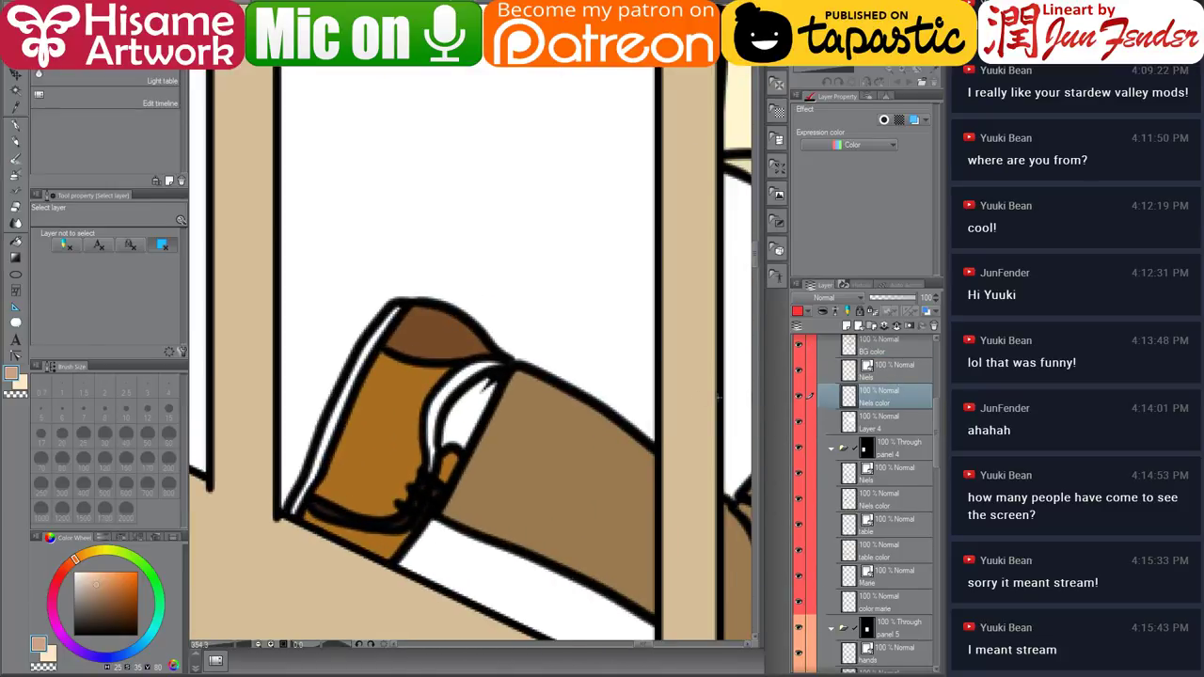
Sample the light blue swatch from the boy's character sheet and paint the rear shoe's trim using the G-pen at size 7.
{"action": "left_click", "coordinate": [16, 125]}
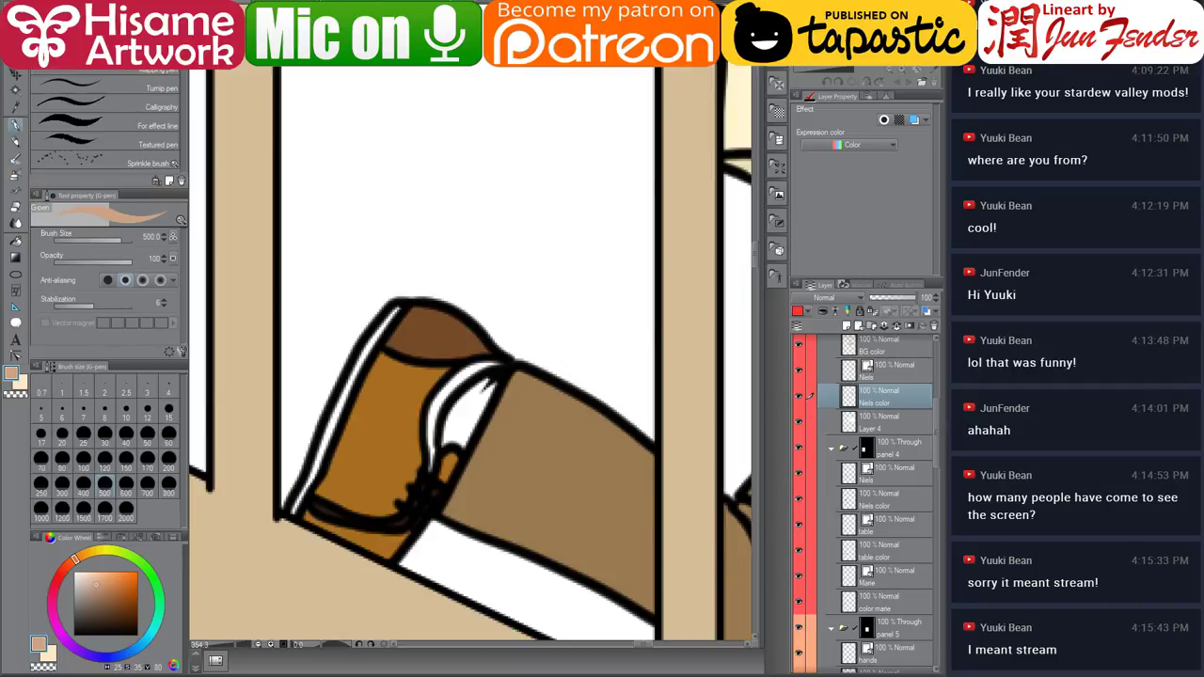
{"action": "left_click", "coordinate": [320, 5]}
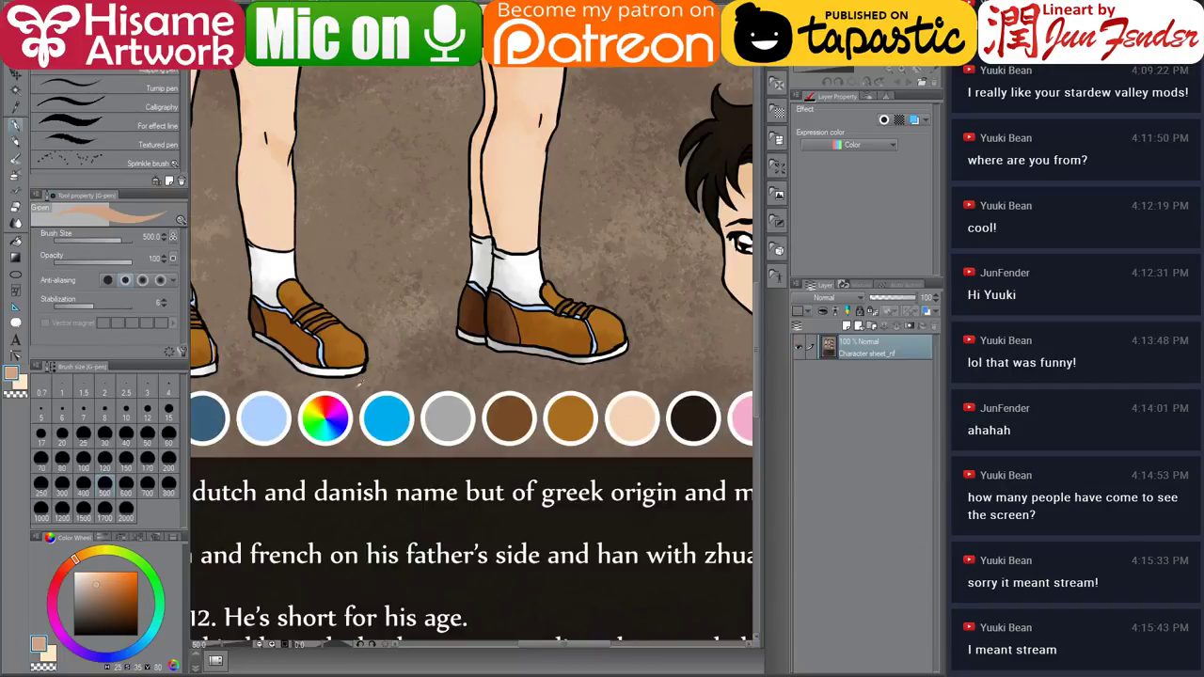
{"action": "left_click", "coordinate": [271, 414], "text": "alt"}
{"action": "key", "text": "ctrl+Tab"}
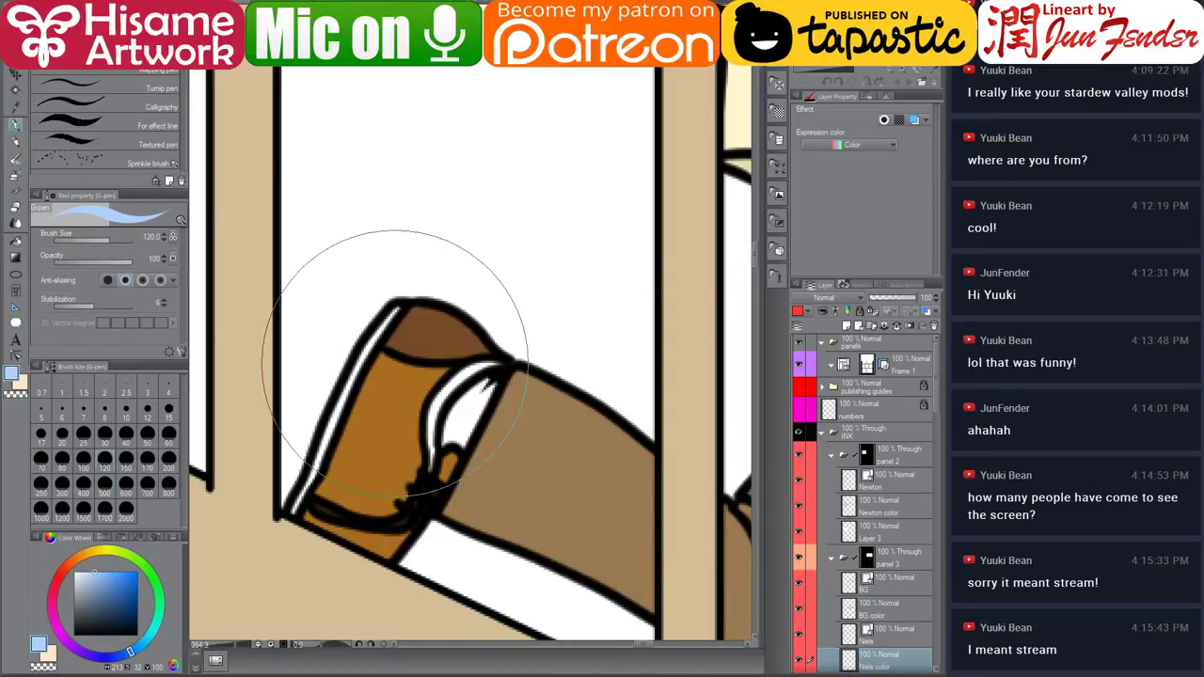
{"action": "left_click", "coordinate": [83, 412]}
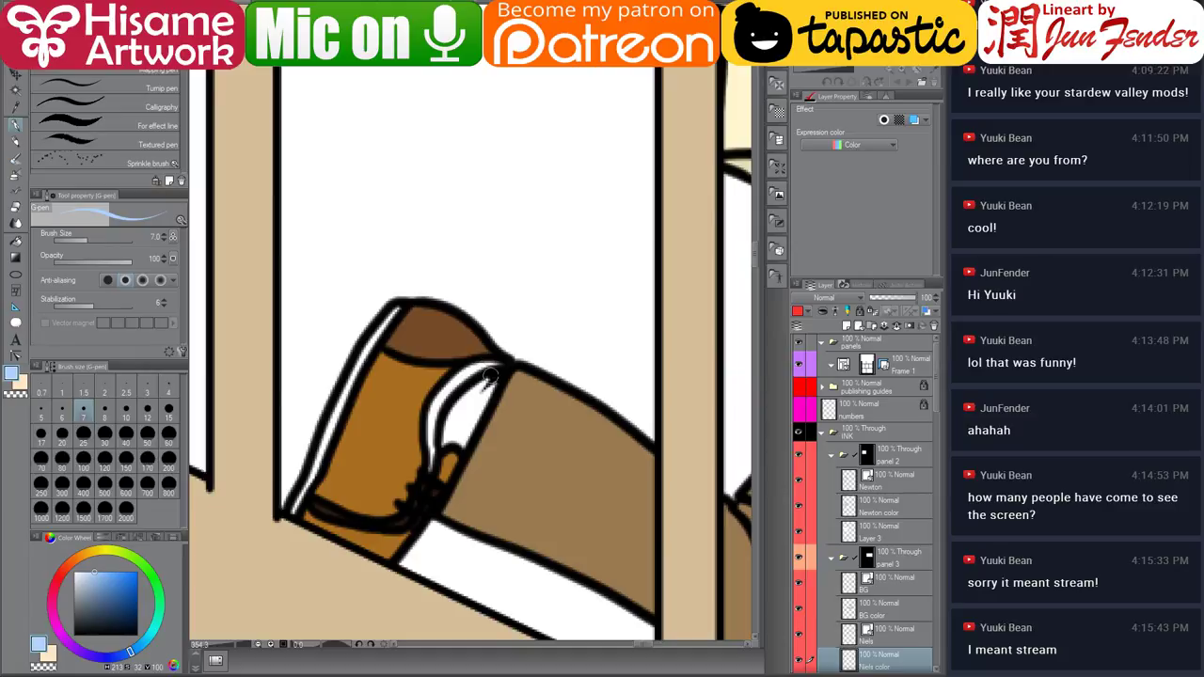
{"action": "mouse_move", "coordinate": [498, 365]}
{"action": "left_mouse_down"}
{"action": "mouse_move", "coordinate": [432, 420]}
{"action": "mouse_move", "coordinate": [429, 468]}
{"action": "mouse_move", "coordinate": [436, 399]}
{"action": "mouse_move", "coordinate": [478, 365]}
{"action": "mouse_move", "coordinate": [401, 519]}
{"action": "mouse_move", "coordinate": [309, 507]}
{"action": "left_mouse_up"}
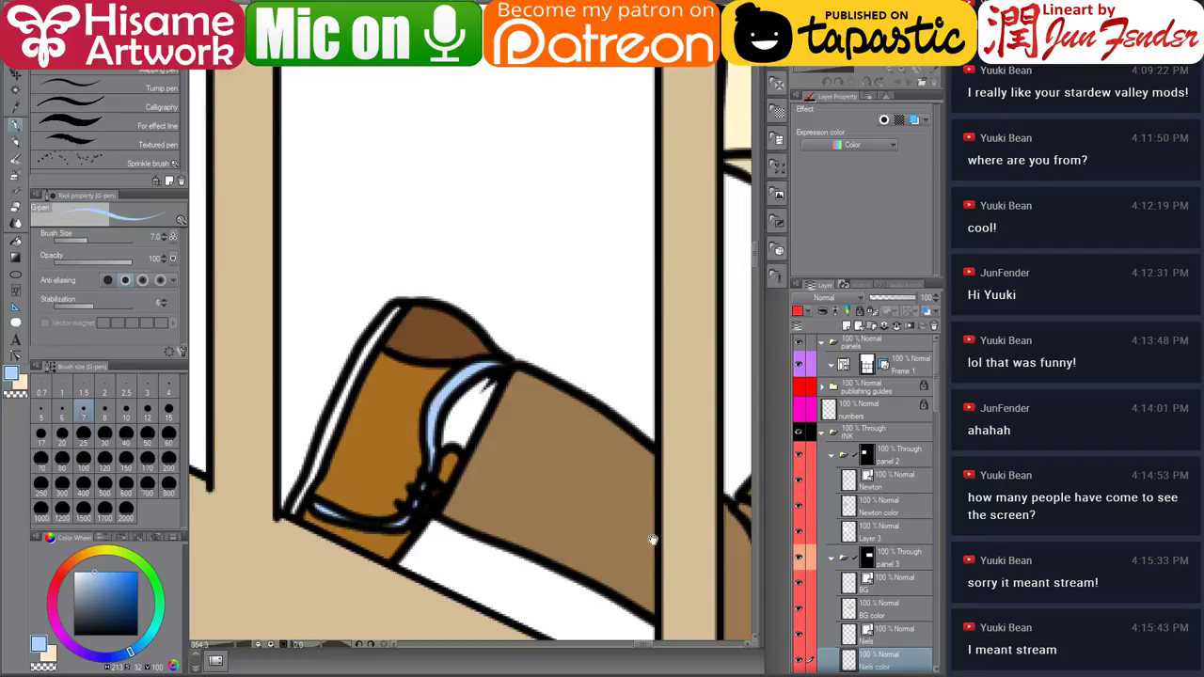
Paint the front shoe's trim light blue and touch up its lace area with the shoe's own orange-brown.
{"action": "left_click_drag", "start_coordinate": [653, 540], "coordinate": [230, 333]}
{"action": "left_click_drag", "start_coordinate": [709, 307], "coordinate": [338, 349]}
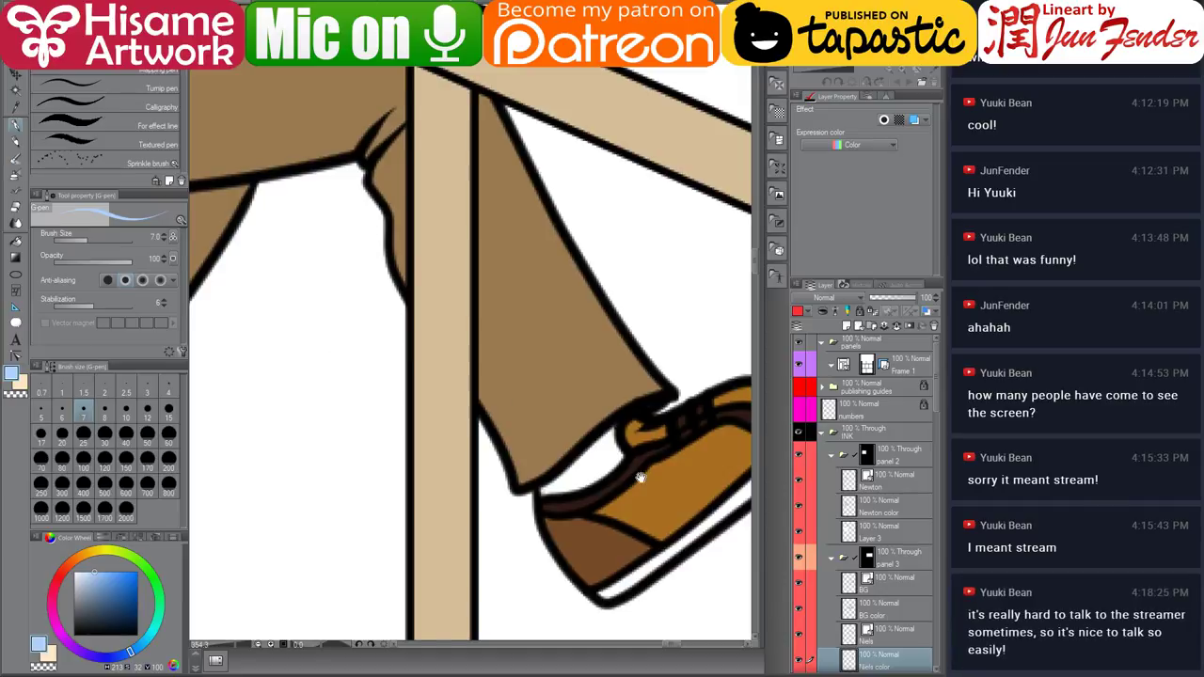
{"action": "left_click_drag", "start_coordinate": [639, 478], "coordinate": [550, 469]}
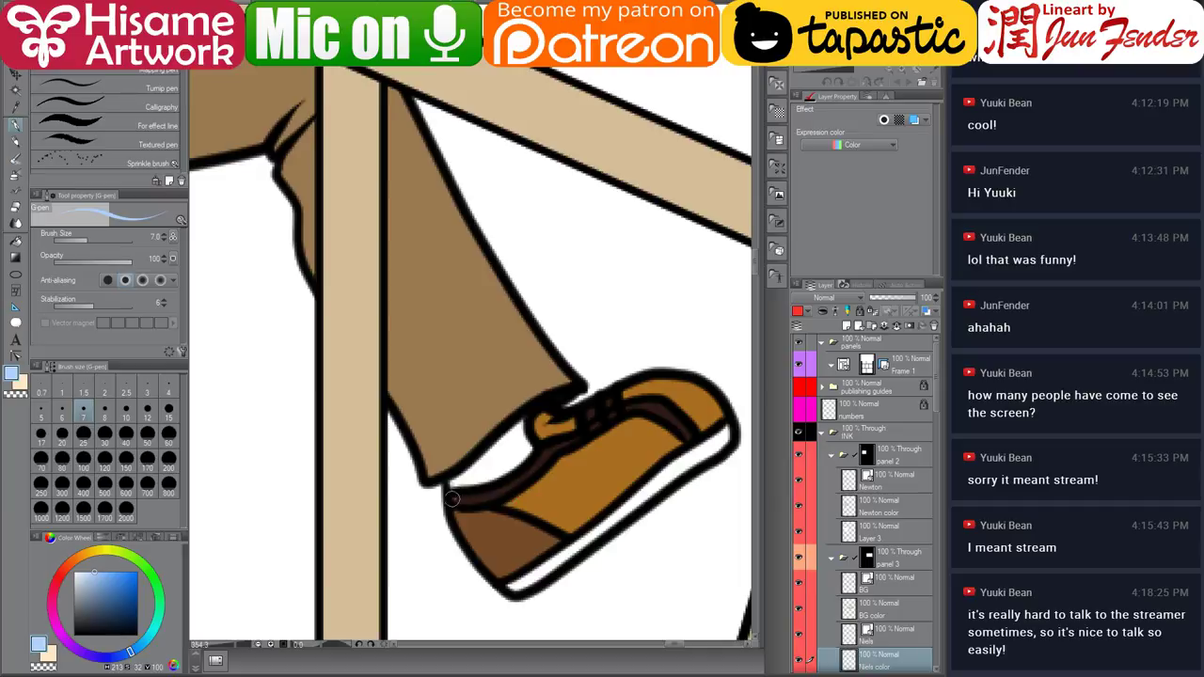
{"action": "mouse_move", "coordinate": [454, 499]}
{"action": "left_mouse_down"}
{"action": "mouse_move", "coordinate": [508, 491]}
{"action": "mouse_move", "coordinate": [556, 457]}
{"action": "left_mouse_up"}
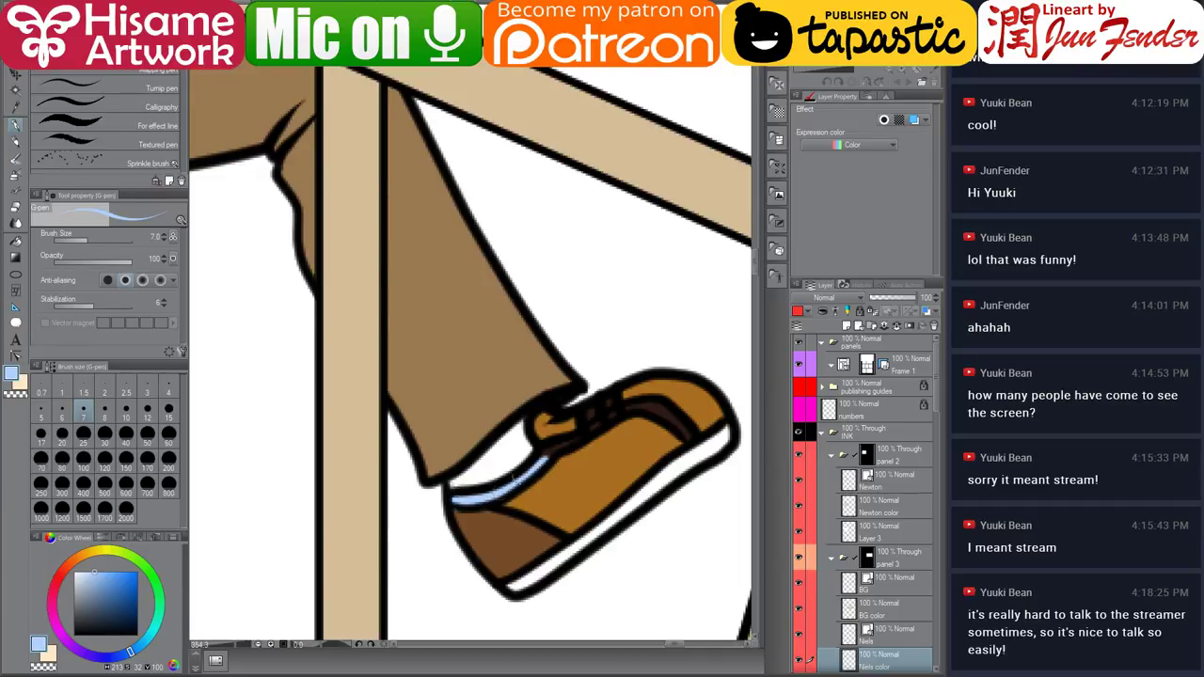
{"action": "mouse_move", "coordinate": [499, 495]}
{"action": "left_mouse_down"}
{"action": "mouse_move", "coordinate": [621, 410]}
{"action": "mouse_move", "coordinate": [659, 403]}
{"action": "mouse_move", "coordinate": [698, 439]}
{"action": "left_mouse_up"}
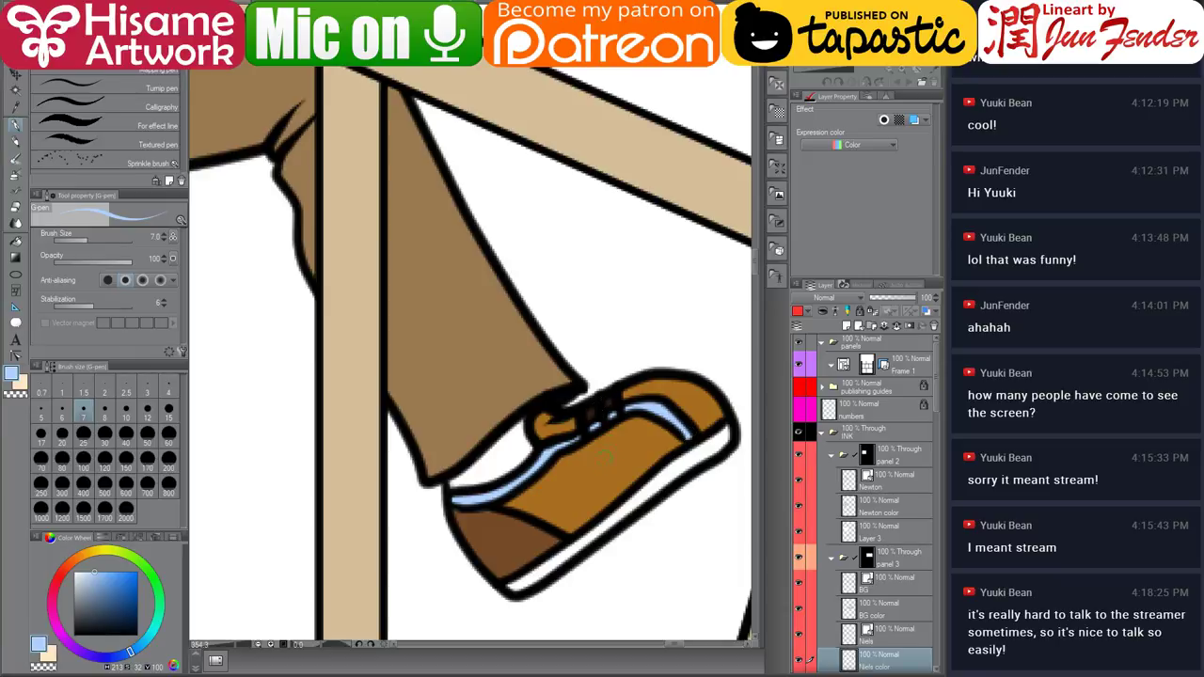
{"action": "left_click", "coordinate": [607, 429], "text": "alt"}
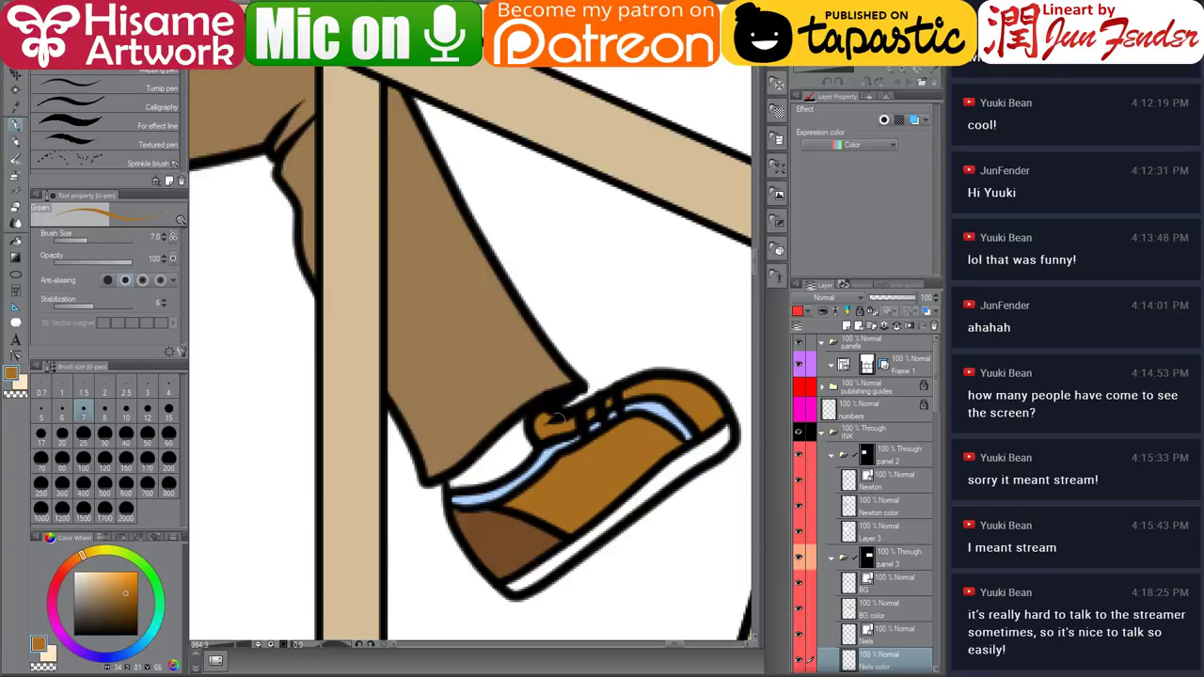
{"action": "left_click_drag", "start_coordinate": [557, 418], "coordinate": [537, 427]}
Make the tray color layer in the panel 1 folder active and select the painted area of the tray and bowls.
{"action": "scroll", "coordinate": [605, 505], "scroll_direction": "down", "scroll_amount": 4}
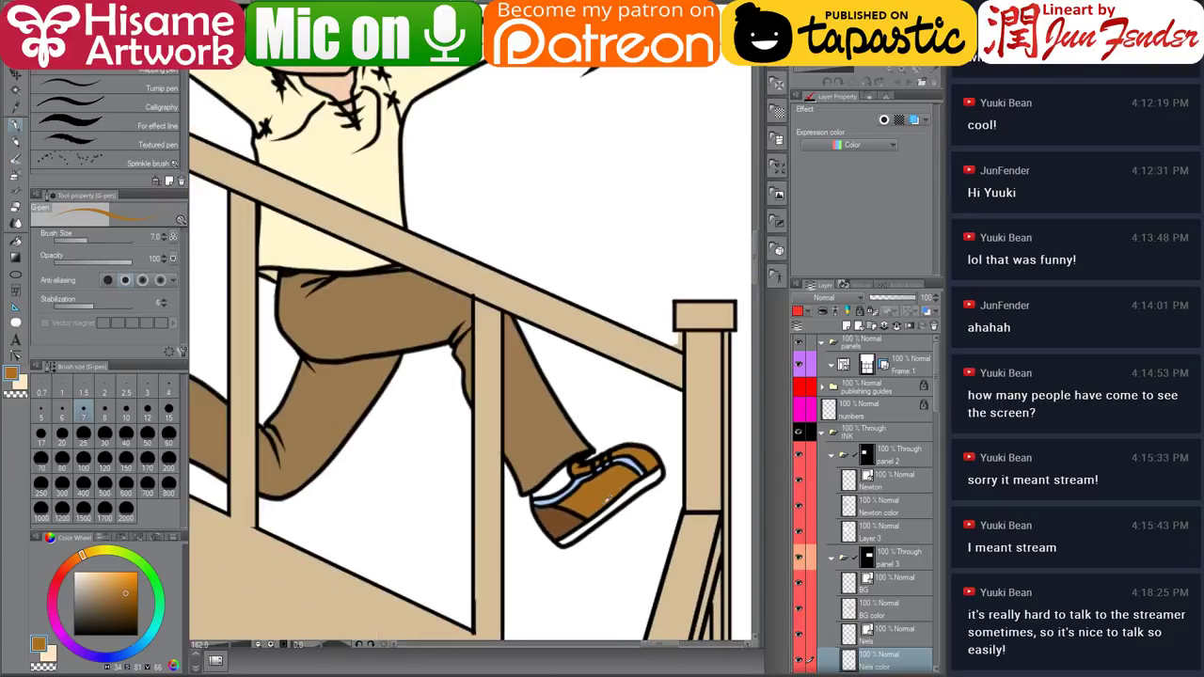
{"action": "scroll", "coordinate": [603, 499], "scroll_direction": "down", "scroll_amount": 2}
{"action": "scroll", "coordinate": [555, 621], "scroll_direction": "down", "scroll_amount": 1}
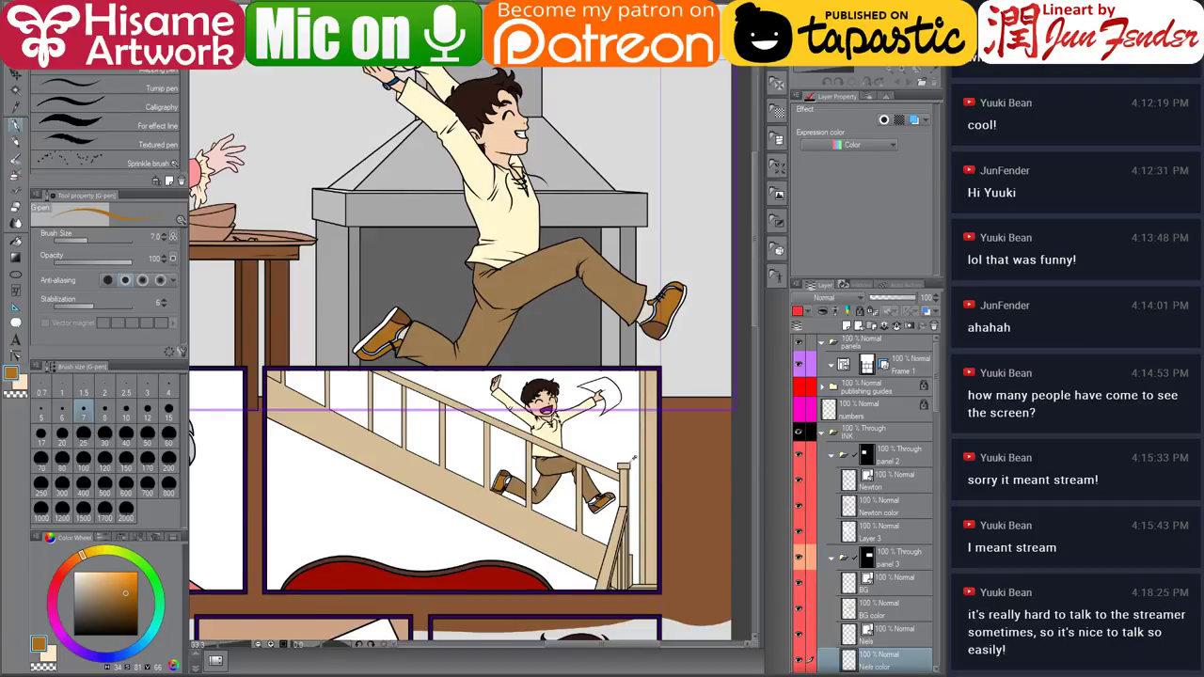
{"action": "scroll", "coordinate": [625, 462], "scroll_direction": "down", "scroll_amount": 1}
{"action": "left_click_drag", "start_coordinate": [480, 495], "coordinate": [573, 573]}
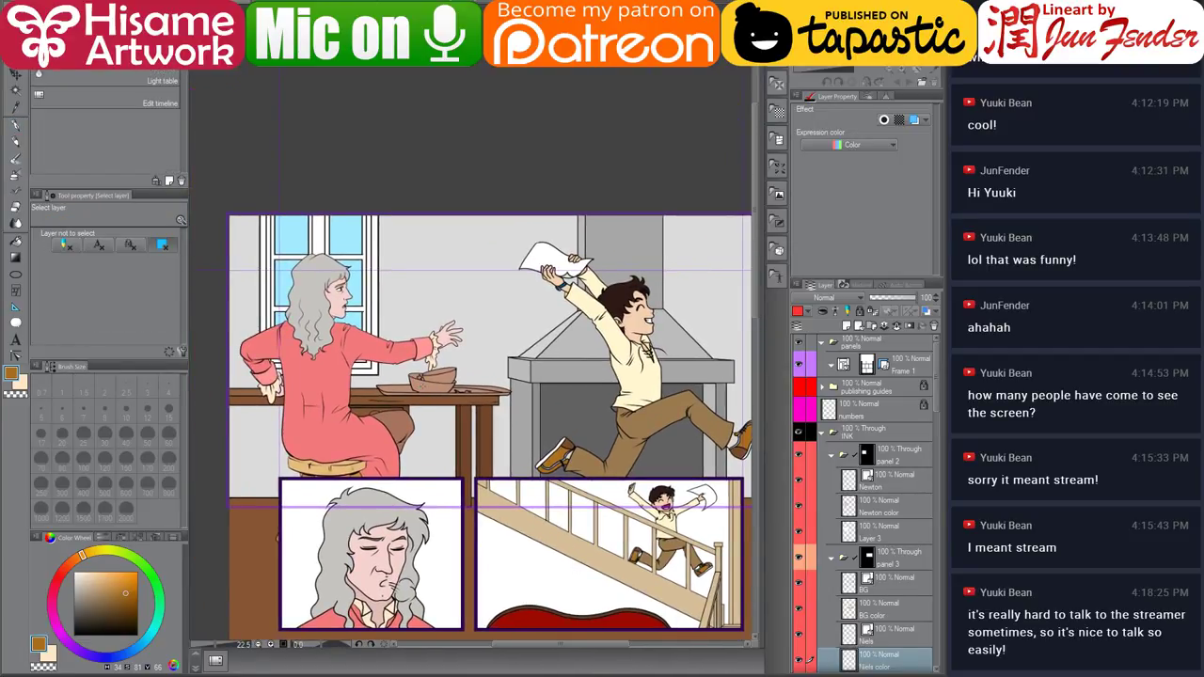
{"action": "left_click", "coordinate": [435, 386], "text": "ctrl+shift"}
{"action": "scroll", "coordinate": [423, 383], "scroll_direction": "up", "scroll_amount": 4}
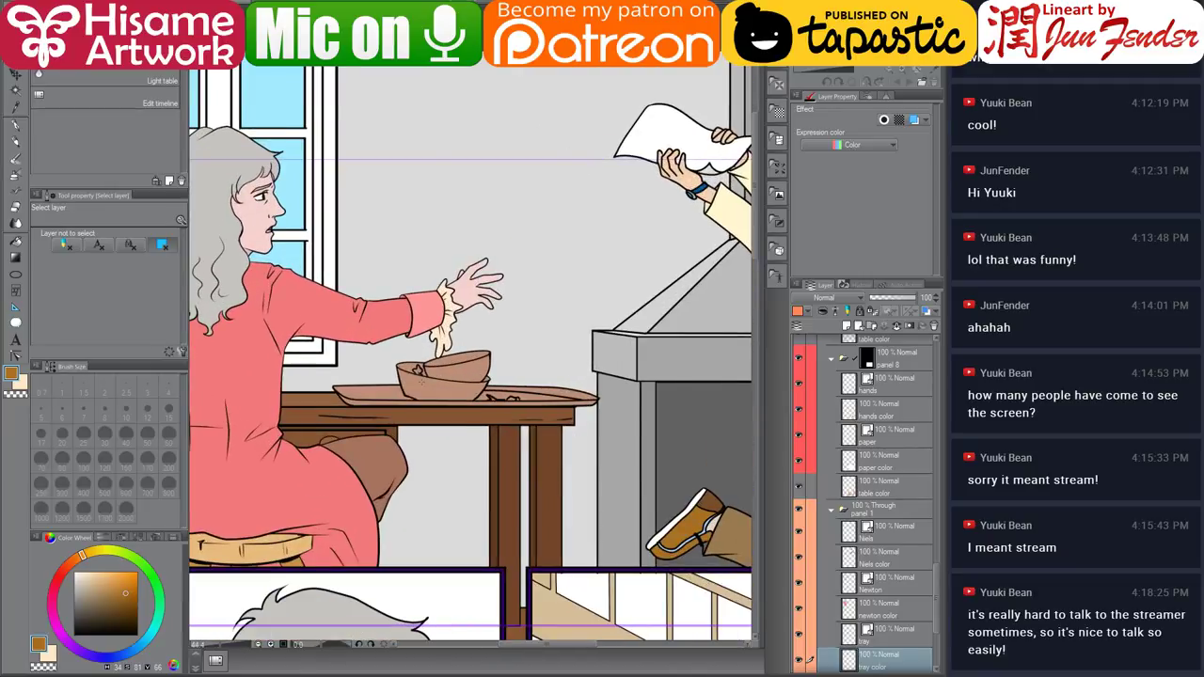
{"action": "left_click_drag", "start_coordinate": [666, 477], "coordinate": [664, 490]}
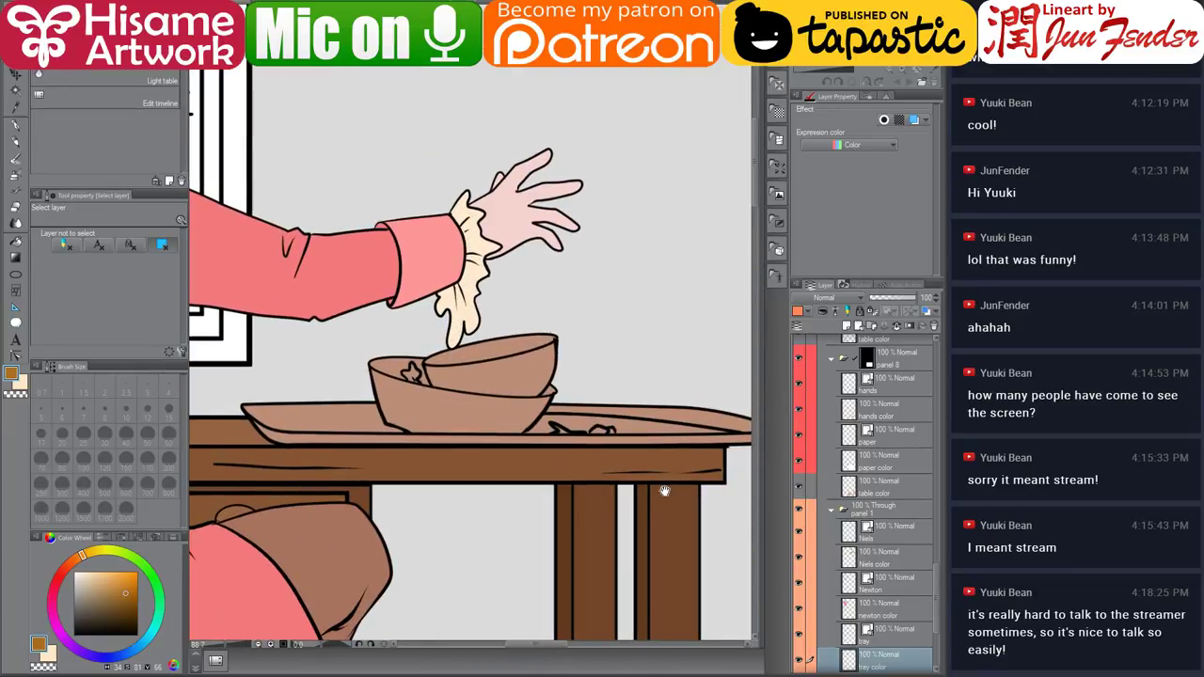
{"action": "scroll", "coordinate": [903, 561], "scroll_direction": "down", "scroll_amount": 3}
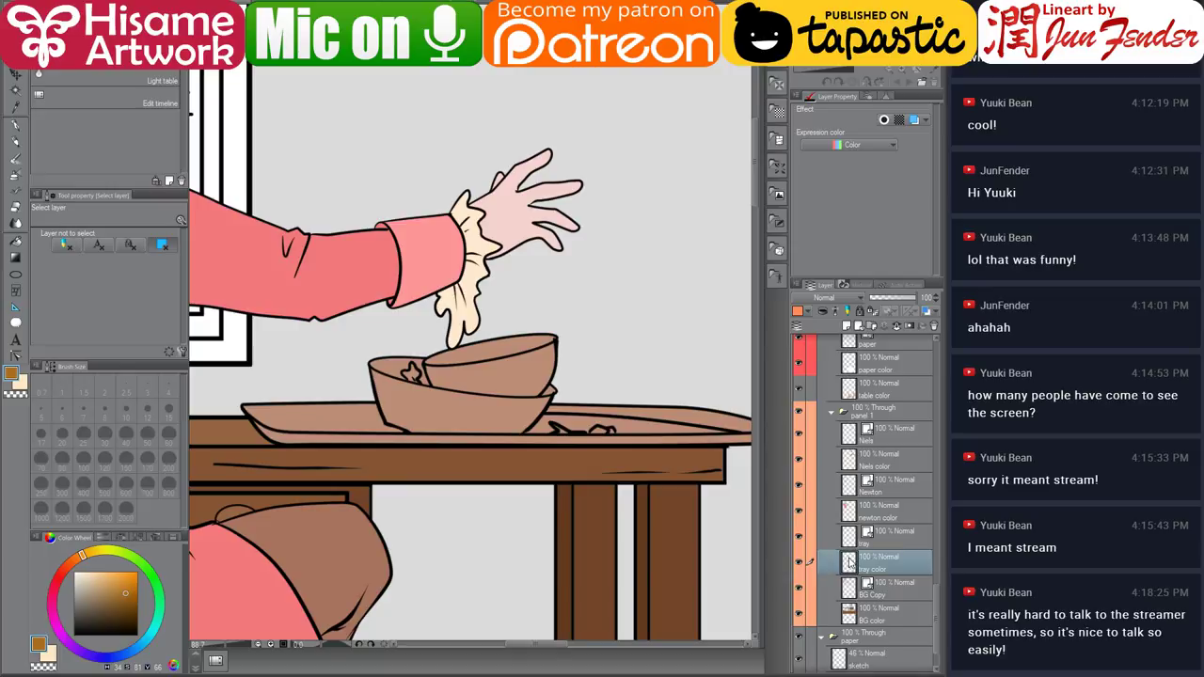
{"action": "left_click", "coordinate": [850, 562], "text": "ctrl"}
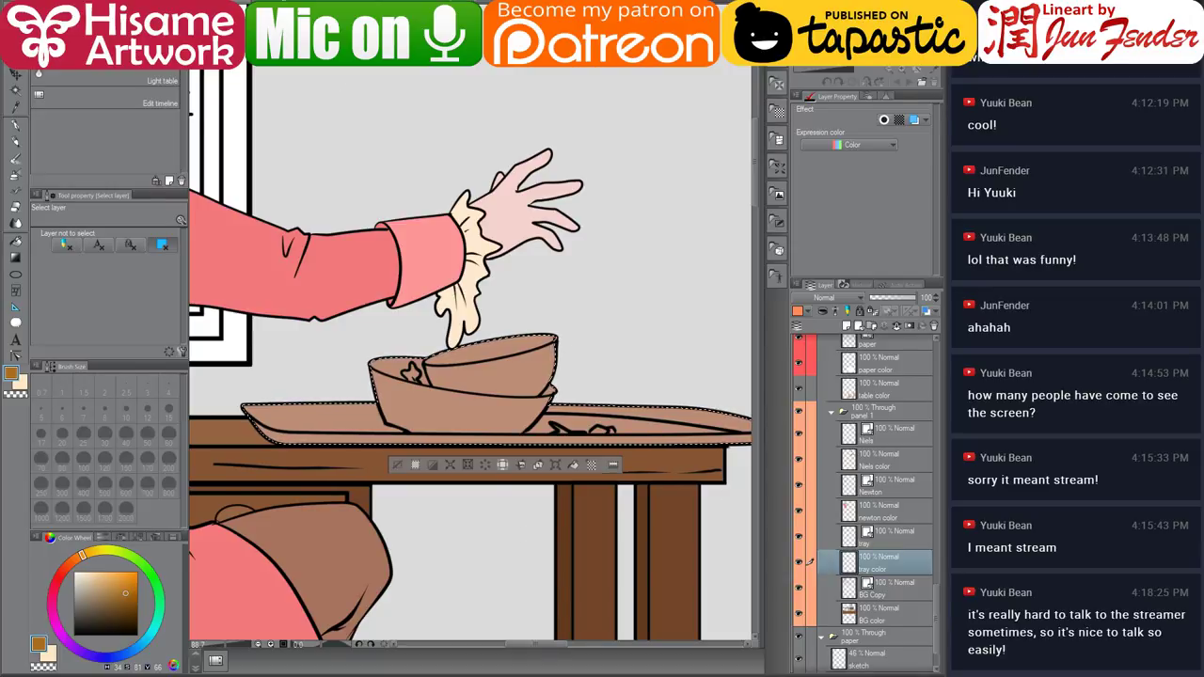
Check the open character sheets, switch to the comic pages folder in File Explorer, and open page_62.jpg as a colour reference.
{"action": "key", "text": "ctrl+Tab"}
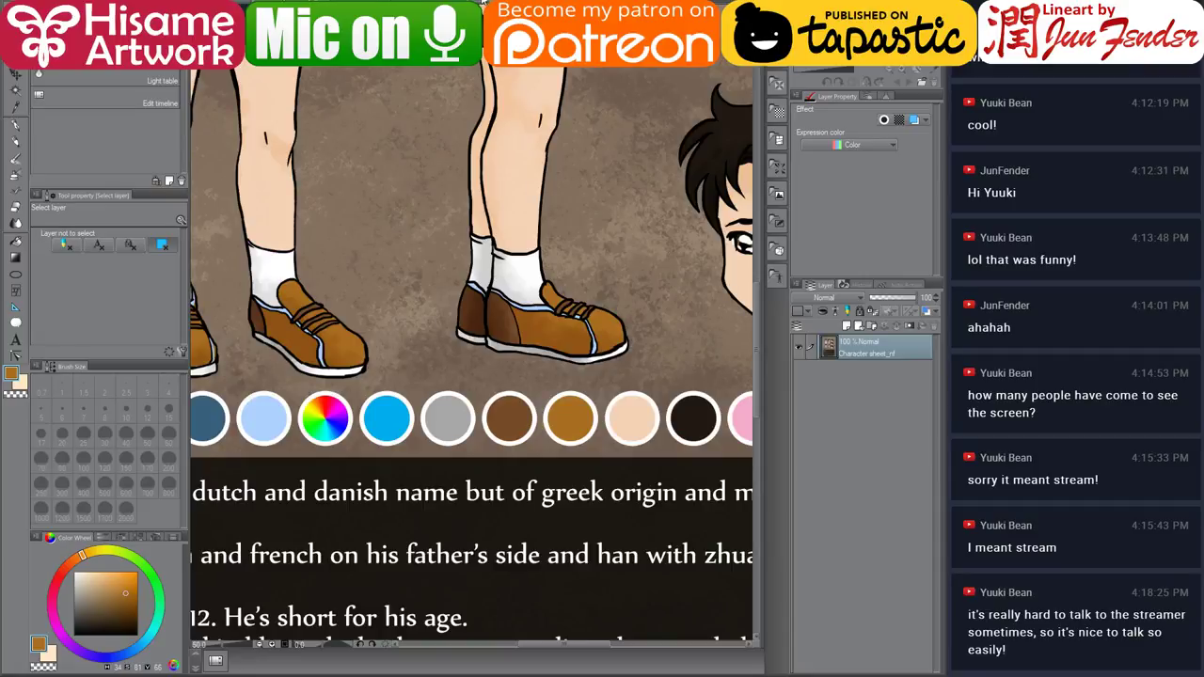
{"action": "key", "text": "ctrl+Tab"}
{"action": "left_click_drag", "start_coordinate": [474, 582], "coordinate": [442, 344]}
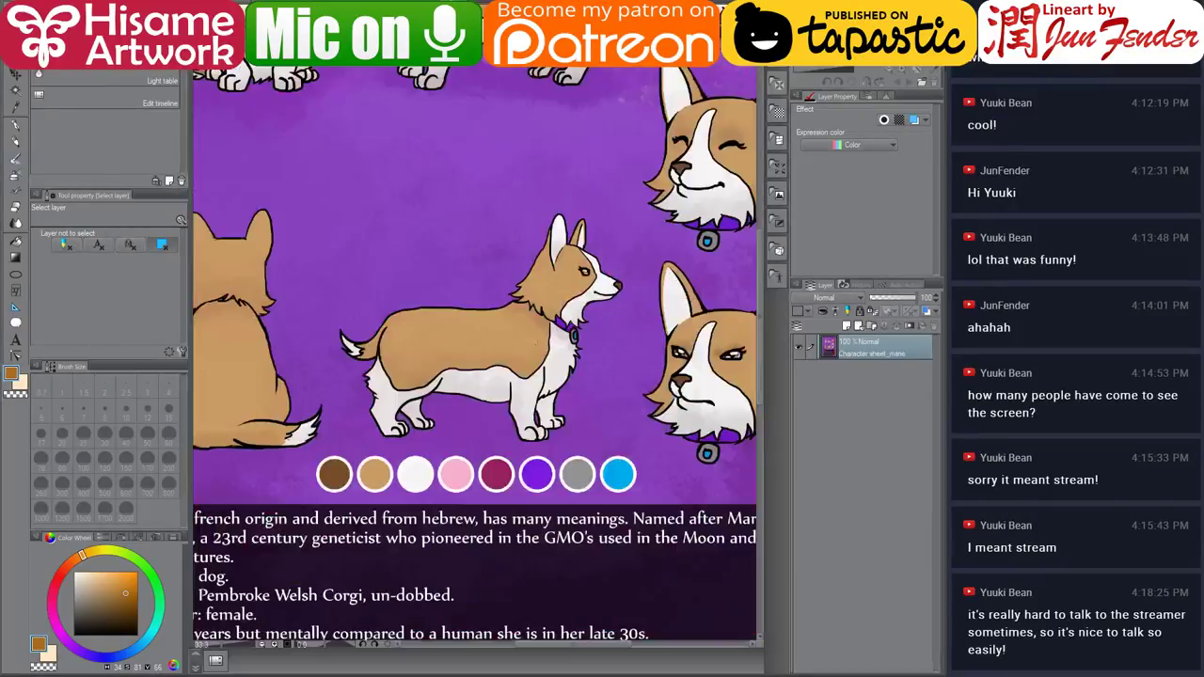
{"action": "key", "text": "ctrl+Tab"}
{"action": "key", "text": "alt+Tab"}
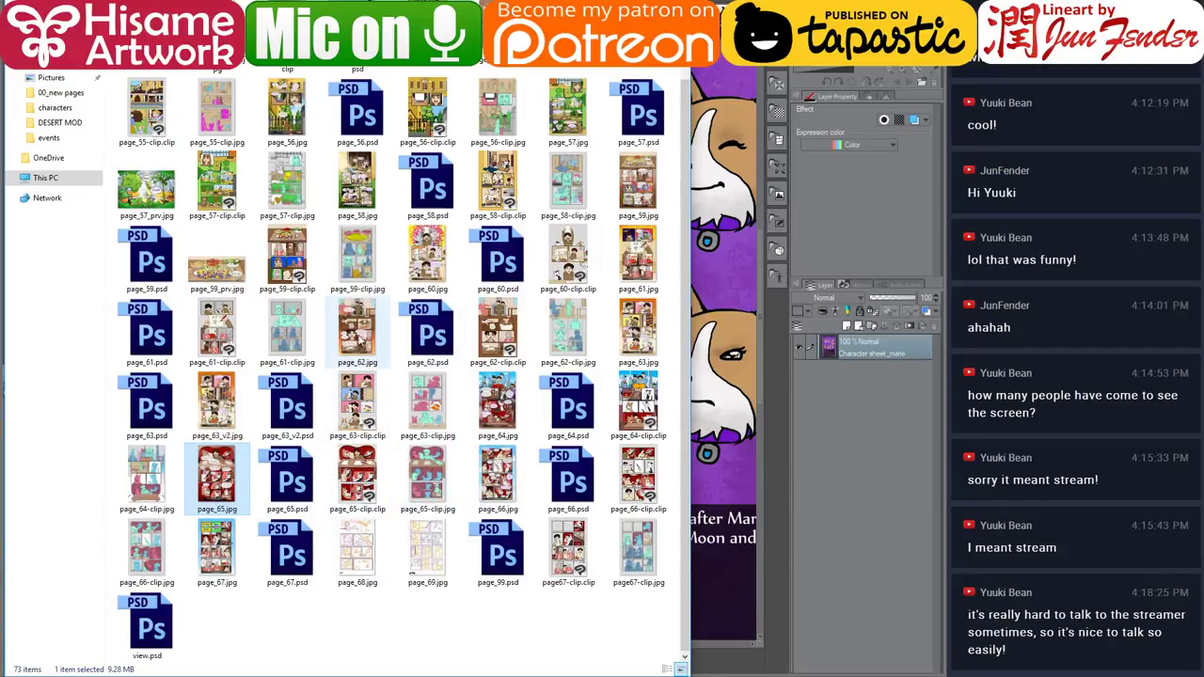
{"action": "scroll", "coordinate": [358, 341], "scroll_direction": "up", "scroll_amount": 2}
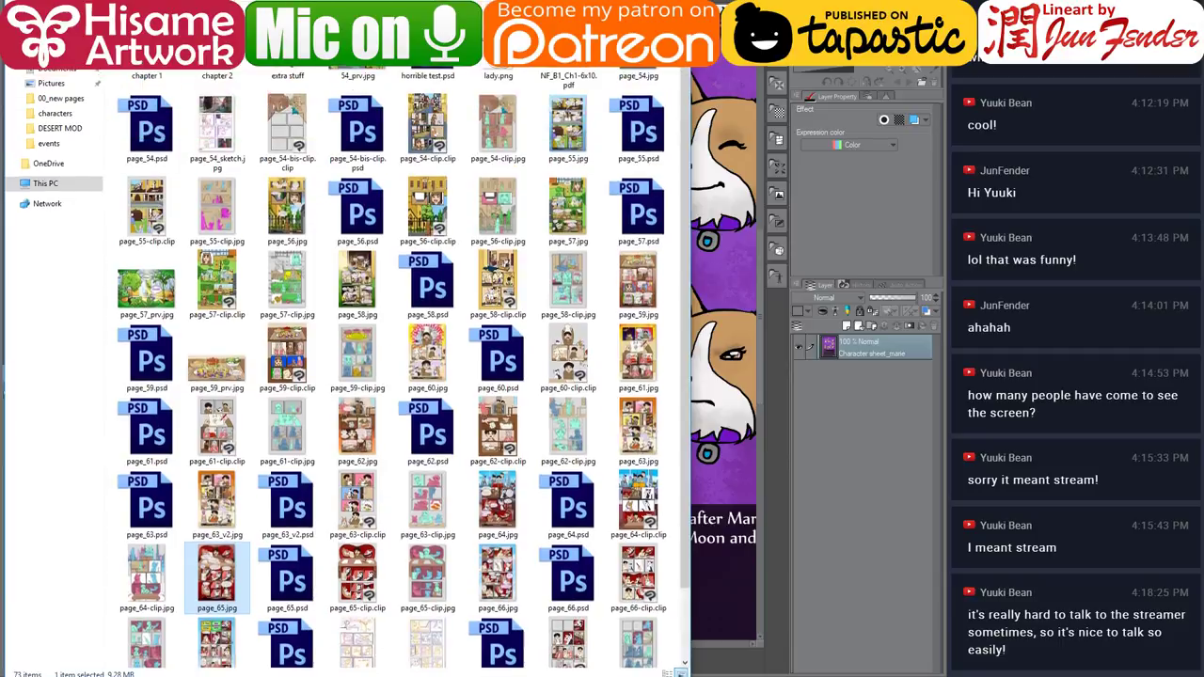
{"action": "scroll", "coordinate": [351, 415], "scroll_direction": "down", "scroll_amount": 3}
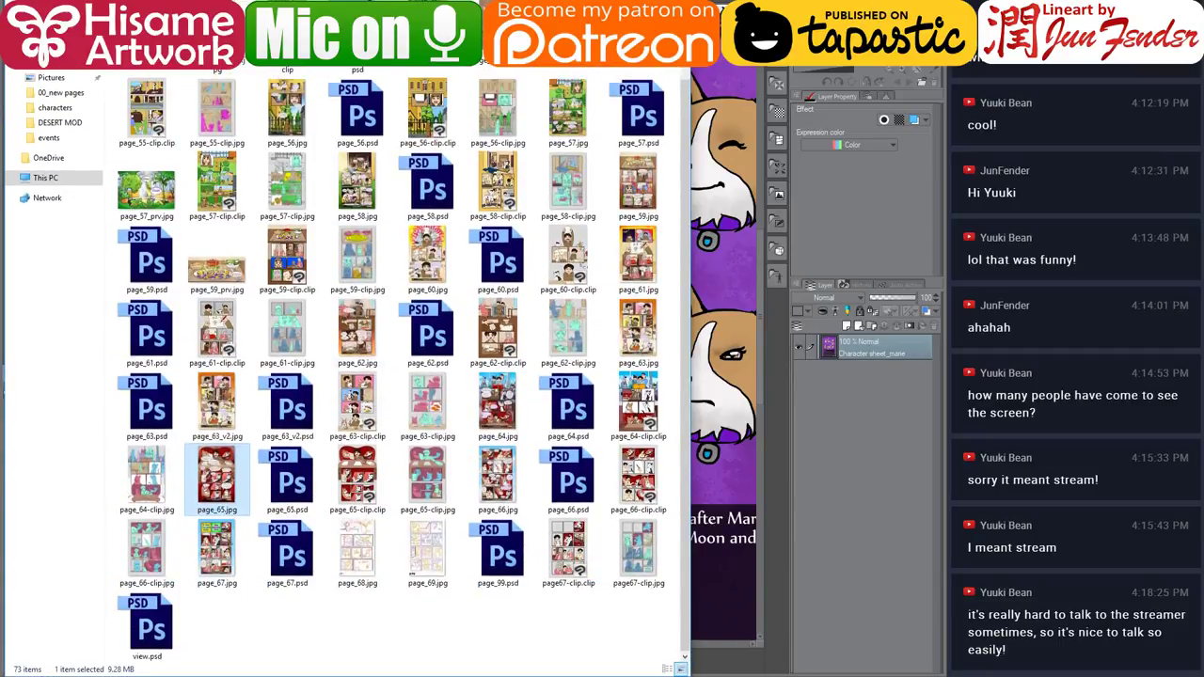
{"action": "left_click", "coordinate": [362, 337]}
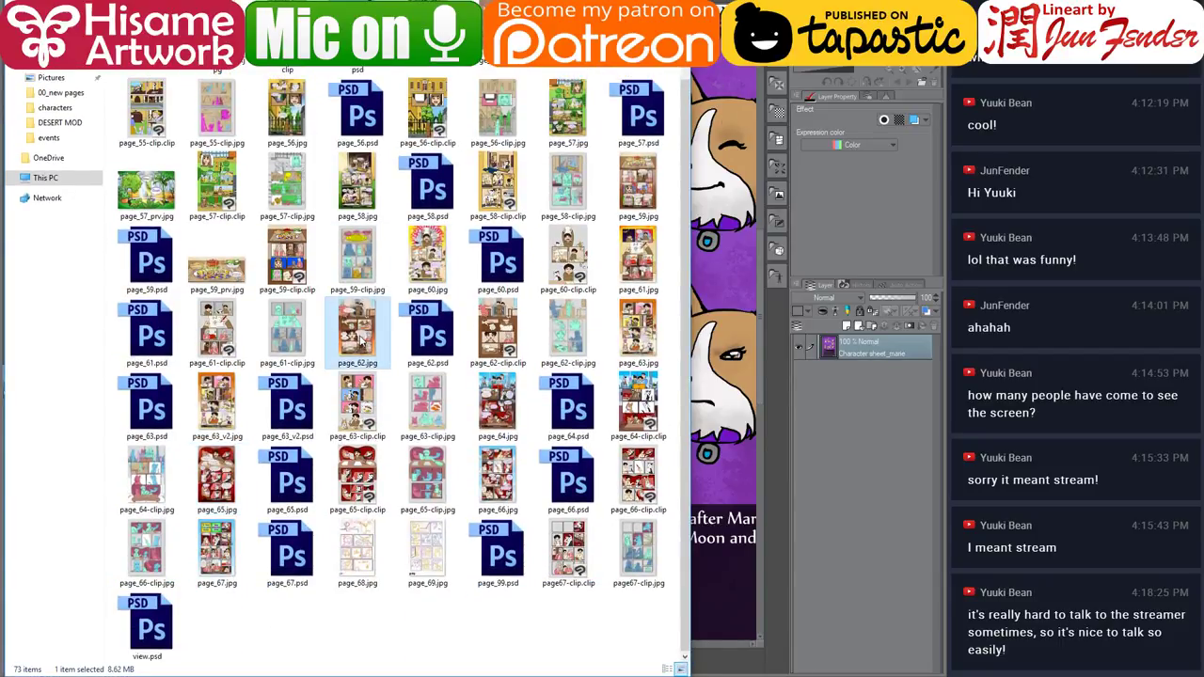
{"action": "key", "text": "alt+Tab"}
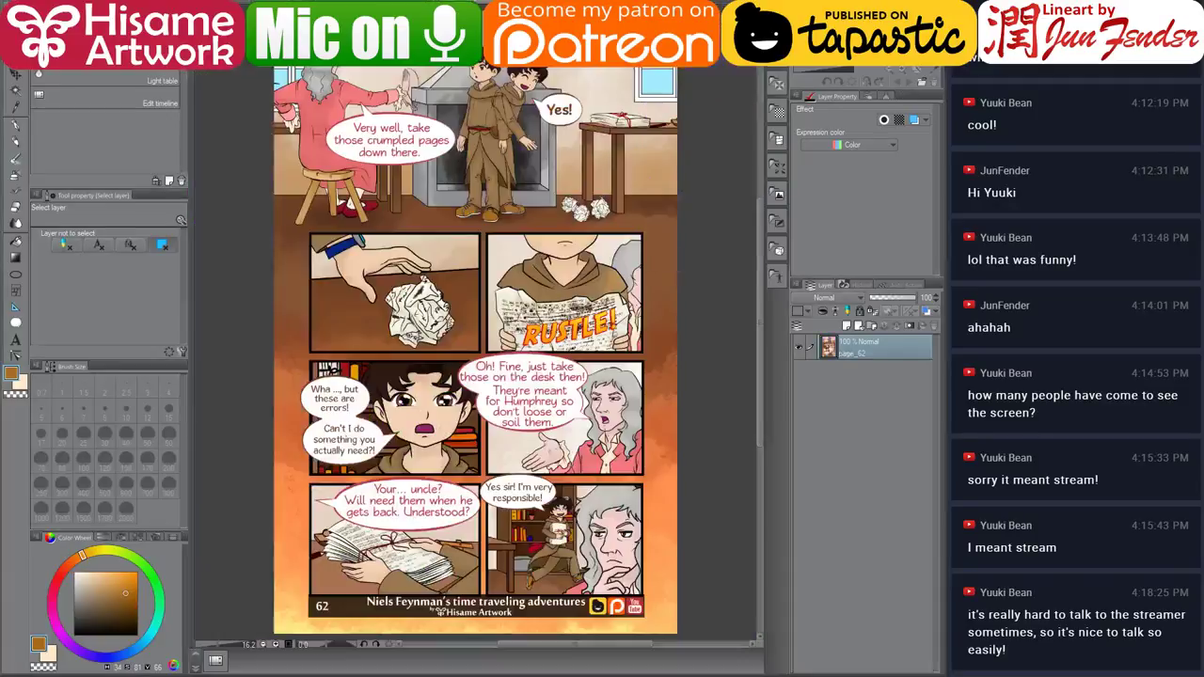
Look over page_62 for the tray's colours and close the page.
{"action": "scroll", "coordinate": [438, 500], "scroll_direction": "up", "scroll_amount": 3}
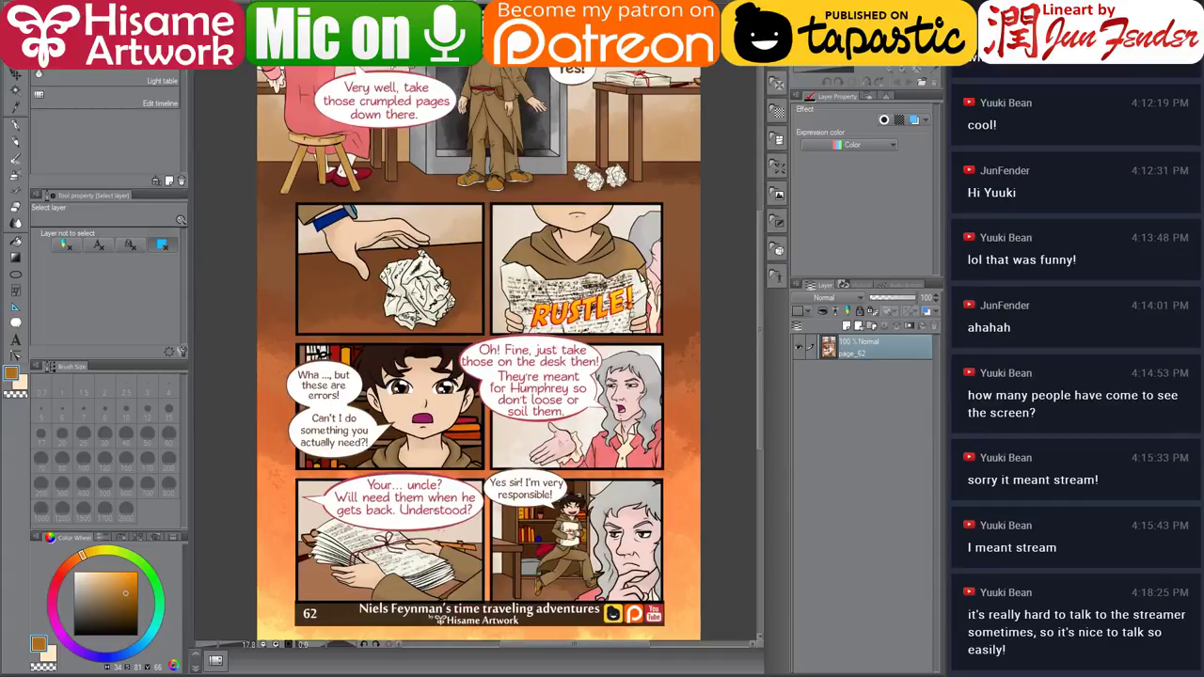
{"action": "scroll", "coordinate": [509, 325], "scroll_direction": "down", "scroll_amount": 2}
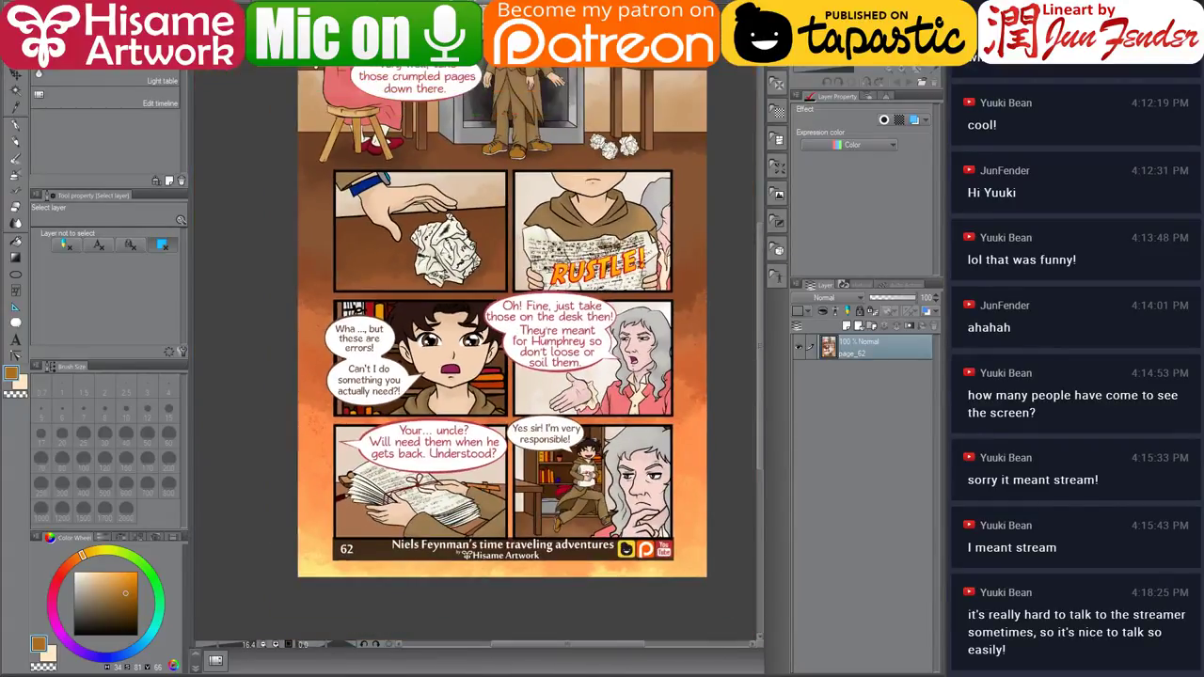
{"action": "scroll", "coordinate": [466, 326], "scroll_direction": "up", "scroll_amount": 1}
{"action": "scroll", "coordinate": [484, 382], "scroll_direction": "down", "scroll_amount": 2}
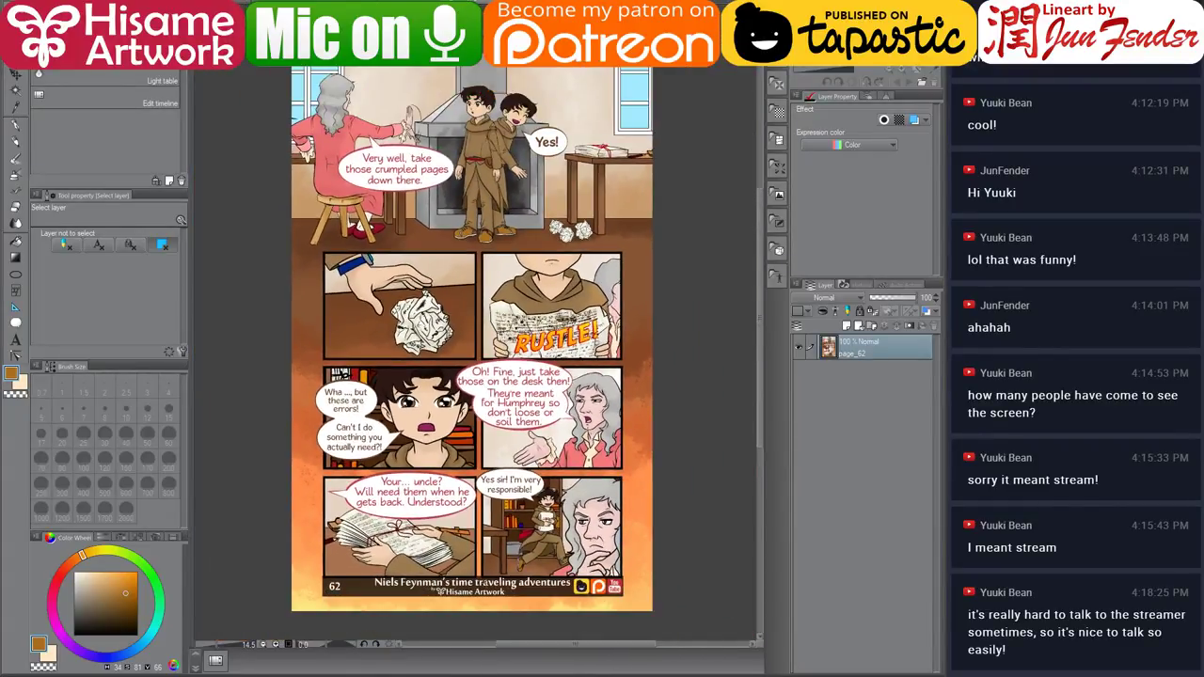
{"action": "key", "text": "ctrl+w"}
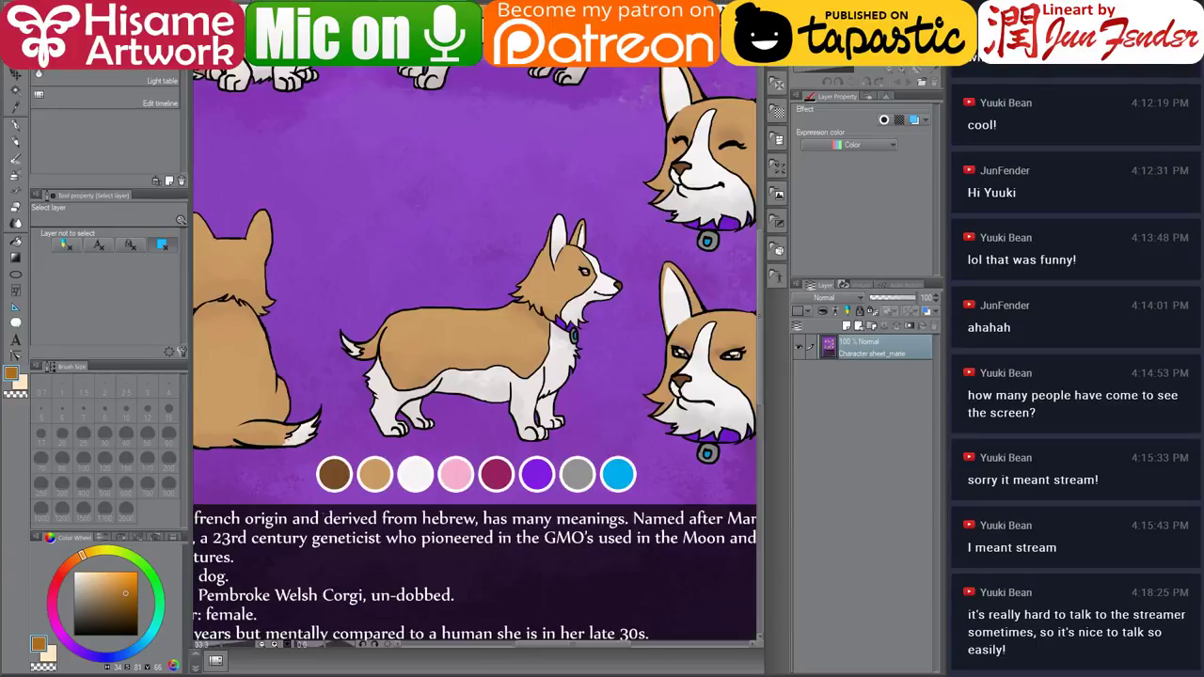
Switch to the comic pages folder in File Explorer and open page_59_prv.jpg as a colour reference for the tableware.
{"action": "key", "text": "alt+Tab"}
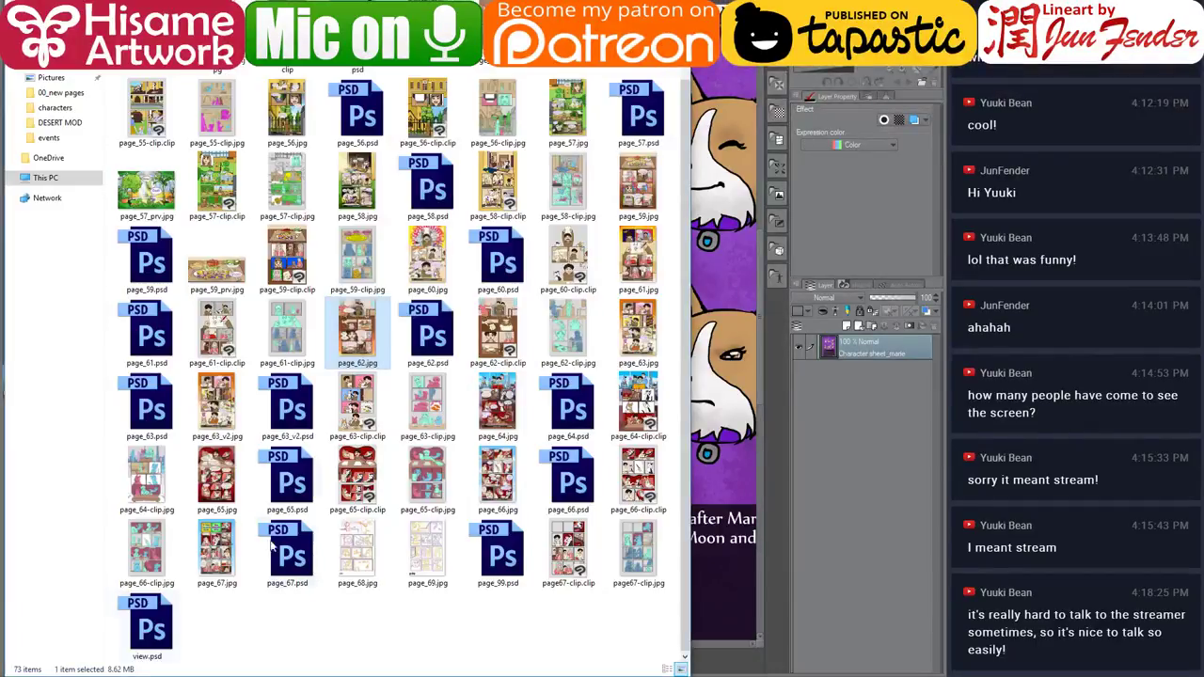
{"action": "left_click", "coordinate": [422, 268]}
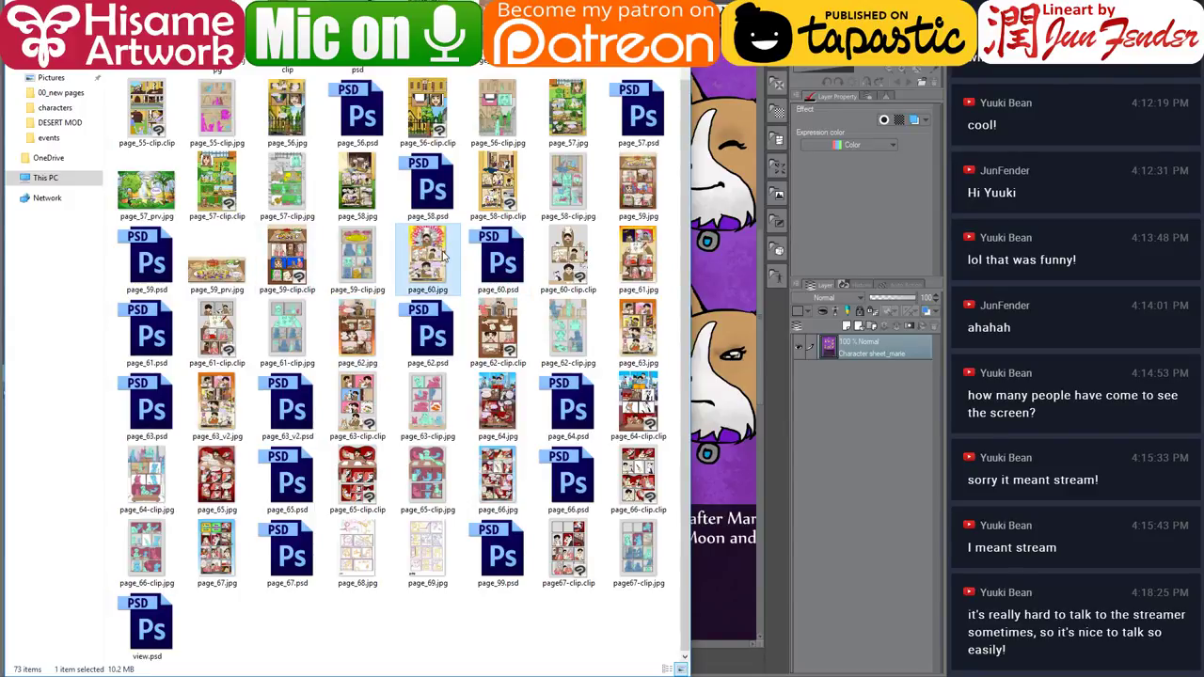
{"action": "left_click", "coordinate": [203, 276]}
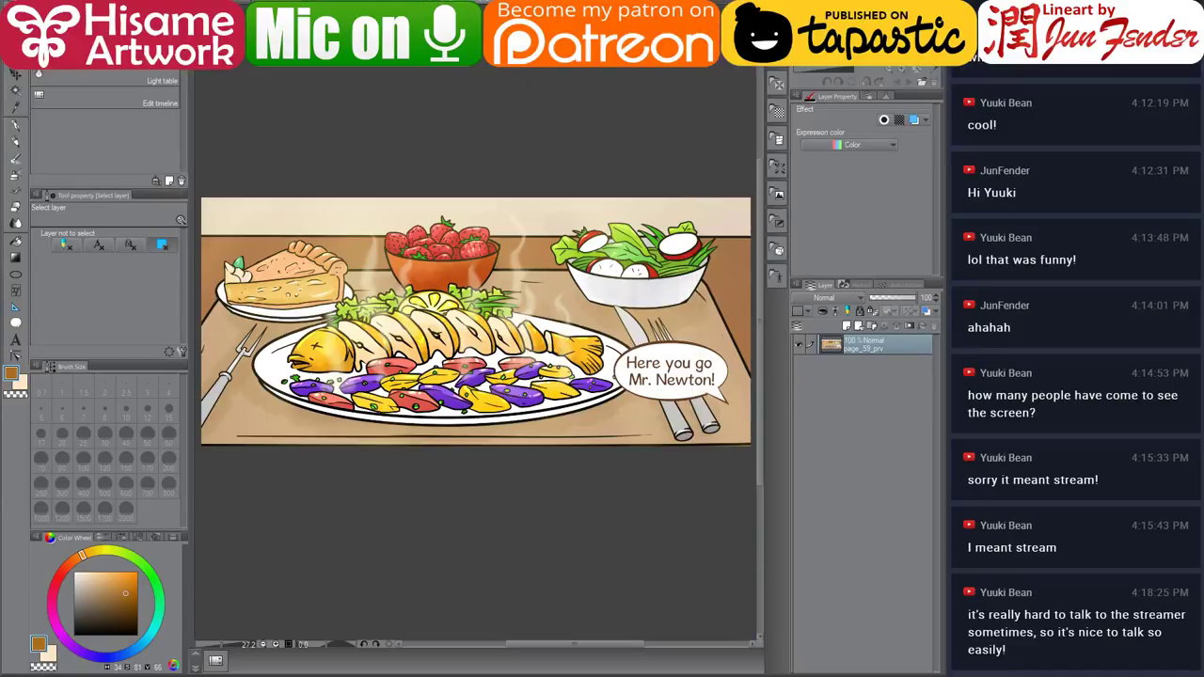
{"action": "scroll", "coordinate": [558, 294], "scroll_direction": "up", "scroll_amount": 2}
{"action": "left_click_drag", "start_coordinate": [373, 272], "coordinate": [459, 306]}
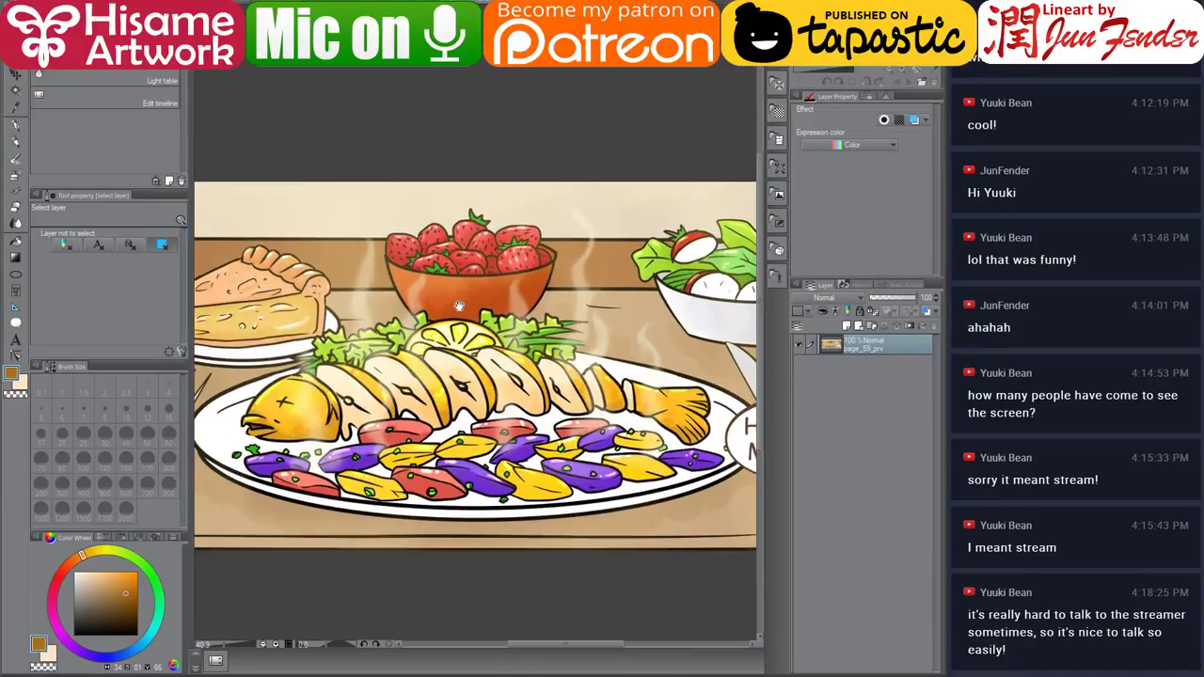
Sample the light tan table colour from the page_59_prv reference and return to the comic page.
{"action": "left_click", "coordinate": [16, 126]}
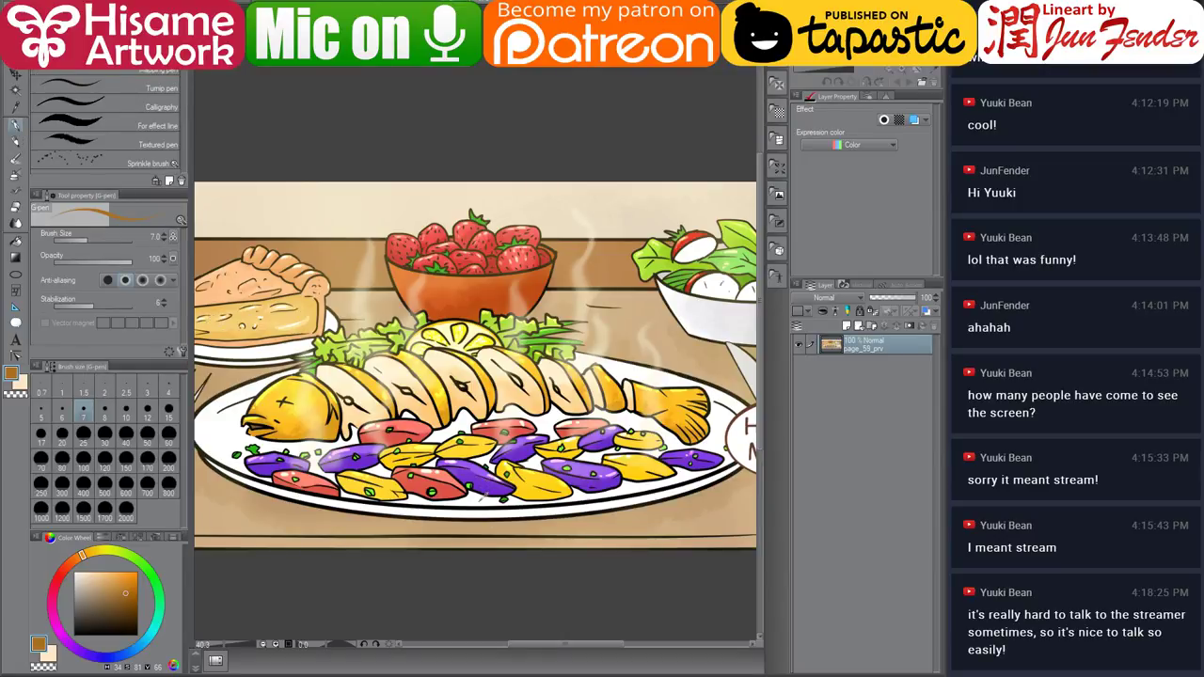
{"action": "left_click", "coordinate": [483, 498], "text": "alt"}
{"action": "key", "text": "ctrl+Tab"}
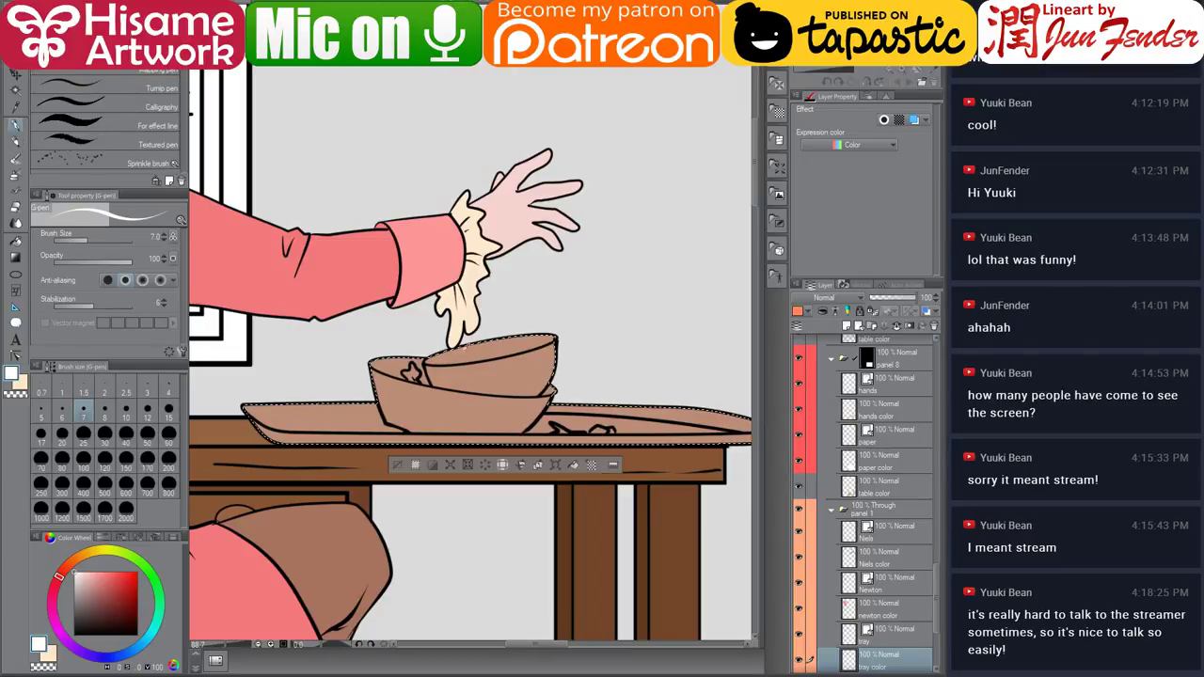
{"action": "key", "text": "ctrl+plus"}
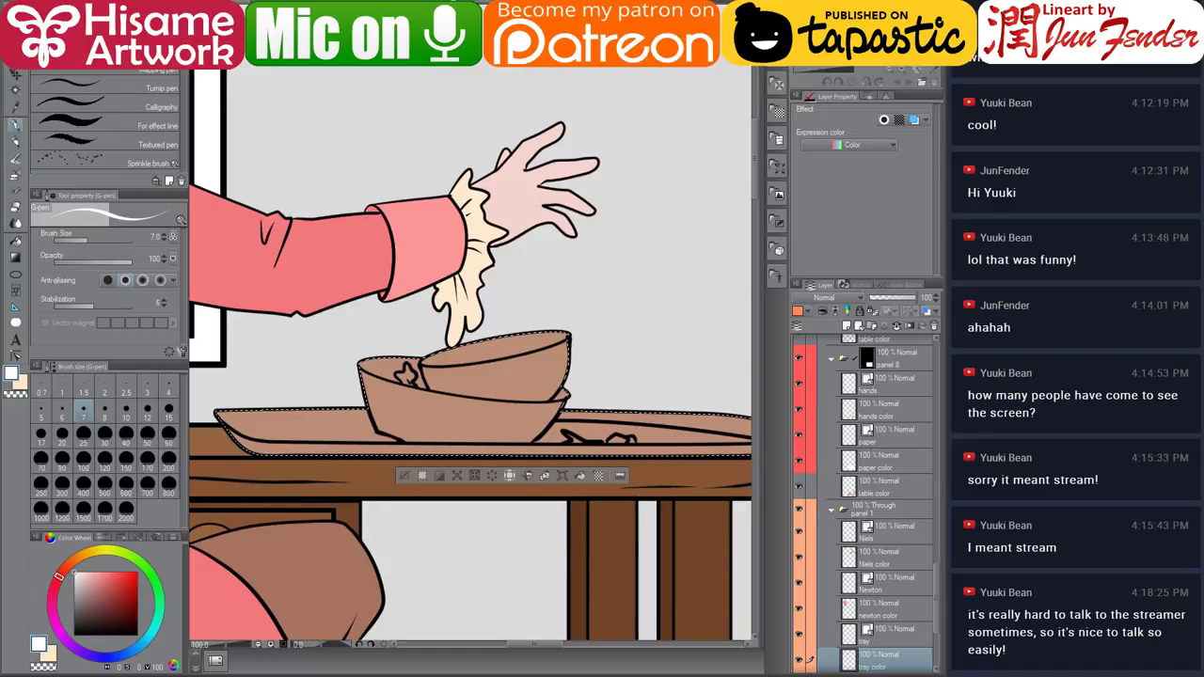
{"action": "key", "text": "ctrl+Tab"}
{"action": "left_click", "coordinate": [243, 516], "text": "alt"}
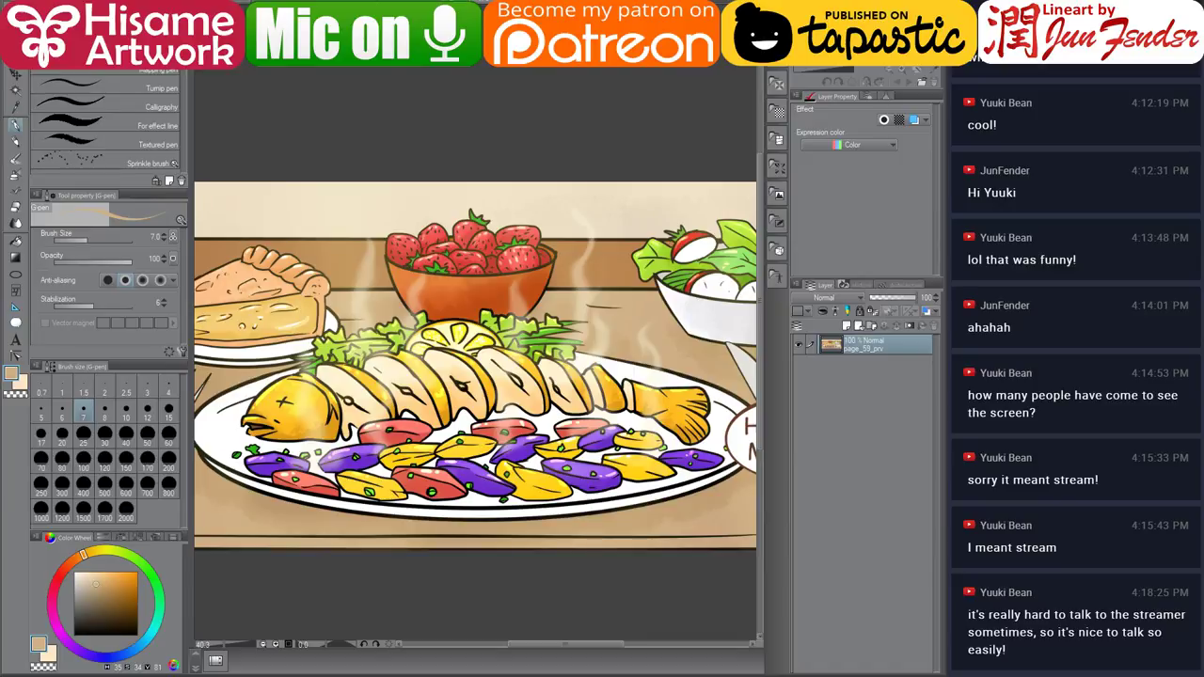
{"action": "key", "text": "ctrl+Tab"}
Fill the inner surface of the tray, on both sides of the bowls, with the sampled light tan.
{"action": "left_click", "coordinate": [12, 240]}
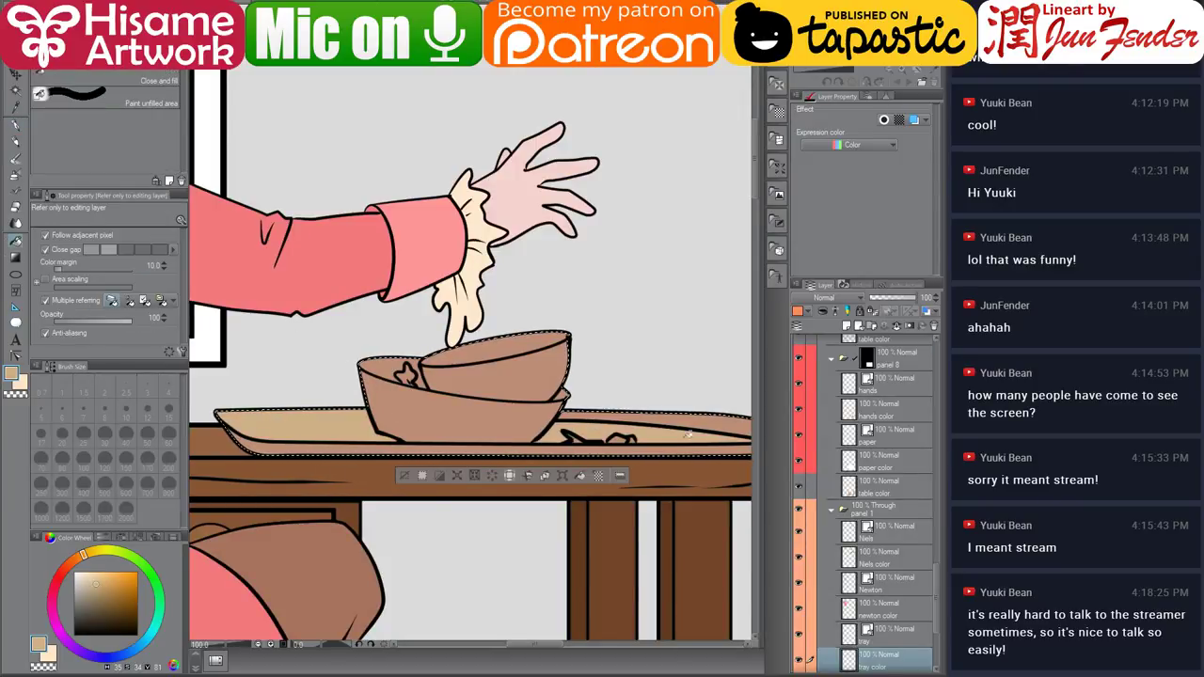
{"action": "left_click_drag", "start_coordinate": [670, 440], "coordinate": [522, 421]}
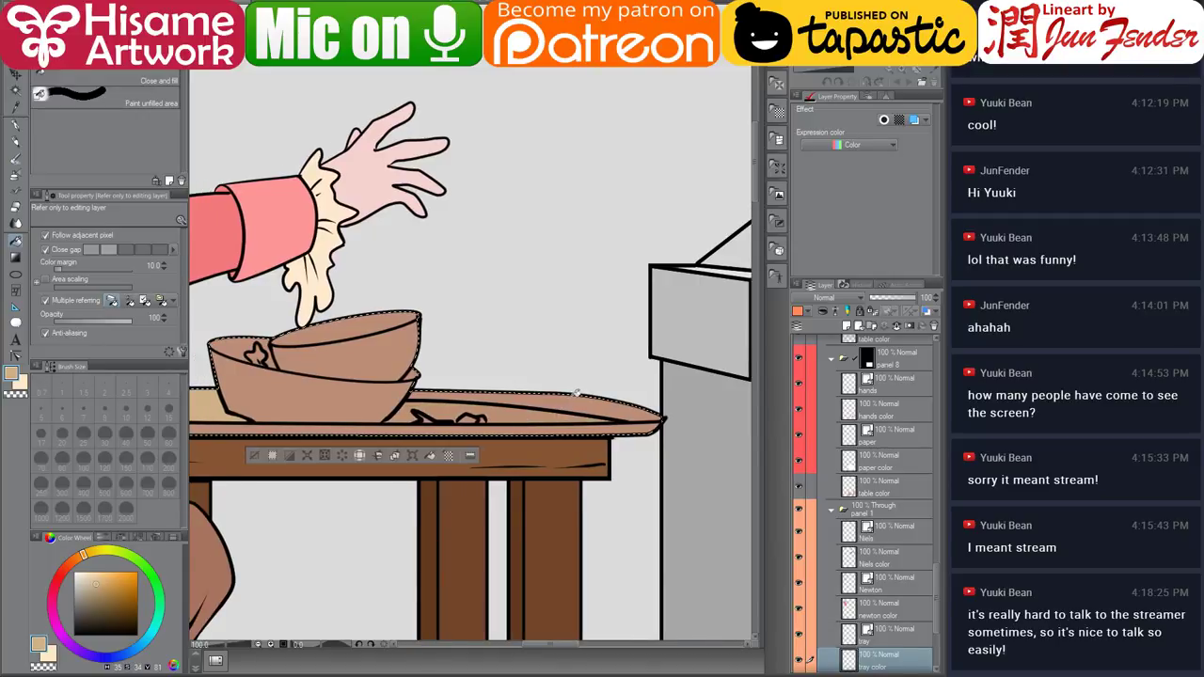
{"action": "left_click", "coordinate": [541, 414]}
{"action": "left_click", "coordinate": [570, 401]}
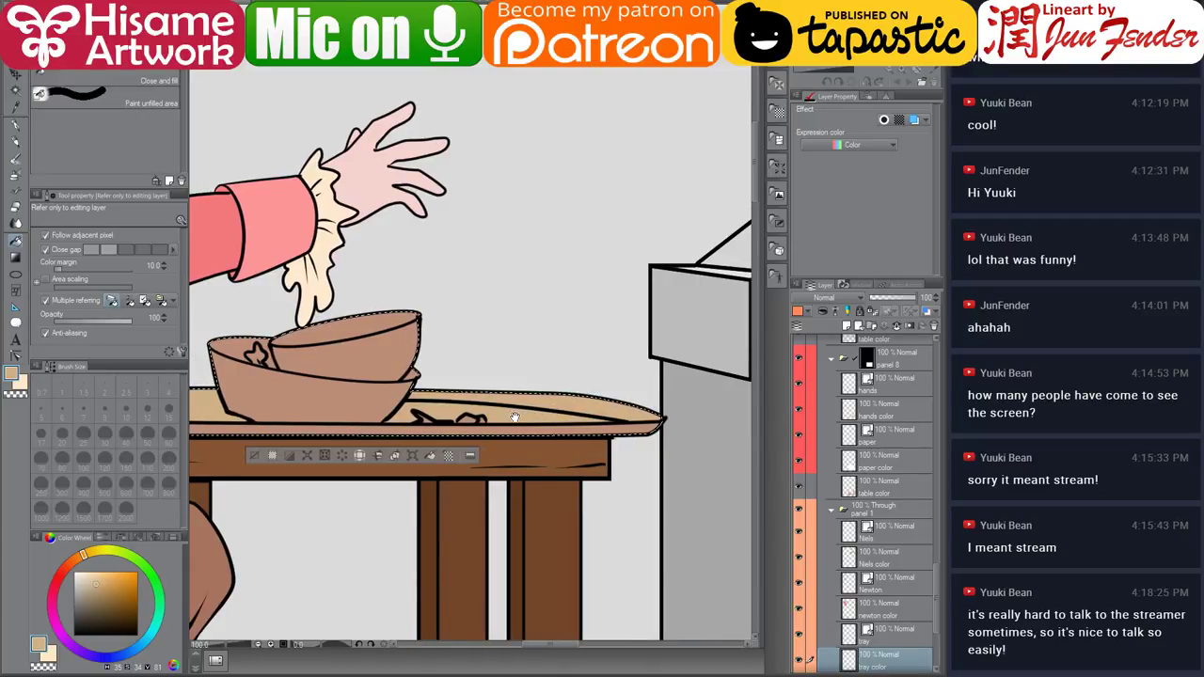
Choose a darker tan (H 35, S 42, V 72) and fill the tray's front rim with it.
{"action": "left_click_drag", "start_coordinate": [515, 417], "coordinate": [626, 424]}
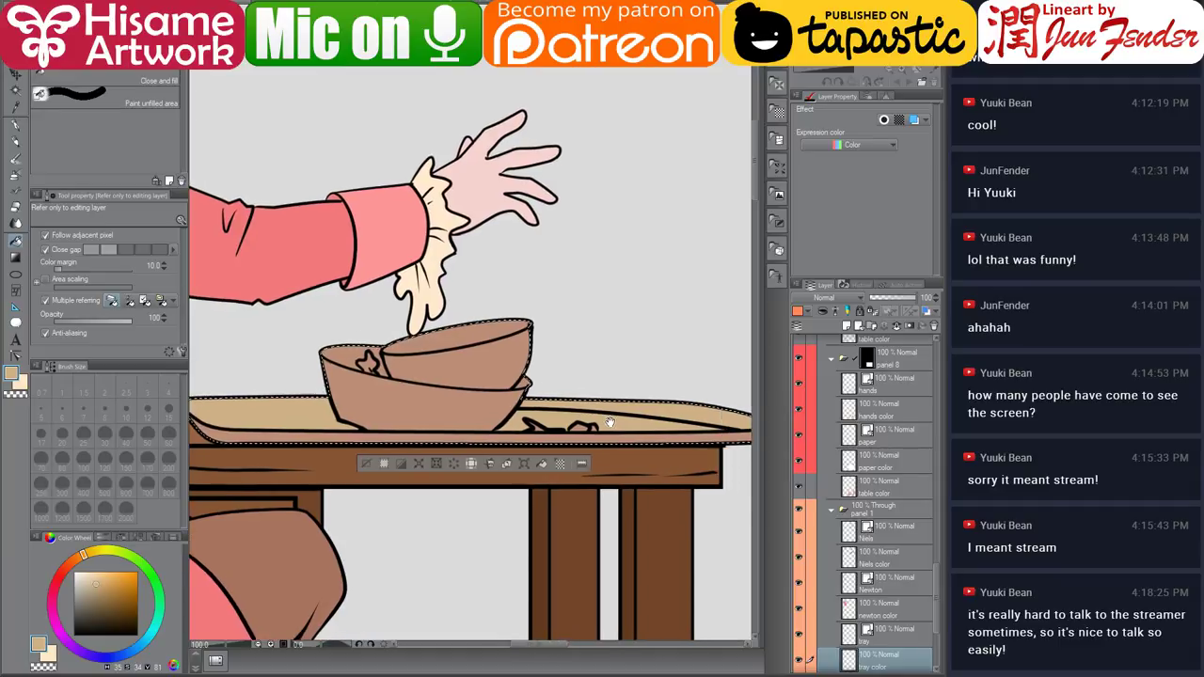
{"action": "left_click", "coordinate": [100, 590]}
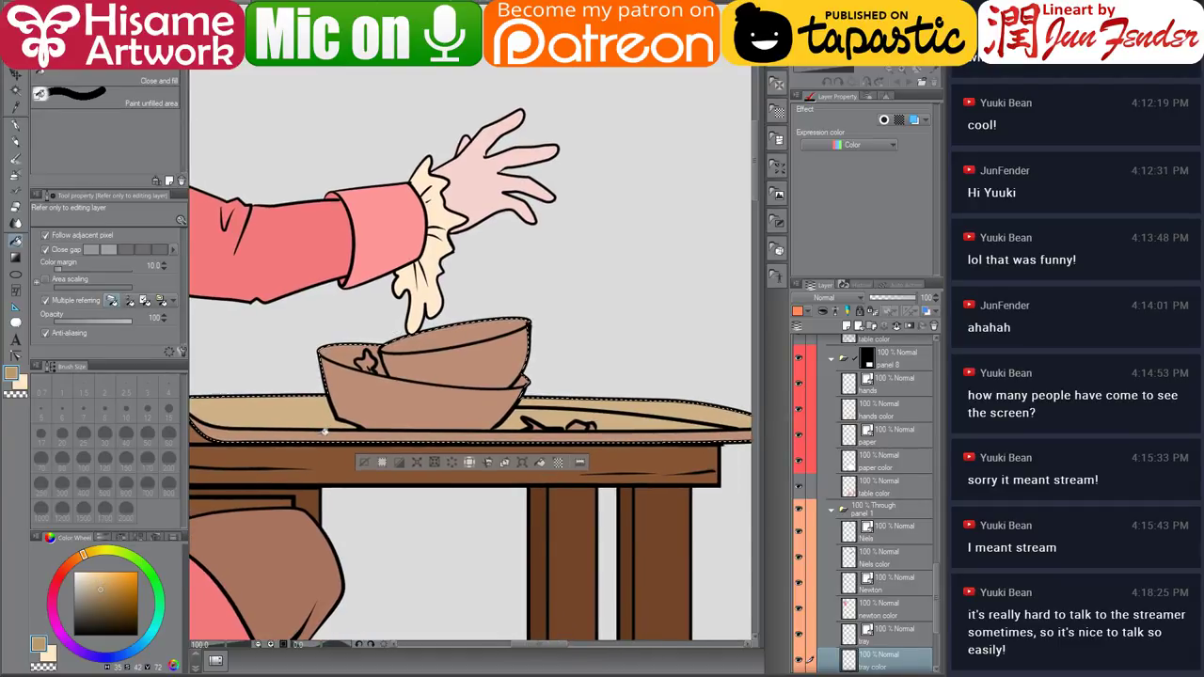
{"action": "left_click", "coordinate": [325, 432]}
{"action": "scroll", "coordinate": [555, 484], "scroll_direction": "down", "scroll_amount": 3}
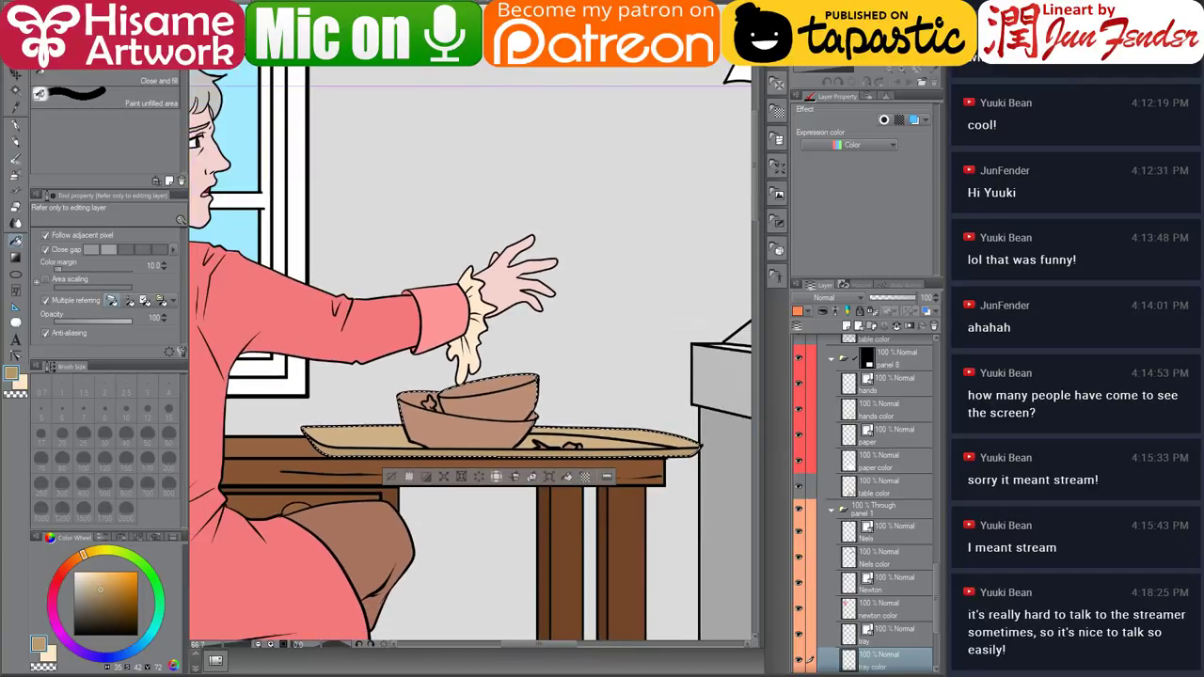
Sample white from the speech bubble in the page_59_prv reference and return to the comic page.
{"action": "key", "text": "ctrl+Tab"}
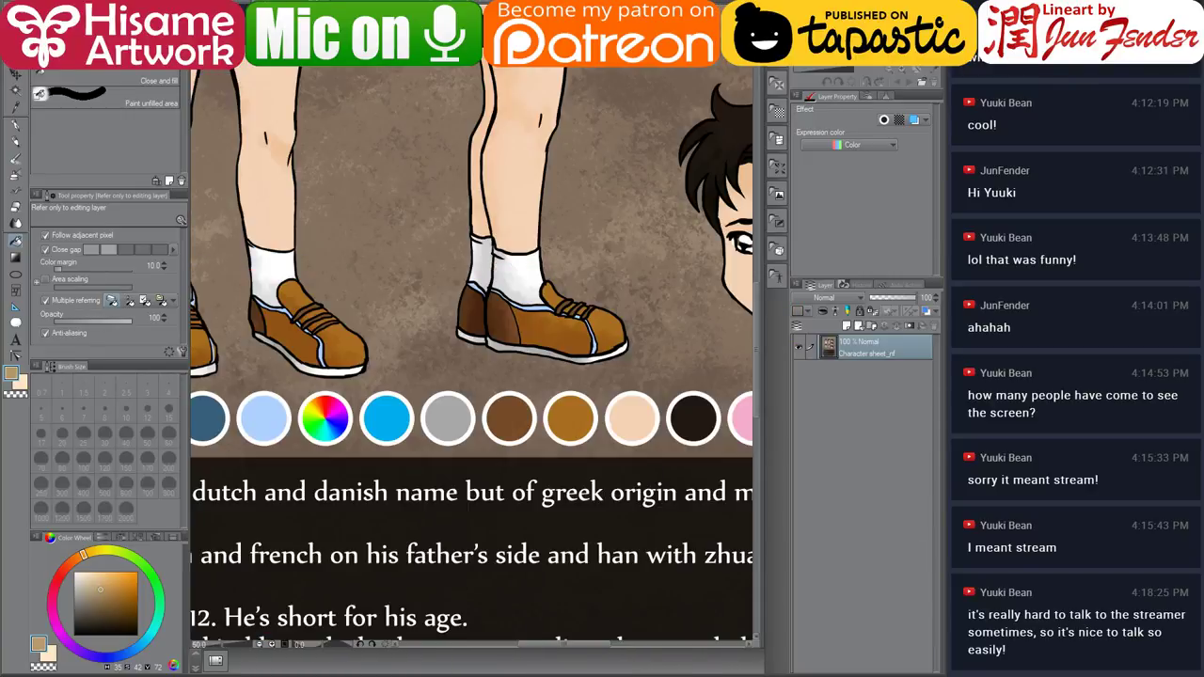
{"action": "key", "text": "ctrl+Tab"}
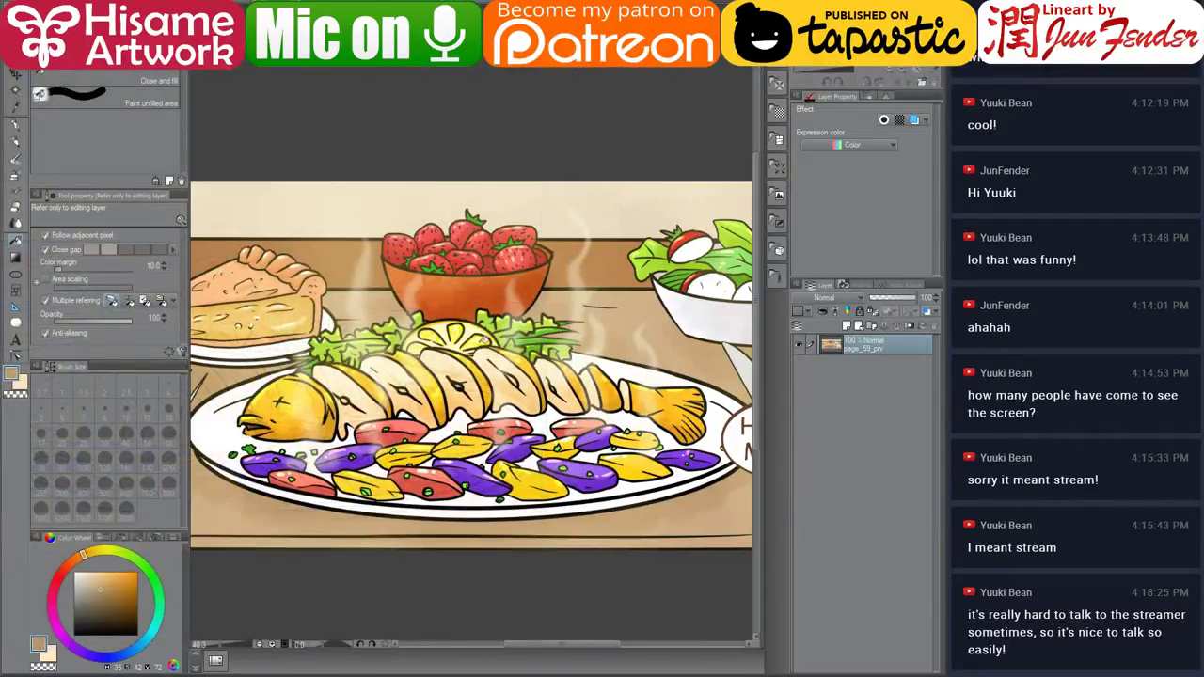
{"action": "key", "text": "ctrl+minus"}
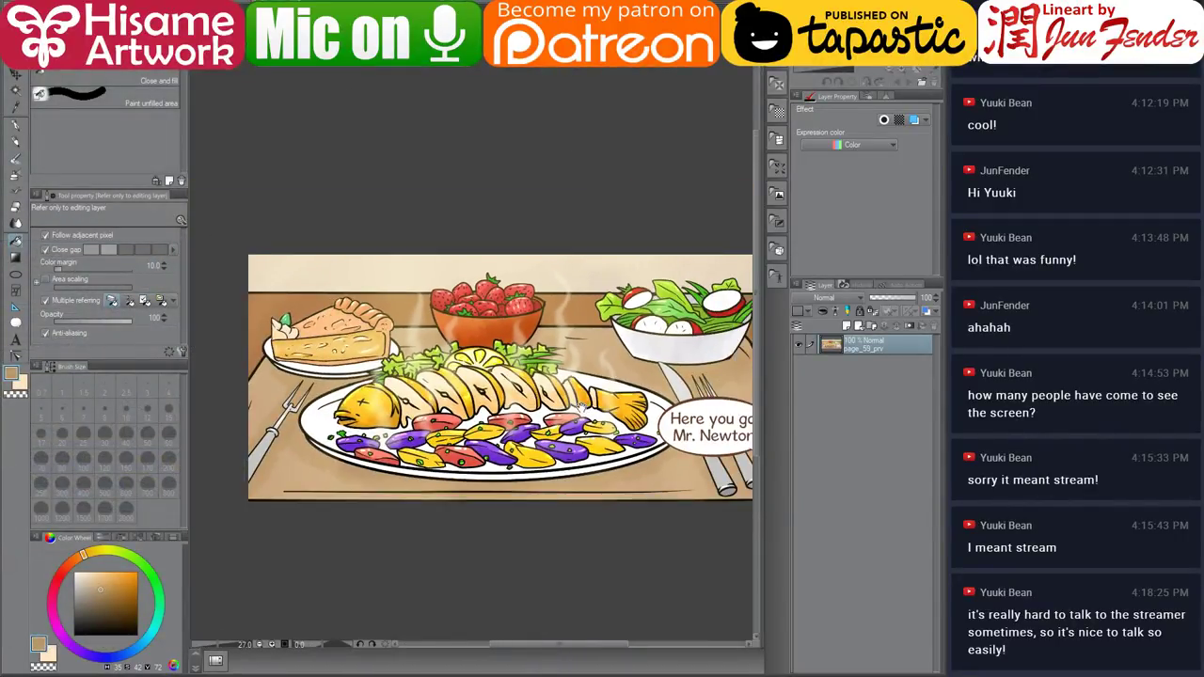
{"action": "left_click_drag", "start_coordinate": [583, 409], "coordinate": [555, 428]}
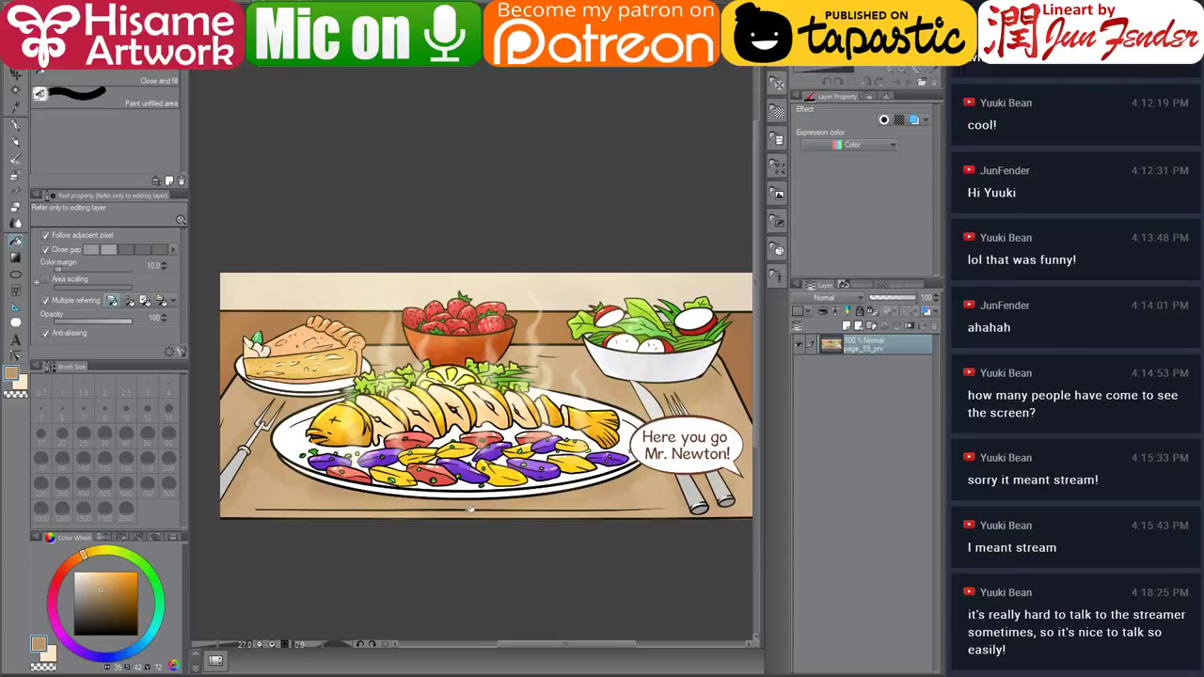
{"action": "left_click", "coordinate": [677, 460], "text": "alt"}
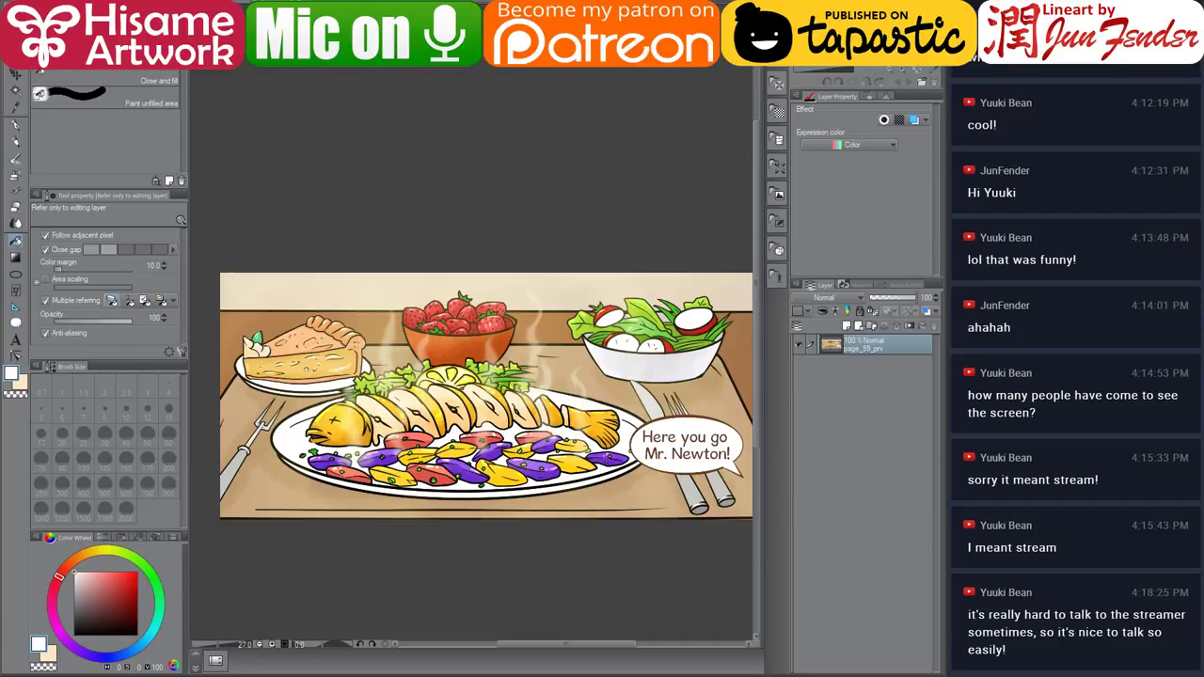
{"action": "key", "text": "ctrl+Tab"}
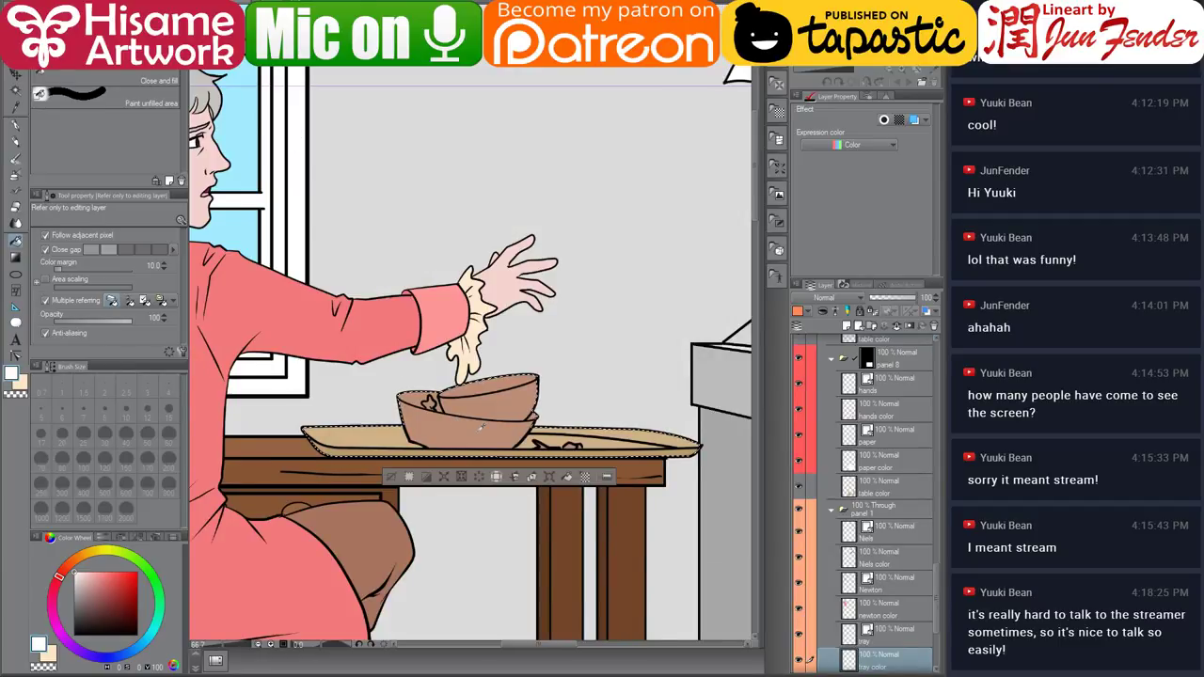
Paint a white plate shape on the tray beside the lower bowl, using the G-pen enlarged to size 12.
{"action": "scroll", "coordinate": [481, 428], "scroll_direction": "up", "scroll_amount": 2}
{"action": "scroll", "coordinate": [371, 425], "scroll_direction": "up", "scroll_amount": 3}
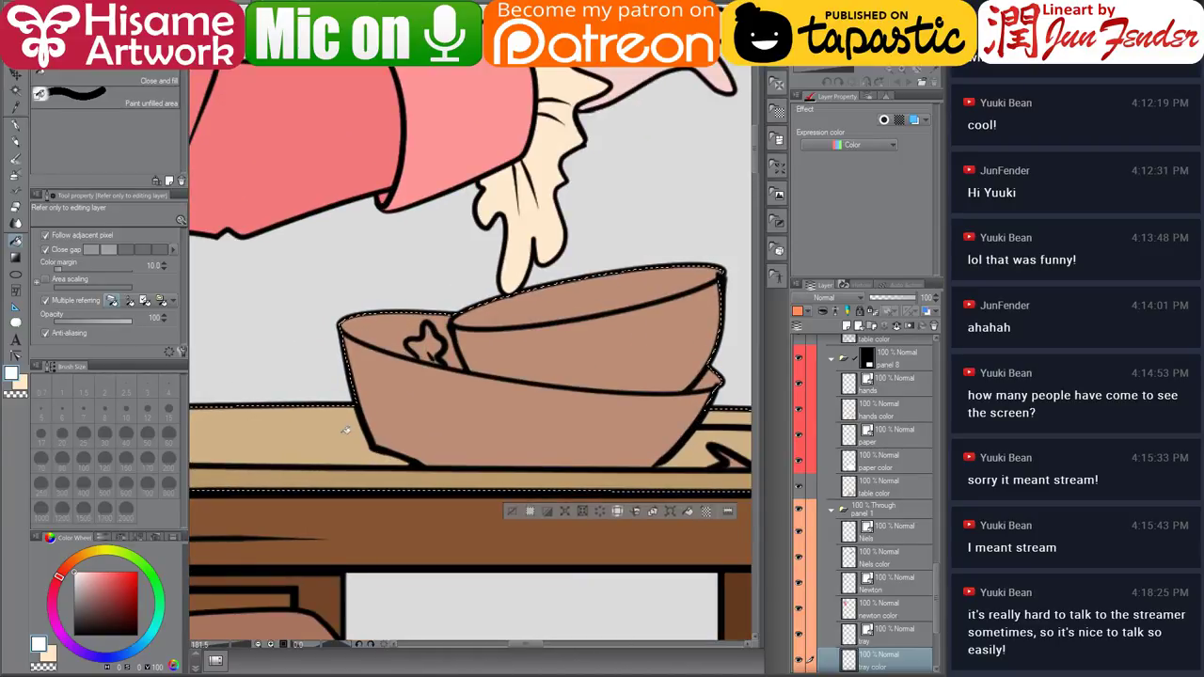
{"action": "left_click", "coordinate": [15, 127]}
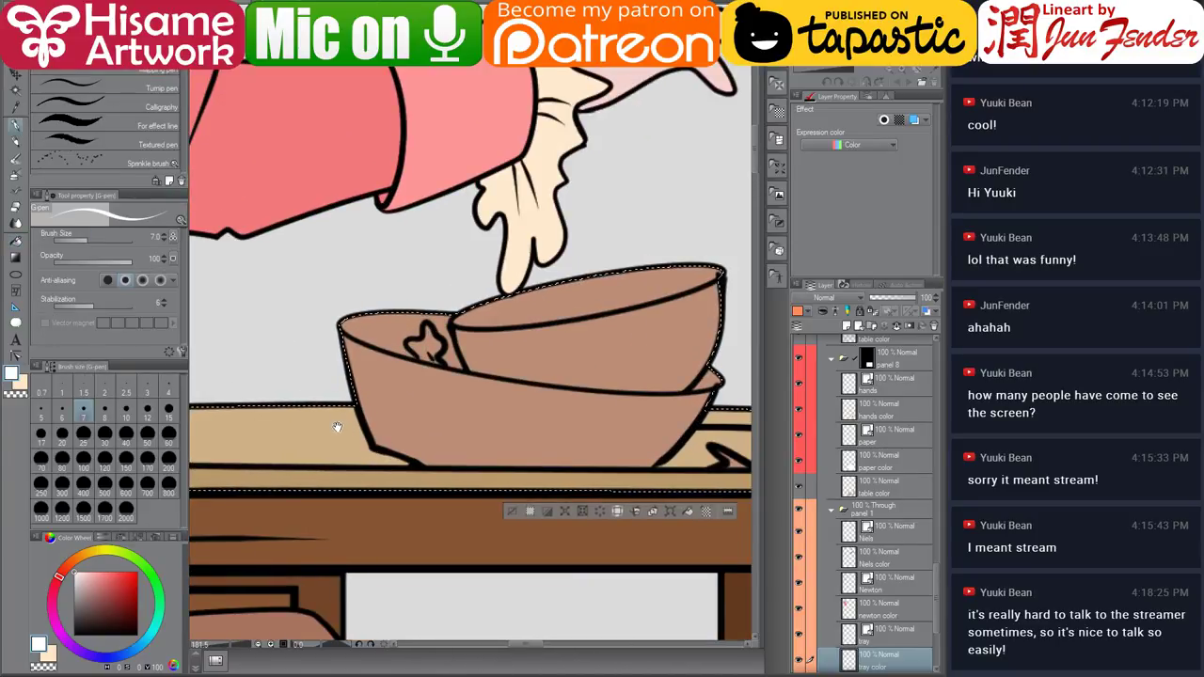
{"action": "scroll", "coordinate": [470, 421], "scroll_direction": "up", "scroll_amount": 3}
{"action": "mouse_move", "coordinate": [474, 421]}
{"action": "left_mouse_down"}
{"action": "mouse_move", "coordinate": [456, 416]}
{"action": "mouse_move", "coordinate": [392, 452]}
{"action": "left_mouse_up"}
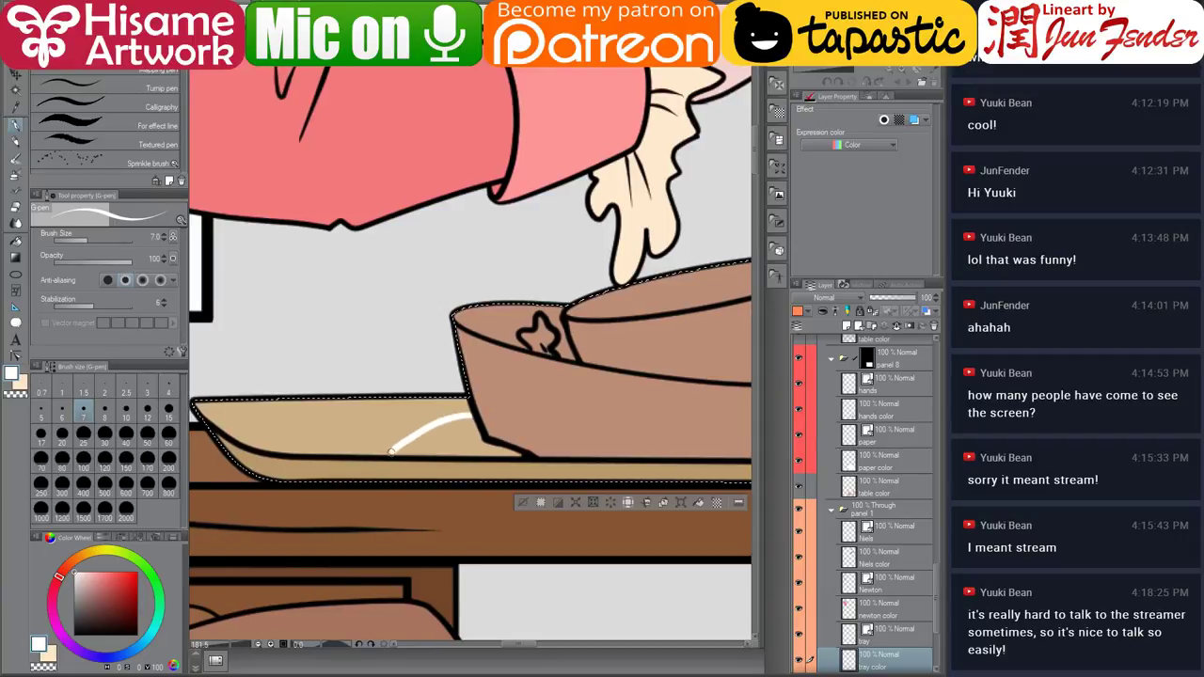
{"action": "key", "text": "bracketright"}
{"action": "key", "text": "bracketright"}
{"action": "key", "text": "bracketright"}
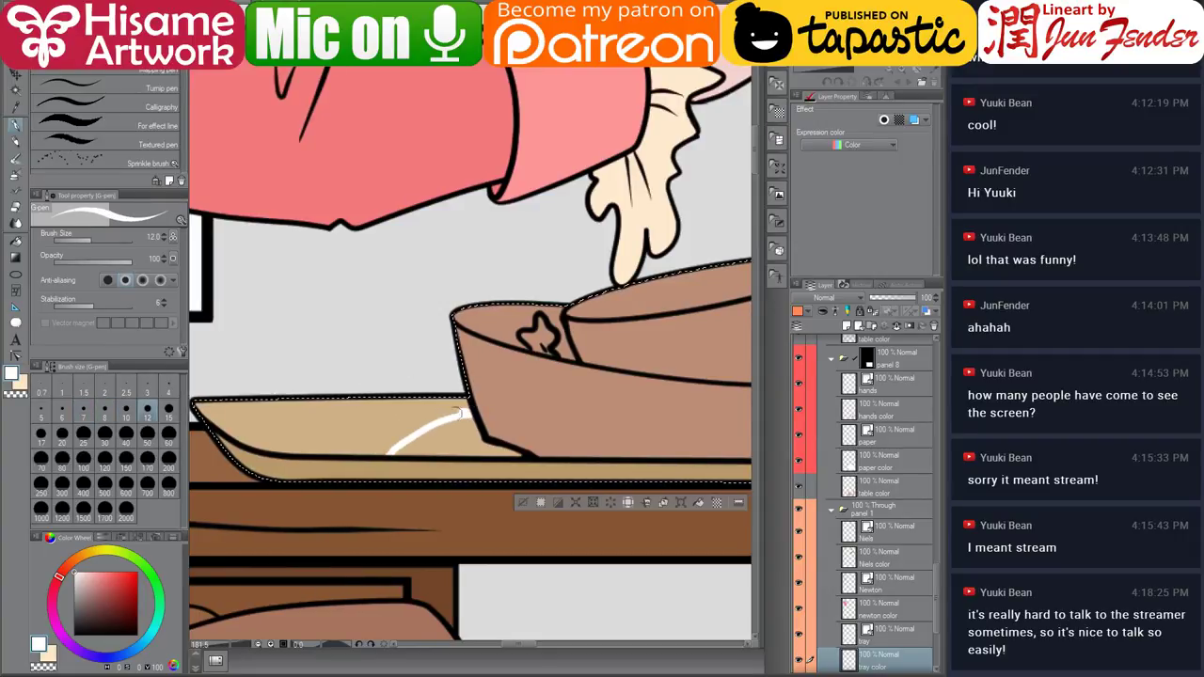
{"action": "left_click_drag", "start_coordinate": [461, 412], "coordinate": [385, 451]}
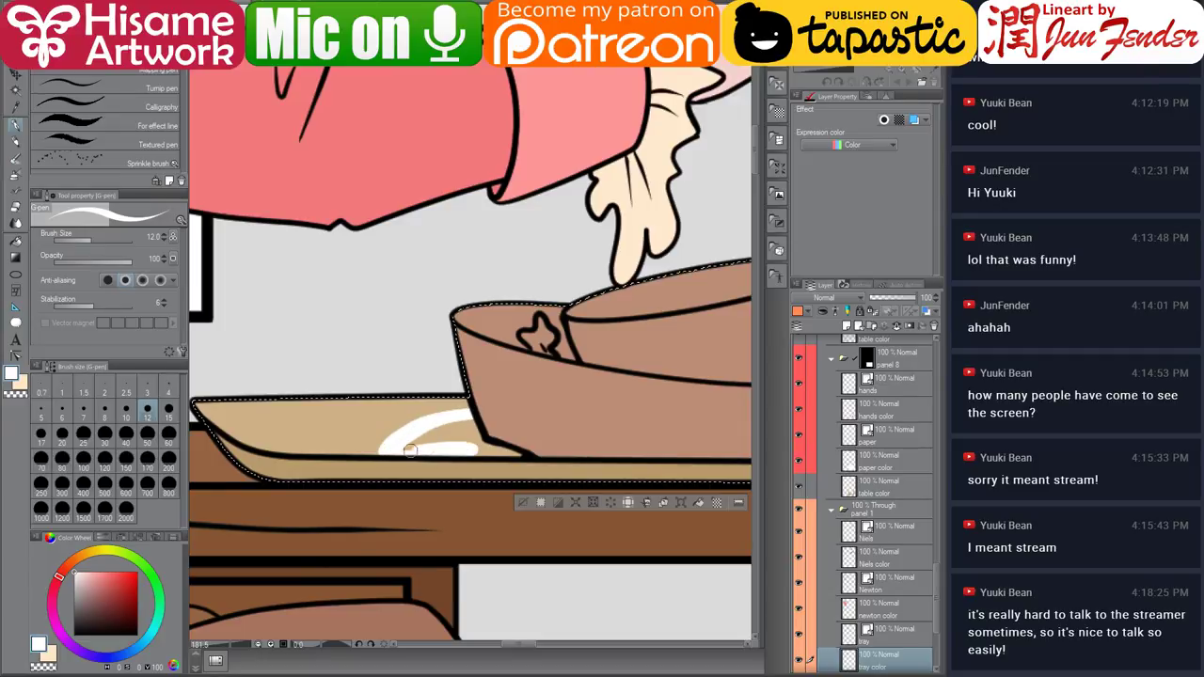
{"action": "mouse_move", "coordinate": [409, 450]}
{"action": "left_mouse_down"}
{"action": "mouse_move", "coordinate": [466, 438]}
{"action": "mouse_move", "coordinate": [468, 421]}
{"action": "mouse_move", "coordinate": [483, 444]}
{"action": "mouse_move", "coordinate": [470, 449]}
{"action": "mouse_move", "coordinate": [523, 453]}
{"action": "left_mouse_up"}
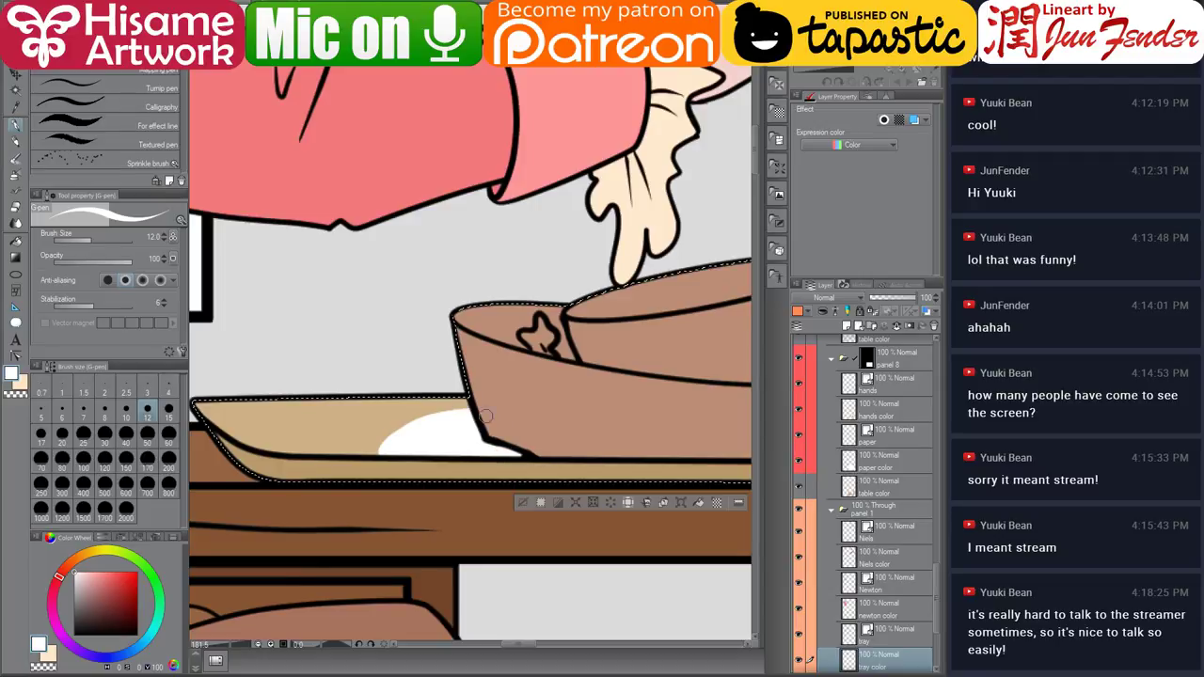
Outline the white plate's curved edge in black on the tray line layer with the size 12 G-pen, and clear the selection.
{"action": "key", "text": "x"}
{"action": "mouse_move", "coordinate": [379, 456]}
{"action": "left_mouse_down"}
{"action": "mouse_move", "coordinate": [430, 414]}
{"action": "mouse_move", "coordinate": [470, 406]}
{"action": "left_mouse_up"}
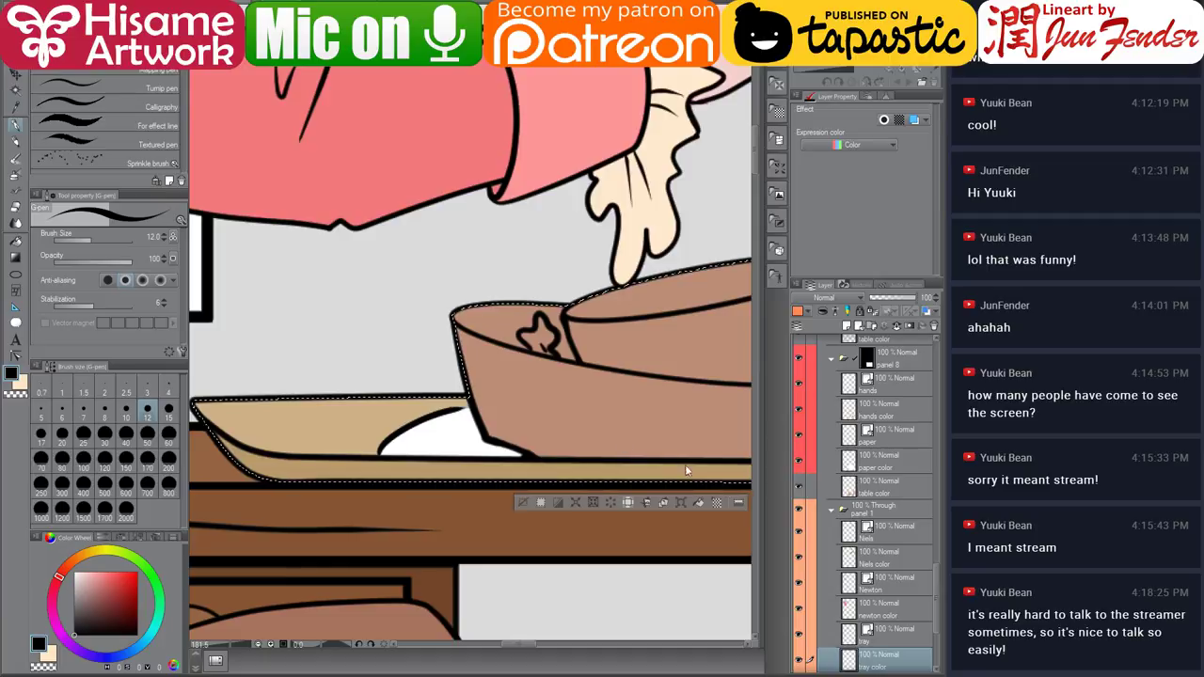
{"action": "left_click", "coordinate": [894, 631]}
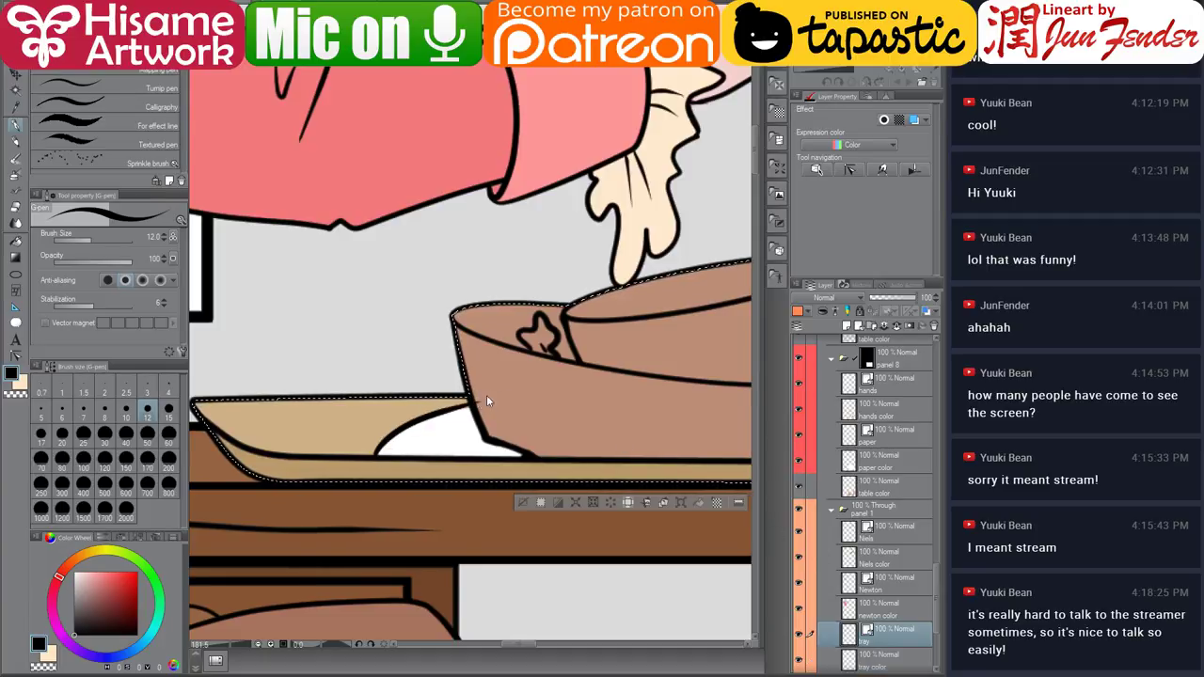
{"action": "mouse_move", "coordinate": [470, 407]}
{"action": "left_mouse_down"}
{"action": "mouse_move", "coordinate": [410, 417]}
{"action": "mouse_move", "coordinate": [373, 463]}
{"action": "mouse_move", "coordinate": [470, 405]}
{"action": "left_mouse_up"}
{"action": "key", "text": "ctrl+z"}
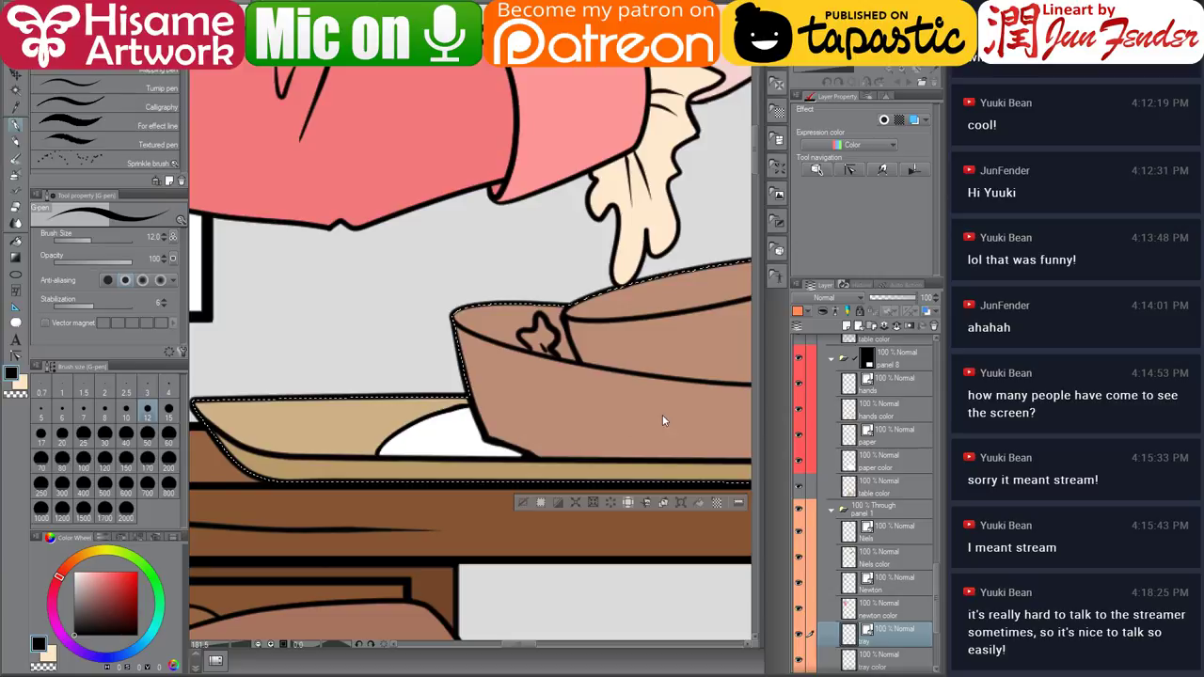
{"action": "mouse_move", "coordinate": [621, 399]}
{"action": "left_mouse_down"}
{"action": "mouse_move", "coordinate": [370, 476]}
{"action": "mouse_move", "coordinate": [255, 311]}
{"action": "mouse_move", "coordinate": [240, 371]}
{"action": "left_mouse_up"}
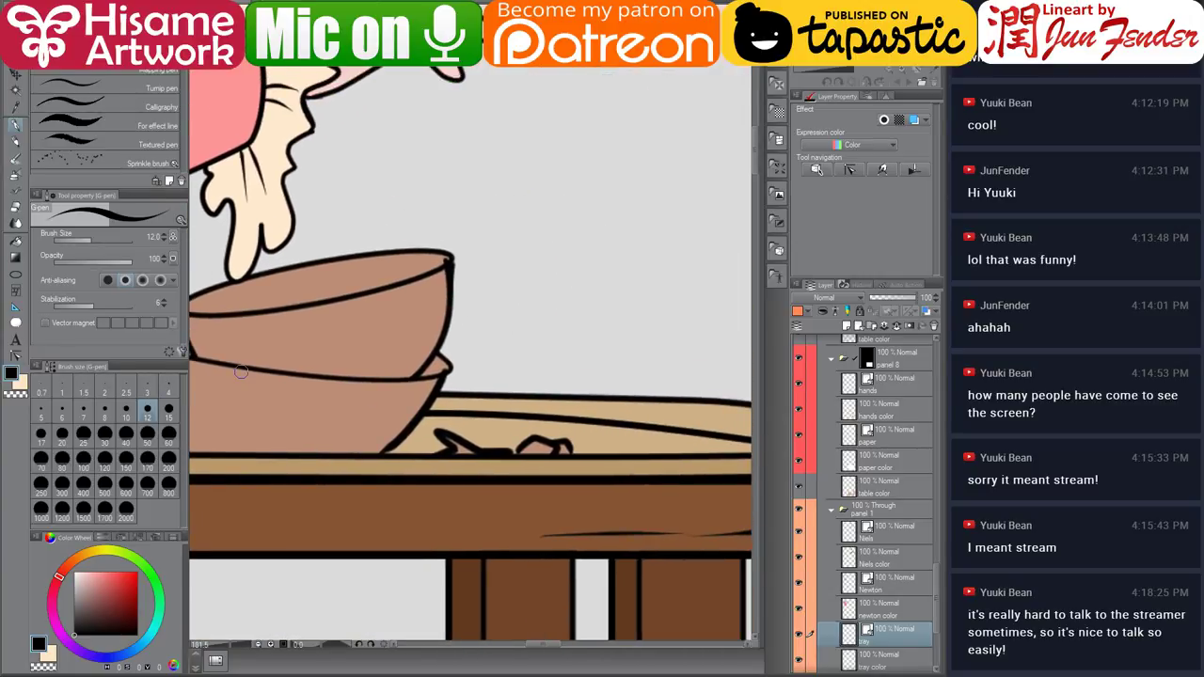
{"action": "scroll", "coordinate": [342, 403], "scroll_direction": "down", "scroll_amount": 4}
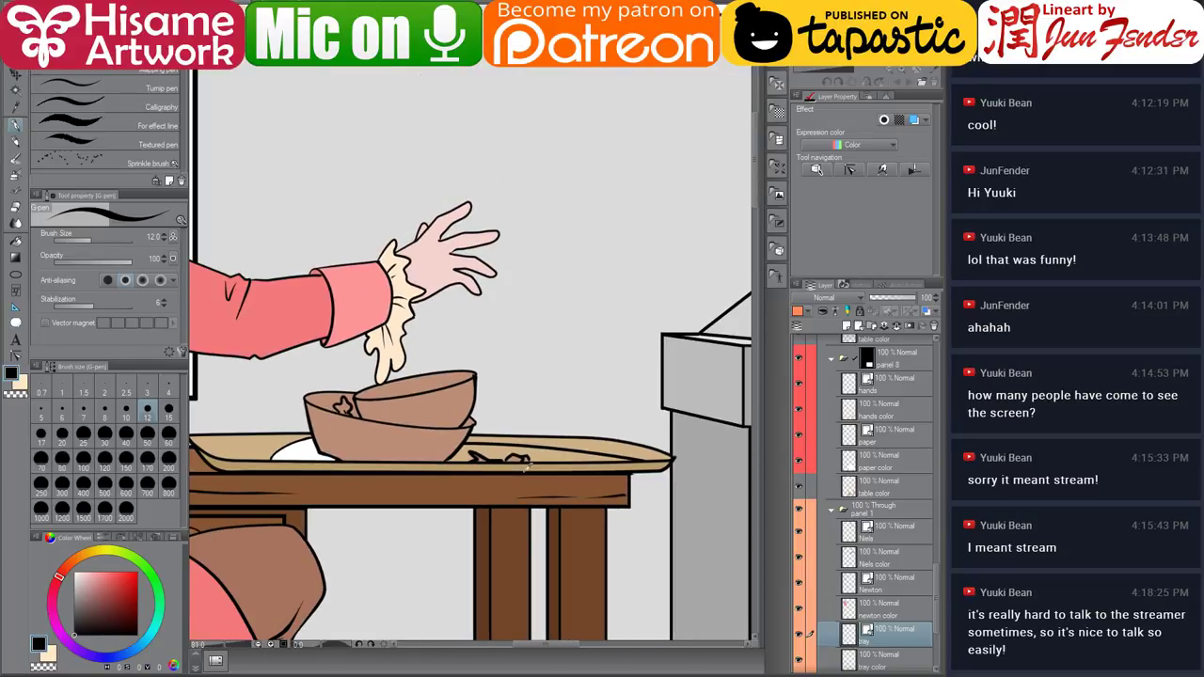
Undo the freehand white plate and fill the tray's inner surface beside the bowls with white on the tray color layer.
{"action": "left_click", "coordinate": [527, 460]}
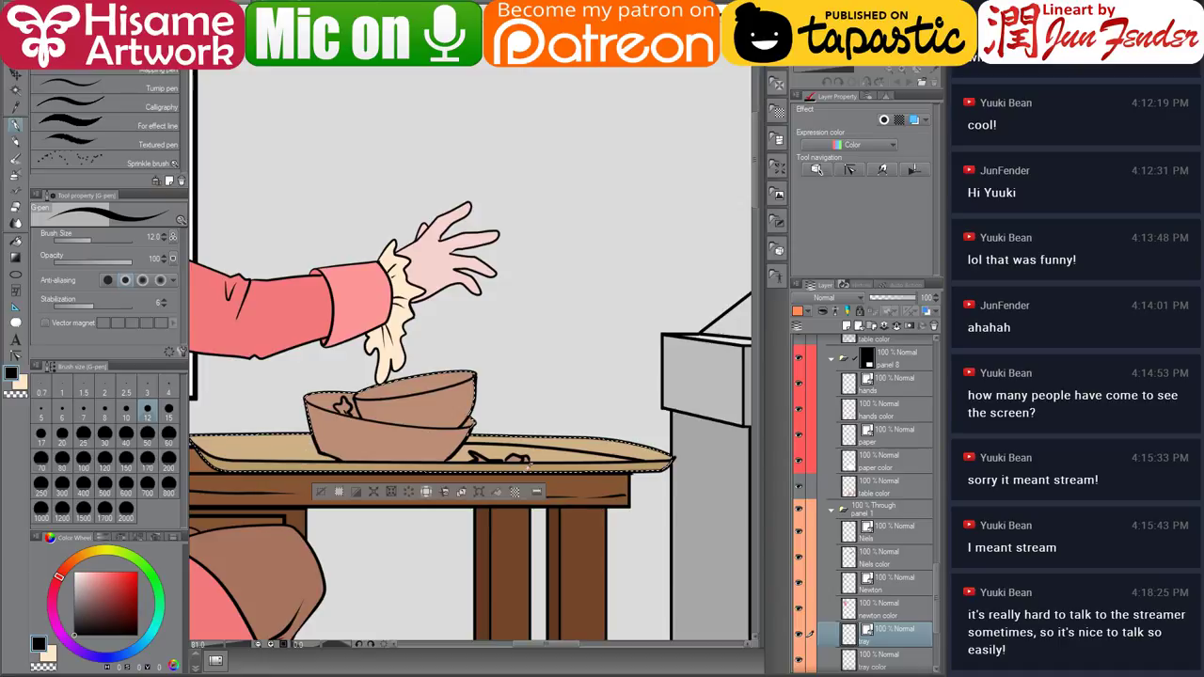
{"action": "scroll", "coordinate": [520, 461], "scroll_direction": "up", "scroll_amount": 2}
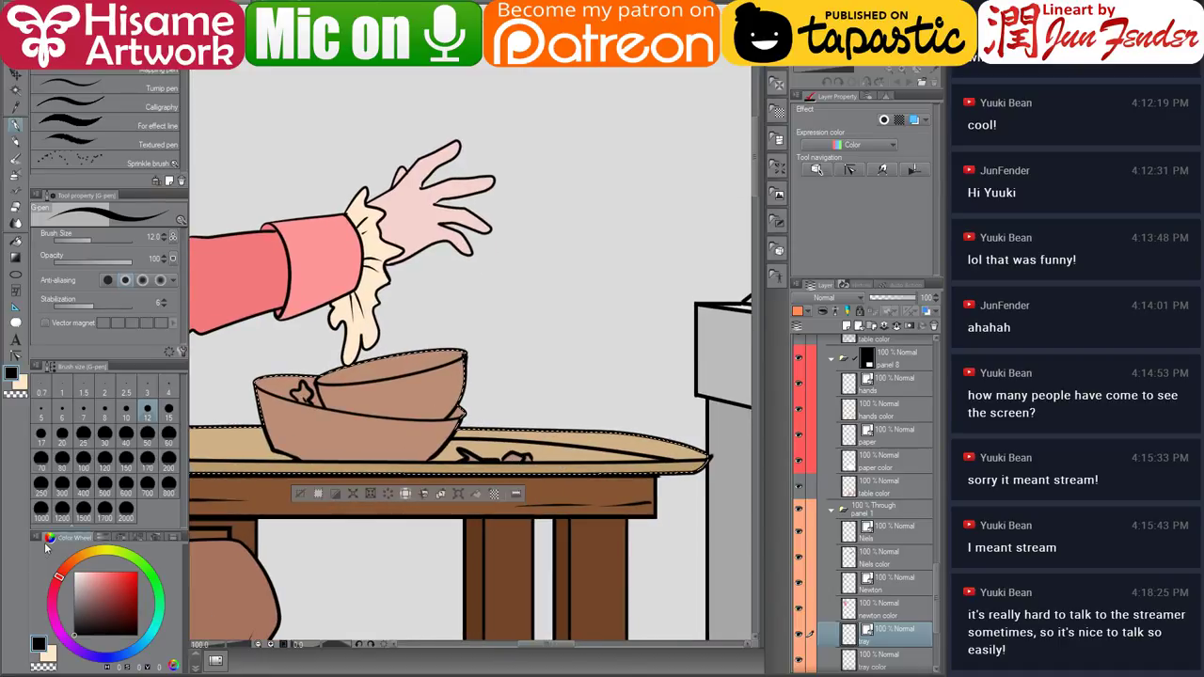
{"action": "left_click_drag", "start_coordinate": [85, 578], "coordinate": [61, 574]}
{"action": "left_click", "coordinate": [15, 241]}
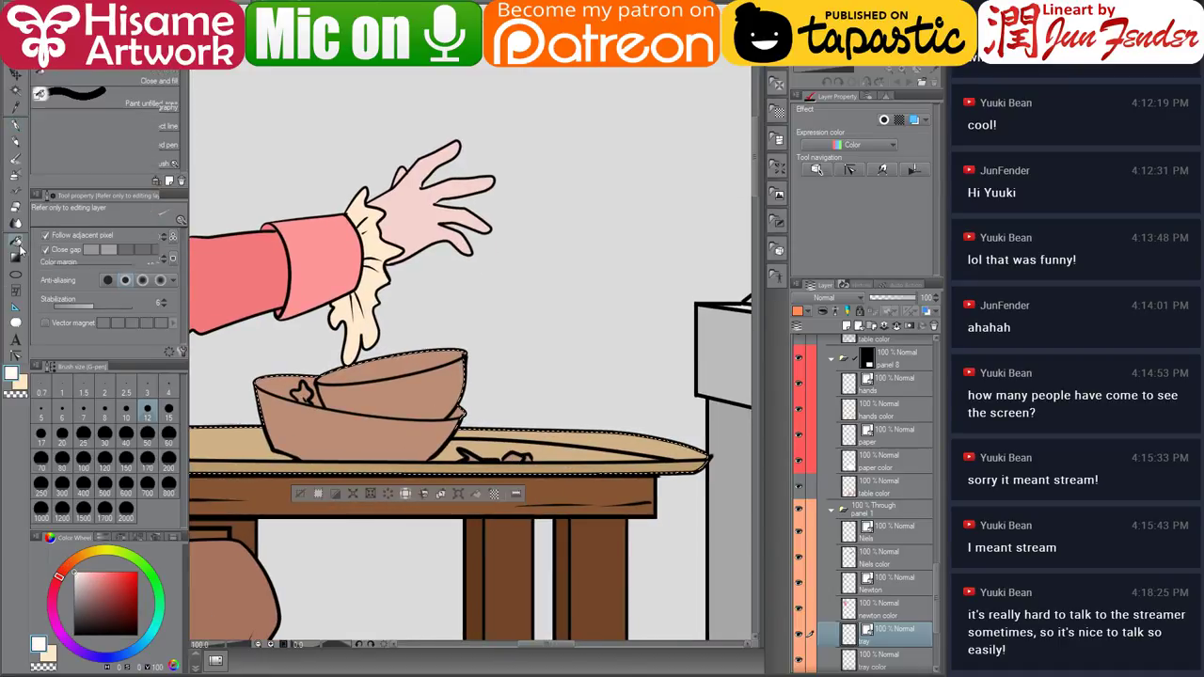
{"action": "left_click", "coordinate": [879, 659]}
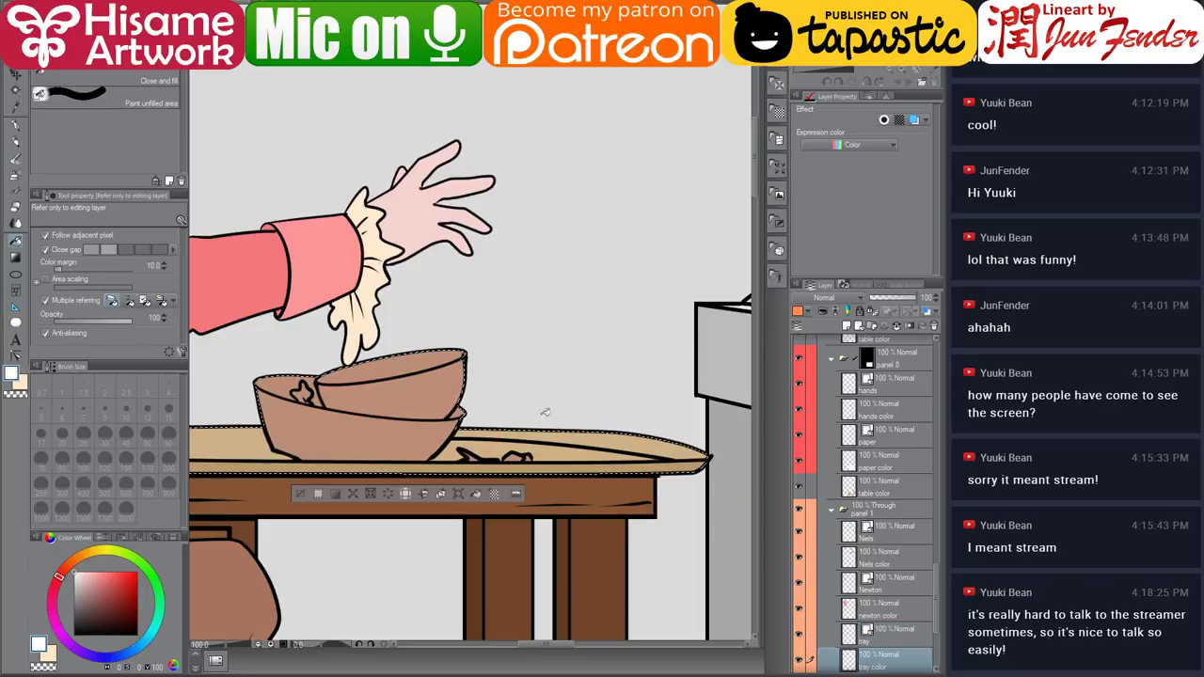
{"action": "scroll", "coordinate": [612, 461], "scroll_direction": "up", "scroll_amount": 5}
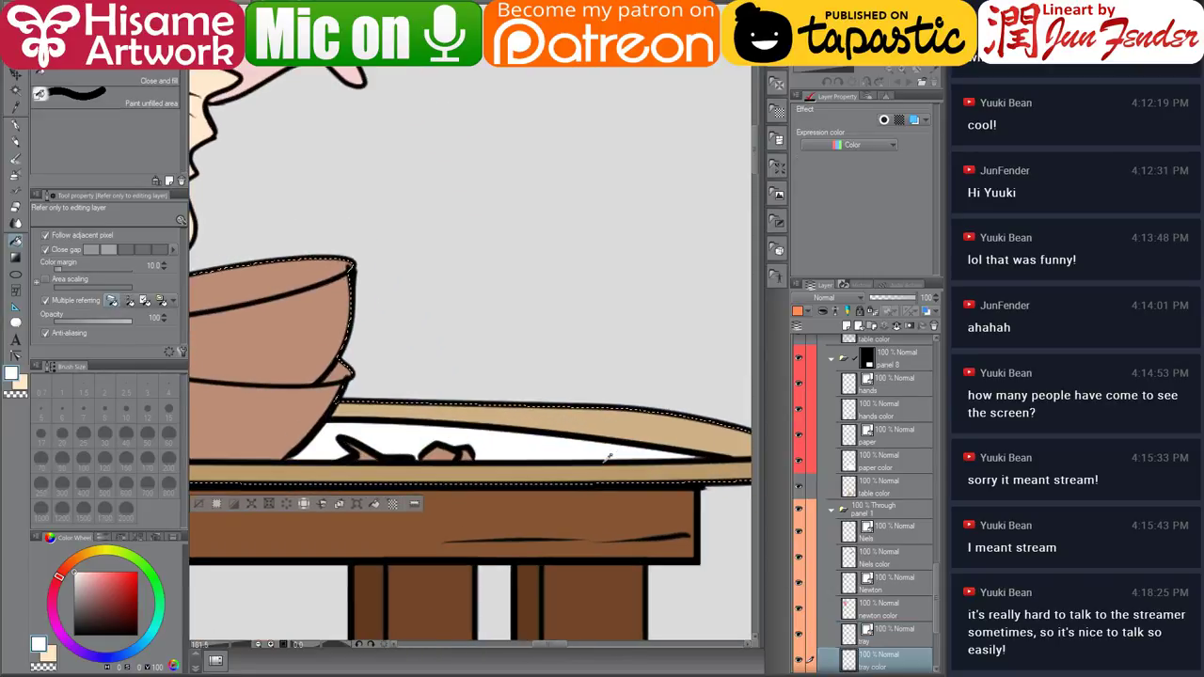
Draw the plate's curved edge in black across the white area on the tray line layer with the size 12 G-pen.
{"action": "mouse_move", "coordinate": [520, 390]}
{"action": "left_mouse_down"}
{"action": "mouse_move", "coordinate": [445, 391]}
{"action": "mouse_move", "coordinate": [496, 369]}
{"action": "mouse_move", "coordinate": [517, 324]}
{"action": "left_mouse_up"}
{"action": "left_click", "coordinate": [884, 636]}
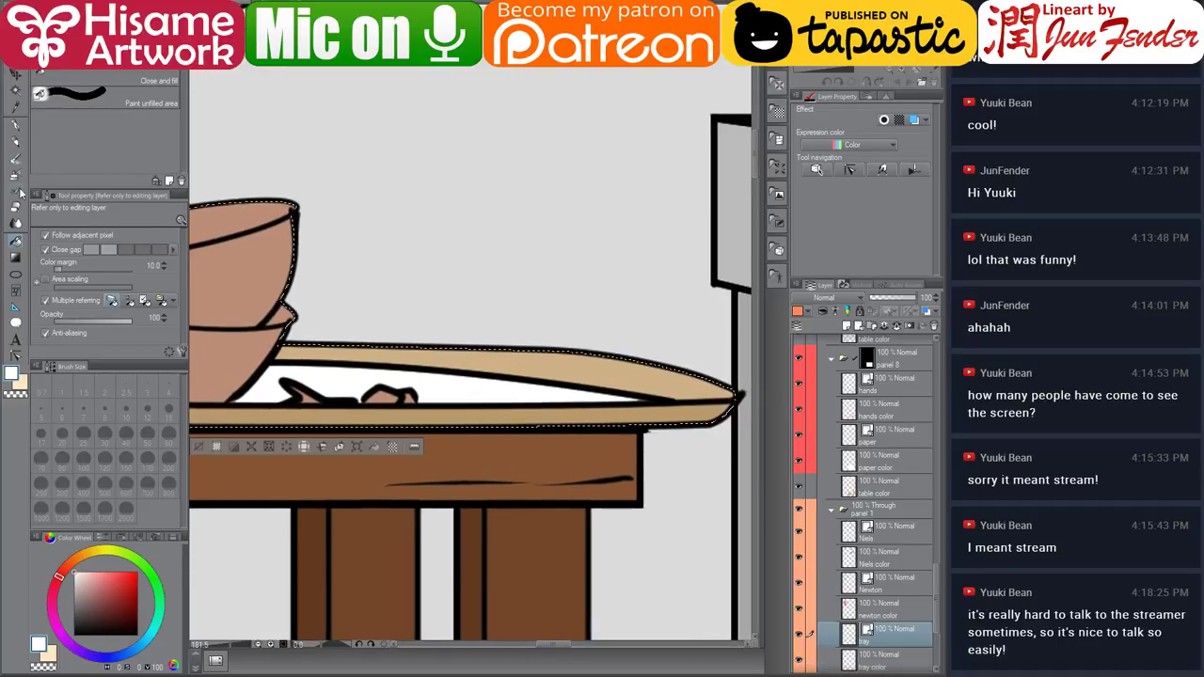
{"action": "left_click", "coordinate": [16, 141]}
{"action": "left_click", "coordinate": [16, 126]}
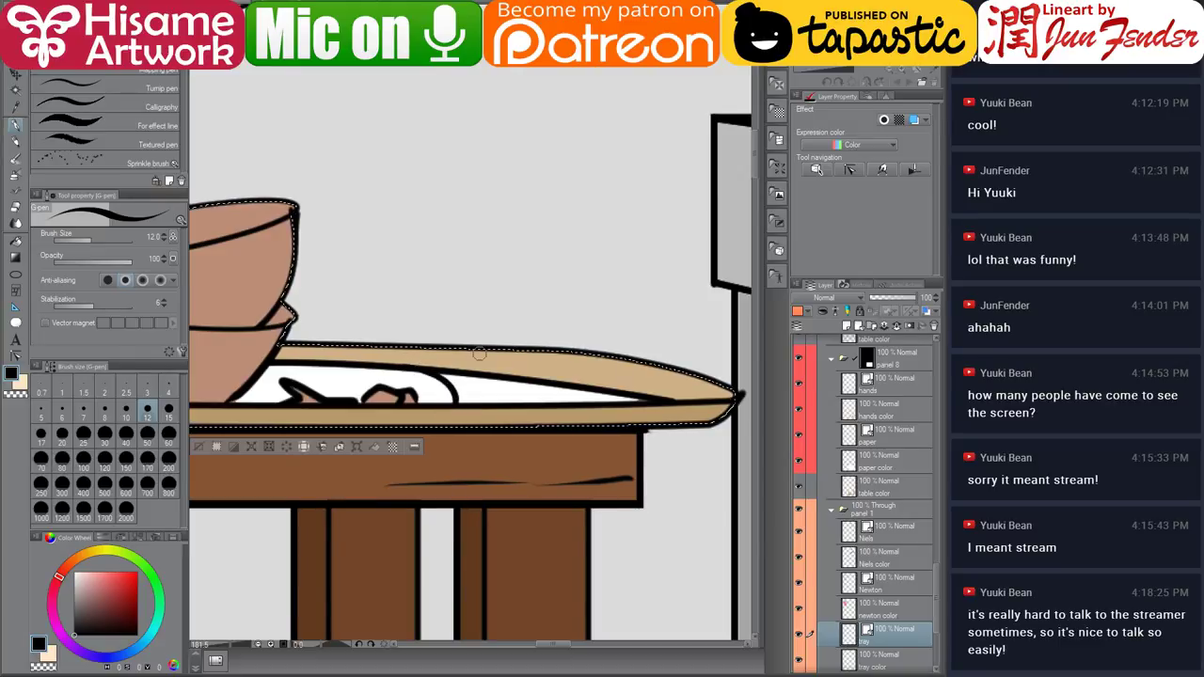
{"action": "left_click_drag", "start_coordinate": [479, 355], "coordinate": [452, 366]}
Sample the tray's tan, lighten it to H 35, S 31, V 85, and fill the tray surface beyond the plate on the tray color layer.
{"action": "left_click", "coordinate": [511, 374], "text": "alt"}
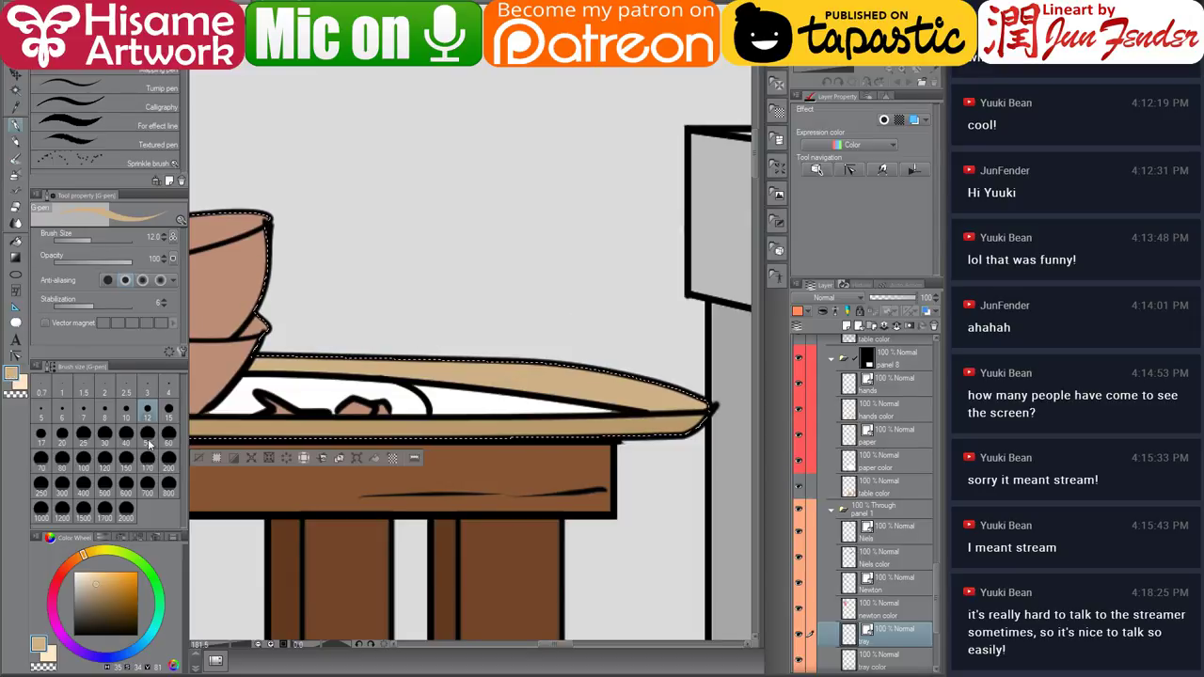
{"action": "left_click", "coordinate": [14, 378]}
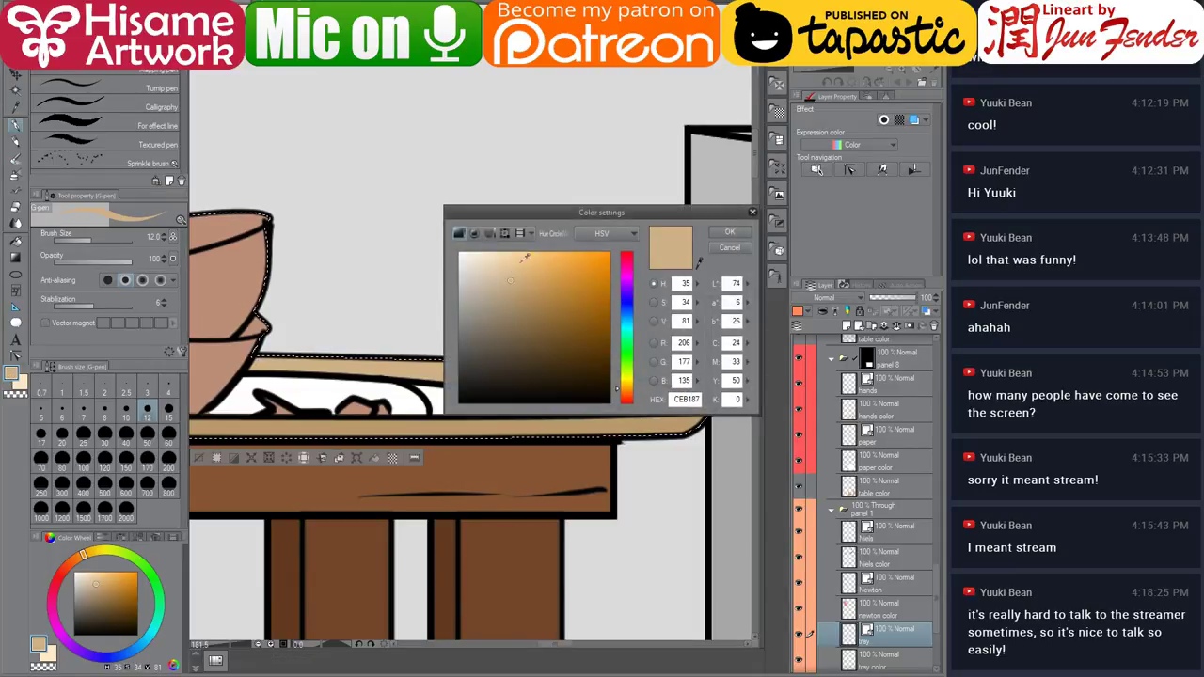
{"action": "left_click", "coordinate": [729, 232]}
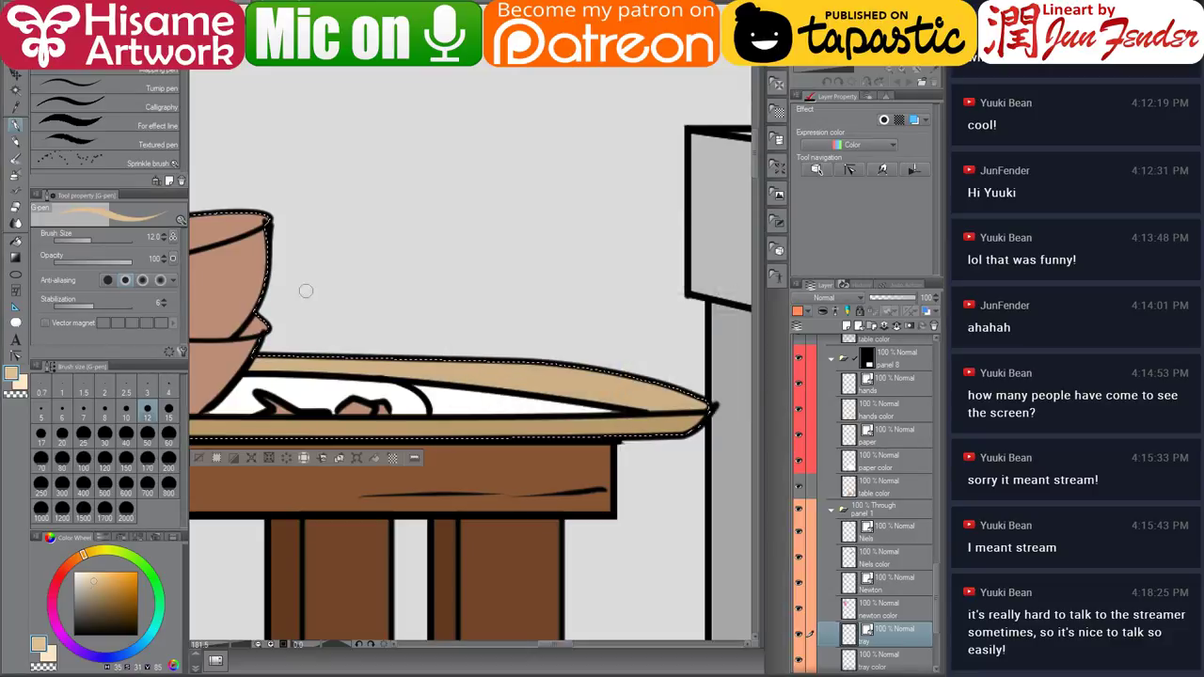
{"action": "key", "text": "g"}
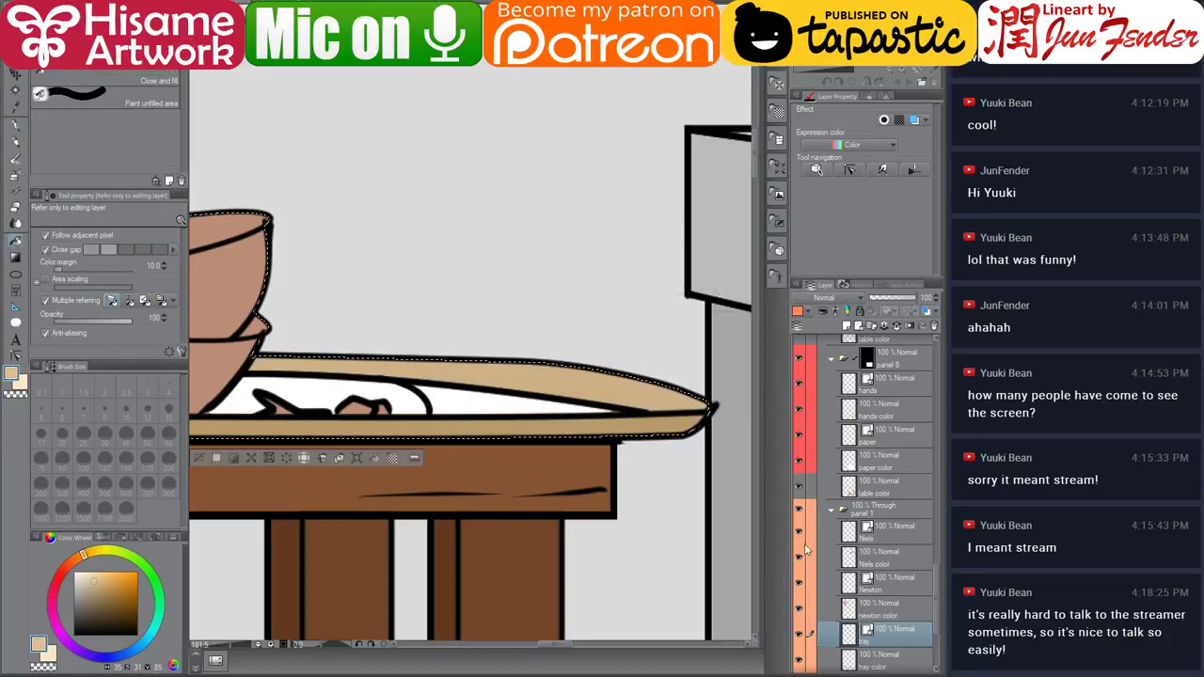
{"action": "left_click", "coordinate": [856, 664]}
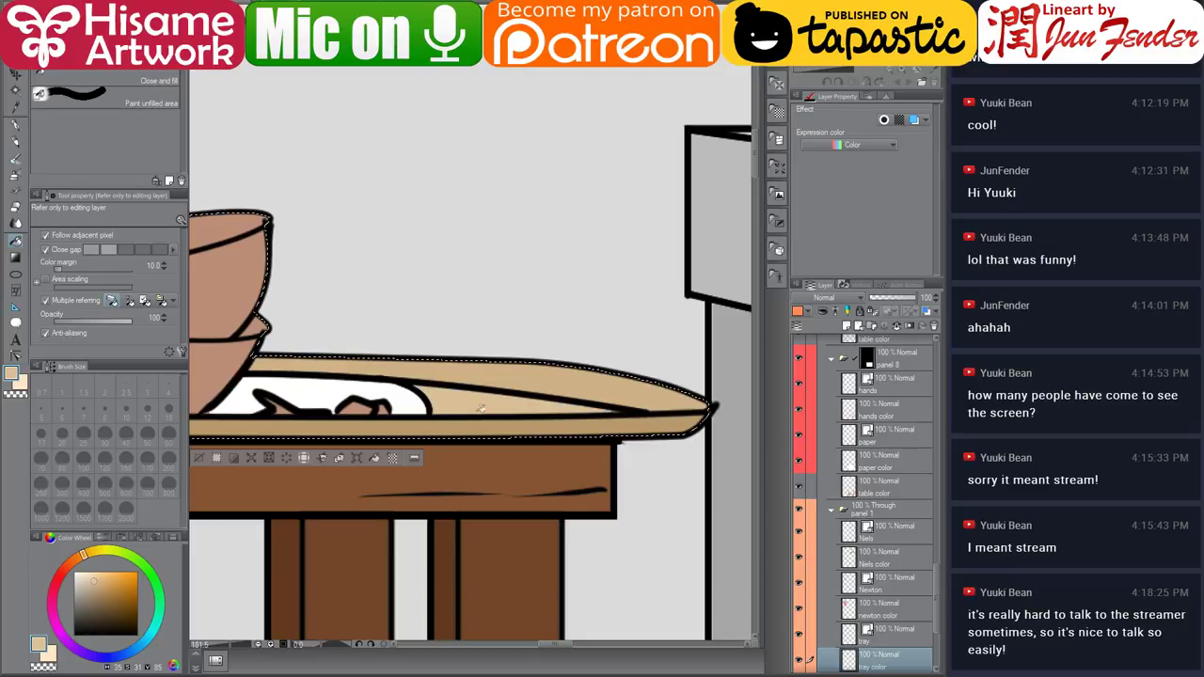
{"action": "left_click_drag", "start_coordinate": [444, 381], "coordinate": [417, 371]}
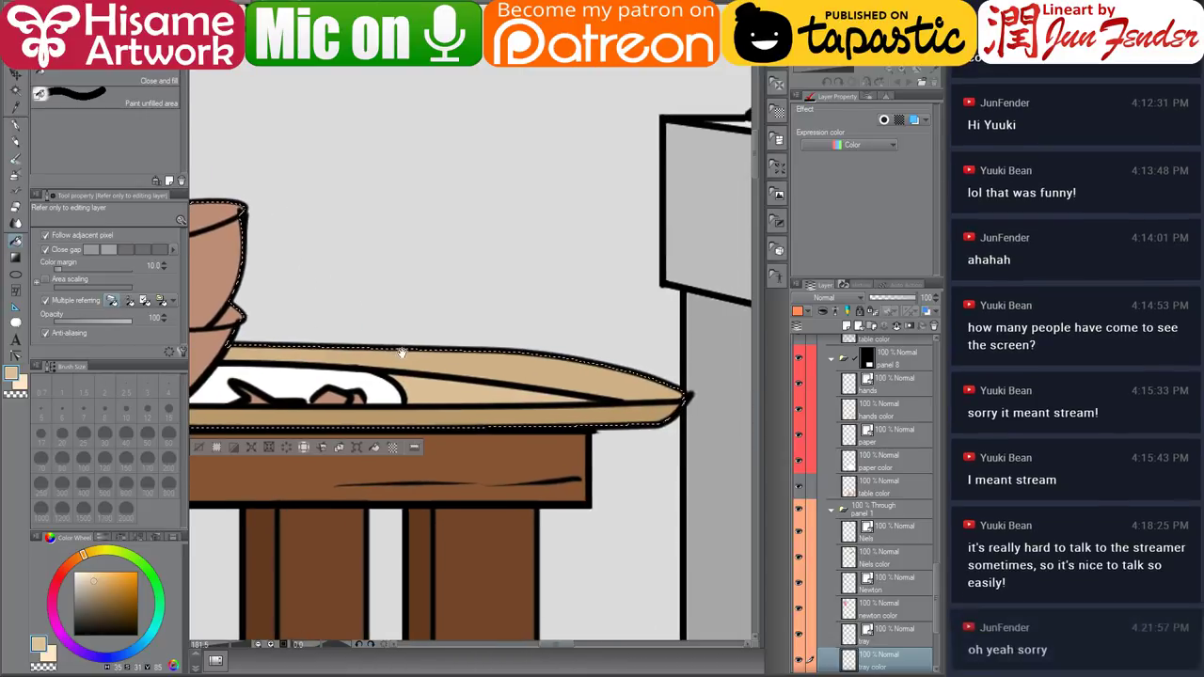
Clear the selection and trim the overshooting outline at the tray's pointed end on the tray line layer using the Control point tool.
{"action": "left_click", "coordinate": [853, 629]}
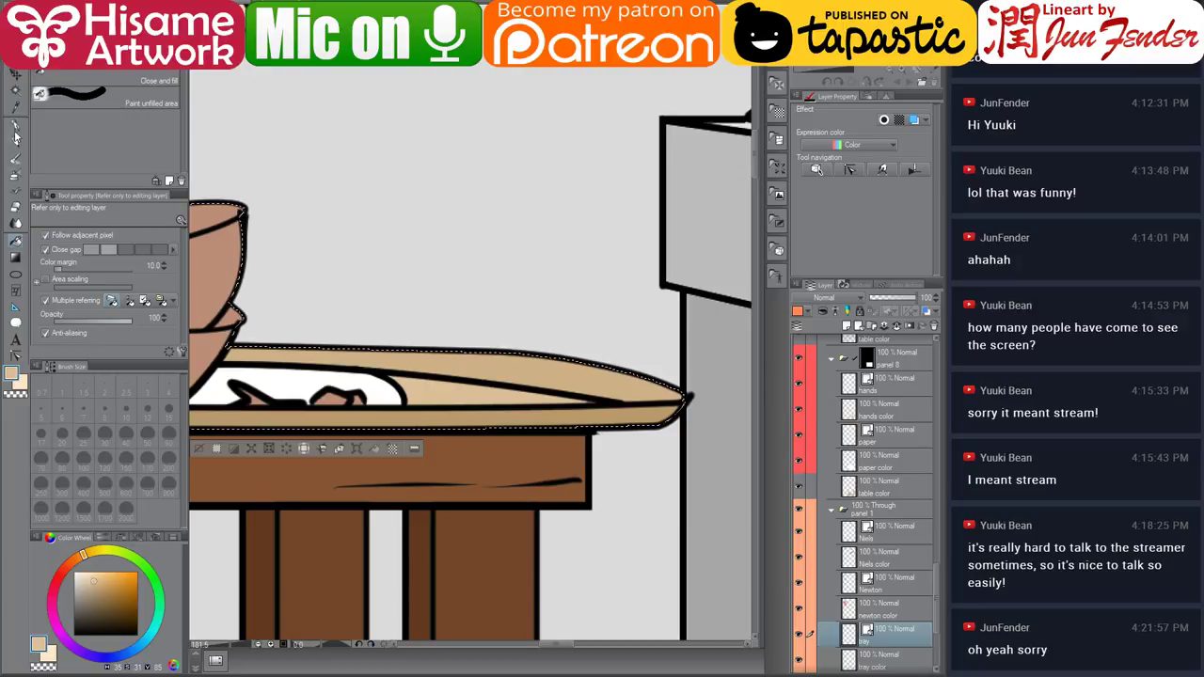
{"action": "left_click", "coordinate": [15, 354]}
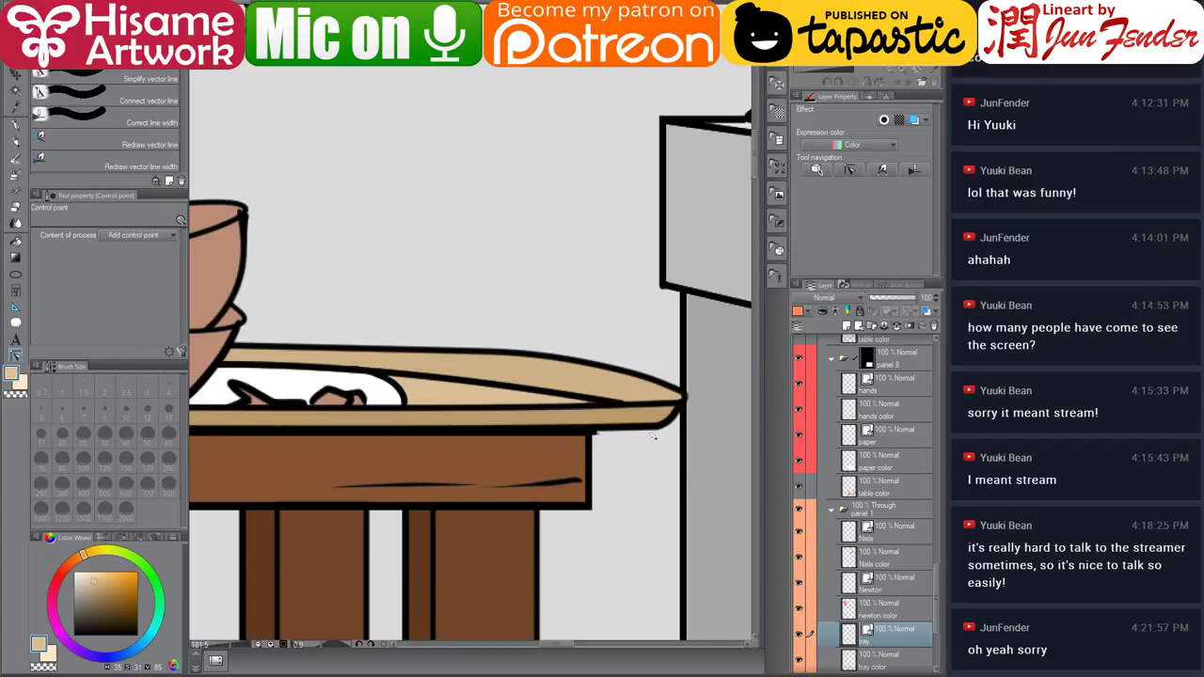
{"action": "scroll", "coordinate": [636, 438], "scroll_direction": "down", "scroll_amount": 4}
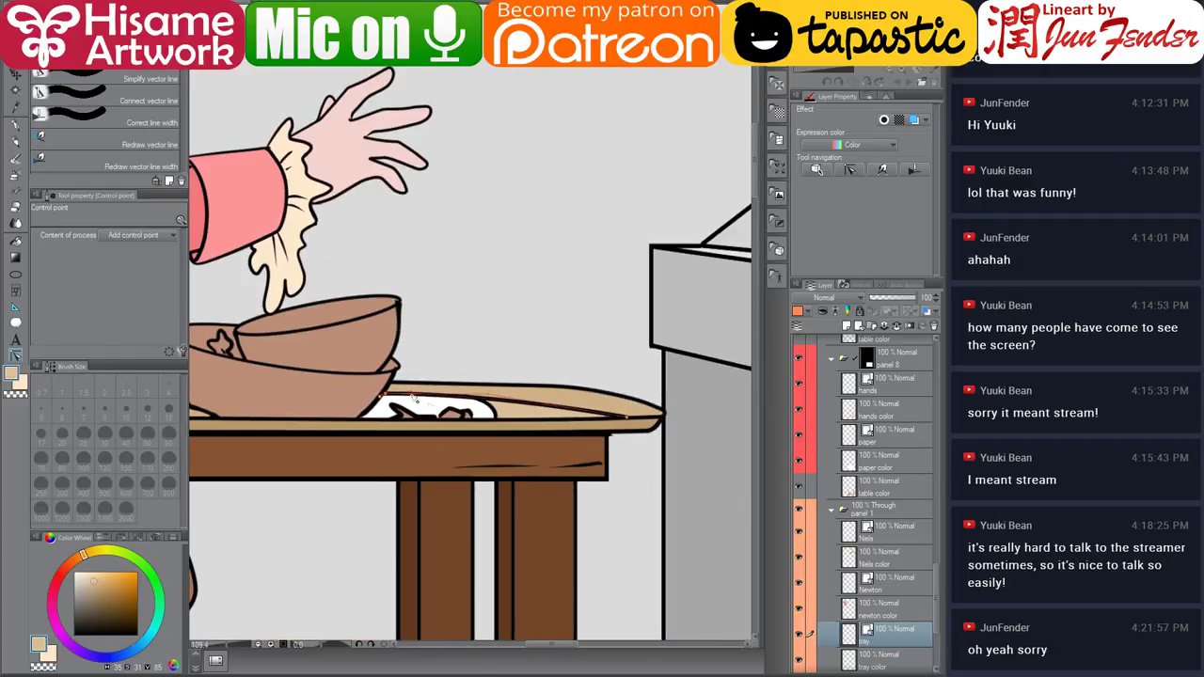
{"action": "scroll", "coordinate": [414, 396], "scroll_direction": "up", "scroll_amount": 2}
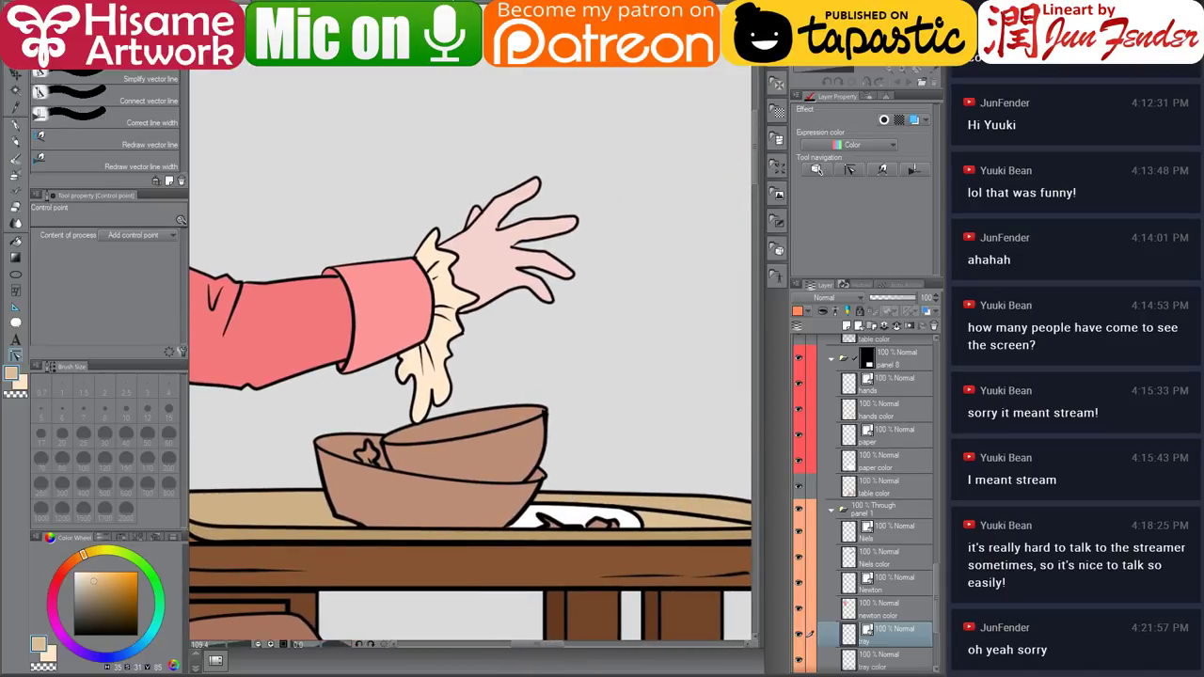
Sample the pale grey side of the salad bowl in the page_59_prv reference and return to the comic page.
{"action": "key", "text": "ctrl+Tab"}
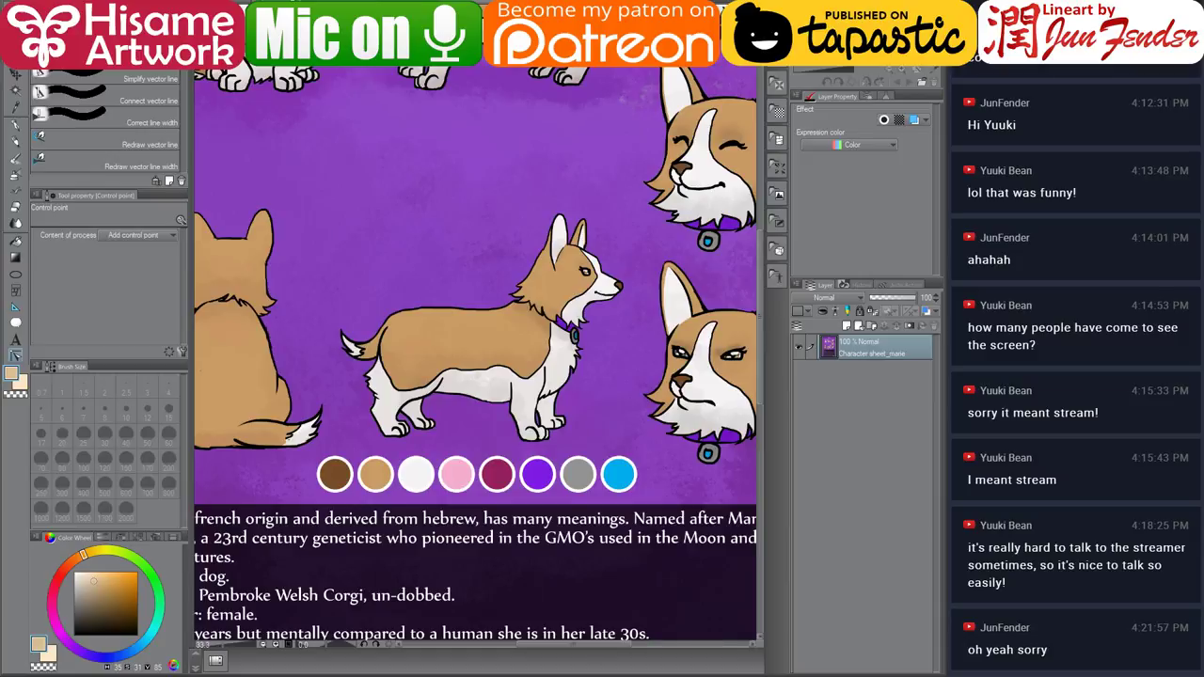
{"action": "key", "text": "ctrl+Tab"}
{"action": "scroll", "coordinate": [598, 331], "scroll_direction": "up", "scroll_amount": 1}
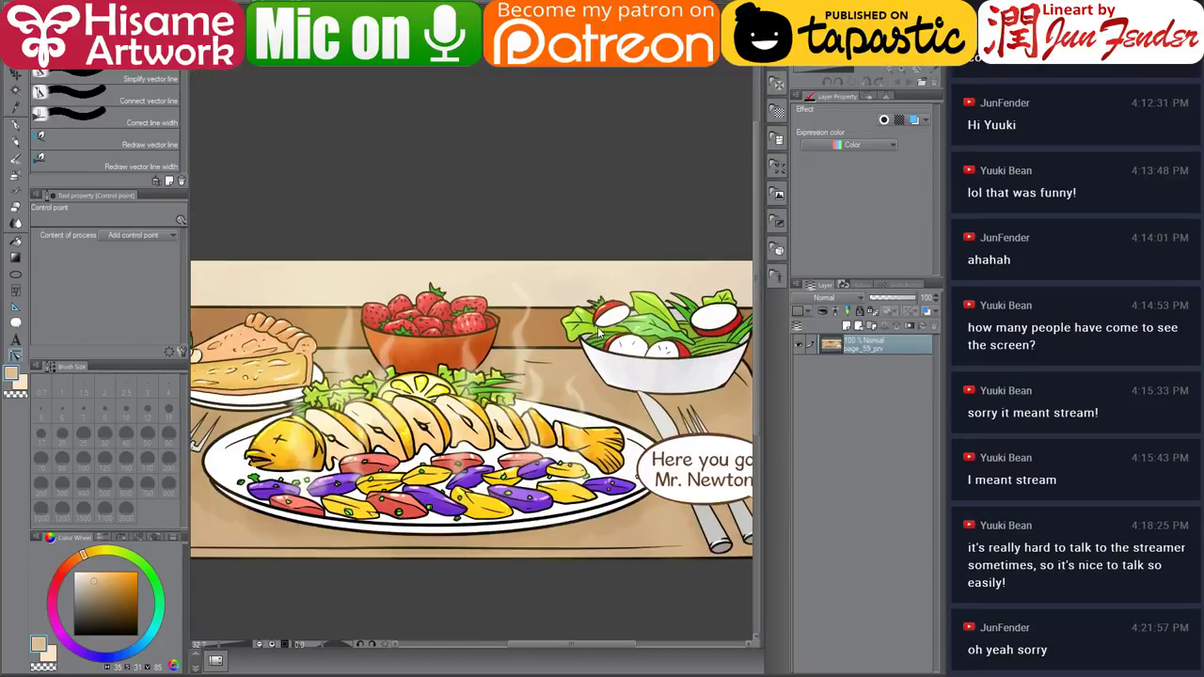
{"action": "left_click", "coordinate": [14, 241]}
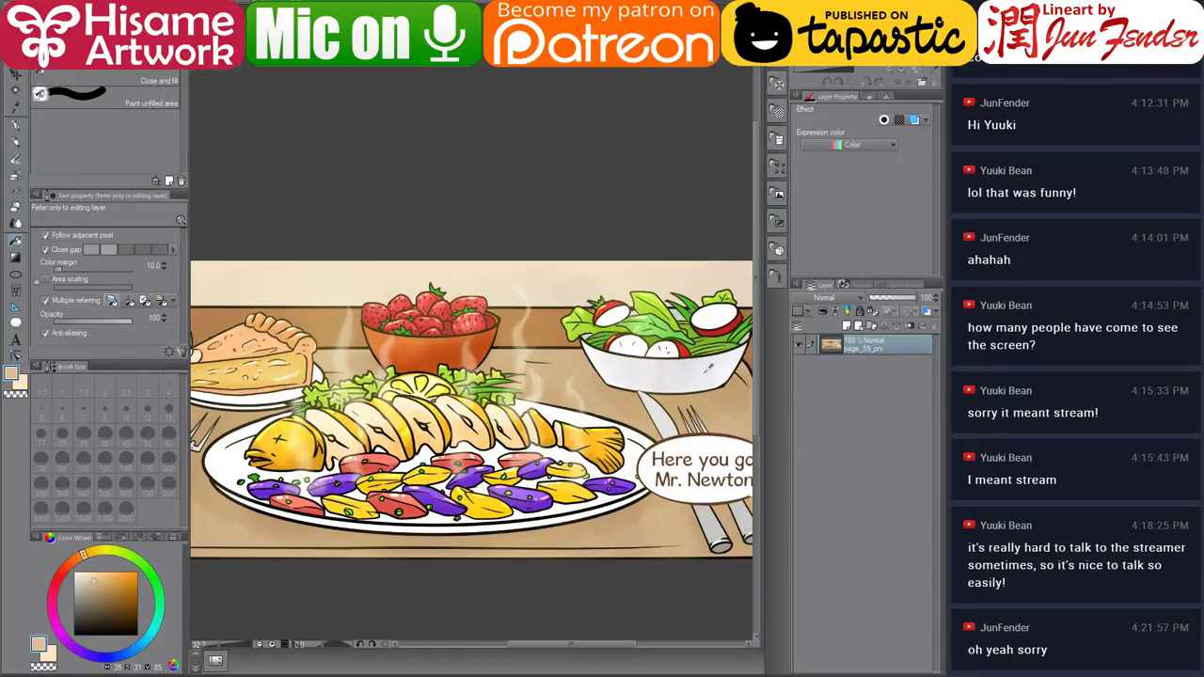
{"action": "left_click", "coordinate": [719, 359], "text": "alt"}
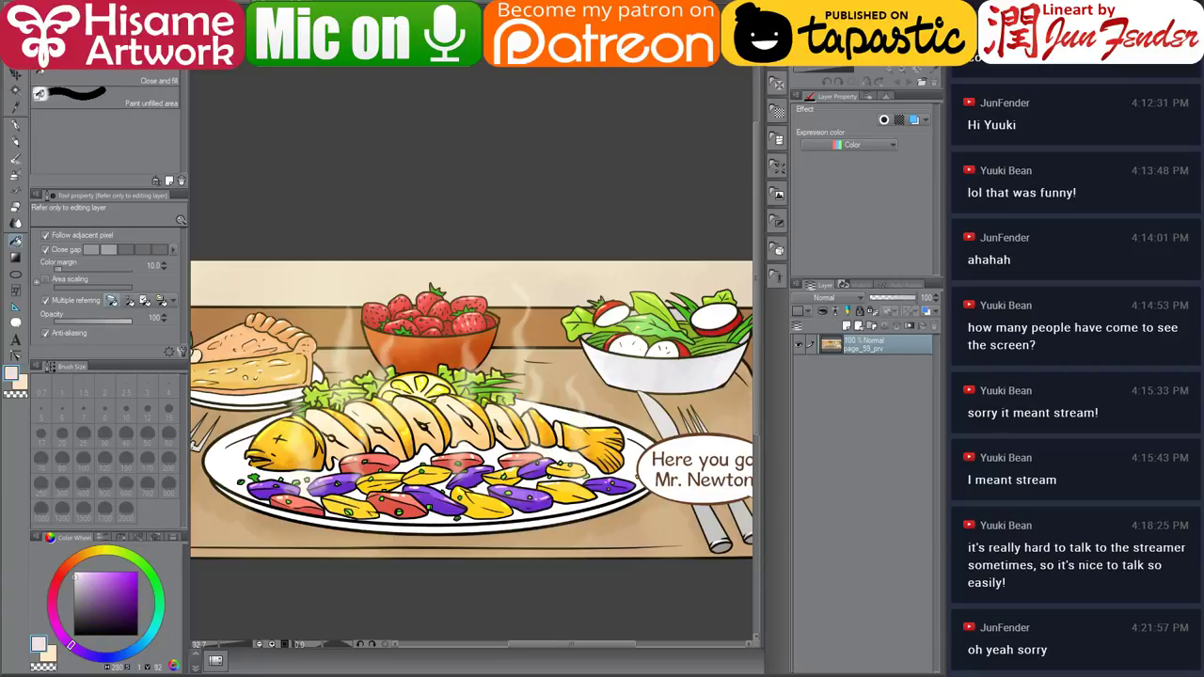
{"action": "key", "text": "ctrl+Tab"}
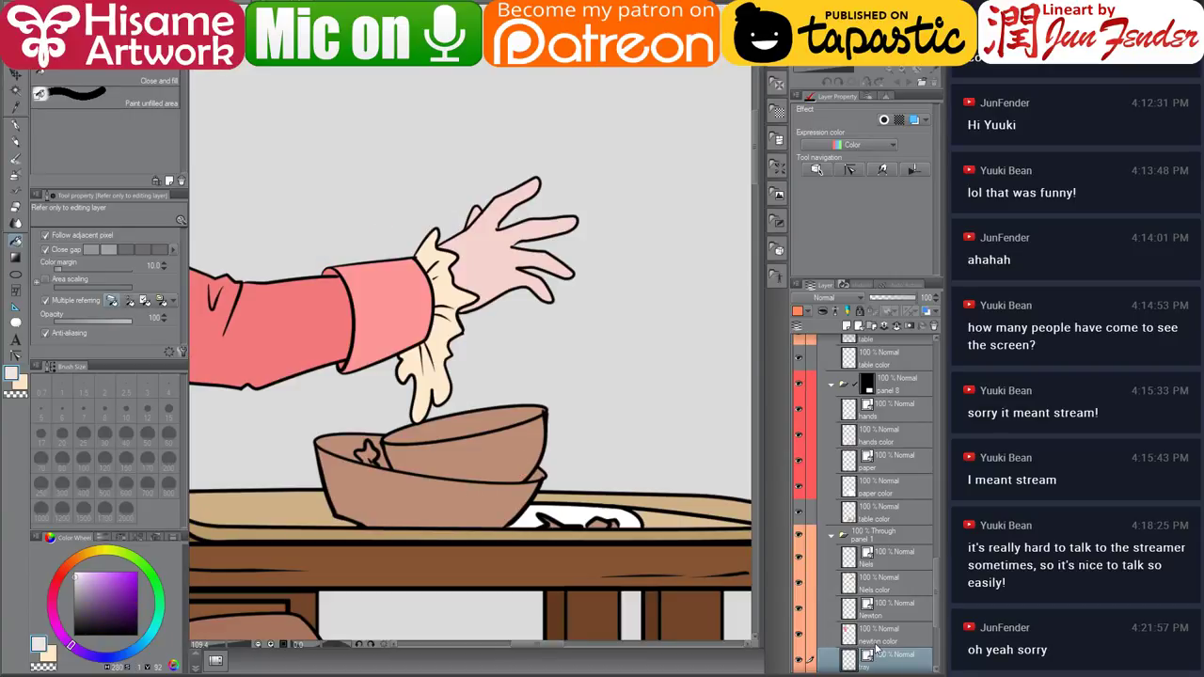
Fill the outside of the lower bowl with the sampled pale grey on the tray color layer.
{"action": "scroll", "coordinate": [877, 651], "scroll_direction": "down", "scroll_amount": 2}
{"action": "left_click", "coordinate": [873, 598]}
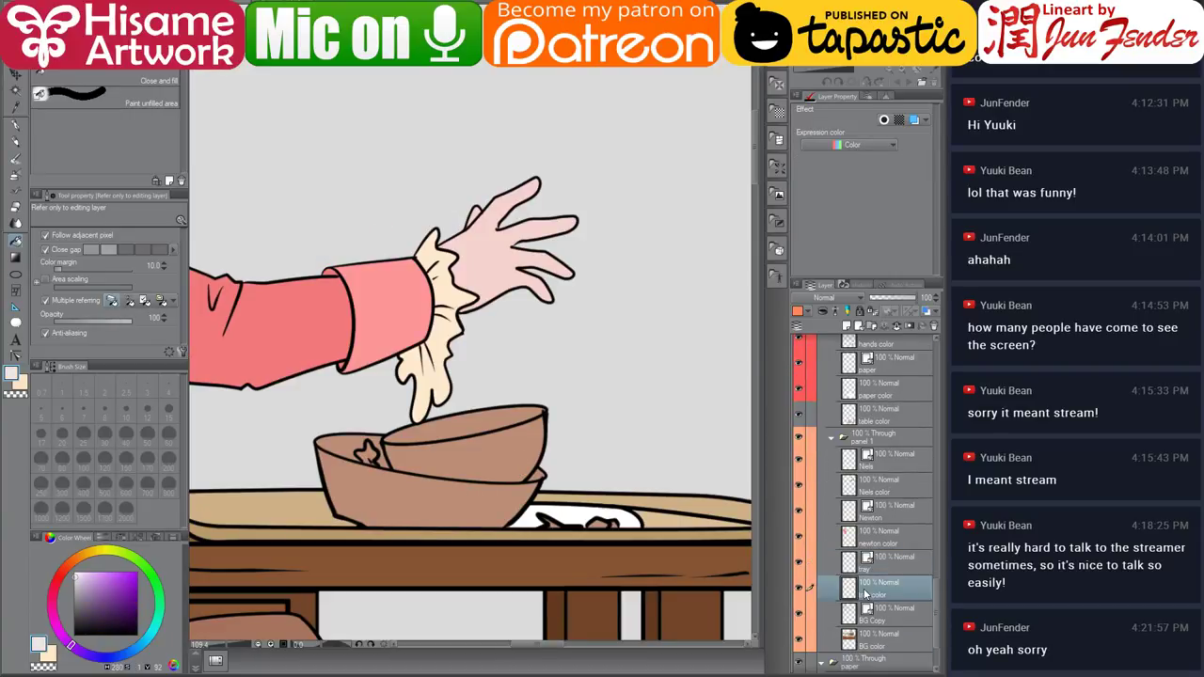
{"action": "left_click", "coordinate": [426, 479]}
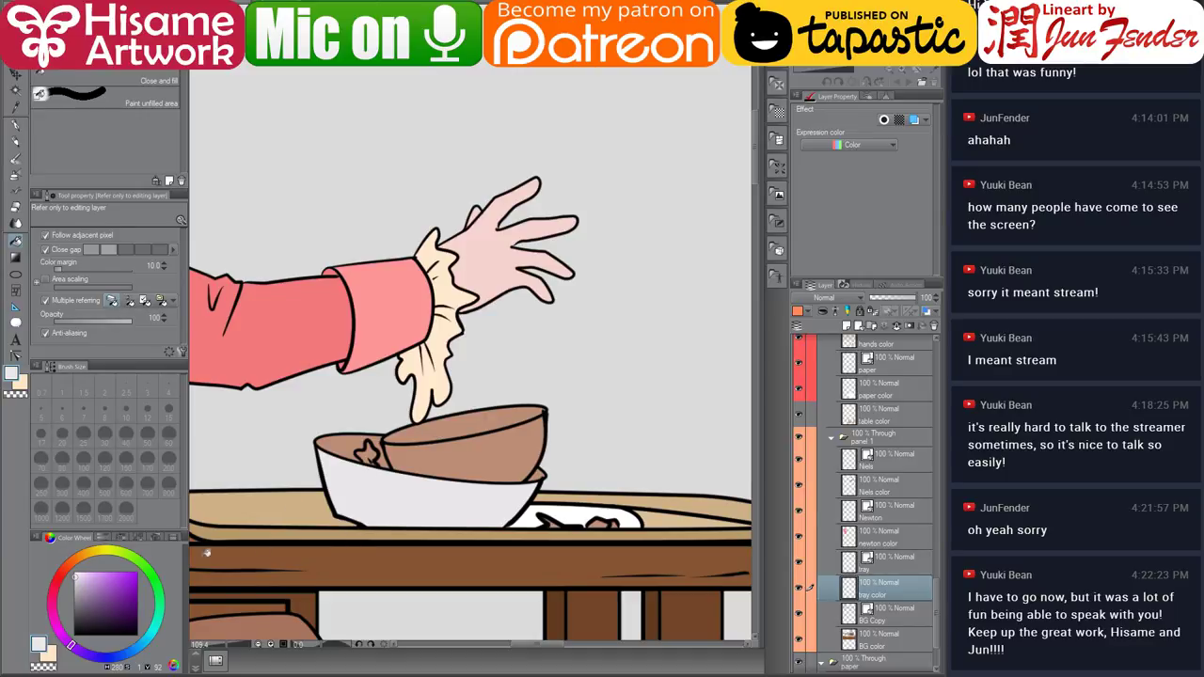
Sample white from the plate and fill the lower bowl's interior around the food scrap with it.
{"action": "scroll", "coordinate": [415, 527], "scroll_direction": "up", "scroll_amount": 2}
{"action": "left_click", "coordinate": [583, 497], "text": "alt"}
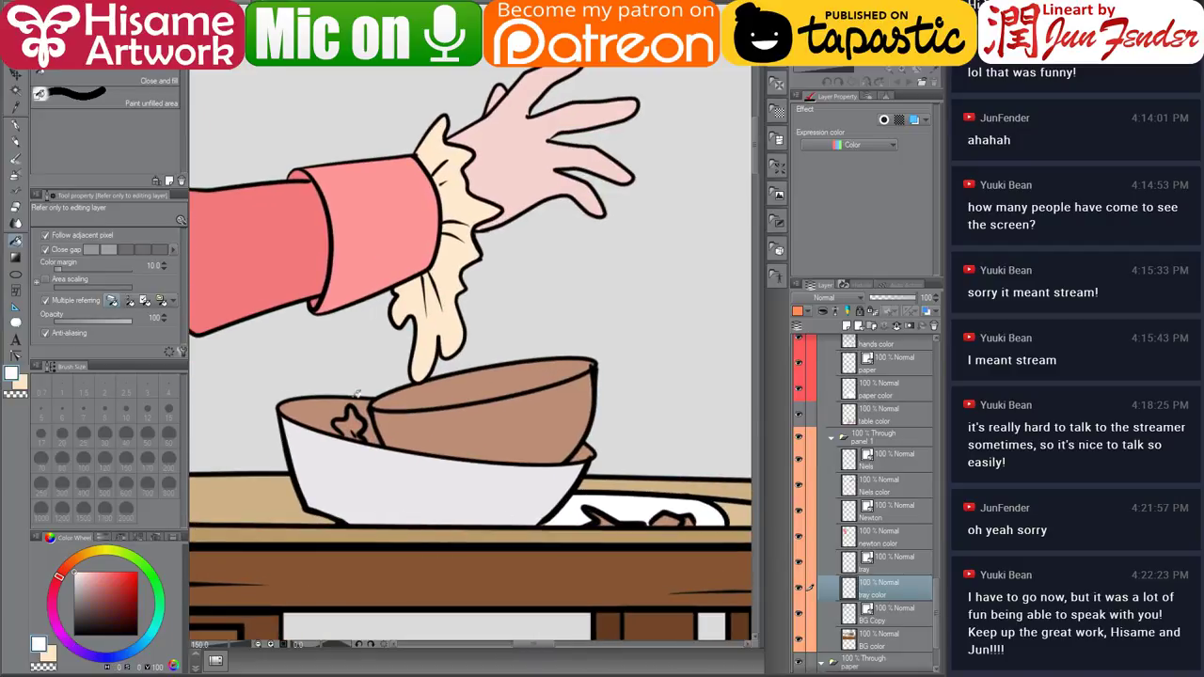
{"action": "left_click", "coordinate": [357, 402]}
{"action": "left_click", "coordinate": [372, 436]}
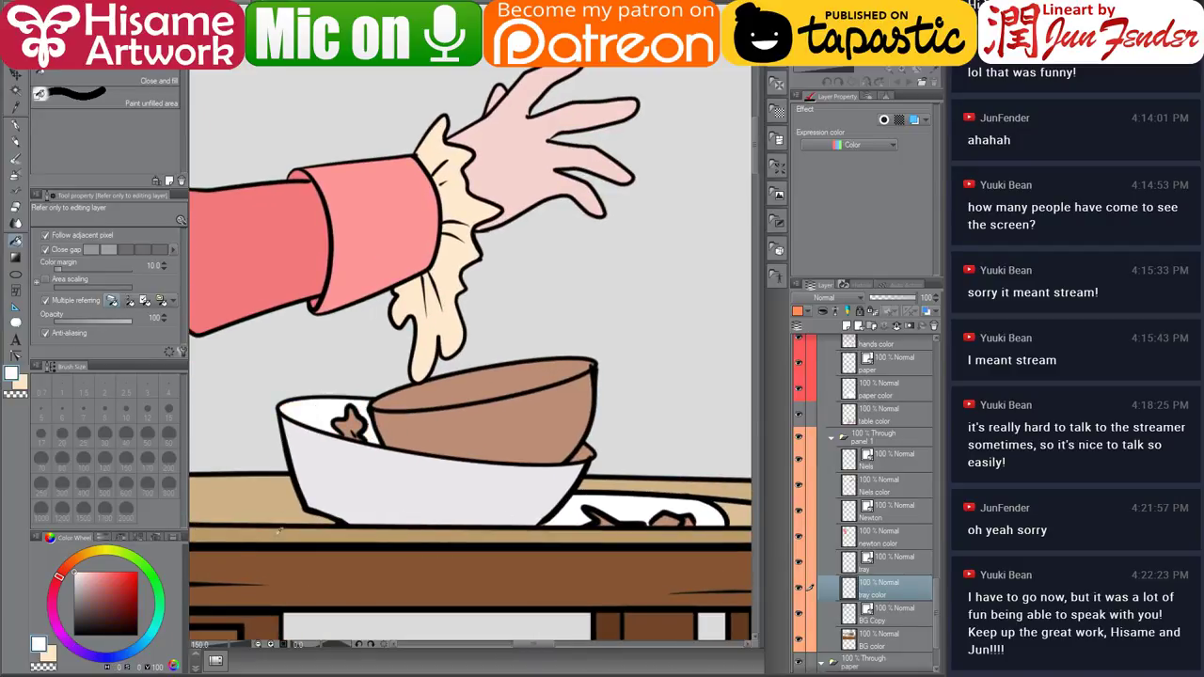
{"action": "scroll", "coordinate": [287, 509], "scroll_direction": "down", "scroll_amount": 2}
Sample orange from the strawberry bowl in the page_59_prv reference and return to the comic page.
{"action": "key", "text": "ctrl+Tab"}
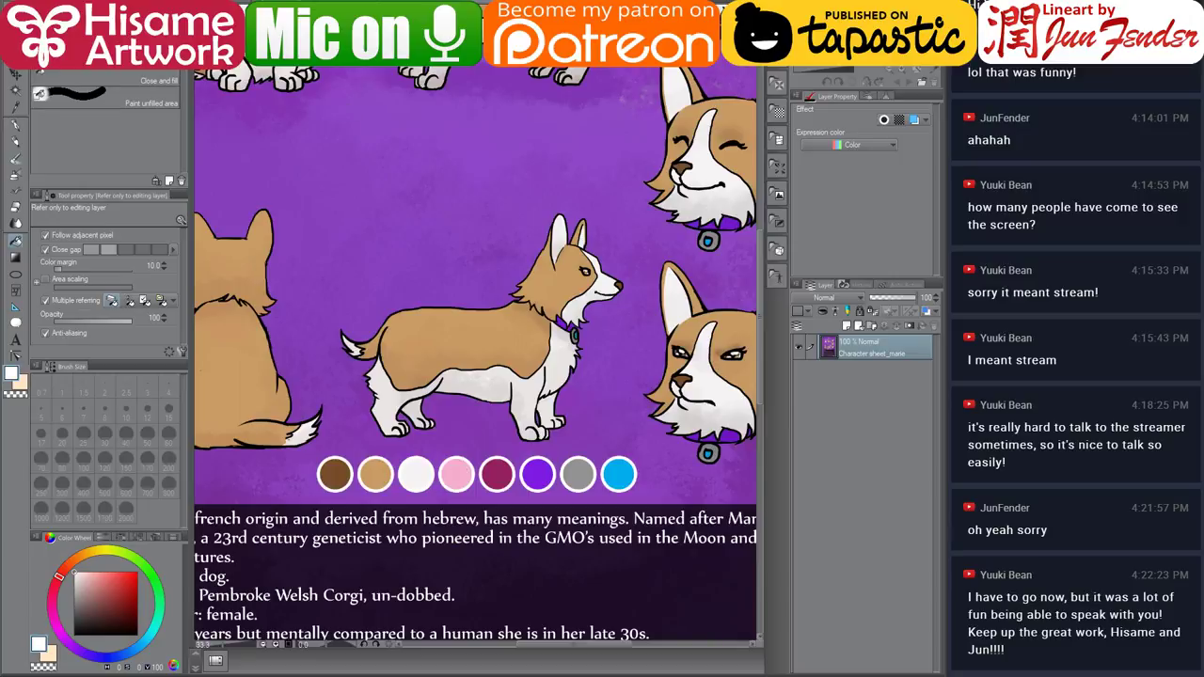
{"action": "key", "text": "ctrl+Tab"}
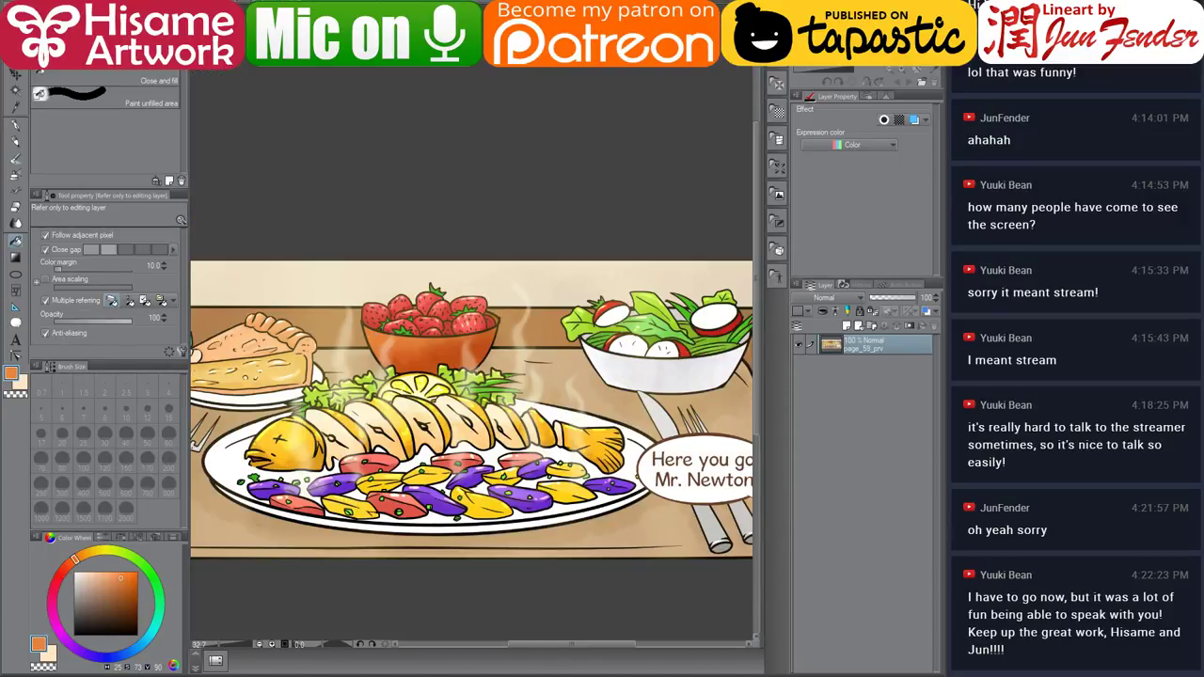
{"action": "key", "text": "ctrl+Tab"}
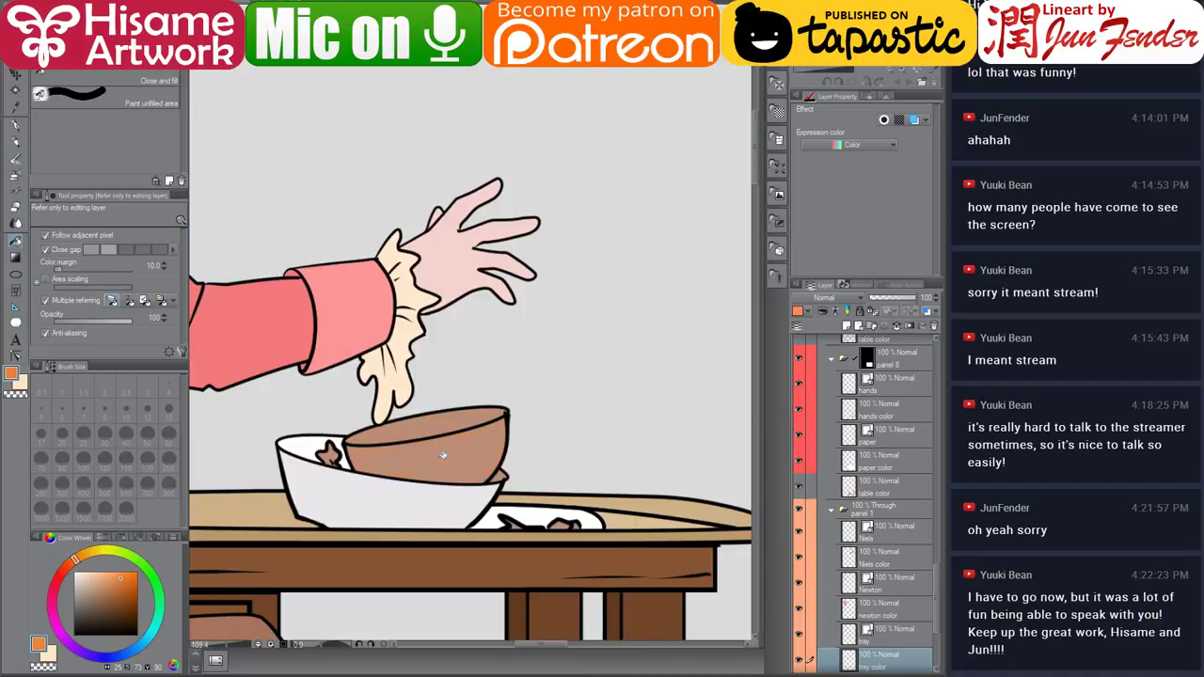
Fill the upper bowl's outside with the sampled orange and its inside with a darker orange (H 25, S 82, V 77).
{"action": "scroll", "coordinate": [438, 432], "scroll_direction": "up", "scroll_amount": 2}
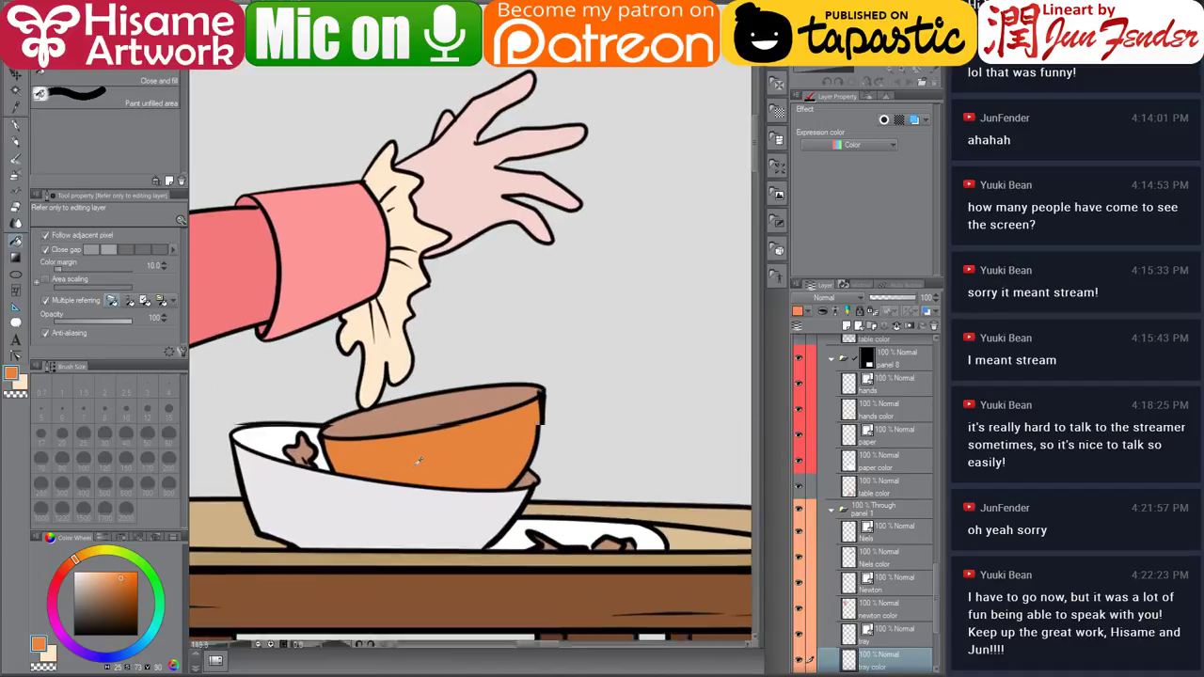
{"action": "left_click", "coordinate": [128, 583]}
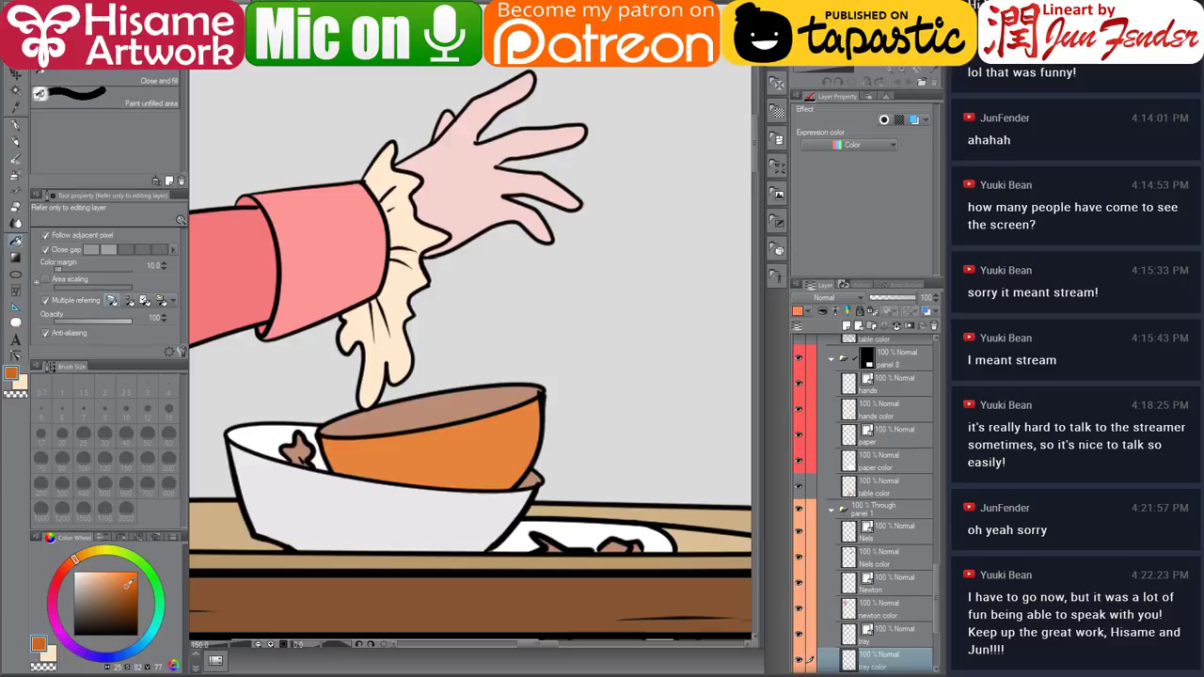
{"action": "left_click", "coordinate": [428, 405]}
Sample white from the lower bowl's interior and fill the small rim piece showing behind the orange bowl.
{"action": "left_click", "coordinate": [525, 499], "text": "alt"}
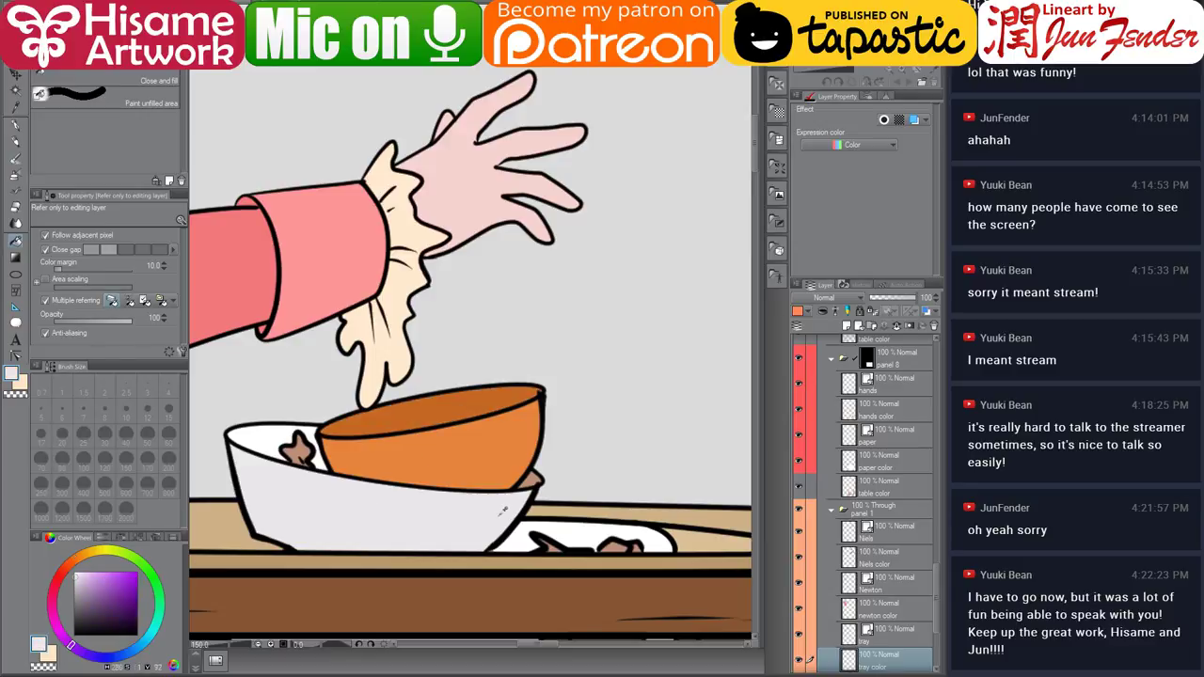
{"action": "left_click", "coordinate": [272, 435], "text": "alt"}
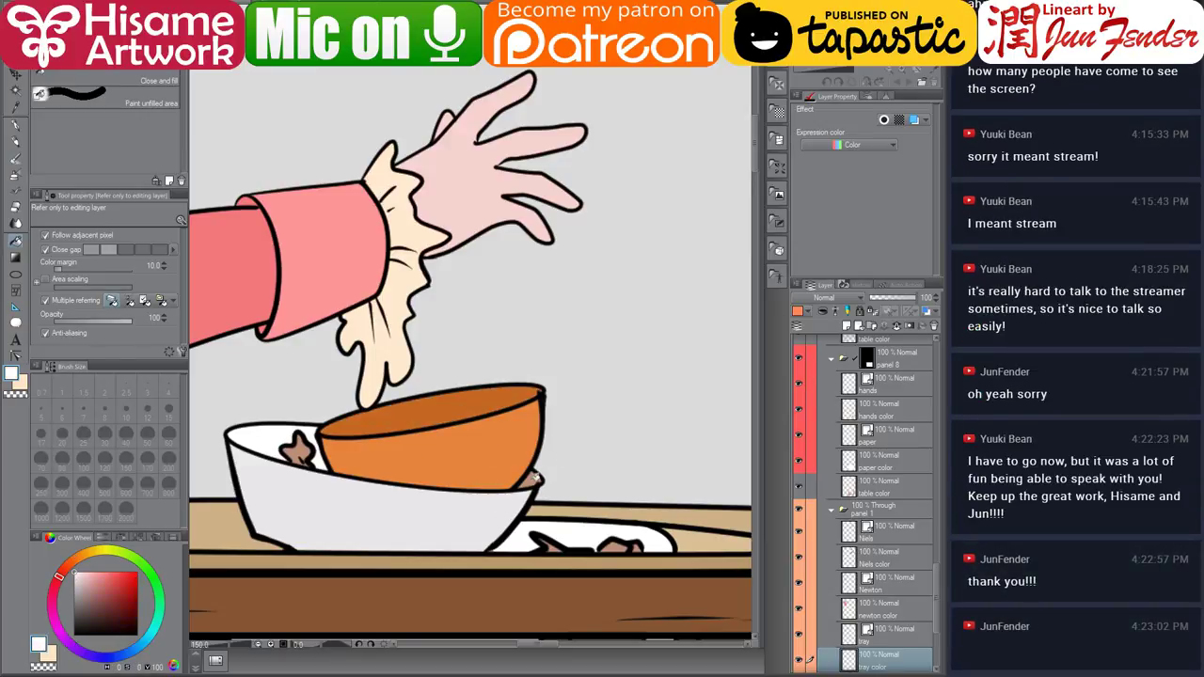
{"action": "left_click", "coordinate": [533, 477]}
Fill the food scrap inside the lower bowl with green (H 91, S 78, V 76).
{"action": "scroll", "coordinate": [517, 468], "scroll_direction": "up", "scroll_amount": 1}
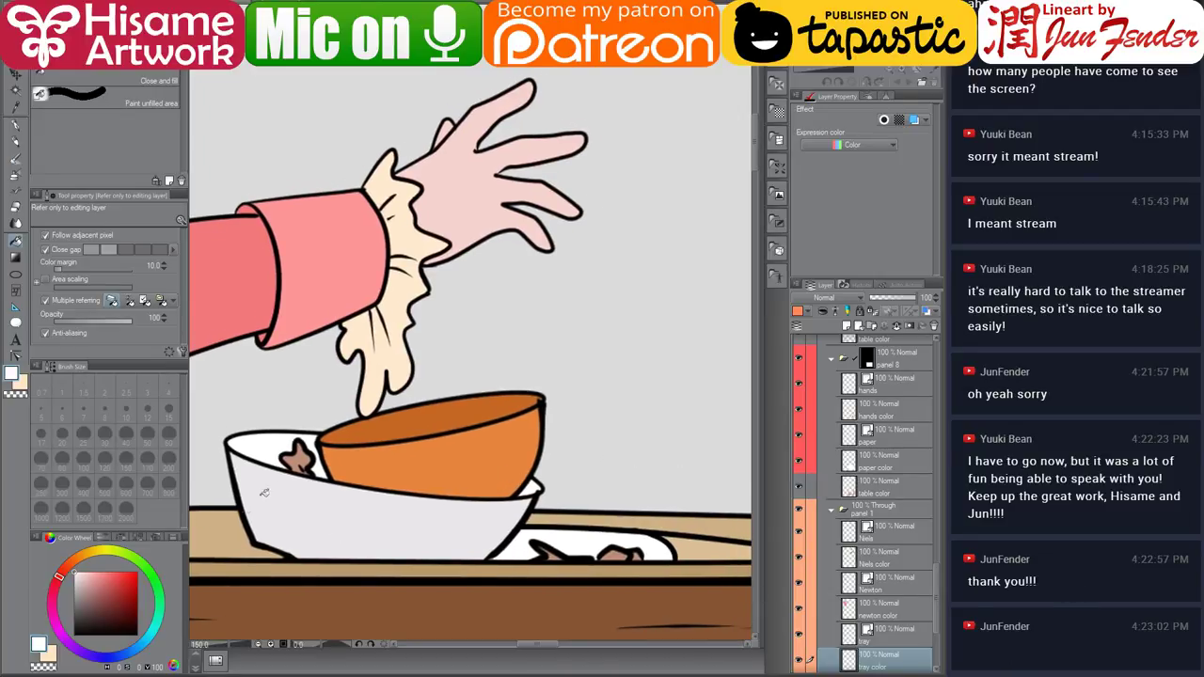
{"action": "left_click", "coordinate": [134, 559]}
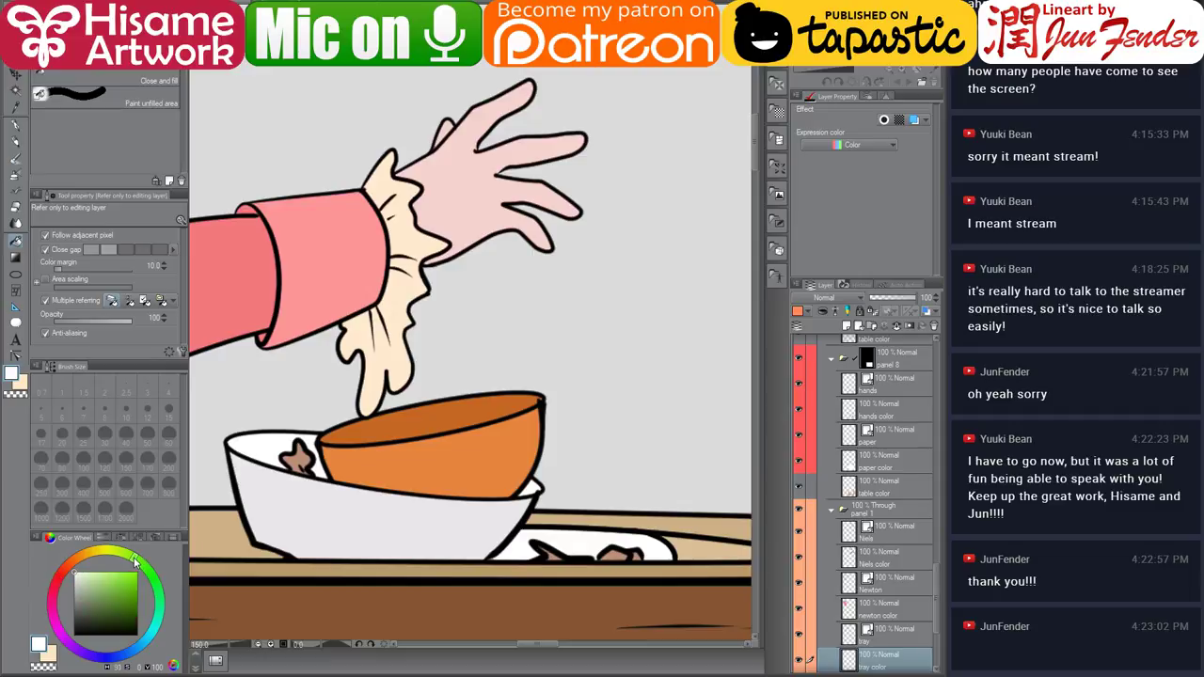
{"action": "left_click", "coordinate": [138, 585]}
{"action": "left_click", "coordinate": [307, 456]}
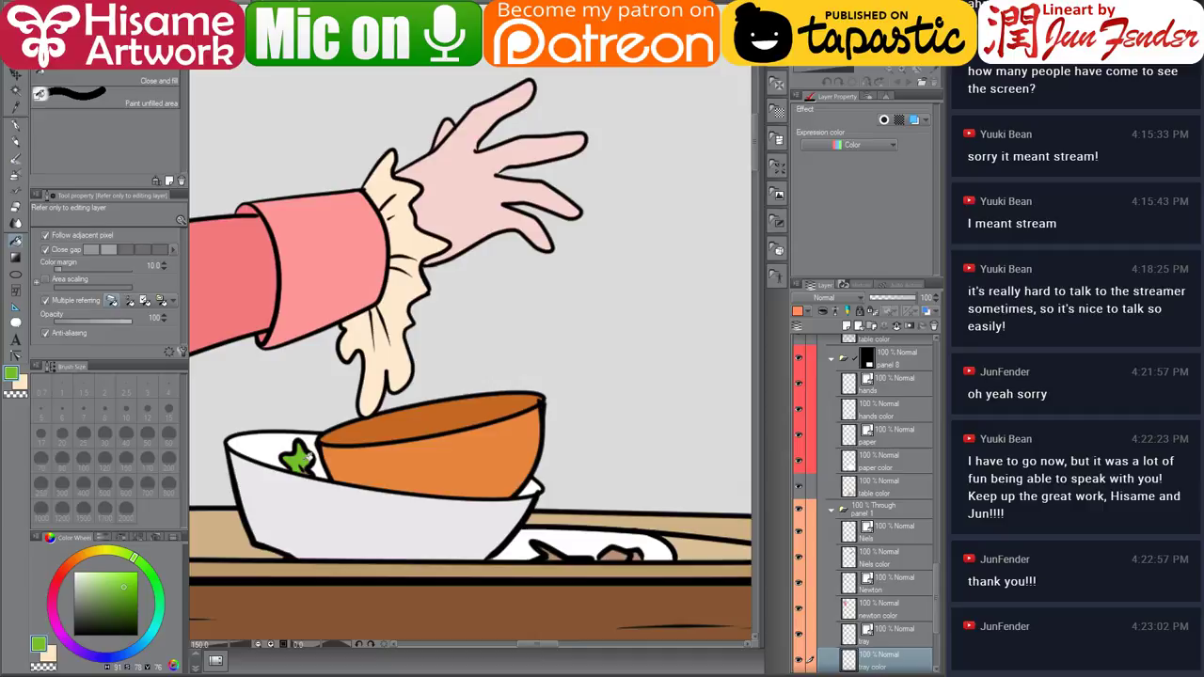
Fill the food scraps on the plate with light yellow (H 52, S 48, V 100).
{"action": "left_click", "coordinate": [98, 553]}
{"action": "left_click", "coordinate": [104, 571]}
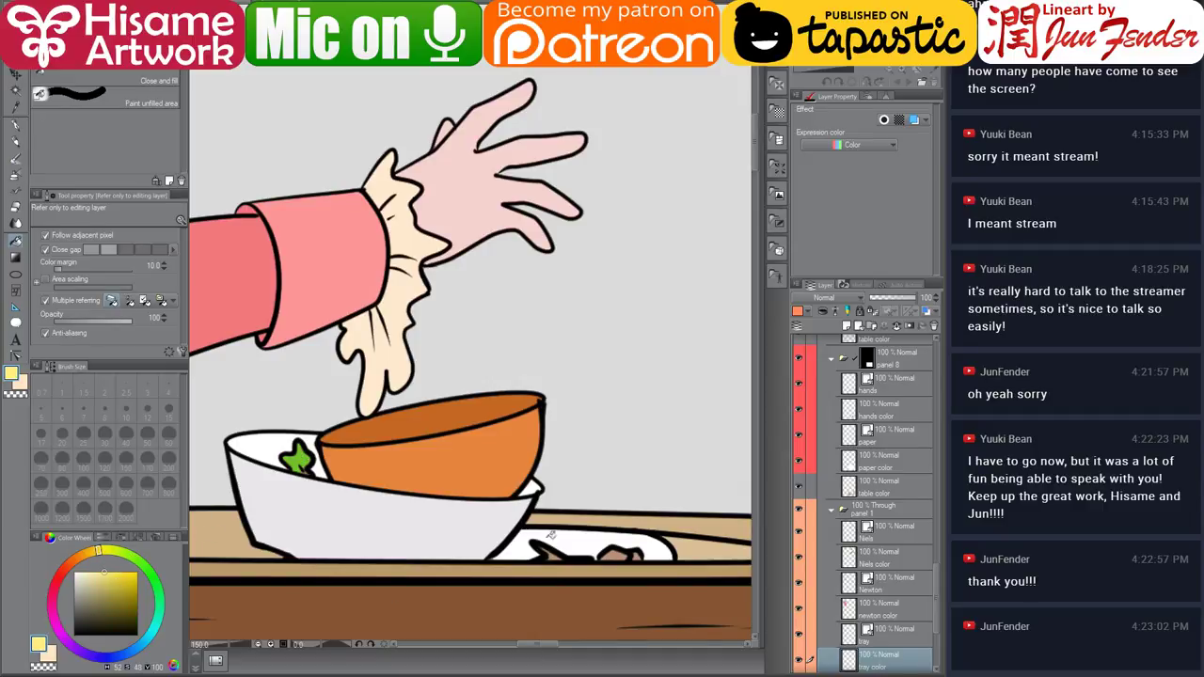
{"action": "left_click", "coordinate": [621, 555]}
Recolour the right-hand food scrap on the plate purple (H 273, S 50, V 58).
{"action": "left_click", "coordinate": [53, 604]}
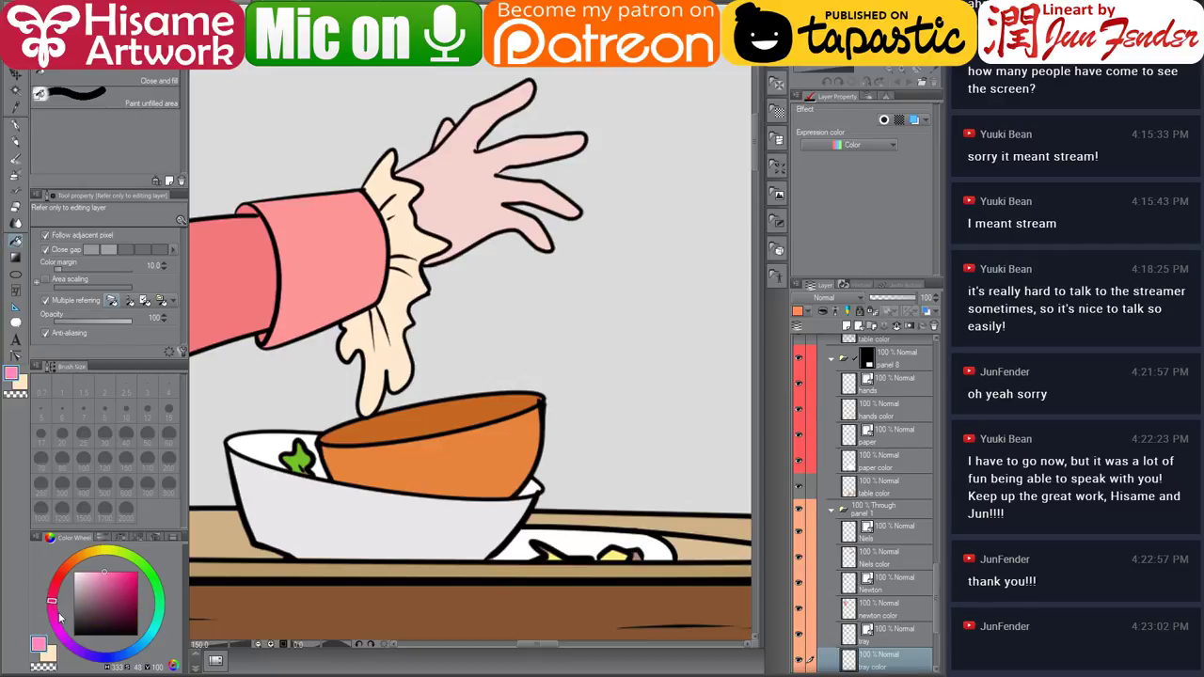
{"action": "left_click", "coordinate": [75, 647]}
{"action": "left_click", "coordinate": [109, 582]}
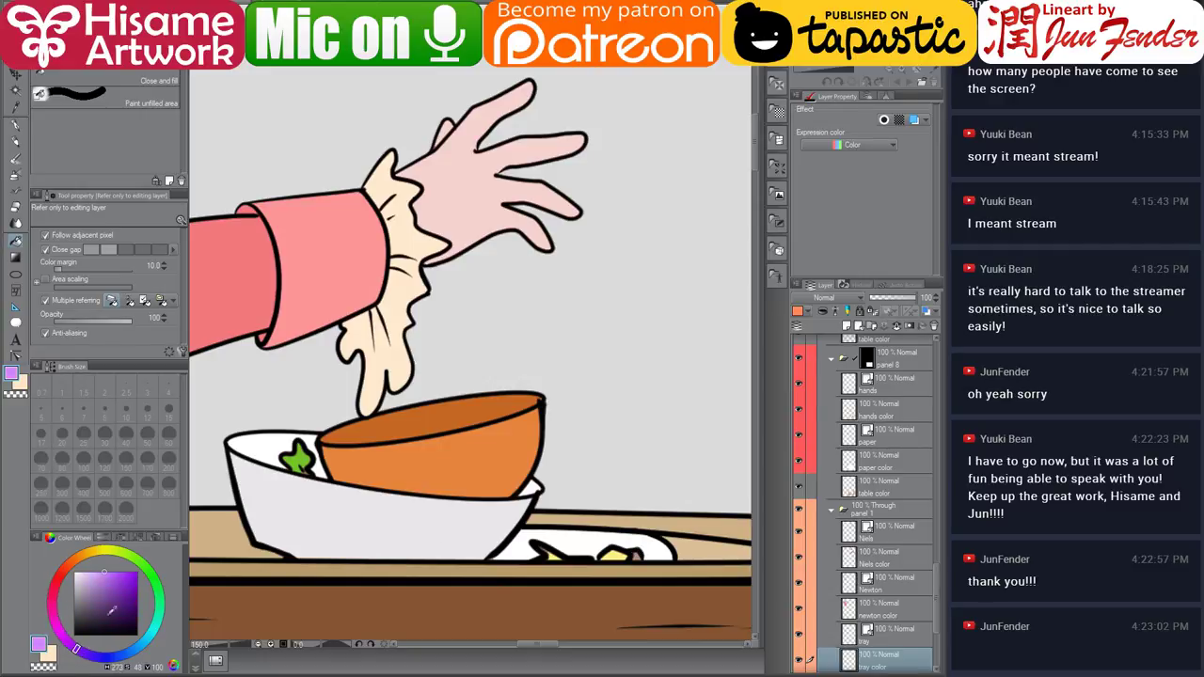
{"action": "left_click", "coordinate": [607, 551]}
{"action": "left_click", "coordinate": [107, 598]}
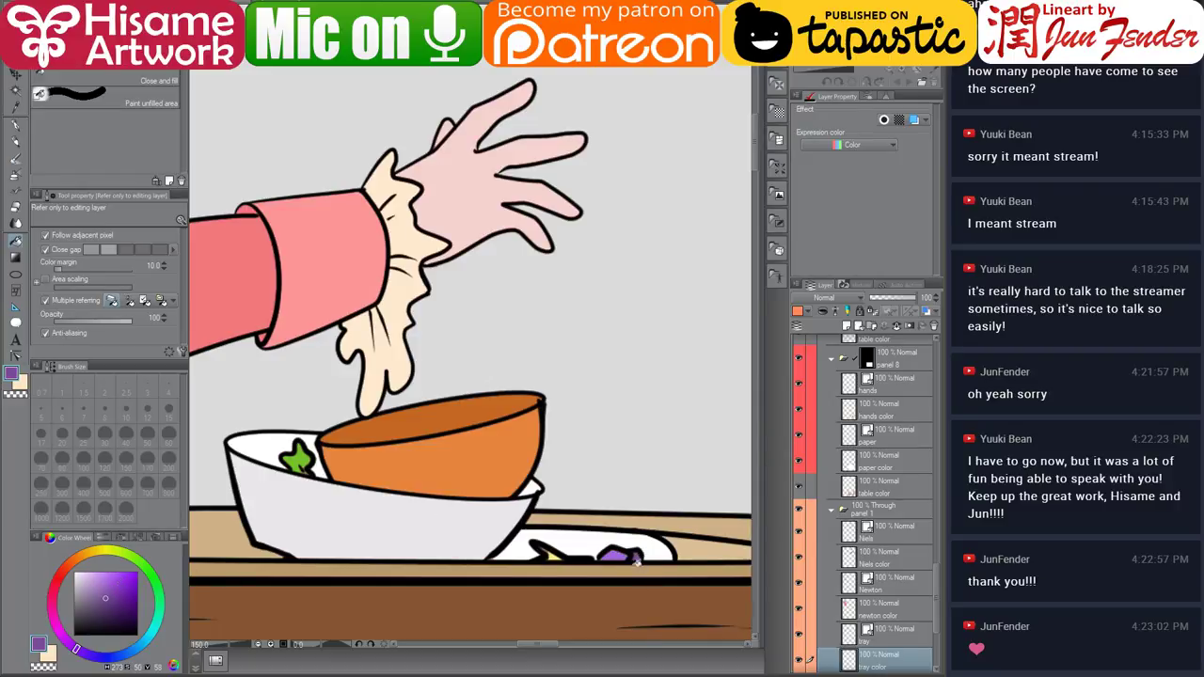
Touch up the left-hand food scrap on the plate with the G-pen, using sampled yellow and the plate's white.
{"action": "left_click_drag", "start_coordinate": [614, 553], "coordinate": [568, 554]}
{"action": "left_click", "coordinate": [506, 555], "text": "alt"}
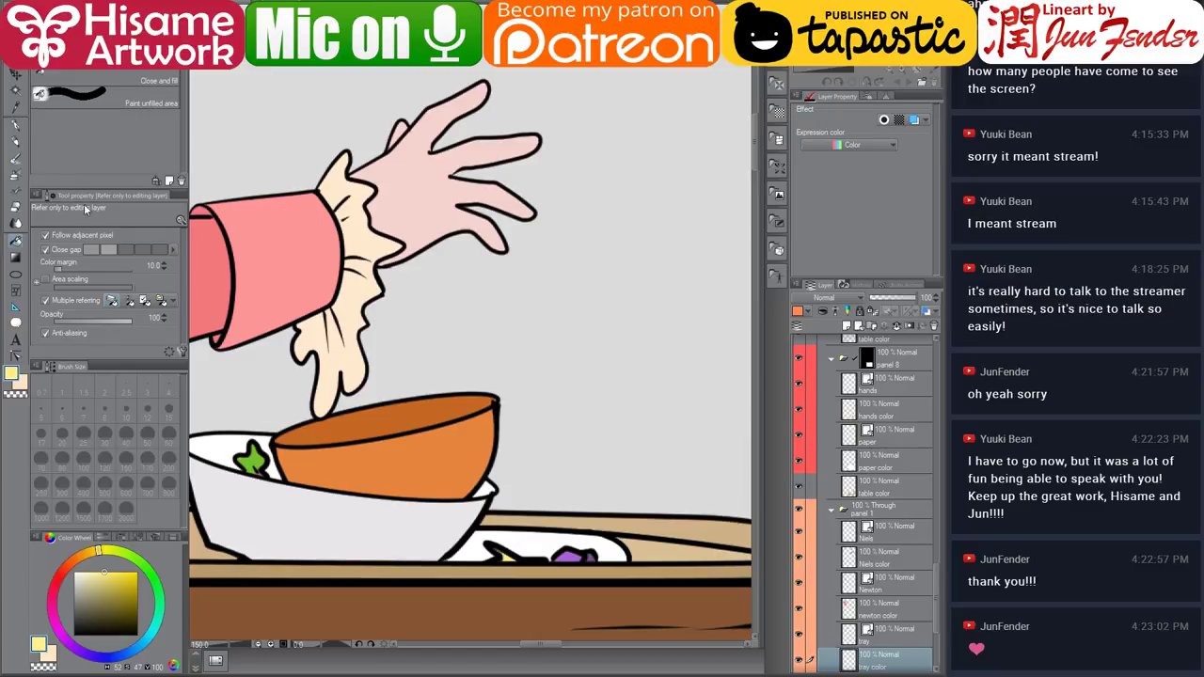
{"action": "key", "text": "p"}
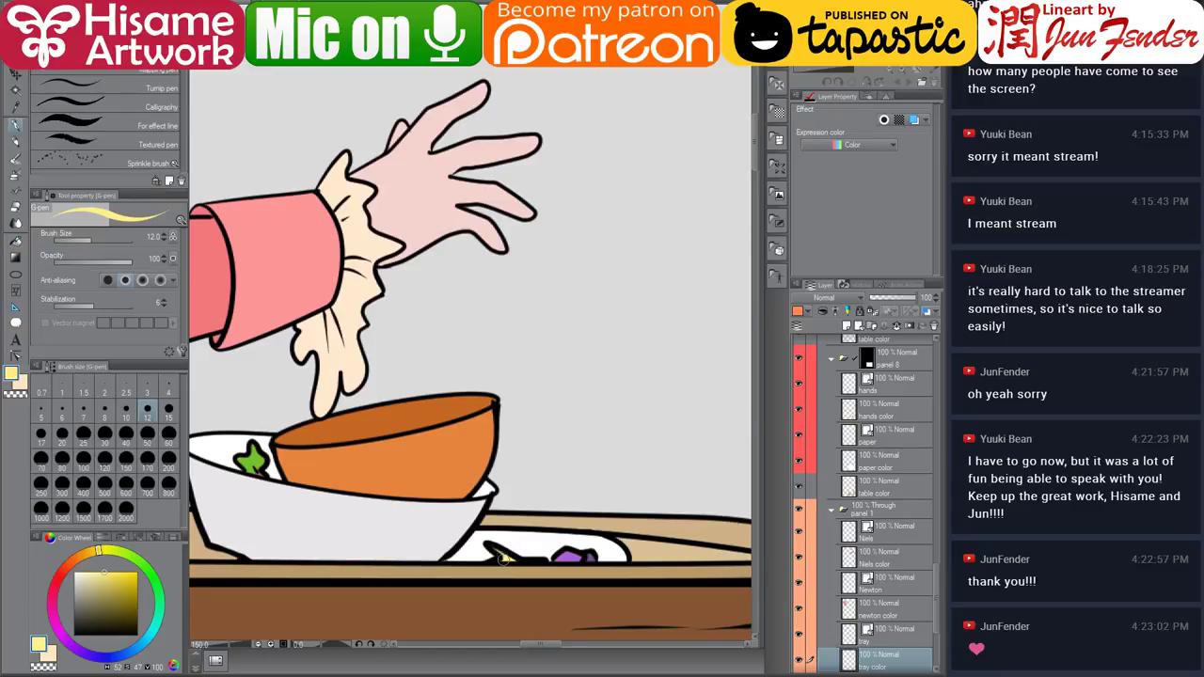
{"action": "left_click", "coordinate": [450, 557], "text": "alt"}
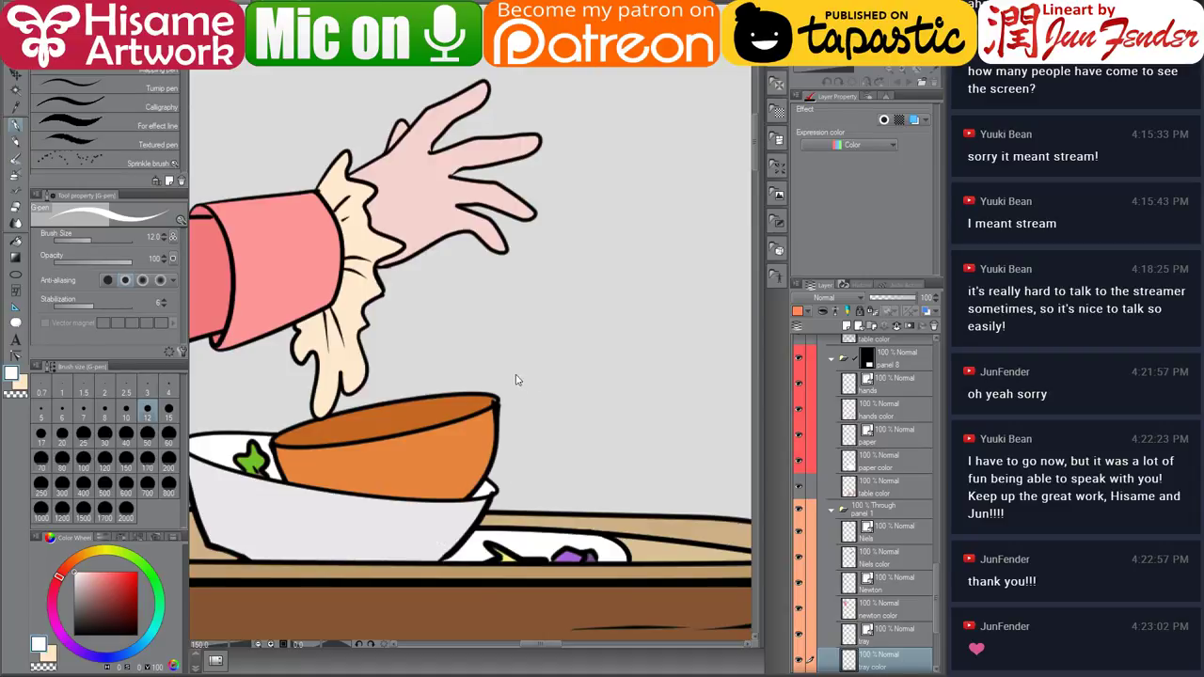
Adjust the orange bowl's outline at its right rim corner on the tray line layer with the Control point tool.
{"action": "scroll", "coordinate": [503, 416], "scroll_direction": "up", "scroll_amount": 2}
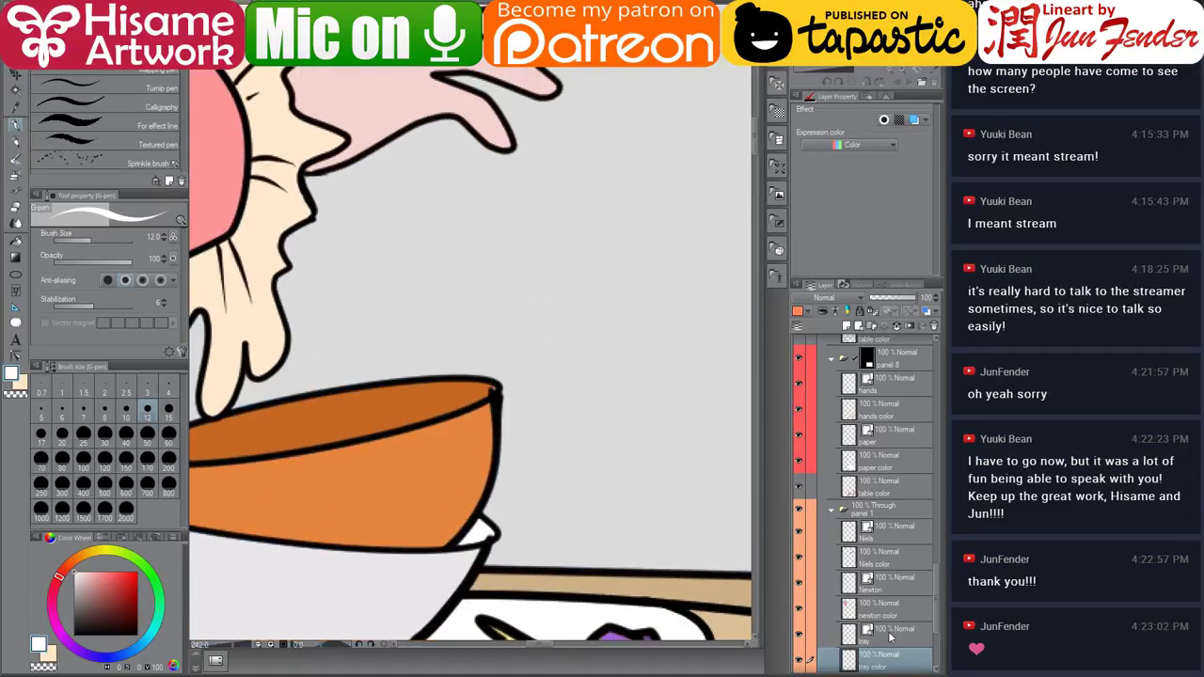
{"action": "left_click", "coordinate": [890, 638]}
{"action": "scroll", "coordinate": [894, 607], "scroll_direction": "down", "scroll_amount": 3}
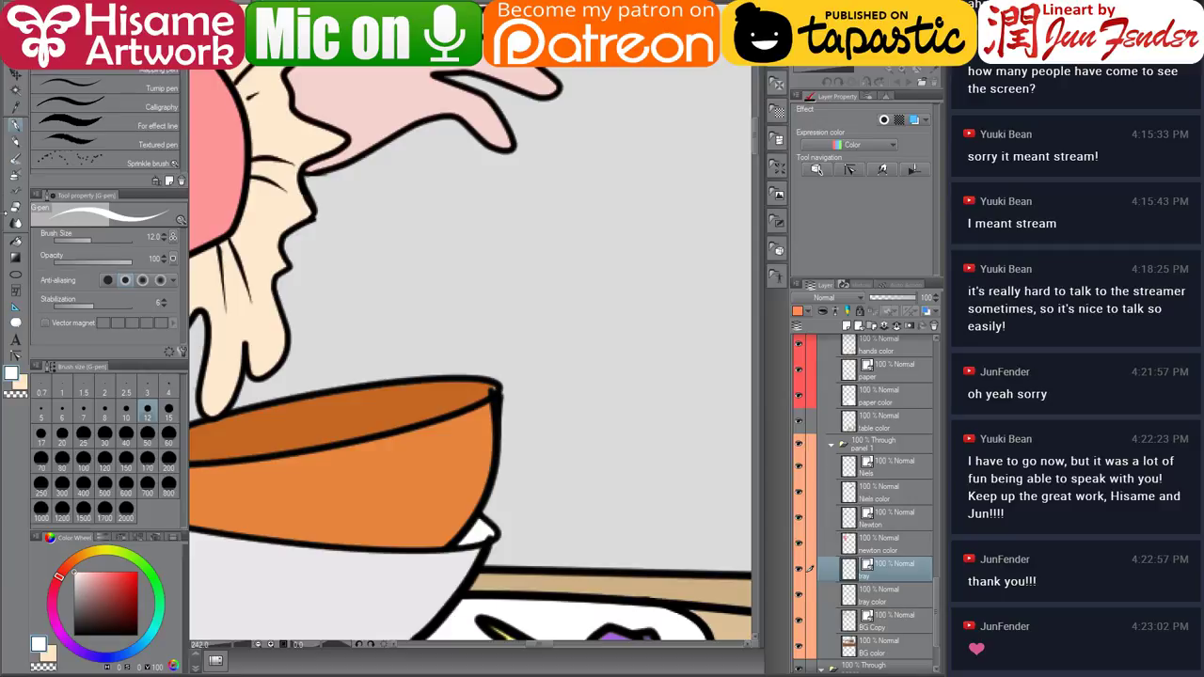
{"action": "left_click", "coordinate": [17, 355]}
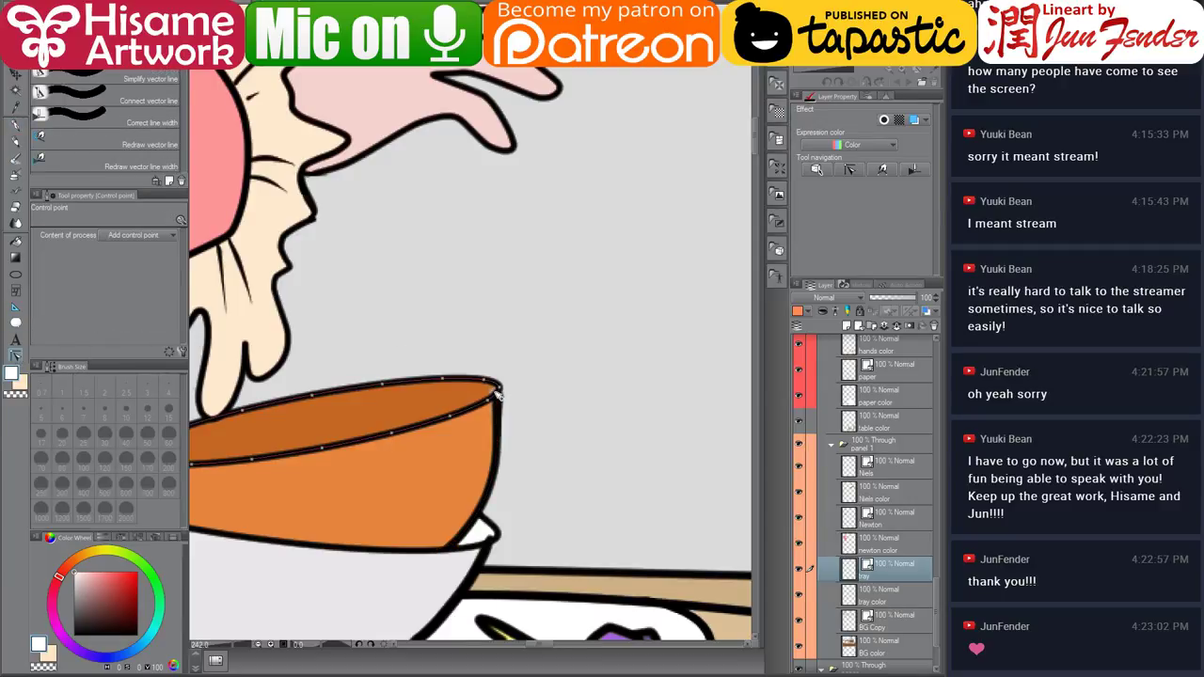
Touch up the orange bowl's right rim corner on the tray color layer with the sampled inner and outer oranges.
{"action": "left_click", "coordinate": [873, 594]}
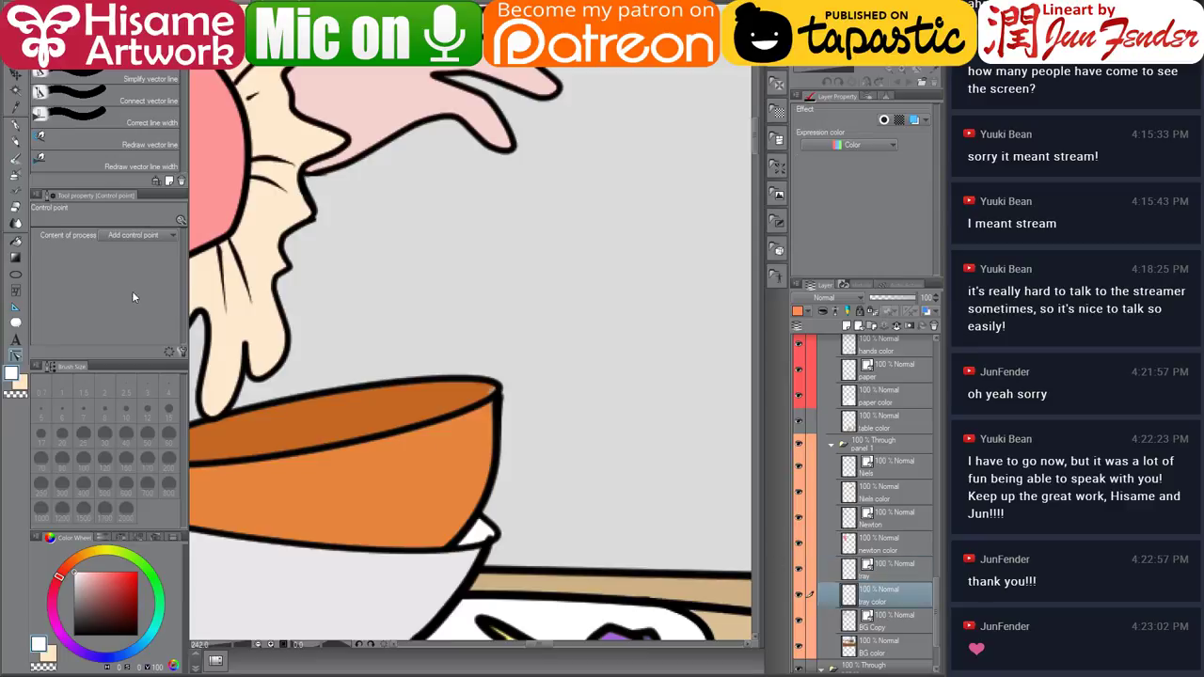
{"action": "left_click", "coordinate": [16, 125]}
{"action": "left_click", "coordinate": [468, 393], "text": "alt"}
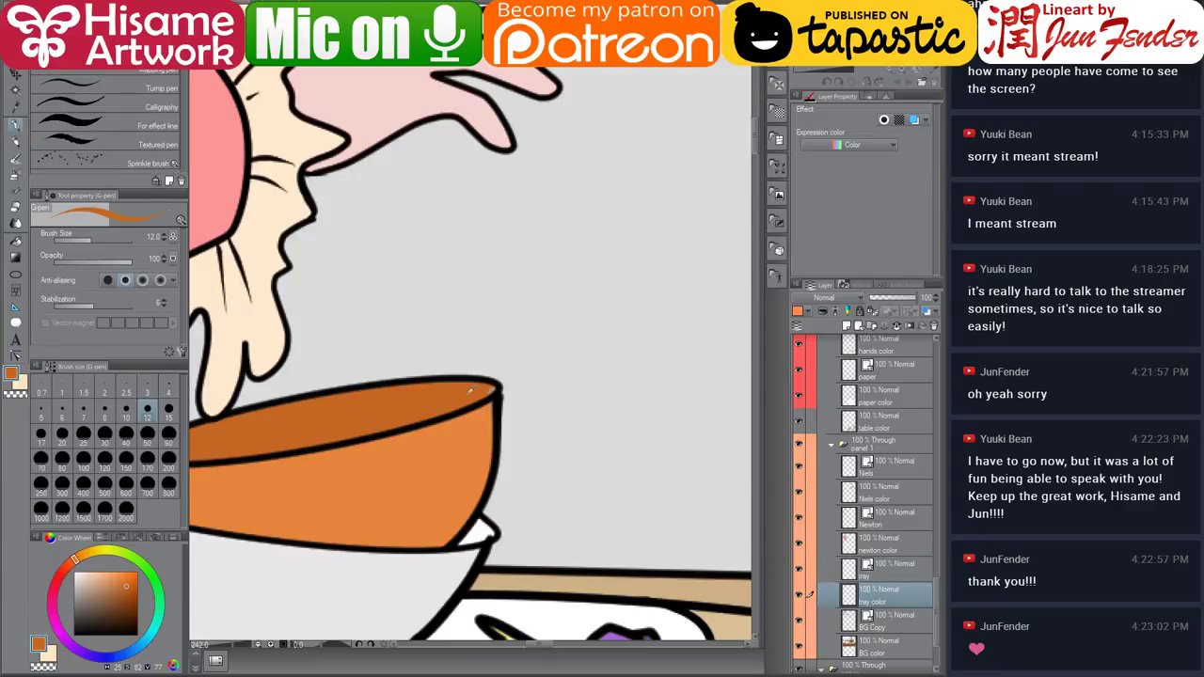
{"action": "left_click", "coordinate": [490, 410], "text": "alt"}
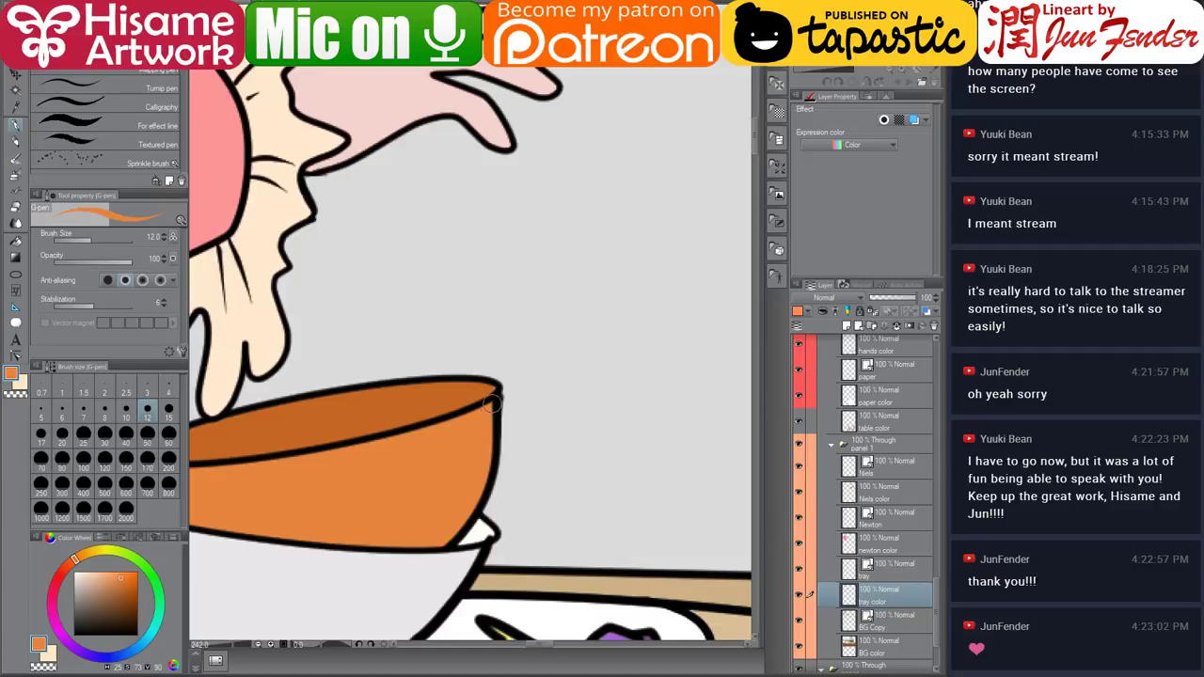
Reshape the lower bowl's right outline on the tray line layer so its upper end meets the rim.
{"action": "scroll", "coordinate": [489, 414], "scroll_direction": "down", "scroll_amount": 2}
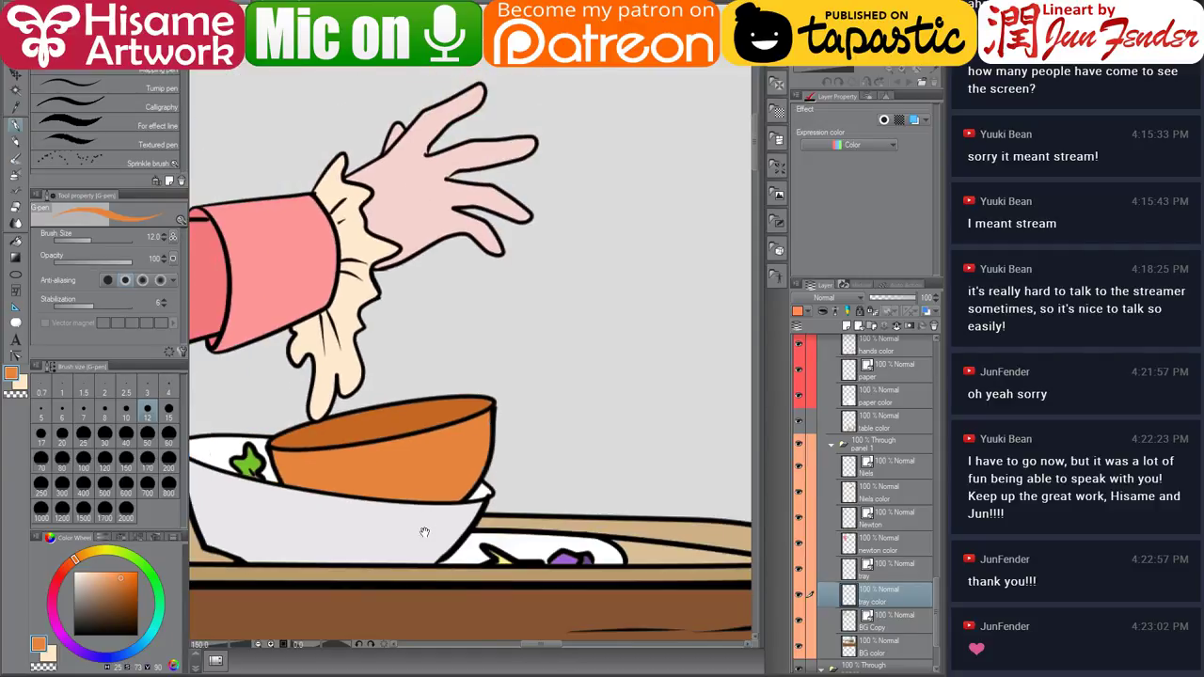
{"action": "left_click_drag", "start_coordinate": [425, 533], "coordinate": [459, 509]}
{"action": "scroll", "coordinate": [521, 505], "scroll_direction": "up", "scroll_amount": 3}
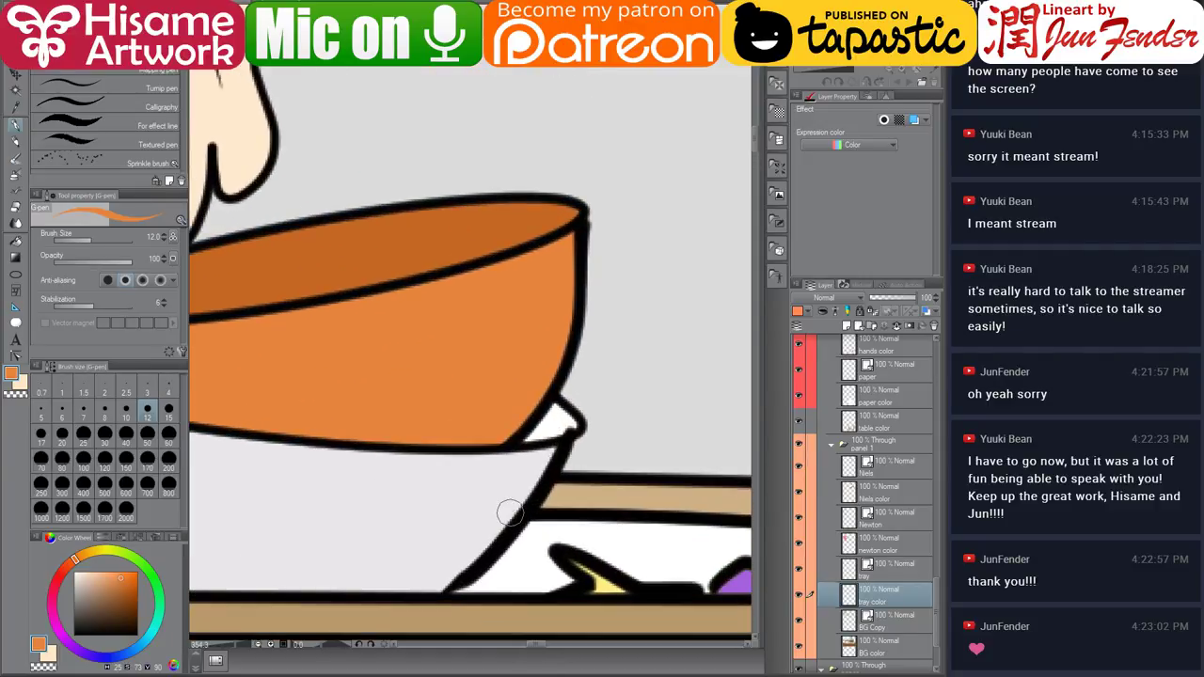
{"action": "left_click", "coordinate": [877, 573]}
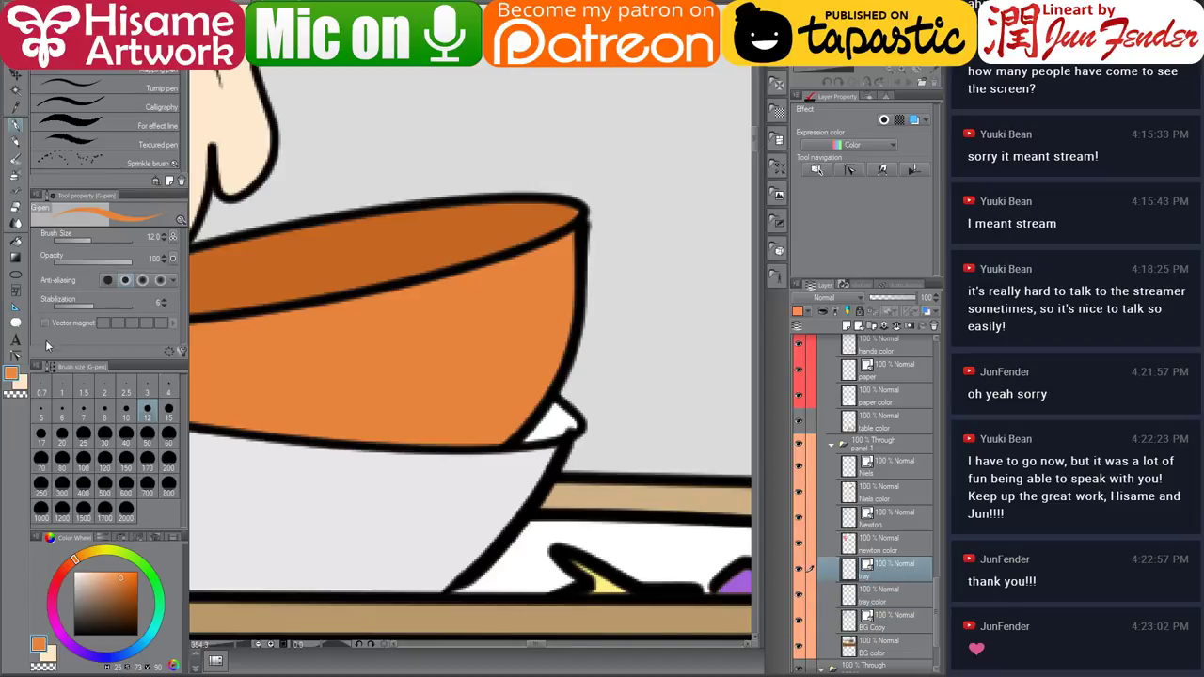
{"action": "left_click", "coordinate": [15, 355]}
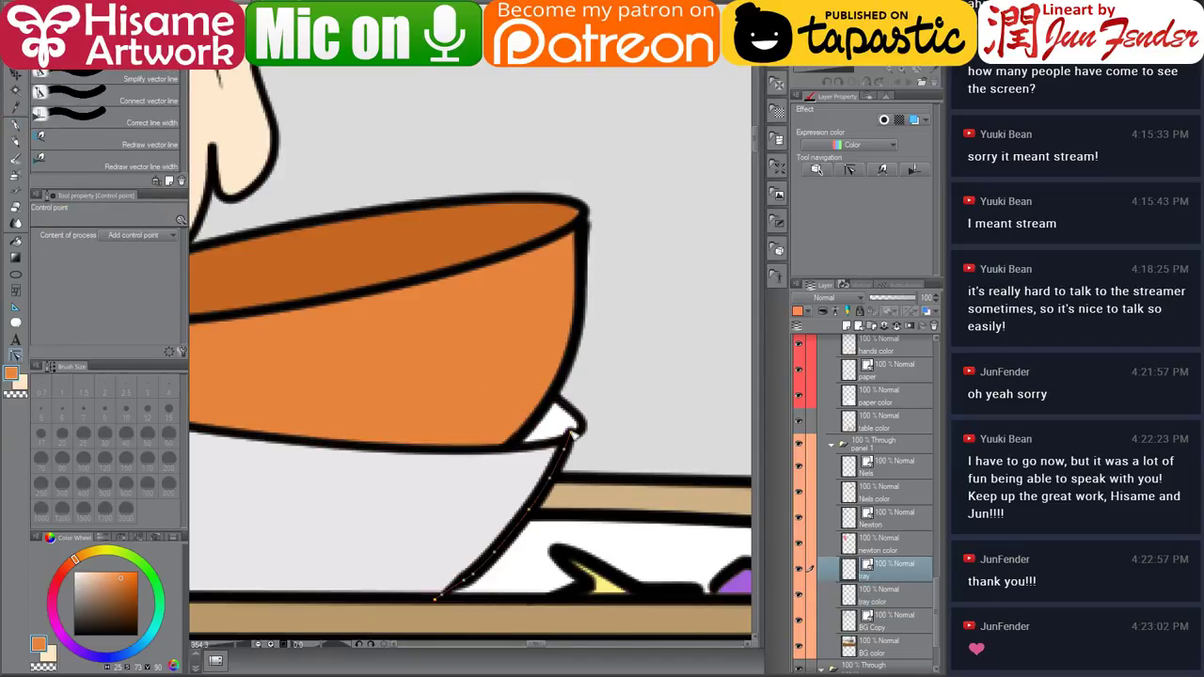
{"action": "left_click_drag", "start_coordinate": [582, 435], "coordinate": [555, 491]}
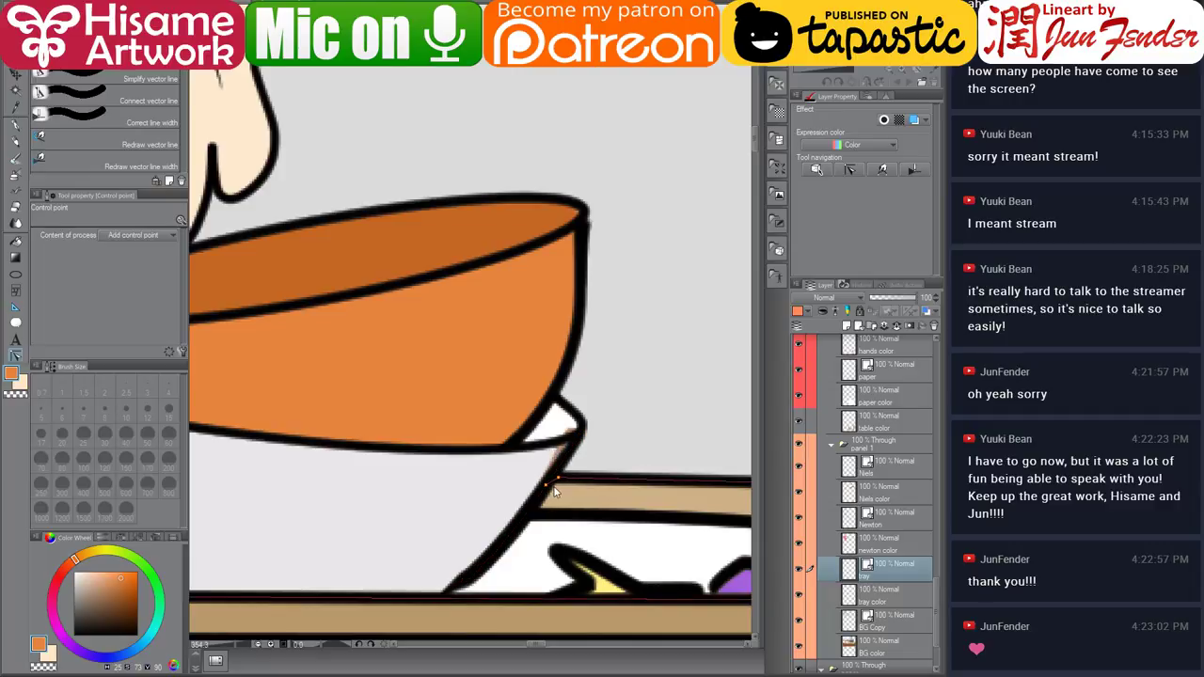
Paint the gap beside the lower bowl's right outline on the tray color layer with its sampled light grey.
{"action": "left_click", "coordinate": [903, 593]}
{"action": "left_click", "coordinate": [13, 125]}
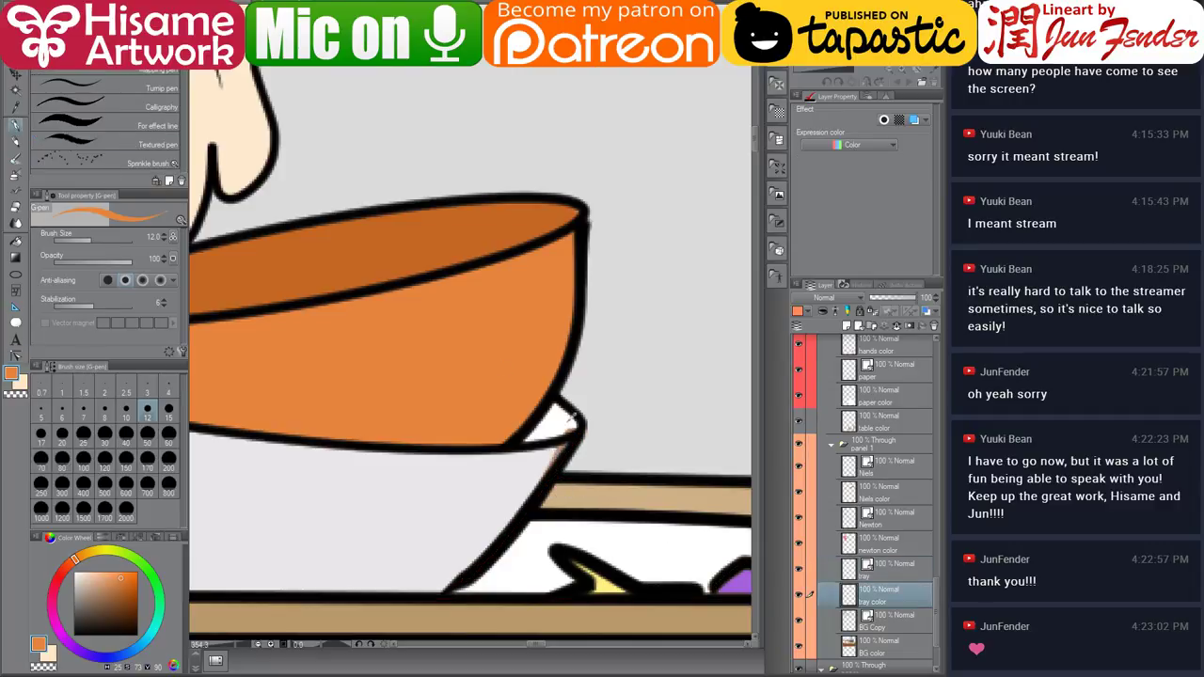
{"action": "left_click", "coordinate": [571, 417], "text": "alt"}
{"action": "left_click", "coordinate": [542, 456], "text": "alt"}
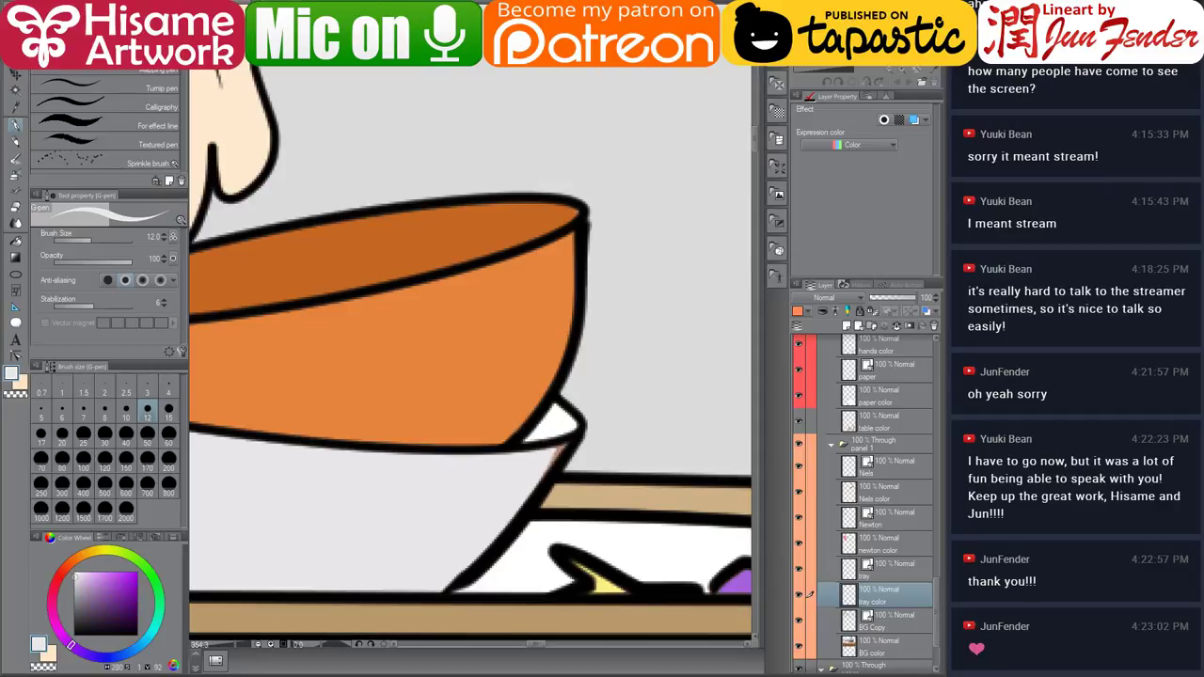
{"action": "mouse_move", "coordinate": [569, 444]}
{"action": "left_mouse_down"}
{"action": "mouse_move", "coordinate": [521, 480]}
{"action": "mouse_move", "coordinate": [562, 453]}
{"action": "left_mouse_up"}
Make the staircase panel's BG color layer active and load its painted area as a selection.
{"action": "scroll", "coordinate": [477, 490], "scroll_direction": "down", "scroll_amount": 4}
{"action": "scroll", "coordinate": [477, 484], "scroll_direction": "down", "scroll_amount": 6}
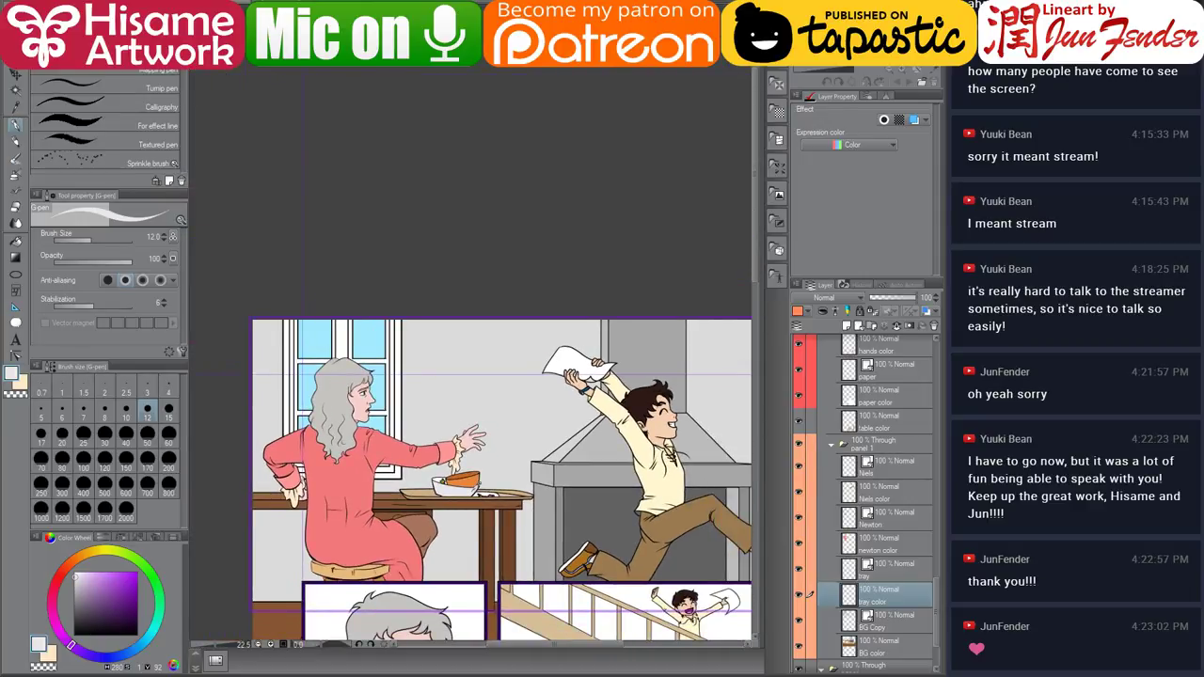
{"action": "left_click_drag", "start_coordinate": [459, 503], "coordinate": [421, 341]}
{"action": "left_click_drag", "start_coordinate": [455, 411], "coordinate": [446, 393]}
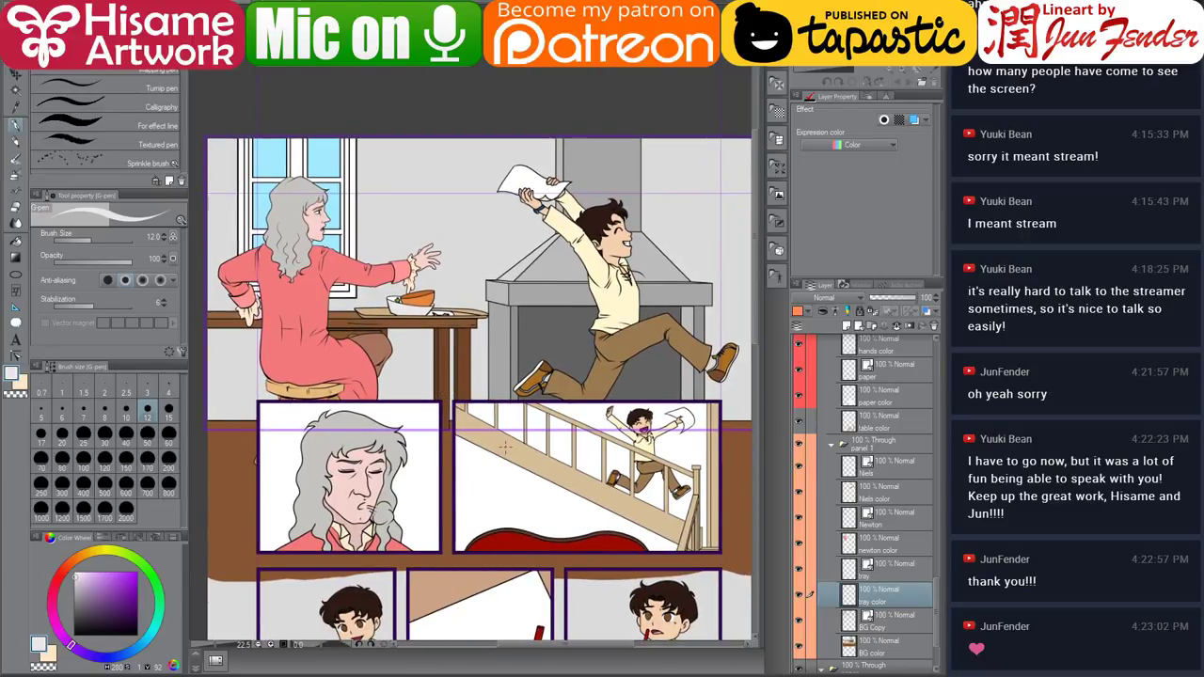
{"action": "key", "text": "o"}
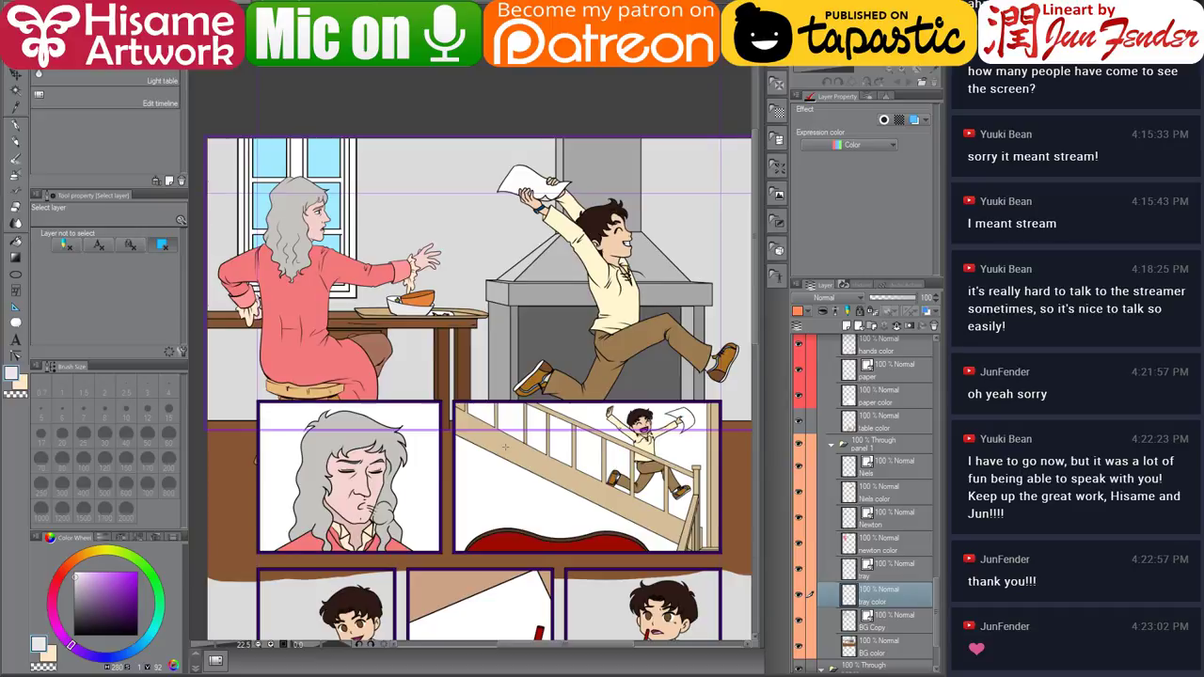
{"action": "left_click", "coordinate": [505, 449]}
{"action": "left_click_drag", "start_coordinate": [516, 461], "coordinate": [527, 199]}
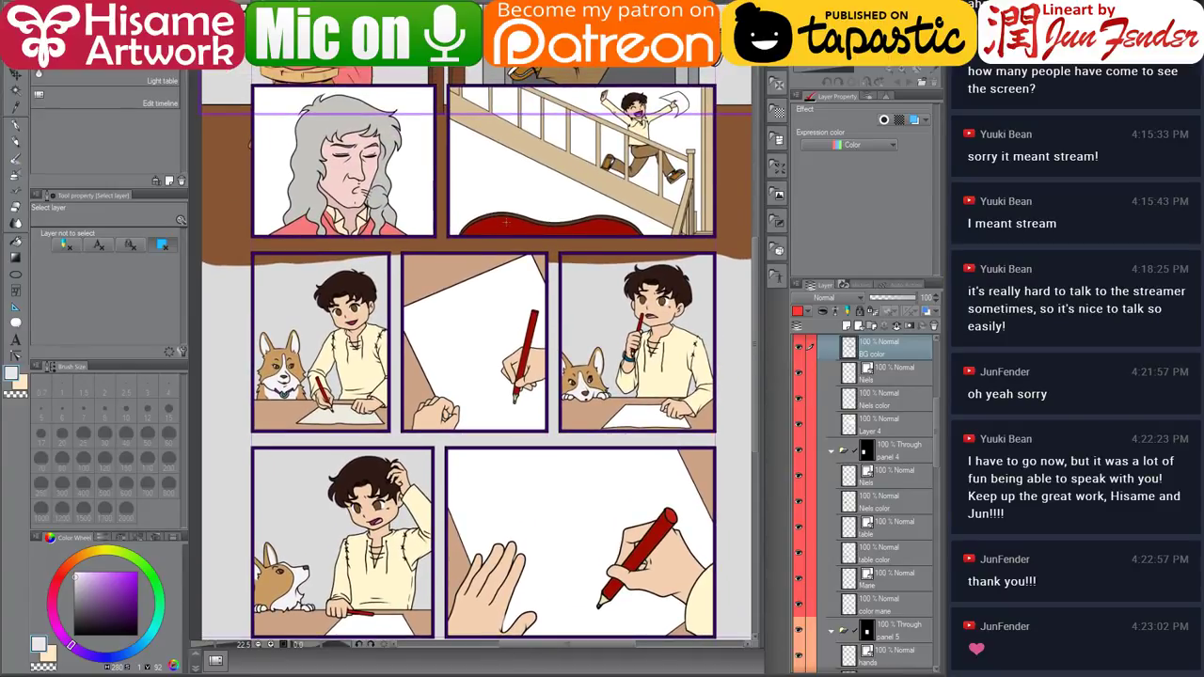
{"action": "scroll", "coordinate": [506, 222], "scroll_direction": "down", "scroll_amount": 2}
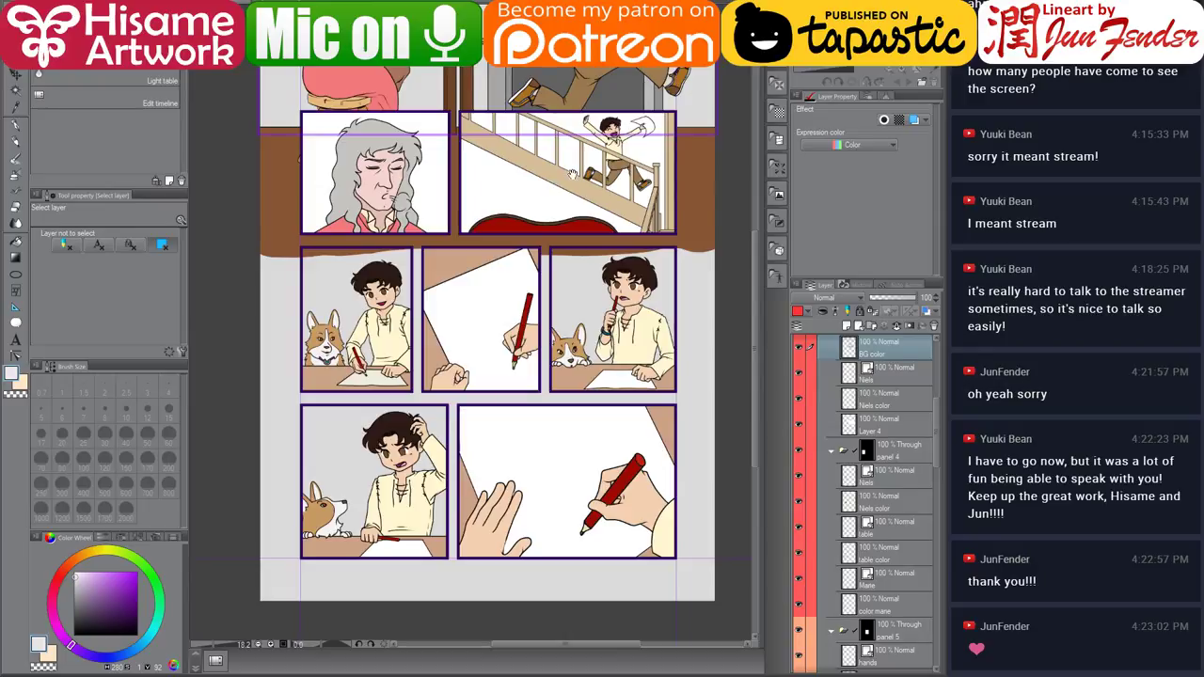
{"action": "left_click_drag", "start_coordinate": [571, 174], "coordinate": [549, 367]}
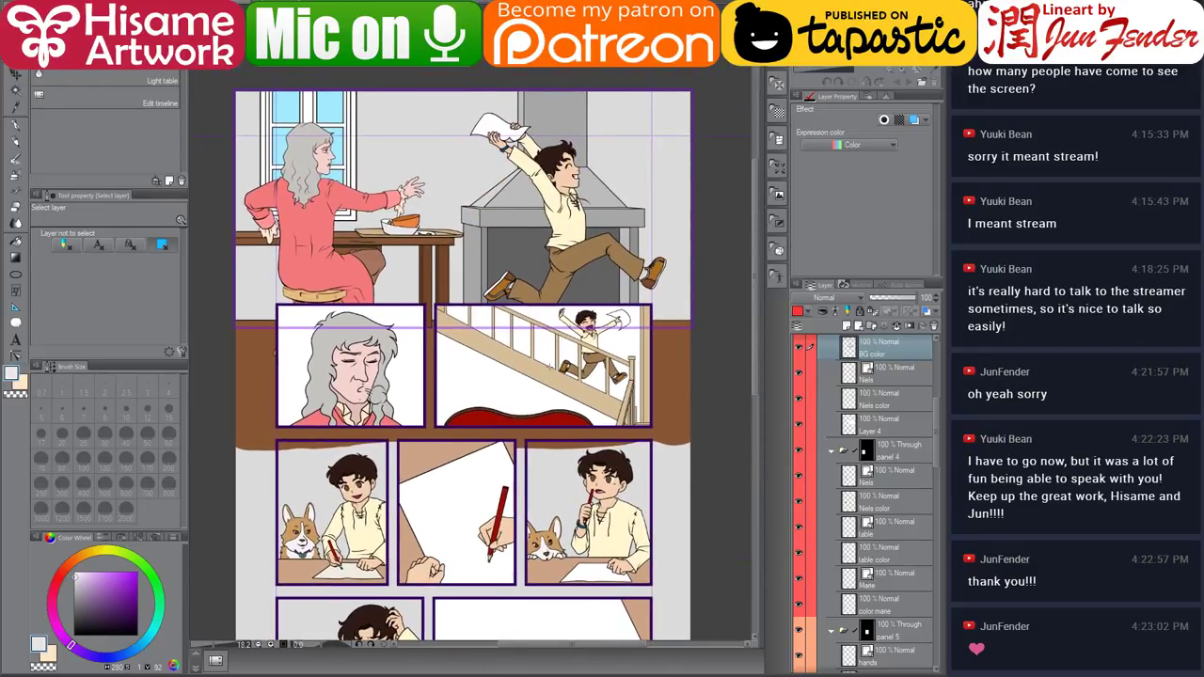
{"action": "left_click", "coordinate": [849, 347], "text": "ctrl"}
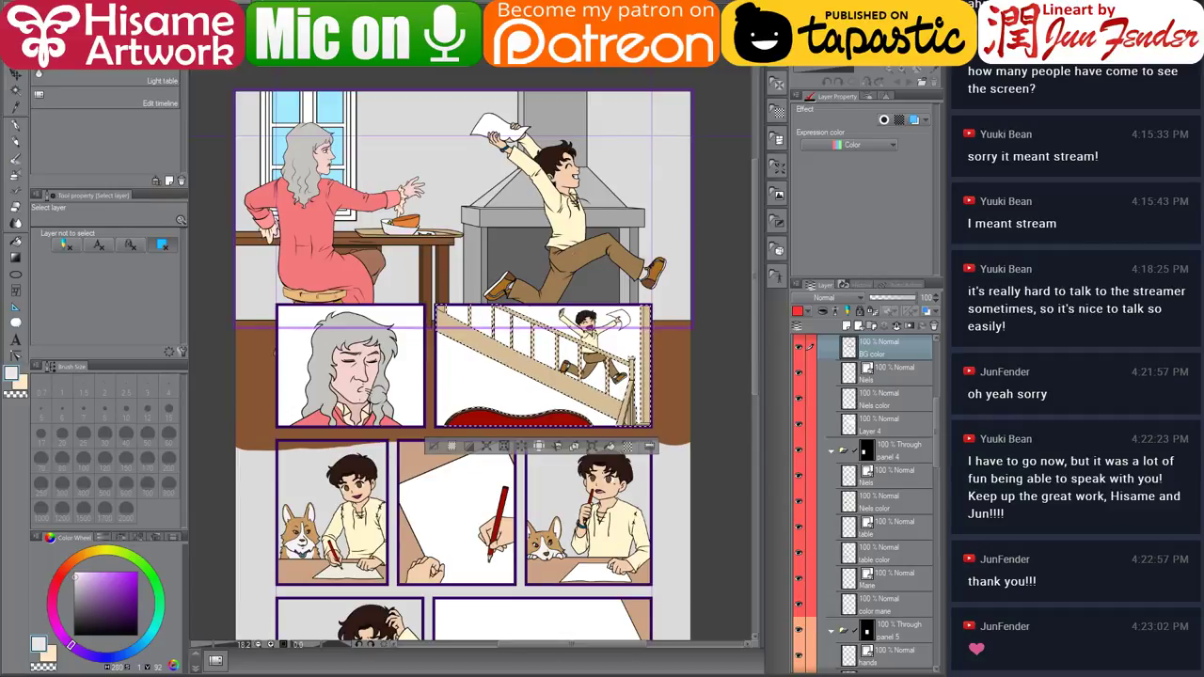
Paint the selected staircase with a sampled dark brown (H 13, S 53, V 36) using the G-pen at size 600.
{"action": "scroll", "coordinate": [587, 273], "scroll_direction": "up", "scroll_amount": 4}
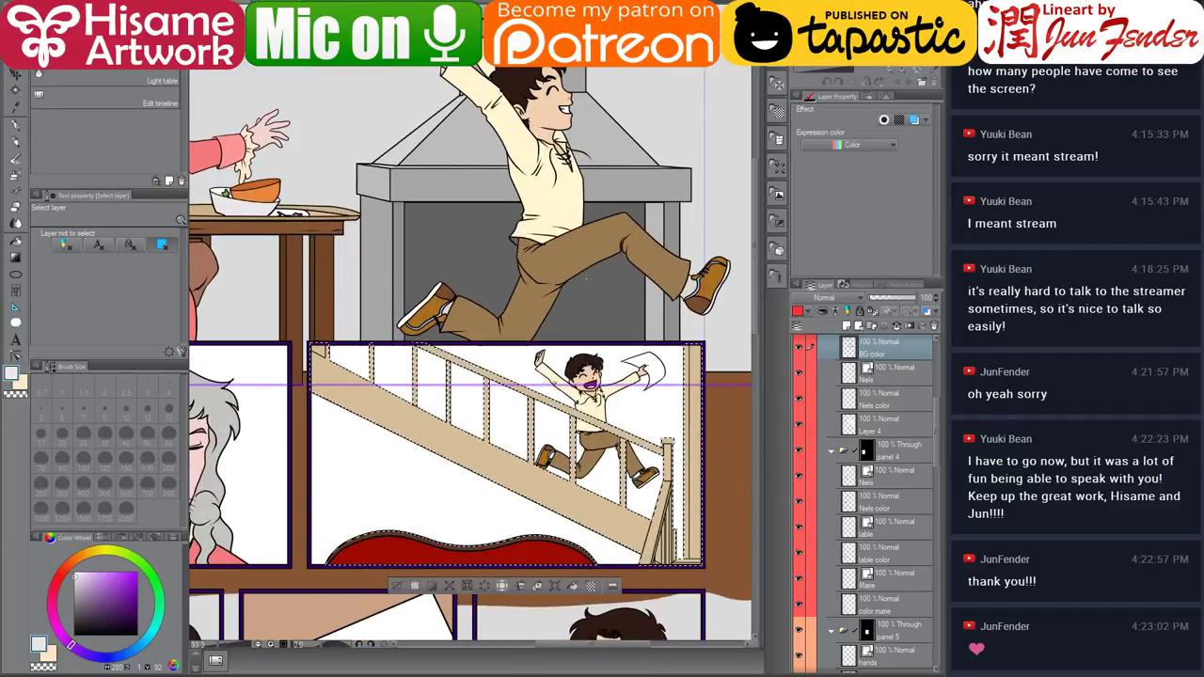
{"action": "left_click", "coordinate": [16, 126]}
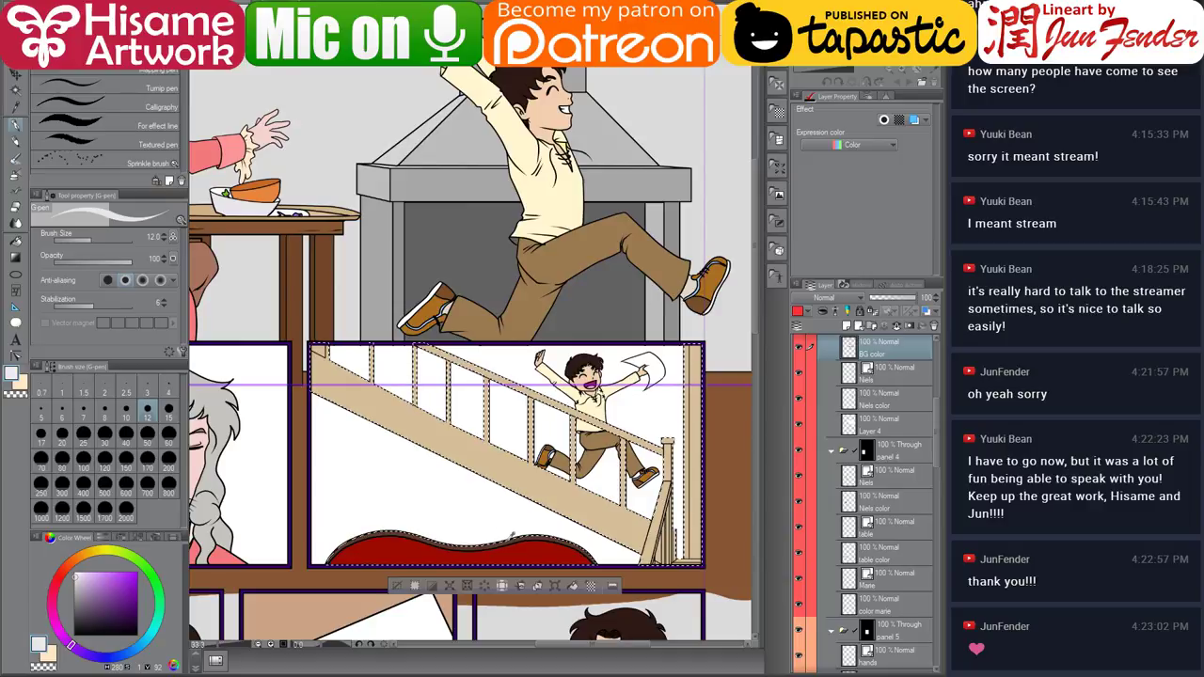
{"action": "left_click", "coordinate": [532, 535], "text": "alt"}
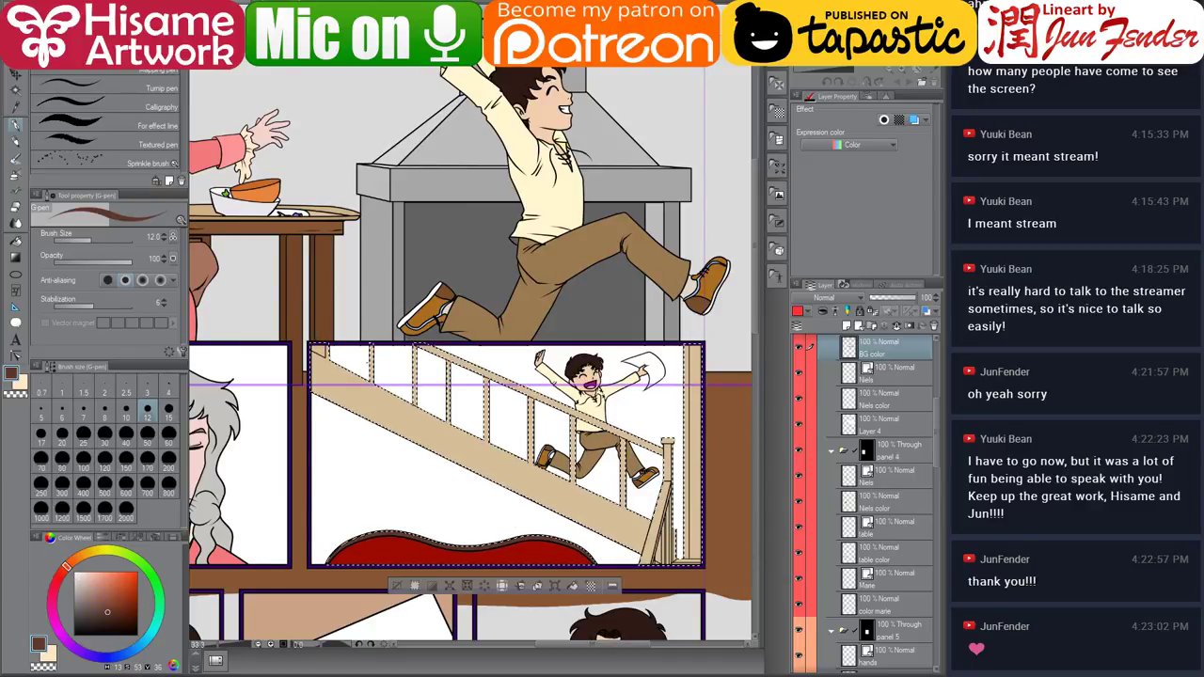
{"action": "left_click", "coordinate": [126, 482]}
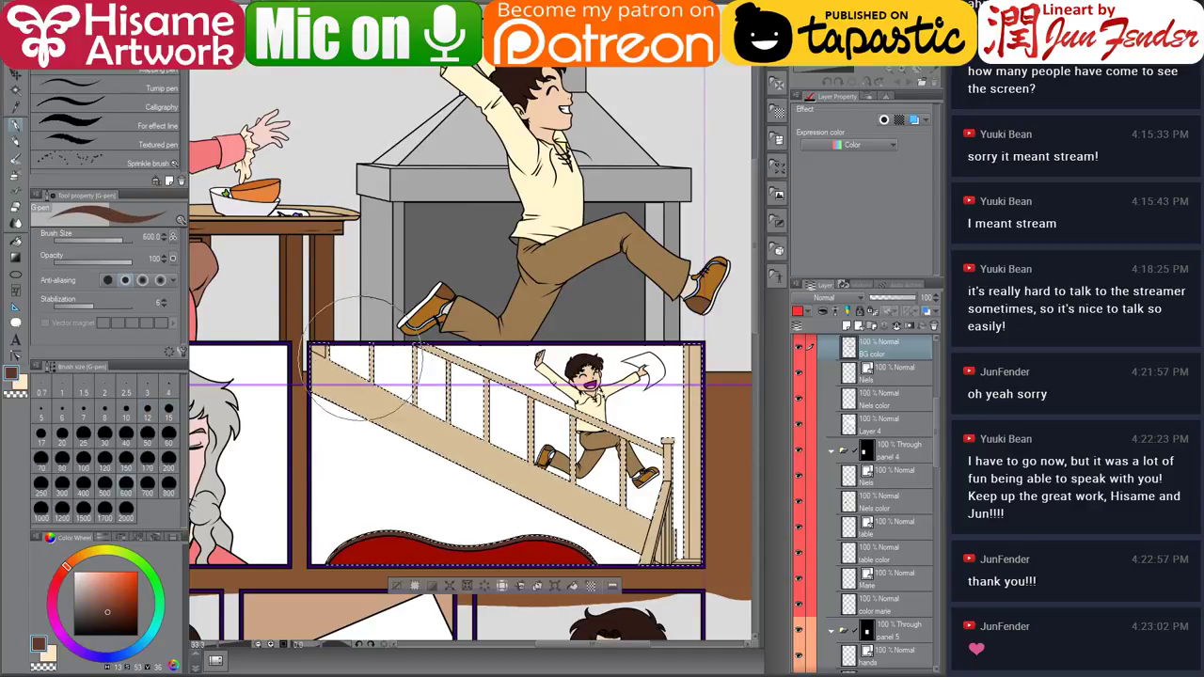
{"action": "mouse_move", "coordinate": [372, 362]}
{"action": "left_mouse_down"}
{"action": "mouse_move", "coordinate": [424, 414]}
{"action": "mouse_move", "coordinate": [602, 358]}
{"action": "mouse_move", "coordinate": [526, 443]}
{"action": "mouse_move", "coordinate": [720, 283]}
{"action": "left_mouse_up"}
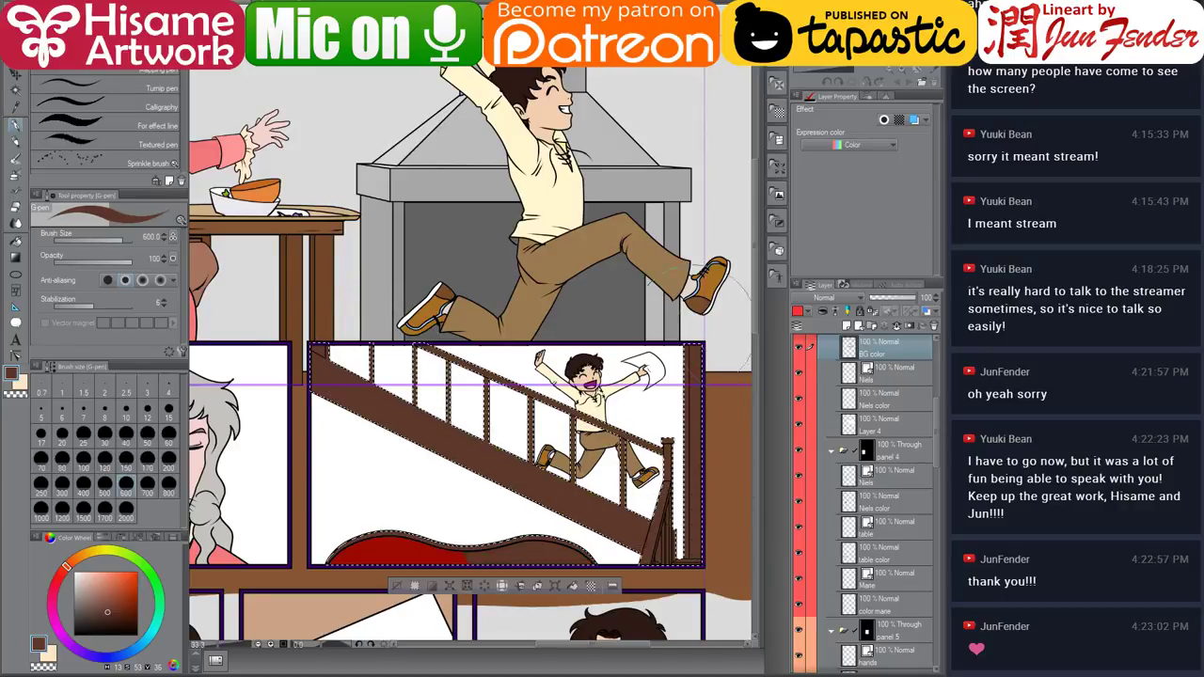
Repaint the selected railing and stair edge around the running boy dark brown with the G-pen at size 250, and clear the selection.
{"action": "mouse_move", "coordinate": [646, 469]}
{"action": "left_mouse_down"}
{"action": "mouse_move", "coordinate": [670, 554]}
{"action": "mouse_move", "coordinate": [660, 576]}
{"action": "mouse_move", "coordinate": [683, 457]}
{"action": "mouse_move", "coordinate": [658, 384]}
{"action": "left_mouse_up"}
{"action": "mouse_move", "coordinate": [629, 522]}
{"action": "left_mouse_down"}
{"action": "mouse_move", "coordinate": [405, 428]}
{"action": "mouse_move", "coordinate": [299, 329]}
{"action": "mouse_move", "coordinate": [338, 395]}
{"action": "mouse_move", "coordinate": [494, 438]}
{"action": "mouse_move", "coordinate": [409, 325]}
{"action": "mouse_move", "coordinate": [579, 418]}
{"action": "left_mouse_up"}
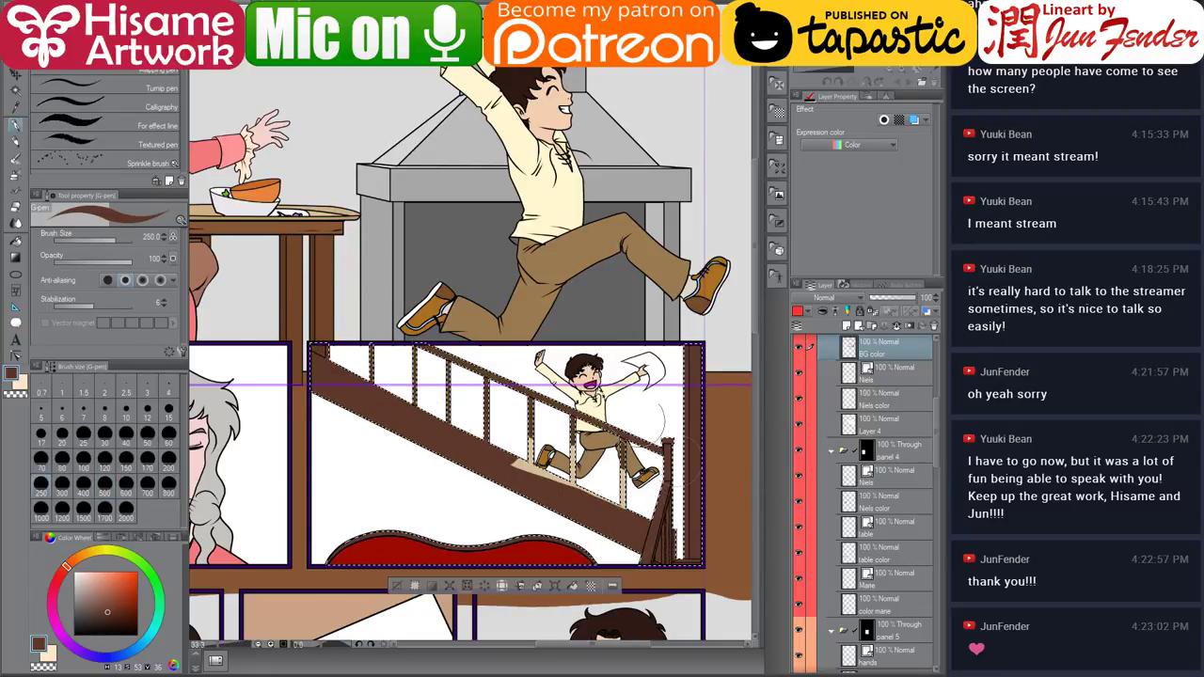
{"action": "left_click_drag", "start_coordinate": [667, 492], "coordinate": [483, 438]}
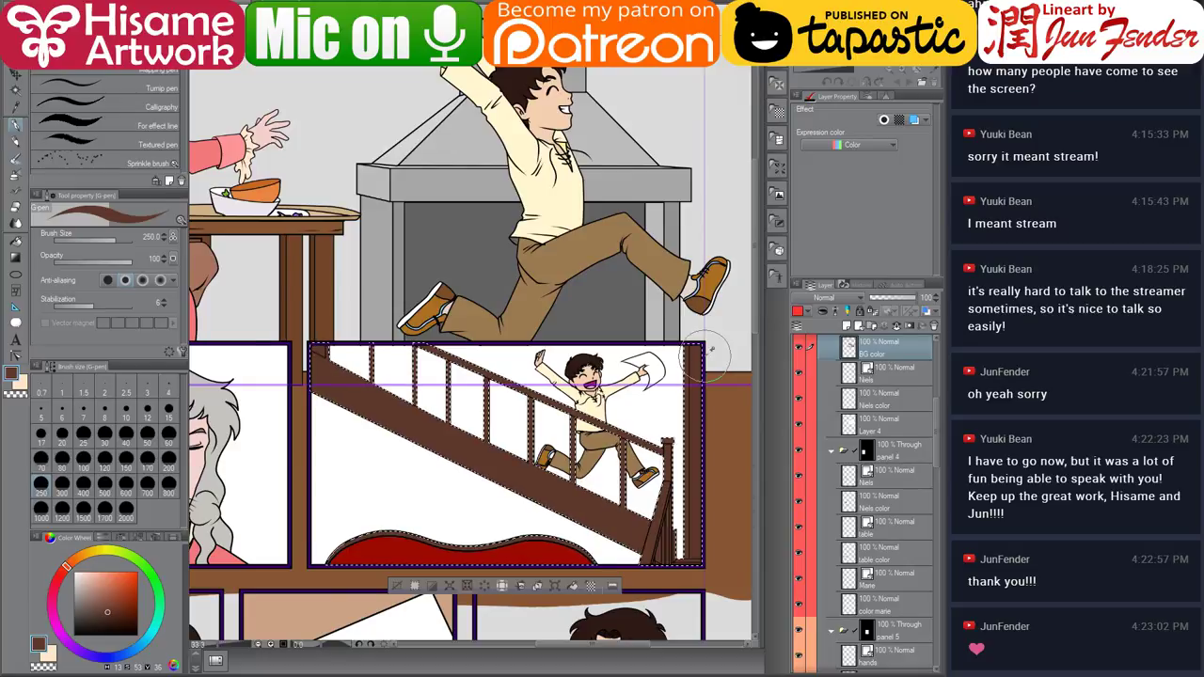
{"action": "scroll", "coordinate": [484, 414], "scroll_direction": "down", "scroll_amount": 4}
{"action": "scroll", "coordinate": [480, 421], "scroll_direction": "up", "scroll_amount": 3}
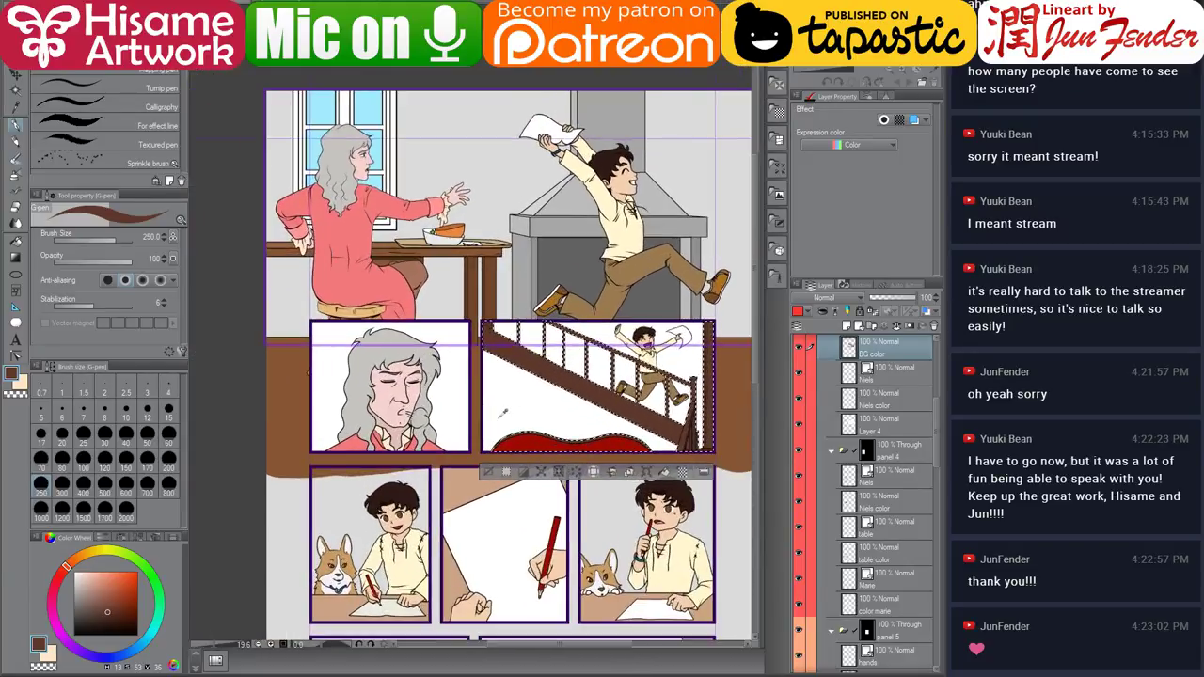
{"action": "key", "text": "ctrl+d"}
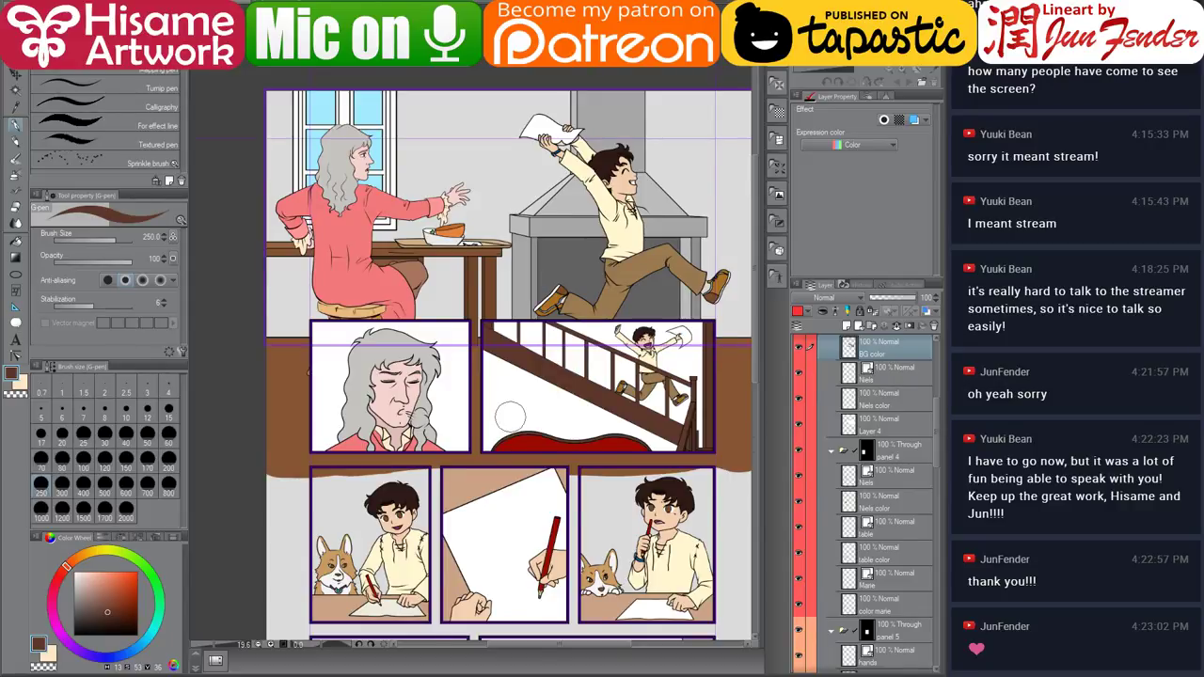
{"action": "scroll", "coordinate": [510, 417], "scroll_direction": "down", "scroll_amount": 2}
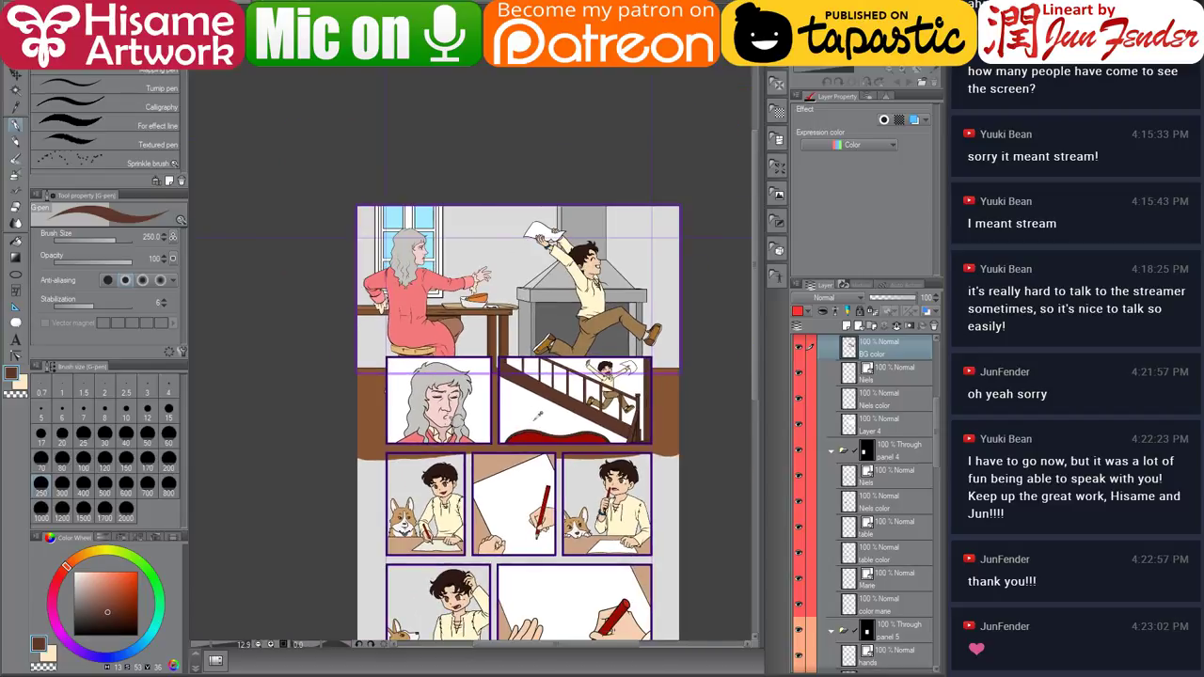
{"action": "left_click_drag", "start_coordinate": [548, 507], "coordinate": [521, 428]}
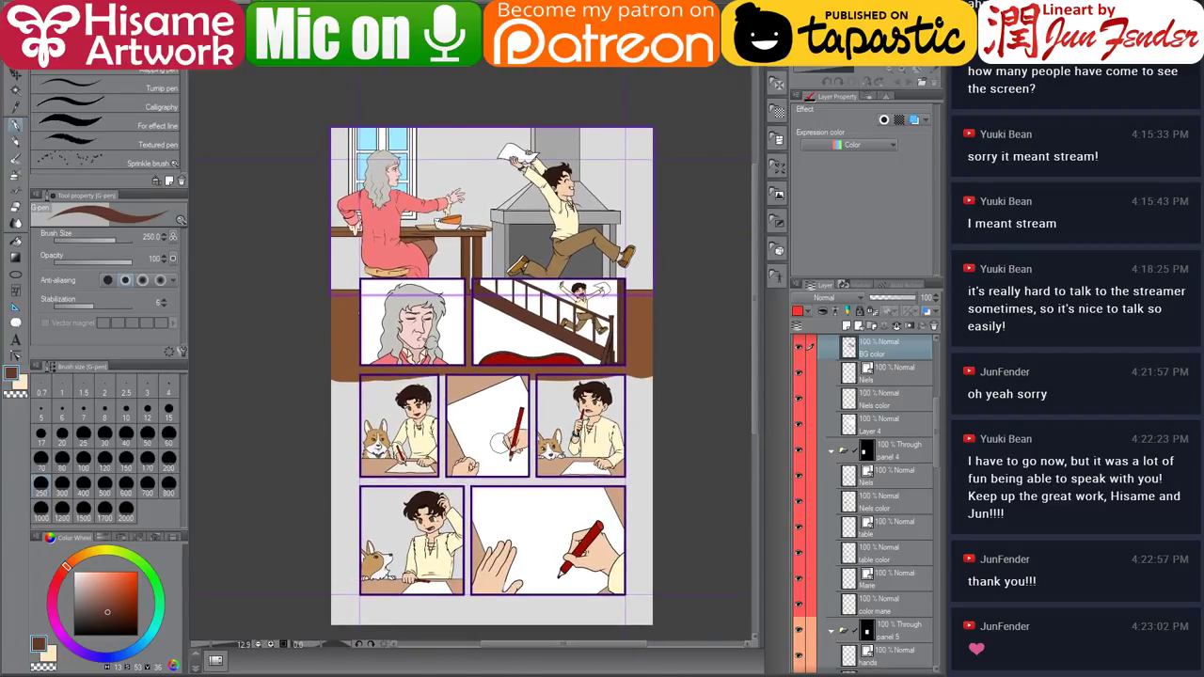
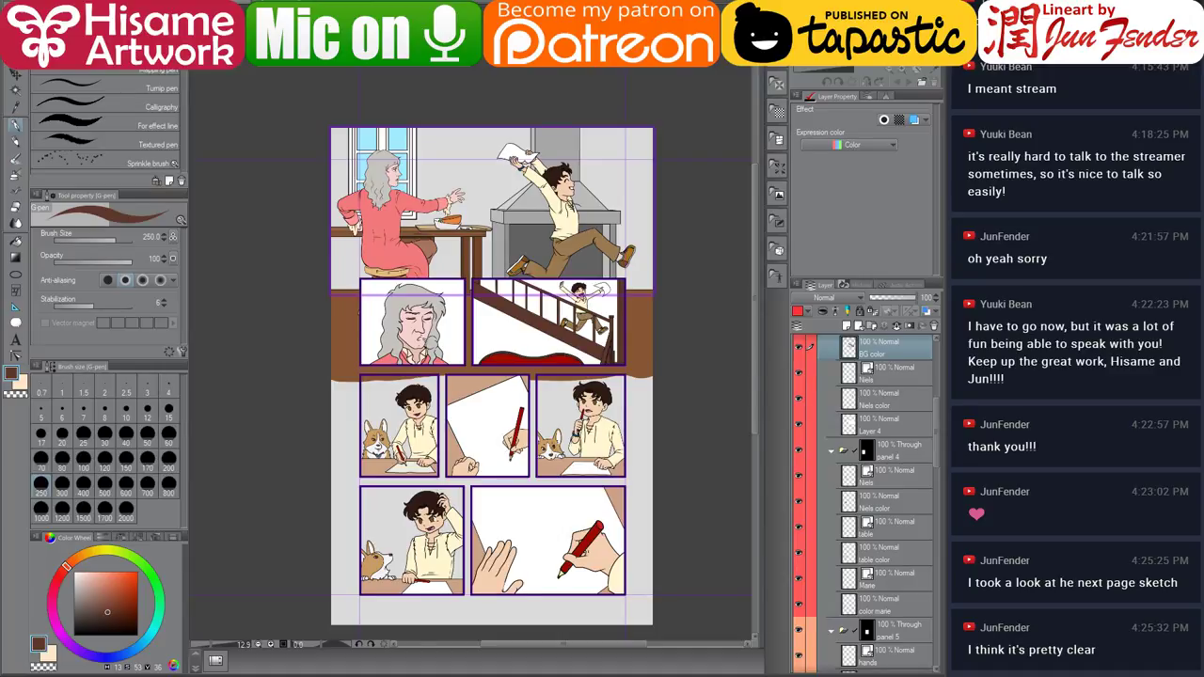
Switch to the comic's file folder and open the page_69.jpg sketch in the drawing program.
{"action": "key", "text": "alt+Tab"}
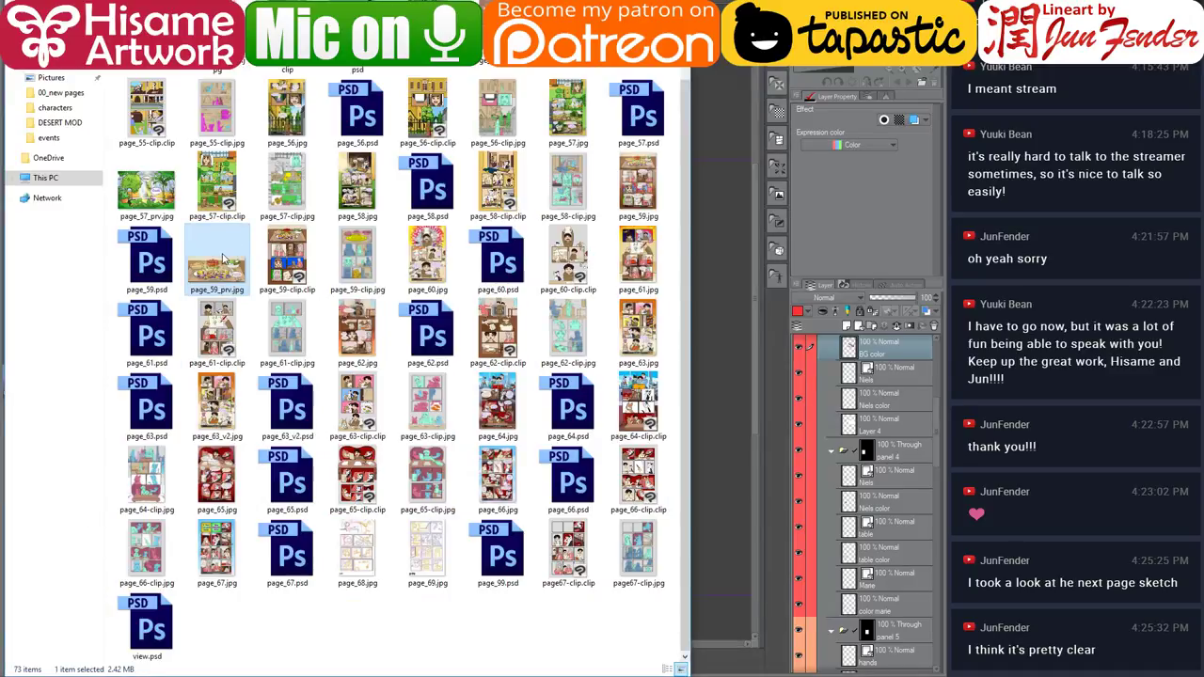
{"action": "left_click", "coordinate": [434, 557]}
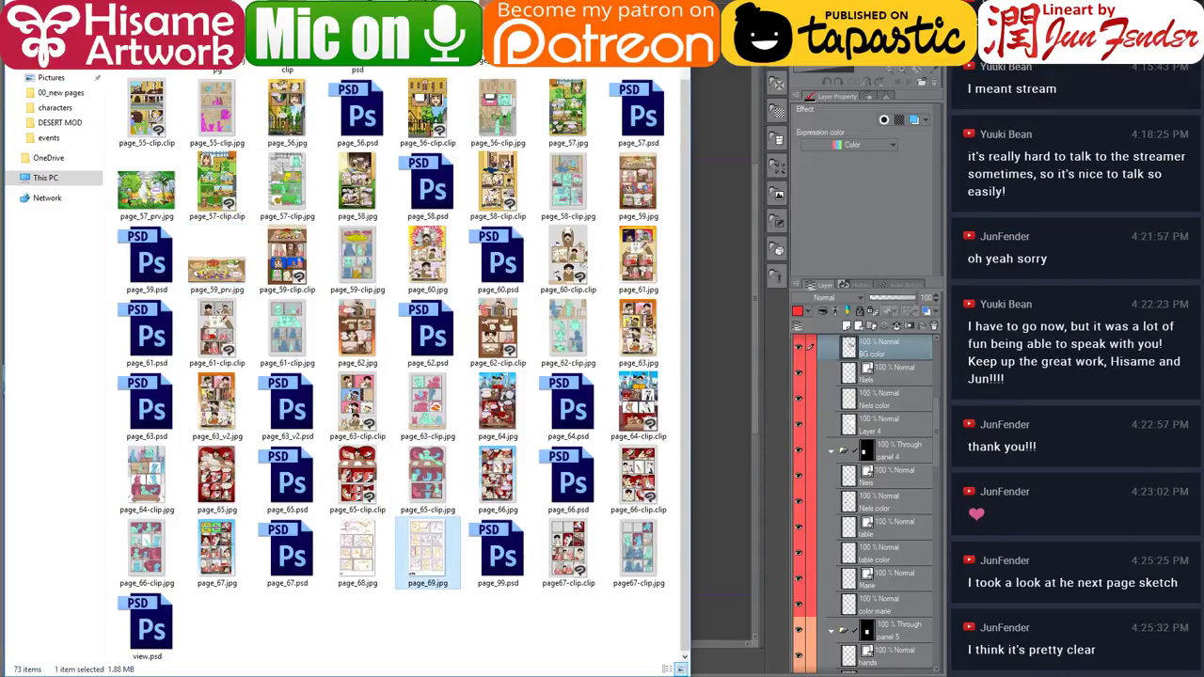
{"action": "left_click", "coordinate": [720, 59]}
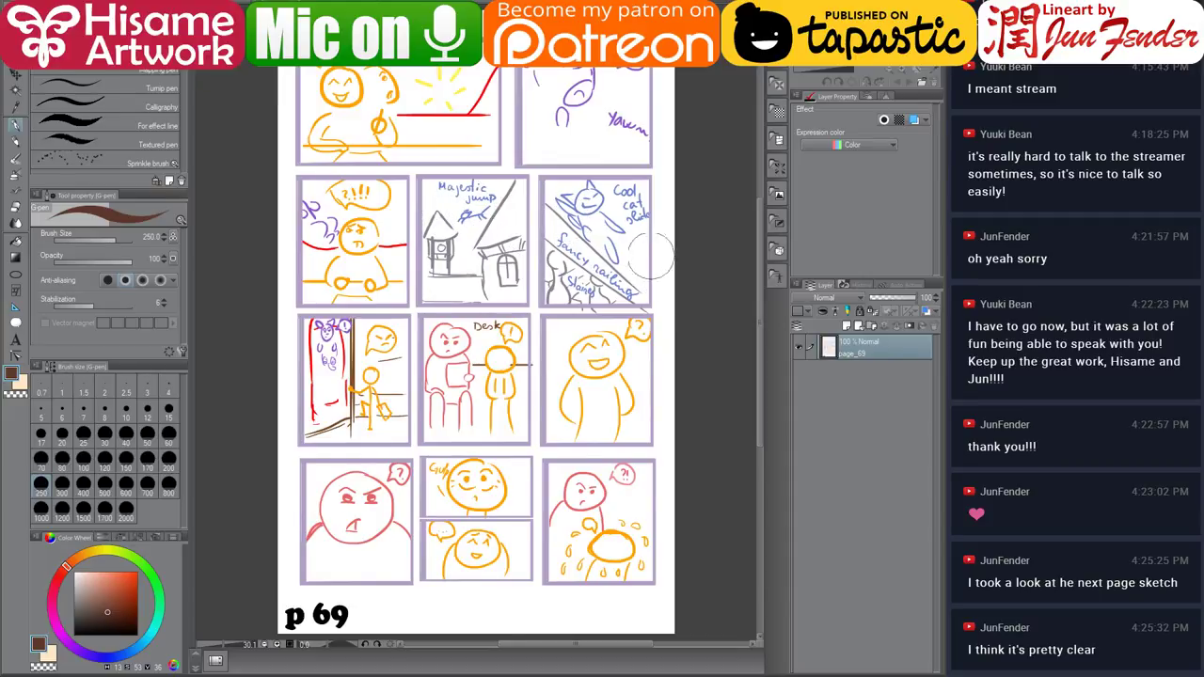
Switch to the web browser and search Google Images in a new tab for "trinity college stairs".
{"action": "mouse_move", "coordinate": [373, 675]}
{"action": "left_click", "coordinate": [338, 632]}
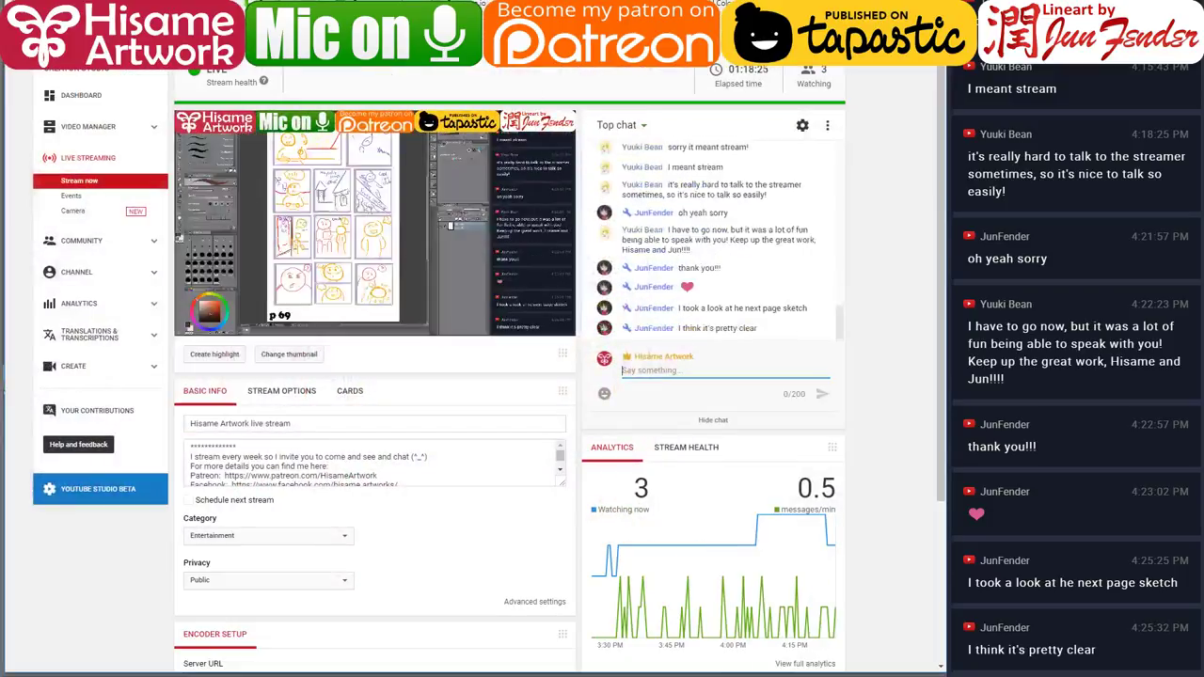
{"action": "key", "text": "ctrl+t"}
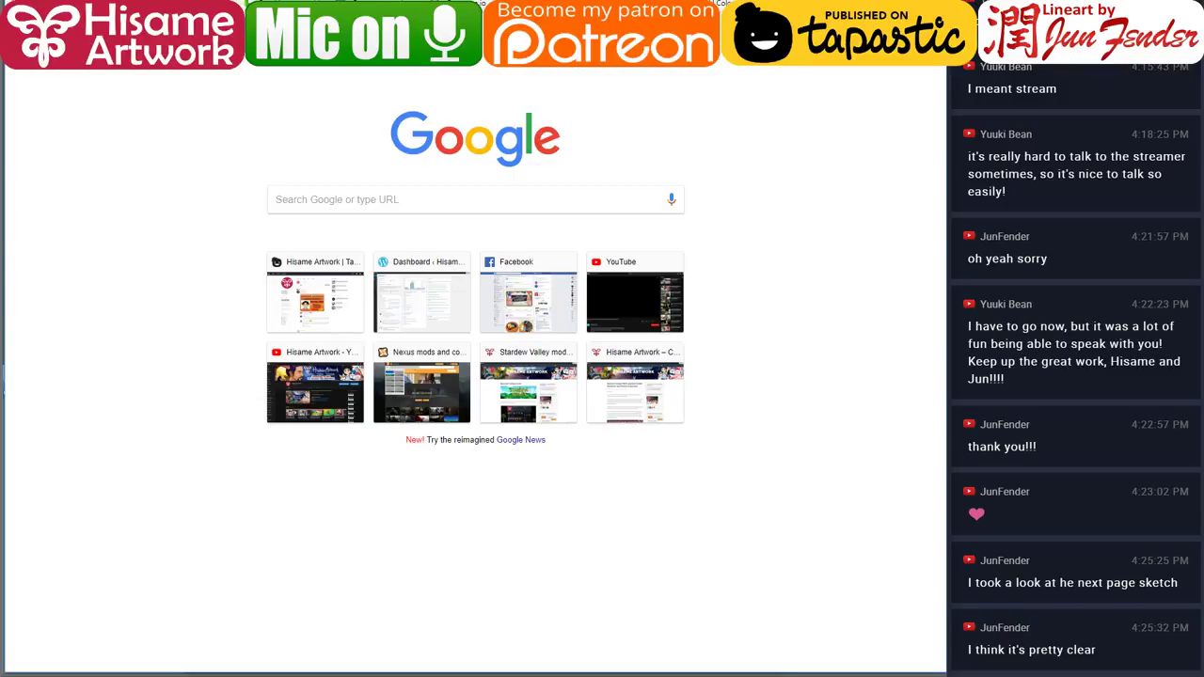
{"action": "type", "text": "trinity colle"}
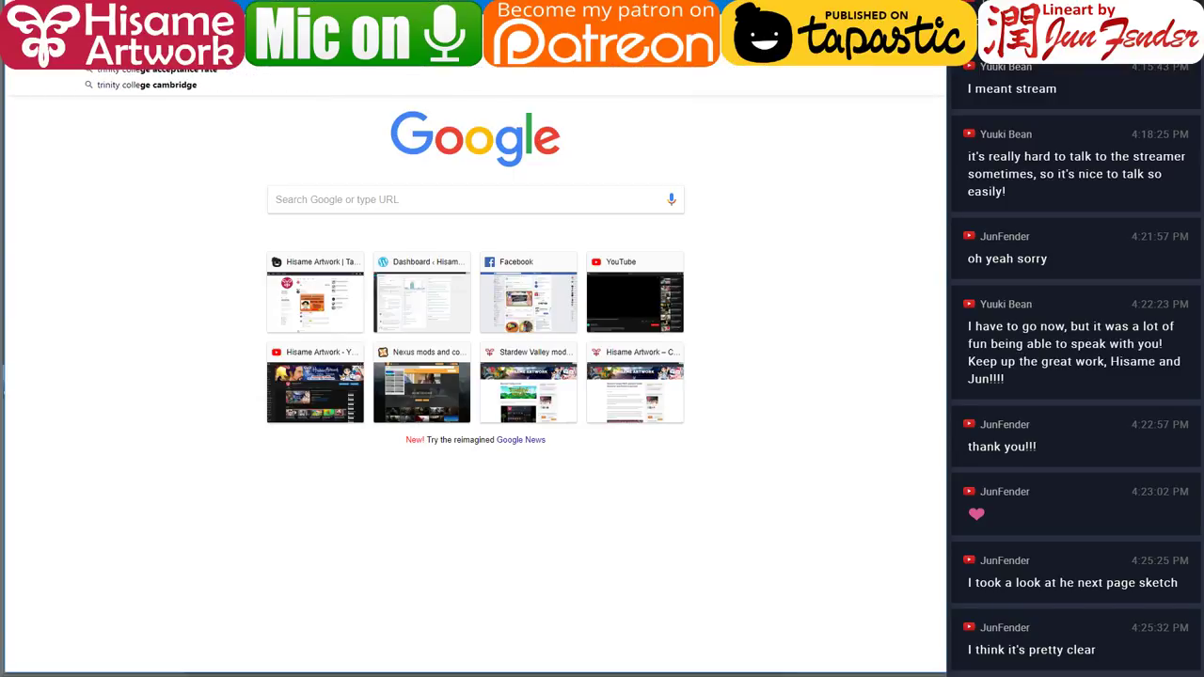
{"action": "type", "text": "dge st"}
{"action": "key", "text": "Return"}
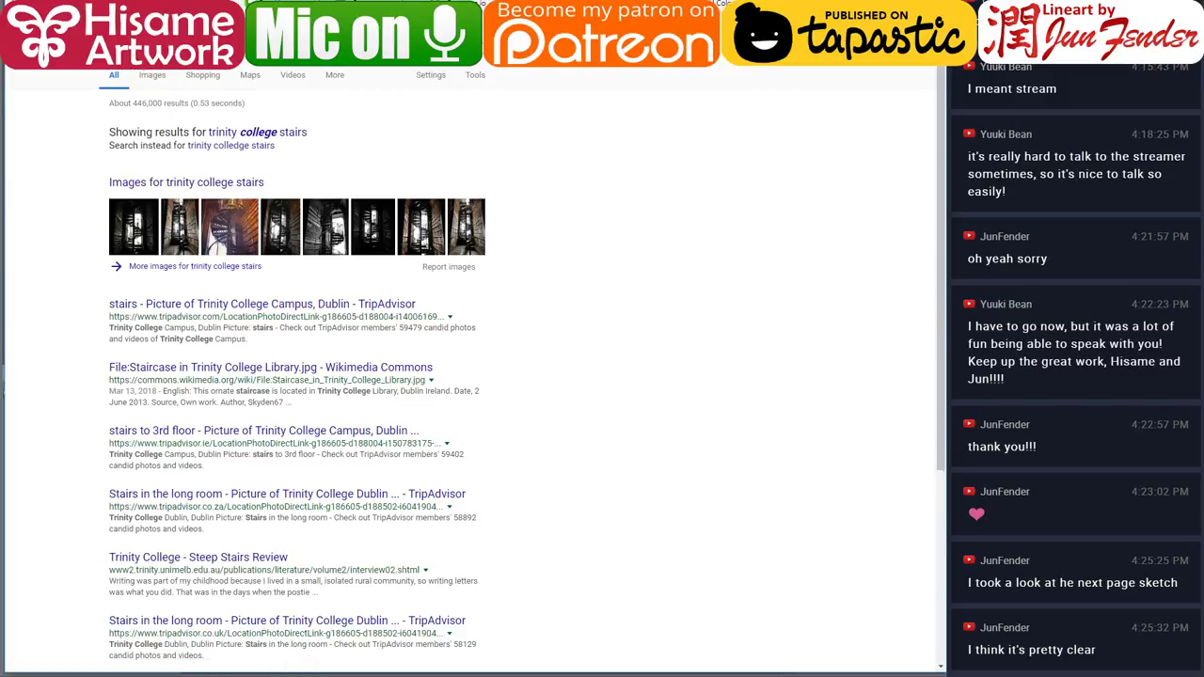
{"action": "left_click", "coordinate": [151, 77]}
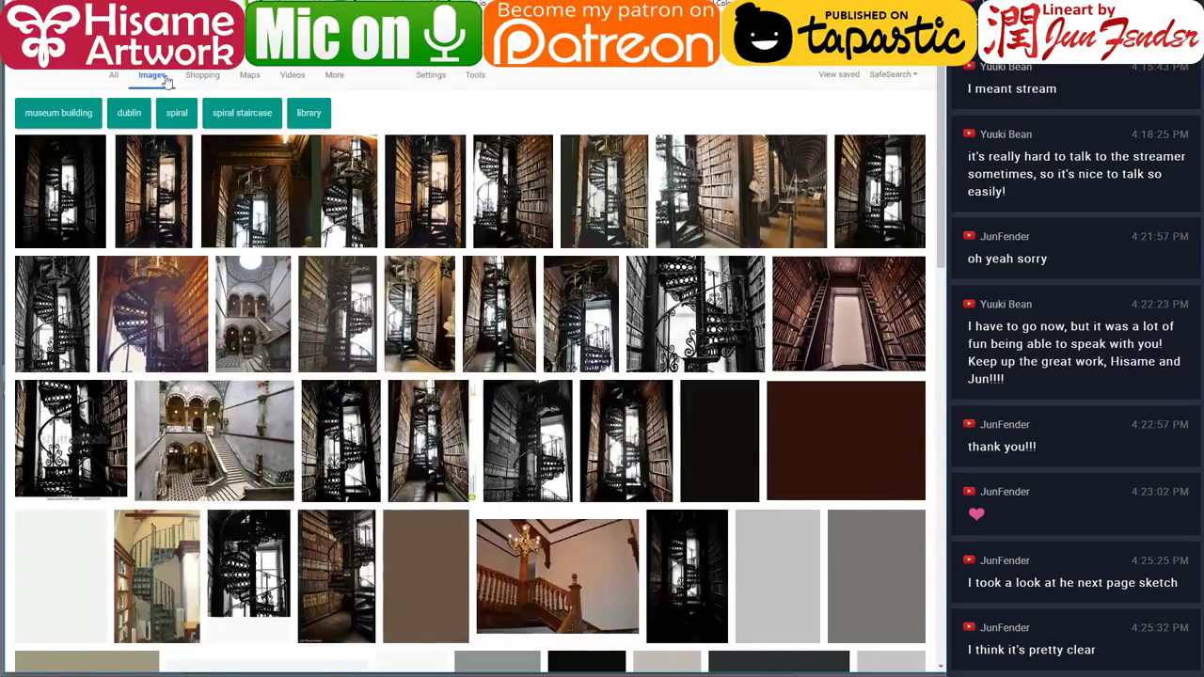
Broaden the image search to "trinity college" and look through the photos for a staircase reference.
{"action": "key", "text": "Return"}
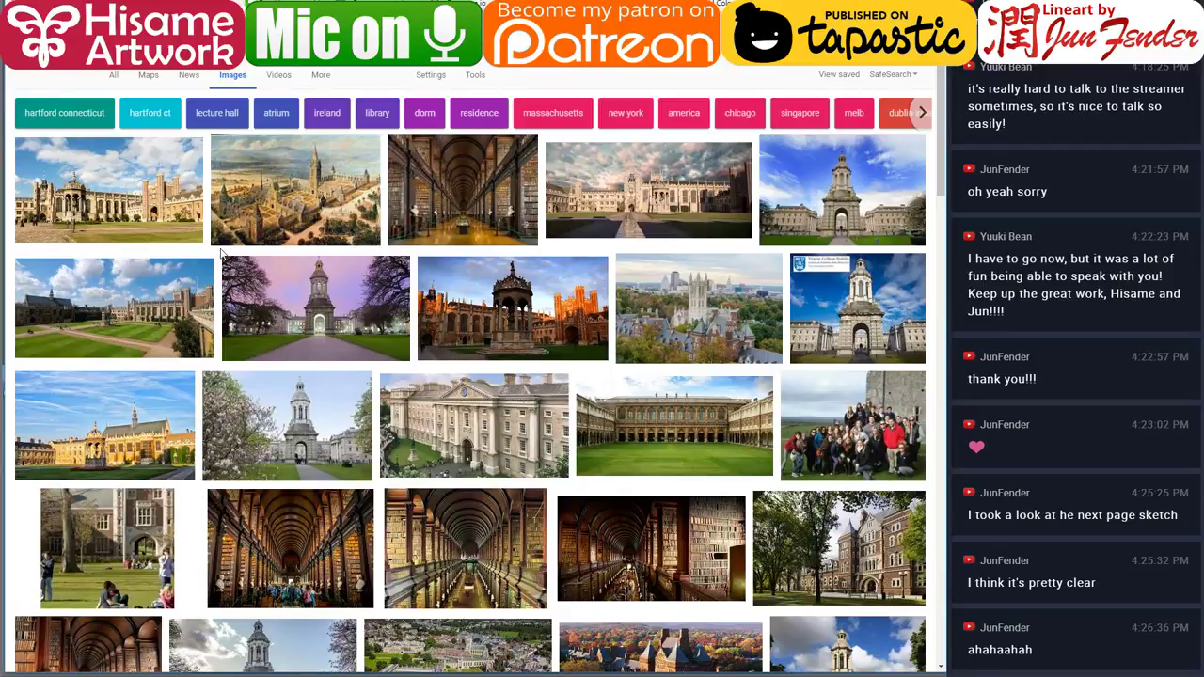
{"action": "scroll", "coordinate": [222, 252], "scroll_direction": "down", "scroll_amount": 6}
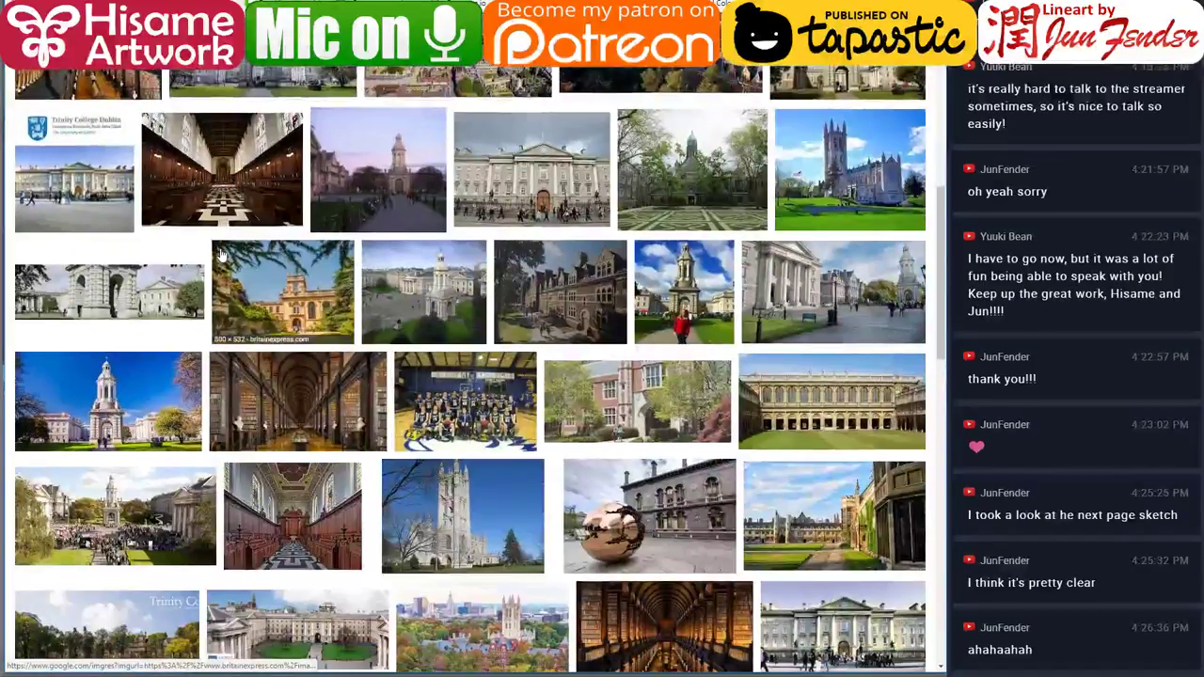
{"action": "scroll", "coordinate": [222, 254], "scroll_direction": "up", "scroll_amount": 1}
{"action": "scroll", "coordinate": [223, 252], "scroll_direction": "up", "scroll_amount": 6}
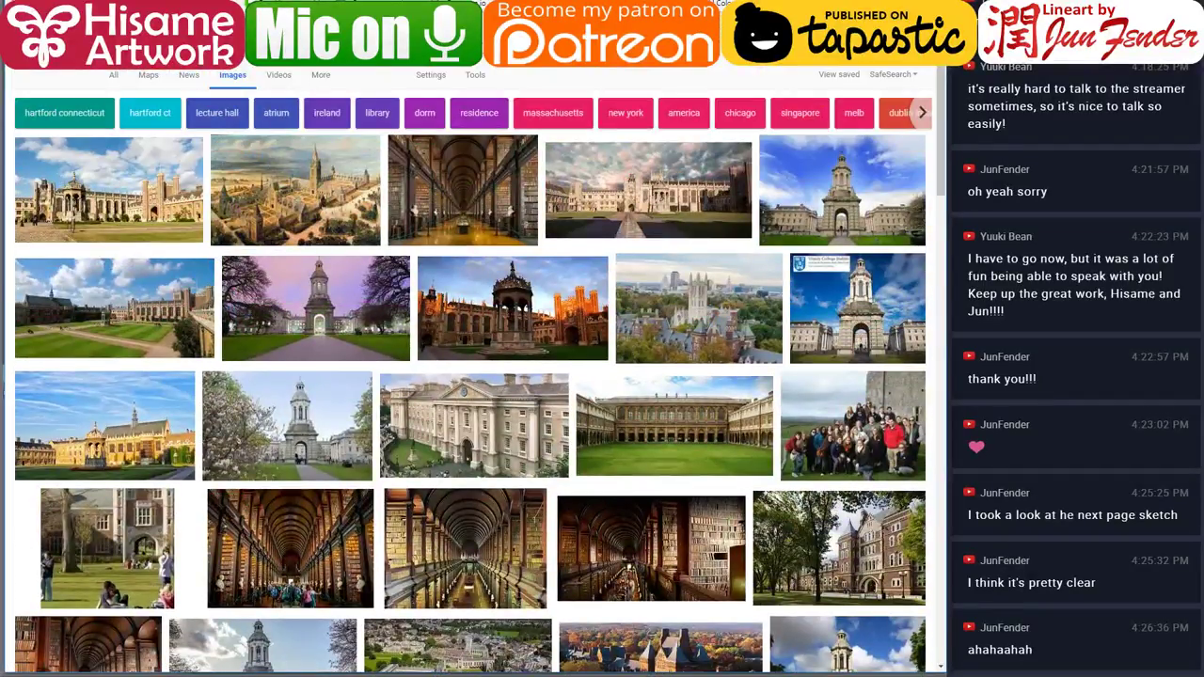
Narrow the image search to "trinity college courtyard" and look through the photos for outdoor stairs.
{"action": "left_click", "coordinate": [297, 37]}
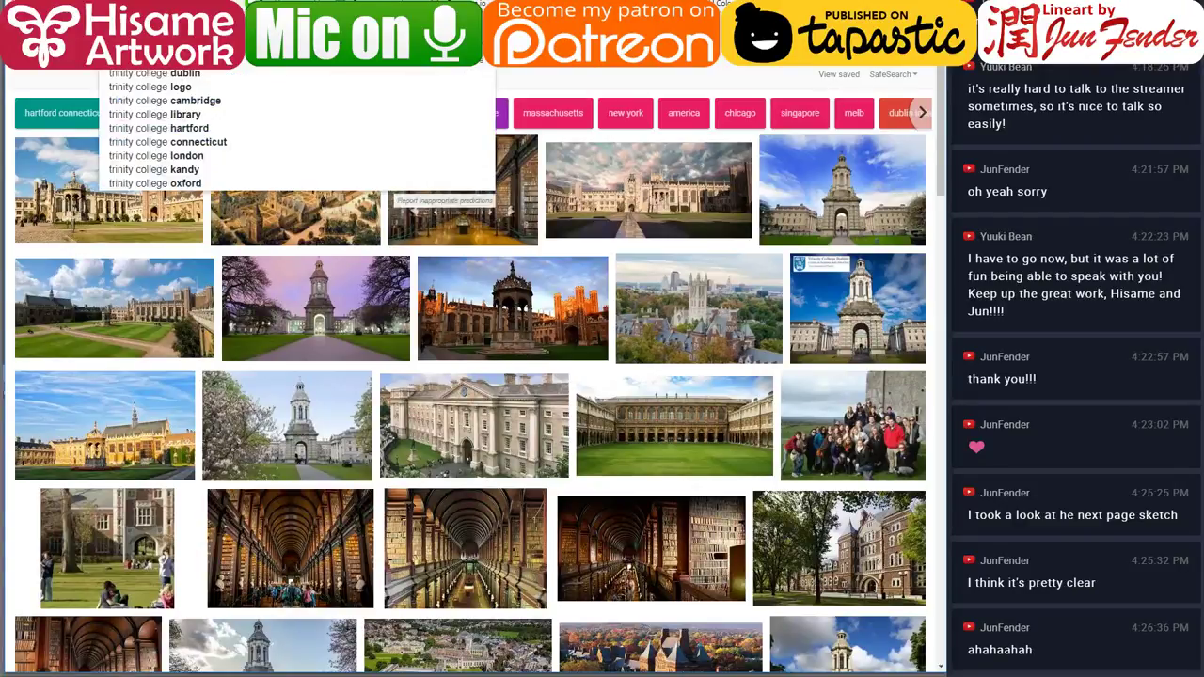
{"action": "type", "text": "courtyard"}
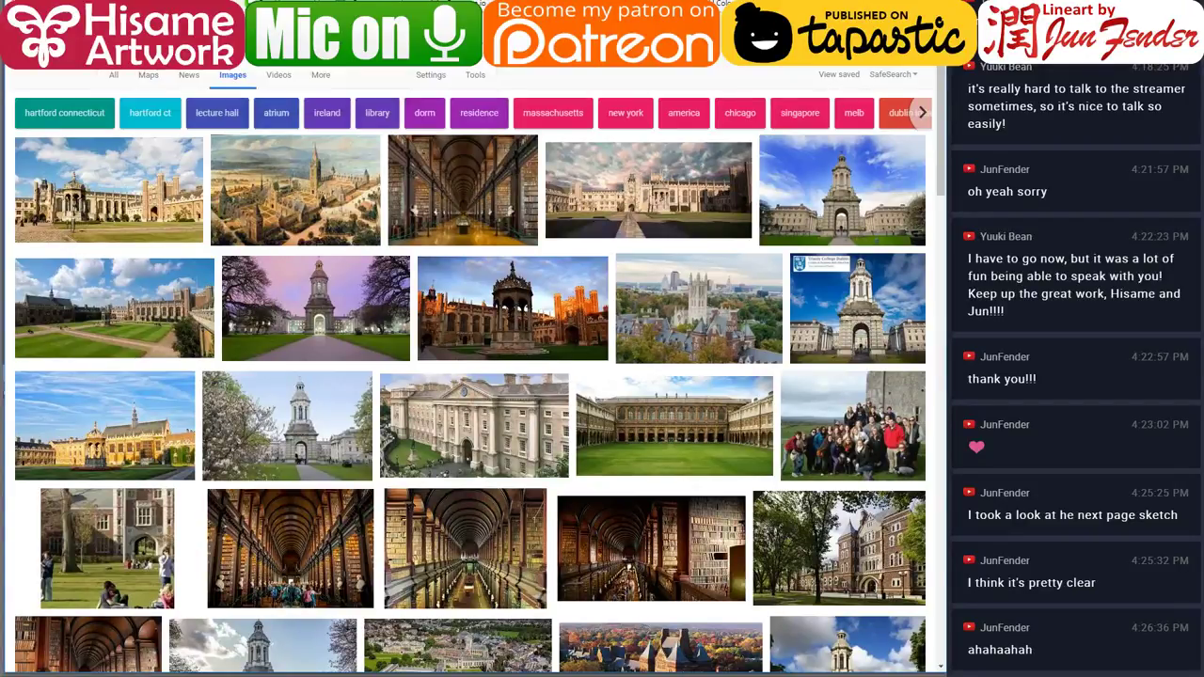
{"action": "key", "text": "Return"}
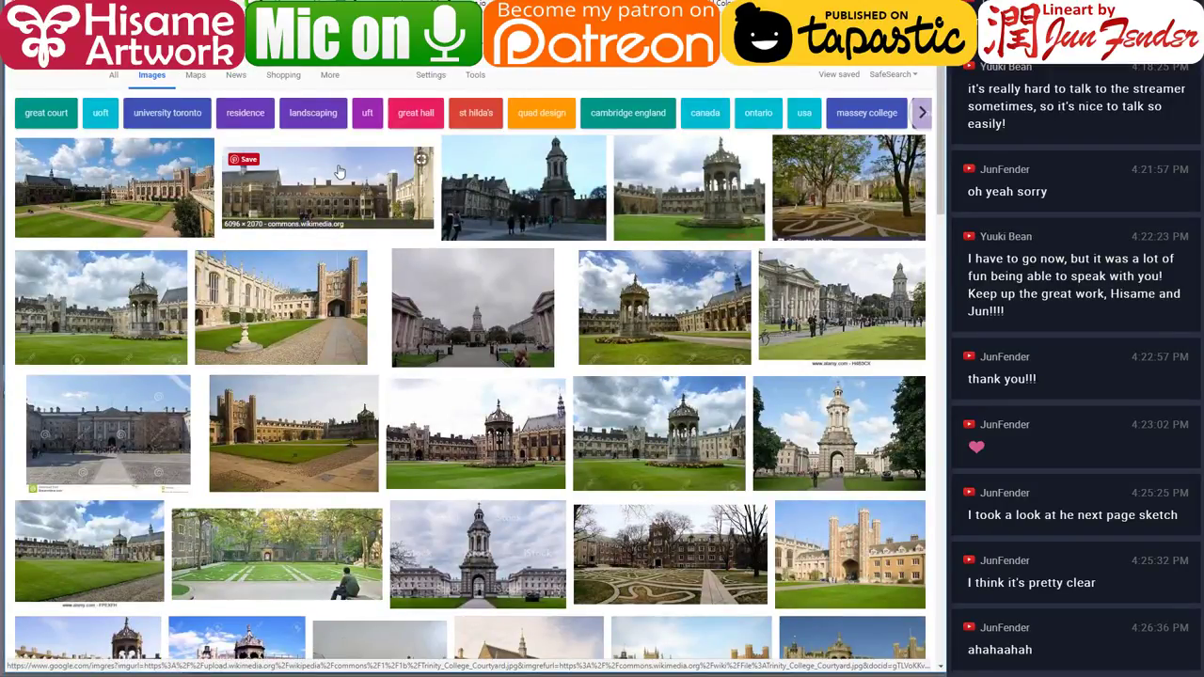
{"action": "scroll", "coordinate": [340, 172], "scroll_direction": "down", "scroll_amount": 2}
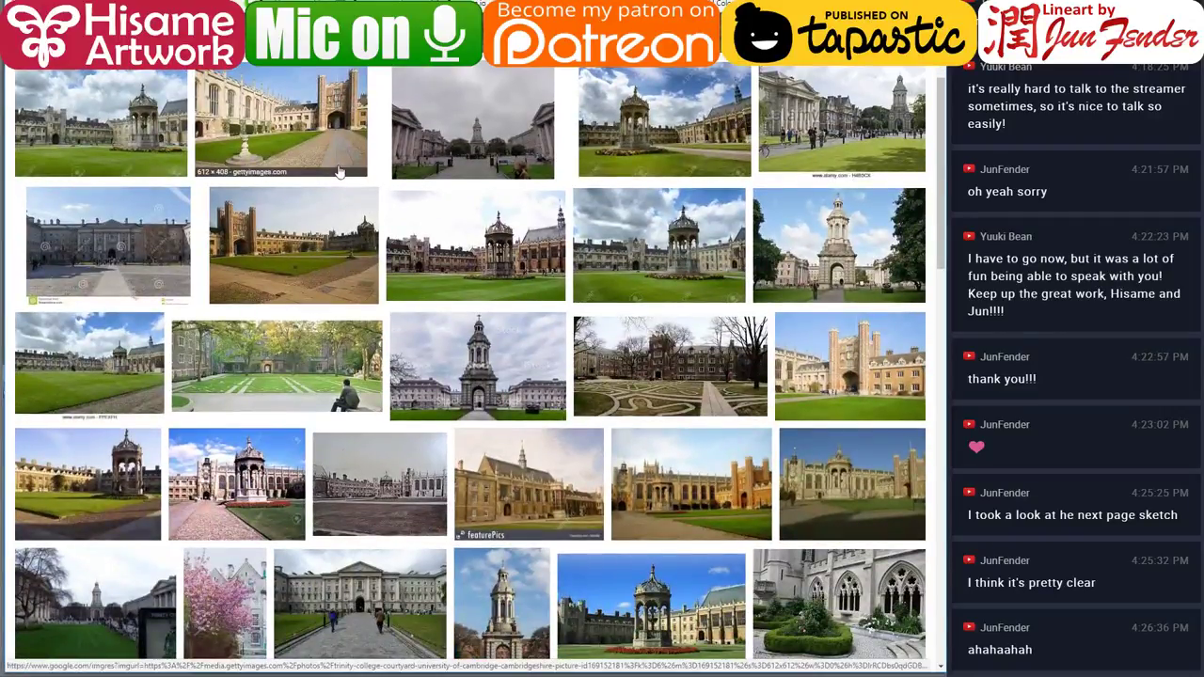
{"action": "scroll", "coordinate": [340, 172], "scroll_direction": "down", "scroll_amount": 3}
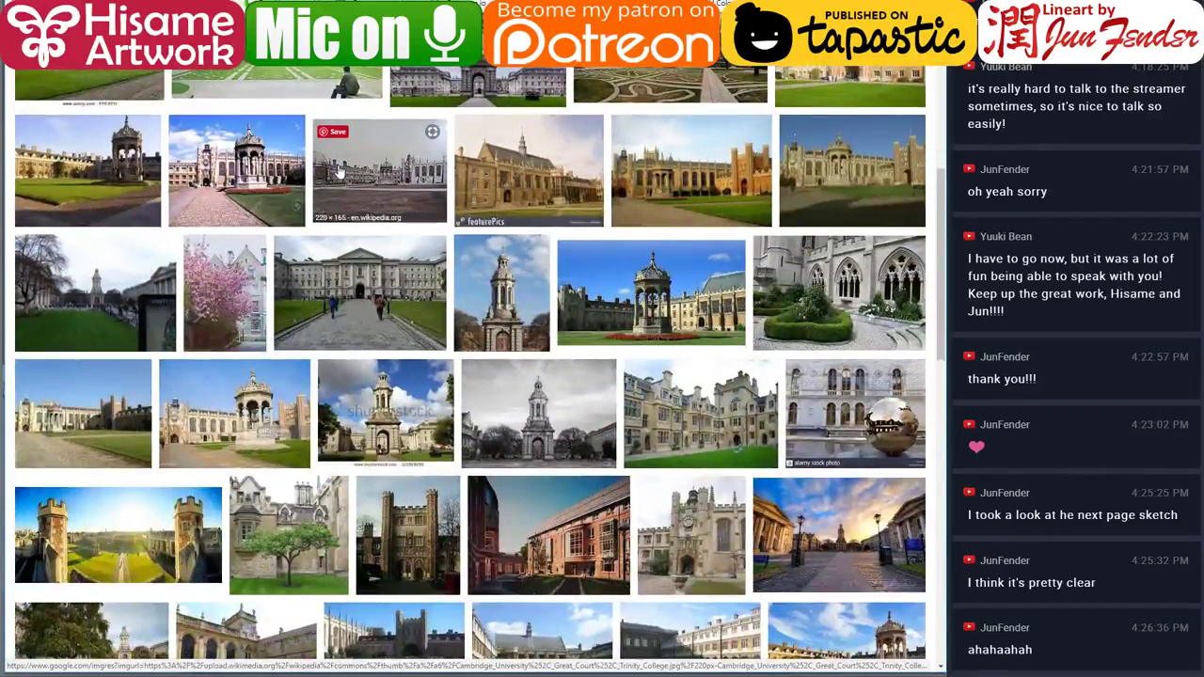
{"action": "scroll", "coordinate": [339, 173], "scroll_direction": "up", "scroll_amount": 5}
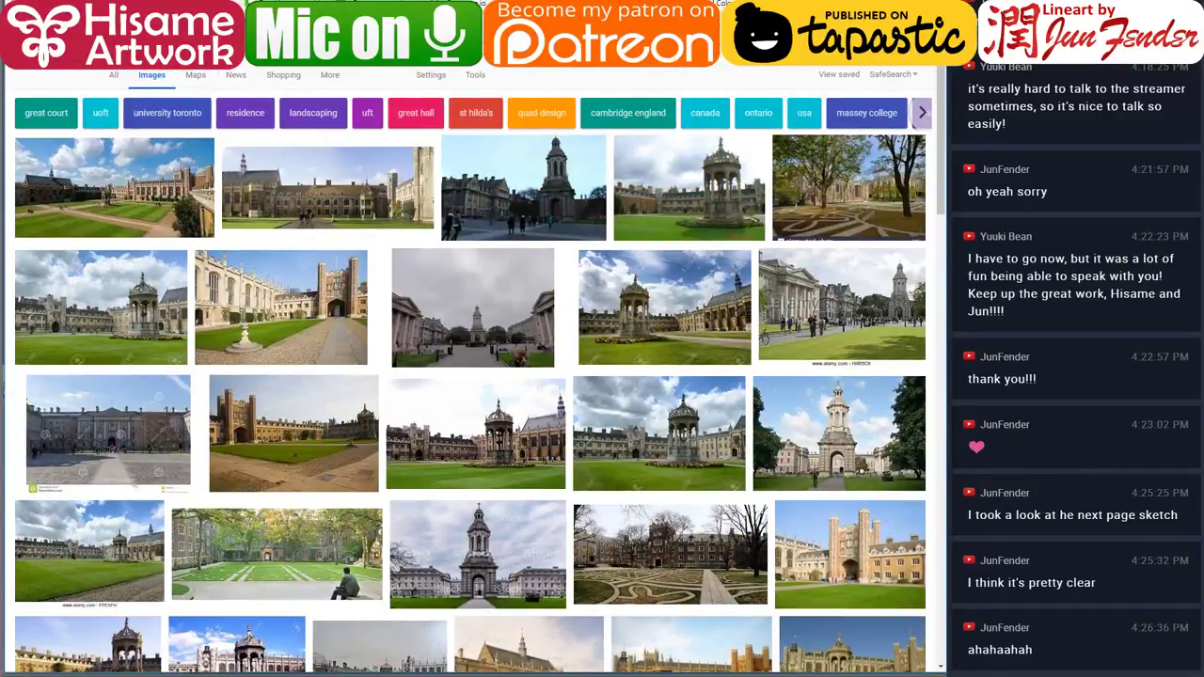
Search for Cambridge courtyard images and preview the Selwyn College Old Court photo with the outdoor stairs.
{"action": "type", "text": "cambridge"}
{"action": "key", "text": "Return"}
{"action": "key", "text": "Return"}
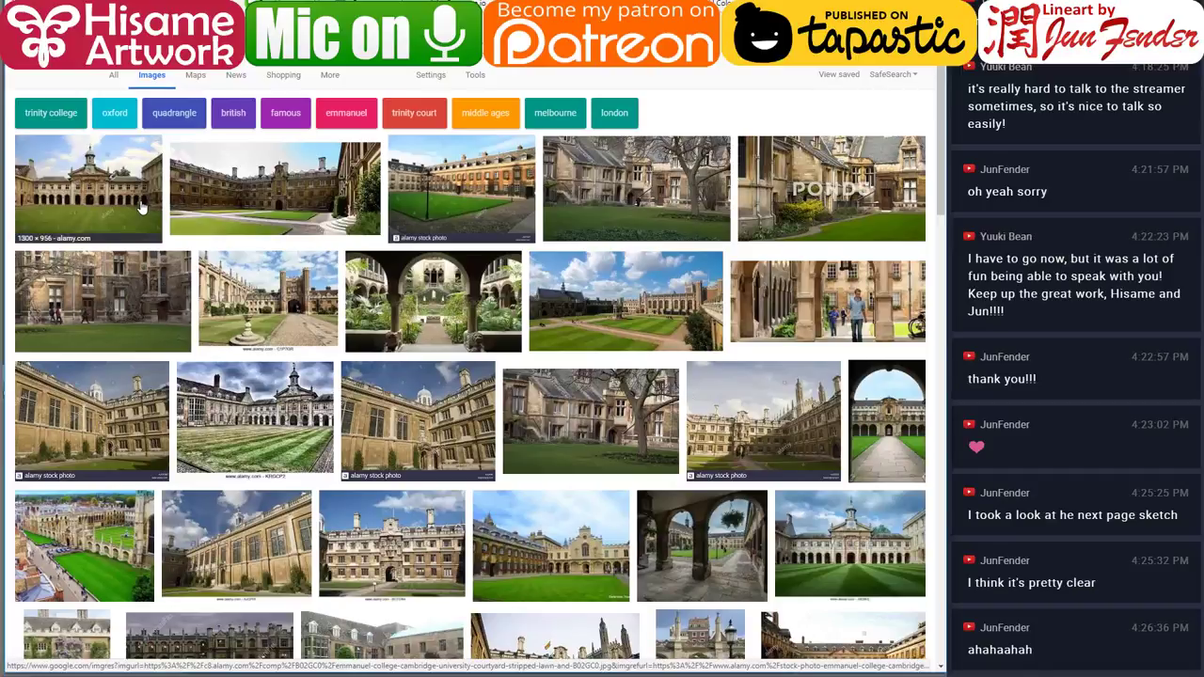
{"action": "scroll", "coordinate": [141, 209], "scroll_direction": "down", "scroll_amount": 3}
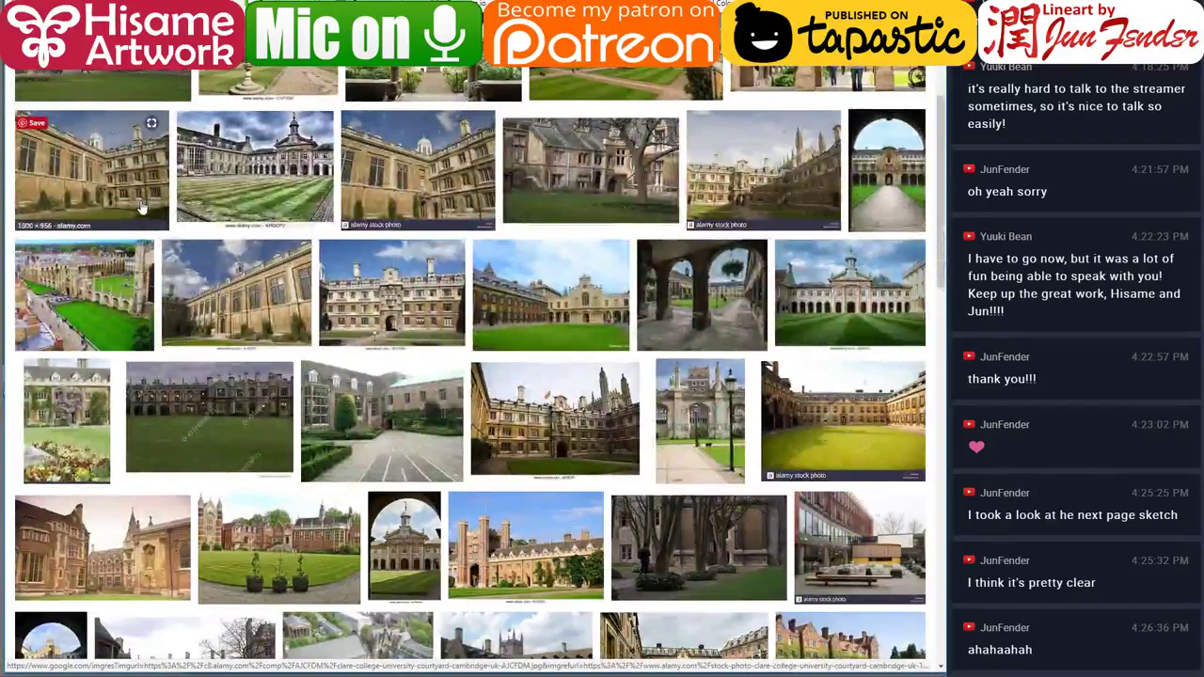
{"action": "scroll", "coordinate": [133, 215], "scroll_direction": "down", "scroll_amount": 3}
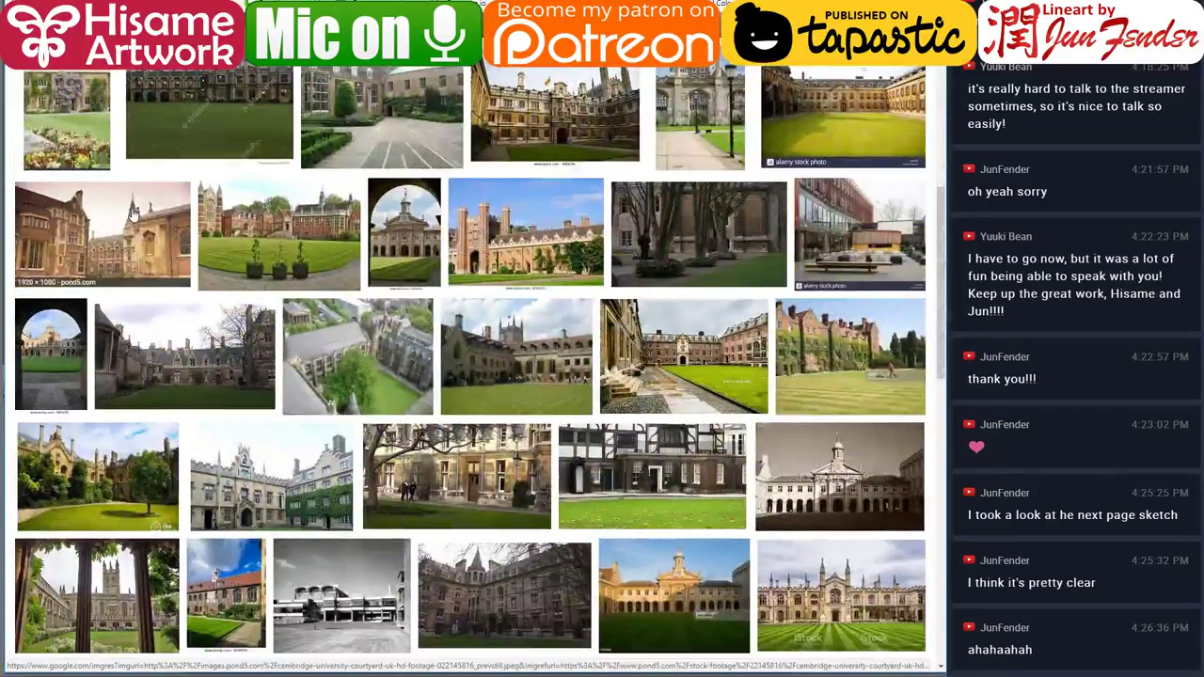
{"action": "left_click", "coordinate": [229, 237]}
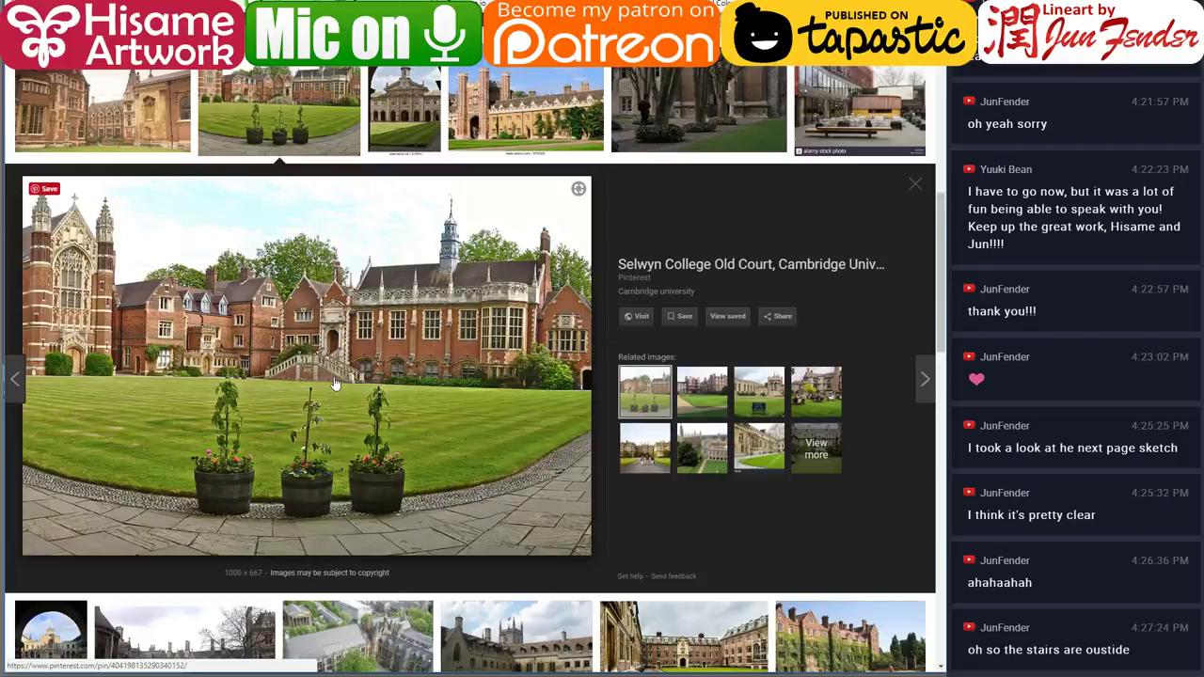
Try to reach the Selwyn College photo's source through its Pinterest page, and return to browsing the Cambridge courtyard images.
{"action": "left_click", "coordinate": [697, 266]}
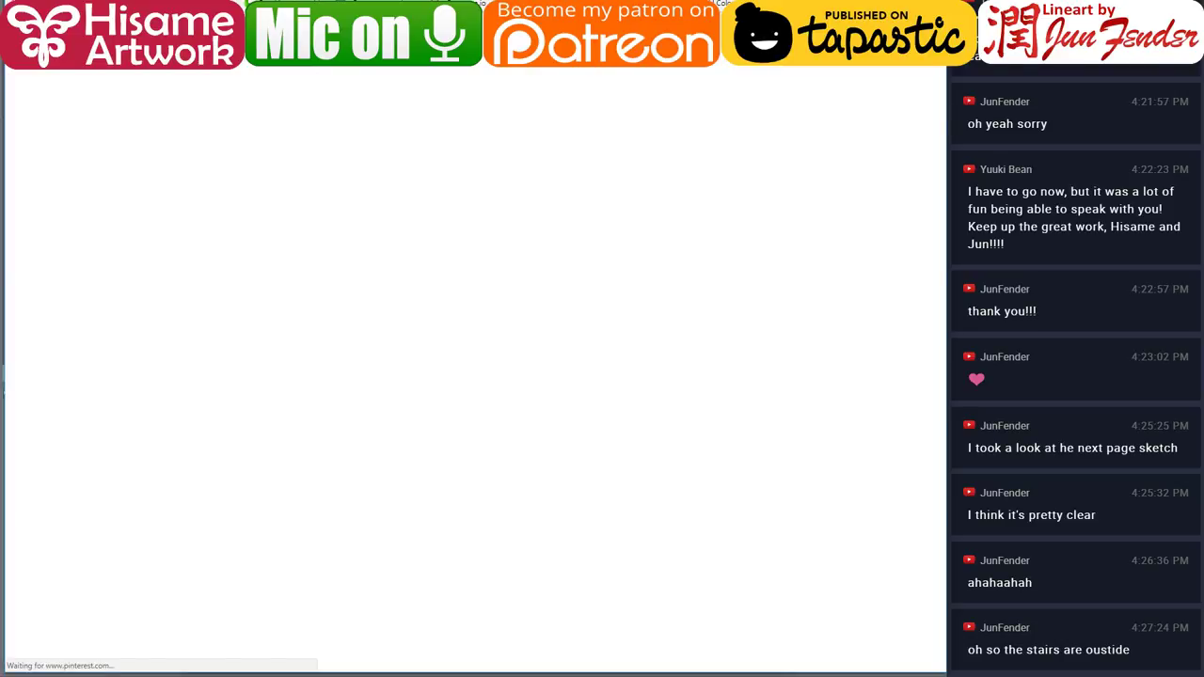
{"action": "key", "text": "ctrl+w"}
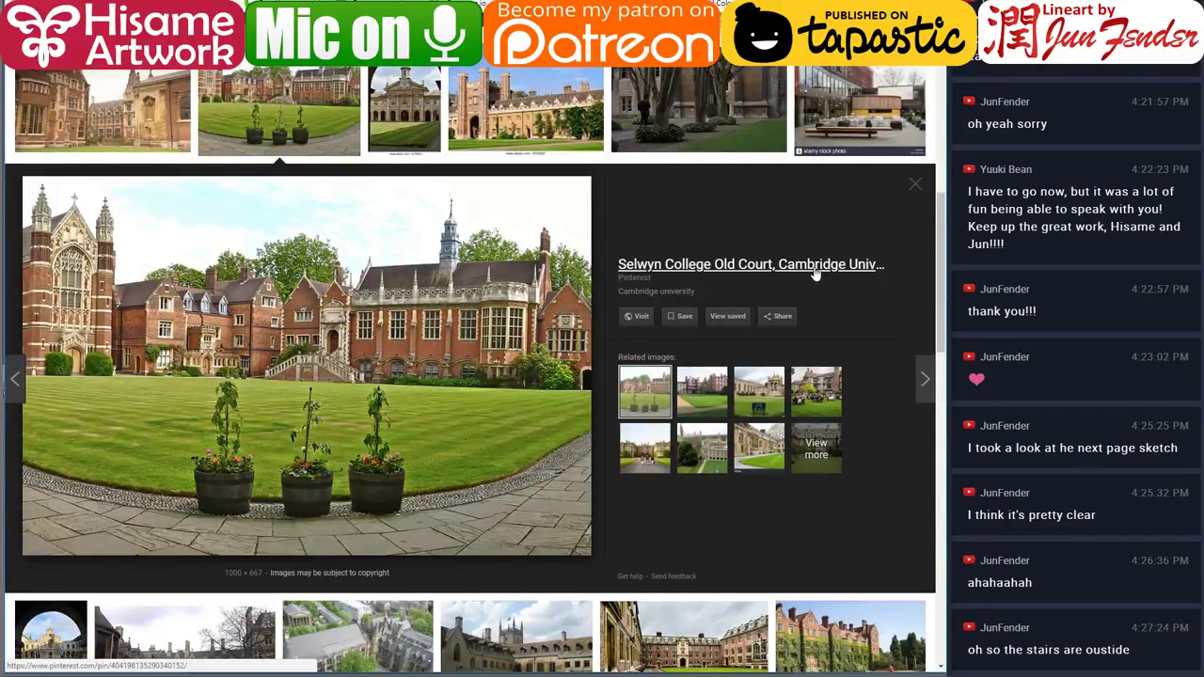
{"action": "left_click", "coordinate": [310, 249]}
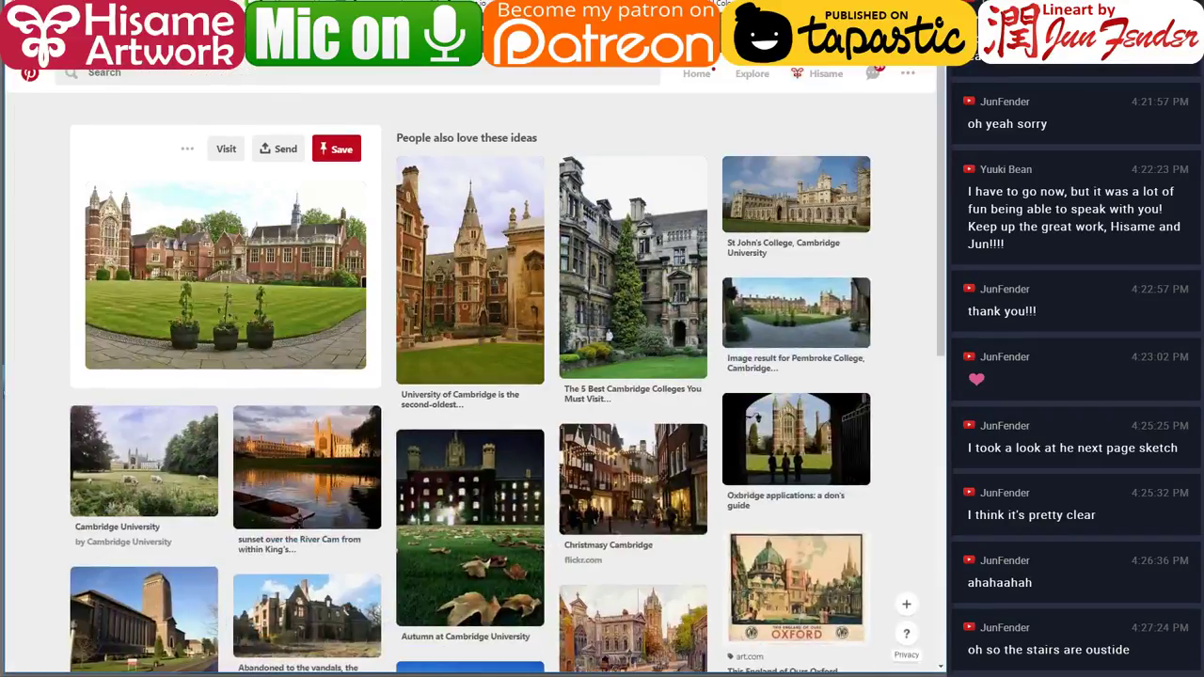
{"action": "left_click", "coordinate": [309, 250]}
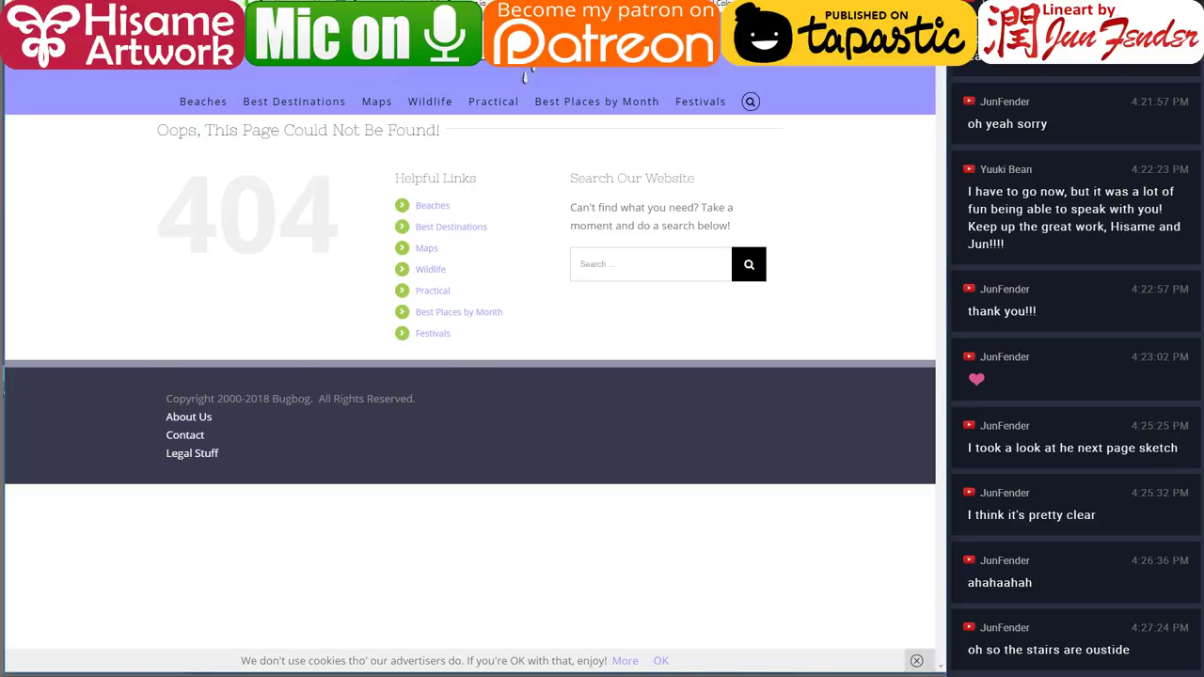
{"action": "key", "text": "alt+Left"}
{"action": "key", "text": "alt+Left"}
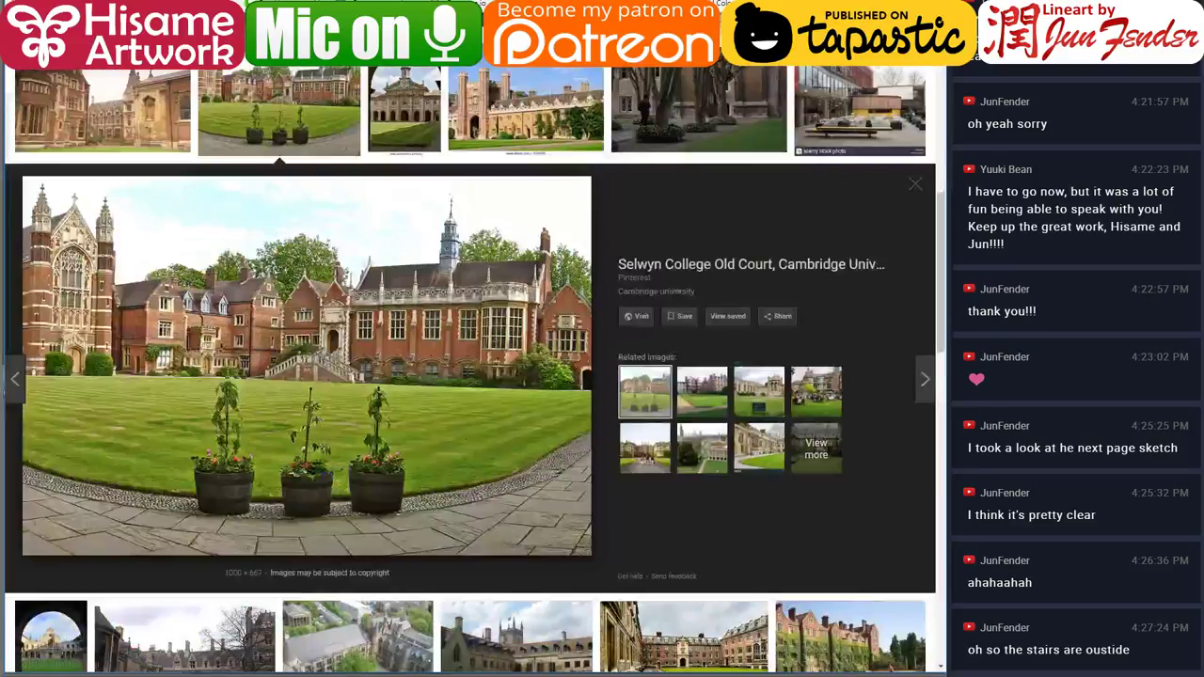
{"action": "scroll", "coordinate": [251, 242], "scroll_direction": "up", "scroll_amount": 5}
{"action": "scroll", "coordinate": [251, 242], "scroll_direction": "up", "scroll_amount": 3}
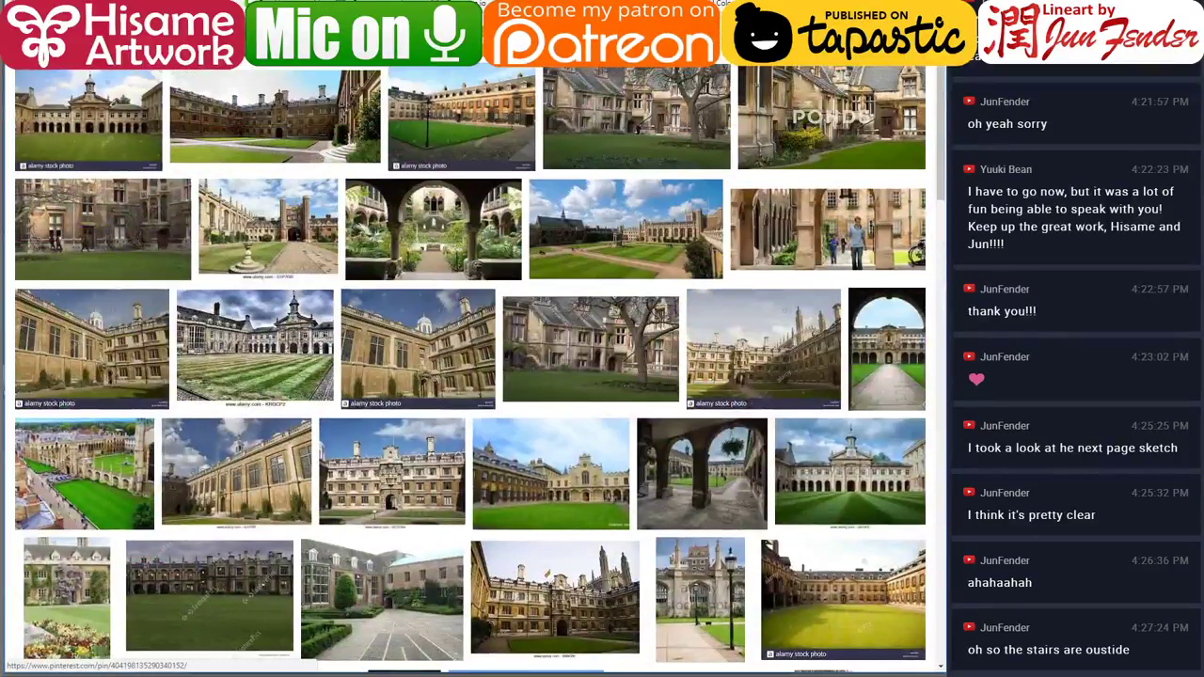
{"action": "scroll", "coordinate": [395, 328], "scroll_direction": "down", "scroll_amount": 5}
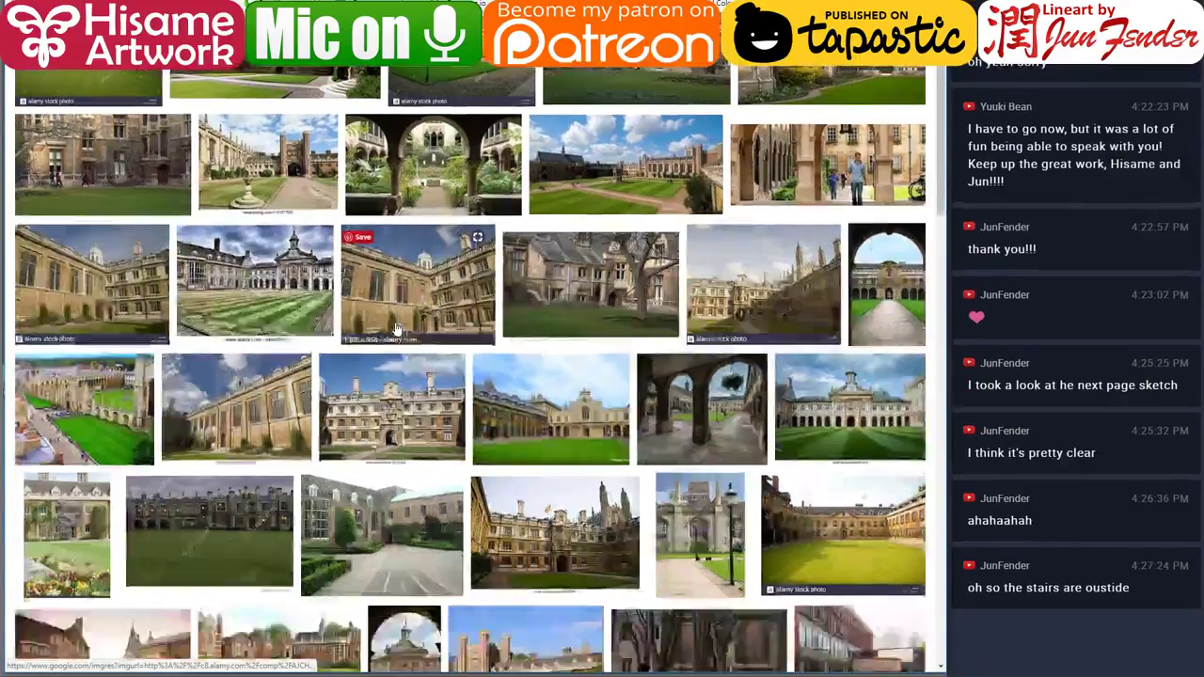
Copy the Selwyn College Old Court photo and save it as a JPEG named "stairs".
{"action": "right_click", "coordinate": [389, 270]}
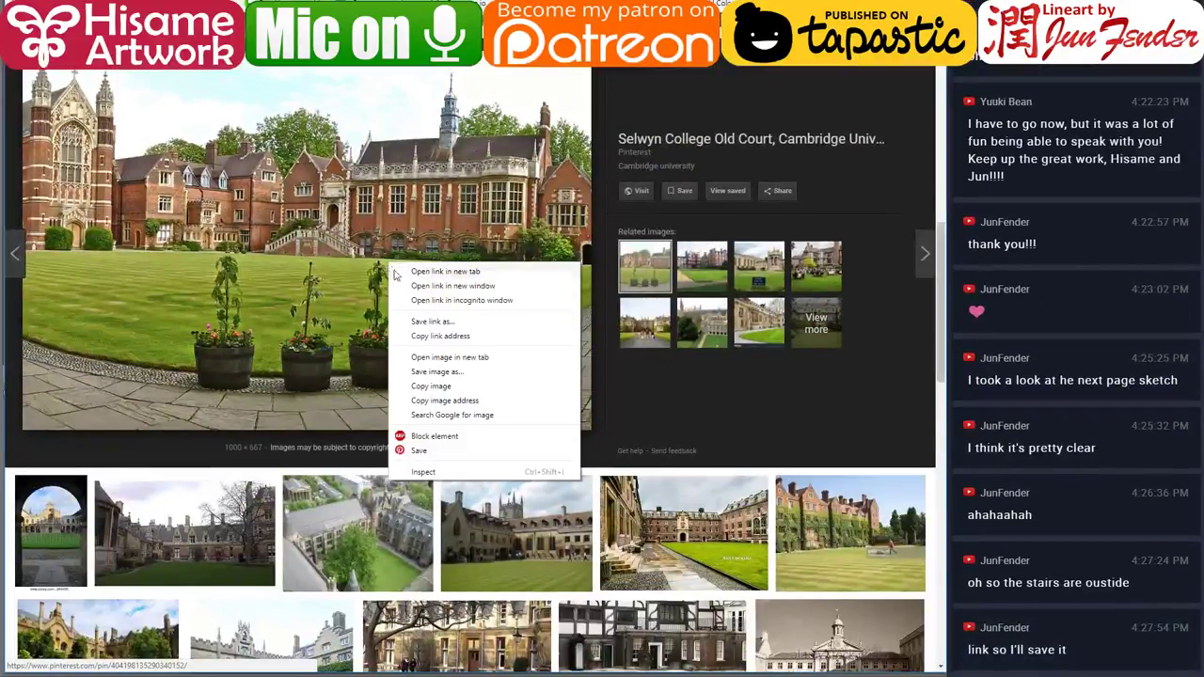
{"action": "left_click", "coordinate": [430, 386]}
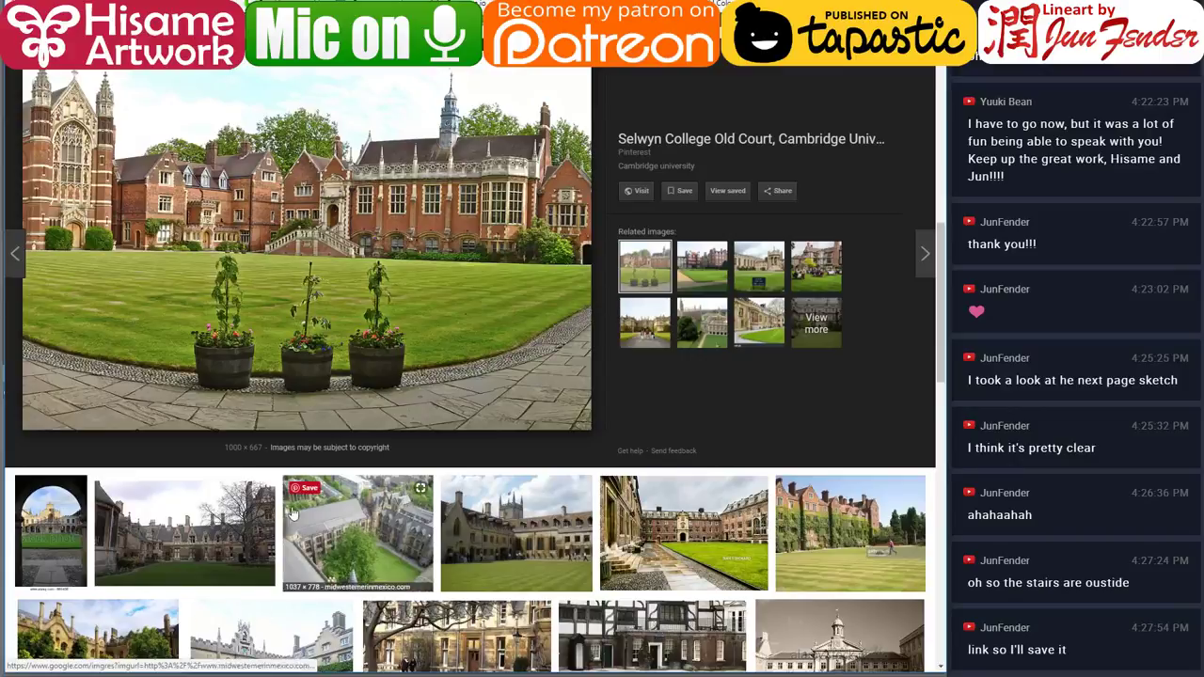
{"action": "right_click", "coordinate": [324, 314]}
{"action": "left_click", "coordinate": [373, 423]}
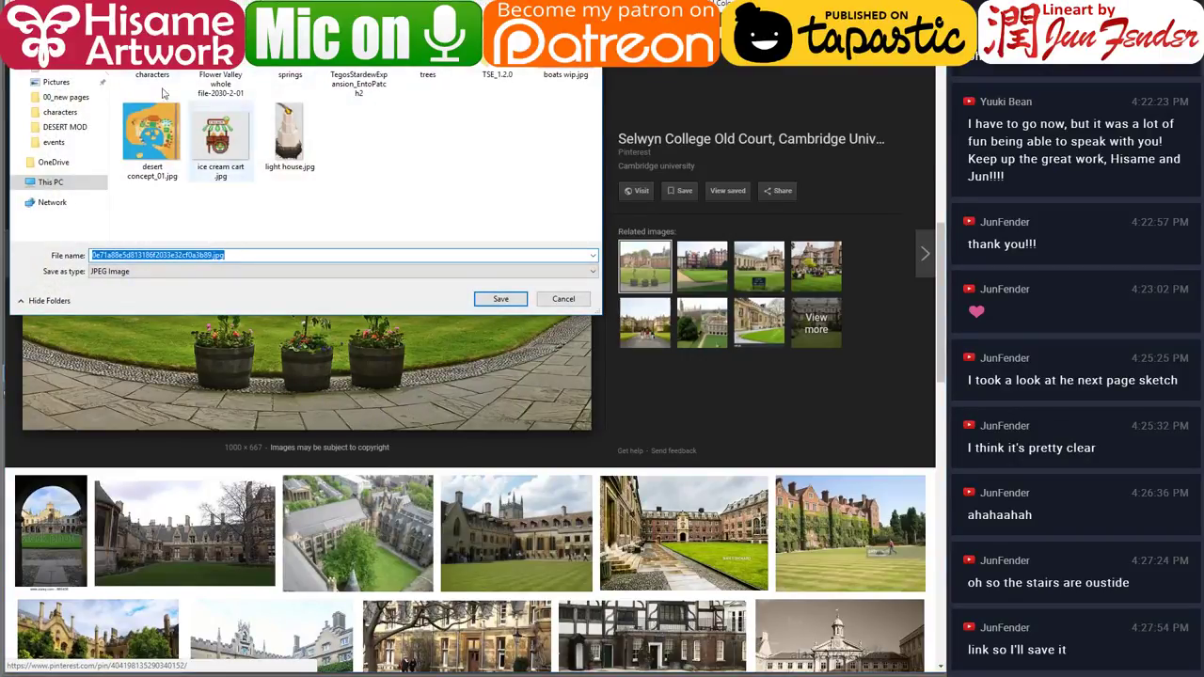
{"action": "type", "text": "stairs"}
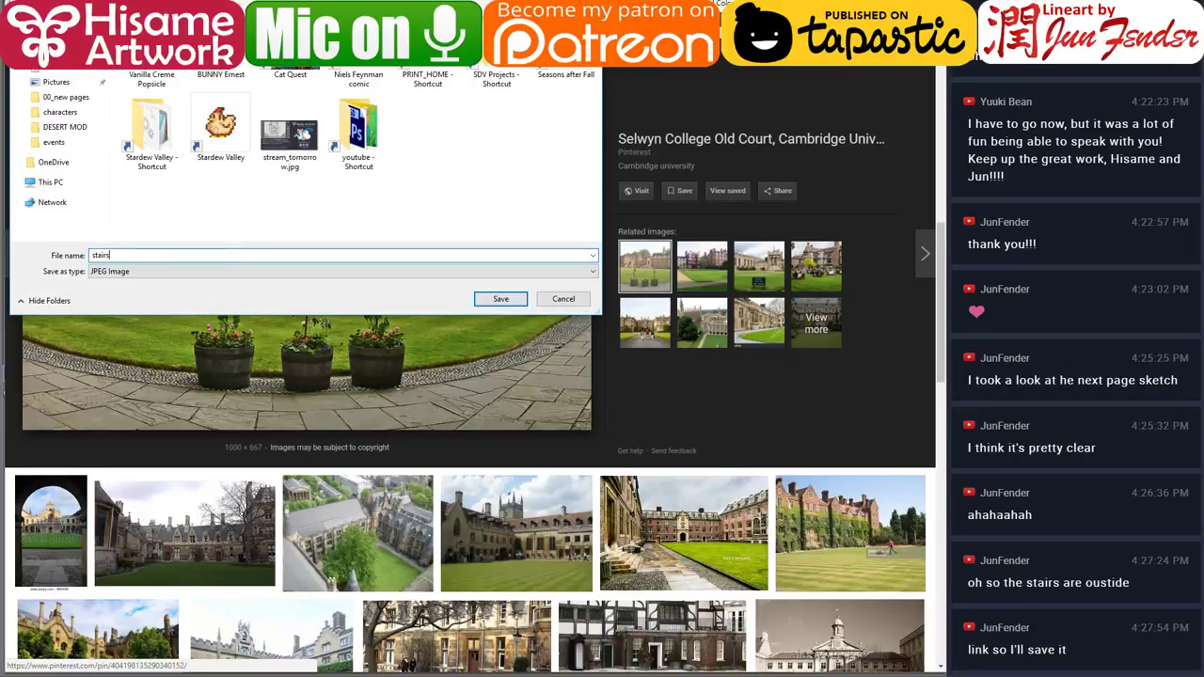
{"action": "key", "text": "Return"}
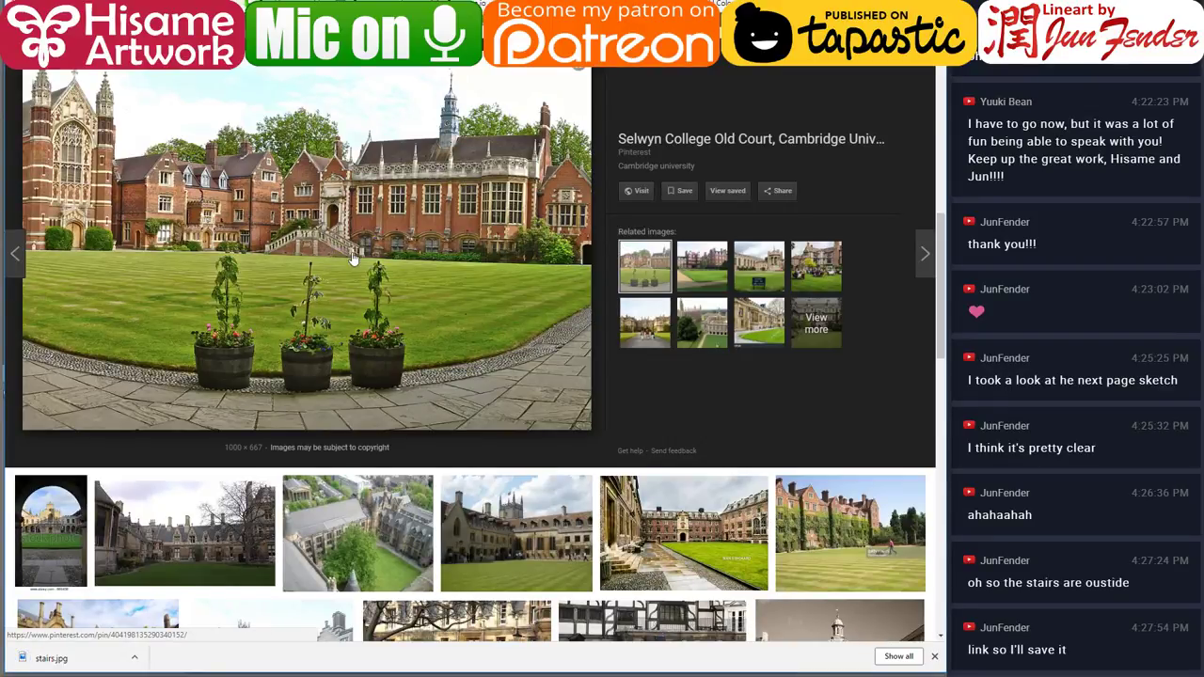
Switch to Clip Studio Paint and go from the page 69 sketch to the coloured comic page to review its lower panels.
{"action": "key", "text": "alt+Tab"}
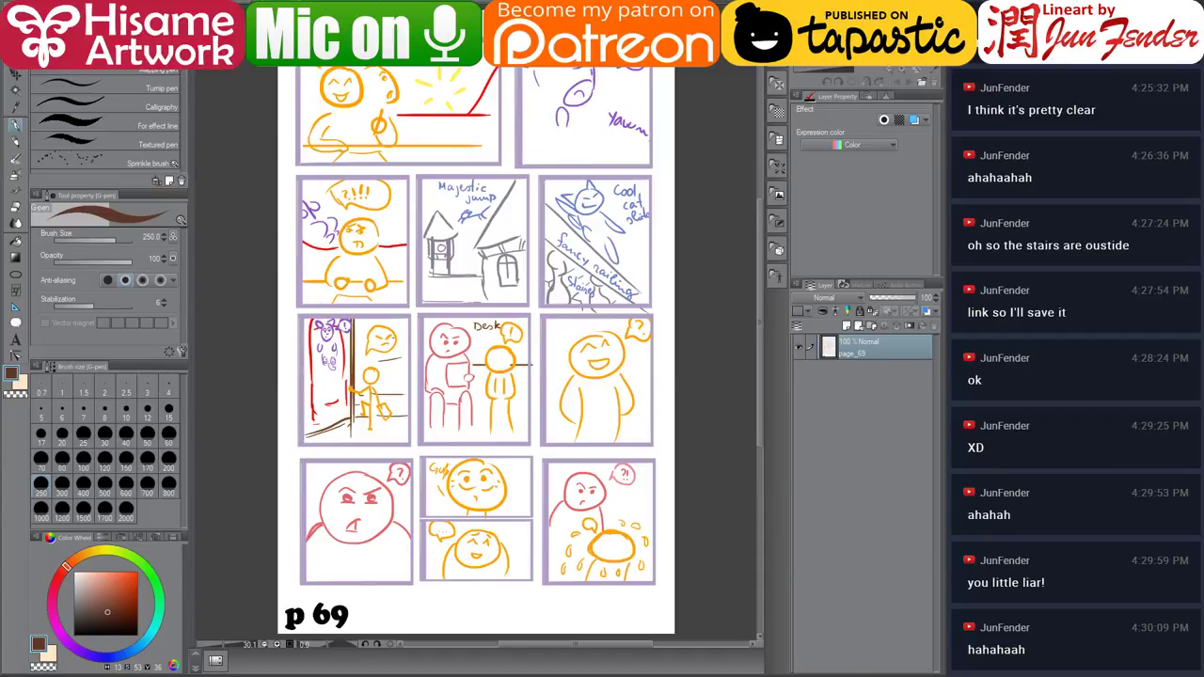
{"action": "key", "text": "ctrl+Tab"}
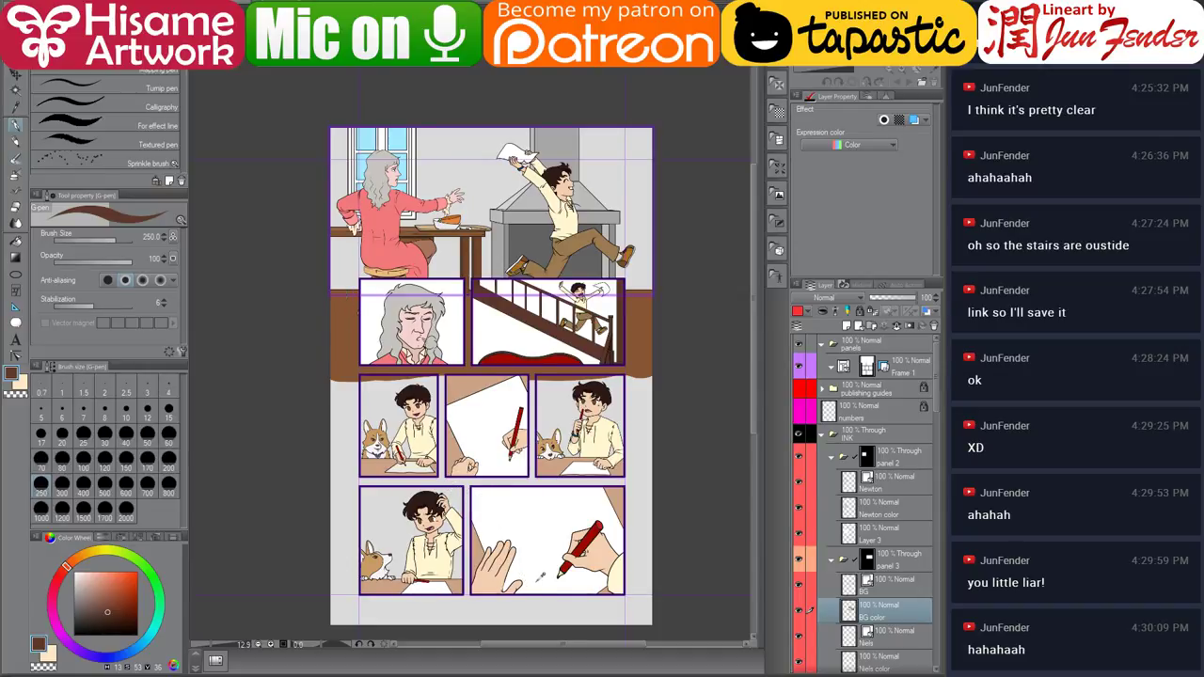
{"action": "scroll", "coordinate": [541, 576], "scroll_direction": "up", "scroll_amount": 1}
{"action": "scroll", "coordinate": [540, 555], "scroll_direction": "up", "scroll_amount": 1}
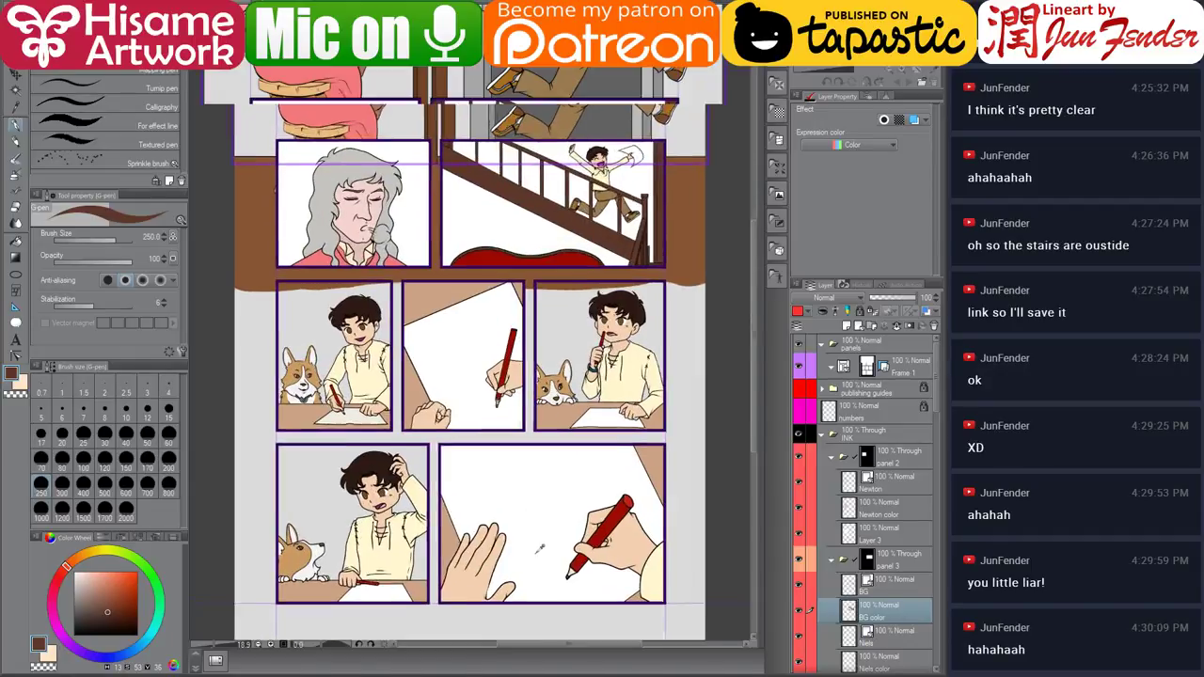
{"action": "scroll", "coordinate": [552, 540], "scroll_direction": "up", "scroll_amount": 1}
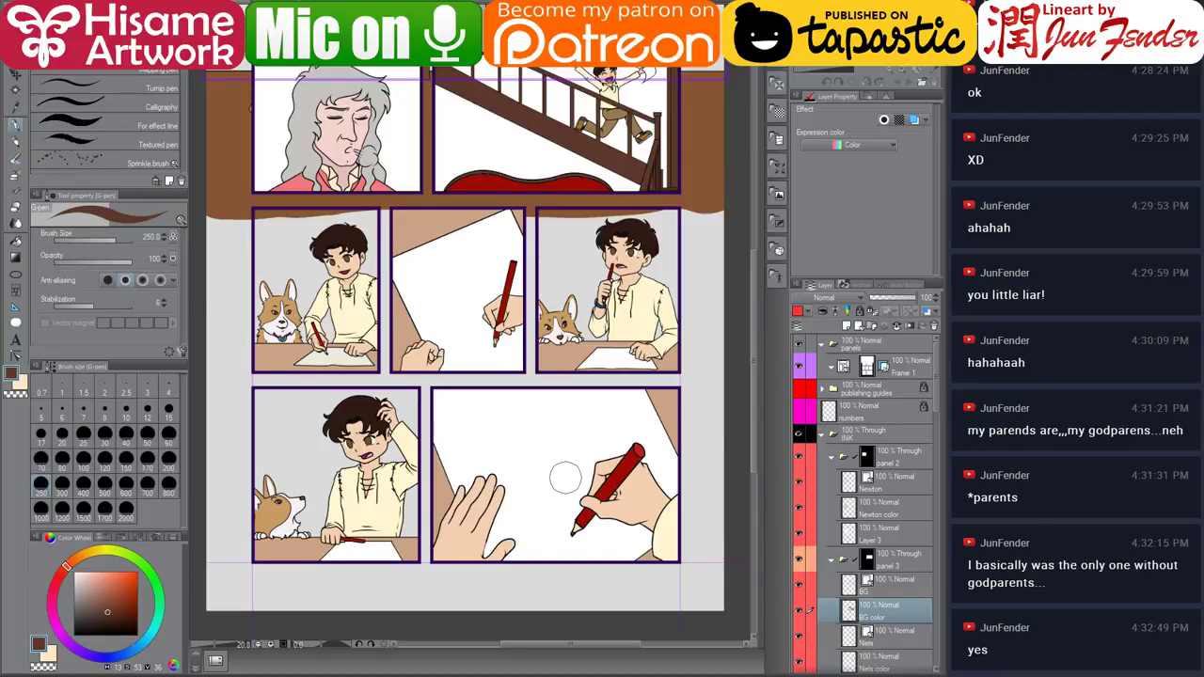
Switch back to Chrome and run an image search for "certificat de botez" in a new tab.
{"action": "key", "text": "alt+Tab"}
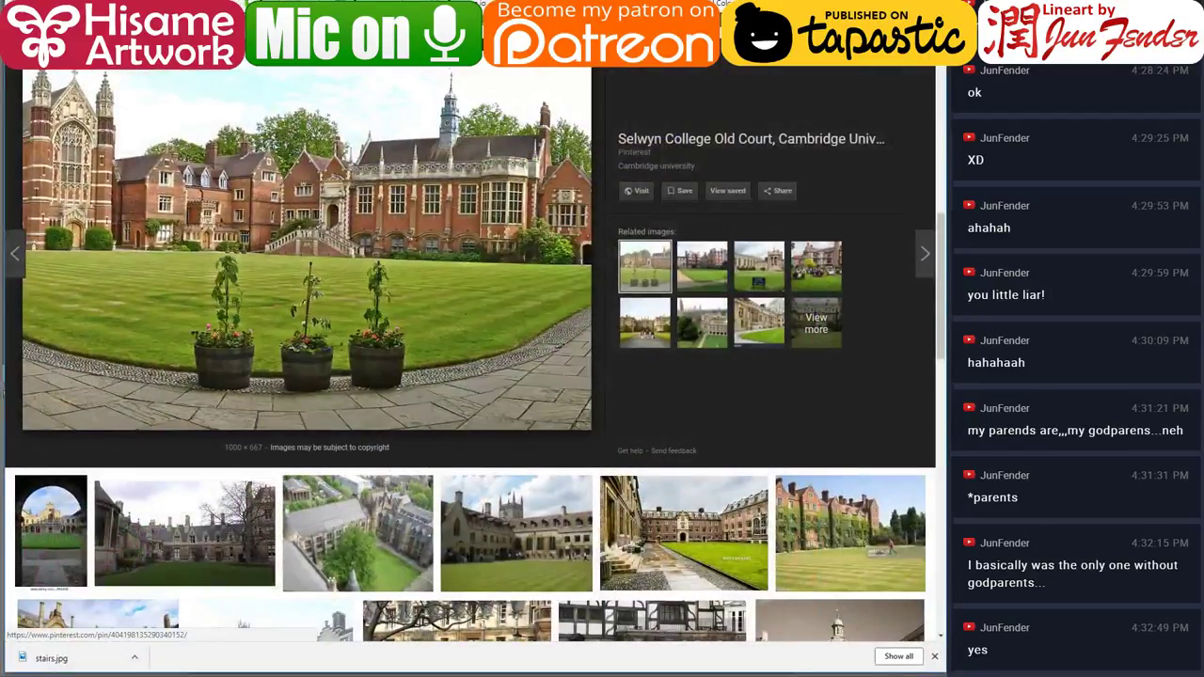
{"action": "key", "text": "ctrl+t"}
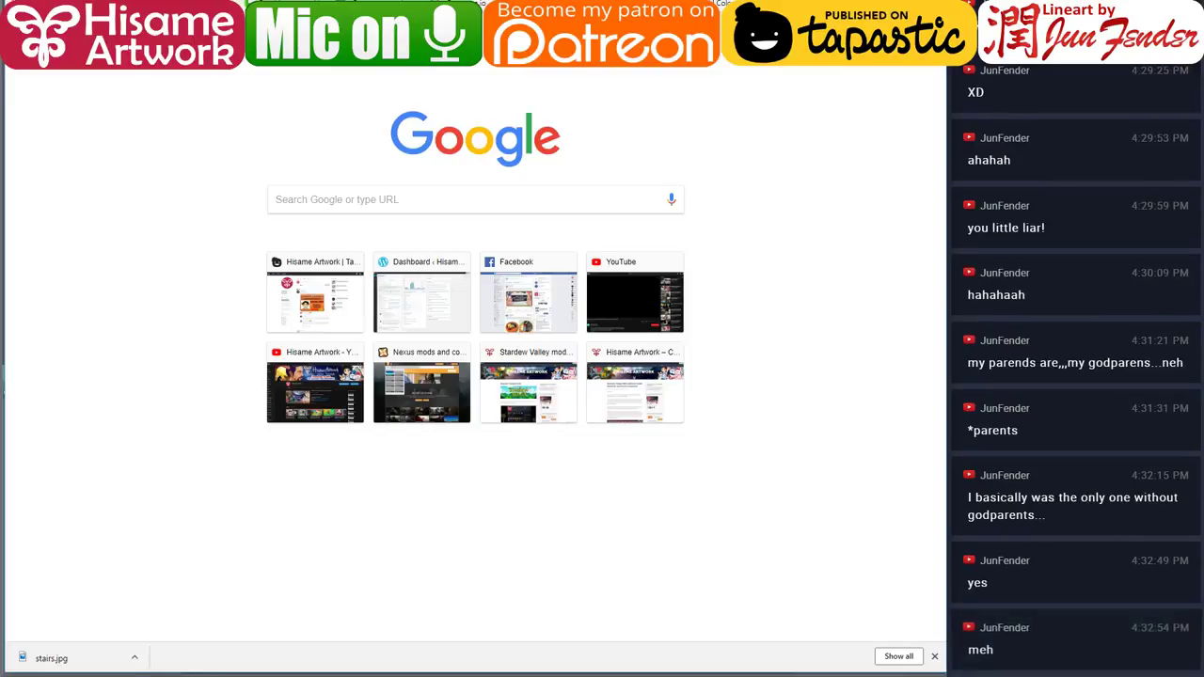
{"action": "type", "text": "cere"}
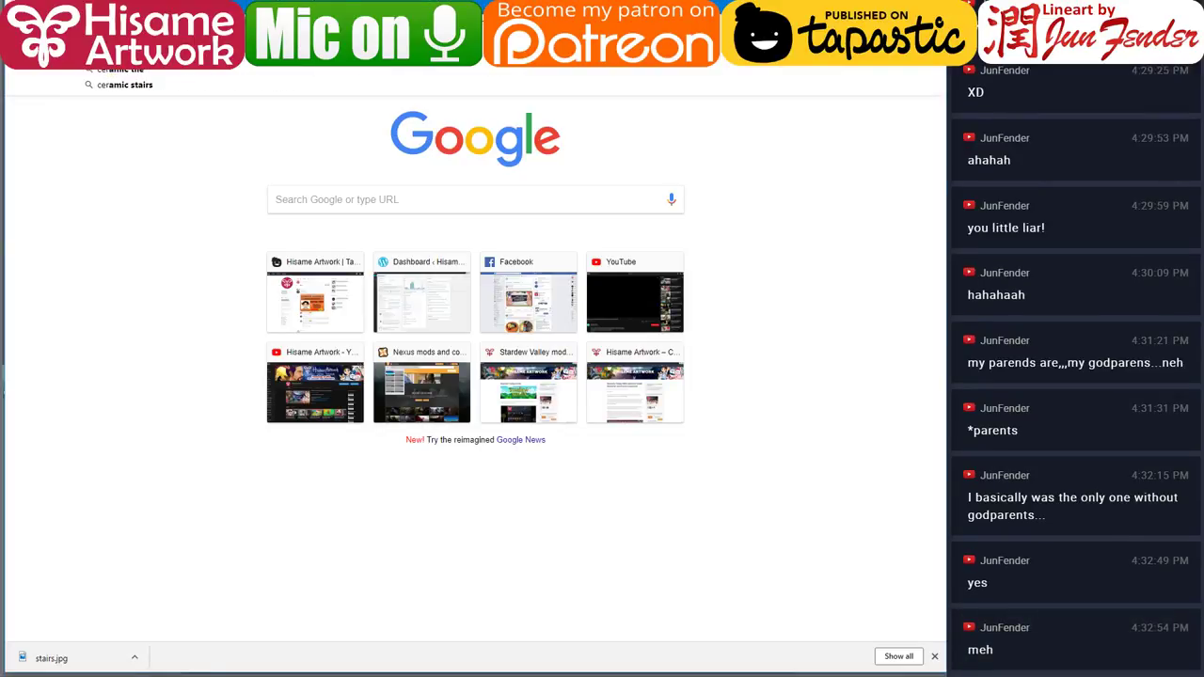
{"action": "type", "text": "rtificat de bote"}
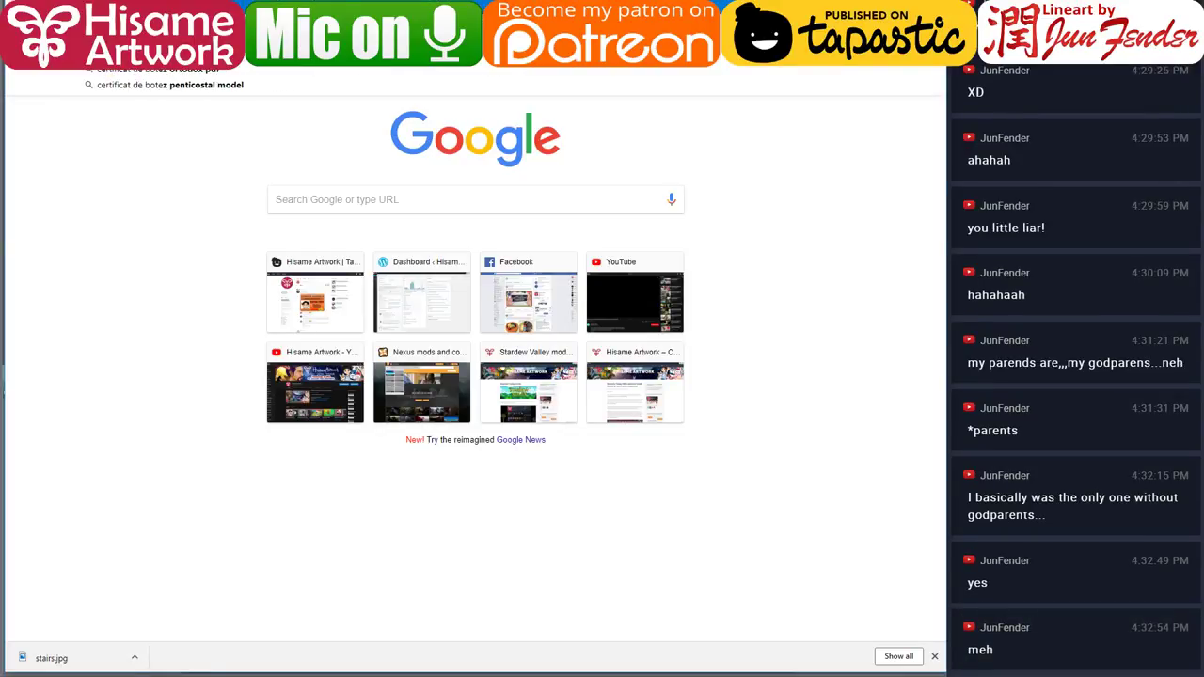
{"action": "type", "text": "z"}
{"action": "key", "text": "Return"}
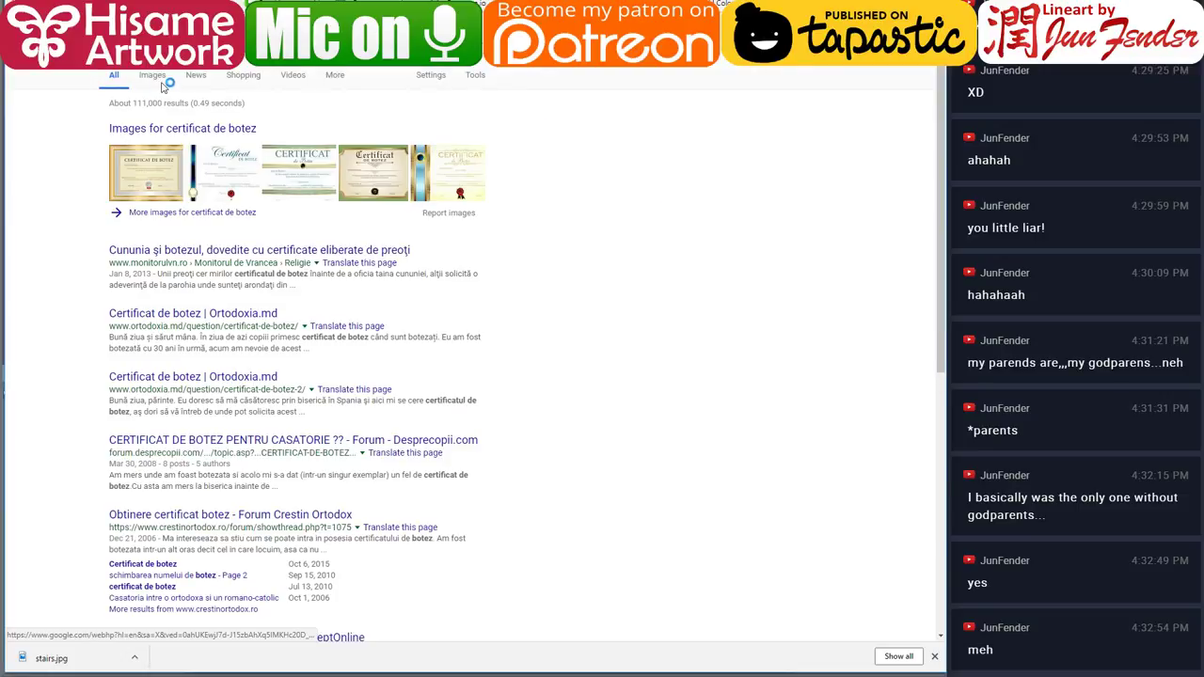
{"action": "left_click", "coordinate": [149, 79]}
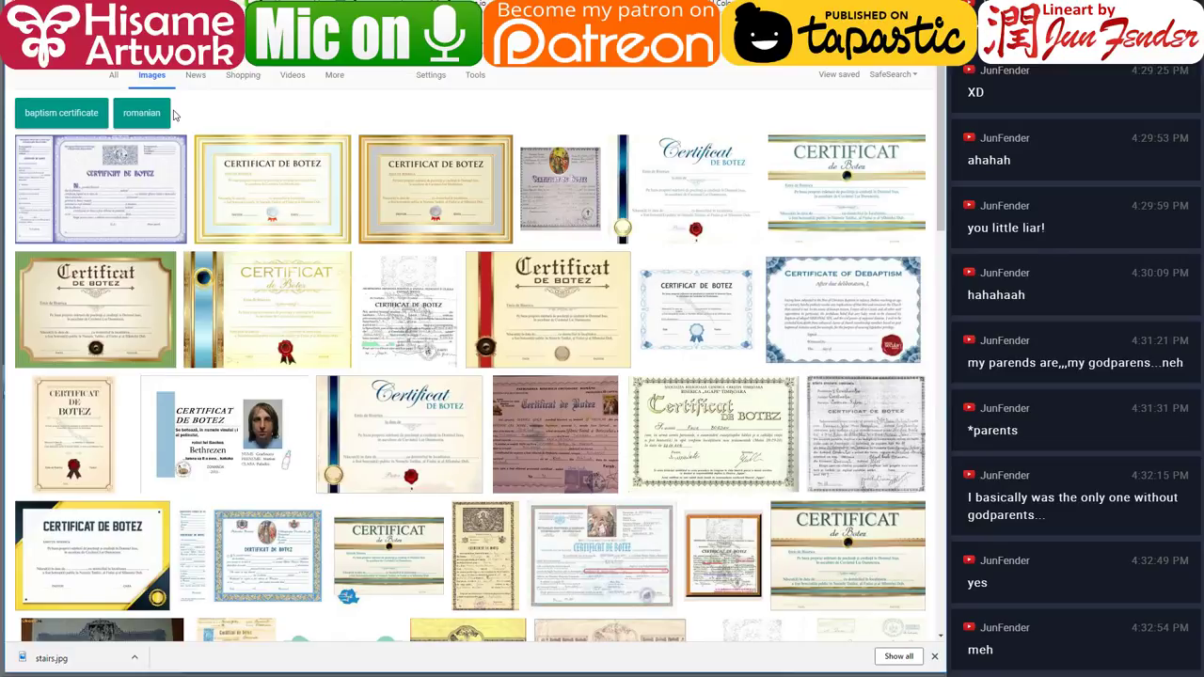
Browse the baptism certificate images and preview the Romanian Orthodox Patriarchate certificate and the 1933 Braila one.
{"action": "scroll", "coordinate": [304, 258], "scroll_direction": "down", "scroll_amount": 4}
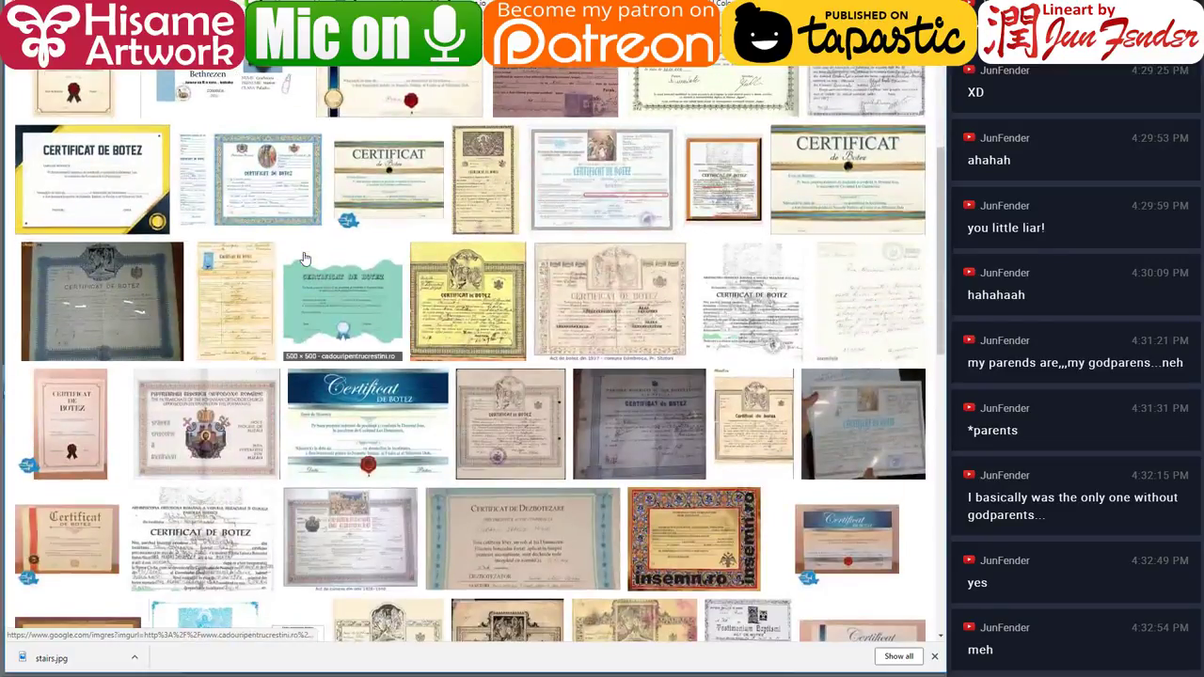
{"action": "scroll", "coordinate": [212, 469], "scroll_direction": "up", "scroll_amount": 1}
{"action": "left_click", "coordinate": [213, 468]}
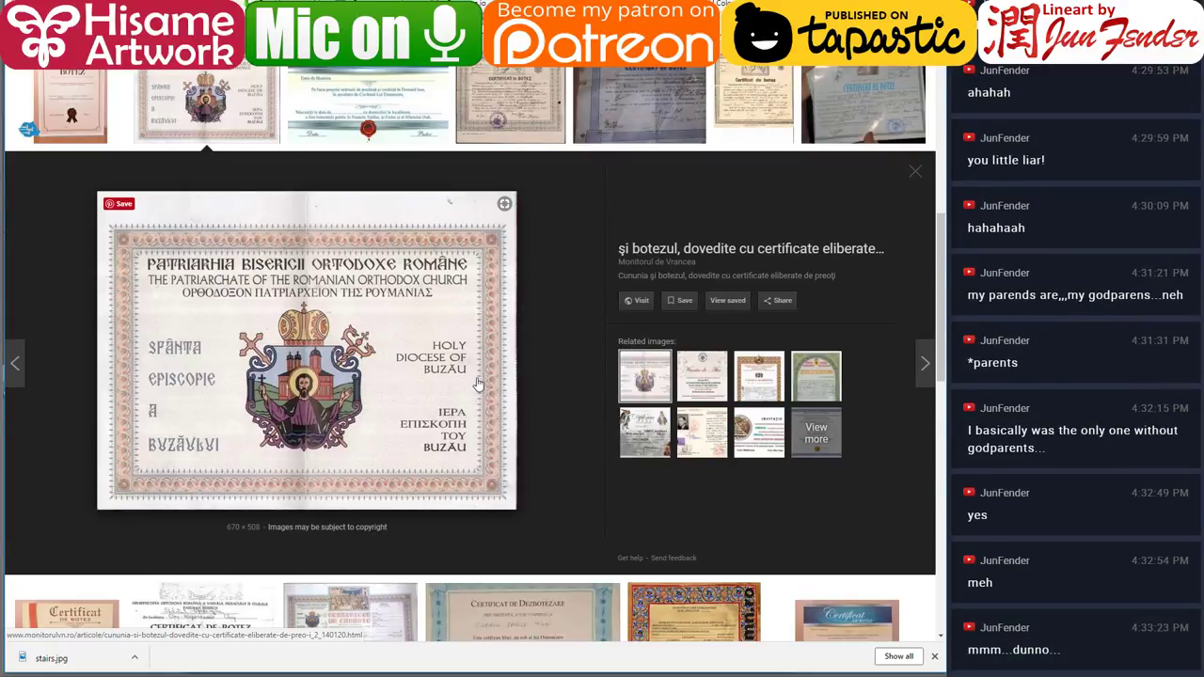
{"action": "scroll", "coordinate": [478, 384], "scroll_direction": "up", "scroll_amount": 3}
{"action": "left_click", "coordinate": [618, 352]}
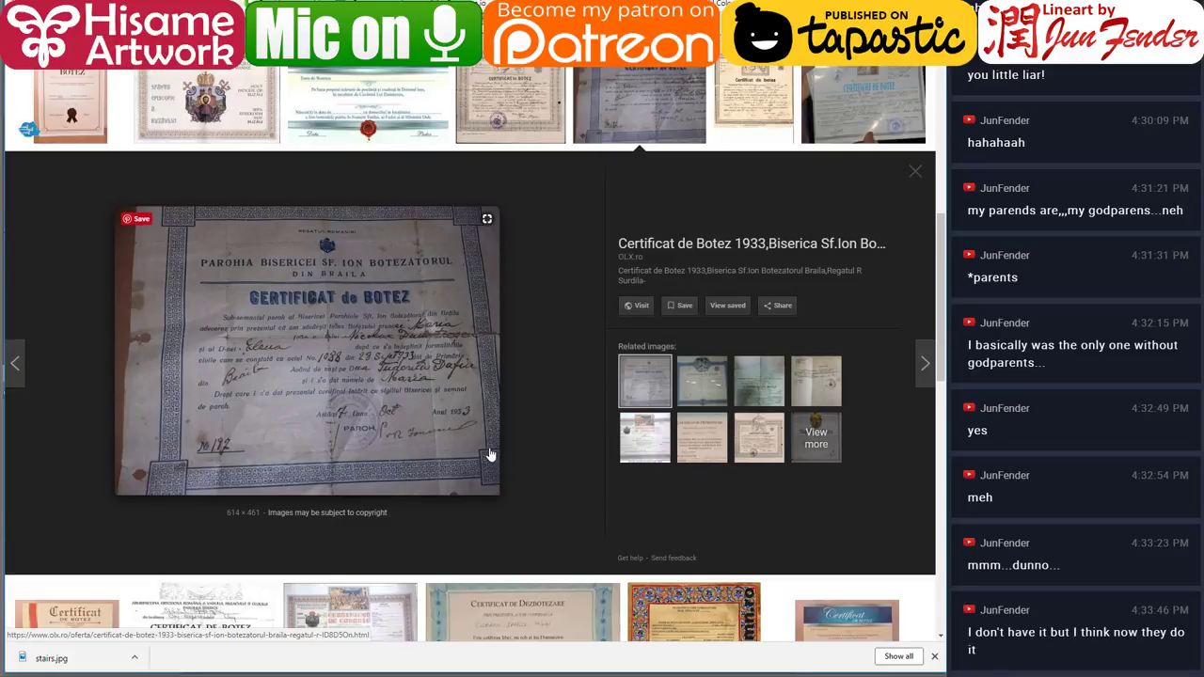
{"action": "scroll", "coordinate": [501, 444], "scroll_direction": "down", "scroll_amount": 2}
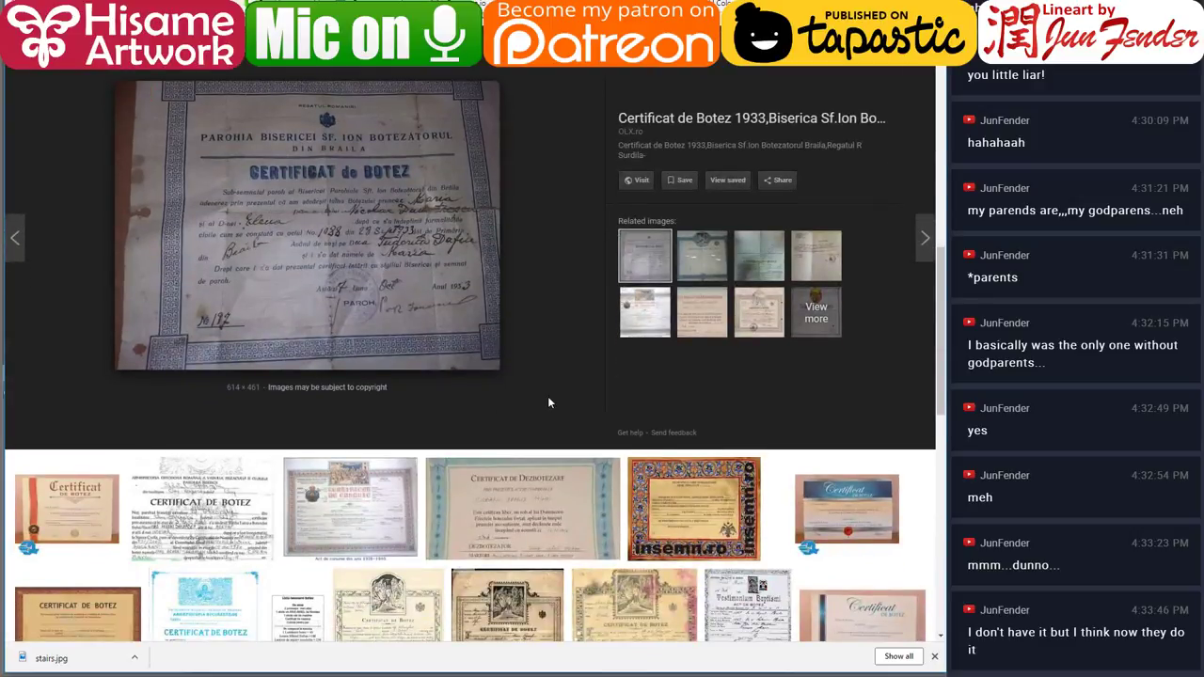
{"action": "scroll", "coordinate": [546, 406], "scroll_direction": "down", "scroll_amount": 2}
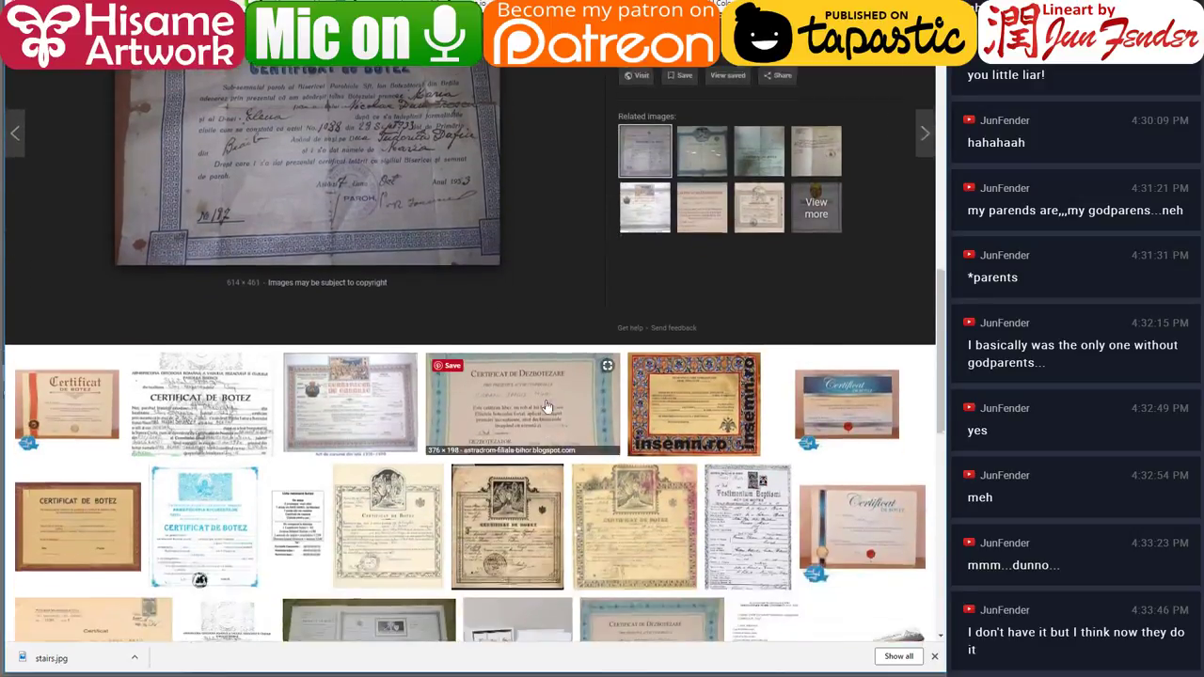
Open the ASTRADROM article on the "Certificat de dezbotezare", read it with its comments, enlarge the certificate, and return to the image results.
{"action": "left_click", "coordinate": [522, 390]}
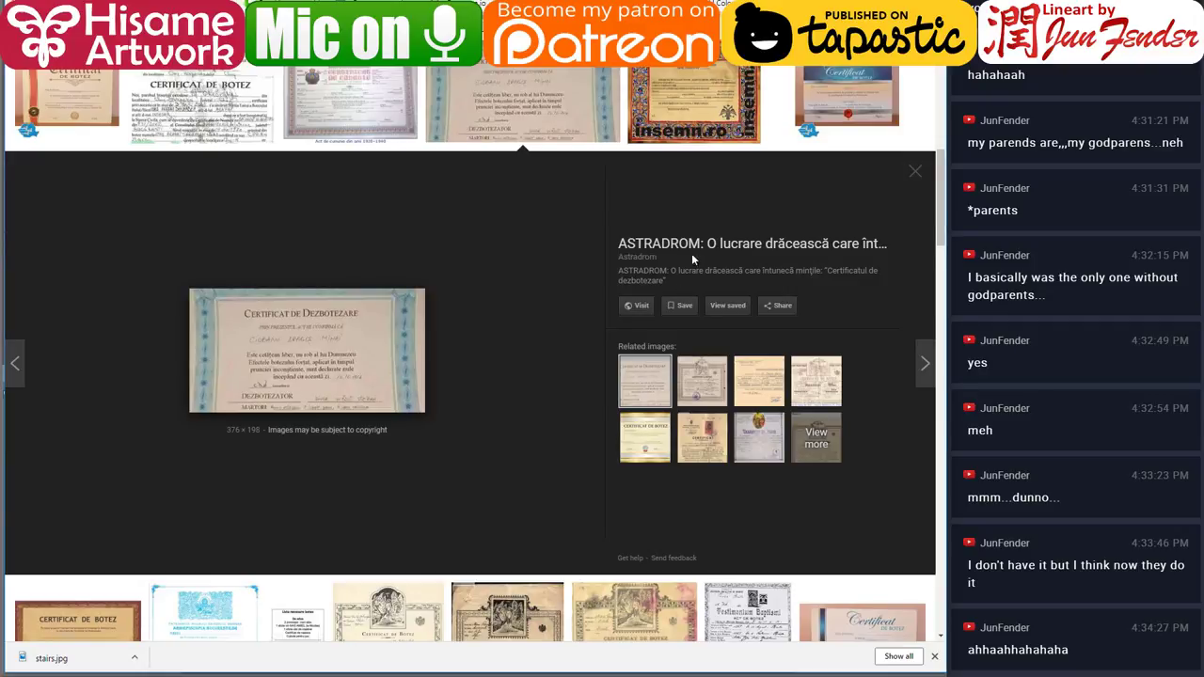
{"action": "left_click", "coordinate": [643, 246]}
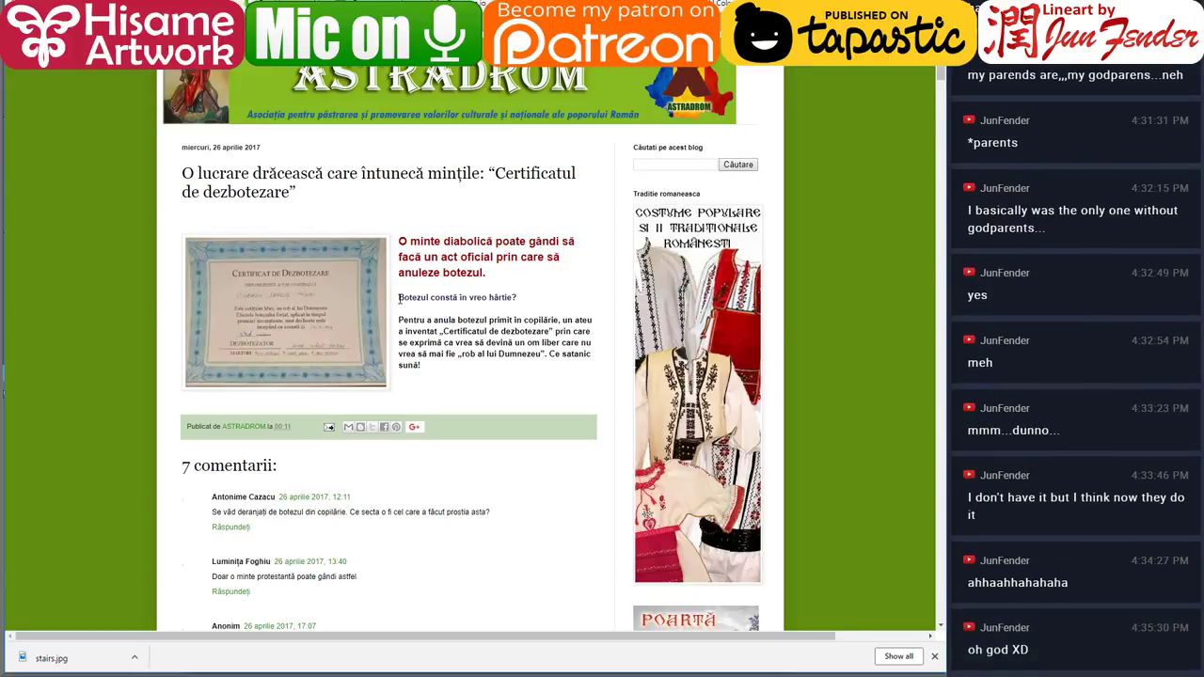
{"action": "scroll", "coordinate": [424, 330], "scroll_direction": "down", "scroll_amount": 2}
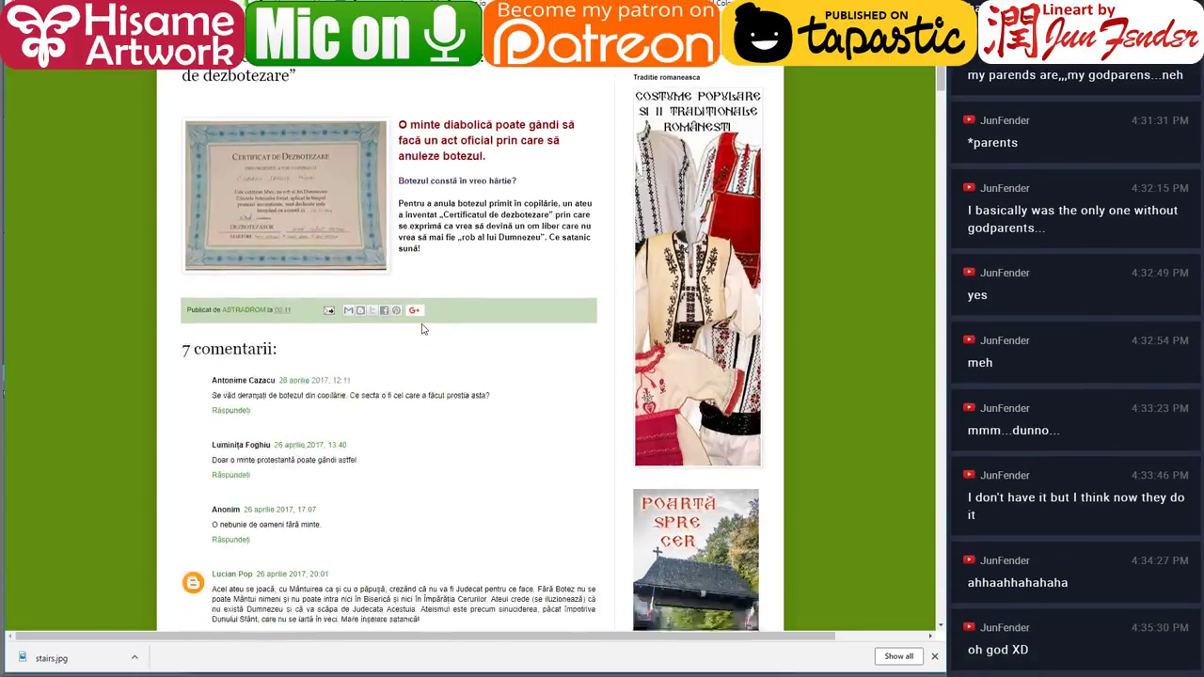
{"action": "scroll", "coordinate": [423, 329], "scroll_direction": "down", "scroll_amount": 2}
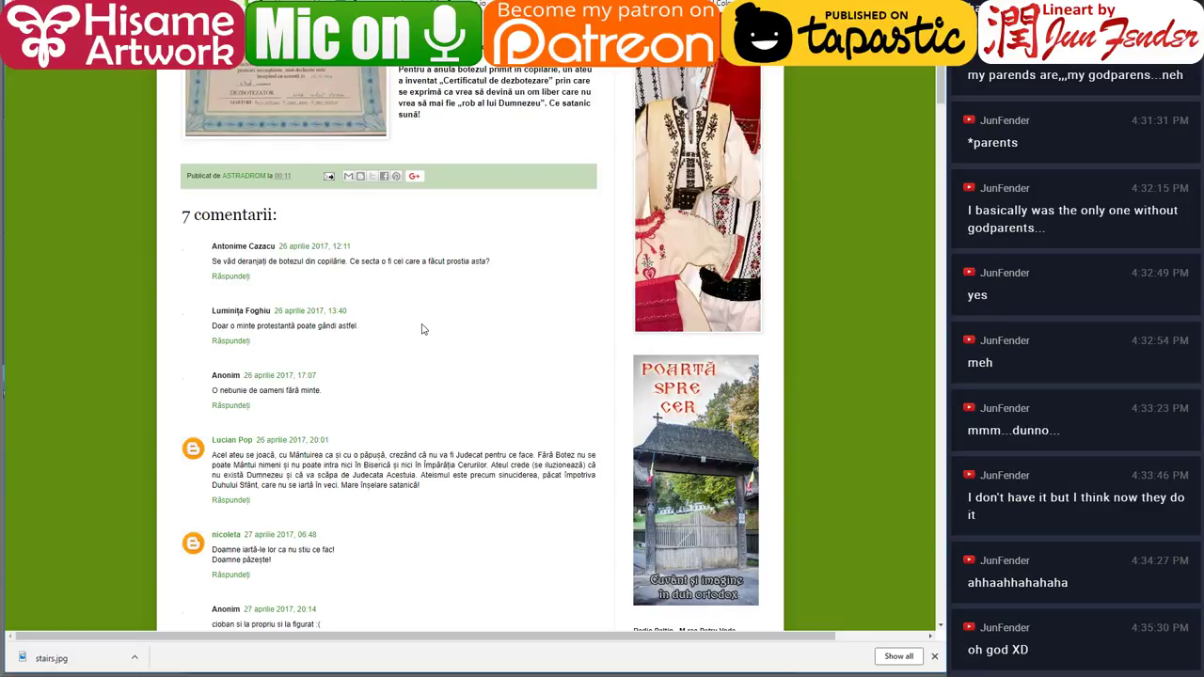
{"action": "scroll", "coordinate": [423, 328], "scroll_direction": "up", "scroll_amount": 3}
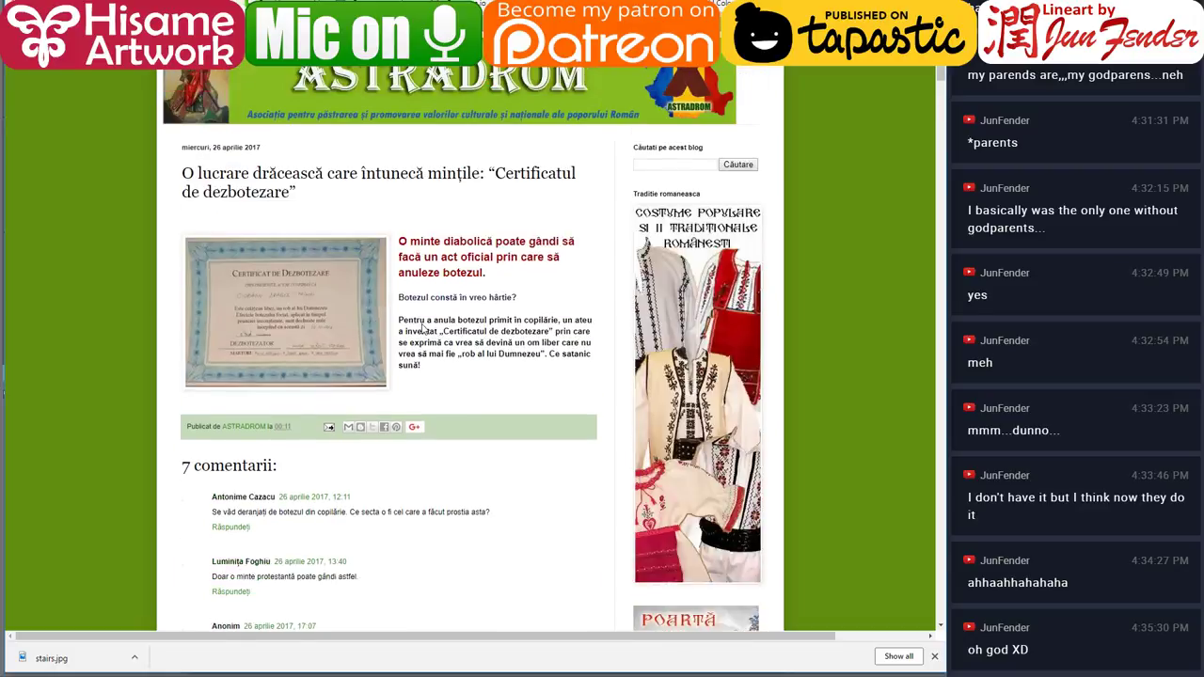
{"action": "left_click", "coordinate": [311, 325]}
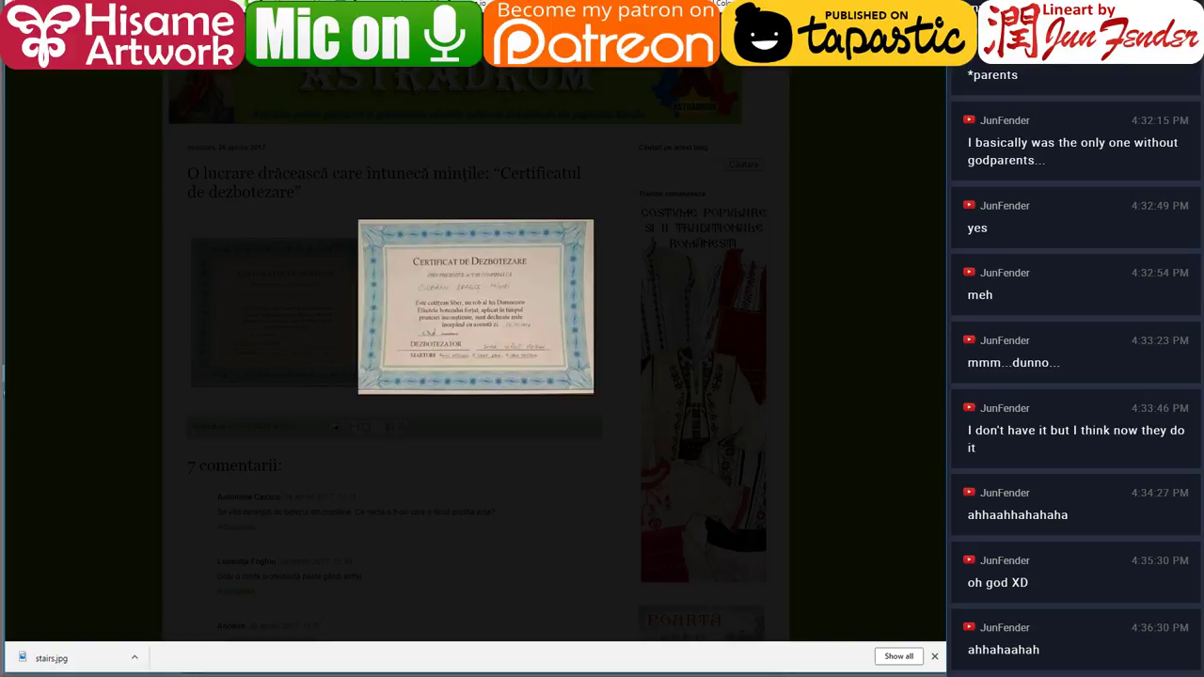
{"action": "key", "text": "ctrl+w"}
{"action": "scroll", "coordinate": [517, 523], "scroll_direction": "up", "scroll_amount": 10}
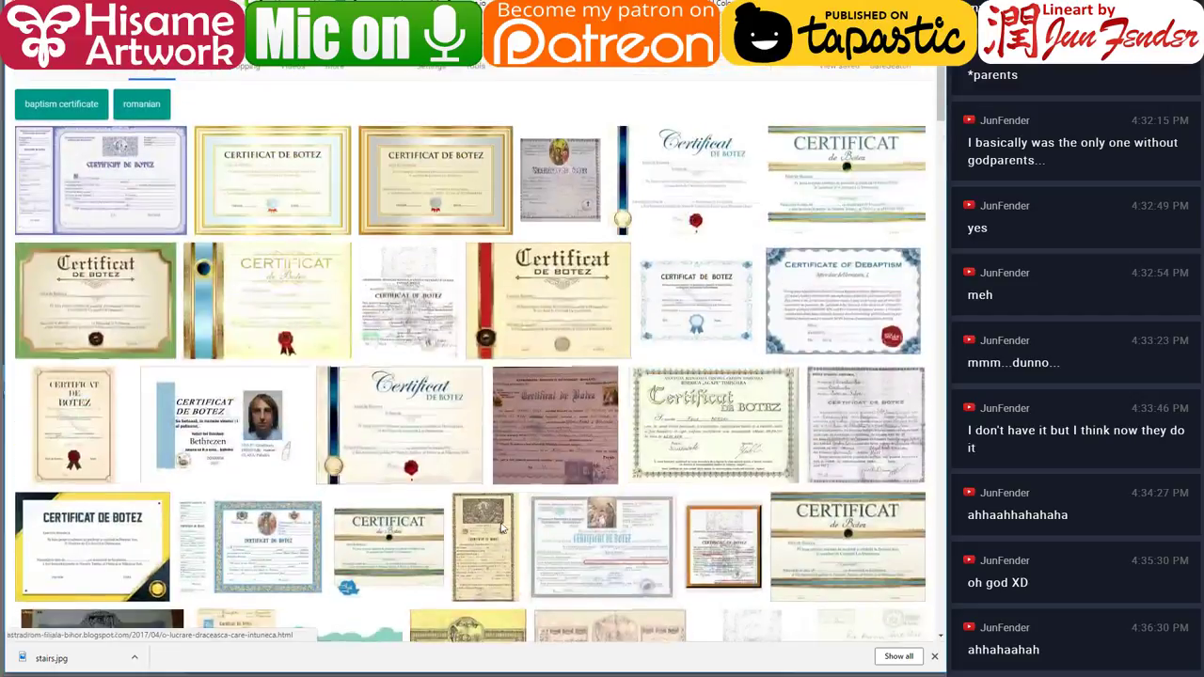
Switch back to the comic page in Clip Studio Paint and select the BG color layer of panel 1.
{"action": "key", "text": "alt+Tab"}
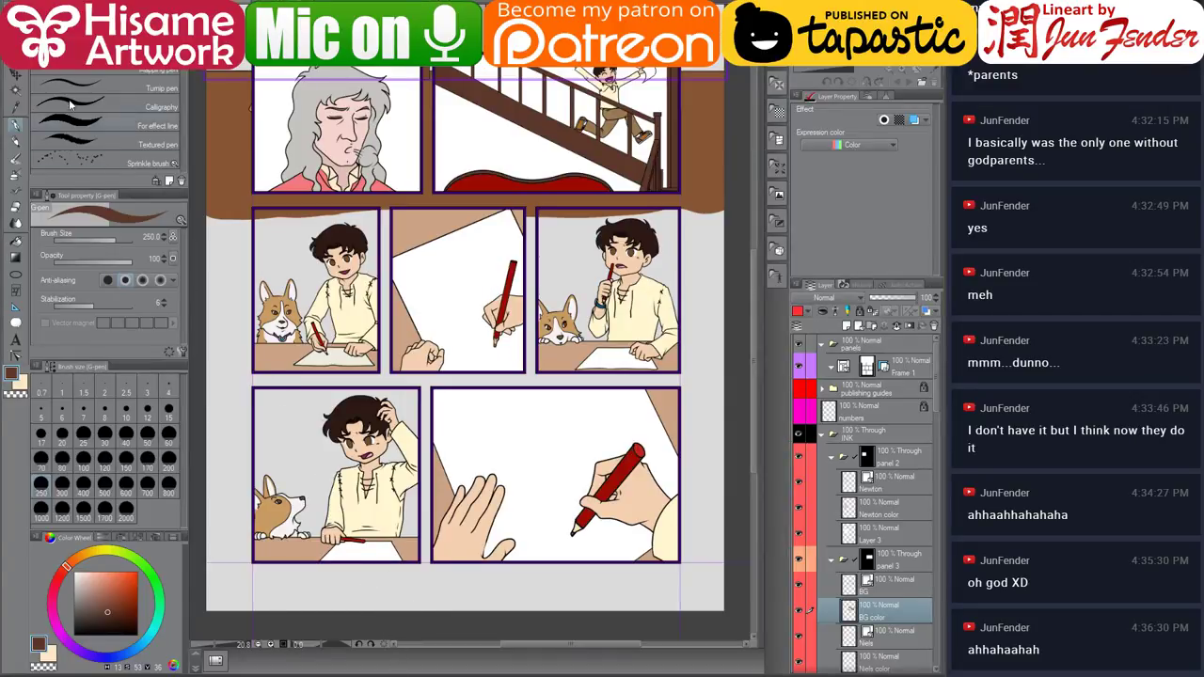
{"action": "scroll", "coordinate": [567, 493], "scroll_direction": "down", "scroll_amount": 2}
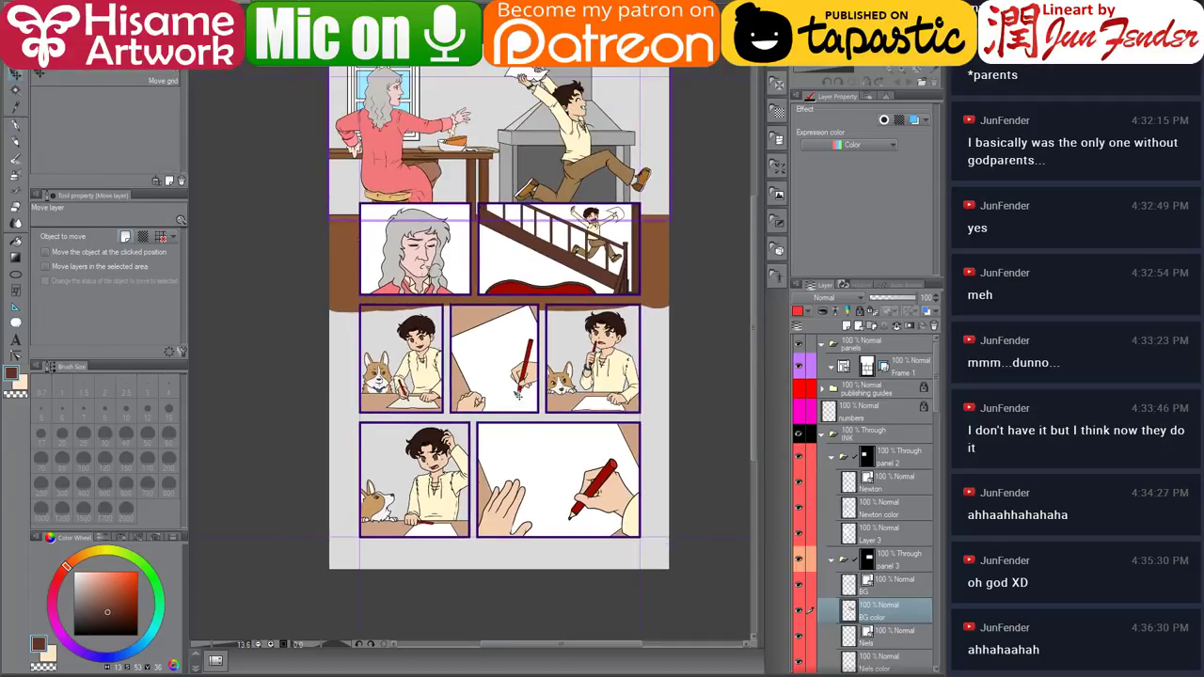
{"action": "scroll", "coordinate": [541, 386], "scroll_direction": "up", "scroll_amount": 2}
{"action": "scroll", "coordinate": [518, 338], "scroll_direction": "up", "scroll_amount": 1}
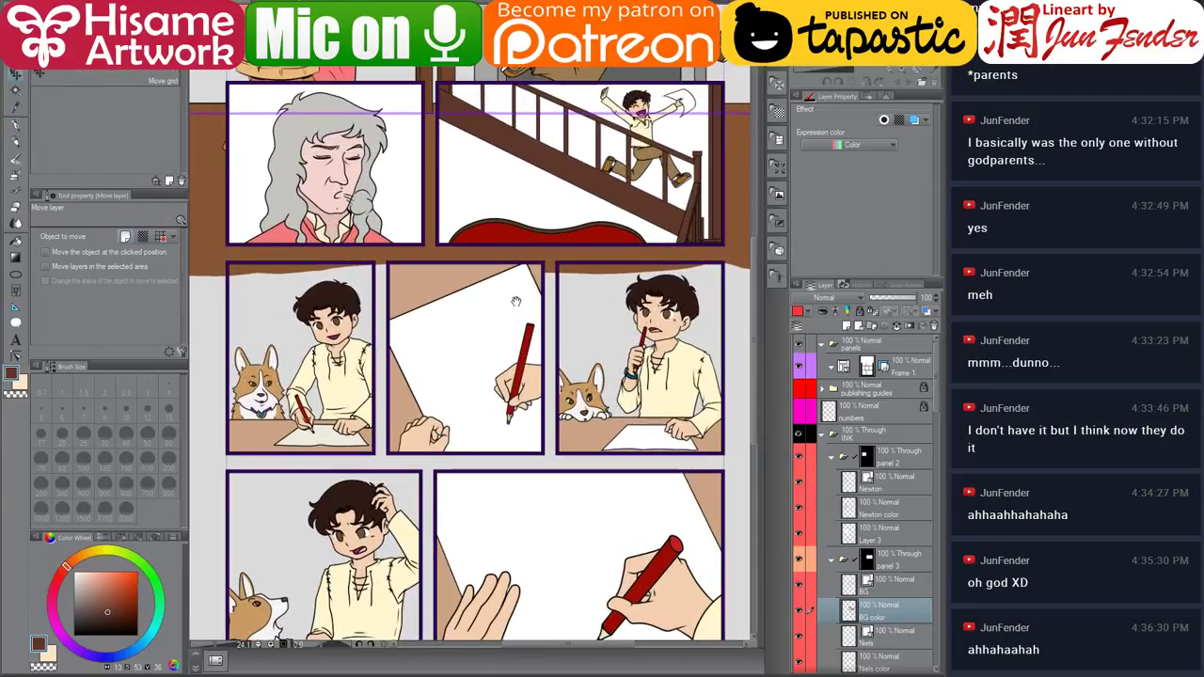
{"action": "scroll", "coordinate": [502, 518], "scroll_direction": "down", "scroll_amount": 2}
{"action": "left_click_drag", "start_coordinate": [587, 167], "coordinate": [582, 238]}
{"action": "scroll", "coordinate": [270, 288], "scroll_direction": "up", "scroll_amount": 1}
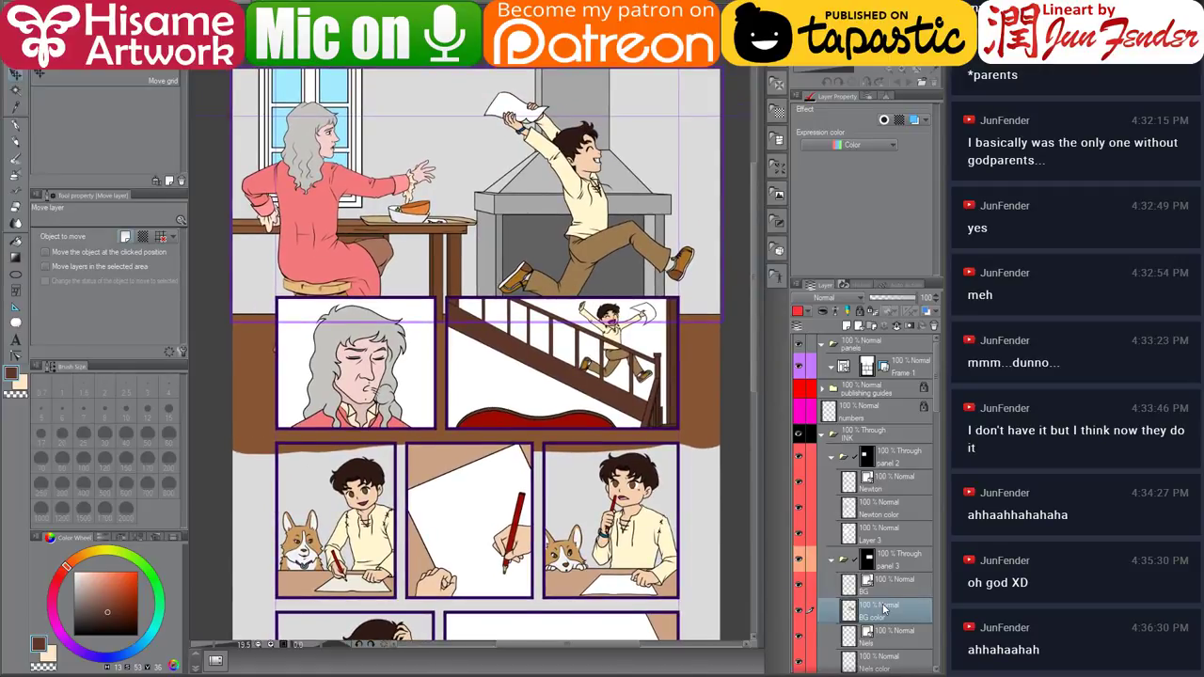
{"action": "scroll", "coordinate": [885, 607], "scroll_direction": "down", "scroll_amount": 5}
{"action": "scroll", "coordinate": [890, 636], "scroll_direction": "down", "scroll_amount": 3}
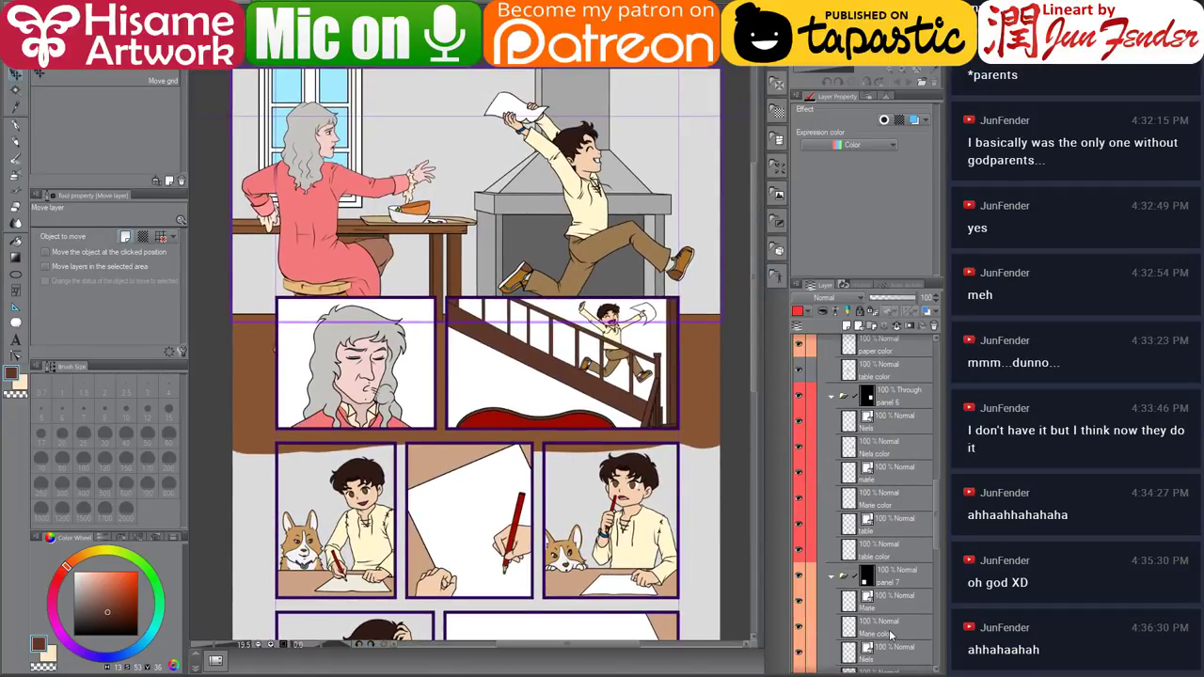
{"action": "scroll", "coordinate": [886, 639], "scroll_direction": "down", "scroll_amount": 3}
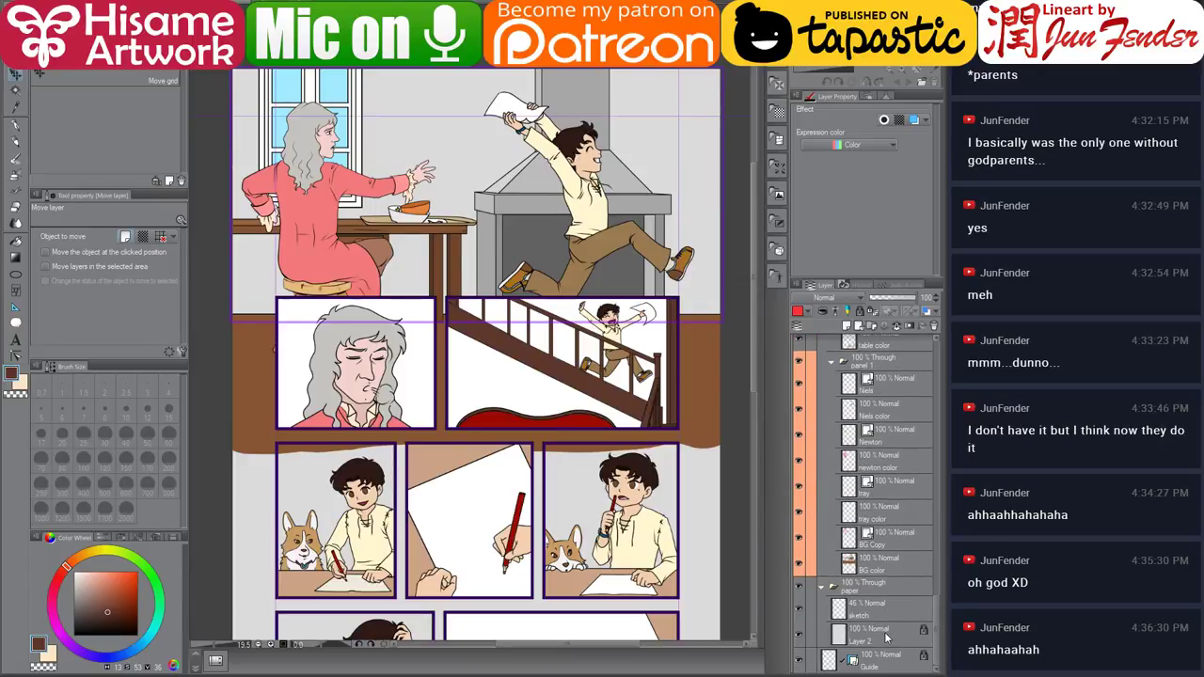
{"action": "left_click", "coordinate": [852, 564]}
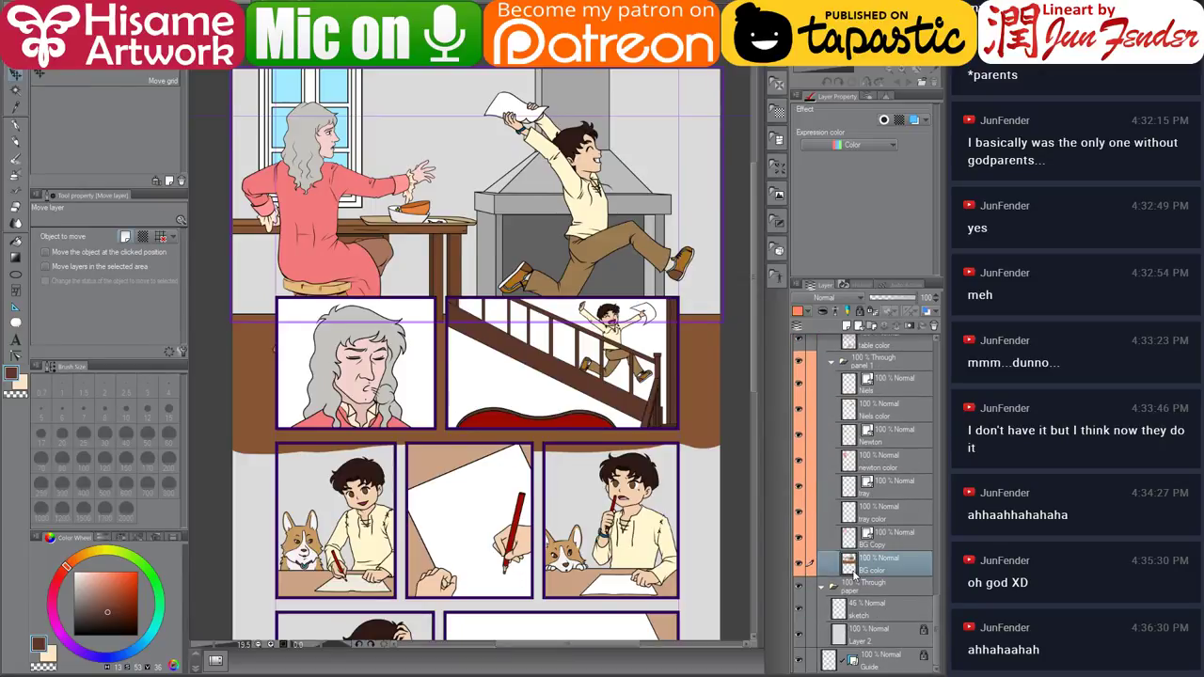
Extend panel 1's brown floor down to the page's lower edge on the BG color layer, using the G-pen at brush size 700.
{"action": "left_click", "coordinate": [15, 123]}
{"action": "key", "text": "bracketright"}
{"action": "key", "text": "bracketright"}
{"action": "key", "text": "bracketright"}
{"action": "key", "text": "bracketright"}
{"action": "key", "text": "bracketright"}
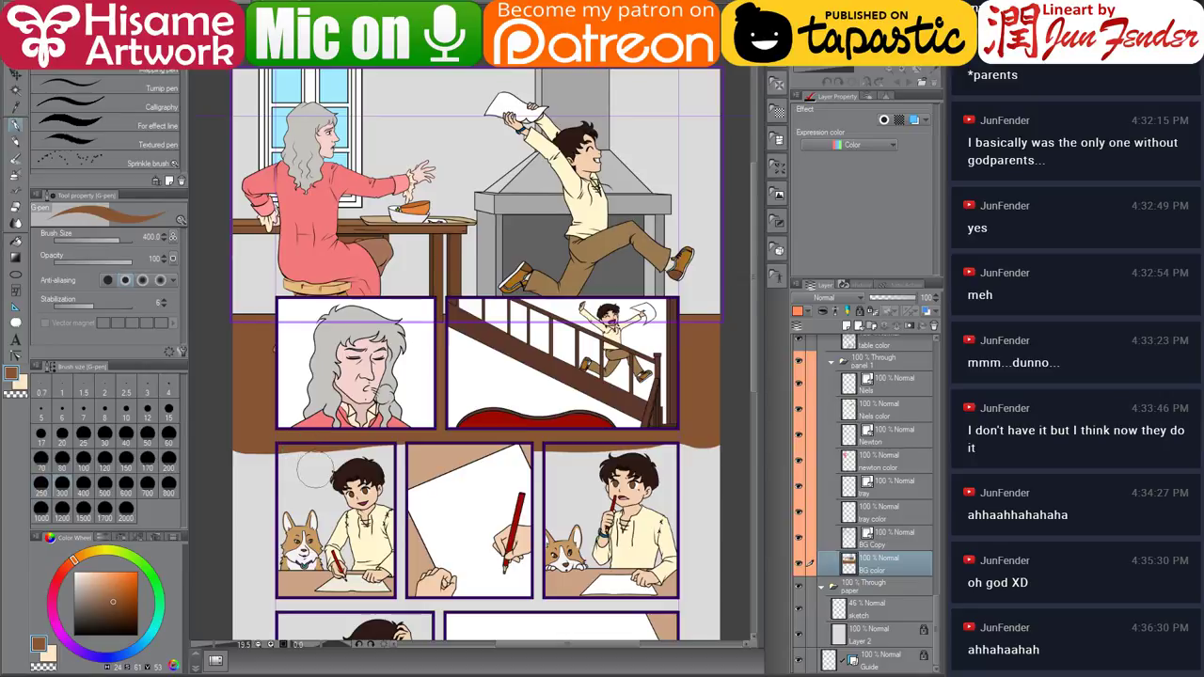
{"action": "left_click_drag", "start_coordinate": [237, 463], "coordinate": [693, 463]}
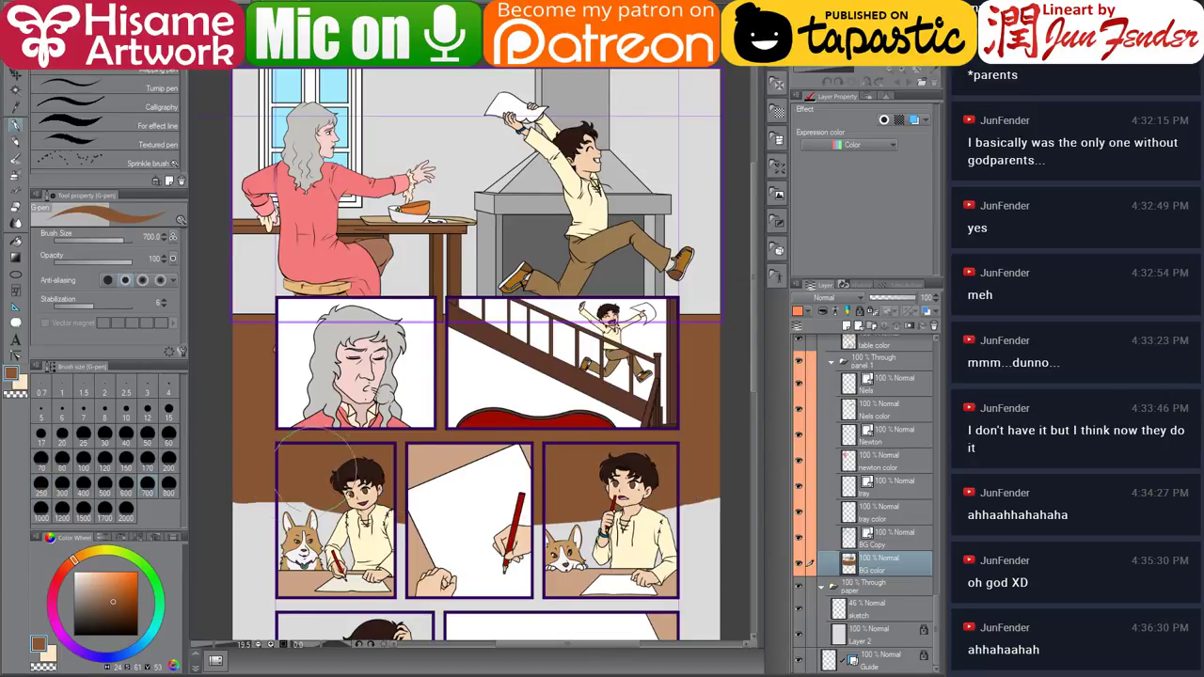
{"action": "scroll", "coordinate": [382, 272], "scroll_direction": "down", "scroll_amount": 5}
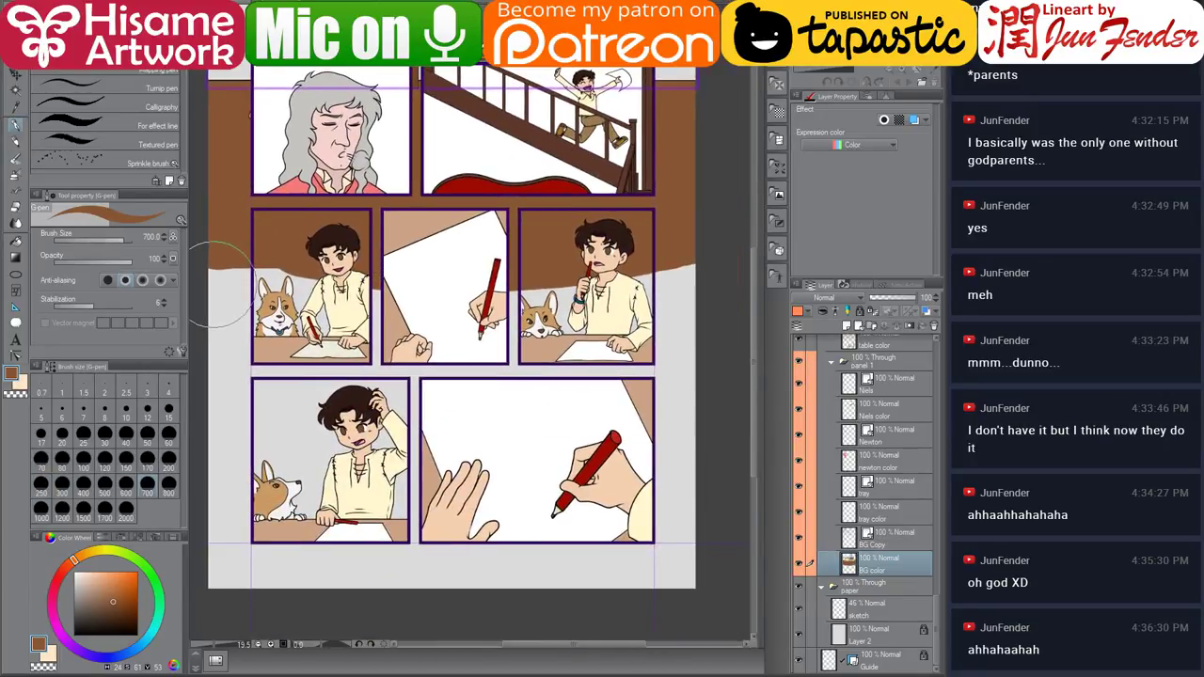
{"action": "mouse_move", "coordinate": [223, 285]}
{"action": "left_mouse_down"}
{"action": "mouse_move", "coordinate": [695, 297]}
{"action": "mouse_move", "coordinate": [217, 357]}
{"action": "mouse_move", "coordinate": [301, 396]}
{"action": "mouse_move", "coordinate": [682, 367]}
{"action": "mouse_move", "coordinate": [697, 416]}
{"action": "mouse_move", "coordinate": [650, 442]}
{"action": "mouse_move", "coordinate": [219, 426]}
{"action": "mouse_move", "coordinate": [225, 474]}
{"action": "mouse_move", "coordinate": [568, 456]}
{"action": "mouse_move", "coordinate": [688, 490]}
{"action": "mouse_move", "coordinate": [690, 509]}
{"action": "mouse_move", "coordinate": [242, 506]}
{"action": "mouse_move", "coordinate": [212, 538]}
{"action": "mouse_move", "coordinate": [311, 559]}
{"action": "mouse_move", "coordinate": [687, 569]}
{"action": "left_mouse_up"}
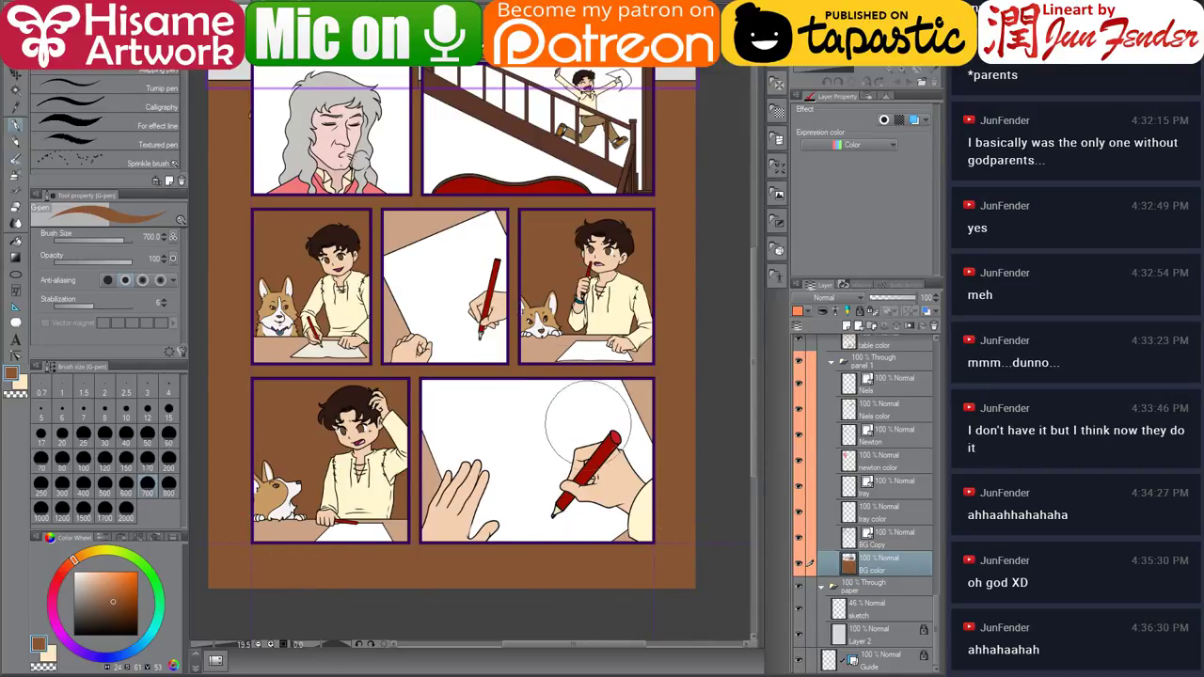
{"action": "scroll", "coordinate": [585, 424], "scroll_direction": "down", "scroll_amount": 1}
{"action": "left_click_drag", "start_coordinate": [559, 307], "coordinate": [576, 428]}
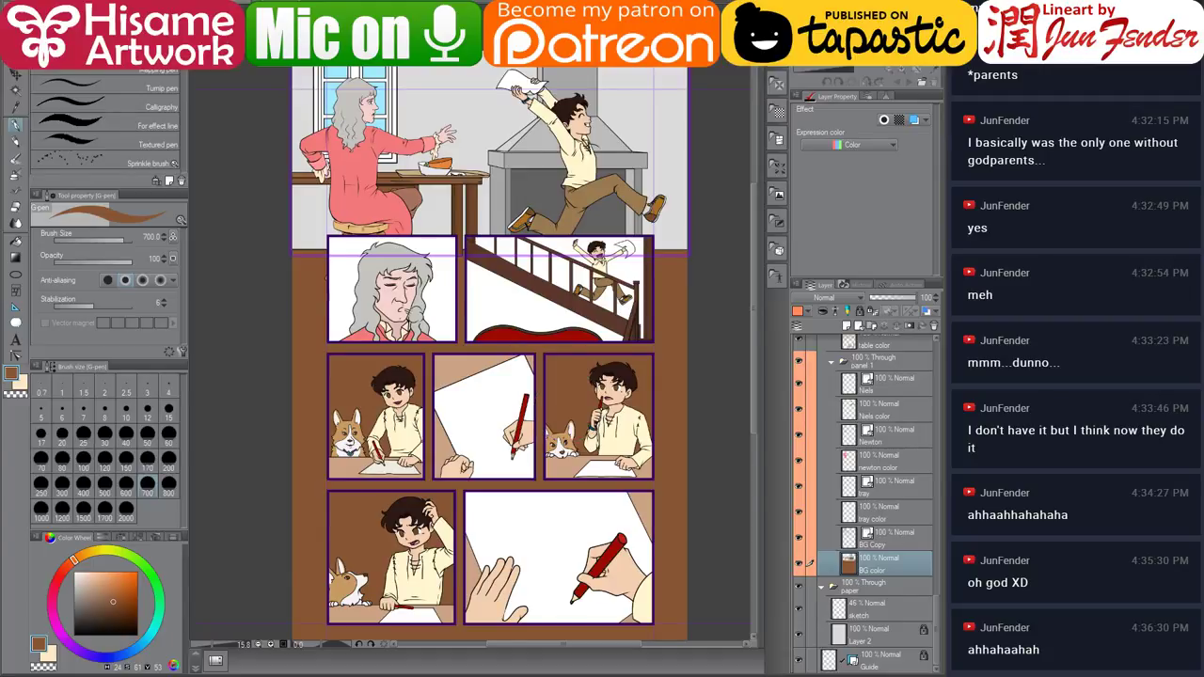
{"action": "left_click", "coordinate": [19, 83]}
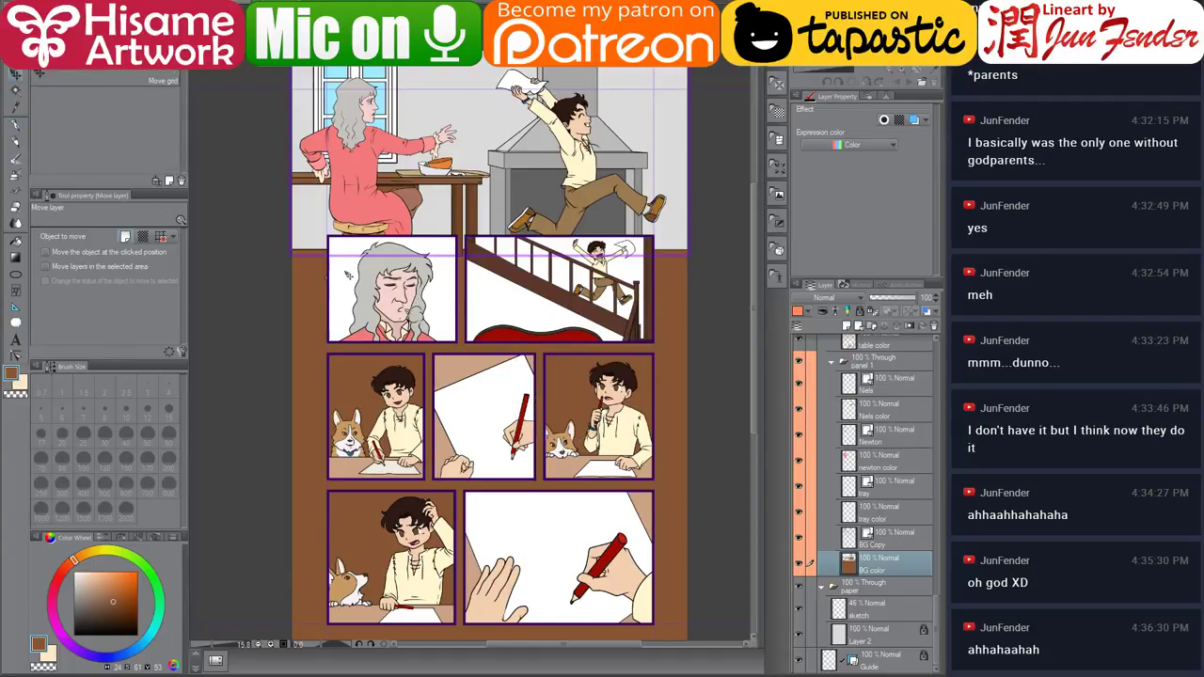
{"action": "scroll", "coordinate": [282, 292], "scroll_direction": "up", "scroll_amount": 1}
{"action": "scroll", "coordinate": [546, 282], "scroll_direction": "up", "scroll_amount": 1}
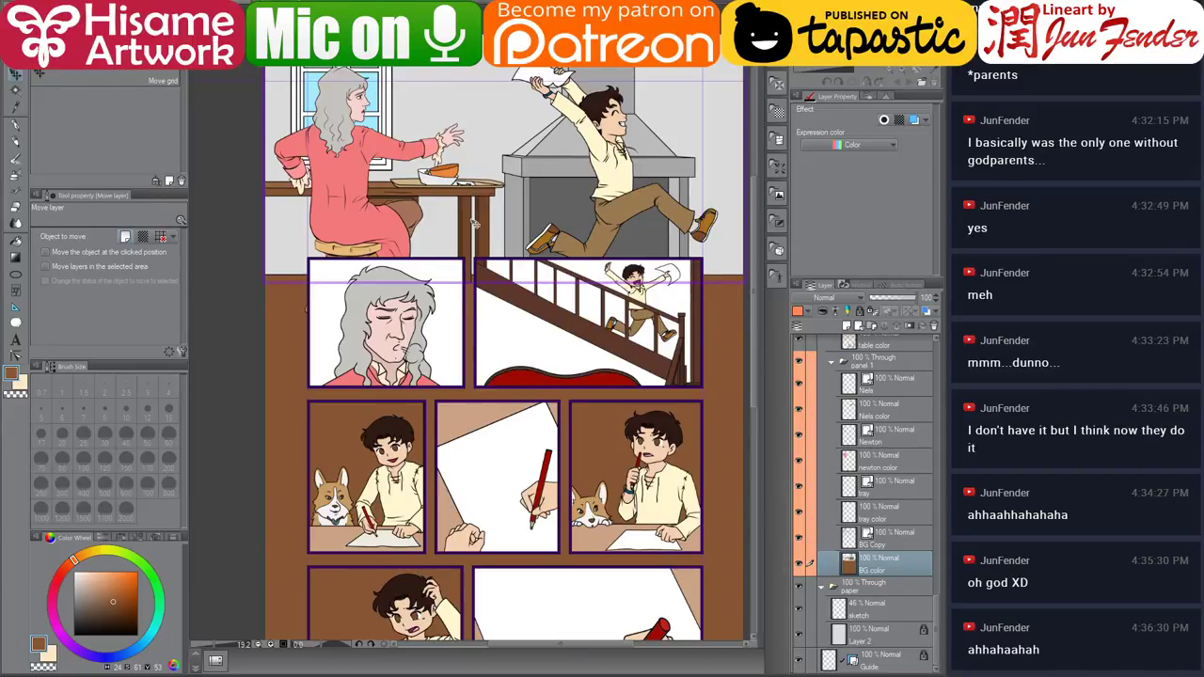
{"action": "left_click_drag", "start_coordinate": [527, 358], "coordinate": [512, 354]}
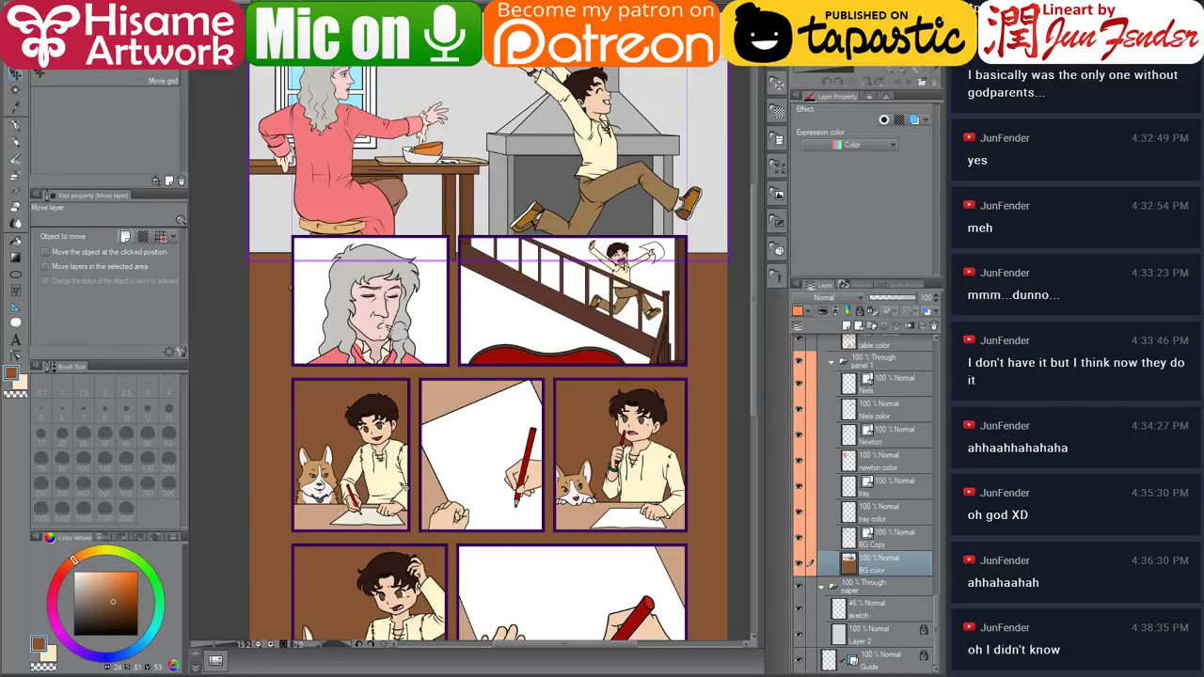
{"action": "scroll", "coordinate": [474, 470], "scroll_direction": "up", "scroll_amount": 1}
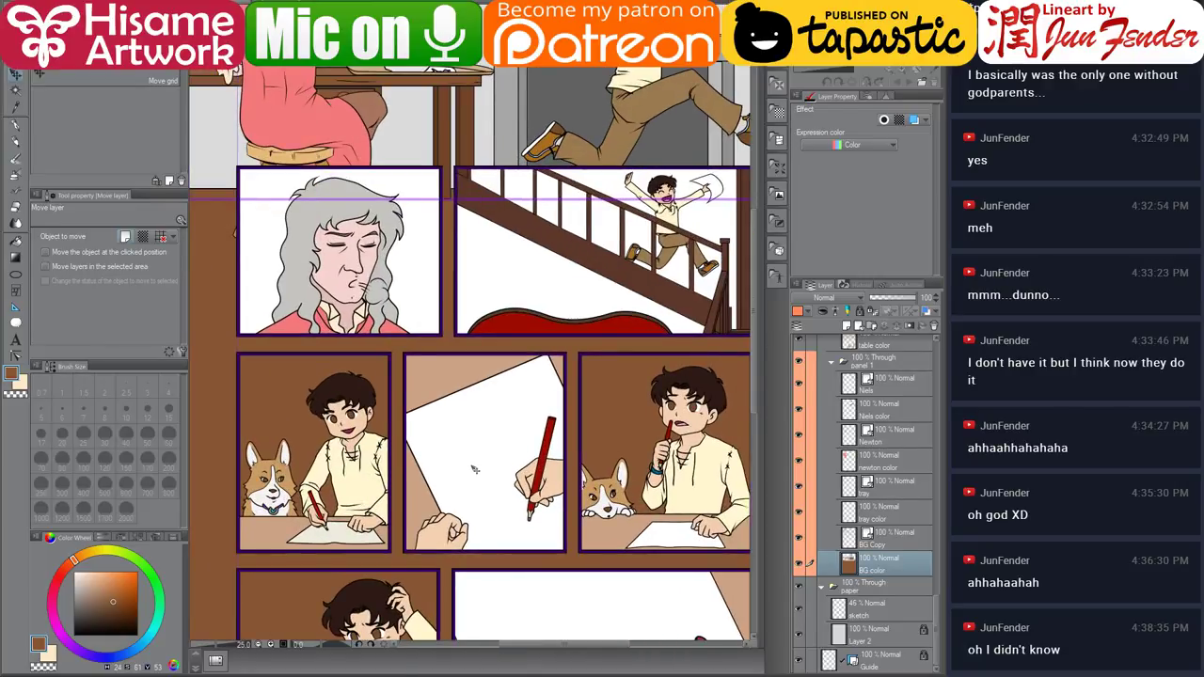
{"action": "scroll", "coordinate": [474, 469], "scroll_direction": "down", "scroll_amount": 2}
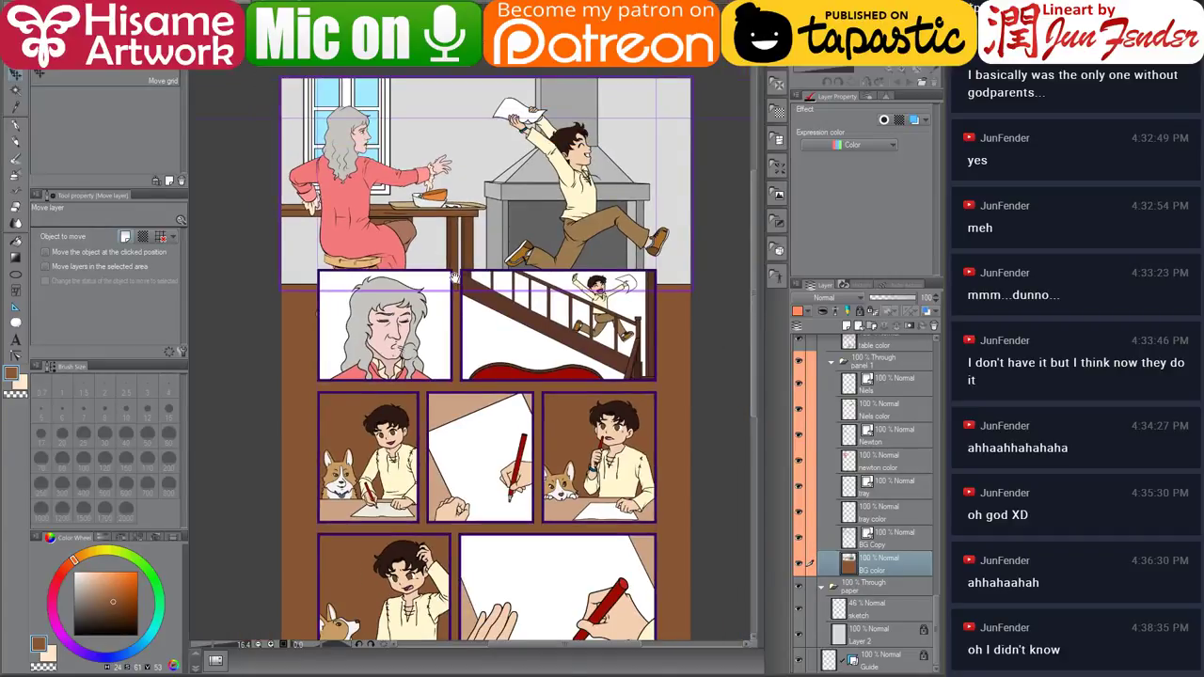
{"action": "scroll", "coordinate": [454, 278], "scroll_direction": "down", "scroll_amount": 1}
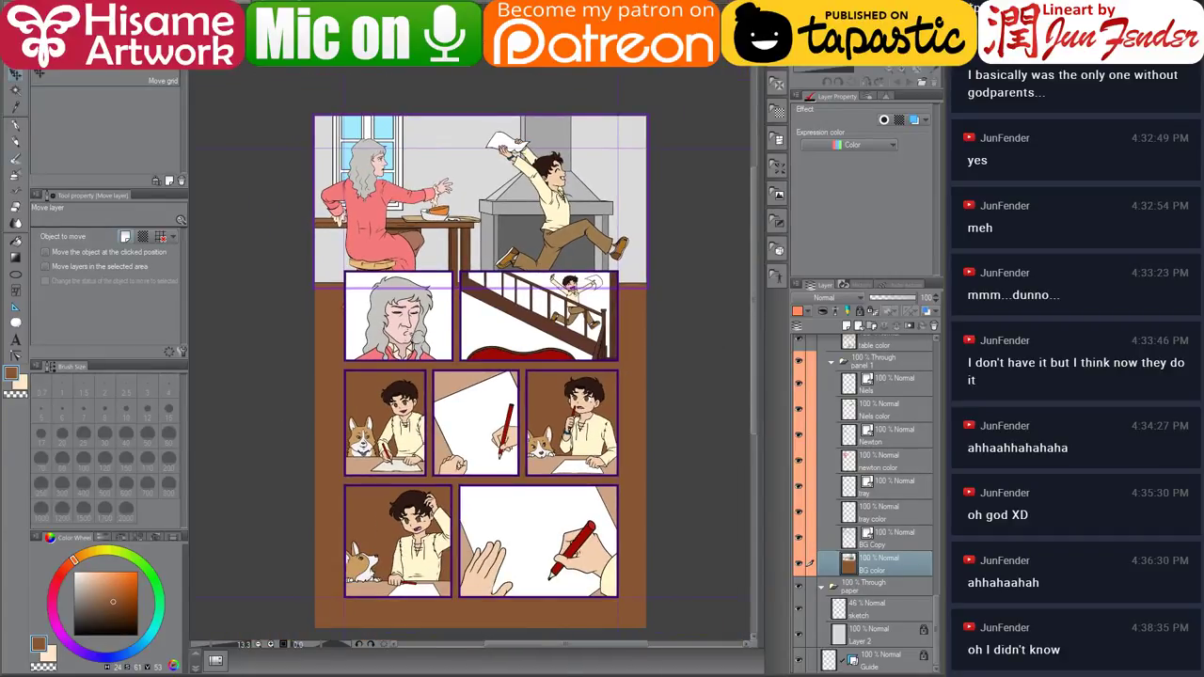
Save the page as page_68 in Photoshop Document format and quit Clip Studio Paint, choosing to confirm the unsaved changes.
{"action": "left_click", "coordinate": [19, 21]}
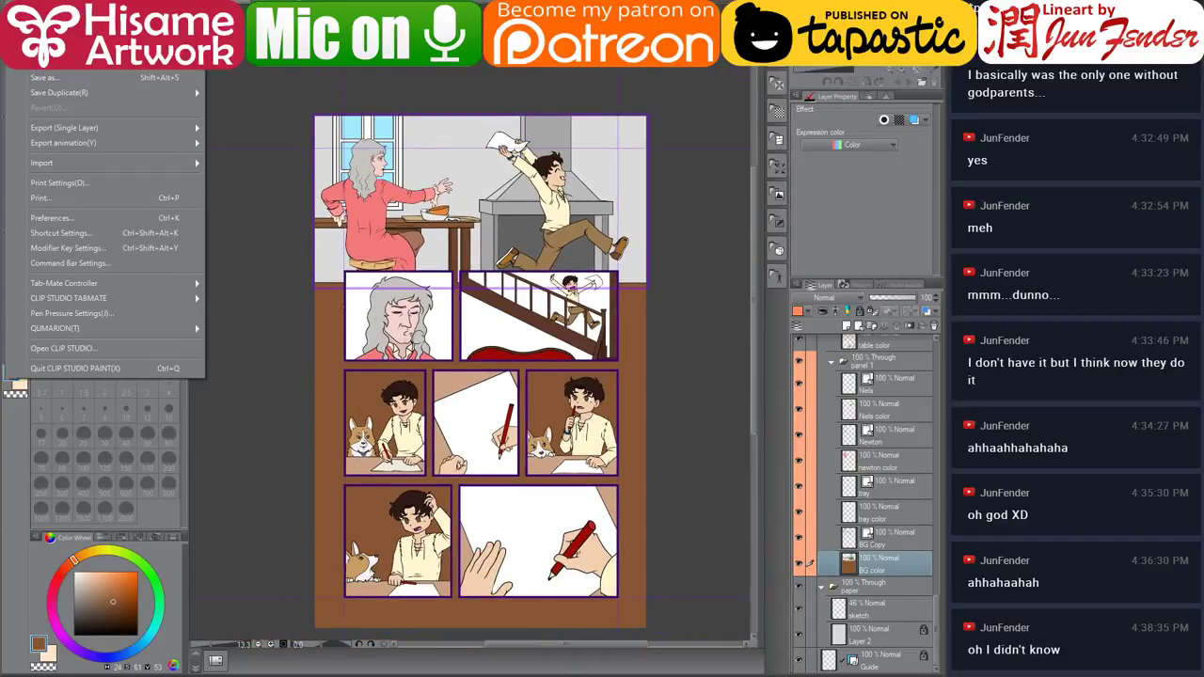
{"action": "left_click", "coordinate": [113, 78]}
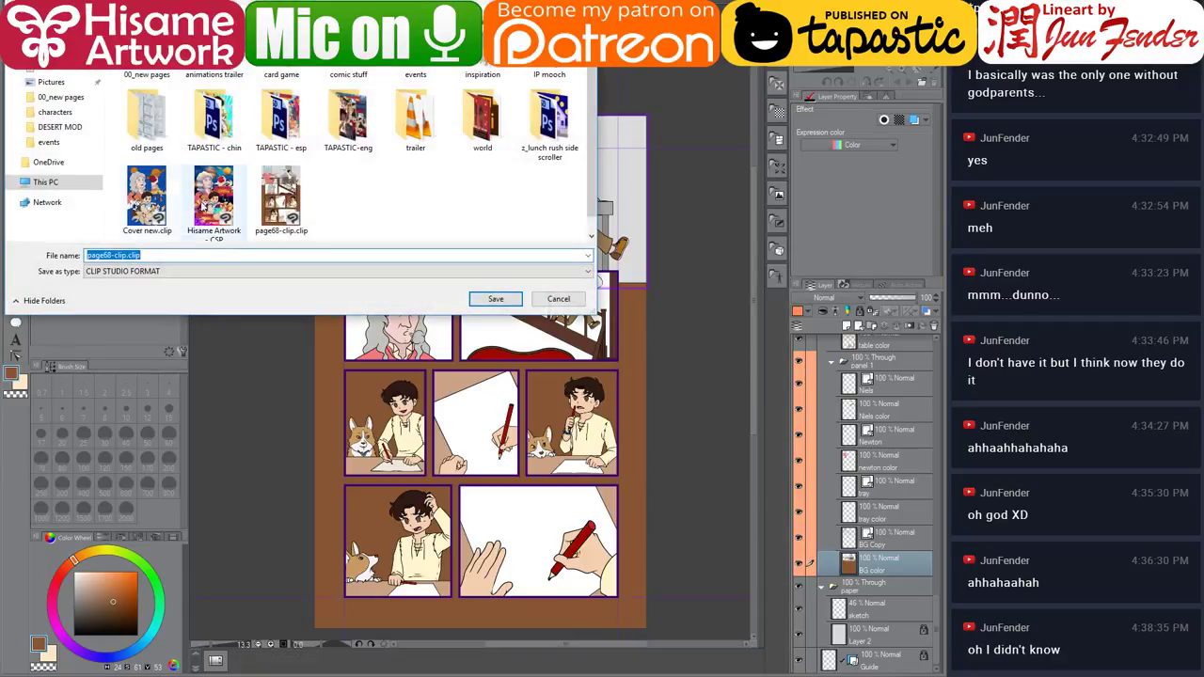
{"action": "left_click", "coordinate": [103, 255]}
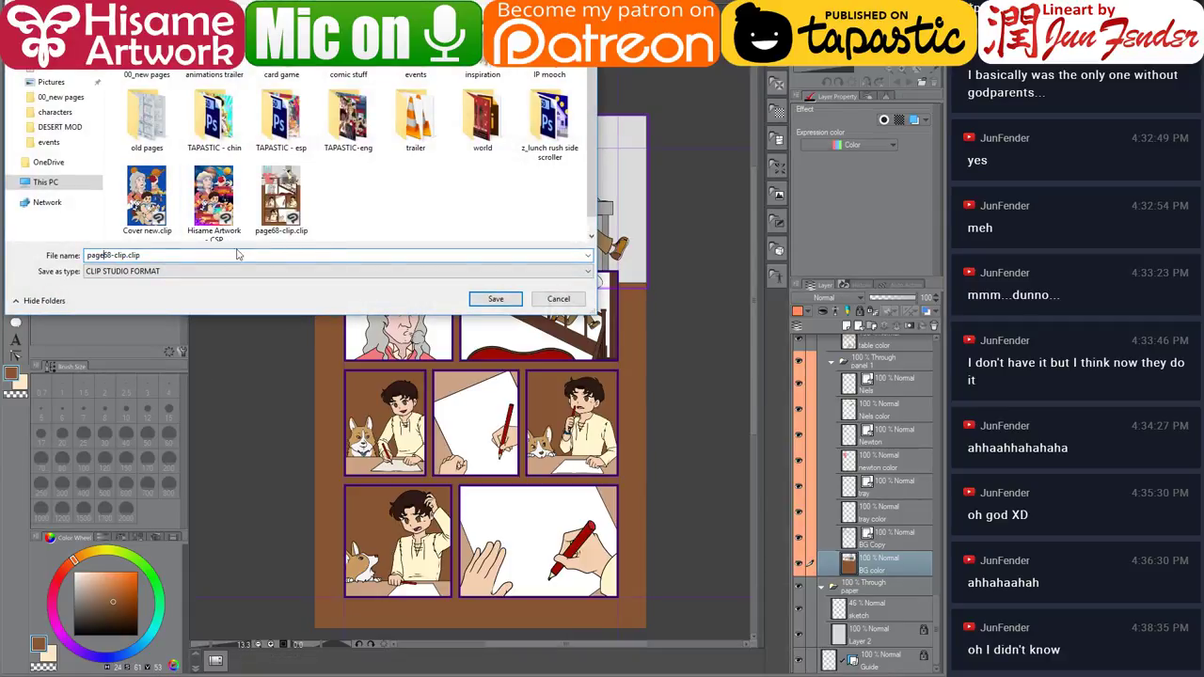
{"action": "type", "text": "_"}
{"action": "key", "text": "Right"}
{"action": "key", "text": "Right"}
{"action": "key", "text": "shift+End"}
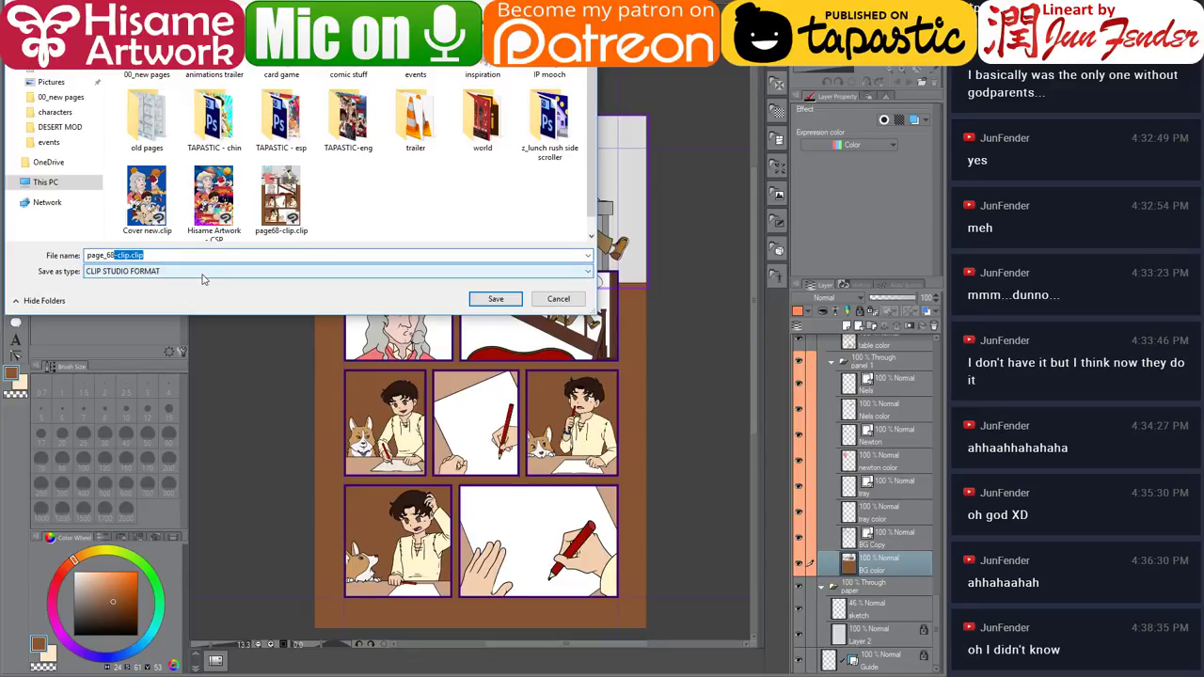
{"action": "key", "text": "BackSpace"}
{"action": "left_click", "coordinate": [201, 273]}
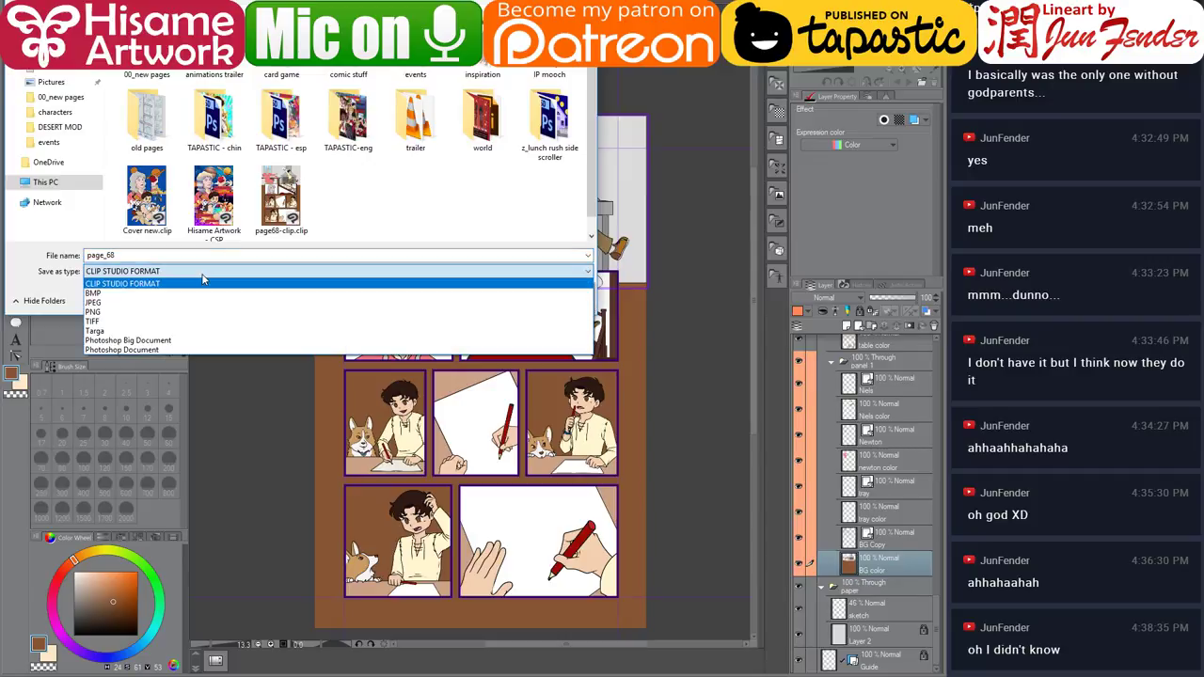
{"action": "left_click", "coordinate": [184, 349]}
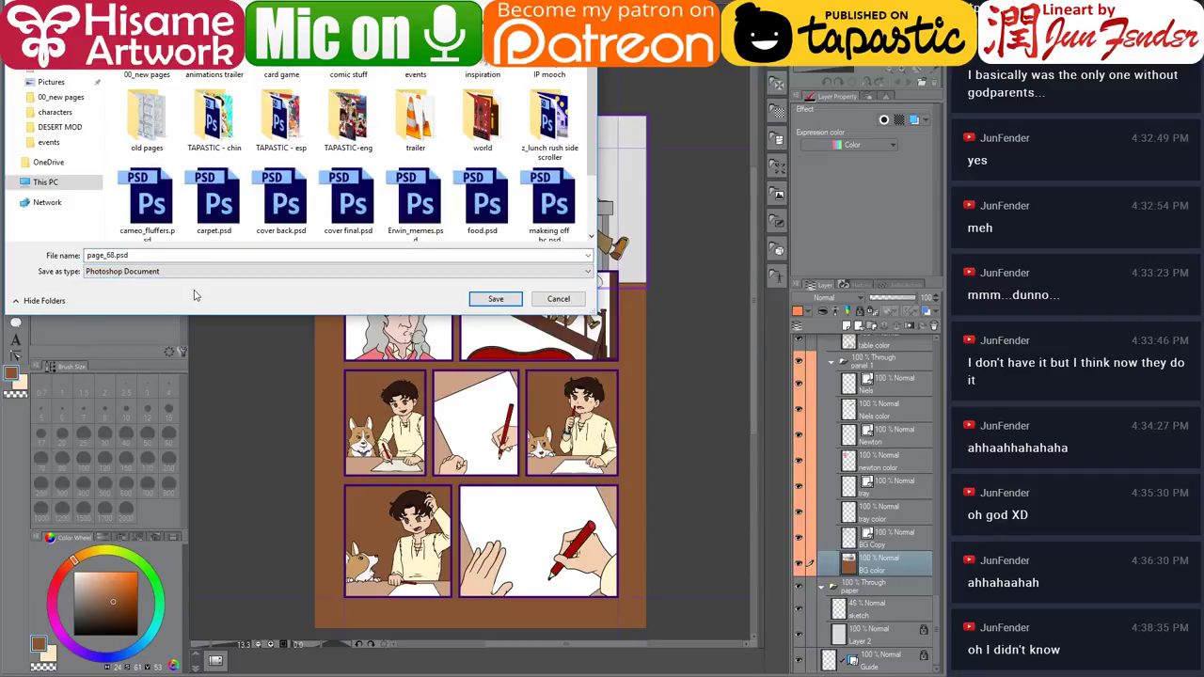
{"action": "left_click", "coordinate": [496, 299]}
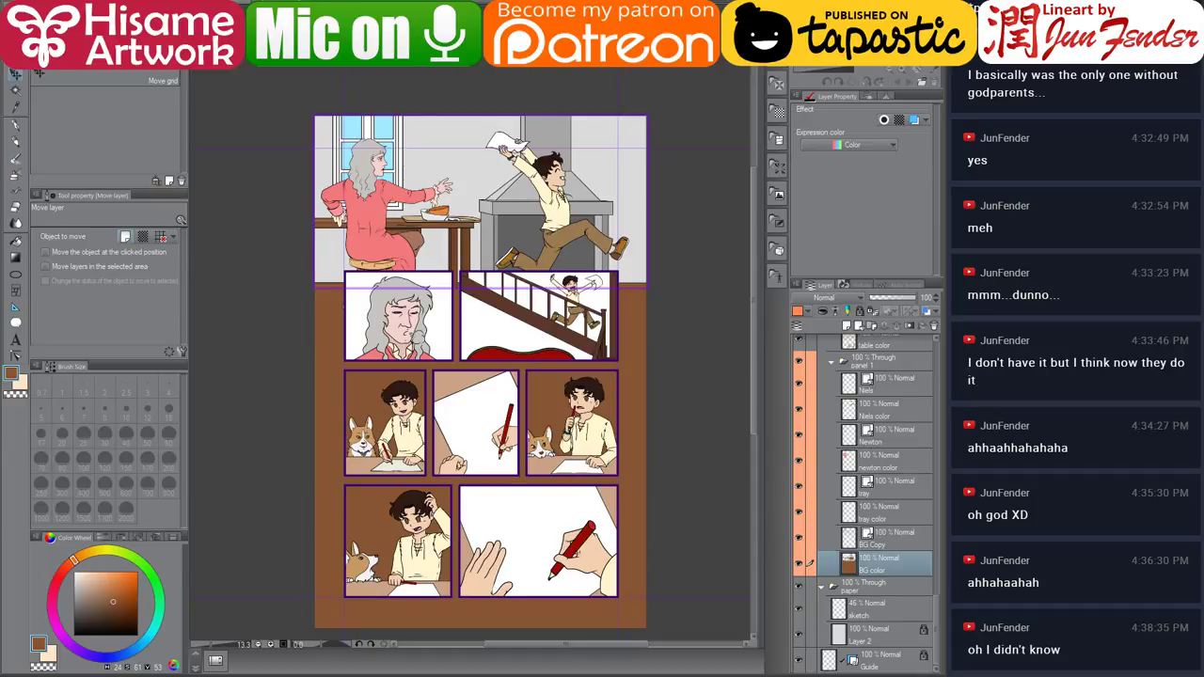
{"action": "key", "text": "ctrl+q"}
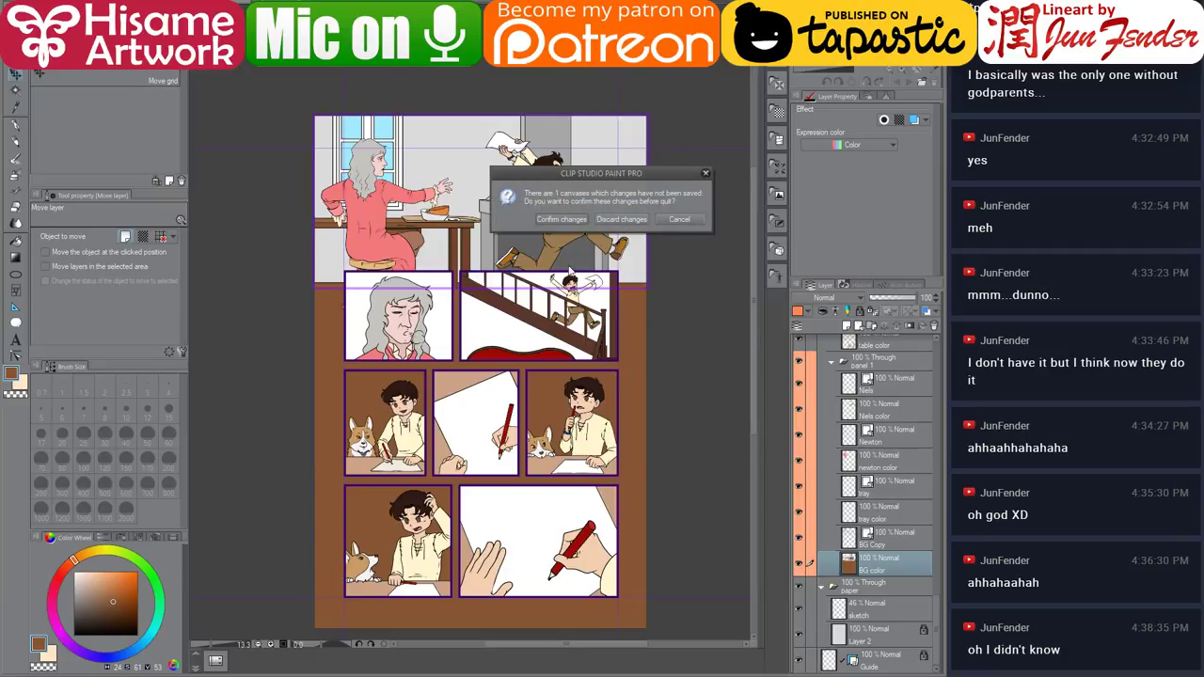
{"action": "left_click", "coordinate": [570, 222]}
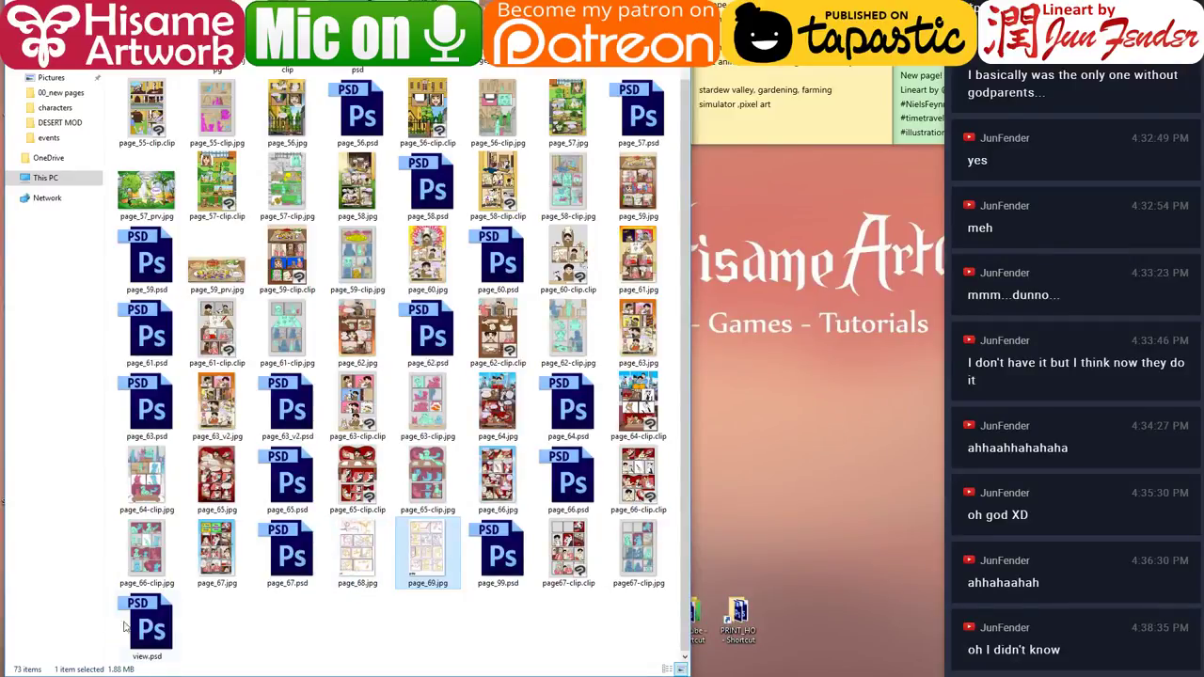
Open page_67.psd in Photoshop and dismiss the missing-fonts notice.
{"action": "left_click", "coordinate": [300, 564]}
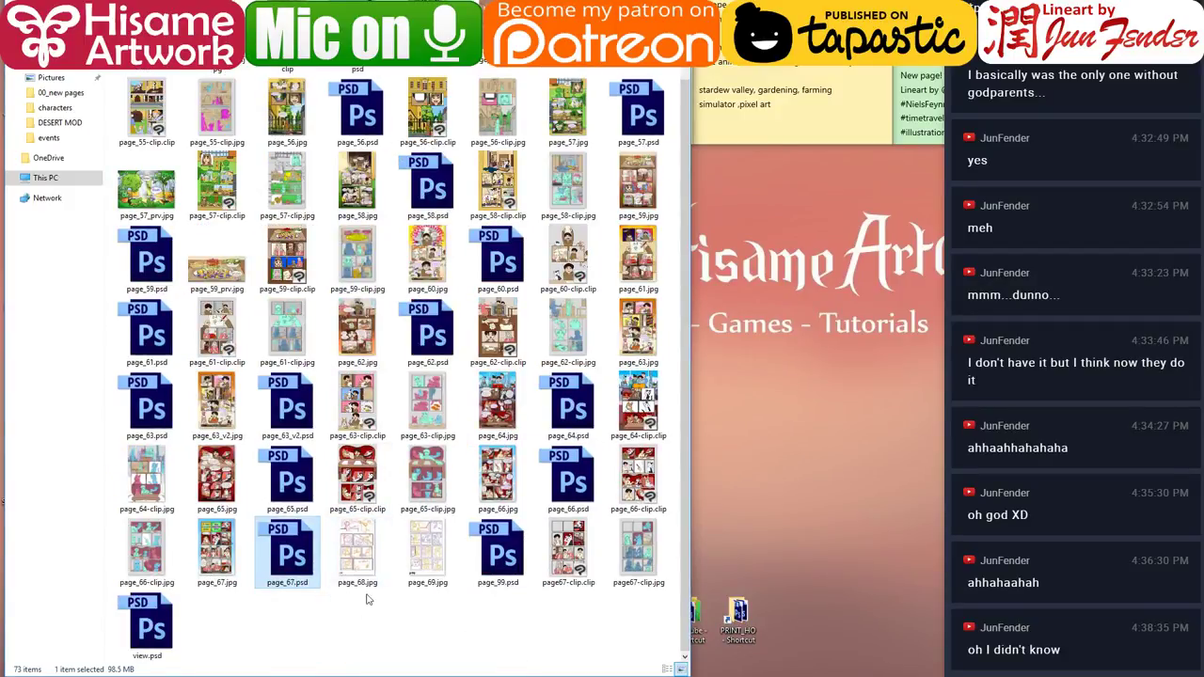
{"action": "double_click", "coordinate": [306, 559]}
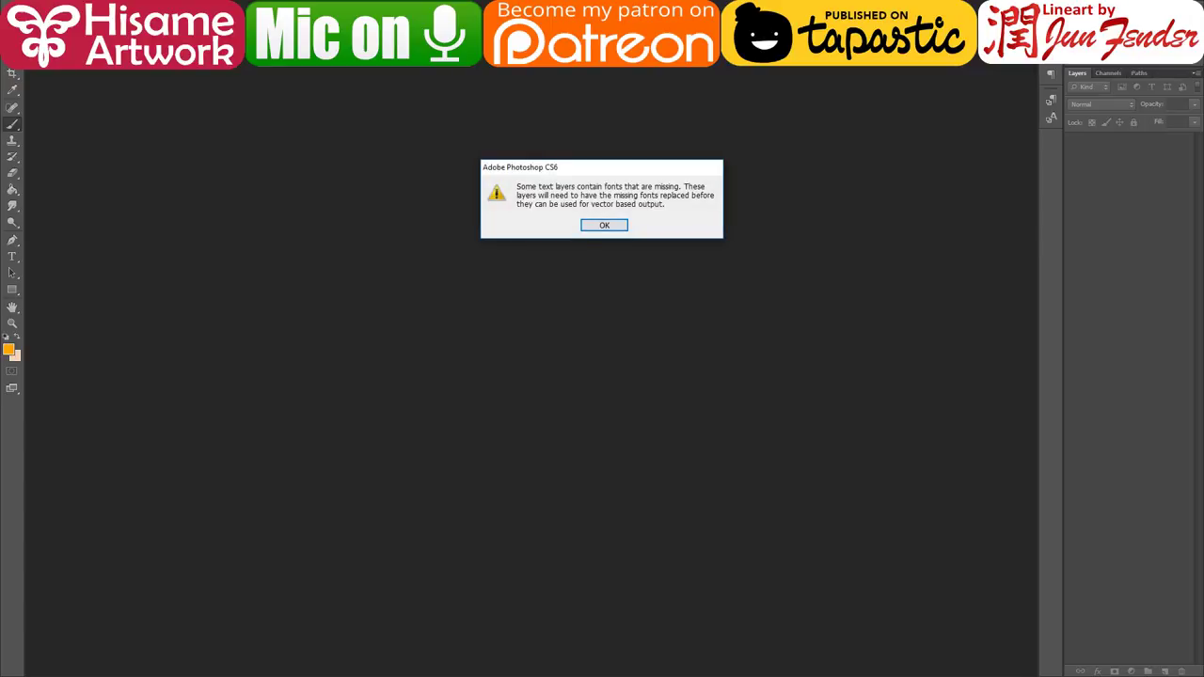
{"action": "left_click", "coordinate": [613, 225]}
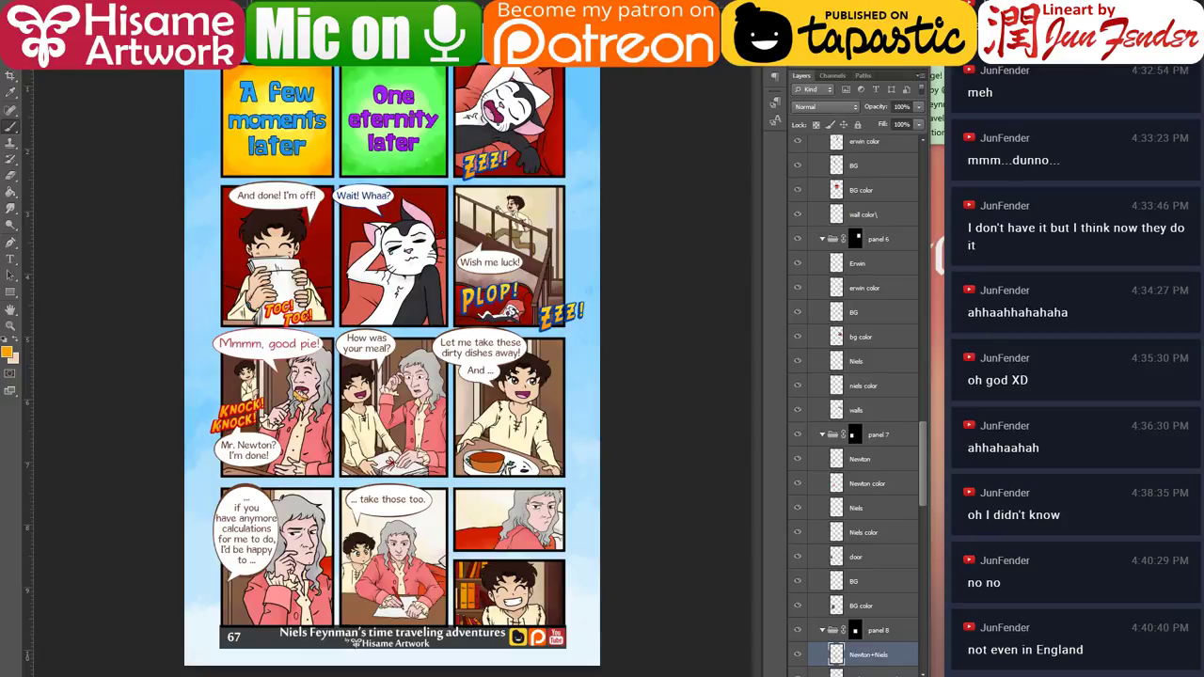
Check the Save As folder and format for page_67.psd, cancel without saving, and return to the file folder.
{"action": "left_click", "coordinate": [34, 5]}
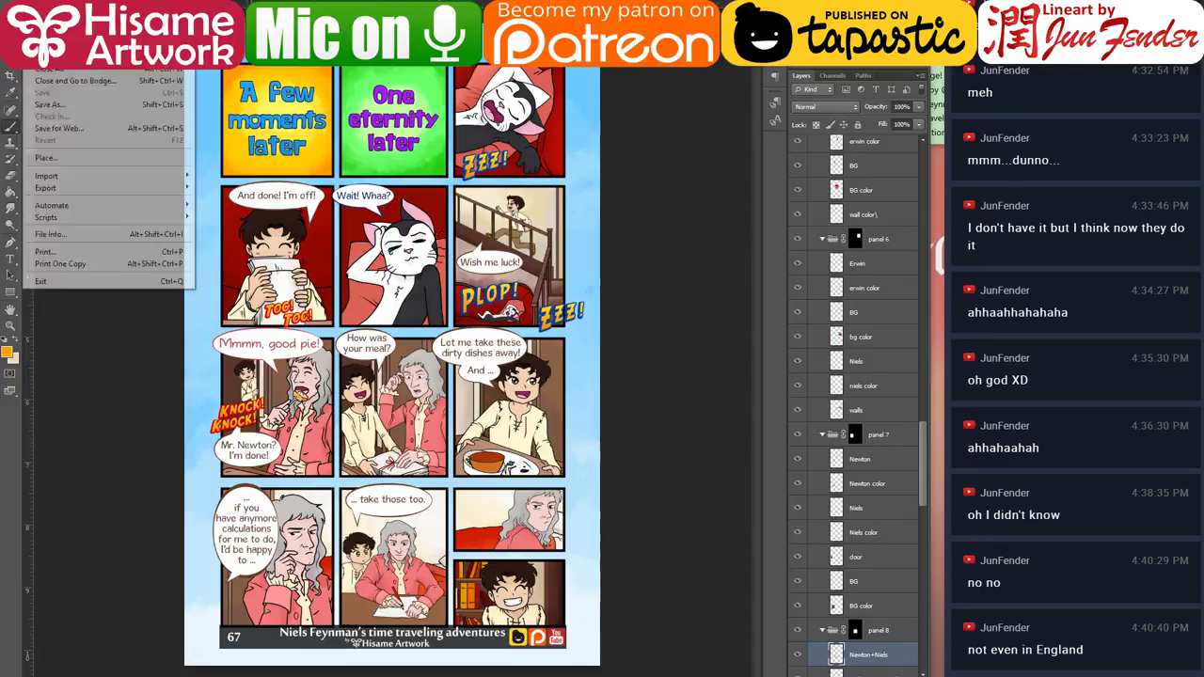
{"action": "left_click", "coordinate": [49, 106]}
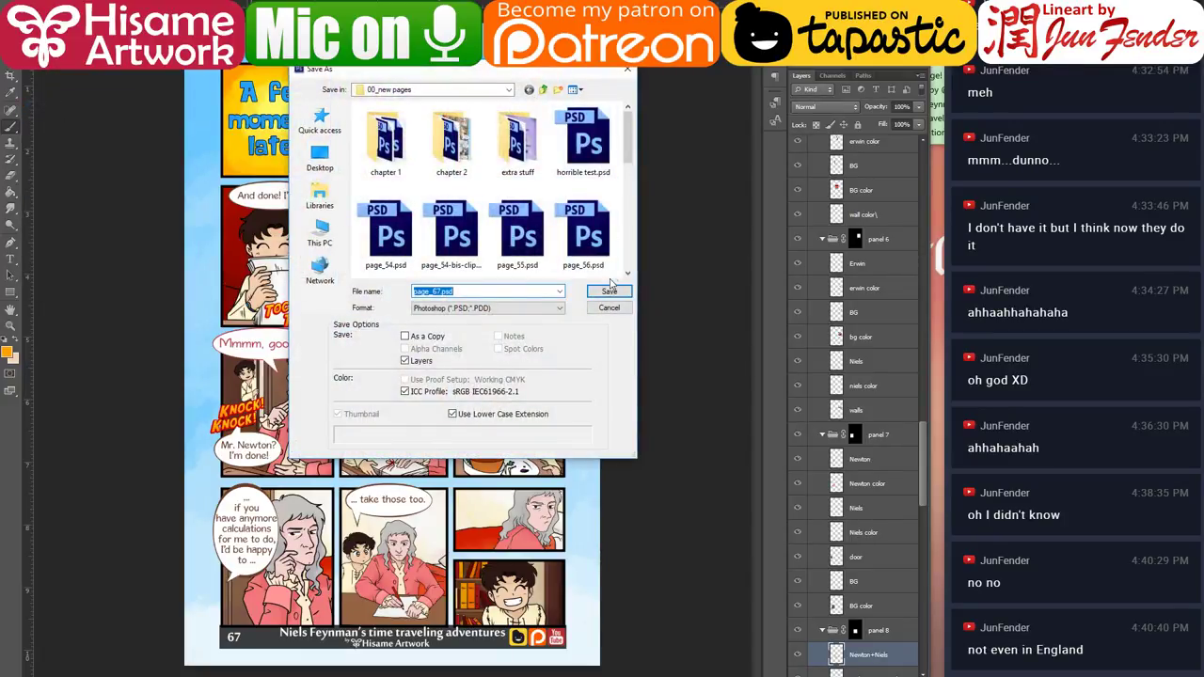
{"action": "left_click", "coordinate": [610, 308]}
{"action": "left_click", "coordinate": [873, 4]}
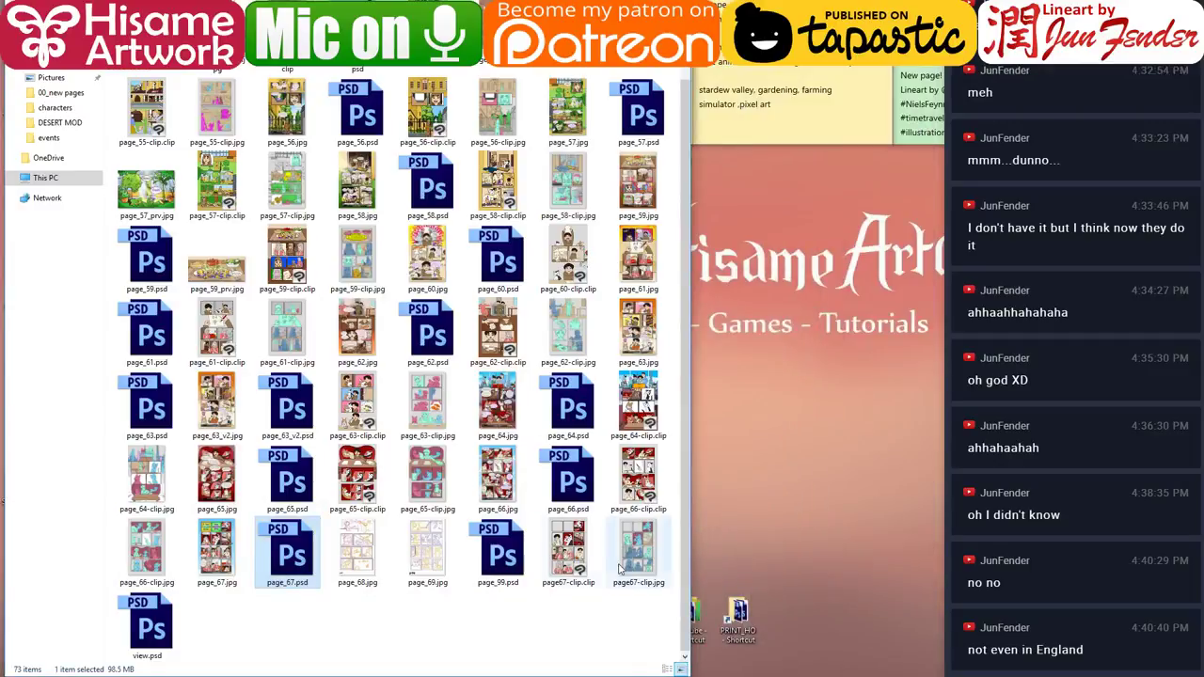
Go back from the page files to the main comic folder and look through its contents for the page 68 files.
{"action": "left_click", "coordinate": [570, 549]}
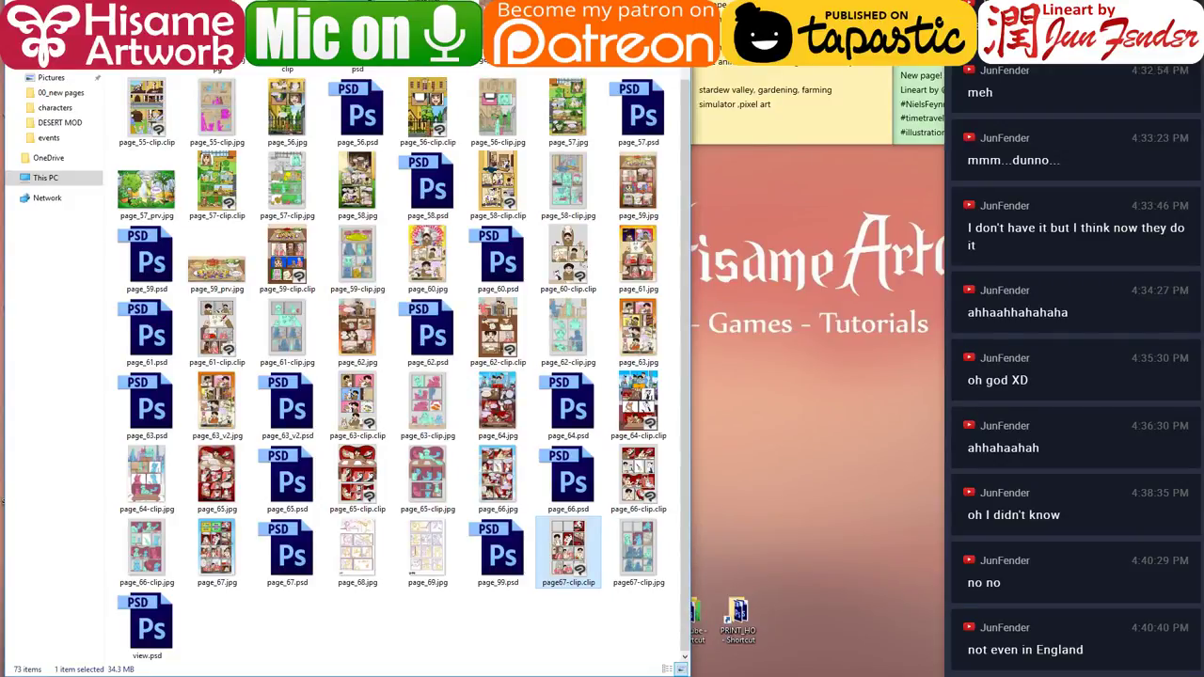
{"action": "key", "text": "super+Down"}
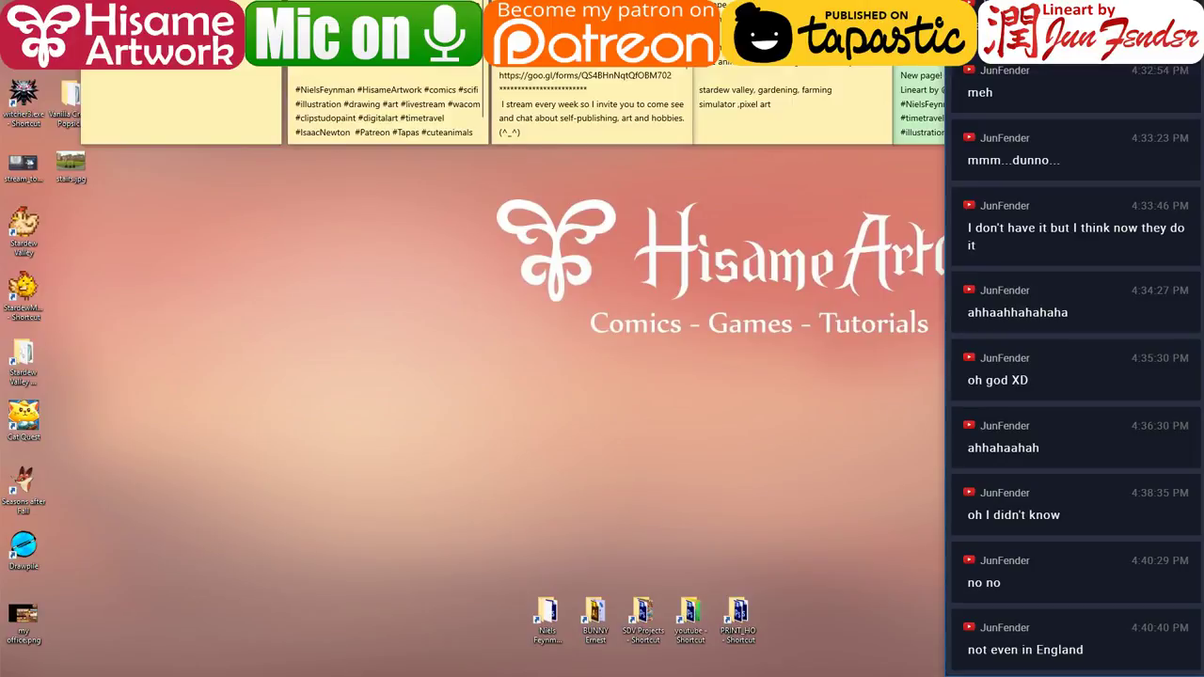
{"action": "key", "text": "alt+Tab"}
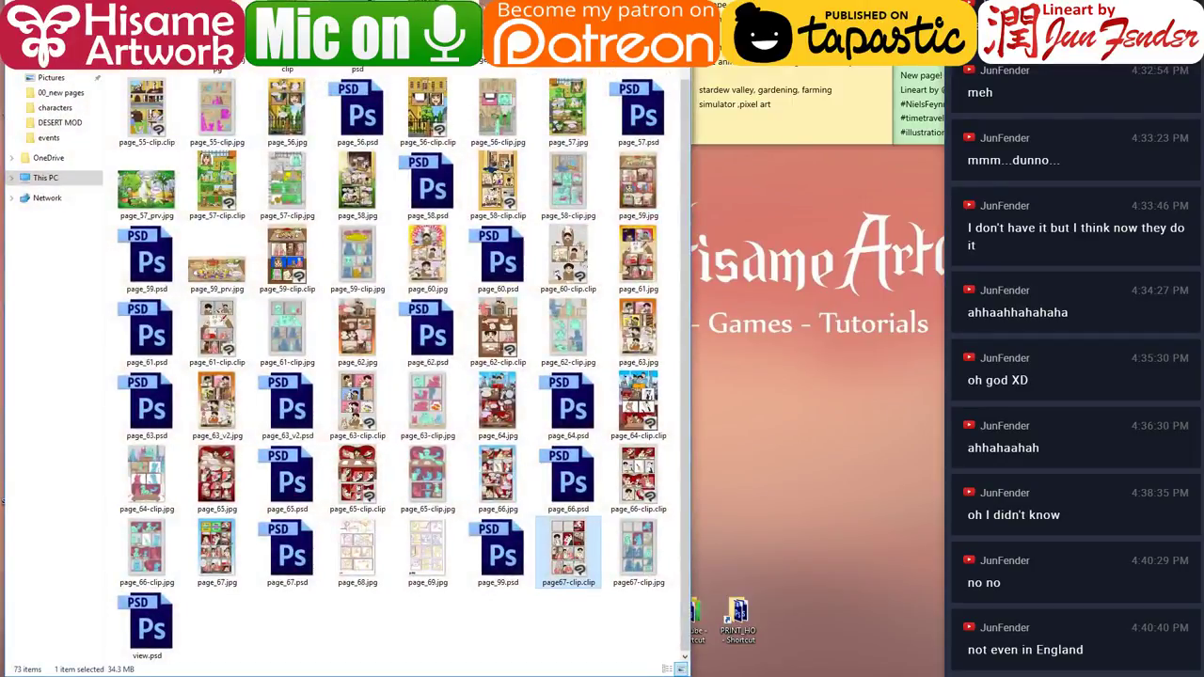
{"action": "left_click", "coordinate": [58, 47]}
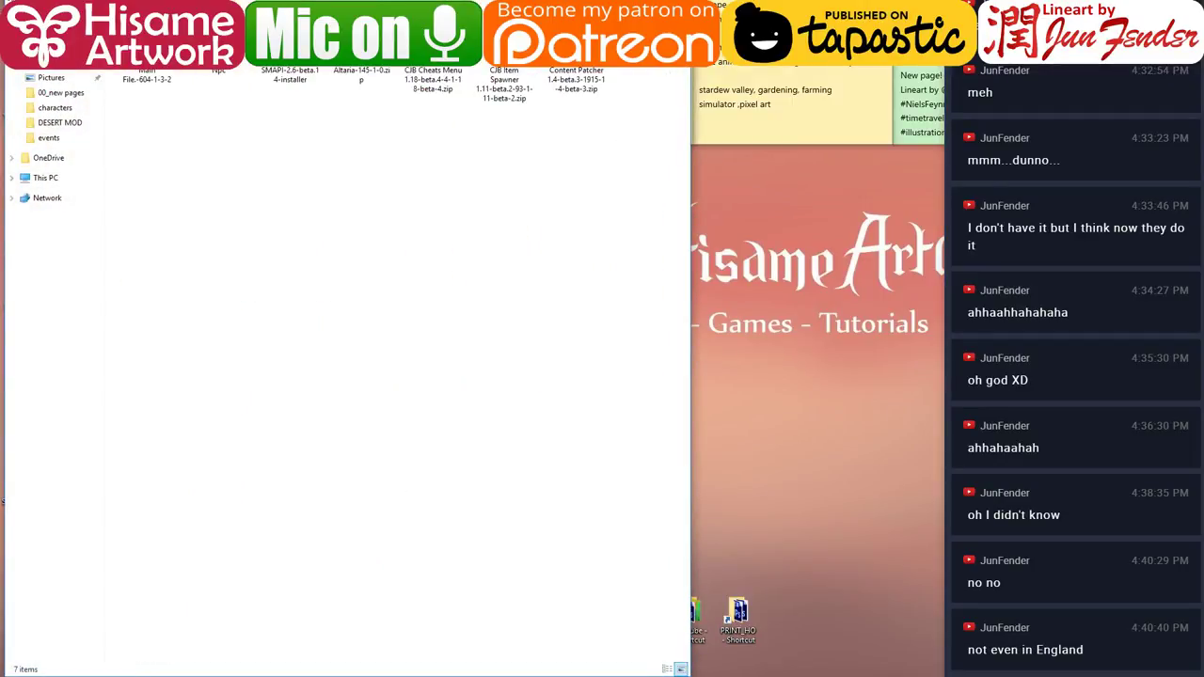
{"action": "key", "text": "alt+Left"}
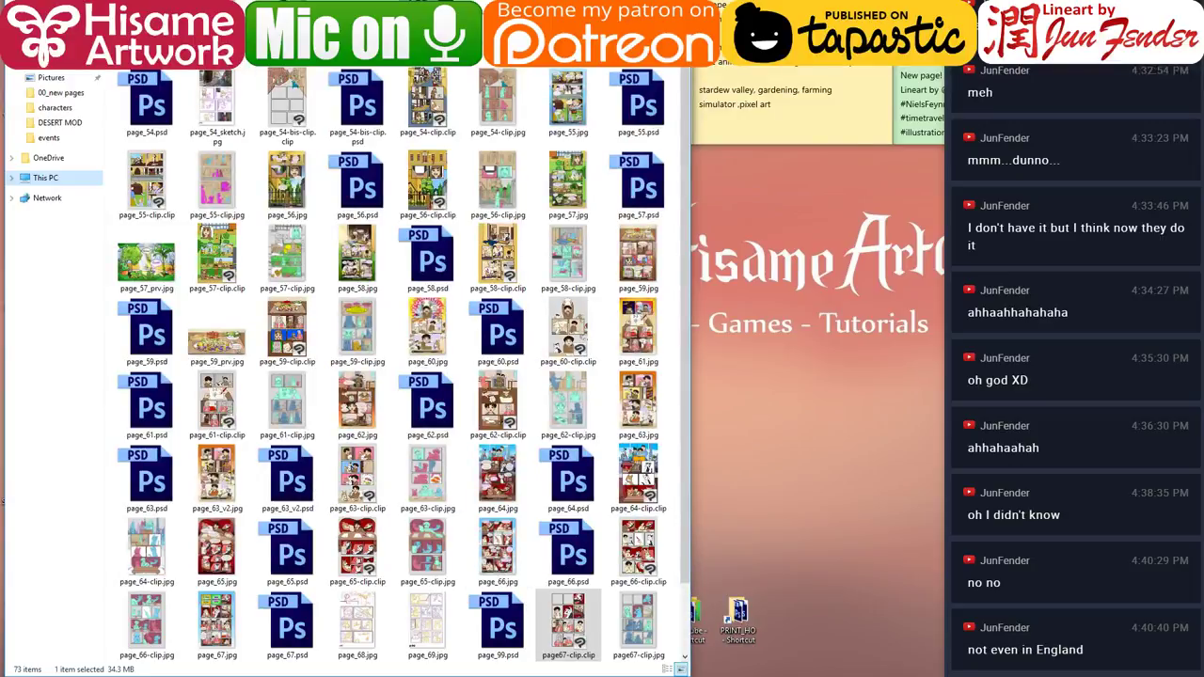
{"action": "key", "text": "alt+Left"}
{"action": "scroll", "coordinate": [319, 447], "scroll_direction": "down", "scroll_amount": 3}
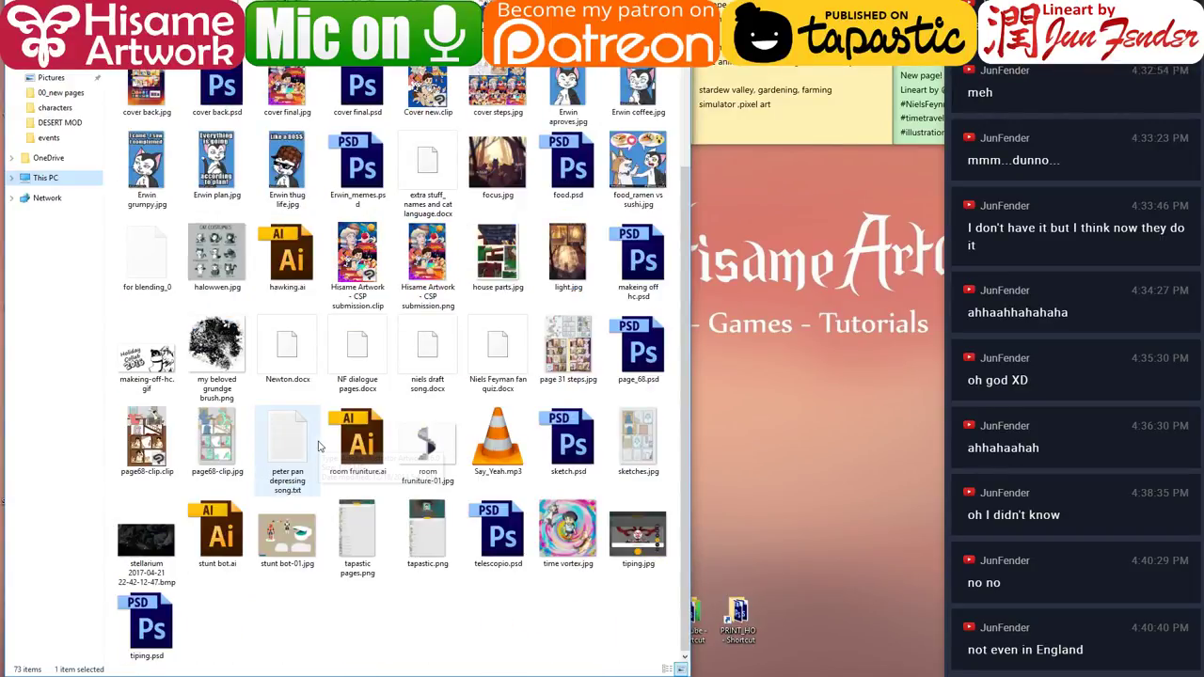
{"action": "scroll", "coordinate": [318, 446], "scroll_direction": "up", "scroll_amount": 3}
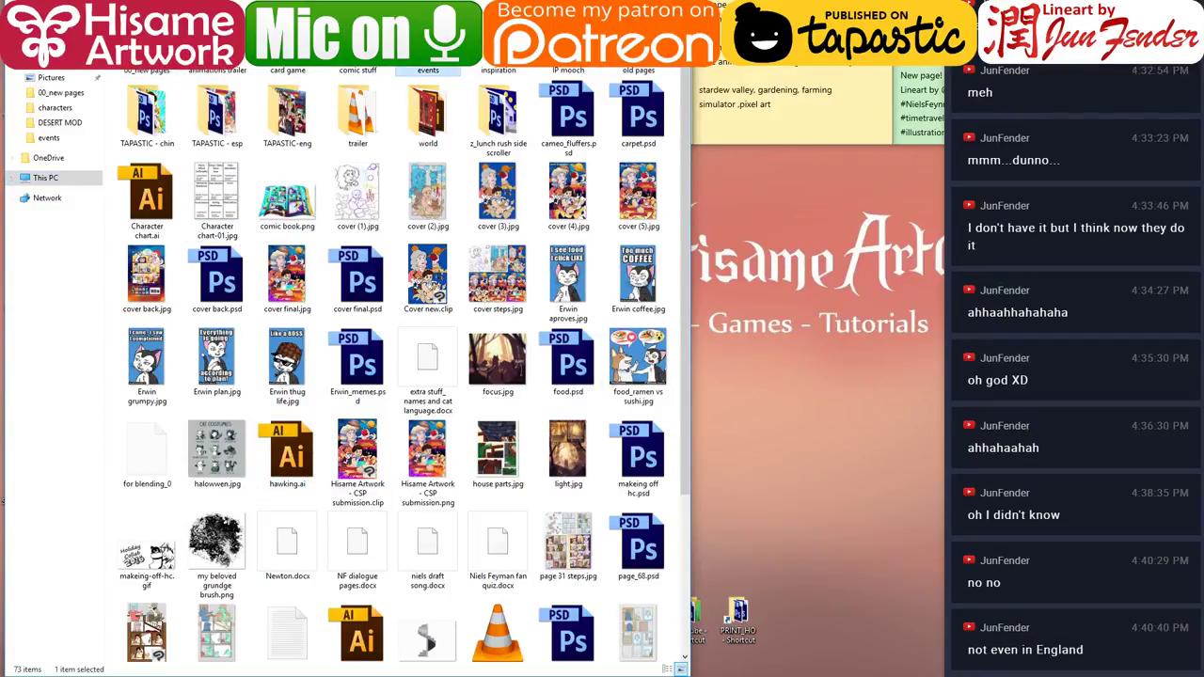
Open the events folder and look through its artwork files.
{"action": "double_click", "coordinate": [428, 71]}
{"action": "scroll", "coordinate": [381, 433], "scroll_direction": "down", "scroll_amount": 3}
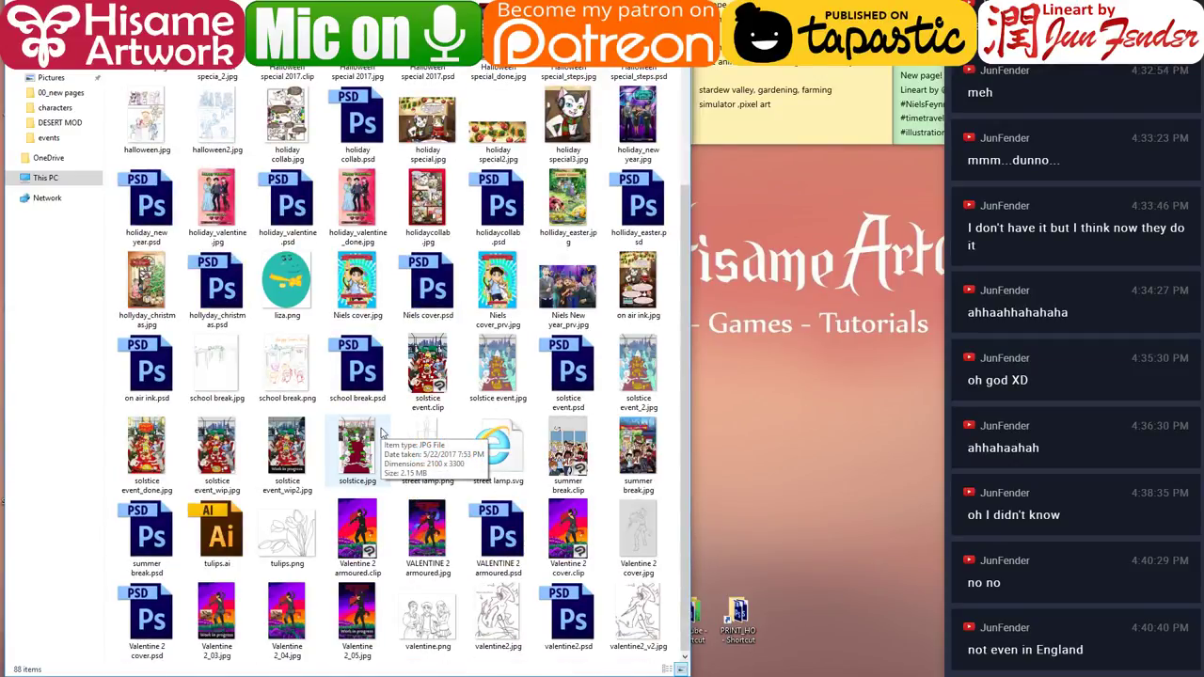
{"action": "scroll", "coordinate": [381, 433], "scroll_direction": "up", "scroll_amount": 3}
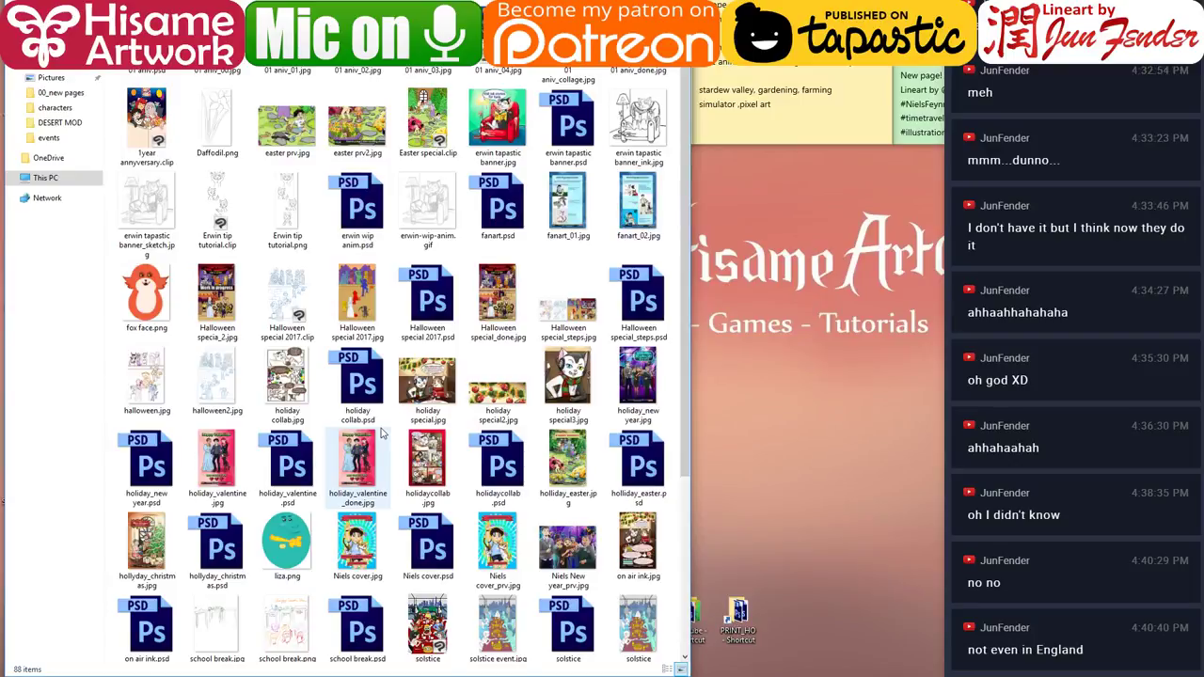
Leave the events folder, enter the 00_new pages folder, and open page67-clip.clip in Clip Studio Paint.
{"action": "scroll", "coordinate": [376, 414], "scroll_direction": "down", "scroll_amount": 3}
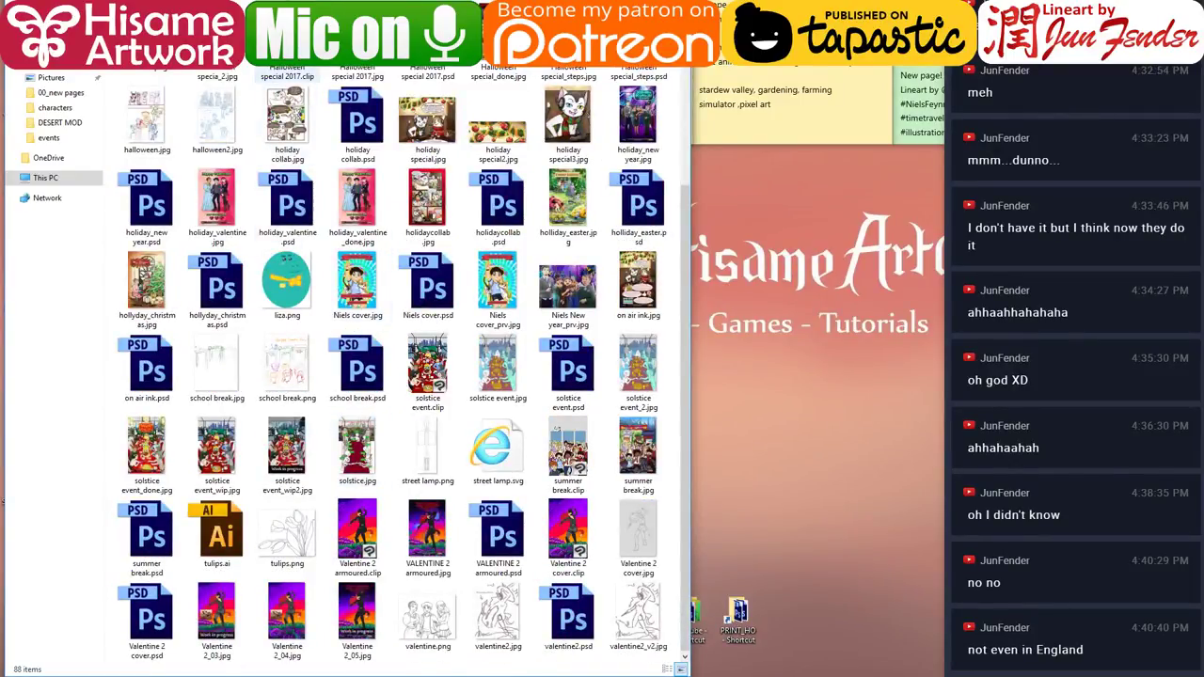
{"action": "key", "text": "BackSpace"}
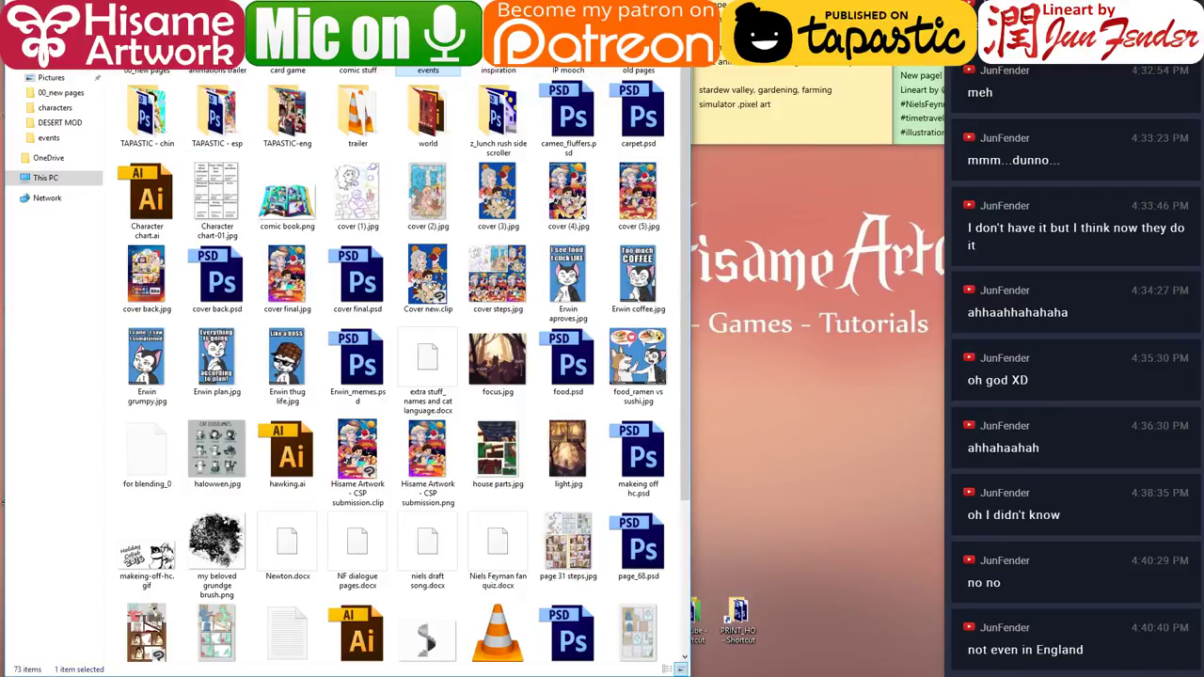
{"action": "double_click", "coordinate": [146, 74]}
{"action": "scroll", "coordinate": [382, 552], "scroll_direction": "down", "scroll_amount": 2}
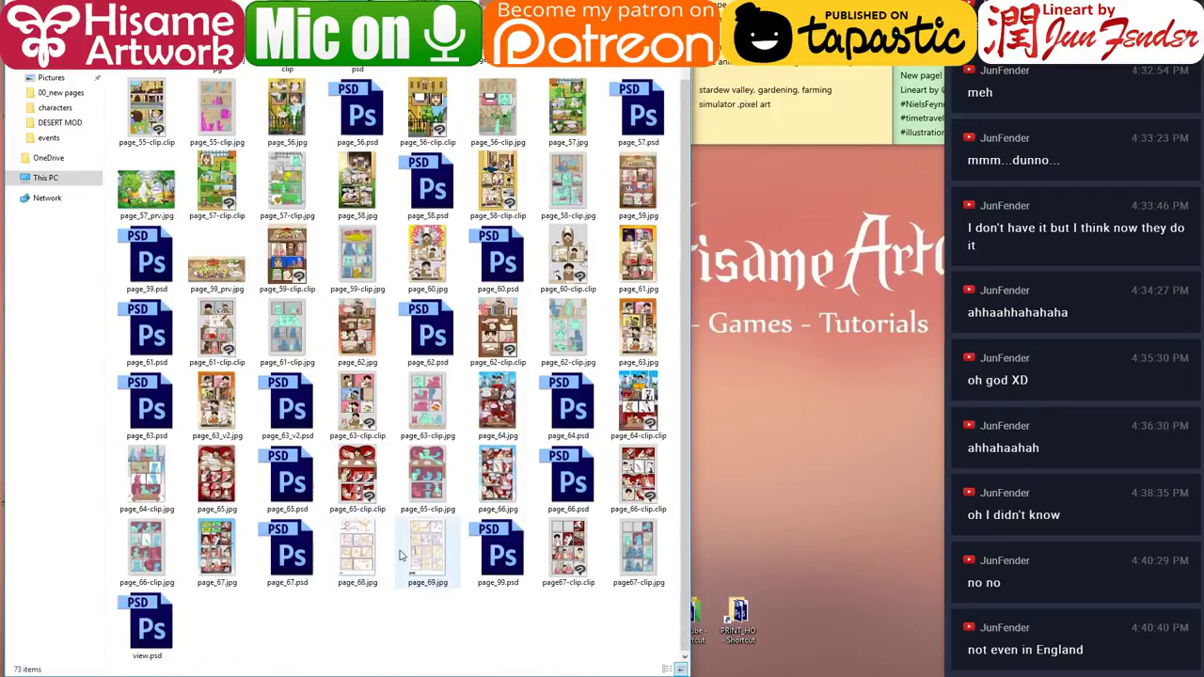
{"action": "left_click", "coordinate": [576, 560]}
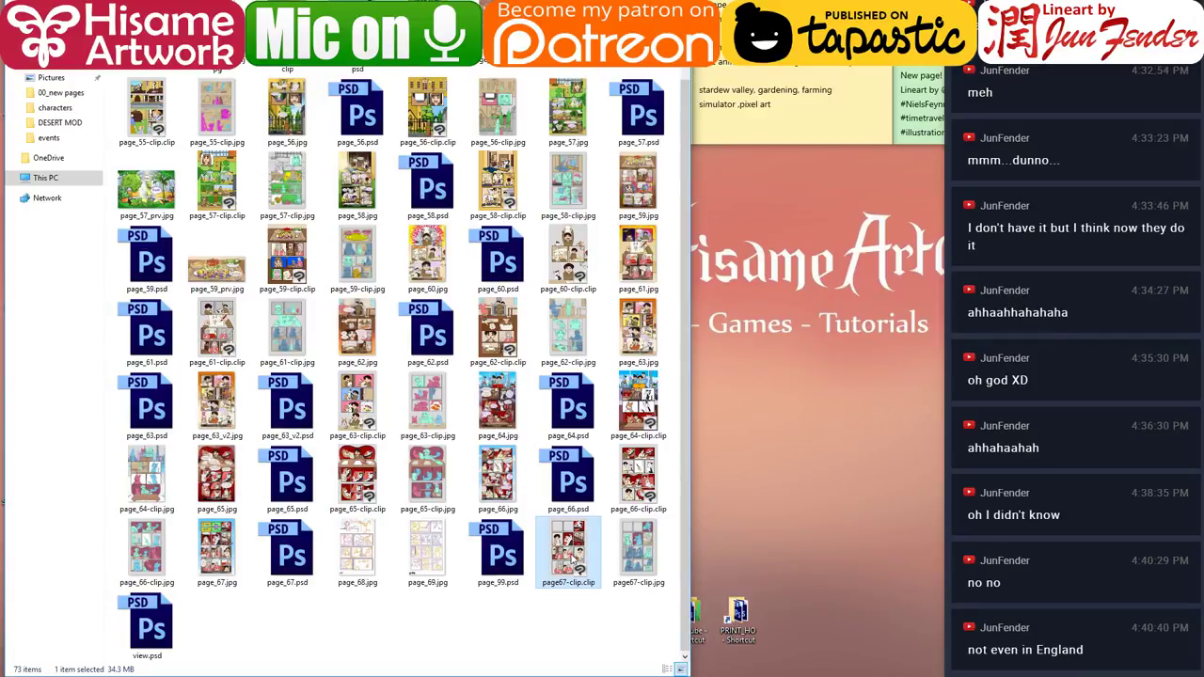
{"action": "double_click", "coordinate": [573, 560]}
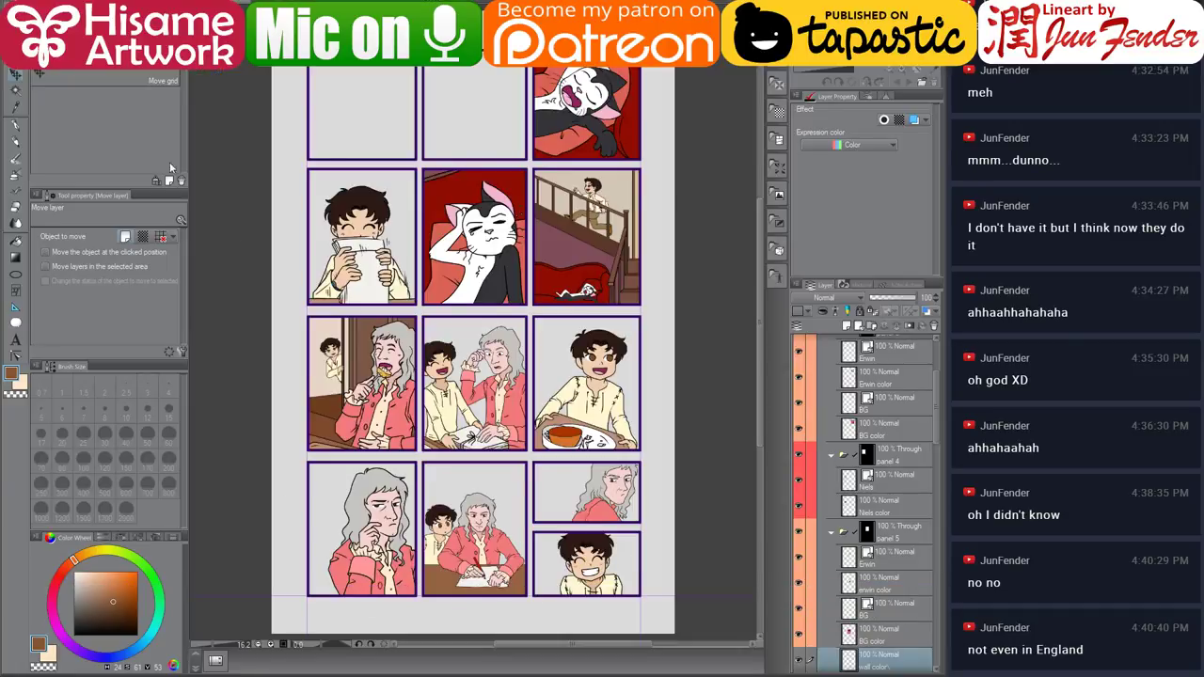
Check the Save As folder and format for page67-clip.clip, and cancel without saving.
{"action": "left_click", "coordinate": [17, 10]}
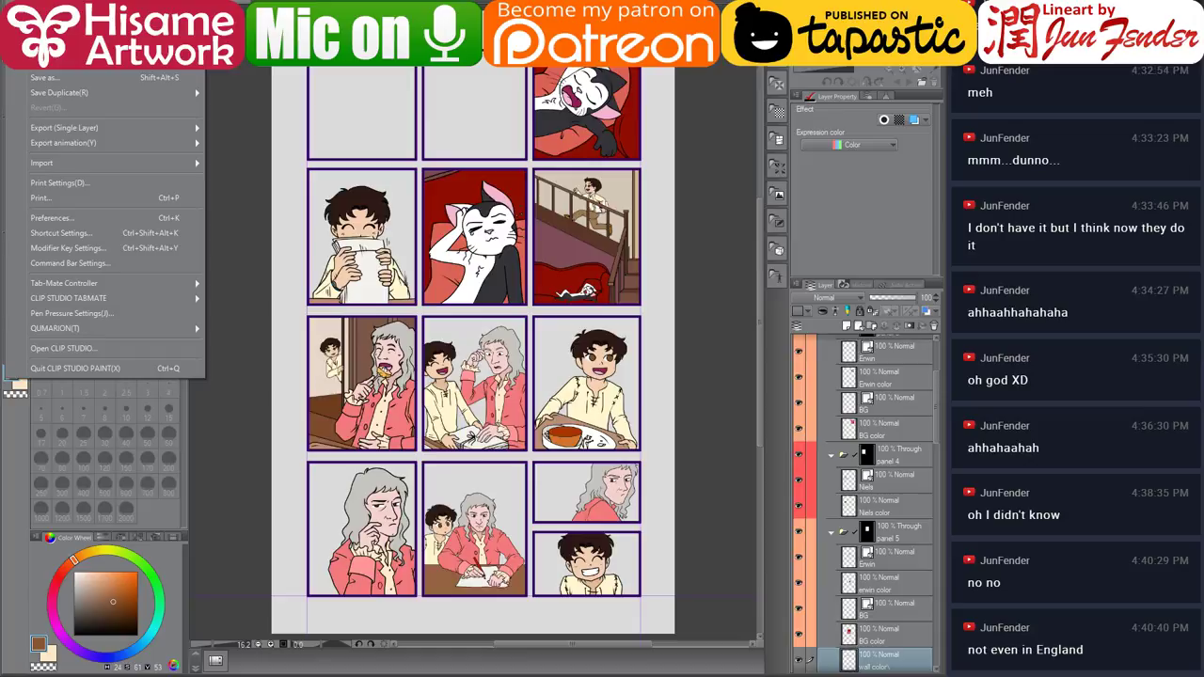
{"action": "left_click", "coordinate": [37, 79]}
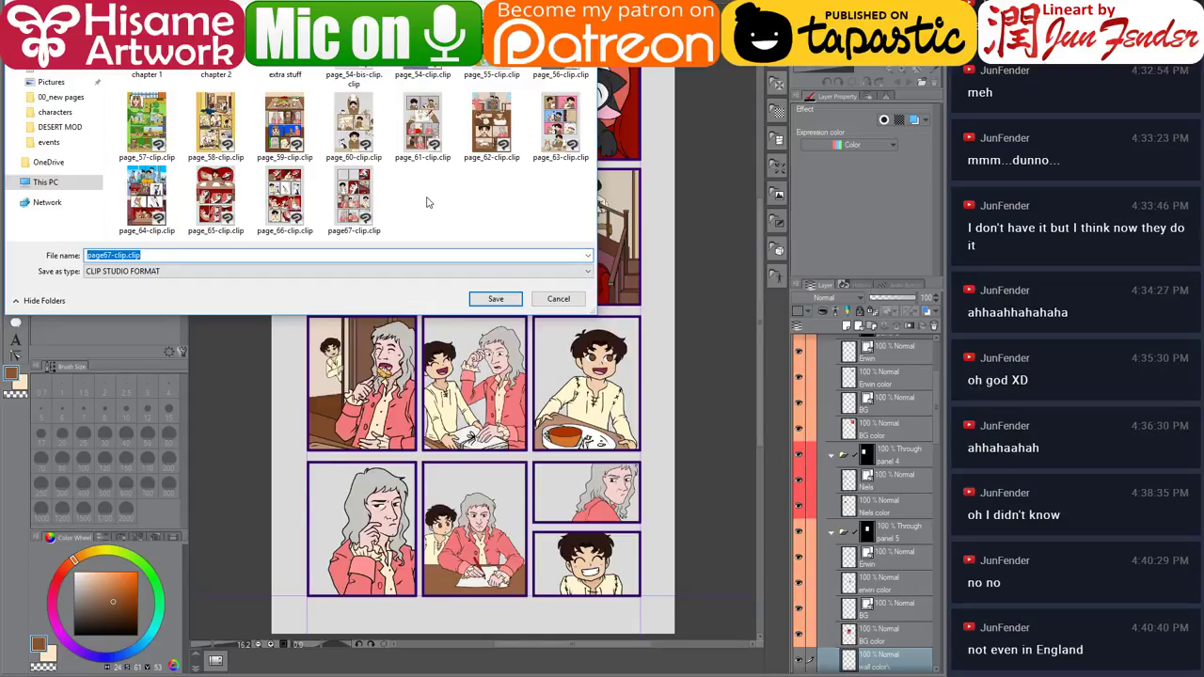
{"action": "left_click", "coordinate": [559, 299]}
Open page_68.psd from the recently used files.
{"action": "key", "text": "alt+f"}
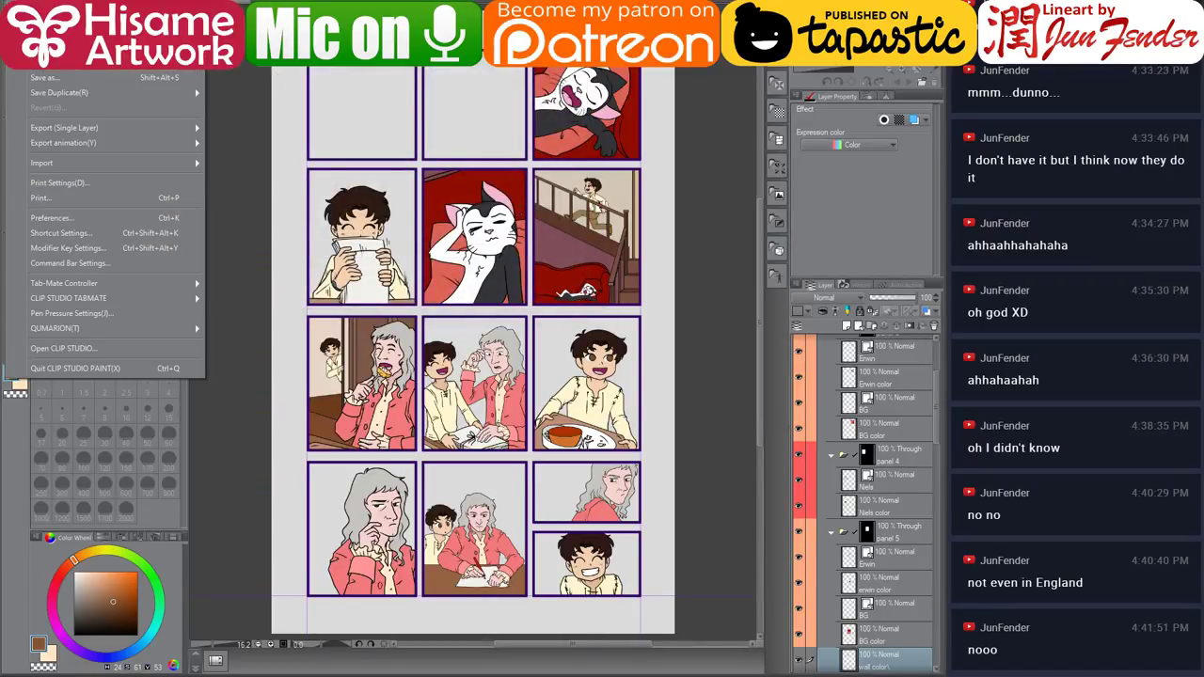
{"action": "mouse_move", "coordinate": [104, 30]}
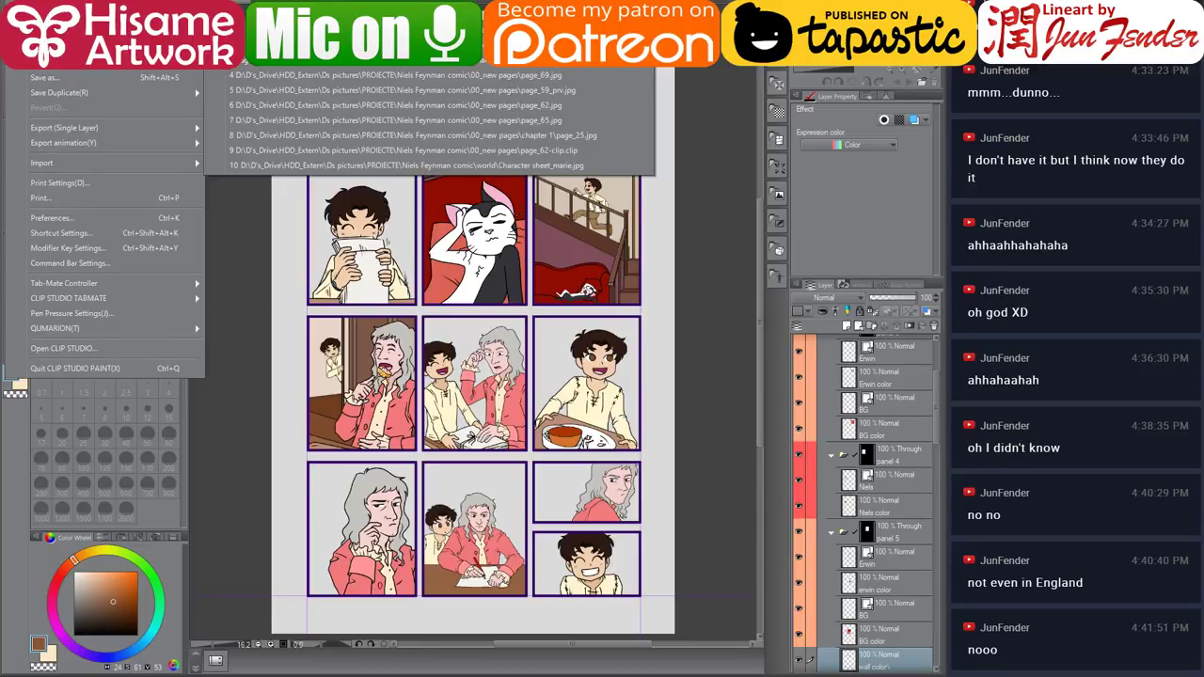
{"action": "left_click", "coordinate": [395, 30]}
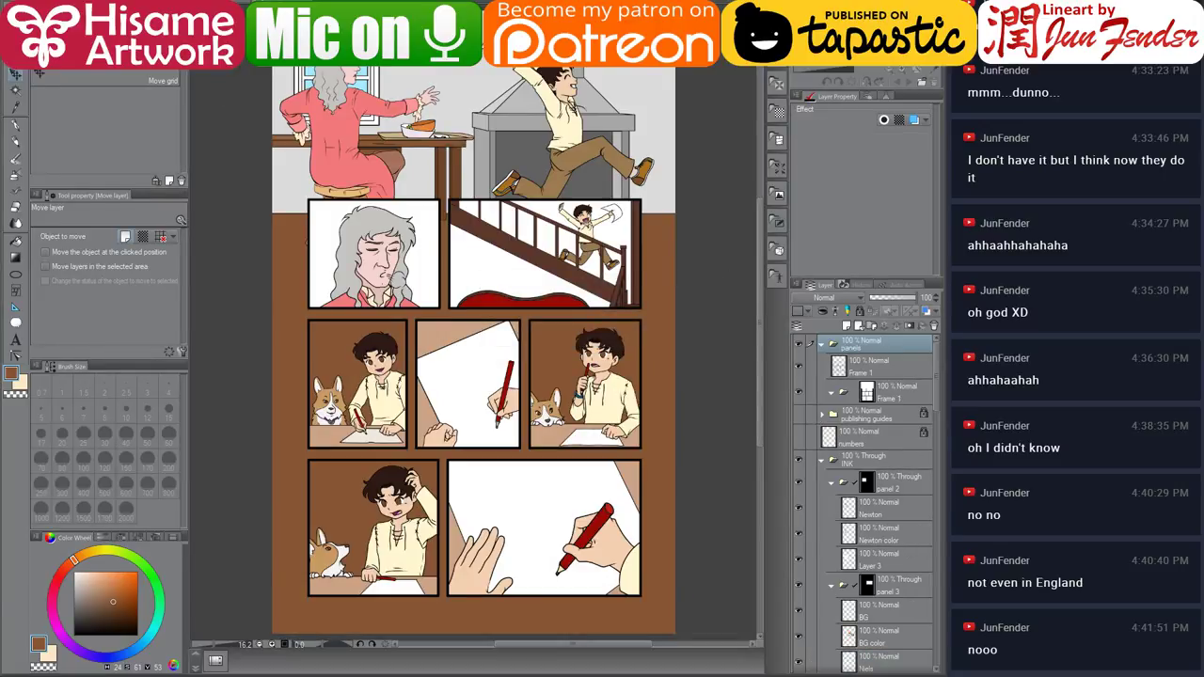
From the Save As file browser, move page_68.psd out of the main comic folder into 00_new pages, and leave without saving.
{"action": "key", "text": "alt+f"}
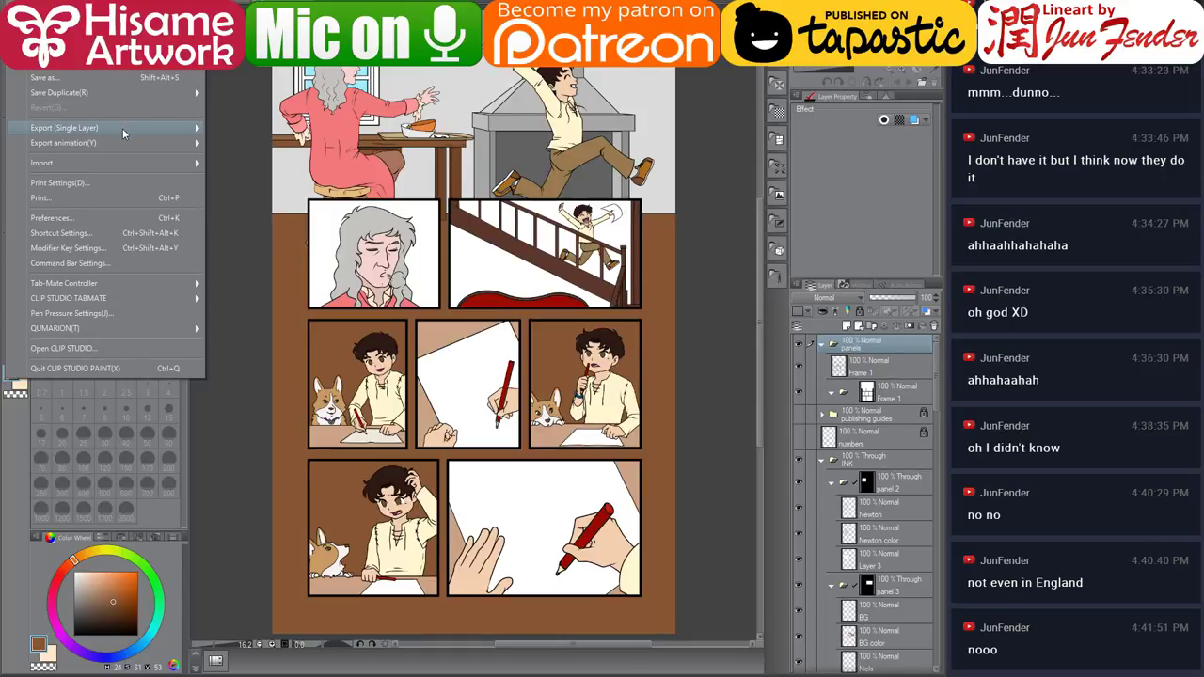
{"action": "mouse_move", "coordinate": [141, 142]}
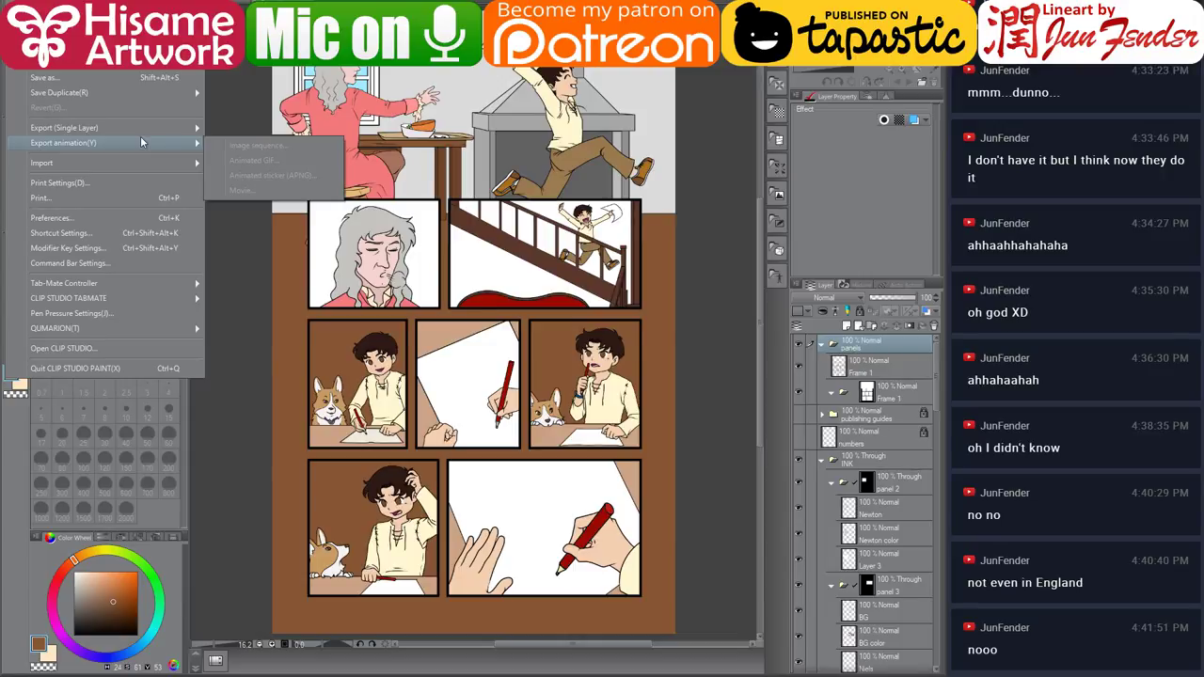
{"action": "mouse_move", "coordinate": [150, 162]}
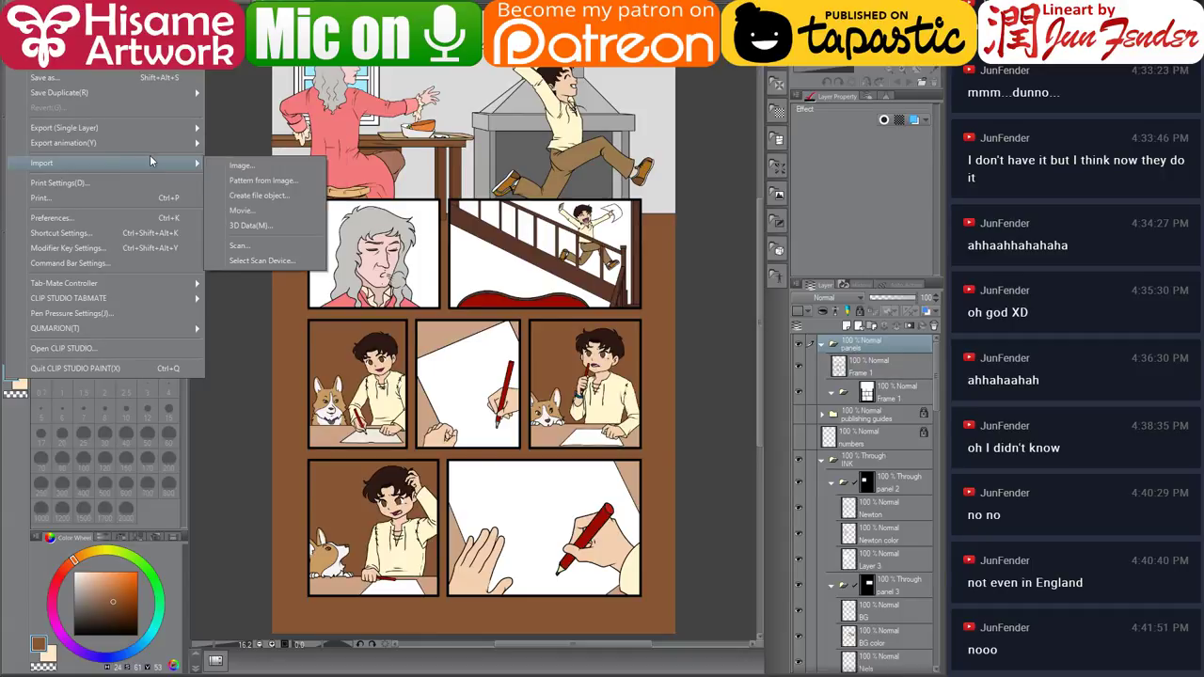
{"action": "left_click", "coordinate": [110, 79]}
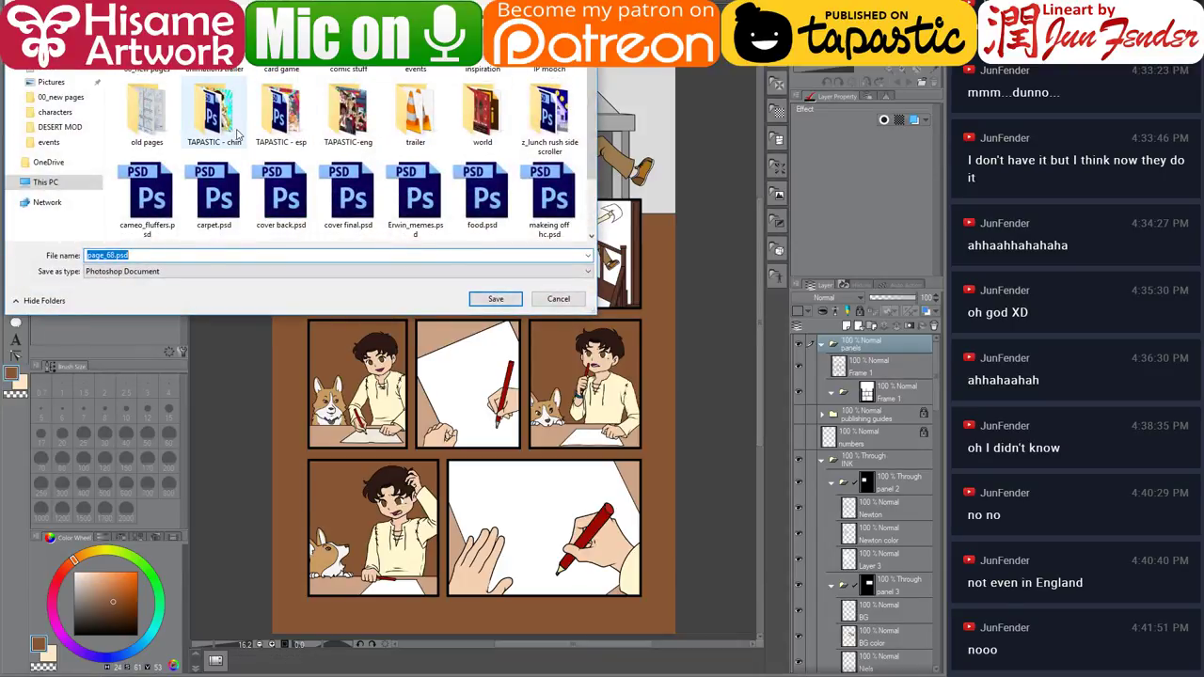
{"action": "scroll", "coordinate": [238, 134], "scroll_direction": "down", "scroll_amount": 2}
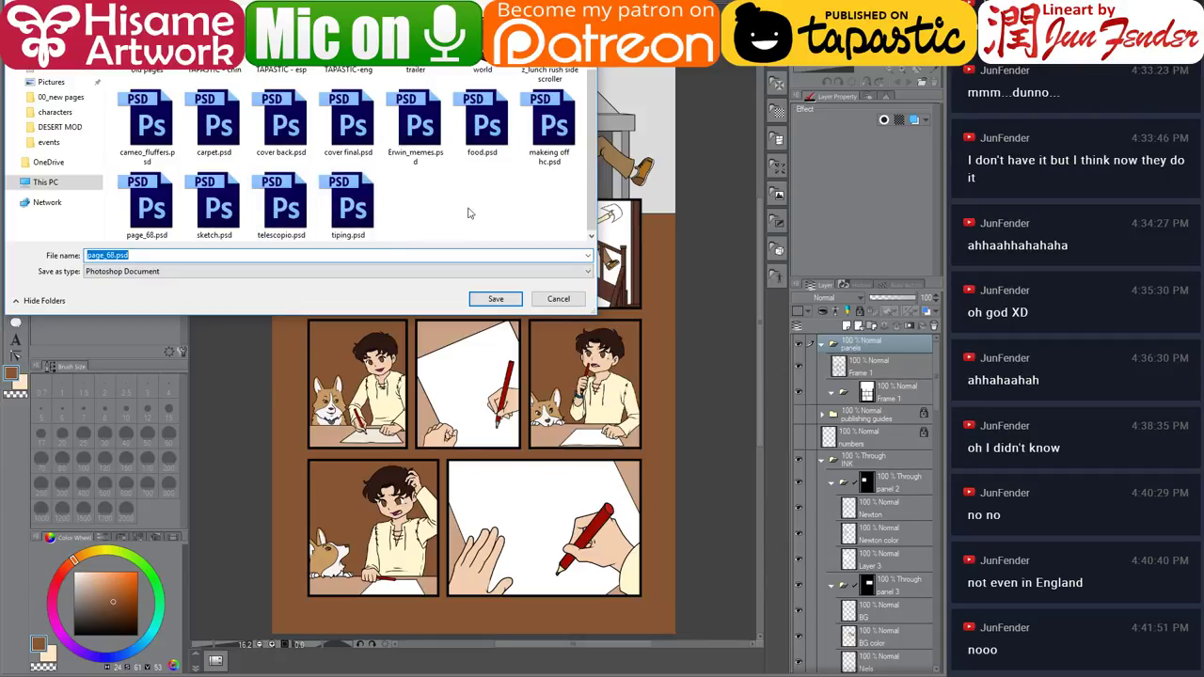
{"action": "left_click", "coordinate": [144, 193]}
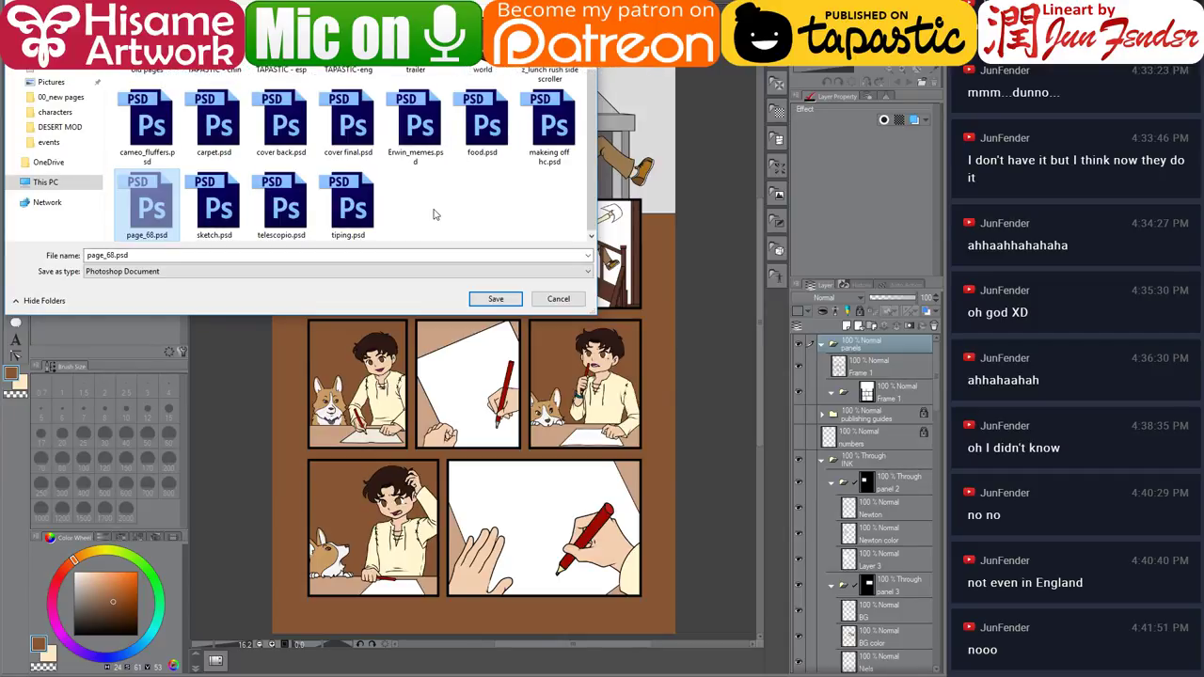
{"action": "key", "text": "alt+Tab"}
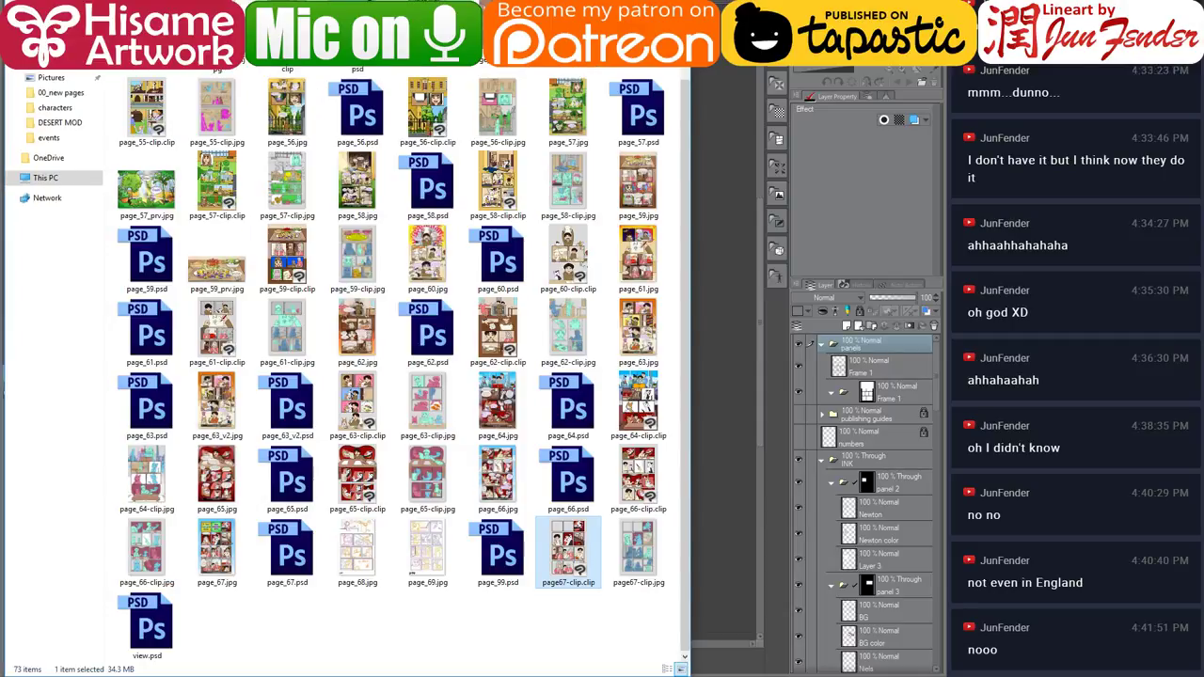
{"action": "key", "text": "alt+Tab"}
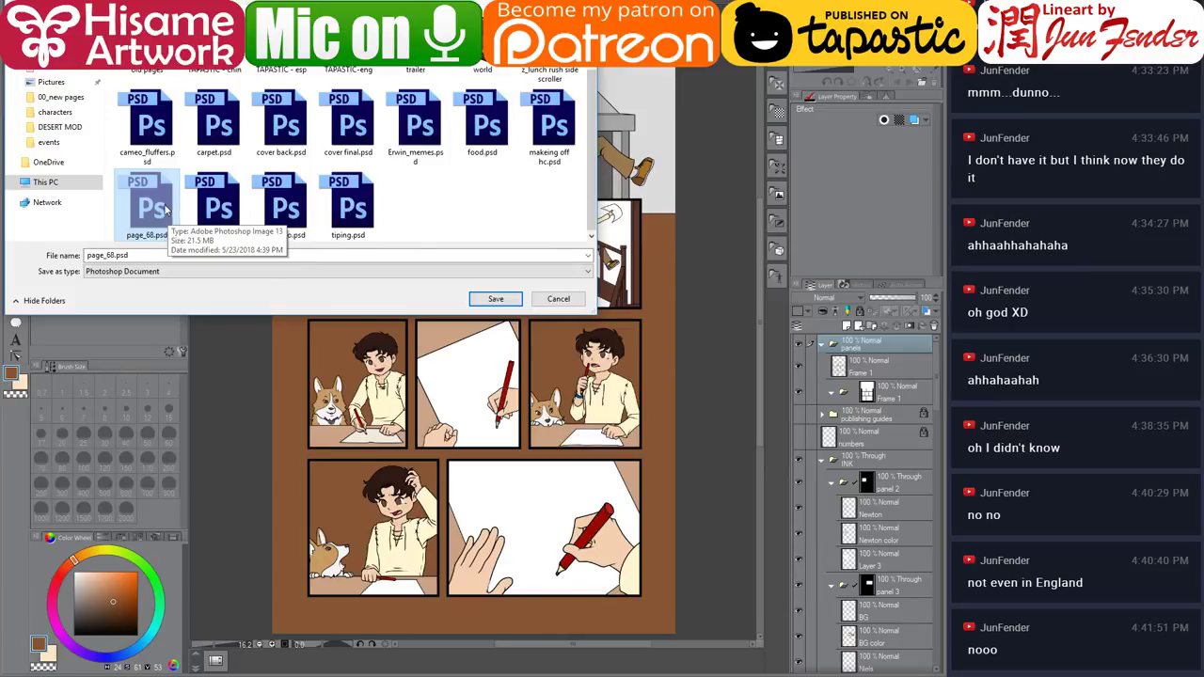
{"action": "scroll", "coordinate": [164, 210], "scroll_direction": "up", "scroll_amount": 1}
{"action": "double_click", "coordinate": [148, 75]}
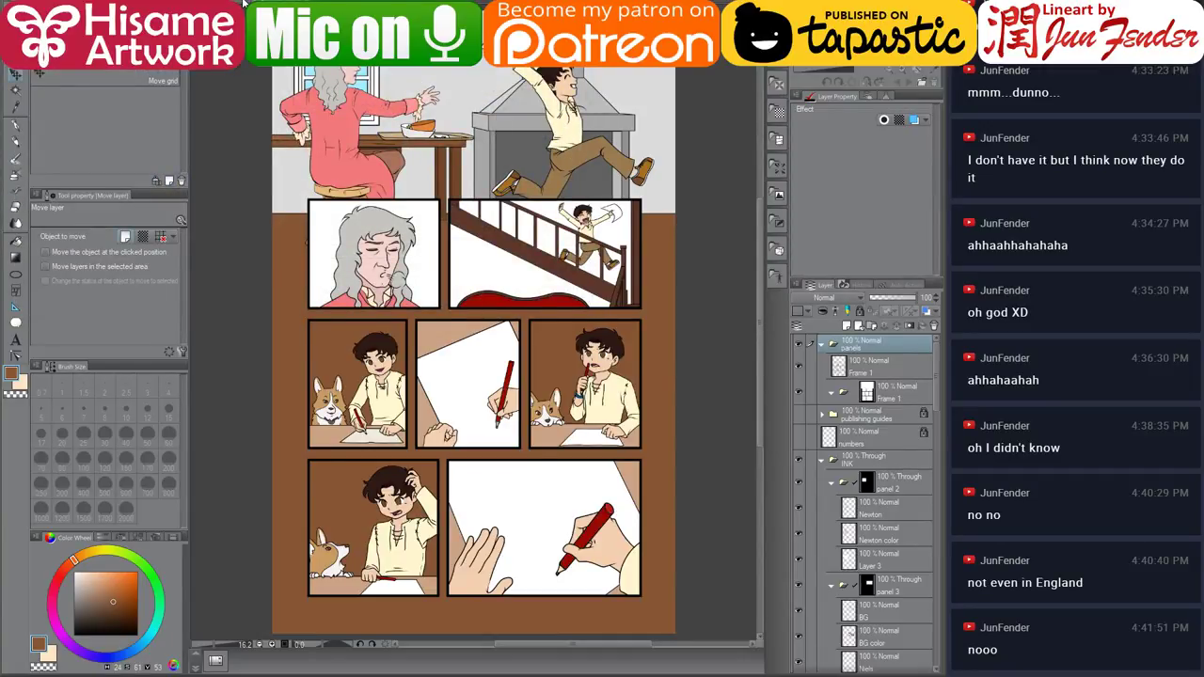
Leave Clip Studio Paint and reopen the comic folder from the desktop in File Explorer.
{"action": "key", "text": "ctrl+w"}
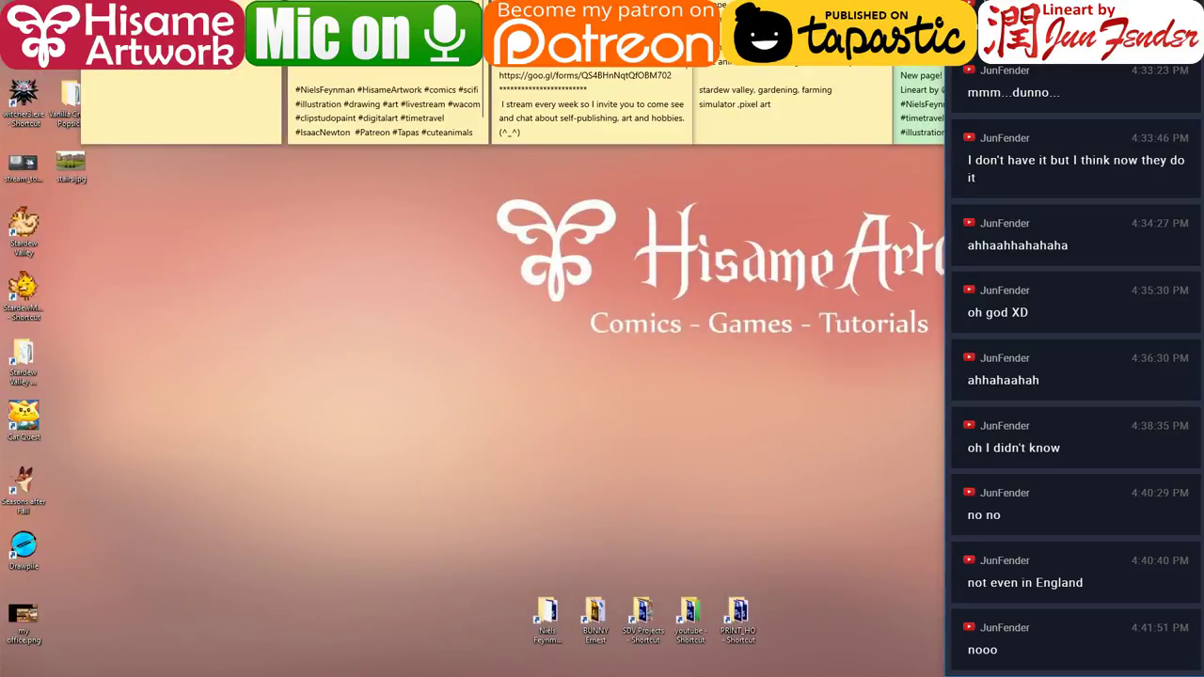
{"action": "left_click", "coordinate": [549, 617]}
{"action": "double_click", "coordinate": [551, 617]}
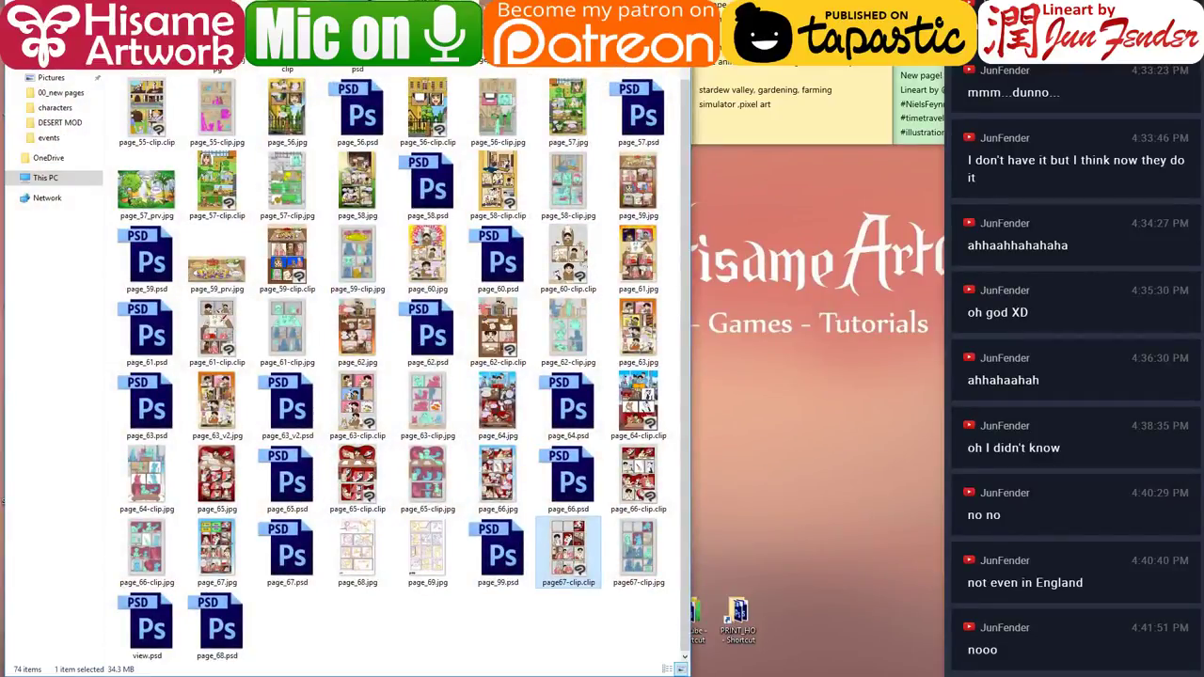
Move page68-clip.clip and page68-clip.jpg from the main comic folder into the 00_new pages folder.
{"action": "key", "text": "BackSpace"}
{"action": "scroll", "coordinate": [371, 494], "scroll_direction": "down", "scroll_amount": 2}
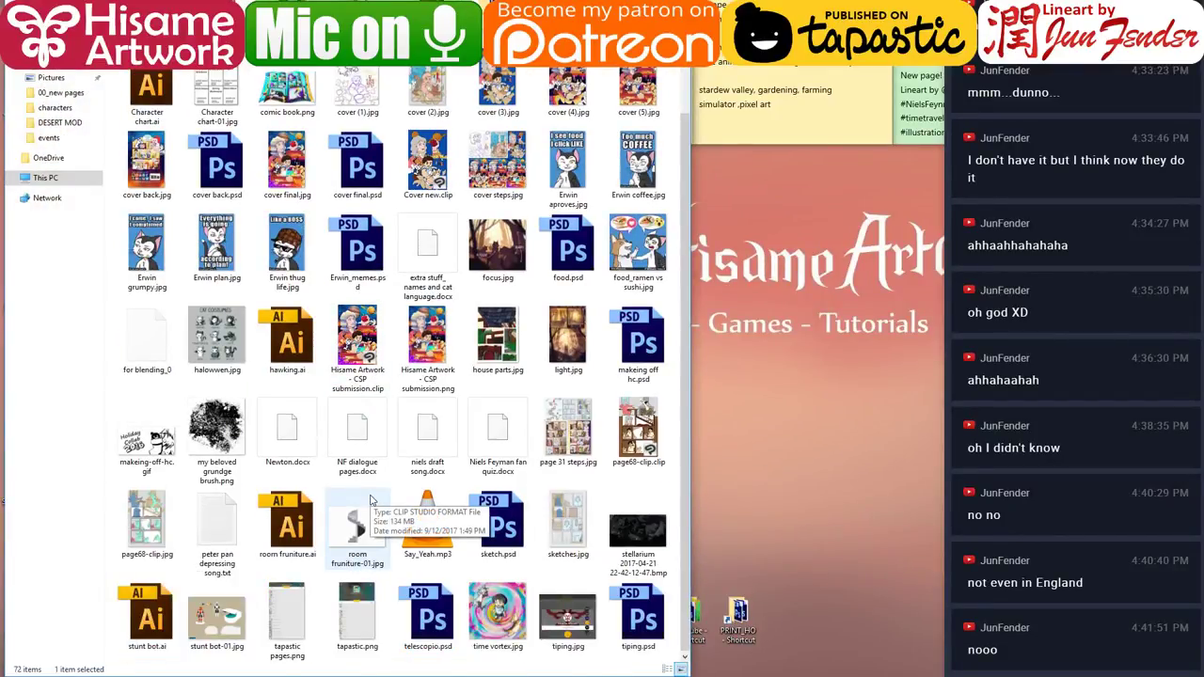
{"action": "scroll", "coordinate": [372, 500], "scroll_direction": "up", "scroll_amount": 1}
{"action": "scroll", "coordinate": [372, 498], "scroll_direction": "down", "scroll_amount": 2}
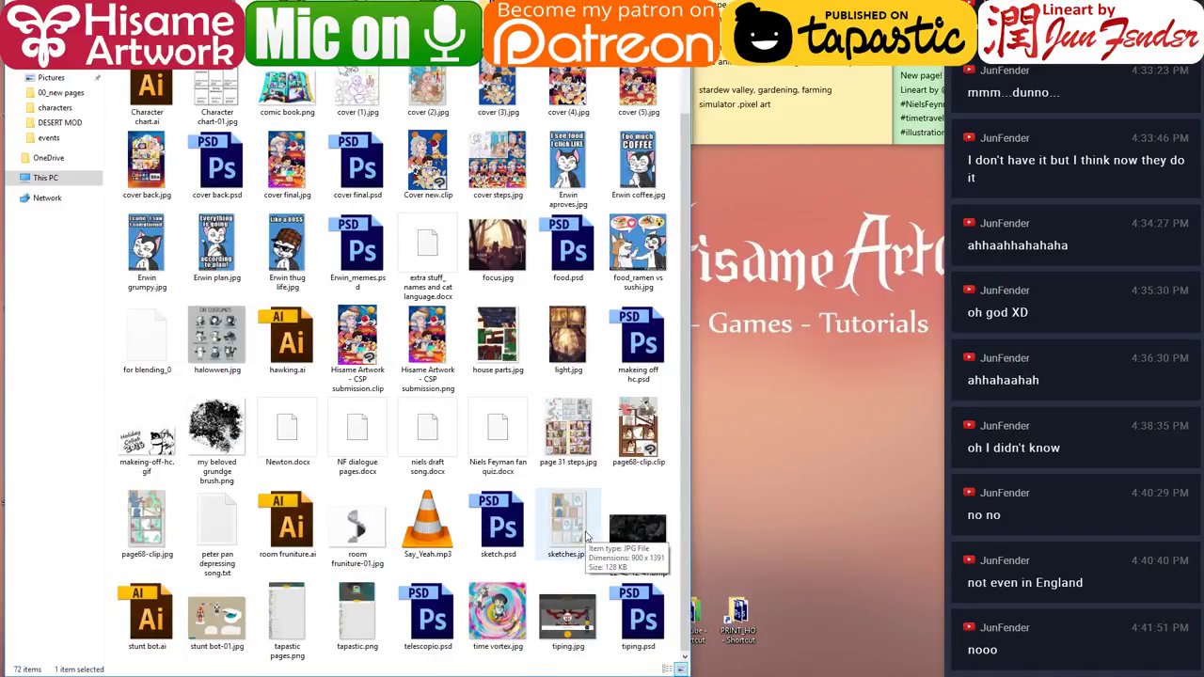
{"action": "scroll", "coordinate": [588, 537], "scroll_direction": "up", "scroll_amount": 2}
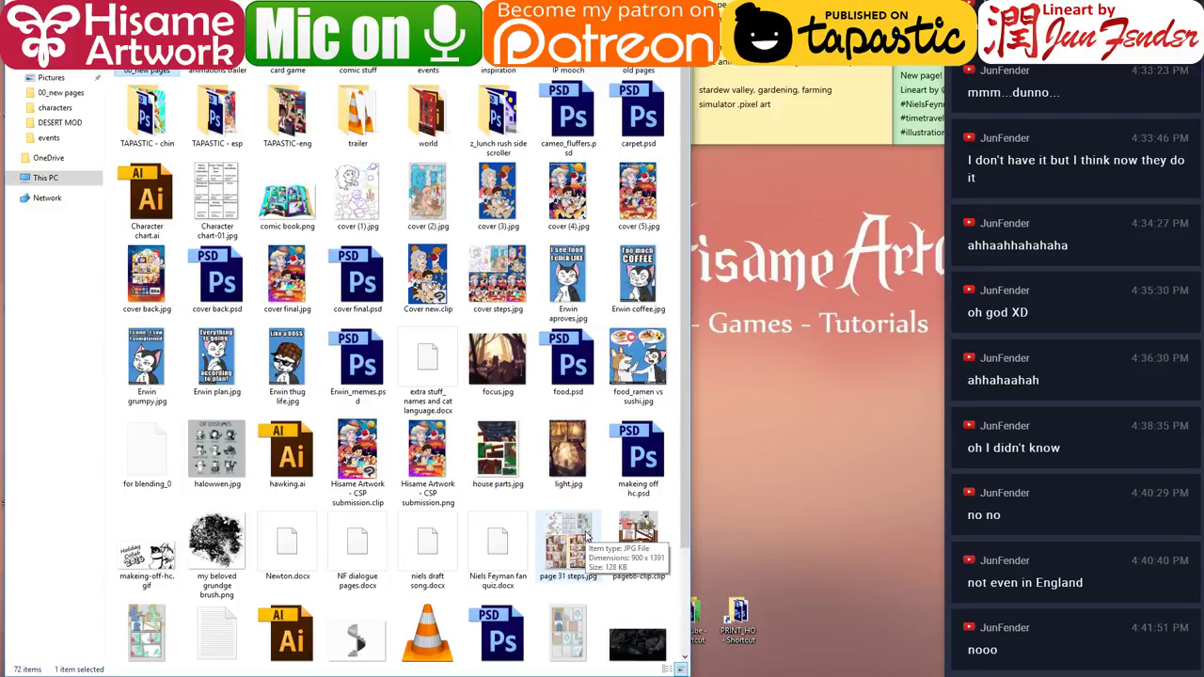
{"action": "scroll", "coordinate": [588, 536], "scroll_direction": "down", "scroll_amount": 2}
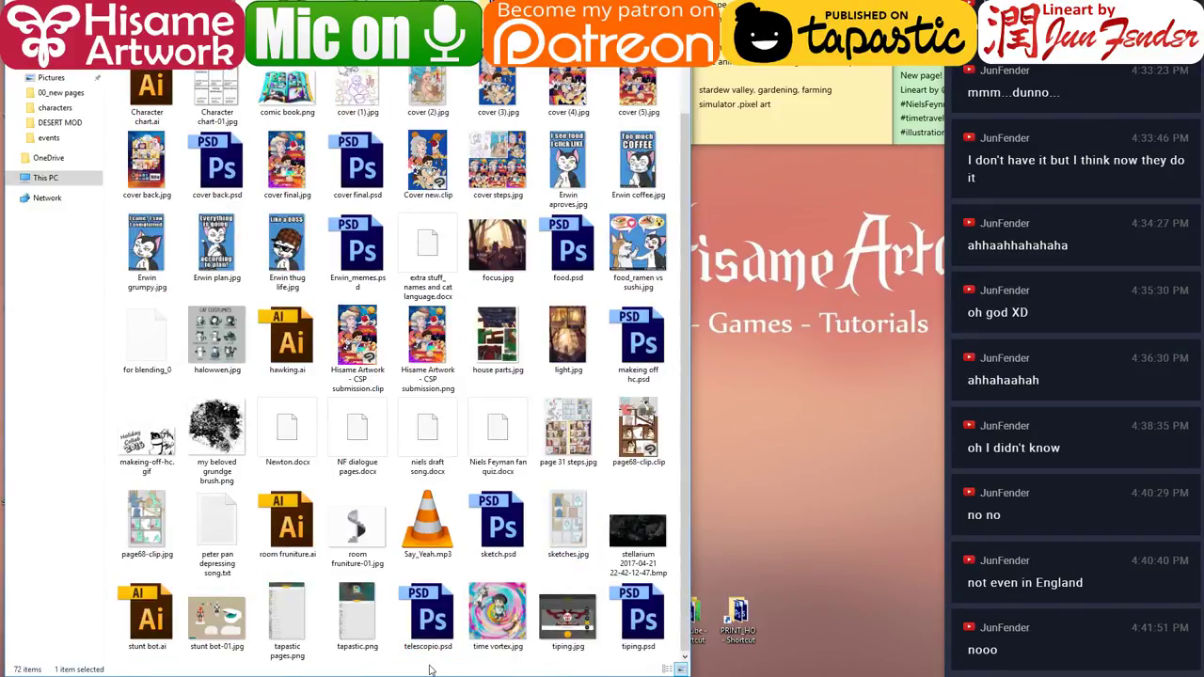
{"action": "left_click", "coordinate": [642, 425]}
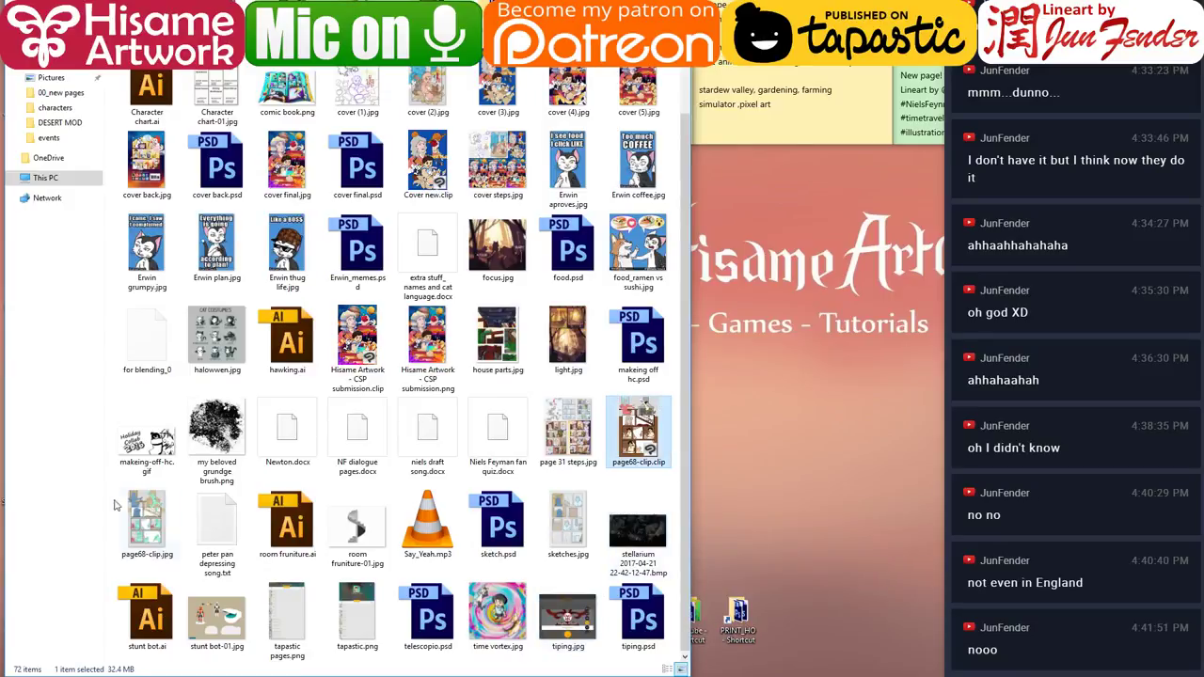
{"action": "left_click", "coordinate": [146, 520], "text": "ctrl"}
{"action": "scroll", "coordinate": [146, 443], "scroll_direction": "up", "scroll_amount": 2}
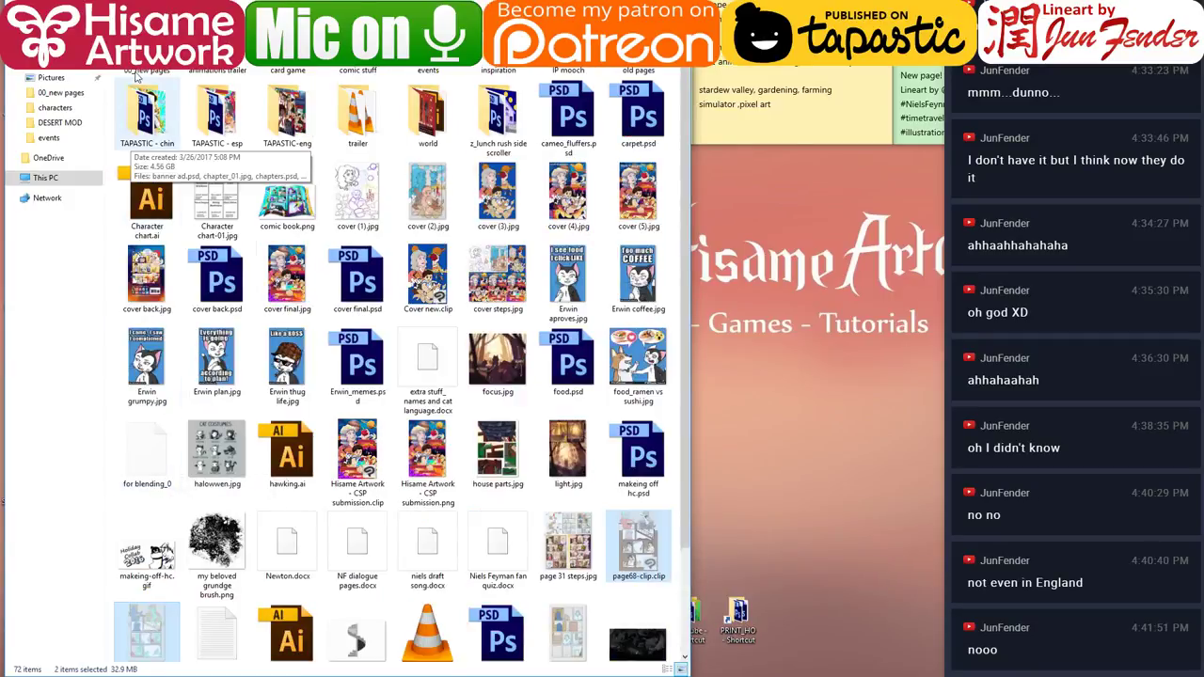
{"action": "scroll", "coordinate": [359, 453], "scroll_direction": "down", "scroll_amount": 10}
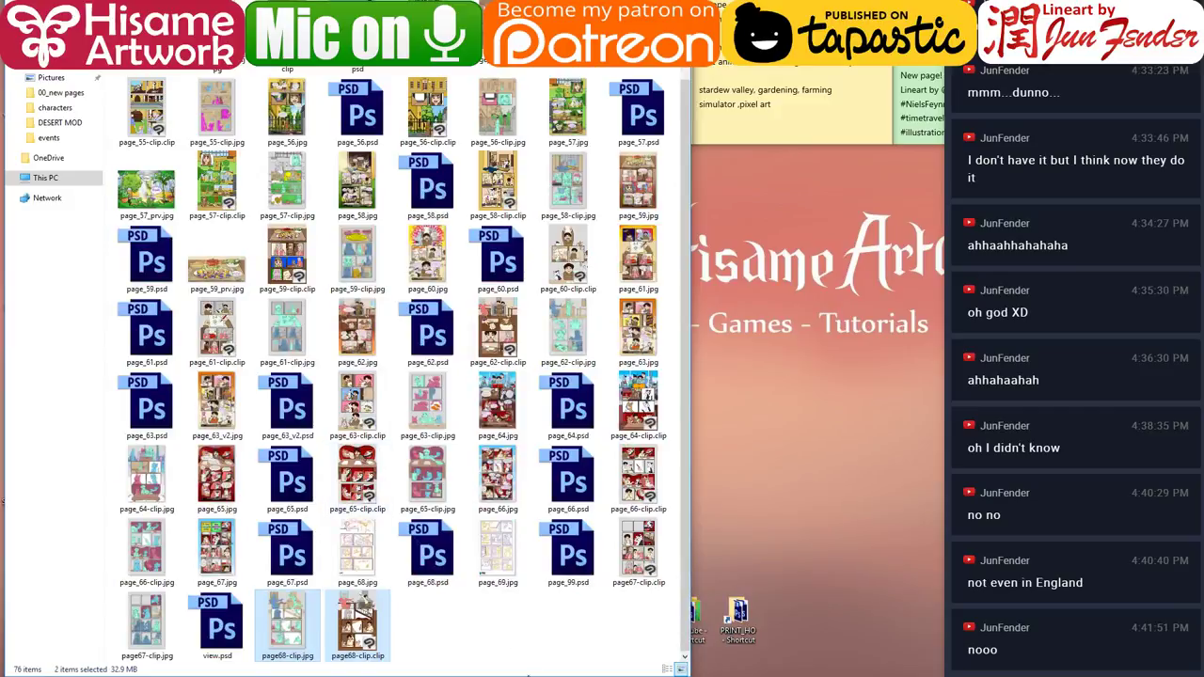
Open page_68.psd from the 00_new pages folder in Photoshop.
{"action": "left_click", "coordinate": [514, 658]}
{"action": "left_click", "coordinate": [431, 553]}
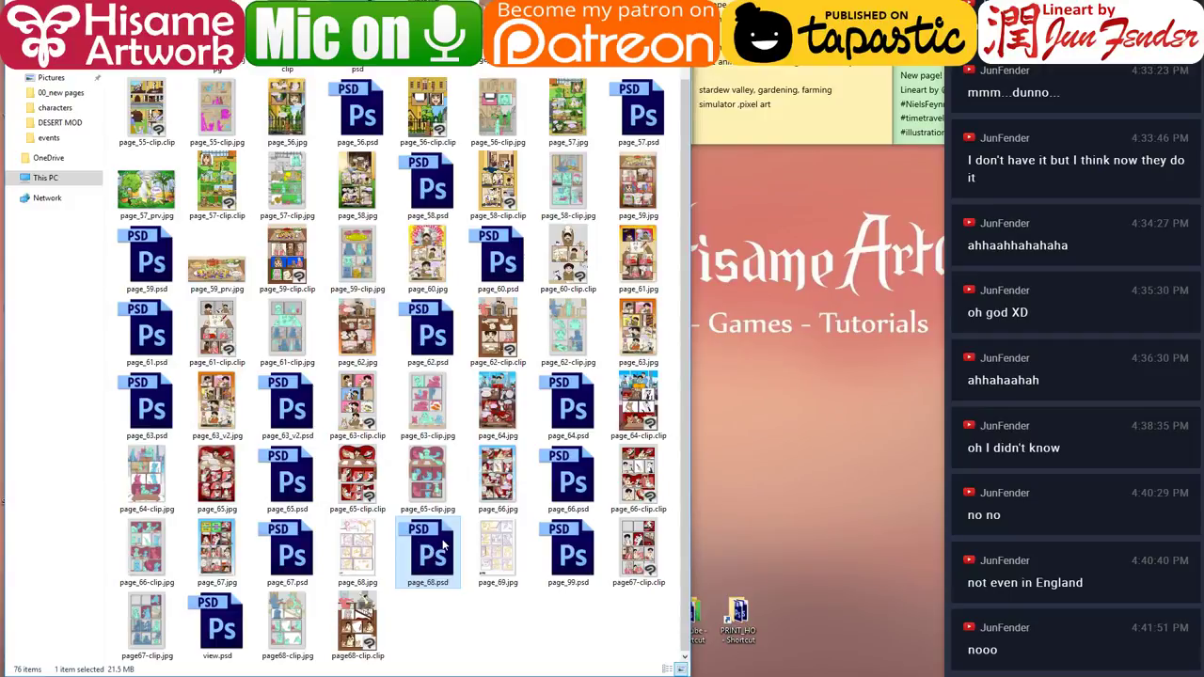
{"action": "double_click", "coordinate": [446, 544]}
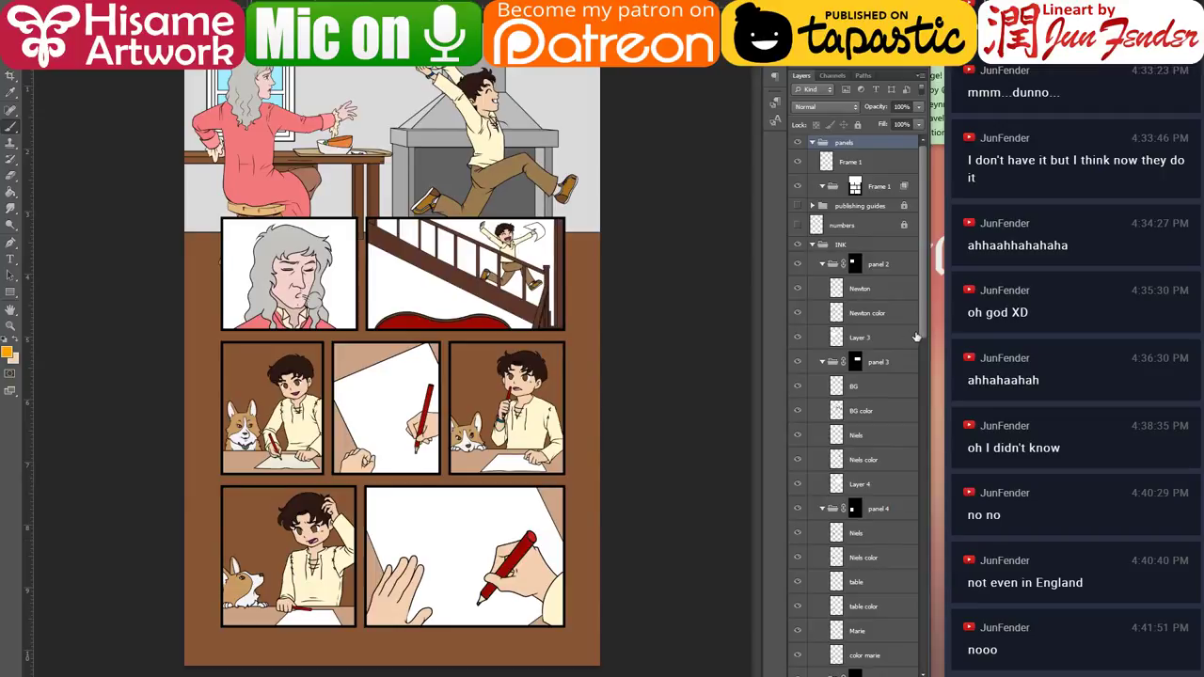
Collapse the INK and panels layer groups and dismiss the brush tool error.
{"action": "left_click", "coordinate": [815, 246]}
{"action": "left_click", "coordinate": [813, 142]}
{"action": "left_click", "coordinate": [714, 168]}
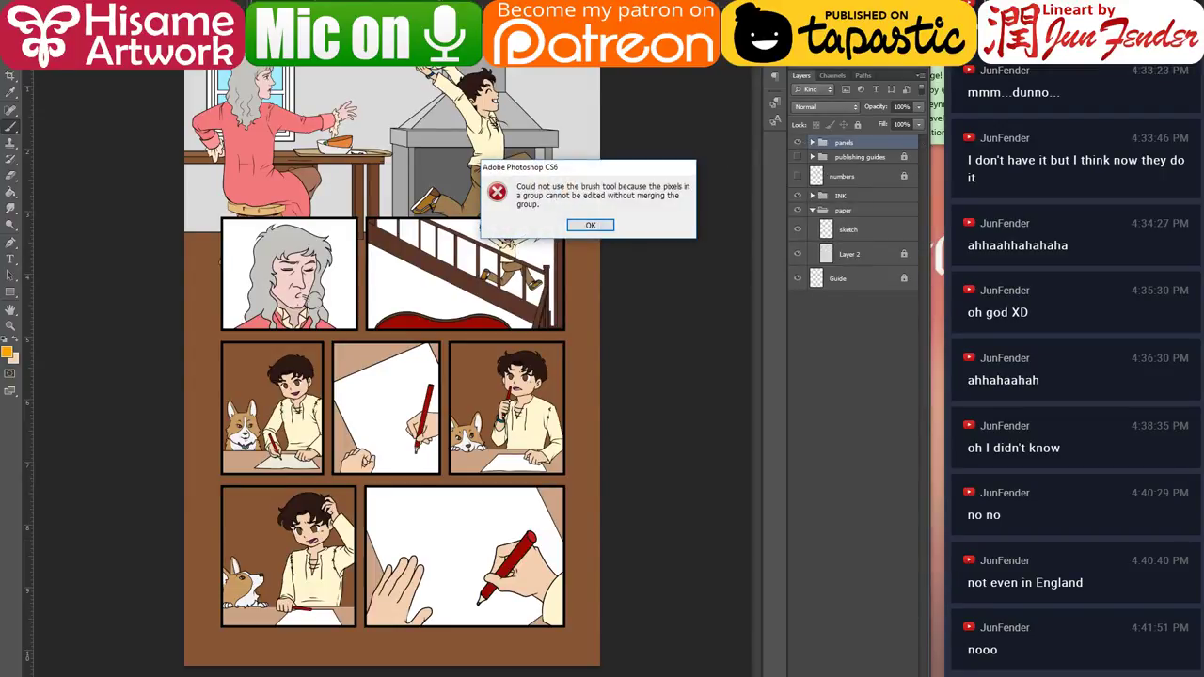
{"action": "left_click", "coordinate": [576, 228]}
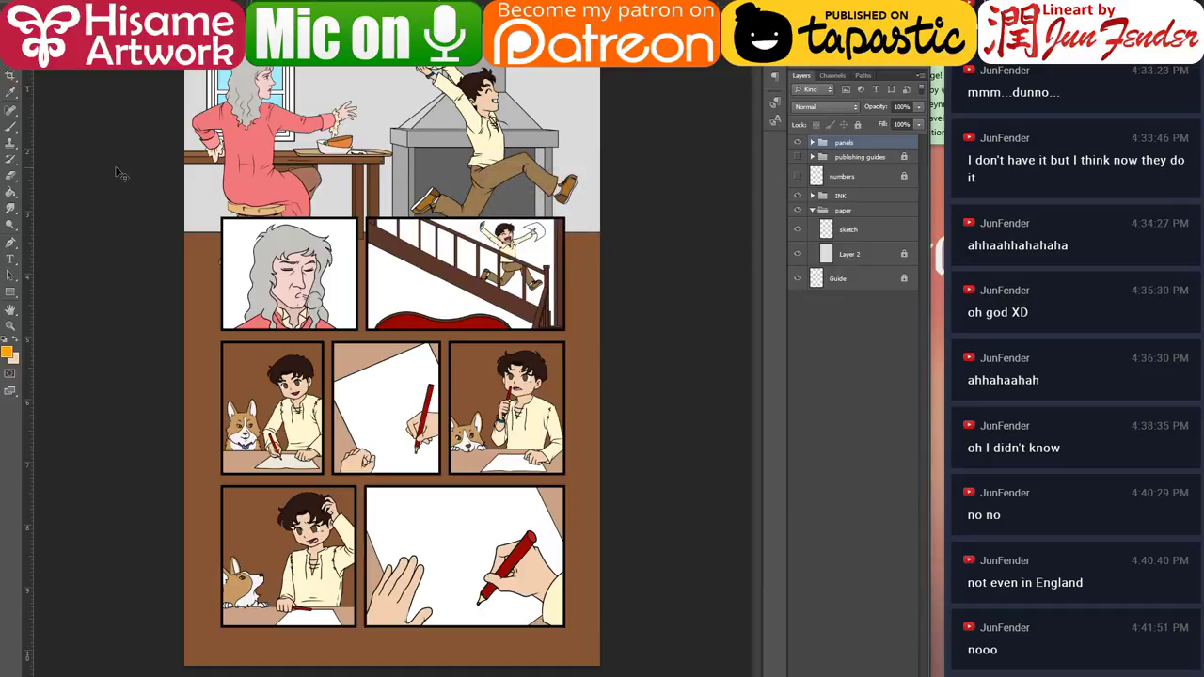